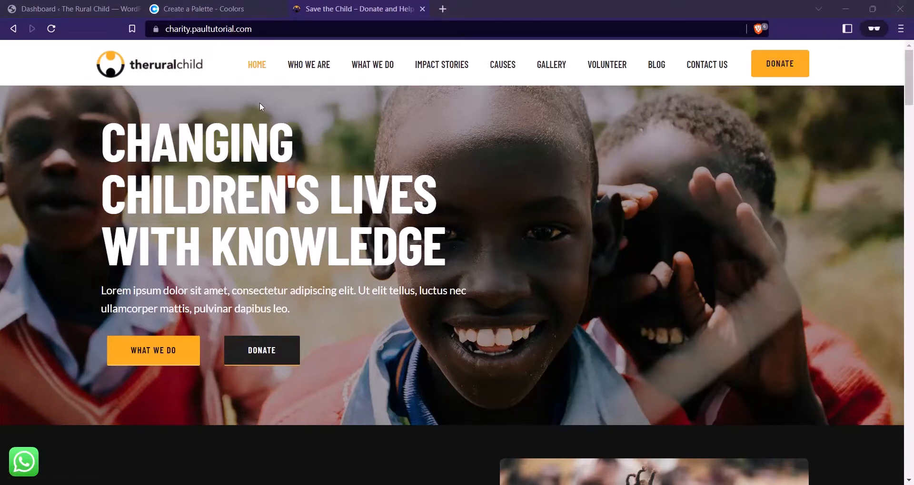
Scroll through The Rural Child demo homepage to review its sections
{"action": "scroll", "coordinate": [227, 84], "scroll_direction": "down", "scroll_amount": 7}
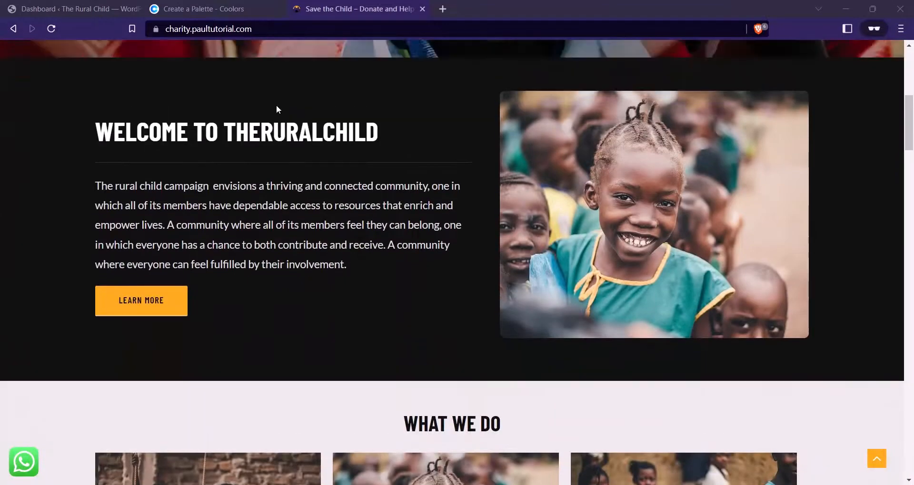
{"action": "scroll", "coordinate": [306, 147], "scroll_direction": "up", "scroll_amount": 3}
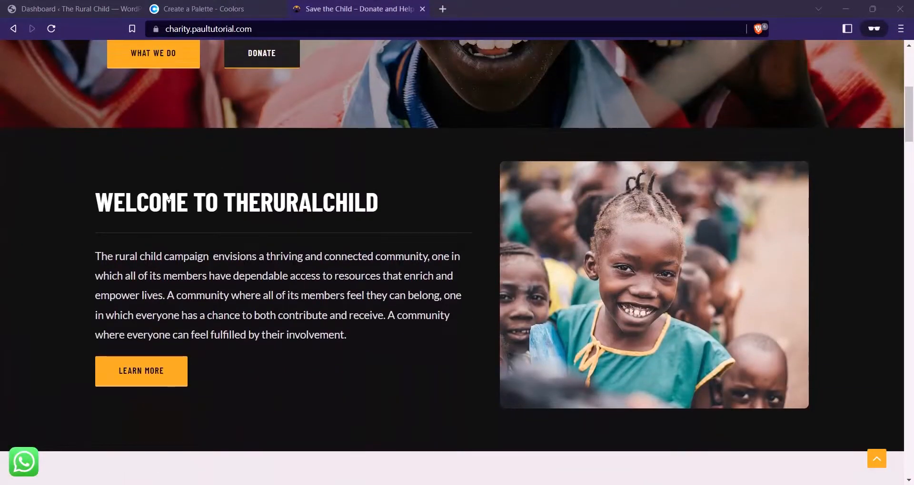
{"action": "scroll", "coordinate": [237, 232], "scroll_direction": "down", "scroll_amount": 4}
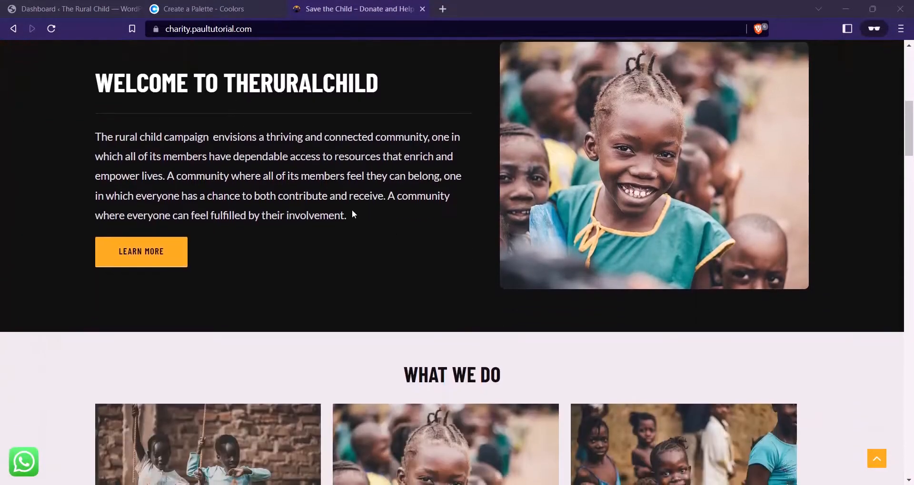
{"action": "scroll", "coordinate": [429, 175], "scroll_direction": "up", "scroll_amount": 3}
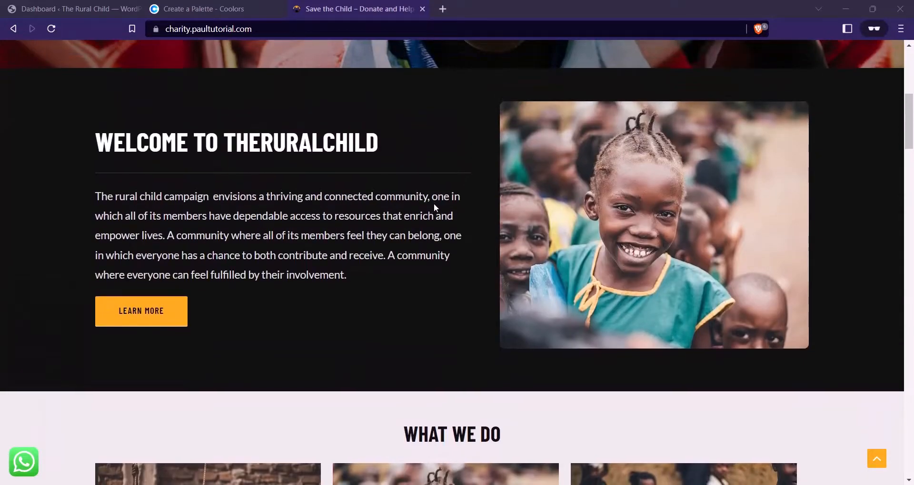
{"action": "scroll", "coordinate": [434, 204], "scroll_direction": "down", "scroll_amount": 7}
{"action": "scroll", "coordinate": [507, 185], "scroll_direction": "up", "scroll_amount": 1}
{"action": "scroll", "coordinate": [454, 173], "scroll_direction": "down", "scroll_amount": 2}
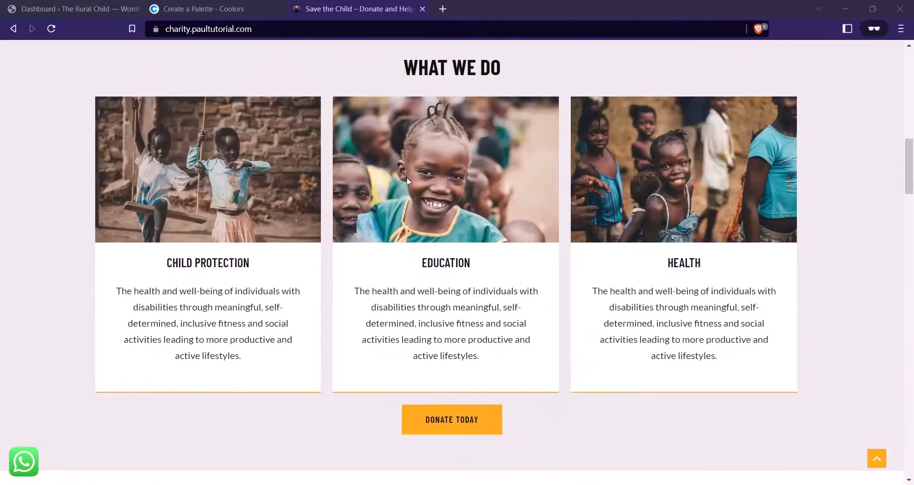
{"action": "scroll", "coordinate": [406, 177], "scroll_direction": "up", "scroll_amount": 2}
{"action": "scroll", "coordinate": [430, 173], "scroll_direction": "down", "scroll_amount": 5}
{"action": "scroll", "coordinate": [460, 171], "scroll_direction": "down", "scroll_amount": 6}
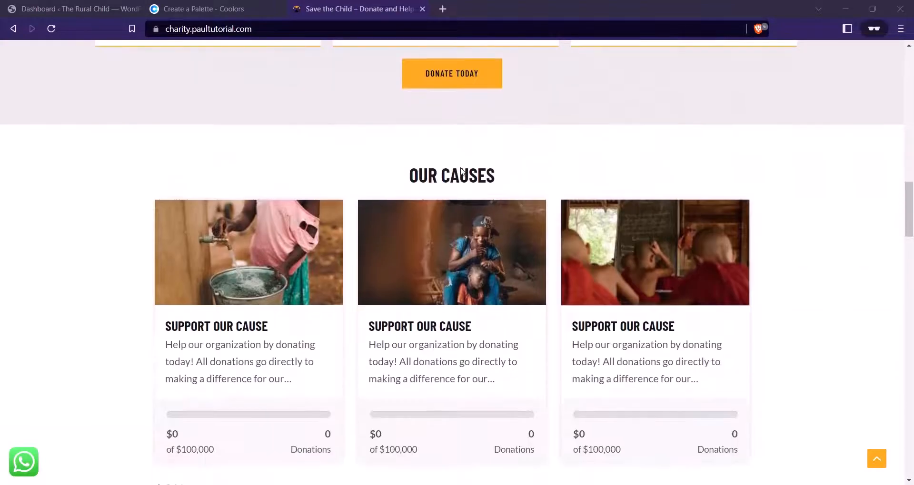
{"action": "scroll", "coordinate": [518, 165], "scroll_direction": "up", "scroll_amount": 1}
{"action": "scroll", "coordinate": [494, 167], "scroll_direction": "down", "scroll_amount": 10}
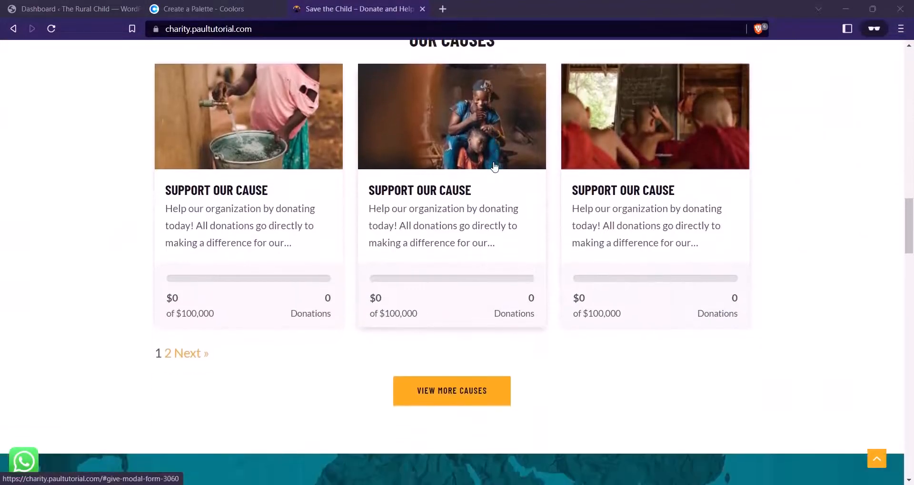
{"action": "scroll", "coordinate": [623, 162], "scroll_direction": "down", "scroll_amount": 12}
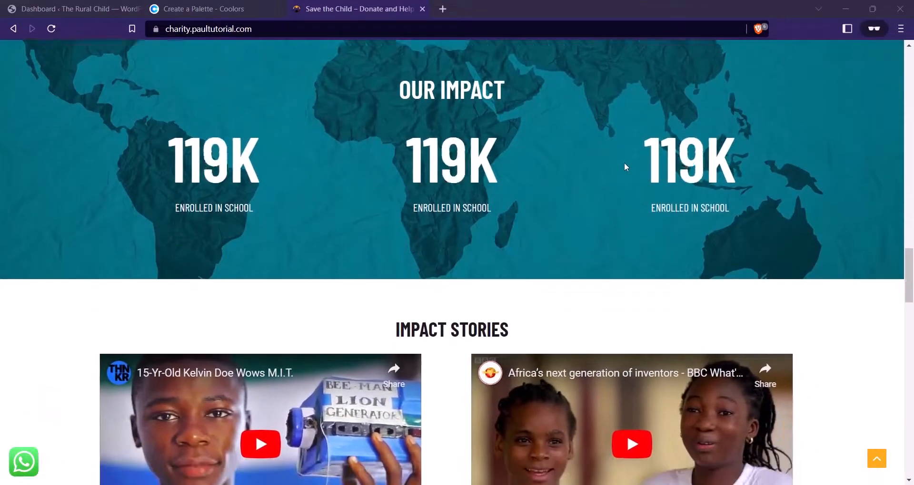
{"action": "scroll", "coordinate": [637, 168], "scroll_direction": "down", "scroll_amount": 3}
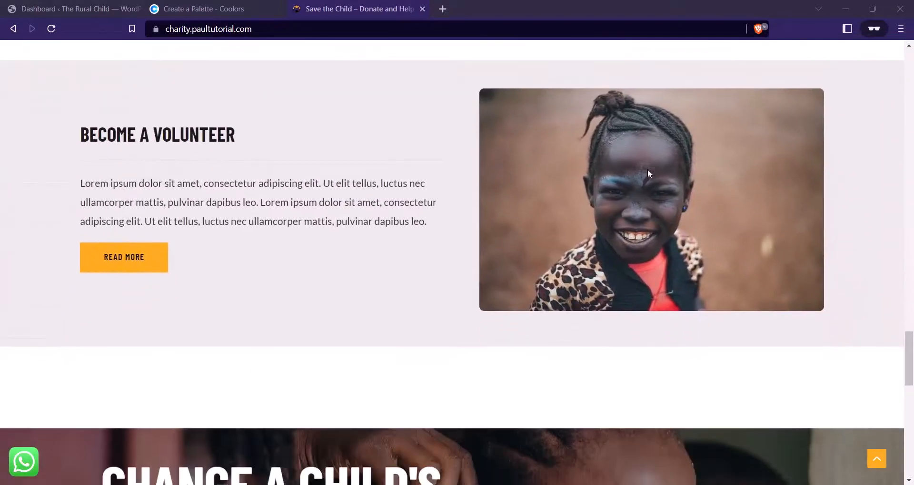
{"action": "scroll", "coordinate": [470, 189], "scroll_direction": "down", "scroll_amount": 5}
{"action": "scroll", "coordinate": [470, 187], "scroll_direction": "down", "scroll_amount": 2}
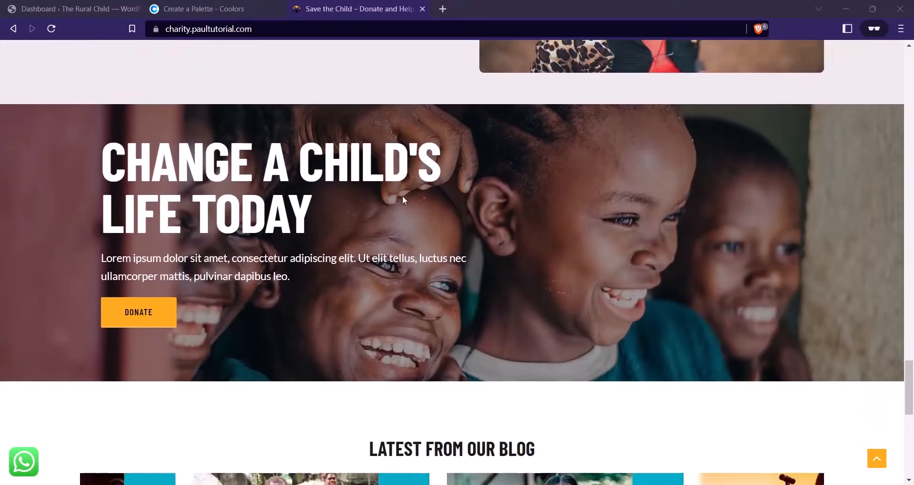
{"action": "scroll", "coordinate": [502, 173], "scroll_direction": "down", "scroll_amount": 8}
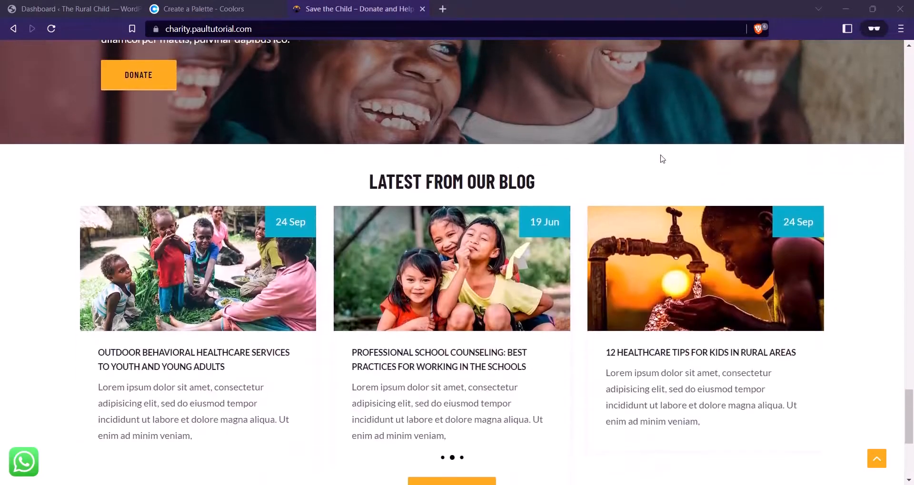
{"action": "scroll", "coordinate": [414, 290], "scroll_direction": "up", "scroll_amount": 20}
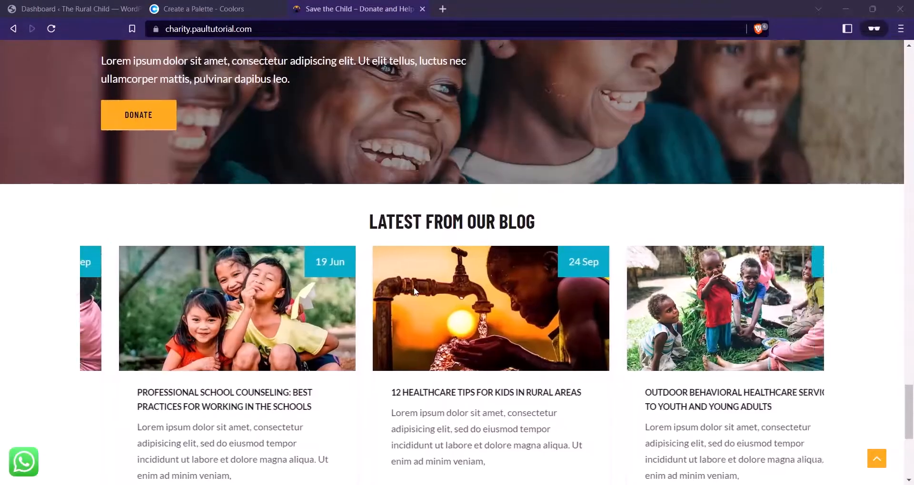
{"action": "scroll", "coordinate": [413, 288], "scroll_direction": "up", "scroll_amount": 15}
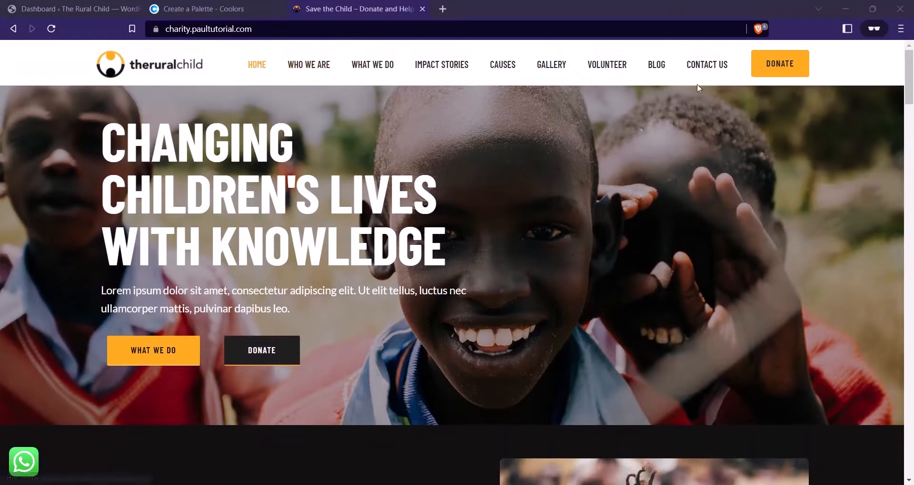
Visit the Who We Are page, return home, view the footer, then switch to the Dashboard tab
{"action": "left_click", "coordinate": [325, 67]}
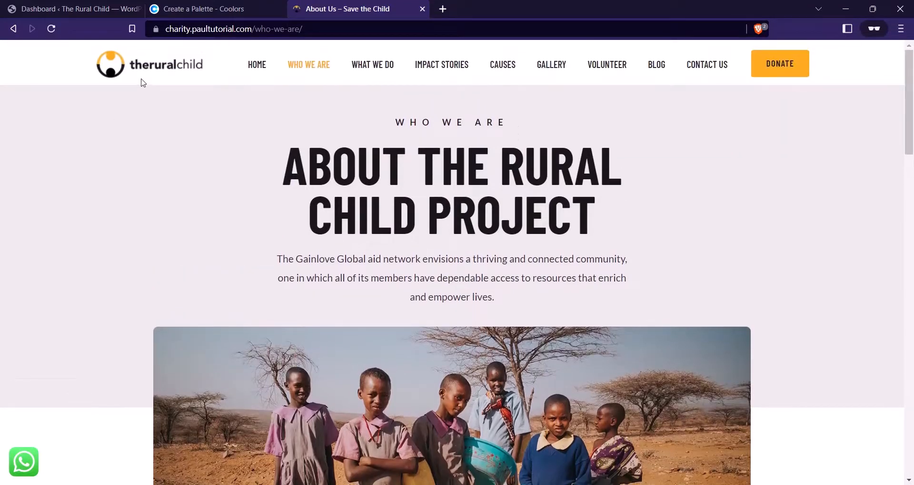
{"action": "left_click", "coordinate": [145, 71]}
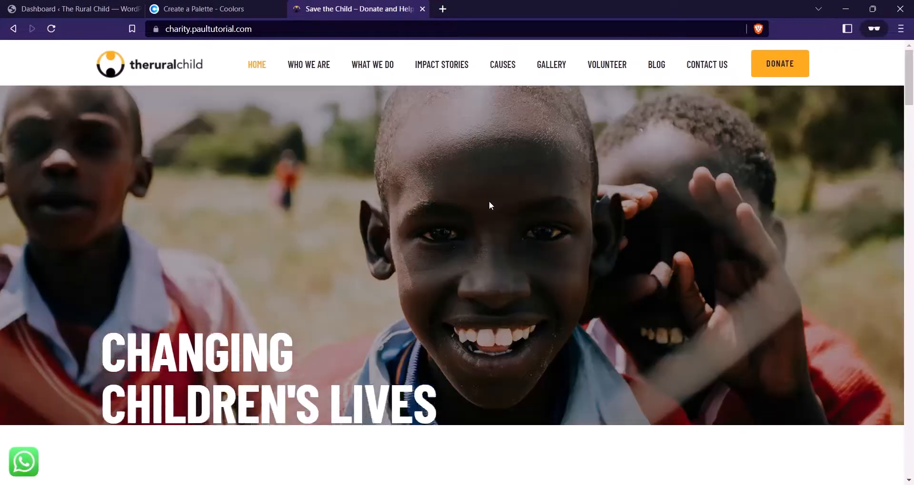
{"action": "scroll", "coordinate": [483, 161], "scroll_direction": "down", "scroll_amount": 5}
{"action": "scroll", "coordinate": [483, 161], "scroll_direction": "down", "scroll_amount": 15}
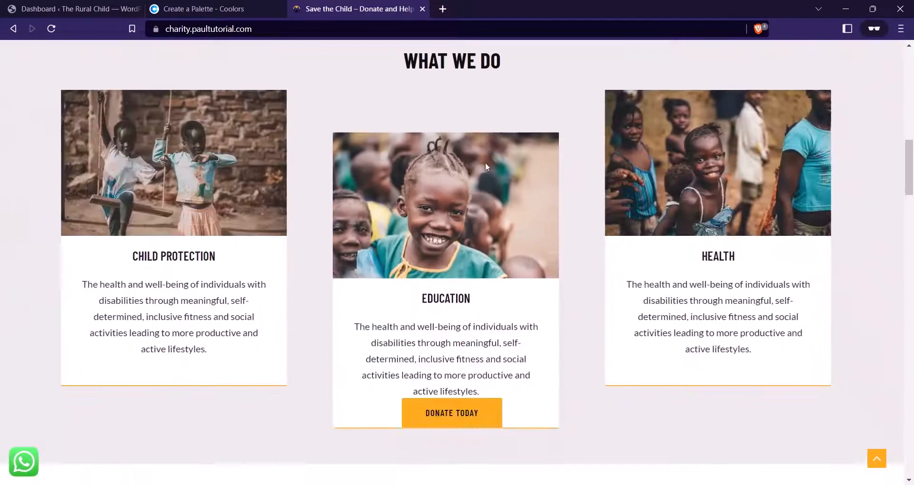
{"action": "scroll", "coordinate": [486, 167], "scroll_direction": "down", "scroll_amount": 20}
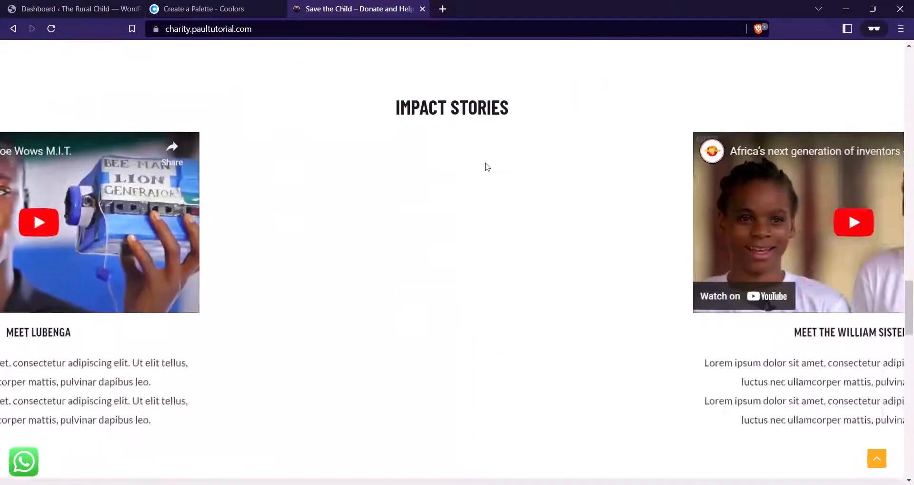
{"action": "scroll", "coordinate": [486, 170], "scroll_direction": "down", "scroll_amount": 10}
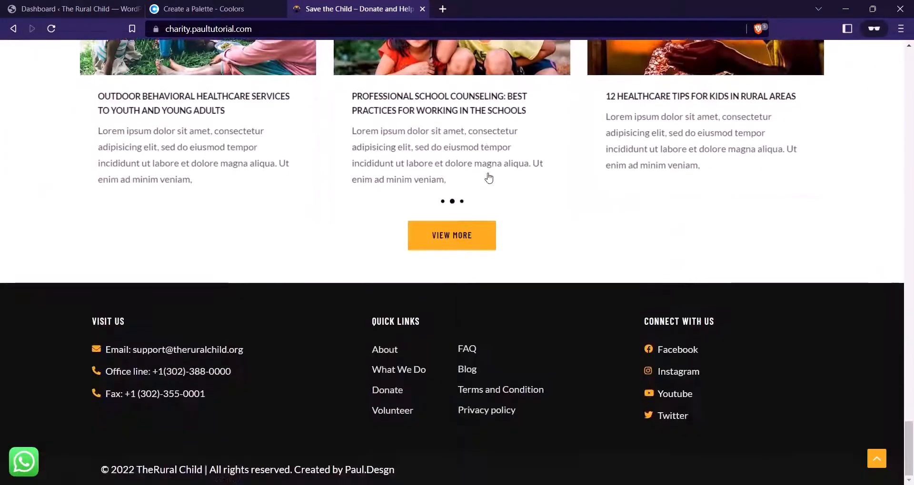
{"action": "scroll", "coordinate": [487, 178], "scroll_direction": "up", "scroll_amount": 5}
{"action": "key", "text": "ctrl+1"}
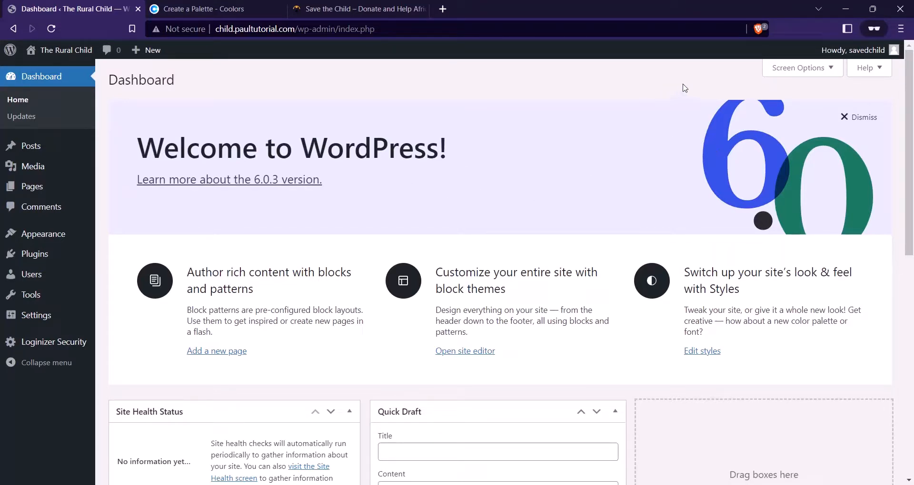
Select Post name under Settings > Permalinks and save the changes
{"action": "mouse_move", "coordinate": [60, 316]}
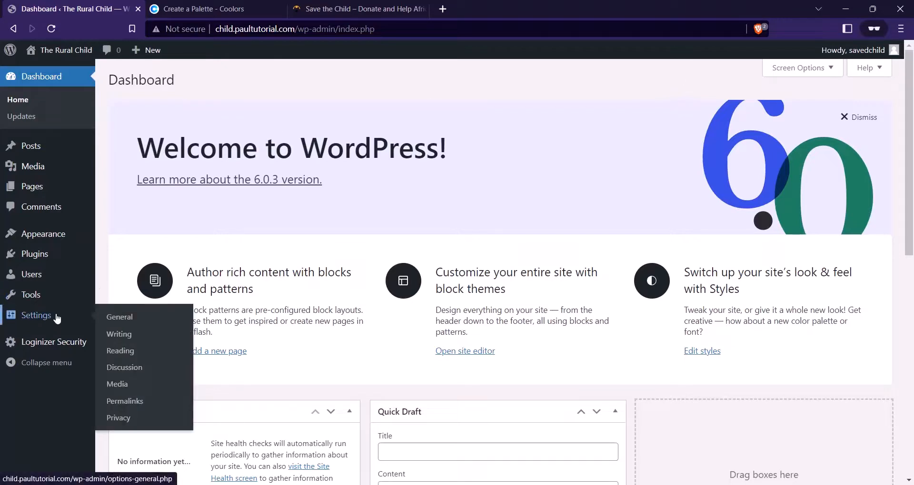
{"action": "left_click", "coordinate": [133, 401]}
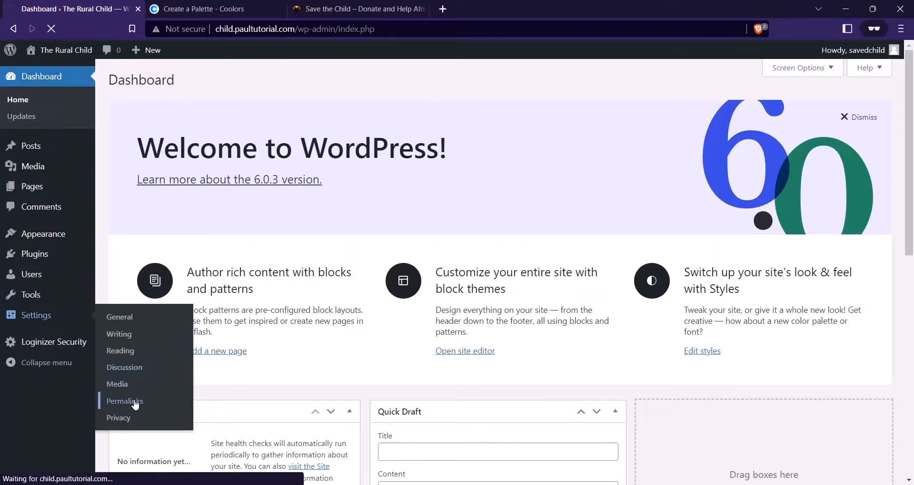
{"action": "scroll", "coordinate": [232, 197], "scroll_direction": "down", "scroll_amount": 1}
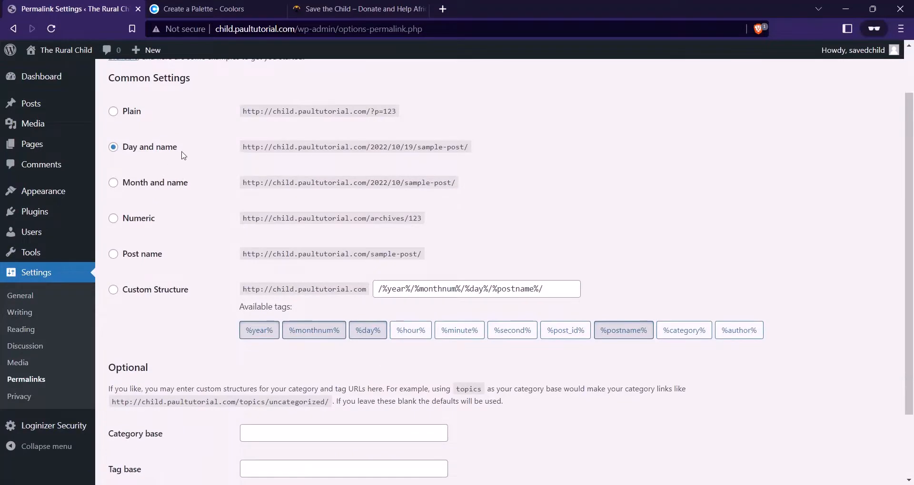
{"action": "left_click", "coordinate": [126, 254]}
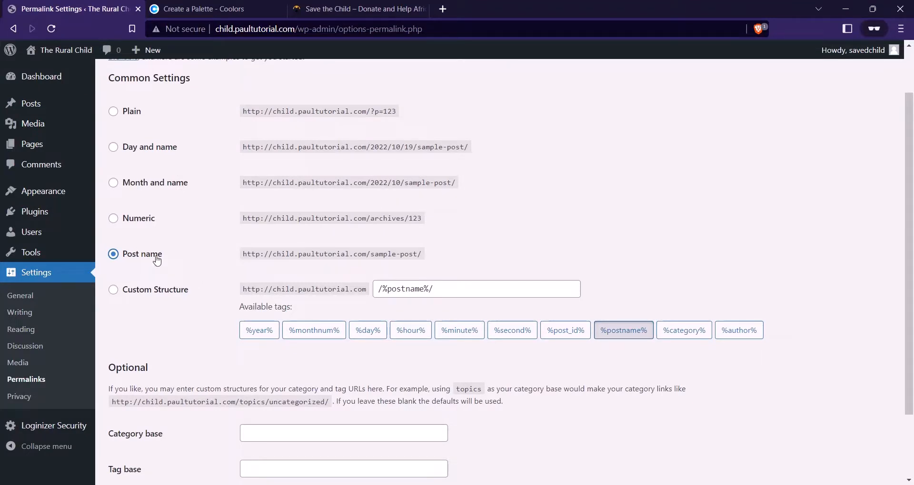
{"action": "scroll", "coordinate": [274, 237], "scroll_direction": "down", "scroll_amount": 2}
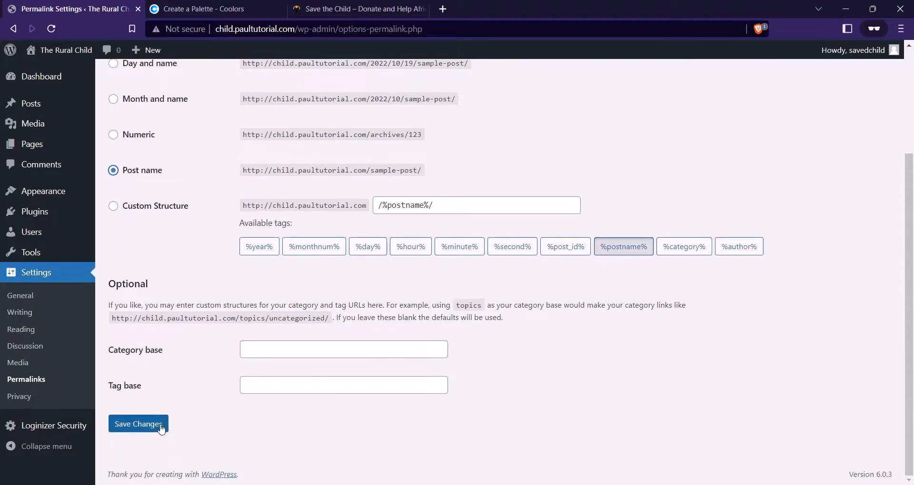
{"action": "left_click", "coordinate": [144, 428]}
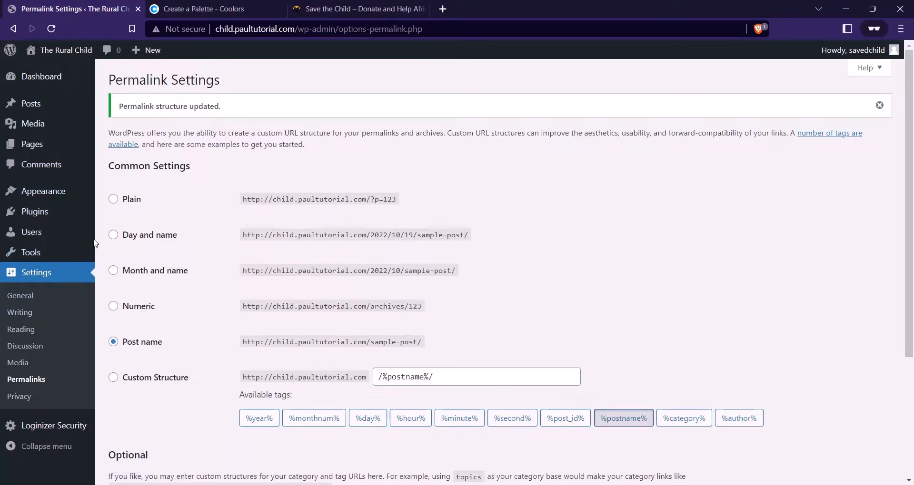
Search the theme directory for 'astra', then install and activate the Astra theme
{"action": "mouse_move", "coordinate": [46, 194]}
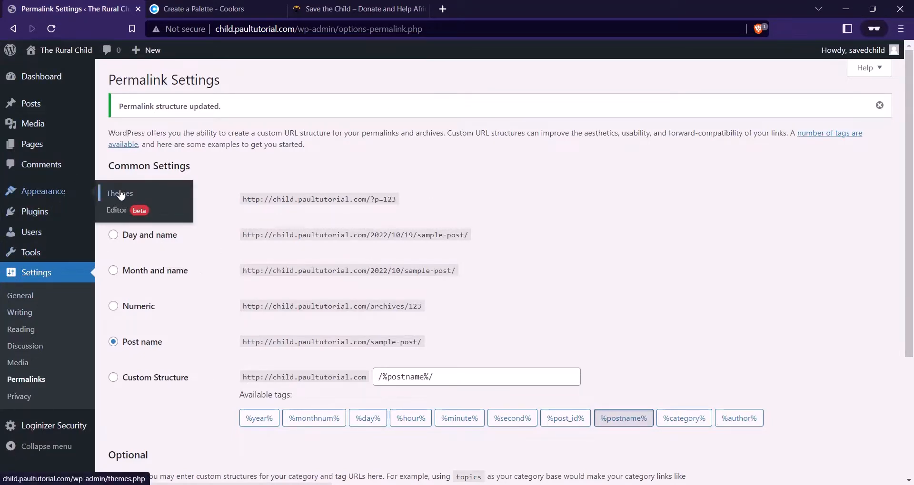
{"action": "left_click", "coordinate": [120, 194]}
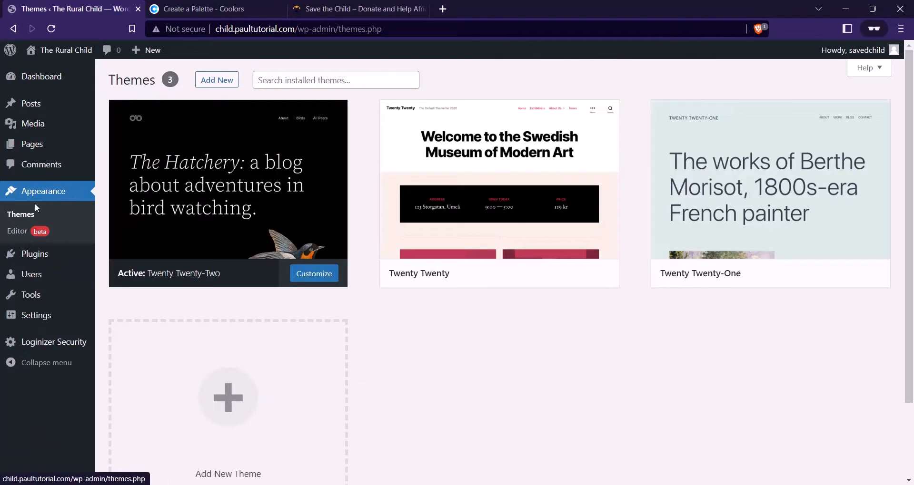
{"action": "left_click", "coordinate": [233, 82]}
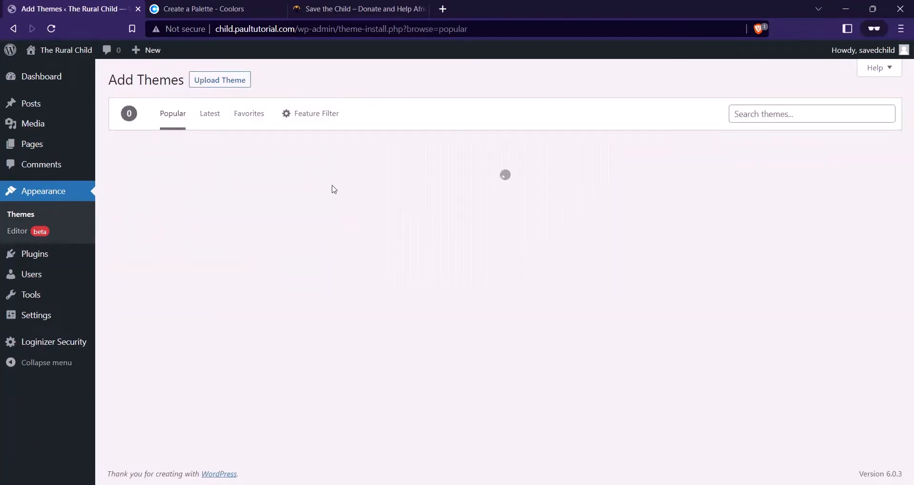
{"action": "left_click", "coordinate": [784, 112]}
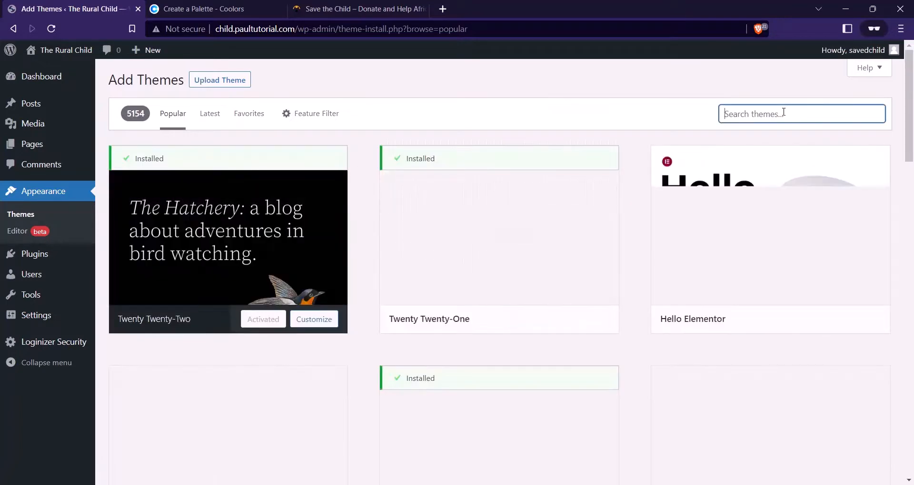
{"action": "type", "text": "astra"}
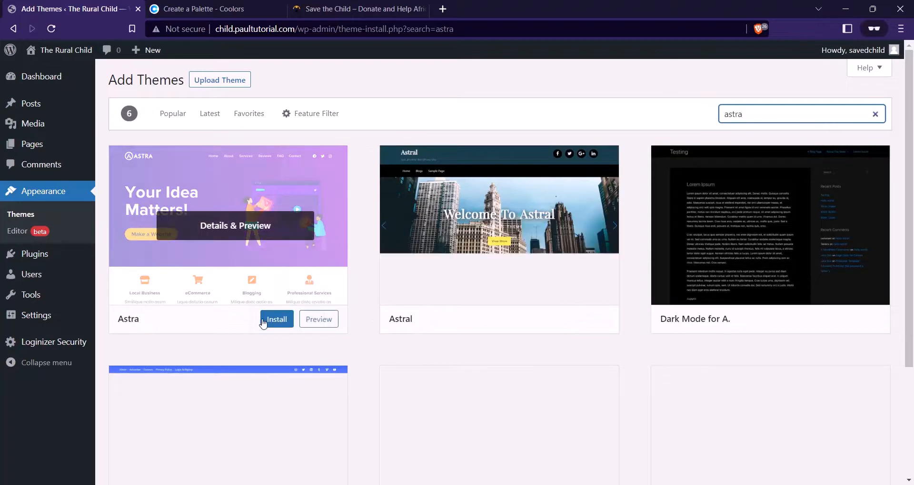
{"action": "left_click", "coordinate": [277, 320]}
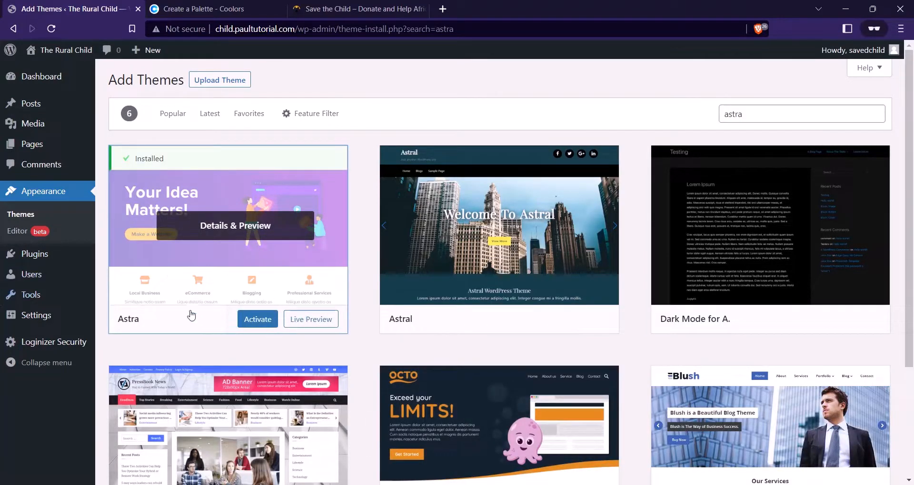
{"action": "left_click", "coordinate": [257, 321]}
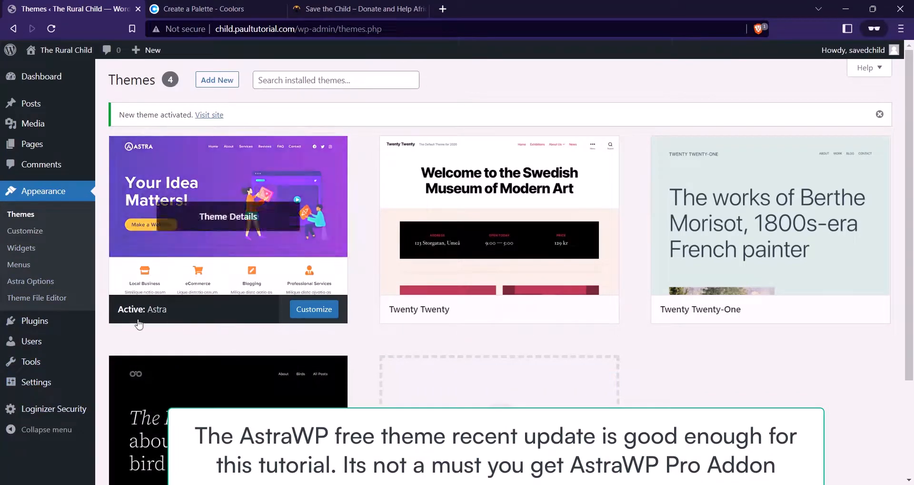
Search 'astra pro' in a private tab and review the Astra Pro pricing plans on wpastra.com
{"action": "key", "text": "ctrl+t"}
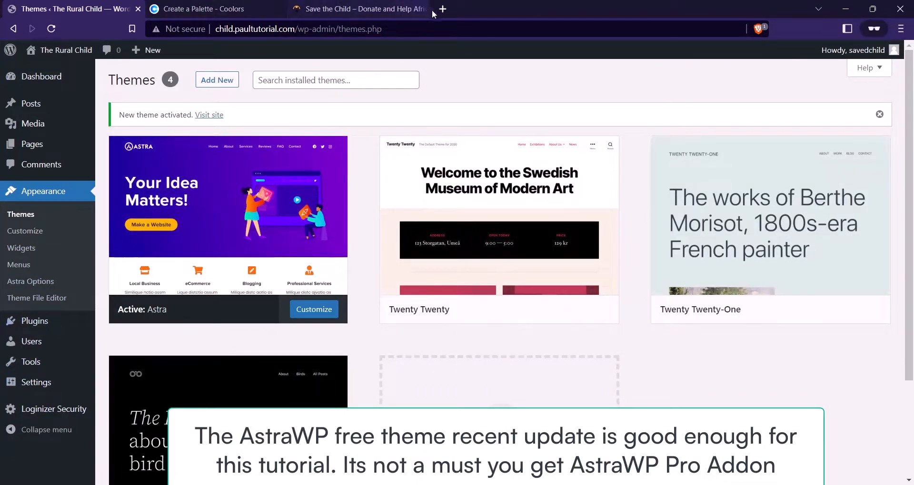
{"action": "type", "text": "ast"}
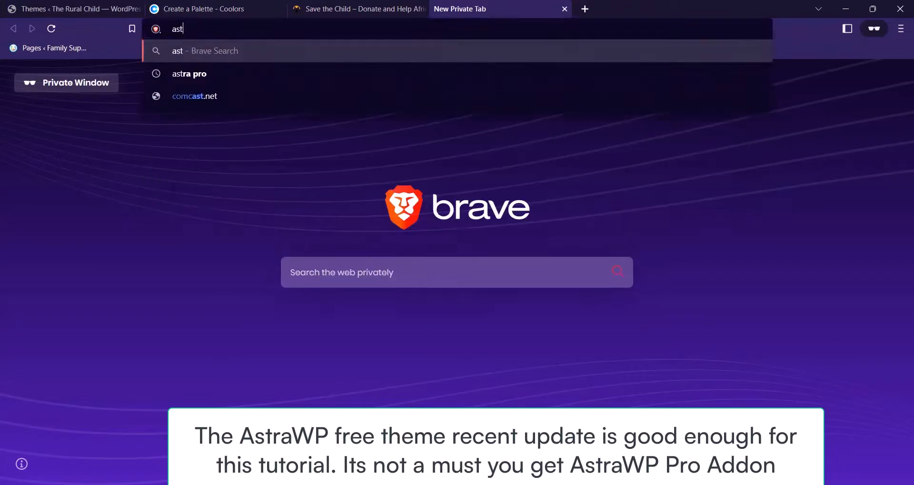
{"action": "type", "text": "ra p"}
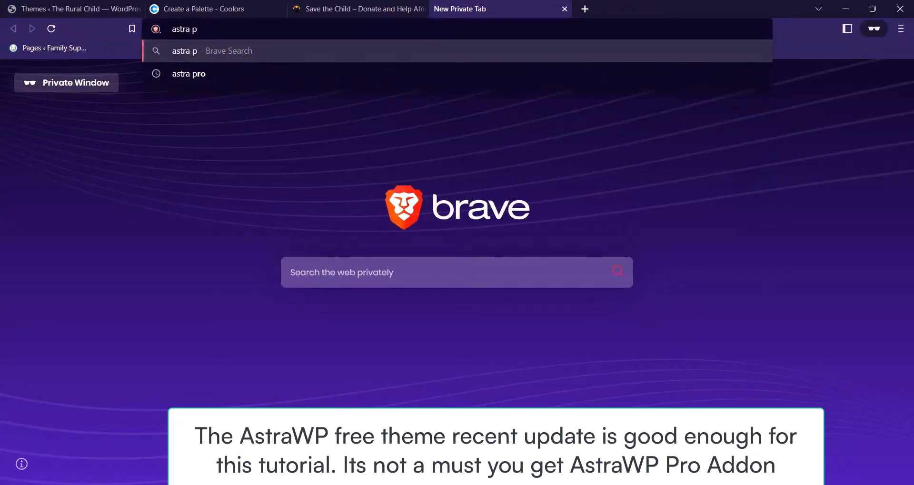
{"action": "type", "text": "ro"}
{"action": "key", "text": "Return"}
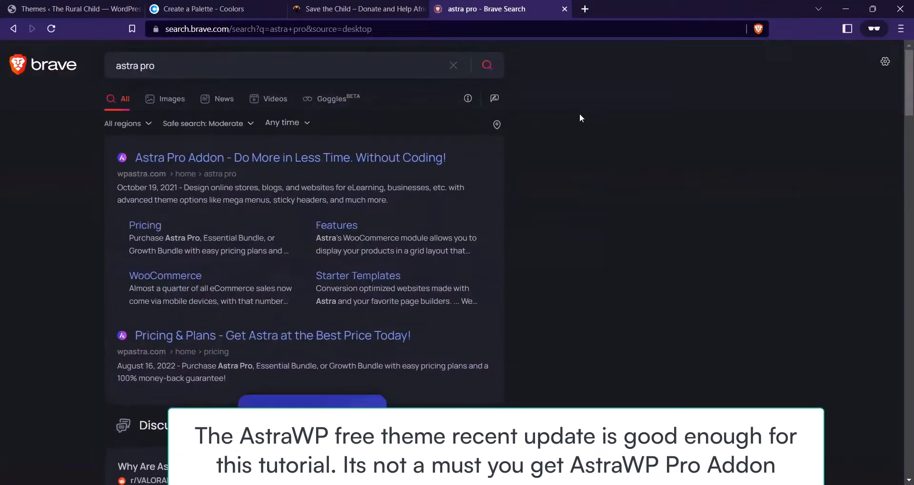
{"action": "left_click", "coordinate": [363, 157]}
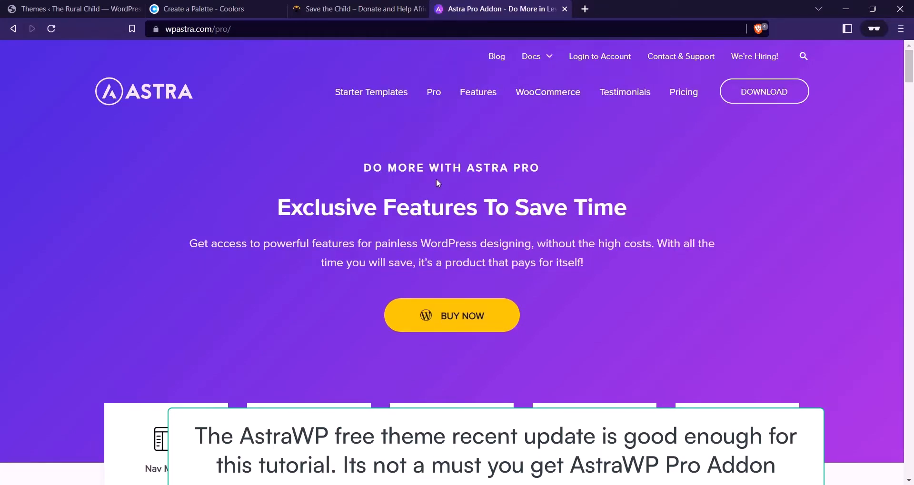
{"action": "scroll", "coordinate": [428, 181], "scroll_direction": "down", "scroll_amount": 8}
{"action": "scroll", "coordinate": [546, 145], "scroll_direction": "up", "scroll_amount": 8}
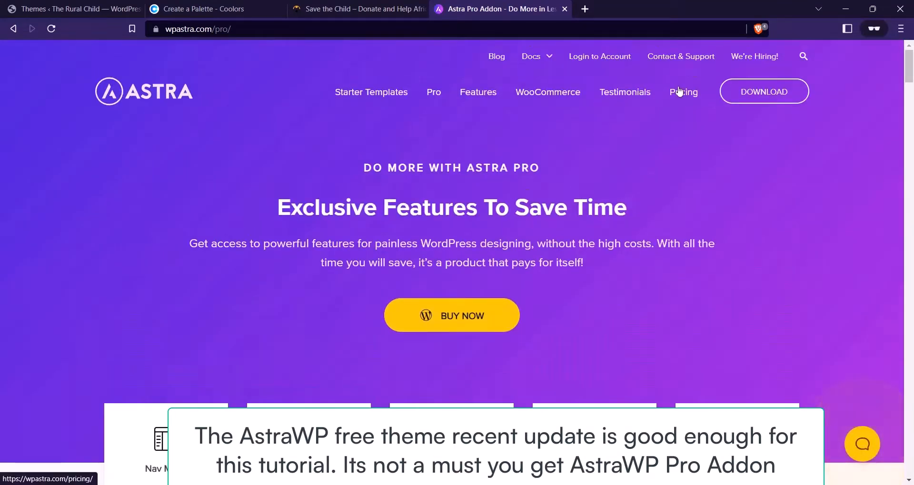
{"action": "left_click", "coordinate": [679, 92]}
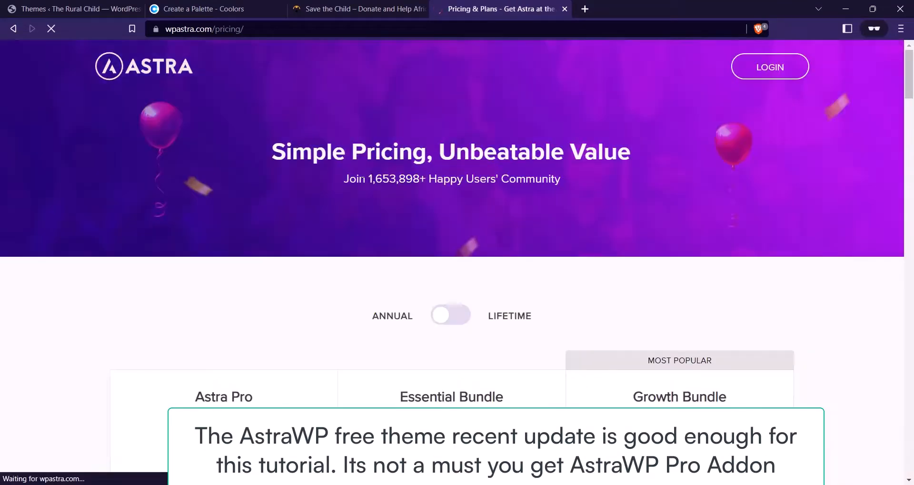
{"action": "scroll", "coordinate": [387, 176], "scroll_direction": "down", "scroll_amount": 5}
{"action": "scroll", "coordinate": [247, 197], "scroll_direction": "down", "scroll_amount": 3}
{"action": "scroll", "coordinate": [246, 197], "scroll_direction": "up", "scroll_amount": 6}
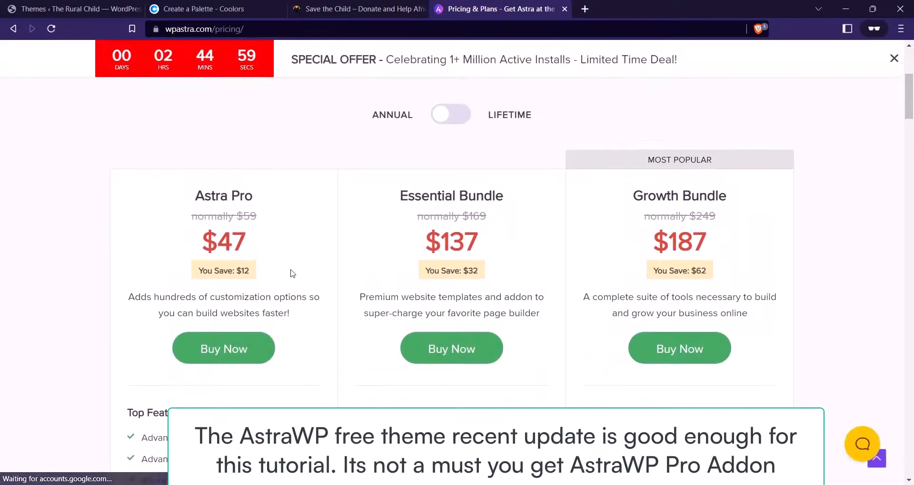
{"action": "scroll", "coordinate": [257, 299], "scroll_direction": "down", "scroll_amount": 3}
{"action": "scroll", "coordinate": [258, 300], "scroll_direction": "up", "scroll_amount": 2}
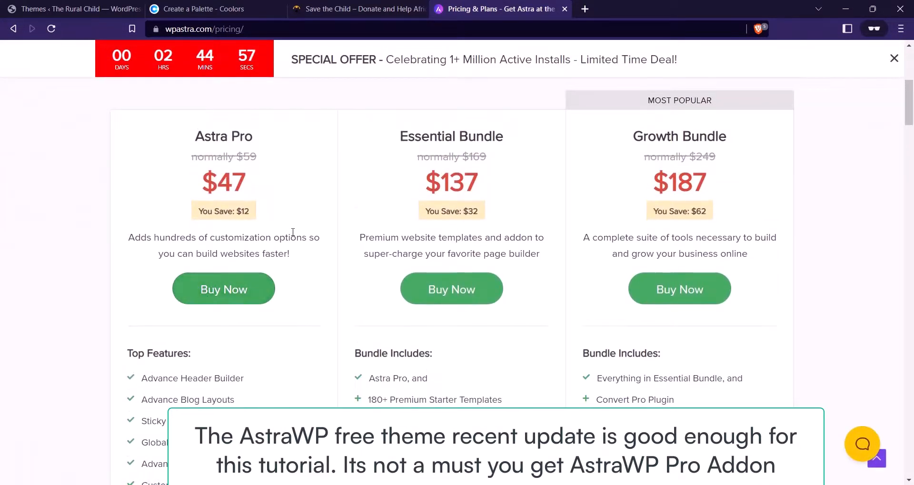
{"action": "scroll", "coordinate": [285, 238], "scroll_direction": "up", "scroll_amount": 2}
{"action": "scroll", "coordinate": [187, 261], "scroll_direction": "down", "scroll_amount": 4}
{"action": "scroll", "coordinate": [394, 218], "scroll_direction": "up", "scroll_amount": 4}
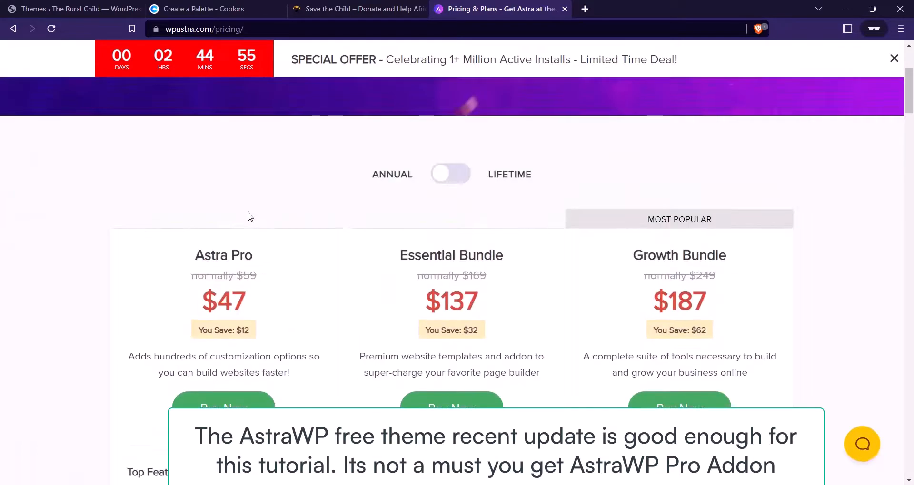
{"action": "scroll", "coordinate": [295, 259], "scroll_direction": "down", "scroll_amount": 2}
{"action": "scroll", "coordinate": [269, 255], "scroll_direction": "up", "scroll_amount": 3}
{"action": "scroll", "coordinate": [269, 255], "scroll_direction": "down", "scroll_amount": 1}
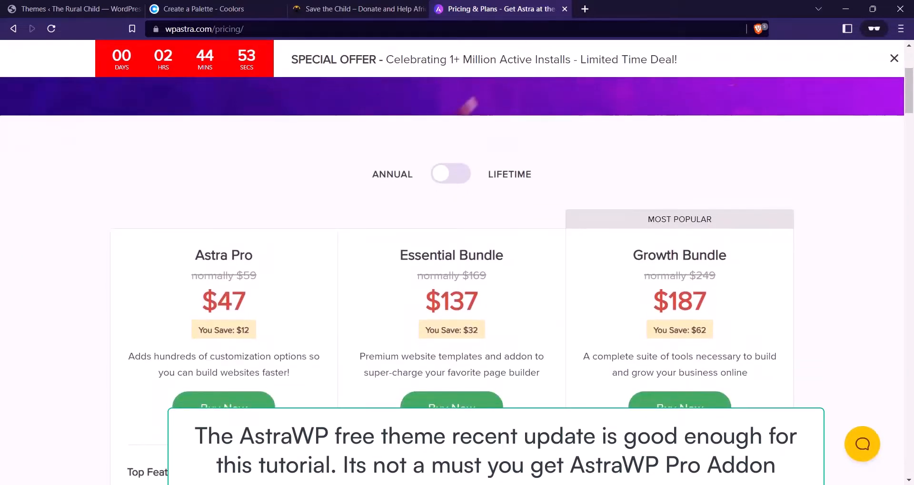
Close the pricing tab and go to Plugins > Add New in WordPress
{"action": "left_click", "coordinate": [563, 9]}
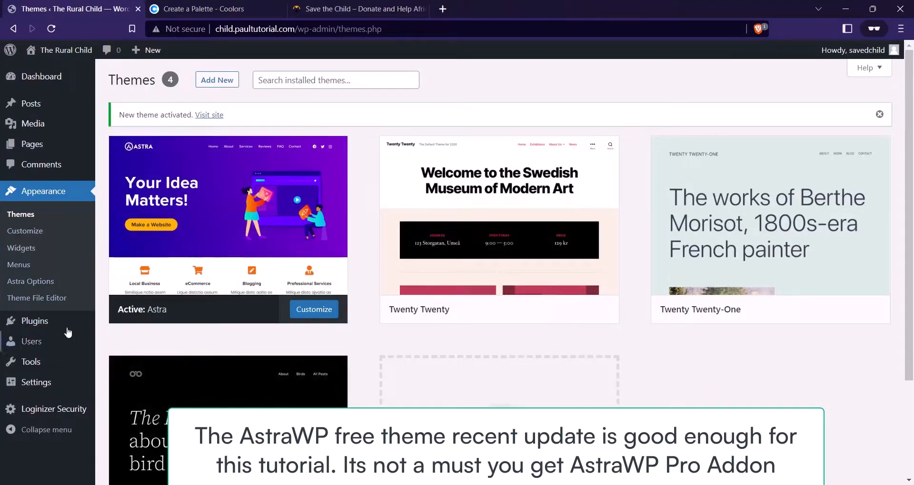
{"action": "mouse_move", "coordinate": [71, 323]}
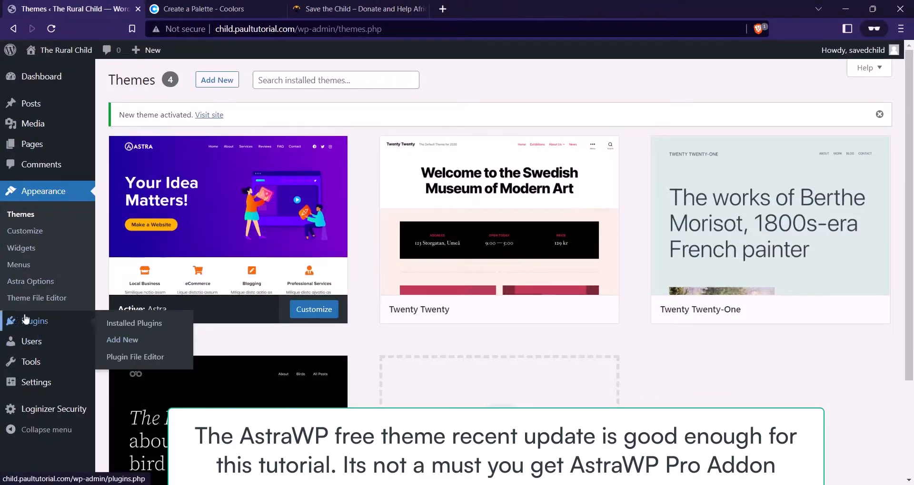
{"action": "left_click", "coordinate": [133, 340]}
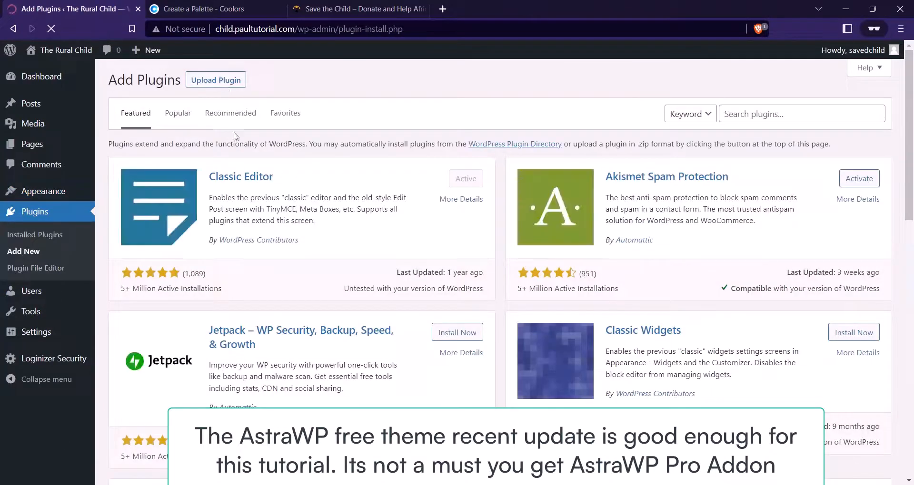
Upload astra-addon-3.9.2.zip as a plugin, install it, and activate it
{"action": "left_click", "coordinate": [215, 80]}
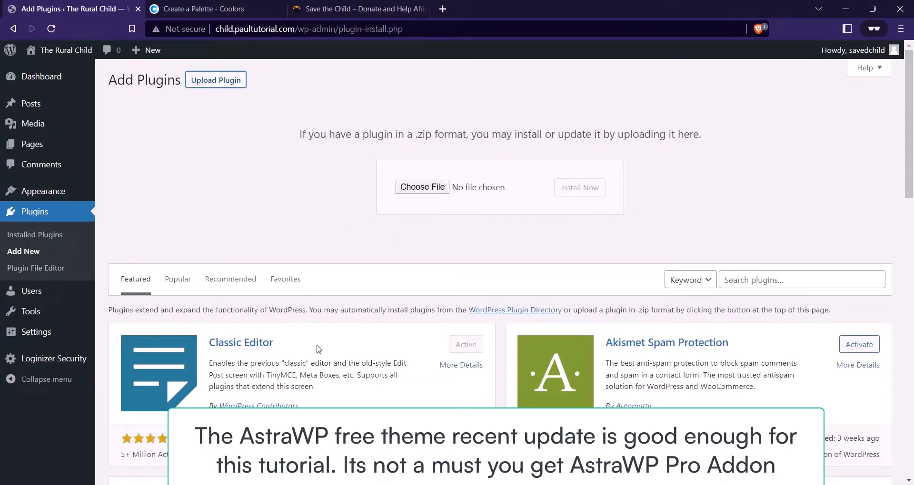
{"action": "left_click", "coordinate": [312, 484]}
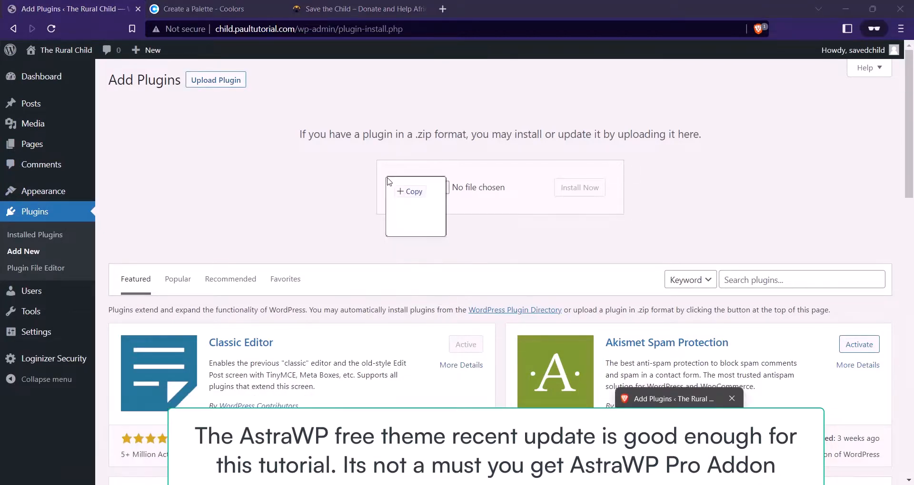
{"action": "left_click_drag", "start_coordinate": [388, 178], "coordinate": [424, 188]}
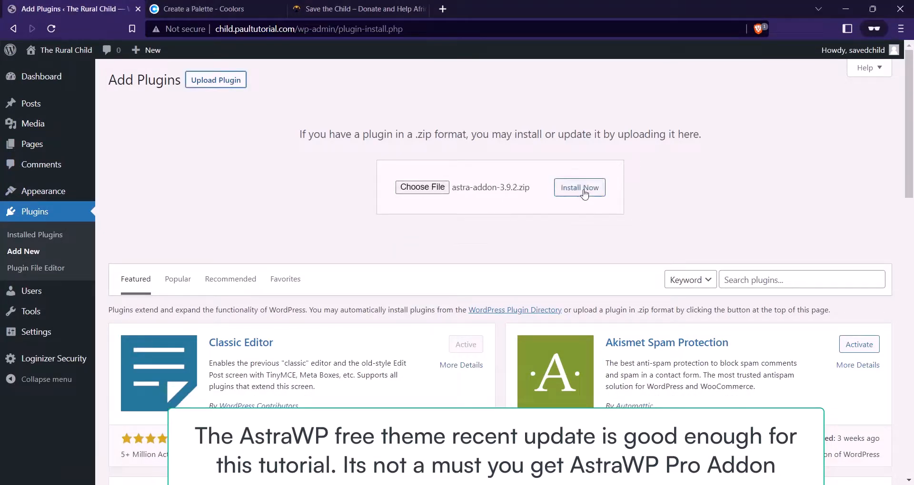
{"action": "left_click", "coordinate": [590, 188]}
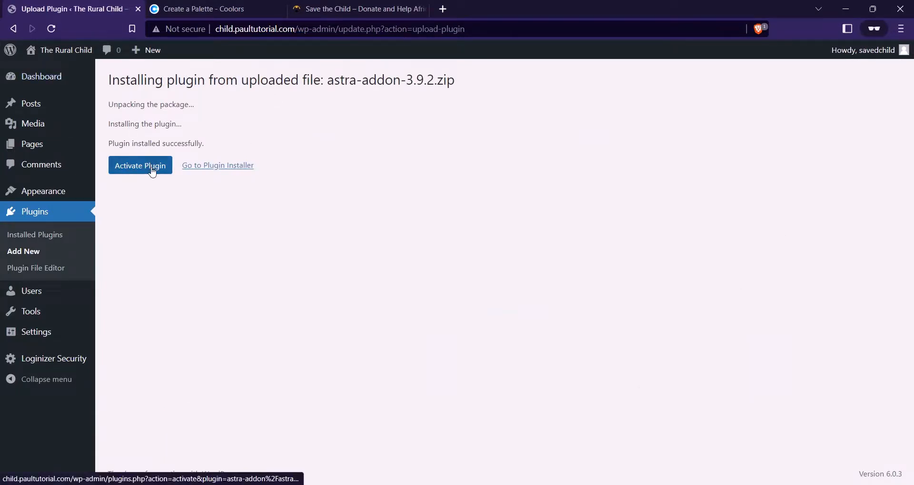
{"action": "left_click", "coordinate": [152, 172]}
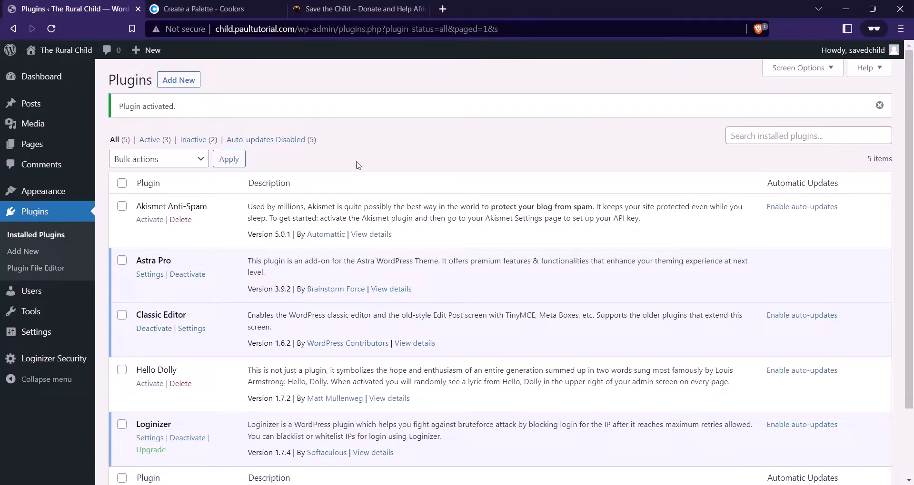
On Plugins > Add New, type 'essential addon' in the search, then clear it and abandon the search
{"action": "left_click", "coordinate": [258, 139]}
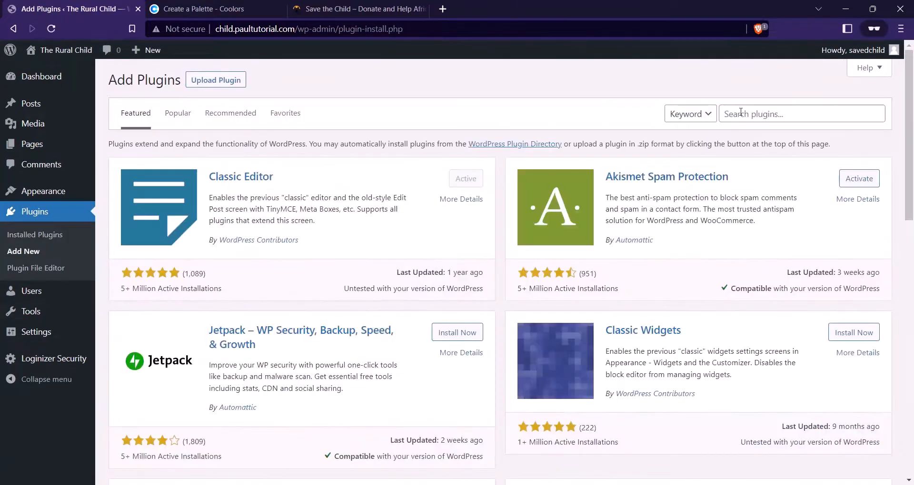
{"action": "left_click", "coordinate": [740, 114]}
{"action": "type", "text": "ess"}
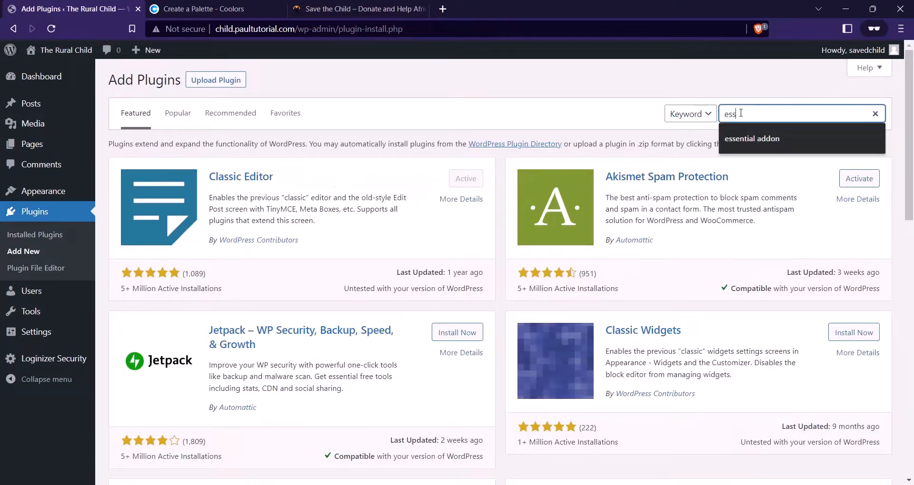
{"action": "type", "text": "ential addon"}
{"action": "key", "text": "BackSpace"}
{"action": "key", "text": "BackSpace"}
{"action": "key", "text": "BackSpace"}
{"action": "key", "text": "BackSpace"}
{"action": "key", "text": "BackSpace"}
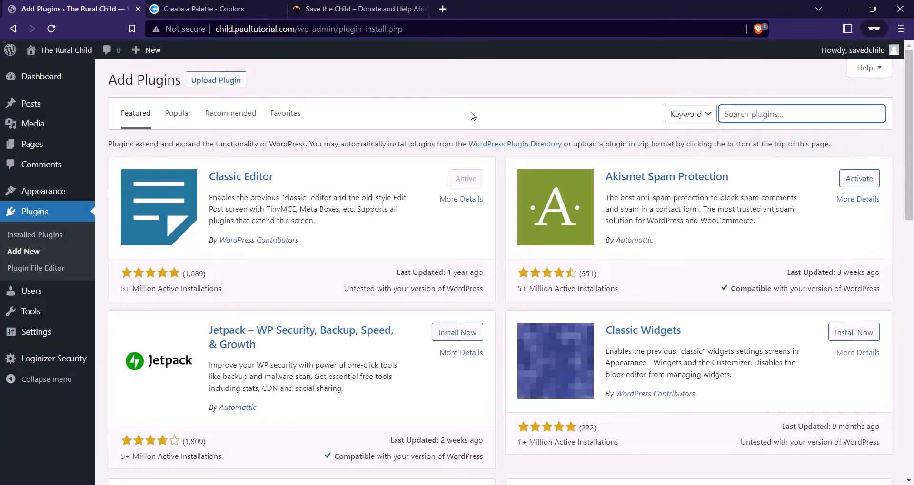
{"action": "left_click", "coordinate": [403, 81]}
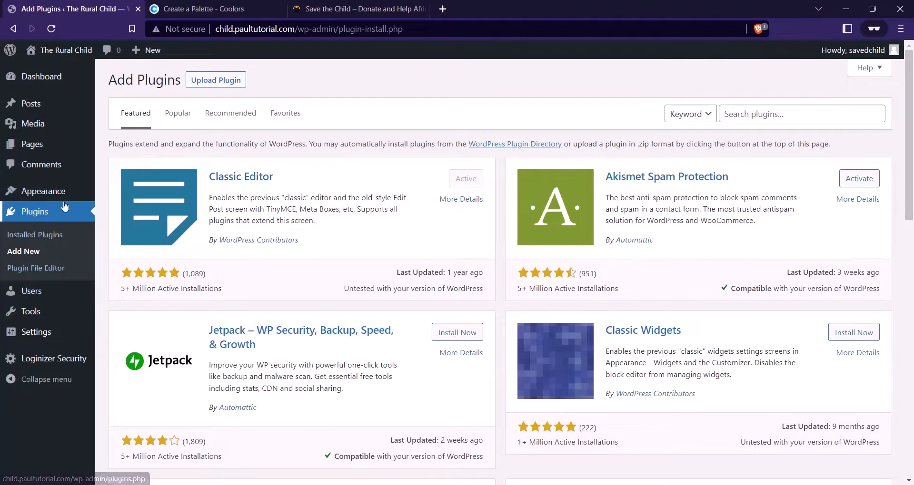
From Appearance > Astra Options, install the importer plugin for the 180+ Starter Templates
{"action": "mouse_move", "coordinate": [55, 193]}
{"action": "left_click", "coordinate": [140, 263]}
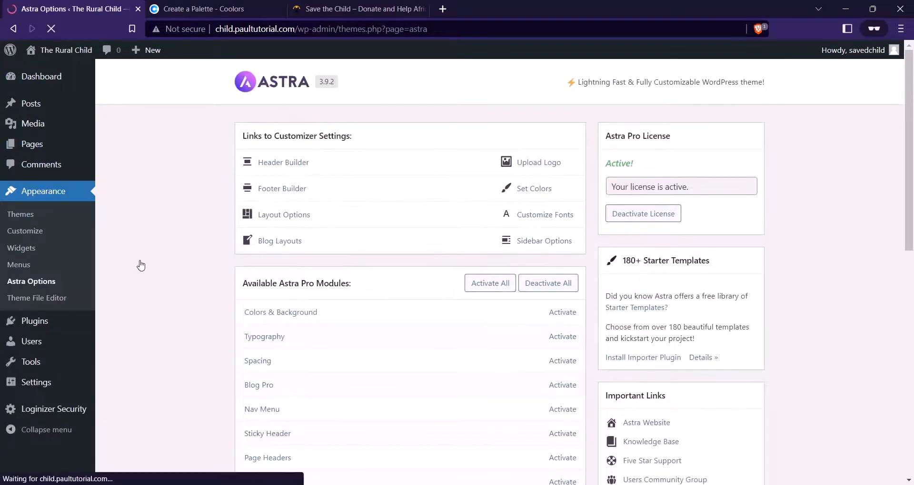
{"action": "scroll", "coordinate": [612, 171], "scroll_direction": "down", "scroll_amount": 8}
{"action": "scroll", "coordinate": [578, 195], "scroll_direction": "up", "scroll_amount": 3}
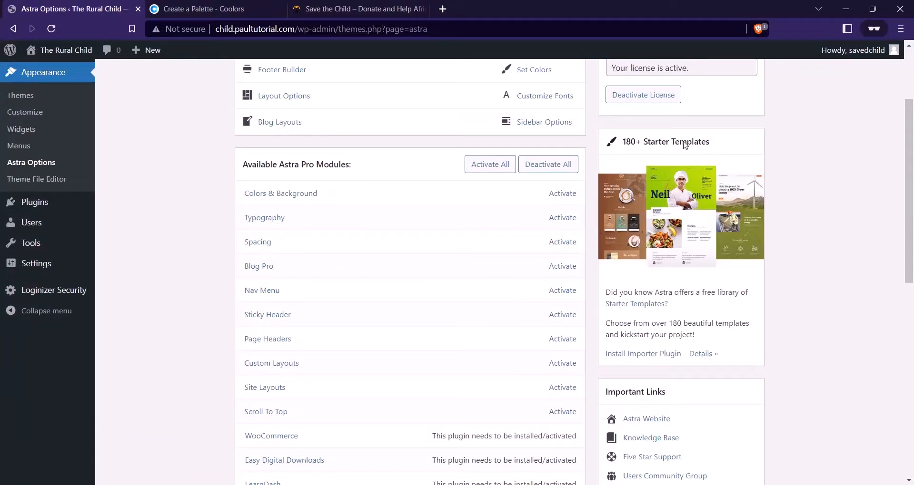
{"action": "scroll", "coordinate": [678, 184], "scroll_direction": "down", "scroll_amount": 1}
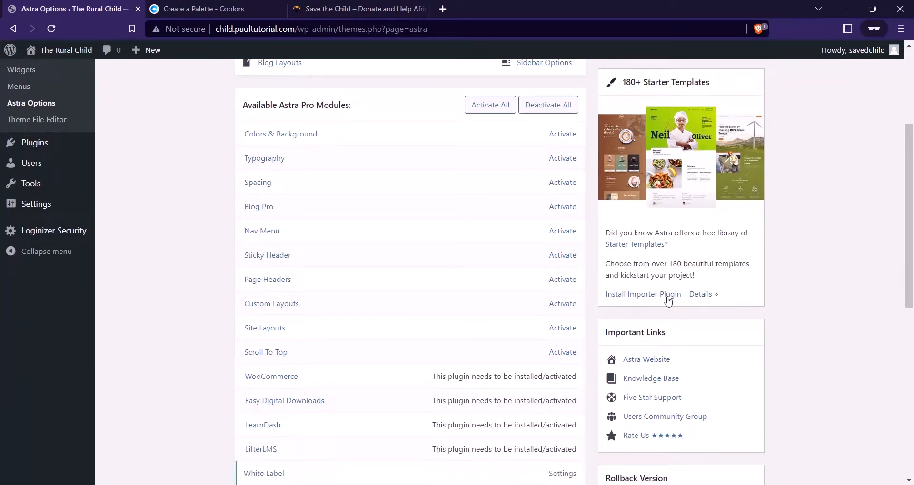
{"action": "left_click", "coordinate": [644, 295]}
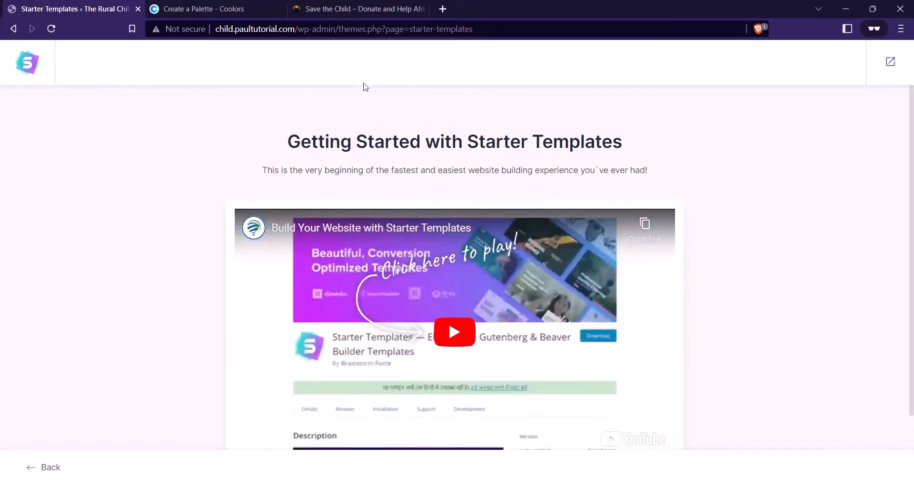
Start building a website from a starter template, choosing Elementor as the page builder
{"action": "scroll", "coordinate": [453, 127], "scroll_direction": "down", "scroll_amount": 2}
{"action": "scroll", "coordinate": [514, 238], "scroll_direction": "up", "scroll_amount": 1}
{"action": "scroll", "coordinate": [537, 204], "scroll_direction": "down", "scroll_amount": 1}
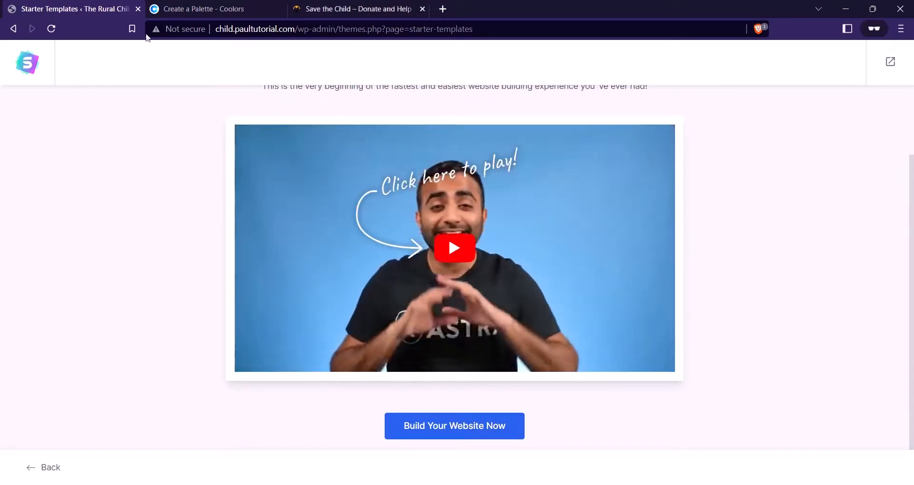
{"action": "mouse_move", "coordinate": [312, 483]}
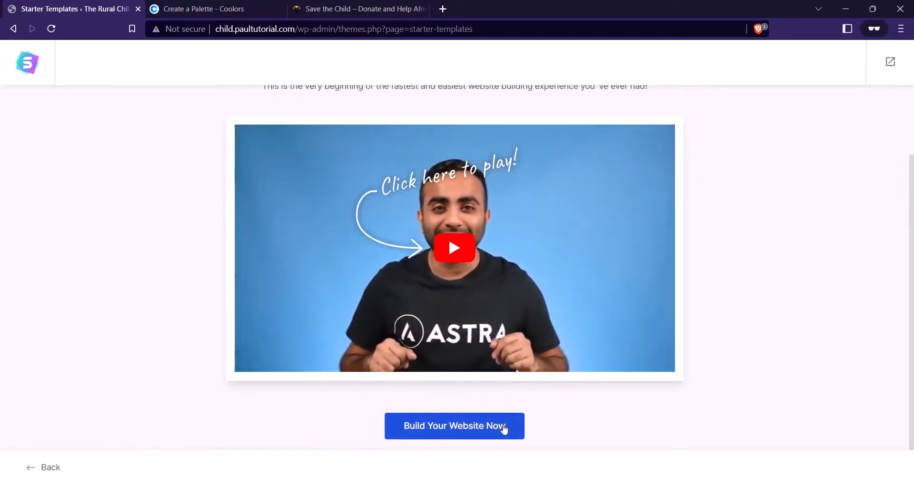
{"action": "left_click", "coordinate": [502, 432]}
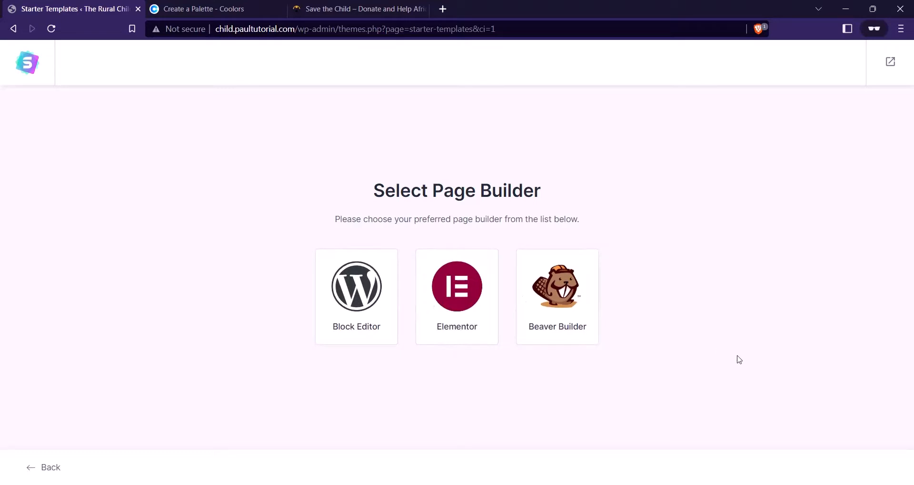
{"action": "left_click", "coordinate": [469, 340]}
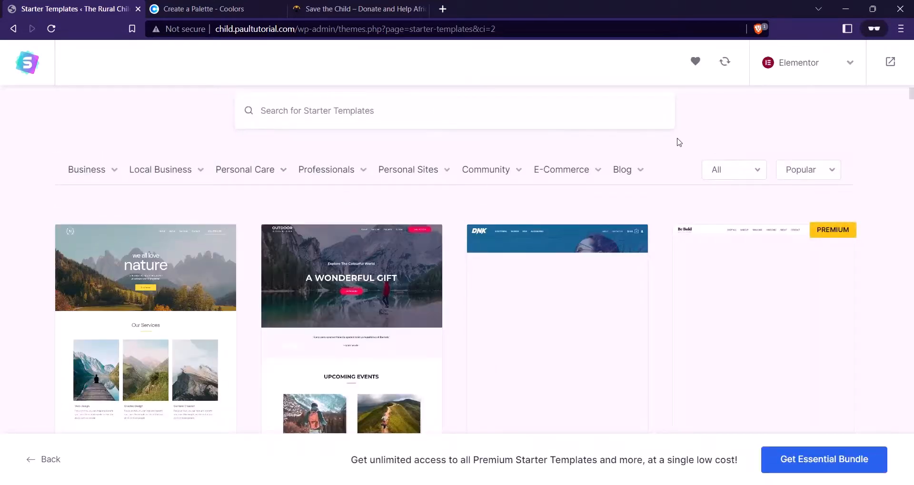
Compare against the Save the Child reference tab, then select the Love Nature template
{"action": "scroll", "coordinate": [253, 138], "scroll_direction": "down", "scroll_amount": 2}
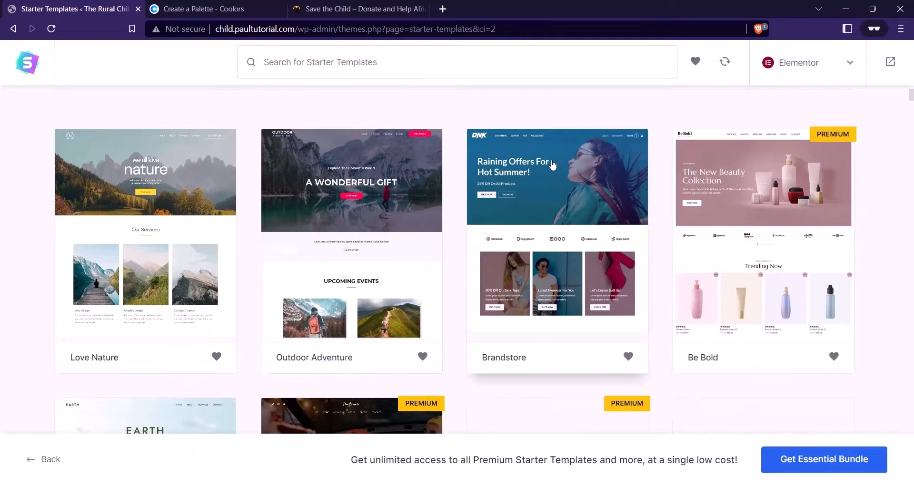
{"action": "scroll", "coordinate": [252, 138], "scroll_direction": "up", "scroll_amount": 2}
{"action": "left_click", "coordinate": [350, 4]}
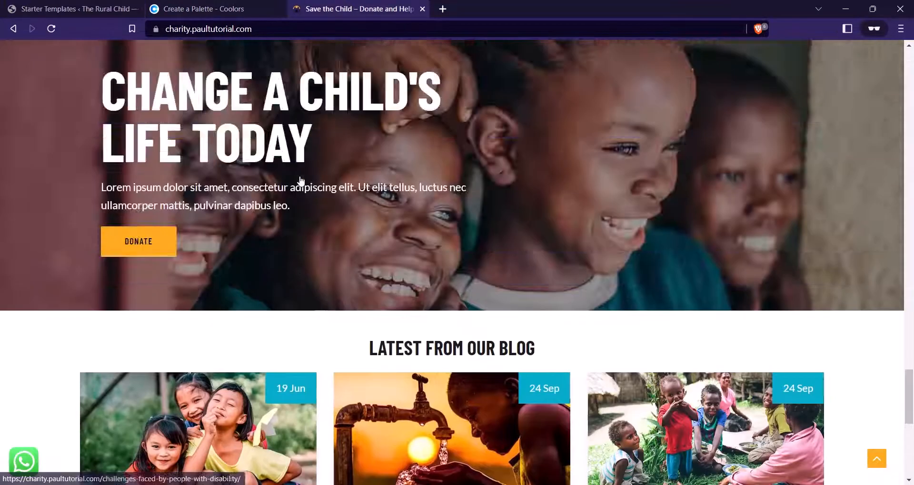
{"action": "scroll", "coordinate": [301, 181], "scroll_direction": "down", "scroll_amount": 15}
{"action": "scroll", "coordinate": [301, 181], "scroll_direction": "up", "scroll_amount": 15}
{"action": "scroll", "coordinate": [300, 180], "scroll_direction": "up", "scroll_amount": 6}
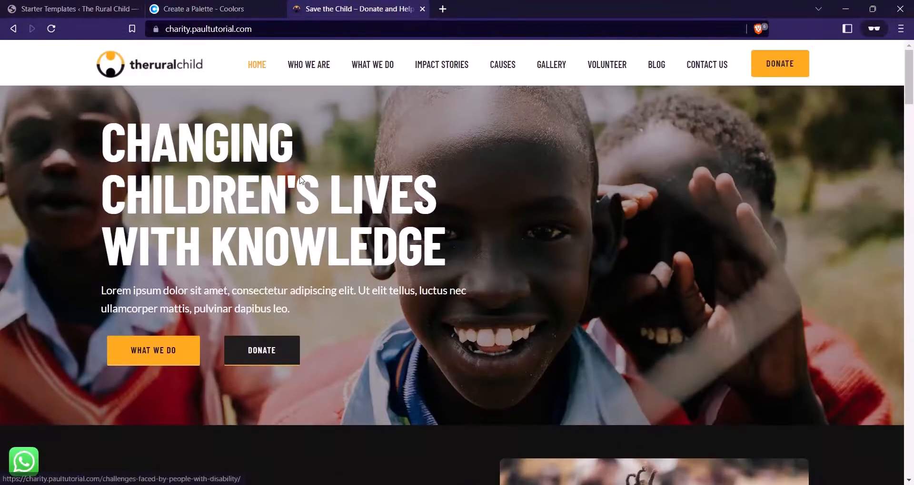
{"action": "left_click", "coordinate": [109, 6]}
{"action": "scroll", "coordinate": [181, 303], "scroll_direction": "down", "scroll_amount": 2}
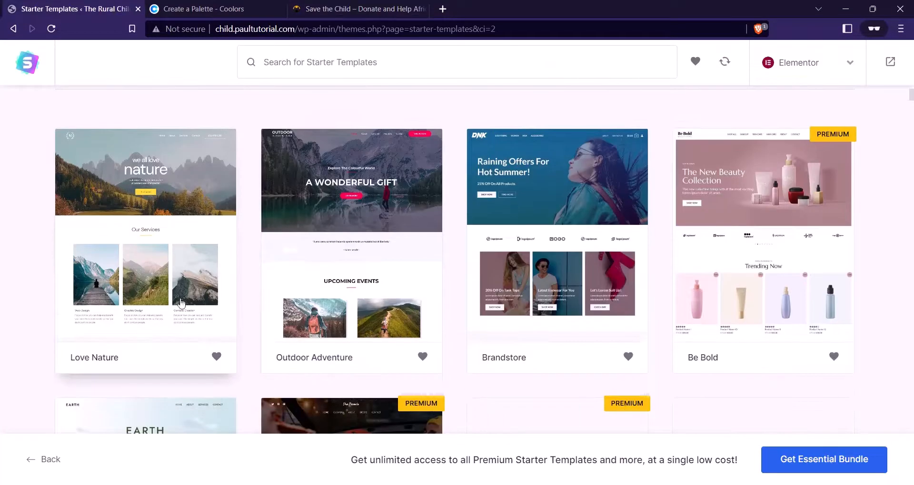
{"action": "left_click", "coordinate": [160, 245]}
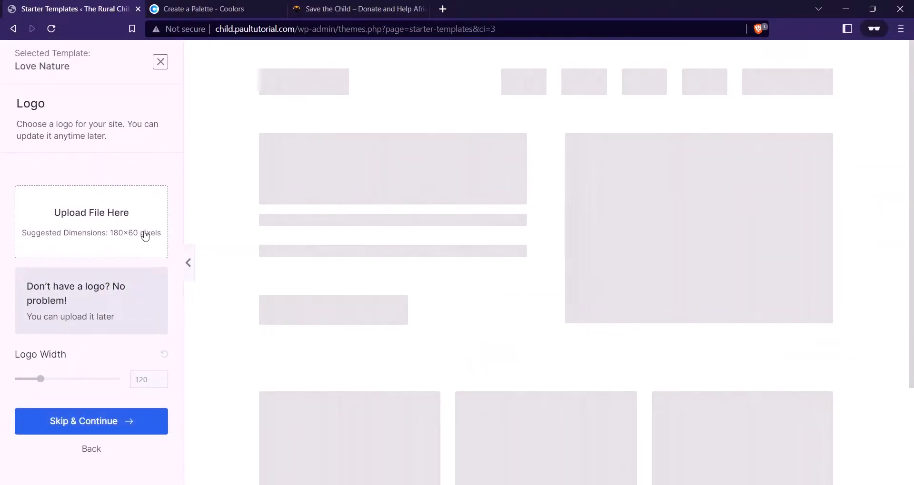
Skip the logo step and glance at the charity reference site's look
{"action": "left_click", "coordinate": [91, 430]}
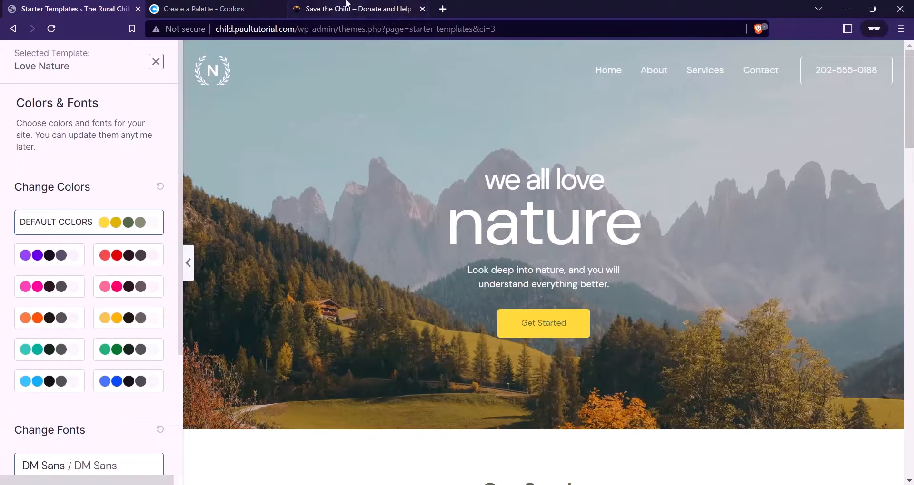
{"action": "left_click", "coordinate": [360, 9]}
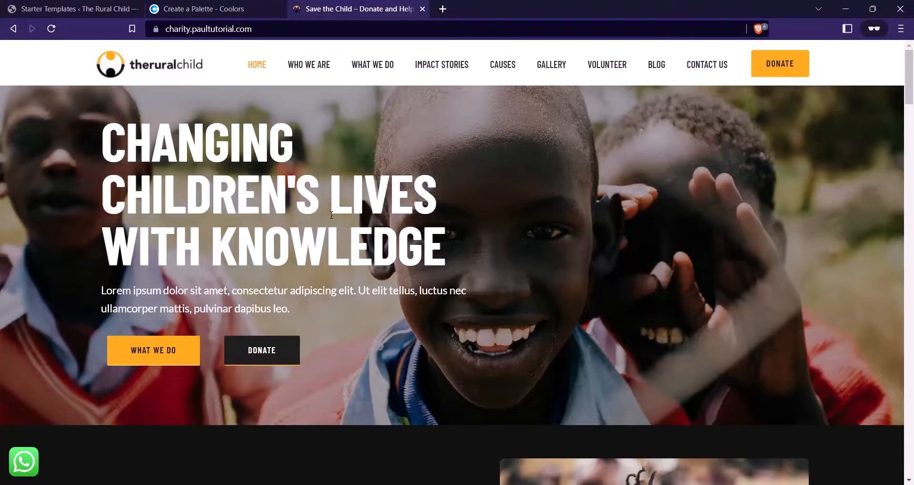
{"action": "scroll", "coordinate": [346, 246], "scroll_direction": "down", "scroll_amount": 15}
{"action": "scroll", "coordinate": [345, 247], "scroll_direction": "up", "scroll_amount": 15}
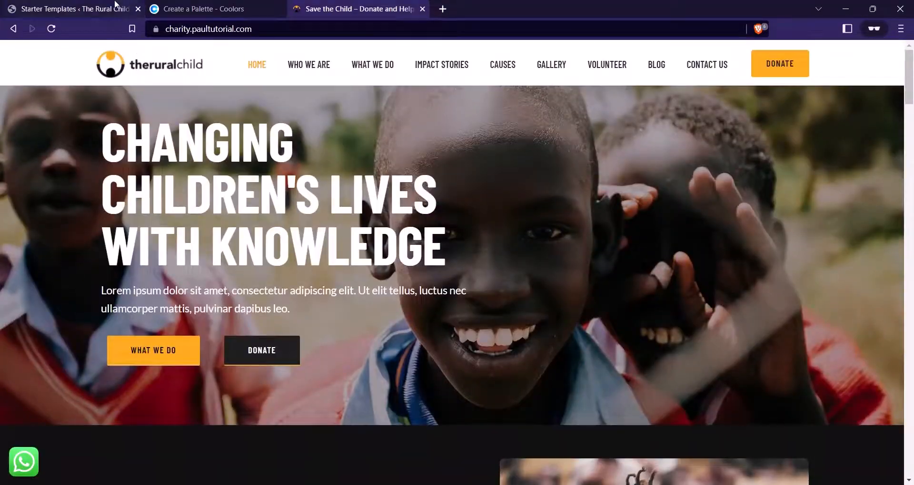
{"action": "left_click", "coordinate": [119, 7]}
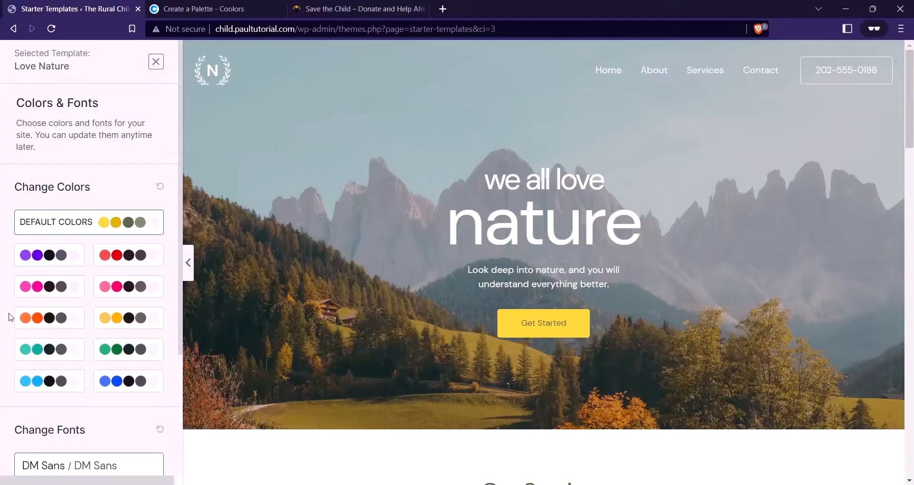
Apply the yellow colour palette, review the fonts, and continue to the final details step
{"action": "left_click", "coordinate": [126, 328]}
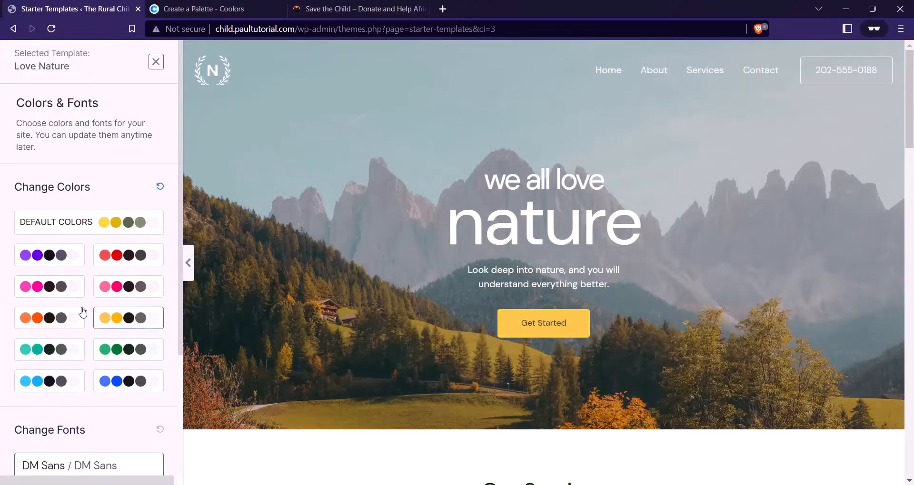
{"action": "scroll", "coordinate": [102, 320], "scroll_direction": "down", "scroll_amount": 3}
{"action": "scroll", "coordinate": [138, 296], "scroll_direction": "up", "scroll_amount": 3}
{"action": "scroll", "coordinate": [89, 286], "scroll_direction": "down", "scroll_amount": 3}
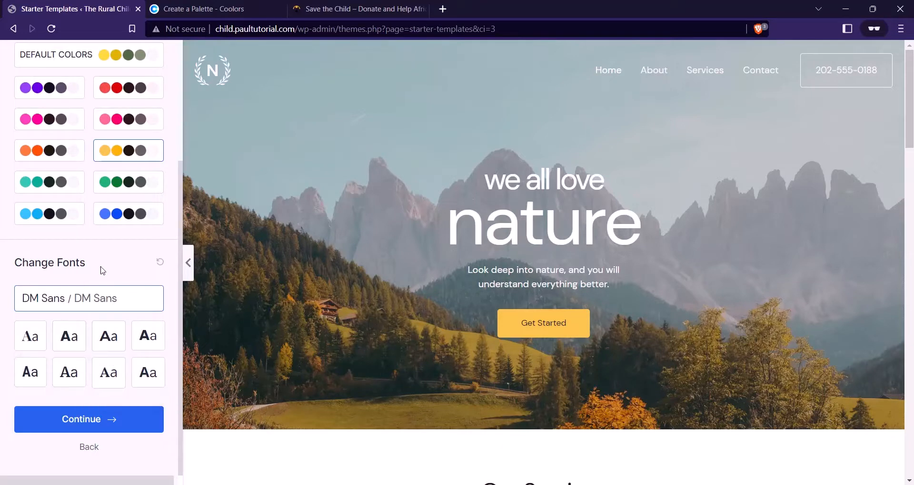
{"action": "left_click", "coordinate": [104, 422]}
Submit the Love Nature template build and view the finished 'we all love nature' homepage in a new tab
{"action": "scroll", "coordinate": [328, 275], "scroll_direction": "down", "scroll_amount": 2}
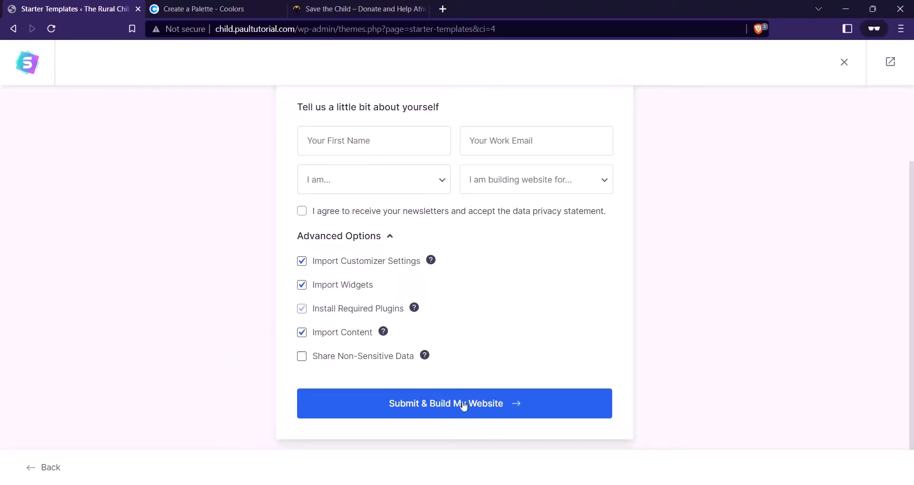
{"action": "key", "text": "Return"}
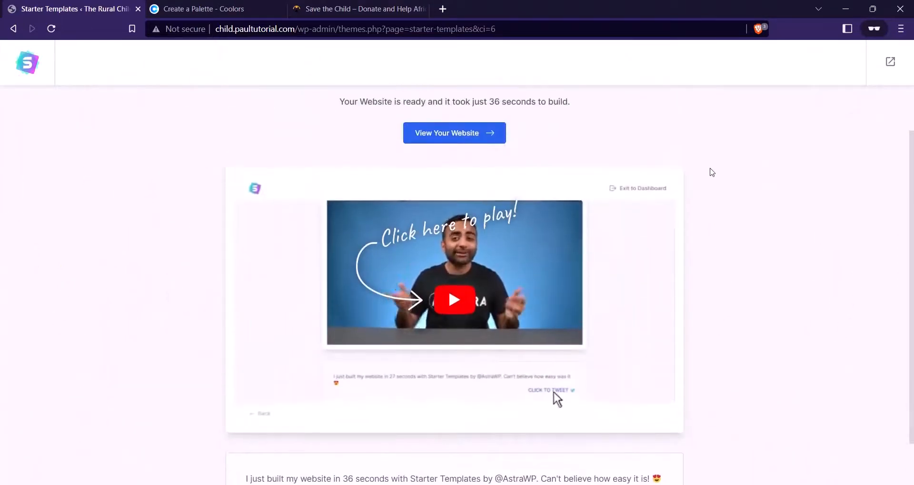
{"action": "left_click", "coordinate": [489, 197]}
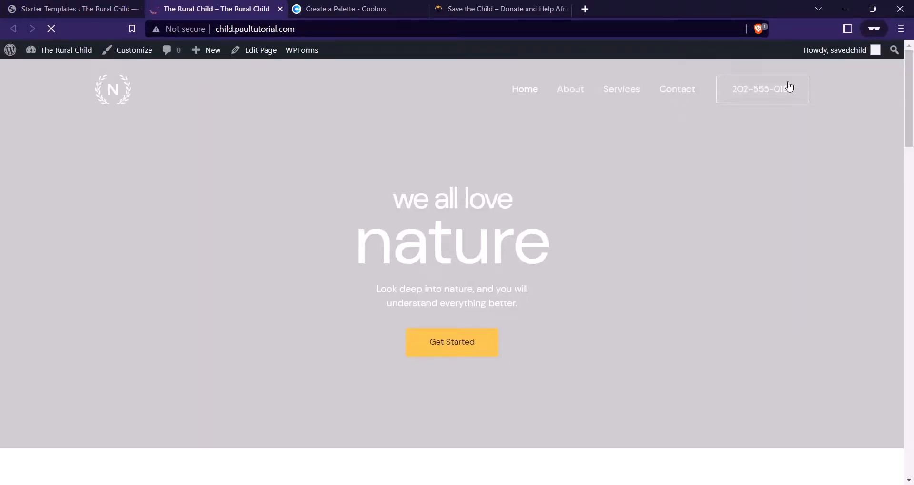
Look over the newly built homepage, then close the Starter Templates tab
{"action": "scroll", "coordinate": [532, 188], "scroll_direction": "down", "scroll_amount": 15}
{"action": "scroll", "coordinate": [549, 192], "scroll_direction": "up", "scroll_amount": 11}
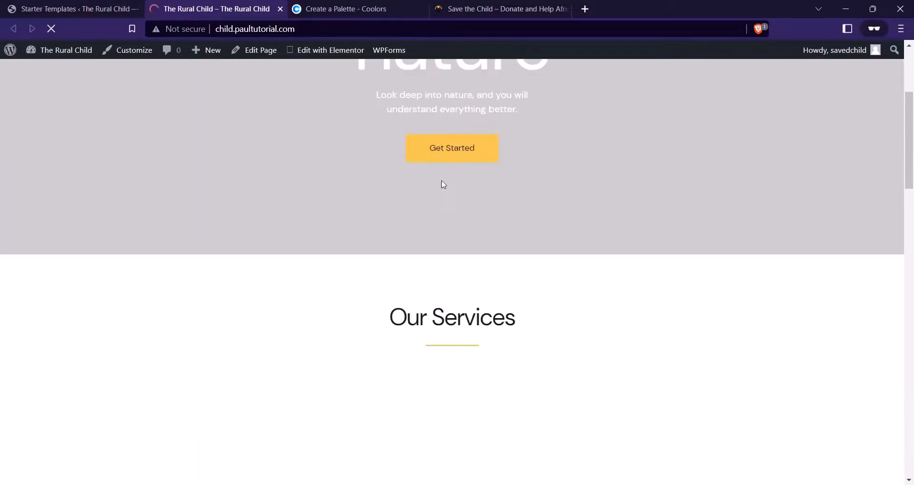
{"action": "scroll", "coordinate": [448, 183], "scroll_direction": "up", "scroll_amount": 4}
{"action": "scroll", "coordinate": [524, 143], "scroll_direction": "down", "scroll_amount": 12}
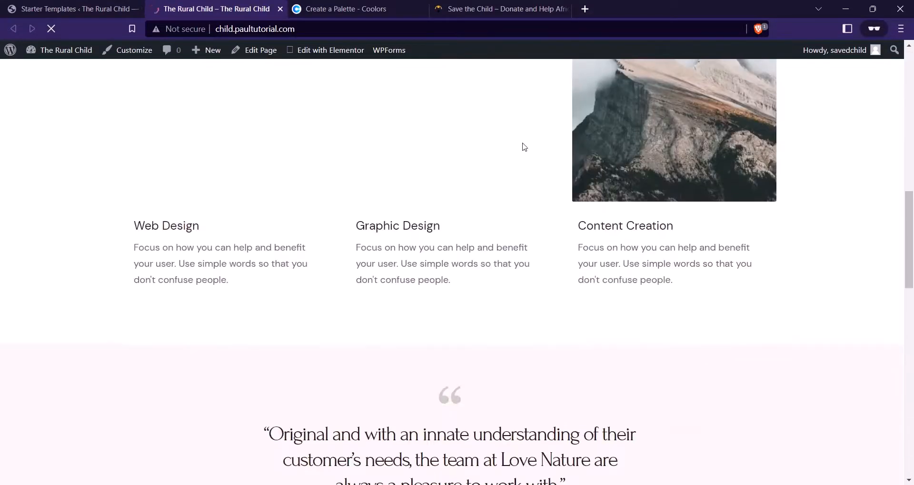
{"action": "scroll", "coordinate": [524, 148], "scroll_direction": "up", "scroll_amount": 10}
{"action": "scroll", "coordinate": [490, 155], "scroll_direction": "down", "scroll_amount": 12}
{"action": "scroll", "coordinate": [490, 155], "scroll_direction": "up", "scroll_amount": 6}
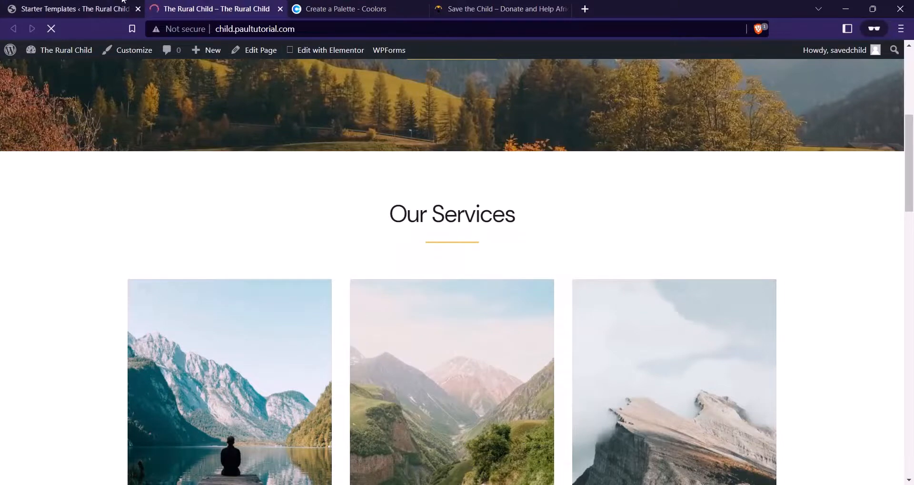
{"action": "left_click", "coordinate": [124, 6]}
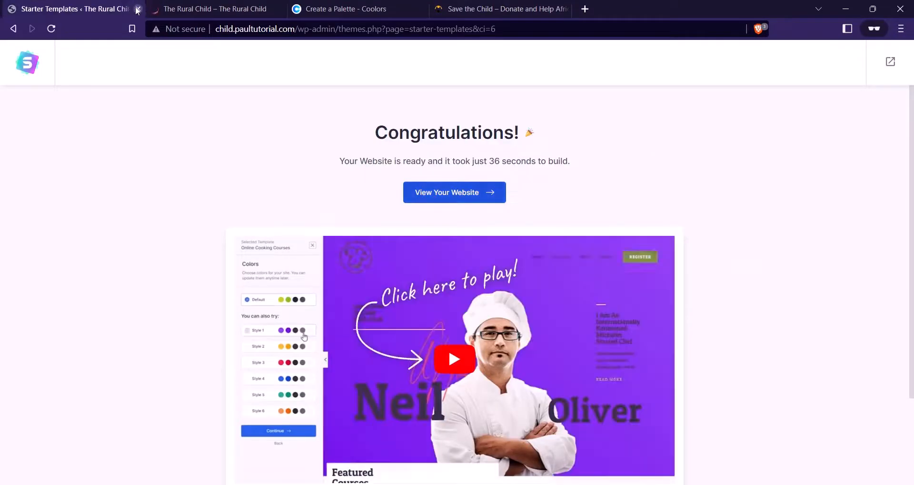
{"action": "left_click", "coordinate": [138, 9]}
Go from the live site's admin bar to the WordPress Dashboard
{"action": "scroll", "coordinate": [335, 150], "scroll_direction": "up", "scroll_amount": 8}
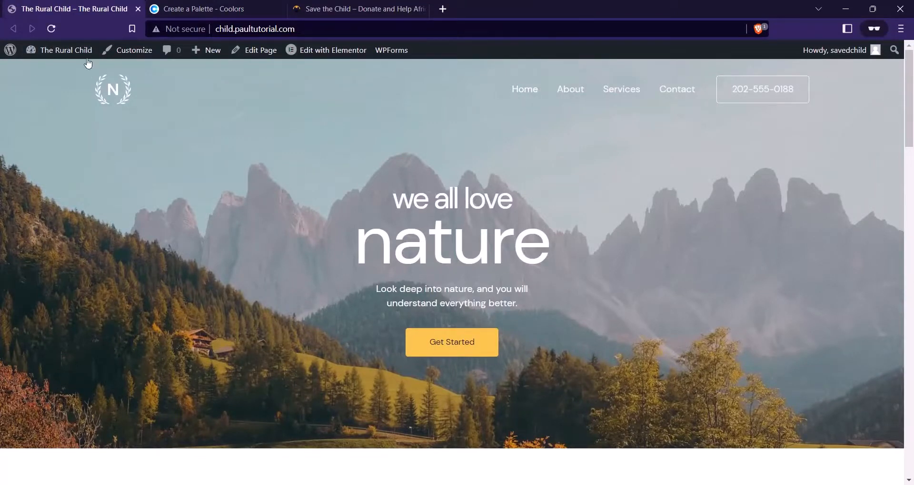
{"action": "mouse_move", "coordinate": [88, 55]}
{"action": "left_click", "coordinate": [72, 75]}
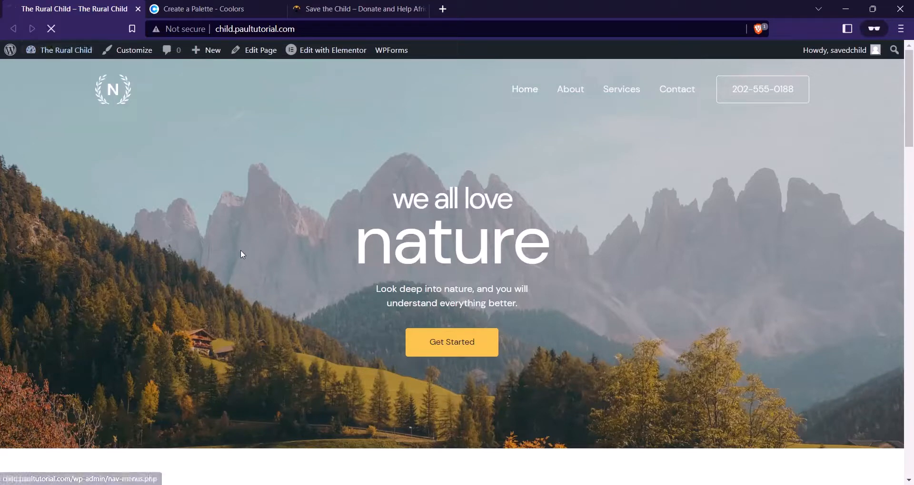
Search plugins for 'Essential addon', then install and activate Essential Addons for Elementor
{"action": "scroll", "coordinate": [43, 212], "scroll_direction": "down", "scroll_amount": 2}
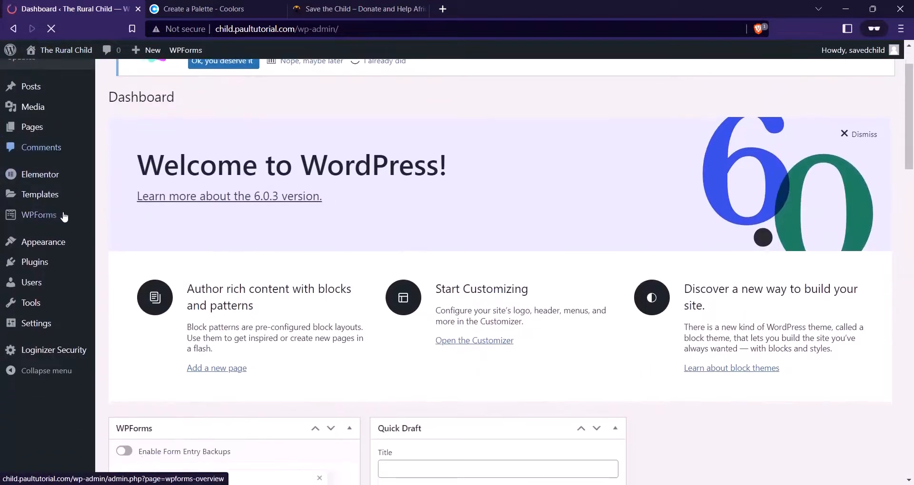
{"action": "mouse_move", "coordinate": [47, 327]}
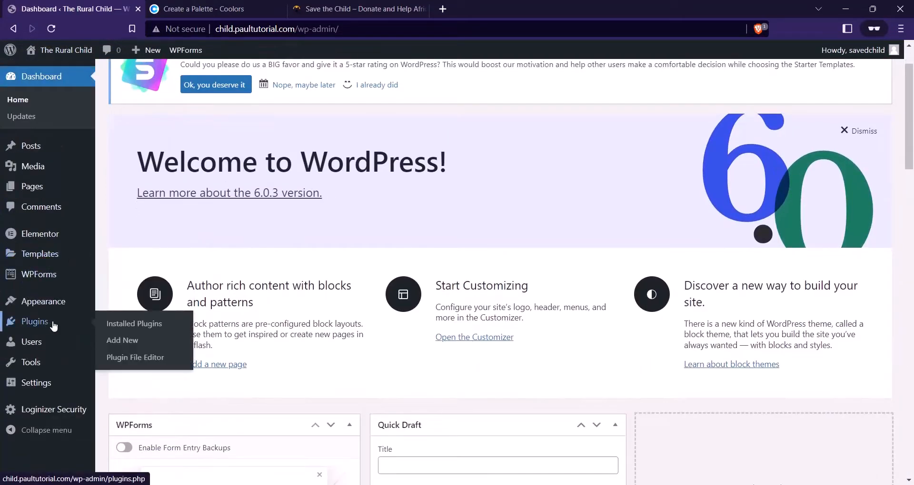
{"action": "left_click", "coordinate": [117, 341]}
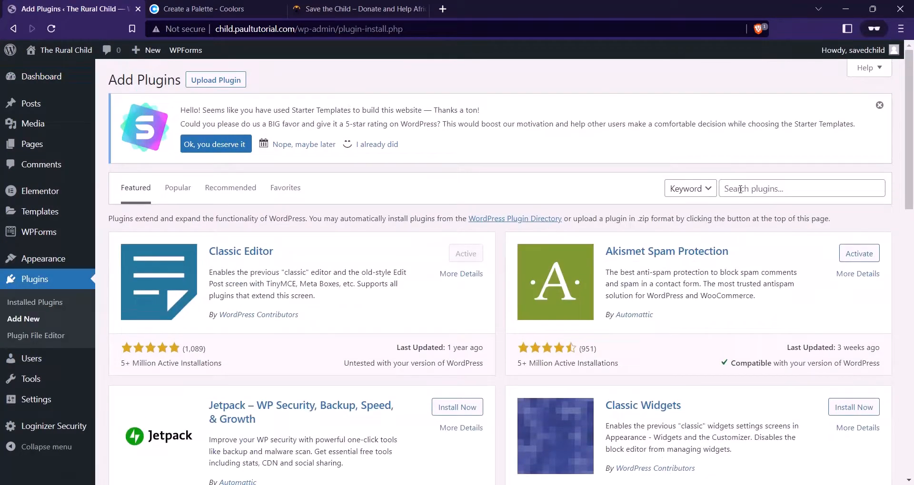
{"action": "left_click", "coordinate": [740, 189]}
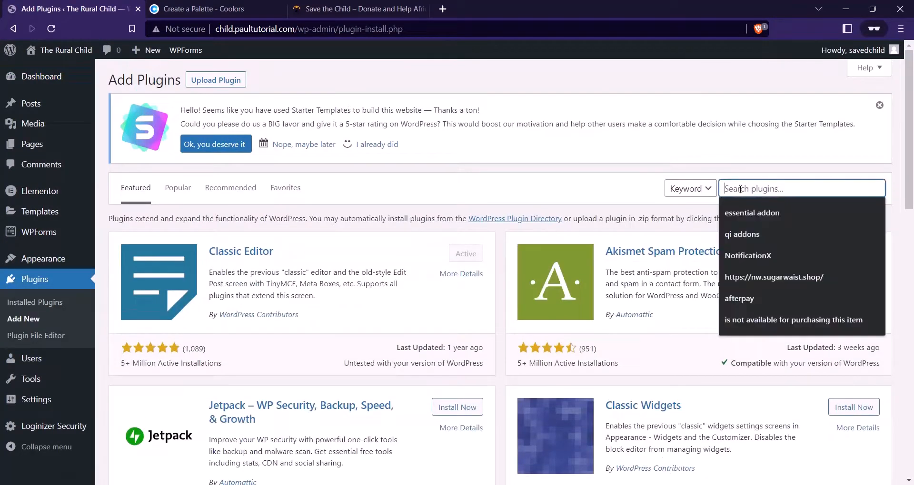
{"action": "type", "text": "Ess"}
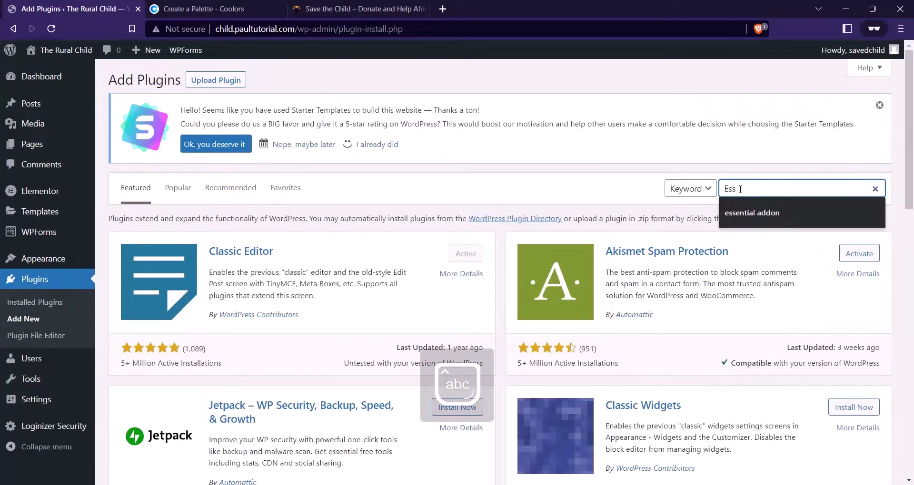
{"action": "type", "text": "ential a"}
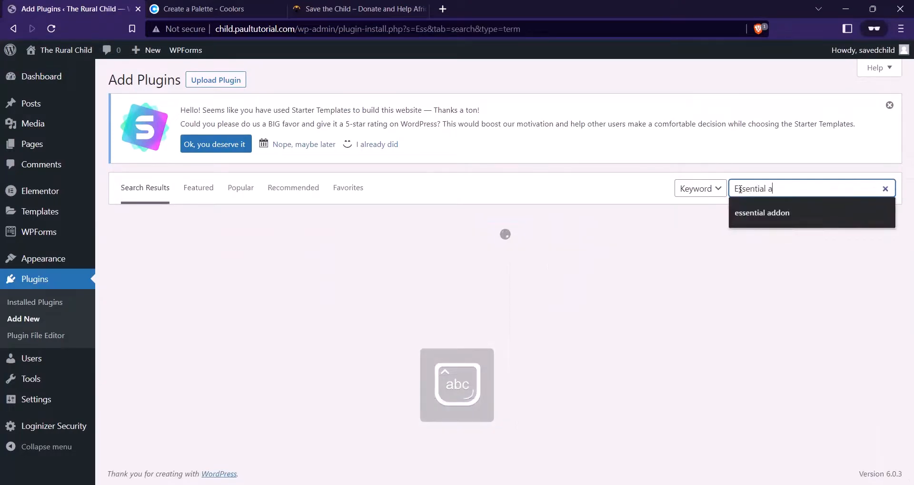
{"action": "type", "text": "ddon"}
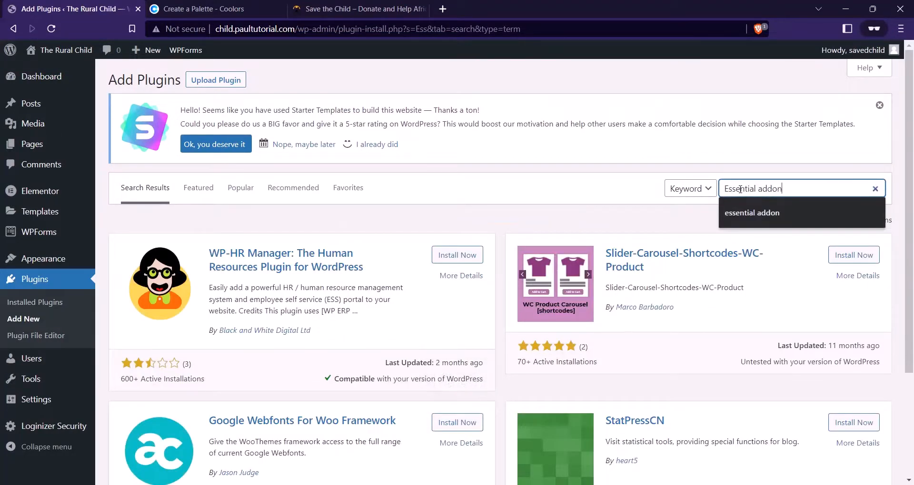
{"action": "key", "text": "Return"}
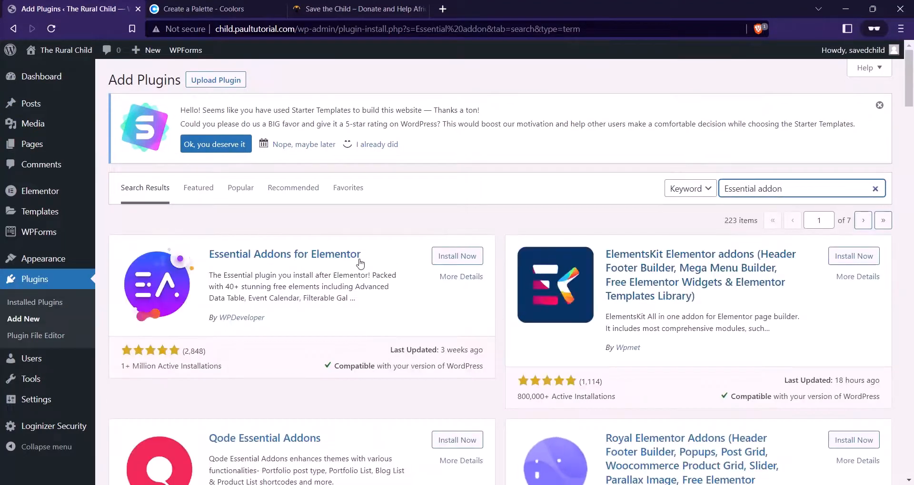
{"action": "left_click", "coordinate": [438, 263]}
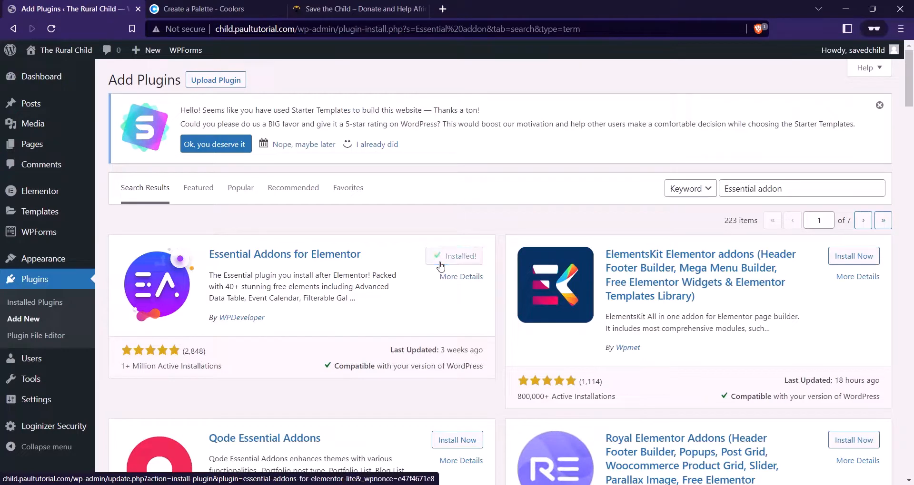
{"action": "left_click", "coordinate": [451, 262]}
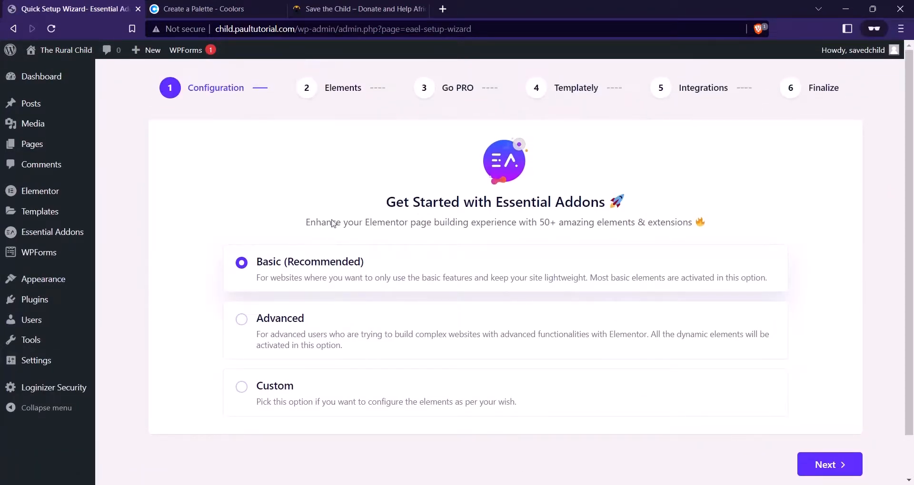
Keep the Basic configuration and switch on the WPForms element in the full elements list
{"action": "left_click", "coordinate": [831, 471]}
{"action": "scroll", "coordinate": [436, 238], "scroll_direction": "down", "scroll_amount": 3}
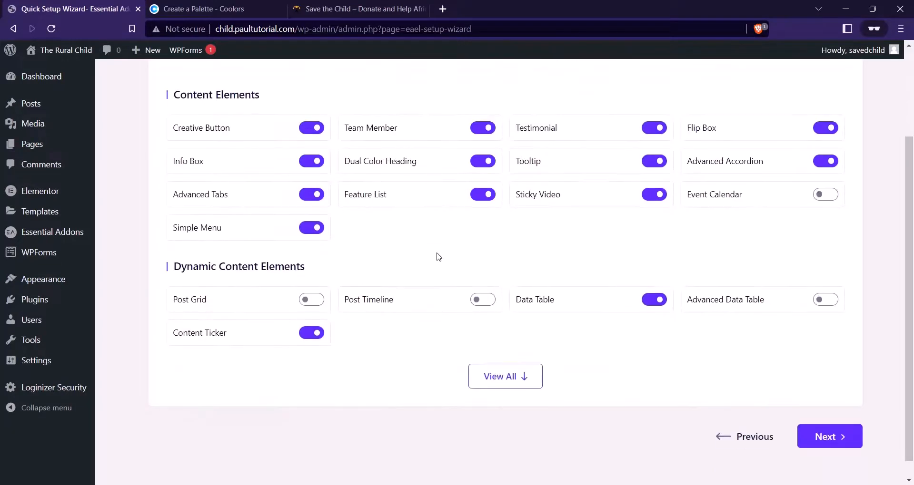
{"action": "scroll", "coordinate": [419, 252], "scroll_direction": "up", "scroll_amount": 3}
{"action": "scroll", "coordinate": [452, 305], "scroll_direction": "down", "scroll_amount": 3}
{"action": "left_click", "coordinate": [508, 379]}
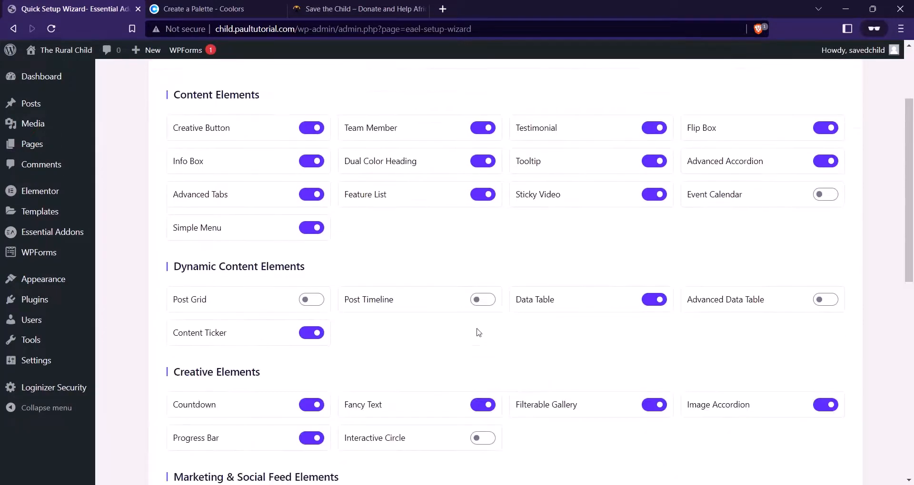
{"action": "scroll", "coordinate": [517, 215], "scroll_direction": "up", "scroll_amount": 1}
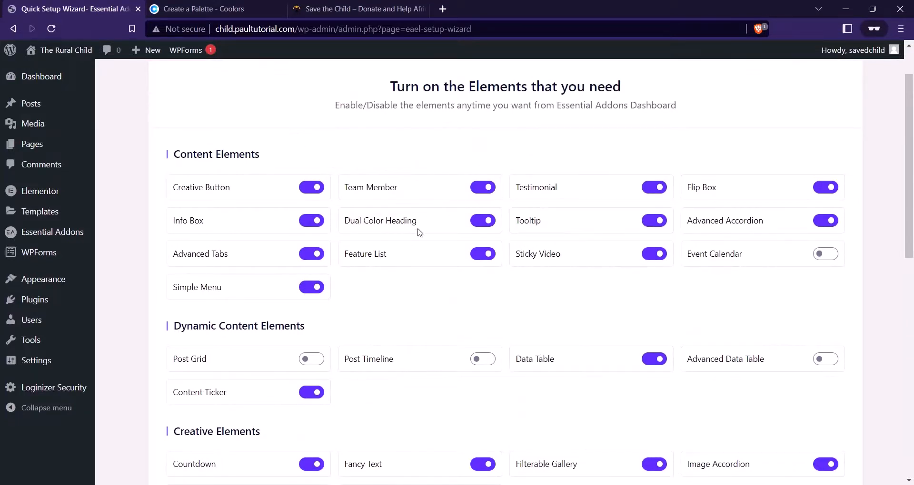
{"action": "scroll", "coordinate": [406, 232], "scroll_direction": "down", "scroll_amount": 4}
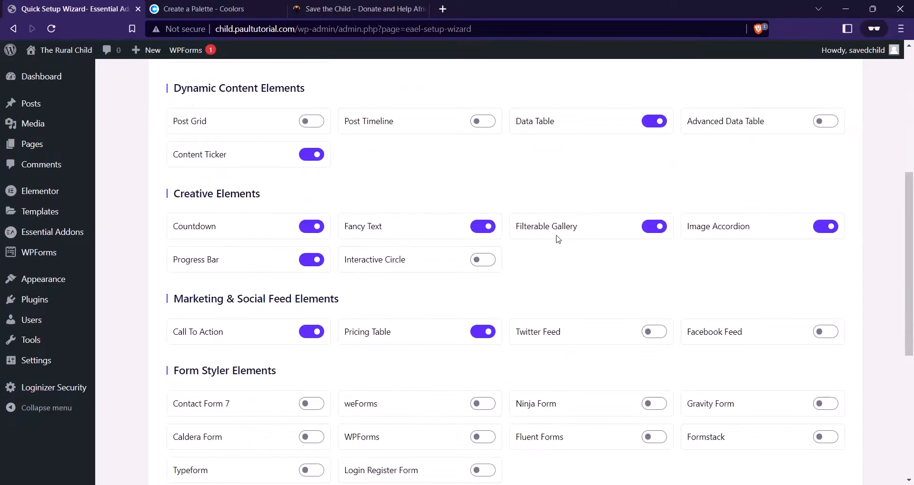
{"action": "scroll", "coordinate": [558, 239], "scroll_direction": "down", "scroll_amount": 1}
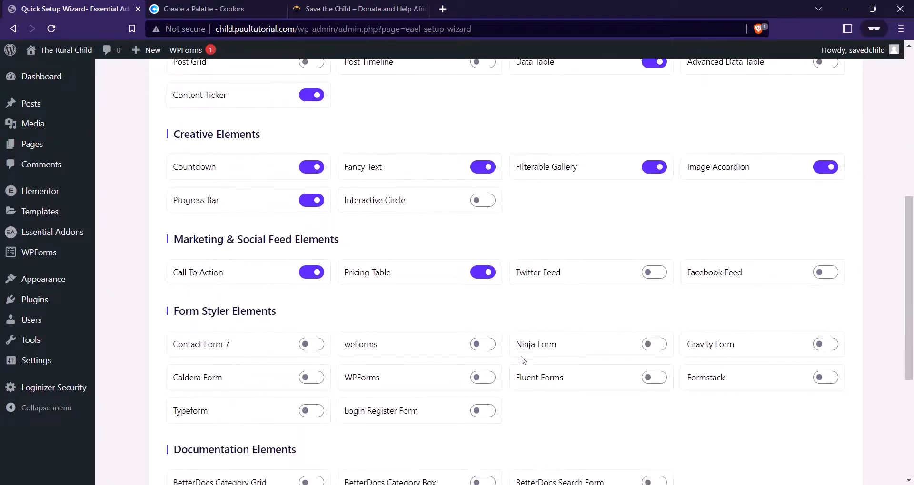
{"action": "left_click", "coordinate": [490, 386]}
Skip through the Go PRO, Templately and integrations steps, choosing No, Thanks to data sharing
{"action": "scroll", "coordinate": [486, 292], "scroll_direction": "down", "scroll_amount": 1}
{"action": "scroll", "coordinate": [485, 291], "scroll_direction": "up", "scroll_amount": 1}
{"action": "scroll", "coordinate": [724, 372], "scroll_direction": "down", "scroll_amount": 5}
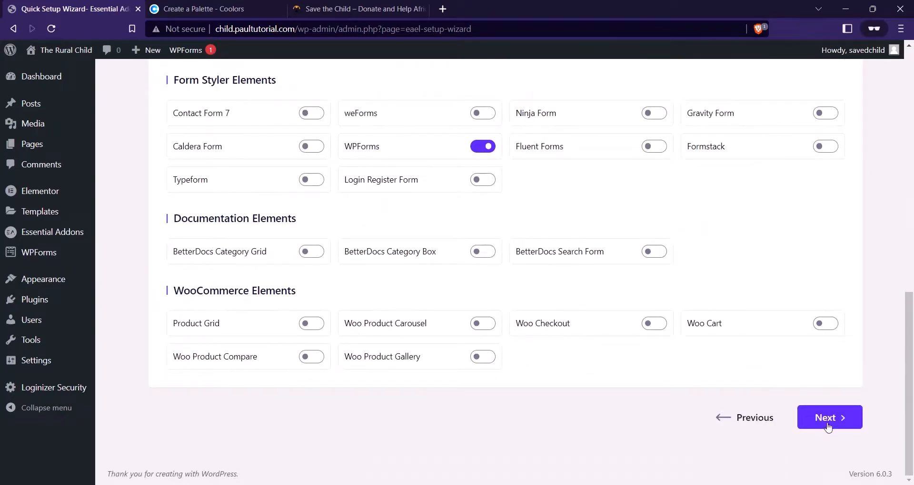
{"action": "left_click", "coordinate": [827, 427]}
{"action": "scroll", "coordinate": [373, 259], "scroll_direction": "up", "scroll_amount": 1}
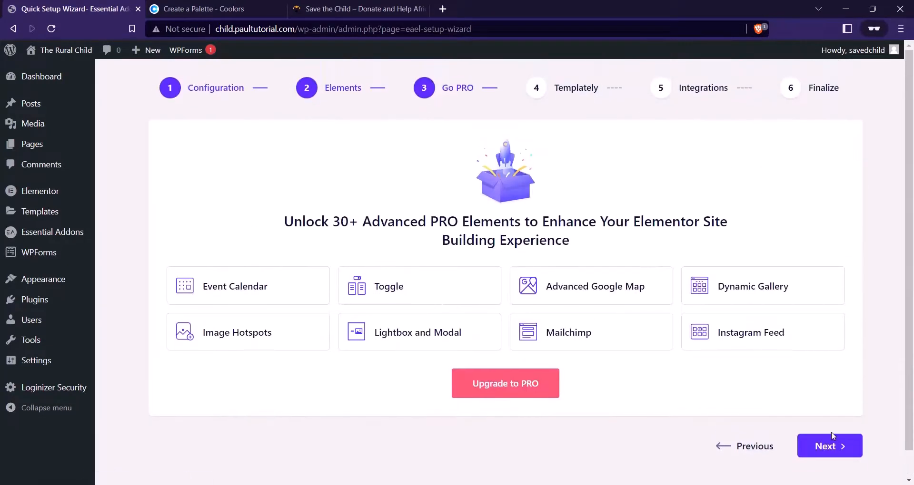
{"action": "left_click", "coordinate": [836, 450]}
{"action": "left_click", "coordinate": [810, 368]}
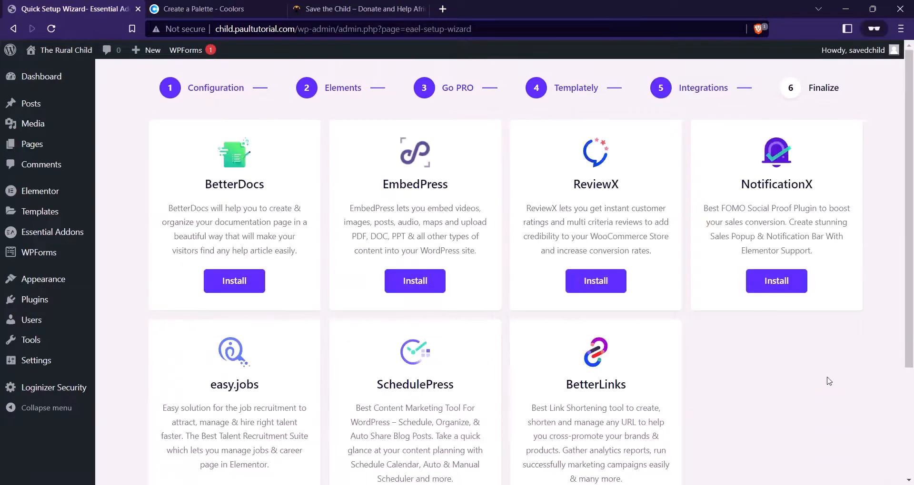
{"action": "scroll", "coordinate": [526, 292], "scroll_direction": "down", "scroll_amount": 4}
{"action": "left_click", "coordinate": [833, 418]}
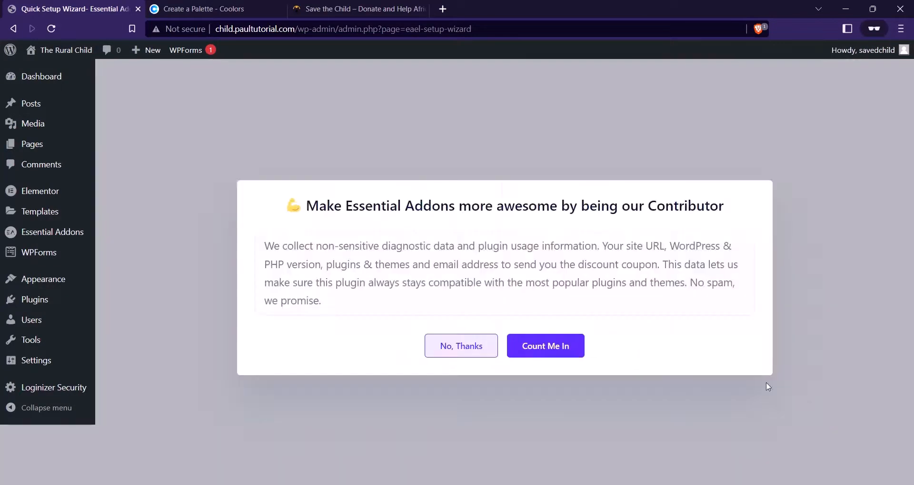
{"action": "left_click", "coordinate": [495, 356]}
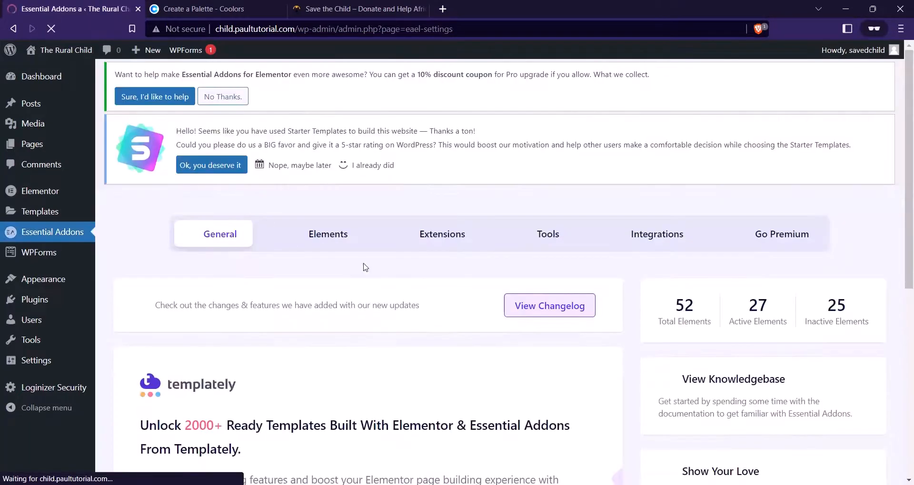
Go to the Plugins > Add New page
{"action": "scroll", "coordinate": [441, 226], "scroll_direction": "down", "scroll_amount": 1}
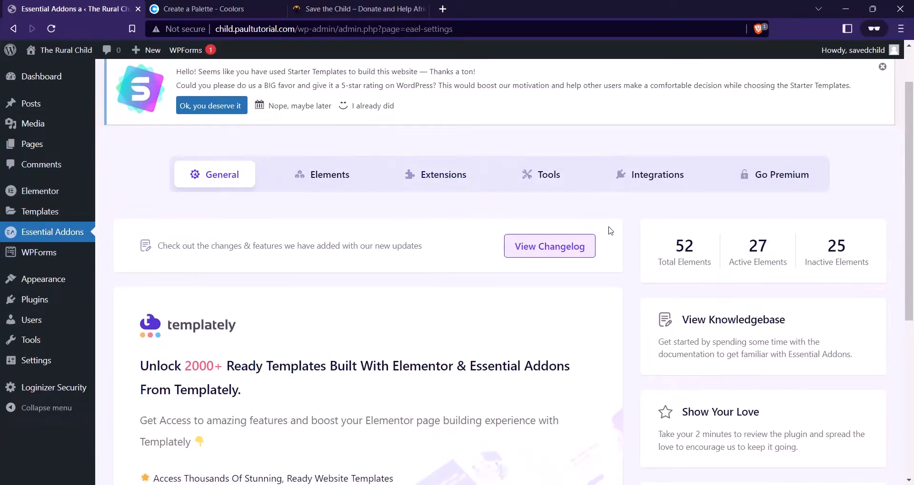
{"action": "mouse_move", "coordinate": [84, 305]}
{"action": "left_click", "coordinate": [122, 319]}
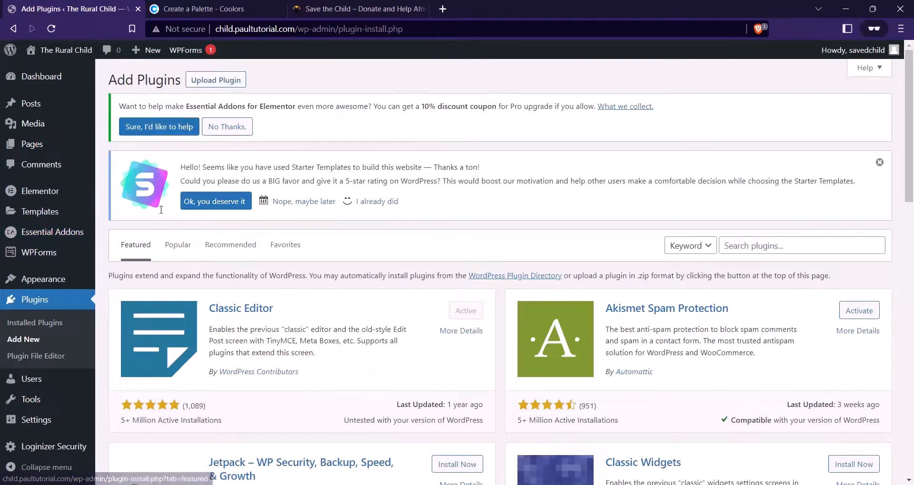
Search 'qi addons elementor', then install and activate Qi Addons For Elementor
{"action": "left_click", "coordinate": [733, 246]}
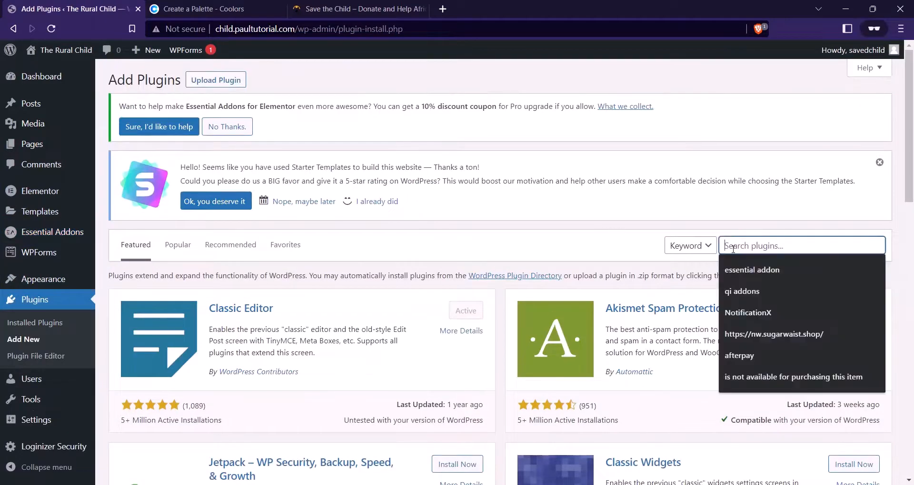
{"action": "type", "text": "qi"}
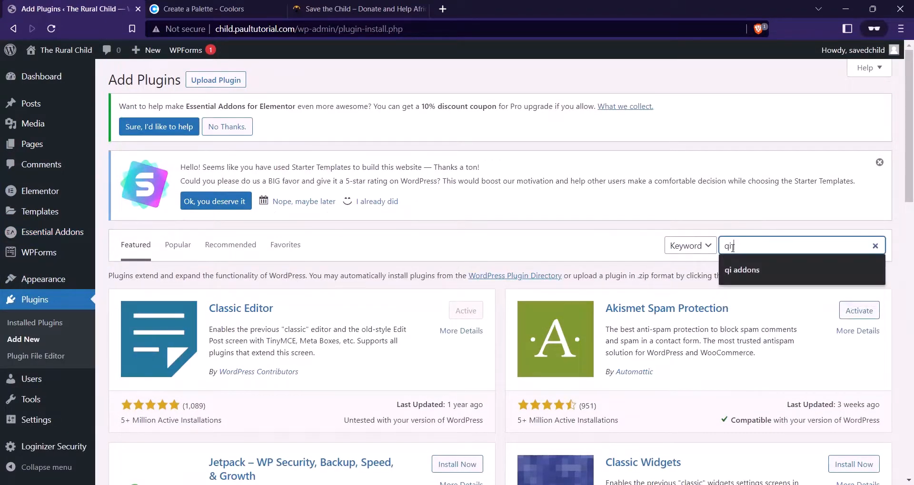
{"action": "type", "text": " addons elemen"}
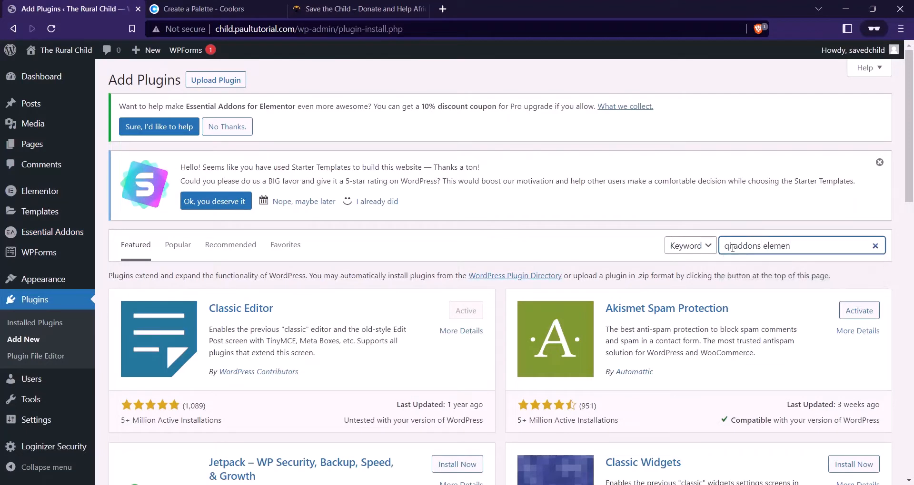
{"action": "type", "text": "tor"}
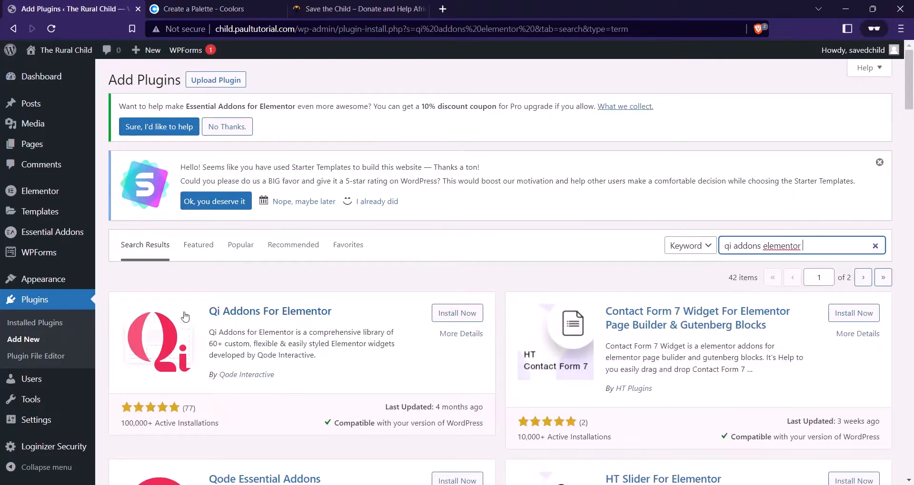
{"action": "left_click", "coordinate": [446, 315]}
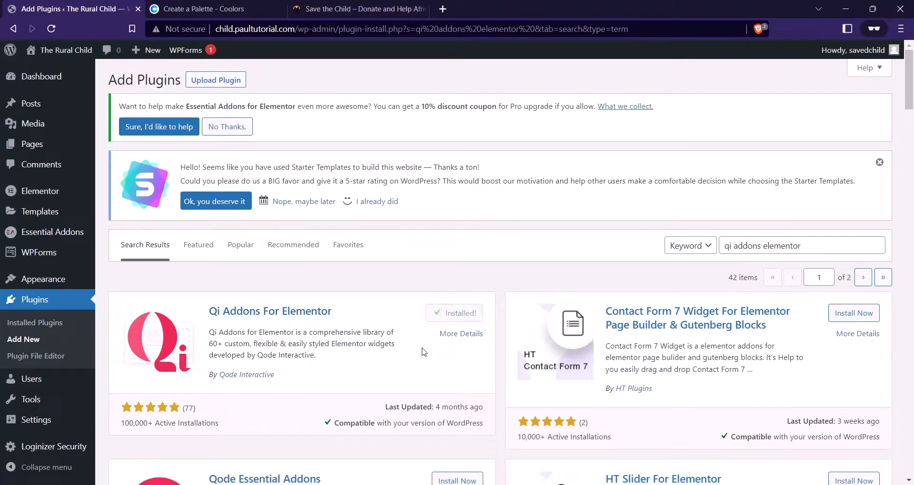
{"action": "left_click", "coordinate": [450, 319]}
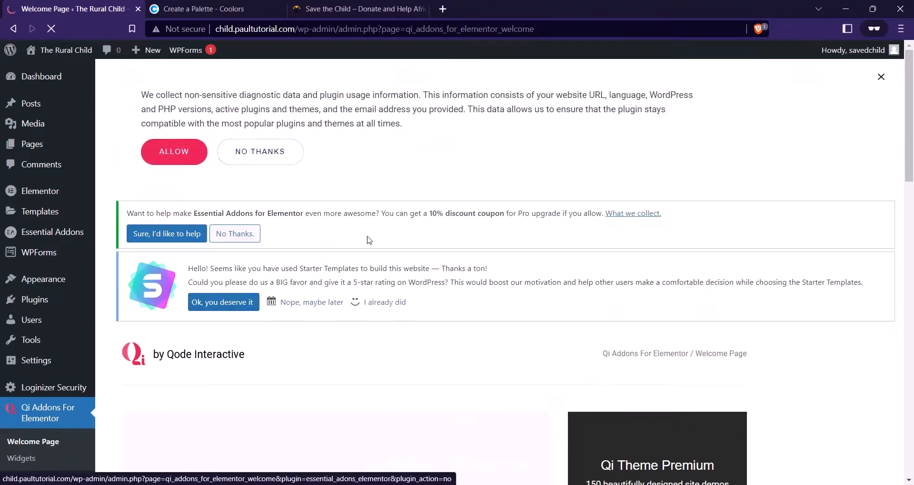
{"action": "scroll", "coordinate": [445, 239], "scroll_direction": "down", "scroll_amount": 3}
{"action": "scroll", "coordinate": [446, 239], "scroll_direction": "up", "scroll_amount": 2}
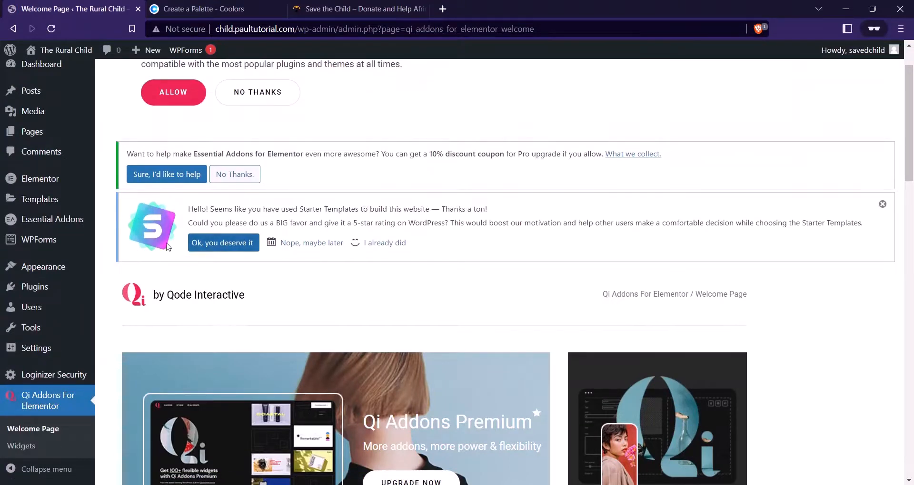
{"action": "scroll", "coordinate": [429, 218], "scroll_direction": "down", "scroll_amount": 2}
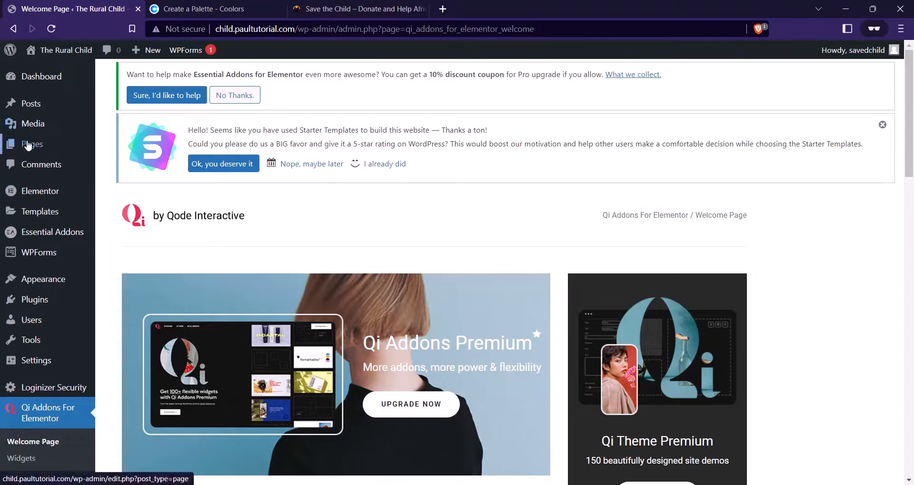
Open The Rural Child front page in a new tab, check the charity site, then edit Home
{"action": "right_click", "coordinate": [66, 51]}
{"action": "left_click", "coordinate": [92, 56]}
{"action": "left_click", "coordinate": [190, 5]}
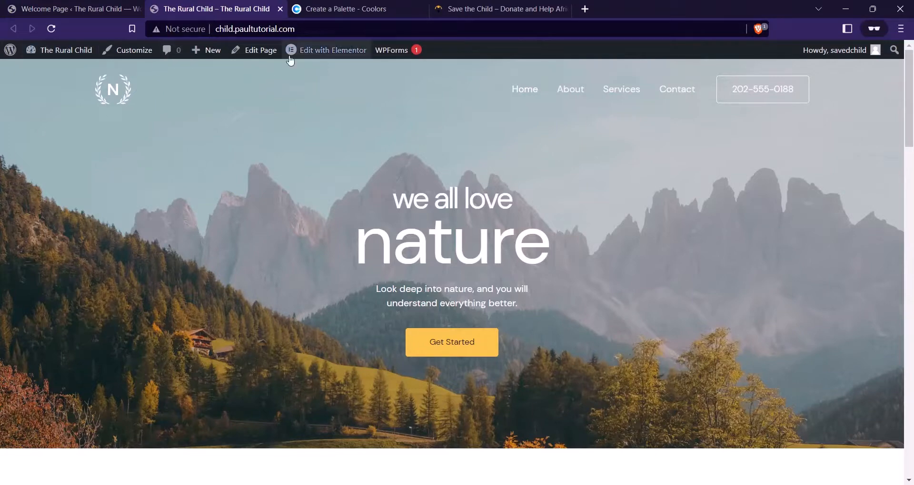
{"action": "left_click", "coordinate": [460, 4]}
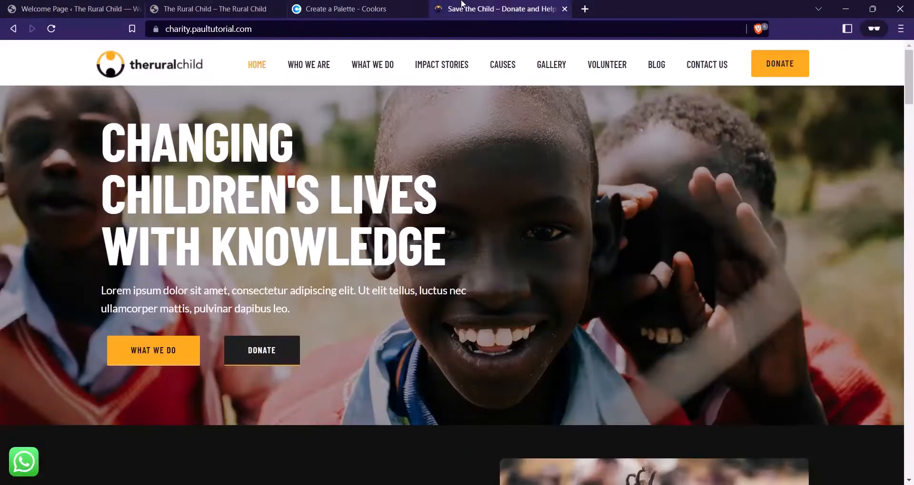
{"action": "left_click", "coordinate": [219, 9]}
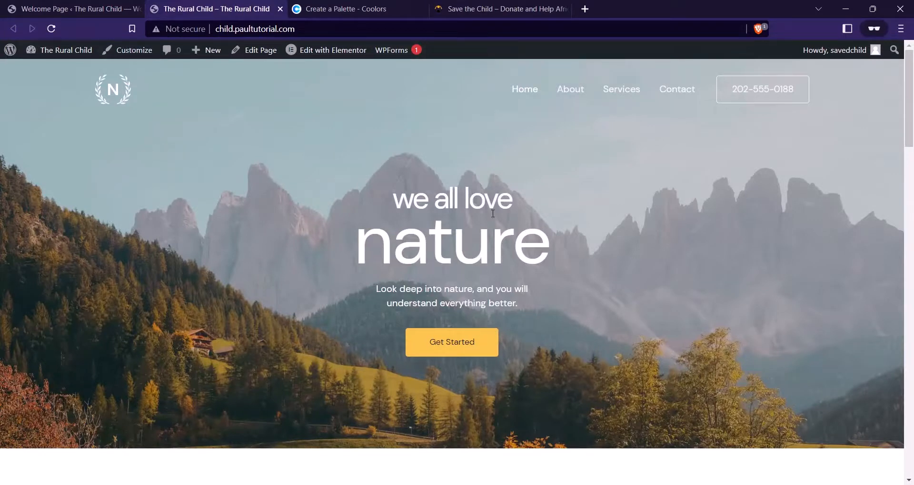
{"action": "left_click", "coordinate": [261, 52]}
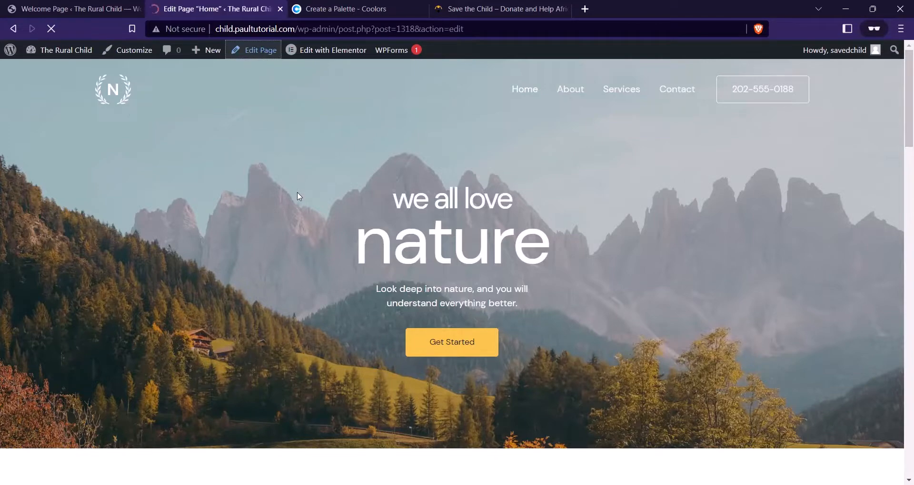
Set the Home page's Astra Transparent Header to Disabled and update the page
{"action": "scroll", "coordinate": [524, 186], "scroll_direction": "down", "scroll_amount": 9}
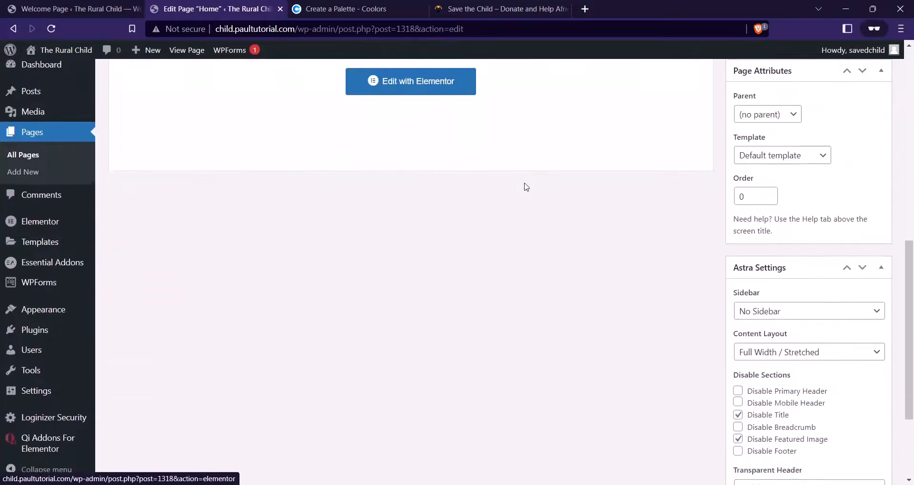
{"action": "scroll", "coordinate": [357, 161], "scroll_direction": "up", "scroll_amount": 7}
{"action": "scroll", "coordinate": [324, 167], "scroll_direction": "down", "scroll_amount": 4}
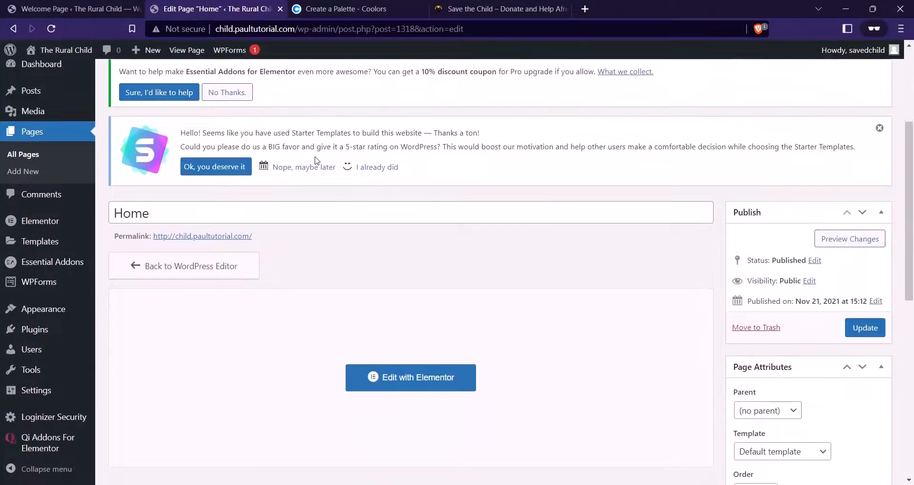
{"action": "scroll", "coordinate": [326, 173], "scroll_direction": "down", "scroll_amount": 7}
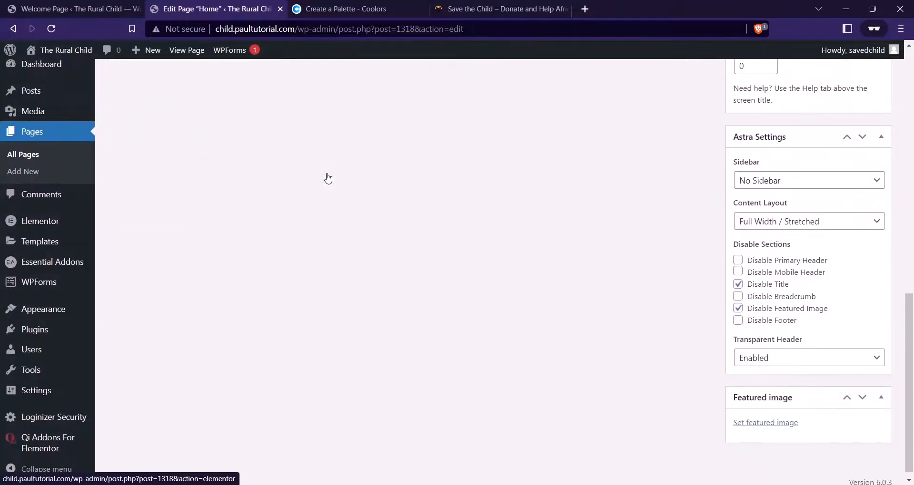
{"action": "scroll", "coordinate": [776, 285], "scroll_direction": "up", "scroll_amount": 3}
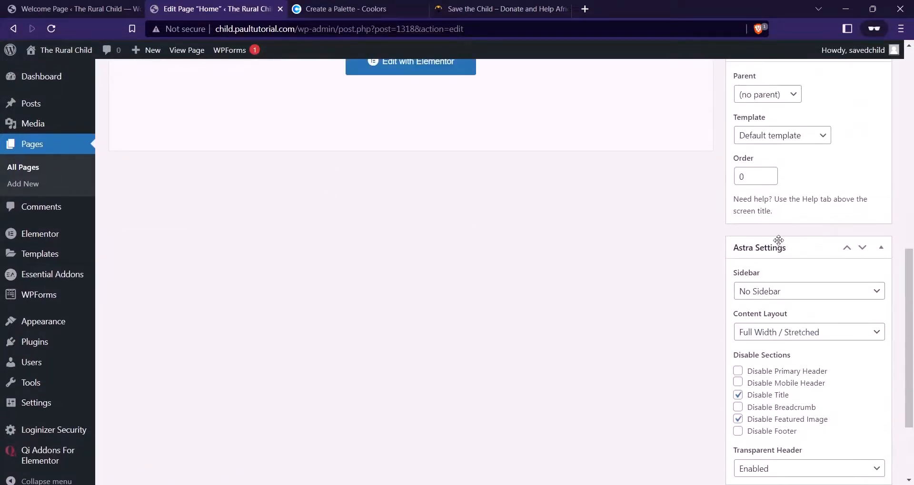
{"action": "scroll", "coordinate": [790, 276], "scroll_direction": "up", "scroll_amount": 2}
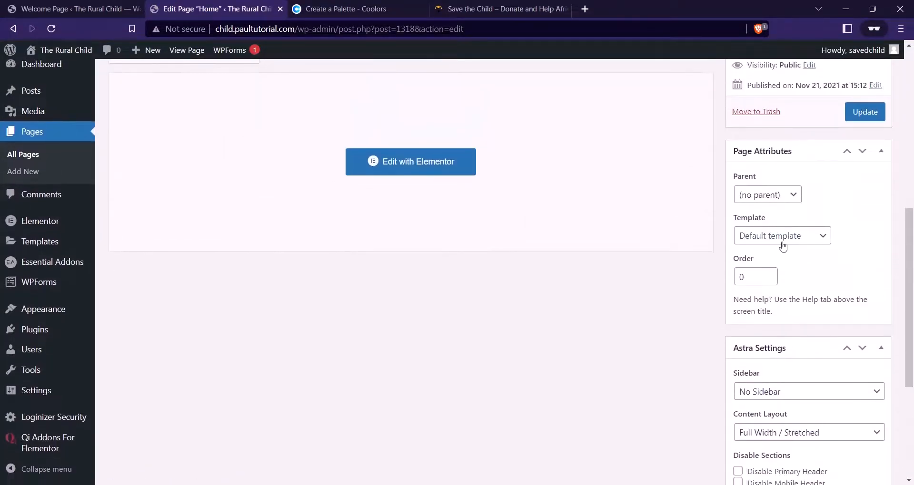
{"action": "scroll", "coordinate": [783, 257], "scroll_direction": "down", "scroll_amount": 5}
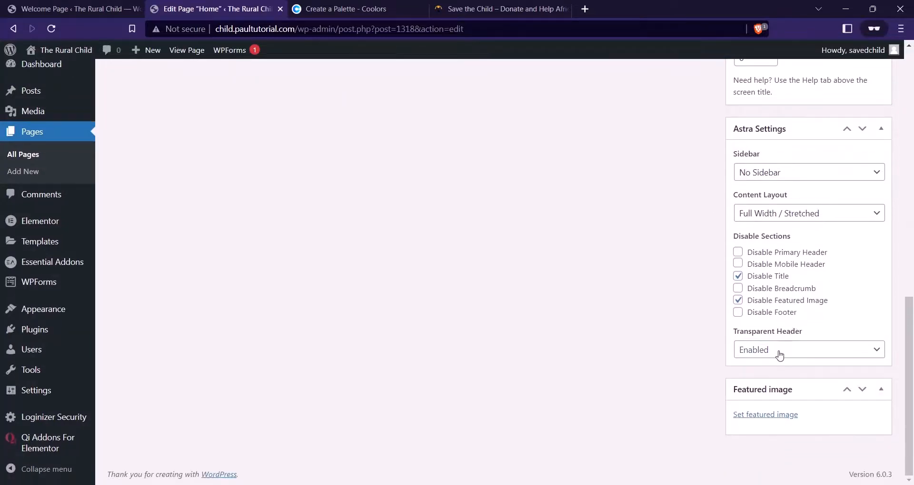
{"action": "left_click", "coordinate": [804, 356]}
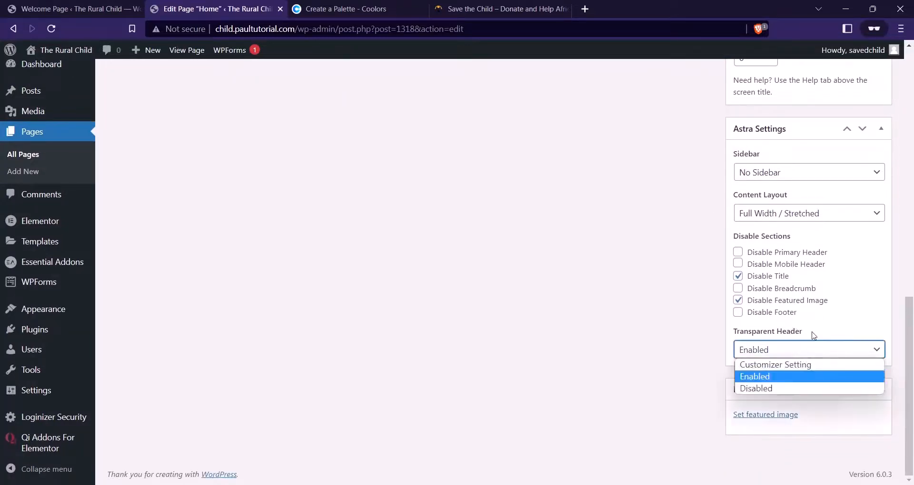
{"action": "left_click", "coordinate": [799, 389]}
{"action": "scroll", "coordinate": [602, 261], "scroll_direction": "up", "scroll_amount": 8}
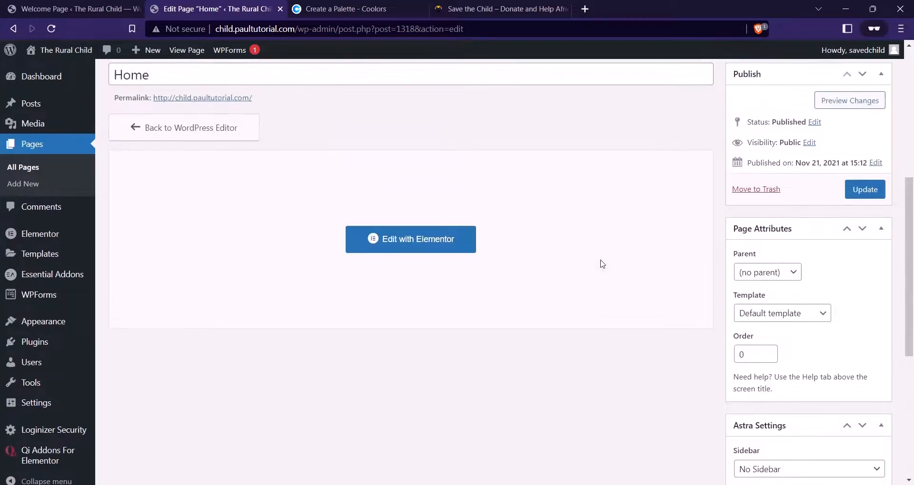
{"action": "left_click", "coordinate": [864, 309]}
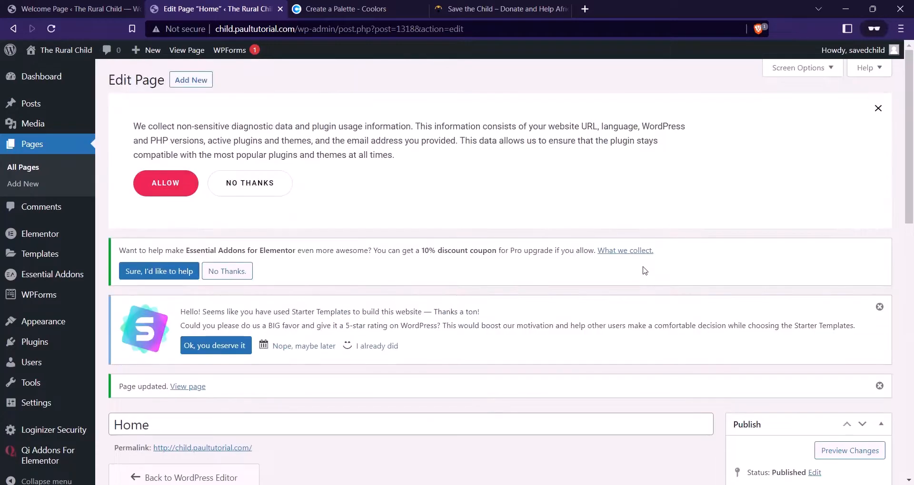
Open the Installed Plugins page in a new tab and switch to it
{"action": "scroll", "coordinate": [342, 192], "scroll_direction": "down", "scroll_amount": 2}
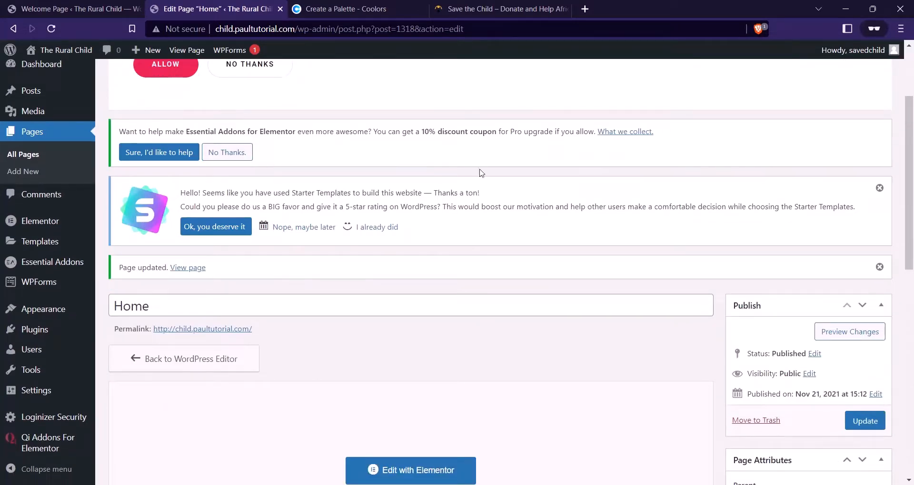
{"action": "scroll", "coordinate": [402, 224], "scroll_direction": "down", "scroll_amount": 1}
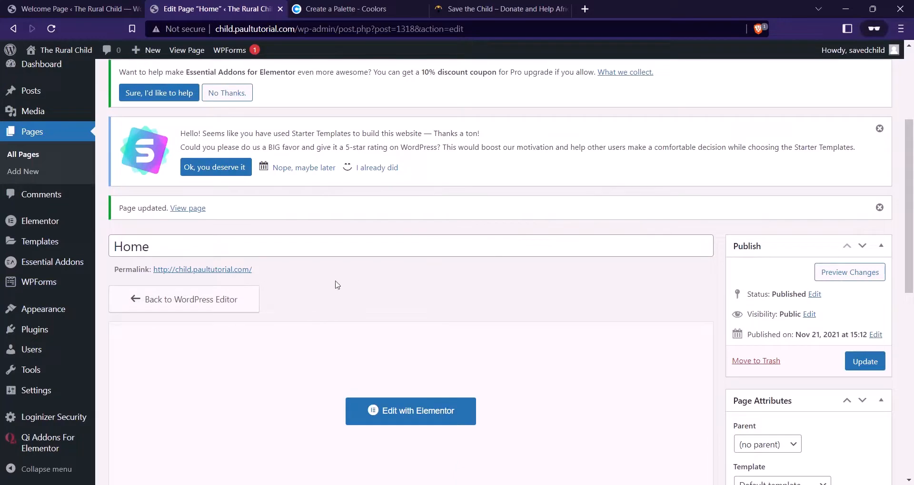
{"action": "right_click", "coordinate": [41, 332]}
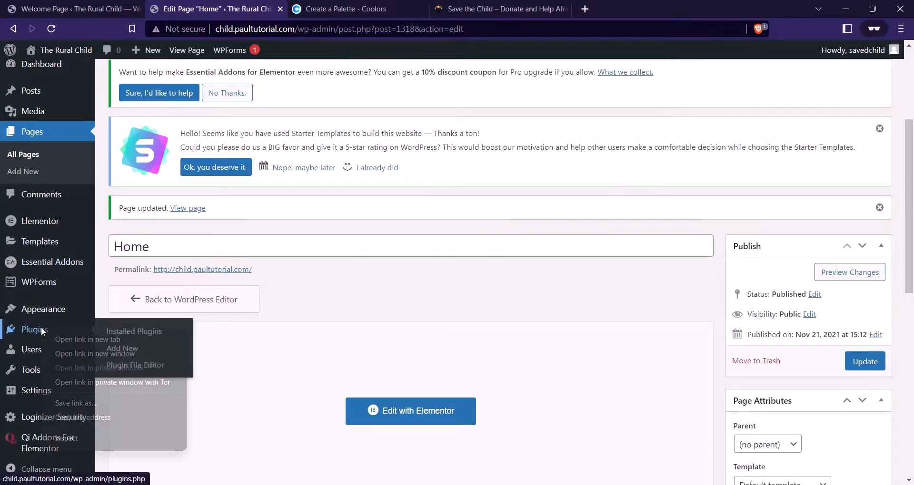
{"action": "left_click", "coordinate": [101, 339]}
{"action": "left_click", "coordinate": [356, 7]}
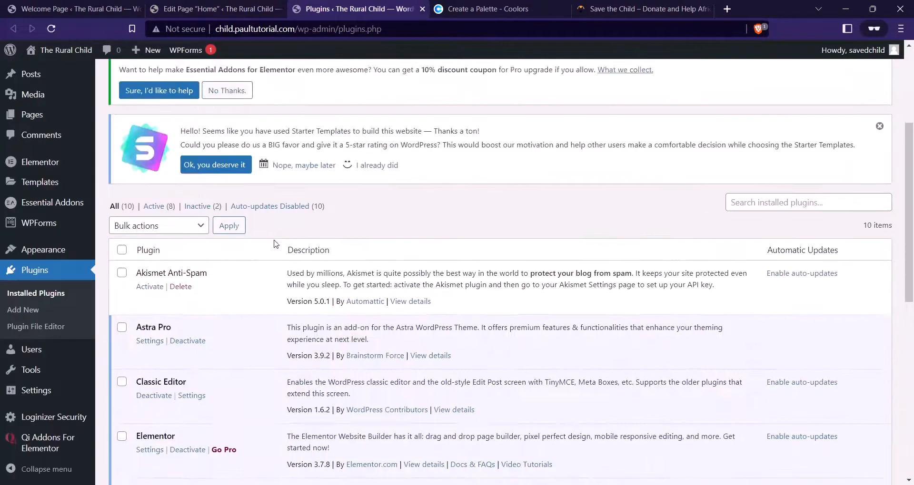
Deactivate the Classic Editor plugin and dismiss the block editor welcome dialog on Home
{"action": "scroll", "coordinate": [275, 244], "scroll_direction": "down", "scroll_amount": 2}
{"action": "left_click", "coordinate": [164, 281]}
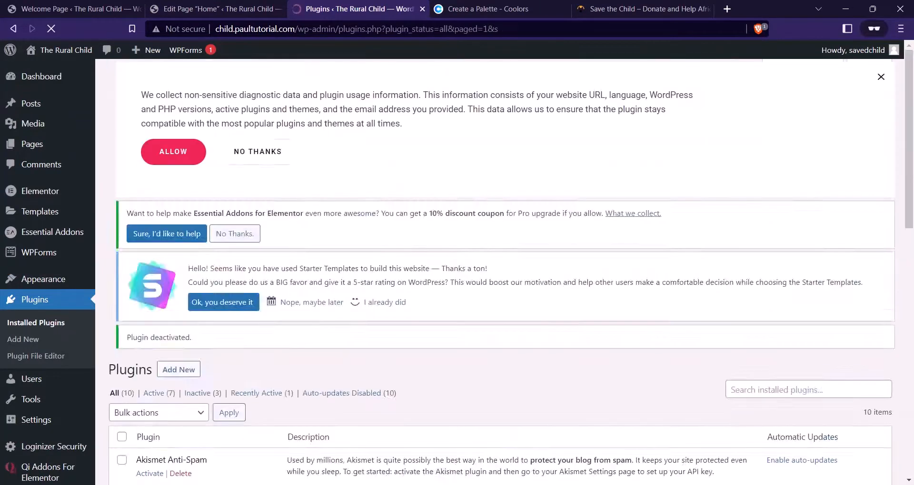
{"action": "left_click", "coordinate": [217, 8]}
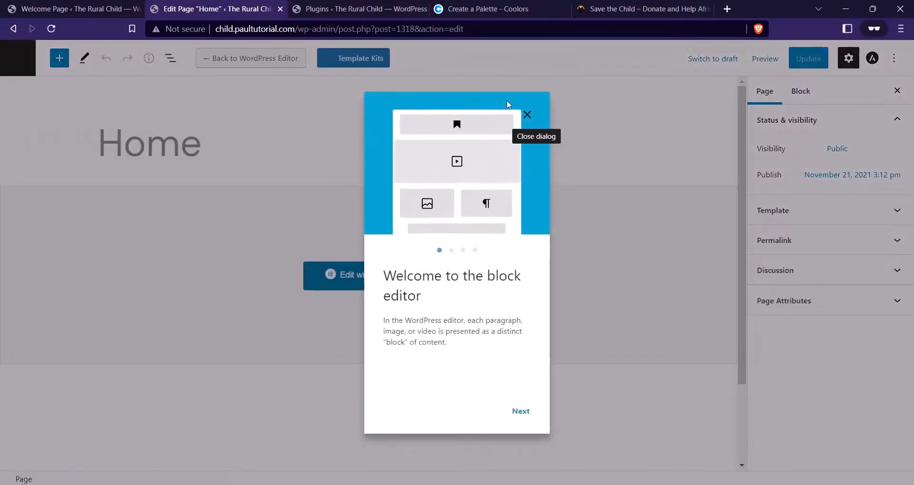
{"action": "left_click", "coordinate": [525, 115]}
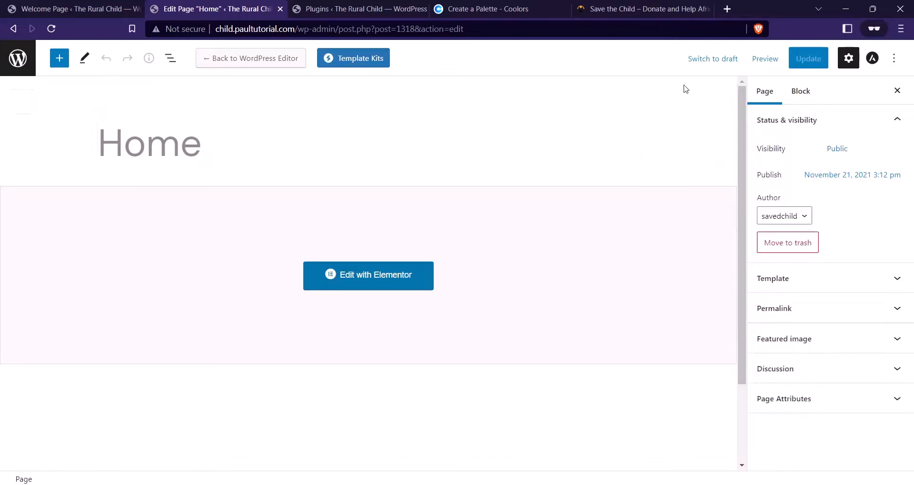
Verify the Home page's Astra advanced settings, update the page, and close the editor tab
{"action": "left_click", "coordinate": [849, 59]}
{"action": "left_click", "coordinate": [849, 58]}
{"action": "left_click", "coordinate": [872, 60]}
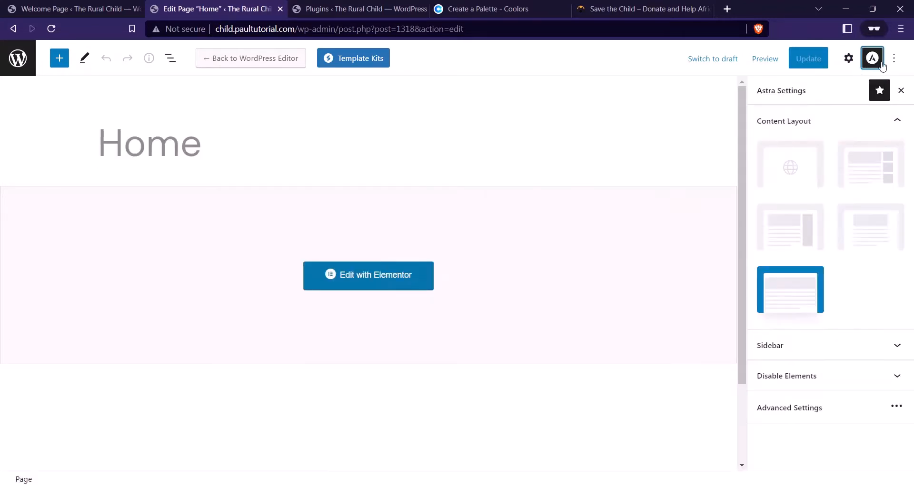
{"action": "left_click", "coordinate": [817, 408]}
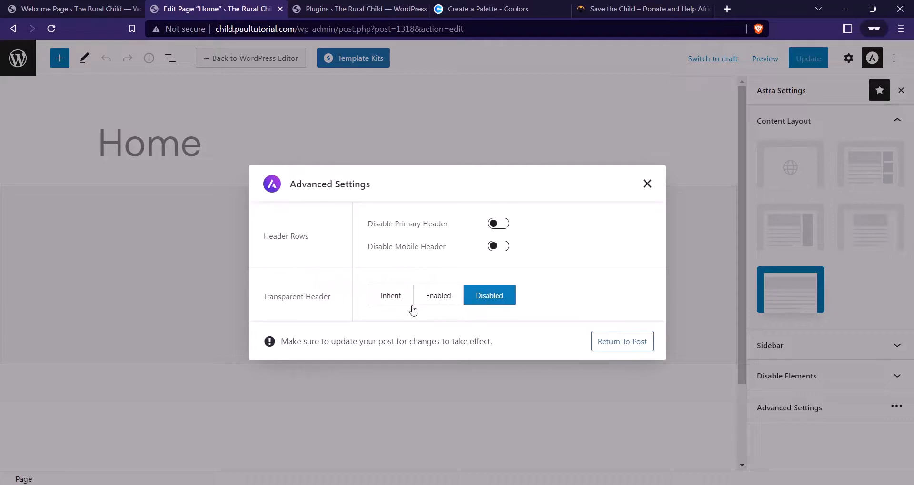
{"action": "left_click", "coordinate": [646, 185]}
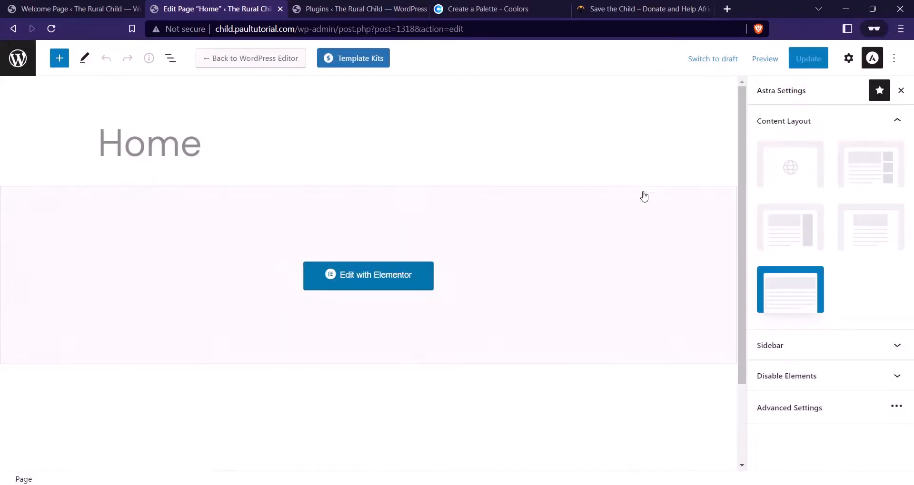
{"action": "left_click", "coordinate": [804, 60]}
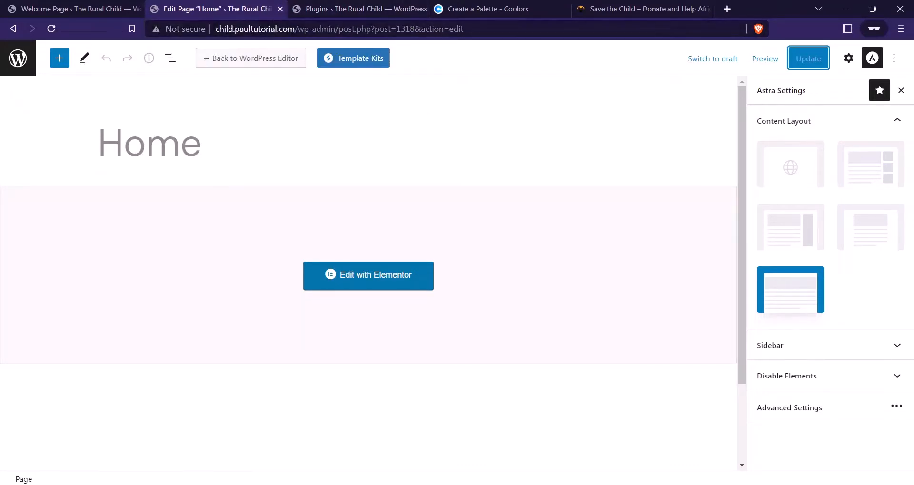
{"action": "left_click", "coordinate": [280, 9]}
{"action": "left_click", "coordinate": [72, 9]}
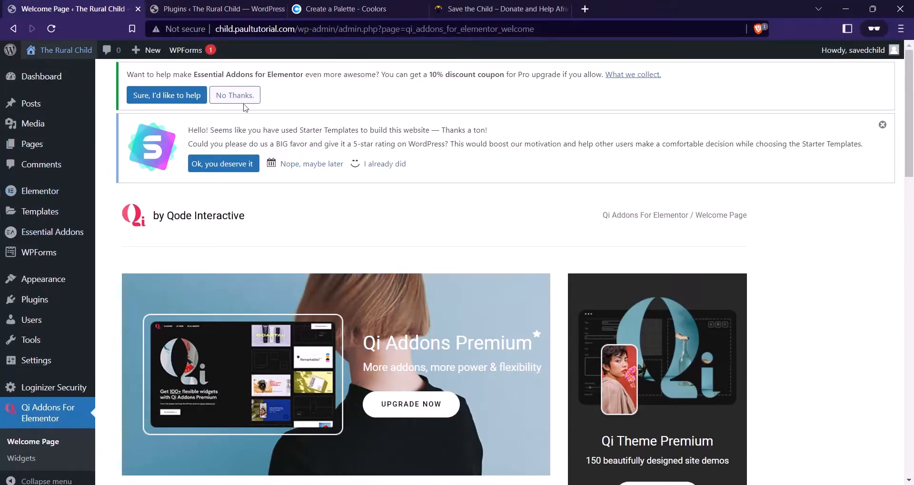
Open Appearance > Customize in a new tab
{"action": "mouse_move", "coordinate": [72, 281]}
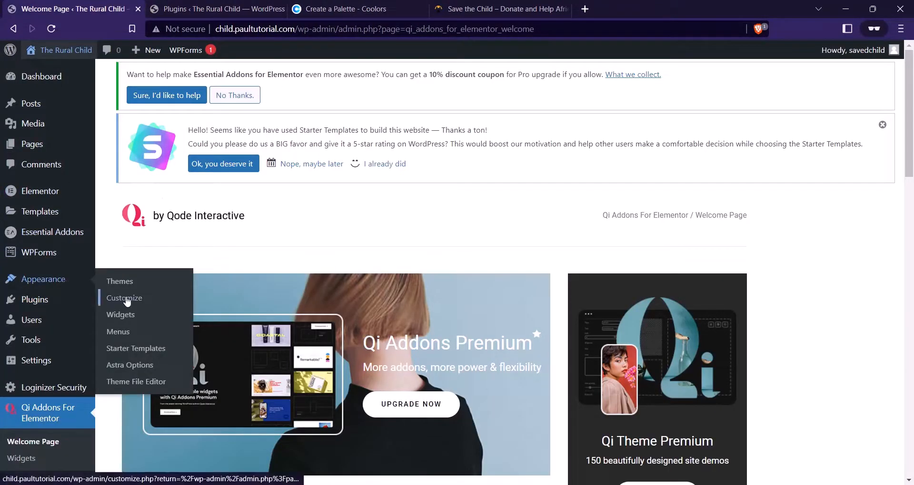
{"action": "right_click", "coordinate": [126, 300]}
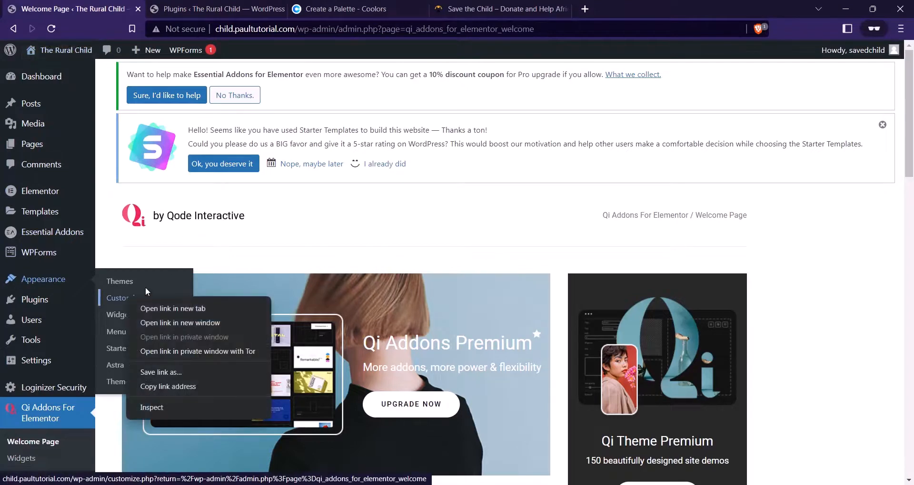
{"action": "left_click", "coordinate": [173, 308]}
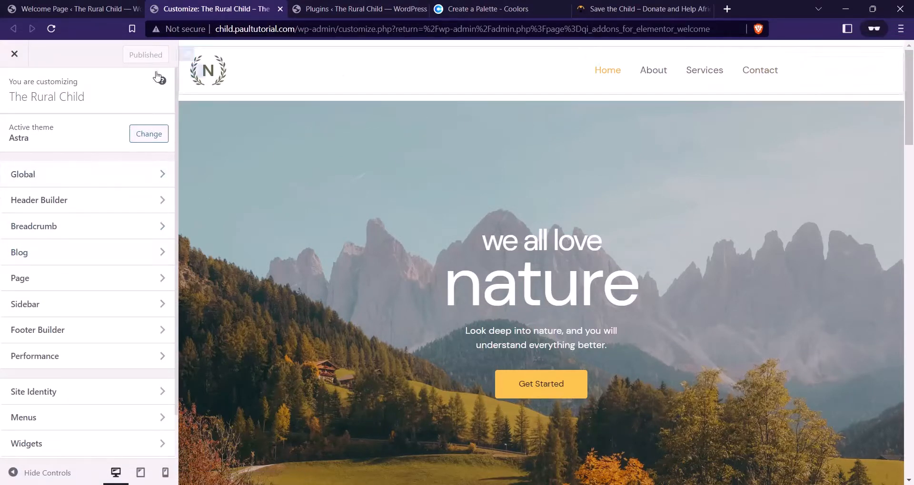
Go to Global > Typography and browse the Astra font presets
{"action": "left_click", "coordinate": [101, 179]}
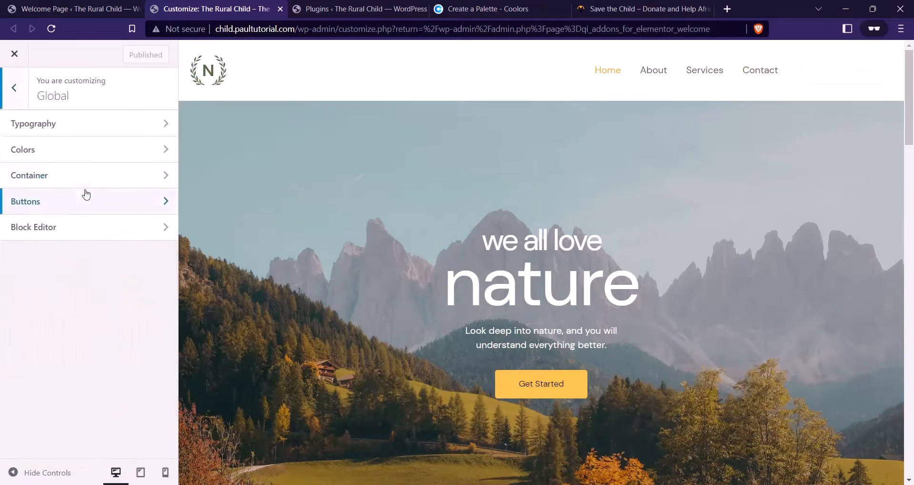
{"action": "left_click", "coordinate": [51, 135]}
{"action": "scroll", "coordinate": [42, 233], "scroll_direction": "down", "scroll_amount": 3}
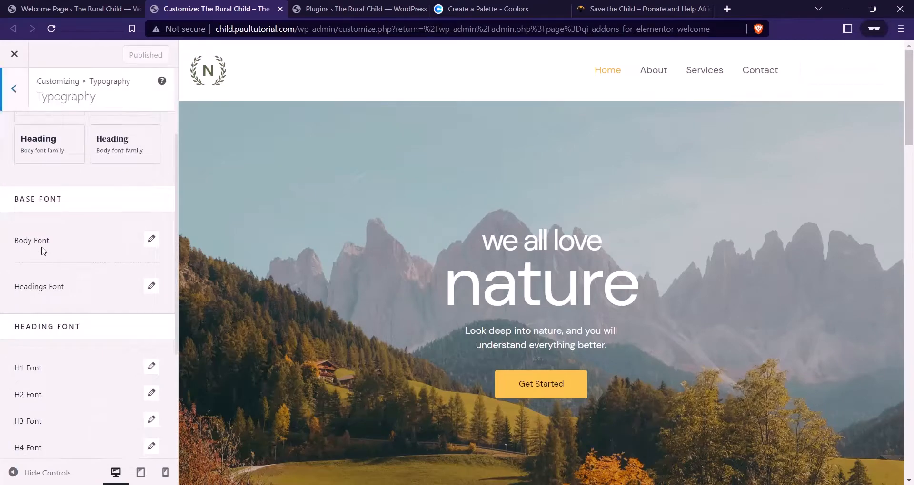
{"action": "scroll", "coordinate": [57, 224], "scroll_direction": "up", "scroll_amount": 3}
{"action": "scroll", "coordinate": [74, 210], "scroll_direction": "down", "scroll_amount": 2}
{"action": "scroll", "coordinate": [78, 228], "scroll_direction": "up", "scroll_amount": 2}
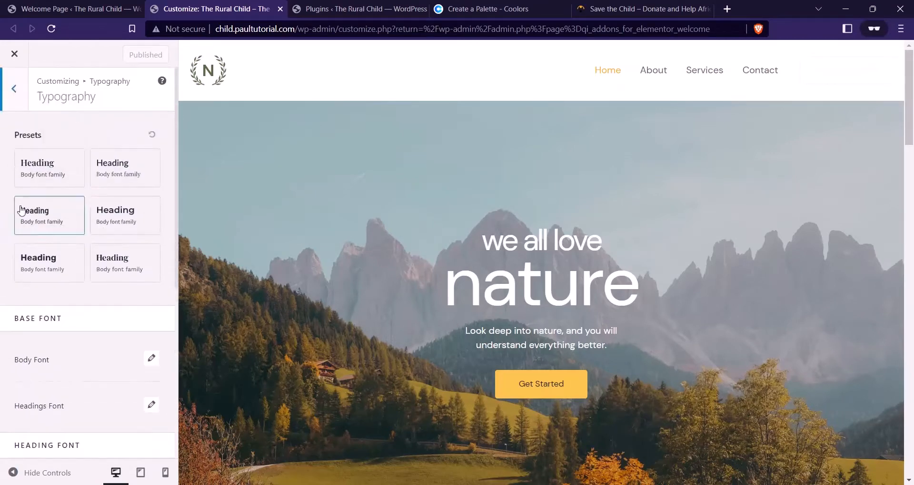
{"action": "scroll", "coordinate": [100, 189], "scroll_direction": "down", "scroll_amount": 1}
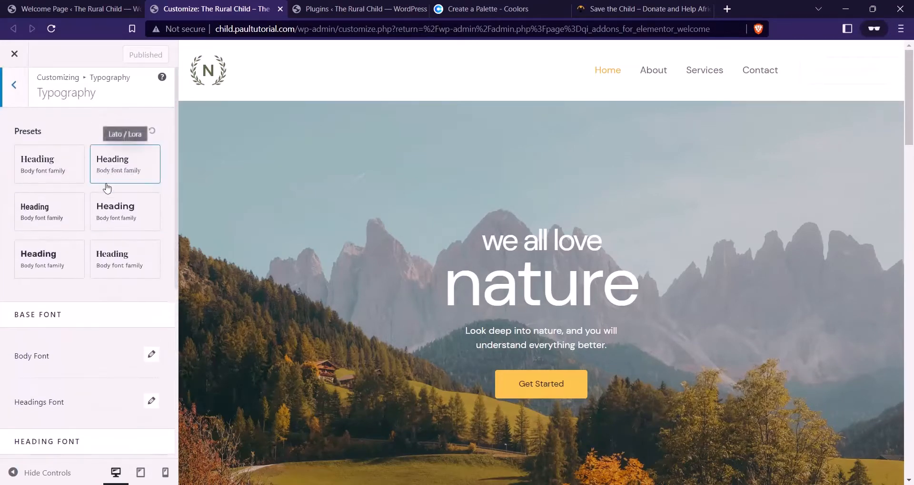
{"action": "scroll", "coordinate": [82, 260], "scroll_direction": "down", "scroll_amount": 2}
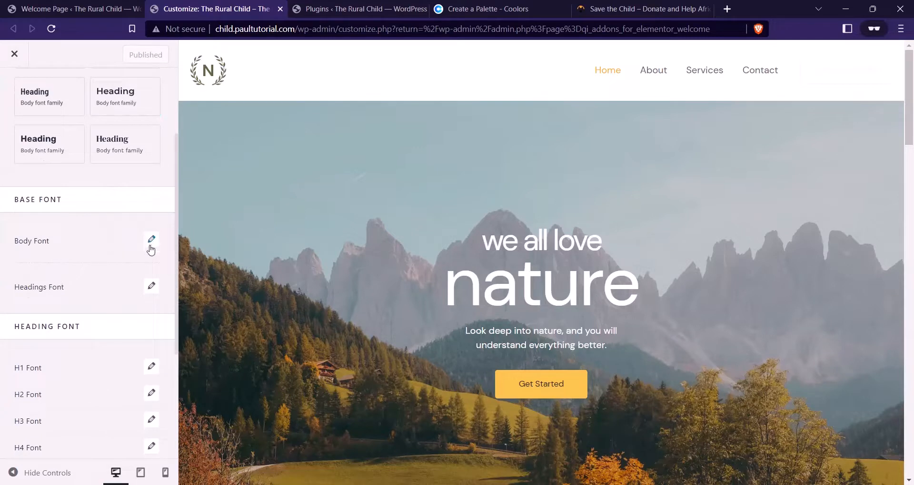
Set the body font to Lato and add its Regular 400 and Bold 700 variants
{"action": "left_click", "coordinate": [151, 238]}
{"action": "left_click", "coordinate": [106, 295]}
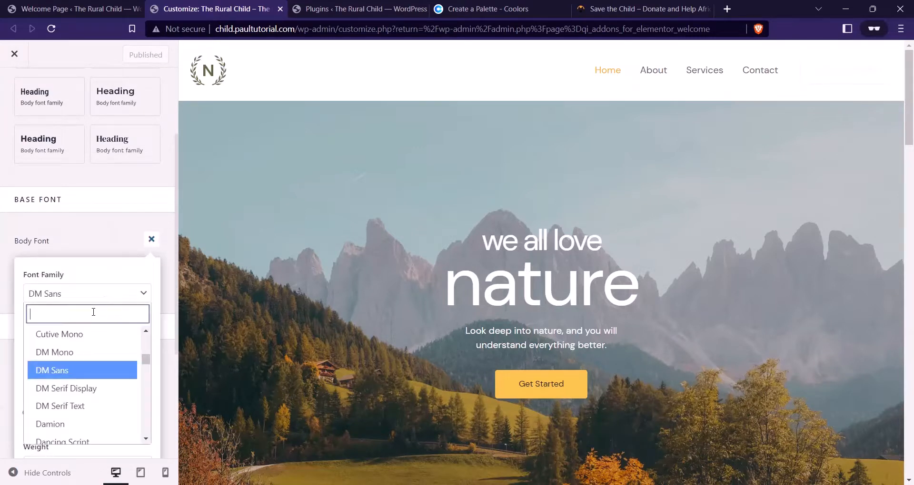
{"action": "type", "text": "lato"}
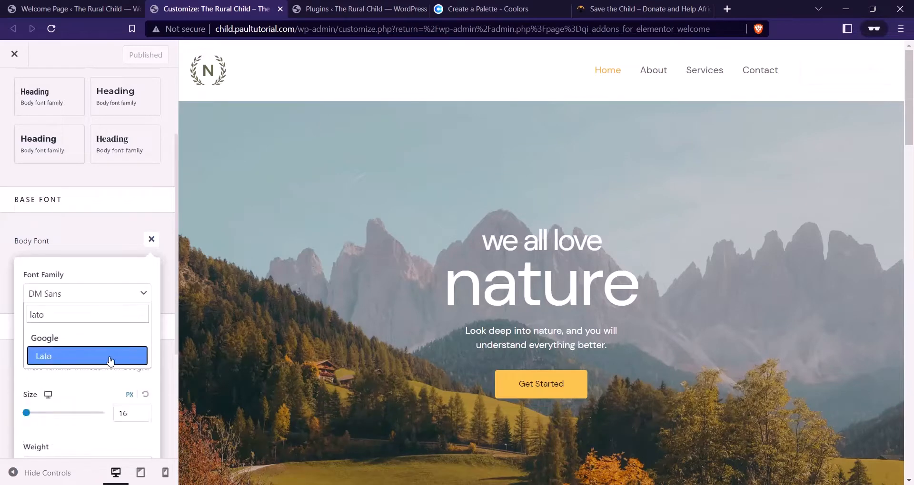
{"action": "left_click", "coordinate": [110, 360]}
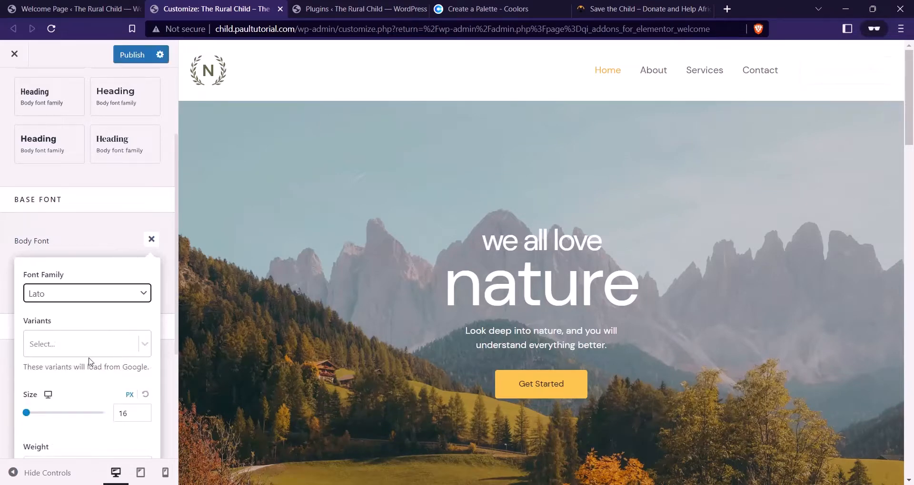
{"action": "left_click", "coordinate": [104, 350]}
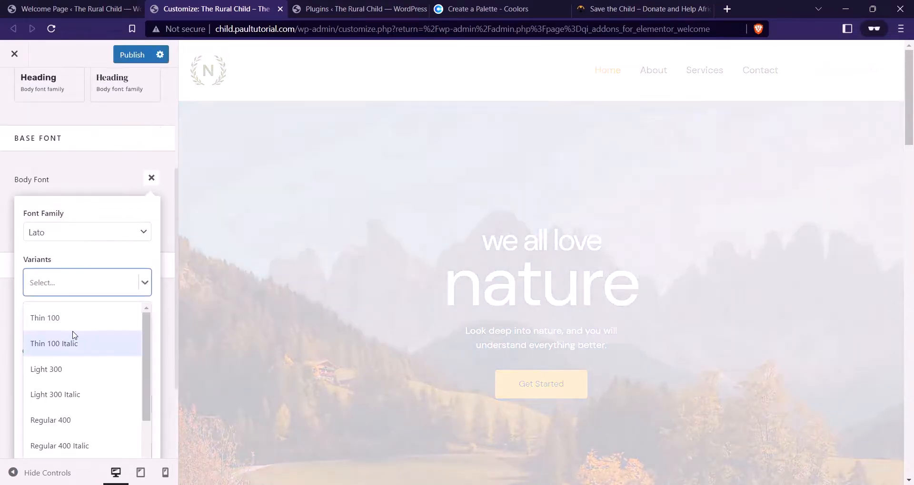
{"action": "scroll", "coordinate": [75, 376], "scroll_direction": "down", "scroll_amount": 1}
{"action": "left_click", "coordinate": [72, 362]}
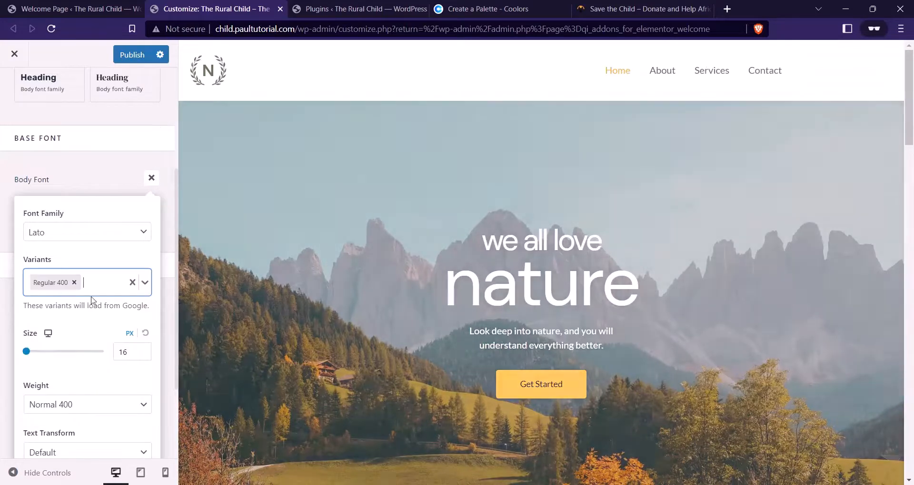
{"action": "left_click", "coordinate": [98, 286]}
{"action": "scroll", "coordinate": [81, 379], "scroll_direction": "down", "scroll_amount": 1}
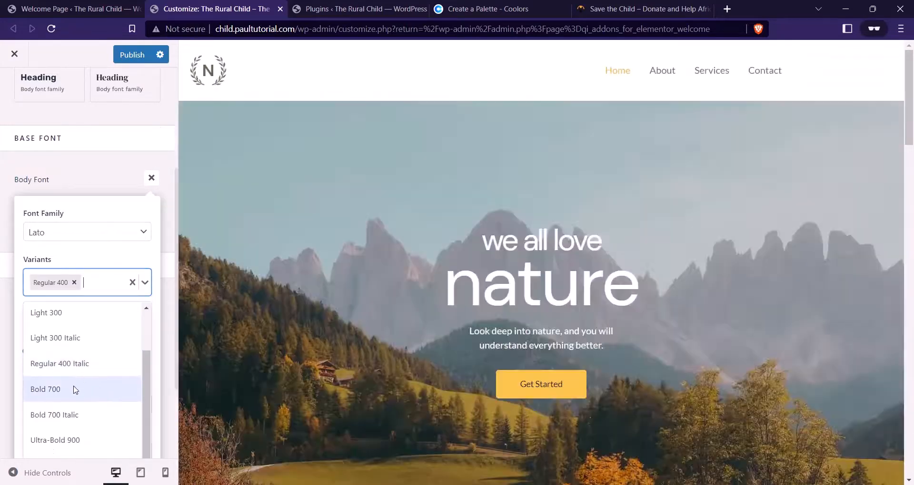
{"action": "left_click", "coordinate": [75, 390]}
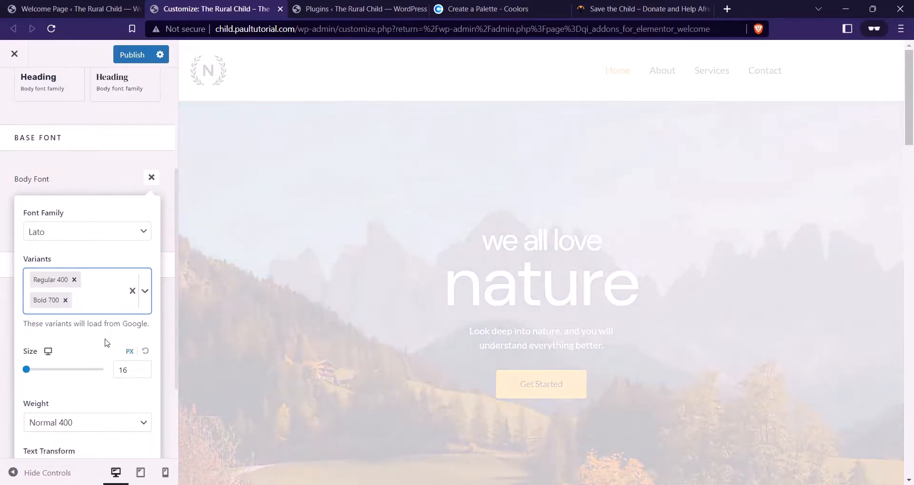
Set the body font size to 17 px and close the Body Font settings
{"action": "scroll", "coordinate": [92, 279], "scroll_direction": "down", "scroll_amount": 1}
{"action": "left_click", "coordinate": [128, 313]}
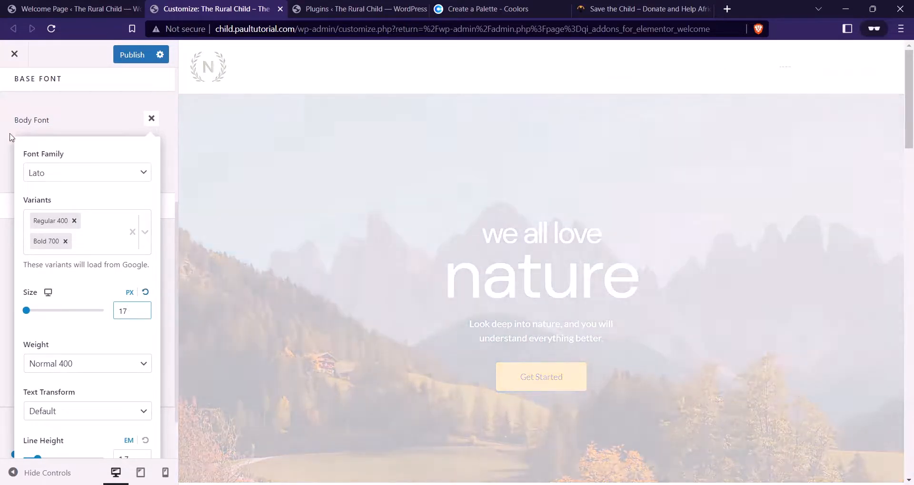
{"action": "scroll", "coordinate": [304, 246], "scroll_direction": "down", "scroll_amount": 15}
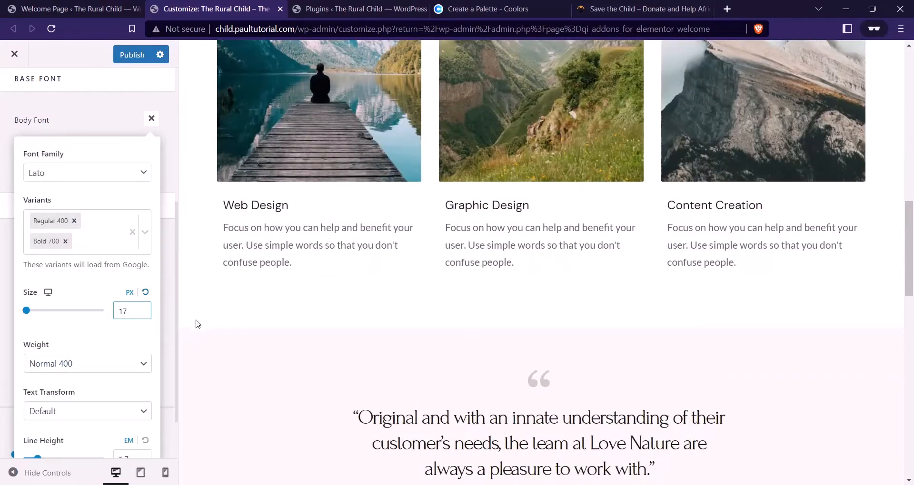
{"action": "scroll", "coordinate": [122, 315], "scroll_direction": "down", "scroll_amount": 1}
{"action": "scroll", "coordinate": [85, 310], "scroll_direction": "up", "scroll_amount": 2}
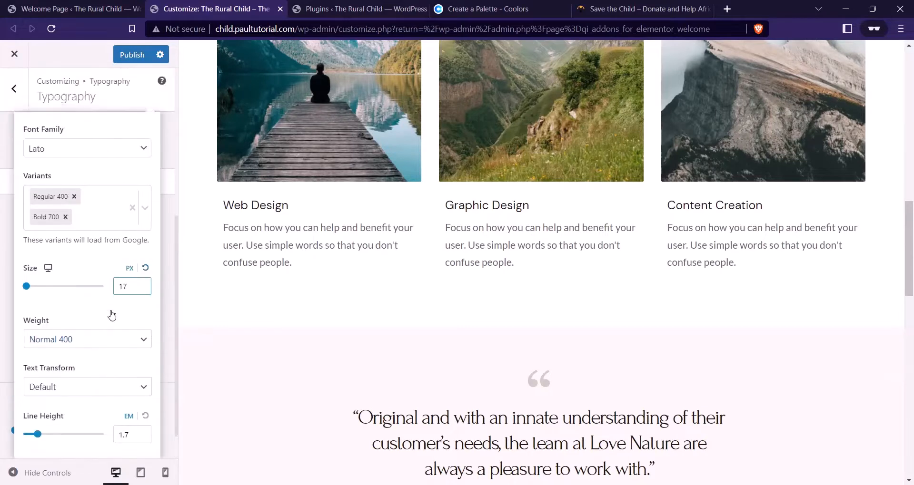
{"action": "scroll", "coordinate": [84, 329], "scroll_direction": "down", "scroll_amount": 1}
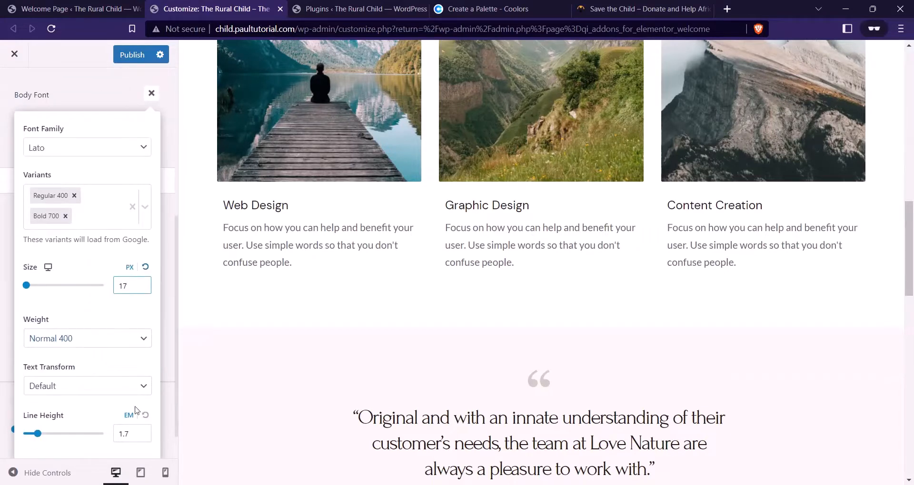
{"action": "scroll", "coordinate": [126, 340], "scroll_direction": "up", "scroll_amount": 2}
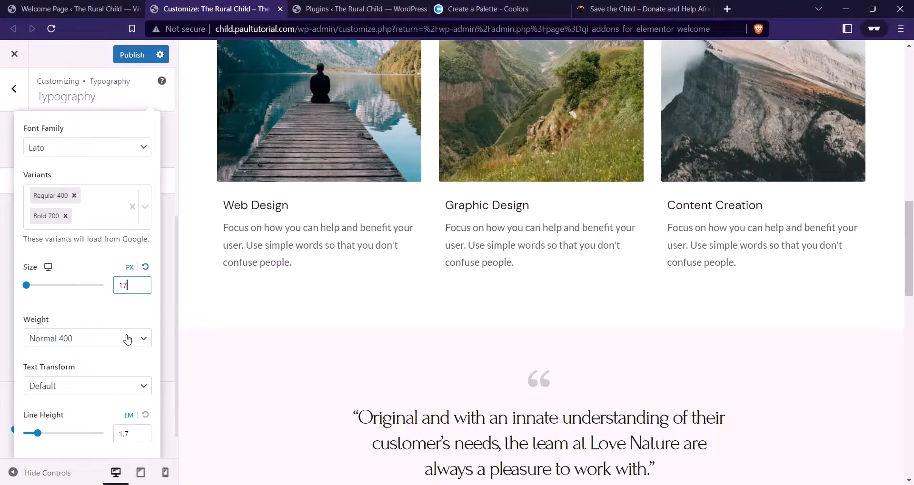
{"action": "left_click", "coordinate": [98, 212]}
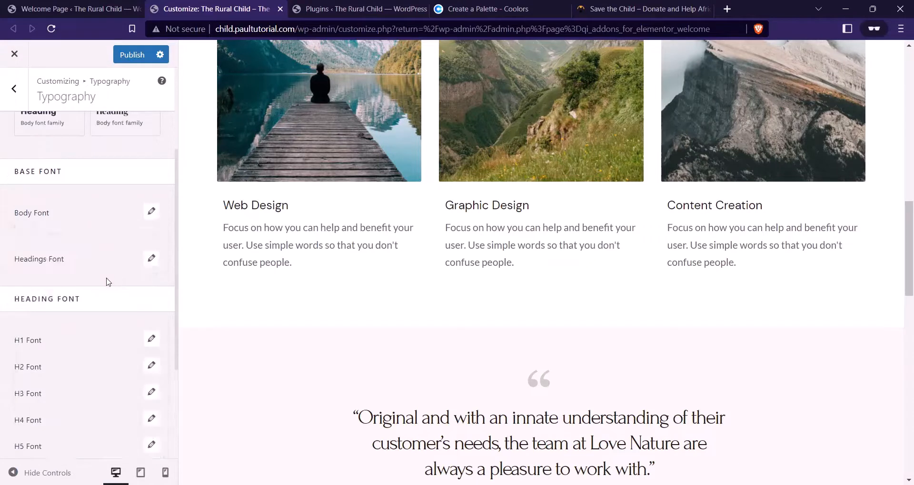
Set the headings font family to Barlow Condensed
{"action": "left_click", "coordinate": [151, 258]}
{"action": "left_click", "coordinate": [87, 313]}
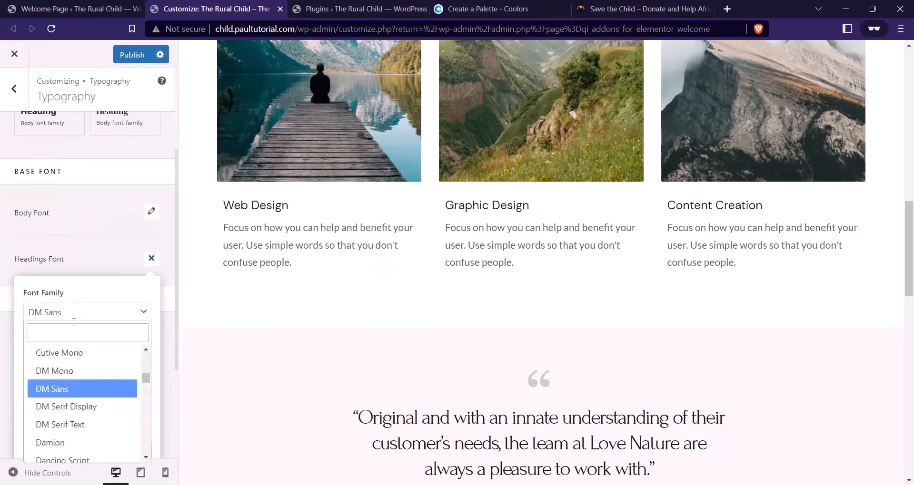
{"action": "type", "text": "barlow"}
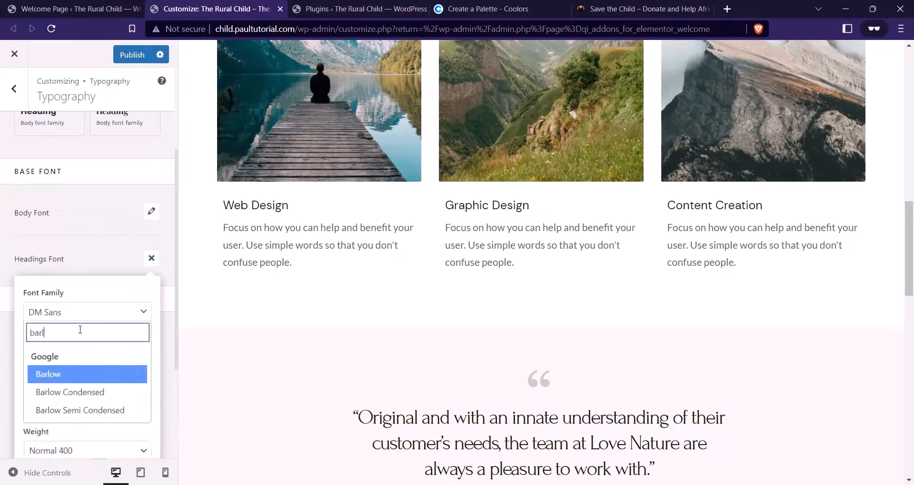
{"action": "left_click", "coordinate": [91, 392]}
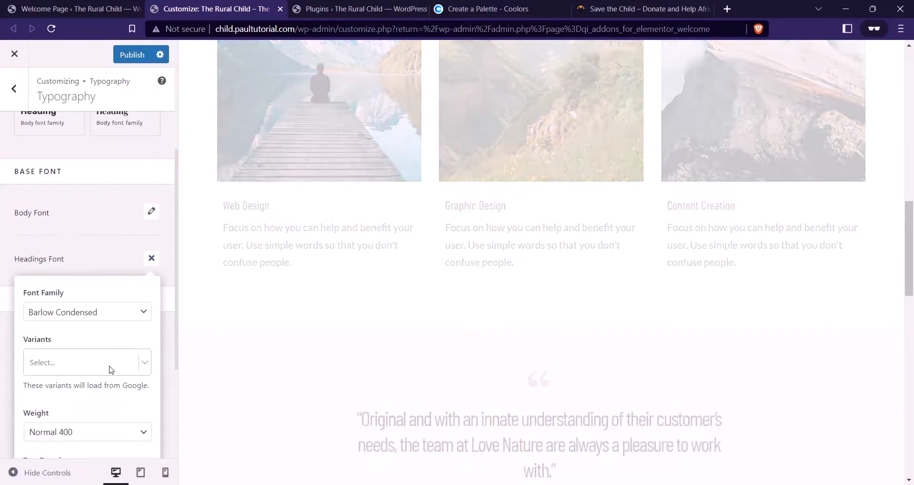
Add the Semi-Bold 600, Bold 700 and Extra-Bold 800 heading font variants
{"action": "left_click", "coordinate": [110, 370]}
{"action": "scroll", "coordinate": [78, 414], "scroll_direction": "down", "scroll_amount": 3}
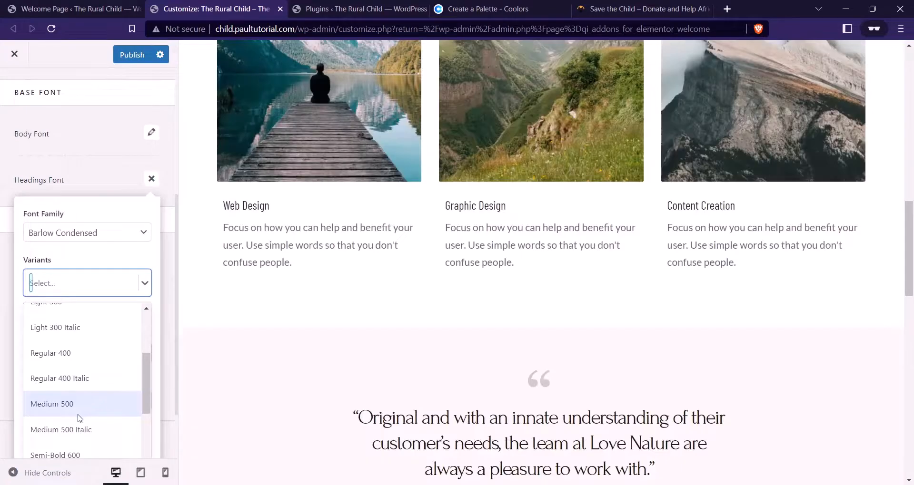
{"action": "scroll", "coordinate": [79, 414], "scroll_direction": "down", "scroll_amount": 3}
{"action": "left_click", "coordinate": [78, 395]}
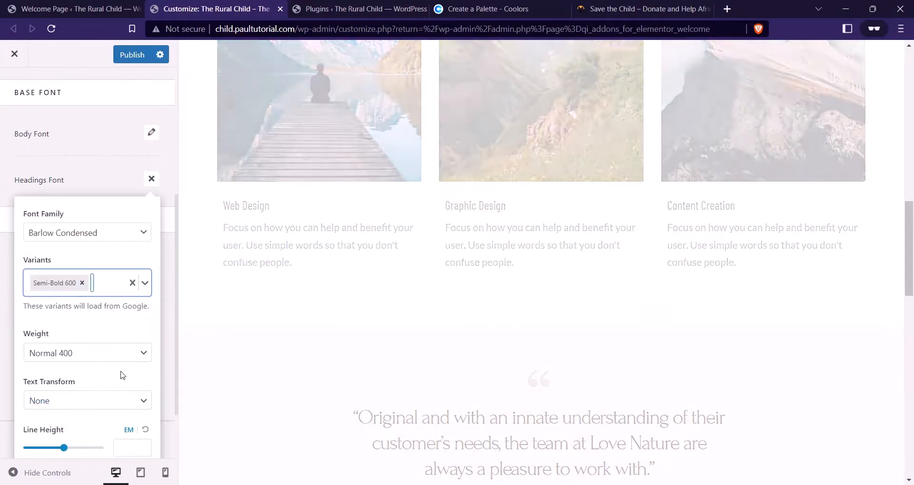
{"action": "left_click", "coordinate": [97, 284]}
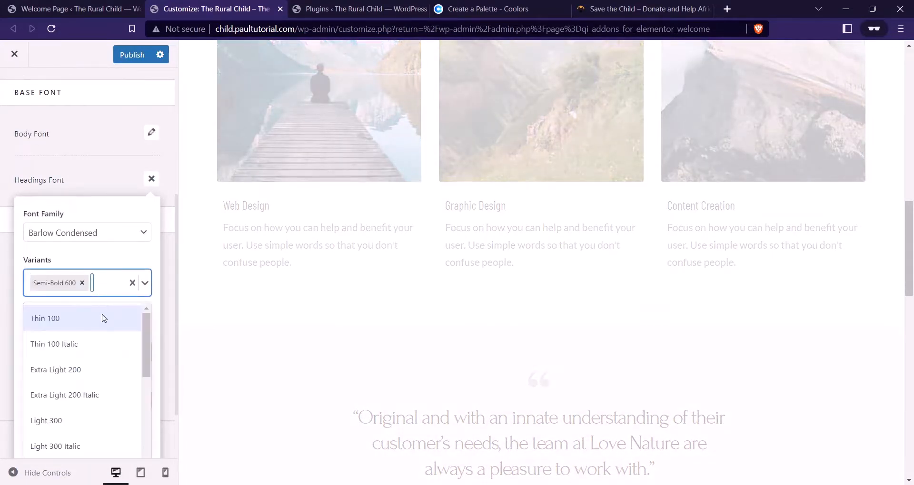
{"action": "scroll", "coordinate": [85, 408], "scroll_direction": "down", "scroll_amount": 4}
{"action": "scroll", "coordinate": [81, 409], "scroll_direction": "down", "scroll_amount": 2}
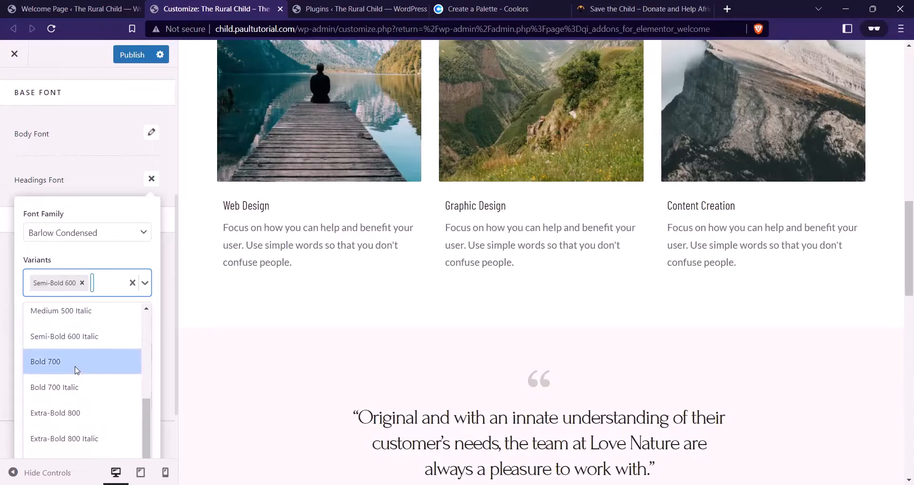
{"action": "left_click", "coordinate": [78, 365]}
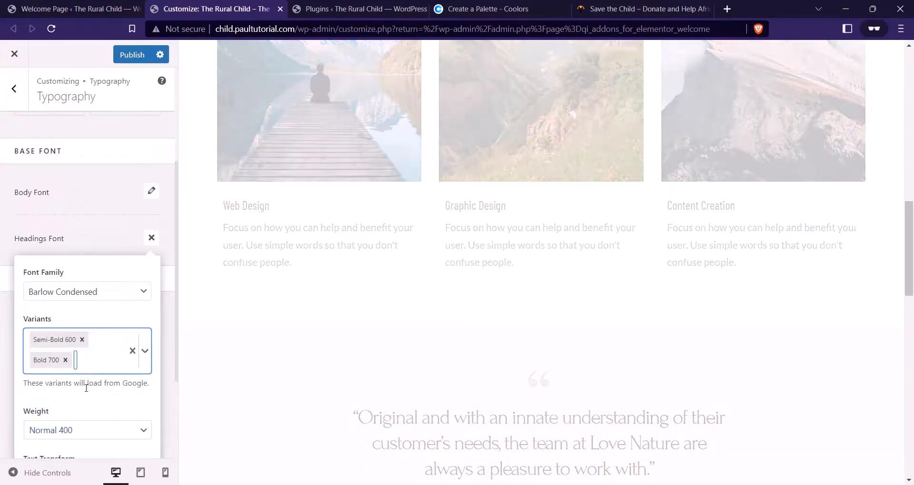
{"action": "left_click", "coordinate": [93, 360]}
{"action": "scroll", "coordinate": [90, 379], "scroll_direction": "down", "scroll_amount": 3}
{"action": "scroll", "coordinate": [87, 395], "scroll_direction": "down", "scroll_amount": 2}
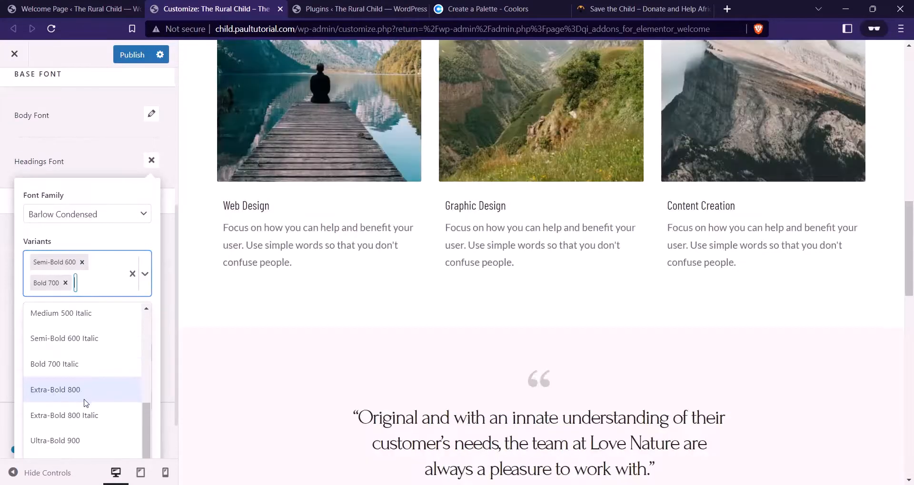
{"action": "left_click", "coordinate": [80, 394]}
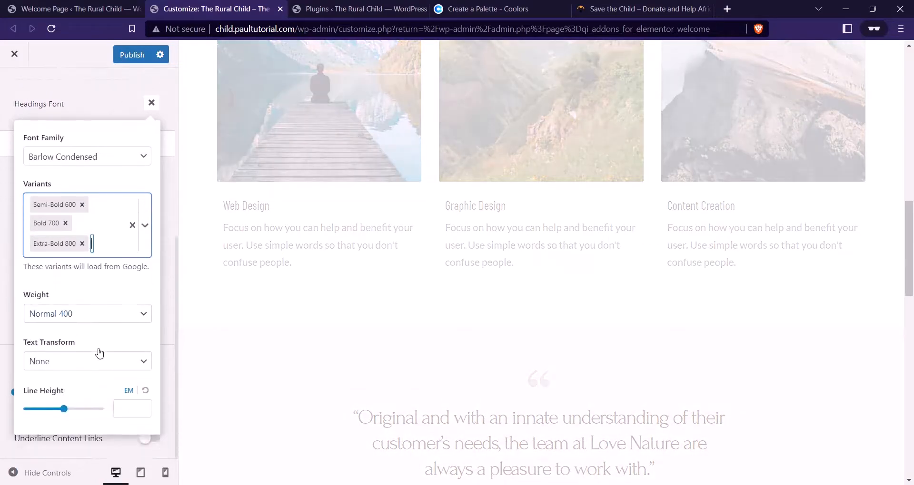
Make headings Semi-Bold 600 weight with uppercase text transform
{"action": "left_click", "coordinate": [86, 315]}
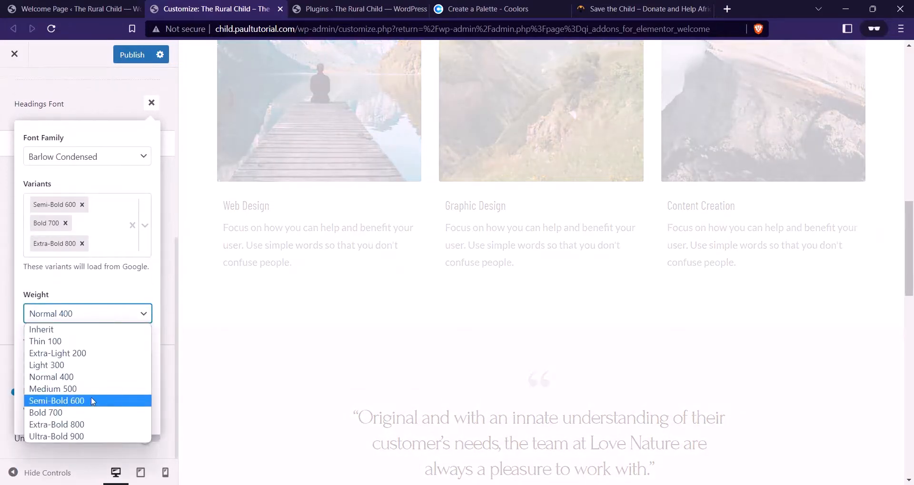
{"action": "left_click", "coordinate": [92, 402]}
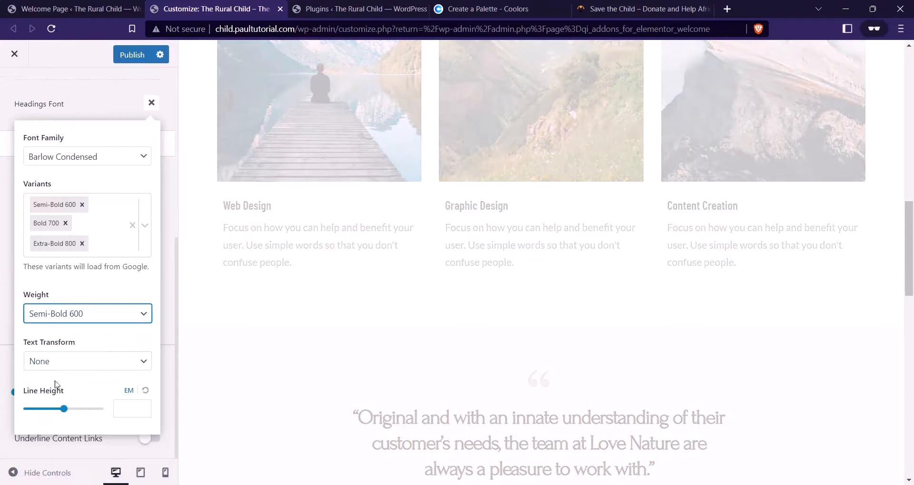
{"action": "left_click", "coordinate": [75, 365]}
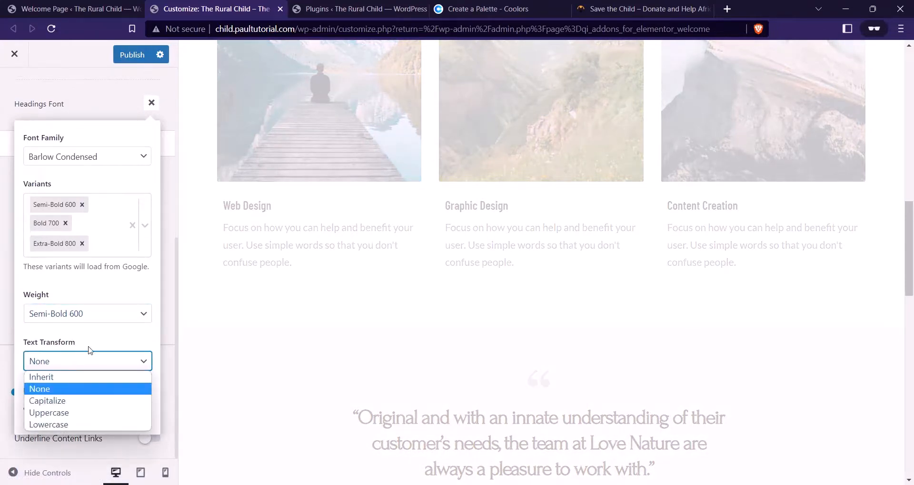
{"action": "left_click", "coordinate": [76, 413]}
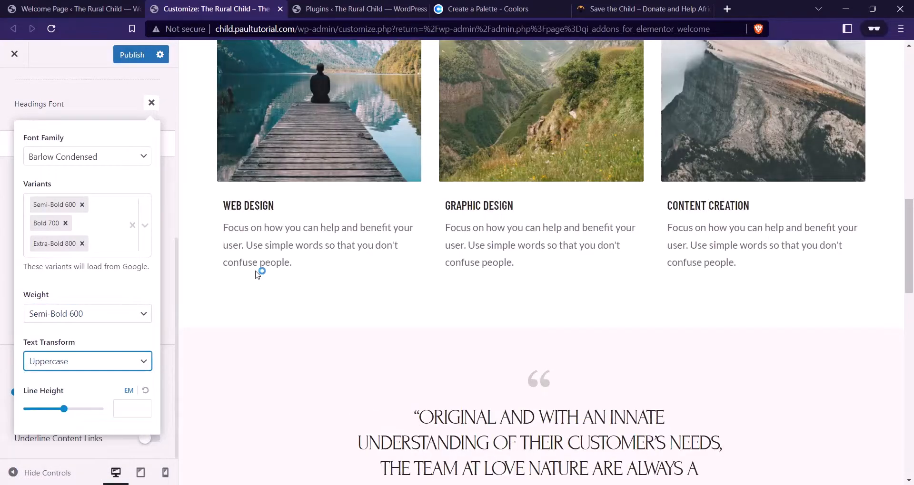
{"action": "left_click", "coordinate": [75, 104]}
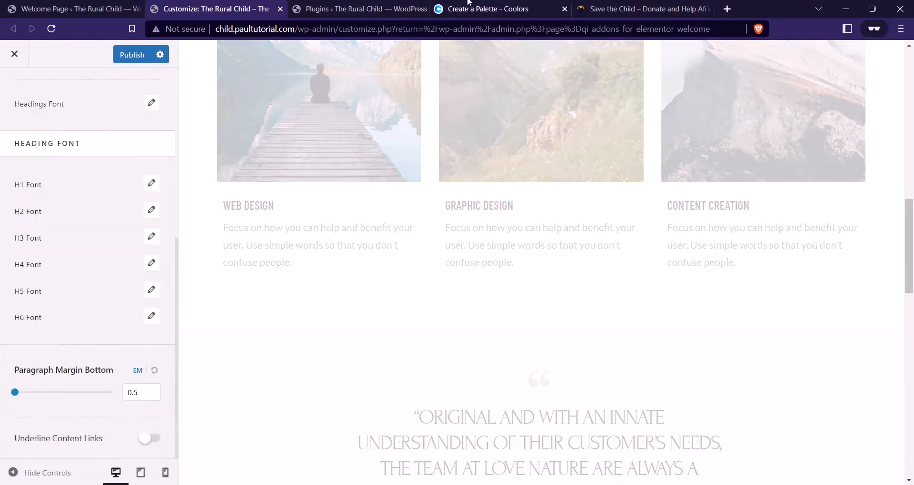
{"action": "left_click", "coordinate": [601, 6]}
Review the Save the Child site's heading style, then return to The Rural Child customizer
{"action": "scroll", "coordinate": [307, 268], "scroll_direction": "down", "scroll_amount": 7}
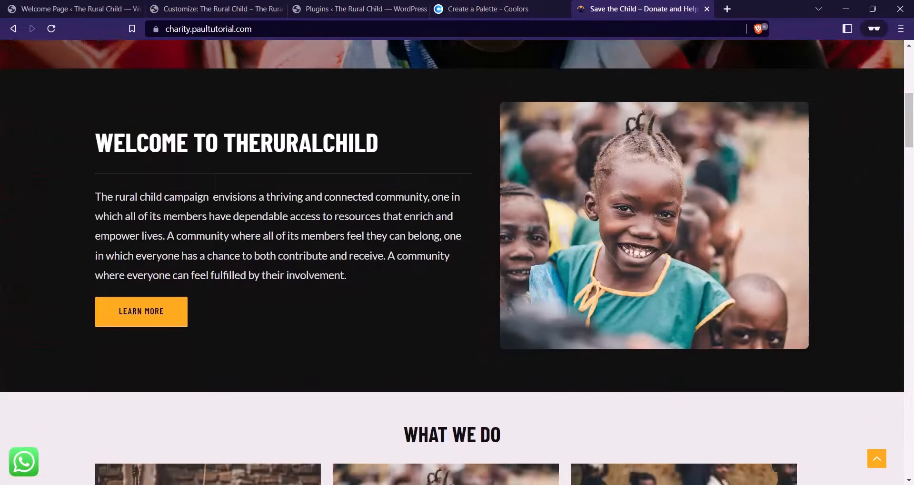
{"action": "scroll", "coordinate": [287, 322], "scroll_direction": "down", "scroll_amount": 9}
{"action": "scroll", "coordinate": [92, 245], "scroll_direction": "up", "scroll_amount": 1}
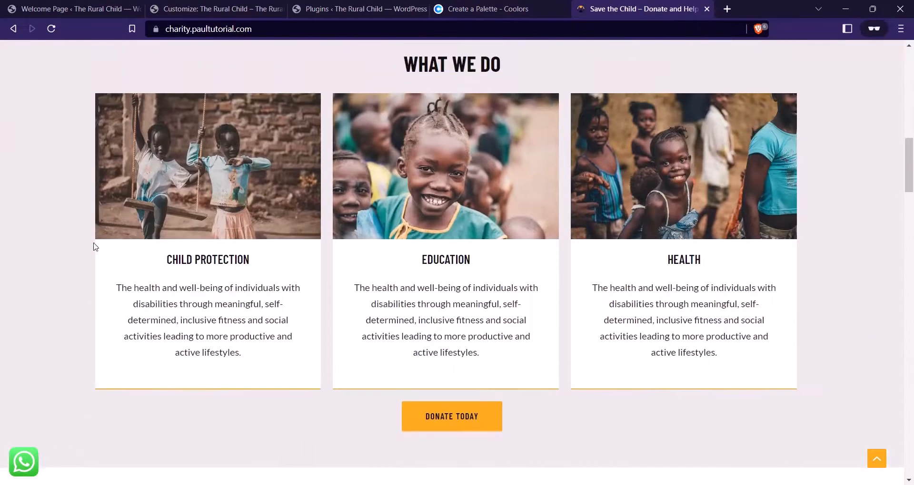
{"action": "scroll", "coordinate": [353, 231], "scroll_direction": "down", "scroll_amount": 5}
{"action": "scroll", "coordinate": [353, 232], "scroll_direction": "down", "scroll_amount": 6}
{"action": "scroll", "coordinate": [49, 218], "scroll_direction": "up", "scroll_amount": 3}
{"action": "scroll", "coordinate": [426, 265], "scroll_direction": "down", "scroll_amount": 5}
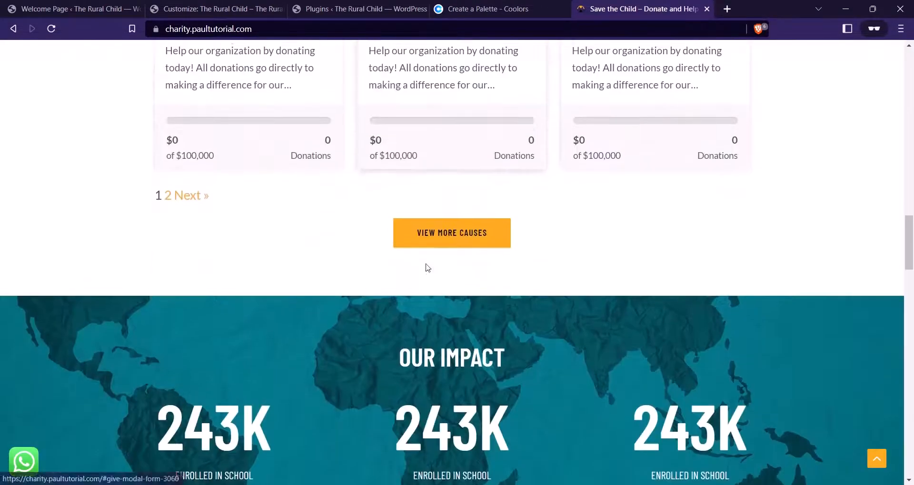
{"action": "scroll", "coordinate": [427, 269], "scroll_direction": "up", "scroll_amount": 8}
{"action": "scroll", "coordinate": [427, 270], "scroll_direction": "up", "scroll_amount": 8}
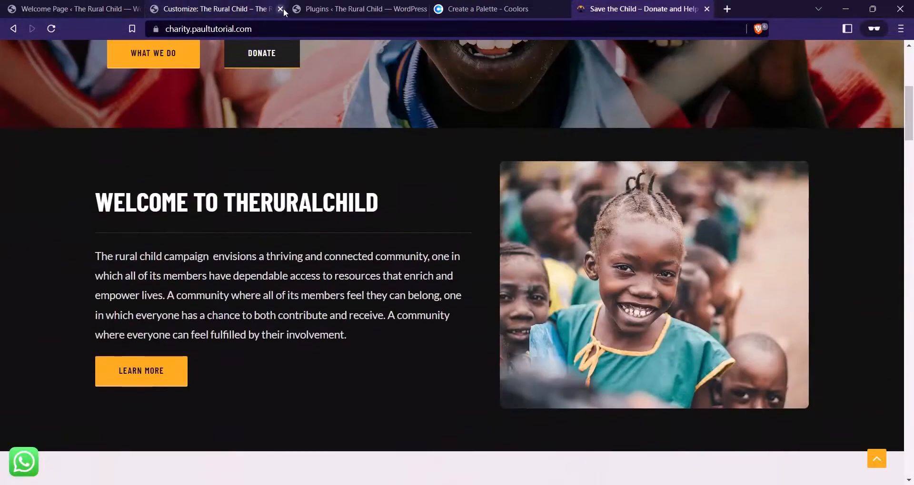
{"action": "left_click", "coordinate": [187, 7]}
{"action": "scroll", "coordinate": [95, 214], "scroll_direction": "up", "scroll_amount": 5}
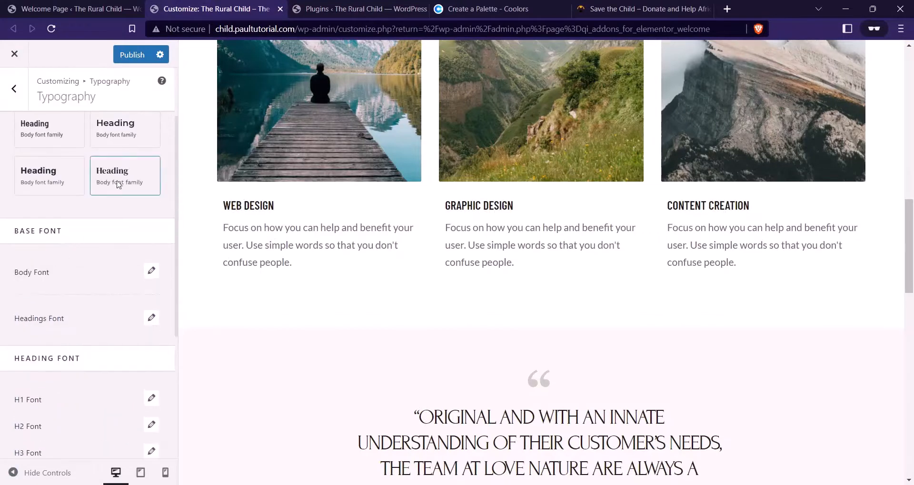
Open the Global Colors settings and view the Coolors palette with yellow FBAB18
{"action": "scroll", "coordinate": [101, 210], "scroll_direction": "down", "scroll_amount": 1}
{"action": "scroll", "coordinate": [101, 210], "scroll_direction": "down", "scroll_amount": 5}
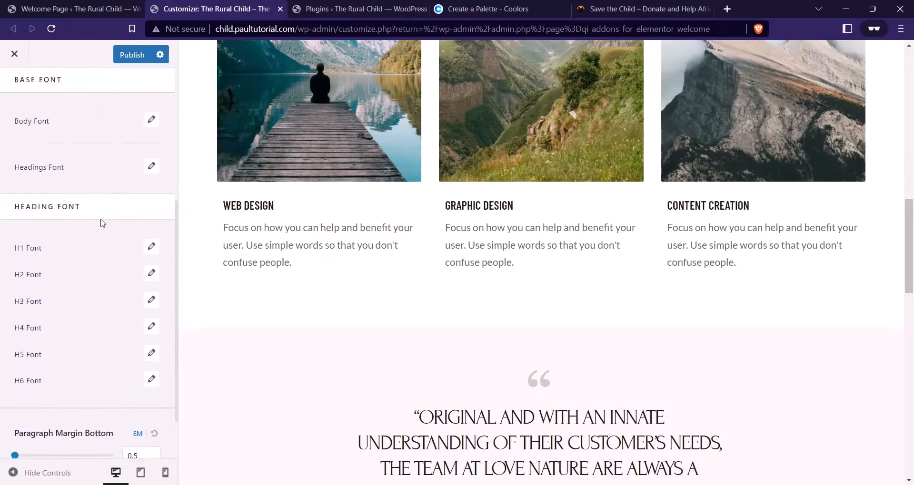
{"action": "scroll", "coordinate": [96, 285], "scroll_direction": "down", "scroll_amount": 1}
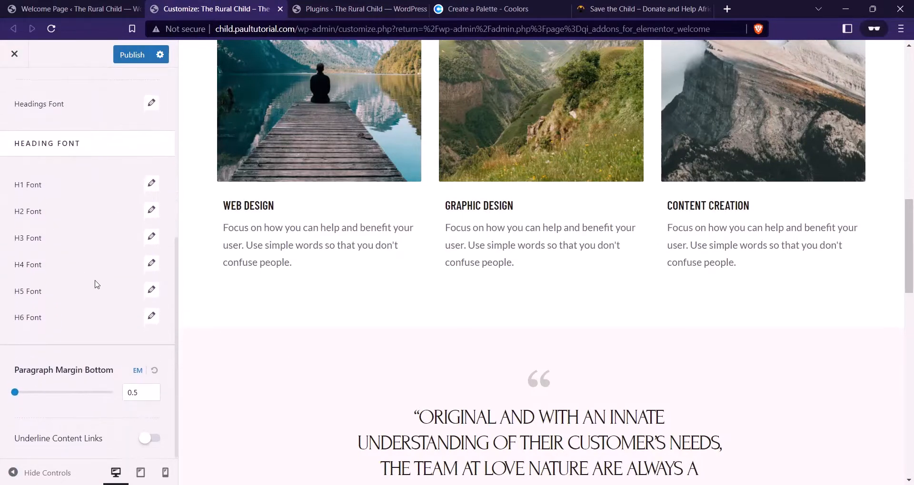
{"action": "scroll", "coordinate": [52, 318], "scroll_direction": "up", "scroll_amount": 6}
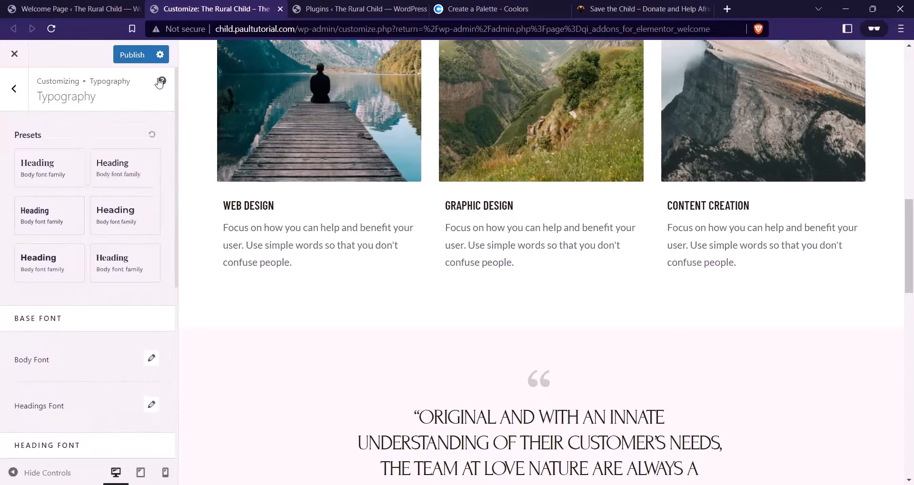
{"action": "left_click", "coordinate": [19, 95]}
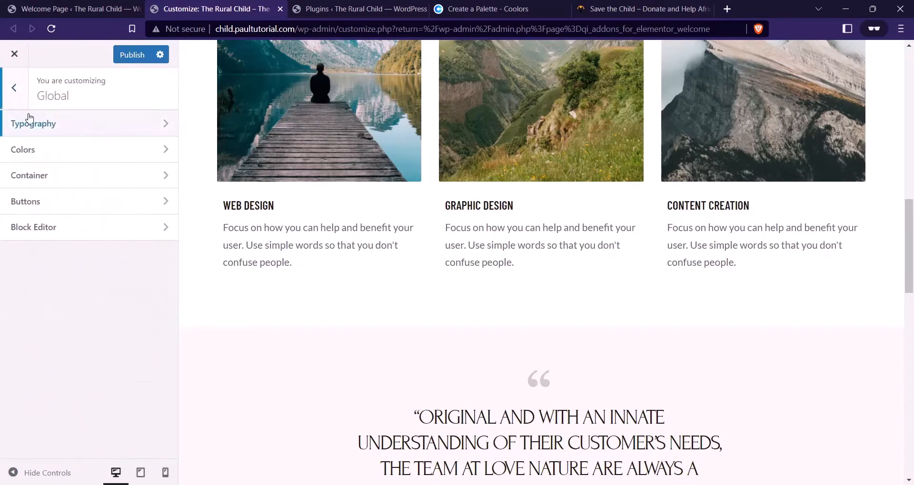
{"action": "left_click", "coordinate": [55, 151]}
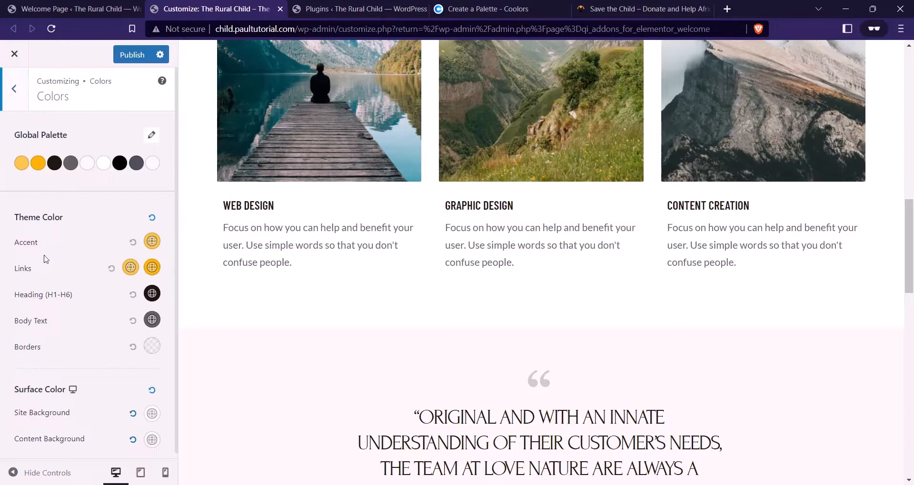
{"action": "left_click", "coordinate": [481, 9]}
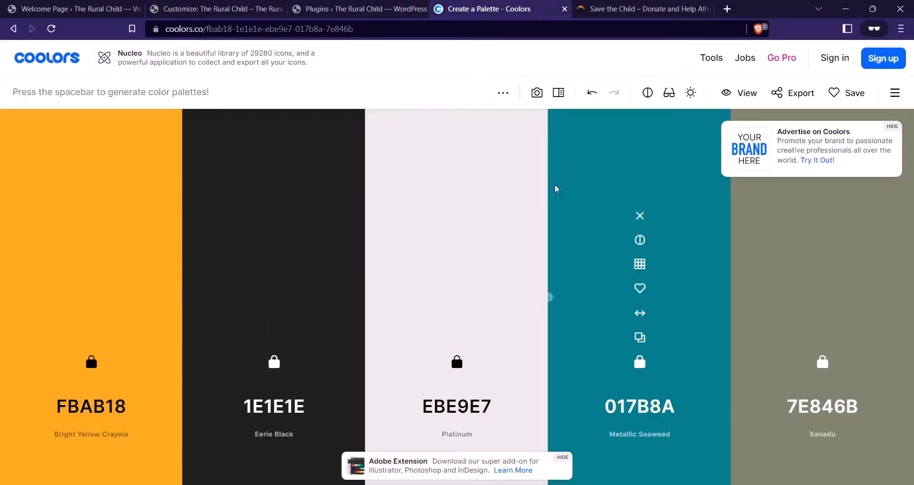
Set the Accent colour to FBAB18, replacing F9C349
{"action": "left_click", "coordinate": [109, 416]}
{"action": "key", "text": "ctrl+c"}
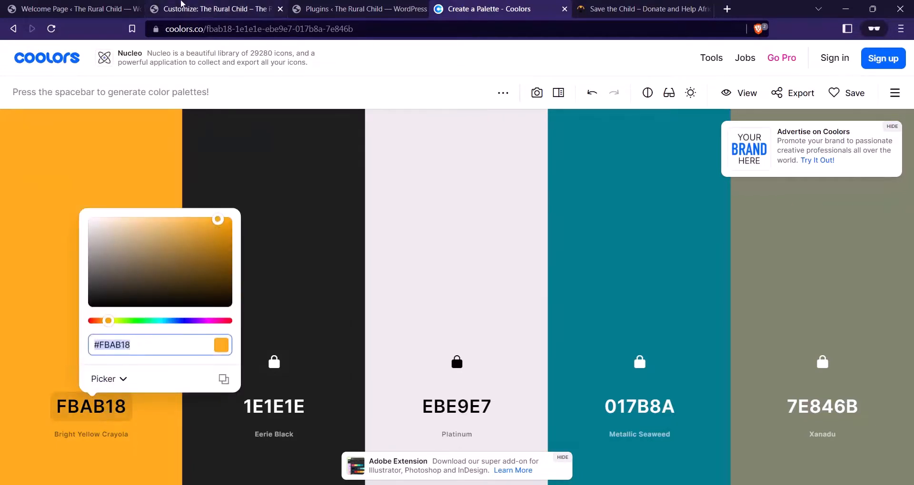
{"action": "left_click", "coordinate": [211, 9]}
{"action": "left_click", "coordinate": [152, 242]}
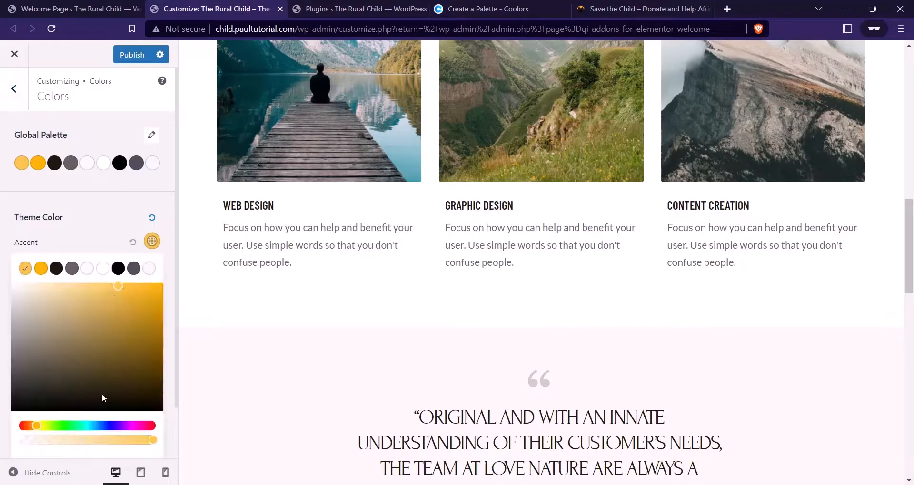
{"action": "scroll", "coordinate": [102, 393], "scroll_direction": "down", "scroll_amount": 1}
{"action": "left_click", "coordinate": [67, 432]}
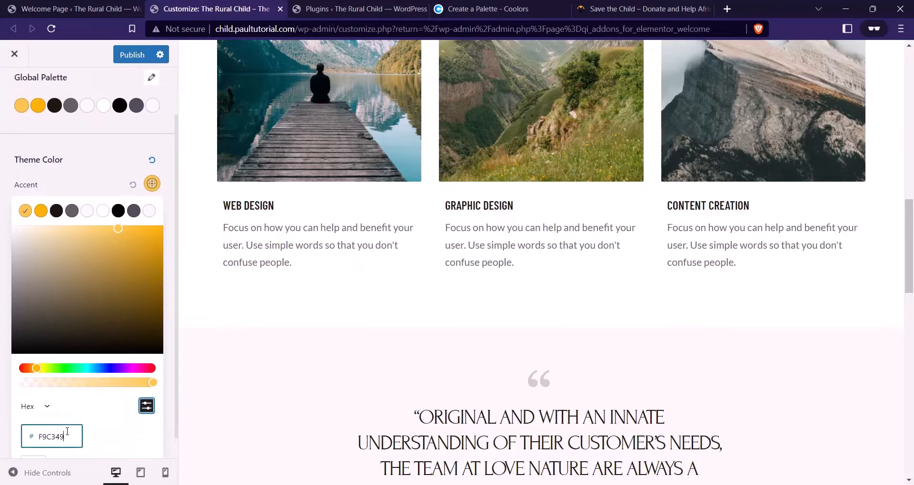
{"action": "double_click", "coordinate": [67, 431]}
{"action": "key", "text": "ctrl+v"}
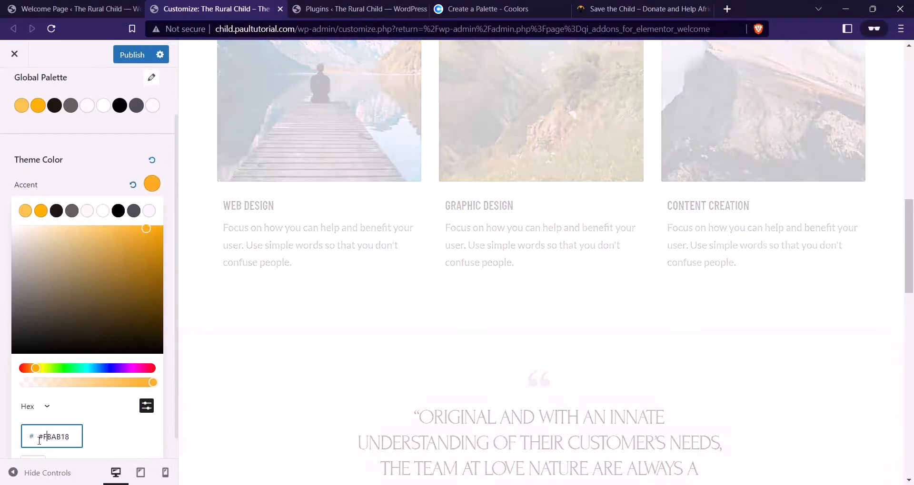
{"action": "key", "text": "BackSpace"}
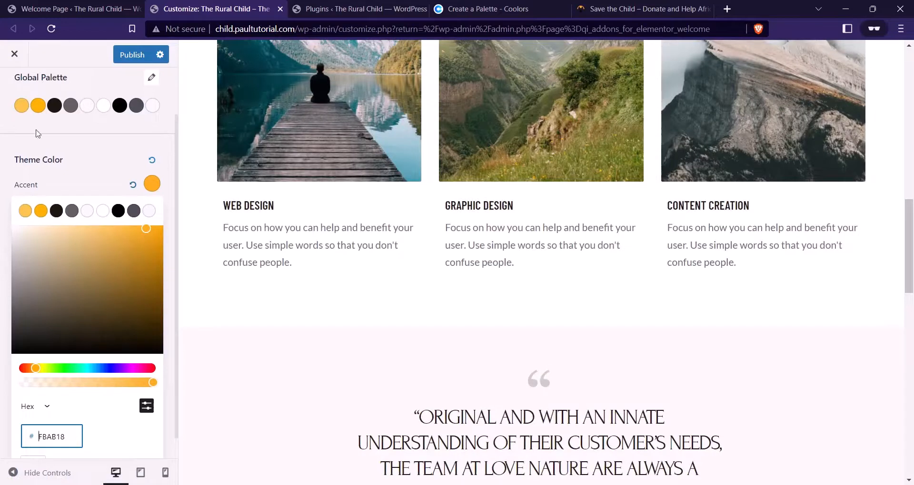
{"action": "left_click", "coordinate": [73, 171]}
Set the Links colour to FBAB18
{"action": "left_click", "coordinate": [131, 267]}
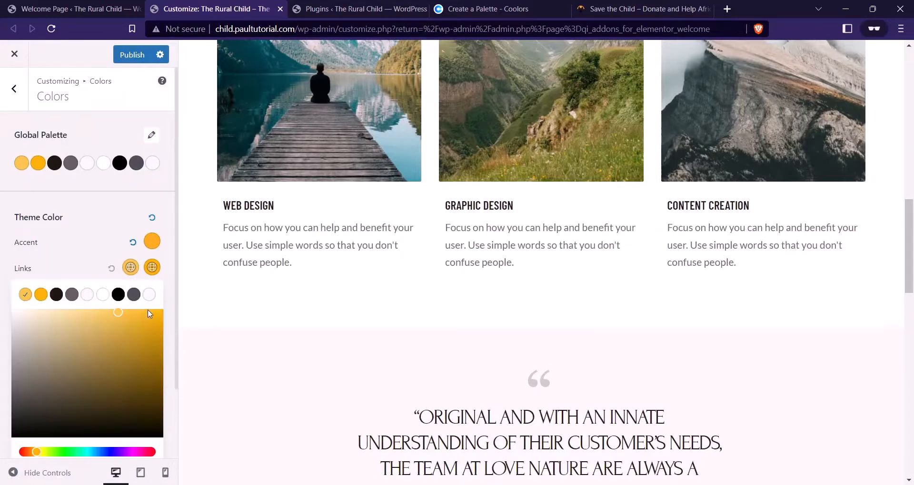
{"action": "scroll", "coordinate": [69, 414], "scroll_direction": "down", "scroll_amount": 2}
{"action": "left_click", "coordinate": [146, 406]}
{"action": "left_click", "coordinate": [72, 436]}
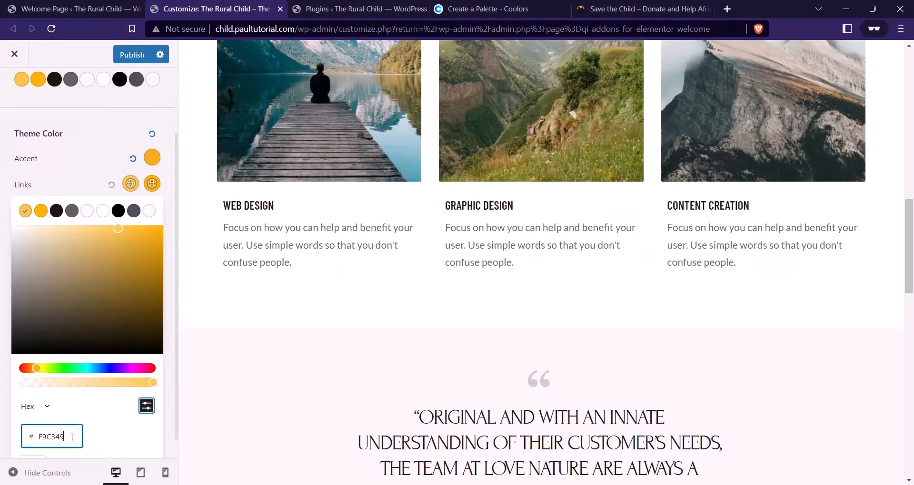
{"action": "key", "text": "ctrl+a"}
{"action": "key", "text": "ctrl+v"}
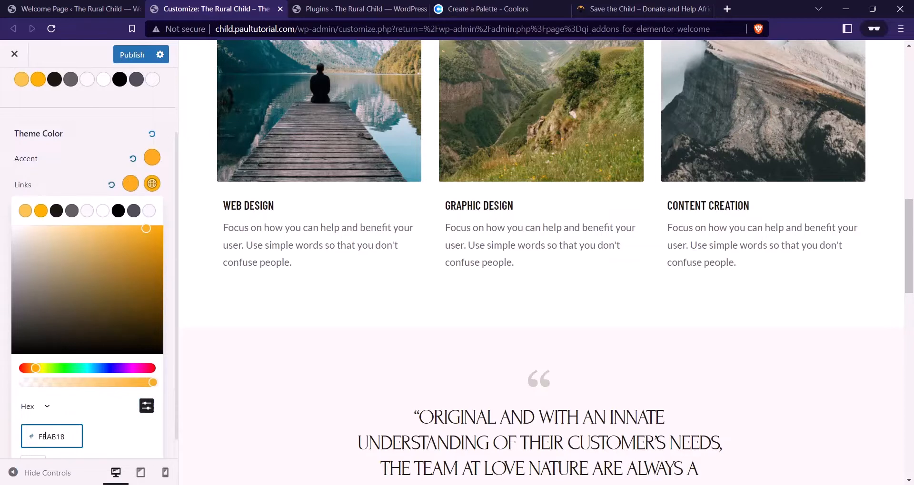
{"action": "left_click", "coordinate": [58, 181]}
Set the link hover colour to a slightly darker shade of FBAB18
{"action": "left_click", "coordinate": [152, 267]}
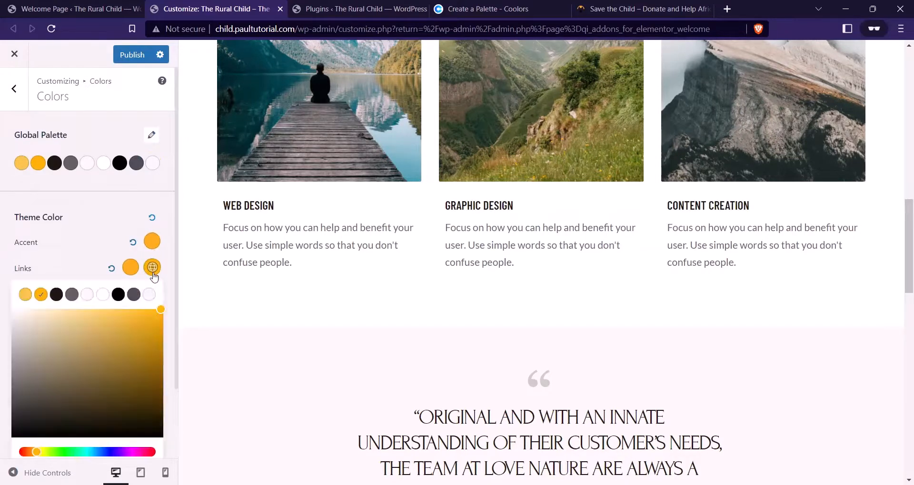
{"action": "scroll", "coordinate": [118, 395], "scroll_direction": "down", "scroll_amount": 2}
{"action": "left_click", "coordinate": [147, 430]}
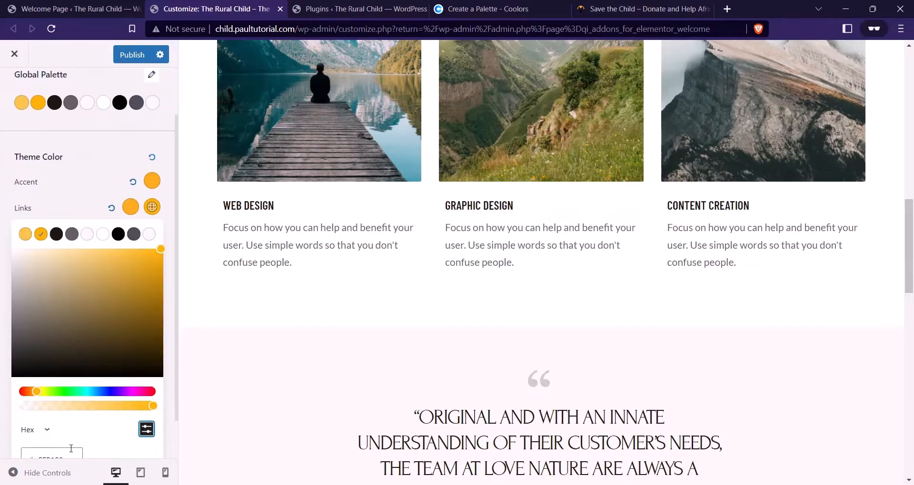
{"action": "scroll", "coordinate": [119, 418], "scroll_direction": "down", "scroll_amount": 1}
{"action": "left_click", "coordinate": [72, 413]}
{"action": "key", "text": "ctrl+a"}
{"action": "key", "text": "ctrl+v"}
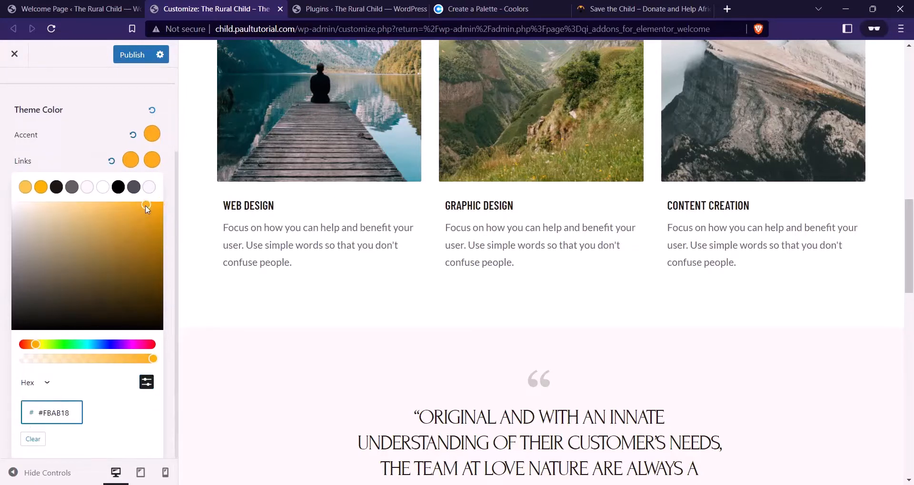
{"action": "left_click_drag", "start_coordinate": [148, 210], "coordinate": [145, 217]}
{"action": "left_click", "coordinate": [87, 175]}
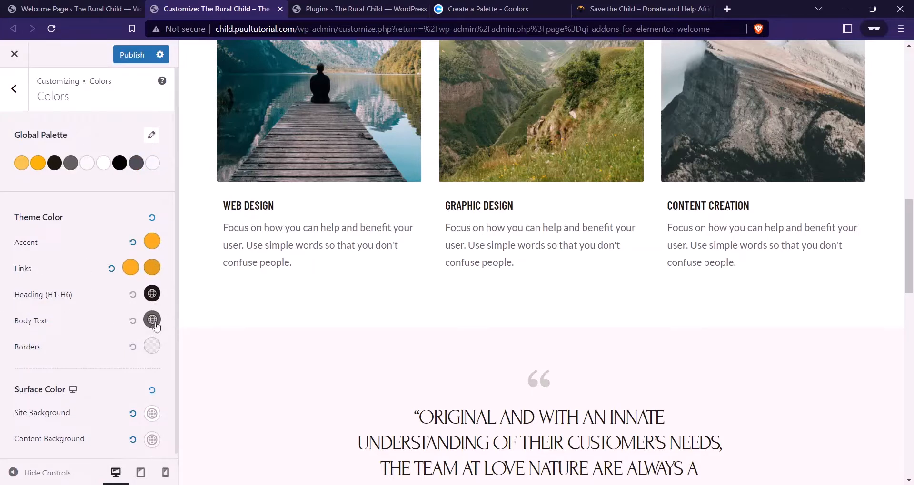
Publish the colour changes
{"action": "scroll", "coordinate": [140, 333], "scroll_direction": "down", "scroll_amount": 1}
{"action": "scroll", "coordinate": [143, 266], "scroll_direction": "up", "scroll_amount": 1}
{"action": "left_click", "coordinate": [132, 55]}
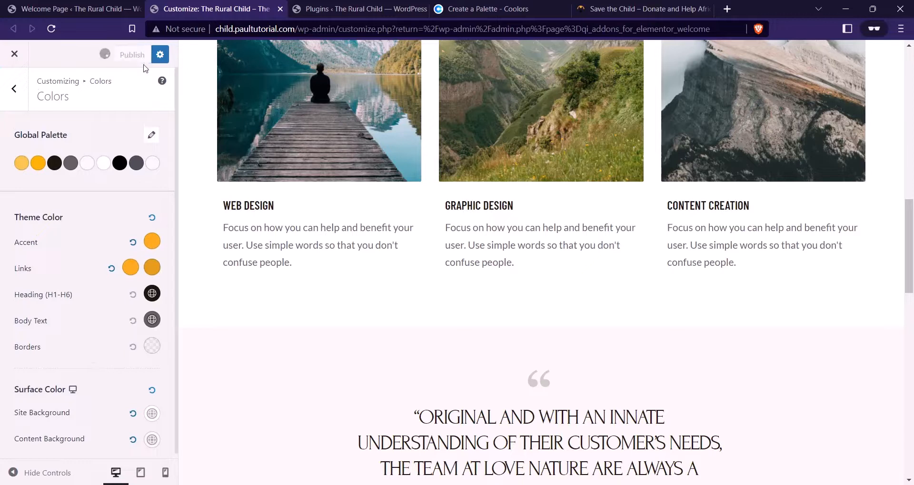
Review the 1200 px Container width, then go to the global Buttons settings
{"action": "left_click", "coordinate": [19, 90]}
{"action": "left_click", "coordinate": [93, 176]}
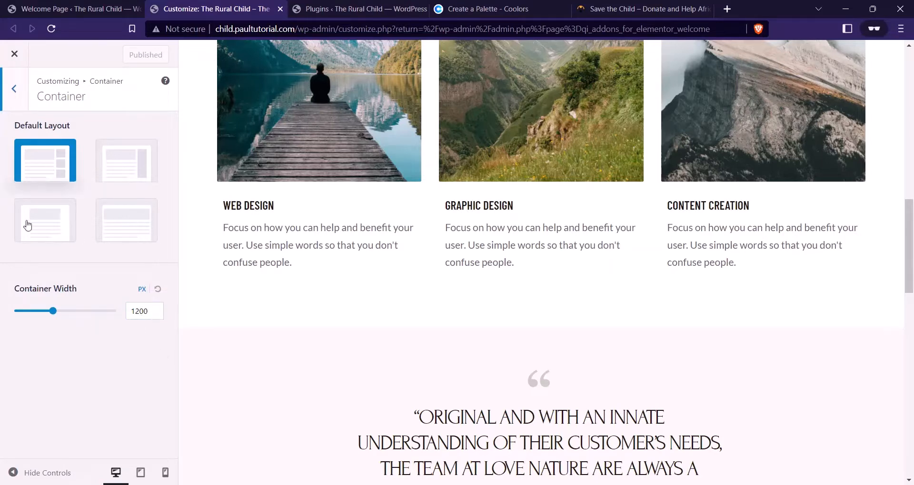
{"action": "left_click", "coordinate": [16, 106]}
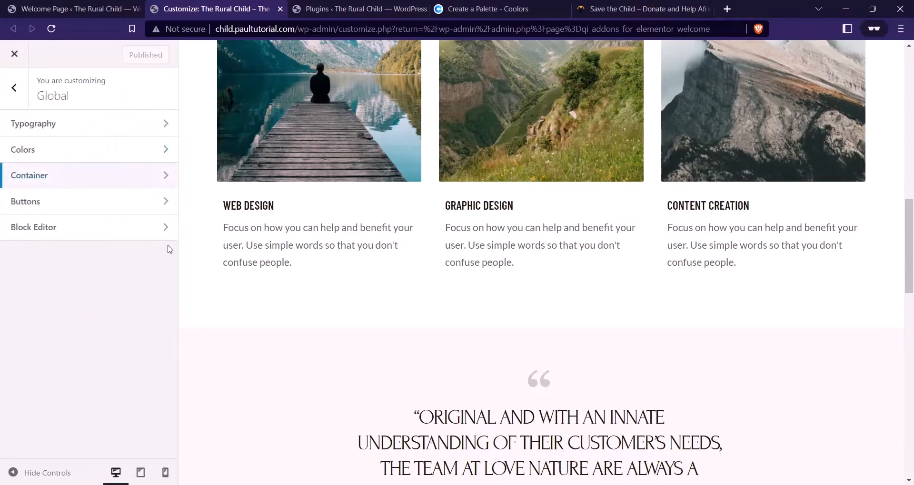
{"action": "left_click", "coordinate": [70, 203]}
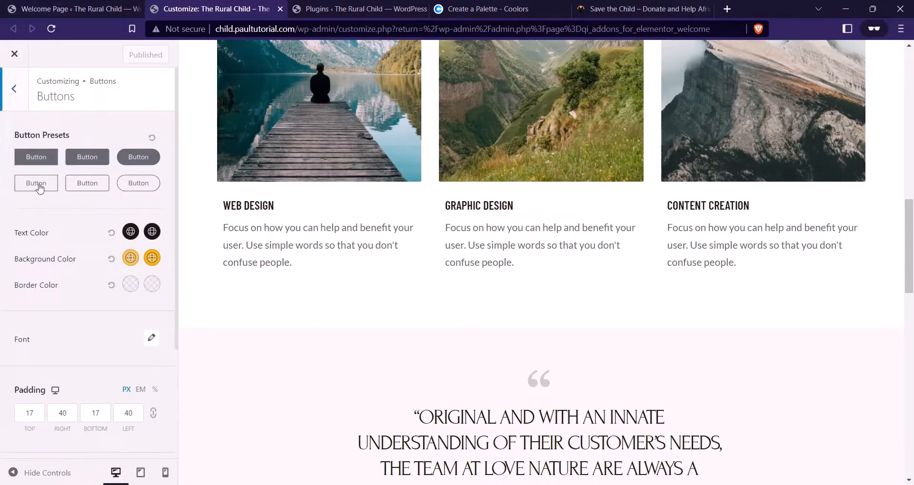
Try the first and second button style presets, comparing them with the charity site's buttons
{"action": "left_click", "coordinate": [619, 9]}
{"action": "scroll", "coordinate": [408, 141], "scroll_direction": "down", "scroll_amount": 7}
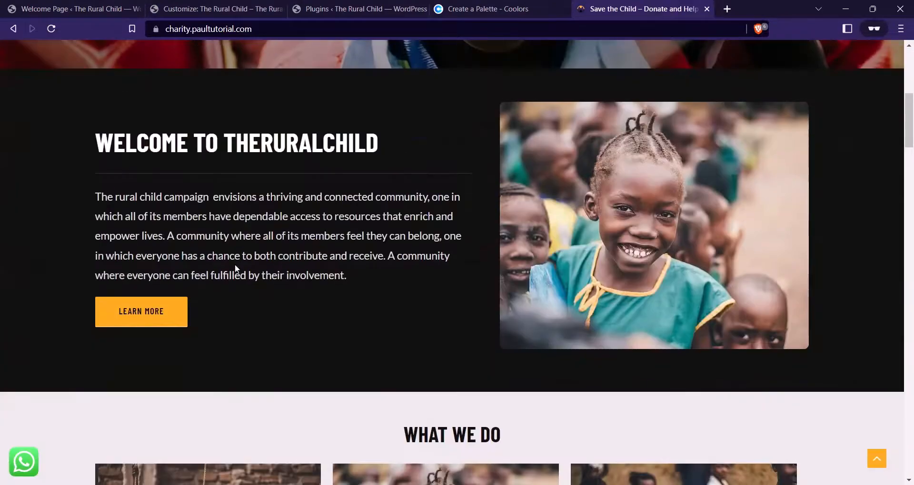
{"action": "scroll", "coordinate": [346, 72], "scroll_direction": "up", "scroll_amount": 2}
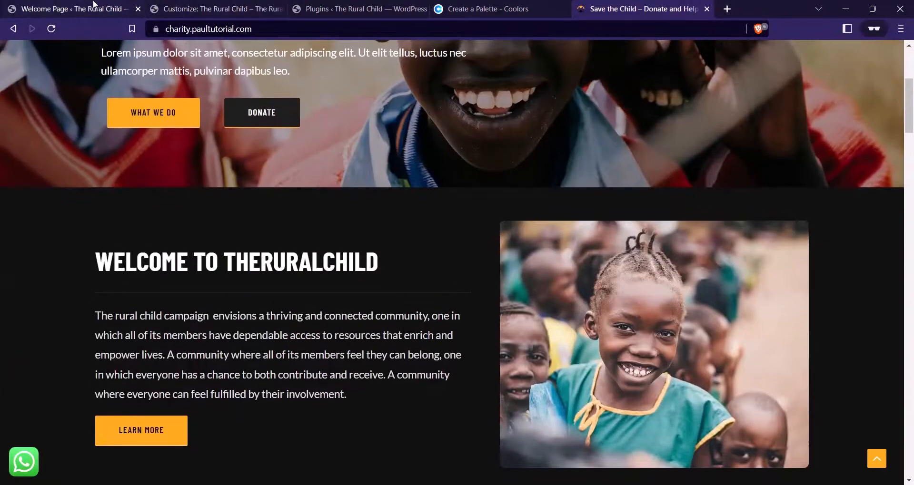
{"action": "left_click", "coordinate": [176, 4]}
{"action": "scroll", "coordinate": [200, 238], "scroll_direction": "up", "scroll_amount": 1}
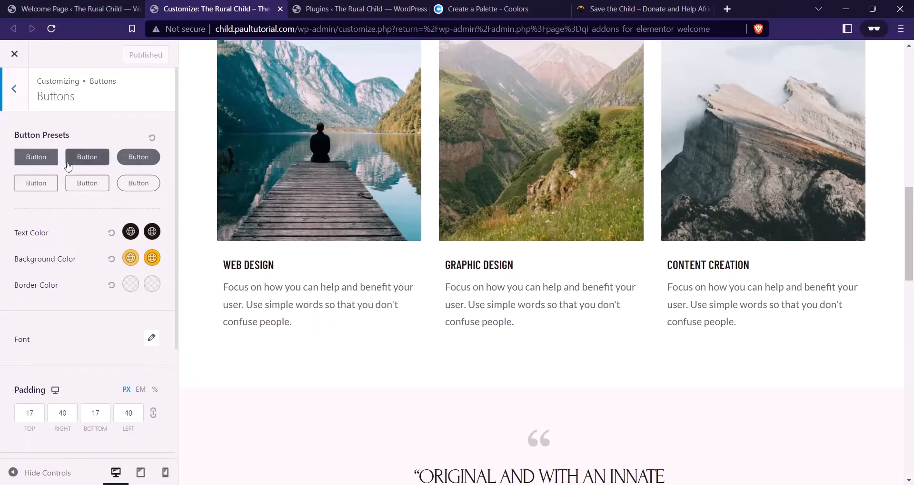
{"action": "left_click", "coordinate": [36, 157]}
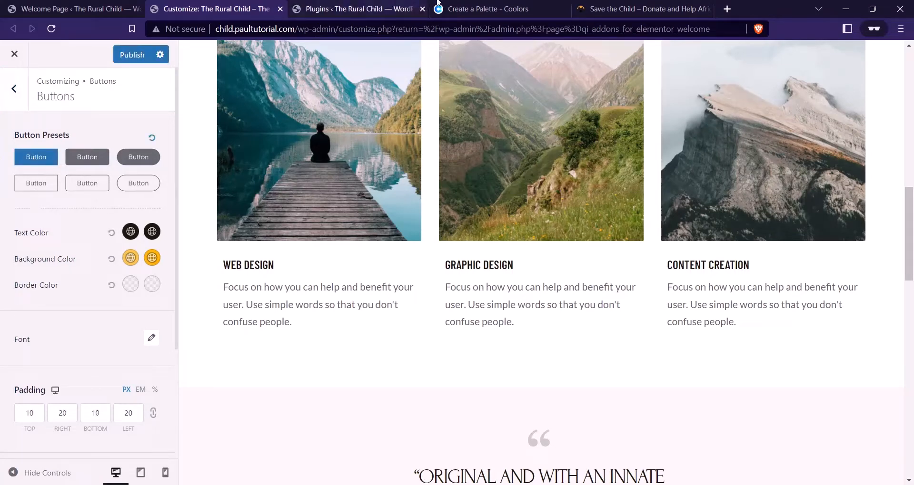
{"action": "left_click", "coordinate": [619, 8]}
{"action": "left_click", "coordinate": [169, 5]}
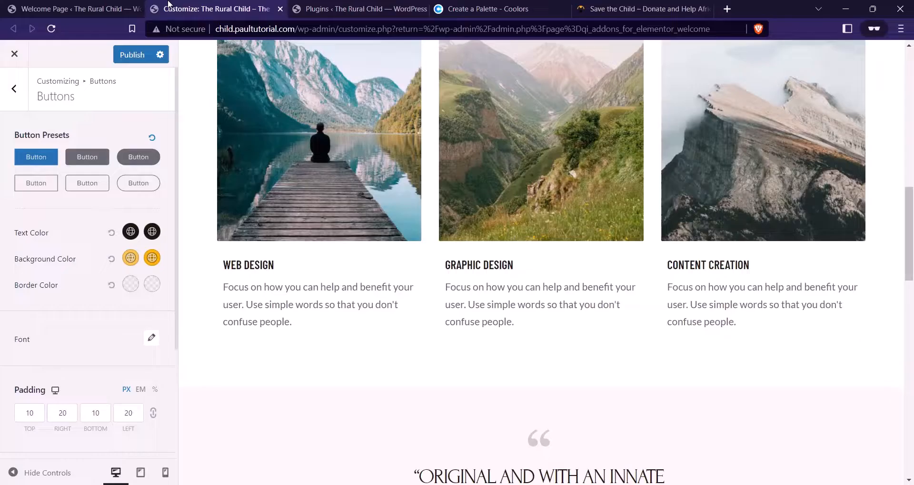
{"action": "left_click", "coordinate": [78, 157]}
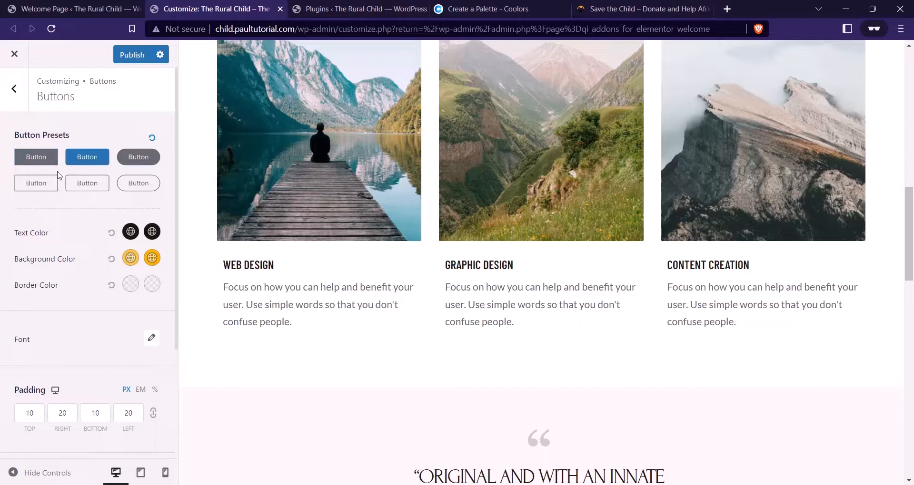
{"action": "scroll", "coordinate": [80, 236], "scroll_direction": "down", "scroll_amount": 1}
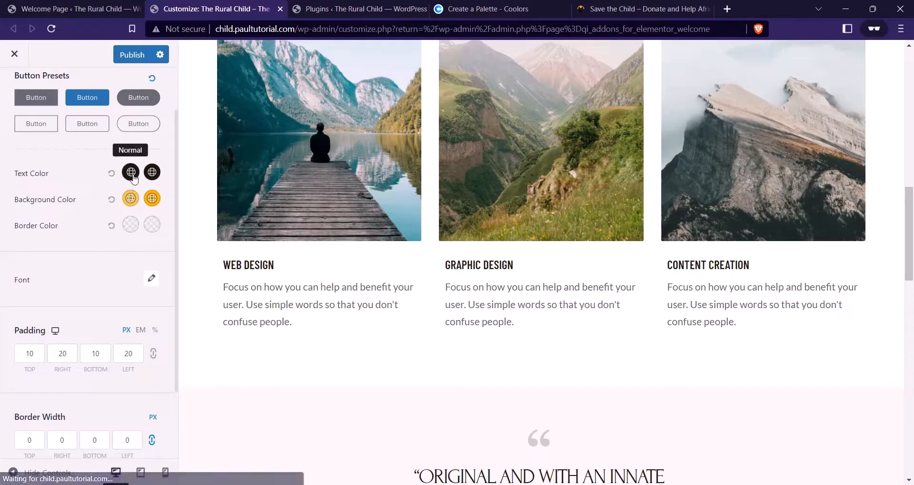
{"action": "left_click", "coordinate": [642, 9]}
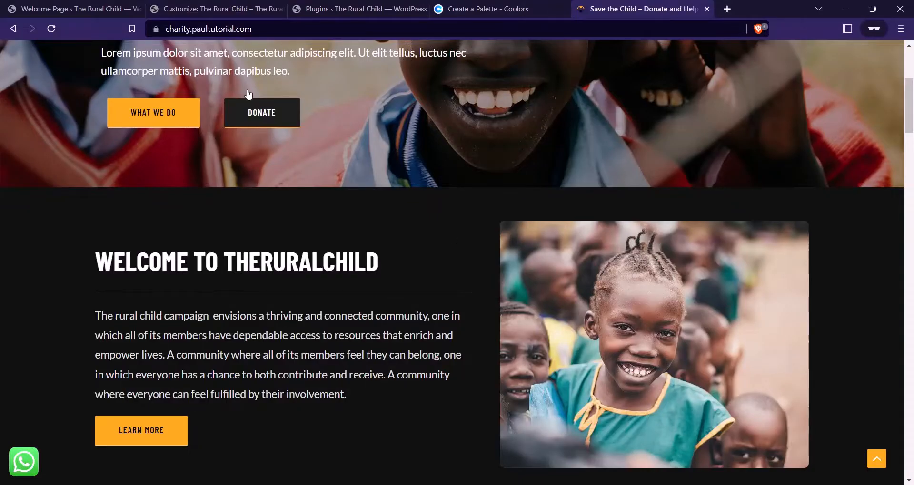
{"action": "left_click", "coordinate": [76, 9]}
{"action": "left_click", "coordinate": [216, 8]}
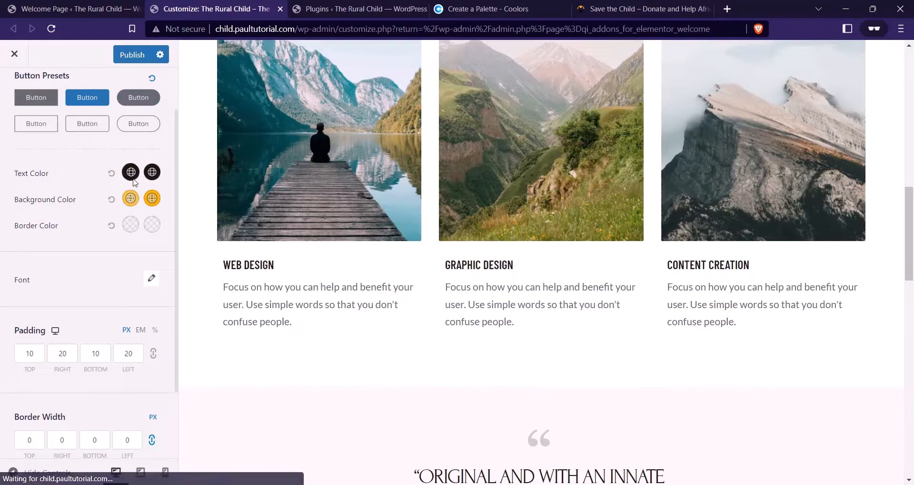
Change the button background colour from F9C349 to #FBAB18
{"action": "left_click", "coordinate": [131, 199]}
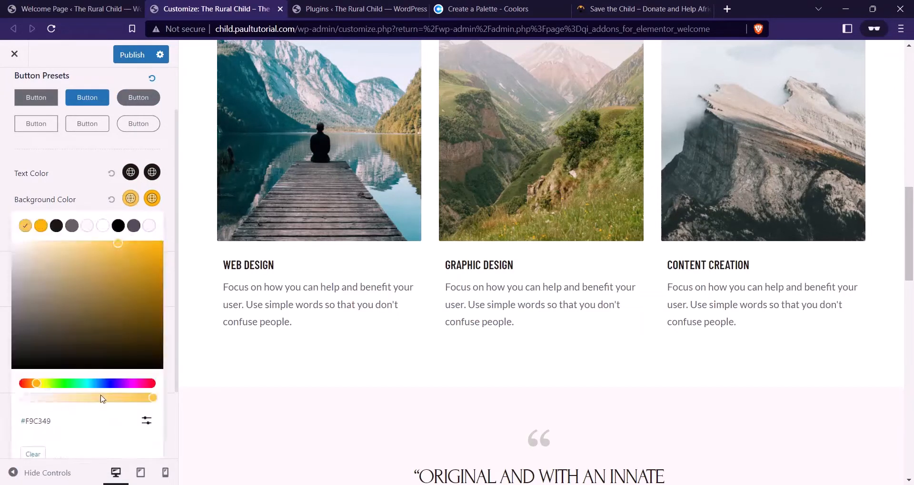
{"action": "scroll", "coordinate": [111, 382], "scroll_direction": "down", "scroll_amount": 2}
{"action": "left_click", "coordinate": [146, 329]}
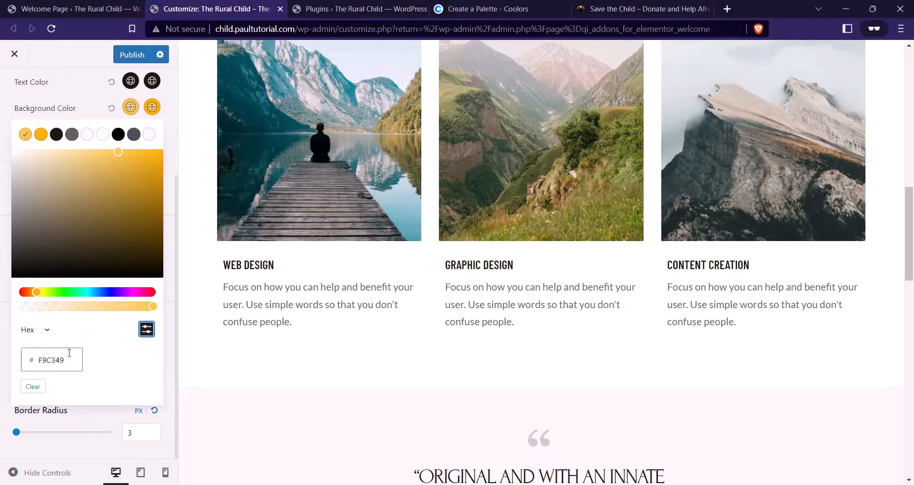
{"action": "left_click", "coordinate": [69, 360]}
{"action": "double_click", "coordinate": [70, 363]}
{"action": "key", "text": "ctrl+v"}
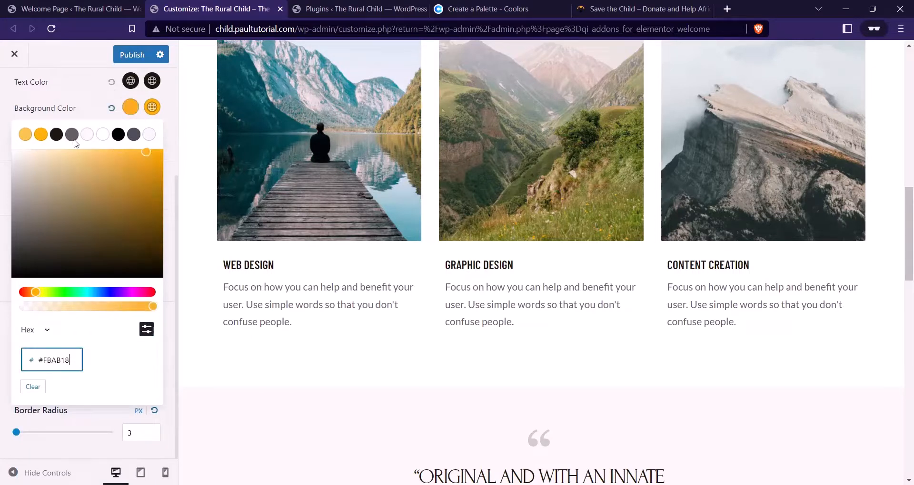
{"action": "scroll", "coordinate": [86, 238], "scroll_direction": "up", "scroll_amount": 3}
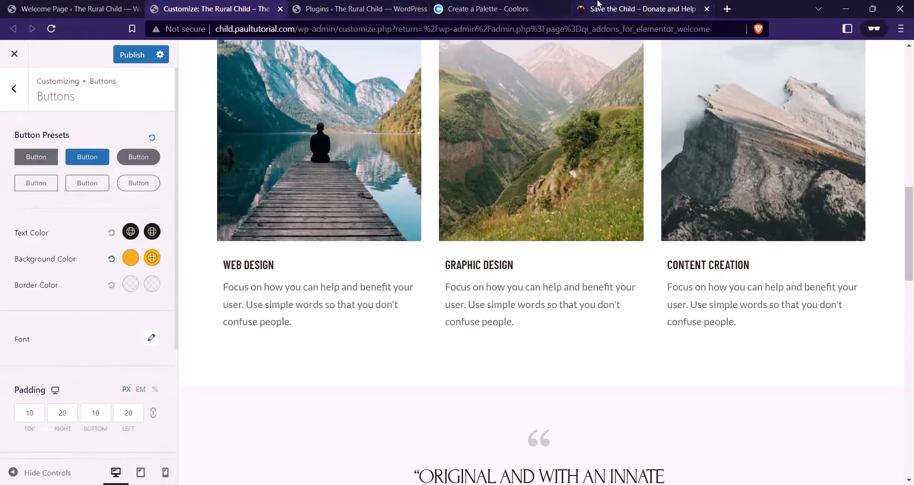
Compare the new yellow buttons against the finished charity site's buttons
{"action": "left_click", "coordinate": [583, 4]}
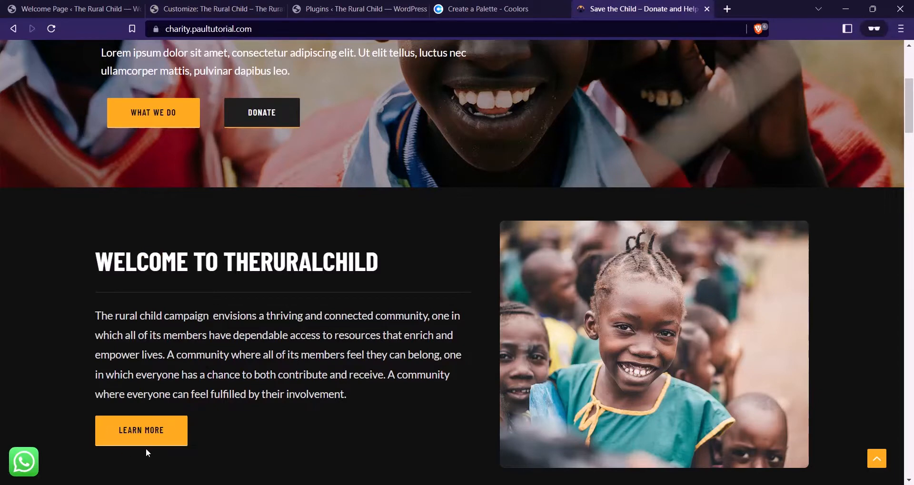
{"action": "left_click", "coordinate": [217, 9]}
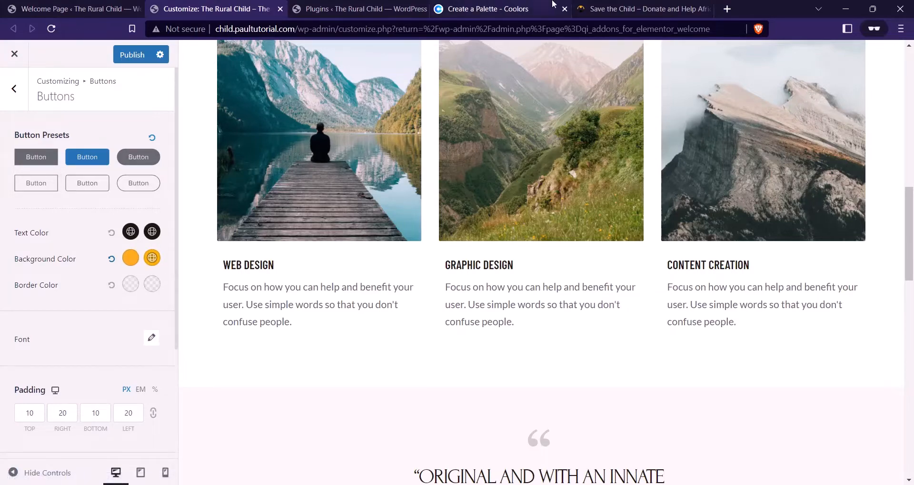
{"action": "left_click", "coordinate": [638, 9]}
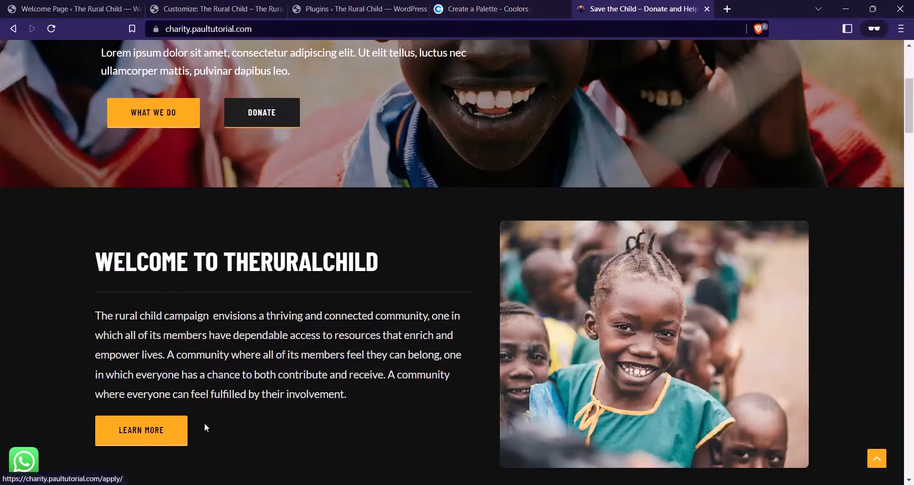
{"action": "scroll", "coordinate": [298, 328], "scroll_direction": "up", "scroll_amount": 5}
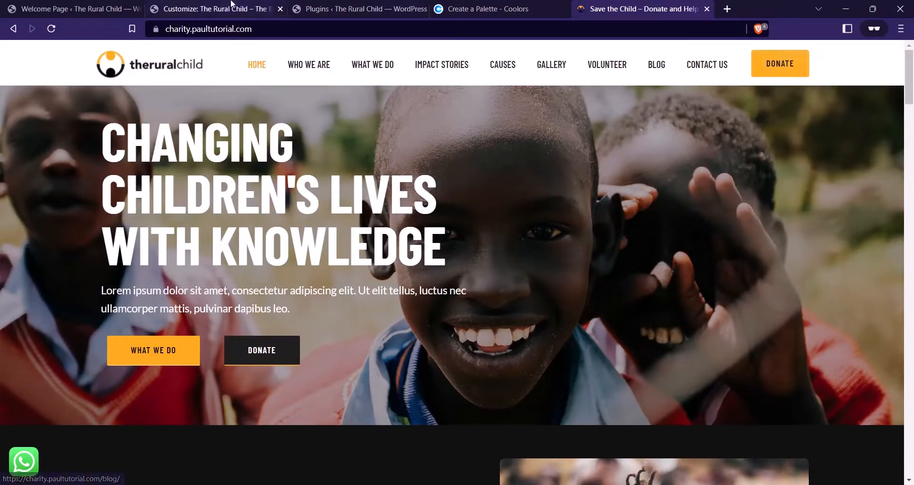
{"action": "left_click", "coordinate": [214, 8]}
{"action": "left_click", "coordinate": [151, 259]}
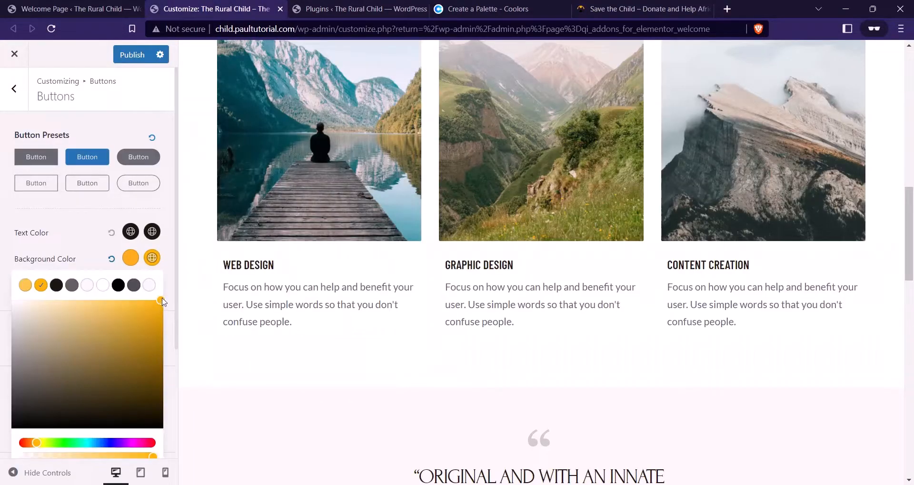
Give buttons an amber hover background and 17/40/17/40 padding
{"action": "left_click_drag", "start_coordinate": [162, 302], "coordinate": [136, 299]}
{"action": "left_click", "coordinate": [95, 240]}
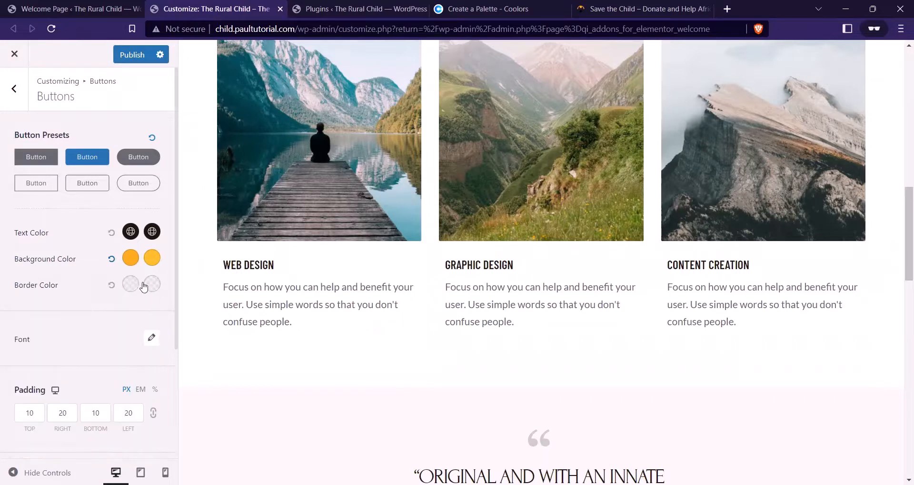
{"action": "scroll", "coordinate": [86, 305], "scroll_direction": "down", "scroll_amount": 2}
{"action": "scroll", "coordinate": [87, 326], "scroll_direction": "down", "scroll_amount": 1}
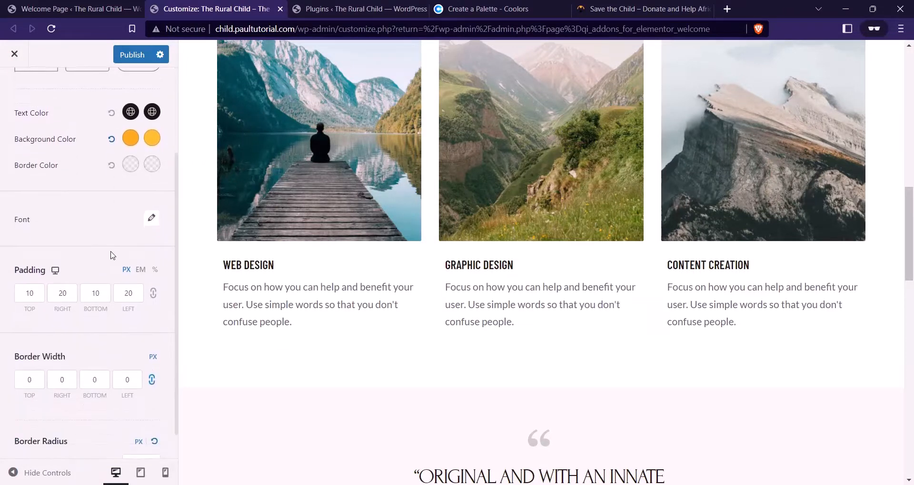
{"action": "left_click", "coordinate": [38, 264]}
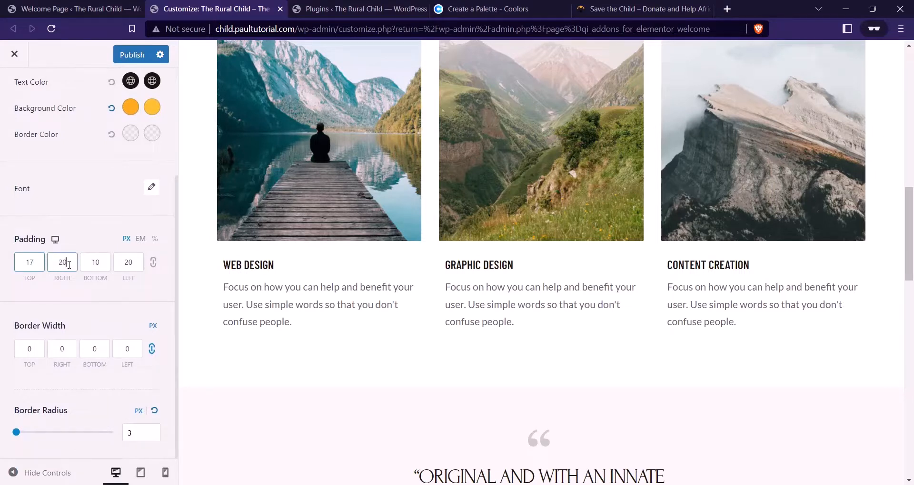
{"action": "double_click", "coordinate": [69, 265]}
{"action": "double_click", "coordinate": [108, 262]}
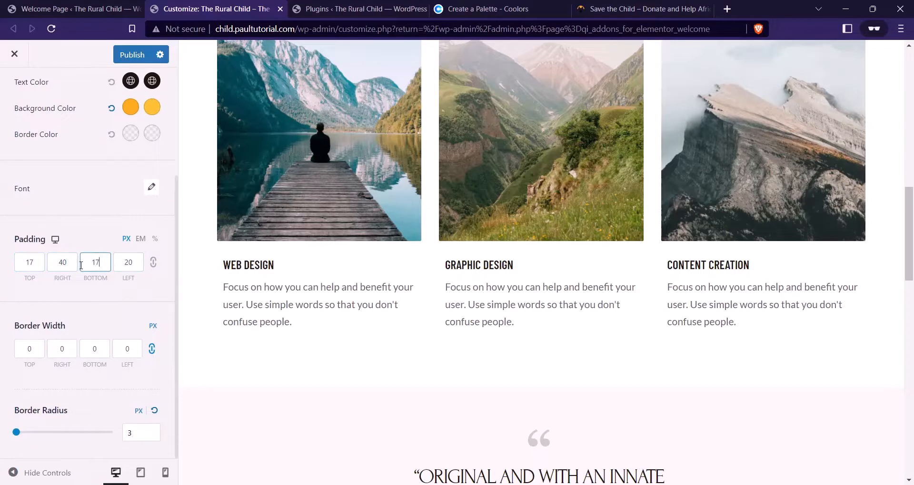
{"action": "double_click", "coordinate": [127, 263]}
Unlink the border width sides and leave only a 2 px bottom border
{"action": "double_click", "coordinate": [101, 351]}
{"action": "type", "text": "2"}
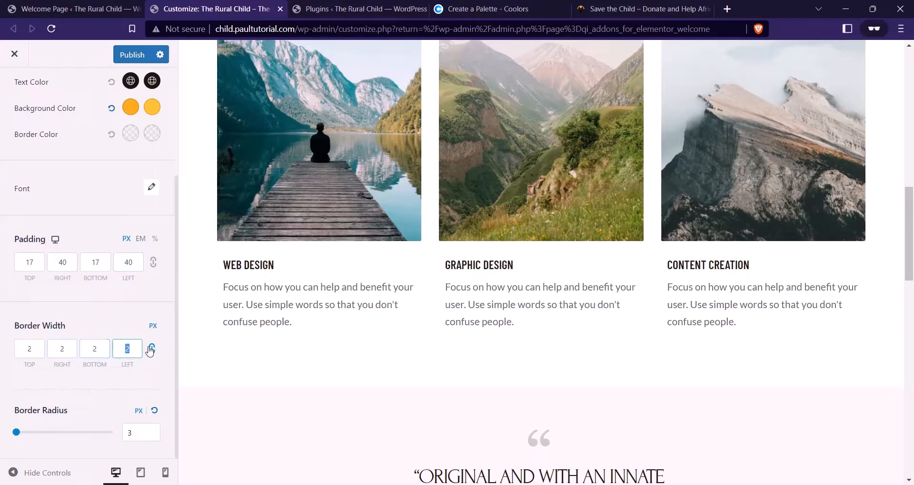
{"action": "left_click", "coordinate": [152, 351]}
{"action": "left_click", "coordinate": [154, 353]}
{"action": "left_click", "coordinate": [152, 353]}
{"action": "double_click", "coordinate": [120, 353]}
{"action": "left_click", "coordinate": [151, 351]}
{"action": "double_click", "coordinate": [122, 353]}
{"action": "double_click", "coordinate": [58, 349]}
{"action": "key", "text": "BackSpace"}
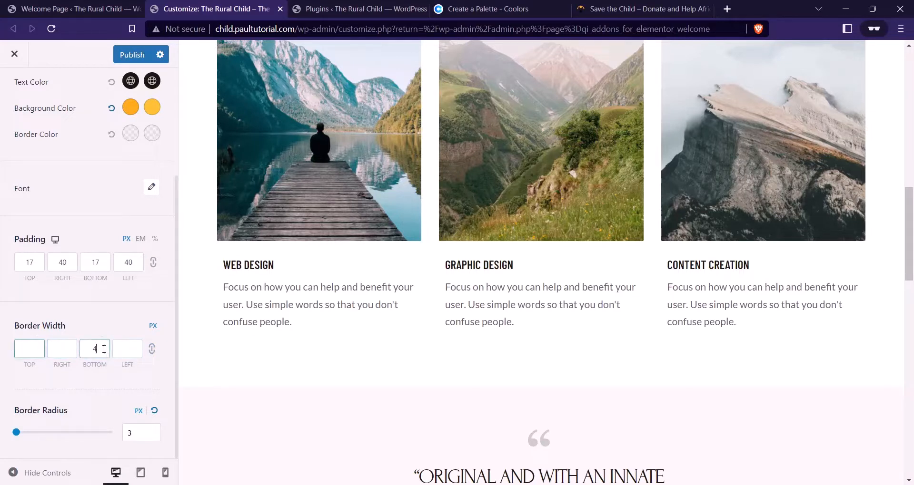
{"action": "double_click", "coordinate": [84, 352]}
{"action": "type", "text": "2"}
{"action": "scroll", "coordinate": [95, 212], "scroll_direction": "up", "scroll_amount": 3}
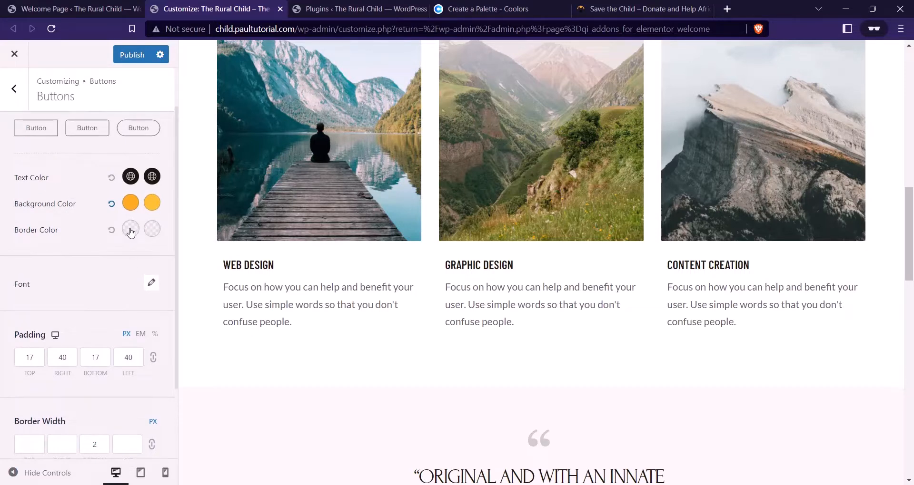
Set the button border colour to FBAB18, then lighten it to FFC558
{"action": "left_click", "coordinate": [131, 230]}
{"action": "scroll", "coordinate": [119, 419], "scroll_direction": "down", "scroll_amount": 1}
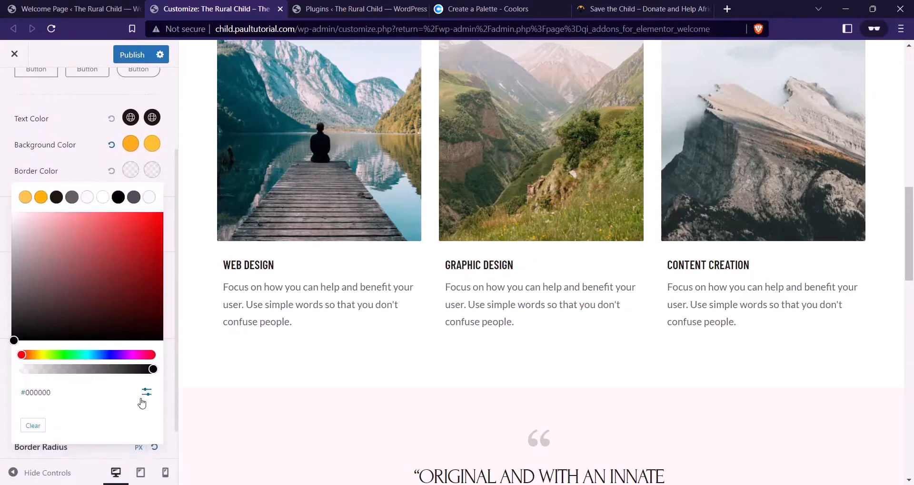
{"action": "left_click", "coordinate": [146, 393]}
{"action": "left_click", "coordinate": [62, 423]}
{"action": "key", "text": "ctrl+a"}
{"action": "type", "text": "#FBAB18"}
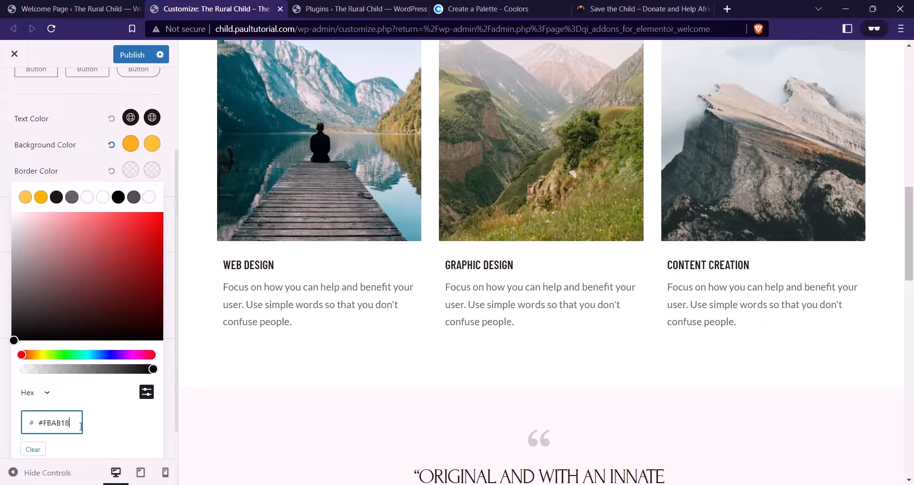
{"action": "left_click", "coordinate": [110, 213]}
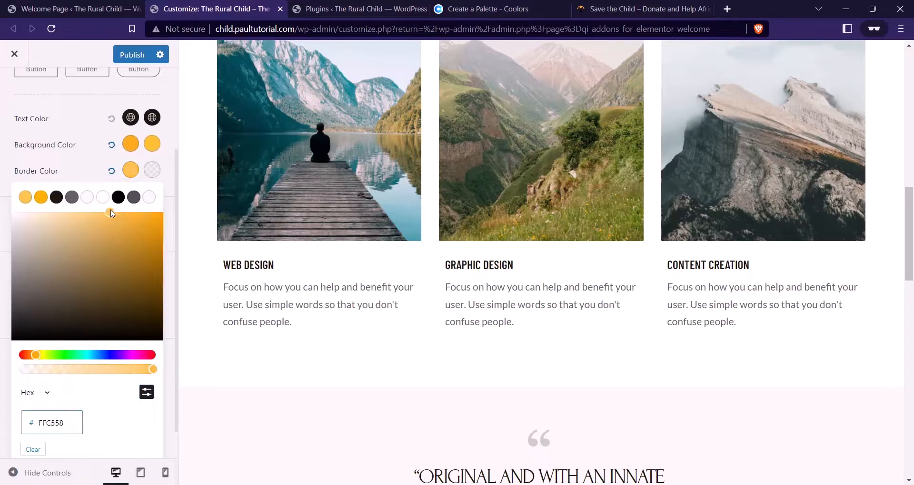
Change the border hover colour from 000000 to #FBAB18
{"action": "left_click", "coordinate": [152, 171]}
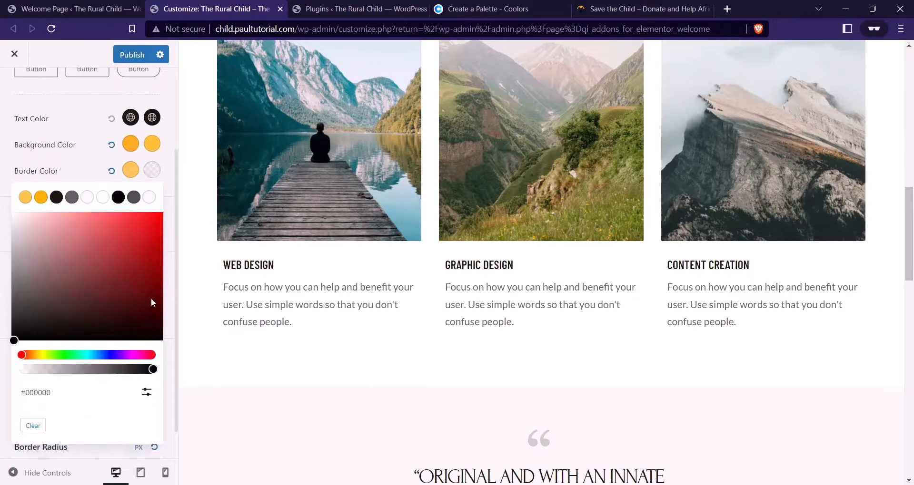
{"action": "left_click", "coordinate": [146, 394]}
{"action": "left_click", "coordinate": [77, 421]}
{"action": "key", "text": "ctrl+a"}
{"action": "type", "text": "#FBAB18"}
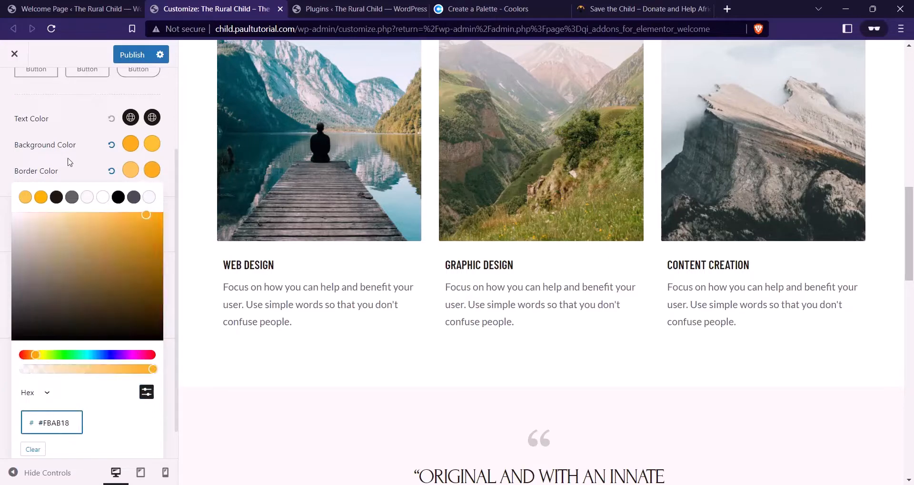
{"action": "left_click", "coordinate": [69, 163]}
Check the button preview and the Border Radius field
{"action": "scroll", "coordinate": [312, 206], "scroll_direction": "up", "scroll_amount": 10}
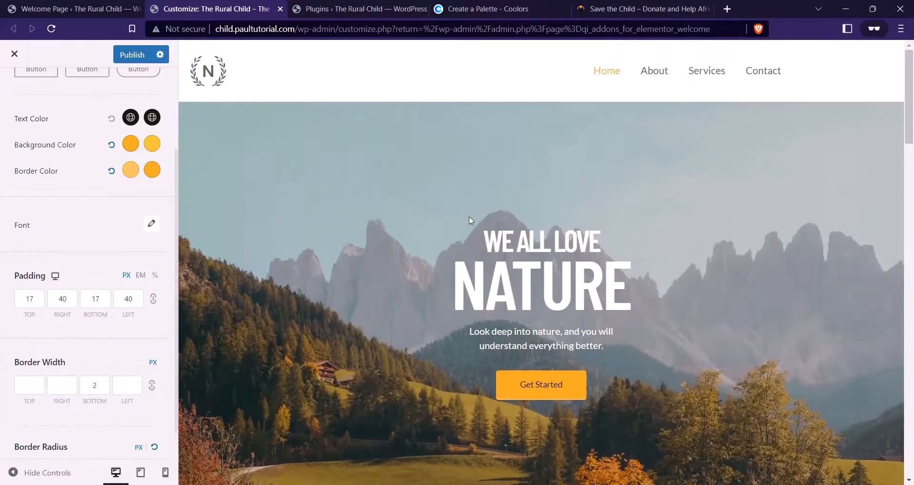
{"action": "scroll", "coordinate": [470, 221], "scroll_direction": "down", "scroll_amount": 15}
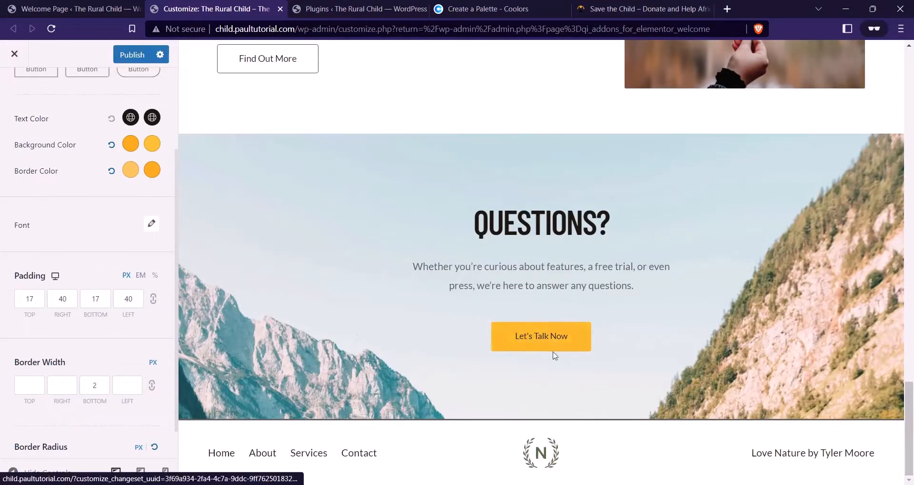
{"action": "scroll", "coordinate": [104, 282], "scroll_direction": "down", "scroll_amount": 1}
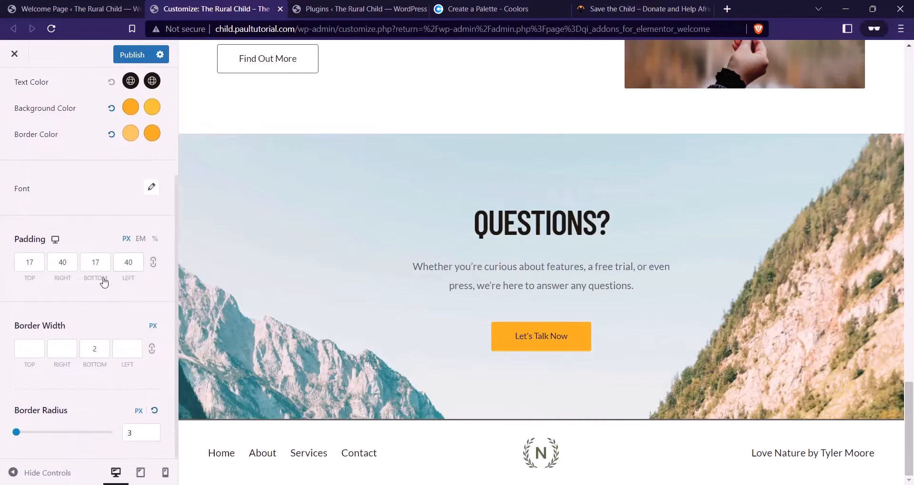
{"action": "left_click", "coordinate": [136, 435]}
{"action": "scroll", "coordinate": [86, 334], "scroll_direction": "up", "scroll_amount": 4}
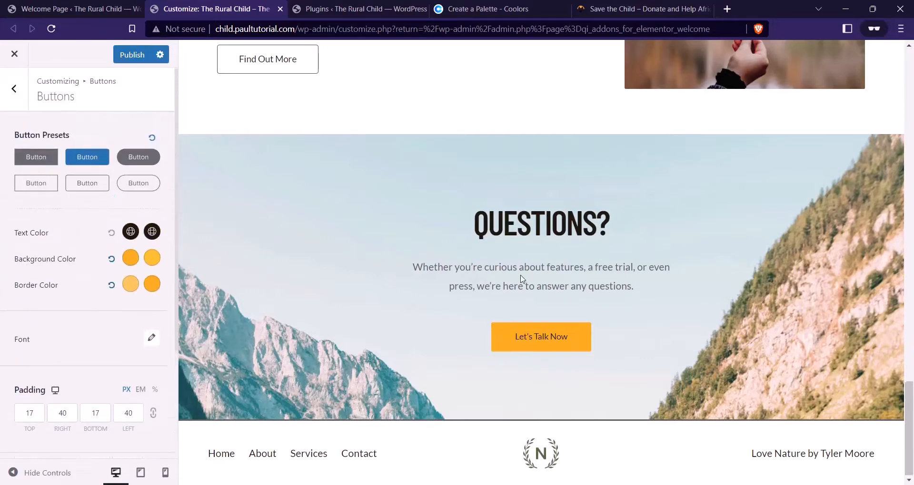
{"action": "scroll", "coordinate": [520, 281], "scroll_direction": "up", "scroll_amount": 5}
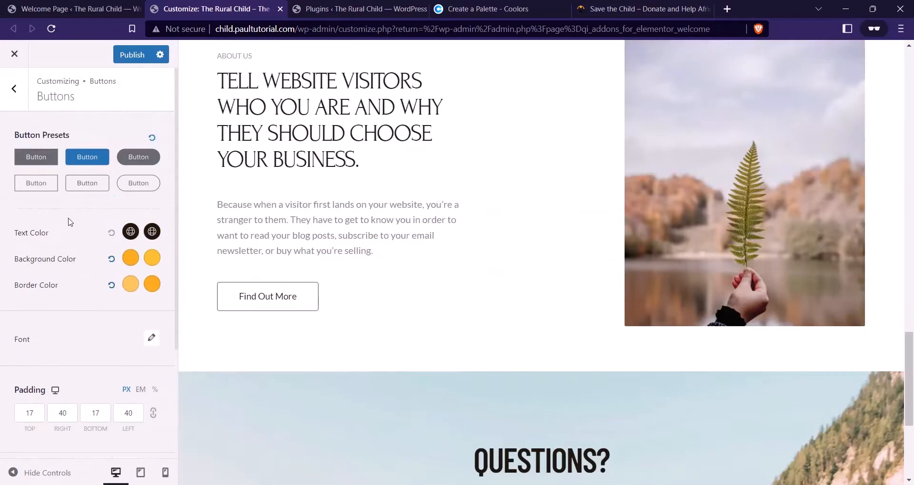
Go back to the header layout's Site Title & Logo settings
{"action": "left_click", "coordinate": [14, 93]}
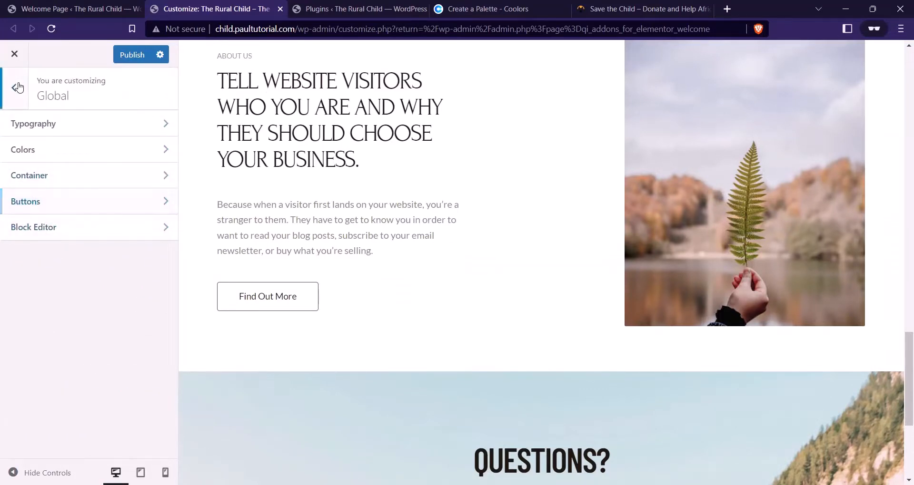
{"action": "left_click", "coordinate": [18, 87]}
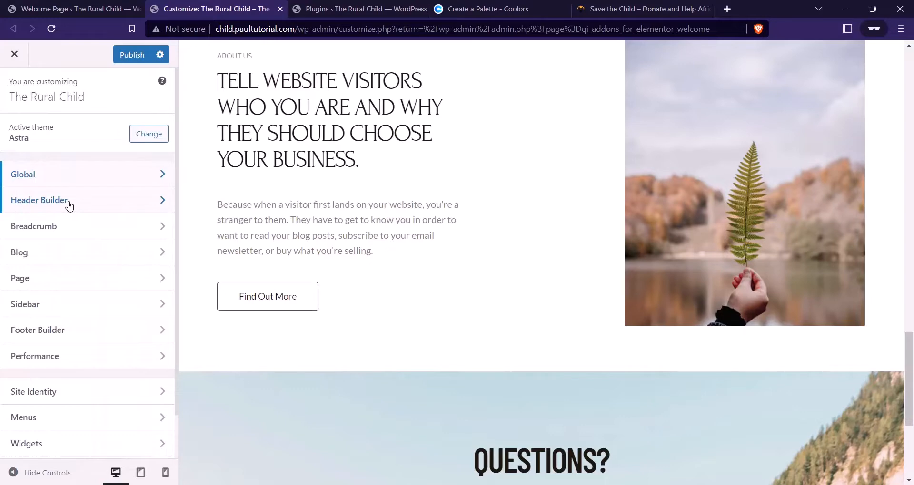
{"action": "left_click", "coordinate": [69, 206]}
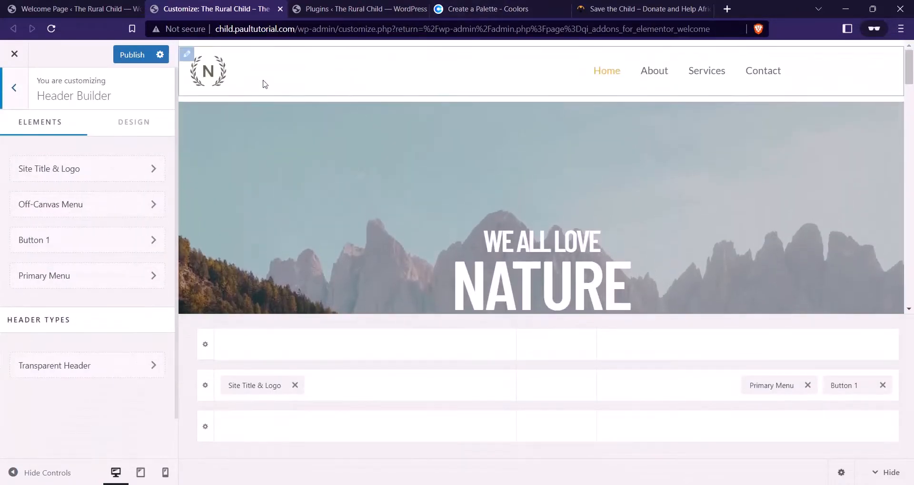
{"action": "left_click", "coordinate": [261, 387]}
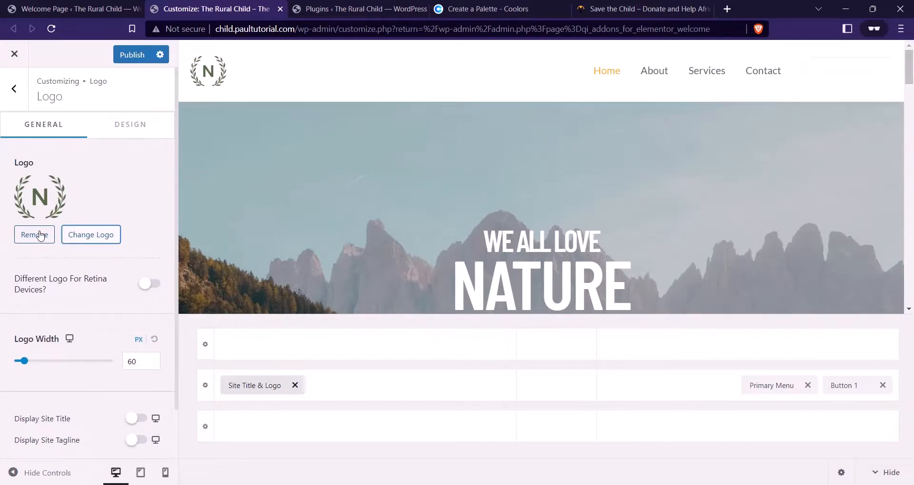
Remove the old N placeholder logo and start uploading a new logo file
{"action": "left_click", "coordinate": [36, 238]}
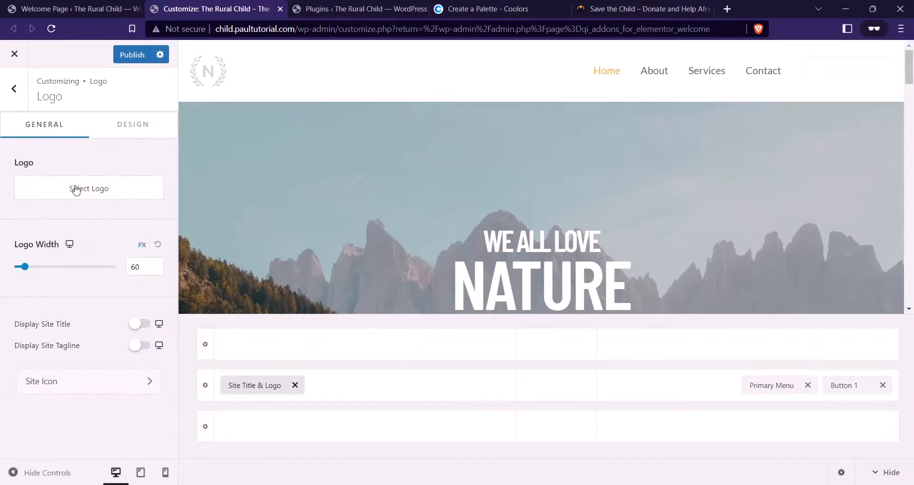
{"action": "left_click", "coordinate": [77, 189]}
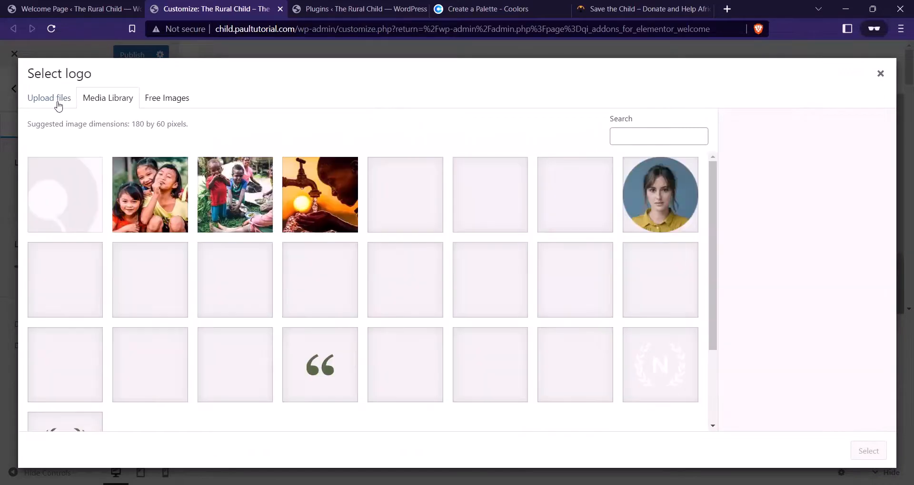
{"action": "left_click", "coordinate": [58, 104]}
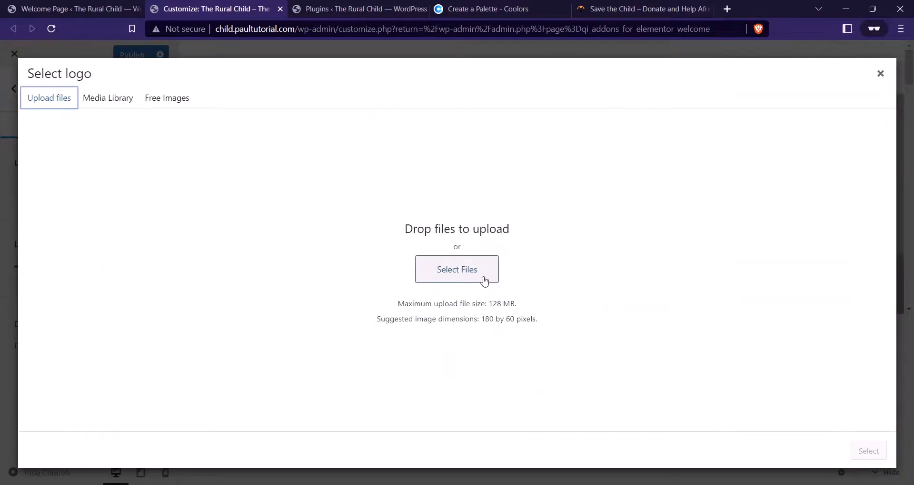
{"action": "mouse_move", "coordinate": [313, 478]}
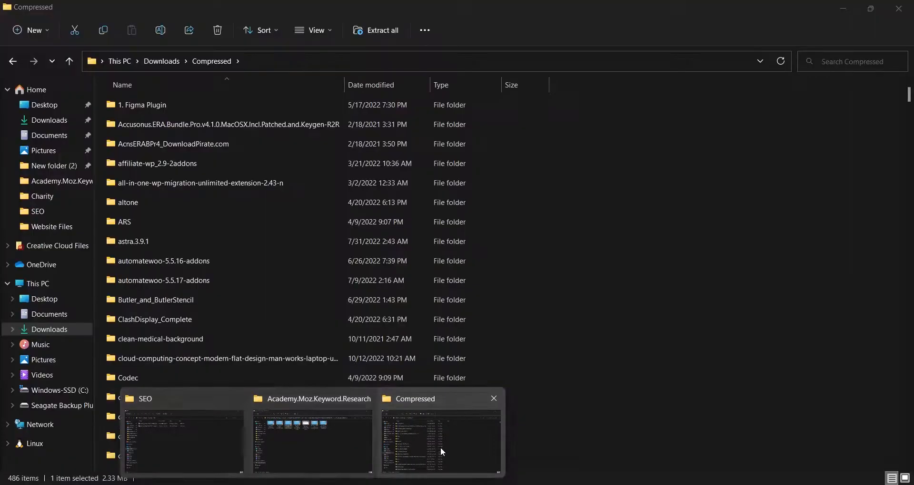
{"action": "left_click", "coordinate": [441, 447]}
Browse File Explorer to the Desktop › Training › Charity folder
{"action": "left_click", "coordinate": [53, 299]}
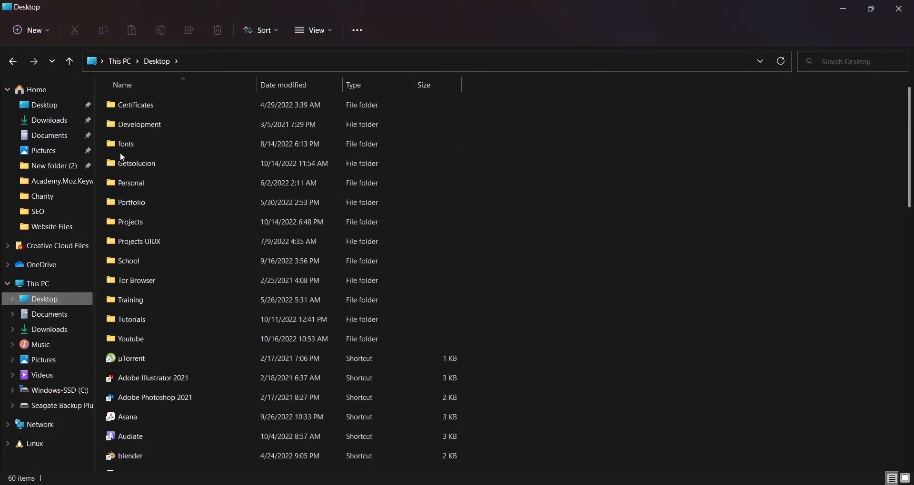
{"action": "double_click", "coordinate": [141, 220]}
{"action": "left_click", "coordinate": [14, 62]}
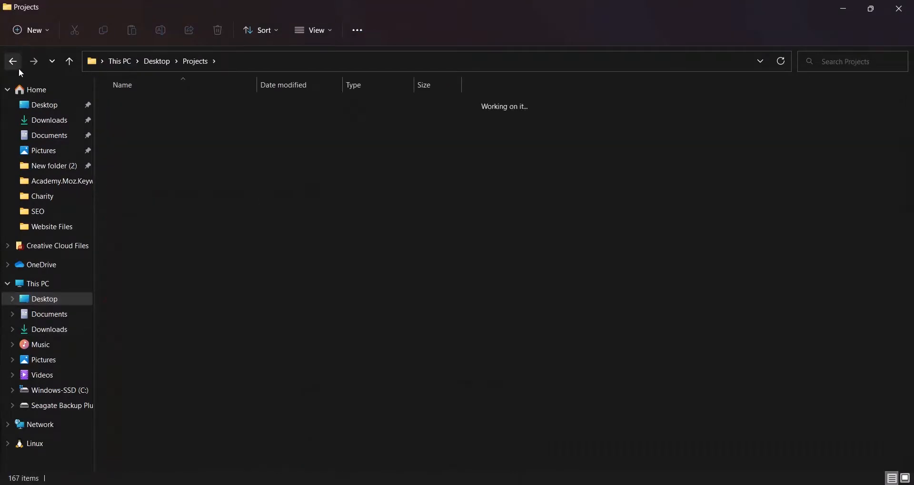
{"action": "double_click", "coordinate": [153, 306]}
{"action": "double_click", "coordinate": [141, 103]}
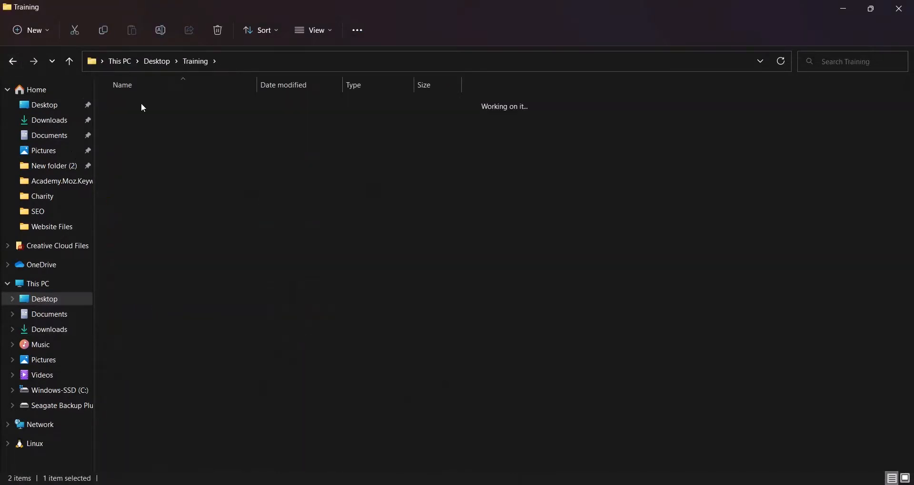
{"action": "left_click", "coordinate": [146, 123]}
{"action": "double_click", "coordinate": [146, 122]}
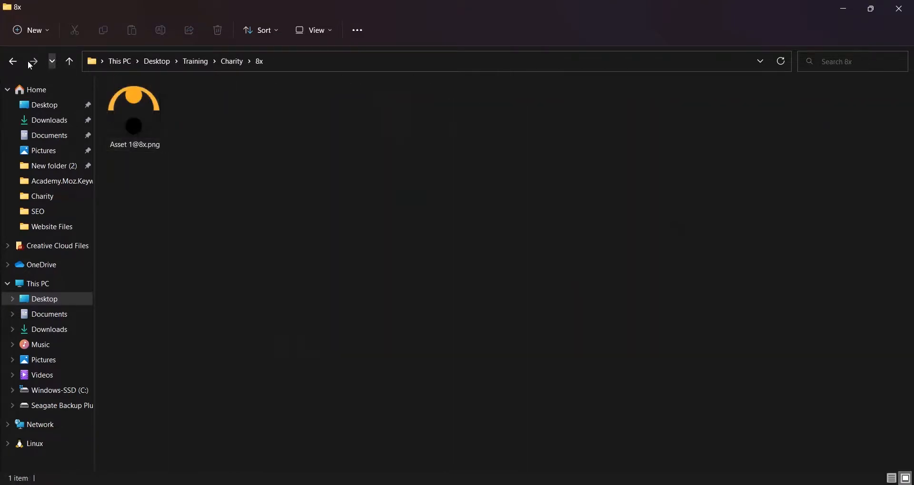
{"action": "left_click", "coordinate": [12, 61]}
Select logo.png and favicon.png and drag both into the WordPress upload area
{"action": "left_click", "coordinate": [403, 318]}
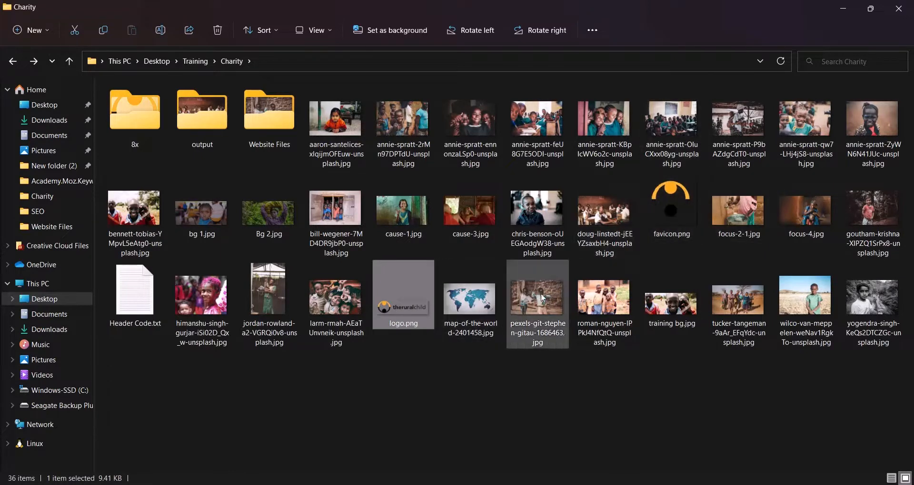
{"action": "left_click", "coordinate": [671, 209], "text": "ctrl"}
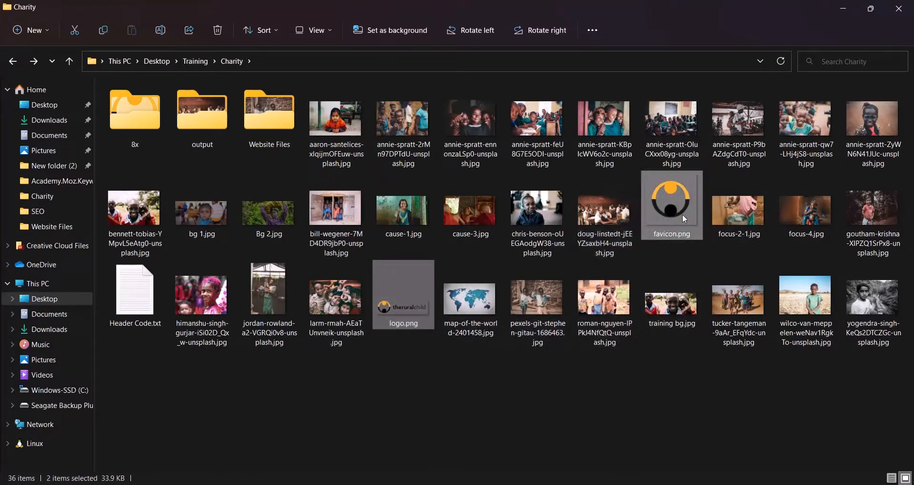
{"action": "left_click_drag", "start_coordinate": [686, 214], "coordinate": [442, 233]}
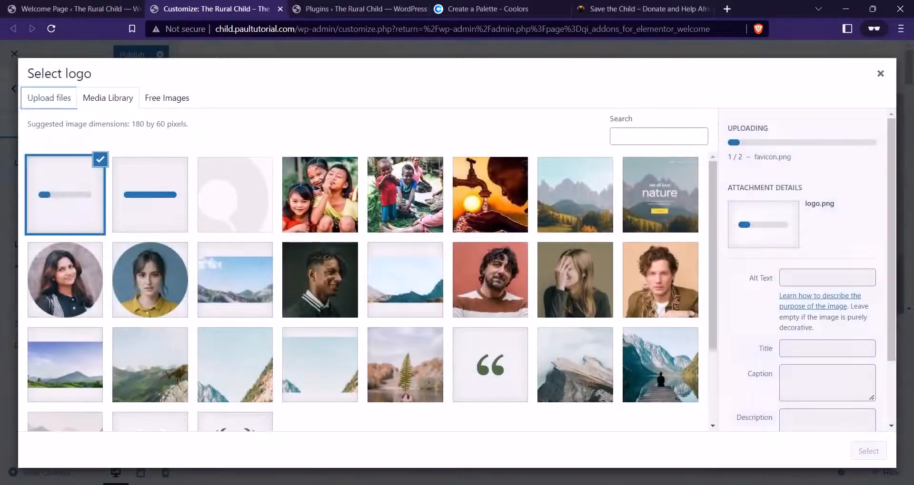
After checking the finished charity site, choose the uploaded logo.png as the logo
{"action": "left_click", "coordinate": [579, 9]}
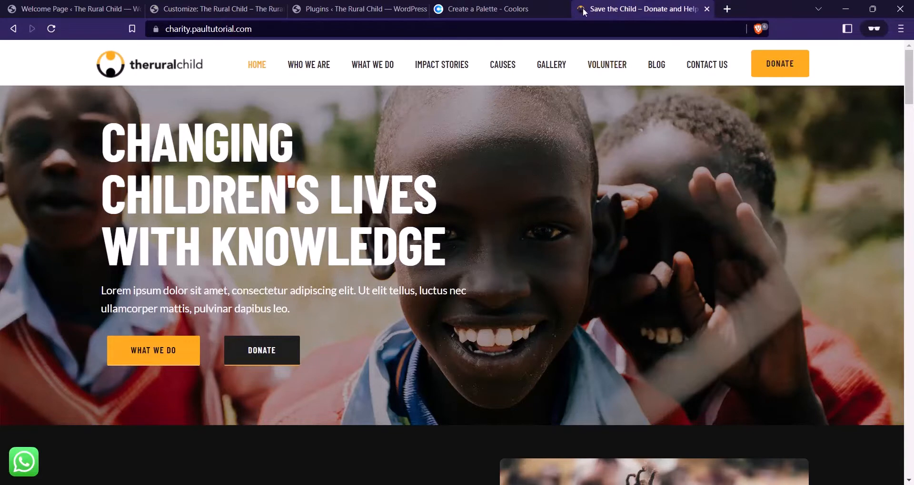
{"action": "left_click", "coordinate": [224, 9]}
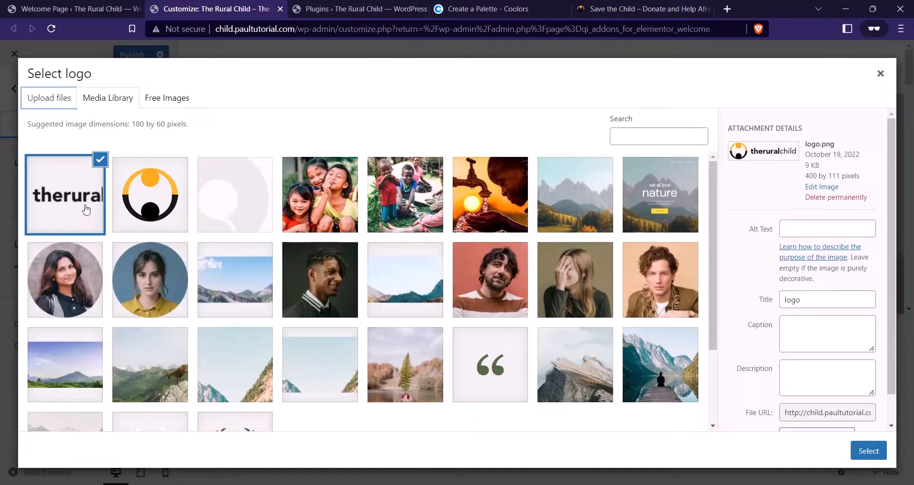
{"action": "left_click", "coordinate": [130, 195]}
{"action": "left_click", "coordinate": [63, 196]}
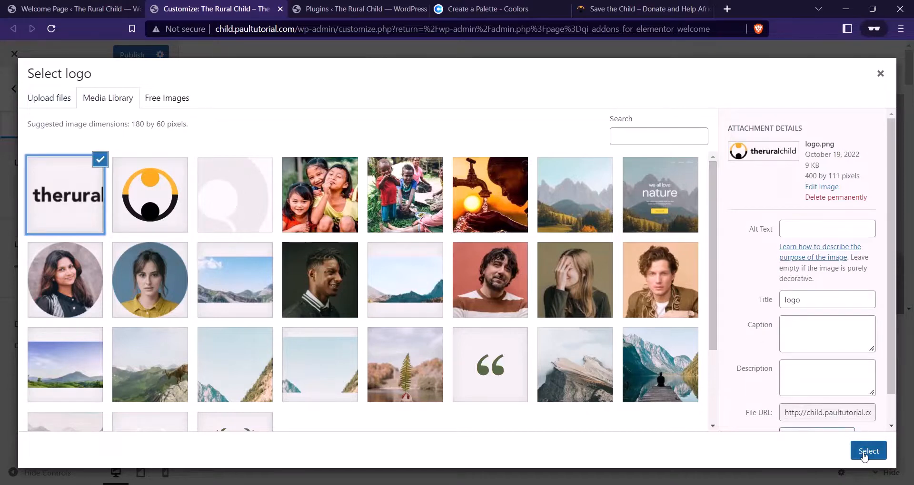
{"action": "left_click", "coordinate": [864, 451]}
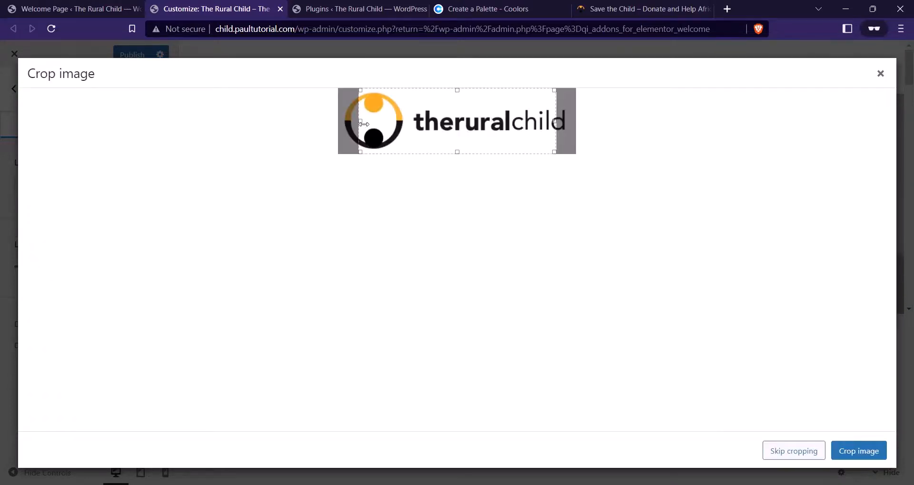
Adjust the crop box to frame the full therural child logo, trimming top and bottom
{"action": "left_click_drag", "start_coordinate": [364, 123], "coordinate": [344, 122]}
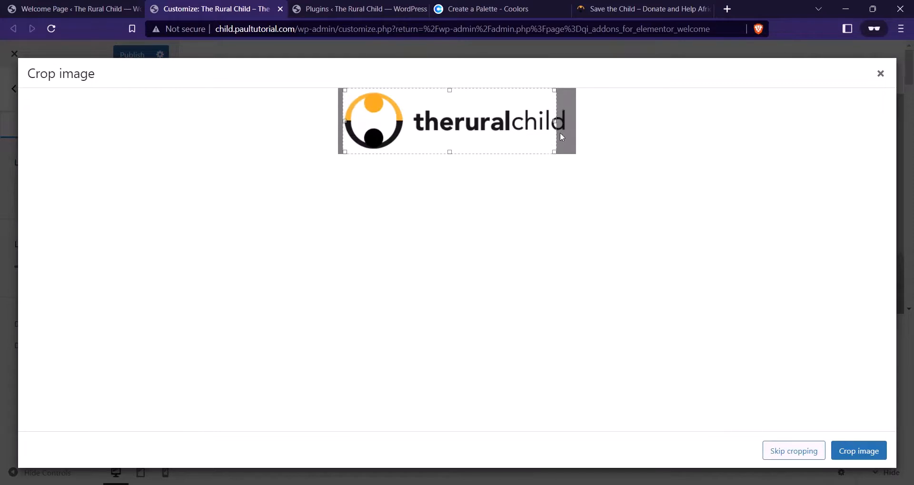
{"action": "left_click_drag", "start_coordinate": [556, 123], "coordinate": [572, 127]}
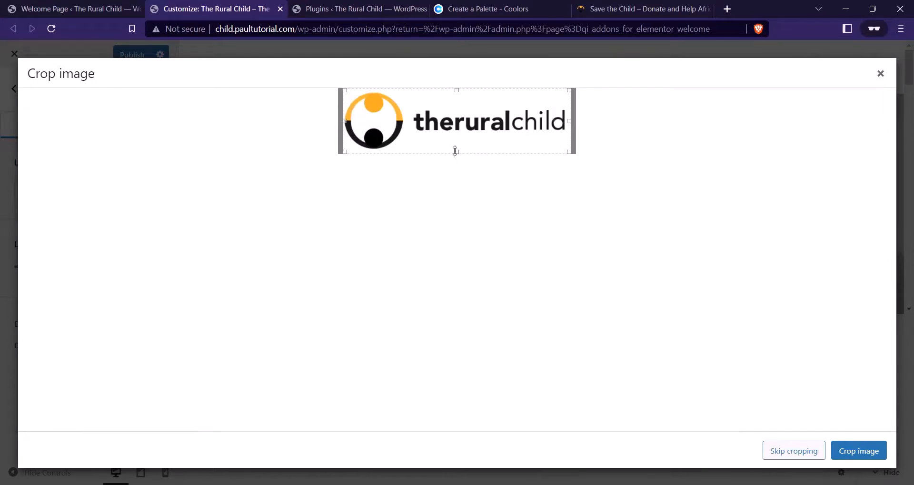
{"action": "mouse_move", "coordinate": [455, 151]}
{"action": "left_mouse_down"}
{"action": "mouse_move", "coordinate": [455, 140]}
{"action": "mouse_move", "coordinate": [456, 150]}
{"action": "left_mouse_up"}
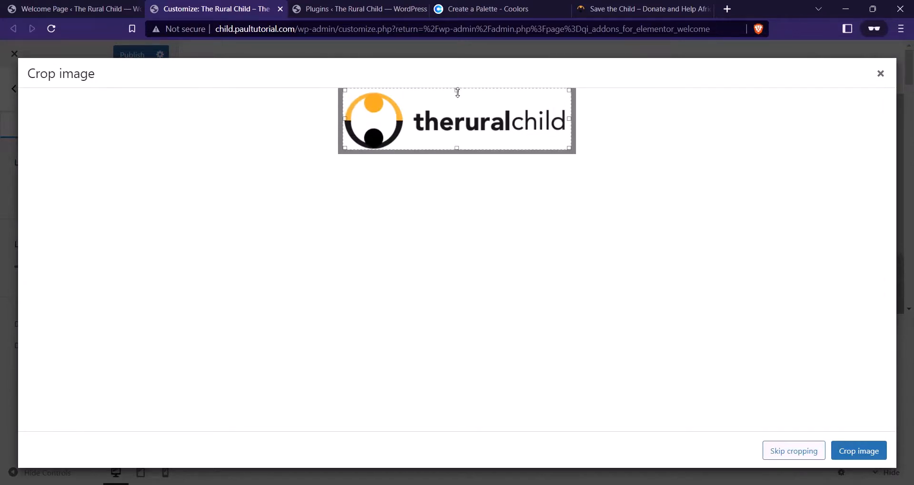
{"action": "left_click_drag", "start_coordinate": [454, 90], "coordinate": [453, 91]}
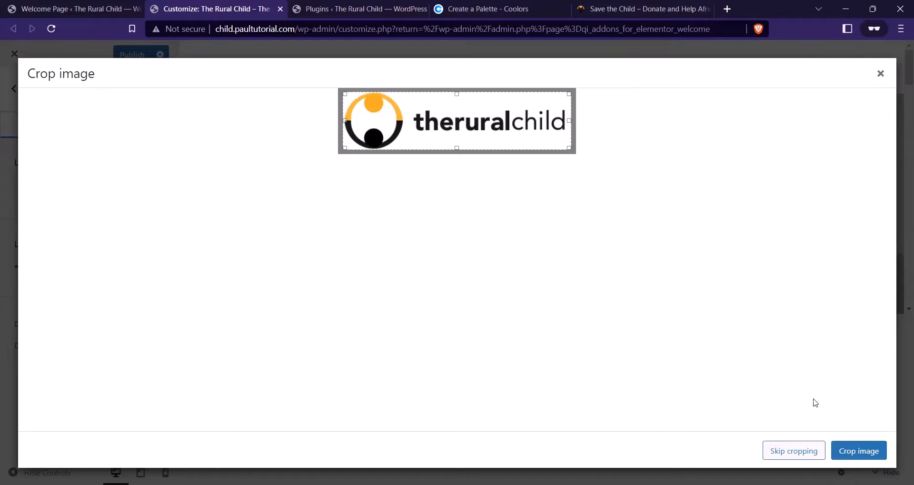
Apply the logo crop and set the header Logo Width to 196 px
{"action": "left_click", "coordinate": [852, 452]}
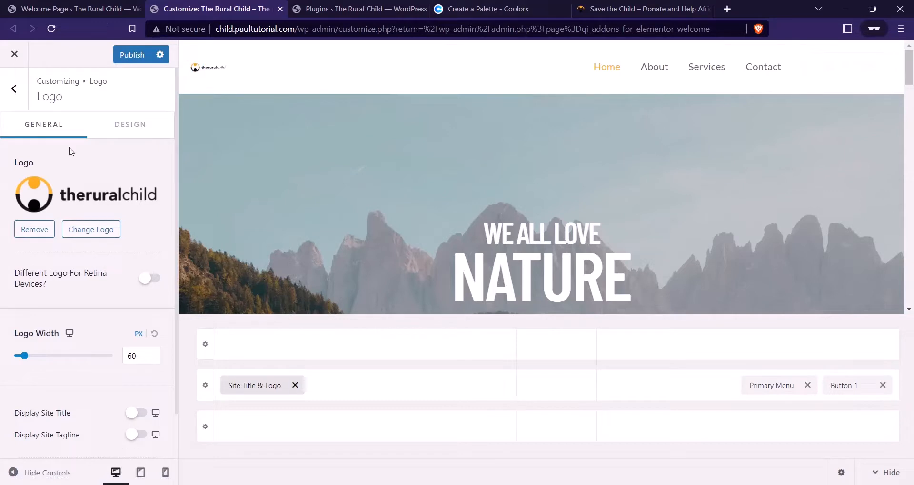
{"action": "left_click_drag", "start_coordinate": [26, 359], "coordinate": [47, 355]}
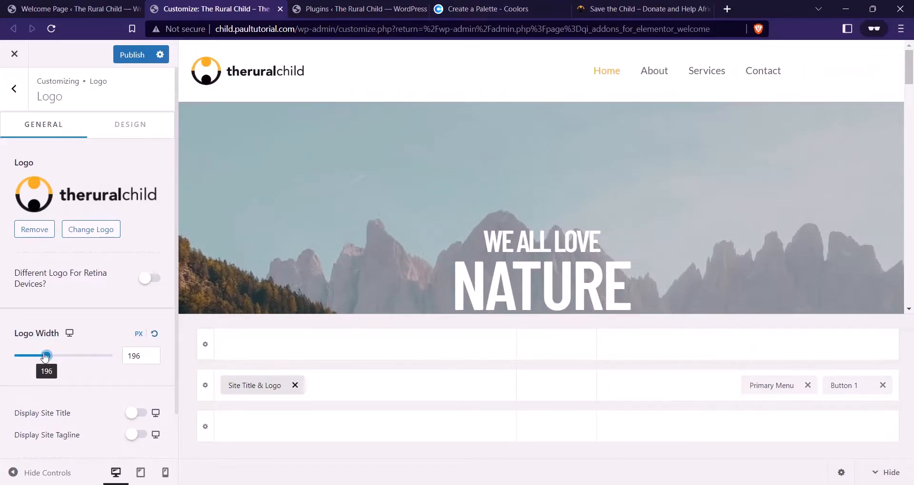
{"action": "scroll", "coordinate": [76, 317], "scroll_direction": "down", "scroll_amount": 1}
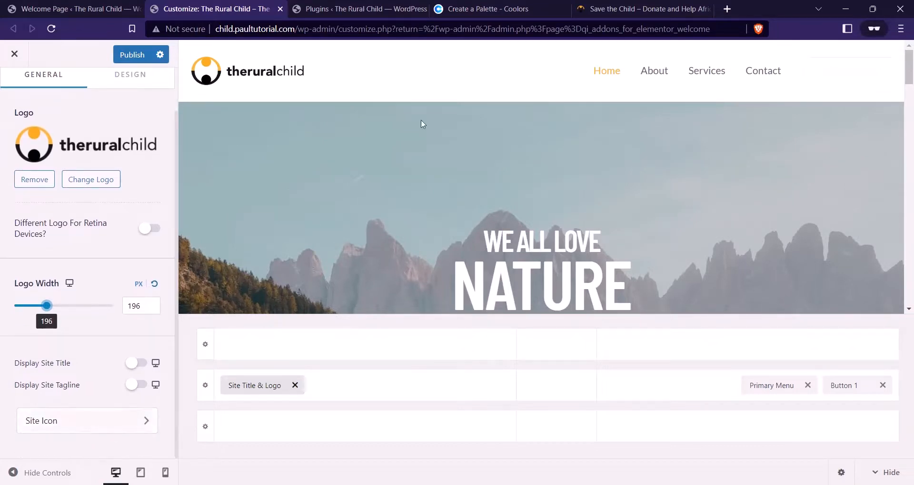
Pick favicon.png (512×512) from the Media Library for the Site Icon
{"action": "left_click", "coordinate": [86, 429]}
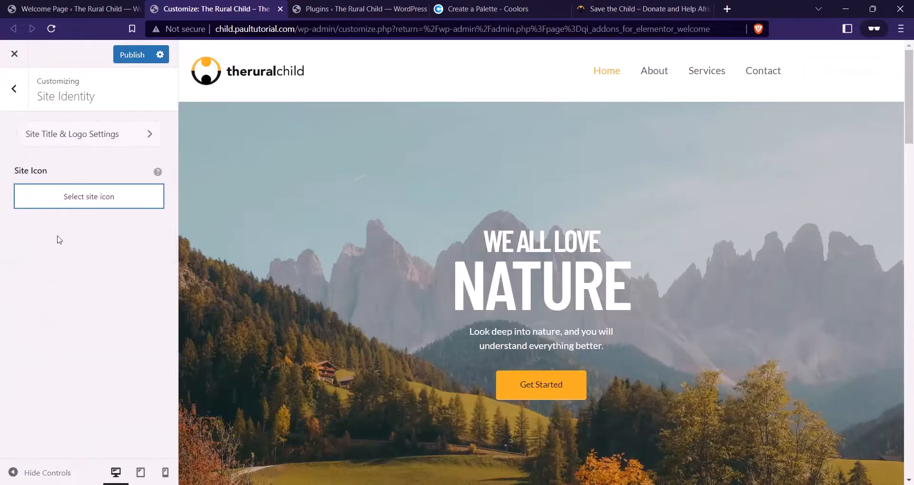
{"action": "left_click", "coordinate": [86, 200]}
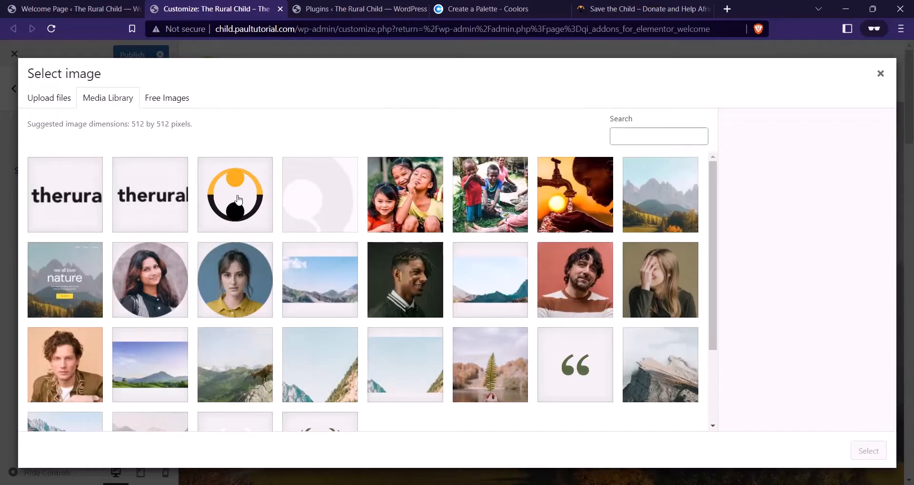
{"action": "left_click", "coordinate": [201, 166]}
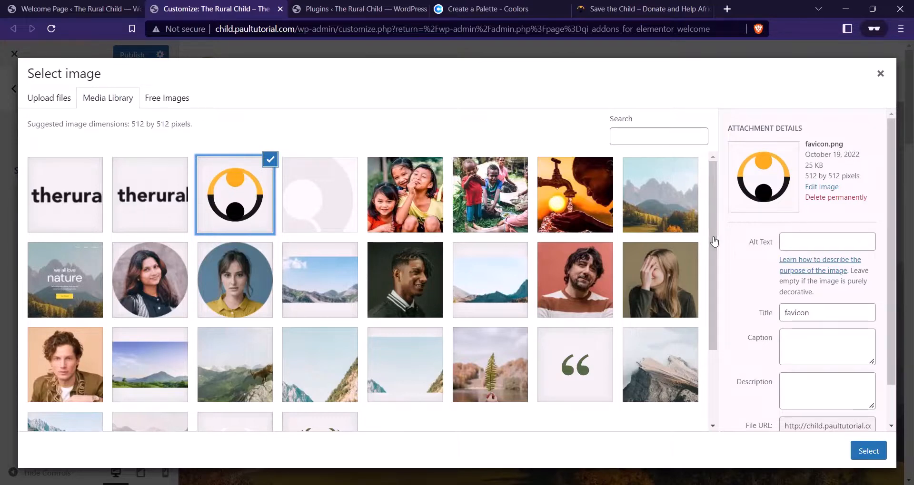
Set favicon.png as the Site Icon and publish the change
{"action": "left_click", "coordinate": [867, 453]}
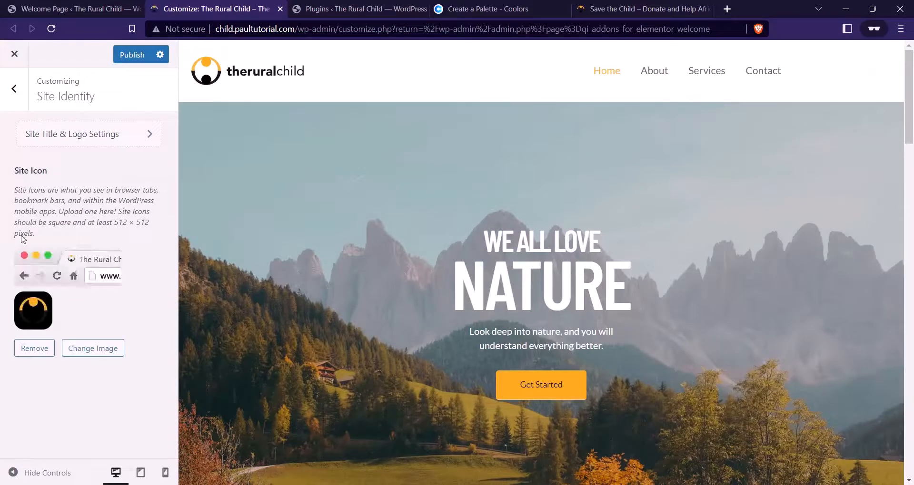
{"action": "left_click", "coordinate": [127, 56]}
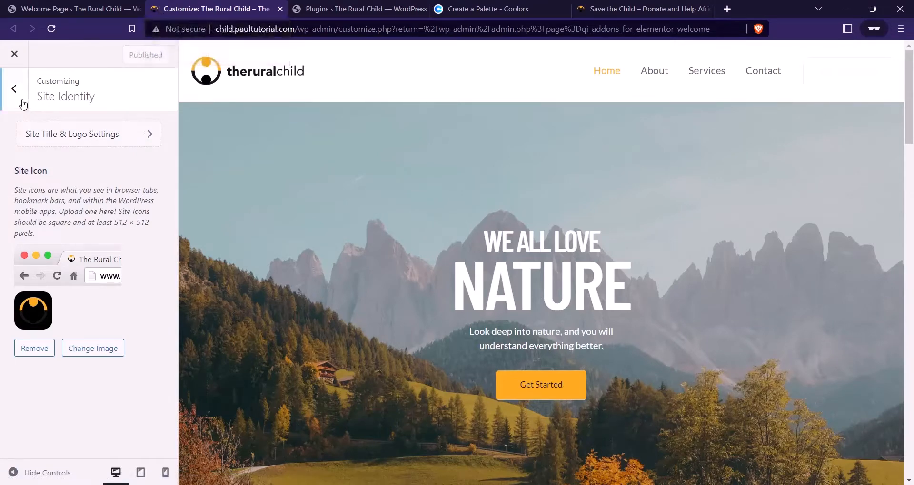
From the main Customizer list, open Header Builder and select the Primary Menu element
{"action": "left_click", "coordinate": [15, 89]}
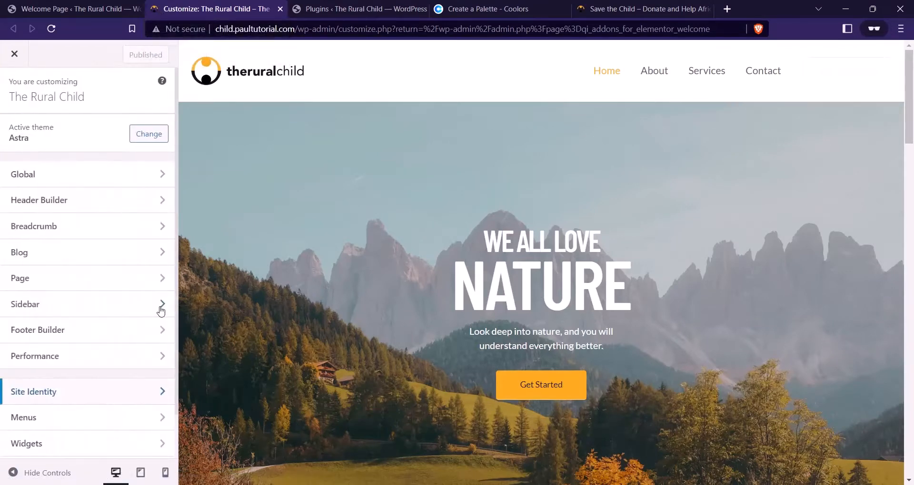
{"action": "left_click", "coordinate": [84, 204]}
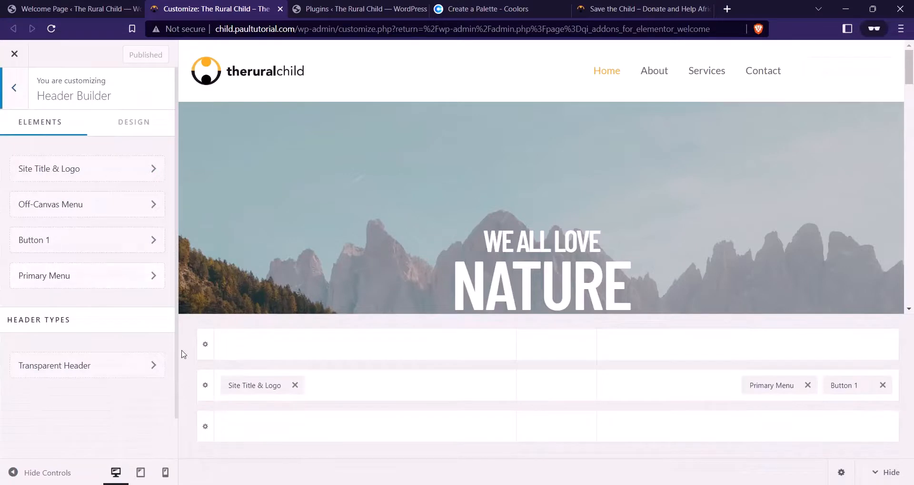
{"action": "mouse_move", "coordinate": [793, 390]}
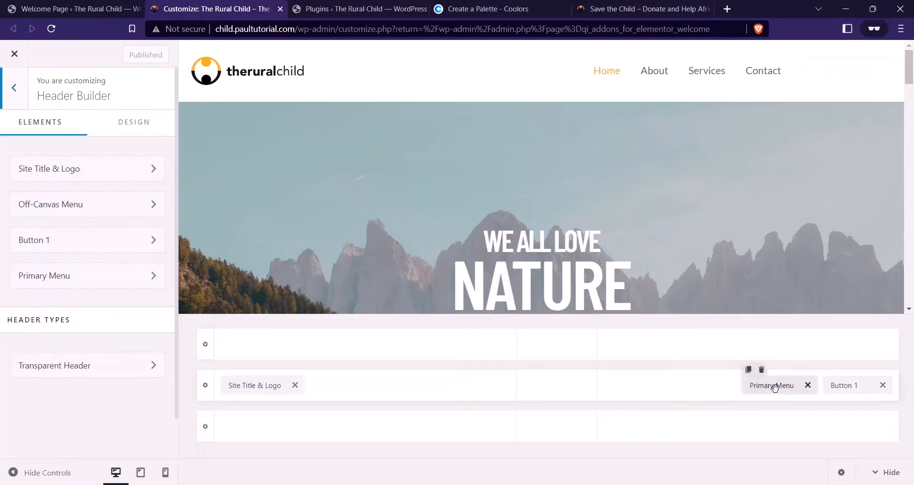
{"action": "left_click", "coordinate": [774, 388]}
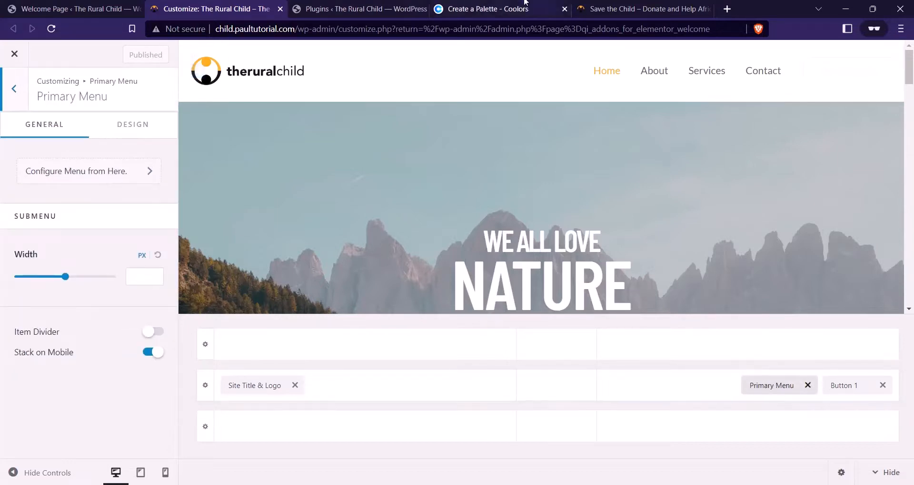
Check the Save the Child homepage, then reselect Primary Menu in the header grid
{"action": "left_click", "coordinate": [609, 9]}
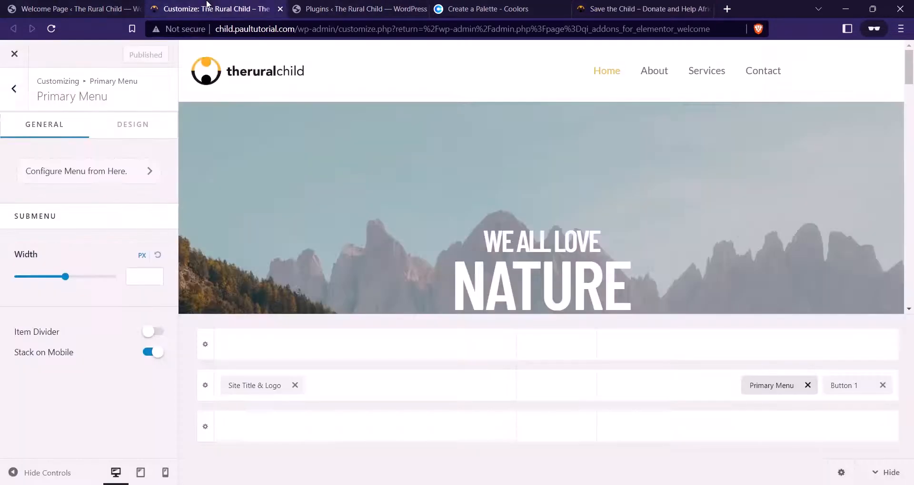
{"action": "left_click", "coordinate": [200, 8]}
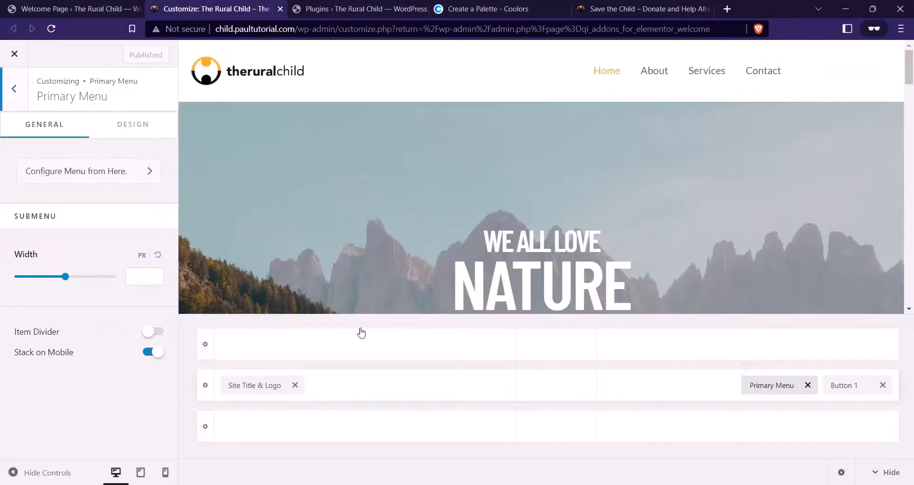
{"action": "left_click", "coordinate": [782, 384]}
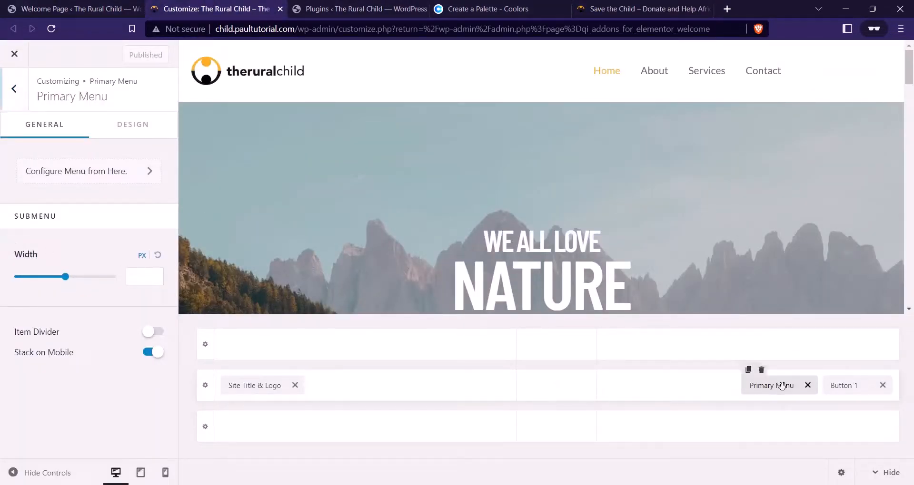
{"action": "left_click", "coordinate": [774, 400]}
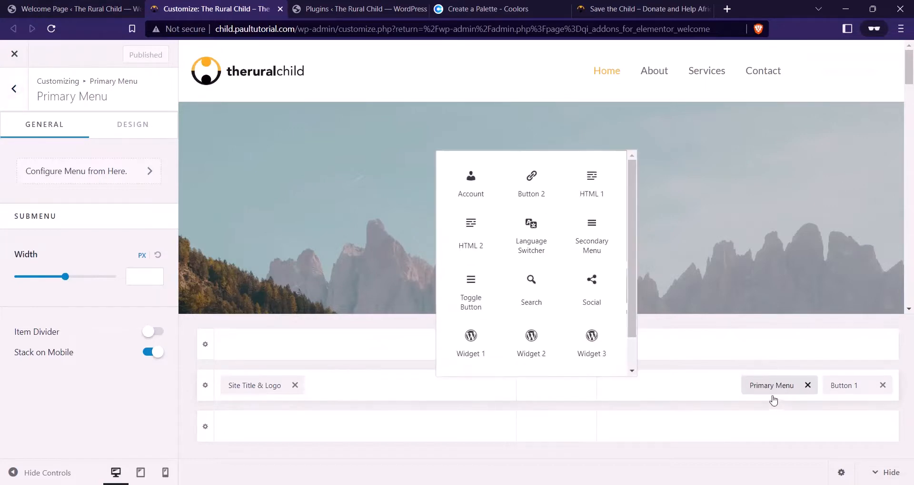
{"action": "left_click", "coordinate": [764, 392]}
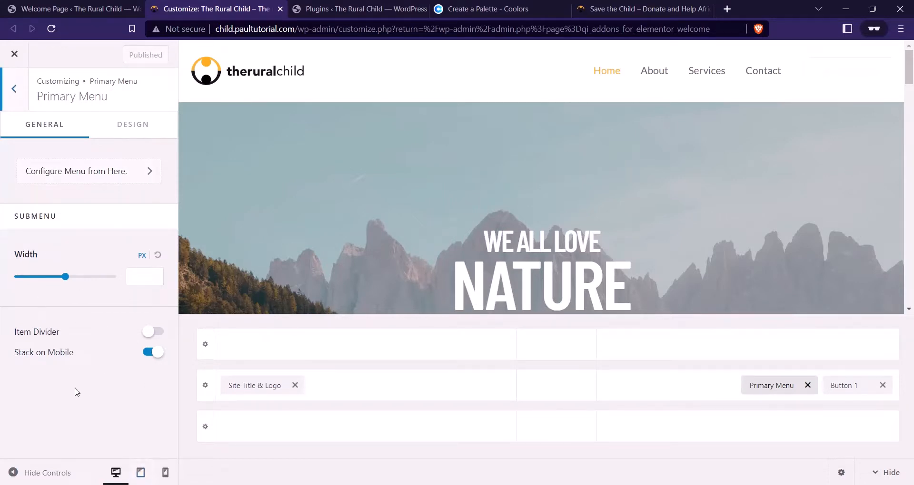
On the Primary Menu Design tab, preview Zoom In and Underline hover styles, ending on None
{"action": "left_click", "coordinate": [128, 137]}
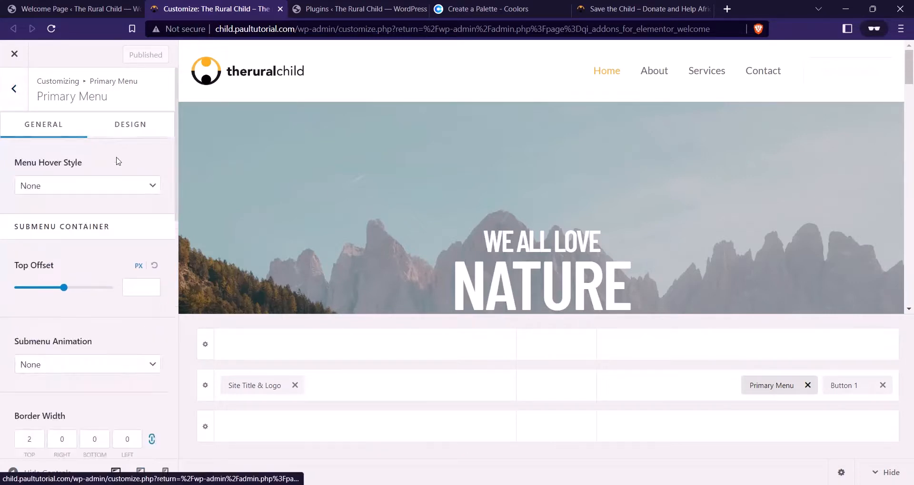
{"action": "left_click", "coordinate": [105, 186]}
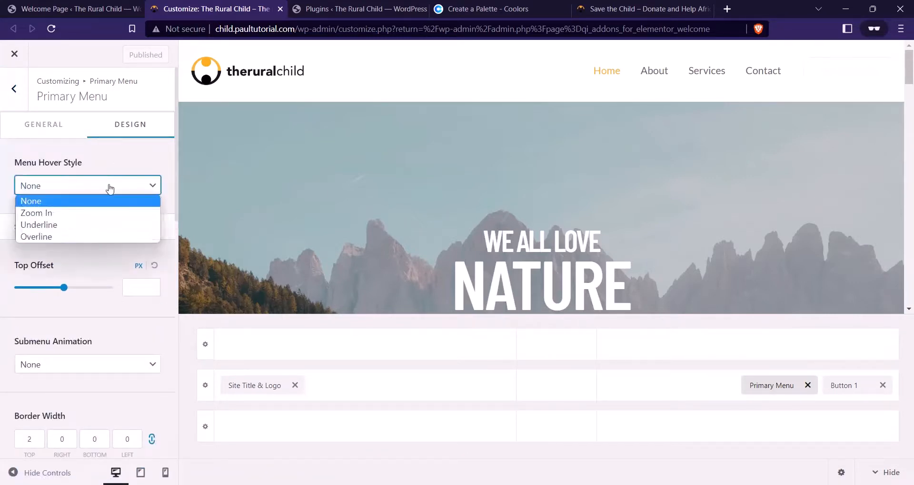
{"action": "left_click", "coordinate": [70, 214]}
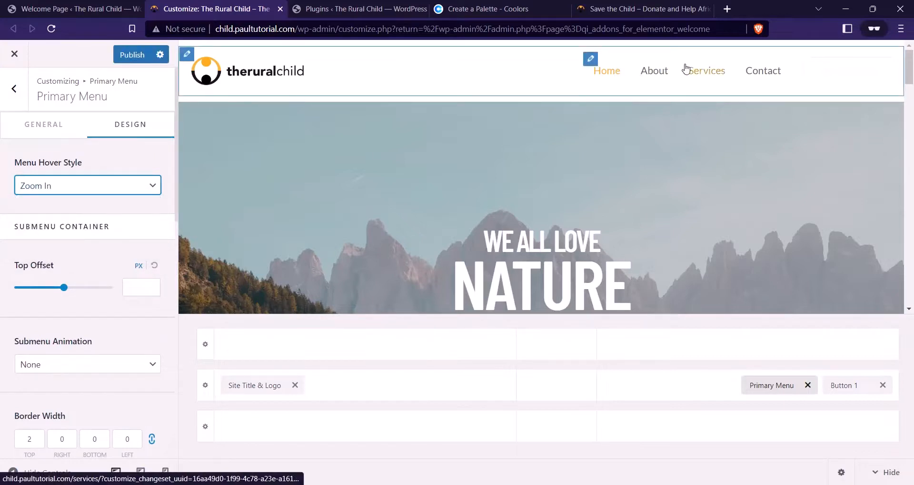
{"action": "left_click", "coordinate": [100, 185]}
{"action": "left_click", "coordinate": [71, 225]}
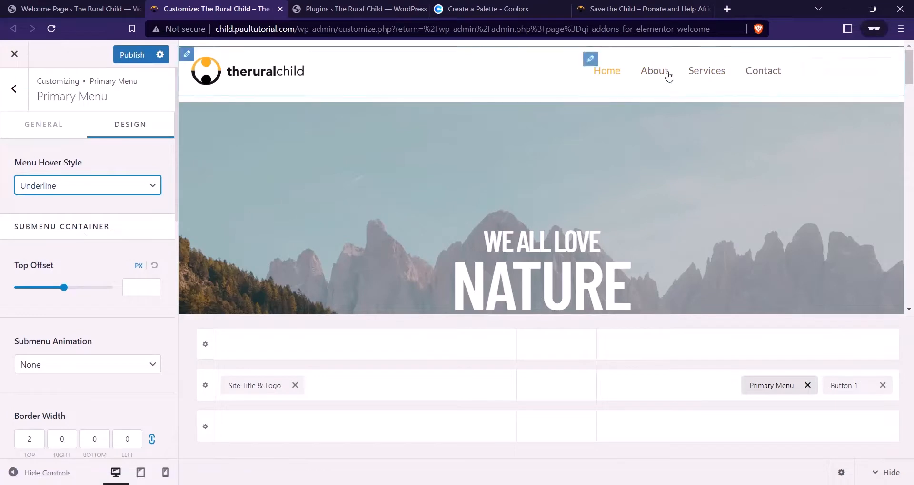
{"action": "left_click", "coordinate": [116, 186]}
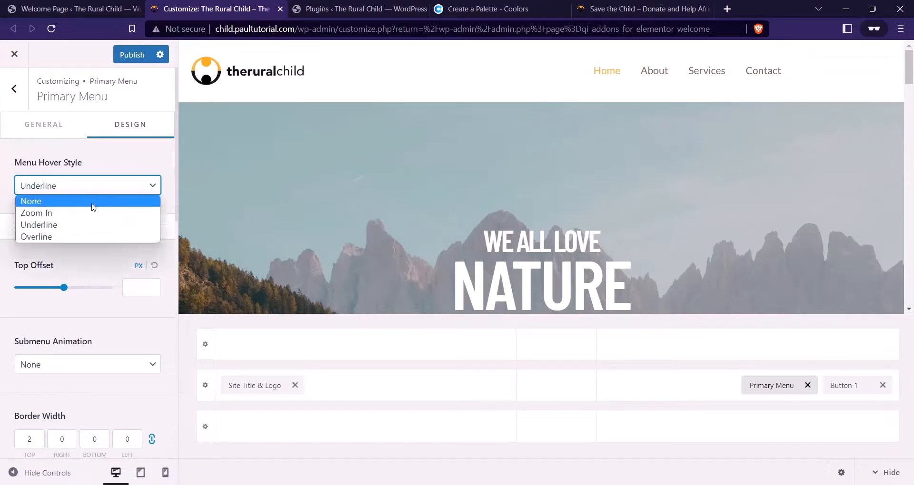
{"action": "left_click", "coordinate": [88, 202]}
{"action": "left_click", "coordinate": [96, 186]}
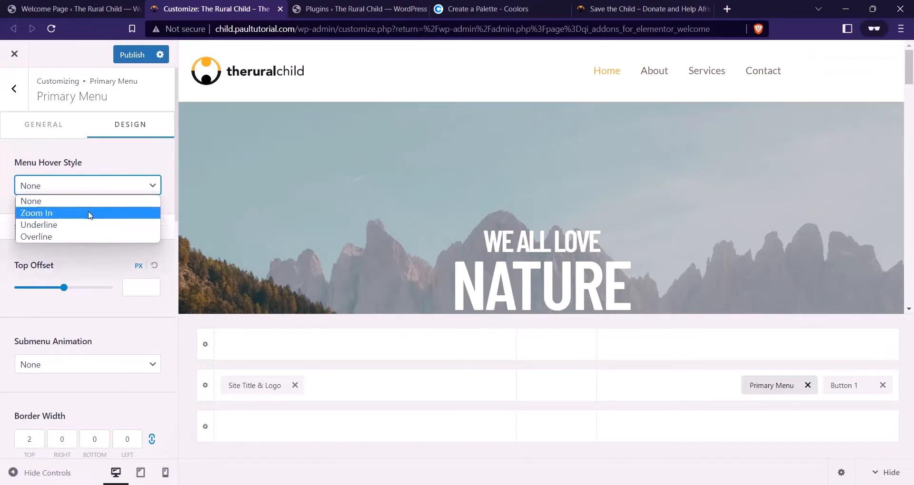
{"action": "left_click", "coordinate": [91, 212]}
{"action": "left_click", "coordinate": [99, 187]}
{"action": "left_click", "coordinate": [88, 200]}
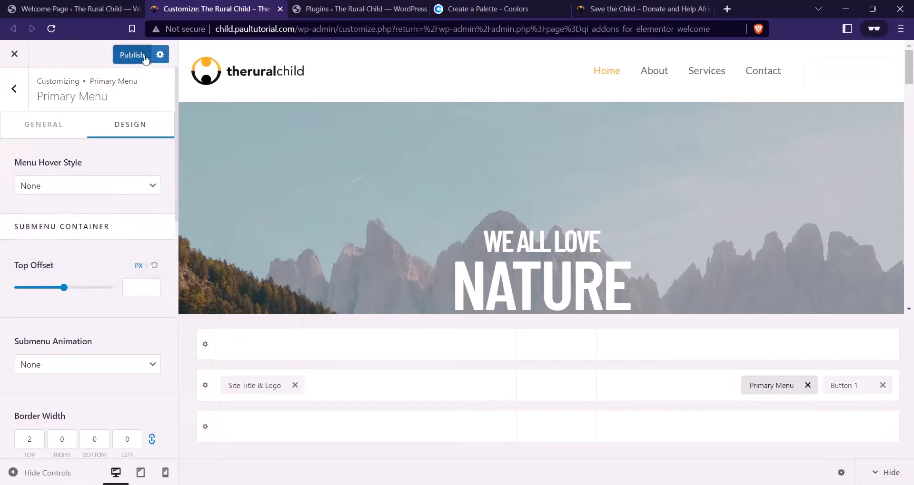
Open the live site in a new browser tab from the admin page
{"action": "left_click", "coordinate": [333, 9]}
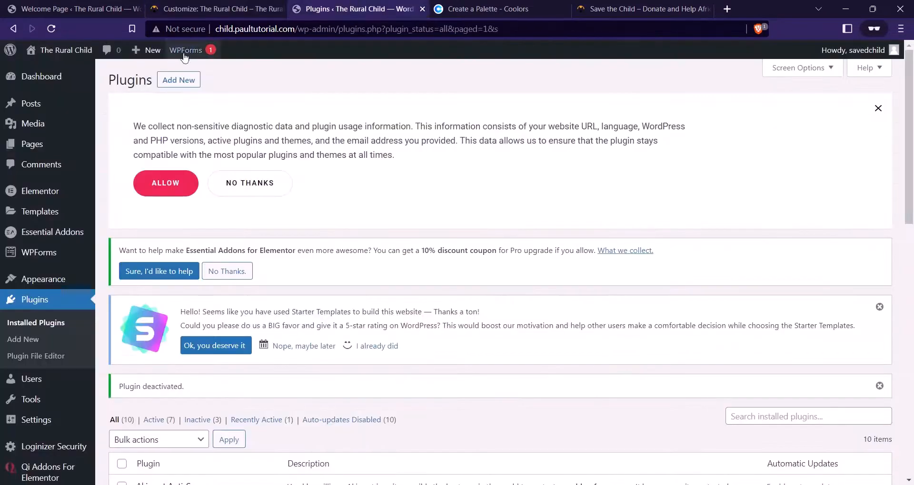
{"action": "right_click", "coordinate": [66, 51]}
{"action": "left_click", "coordinate": [87, 59]}
{"action": "left_click", "coordinate": [210, 9]}
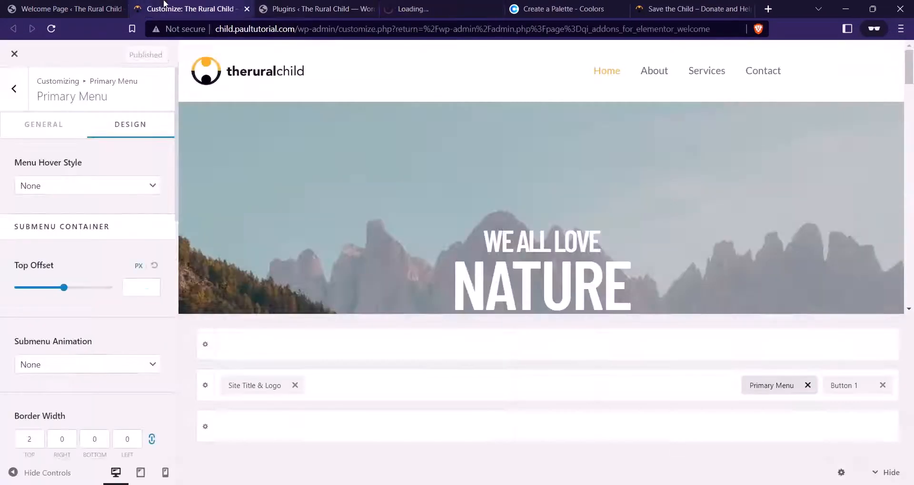
Publish the Zoom In menu hover style and reload the live site to check it
{"action": "left_click", "coordinate": [88, 187]}
{"action": "left_click", "coordinate": [76, 213]}
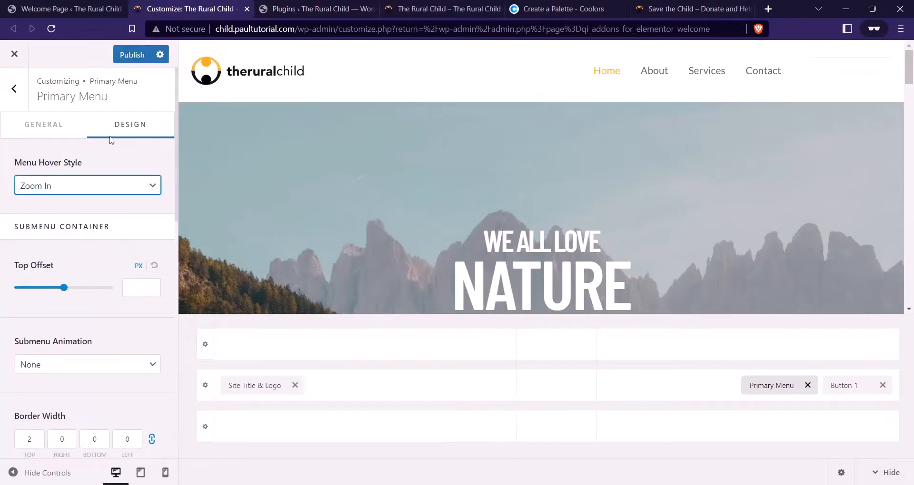
{"action": "left_click", "coordinate": [136, 56]}
{"action": "left_click", "coordinate": [425, 9]}
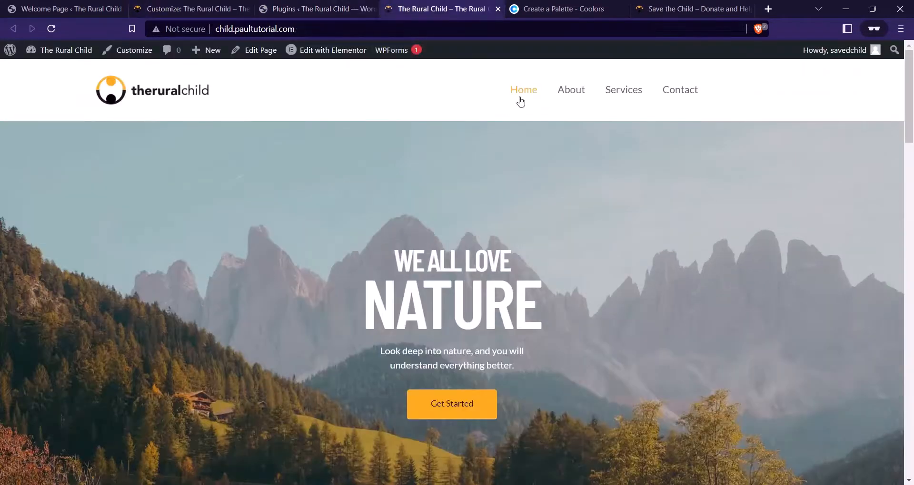
{"action": "left_click", "coordinate": [51, 29]}
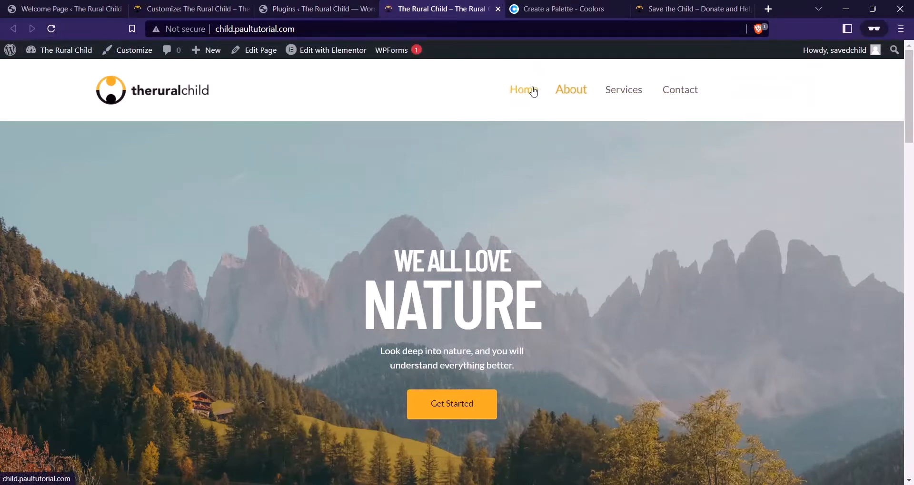
Publish the Underline menu hover style and reload the live site to preview it
{"action": "left_click", "coordinate": [212, 8]}
{"action": "left_click", "coordinate": [77, 185]}
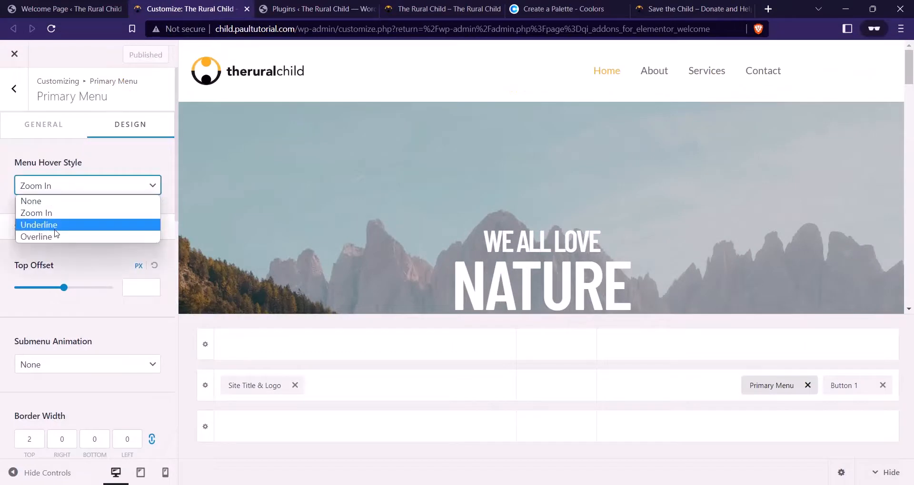
{"action": "left_click", "coordinate": [62, 228]}
{"action": "left_click", "coordinate": [133, 55]}
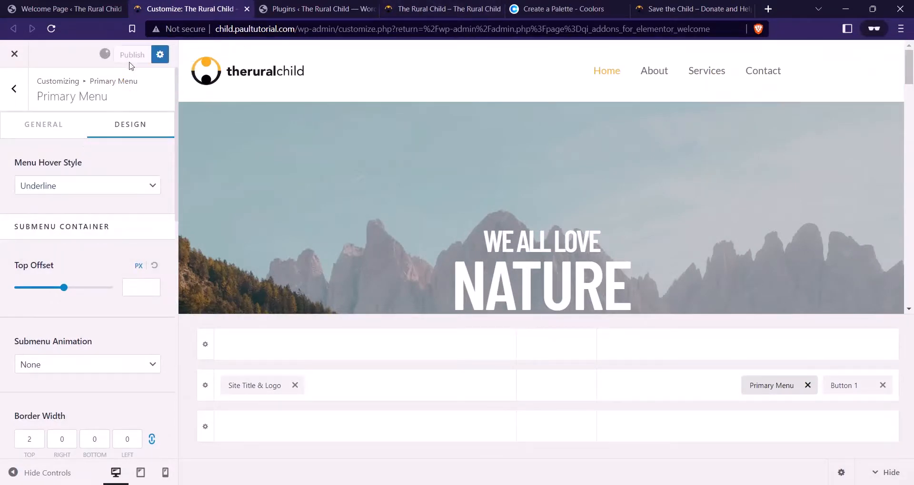
{"action": "left_click", "coordinate": [440, 9]}
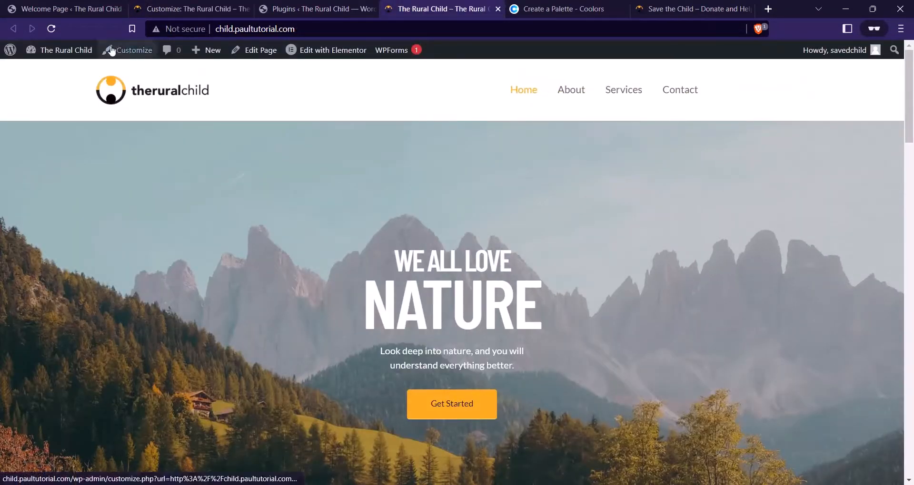
{"action": "left_click", "coordinate": [52, 29]}
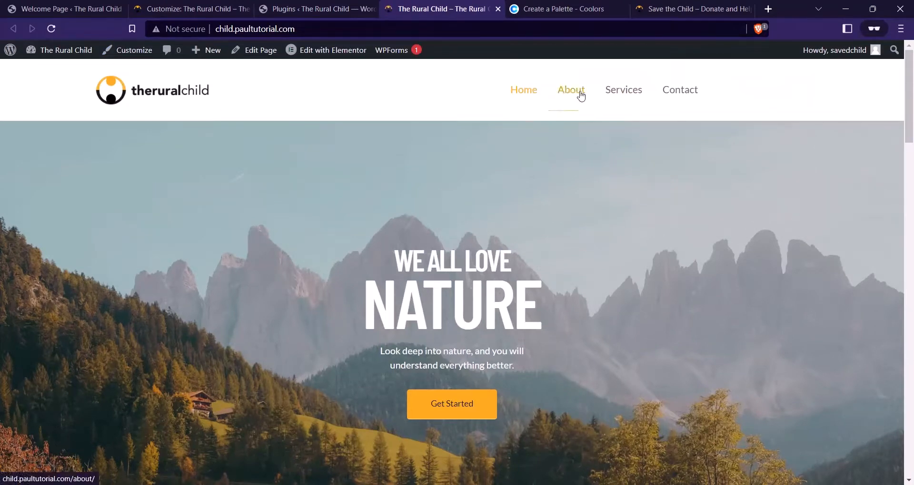
Set the menu hover style to None and keep the submenu animation at None
{"action": "left_click", "coordinate": [224, 4]}
{"action": "left_click", "coordinate": [117, 183]}
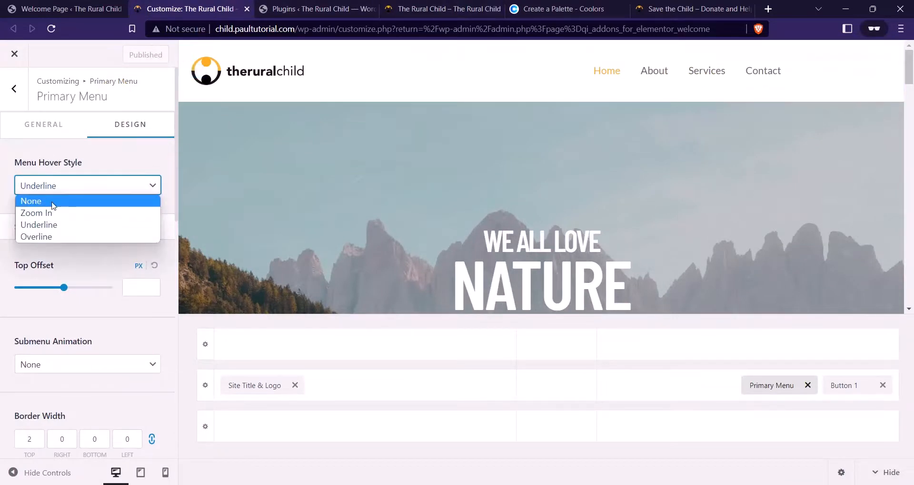
{"action": "left_click", "coordinate": [52, 200]}
{"action": "scroll", "coordinate": [88, 211], "scroll_direction": "down", "scroll_amount": 1}
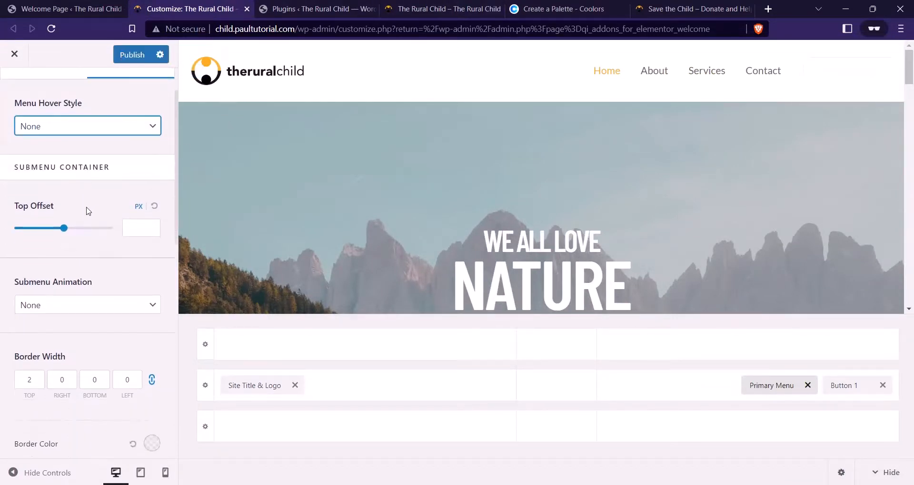
{"action": "scroll", "coordinate": [87, 252], "scroll_direction": "down", "scroll_amount": 2}
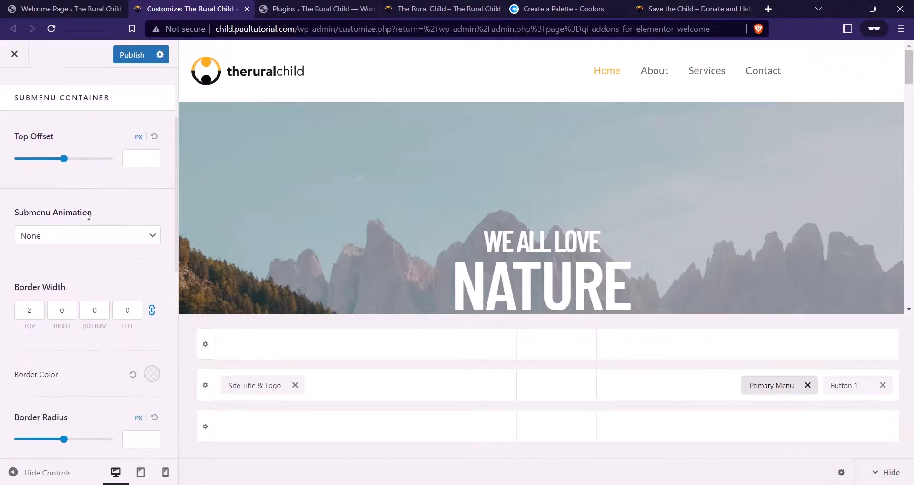
{"action": "left_click", "coordinate": [72, 186]}
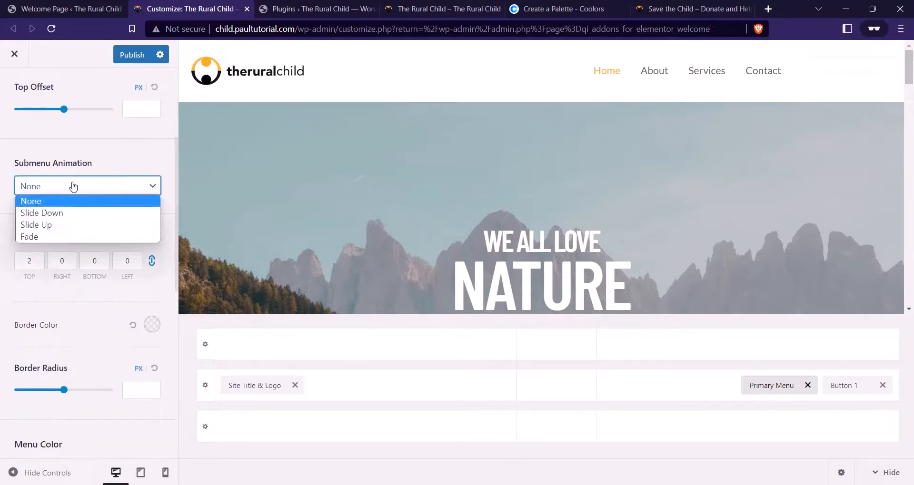
{"action": "left_click", "coordinate": [70, 193]}
{"action": "scroll", "coordinate": [112, 179], "scroll_direction": "down", "scroll_amount": 4}
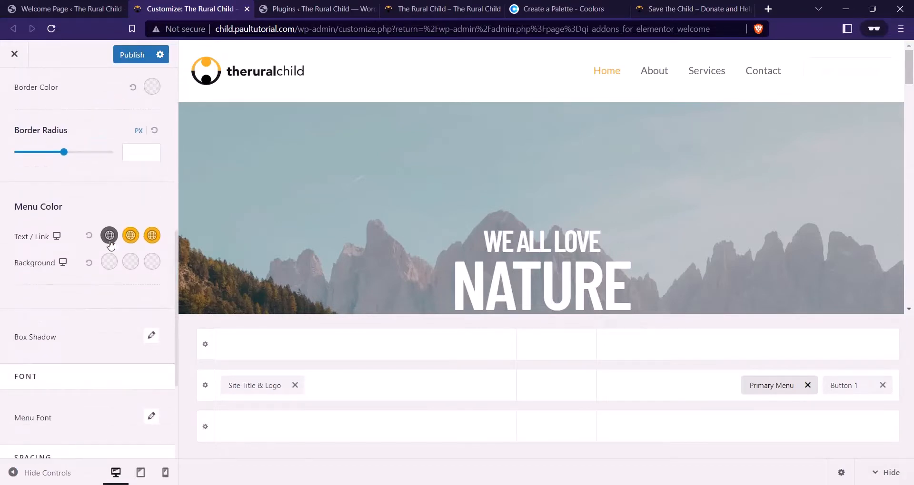
Set the menu link colour to black and keep the hover colour at #FFB100
{"action": "left_click", "coordinate": [110, 236]}
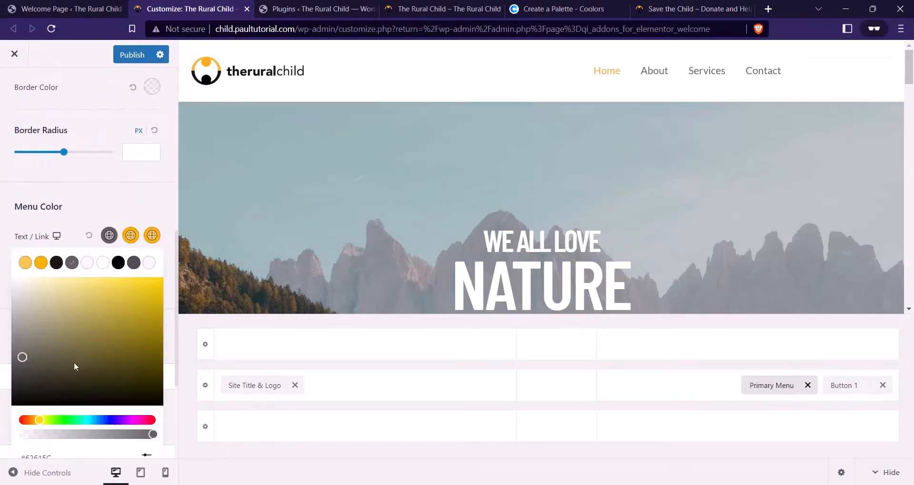
{"action": "left_click", "coordinate": [57, 262]}
{"action": "left_click", "coordinate": [98, 223]}
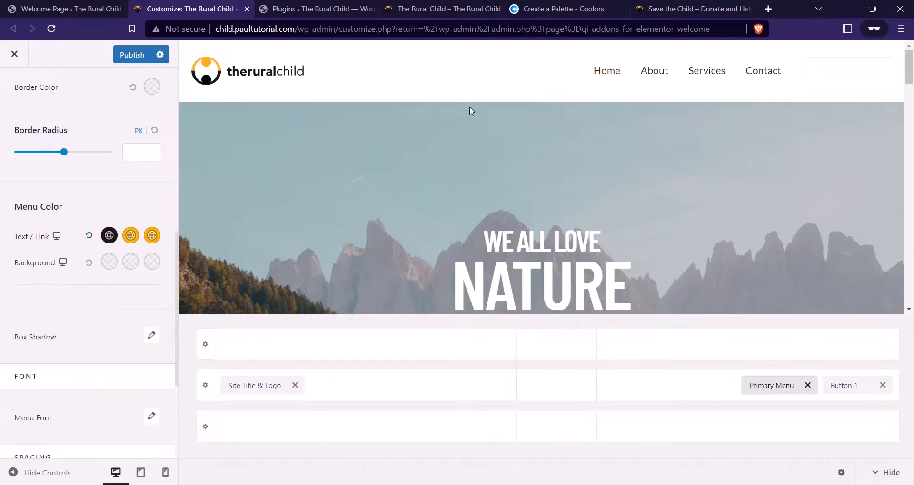
{"action": "left_click", "coordinate": [136, 238]}
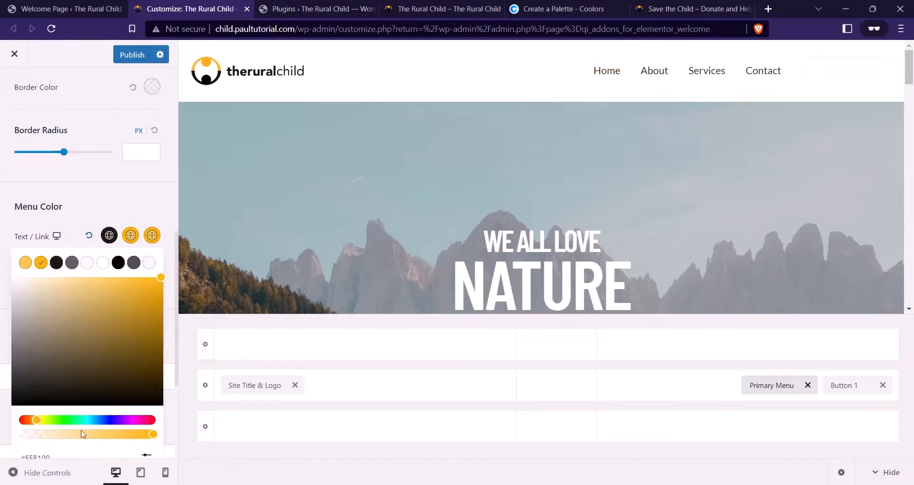
{"action": "scroll", "coordinate": [147, 408], "scroll_direction": "down", "scroll_amount": 1}
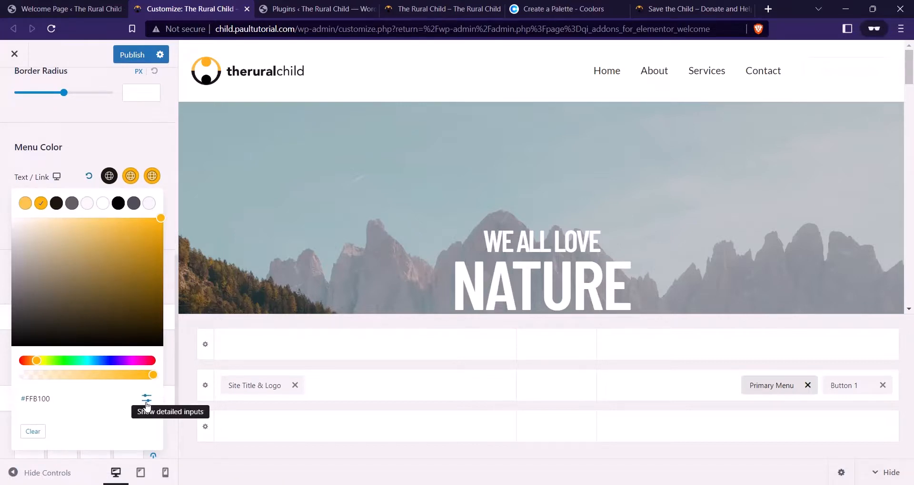
{"action": "left_click", "coordinate": [147, 401]}
{"action": "double_click", "coordinate": [41, 430]}
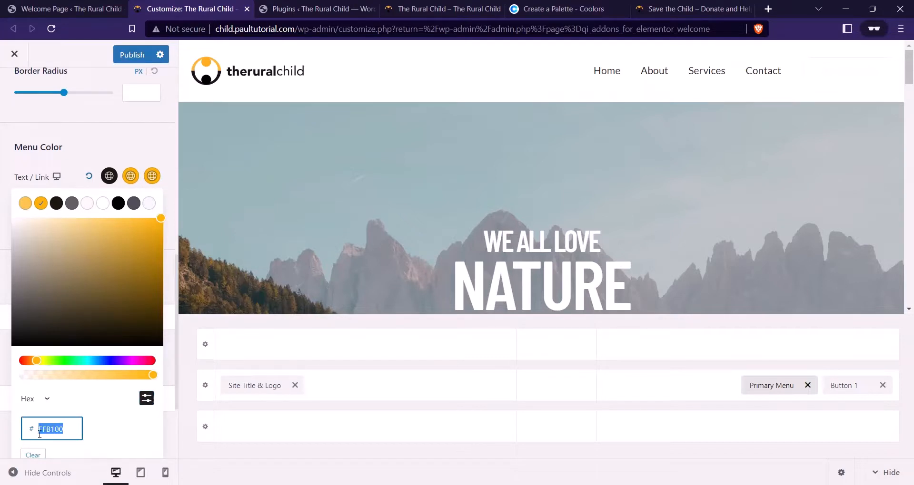
{"action": "left_click", "coordinate": [98, 143]}
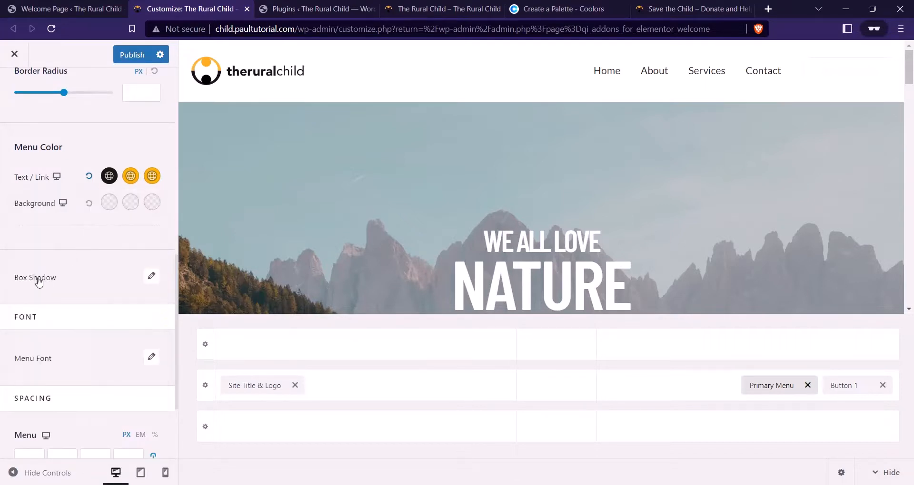
Clear the menu background colour to transparent, comparing against the Save the Child site
{"action": "left_click", "coordinate": [110, 203]}
{"action": "left_click_drag", "start_coordinate": [14, 411], "coordinate": [32, 333]}
{"action": "left_click", "coordinate": [89, 203]}
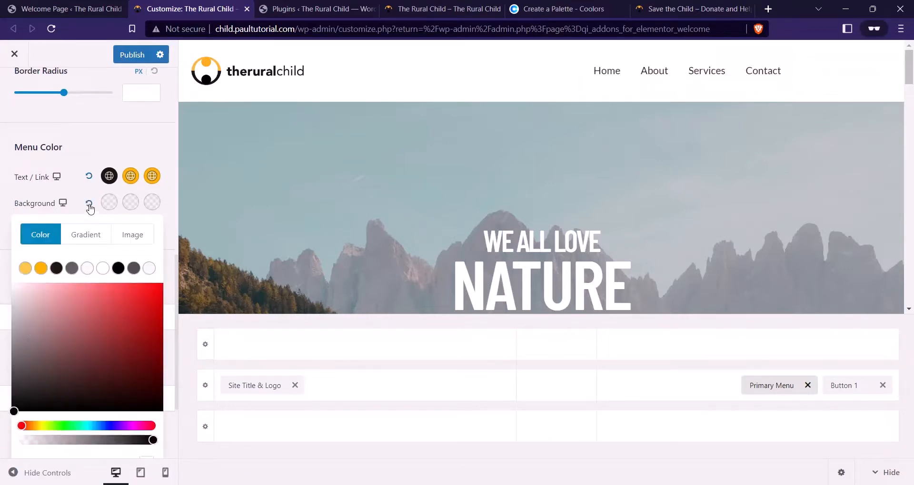
{"action": "left_click", "coordinate": [71, 204]}
{"action": "left_click", "coordinate": [676, 9]}
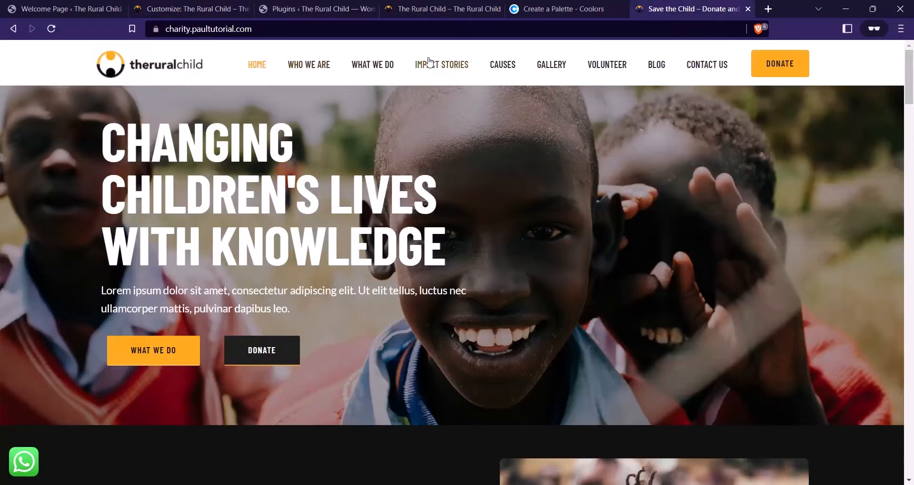
{"action": "left_click", "coordinate": [245, 8]}
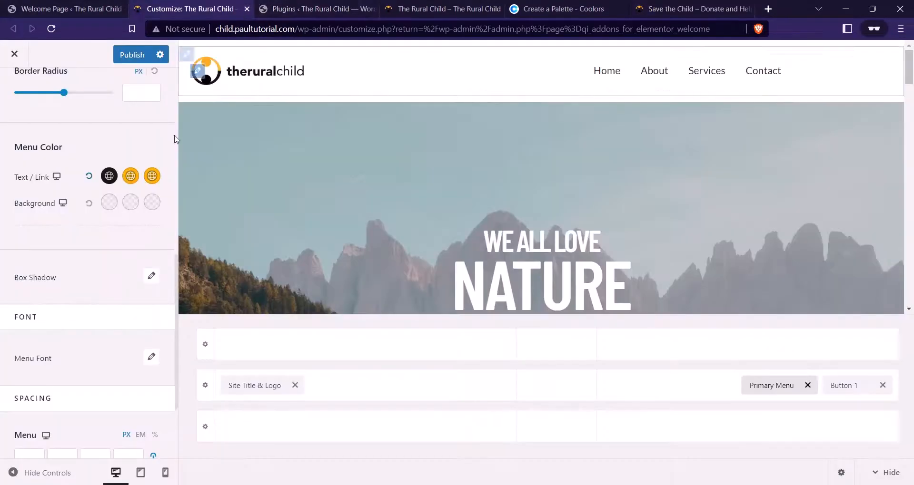
{"action": "scroll", "coordinate": [100, 238], "scroll_direction": "down", "scroll_amount": 2}
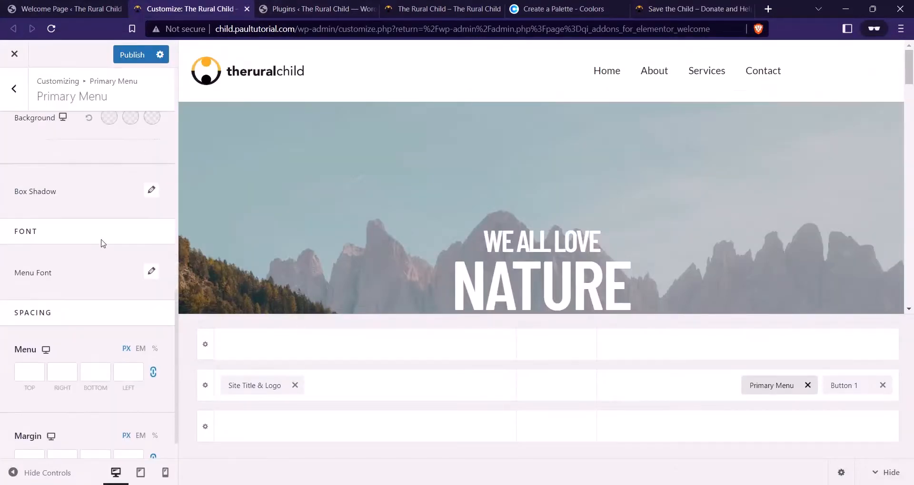
{"action": "scroll", "coordinate": [95, 204], "scroll_direction": "up", "scroll_amount": 1}
{"action": "scroll", "coordinate": [104, 279], "scroll_direction": "down", "scroll_amount": 1}
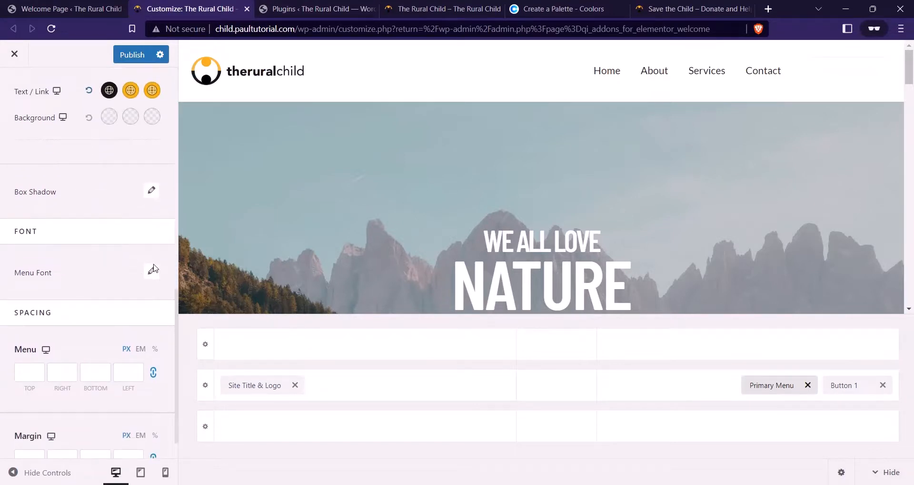
In Menu Font, search for and choose Barlow Condensed as the font family
{"action": "scroll", "coordinate": [103, 255], "scroll_direction": "down", "scroll_amount": 1}
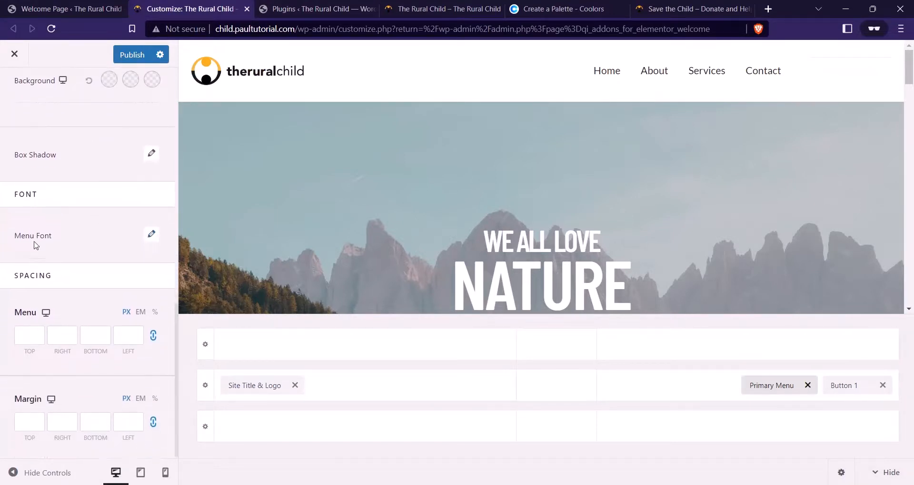
{"action": "left_click", "coordinate": [152, 236]}
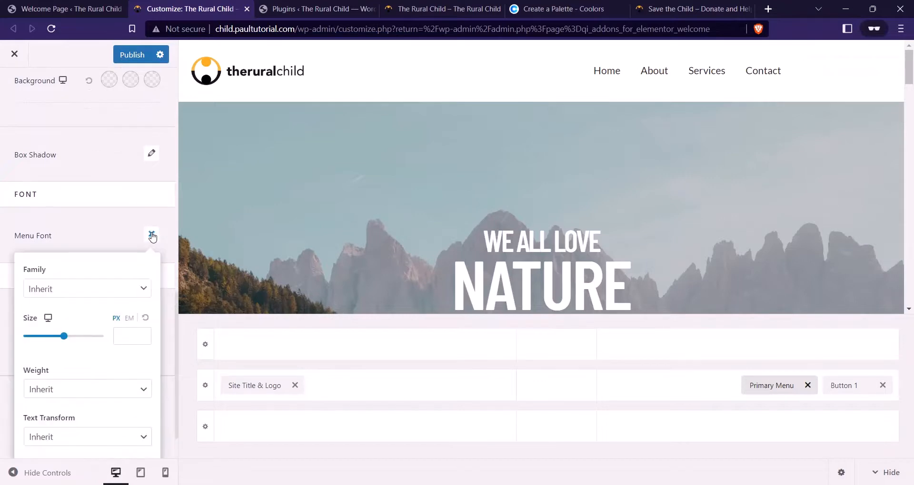
{"action": "left_click", "coordinate": [80, 290]}
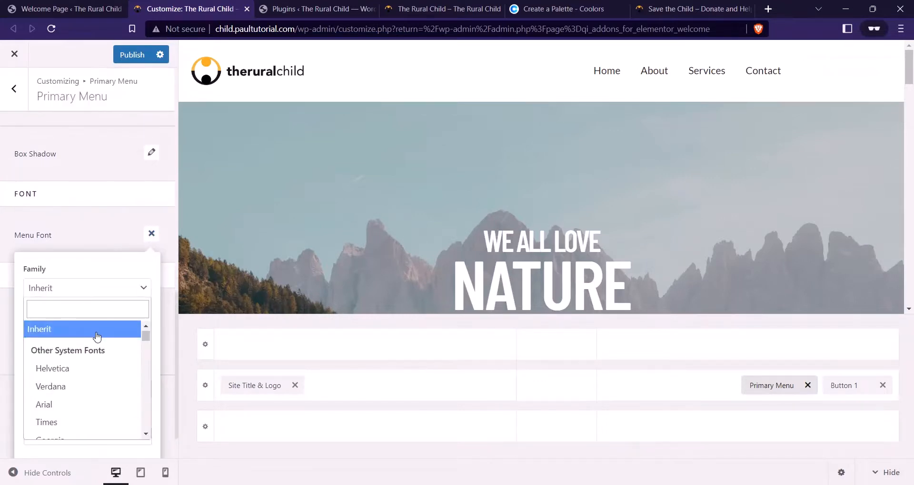
{"action": "scroll", "coordinate": [94, 346], "scroll_direction": "down", "scroll_amount": 5}
{"action": "left_click", "coordinate": [82, 303]}
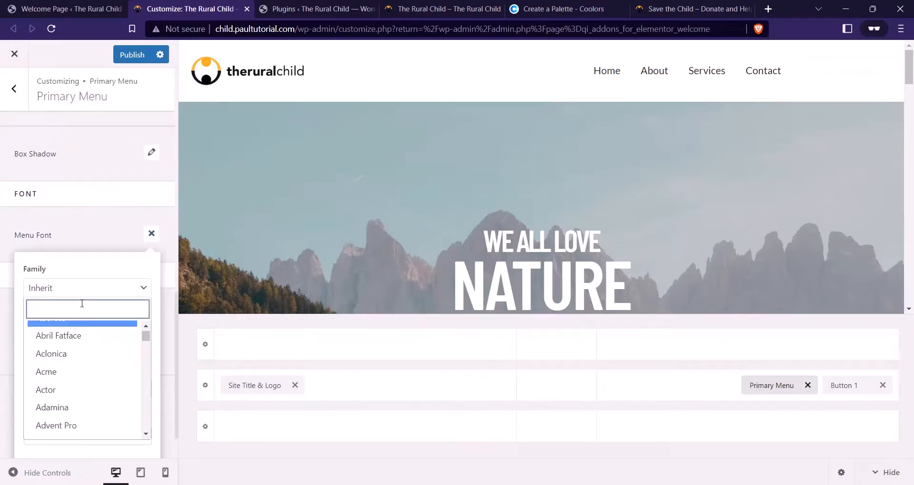
{"action": "type", "text": "barlow oc"}
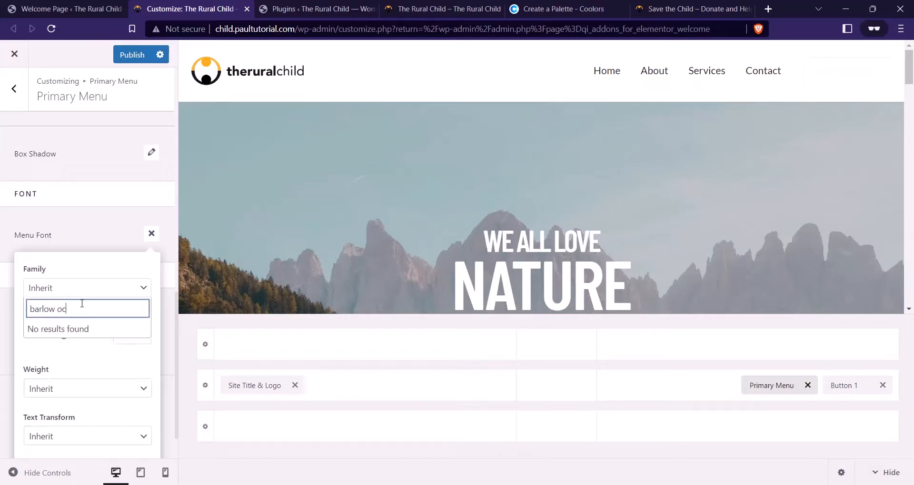
{"action": "key", "text": "BackSpace"}
{"action": "key", "text": "BackSpace"}
{"action": "type", "text": "con"}
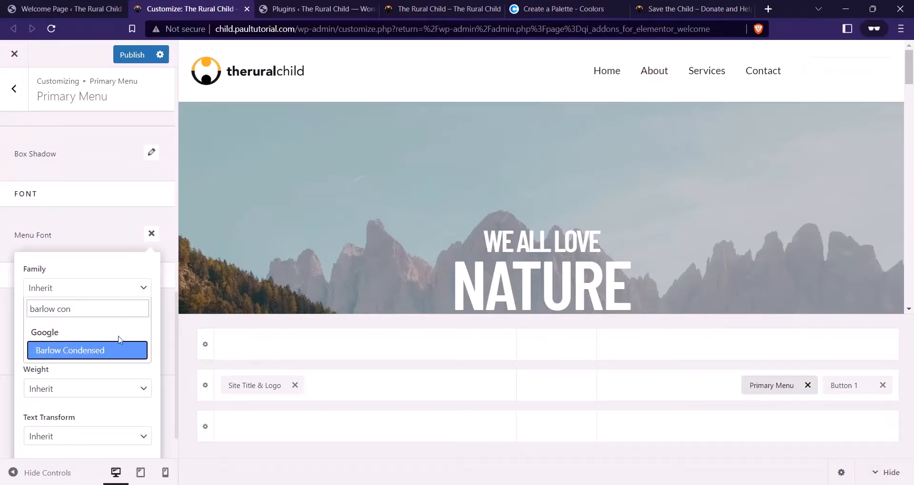
{"action": "left_click", "coordinate": [119, 351]}
Set menu font size 16, weight Semi-Bold 600 and Uppercase, then view the Welcome Page
{"action": "left_click", "coordinate": [121, 334]}
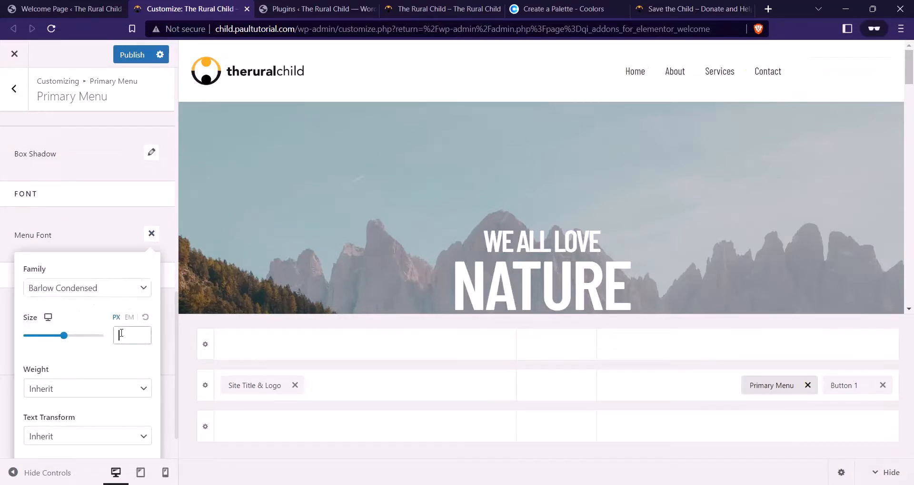
{"action": "type", "text": "16"}
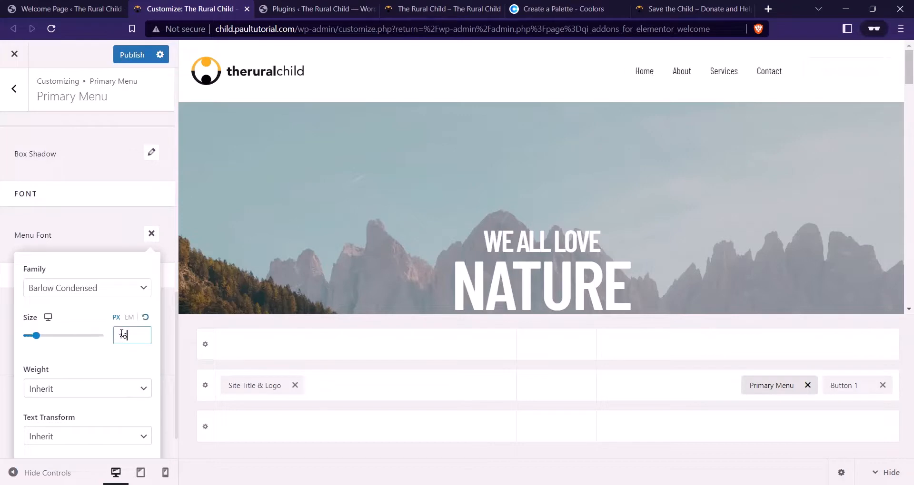
{"action": "scroll", "coordinate": [74, 299], "scroll_direction": "down", "scroll_amount": 1}
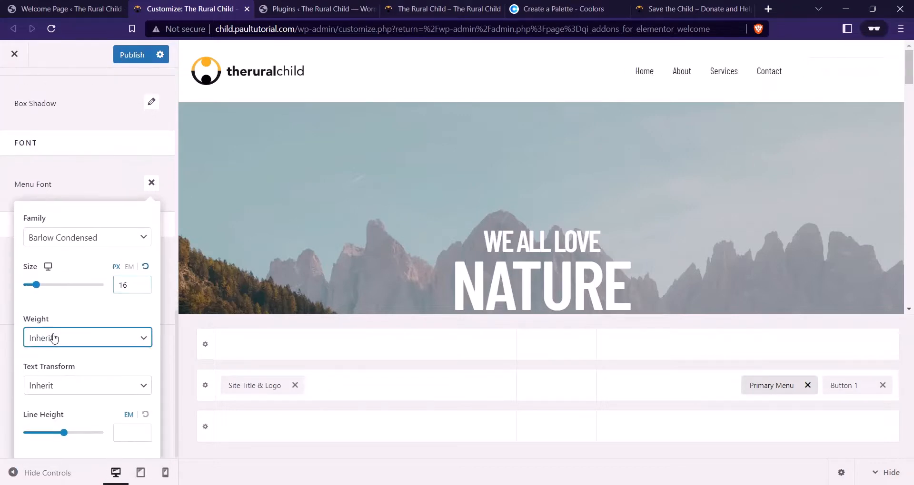
{"action": "left_click", "coordinate": [55, 339]}
{"action": "left_click", "coordinate": [75, 425]}
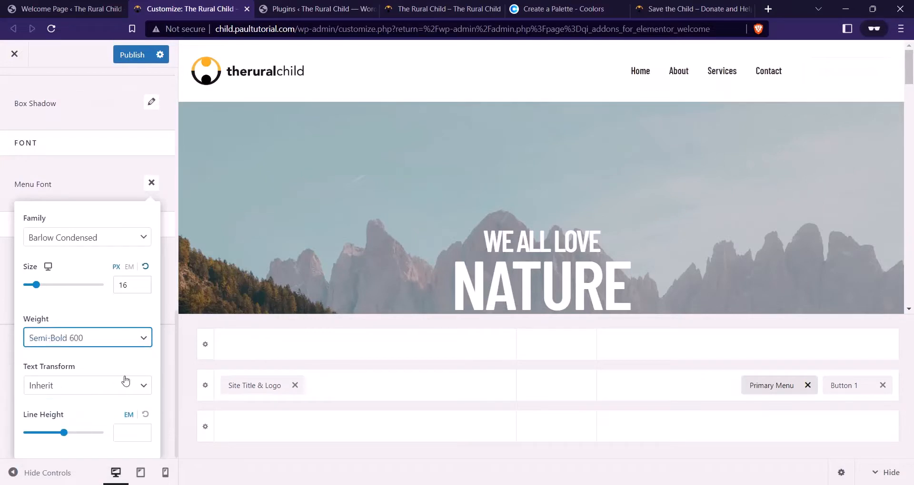
{"action": "left_click", "coordinate": [97, 387]}
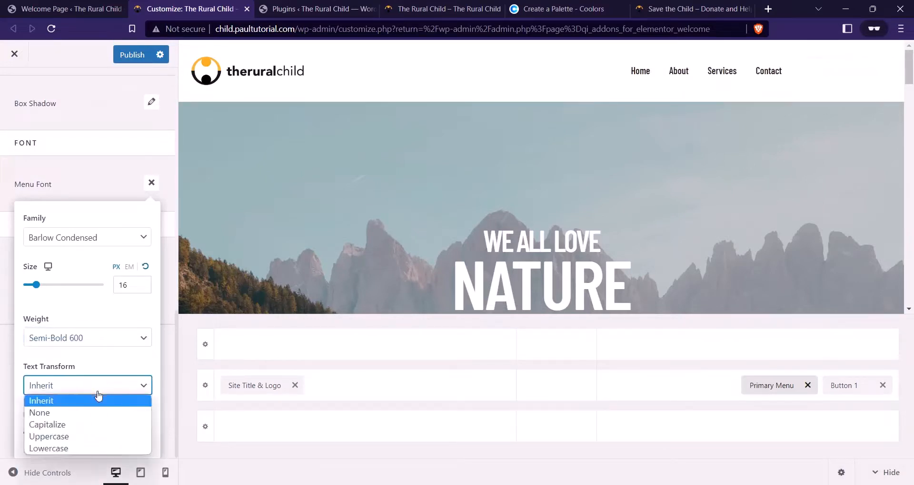
{"action": "left_click", "coordinate": [77, 436]}
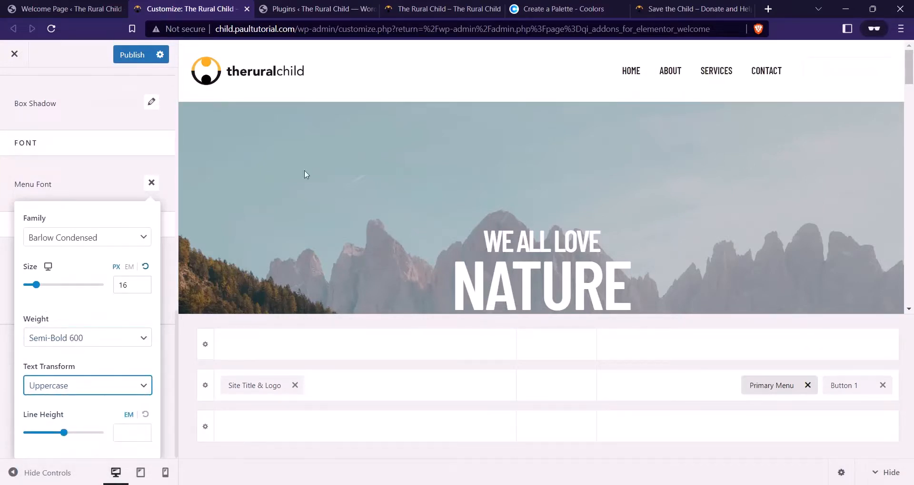
{"action": "left_click", "coordinate": [692, 8]}
{"action": "left_click", "coordinate": [64, 9]}
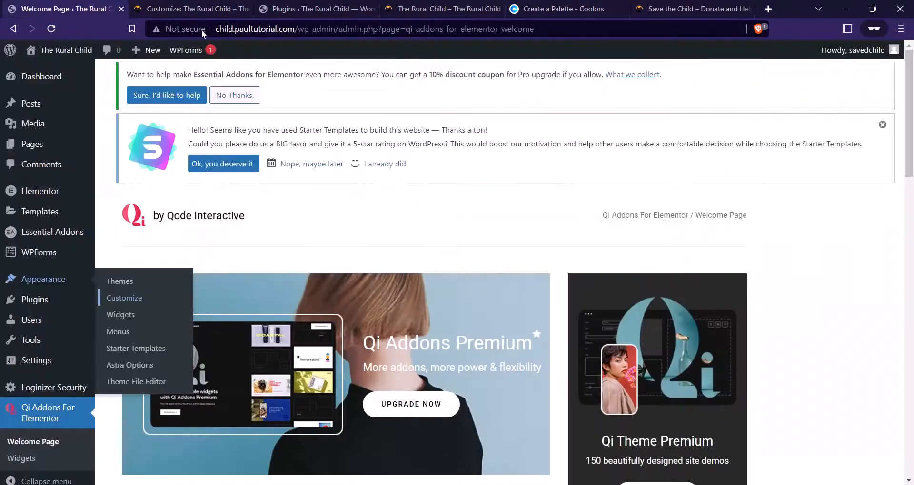
Return to the Customizer, close Menu Font, and compare the header with the Save the Child homepage
{"action": "left_click", "coordinate": [561, 9]}
{"action": "left_click", "coordinate": [447, 9]}
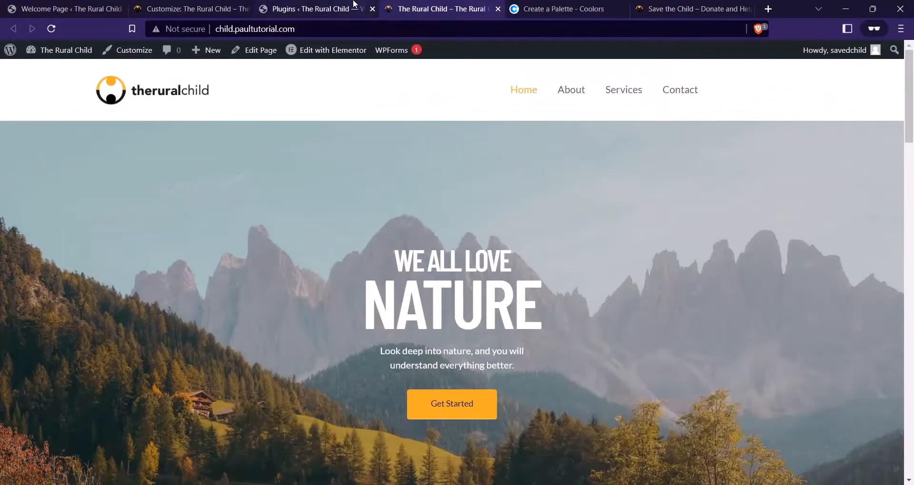
{"action": "left_click", "coordinate": [334, 8]}
{"action": "left_click", "coordinate": [190, 8]}
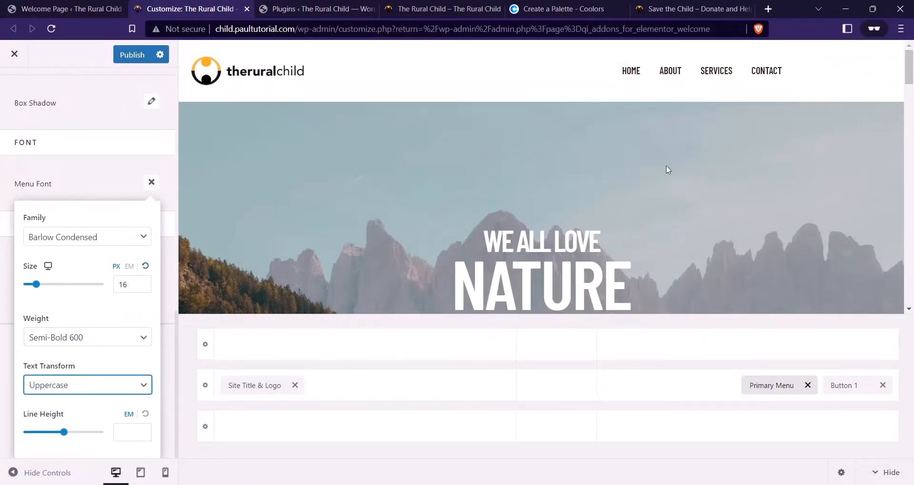
{"action": "left_click", "coordinate": [106, 193]}
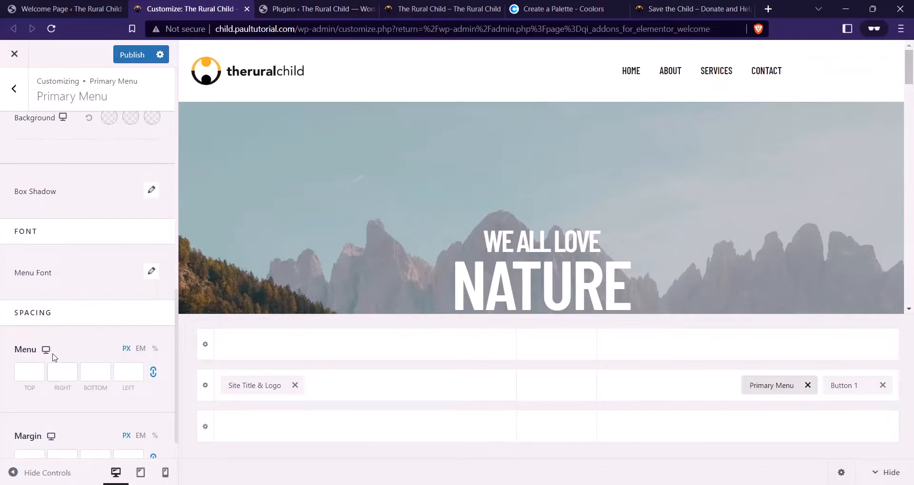
{"action": "scroll", "coordinate": [53, 358], "scroll_direction": "down", "scroll_amount": 1}
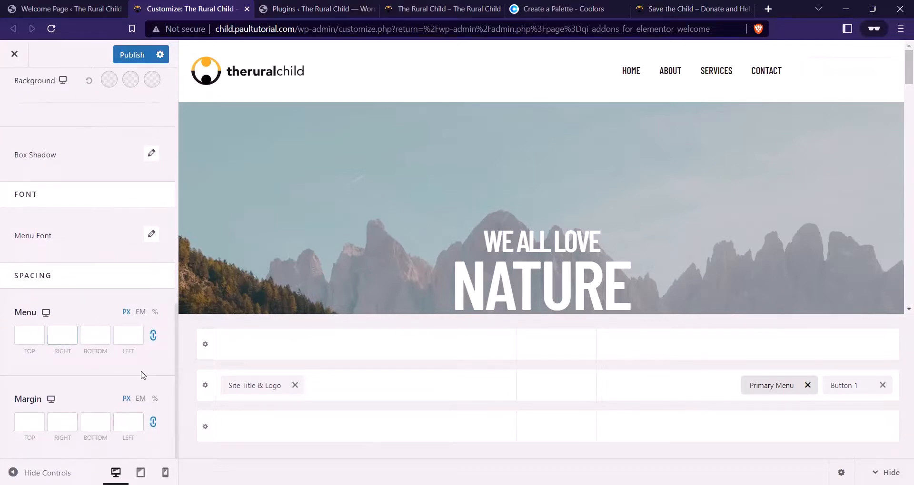
{"action": "left_click", "coordinate": [704, 8]}
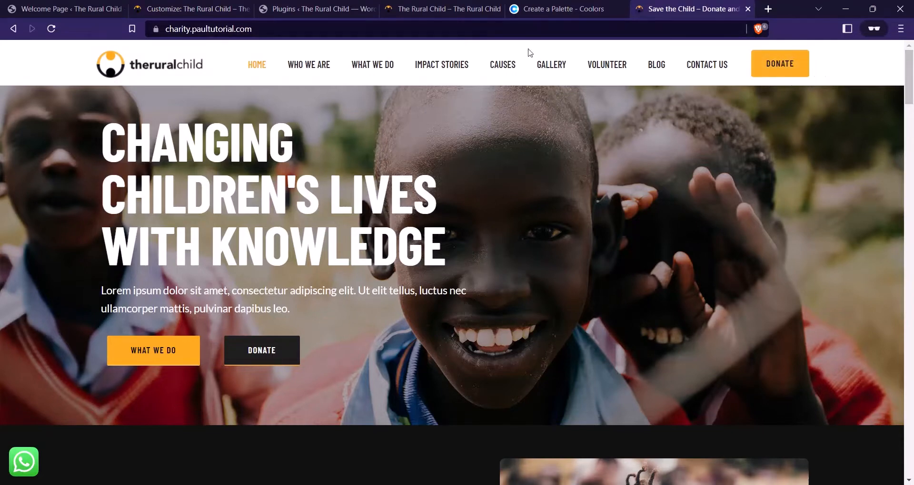
{"action": "key", "text": "ctrl+2"}
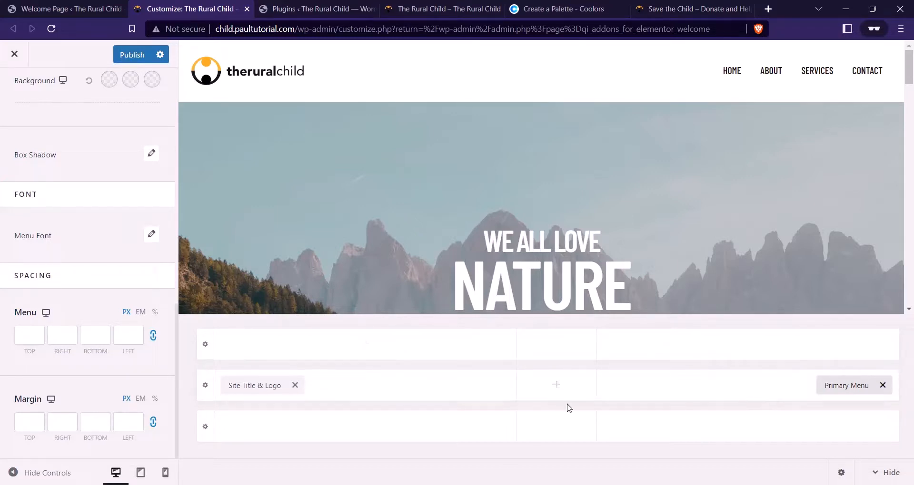
Add Button 1 beside the primary menu in the header row and open its settings
{"action": "left_click", "coordinate": [748, 385]}
{"action": "left_click", "coordinate": [538, 192]}
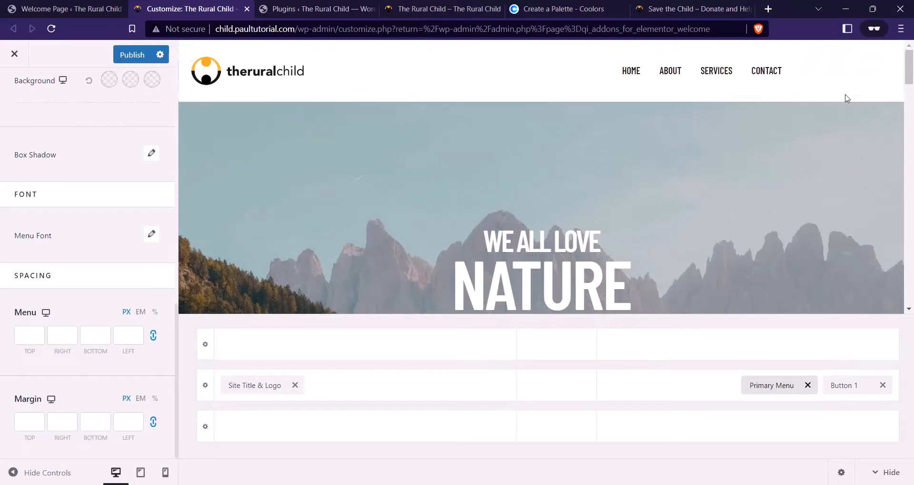
{"action": "left_click", "coordinate": [843, 386]}
Change the button text to DONATE and replace the phone-number link with #
{"action": "left_click_drag", "start_coordinate": [102, 186], "coordinate": [2, 180]}
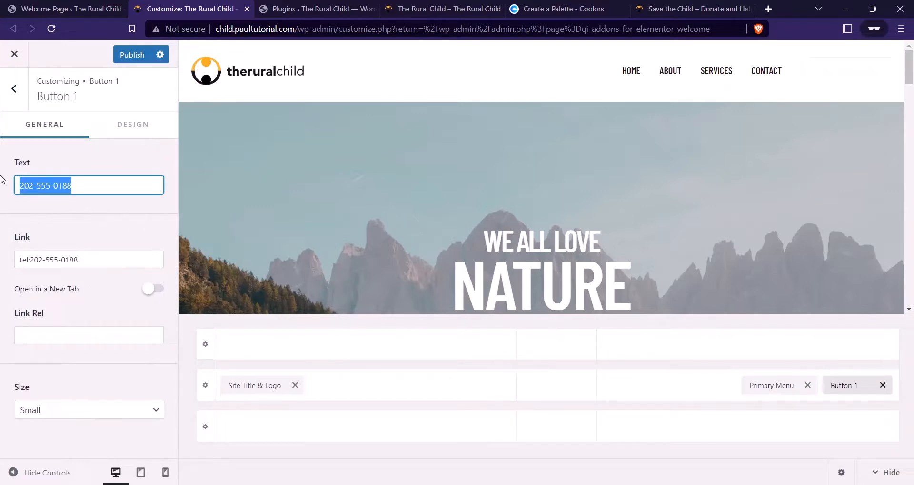
{"action": "type", "text": "DONATE"}
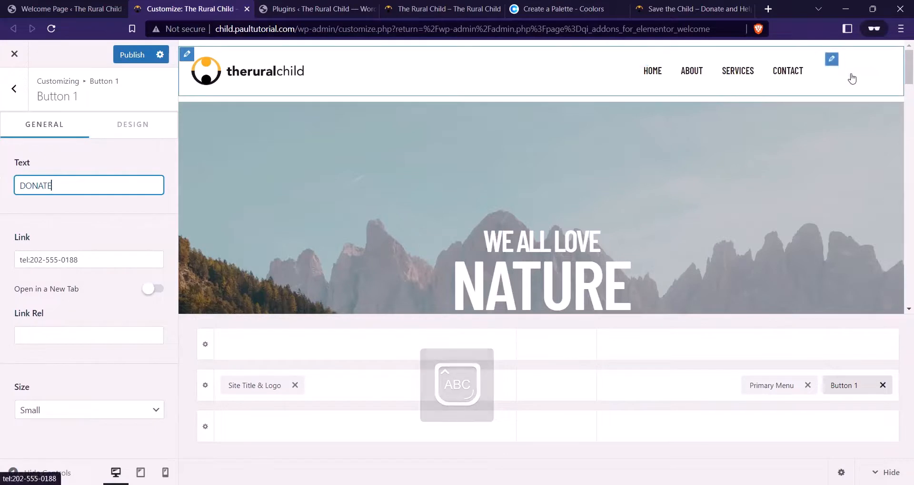
{"action": "left_click_drag", "start_coordinate": [83, 260], "coordinate": [1, 272]}
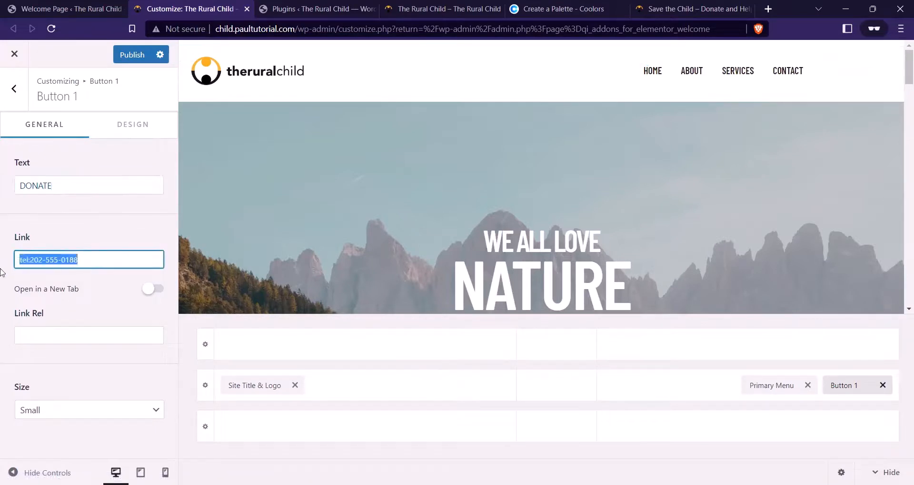
{"action": "type", "text": "#"}
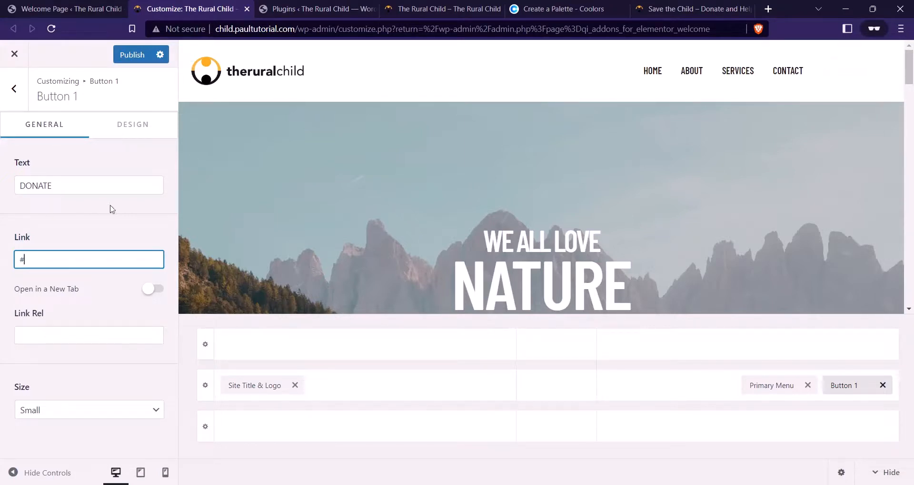
{"action": "left_click", "coordinate": [133, 126]}
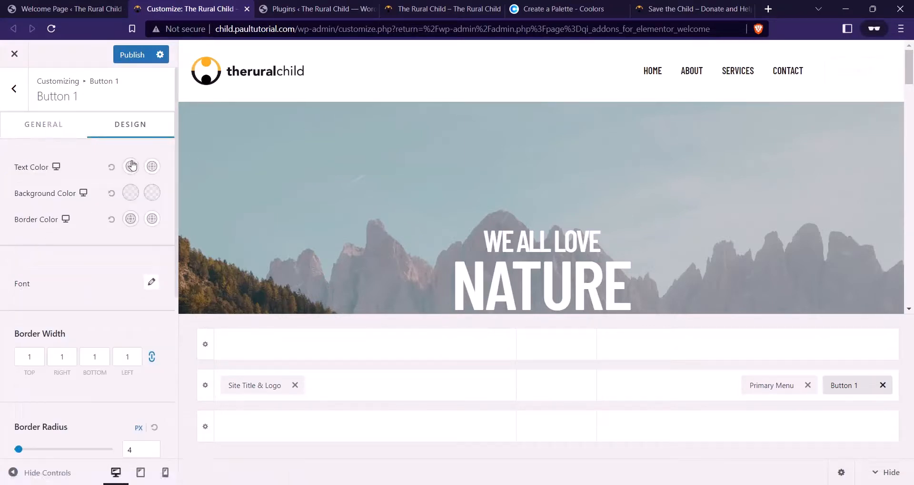
Make the DONATE button text black for both normal and hover states
{"action": "left_click", "coordinate": [131, 166]}
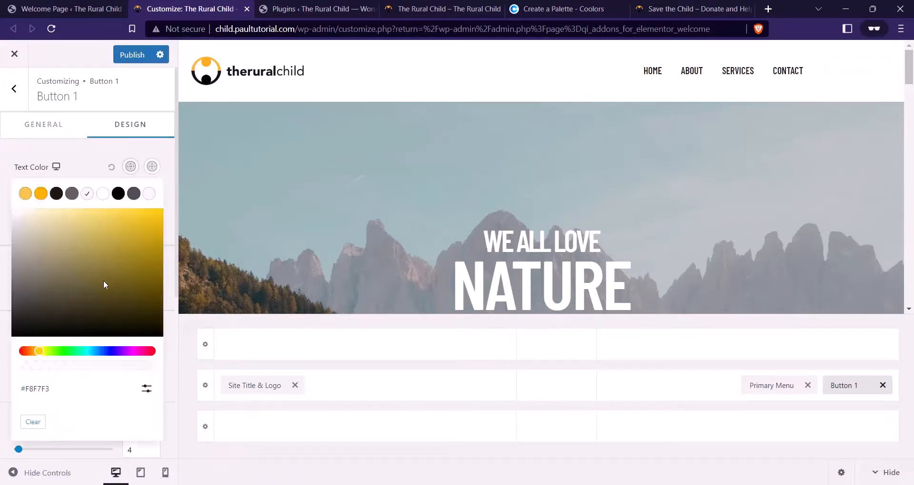
{"action": "left_click", "coordinate": [56, 194]}
{"action": "left_click", "coordinate": [131, 166]}
{"action": "left_click", "coordinate": [152, 166]}
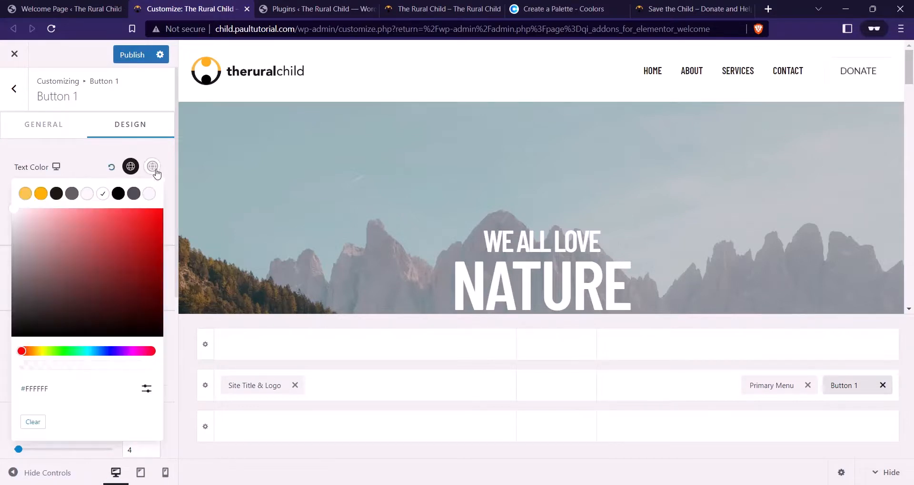
{"action": "left_click", "coordinate": [56, 193]}
{"action": "left_click", "coordinate": [75, 174]}
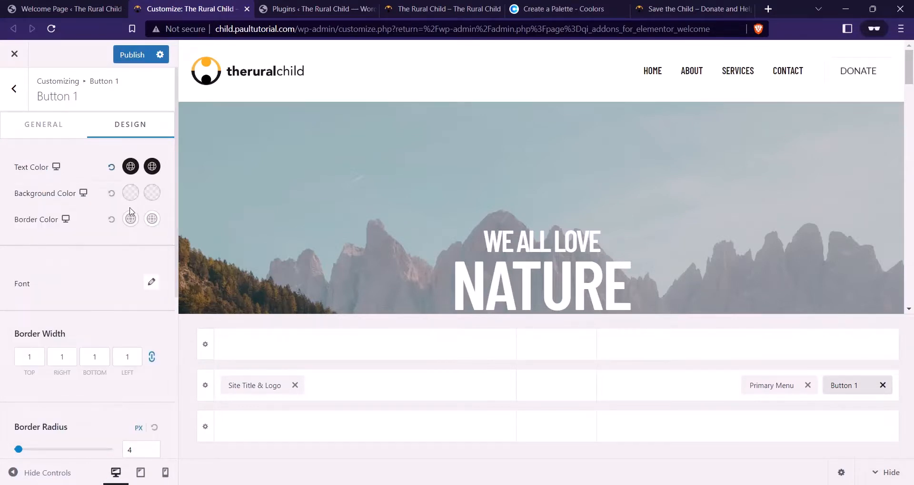
Set the button background to #FBAB18, copied from the Coolors palette
{"action": "left_click", "coordinate": [130, 194]}
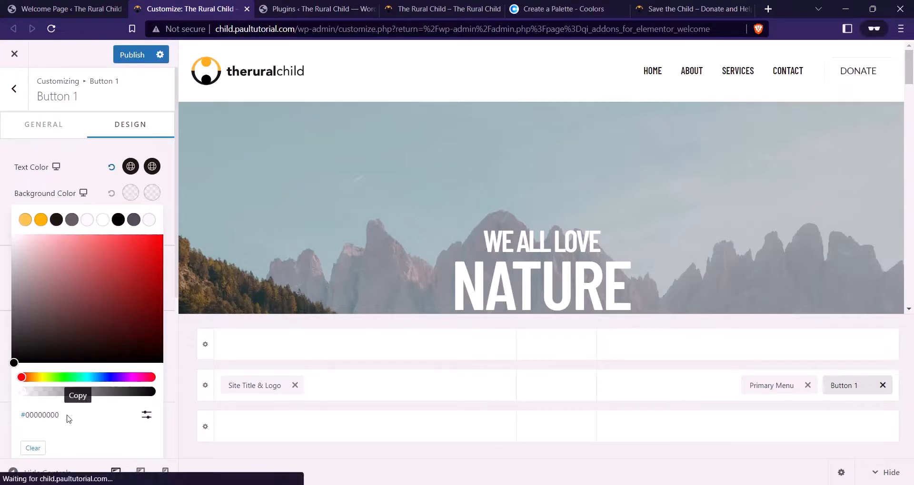
{"action": "left_click", "coordinate": [333, 8]}
{"action": "left_click", "coordinate": [533, 9]}
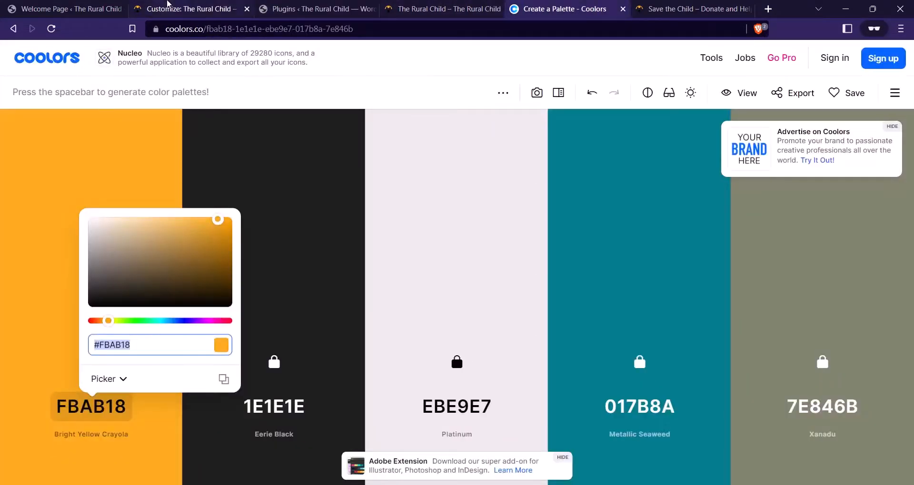
{"action": "left_click", "coordinate": [167, 5]}
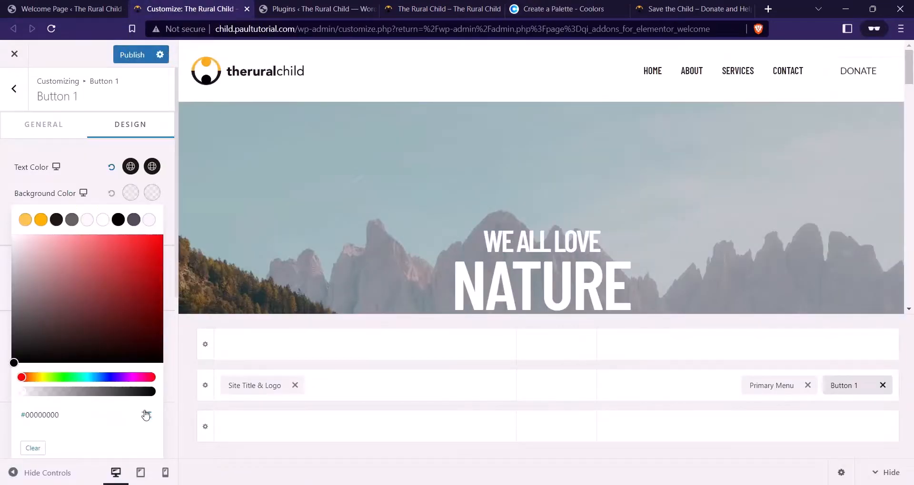
{"action": "left_click", "coordinate": [146, 414]}
{"action": "left_click", "coordinate": [70, 447]}
{"action": "key", "text": "ctrl+a"}
{"action": "type", "text": "#FBAB18"}
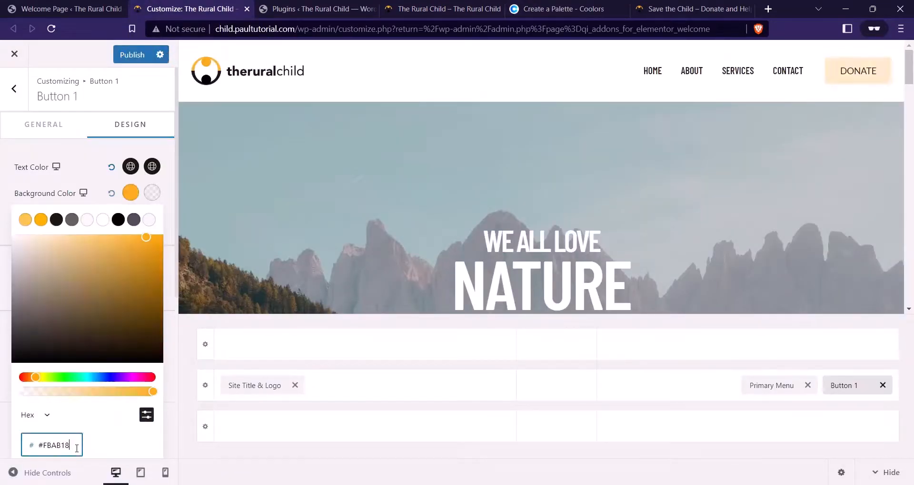
{"action": "key", "text": "BackSpace"}
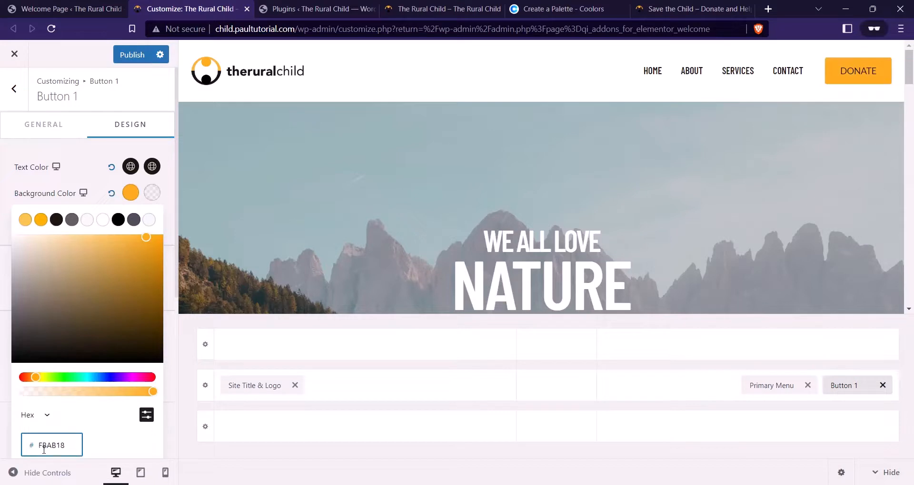
{"action": "left_click", "coordinate": [133, 190]}
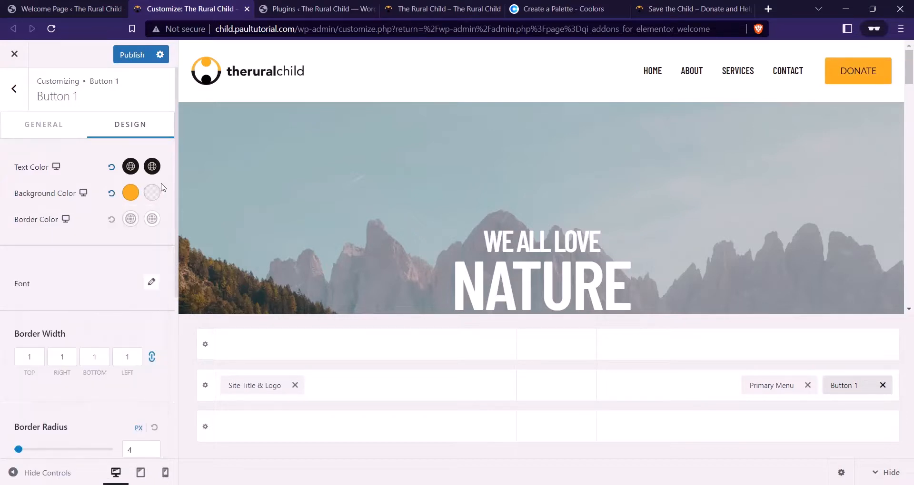
Set the hover background to a slightly lighter shade of #FBAB18
{"action": "left_click", "coordinate": [152, 194]}
{"action": "left_click", "coordinate": [145, 411]}
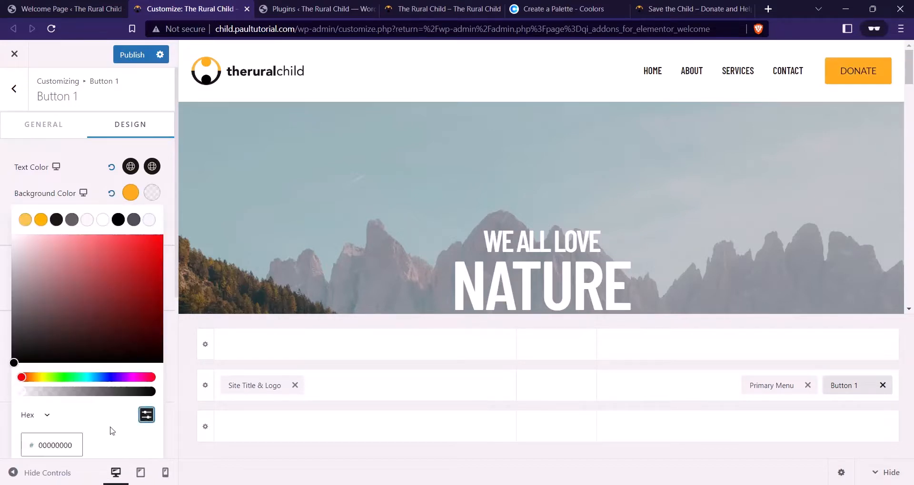
{"action": "double_click", "coordinate": [59, 445]}
{"action": "type", "text": "#FBAB18"}
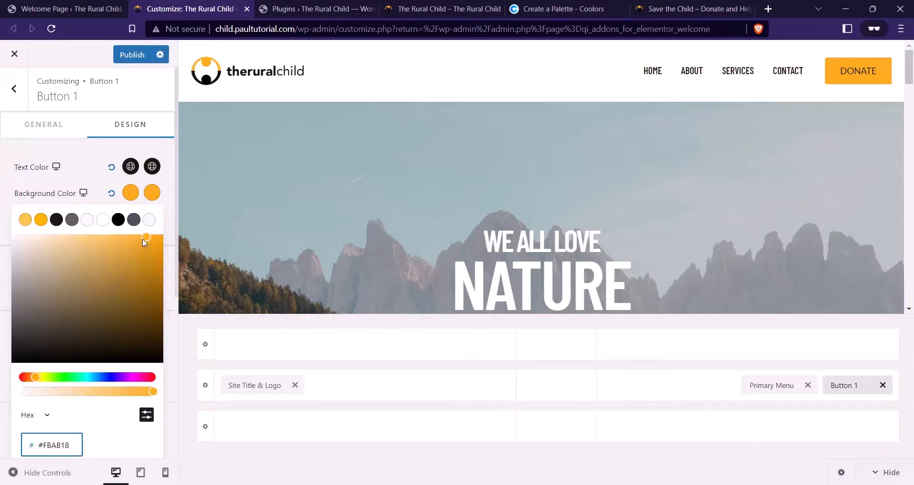
{"action": "left_click_drag", "start_coordinate": [144, 242], "coordinate": [110, 236]}
{"action": "left_click", "coordinate": [105, 200]}
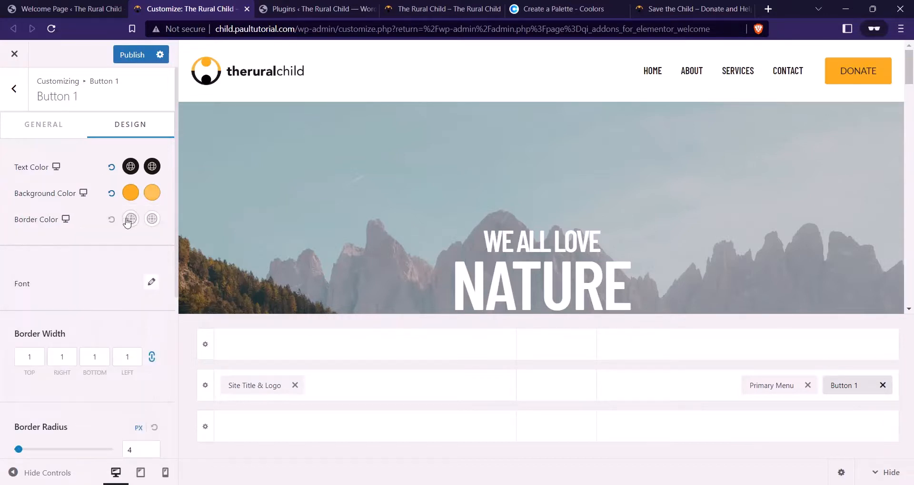
Set the button border colour to a paler orange based on #FBAB18
{"action": "left_click", "coordinate": [129, 220]}
{"action": "left_click", "coordinate": [145, 440]}
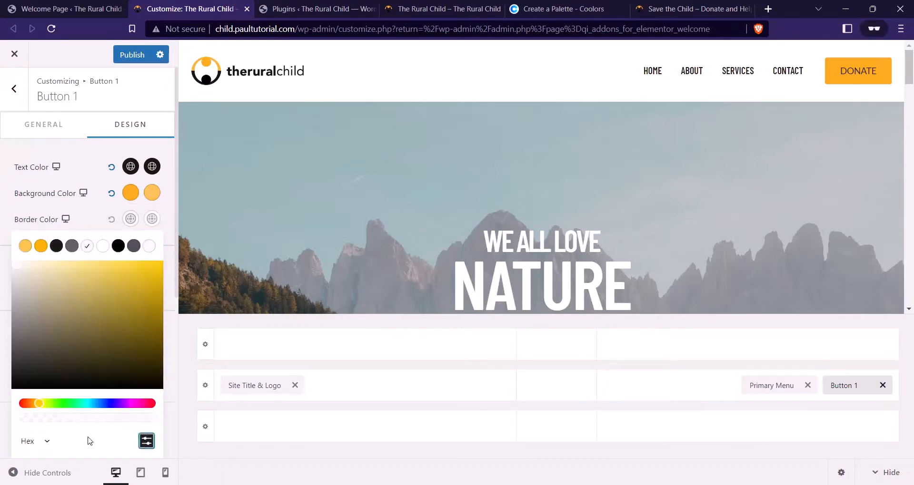
{"action": "scroll", "coordinate": [109, 427], "scroll_direction": "down", "scroll_amount": 2}
{"action": "left_click", "coordinate": [61, 351]}
{"action": "double_click", "coordinate": [72, 347]}
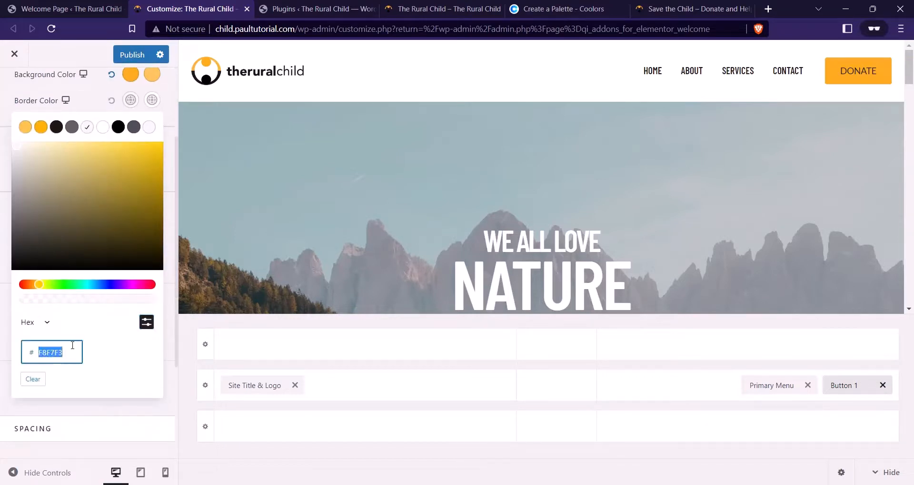
{"action": "type", "text": "#FBAB18"}
{"action": "left_click_drag", "start_coordinate": [140, 149], "coordinate": [103, 138]}
{"action": "left_click", "coordinate": [131, 101]}
Set the hover border colour to #FBAB18
{"action": "left_click", "coordinate": [151, 100]}
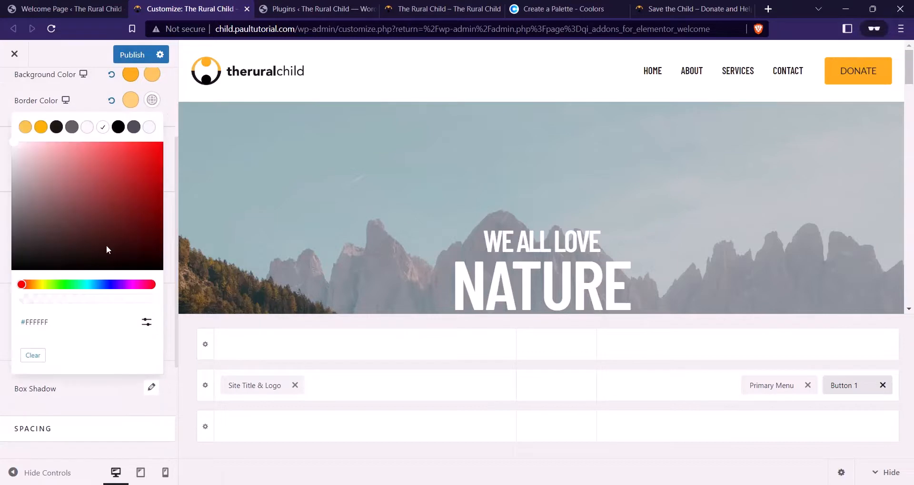
{"action": "left_click", "coordinate": [147, 328]}
{"action": "double_click", "coordinate": [55, 351]}
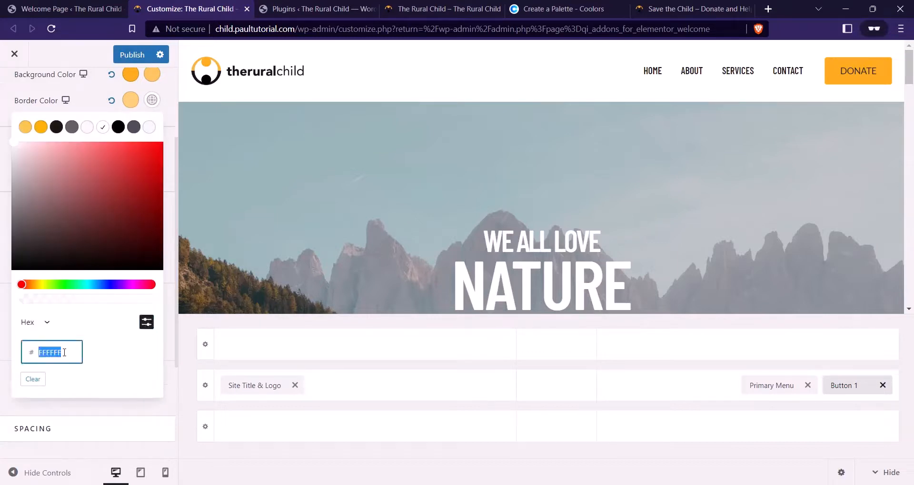
{"action": "type", "text": "#FBAB18"}
{"action": "scroll", "coordinate": [107, 161], "scroll_direction": "up", "scroll_amount": 1}
{"action": "left_click", "coordinate": [86, 153]}
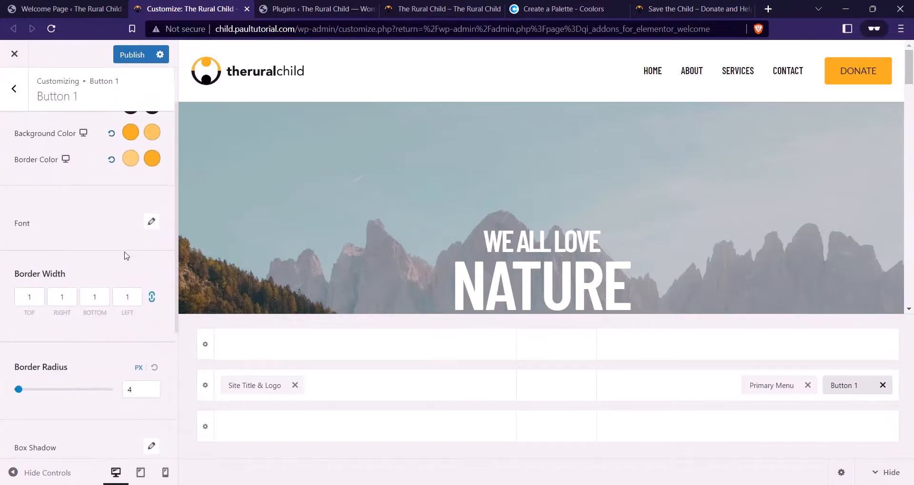
{"action": "scroll", "coordinate": [125, 252], "scroll_direction": "up", "scroll_amount": 1}
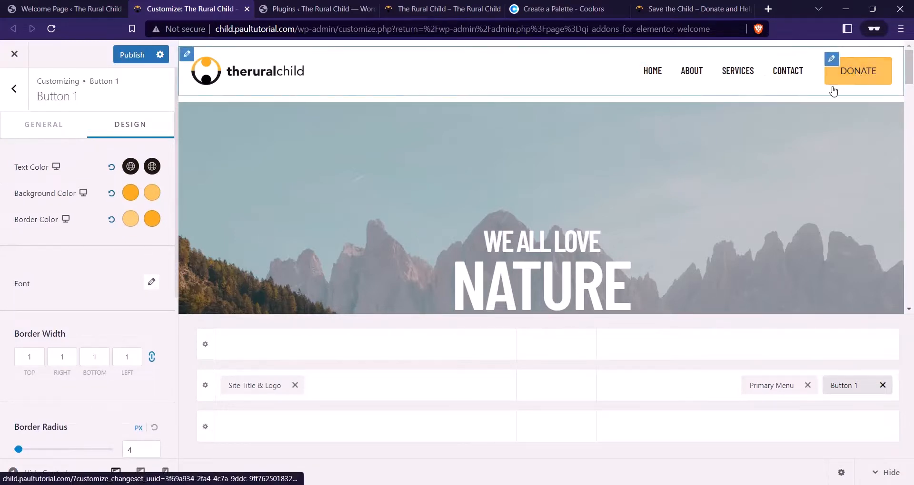
Unlink the DONATE button's border widths and set top, right and left to 0 and bottom to 2
{"action": "scroll", "coordinate": [103, 228], "scroll_direction": "down", "scroll_amount": 2}
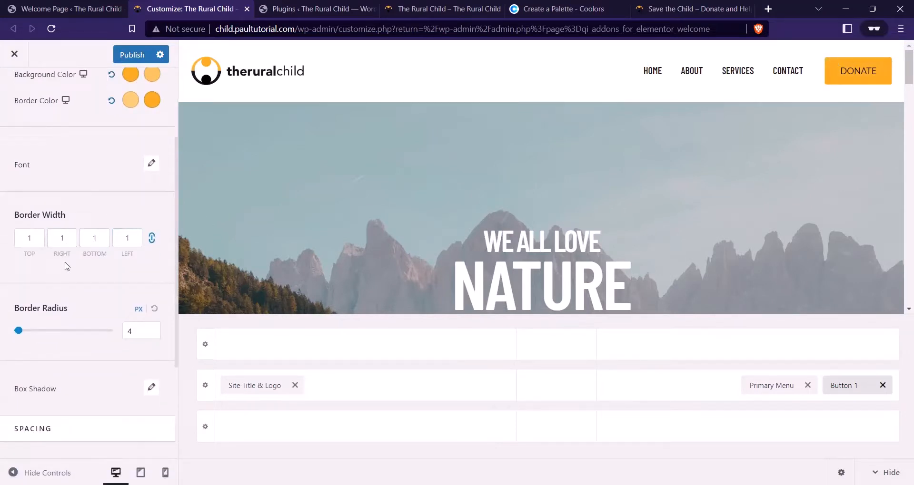
{"action": "left_click", "coordinate": [152, 240]}
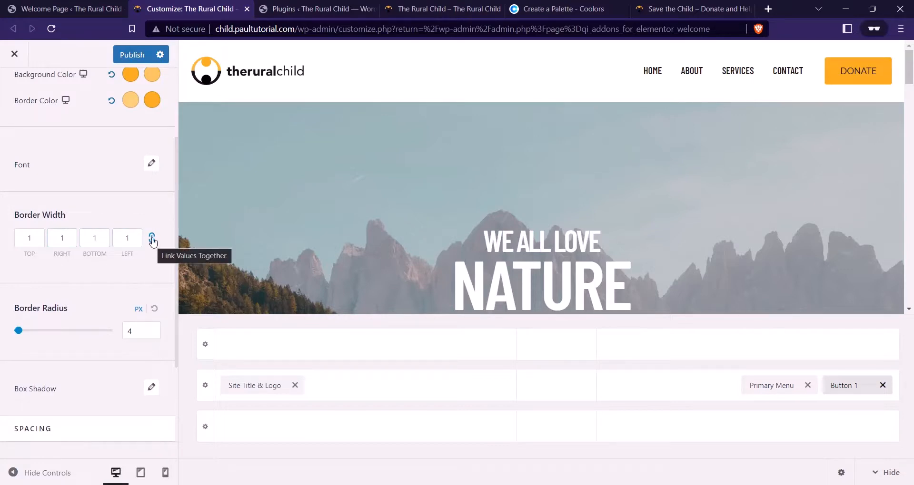
{"action": "left_click", "coordinate": [154, 239]}
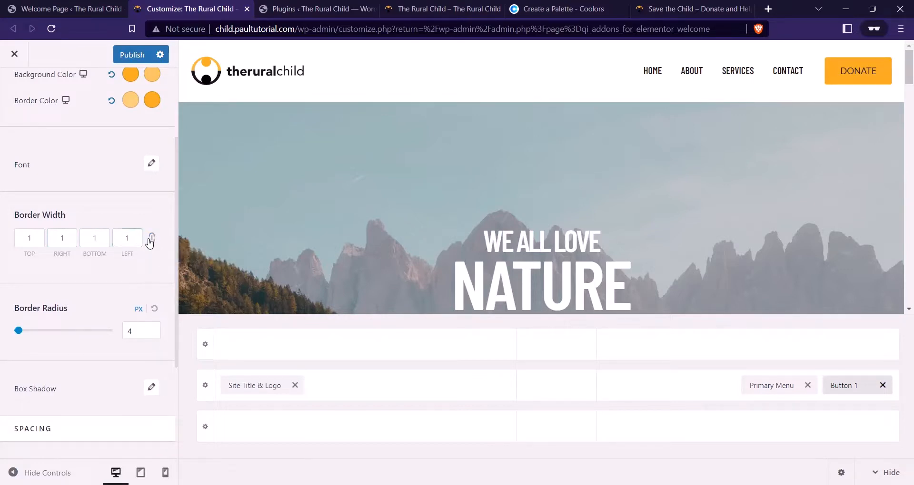
{"action": "double_click", "coordinate": [137, 240]}
{"action": "type", "text": "0"}
{"action": "left_click", "coordinate": [62, 236]}
{"action": "type", "text": "0"}
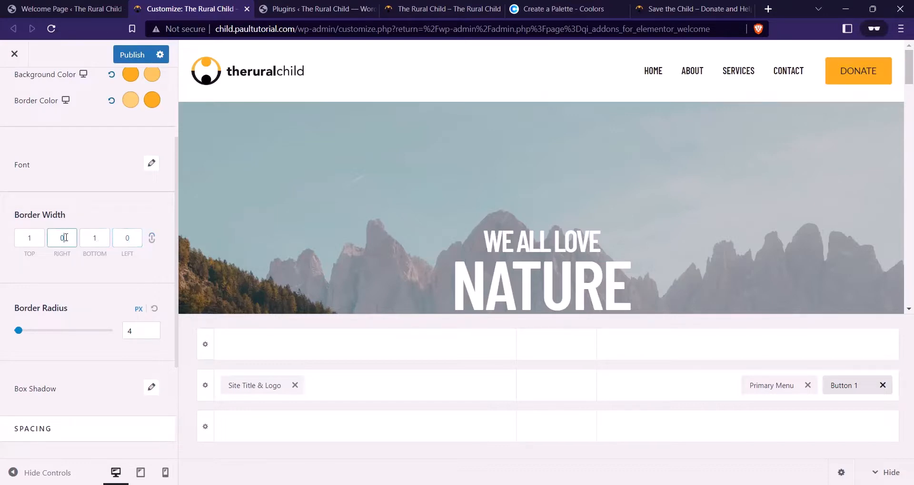
{"action": "double_click", "coordinate": [29, 238]}
{"action": "type", "text": "0"}
{"action": "double_click", "coordinate": [105, 237]}
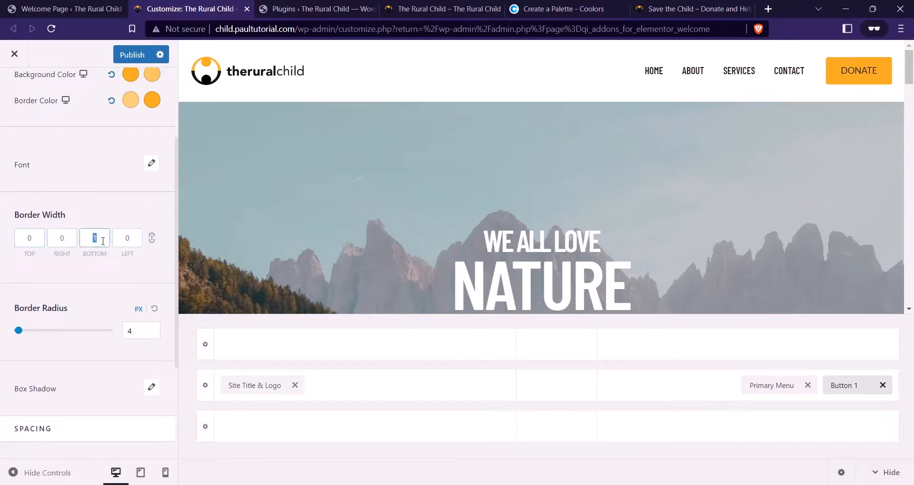
{"action": "type", "text": "2"}
Check the button's 15/25 px padding and bring up its font settings
{"action": "scroll", "coordinate": [116, 213], "scroll_direction": "down", "scroll_amount": 3}
{"action": "scroll", "coordinate": [95, 250], "scroll_direction": "down", "scroll_amount": 1}
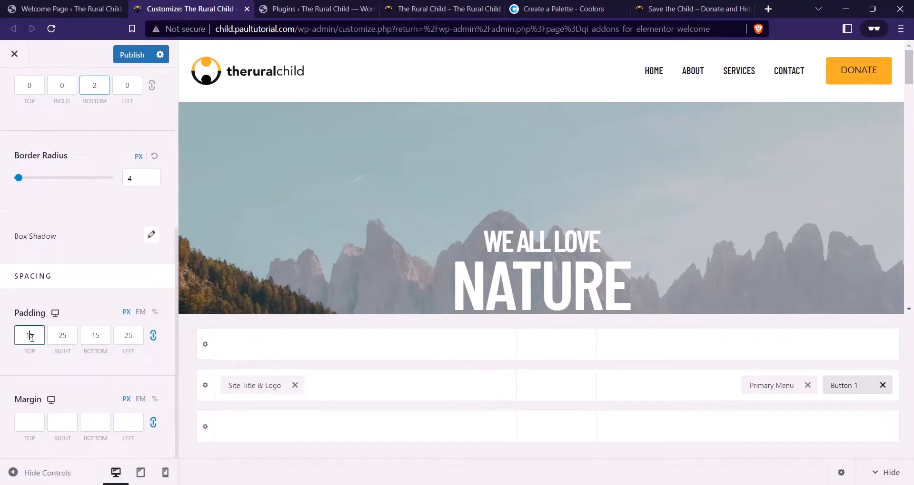
{"action": "left_click_drag", "start_coordinate": [29, 336], "coordinate": [35, 339]}
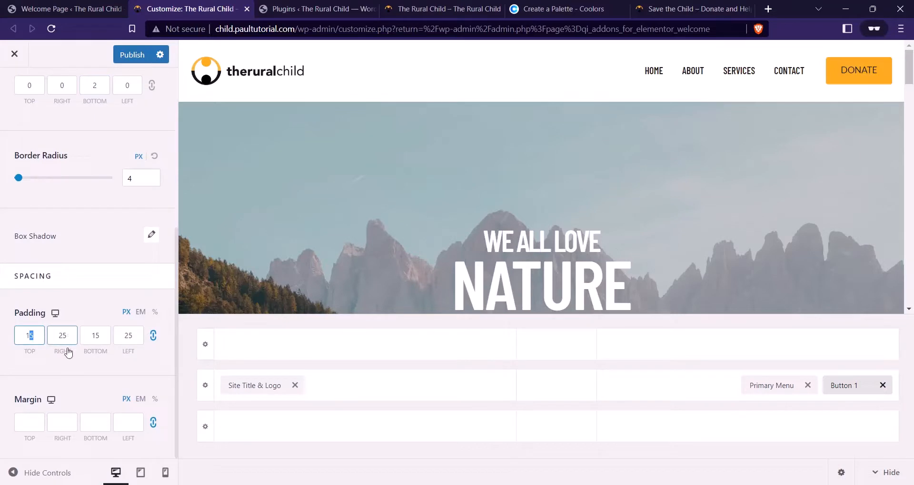
{"action": "scroll", "coordinate": [74, 353], "scroll_direction": "up", "scroll_amount": 5}
{"action": "scroll", "coordinate": [75, 355], "scroll_direction": "up", "scroll_amount": 1}
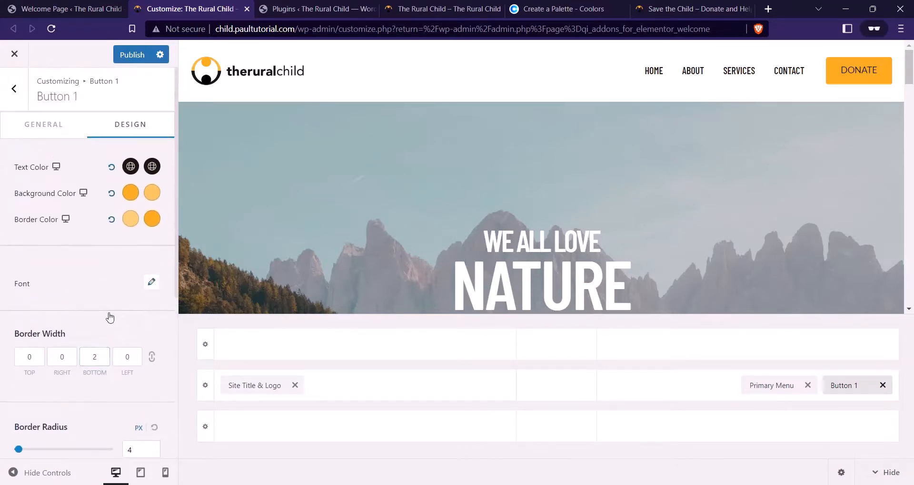
{"action": "left_click", "coordinate": [152, 281]}
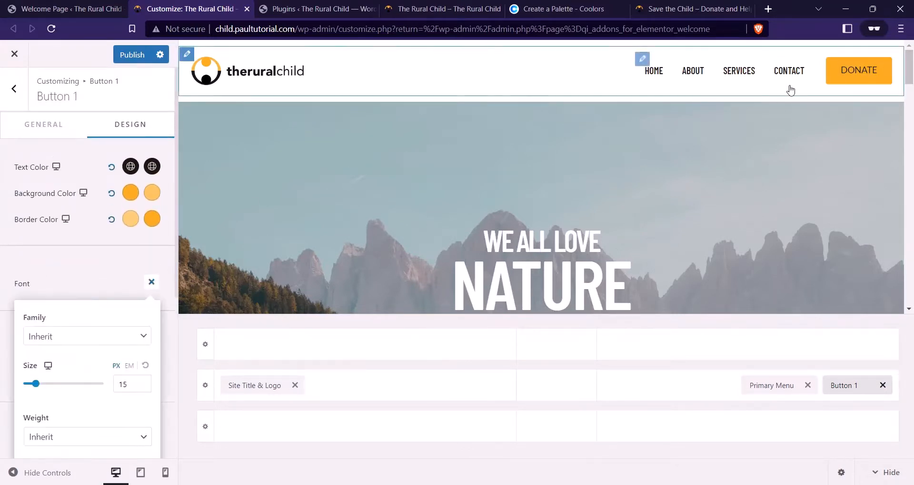
Set the button font to Barlow Condensed, 16 px, Semi-Bold 600
{"action": "left_click", "coordinate": [72, 345]}
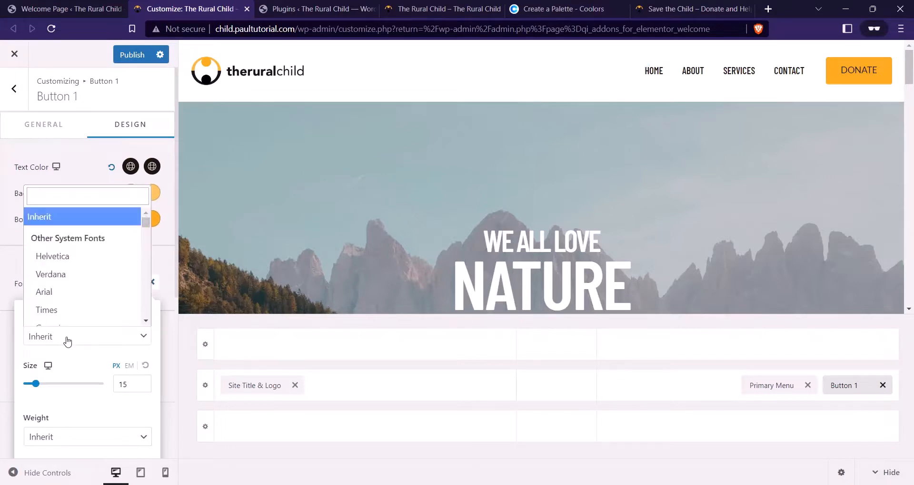
{"action": "type", "text": "BARLOW CON"}
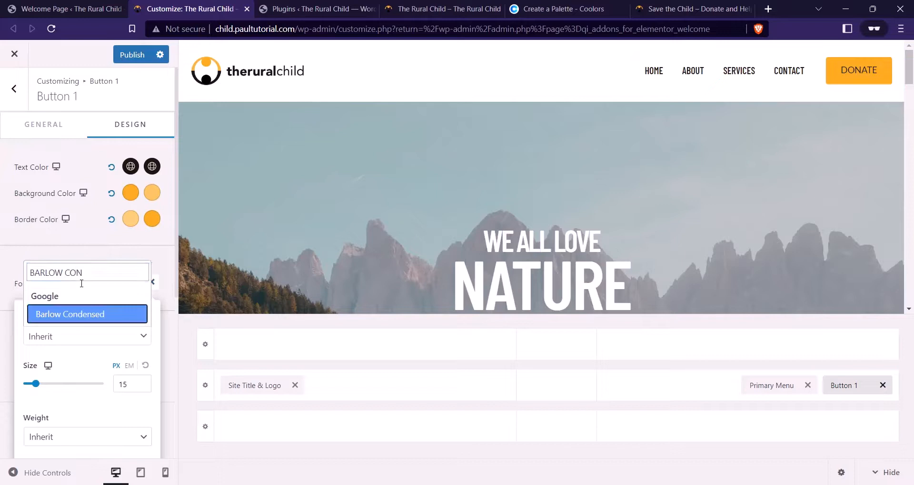
{"action": "left_click", "coordinate": [100, 315]}
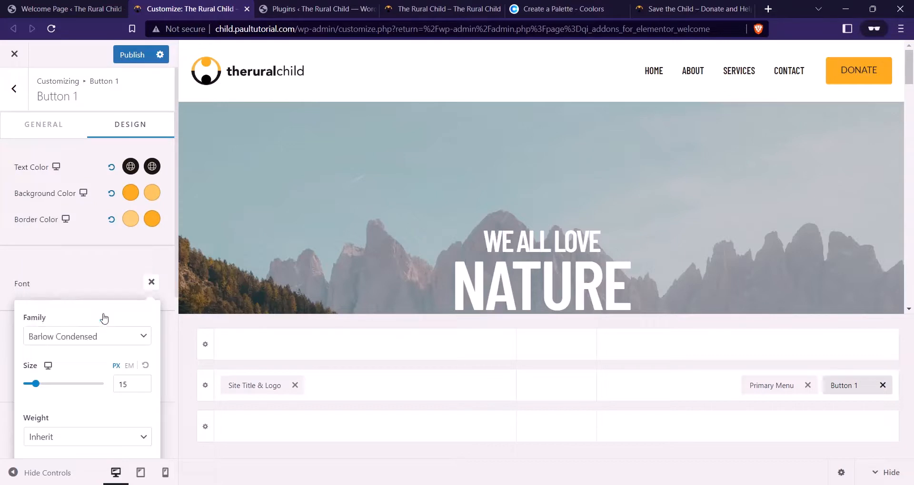
{"action": "left_click_drag", "start_coordinate": [123, 385], "coordinate": [127, 382]}
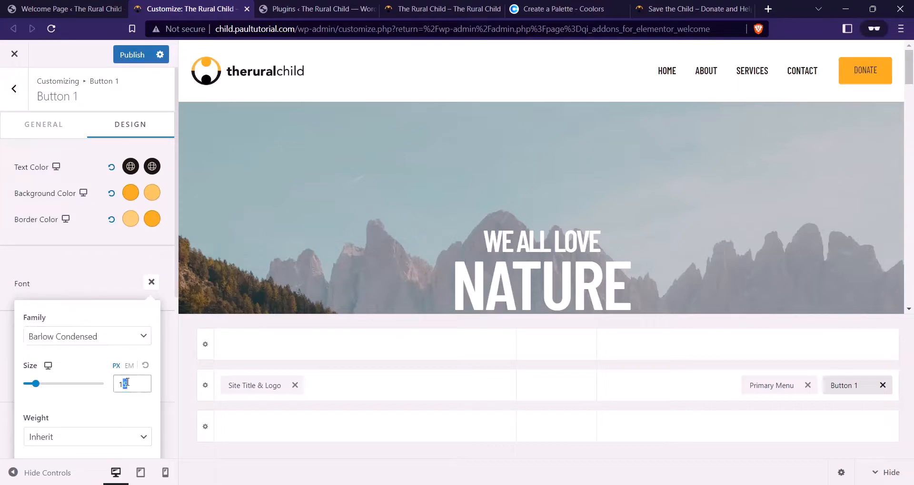
{"action": "type", "text": "6"}
{"action": "scroll", "coordinate": [85, 388], "scroll_direction": "down", "scroll_amount": 2}
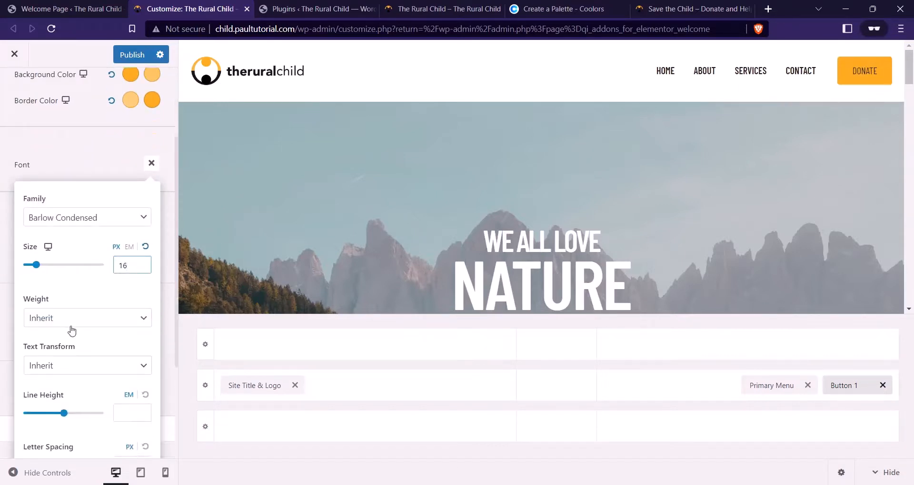
{"action": "left_click", "coordinate": [71, 330]}
{"action": "left_click", "coordinate": [77, 403]}
Make the button text uppercase with 1 px letter spacing
{"action": "scroll", "coordinate": [94, 373], "scroll_direction": "down", "scroll_amount": 1}
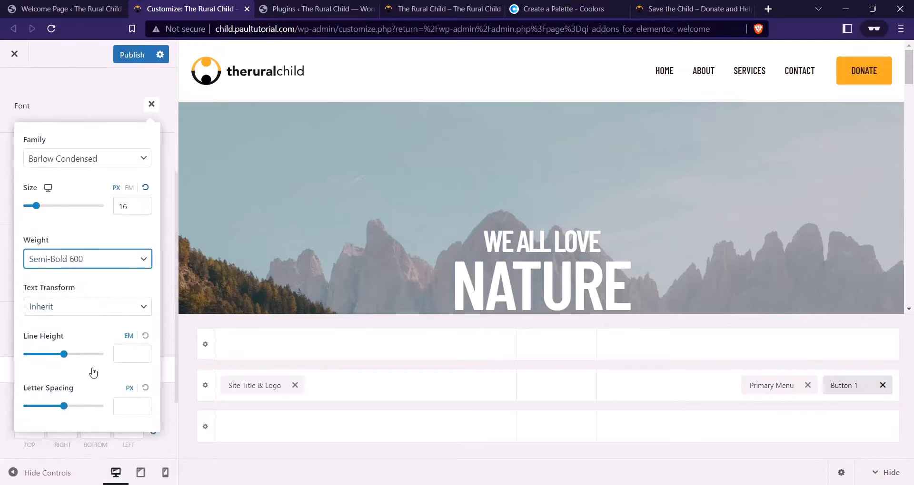
{"action": "scroll", "coordinate": [93, 372], "scroll_direction": "down", "scroll_amount": 1}
{"action": "left_click", "coordinate": [83, 248]}
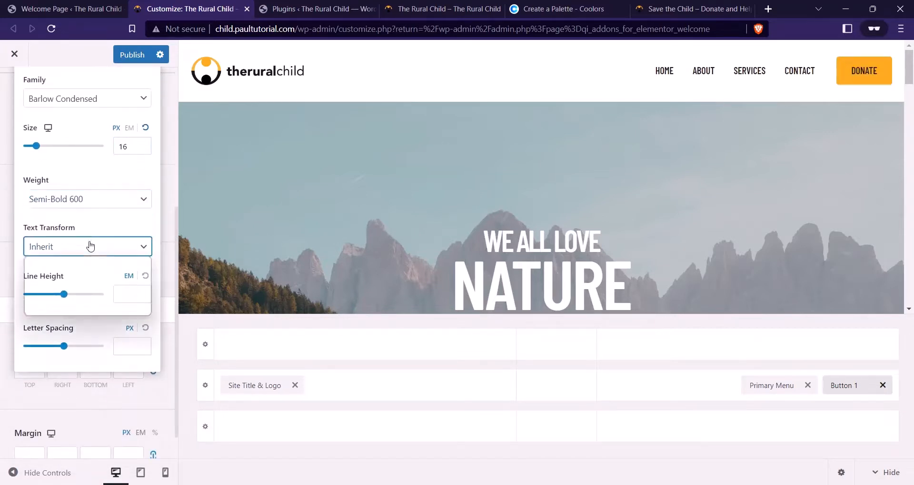
{"action": "key", "text": "Escape"}
{"action": "key", "text": "u"}
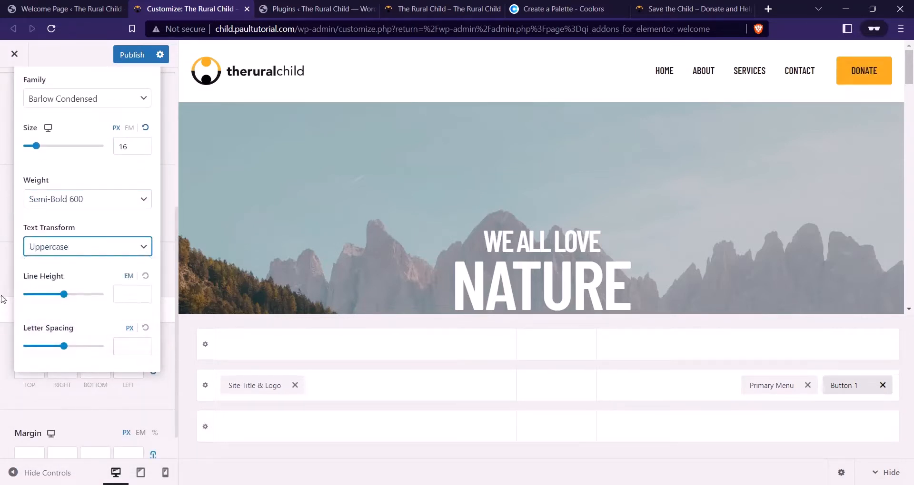
{"action": "left_click", "coordinate": [116, 352]}
{"action": "type", "text": "1"}
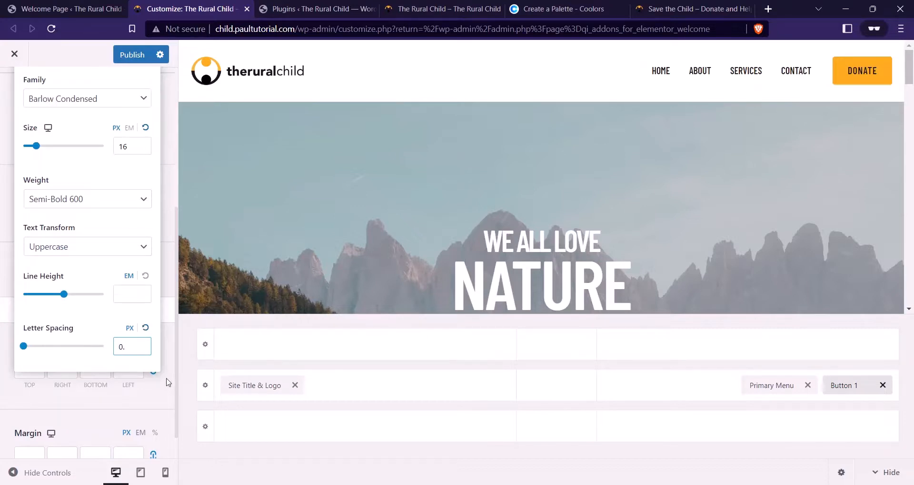
{"action": "type", "text": "."}
{"action": "key", "text": "ctrl+a"}
{"action": "type", "text": "1"}
{"action": "key", "text": "ctrl+a"}
{"action": "type", "text": "1"}
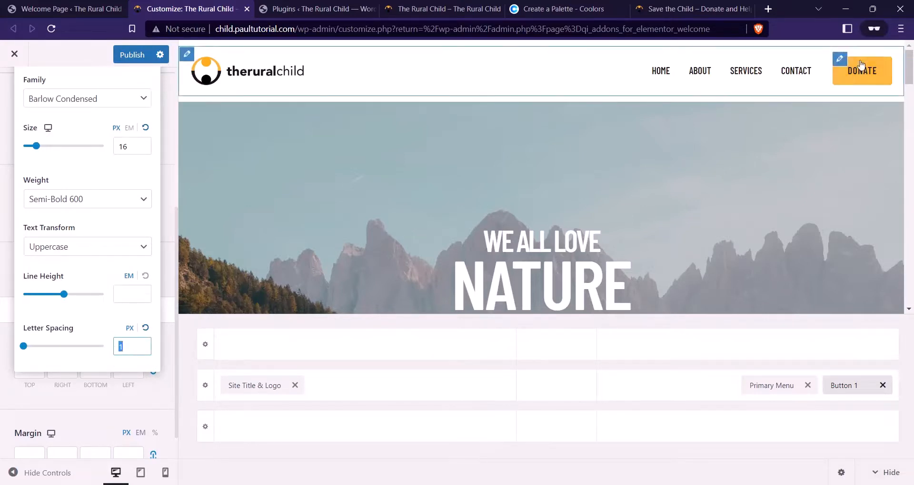
{"action": "scroll", "coordinate": [4, 131], "scroll_direction": "up", "scroll_amount": 5}
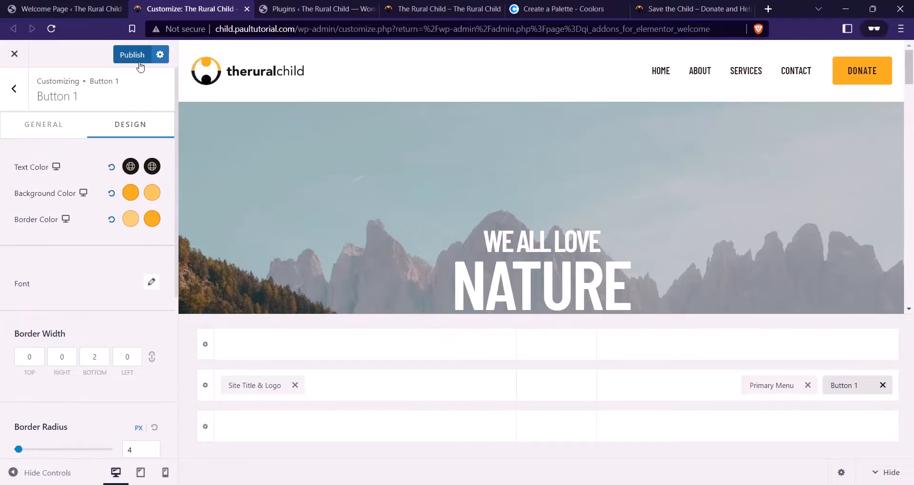
Publish the button styling and reload the live site to check it
{"action": "left_click", "coordinate": [124, 56]}
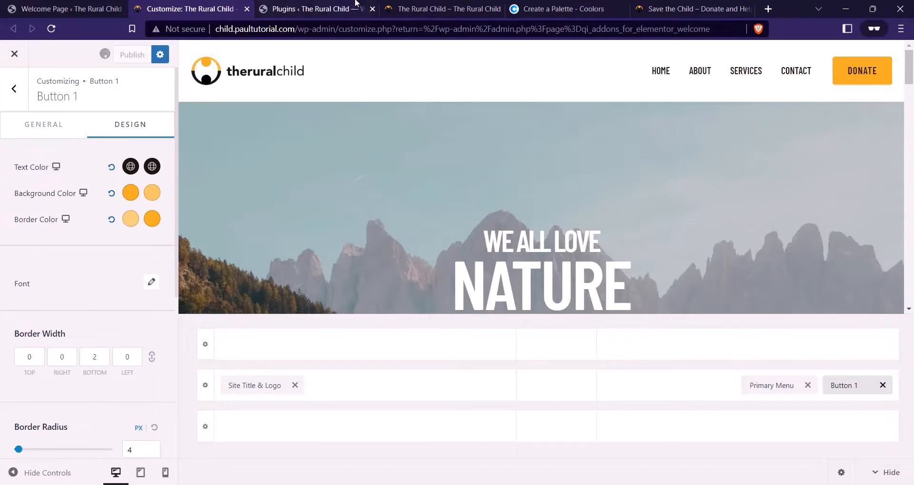
{"action": "left_click_drag", "start_coordinate": [429, 9], "coordinate": [337, 7]}
{"action": "left_click", "coordinate": [51, 28]}
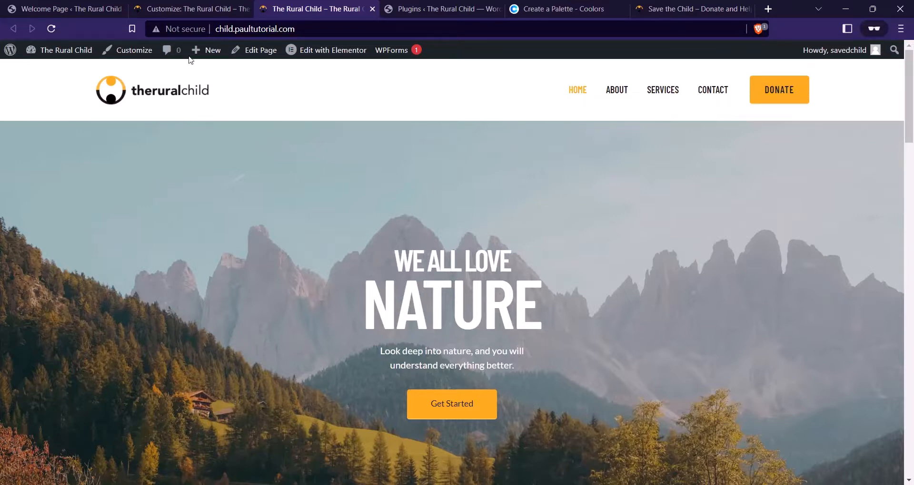
Back in the Customizer, bring up the Primary Header row settings
{"action": "left_click", "coordinate": [190, 8]}
{"action": "scroll", "coordinate": [150, 286], "scroll_direction": "down", "scroll_amount": 6}
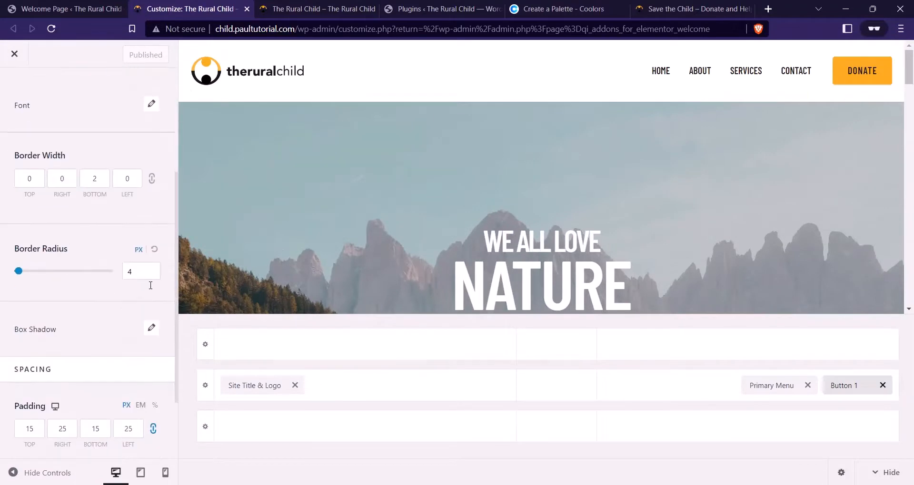
{"action": "left_click", "coordinate": [202, 392]}
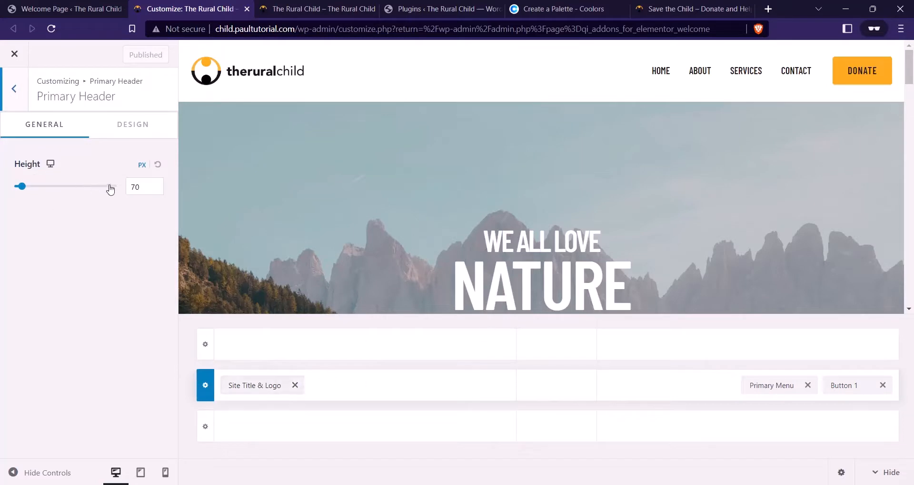
Set the primary header height to 56 and its top and bottom padding to 0
{"action": "left_click", "coordinate": [139, 189]}
{"action": "left_click_drag", "start_coordinate": [137, 186], "coordinate": [132, 186]}
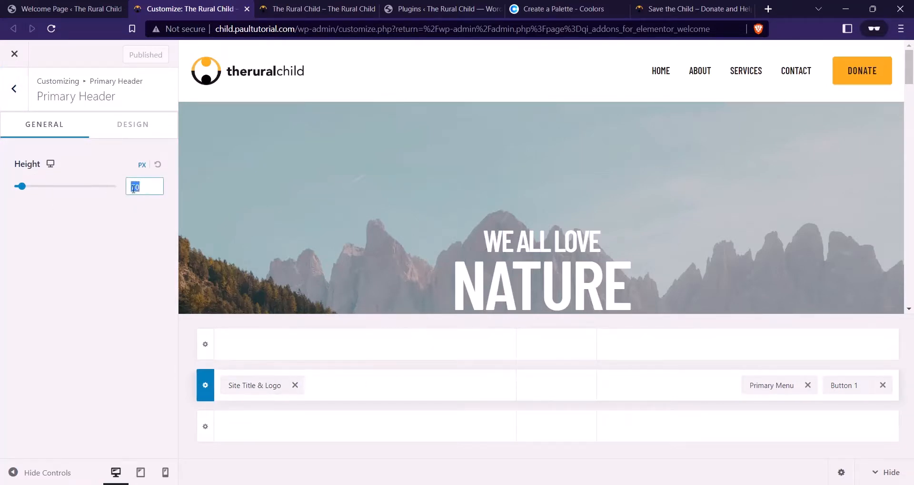
{"action": "type", "text": "56"}
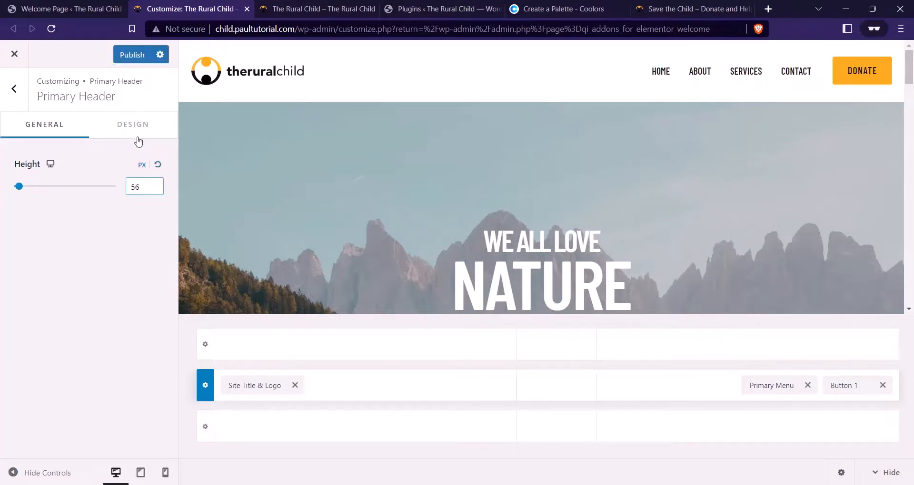
{"action": "left_click", "coordinate": [139, 125]}
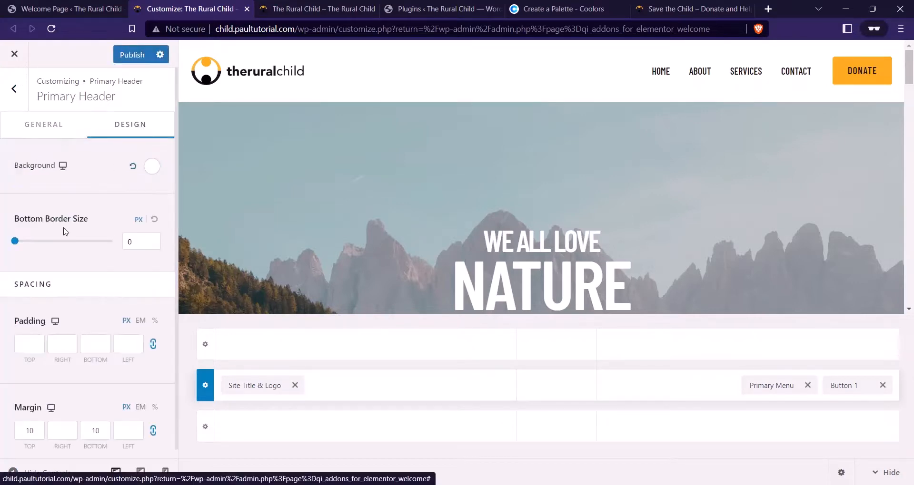
{"action": "scroll", "coordinate": [95, 281], "scroll_direction": "down", "scroll_amount": 1}
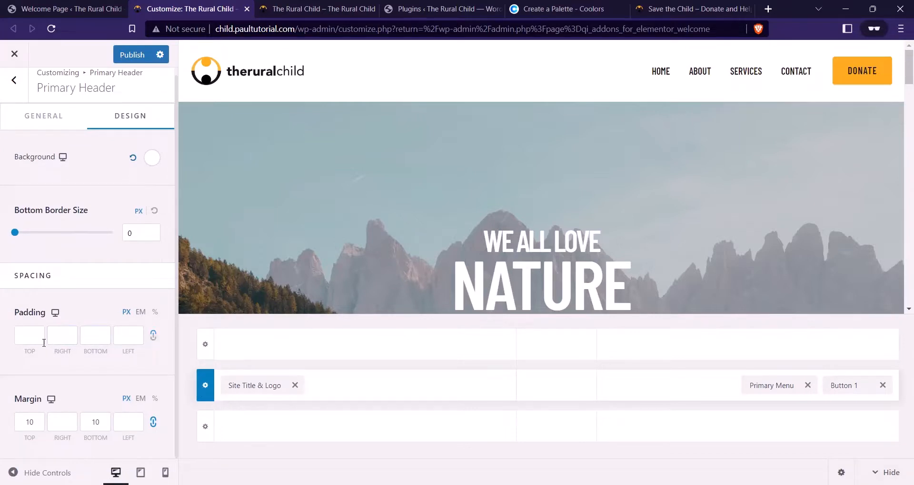
{"action": "left_click", "coordinate": [30, 338]}
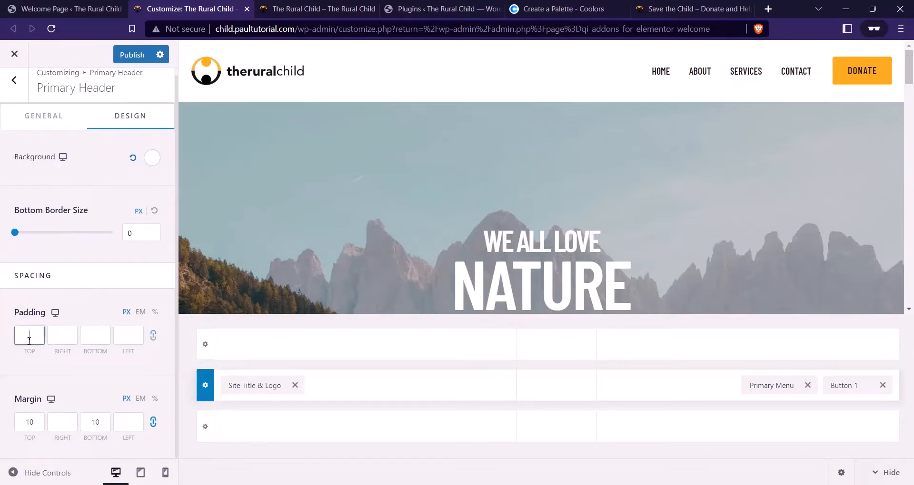
{"action": "left_click", "coordinate": [84, 336]}
{"action": "type", "text": "0"}
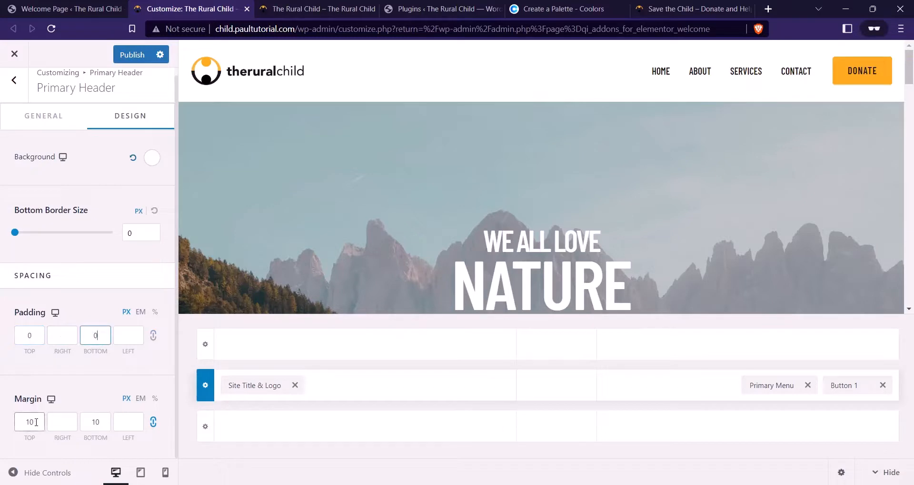
Give the header margins of 4 top and bottom, 0 left and right
{"action": "left_click_drag", "start_coordinate": [34, 418], "coordinate": [10, 426]}
{"action": "type", "text": "4"}
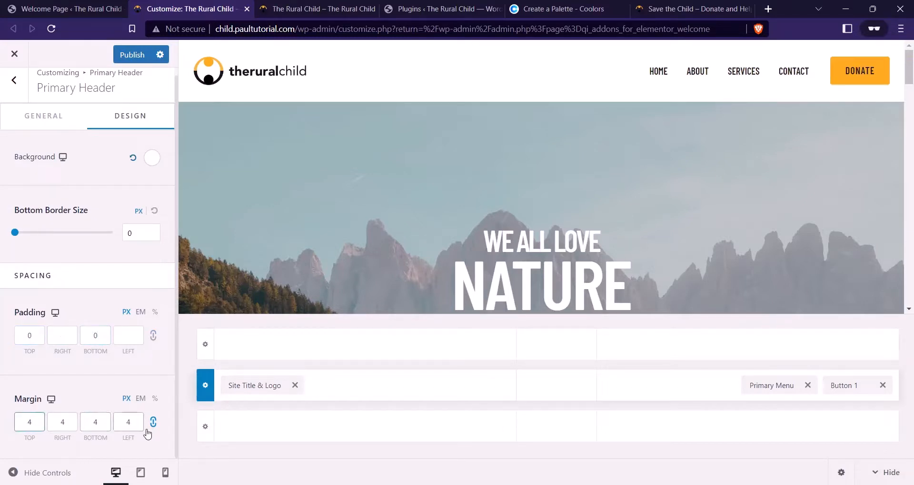
{"action": "left_click", "coordinate": [153, 422]}
{"action": "left_click", "coordinate": [103, 425]}
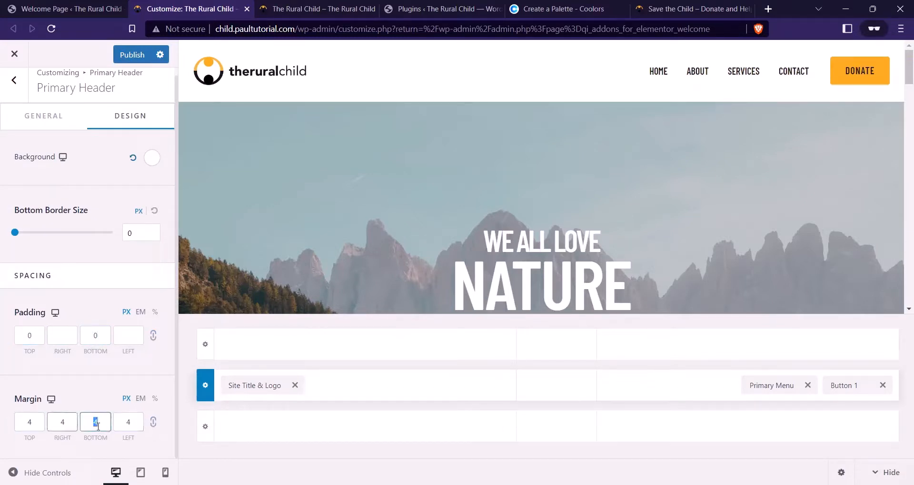
{"action": "key", "text": "Tab"}
{"action": "type", "text": "0"}
{"action": "double_click", "coordinate": [48, 422]}
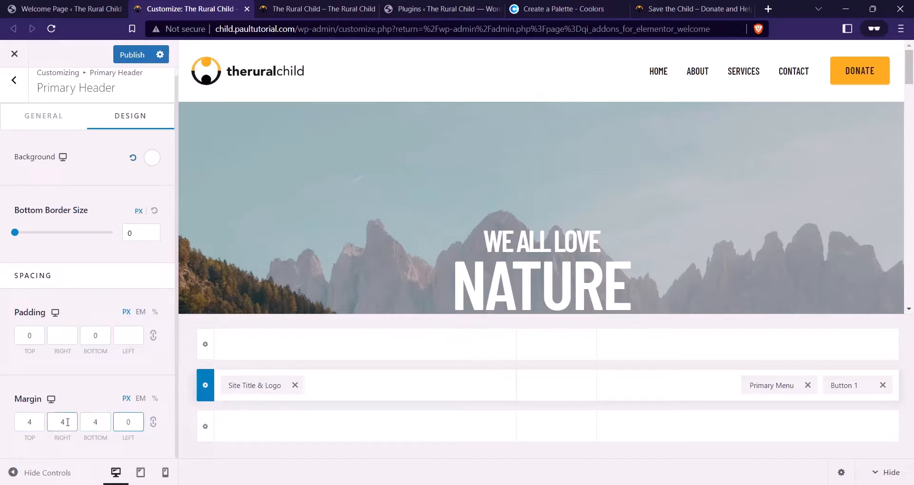
{"action": "type", "text": "0"}
Publish the header changes and reload the live homepage
{"action": "left_click", "coordinate": [133, 62]}
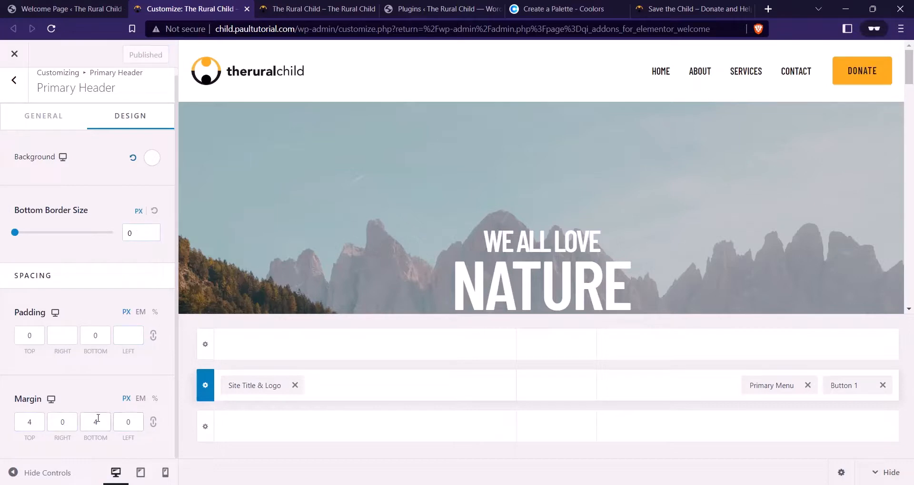
{"action": "key", "text": "ctrl+Tab"}
{"action": "left_click", "coordinate": [52, 29]}
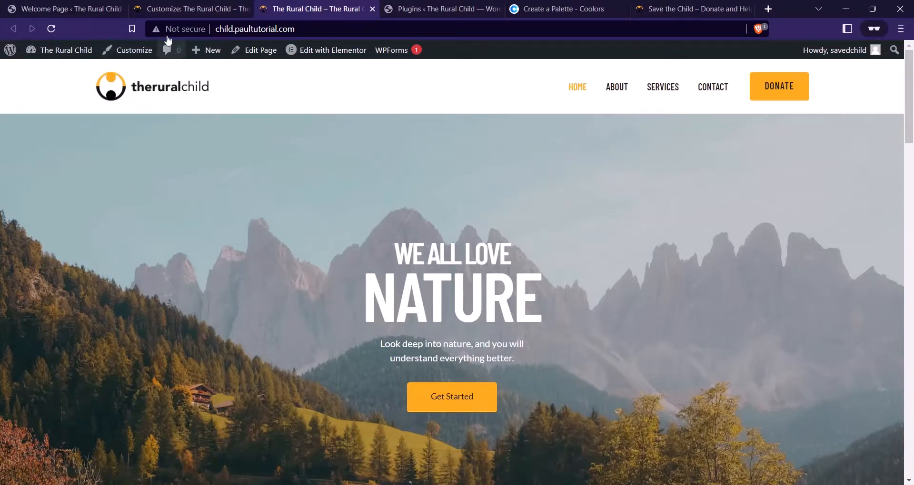
Bring up the logo's design settings and compare with the live header
{"action": "left_click", "coordinate": [181, 9]}
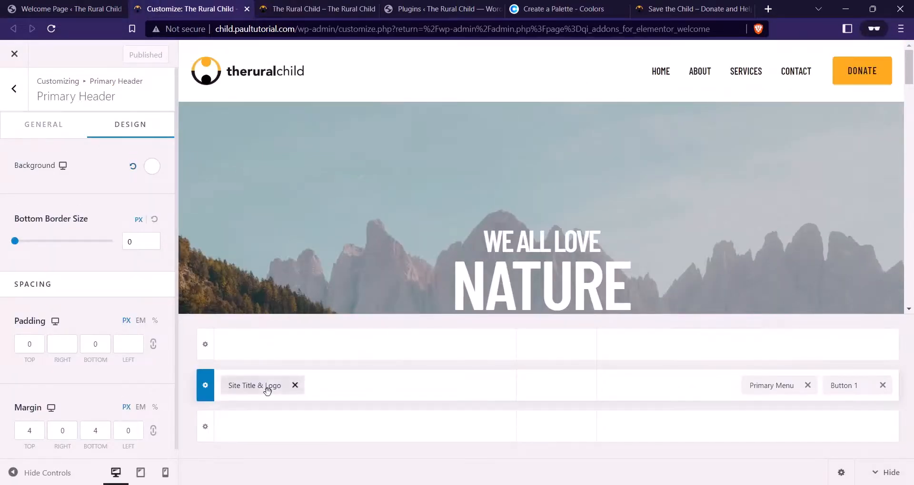
{"action": "left_click", "coordinate": [265, 386]}
{"action": "left_click", "coordinate": [128, 137]}
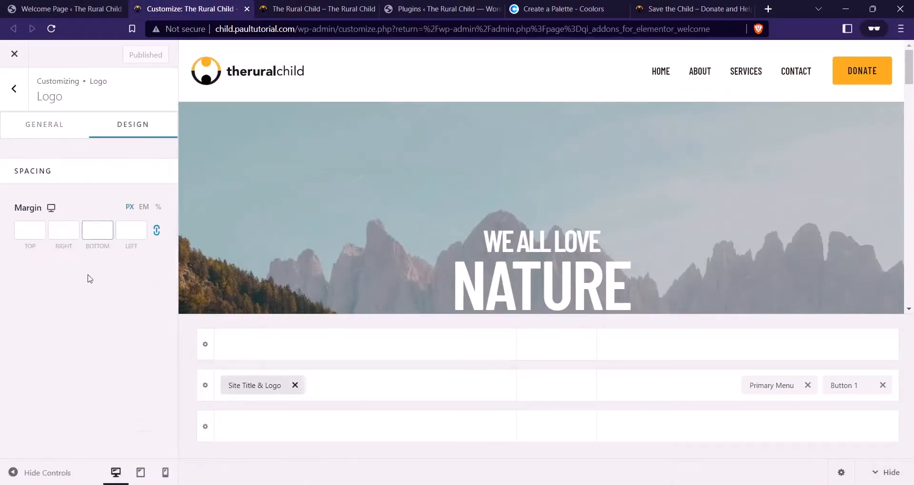
{"action": "left_click", "coordinate": [281, 8]}
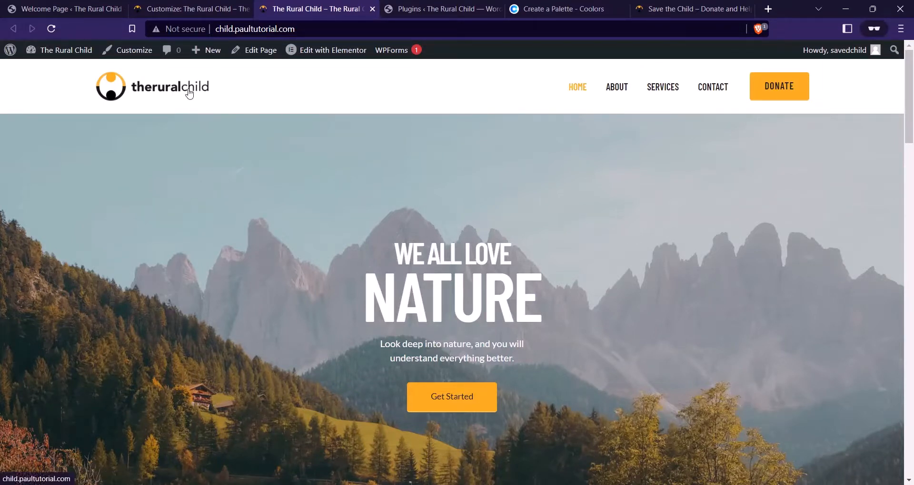
{"action": "left_click", "coordinate": [203, 6]}
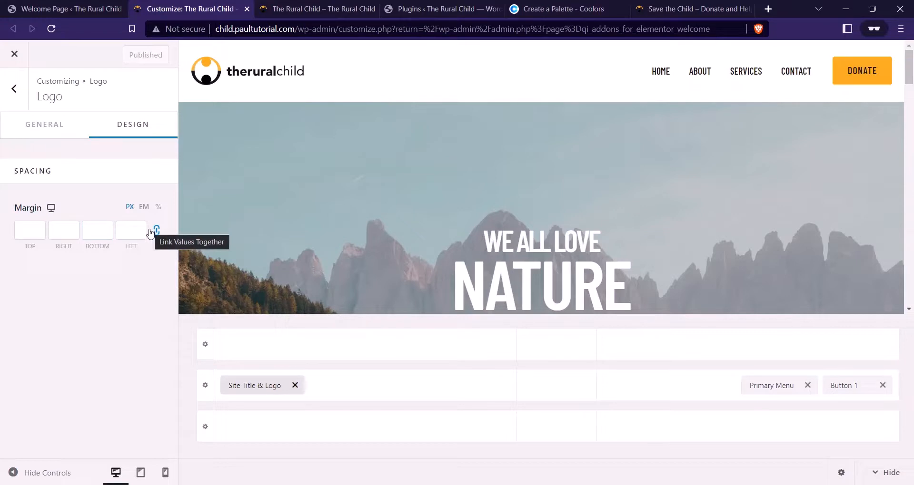
Set the logo's top and bottom margins to 0
{"action": "left_click", "coordinate": [150, 232]}
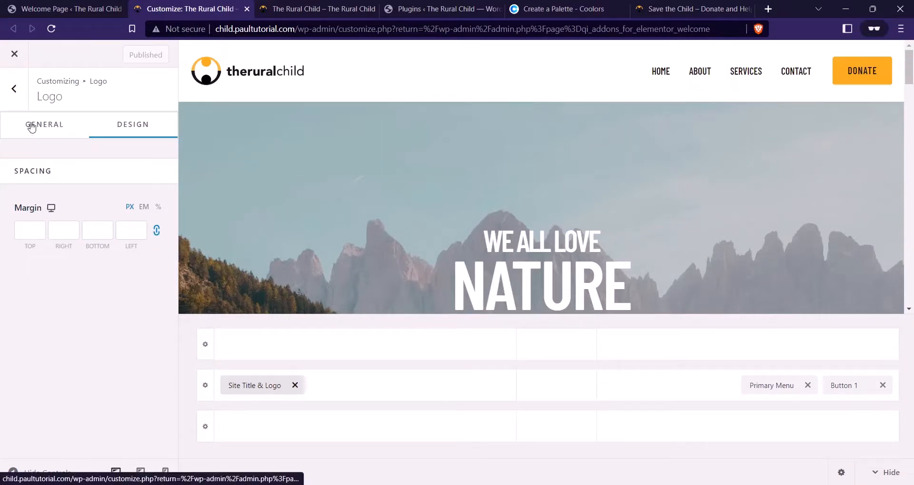
{"action": "left_click", "coordinate": [20, 103]}
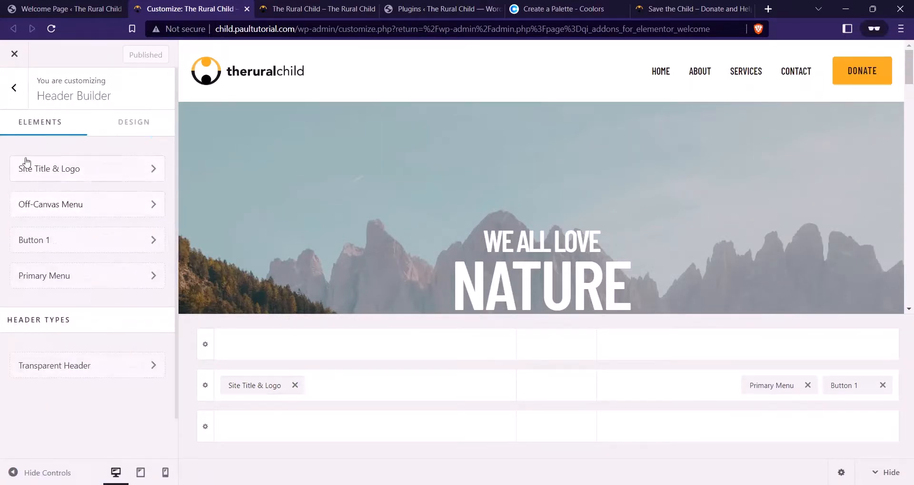
{"action": "left_click", "coordinate": [245, 385]}
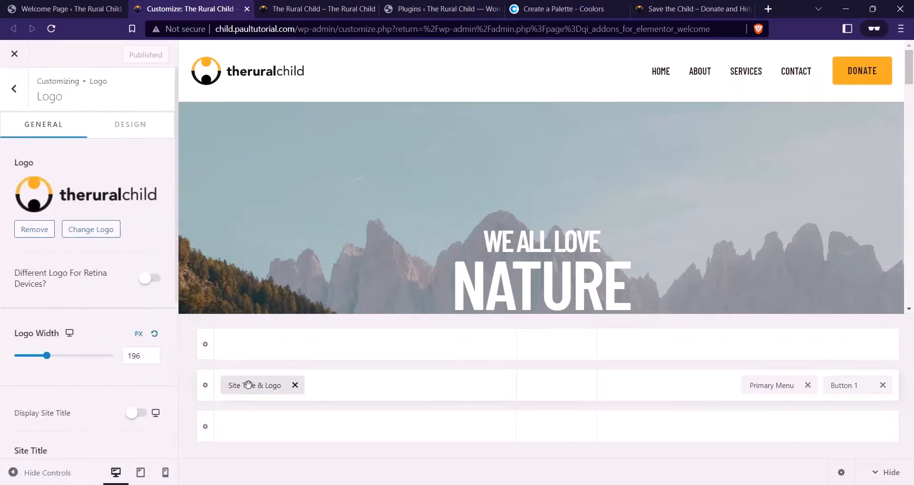
{"action": "left_click", "coordinate": [120, 125]}
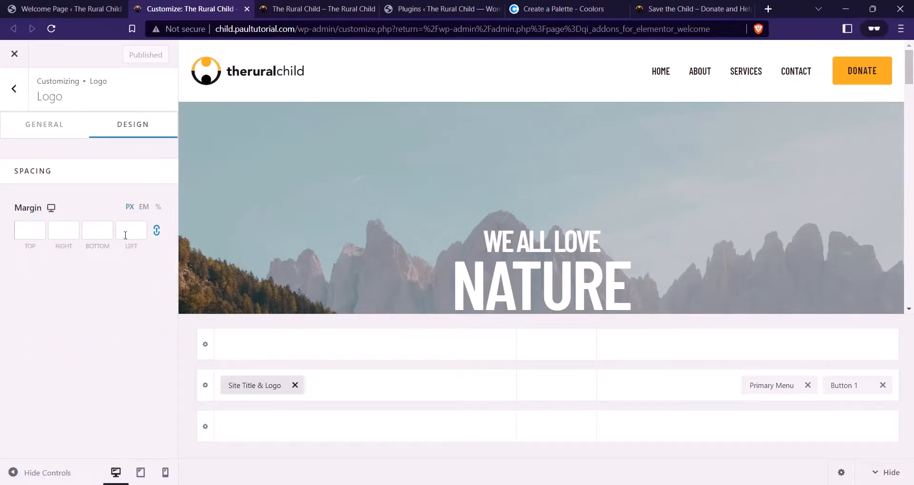
{"action": "left_click", "coordinate": [128, 231]}
{"action": "left_click", "coordinate": [92, 232]}
{"action": "type", "text": "0"}
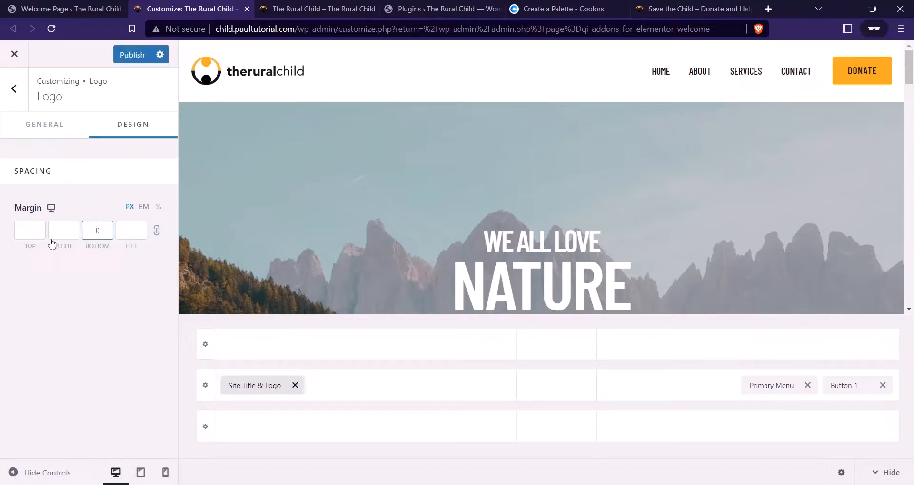
{"action": "left_click", "coordinate": [32, 231]}
{"action": "type", "text": "0"}
Publish, compare the live site with the reference charity site, and return to the main Customizer menu
{"action": "left_click", "coordinate": [135, 60]}
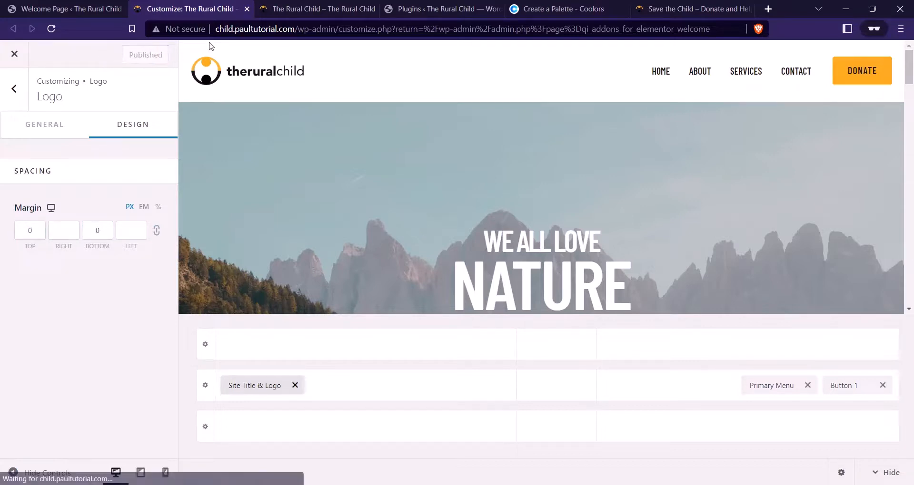
{"action": "left_click", "coordinate": [317, 8]}
{"action": "left_click", "coordinate": [679, 9]}
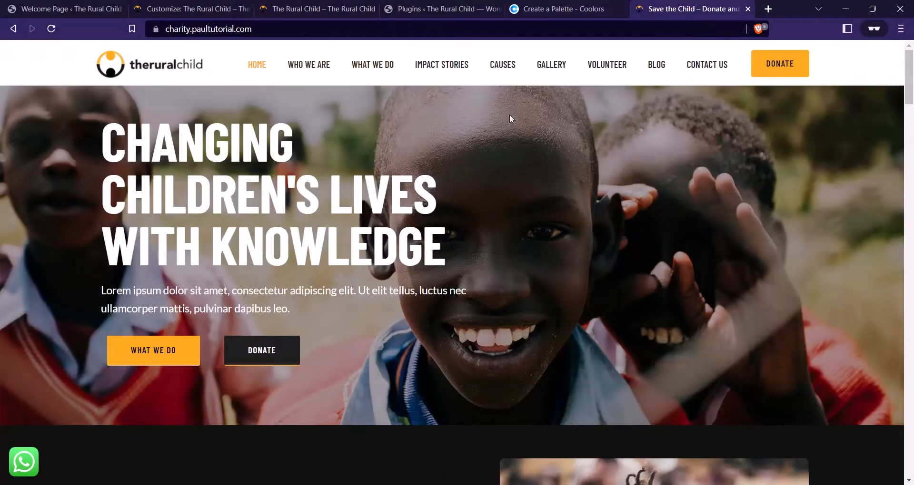
{"action": "left_click", "coordinate": [296, 7]}
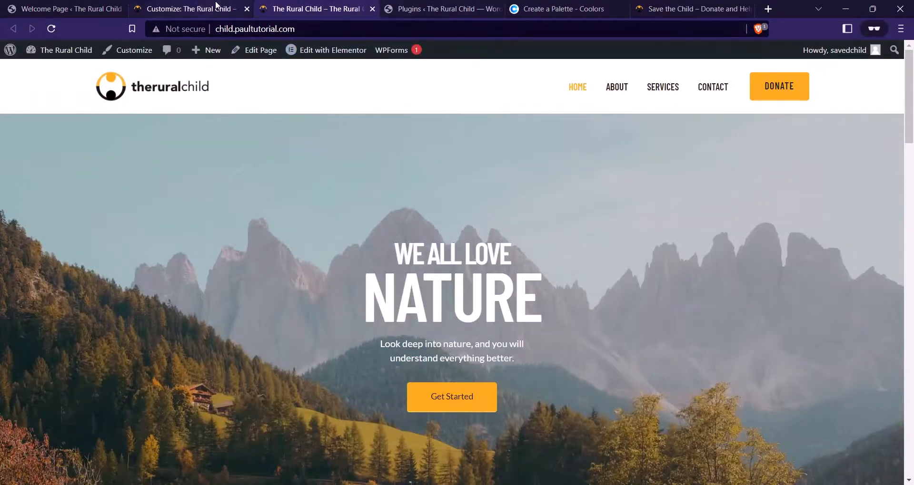
{"action": "left_click", "coordinate": [200, 8]}
{"action": "left_click", "coordinate": [3, 89]}
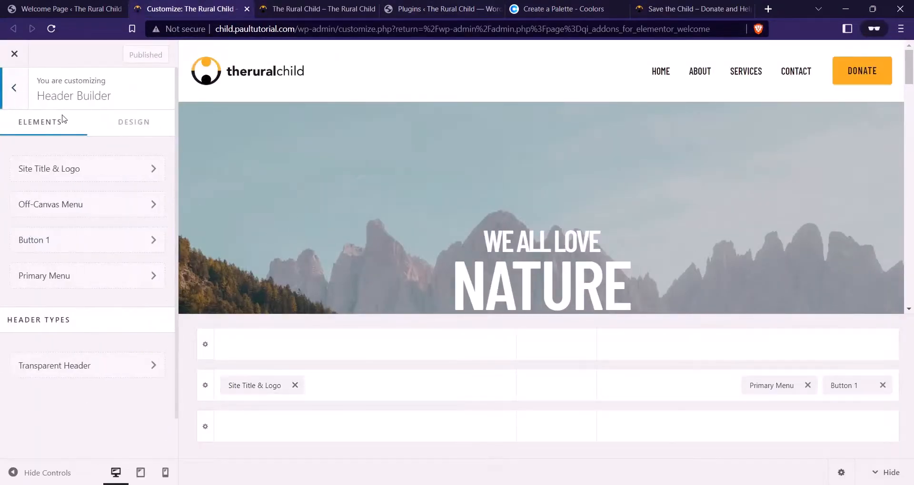
{"action": "left_click", "coordinate": [13, 91]}
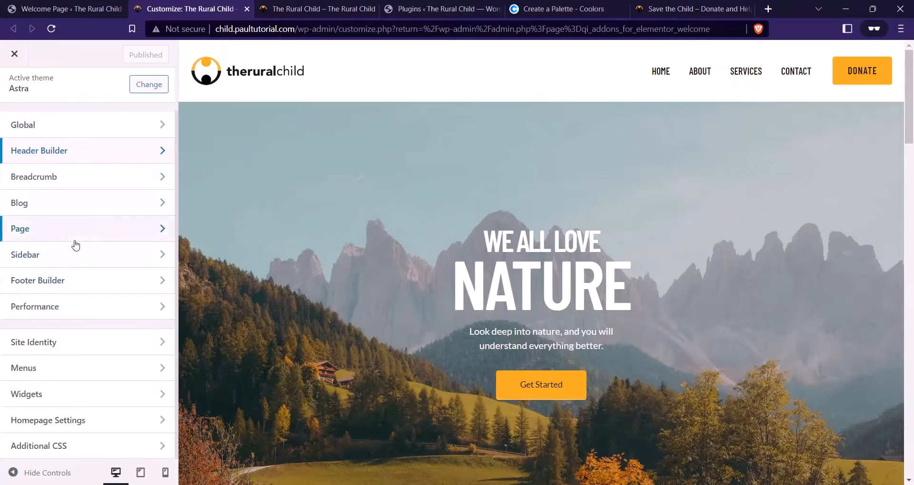
Paste the saved header CSS snippet from Notepad into Additional CSS at line 51
{"action": "left_click", "coordinate": [106, 448]}
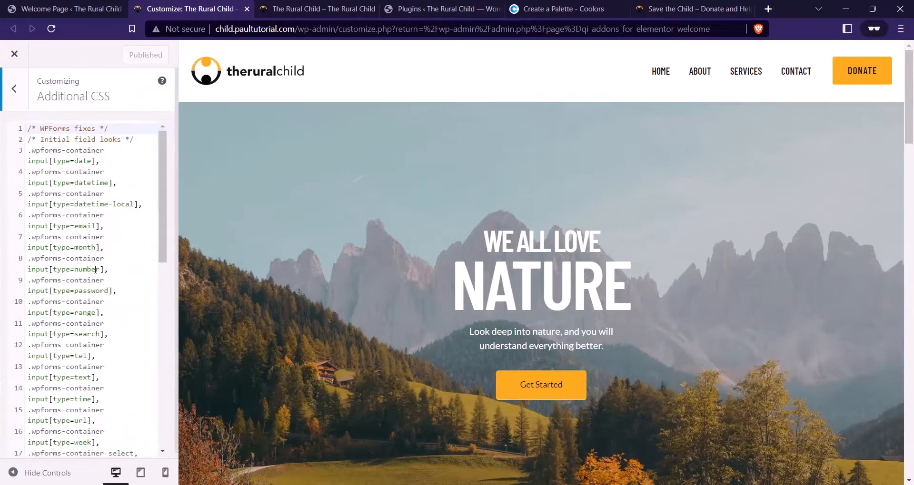
{"action": "scroll", "coordinate": [106, 329], "scroll_direction": "down", "scroll_amount": 8}
{"action": "scroll", "coordinate": [107, 330], "scroll_direction": "down", "scroll_amount": 1}
{"action": "left_click", "coordinate": [62, 450]}
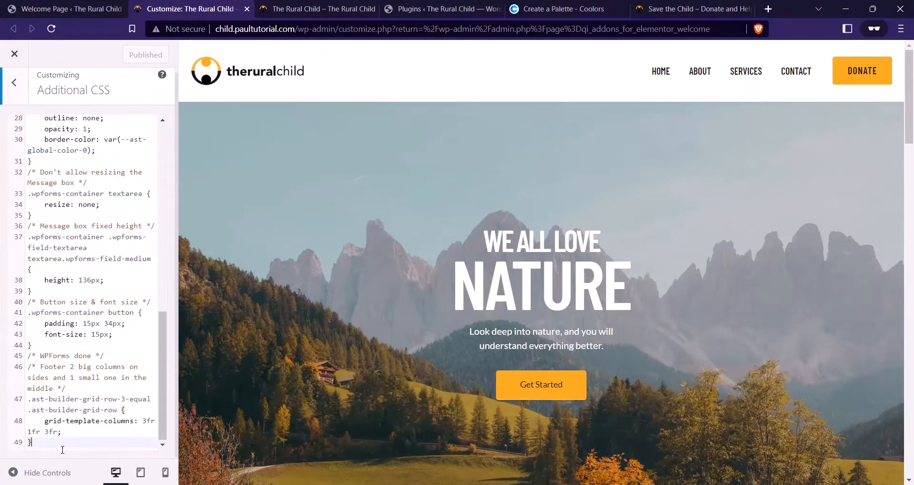
{"action": "key", "text": "Return"}
{"action": "key", "text": "Return"}
{"action": "key", "text": "Return"}
{"action": "key", "text": "Return"}
{"action": "key", "text": "Return"}
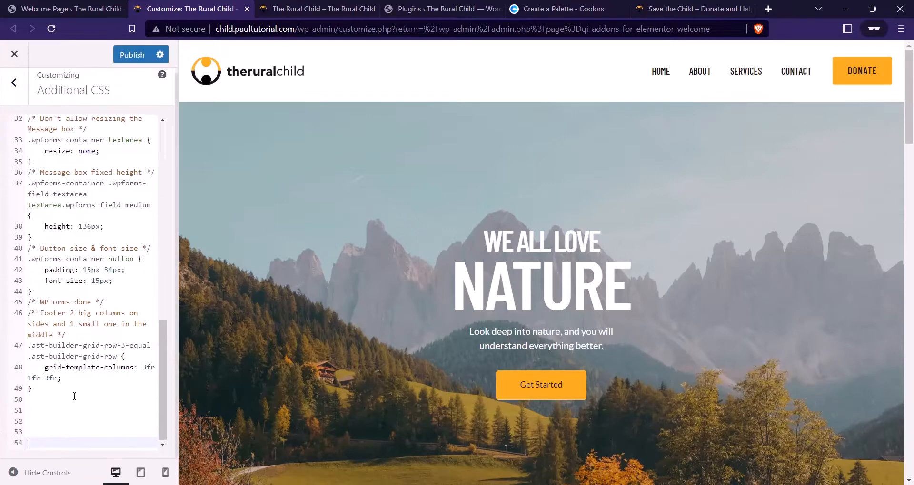
{"action": "left_click", "coordinate": [54, 390]}
{"action": "key", "text": "Return"}
{"action": "key", "text": "Return"}
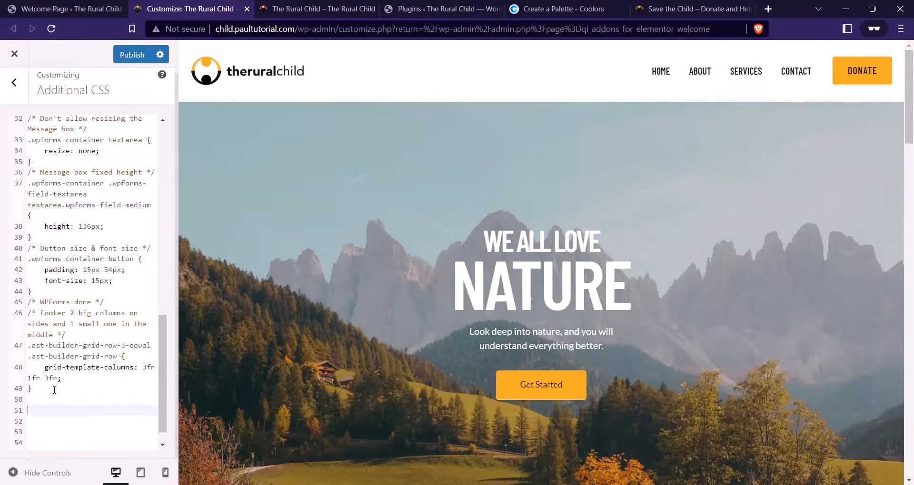
{"action": "left_click", "coordinate": [666, 483]}
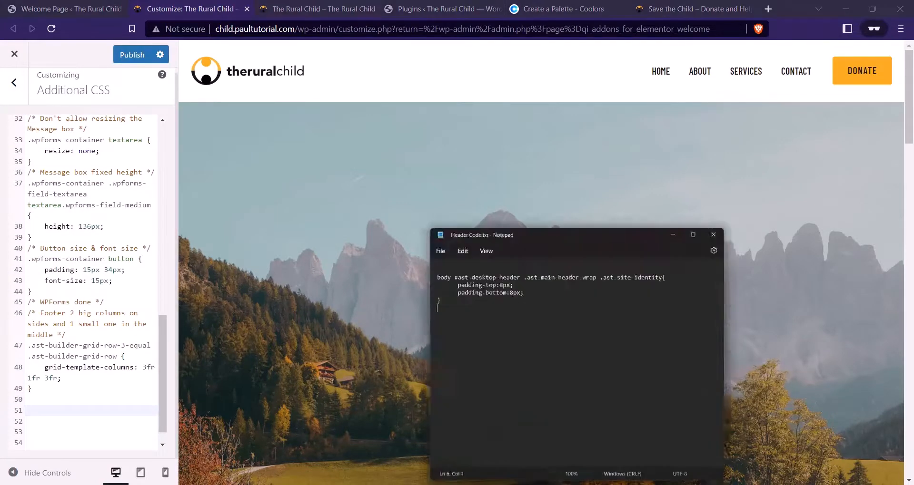
{"action": "left_click_drag", "start_coordinate": [402, 243], "coordinate": [360, 200]}
{"action": "key", "text": "ctrl+c"}
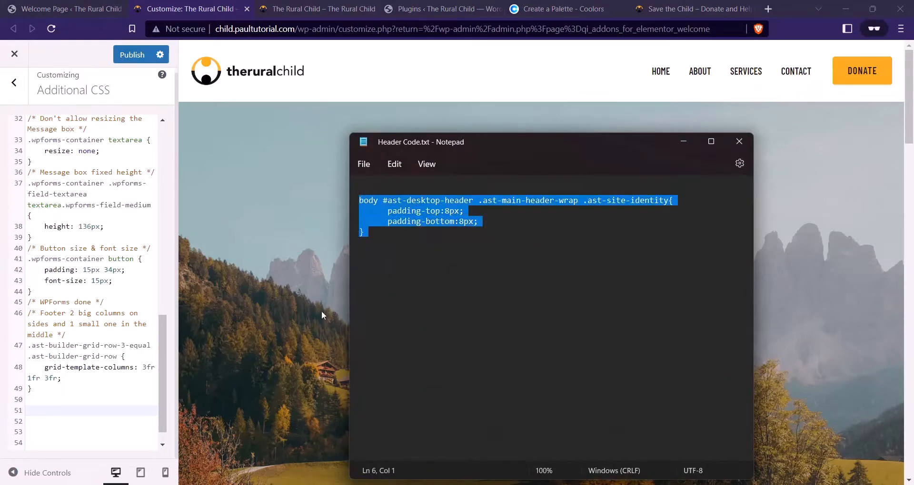
{"action": "left_click", "coordinate": [73, 416]}
{"action": "key", "text": "ctrl+v"}
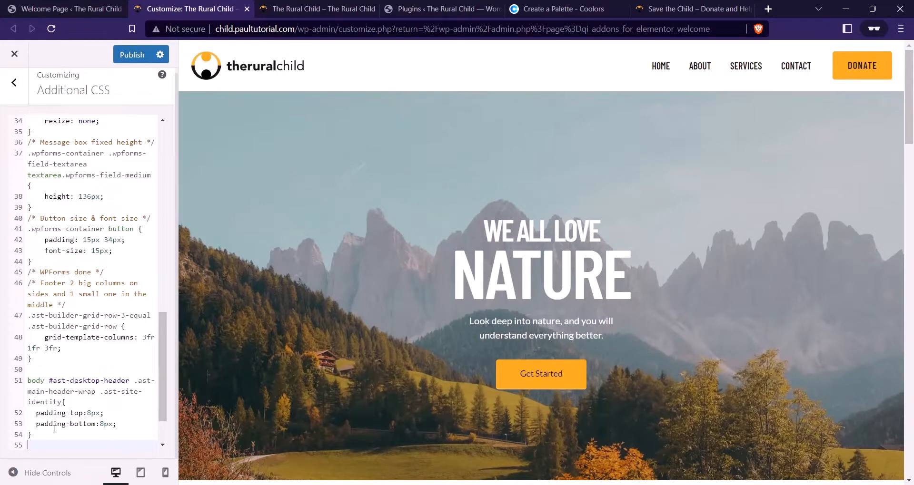
Change the snippet's padding-top and padding-bottom from 8px to 2px, publish, and view the live site
{"action": "left_click", "coordinate": [87, 413]}
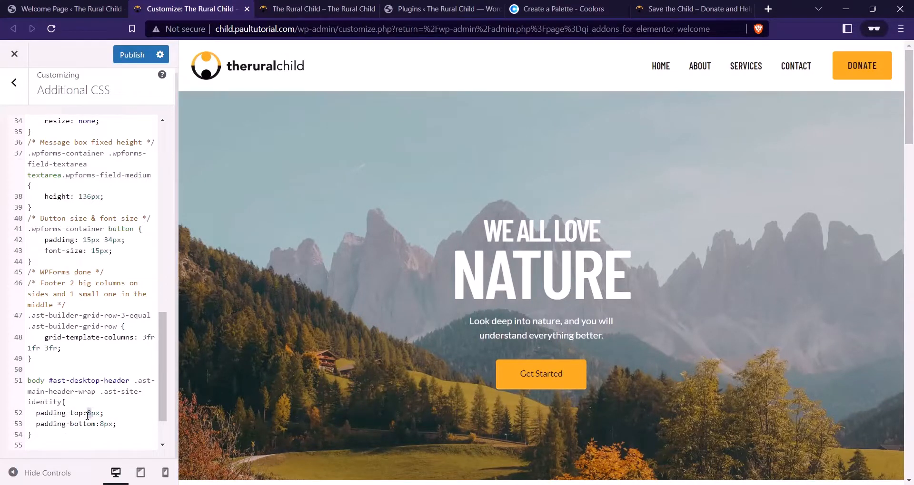
{"action": "key", "text": "Delete"}
{"action": "type", "text": "2"}
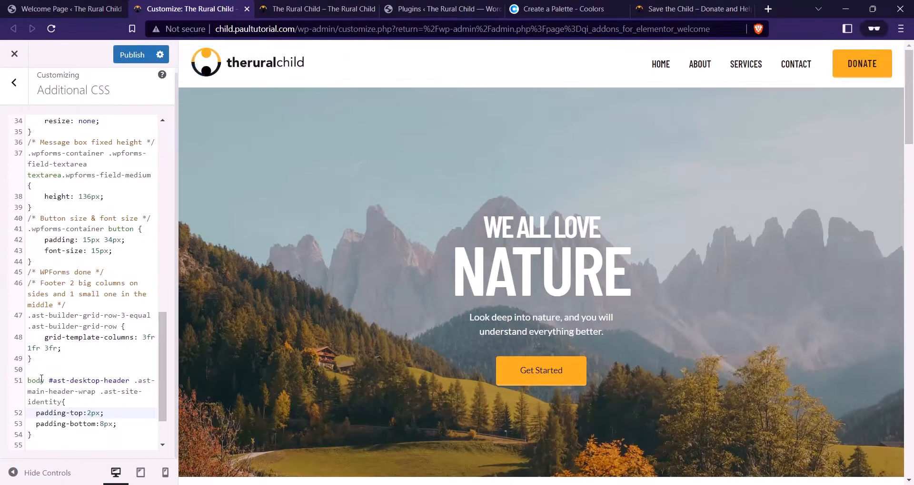
{"action": "left_click", "coordinate": [100, 424]}
{"action": "key", "text": "Delete"}
{"action": "type", "text": "2"}
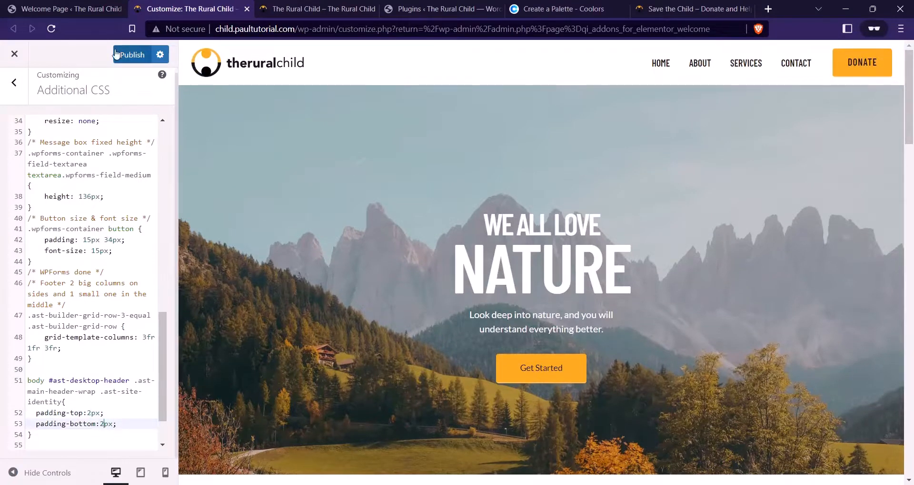
{"action": "left_click", "coordinate": [132, 55]}
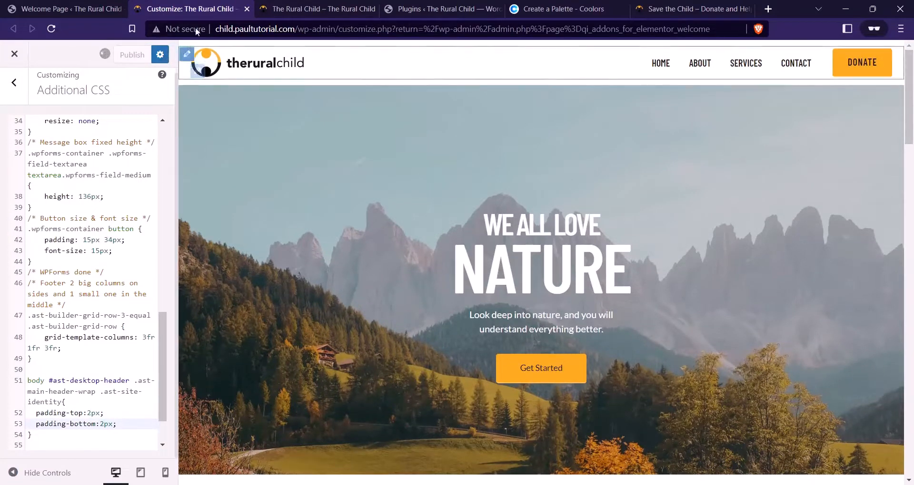
{"action": "left_click", "coordinate": [303, 9]}
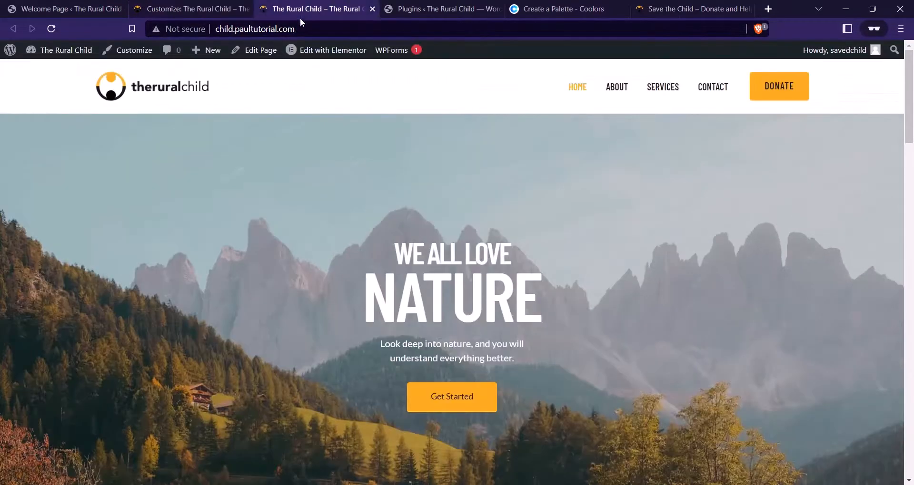
Change the header padding-top and padding-bottom from 2px to 6px and publish
{"action": "left_click", "coordinate": [51, 28]}
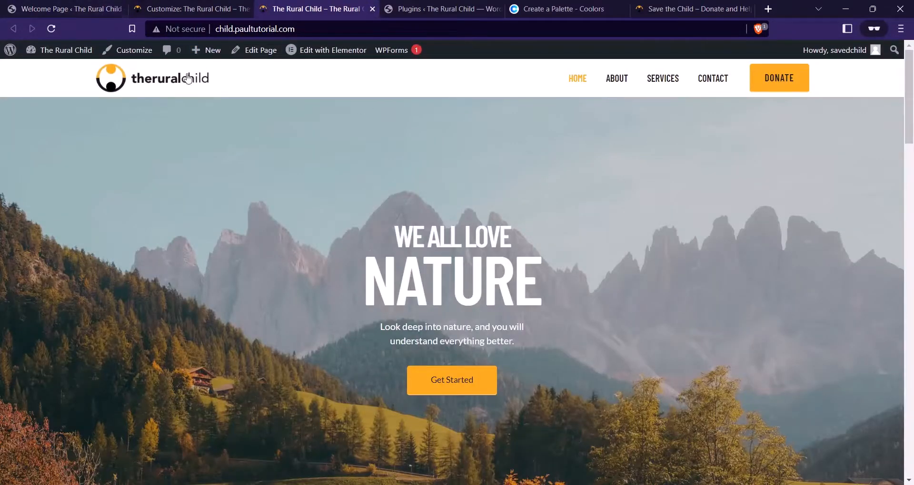
{"action": "left_click", "coordinate": [200, 8]}
{"action": "left_click", "coordinate": [90, 412]}
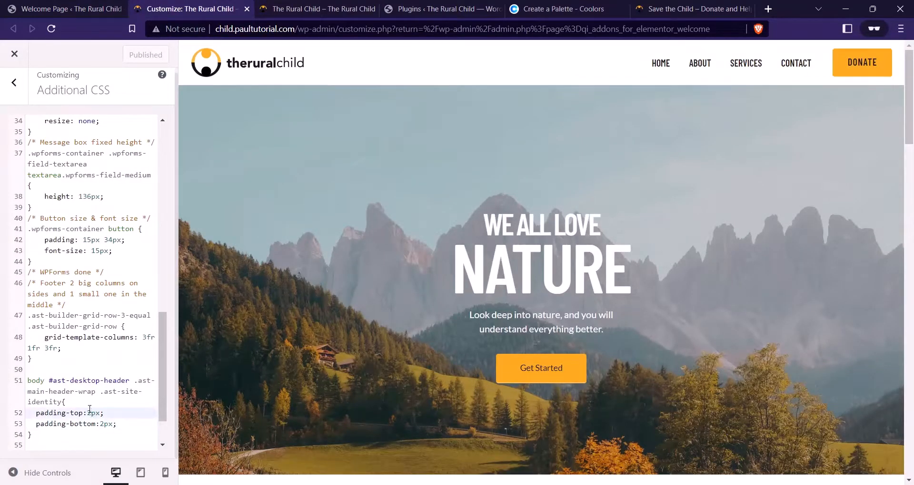
{"action": "key", "text": "BackSpace"}
{"action": "type", "text": "6"}
{"action": "left_click", "coordinate": [101, 424]}
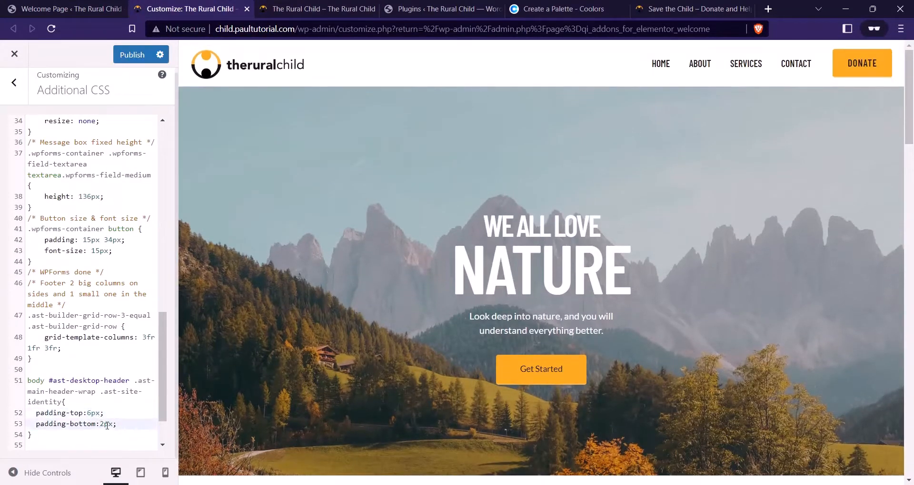
{"action": "key", "text": "BackSpace"}
{"action": "type", "text": "6"}
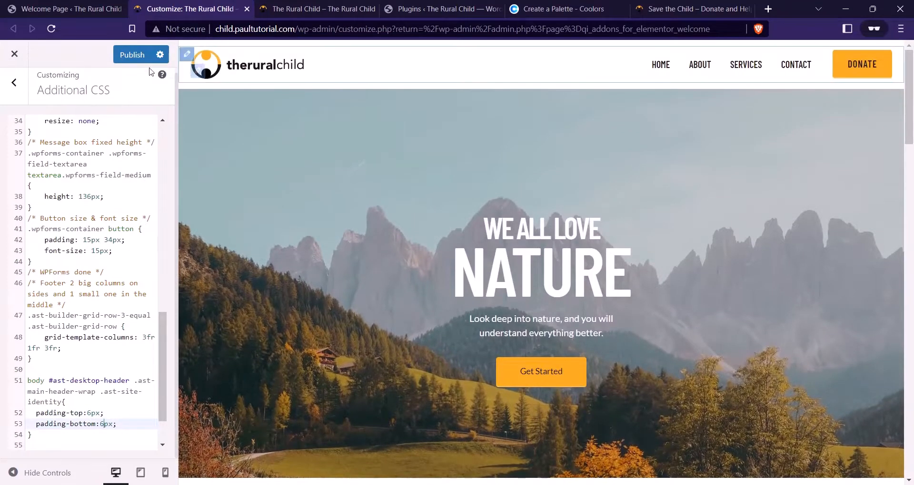
{"action": "key", "text": "ctrl+s"}
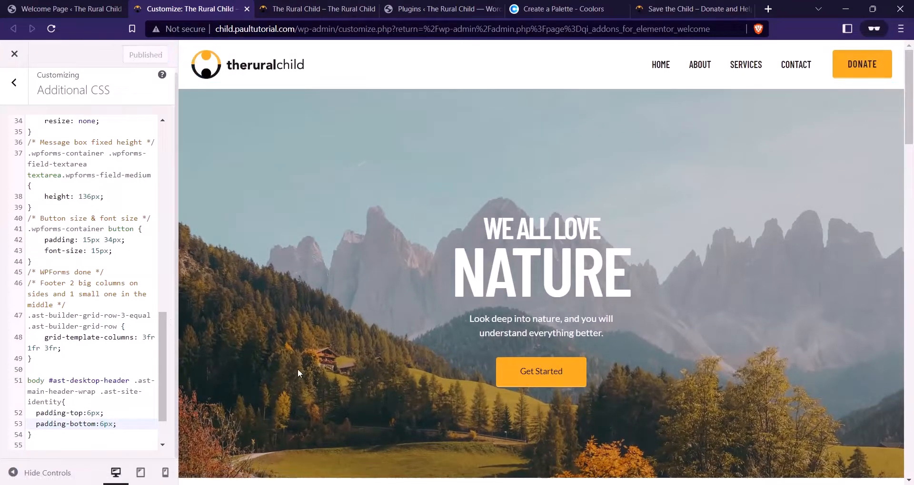
Compare the live header with the reference charity site, then go to the admin dashboard
{"action": "left_click", "coordinate": [314, 9]}
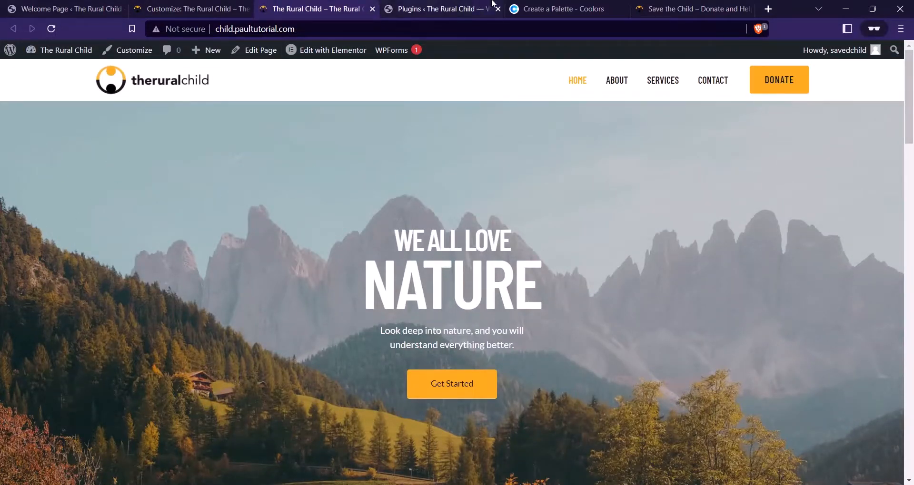
{"action": "left_click", "coordinate": [690, 9]}
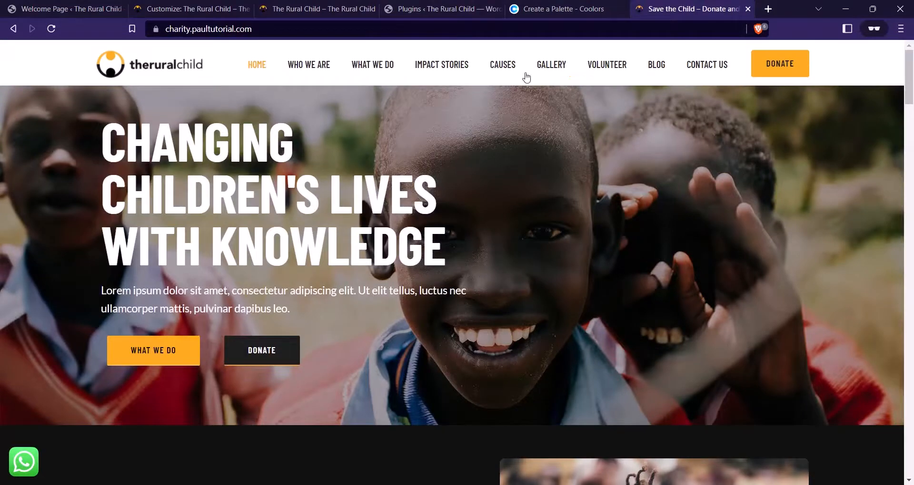
{"action": "left_click", "coordinate": [195, 9]}
{"action": "left_click", "coordinate": [312, 9]}
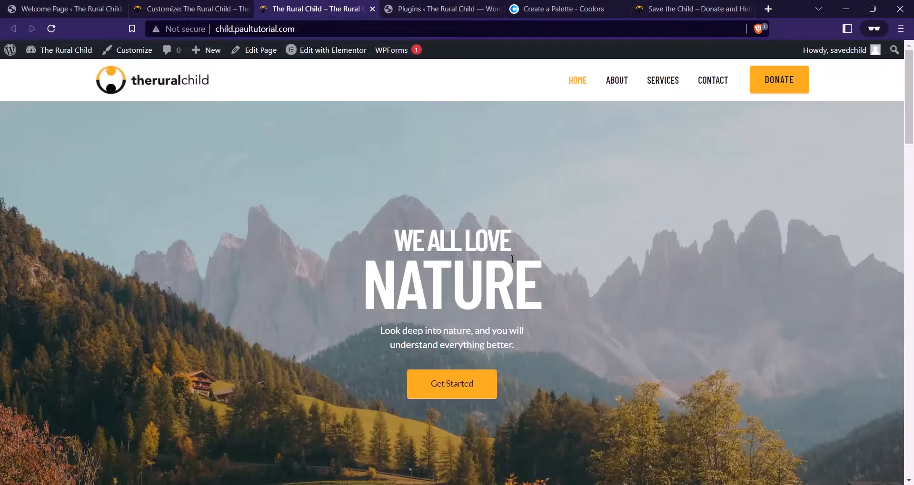
{"action": "scroll", "coordinate": [394, 191], "scroll_direction": "down", "scroll_amount": 5}
{"action": "scroll", "coordinate": [823, 247], "scroll_direction": "up", "scroll_amount": 6}
{"action": "left_click", "coordinate": [690, 8]}
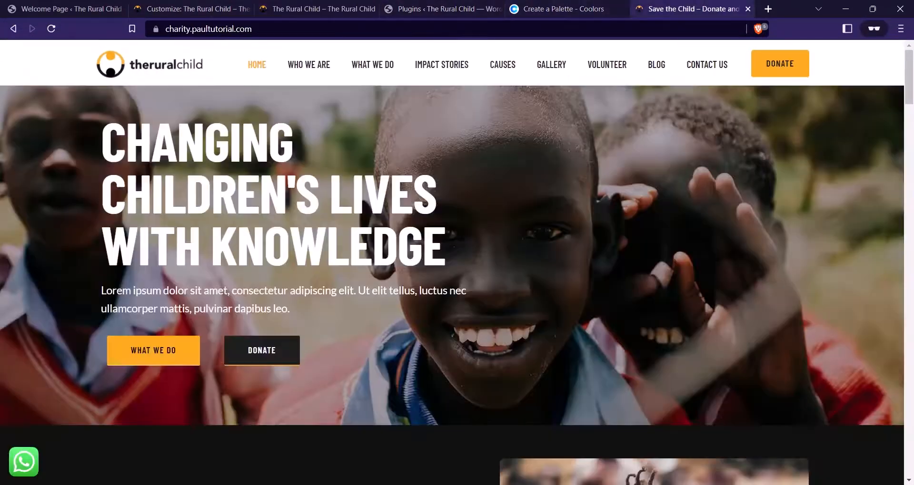
{"action": "scroll", "coordinate": [151, 239], "scroll_direction": "down", "scroll_amount": 1}
{"action": "scroll", "coordinate": [380, 233], "scroll_direction": "up", "scroll_amount": 1}
{"action": "left_click", "coordinate": [189, 3]}
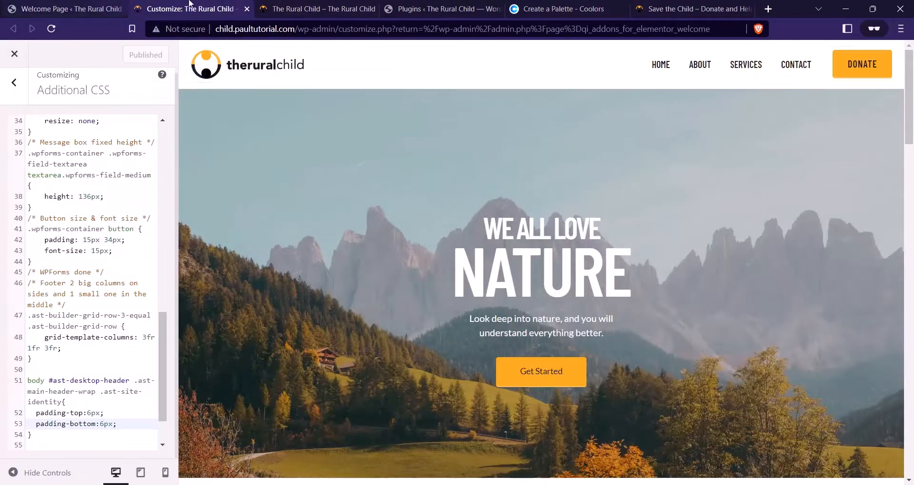
{"action": "left_click", "coordinate": [305, 6]}
{"action": "left_click", "coordinate": [66, 50]}
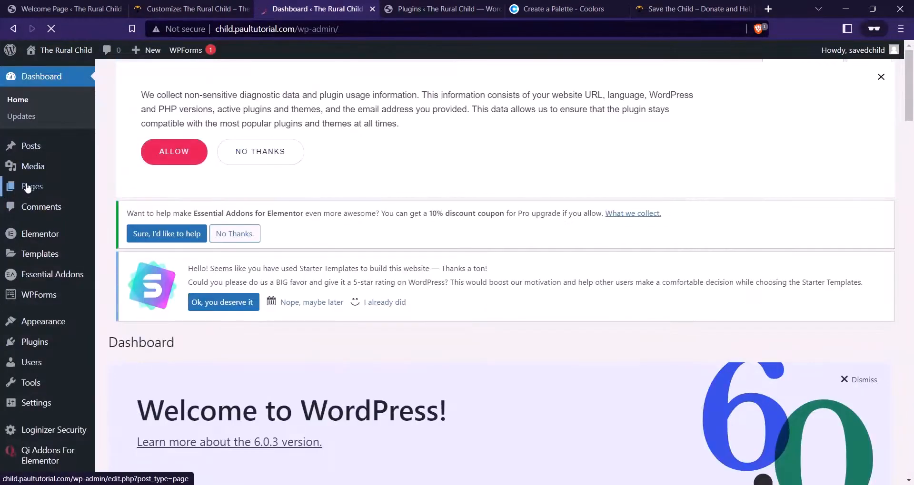
Open the Home page in Elementor from the Pages list
{"action": "left_click", "coordinate": [31, 186]}
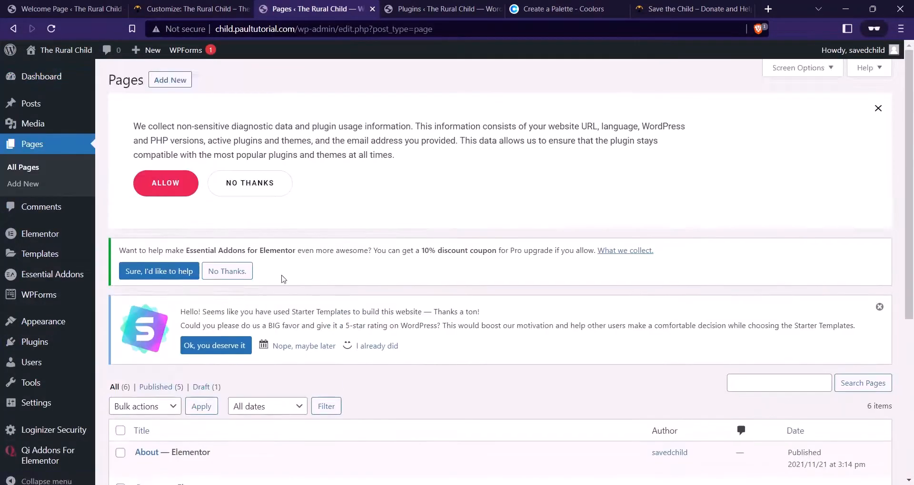
{"action": "scroll", "coordinate": [285, 276], "scroll_direction": "down", "scroll_amount": 5}
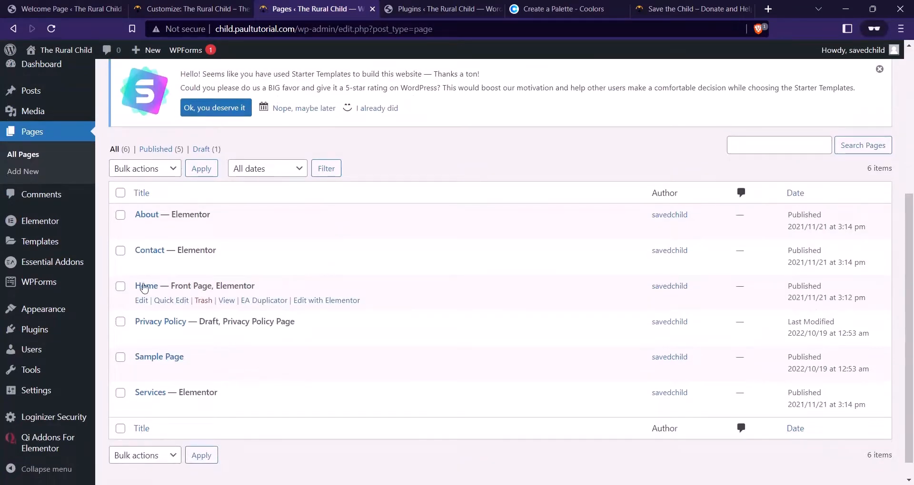
{"action": "left_click", "coordinate": [314, 301]}
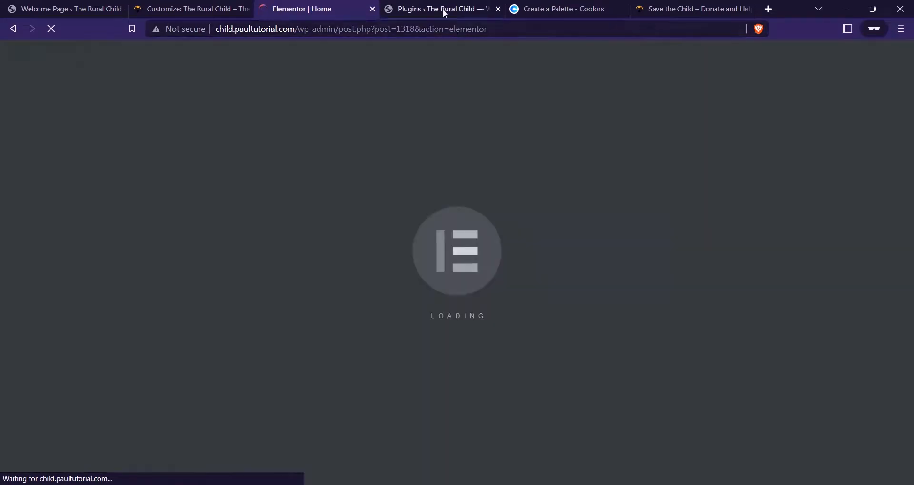
{"action": "left_click", "coordinate": [443, 9]}
{"action": "left_click", "coordinate": [333, 9]}
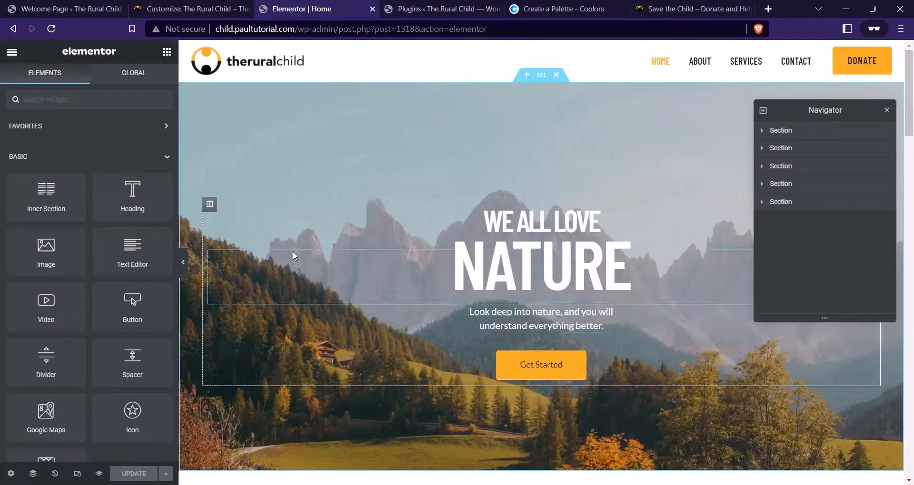
Place the charity site tab beside the editor and delete the 'We all love nature' hero section
{"action": "left_click_drag", "start_coordinate": [676, 9], "coordinate": [434, 7]}
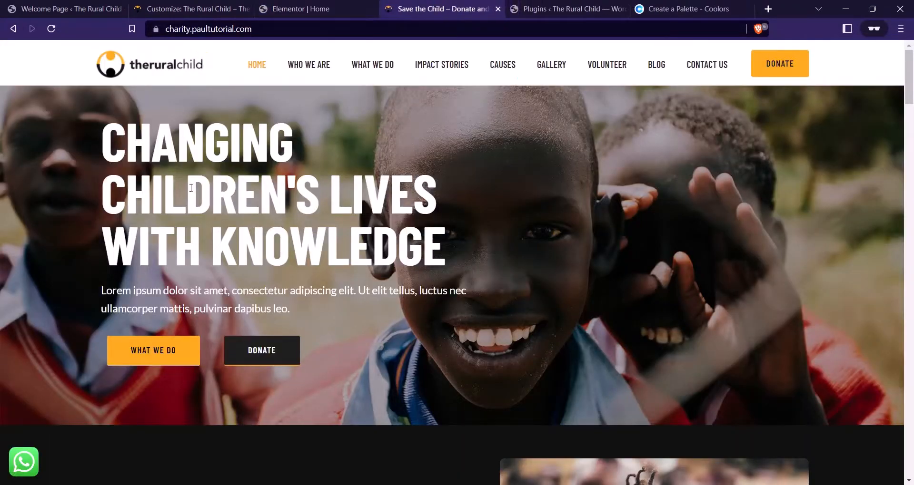
{"action": "left_click", "coordinate": [299, 9]}
{"action": "left_click", "coordinate": [433, 9]}
{"action": "left_click", "coordinate": [300, 9]}
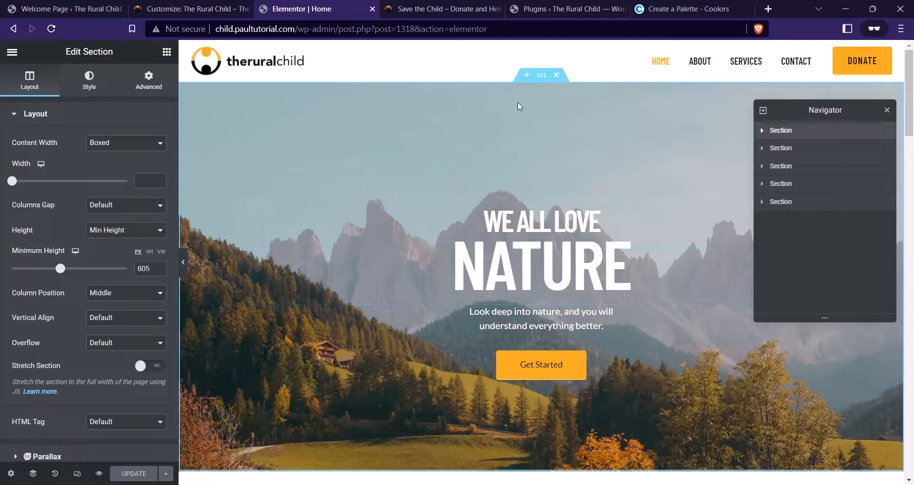
{"action": "left_click", "coordinate": [555, 75]}
{"action": "left_click", "coordinate": [526, 74]}
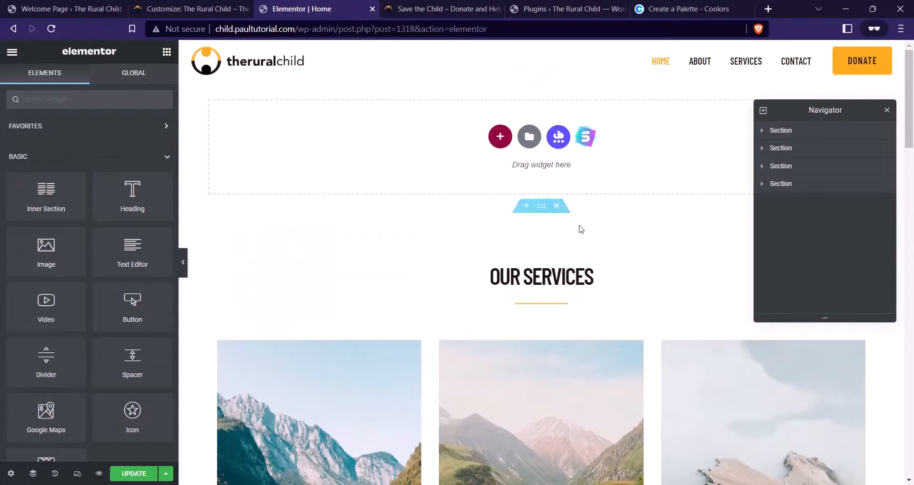
Add a new single-column section at the top of the Home page
{"action": "left_click", "coordinate": [500, 145]}
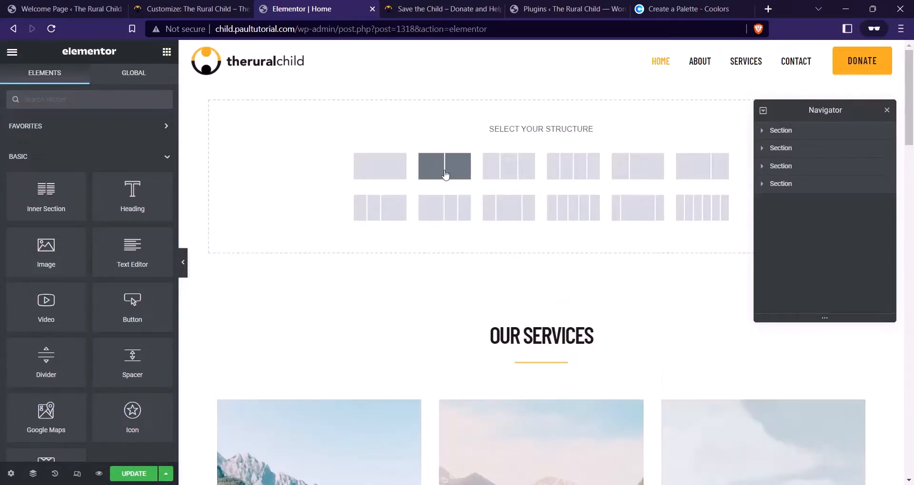
{"action": "left_click", "coordinate": [369, 162]}
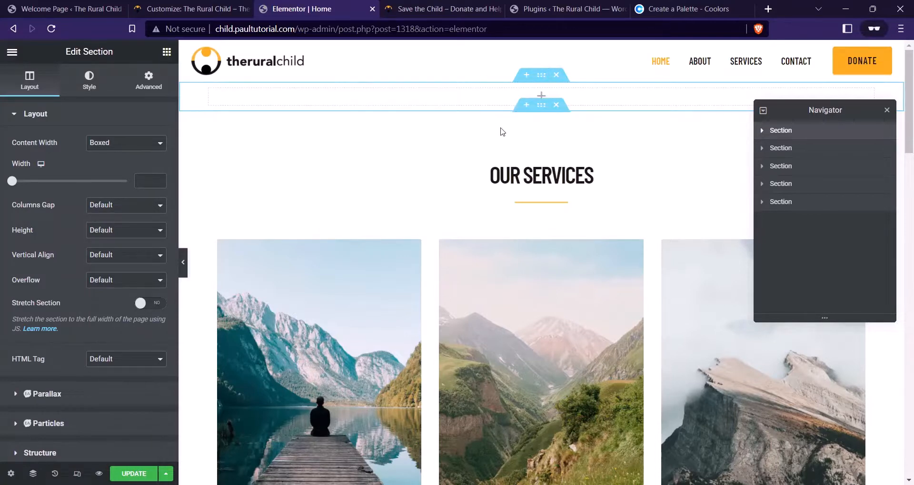
{"action": "left_click", "coordinate": [434, 5]}
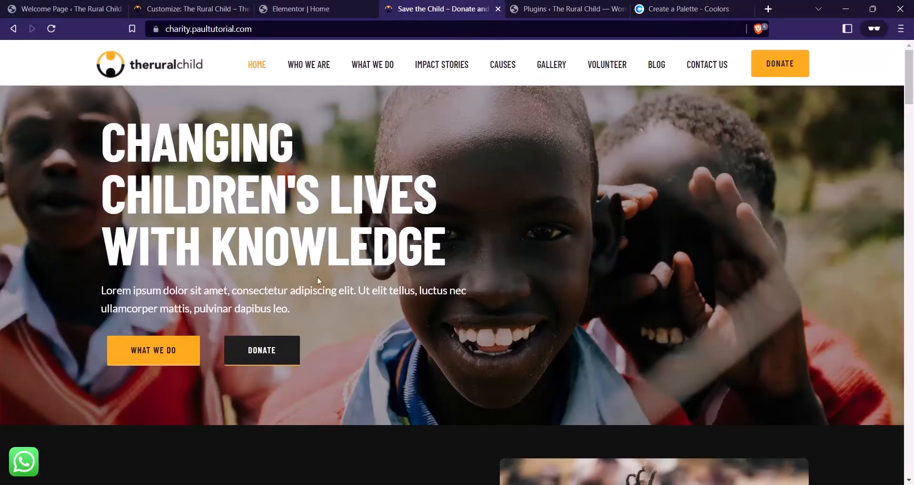
{"action": "left_click", "coordinate": [343, 8]}
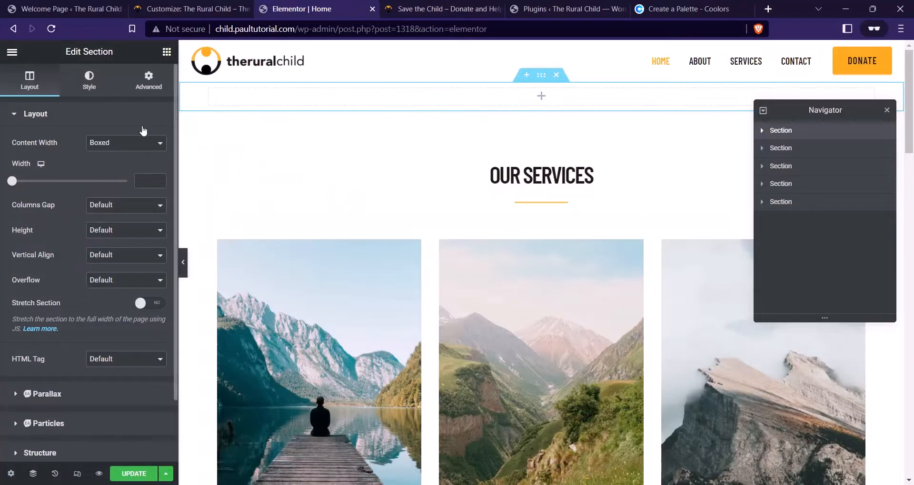
Unlink the section padding and set 60 px top and 100 px bottom
{"action": "left_click", "coordinate": [149, 83]}
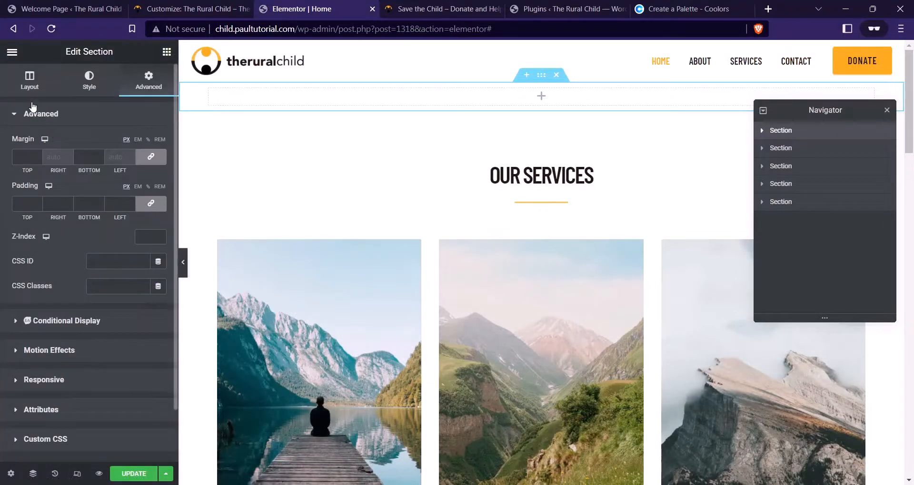
{"action": "left_click", "coordinate": [30, 86]}
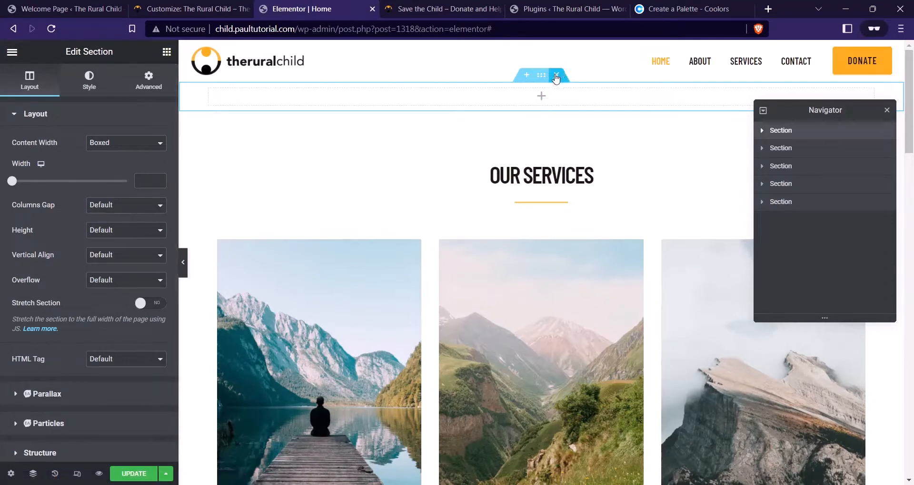
{"action": "left_click", "coordinate": [149, 80]}
{"action": "left_click", "coordinate": [151, 209]}
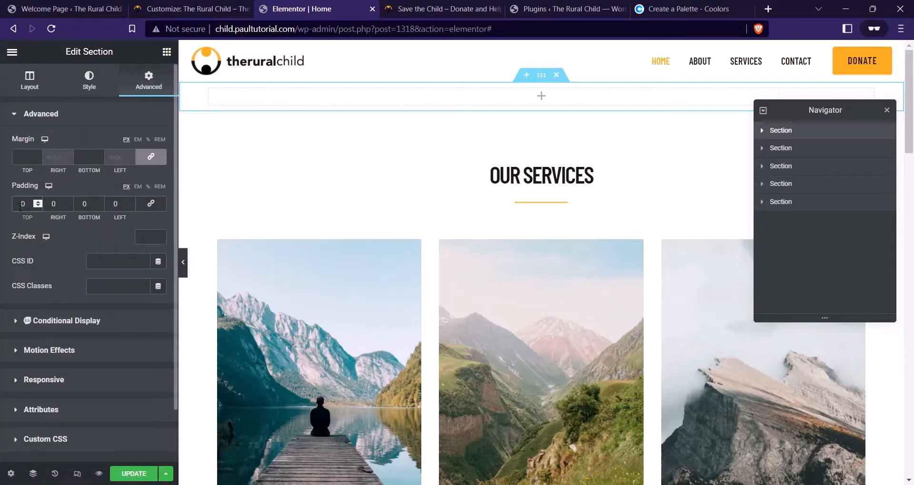
{"action": "left_click", "coordinate": [20, 204]}
{"action": "type", "text": "600"}
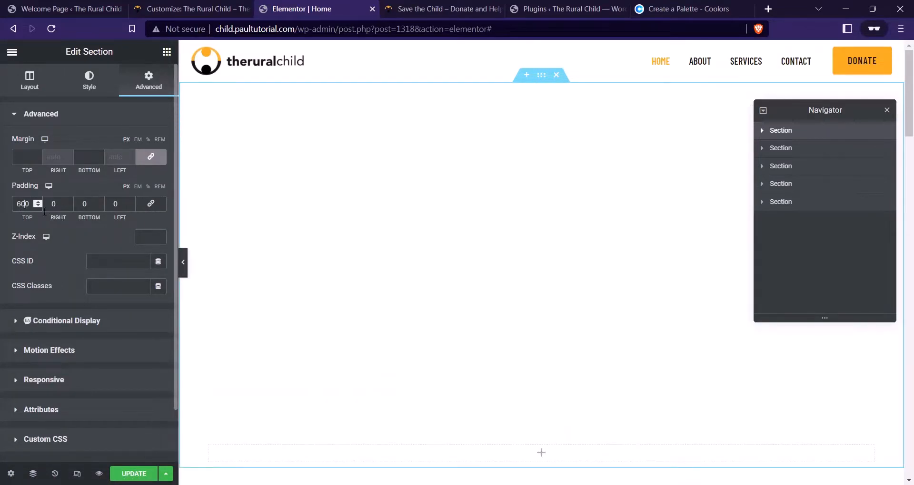
{"action": "key", "text": "BackSpace"}
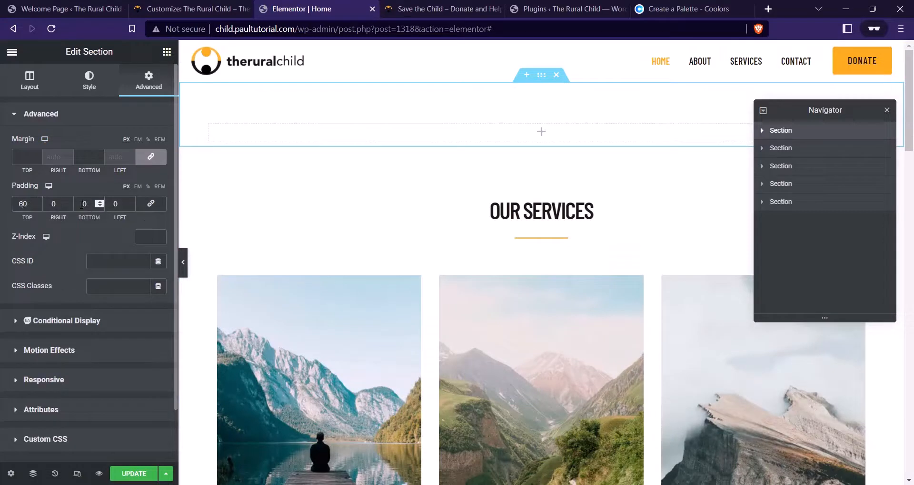
{"action": "left_click", "coordinate": [81, 204]}
{"action": "type", "text": "100"}
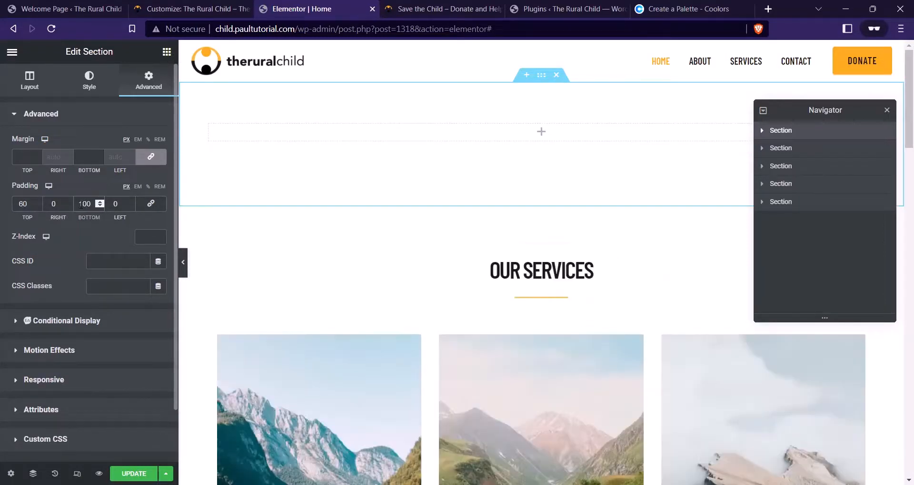
Choose a Classic background type for the new section
{"action": "left_click", "coordinate": [90, 81]}
{"action": "left_click", "coordinate": [461, 6]}
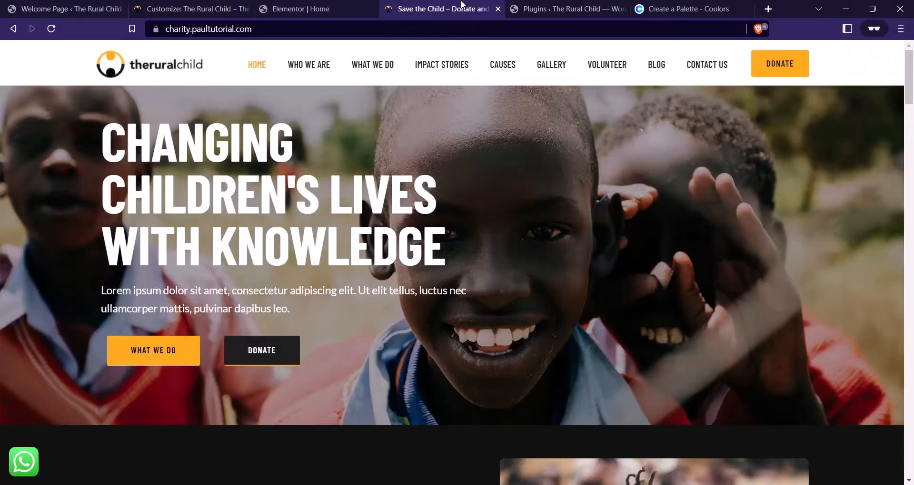
{"action": "left_click", "coordinate": [314, 9]}
{"action": "left_click", "coordinate": [110, 168]}
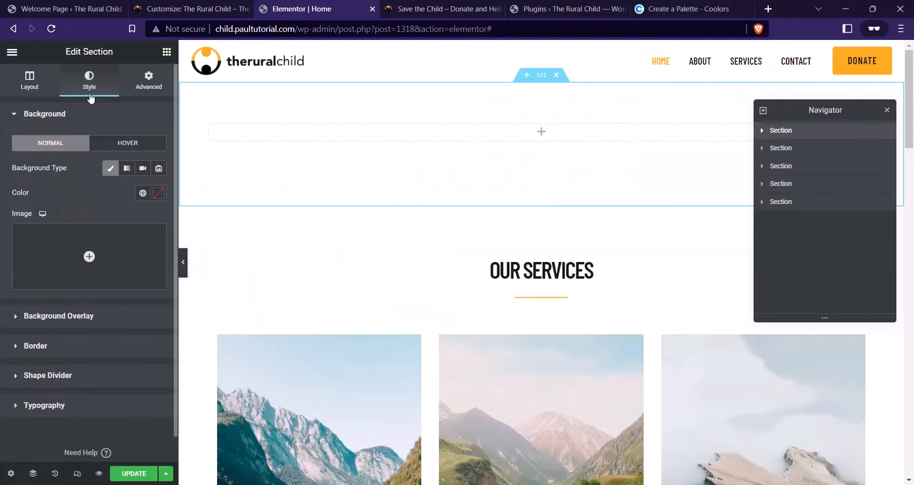
Upload training bg.jpg from the Charity folder and insert it as the section background
{"action": "left_click", "coordinate": [91, 253]}
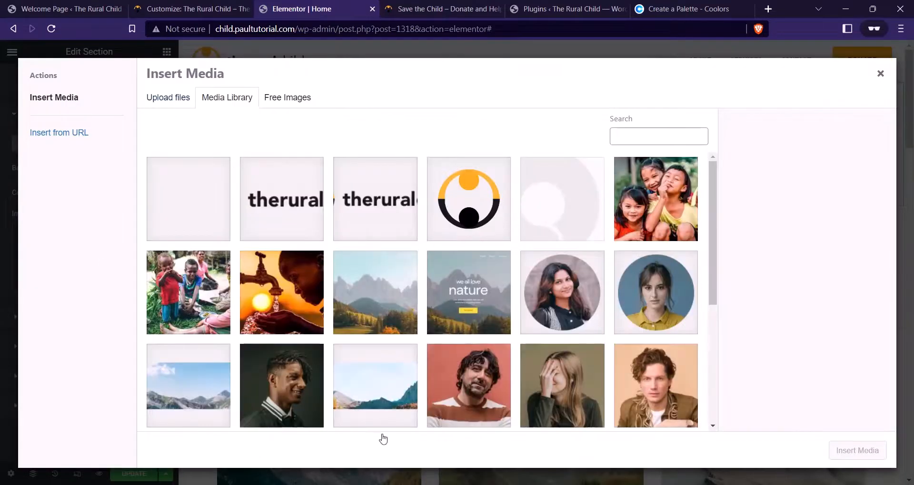
{"action": "mouse_move", "coordinate": [312, 478]}
{"action": "left_click", "coordinate": [438, 431]}
{"action": "double_click", "coordinate": [265, 136]}
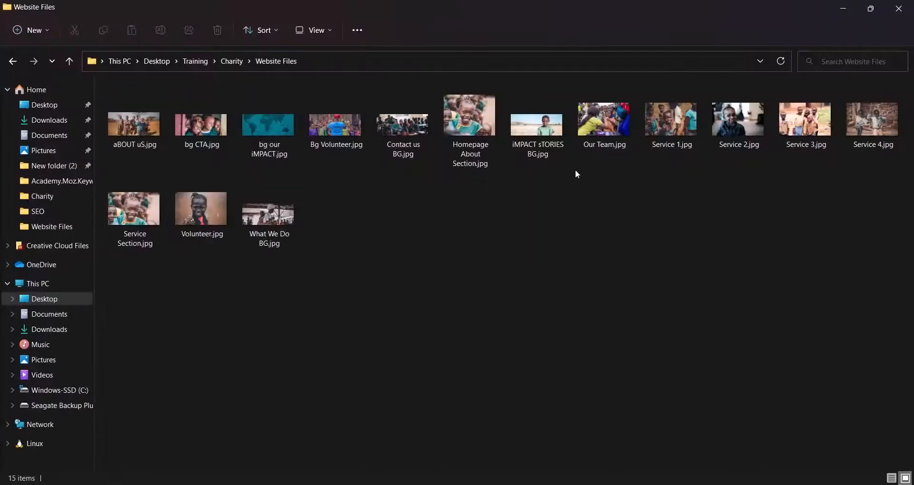
{"action": "left_click", "coordinate": [12, 61]}
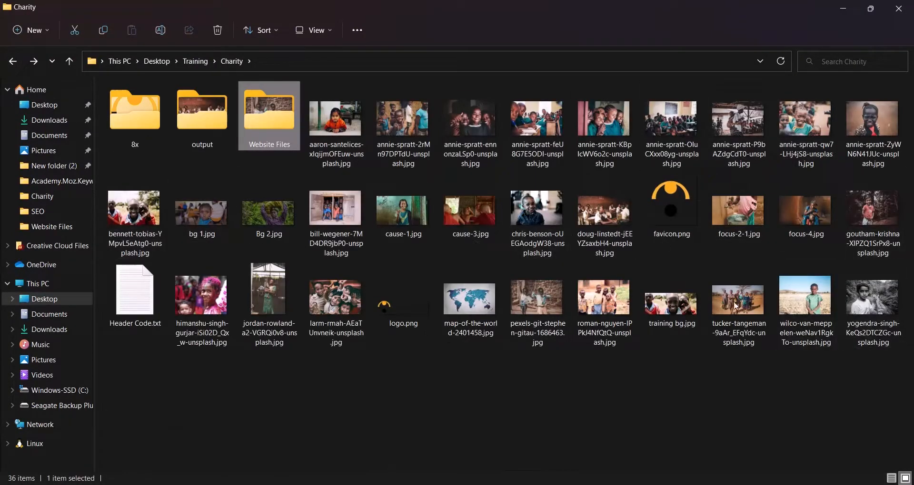
{"action": "left_click", "coordinate": [684, 309]}
{"action": "left_click_drag", "start_coordinate": [671, 306], "coordinate": [457, 252]}
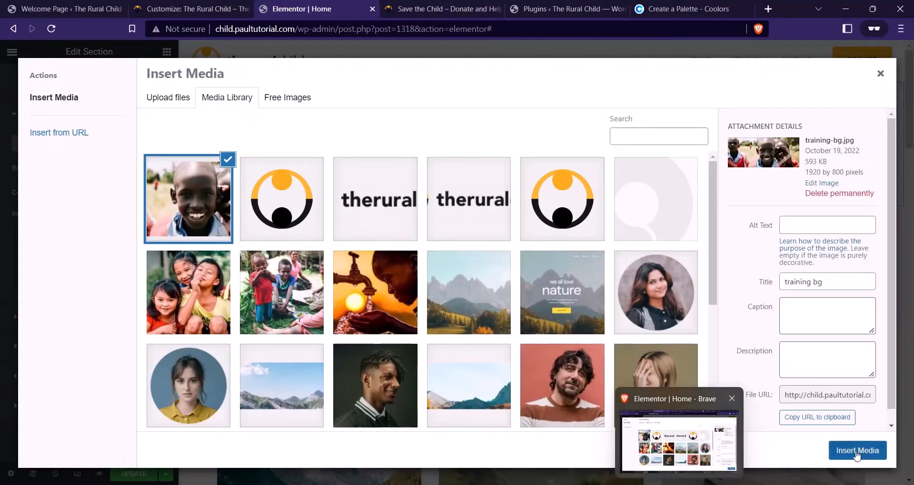
{"action": "left_click", "coordinate": [856, 455]}
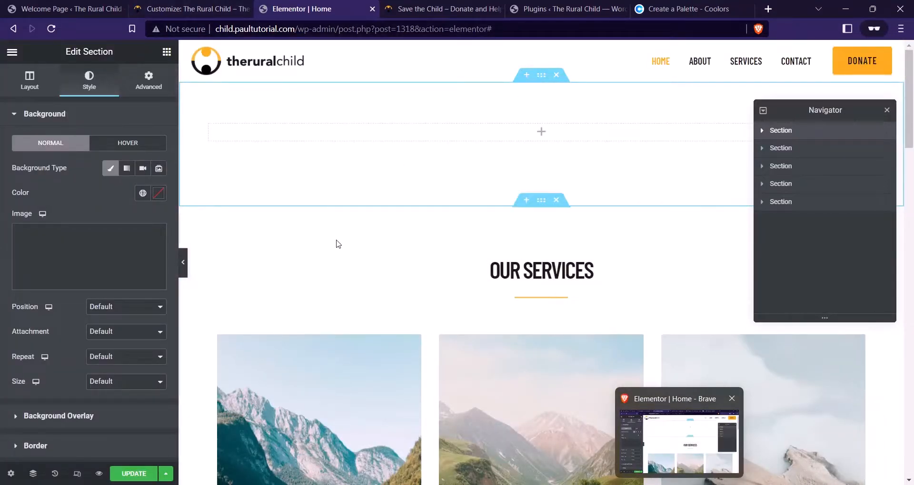
Set the background photo's position to Center Center and its size to Cover
{"action": "left_click", "coordinate": [141, 311]}
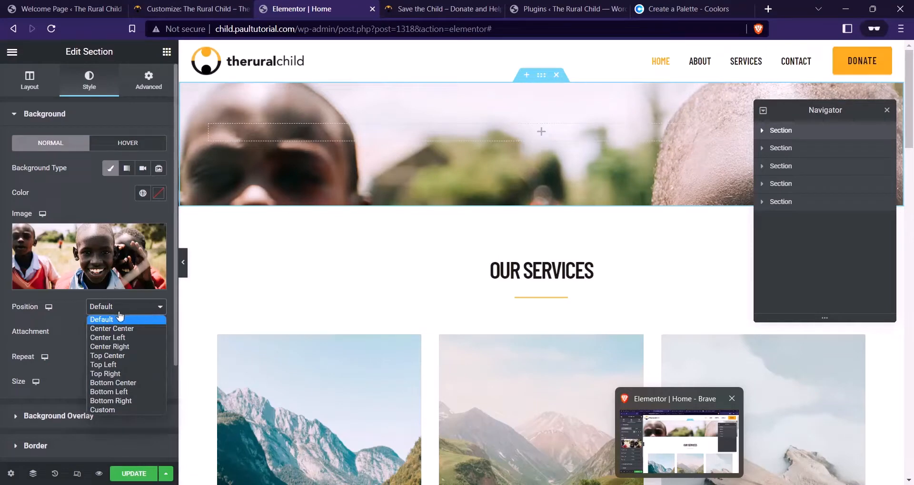
{"action": "left_click", "coordinate": [125, 329]}
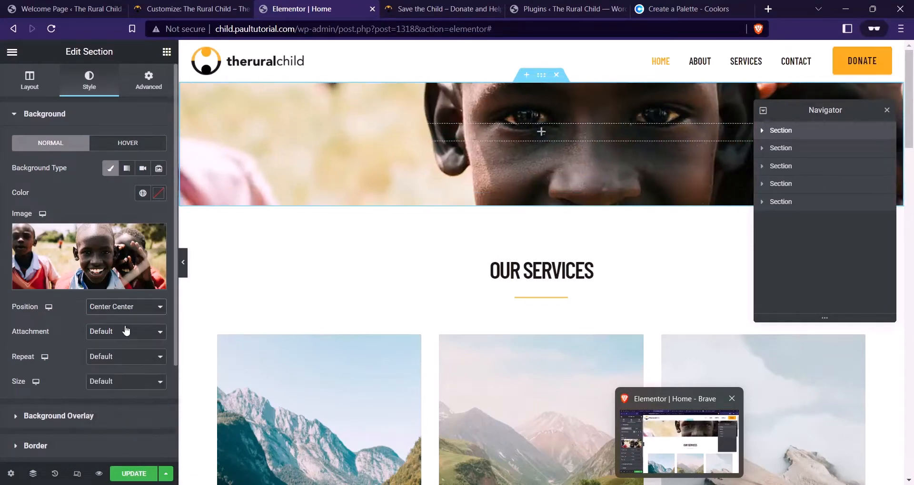
{"action": "left_click", "coordinate": [116, 382]}
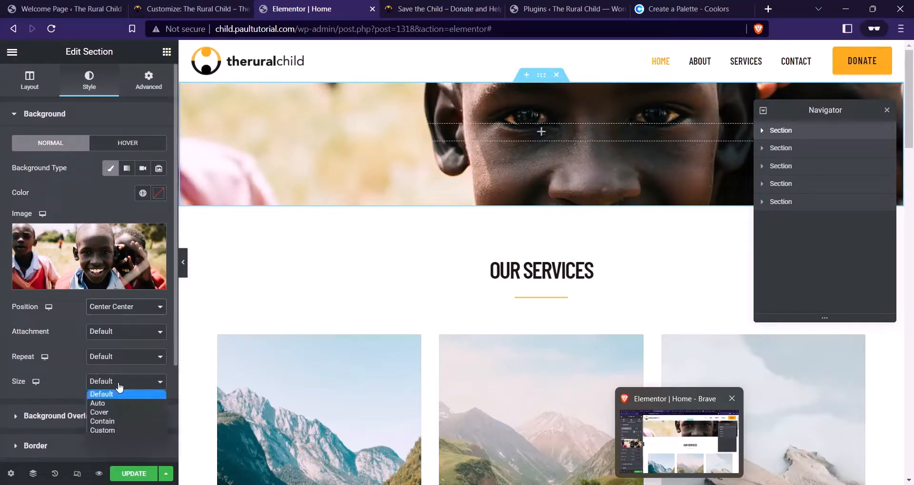
{"action": "left_click", "coordinate": [116, 407]}
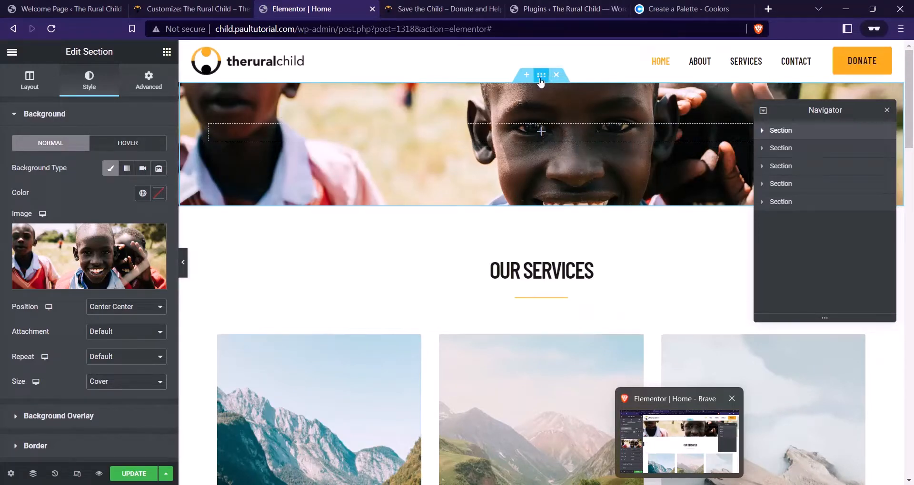
{"action": "scroll", "coordinate": [114, 259], "scroll_direction": "down", "scroll_amount": 3}
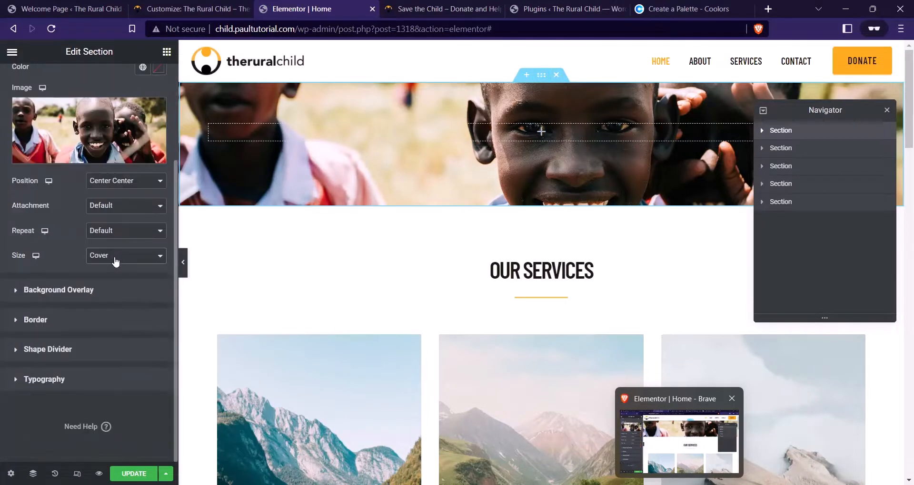
{"action": "scroll", "coordinate": [110, 219], "scroll_direction": "up", "scroll_amount": 3}
{"action": "scroll", "coordinate": [97, 248], "scroll_direction": "down", "scroll_amount": 3}
Add a Classic black background overlay at 0.2 opacity
{"action": "left_click", "coordinate": [79, 294]}
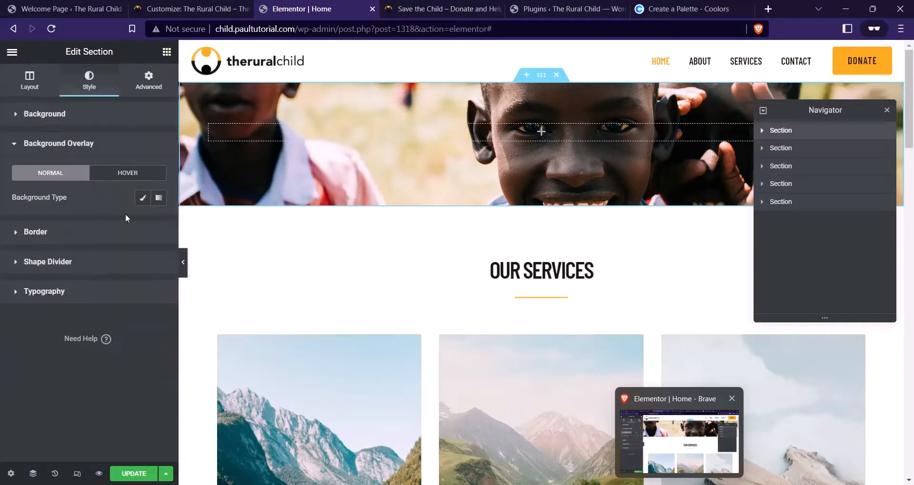
{"action": "left_click", "coordinate": [143, 198]}
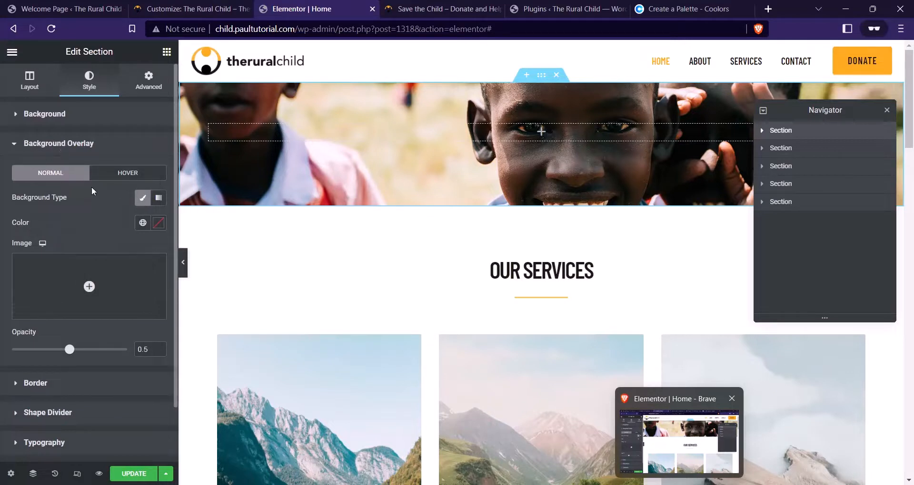
{"action": "left_click", "coordinate": [159, 223]}
{"action": "left_click_drag", "start_coordinate": [131, 347], "coordinate": [20, 376]}
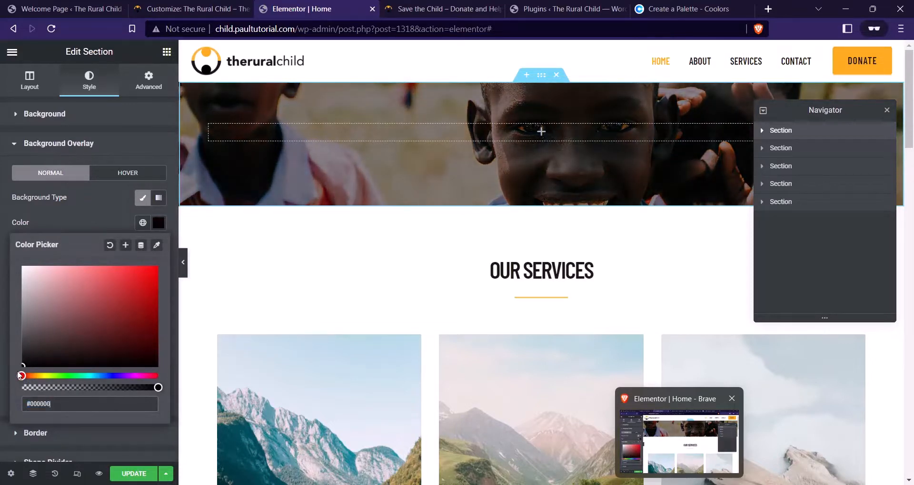
{"action": "left_click", "coordinate": [93, 221]}
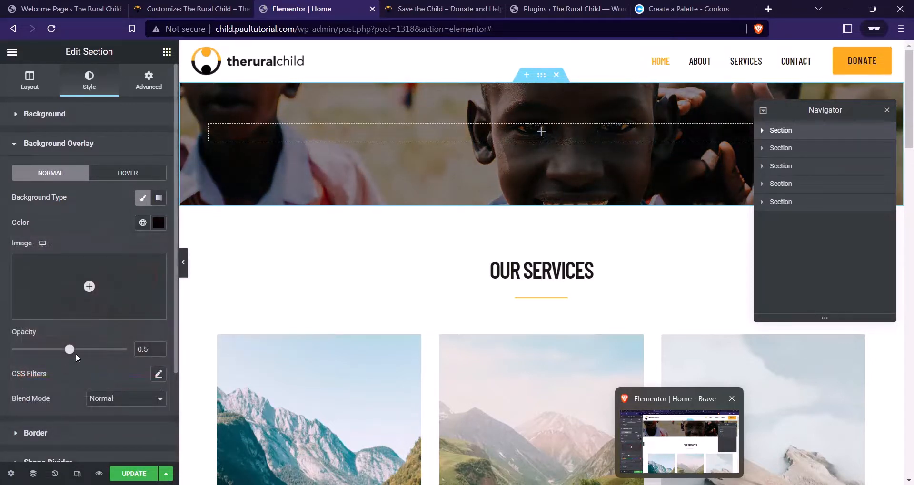
{"action": "left_click_drag", "start_coordinate": [72, 355], "coordinate": [43, 362]}
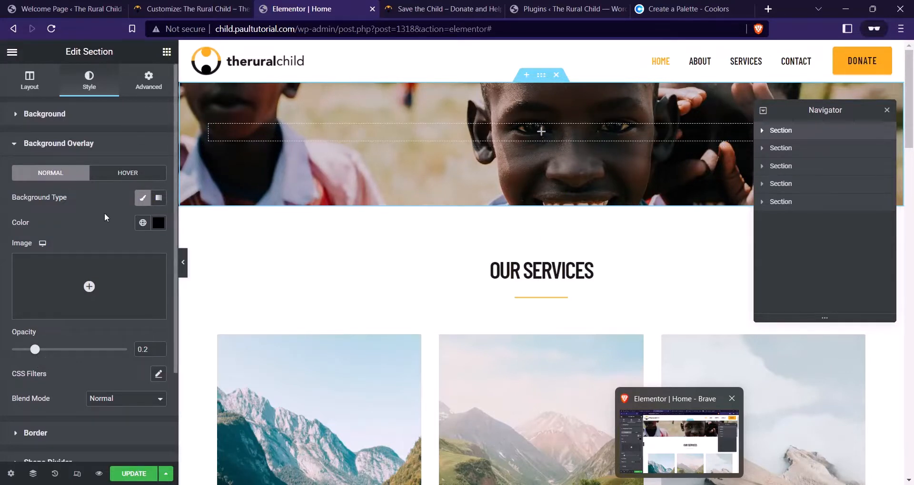
{"action": "left_click", "coordinate": [52, 93]}
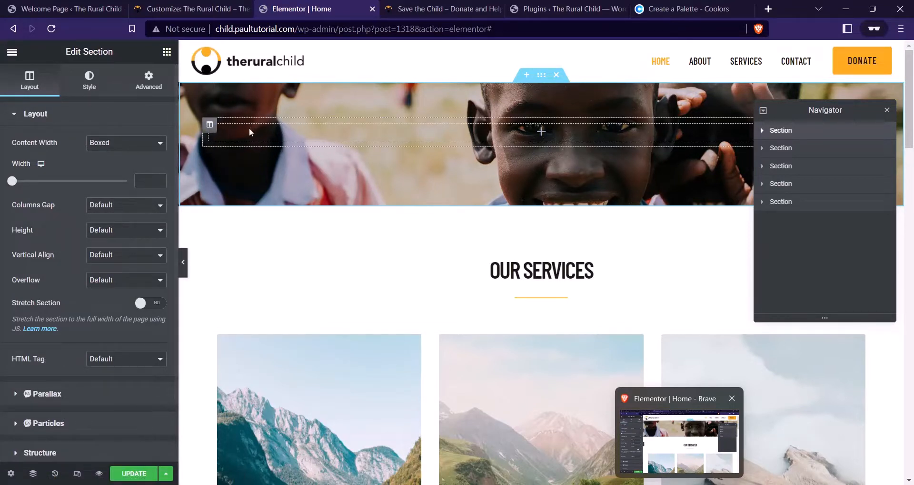
Duplicate the column so the hero has two side-by-side columns, and close the Navigator
{"action": "right_click", "coordinate": [212, 126]}
{"action": "left_click", "coordinate": [258, 150]}
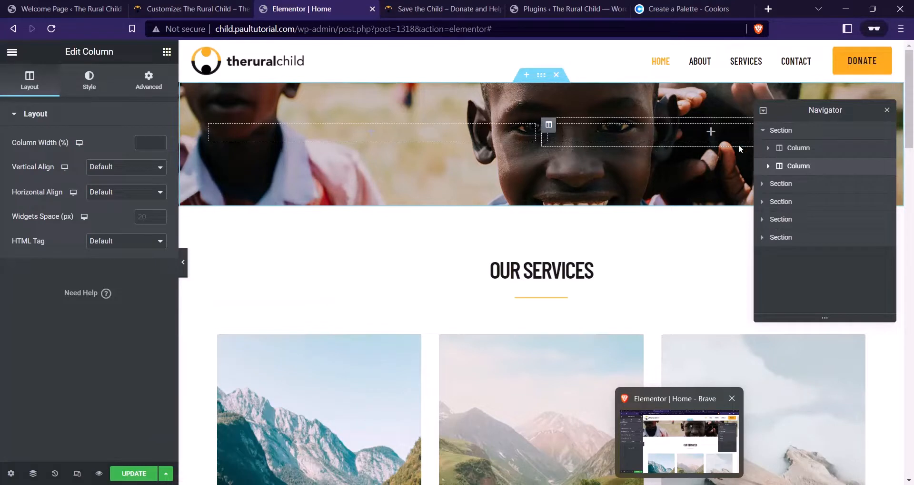
{"action": "left_click", "coordinate": [887, 114]}
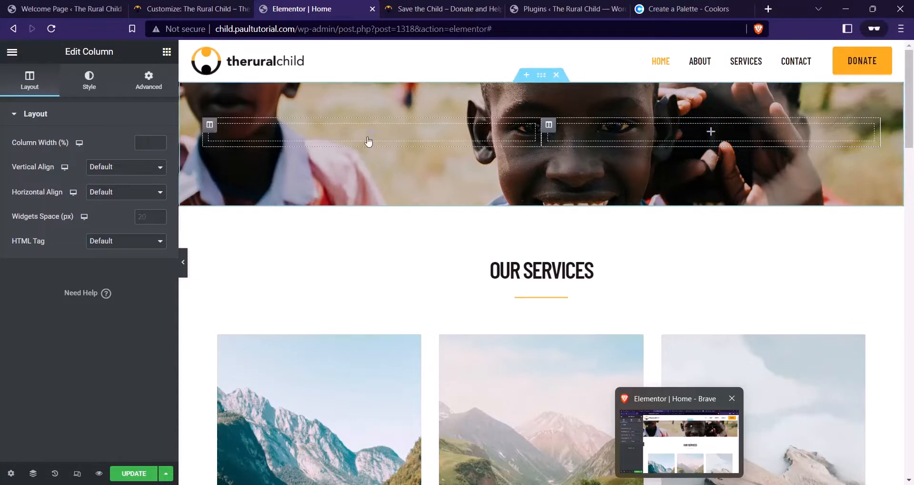
Review the live charity site's hero heading before adding widgets
{"action": "key", "text": "ctrl+Tab"}
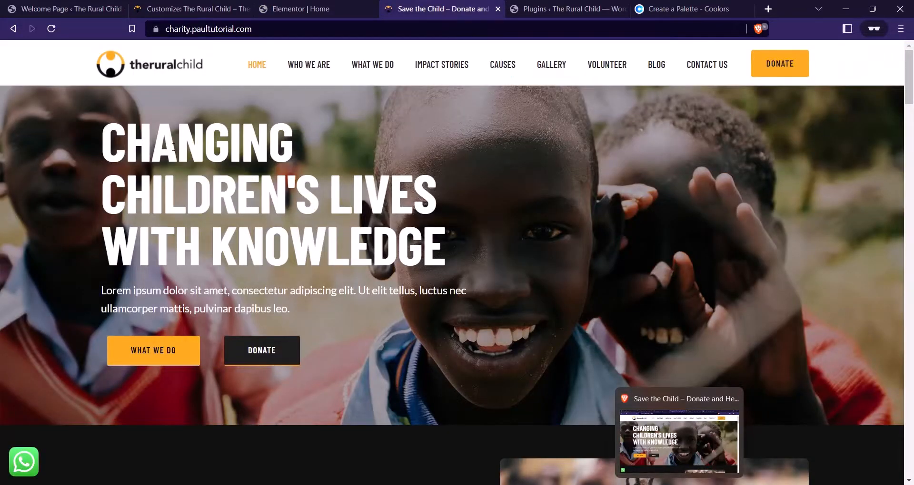
{"action": "left_click_drag", "start_coordinate": [455, 259], "coordinate": [107, 164]}
{"action": "key", "text": "ctrl+c"}
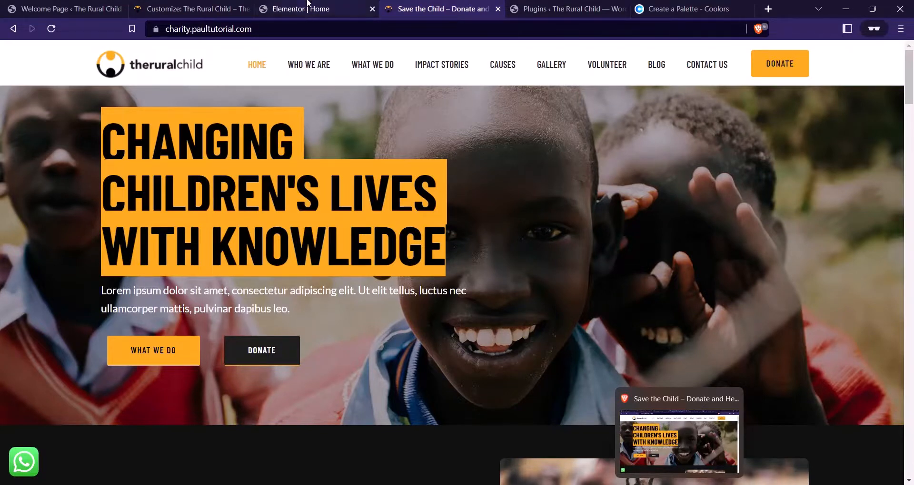
{"action": "left_click", "coordinate": [312, 10]}
{"action": "left_click", "coordinate": [163, 54]}
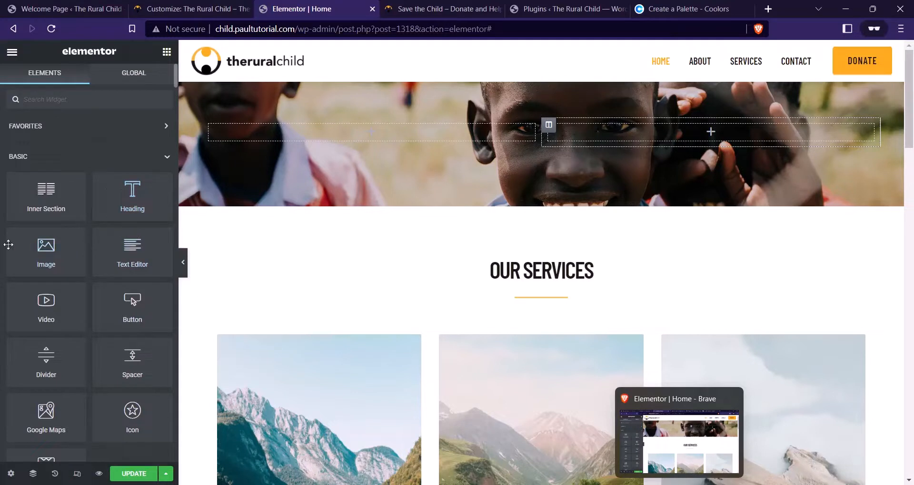
Add a Heading widget to the hero's left column with white #FFFFFF text
{"action": "left_click_drag", "start_coordinate": [129, 208], "coordinate": [299, 138]}
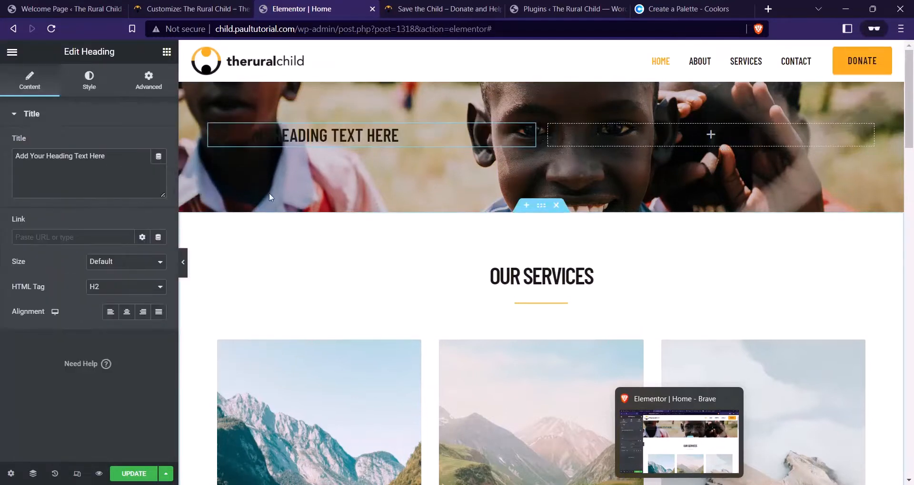
{"action": "left_click", "coordinate": [376, 142]}
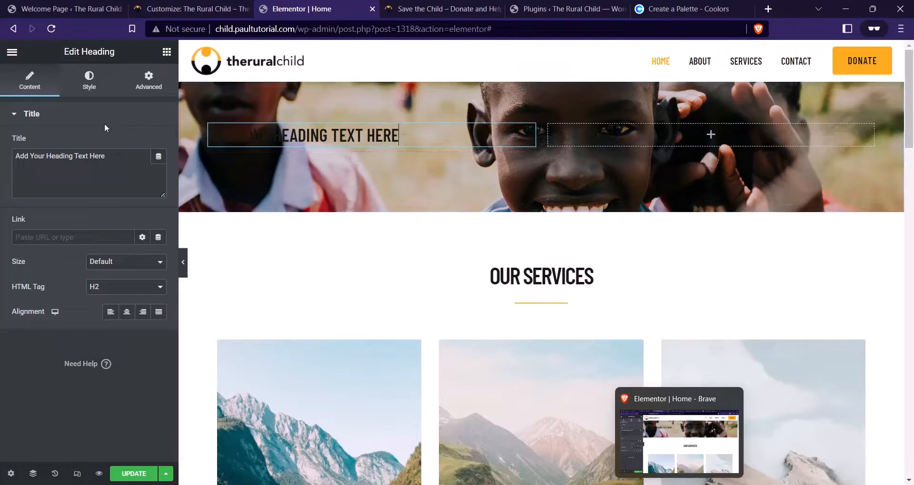
{"action": "left_click", "coordinate": [103, 83]}
{"action": "left_click", "coordinate": [159, 144]}
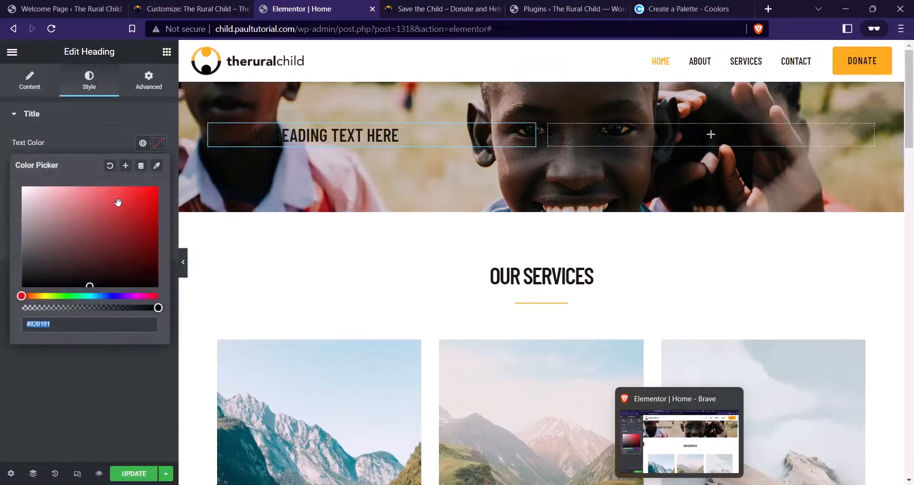
{"action": "left_click", "coordinate": [108, 143]}
{"action": "left_click", "coordinate": [31, 89]}
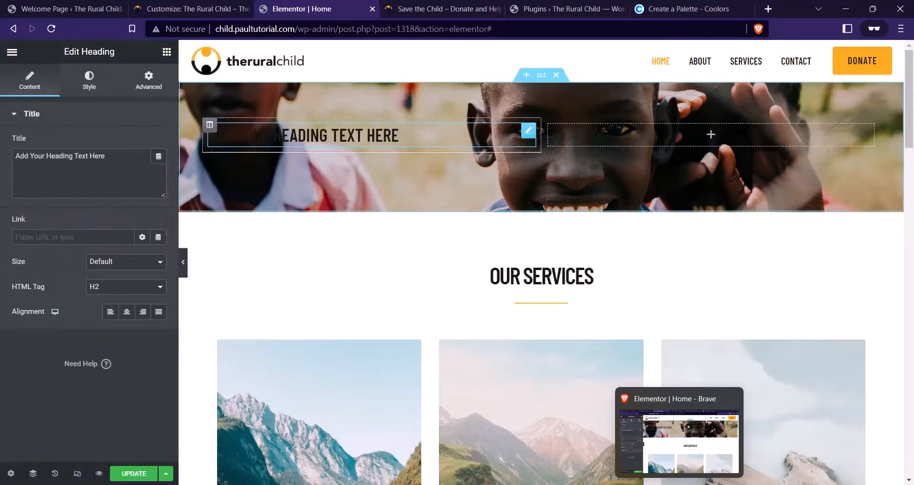
{"action": "left_click", "coordinate": [98, 85]}
{"action": "left_click", "coordinate": [160, 145]}
{"action": "left_click_drag", "start_coordinate": [78, 218], "coordinate": [25, 131]}
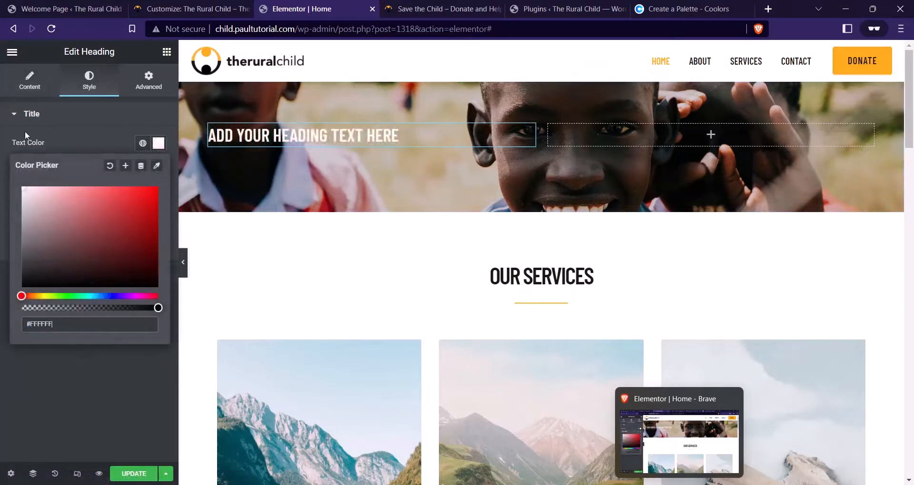
{"action": "left_click", "coordinate": [85, 142]}
Give the heading about 80 px size, 84 px line height and 700 weight
{"action": "left_click", "coordinate": [157, 169]}
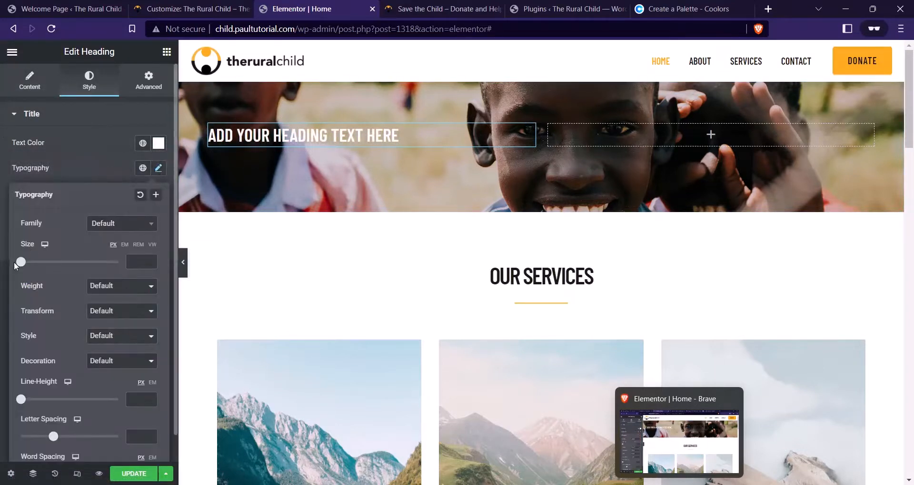
{"action": "left_click_drag", "start_coordinate": [18, 263], "coordinate": [59, 262]}
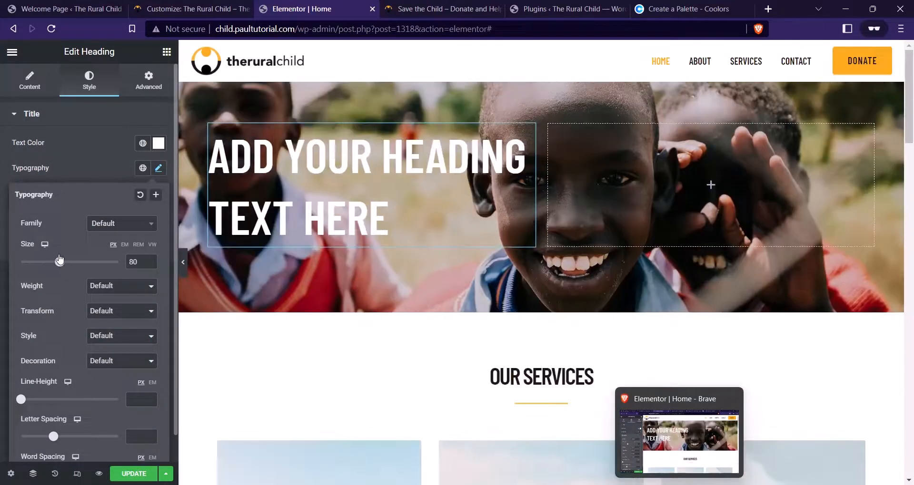
{"action": "left_click_drag", "start_coordinate": [22, 402], "coordinate": [104, 421]}
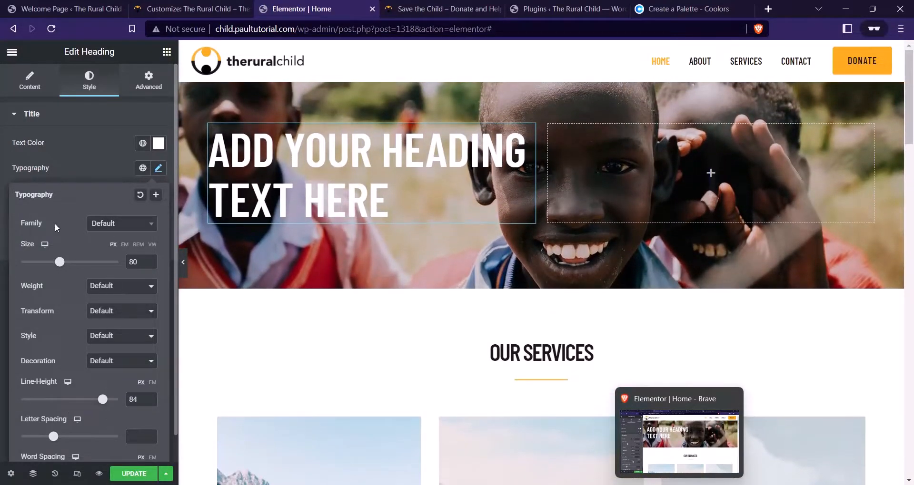
{"action": "left_click", "coordinate": [102, 286]}
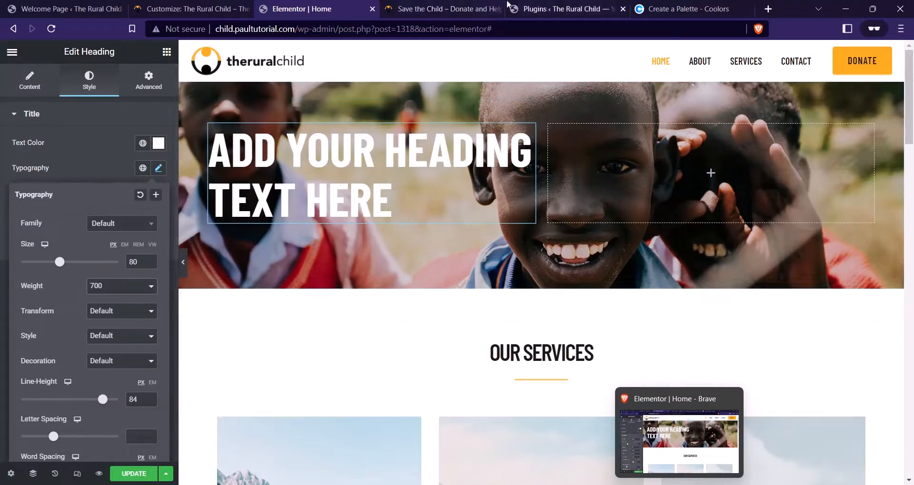
{"action": "left_click", "coordinate": [454, 7]}
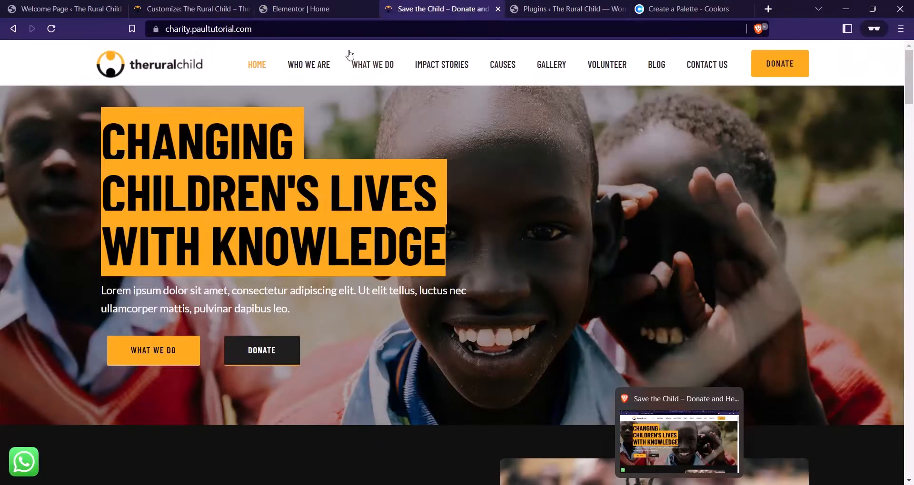
{"action": "left_click", "coordinate": [300, 9]}
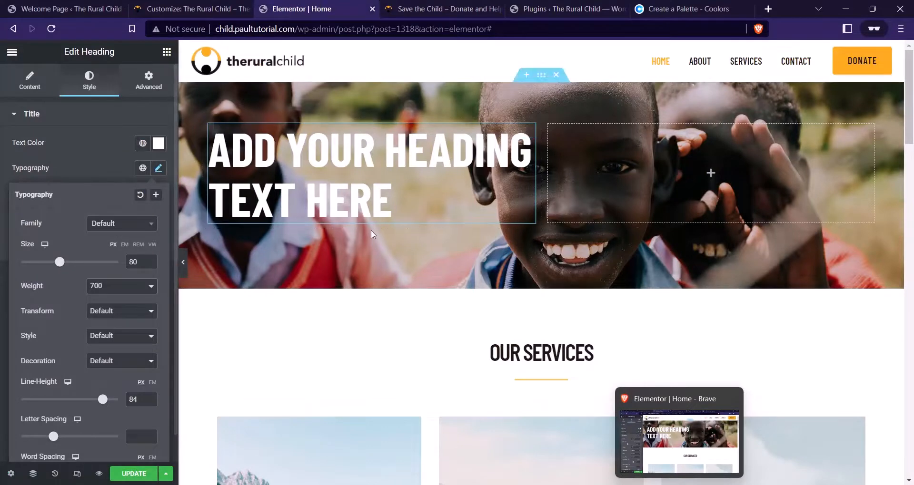
Set the title to CHANGING CHILDREN'S LIVES WITH KNOWLEDGE and enlarge it to 82 px
{"action": "left_click", "coordinate": [34, 88]}
{"action": "left_click", "coordinate": [118, 162]}
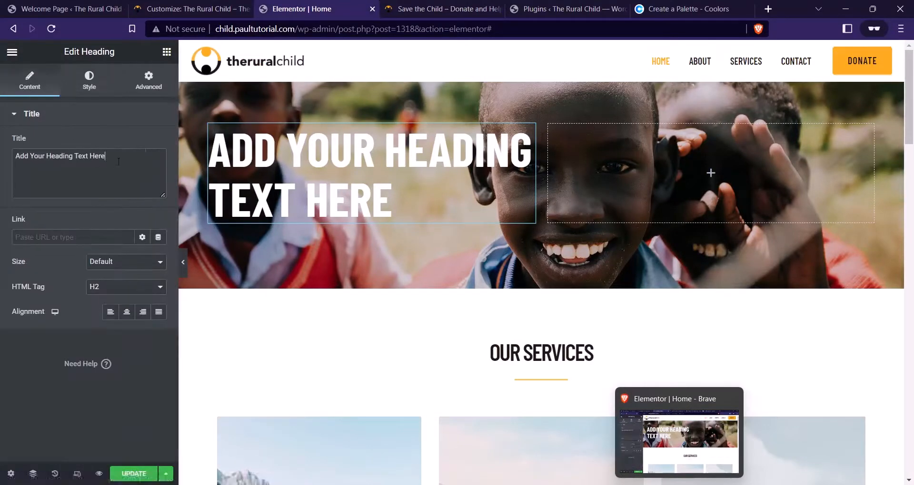
{"action": "key", "text": "ctrl+a"}
{"action": "key", "text": "ctrl+v"}
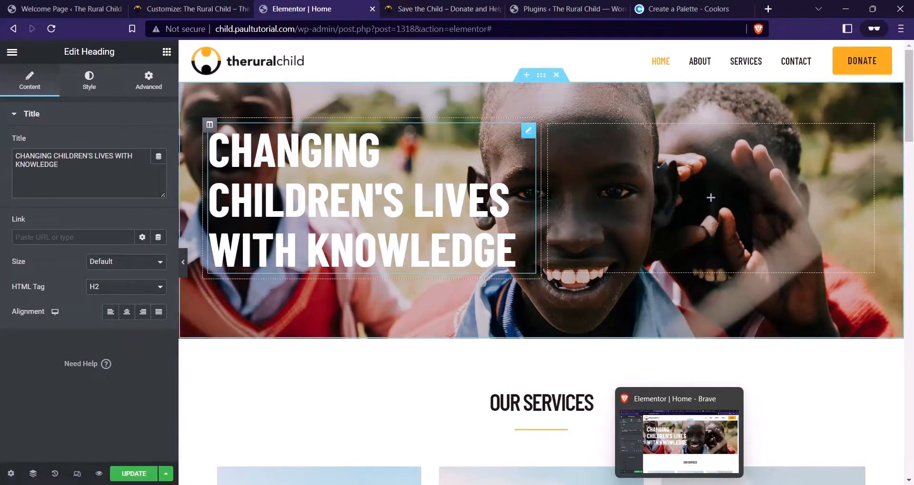
{"action": "left_click", "coordinate": [89, 81]}
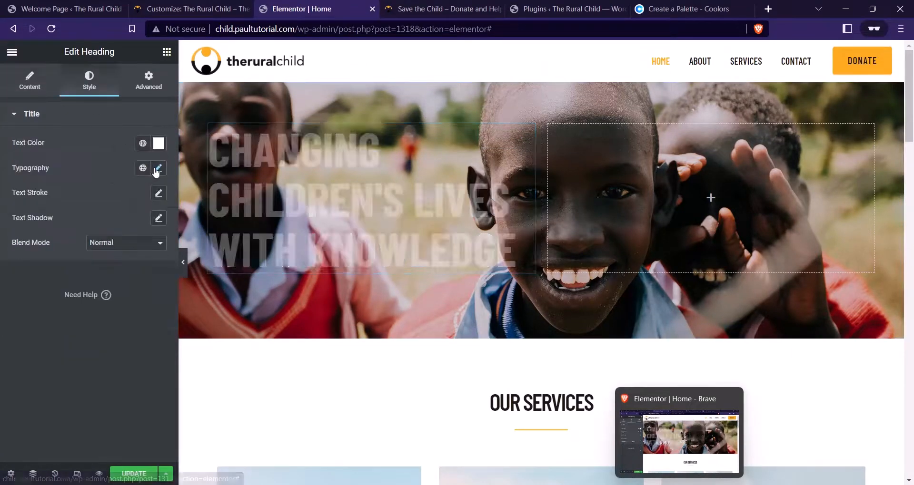
{"action": "left_click", "coordinate": [158, 168]}
{"action": "left_click_drag", "start_coordinate": [57, 263], "coordinate": [61, 262]}
Check the reference hero heading and paragraph on the live charity site
{"action": "left_click", "coordinate": [449, 7]}
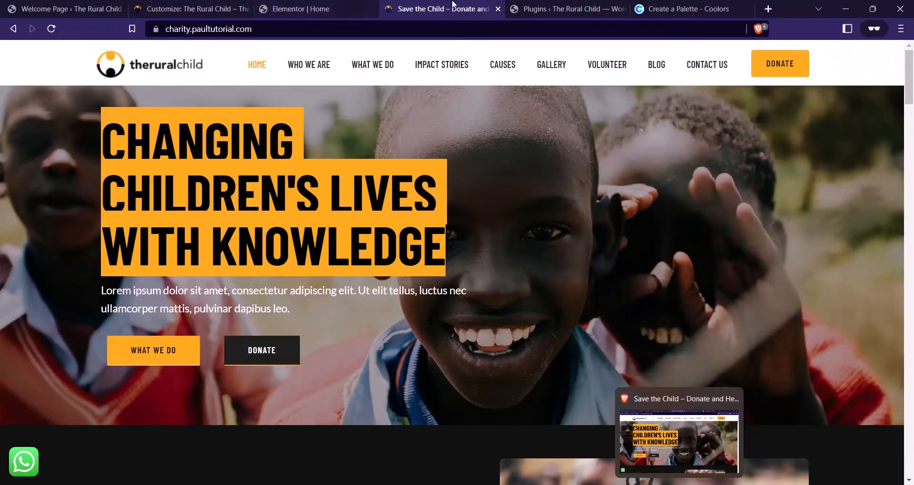
{"action": "left_click", "coordinate": [351, 6]}
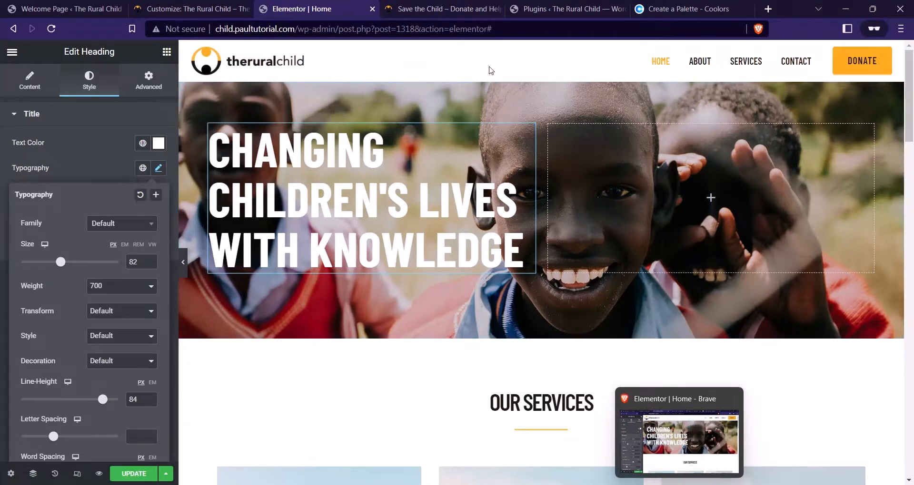
{"action": "left_click", "coordinate": [438, 8]}
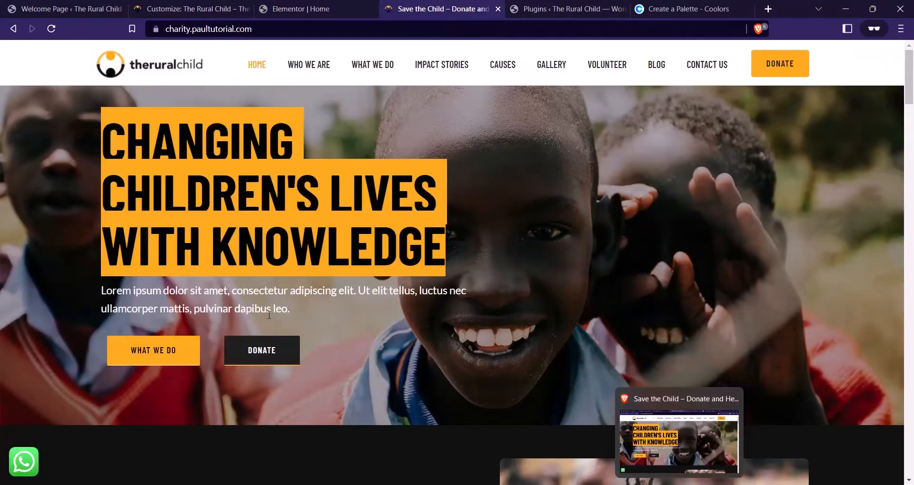
{"action": "left_click_drag", "start_coordinate": [299, 307], "coordinate": [106, 295]}
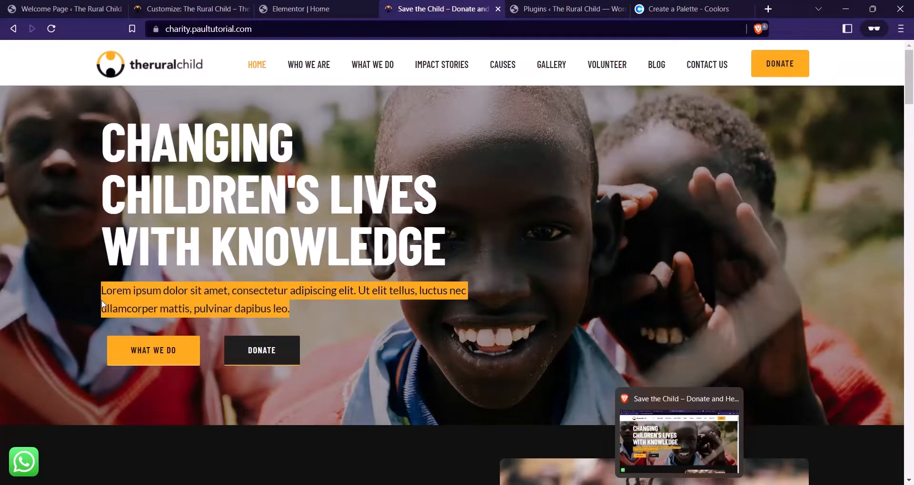
{"action": "left_click", "coordinate": [335, 7]}
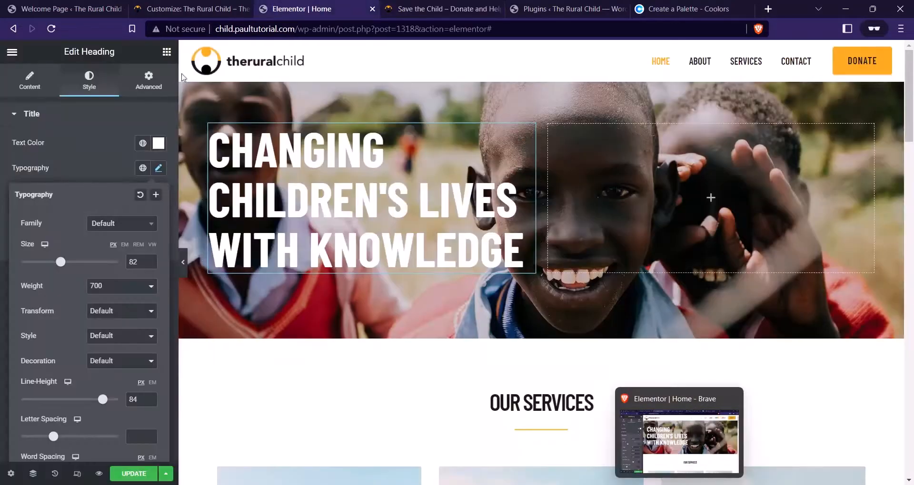
{"action": "left_click", "coordinate": [165, 52]}
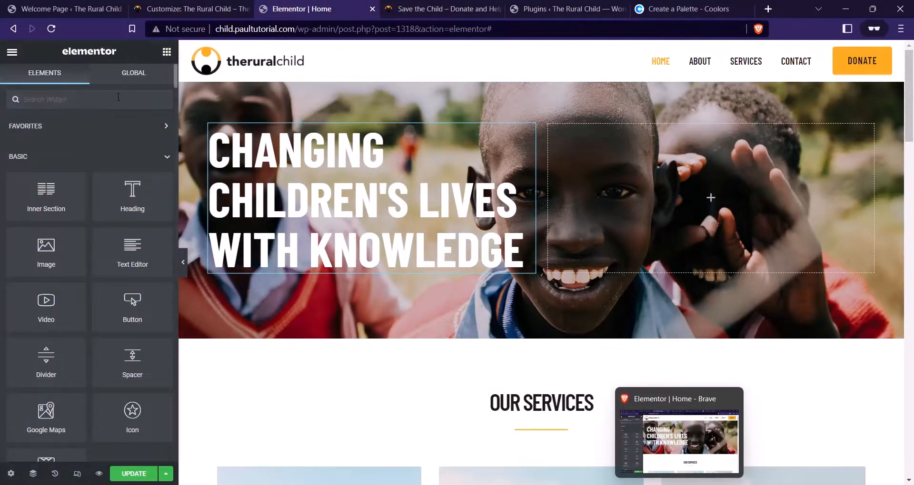
Add a Lorem ipsum text paragraph under the hero heading
{"action": "left_click_drag", "start_coordinate": [136, 244], "coordinate": [322, 251]}
{"action": "left_click", "coordinate": [99, 282]}
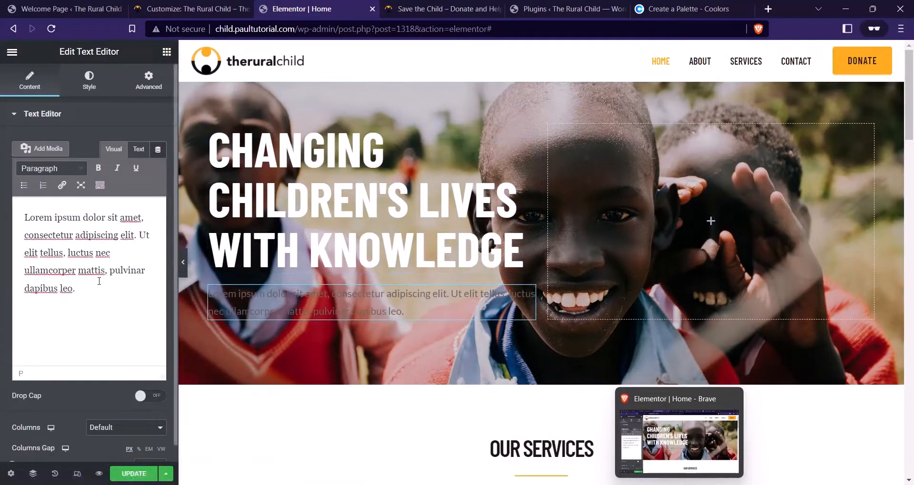
{"action": "key", "text": "ctrl+a"}
{"action": "left_click", "coordinate": [99, 282]}
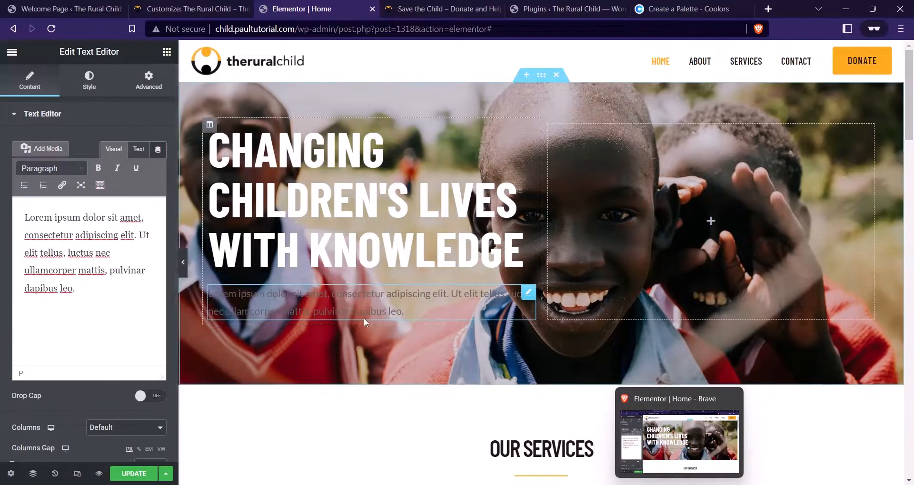
Style the paragraph text white with an 18 px font size
{"action": "left_click", "coordinate": [89, 82]}
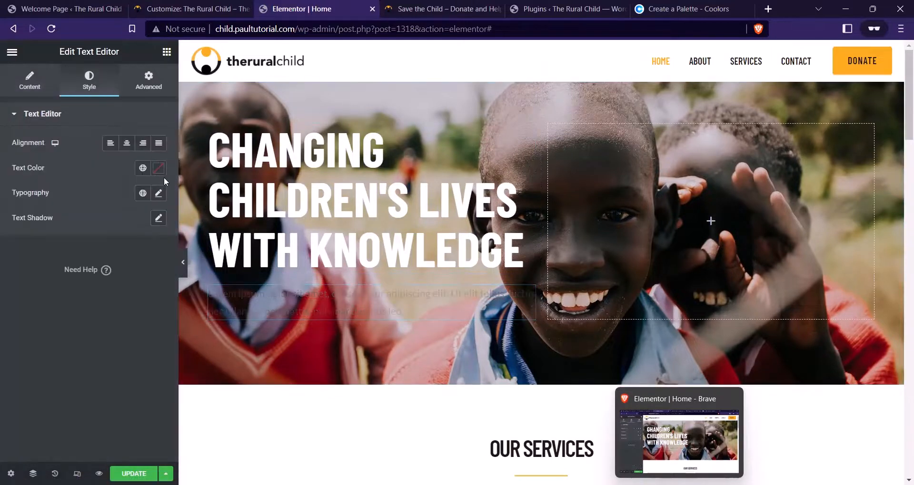
{"action": "left_click", "coordinate": [158, 168]}
{"action": "type", "text": "#FFFFFF"}
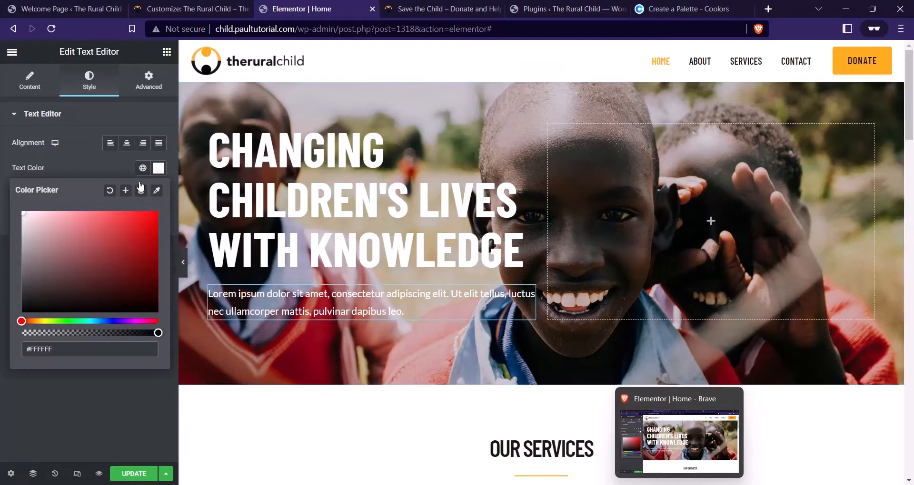
{"action": "left_click", "coordinate": [111, 167]}
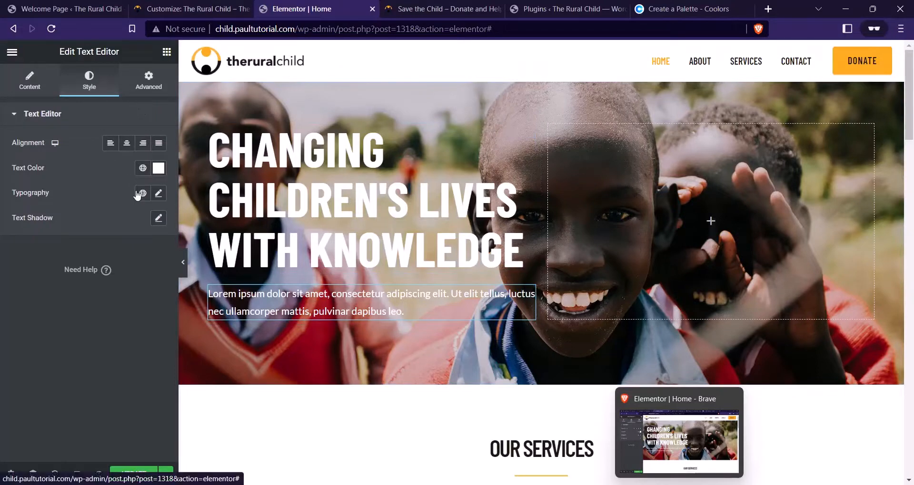
{"action": "left_click", "coordinate": [158, 193]}
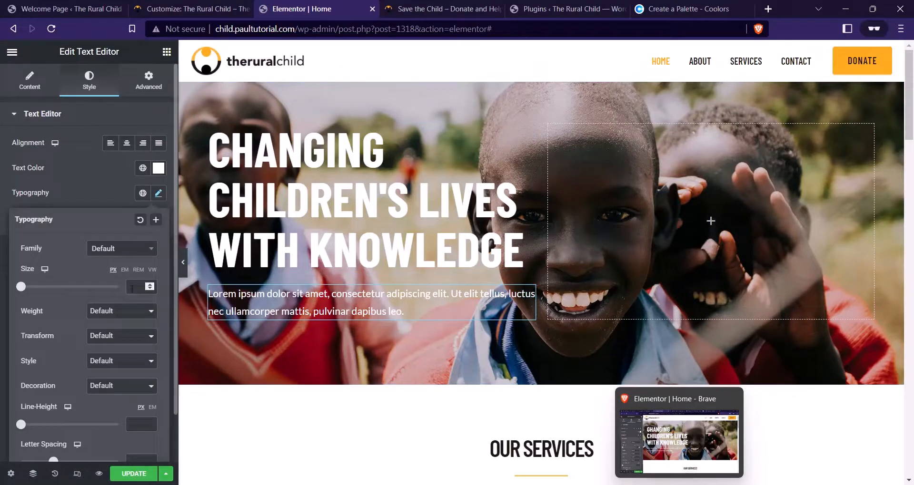
{"action": "left_click", "coordinate": [132, 288]}
{"action": "type", "text": "18"}
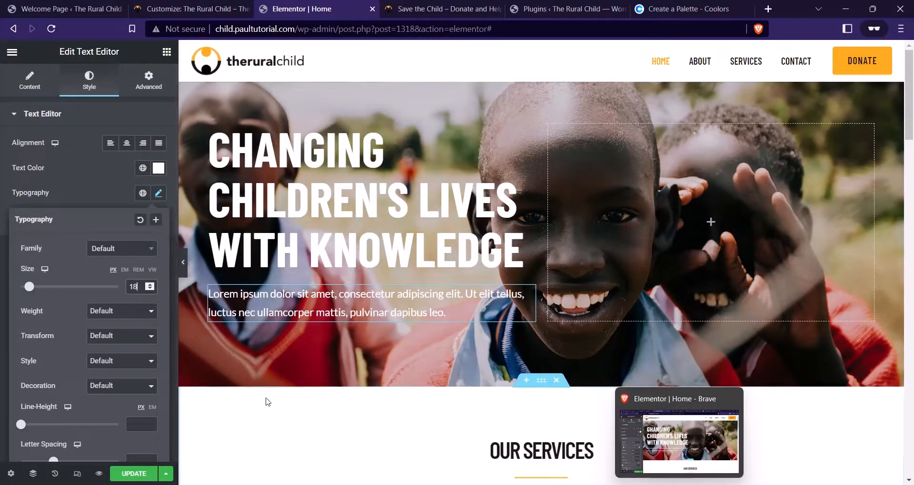
{"action": "left_click", "coordinate": [276, 397]}
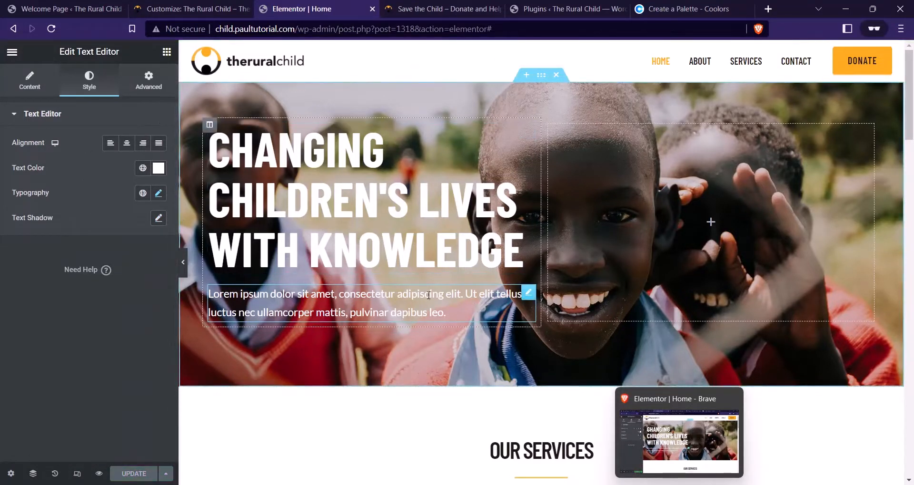
{"action": "left_click", "coordinate": [167, 52]}
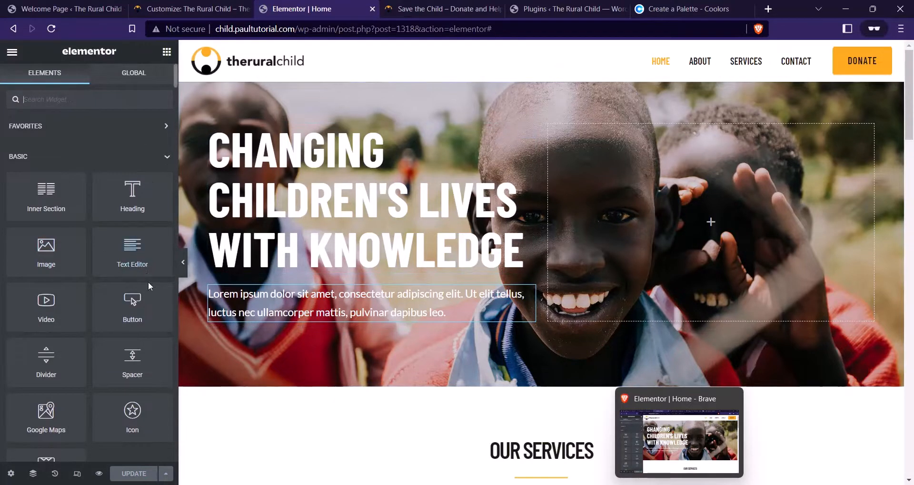
Add a button under the paragraph in uppercase Barlow Condensed, weight 600, 16 px
{"action": "left_click_drag", "start_coordinate": [132, 319], "coordinate": [280, 315]}
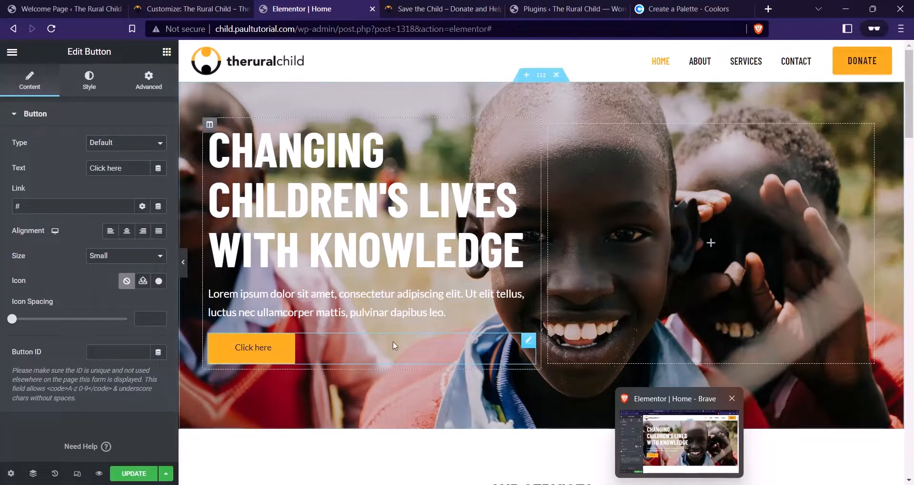
{"action": "left_click", "coordinate": [91, 85]}
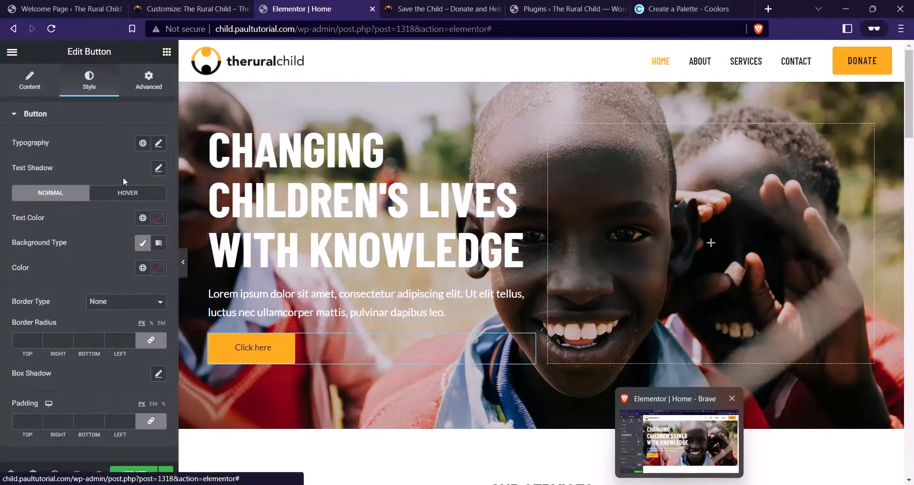
{"action": "left_click", "coordinate": [159, 144]}
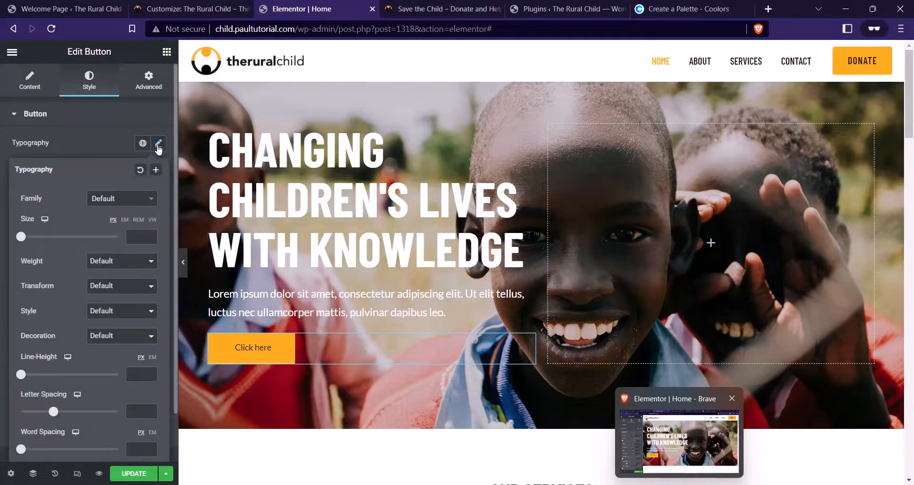
{"action": "left_click", "coordinate": [130, 202]}
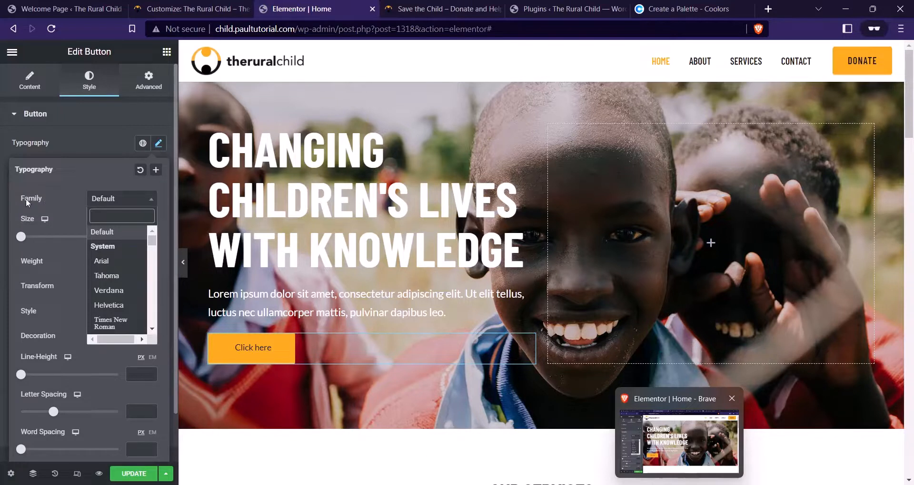
{"action": "type", "text": "BARLOW"}
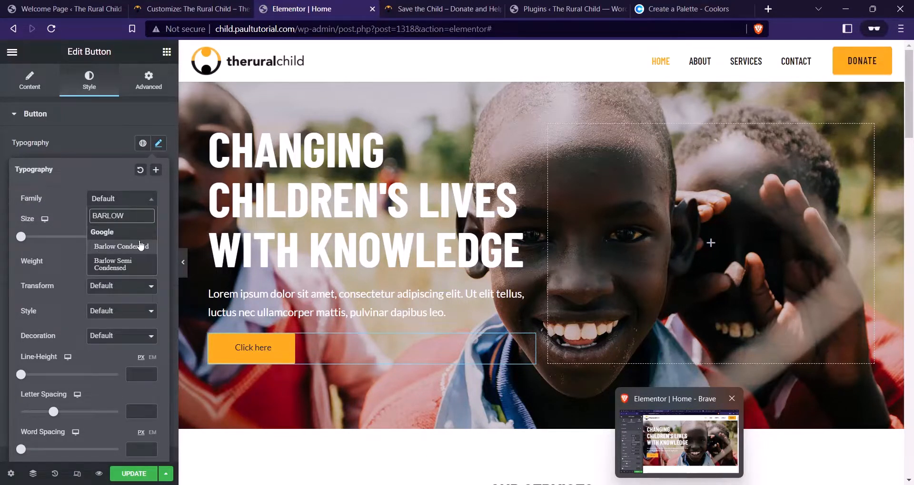
{"action": "left_click", "coordinate": [139, 246]}
{"action": "left_click", "coordinate": [136, 261]}
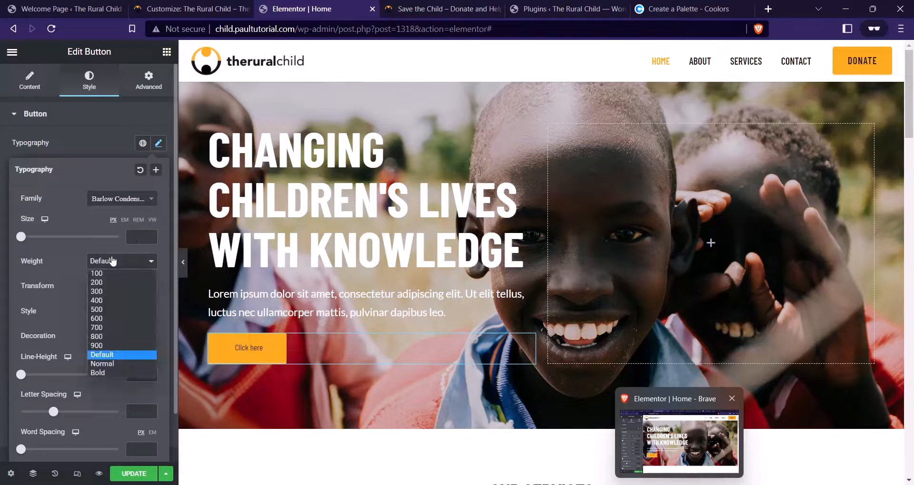
{"action": "left_click", "coordinate": [105, 318]}
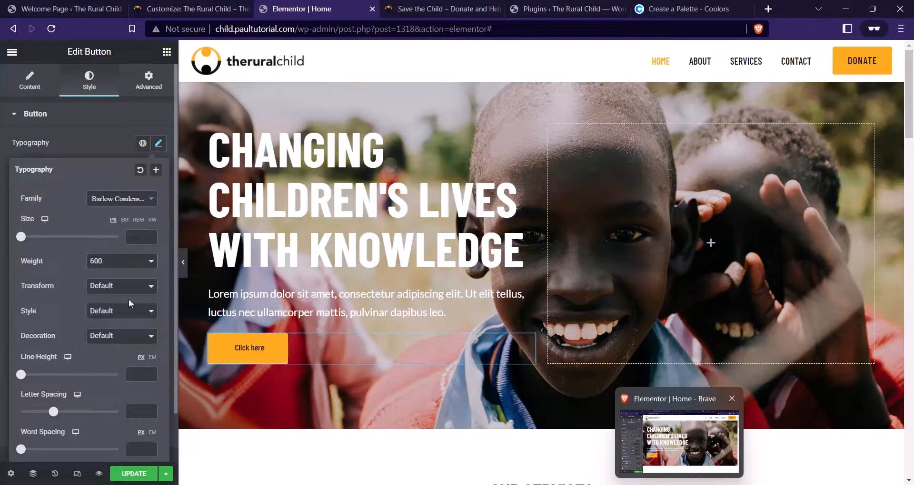
{"action": "left_click", "coordinate": [125, 287]}
{"action": "left_click", "coordinate": [114, 312]}
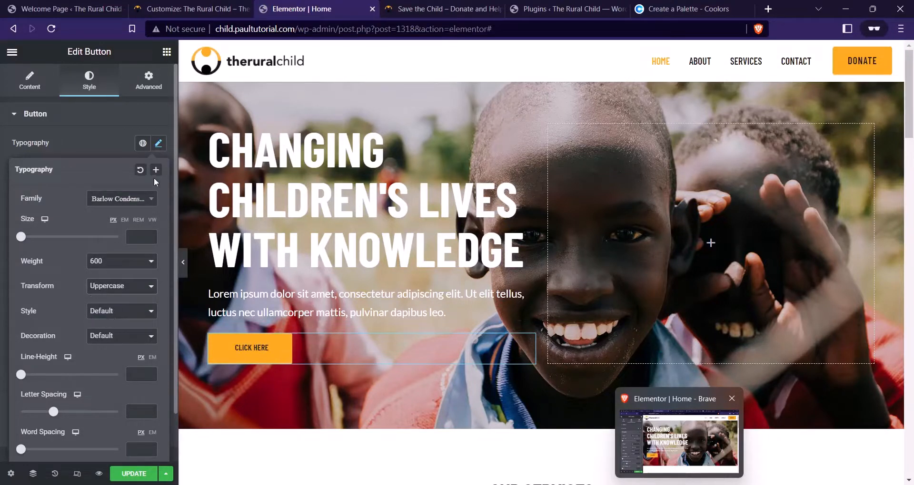
{"action": "left_click", "coordinate": [134, 238]}
{"action": "type", "text": "16"}
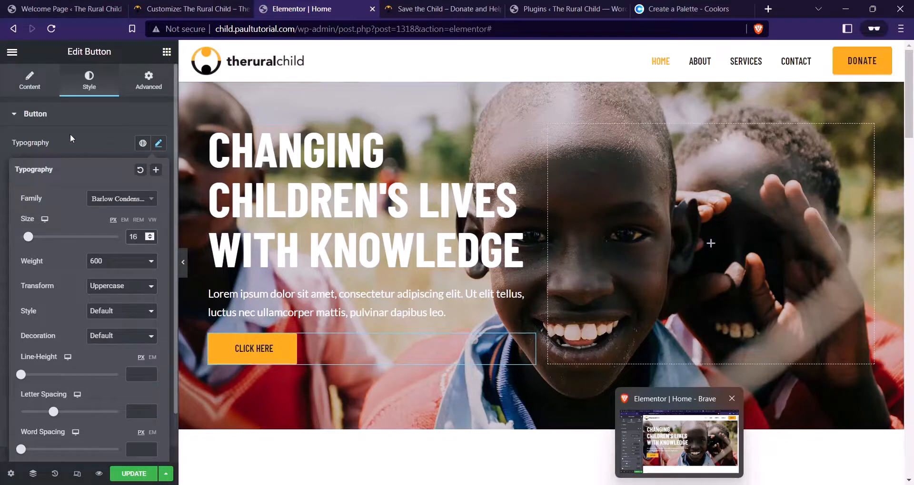
Select the button's label text and compare with the live charity site
{"action": "left_click", "coordinate": [30, 81]}
{"action": "left_click", "coordinate": [21, 169]}
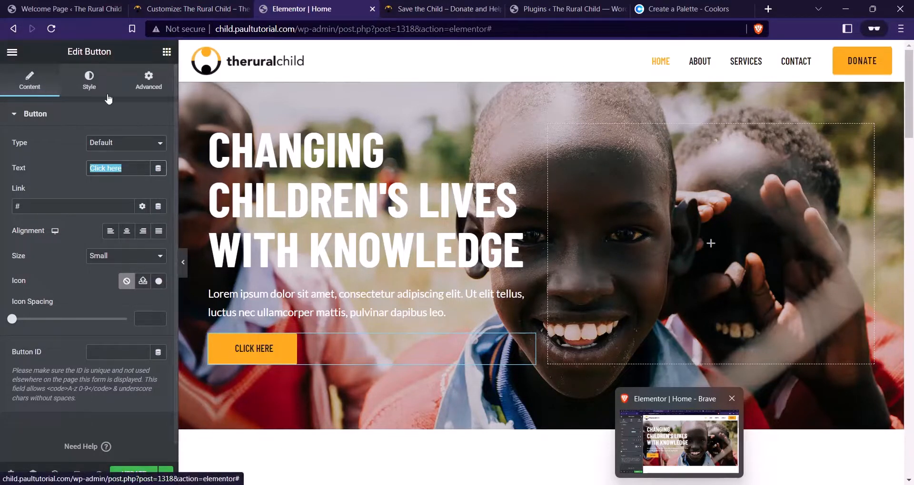
{"action": "left_click", "coordinate": [422, 5]}
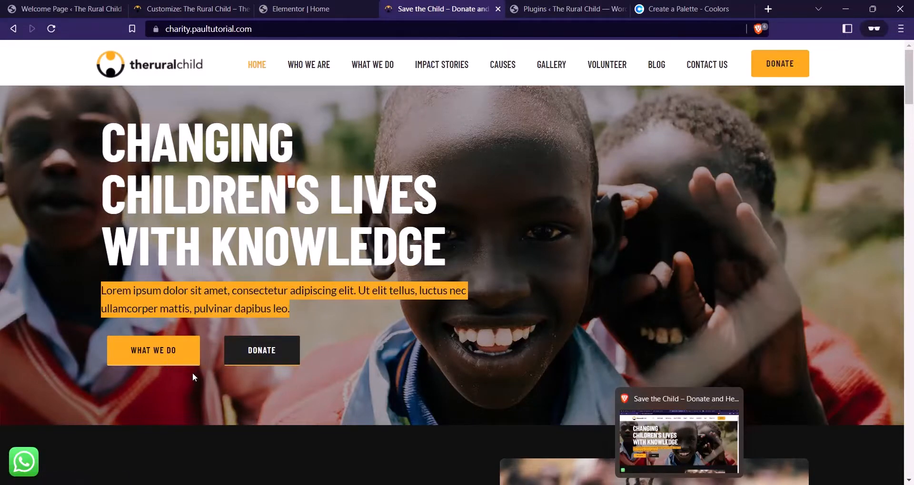
Compare the live charity site once more and return to the Elementor Home editor
{"action": "left_click", "coordinate": [275, 14]}
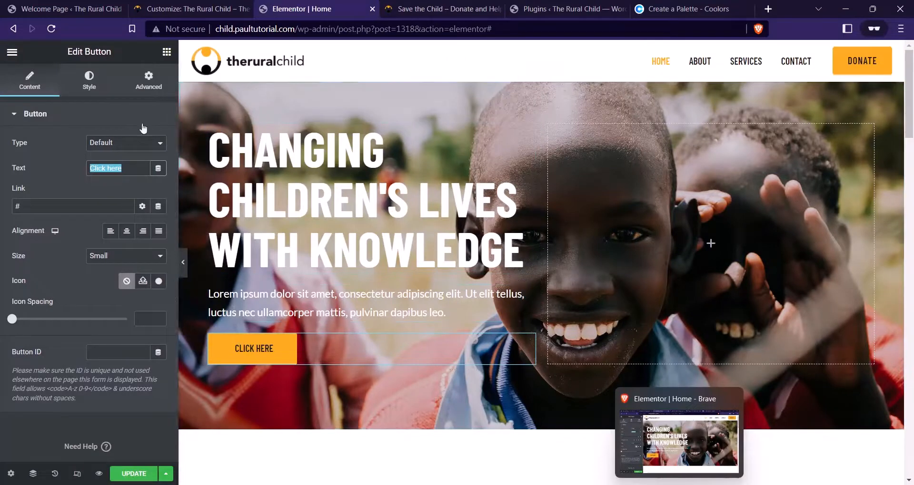
{"action": "left_click", "coordinate": [414, 7]}
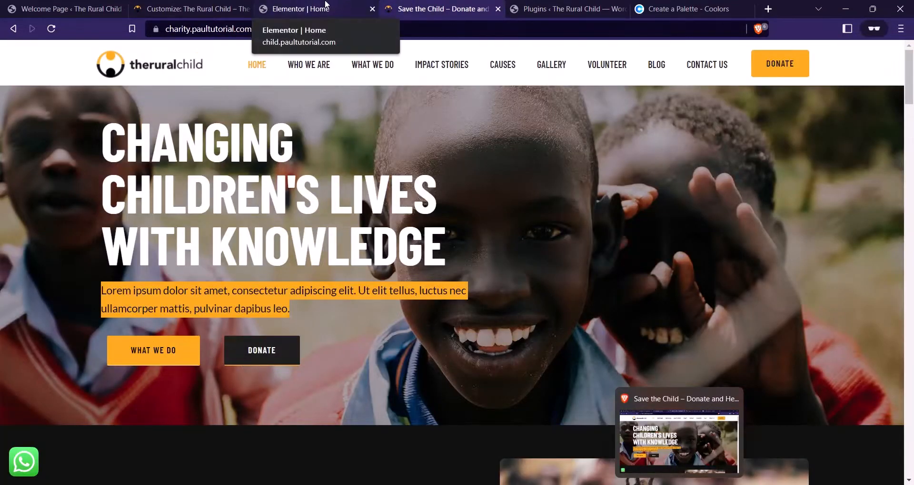
{"action": "left_click", "coordinate": [349, 5]}
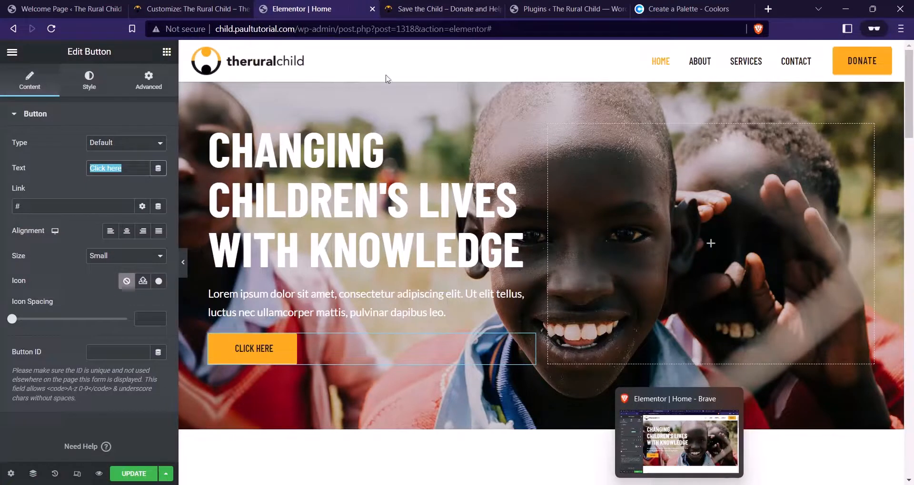
Add a two-column inner section under the paragraph and move the button into its left column
{"action": "left_click", "coordinate": [167, 52]}
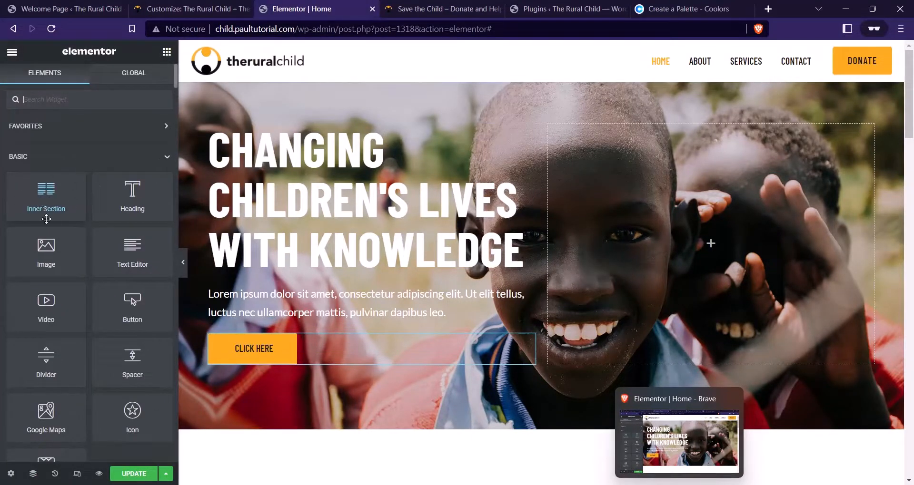
{"action": "left_click_drag", "start_coordinate": [46, 195], "coordinate": [278, 319]}
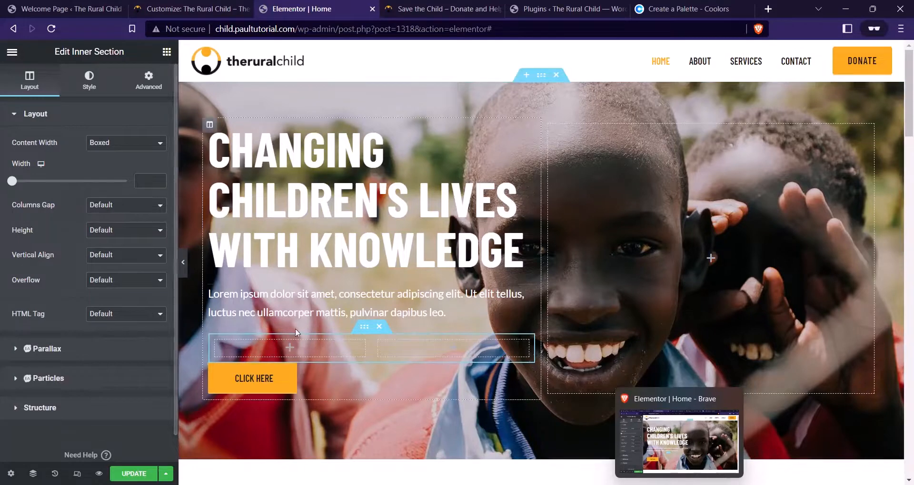
{"action": "left_click_drag", "start_coordinate": [501, 389], "coordinate": [285, 344]}
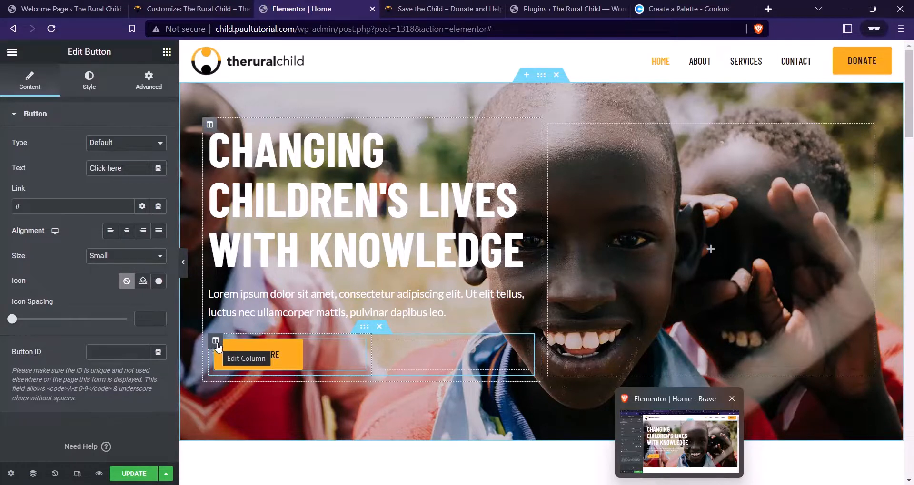
Set the left inner column's padding to 0 on all sides
{"action": "left_click", "coordinate": [216, 343]}
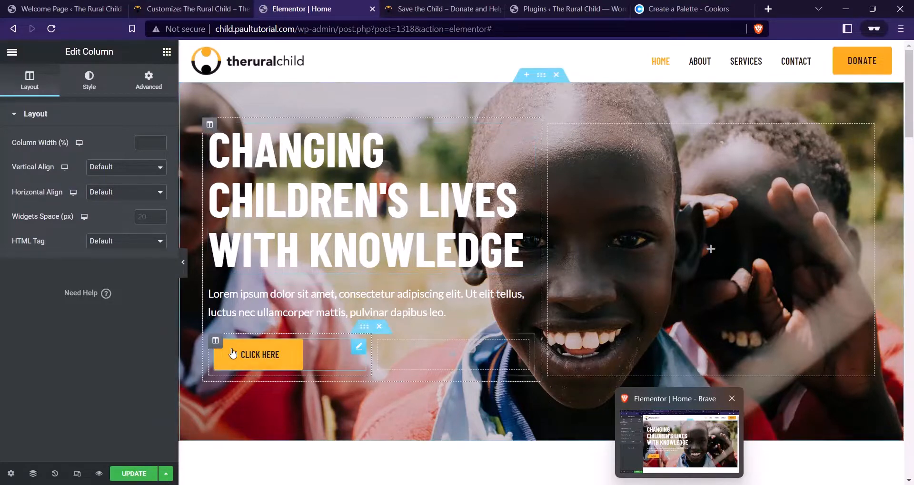
{"action": "left_click", "coordinate": [147, 81]}
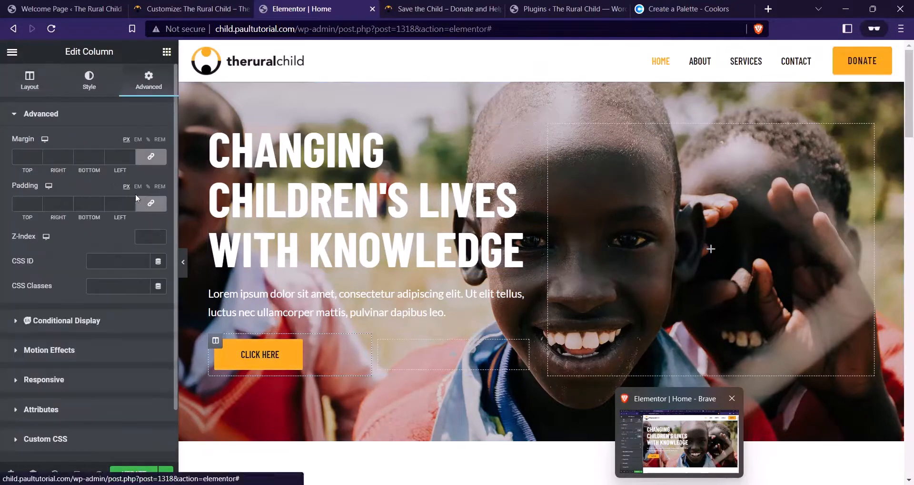
{"action": "left_click", "coordinate": [151, 204]}
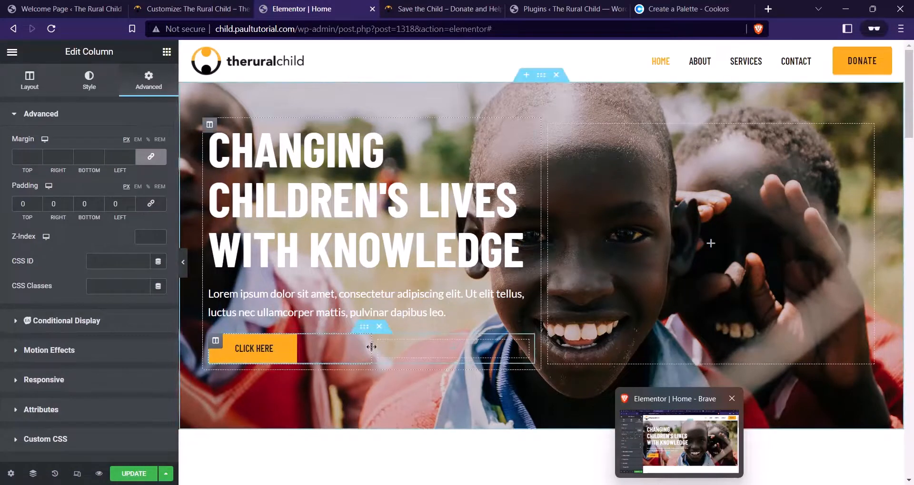
{"action": "left_click", "coordinate": [311, 339]}
{"action": "left_click", "coordinate": [427, 5]}
{"action": "left_click", "coordinate": [295, 8]}
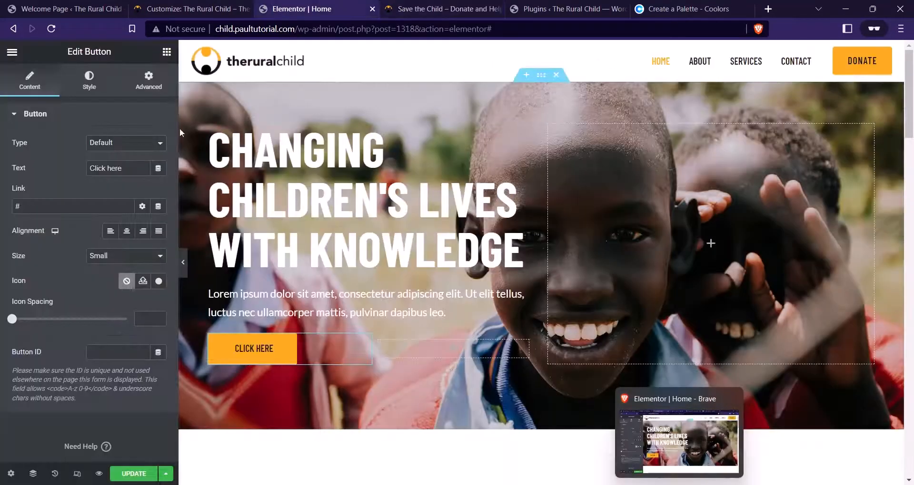
Relabel the button WHAT WE DO and place a duplicate in the right column
{"action": "left_click", "coordinate": [59, 170]}
{"action": "type", "text": "W"}
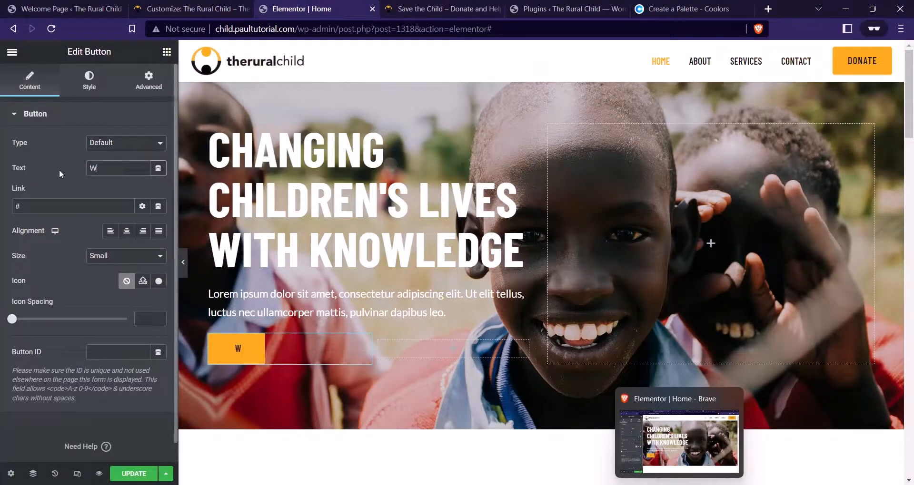
{"action": "type", "text": "HAT WE DO"}
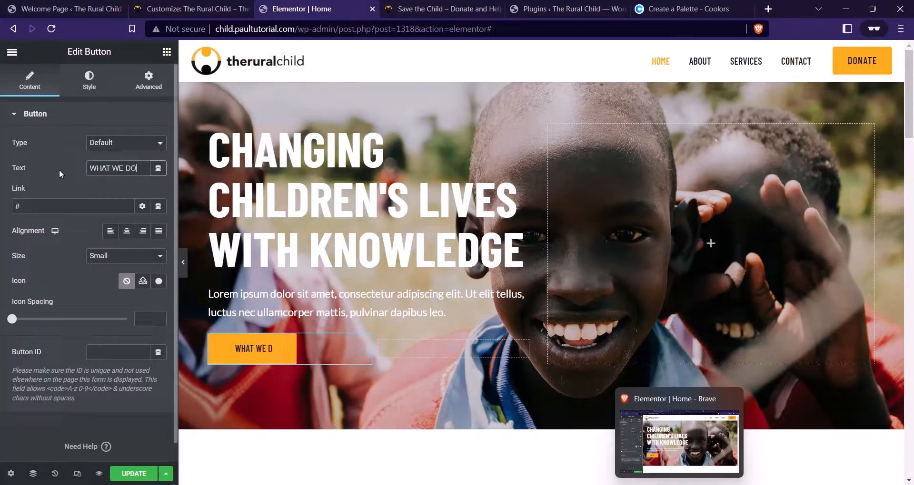
{"action": "right_click", "coordinate": [316, 347]}
{"action": "left_click", "coordinate": [331, 273]}
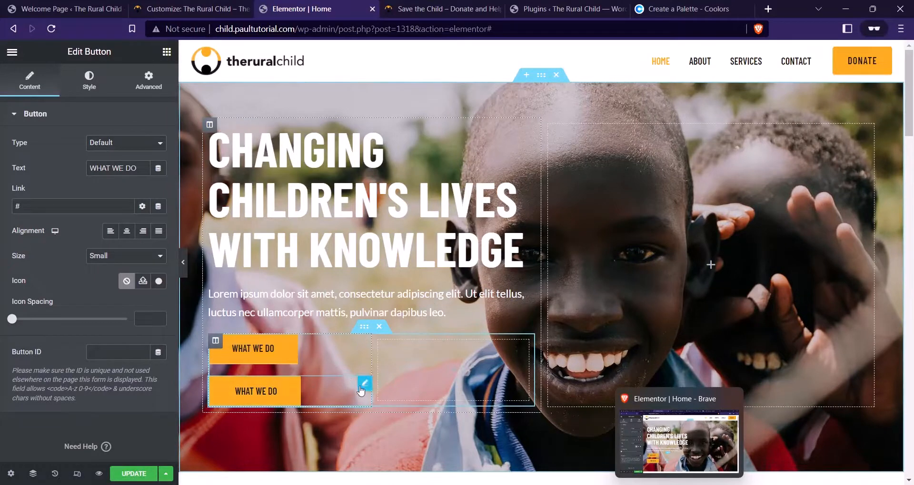
{"action": "left_click_drag", "start_coordinate": [364, 388], "coordinate": [457, 356]}
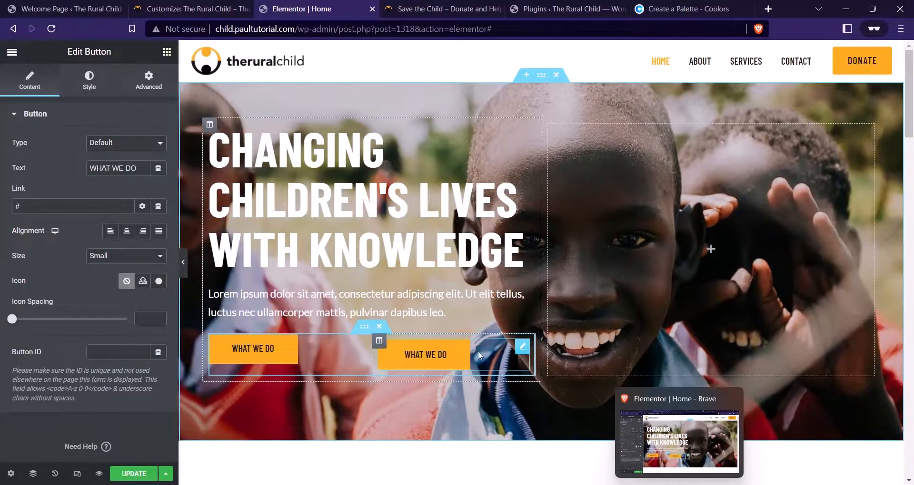
Set the right inner column's padding to 0 on all sides
{"action": "left_click", "coordinate": [379, 341]}
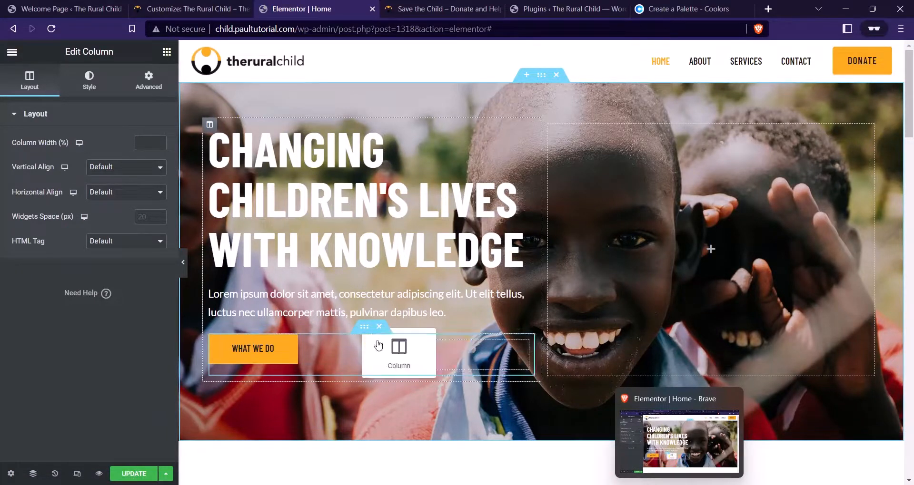
{"action": "left_click", "coordinate": [141, 91]}
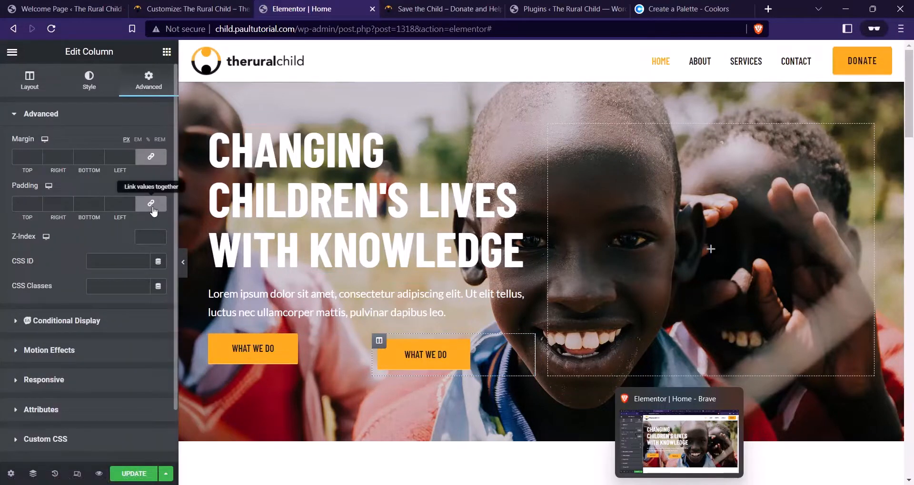
{"action": "left_click", "coordinate": [152, 205]}
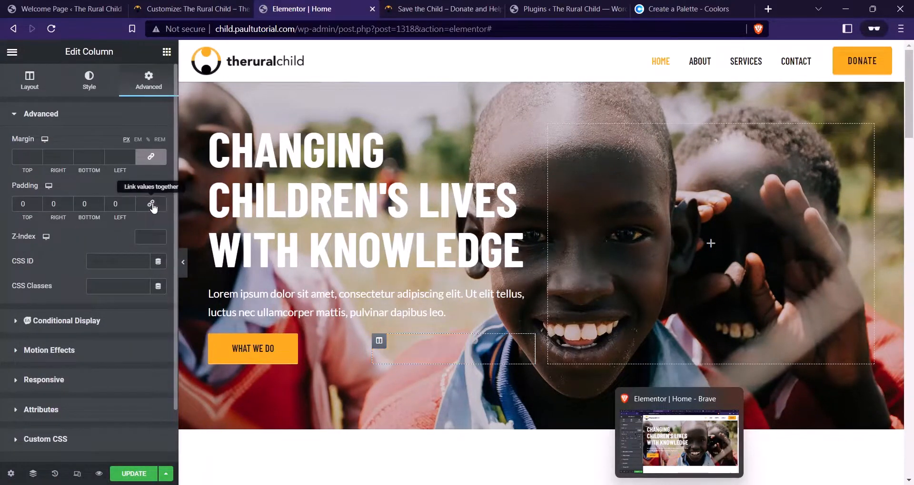
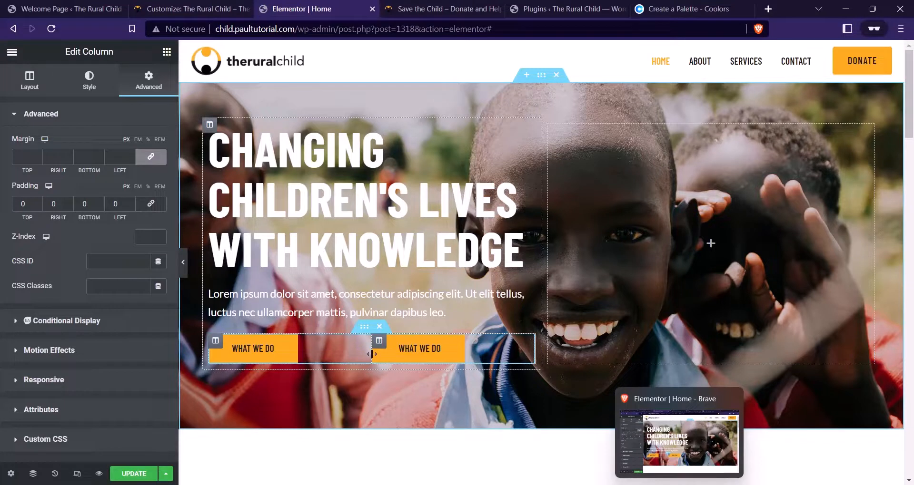
Resize the hero button columns to about 30.5%/69.5% so both WHAT WE DO buttons sit together
{"action": "left_click_drag", "start_coordinate": [372, 354], "coordinate": [310, 357]}
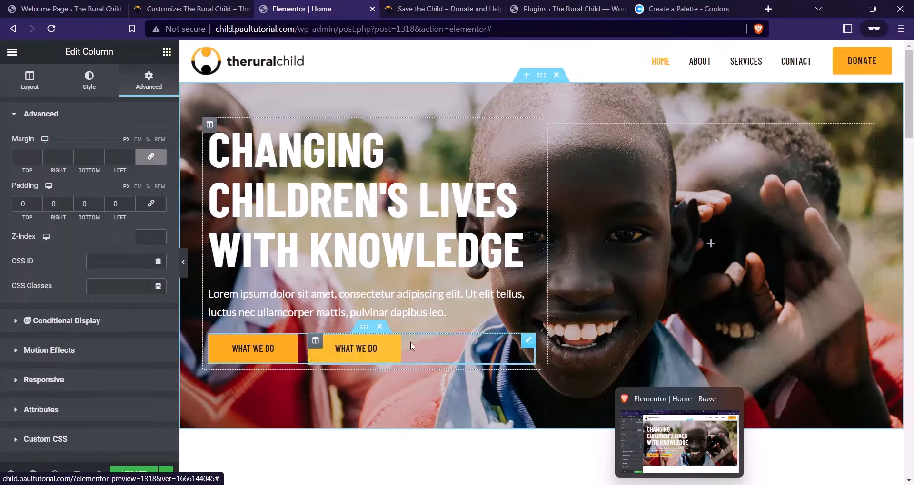
{"action": "left_click", "coordinate": [387, 348]}
{"action": "left_click", "coordinate": [89, 81]}
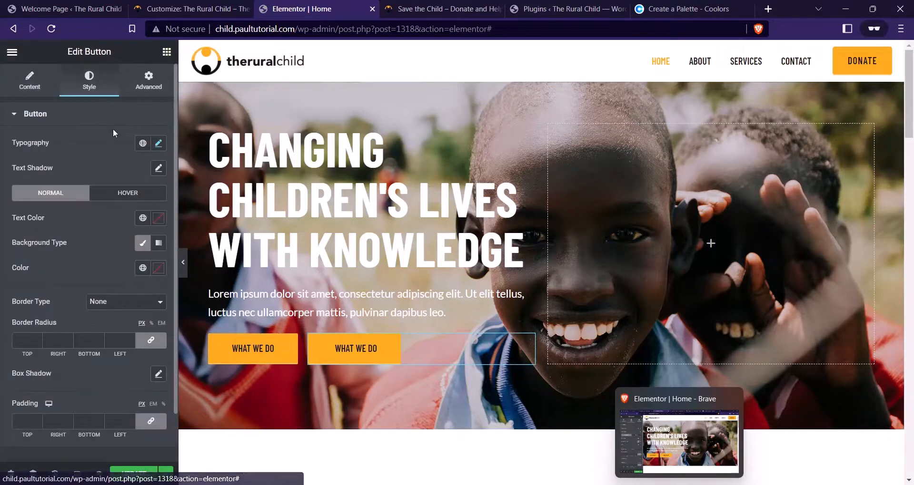
{"action": "left_click", "coordinate": [30, 81]}
{"action": "left_click", "coordinate": [407, 6]}
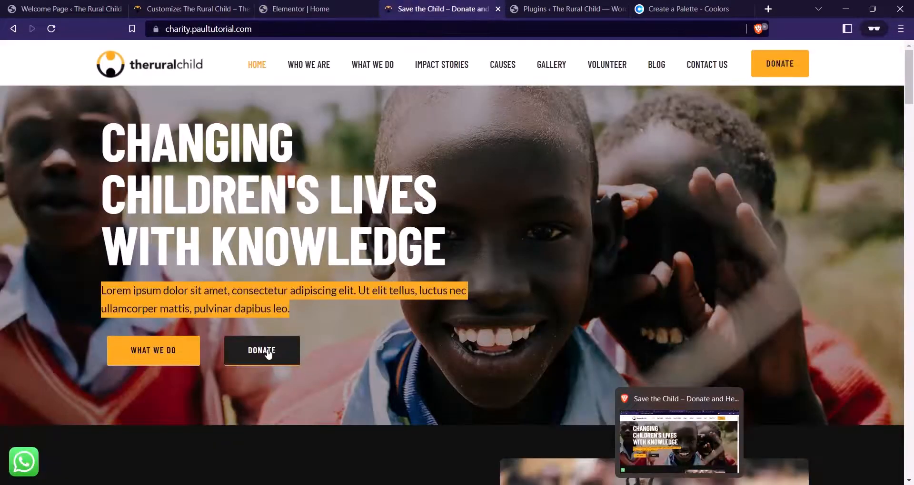
{"action": "left_click", "coordinate": [300, 8]}
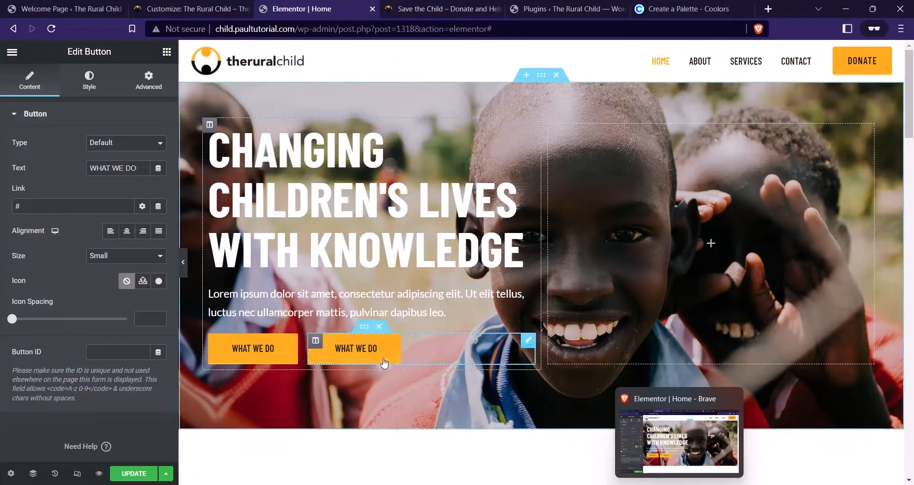
Change the second hero button's text from WHAT WE DO to DONATE
{"action": "left_click_drag", "start_coordinate": [135, 170], "coordinate": [64, 163]}
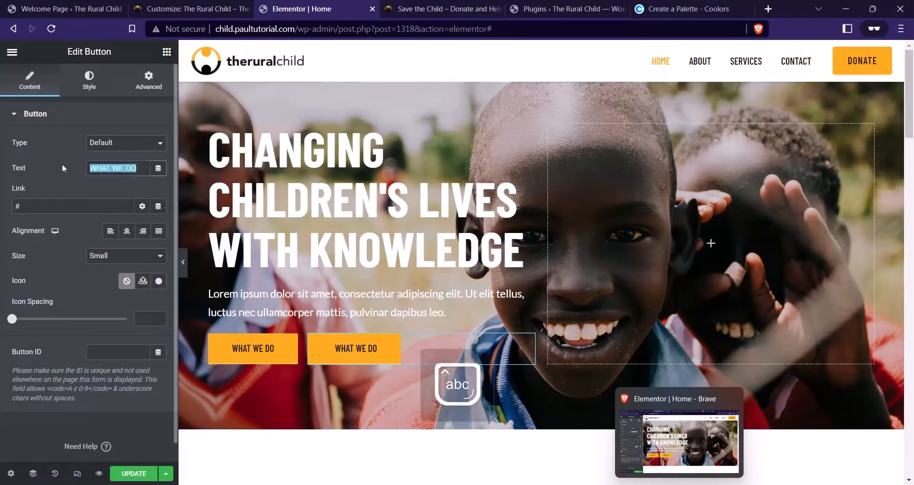
{"action": "type", "text": "dona"}
{"action": "key", "text": "BackSpace"}
{"action": "key", "text": "BackSpace"}
{"action": "key", "text": "BackSpace"}
{"action": "key", "text": "BackSpace"}
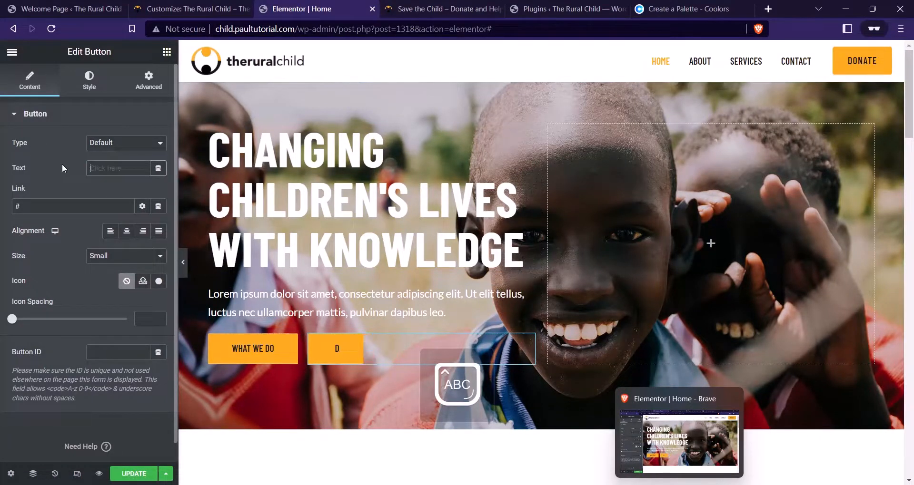
{"action": "type", "text": "DONATE"}
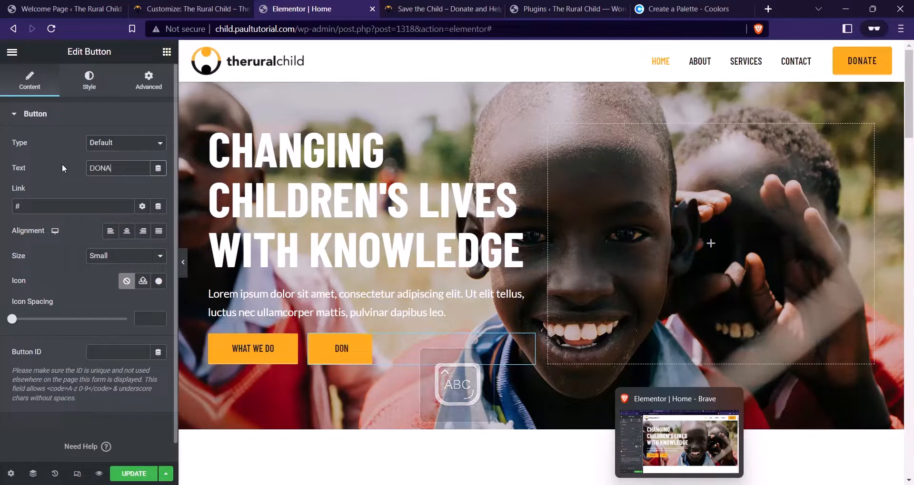
{"action": "left_click", "coordinate": [46, 208]}
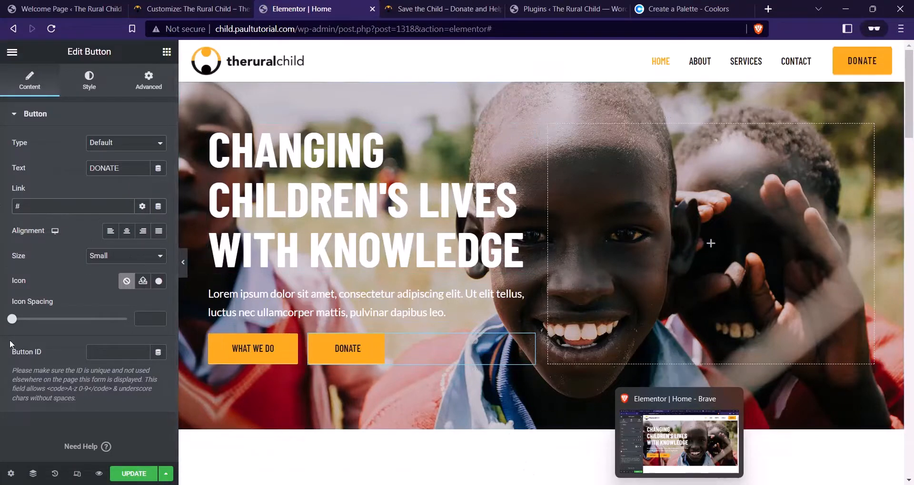
{"action": "left_click", "coordinate": [469, 8]}
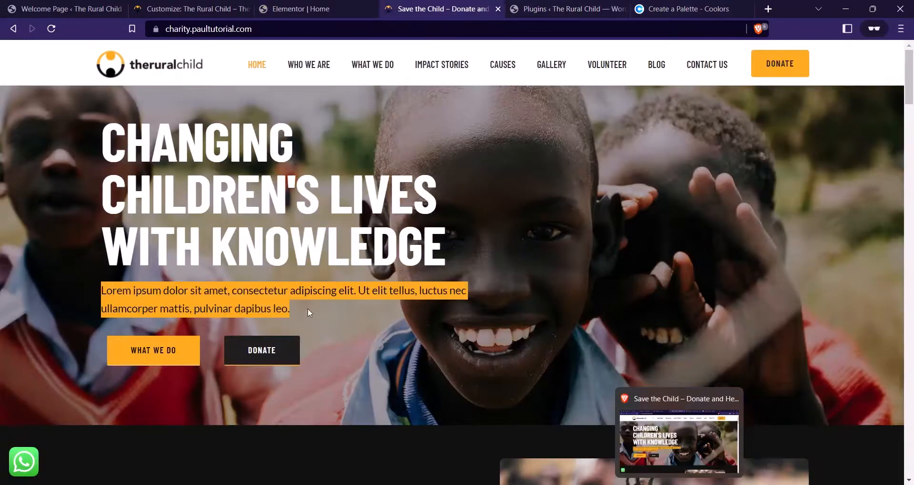
{"action": "left_click", "coordinate": [301, 9]}
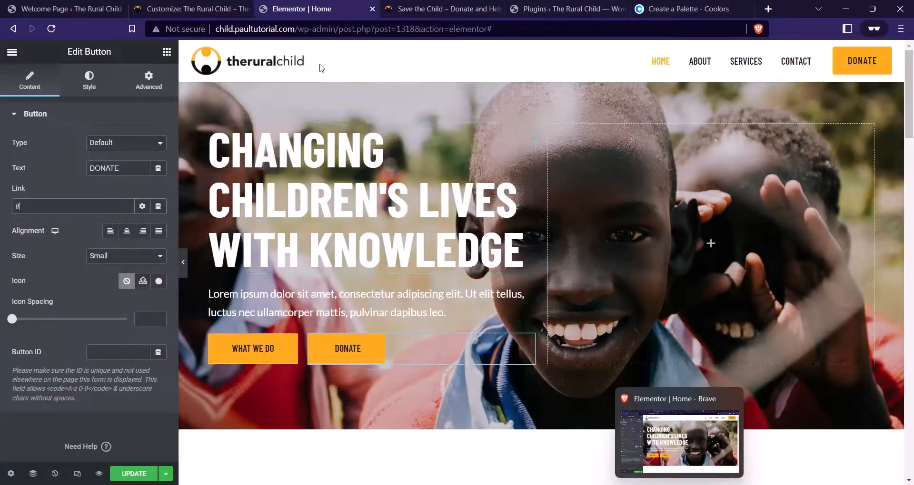
{"action": "left_click", "coordinate": [76, 82]}
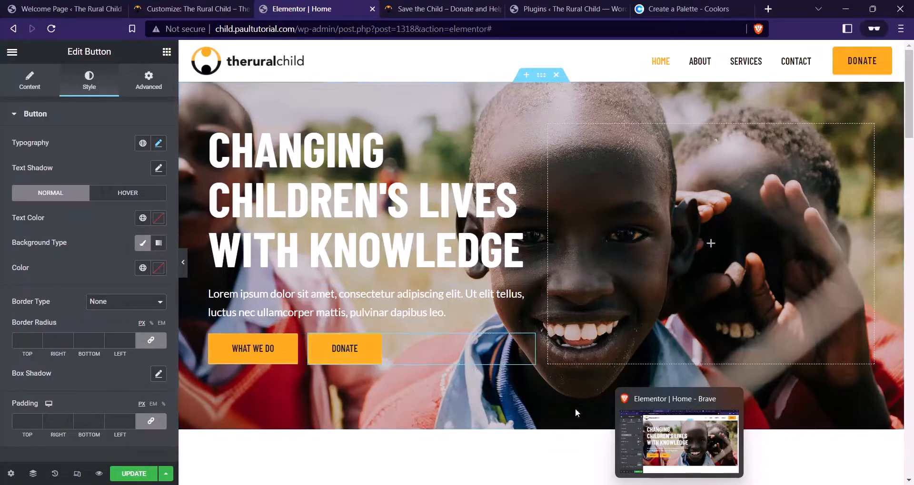
Give the DONATE button a #1E1E1E background with white text
{"action": "left_click", "coordinate": [29, 85]}
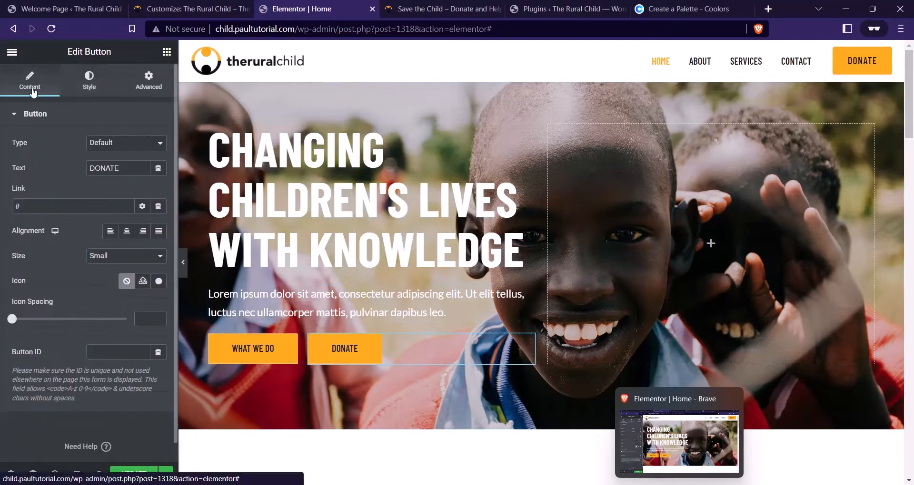
{"action": "left_click", "coordinate": [95, 83]}
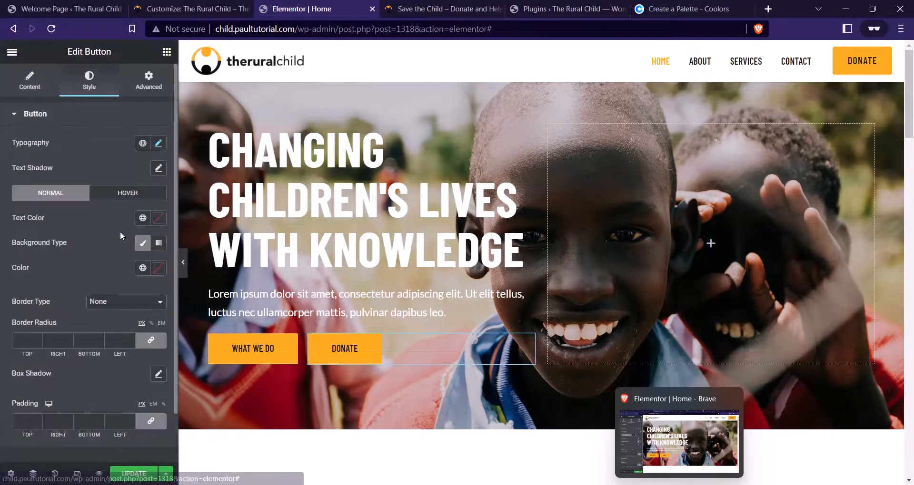
{"action": "left_click", "coordinate": [158, 268]}
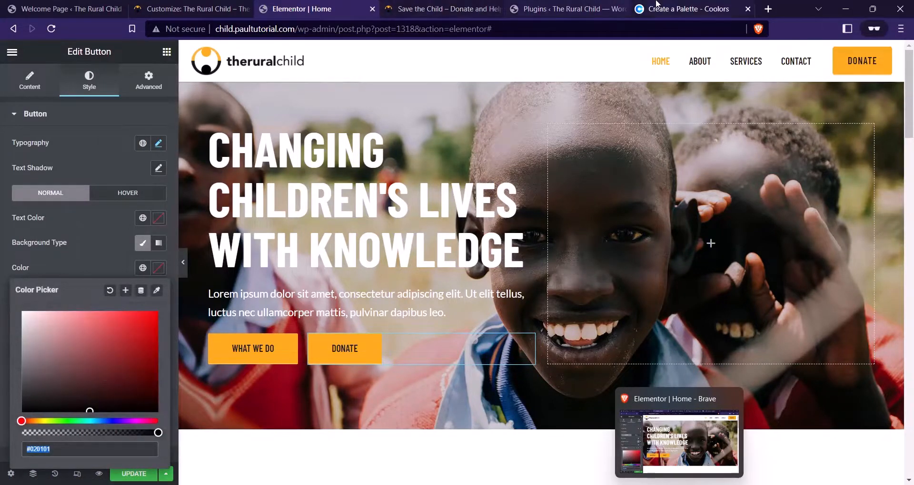
{"action": "left_click", "coordinate": [686, 9]}
{"action": "left_click", "coordinate": [273, 414]}
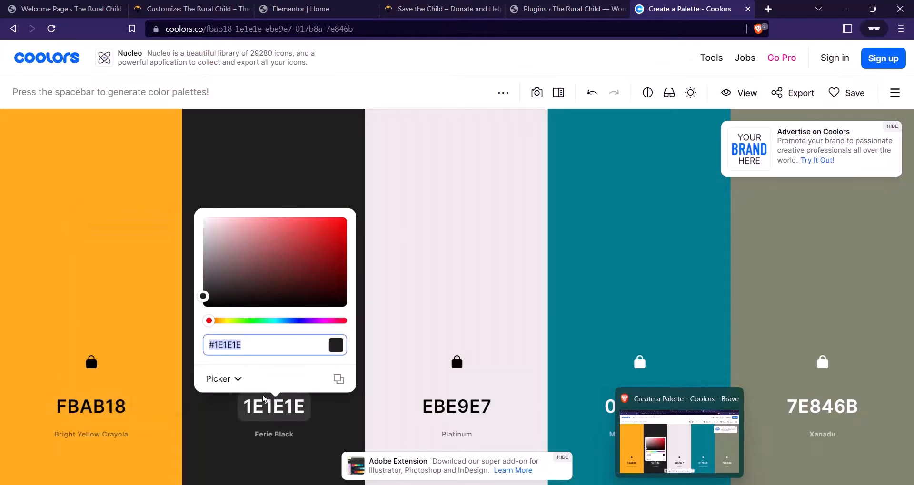
{"action": "left_click", "coordinate": [288, 11]}
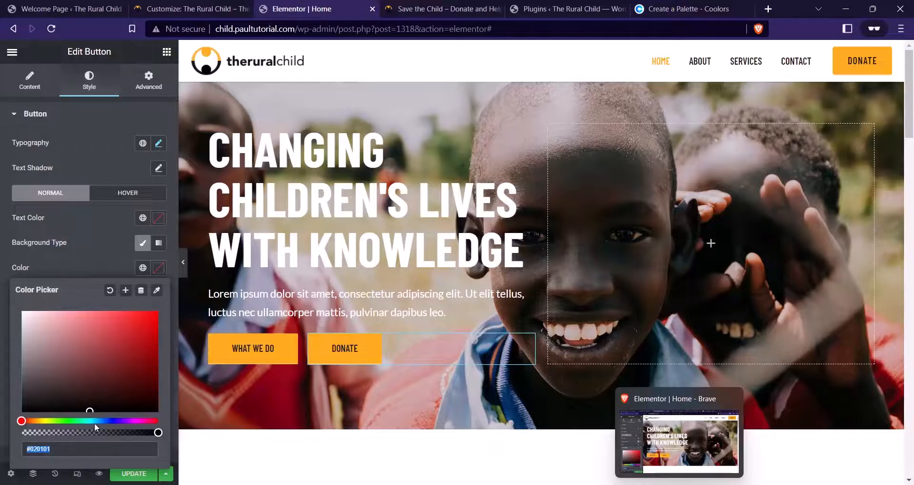
{"action": "type", "text": "#1E1E1E"}
{"action": "left_click", "coordinate": [135, 230]}
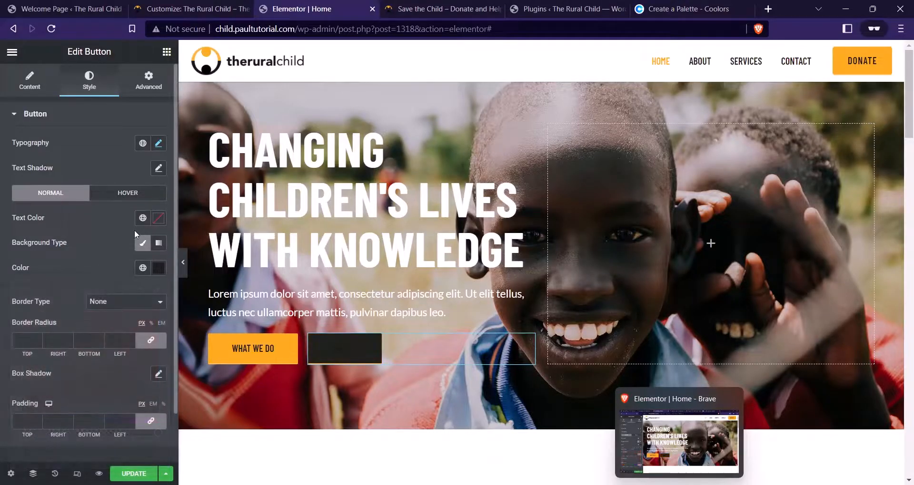
{"action": "left_click", "coordinate": [159, 218]}
{"action": "left_click_drag", "start_coordinate": [77, 292], "coordinate": [3, 244]}
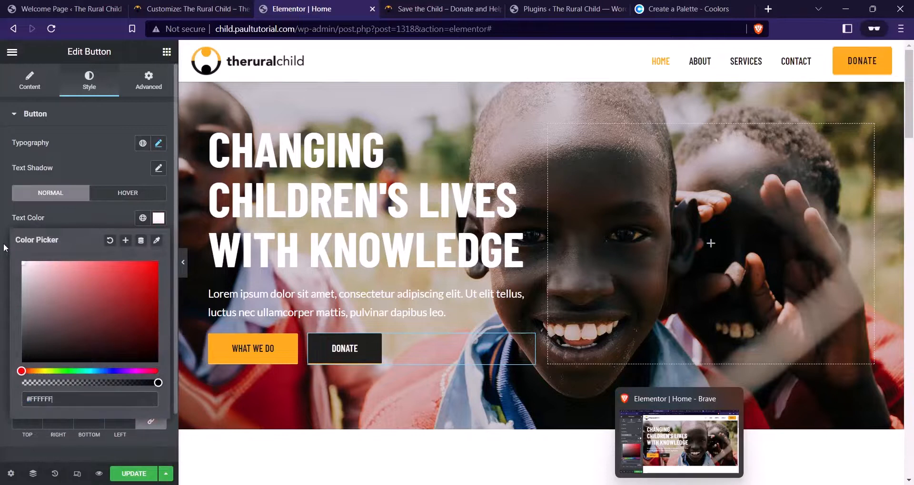
{"action": "left_click", "coordinate": [81, 219]}
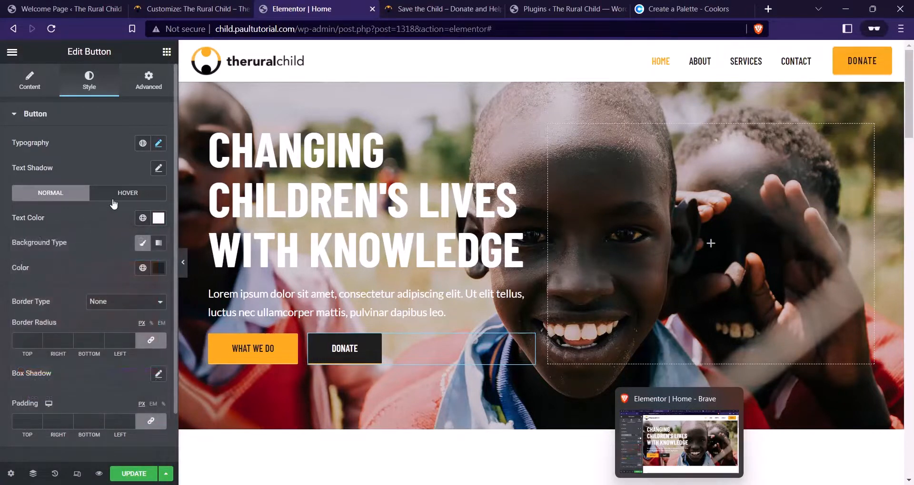
Set the button's hover state to white text on #000000, then save with UPDATE
{"action": "left_click", "coordinate": [136, 195]}
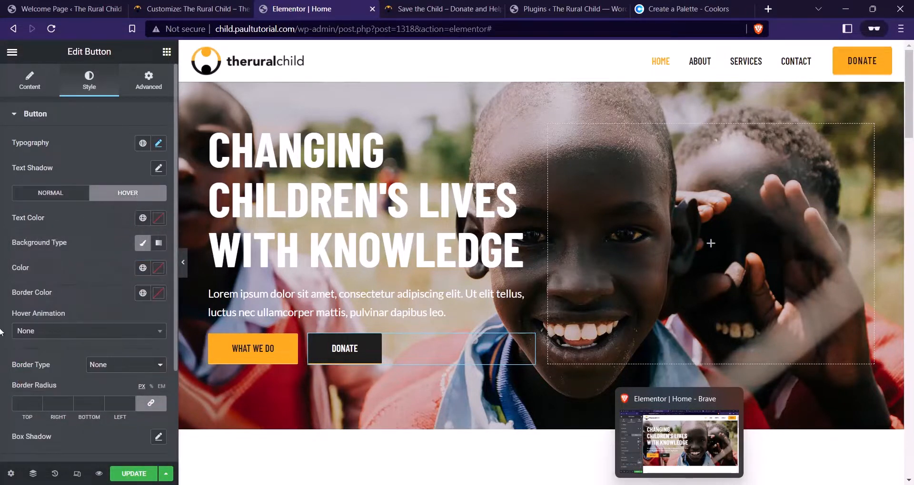
{"action": "left_click", "coordinate": [157, 218]}
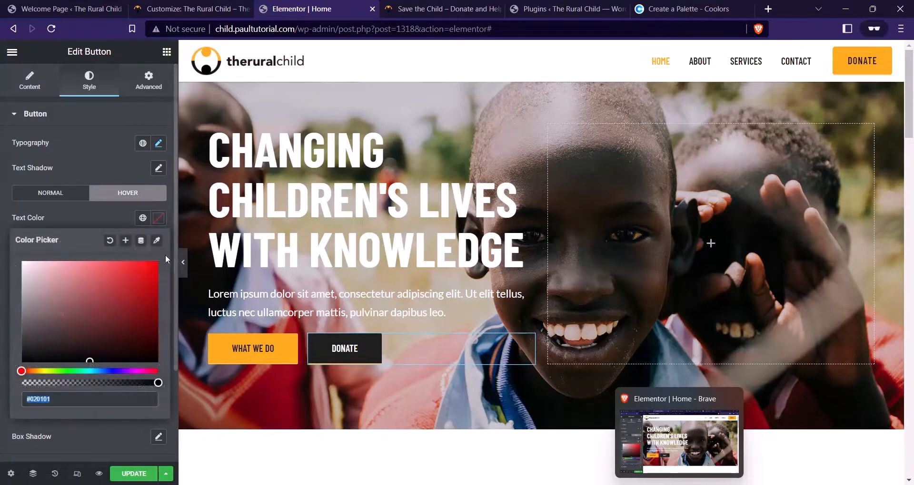
{"action": "left_click", "coordinate": [25, 260]}
{"action": "left_click", "coordinate": [94, 230]}
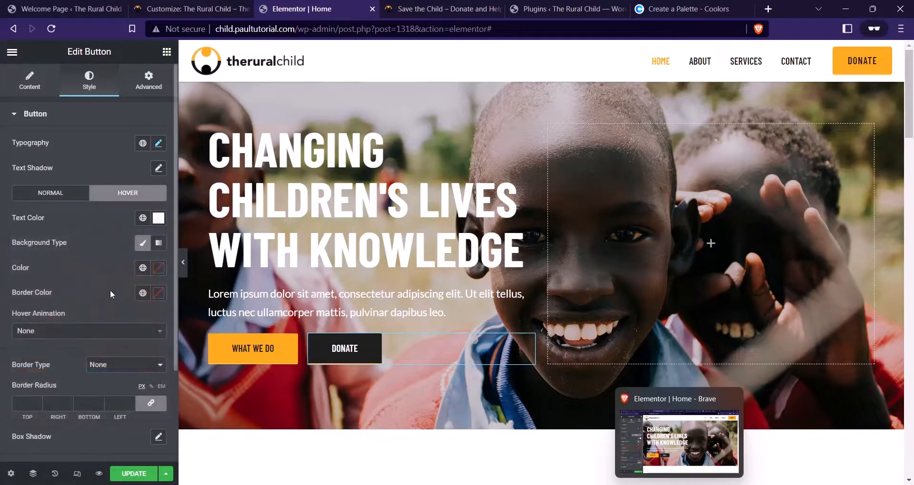
{"action": "left_click", "coordinate": [158, 268]}
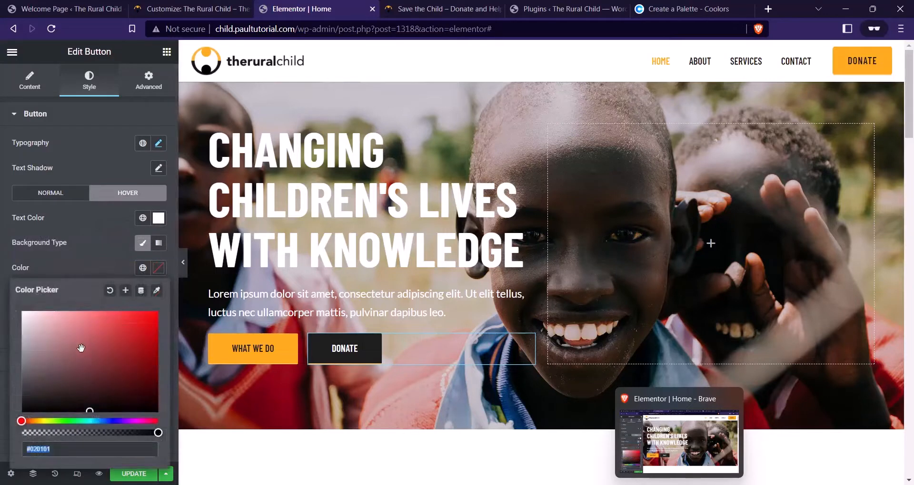
{"action": "left_click_drag", "start_coordinate": [81, 349], "coordinate": [1, 436]}
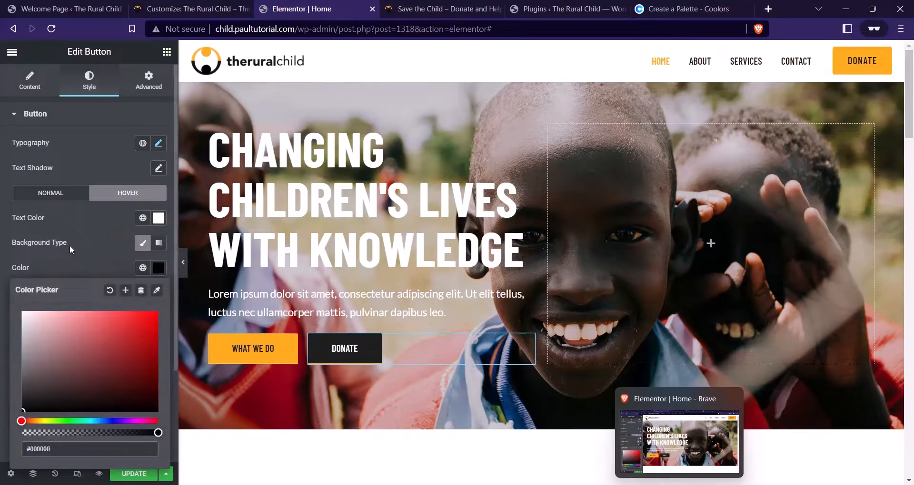
{"action": "left_click", "coordinate": [70, 247]}
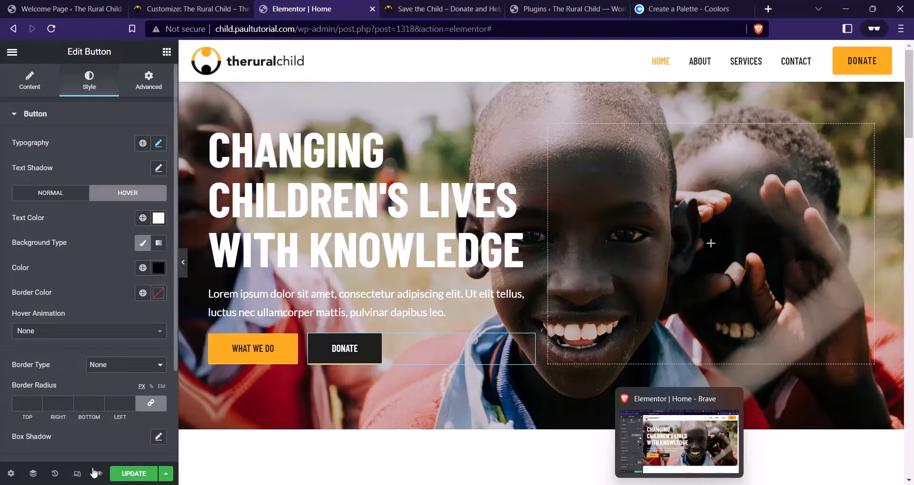
{"action": "left_click", "coordinate": [133, 474]}
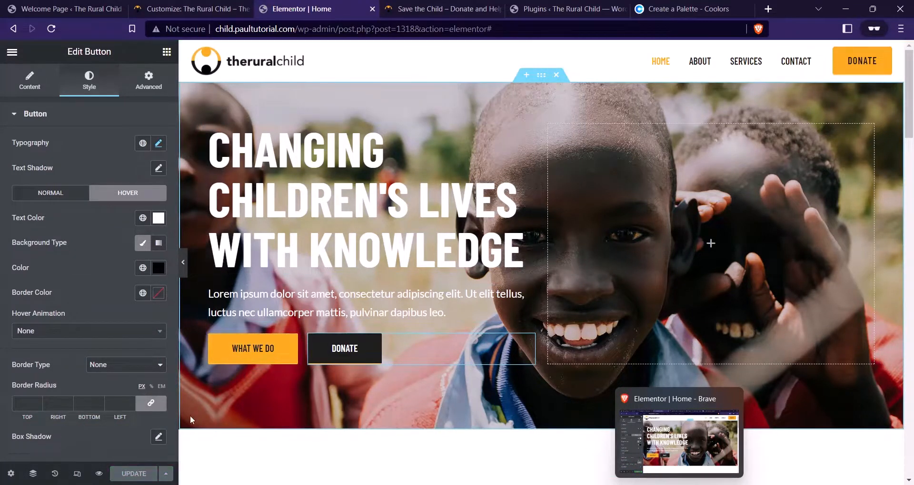
Preview the page, compare it with the Save the Child reference site, then return to the editor
{"action": "left_click", "coordinate": [99, 474]}
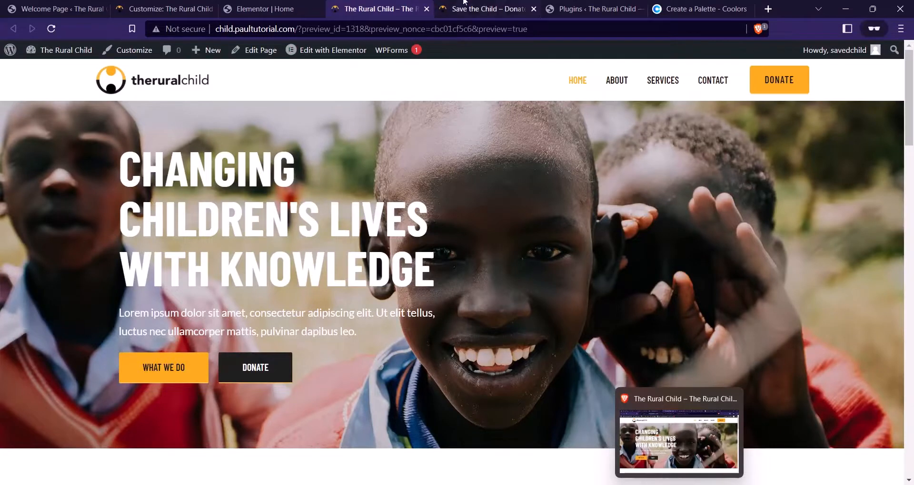
{"action": "left_click", "coordinate": [486, 9]}
{"action": "left_click", "coordinate": [402, 6]}
{"action": "left_click", "coordinate": [471, 10]}
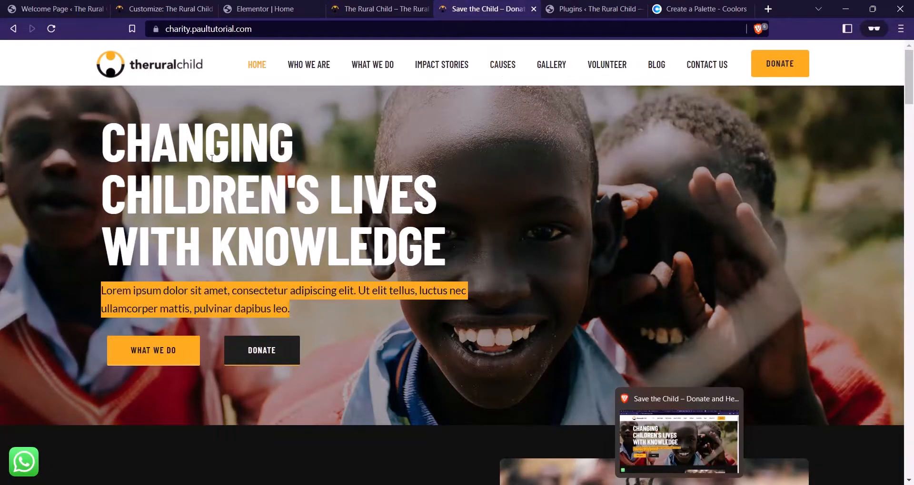
{"action": "left_click", "coordinate": [404, 5]}
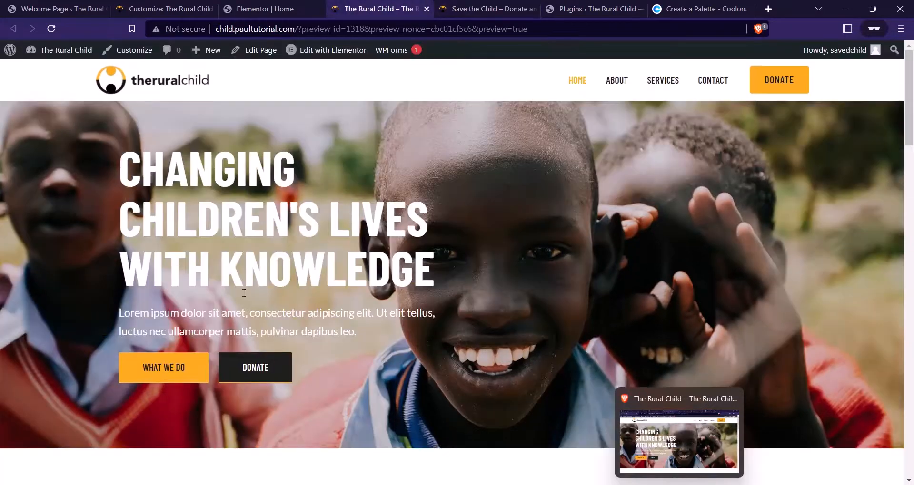
{"action": "left_click", "coordinate": [467, 8]}
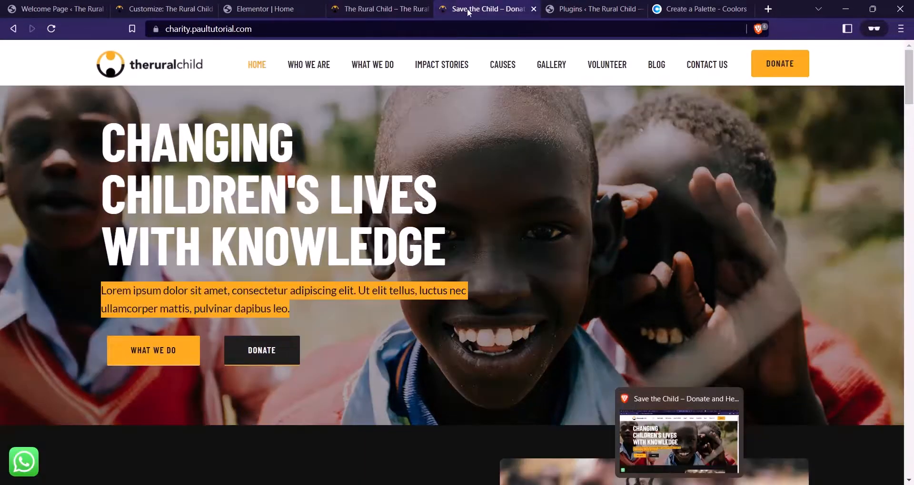
{"action": "left_click", "coordinate": [375, 4]}
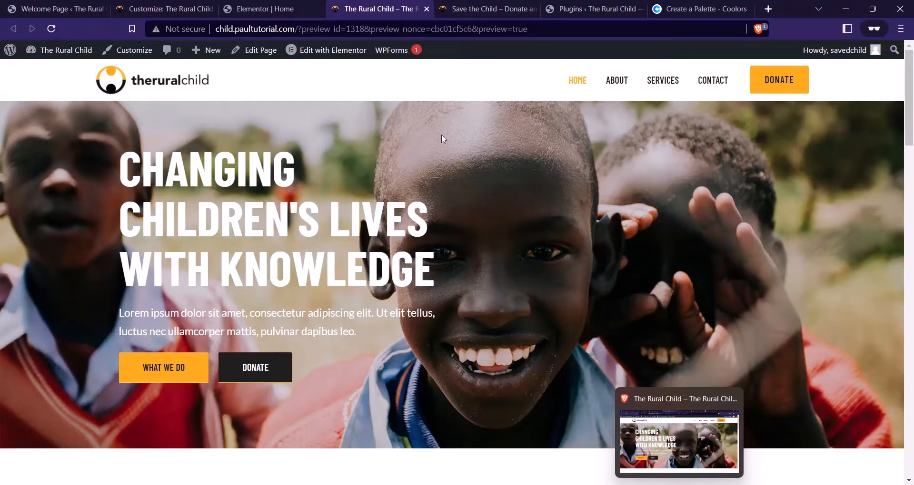
{"action": "key", "text": "ctrl+shift+Tab"}
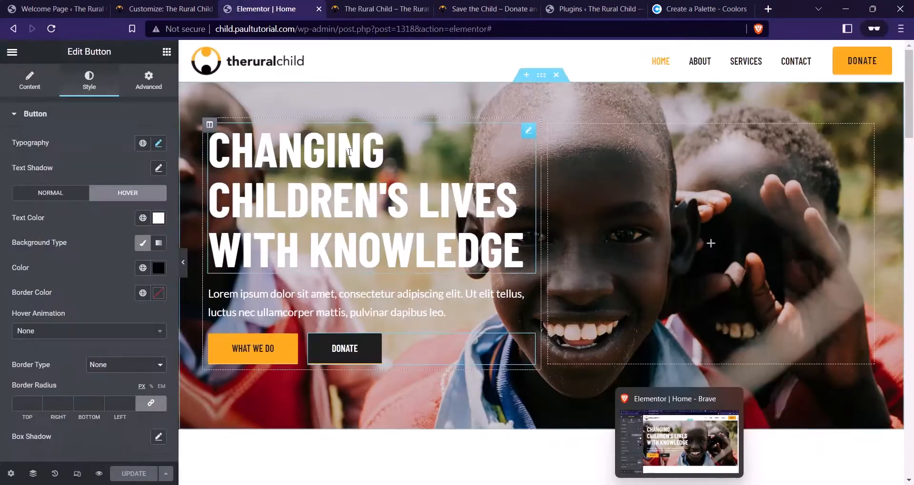
Set the hero section's padding to 40 top and 80 bottom
{"action": "left_click", "coordinate": [543, 76]}
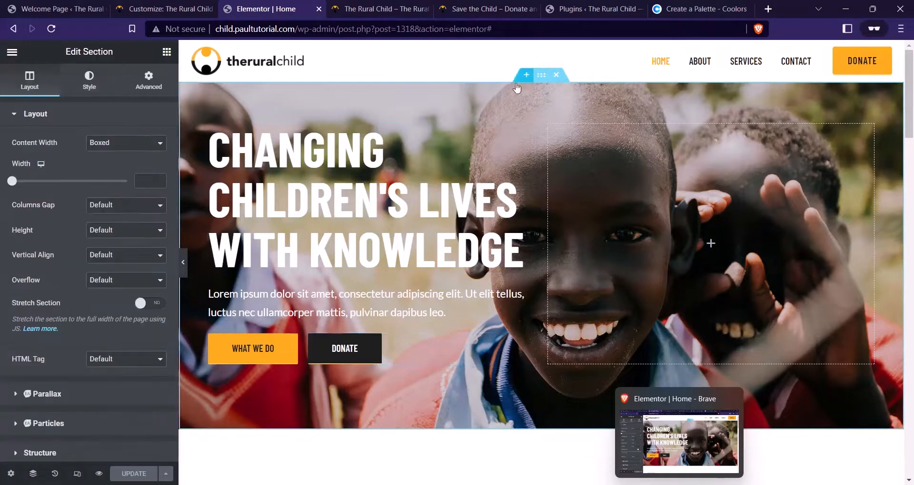
{"action": "left_click", "coordinate": [149, 80]}
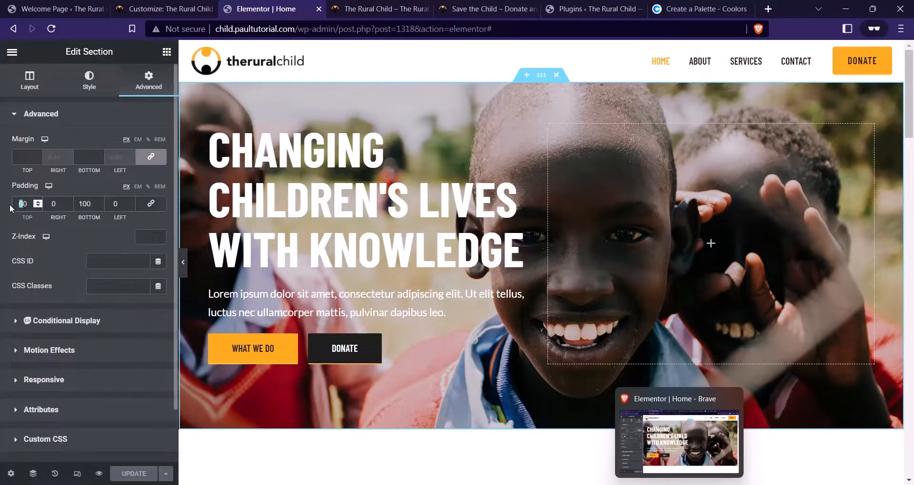
{"action": "type", "text": "4"}
{"action": "left_click_drag", "start_coordinate": [88, 206], "coordinate": [81, 204]}
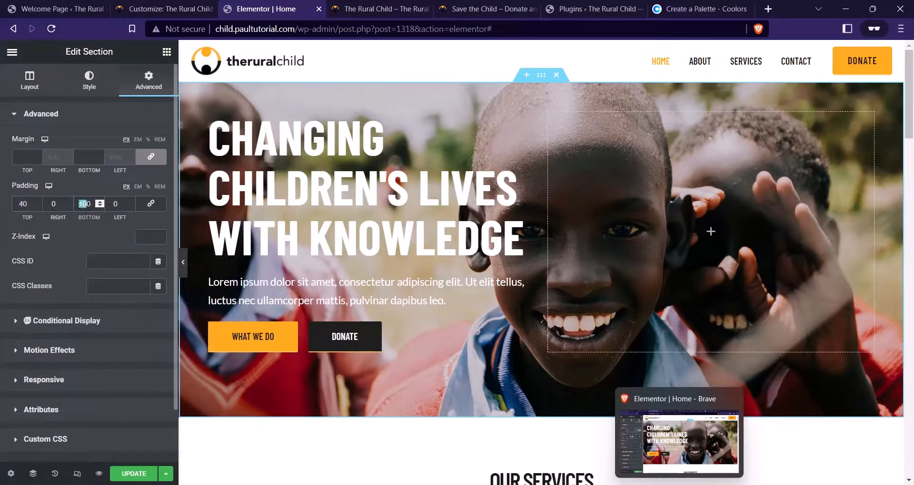
{"action": "type", "text": "6"}
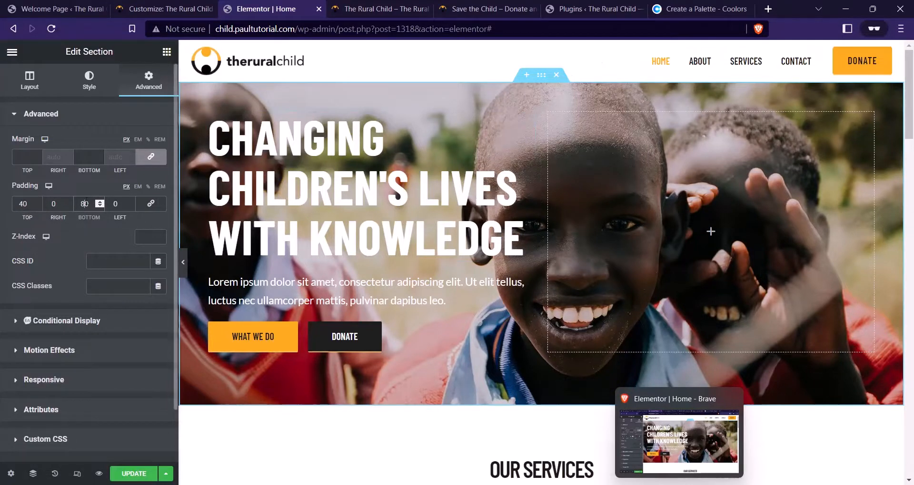
Reload the preview, save the page, and compare with the reference charity site
{"action": "left_click", "coordinate": [99, 474]}
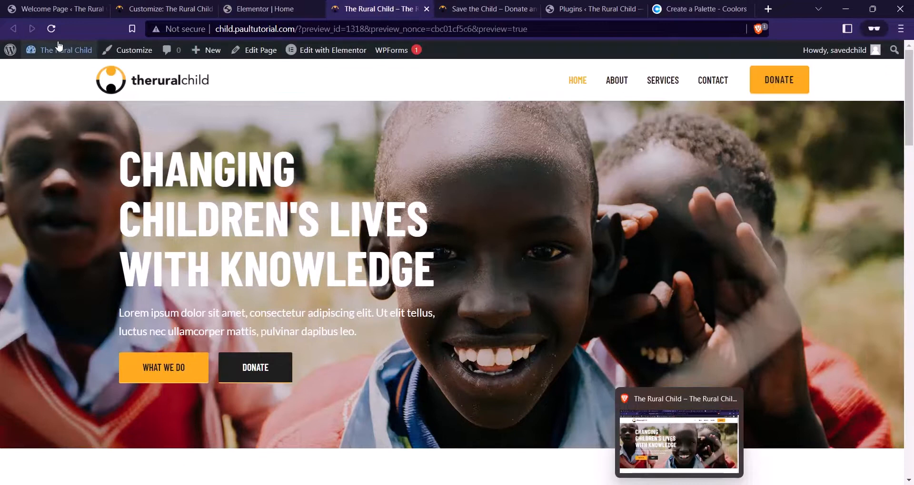
{"action": "left_click", "coordinate": [52, 29]}
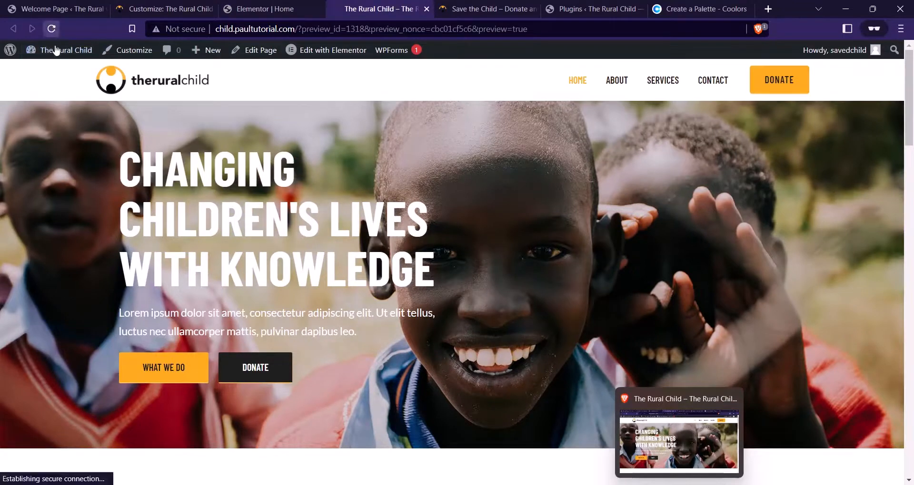
{"action": "left_click", "coordinate": [263, 14]}
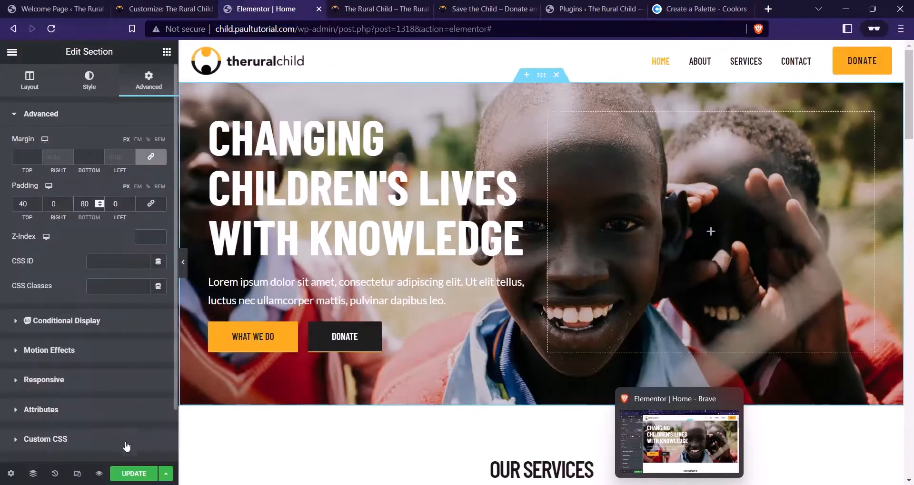
{"action": "key", "text": "ctrl+s"}
{"action": "left_click", "coordinate": [342, 4]}
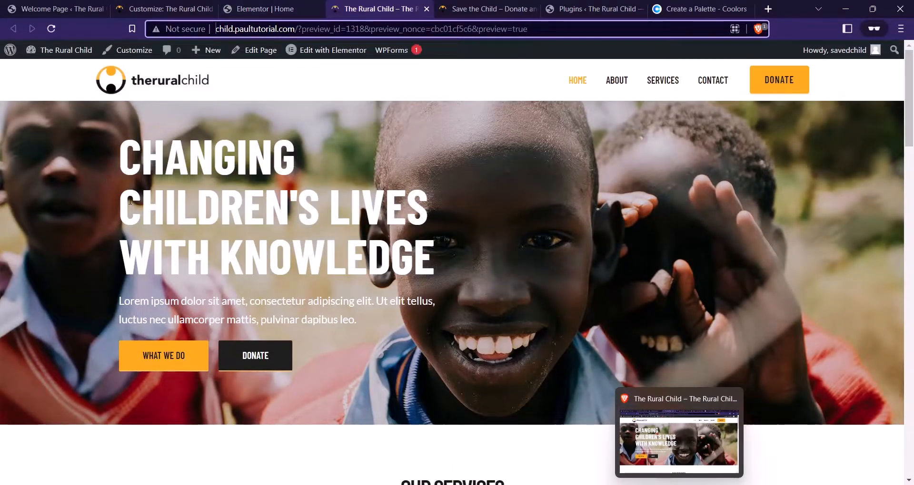
{"action": "left_click", "coordinate": [471, 6]}
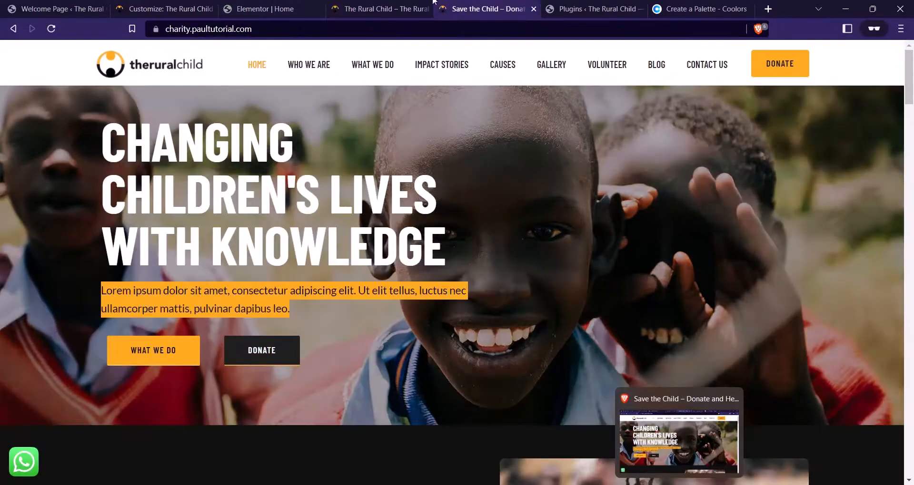
{"action": "left_click", "coordinate": [430, 5]}
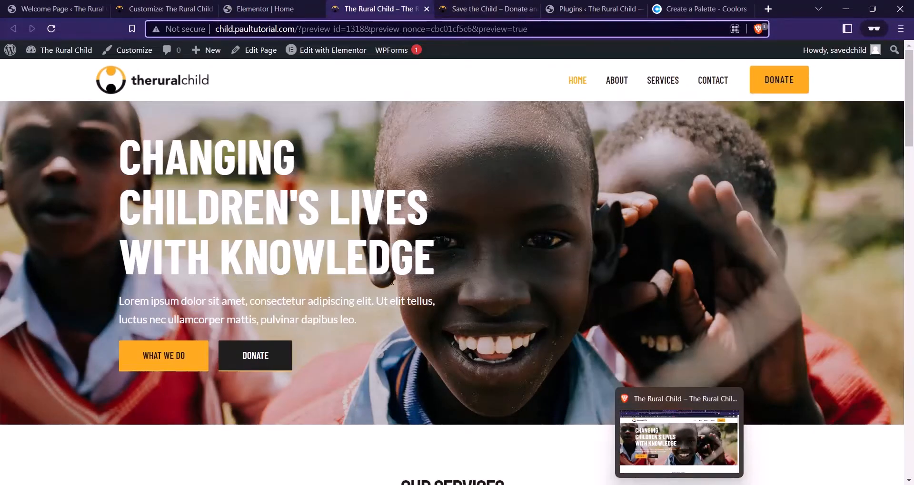
Raise the hero background overlay opacity to darken the image
{"action": "left_click", "coordinate": [265, 8]}
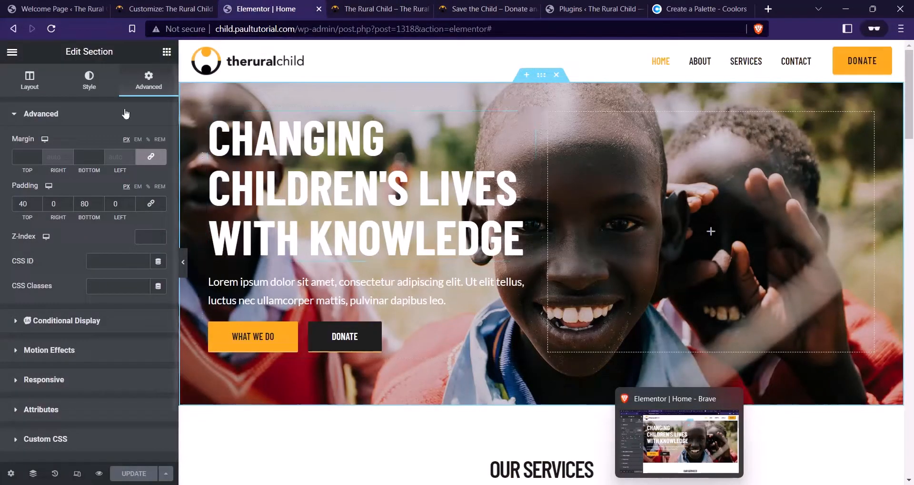
{"action": "left_click", "coordinate": [89, 80]}
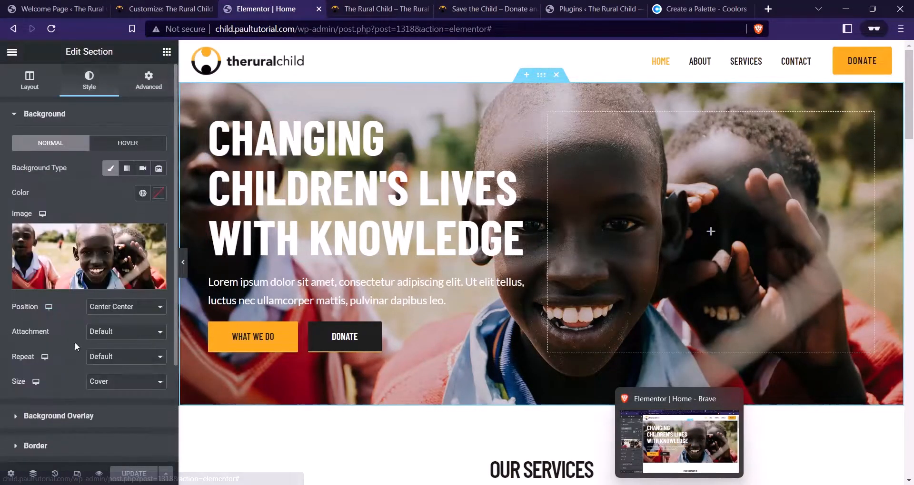
{"action": "left_click", "coordinate": [57, 415]}
{"action": "left_click_drag", "start_coordinate": [35, 238], "coordinate": [59, 235]}
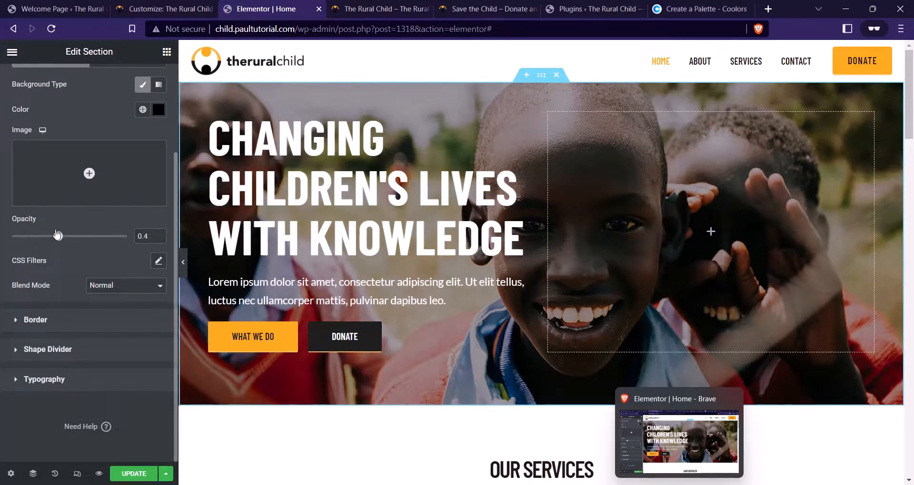
Give the hero heading line-height 80 and size 84, and save
{"action": "left_click", "coordinate": [224, 186]}
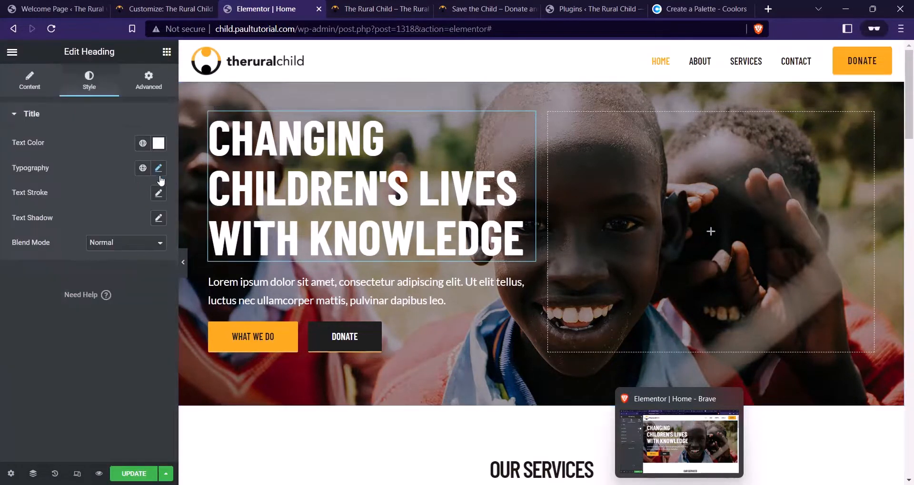
{"action": "left_click", "coordinate": [159, 168]}
{"action": "left_click_drag", "start_coordinate": [106, 377], "coordinate": [100, 374]}
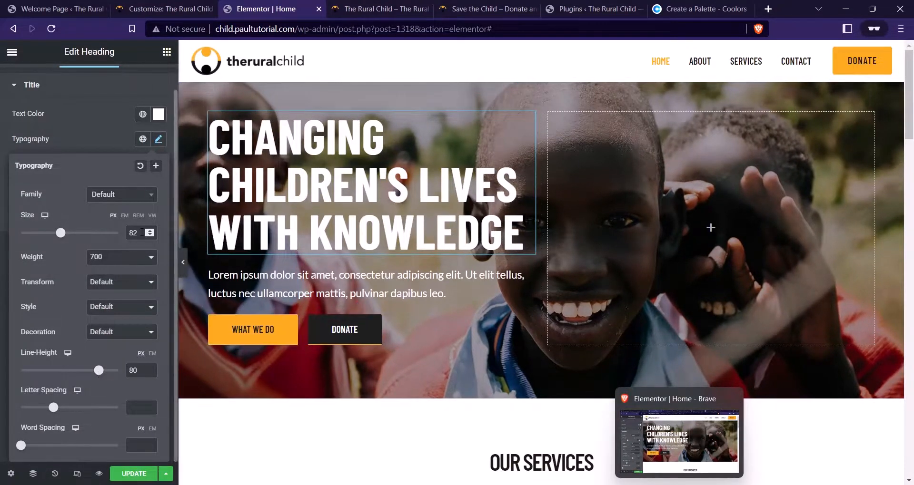
{"action": "key", "text": "Up"}
{"action": "key", "text": "Up"}
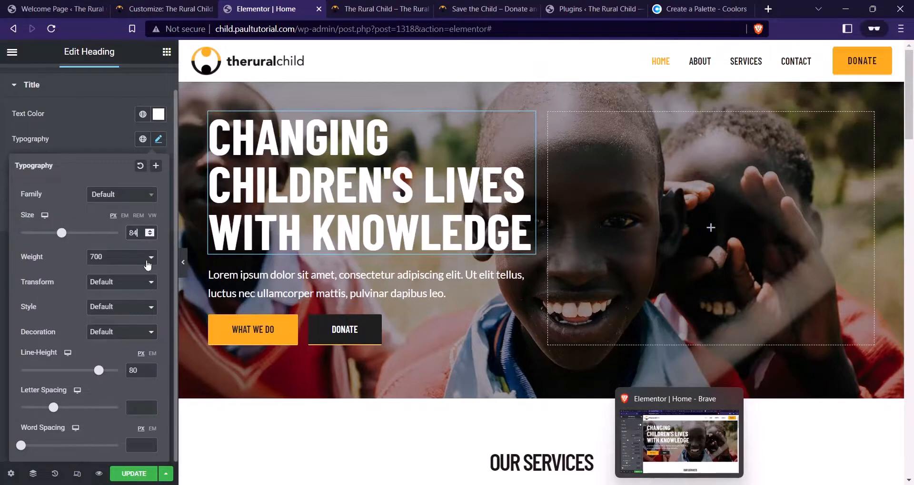
{"action": "left_click", "coordinate": [134, 474]}
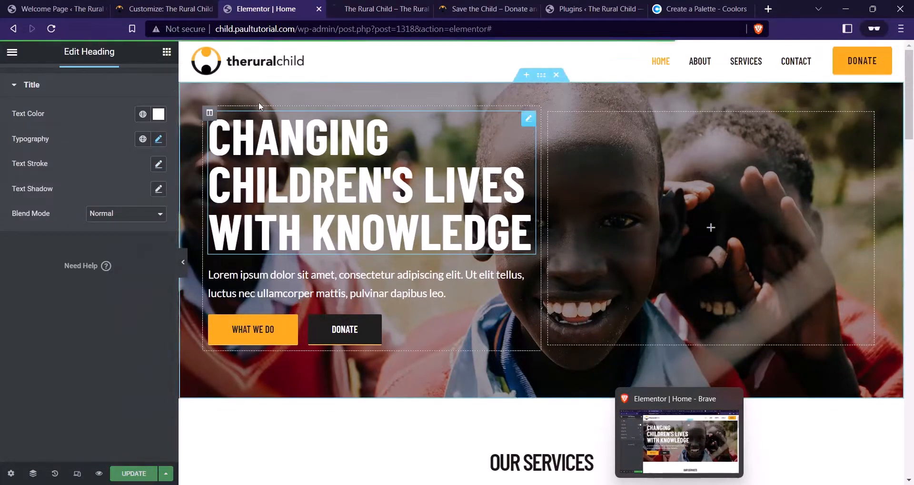
Check the live preview against the reference charity site, then return to the editor
{"action": "left_click", "coordinate": [357, 3]}
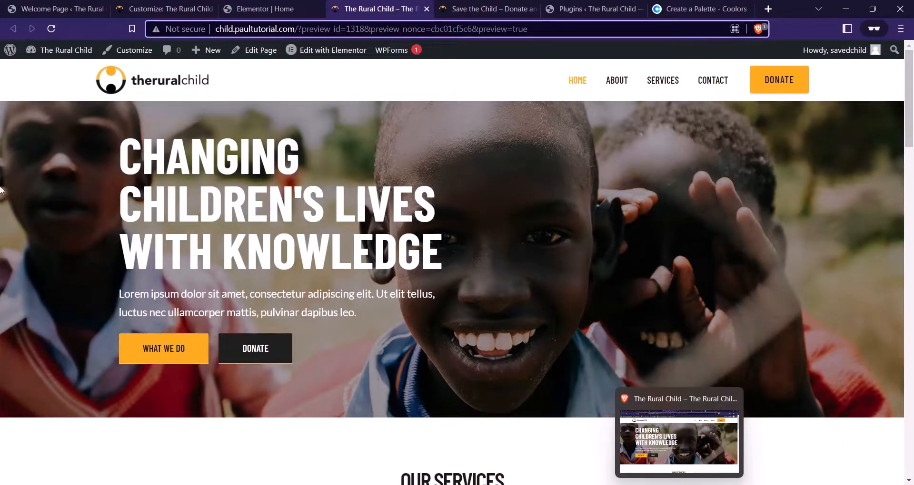
{"action": "left_click", "coordinate": [262, 9]}
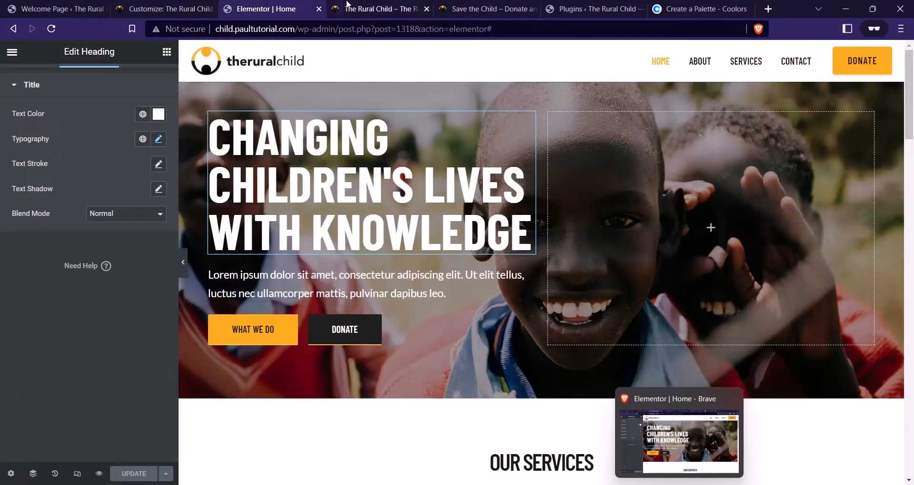
{"action": "left_click", "coordinate": [376, 8]}
{"action": "left_click", "coordinate": [481, 9]}
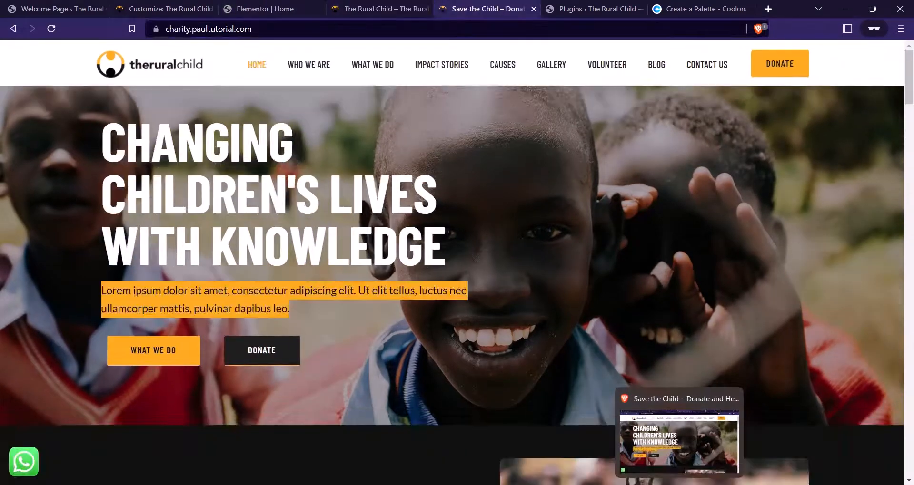
{"action": "left_click", "coordinate": [376, 9]}
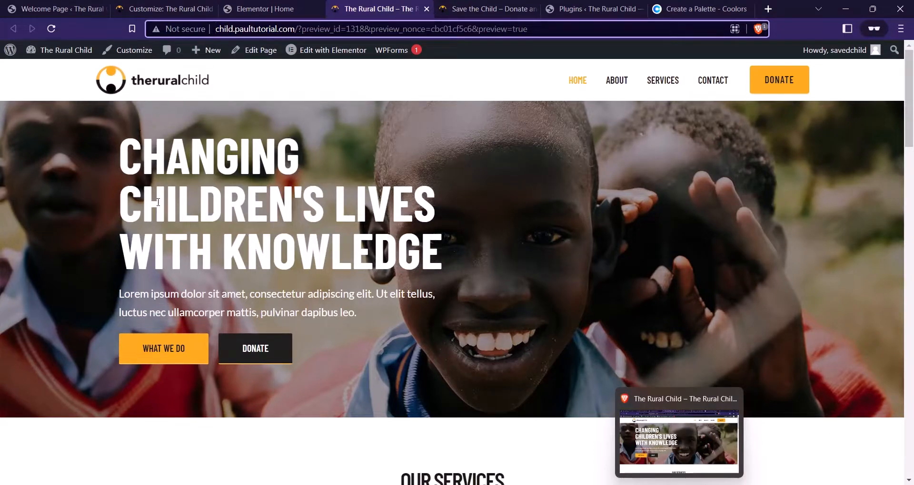
{"action": "key", "text": "ctrl+shift+Tab"}
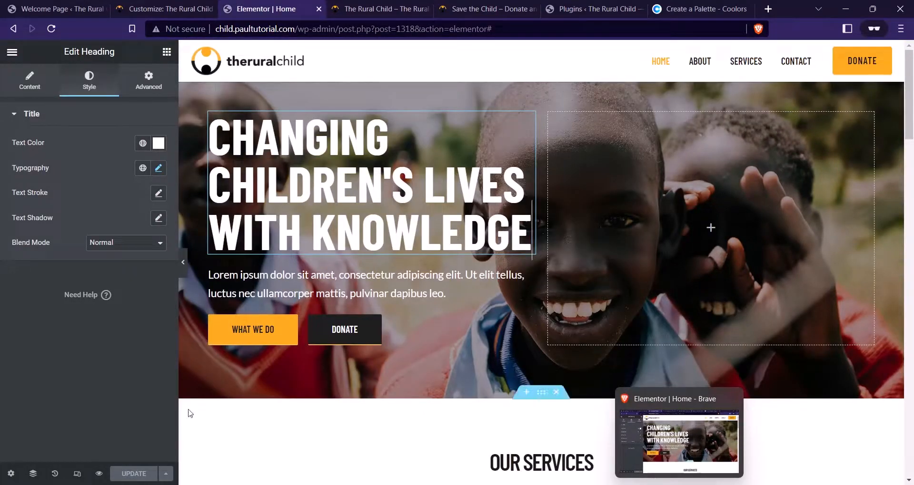
Widen the site-wide layout content width by entering 200, and save
{"action": "left_click", "coordinate": [12, 52]}
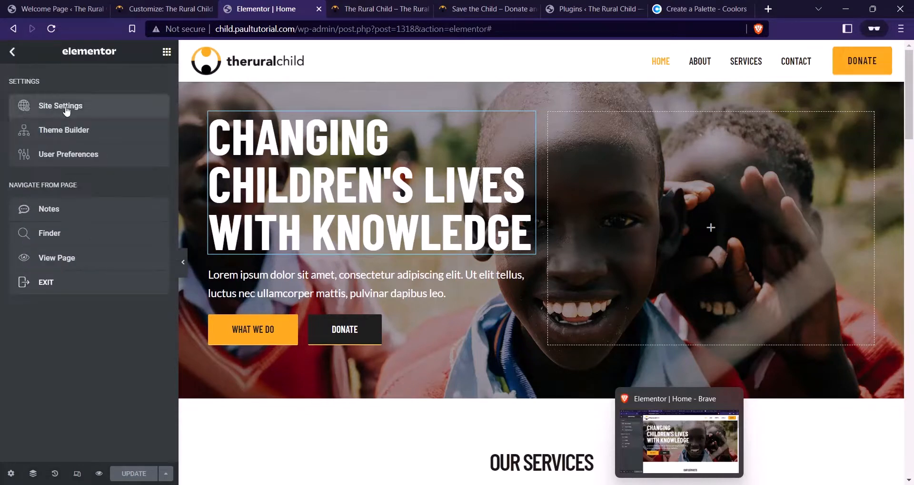
{"action": "left_click", "coordinate": [67, 109]}
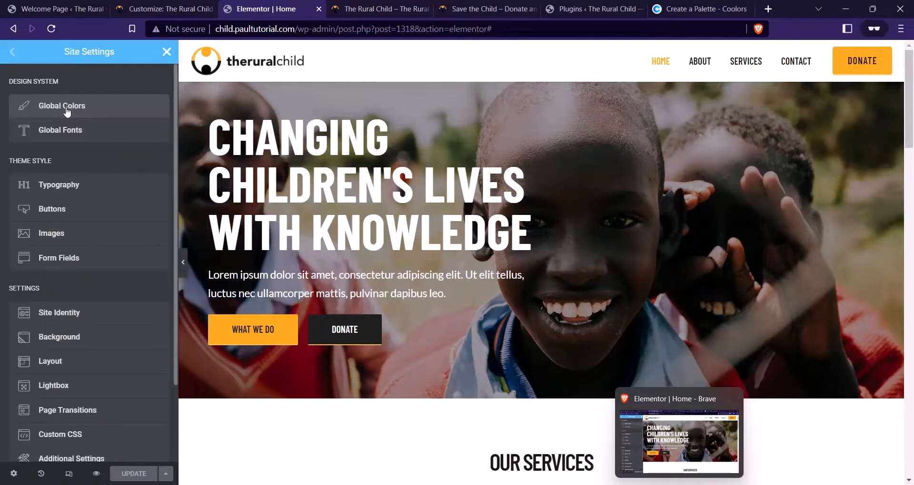
{"action": "scroll", "coordinate": [100, 119], "scroll_direction": "down", "scroll_amount": 2}
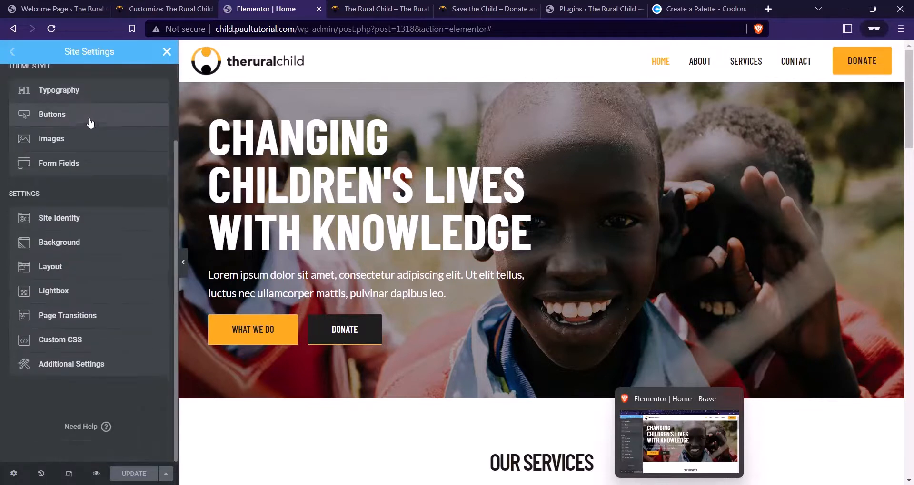
{"action": "left_click", "coordinate": [94, 259]}
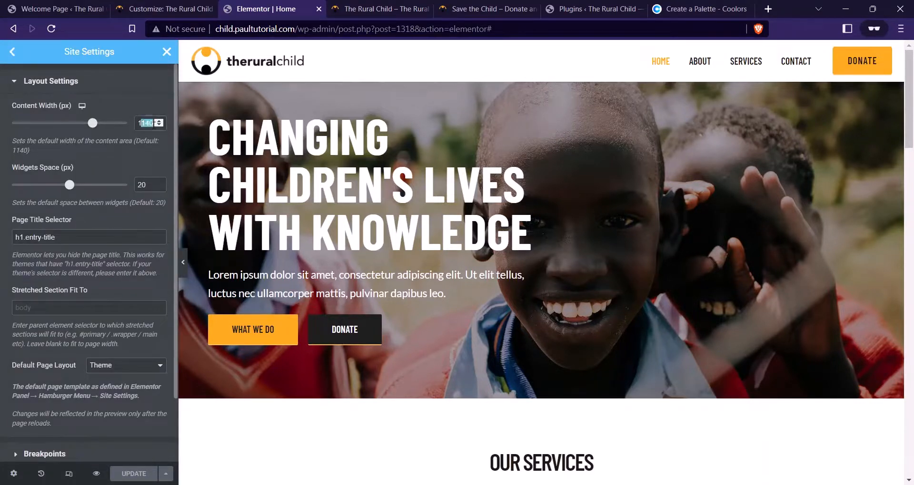
{"action": "type", "text": "200"}
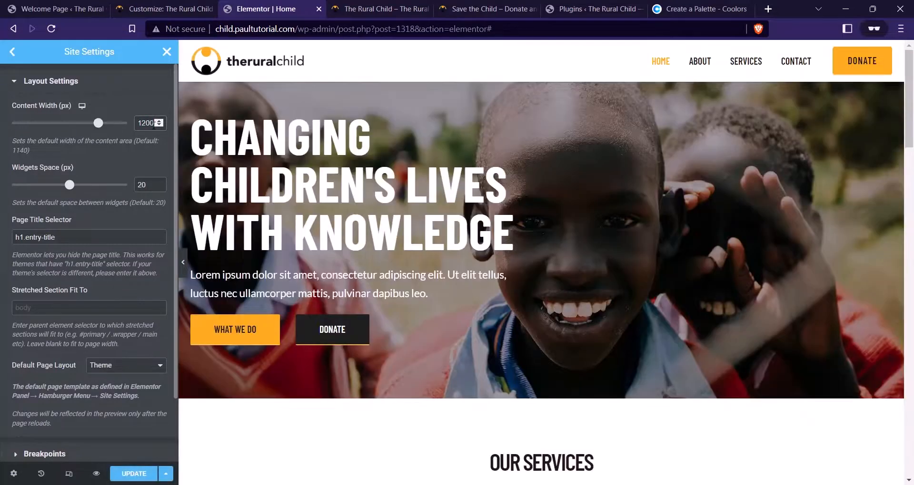
{"action": "left_click", "coordinate": [134, 475]}
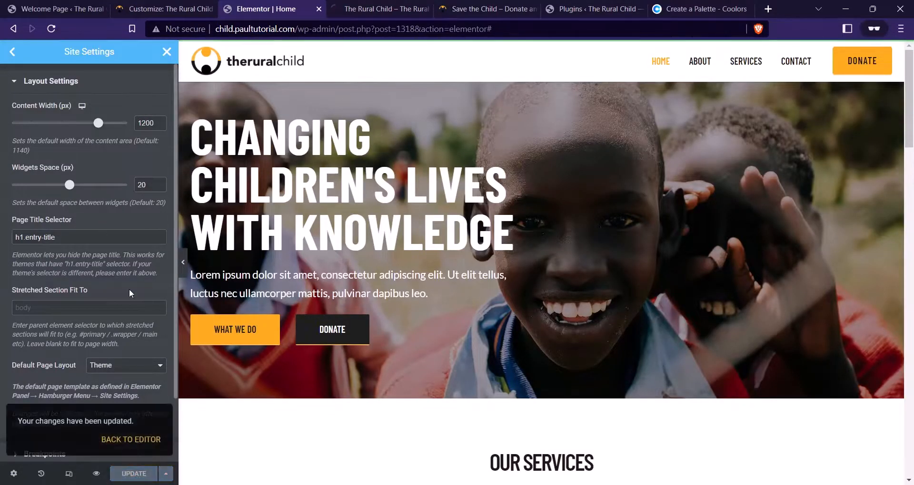
{"action": "left_click", "coordinate": [13, 52]}
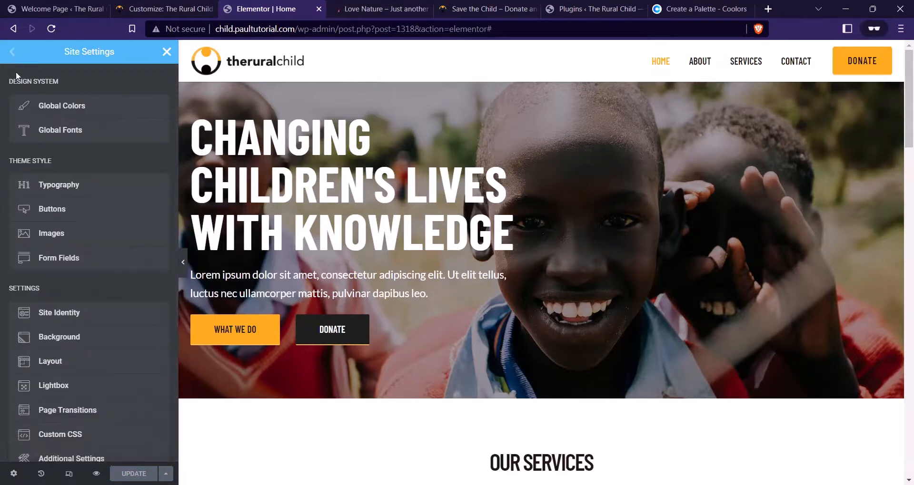
{"action": "left_click", "coordinate": [165, 52]}
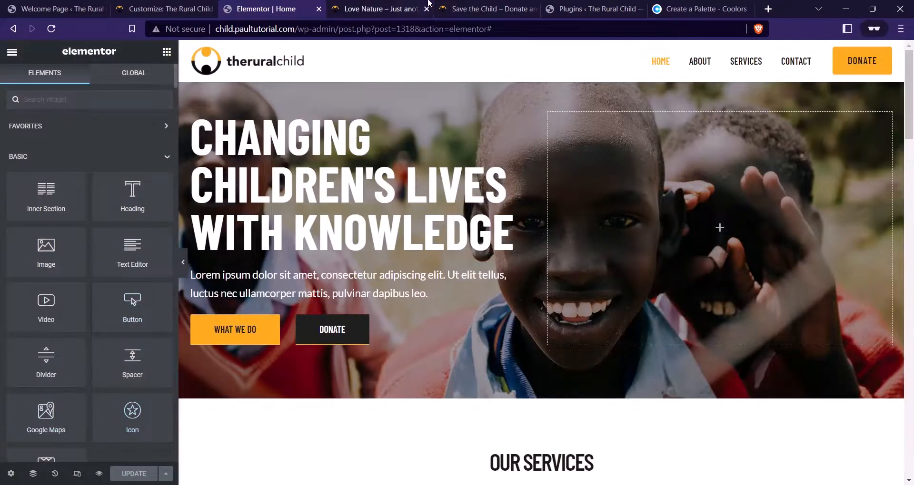
Reload the preview and compare it with the reference site's welcome section
{"action": "left_click", "coordinate": [408, 5]}
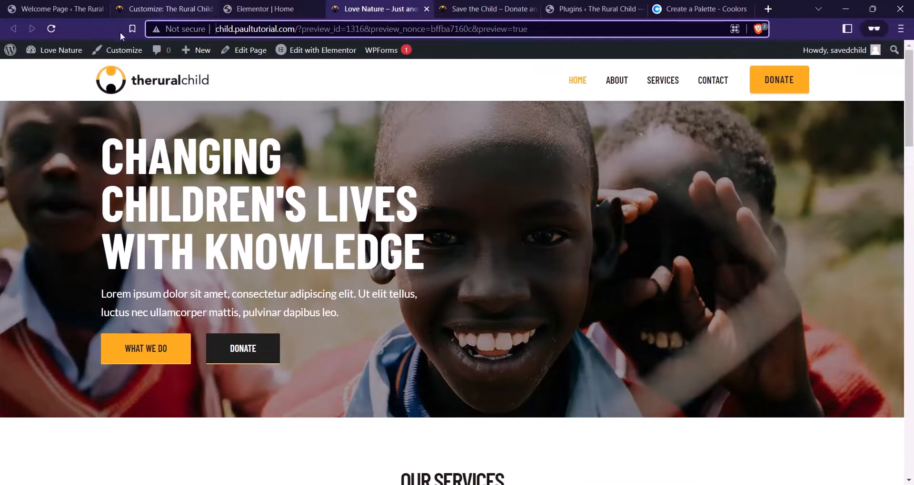
{"action": "left_click", "coordinate": [52, 29]}
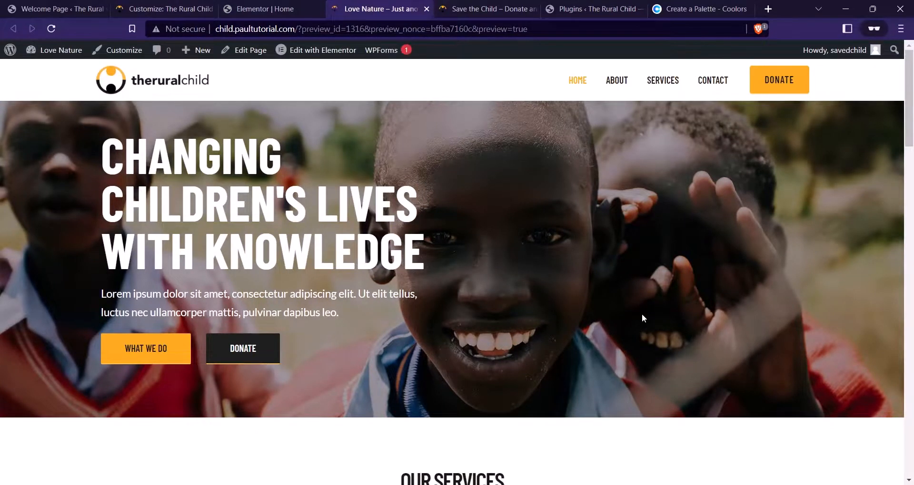
{"action": "scroll", "coordinate": [302, 193], "scroll_direction": "down", "scroll_amount": 2}
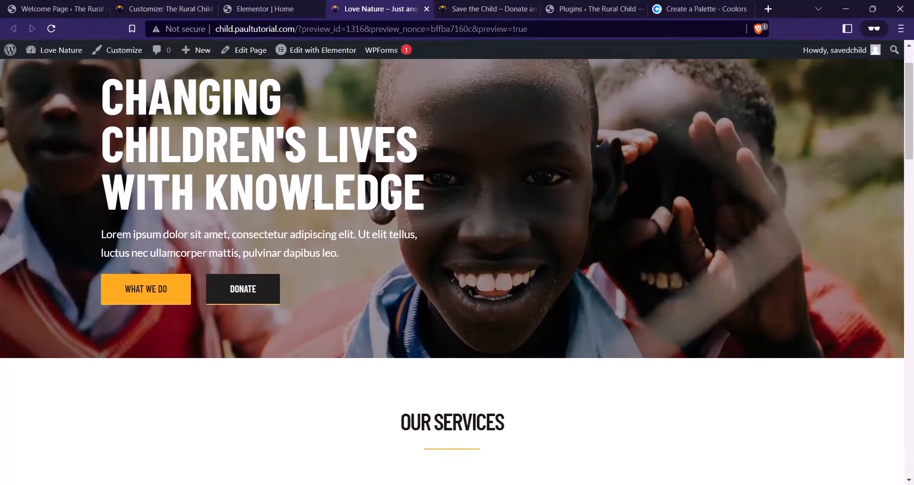
{"action": "scroll", "coordinate": [193, 199], "scroll_direction": "up", "scroll_amount": 2}
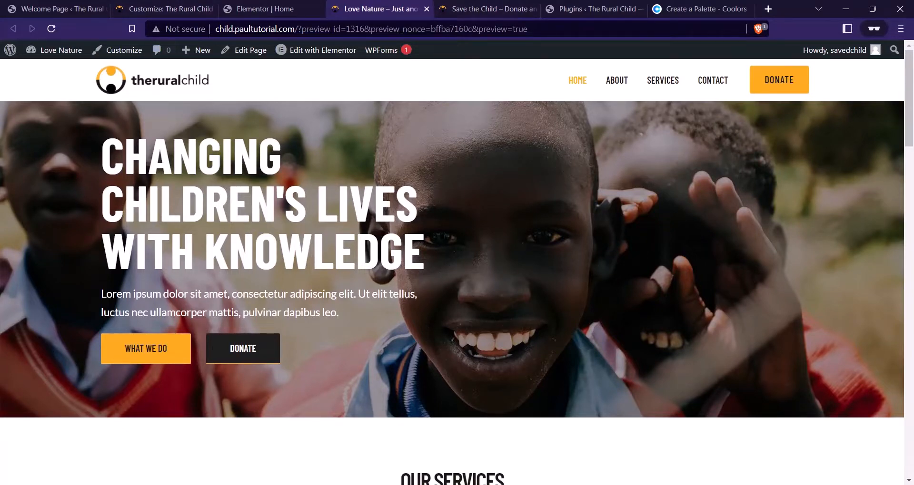
{"action": "scroll", "coordinate": [405, 177], "scroll_direction": "down", "scroll_amount": 5}
{"action": "left_click", "coordinate": [489, 14]}
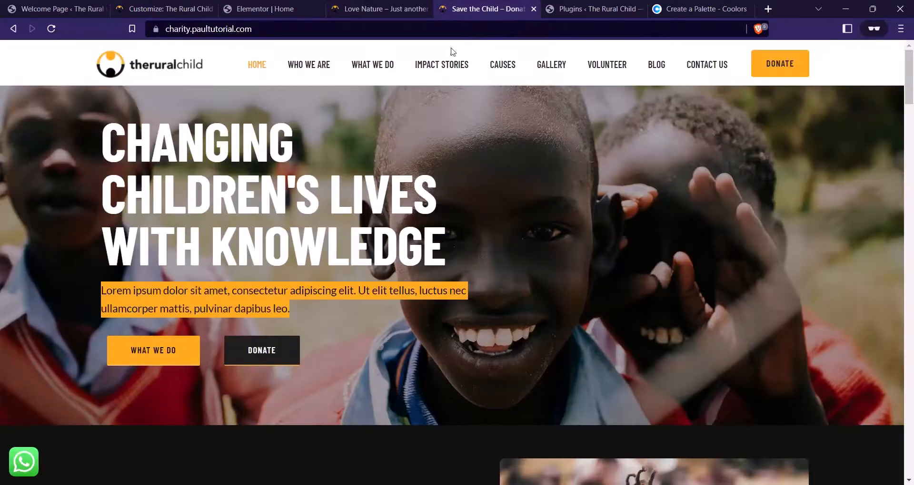
{"action": "scroll", "coordinate": [343, 212], "scroll_direction": "down", "scroll_amount": 6}
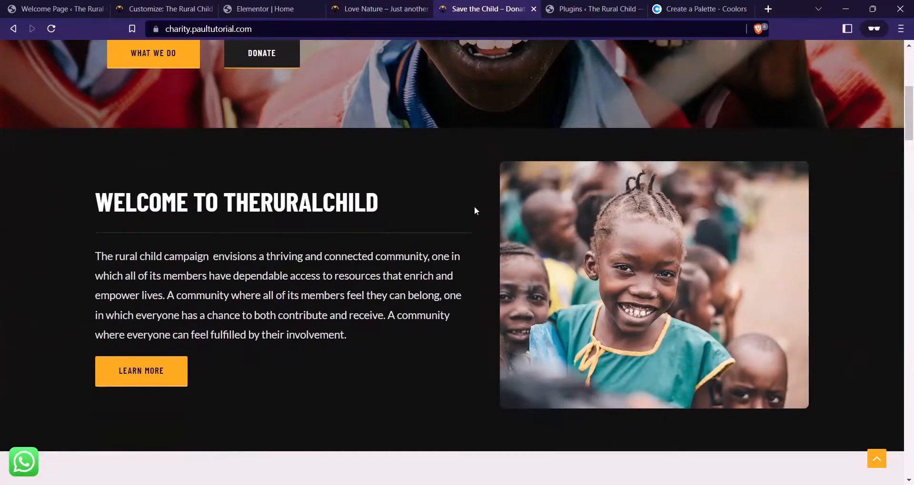
{"action": "left_click", "coordinate": [372, 8]}
{"action": "left_click", "coordinate": [280, 8]}
{"action": "scroll", "coordinate": [560, 211], "scroll_direction": "down", "scroll_amount": 5}
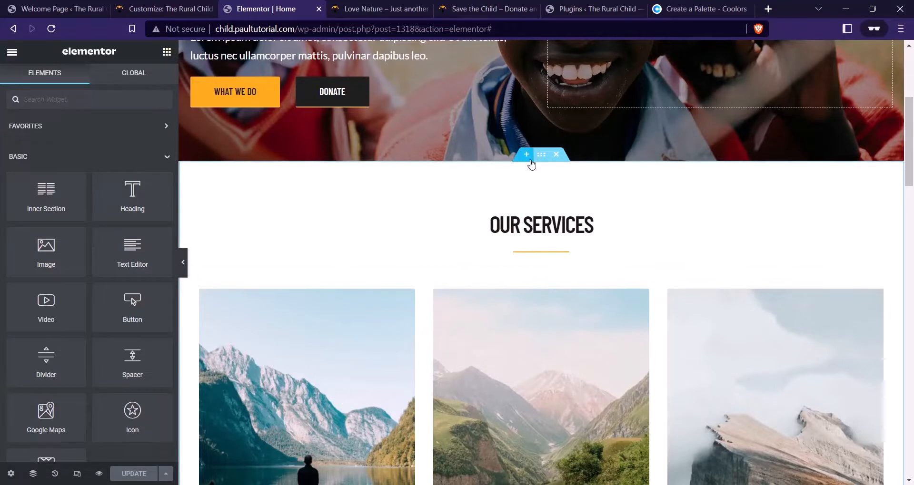
Add a one-column section above Our Services with 80 px top and bottom padding
{"action": "left_click", "coordinate": [526, 155]}
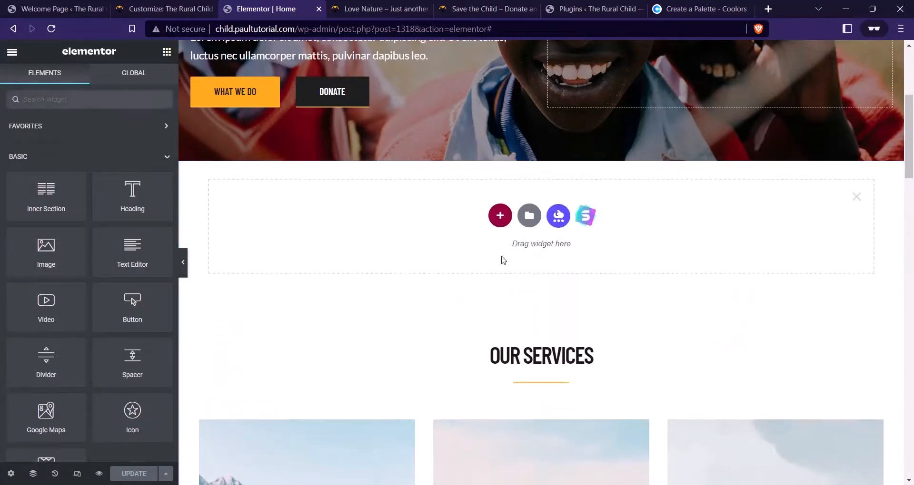
{"action": "left_click", "coordinate": [500, 215]}
{"action": "left_click", "coordinate": [374, 252]}
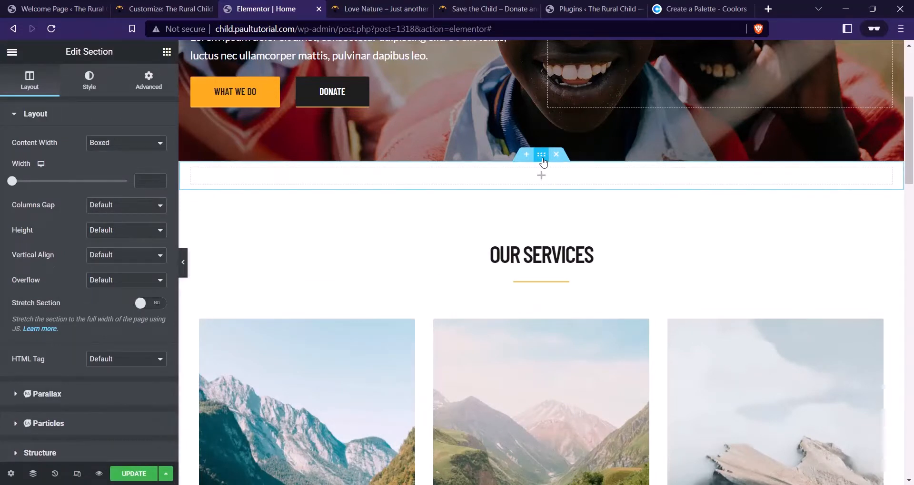
{"action": "left_click", "coordinate": [159, 89]}
{"action": "left_click", "coordinate": [150, 203]}
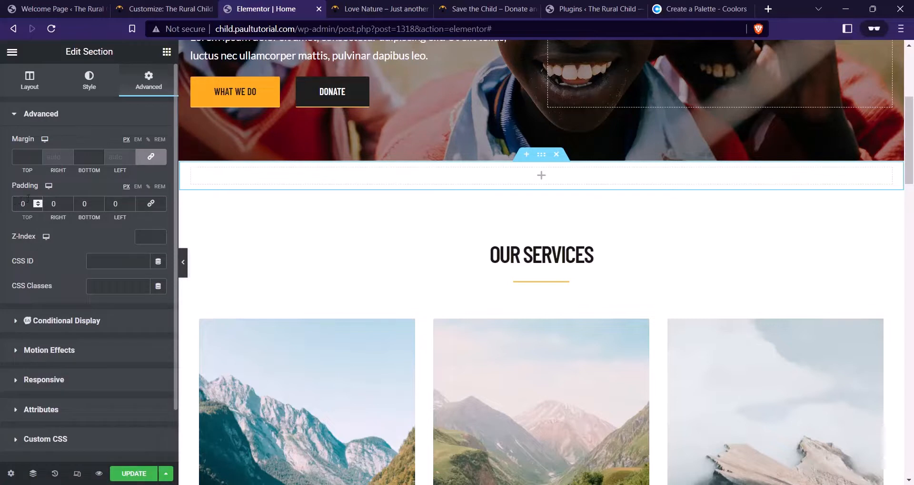
{"action": "type", "text": "8"}
{"action": "left_click", "coordinate": [79, 204]}
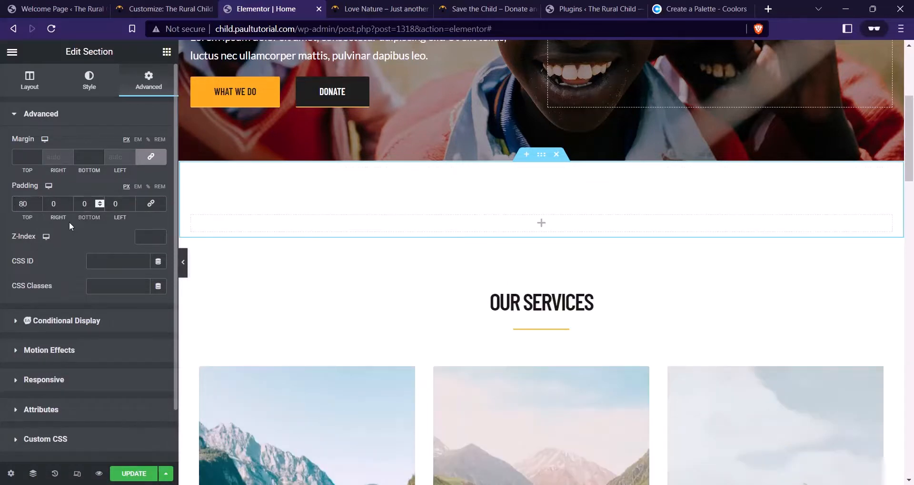
{"action": "type", "text": "80"}
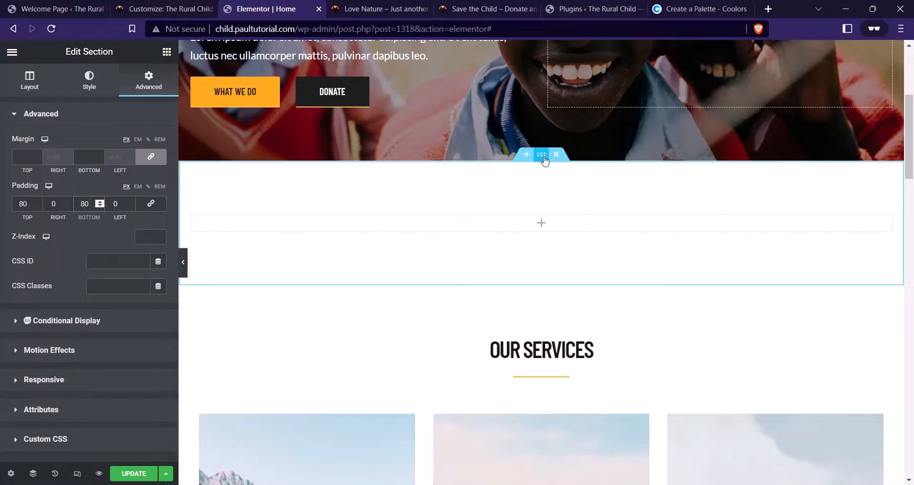
Give the new section a classic #151515 background colour
{"action": "left_click", "coordinate": [89, 82]}
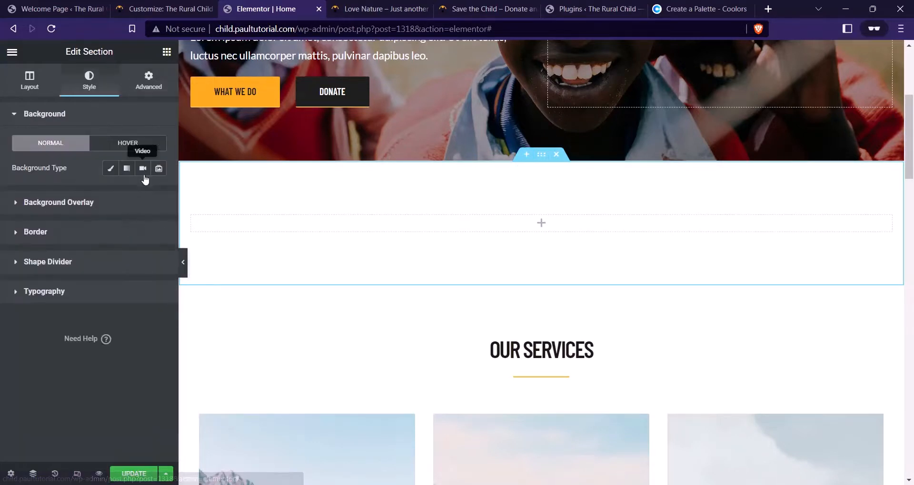
{"action": "left_click", "coordinate": [110, 168]}
{"action": "left_click", "coordinate": [158, 193]}
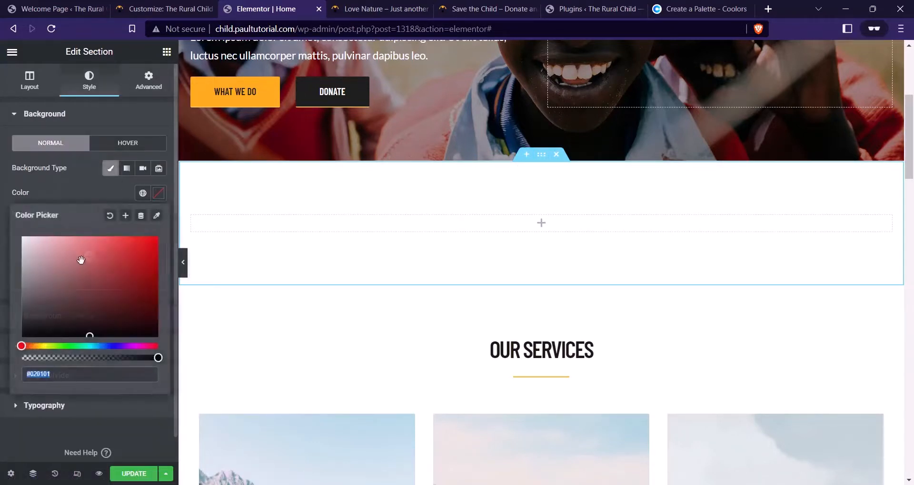
{"action": "left_click_drag", "start_coordinate": [81, 260], "coordinate": [11, 329]}
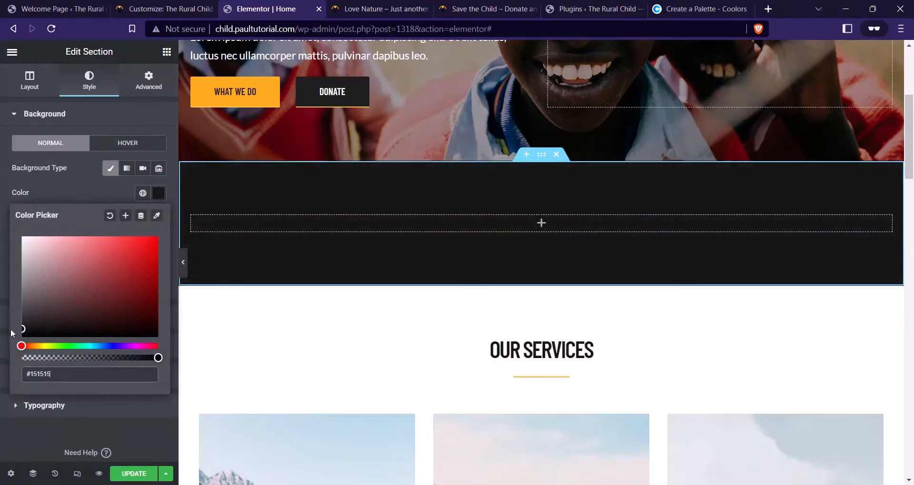
{"action": "left_click", "coordinate": [75, 182]}
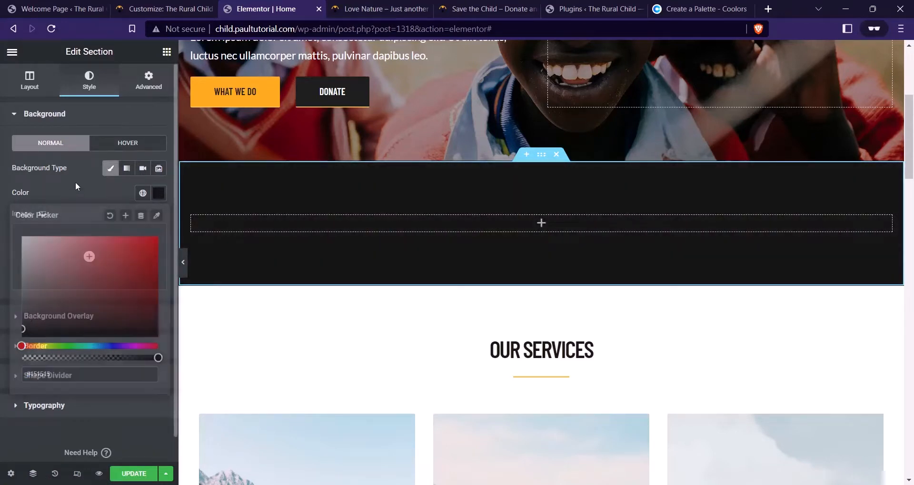
{"action": "left_click", "coordinate": [167, 51]}
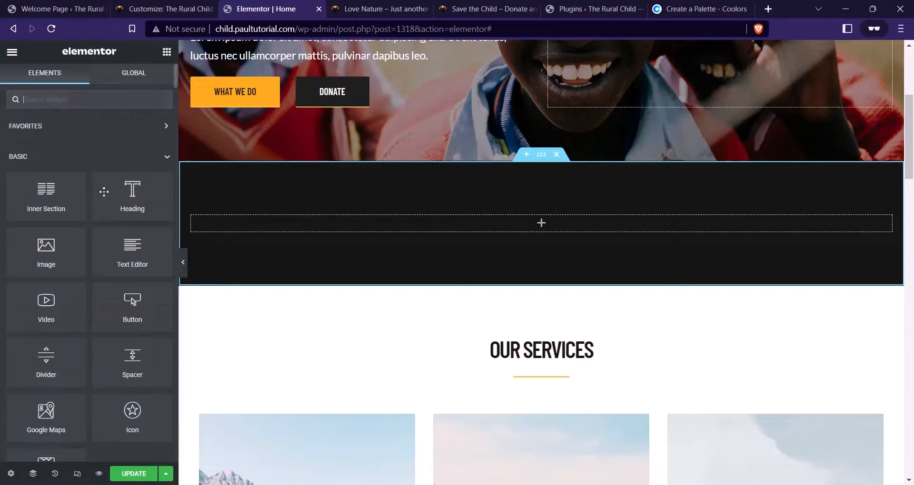
Compare the page with the reference site's dark WELCOME TO THERURALCHILD section
{"action": "left_click", "coordinate": [376, 9]}
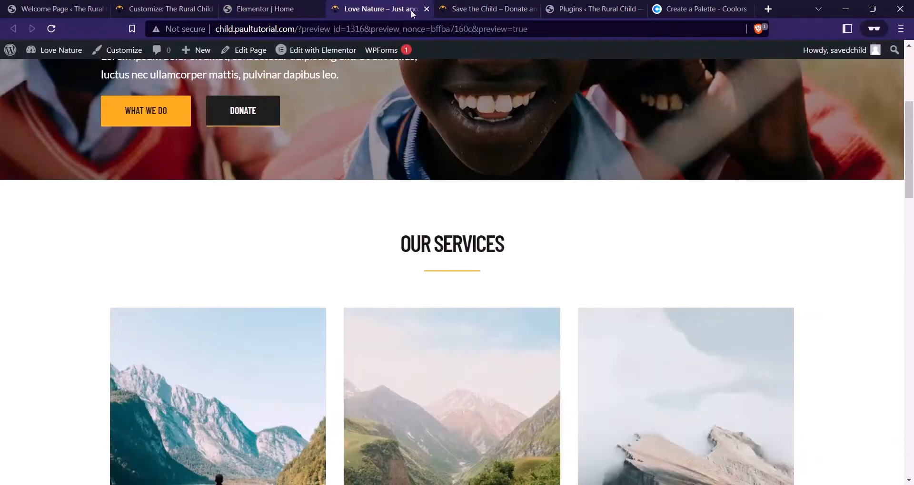
{"action": "left_click", "coordinate": [481, 9]}
{"action": "scroll", "coordinate": [224, 223], "scroll_direction": "down", "scroll_amount": 3}
{"action": "scroll", "coordinate": [279, 235], "scroll_direction": "up", "scroll_amount": 3}
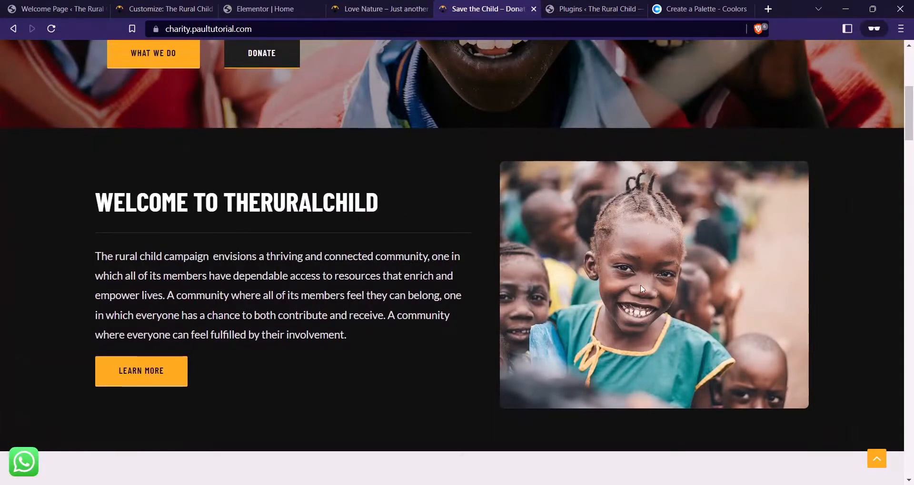
{"action": "left_click", "coordinate": [279, 4]}
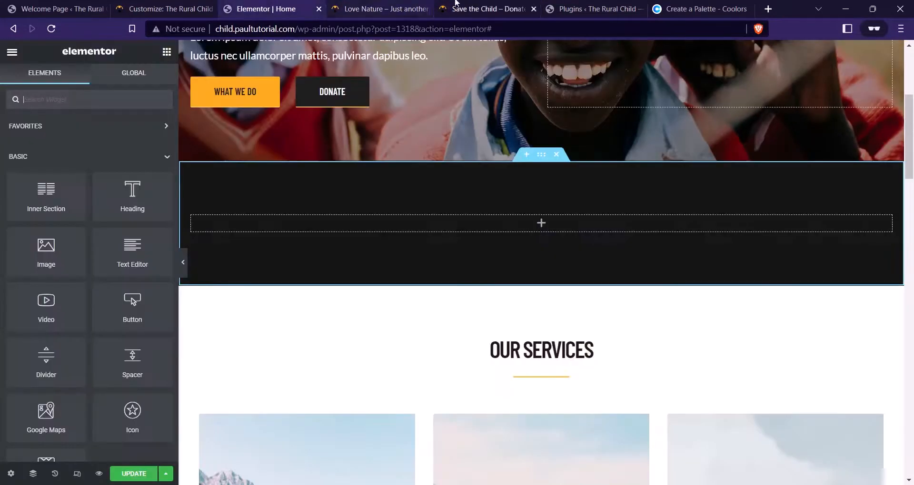
{"action": "left_click", "coordinate": [472, 4]}
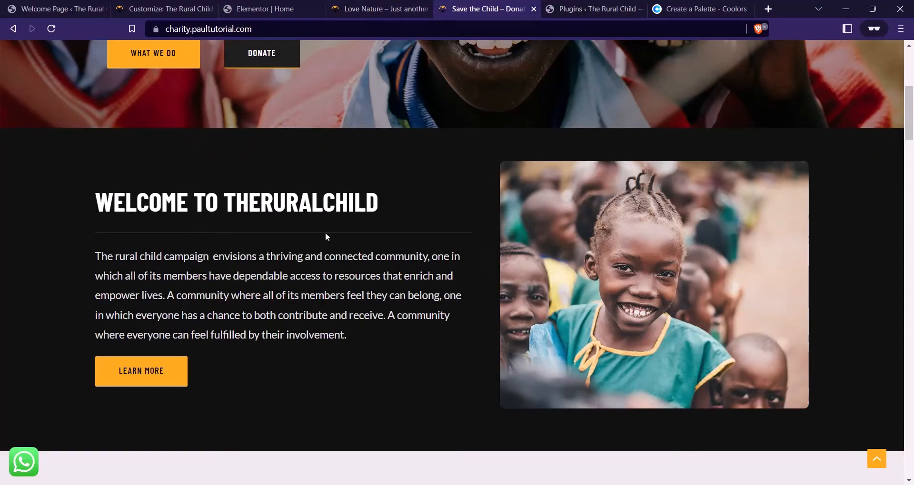
{"action": "left_click", "coordinate": [265, 9]}
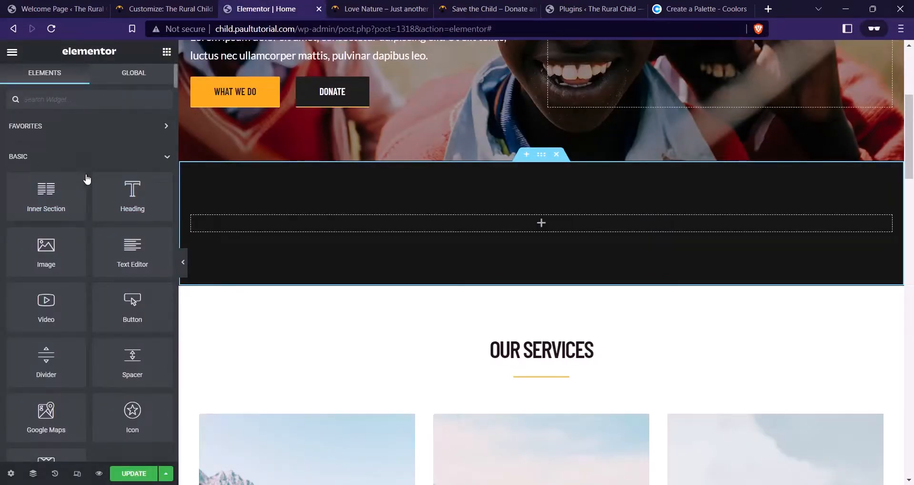
Drop a two-column inner section into the dark section, keeping both columns' padding at 0
{"action": "left_click_drag", "start_coordinate": [28, 206], "coordinate": [476, 228]}
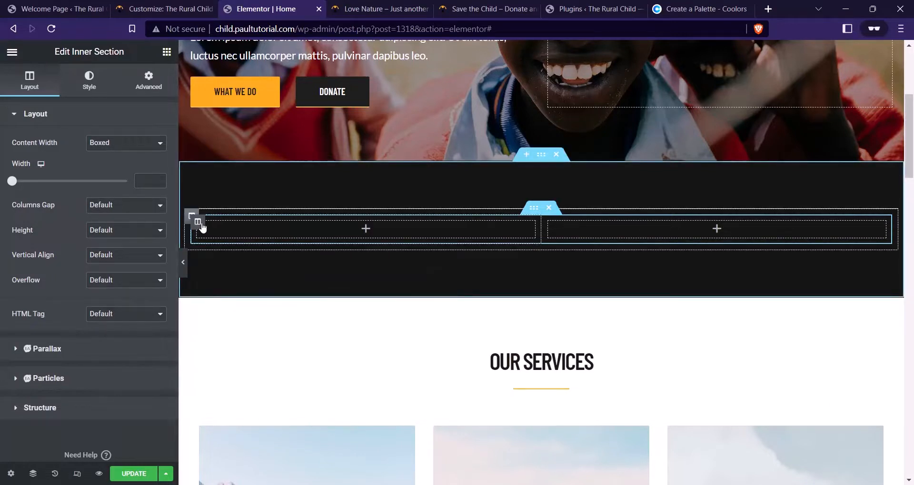
{"action": "left_click", "coordinate": [198, 222]}
{"action": "left_click", "coordinate": [148, 81]}
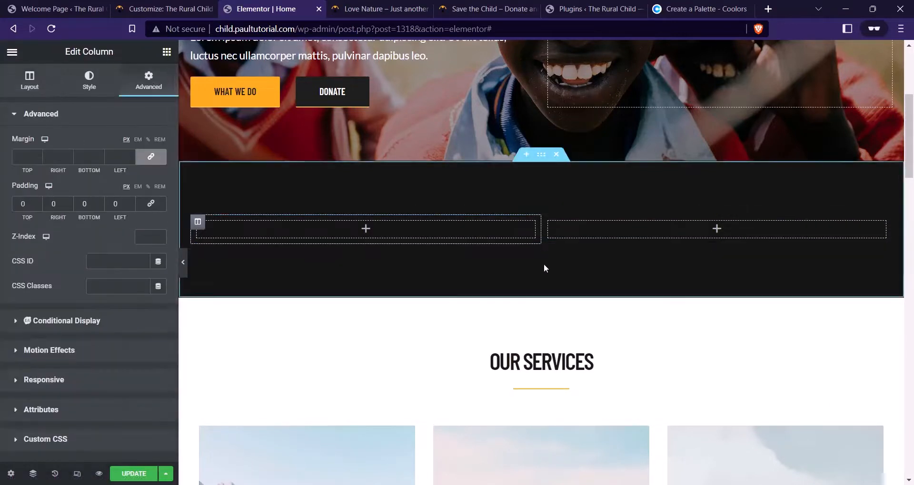
{"action": "left_click", "coordinate": [549, 221]}
{"action": "left_click", "coordinate": [148, 81]}
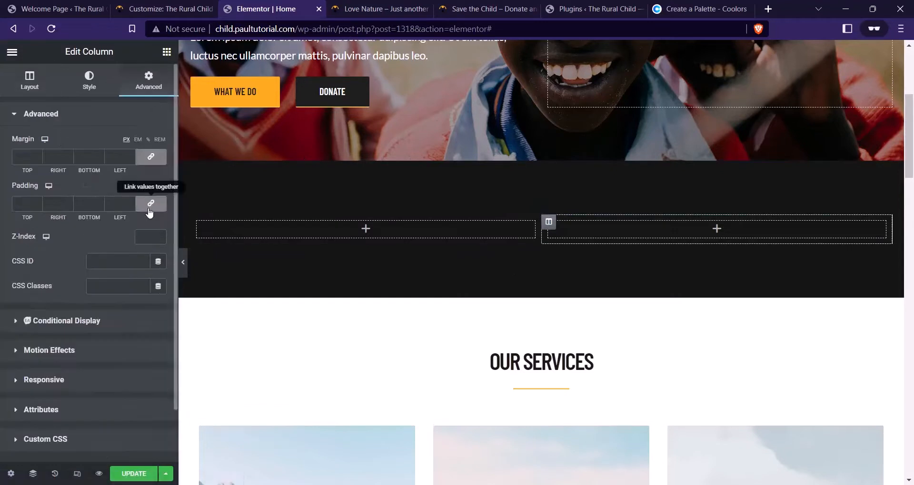
{"action": "left_click", "coordinate": [380, 8]}
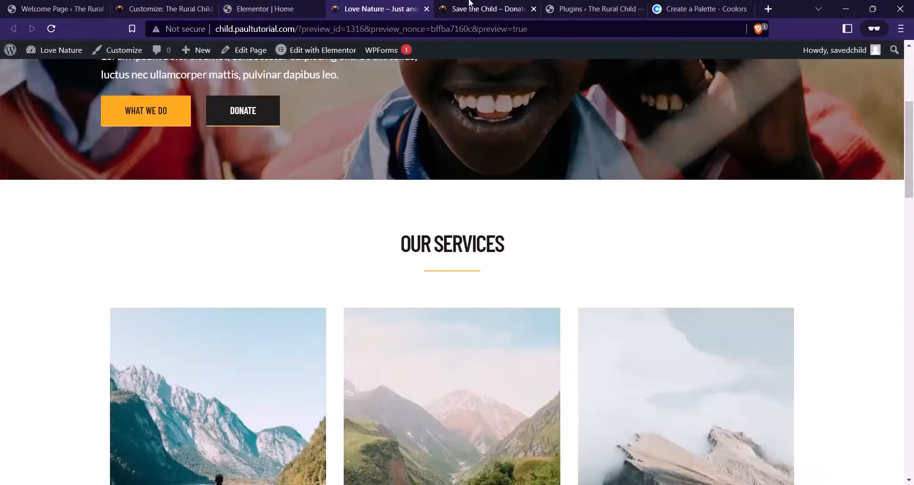
{"action": "left_click", "coordinate": [471, 9]}
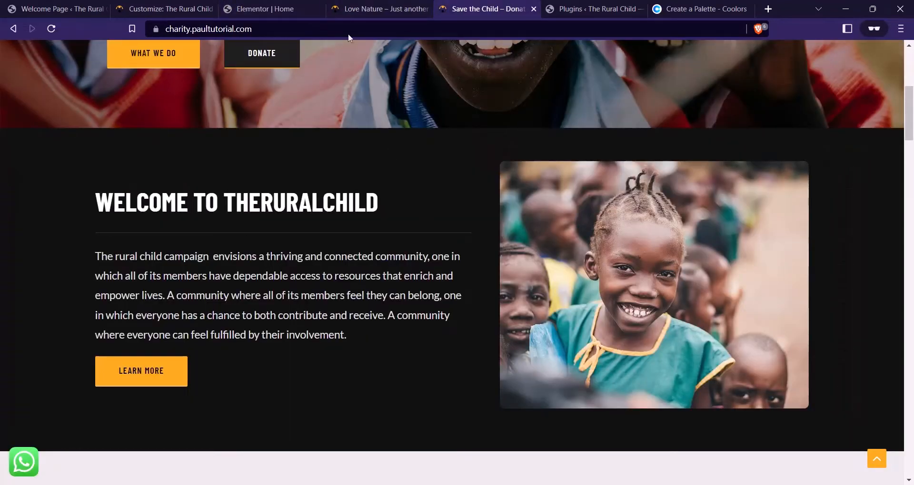
{"action": "left_click", "coordinate": [269, 8]}
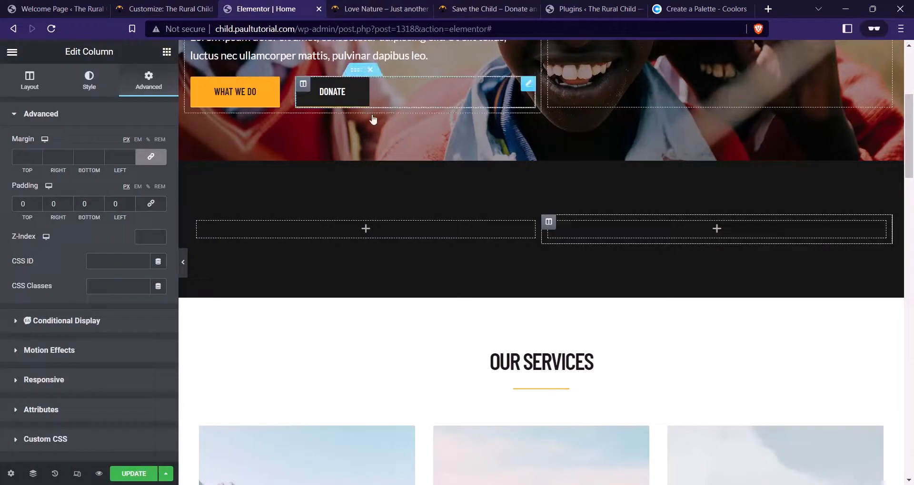
{"action": "left_click", "coordinate": [164, 52]}
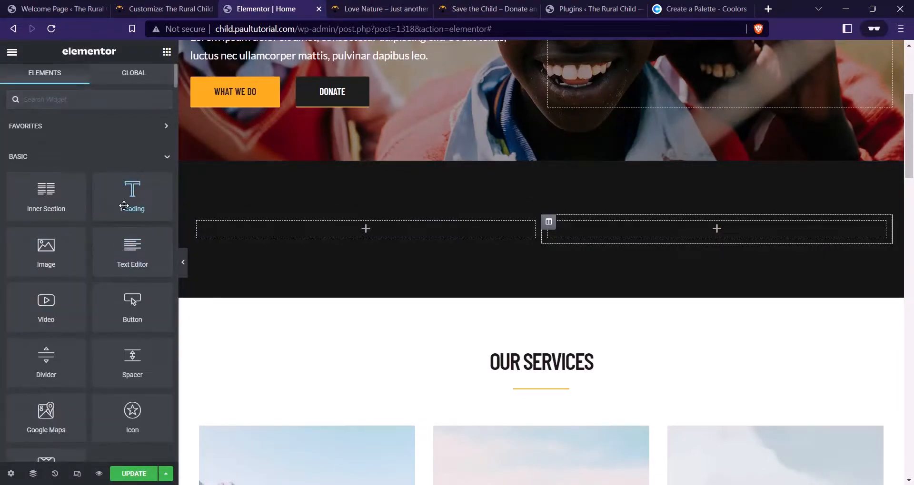
Add a heading to the left column and make its text near white
{"action": "left_click_drag", "start_coordinate": [124, 205], "coordinate": [284, 232]}
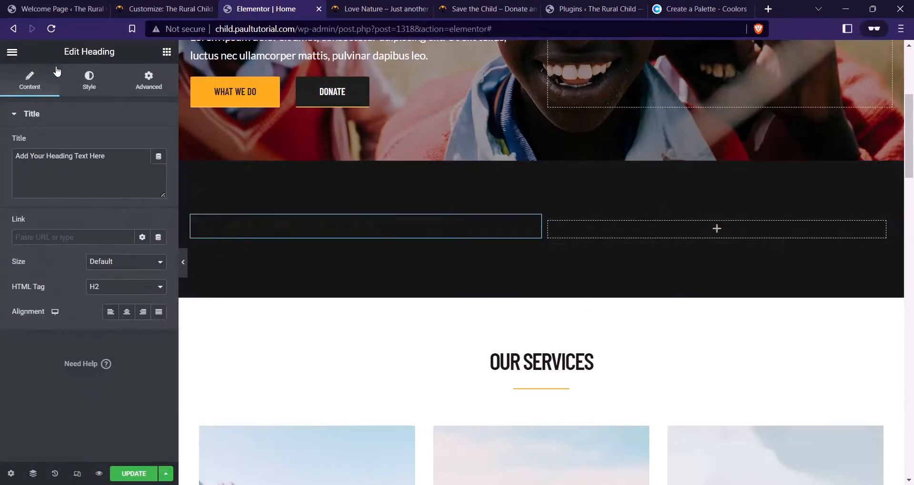
{"action": "left_click", "coordinate": [94, 84]}
{"action": "left_click", "coordinate": [158, 142]}
{"action": "left_click_drag", "start_coordinate": [82, 233], "coordinate": [19, 181]}
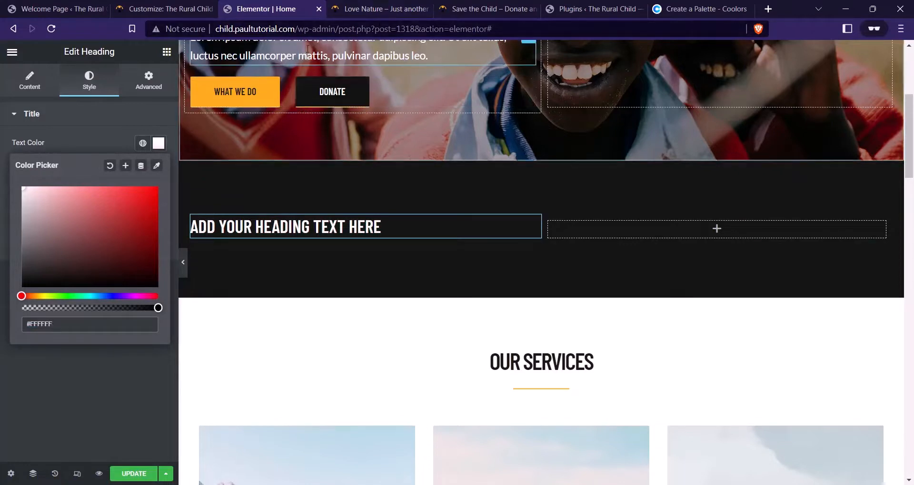
Copy WELCOME TO THERURALCHILD from the reference site into the heading's title
{"action": "left_click", "coordinate": [463, 7]}
{"action": "left_click_drag", "start_coordinate": [394, 203], "coordinate": [91, 163]}
{"action": "key", "text": "ctrl+c"}
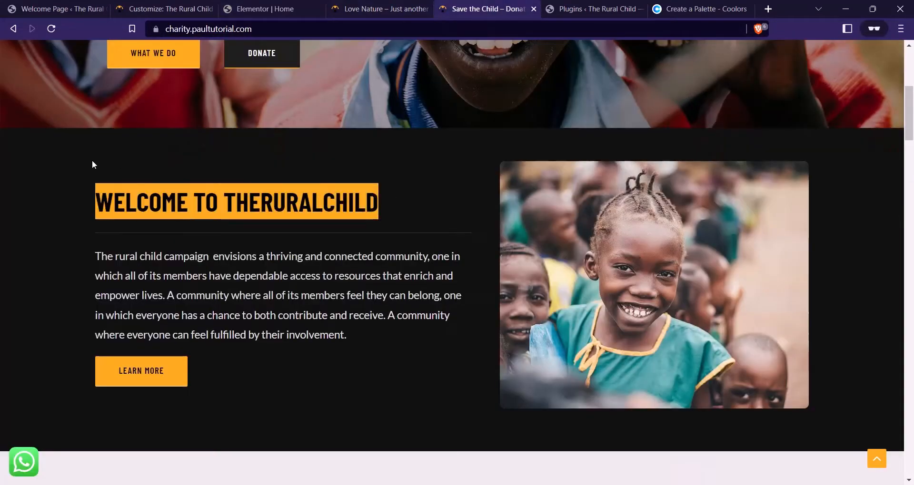
{"action": "left_click", "coordinate": [265, 8]}
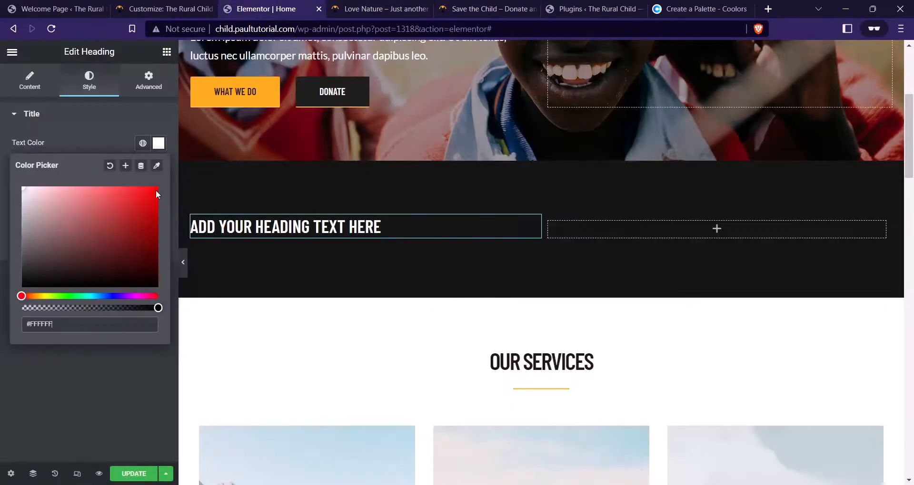
{"action": "left_click", "coordinate": [72, 141]}
{"action": "left_click", "coordinate": [31, 82]}
{"action": "left_click", "coordinate": [86, 168]}
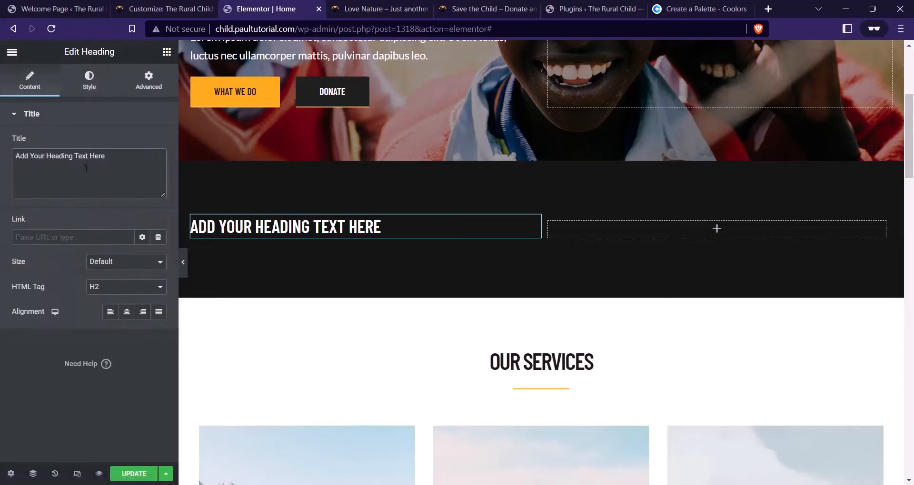
{"action": "key", "text": "ctrl+a"}
{"action": "key", "text": "ctrl+v"}
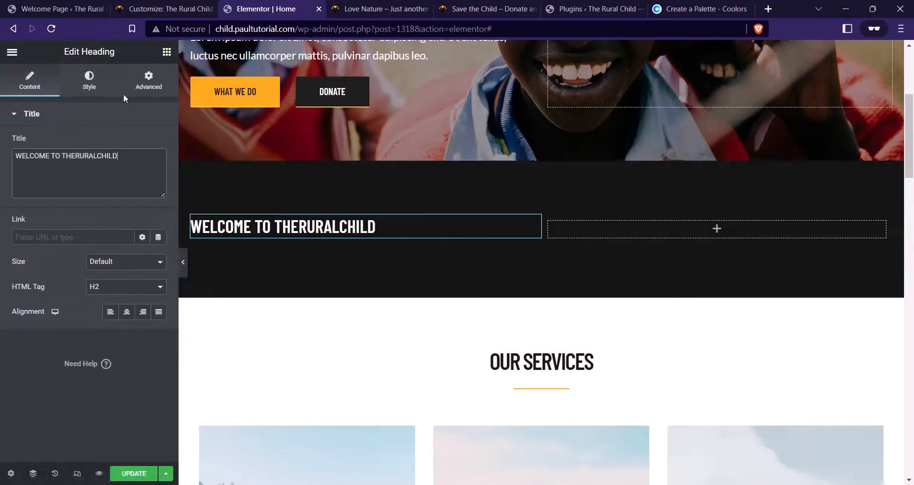
Set the heading's font size to 40 and compare with the live charity site
{"action": "left_click", "coordinate": [103, 84]}
{"action": "left_click", "coordinate": [159, 168]}
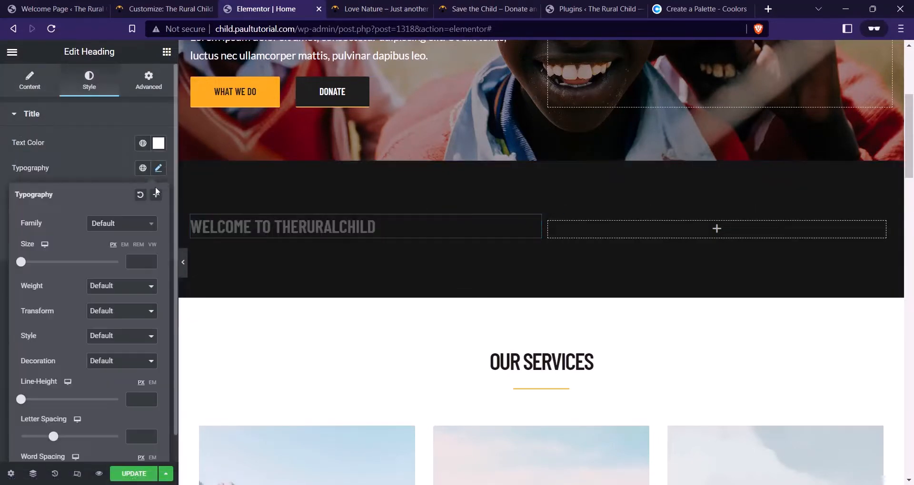
{"action": "left_click", "coordinate": [135, 263]}
{"action": "type", "text": "64"}
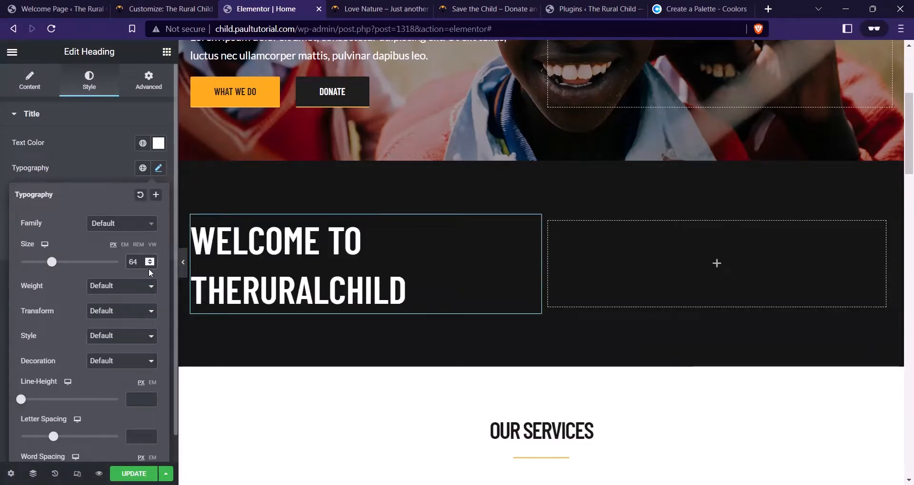
{"action": "left_click_drag", "start_coordinate": [139, 260], "coordinate": [123, 265]}
{"action": "type", "text": "40"}
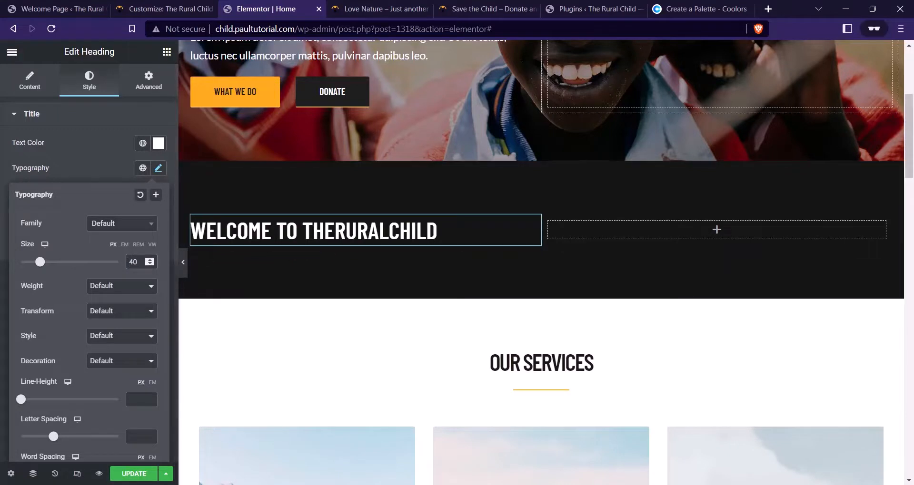
{"action": "left_click", "coordinate": [167, 52]}
{"action": "left_click", "coordinate": [486, 8]}
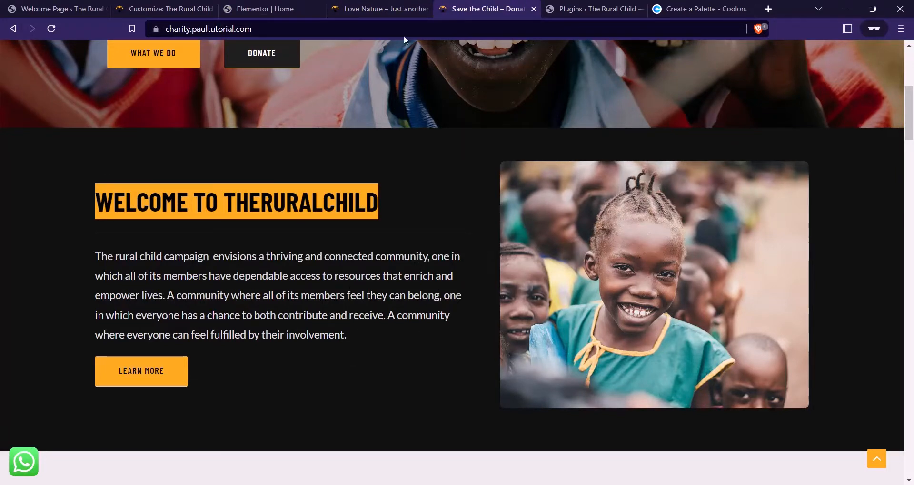
{"action": "left_click", "coordinate": [386, 8]}
{"action": "left_click", "coordinate": [266, 9]}
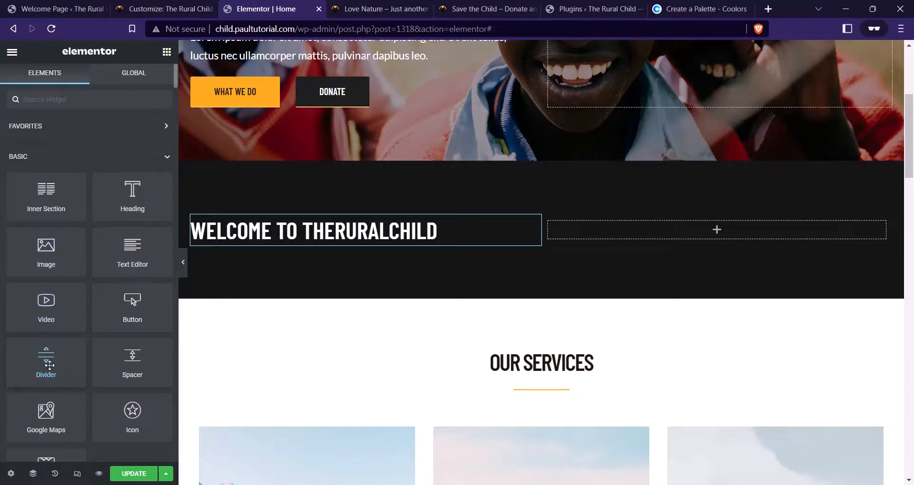
Add a divider under the welcome heading with gap 2 and colour #E0E0E04F
{"action": "left_click_drag", "start_coordinate": [50, 365], "coordinate": [314, 232]}
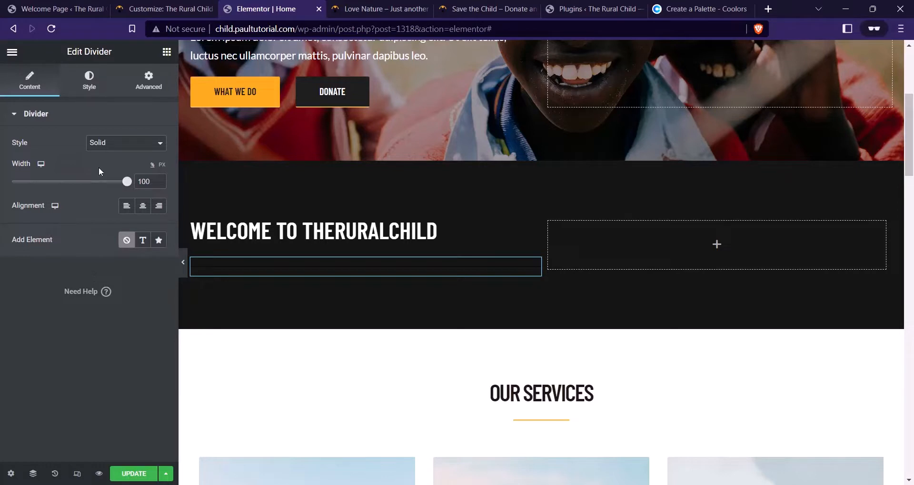
{"action": "left_click", "coordinate": [89, 85]}
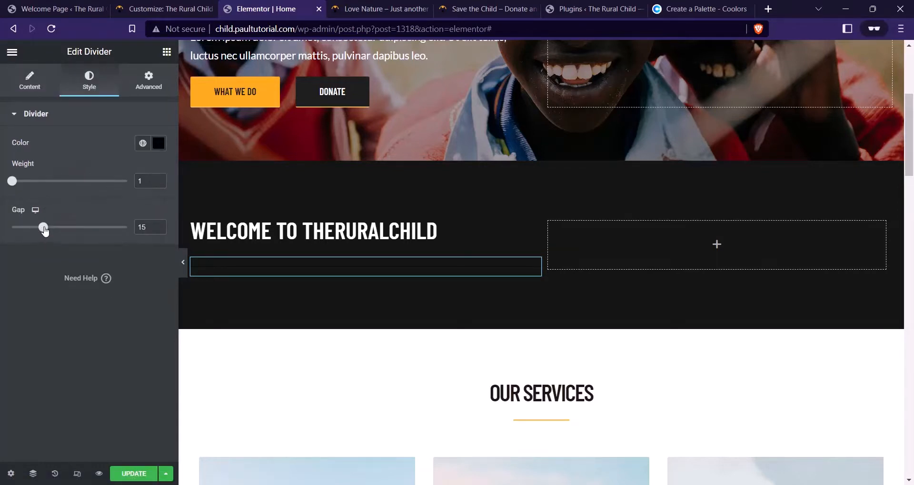
{"action": "left_click_drag", "start_coordinate": [44, 230], "coordinate": [13, 228]}
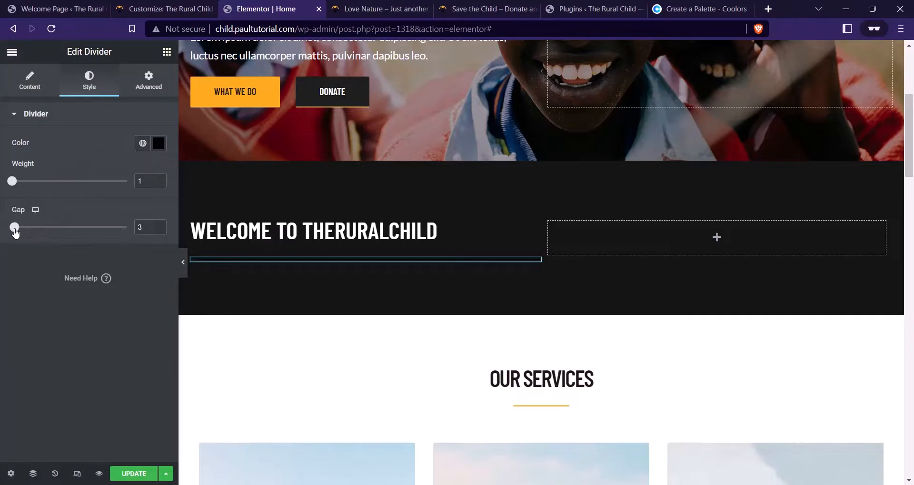
{"action": "left_click", "coordinate": [158, 143]}
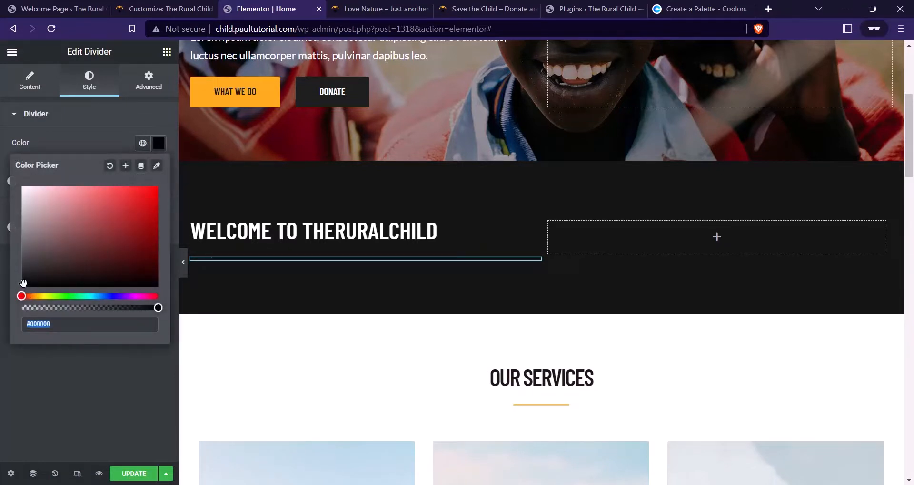
{"action": "left_click_drag", "start_coordinate": [23, 284], "coordinate": [21, 261]}
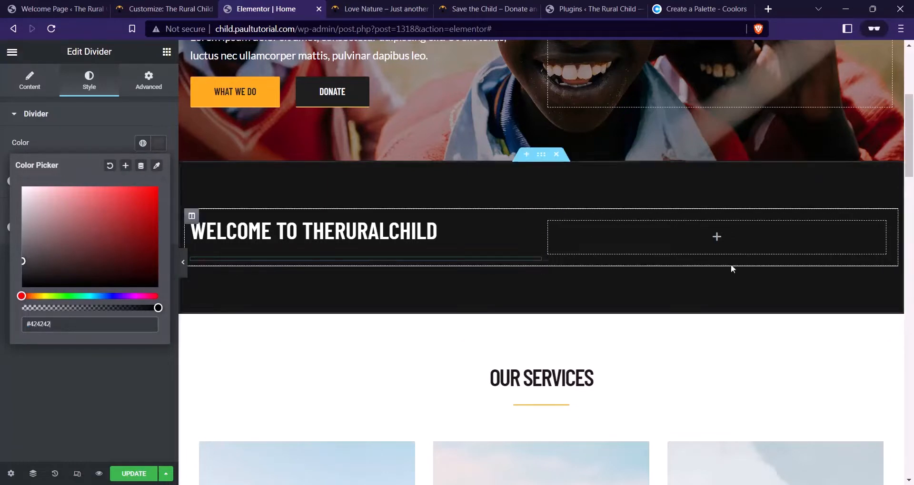
{"action": "left_click", "coordinate": [70, 316]}
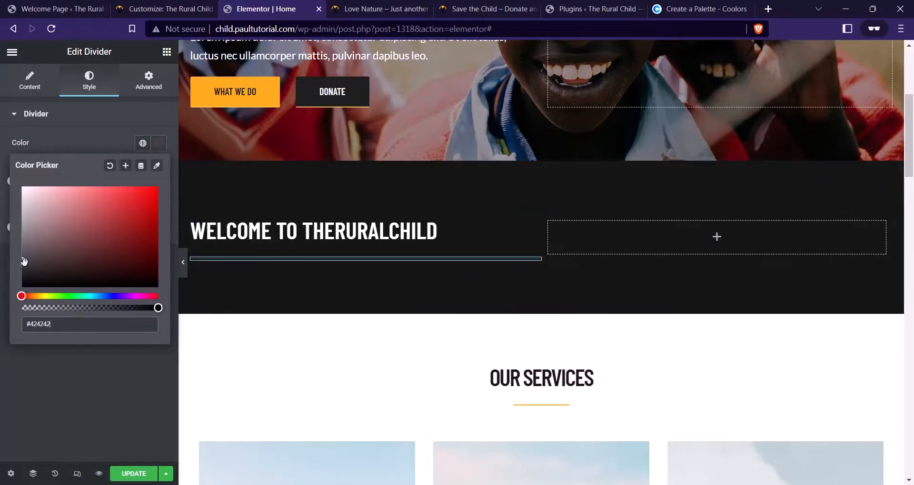
{"action": "left_click_drag", "start_coordinate": [23, 261], "coordinate": [16, 200]}
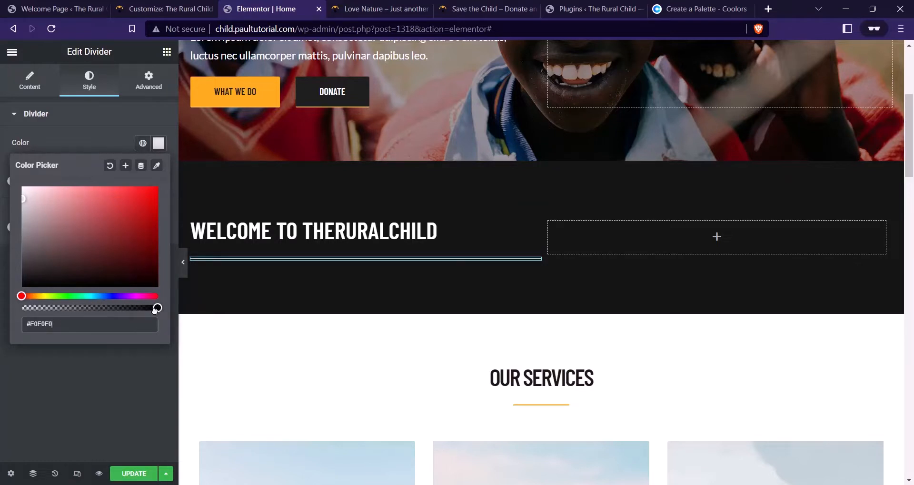
{"action": "left_click_drag", "start_coordinate": [154, 309], "coordinate": [63, 308]}
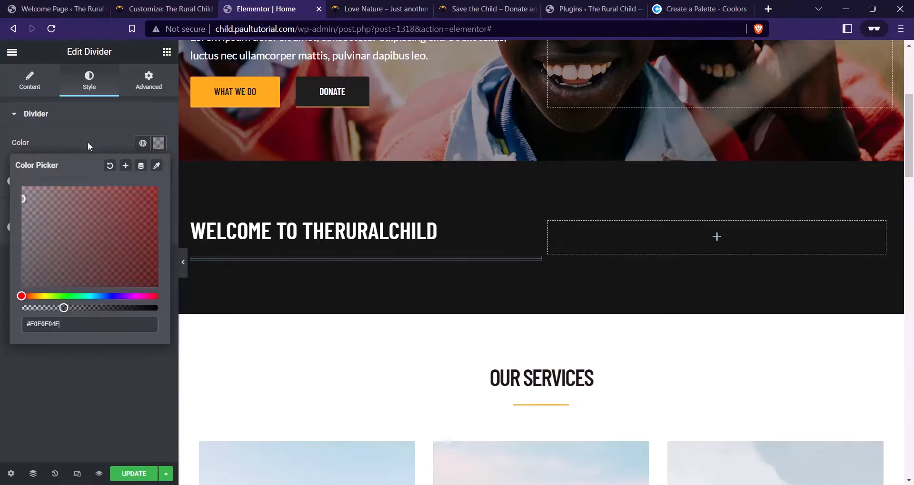
{"action": "left_click", "coordinate": [87, 141]}
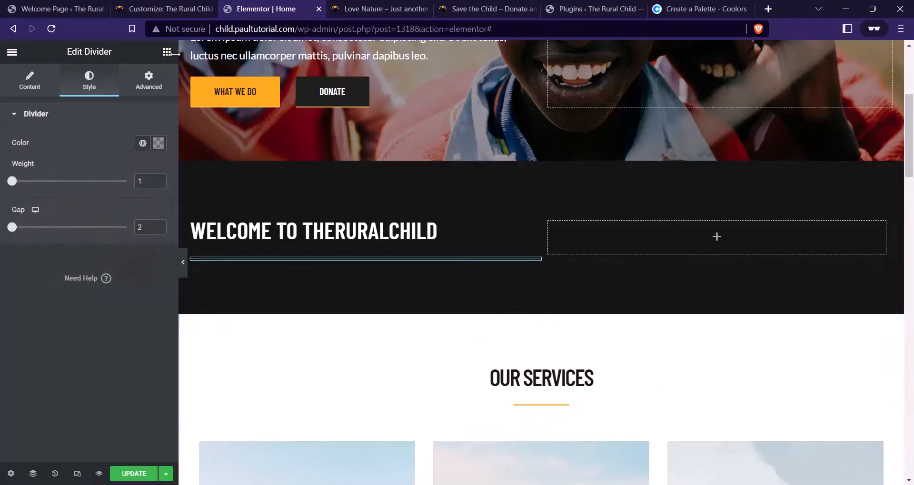
Copy the welcome paragraph text from the live charity site for reuse in the editor
{"action": "left_click", "coordinate": [395, 8]}
{"action": "left_click", "coordinate": [452, 8]}
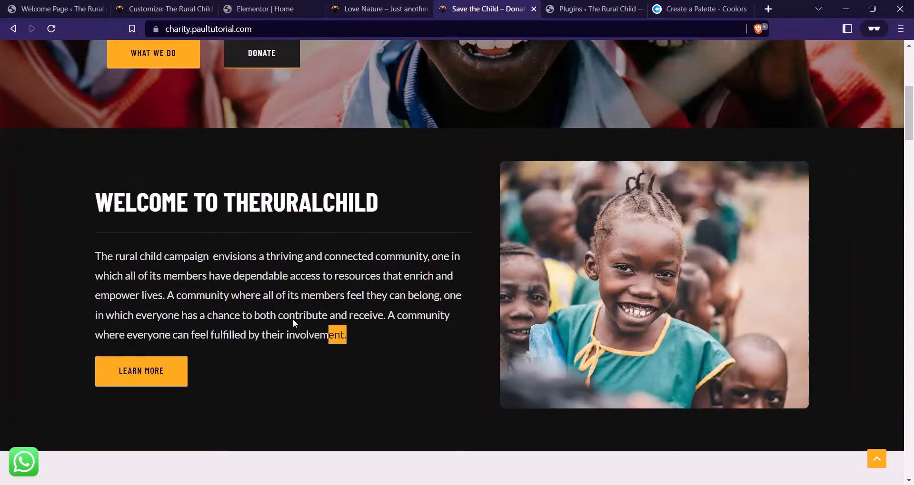
{"action": "triple_click", "coordinate": [304, 296]}
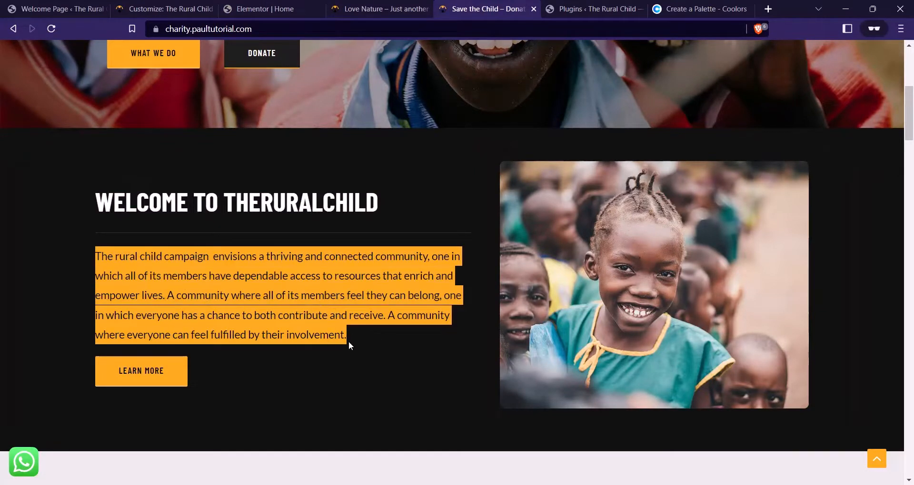
{"action": "left_click_drag", "start_coordinate": [355, 341], "coordinate": [100, 260]}
{"action": "left_click", "coordinate": [281, 7]}
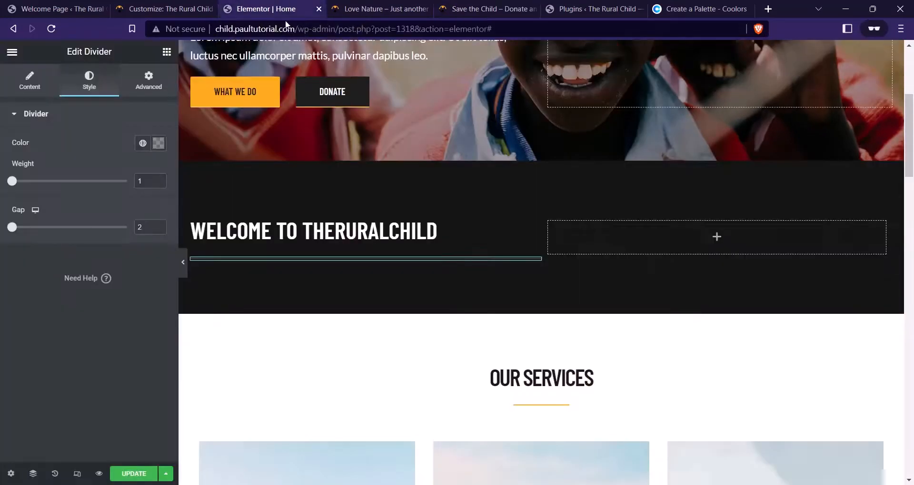
{"action": "left_click", "coordinate": [167, 53]}
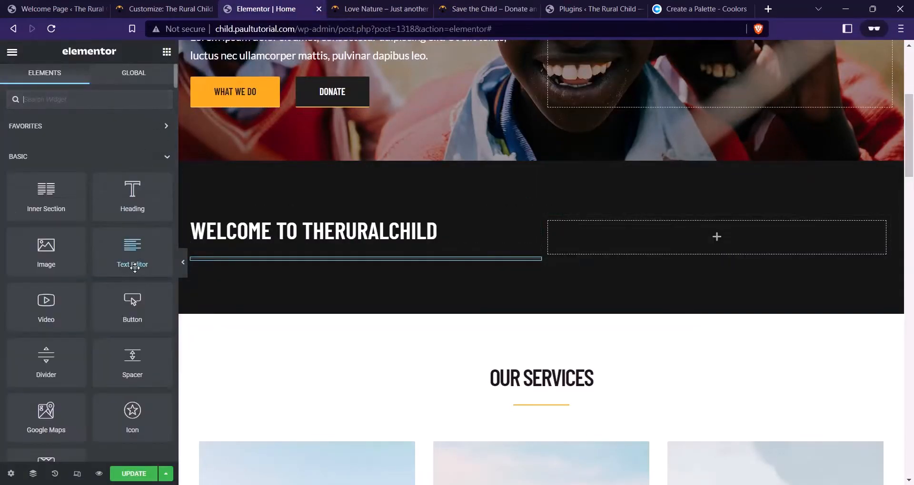
Add a Text Editor block under the divider with the campaign paragraph in #FFFFFFE8 text
{"action": "left_click_drag", "start_coordinate": [135, 266], "coordinate": [264, 265]}
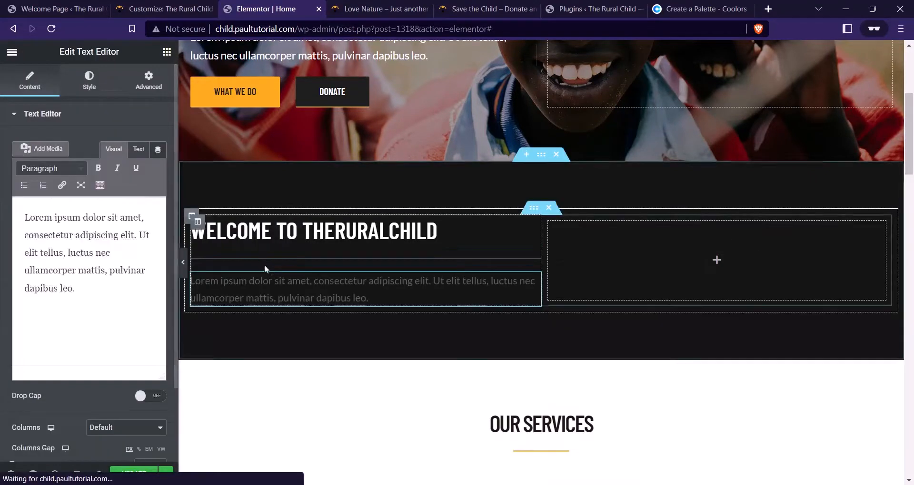
{"action": "left_click", "coordinate": [93, 292]}
{"action": "triple_click", "coordinate": [95, 287]}
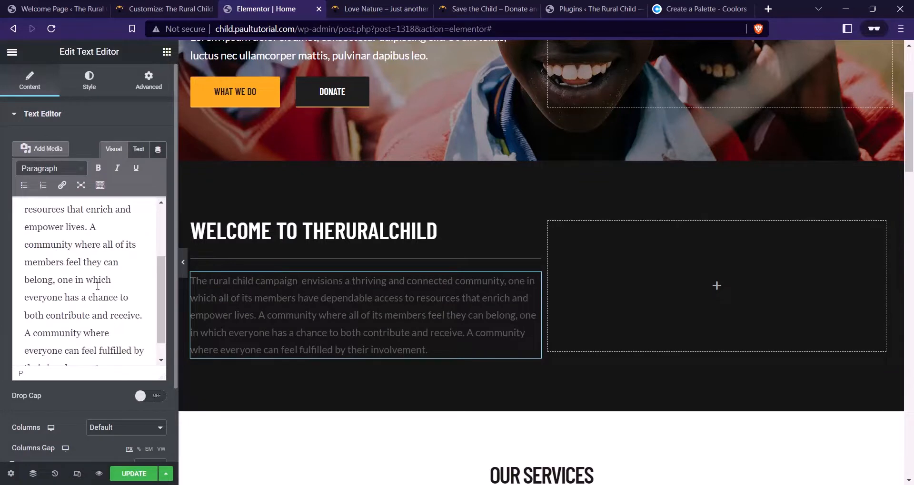
{"action": "left_click", "coordinate": [96, 86]}
{"action": "left_click", "coordinate": [159, 168]}
{"action": "left_click_drag", "start_coordinate": [80, 262], "coordinate": [2, 176]}
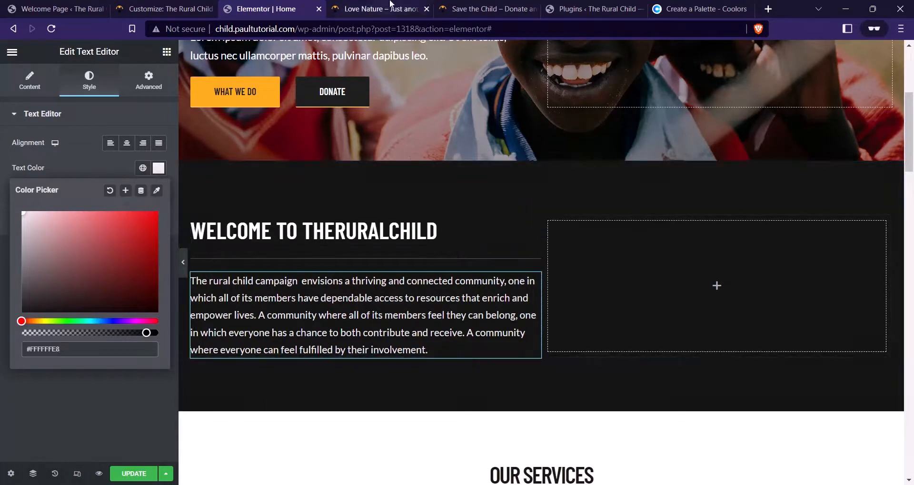
{"action": "left_click", "coordinate": [480, 8]}
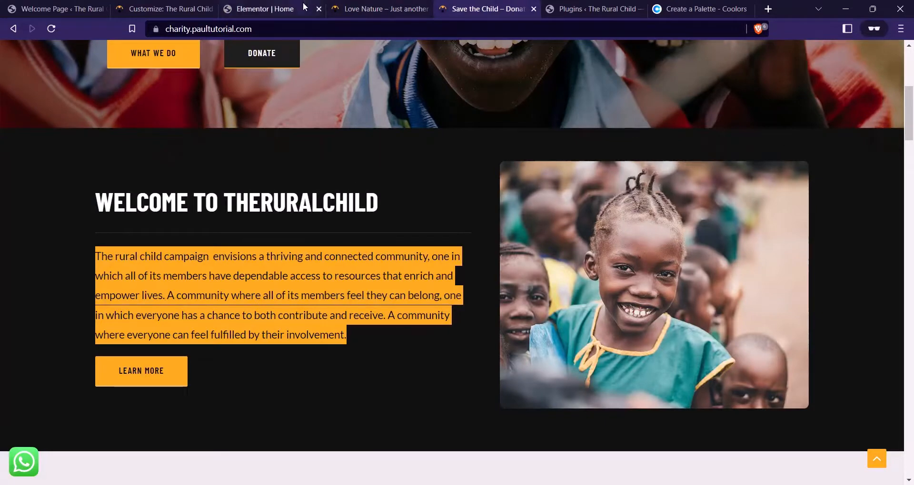
{"action": "left_click", "coordinate": [265, 8]}
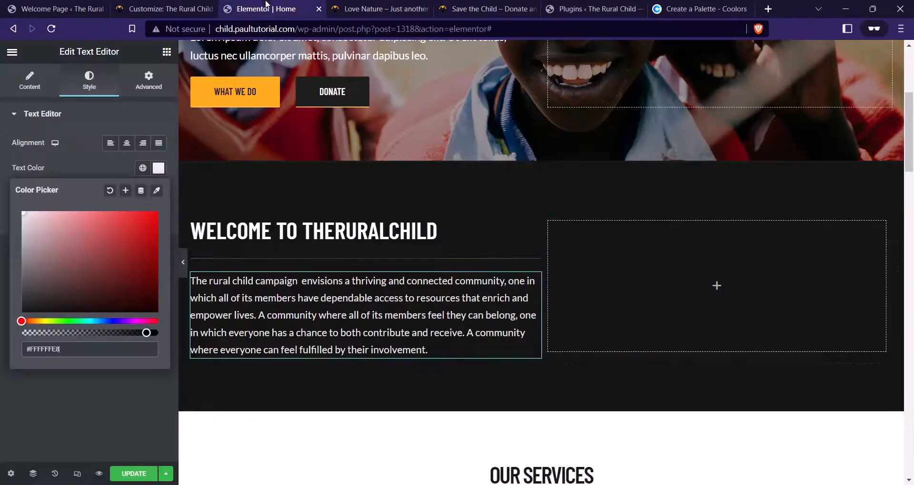
Duplicate the WHAT WE DO button and move the copy below the welcome paragraph
{"action": "right_click", "coordinate": [269, 89]}
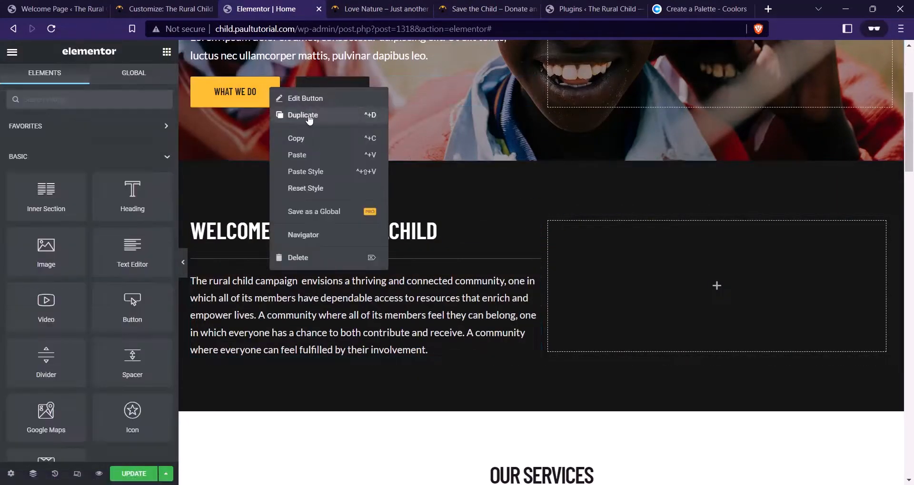
{"action": "left_click", "coordinate": [309, 119]}
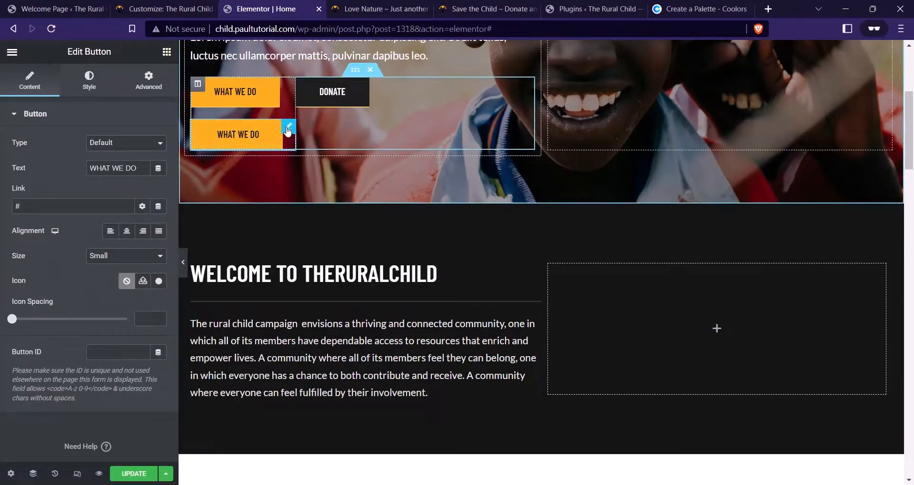
{"action": "left_click_drag", "start_coordinate": [288, 128], "coordinate": [264, 350]}
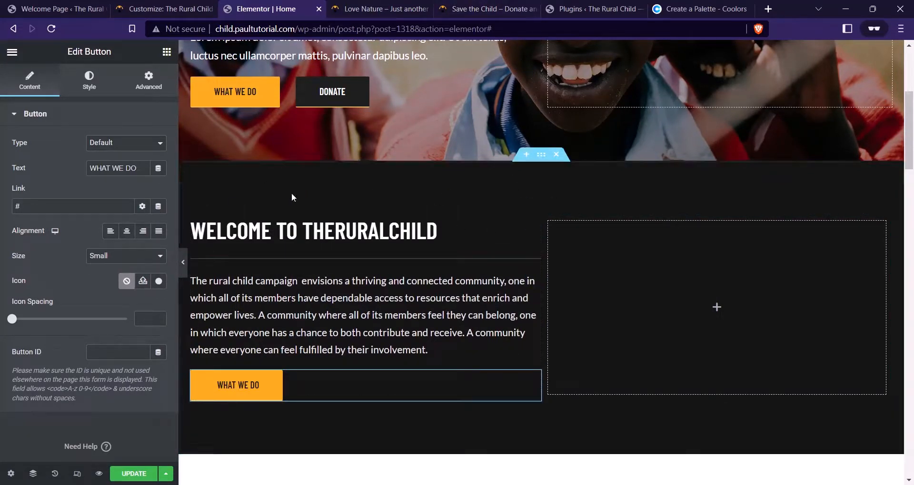
Set the welcome section's top and bottom padding to 40
{"action": "left_click", "coordinate": [540, 161]}
{"action": "left_click", "coordinate": [148, 81]}
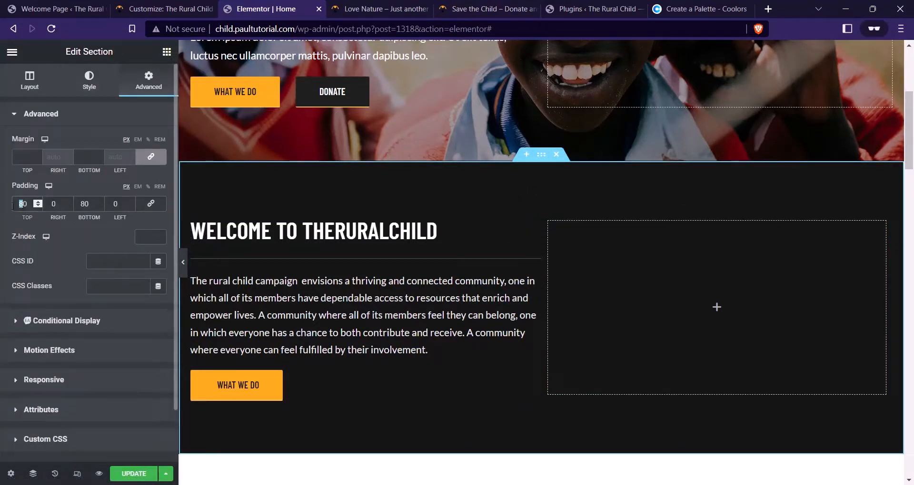
{"action": "type", "text": "4"}
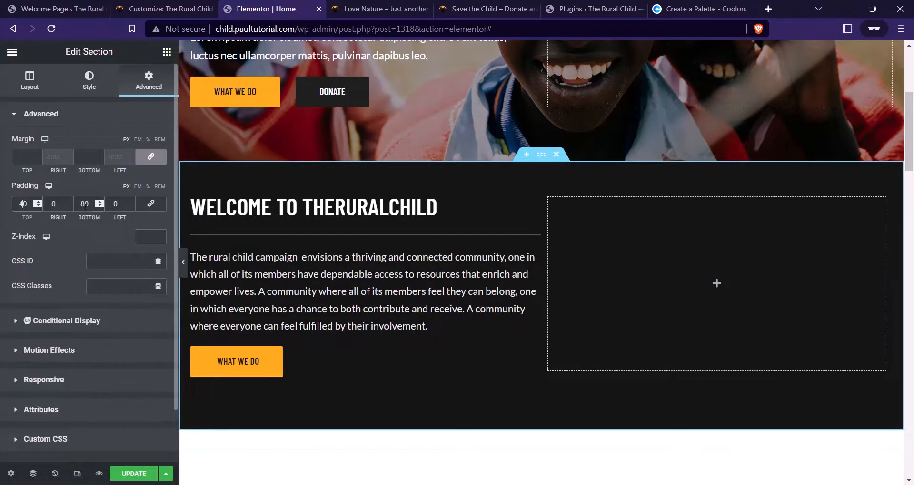
{"action": "left_click_drag", "start_coordinate": [85, 206], "coordinate": [74, 207]}
{"action": "type", "text": "4"}
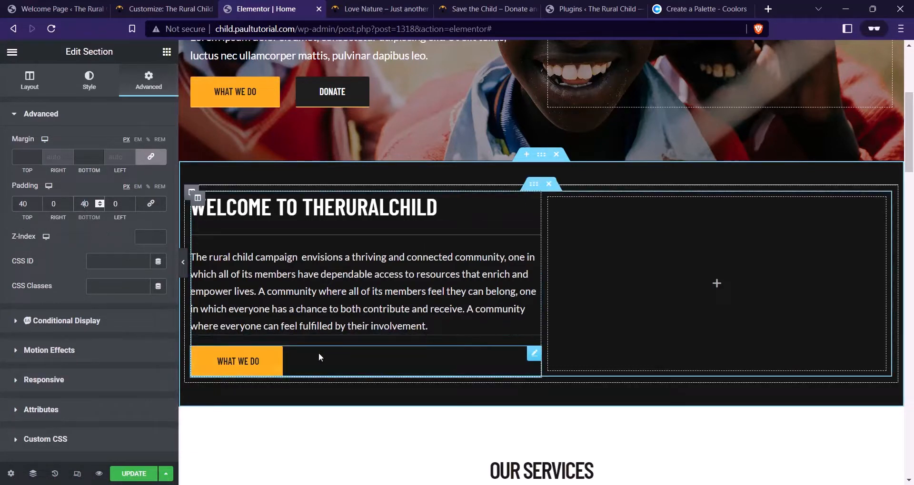
Change the copied button's label to LEARN MORE, checking it against the live site
{"action": "left_click", "coordinate": [298, 359]}
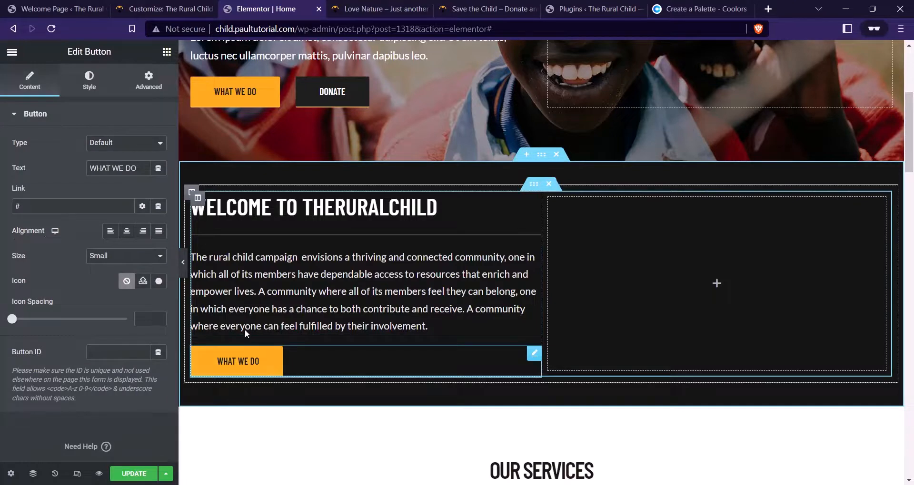
{"action": "left_click", "coordinate": [481, 4]}
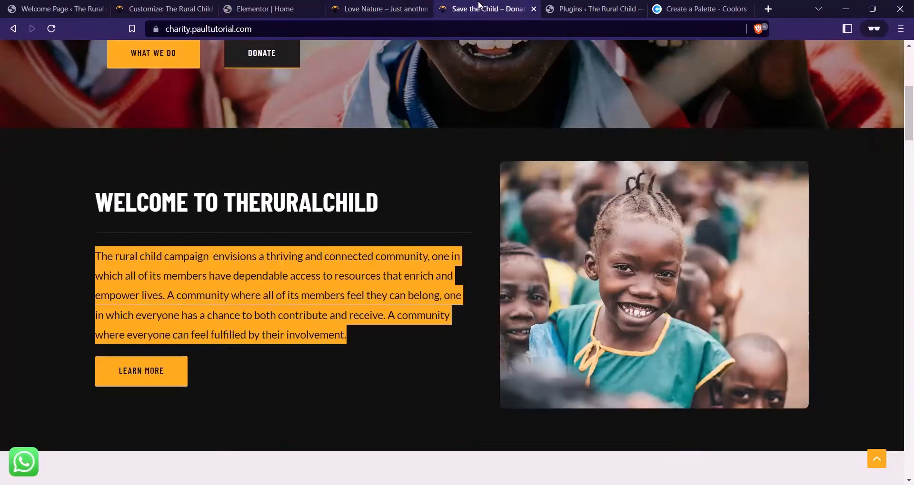
{"action": "left_click", "coordinate": [264, 8]}
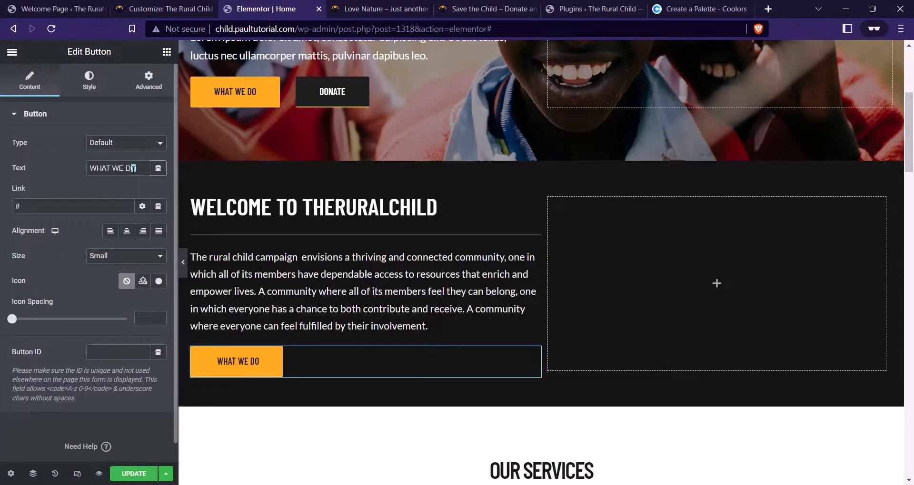
{"action": "left_click_drag", "start_coordinate": [134, 169], "coordinate": [48, 181]}
{"action": "key", "text": "Caps_Lock"}
{"action": "type", "text": "l"}
{"action": "key", "text": "Caps_Lock"}
{"action": "type", "text": "E"}
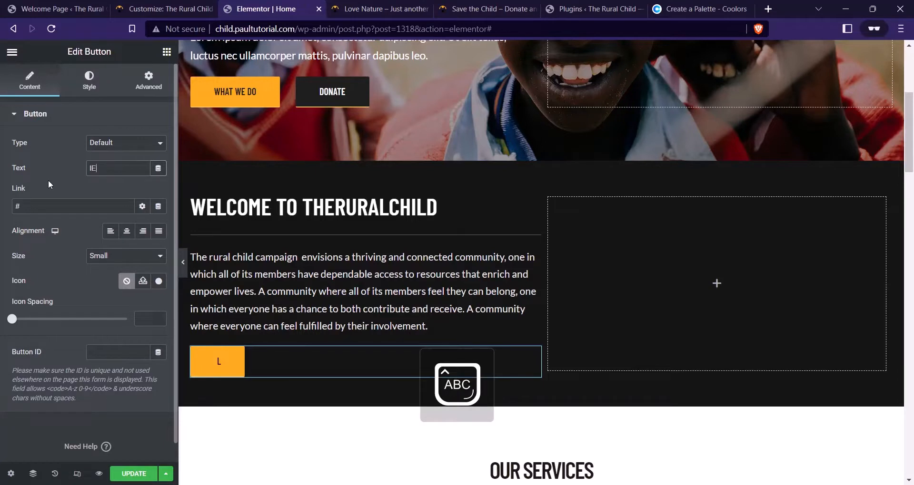
{"action": "type", "text": "ARN"}
{"action": "type", "text": " A"}
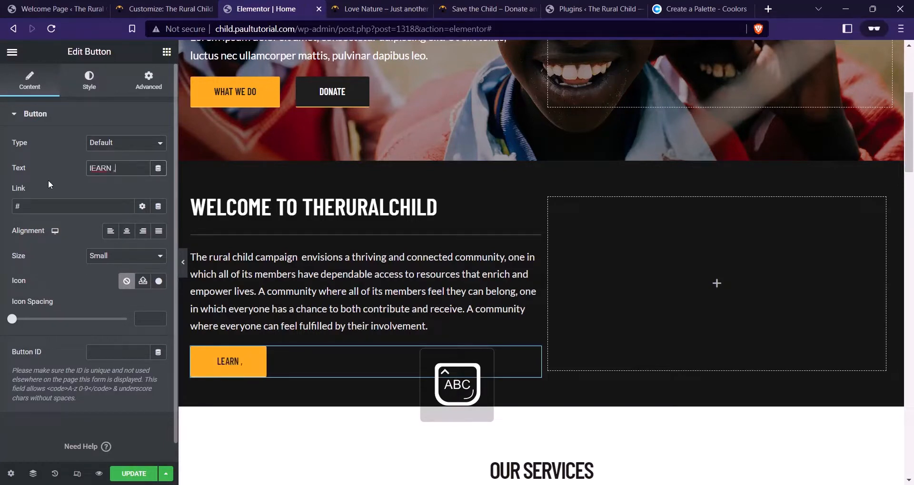
{"action": "key", "text": "BackSpace"}
{"action": "type", "text": "MORE"}
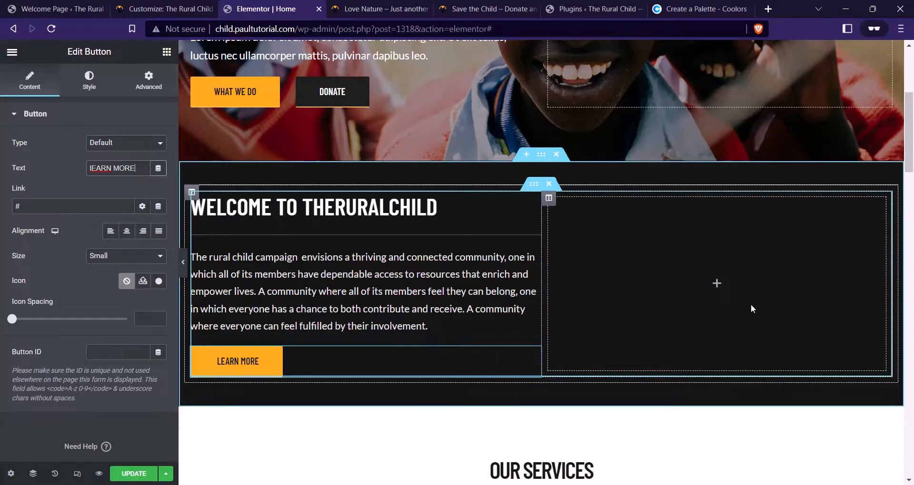
{"action": "left_click", "coordinate": [519, 8]}
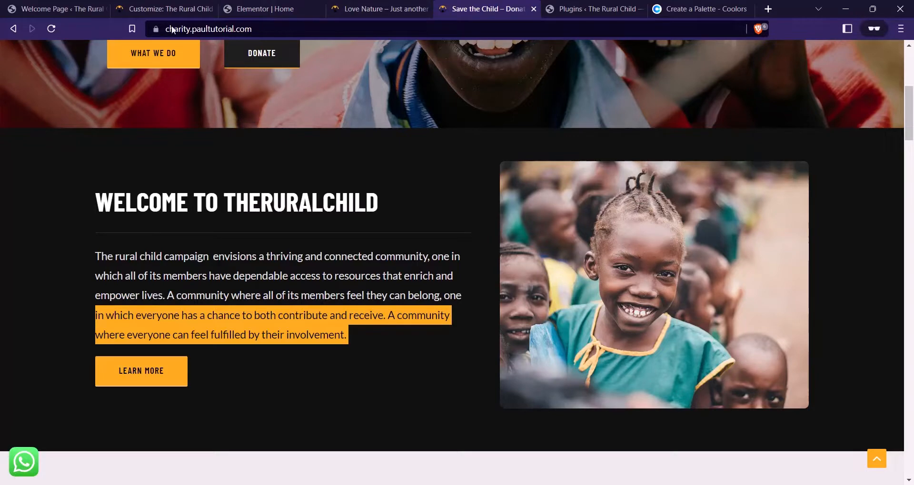
{"action": "left_click", "coordinate": [281, 7]}
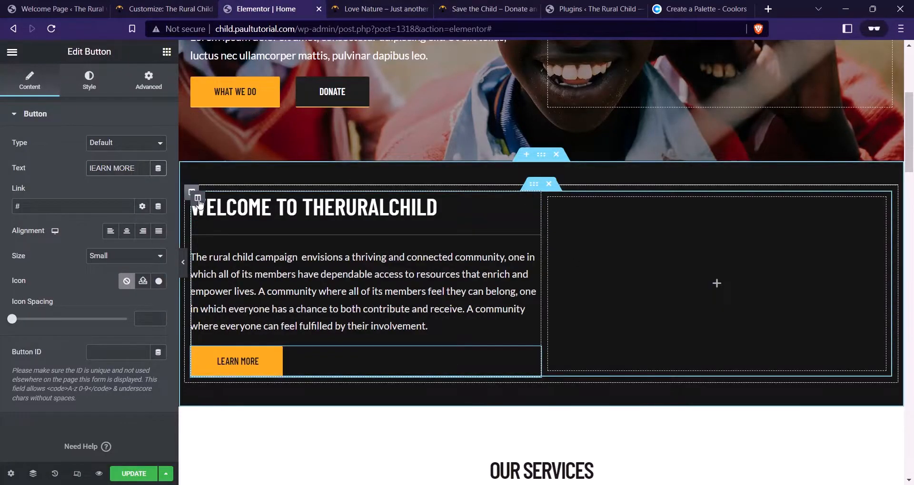
Give the welcome text column a right padding of 60
{"action": "left_click", "coordinate": [198, 198]}
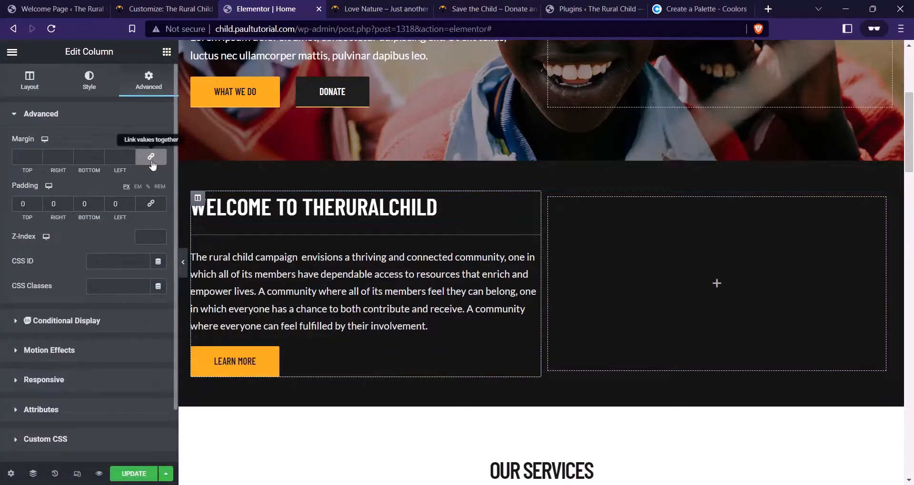
{"action": "left_click", "coordinate": [54, 205]}
{"action": "type", "text": "60"}
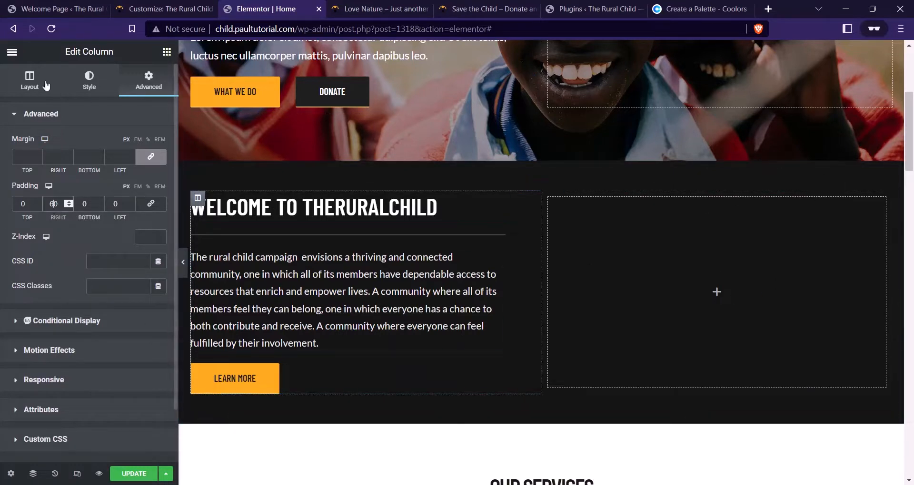
Drop an Image widget into the welcome section's empty right column and open the media library
{"action": "left_click", "coordinate": [166, 51]}
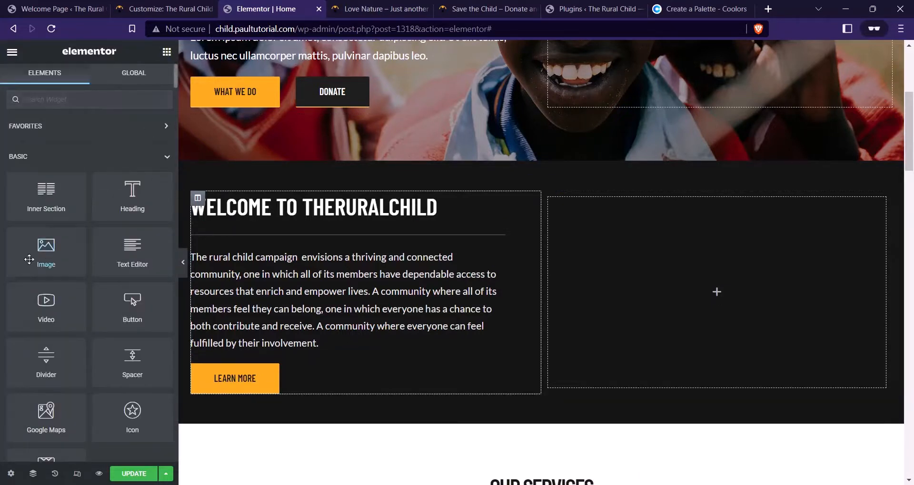
{"action": "left_click_drag", "start_coordinate": [29, 259], "coordinate": [670, 295]}
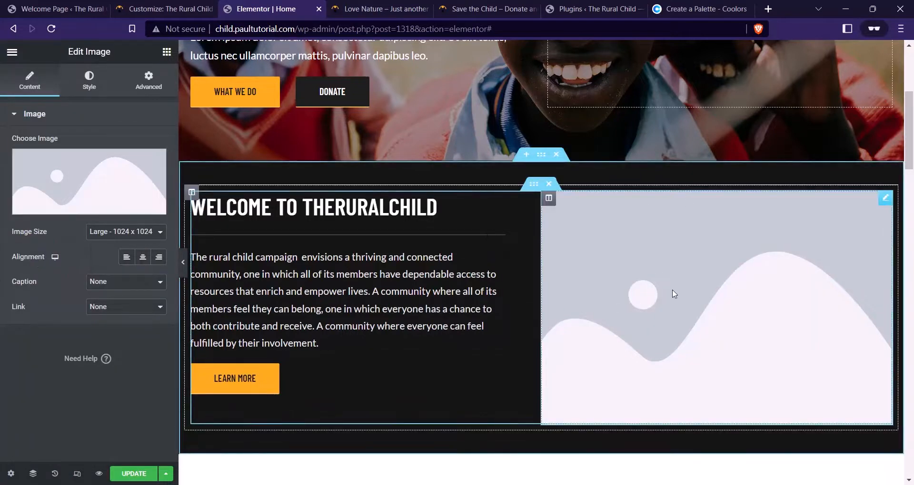
{"action": "left_click", "coordinate": [84, 173]}
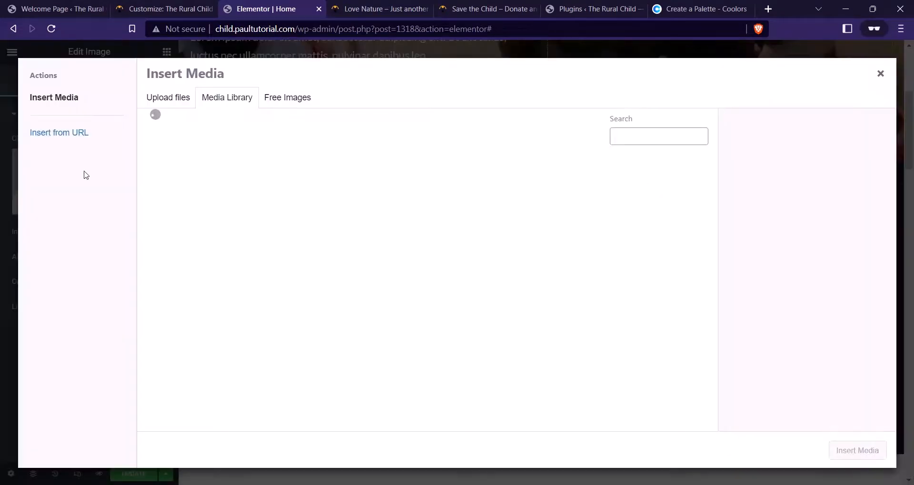
Drag Homepage About Section.jpg from Charity > Website Files into the Insert Media dialog
{"action": "mouse_move", "coordinate": [359, 473]}
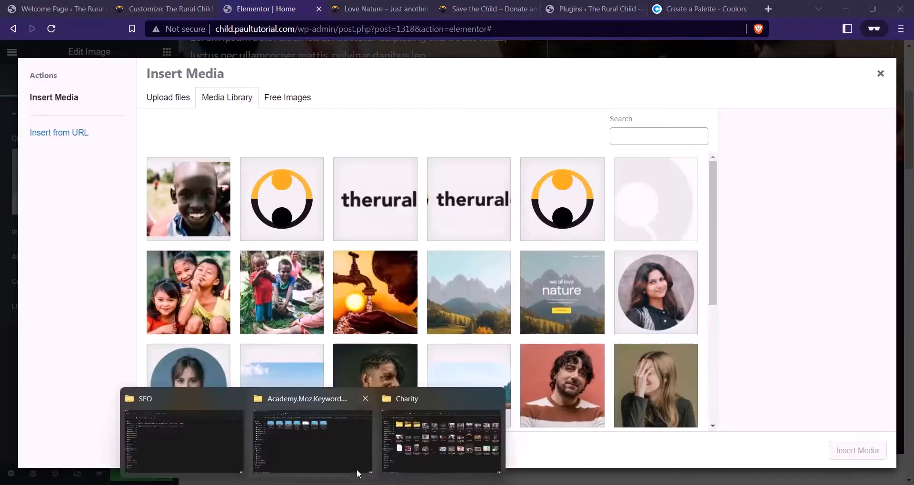
{"action": "left_click", "coordinate": [442, 455]}
{"action": "double_click", "coordinate": [270, 115]}
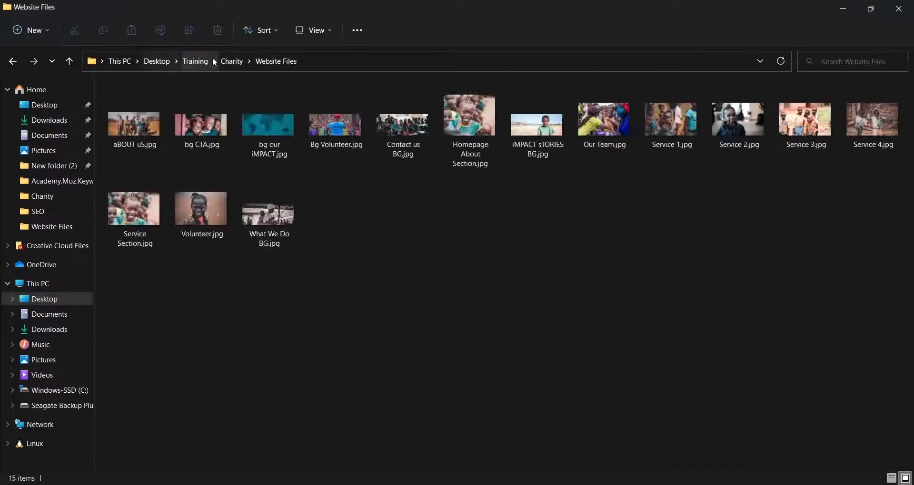
{"action": "left_click", "coordinate": [232, 61]}
{"action": "double_click", "coordinate": [285, 140]}
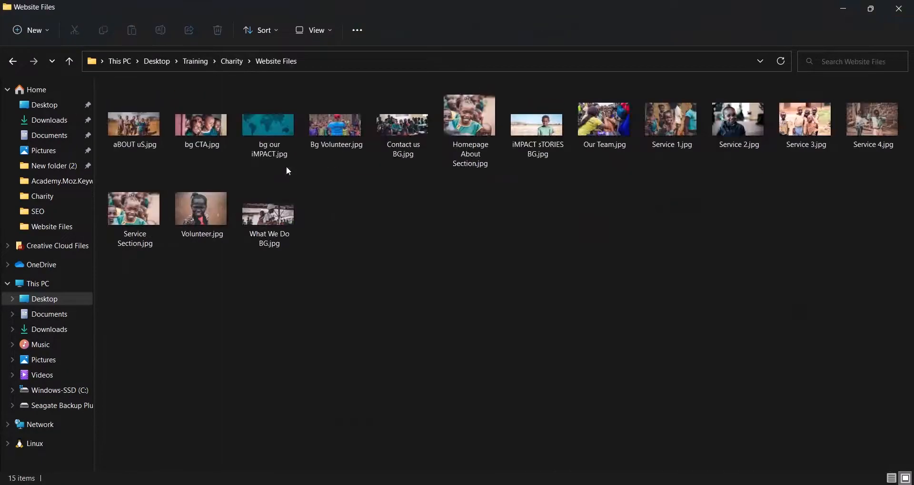
{"action": "key", "text": "h"}
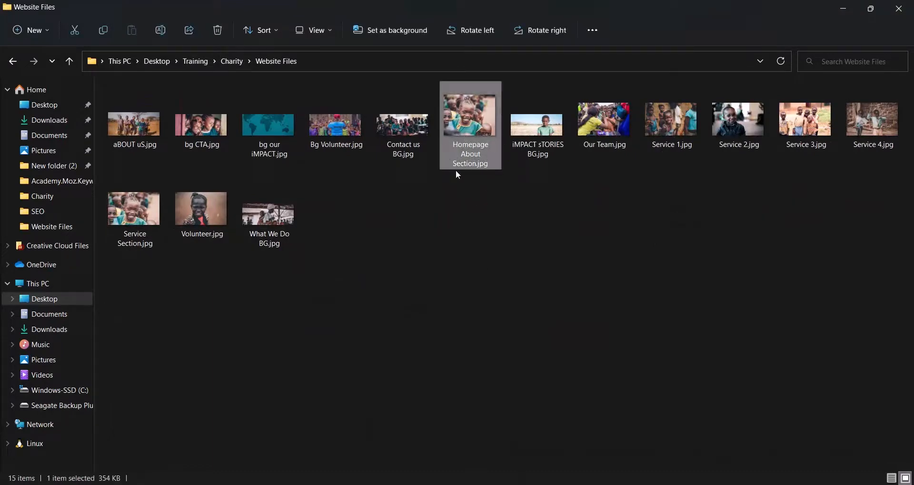
{"action": "left_click_drag", "start_coordinate": [464, 127], "coordinate": [484, 262]}
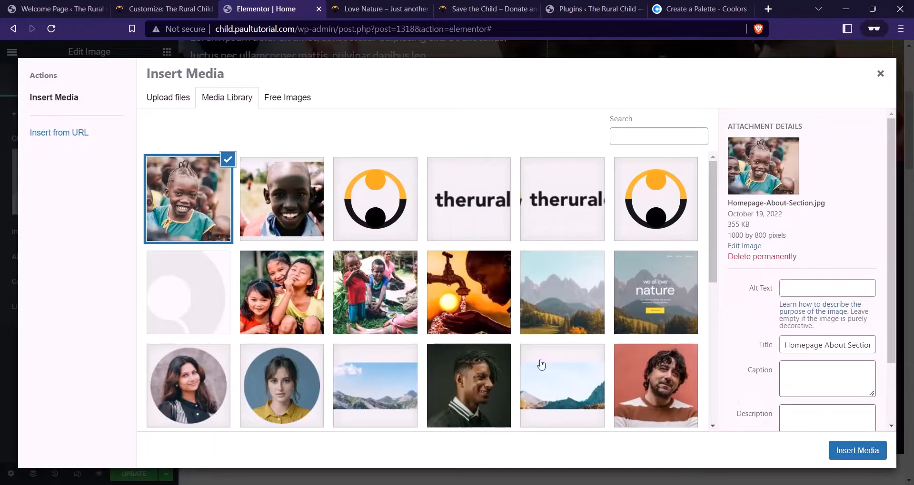
Insert the Homepage About Section photo into the right-column image widget
{"action": "left_click", "coordinate": [857, 450]}
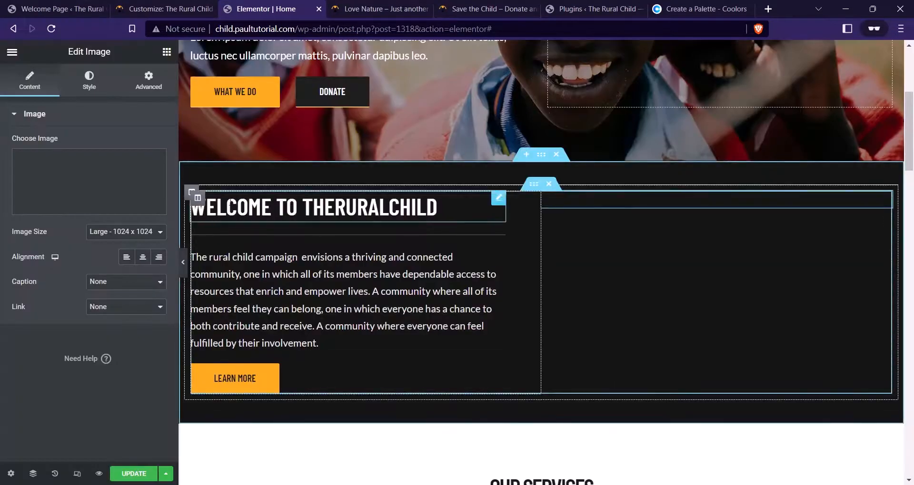
{"action": "scroll", "coordinate": [756, 325], "scroll_direction": "down", "scroll_amount": 3}
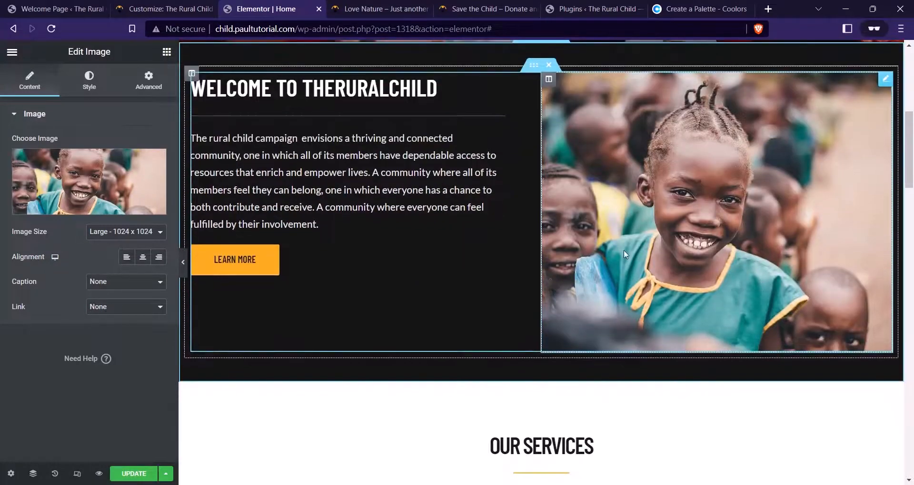
{"action": "scroll", "coordinate": [656, 234], "scroll_direction": "up", "scroll_amount": 1}
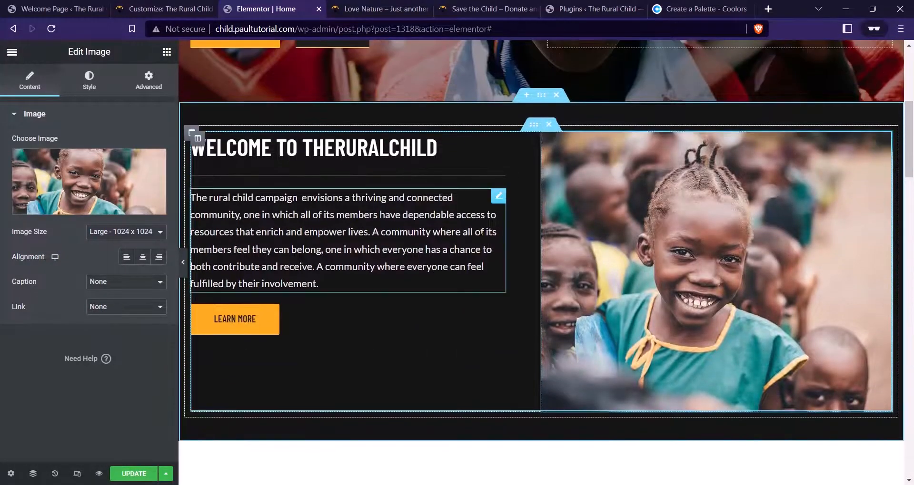
{"action": "left_click", "coordinate": [472, 9]}
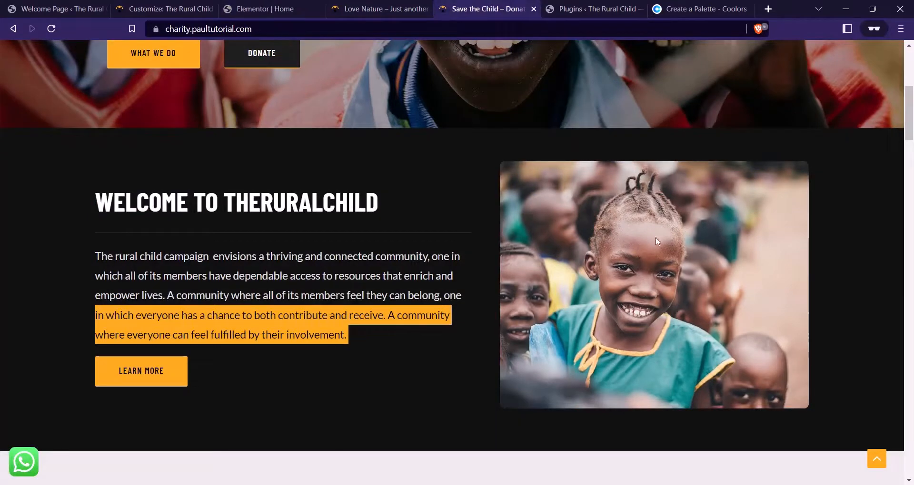
{"action": "left_click", "coordinate": [265, 9]}
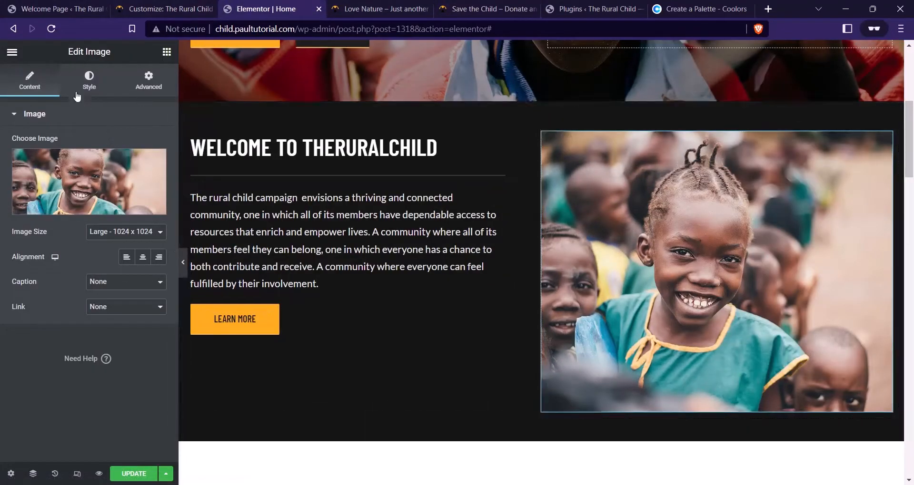
Set the image width to 85 and update the page
{"action": "left_click", "coordinate": [98, 87]}
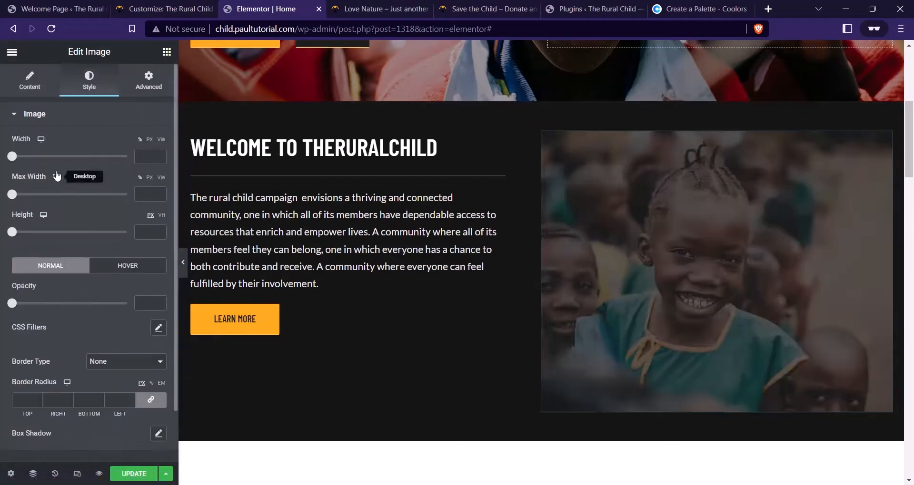
{"action": "left_click", "coordinate": [16, 157]}
{"action": "left_click_drag", "start_coordinate": [16, 159], "coordinate": [115, 159]}
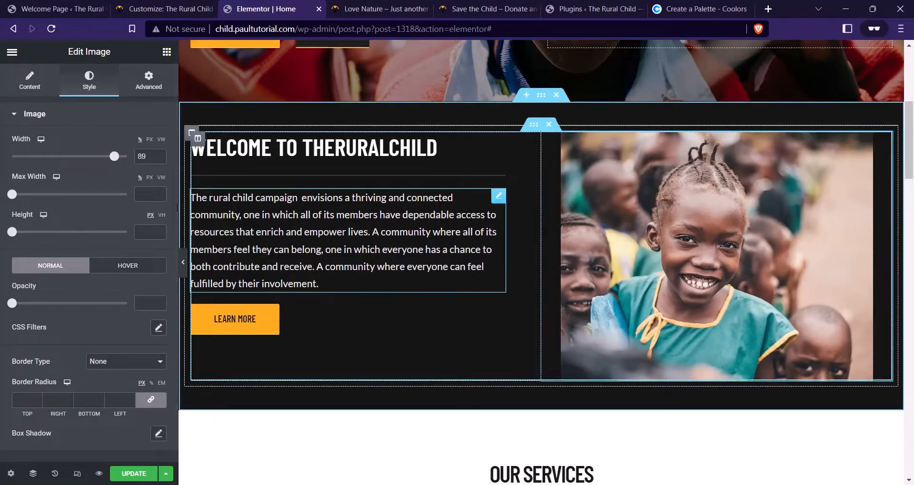
{"action": "left_click_drag", "start_coordinate": [116, 161], "coordinate": [112, 158]}
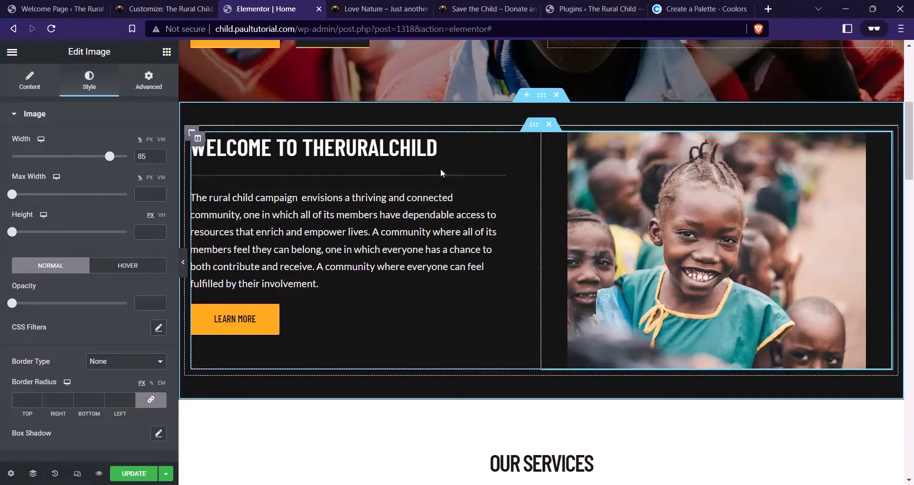
{"action": "left_click", "coordinate": [141, 469]}
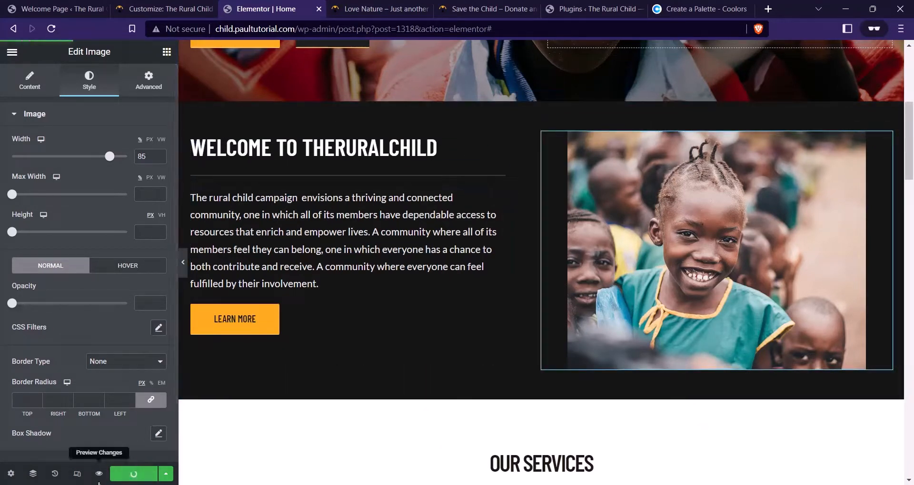
{"action": "left_click", "coordinate": [98, 473]}
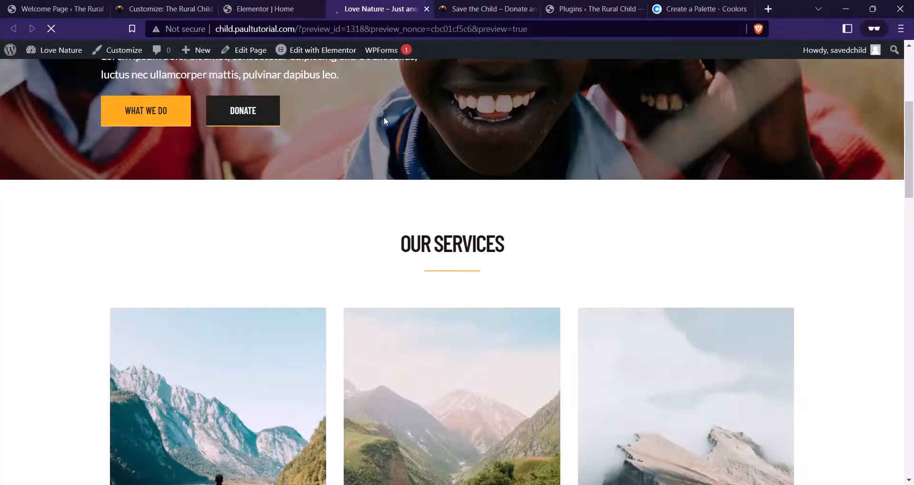
{"action": "scroll", "coordinate": [442, 102], "scroll_direction": "down", "scroll_amount": 2}
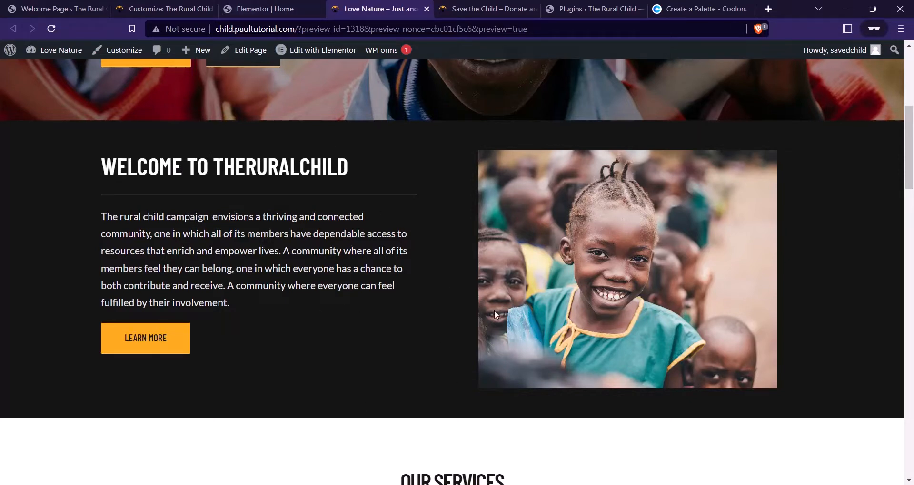
{"action": "left_click", "coordinate": [259, 9]}
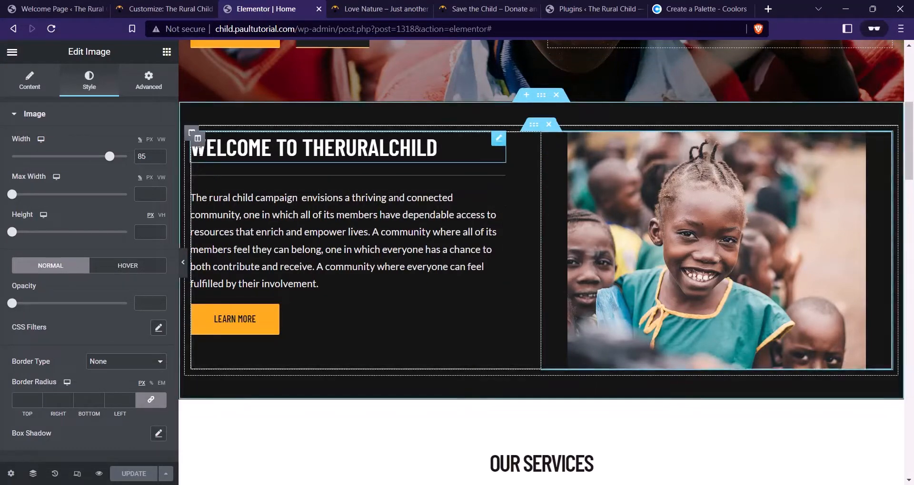
{"action": "left_click", "coordinate": [198, 138]}
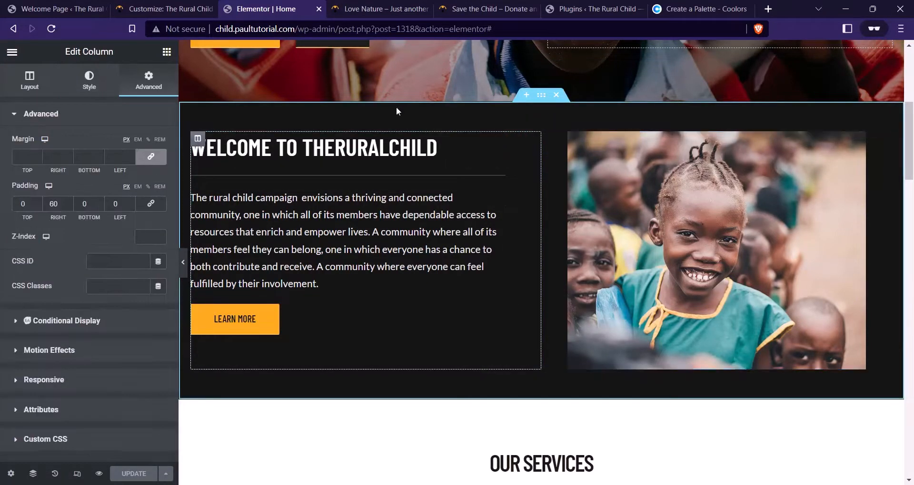
{"action": "left_click", "coordinate": [32, 83]}
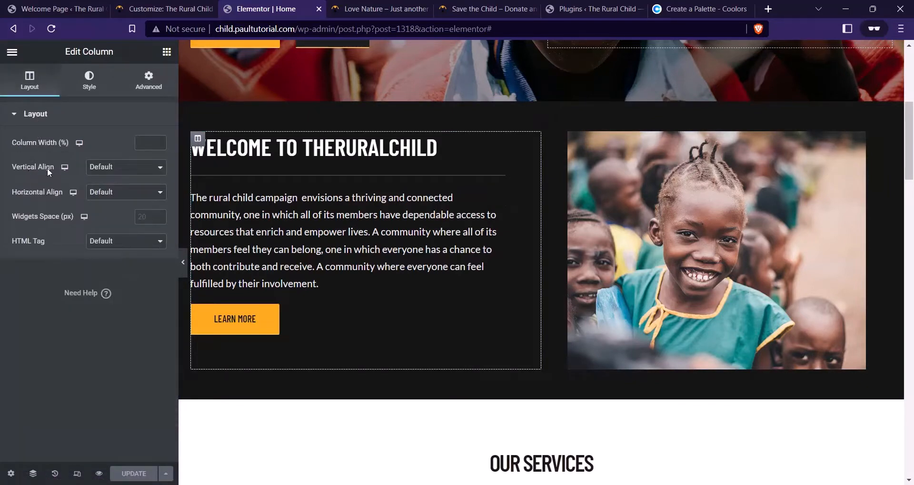
{"action": "left_click", "coordinate": [93, 167]}
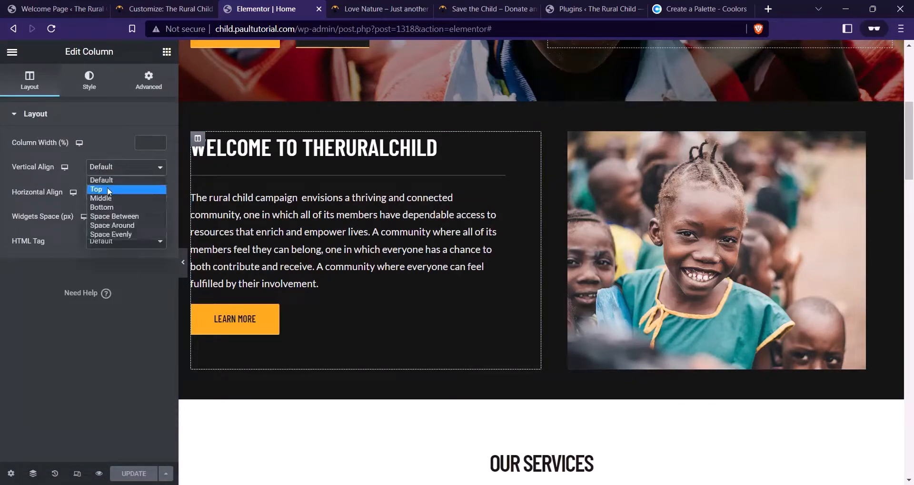
{"action": "left_click", "coordinate": [107, 198]}
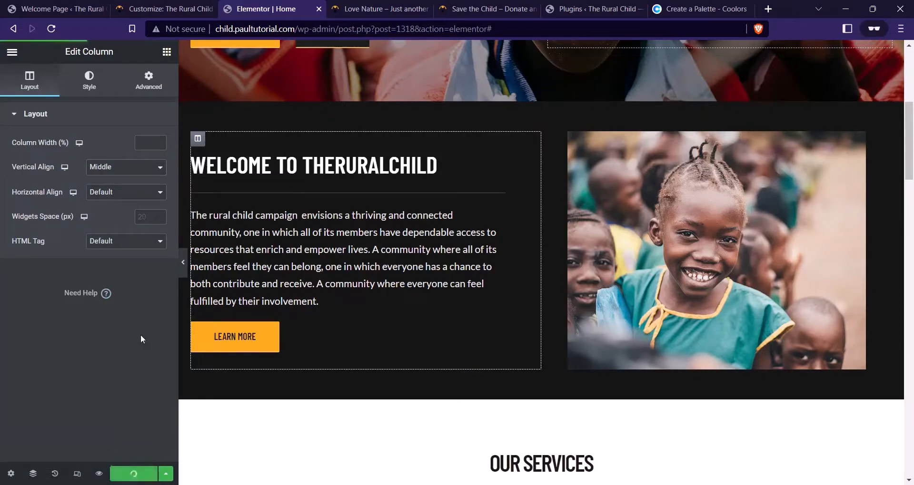
{"action": "left_click", "coordinate": [461, 6]}
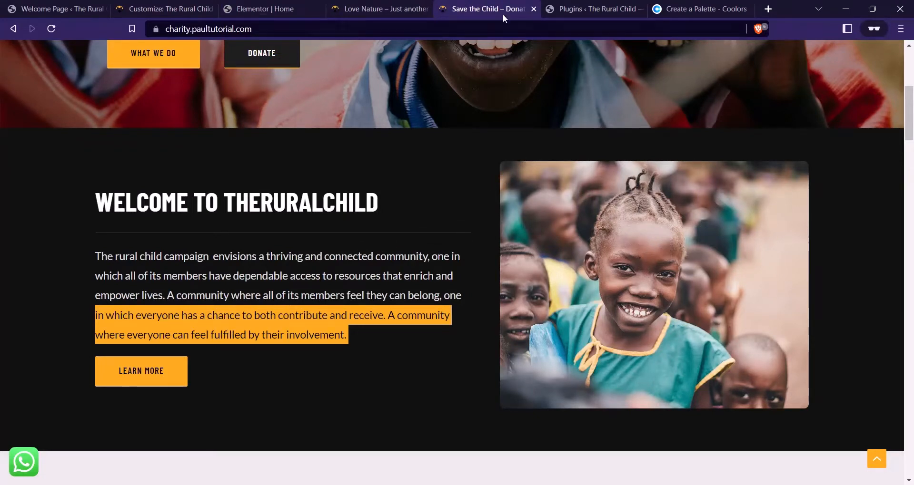
{"action": "left_click", "coordinate": [258, 9]}
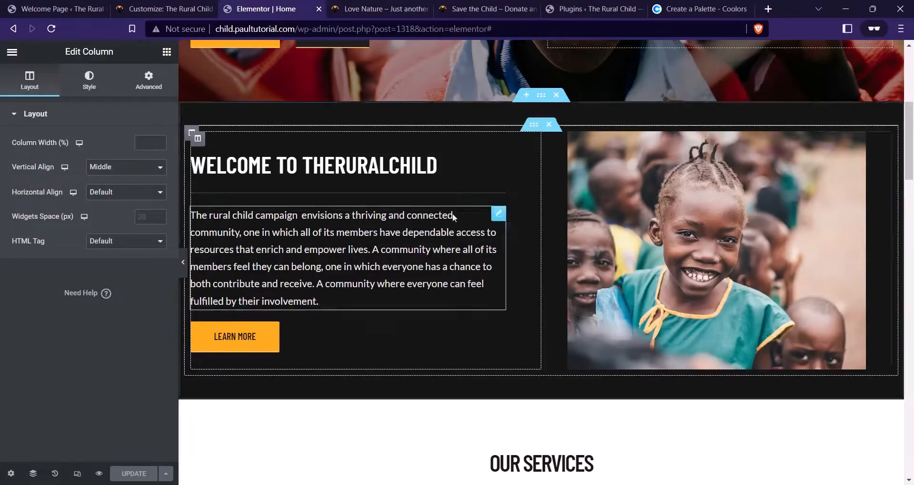
Round all four corners of the welcome photo to a linked 4 px radius and update the page
{"action": "left_click", "coordinate": [693, 234]}
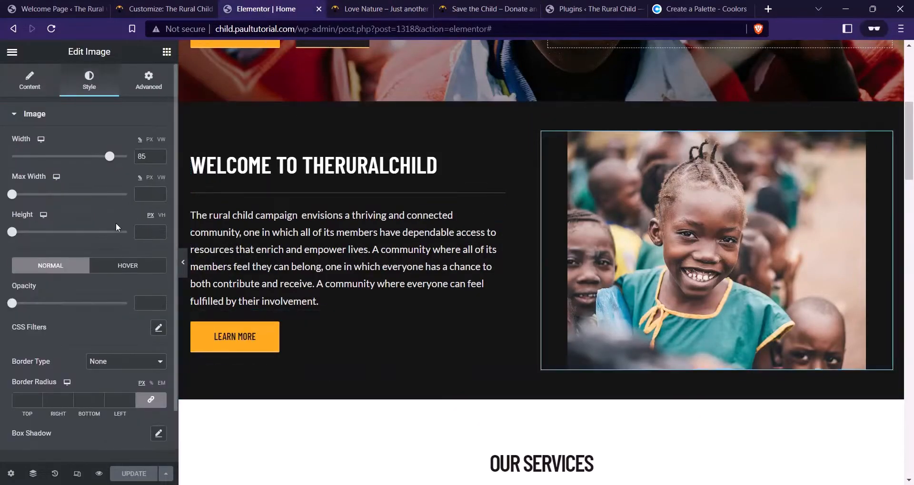
{"action": "scroll", "coordinate": [102, 210], "scroll_direction": "down", "scroll_amount": 2}
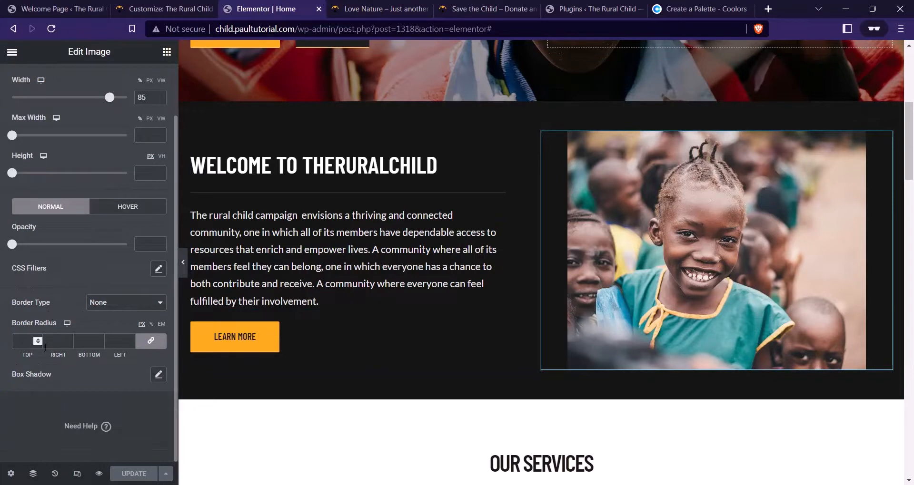
{"action": "left_click", "coordinate": [152, 342]}
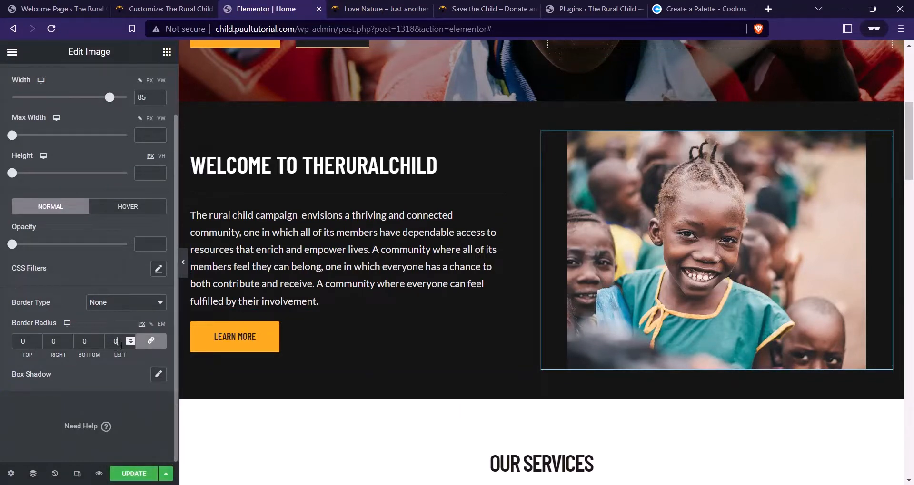
{"action": "left_click", "coordinate": [124, 347]}
{"action": "type", "text": "4"}
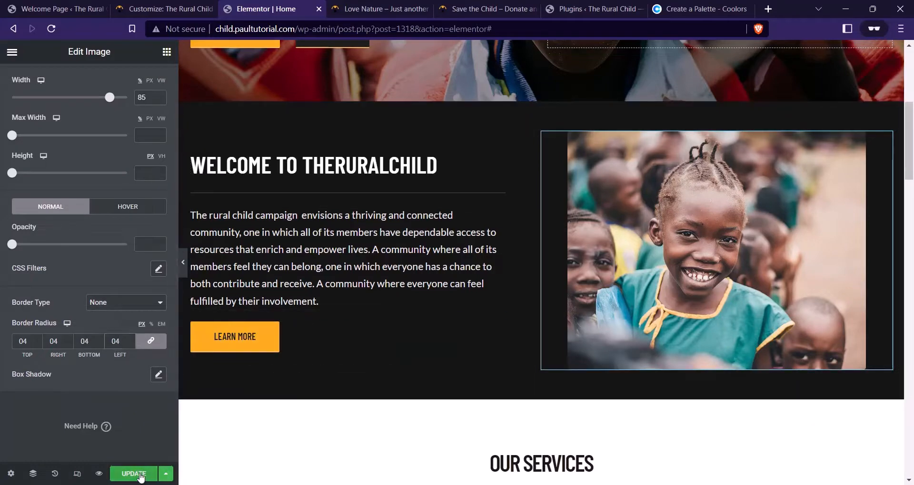
{"action": "left_click", "coordinate": [138, 474]}
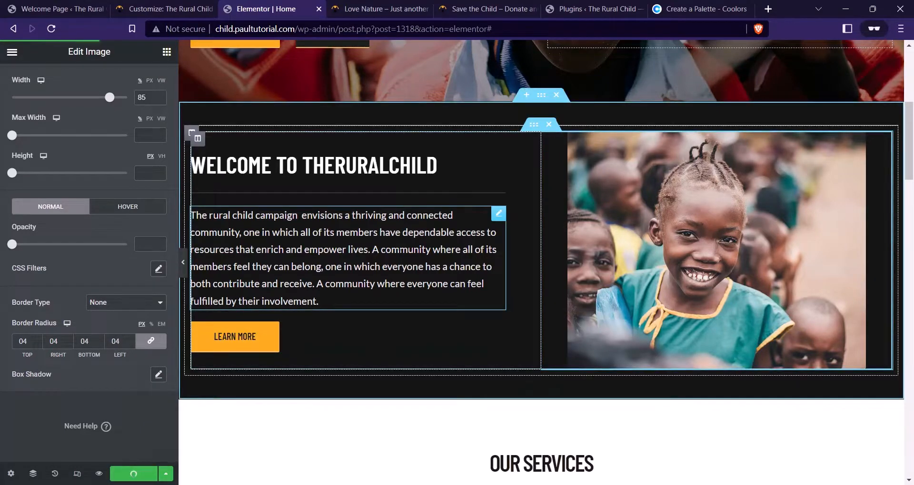
Preview the saved page and scroll through it alongside the Save the Child reference tab
{"action": "key", "text": "ctrl+Tab"}
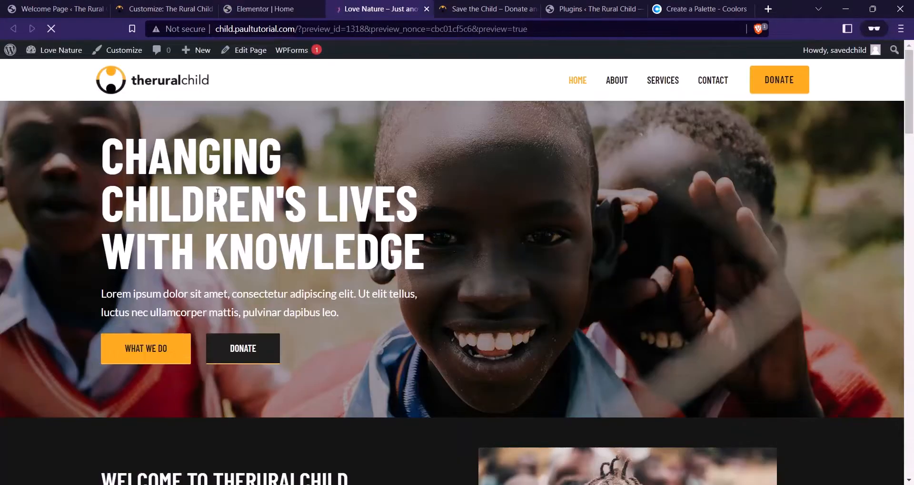
{"action": "scroll", "coordinate": [471, 159], "scroll_direction": "down", "scroll_amount": 7}
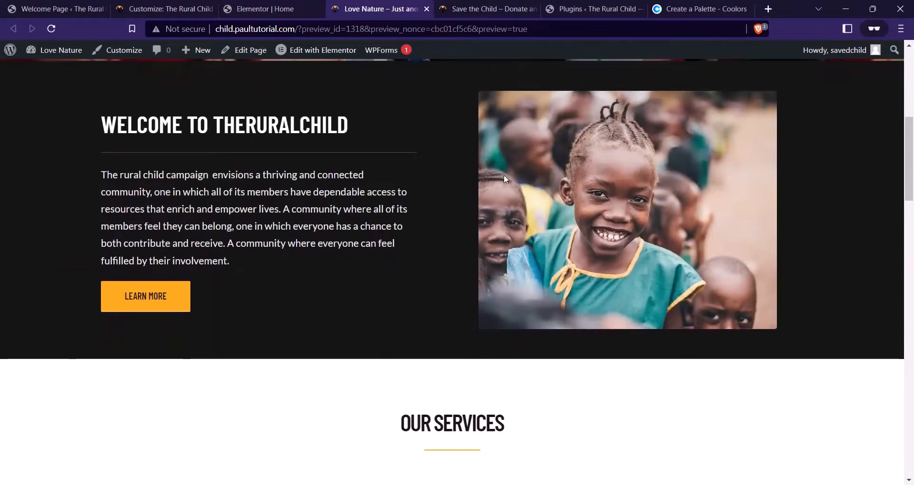
{"action": "left_click", "coordinate": [478, 10]}
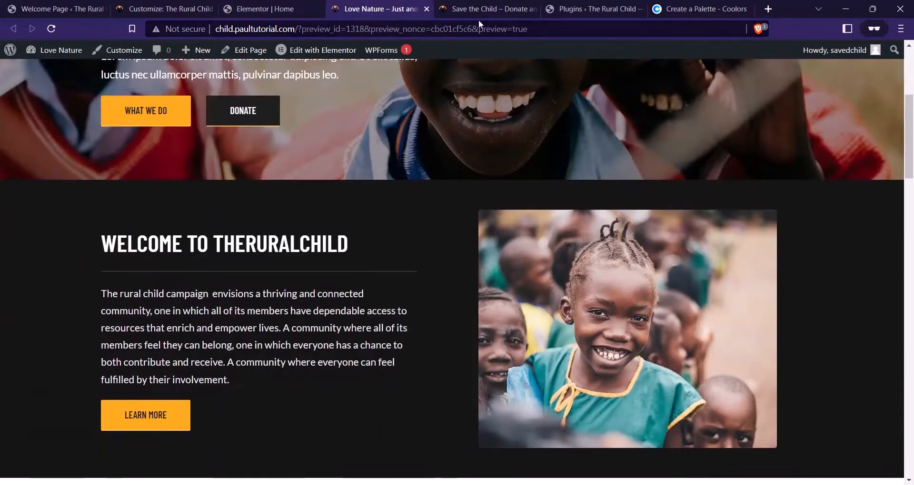
{"action": "left_click", "coordinate": [413, 5]}
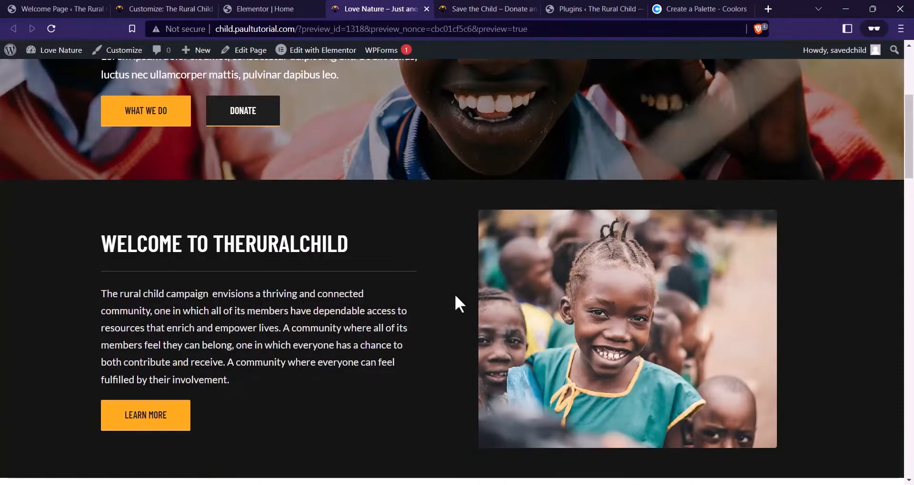
{"action": "scroll", "coordinate": [464, 298], "scroll_direction": "down", "scroll_amount": 4}
{"action": "scroll", "coordinate": [468, 299], "scroll_direction": "up", "scroll_amount": 4}
{"action": "scroll", "coordinate": [475, 307], "scroll_direction": "up", "scroll_amount": 3}
{"action": "scroll", "coordinate": [370, 262], "scroll_direction": "down", "scroll_amount": 5}
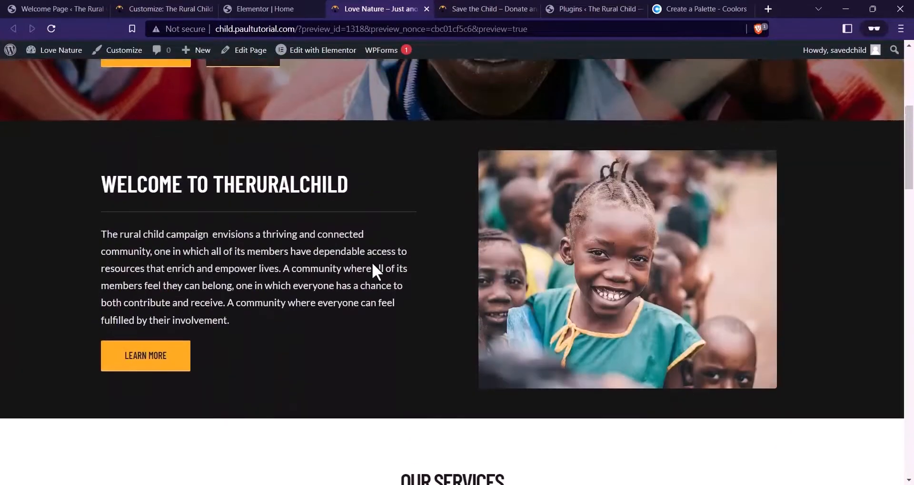
{"action": "scroll", "coordinate": [422, 286], "scroll_direction": "up", "scroll_amount": 1}
{"action": "scroll", "coordinate": [416, 281], "scroll_direction": "down", "scroll_amount": 2}
{"action": "scroll", "coordinate": [447, 285], "scroll_direction": "up", "scroll_amount": 2}
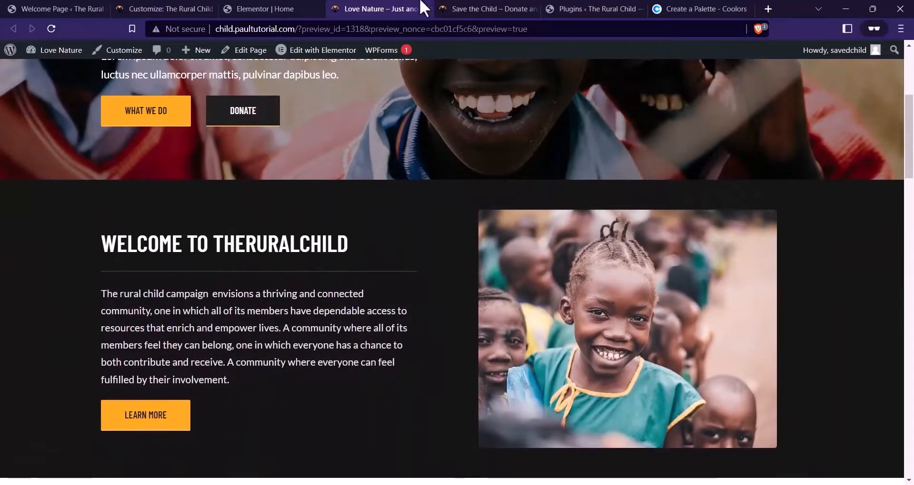
Review the reference site's What We Do section, then return to the Elementor editor
{"action": "left_click", "coordinate": [440, 9]}
{"action": "scroll", "coordinate": [448, 178], "scroll_direction": "down", "scroll_amount": 8}
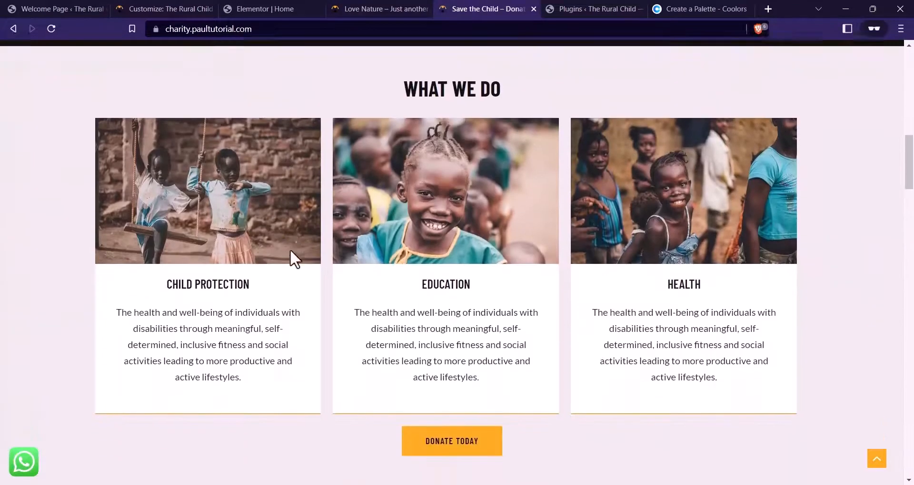
{"action": "scroll", "coordinate": [292, 267], "scroll_direction": "up", "scroll_amount": 3}
{"action": "scroll", "coordinate": [389, 230], "scroll_direction": "down", "scroll_amount": 3}
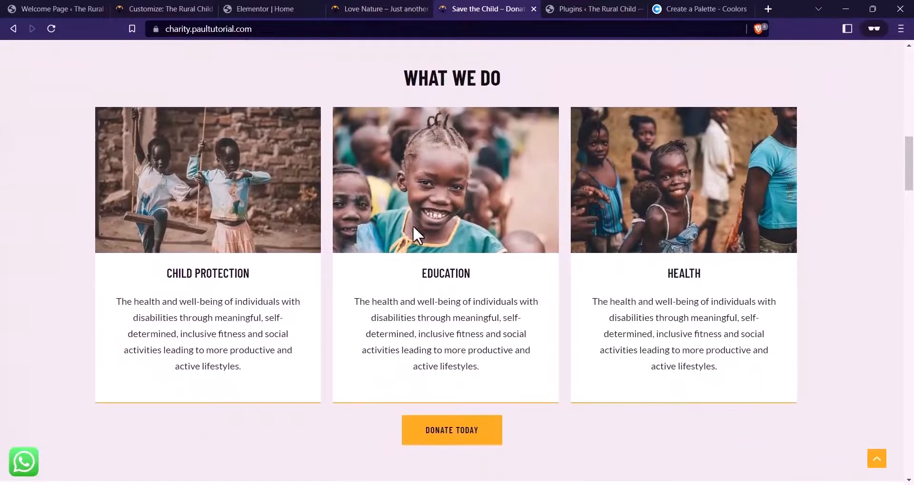
{"action": "scroll", "coordinate": [634, 274], "scroll_direction": "up", "scroll_amount": 1}
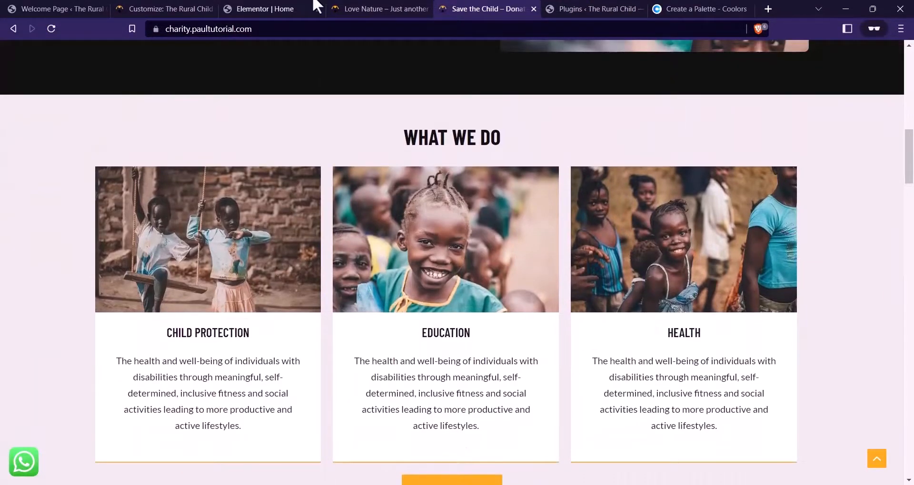
{"action": "left_click", "coordinate": [285, 8]}
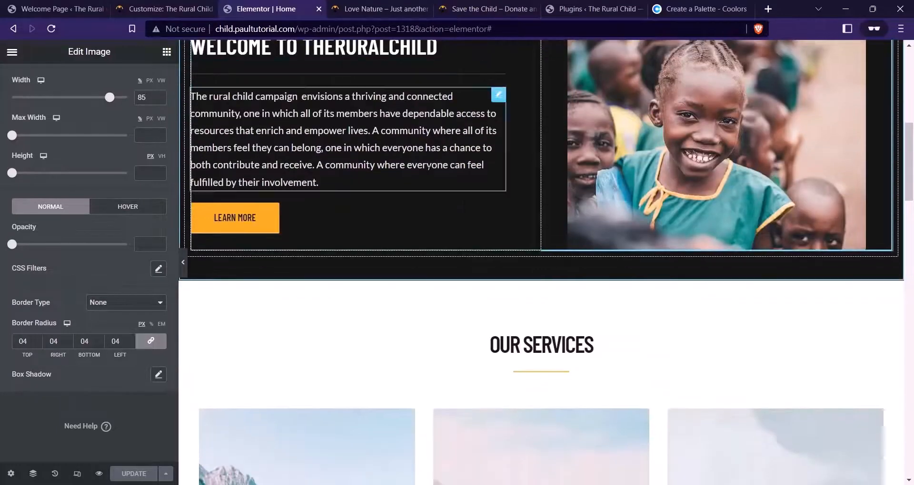
Delete the old Our Services section and insert a new single-column section above the testimonial
{"action": "left_click", "coordinate": [556, 274]}
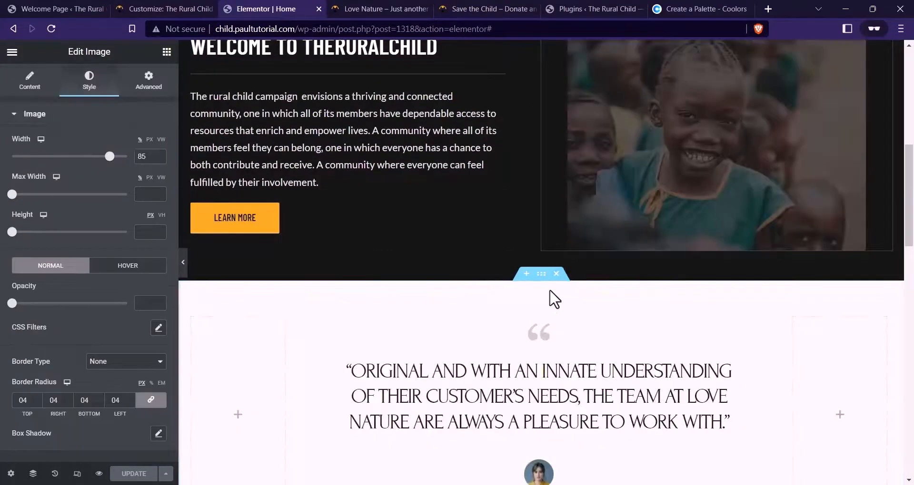
{"action": "scroll", "coordinate": [523, 304], "scroll_direction": "down", "scroll_amount": 1}
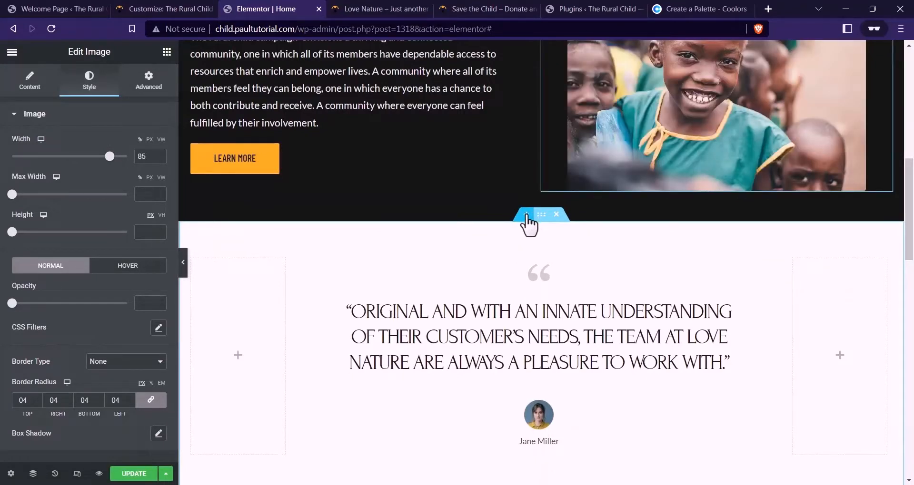
{"action": "left_click", "coordinate": [527, 215]}
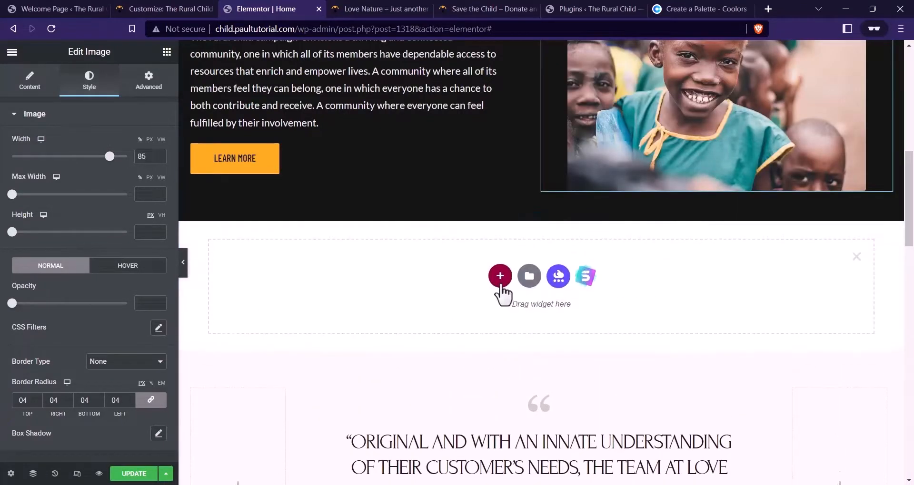
{"action": "left_click", "coordinate": [499, 276]}
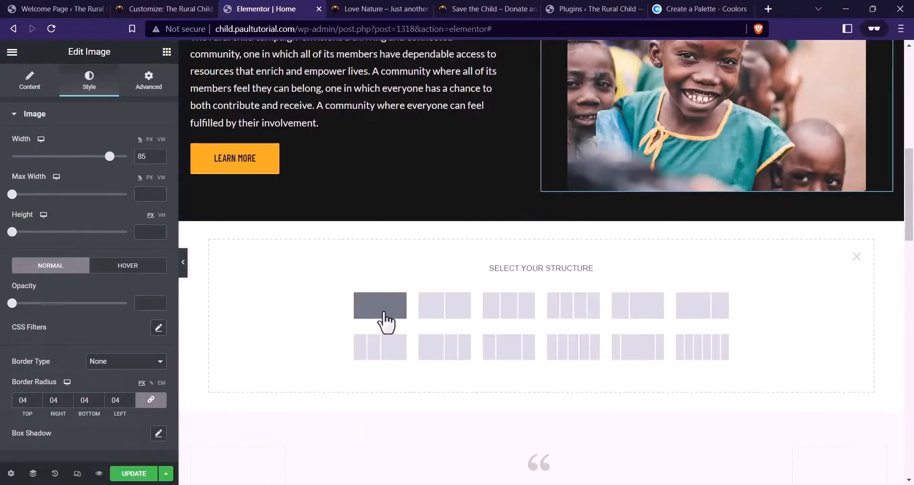
{"action": "left_click", "coordinate": [380, 308]}
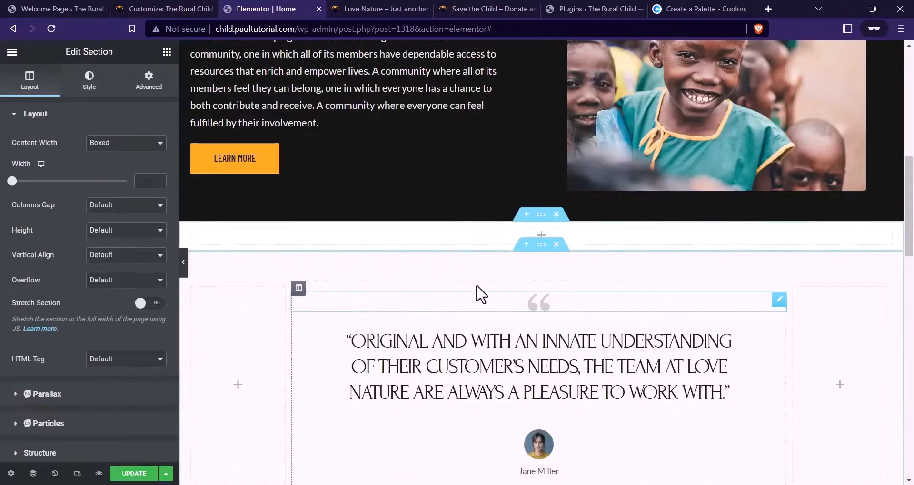
Set the new section's padding to 60 with a bottom padding of 6, checking the reference site
{"action": "left_click", "coordinate": [149, 81]}
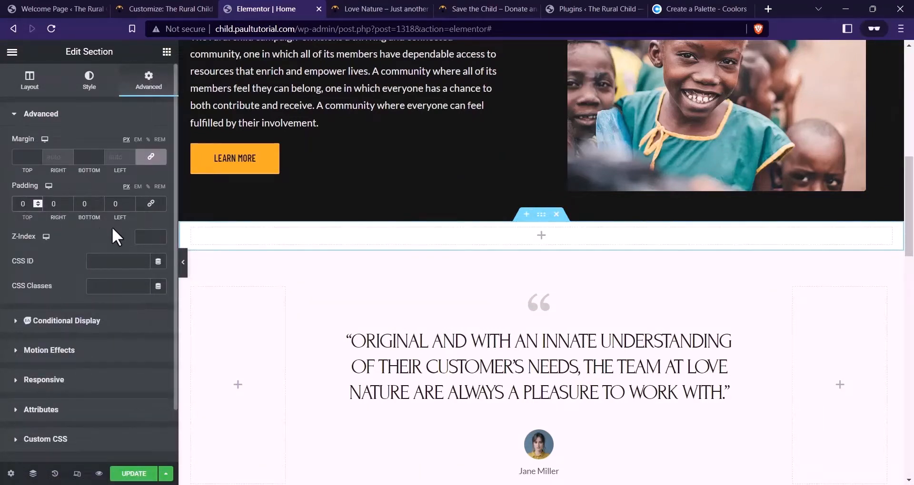
{"action": "type", "text": "60"}
{"action": "left_click", "coordinate": [85, 203]}
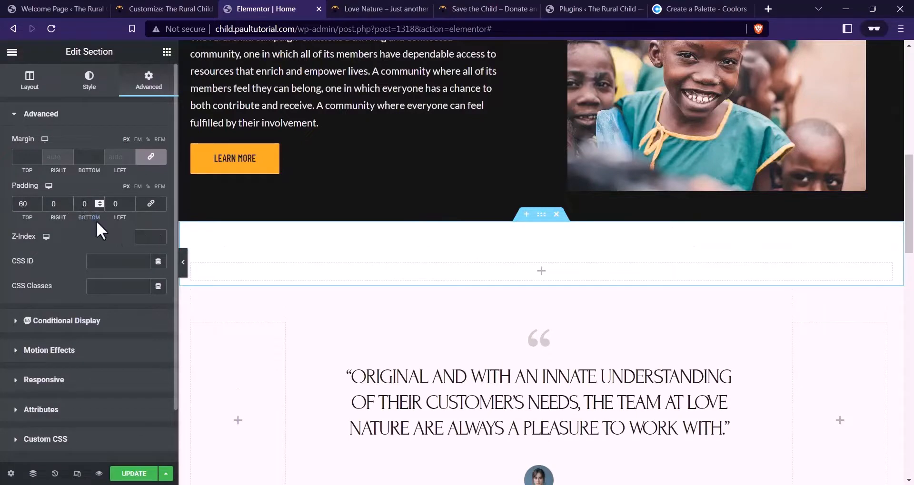
{"action": "type", "text": "6"}
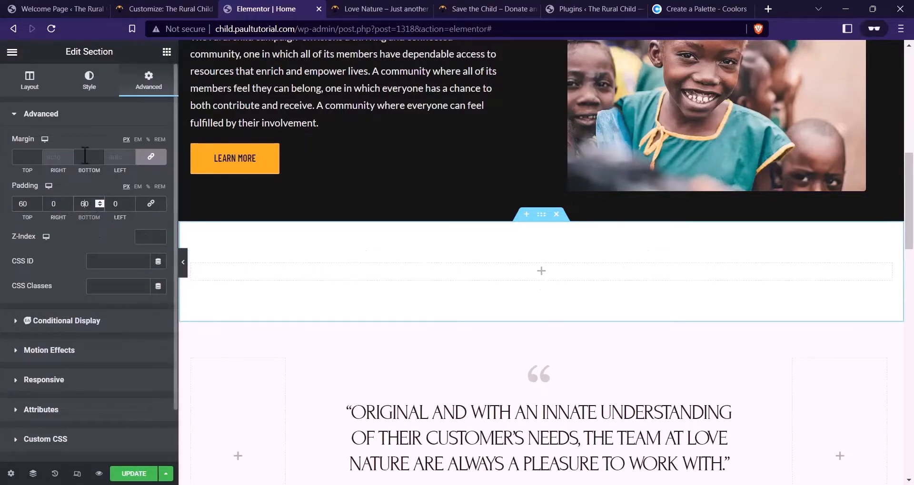
{"action": "left_click", "coordinate": [486, 9]}
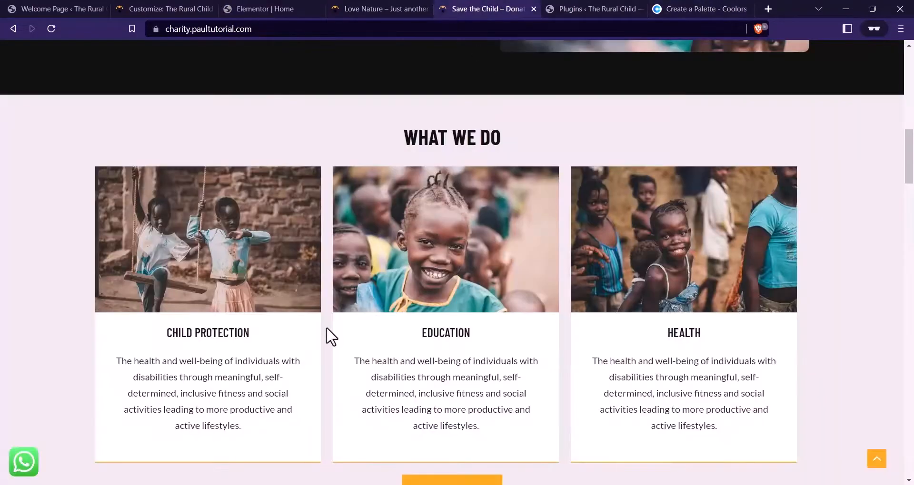
{"action": "scroll", "coordinate": [286, 350], "scroll_direction": "down", "scroll_amount": 3}
{"action": "scroll", "coordinate": [233, 352], "scroll_direction": "up", "scroll_amount": 1}
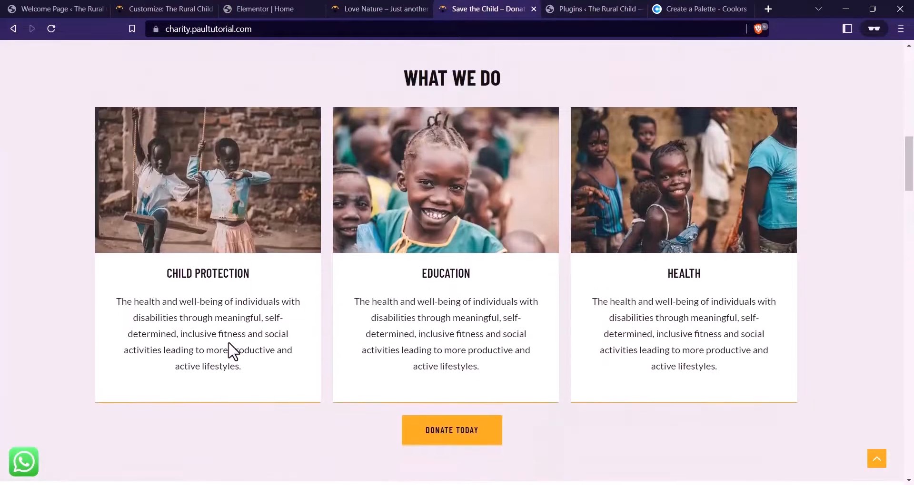
{"action": "scroll", "coordinate": [248, 224], "scroll_direction": "up", "scroll_amount": 1}
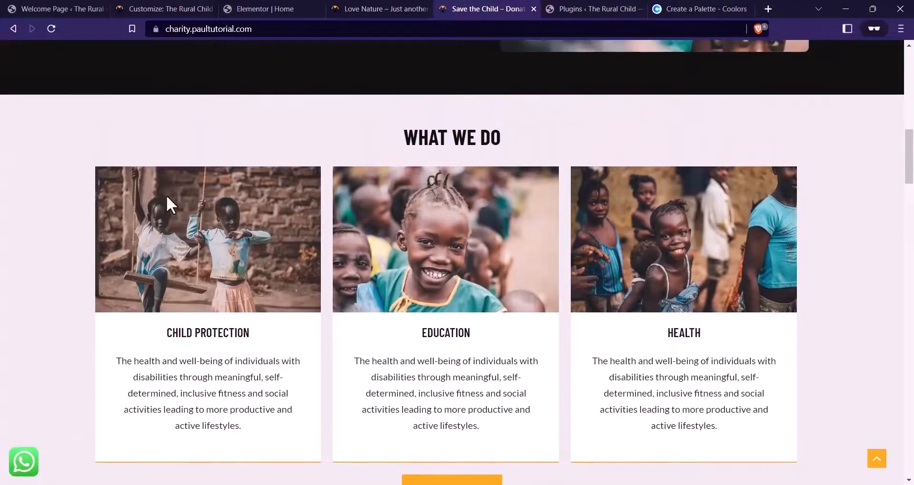
Add an inner section, duplicate its column into three, then view the reference What We Do cards
{"action": "left_click", "coordinate": [264, 9]}
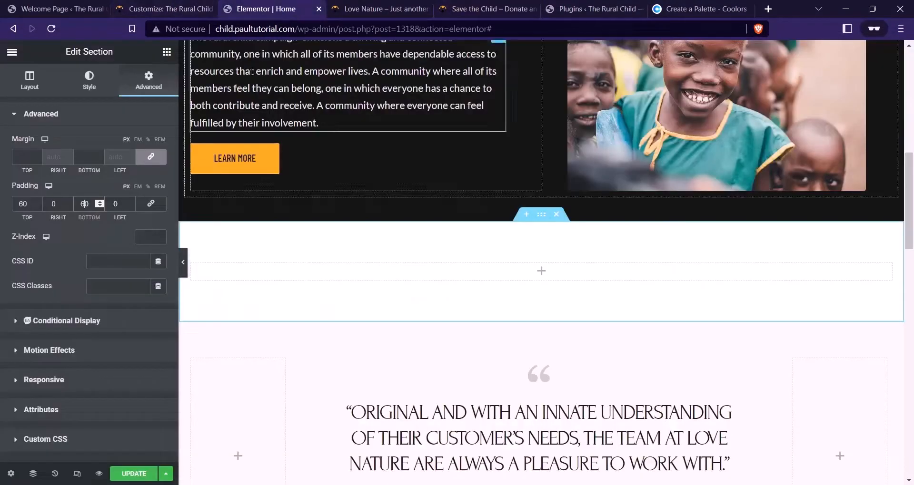
{"action": "left_click", "coordinate": [167, 53]}
{"action": "left_click_drag", "start_coordinate": [40, 195], "coordinate": [457, 274]}
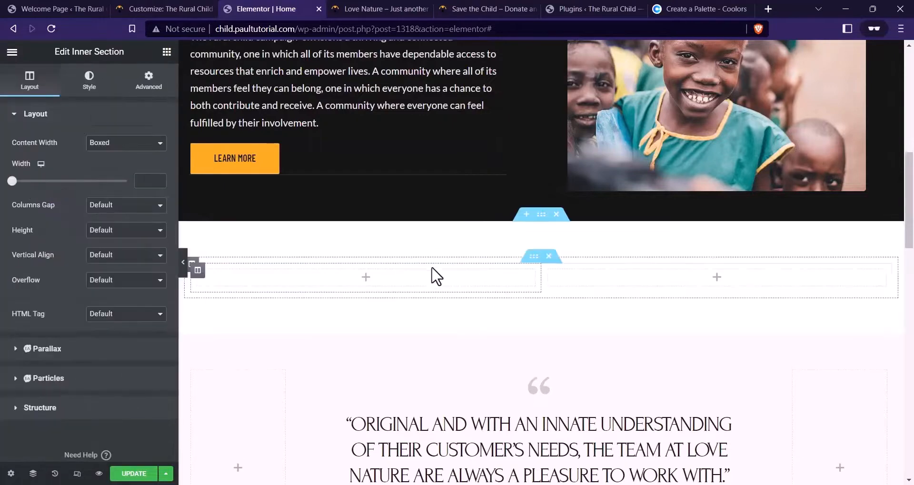
{"action": "right_click", "coordinate": [206, 279]}
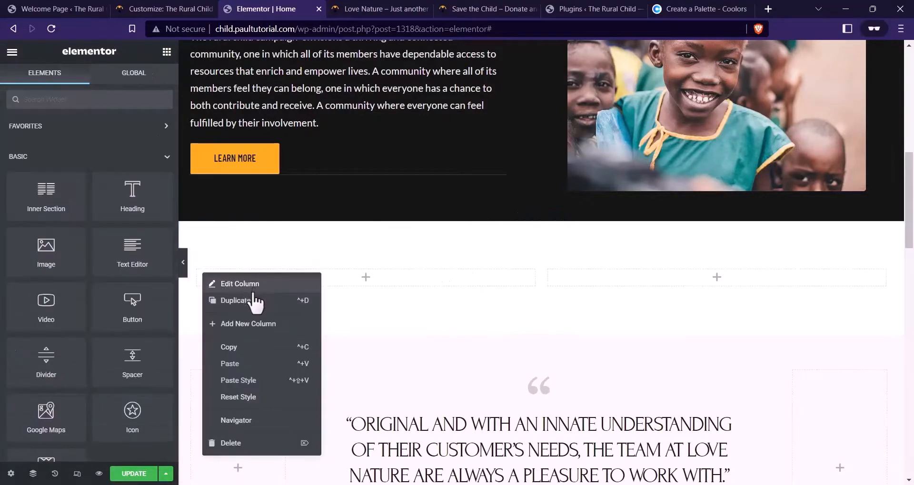
{"action": "left_click", "coordinate": [255, 301]}
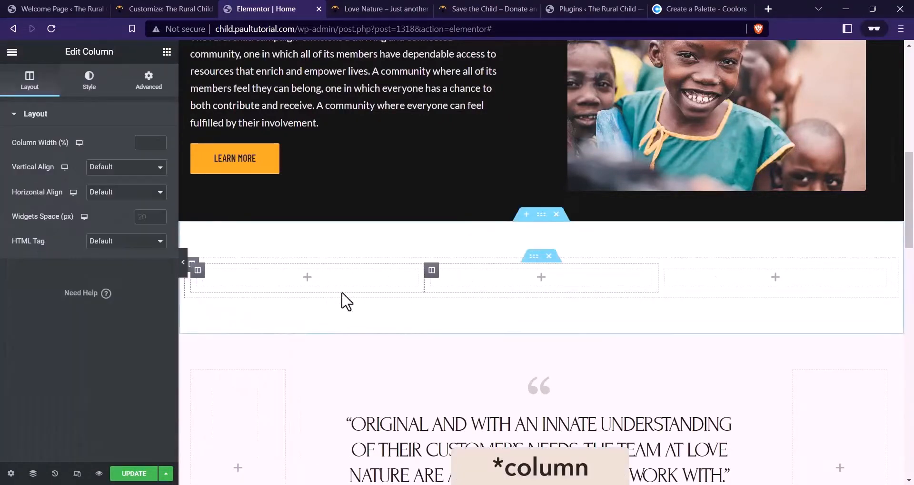
{"action": "left_click", "coordinate": [507, 8]}
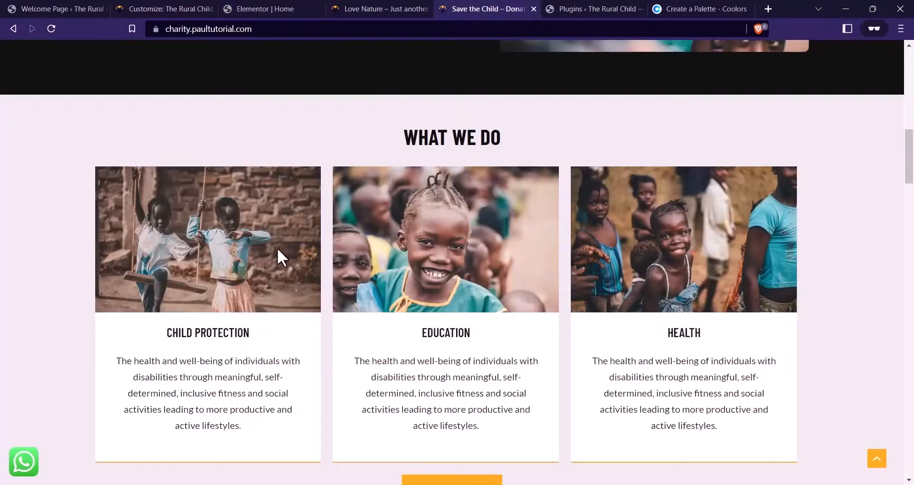
{"action": "scroll", "coordinate": [277, 249], "scroll_direction": "down", "scroll_amount": 1}
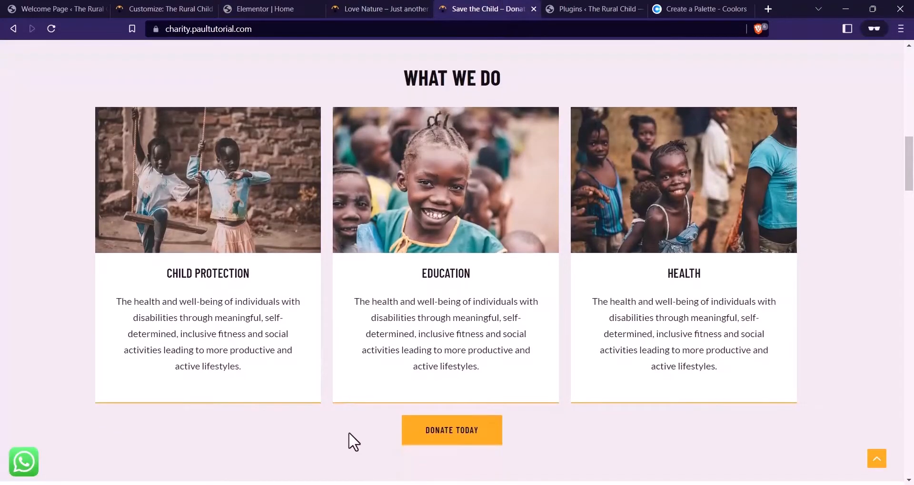
Copy the Platinum hex EBE9E7 from the Coolors palette and go back to Elementor
{"action": "left_click", "coordinate": [695, 9]}
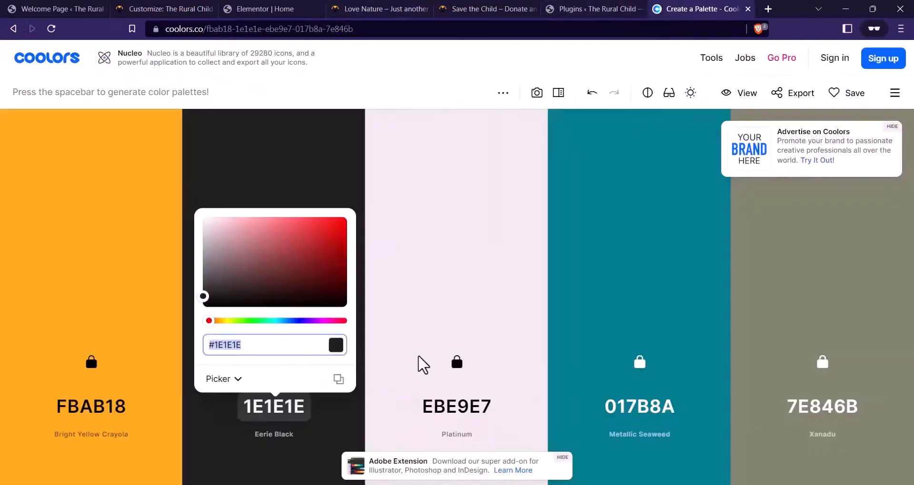
{"action": "left_click", "coordinate": [449, 411]}
{"action": "left_click", "coordinate": [452, 412]}
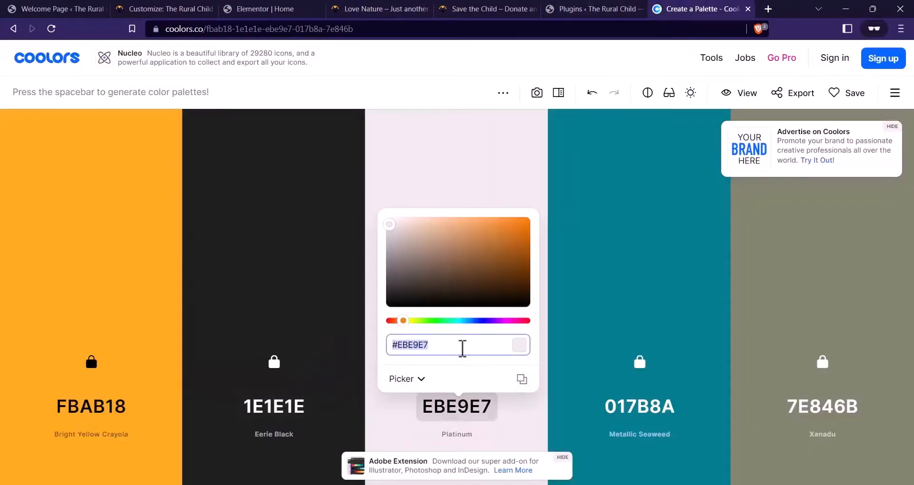
{"action": "left_click", "coordinate": [275, 7]}
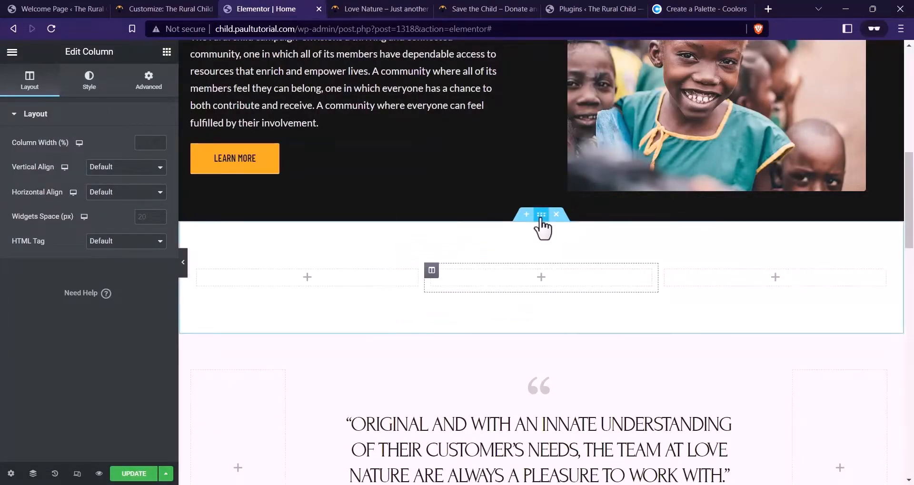
Give the services section a Classic background in Platinum #EBE9E7
{"action": "left_click", "coordinate": [541, 215]}
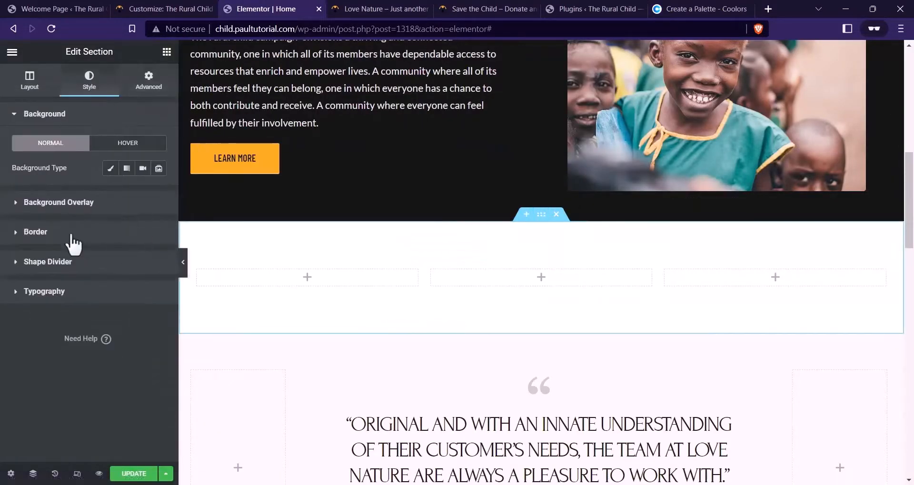
{"action": "left_click", "coordinate": [110, 169]}
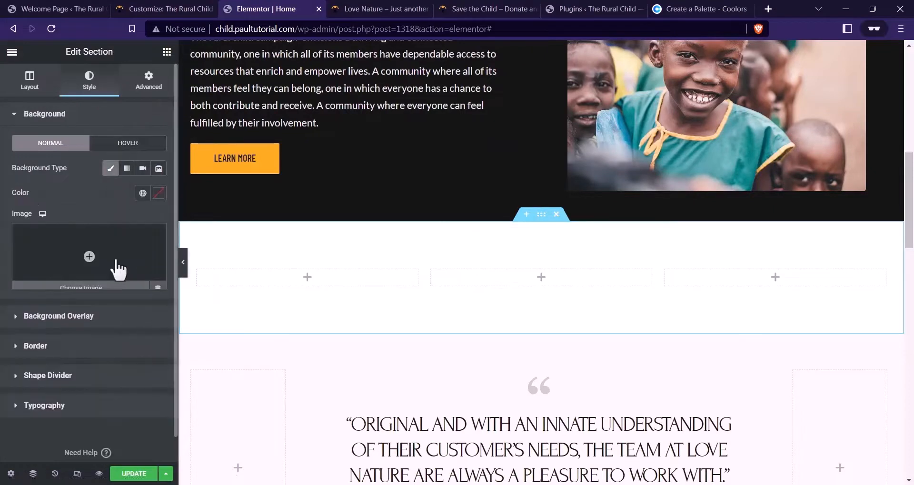
{"action": "left_click", "coordinate": [160, 195]}
{"action": "key", "text": "ctrl+v"}
{"action": "left_click", "coordinate": [306, 322]}
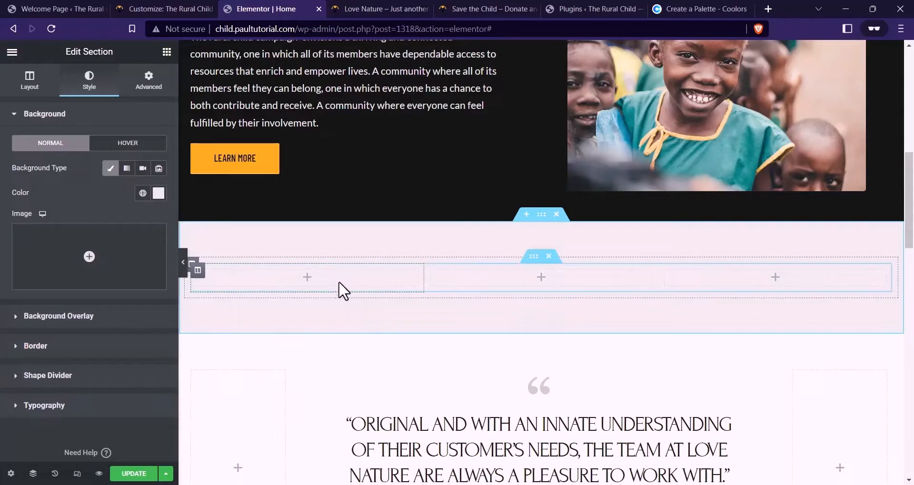
Set the padding of all three columns to 0
{"action": "left_click", "coordinate": [198, 271]}
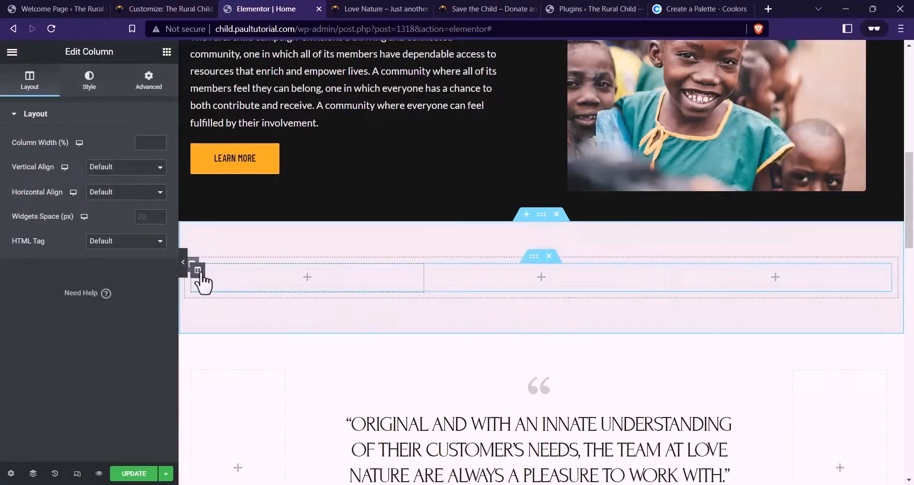
{"action": "left_click", "coordinate": [152, 86]}
{"action": "left_click", "coordinate": [151, 205]}
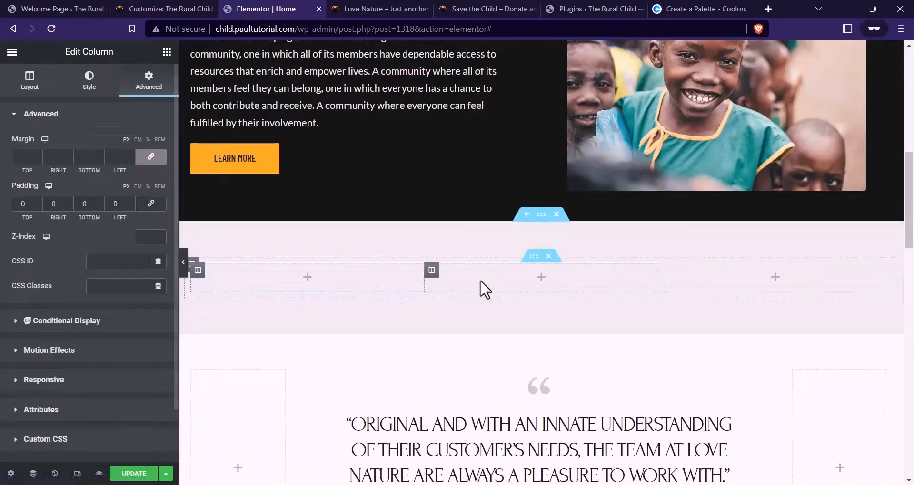
{"action": "left_click", "coordinate": [432, 270]}
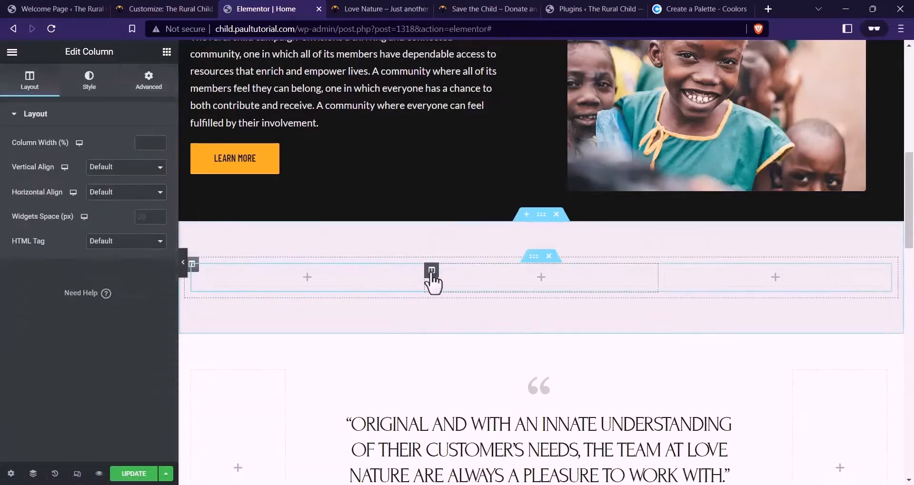
{"action": "left_click", "coordinate": [149, 81]}
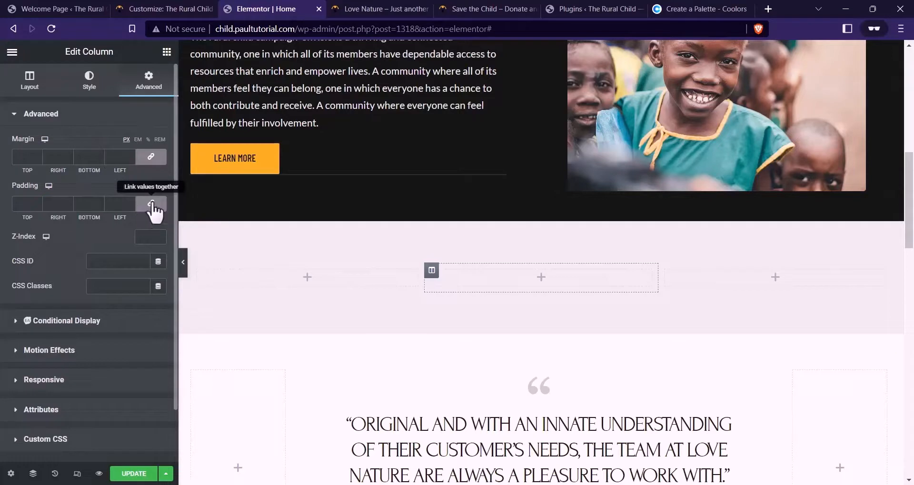
{"action": "left_click", "coordinate": [665, 271]}
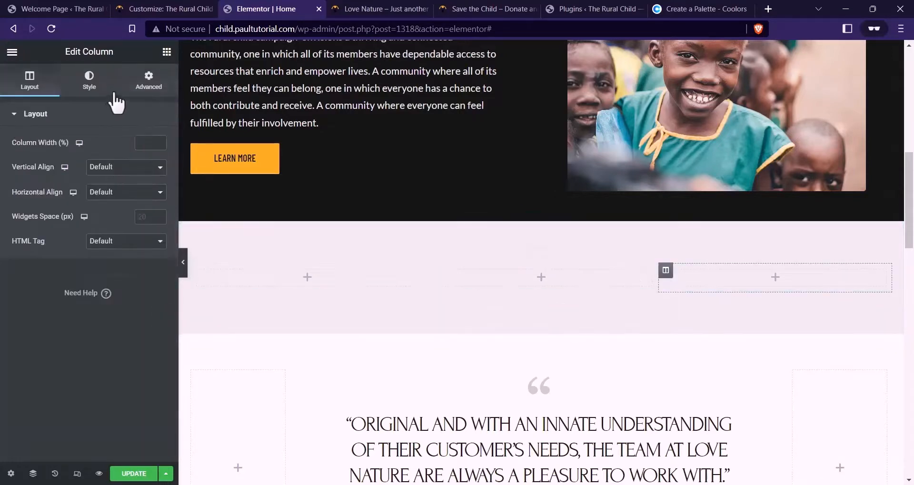
{"action": "left_click", "coordinate": [149, 81]}
{"action": "left_click", "coordinate": [151, 203]}
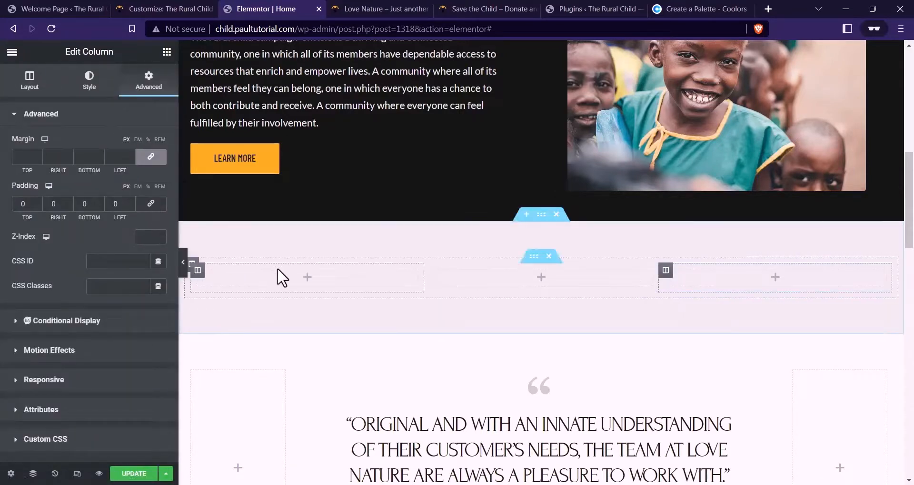
{"action": "left_click", "coordinate": [198, 271]}
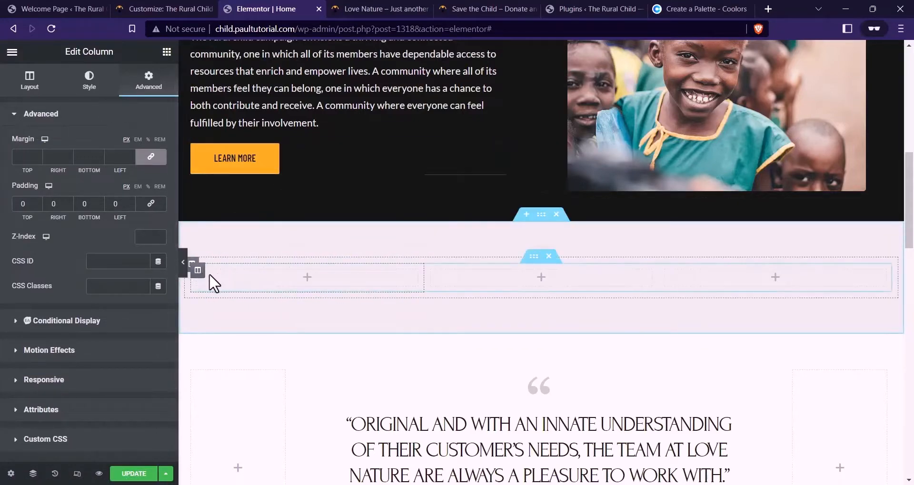
After checking the reference cards, give the first column a white #FFFFFF background
{"action": "left_click", "coordinate": [511, 8]}
{"action": "left_click", "coordinate": [302, 8]}
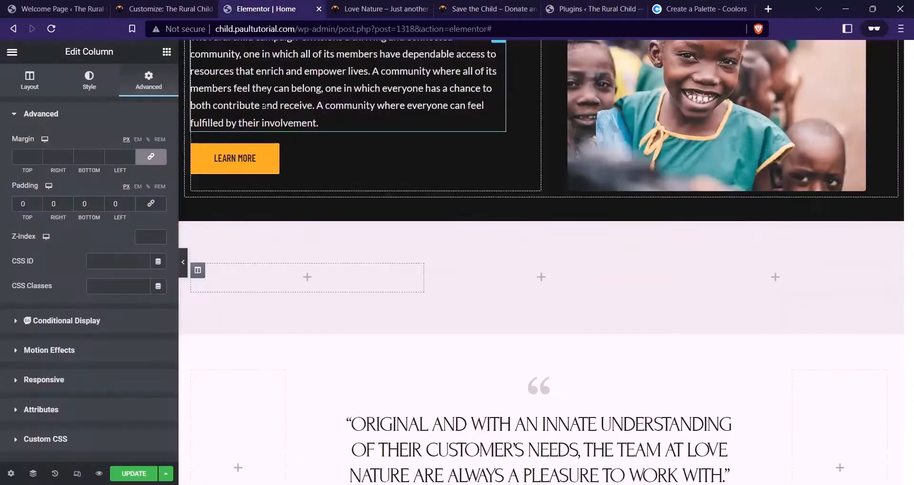
{"action": "left_click", "coordinate": [114, 88]}
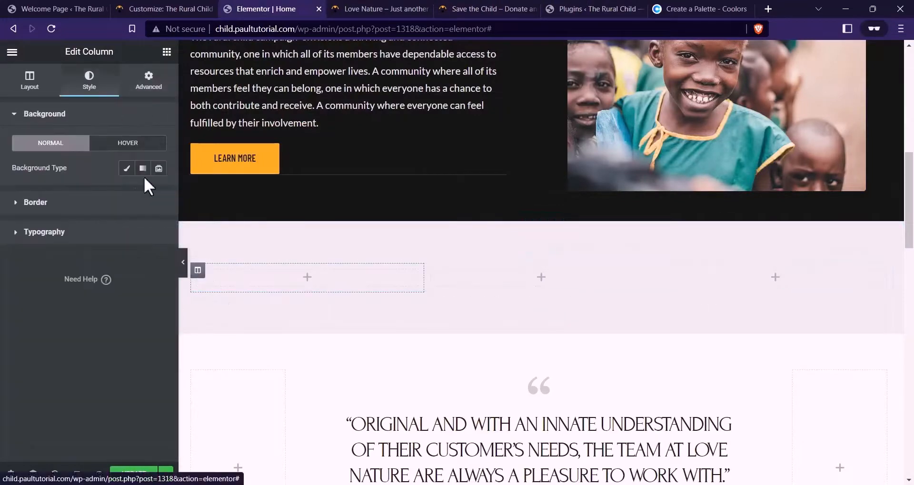
{"action": "left_click", "coordinate": [127, 168]}
{"action": "left_click", "coordinate": [159, 193]}
{"action": "left_click", "coordinate": [89, 346]}
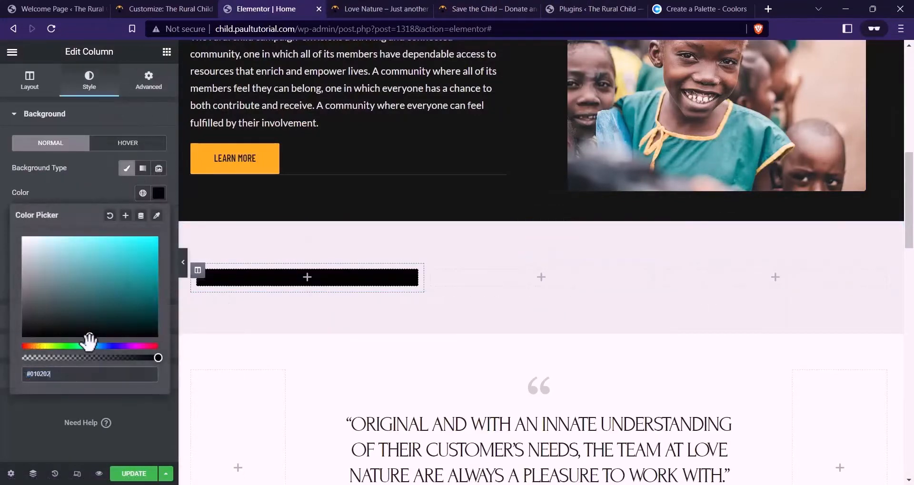
{"action": "left_click_drag", "start_coordinate": [91, 314], "coordinate": [22, 237]}
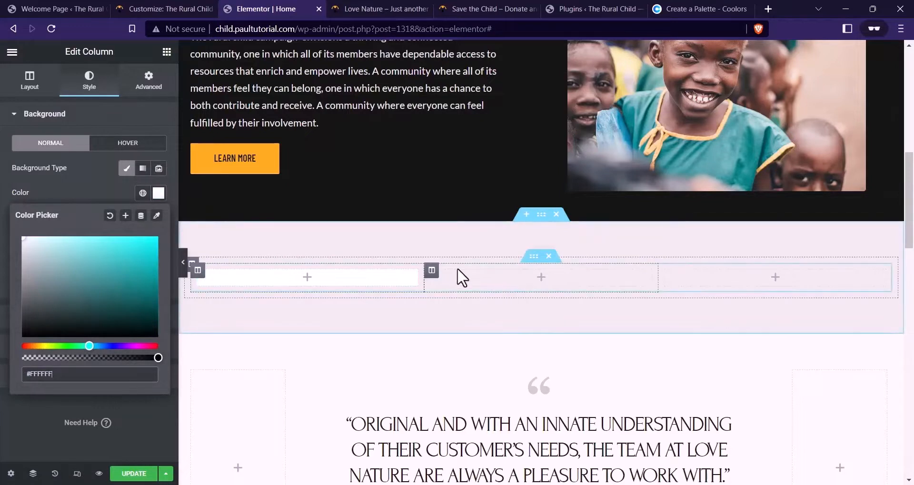
Give the middle column a white #FFFFFF background
{"action": "left_click", "coordinate": [143, 81]}
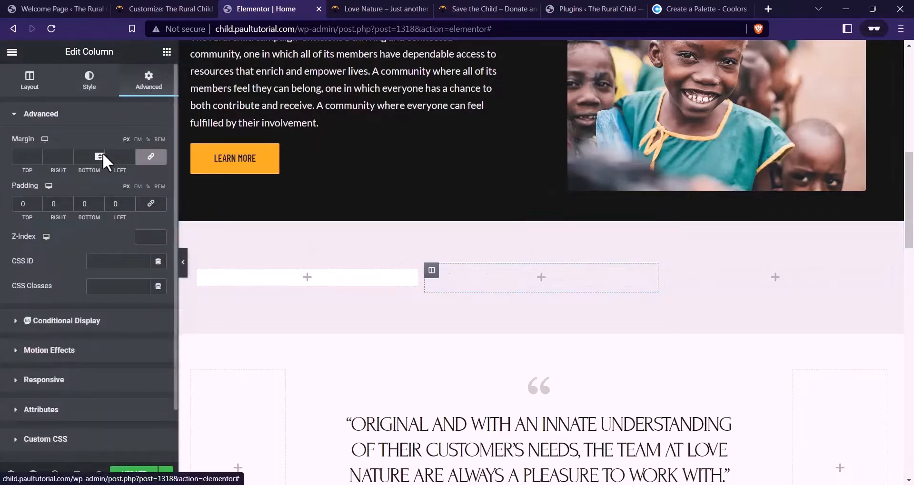
{"action": "left_click", "coordinate": [89, 81]}
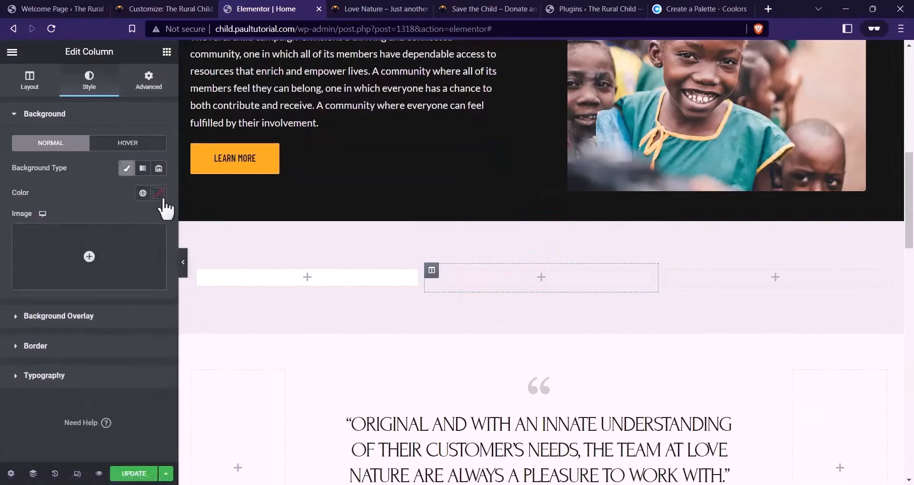
{"action": "left_click", "coordinate": [160, 197]}
{"action": "left_click_drag", "start_coordinate": [108, 265], "coordinate": [1, 180]}
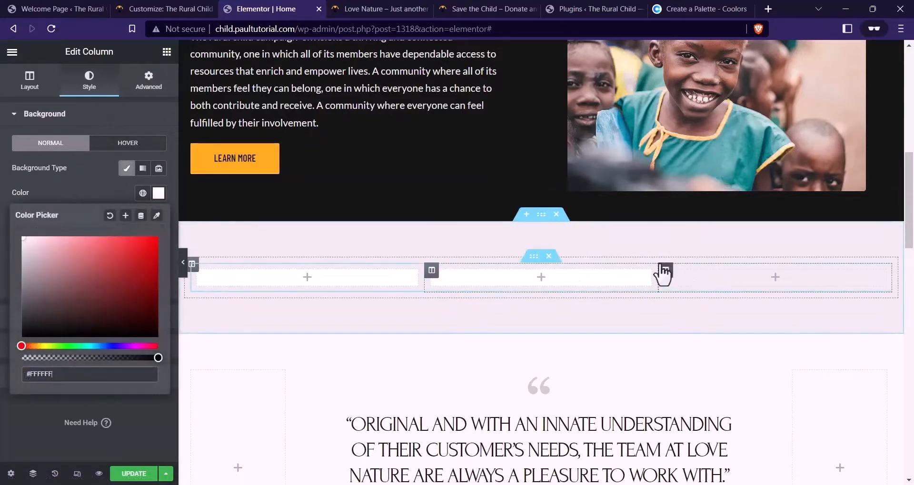
{"action": "left_click", "coordinate": [149, 82]}
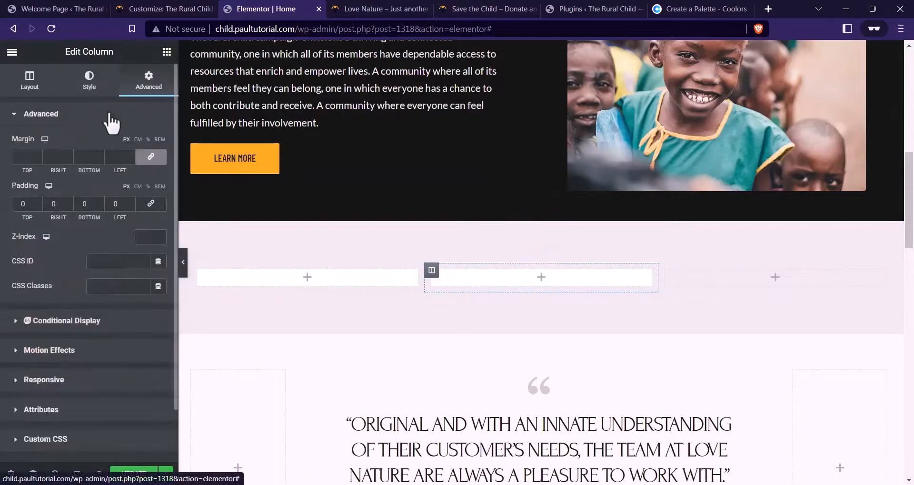
{"action": "left_click", "coordinate": [90, 82]}
{"action": "left_click", "coordinate": [148, 82]}
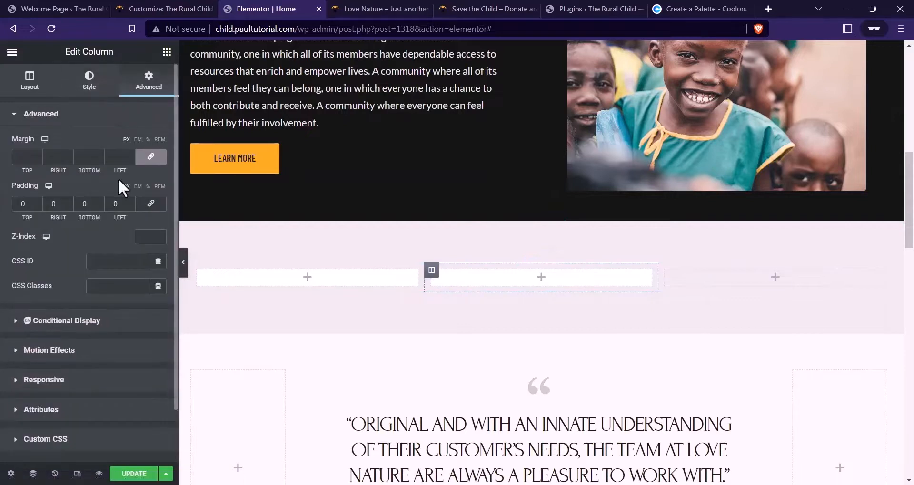
{"action": "left_click", "coordinate": [89, 81]}
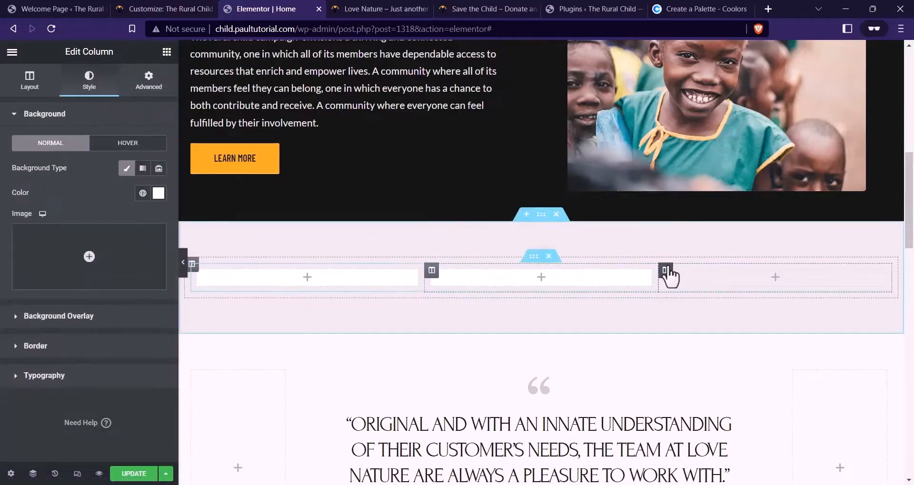
Give the third column a white #FFFFFF background and compare with the reference service cards
{"action": "left_click", "coordinate": [665, 269]}
{"action": "left_click", "coordinate": [93, 82]}
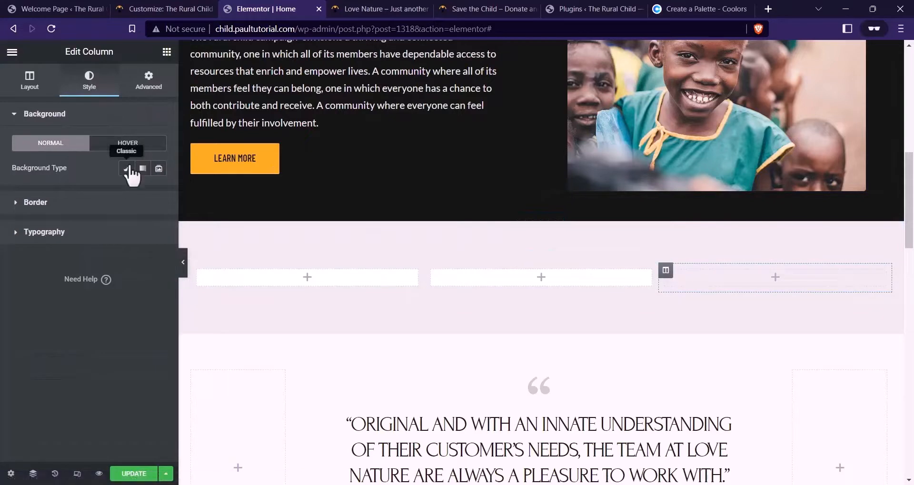
{"action": "left_click", "coordinate": [126, 168]}
{"action": "left_click", "coordinate": [159, 193]}
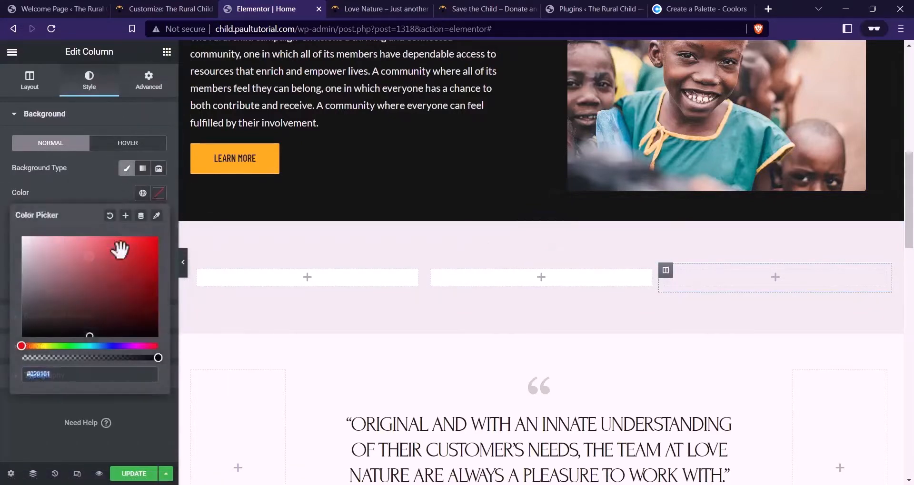
{"action": "left_click", "coordinate": [62, 194]}
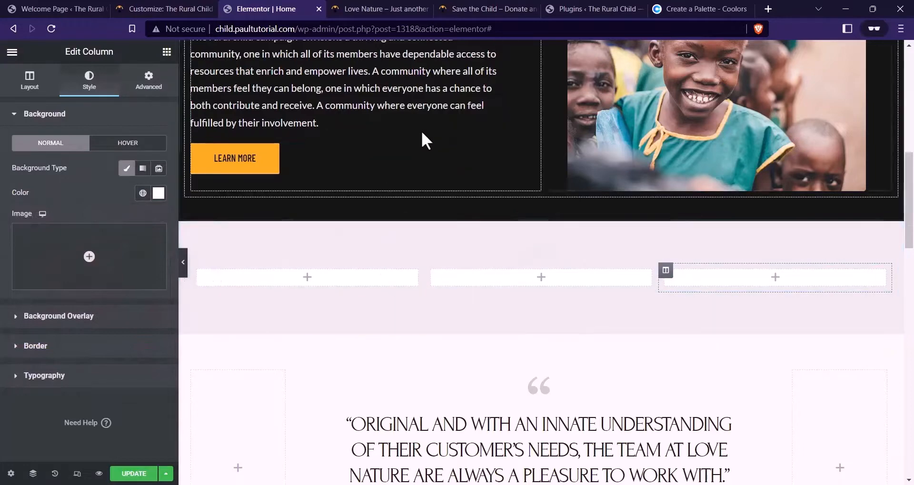
{"action": "left_click", "coordinate": [481, 9]}
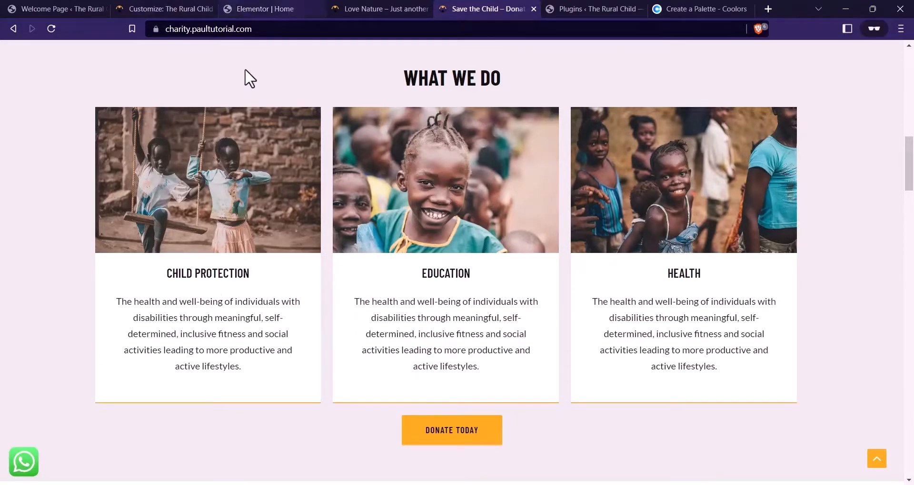
{"action": "left_click", "coordinate": [284, 8]}
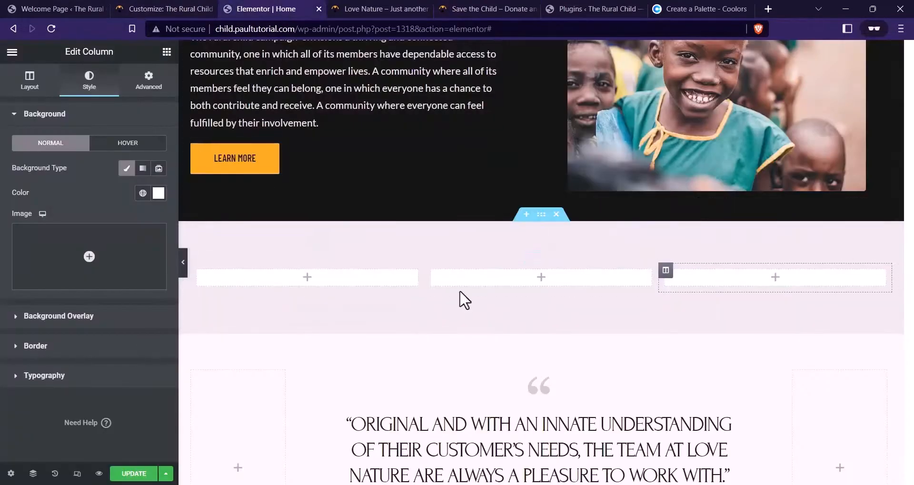
{"action": "left_click", "coordinate": [166, 50]}
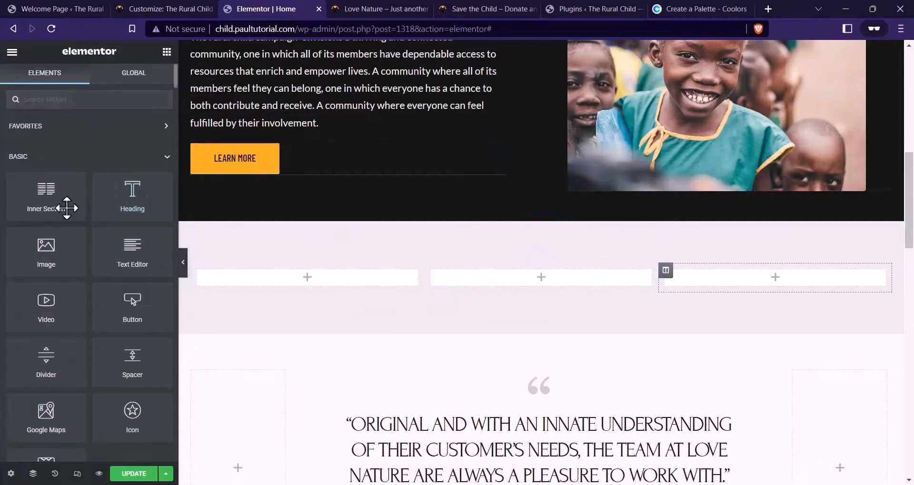
Place an Image widget in the first service column and open the media library beside the Website Files folder
{"action": "left_click_drag", "start_coordinate": [73, 240], "coordinate": [312, 270]}
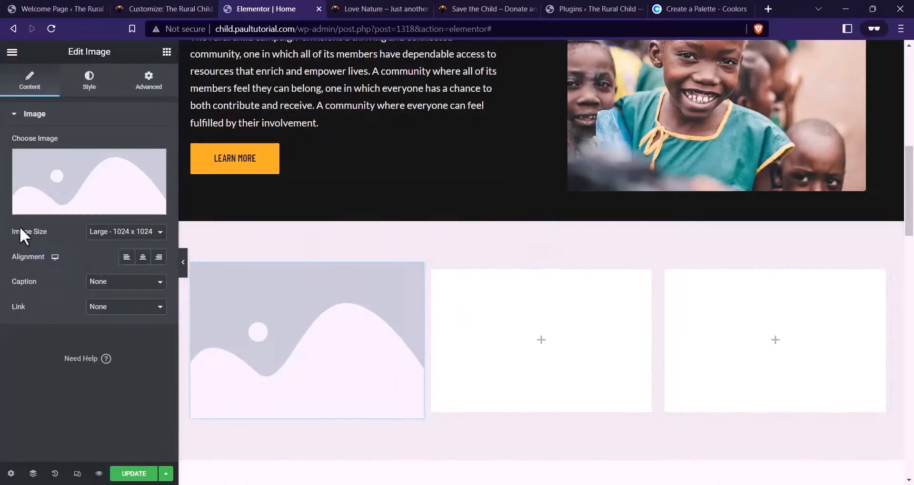
{"action": "left_click", "coordinate": [86, 181]}
{"action": "mouse_move", "coordinate": [310, 483]}
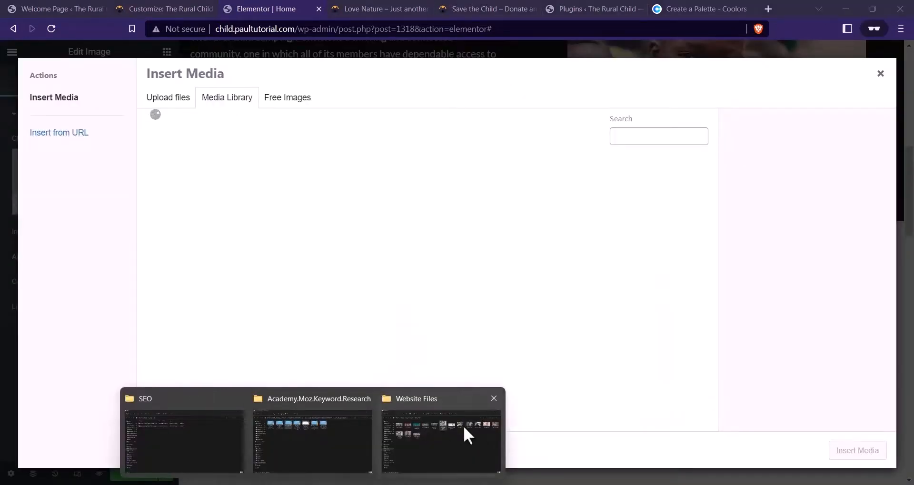
{"action": "left_click", "coordinate": [463, 425]}
Drag Service 1.jpg through Service 4.jpg from Website Files into the media library
{"action": "left_click", "coordinate": [667, 130]}
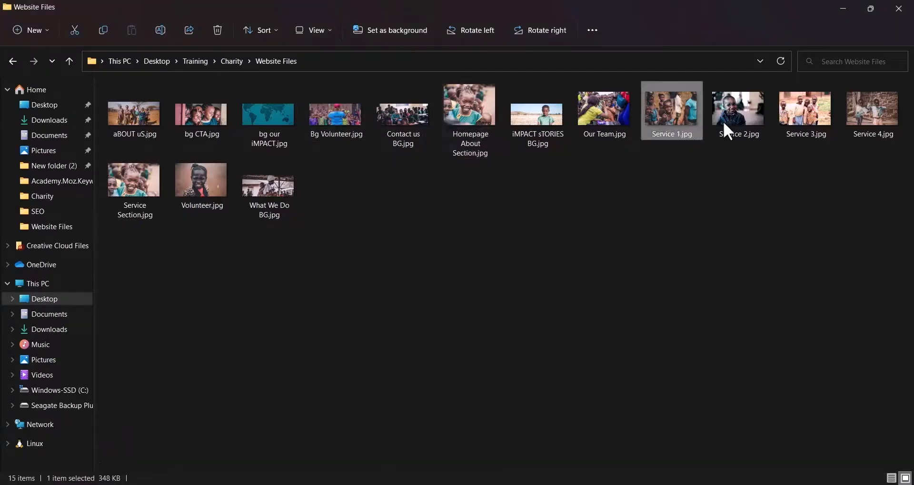
{"action": "left_click", "coordinate": [865, 133], "text": "shift"}
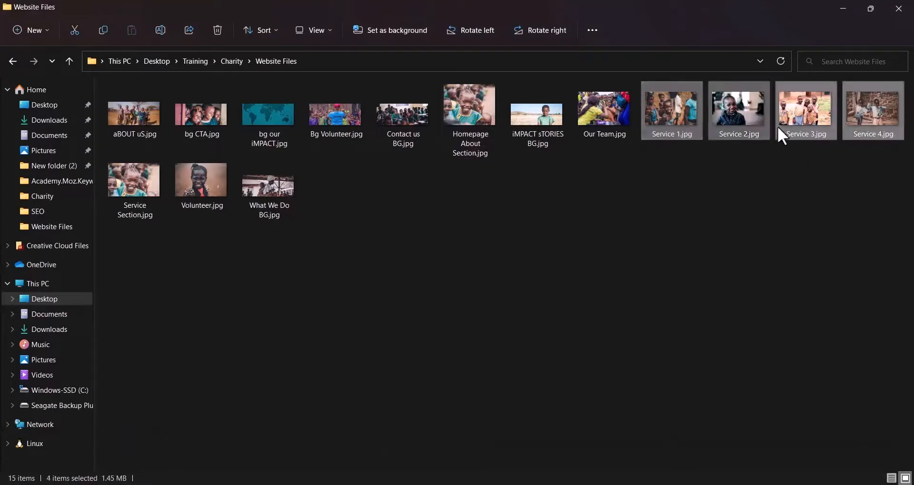
{"action": "left_click_drag", "start_coordinate": [742, 118], "coordinate": [706, 484]}
{"action": "left_click_drag", "start_coordinate": [683, 481], "coordinate": [390, 267]}
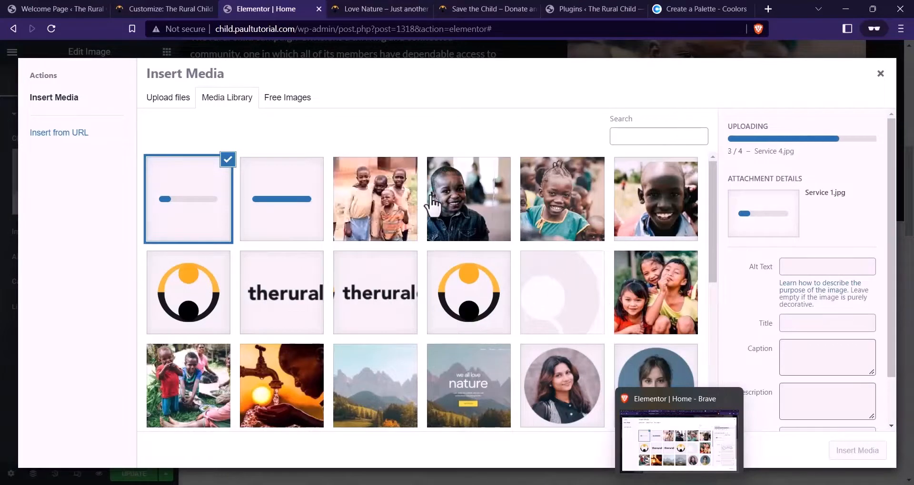
Insert the uploaded Service-1 photo into the first service column
{"action": "left_click", "coordinate": [568, 200]}
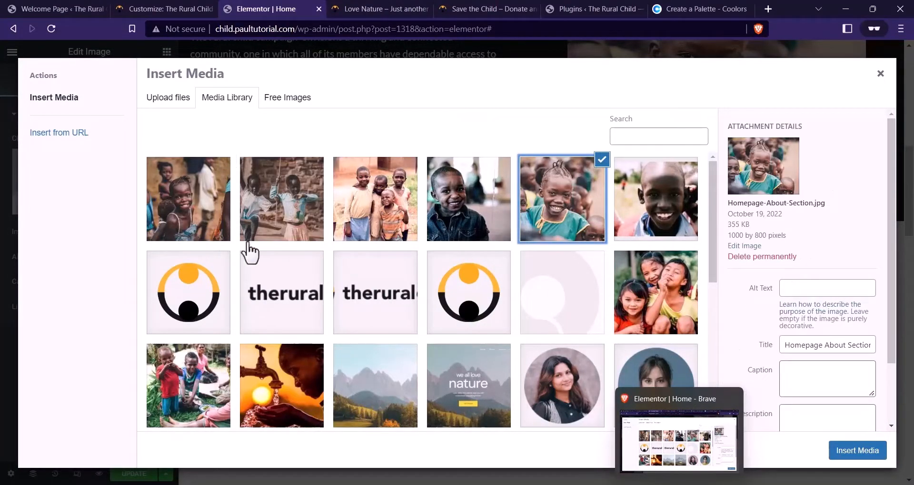
{"action": "left_click", "coordinate": [196, 209]}
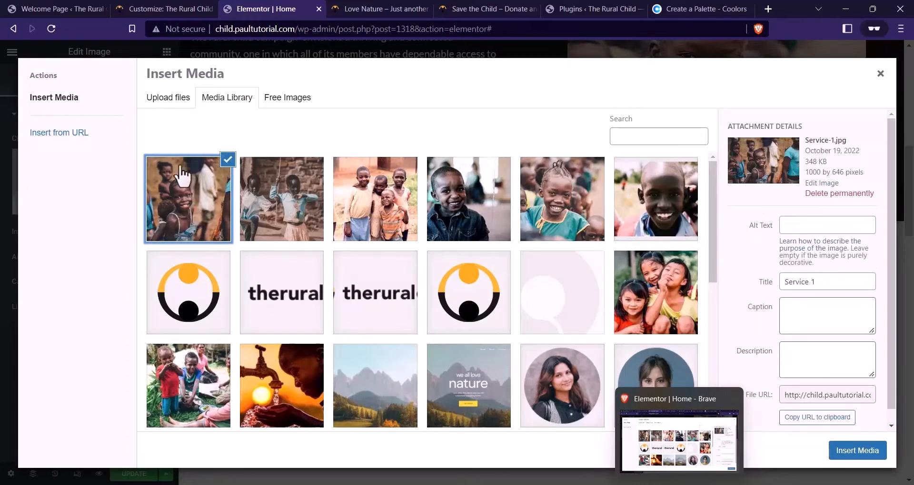
{"action": "left_click", "coordinate": [846, 452]}
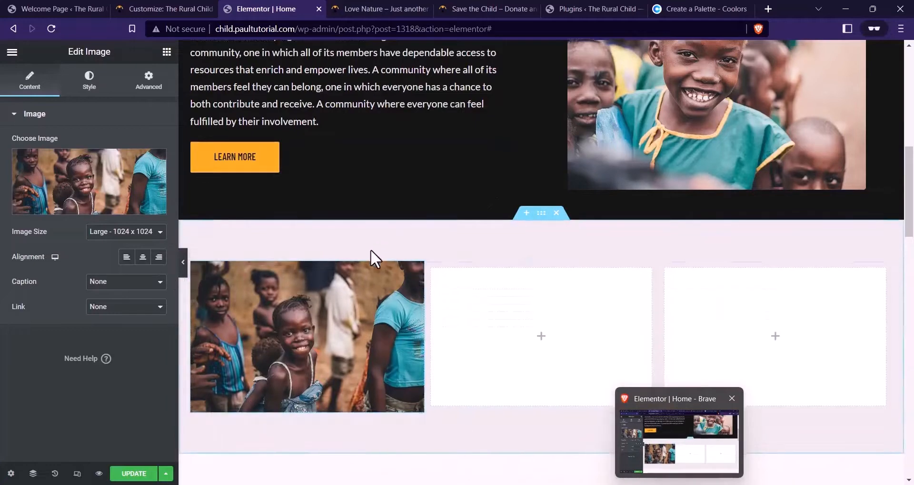
{"action": "scroll", "coordinate": [369, 257], "scroll_direction": "down", "scroll_amount": 3}
Compare the editor against the reference site's What We Do cards
{"action": "left_click", "coordinate": [460, 9]}
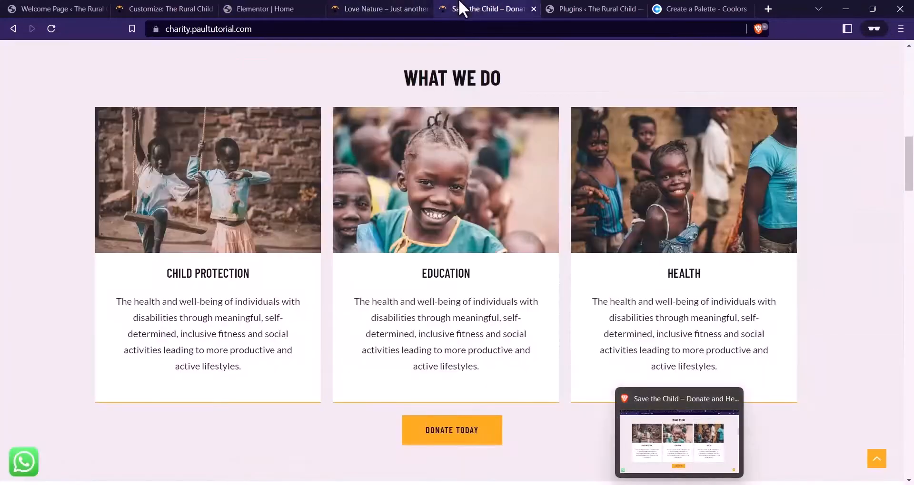
{"action": "left_click", "coordinate": [261, 8]}
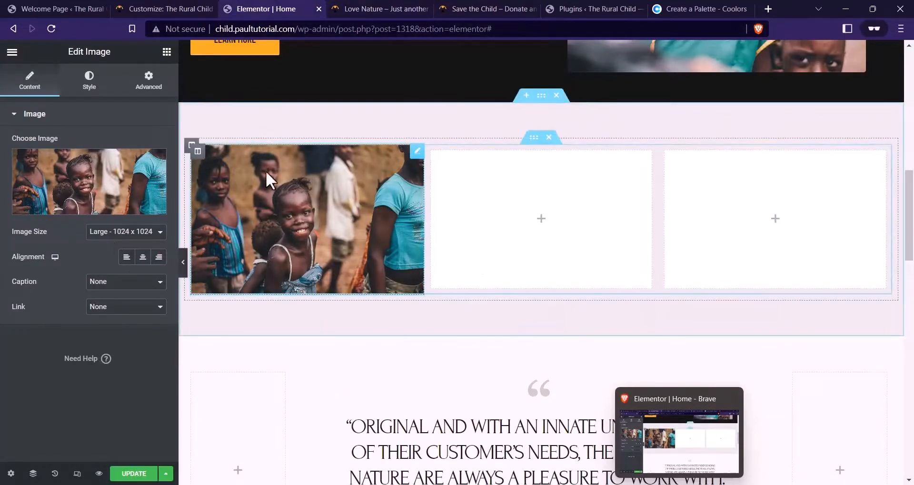
{"action": "left_click", "coordinate": [509, 8]}
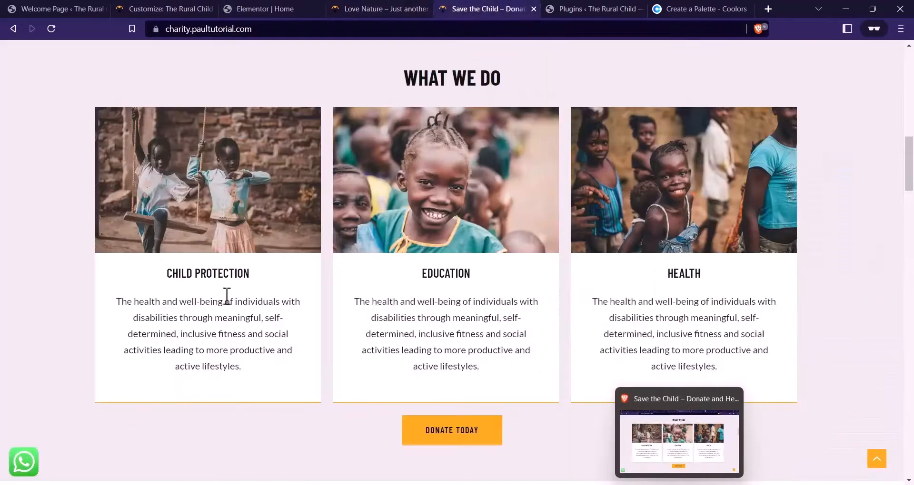
{"action": "left_click", "coordinate": [269, 11]}
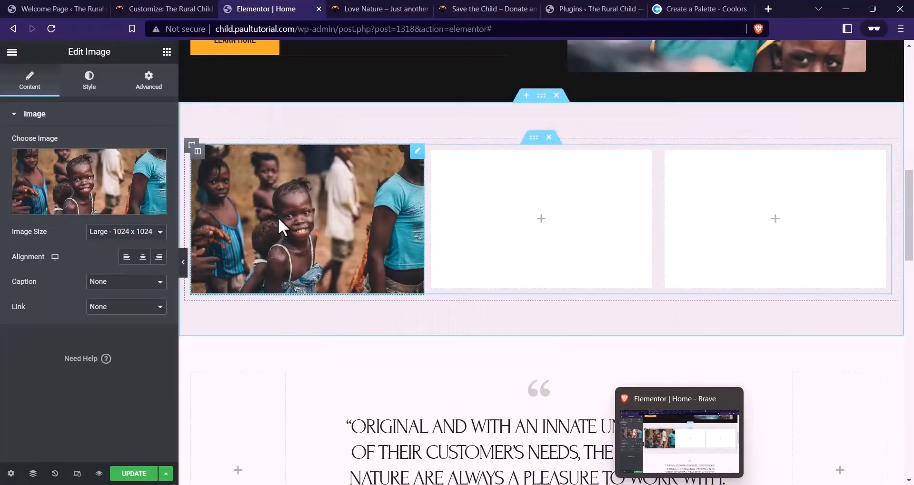
{"action": "left_click", "coordinate": [597, 8]}
{"action": "left_click", "coordinate": [482, 9]}
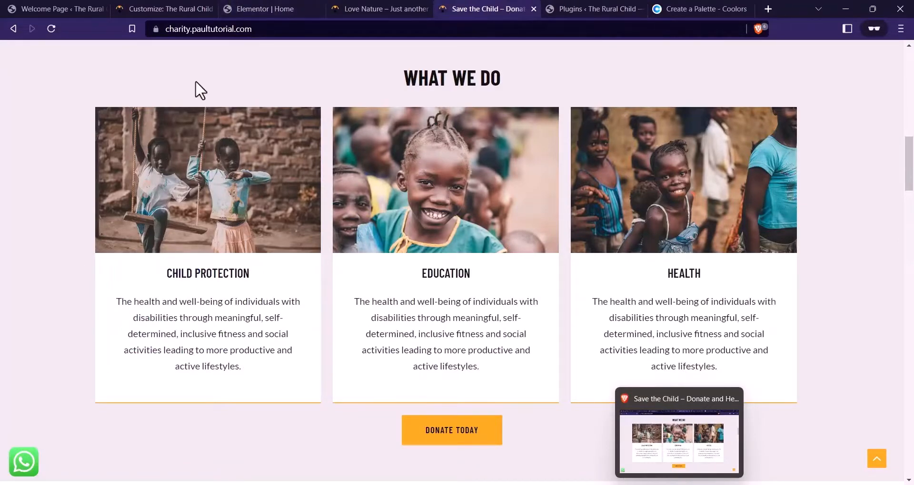
{"action": "left_click", "coordinate": [256, 4]}
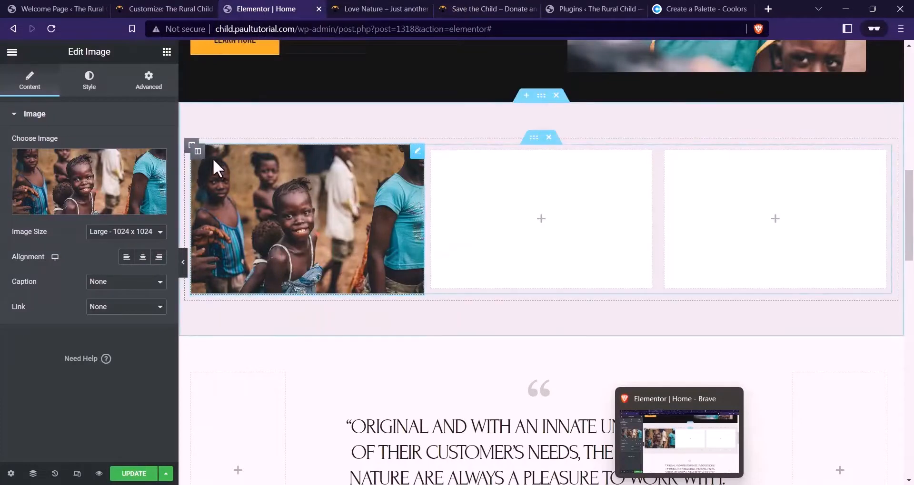
Set the image column's bottom padding to 32 px
{"action": "left_click", "coordinate": [198, 151]}
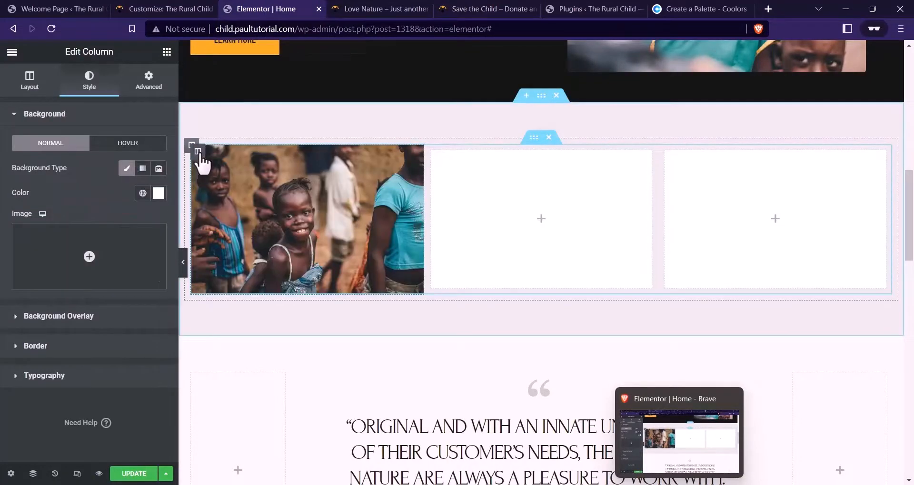
{"action": "left_click", "coordinate": [149, 81]}
{"action": "left_click", "coordinate": [481, 8]}
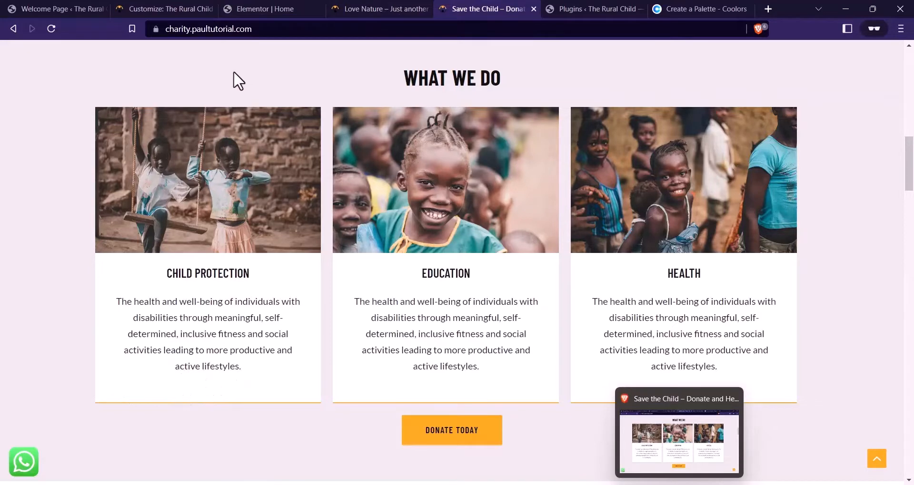
{"action": "left_click", "coordinate": [259, 8]}
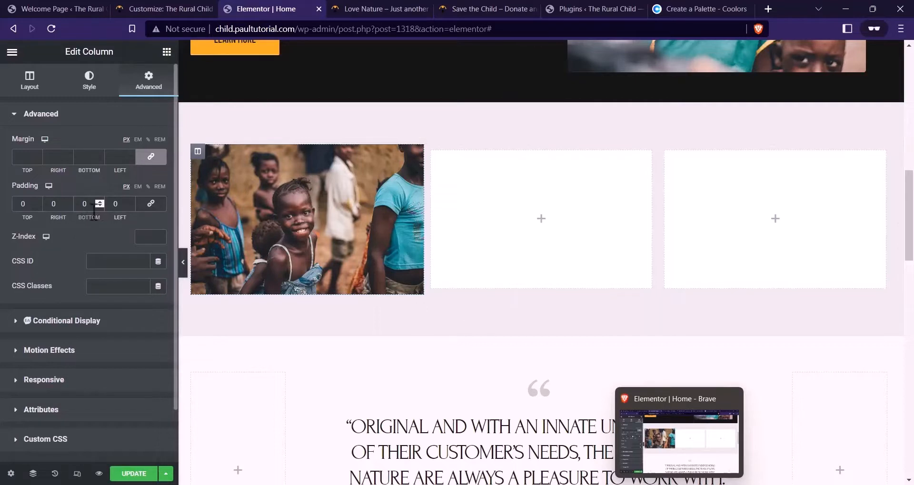
{"action": "type", "text": "32"}
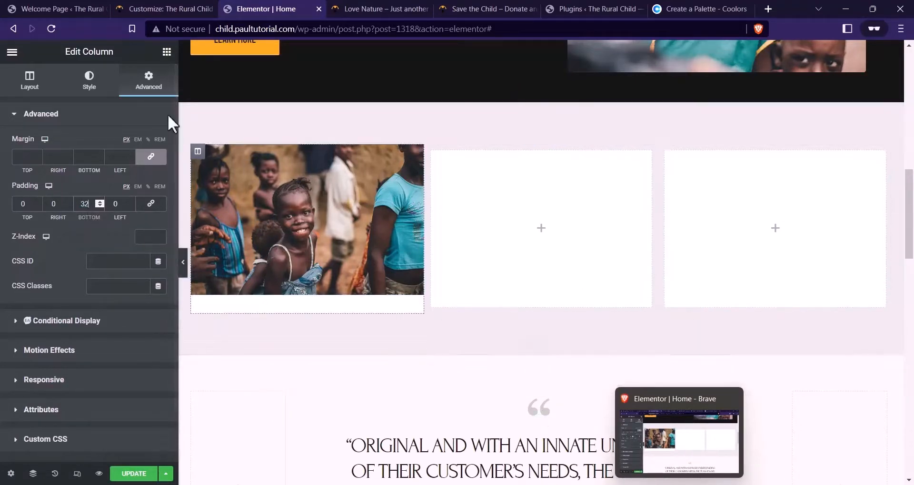
Copy the CHILD PROTECTION heading text from the reference site and add a Heading widget below the photo
{"action": "left_click", "coordinate": [481, 9]}
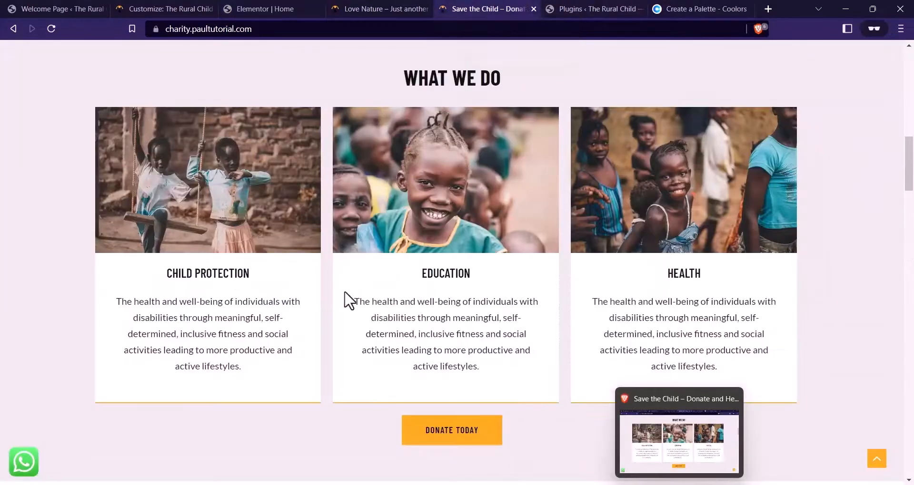
{"action": "left_click_drag", "start_coordinate": [250, 274], "coordinate": [164, 280]}
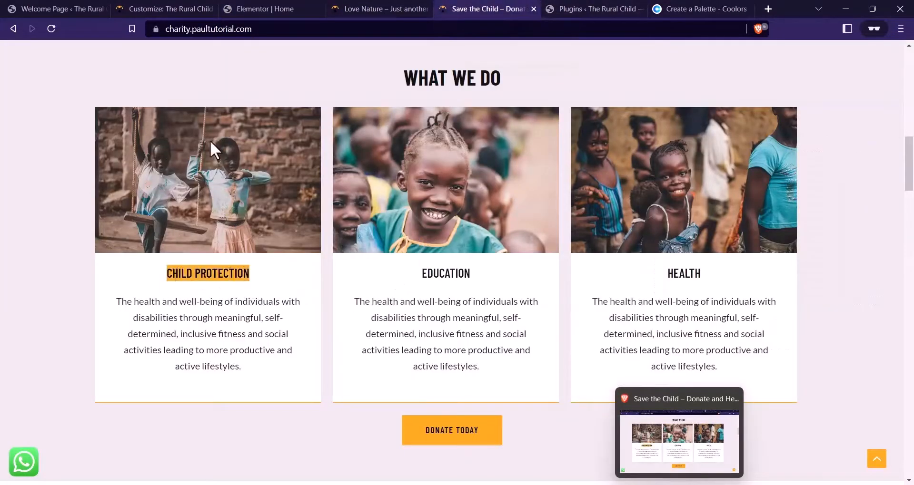
{"action": "left_click", "coordinate": [306, 8]}
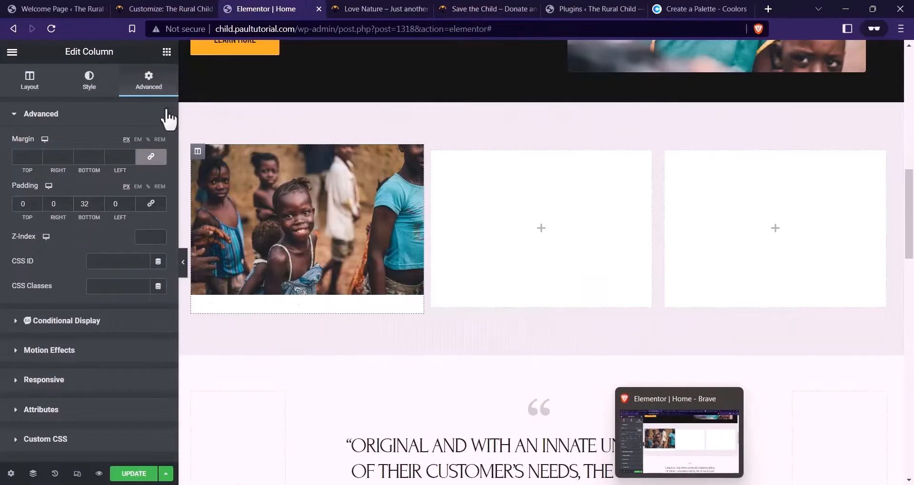
{"action": "left_click", "coordinate": [167, 52]}
{"action": "left_click_drag", "start_coordinate": [128, 192], "coordinate": [321, 281]}
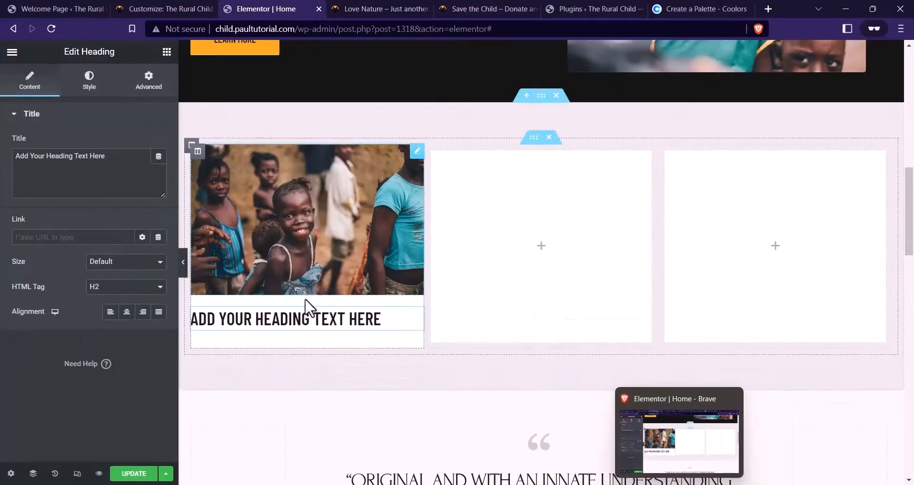
Make the new heading an H4 and centre-align it
{"action": "left_click", "coordinate": [116, 288]}
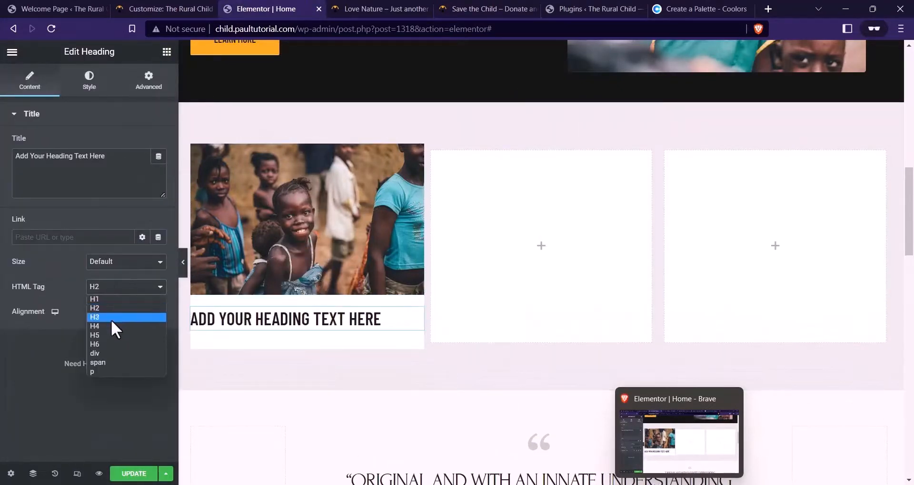
{"action": "left_click", "coordinate": [109, 325]}
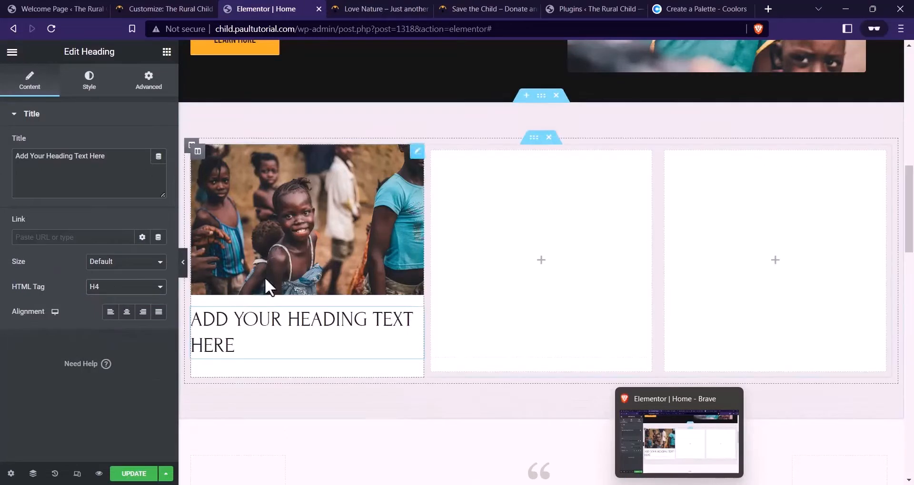
{"action": "left_click", "coordinate": [126, 315]}
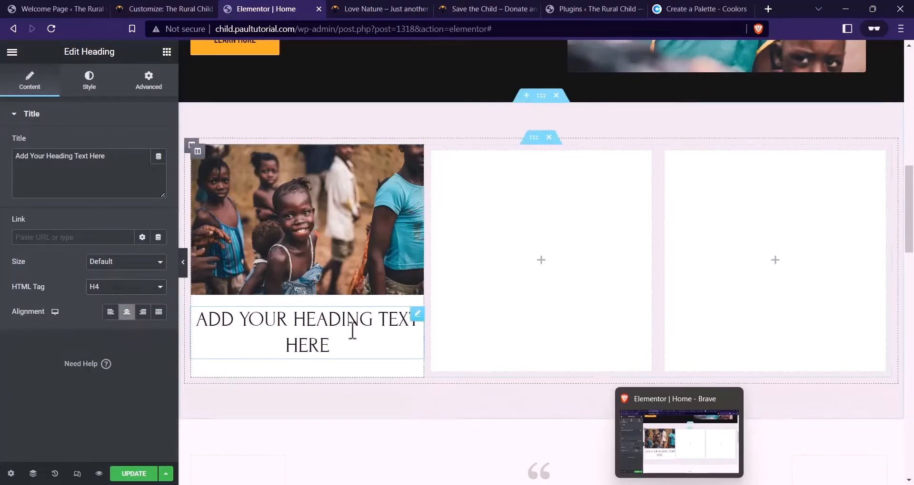
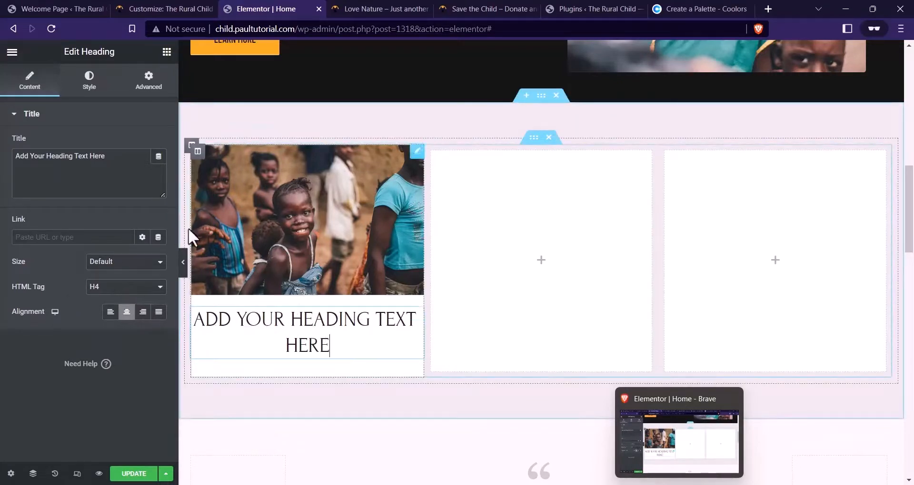
Unlink the heading's padding and set its left and right padding to 16 px
{"action": "left_click", "coordinate": [147, 83]}
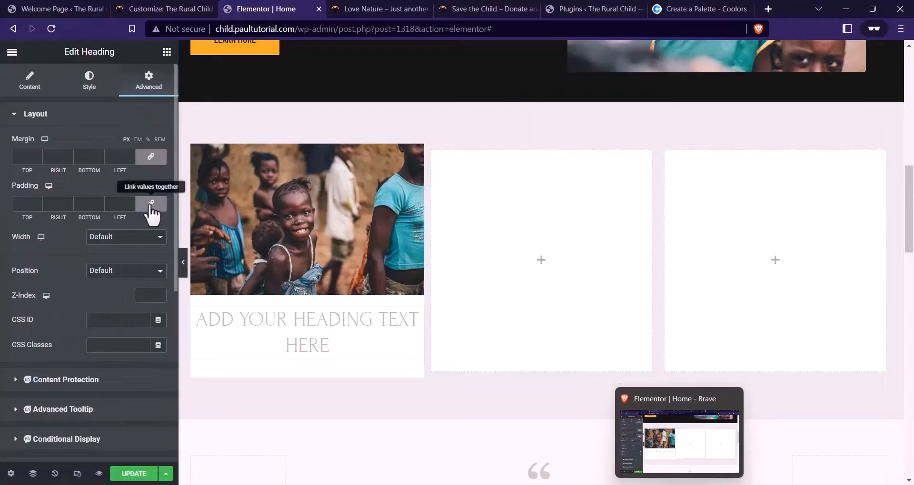
{"action": "left_click", "coordinate": [150, 203]}
{"action": "left_click", "coordinate": [118, 199]}
{"action": "type", "text": "15"}
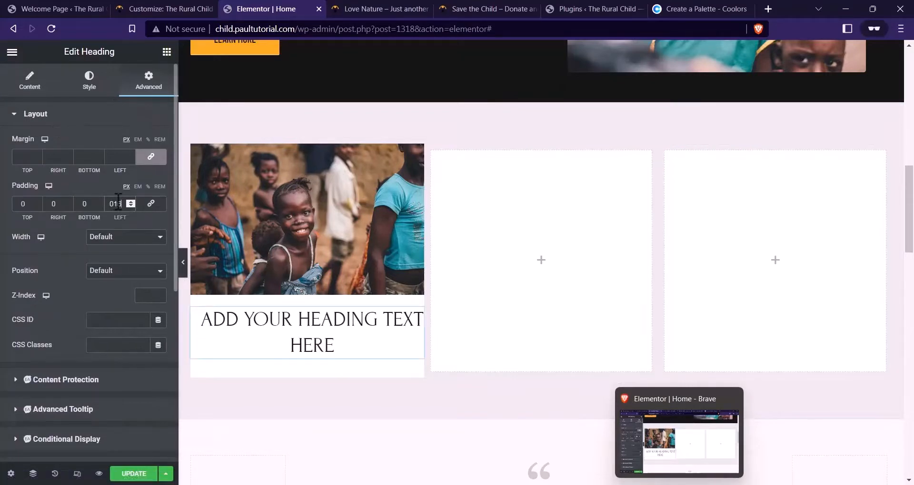
{"action": "left_click", "coordinate": [58, 204]}
{"action": "type", "text": "16"}
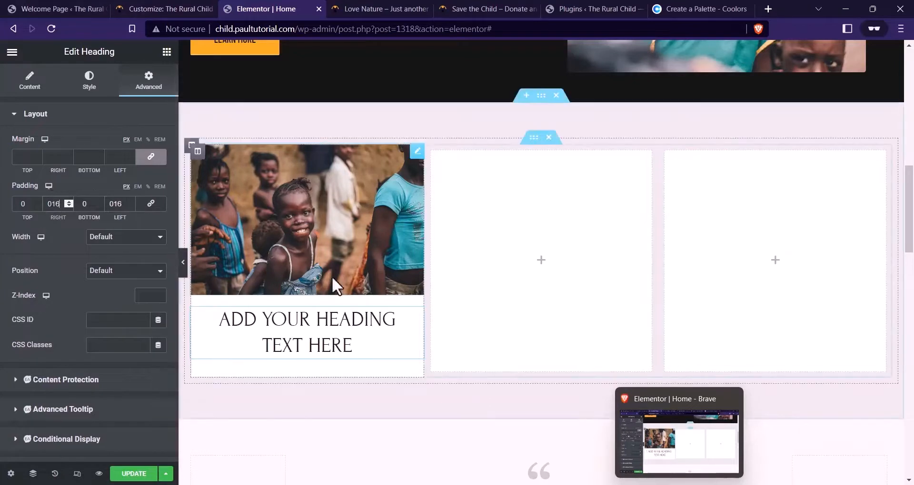
Set the heading typography to Barlow Condensed, weight 600, size 24
{"action": "left_click", "coordinate": [89, 78]}
{"action": "left_click", "coordinate": [159, 168]}
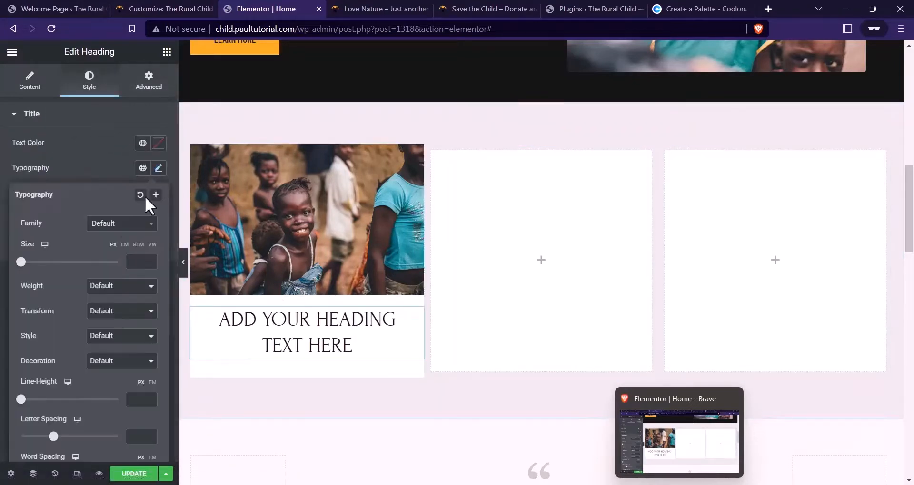
{"action": "left_click", "coordinate": [121, 223]}
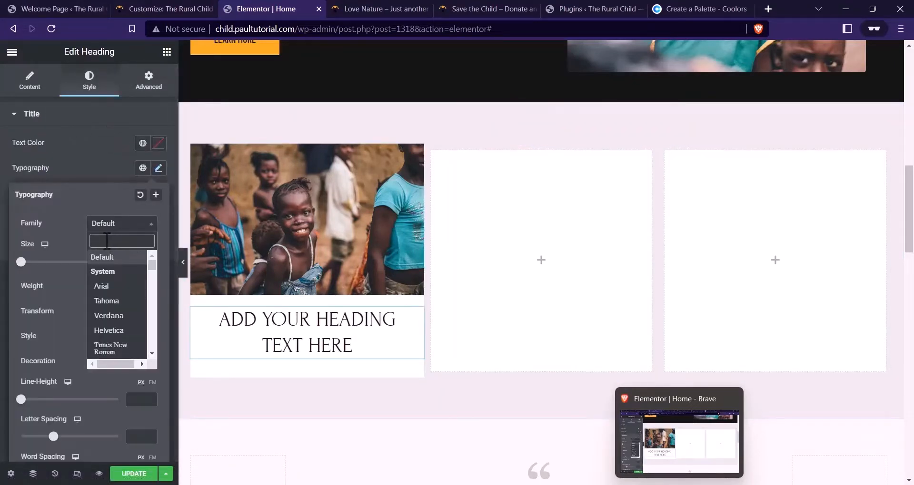
{"action": "type", "text": "BARLOW"}
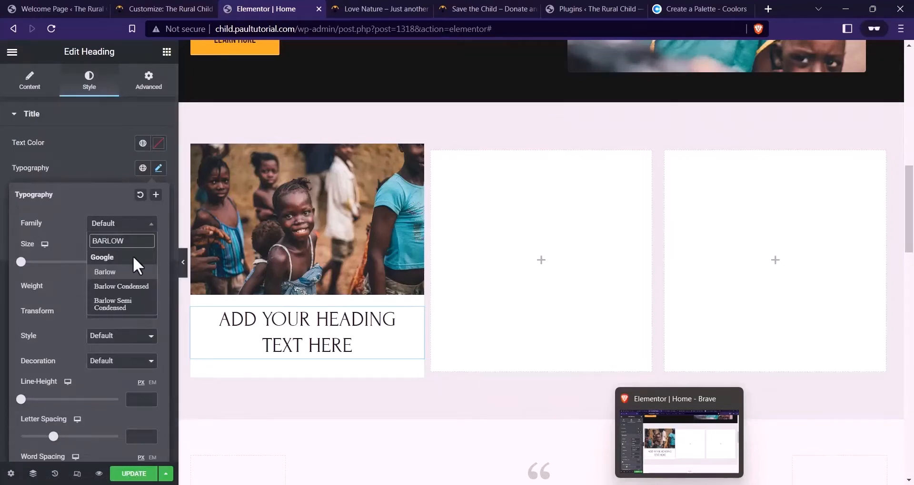
{"action": "left_click", "coordinate": [136, 287]}
{"action": "left_click", "coordinate": [127, 287]}
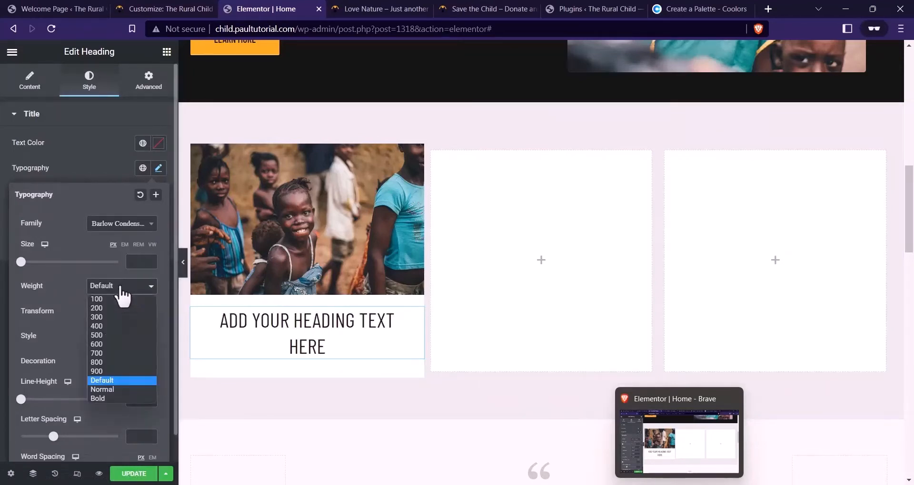
{"action": "left_click", "coordinate": [104, 345]}
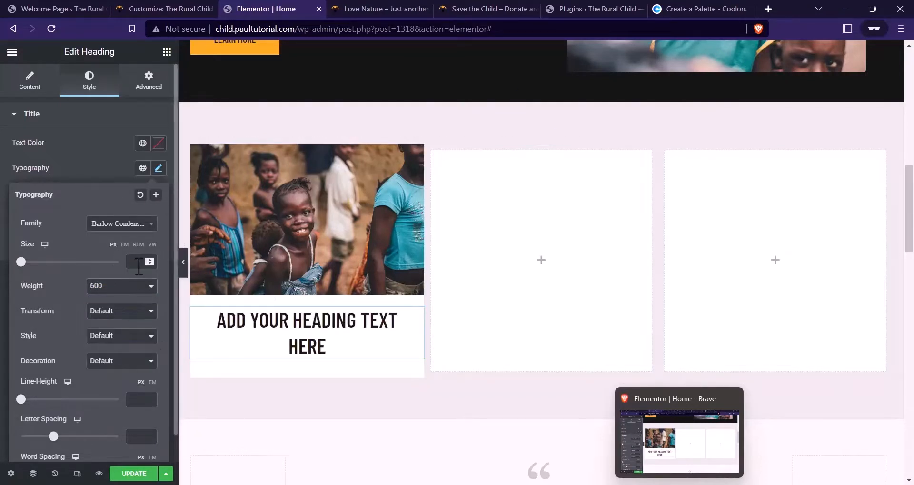
{"action": "type", "text": "24"}
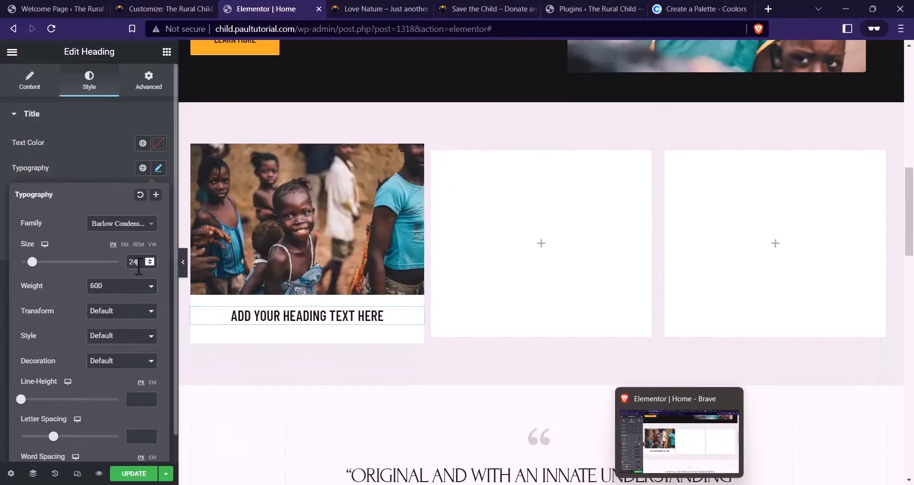
Go back to the heading's Content settings and view the live Save the Child site
{"action": "left_click", "coordinate": [32, 83]}
{"action": "left_click", "coordinate": [391, 9]}
{"action": "left_click", "coordinate": [481, 9]}
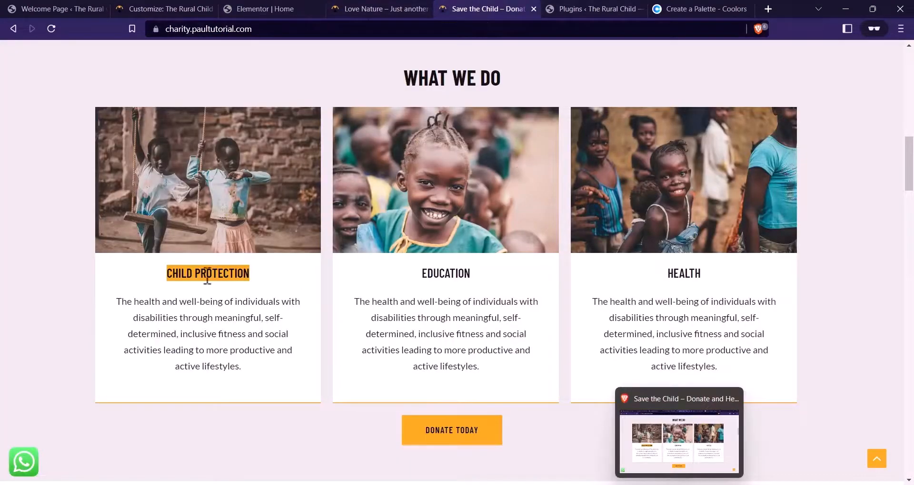
Replace the heading text with 'child protection' and check the live first card's description
{"action": "left_click", "coordinate": [310, 8]}
{"action": "left_click_drag", "start_coordinate": [109, 156], "coordinate": [3, 157]}
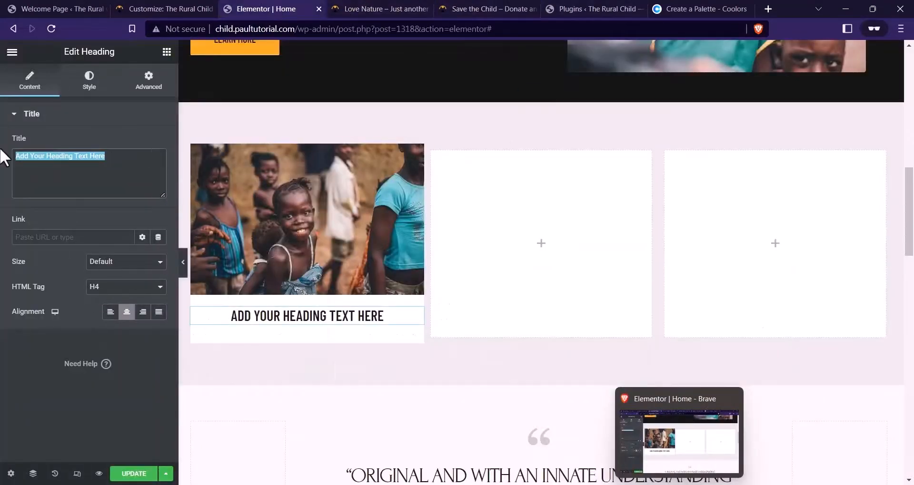
{"action": "type", "text": "child p"}
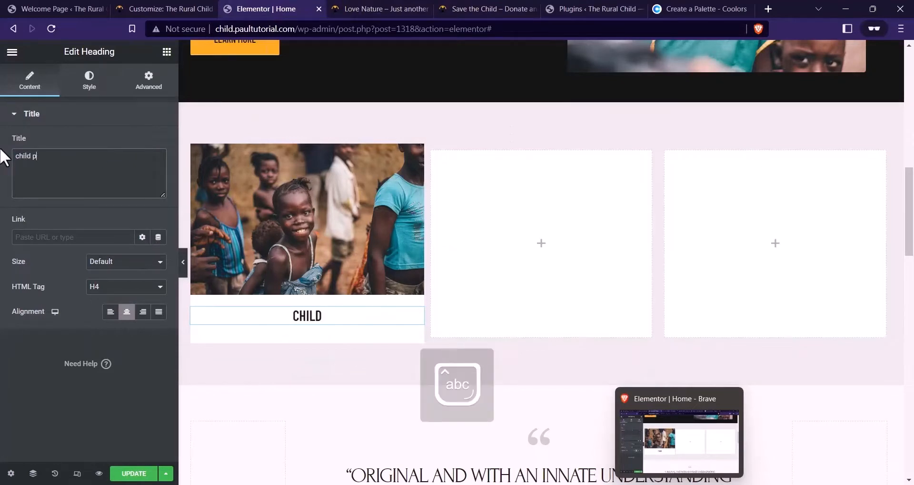
{"action": "type", "text": "rotection"}
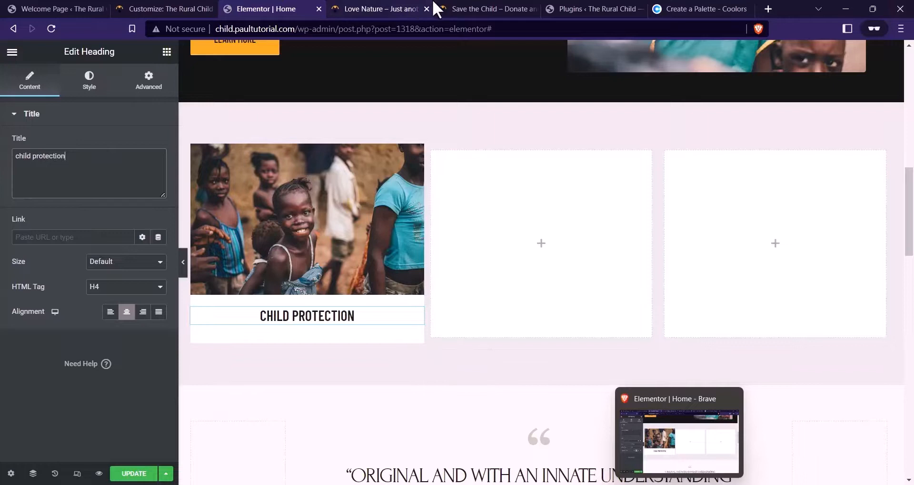
{"action": "left_click", "coordinate": [459, 8]}
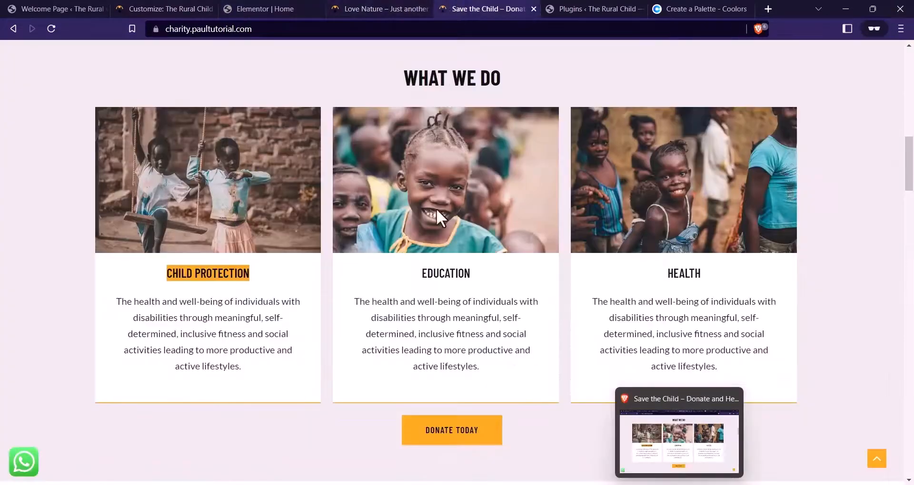
{"action": "left_click_drag", "start_coordinate": [243, 381], "coordinate": [115, 307]}
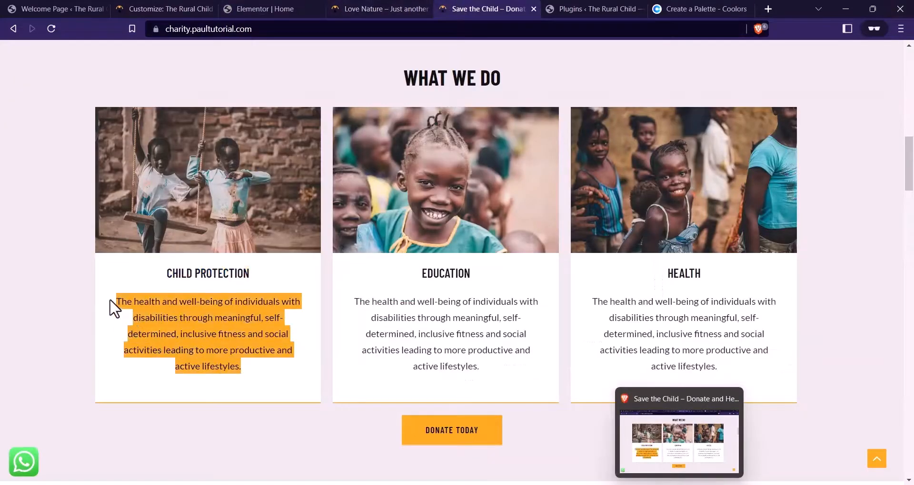
{"action": "left_click", "coordinate": [251, 9]}
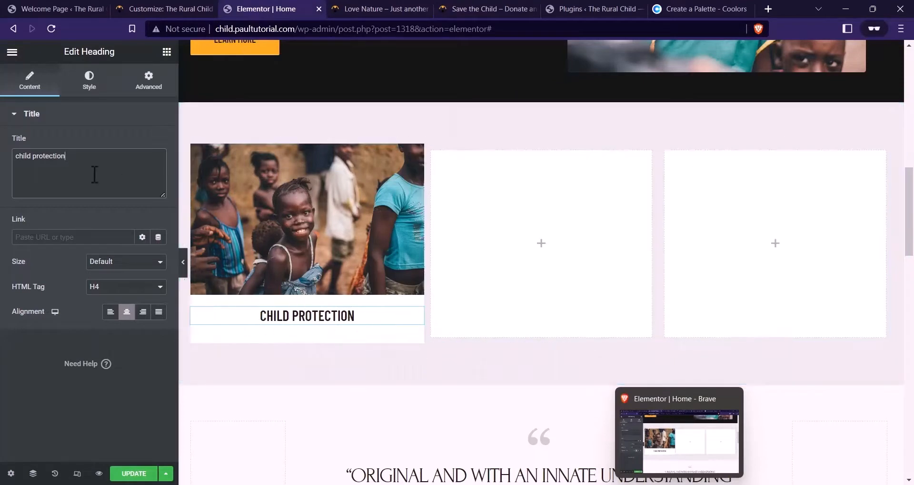
{"action": "left_click", "coordinate": [166, 51]}
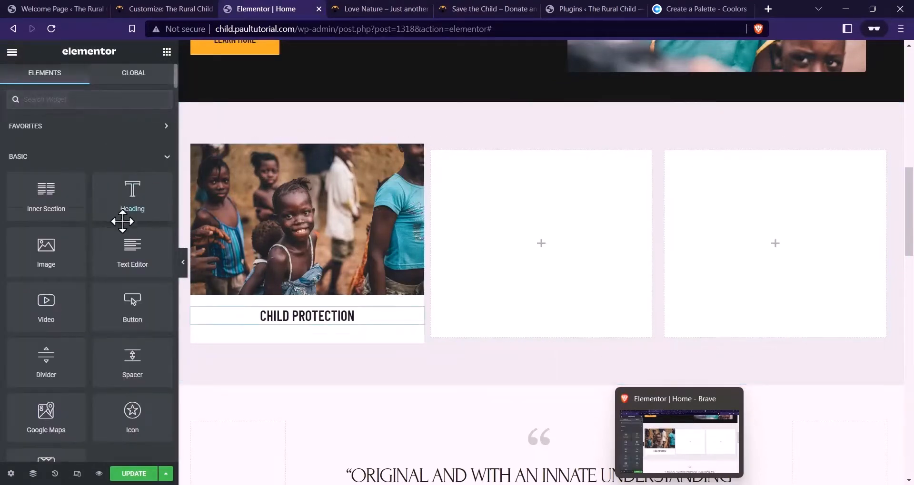
Place a Text Editor widget under CHILD PROTECTION and centre its Lorem ipsum text
{"action": "left_click_drag", "start_coordinate": [131, 251], "coordinate": [333, 321]}
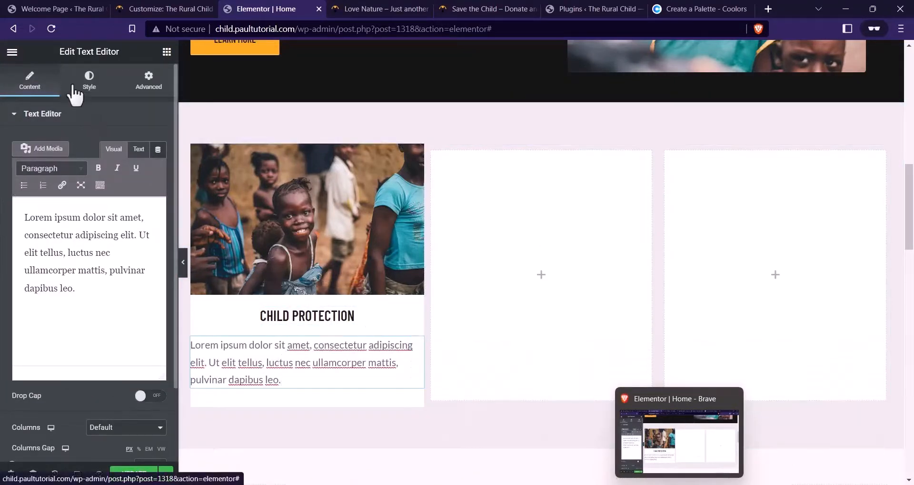
{"action": "left_click", "coordinate": [89, 80]}
{"action": "left_click", "coordinate": [126, 143]}
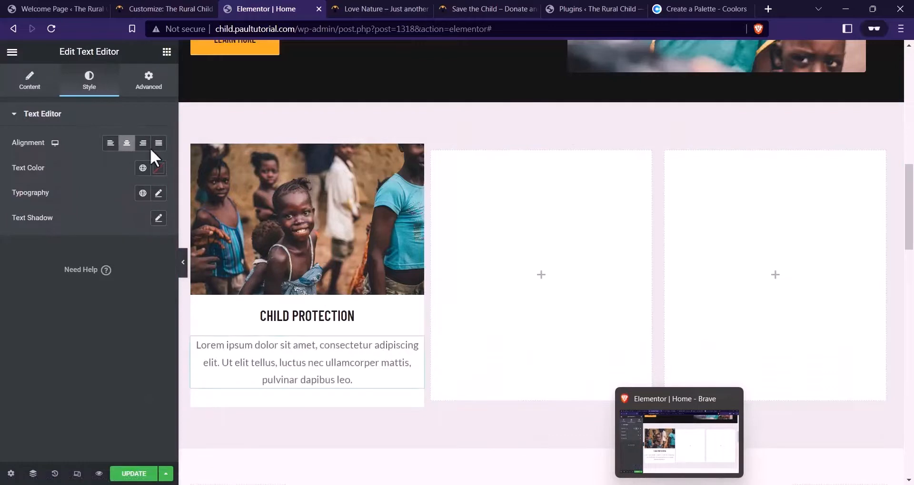
Set the paragraph's left and right padding to 16 px, matching the heading
{"action": "left_click", "coordinate": [163, 92]}
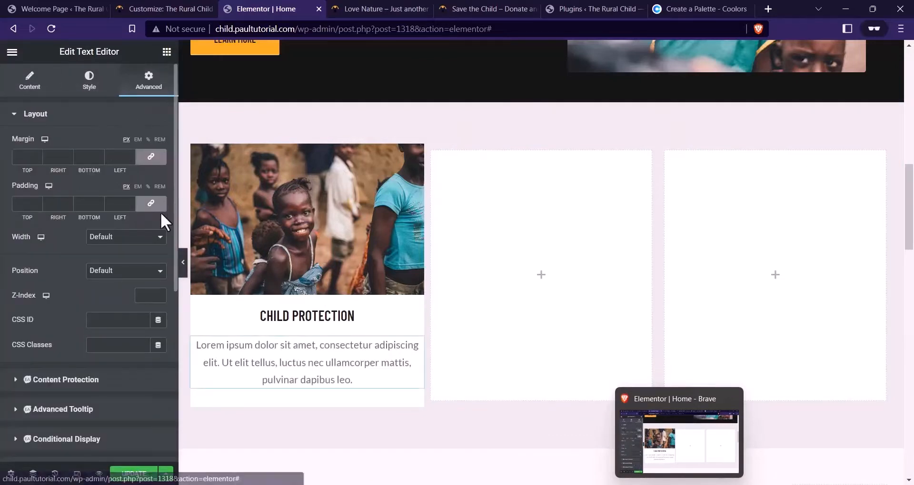
{"action": "left_click", "coordinate": [122, 203]}
{"action": "type", "text": "24"}
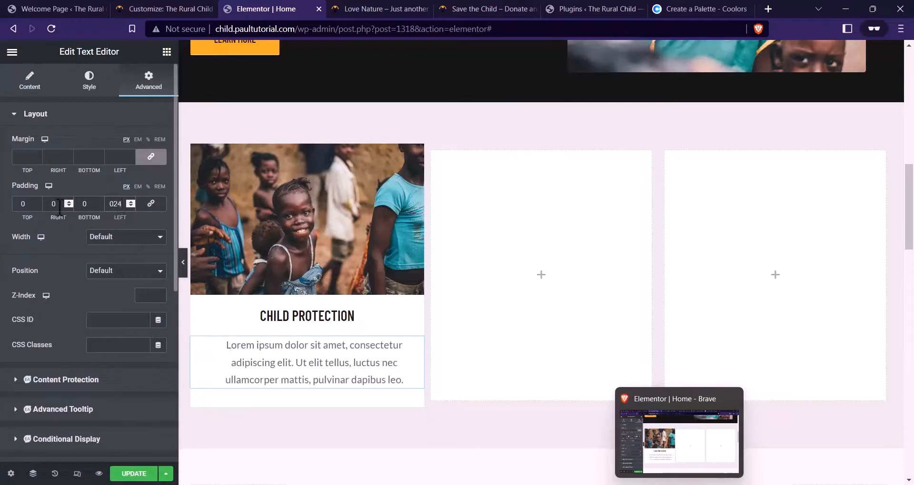
{"action": "left_click", "coordinate": [337, 316]}
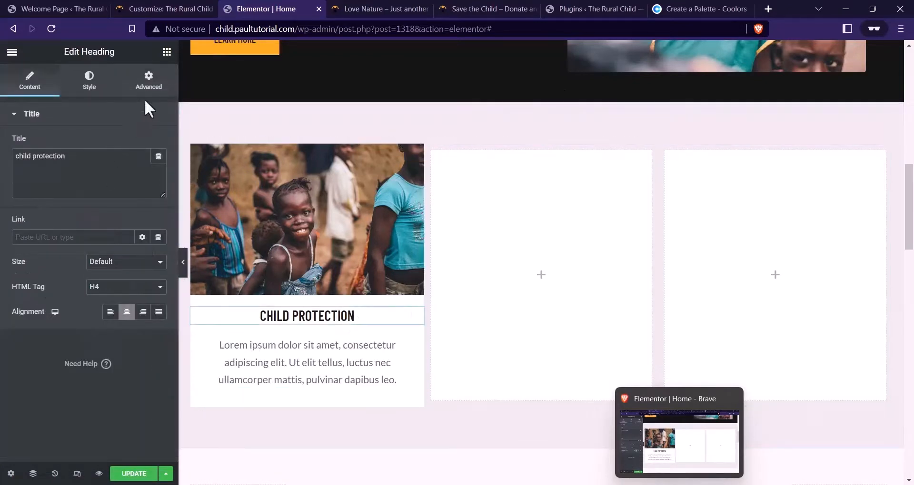
{"action": "left_click", "coordinate": [148, 85]}
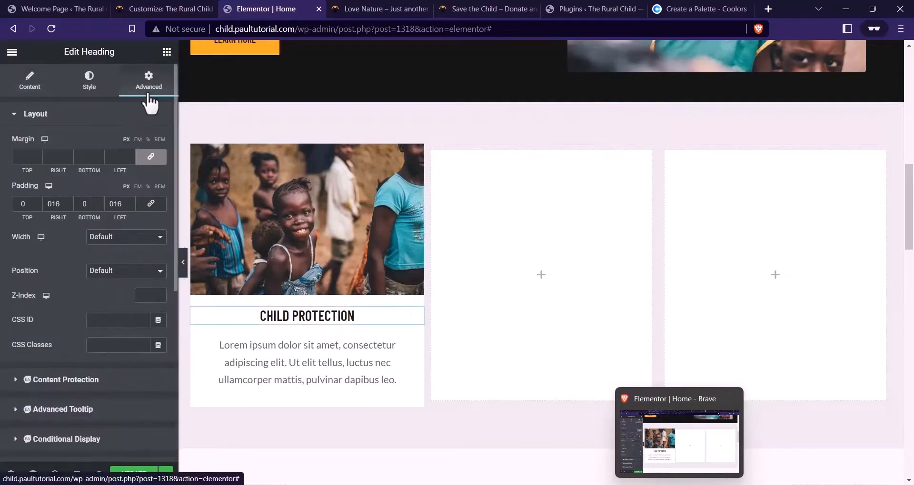
{"action": "left_click", "coordinate": [365, 382]}
{"action": "left_click_drag", "start_coordinate": [127, 203], "coordinate": [117, 203]}
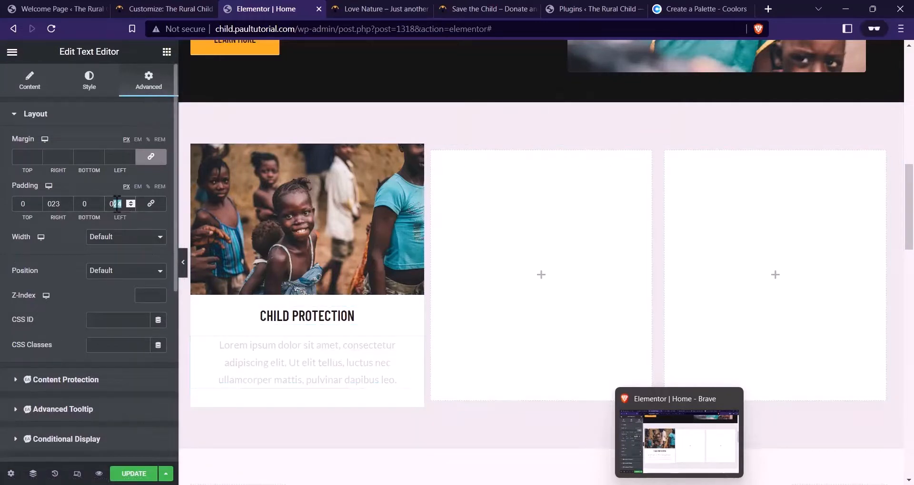
{"action": "type", "text": "16"}
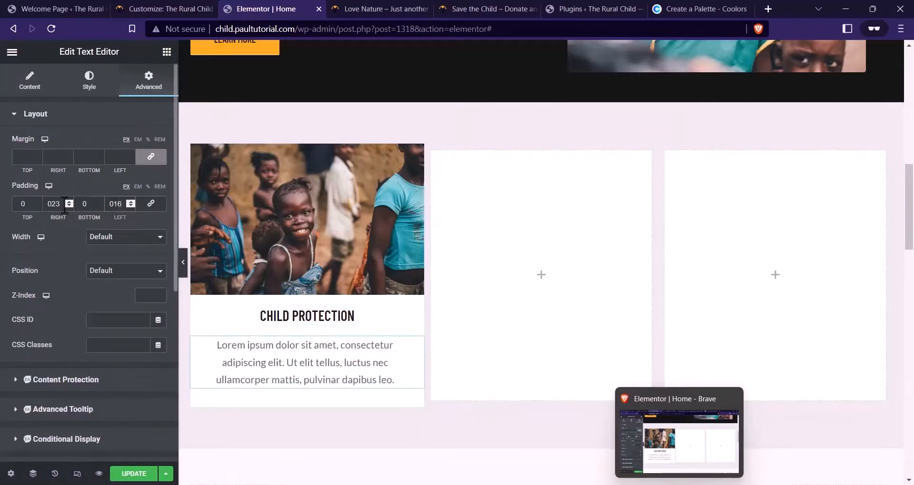
{"action": "type", "text": "16"}
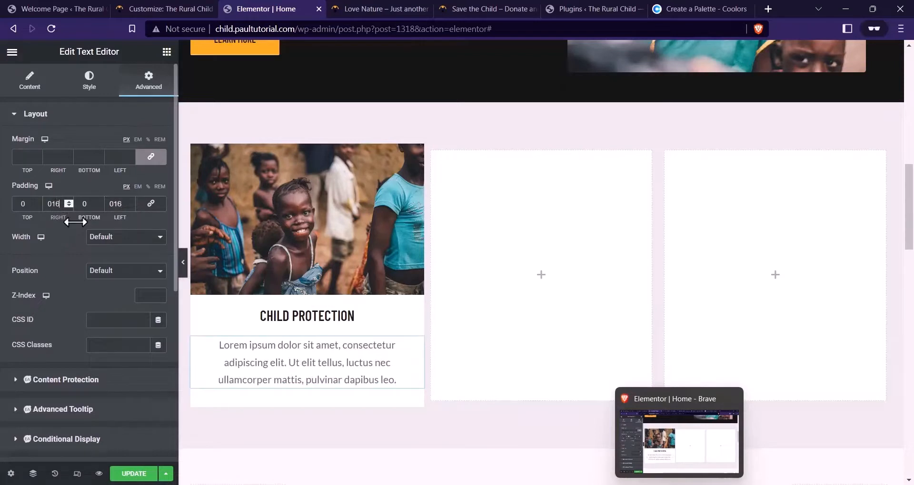
{"action": "scroll", "coordinate": [218, 276], "scroll_direction": "down", "scroll_amount": 1}
{"action": "left_click", "coordinate": [91, 81]}
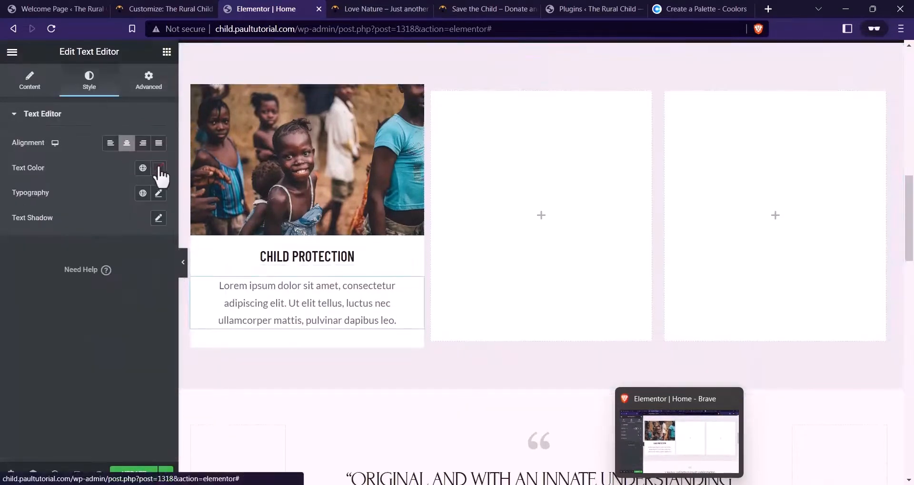
Set the paragraph text colour to dark grey #313131
{"action": "left_click", "coordinate": [159, 168]}
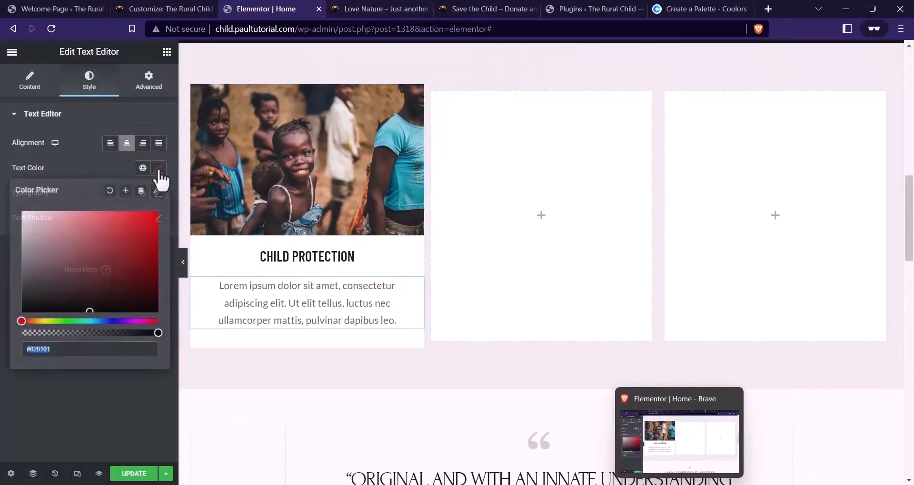
{"action": "left_click", "coordinate": [320, 317]}
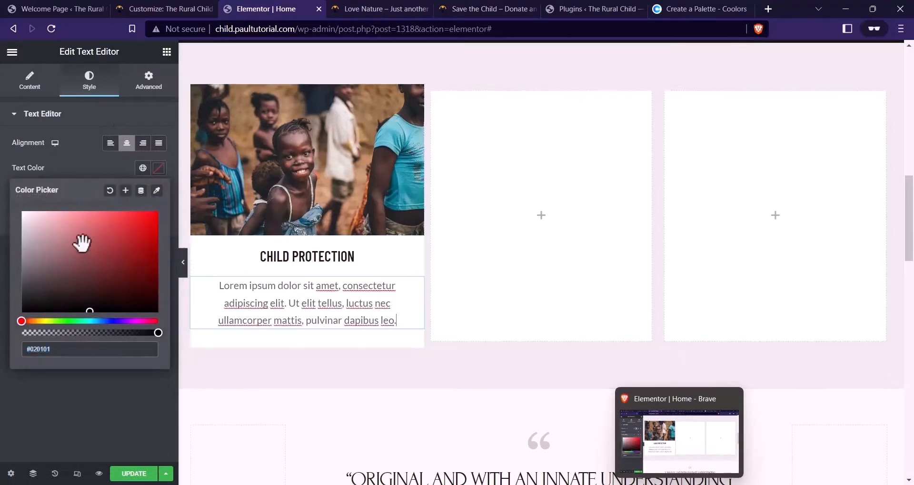
{"action": "left_click", "coordinate": [21, 298]}
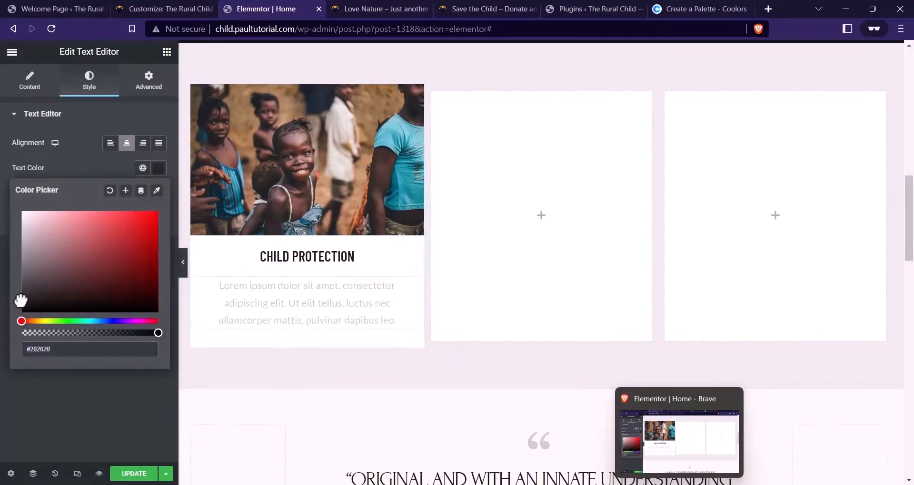
{"action": "left_click_drag", "start_coordinate": [21, 300], "coordinate": [20, 295]}
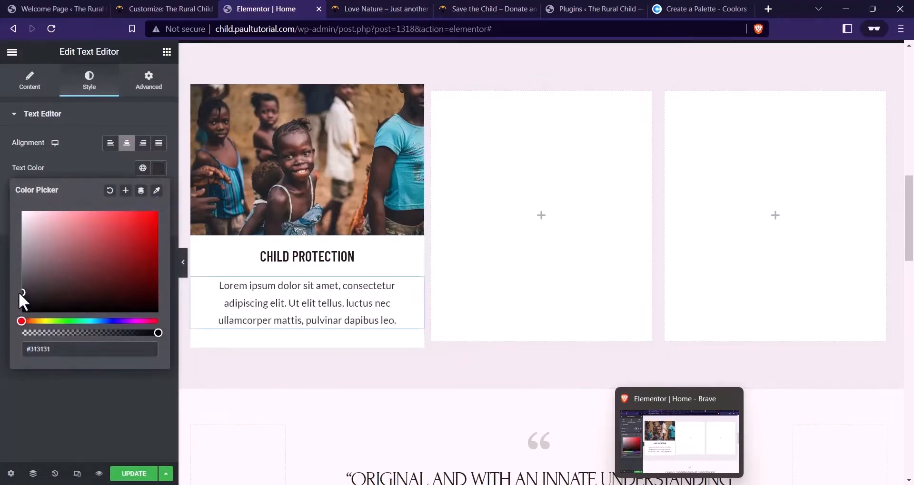
{"action": "left_click", "coordinate": [80, 166]}
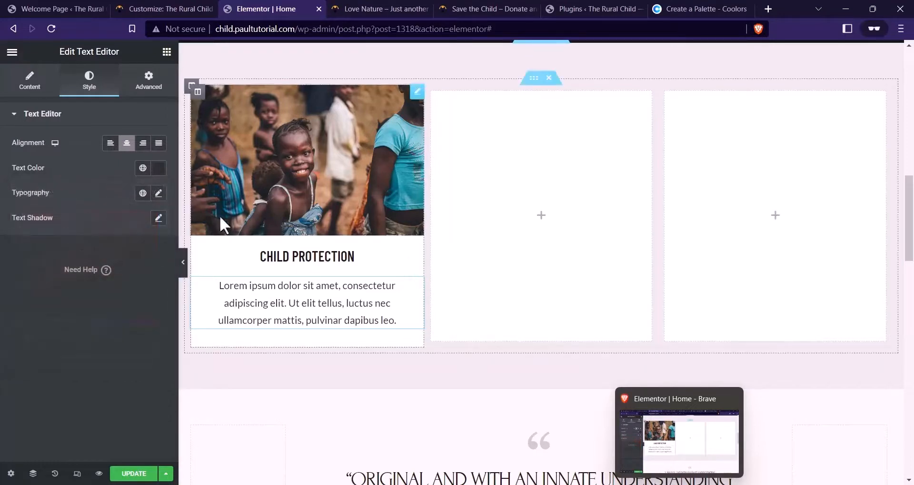
Compare the card with the live What We Do section on the charity site
{"action": "left_click", "coordinate": [457, 8]}
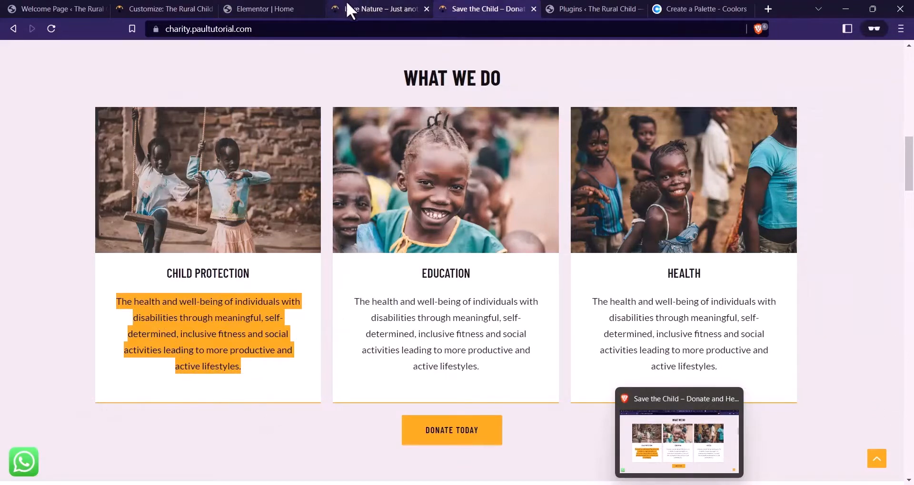
{"action": "left_click", "coordinate": [257, 8]}
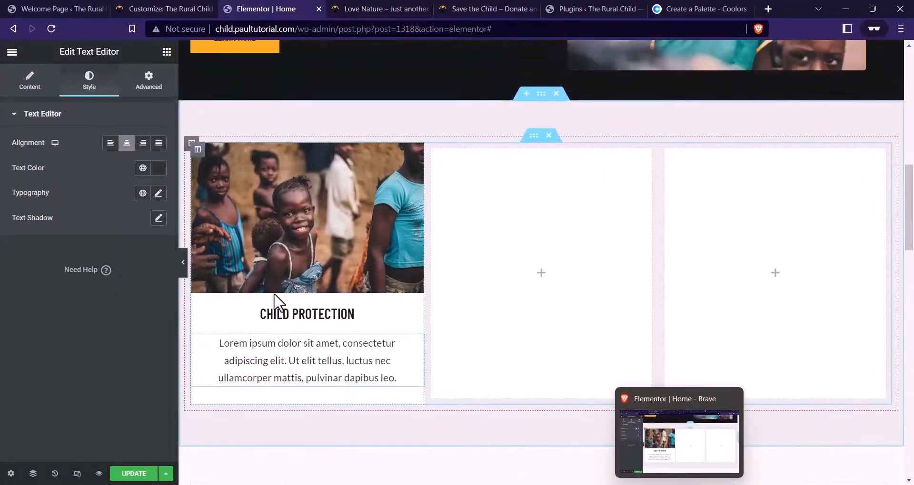
{"action": "left_click", "coordinate": [485, 8]}
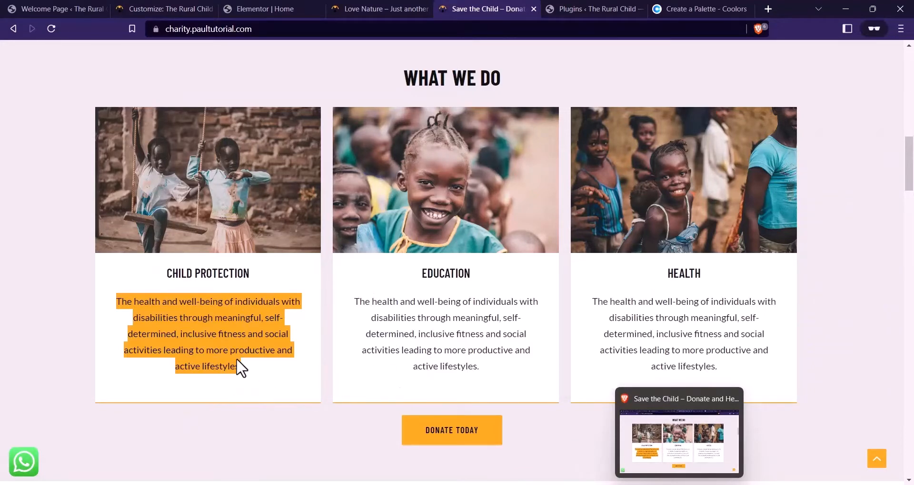
{"action": "left_click", "coordinate": [257, 9]}
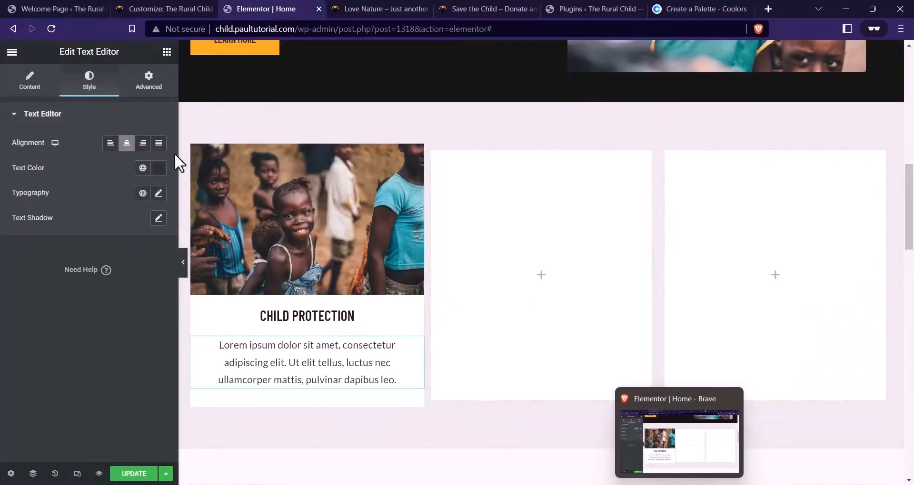
Set the Child Protection column's bottom padding to 56 px
{"action": "left_click", "coordinate": [196, 153]}
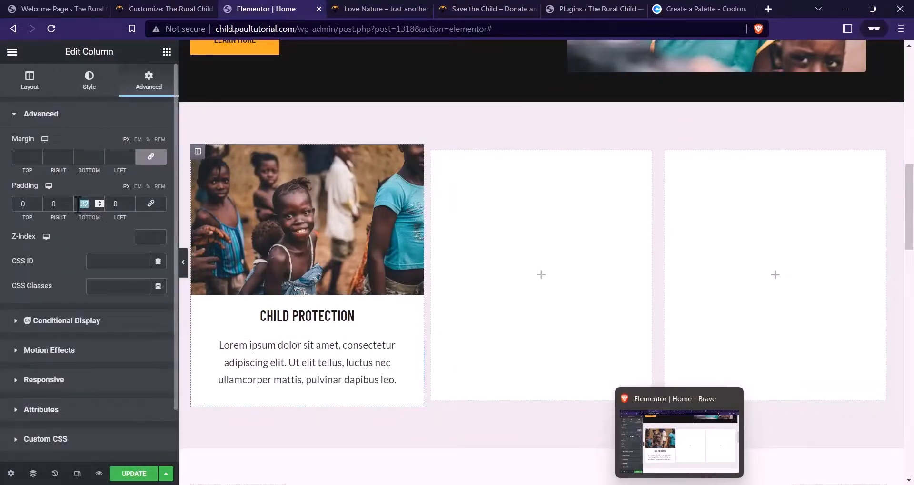
{"action": "type", "text": "4"}
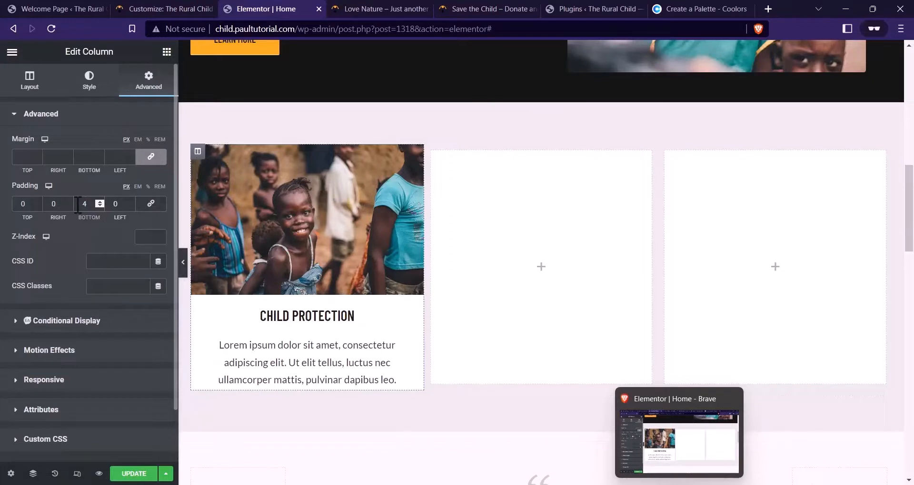
{"action": "type", "text": "8"}
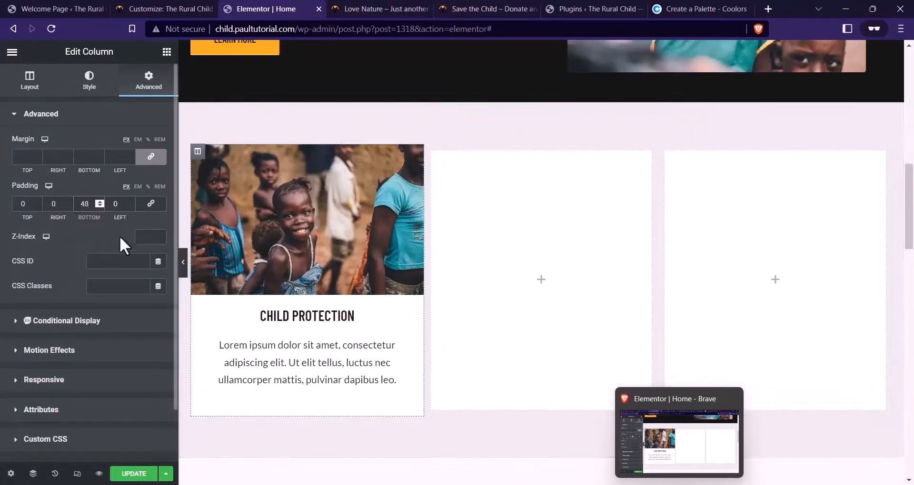
{"action": "type", "text": "56"}
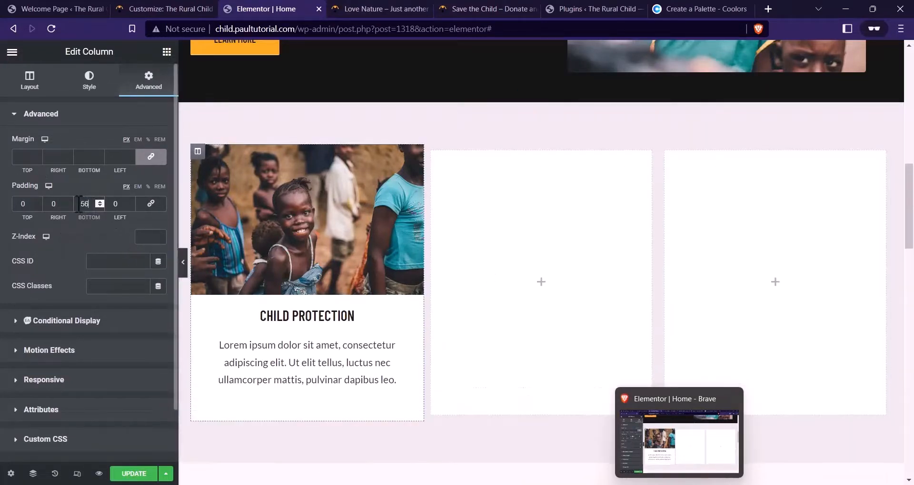
{"action": "left_click", "coordinate": [261, 362]}
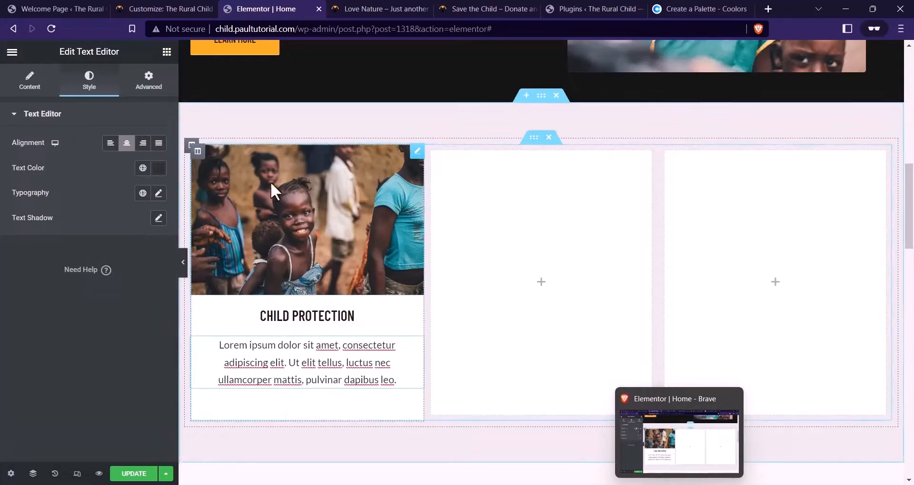
{"action": "left_click", "coordinate": [199, 152]}
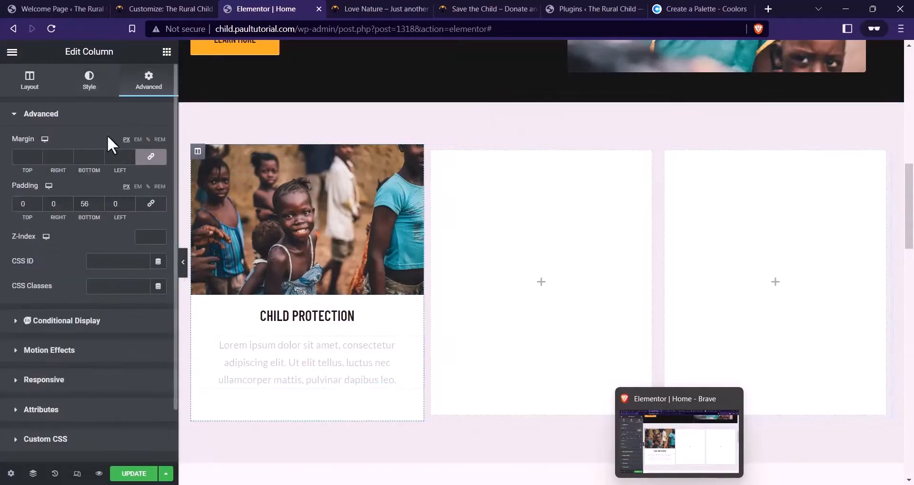
Give the column a solid border with unlinked widths, bottom width 2
{"action": "left_click", "coordinate": [89, 83]}
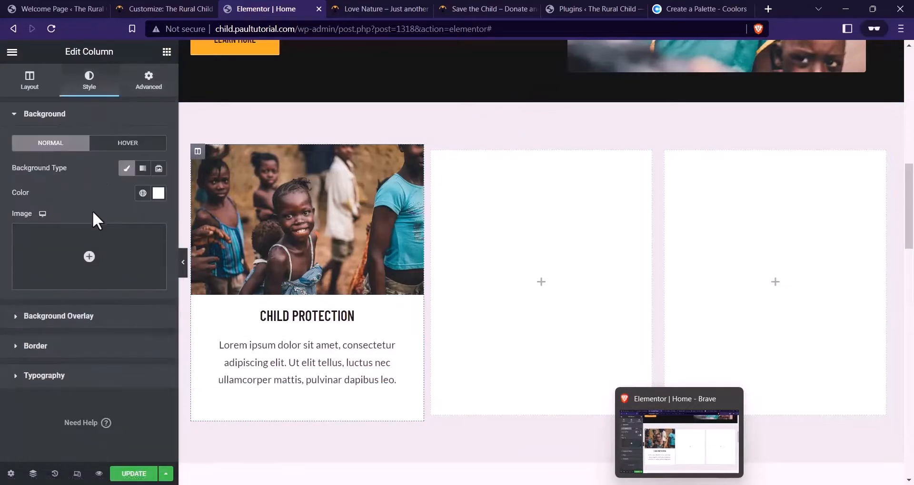
{"action": "left_click", "coordinate": [35, 346]}
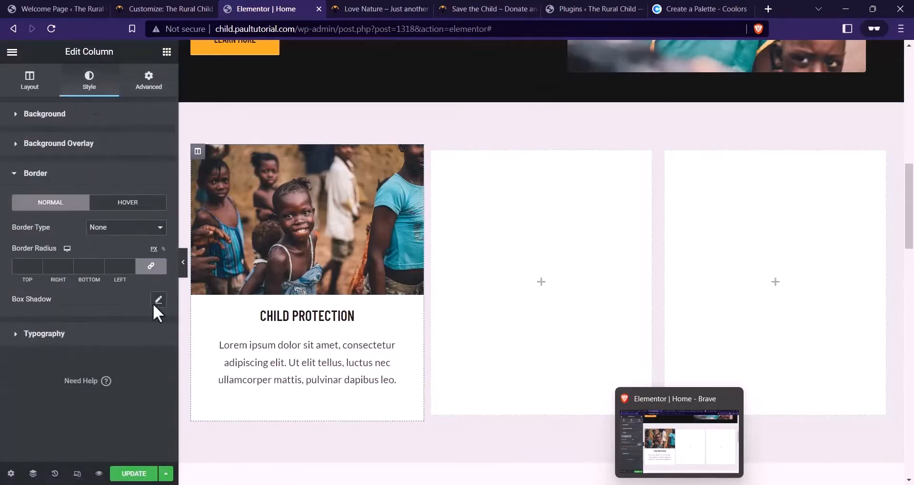
{"action": "left_click", "coordinate": [118, 232]}
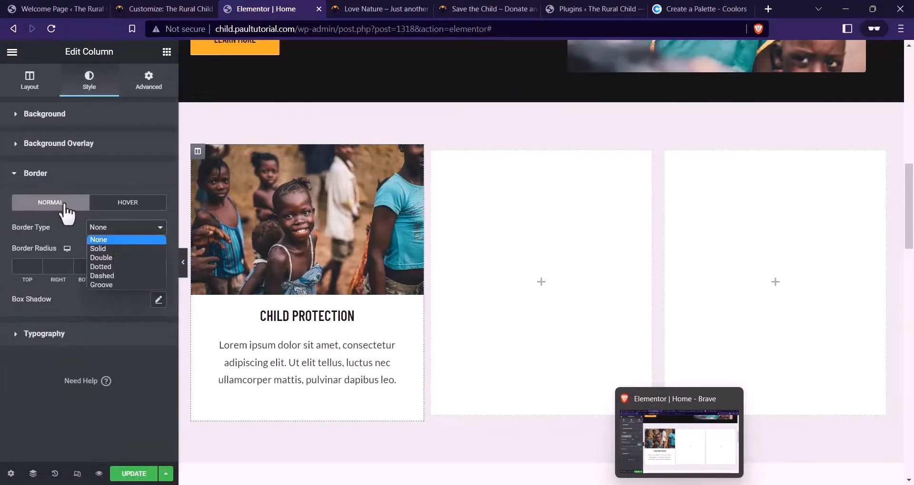
{"action": "left_click", "coordinate": [125, 249]}
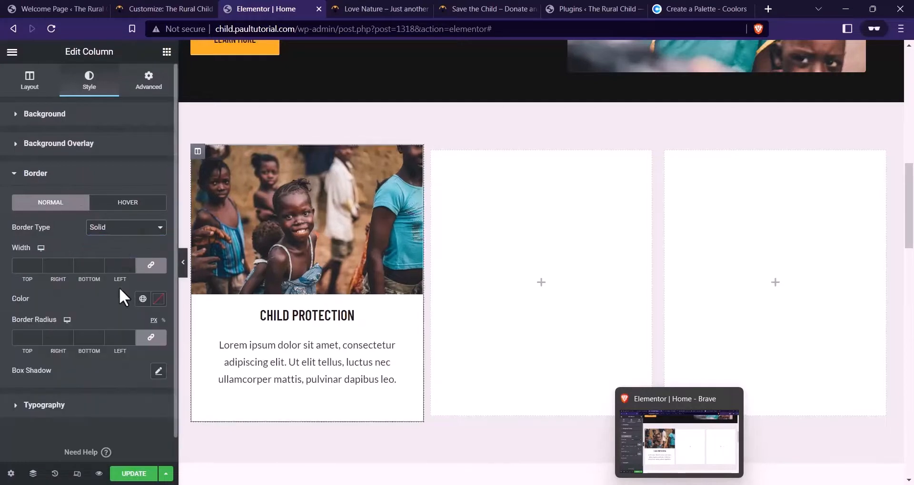
{"action": "left_click", "coordinate": [151, 267]}
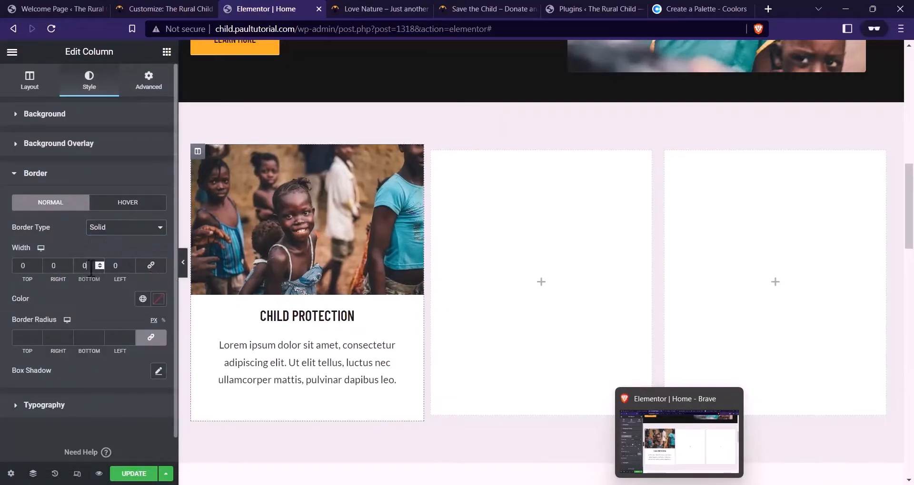
Paste #FBAB18 from the palette as the border colour, then update and preview
{"action": "left_click", "coordinate": [157, 301]}
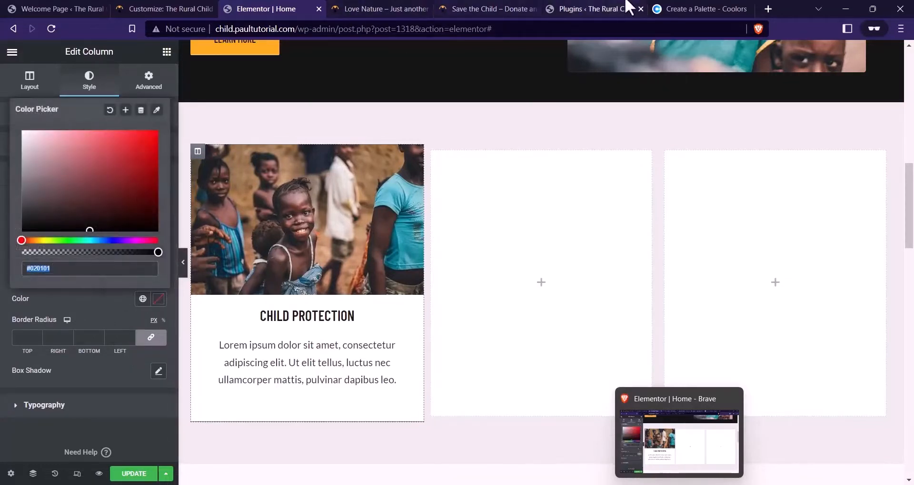
{"action": "left_click", "coordinate": [690, 8]}
{"action": "left_click", "coordinate": [109, 412]}
{"action": "left_click", "coordinate": [106, 406]}
{"action": "key", "text": "ctrl+c"}
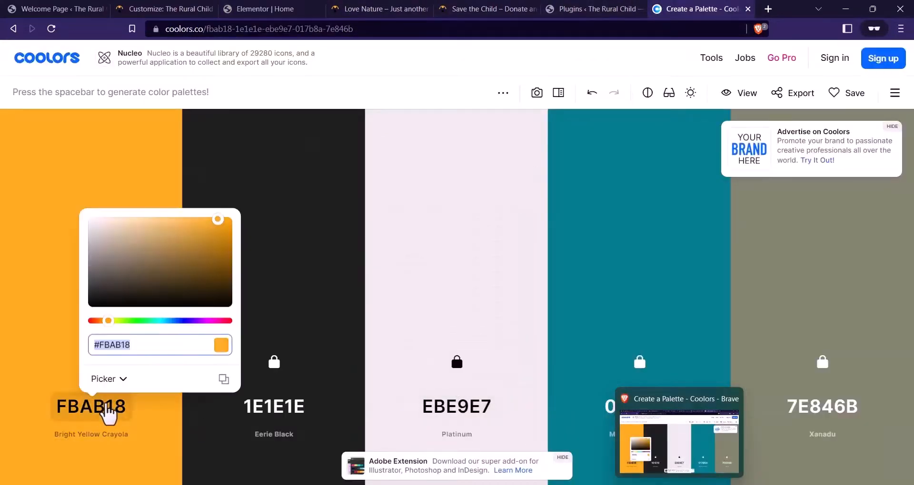
{"action": "left_click", "coordinate": [302, 9]}
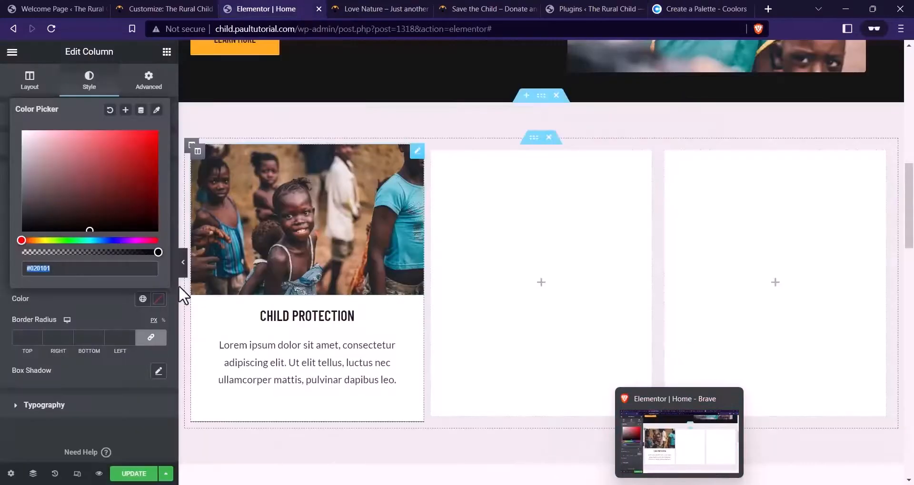
{"action": "key", "text": "ctrl+v"}
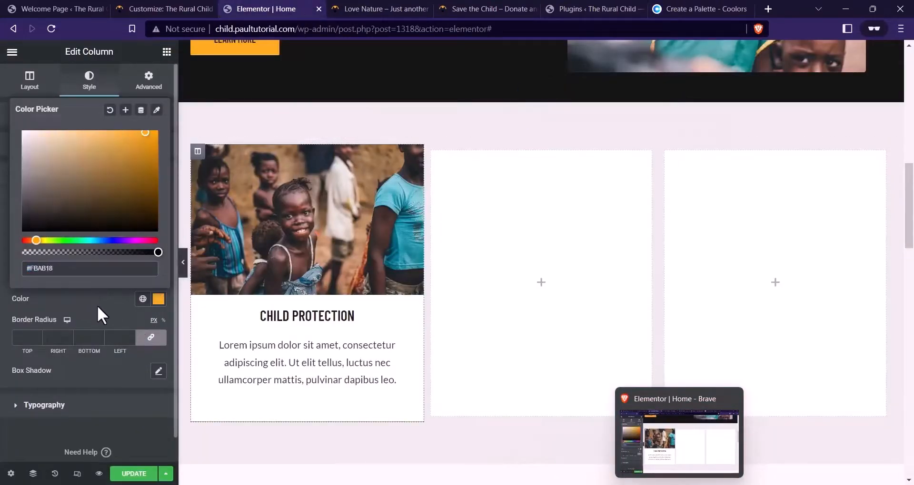
{"action": "left_click", "coordinate": [97, 306]}
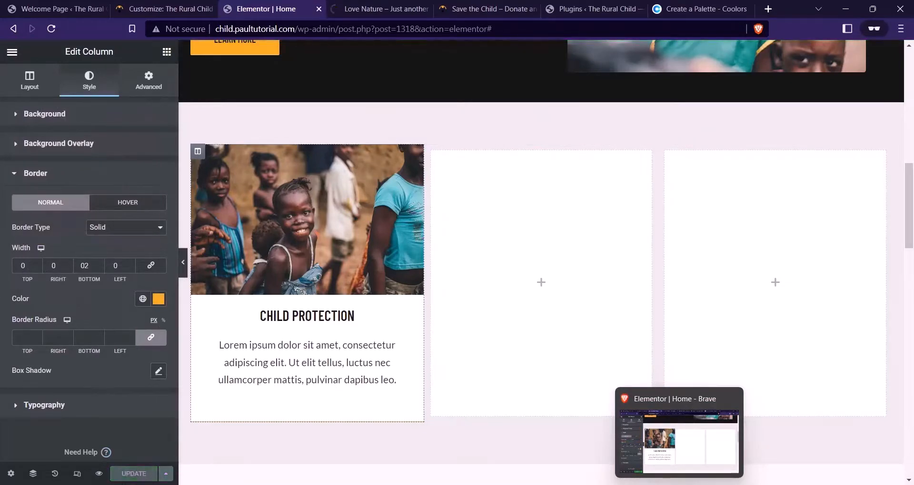
{"action": "left_click", "coordinate": [99, 474]}
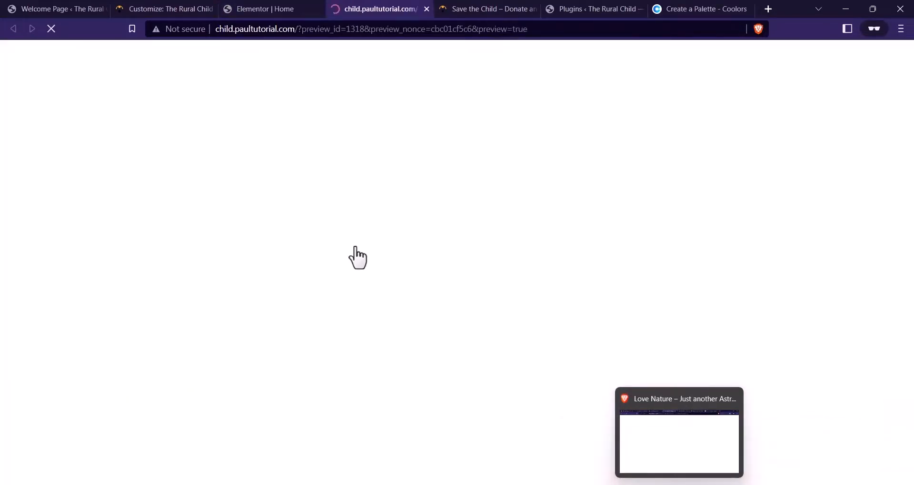
Check the orange bottom border in the preview against the live Child Protection card
{"action": "scroll", "coordinate": [373, 233], "scroll_direction": "down", "scroll_amount": 10}
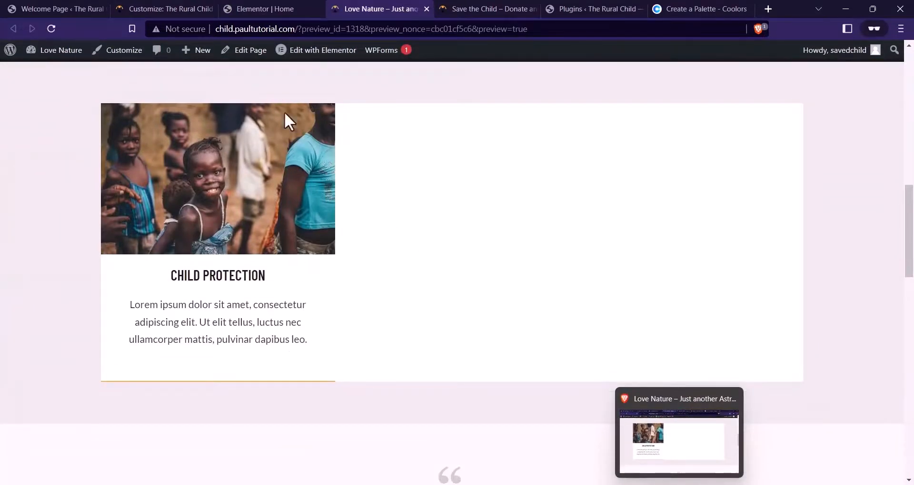
{"action": "left_click", "coordinate": [285, 8]}
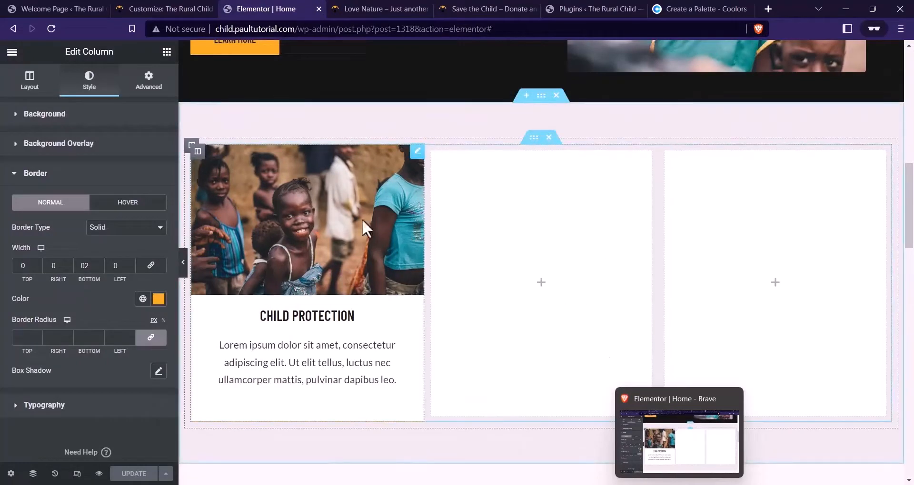
{"action": "left_click", "coordinate": [415, 8]}
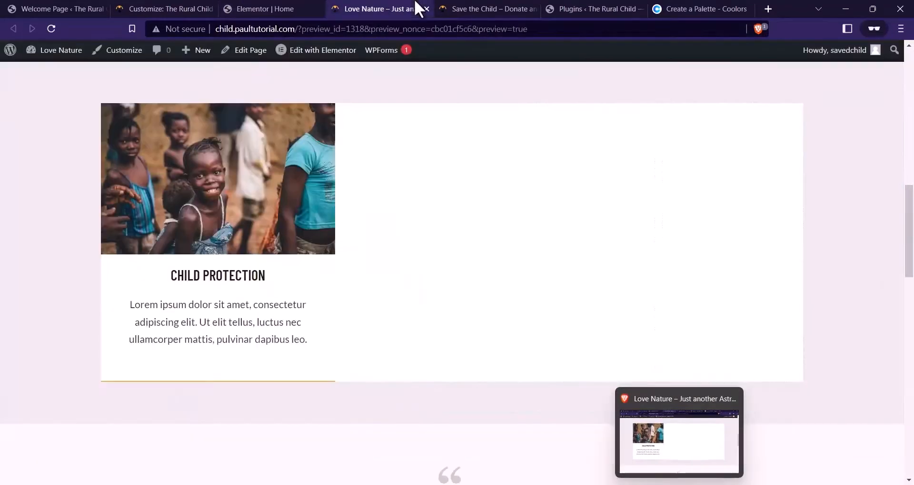
{"action": "scroll", "coordinate": [342, 254], "scroll_direction": "up", "scroll_amount": 1}
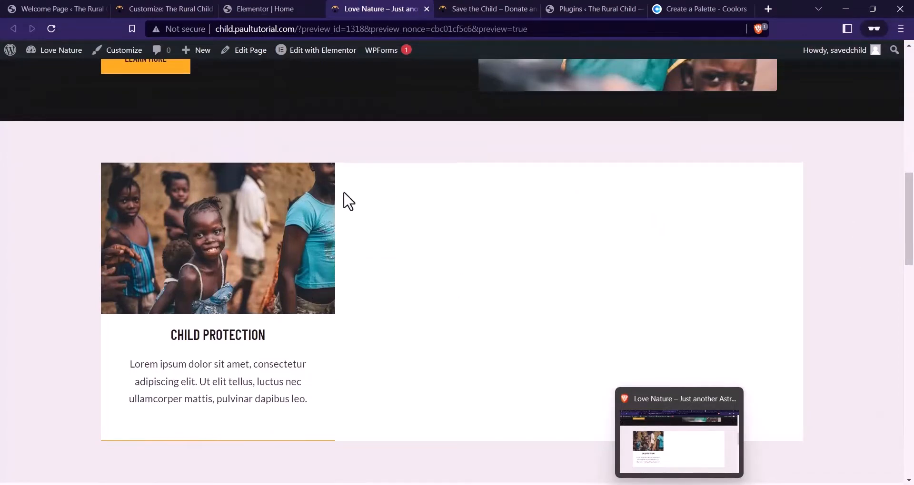
{"action": "left_click", "coordinate": [500, 9]}
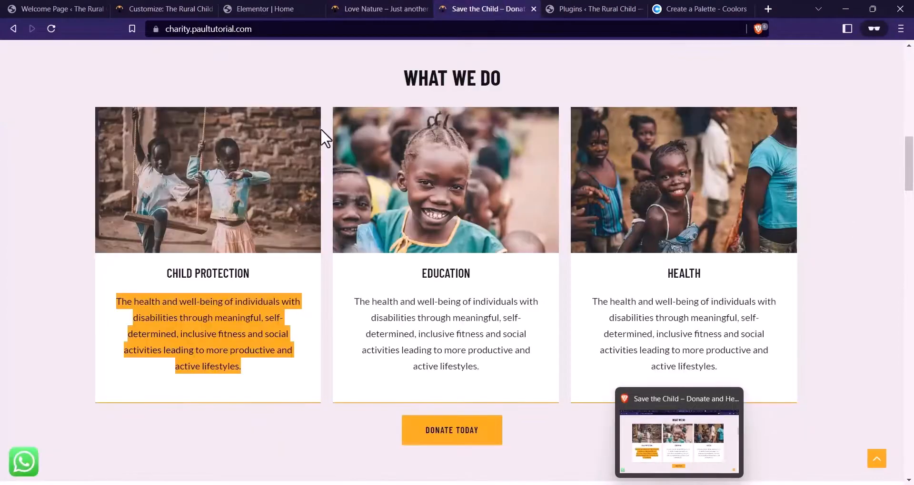
{"action": "left_click_drag", "start_coordinate": [322, 129], "coordinate": [333, 268]}
{"action": "left_click", "coordinate": [464, 313]}
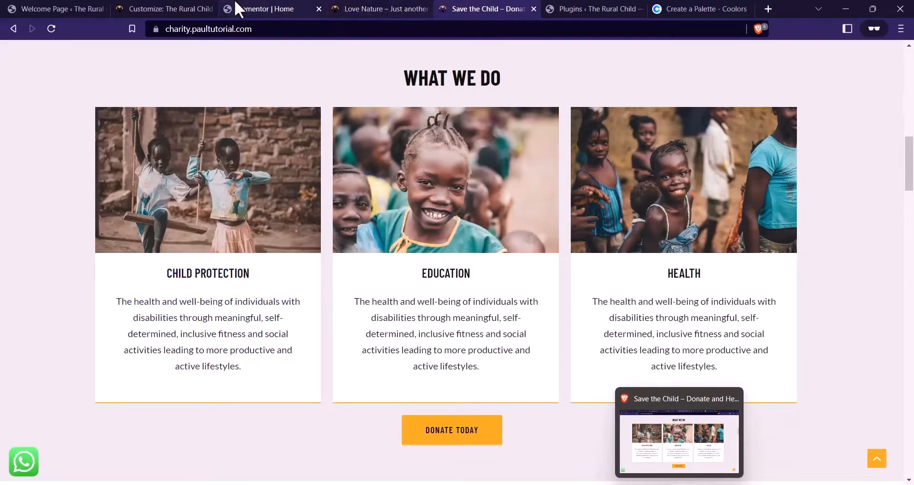
{"action": "left_click", "coordinate": [270, 2]}
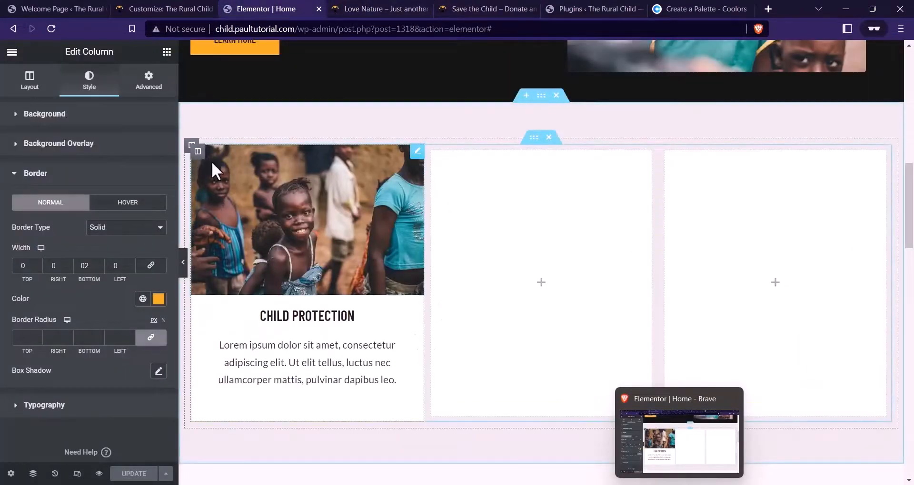
Unlink the column margin, set the right margin to 20, save with Ctrl+S, and check the preview
{"action": "left_click", "coordinate": [149, 88]}
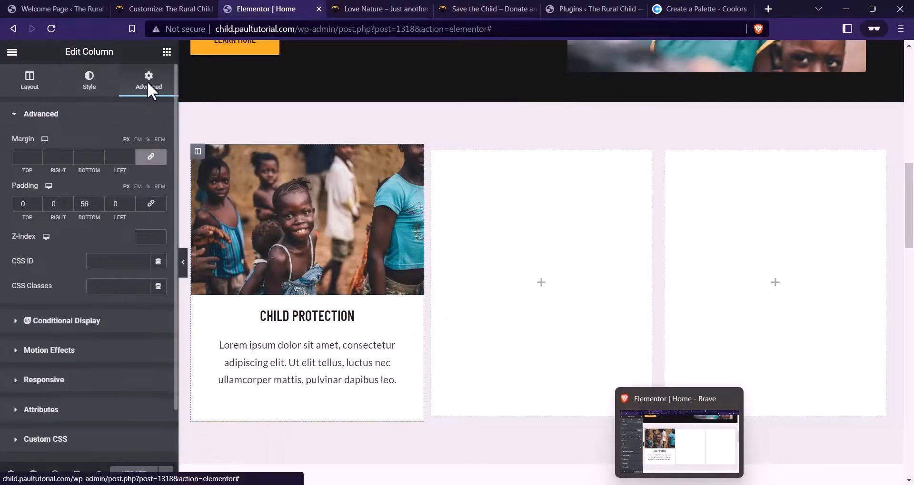
{"action": "left_click", "coordinate": [152, 157]}
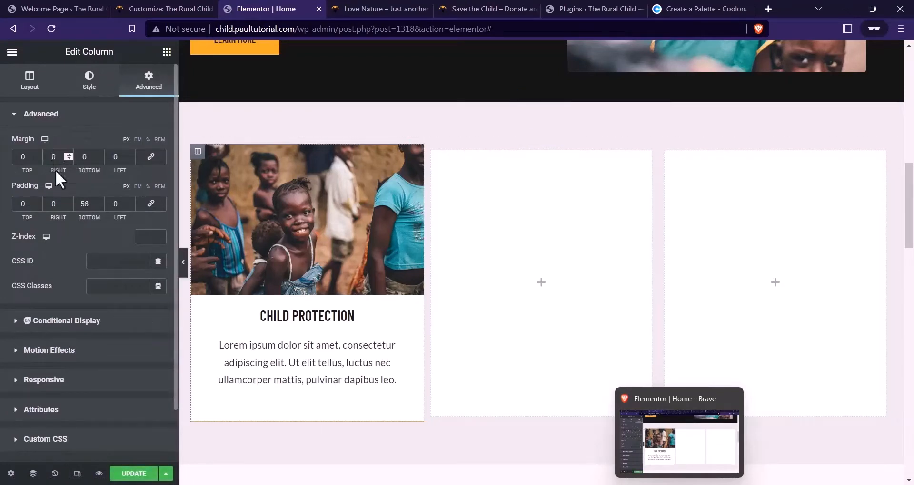
{"action": "type", "text": "2"}
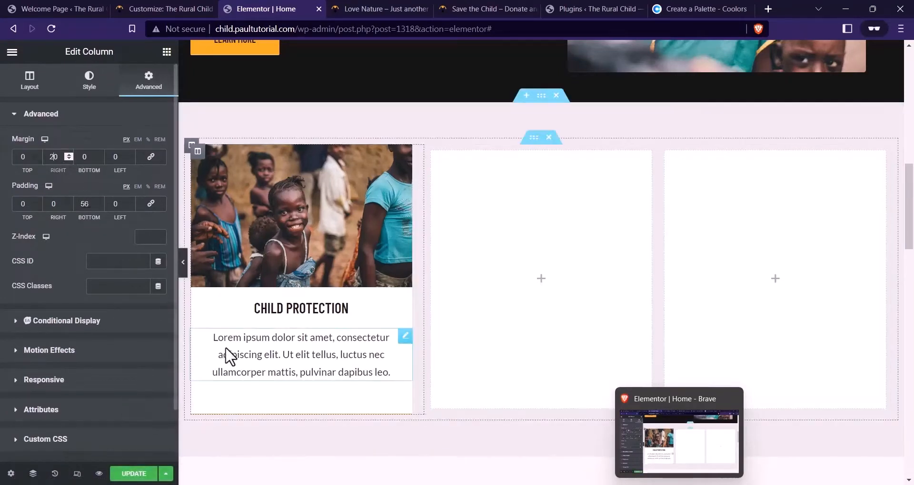
{"action": "key", "text": "ctrl+s"}
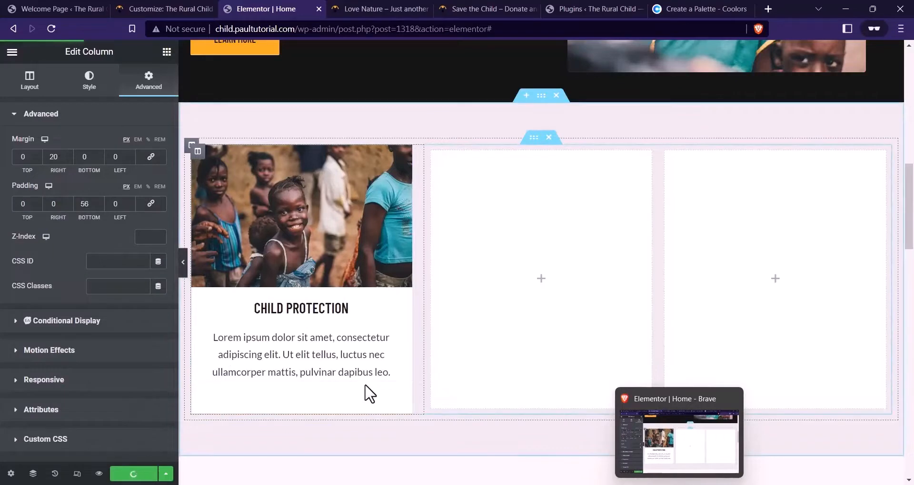
{"action": "left_click", "coordinate": [364, 9]}
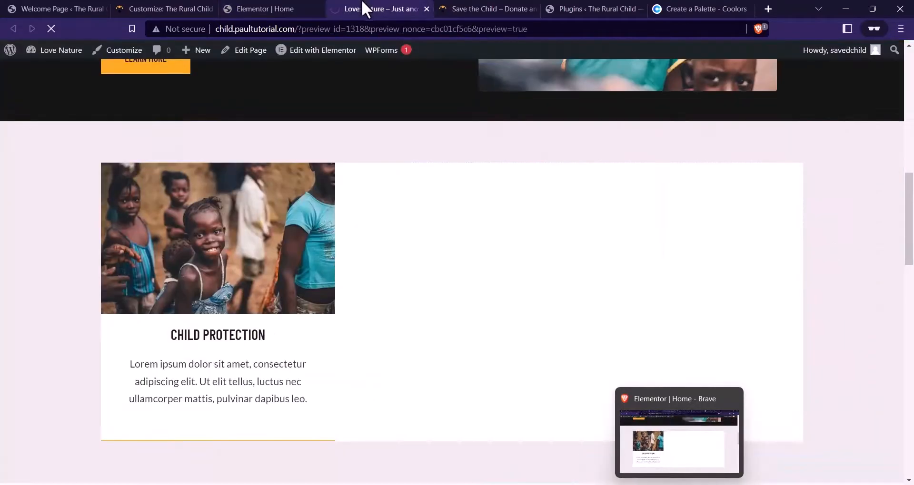
{"action": "scroll", "coordinate": [349, 270], "scroll_direction": "down", "scroll_amount": 12}
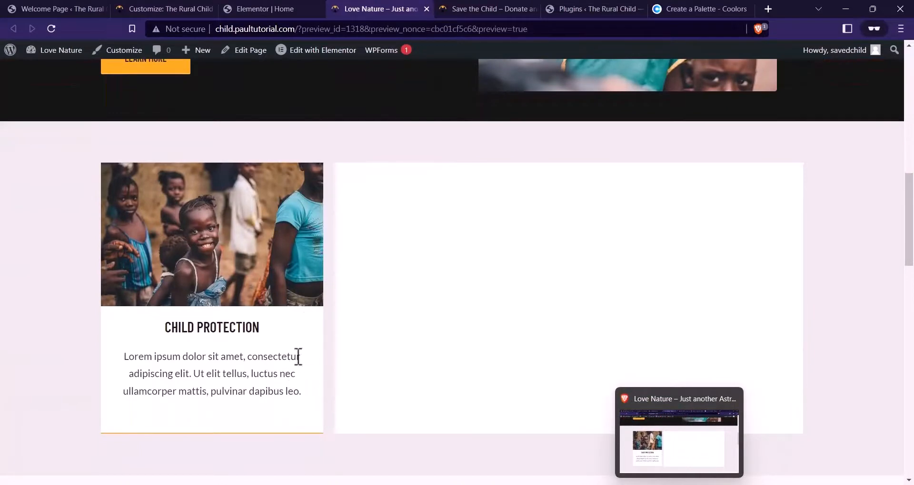
{"action": "left_click", "coordinate": [261, 8]}
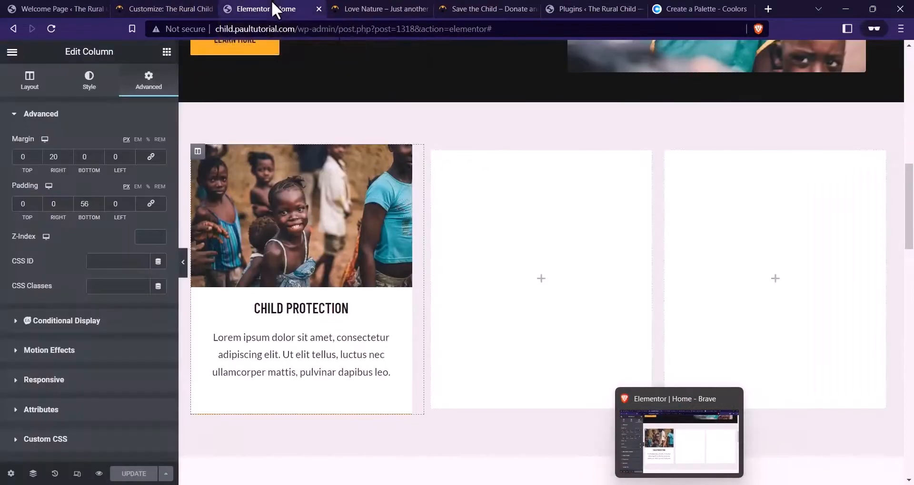
Duplicate the Child Protection column twice and delete the two empty columns
{"action": "right_click", "coordinate": [204, 156]}
{"action": "key", "text": "ctrl+d"}
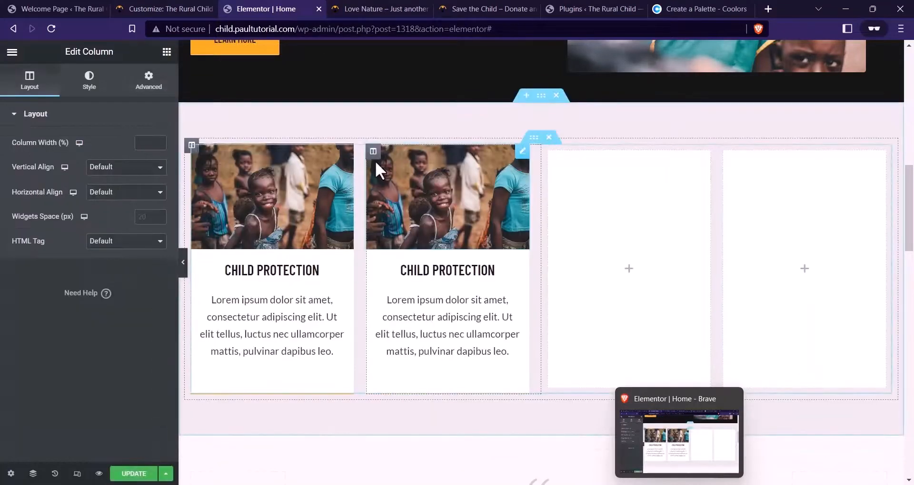
{"action": "right_click", "coordinate": [373, 157]}
{"action": "left_click", "coordinate": [424, 179]}
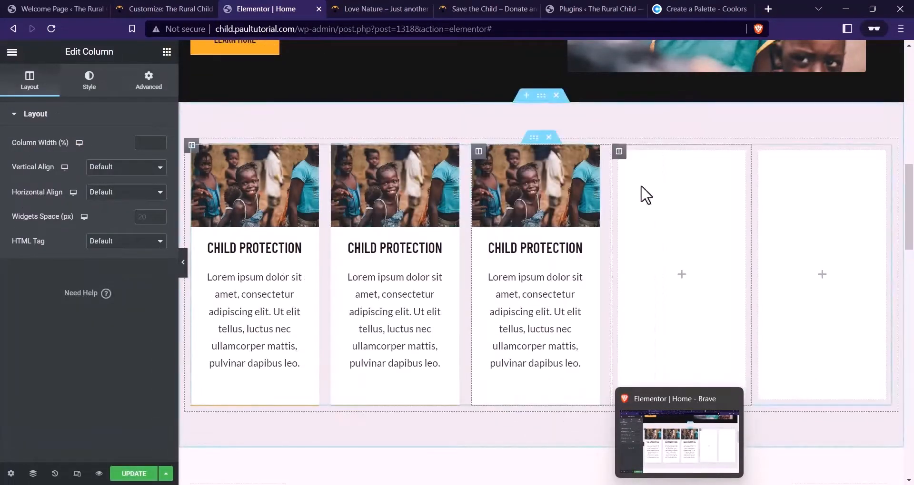
{"action": "right_click", "coordinate": [618, 153]}
{"action": "left_click", "coordinate": [653, 322]}
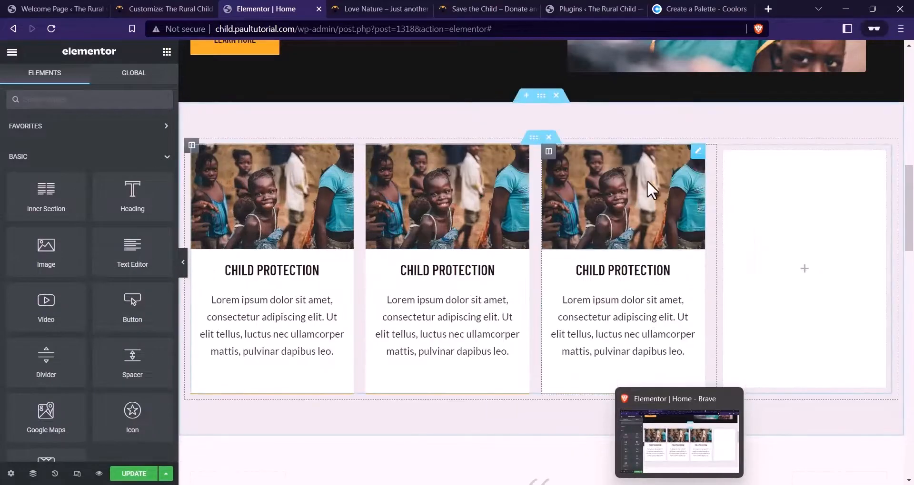
{"action": "right_click", "coordinate": [723, 151]}
{"action": "left_click", "coordinate": [800, 323]}
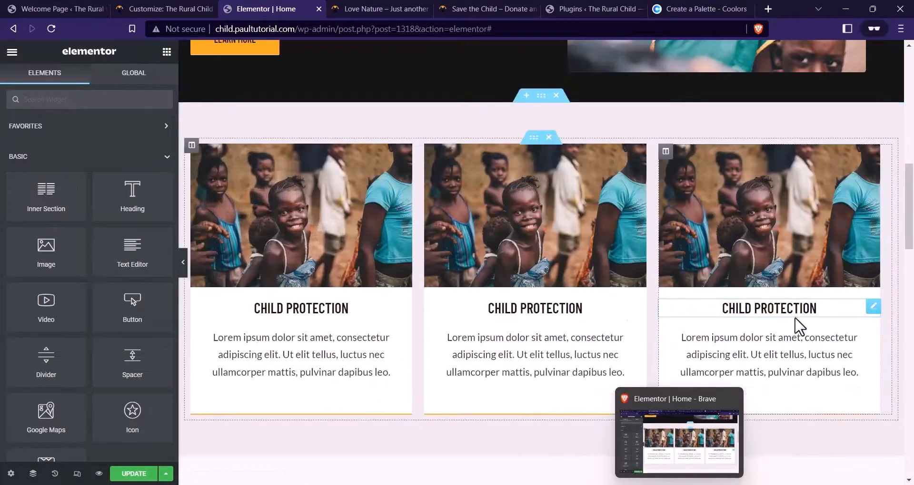
Set the first card's CHILD PROTECTION heading size to 20
{"action": "left_click", "coordinate": [496, 310]}
{"action": "left_click", "coordinate": [452, 9]}
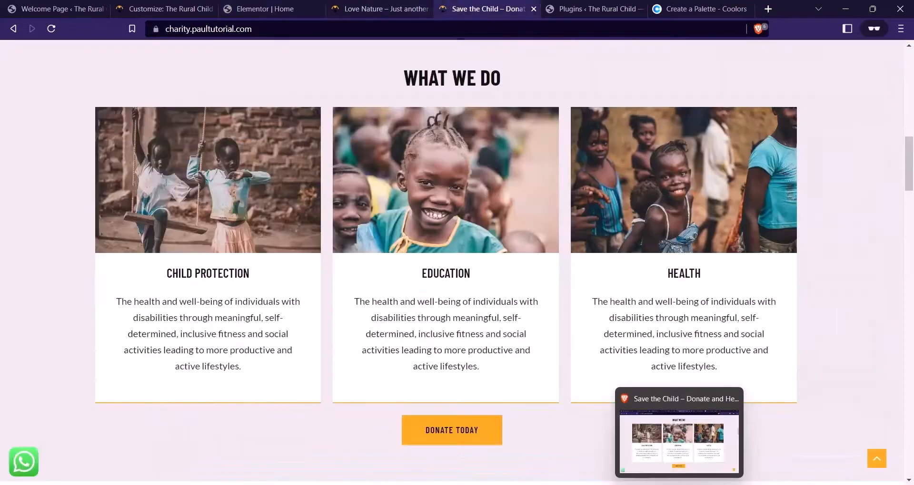
{"action": "left_click", "coordinate": [307, 8]}
{"action": "left_click", "coordinate": [343, 308]}
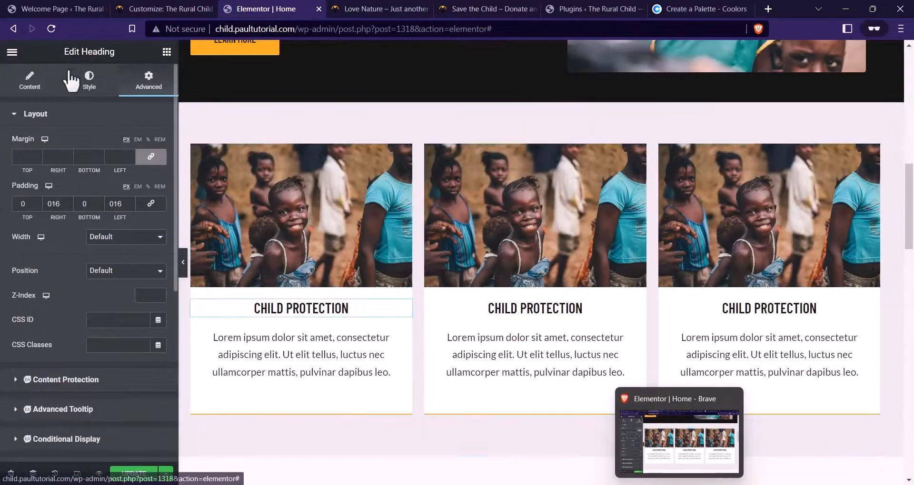
{"action": "left_click", "coordinate": [88, 80]}
{"action": "left_click", "coordinate": [159, 170]}
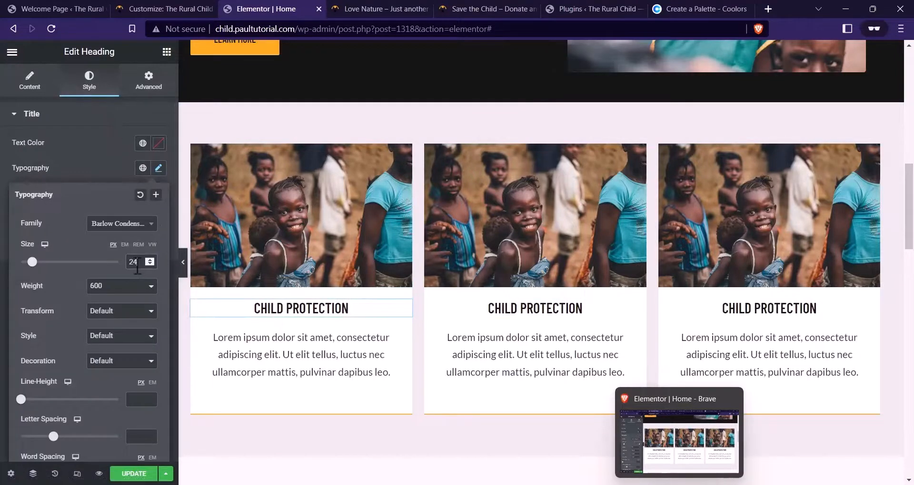
{"action": "type", "text": "0"}
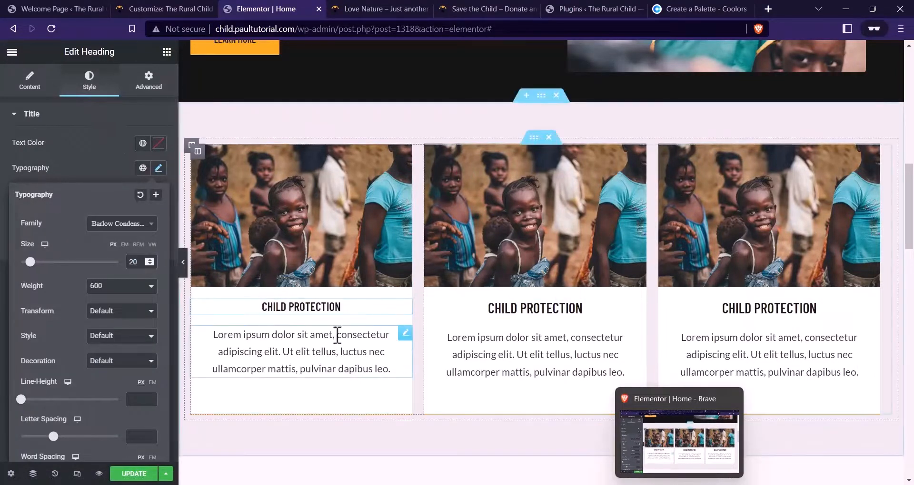
Copy the first heading's style and paste it onto the middle and third headings
{"action": "right_click", "coordinate": [324, 333]}
{"action": "left_click", "coordinate": [385, 298]}
{"action": "right_click", "coordinate": [555, 305]}
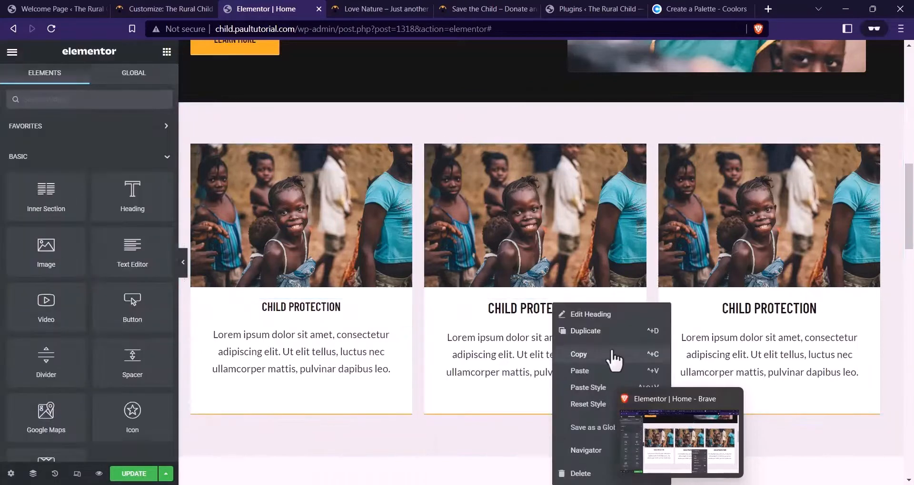
{"action": "left_click", "coordinate": [592, 382]}
{"action": "right_click", "coordinate": [724, 319]}
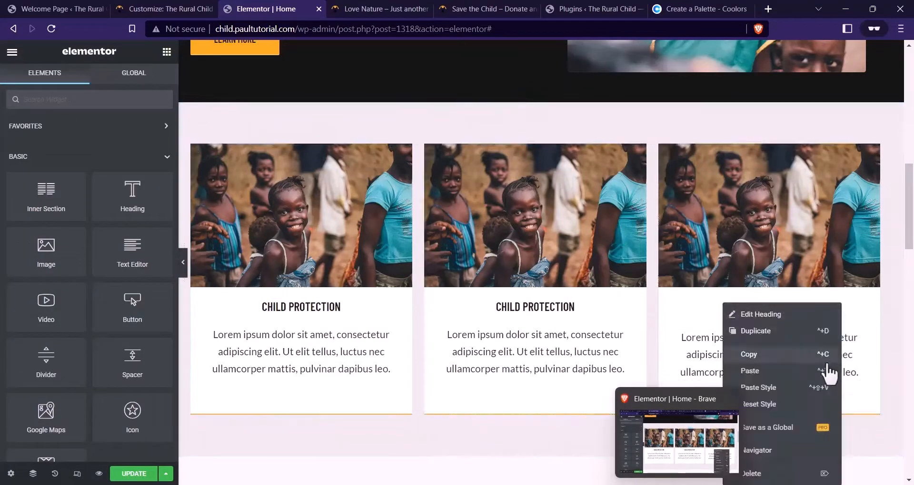
{"action": "left_click", "coordinate": [798, 387]}
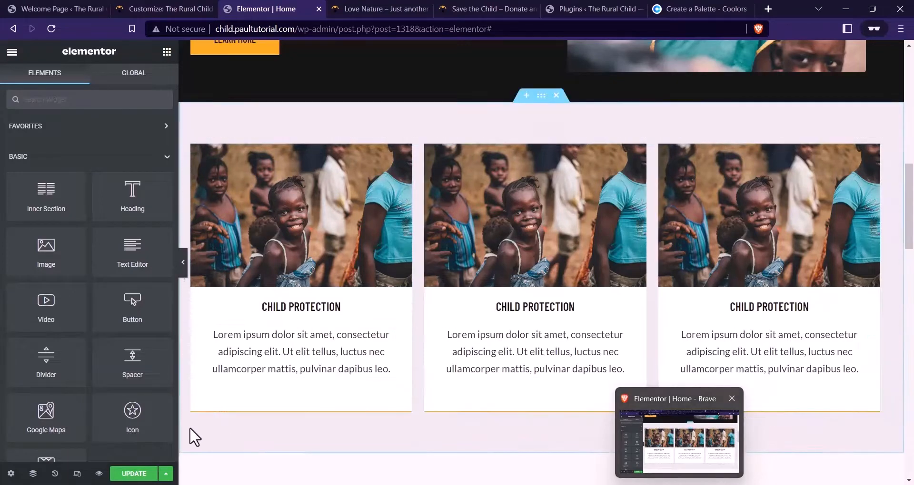
Update and preview the three-card section, then choose a new middle card image
{"action": "left_click", "coordinate": [121, 480]}
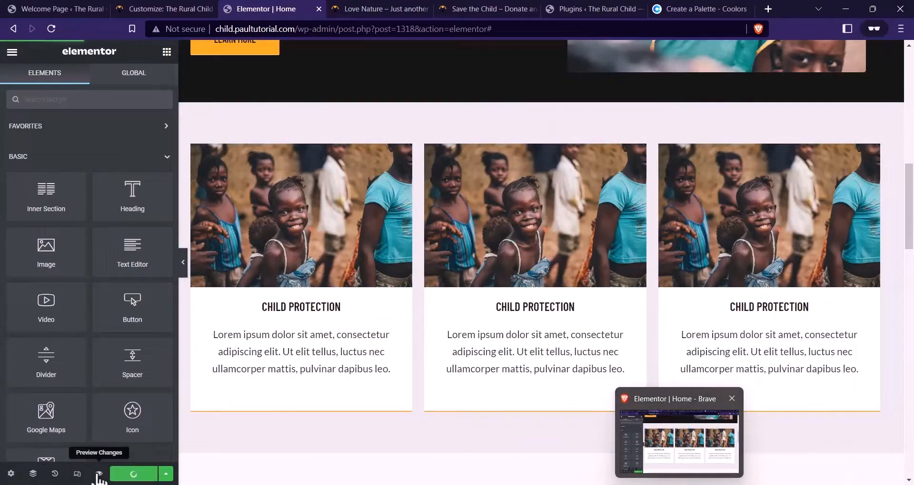
{"action": "left_click", "coordinate": [99, 474]}
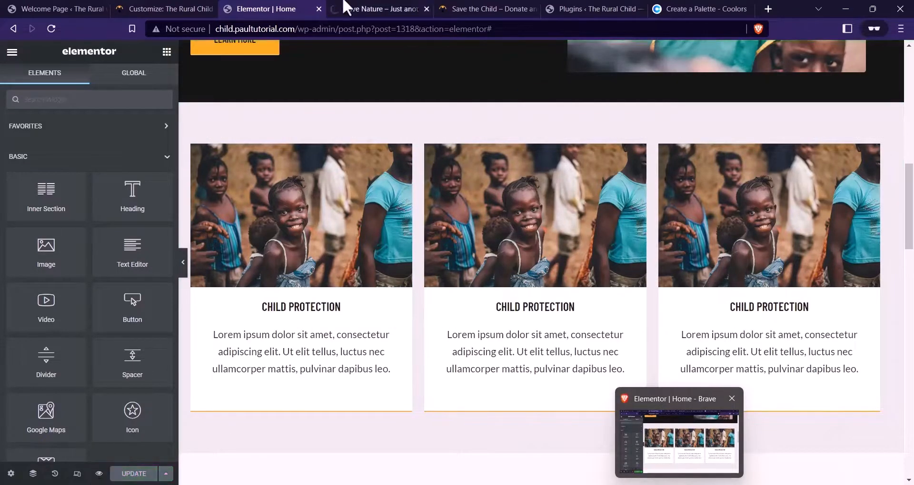
{"action": "scroll", "coordinate": [215, 402], "scroll_direction": "down", "scroll_amount": 12}
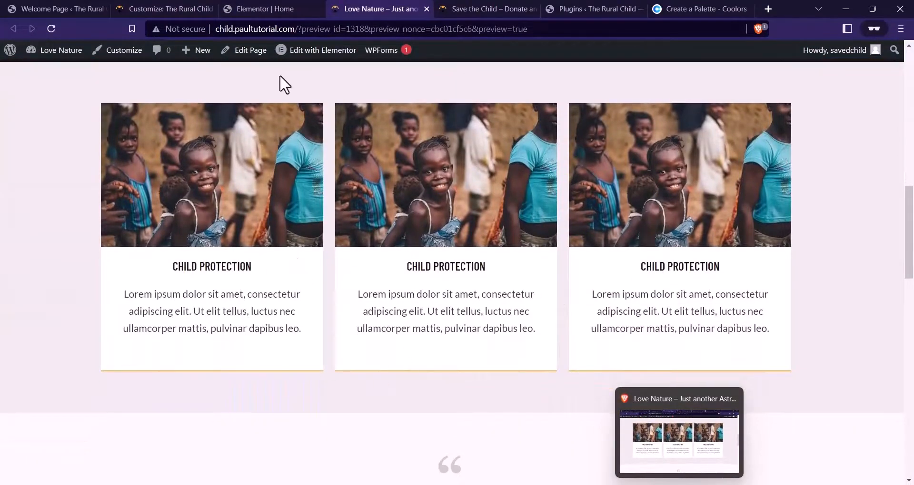
{"action": "left_click", "coordinate": [255, 9]}
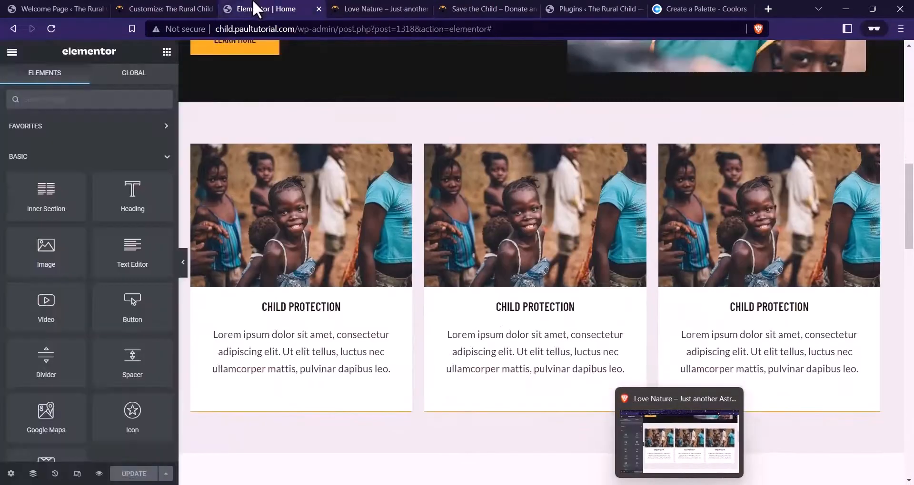
{"action": "left_click", "coordinate": [507, 247]}
{"action": "left_click", "coordinate": [93, 173]}
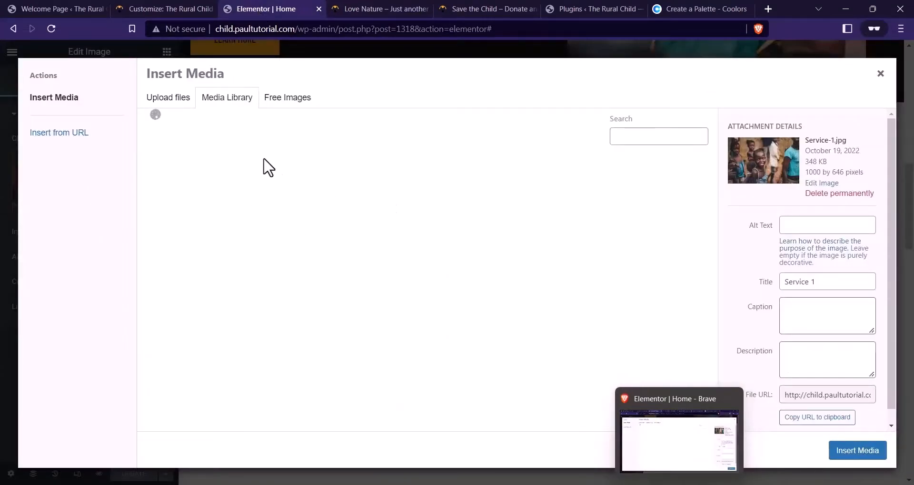
Insert the photo of children on a swing into the middle card
{"action": "left_click", "coordinate": [281, 199]}
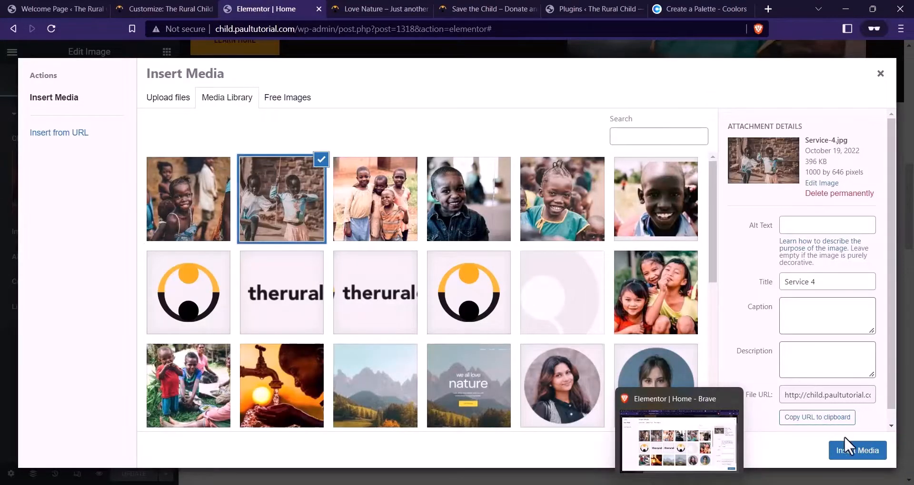
{"action": "left_click", "coordinate": [854, 450]}
{"action": "left_click", "coordinate": [153, 209]}
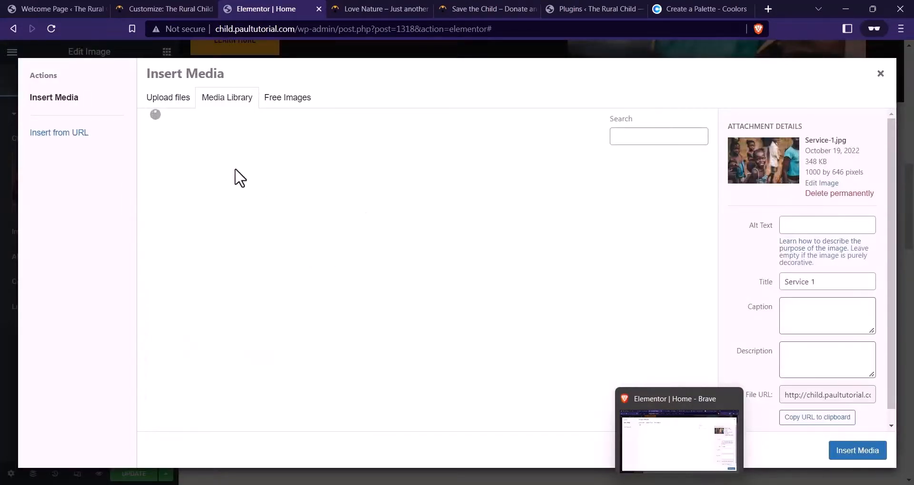
{"action": "left_click", "coordinate": [296, 223]}
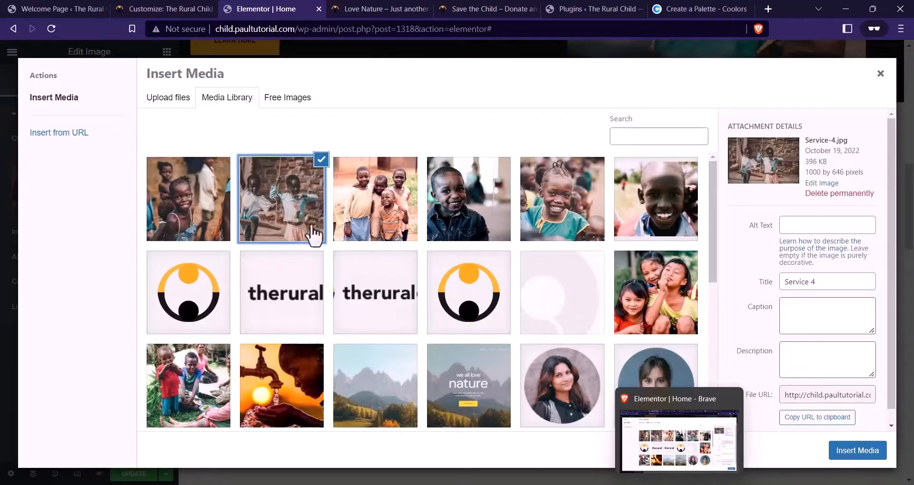
{"action": "left_click", "coordinate": [856, 450]}
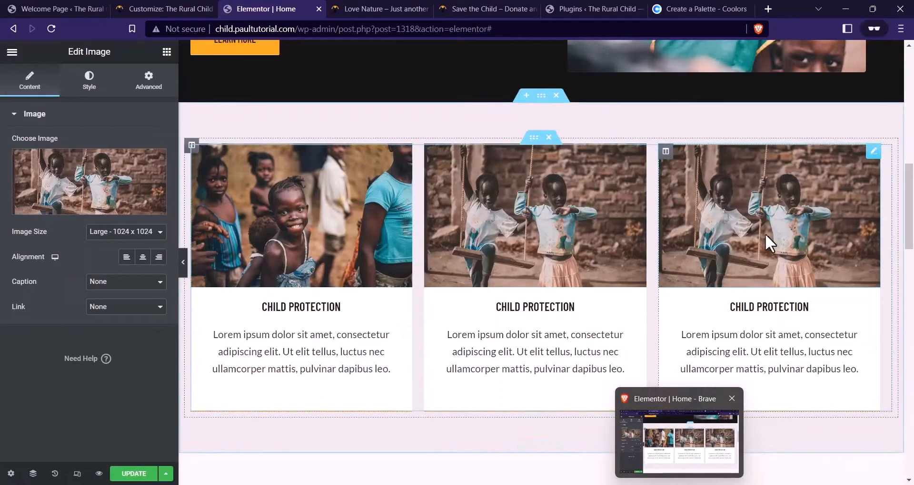
Insert the Service-3 standing-children photo into the third card, then scroll the reference site
{"action": "left_click", "coordinate": [90, 199]}
{"action": "left_click", "coordinate": [344, 232]}
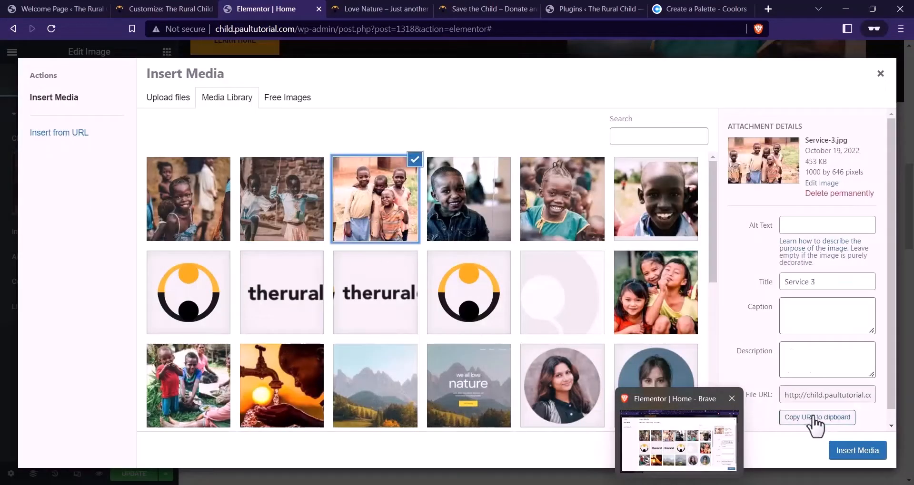
{"action": "left_click", "coordinate": [850, 452]}
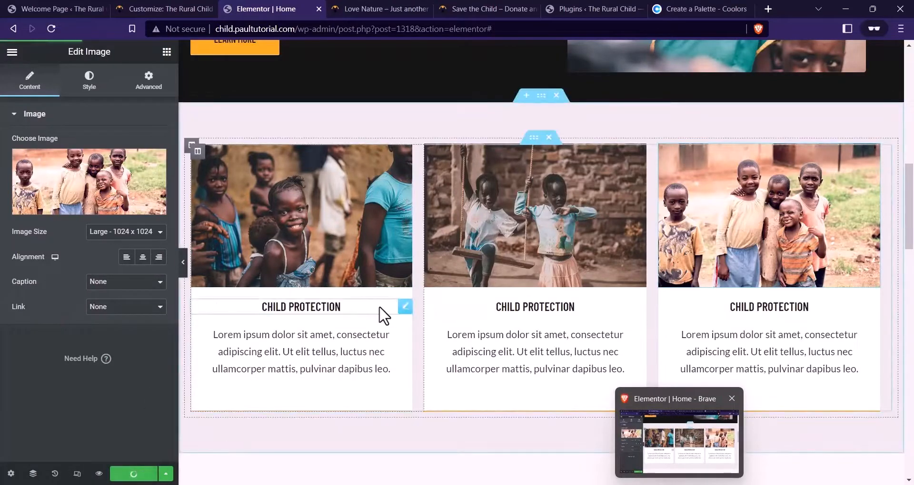
{"action": "left_click", "coordinate": [471, 9]}
{"action": "scroll", "coordinate": [379, 239], "scroll_direction": "down", "scroll_amount": 1}
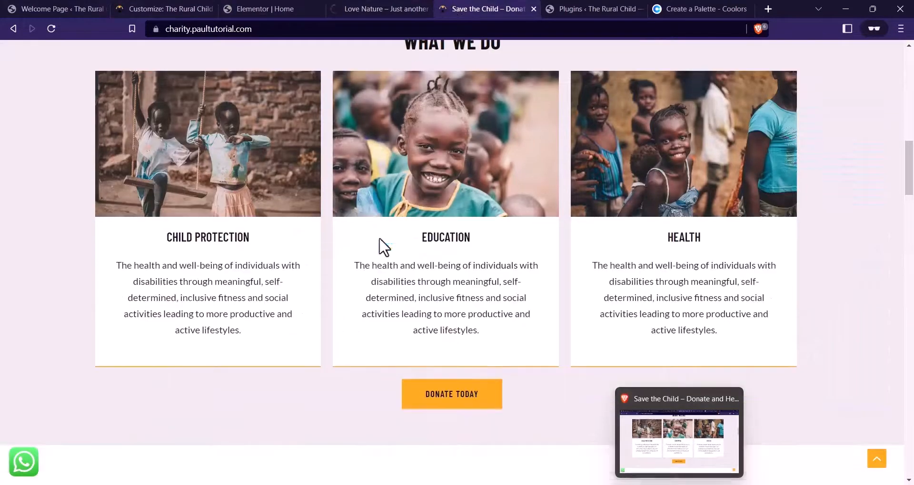
{"action": "scroll", "coordinate": [391, 246], "scroll_direction": "down", "scroll_amount": 1}
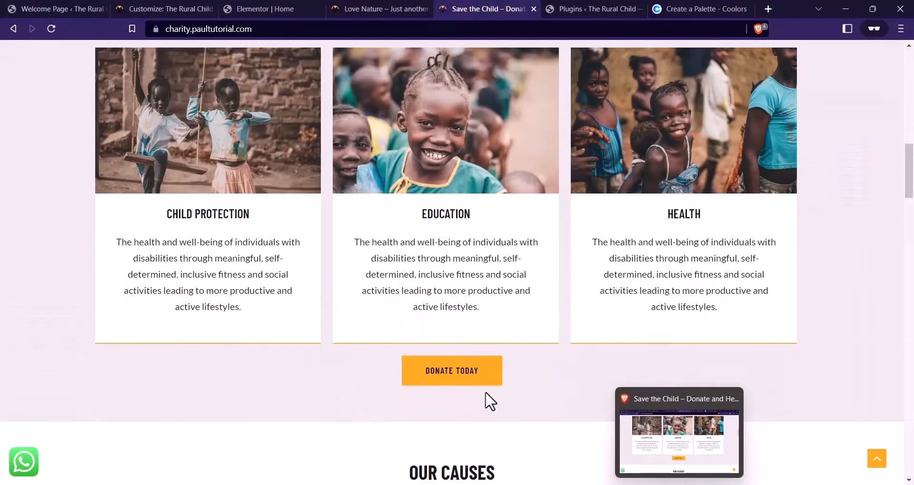
Duplicate the Learn More button and drag the copy below the three cards
{"action": "scroll", "coordinate": [476, 393], "scroll_direction": "up", "scroll_amount": 3}
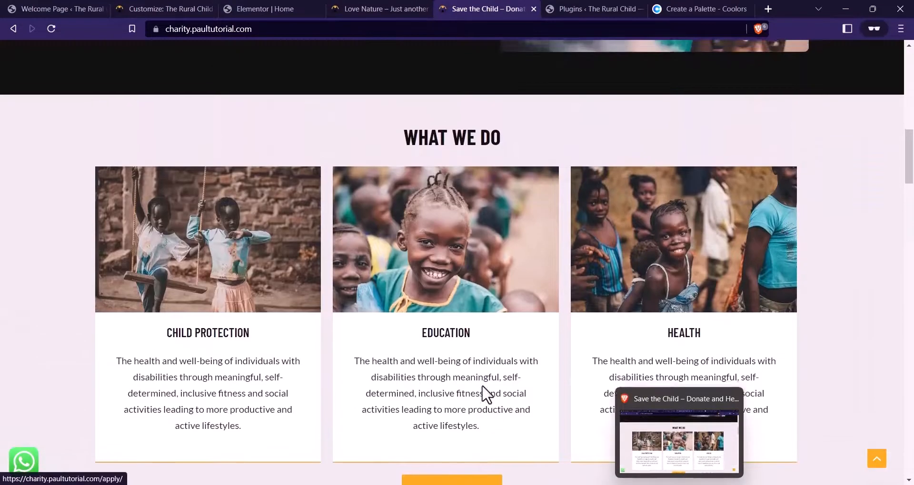
{"action": "scroll", "coordinate": [467, 398], "scroll_direction": "down", "scroll_amount": 2}
{"action": "scroll", "coordinate": [480, 393], "scroll_direction": "up", "scroll_amount": 2}
{"action": "scroll", "coordinate": [521, 393], "scroll_direction": "down", "scroll_amount": 3}
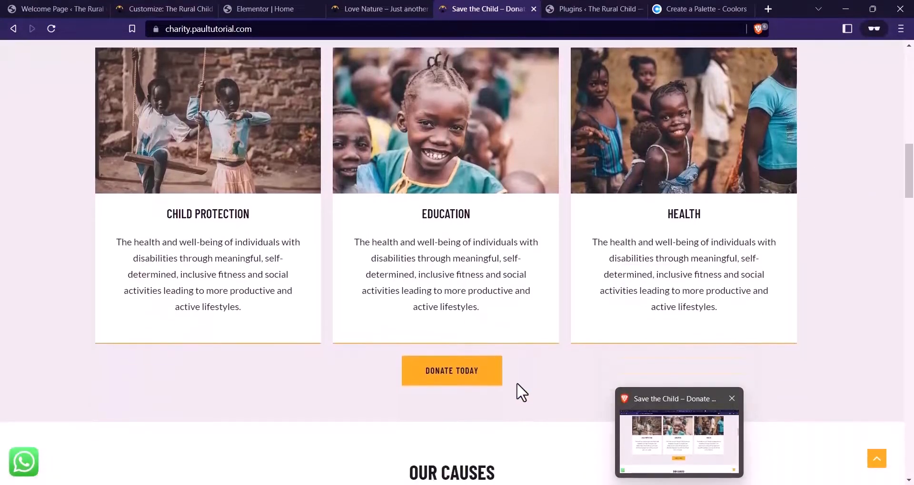
{"action": "left_click", "coordinate": [260, 9]}
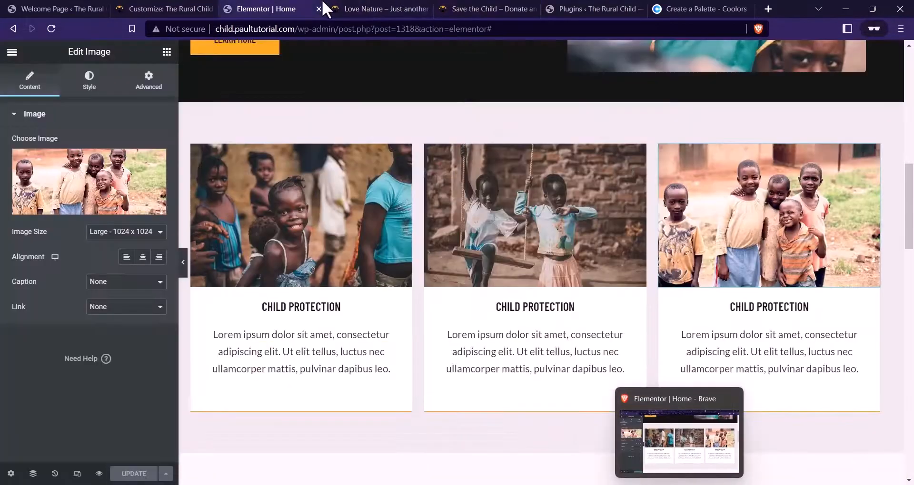
{"action": "scroll", "coordinate": [459, 195], "scroll_direction": "up", "scroll_amount": 4}
{"action": "right_click", "coordinate": [290, 205]}
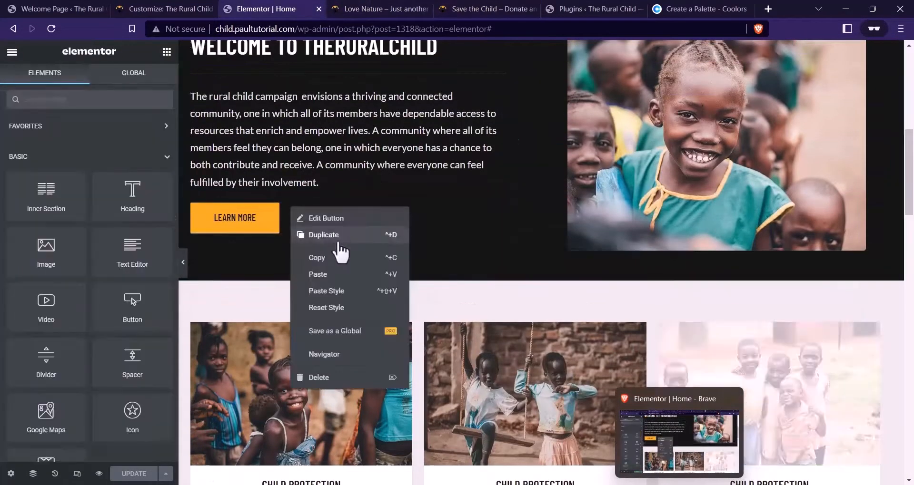
{"action": "left_click", "coordinate": [336, 234]}
{"action": "scroll", "coordinate": [452, 162], "scroll_direction": "up", "scroll_amount": 1}
{"action": "scroll", "coordinate": [470, 143], "scroll_direction": "down", "scroll_amount": 3}
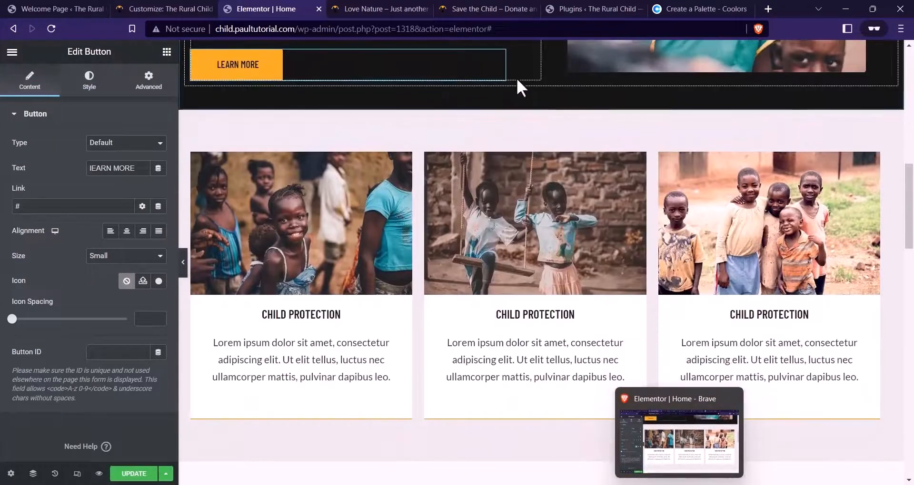
{"action": "left_click_drag", "start_coordinate": [495, 61], "coordinate": [508, 427]}
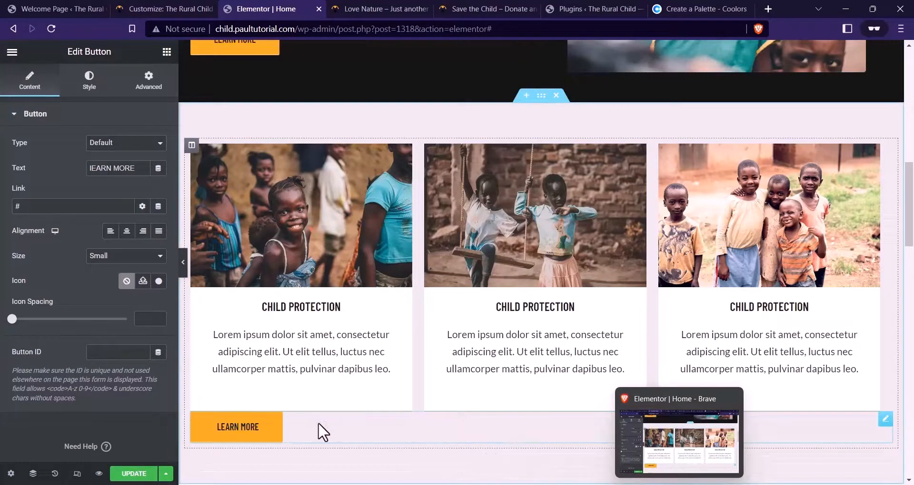
Centre the button and give it 20 px top padding with the padding sides unlinked
{"action": "left_click", "coordinate": [126, 233]}
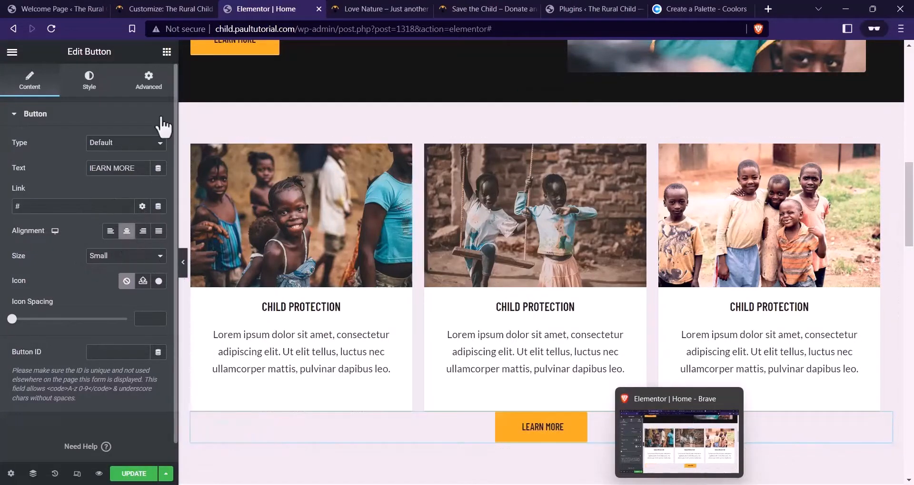
{"action": "left_click", "coordinate": [150, 84]}
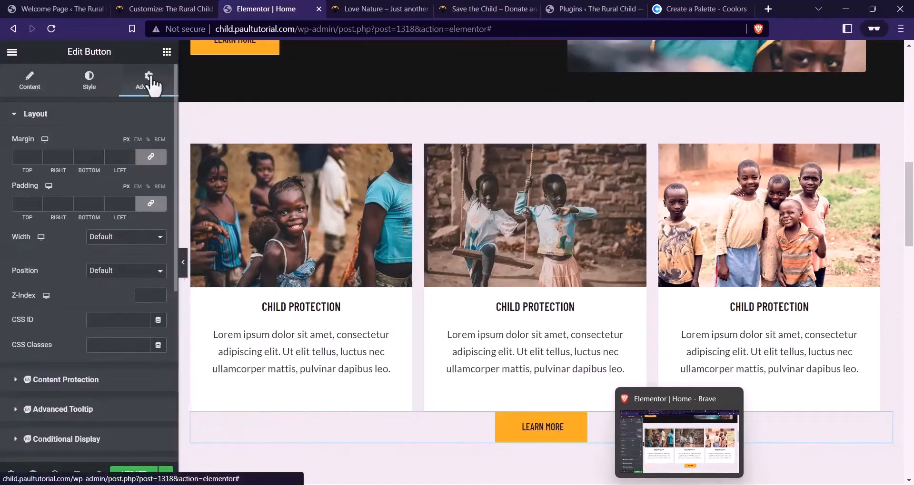
{"action": "left_click", "coordinate": [151, 205]}
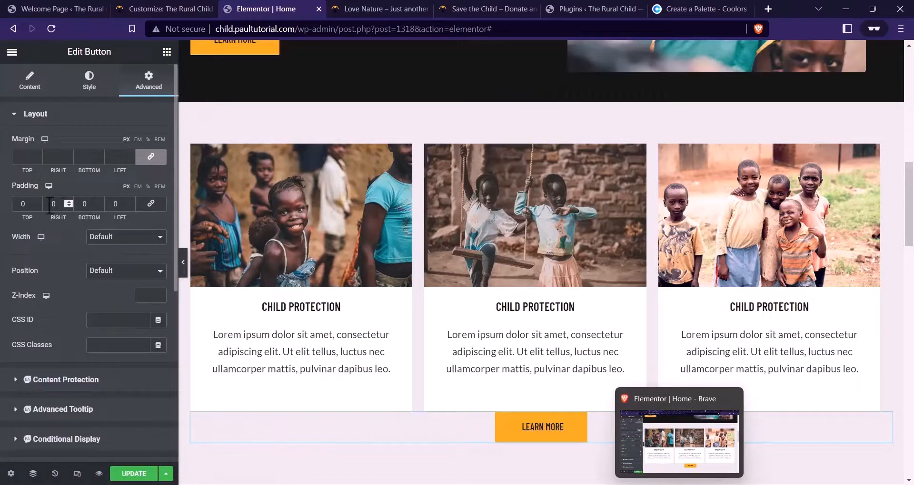
{"action": "left_click", "coordinate": [18, 205]}
{"action": "type", "text": "20"}
{"action": "scroll", "coordinate": [534, 228], "scroll_direction": "down", "scroll_amount": 2}
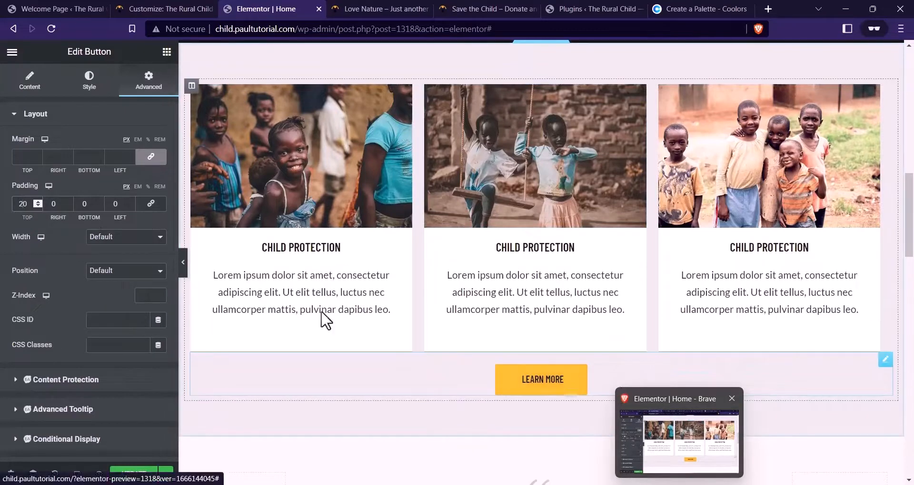
Change the button label to DONATE NOW and update the page
{"action": "left_click", "coordinate": [29, 81]}
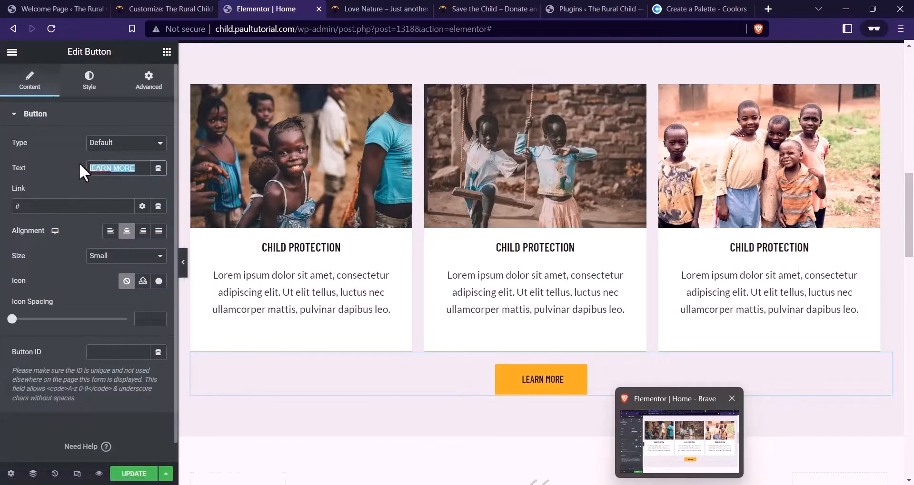
{"action": "key", "text": "Caps_Lock"}
{"action": "type", "text": "DONATE"}
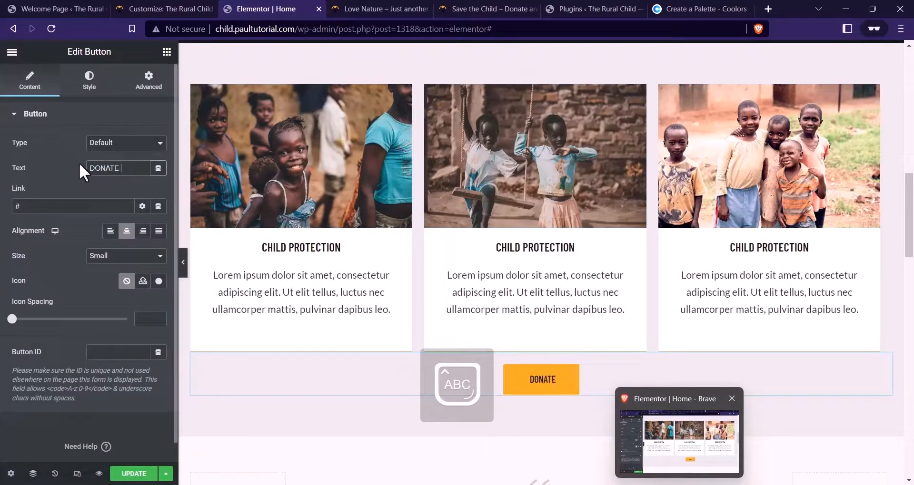
{"action": "type", "text": " NOW"}
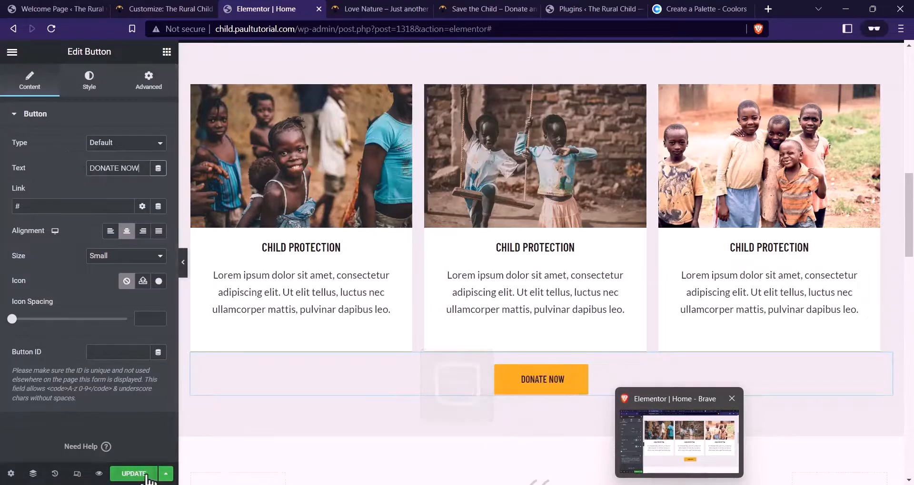
{"action": "left_click", "coordinate": [133, 474]}
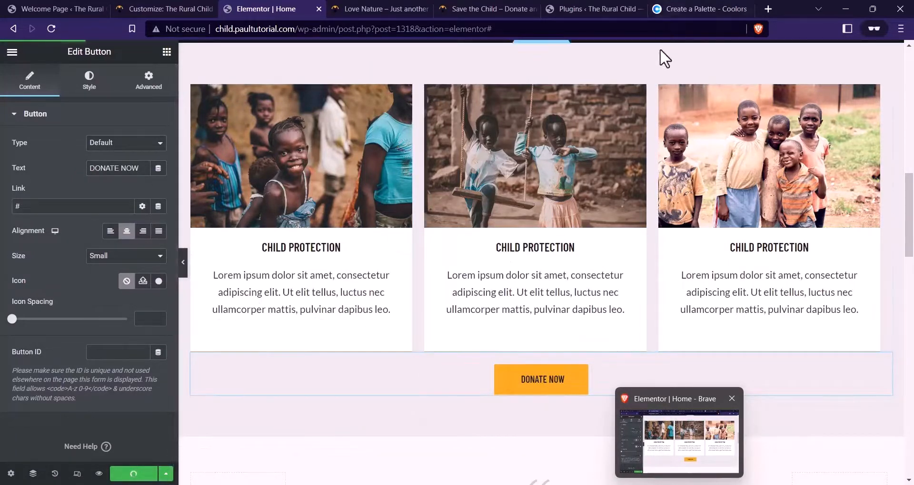
{"action": "left_click", "coordinate": [409, 9]}
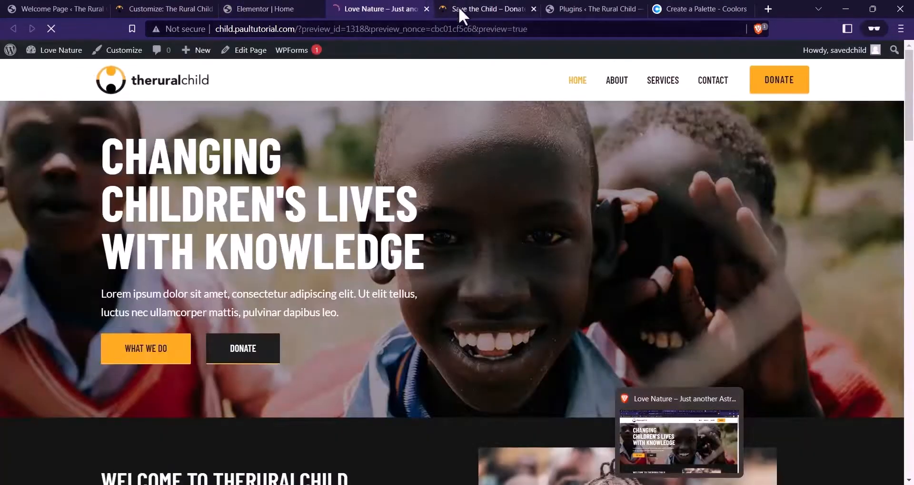
{"action": "scroll", "coordinate": [506, 153], "scroll_direction": "down", "scroll_amount": 12}
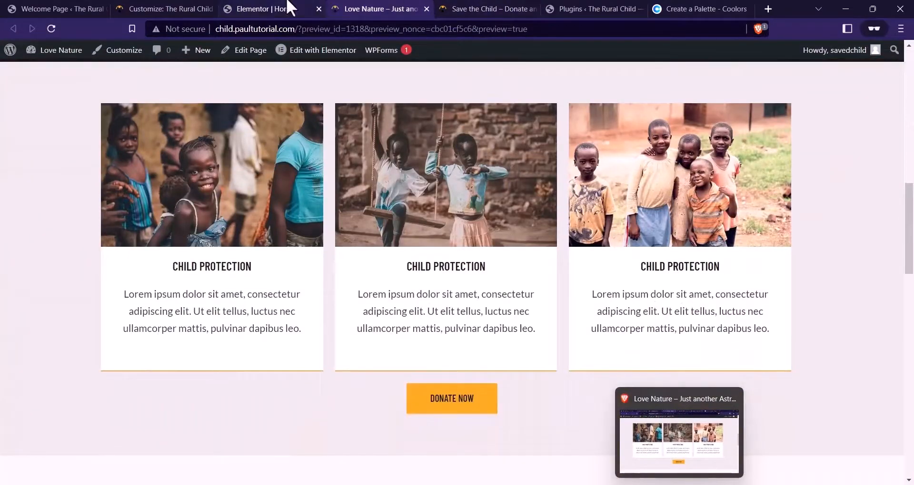
{"action": "left_click", "coordinate": [291, 7]}
{"action": "left_click", "coordinate": [370, 5]}
{"action": "scroll", "coordinate": [428, 204], "scroll_direction": "down", "scroll_amount": 1}
{"action": "scroll", "coordinate": [740, 294], "scroll_direction": "up", "scroll_amount": 1}
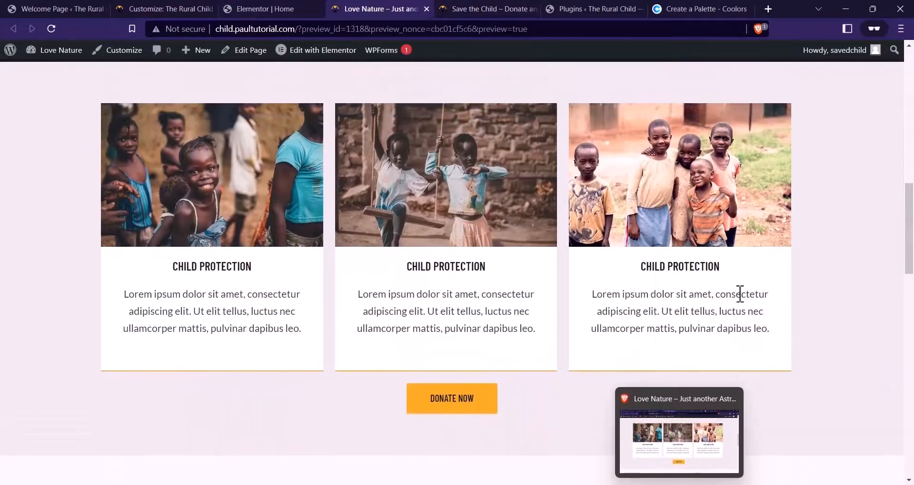
{"action": "scroll", "coordinate": [528, 297], "scroll_direction": "up", "scroll_amount": 3}
{"action": "scroll", "coordinate": [528, 297], "scroll_direction": "down", "scroll_amount": 1}
{"action": "left_click", "coordinate": [505, 7]}
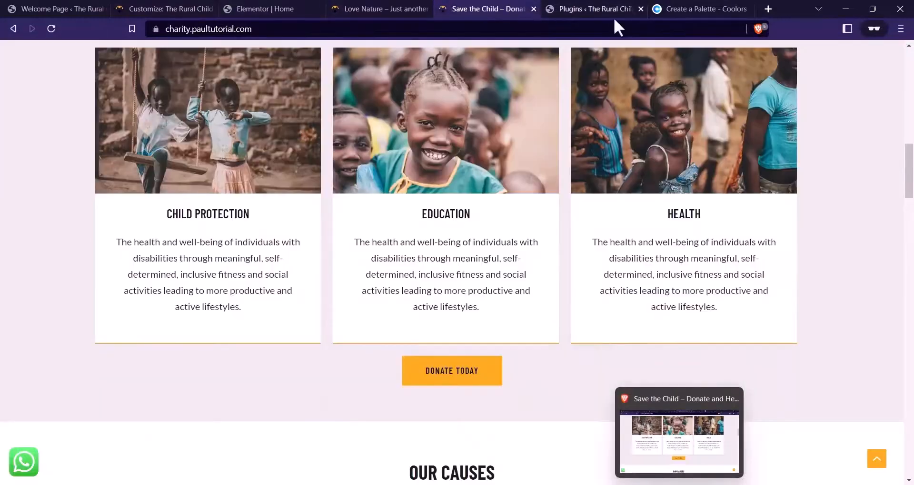
{"action": "scroll", "coordinate": [491, 190], "scroll_direction": "up", "scroll_amount": 6}
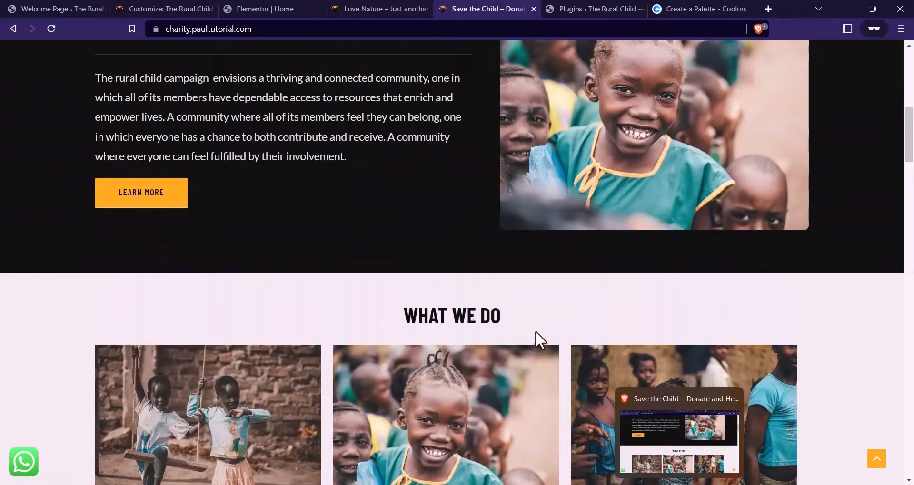
{"action": "left_click", "coordinate": [238, 8]}
{"action": "scroll", "coordinate": [444, 286], "scroll_direction": "up", "scroll_amount": 5}
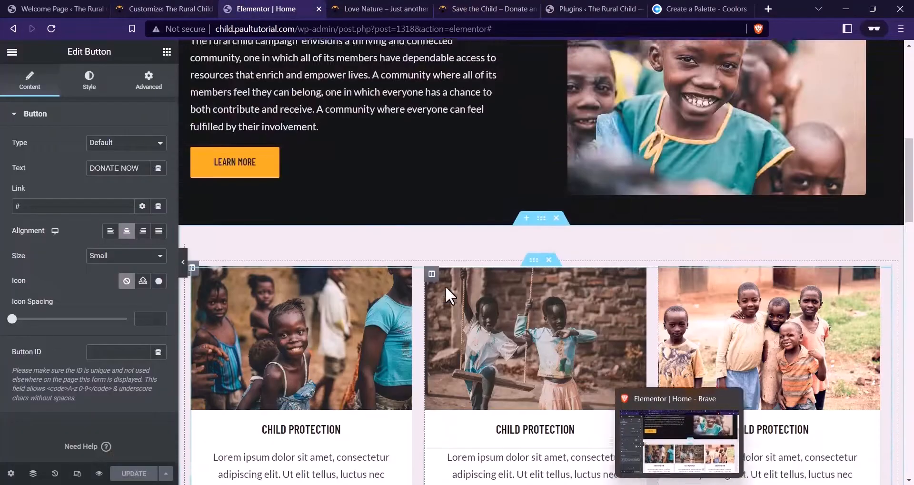
{"action": "scroll", "coordinate": [447, 287], "scroll_direction": "down", "scroll_amount": 3}
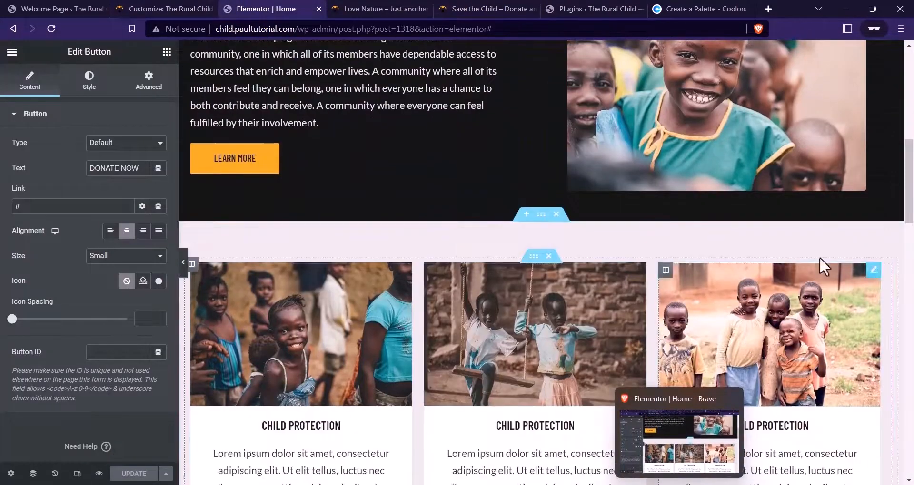
Add a Heading widget to the page near the Child Protection cards
{"action": "left_click", "coordinate": [166, 52]}
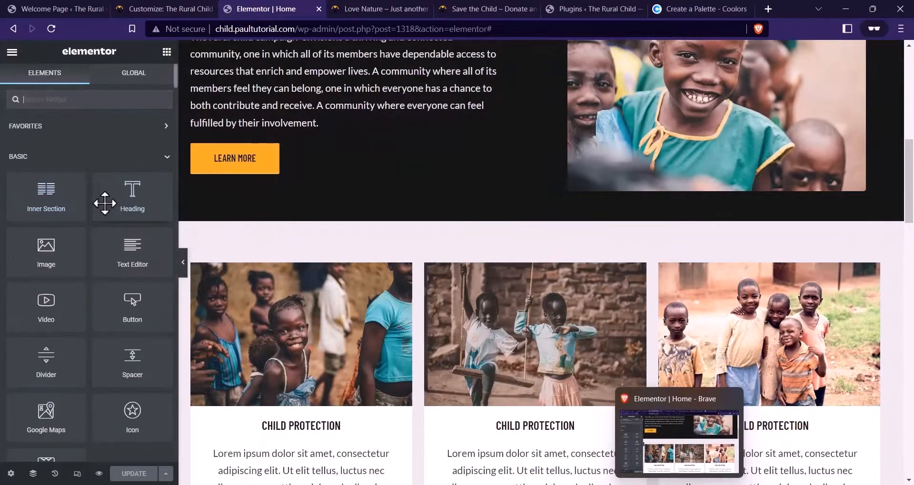
{"action": "mouse_move", "coordinate": [105, 203]}
{"action": "left_mouse_down"}
{"action": "mouse_move", "coordinate": [635, 328]}
{"action": "mouse_move", "coordinate": [583, 261]}
{"action": "mouse_move", "coordinate": [367, 259]}
{"action": "mouse_move", "coordinate": [454, 274]}
{"action": "mouse_move", "coordinate": [104, 200]}
{"action": "left_mouse_up"}
{"action": "scroll", "coordinate": [646, 272], "scroll_direction": "down", "scroll_amount": 1}
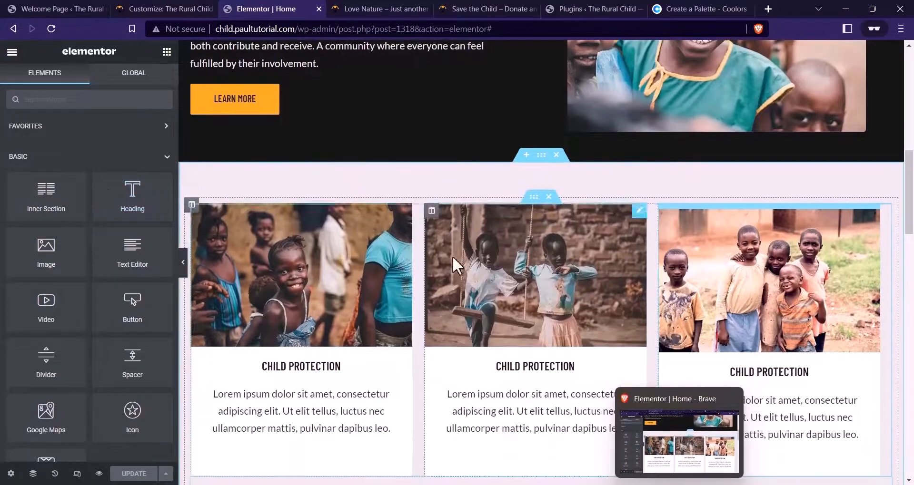
{"action": "left_click_drag", "start_coordinate": [132, 195], "coordinate": [495, 381]}
{"action": "scroll", "coordinate": [539, 333], "scroll_direction": "down", "scroll_amount": 2}
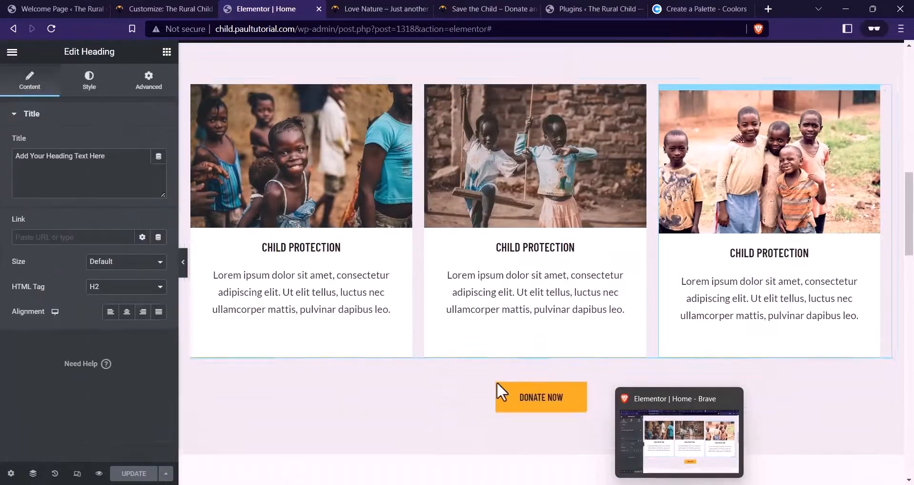
In the Navigator, collapse the three card columns of the Inner Section
{"action": "left_click", "coordinate": [32, 473]}
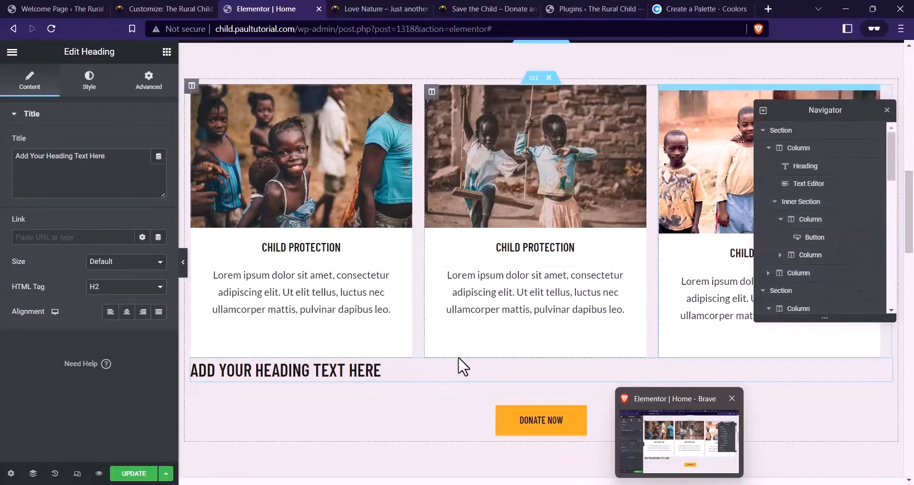
{"action": "triple_click", "coordinate": [403, 371]}
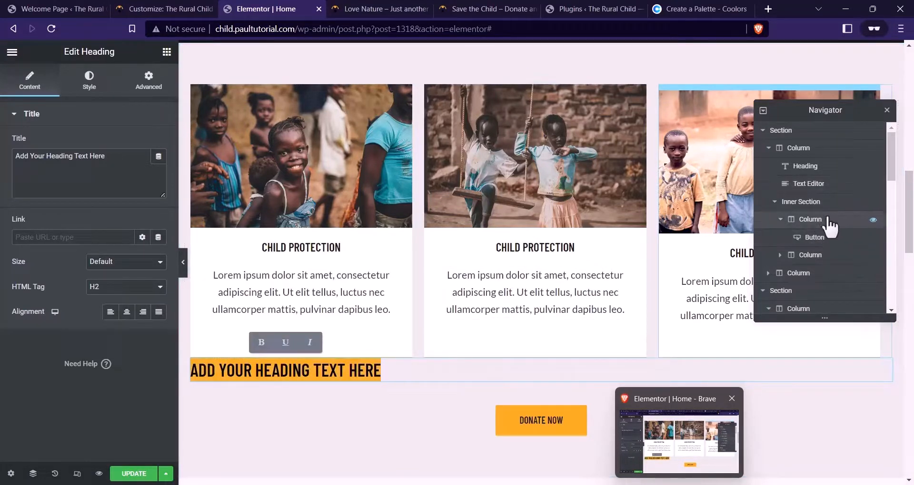
{"action": "scroll", "coordinate": [826, 255], "scroll_direction": "down", "scroll_amount": 5}
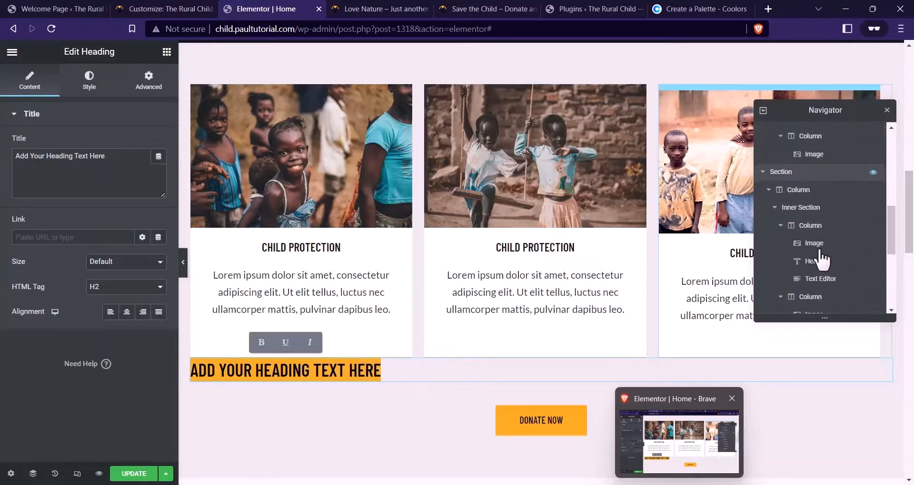
{"action": "scroll", "coordinate": [823, 259], "scroll_direction": "down", "scroll_amount": 4}
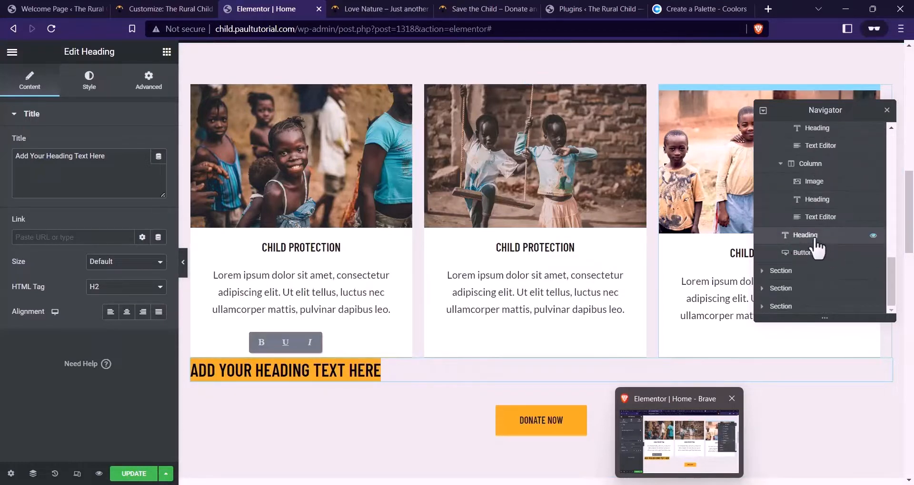
{"action": "scroll", "coordinate": [819, 243], "scroll_direction": "up", "scroll_amount": 2}
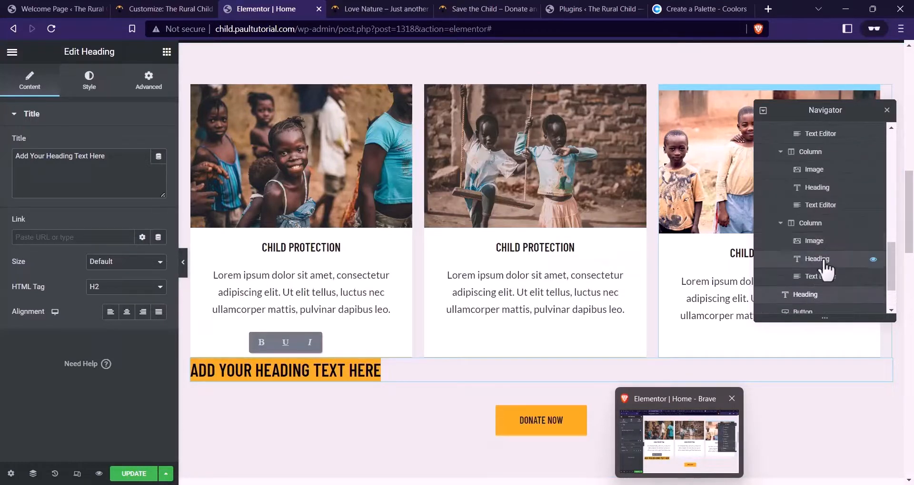
{"action": "left_click", "coordinate": [783, 223]}
{"action": "scroll", "coordinate": [785, 173], "scroll_direction": "up", "scroll_amount": 1}
{"action": "left_click", "coordinate": [783, 167]}
{"action": "scroll", "coordinate": [786, 180], "scroll_direction": "up", "scroll_amount": 3}
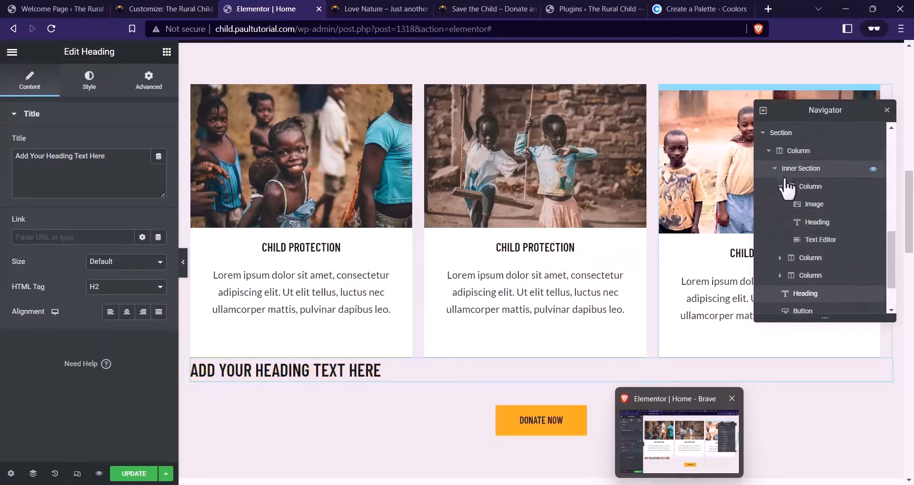
{"action": "left_click", "coordinate": [783, 186]}
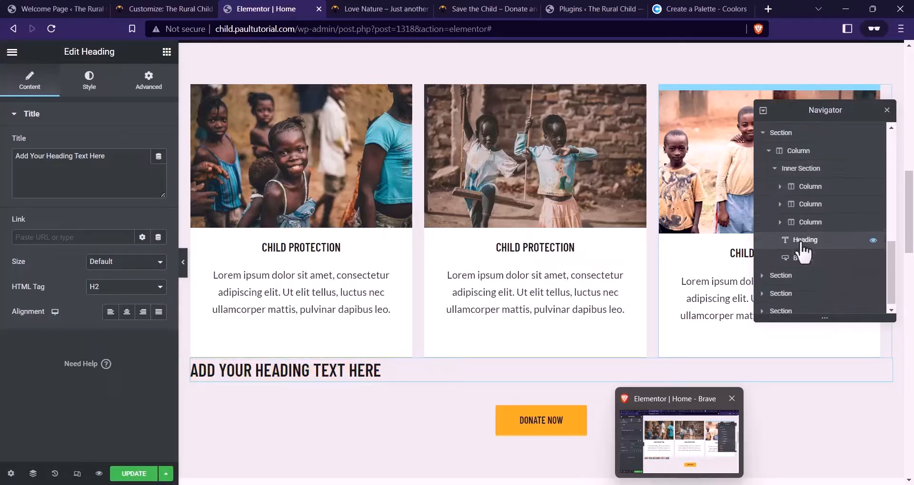
Drag the Heading above the Inner Section so it sits over the image cards
{"action": "left_click_drag", "start_coordinate": [803, 242], "coordinate": [809, 184]}
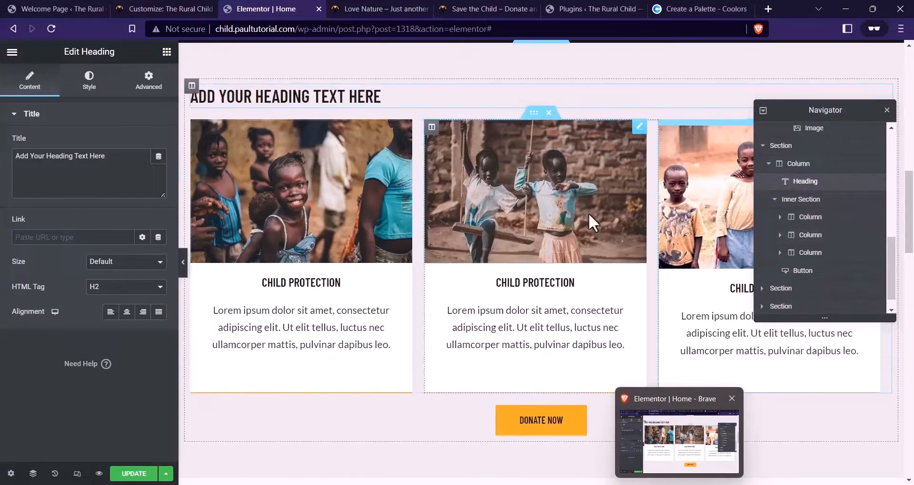
{"action": "scroll", "coordinate": [588, 213], "scroll_direction": "up", "scroll_amount": 3}
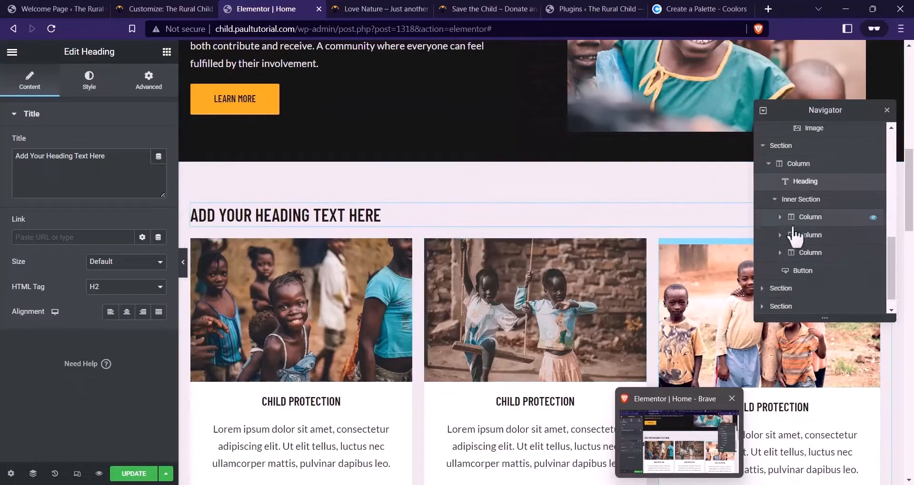
{"action": "scroll", "coordinate": [416, 411], "scroll_direction": "down", "scroll_amount": 5}
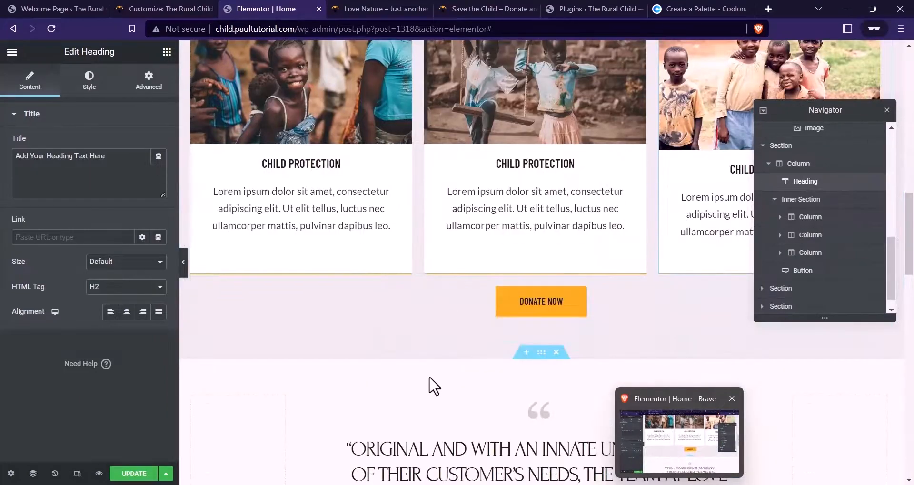
{"action": "scroll", "coordinate": [414, 321], "scroll_direction": "up", "scroll_amount": 1}
{"action": "scroll", "coordinate": [477, 373], "scroll_direction": "up", "scroll_amount": 6}
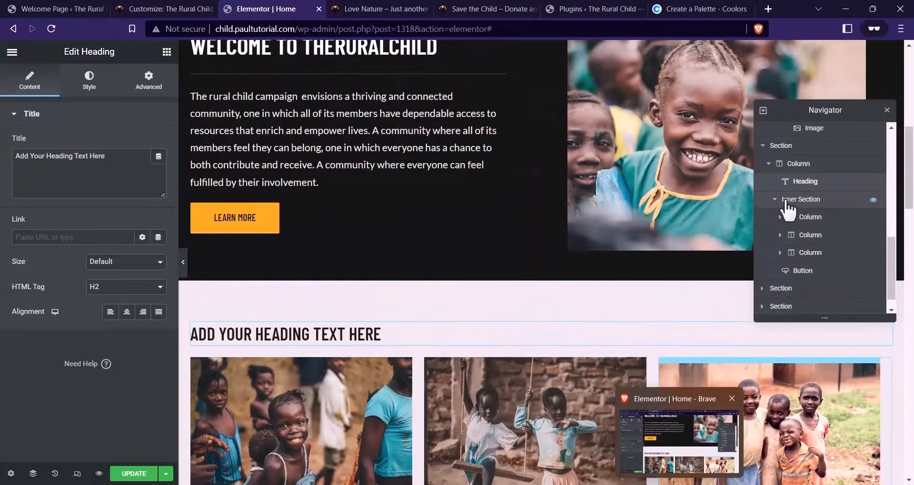
{"action": "scroll", "coordinate": [433, 324], "scroll_direction": "down", "scroll_amount": 3}
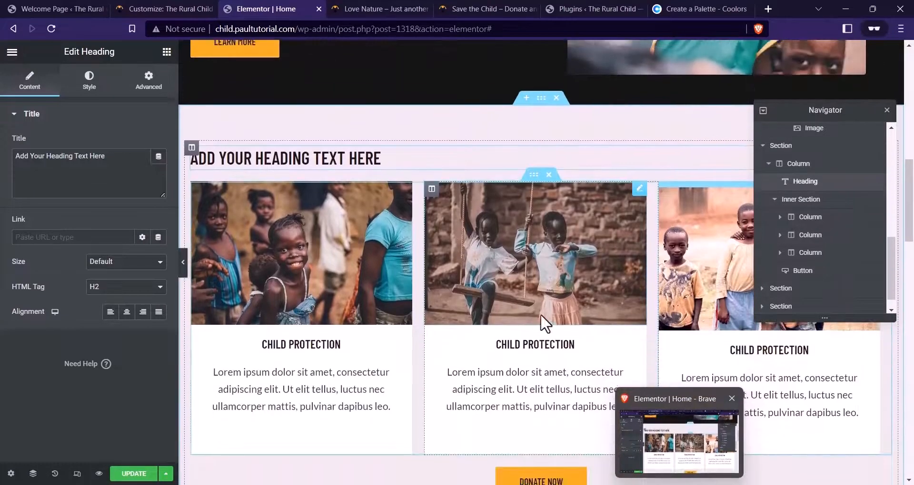
{"action": "scroll", "coordinate": [543, 323], "scroll_direction": "up", "scroll_amount": 1}
Centre the heading and retitle it 'what we do'
{"action": "left_click", "coordinate": [127, 312]}
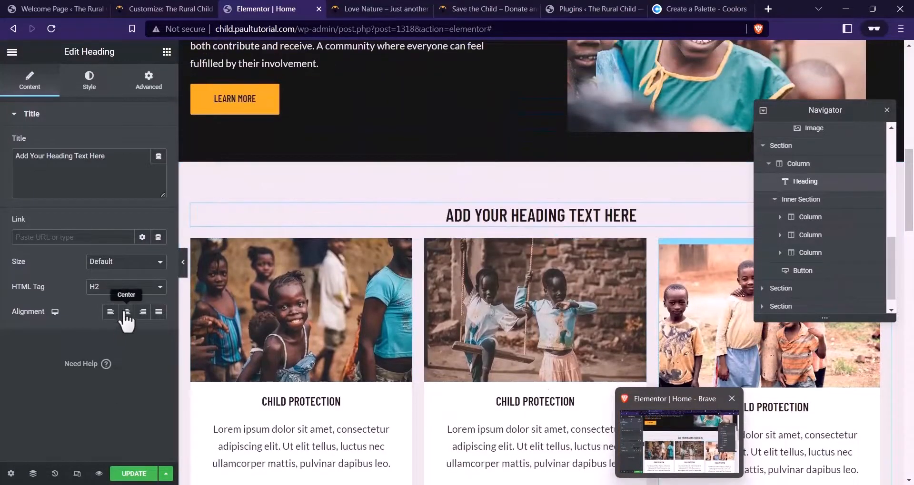
{"action": "left_click_drag", "start_coordinate": [121, 164], "coordinate": [3, 158]}
{"action": "type", "text": "wh"}
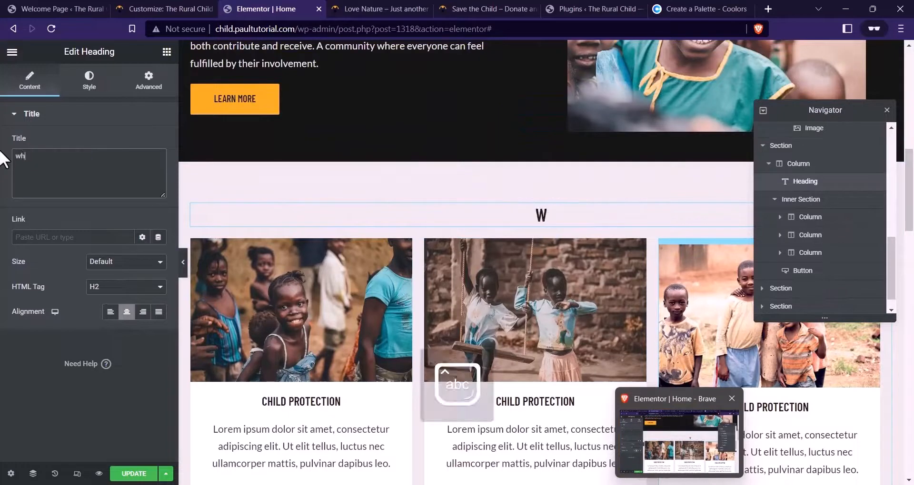
{"action": "type", "text": "at we do"}
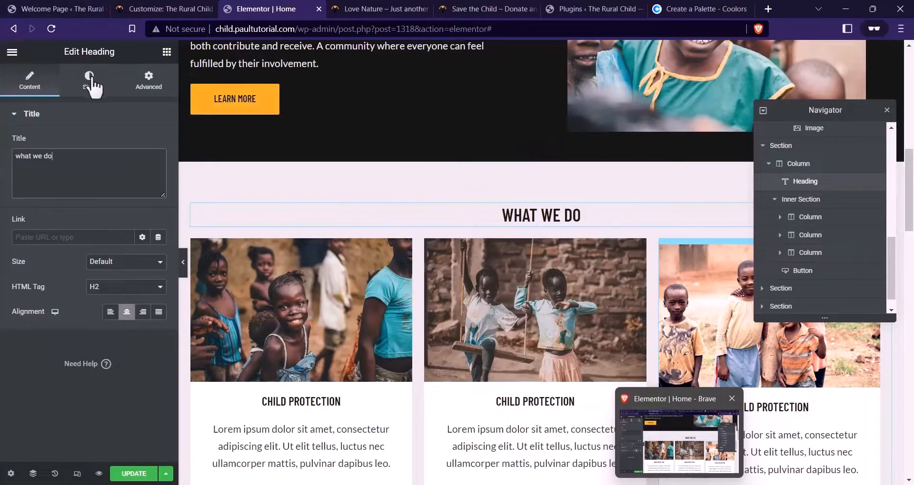
Set the heading typography to weight 700 and font size 36
{"action": "left_click", "coordinate": [89, 81]}
{"action": "left_click", "coordinate": [159, 168]}
{"action": "left_click", "coordinate": [123, 224]}
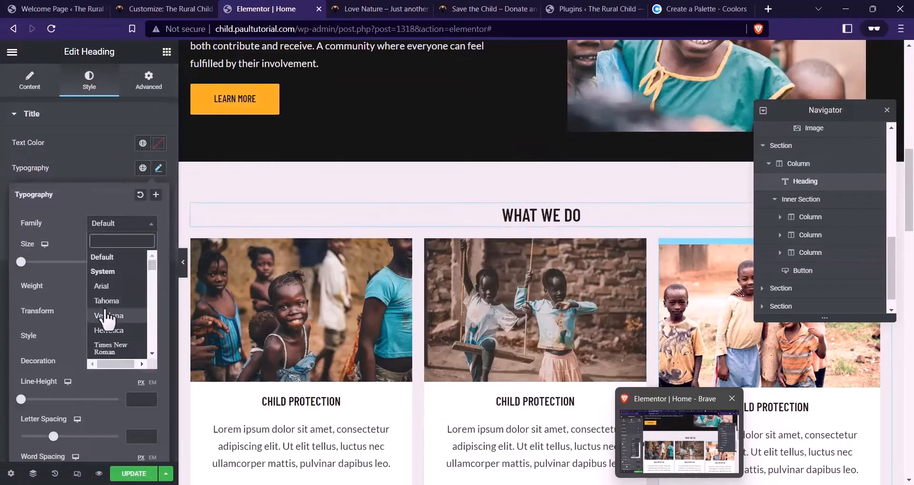
{"action": "scroll", "coordinate": [112, 324], "scroll_direction": "down", "scroll_amount": 5}
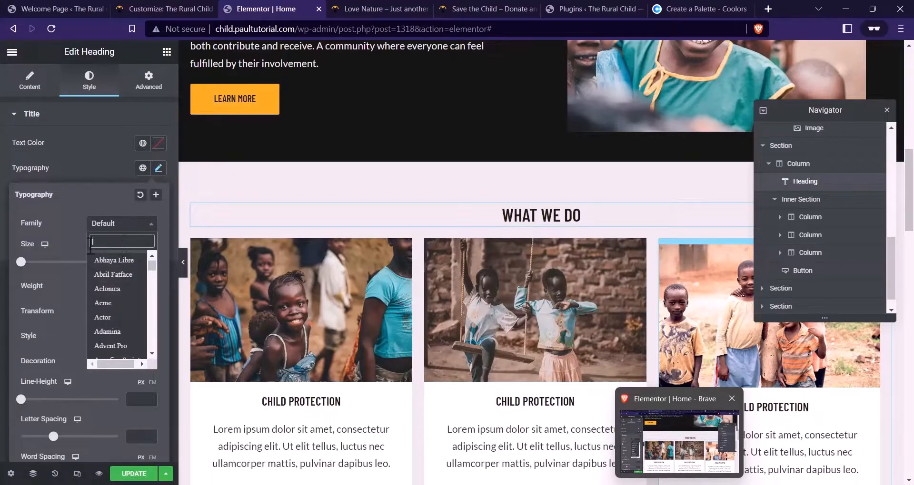
{"action": "left_click", "coordinate": [69, 224]}
{"action": "left_click", "coordinate": [120, 286]}
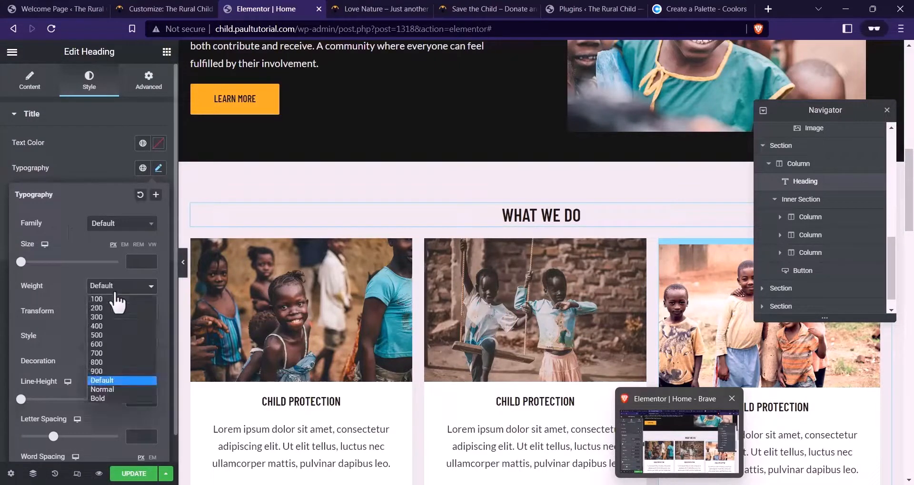
{"action": "left_click", "coordinate": [119, 361]}
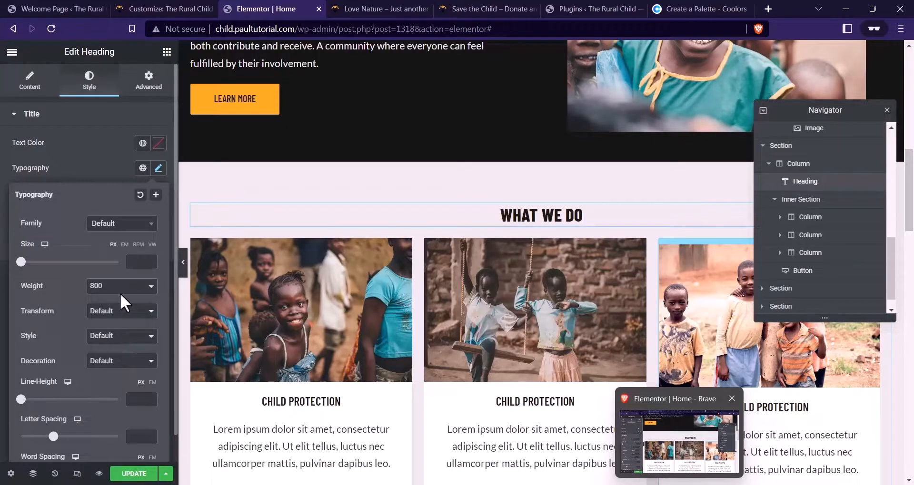
{"action": "left_click", "coordinate": [120, 293]}
{"action": "left_click", "coordinate": [113, 351]}
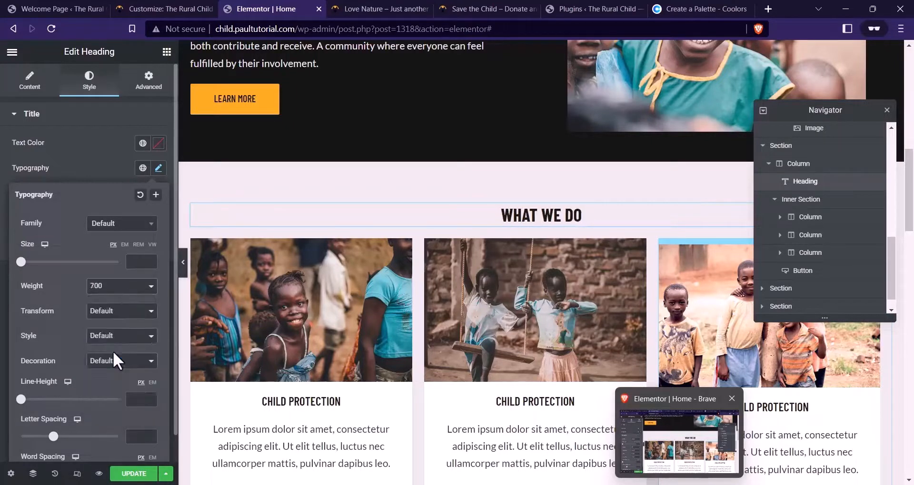
{"action": "left_click", "coordinate": [134, 261]}
{"action": "type", "text": "56"}
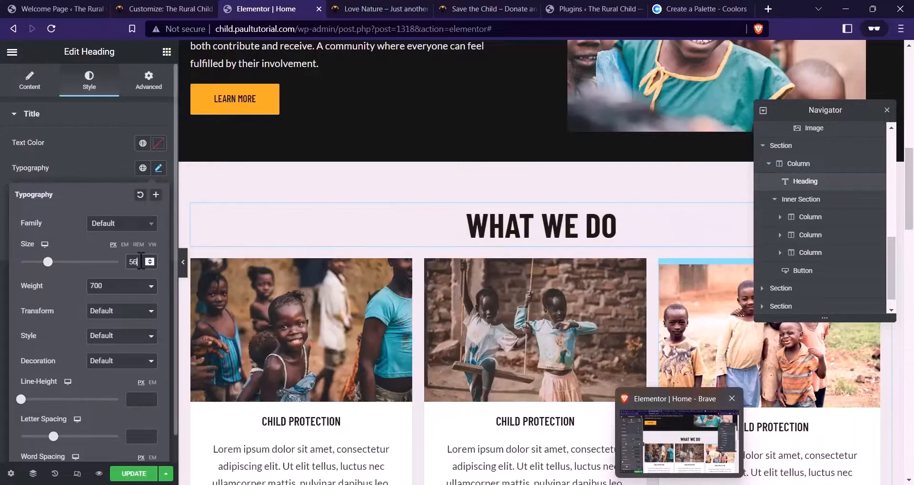
{"action": "key", "text": "BackSpace"}
{"action": "key", "text": "BackSpace"}
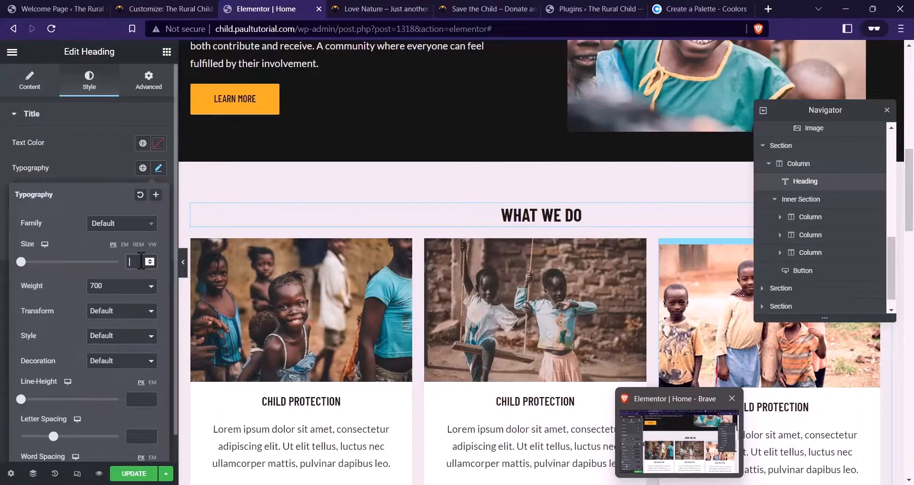
{"action": "type", "text": "48"}
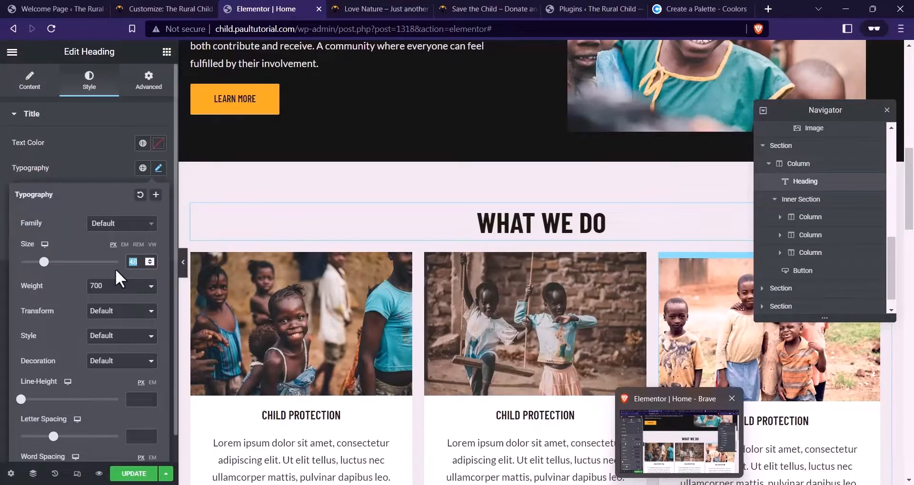
{"action": "type", "text": "36"}
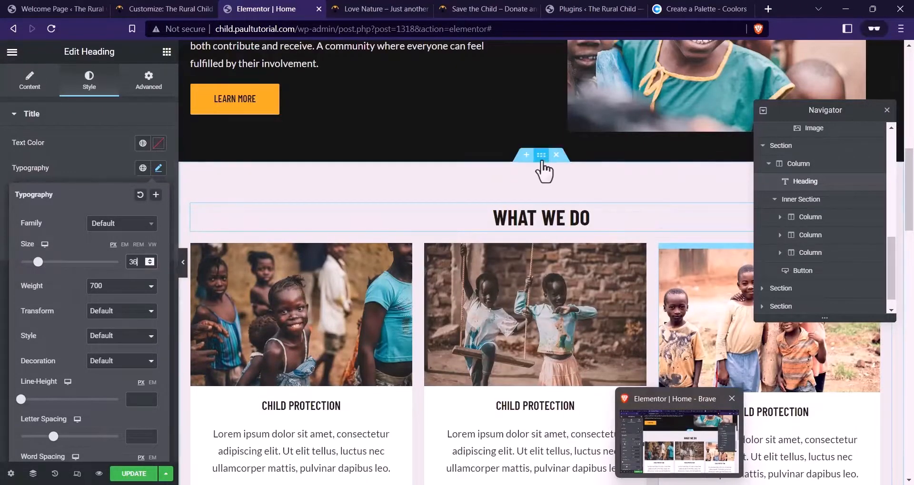
Select the heading's section and lower its top padding to 36
{"action": "left_click", "coordinate": [541, 159]}
{"action": "left_click", "coordinate": [149, 81]}
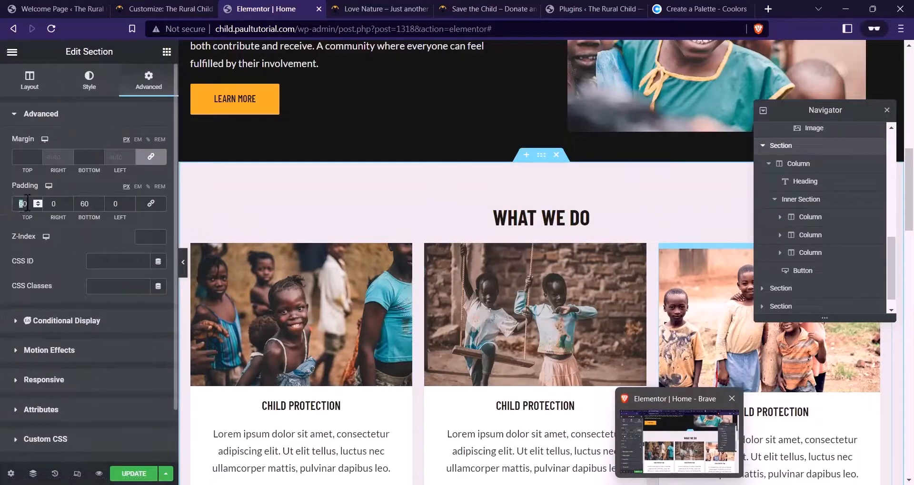
{"action": "type", "text": "48"}
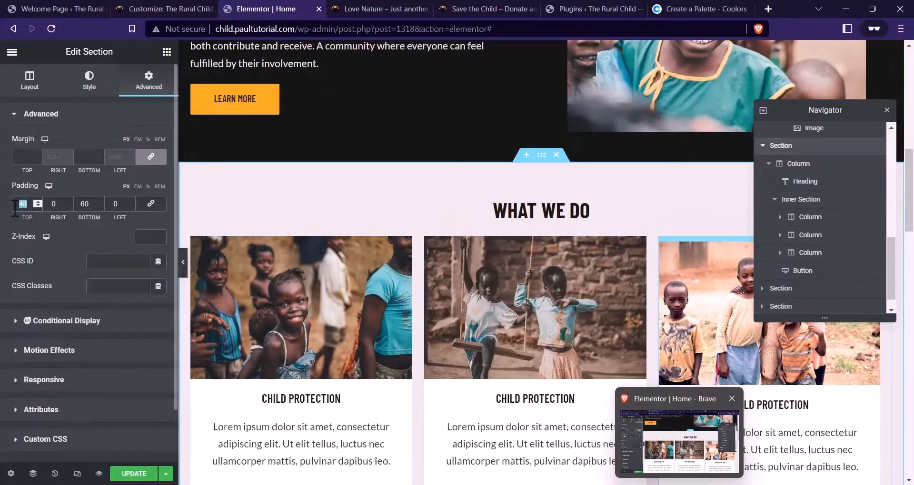
{"action": "type", "text": "40"}
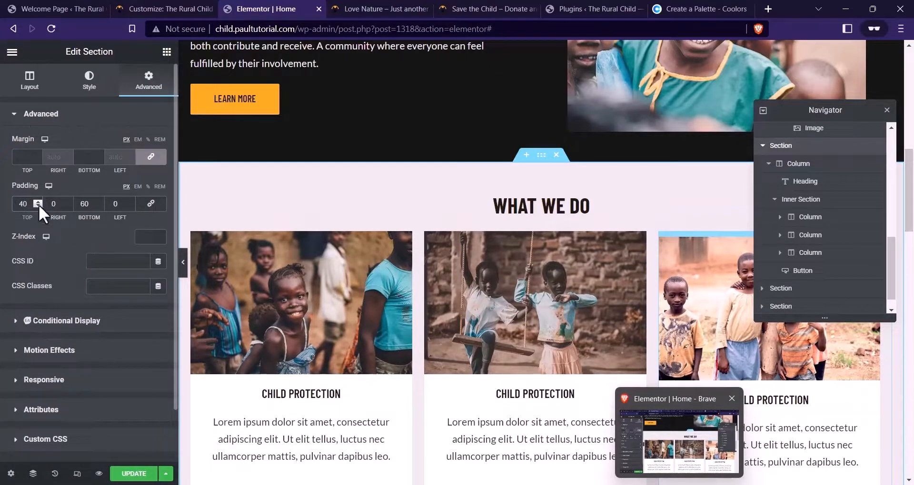
{"action": "type", "text": "36"}
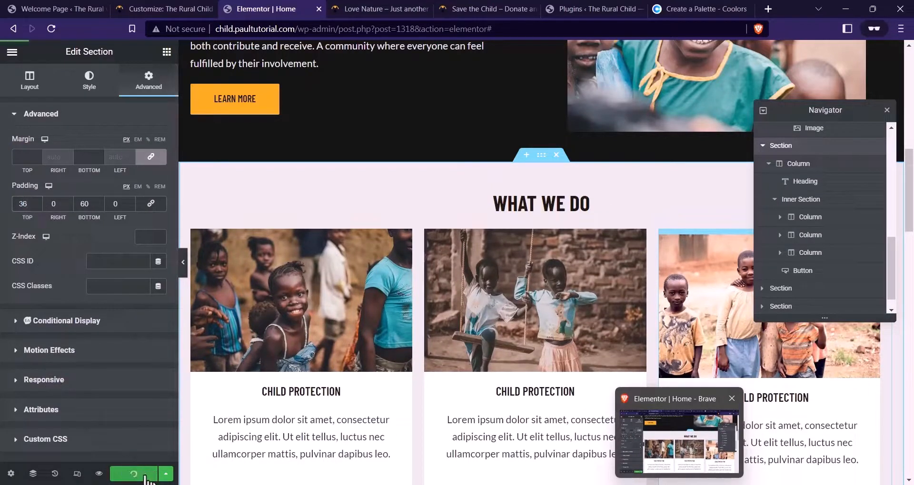
Preview the updated page and inspect the Child Protection card headings
{"action": "left_click", "coordinate": [98, 474]}
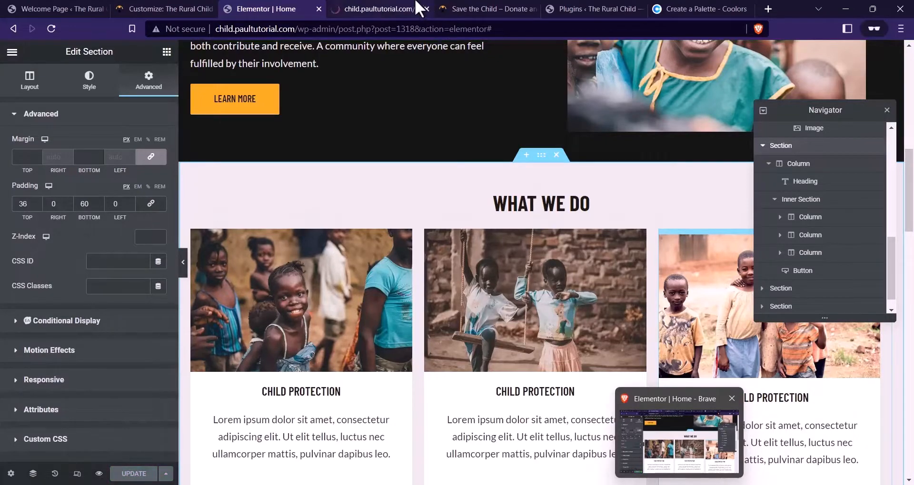
{"action": "scroll", "coordinate": [320, 147], "scroll_direction": "down", "scroll_amount": 15}
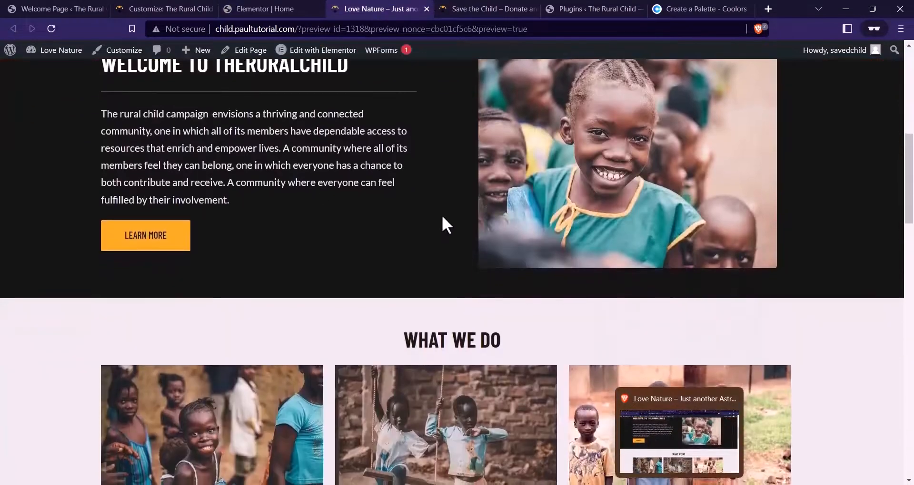
{"action": "scroll", "coordinate": [495, 201], "scroll_direction": "up", "scroll_amount": 2}
{"action": "scroll", "coordinate": [496, 200], "scroll_direction": "down", "scroll_amount": 2}
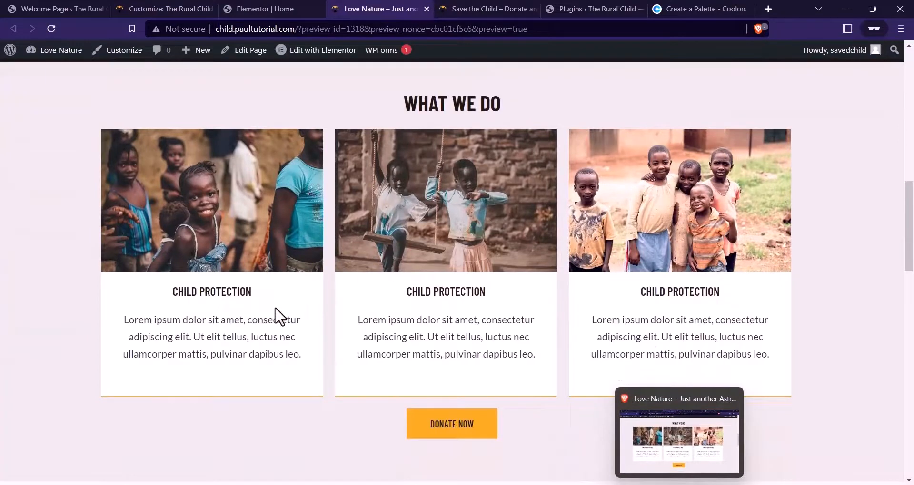
{"action": "scroll", "coordinate": [398, 346], "scroll_direction": "up", "scroll_amount": 1}
{"action": "left_click_drag", "start_coordinate": [477, 348], "coordinate": [423, 351]}
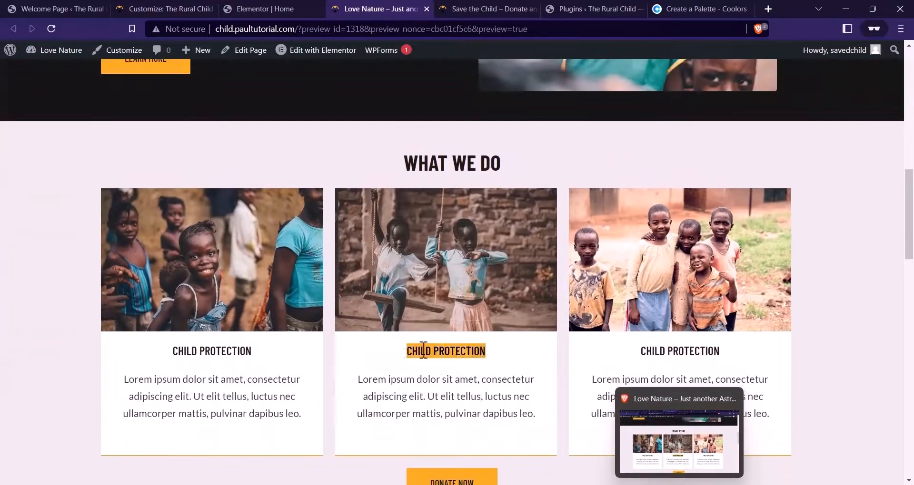
{"action": "left_click_drag", "start_coordinate": [721, 357], "coordinate": [664, 360]}
Switch to the Save the Child charity site and scroll to Our Causes
{"action": "scroll", "coordinate": [333, 302], "scroll_direction": "down", "scroll_amount": 3}
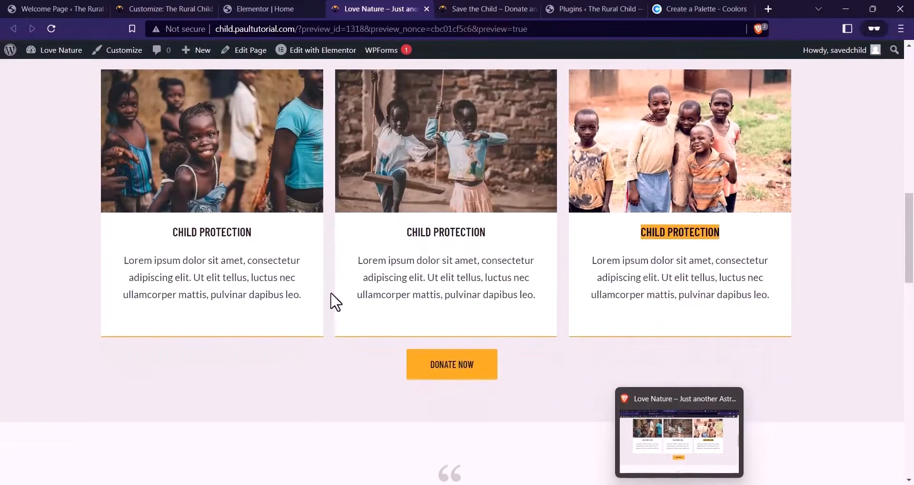
{"action": "scroll", "coordinate": [333, 302], "scroll_direction": "up", "scroll_amount": 4}
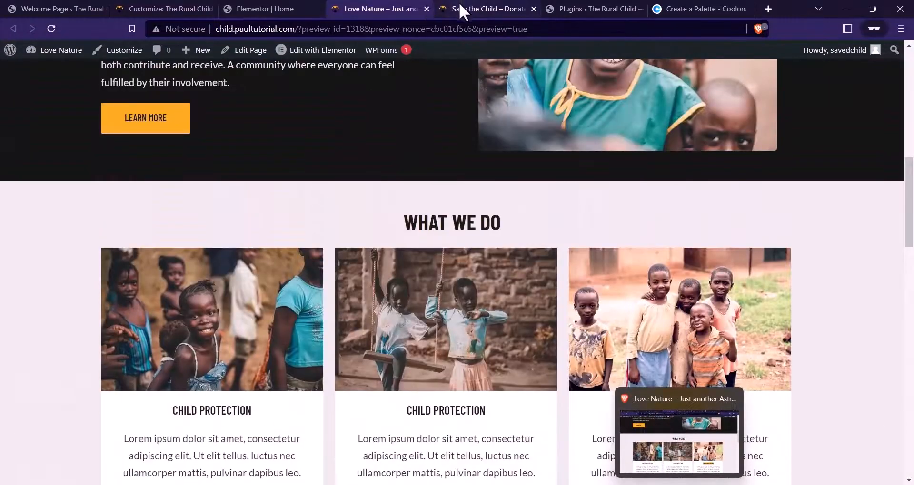
{"action": "scroll", "coordinate": [372, 313], "scroll_direction": "down", "scroll_amount": 4}
{"action": "scroll", "coordinate": [400, 298], "scroll_direction": "up", "scroll_amount": 4}
{"action": "scroll", "coordinate": [423, 86], "scroll_direction": "up", "scroll_amount": 3}
{"action": "left_click", "coordinate": [495, 7]}
{"action": "scroll", "coordinate": [386, 159], "scroll_direction": "down", "scroll_amount": 10}
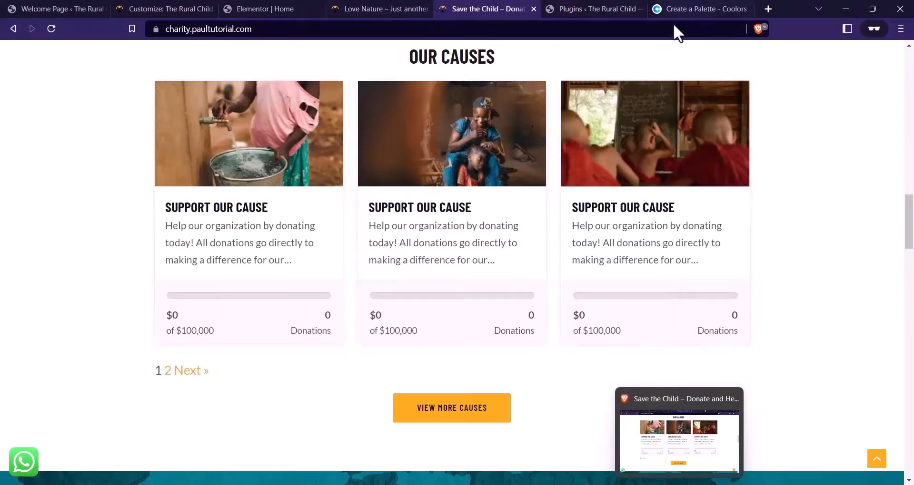
Go to the Plugins Add New page
{"action": "left_click", "coordinate": [577, 8]}
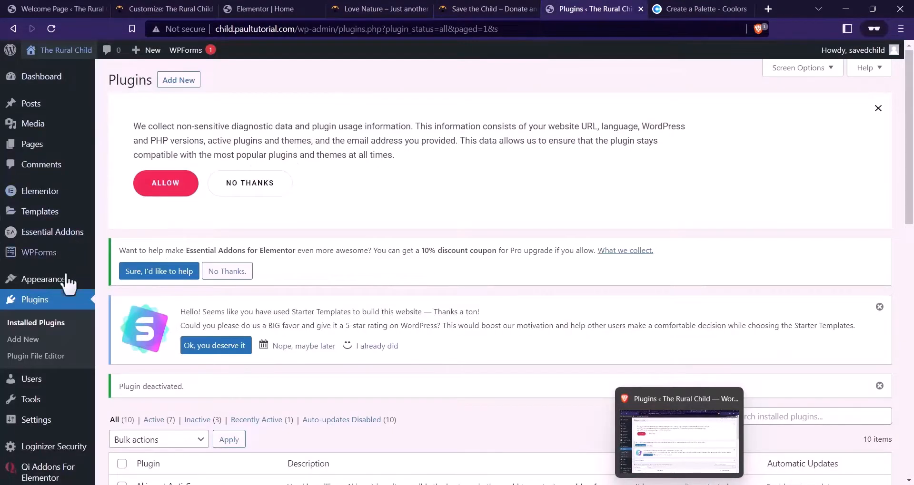
{"action": "left_click", "coordinate": [33, 340]}
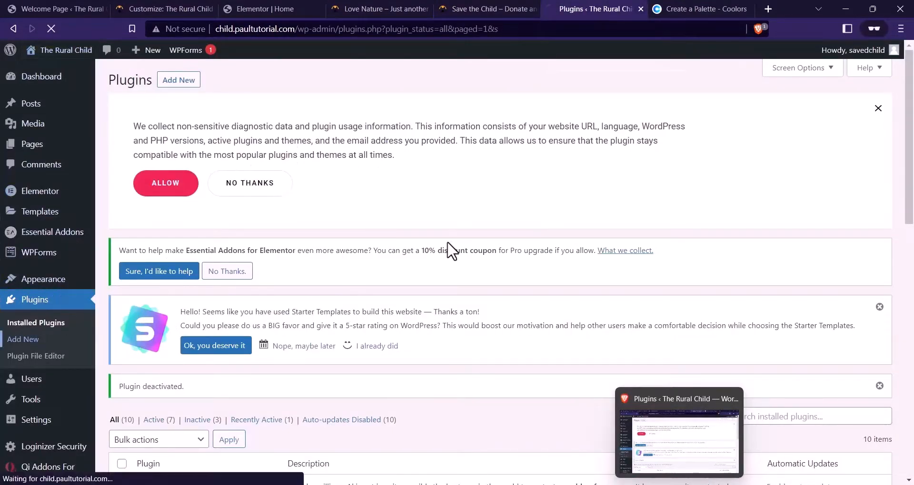
{"action": "scroll", "coordinate": [451, 249], "scroll_direction": "down", "scroll_amount": 1}
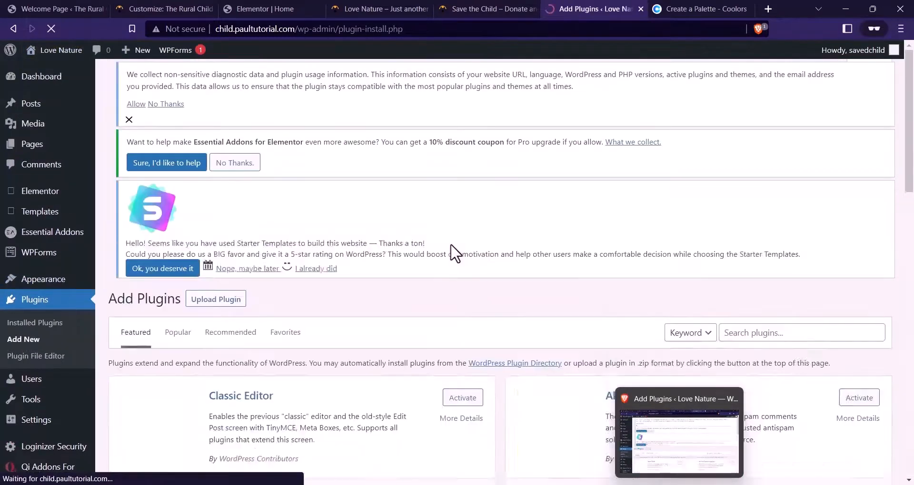
{"action": "scroll", "coordinate": [669, 223], "scroll_direction": "down", "scroll_amount": 1}
{"action": "scroll", "coordinate": [669, 224], "scroll_direction": "down", "scroll_amount": 3}
Search for 'Give', then install and activate the GiveWP plugin
{"action": "left_click", "coordinate": [746, 212]}
{"action": "type", "text": "Gve"}
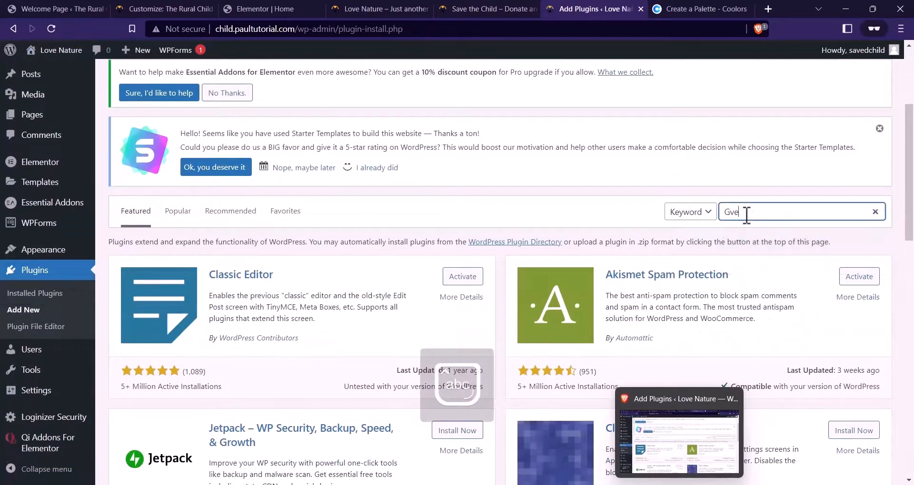
{"action": "key", "text": "BackSpace"}
{"action": "type", "text": "ivew"}
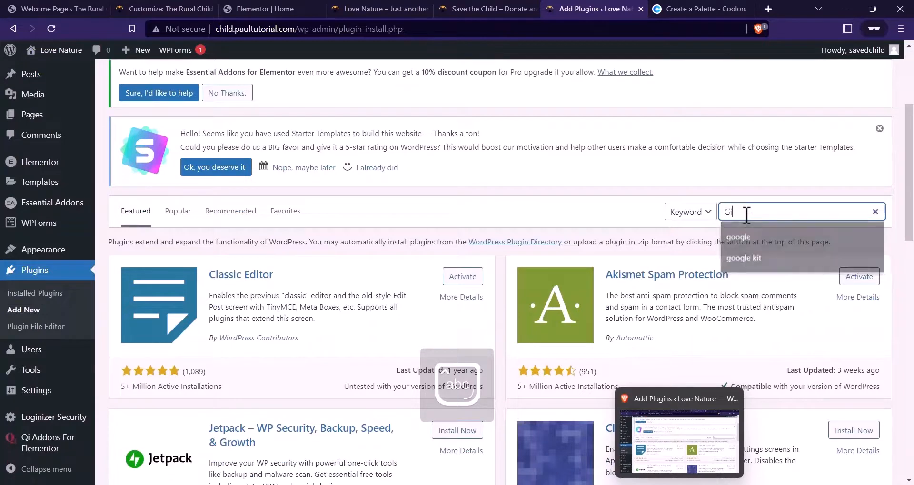
{"action": "type", "text": "p"}
{"action": "key", "text": "BackSpace"}
{"action": "key", "text": "BackSpace"}
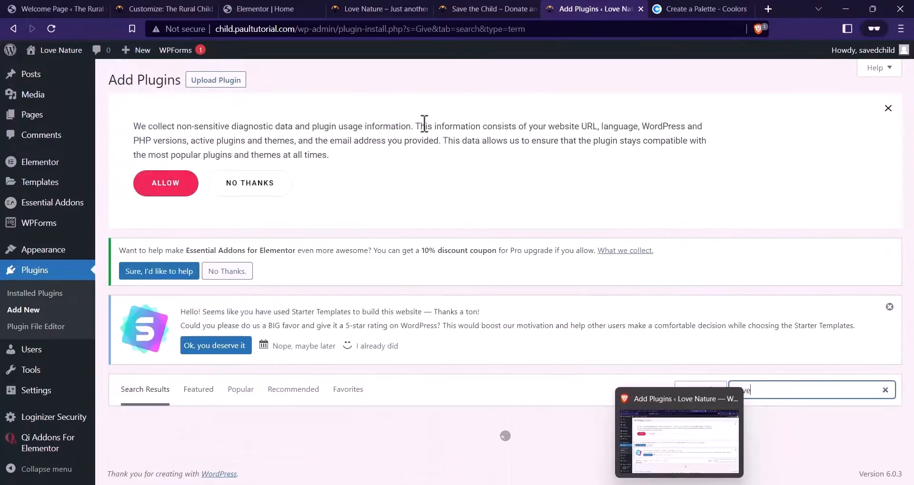
{"action": "scroll", "coordinate": [407, 295], "scroll_direction": "down", "scroll_amount": 5}
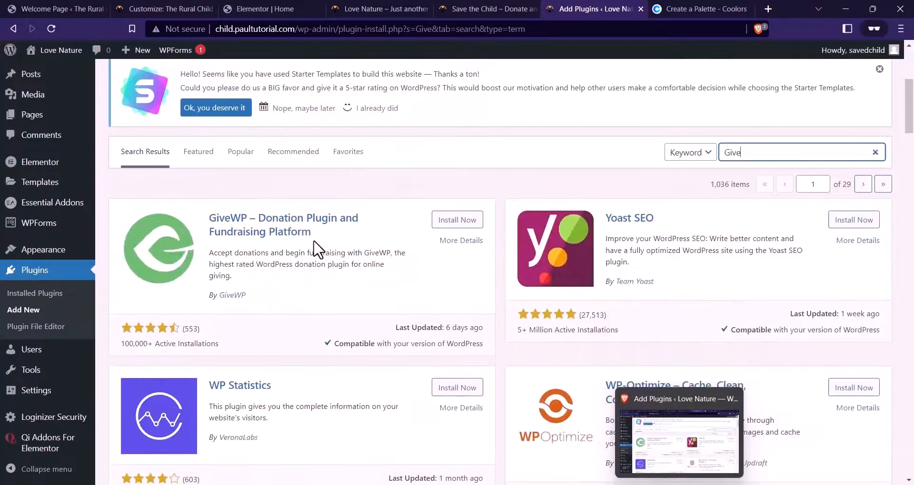
{"action": "left_click", "coordinate": [459, 223]}
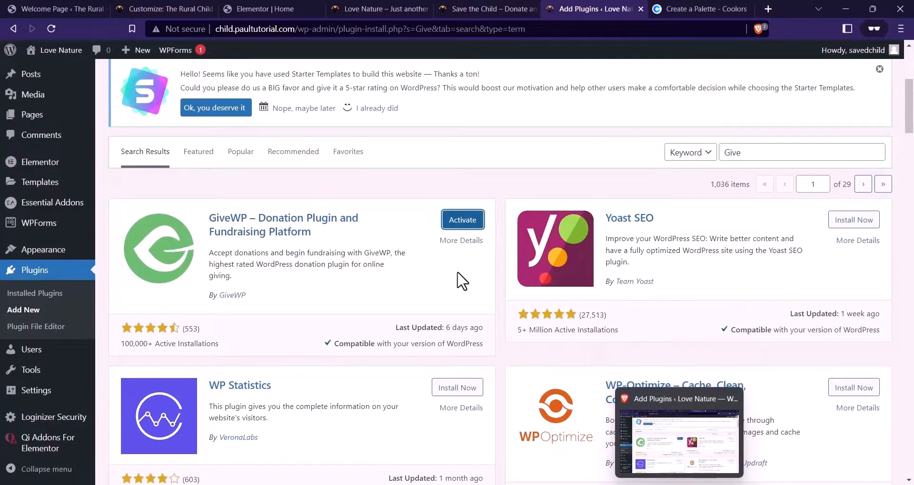
{"action": "left_click", "coordinate": [458, 224]}
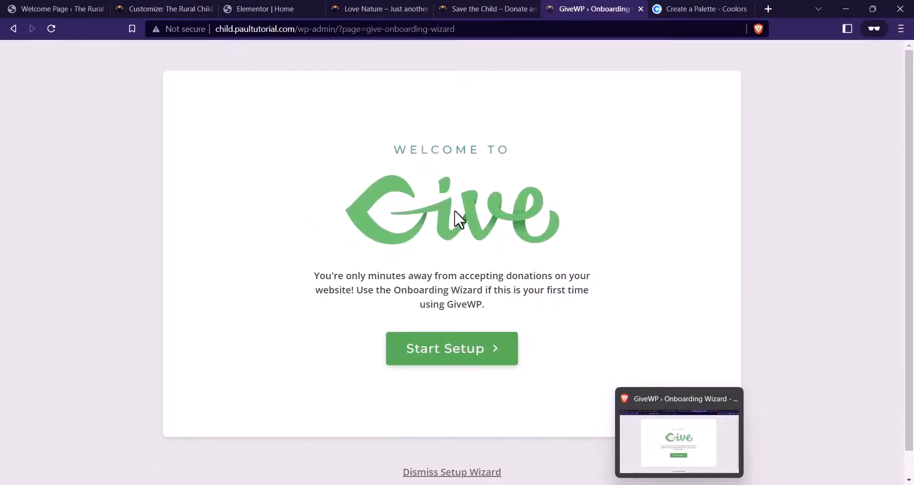
Start GiveWP setup as an Organization fundraising for Education, and accept and continue
{"action": "left_click", "coordinate": [422, 355]}
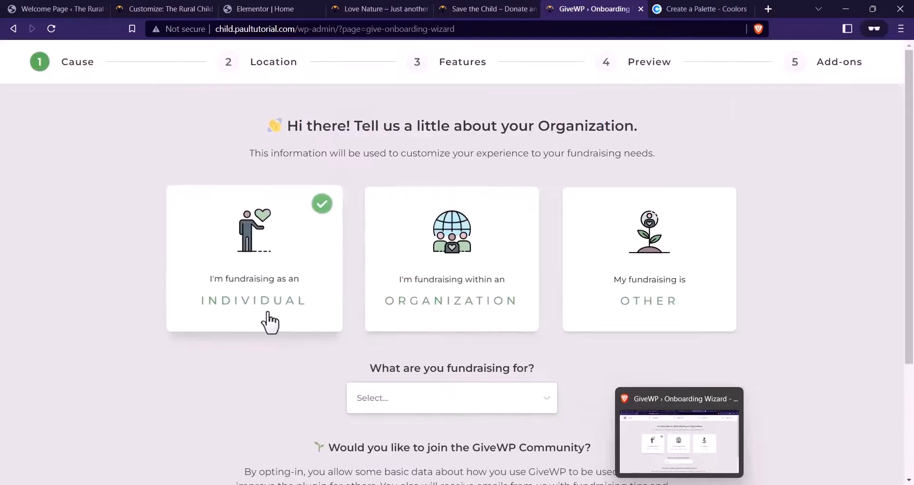
{"action": "left_click", "coordinate": [473, 317]}
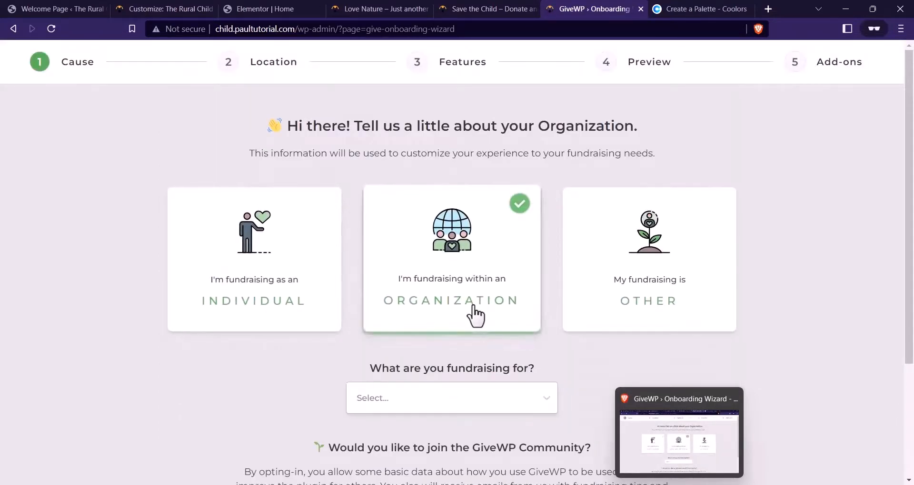
{"action": "left_click", "coordinate": [449, 397]}
{"action": "scroll", "coordinate": [452, 402], "scroll_direction": "down", "scroll_amount": 3}
{"action": "left_click", "coordinate": [390, 295]}
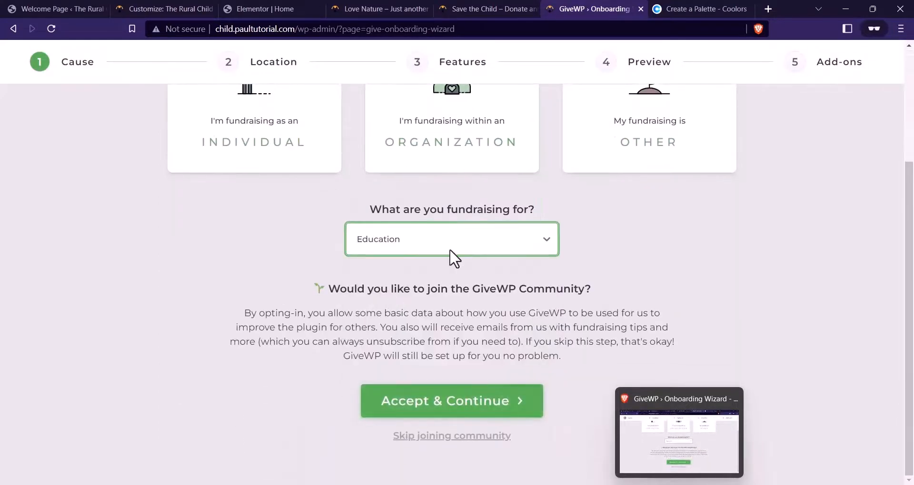
{"action": "scroll", "coordinate": [445, 267], "scroll_direction": "up", "scroll_amount": 2}
{"action": "scroll", "coordinate": [485, 343], "scroll_direction": "down", "scroll_amount": 1}
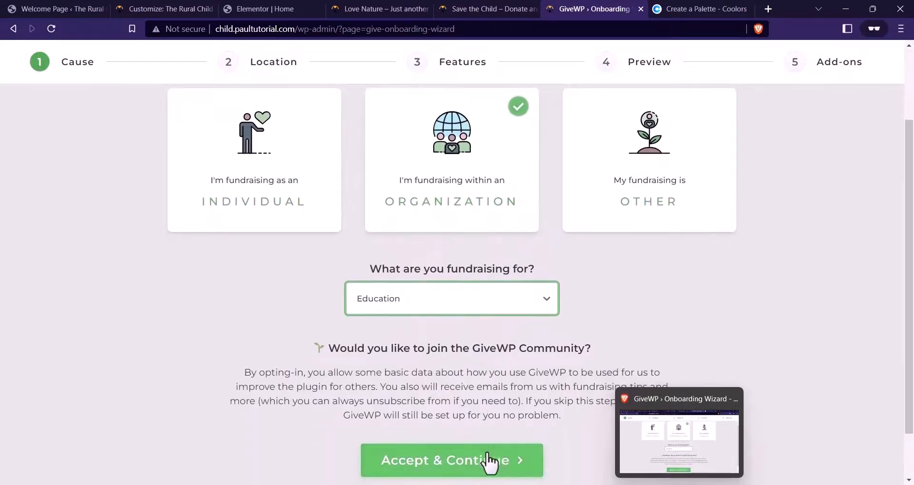
{"action": "left_click", "coordinate": [490, 460]}
Set the country to Nigeria and the currency to US Dollars, then continue
{"action": "scroll", "coordinate": [485, 332], "scroll_direction": "down", "scroll_amount": 1}
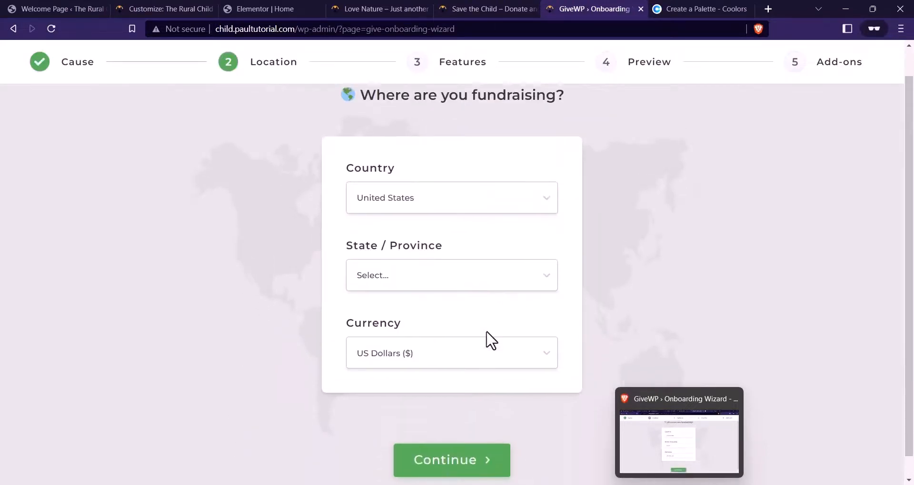
{"action": "scroll", "coordinate": [490, 341], "scroll_direction": "up", "scroll_amount": 1}
{"action": "left_click", "coordinate": [420, 231]}
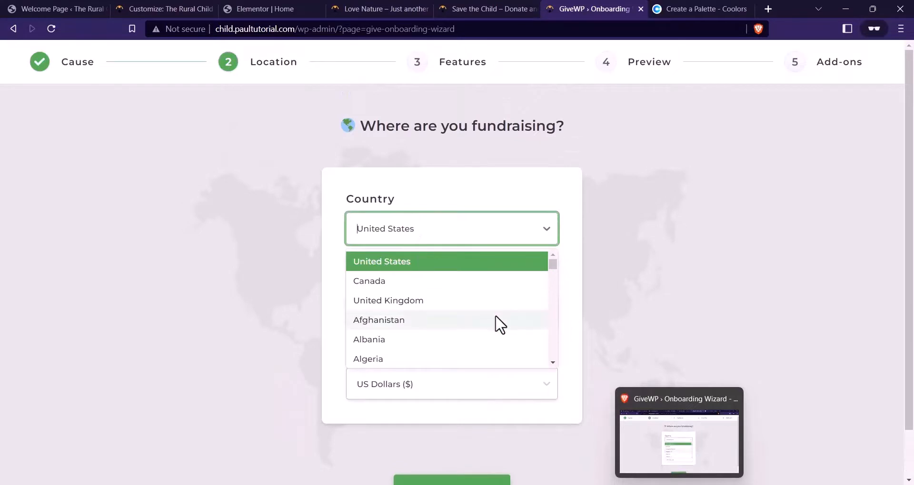
{"action": "scroll", "coordinate": [496, 319], "scroll_direction": "down", "scroll_amount": 15}
{"action": "scroll", "coordinate": [501, 323], "scroll_direction": "down", "scroll_amount": 20}
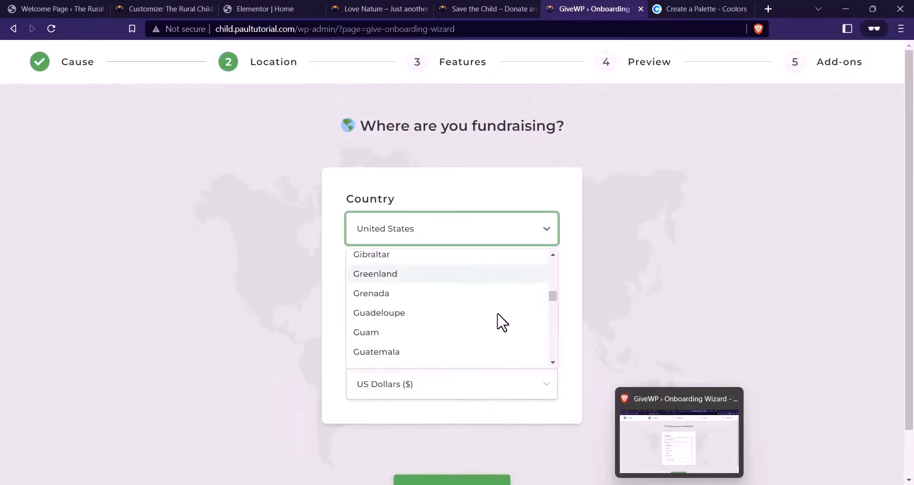
{"action": "scroll", "coordinate": [505, 319], "scroll_direction": "down", "scroll_amount": 15}
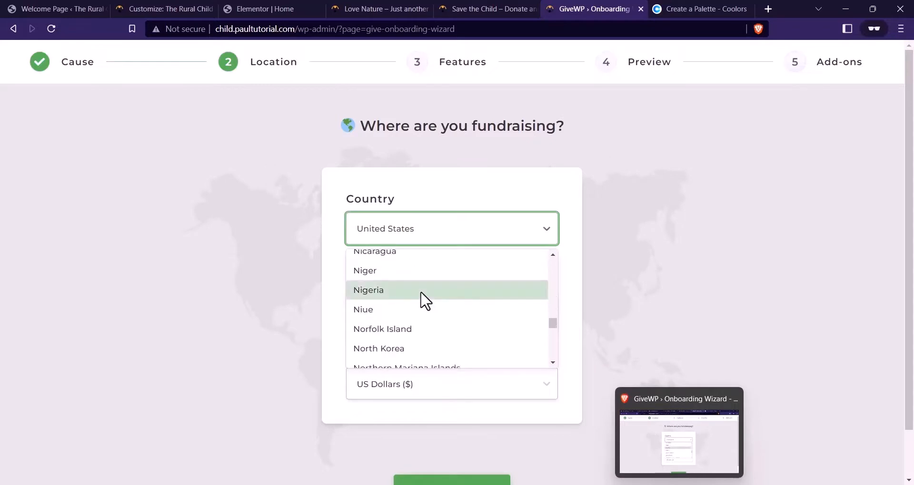
{"action": "left_click", "coordinate": [420, 292]}
{"action": "left_click", "coordinate": [425, 393]}
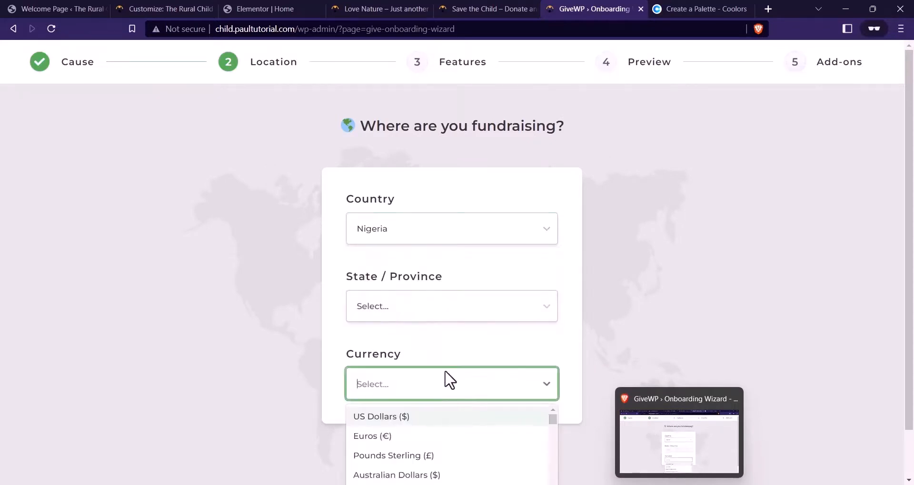
{"action": "left_click", "coordinate": [455, 365]}
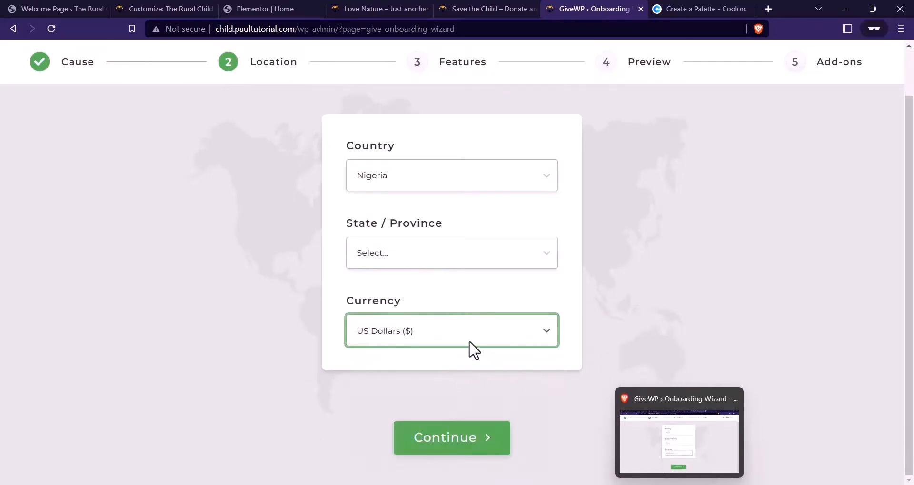
{"action": "scroll", "coordinate": [496, 327], "scroll_direction": "up", "scroll_amount": 1}
{"action": "scroll", "coordinate": [469, 422], "scroll_direction": "down", "scroll_amount": 1}
{"action": "left_click", "coordinate": [467, 435]}
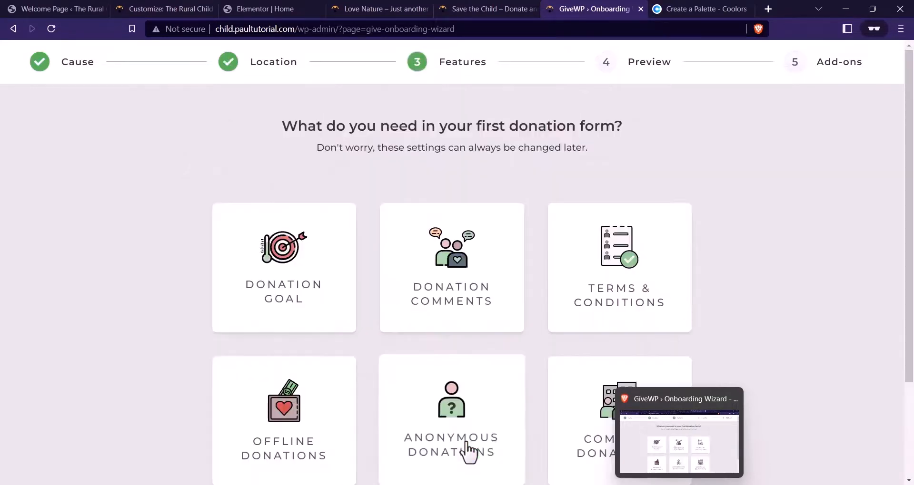
Enable Donation Goal, Terms & Conditions, Offline, Anonymous and Company Donations, then continue
{"action": "scroll", "coordinate": [405, 343], "scroll_direction": "down", "scroll_amount": 2}
{"action": "scroll", "coordinate": [390, 267], "scroll_direction": "up", "scroll_amount": 2}
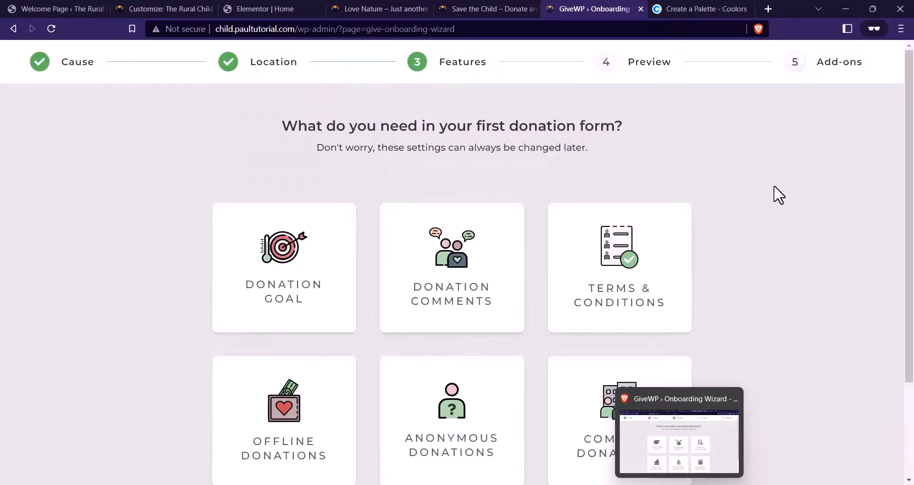
{"action": "scroll", "coordinate": [722, 179], "scroll_direction": "down", "scroll_amount": 1}
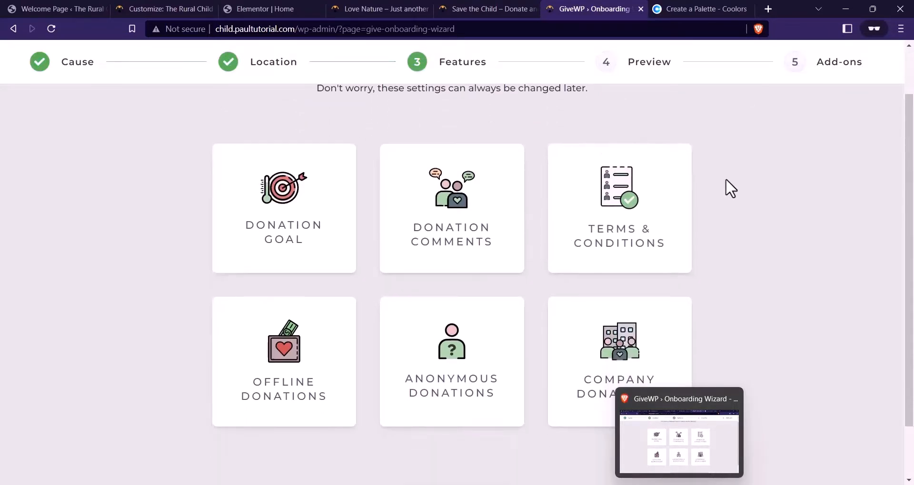
{"action": "scroll", "coordinate": [769, 175], "scroll_direction": "up", "scroll_amount": 1}
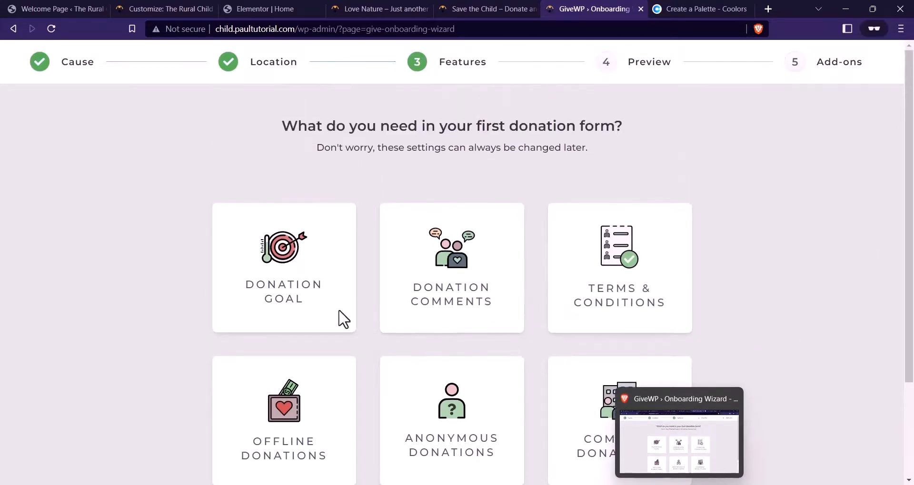
{"action": "left_click", "coordinate": [323, 308]}
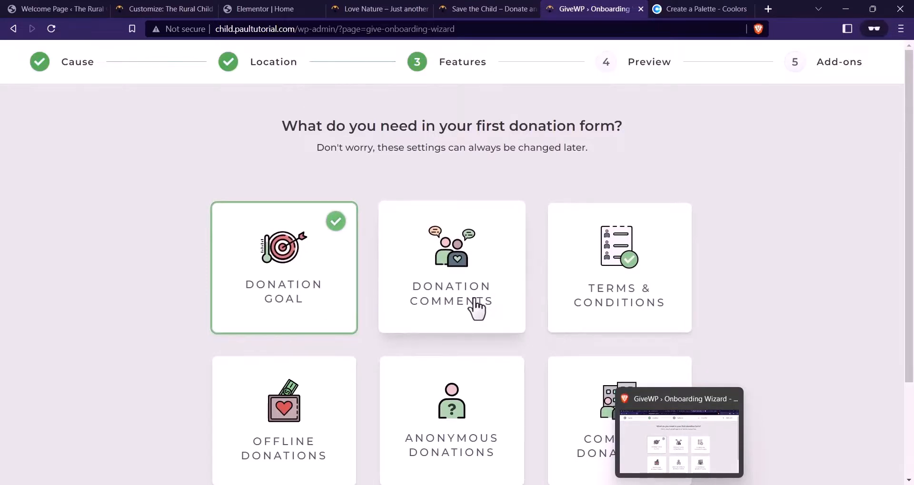
{"action": "left_click", "coordinate": [640, 281]}
{"action": "scroll", "coordinate": [712, 251], "scroll_direction": "down", "scroll_amount": 2}
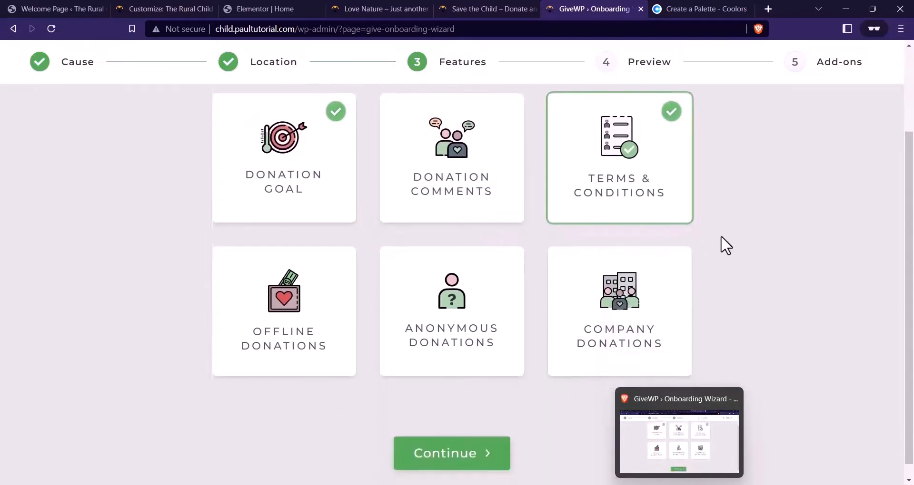
{"action": "left_click", "coordinate": [287, 339]}
{"action": "left_click", "coordinate": [432, 322]}
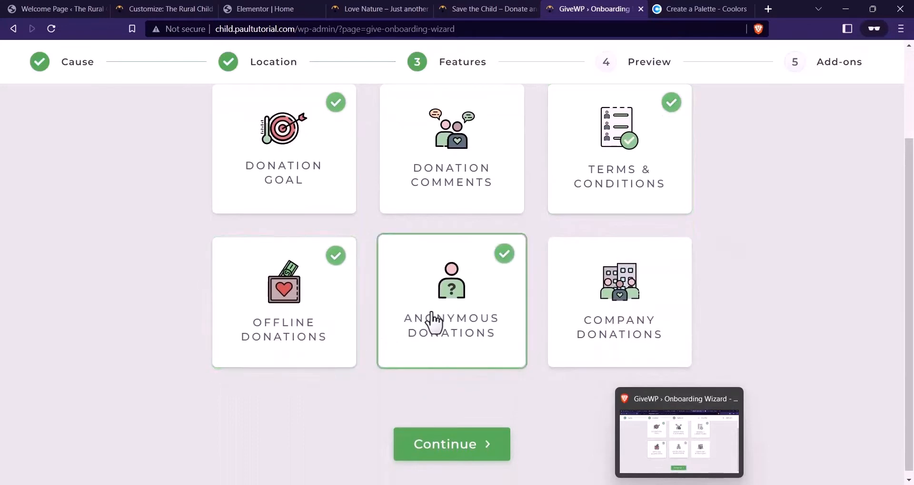
{"action": "left_click", "coordinate": [583, 327]}
{"action": "scroll", "coordinate": [447, 381], "scroll_direction": "down", "scroll_amount": 1}
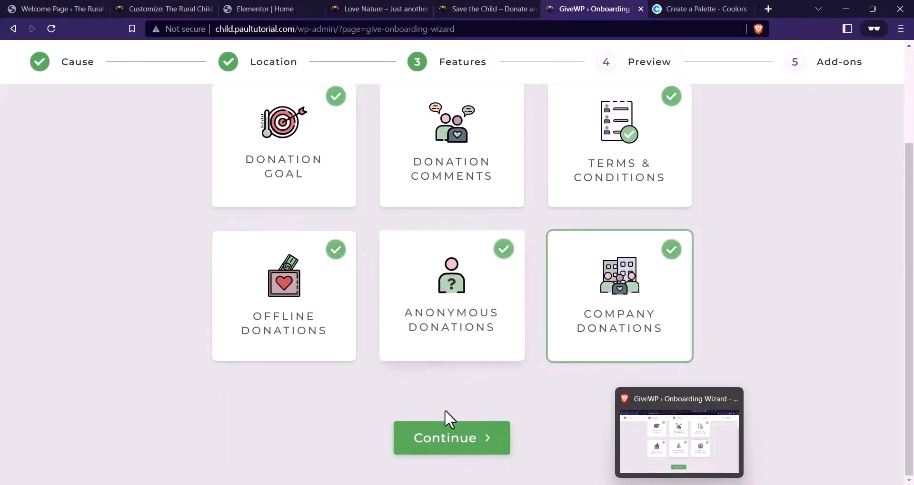
{"action": "left_click", "coordinate": [450, 435]}
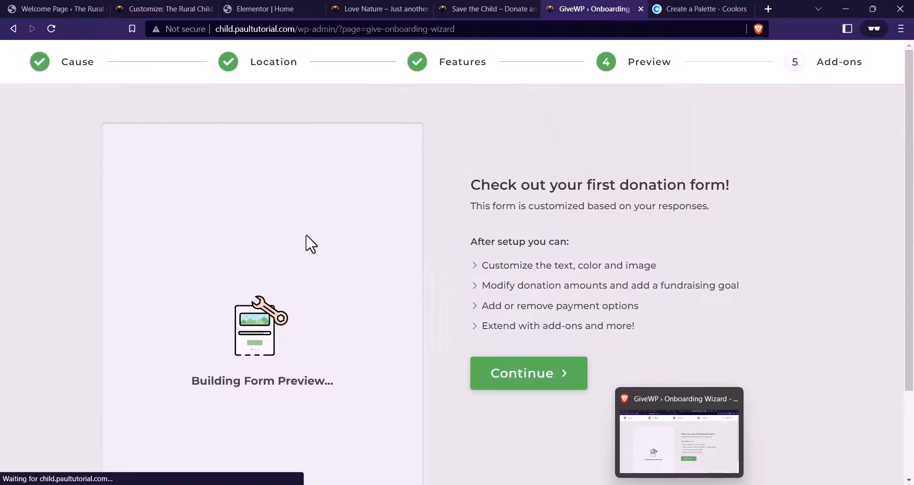
Review the donation form preview and its amount step, then advance to the Add-ons step
{"action": "scroll", "coordinate": [362, 233], "scroll_direction": "down", "scroll_amount": 2}
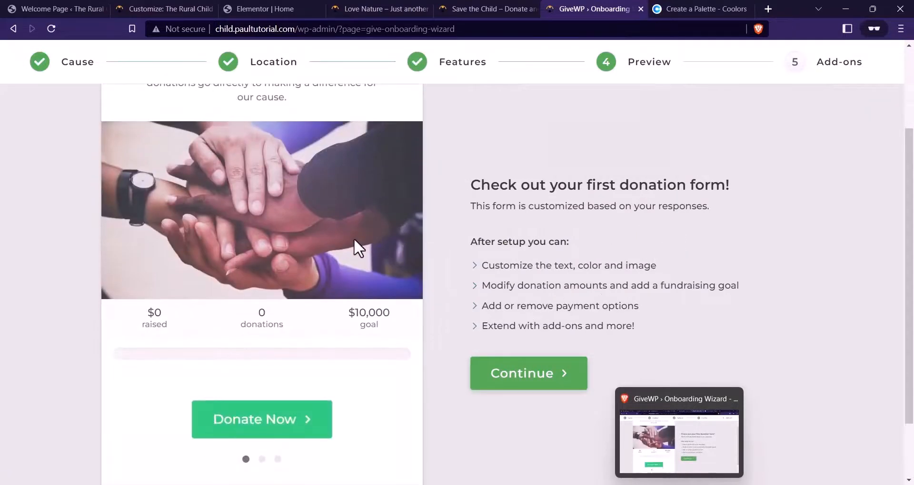
{"action": "scroll", "coordinate": [355, 245], "scroll_direction": "up", "scroll_amount": 1}
{"action": "scroll", "coordinate": [283, 172], "scroll_direction": "up", "scroll_amount": 1}
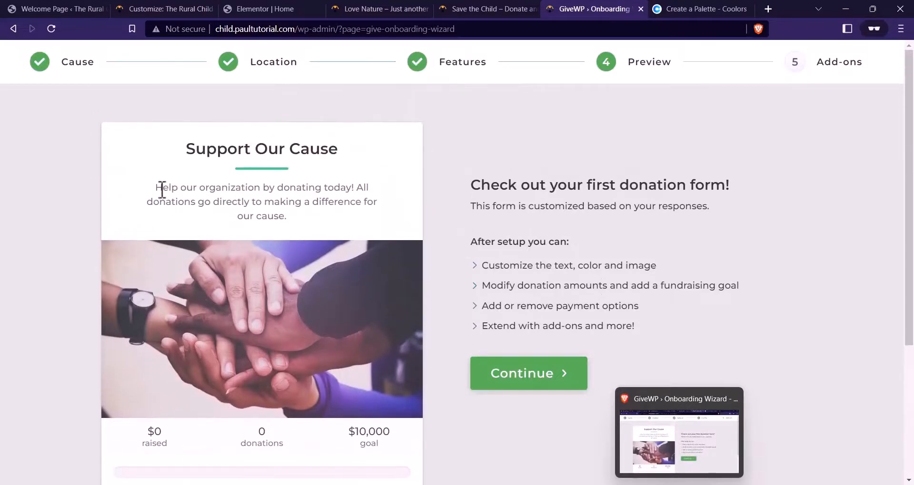
{"action": "scroll", "coordinate": [316, 161], "scroll_direction": "down", "scroll_amount": 3}
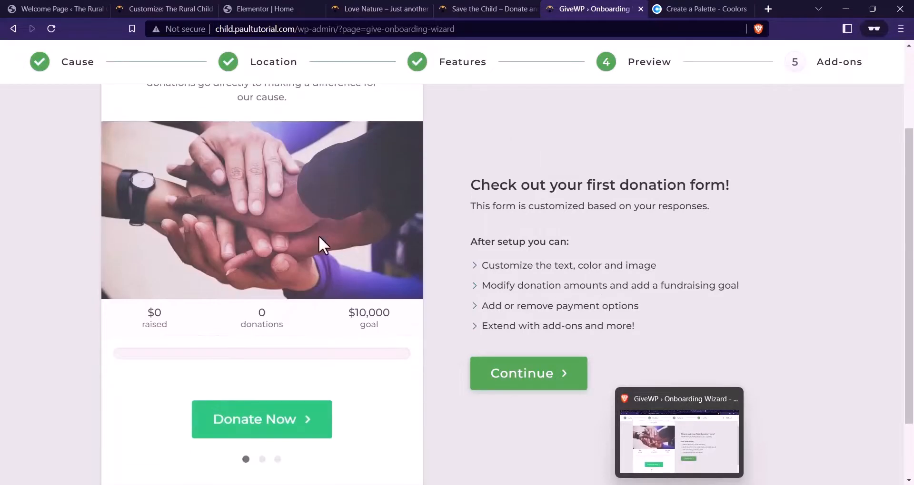
{"action": "left_click", "coordinate": [300, 429]}
{"action": "scroll", "coordinate": [300, 326], "scroll_direction": "down", "scroll_amount": 2}
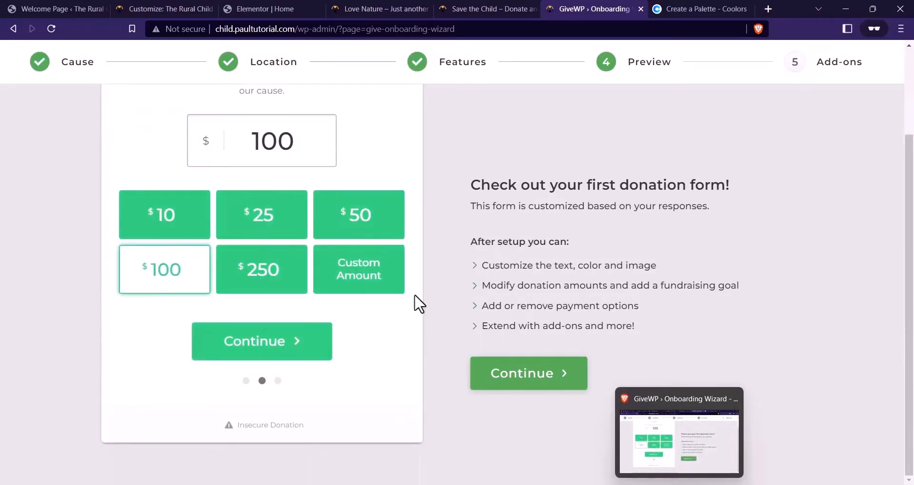
{"action": "left_click", "coordinate": [533, 376]}
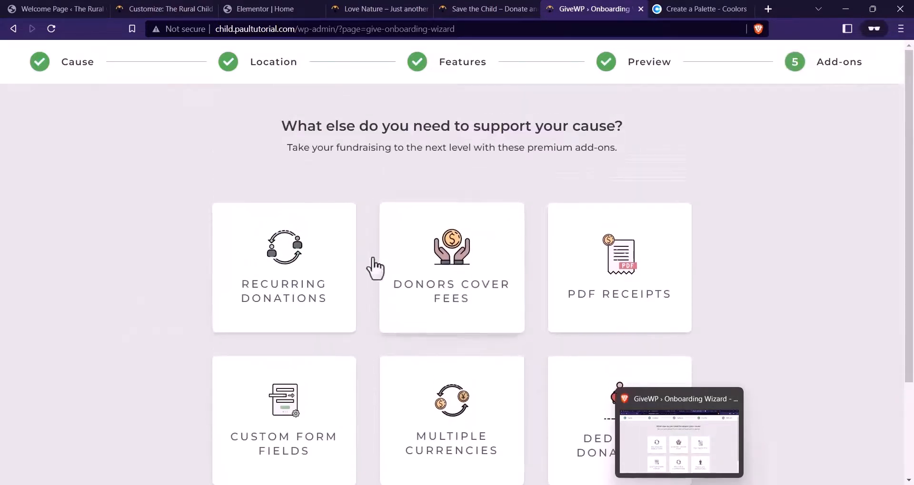
{"action": "scroll", "coordinate": [375, 269], "scroll_direction": "down", "scroll_amount": 2}
{"action": "scroll", "coordinate": [300, 245], "scroll_direction": "up", "scroll_amount": 1}
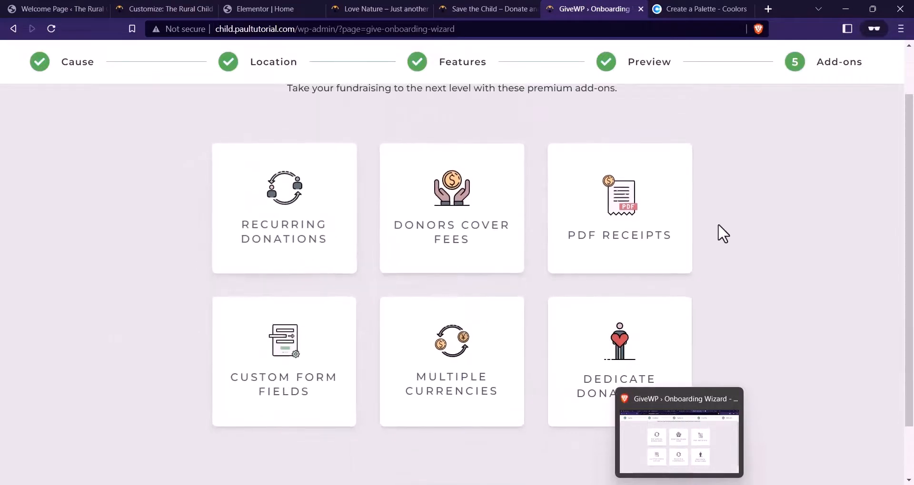
{"action": "scroll", "coordinate": [473, 224], "scroll_direction": "down", "scroll_amount": 2}
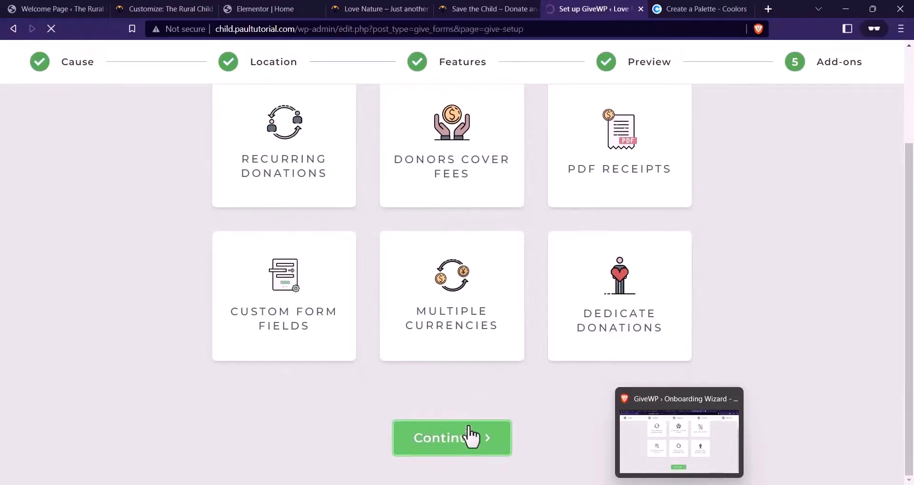
{"action": "scroll", "coordinate": [378, 233], "scroll_direction": "down", "scroll_amount": 2}
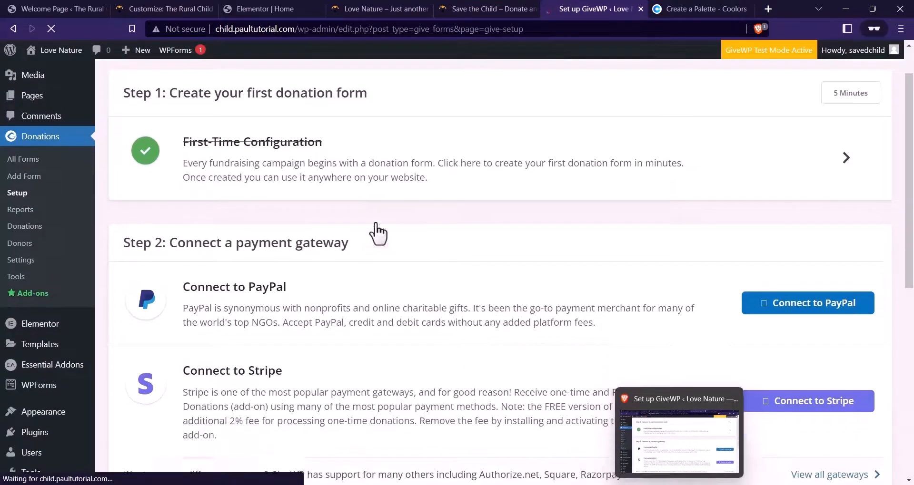
{"action": "scroll", "coordinate": [253, 172], "scroll_direction": "up", "scroll_amount": 3}
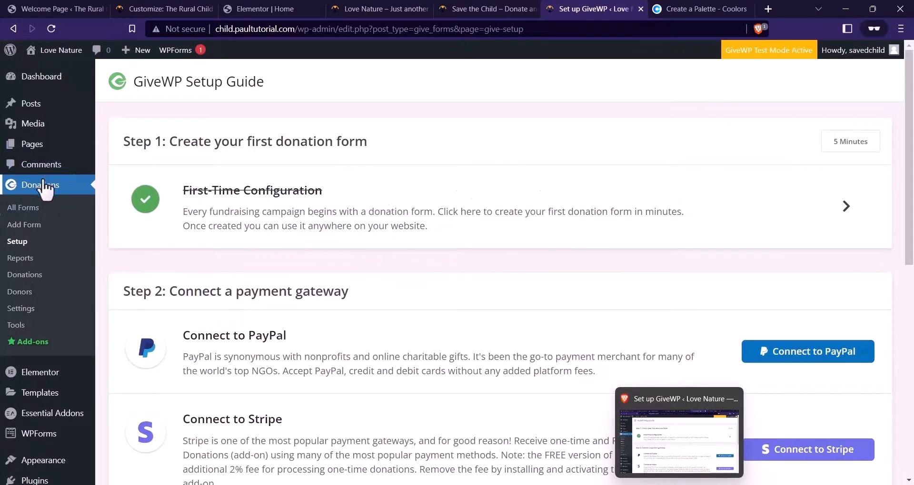
Open the GiveWP settings page and look over its options
{"action": "left_click", "coordinate": [21, 309]}
{"action": "scroll", "coordinate": [272, 257], "scroll_direction": "down", "scroll_amount": 3}
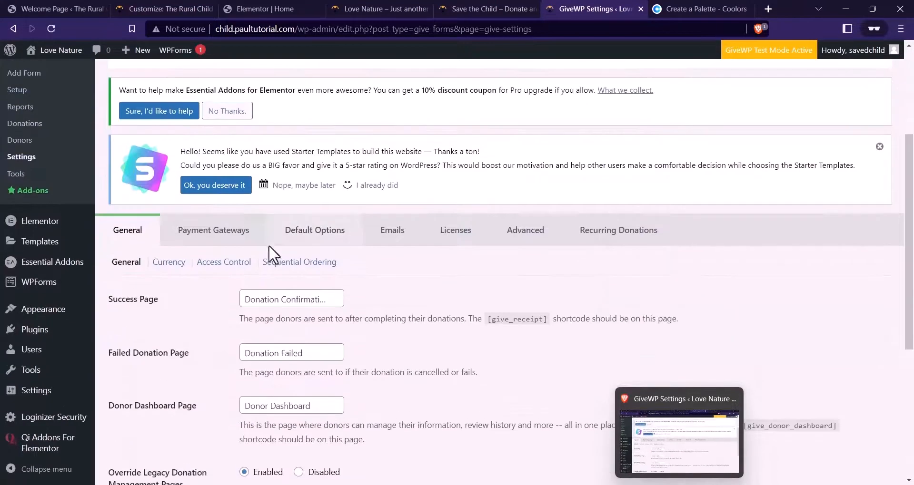
{"action": "scroll", "coordinate": [327, 236], "scroll_direction": "down", "scroll_amount": 3}
{"action": "scroll", "coordinate": [327, 233], "scroll_direction": "down", "scroll_amount": 3}
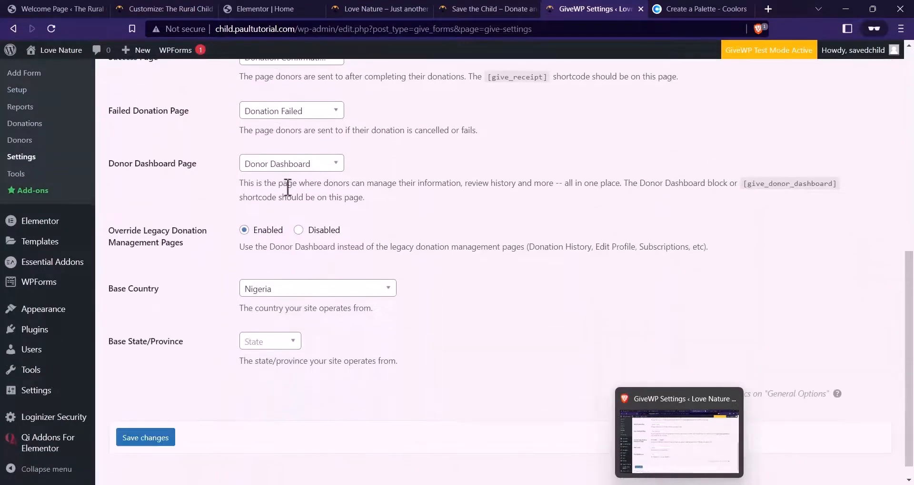
{"action": "scroll", "coordinate": [208, 297], "scroll_direction": "up", "scroll_amount": 3}
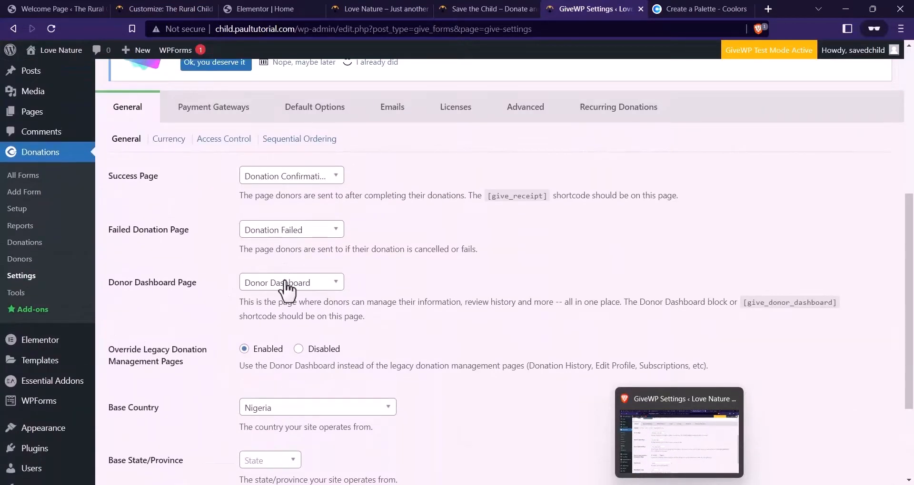
{"action": "scroll", "coordinate": [263, 249], "scroll_direction": "down", "scroll_amount": 1}
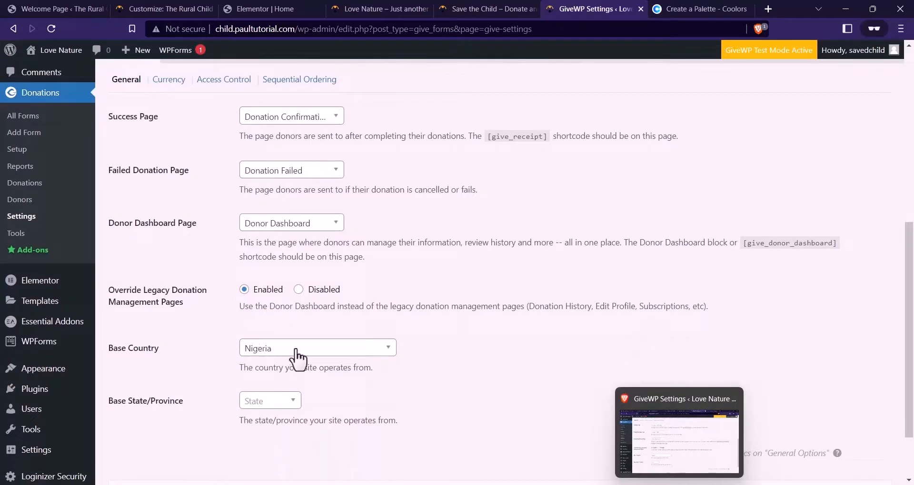
{"action": "scroll", "coordinate": [266, 333], "scroll_direction": "up", "scroll_amount": 5}
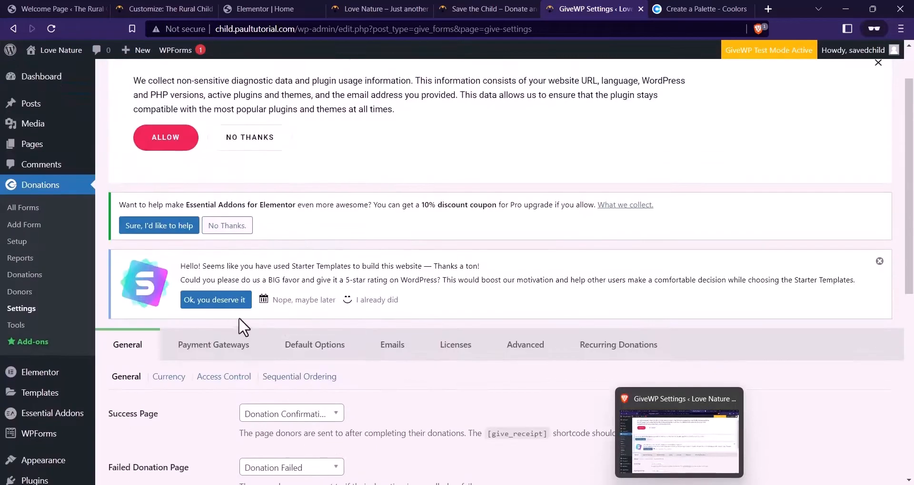
{"action": "scroll", "coordinate": [245, 310], "scroll_direction": "down", "scroll_amount": 4}
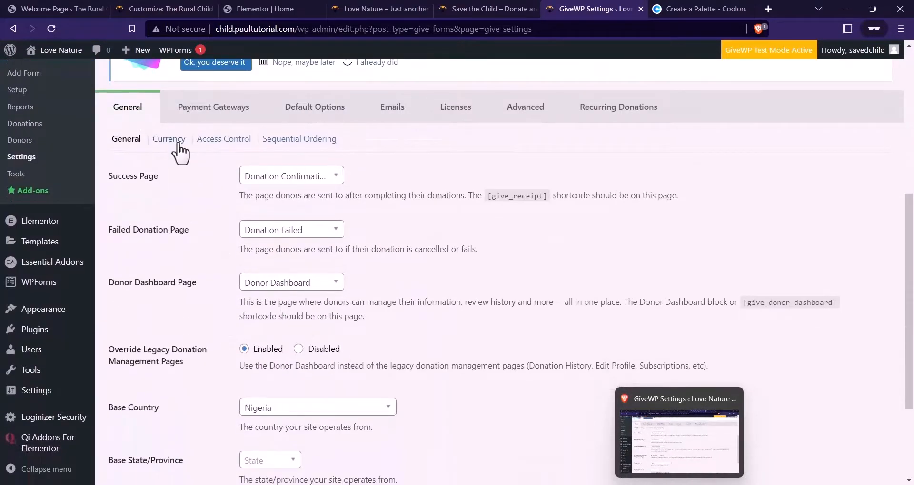
Try Euros, revert the donation currency to US Dollars, and save the currency settings
{"action": "left_click", "coordinate": [169, 139]}
{"action": "scroll", "coordinate": [429, 180], "scroll_direction": "down", "scroll_amount": 5}
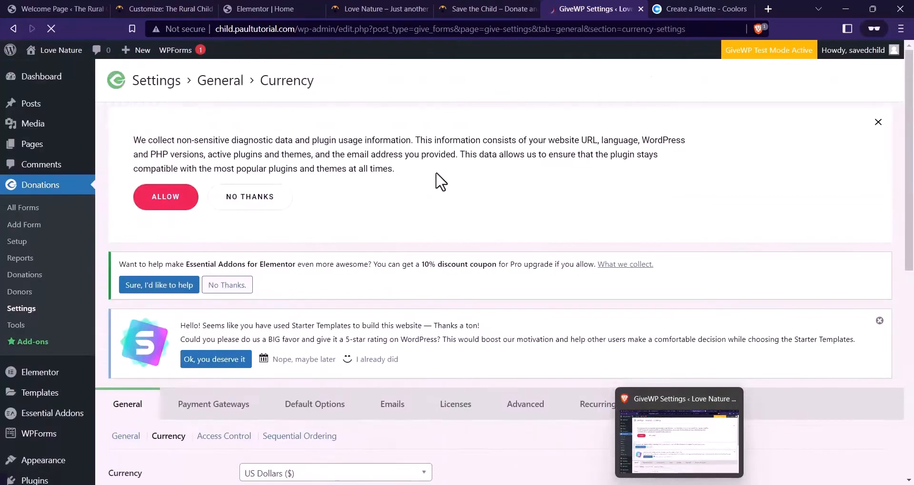
{"action": "scroll", "coordinate": [422, 184], "scroll_direction": "down", "scroll_amount": 2}
{"action": "scroll", "coordinate": [414, 184], "scroll_direction": "up", "scroll_amount": 2}
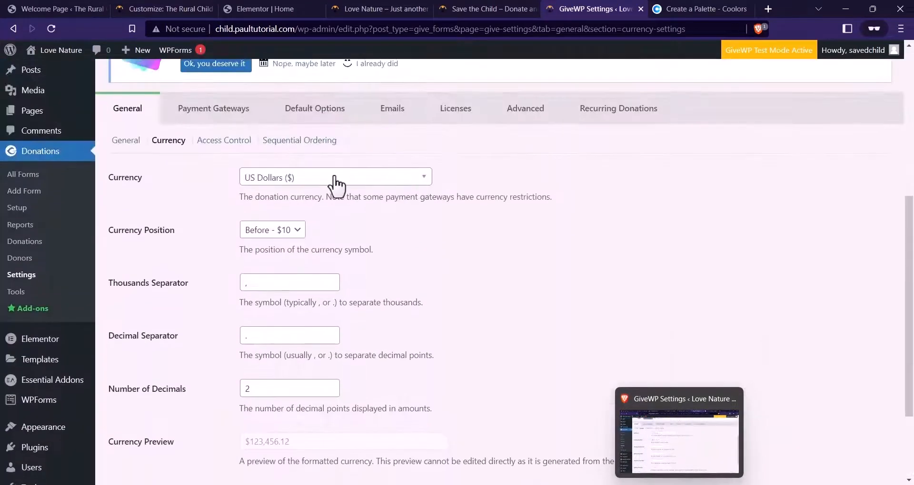
{"action": "left_click", "coordinate": [276, 183]}
{"action": "left_click", "coordinate": [275, 230]}
{"action": "left_click", "coordinate": [282, 184]}
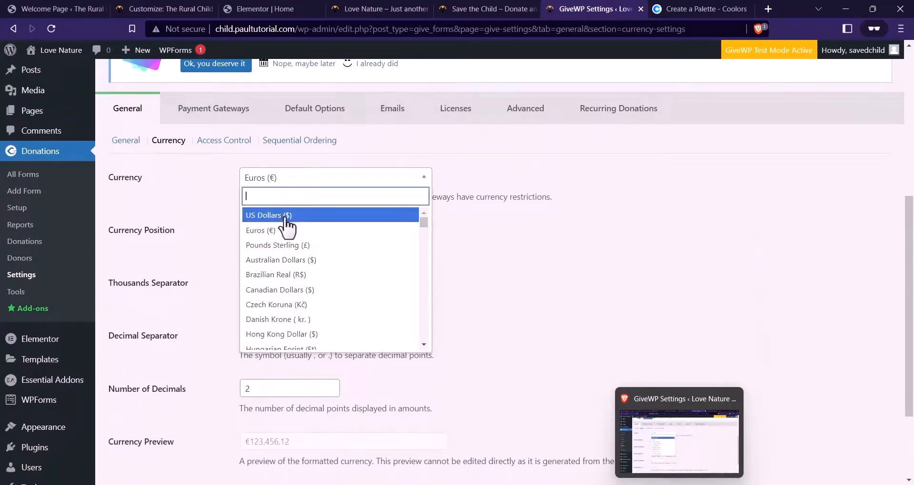
{"action": "left_click", "coordinate": [285, 218]}
{"action": "scroll", "coordinate": [366, 200], "scroll_direction": "down", "scroll_amount": 3}
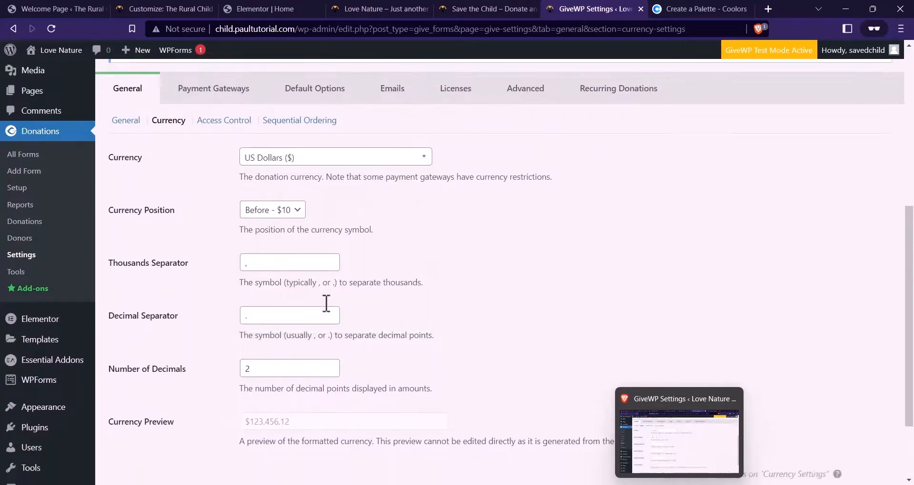
{"action": "scroll", "coordinate": [306, 209], "scroll_direction": "up", "scroll_amount": 4}
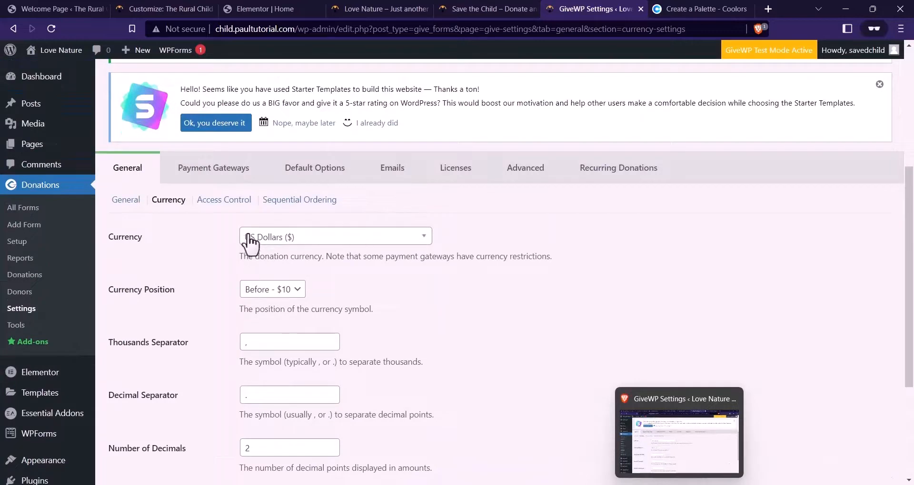
{"action": "scroll", "coordinate": [285, 240], "scroll_direction": "down", "scroll_amount": 3}
{"action": "scroll", "coordinate": [249, 241], "scroll_direction": "up", "scroll_amount": 4}
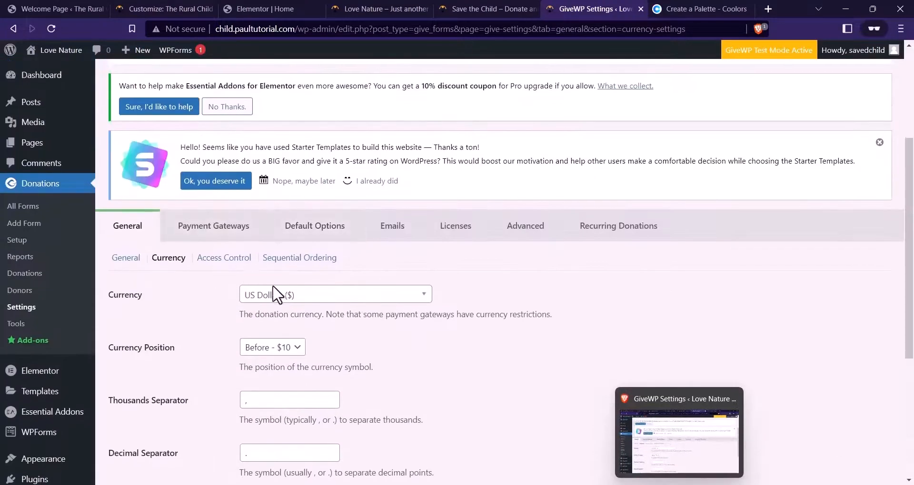
{"action": "scroll", "coordinate": [286, 266], "scroll_direction": "down", "scroll_amount": 4}
{"action": "left_click", "coordinate": [151, 475]}
{"action": "scroll", "coordinate": [227, 346], "scroll_direction": "up", "scroll_amount": 2}
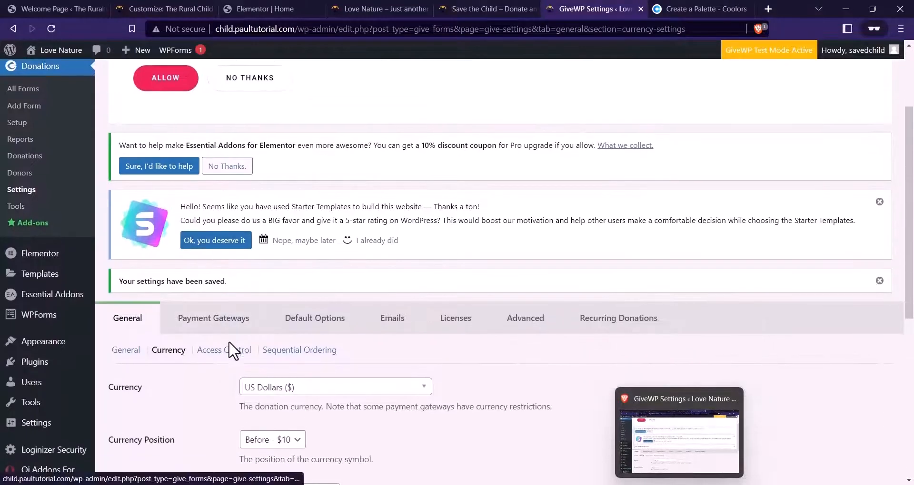
Keep the Access Control session lifetime at 1 Week, then leave unsaved for Payment Gateways
{"action": "left_click", "coordinate": [231, 351]}
{"action": "scroll", "coordinate": [370, 285], "scroll_direction": "down", "scroll_amount": 2}
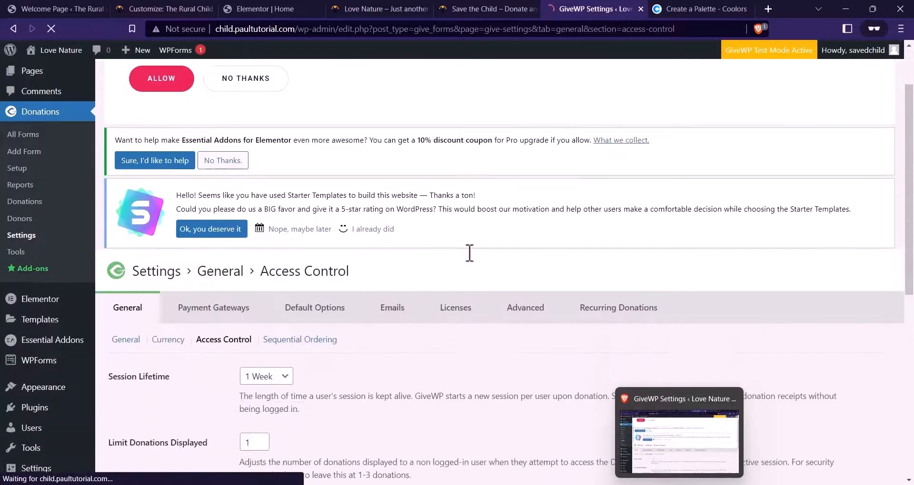
{"action": "scroll", "coordinate": [469, 253], "scroll_direction": "down", "scroll_amount": 4}
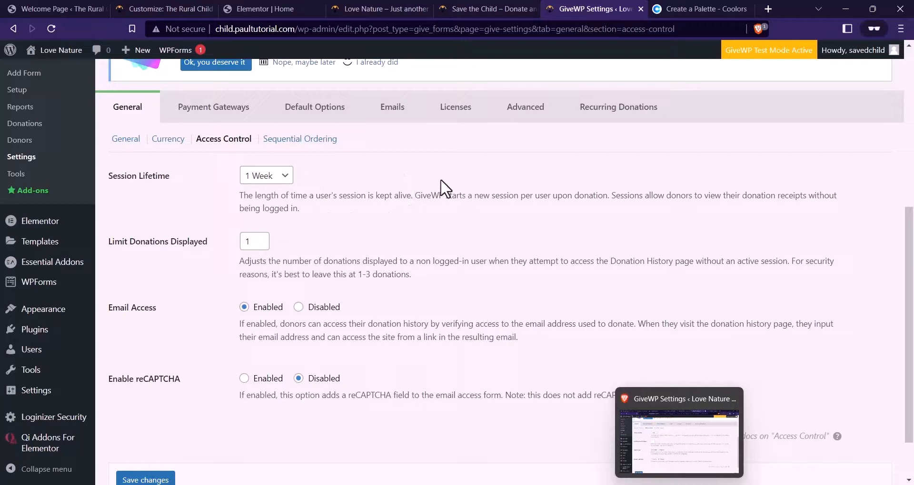
{"action": "left_click", "coordinate": [270, 176]}
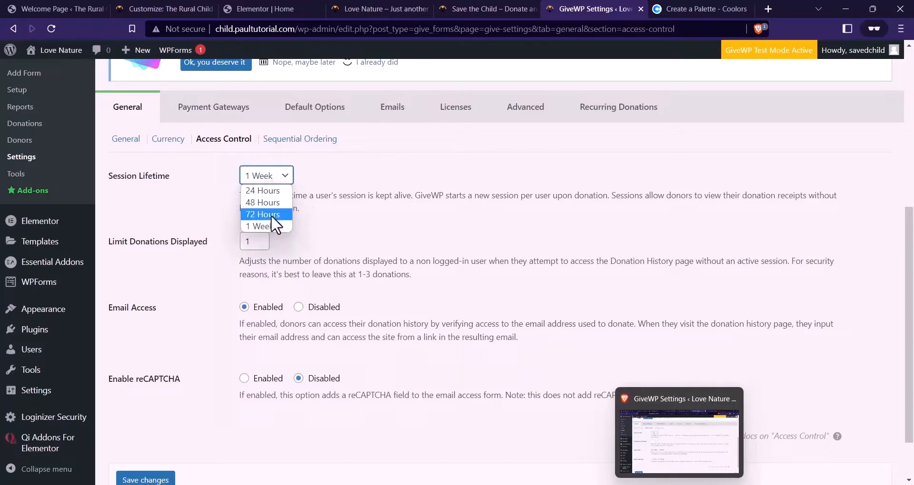
{"action": "left_click", "coordinate": [255, 226]}
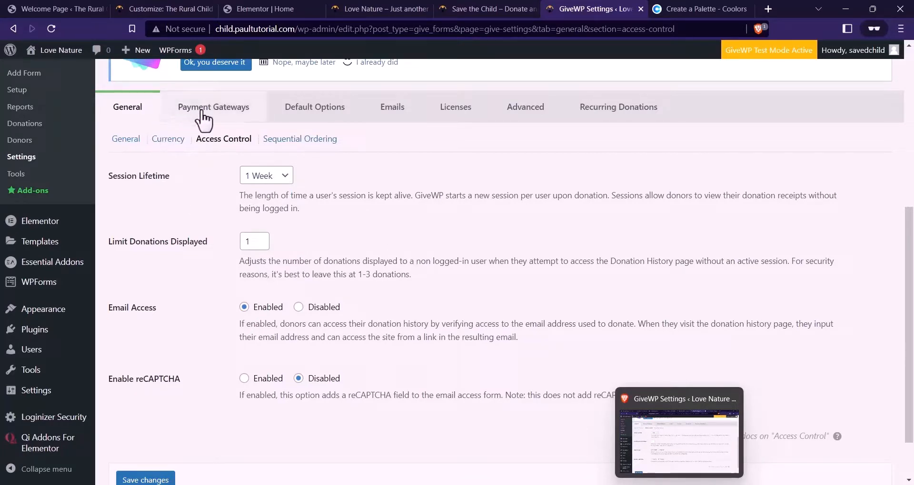
{"action": "scroll", "coordinate": [142, 111], "scroll_direction": "up", "scroll_amount": 3}
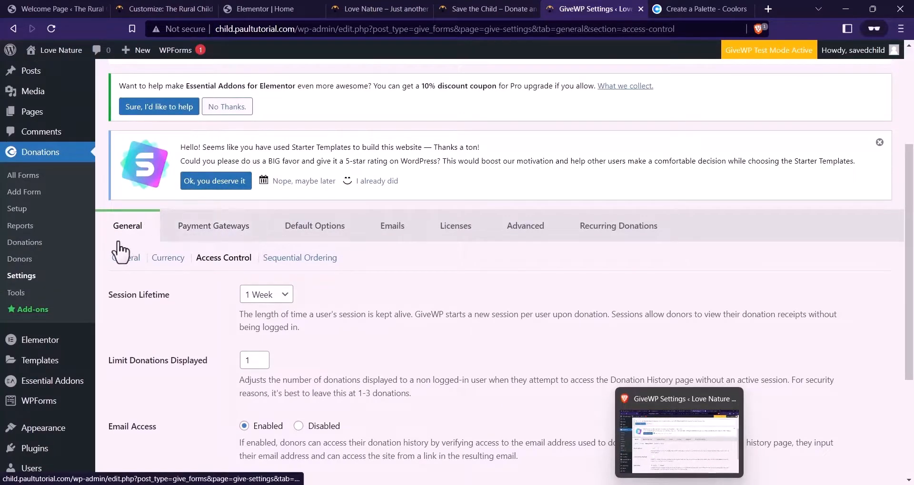
{"action": "left_click", "coordinate": [239, 230]}
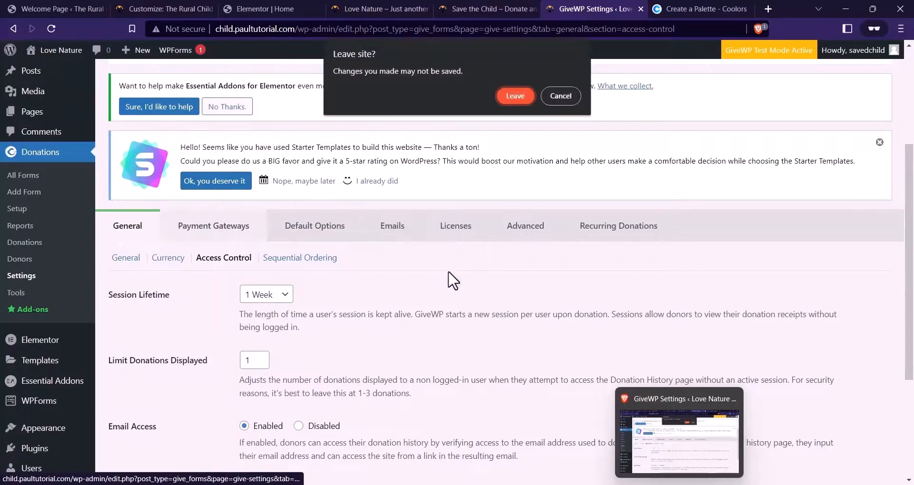
{"action": "left_click", "coordinate": [516, 96]}
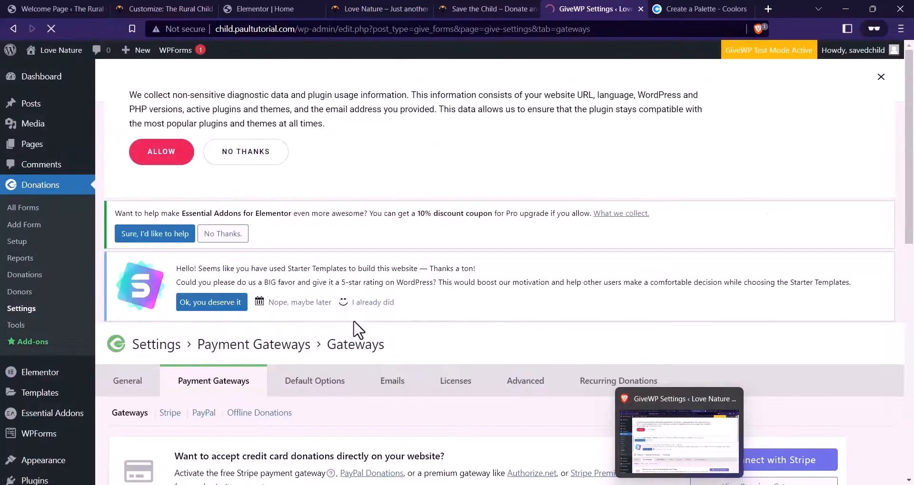
Set donation Test Mode to Disabled in the general gateway settings
{"action": "scroll", "coordinate": [316, 299], "scroll_direction": "down", "scroll_amount": 8}
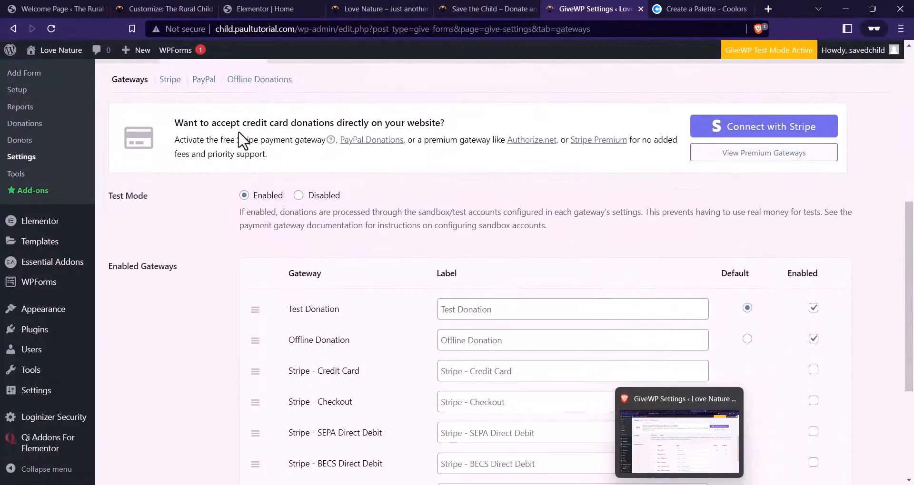
{"action": "scroll", "coordinate": [233, 143], "scroll_direction": "up", "scroll_amount": 2}
{"action": "left_click", "coordinate": [206, 141]}
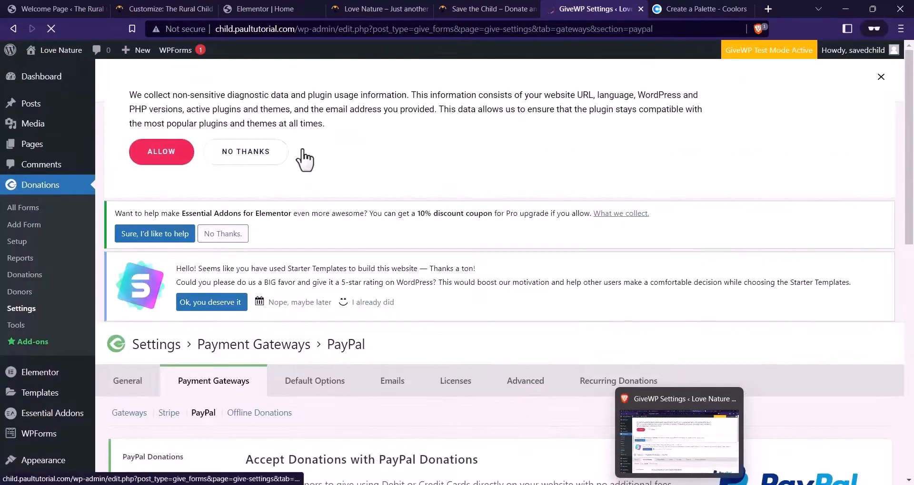
{"action": "scroll", "coordinate": [434, 173], "scroll_direction": "down", "scroll_amount": 5}
{"action": "left_click", "coordinate": [137, 140]}
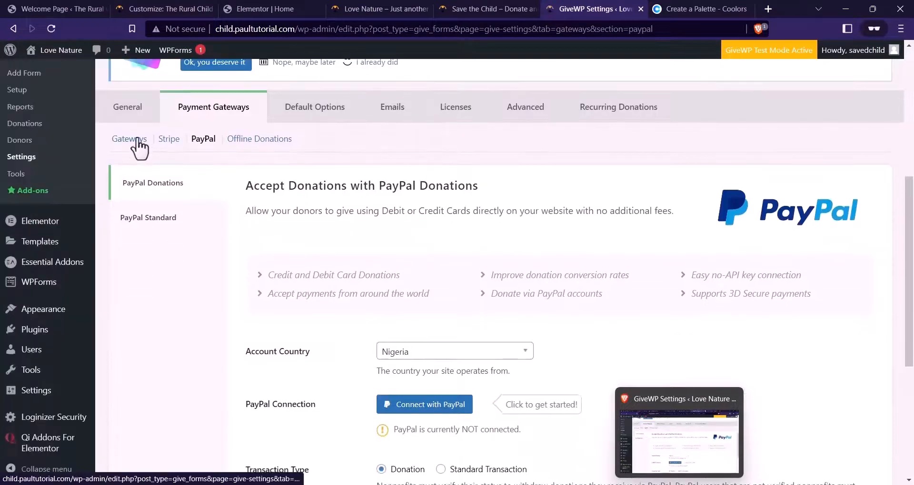
{"action": "scroll", "coordinate": [379, 164], "scroll_direction": "down", "scroll_amount": 10}
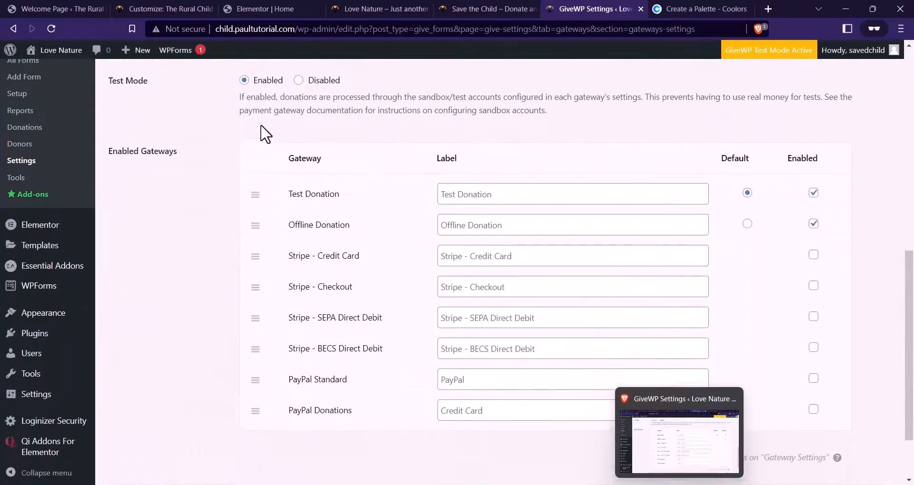
{"action": "scroll", "coordinate": [157, 195], "scroll_direction": "up", "scroll_amount": 3}
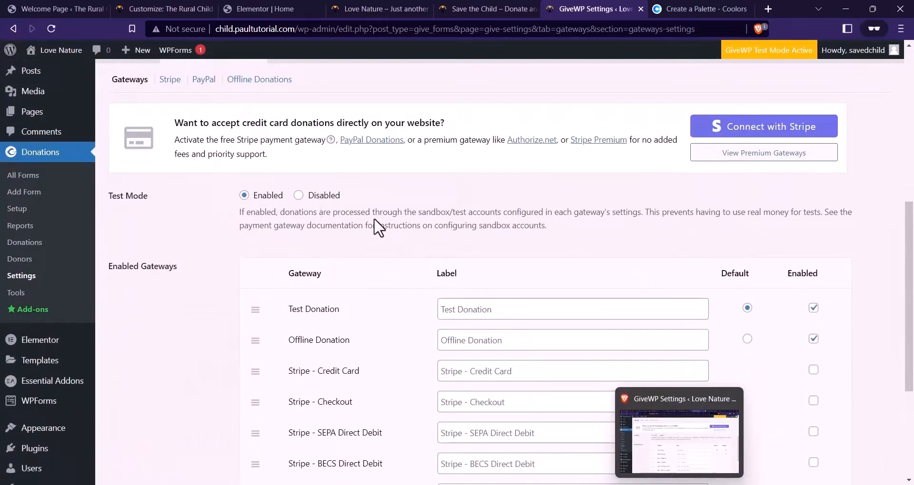
{"action": "left_click", "coordinate": [298, 196]}
Disable Test Donation and Offline Donation, enable PayPal Standard as default, and save
{"action": "scroll", "coordinate": [737, 260], "scroll_direction": "down", "scroll_amount": 3}
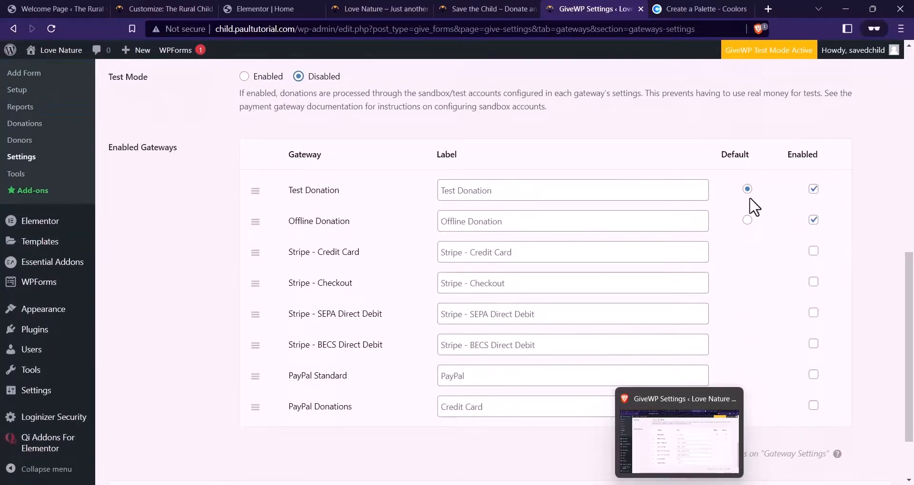
{"action": "left_click", "coordinate": [813, 189]}
{"action": "left_click", "coordinate": [812, 221]}
{"action": "scroll", "coordinate": [555, 343], "scroll_direction": "down", "scroll_amount": 2}
{"action": "left_click", "coordinate": [813, 315]}
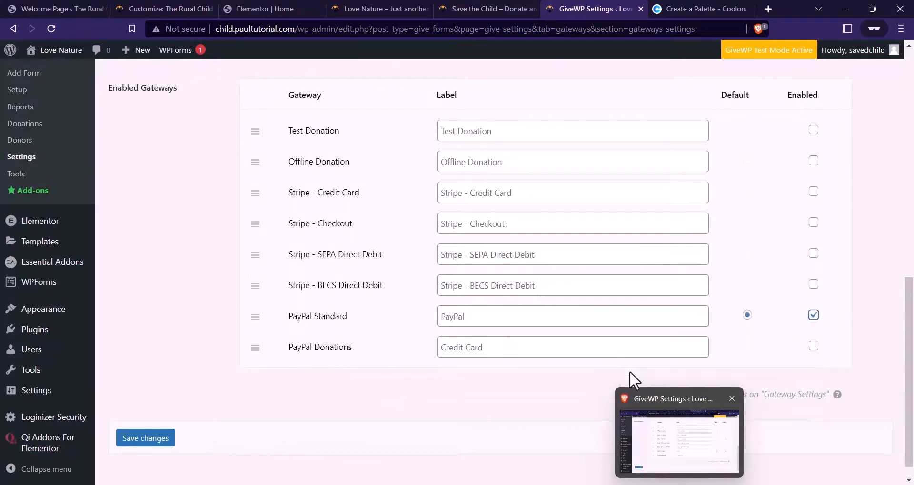
{"action": "scroll", "coordinate": [633, 381], "scroll_direction": "up", "scroll_amount": 2}
{"action": "scroll", "coordinate": [359, 365], "scroll_direction": "down", "scroll_amount": 2}
{"action": "left_click", "coordinate": [151, 443]}
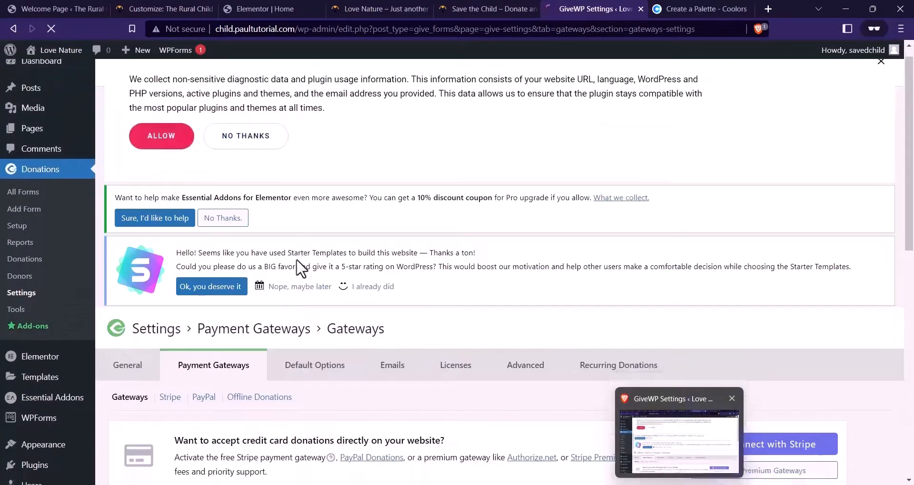
{"action": "scroll", "coordinate": [409, 267], "scroll_direction": "down", "scroll_amount": 5}
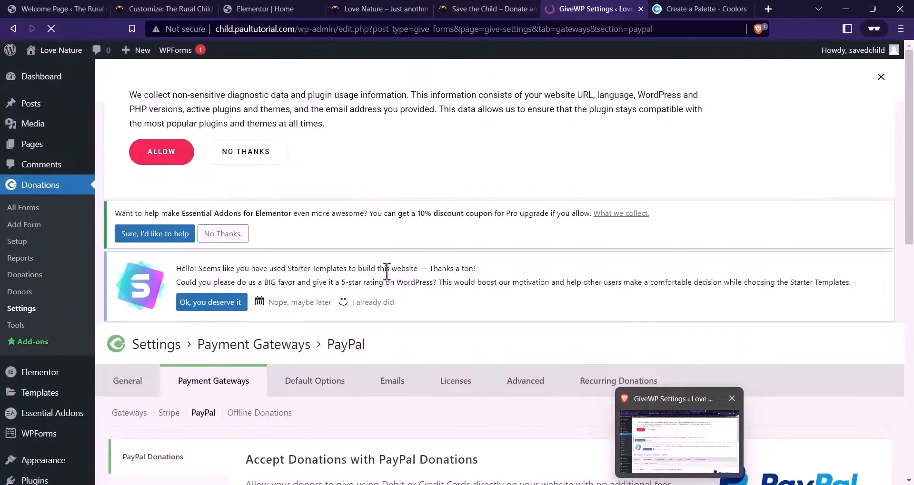
Enter the PayPal account e-mail in the PayPal Standard settings
{"action": "scroll", "coordinate": [366, 259], "scroll_direction": "down", "scroll_amount": 7}
{"action": "scroll", "coordinate": [376, 219], "scroll_direction": "up", "scroll_amount": 2}
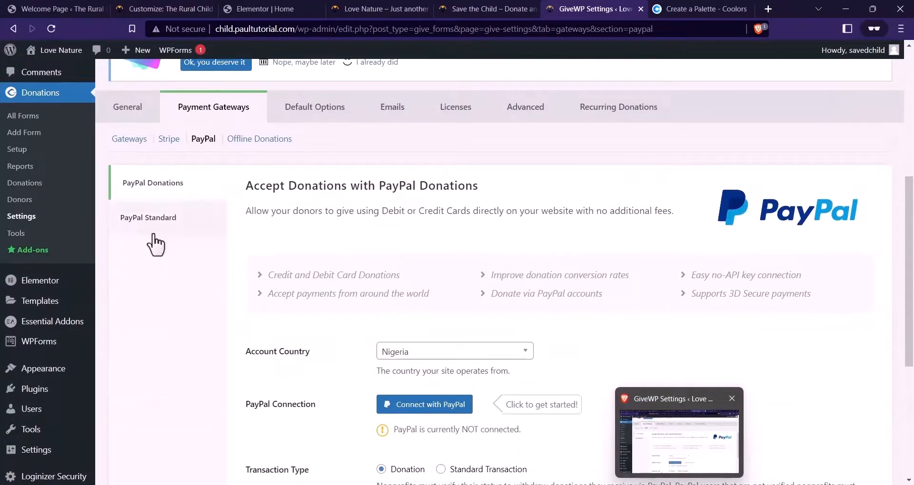
{"action": "left_click", "coordinate": [184, 226]}
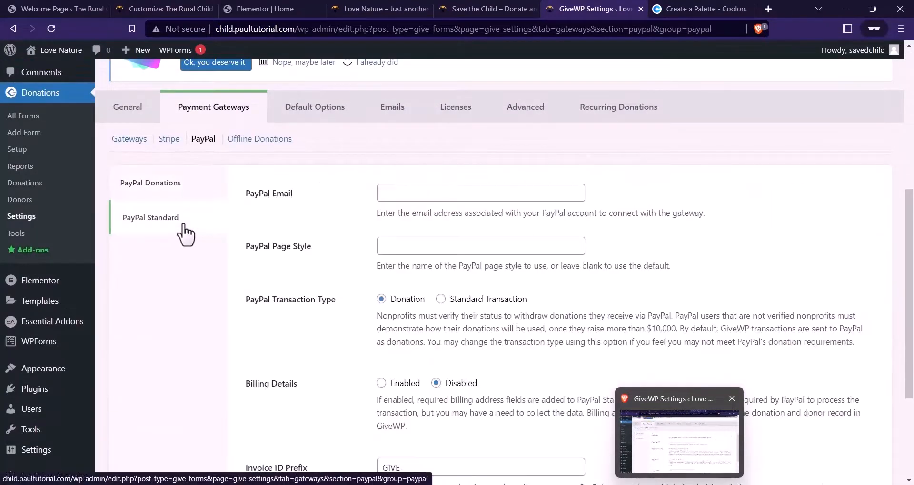
{"action": "left_click", "coordinate": [402, 188]}
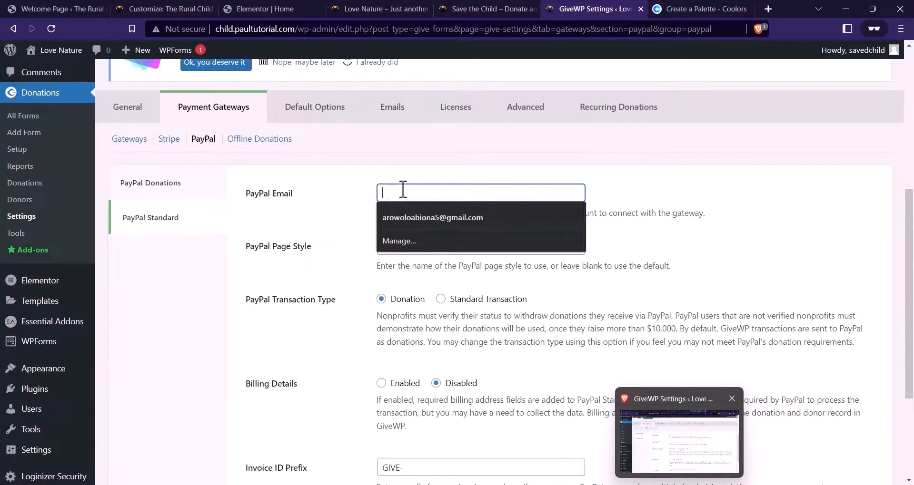
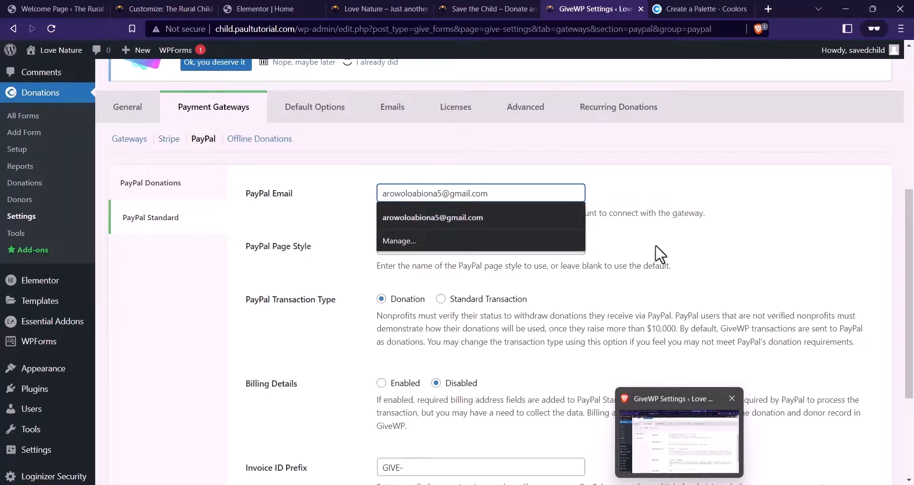
{"action": "left_click", "coordinate": [679, 237]}
Replace the GIVE invoice ID prefix with THERURALCHILD- and save the PayPal settings
{"action": "scroll", "coordinate": [421, 219], "scroll_direction": "down", "scroll_amount": 2}
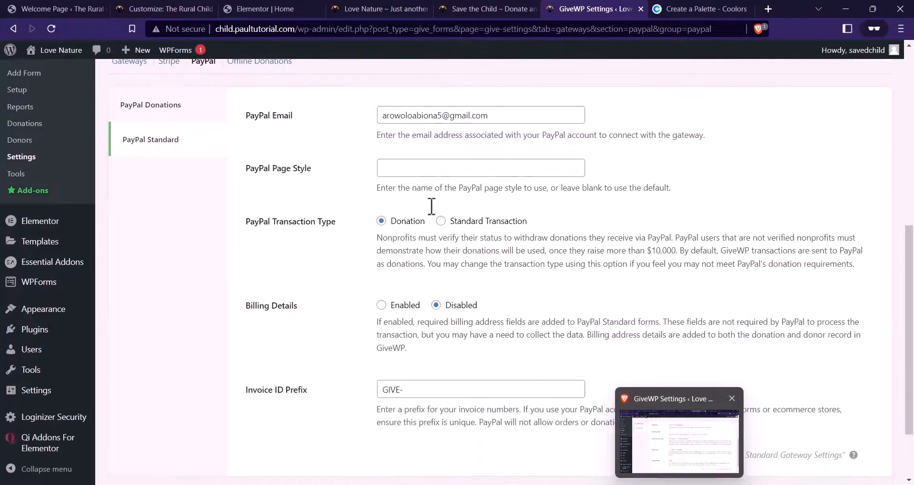
{"action": "scroll", "coordinate": [431, 206], "scroll_direction": "down", "scroll_amount": 1}
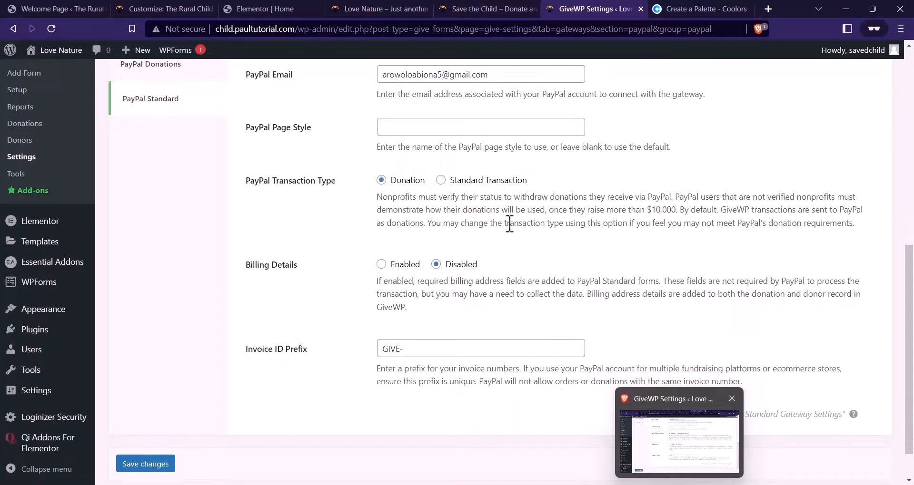
{"action": "double_click", "coordinate": [402, 350]}
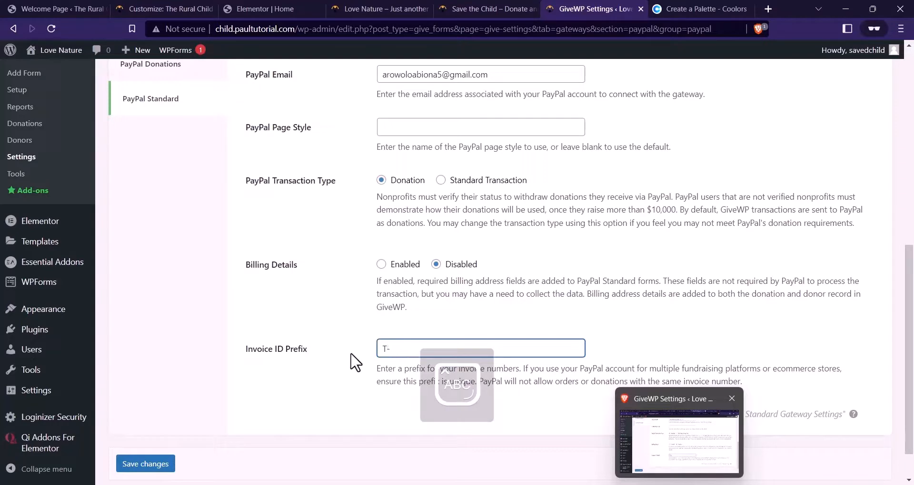
{"action": "type", "text": "THERURAL"}
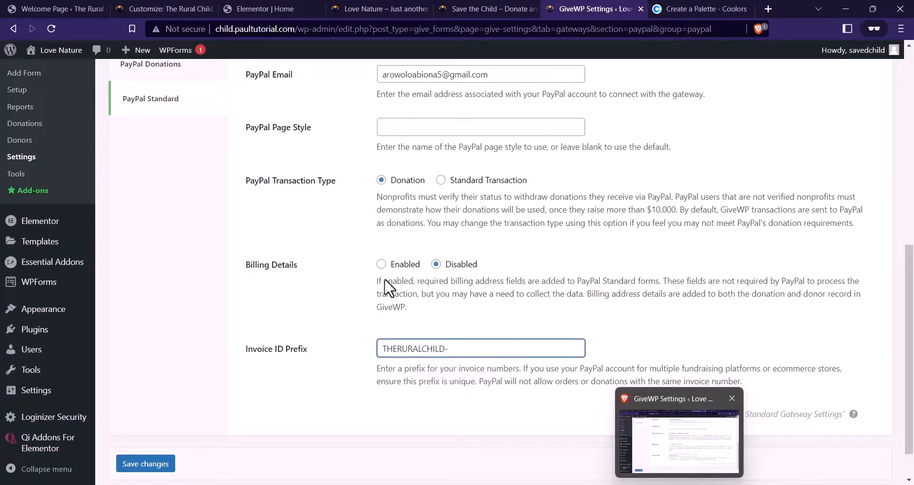
{"action": "scroll", "coordinate": [161, 409], "scroll_direction": "down", "scroll_amount": 1}
{"action": "left_click", "coordinate": [144, 415]}
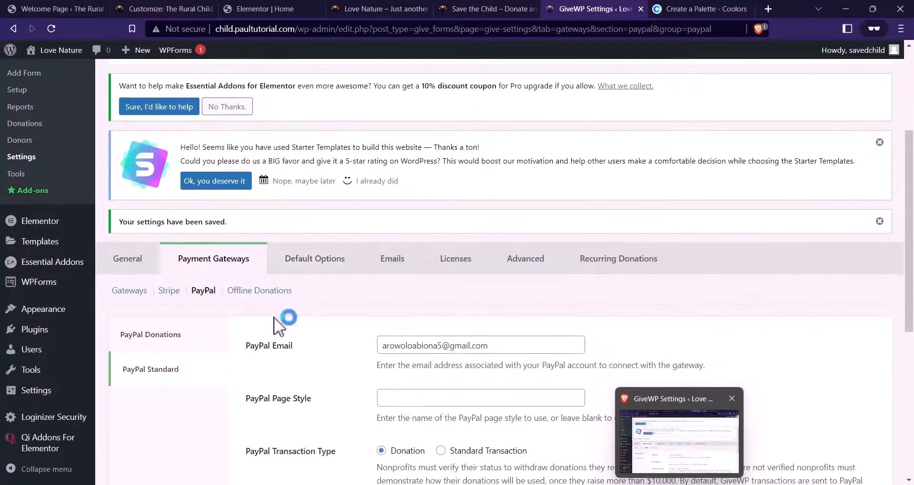
{"action": "scroll", "coordinate": [329, 238], "scroll_direction": "down", "scroll_amount": 1}
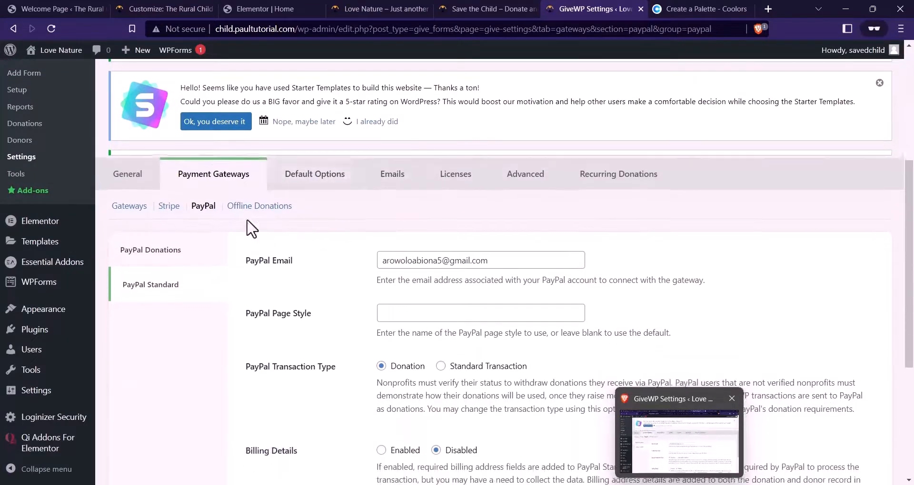
{"action": "scroll", "coordinate": [376, 232], "scroll_direction": "up", "scroll_amount": 1}
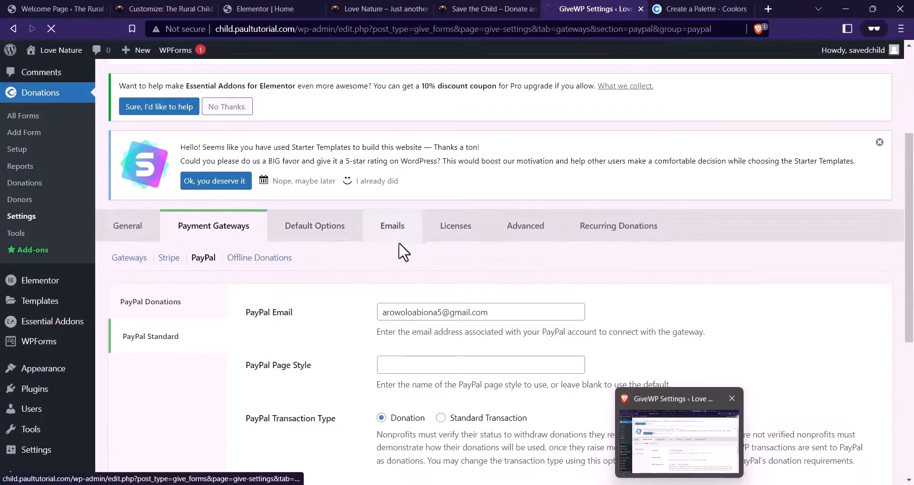
Show GiveWP's Emails settings down to the Donor Emails notification list
{"action": "left_click", "coordinate": [399, 235]}
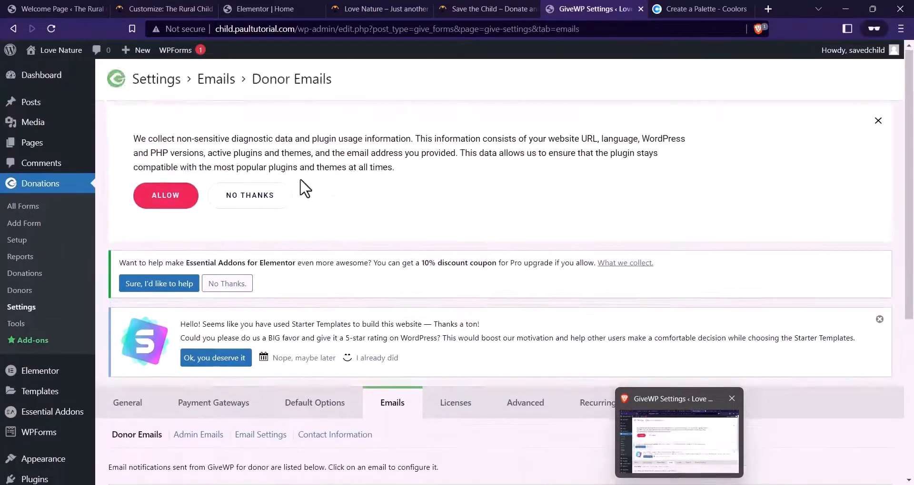
{"action": "scroll", "coordinate": [377, 255], "scroll_direction": "down", "scroll_amount": 4}
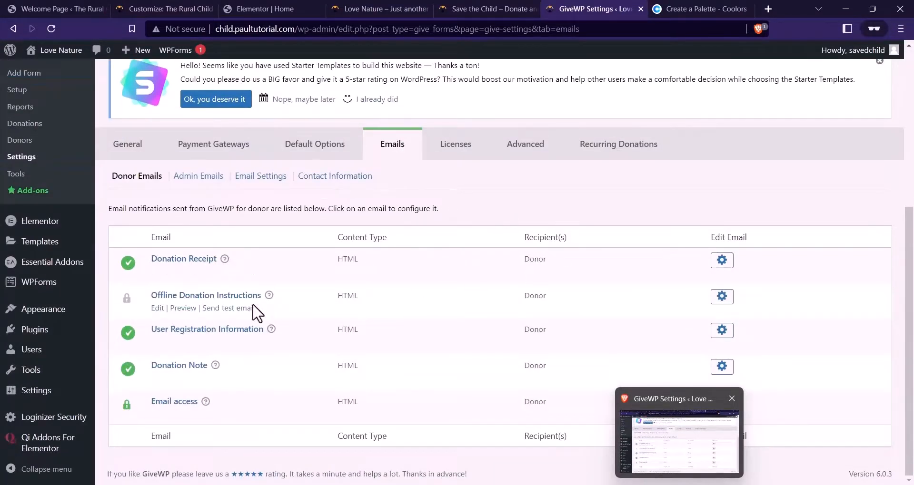
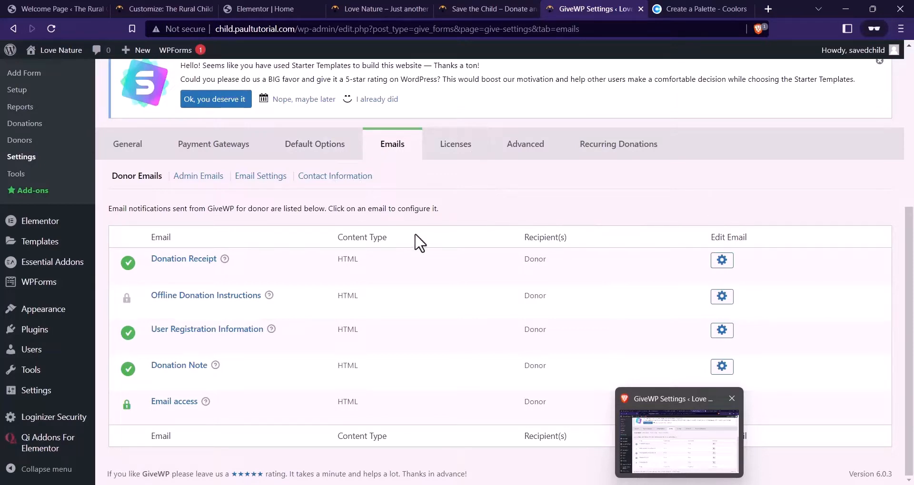
Compare the live site's Our Causes cards with the GiveWP email settings
{"action": "left_click", "coordinate": [495, 9]}
{"action": "scroll", "coordinate": [408, 184], "scroll_direction": "down", "scroll_amount": 2}
{"action": "scroll", "coordinate": [466, 188], "scroll_direction": "up", "scroll_amount": 2}
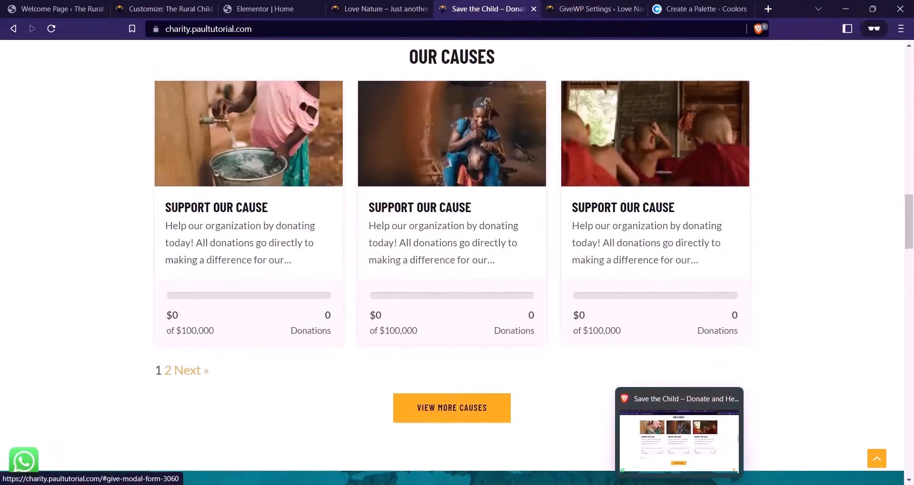
{"action": "key", "text": "ctrl+Tab"}
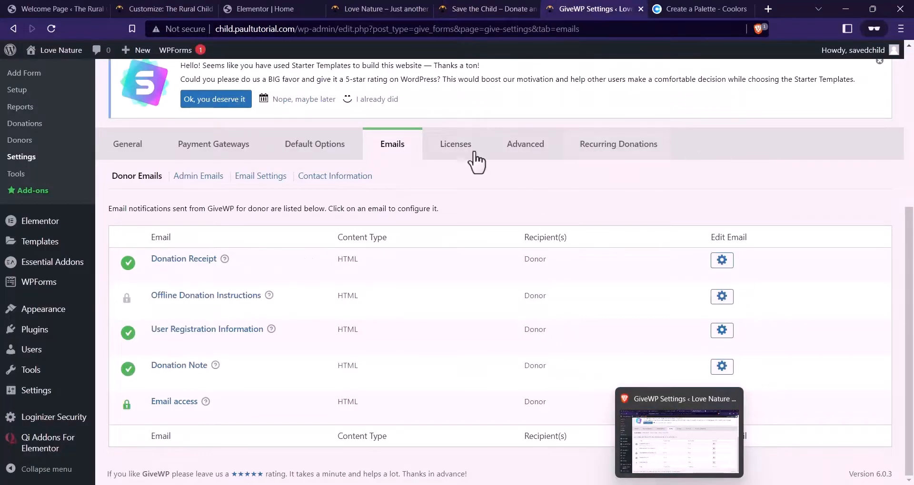
{"action": "scroll", "coordinate": [600, 185], "scroll_direction": "up", "scroll_amount": 3}
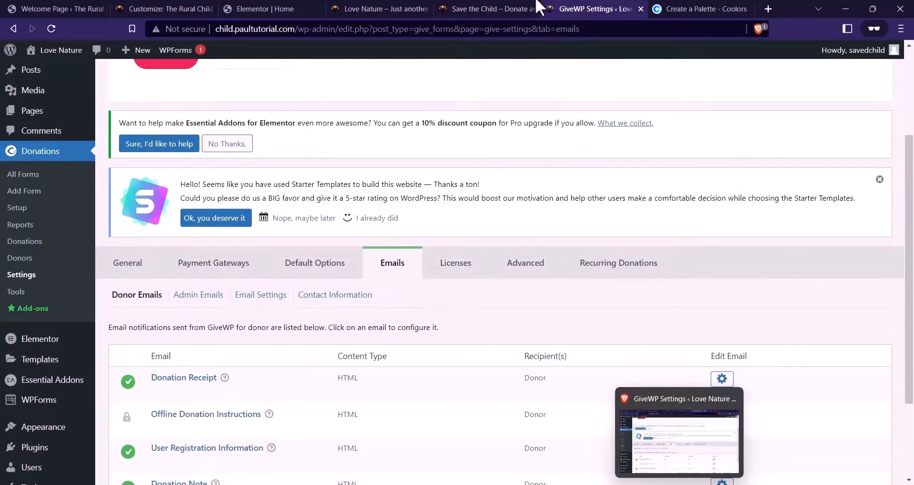
{"action": "left_click", "coordinate": [457, 10]}
{"action": "scroll", "coordinate": [300, 230], "scroll_direction": "up", "scroll_amount": 2}
{"action": "scroll", "coordinate": [249, 245], "scroll_direction": "down", "scroll_amount": 2}
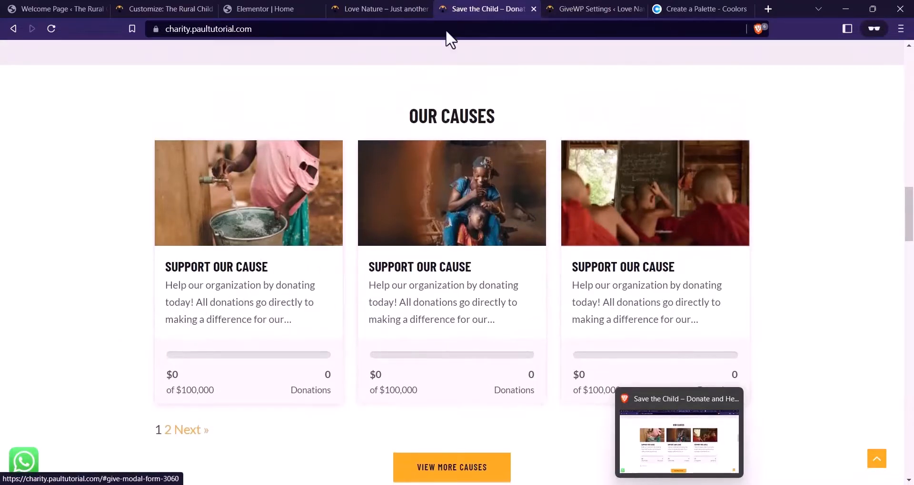
{"action": "left_click", "coordinate": [576, 8]}
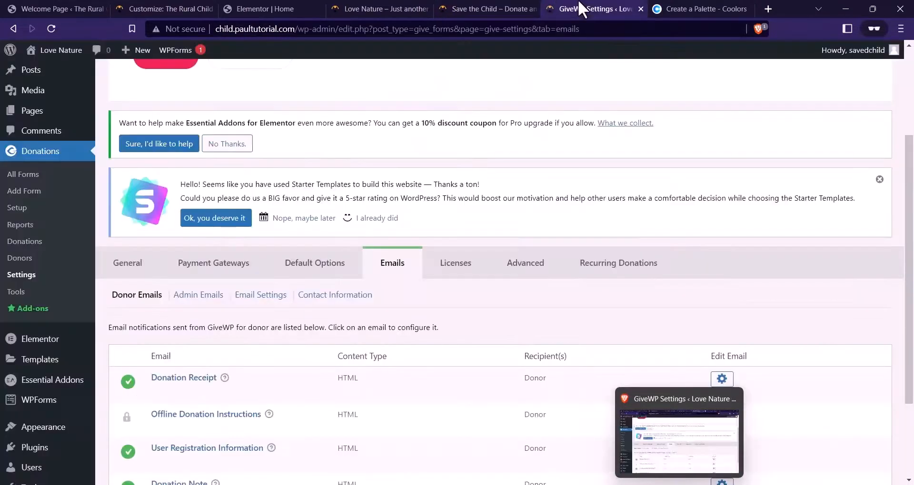
{"action": "scroll", "coordinate": [399, 178], "scroll_direction": "down", "scroll_amount": 2}
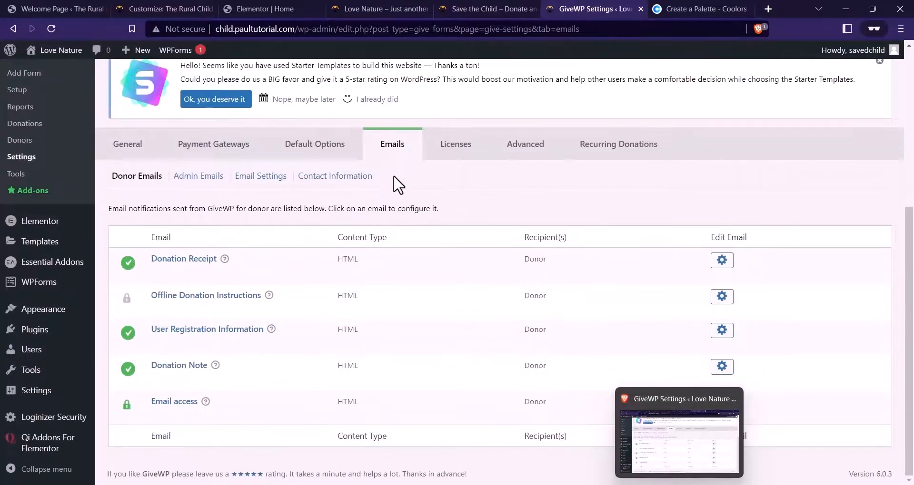
{"action": "scroll", "coordinate": [286, 155], "scroll_direction": "up", "scroll_amount": 4}
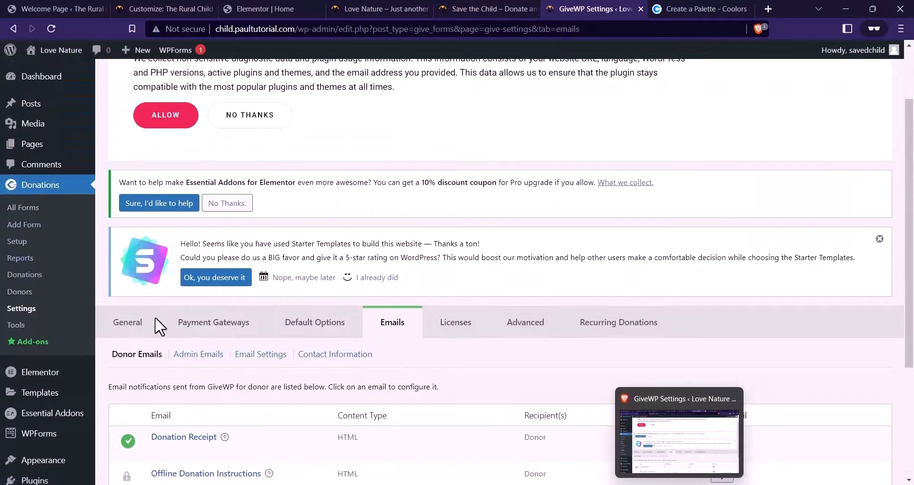
Bring up All Forms and open the three cause cards' pages in new tabs
{"action": "left_click", "coordinate": [40, 211]}
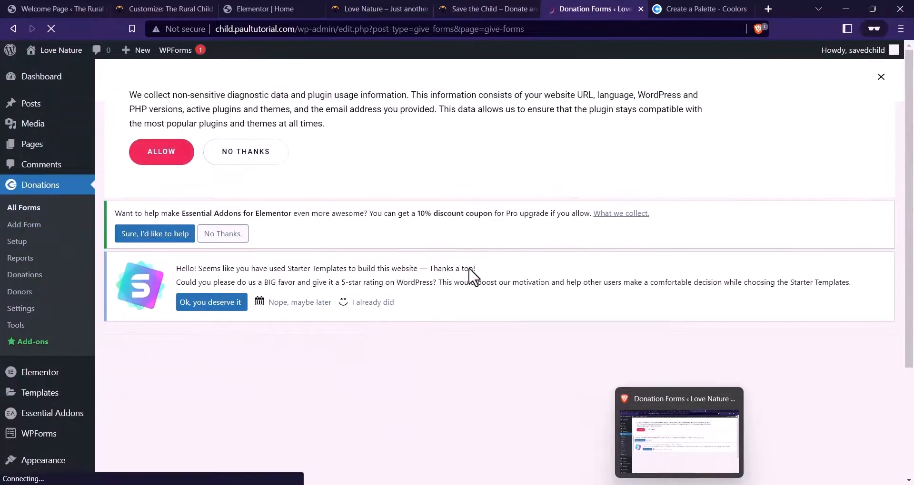
{"action": "scroll", "coordinate": [492, 200], "scroll_direction": "down", "scroll_amount": 3}
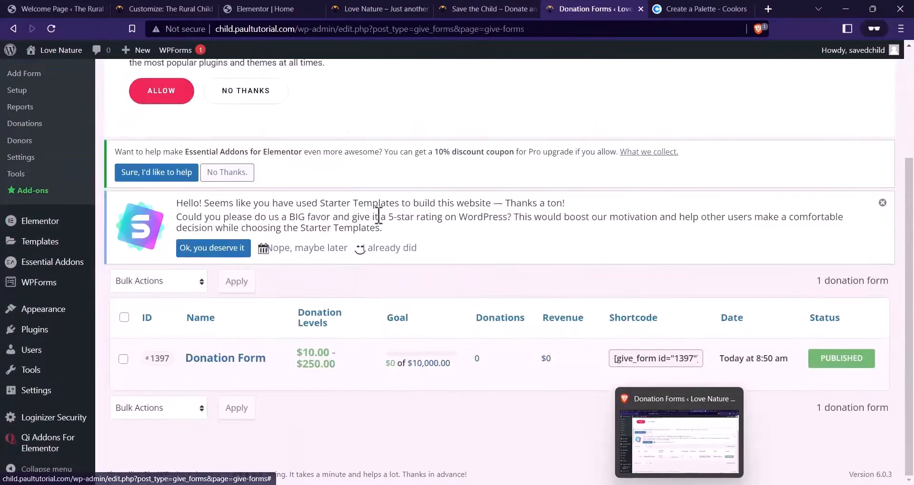
{"action": "scroll", "coordinate": [247, 210], "scroll_direction": "up", "scroll_amount": 3}
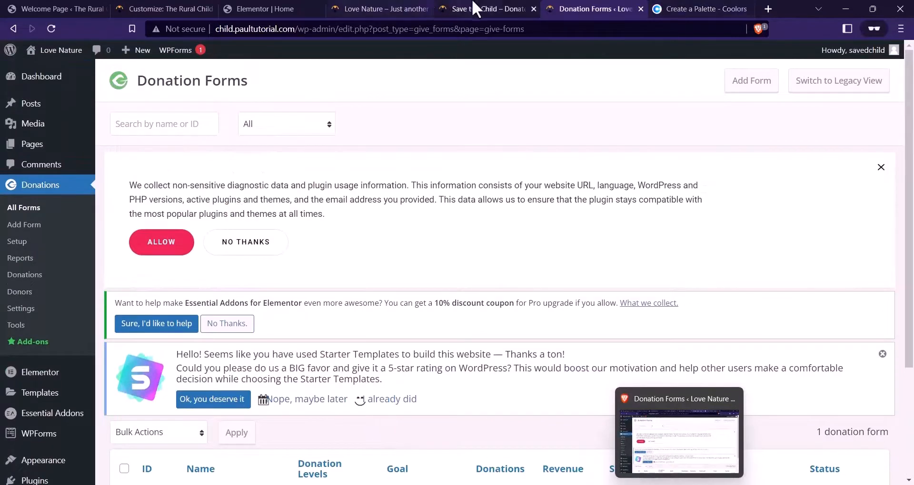
{"action": "left_click", "coordinate": [479, 9]}
{"action": "right_click", "coordinate": [272, 269]}
{"action": "left_click", "coordinate": [318, 283]}
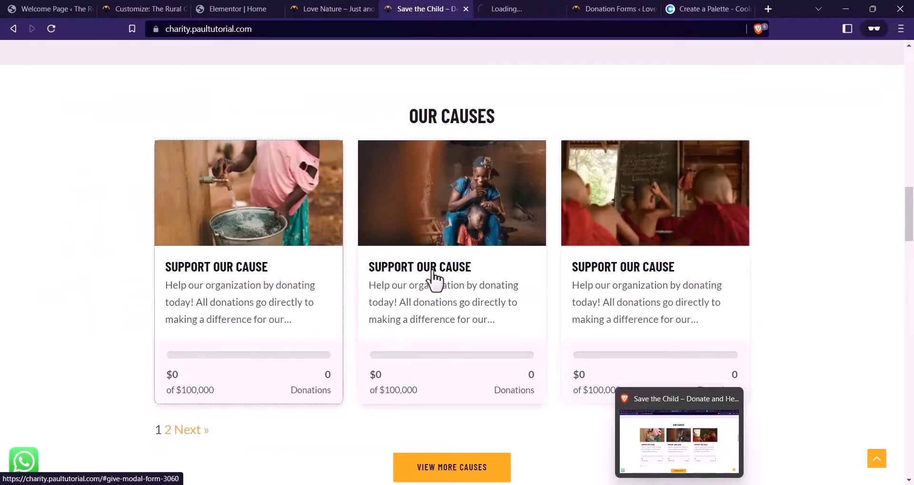
{"action": "right_click", "coordinate": [433, 265]}
{"action": "left_click", "coordinate": [460, 281]}
{"action": "right_click", "coordinate": [615, 267]}
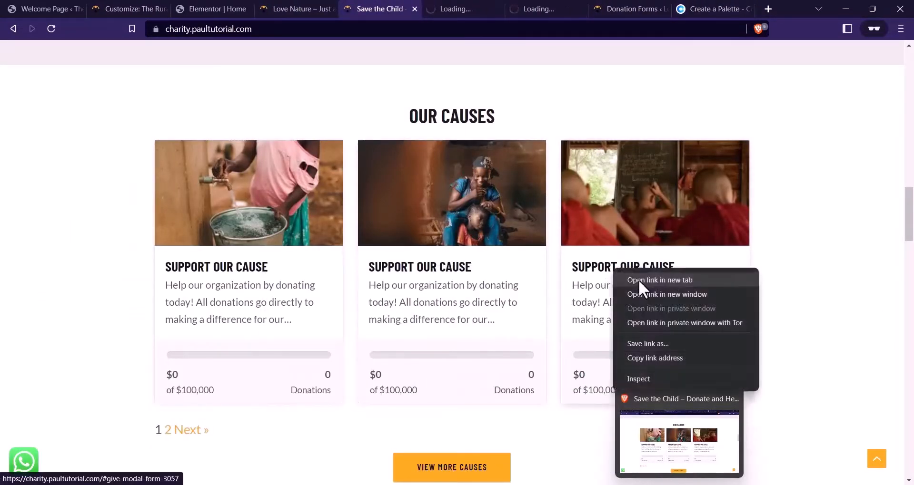
{"action": "left_click", "coordinate": [638, 280]}
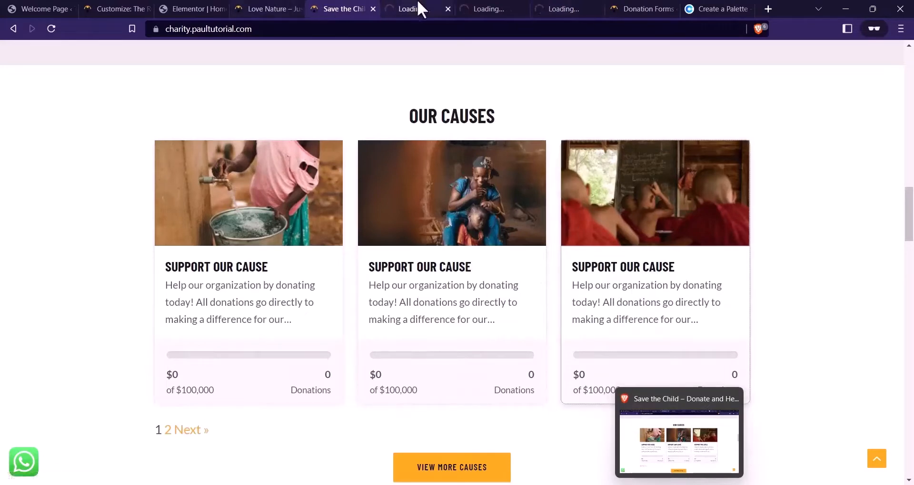
Check that the three newly opened cause pages have loaded
{"action": "left_click", "coordinate": [418, 8]}
{"action": "left_click", "coordinate": [469, 8]}
{"action": "left_click", "coordinate": [543, 8]}
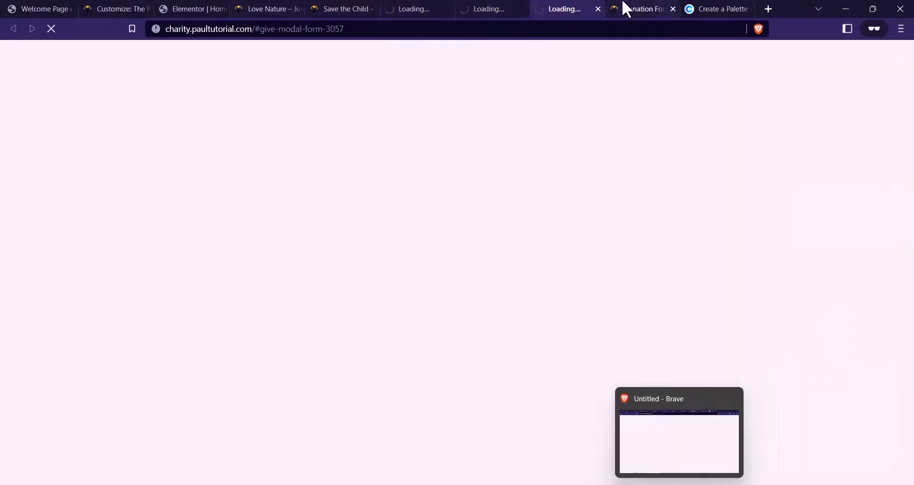
{"action": "left_click", "coordinate": [626, 8]}
{"action": "left_click", "coordinate": [430, 9]}
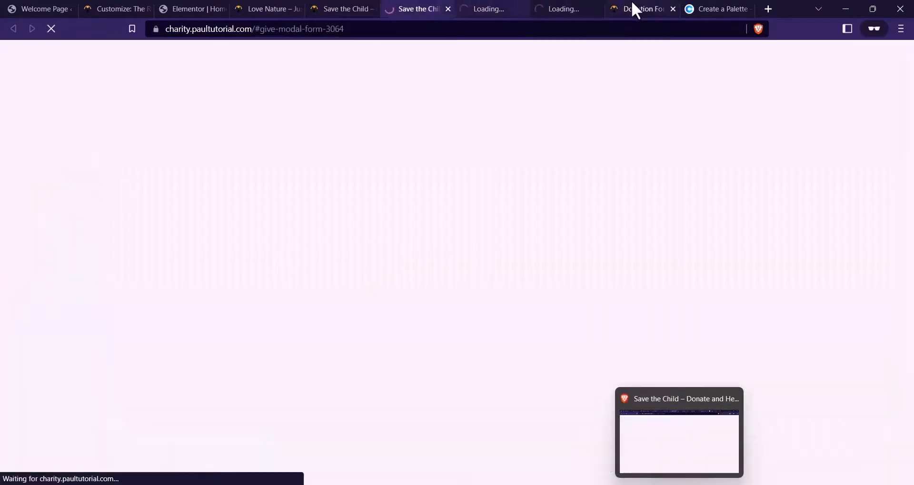
{"action": "left_click", "coordinate": [632, 4]}
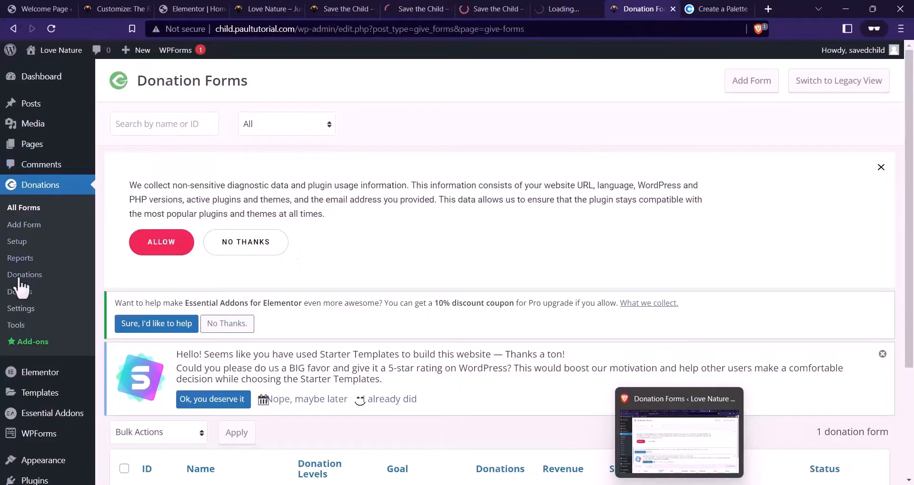
Start a new donation form from the Donation Forms list
{"action": "scroll", "coordinate": [273, 184], "scroll_direction": "down", "scroll_amount": 3}
{"action": "scroll", "coordinate": [274, 328], "scroll_direction": "up", "scroll_amount": 3}
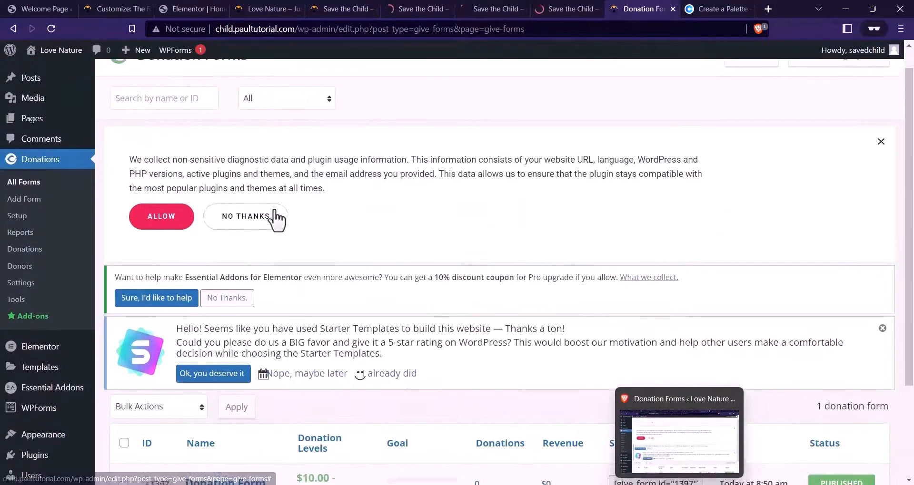
{"action": "scroll", "coordinate": [403, 173], "scroll_direction": "up", "scroll_amount": 1}
{"action": "scroll", "coordinate": [320, 206], "scroll_direction": "down", "scroll_amount": 3}
{"action": "scroll", "coordinate": [414, 232], "scroll_direction": "up", "scroll_amount": 3}
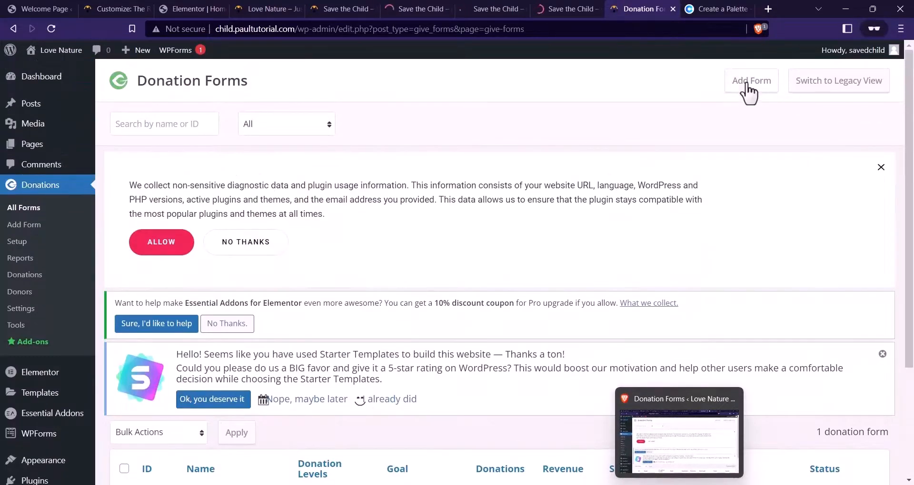
{"action": "scroll", "coordinate": [254, 246], "scroll_direction": "down", "scroll_amount": 1}
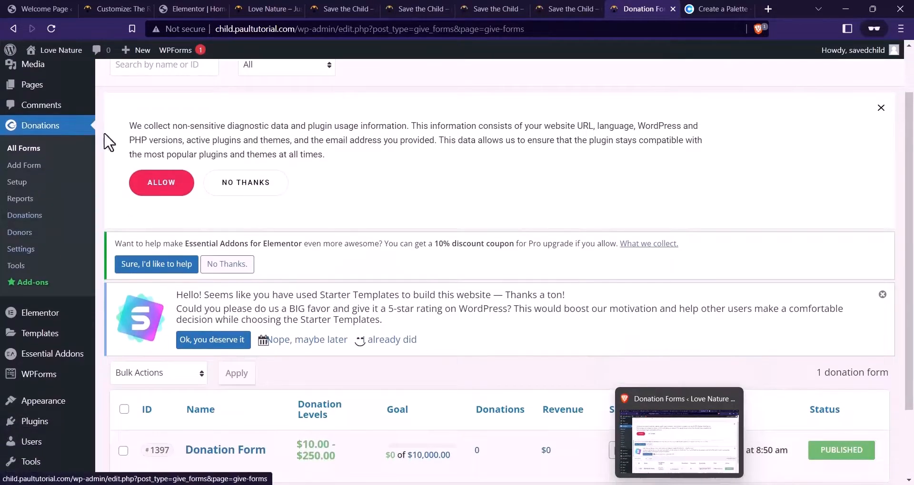
{"action": "scroll", "coordinate": [72, 157], "scroll_direction": "up", "scroll_amount": 1}
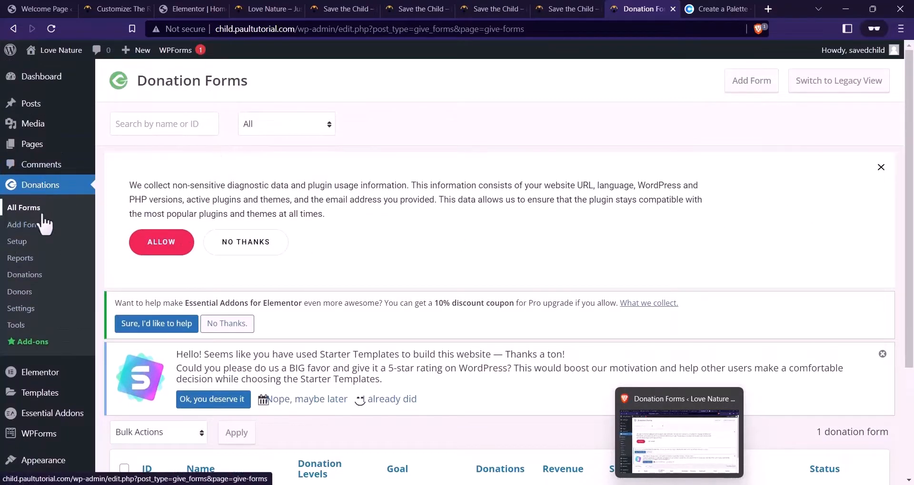
{"action": "left_click", "coordinate": [757, 91]}
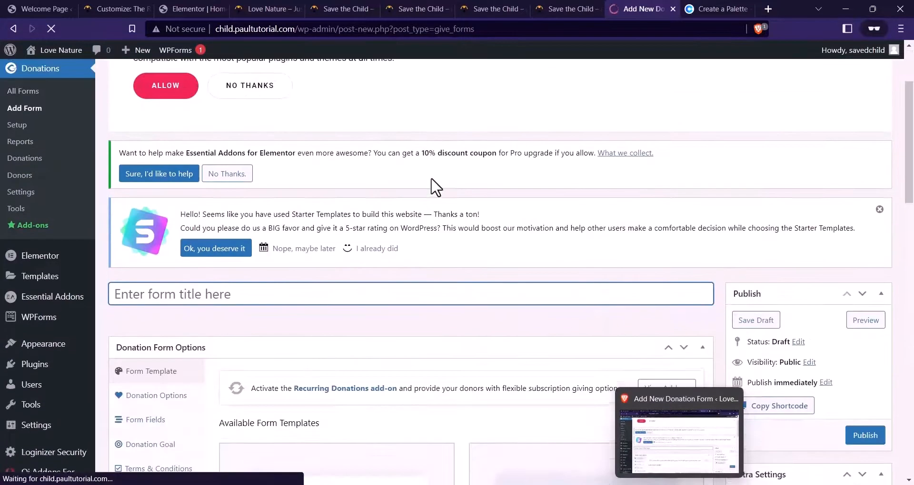
Look at the first cause's live donation popup and its Support Our Cause heading
{"action": "left_click", "coordinate": [493, 8]}
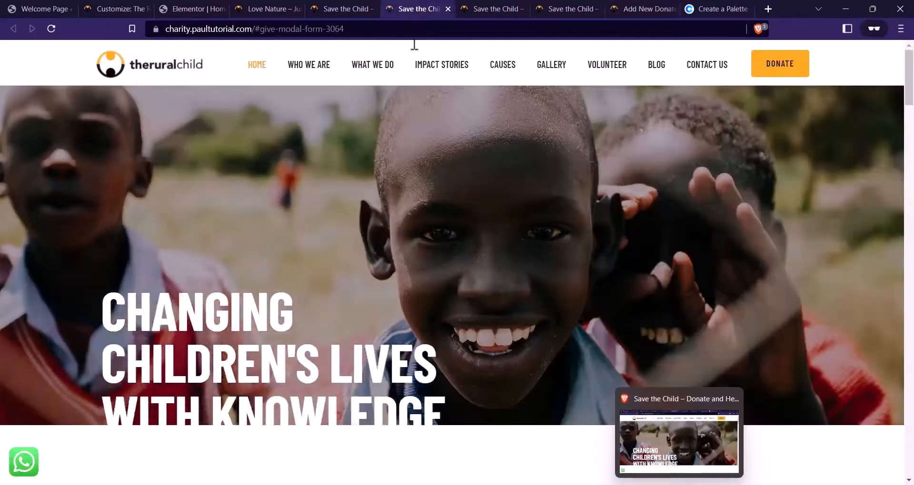
{"action": "left_click", "coordinate": [532, 9]}
{"action": "scroll", "coordinate": [557, 133], "scroll_direction": "down", "scroll_amount": 15}
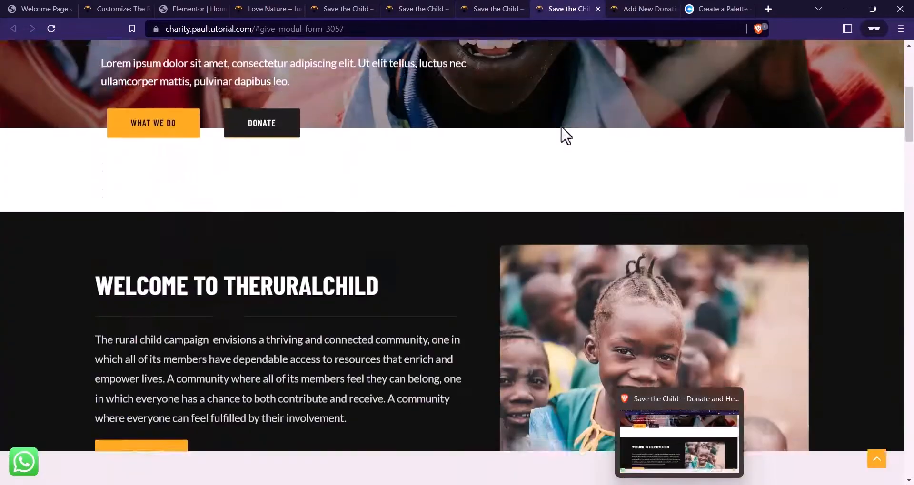
{"action": "scroll", "coordinate": [476, 190], "scroll_direction": "down", "scroll_amount": 10}
{"action": "scroll", "coordinate": [227, 219], "scroll_direction": "up", "scroll_amount": 2}
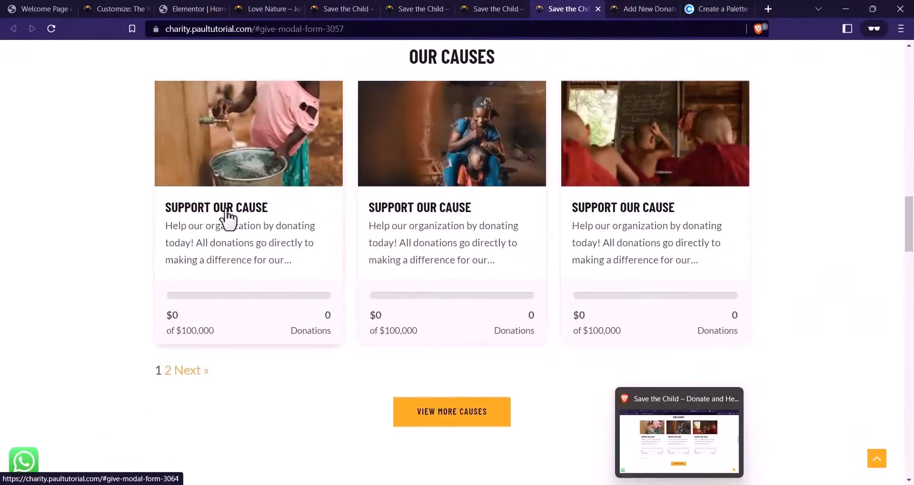
{"action": "left_click", "coordinate": [274, 222]}
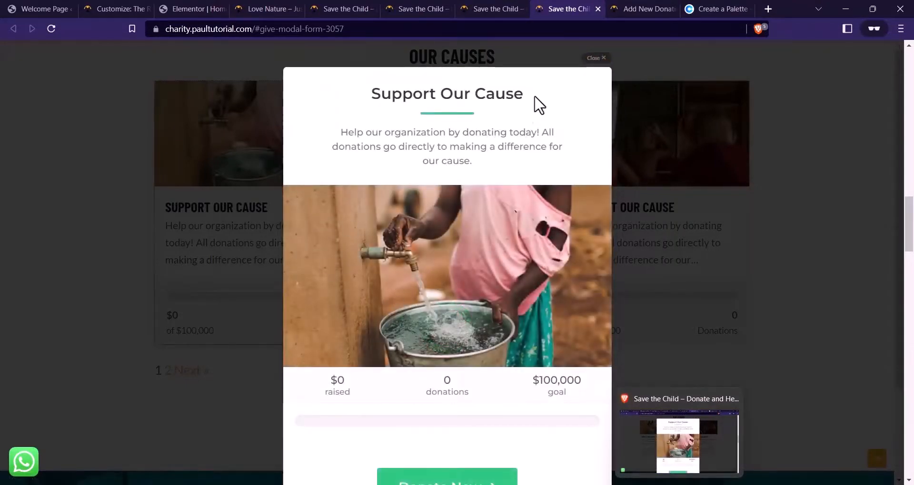
{"action": "triple_click", "coordinate": [365, 100]}
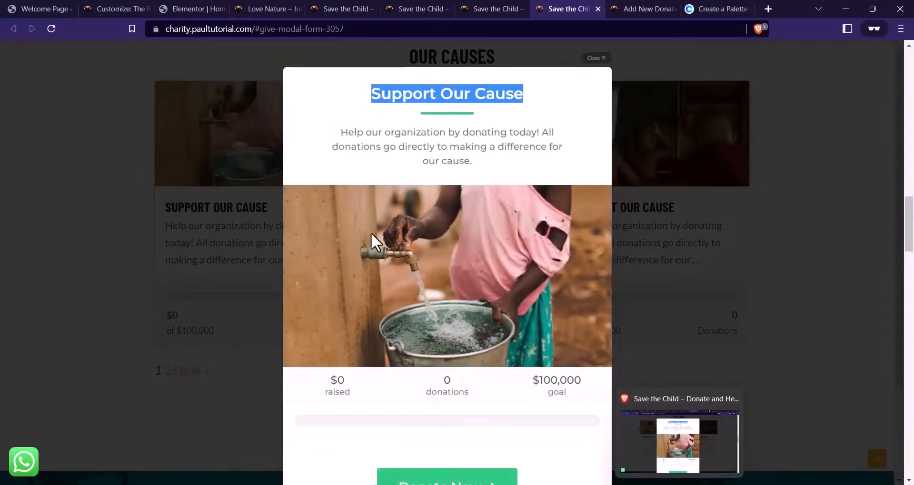
Replace the all-caps title with 'Construction of Water Wells' in normal capitalisation
{"action": "left_click", "coordinate": [650, 9]}
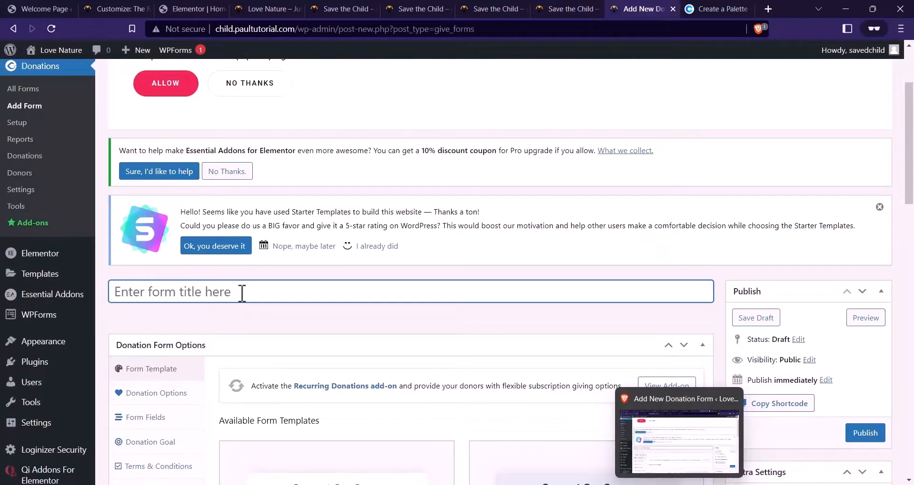
{"action": "type", "text": "CT"}
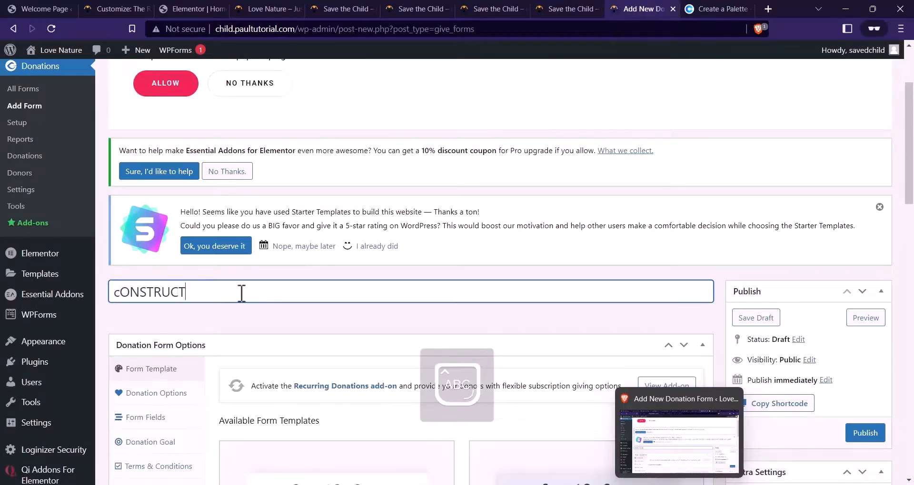
{"action": "type", "text": "ONSTRUCTION OF"}
{"action": "key", "text": "ctrl+a"}
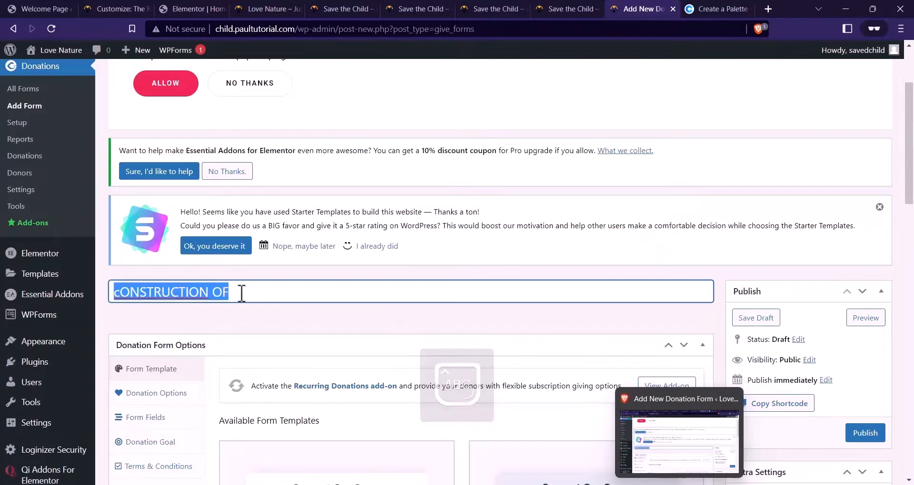
{"action": "key", "text": "Caps_Lock"}
{"action": "type", "text": "Const"}
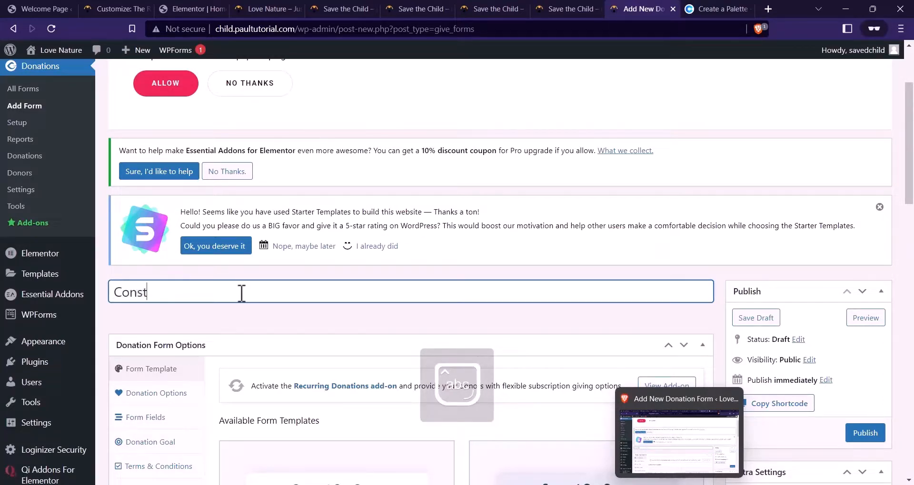
{"action": "key", "text": "BackSpace"}
{"action": "key", "text": "BackSpace"}
{"action": "key", "text": "BackSpace"}
{"action": "key", "text": "BackSpace"}
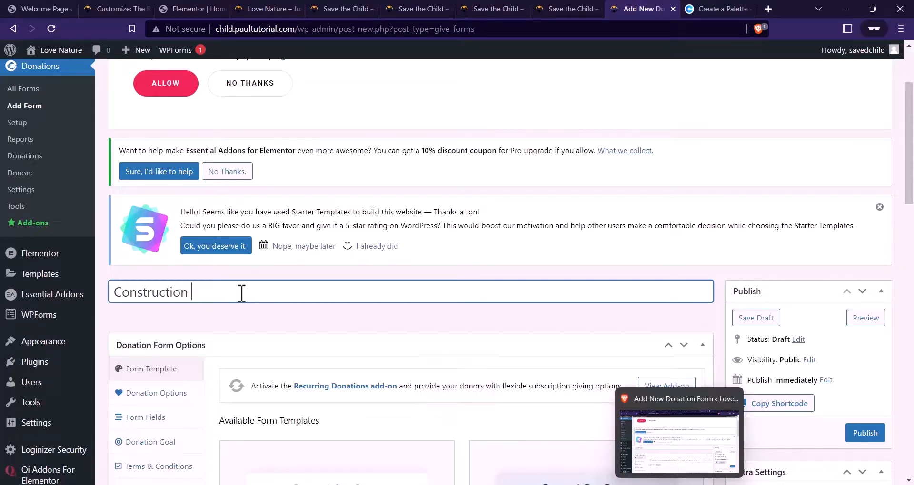
{"action": "type", "text": "ion of"}
{"action": "key", "text": "Caps_Lock"}
{"action": "type", "text": "Water Wells"}
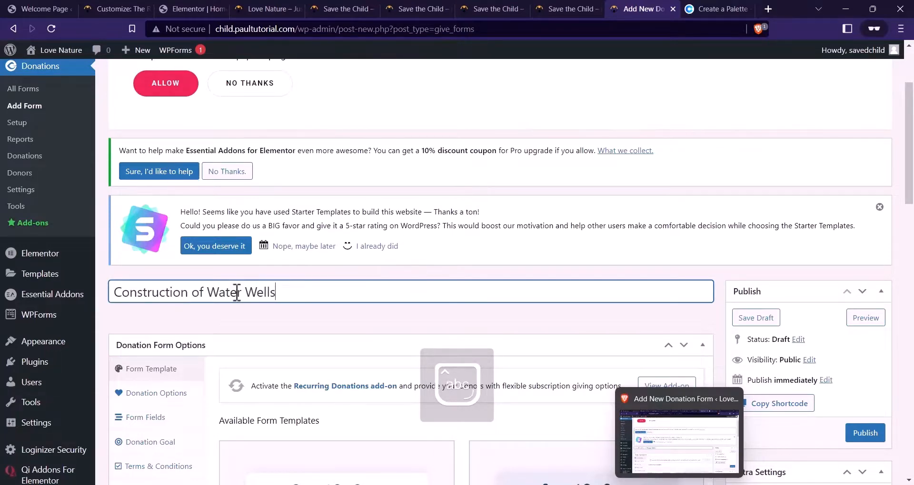
{"action": "scroll", "coordinate": [255, 278], "scroll_direction": "down", "scroll_amount": 6}
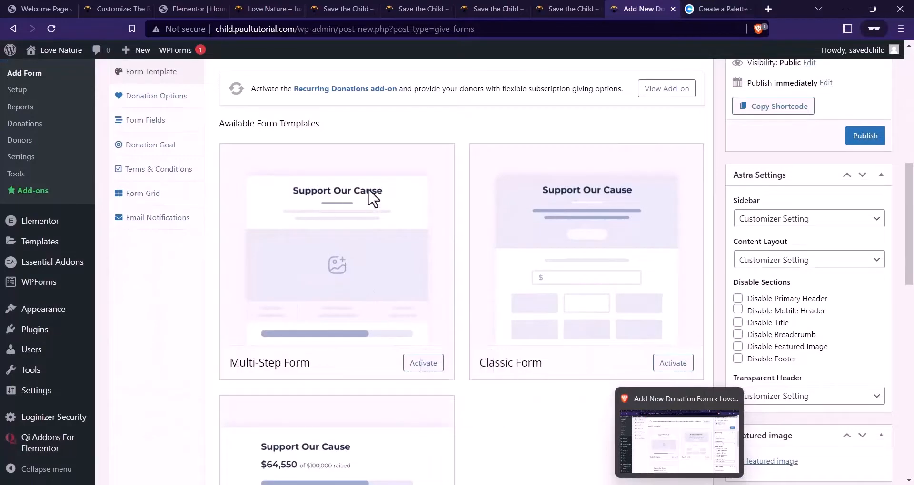
Activate the Multi-Step Form template from Available Form Templates
{"action": "scroll", "coordinate": [312, 272], "scroll_direction": "down", "scroll_amount": 1}
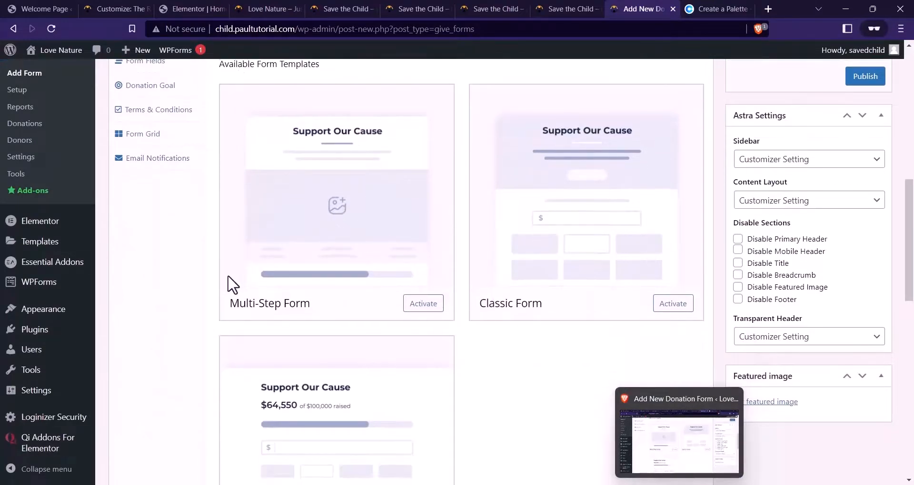
{"action": "scroll", "coordinate": [606, 267], "scroll_direction": "down", "scroll_amount": 2}
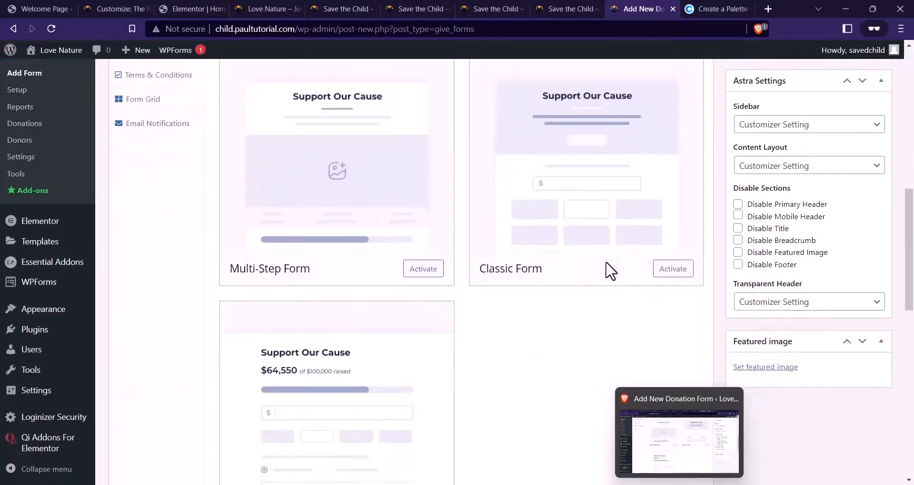
{"action": "scroll", "coordinate": [303, 294], "scroll_direction": "up", "scroll_amount": 3}
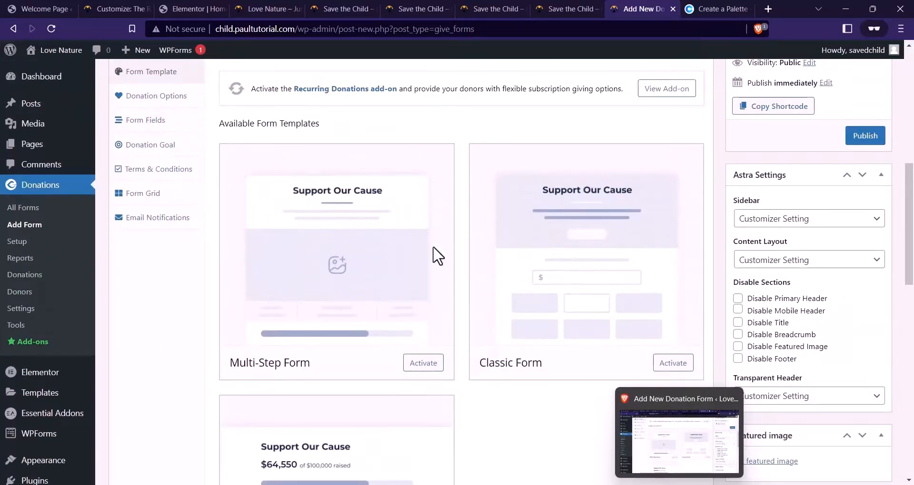
{"action": "left_click", "coordinate": [425, 363]}
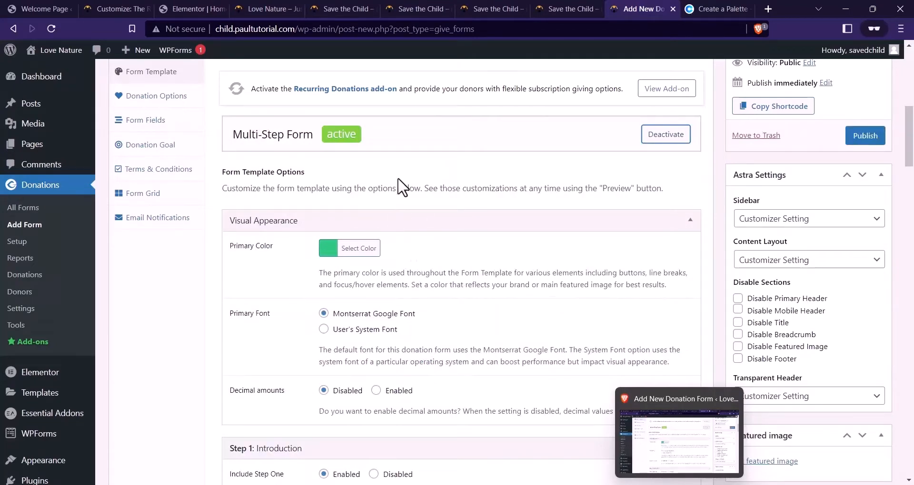
{"action": "scroll", "coordinate": [407, 184], "scroll_direction": "down", "scroll_amount": 1}
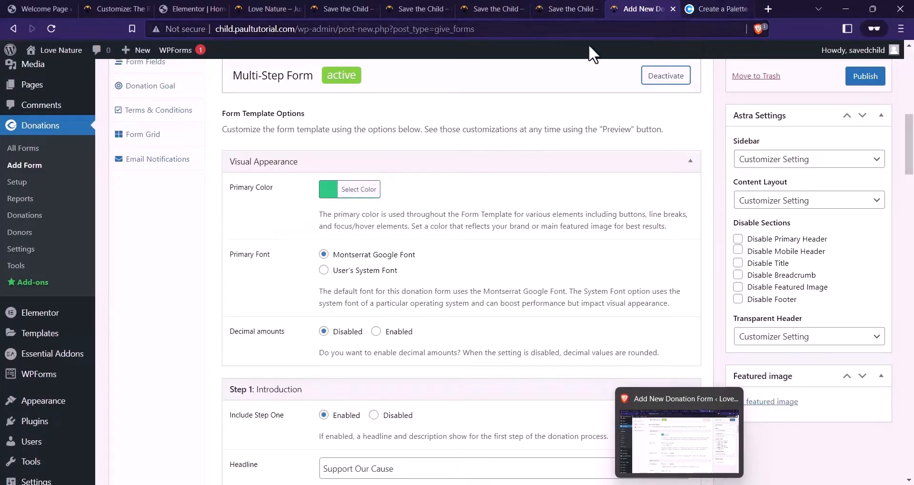
Copy the Coolors teal #017B8A and paste it as the form's primary colour
{"action": "left_click", "coordinate": [709, 9]}
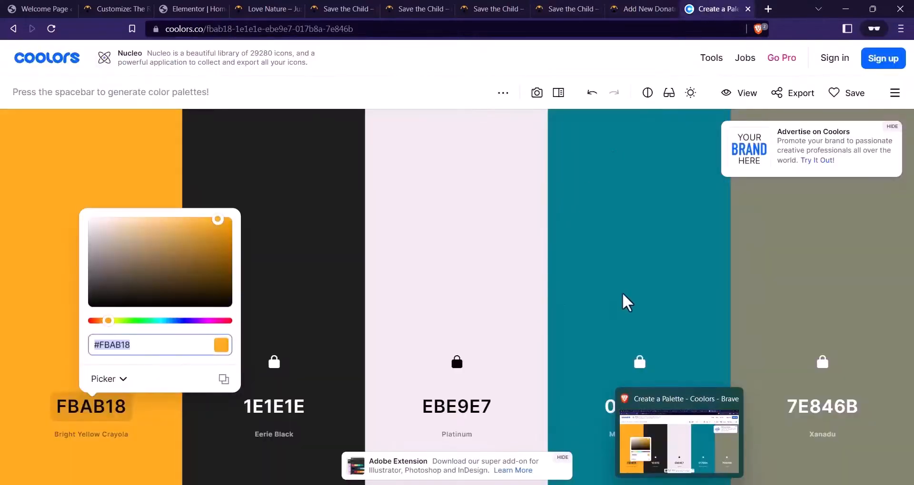
{"action": "left_click", "coordinate": [614, 402]}
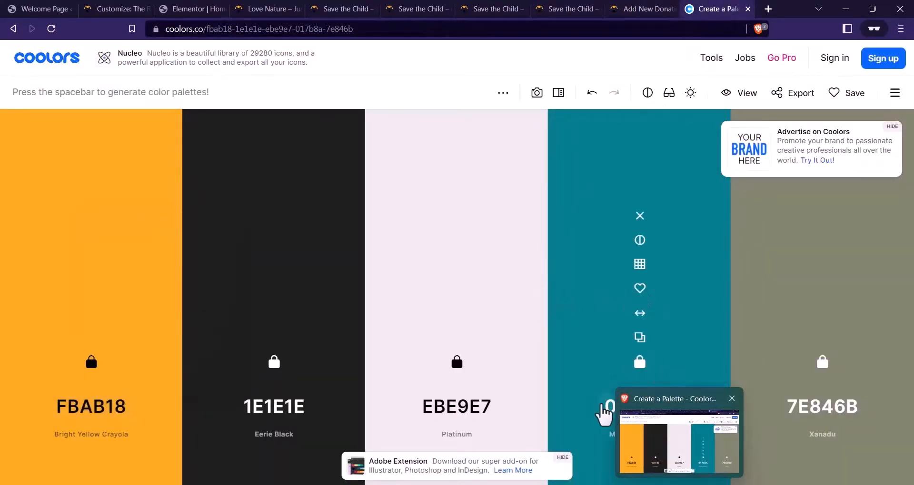
{"action": "left_click", "coordinate": [603, 405]}
{"action": "key", "text": "ctrl+c"}
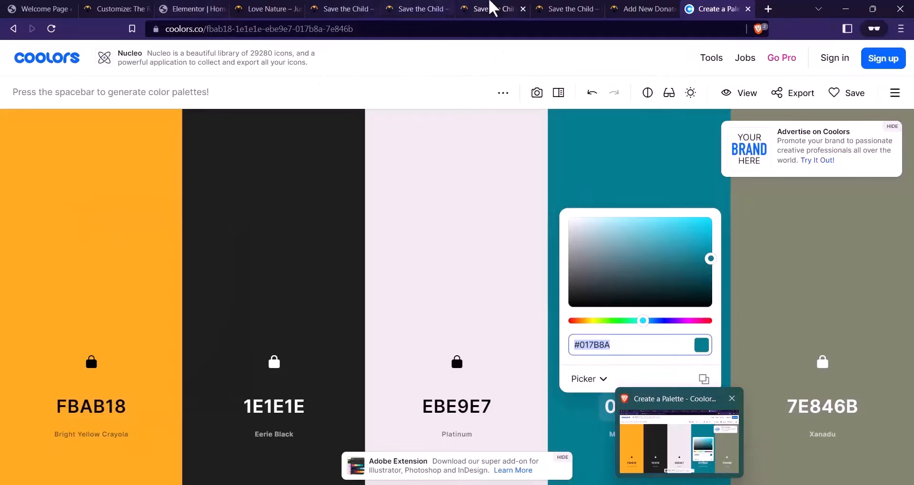
{"action": "left_click", "coordinate": [633, 8]}
{"action": "left_click", "coordinate": [352, 190]}
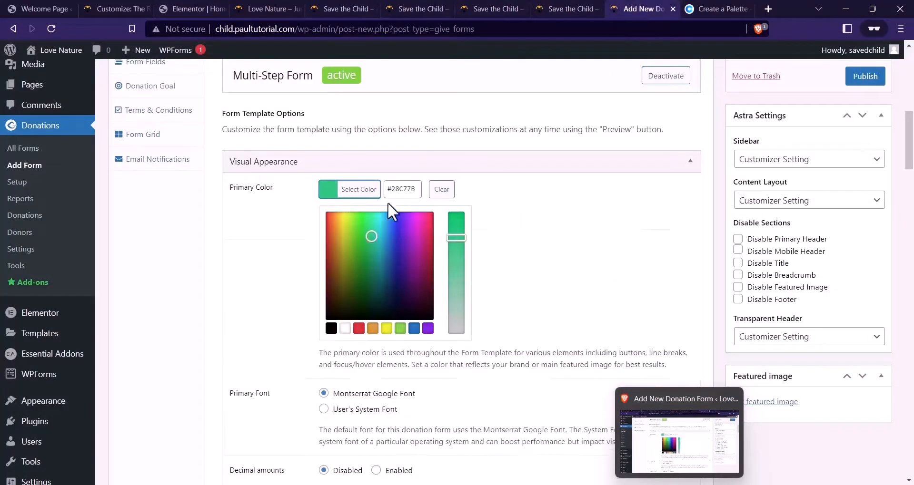
{"action": "triple_click", "coordinate": [407, 191]}
{"action": "key", "text": "ctrl+v"}
{"action": "left_click", "coordinate": [484, 232]}
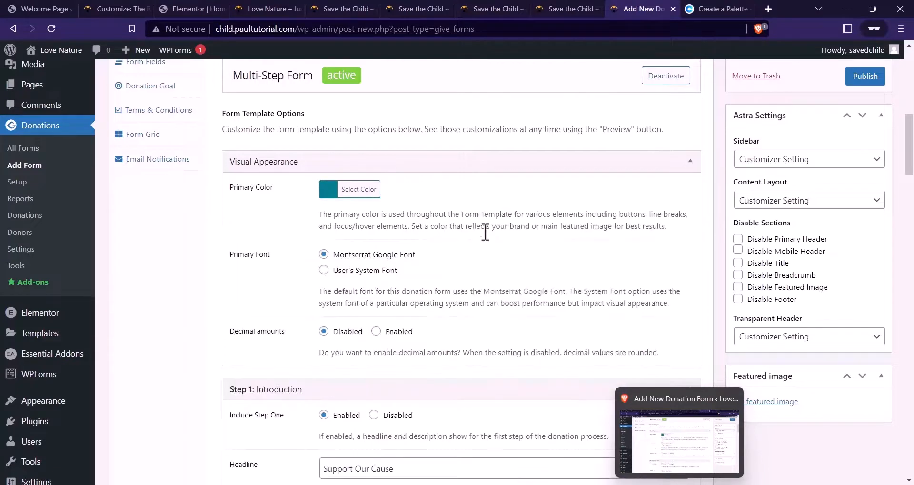
{"action": "scroll", "coordinate": [432, 235], "scroll_direction": "down", "scroll_amount": 1}
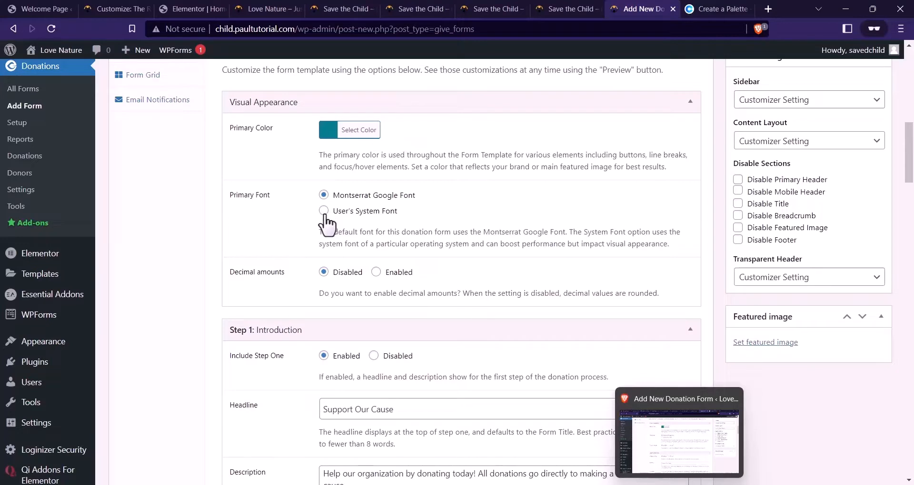
Replace the Step 1 headline 'Support Our Cause' with 'Construction of Water Wells'
{"action": "scroll", "coordinate": [421, 245], "scroll_direction": "down", "scroll_amount": 1}
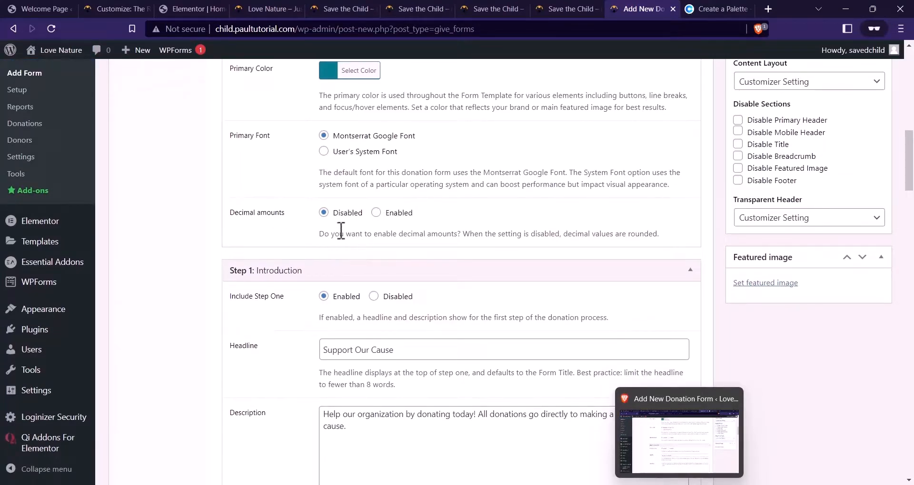
{"action": "scroll", "coordinate": [429, 248], "scroll_direction": "down", "scroll_amount": 2}
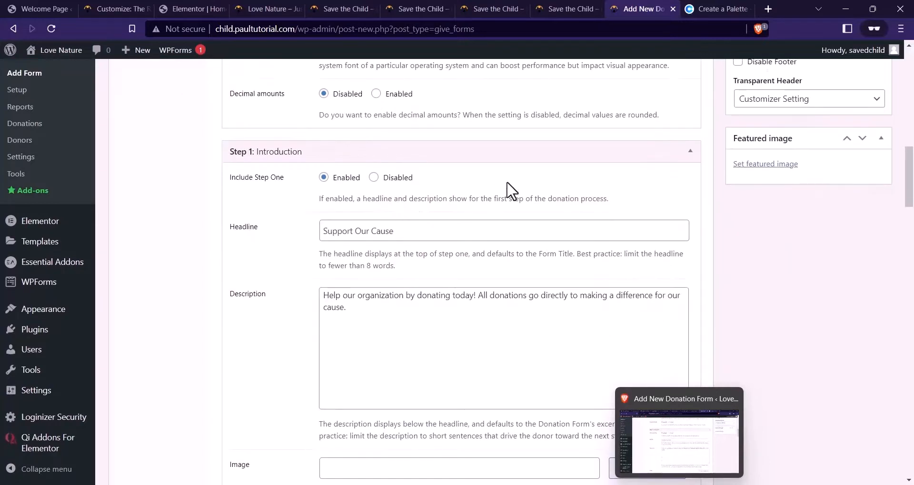
{"action": "scroll", "coordinate": [376, 223], "scroll_direction": "down", "scroll_amount": 1}
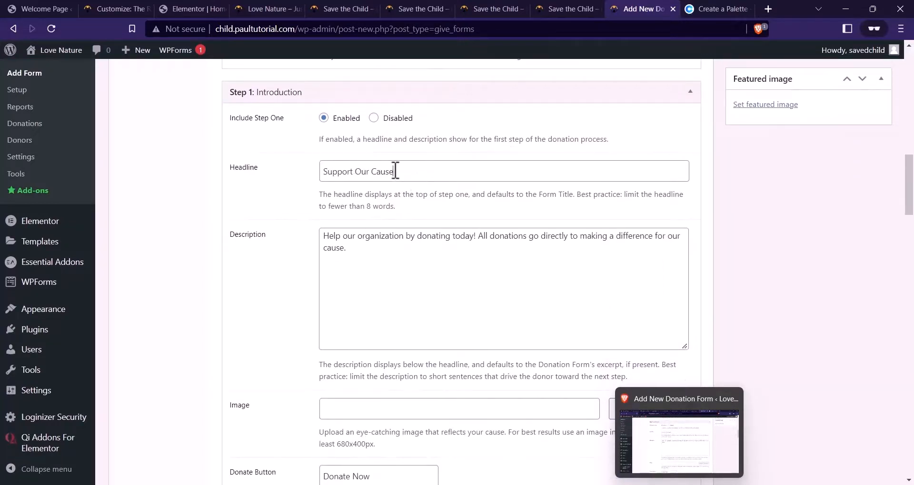
{"action": "left_click_drag", "start_coordinate": [395, 171], "coordinate": [322, 172]}
{"action": "left_click", "coordinate": [564, 9]}
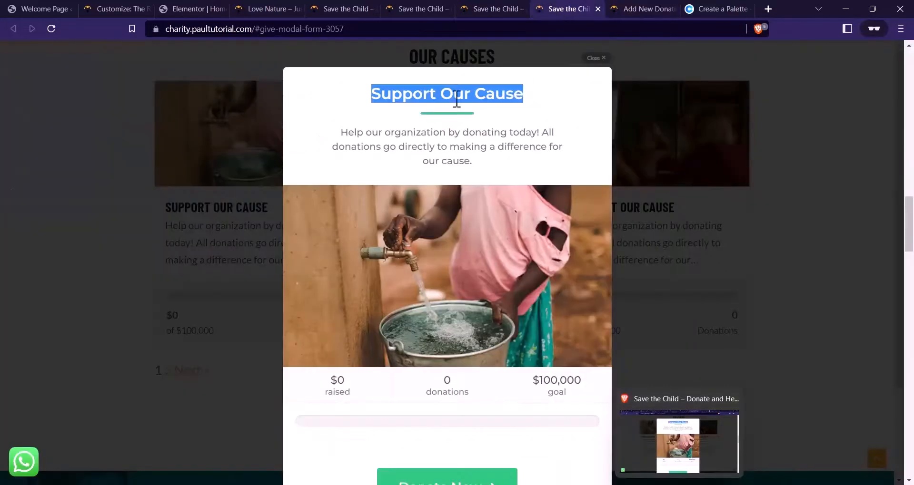
{"action": "left_click", "coordinate": [656, 9]}
{"action": "scroll", "coordinate": [333, 109], "scroll_direction": "up", "scroll_amount": 10}
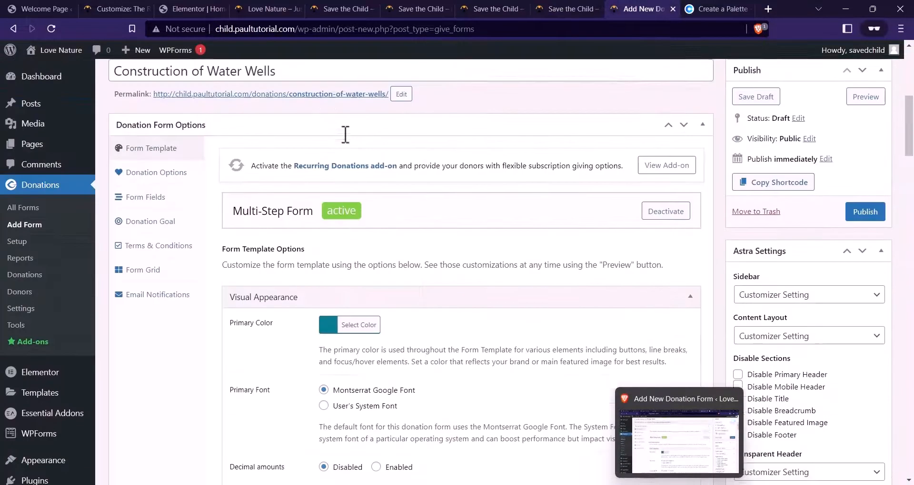
{"action": "triple_click", "coordinate": [306, 114]}
{"action": "key", "text": "ctrl+c"}
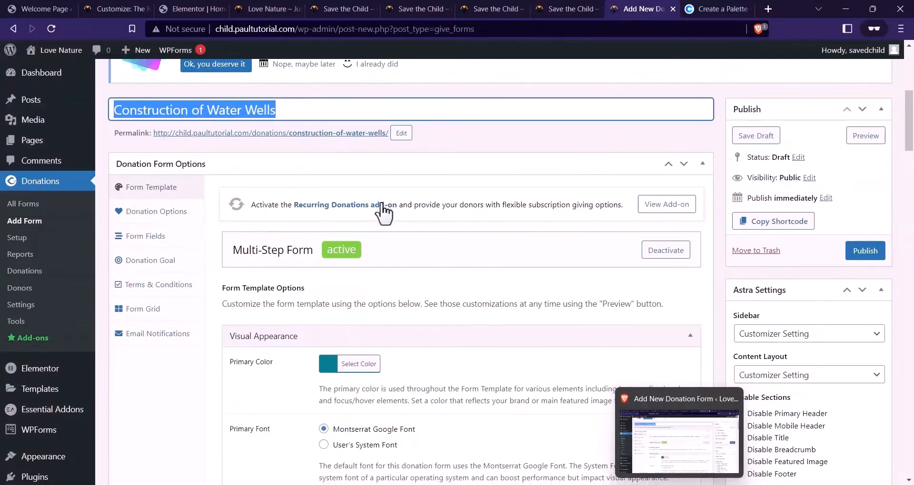
{"action": "scroll", "coordinate": [385, 213], "scroll_direction": "down", "scroll_amount": 8}
{"action": "triple_click", "coordinate": [396, 224]}
{"action": "key", "text": "ctrl+v"}
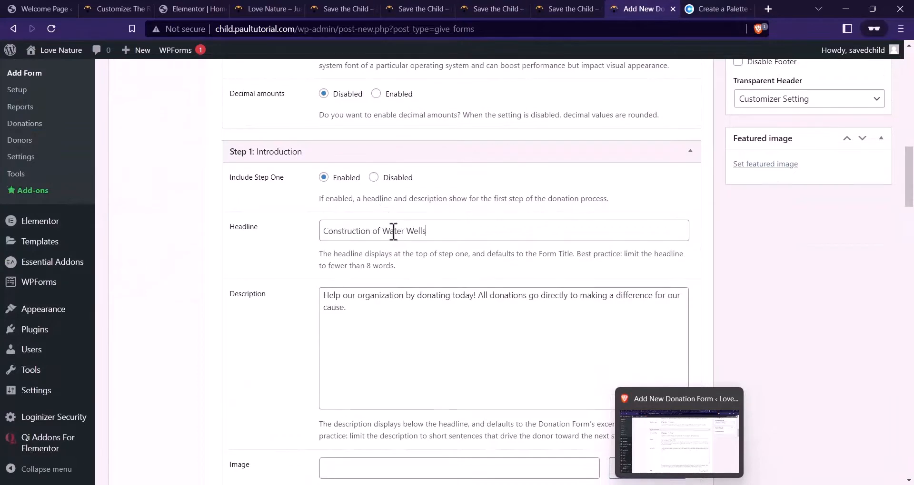
Open the media chooser for the Step 1 image alongside the Website Files folder
{"action": "scroll", "coordinate": [327, 227], "scroll_direction": "down", "scroll_amount": 2}
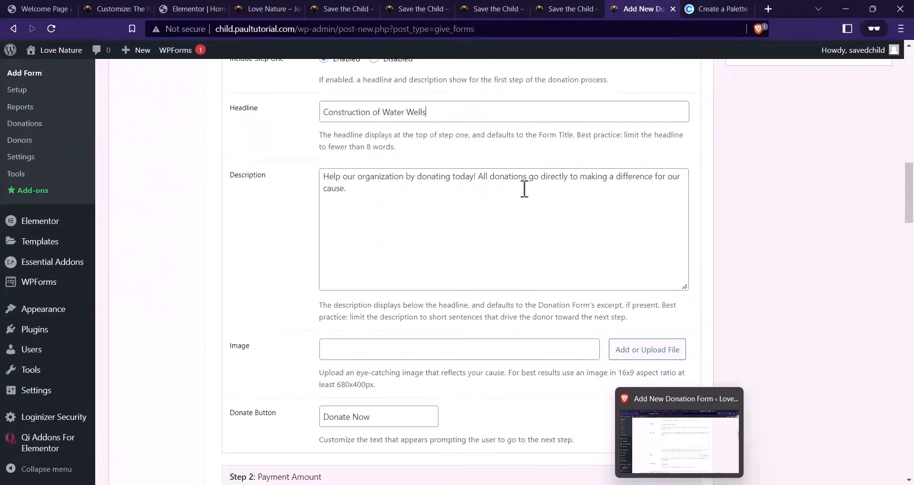
{"action": "scroll", "coordinate": [442, 176], "scroll_direction": "down", "scroll_amount": 2}
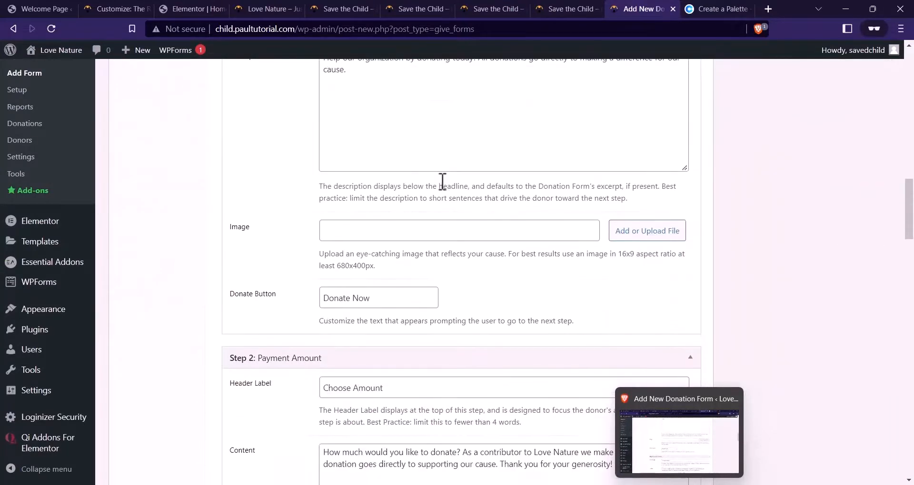
{"action": "left_click", "coordinate": [660, 237]}
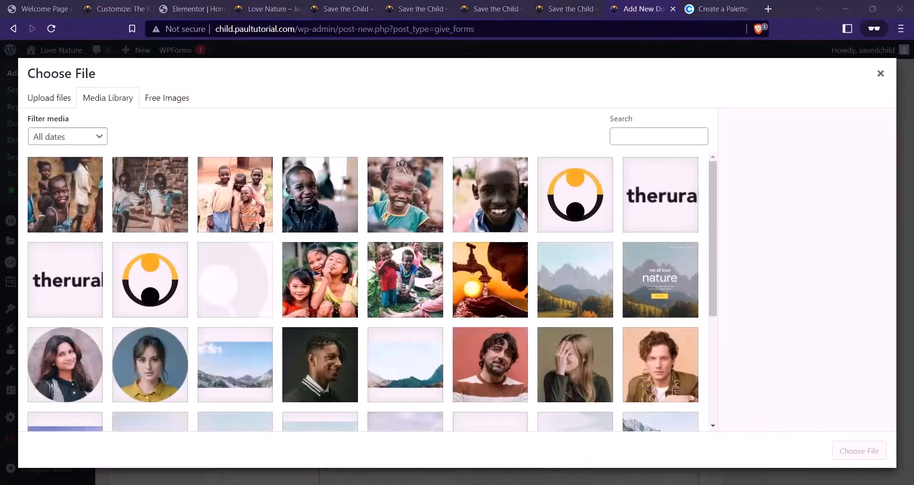
{"action": "mouse_move", "coordinate": [342, 483]}
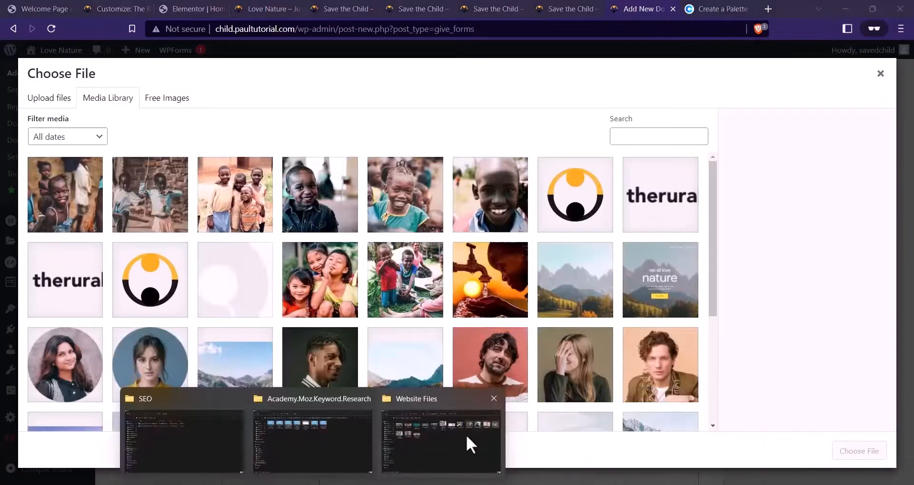
{"action": "left_click", "coordinate": [436, 444]}
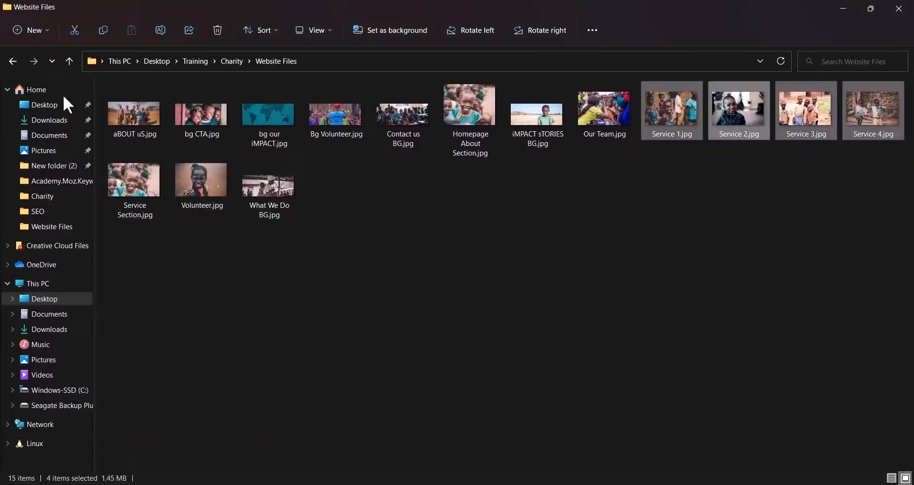
Select cause-3, focus-2-1 and focus-4 in the Charity folder and drag them into the media library
{"action": "left_click", "coordinate": [13, 61]}
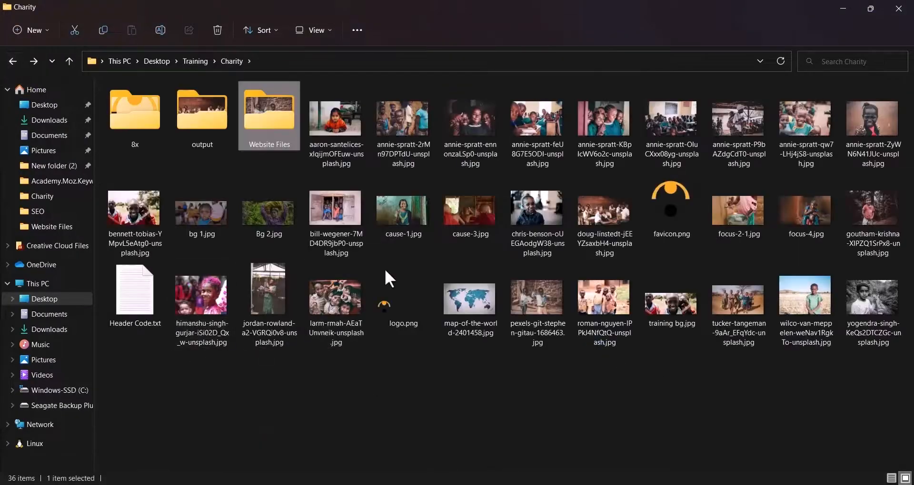
{"action": "left_click", "coordinate": [747, 236]}
{"action": "left_click", "coordinate": [795, 231], "text": "ctrl"}
{"action": "left_click", "coordinate": [800, 238], "text": "ctrl"}
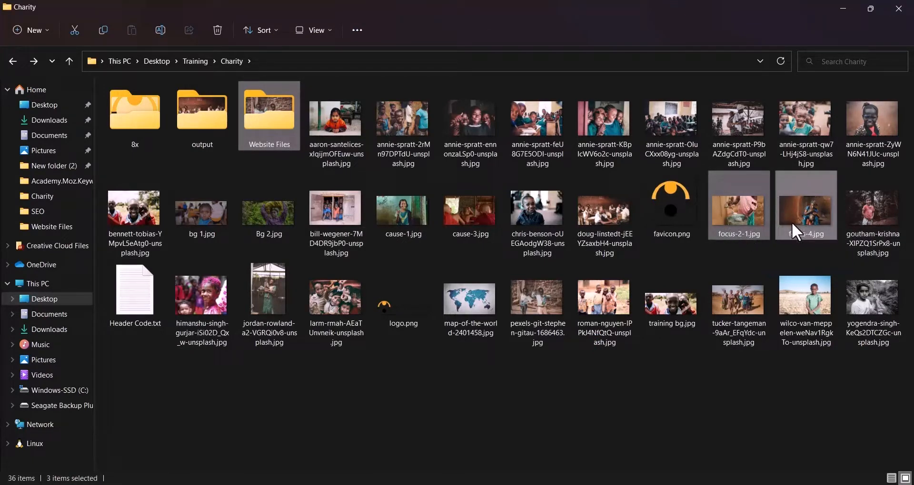
{"action": "left_click_drag", "start_coordinate": [793, 222], "coordinate": [466, 230]}
{"action": "left_click", "coordinate": [467, 230], "text": "ctrl"}
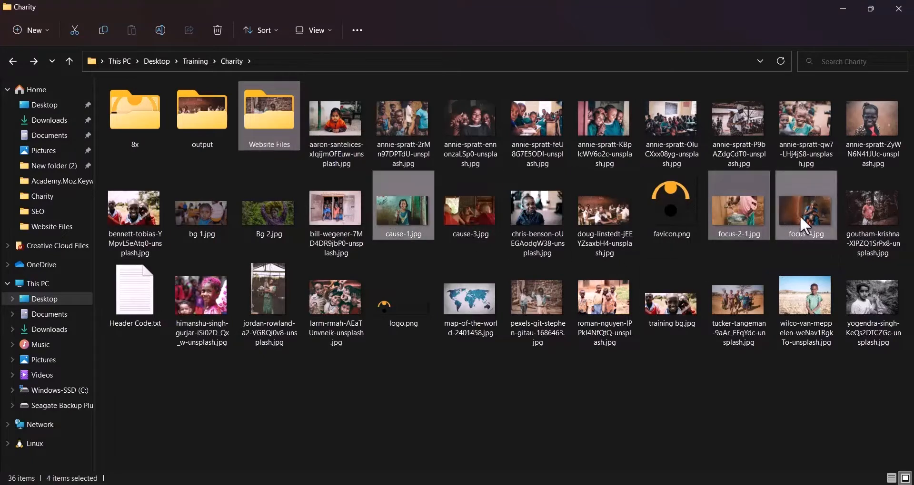
{"action": "left_click_drag", "start_coordinate": [718, 235], "coordinate": [382, 264]}
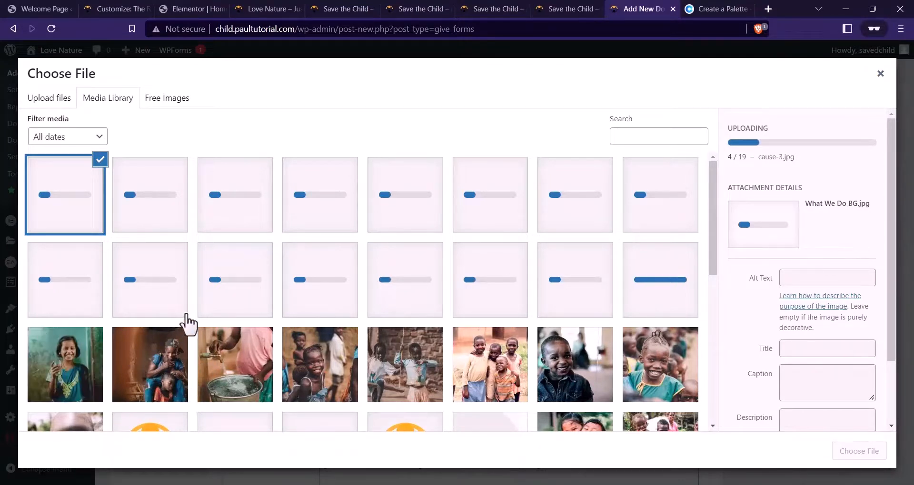
Choose focus-2-1.jpg as the Step 1 image
{"action": "left_click", "coordinate": [240, 377]}
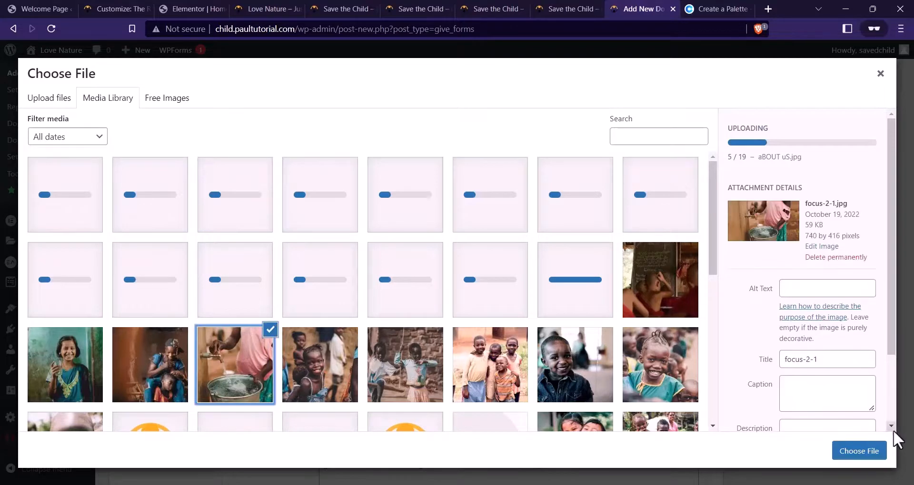
{"action": "left_click", "coordinate": [854, 451]}
{"action": "scroll", "coordinate": [542, 275], "scroll_direction": "down", "scroll_amount": 2}
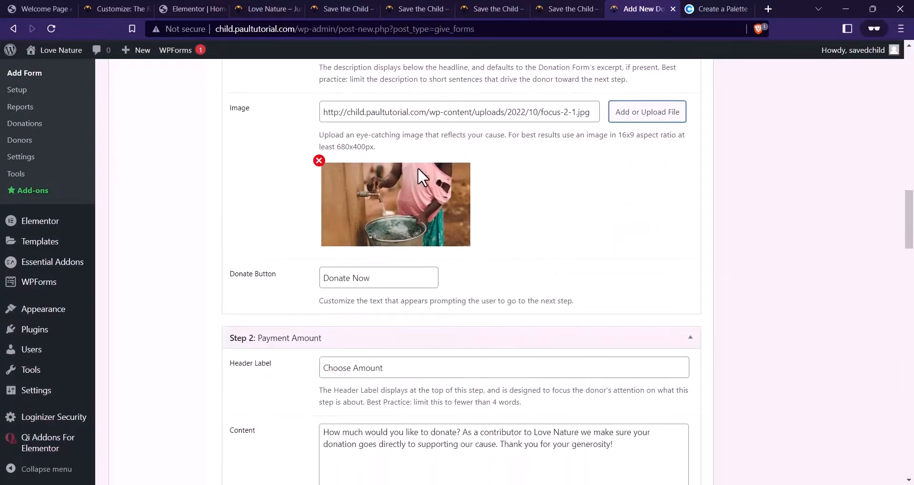
{"action": "scroll", "coordinate": [417, 168], "scroll_direction": "down", "scroll_amount": 3}
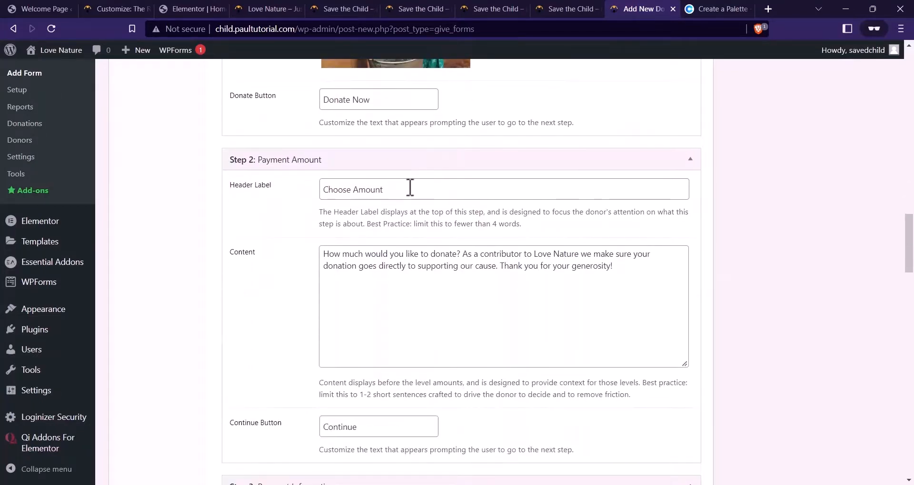
Compare the Step 2 'Choose Amount' header and content with the live donation modal
{"action": "left_click_drag", "start_coordinate": [431, 192], "coordinate": [317, 188]}
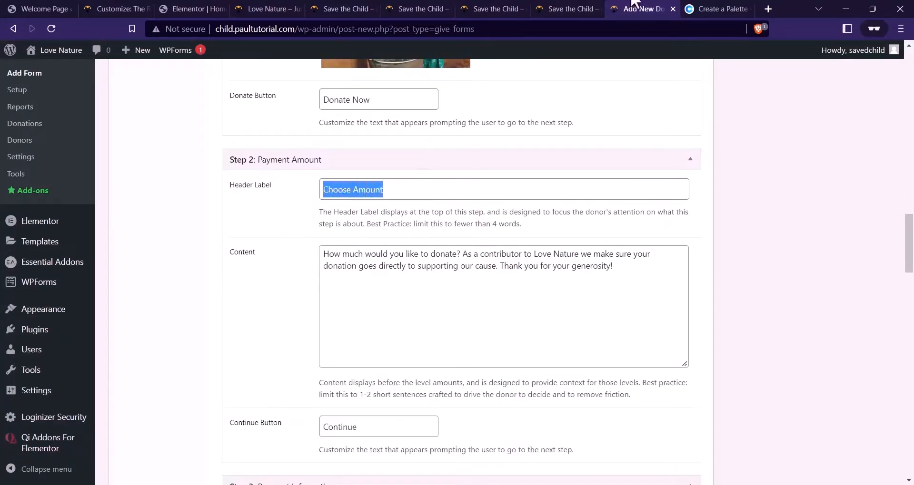
{"action": "left_click", "coordinate": [548, 8]}
{"action": "scroll", "coordinate": [407, 236], "scroll_direction": "down", "scroll_amount": 3}
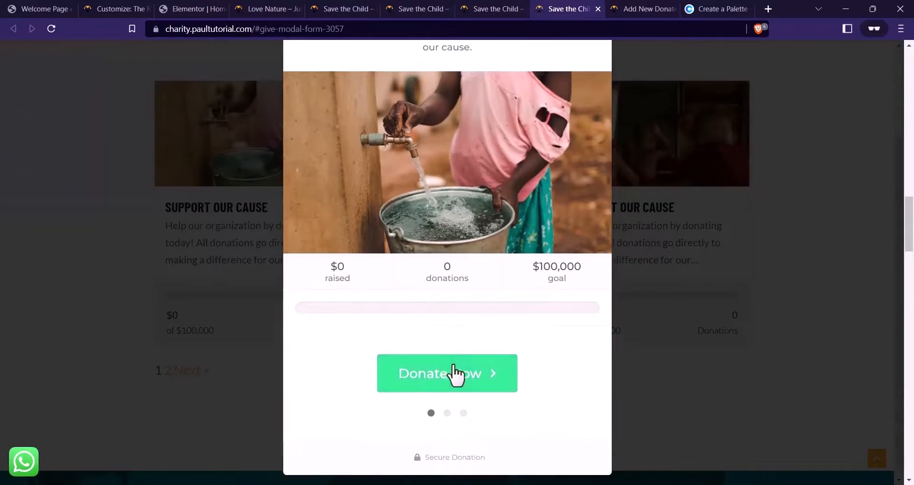
{"action": "left_click", "coordinate": [455, 375]}
{"action": "left_click_drag", "start_coordinate": [484, 81], "coordinate": [422, 91]}
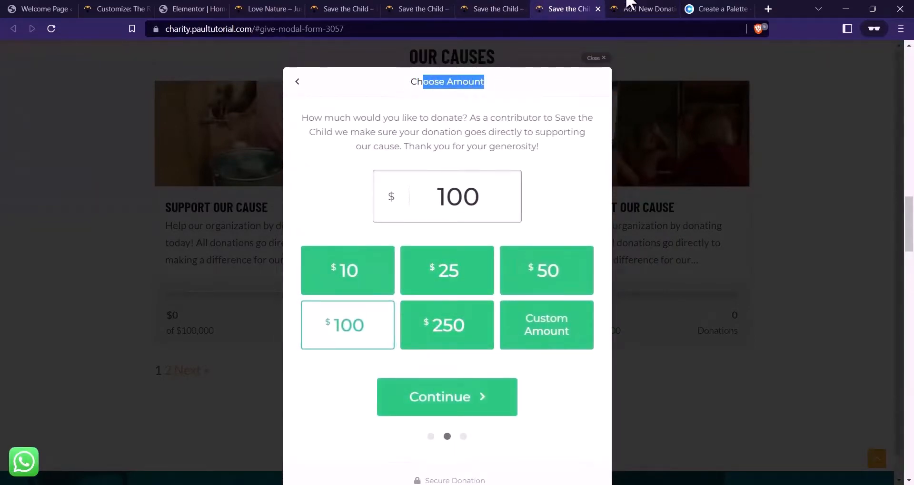
{"action": "left_click", "coordinate": [629, 4]}
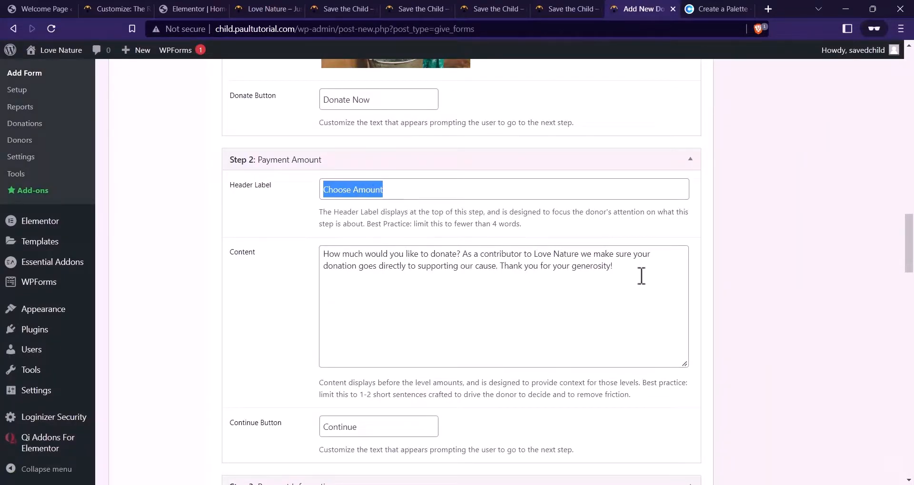
{"action": "left_click_drag", "start_coordinate": [641, 276], "coordinate": [310, 261]}
{"action": "left_click", "coordinate": [536, 274]}
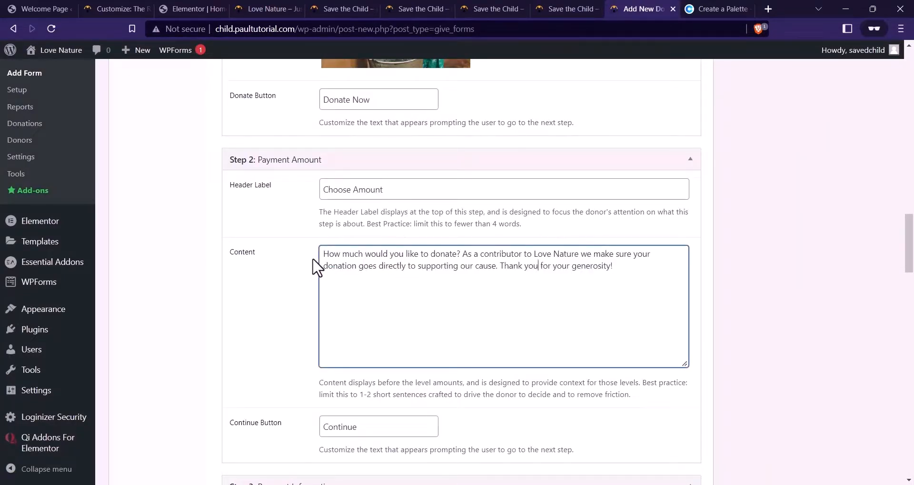
{"action": "left_click", "coordinate": [547, 8]}
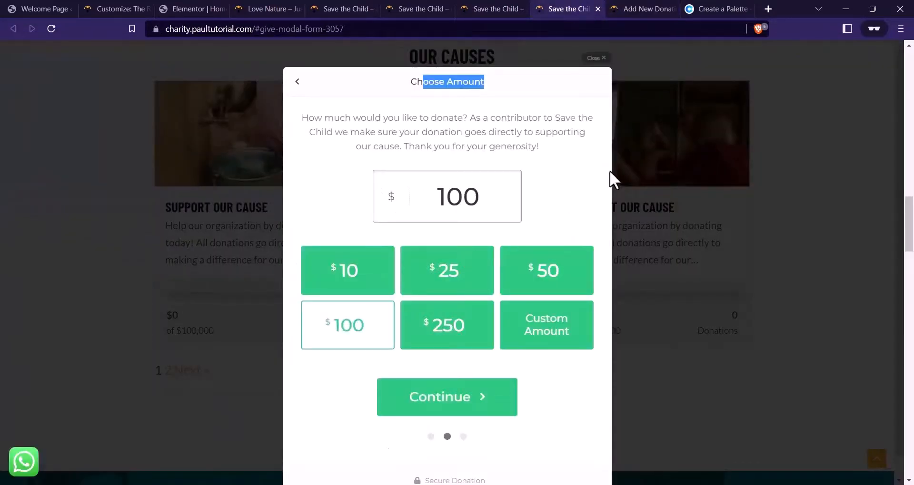
{"action": "left_click_drag", "start_coordinate": [537, 148], "coordinate": [302, 118]}
{"action": "left_click", "coordinate": [657, 10]}
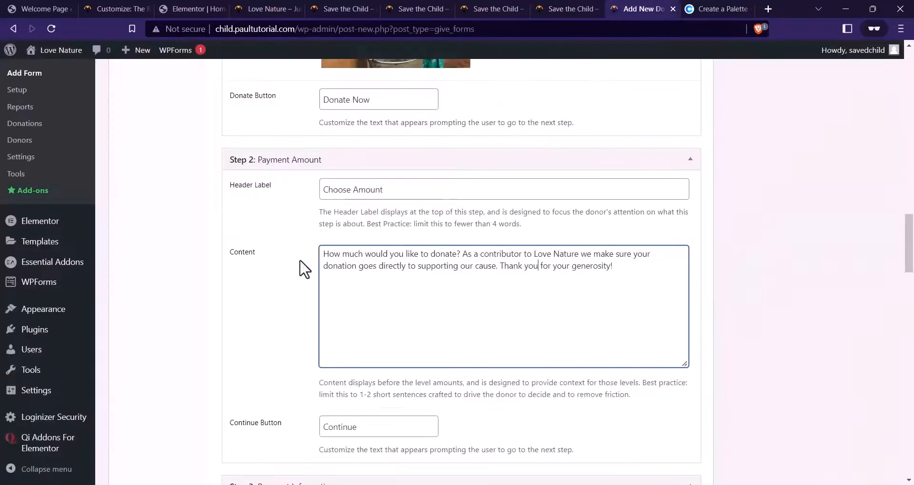
{"action": "scroll", "coordinate": [302, 267], "scroll_direction": "down", "scroll_amount": 4}
{"action": "double_click", "coordinate": [371, 249]}
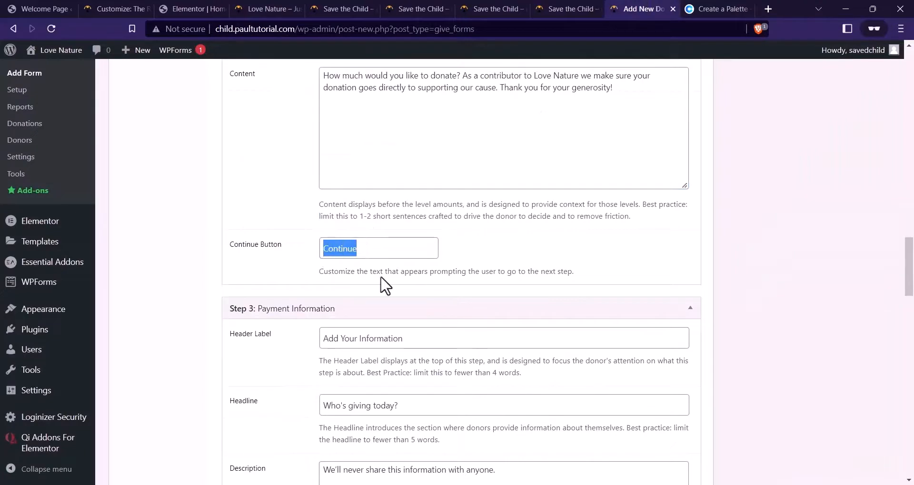
{"action": "scroll", "coordinate": [459, 207], "scroll_direction": "down", "scroll_amount": 3}
{"action": "left_click_drag", "start_coordinate": [461, 222], "coordinate": [307, 232]}
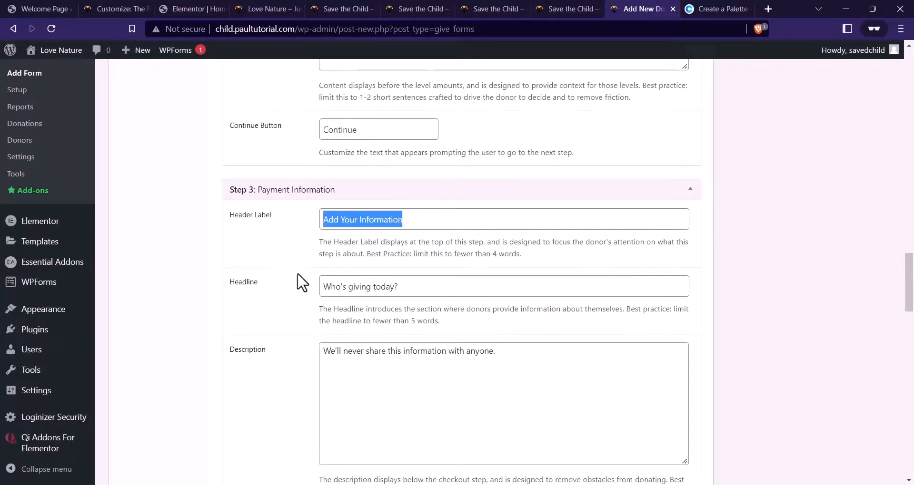
{"action": "scroll", "coordinate": [460, 242], "scroll_direction": "down", "scroll_amount": 3}
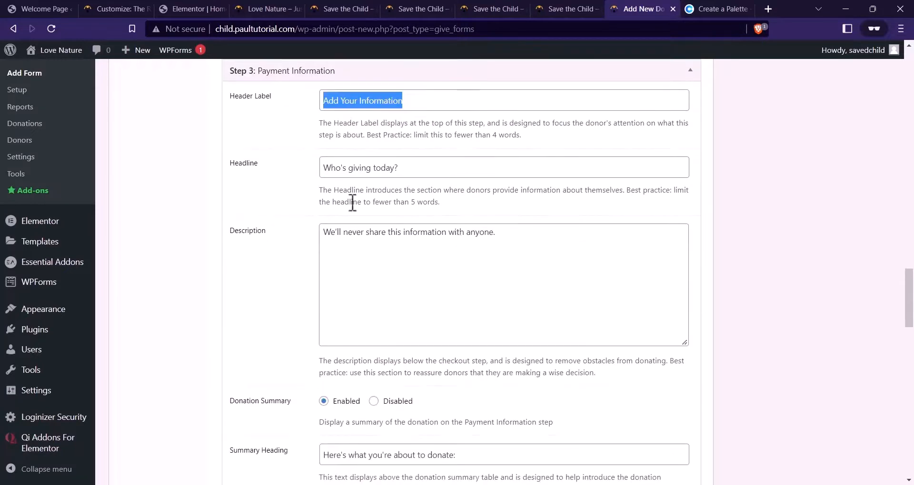
{"action": "scroll", "coordinate": [392, 271], "scroll_direction": "down", "scroll_amount": 3}
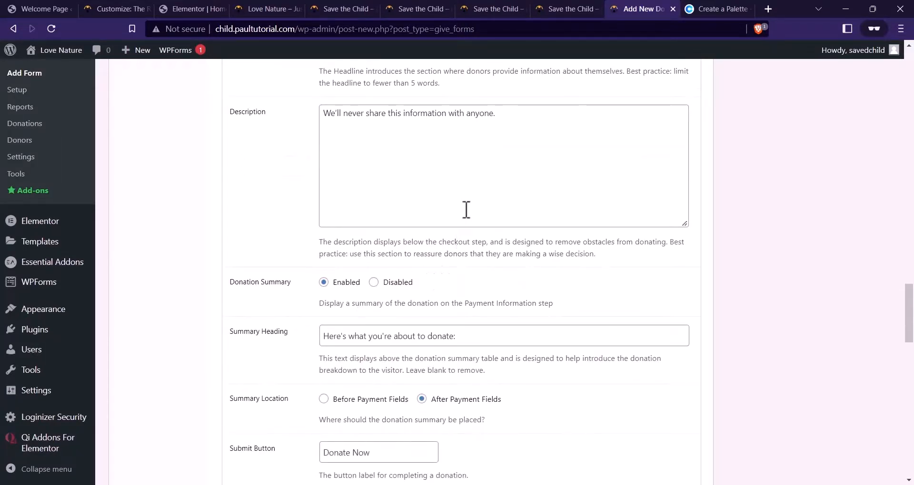
{"action": "scroll", "coordinate": [466, 210], "scroll_direction": "down", "scroll_amount": 5}
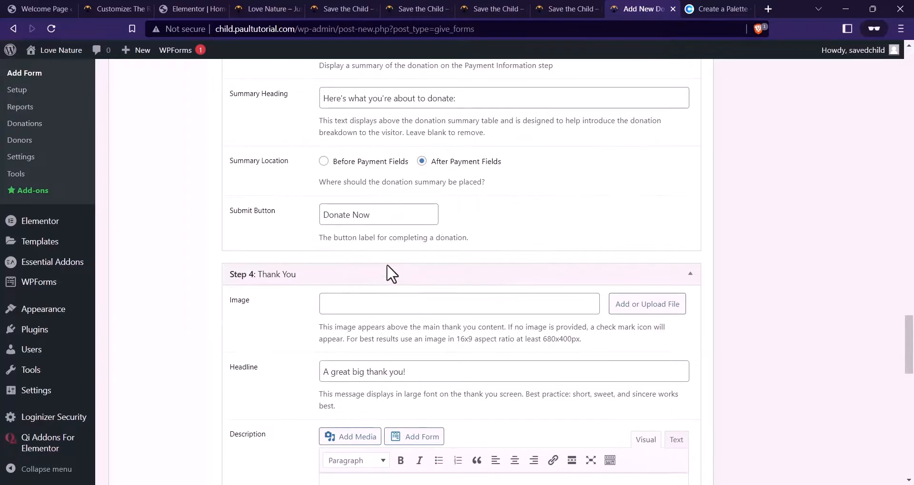
{"action": "scroll", "coordinate": [349, 293], "scroll_direction": "down", "scroll_amount": 5}
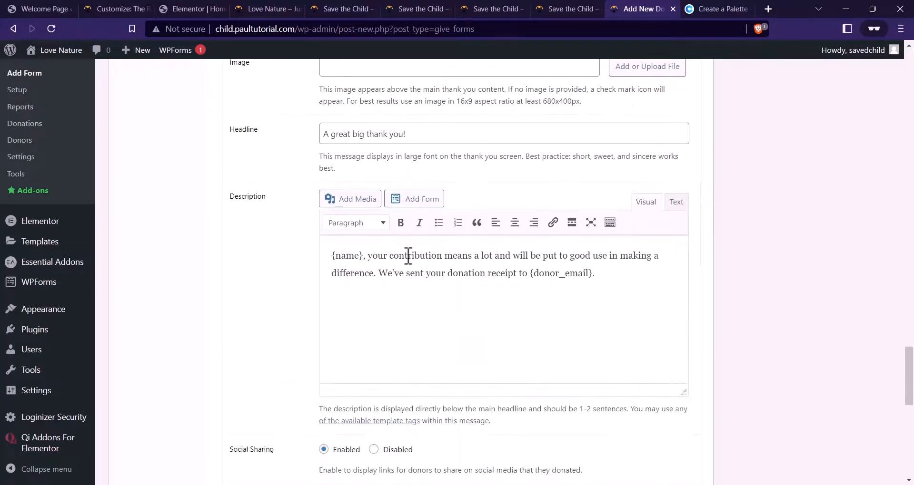
{"action": "scroll", "coordinate": [412, 261], "scroll_direction": "up", "scroll_amount": 1}
{"action": "scroll", "coordinate": [380, 228], "scroll_direction": "up", "scroll_amount": 1}
{"action": "scroll", "coordinate": [359, 204], "scroll_direction": "down", "scroll_amount": 1}
{"action": "scroll", "coordinate": [381, 186], "scroll_direction": "up", "scroll_amount": 1}
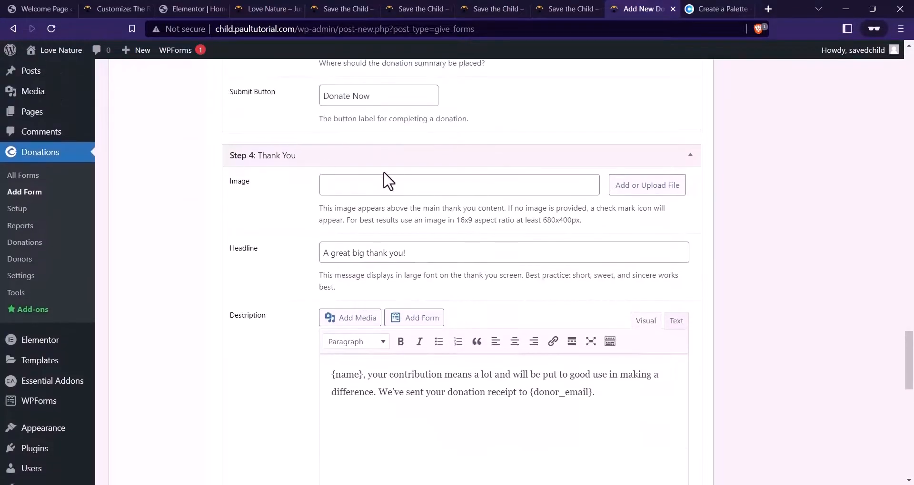
{"action": "scroll", "coordinate": [378, 200], "scroll_direction": "down", "scroll_amount": 1}
{"action": "scroll", "coordinate": [429, 214], "scroll_direction": "down", "scroll_amount": 8}
{"action": "scroll", "coordinate": [402, 267], "scroll_direction": "up", "scroll_amount": 18}
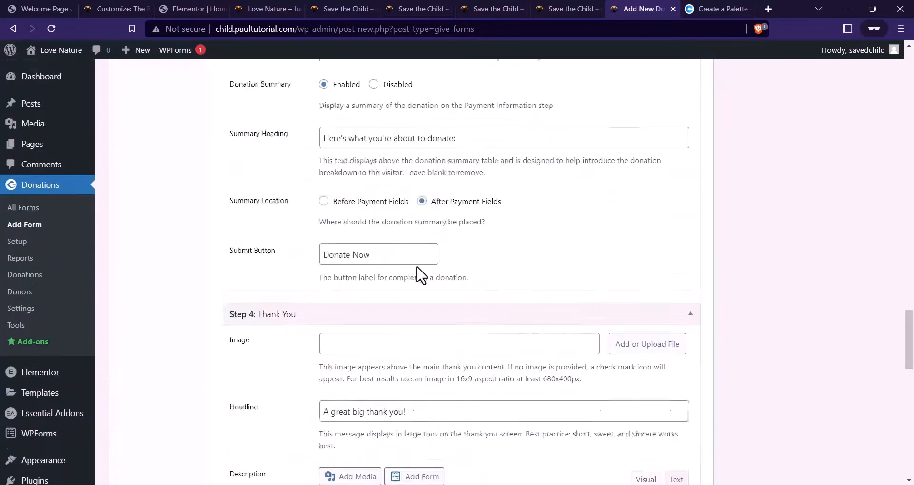
{"action": "scroll", "coordinate": [421, 275], "scroll_direction": "up", "scroll_amount": 15}
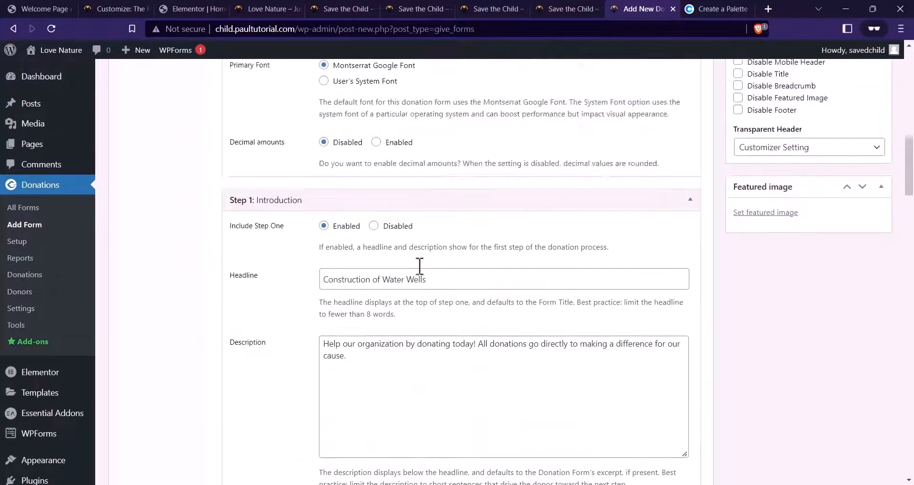
{"action": "scroll", "coordinate": [421, 275], "scroll_direction": "up", "scroll_amount": 6}
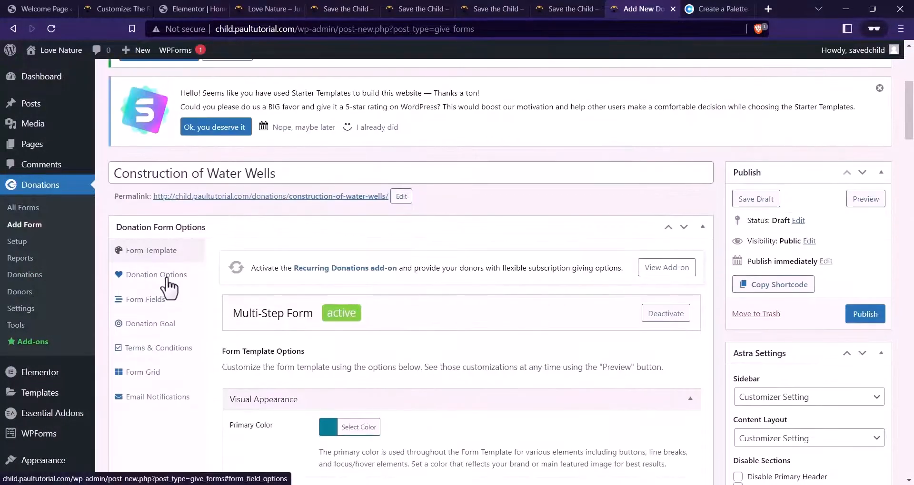
{"action": "left_click", "coordinate": [164, 281]}
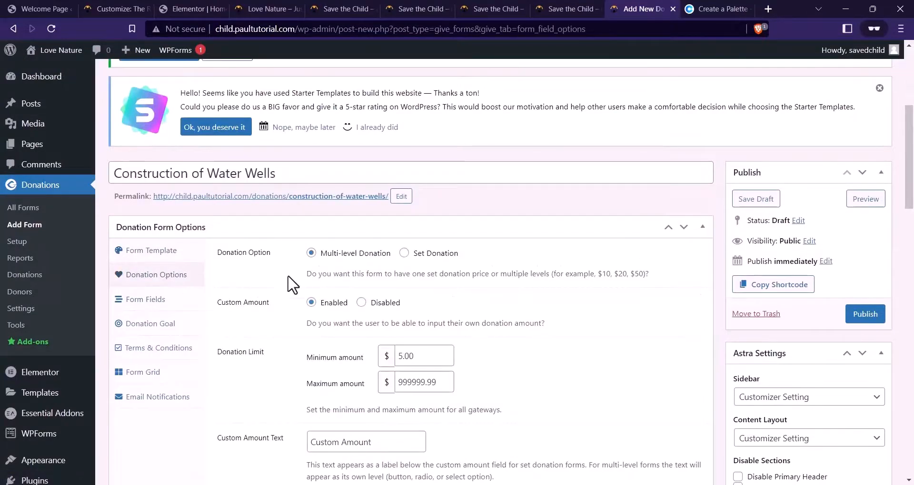
{"action": "scroll", "coordinate": [547, 327], "scroll_direction": "down", "scroll_amount": 1}
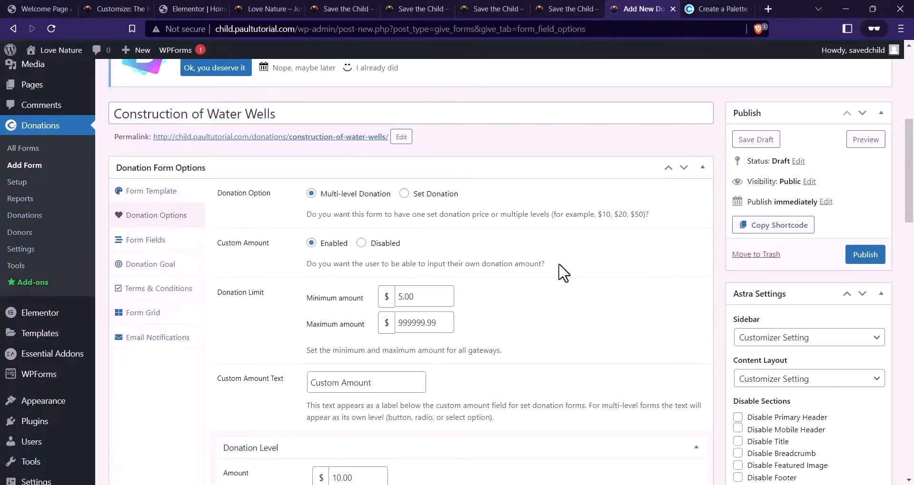
{"action": "scroll", "coordinate": [527, 271], "scroll_direction": "down", "scroll_amount": 4}
{"action": "scroll", "coordinate": [494, 199], "scroll_direction": "down", "scroll_amount": 5}
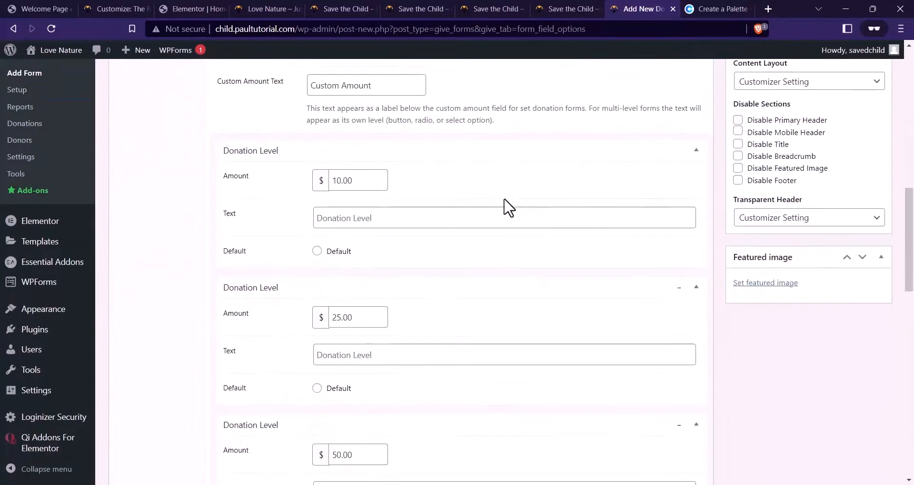
{"action": "scroll", "coordinate": [426, 176], "scroll_direction": "down", "scroll_amount": 3}
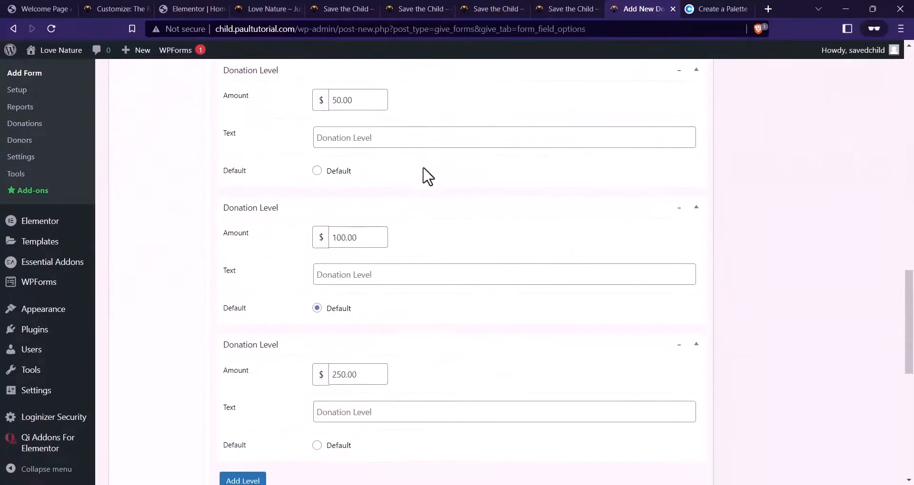
{"action": "scroll", "coordinate": [445, 210], "scroll_direction": "up", "scroll_amount": 6}
{"action": "scroll", "coordinate": [446, 211], "scroll_direction": "up", "scroll_amount": 5}
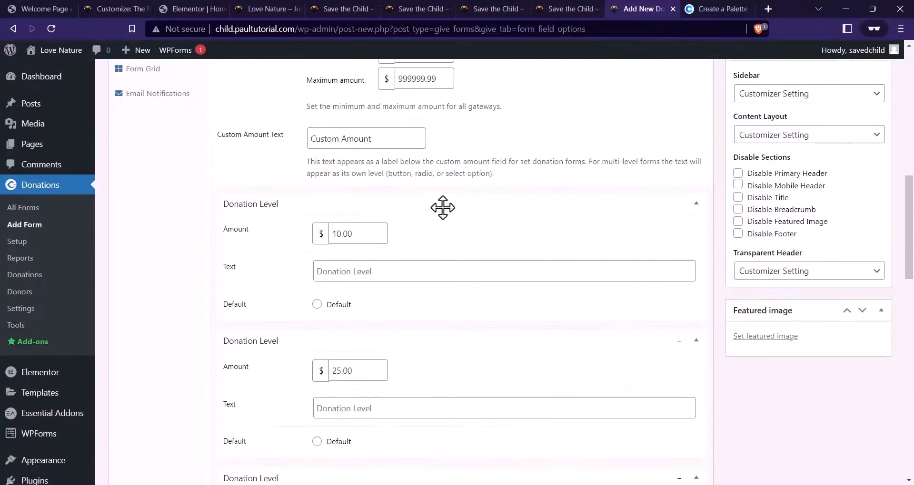
{"action": "scroll", "coordinate": [421, 256], "scroll_direction": "up", "scroll_amount": 1}
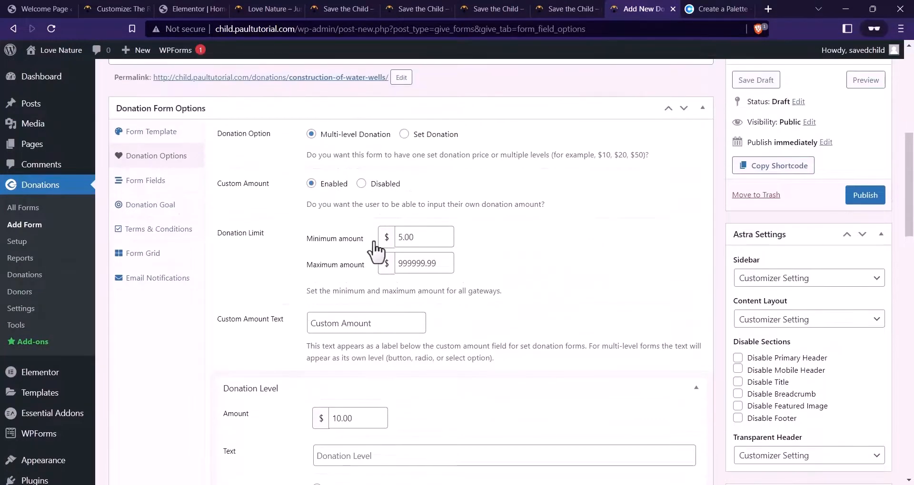
{"action": "scroll", "coordinate": [362, 248], "scroll_direction": "up", "scroll_amount": 1}
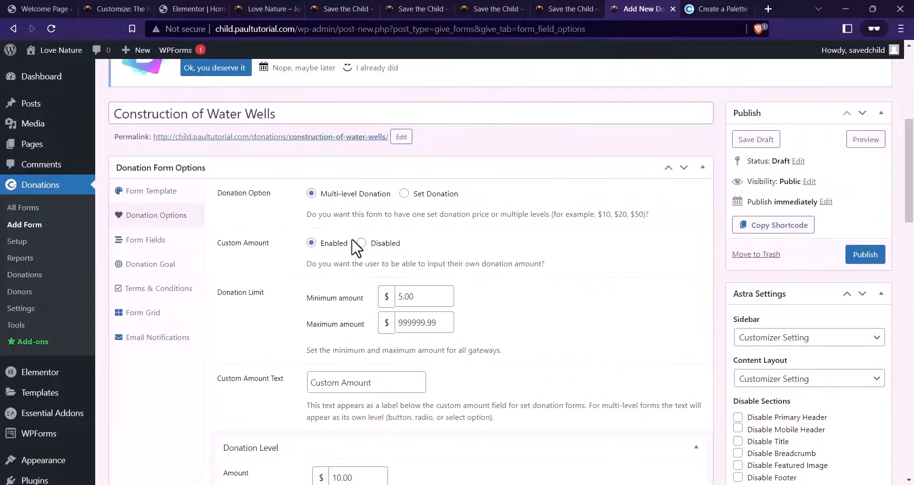
{"action": "scroll", "coordinate": [405, 224], "scroll_direction": "down", "scroll_amount": 6}
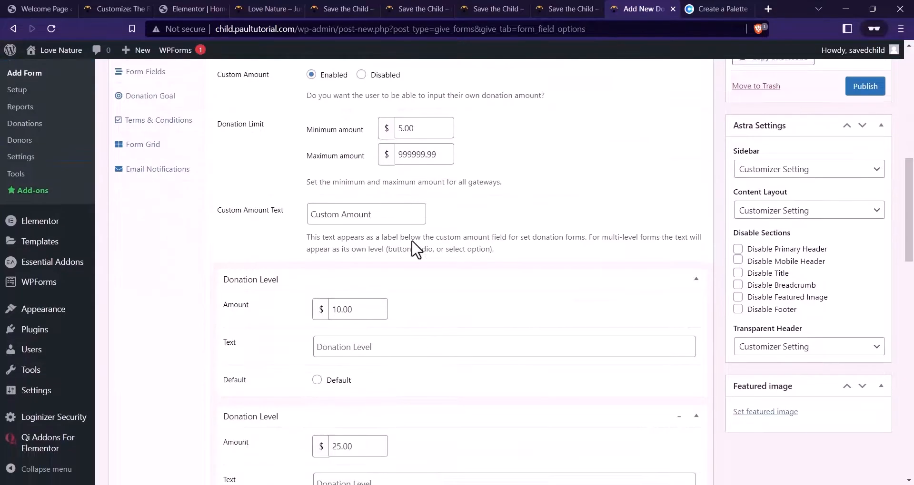
{"action": "scroll", "coordinate": [417, 248], "scroll_direction": "down", "scroll_amount": 11}
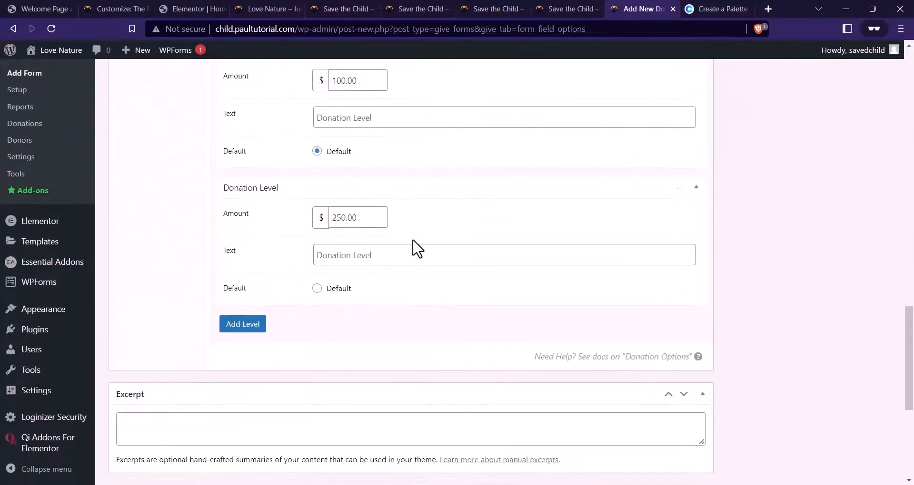
{"action": "scroll", "coordinate": [417, 248], "scroll_direction": "up", "scroll_amount": 14}
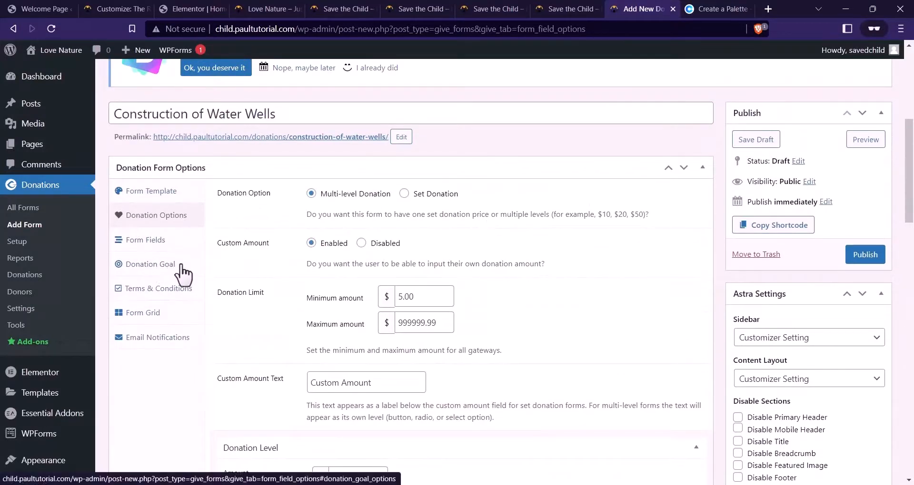
Enable a 1000000.00 donation goal with a #017b8a teal progress bar
{"action": "left_click", "coordinate": [168, 265]}
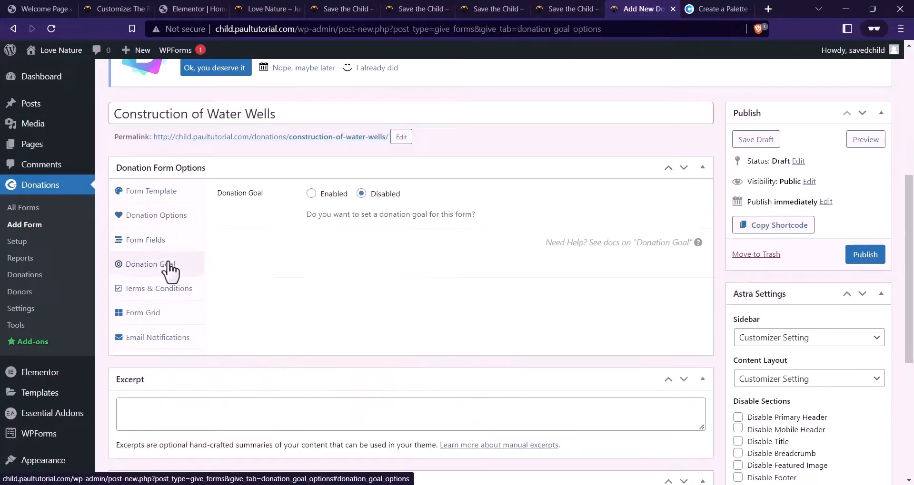
{"action": "left_click", "coordinate": [310, 193]}
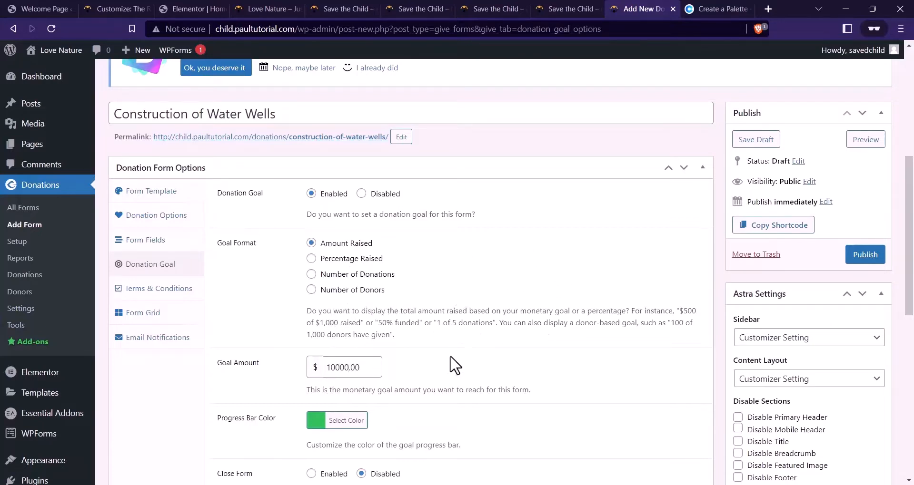
{"action": "scroll", "coordinate": [304, 324], "scroll_direction": "down", "scroll_amount": 1}
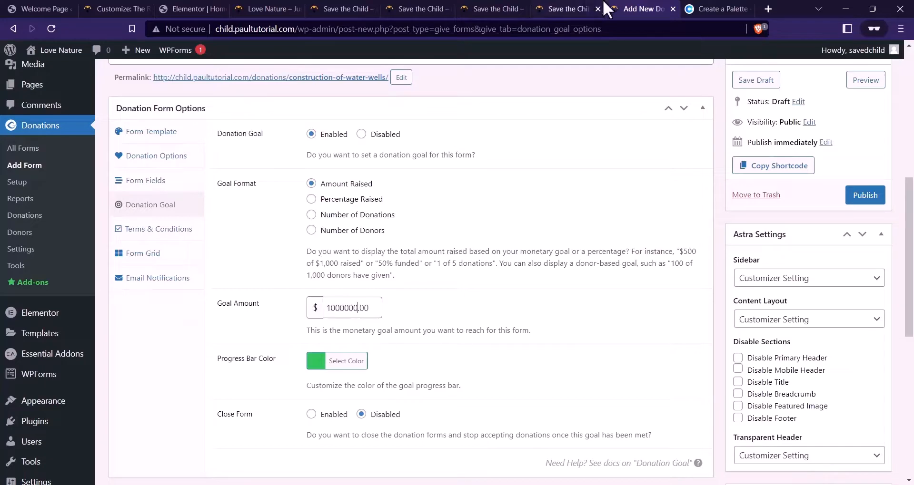
{"action": "left_click", "coordinate": [717, 8]}
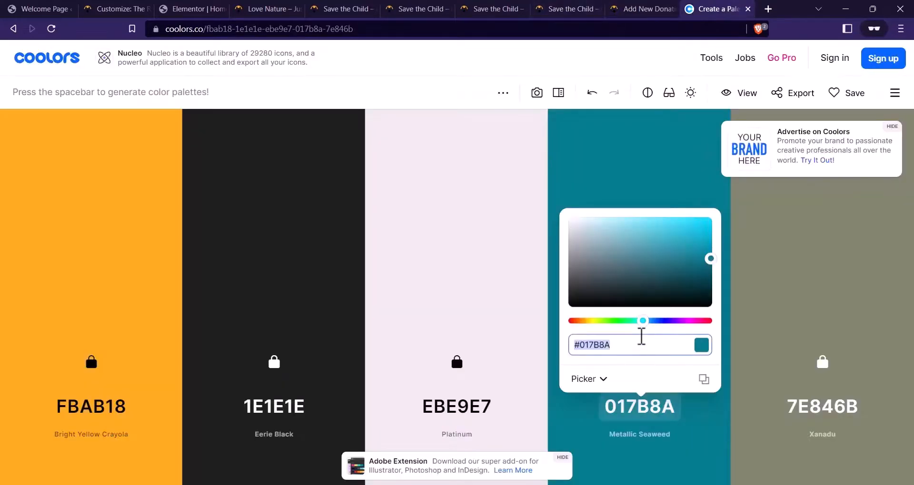
{"action": "left_click", "coordinate": [624, 8]}
{"action": "left_click", "coordinate": [358, 361]}
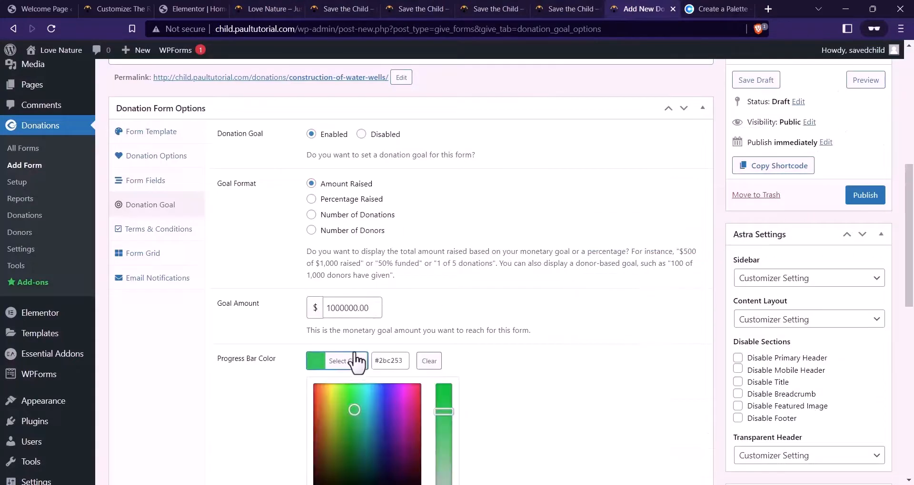
{"action": "double_click", "coordinate": [387, 360]}
{"action": "type", "text": "#017b8a"}
{"action": "left_click", "coordinate": [565, 264]}
{"action": "scroll", "coordinate": [566, 276], "scroll_direction": "down", "scroll_amount": 3}
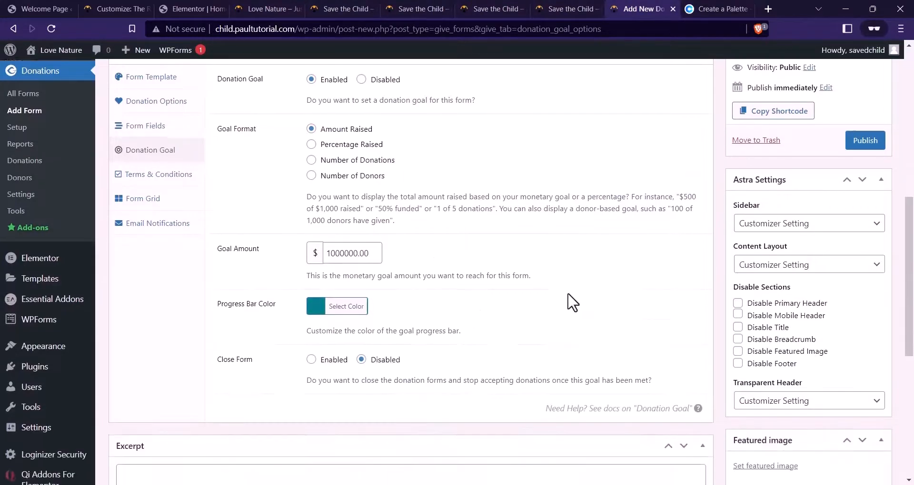
{"action": "scroll", "coordinate": [537, 312], "scroll_direction": "up", "scroll_amount": 4}
{"action": "scroll", "coordinate": [537, 312], "scroll_direction": "up", "scroll_amount": 1}
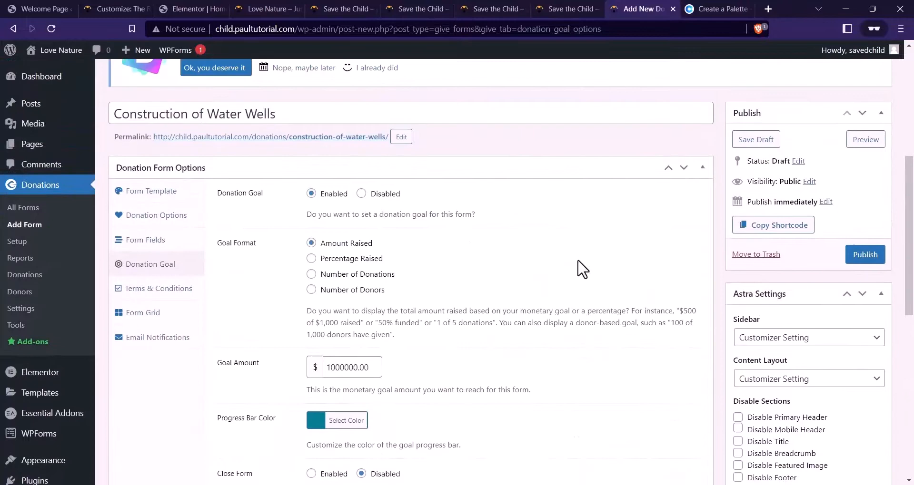
Publish the Construction of Water Wells donation form
{"action": "left_click", "coordinate": [865, 257]}
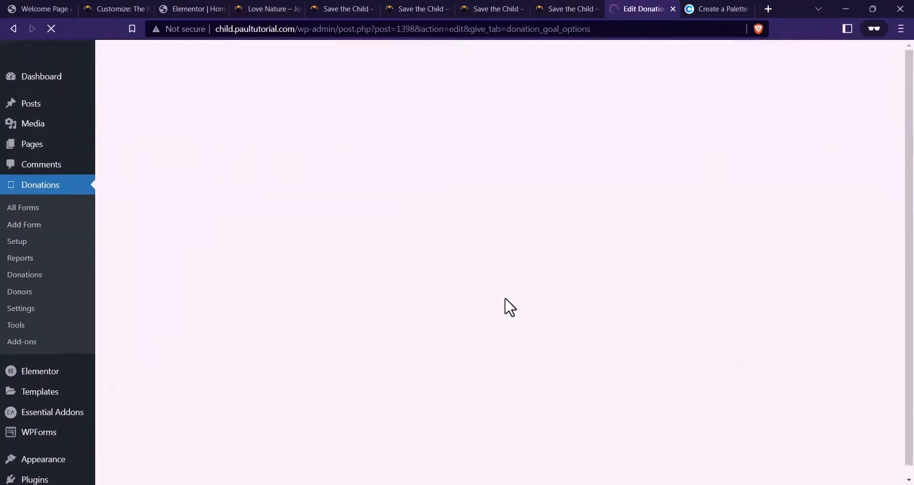
{"action": "scroll", "coordinate": [508, 314], "scroll_direction": "down", "scroll_amount": 3}
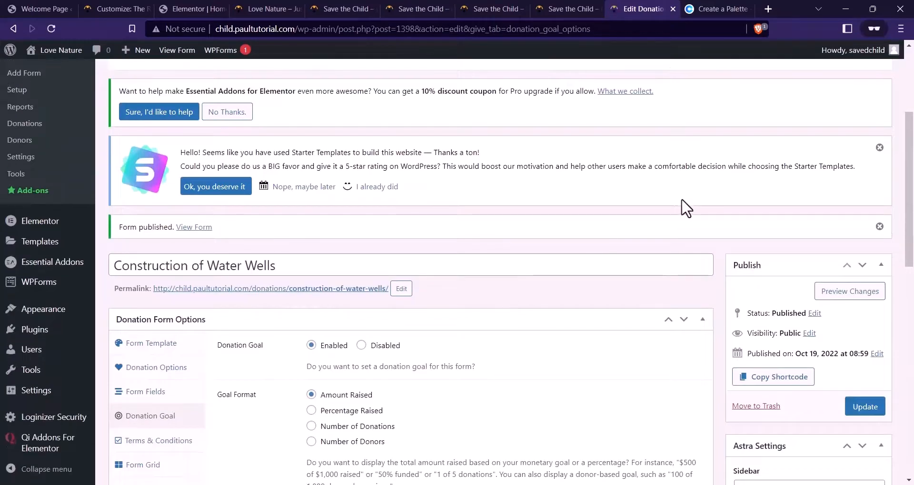
{"action": "scroll", "coordinate": [439, 260], "scroll_direction": "down", "scroll_amount": 2}
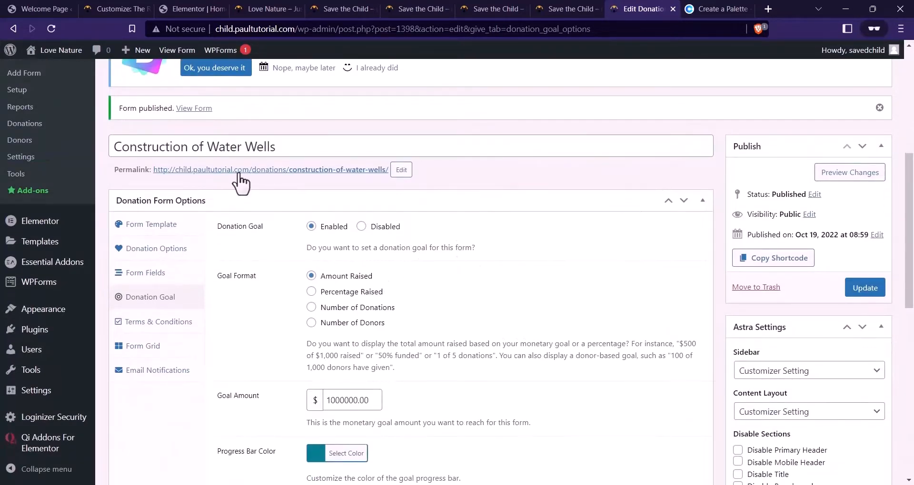
{"action": "scroll", "coordinate": [306, 217], "scroll_direction": "down", "scroll_amount": 2}
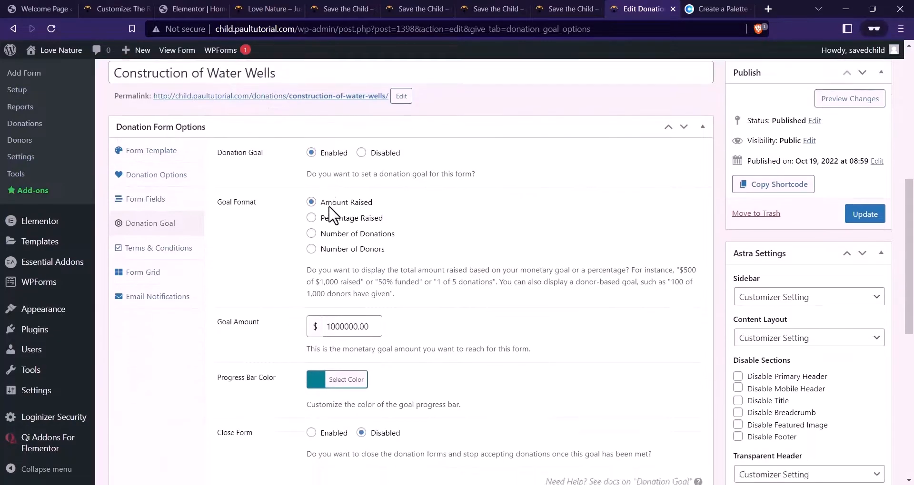
{"action": "scroll", "coordinate": [317, 211], "scroll_direction": "up", "scroll_amount": 2}
Set the water-bucket photo focus-2-1.jpg as the form's featured image
{"action": "left_click", "coordinate": [165, 226]}
{"action": "scroll", "coordinate": [429, 285], "scroll_direction": "down", "scroll_amount": 12}
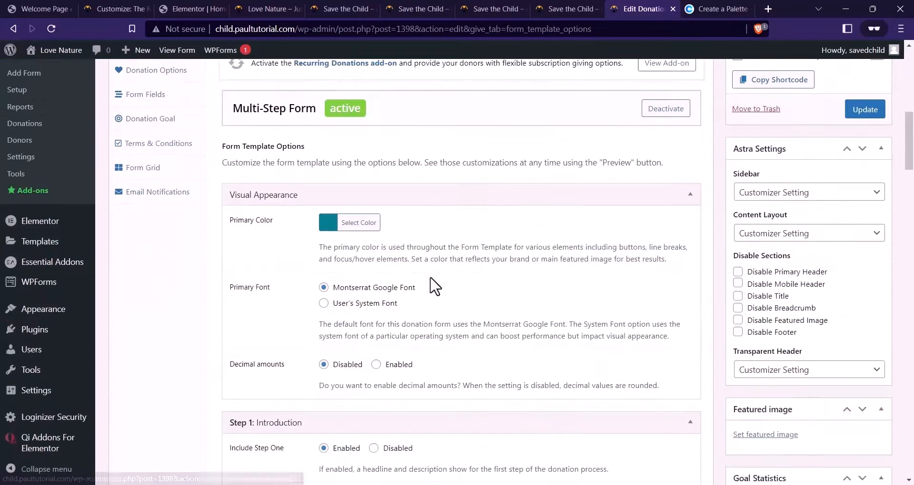
{"action": "scroll", "coordinate": [460, 284], "scroll_direction": "up", "scroll_amount": 1}
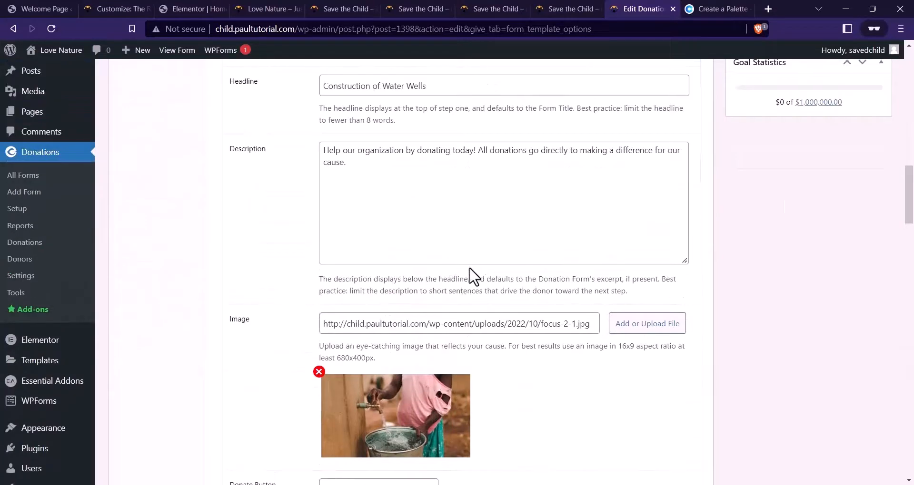
{"action": "scroll", "coordinate": [459, 247], "scroll_direction": "up", "scroll_amount": 9}
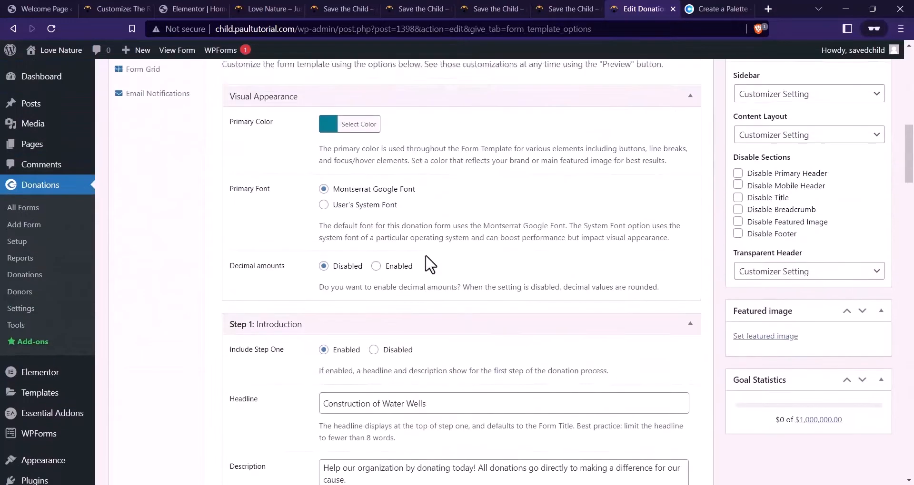
{"action": "scroll", "coordinate": [476, 219], "scroll_direction": "down", "scroll_amount": 2}
{"action": "scroll", "coordinate": [499, 248], "scroll_direction": "down", "scroll_amount": 6}
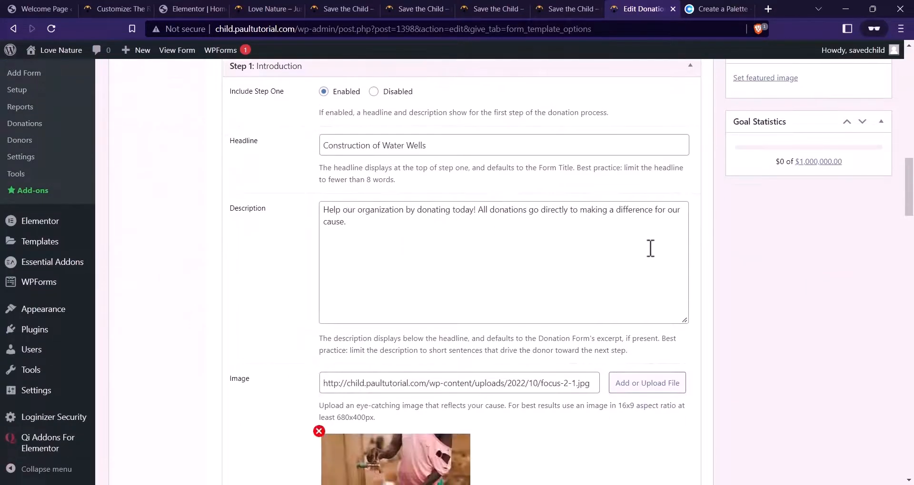
{"action": "scroll", "coordinate": [644, 249], "scroll_direction": "up", "scroll_amount": 2}
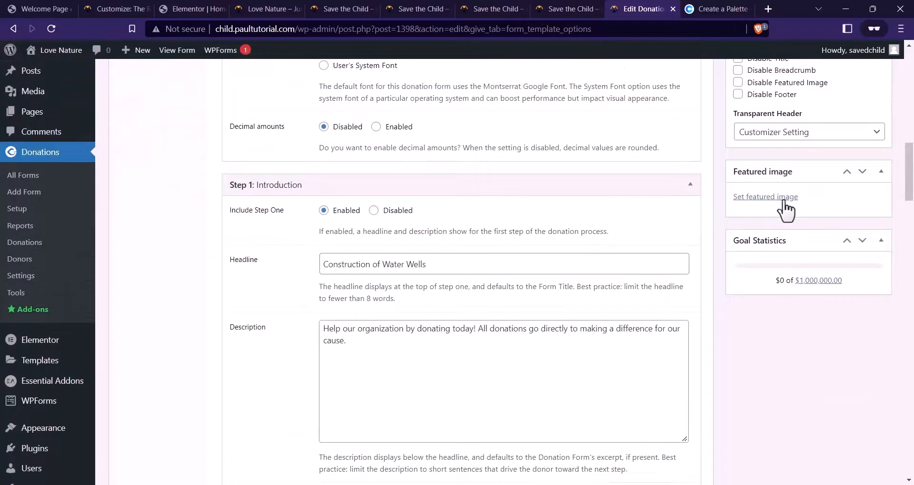
{"action": "left_click", "coordinate": [782, 198]}
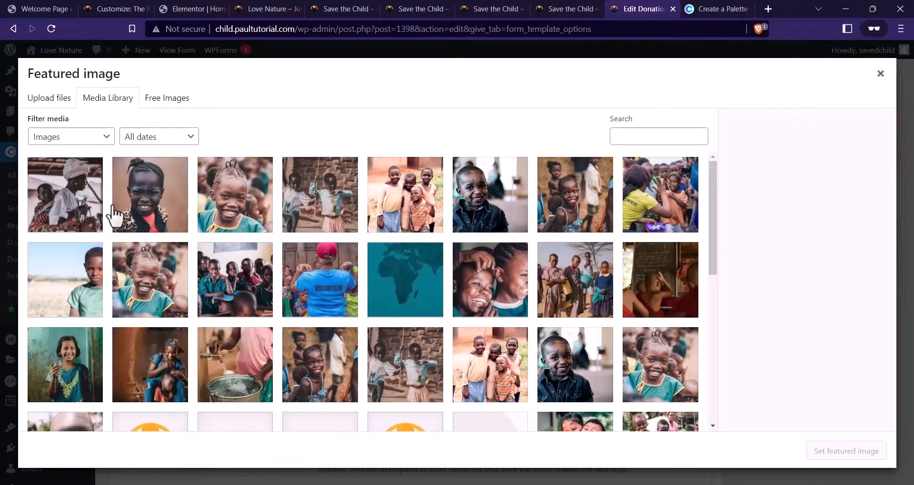
{"action": "scroll", "coordinate": [358, 236], "scroll_direction": "down", "scroll_amount": 2}
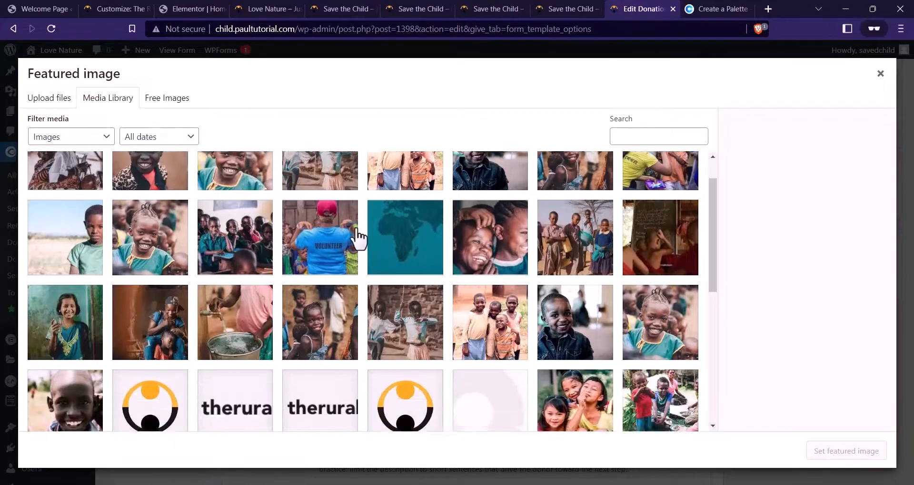
{"action": "left_click", "coordinate": [244, 316]}
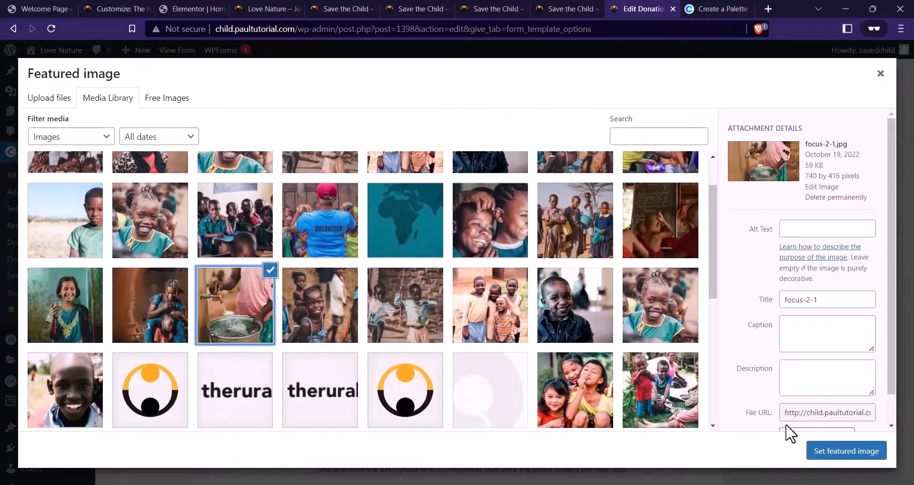
{"action": "left_click", "coordinate": [855, 457]}
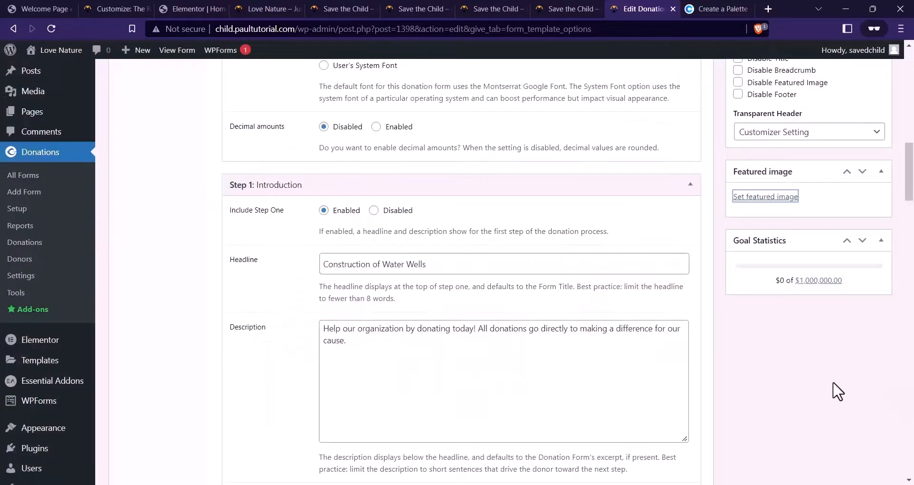
{"action": "scroll", "coordinate": [816, 332], "scroll_direction": "up", "scroll_amount": 15}
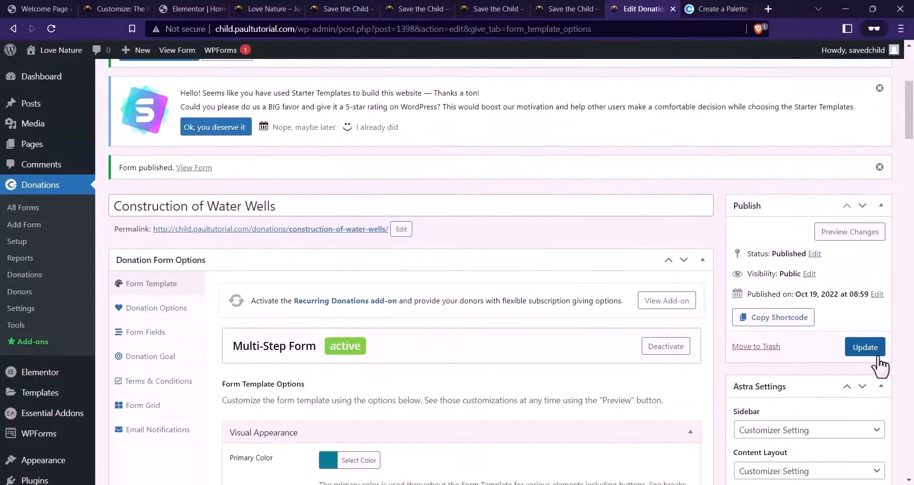
Save the current form, then duplicate Construction of Water Wells from the All Forms list
{"action": "left_click", "coordinate": [865, 348]}
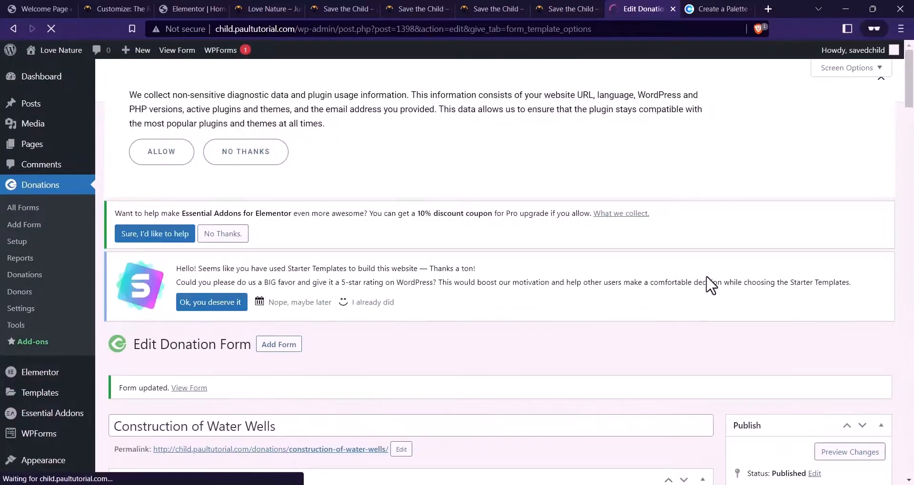
{"action": "scroll", "coordinate": [395, 176], "scroll_direction": "down", "scroll_amount": 1}
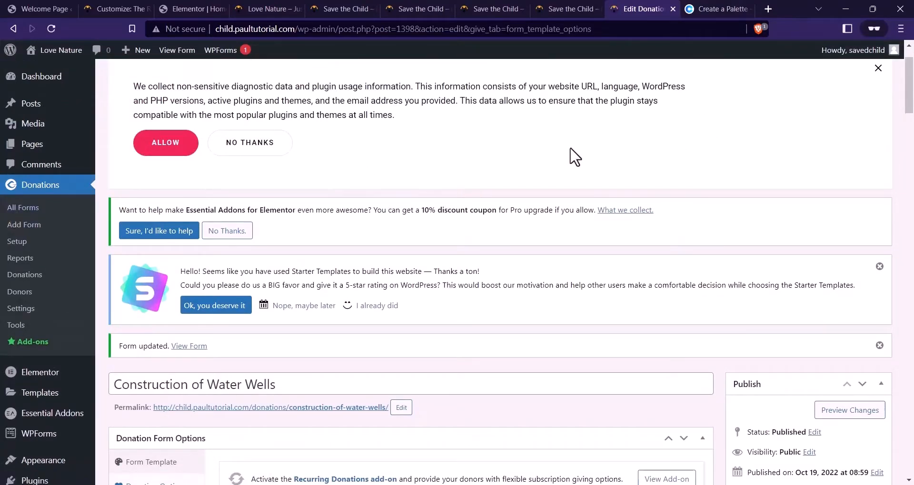
{"action": "left_click", "coordinate": [24, 206]}
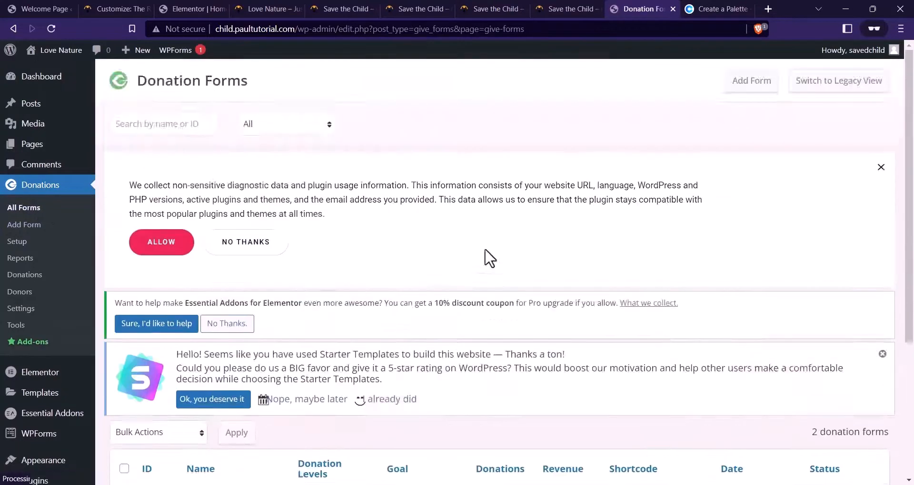
{"action": "scroll", "coordinate": [486, 257], "scroll_direction": "down", "scroll_amount": 5}
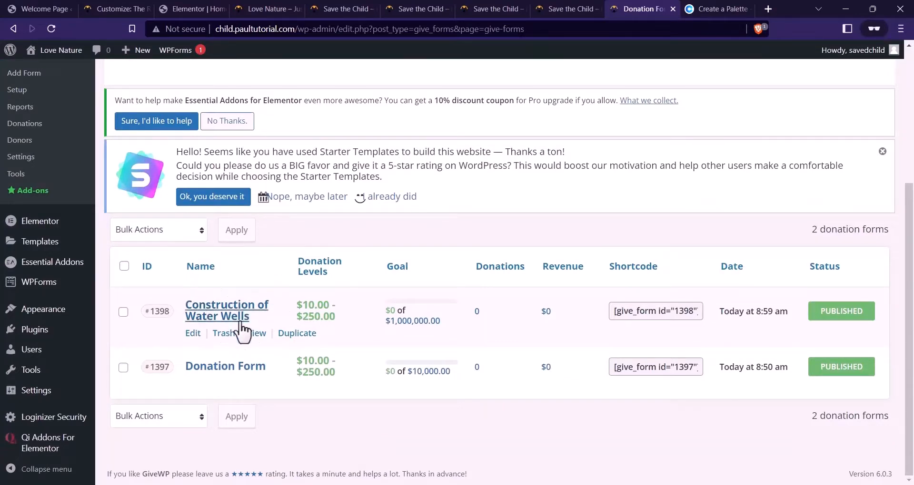
{"action": "left_click", "coordinate": [310, 334]}
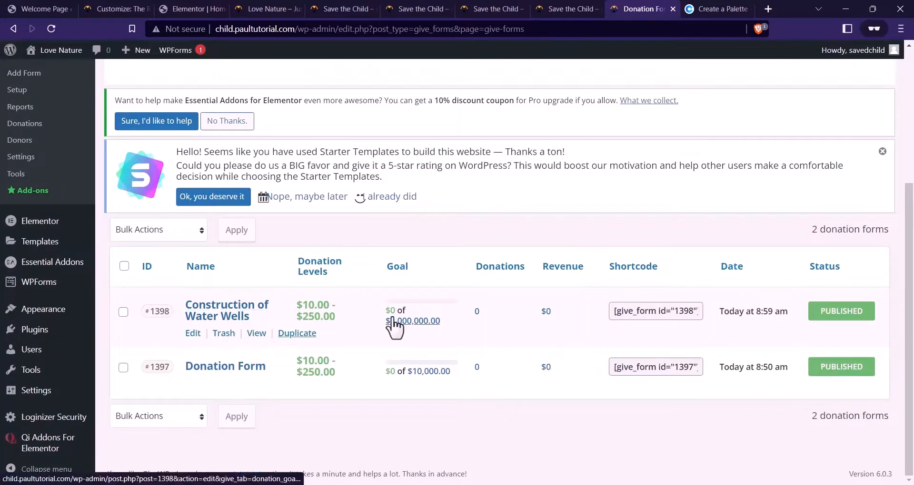
Open the new draft copy's editor in a new tab
{"action": "scroll", "coordinate": [333, 319], "scroll_direction": "down", "scroll_amount": 1}
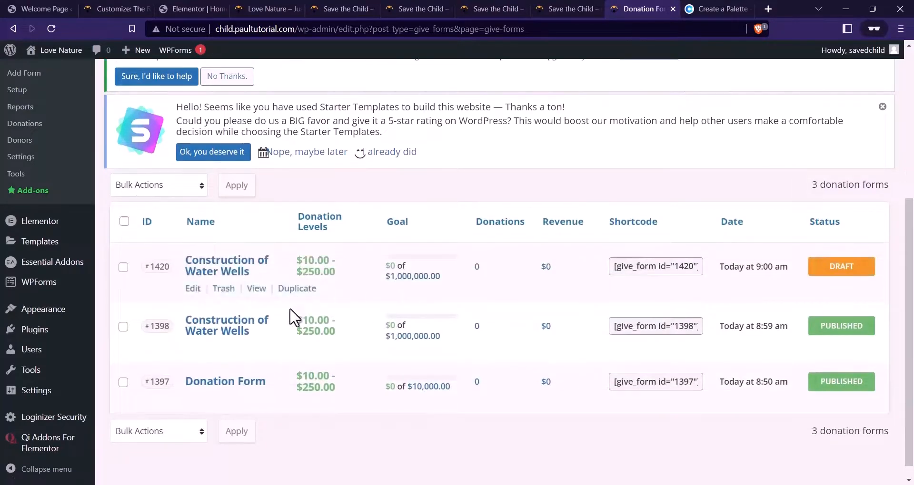
{"action": "right_click", "coordinate": [192, 289]}
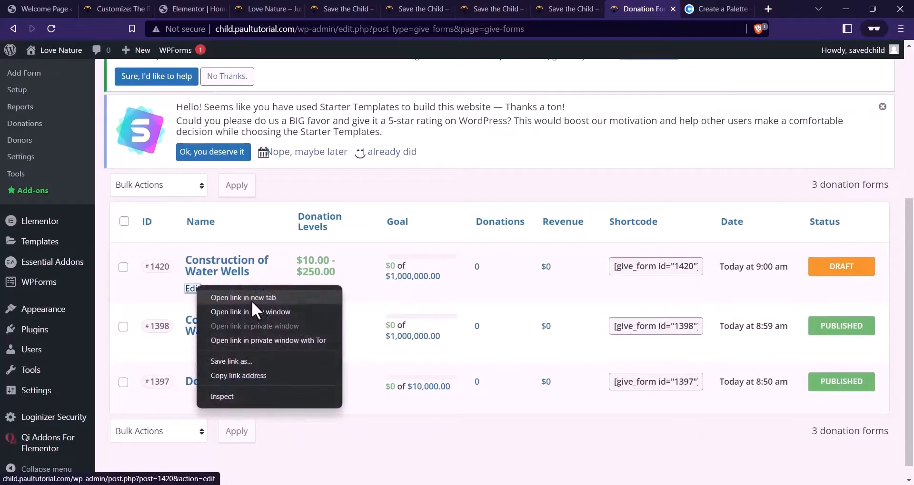
{"action": "left_click", "coordinate": [251, 299]}
{"action": "left_click", "coordinate": [640, 9]}
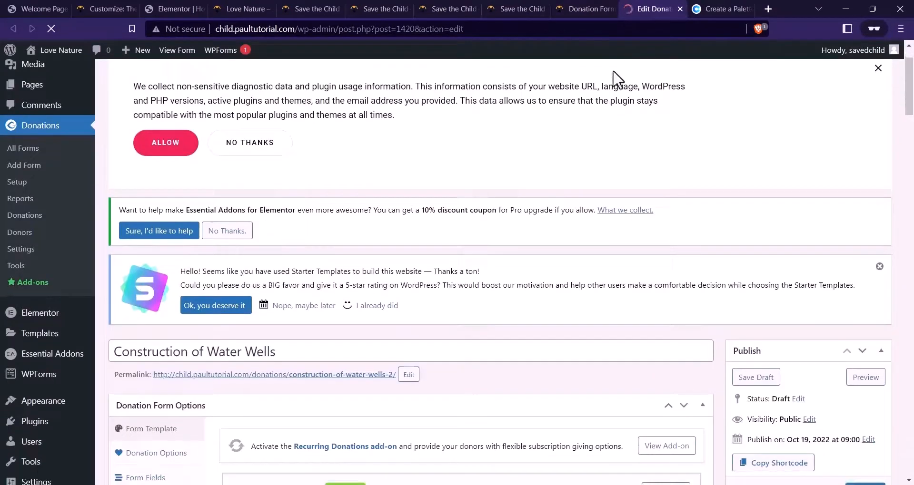
Check the cause donation popups on the live site, then return to the draft form editor
{"action": "left_click", "coordinate": [585, 9]}
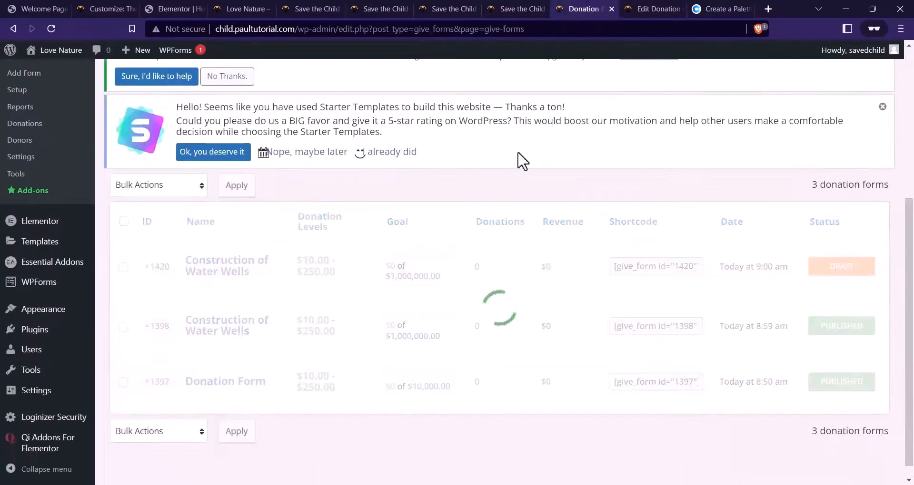
{"action": "left_click", "coordinate": [520, 8]}
{"action": "left_click", "coordinate": [634, 236]}
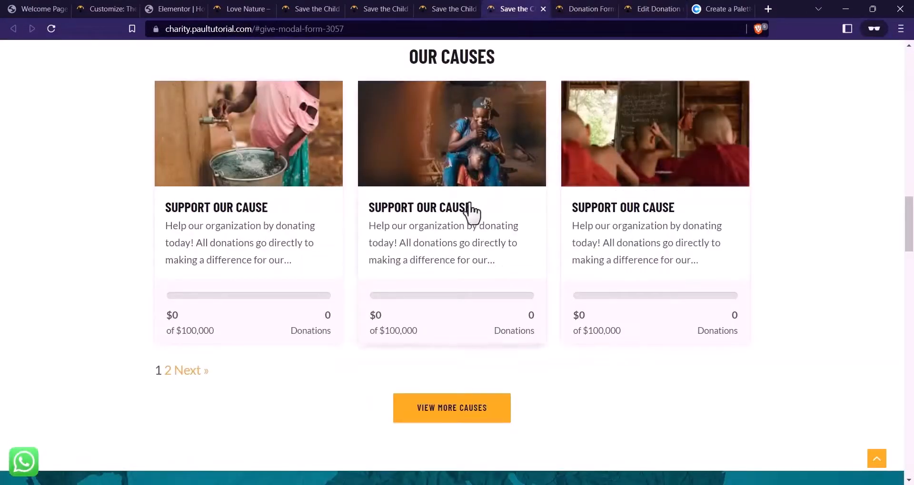
{"action": "left_click", "coordinate": [483, 232]}
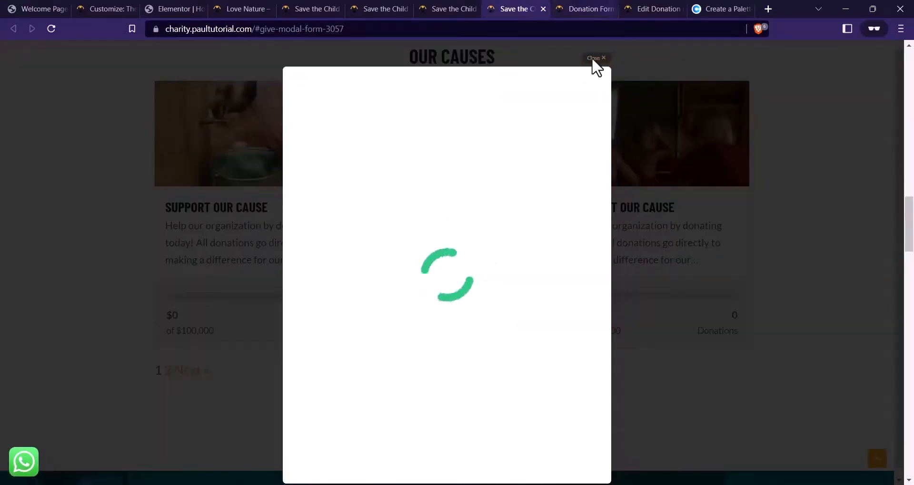
{"action": "left_click", "coordinate": [657, 8]}
{"action": "scroll", "coordinate": [288, 282], "scroll_direction": "down", "scroll_amount": 1}
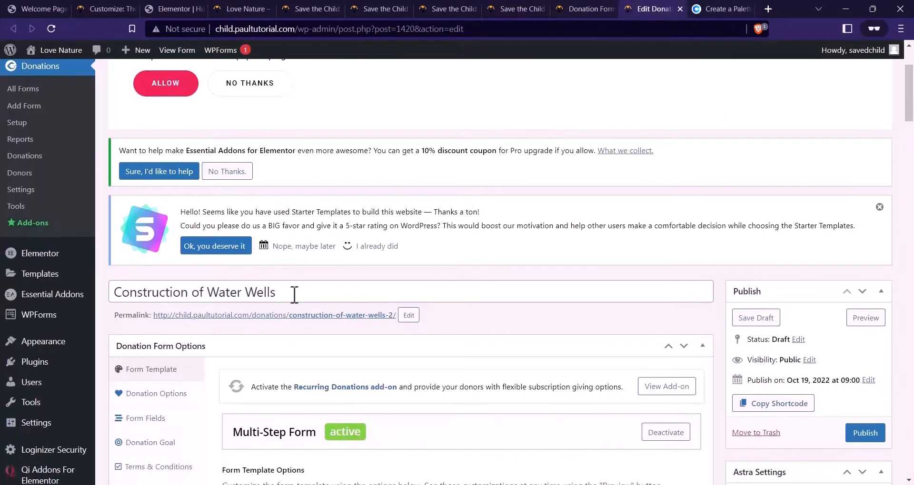
Retitle the copied form 'Skill Acquisition Program', fixing the spelling of Acquisition
{"action": "left_click_drag", "start_coordinate": [294, 293], "coordinate": [53, 295]}
{"action": "scroll", "coordinate": [512, 267], "scroll_direction": "down", "scroll_amount": 2}
{"action": "key", "text": "ctrl+c"}
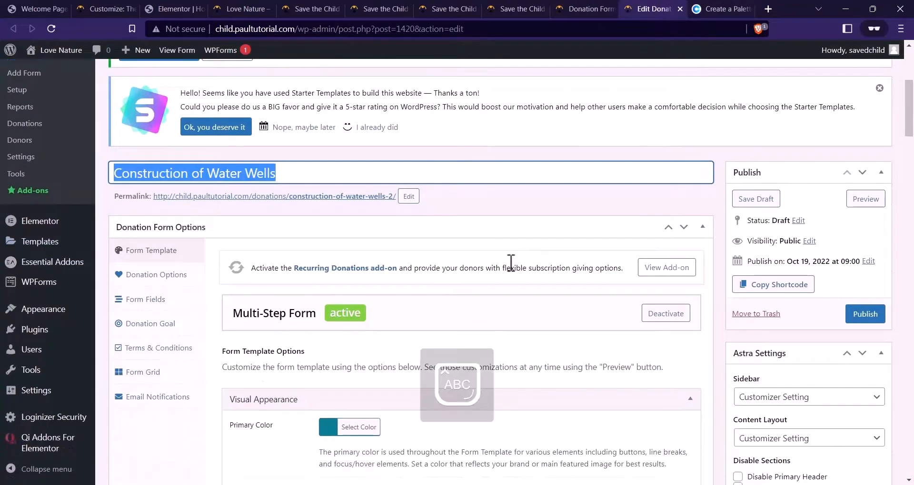
{"action": "type", "text": "Skill Ac"}
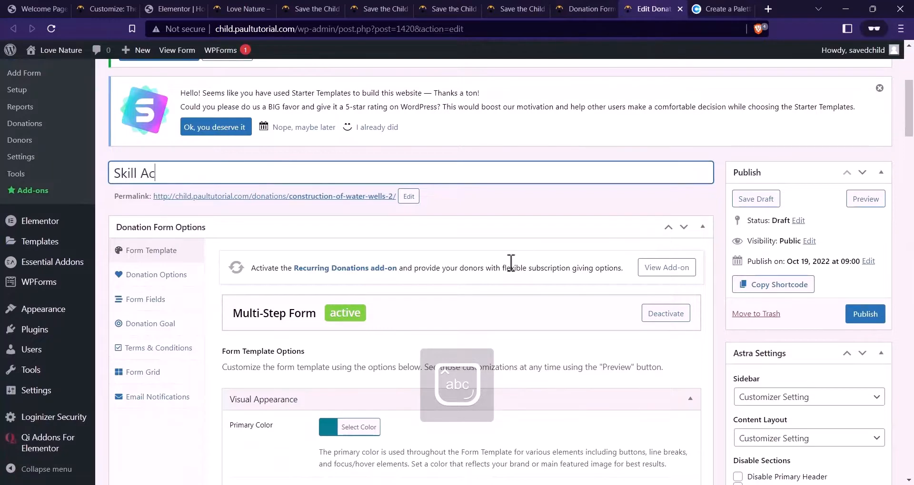
{"action": "type", "text": "qusition Por"}
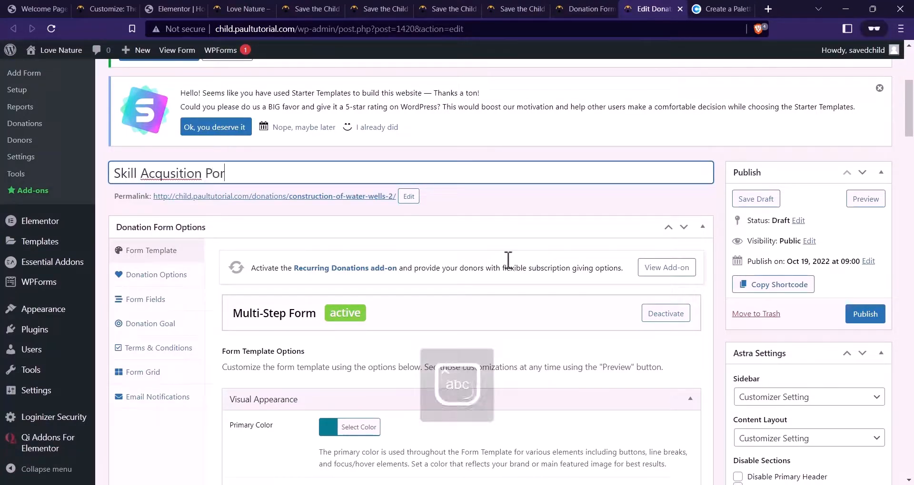
{"action": "right_click", "coordinate": [183, 174]}
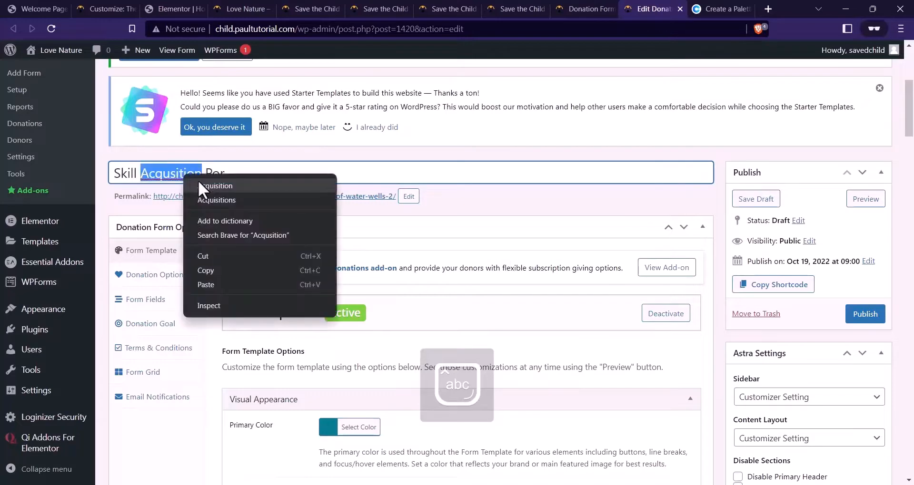
{"action": "left_click", "coordinate": [199, 182]}
{"action": "left_click", "coordinate": [236, 174]}
{"action": "key", "text": "BackSpace"}
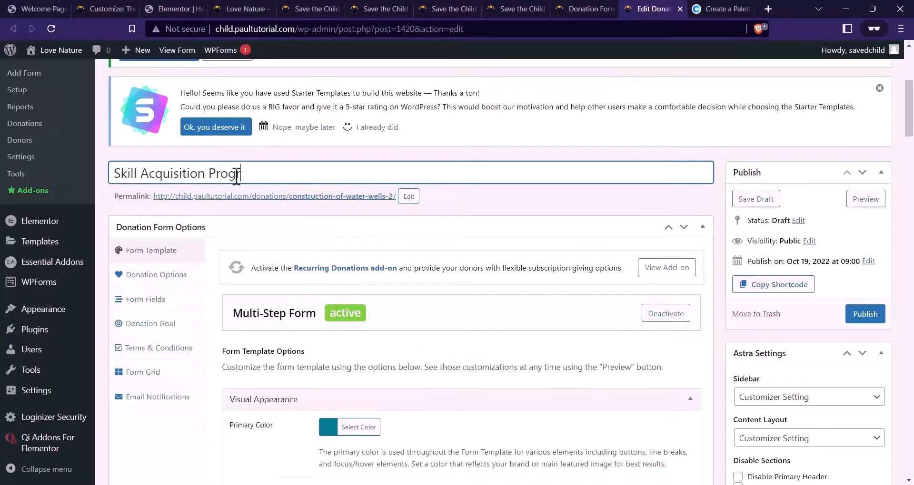
Replace the permalink slug with the Skill Acquisition Program title
{"action": "key", "text": "ctrl+a"}
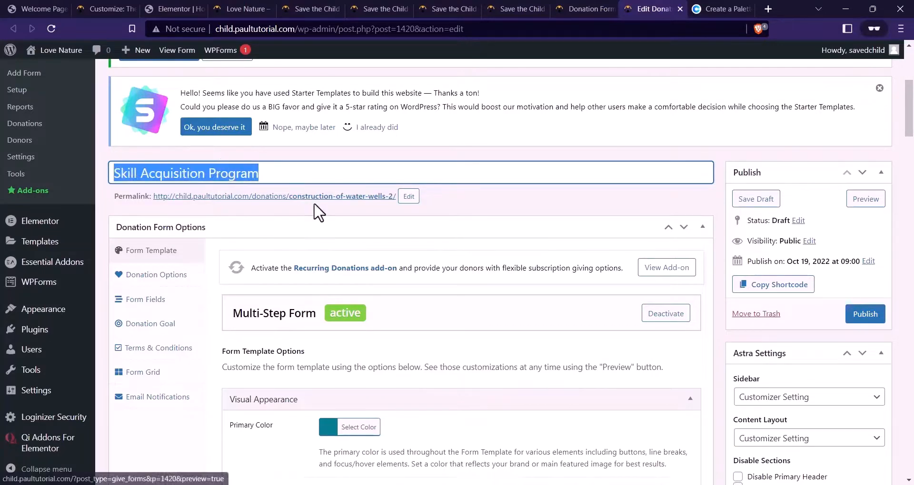
{"action": "left_click", "coordinate": [408, 197]}
{"action": "key", "text": "ctrl+v"}
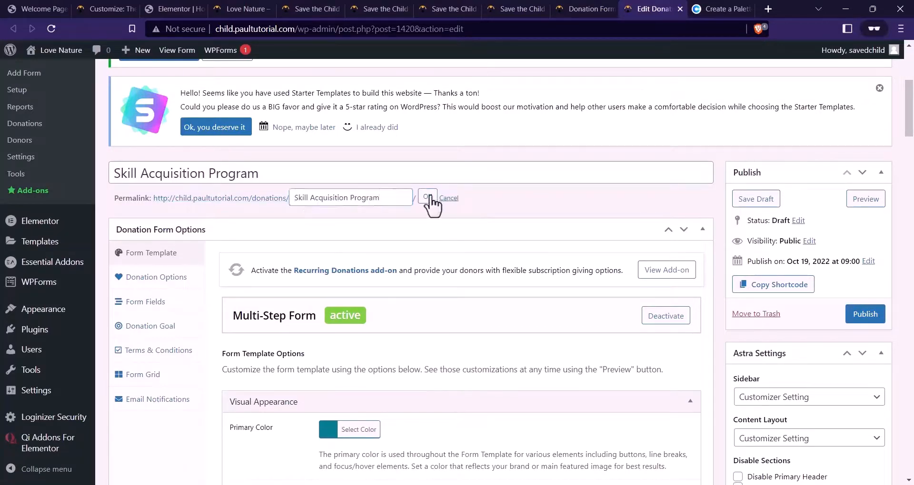
Remove the water-well featured image and bring up the media library for a new one
{"action": "scroll", "coordinate": [648, 261], "scroll_direction": "down", "scroll_amount": 8}
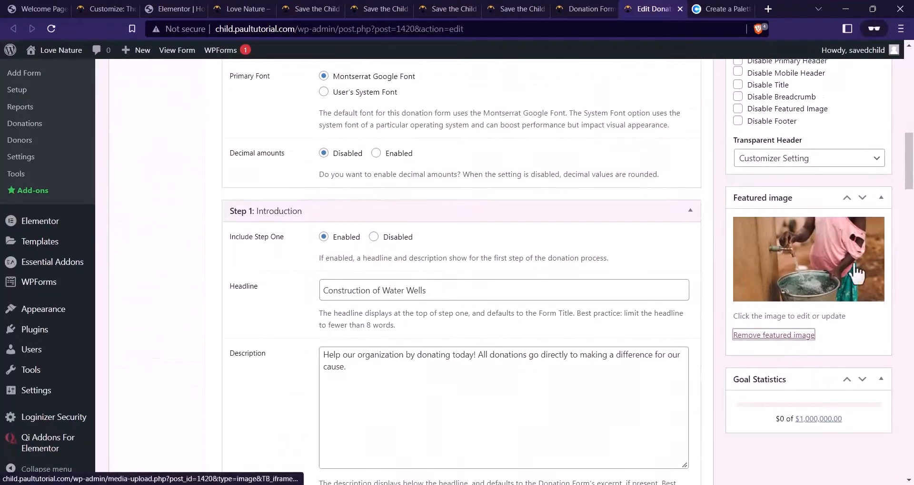
{"action": "left_click", "coordinate": [773, 335]}
{"action": "left_click", "coordinate": [765, 278]}
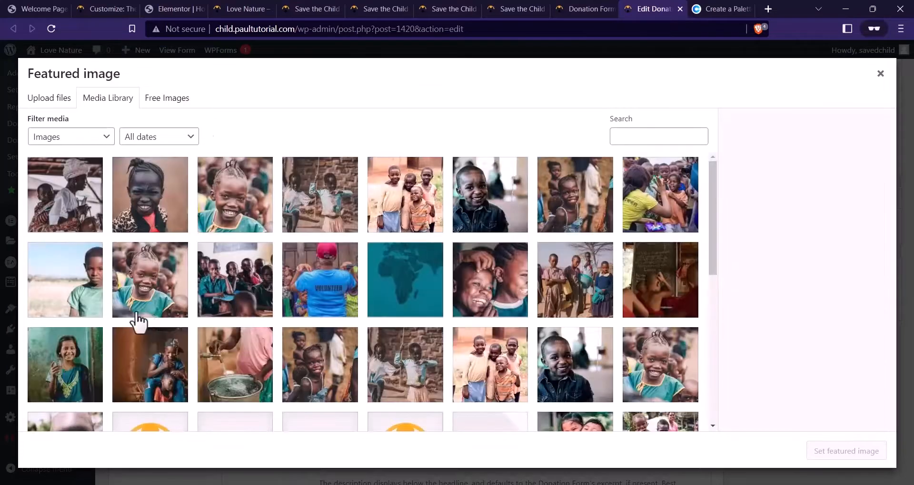
Set the focus-4 photo as the form's featured image
{"action": "scroll", "coordinate": [170, 328], "scroll_direction": "down", "scroll_amount": 1}
{"action": "left_click", "coordinate": [149, 321]}
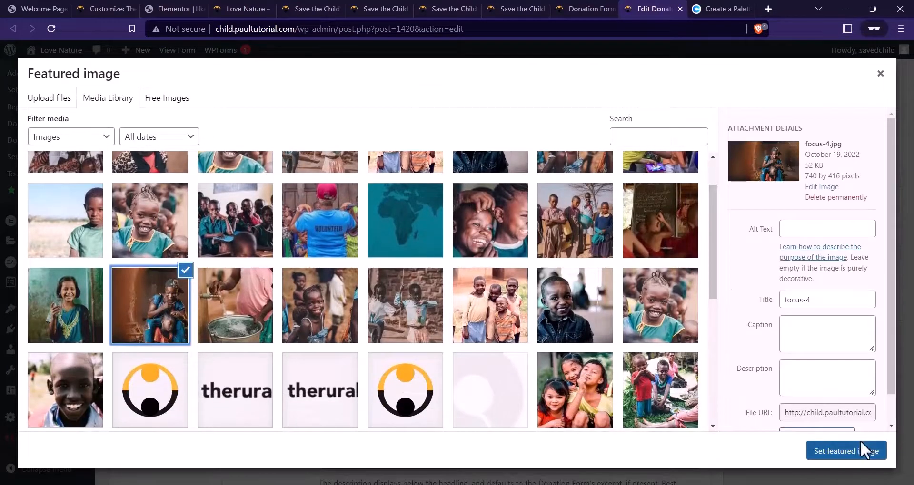
{"action": "left_click", "coordinate": [860, 451]}
Replace the Step 1 introduction image with focus-4.jpg
{"action": "scroll", "coordinate": [204, 219], "scroll_direction": "up", "scroll_amount": 10}
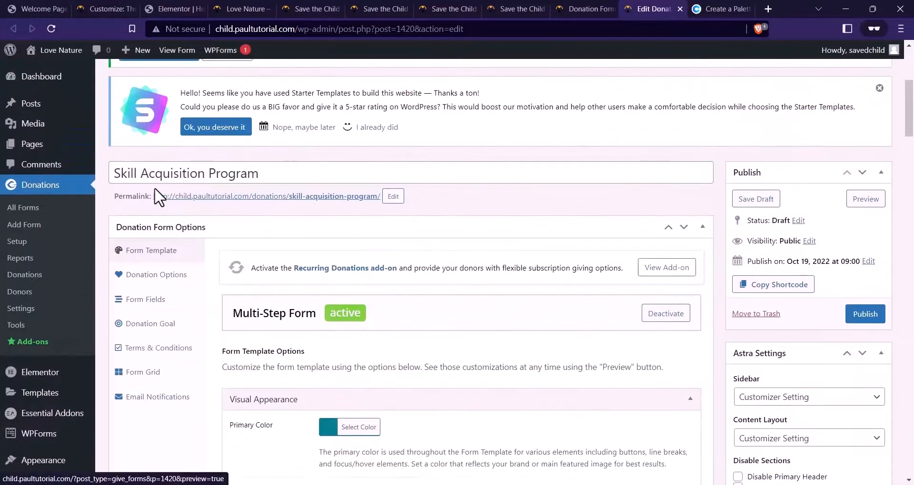
{"action": "scroll", "coordinate": [378, 274], "scroll_direction": "down", "scroll_amount": 1}
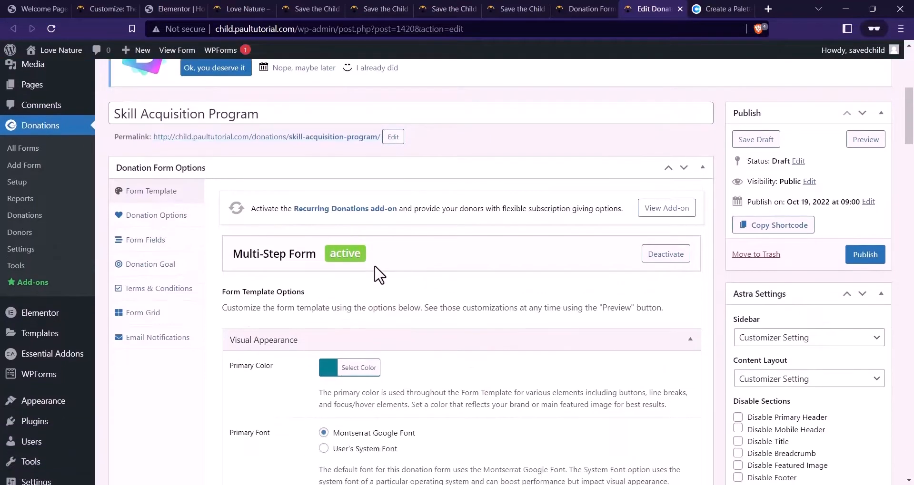
{"action": "scroll", "coordinate": [379, 276], "scroll_direction": "down", "scroll_amount": 12}
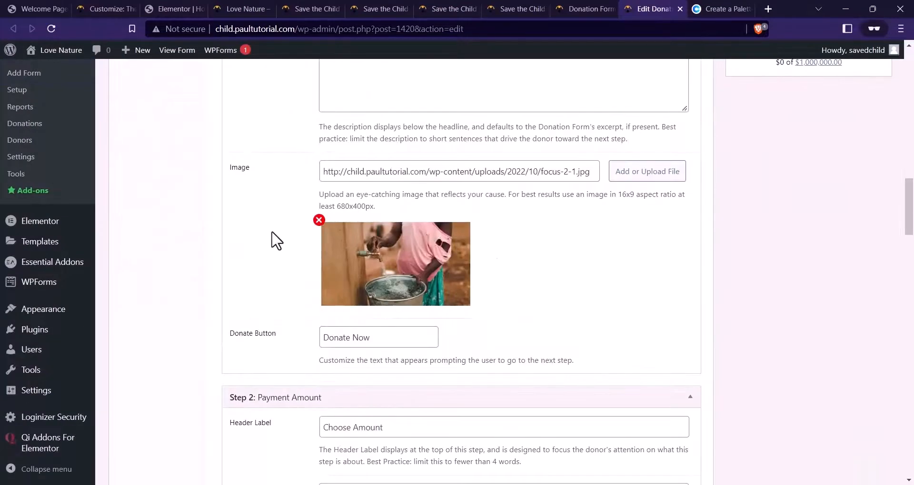
{"action": "left_click", "coordinate": [319, 220]}
{"action": "left_click", "coordinate": [647, 172]}
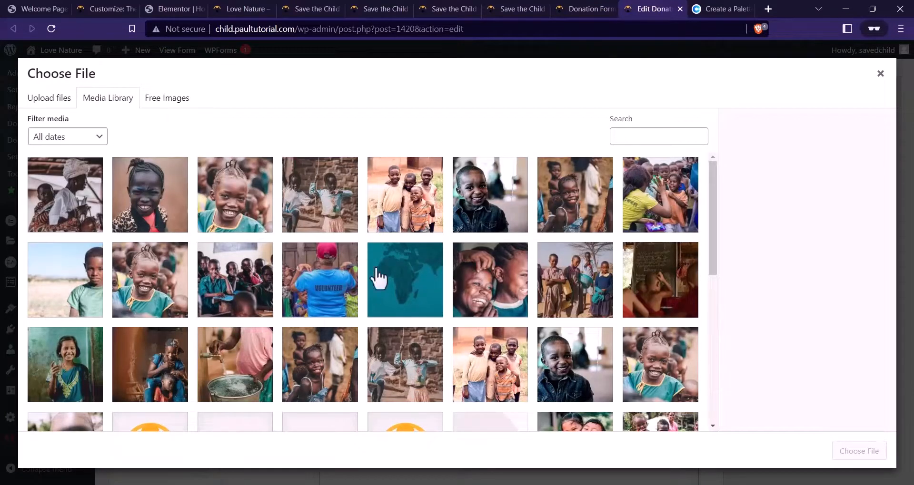
{"action": "left_click", "coordinate": [177, 358]}
{"action": "left_click", "coordinate": [857, 452]}
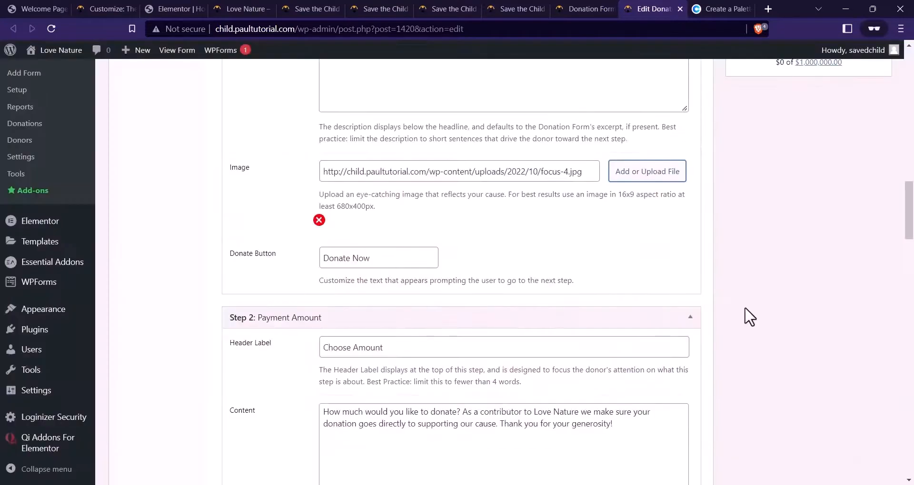
Publish the Skill Acquisition Program form
{"action": "scroll", "coordinate": [750, 317], "scroll_direction": "up", "scroll_amount": 10}
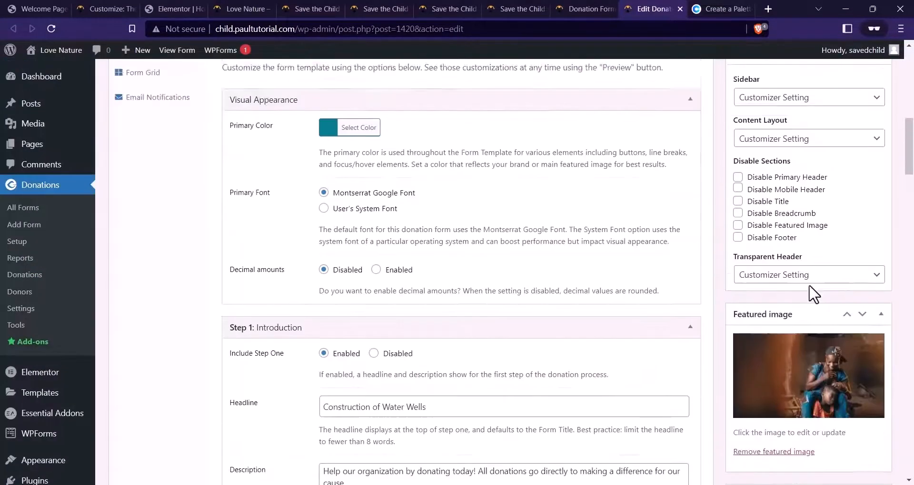
{"action": "scroll", "coordinate": [814, 293], "scroll_direction": "up", "scroll_amount": 5}
{"action": "left_click", "coordinate": [865, 255]}
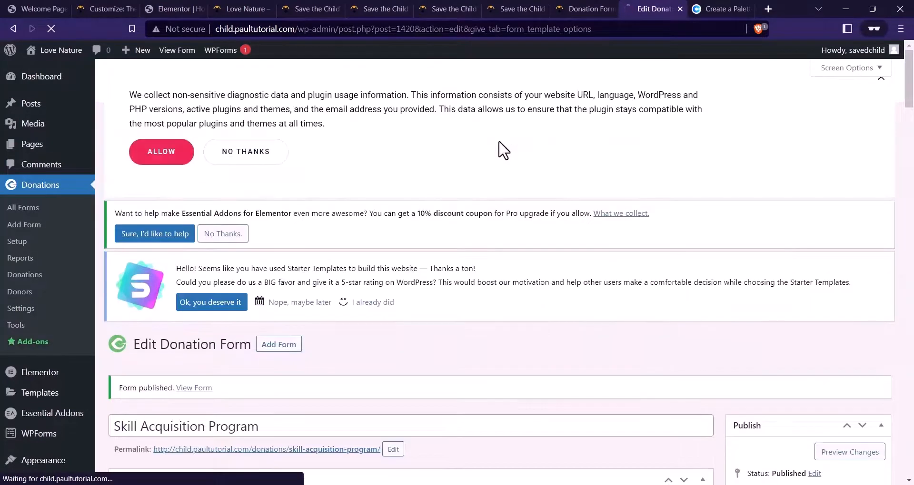
From All Forms, open the new Skill Acquisition Program copy's editor in a new tab
{"action": "scroll", "coordinate": [444, 159], "scroll_direction": "down", "scroll_amount": 1}
{"action": "scroll", "coordinate": [445, 159], "scroll_direction": "up", "scroll_amount": 1}
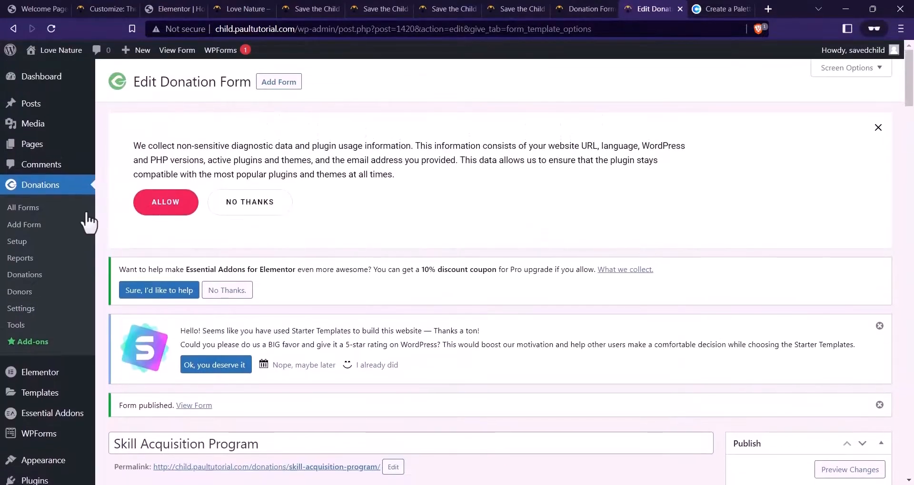
{"action": "left_click", "coordinate": [29, 208]}
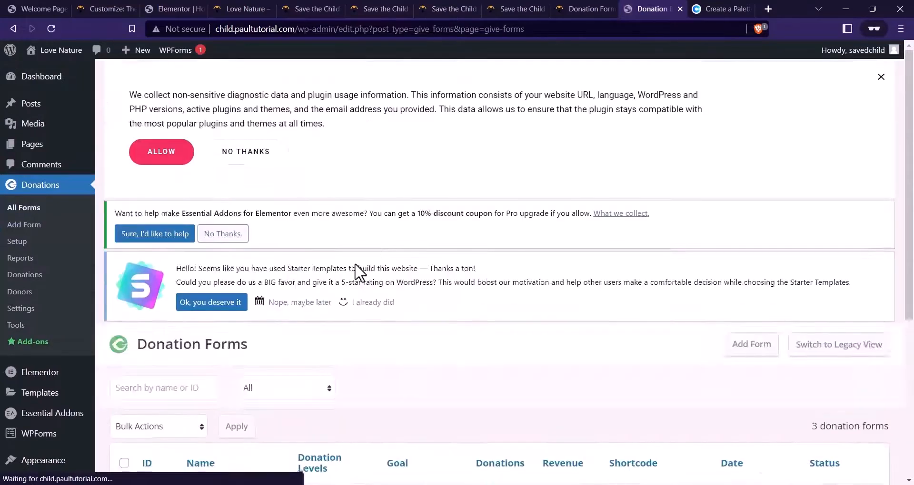
{"action": "scroll", "coordinate": [286, 190], "scroll_direction": "down", "scroll_amount": 3}
{"action": "mouse_move", "coordinate": [257, 307]}
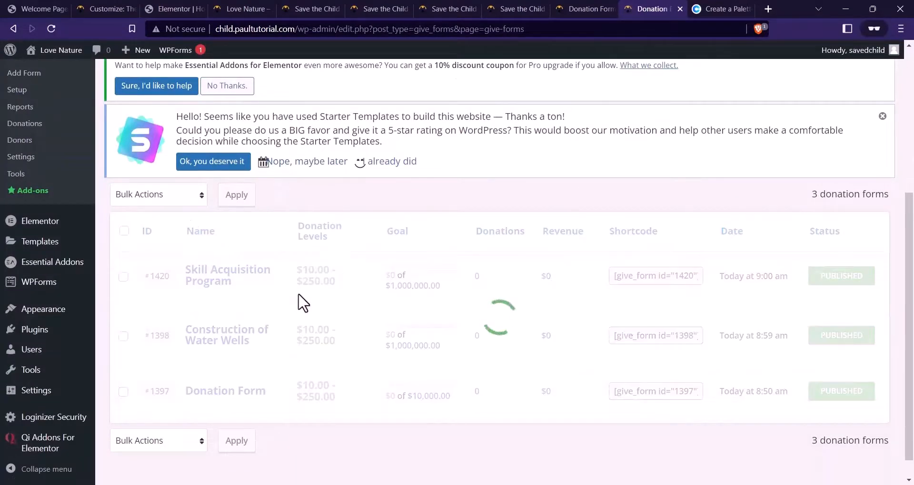
{"action": "right_click", "coordinate": [194, 289]}
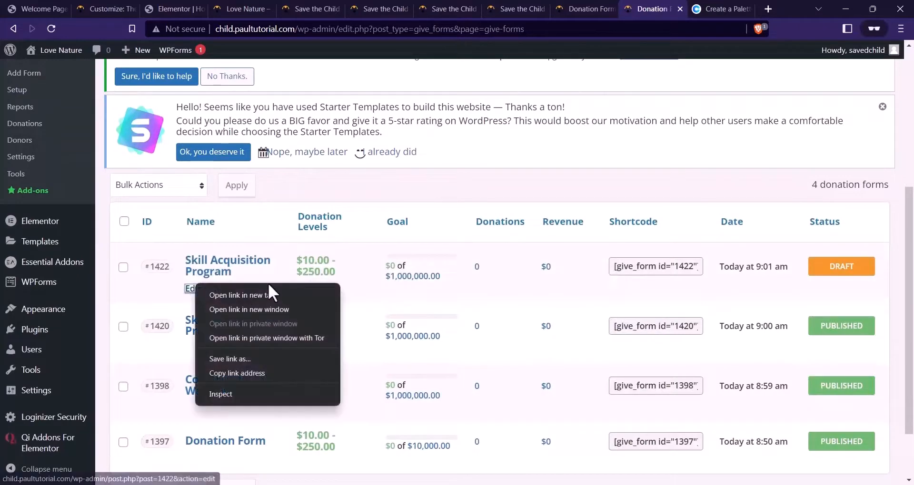
{"action": "left_click", "coordinate": [268, 286]}
Close the preview tab and select the copied form's title on its edit page
{"action": "middle_click", "coordinate": [579, 7]}
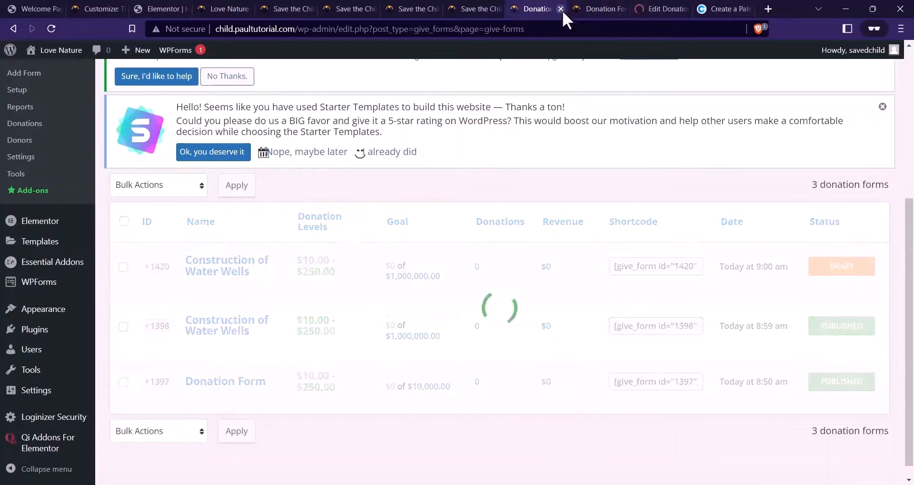
{"action": "left_click", "coordinate": [599, 9]}
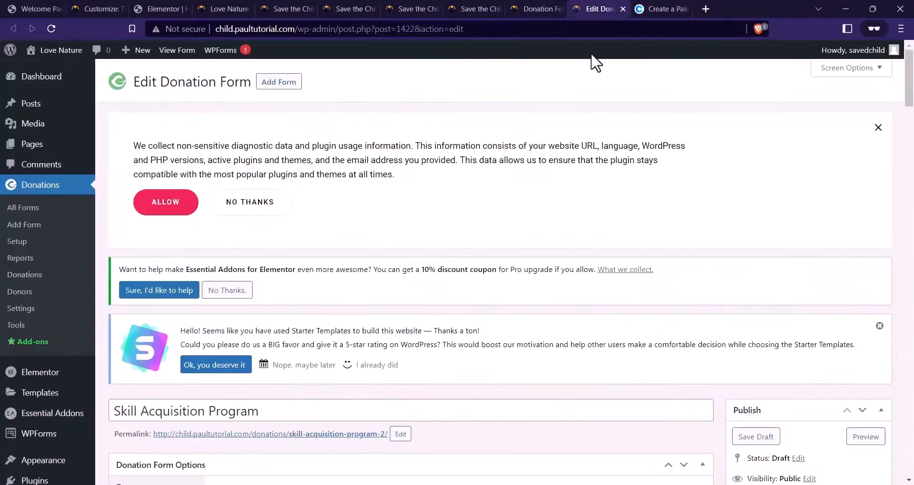
{"action": "scroll", "coordinate": [332, 292], "scroll_direction": "down", "scroll_amount": 3}
{"action": "left_click_drag", "start_coordinate": [252, 293], "coordinate": [415, 266]}
Review the Our Causes cards on the live site, then return to the donation forms list
{"action": "left_click", "coordinate": [523, 9]}
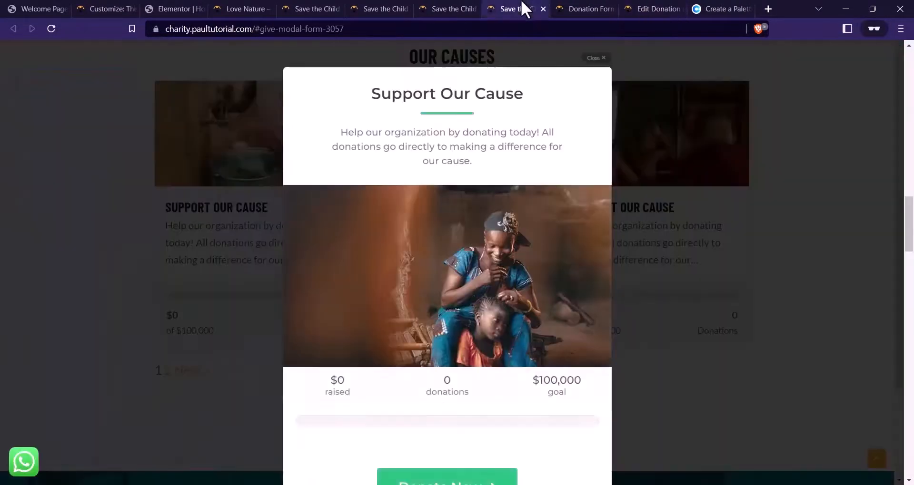
{"action": "left_click", "coordinate": [624, 133]}
{"action": "scroll", "coordinate": [607, 230], "scroll_direction": "up", "scroll_amount": 1}
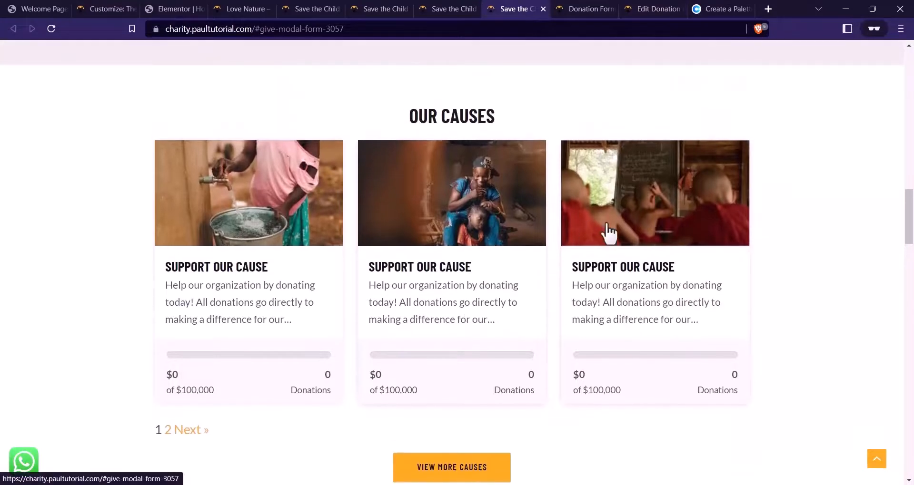
{"action": "left_click", "coordinate": [588, 9]}
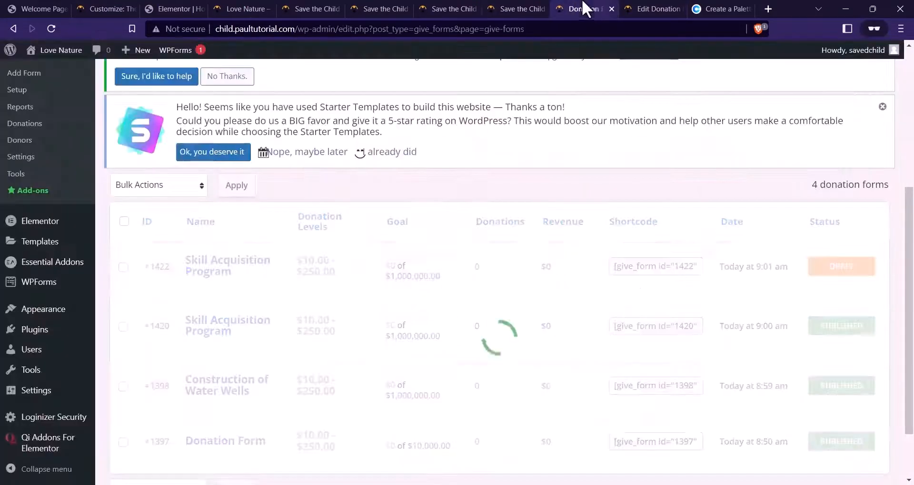
Retitle the copied form 'Education'
{"action": "left_click", "coordinate": [643, 9]}
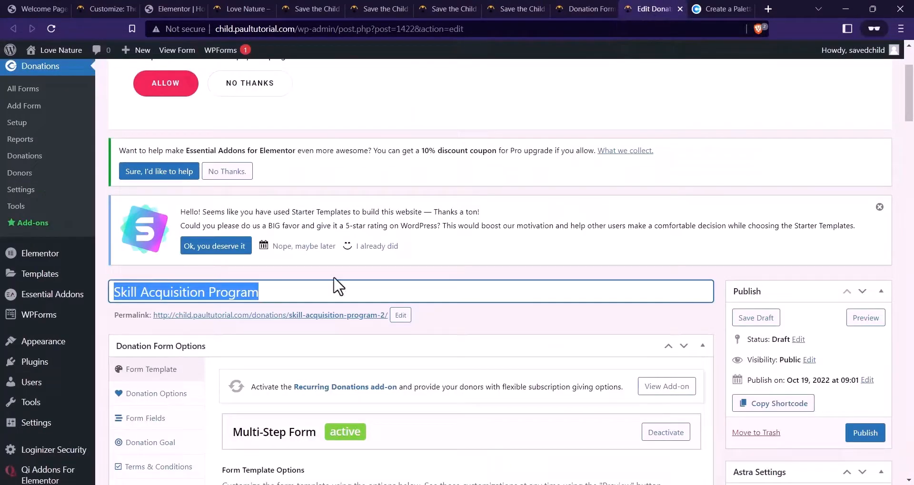
{"action": "type", "text": "e"}
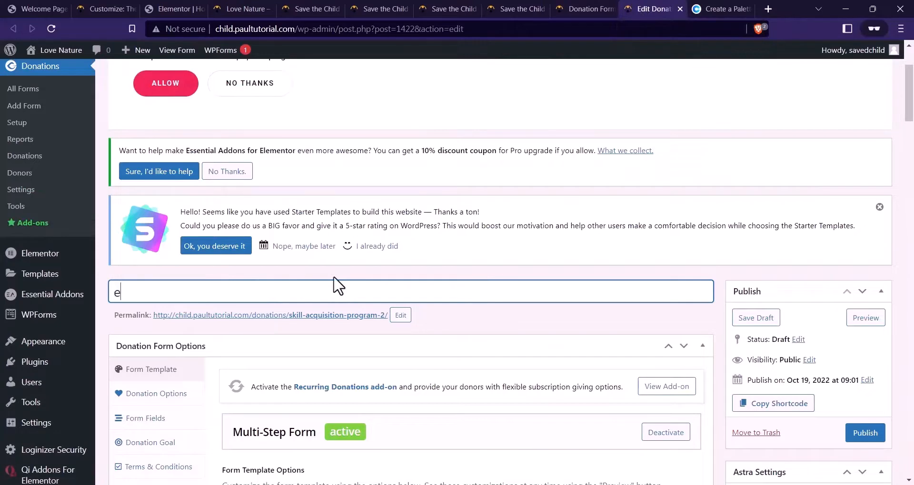
{"action": "key", "text": "Caps_Lock"}
{"action": "type", "text": "D"}
{"action": "key", "text": "BackSpace"}
{"action": "key", "text": "BackSpace"}
{"action": "type", "text": "E"}
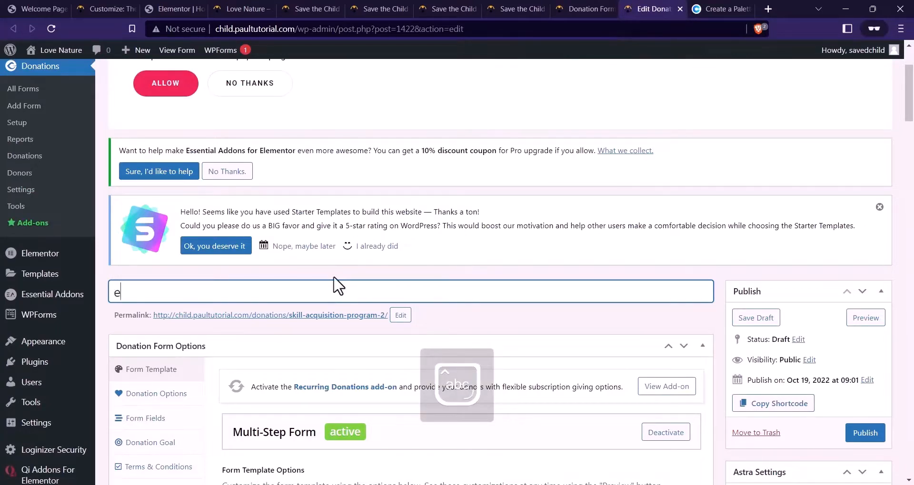
{"action": "key", "text": "BackSpace"}
{"action": "type", "text": "Education"}
Replace the Step 1 image with the cause-3.jpg classroom photo
{"action": "scroll", "coordinate": [352, 186], "scroll_direction": "down", "scroll_amount": 2}
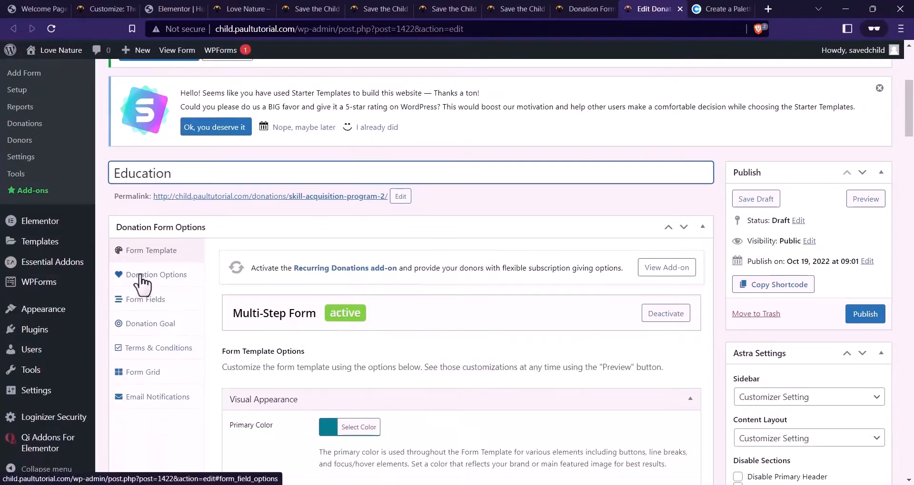
{"action": "scroll", "coordinate": [402, 288], "scroll_direction": "down", "scroll_amount": 10}
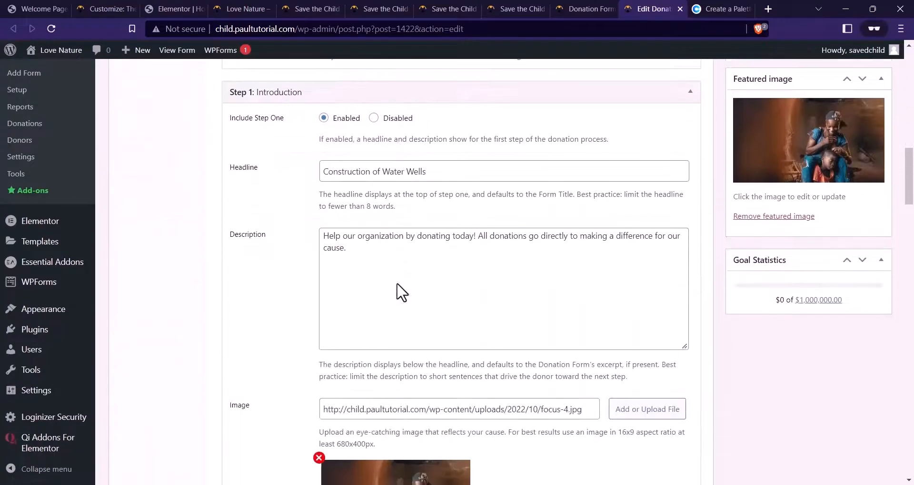
{"action": "scroll", "coordinate": [402, 292], "scroll_direction": "down", "scroll_amount": 3}
{"action": "left_click", "coordinate": [318, 281]}
{"action": "left_click", "coordinate": [623, 232]}
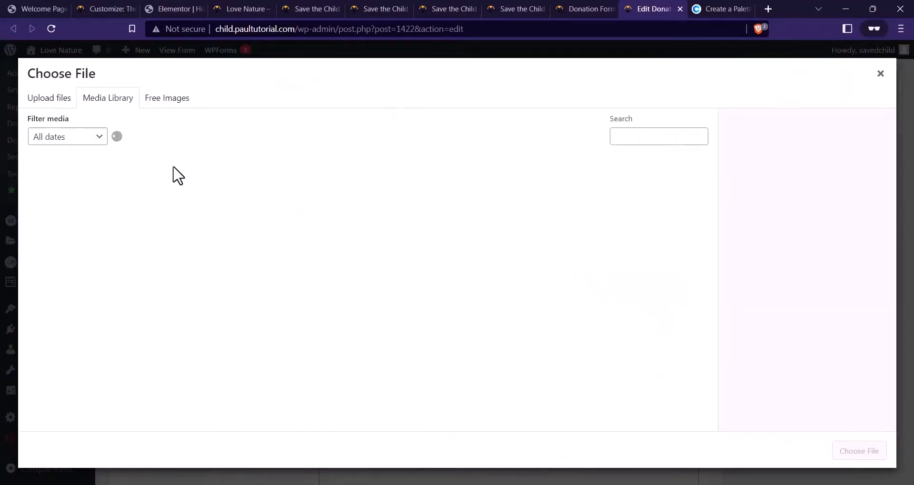
{"action": "scroll", "coordinate": [373, 276], "scroll_direction": "down", "scroll_amount": 1}
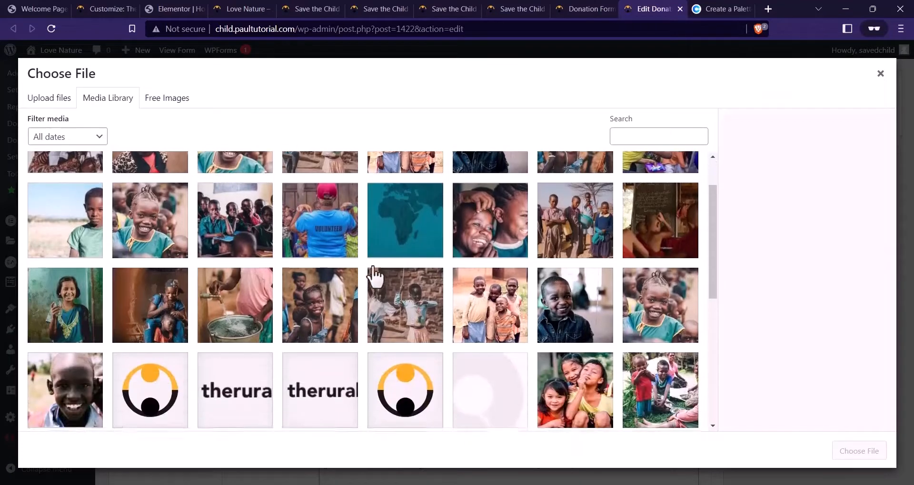
{"action": "scroll", "coordinate": [362, 269], "scroll_direction": "down", "scroll_amount": 3}
{"action": "scroll", "coordinate": [367, 275], "scroll_direction": "up", "scroll_amount": 4}
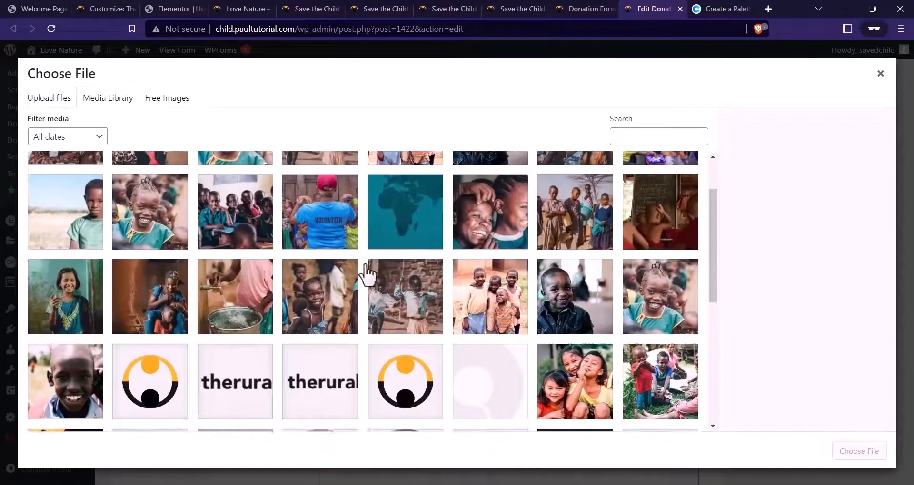
{"action": "scroll", "coordinate": [205, 271], "scroll_direction": "down", "scroll_amount": 2}
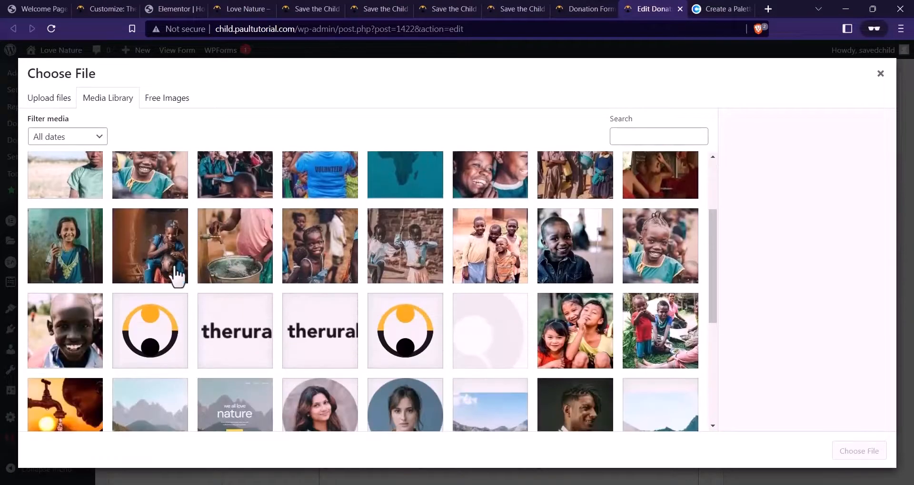
{"action": "scroll", "coordinate": [646, 249], "scroll_direction": "up", "scroll_amount": 2}
{"action": "left_click", "coordinate": [647, 248]}
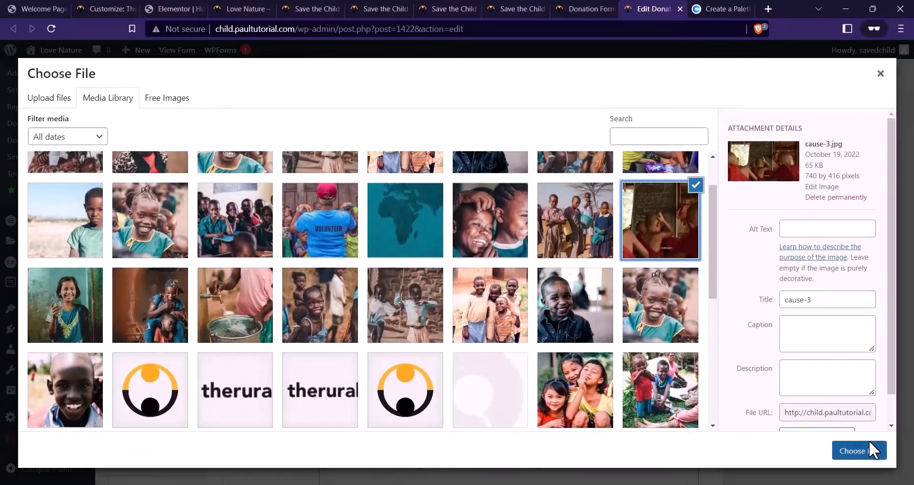
{"action": "left_click", "coordinate": [869, 447]}
Swap the featured image for the red classroom photo
{"action": "scroll", "coordinate": [694, 271], "scroll_direction": "up", "scroll_amount": 5}
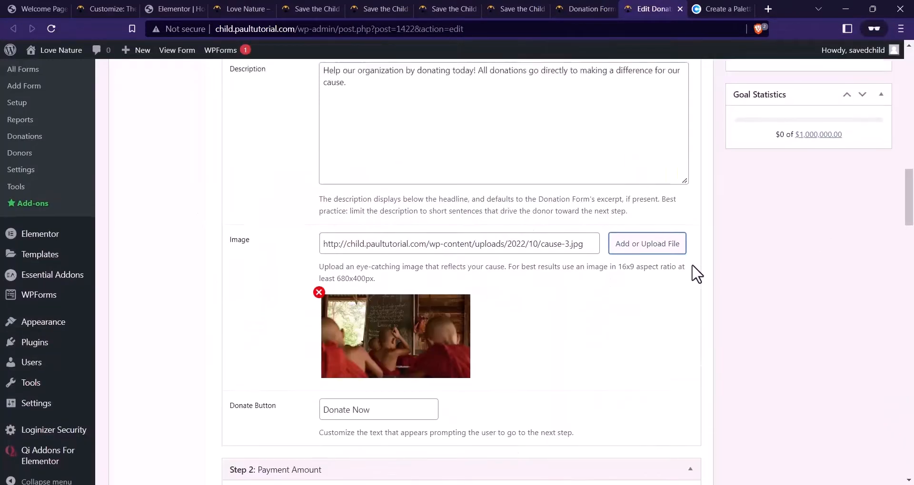
{"action": "left_click", "coordinate": [783, 278]}
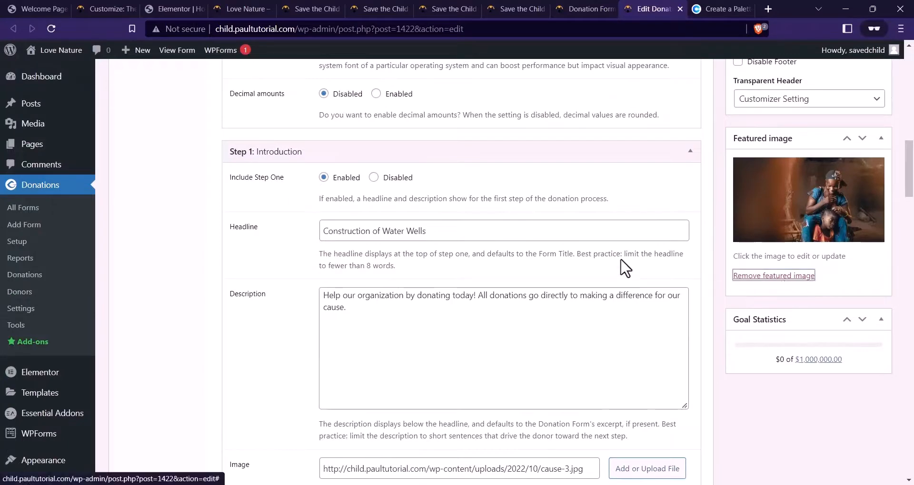
{"action": "scroll", "coordinate": [689, 216], "scroll_direction": "up", "scroll_amount": 3}
{"action": "scroll", "coordinate": [697, 221], "scroll_direction": "down", "scroll_amount": 1}
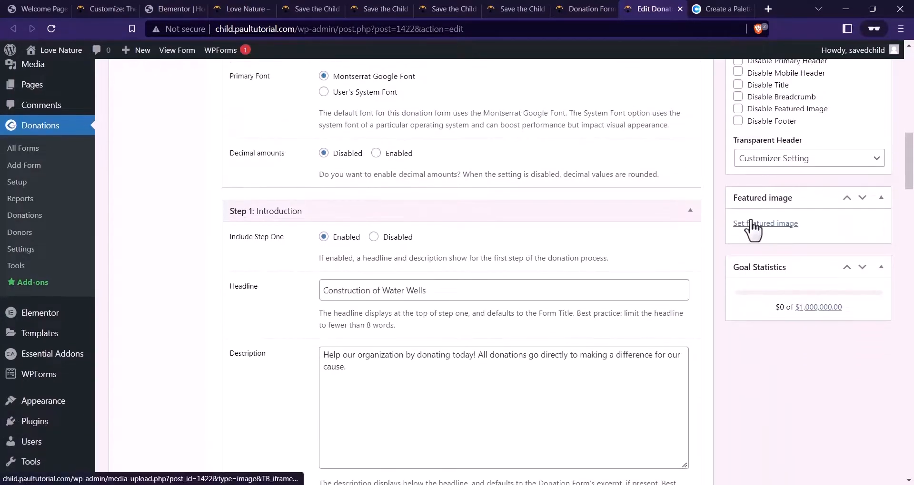
{"action": "left_click", "coordinate": [807, 224]}
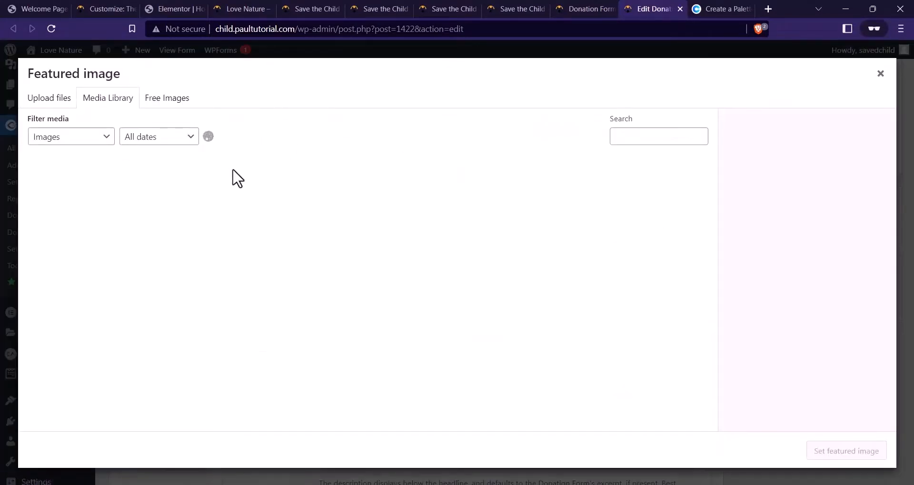
{"action": "scroll", "coordinate": [179, 230], "scroll_direction": "down", "scroll_amount": 3}
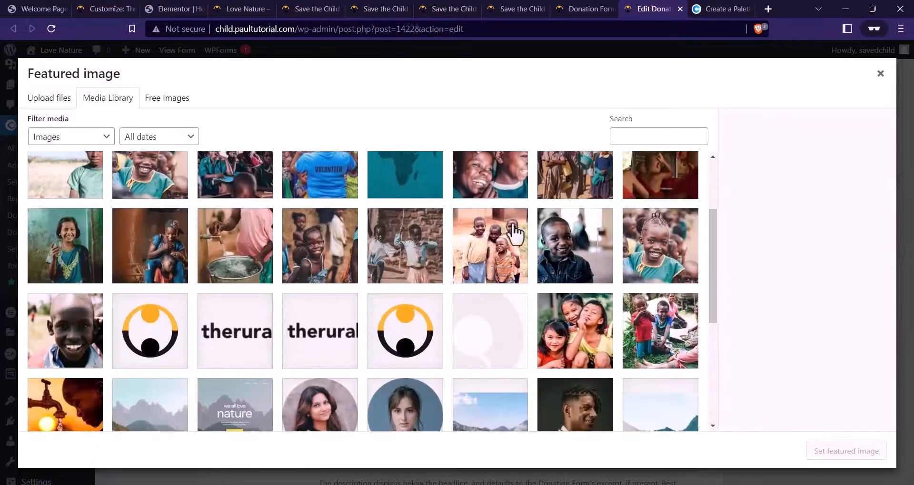
{"action": "scroll", "coordinate": [666, 238], "scroll_direction": "up", "scroll_amount": 2}
{"action": "left_click", "coordinate": [692, 238]}
{"action": "left_click", "coordinate": [850, 451]}
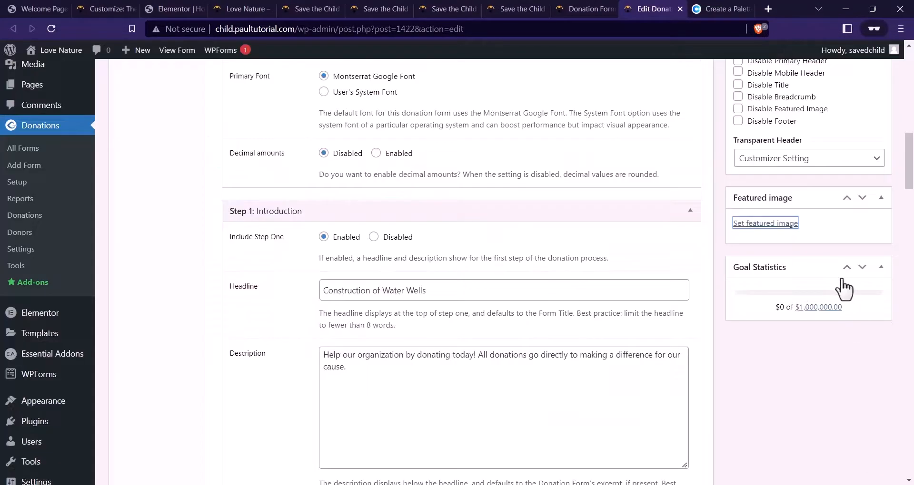
{"action": "scroll", "coordinate": [738, 309], "scroll_direction": "up", "scroll_amount": 8}
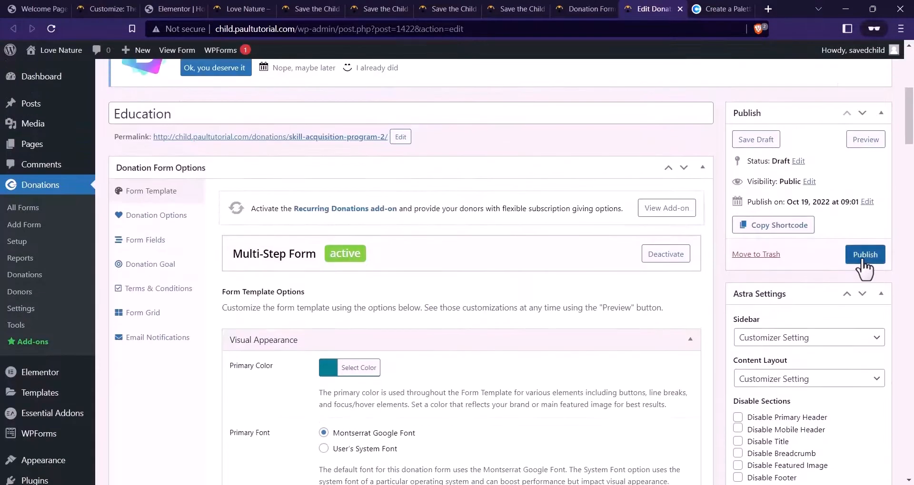
Publish the Education form, check live Our Causes, then select the give_form_grid shortcode in Notepad
{"action": "left_click", "coordinate": [852, 257]}
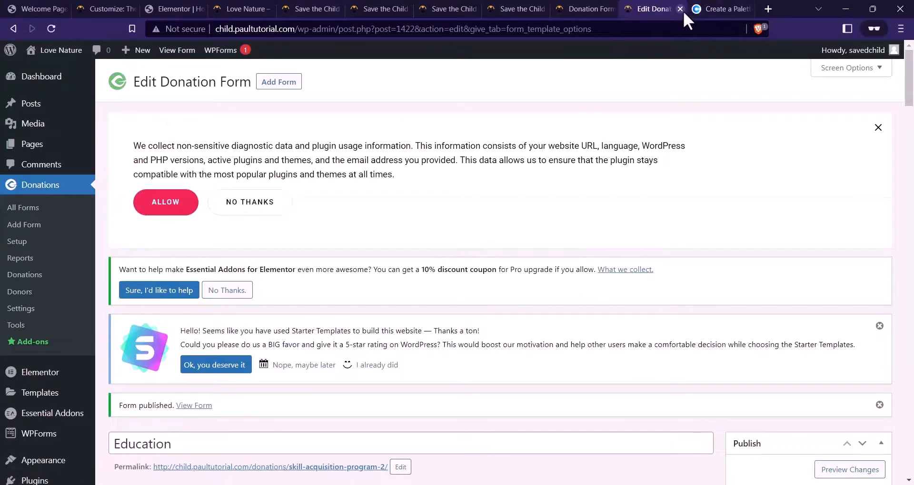
{"action": "left_click", "coordinate": [566, 5]}
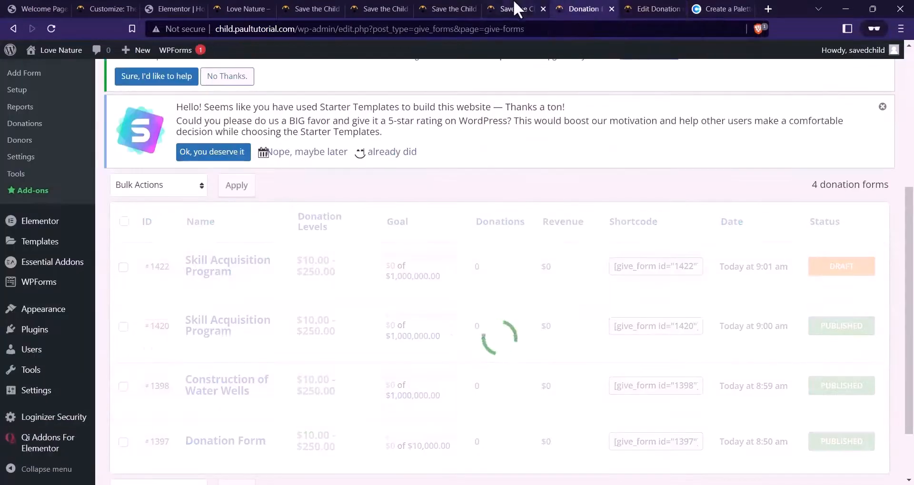
{"action": "left_click", "coordinate": [515, 7]}
{"action": "scroll", "coordinate": [147, 228], "scroll_direction": "down", "scroll_amount": 1}
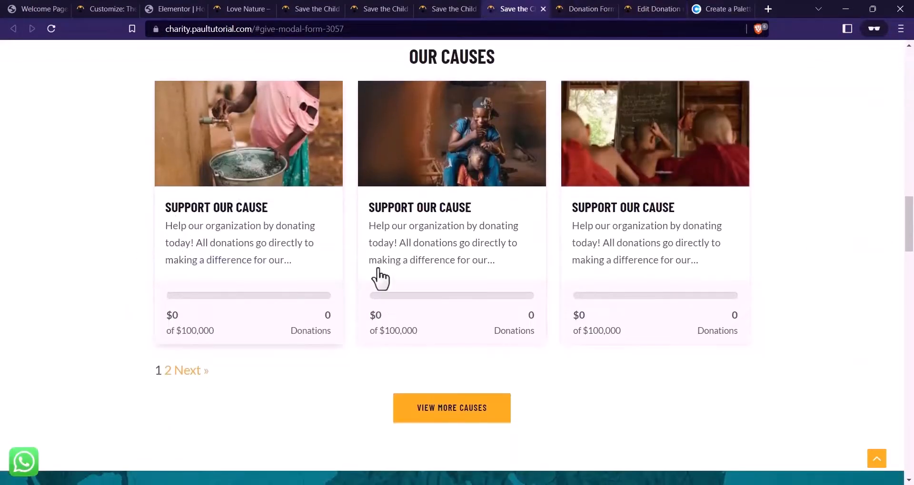
{"action": "scroll", "coordinate": [253, 244], "scroll_direction": "up", "scroll_amount": 1}
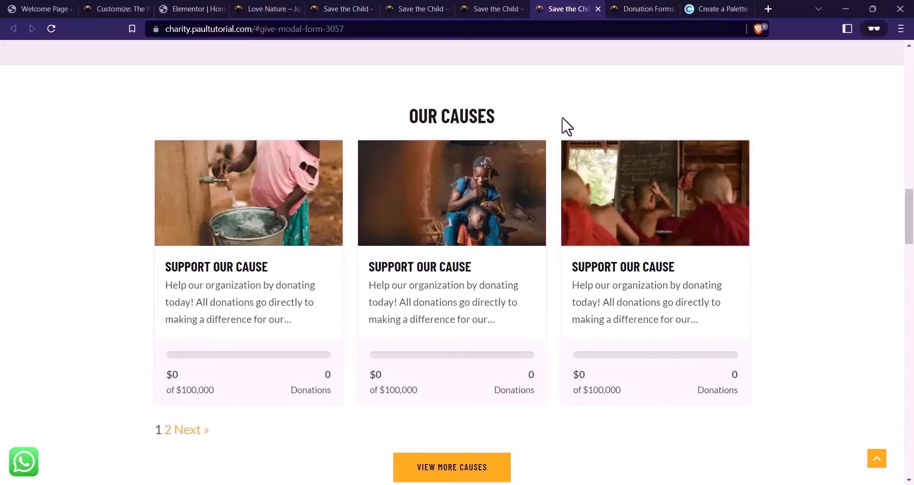
{"action": "left_click", "coordinate": [659, 471]}
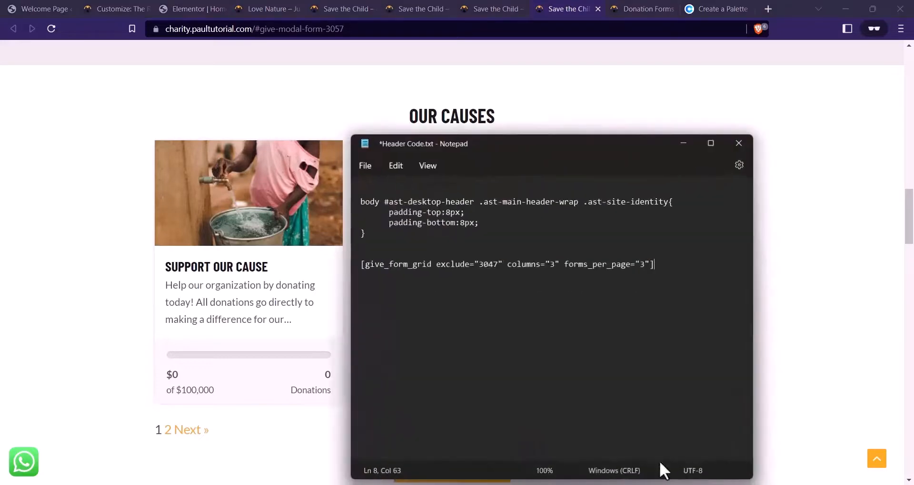
{"action": "triple_click", "coordinate": [428, 257]}
{"action": "key", "text": "ctrl+c"}
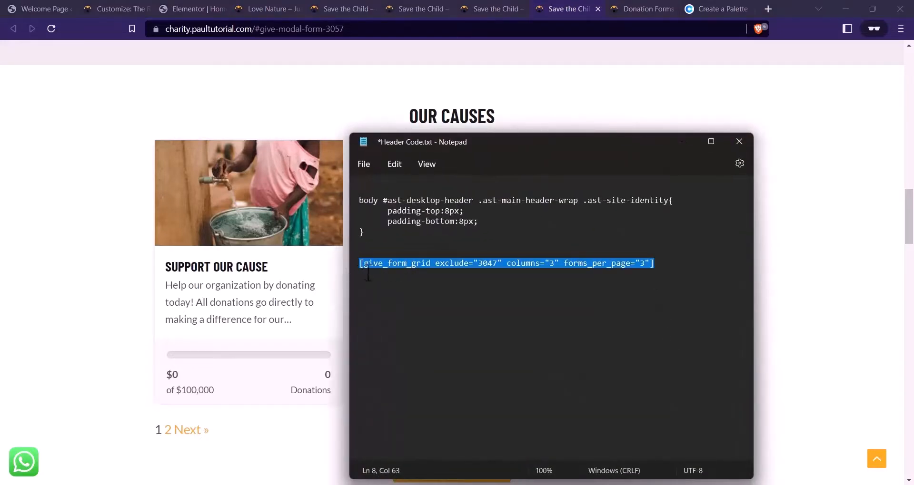
Duplicate the What We Do section in Elementor
{"action": "left_click", "coordinate": [197, 3]}
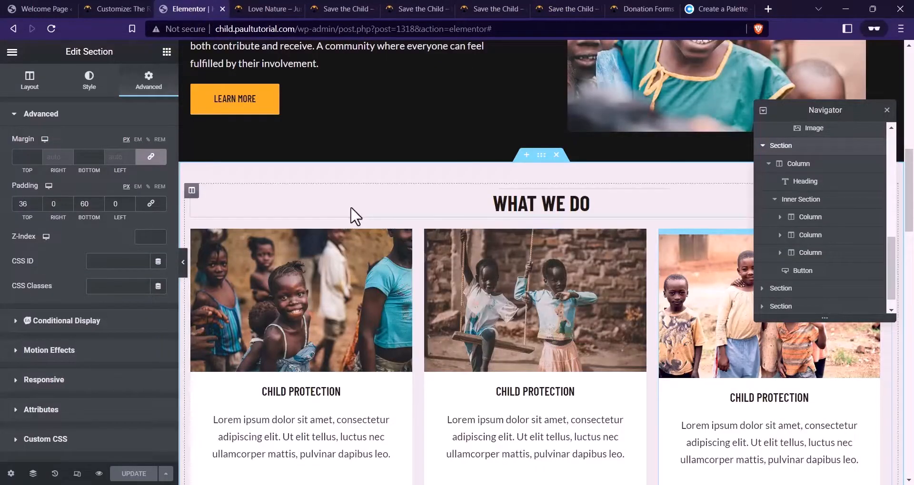
{"action": "scroll", "coordinate": [462, 160], "scroll_direction": "down", "scroll_amount": 5}
{"action": "scroll", "coordinate": [495, 167], "scroll_direction": "down", "scroll_amount": 5}
{"action": "scroll", "coordinate": [530, 173], "scroll_direction": "up", "scroll_amount": 8}
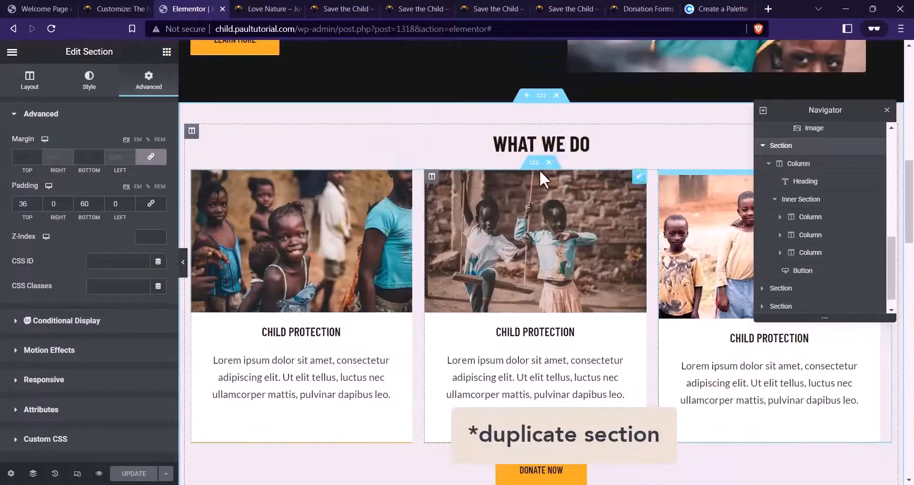
{"action": "right_click", "coordinate": [542, 98]}
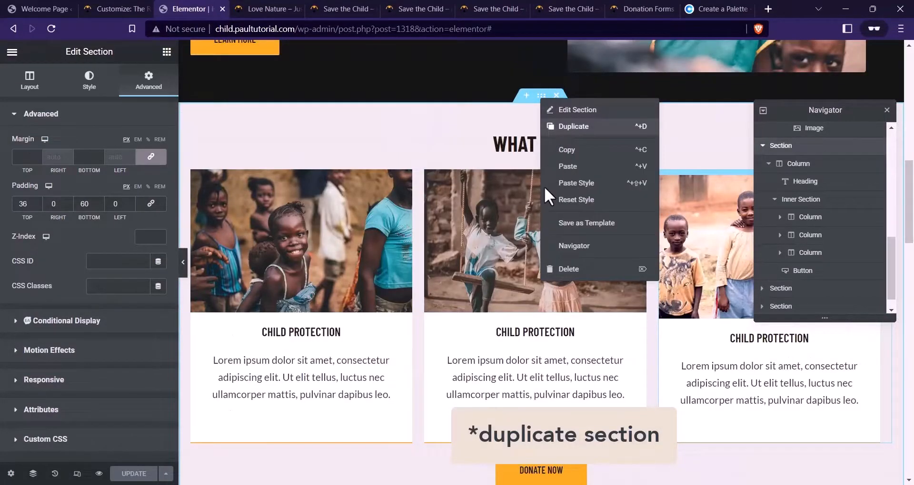
{"action": "left_click", "coordinate": [566, 126]}
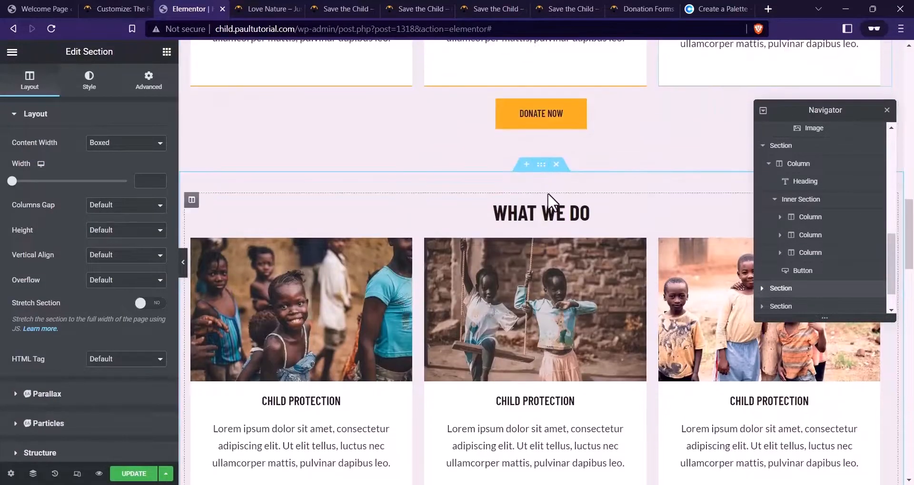
Set the copied section's background colour to white (#FFFFFF)
{"action": "left_click", "coordinate": [98, 86]}
{"action": "left_click", "coordinate": [159, 192]}
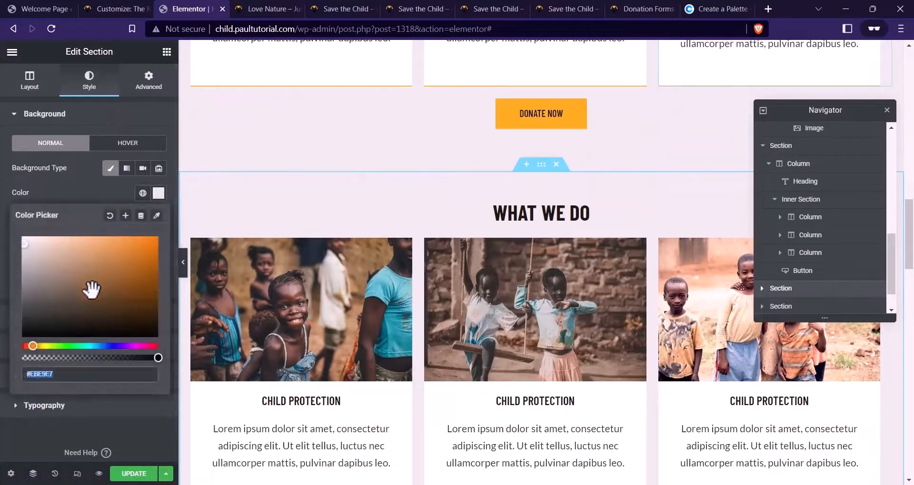
{"action": "left_click_drag", "start_coordinate": [92, 286], "coordinate": [5, 218]}
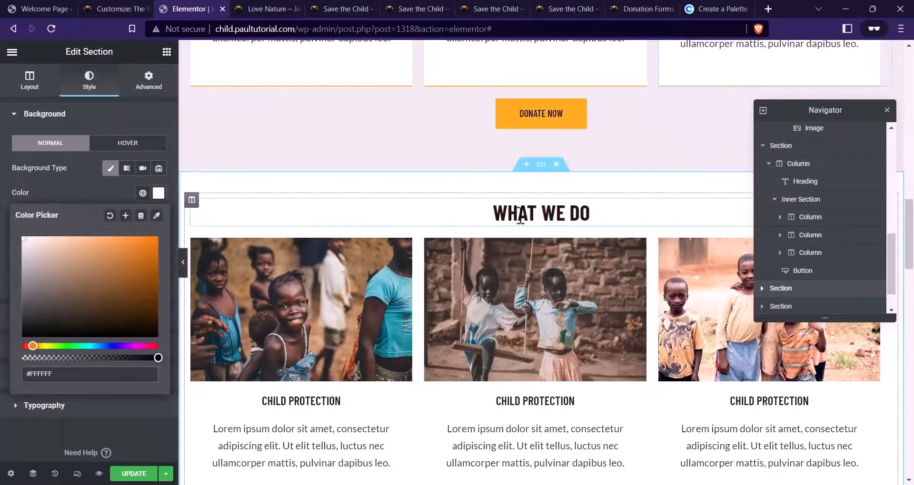
Retitle the copied heading CAUSES and delete the three-column image inner section
{"action": "left_click", "coordinate": [519, 214]}
{"action": "left_click_drag", "start_coordinate": [55, 156], "coordinate": [1, 151]}
{"action": "type", "text": "Ca"}
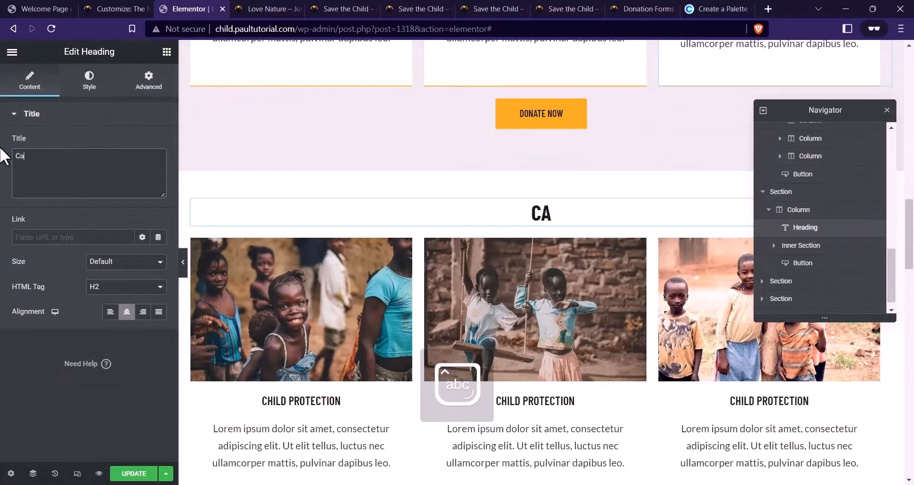
{"action": "type", "text": "USES"}
{"action": "scroll", "coordinate": [259, 225], "scroll_direction": "down", "scroll_amount": 1}
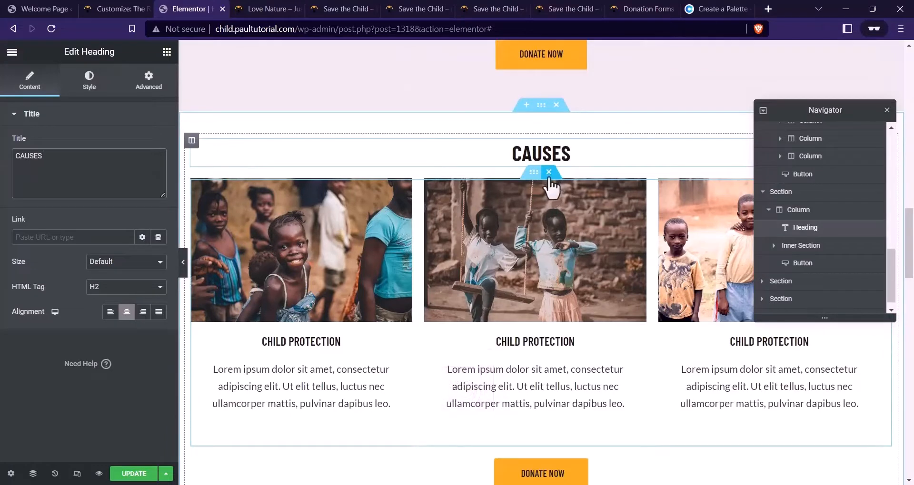
{"action": "left_click", "coordinate": [549, 175]}
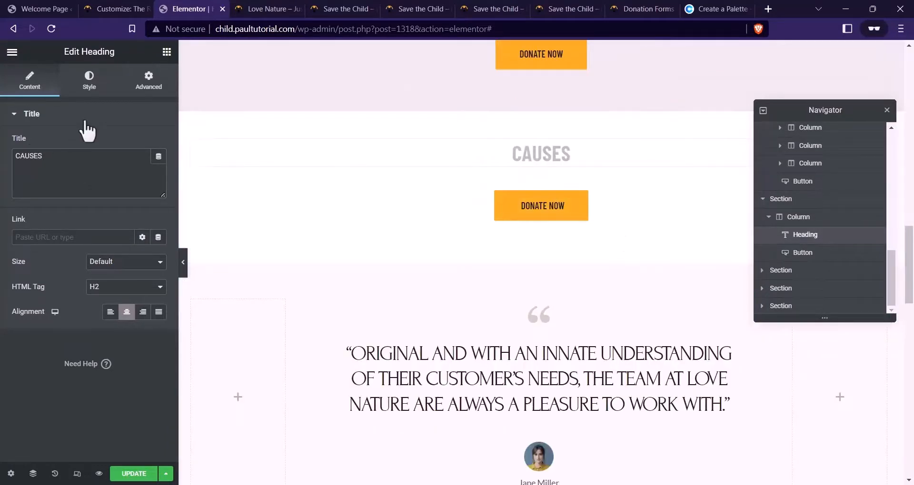
Add a Shortcode widget under the CAUSES heading
{"action": "left_click", "coordinate": [166, 52]}
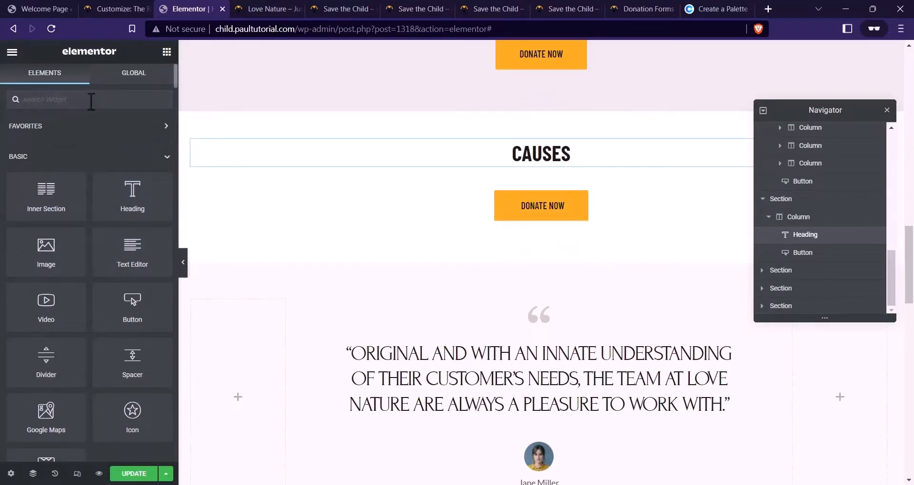
{"action": "type", "text": "SHP"}
{"action": "key", "text": "BackSpace"}
{"action": "key", "text": "BackSpace"}
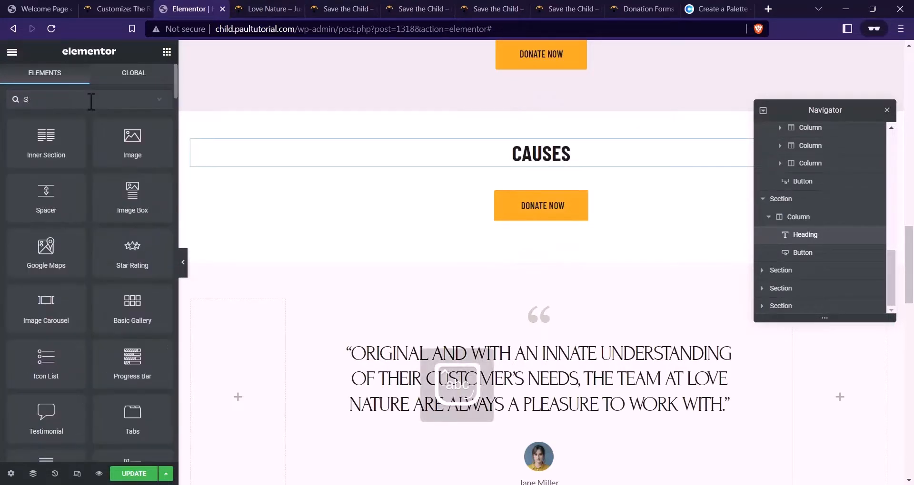
{"action": "type", "text": "hort"}
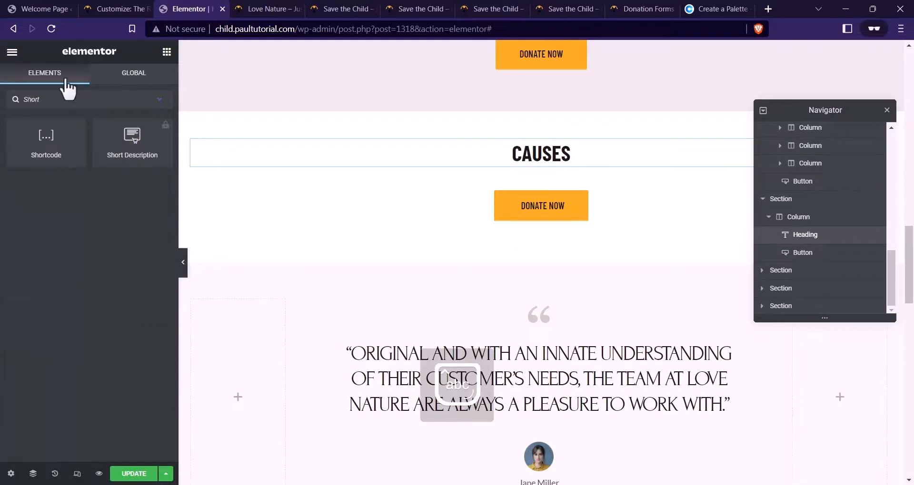
{"action": "left_click_drag", "start_coordinate": [46, 140], "coordinate": [559, 185]}
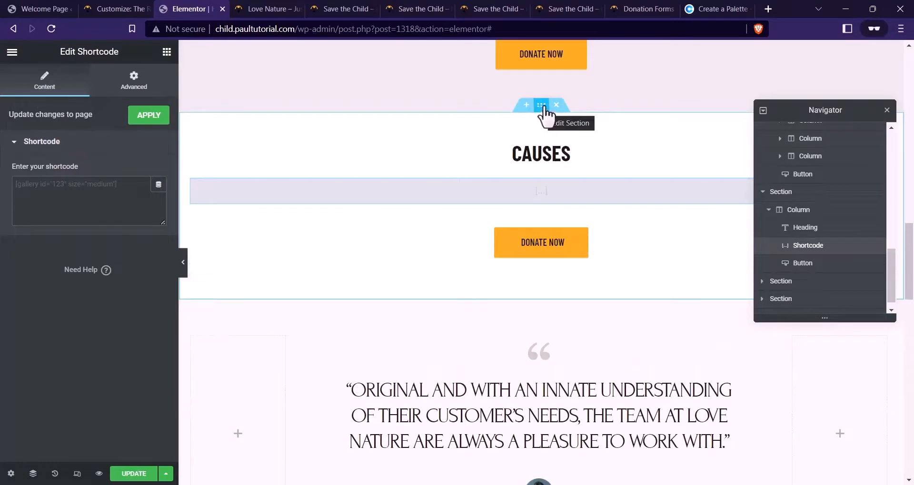
Set the CAUSES section's content width to 960
{"action": "left_click", "coordinate": [541, 105]}
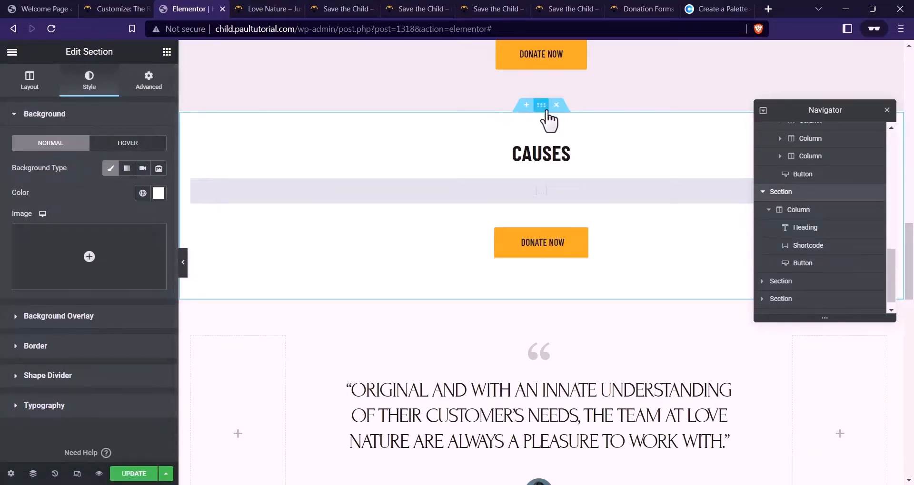
{"action": "left_click", "coordinate": [30, 84]}
{"action": "left_click", "coordinate": [149, 183]}
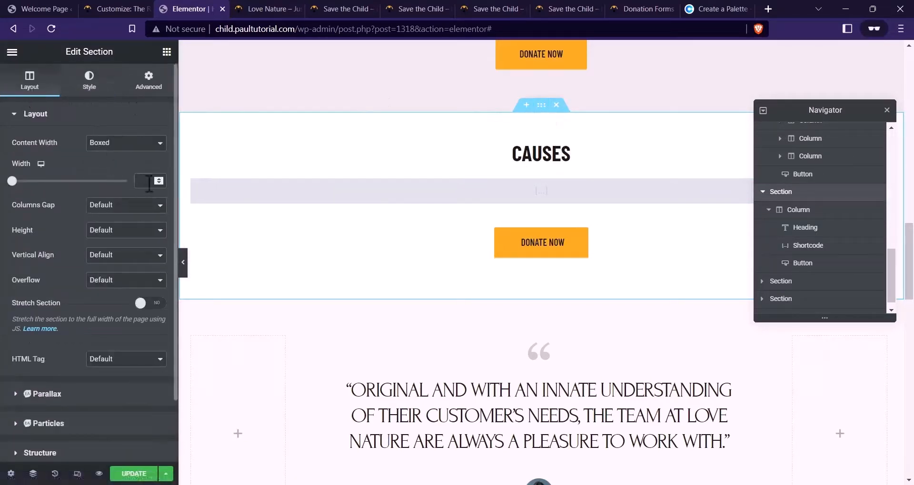
{"action": "type", "text": "960"}
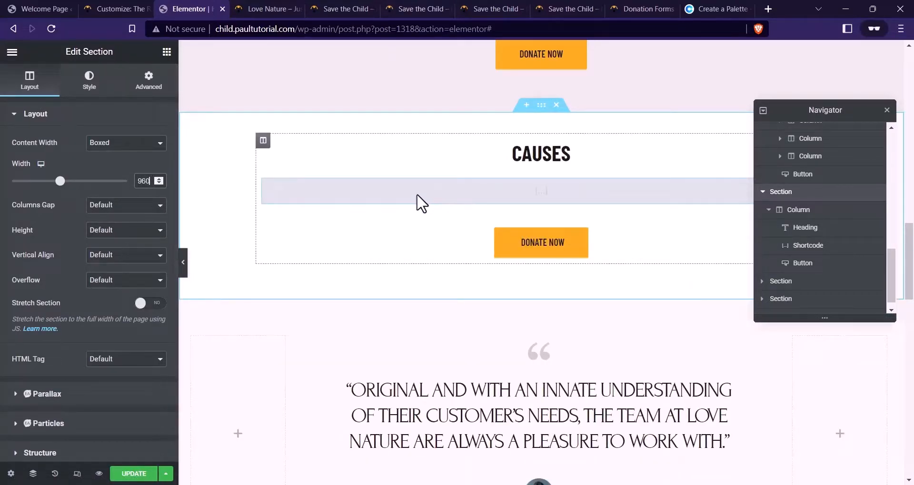
Paste the saved give_form_grid shortcode into the Shortcode widget
{"action": "left_click", "coordinate": [437, 199]}
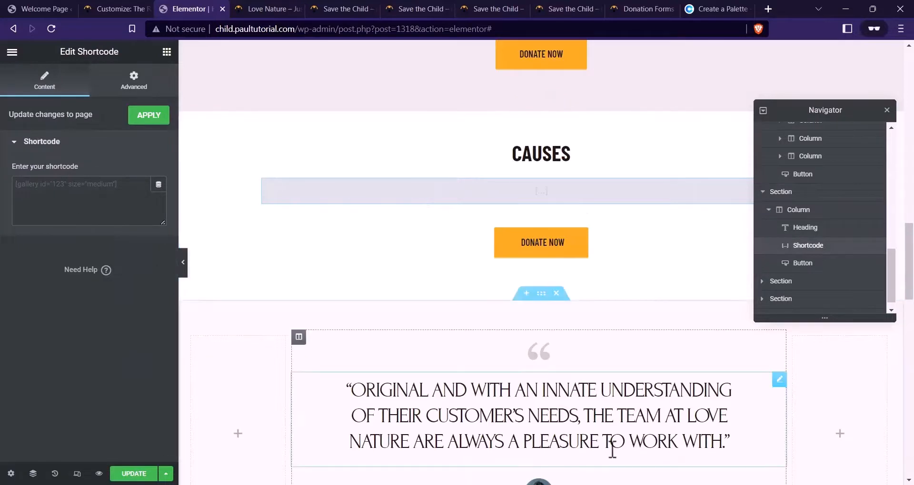
{"action": "key", "text": "alt+Tab"}
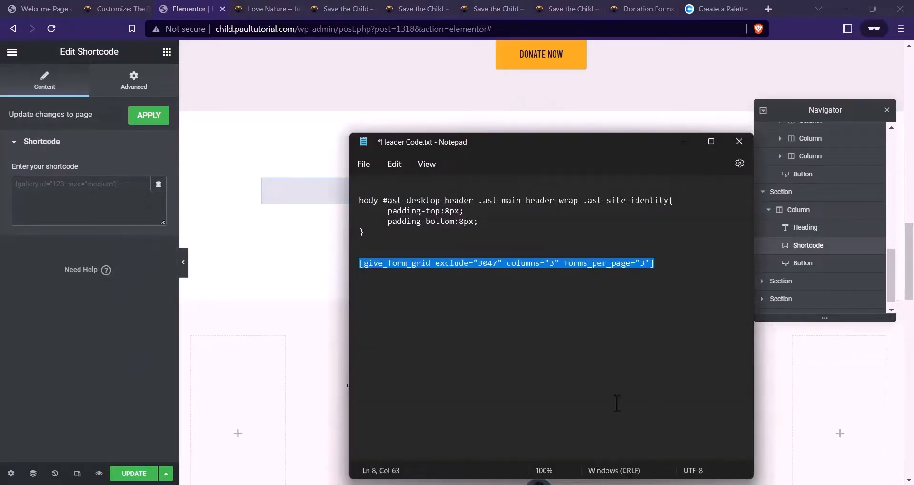
{"action": "left_click", "coordinate": [683, 142]}
{"action": "left_click", "coordinate": [81, 204]}
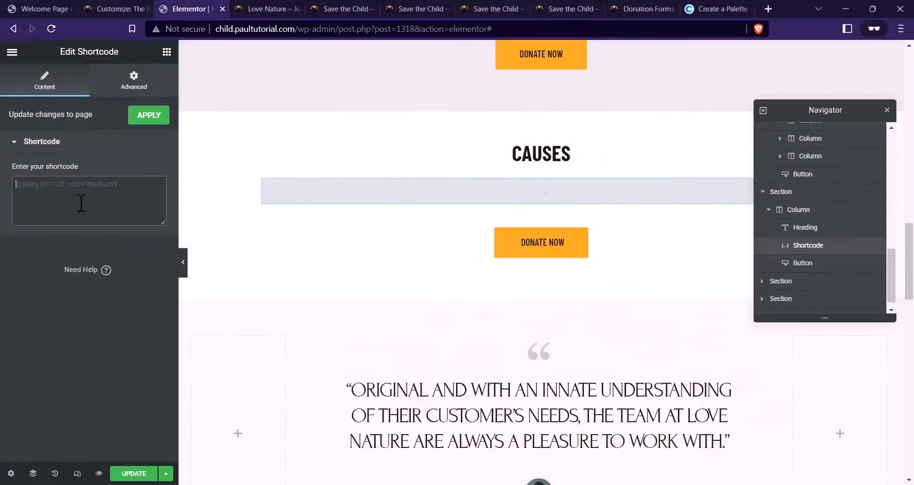
{"action": "key", "text": "ctrl+v"}
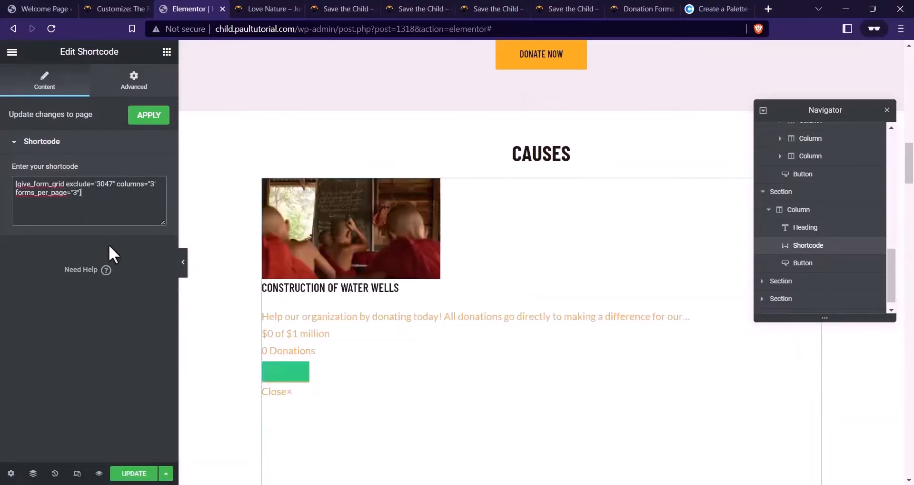
{"action": "scroll", "coordinate": [437, 234], "scroll_direction": "down", "scroll_amount": 4}
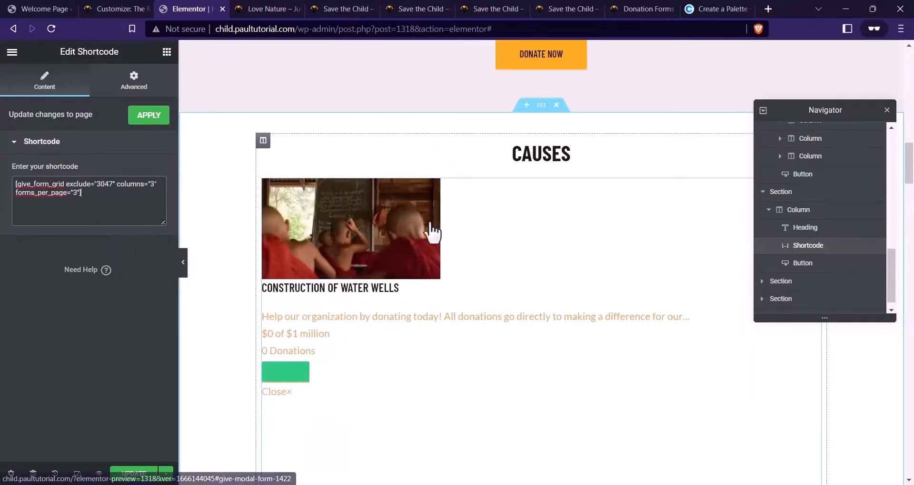
{"action": "scroll", "coordinate": [310, 210], "scroll_direction": "down", "scroll_amount": 3}
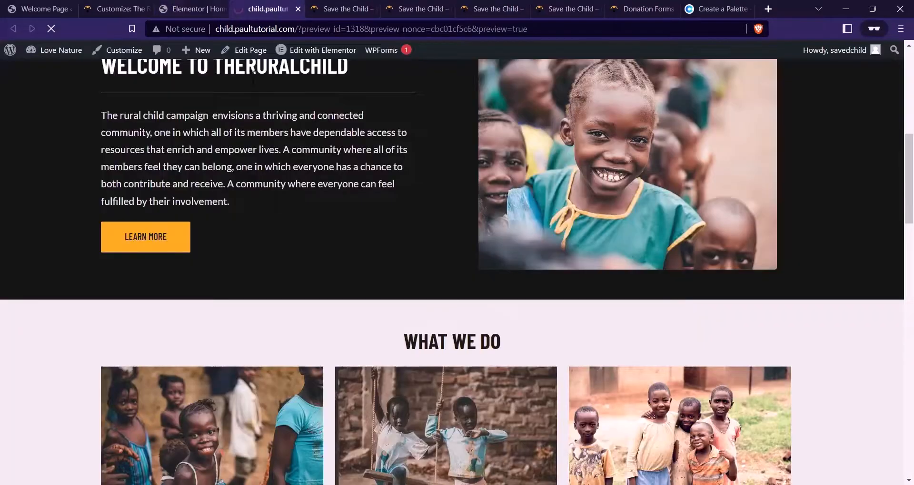
Compare the page preview's causes area with the reference charity site
{"action": "scroll", "coordinate": [364, 230], "scroll_direction": "down", "scroll_amount": 15}
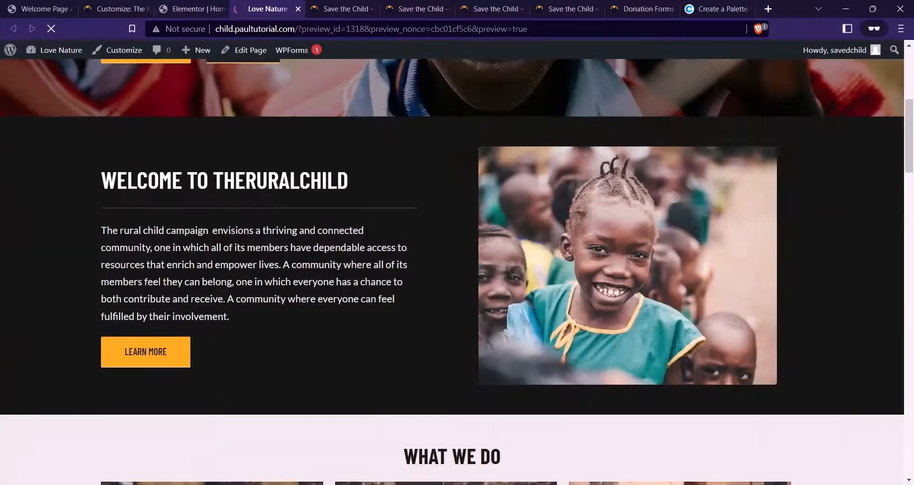
{"action": "scroll", "coordinate": [364, 230], "scroll_direction": "down", "scroll_amount": 4}
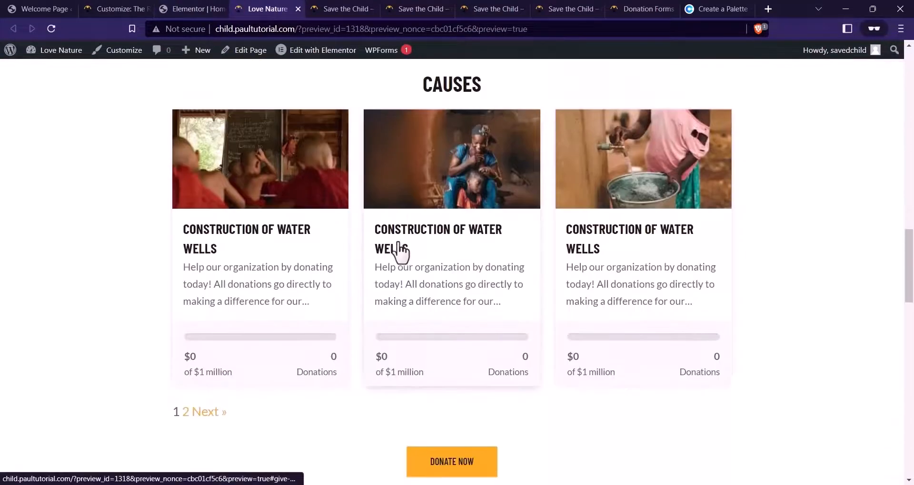
{"action": "scroll", "coordinate": [400, 252], "scroll_direction": "up", "scroll_amount": 2}
{"action": "scroll", "coordinate": [373, 275], "scroll_direction": "down", "scroll_amount": 2}
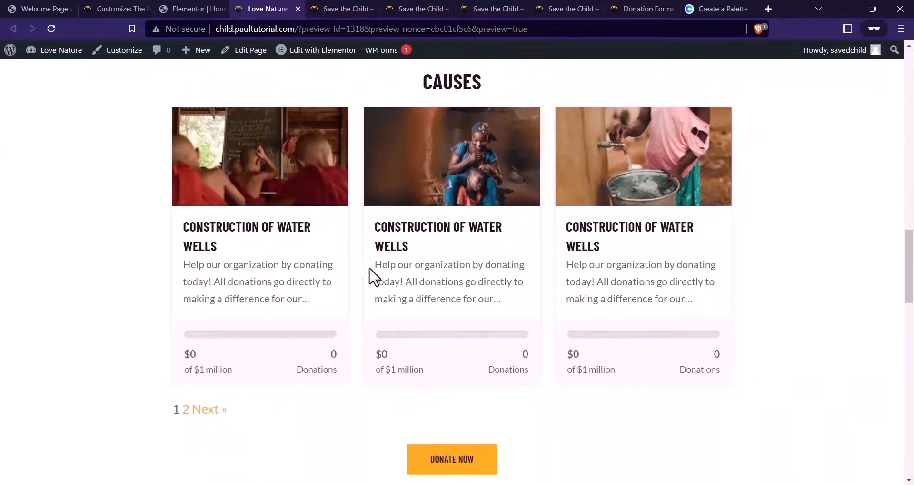
{"action": "scroll", "coordinate": [402, 292], "scroll_direction": "up", "scroll_amount": 2}
{"action": "scroll", "coordinate": [471, 312], "scroll_direction": "down", "scroll_amount": 2}
{"action": "scroll", "coordinate": [337, 139], "scroll_direction": "up", "scroll_amount": 1}
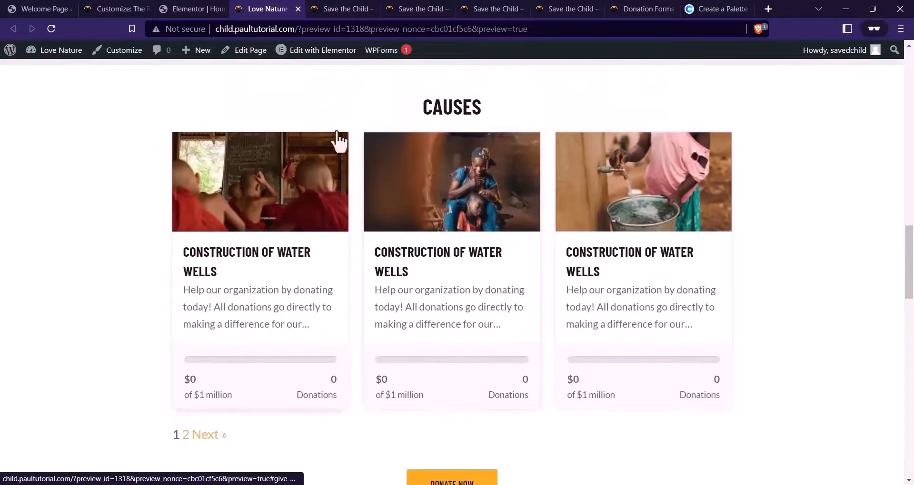
{"action": "left_click", "coordinate": [476, 8]}
{"action": "scroll", "coordinate": [418, 248], "scroll_direction": "down", "scroll_amount": 5}
{"action": "scroll", "coordinate": [425, 252], "scroll_direction": "down", "scroll_amount": 10}
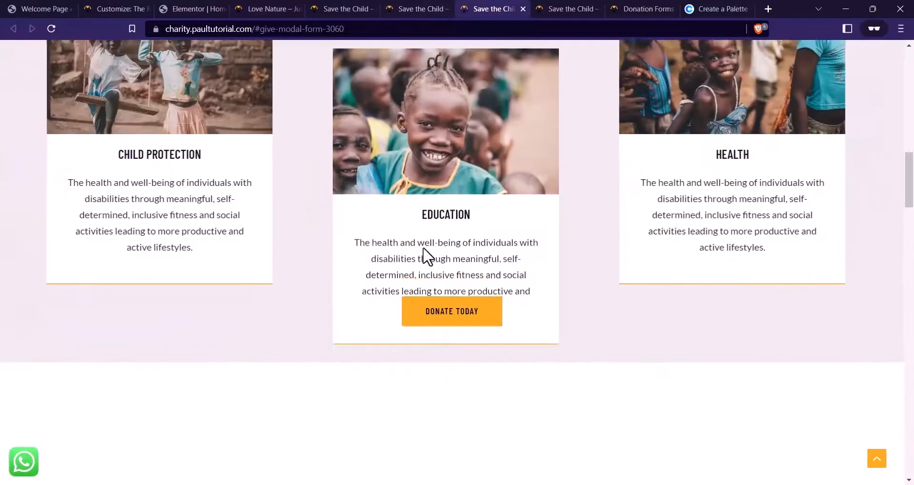
{"action": "scroll", "coordinate": [475, 229], "scroll_direction": "up", "scroll_amount": 1}
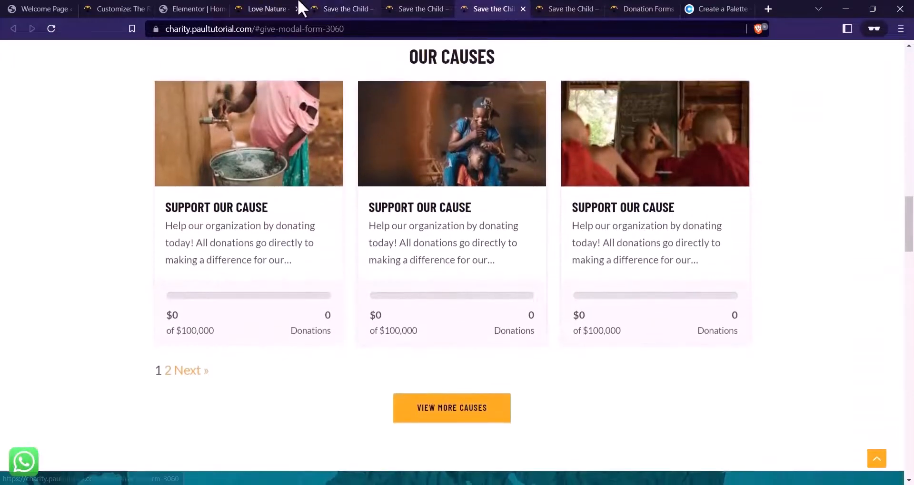
{"action": "left_click", "coordinate": [294, 8]}
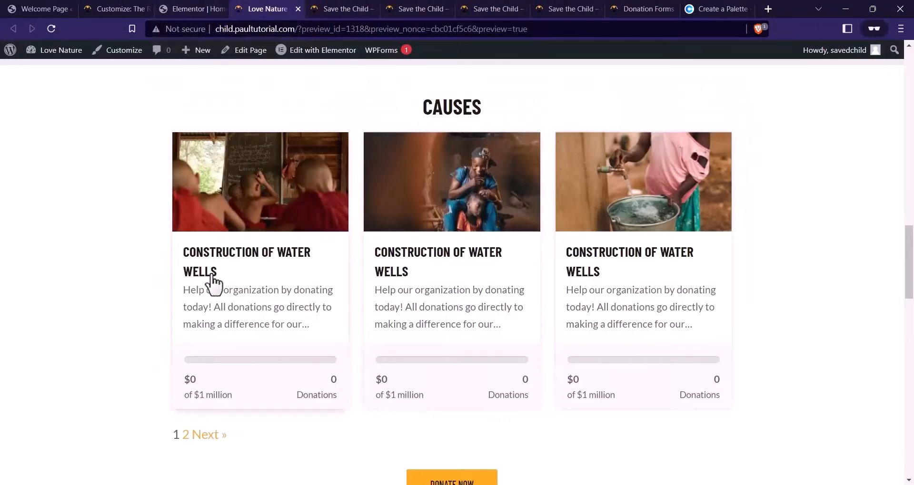
Set the CAUSES section width to 1000 and reload the preview to check the three-column grid
{"action": "key", "text": "ctrl+shift+Tab"}
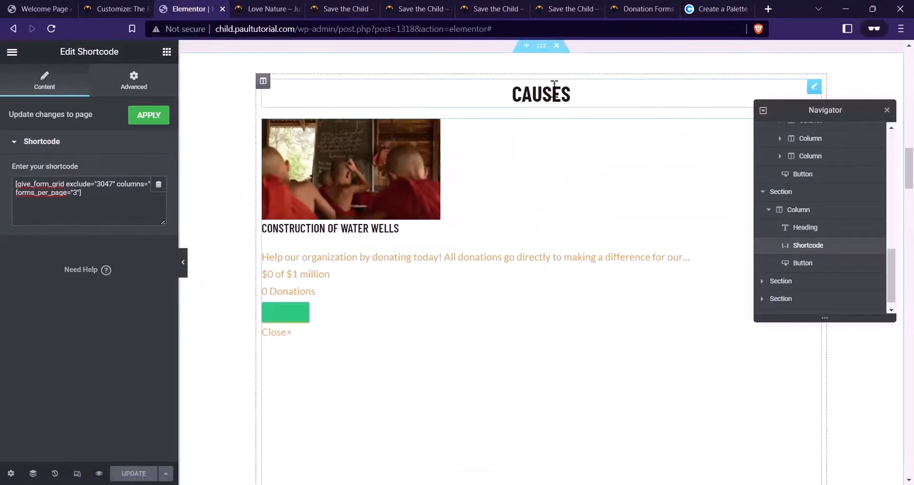
{"action": "left_click", "coordinate": [541, 45]}
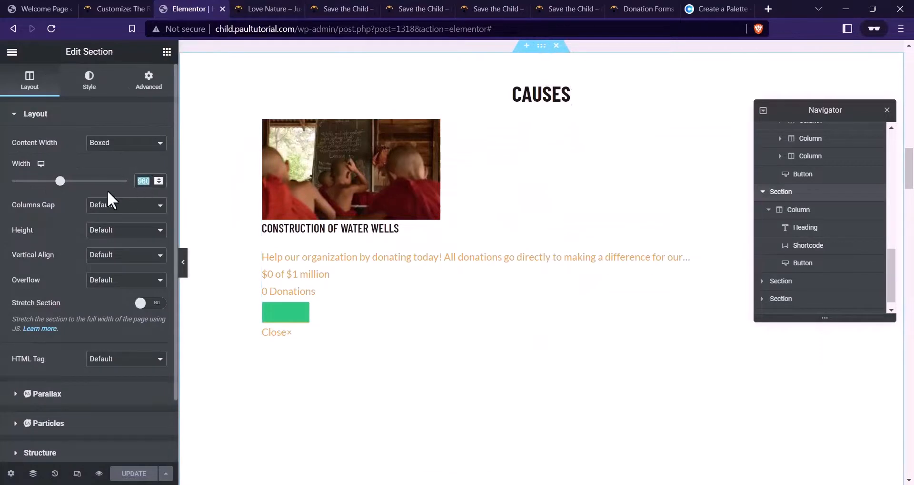
{"action": "type", "text": "1000"}
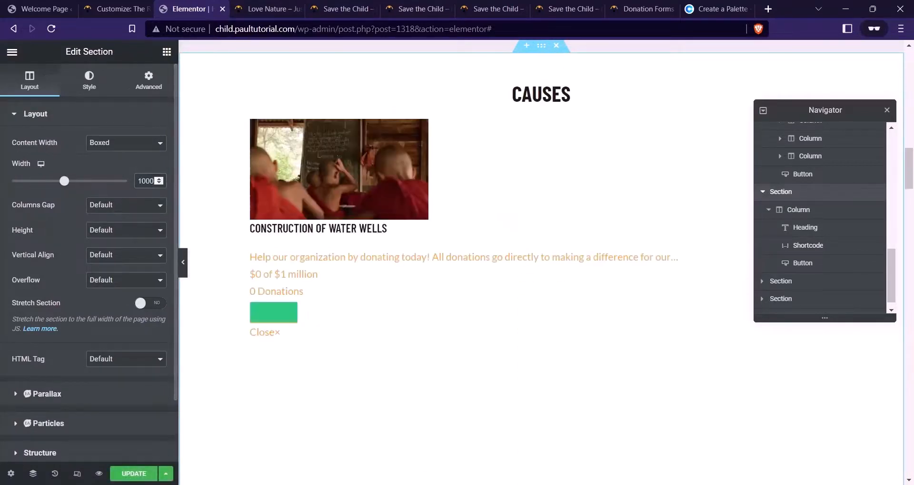
{"action": "left_click", "coordinate": [275, 9]}
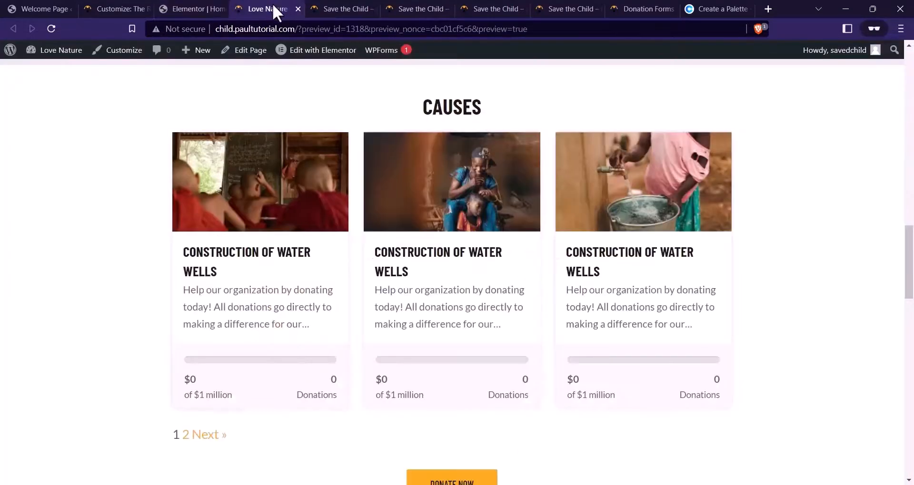
{"action": "left_click", "coordinate": [181, 262]}
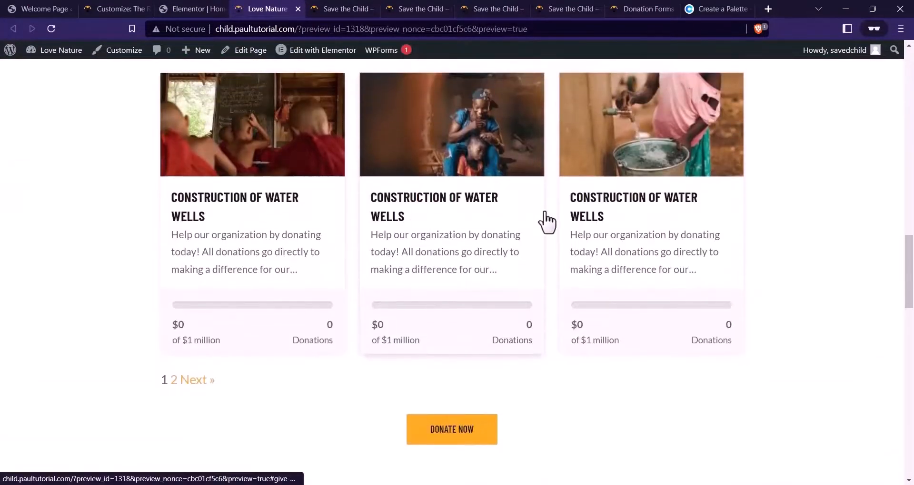
{"action": "scroll", "coordinate": [547, 223], "scroll_direction": "up", "scroll_amount": 3}
{"action": "scroll", "coordinate": [338, 200], "scroll_direction": "up", "scroll_amount": 5}
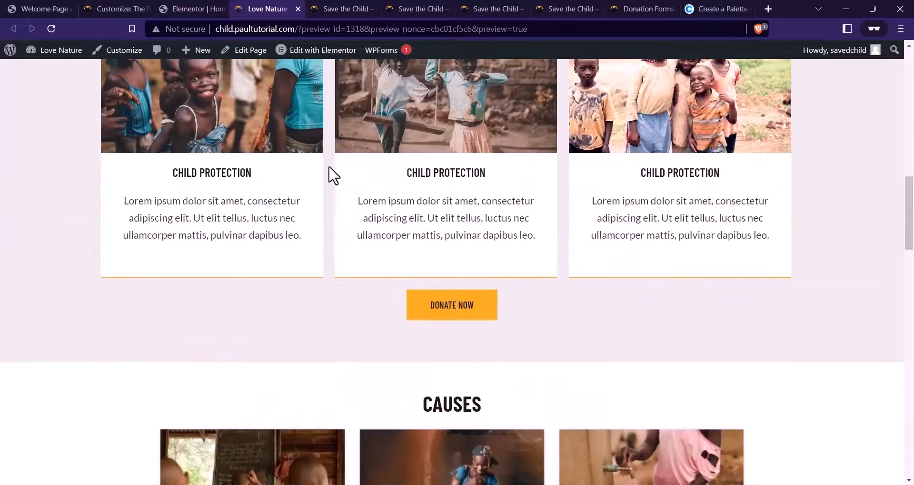
{"action": "scroll", "coordinate": [335, 176], "scroll_direction": "down", "scroll_amount": 5}
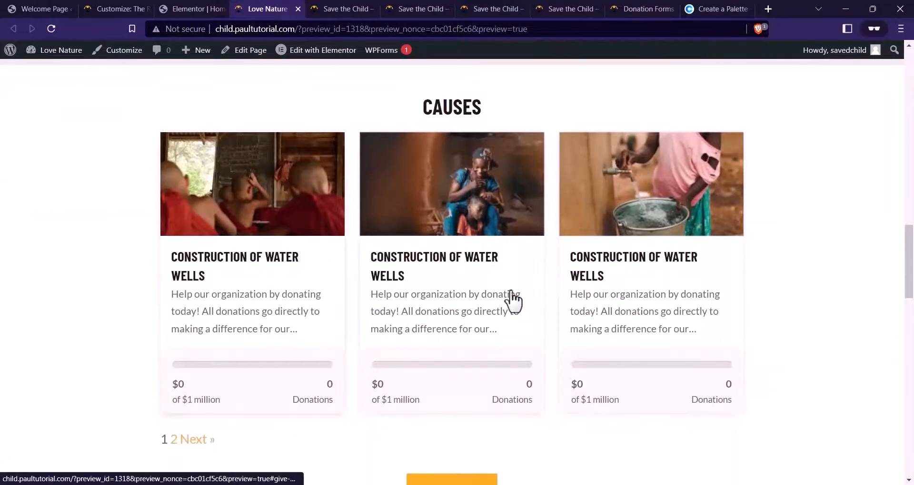
{"action": "scroll", "coordinate": [523, 305], "scroll_direction": "down", "scroll_amount": 3}
{"action": "scroll", "coordinate": [428, 272], "scroll_direction": "up", "scroll_amount": 1}
{"action": "left_click", "coordinate": [207, 6]}
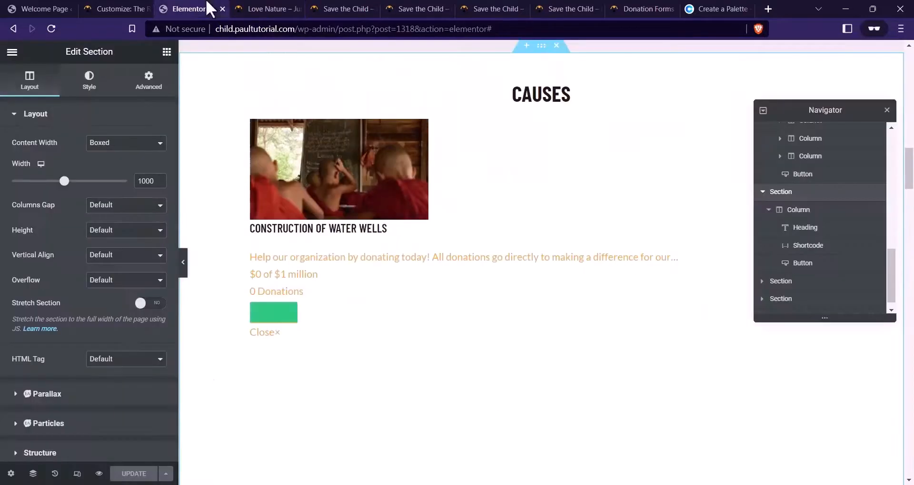
Open the causes shortcode for editing and look up the Donation Form's ID, 1397, in the forms list
{"action": "left_click", "coordinate": [489, 228]}
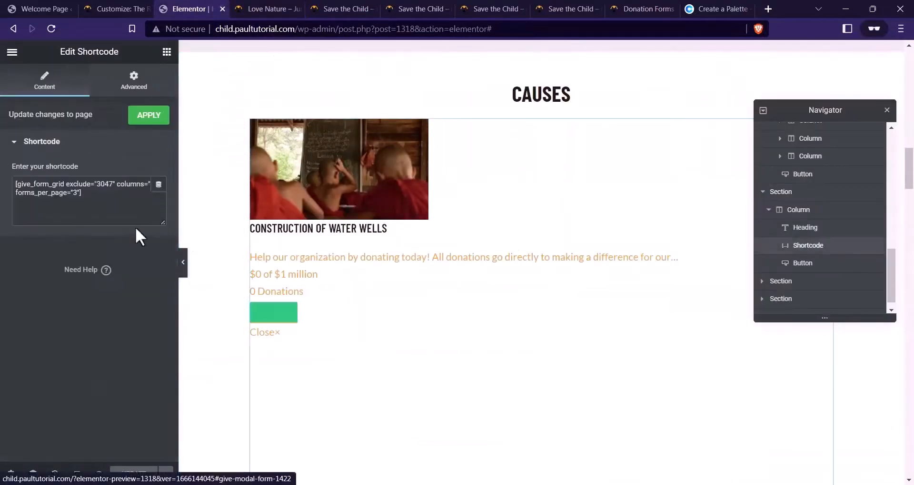
{"action": "left_click", "coordinate": [59, 209]}
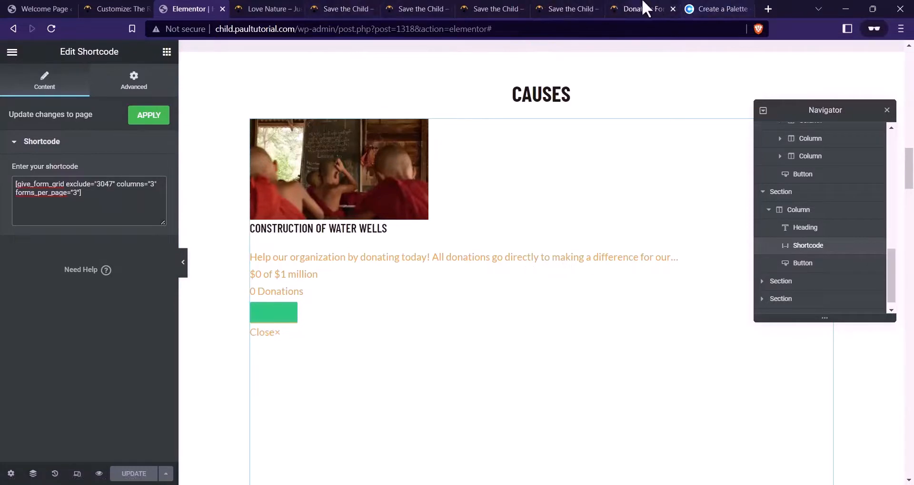
{"action": "left_click_drag", "start_coordinate": [646, 7], "coordinate": [322, 9]}
{"action": "scroll", "coordinate": [631, 240], "scroll_direction": "down", "scroll_amount": 6}
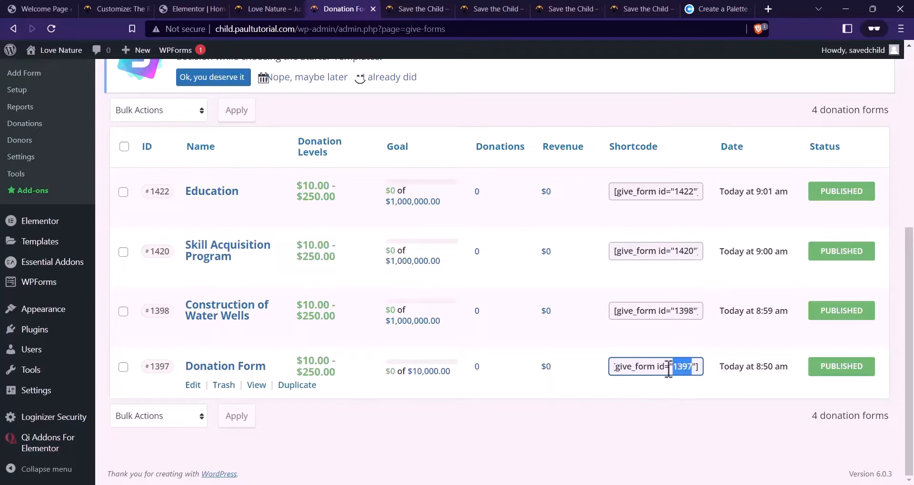
{"action": "left_click", "coordinate": [177, 8]}
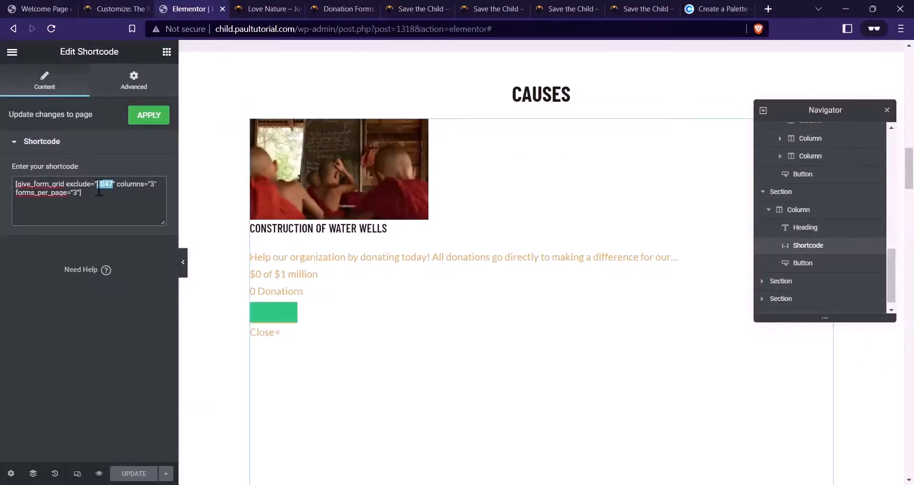
Replace the give_form_grid shortcode's excluded form ID with 1397
{"action": "type", "text": "1397"}
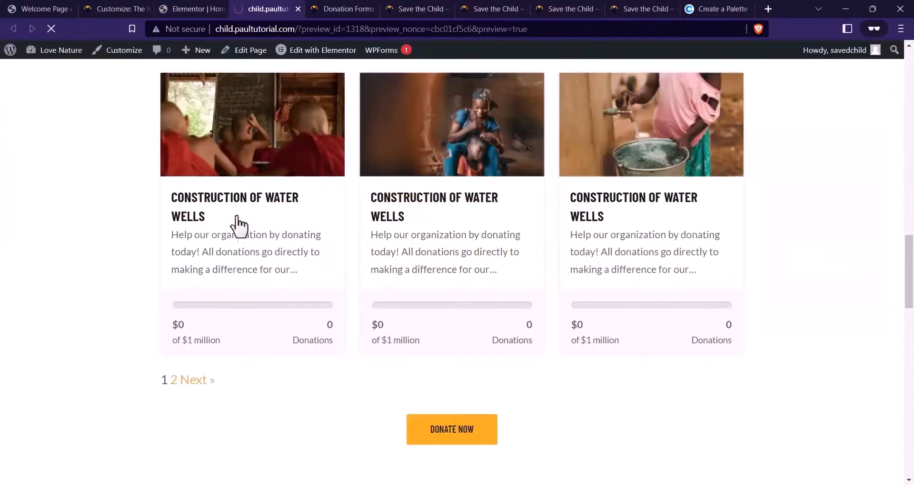
{"action": "scroll", "coordinate": [241, 238], "scroll_direction": "down", "scroll_amount": 20}
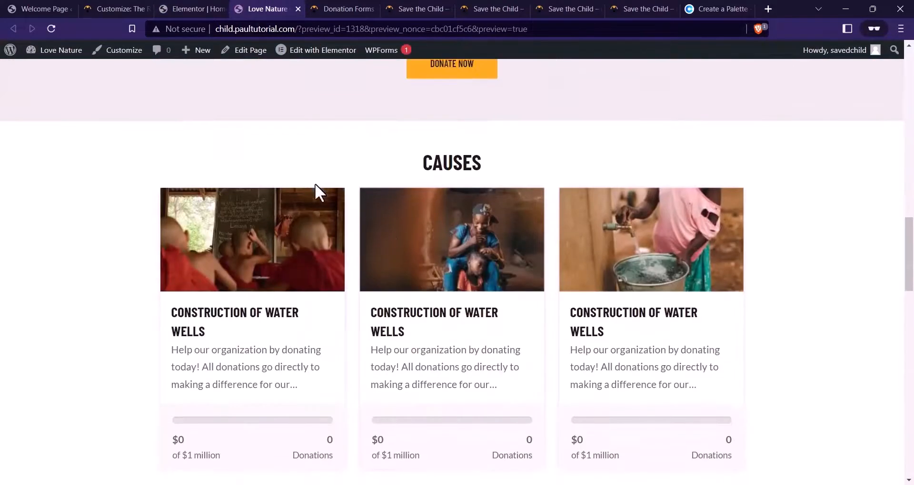
{"action": "scroll", "coordinate": [663, 228], "scroll_direction": "down", "scroll_amount": 2}
{"action": "scroll", "coordinate": [291, 122], "scroll_direction": "up", "scroll_amount": 1}
Reload the editor to confirm three cause cards, then select the Donate Now button below them
{"action": "key", "text": "ctrl+shift+Tab"}
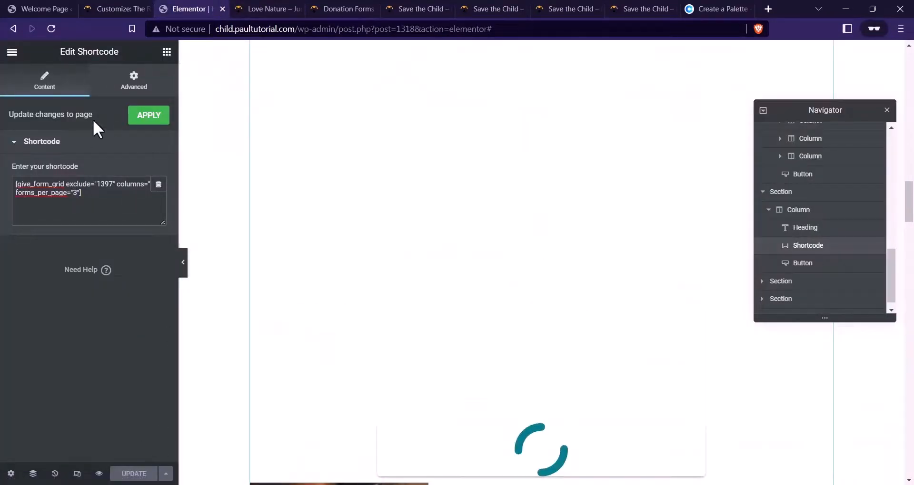
{"action": "left_click", "coordinate": [52, 28]}
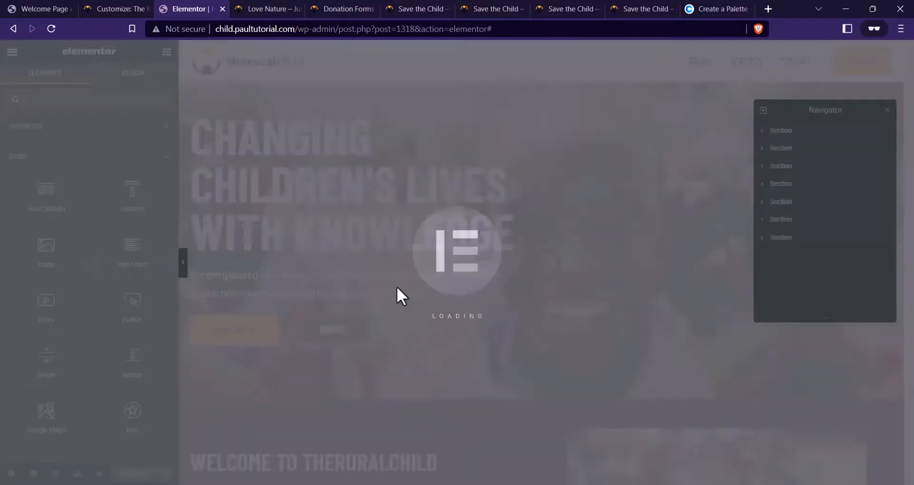
{"action": "scroll", "coordinate": [430, 245], "scroll_direction": "down", "scroll_amount": 15}
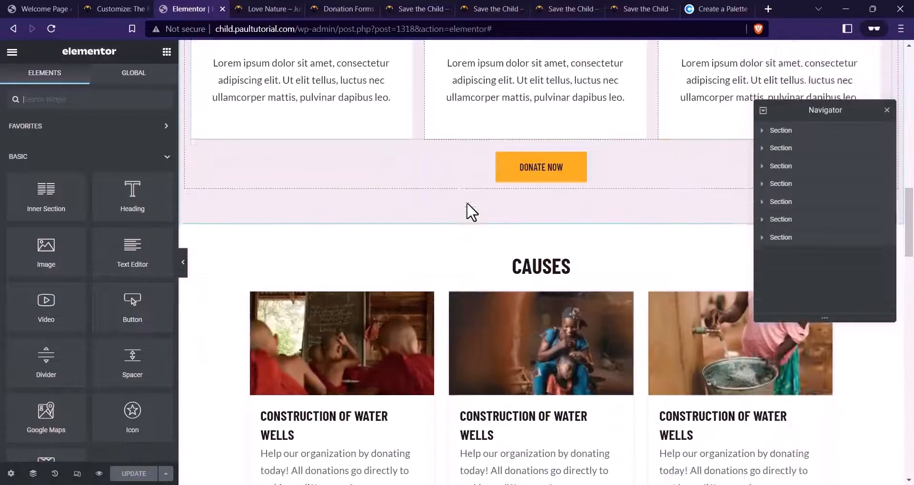
{"action": "scroll", "coordinate": [470, 215], "scroll_direction": "down", "scroll_amount": 5}
{"action": "scroll", "coordinate": [470, 214], "scroll_direction": "up", "scroll_amount": 6}
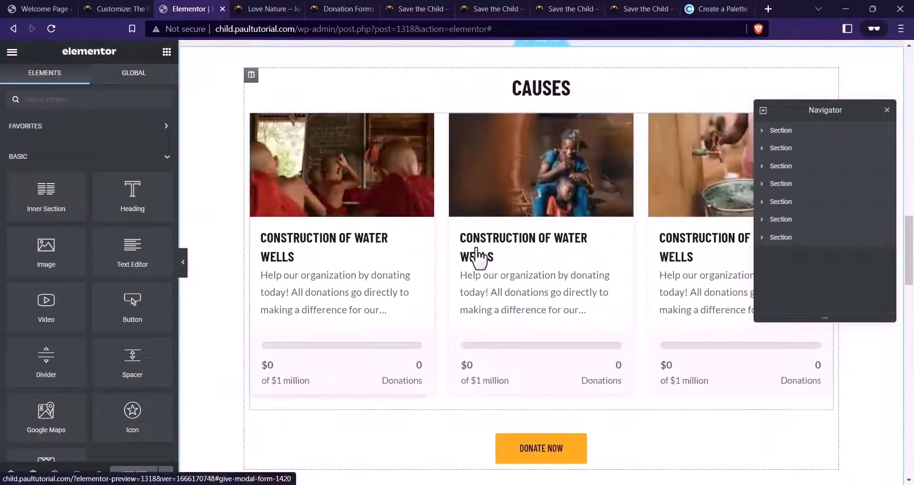
{"action": "scroll", "coordinate": [547, 309], "scroll_direction": "down", "scroll_amount": 3}
{"action": "left_click", "coordinate": [607, 332]}
Set the button's top padding to 0, change its text to VIEW MORE CAUSES, and save
{"action": "left_click", "coordinate": [149, 80]}
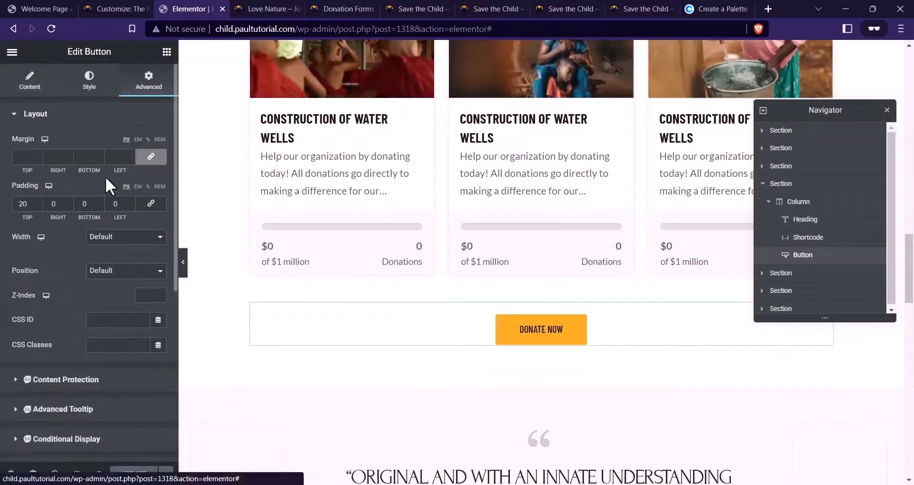
{"action": "type", "text": "0"}
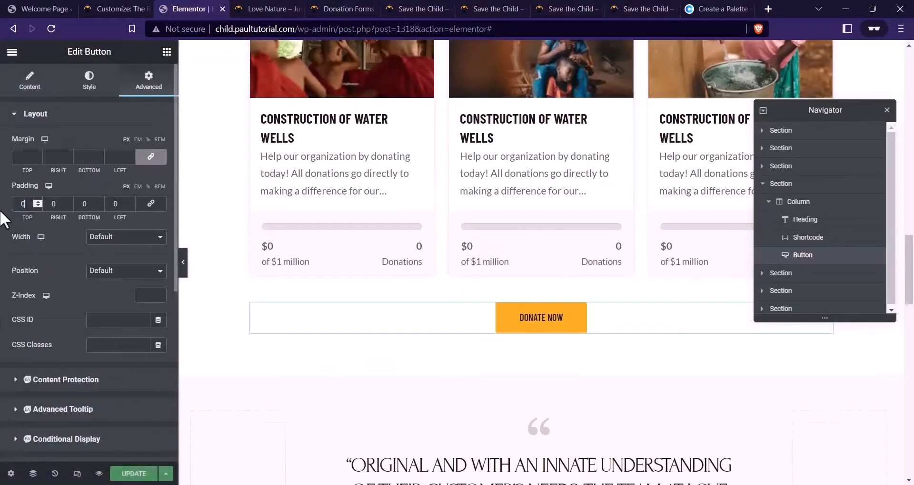
{"action": "left_click", "coordinate": [30, 81]}
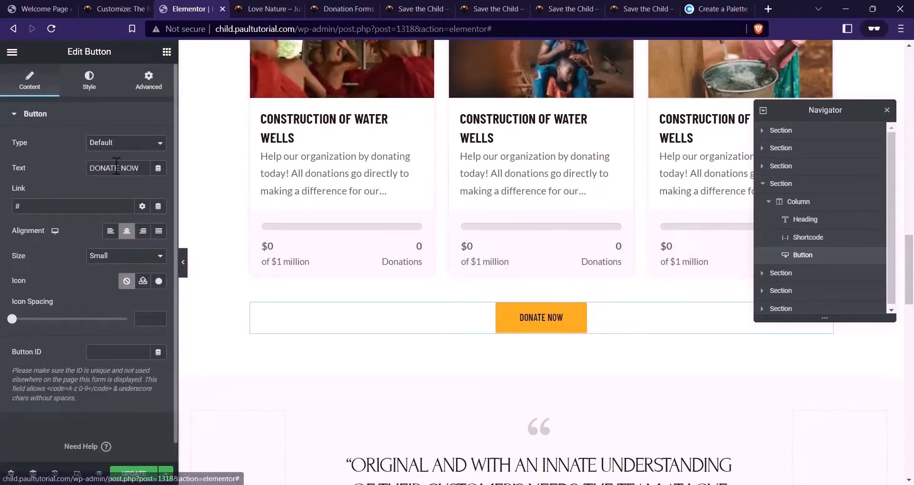
{"action": "type", "text": "view more"}
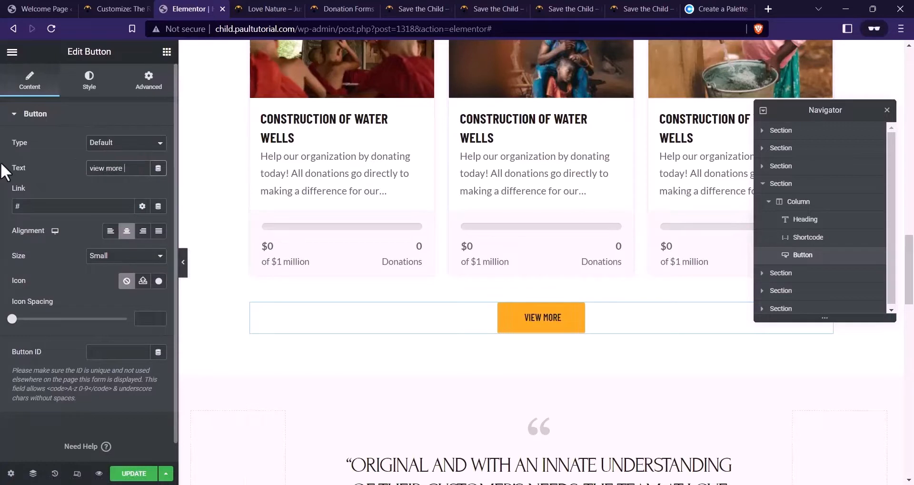
{"action": "key", "text": "ctrl+a"}
{"action": "type", "text": "VE"}
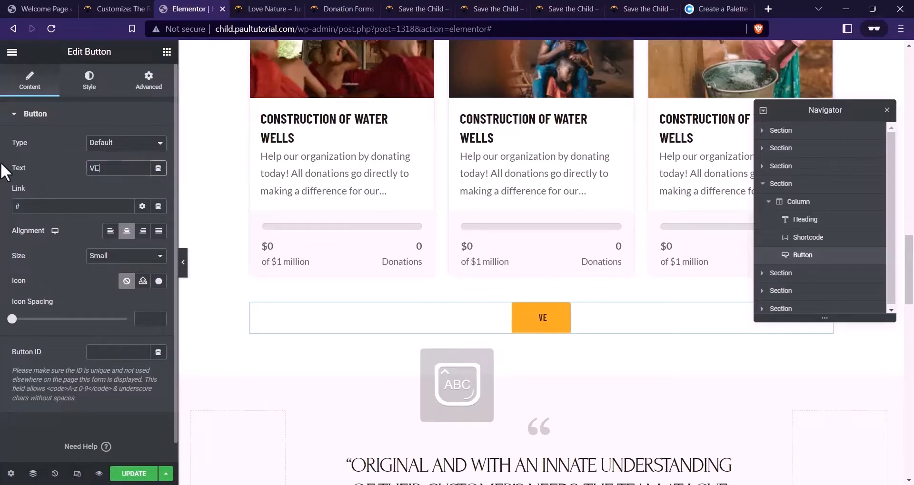
{"action": "key", "text": "BackSpace"}
{"action": "type", "text": "IEW MORE"}
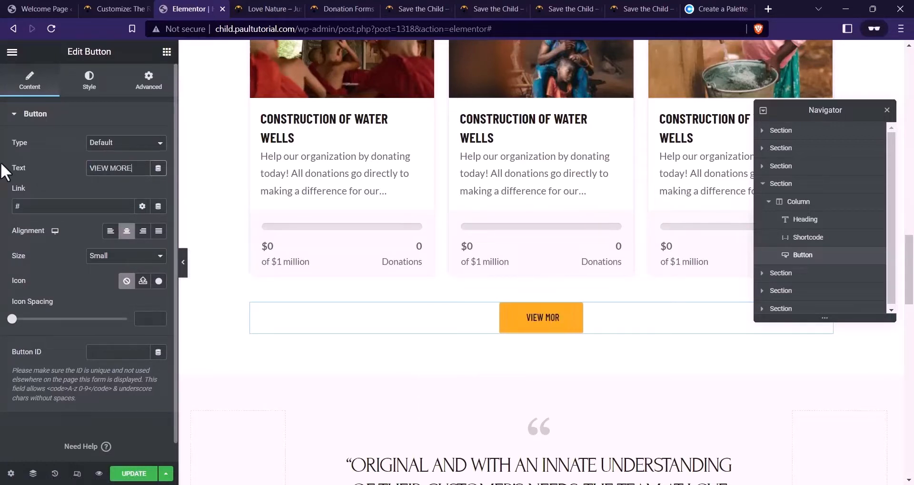
{"action": "type", "text": " CAUSES"}
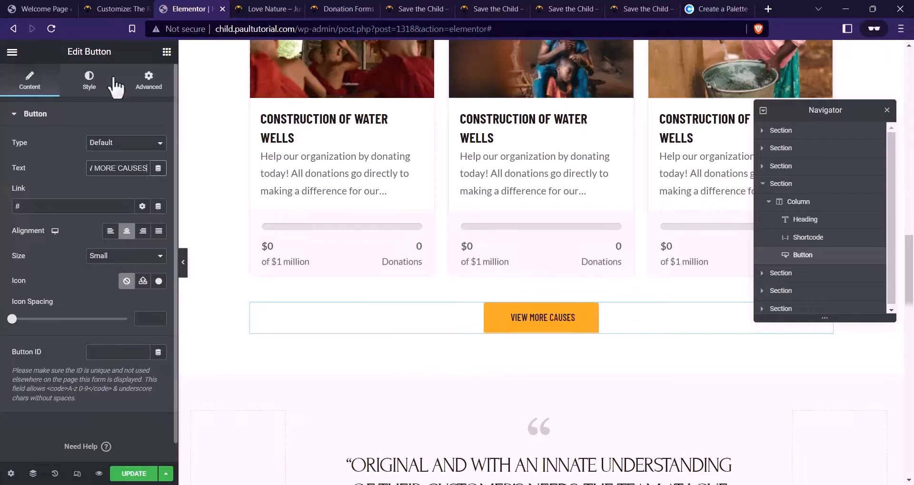
{"action": "left_click", "coordinate": [134, 473]}
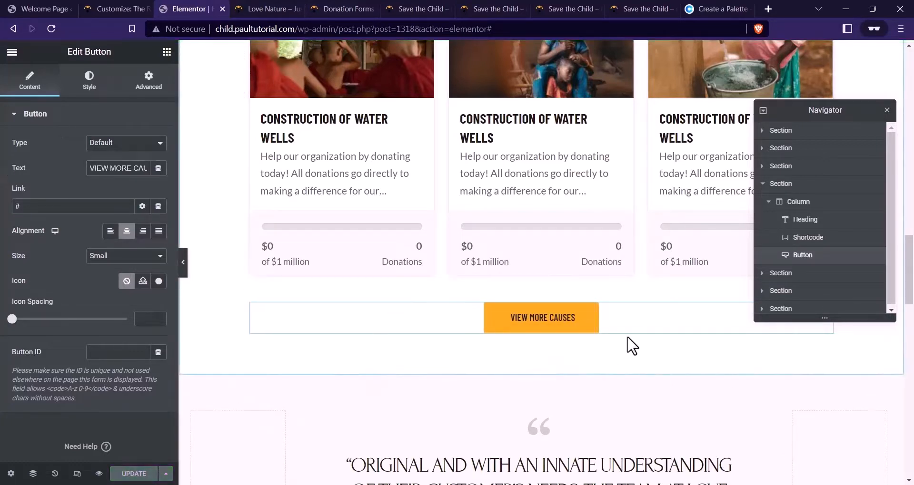
Compare the updated page against the reference charity site
{"action": "scroll", "coordinate": [459, 285], "scroll_direction": "up", "scroll_amount": 3}
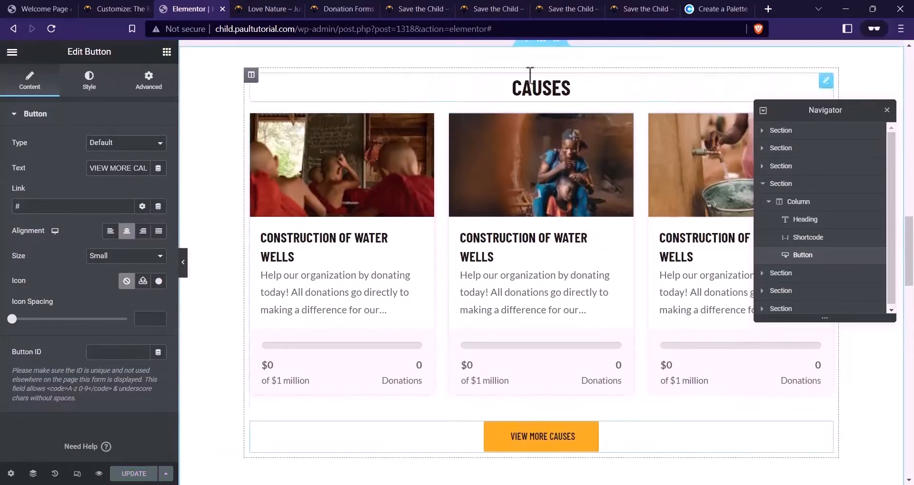
{"action": "left_click", "coordinate": [495, 4]}
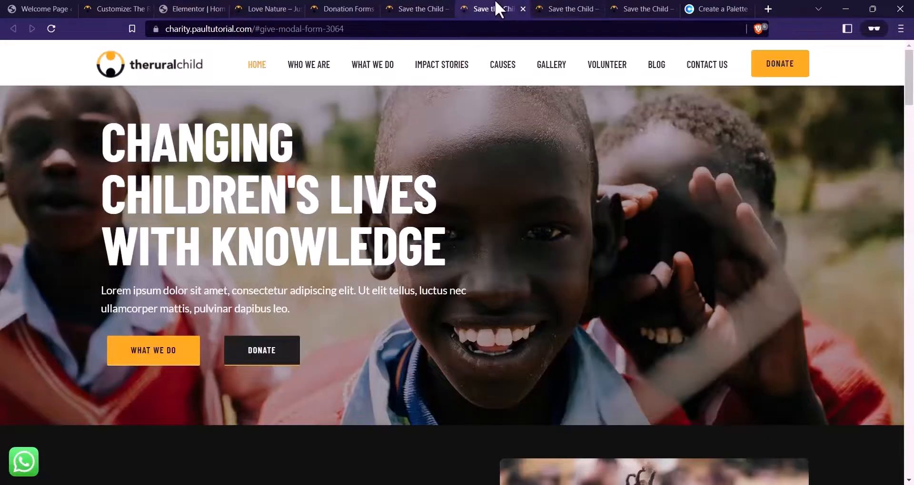
{"action": "scroll", "coordinate": [300, 172], "scroll_direction": "down", "scroll_amount": 20}
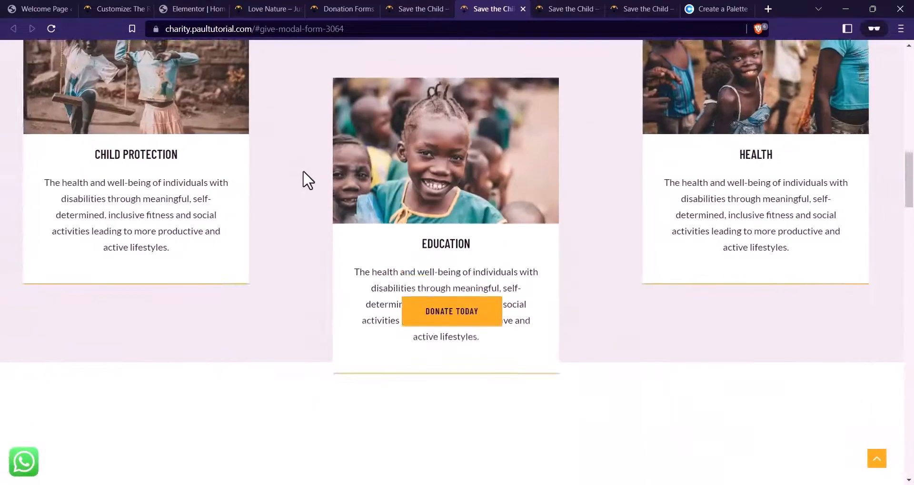
{"action": "scroll", "coordinate": [307, 172], "scroll_direction": "down", "scroll_amount": 6}
{"action": "scroll", "coordinate": [306, 176], "scroll_direction": "up", "scroll_amount": 2}
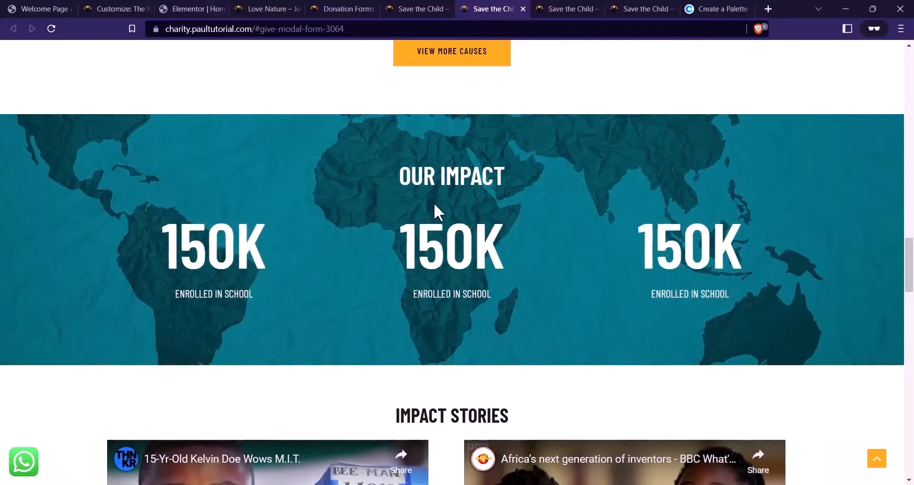
{"action": "left_click", "coordinate": [187, 7]}
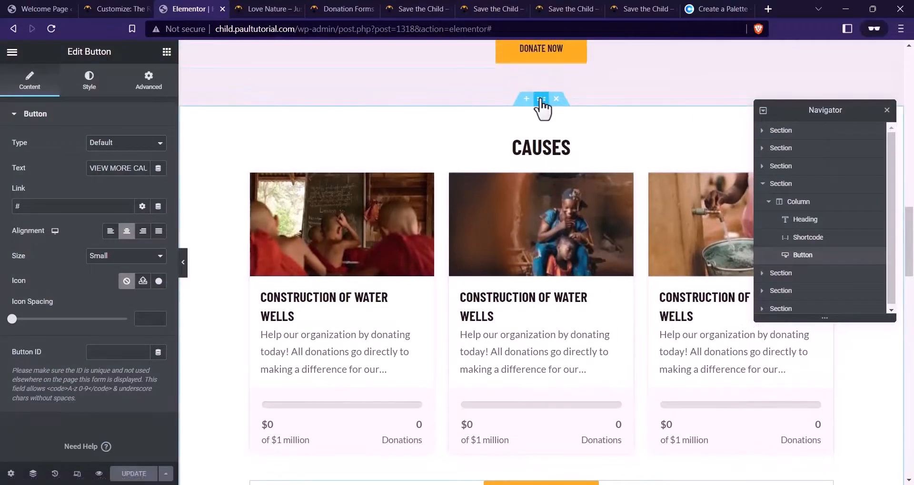
Duplicate the CAUSES section, enter 1200, and delete the copy's cause grid and extra button
{"action": "right_click", "coordinate": [542, 101]}
{"action": "left_click", "coordinate": [574, 126]}
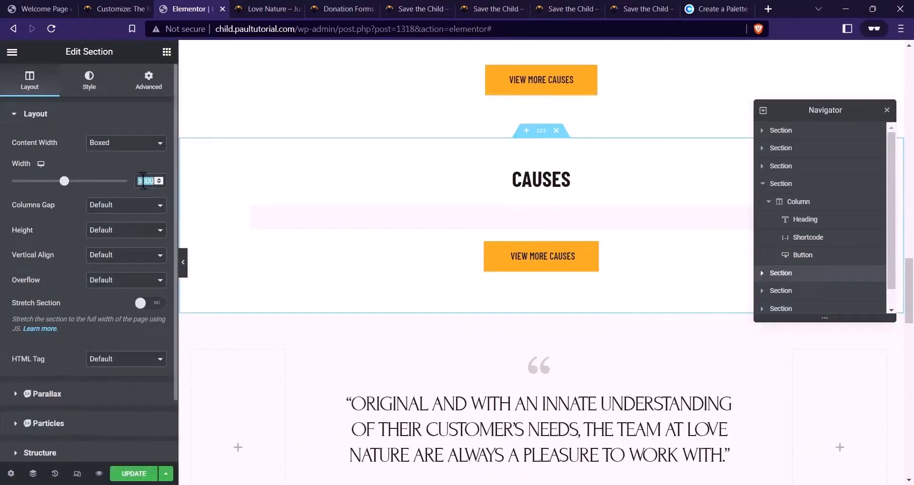
{"action": "type", "text": "1200"}
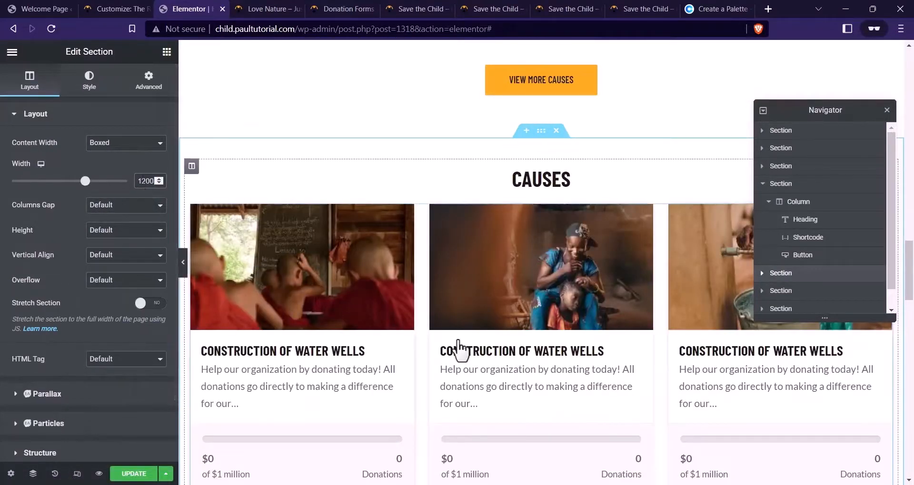
{"action": "right_click", "coordinate": [543, 254]}
{"action": "left_click", "coordinate": [579, 424]}
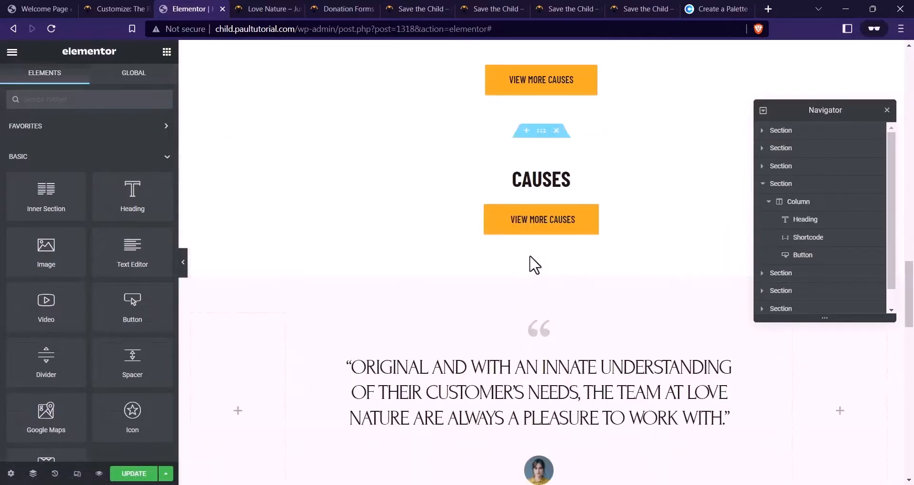
{"action": "right_click", "coordinate": [589, 223]}
{"action": "left_click", "coordinate": [619, 389]}
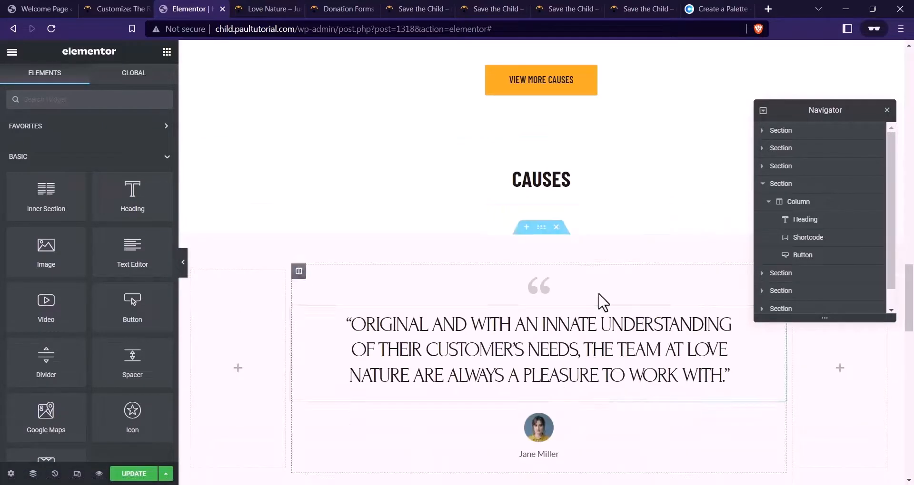
Give the copied section the bg-our-IMPACT-1.jpg world-map background, positioned Center Center, sized Cover
{"action": "left_click", "coordinate": [542, 132]}
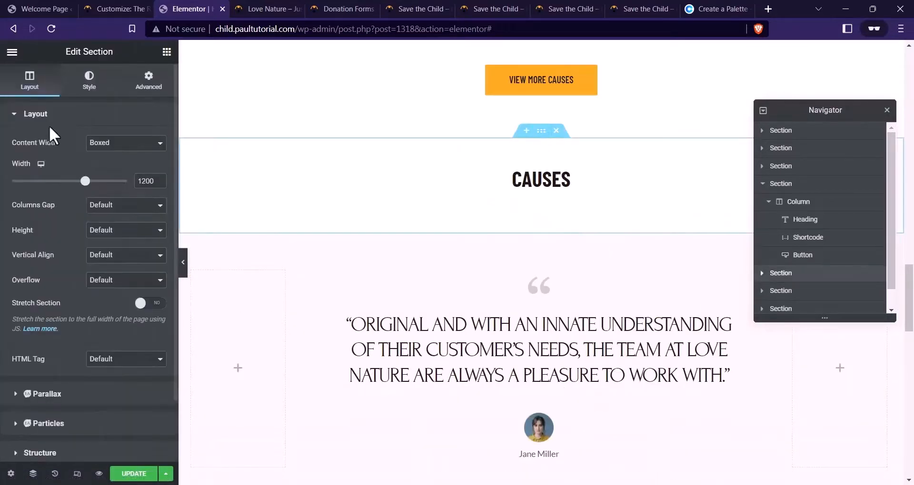
{"action": "left_click", "coordinate": [91, 81]}
{"action": "left_click", "coordinate": [118, 239]}
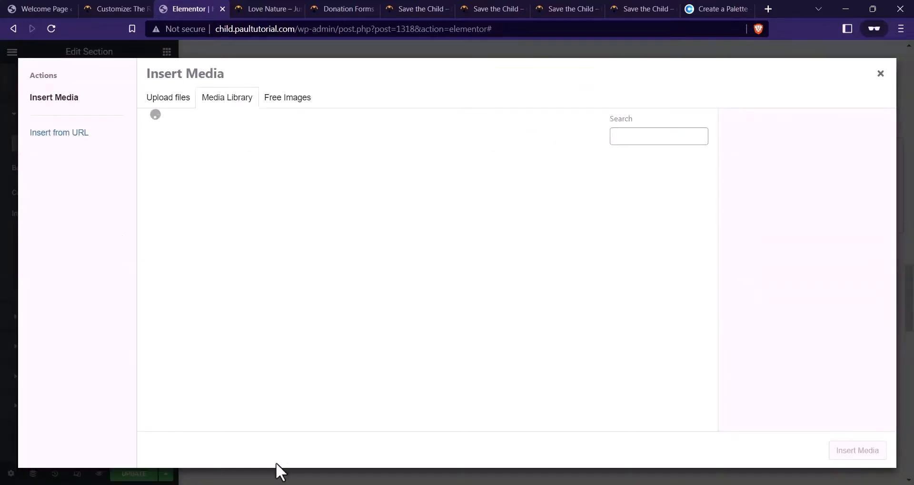
{"action": "left_click", "coordinate": [443, 429]}
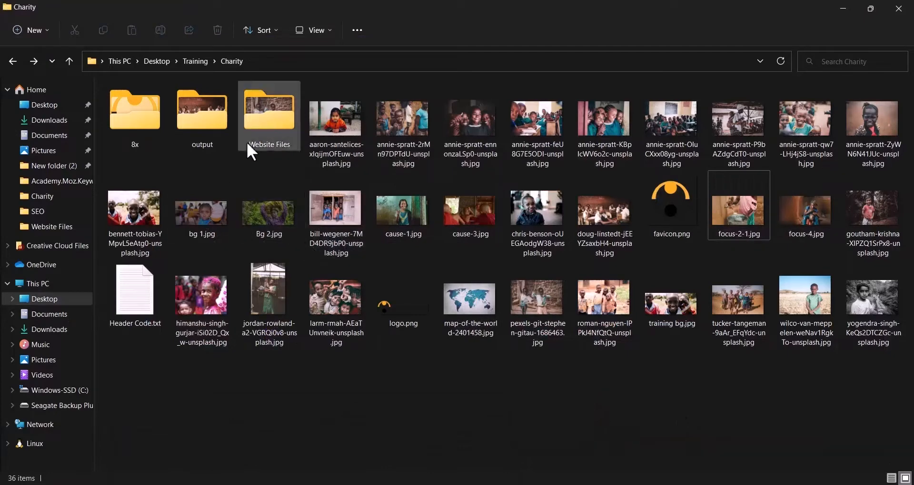
{"action": "double_click", "coordinate": [262, 131]}
{"action": "left_click_drag", "start_coordinate": [285, 163], "coordinate": [286, 236]}
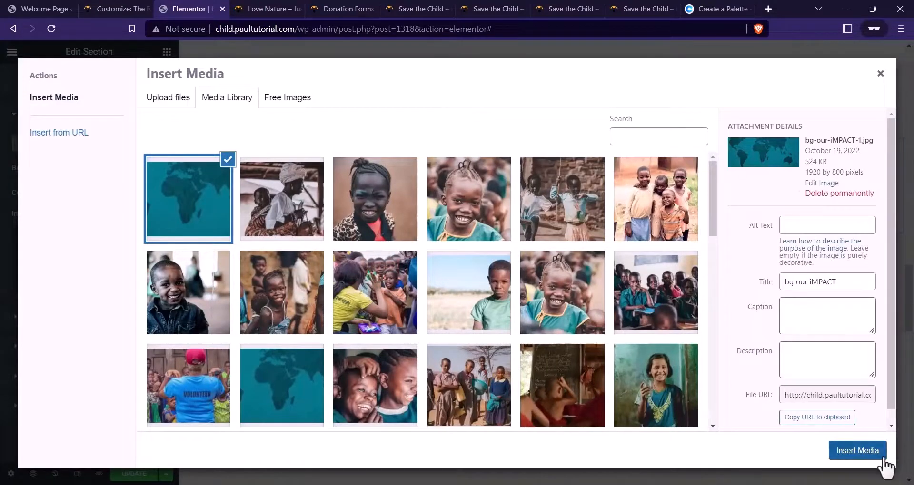
{"action": "left_click", "coordinate": [864, 454]}
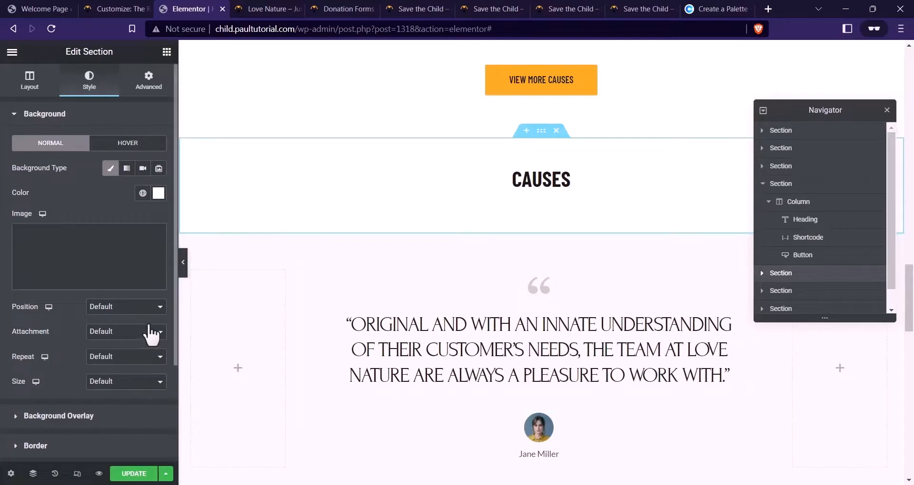
{"action": "left_click", "coordinate": [101, 308]}
{"action": "left_click", "coordinate": [113, 329]}
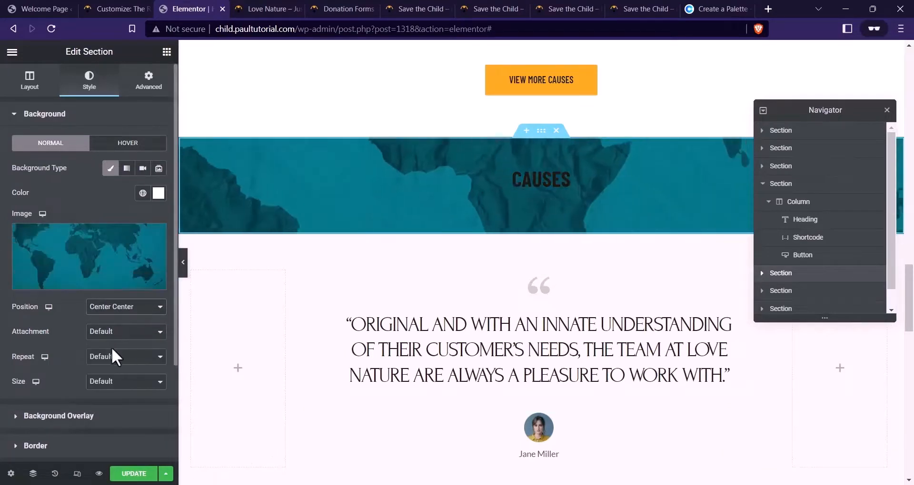
{"action": "left_click", "coordinate": [108, 382]}
{"action": "left_click", "coordinate": [102, 412]}
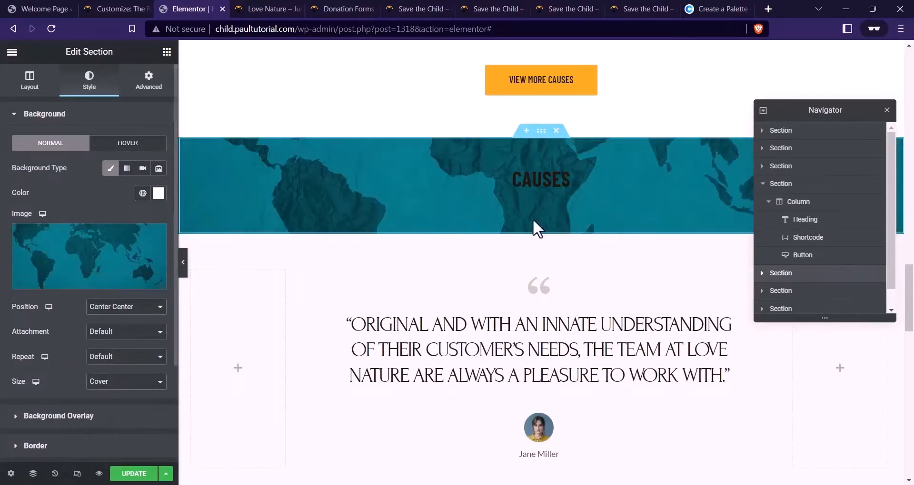
{"action": "left_click", "coordinate": [538, 181]}
{"action": "left_click", "coordinate": [109, 91]}
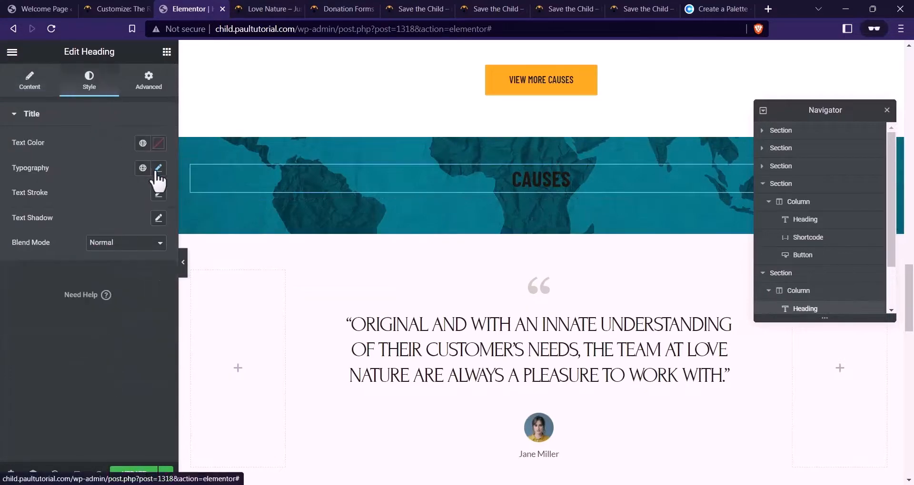
Set the copied heading's text colour to white (#FFFFFF)
{"action": "left_click", "coordinate": [159, 143]}
{"action": "left_click_drag", "start_coordinate": [110, 242], "coordinate": [17, 187]}
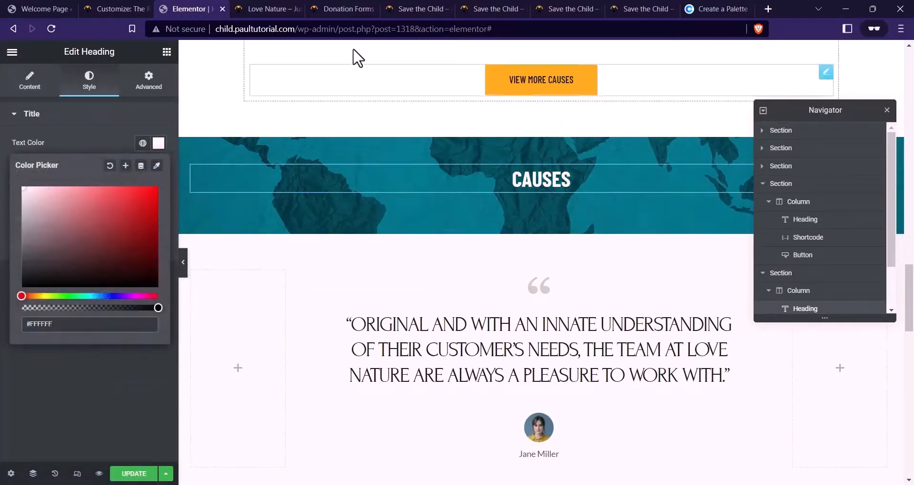
{"action": "left_click", "coordinate": [341, 9]}
{"action": "left_click", "coordinate": [431, 8]}
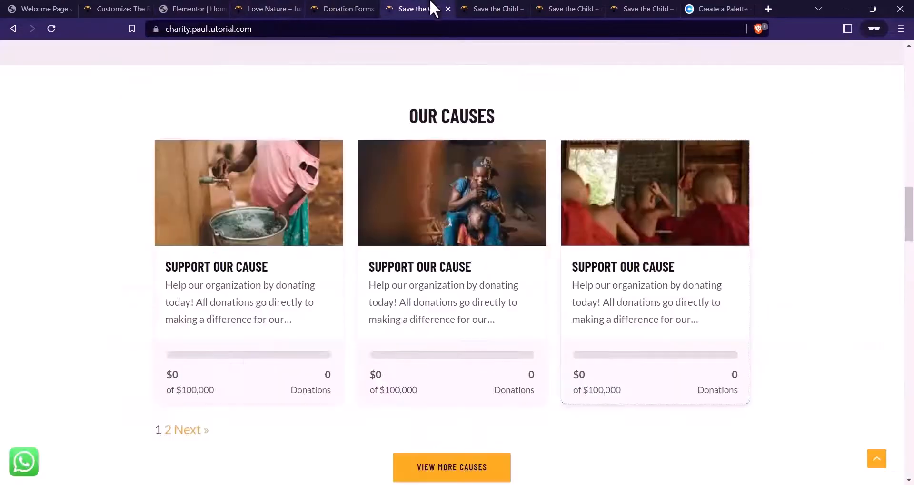
{"action": "scroll", "coordinate": [355, 197], "scroll_direction": "down", "scroll_amount": 8}
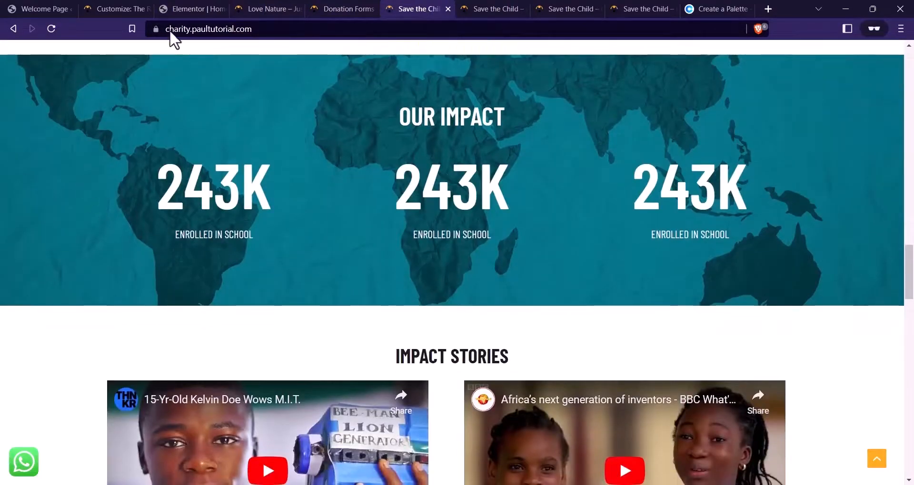
{"action": "left_click", "coordinate": [184, 9]}
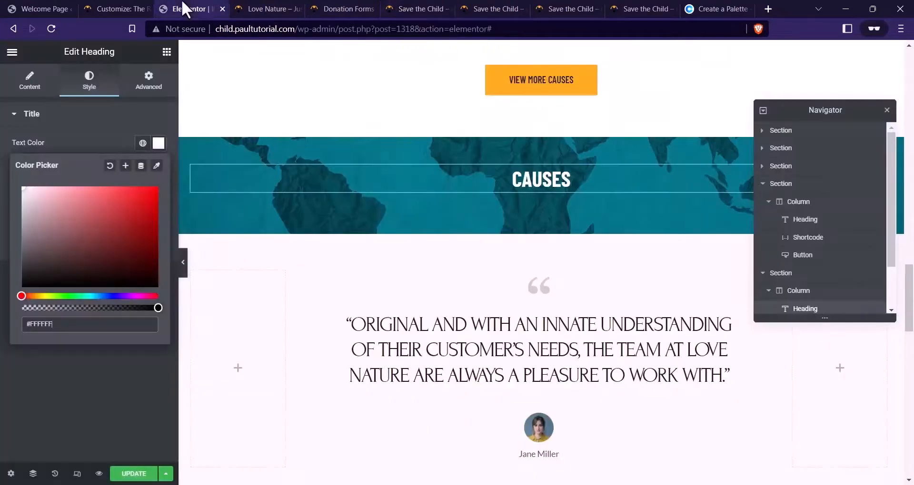
Retitle the heading 'OUR IMPACT' and add a two-column inner section below it
{"action": "left_click", "coordinate": [38, 86]}
{"action": "left_click_drag", "start_coordinate": [92, 166], "coordinate": [2, 162]}
{"action": "type", "text": "our"}
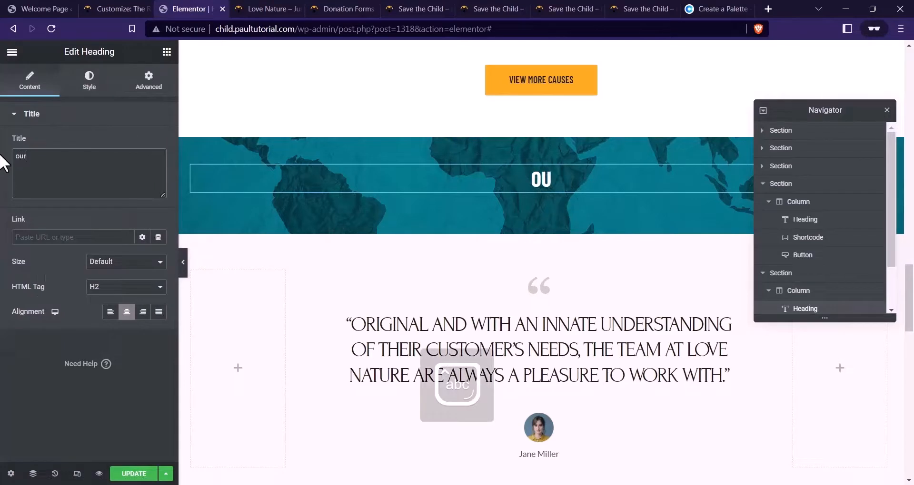
{"action": "type", "text": "OUR IMPACT"}
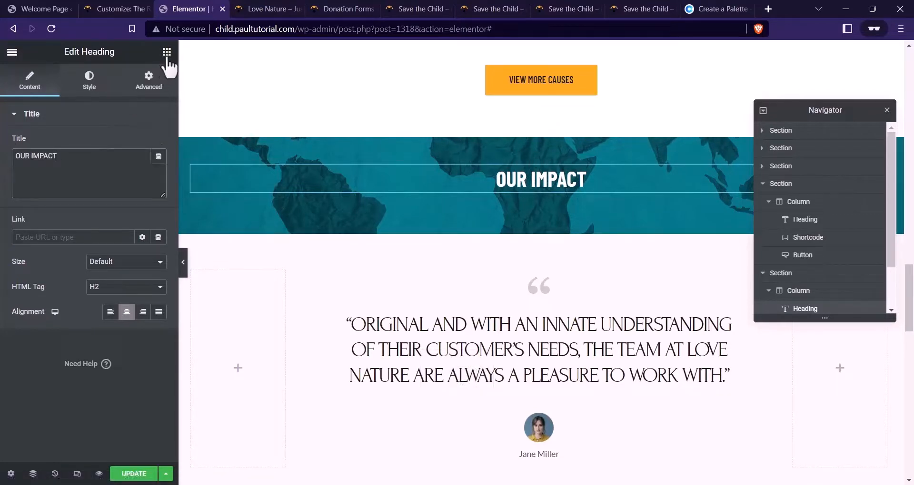
{"action": "left_click", "coordinate": [166, 51]}
{"action": "left_click_drag", "start_coordinate": [23, 185], "coordinate": [517, 194]}
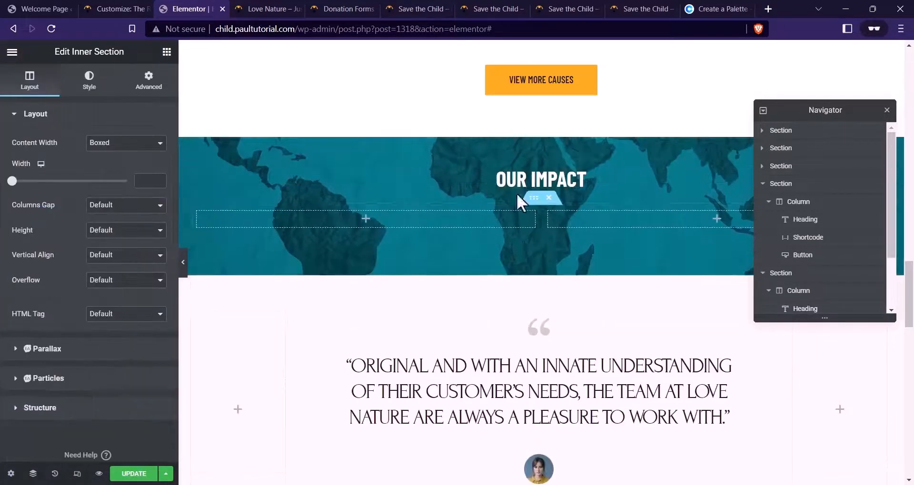
Duplicate the inner section's column so the row has three columns
{"action": "right_click", "coordinate": [204, 219]}
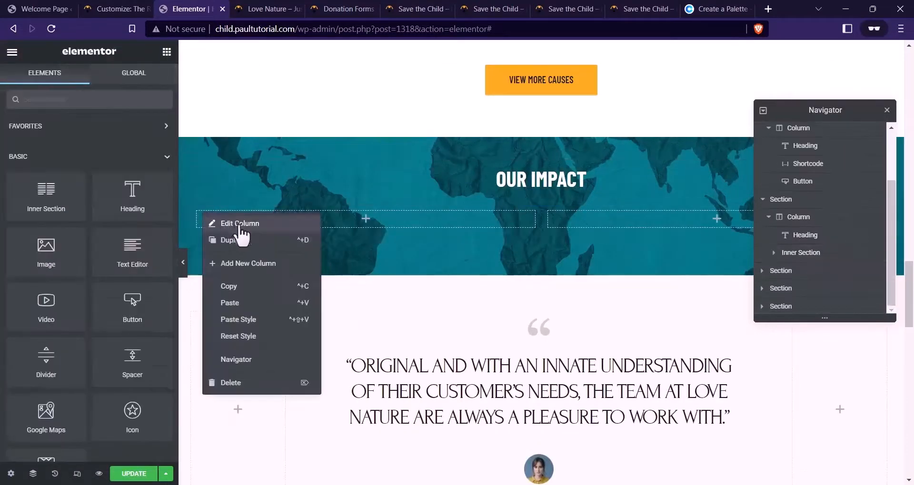
{"action": "left_click", "coordinate": [307, 251]}
{"action": "left_click", "coordinate": [578, 8]}
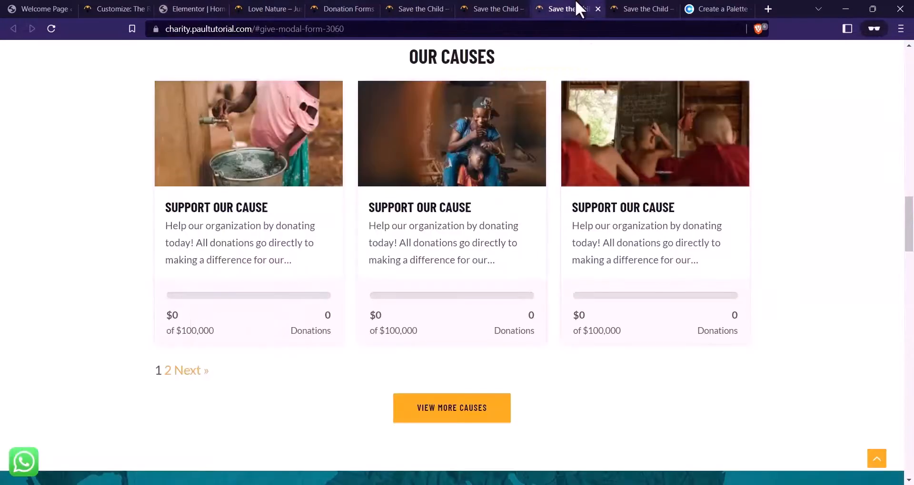
{"action": "left_click", "coordinate": [523, 5]}
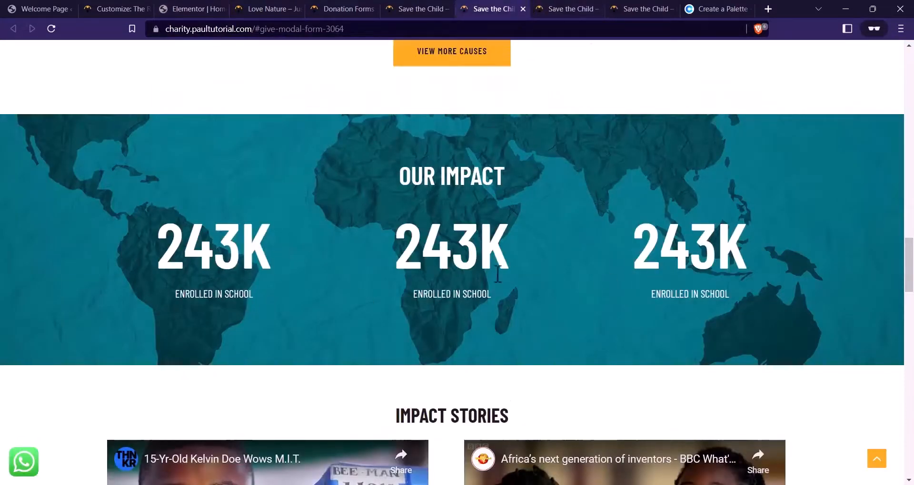
{"action": "left_click", "coordinate": [196, 10]}
Search the widgets for 'counter' and place a Counters widget in the first column
{"action": "left_click", "coordinate": [167, 51]}
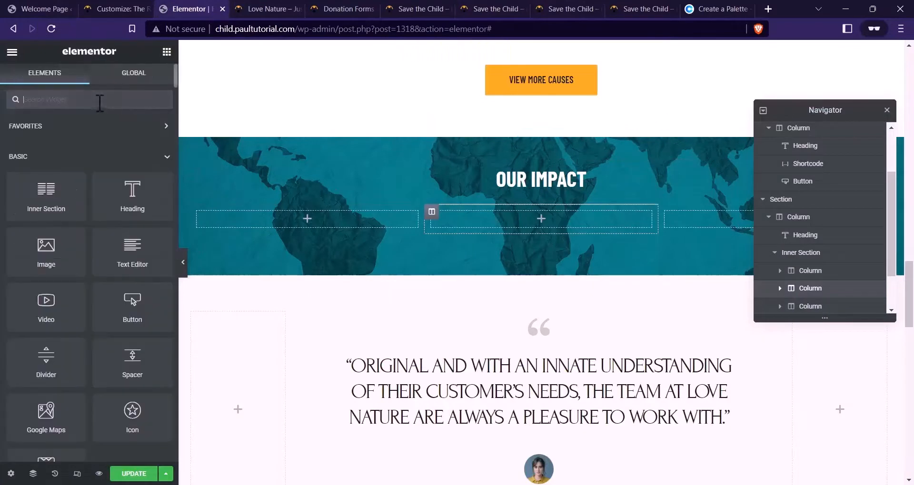
{"action": "type", "text": "COUNT"}
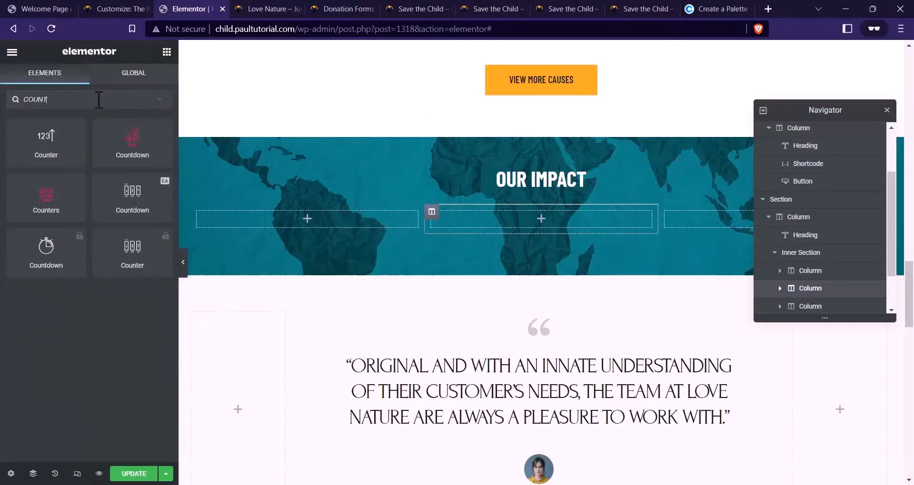
{"action": "type", "text": "E"}
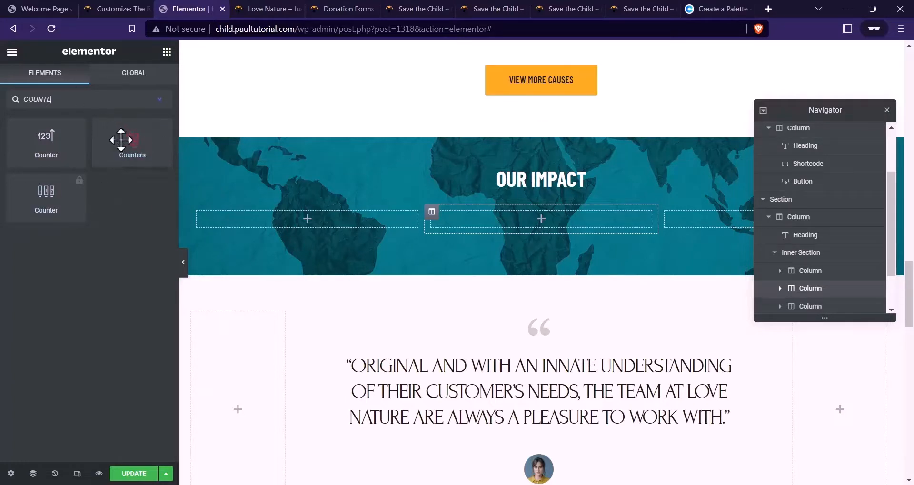
{"action": "left_click_drag", "start_coordinate": [122, 138], "coordinate": [295, 225]}
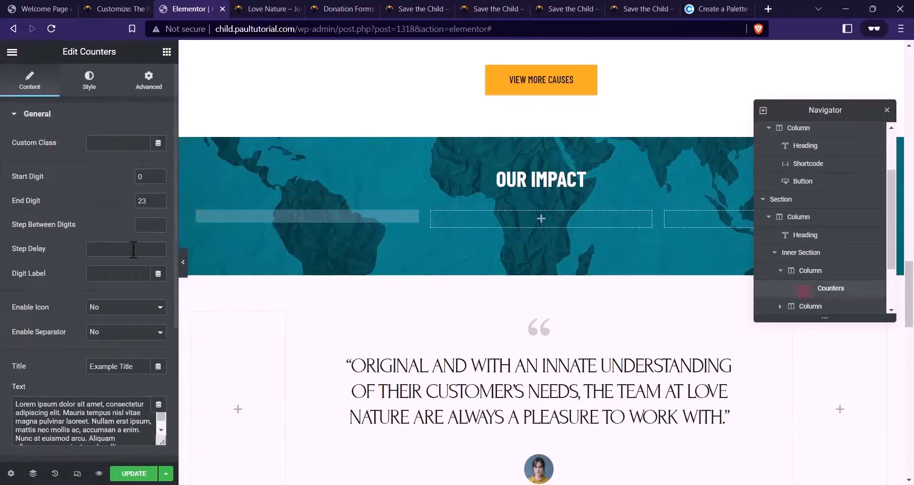
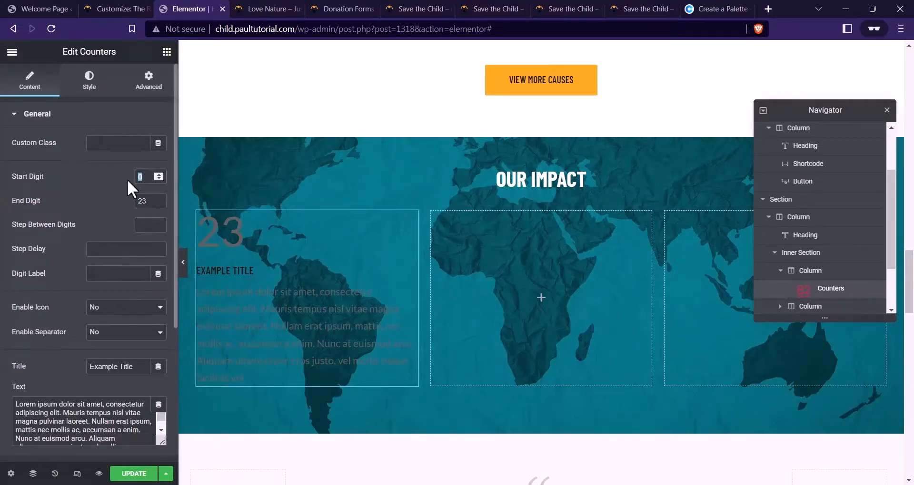
Set the counter to run from 200 to 240 with a K suffix
{"action": "type", "text": "5"}
{"action": "left_click_drag", "start_coordinate": [150, 200], "coordinate": [132, 176]}
{"action": "type", "text": "100"}
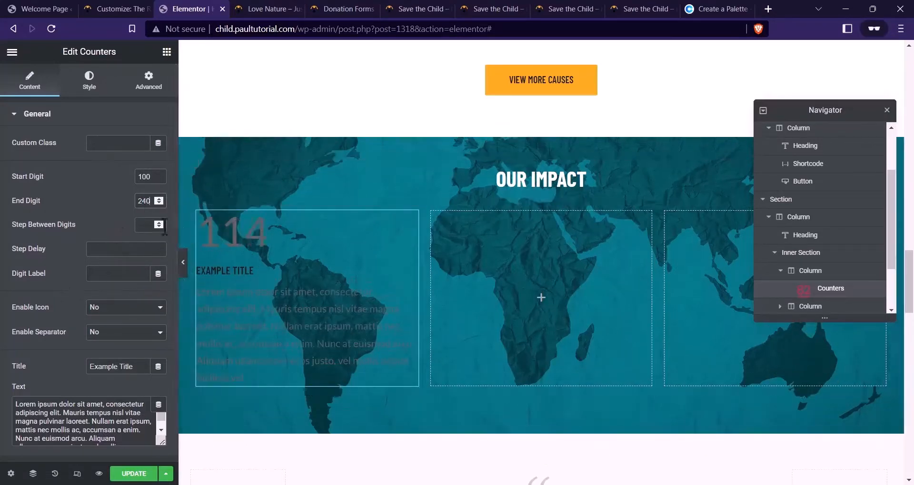
{"action": "double_click", "coordinate": [143, 177]}
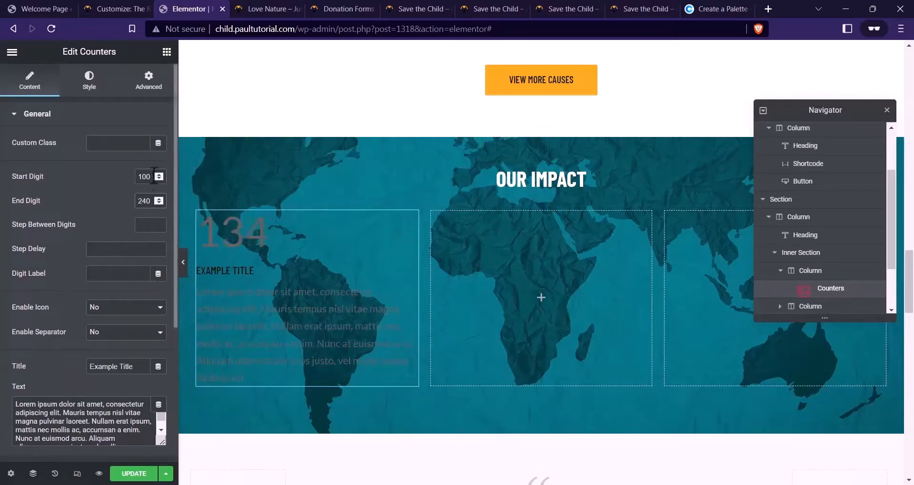
{"action": "type", "text": "200"}
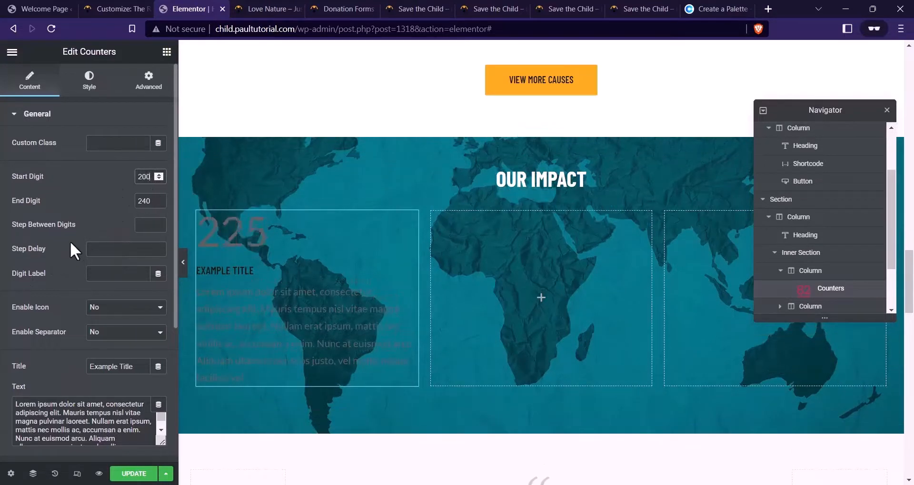
{"action": "scroll", "coordinate": [90, 245], "scroll_direction": "down", "scroll_amount": 2}
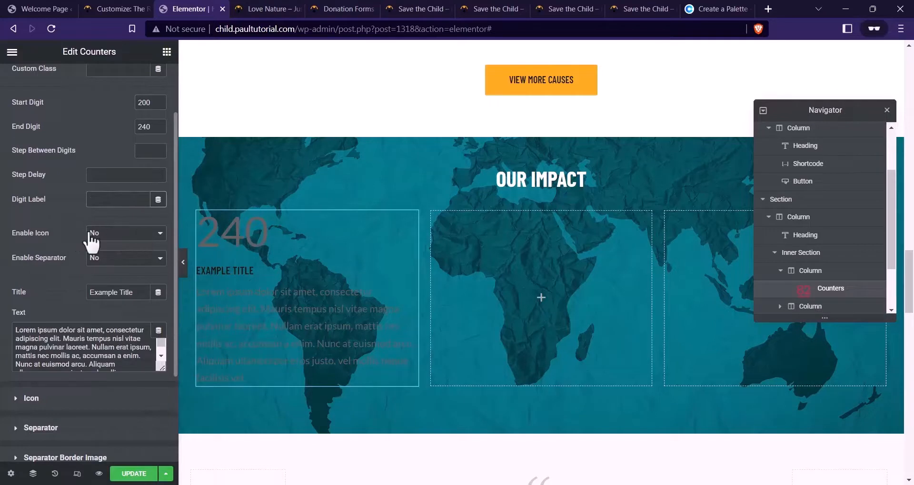
{"action": "left_click", "coordinate": [124, 203]}
{"action": "type", "text": "k"}
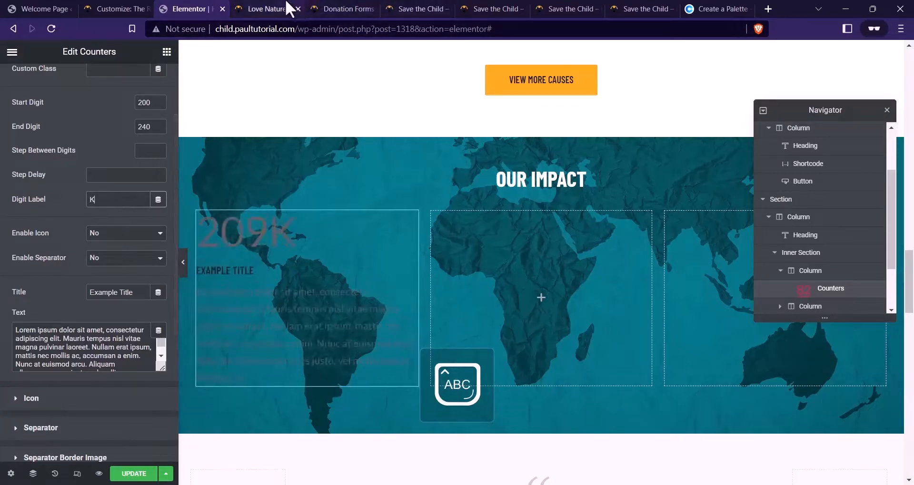
{"action": "left_click", "coordinate": [333, 8]}
{"action": "left_click", "coordinate": [418, 8]}
{"action": "left_click", "coordinate": [364, 9]}
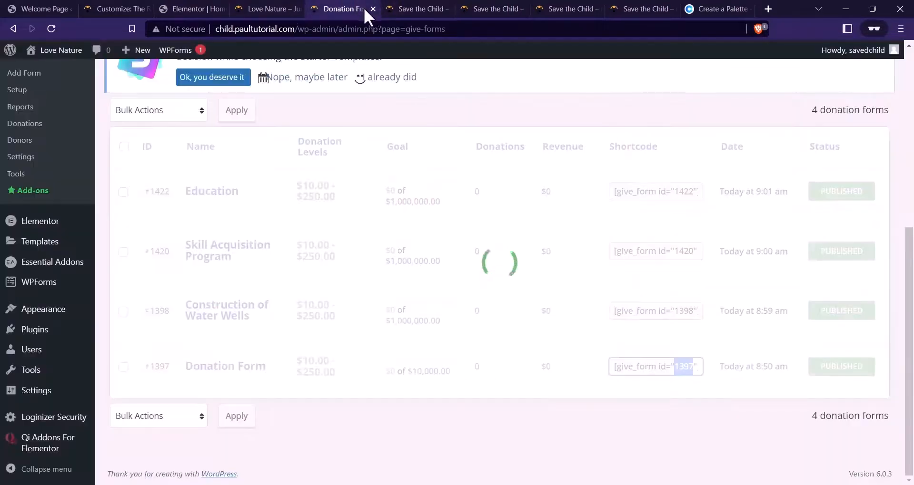
{"action": "left_click", "coordinate": [370, 9]}
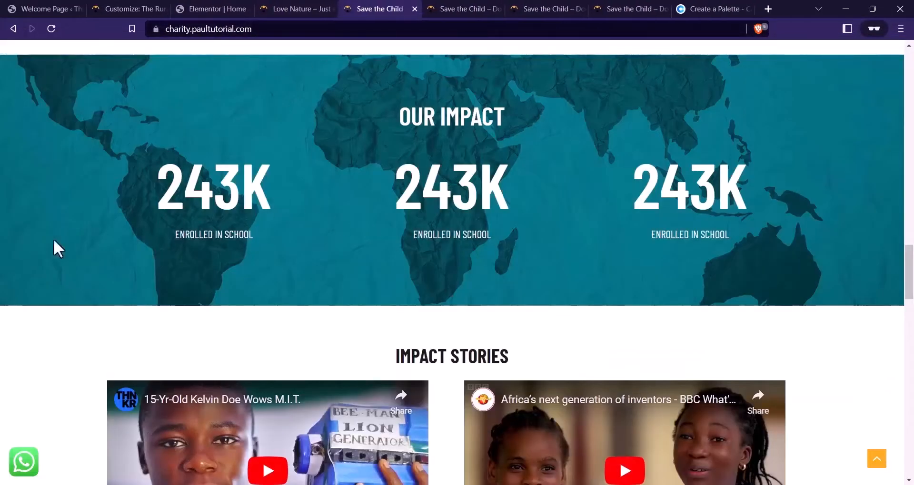
{"action": "scroll", "coordinate": [233, 317], "scroll_direction": "up", "scroll_amount": 3}
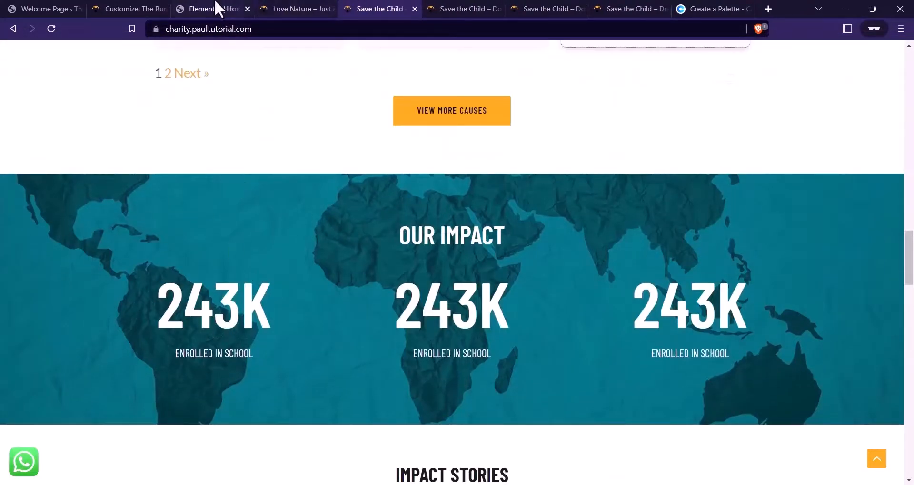
{"action": "left_click", "coordinate": [214, 8]}
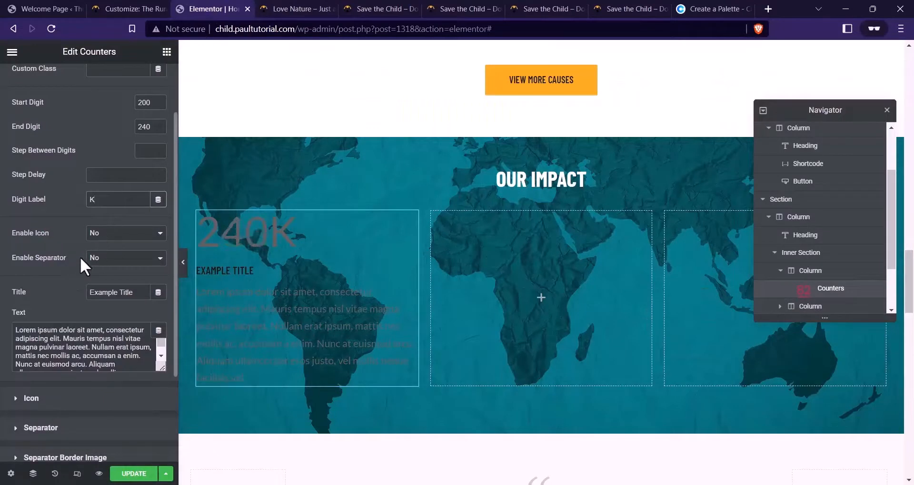
Paste ENROLLED IN SCHOOL as the counter title and clear the description text
{"action": "scroll", "coordinate": [117, 236], "scroll_direction": "down", "scroll_amount": 2}
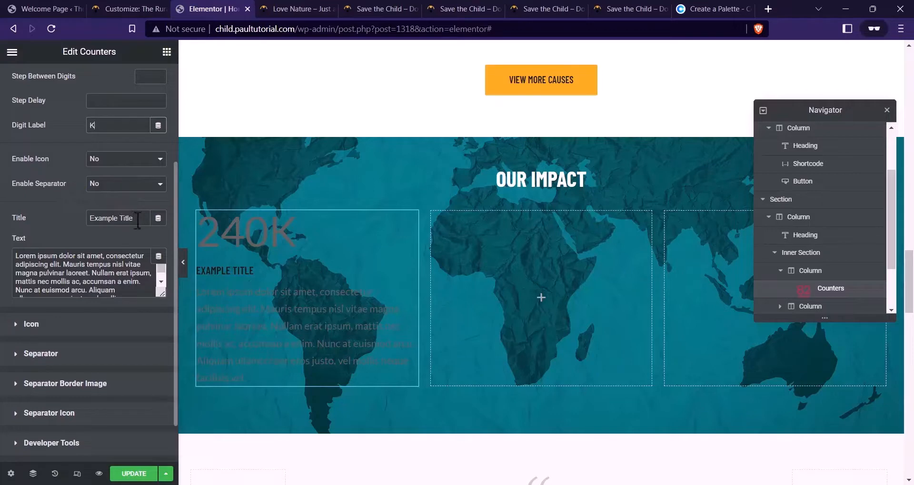
{"action": "triple_click", "coordinate": [143, 218]}
{"action": "left_click", "coordinate": [381, 9]}
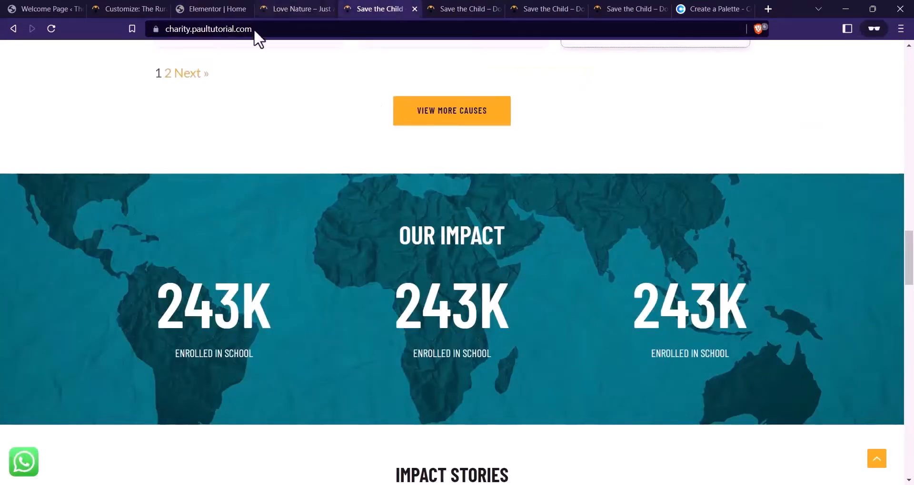
{"action": "left_click_drag", "start_coordinate": [252, 353], "coordinate": [162, 352]}
{"action": "key", "text": "ctrl+c"}
{"action": "left_click", "coordinate": [214, 8]}
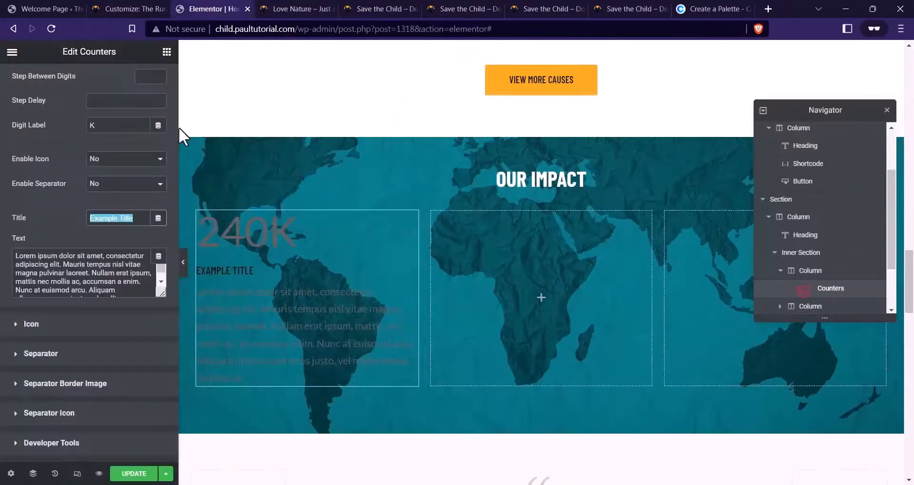
{"action": "key", "text": "ctrl+v"}
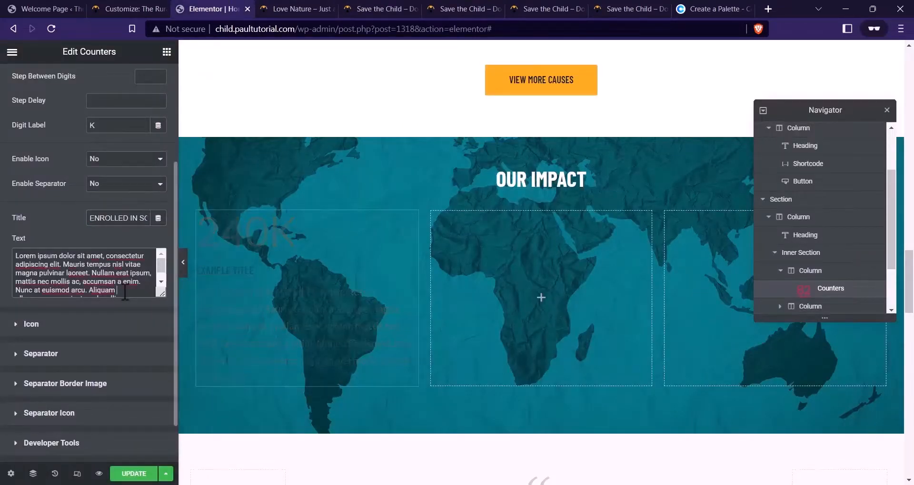
{"action": "left_click", "coordinate": [124, 289]}
{"action": "key", "text": "ctrl+a"}
{"action": "key", "text": "BackSpace"}
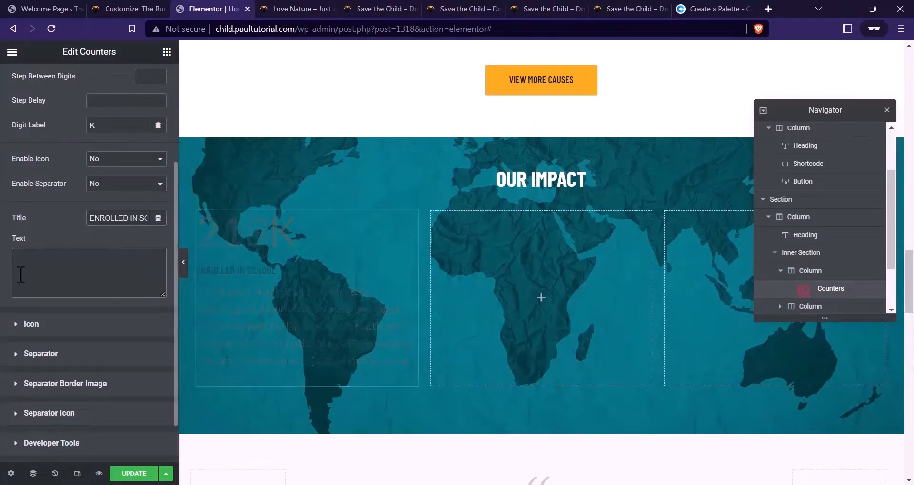
{"action": "scroll", "coordinate": [86, 313], "scroll_direction": "down", "scroll_amount": 1}
Set the counter's Style alignment to Center so the 240K number and title are centred
{"action": "left_click", "coordinate": [71, 275]}
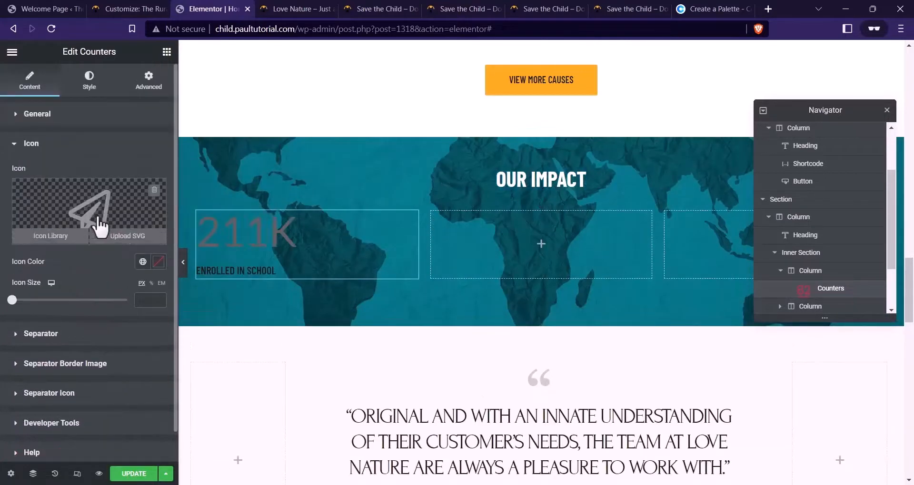
{"action": "left_click", "coordinate": [44, 334]}
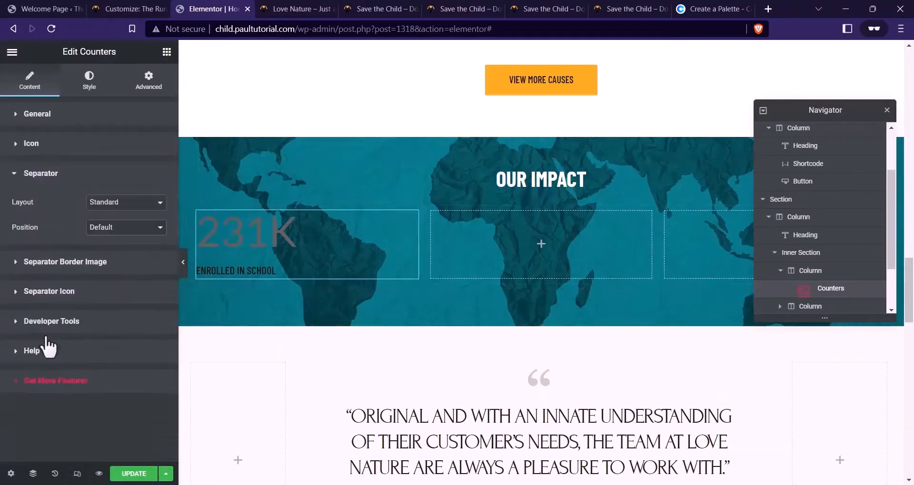
{"action": "left_click", "coordinate": [110, 274]}
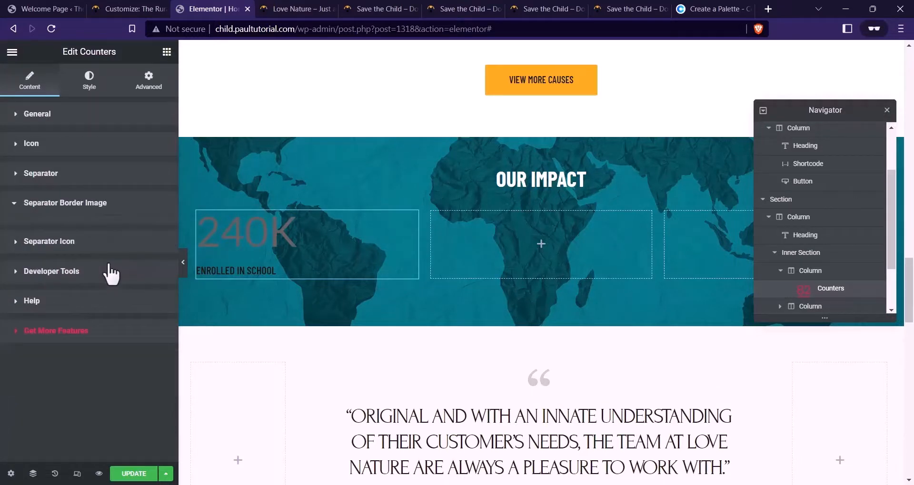
{"action": "left_click", "coordinate": [72, 248]}
{"action": "left_click", "coordinate": [73, 273]}
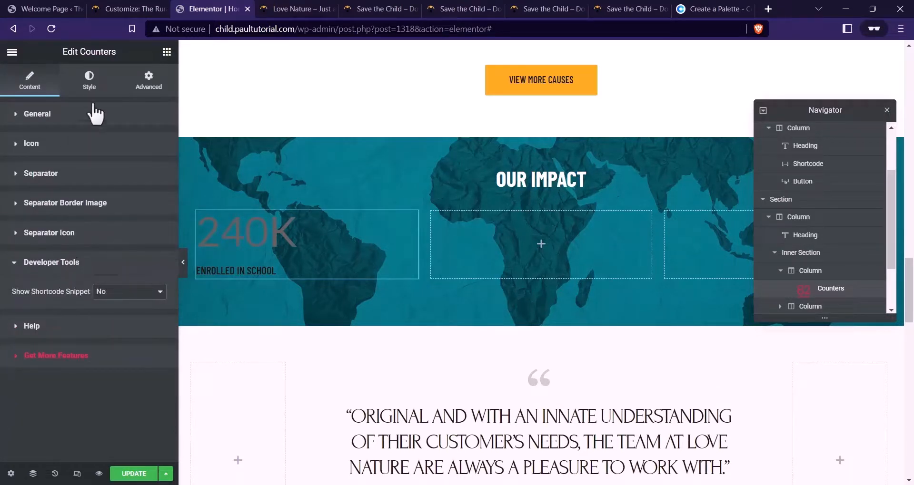
{"action": "left_click", "coordinate": [91, 88]}
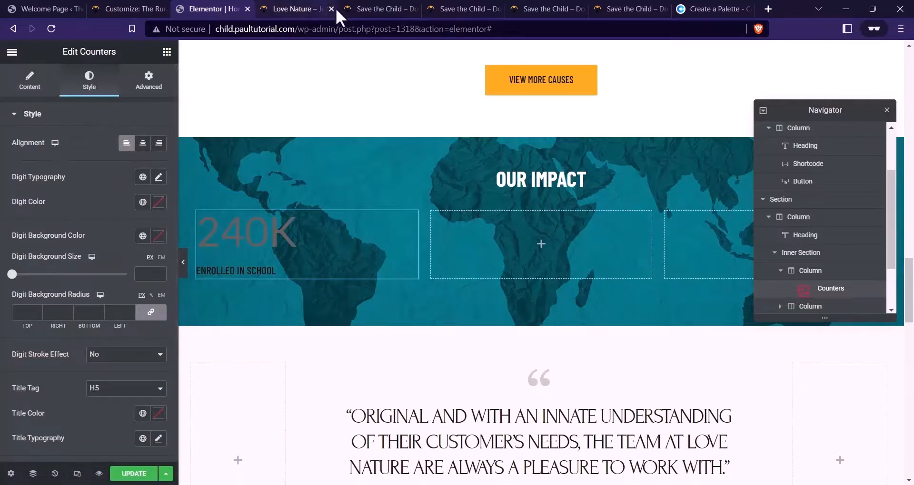
{"action": "left_click", "coordinate": [402, 8]}
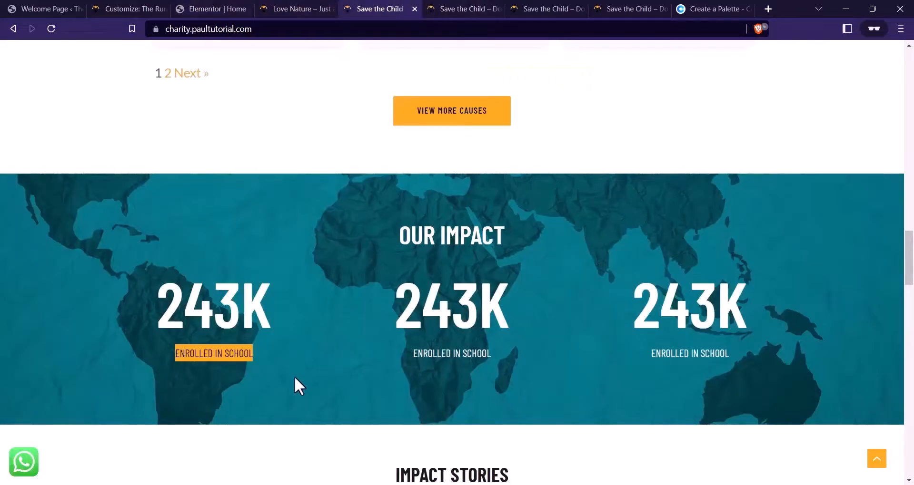
{"action": "left_click", "coordinate": [210, 9]}
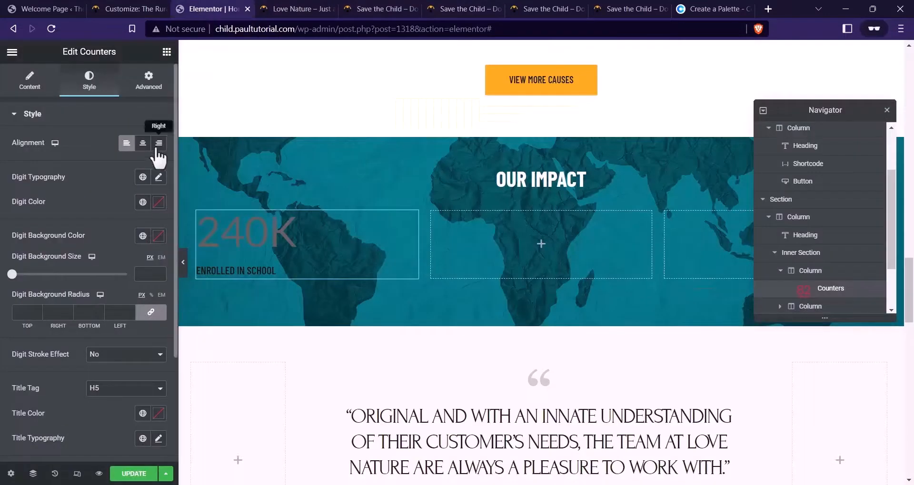
{"action": "left_click", "coordinate": [142, 143]}
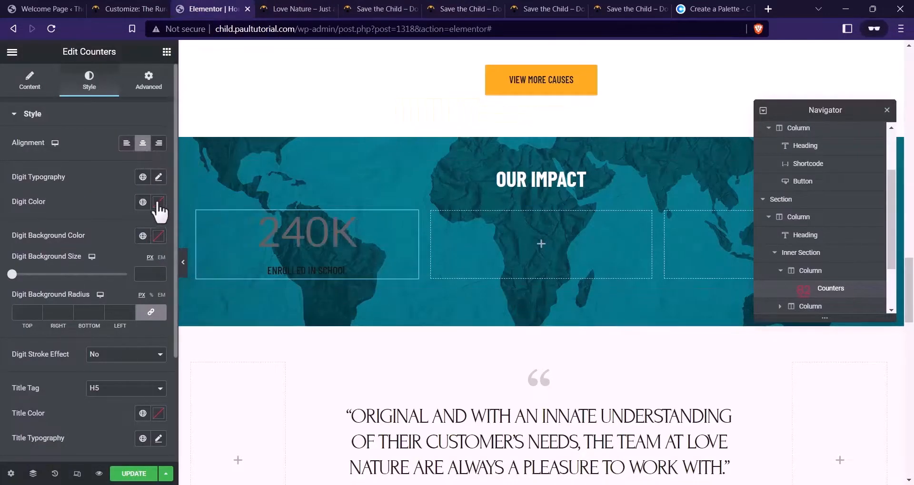
Set the counter digits to white Barlow Condensed at weight 700
{"action": "left_click", "coordinate": [159, 177]}
{"action": "left_click", "coordinate": [125, 233]}
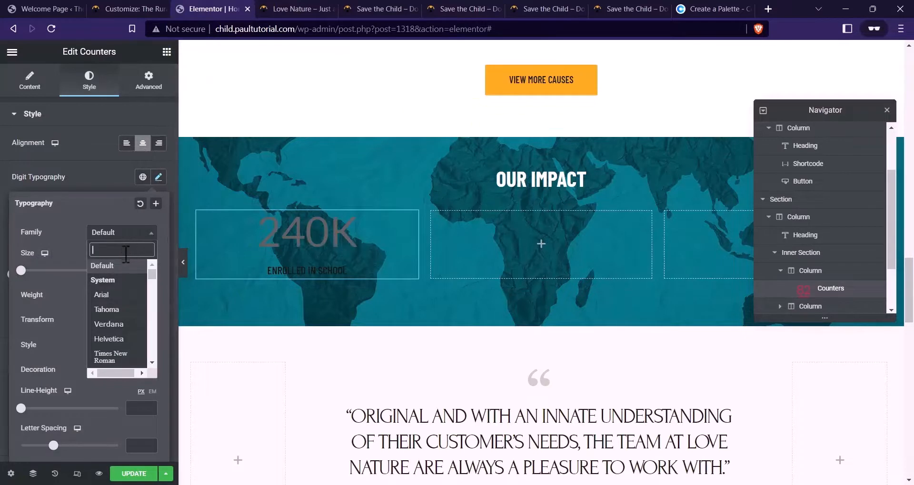
{"action": "type", "text": "BARLOW"}
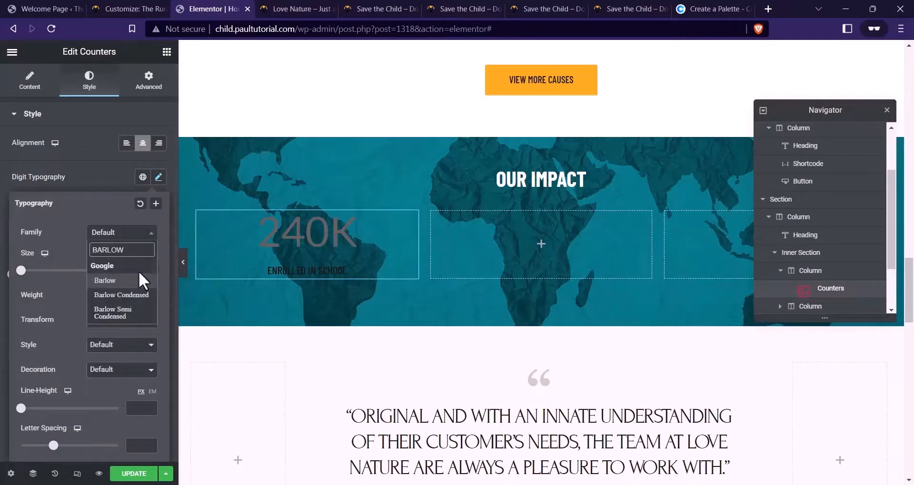
{"action": "left_click", "coordinate": [141, 295]}
{"action": "left_click", "coordinate": [98, 297]}
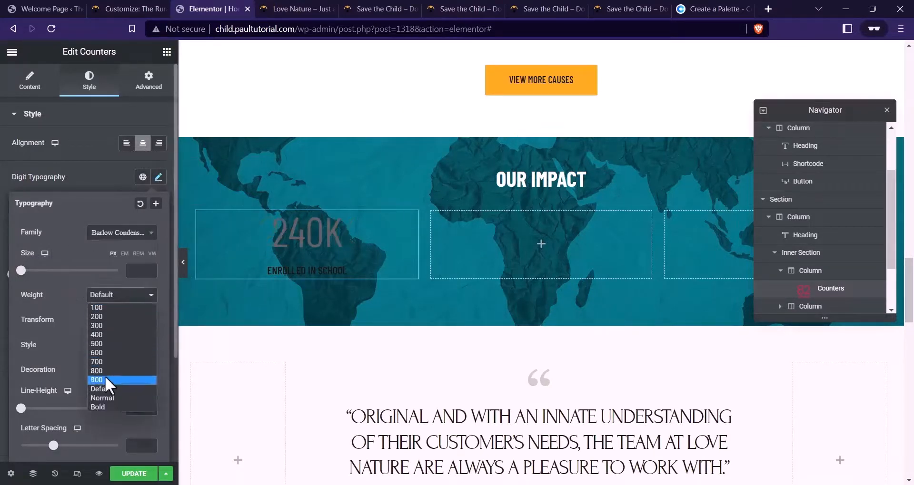
{"action": "left_click", "coordinate": [103, 359]}
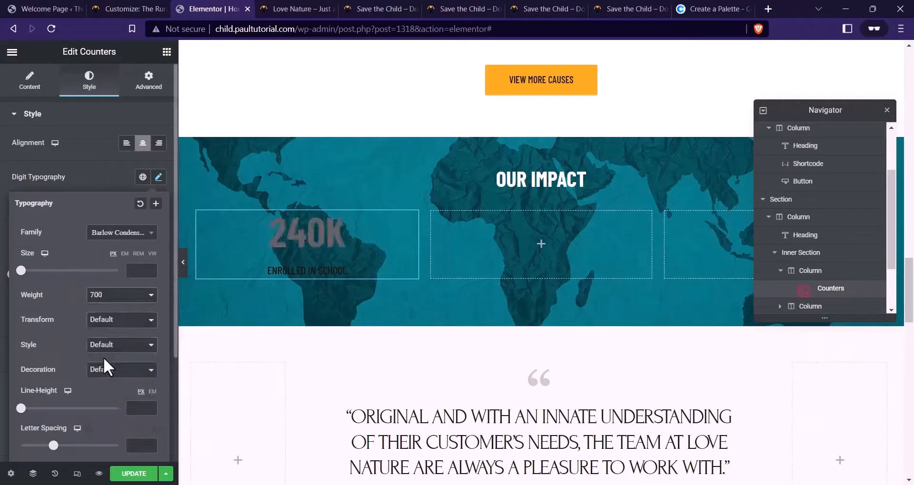
{"action": "left_click", "coordinate": [92, 183]}
{"action": "left_click", "coordinate": [158, 204]}
{"action": "left_click_drag", "start_coordinate": [104, 279], "coordinate": [12, 233]}
{"action": "left_click", "coordinate": [159, 177]}
Set the counter digit font size to 80
{"action": "left_click", "coordinate": [159, 177]}
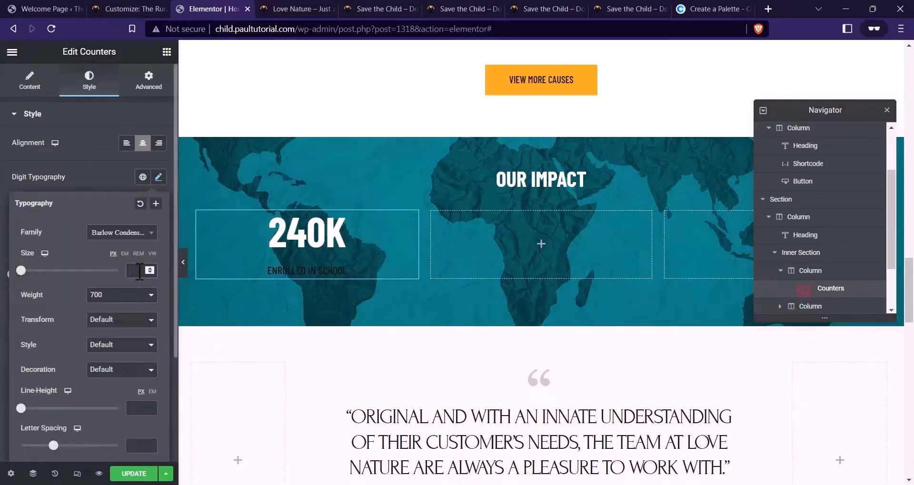
{"action": "type", "text": "36"}
{"action": "key", "text": "BackSpace"}
{"action": "key", "text": "BackSpace"}
{"action": "type", "text": "56"}
{"action": "key", "text": "BackSpace"}
{"action": "key", "text": "BackSpace"}
{"action": "type", "text": "72"}
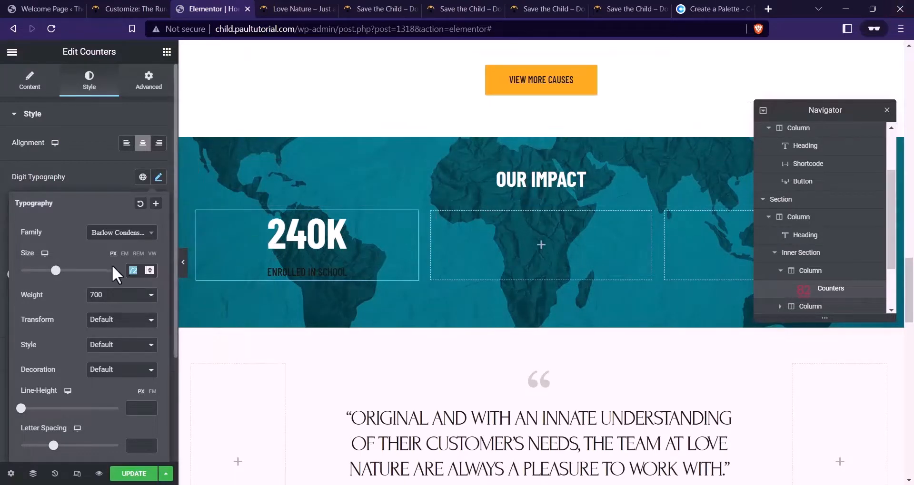
{"action": "type", "text": "80"}
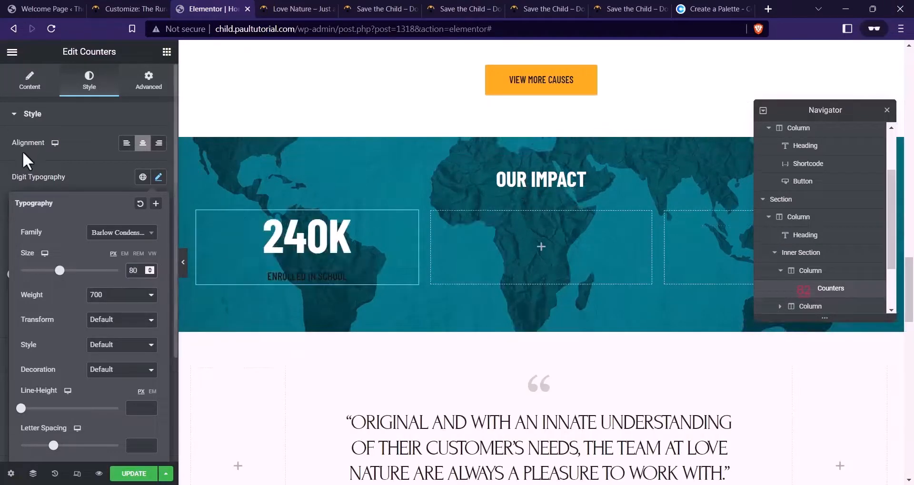
{"action": "left_click", "coordinate": [158, 177]}
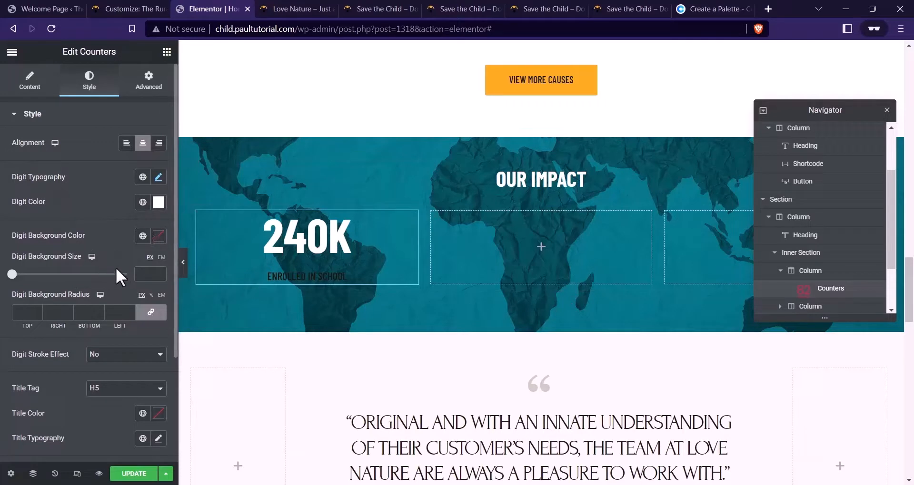
Try a stroke outline on the counter digits, then remove it
{"action": "scroll", "coordinate": [143, 253], "scroll_direction": "down", "scroll_amount": 2}
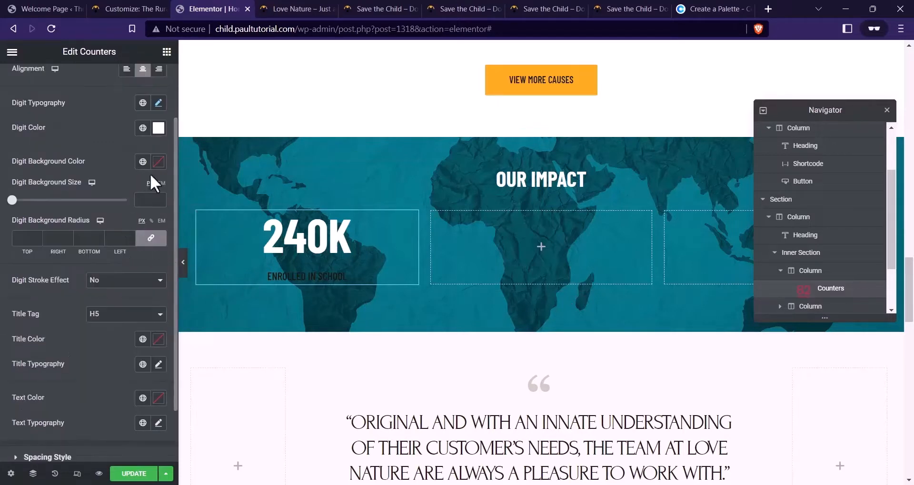
{"action": "scroll", "coordinate": [53, 206], "scroll_direction": "down", "scroll_amount": 1}
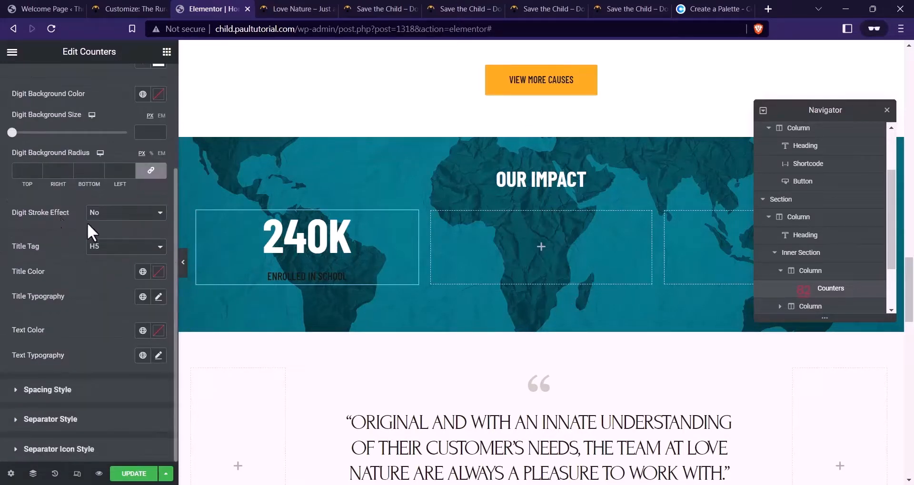
{"action": "left_click", "coordinate": [117, 220]}
{"action": "left_click", "coordinate": [140, 233]}
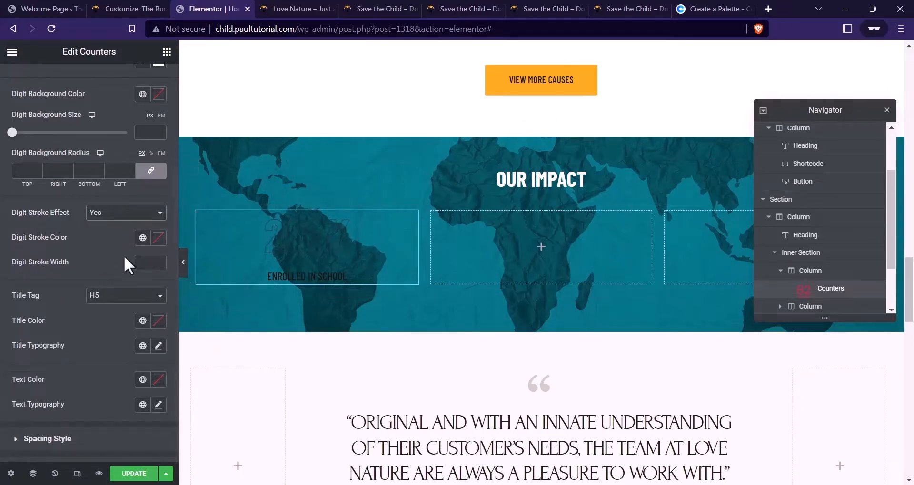
{"action": "left_click", "coordinate": [114, 217]}
{"action": "left_click", "coordinate": [109, 226]}
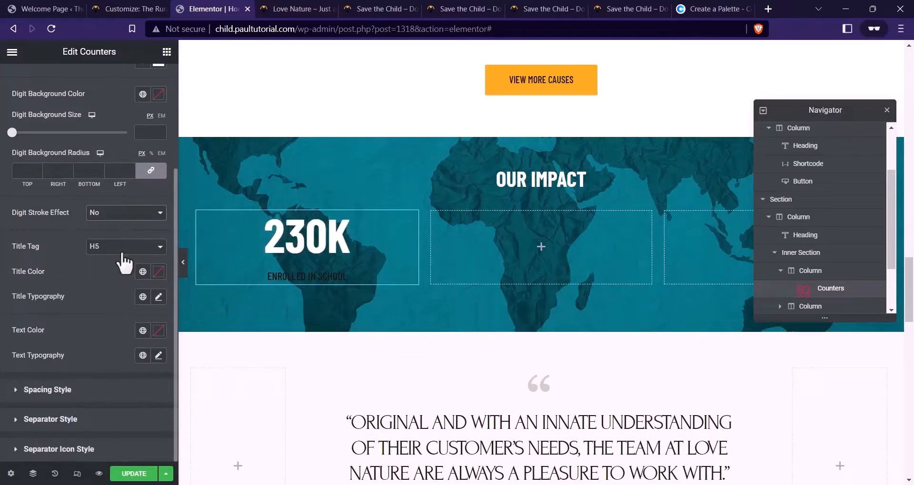
Make the ENROLLED IN SCHOOL title white with font weight 500
{"action": "left_click", "coordinate": [158, 273]}
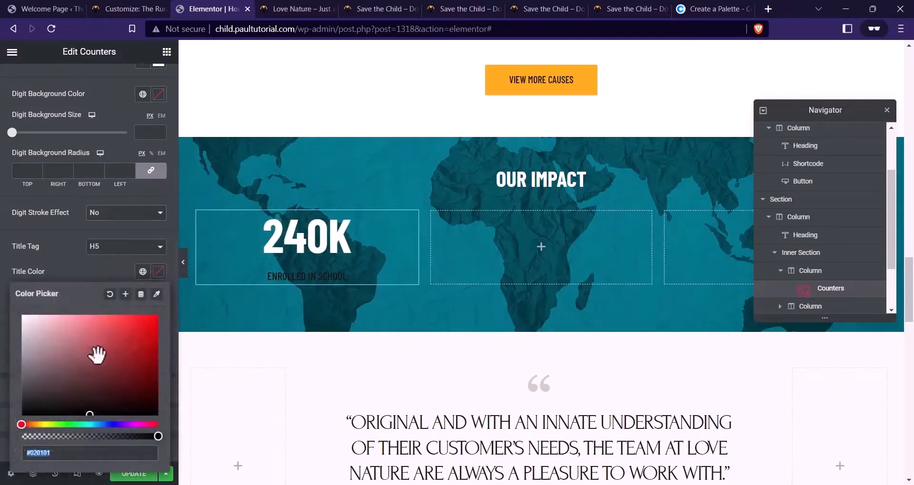
{"action": "left_click_drag", "start_coordinate": [94, 354], "coordinate": [8, 310]}
{"action": "left_click", "coordinate": [98, 275]}
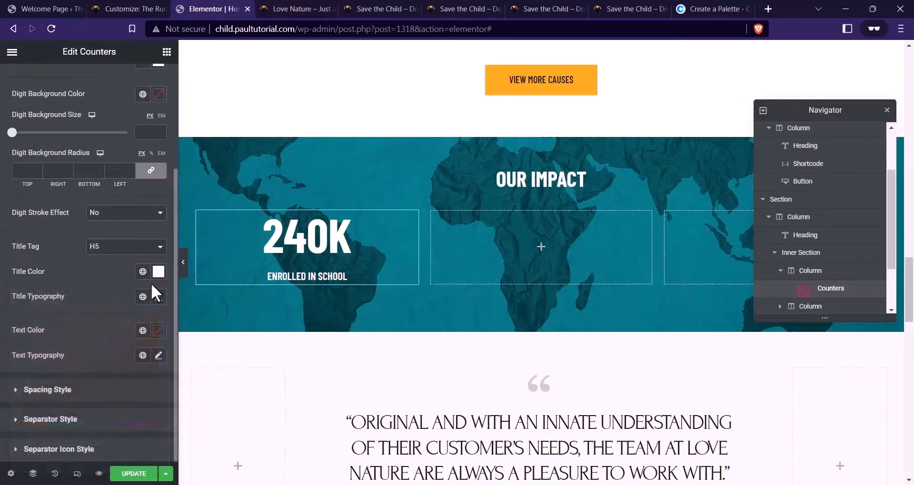
{"action": "left_click", "coordinate": [159, 297]}
{"action": "scroll", "coordinate": [97, 320], "scroll_direction": "down", "scroll_amount": 2}
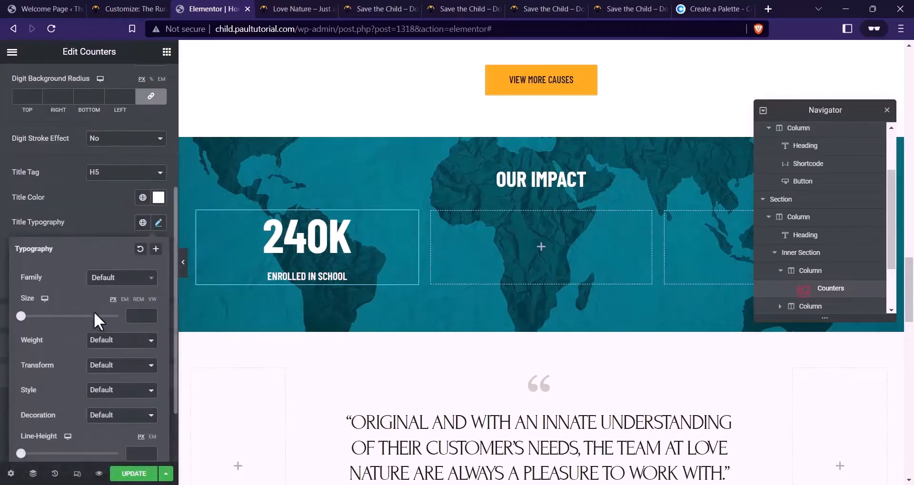
{"action": "left_click", "coordinate": [117, 353]}
{"action": "left_click", "coordinate": [107, 389]}
{"action": "left_click", "coordinate": [88, 217]}
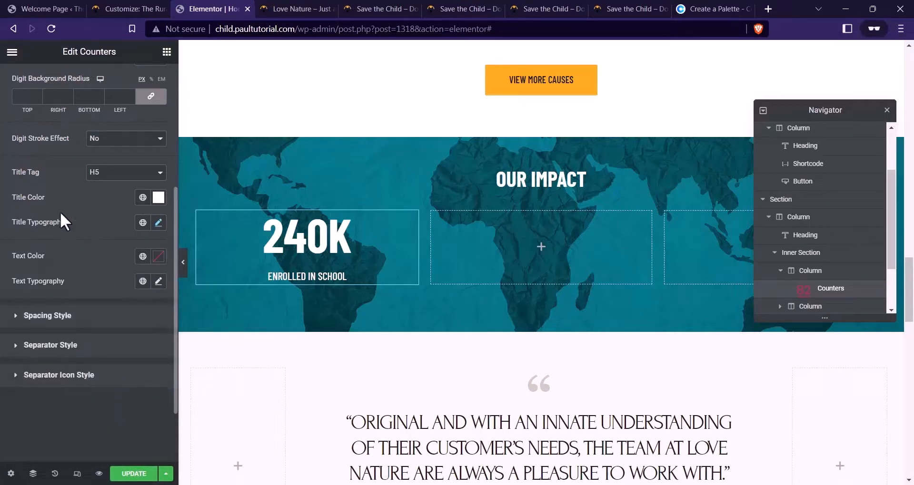
Give the counter title a small 9 px top margin
{"action": "left_click", "coordinate": [48, 316]}
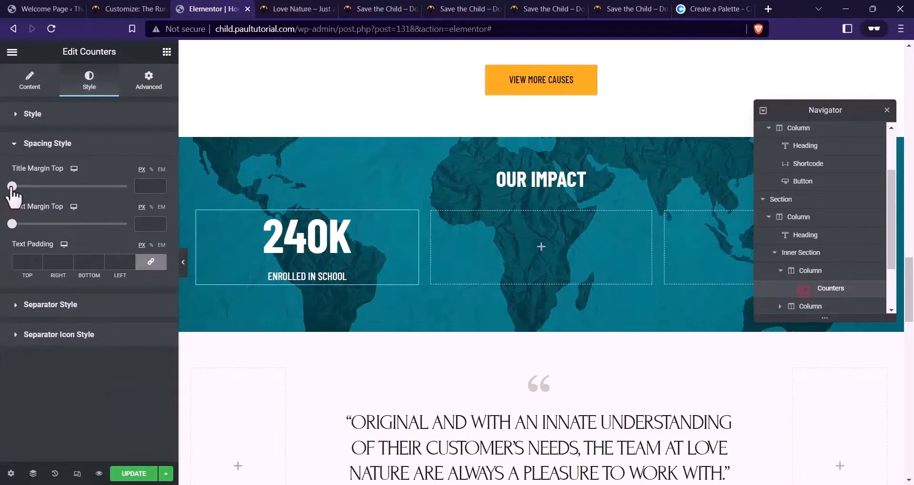
{"action": "left_click_drag", "start_coordinate": [12, 187], "coordinate": [22, 187]}
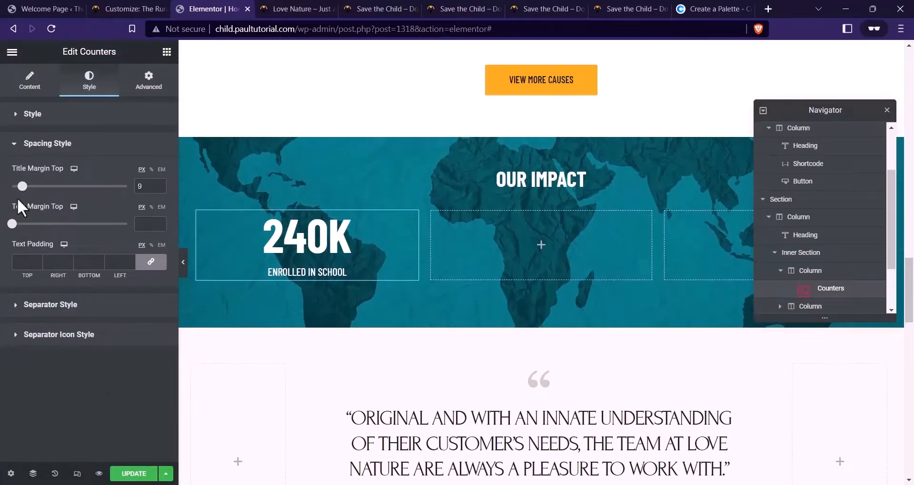
{"action": "left_click", "coordinate": [47, 306]}
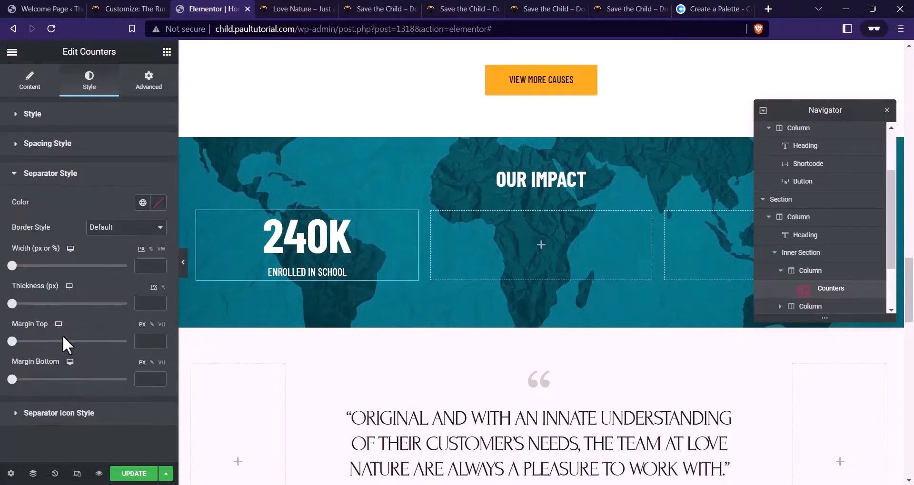
{"action": "left_click", "coordinate": [93, 419]}
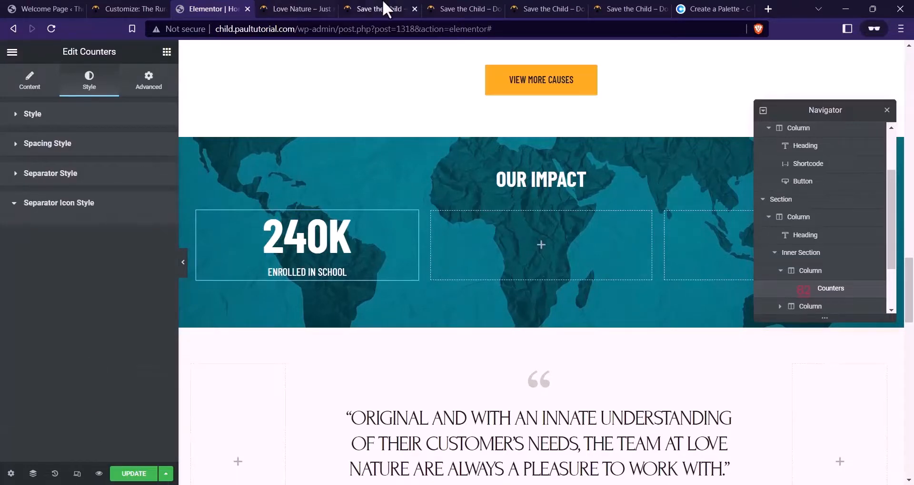
{"action": "left_click", "coordinate": [475, 8]}
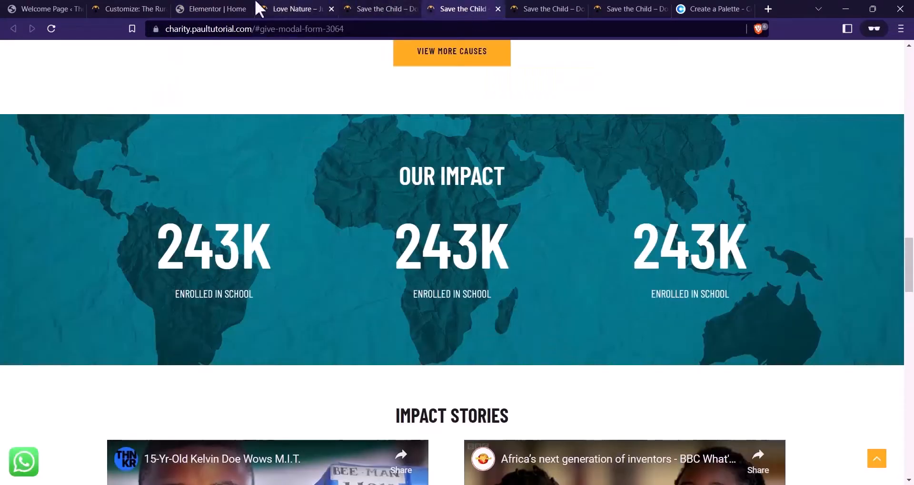
Duplicate the counter column twice and delete the extra empty column, leaving three counters
{"action": "left_click", "coordinate": [218, 8]}
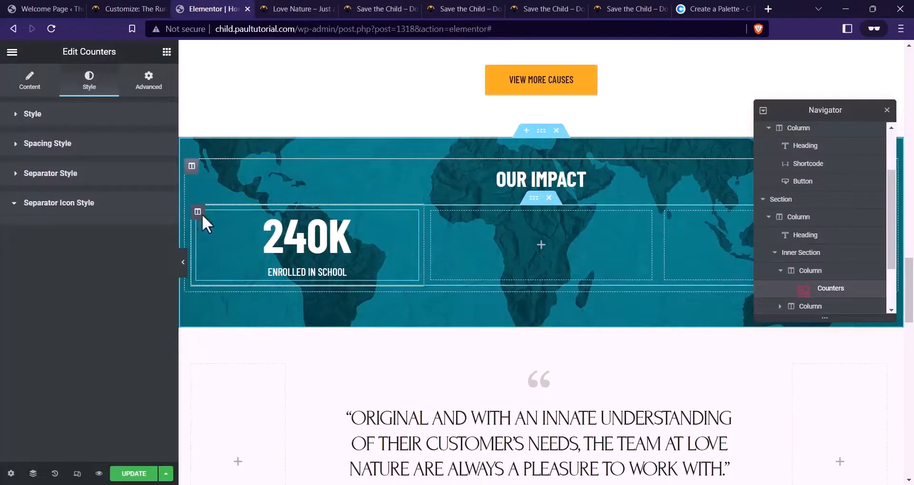
{"action": "right_click", "coordinate": [200, 214]}
{"action": "left_click", "coordinate": [265, 240]}
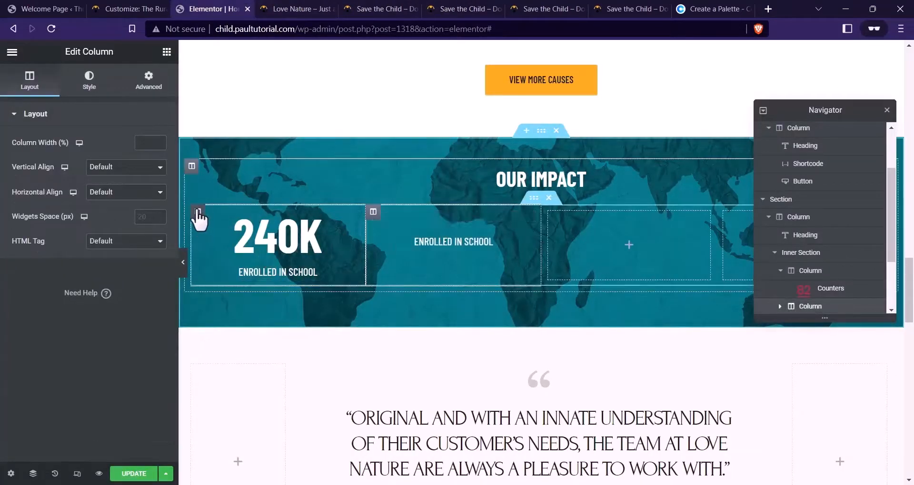
{"action": "right_click", "coordinate": [199, 218]}
{"action": "left_click", "coordinate": [252, 191]}
{"action": "right_click", "coordinate": [621, 214]}
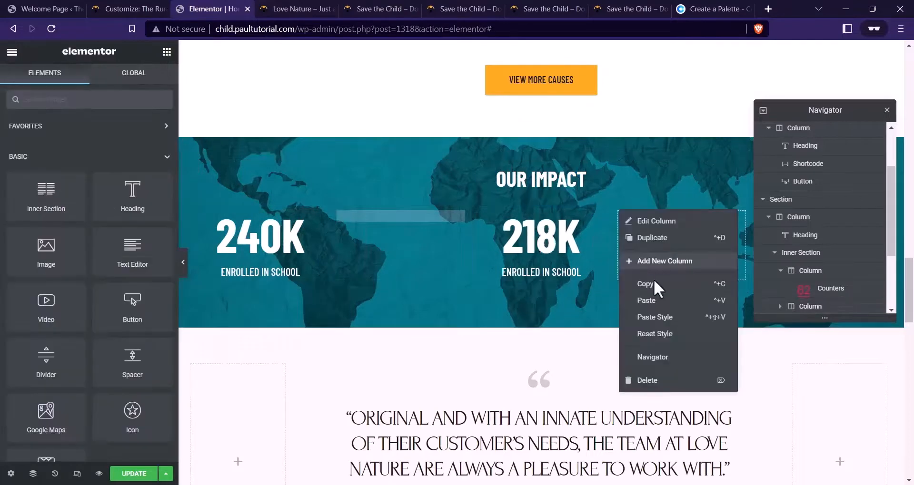
{"action": "right_click", "coordinate": [723, 213]}
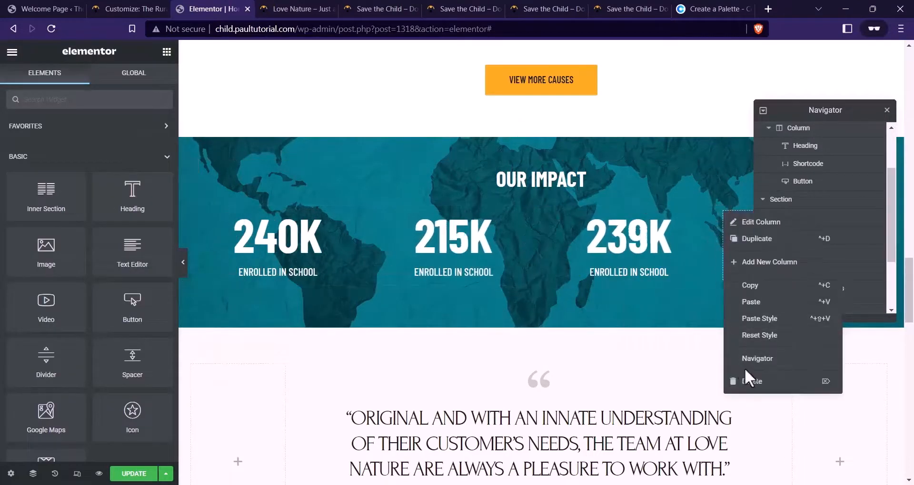
{"action": "left_click", "coordinate": [747, 380]}
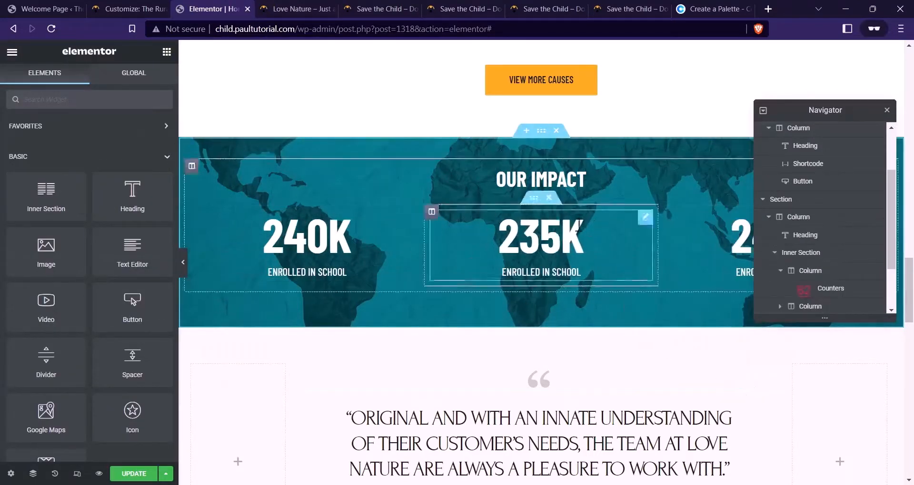
{"action": "left_click", "coordinate": [541, 131]}
{"action": "left_click", "coordinate": [151, 82]}
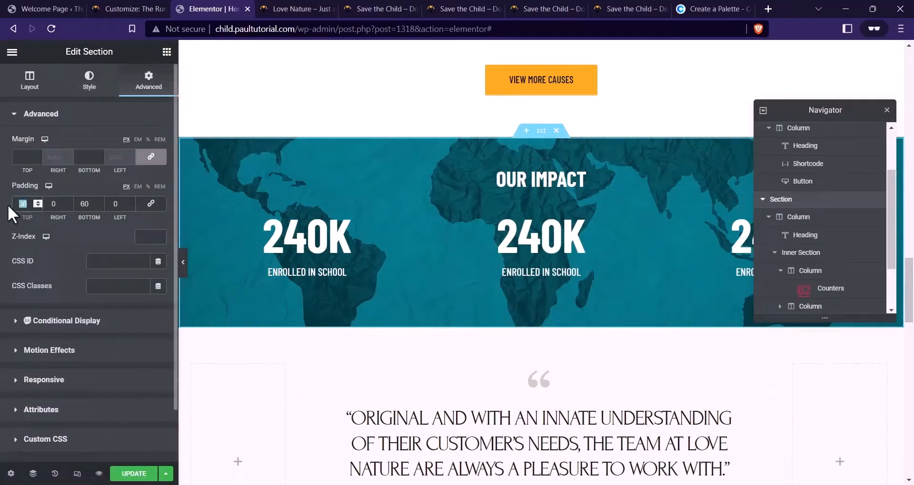
Set the Our Impact section padding to 80 px top and 96 px bottom
{"action": "left_click", "coordinate": [28, 205]}
{"action": "type", "text": "56"}
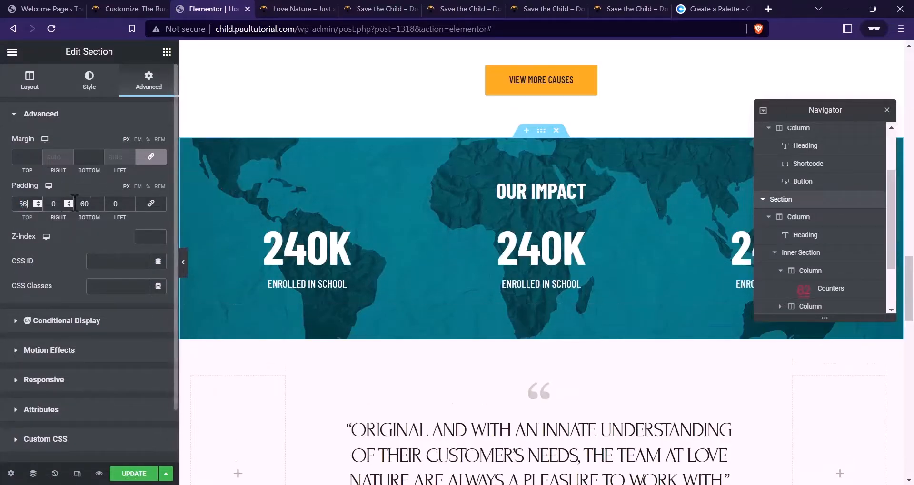
{"action": "type", "text": "80"}
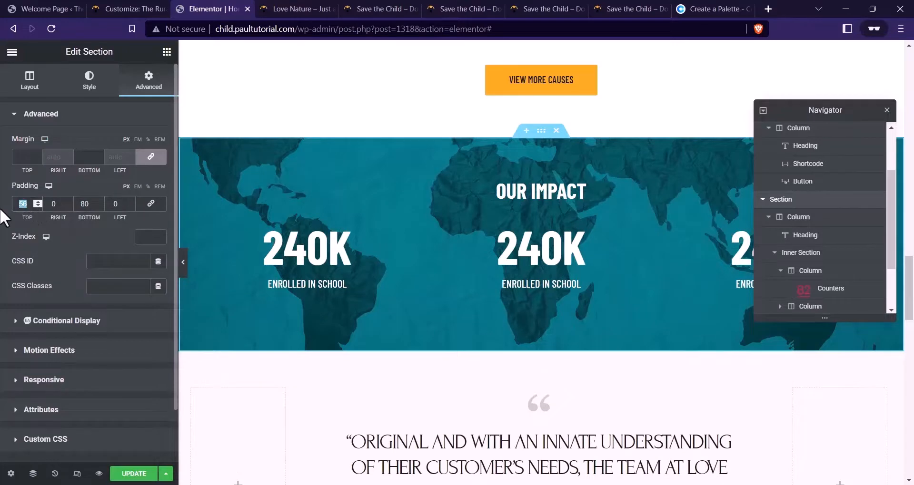
{"action": "type", "text": "64"}
{"action": "left_click", "coordinate": [98, 207]}
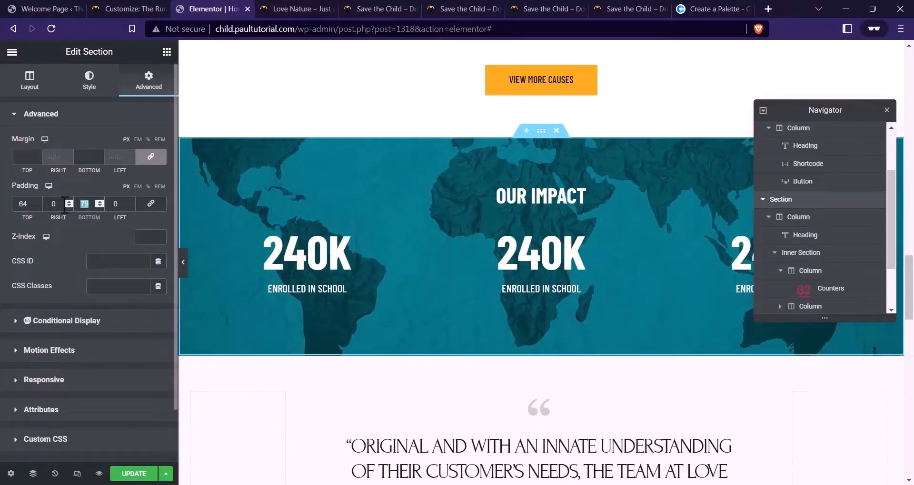
{"action": "type", "text": "80"}
{"action": "scroll", "coordinate": [393, 86], "scroll_direction": "up", "scroll_amount": 2}
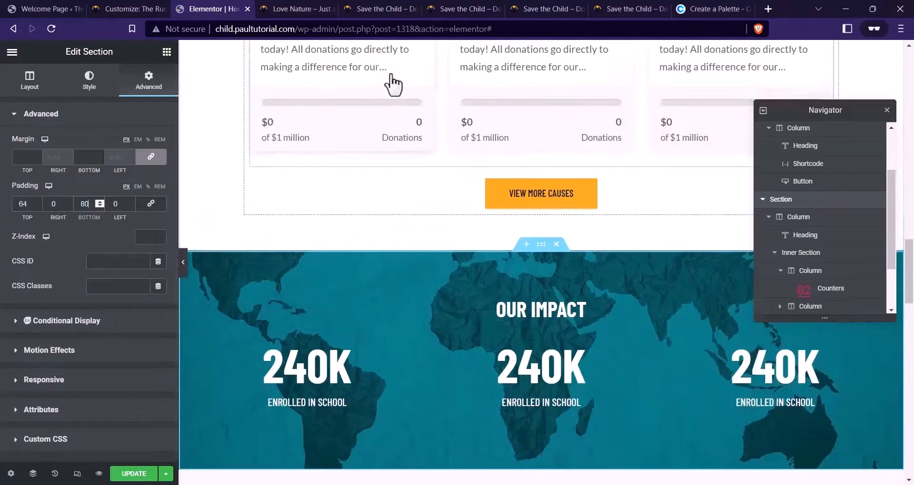
{"action": "left_click", "coordinate": [446, 8]}
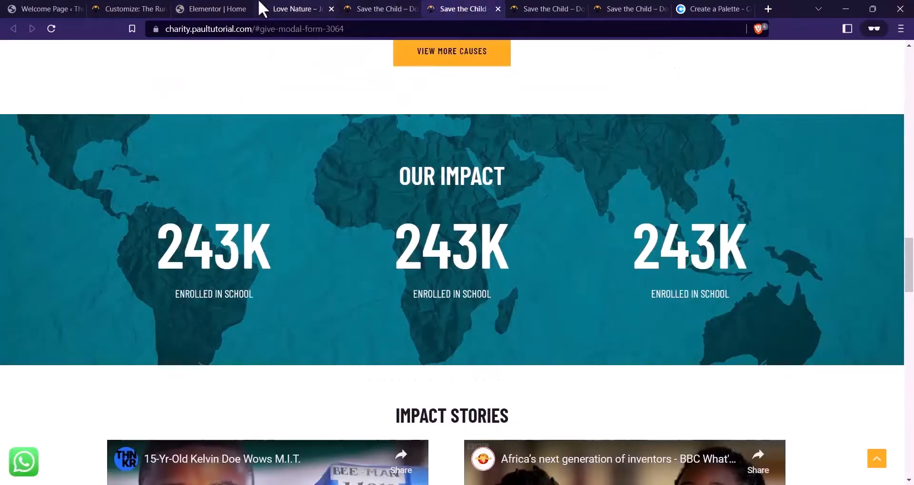
{"action": "left_click", "coordinate": [250, 8]}
{"action": "scroll", "coordinate": [557, 219], "scroll_direction": "down", "scroll_amount": 3}
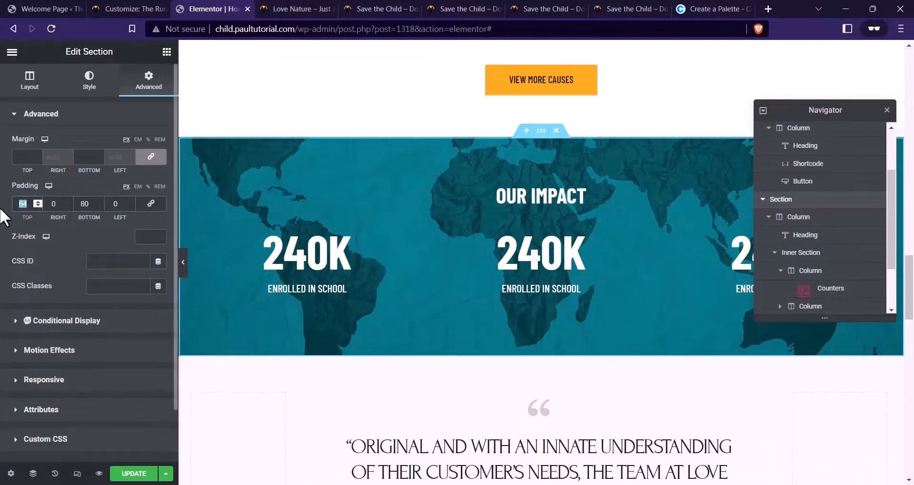
{"action": "type", "text": "80"}
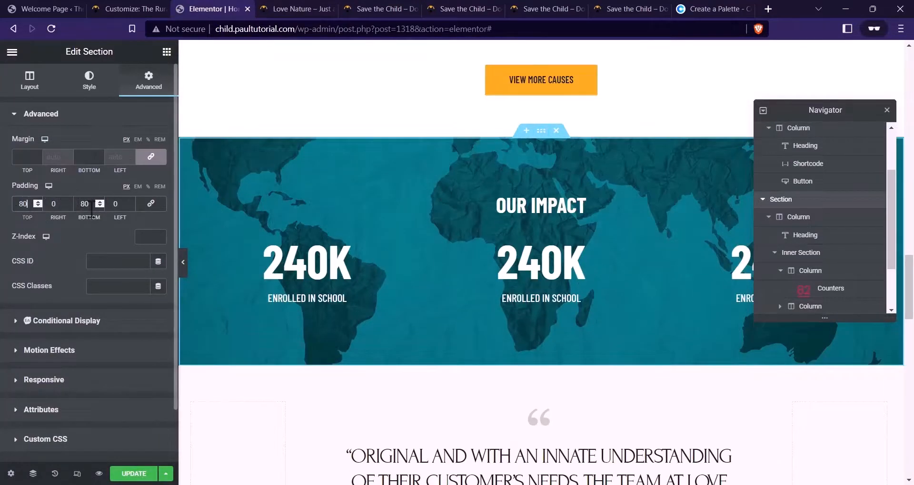
{"action": "type", "text": "96"}
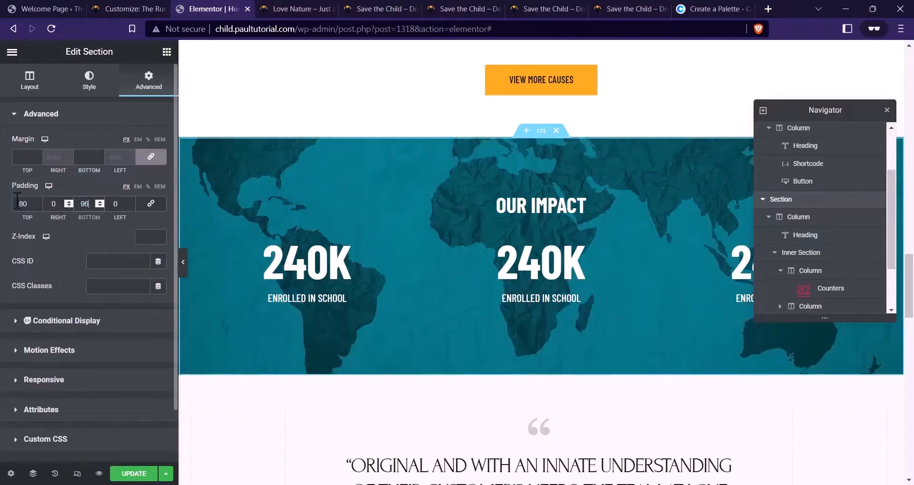
{"action": "left_click", "coordinate": [467, 9]}
{"action": "left_click", "coordinate": [216, 9]}
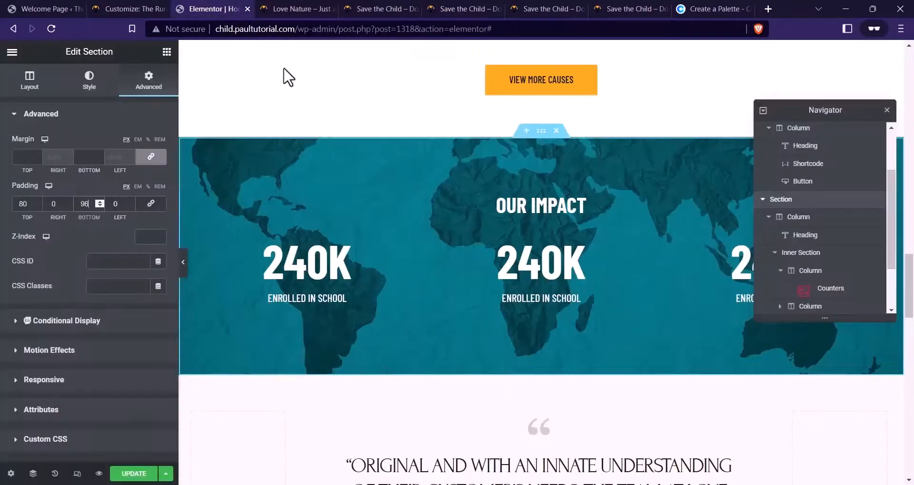
{"action": "left_click", "coordinate": [460, 206]}
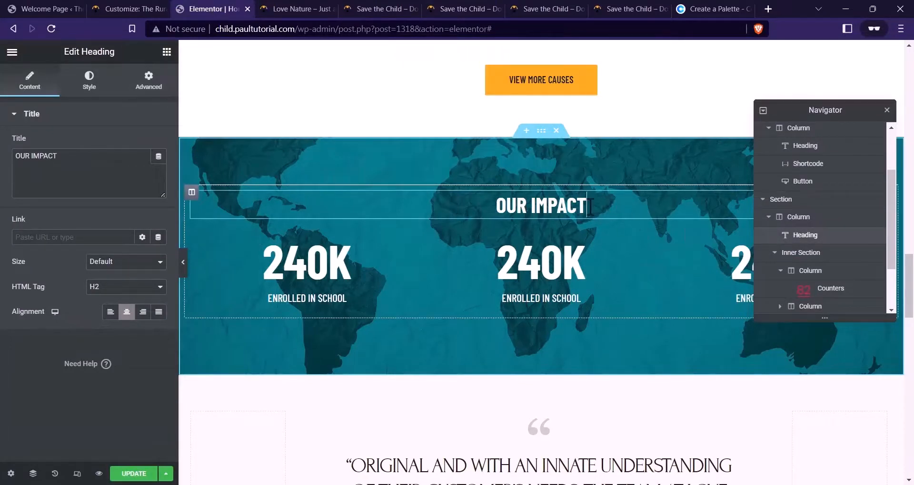
Make the OUR IMPACT heading weight 600 at size 44
{"action": "left_click", "coordinate": [89, 81]}
{"action": "left_click", "coordinate": [159, 168]}
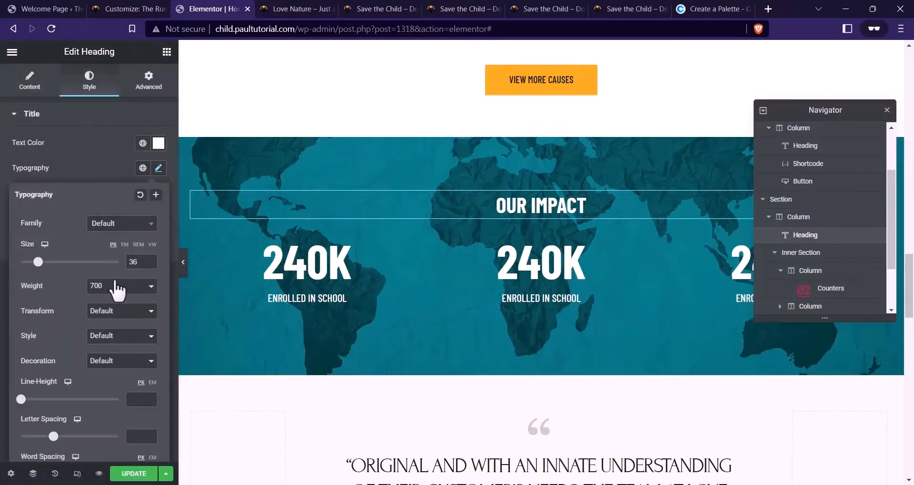
{"action": "left_click", "coordinate": [119, 289]}
{"action": "left_click", "coordinate": [100, 345]}
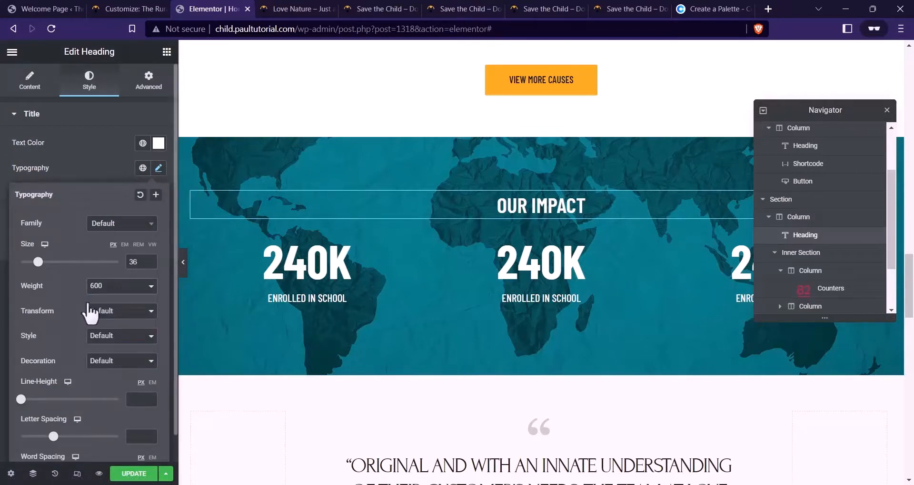
{"action": "double_click", "coordinate": [134, 262]}
{"action": "type", "text": "44"}
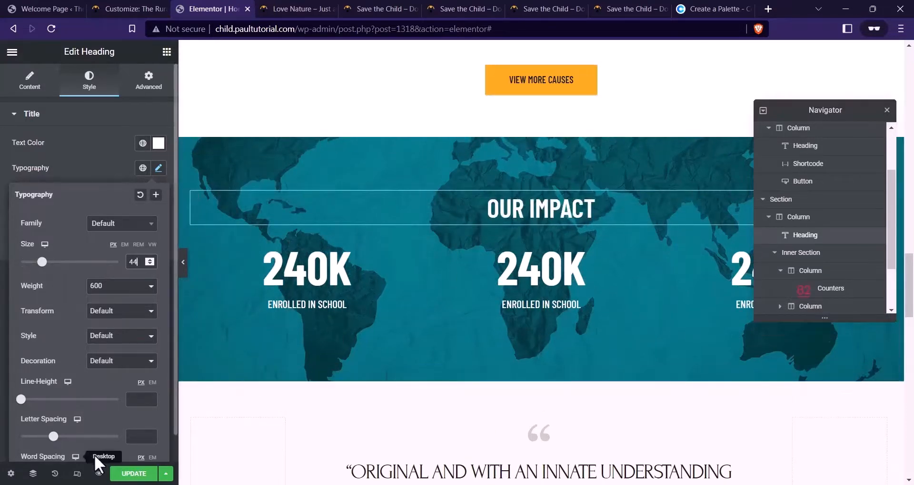
Save the page, preview it, and compare it with the reference charity site
{"action": "left_click", "coordinate": [125, 474]}
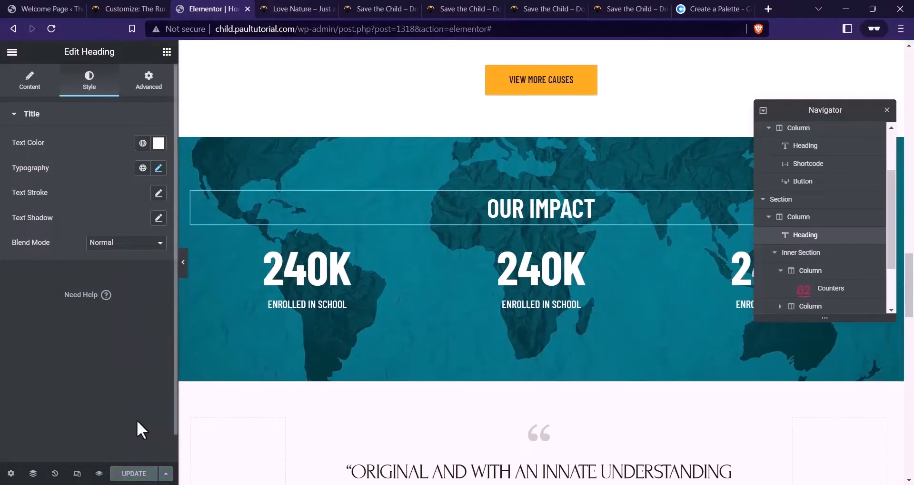
{"action": "left_click", "coordinate": [99, 475]}
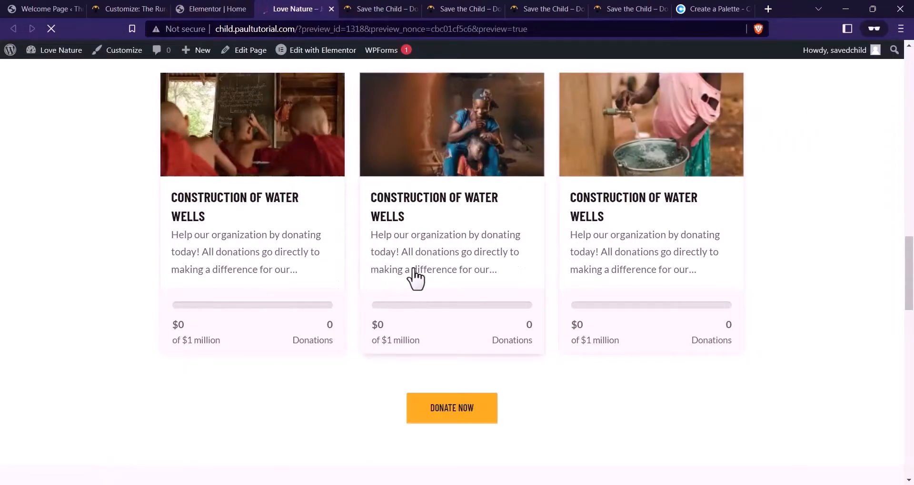
{"action": "scroll", "coordinate": [371, 227], "scroll_direction": "down", "scroll_amount": 15}
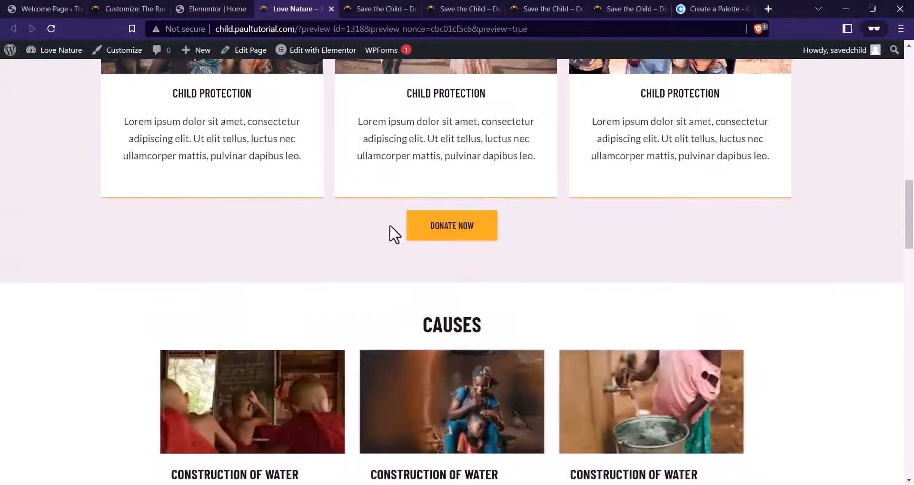
{"action": "scroll", "coordinate": [394, 233], "scroll_direction": "down", "scroll_amount": 10}
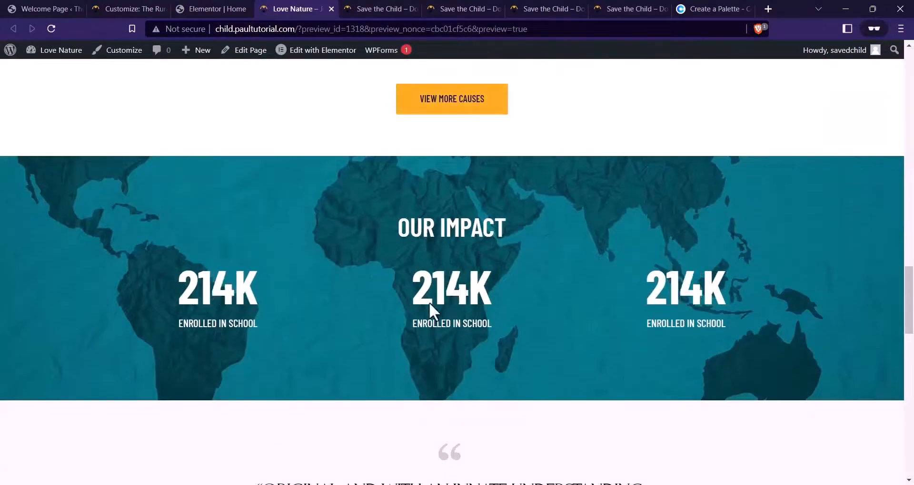
{"action": "scroll", "coordinate": [392, 98], "scroll_direction": "up", "scroll_amount": 1}
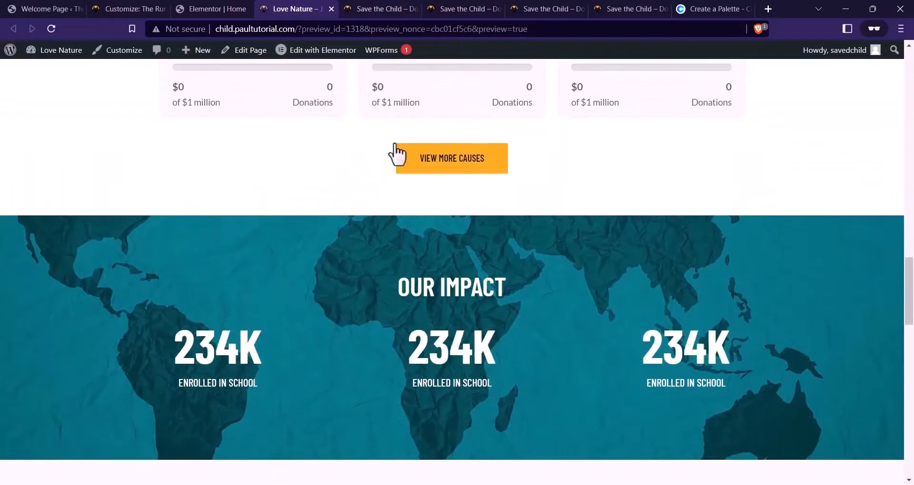
{"action": "left_click", "coordinate": [361, 8]}
{"action": "scroll", "coordinate": [388, 230], "scroll_direction": "down", "scroll_amount": 8}
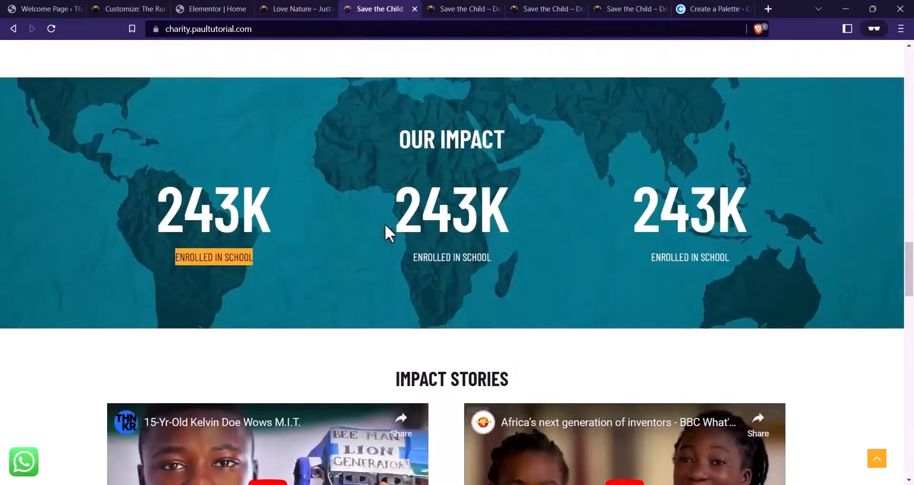
{"action": "scroll", "coordinate": [594, 143], "scroll_direction": "up", "scroll_amount": 3}
{"action": "scroll", "coordinate": [598, 151], "scroll_direction": "up", "scroll_amount": 3}
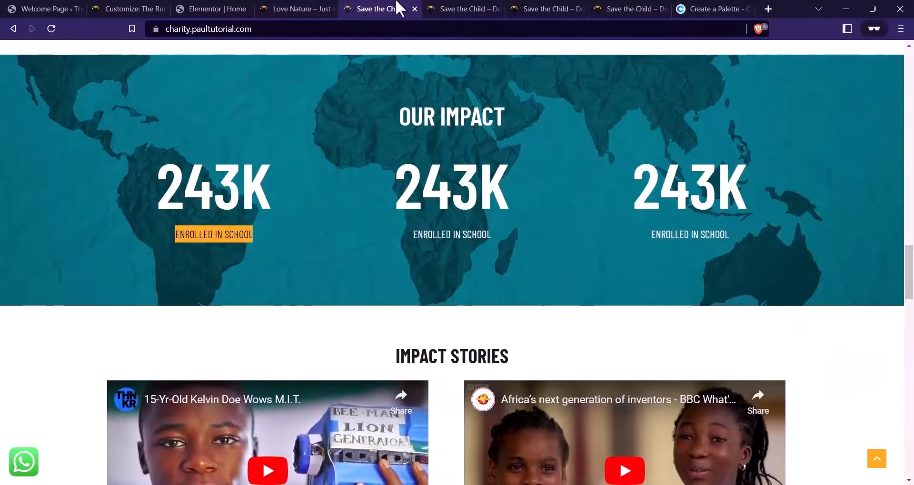
{"action": "left_click", "coordinate": [231, 9]}
{"action": "scroll", "coordinate": [614, 224], "scroll_direction": "up", "scroll_amount": 4}
{"action": "scroll", "coordinate": [604, 219], "scroll_direction": "up", "scroll_amount": 10}
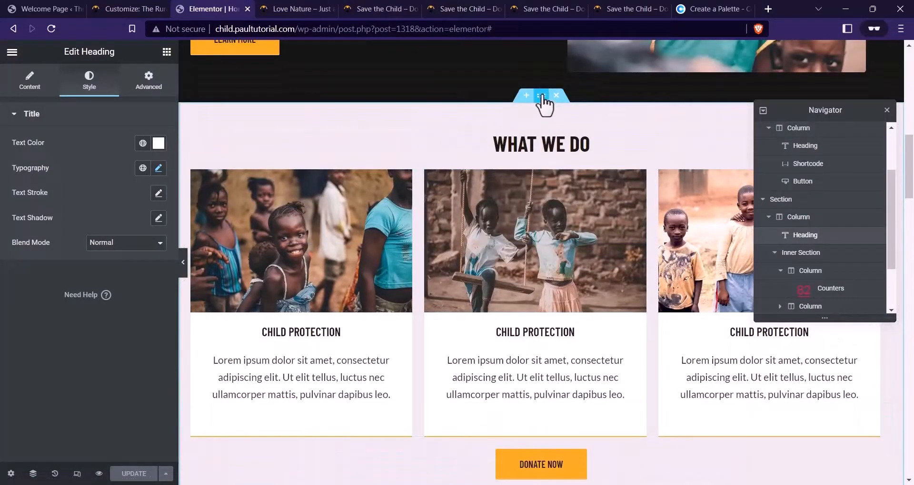
Copy the What We Do section and paste it below Our Impact
{"action": "right_click", "coordinate": [541, 96]}
{"action": "left_click", "coordinate": [570, 145]}
{"action": "scroll", "coordinate": [538, 167], "scroll_direction": "down", "scroll_amount": 15}
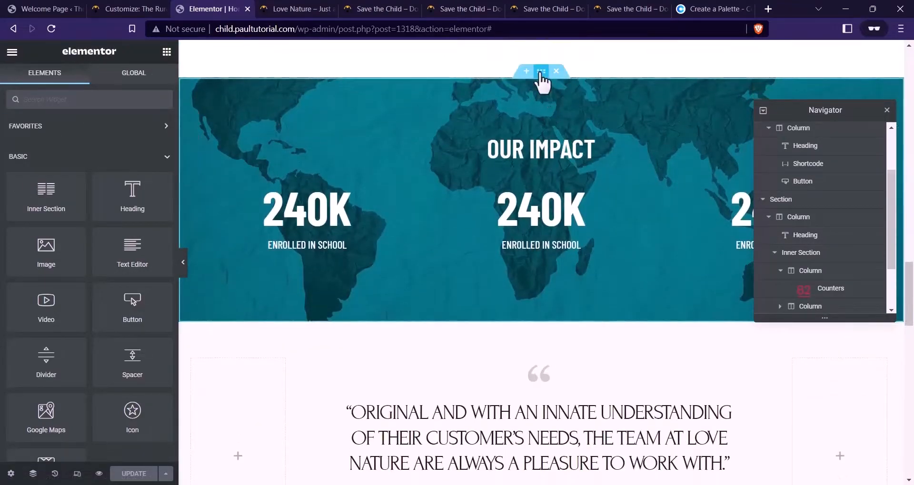
{"action": "right_click", "coordinate": [541, 72]}
{"action": "left_click", "coordinate": [567, 140]}
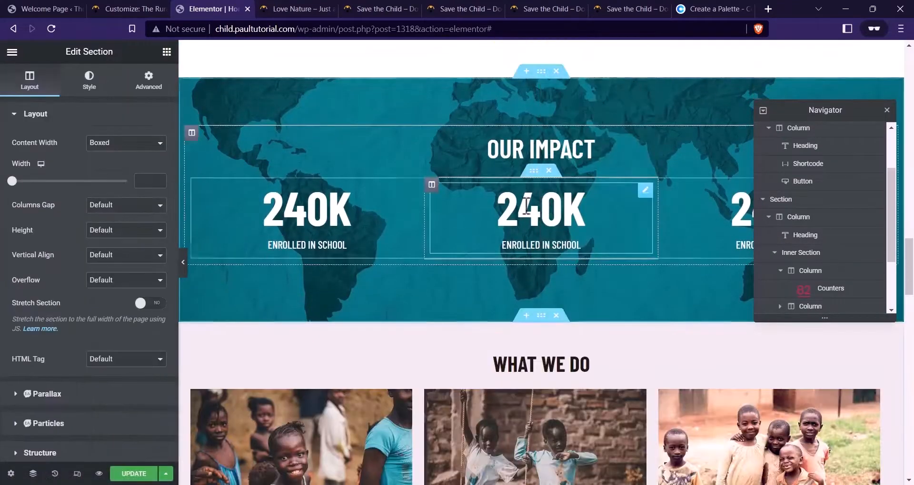
{"action": "scroll", "coordinate": [524, 192], "scroll_direction": "down", "scroll_amount": 5}
{"action": "scroll", "coordinate": [525, 192], "scroll_direction": "up", "scroll_amount": 2}
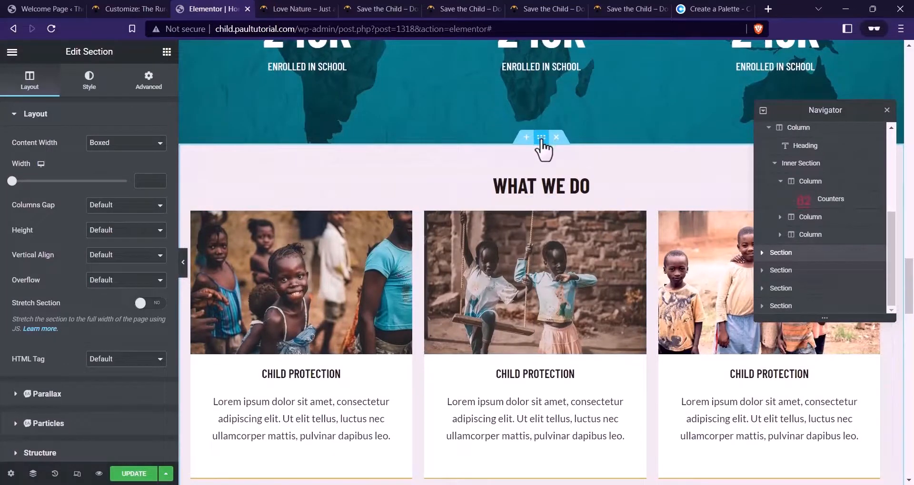
Make the pasted section's background white #FFFFFF
{"action": "left_click", "coordinate": [89, 78]}
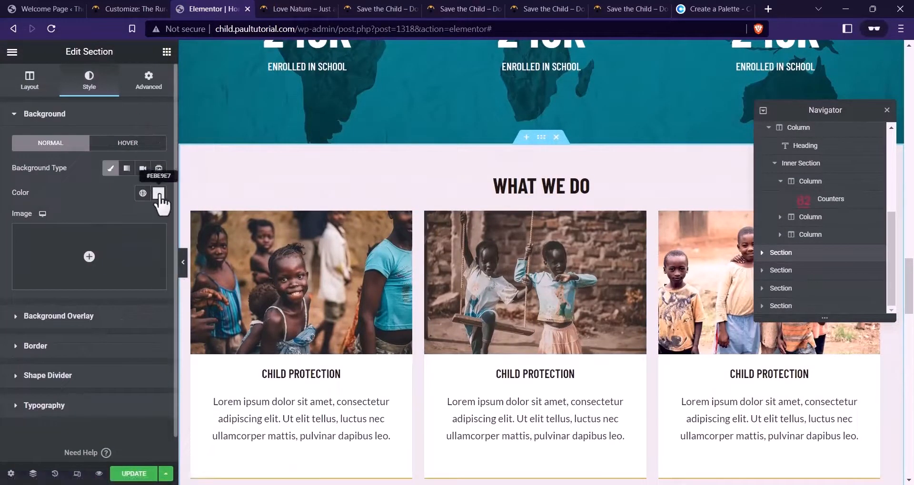
{"action": "left_click", "coordinate": [158, 193]}
{"action": "left_click_drag", "start_coordinate": [90, 286], "coordinate": [14, 229]}
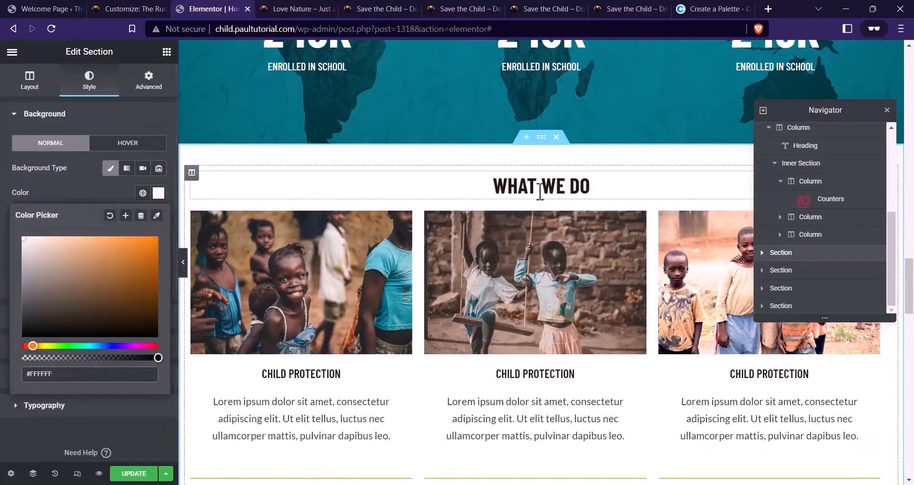
{"action": "left_click", "coordinate": [539, 192]}
{"action": "left_click", "coordinate": [410, 9]}
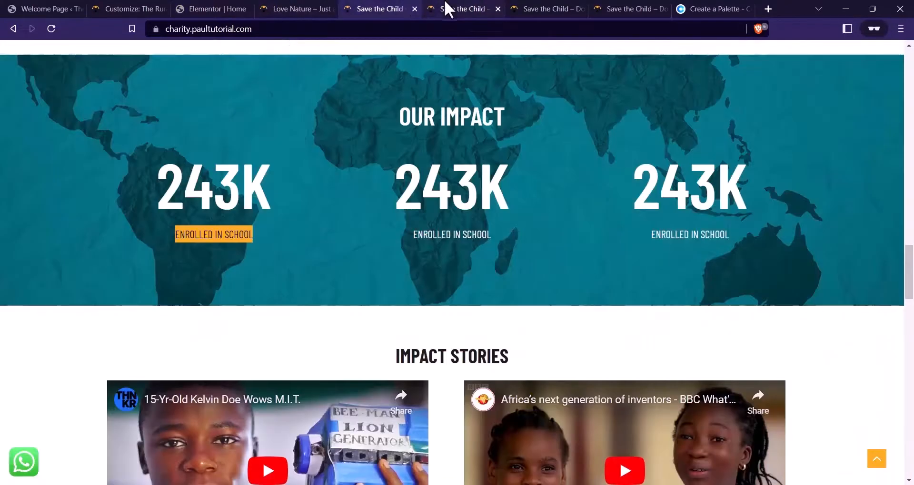
{"action": "scroll", "coordinate": [475, 265], "scroll_direction": "down", "scroll_amount": 4}
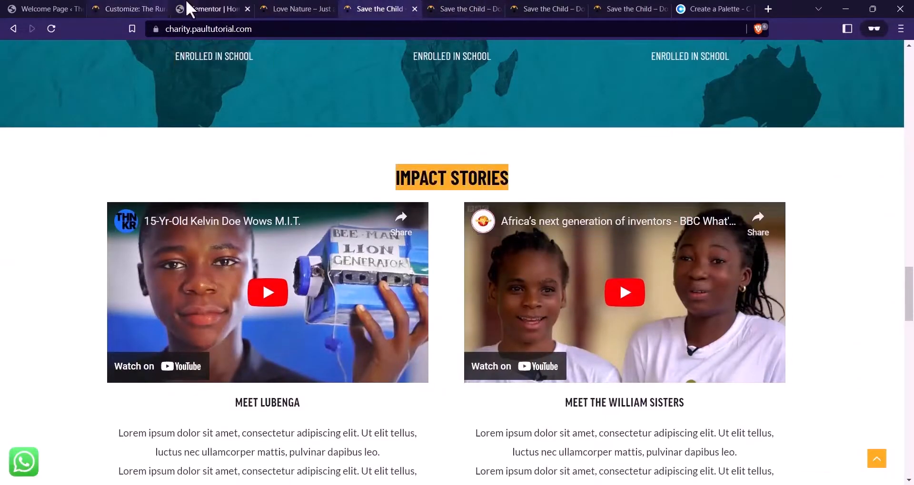
{"action": "left_click", "coordinate": [189, 9]}
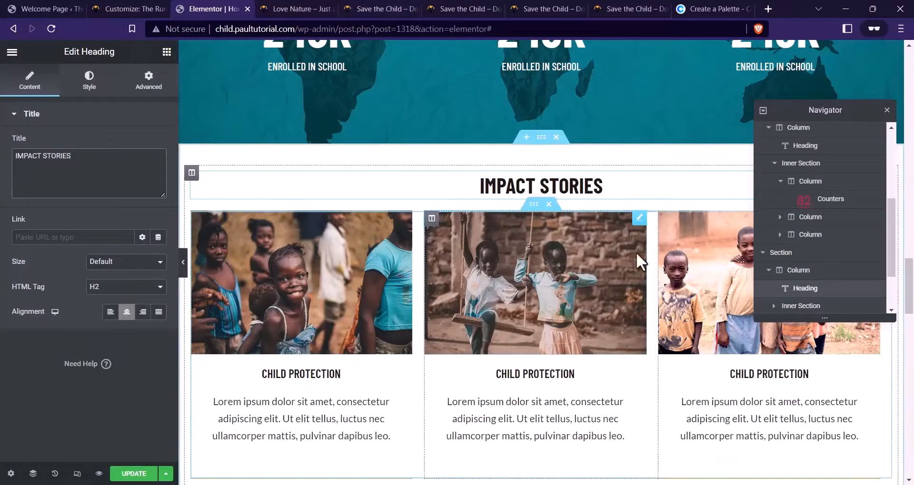
{"action": "left_click", "coordinate": [328, 9]}
{"action": "left_click", "coordinate": [391, 10]}
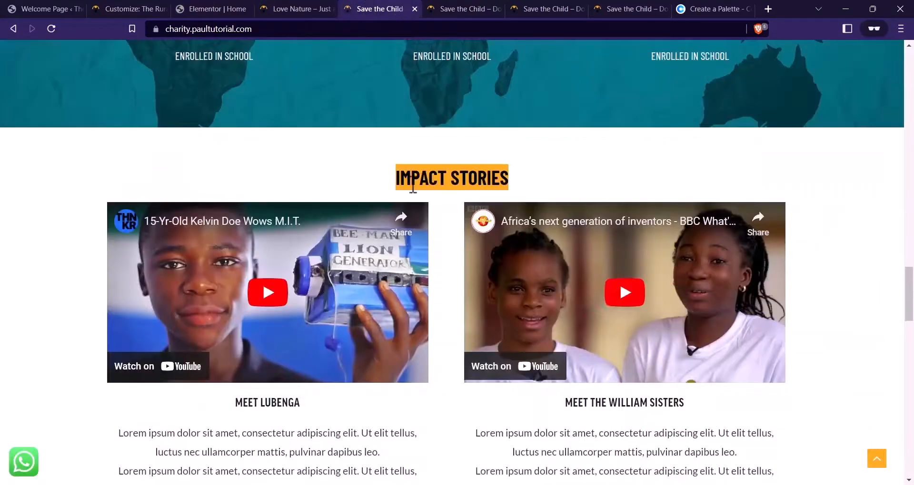
{"action": "scroll", "coordinate": [412, 187], "scroll_direction": "down", "scroll_amount": 2}
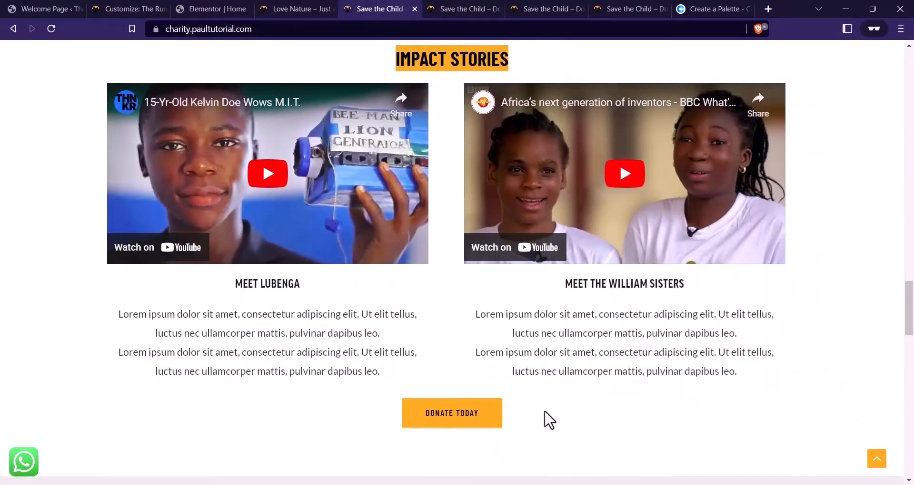
{"action": "left_click", "coordinate": [214, 8]}
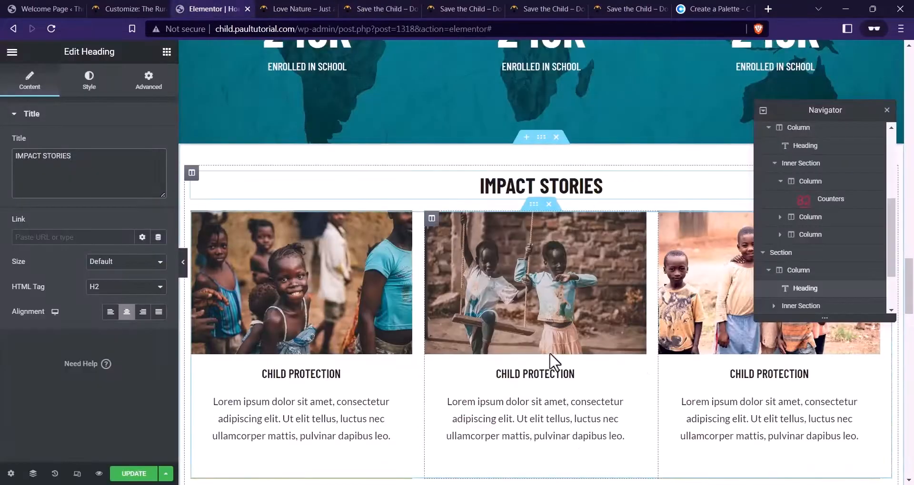
{"action": "scroll", "coordinate": [478, 285], "scroll_direction": "up", "scroll_amount": 1}
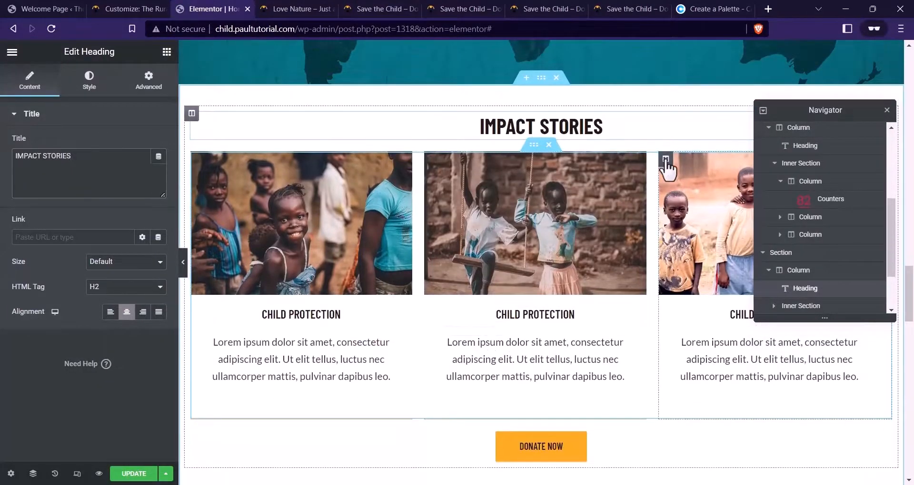
Delete the third column and give both remaining columns a 40 px right margin
{"action": "right_click", "coordinate": [665, 160]}
{"action": "left_click", "coordinate": [695, 341]}
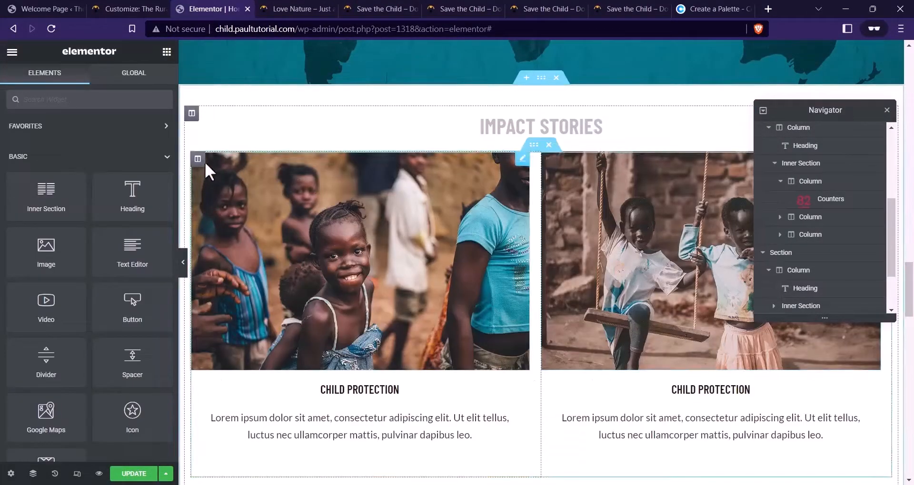
{"action": "left_click", "coordinate": [198, 159]}
{"action": "left_click", "coordinate": [149, 82]}
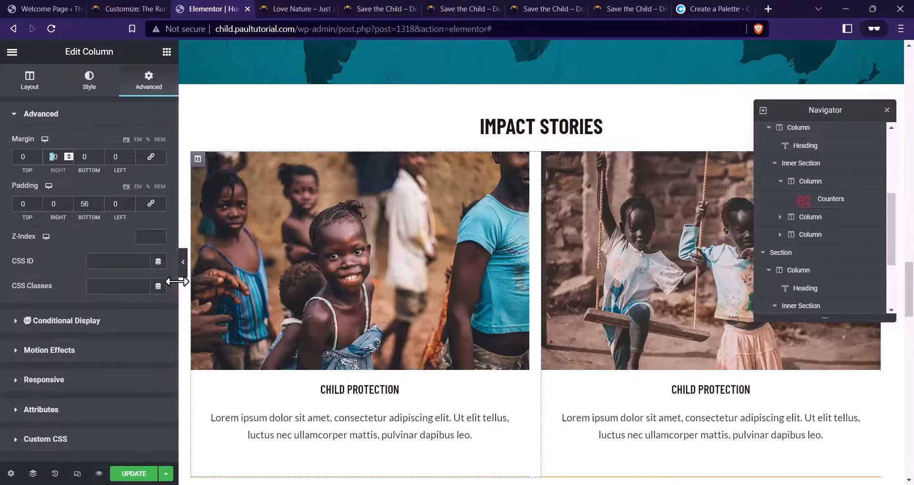
{"action": "type", "text": "4"}
{"action": "left_click", "coordinate": [548, 160]}
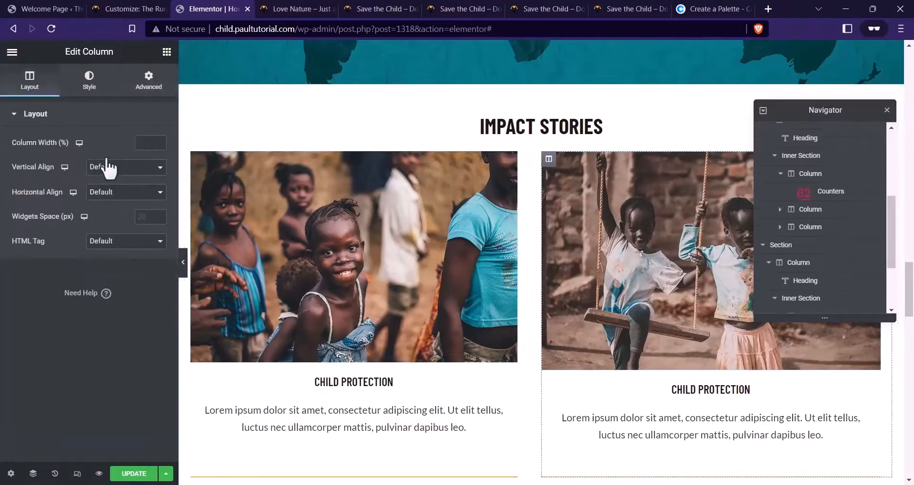
{"action": "left_click", "coordinate": [149, 82]}
{"action": "double_click", "coordinate": [56, 157]}
{"action": "type", "text": "40"}
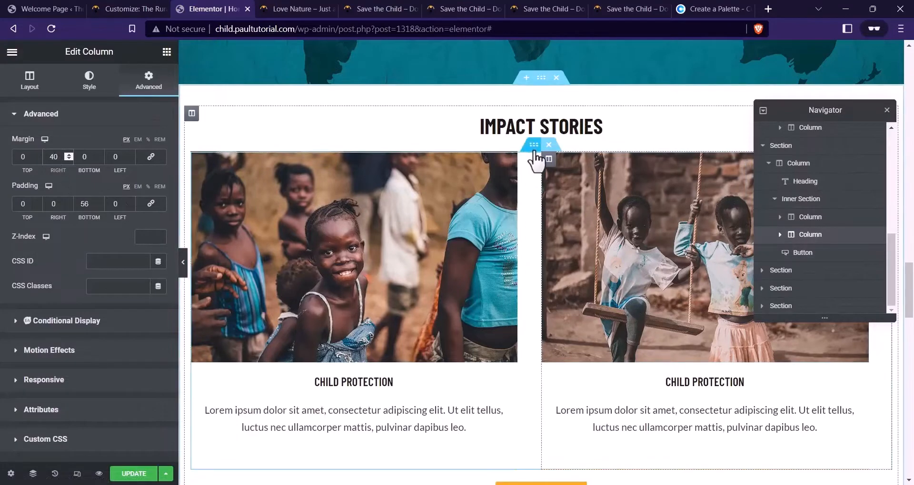
Set the Impact Stories inner section's width to 960
{"action": "left_click", "coordinate": [534, 145]}
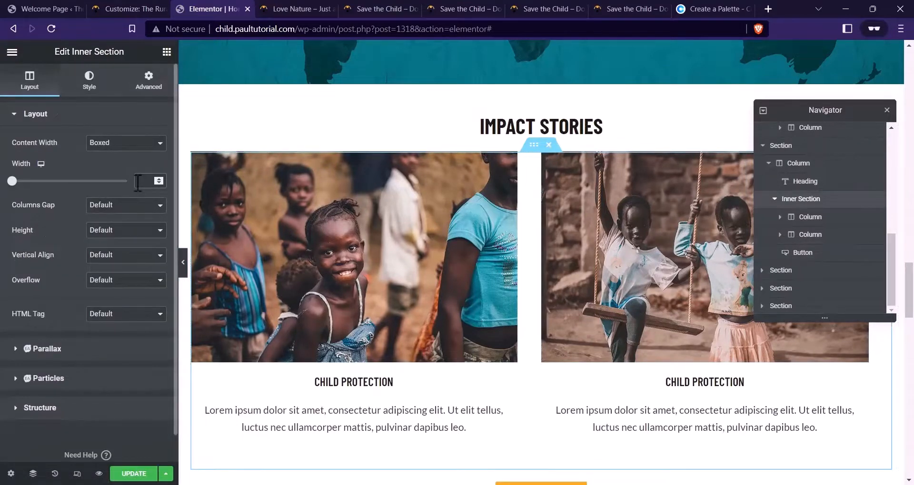
{"action": "left_click", "coordinate": [138, 181]}
{"action": "type", "text": "800"}
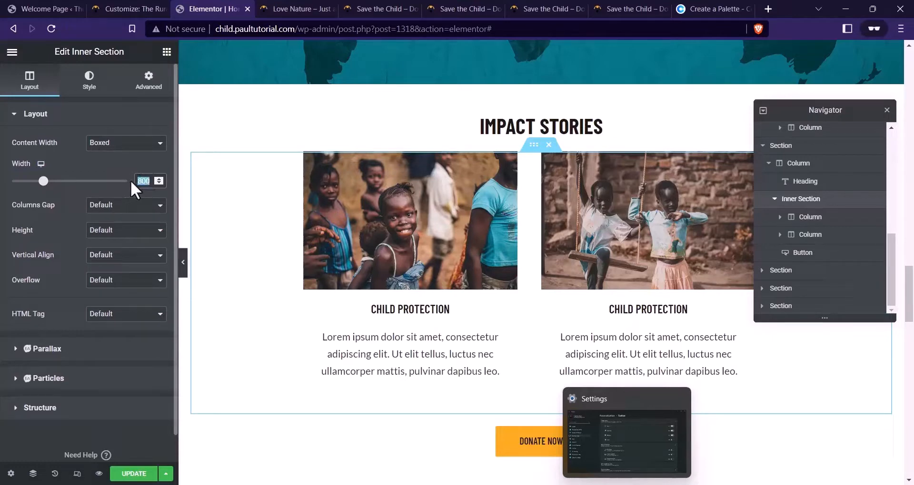
{"action": "type", "text": "960"}
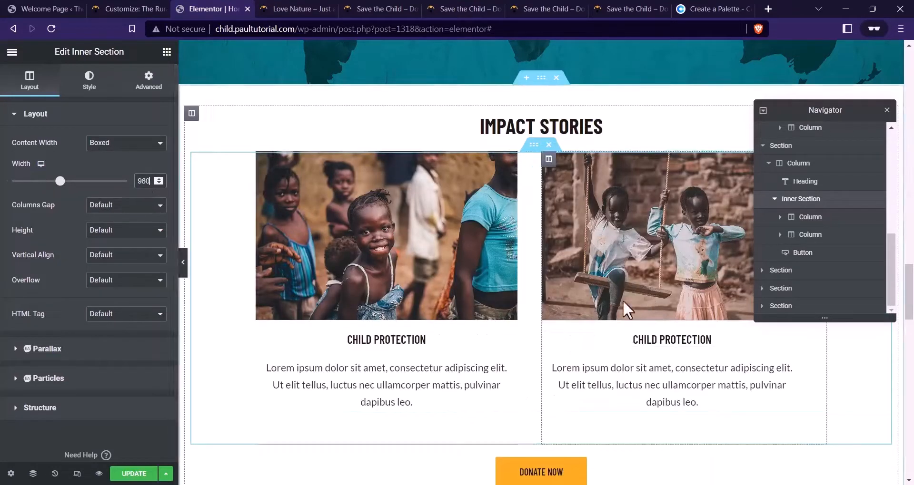
{"action": "scroll", "coordinate": [526, 210], "scroll_direction": "down", "scroll_amount": 4}
{"action": "scroll", "coordinate": [506, 218], "scroll_direction": "up", "scroll_amount": 3}
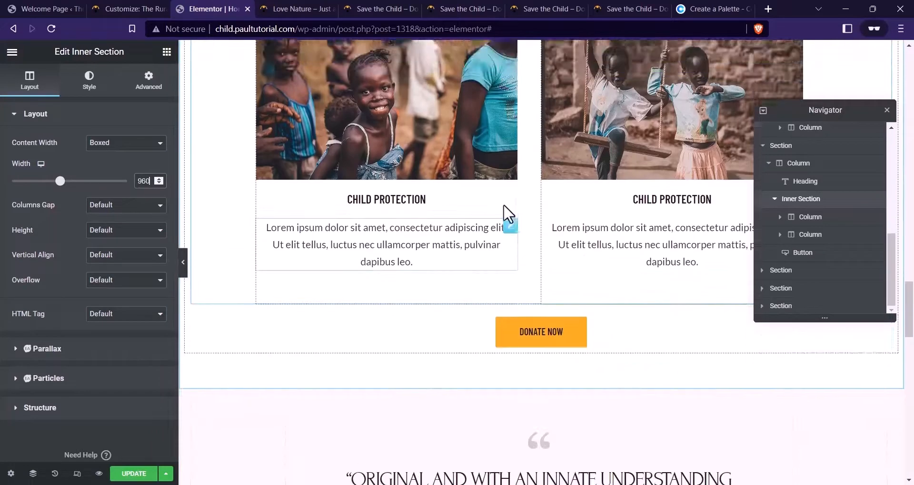
Set the right story column's Border Type to None
{"action": "left_click", "coordinate": [262, 99]}
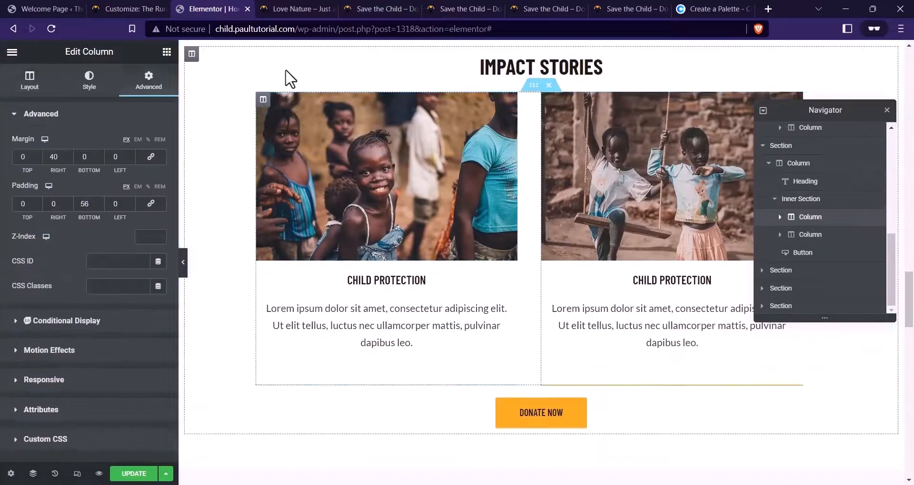
{"action": "left_click", "coordinate": [103, 87]}
{"action": "left_click", "coordinate": [54, 350]}
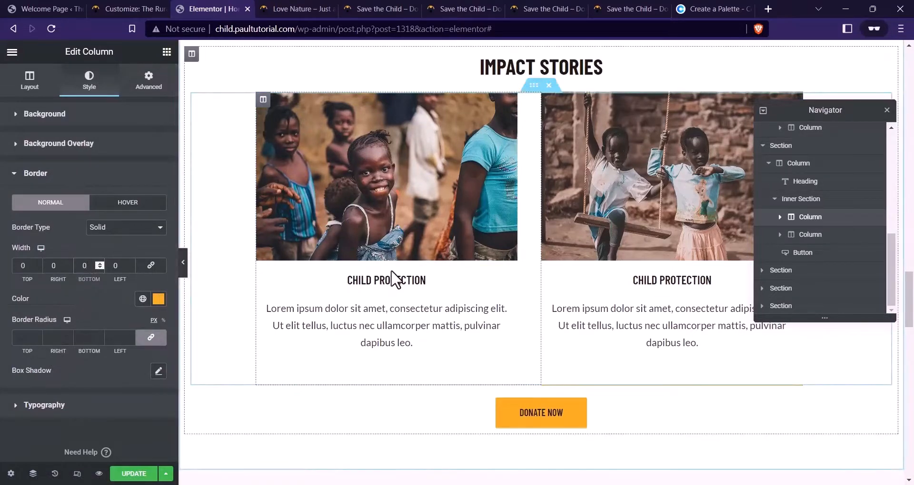
{"action": "left_click", "coordinate": [548, 100]}
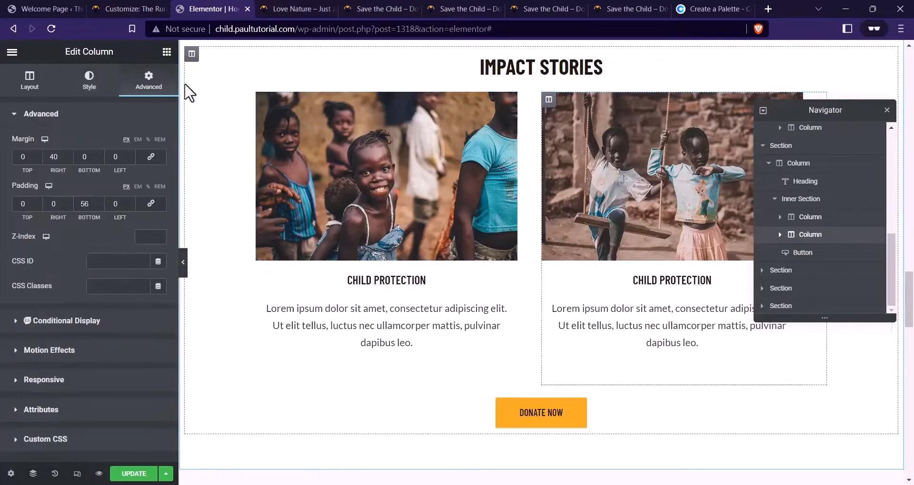
{"action": "left_click", "coordinate": [87, 80]}
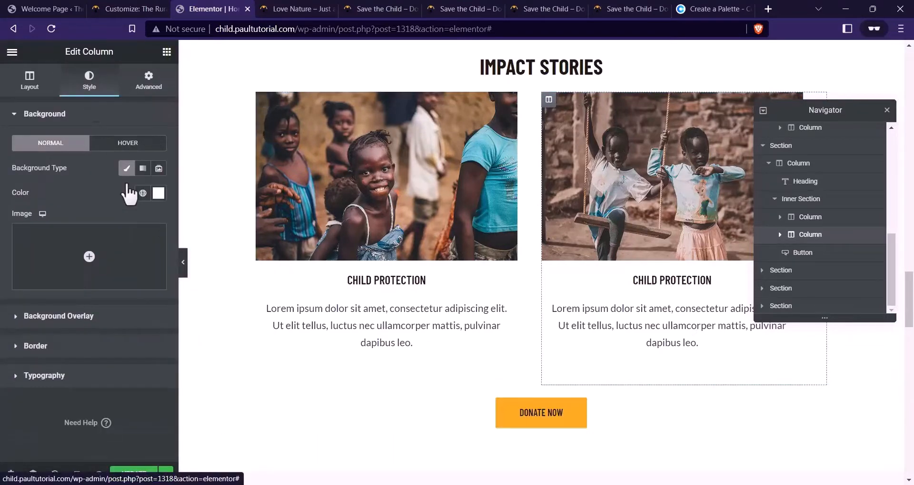
{"action": "left_click", "coordinate": [82, 350]}
{"action": "left_click", "coordinate": [159, 298]}
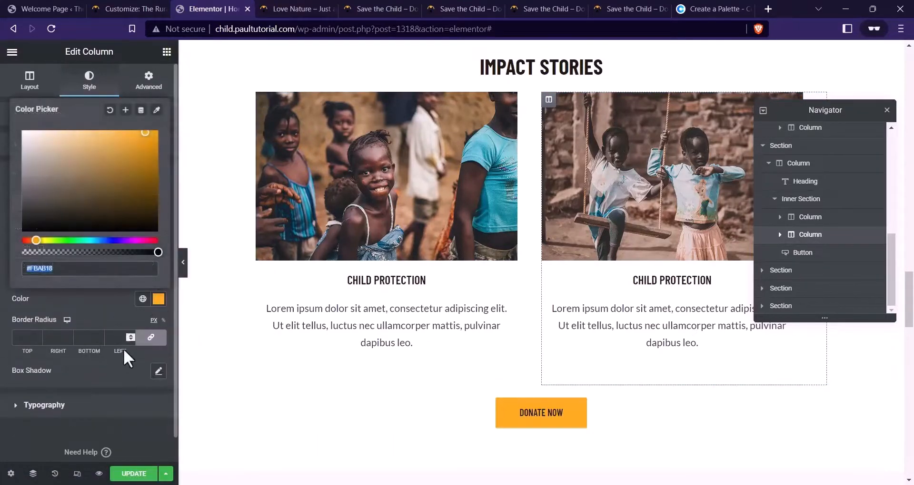
{"action": "left_click", "coordinate": [91, 269]}
{"action": "type", "text": "2"}
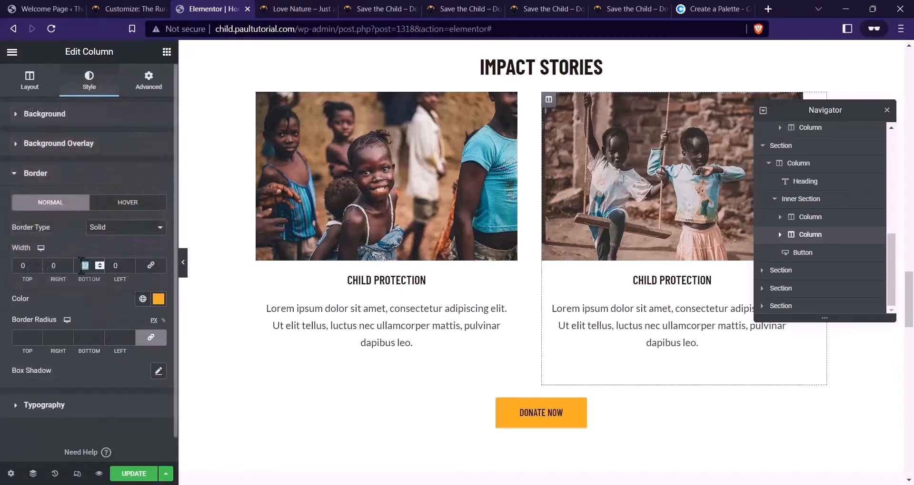
{"action": "left_click", "coordinate": [105, 227]}
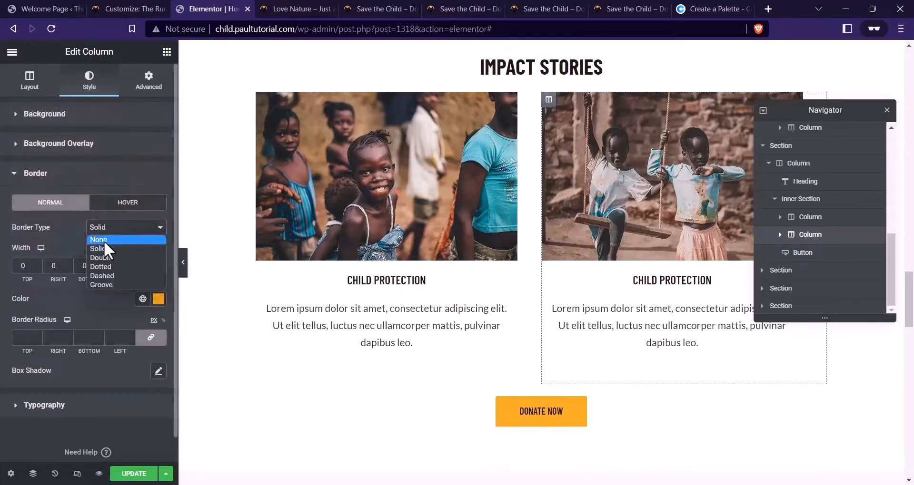
{"action": "left_click", "coordinate": [104, 240]}
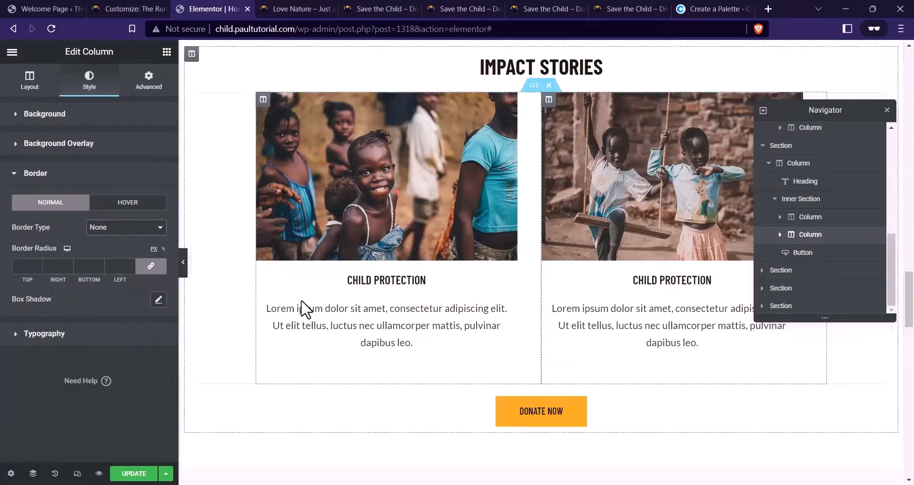
Set the left story column's Border Type to None as well
{"action": "left_click", "coordinate": [263, 100]}
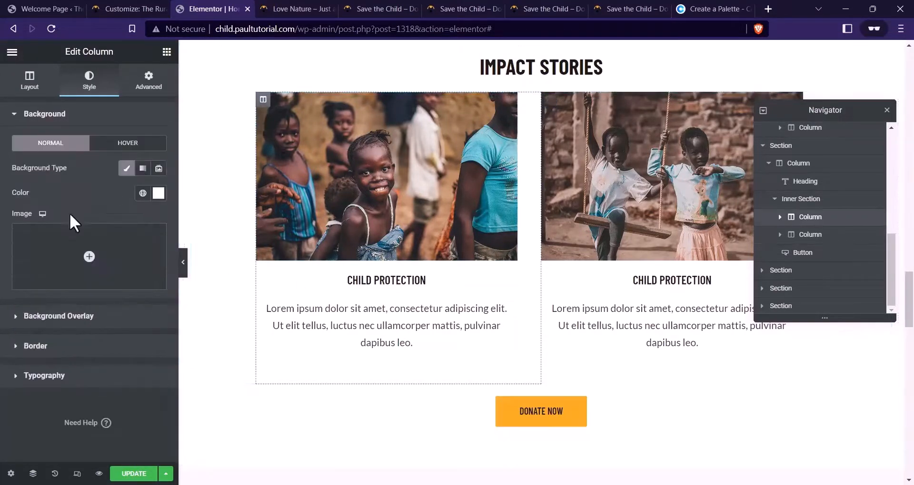
{"action": "left_click", "coordinate": [56, 346]}
{"action": "left_click", "coordinate": [111, 227]}
{"action": "left_click", "coordinate": [110, 247]}
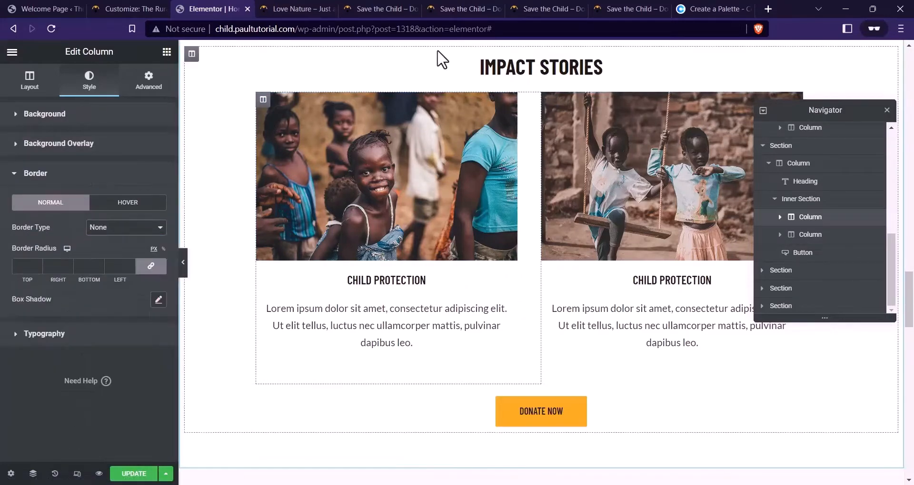
Copy MEET LUBENGA from the live site into the left heading's title
{"action": "left_click", "coordinate": [455, 8]}
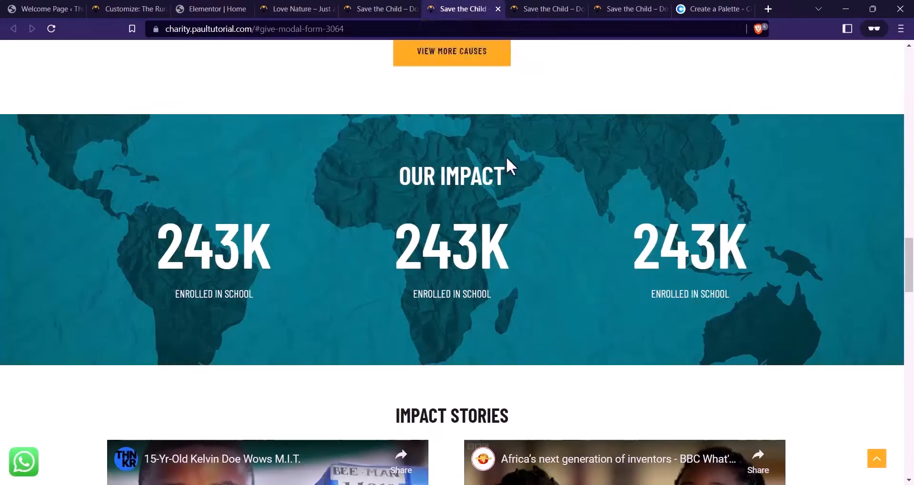
{"action": "scroll", "coordinate": [526, 150], "scroll_direction": "down", "scroll_amount": 10}
{"action": "scroll", "coordinate": [499, 250], "scroll_direction": "up", "scroll_amount": 4}
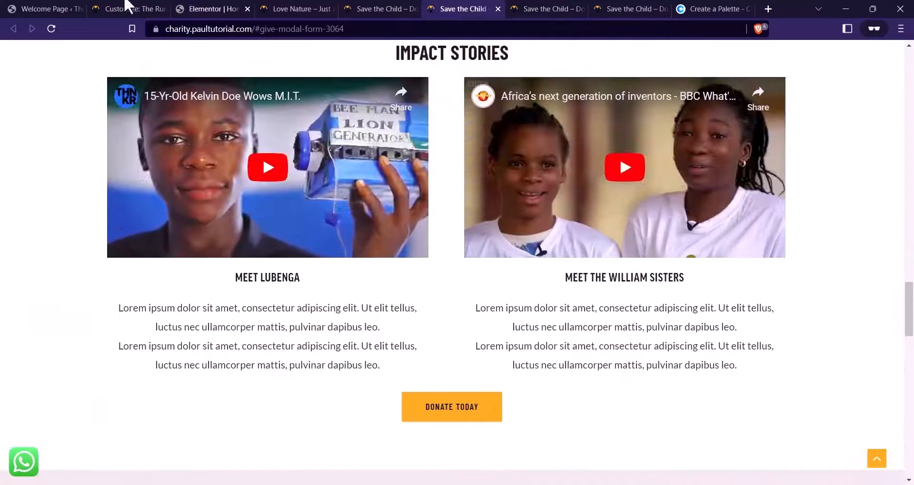
{"action": "left_click", "coordinate": [210, 8]}
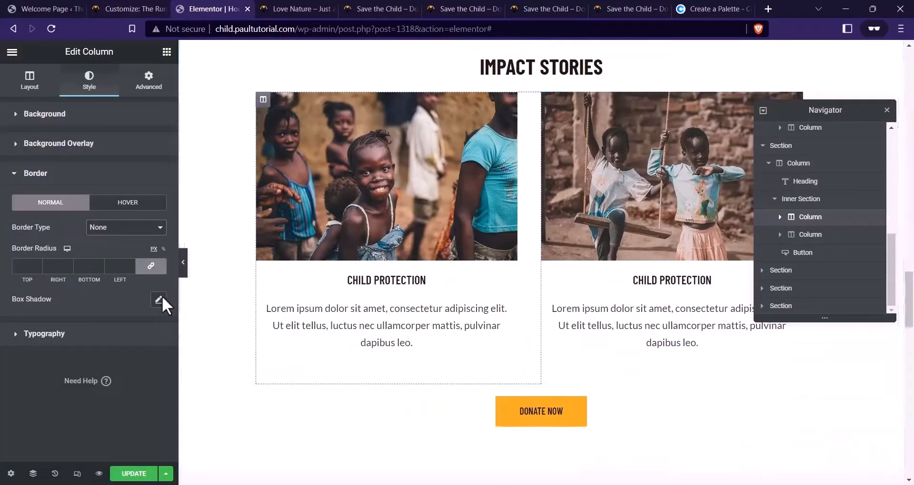
{"action": "left_click", "coordinate": [456, 14]}
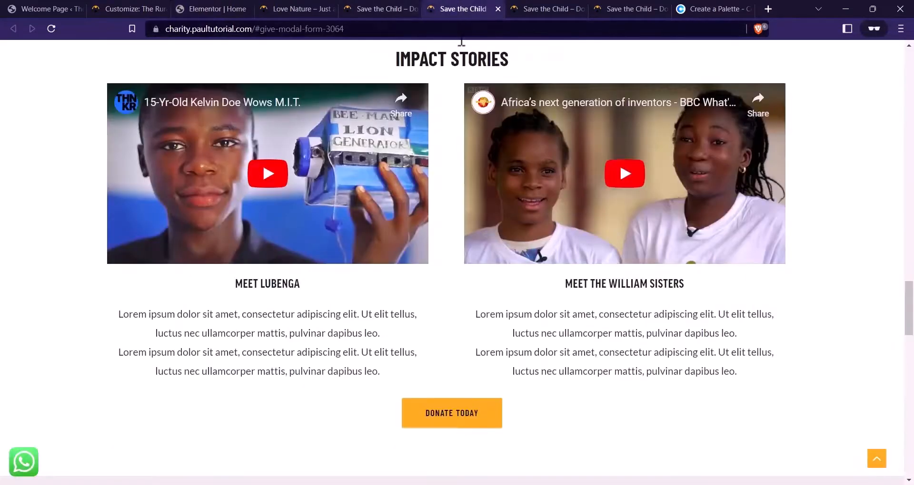
{"action": "left_click_drag", "start_coordinate": [299, 290], "coordinate": [216, 273]}
{"action": "key", "text": "ctrl+c"}
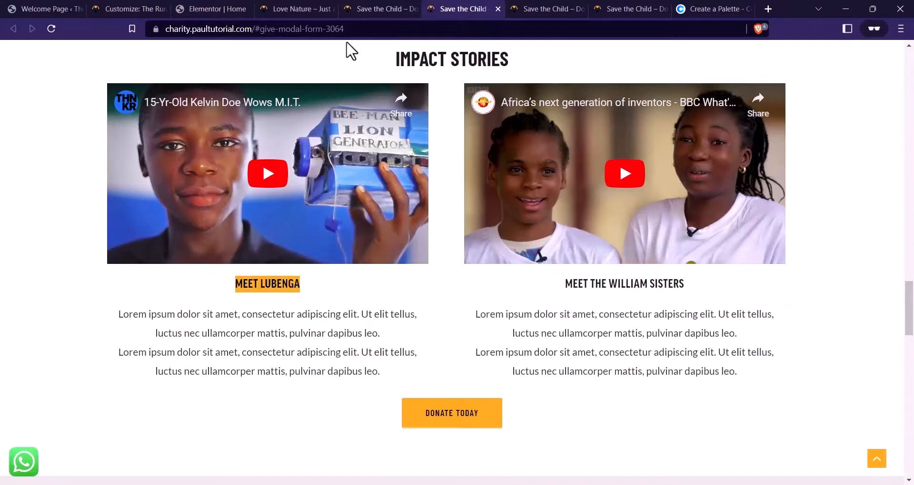
{"action": "left_click", "coordinate": [212, 9]}
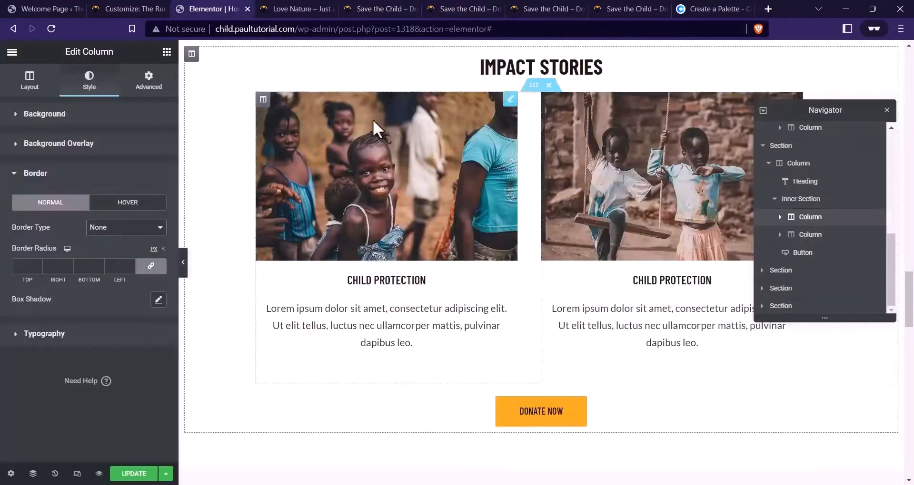
{"action": "left_click", "coordinate": [441, 281]}
{"action": "left_click", "coordinate": [124, 170]}
{"action": "key", "text": "ctrl+a"}
{"action": "key", "text": "ctrl+v"}
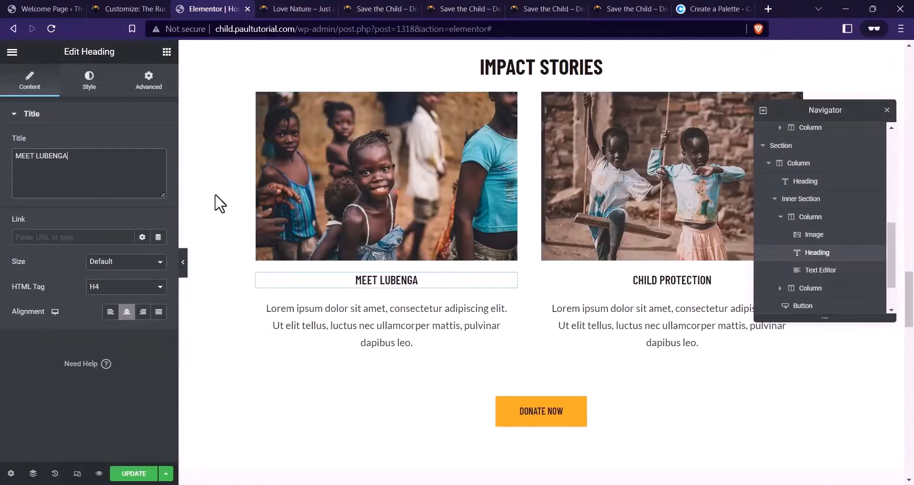
Copy MEET THE WILLIAM SISTERS from the live site for the right heading
{"action": "left_click", "coordinate": [518, 6]}
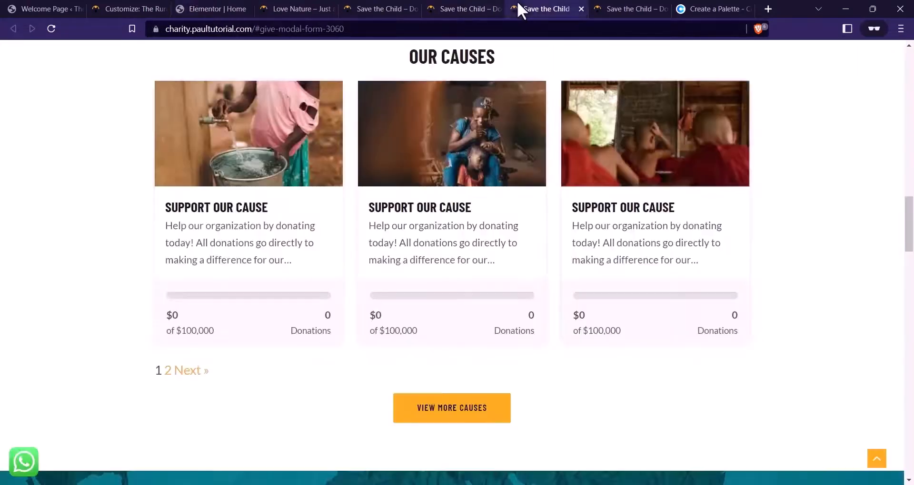
{"action": "left_click", "coordinate": [471, 10]}
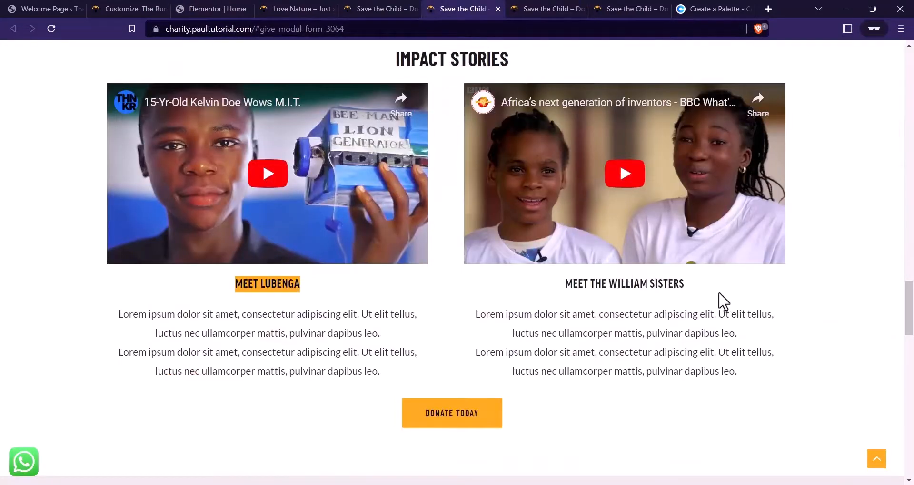
{"action": "left_click_drag", "start_coordinate": [687, 284], "coordinate": [551, 285]}
{"action": "left_click", "coordinate": [209, 8]}
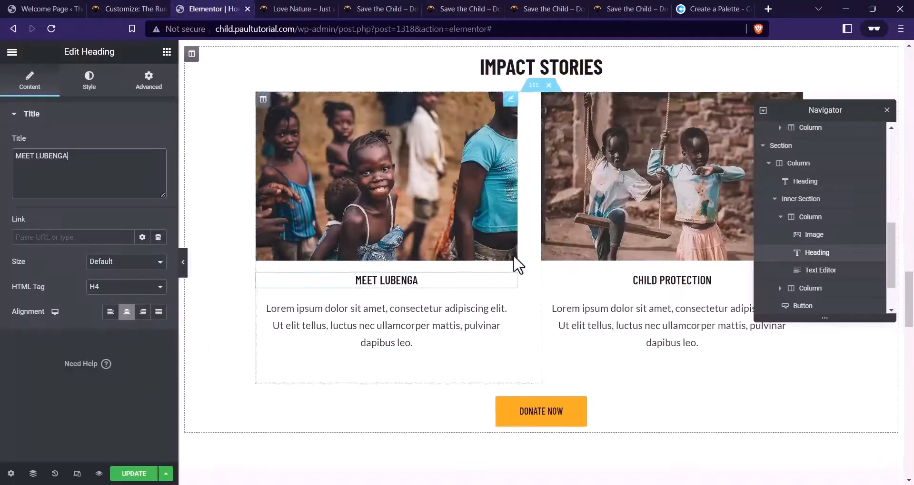
{"action": "left_click", "coordinate": [661, 282]}
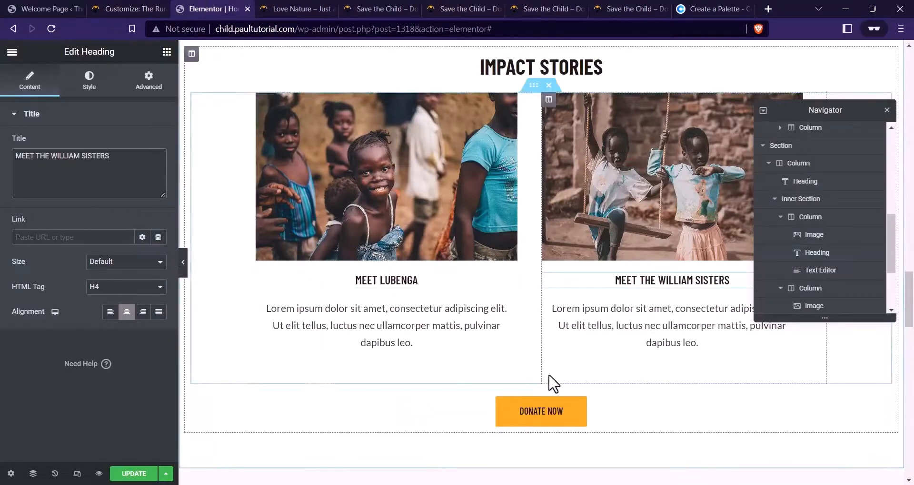
{"action": "scroll", "coordinate": [546, 382], "scroll_direction": "down", "scroll_amount": 5}
{"action": "scroll", "coordinate": [546, 375], "scroll_direction": "up", "scroll_amount": 5}
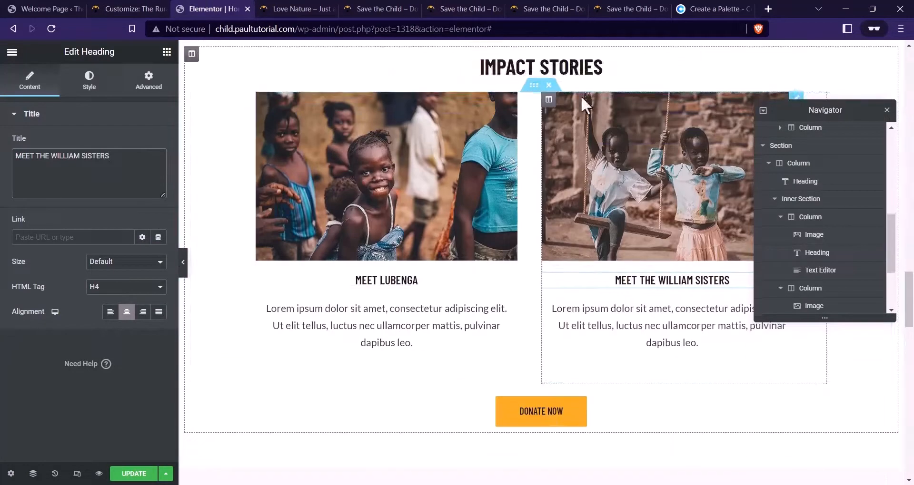
Place a Video element in the left story column, replacing its image
{"action": "left_click", "coordinate": [166, 53]}
{"action": "left_click", "coordinate": [113, 104]}
{"action": "type", "text": "VIDEO"}
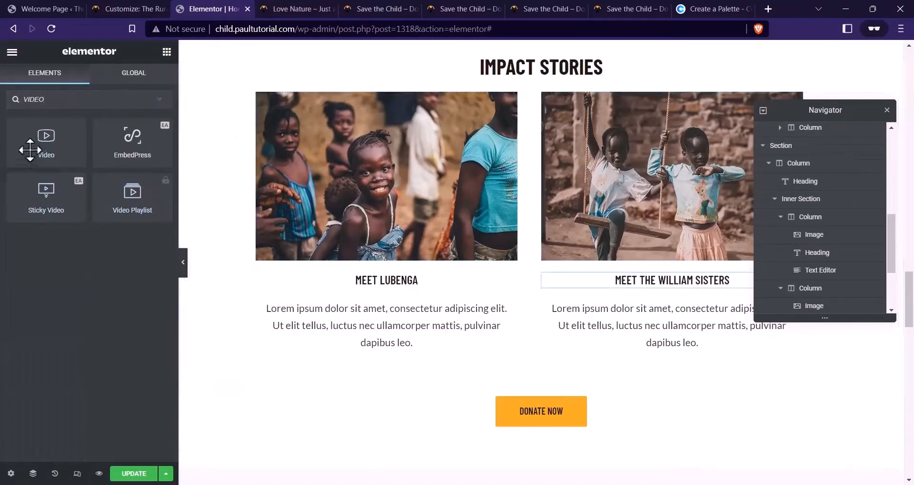
{"action": "left_click_drag", "start_coordinate": [30, 142], "coordinate": [386, 122]}
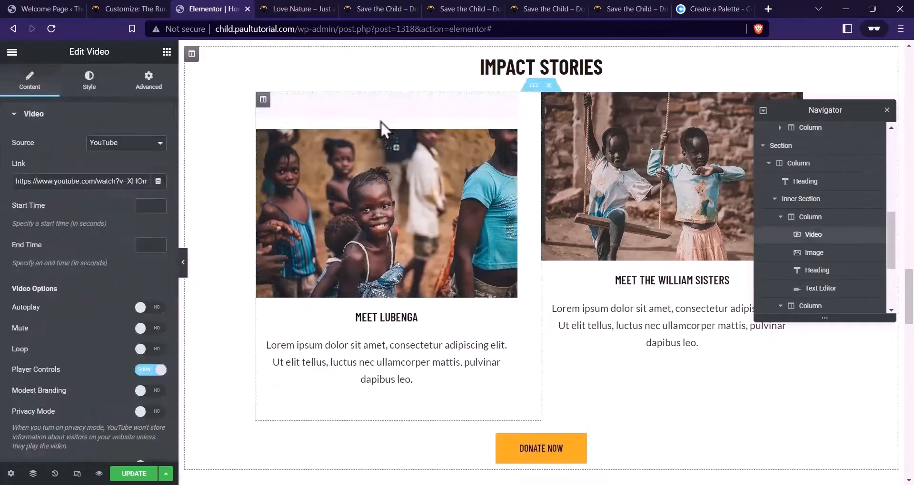
{"action": "right_click", "coordinate": [401, 204]}
{"action": "left_click", "coordinate": [431, 375]}
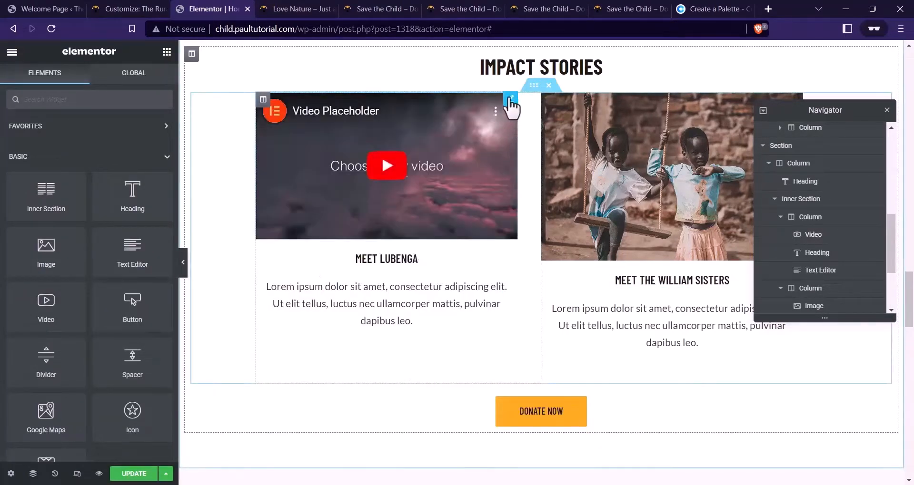
Set the left video's link to the live site's first YouTube video
{"action": "left_click", "coordinate": [509, 99]}
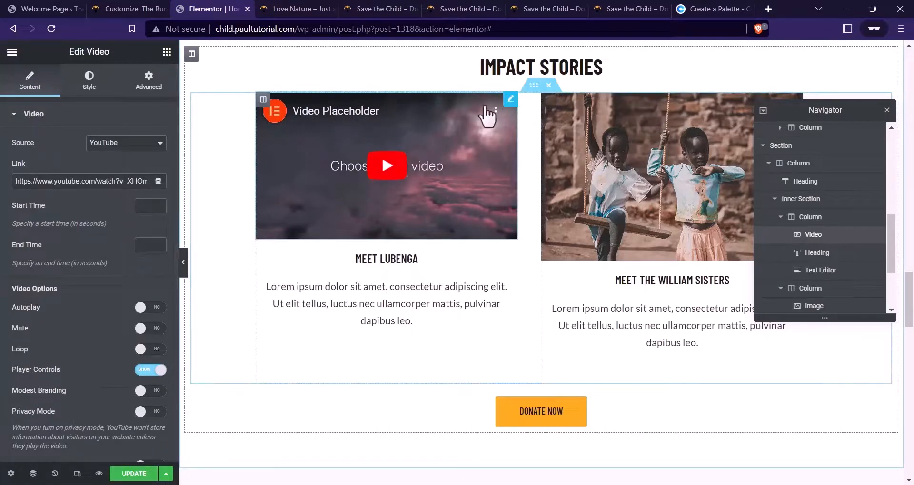
{"action": "triple_click", "coordinate": [119, 183]}
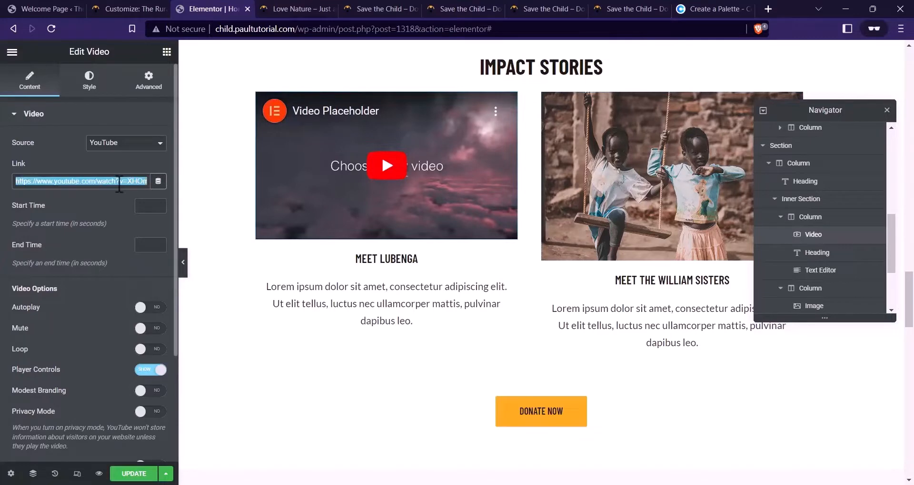
{"action": "left_click", "coordinate": [415, 9]}
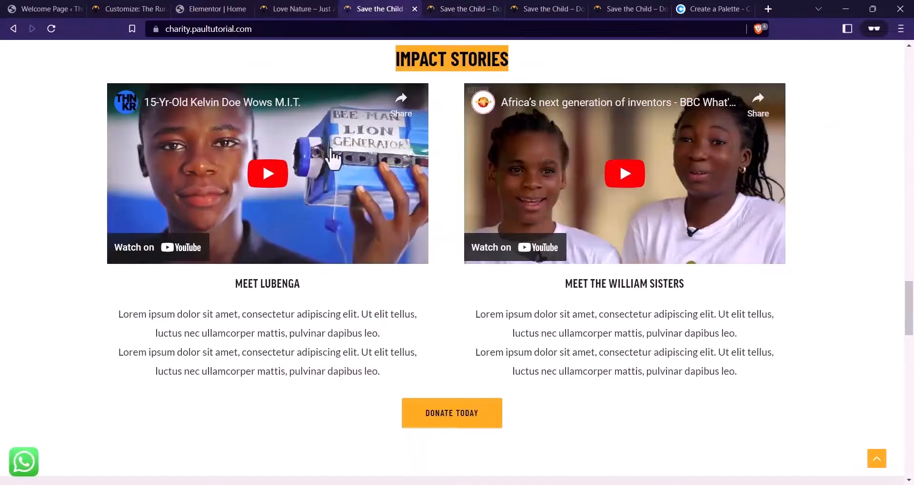
{"action": "right_click", "coordinate": [333, 155]}
{"action": "left_click", "coordinate": [233, 150]}
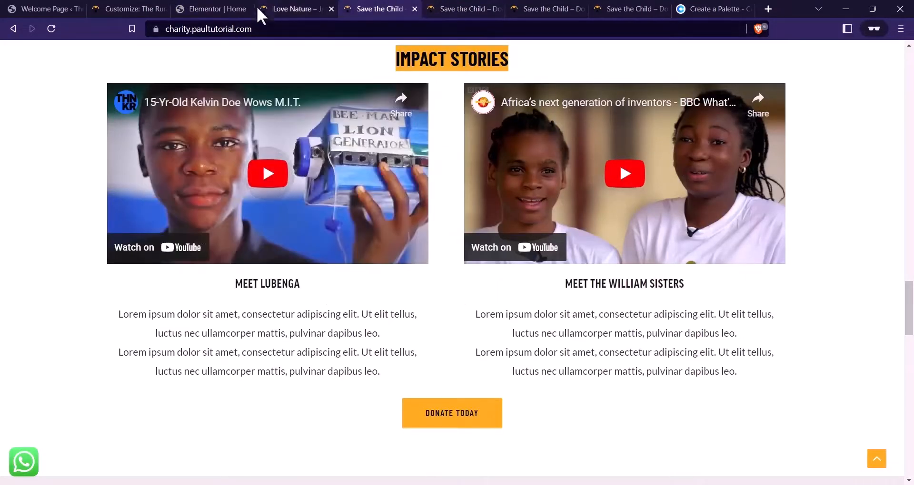
{"action": "left_click", "coordinate": [246, 9]}
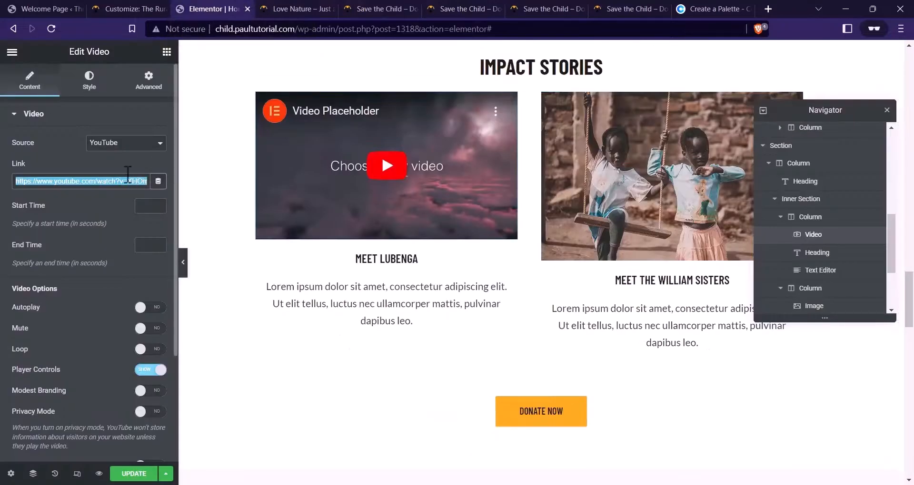
{"action": "key", "text": "ctrl+v"}
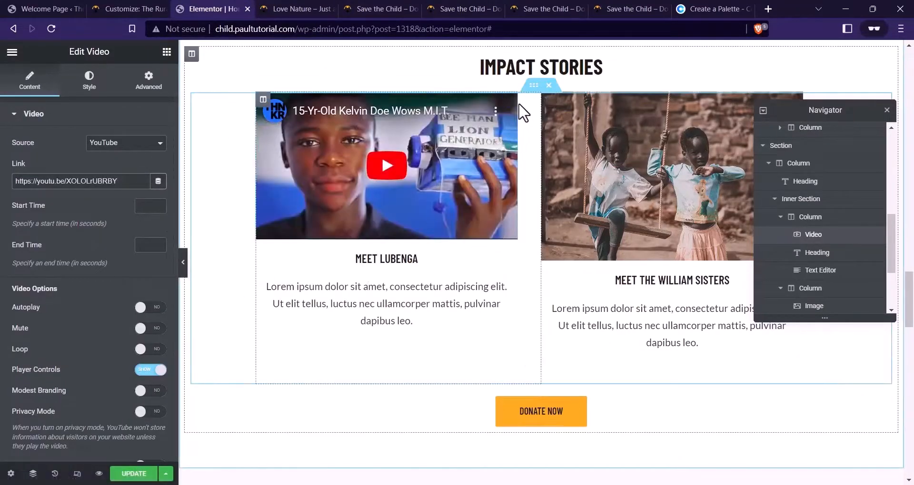
Copy the video into the right column and delete the right column's image
{"action": "right_click", "coordinate": [511, 110]}
{"action": "left_click", "coordinate": [529, 155]}
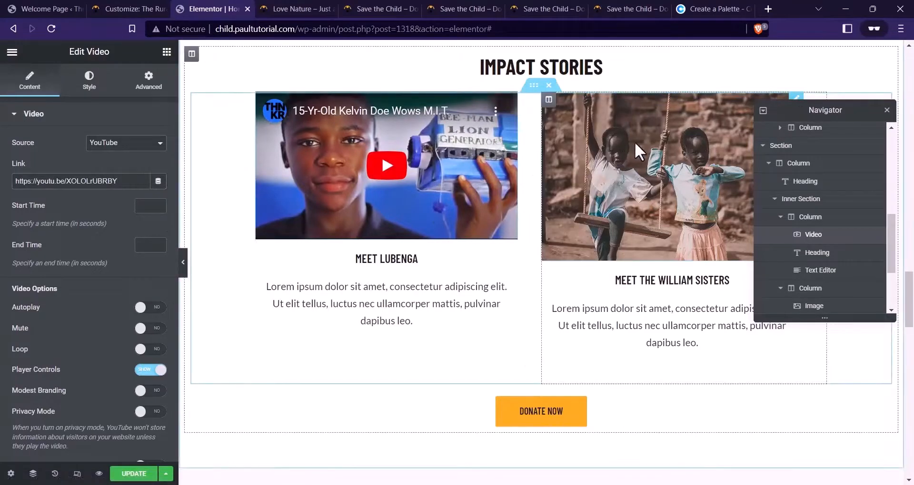
{"action": "right_click", "coordinate": [634, 141]}
{"action": "left_click", "coordinate": [667, 210]}
{"action": "right_click", "coordinate": [658, 178]}
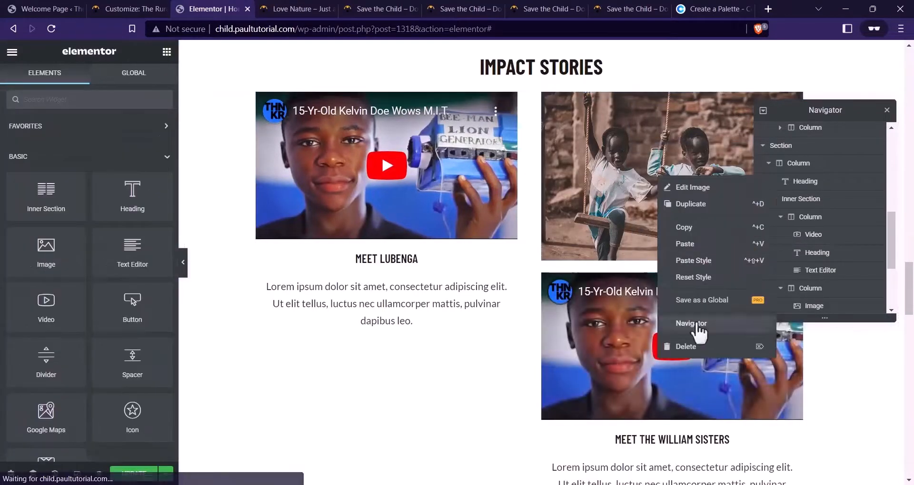
{"action": "left_click", "coordinate": [686, 347]}
Link the right video to the live site's second video, then start a private tab searching YOUTUBE
{"action": "left_click", "coordinate": [409, 11]}
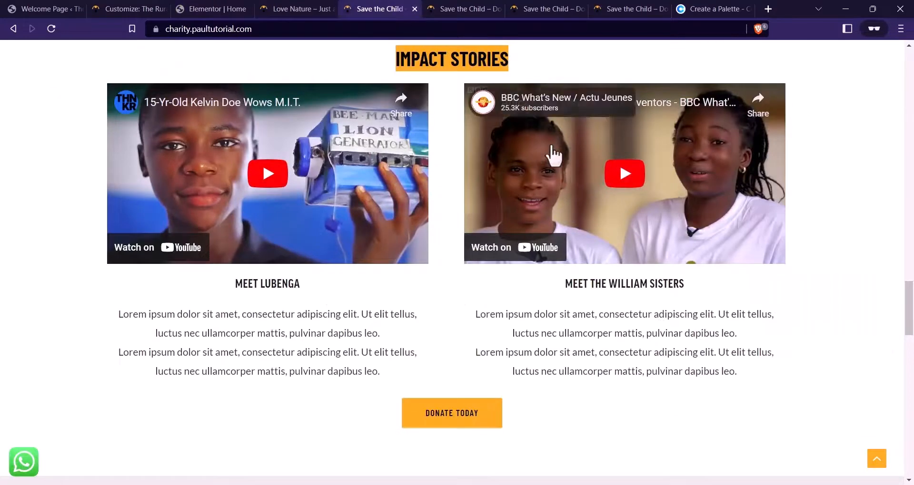
{"action": "right_click", "coordinate": [550, 155]}
{"action": "left_click", "coordinate": [599, 154]}
{"action": "left_click", "coordinate": [230, 9]}
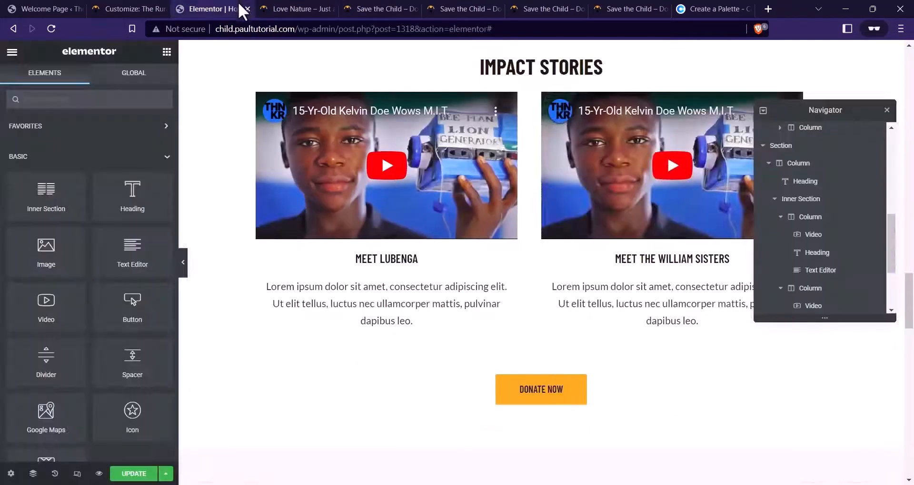
{"action": "left_click", "coordinate": [797, 97]}
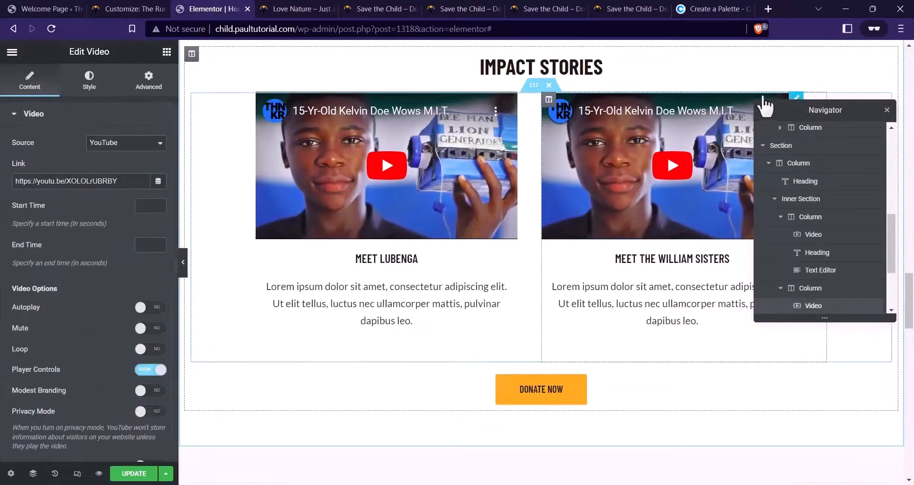
{"action": "triple_click", "coordinate": [79, 180]}
{"action": "key", "text": "ctrl+v"}
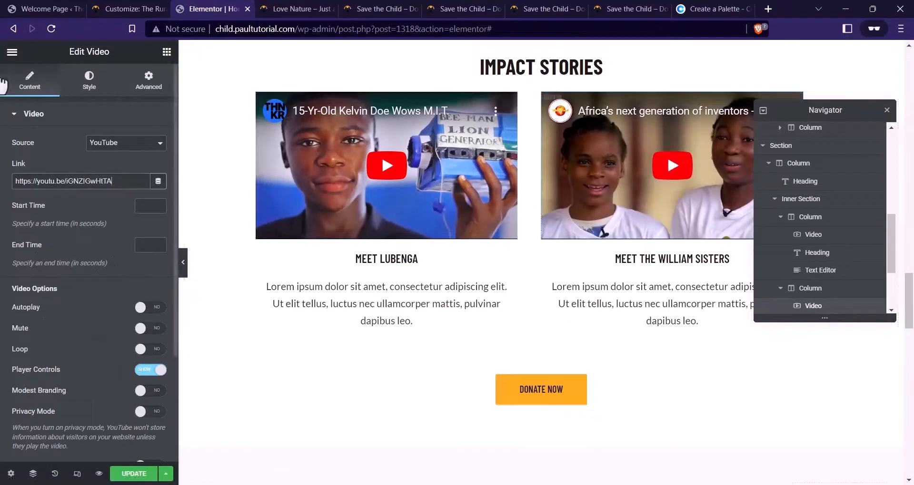
{"action": "left_click", "coordinate": [773, 6]}
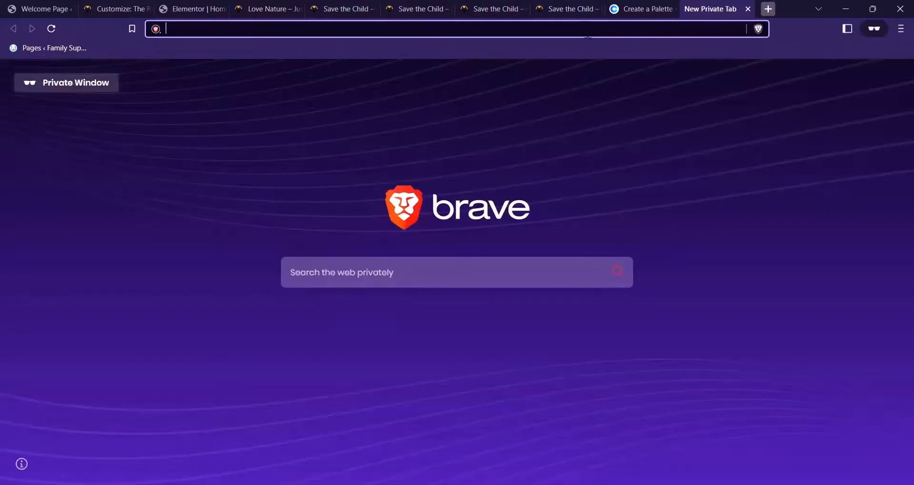
{"action": "type", "text": "YOU"}
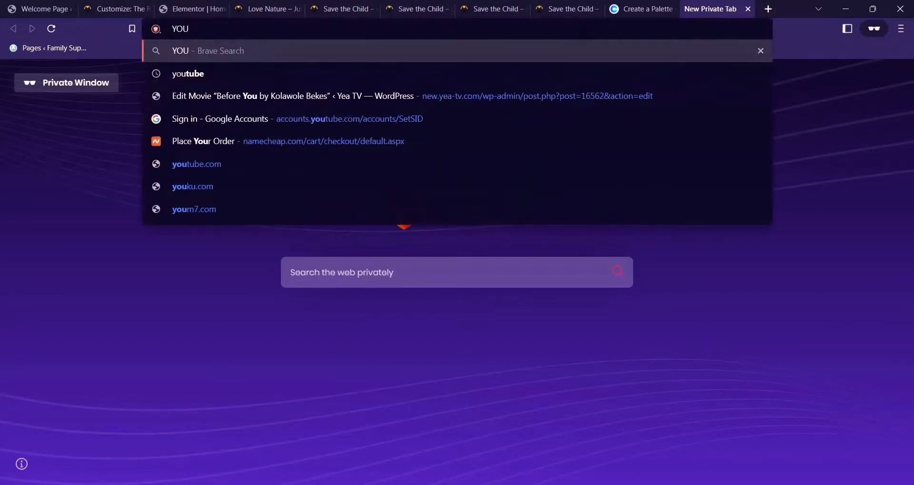
{"action": "type", "text": "TUBE"}
Open YouTube and copy the link of the "7 things women do when they genuinely love you" video
{"action": "key", "text": "Return"}
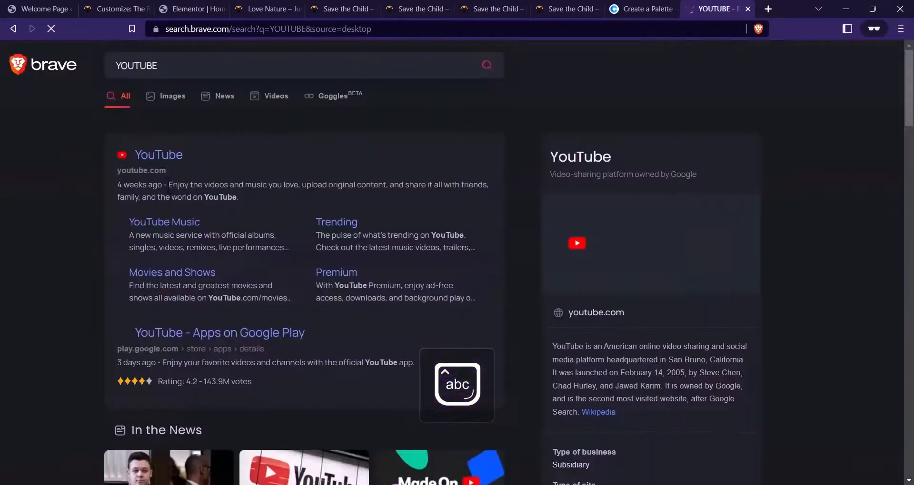
{"action": "left_click", "coordinate": [227, 166]}
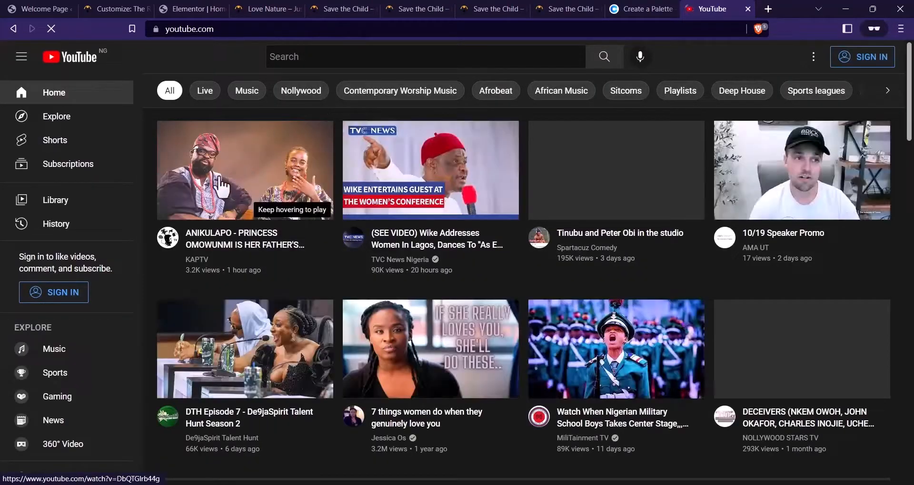
{"action": "scroll", "coordinate": [364, 143], "scroll_direction": "down", "scroll_amount": 1}
{"action": "scroll", "coordinate": [366, 145], "scroll_direction": "down", "scroll_amount": 2}
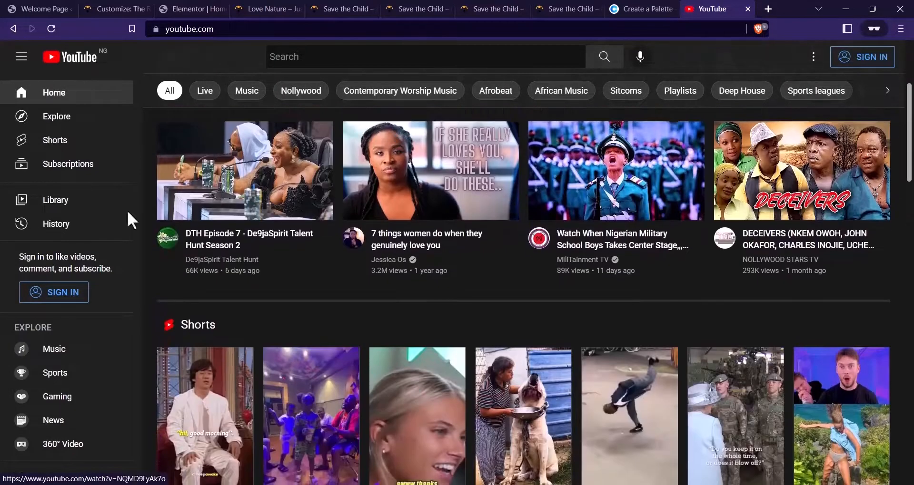
{"action": "right_click", "coordinate": [380, 159]}
{"action": "left_click", "coordinate": [434, 265]}
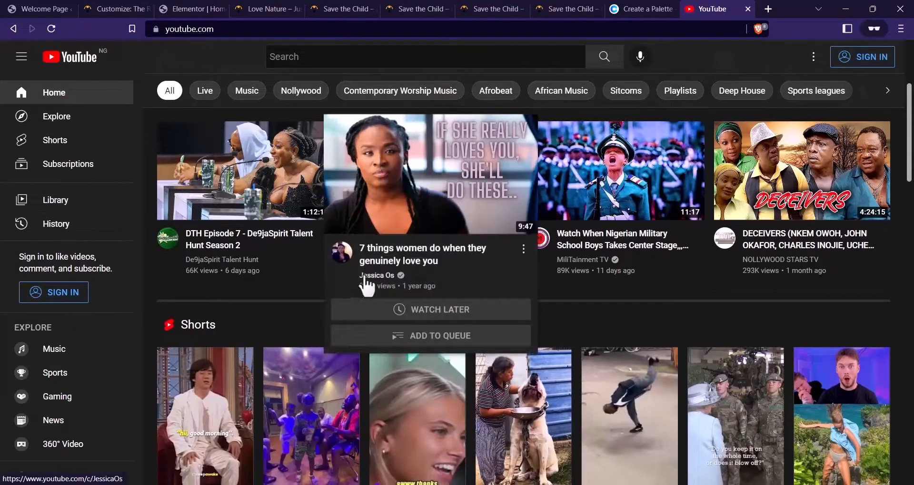
{"action": "left_click", "coordinate": [197, 9]}
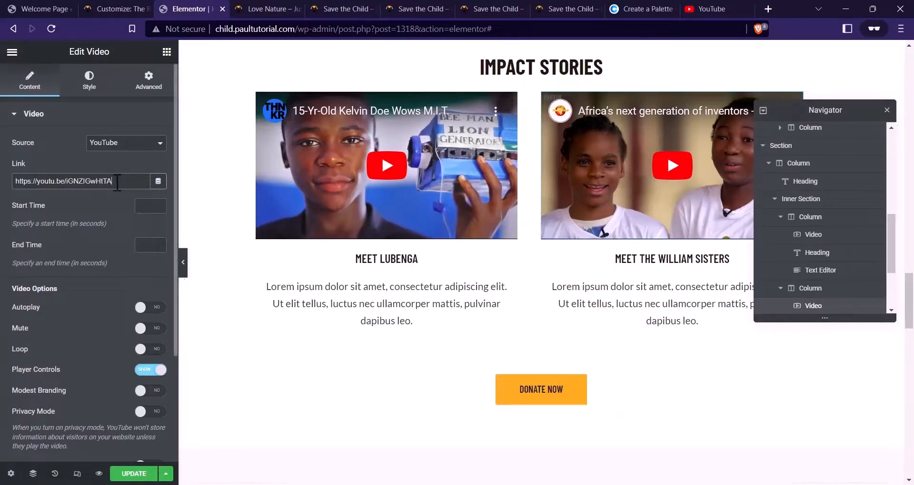
Paste the copied YouTube link into the second video and set Donate Now's top padding to 0
{"action": "key", "text": "ctrl+a"}
{"action": "key", "text": "ctrl+v"}
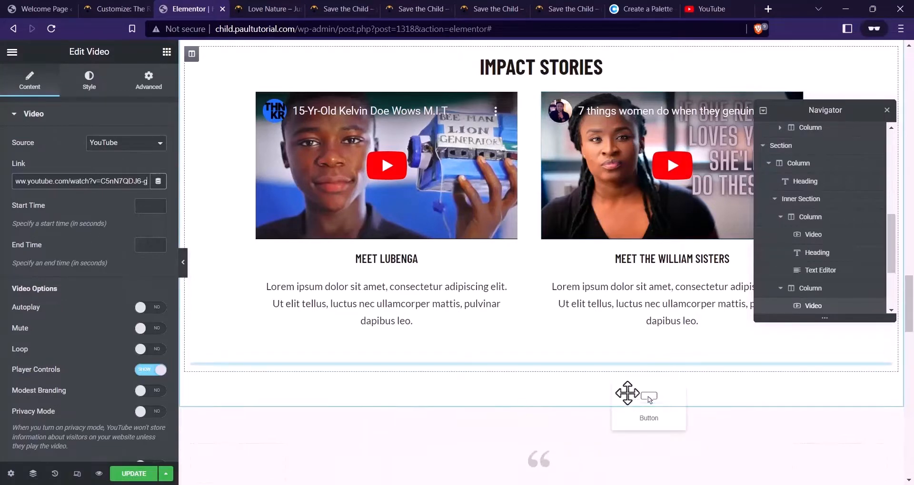
{"action": "left_click", "coordinate": [542, 385]}
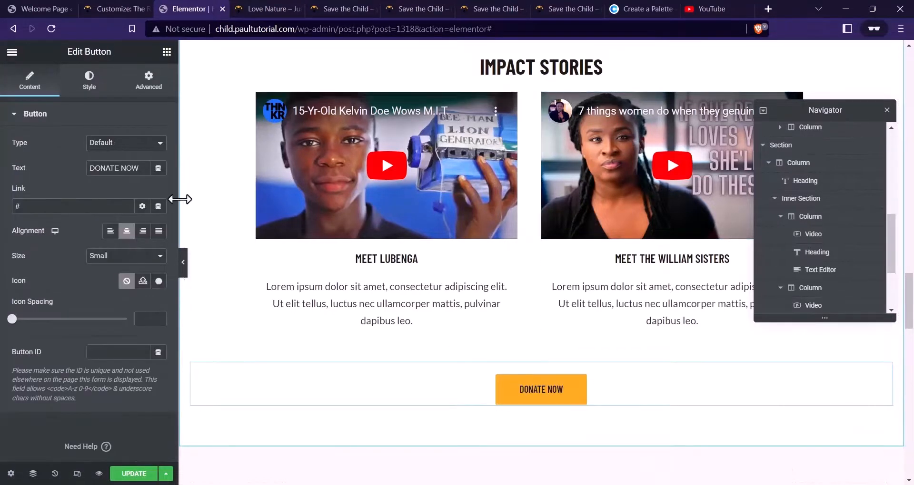
{"action": "left_click", "coordinate": [143, 83]}
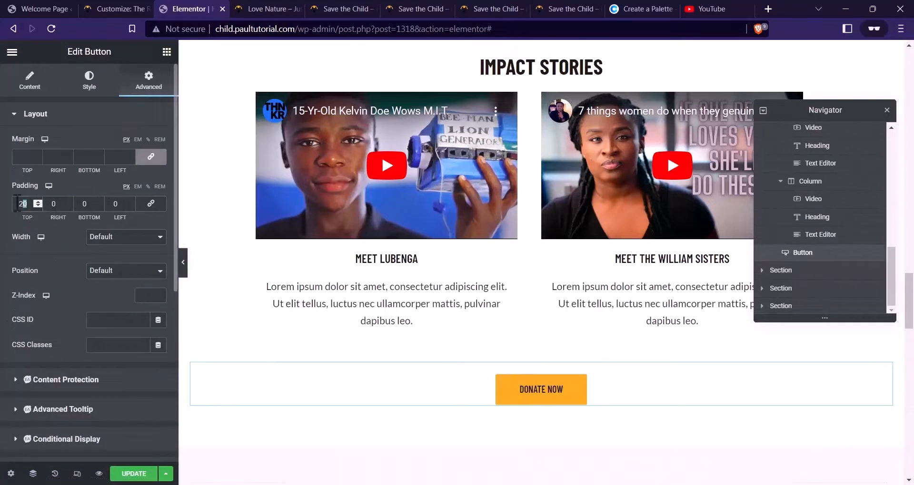
{"action": "type", "text": "0"}
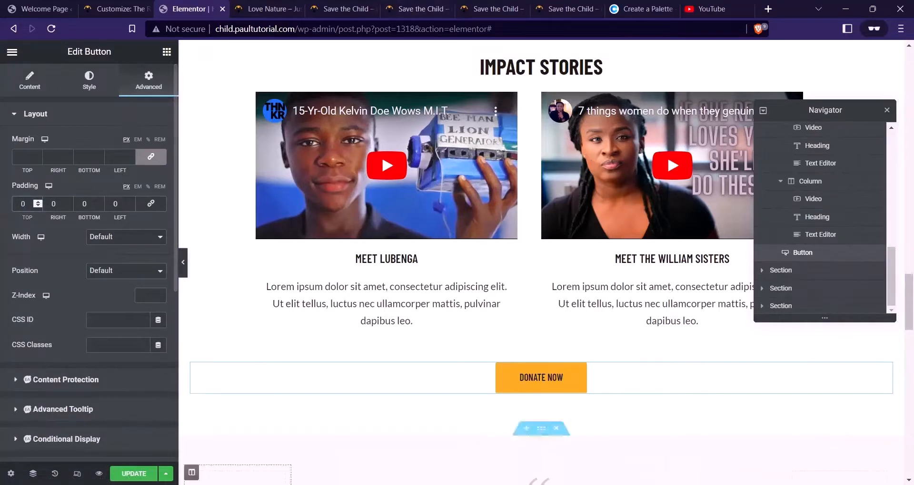
Update the page and review both Impact Stories videos in the preview
{"action": "left_click", "coordinate": [142, 474]}
{"action": "scroll", "coordinate": [457, 143], "scroll_direction": "down", "scroll_amount": 4}
{"action": "scroll", "coordinate": [475, 138], "scroll_direction": "up", "scroll_amount": 6}
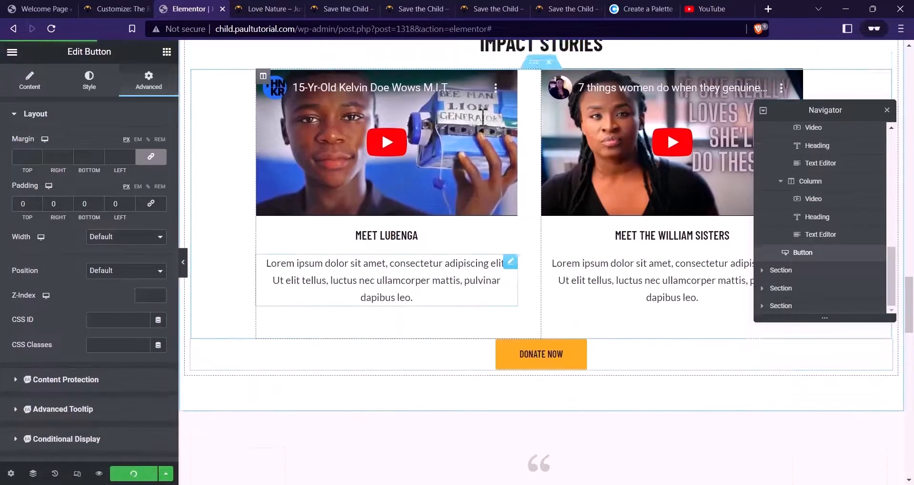
{"action": "scroll", "coordinate": [383, 161], "scroll_direction": "down", "scroll_amount": 2}
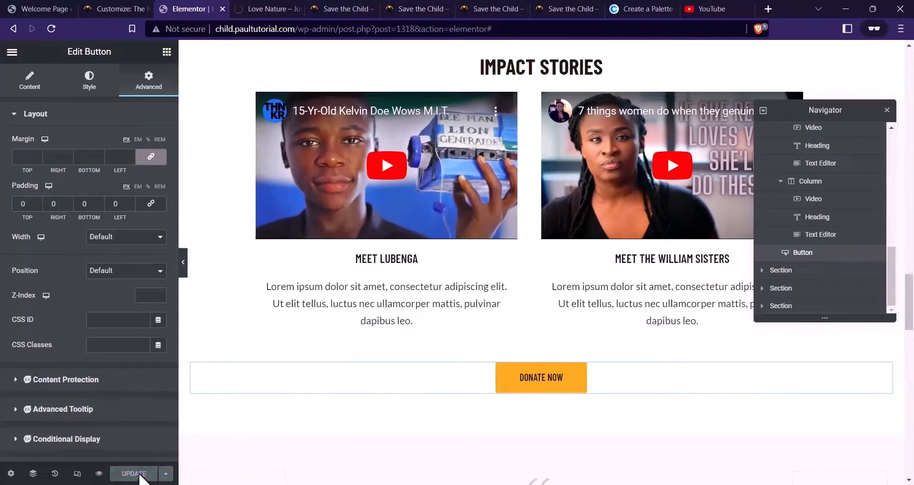
{"action": "left_click", "coordinate": [99, 474]}
{"action": "left_click", "coordinate": [257, 8]}
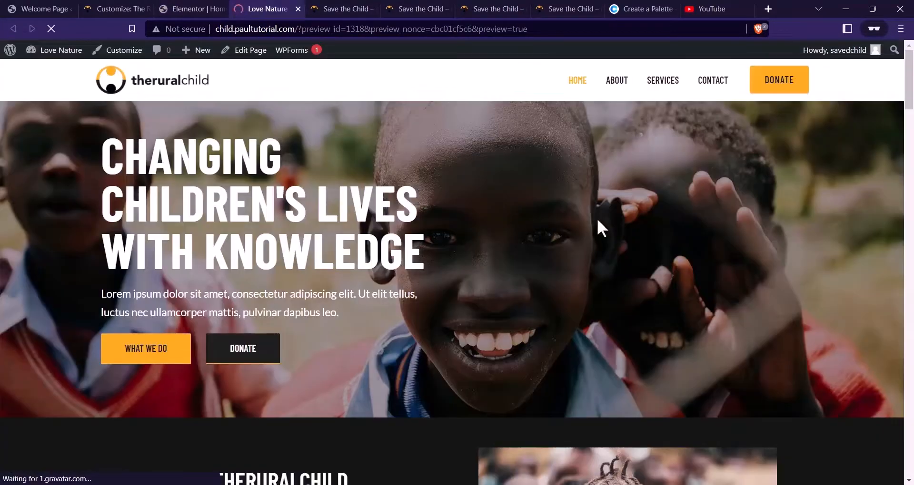
{"action": "scroll", "coordinate": [521, 156], "scroll_direction": "down", "scroll_amount": 20}
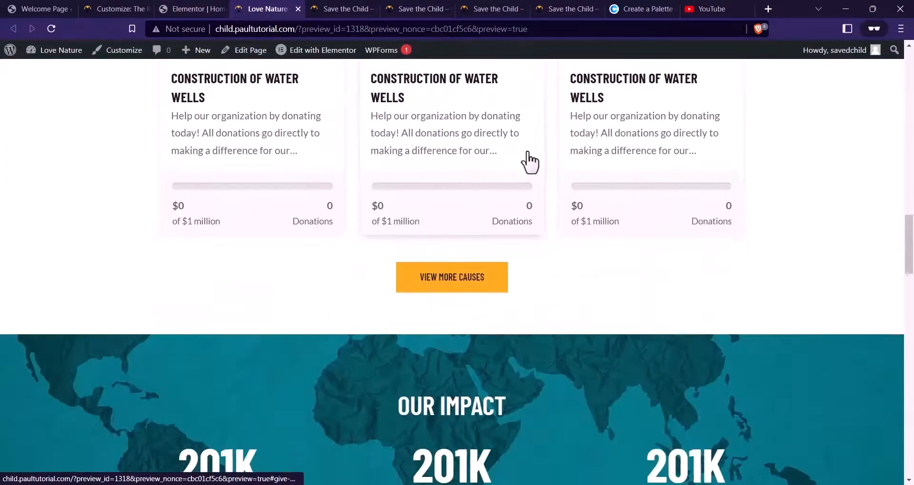
{"action": "scroll", "coordinate": [531, 157], "scroll_direction": "down", "scroll_amount": 10}
{"action": "scroll", "coordinate": [642, 184], "scroll_direction": "up", "scroll_amount": 1}
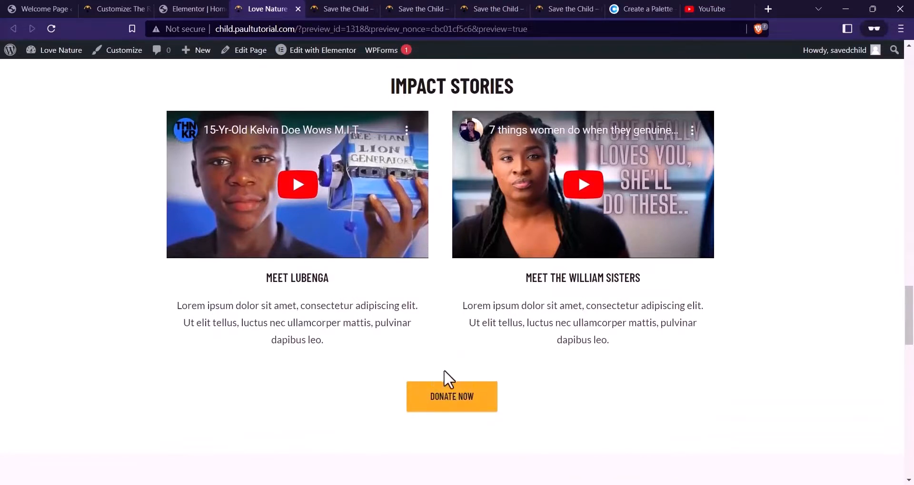
{"action": "left_click", "coordinate": [193, 8]}
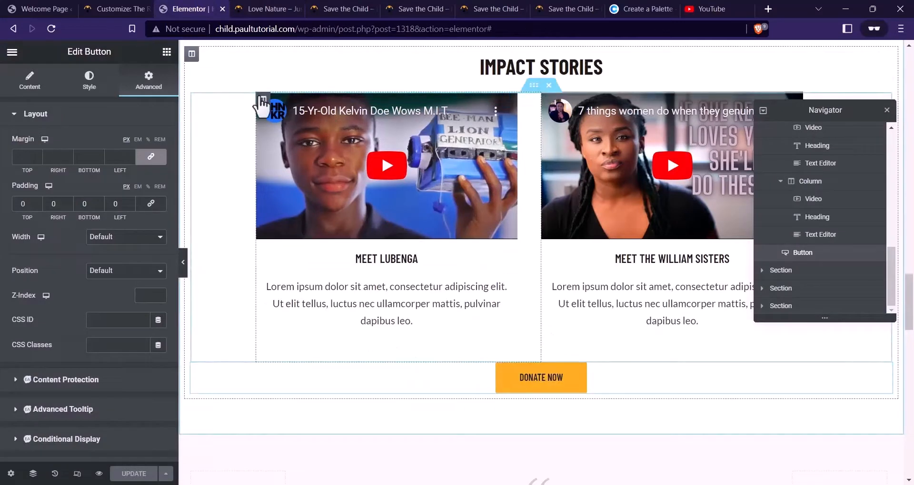
Set the first video column's bottom padding to 20, update, and check the preview
{"action": "left_click", "coordinate": [262, 100]}
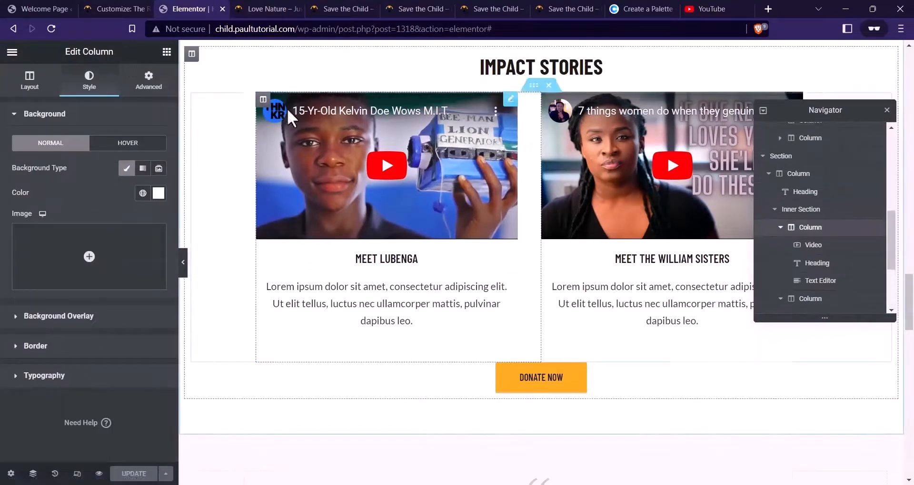
{"action": "left_click", "coordinate": [149, 83]}
{"action": "double_click", "coordinate": [81, 205]}
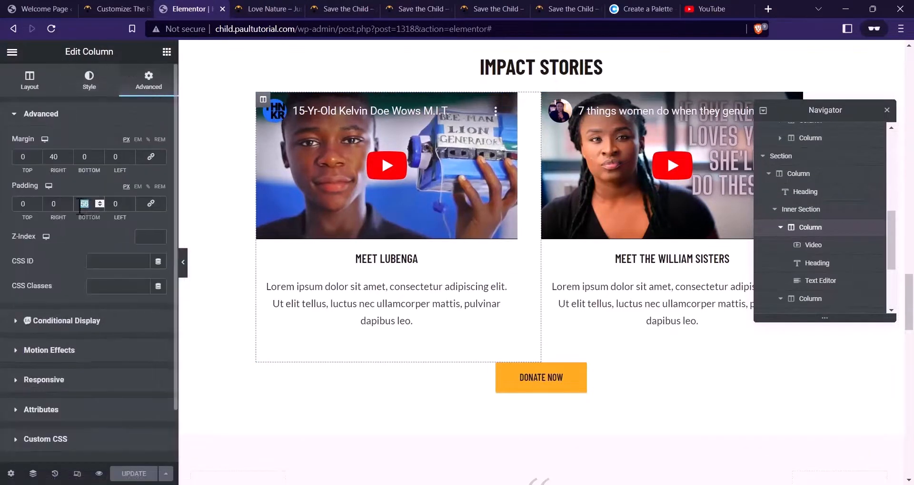
{"action": "type", "text": "2"}
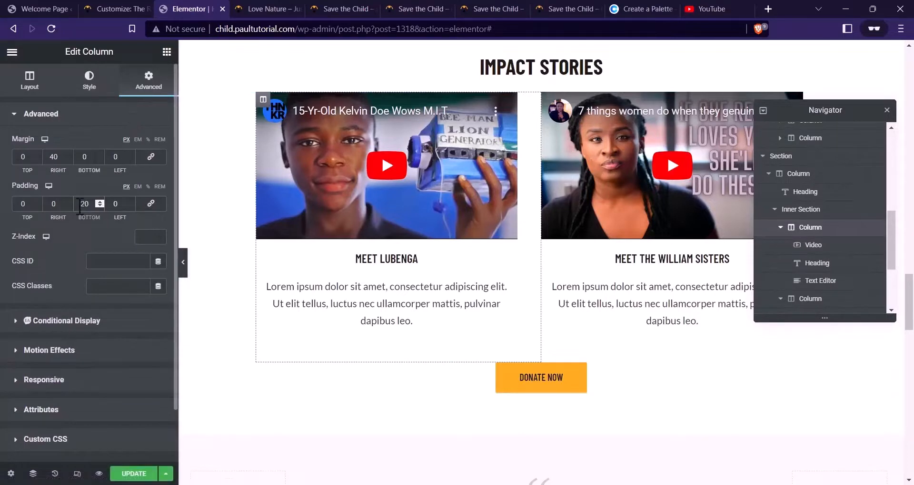
{"action": "type", "text": "0"}
{"action": "left_click", "coordinate": [548, 99]}
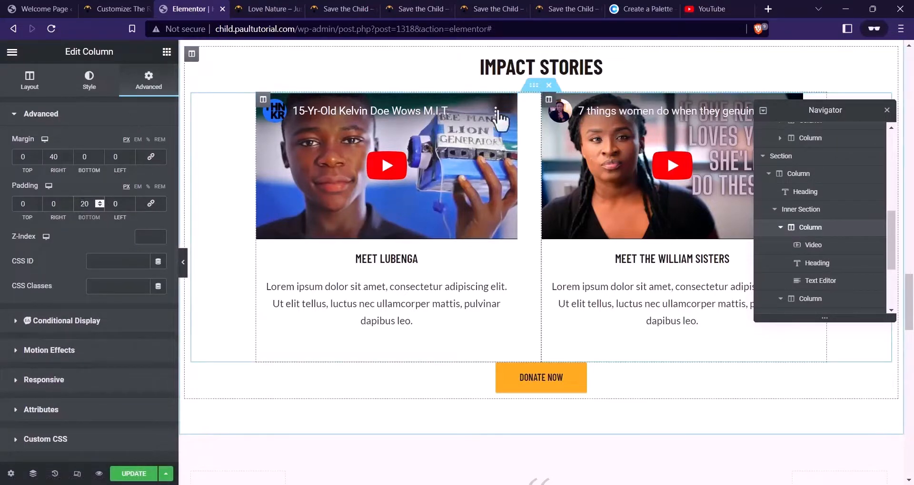
{"action": "left_click", "coordinate": [146, 87]}
{"action": "type", "text": "20"}
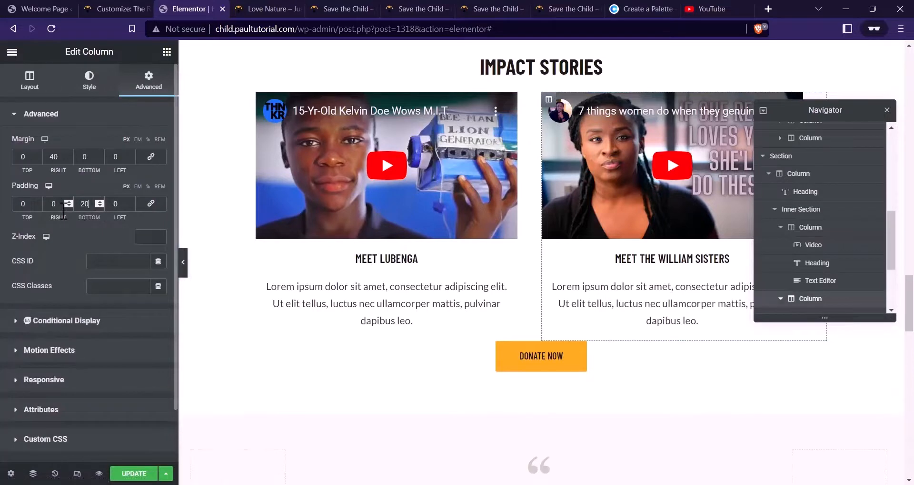
{"action": "left_click", "coordinate": [128, 471]}
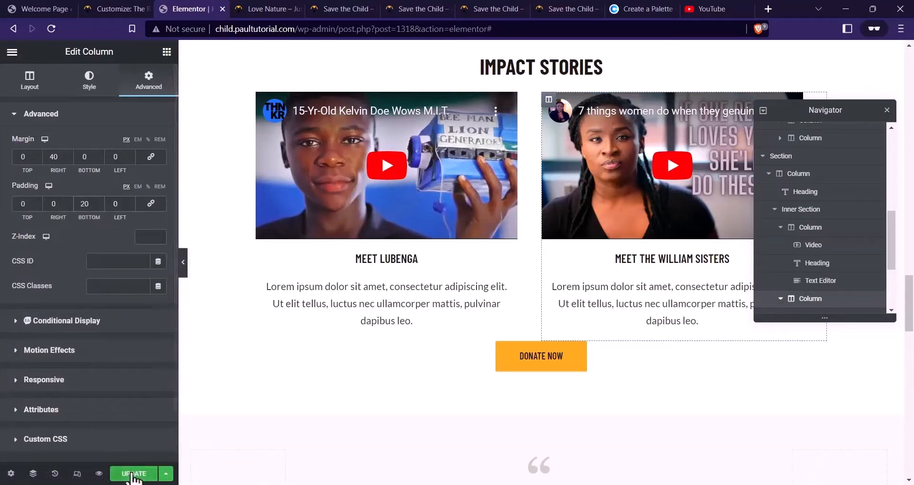
{"action": "left_click", "coordinate": [264, 8]}
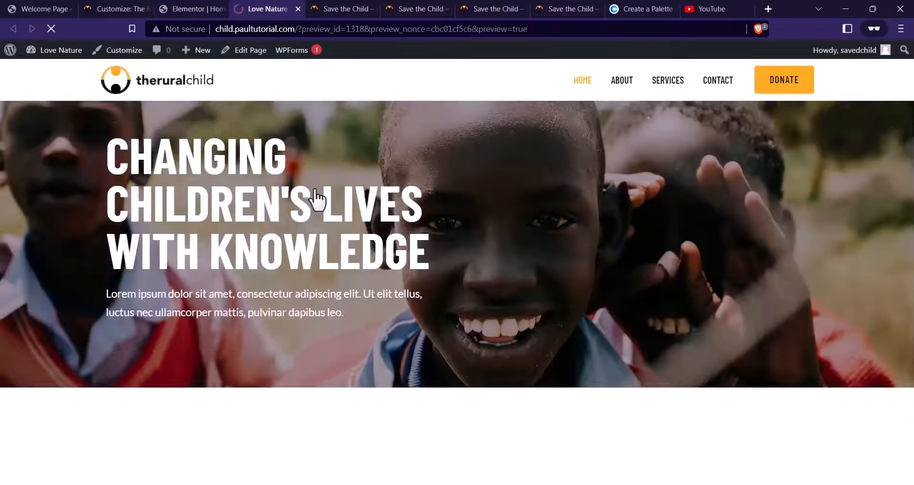
{"action": "scroll", "coordinate": [414, 162], "scroll_direction": "down", "scroll_amount": 15}
{"action": "scroll", "coordinate": [418, 169], "scroll_direction": "down", "scroll_amount": 15}
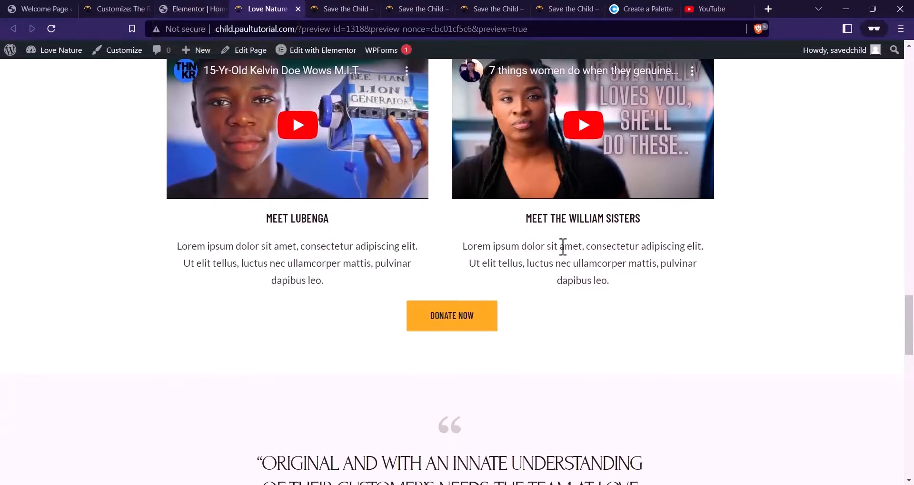
Zero the video columns' padding, set the inner section's bottom padding to 28, and save
{"action": "left_click", "coordinate": [207, 4]}
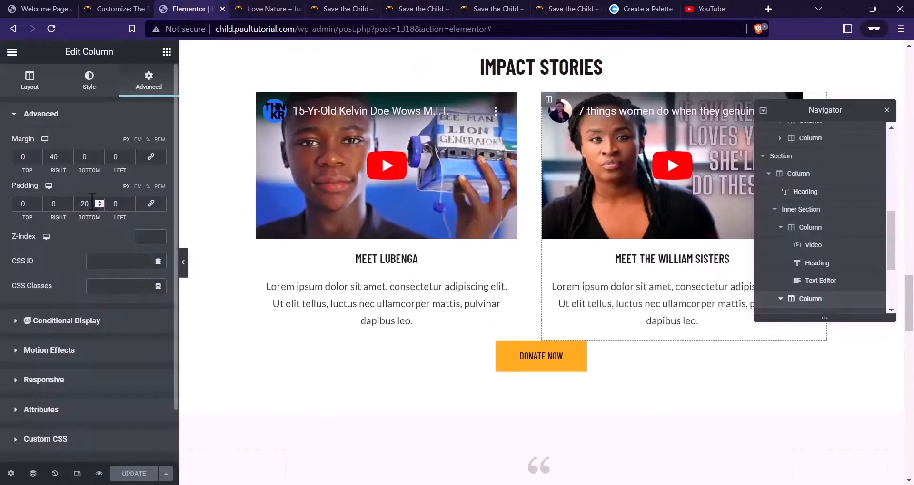
{"action": "type", "text": "0"}
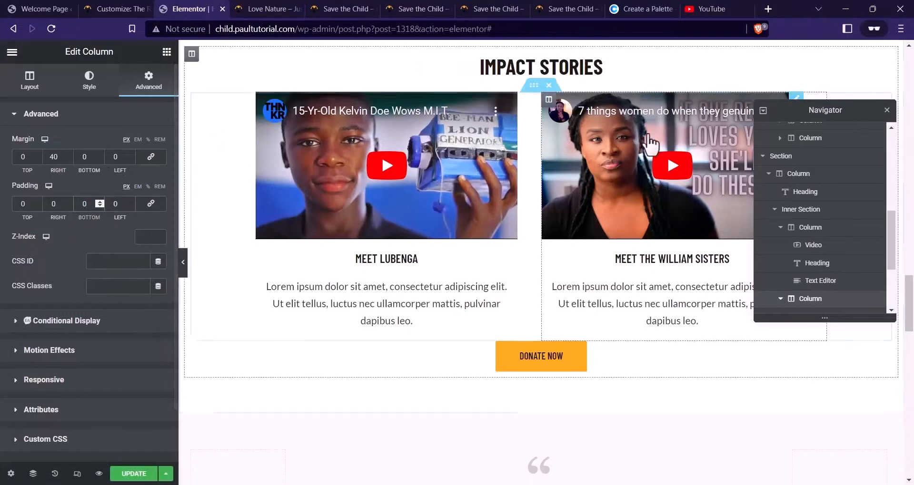
{"action": "left_click", "coordinate": [263, 100]}
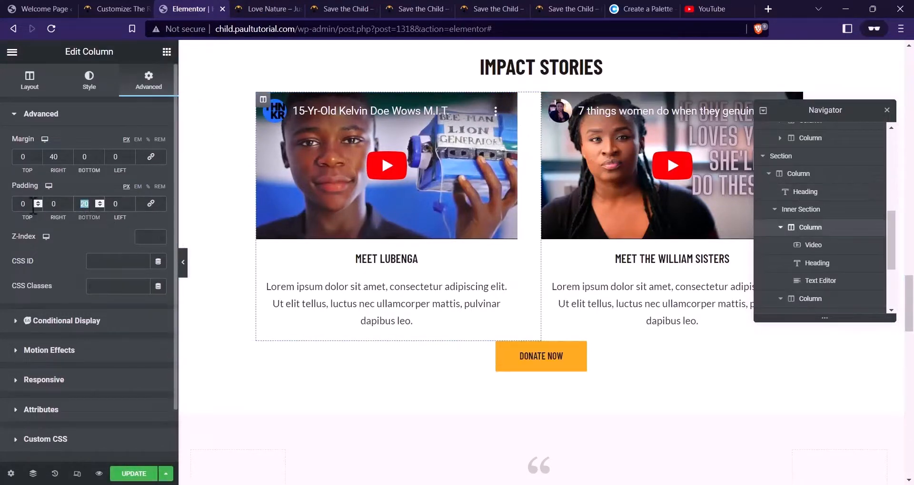
{"action": "type", "text": "0"}
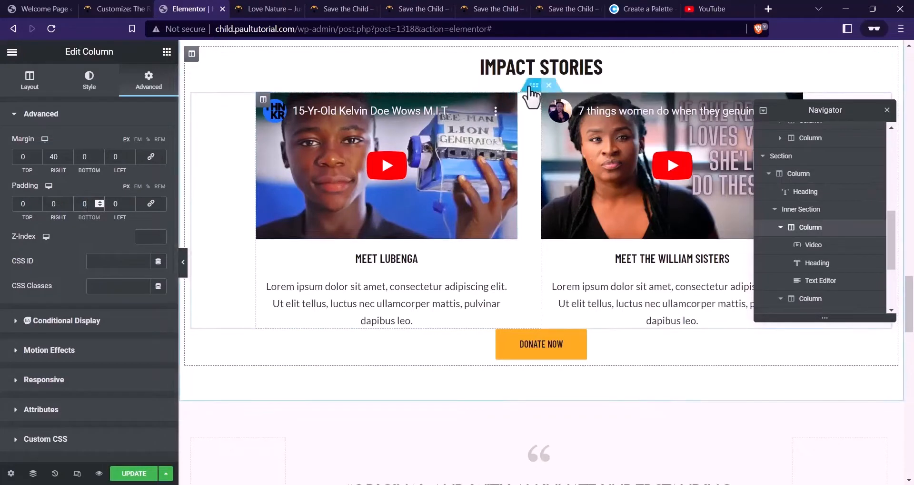
{"action": "left_click", "coordinate": [532, 87]}
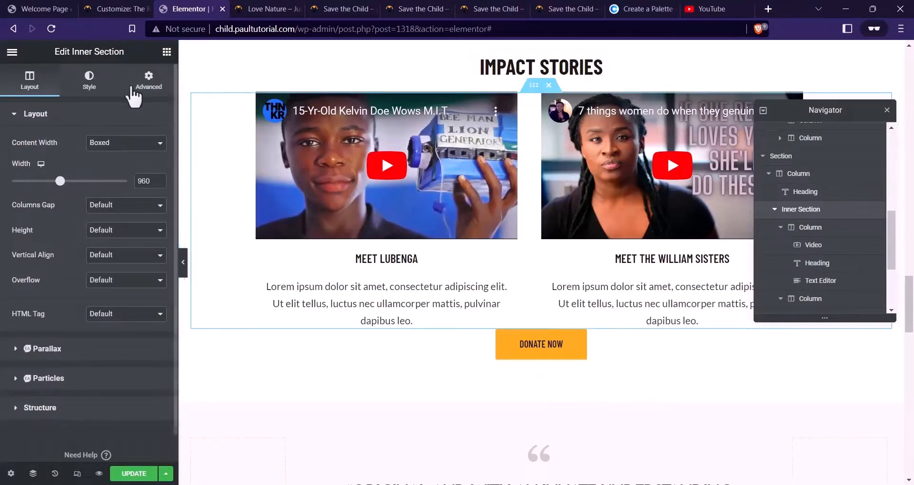
{"action": "left_click", "coordinate": [132, 90]}
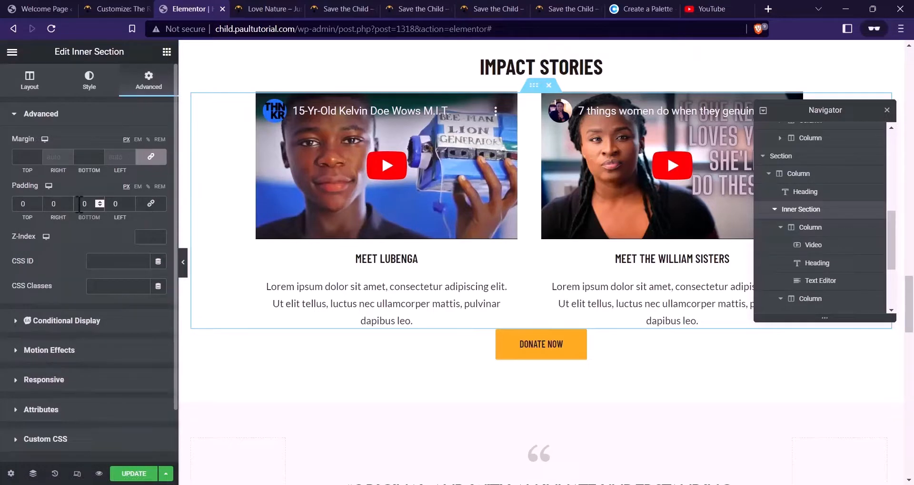
{"action": "type", "text": "28"}
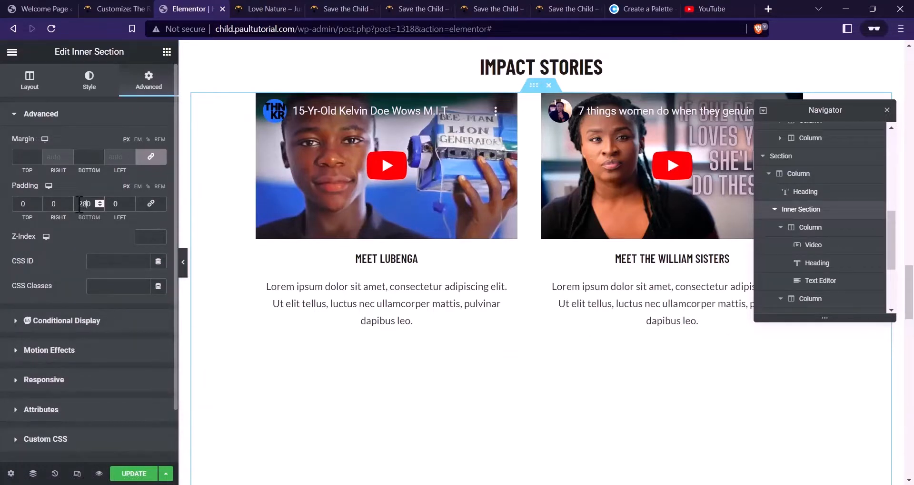
{"action": "key", "text": "Delete"}
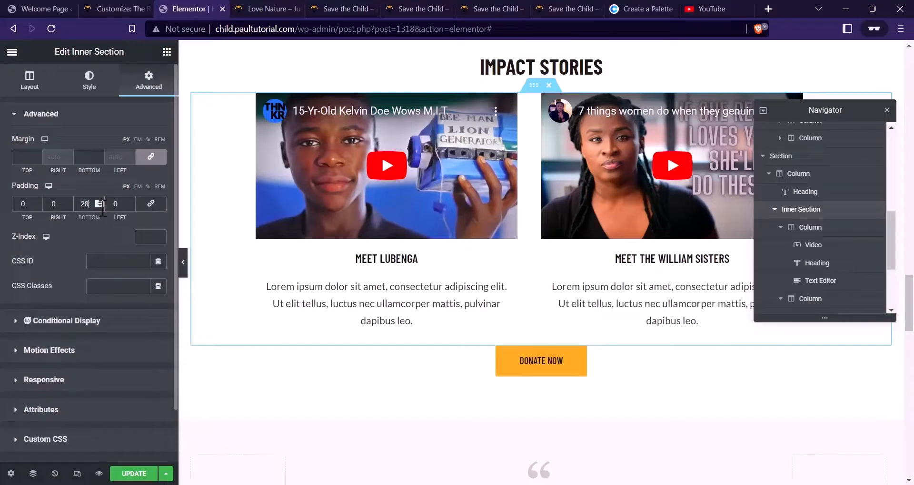
{"action": "left_click", "coordinate": [143, 473]}
{"action": "left_click", "coordinate": [289, 9]}
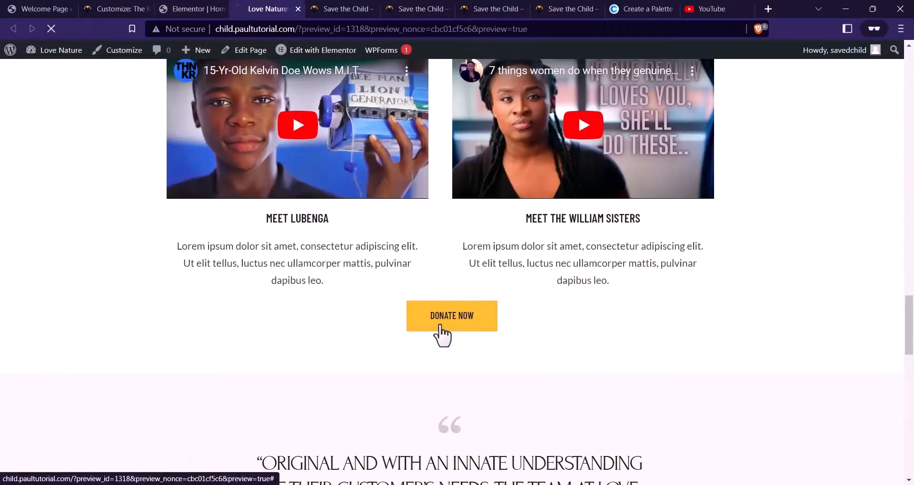
Compare the saved preview with the live site's Impact Stories and Donate Today sections
{"action": "scroll", "coordinate": [439, 333], "scroll_direction": "down", "scroll_amount": 20}
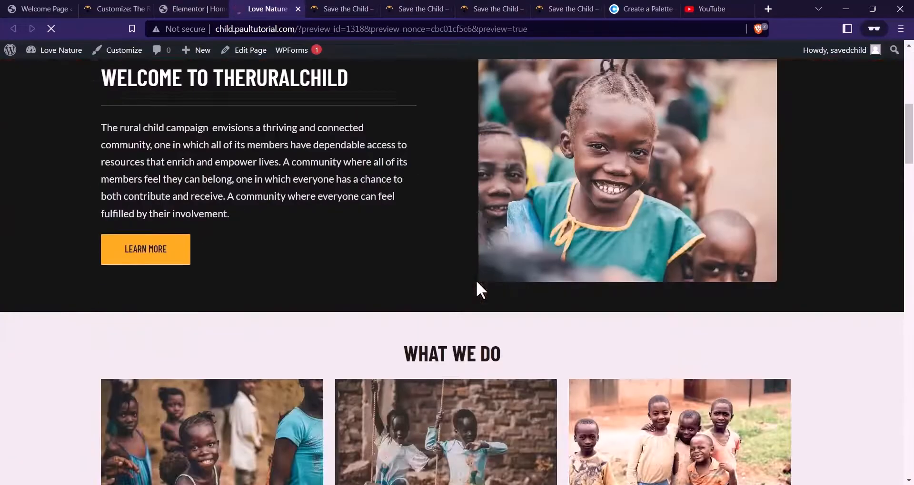
{"action": "scroll", "coordinate": [483, 288], "scroll_direction": "down", "scroll_amount": 12}
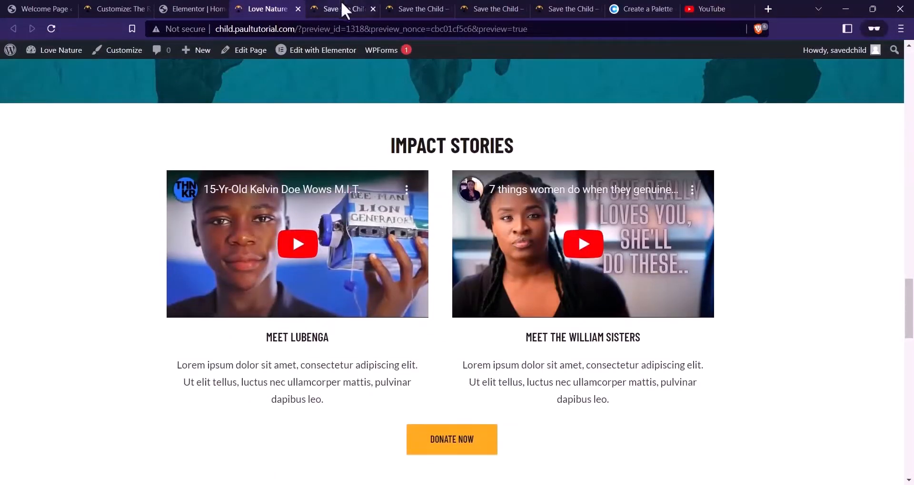
{"action": "left_click", "coordinate": [357, 9]}
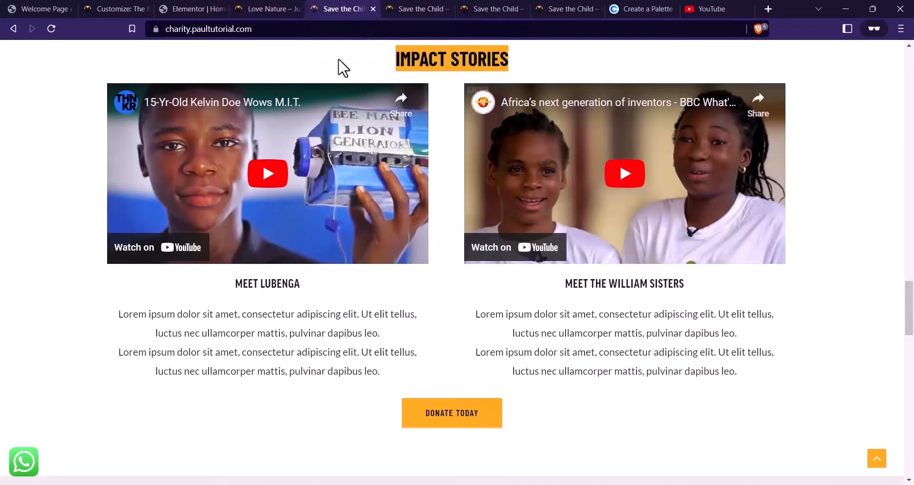
{"action": "scroll", "coordinate": [473, 138], "scroll_direction": "down", "scroll_amount": 8}
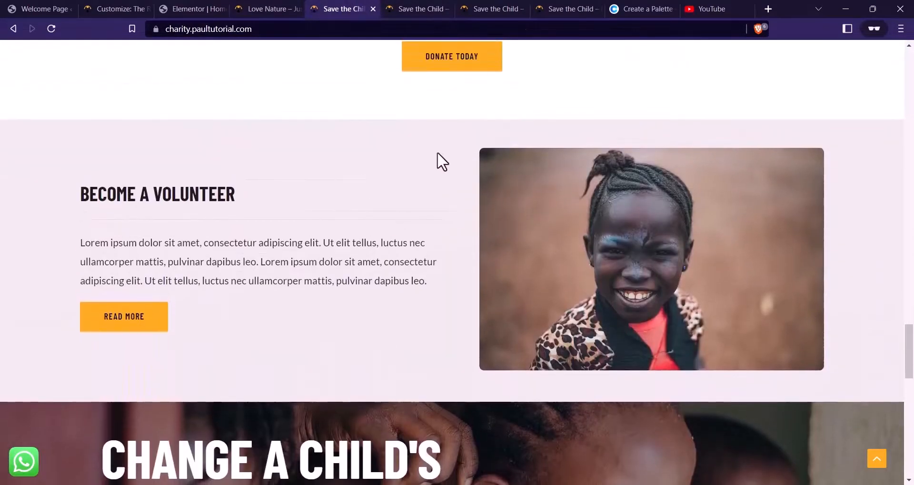
{"action": "scroll", "coordinate": [541, 210], "scroll_direction": "down", "scroll_amount": 8}
{"action": "scroll", "coordinate": [590, 228], "scroll_direction": "up", "scroll_amount": 3}
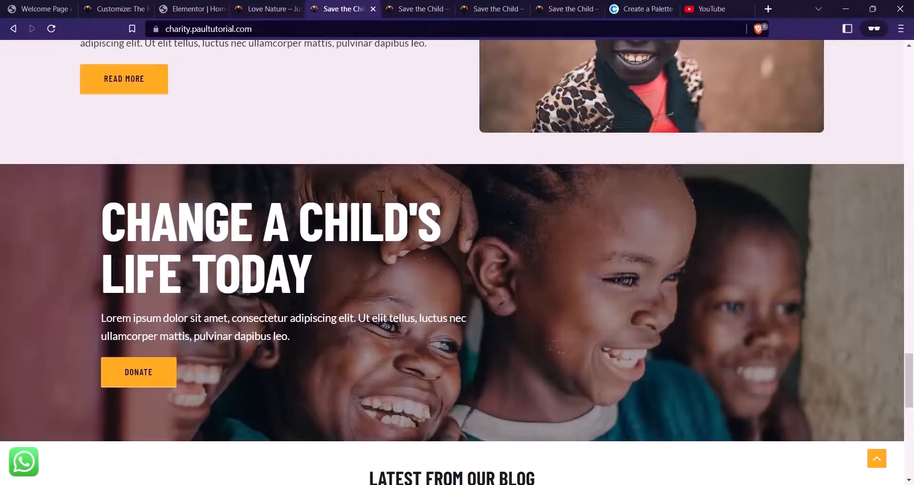
{"action": "scroll", "coordinate": [381, 197], "scroll_direction": "down", "scroll_amount": 6}
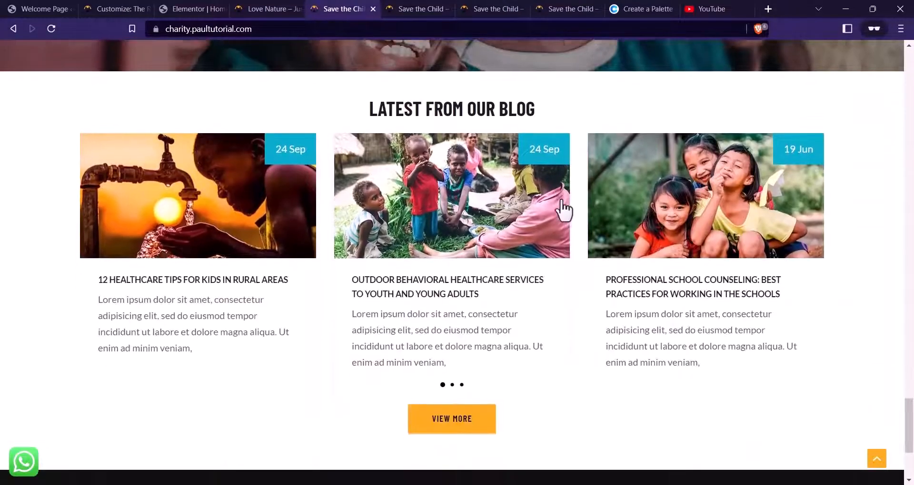
{"action": "scroll", "coordinate": [571, 219], "scroll_direction": "down", "scroll_amount": 4}
{"action": "scroll", "coordinate": [490, 261], "scroll_direction": "up", "scroll_amount": 6}
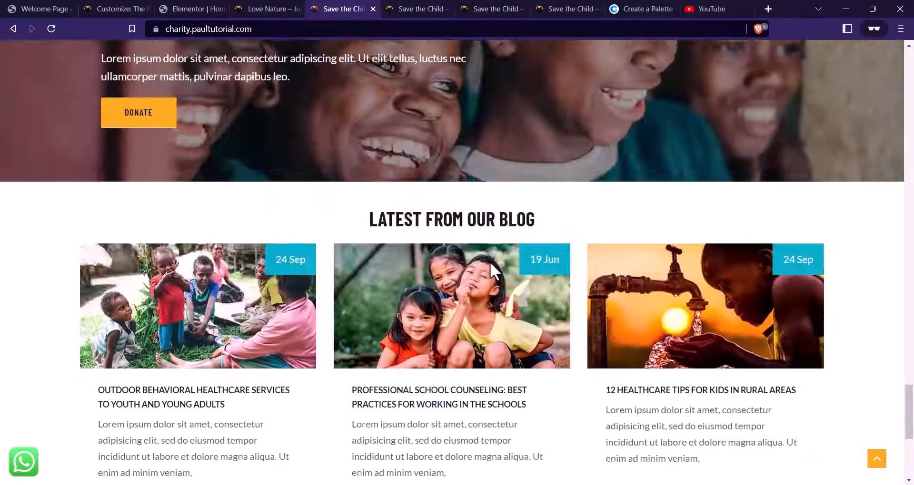
{"action": "scroll", "coordinate": [490, 264], "scroll_direction": "up", "scroll_amount": 10}
{"action": "scroll", "coordinate": [485, 266], "scroll_direction": "down", "scroll_amount": 4}
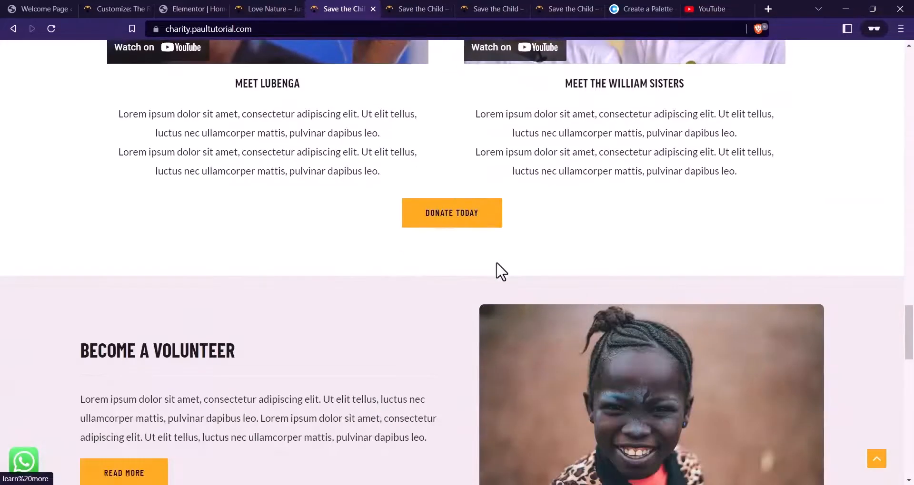
{"action": "scroll", "coordinate": [497, 267], "scroll_direction": "up", "scroll_amount": 4}
{"action": "scroll", "coordinate": [531, 312], "scroll_direction": "down", "scroll_amount": 6}
{"action": "scroll", "coordinate": [457, 287], "scroll_direction": "up", "scroll_amount": 4}
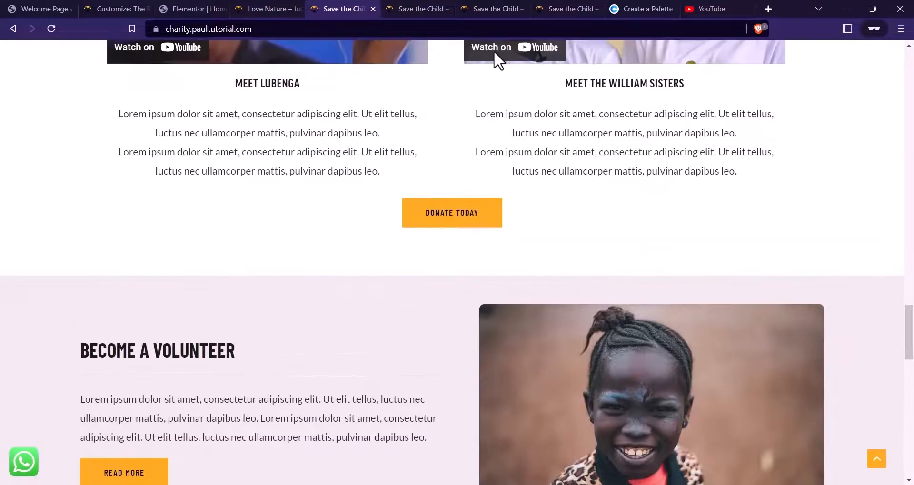
{"action": "left_click", "coordinate": [195, 8]}
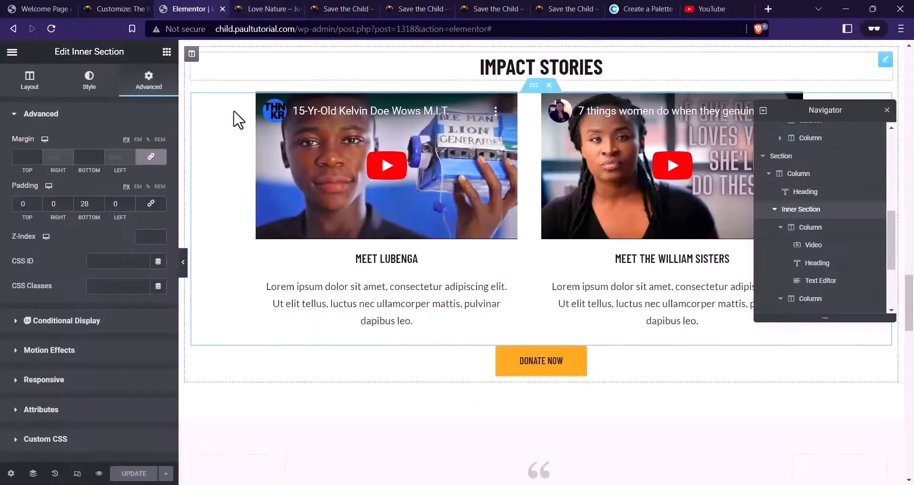
{"action": "scroll", "coordinate": [628, 261], "scroll_direction": "up", "scroll_amount": 6}
{"action": "scroll", "coordinate": [627, 253], "scroll_direction": "up", "scroll_amount": 10}
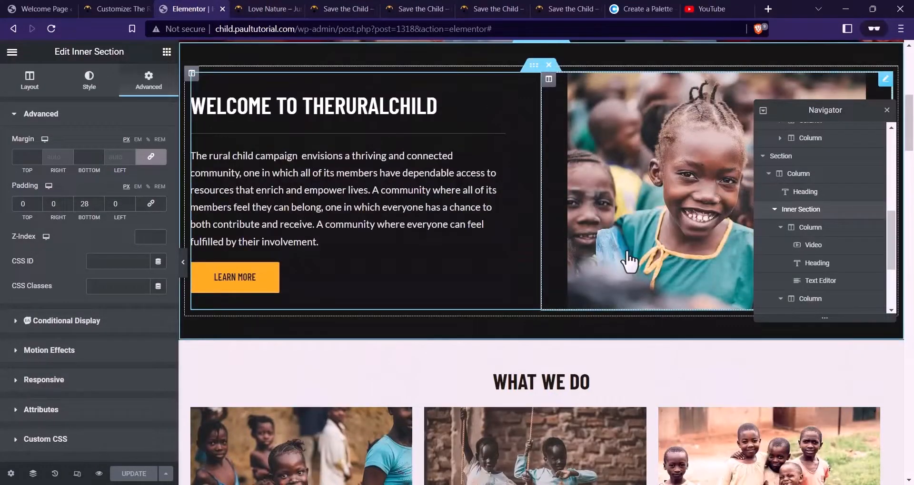
Compare the Welcome section with the reference site's volunteer section
{"action": "scroll", "coordinate": [571, 243], "scroll_direction": "up", "scroll_amount": 4}
{"action": "right_click", "coordinate": [546, 220]}
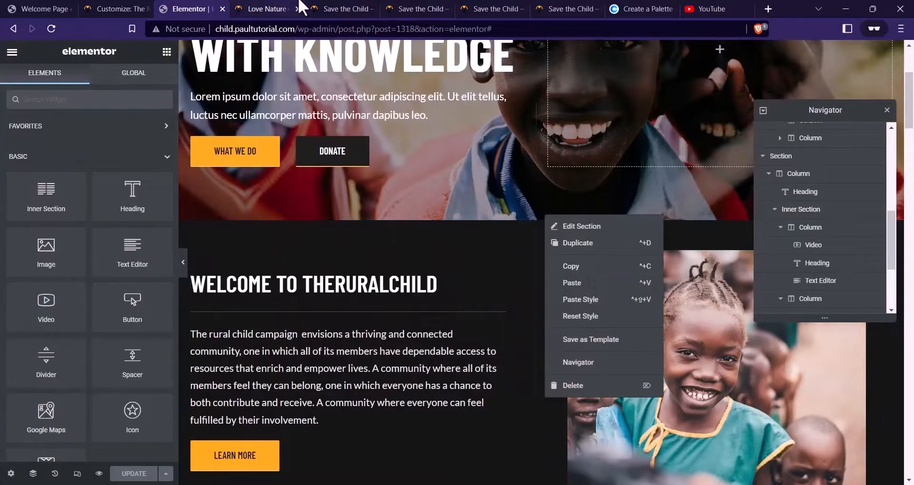
{"action": "left_click", "coordinate": [351, 4]}
{"action": "scroll", "coordinate": [134, 242], "scroll_direction": "down", "scroll_amount": 3}
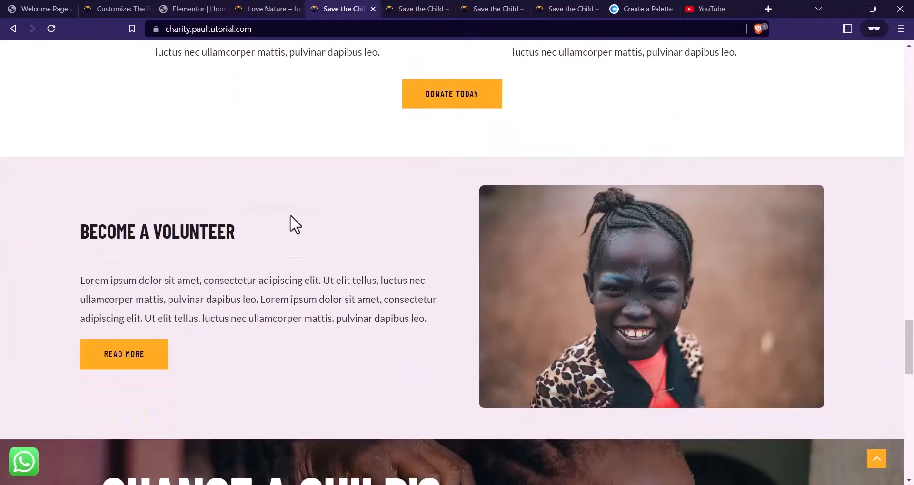
{"action": "scroll", "coordinate": [319, 243], "scroll_direction": "up", "scroll_amount": 15}
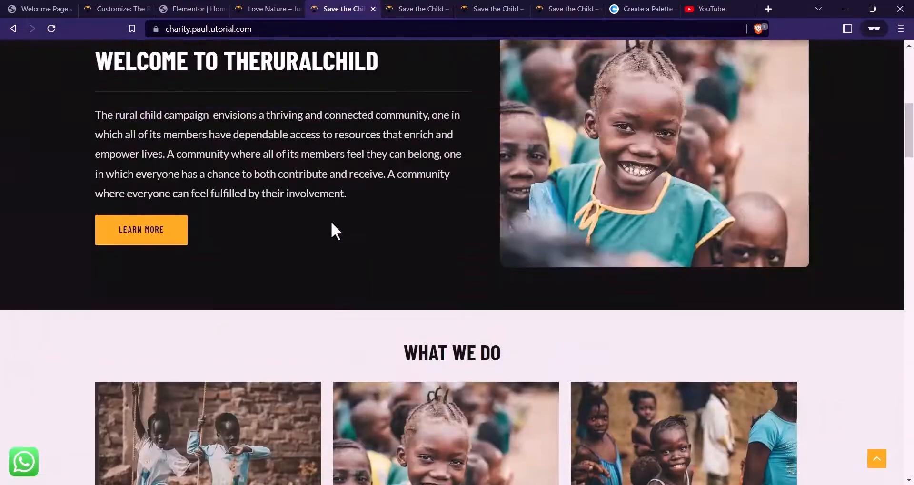
{"action": "scroll", "coordinate": [314, 220], "scroll_direction": "down", "scroll_amount": 8}
{"action": "scroll", "coordinate": [306, 218], "scroll_direction": "down", "scroll_amount": 15}
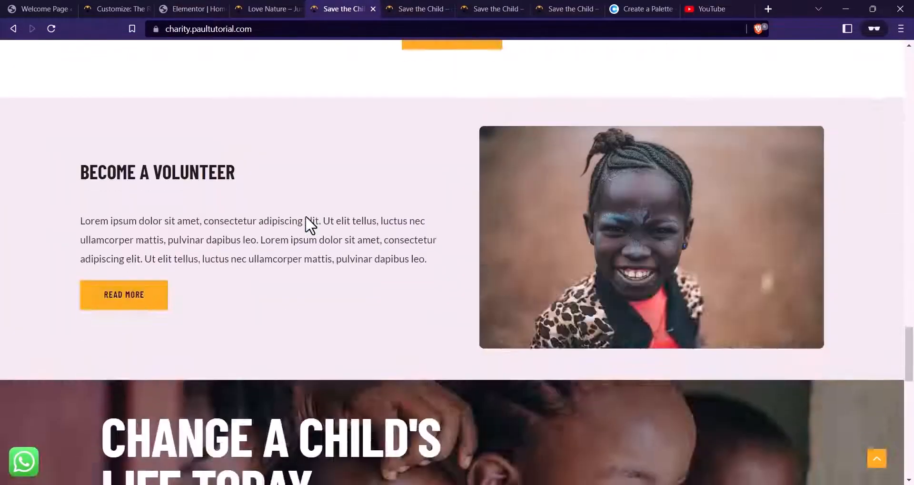
{"action": "scroll", "coordinate": [280, 220], "scroll_direction": "up", "scroll_amount": 6}
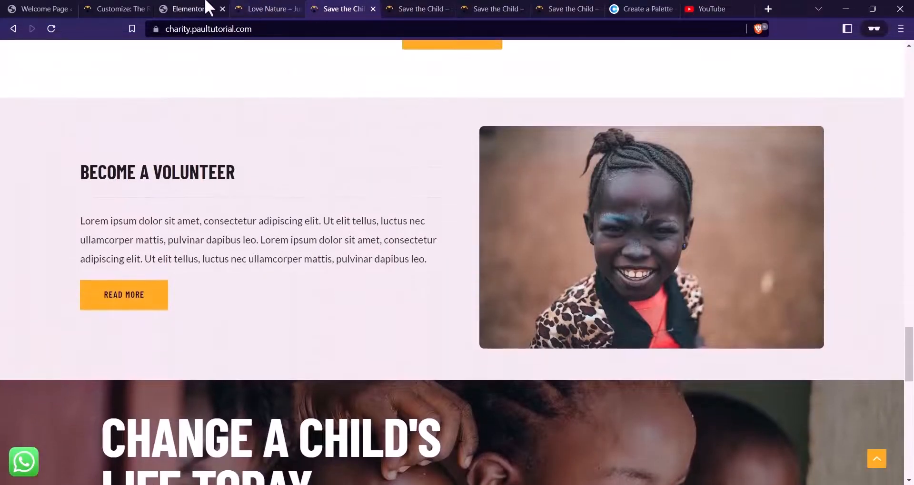
Copy the Welcome to TheRuralChild section and paste it below the Impact Stories section
{"action": "left_click", "coordinate": [200, 8]}
{"action": "scroll", "coordinate": [461, 227], "scroll_direction": "down", "scroll_amount": 4}
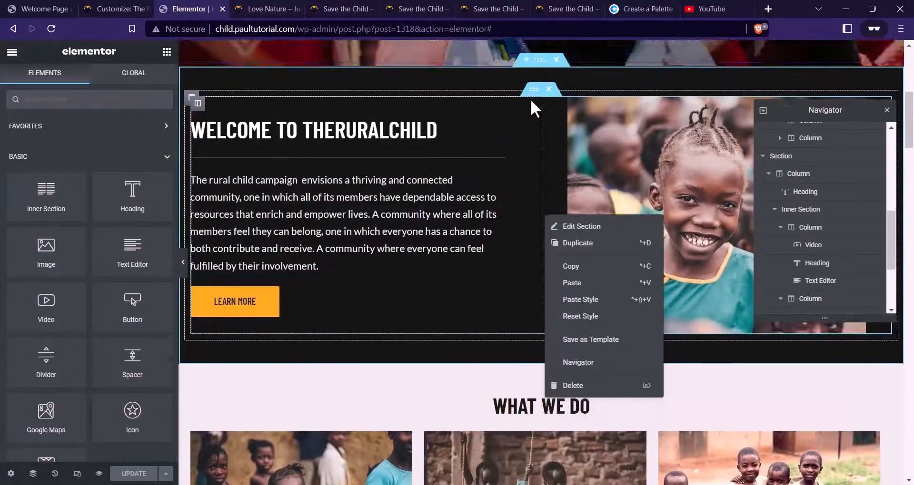
{"action": "scroll", "coordinate": [538, 143], "scroll_direction": "up", "scroll_amount": 2}
{"action": "right_click", "coordinate": [542, 154]}
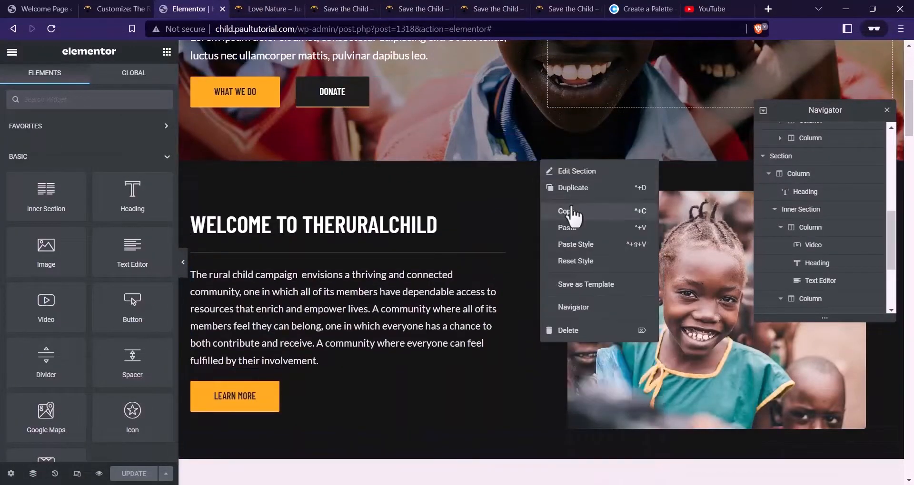
{"action": "left_click", "coordinate": [571, 213]}
{"action": "scroll", "coordinate": [461, 218], "scroll_direction": "down", "scroll_amount": 20}
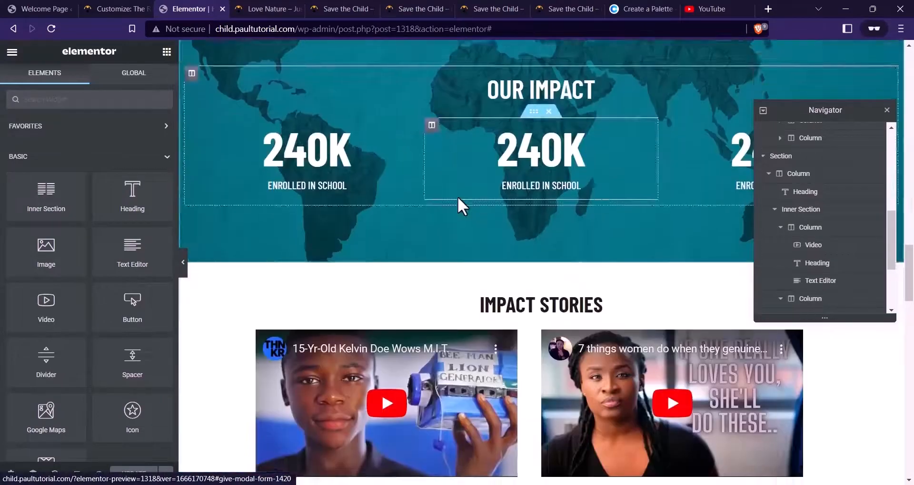
{"action": "scroll", "coordinate": [461, 200], "scroll_direction": "down", "scroll_amount": 2}
{"action": "scroll", "coordinate": [522, 210], "scroll_direction": "up", "scroll_amount": 7}
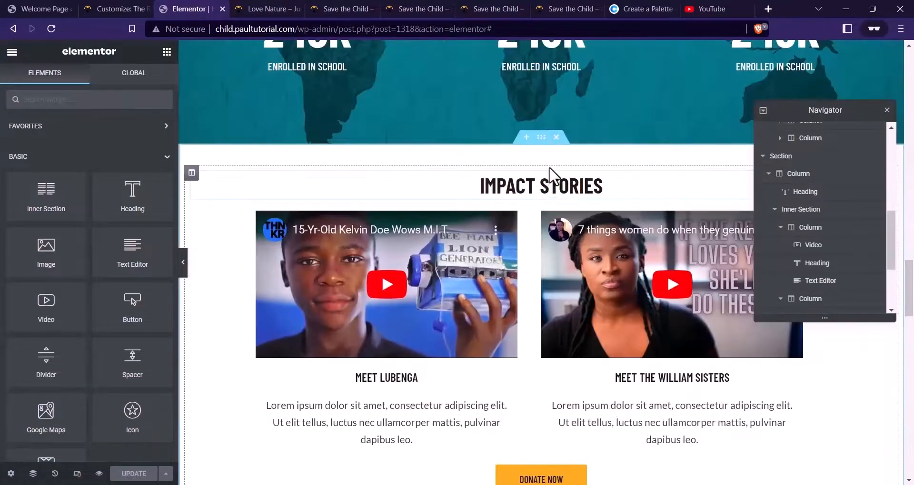
{"action": "right_click", "coordinate": [545, 143]}
{"action": "left_click", "coordinate": [569, 207]}
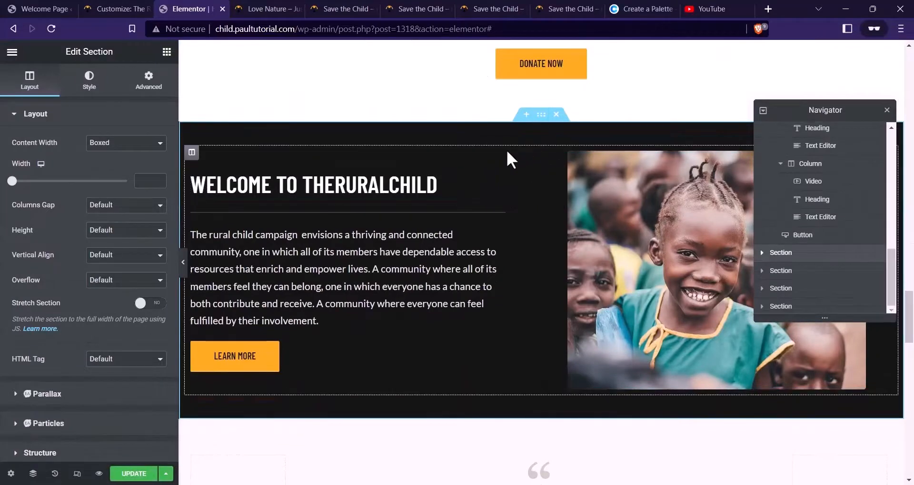
Give the pasted section the light EBE9E7 background colour from the palette reference
{"action": "scroll", "coordinate": [484, 161], "scroll_direction": "up", "scroll_amount": 1}
{"action": "left_click", "coordinate": [642, 9]}
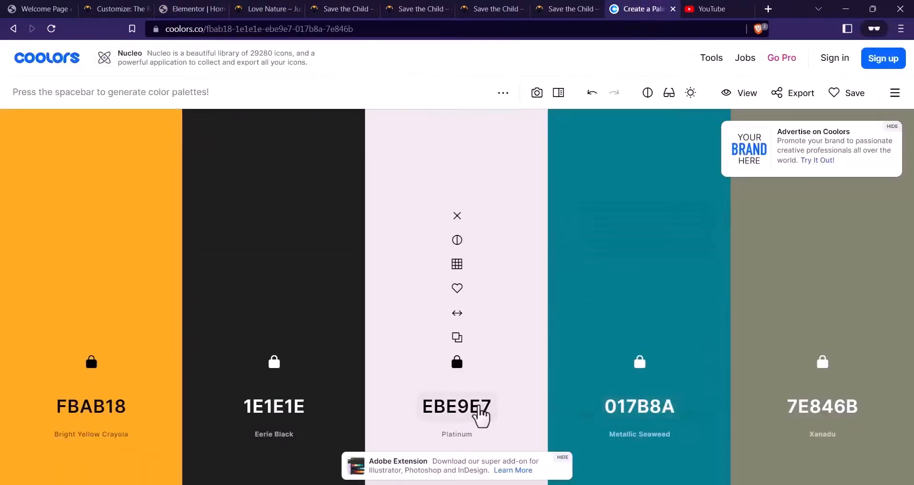
{"action": "left_click", "coordinate": [478, 410]}
{"action": "left_click", "coordinate": [183, 7]}
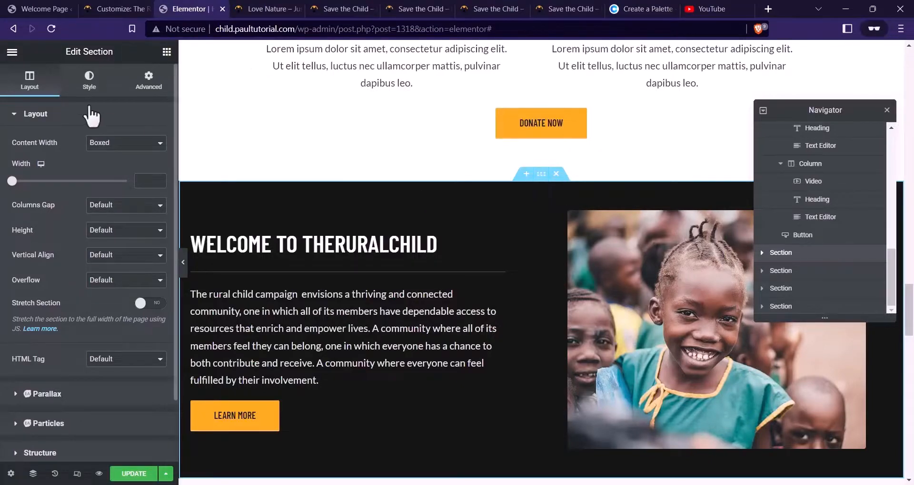
{"action": "left_click", "coordinate": [89, 81]}
{"action": "left_click", "coordinate": [159, 193]}
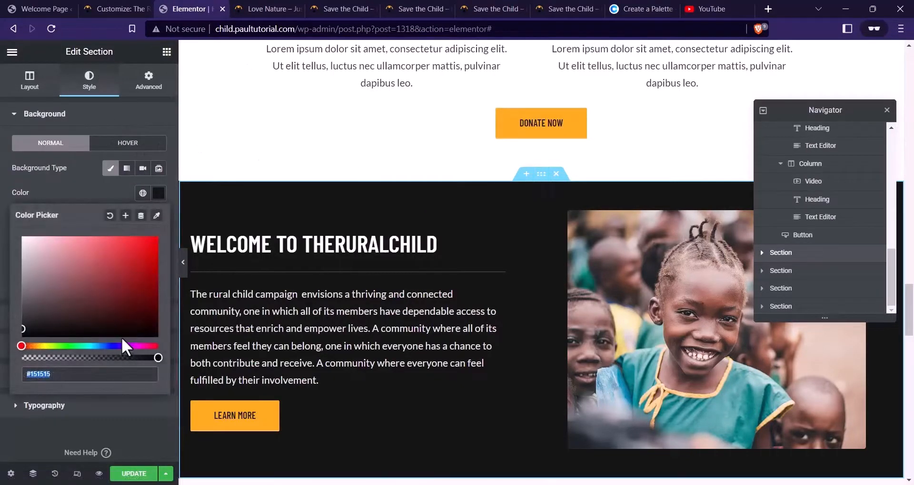
{"action": "key", "text": "ctrl+v"}
{"action": "left_click", "coordinate": [109, 193]}
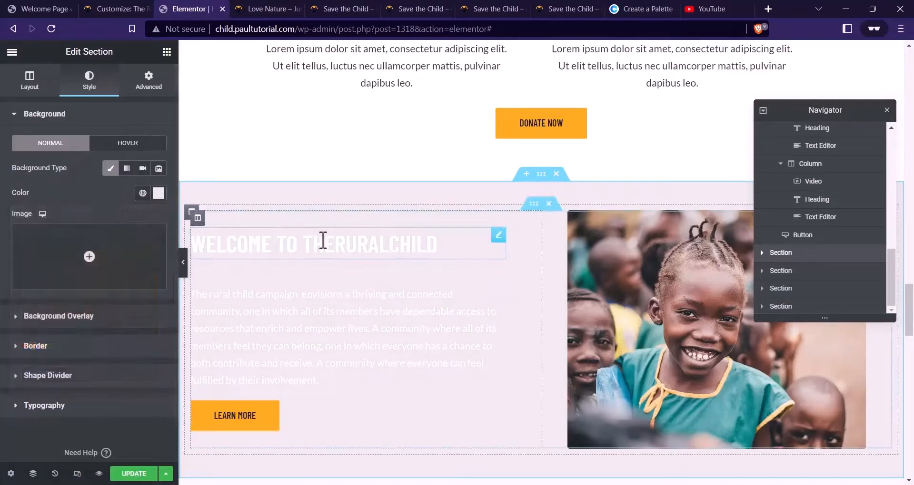
Darken the welcome heading and the paragraph text to near-black
{"action": "left_click", "coordinate": [320, 241]}
{"action": "left_click", "coordinate": [89, 81]}
{"action": "left_click", "coordinate": [158, 143]}
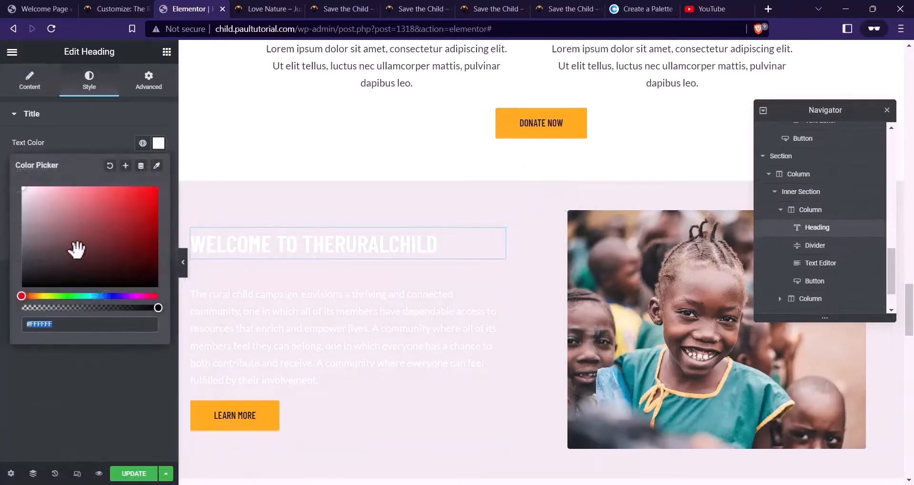
{"action": "left_click_drag", "start_coordinate": [73, 249], "coordinate": [22, 274]}
{"action": "left_click", "coordinate": [233, 328]}
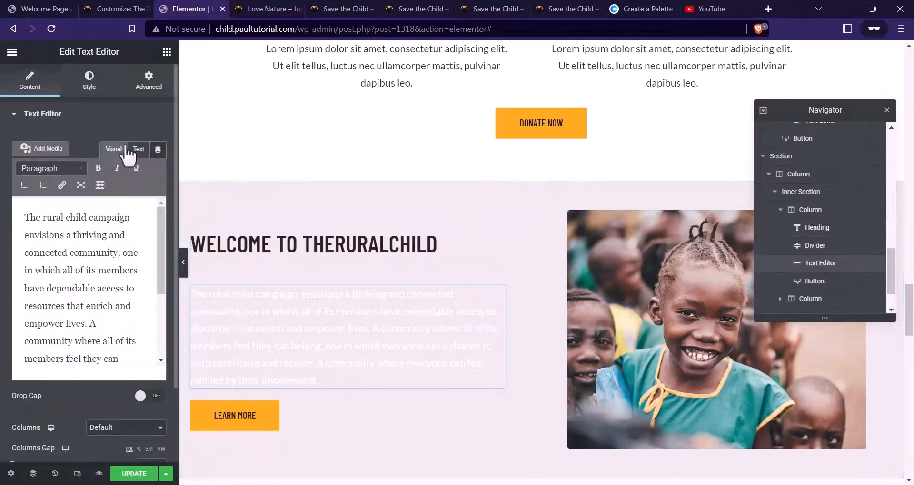
{"action": "left_click", "coordinate": [89, 81]}
{"action": "left_click", "coordinate": [159, 168]}
{"action": "left_click_drag", "start_coordinate": [48, 280], "coordinate": [13, 304]}
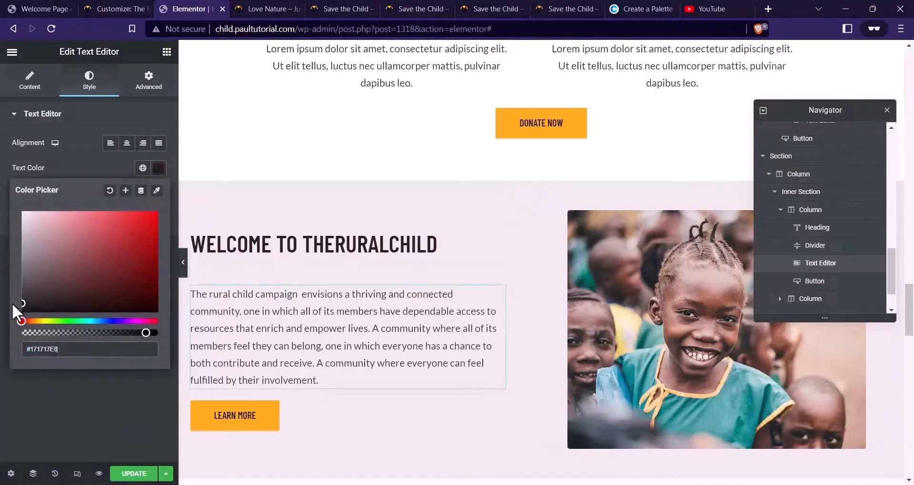
Make the divider under the heading a faint translucent black, #0000004A
{"action": "left_click", "coordinate": [240, 272]}
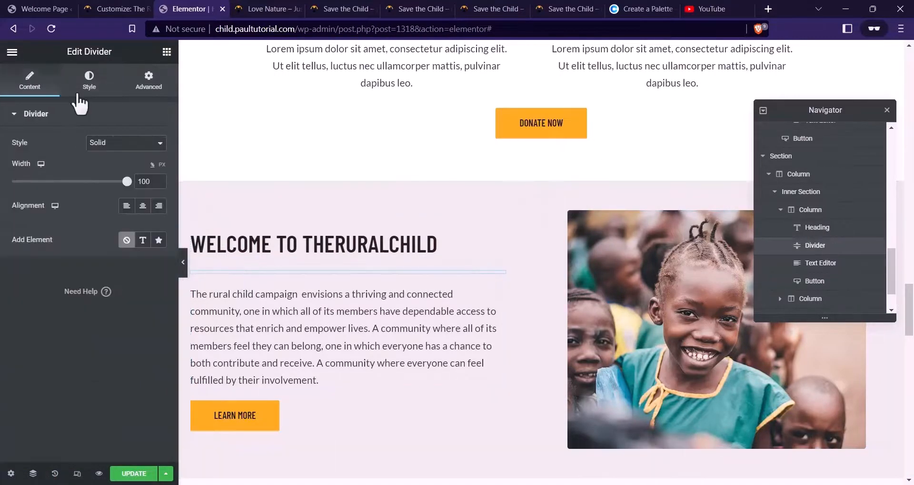
{"action": "left_click", "coordinate": [89, 81]}
{"action": "left_click", "coordinate": [159, 142]}
{"action": "left_click_drag", "start_coordinate": [29, 197], "coordinate": [19, 288]}
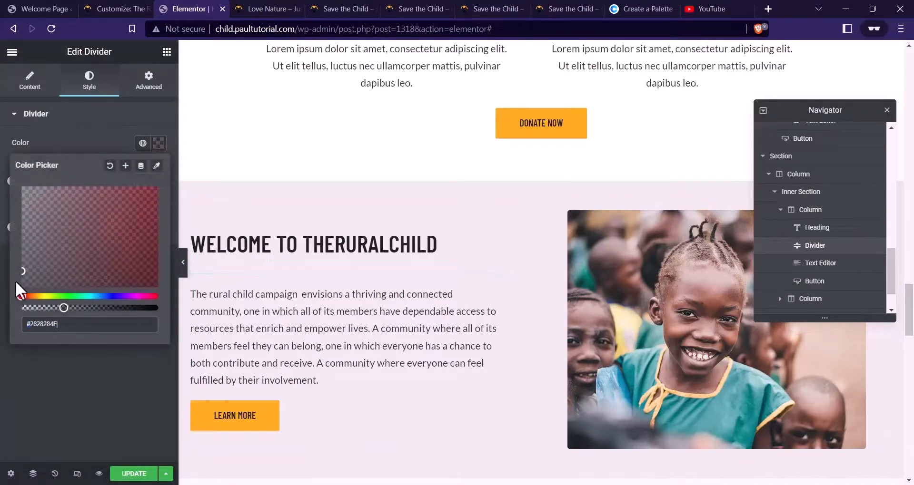
{"action": "left_click", "coordinate": [104, 389]}
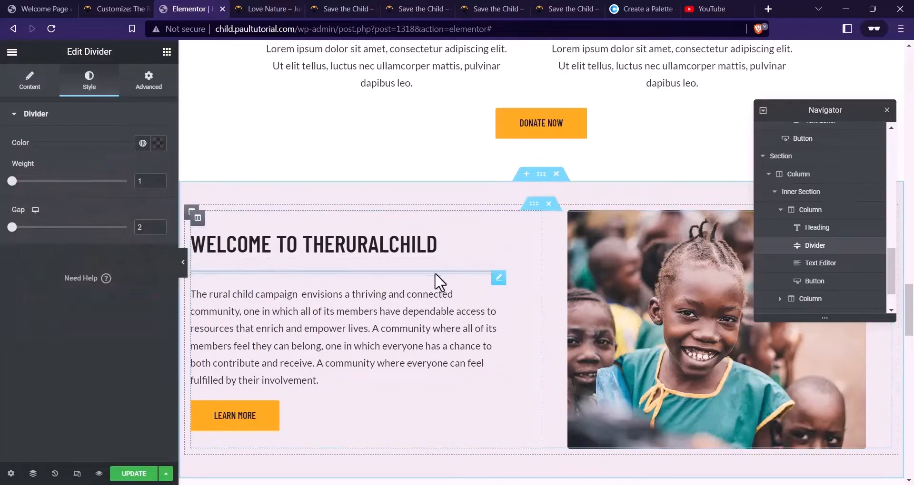
{"action": "left_click", "coordinate": [159, 149]}
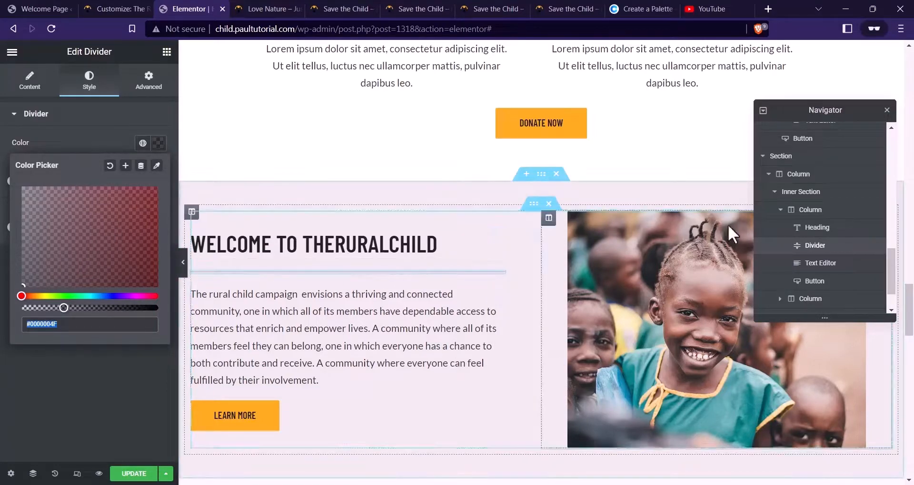
{"action": "left_click", "coordinate": [57, 204]}
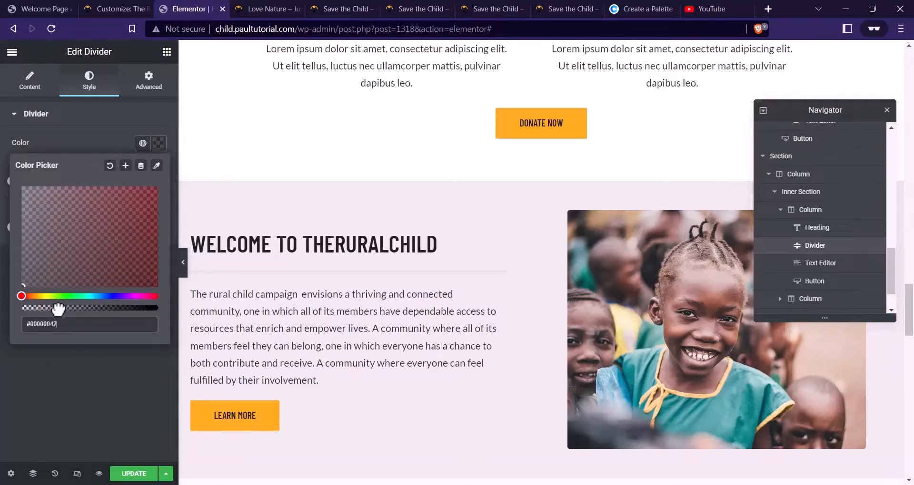
{"action": "left_click", "coordinate": [357, 247]}
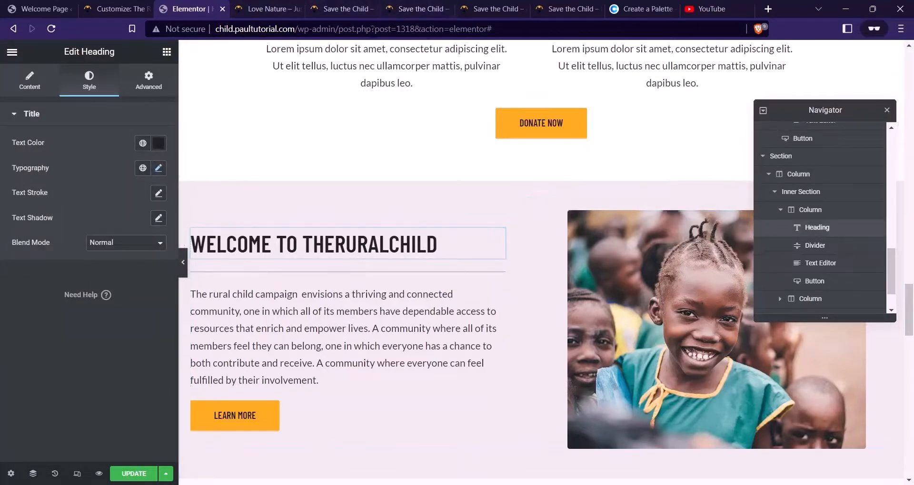
Retitle the section heading BECOME A VOLUNTEER
{"action": "left_click", "coordinate": [413, 8]}
{"action": "scroll", "coordinate": [354, 312], "scroll_direction": "down", "scroll_amount": 10}
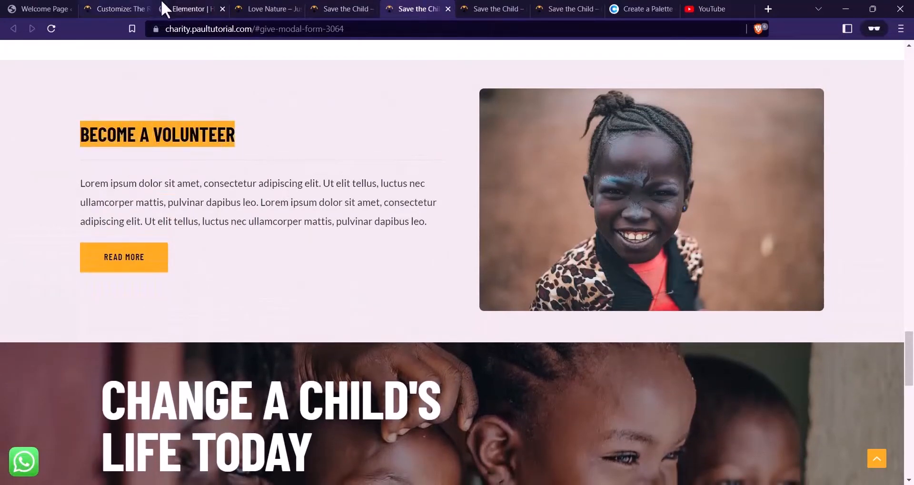
{"action": "left_click", "coordinate": [164, 9]}
{"action": "left_click", "coordinate": [29, 93]}
{"action": "triple_click", "coordinate": [61, 171]}
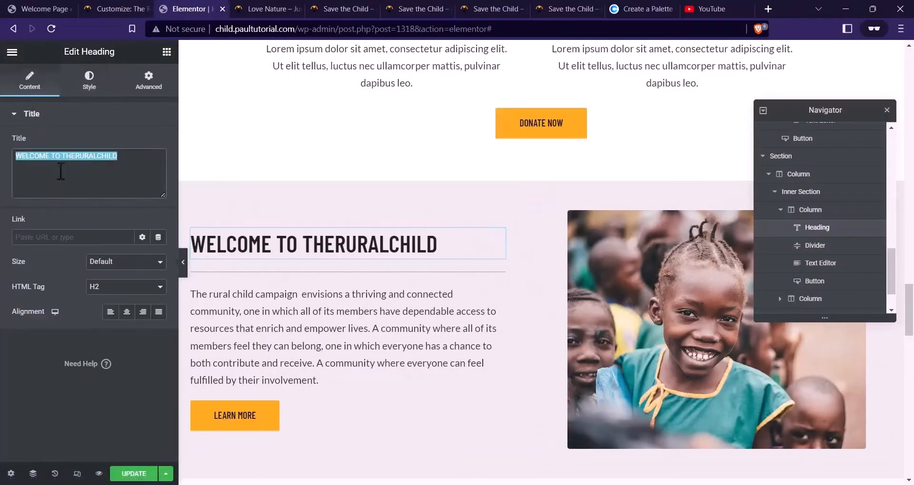
{"action": "key", "text": "ctrl+v"}
Replace the paragraph with the live site's Lorem ipsum volunteer text
{"action": "left_click", "coordinate": [287, 338]}
{"action": "left_click", "coordinate": [344, 8]}
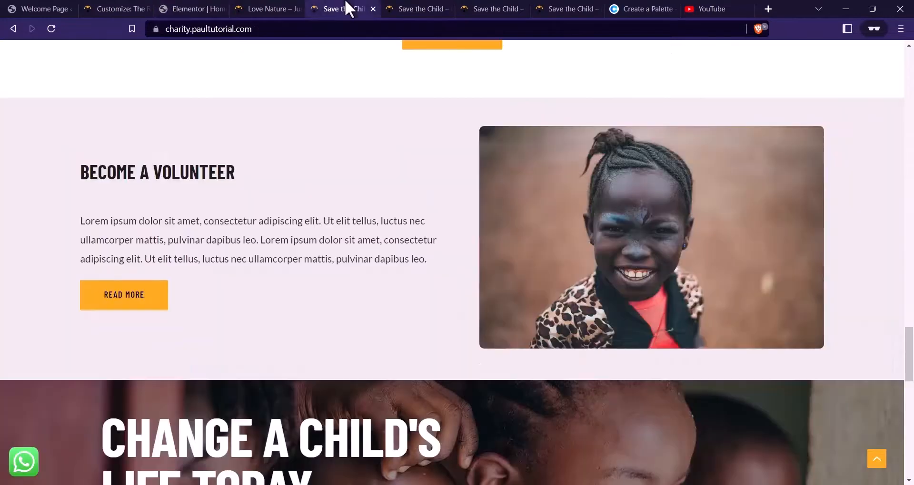
{"action": "left_click_drag", "start_coordinate": [439, 261], "coordinate": [96, 216]}
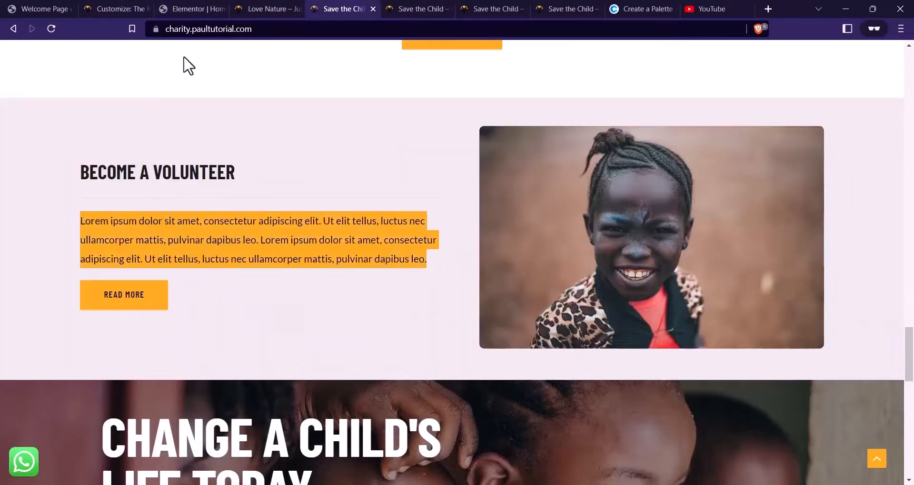
{"action": "left_click", "coordinate": [181, 8]}
{"action": "left_click", "coordinate": [29, 81]}
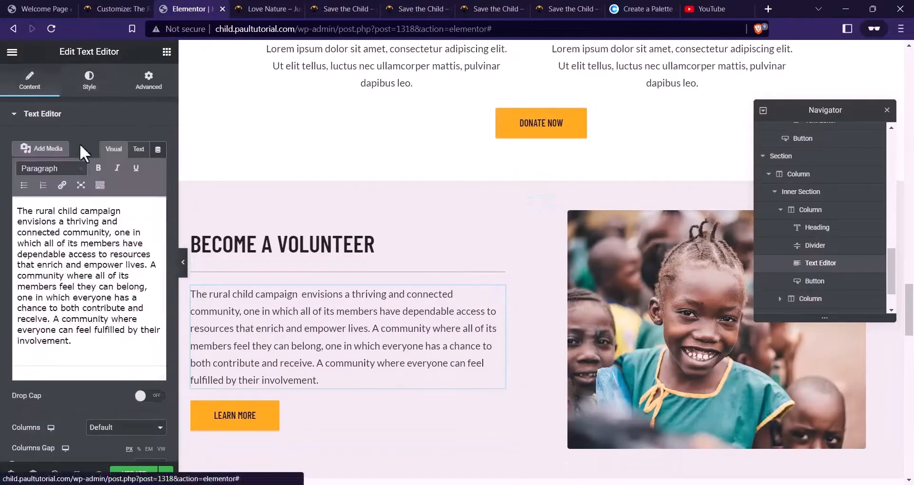
{"action": "left_click", "coordinate": [130, 269]}
{"action": "key", "text": "ctrl+a"}
{"action": "key", "text": "ctrl+v"}
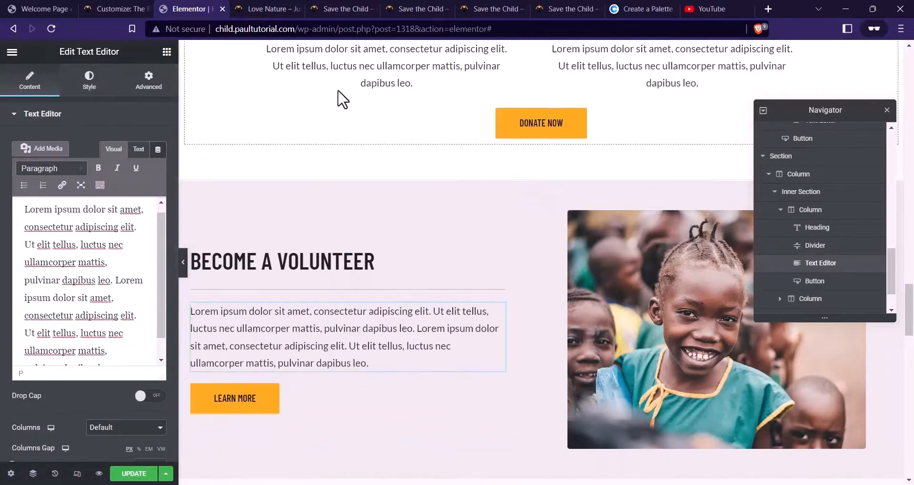
Check the live site's button wording and select the section's Learn More button
{"action": "left_click", "coordinate": [341, 10]}
{"action": "right_click", "coordinate": [143, 292]}
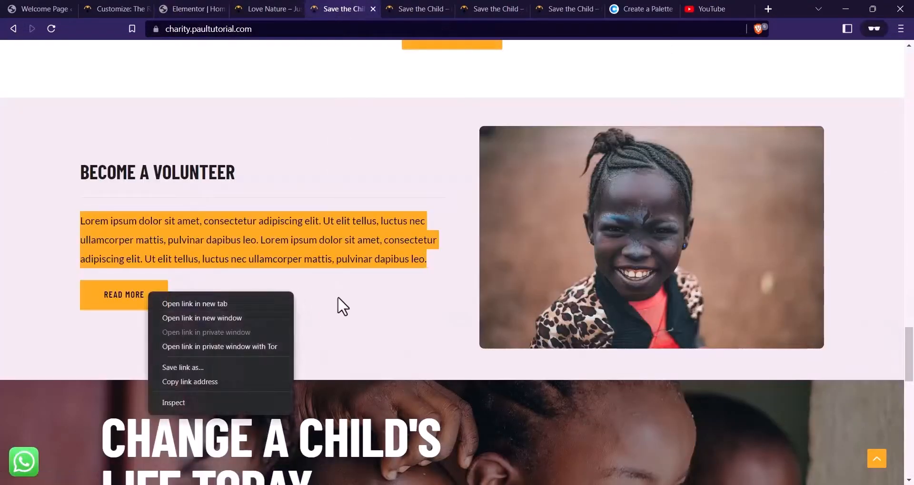
{"action": "left_click", "coordinate": [336, 305]}
{"action": "left_click", "coordinate": [199, 6]}
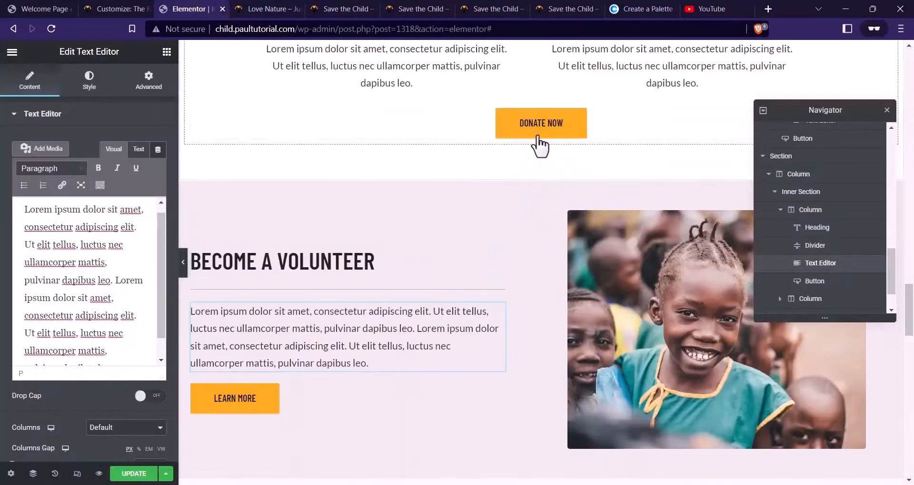
{"action": "right_click", "coordinate": [538, 132]}
{"action": "left_click", "coordinate": [297, 399]}
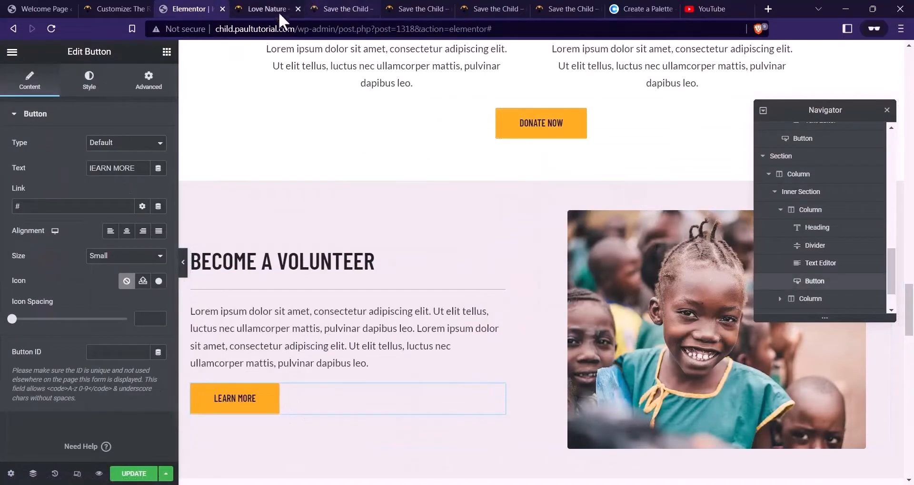
{"action": "left_click", "coordinate": [339, 9]}
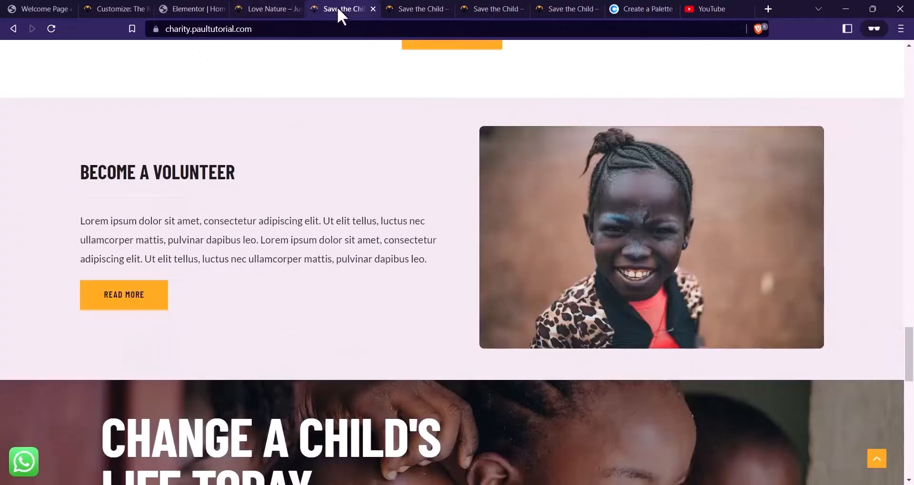
{"action": "left_click", "coordinate": [214, 5]}
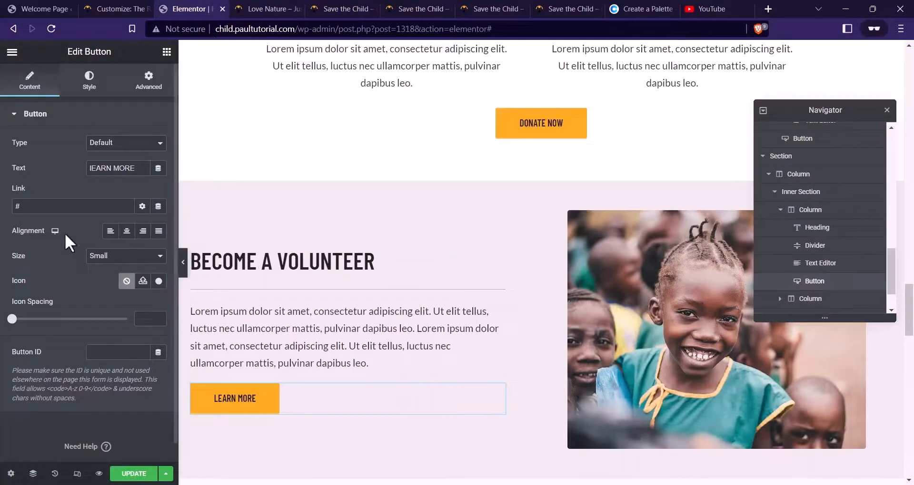
Relabel the button JOIN US TODAY
{"action": "key", "text": "Caps_Lock"}
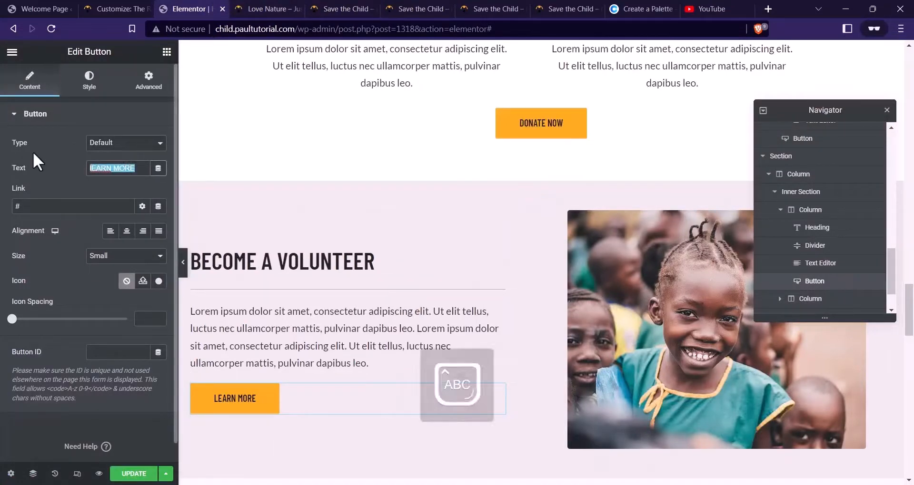
{"action": "type", "text": "BECOM"}
{"action": "key", "text": "BackSpace"}
{"action": "key", "text": "BackSpace"}
{"action": "key", "text": "BackSpace"}
{"action": "key", "text": "BackSpace"}
{"action": "key", "text": "BackSpace"}
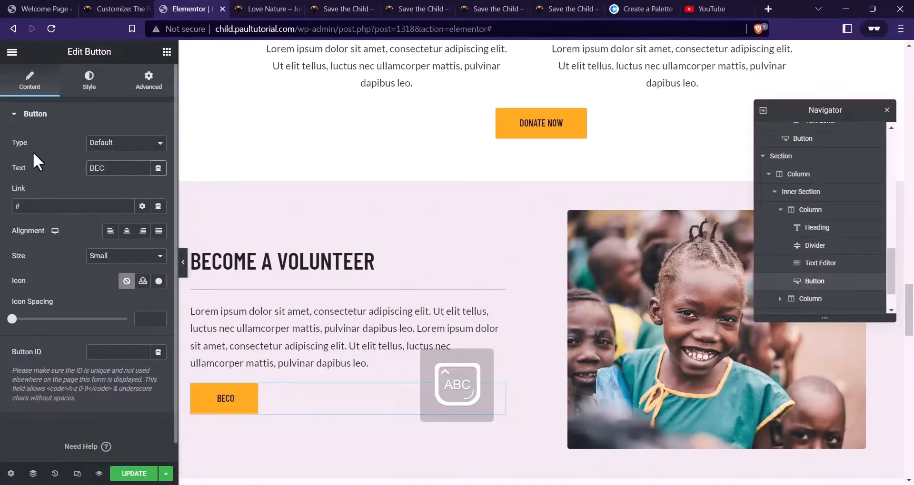
{"action": "type", "text": "JOIN US TODAY"}
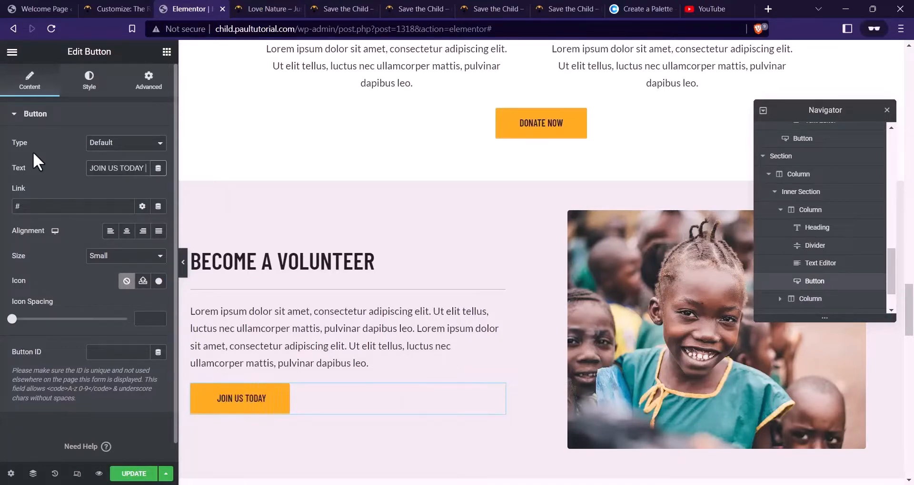
{"action": "scroll", "coordinate": [575, 233], "scroll_direction": "down", "scroll_amount": 1}
{"action": "scroll", "coordinate": [573, 233], "scroll_direction": "up", "scroll_amount": 1}
{"action": "left_click", "coordinate": [541, 174]}
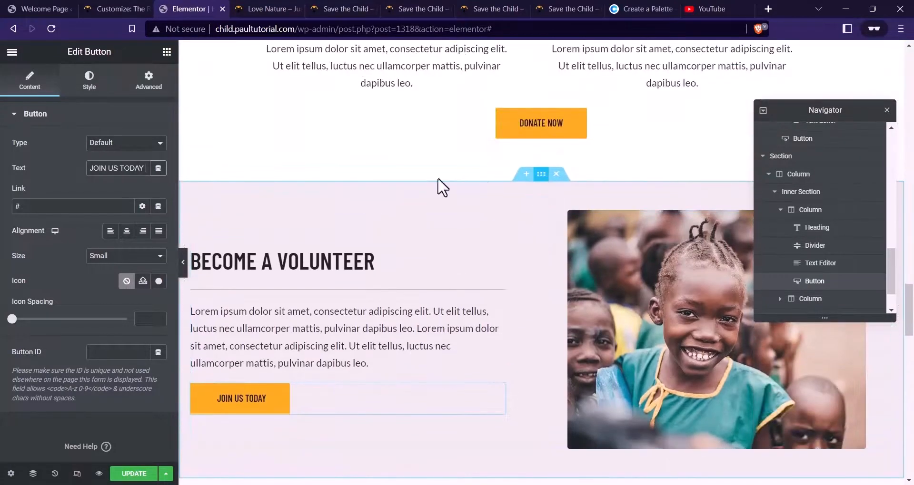
Replace the section's photo with Volunteer.jpg uploaded from the Website Files folder
{"action": "left_click", "coordinate": [148, 81]}
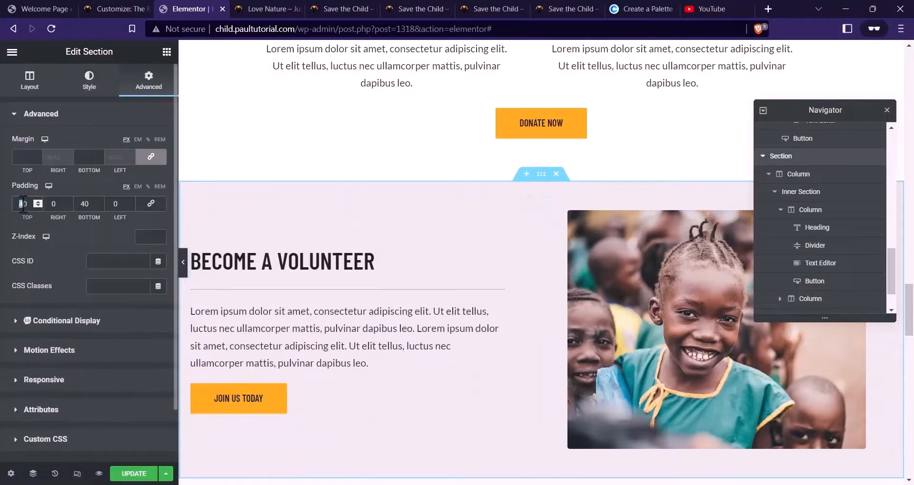
{"action": "type", "text": "2"}
{"action": "scroll", "coordinate": [388, 284], "scroll_direction": "down", "scroll_amount": 1}
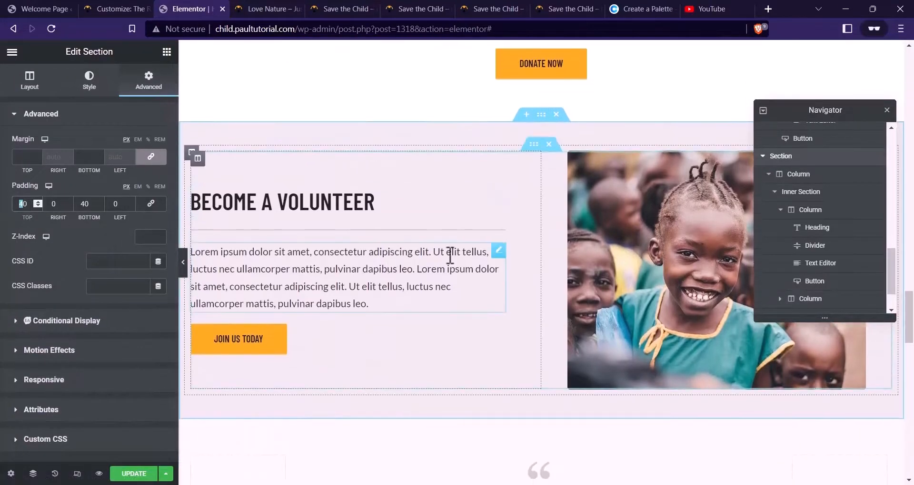
{"action": "left_click", "coordinate": [650, 224]}
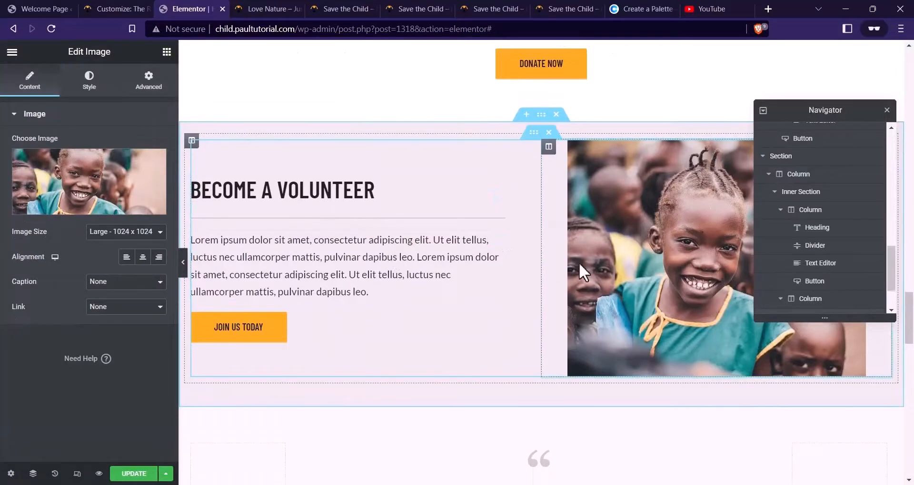
{"action": "left_click", "coordinate": [50, 179]}
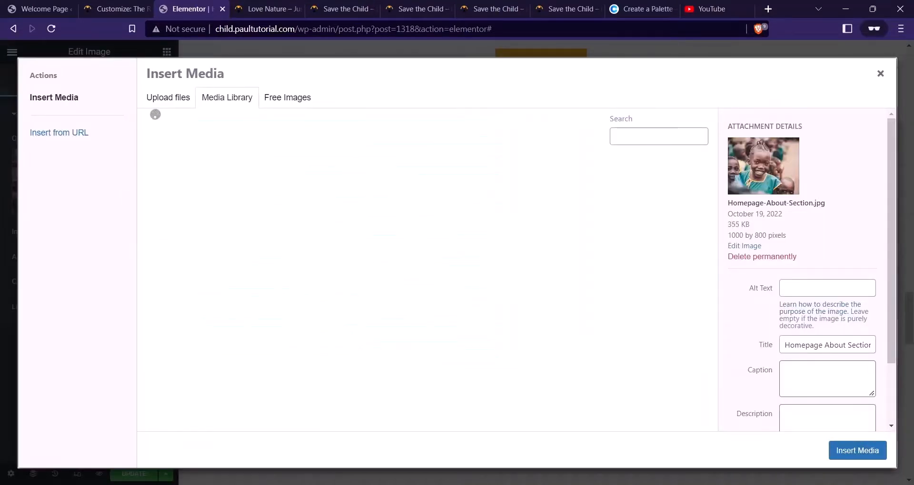
{"action": "mouse_move", "coordinate": [490, 459]}
{"action": "left_click", "coordinate": [421, 418]}
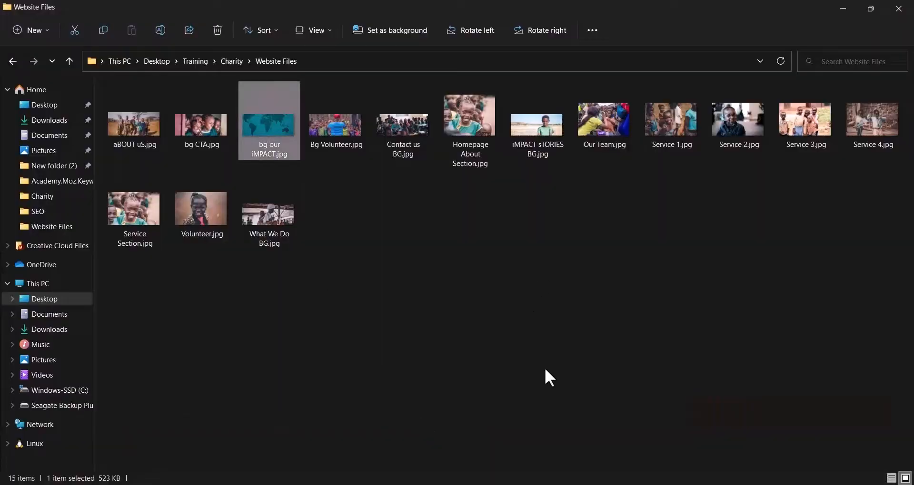
{"action": "left_click_drag", "start_coordinate": [177, 230], "coordinate": [371, 267]}
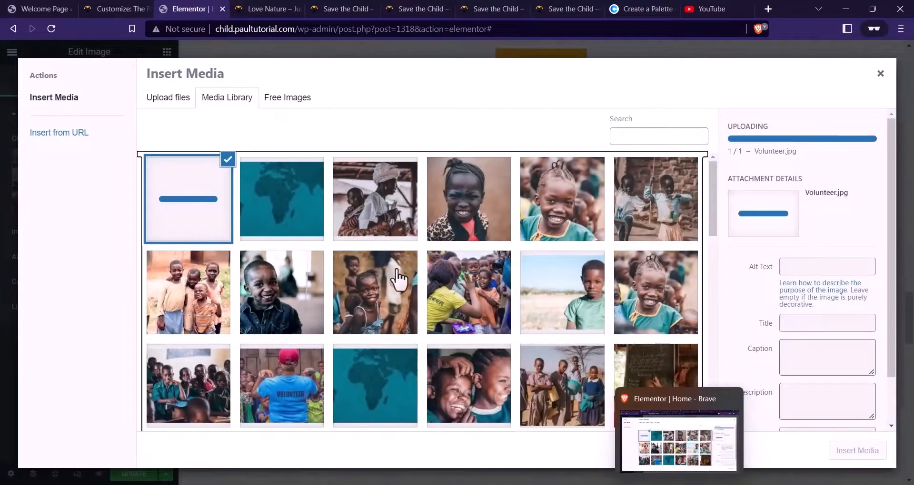
{"action": "left_click", "coordinate": [854, 452]}
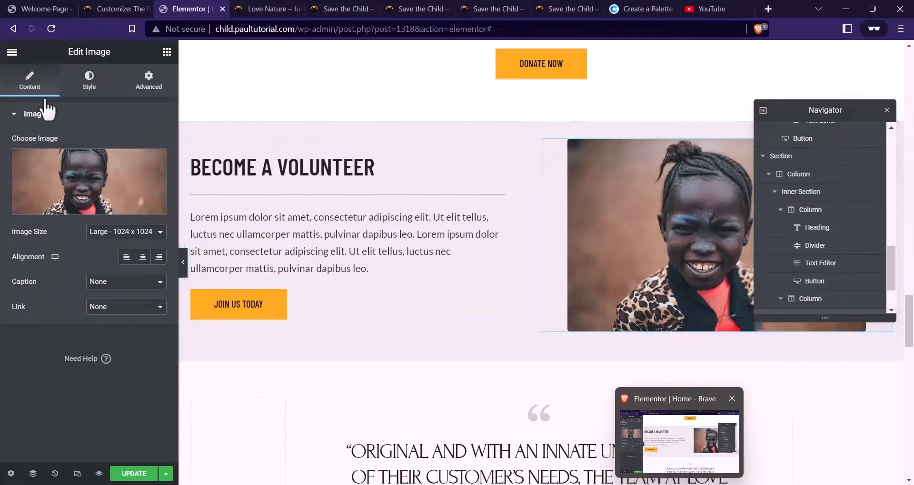
Widen the photo to 100% and give the section 48 px top and bottom padding
{"action": "left_click", "coordinate": [107, 84]}
{"action": "left_click_drag", "start_coordinate": [113, 159], "coordinate": [138, 163]}
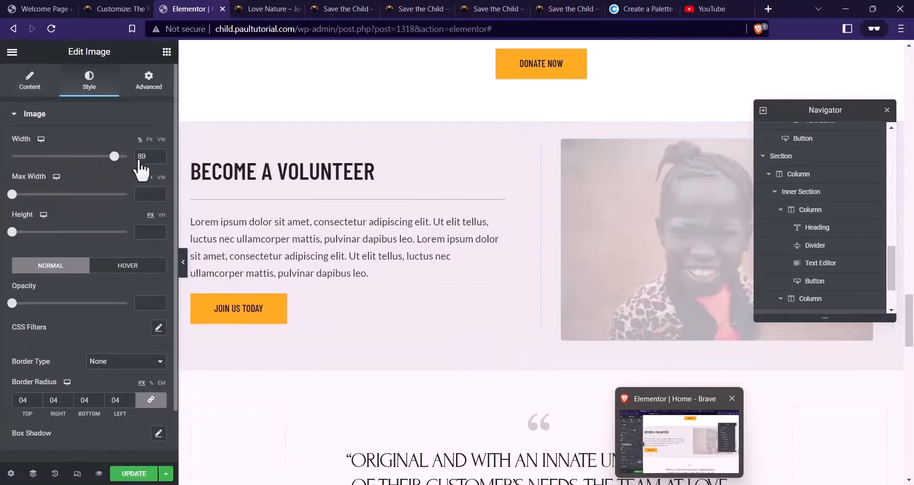
{"action": "left_click", "coordinate": [541, 116]}
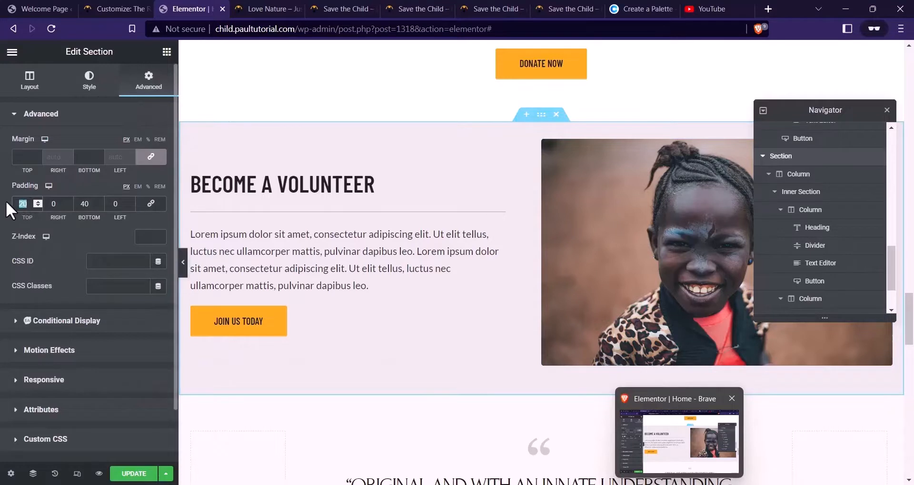
{"action": "type", "text": "48"}
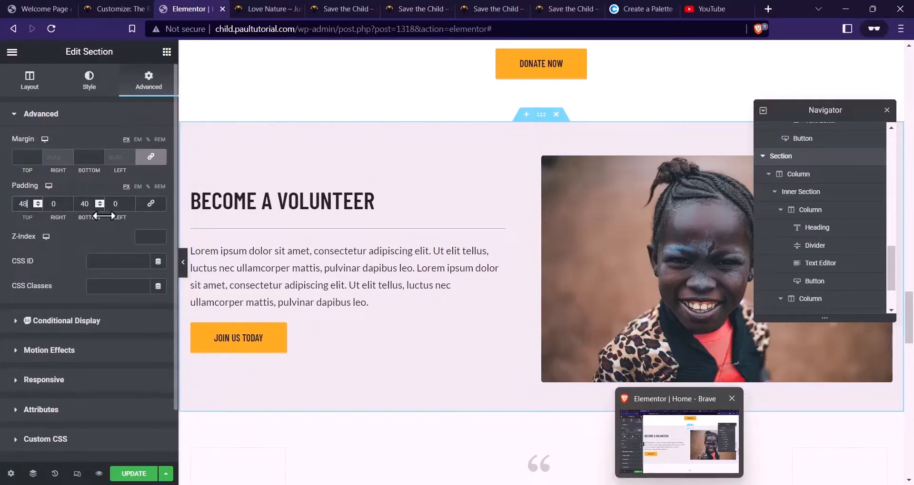
{"action": "type", "text": "48"}
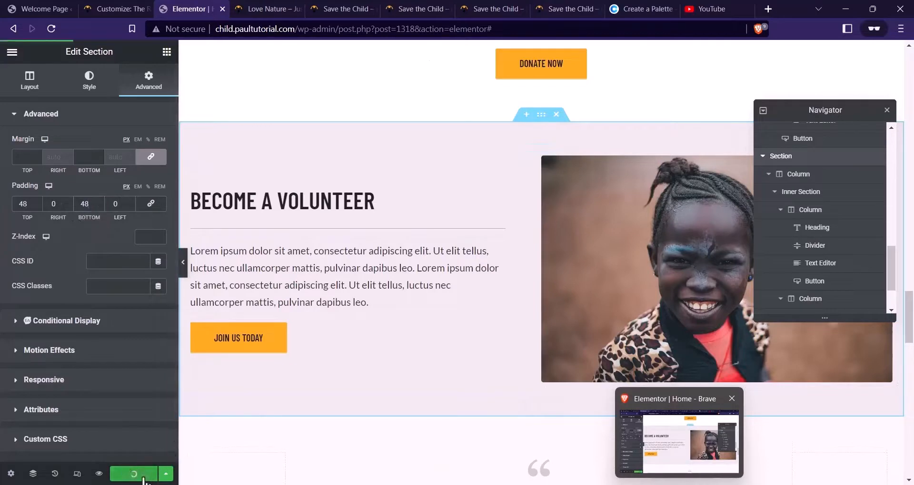
{"action": "left_click", "coordinate": [99, 474]}
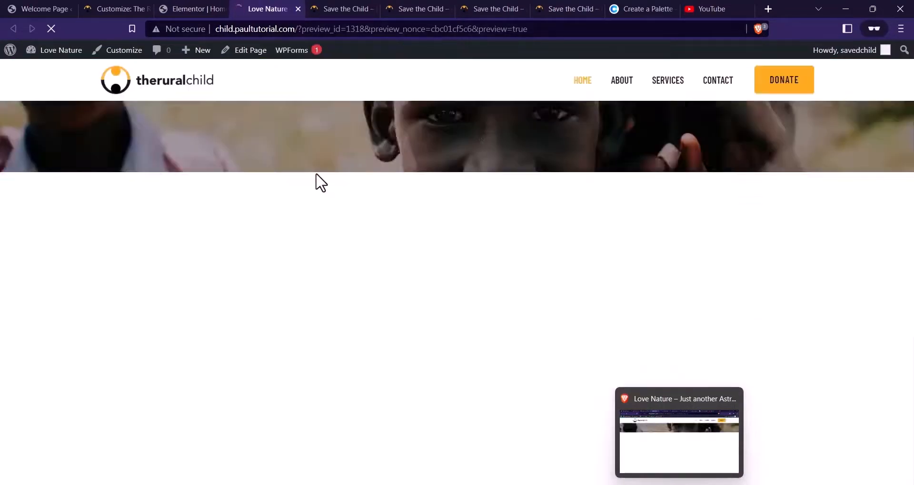
Check the previewed Become a Volunteer section against the reference site's call-to-action section
{"action": "scroll", "coordinate": [319, 176], "scroll_direction": "down", "scroll_amount": 20}
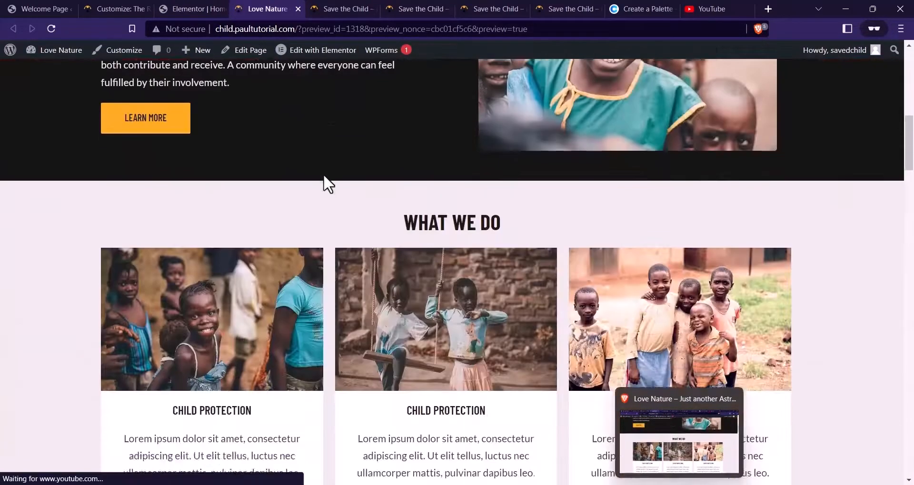
{"action": "scroll", "coordinate": [344, 185], "scroll_direction": "down", "scroll_amount": 20}
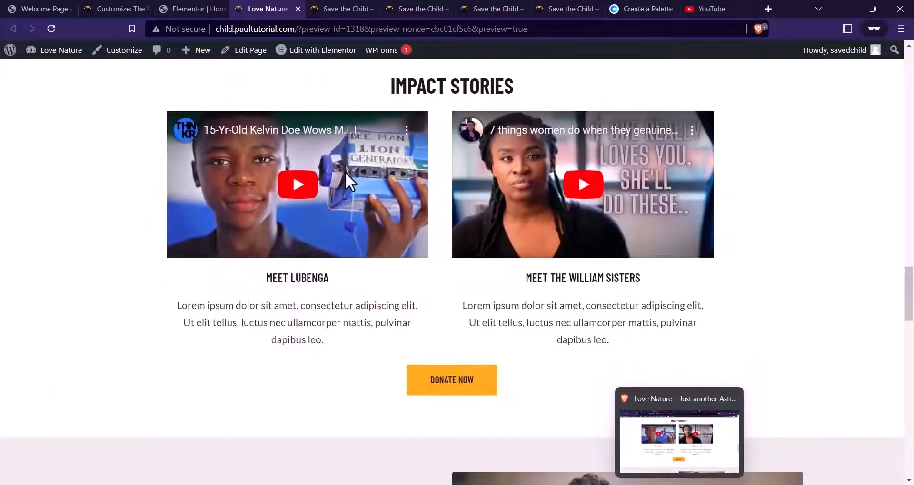
{"action": "scroll", "coordinate": [346, 174], "scroll_direction": "down", "scroll_amount": 1}
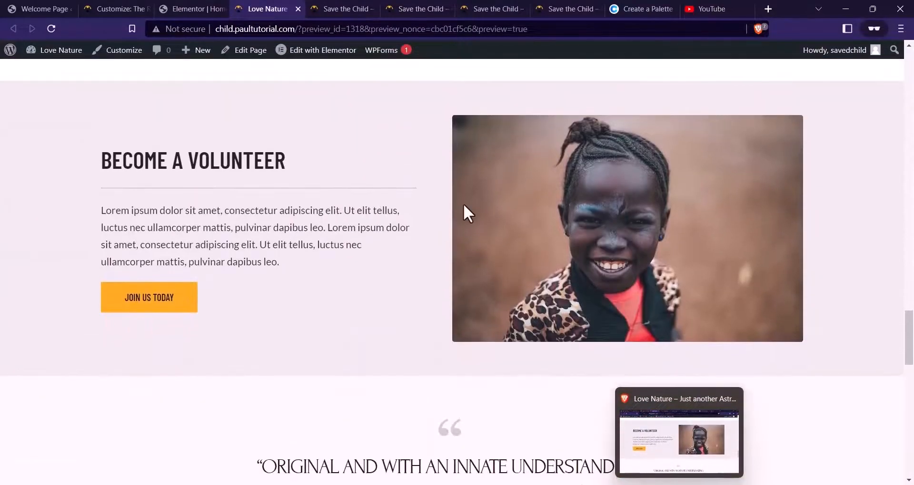
{"action": "scroll", "coordinate": [499, 183], "scroll_direction": "down", "scroll_amount": 2}
{"action": "scroll", "coordinate": [516, 159], "scroll_direction": "up", "scroll_amount": 4}
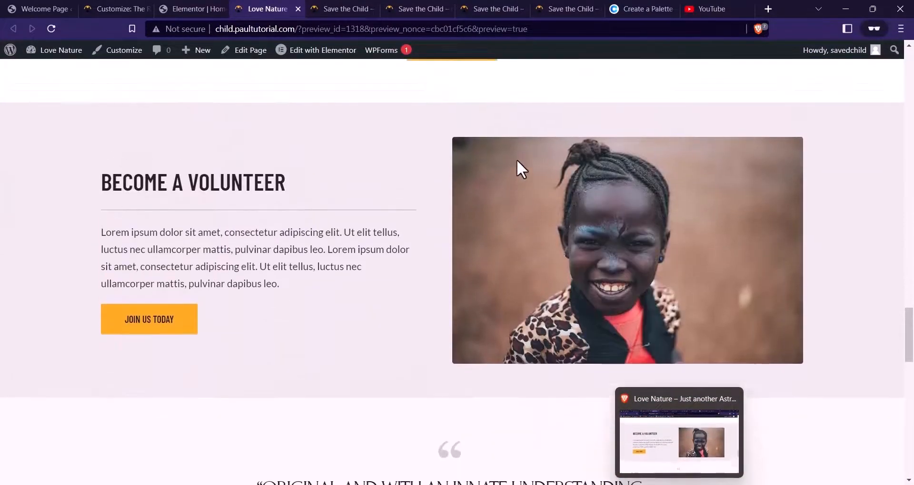
{"action": "scroll", "coordinate": [480, 191], "scroll_direction": "up", "scroll_amount": 3}
{"action": "left_click", "coordinate": [366, 9]}
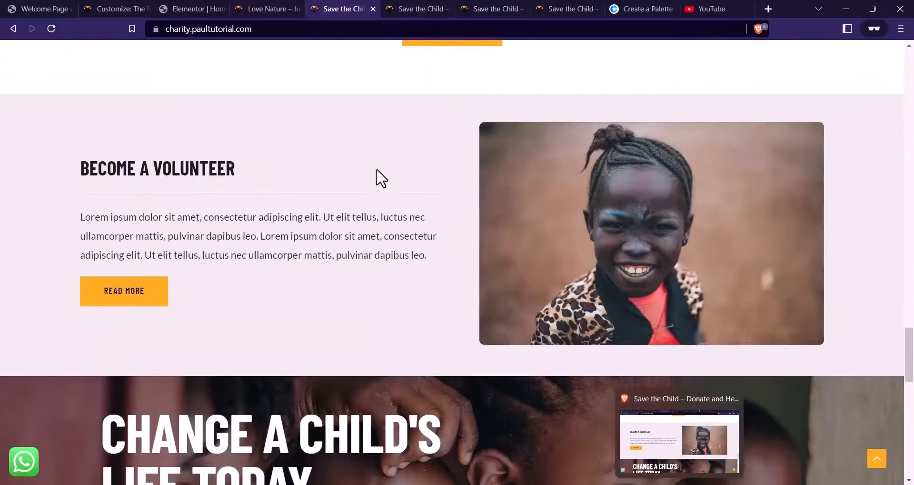
{"action": "scroll", "coordinate": [429, 168], "scroll_direction": "down", "scroll_amount": 3}
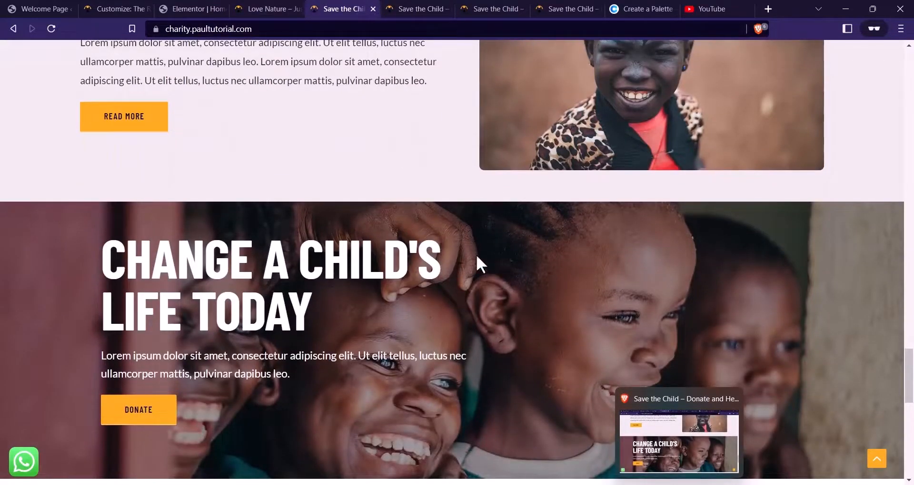
{"action": "left_click", "coordinate": [191, 9]}
{"action": "scroll", "coordinate": [468, 141], "scroll_direction": "up", "scroll_amount": 15}
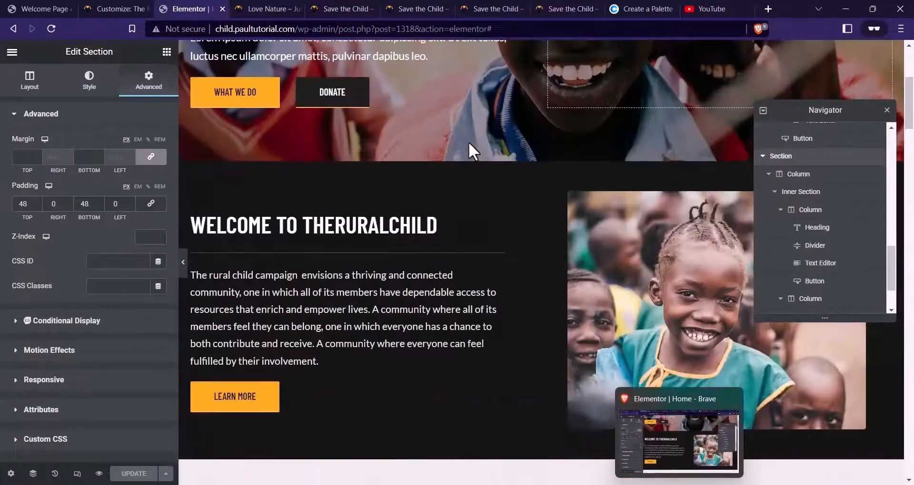
Copy the hero section and paste it below the Become a Volunteer section
{"action": "scroll", "coordinate": [468, 142], "scroll_direction": "up", "scroll_amount": 5}
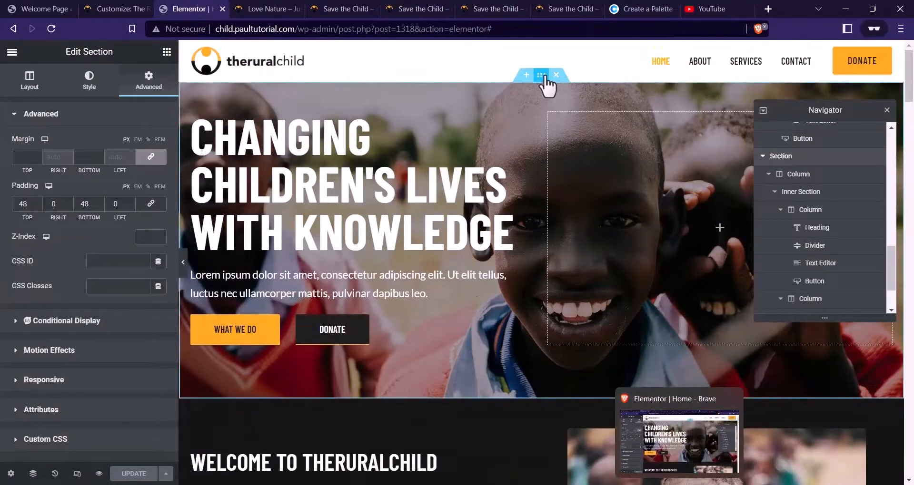
{"action": "right_click", "coordinate": [546, 84]}
{"action": "left_click", "coordinate": [578, 126]}
{"action": "scroll", "coordinate": [412, 155], "scroll_direction": "down", "scroll_amount": 10}
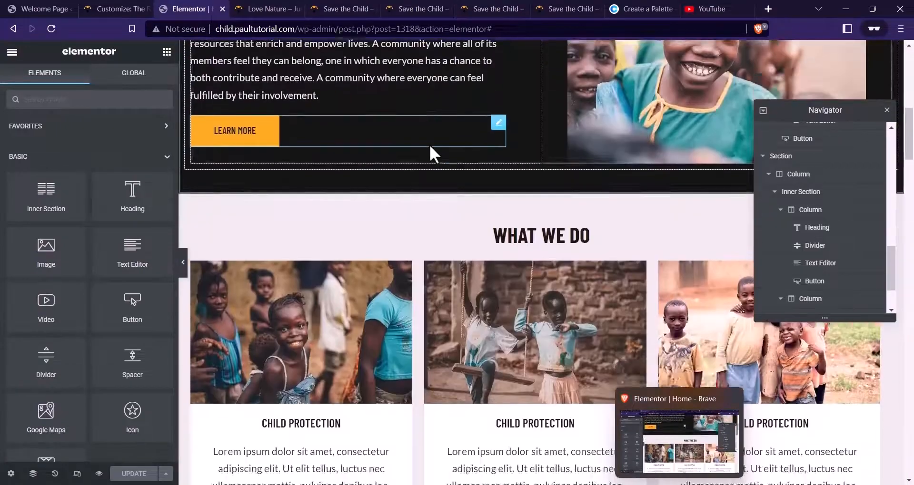
{"action": "scroll", "coordinate": [433, 150], "scroll_direction": "down", "scroll_amount": 20}
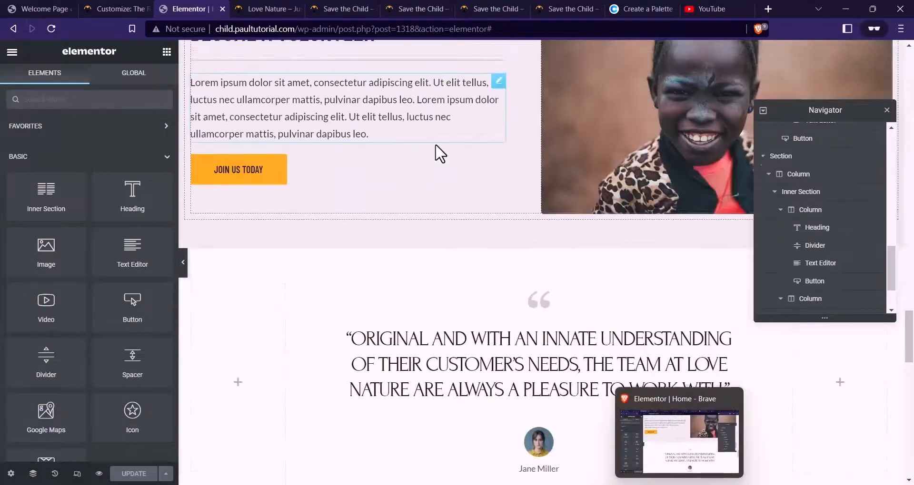
{"action": "scroll", "coordinate": [435, 145], "scroll_direction": "up", "scroll_amount": 3}
{"action": "right_click", "coordinate": [542, 115]}
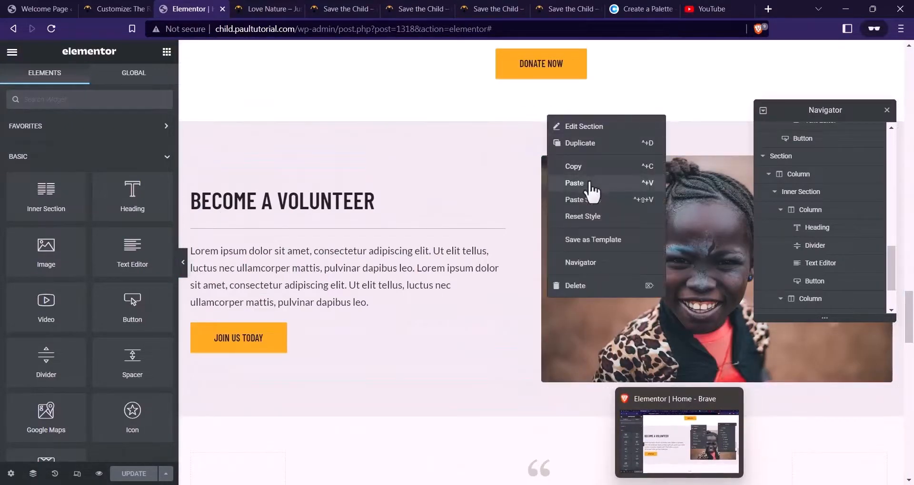
{"action": "left_click", "coordinate": [574, 183]}
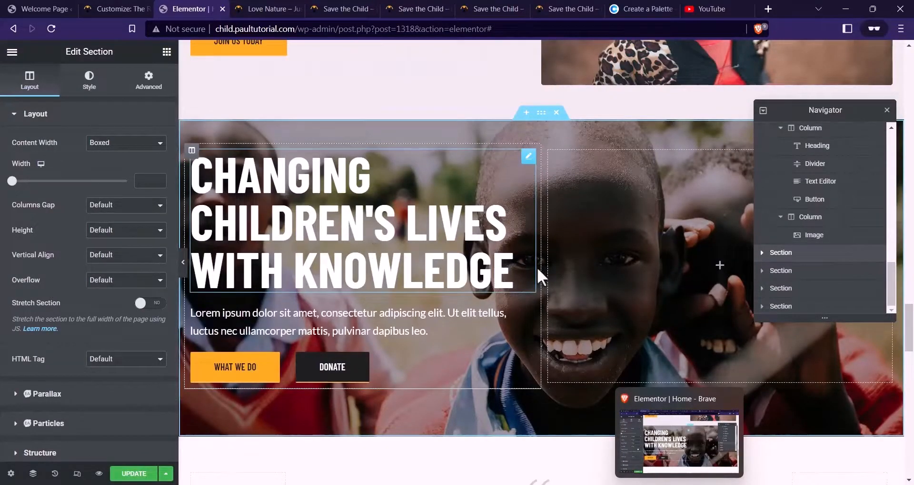
Retitle the pasted section's heading CHANGE A CHILD'S LIFE TODAY, copied from the reference site
{"action": "left_click", "coordinate": [423, 287]}
{"action": "left_click_drag", "start_coordinate": [124, 198], "coordinate": [10, 133]}
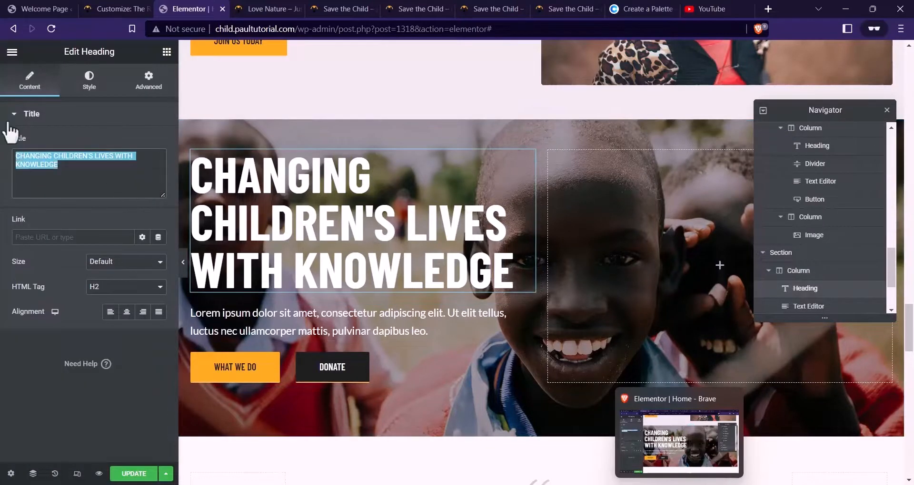
{"action": "left_click", "coordinate": [350, 8]}
{"action": "left_click_drag", "start_coordinate": [350, 338], "coordinate": [102, 246]}
{"action": "left_click", "coordinate": [193, 8]}
{"action": "key", "text": "ctrl+v"}
{"action": "left_click", "coordinate": [395, 274]}
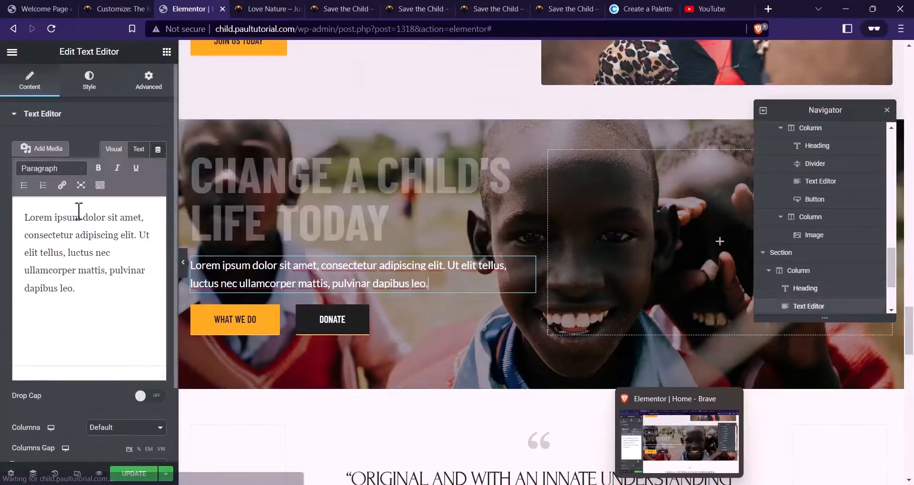
{"action": "key", "text": "ctrl+a"}
{"action": "left_click", "coordinate": [271, 6]}
{"action": "left_click", "coordinate": [337, 9]}
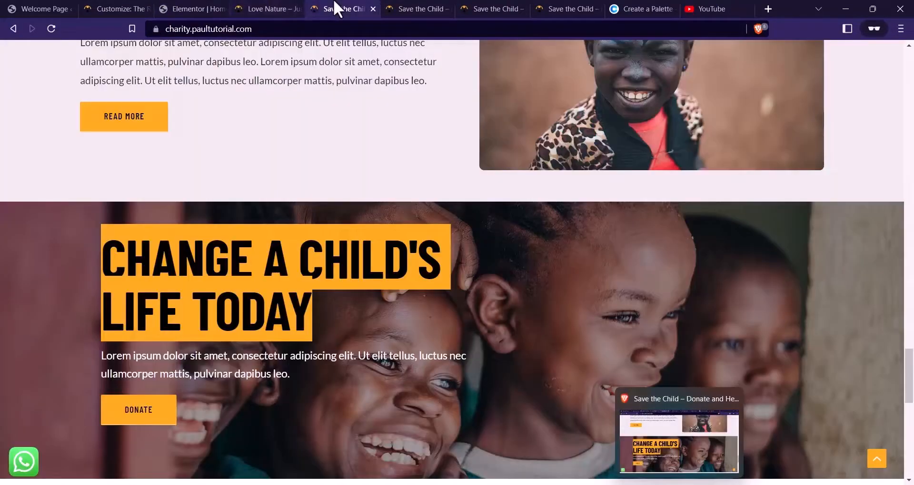
{"action": "left_click", "coordinate": [225, 6]}
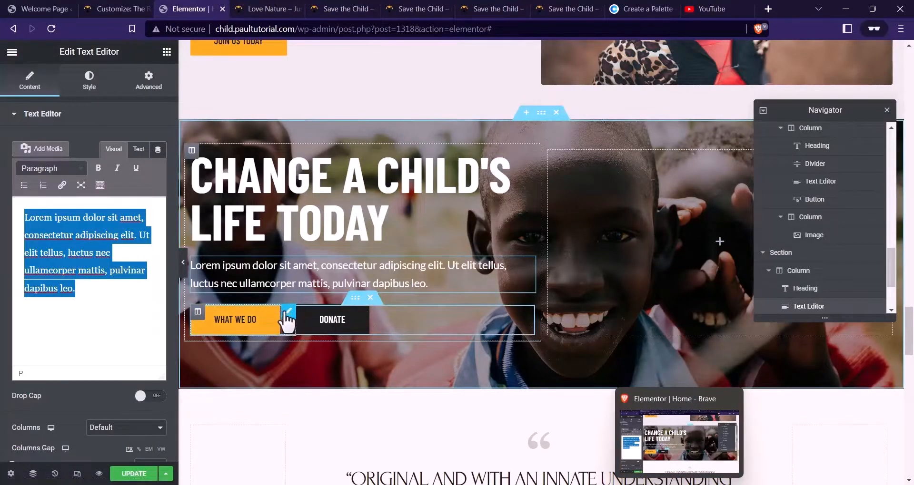
Keep only the WHAT WE DO button, delete the DONATE row, and set bottom padding to 96
{"action": "left_click_drag", "start_coordinate": [288, 318], "coordinate": [292, 257]}
{"action": "left_click_drag", "start_coordinate": [538, 265], "coordinate": [427, 279]}
{"action": "left_click_drag", "start_coordinate": [453, 308], "coordinate": [224, 327]}
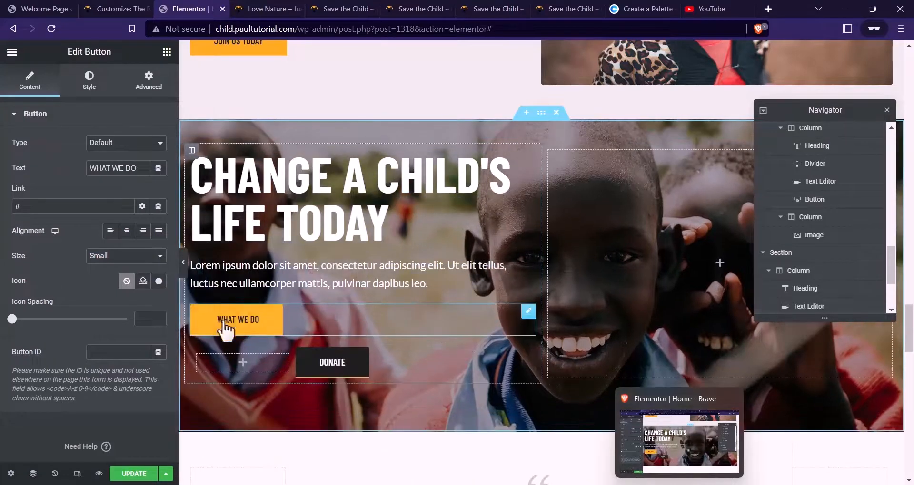
{"action": "left_click", "coordinate": [370, 339]}
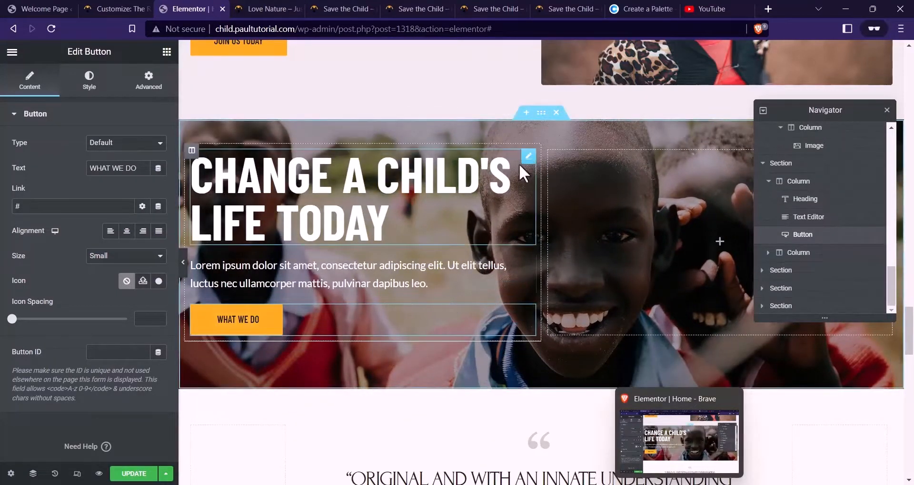
{"action": "left_click", "coordinate": [541, 112]}
{"action": "left_click", "coordinate": [148, 81]}
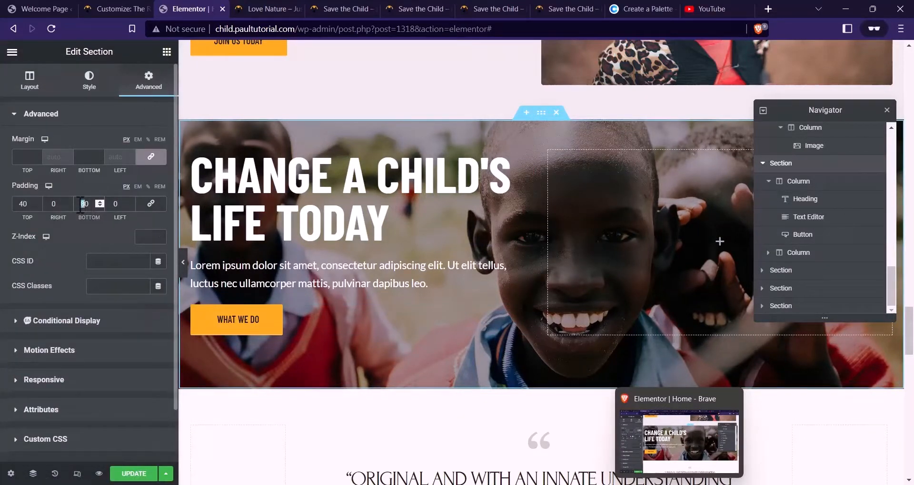
{"action": "type", "text": "96"}
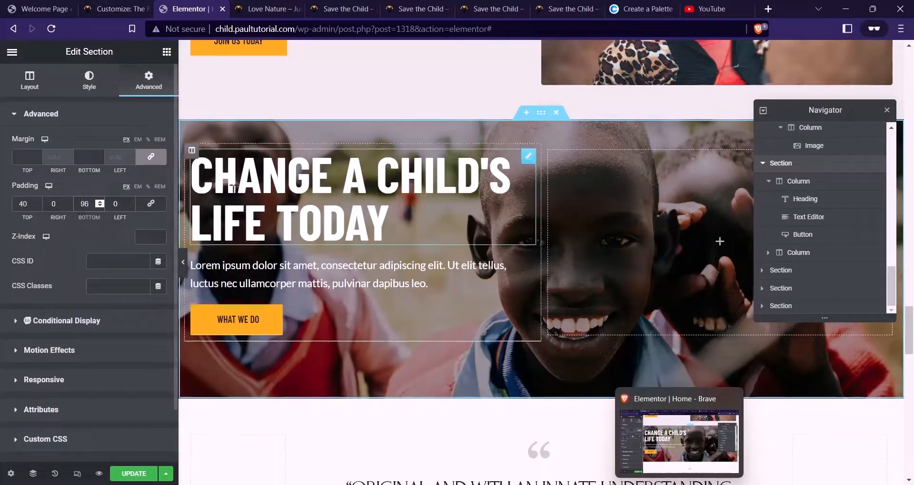
{"action": "left_click", "coordinate": [142, 474]}
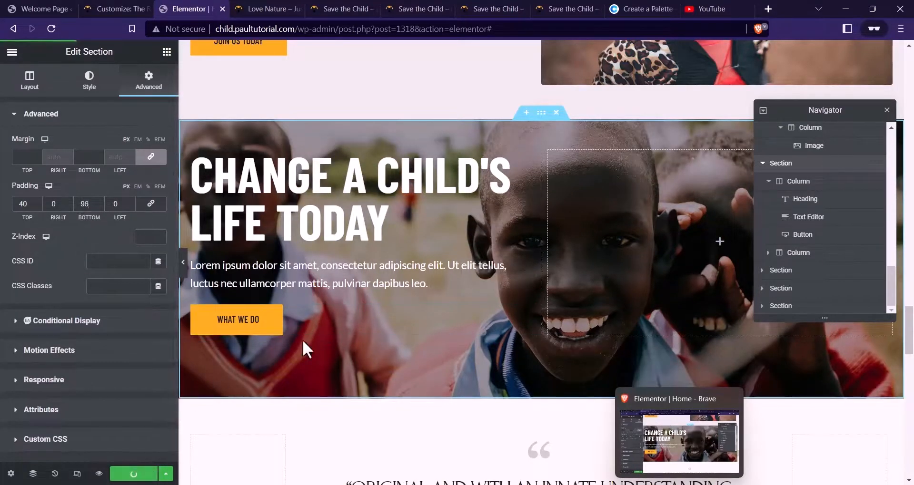
Rename the button DONATE TODAY and save the page
{"action": "left_click", "coordinate": [316, 321]}
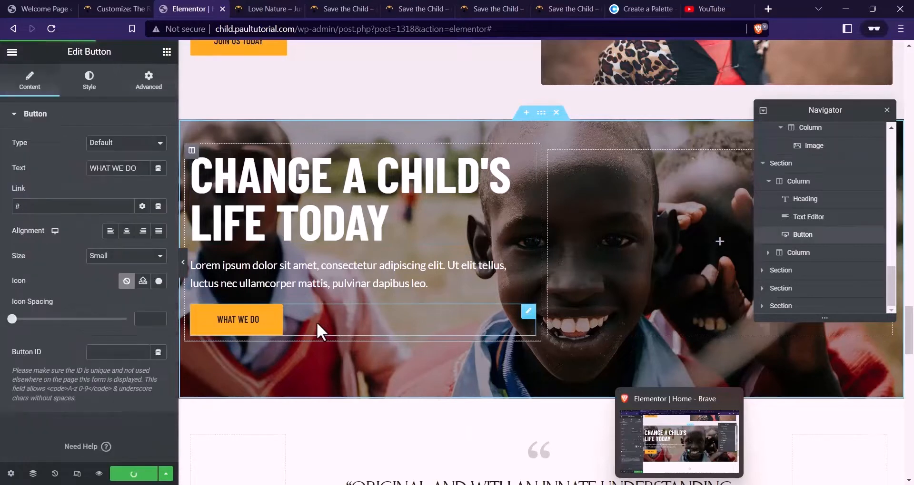
{"action": "left_click_drag", "start_coordinate": [141, 171], "coordinate": [70, 173]}
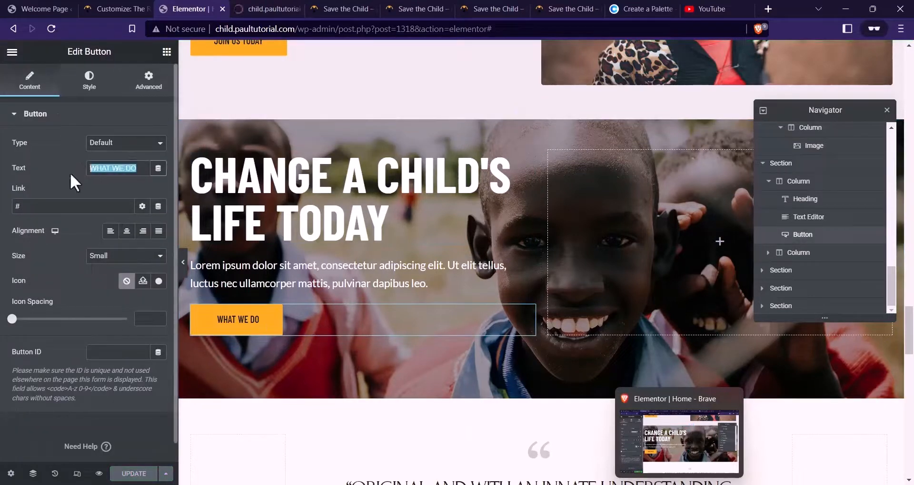
{"action": "type", "text": "DONATE "}
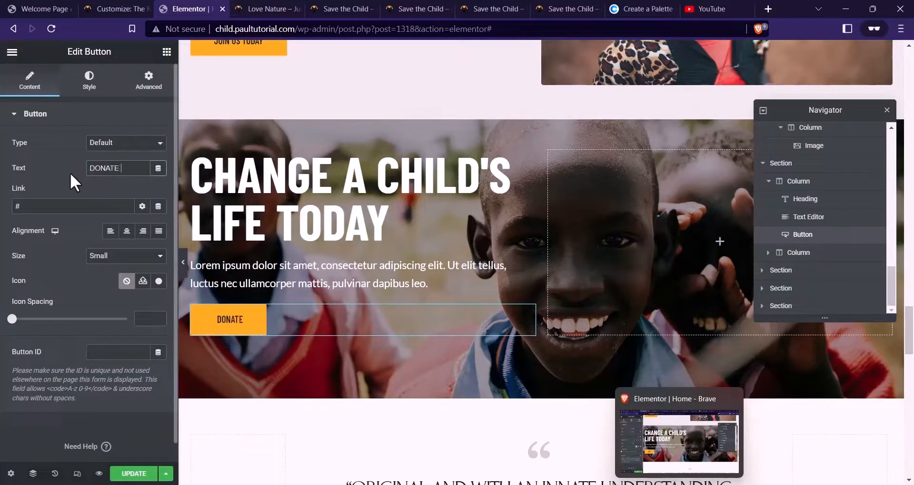
{"action": "type", "text": "TODAY"}
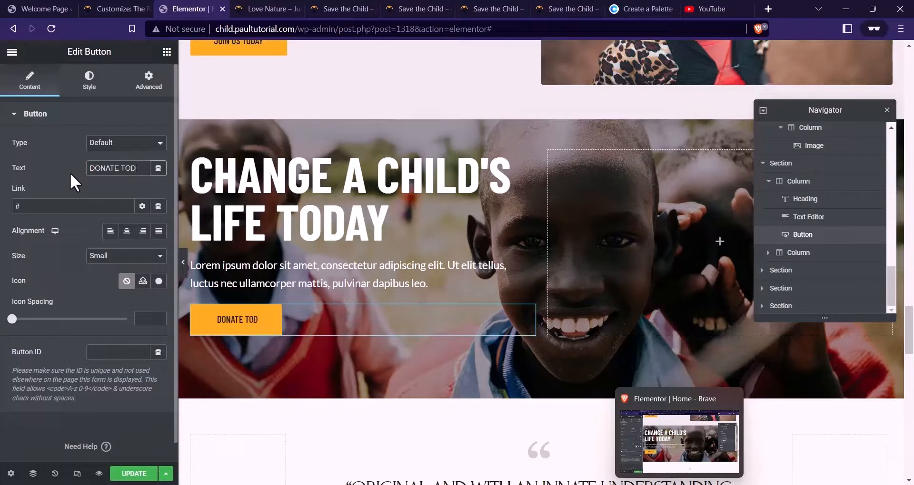
{"action": "left_click", "coordinate": [131, 475]}
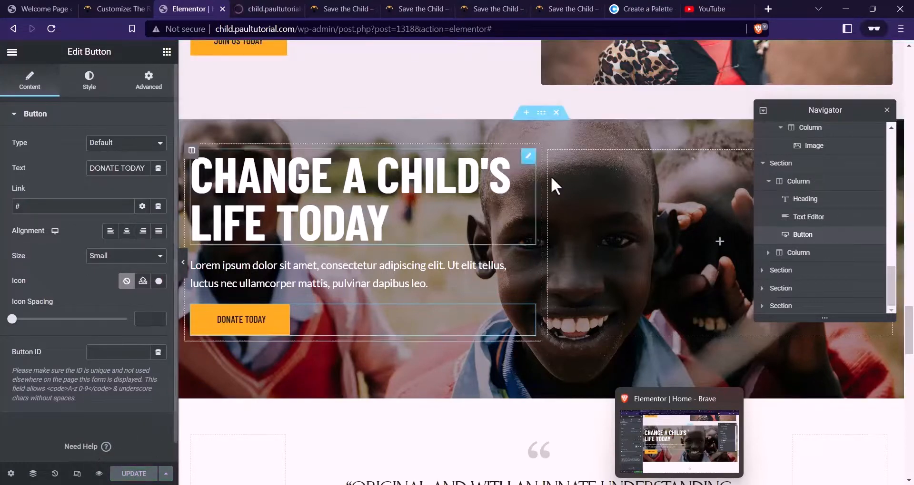
{"action": "left_click", "coordinate": [538, 115]}
{"action": "left_click", "coordinate": [90, 80]}
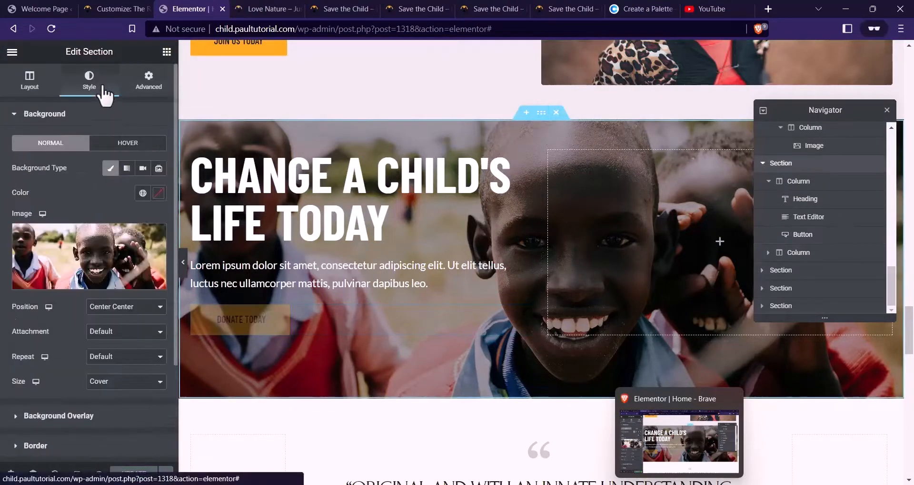
Drag bg CTA.jpg from the Website Files folder into the media library for the section background
{"action": "left_click", "coordinate": [90, 259]}
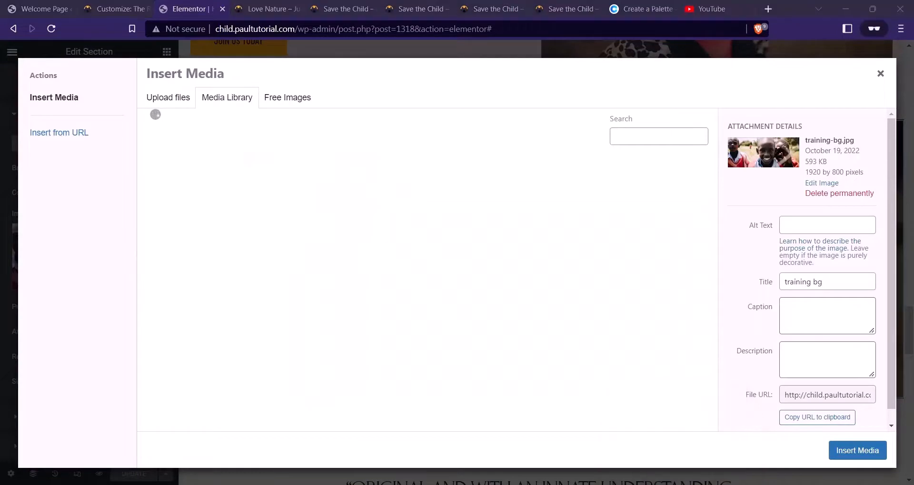
{"action": "left_click", "coordinate": [450, 449]}
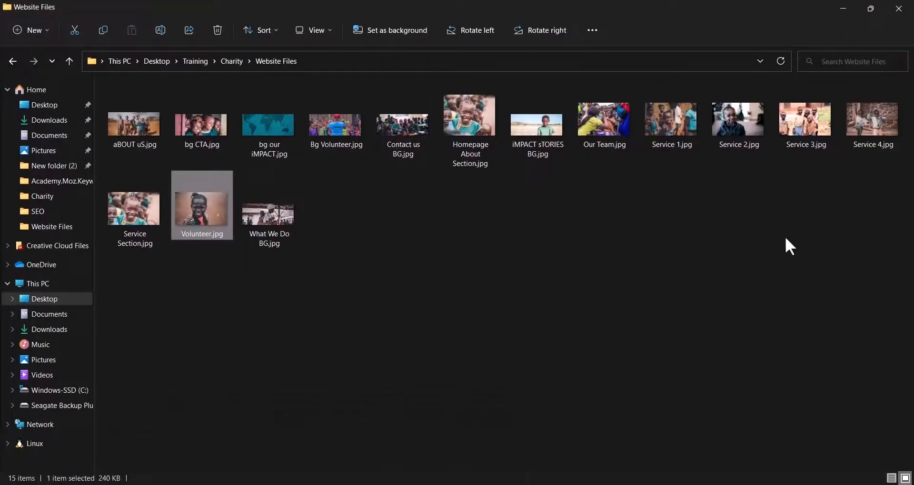
{"action": "left_click_drag", "start_coordinate": [204, 135], "coordinate": [358, 320]}
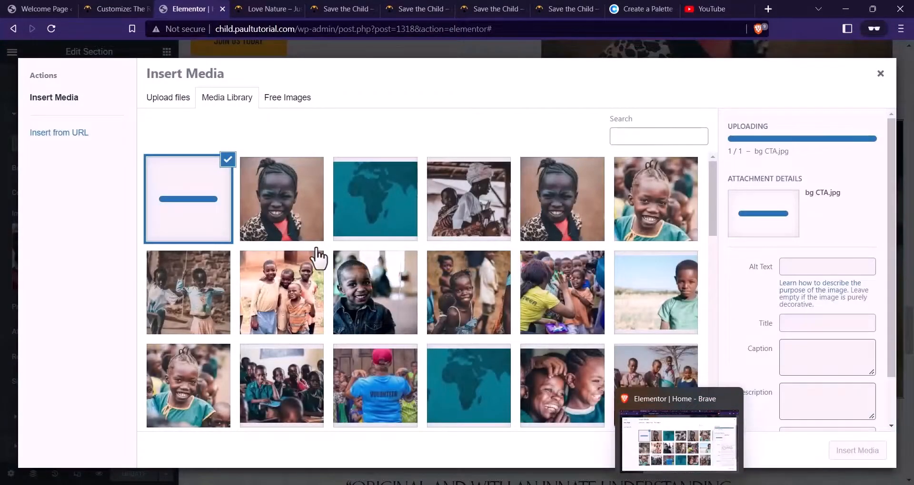
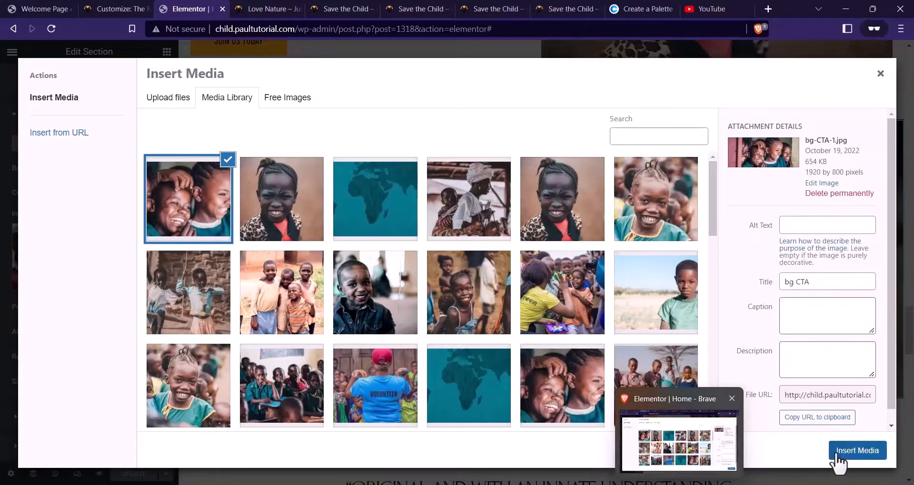
Apply bg-CTA-1.jpg as the Change a Child's Life Today section background and update the page
{"action": "left_click", "coordinate": [852, 452]}
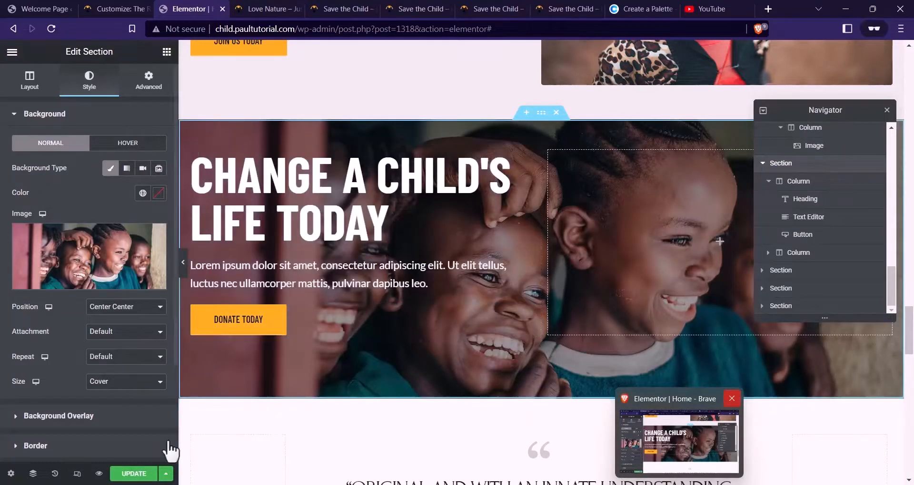
{"action": "left_click", "coordinate": [144, 473]}
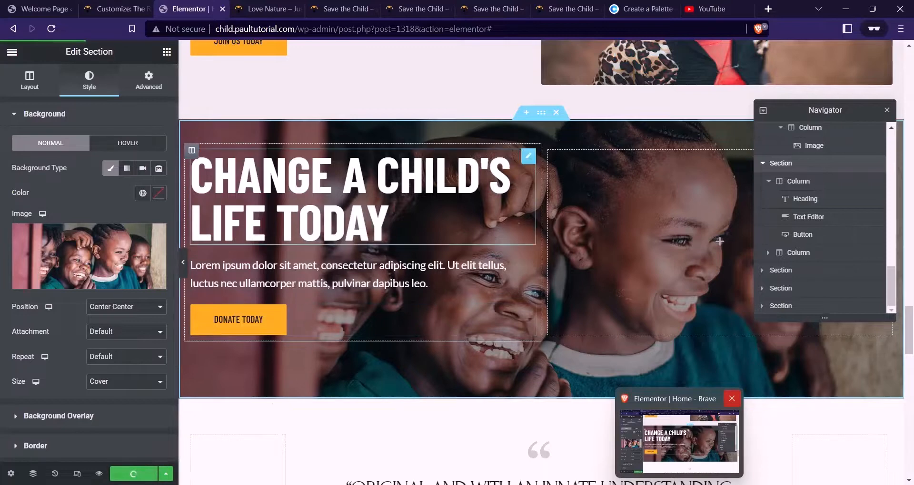
Preview the live page and scroll through the new background section
{"action": "left_click", "coordinate": [262, 9]}
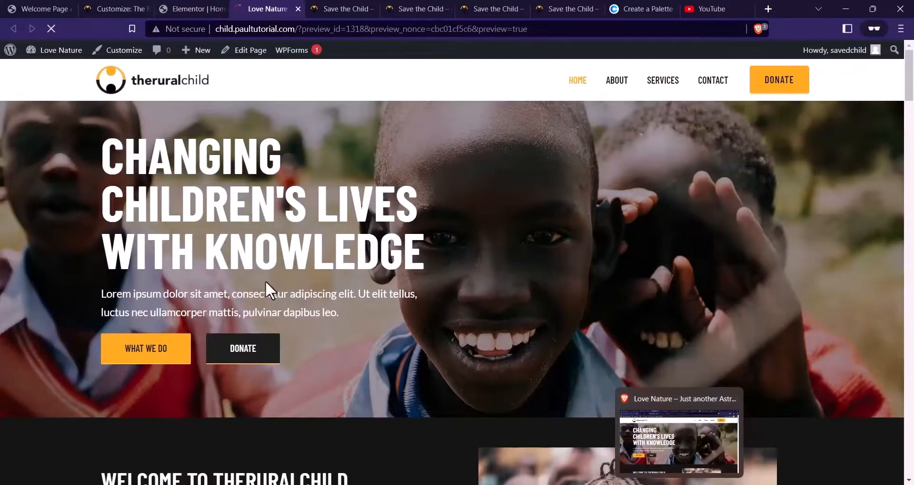
{"action": "scroll", "coordinate": [265, 238], "scroll_direction": "down", "scroll_amount": 10}
{"action": "scroll", "coordinate": [430, 227], "scroll_direction": "down", "scroll_amount": 20}
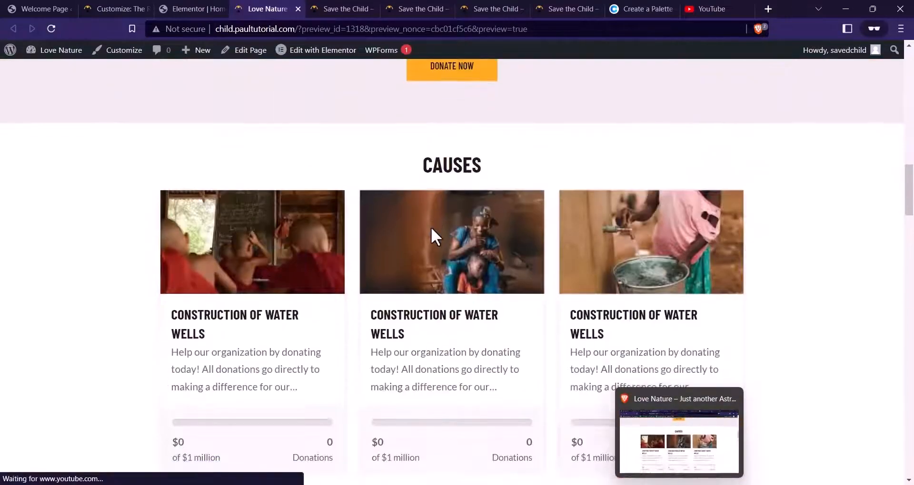
{"action": "scroll", "coordinate": [434, 233], "scroll_direction": "down", "scroll_amount": 15}
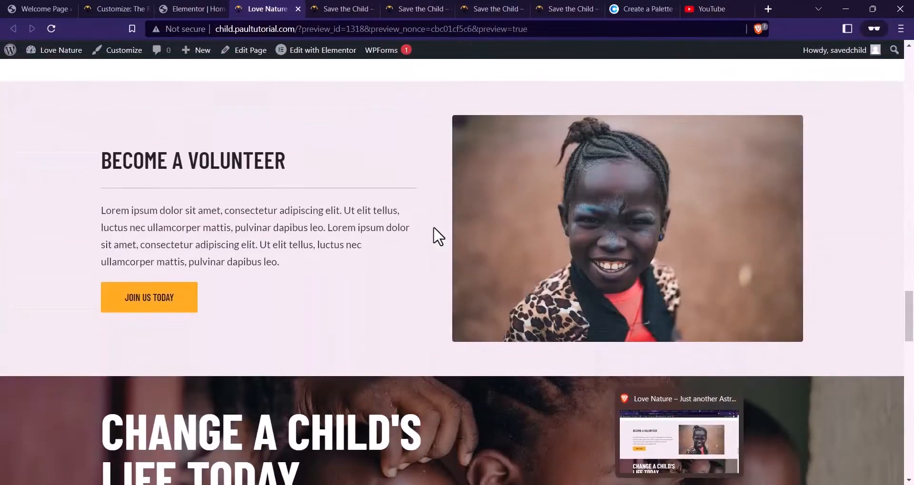
{"action": "scroll", "coordinate": [434, 229], "scroll_direction": "up", "scroll_amount": 1}
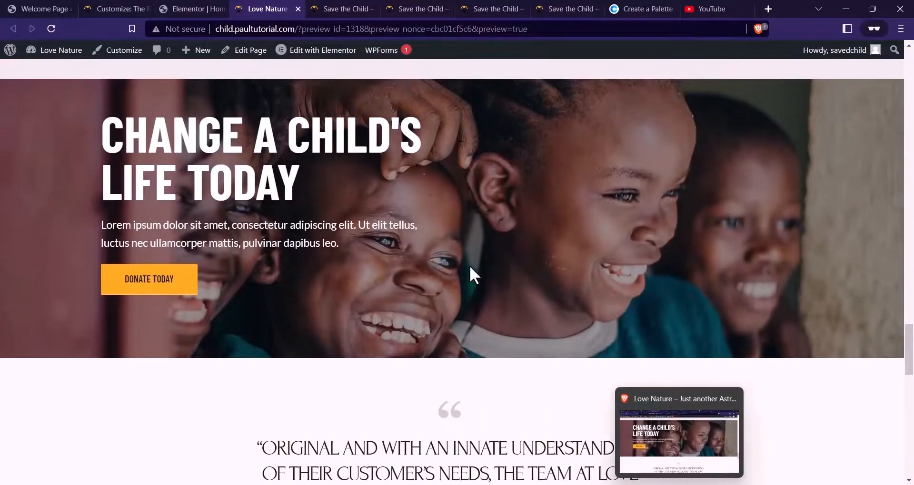
{"action": "scroll", "coordinate": [371, 280], "scroll_direction": "down", "scroll_amount": 6}
{"action": "scroll", "coordinate": [373, 286], "scroll_direction": "up", "scroll_amount": 2}
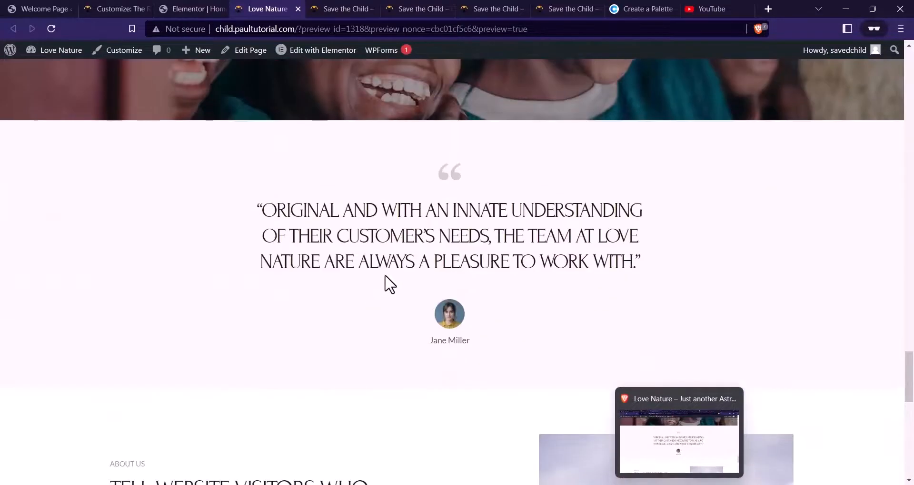
Back in the editor, delete the About Us and Questions sections
{"action": "left_click", "coordinate": [204, 6]}
{"action": "scroll", "coordinate": [419, 180], "scroll_direction": "down", "scroll_amount": 5}
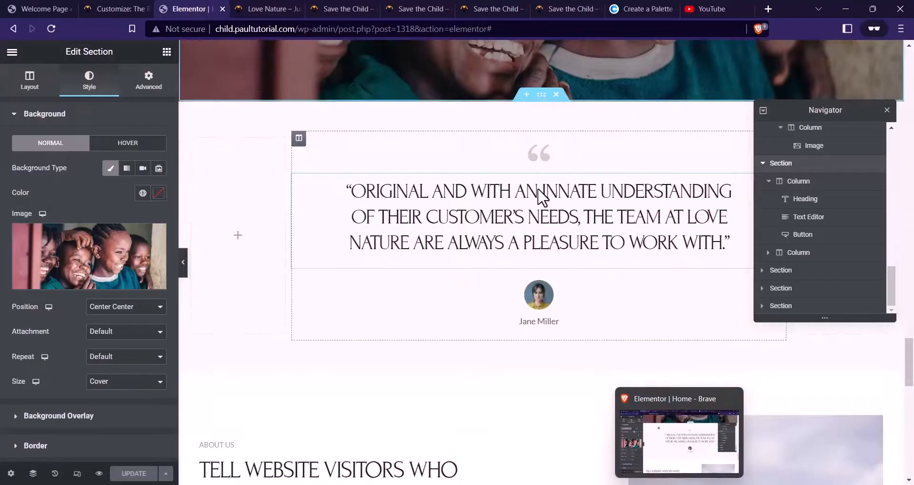
{"action": "scroll", "coordinate": [419, 181], "scroll_direction": "up", "scroll_amount": 3}
{"action": "scroll", "coordinate": [419, 180], "scroll_direction": "down", "scroll_amount": 1}
{"action": "scroll", "coordinate": [509, 281], "scroll_direction": "up", "scroll_amount": 2}
{"action": "scroll", "coordinate": [602, 261], "scroll_direction": "down", "scroll_amount": 2}
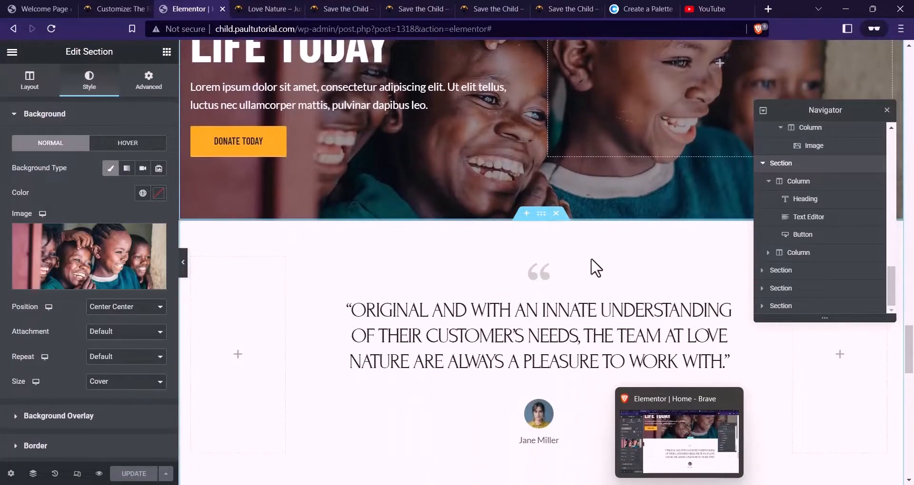
{"action": "scroll", "coordinate": [559, 228], "scroll_direction": "down", "scroll_amount": 3}
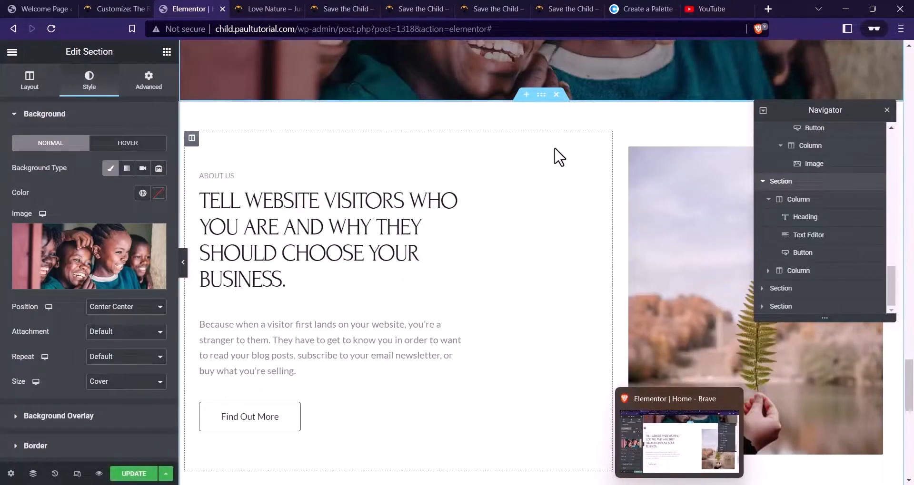
{"action": "left_click", "coordinate": [556, 95]}
{"action": "left_click", "coordinate": [556, 94]}
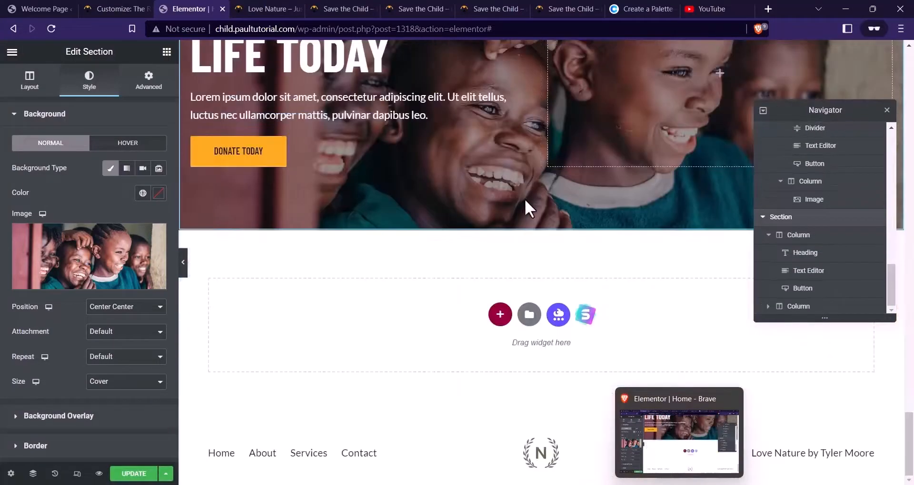
{"action": "scroll", "coordinate": [525, 199], "scroll_direction": "up", "scroll_amount": 10}
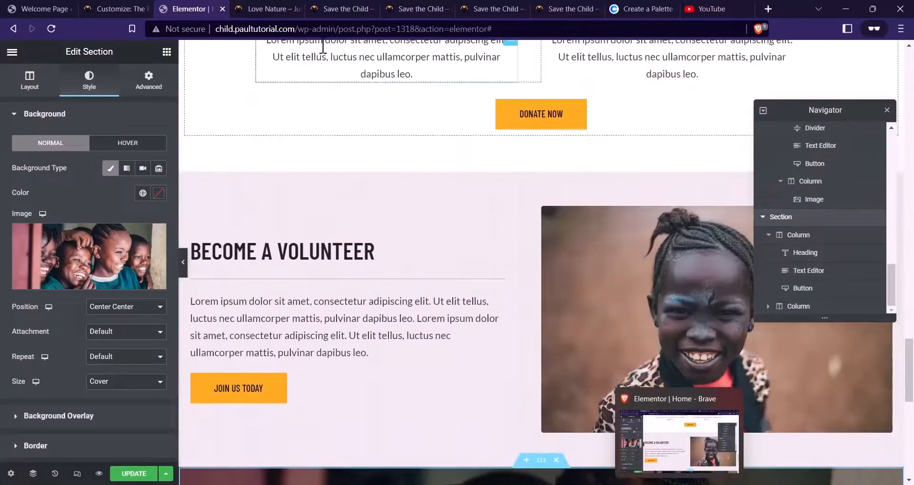
Compare the updated page preview against the reference charity site
{"action": "left_click", "coordinate": [268, 9]}
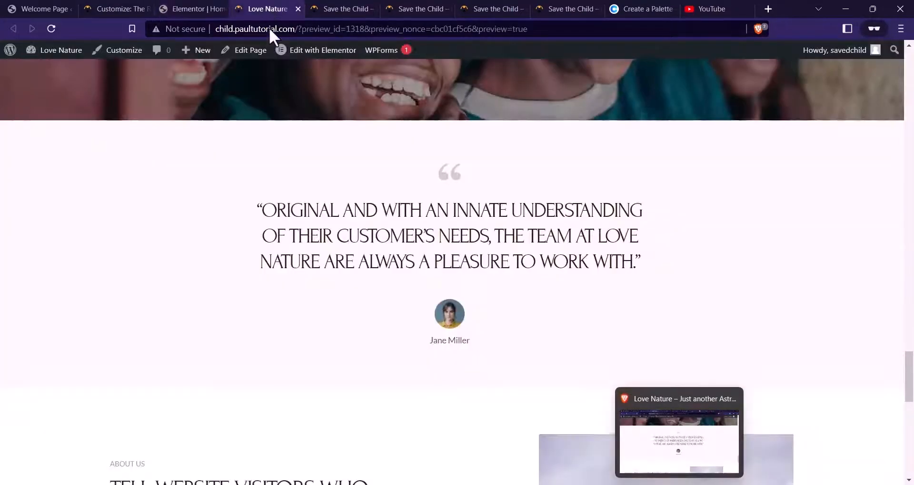
{"action": "scroll", "coordinate": [467, 278], "scroll_direction": "down", "scroll_amount": 20}
{"action": "scroll", "coordinate": [467, 279], "scroll_direction": "up", "scroll_amount": 5}
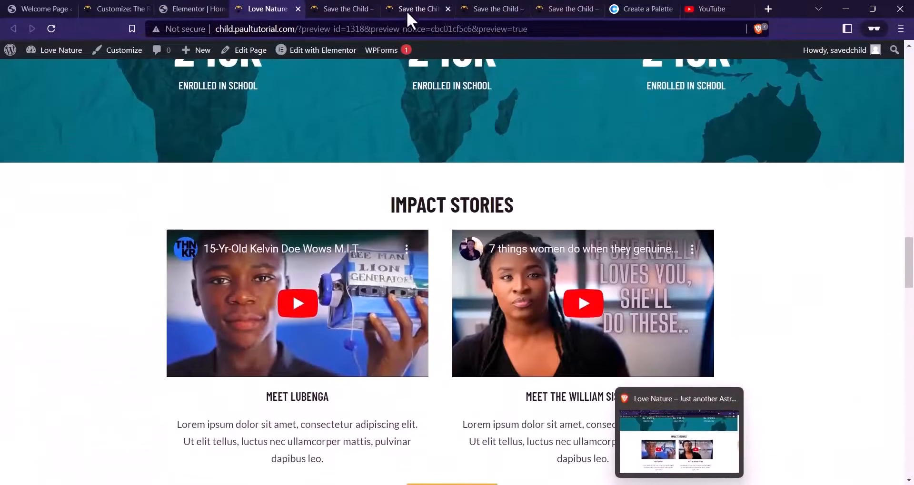
{"action": "left_click", "coordinate": [406, 8]}
{"action": "scroll", "coordinate": [408, 235], "scroll_direction": "down", "scroll_amount": 5}
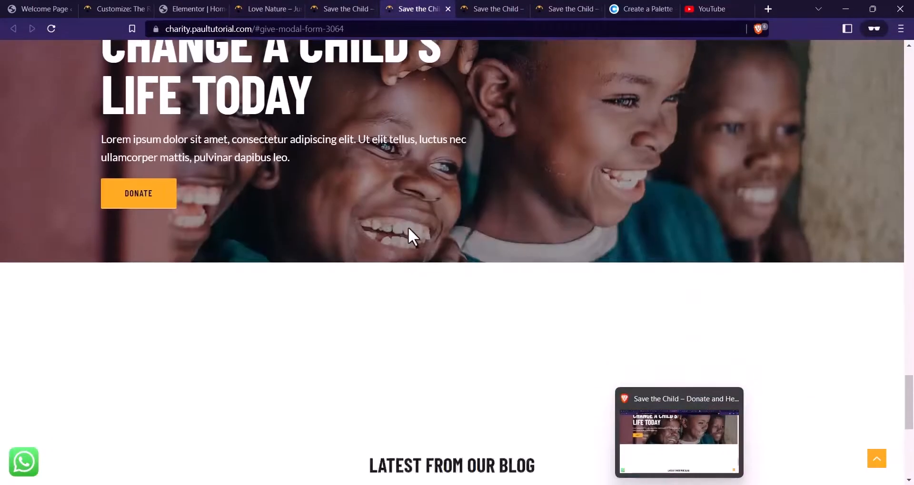
{"action": "scroll", "coordinate": [410, 223], "scroll_direction": "down", "scroll_amount": 10}
{"action": "scroll", "coordinate": [428, 236], "scroll_direction": "up", "scroll_amount": 5}
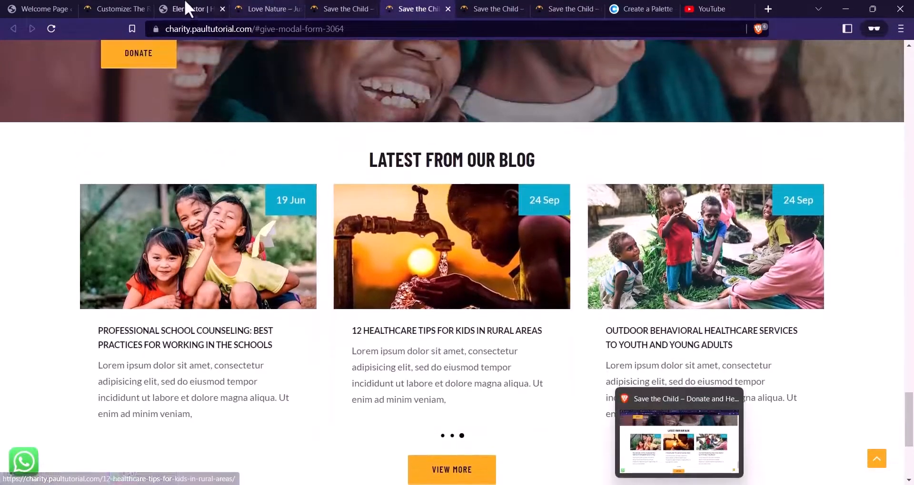
{"action": "left_click", "coordinate": [189, 8]}
{"action": "scroll", "coordinate": [539, 266], "scroll_direction": "up", "scroll_amount": 5}
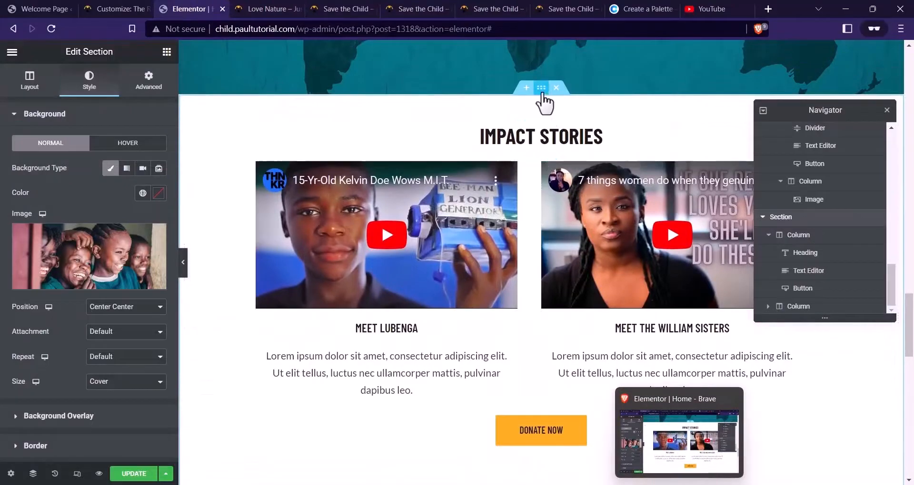
Copy the Impact Stories section and open the options of the section where it will go
{"action": "right_click", "coordinate": [541, 88]}
{"action": "left_click", "coordinate": [569, 139]}
{"action": "scroll", "coordinate": [524, 181], "scroll_direction": "down", "scroll_amount": 4}
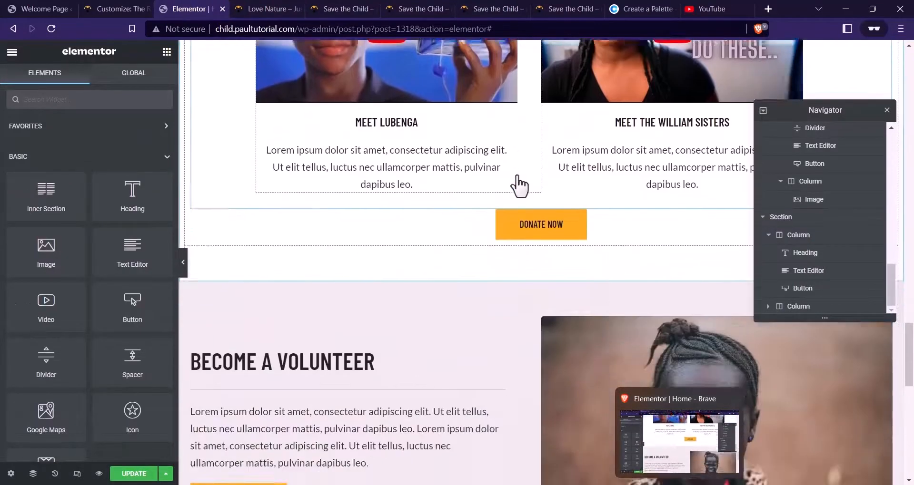
{"action": "scroll", "coordinate": [518, 183], "scroll_direction": "down", "scroll_amount": 8}
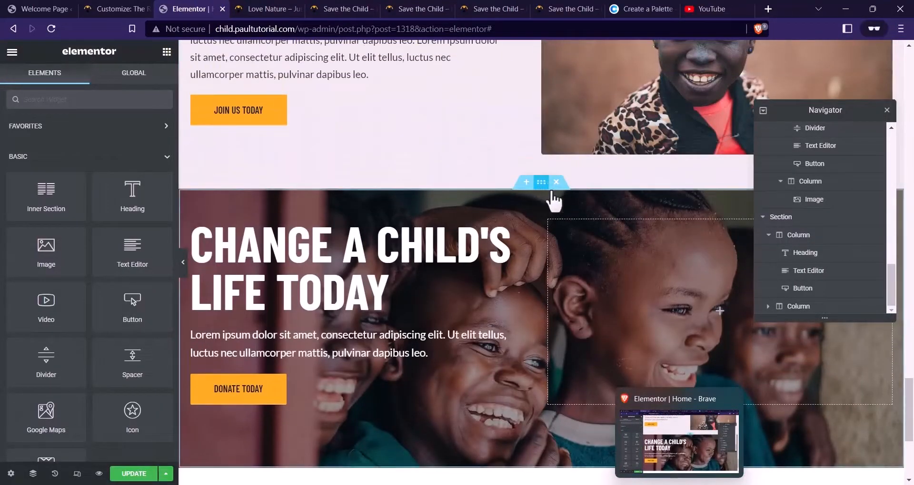
{"action": "right_click", "coordinate": [551, 193]}
Paste the Impact Stories copy and retitle its heading LATEST FROM OUR BLOG
{"action": "left_click", "coordinate": [577, 256]}
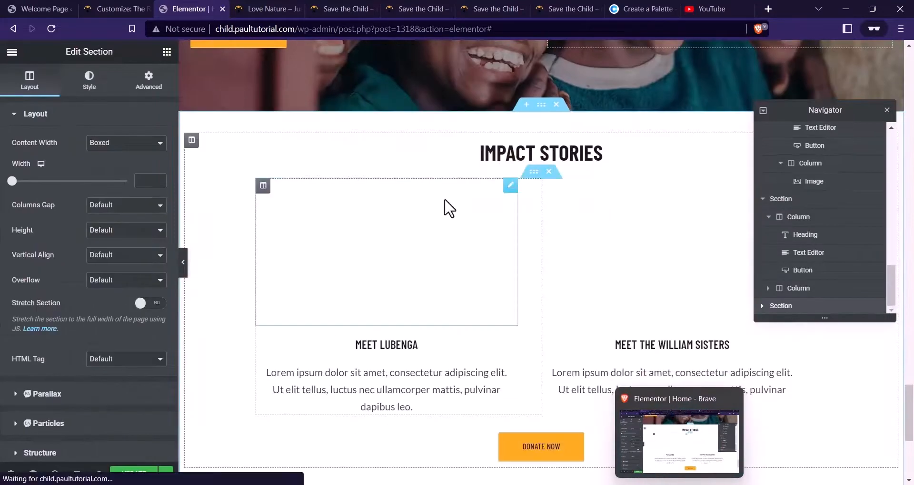
{"action": "left_click", "coordinate": [529, 155]}
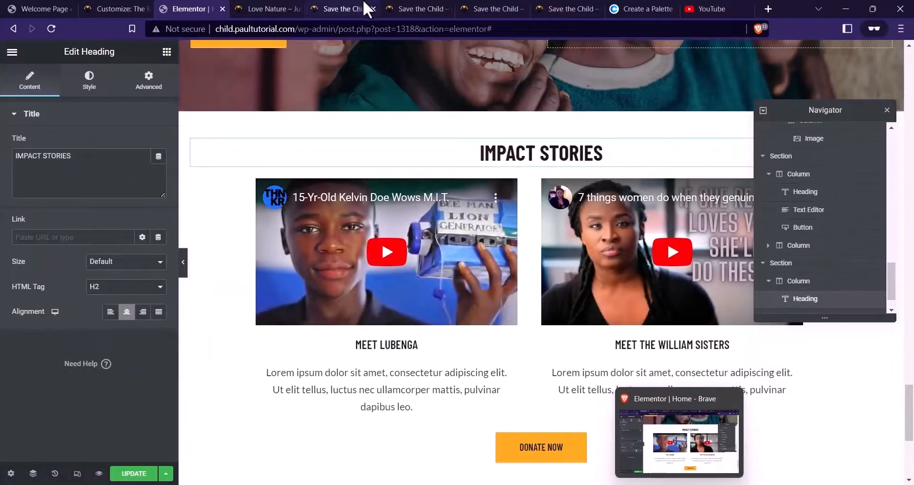
{"action": "left_click", "coordinate": [411, 9]}
{"action": "left_click_drag", "start_coordinate": [555, 166], "coordinate": [395, 145]}
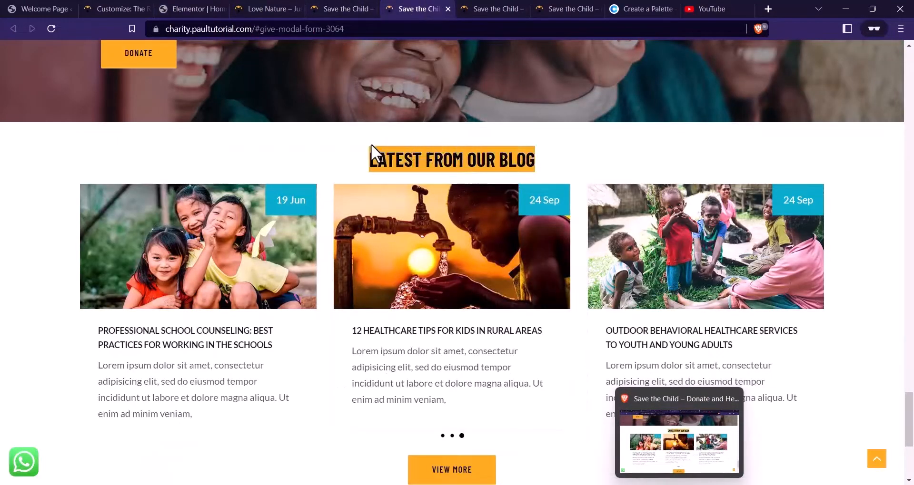
{"action": "left_click", "coordinate": [193, 9]}
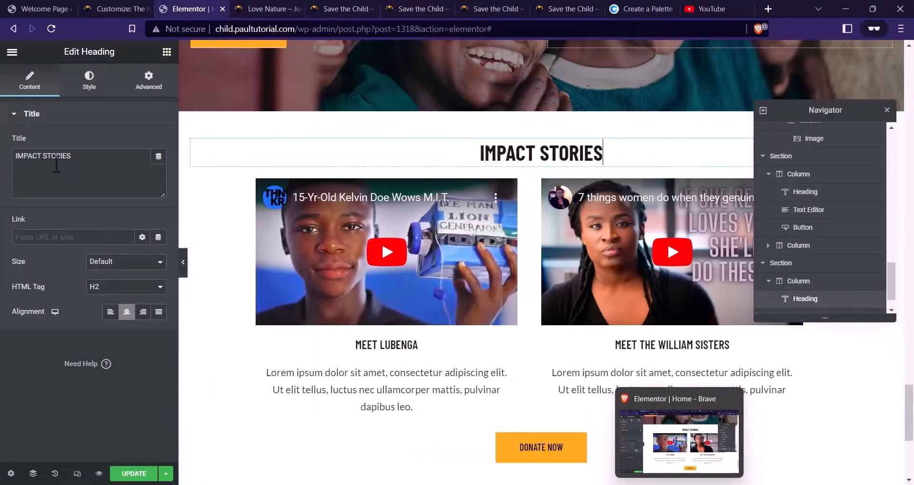
{"action": "key", "text": "ctrl+a"}
{"action": "key", "text": "ctrl+v"}
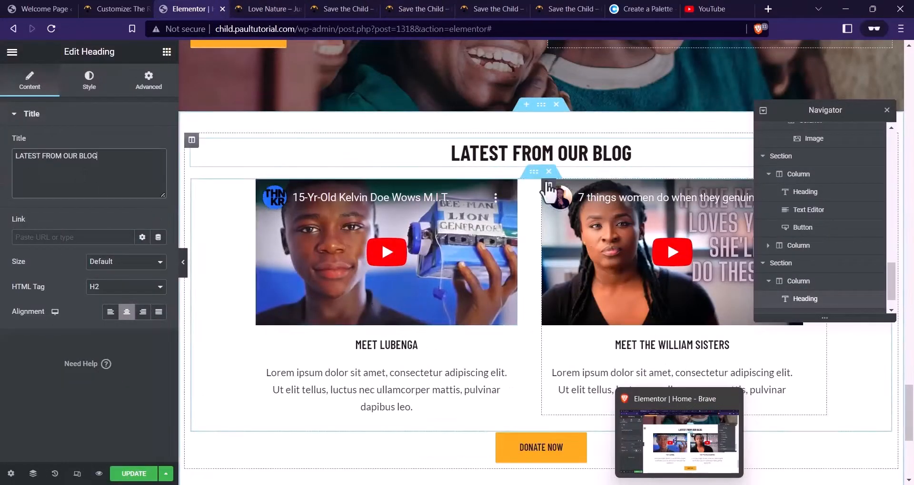
Delete the two video story columns and search the widgets for blog
{"action": "left_click", "coordinate": [548, 171]}
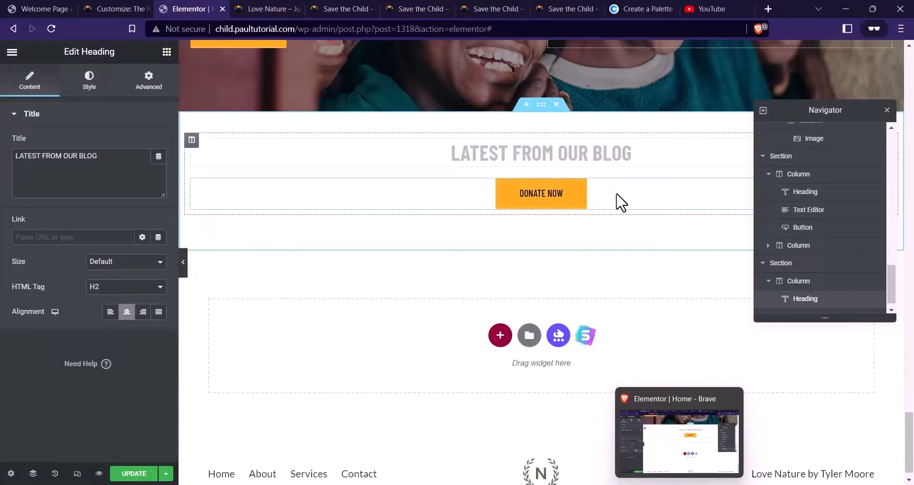
{"action": "left_click", "coordinate": [167, 51]}
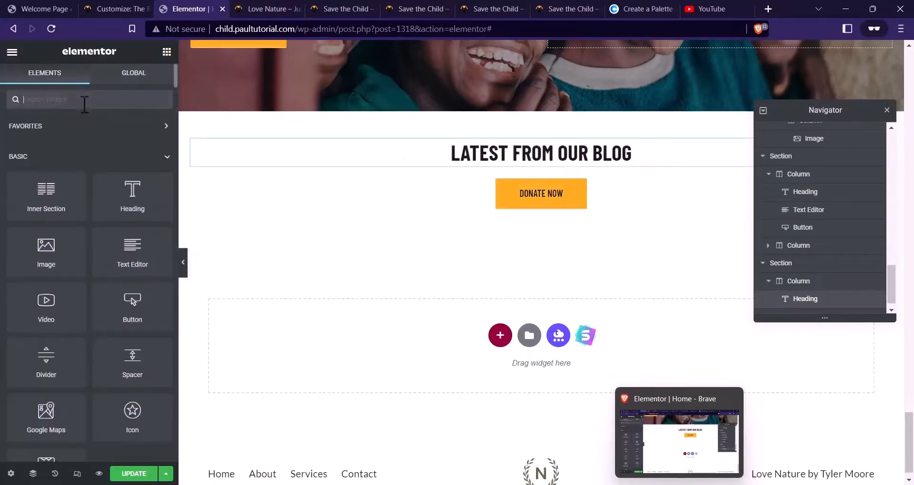
{"action": "type", "text": "POSRT"}
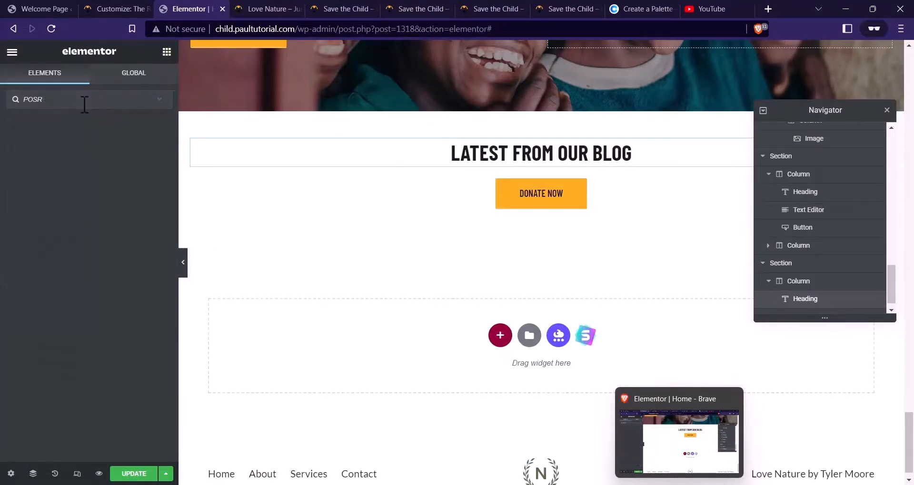
{"action": "key", "text": "BackSpace"}
{"action": "type", "text": "POS"}
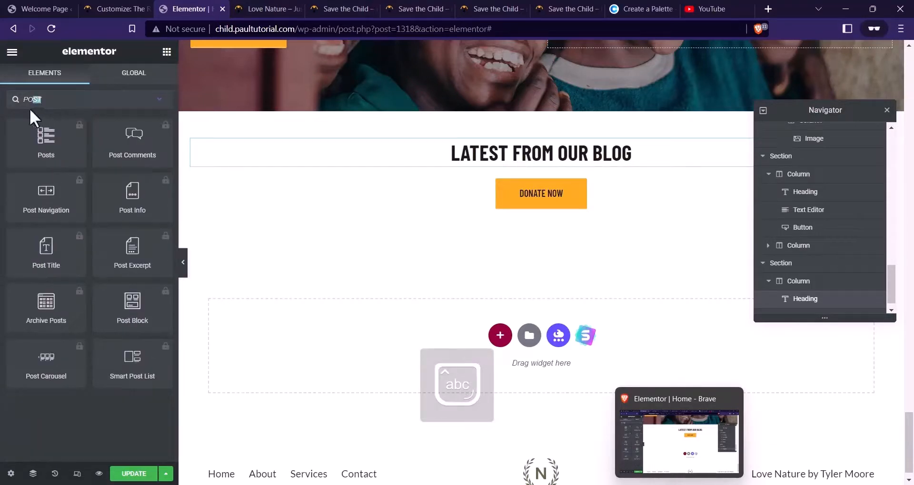
{"action": "type", "text": "blog"}
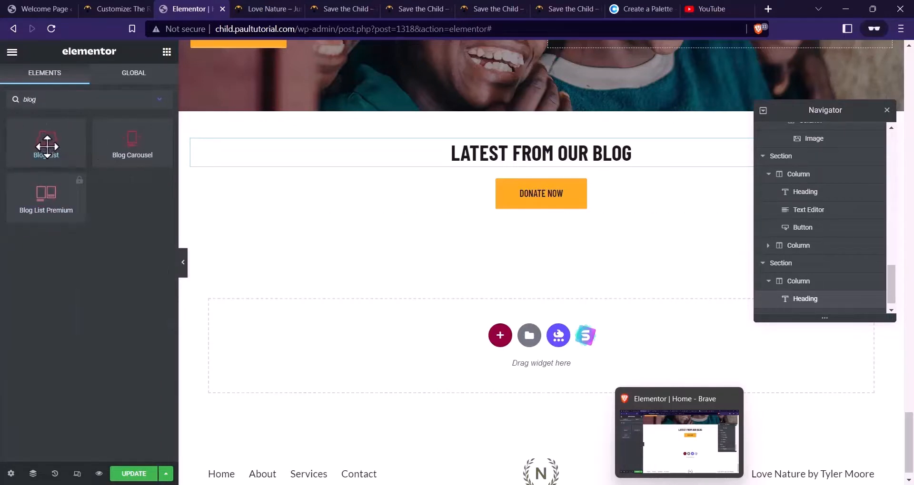
Drop a Blog List widget under the LATEST FROM OUR BLOG heading
{"action": "left_click_drag", "start_coordinate": [47, 147], "coordinate": [536, 164]}
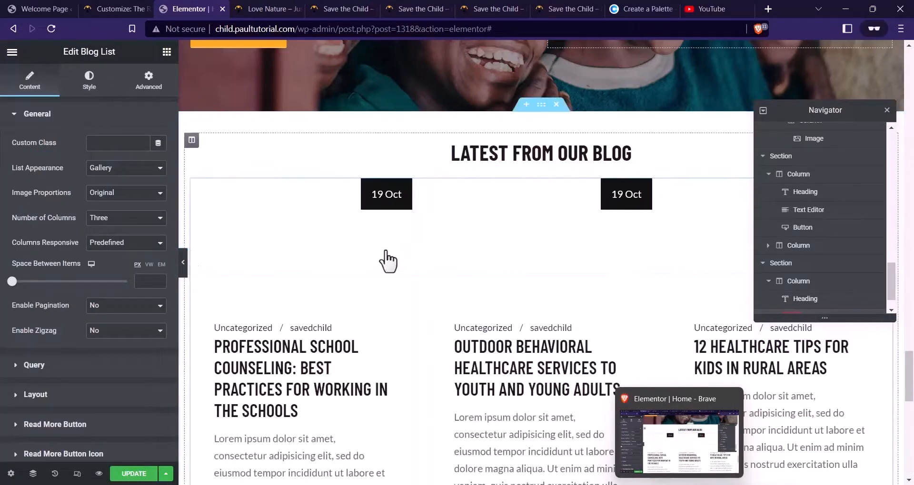
{"action": "scroll", "coordinate": [409, 252], "scroll_direction": "down", "scroll_amount": 2}
{"action": "scroll", "coordinate": [347, 264], "scroll_direction": "up", "scroll_amount": 1}
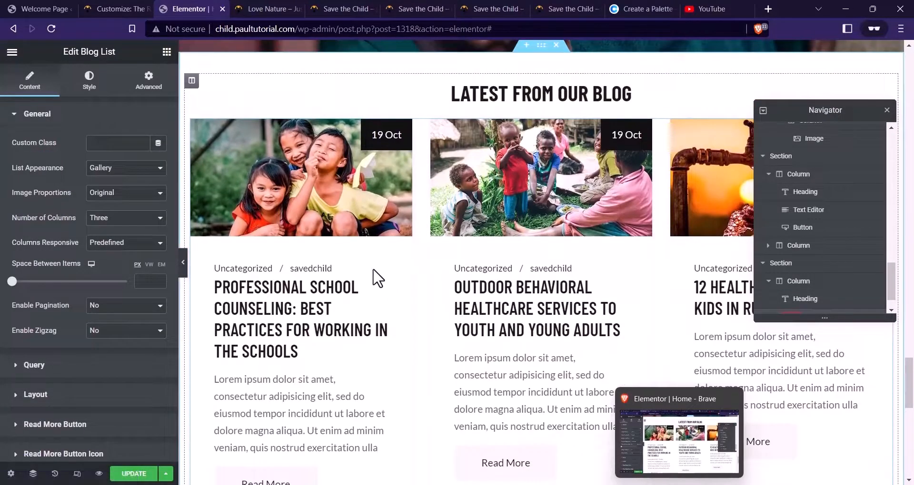
{"action": "scroll", "coordinate": [378, 278], "scroll_direction": "up", "scroll_amount": 1}
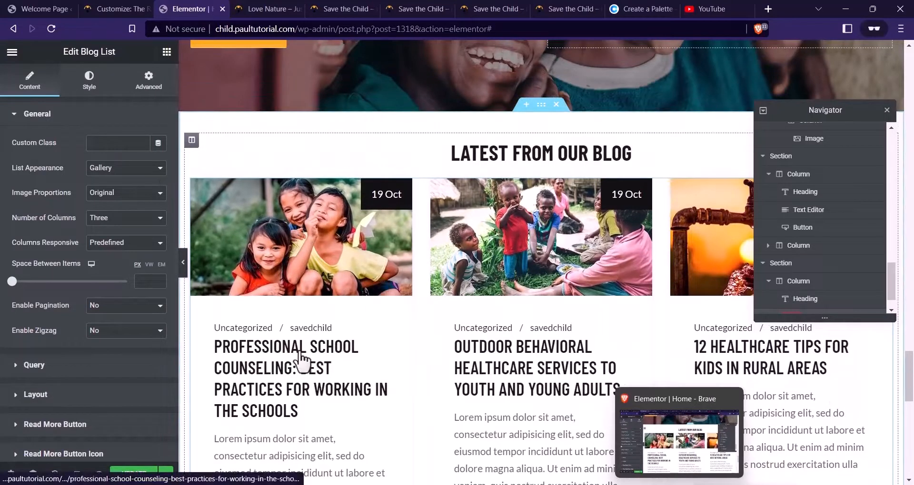
{"action": "scroll", "coordinate": [300, 362], "scroll_direction": "down", "scroll_amount": 2}
{"action": "scroll", "coordinate": [332, 352], "scroll_direction": "up", "scroll_amount": 1}
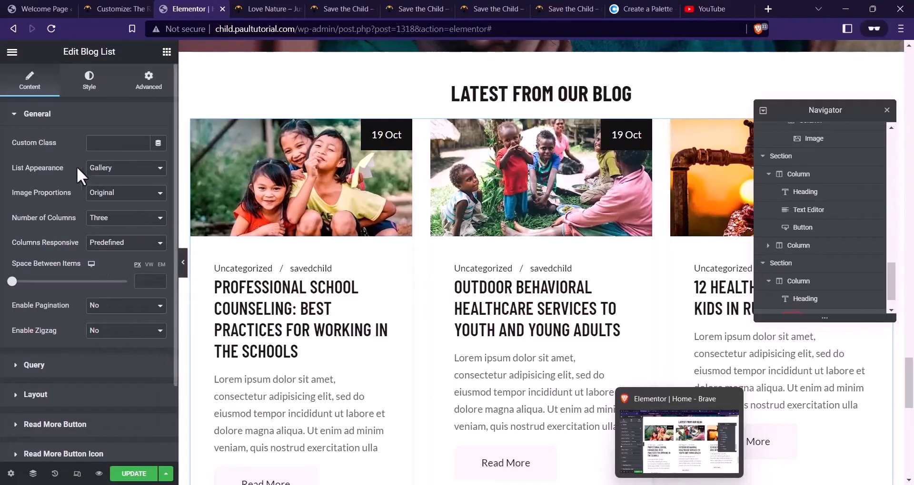
Keep the Gallery list appearance and Original image proportions
{"action": "left_click", "coordinate": [95, 176]}
{"action": "left_click", "coordinate": [128, 179]}
{"action": "left_click", "coordinate": [119, 195]}
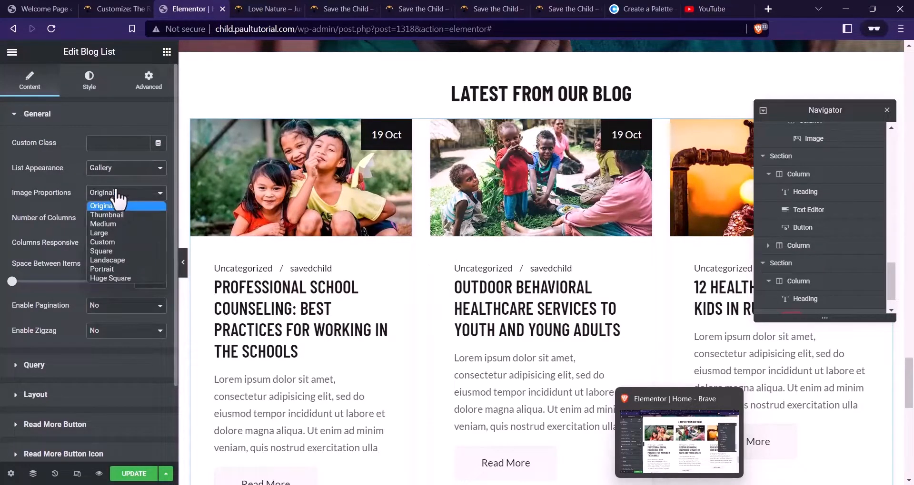
{"action": "left_click", "coordinate": [72, 214]}
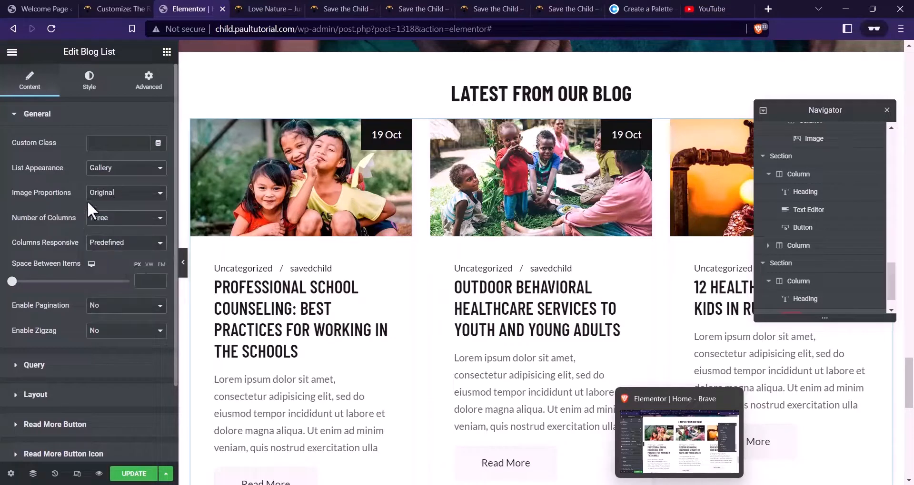
{"action": "left_click", "coordinate": [112, 196]}
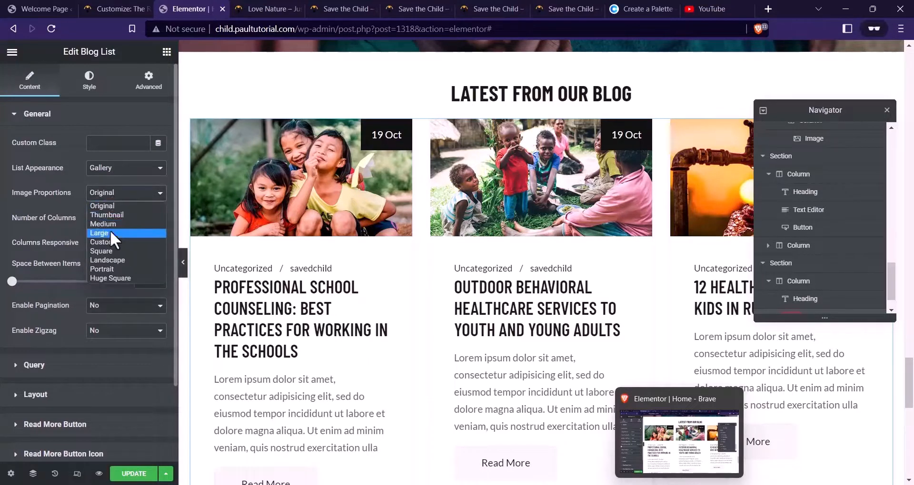
{"action": "left_click", "coordinate": [61, 228]}
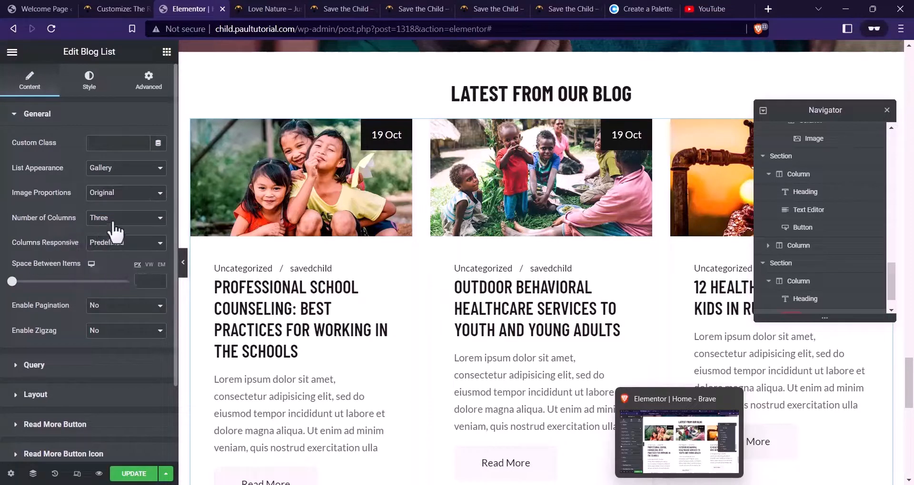
Close the two duplicate live charity-site tabs
{"action": "left_click", "coordinate": [511, 5]}
{"action": "left_click", "coordinate": [423, 12]}
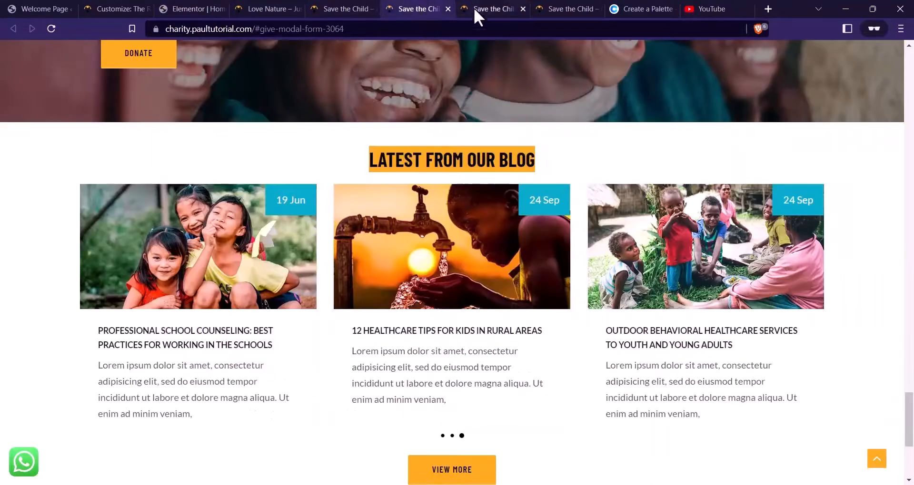
{"action": "left_click", "coordinate": [473, 8]}
{"action": "left_click", "coordinate": [522, 9]}
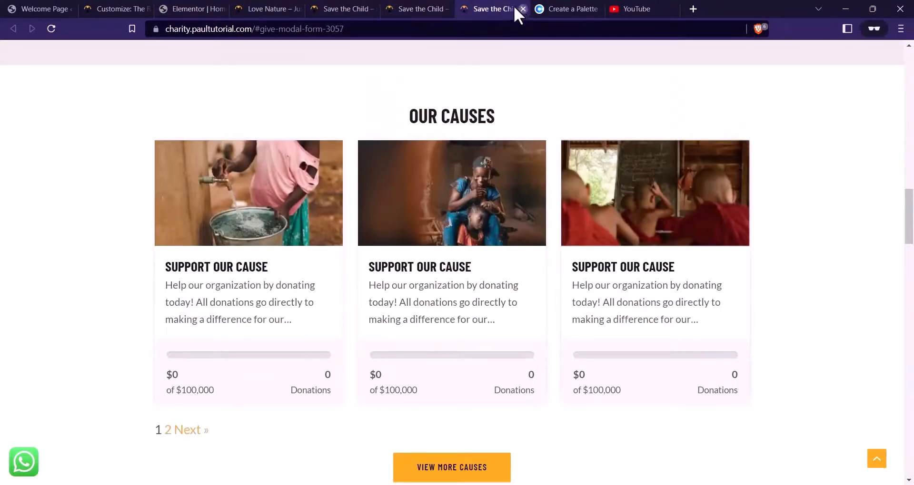
{"action": "left_click", "coordinate": [518, 7]}
{"action": "scroll", "coordinate": [430, 102], "scroll_direction": "down", "scroll_amount": 5}
{"action": "scroll", "coordinate": [431, 102], "scroll_direction": "up", "scroll_amount": 3}
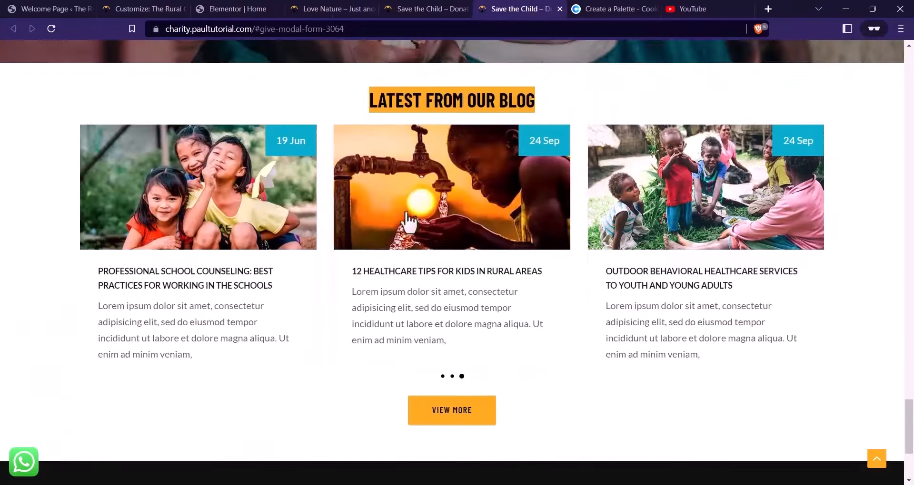
Set the blog list's Query posts per page to 3
{"action": "left_click", "coordinate": [234, 8]}
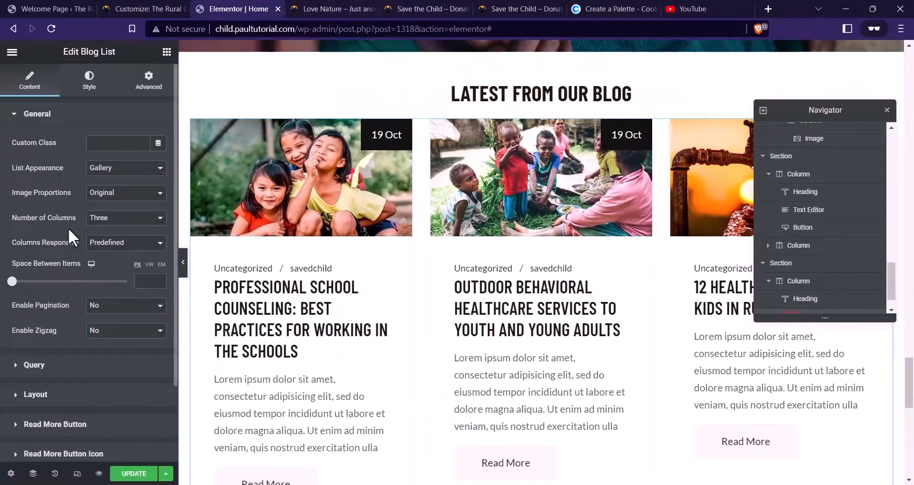
{"action": "scroll", "coordinate": [109, 200], "scroll_direction": "down", "scroll_amount": 2}
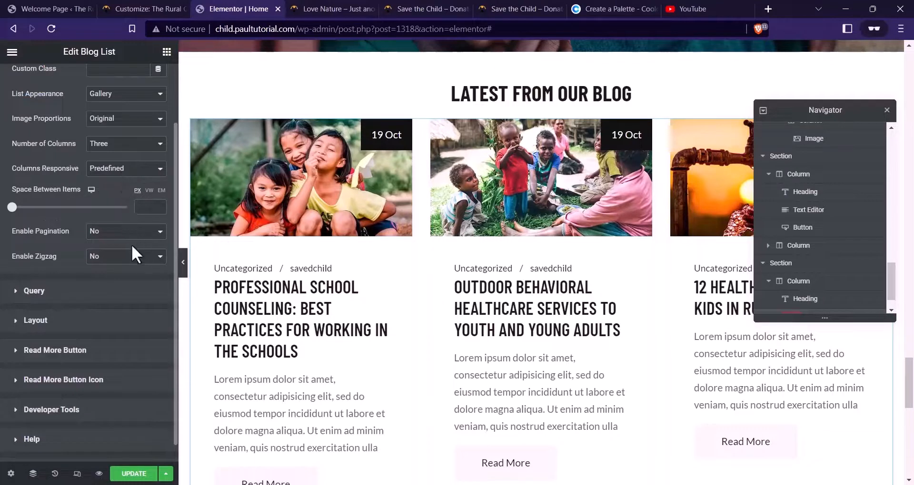
{"action": "left_click", "coordinate": [34, 291]}
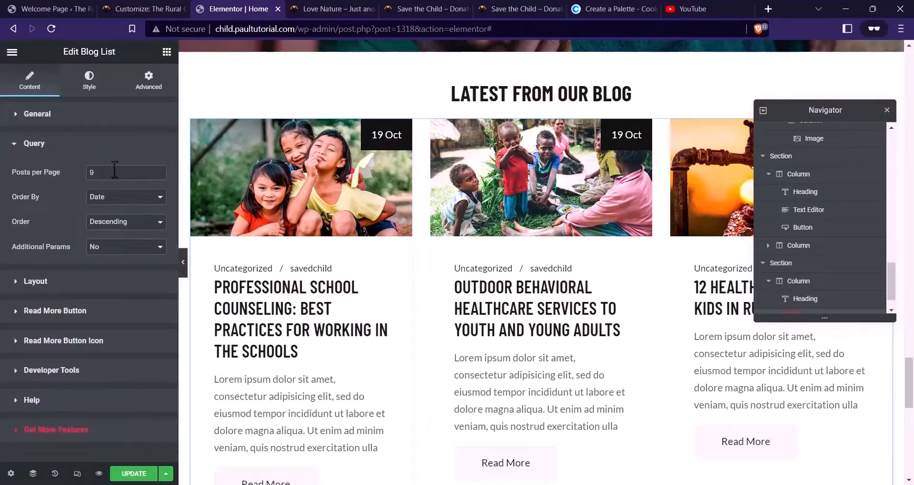
{"action": "type", "text": "3"}
Expand Layout and try the Date Boxed, Info on Image, Minimal and Side Image item layouts
{"action": "left_click", "coordinate": [42, 281]}
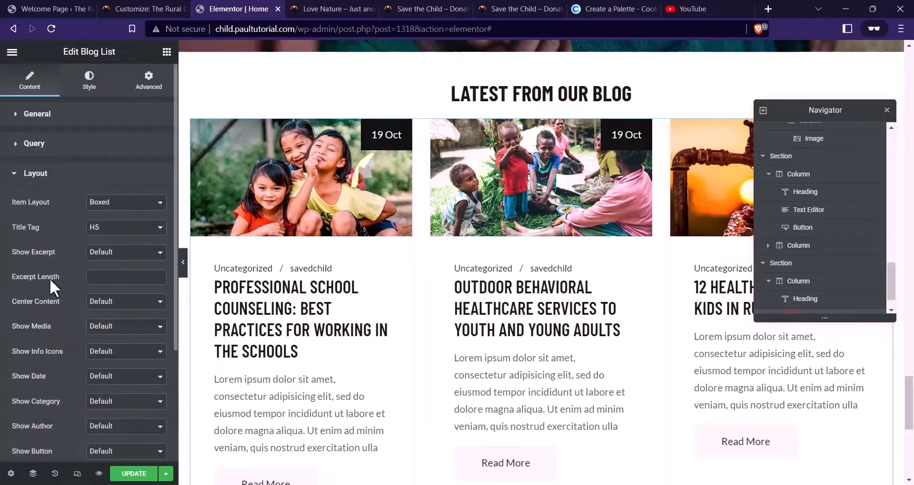
{"action": "scroll", "coordinate": [53, 210], "scroll_direction": "down", "scroll_amount": 2}
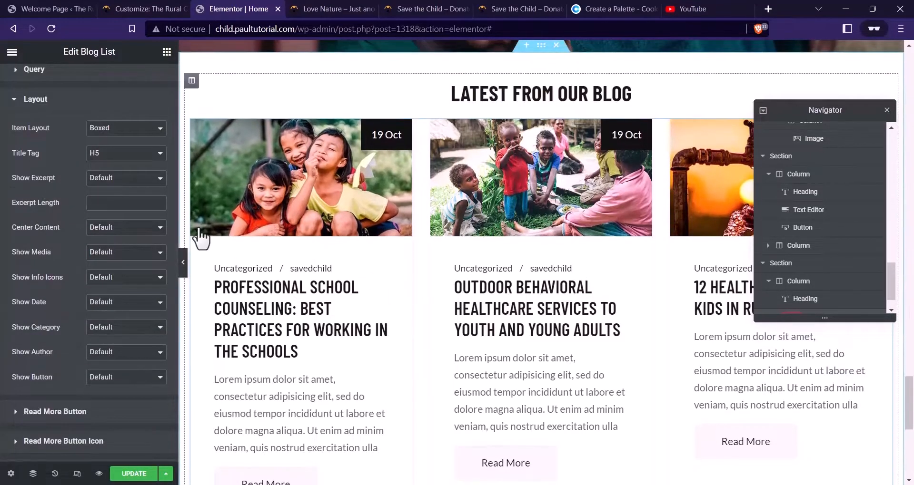
{"action": "left_click", "coordinate": [110, 132]}
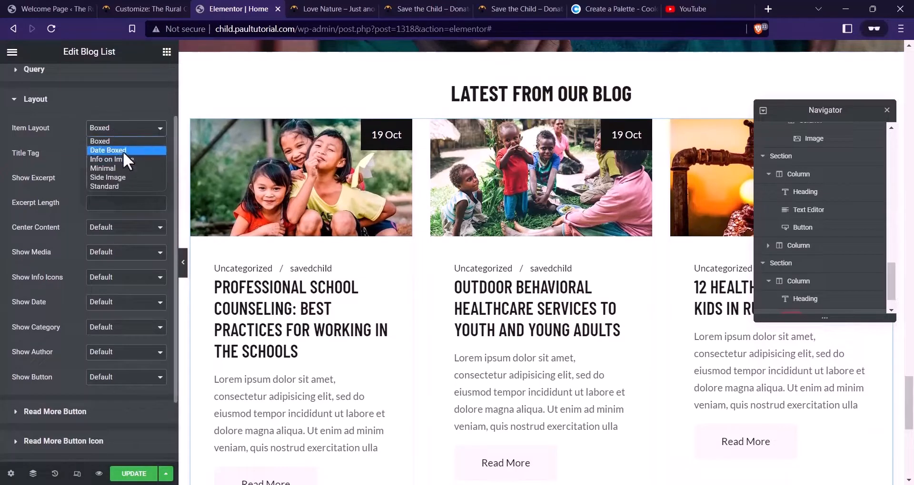
{"action": "left_click", "coordinate": [123, 150]}
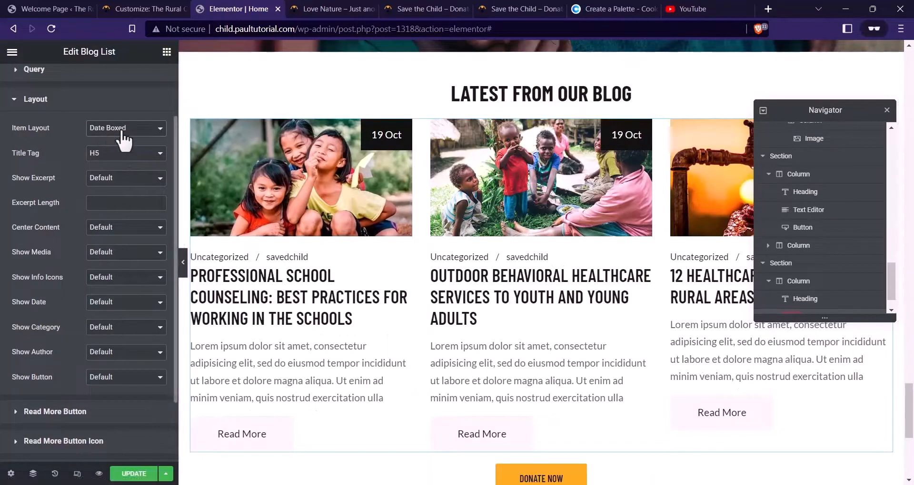
{"action": "left_click", "coordinate": [122, 139]}
{"action": "left_click", "coordinate": [122, 162]}
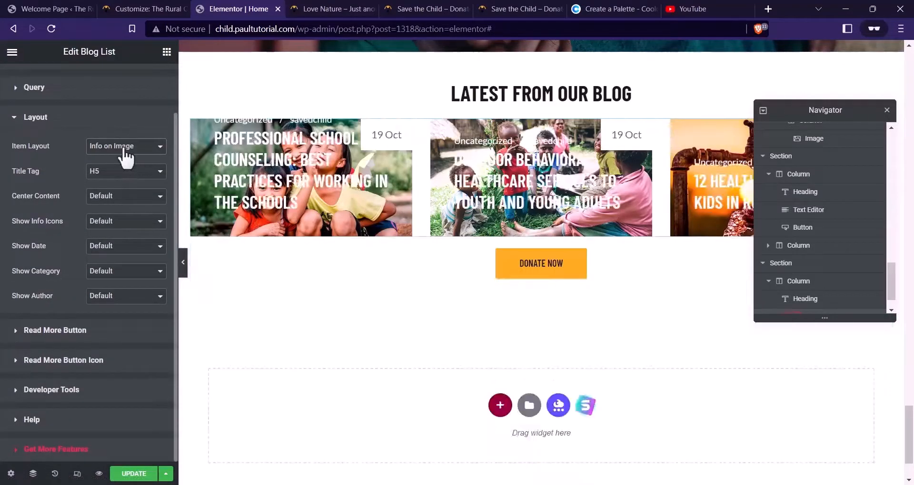
{"action": "left_click", "coordinate": [124, 151]}
{"action": "left_click", "coordinate": [118, 187]}
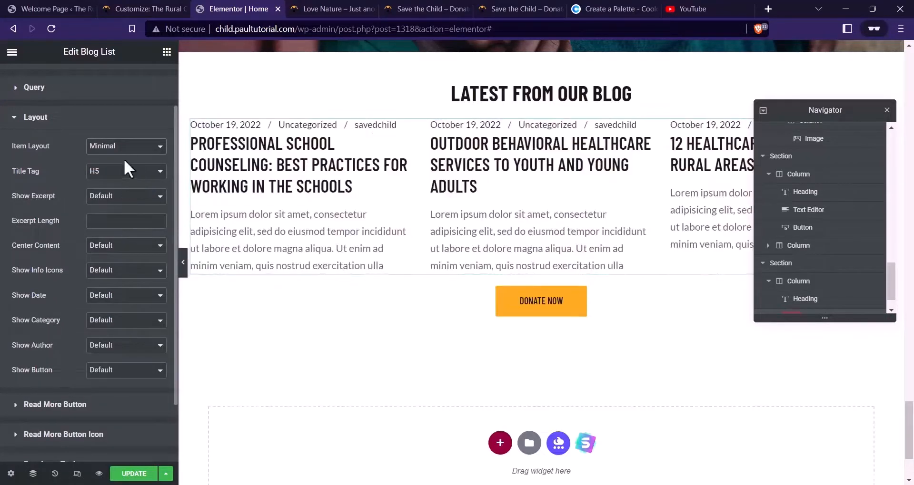
{"action": "left_click", "coordinate": [122, 153]}
{"action": "left_click", "coordinate": [118, 193]}
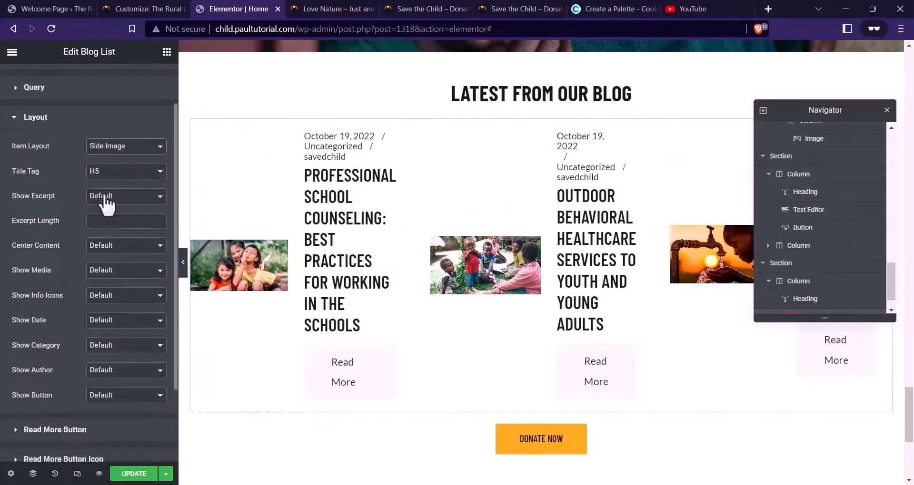
Try the Standard item layout, then set it back to Boxed
{"action": "left_click", "coordinate": [117, 150]}
{"action": "left_click", "coordinate": [120, 199]}
{"action": "left_click", "coordinate": [120, 199]}
{"action": "left_click", "coordinate": [128, 151]}
{"action": "left_click", "coordinate": [125, 205]}
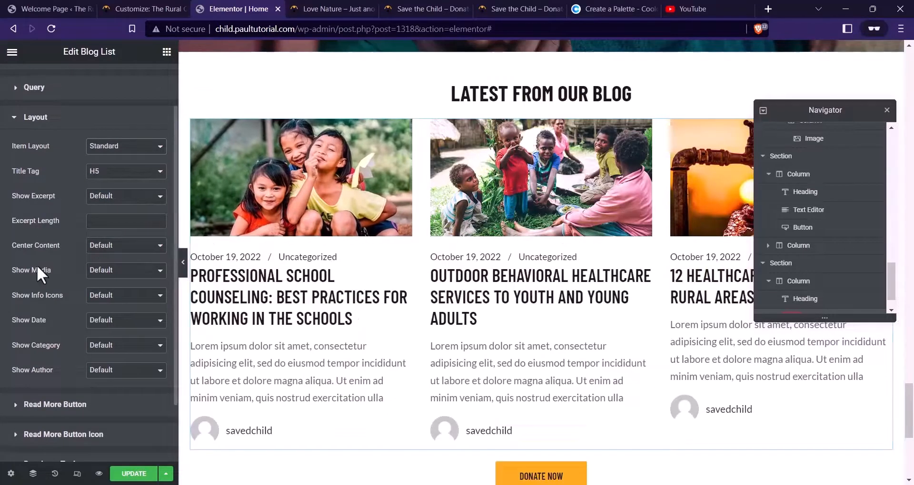
{"action": "left_click", "coordinate": [159, 148]}
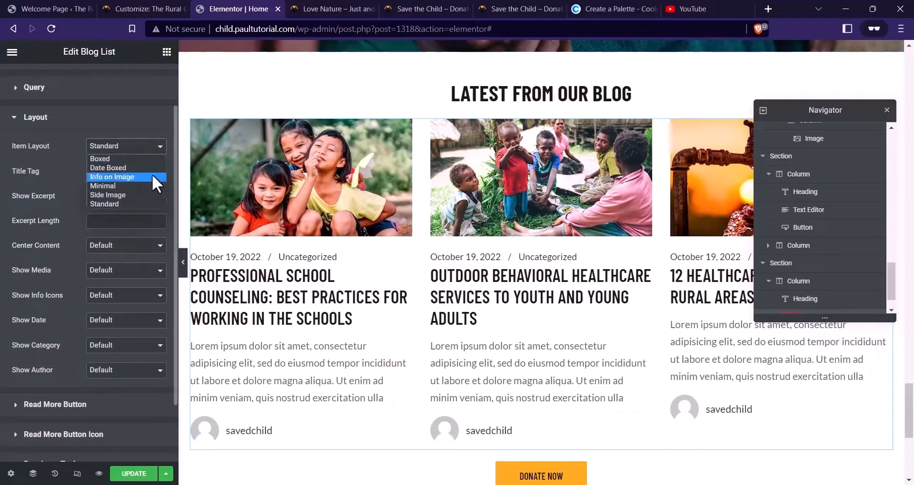
{"action": "left_click", "coordinate": [130, 162]}
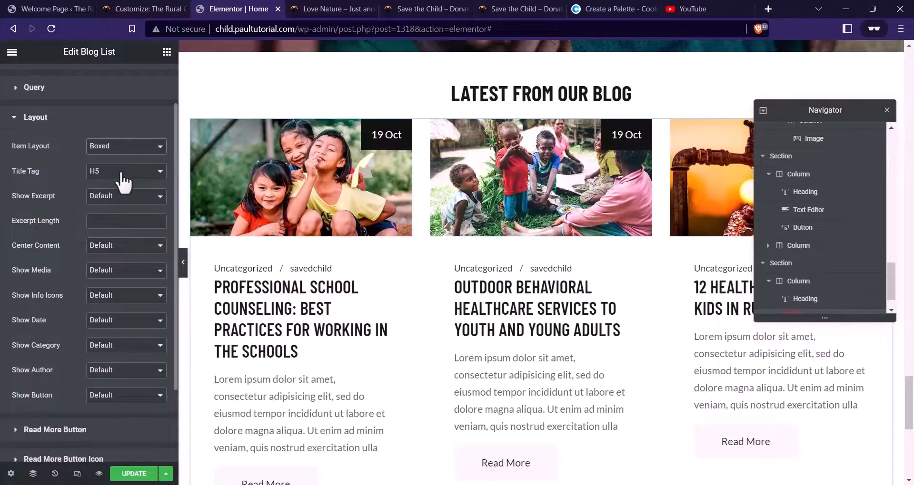
Keep the H5 title tag and, after comparing with the live site, leave excerpts shown
{"action": "left_click", "coordinate": [123, 179]}
{"action": "left_click", "coordinate": [110, 208]}
{"action": "left_click", "coordinate": [111, 197]}
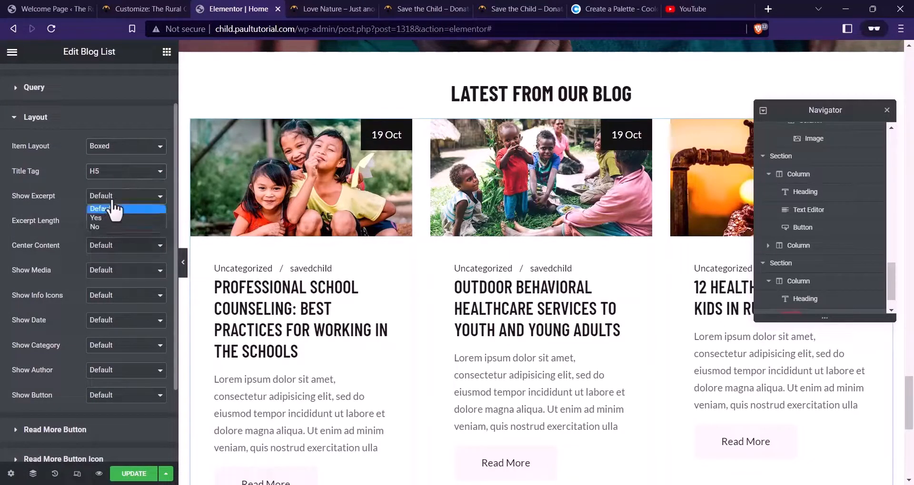
{"action": "left_click", "coordinate": [500, 9]}
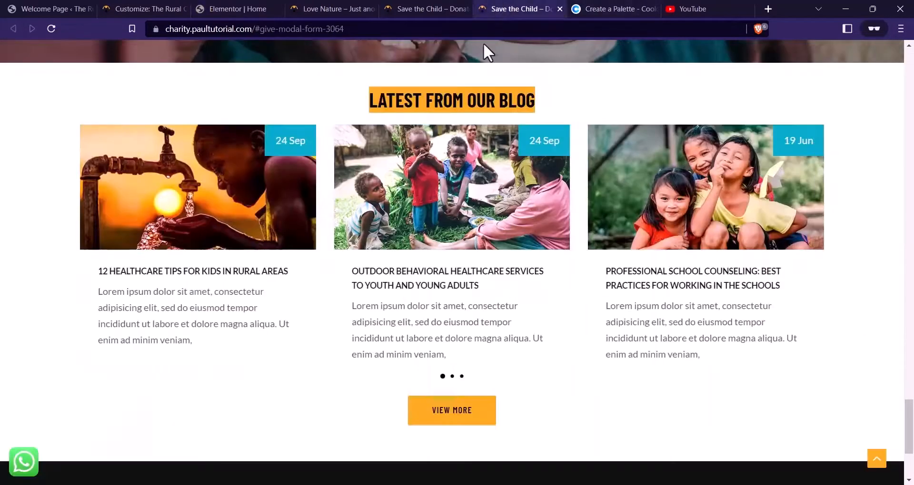
{"action": "left_click", "coordinate": [264, 8]}
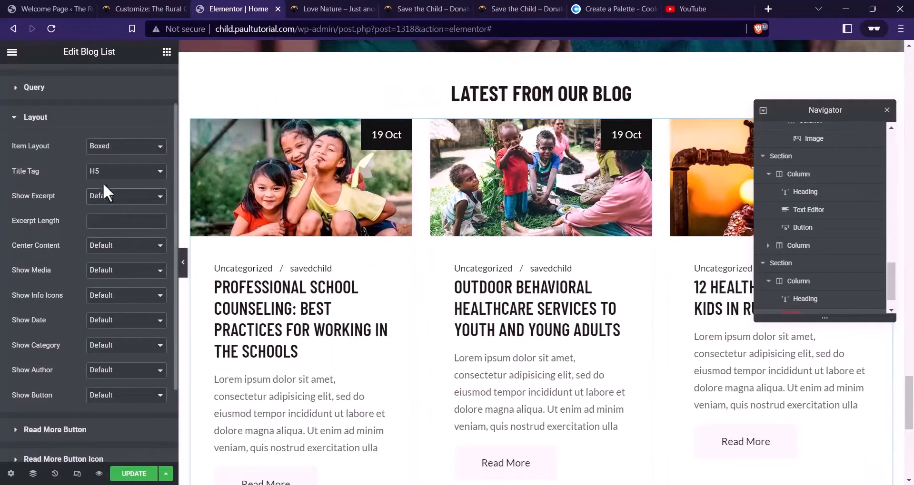
{"action": "left_click", "coordinate": [108, 202]}
{"action": "left_click", "coordinate": [105, 227]}
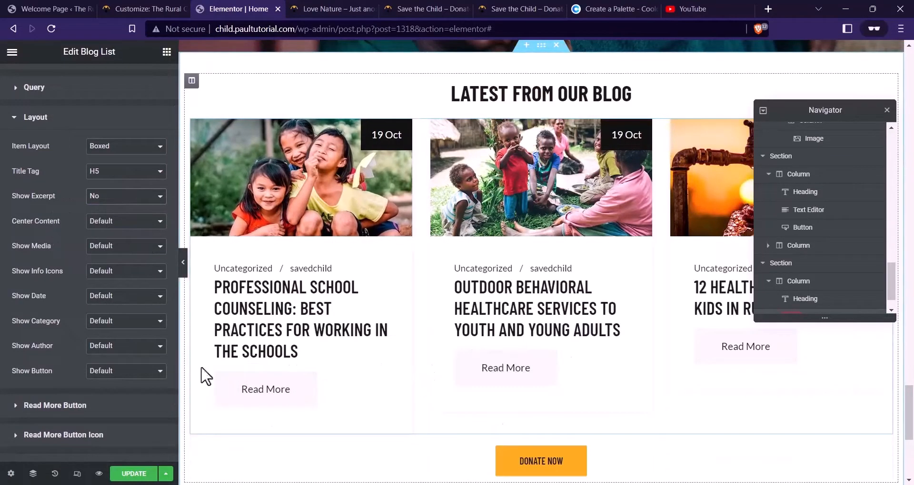
{"action": "left_click", "coordinate": [94, 198]}
{"action": "left_click", "coordinate": [101, 214]}
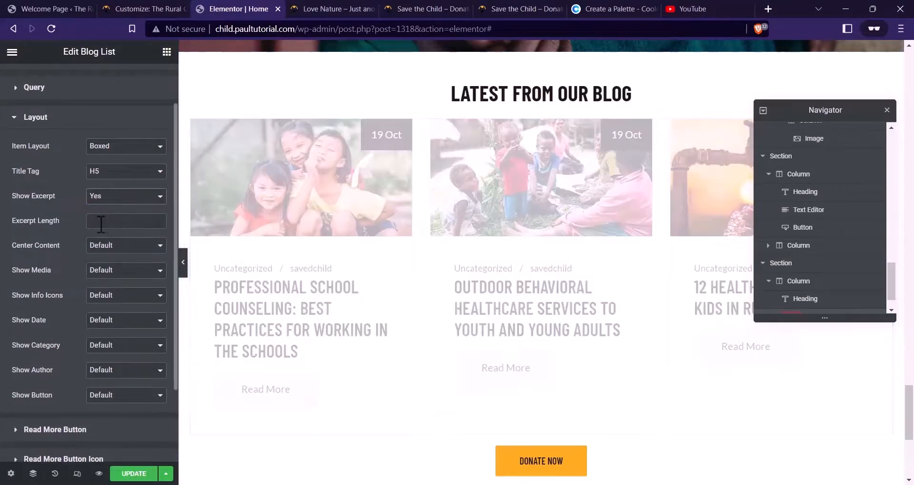
Review centering, post image and info icon options, leaving them at their defaults
{"action": "left_click", "coordinate": [106, 257]}
{"action": "left_click", "coordinate": [83, 279]}
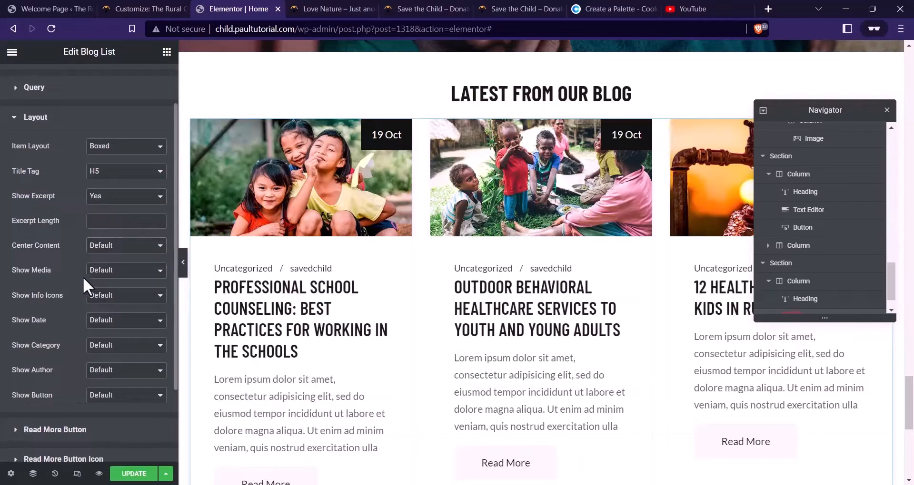
{"action": "left_click", "coordinate": [109, 271]}
{"action": "left_click", "coordinate": [71, 297]}
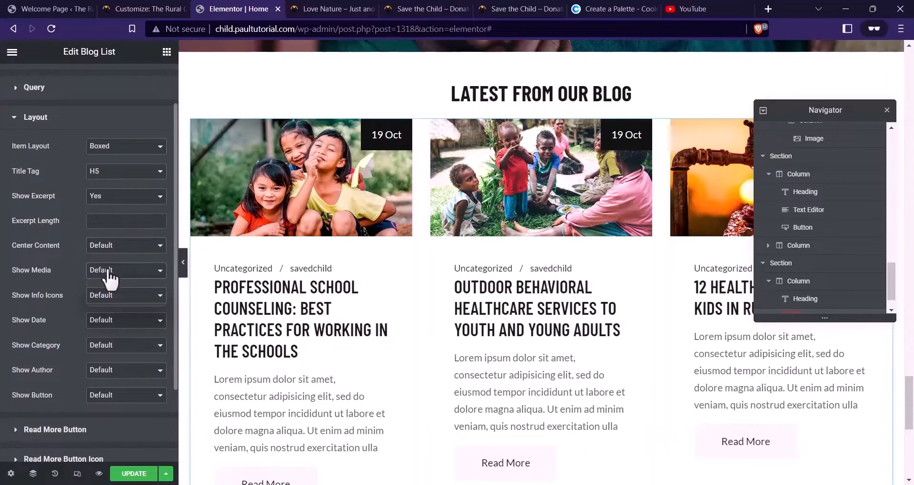
{"action": "left_click", "coordinate": [109, 271]}
{"action": "left_click", "coordinate": [65, 287]}
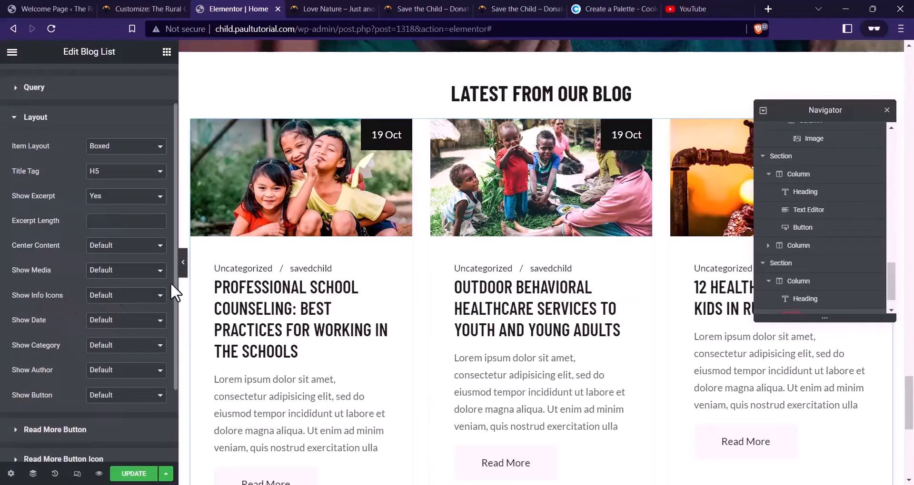
{"action": "scroll", "coordinate": [360, 327], "scroll_direction": "down", "scroll_amount": 2}
{"action": "scroll", "coordinate": [338, 306], "scroll_direction": "up", "scroll_amount": 2}
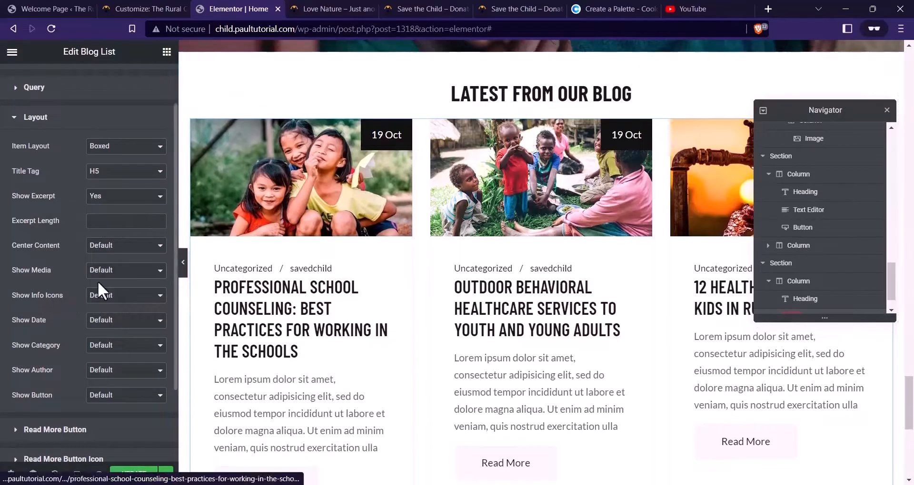
{"action": "left_click", "coordinate": [121, 296]}
{"action": "left_click", "coordinate": [73, 322]}
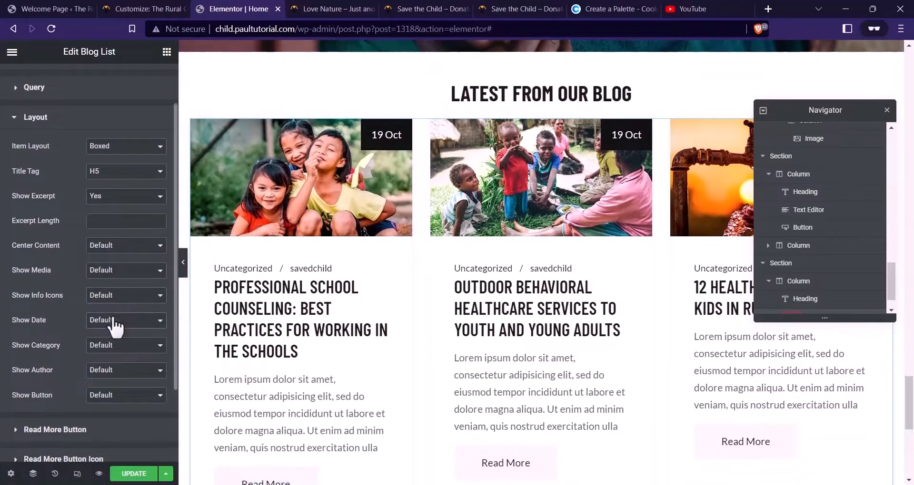
Set Show Category, Show Author and Show Button to No, then expand Read More Button
{"action": "left_click", "coordinate": [104, 350]}
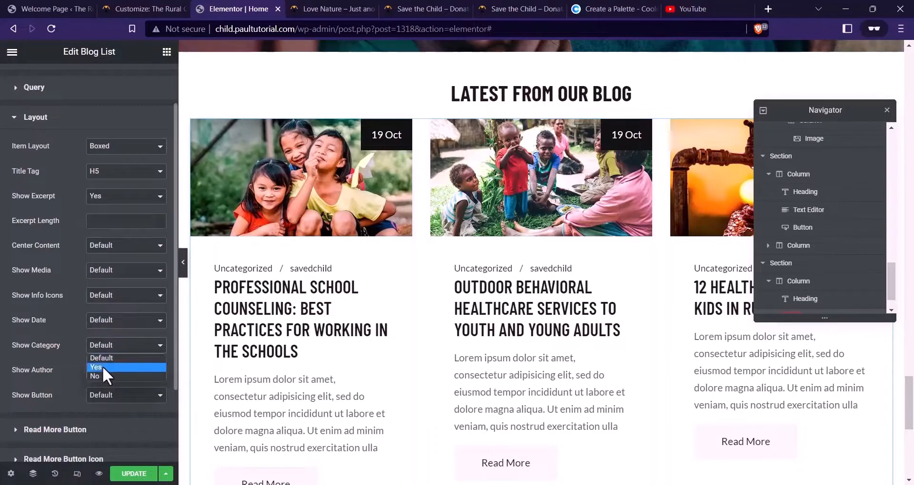
{"action": "left_click", "coordinate": [103, 376]}
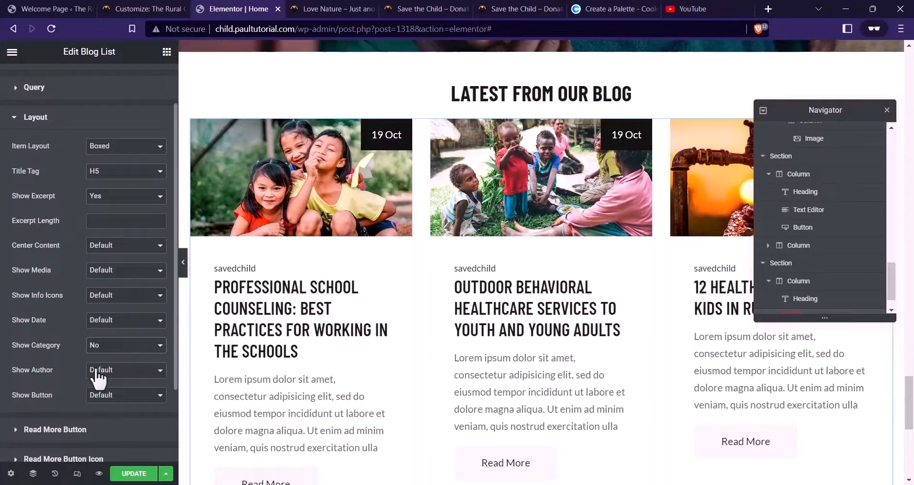
{"action": "left_click", "coordinate": [99, 376]}
{"action": "left_click", "coordinate": [107, 402]}
{"action": "scroll", "coordinate": [291, 364], "scroll_direction": "down", "scroll_amount": 1}
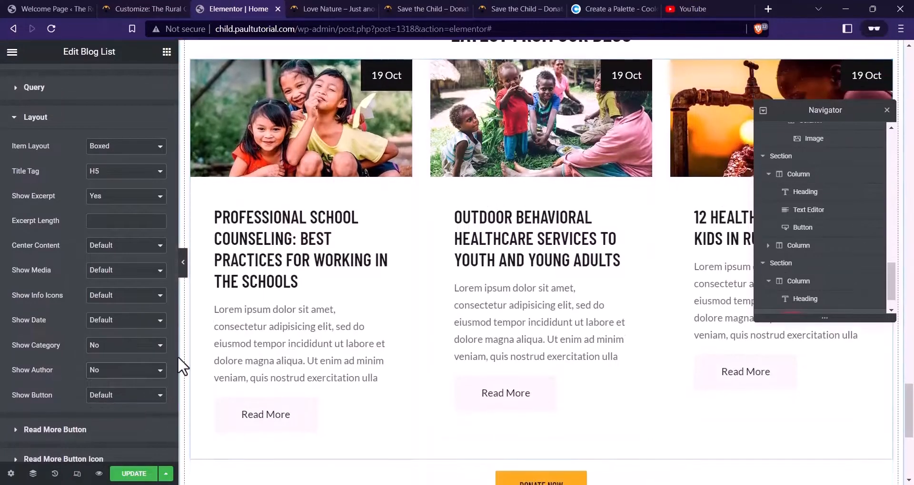
{"action": "left_click", "coordinate": [100, 404]}
{"action": "left_click", "coordinate": [110, 426]}
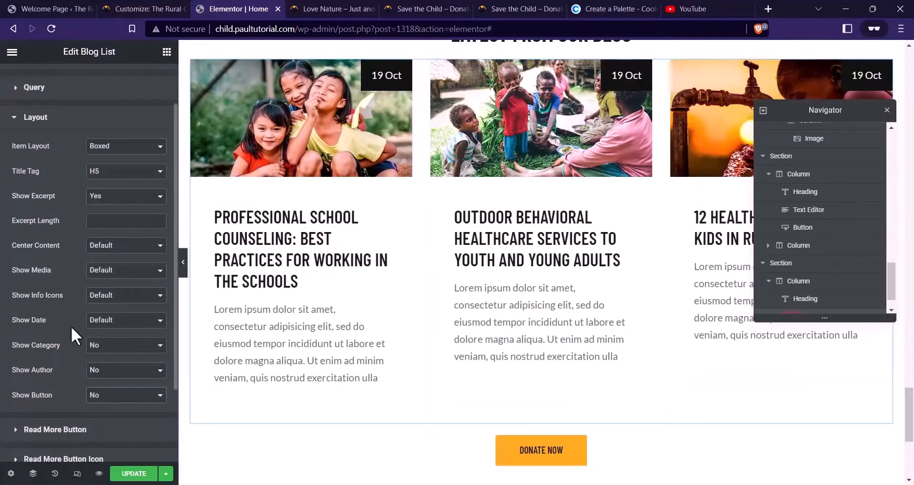
{"action": "scroll", "coordinate": [71, 309], "scroll_direction": "down", "scroll_amount": 2}
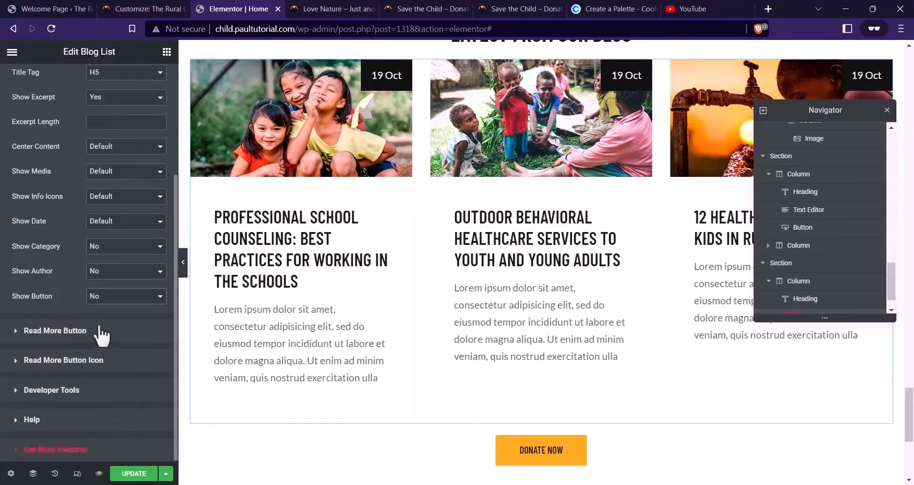
{"action": "left_click", "coordinate": [49, 332]}
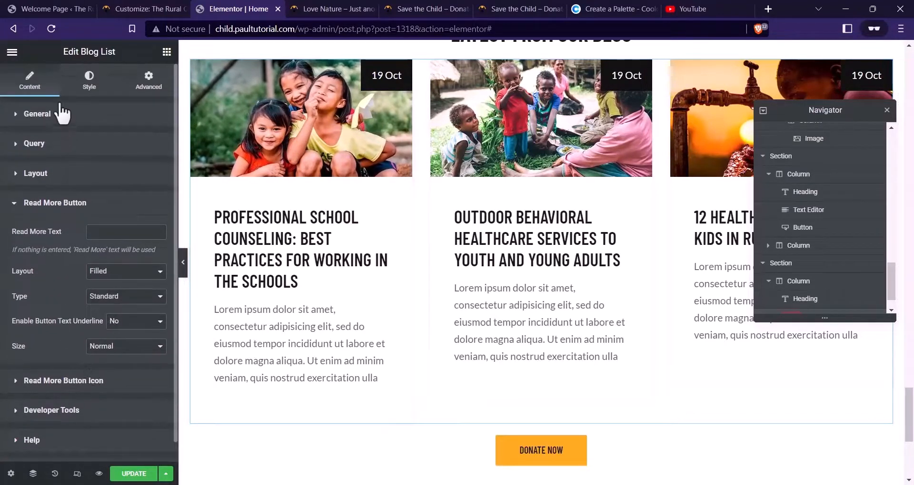
Set the blog list title font family to Lato
{"action": "left_click", "coordinate": [83, 80]}
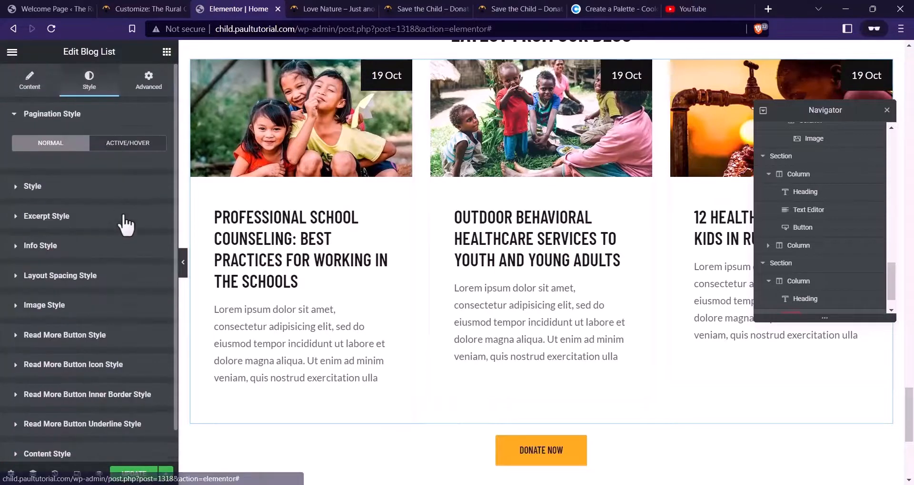
{"action": "left_click", "coordinate": [29, 186]}
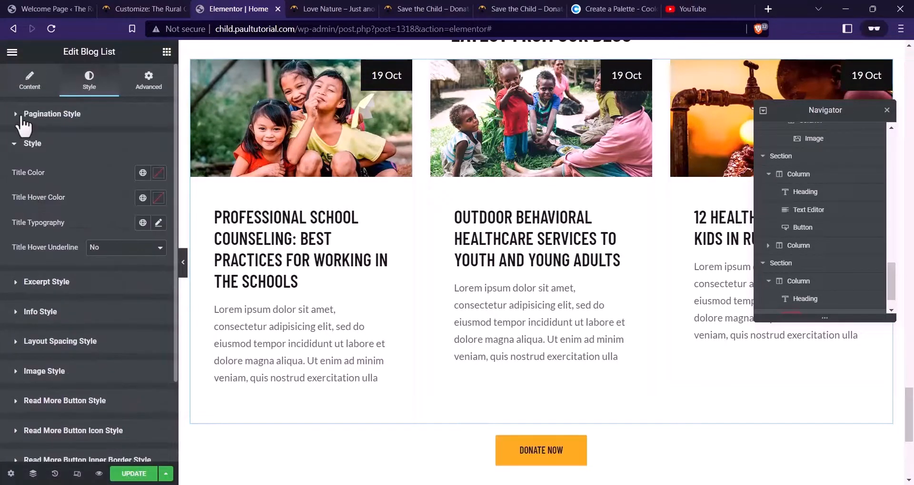
{"action": "left_click", "coordinate": [158, 173]}
{"action": "left_click", "coordinate": [159, 173]}
{"action": "left_click", "coordinate": [159, 223]}
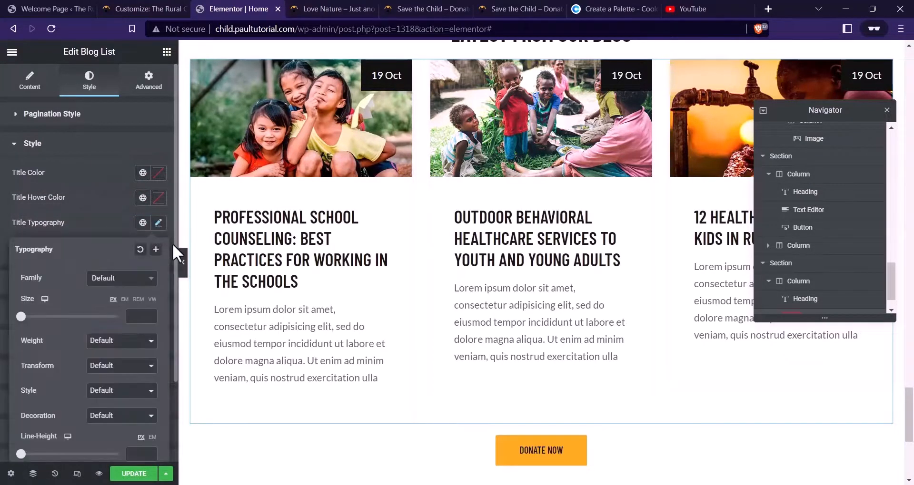
{"action": "left_click", "coordinate": [119, 278]}
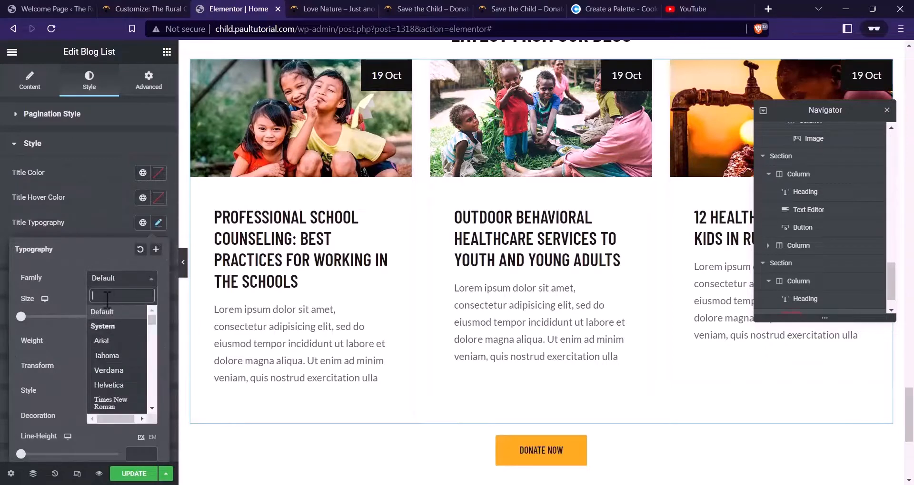
{"action": "type", "text": "lato"}
{"action": "left_click", "coordinate": [109, 325]}
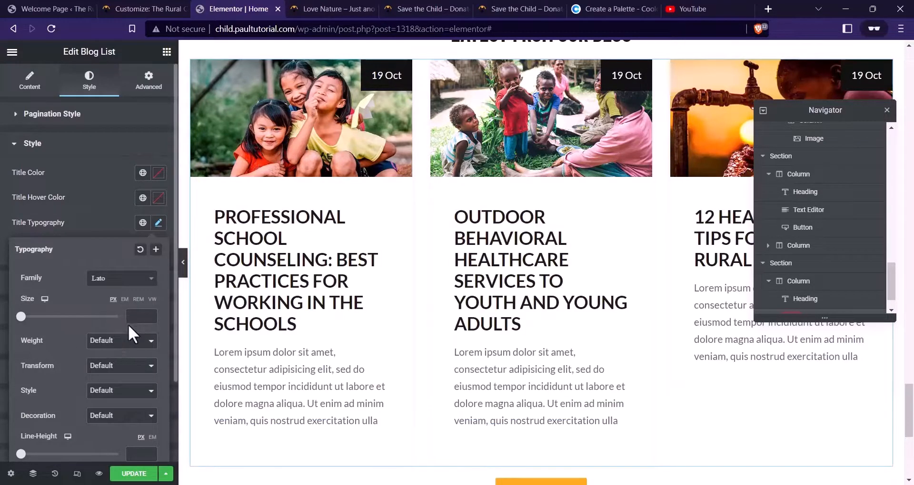
Make blog titles 18 px with 27 px line height and underline them on hover
{"action": "left_click", "coordinate": [136, 315]}
{"action": "type", "text": "20"}
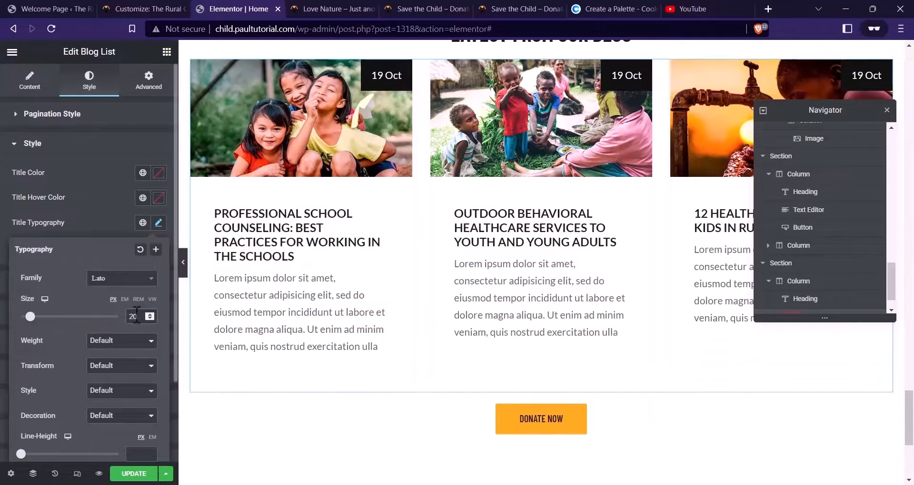
{"action": "key", "text": "BackSpace"}
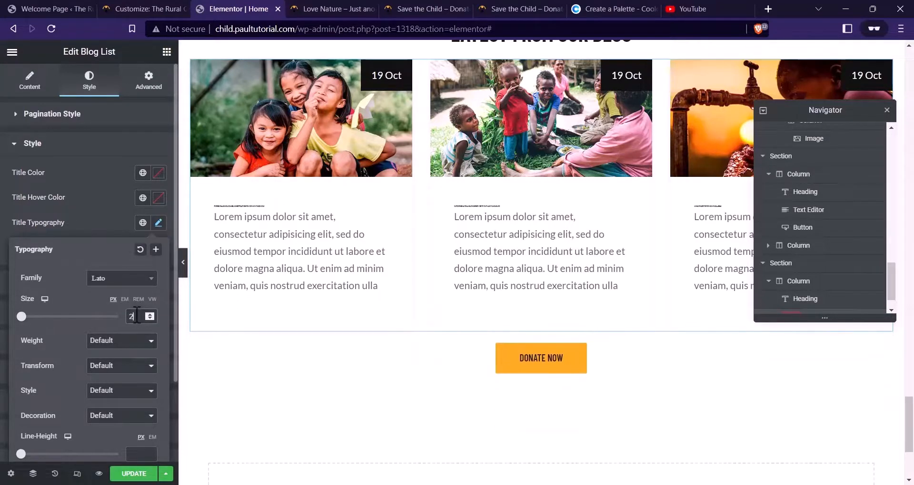
{"action": "key", "text": "BackSpace"}
{"action": "type", "text": "18"}
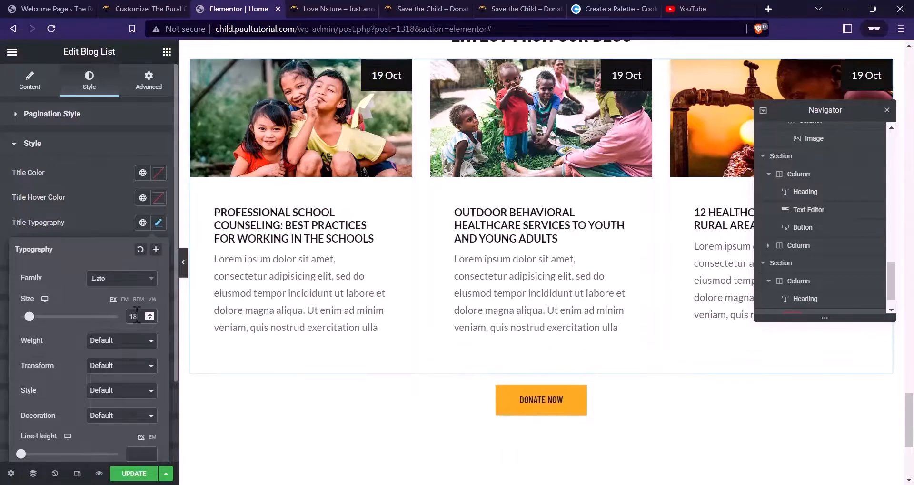
{"action": "scroll", "coordinate": [108, 325], "scroll_direction": "down", "scroll_amount": 2}
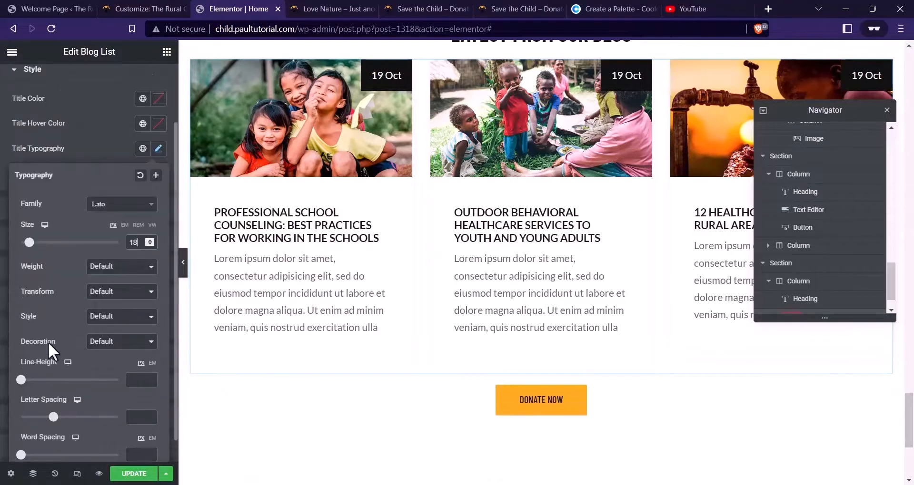
{"action": "left_click_drag", "start_coordinate": [27, 380], "coordinate": [46, 381]}
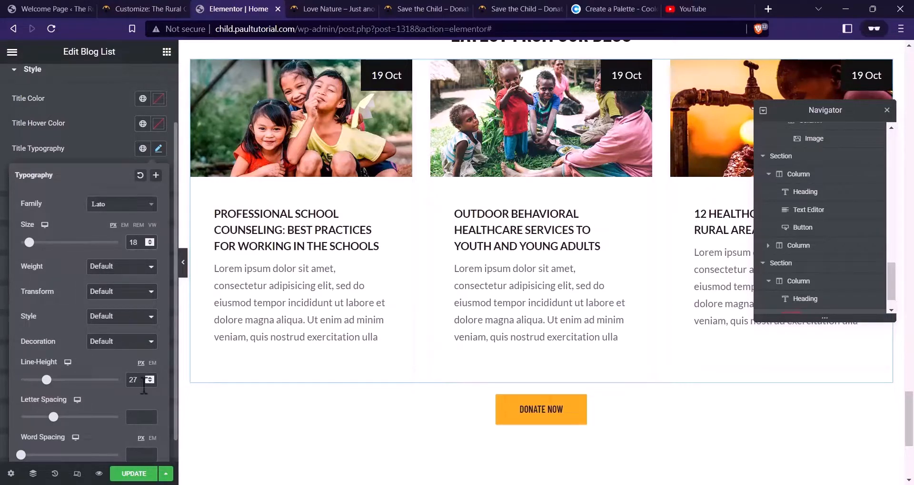
{"action": "scroll", "coordinate": [95, 310], "scroll_direction": "down", "scroll_amount": 1}
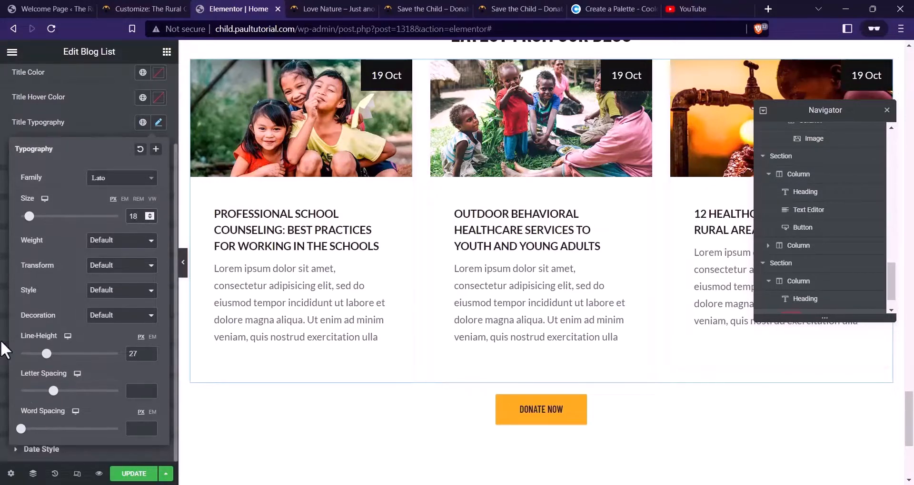
{"action": "left_click", "coordinate": [84, 127]}
{"action": "scroll", "coordinate": [80, 253], "scroll_direction": "up", "scroll_amount": 2}
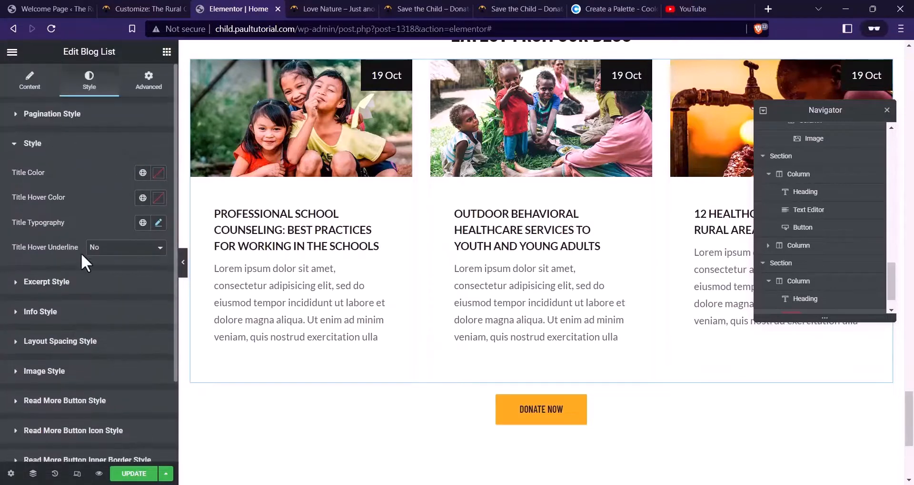
{"action": "left_click", "coordinate": [118, 250]}
{"action": "left_click", "coordinate": [116, 268]}
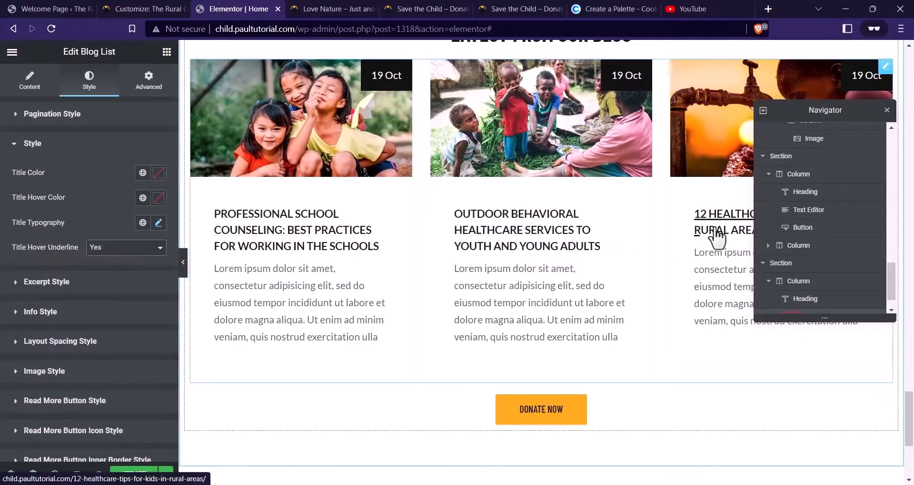
Make the excerpt text 16 px and dark grey (#282828)
{"action": "scroll", "coordinate": [67, 216], "scroll_direction": "down", "scroll_amount": 2}
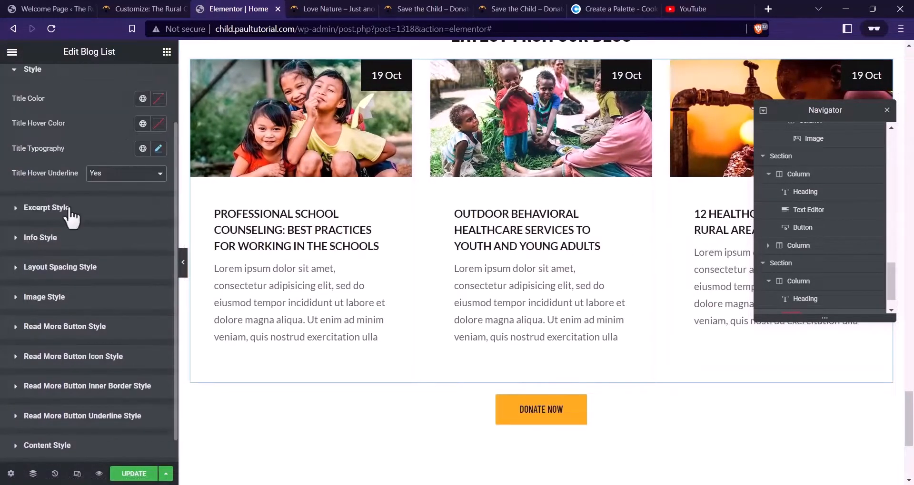
{"action": "left_click", "coordinate": [28, 210]}
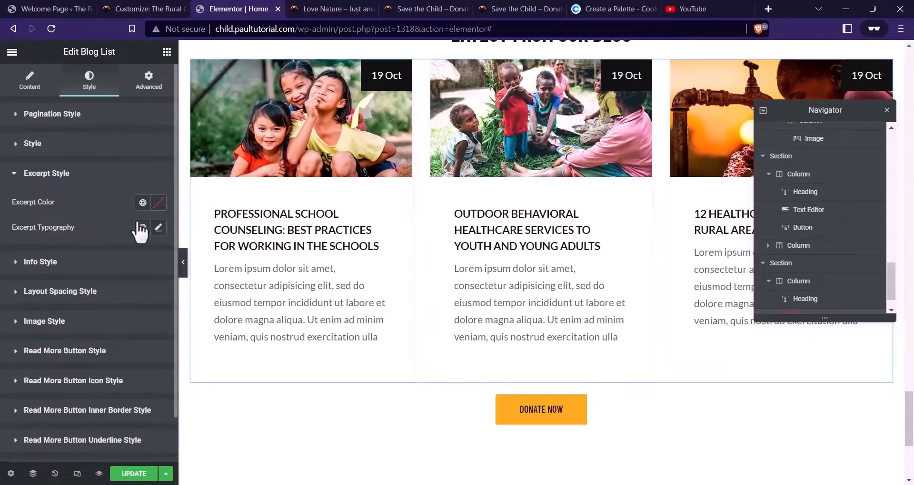
{"action": "left_click", "coordinate": [158, 228]}
{"action": "type", "text": "16"}
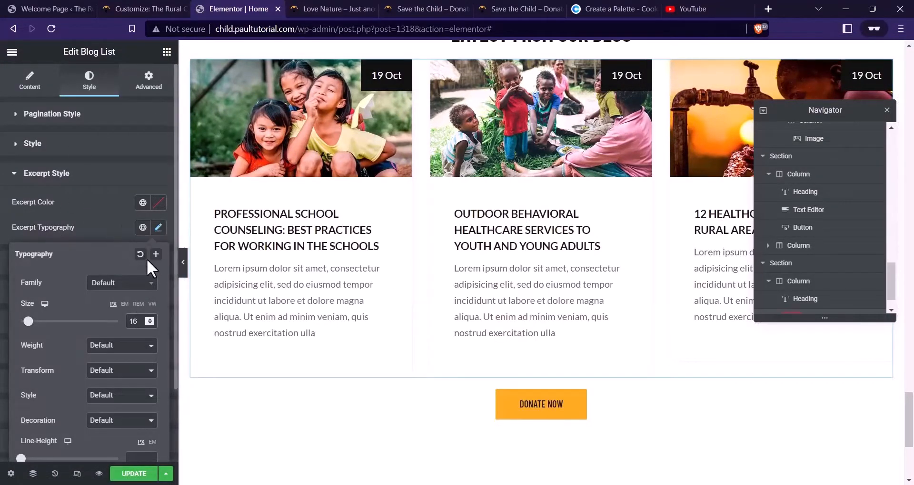
{"action": "left_click", "coordinate": [131, 285]}
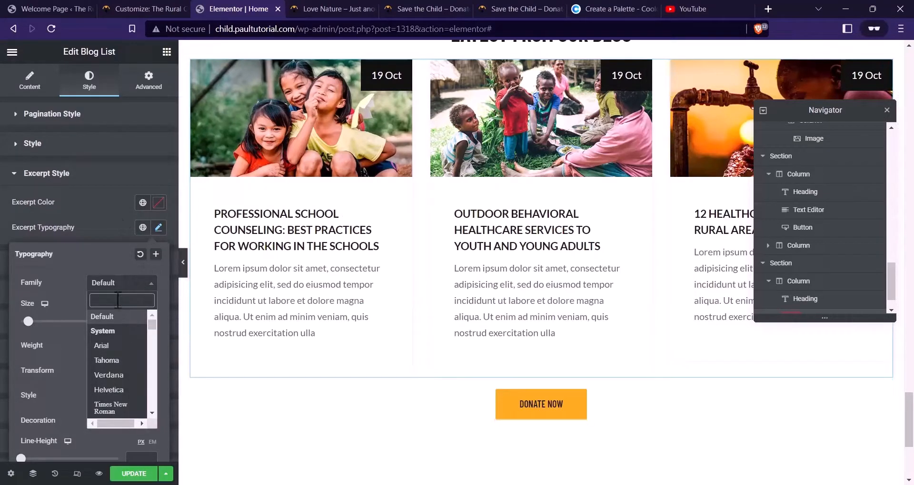
{"action": "left_click", "coordinate": [159, 227]}
{"action": "left_click", "coordinate": [159, 202]}
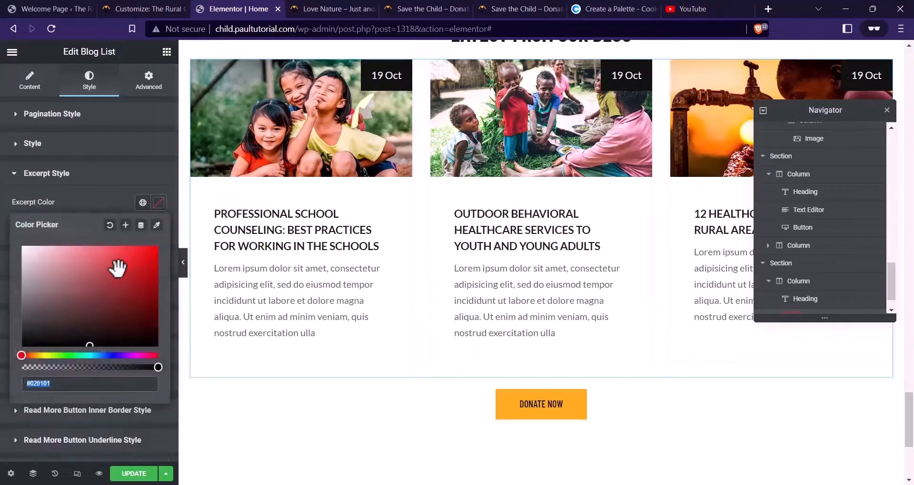
{"action": "left_click", "coordinate": [90, 340]}
{"action": "mouse_move", "coordinate": [90, 339]}
{"action": "left_mouse_down"}
{"action": "mouse_move", "coordinate": [4, 335]}
{"action": "mouse_move", "coordinate": [10, 326]}
{"action": "left_mouse_up"}
{"action": "left_click", "coordinate": [78, 210]}
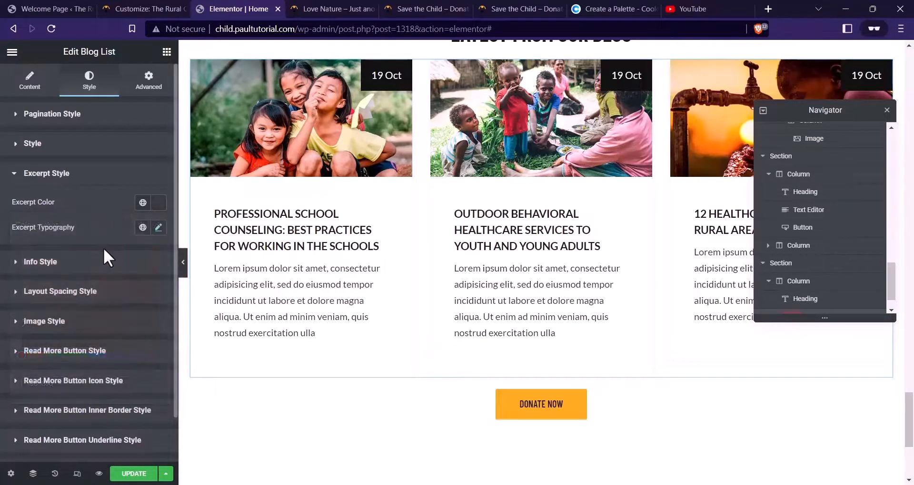
{"action": "scroll", "coordinate": [104, 248], "scroll_direction": "down", "scroll_amount": 1}
{"action": "left_click", "coordinate": [72, 215]}
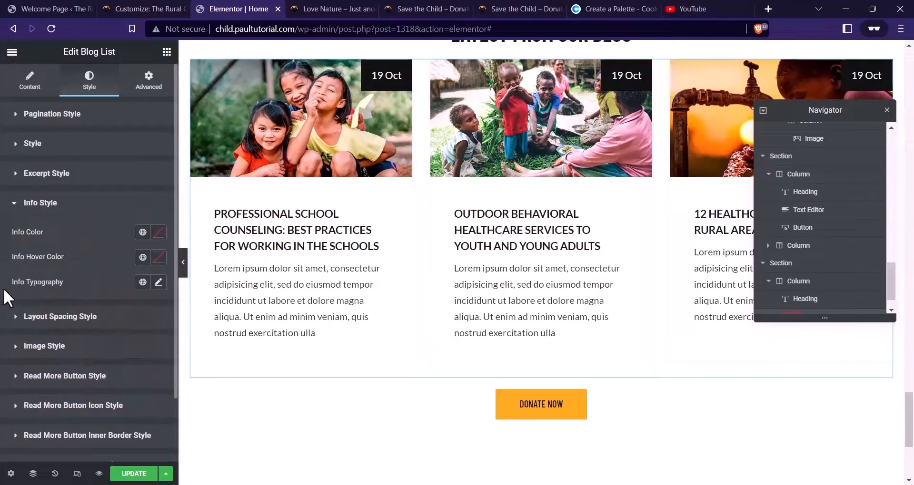
{"action": "scroll", "coordinate": [212, 245], "scroll_direction": "up", "scroll_amount": 1}
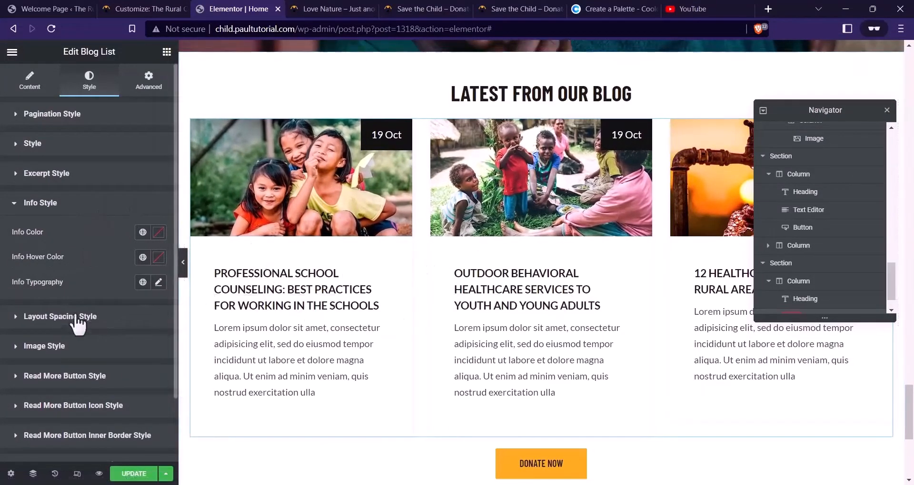
Set the title bottom margin to 12 and the post info and excerpt bottom margins to 0
{"action": "left_click", "coordinate": [62, 317]}
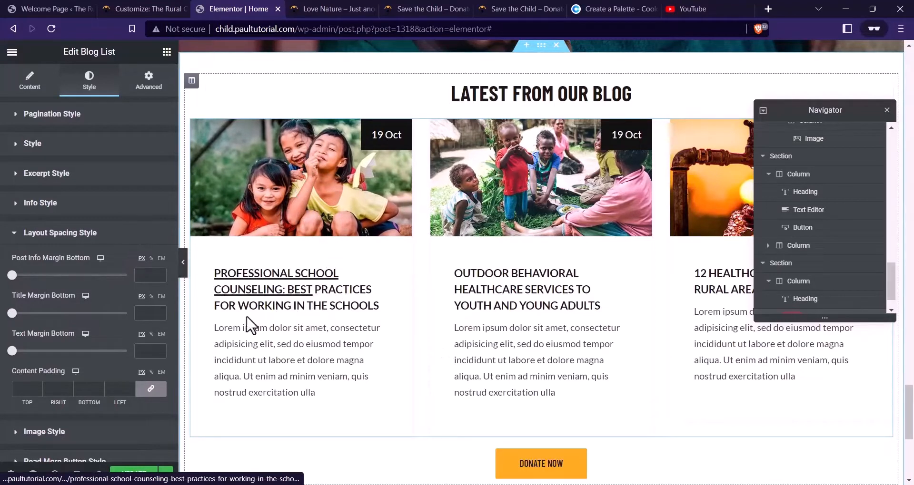
{"action": "left_click_drag", "start_coordinate": [12, 313], "coordinate": [26, 313]}
{"action": "left_click", "coordinate": [13, 275]}
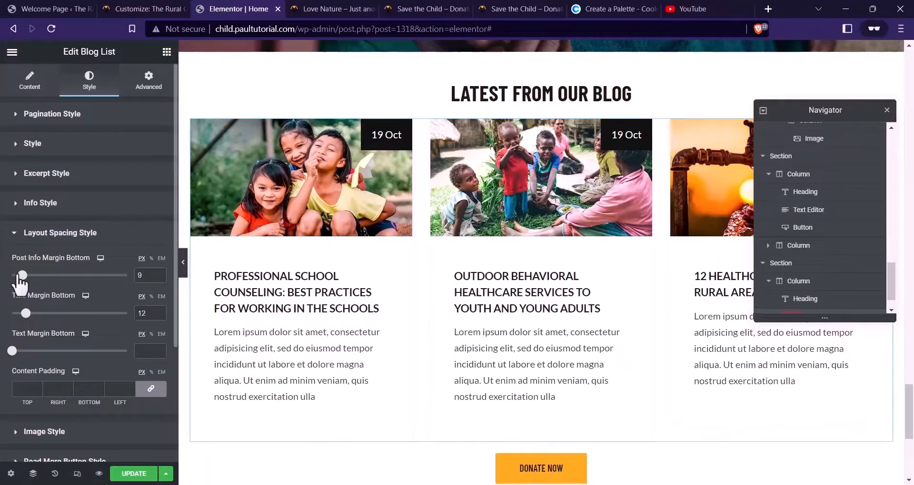
{"action": "left_click_drag", "start_coordinate": [13, 275], "coordinate": [2, 274]}
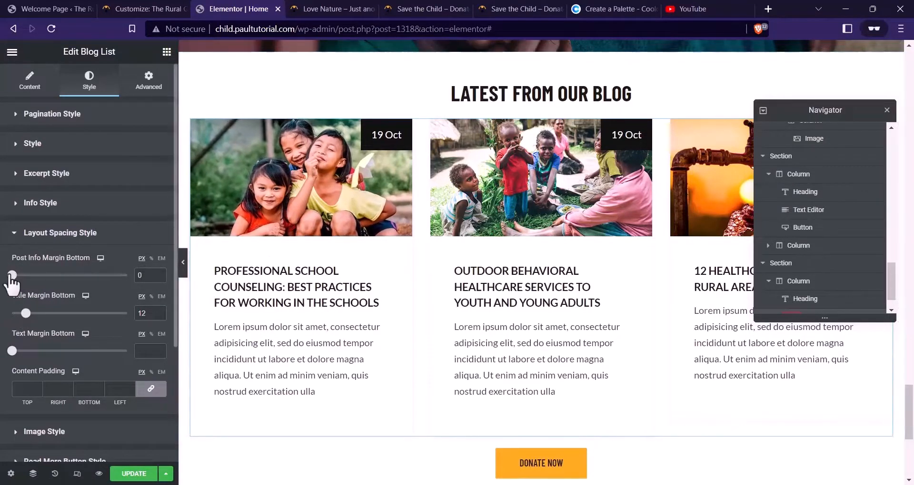
{"action": "mouse_move", "coordinate": [10, 276]}
{"action": "left_mouse_down"}
{"action": "mouse_move", "coordinate": [34, 276]}
{"action": "mouse_move", "coordinate": [11, 276]}
{"action": "left_mouse_up"}
{"action": "scroll", "coordinate": [66, 257], "scroll_direction": "down", "scroll_amount": 2}
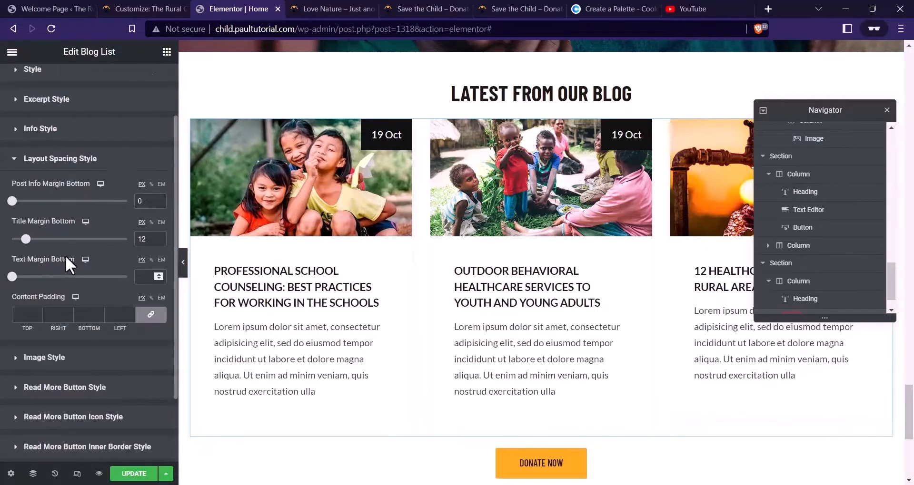
{"action": "left_click", "coordinate": [12, 277]}
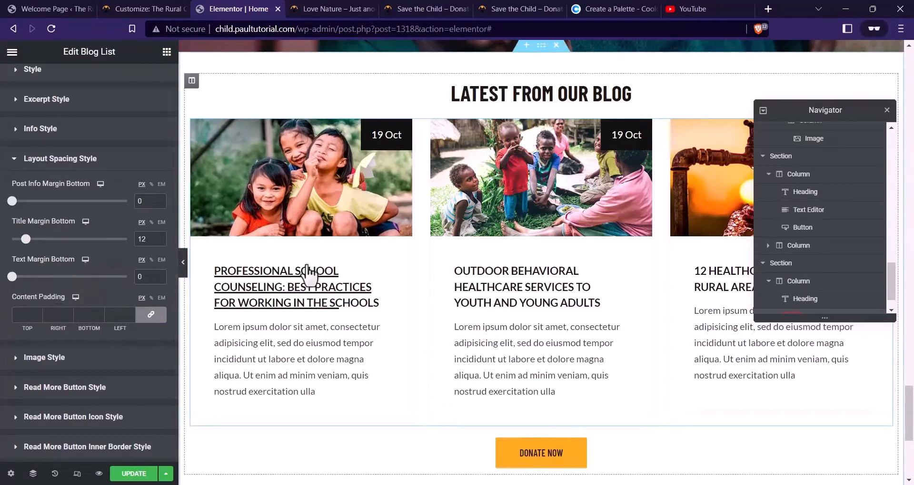
Give the card content 20 px top and 40 px right, bottom and left padding, then save
{"action": "left_click", "coordinate": [89, 314]}
{"action": "type", "text": "0"}
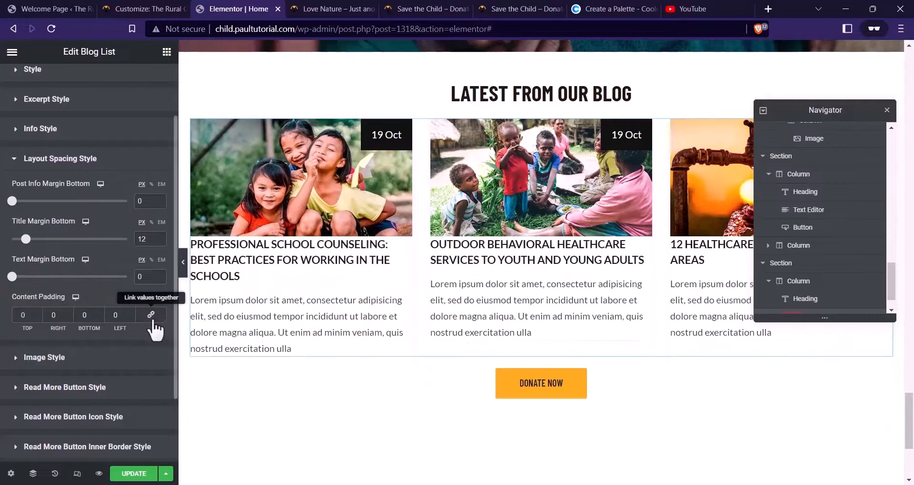
{"action": "left_click", "coordinate": [152, 318]}
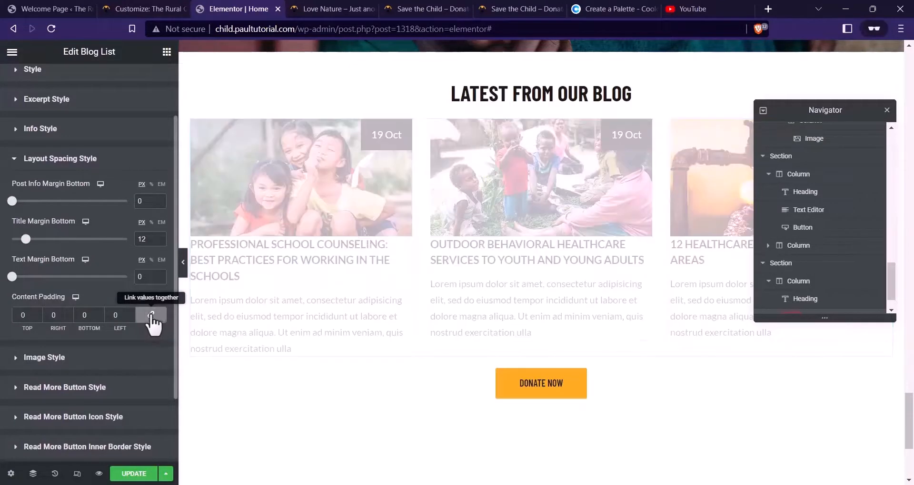
{"action": "left_click", "coordinate": [123, 315]}
{"action": "type", "text": "12"}
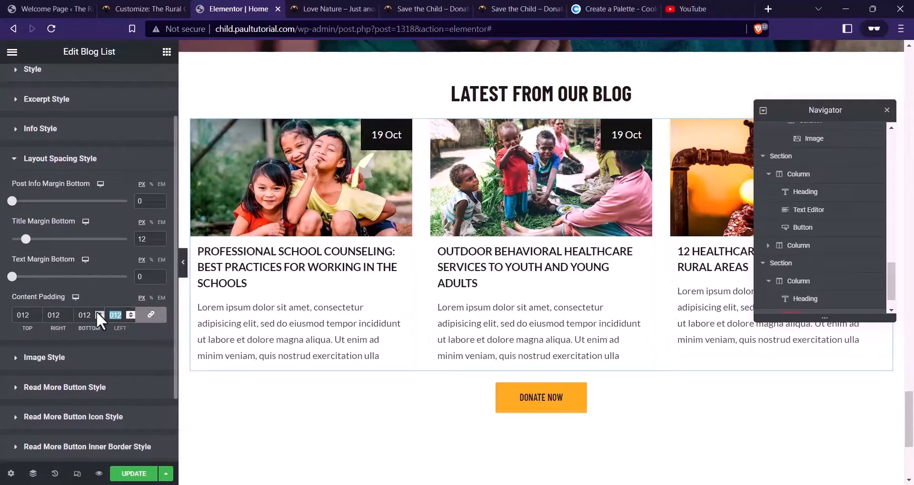
{"action": "type", "text": "40"}
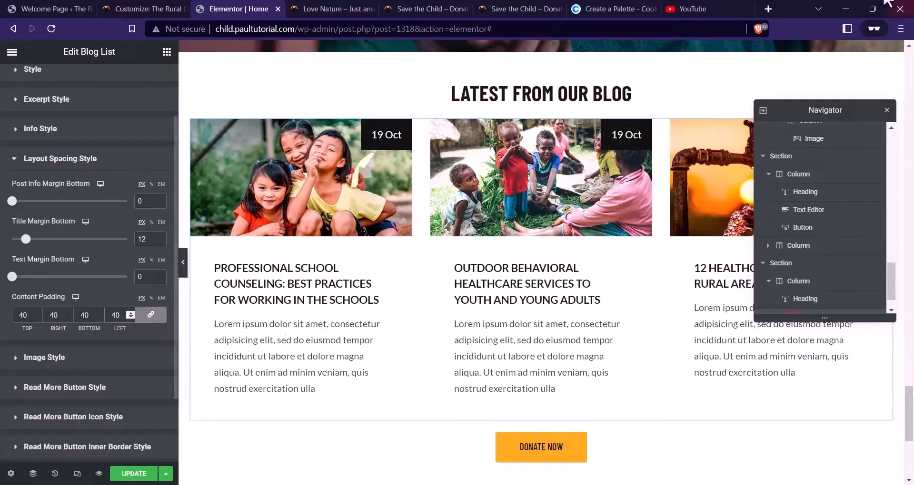
{"action": "left_click", "coordinate": [151, 316]}
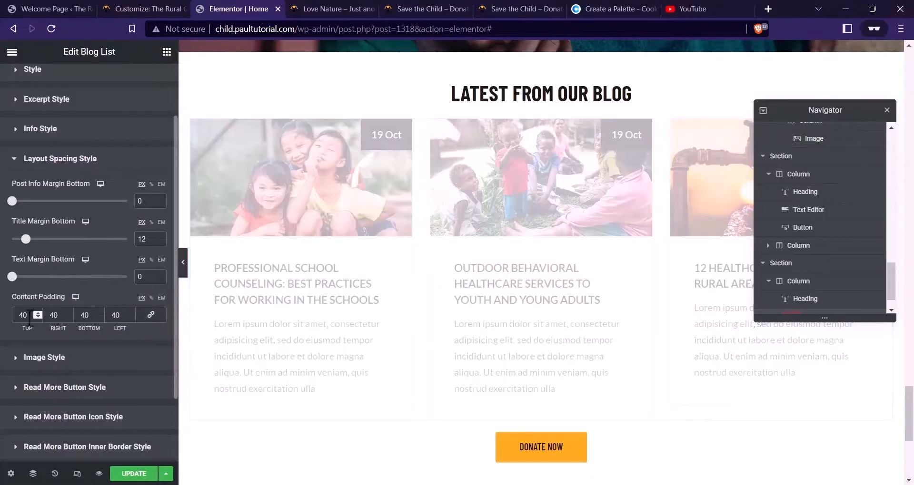
{"action": "type", "text": "2"}
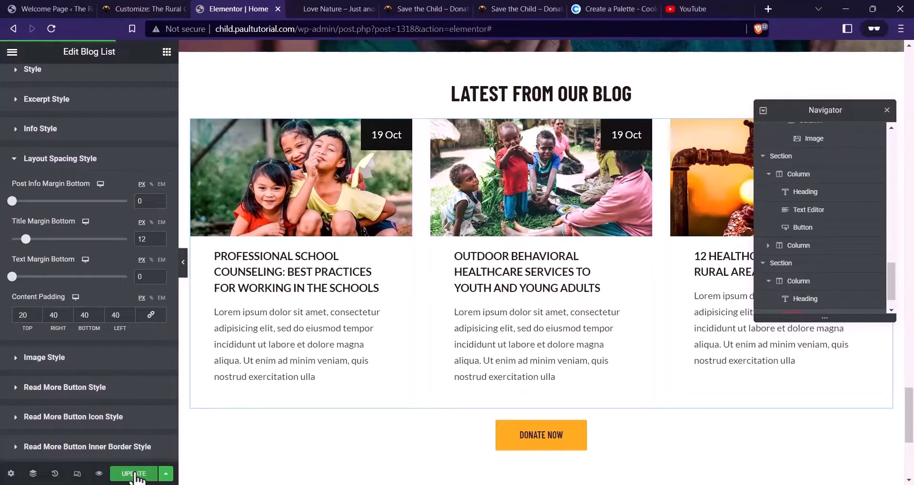
{"action": "left_click", "coordinate": [134, 474]}
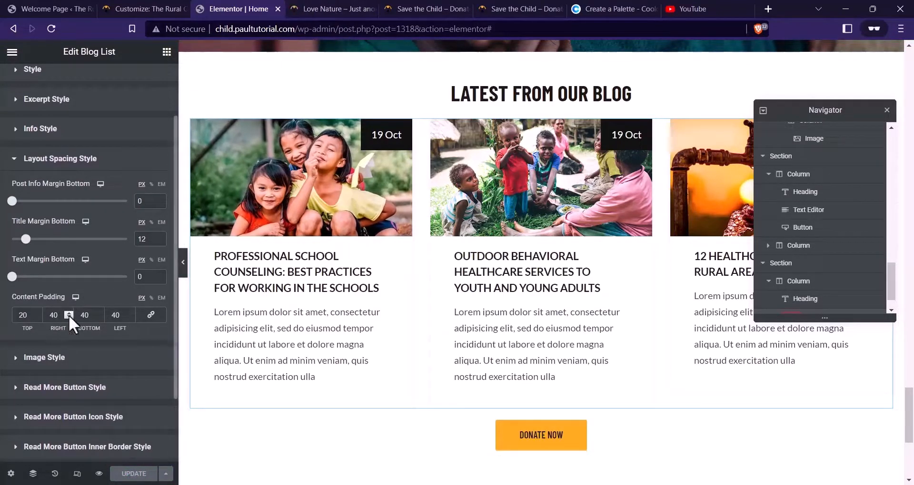
{"action": "scroll", "coordinate": [69, 315], "scroll_direction": "down", "scroll_amount": 2}
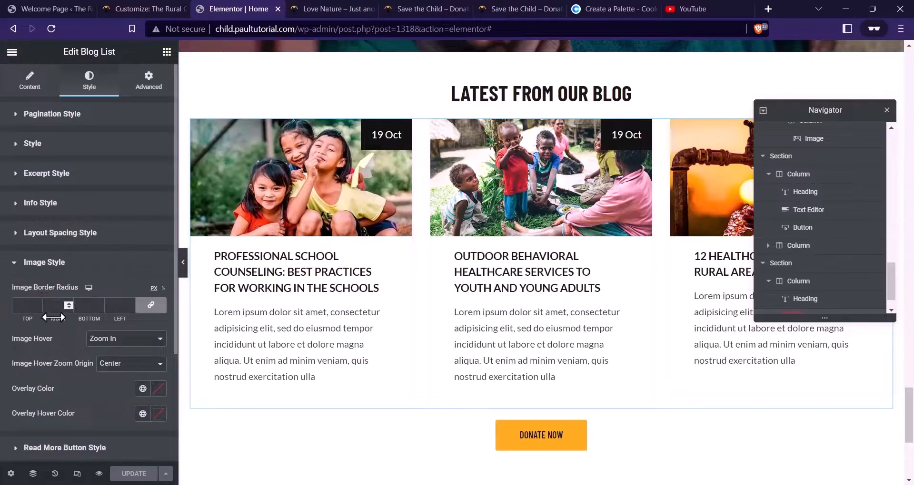
{"action": "scroll", "coordinate": [53, 318], "scroll_direction": "down", "scroll_amount": 2}
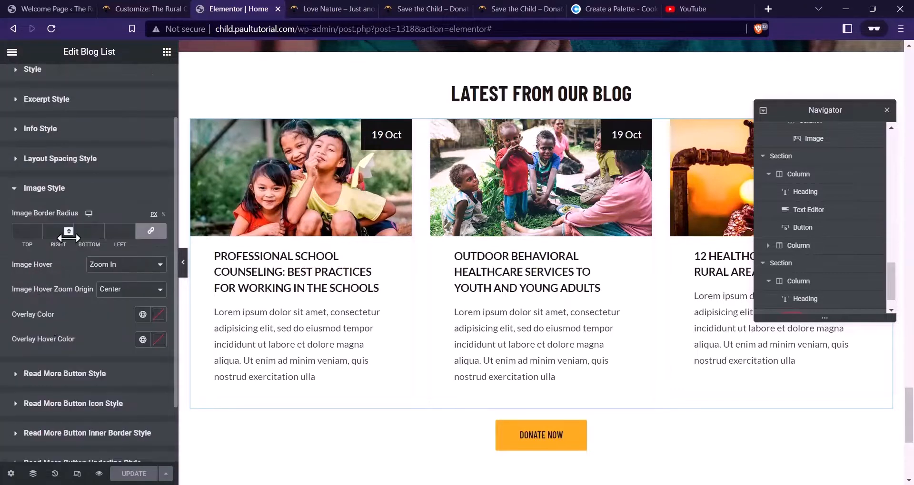
{"action": "left_click", "coordinate": [115, 266]}
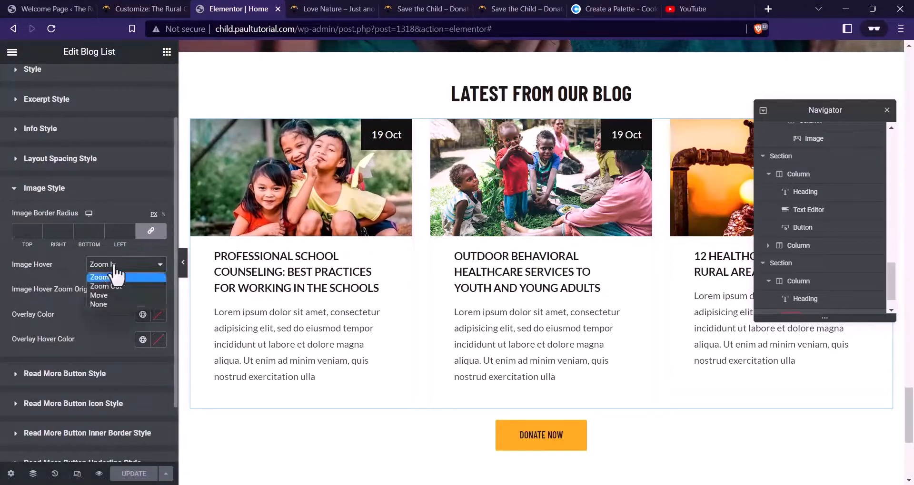
{"action": "left_click", "coordinate": [116, 277]}
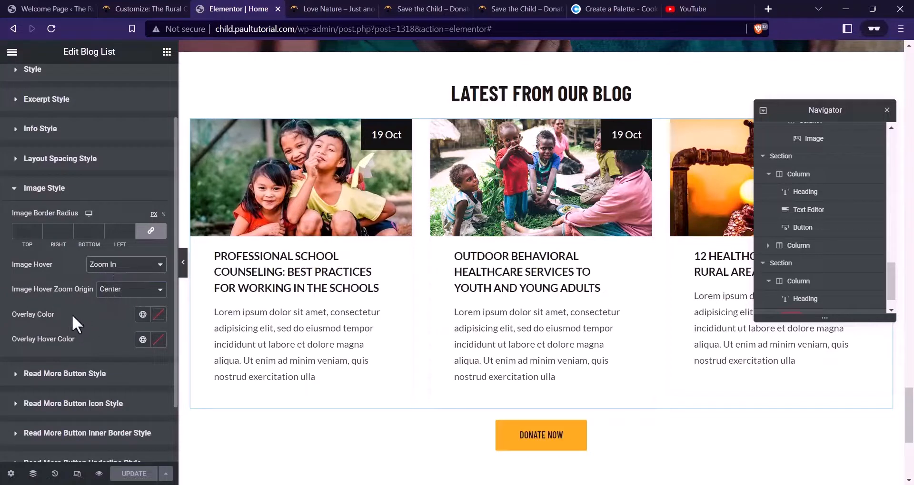
{"action": "scroll", "coordinate": [95, 315], "scroll_direction": "down", "scroll_amount": 2}
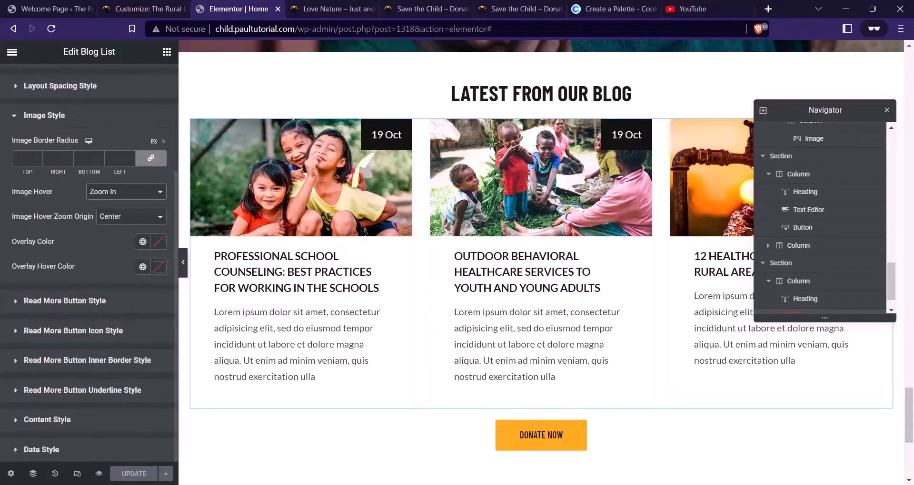
{"action": "left_click", "coordinate": [81, 303]}
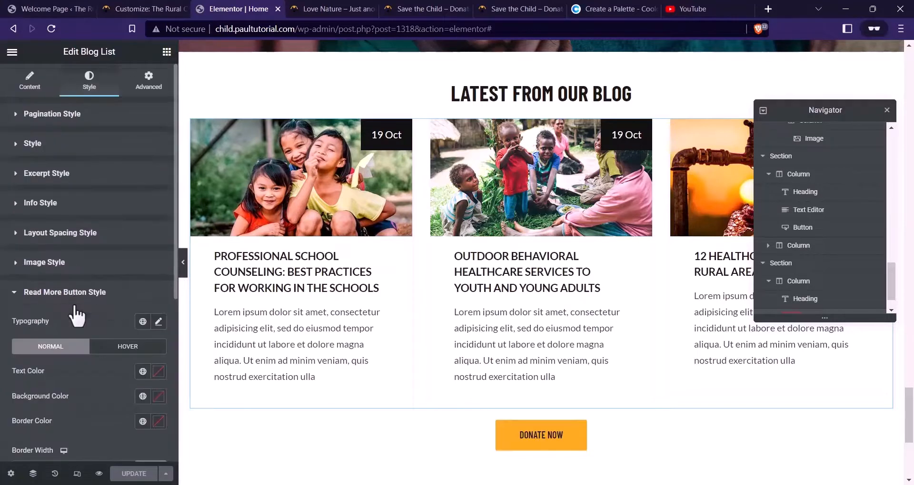
{"action": "left_click", "coordinate": [65, 292]}
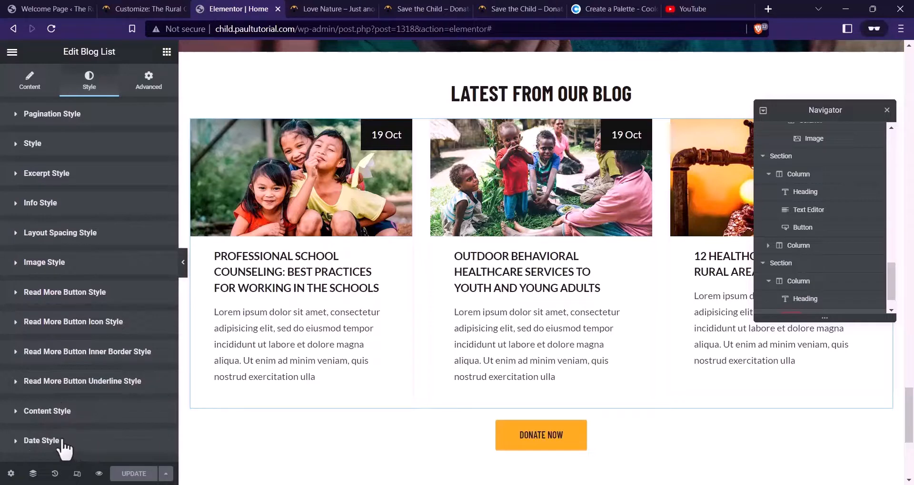
Make the date badge text white and copy the teal 017B8A code from the palette site
{"action": "left_click", "coordinate": [47, 441]}
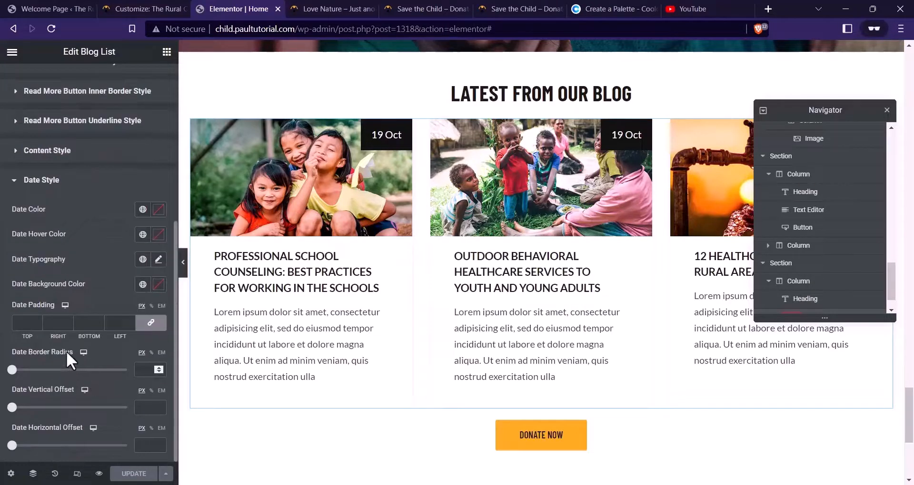
{"action": "left_click", "coordinate": [159, 209]}
{"action": "left_click", "coordinate": [24, 254]}
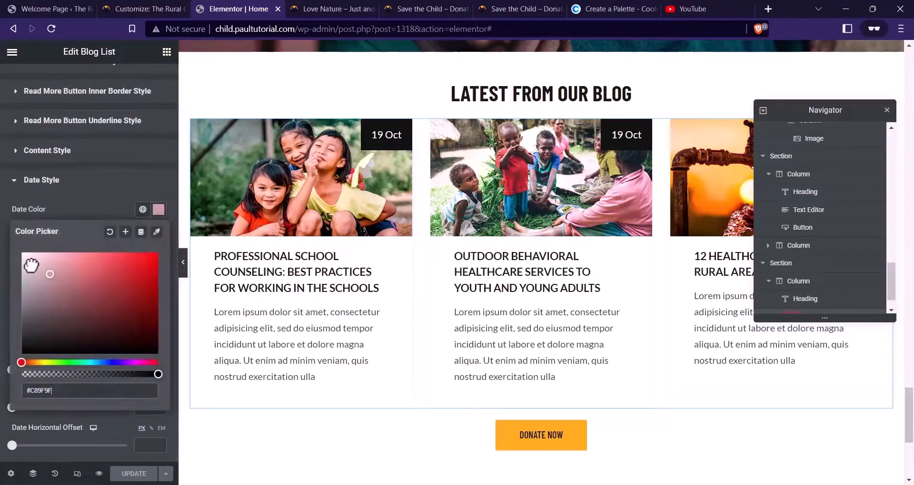
{"action": "left_click", "coordinate": [90, 213]}
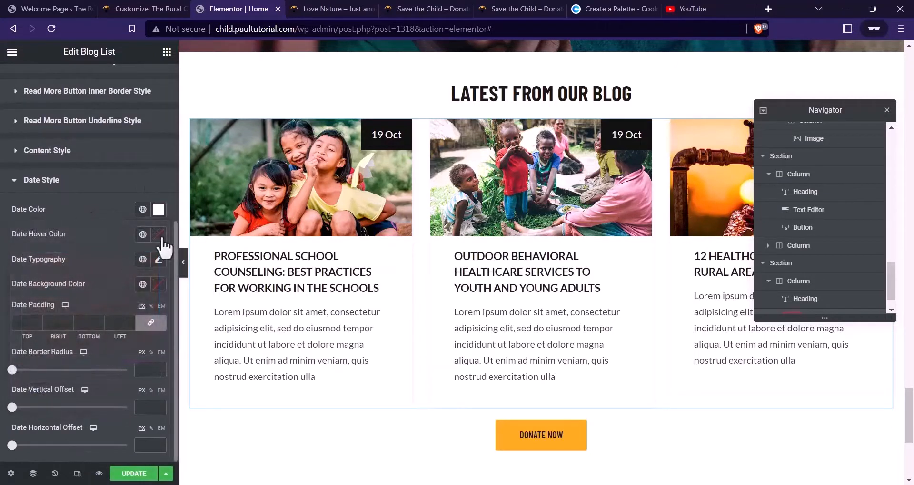
{"action": "left_click", "coordinate": [605, 9]}
{"action": "left_click", "coordinate": [647, 412]}
{"action": "key", "text": "ctrl+c"}
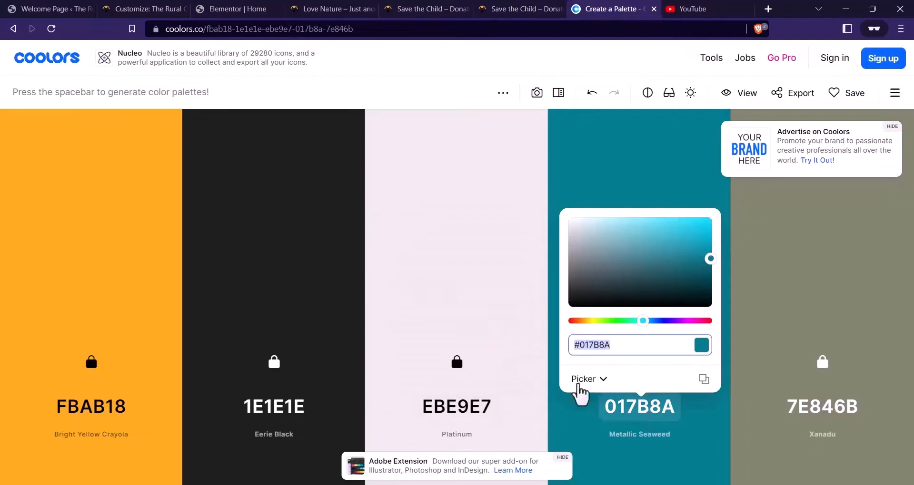
{"action": "left_click", "coordinate": [269, 9]}
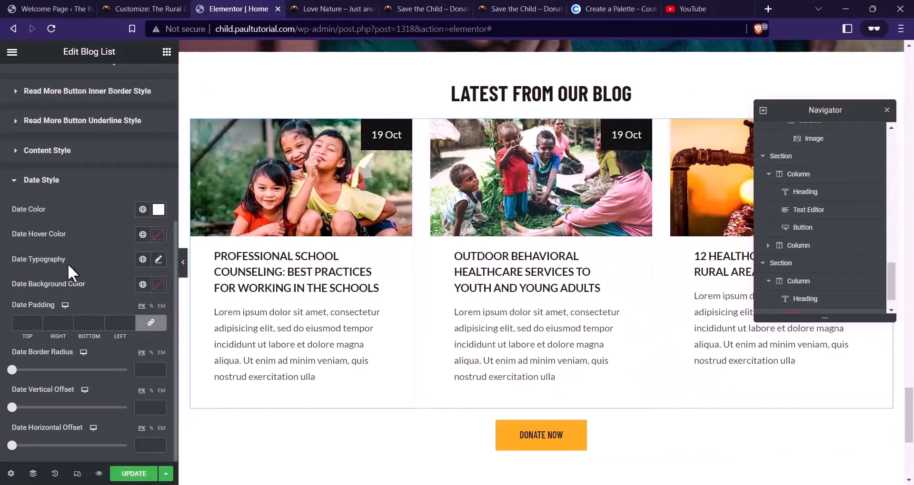
Set the date hover colour to white and the badge background to bright teal #00B5CB
{"action": "left_click", "coordinate": [158, 235]}
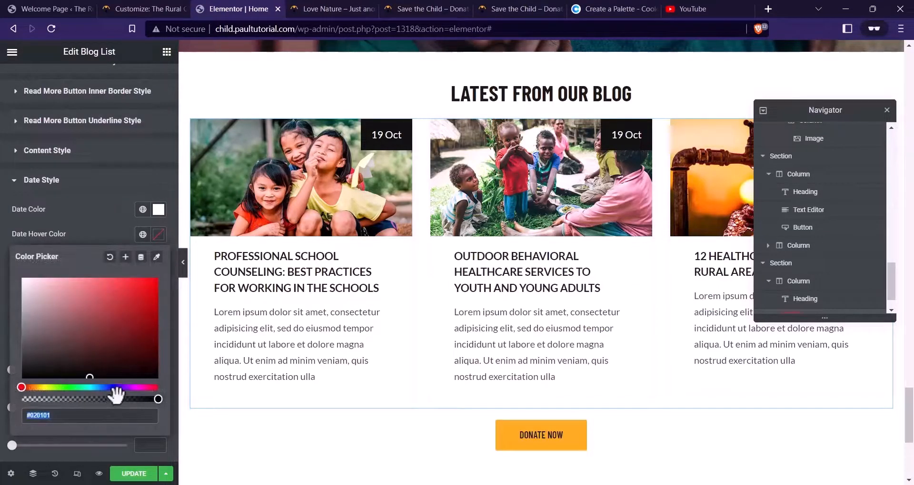
{"action": "left_click", "coordinate": [159, 234]}
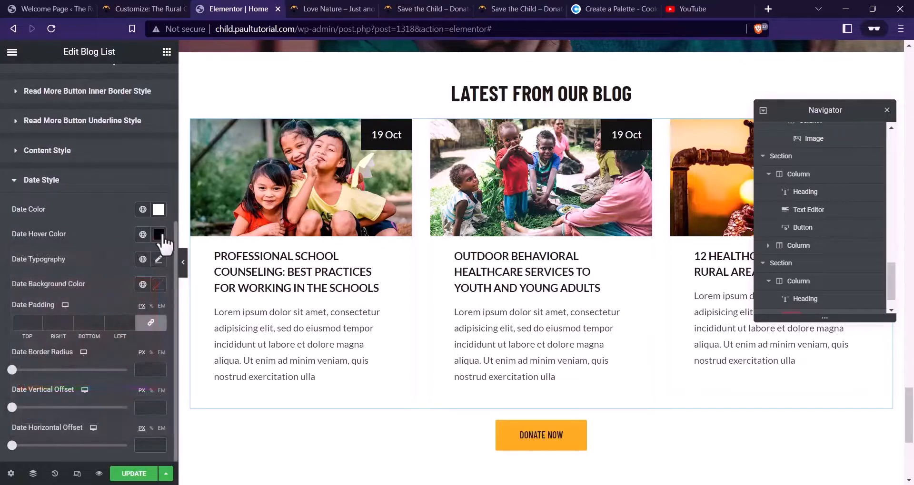
{"action": "left_click", "coordinate": [158, 235]}
{"action": "mouse_move", "coordinate": [55, 295]}
{"action": "left_mouse_down"}
{"action": "mouse_move", "coordinate": [51, 271]}
{"action": "mouse_move", "coordinate": [6, 239]}
{"action": "left_mouse_up"}
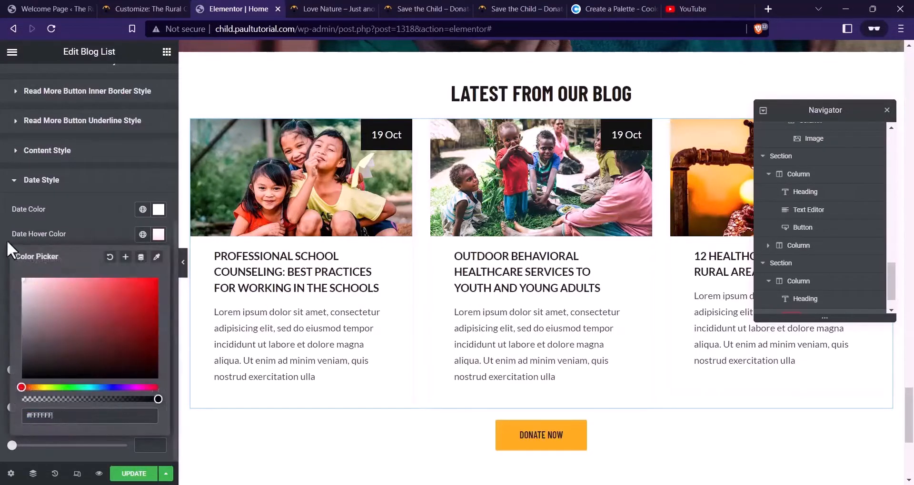
{"action": "left_click", "coordinate": [56, 219]}
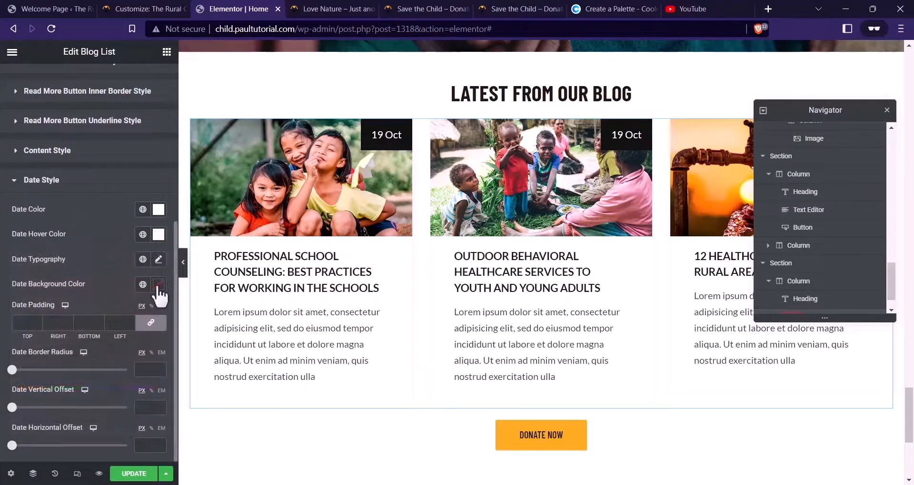
{"action": "left_click", "coordinate": [159, 285]}
{"action": "key", "text": "ctrl+v"}
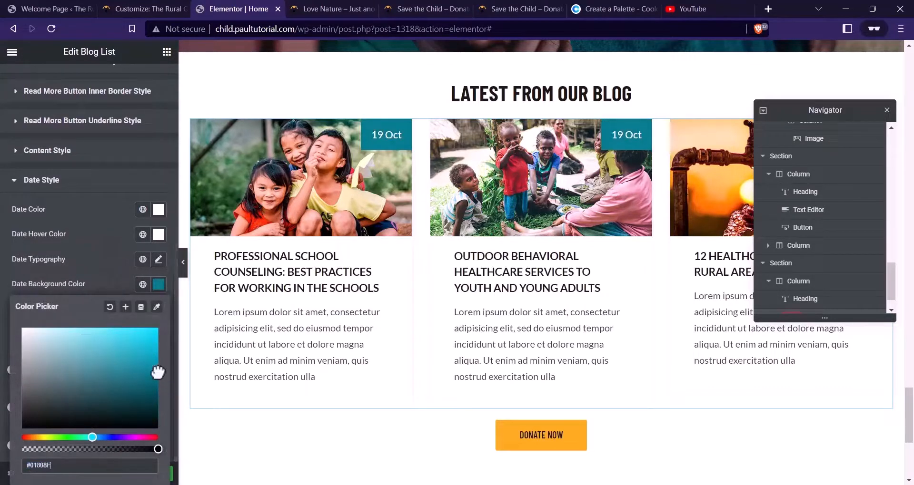
{"action": "left_click_drag", "start_coordinate": [157, 372], "coordinate": [159, 350]}
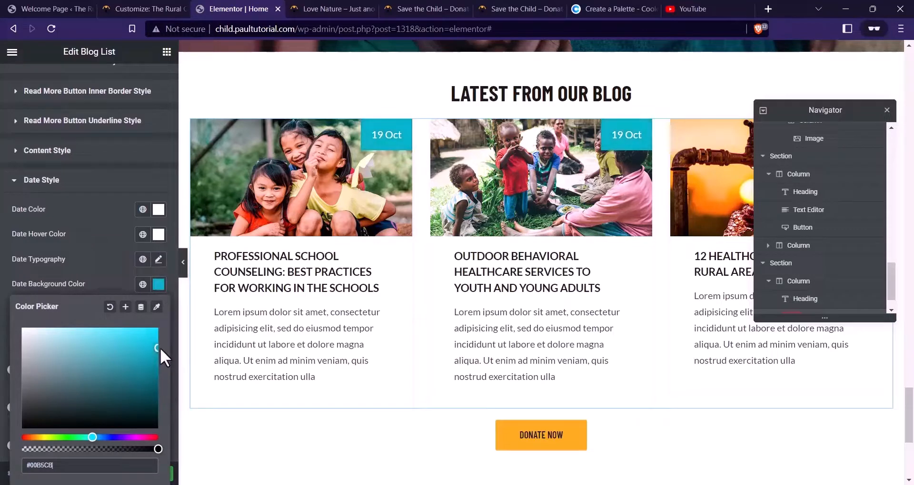
{"action": "left_click", "coordinate": [76, 288]}
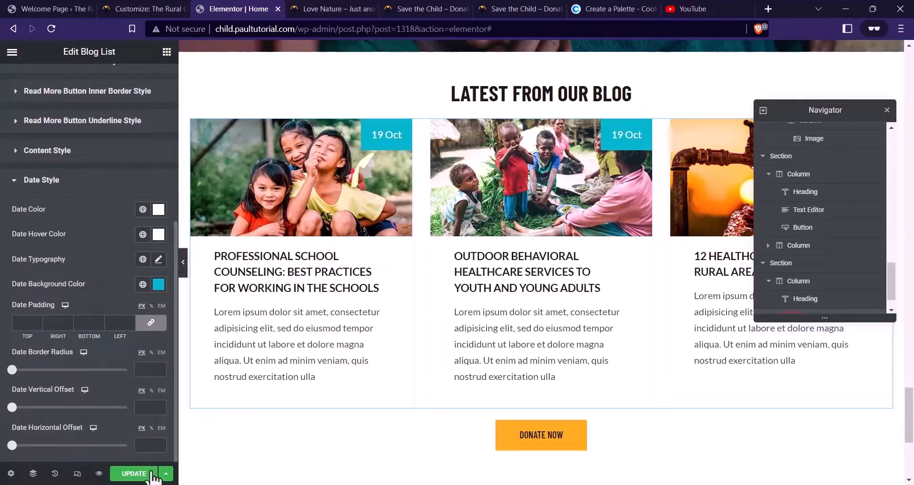
Review the LATEST FROM OUR BLOG section in the live page preview
{"action": "left_click", "coordinate": [336, 9]}
{"action": "scroll", "coordinate": [304, 179], "scroll_direction": "down", "scroll_amount": 20}
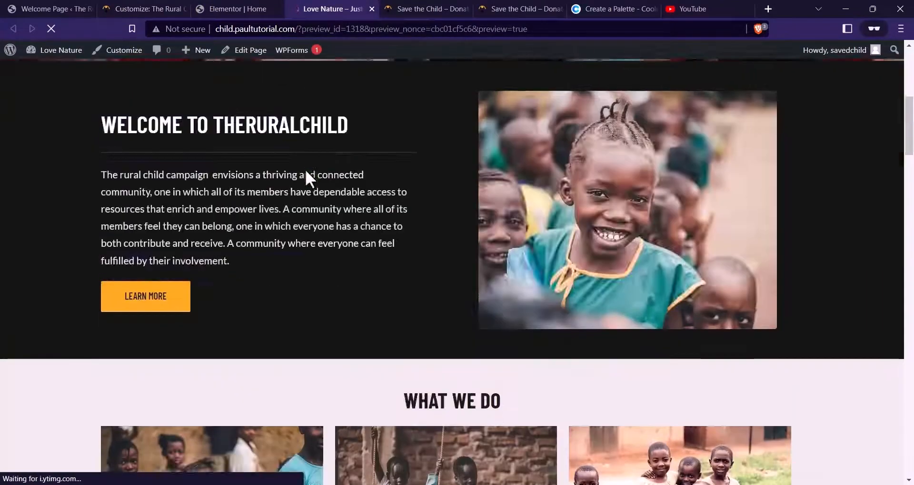
{"action": "scroll", "coordinate": [307, 171], "scroll_direction": "down", "scroll_amount": 20}
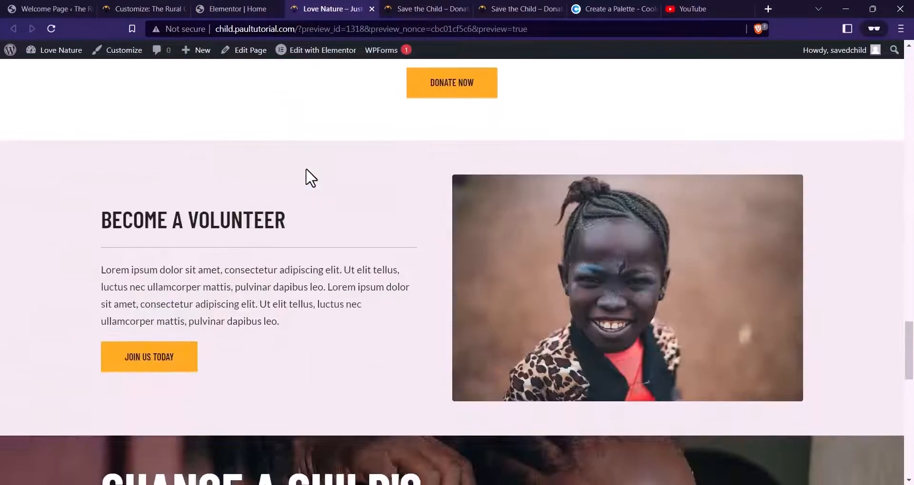
{"action": "scroll", "coordinate": [313, 177], "scroll_direction": "down", "scroll_amount": 5}
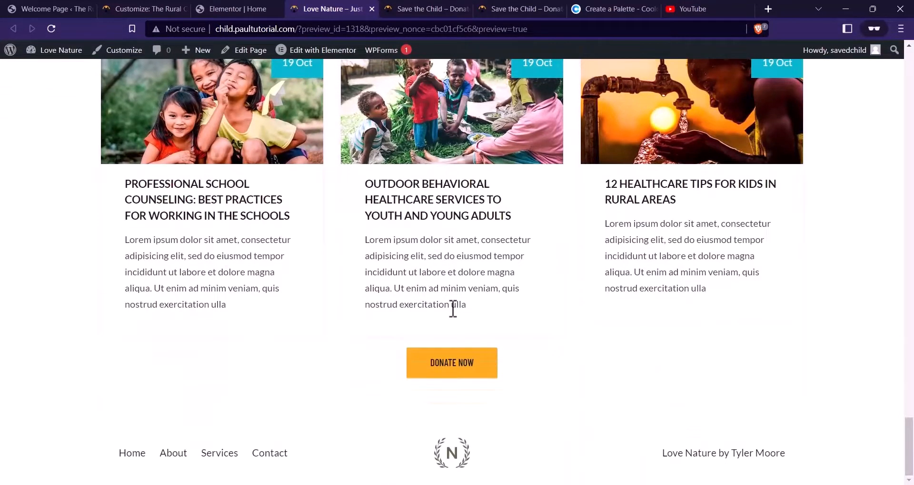
{"action": "scroll", "coordinate": [390, 269], "scroll_direction": "up", "scroll_amount": 4}
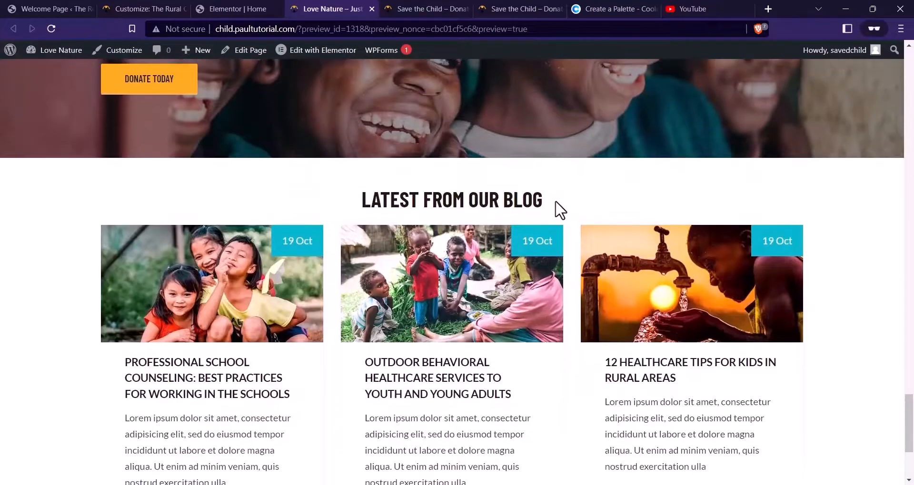
{"action": "left_click_drag", "start_coordinate": [482, 200], "coordinate": [357, 191]}
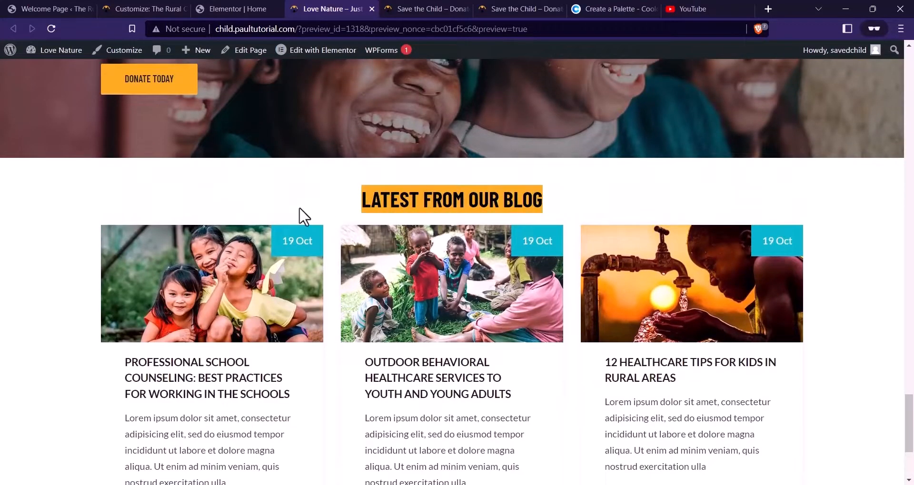
{"action": "scroll", "coordinate": [398, 191], "scroll_direction": "down", "scroll_amount": 1}
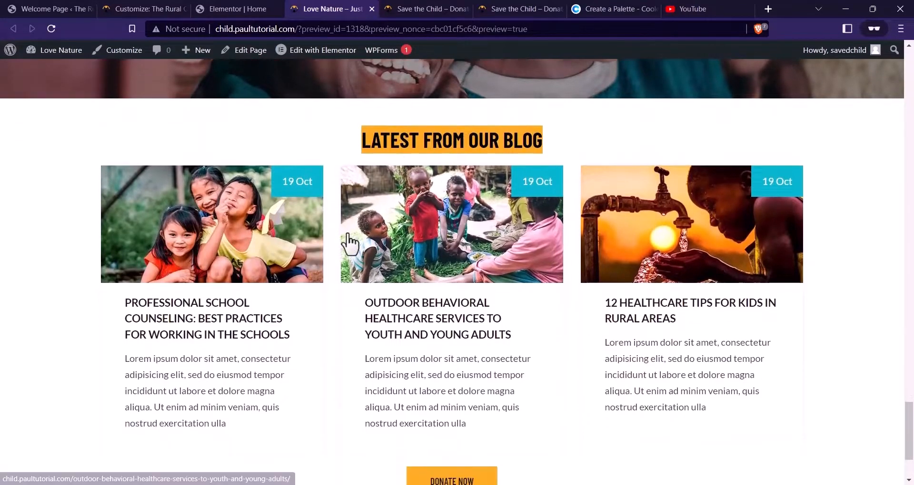
{"action": "scroll", "coordinate": [381, 284], "scroll_direction": "down", "scroll_amount": 2}
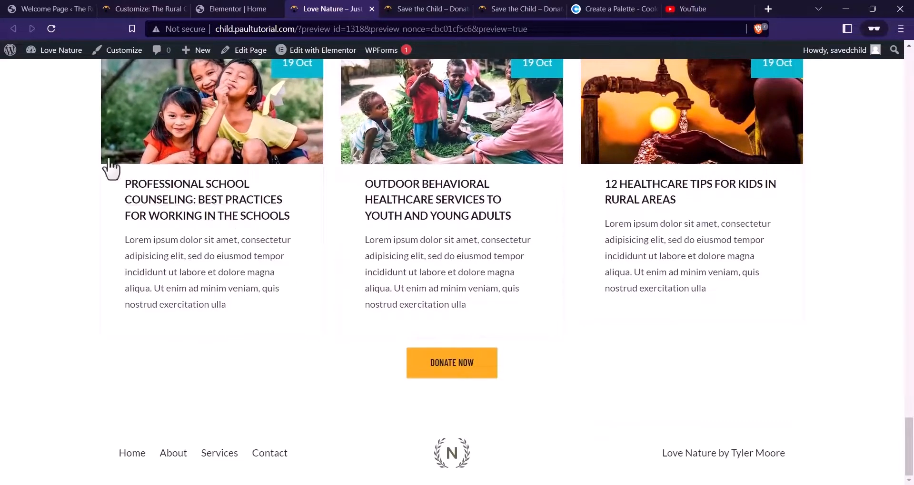
Set the LATEST FROM OUR BLOG heading font size to 32
{"action": "key", "text": "ctrl+shift+Tab"}
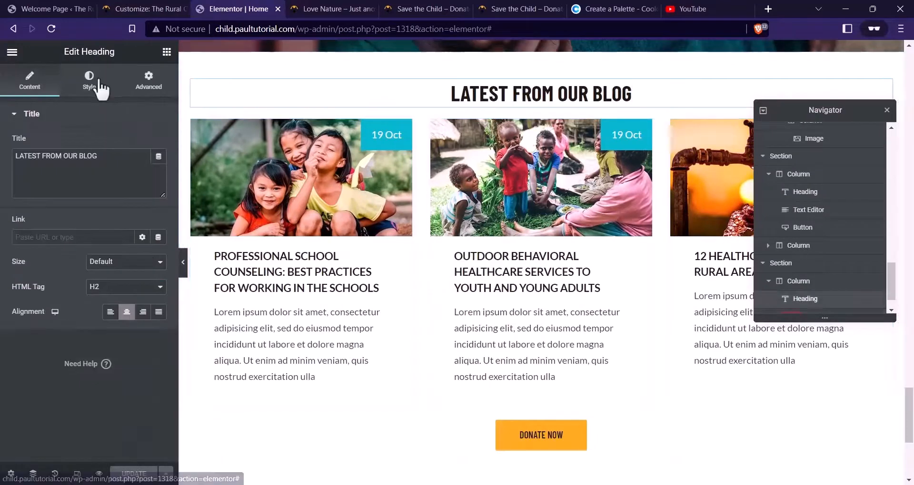
{"action": "left_click", "coordinate": [89, 81]}
{"action": "left_click", "coordinate": [159, 168]}
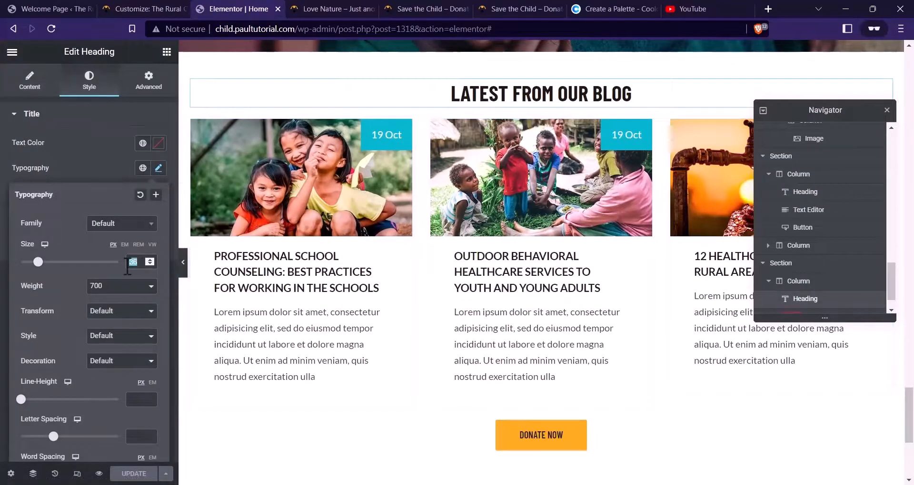
{"action": "type", "text": "32"}
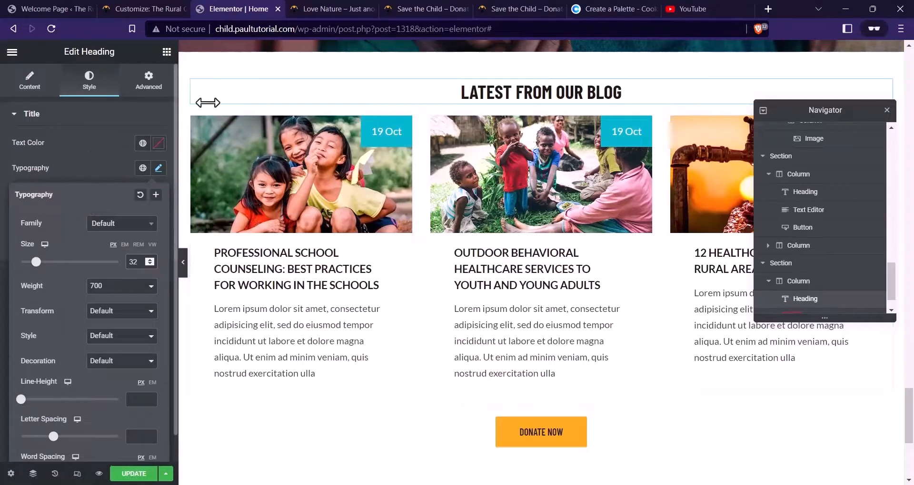
Set the Blog List post titles to 16 px with 25 px line height and save the page
{"action": "left_click", "coordinate": [89, 165]}
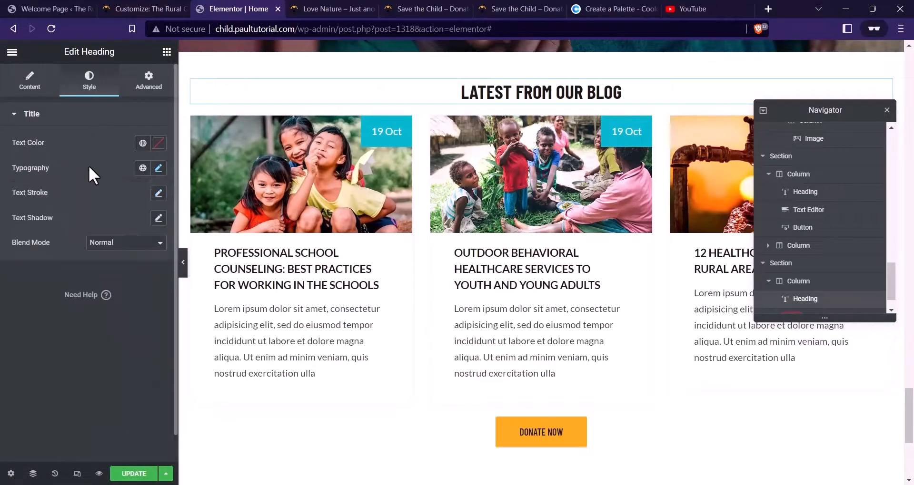
{"action": "left_click", "coordinate": [159, 169]}
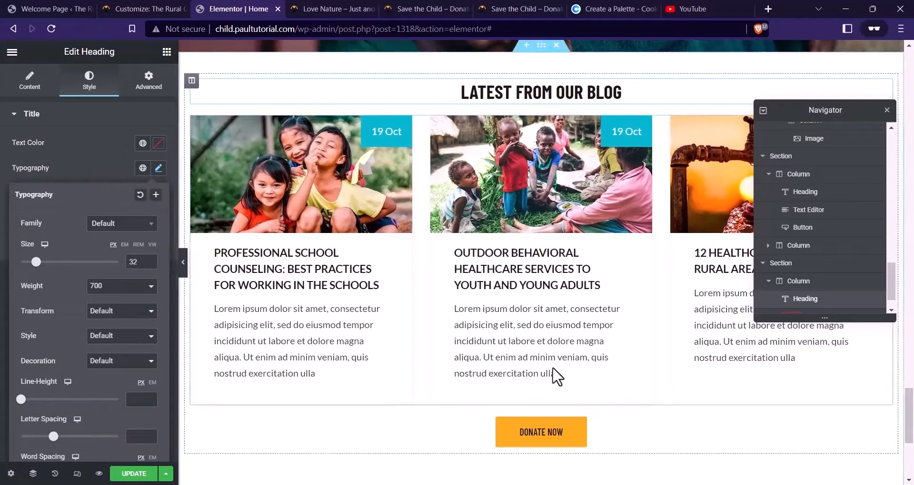
{"action": "left_click", "coordinate": [430, 333]}
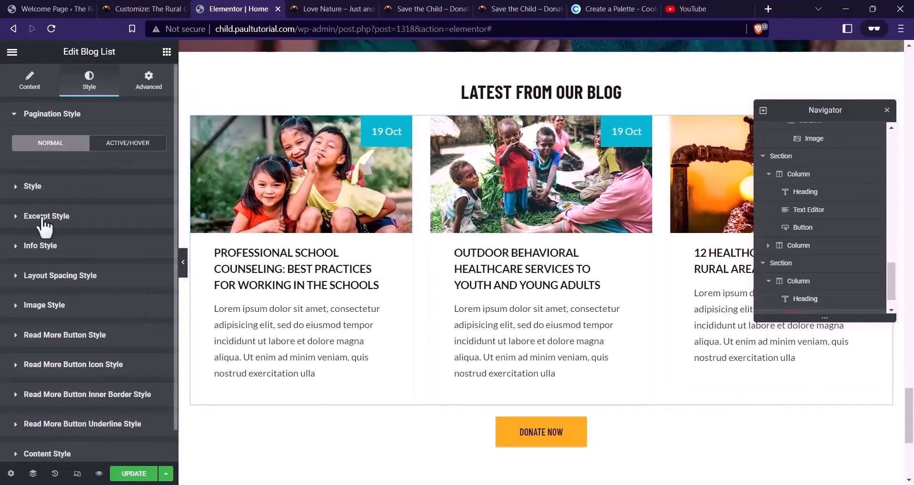
{"action": "left_click", "coordinate": [45, 186]}
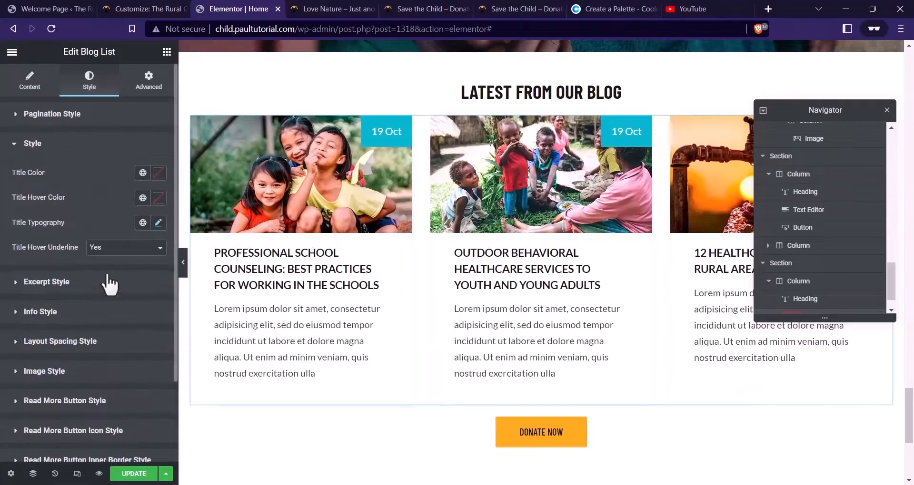
{"action": "left_click", "coordinate": [159, 223]}
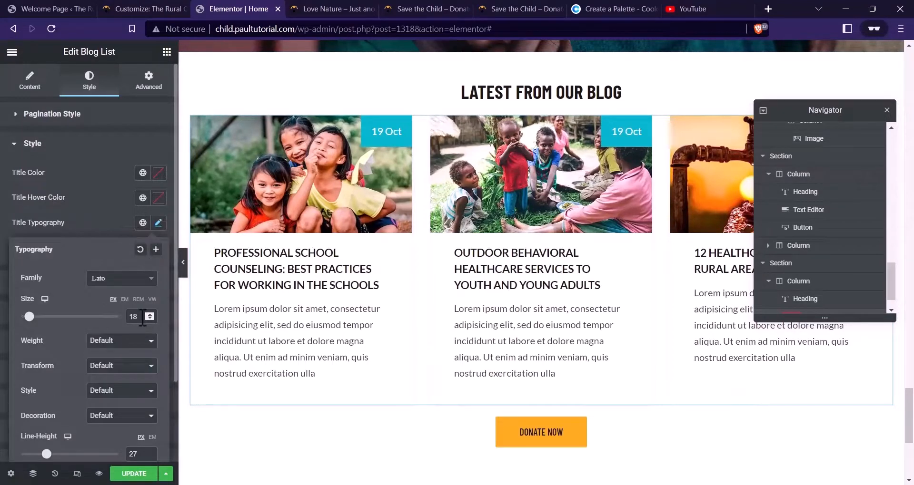
{"action": "key", "text": "Down"}
{"action": "key", "text": "Down"}
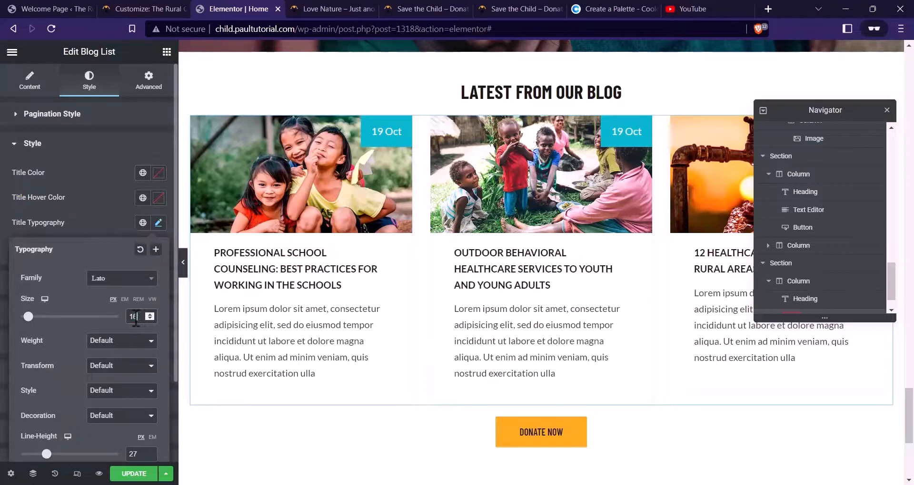
{"action": "scroll", "coordinate": [72, 431], "scroll_direction": "down", "scroll_amount": 2}
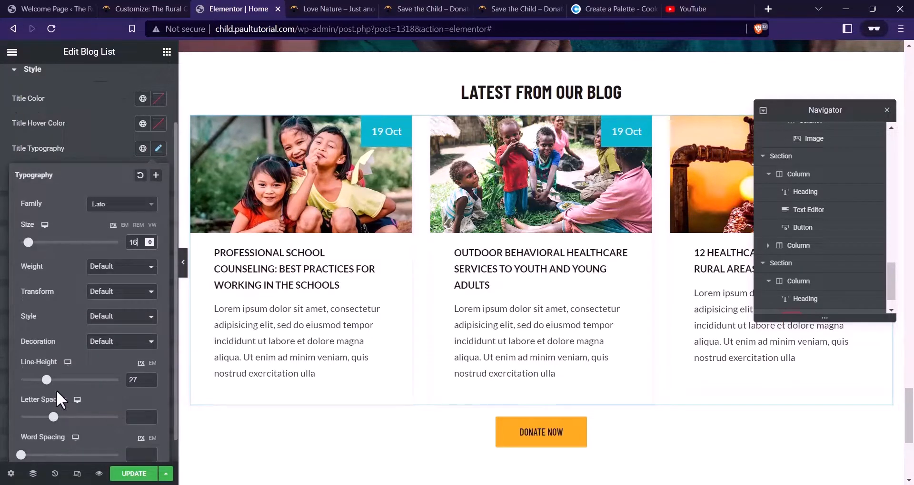
{"action": "left_click_drag", "start_coordinate": [46, 380], "coordinate": [45, 382]}
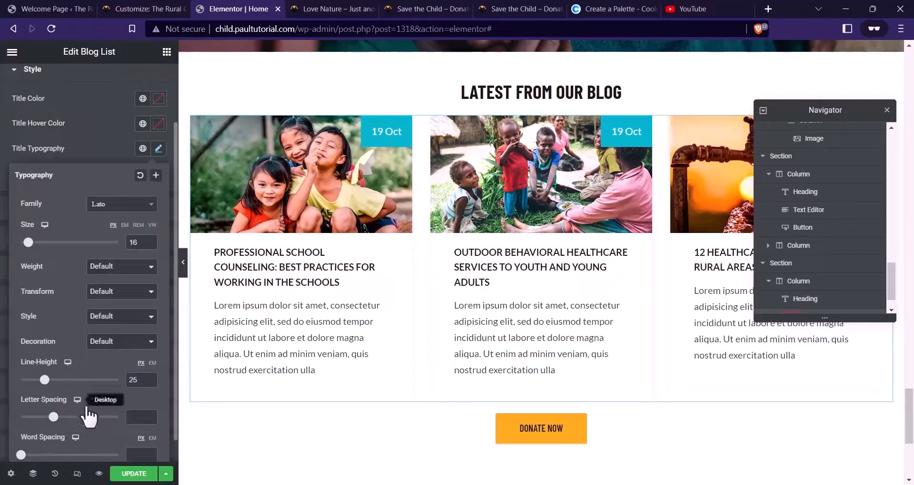
{"action": "left_click", "coordinate": [133, 474]}
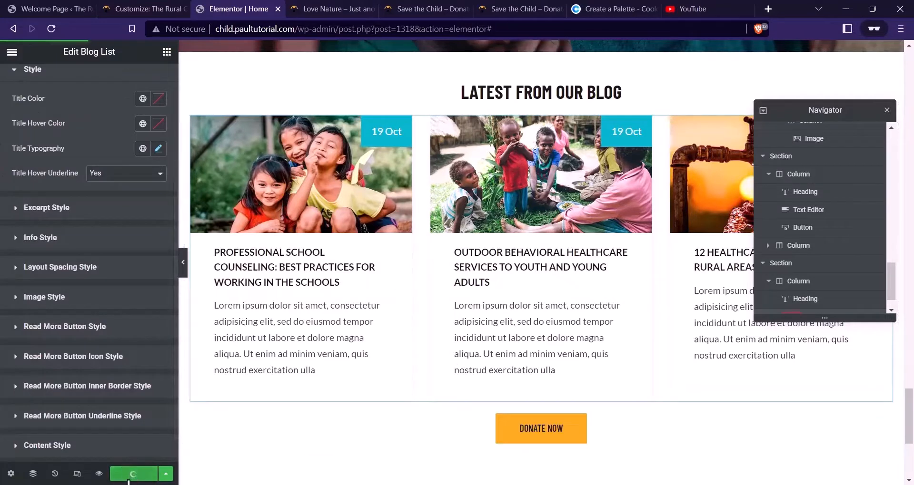
Replace the DONATE NOW button label with VIEW MORE, save, and preview the page
{"action": "left_click", "coordinate": [484, 415]}
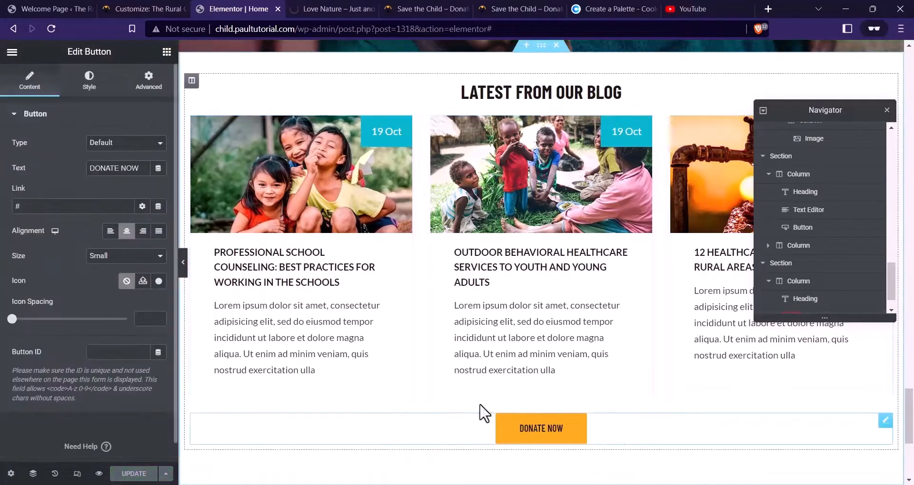
{"action": "left_click_drag", "start_coordinate": [140, 168], "coordinate": [8, 173]}
{"action": "type", "text": "v"}
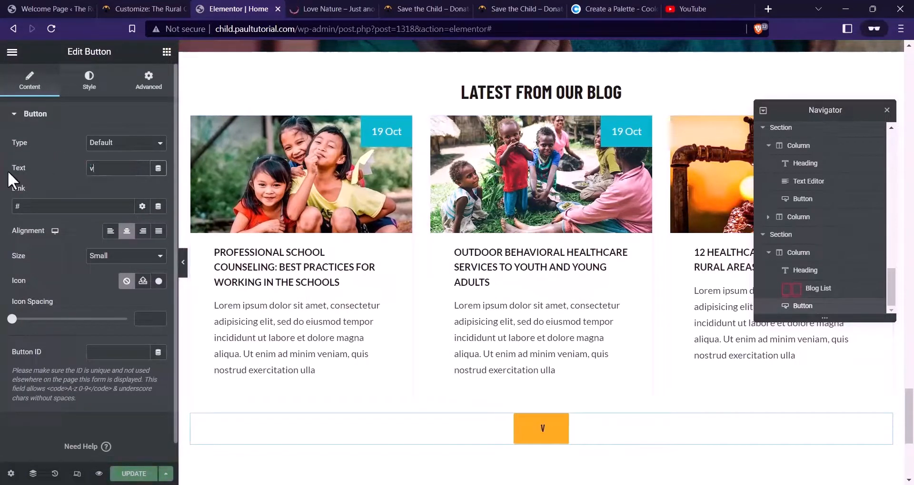
{"action": "type", "text": "iew moe"}
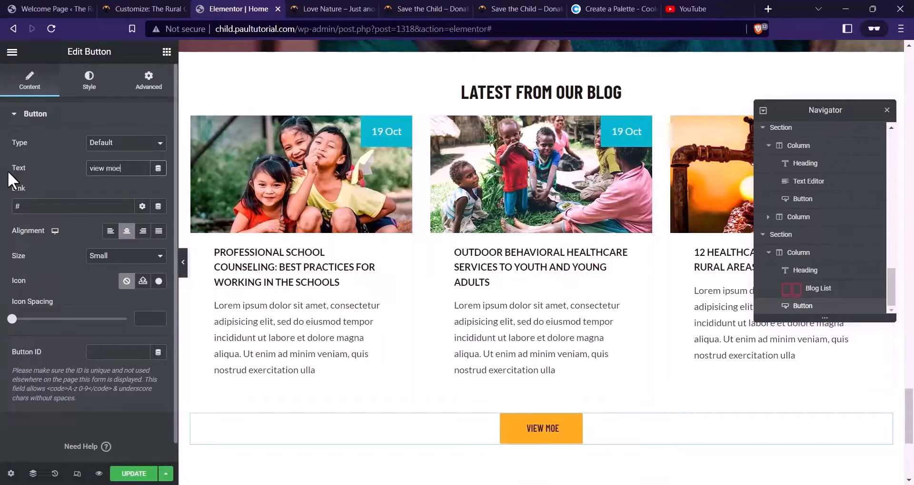
{"action": "key", "text": "BackSpace"}
{"action": "type", "text": "re"}
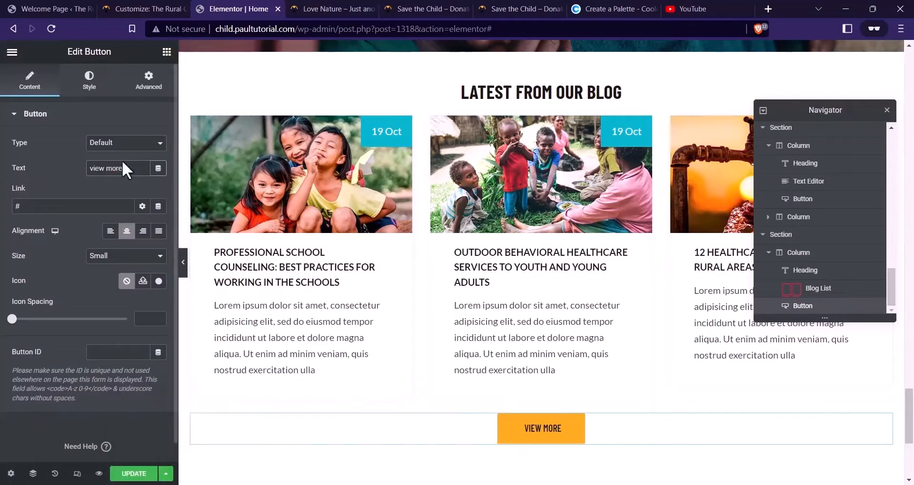
{"action": "left_click", "coordinate": [141, 474]}
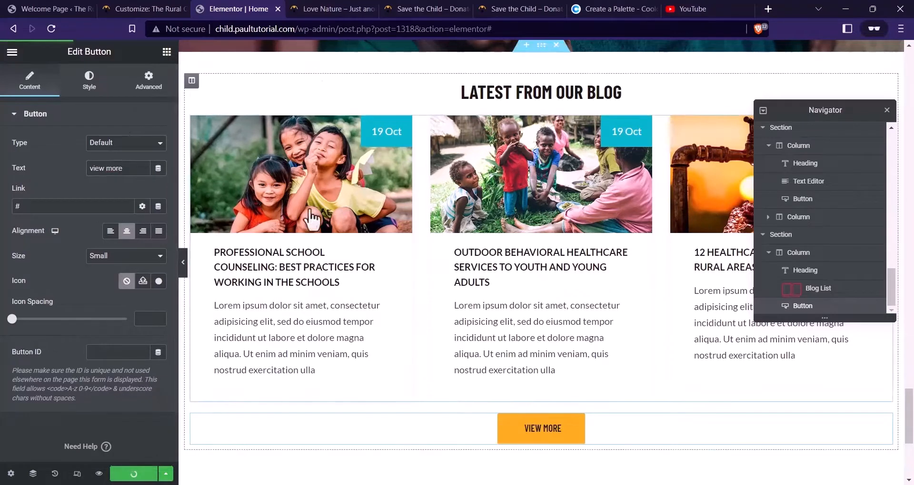
{"action": "left_click", "coordinate": [100, 474]}
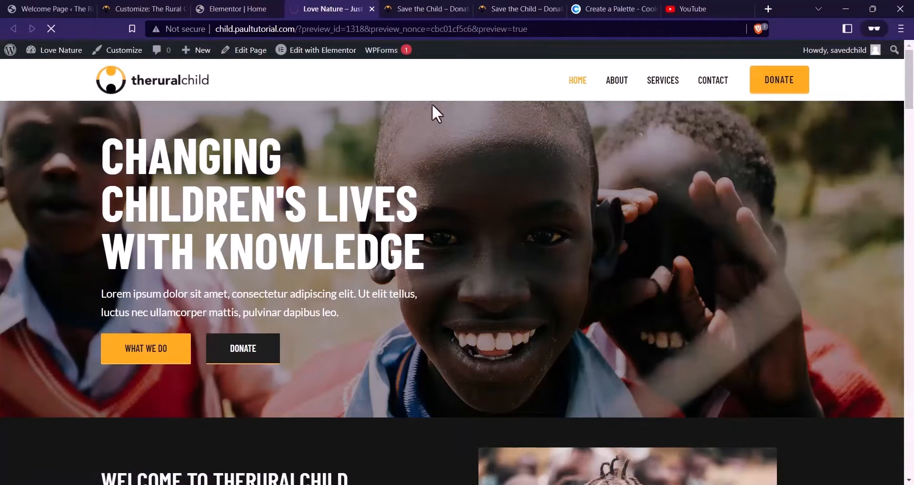
Compare the Love Nature preview with the two Save the Child reference pages
{"action": "scroll", "coordinate": [621, 159], "scroll_direction": "down", "scroll_amount": 20}
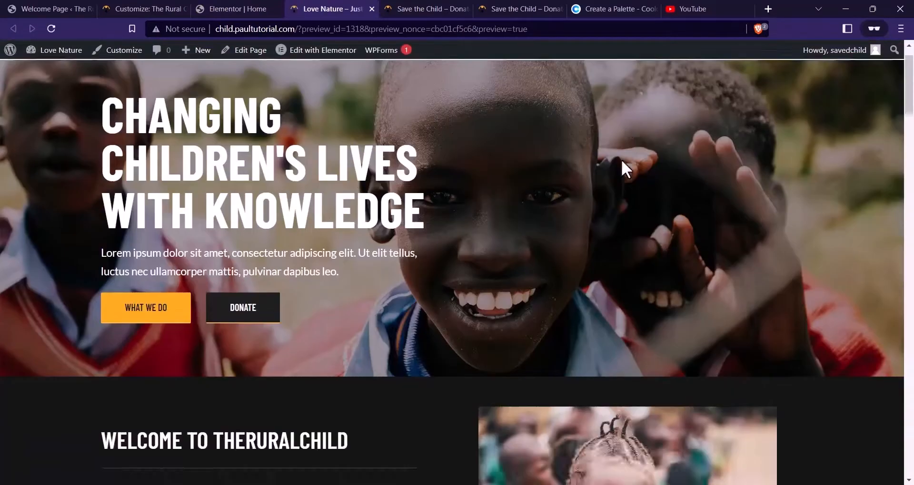
{"action": "scroll", "coordinate": [624, 158], "scroll_direction": "down", "scroll_amount": 20}
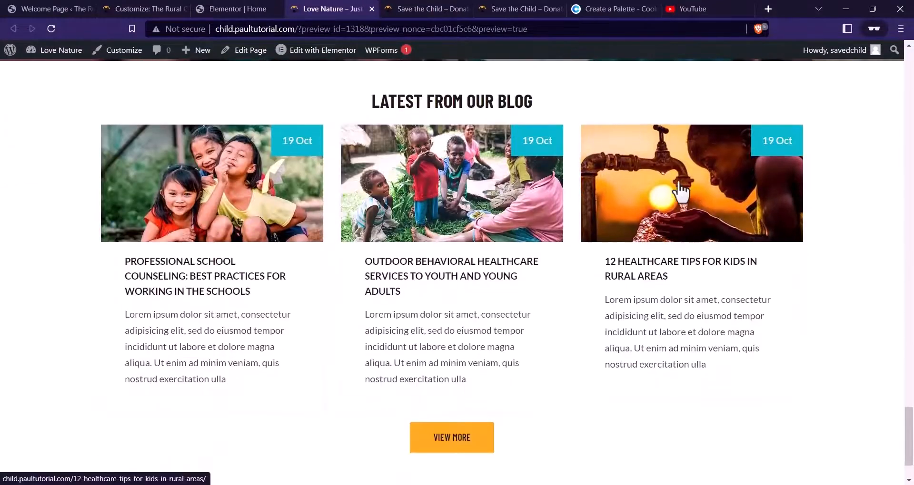
{"action": "scroll", "coordinate": [591, 198], "scroll_direction": "down", "scroll_amount": 1}
{"action": "scroll", "coordinate": [657, 198], "scroll_direction": "up", "scroll_amount": 1}
{"action": "scroll", "coordinate": [644, 177], "scroll_direction": "down", "scroll_amount": 1}
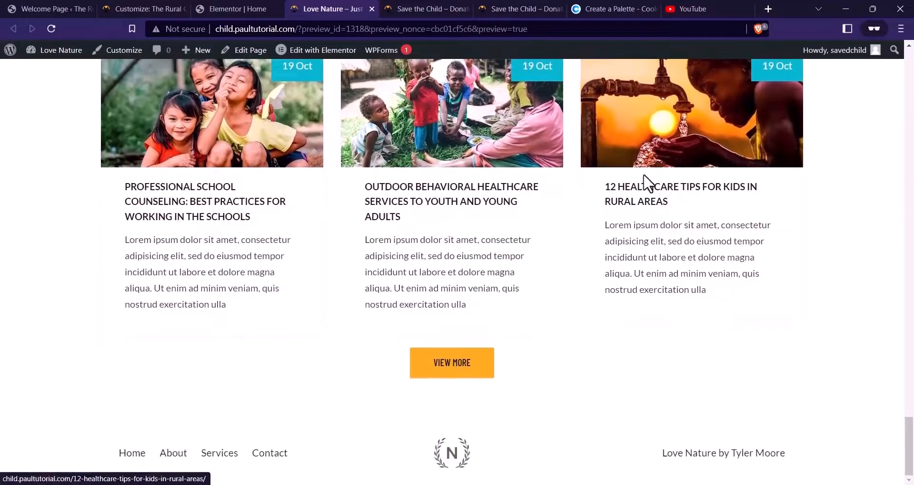
{"action": "scroll", "coordinate": [108, 170], "scroll_direction": "up", "scroll_amount": 3}
{"action": "left_click", "coordinate": [391, 8]}
{"action": "scroll", "coordinate": [295, 193], "scroll_direction": "down", "scroll_amount": 10}
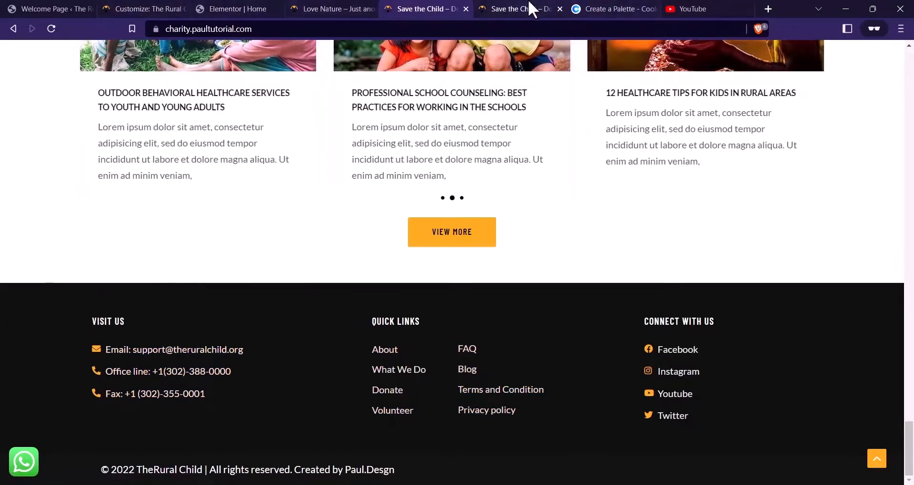
{"action": "left_click", "coordinate": [533, 9]}
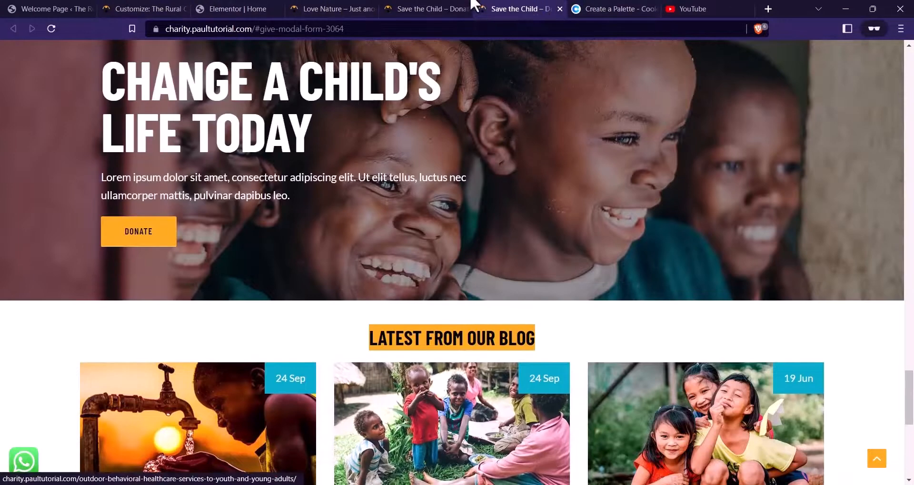
{"action": "left_click", "coordinate": [413, 8]}
{"action": "scroll", "coordinate": [126, 119], "scroll_direction": "up", "scroll_amount": 15}
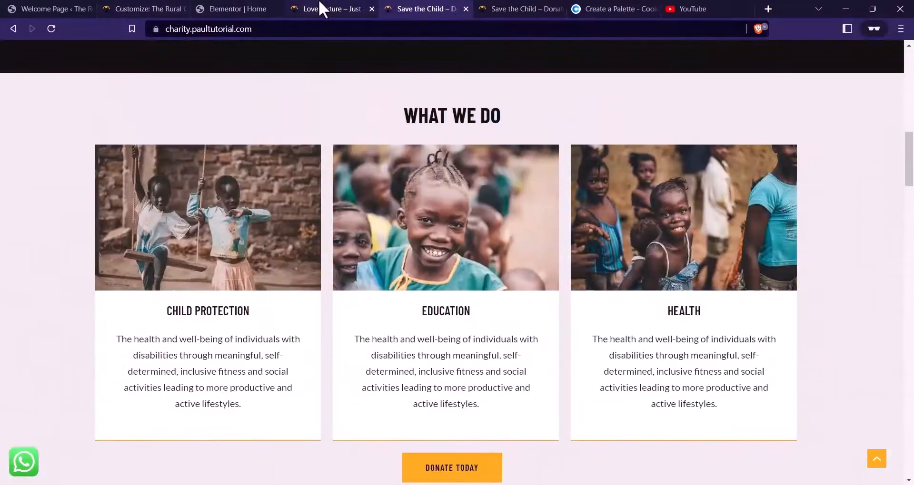
{"action": "left_click", "coordinate": [322, 8]}
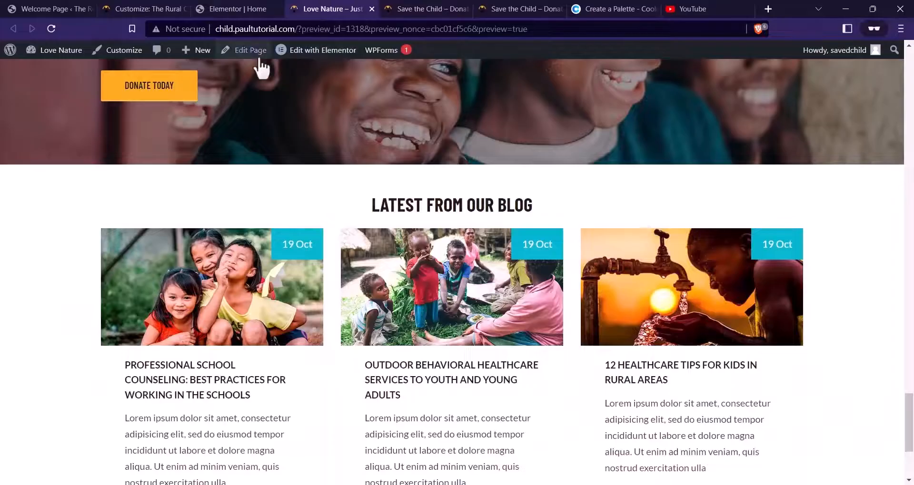
Open the WordPress Dashboard in a new tab from the admin bar
{"action": "mouse_move", "coordinate": [70, 57]}
{"action": "right_click", "coordinate": [47, 68]}
{"action": "left_click", "coordinate": [78, 72]}
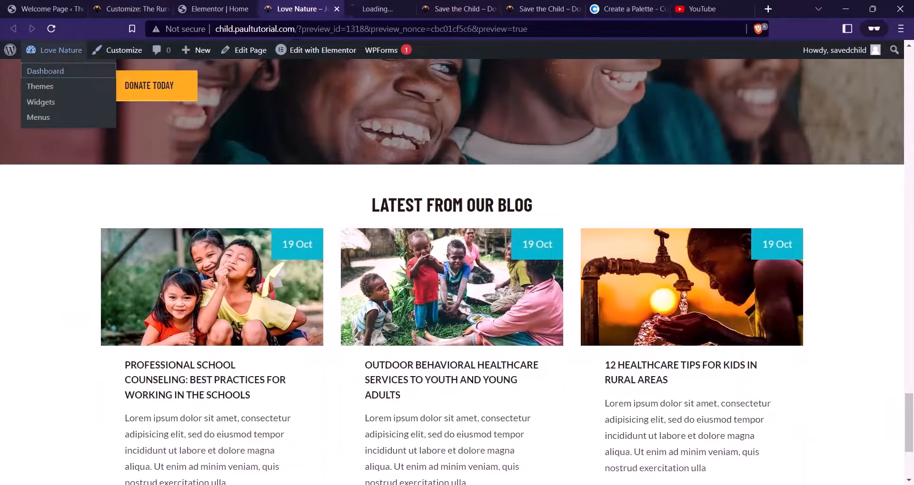
Change the site title to 'The Rural Child' in General Settings
{"action": "left_click", "coordinate": [354, 11]}
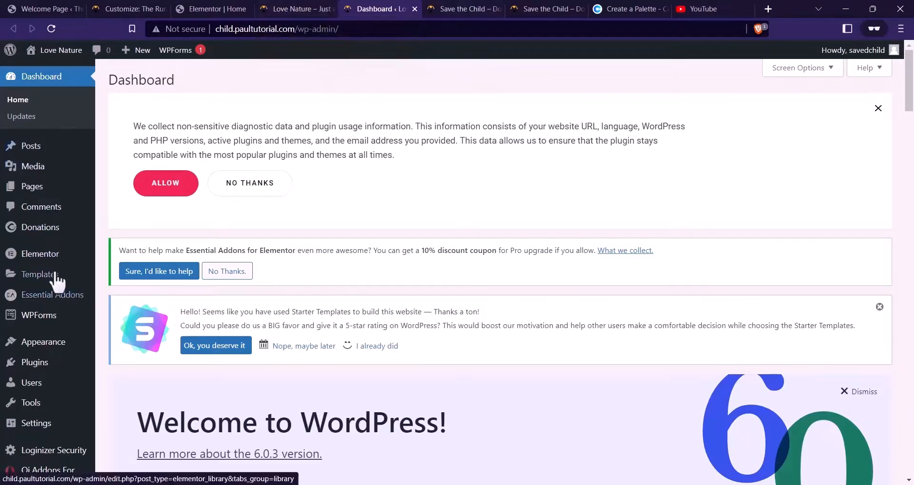
{"action": "scroll", "coordinate": [4, 236], "scroll_direction": "down", "scroll_amount": 5}
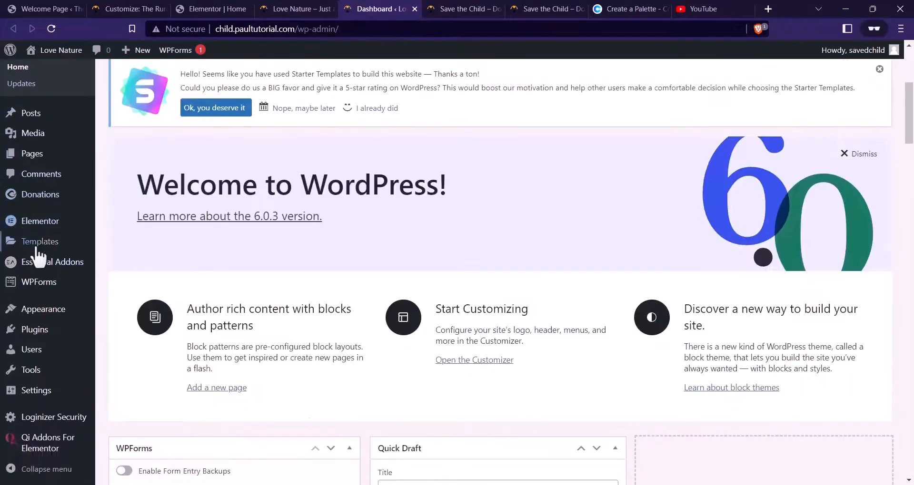
{"action": "mouse_move", "coordinate": [45, 394]}
{"action": "left_click", "coordinate": [119, 351]}
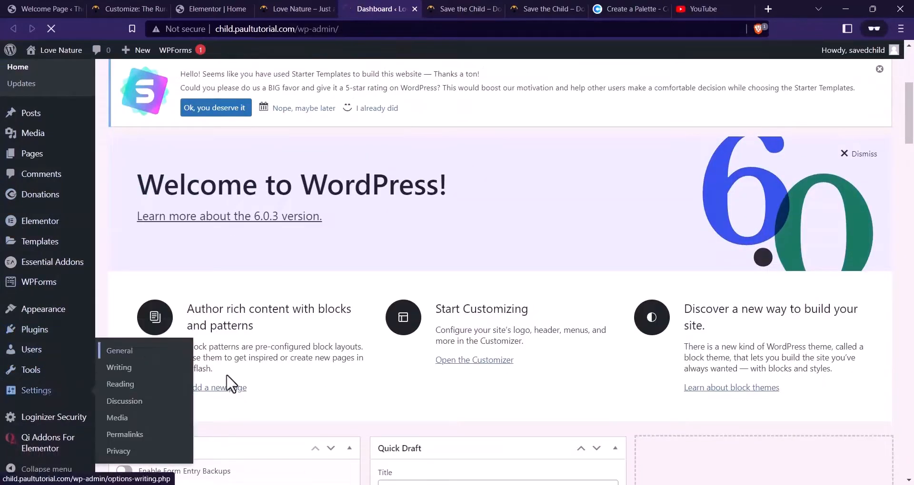
{"action": "scroll", "coordinate": [354, 340], "scroll_direction": "down", "scroll_amount": 4}
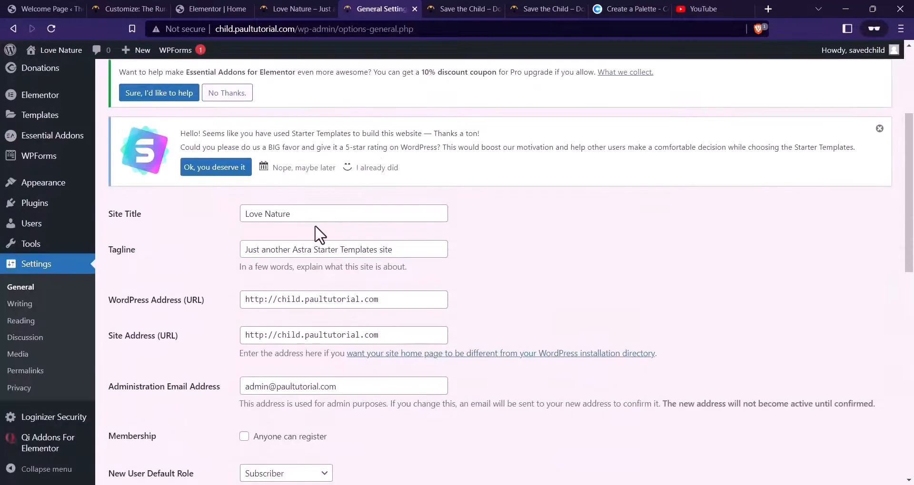
{"action": "left_click_drag", "start_coordinate": [289, 212], "coordinate": [214, 228]}
{"action": "type", "text": "The "}
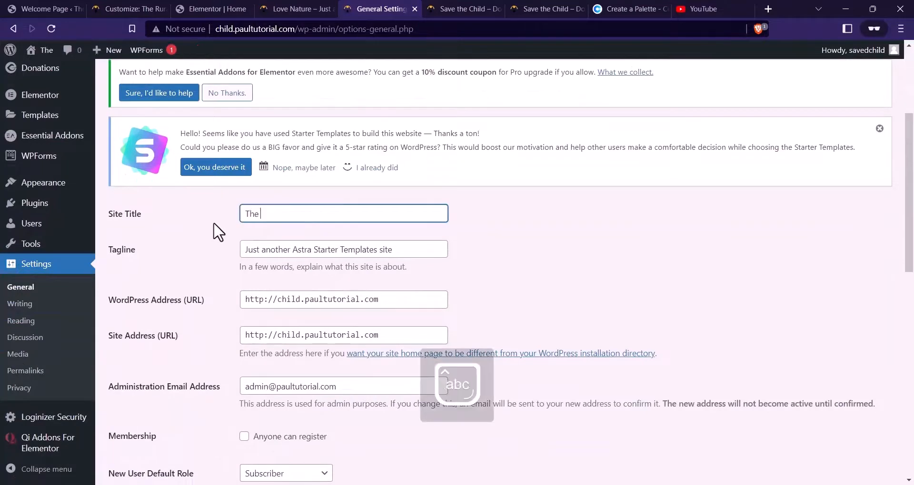
{"action": "type", "text": "Rural"}
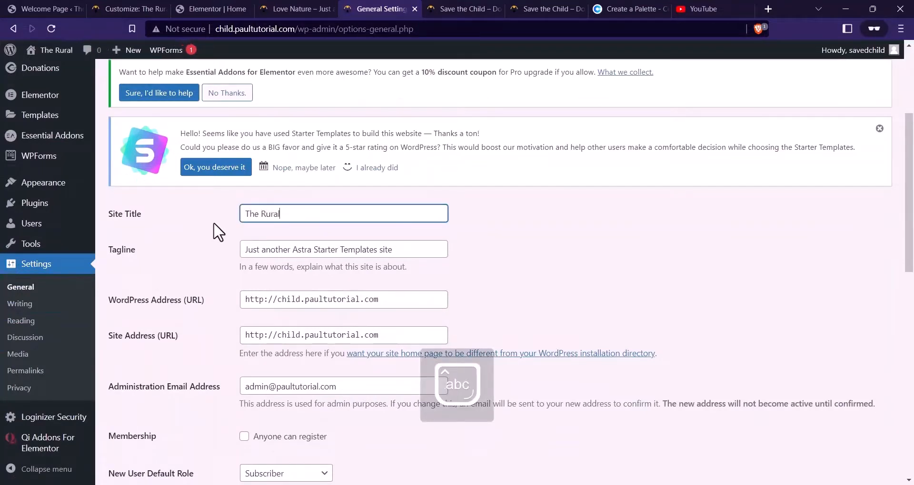
{"action": "type", "text": " C=hi"}
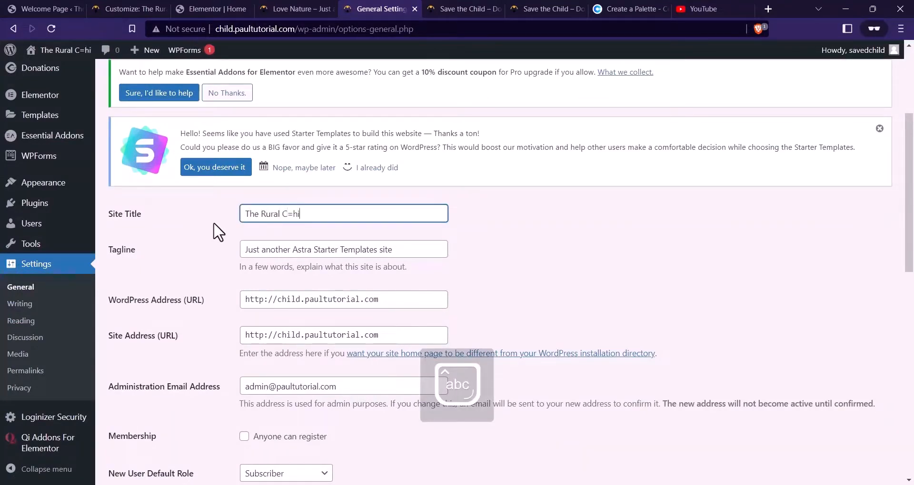
{"action": "key", "text": "BackSpace"}
{"action": "key", "text": "BackSpace"}
{"action": "key", "text": "BackSpace"}
{"action": "type", "text": "hil"}
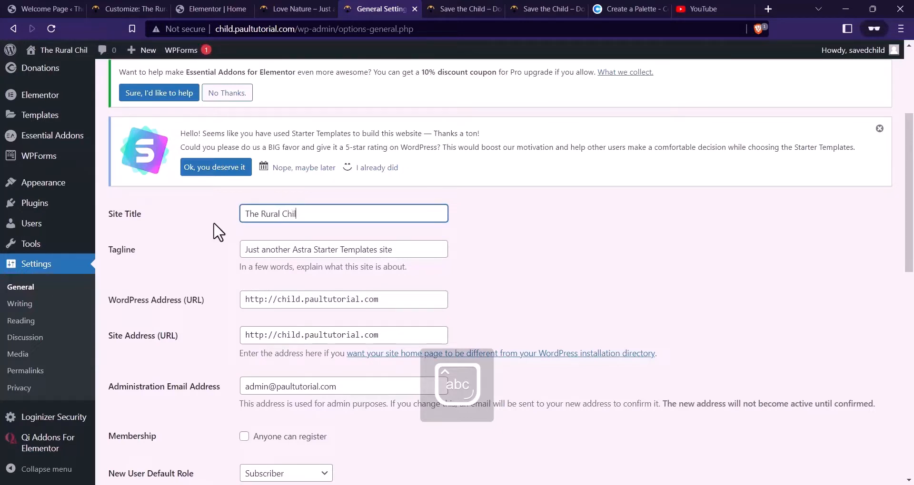
{"action": "type", "text": "d"}
Set the tagline to 'Provide Love and Support to the Children' and save the settings
{"action": "triple_click", "coordinate": [257, 252]}
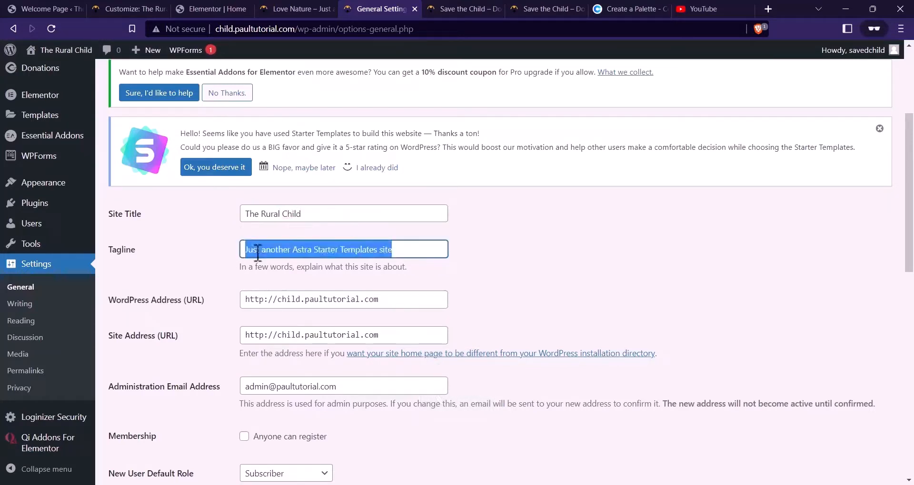
{"action": "type", "text": "Provide Love and Support to the"}
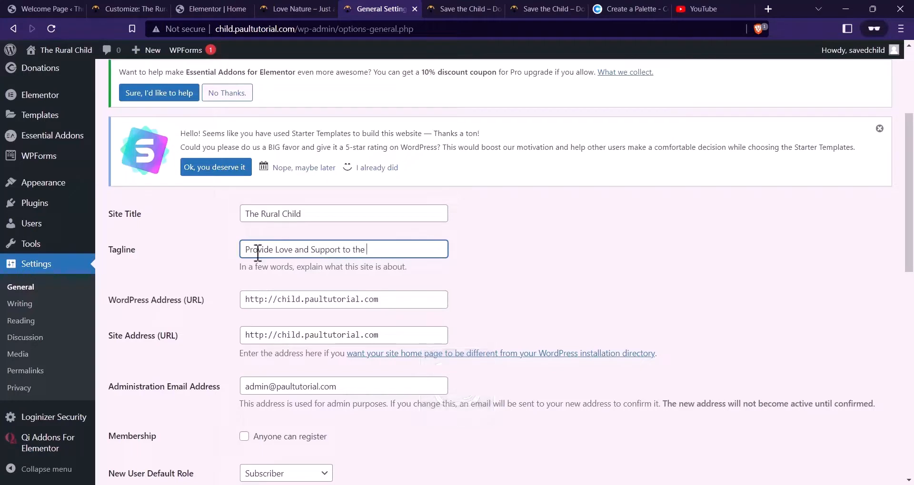
{"action": "type", "text": "Children"}
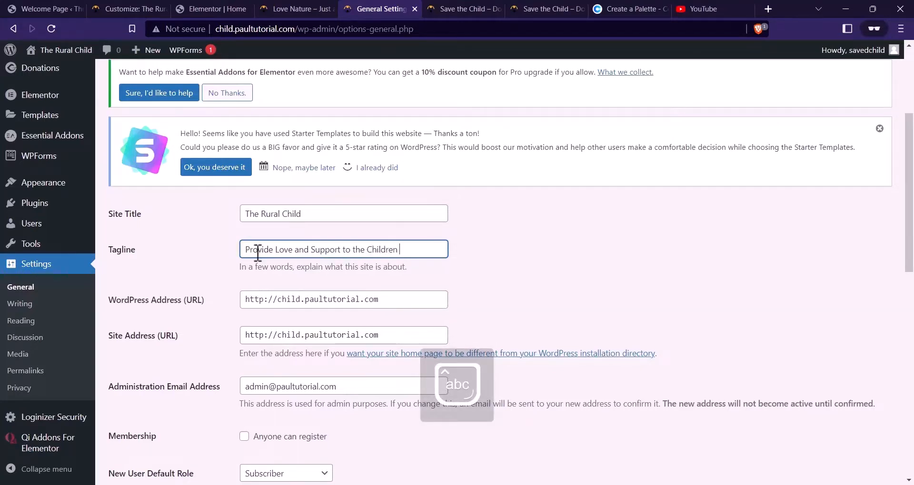
{"action": "scroll", "coordinate": [286, 242], "scroll_direction": "down", "scroll_amount": 12}
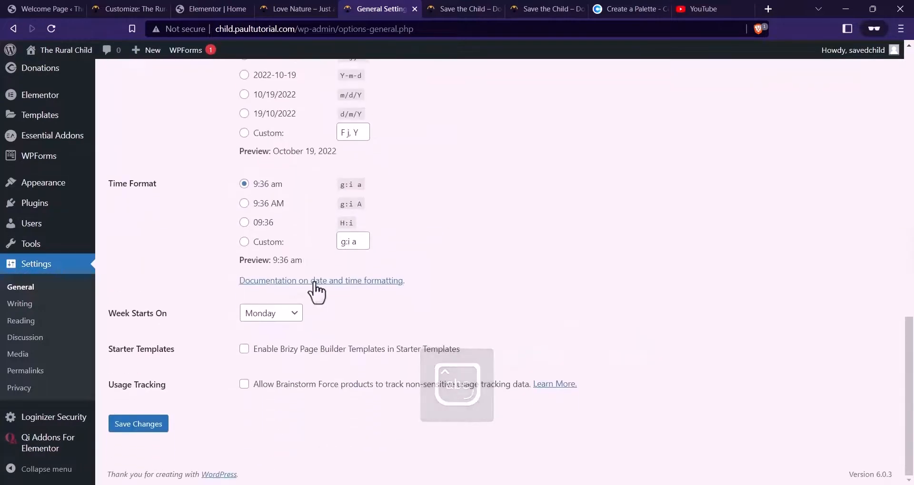
{"action": "left_click", "coordinate": [144, 424]}
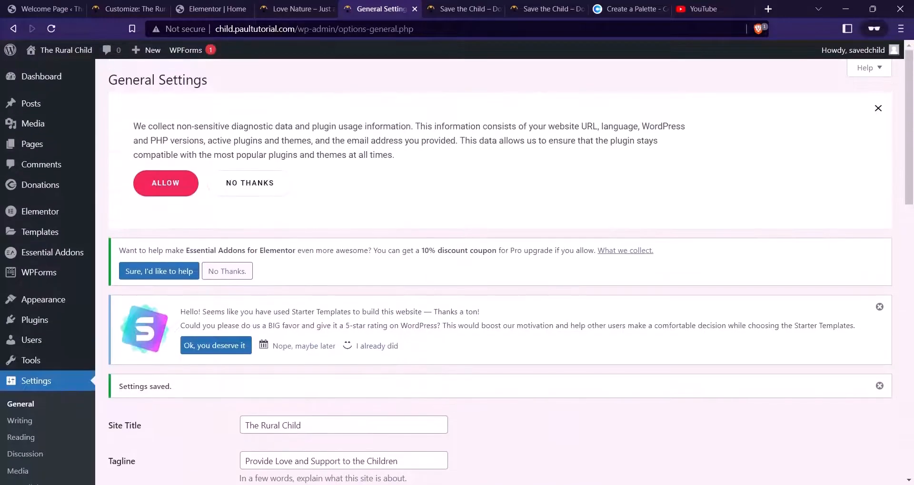
{"action": "left_click", "coordinate": [263, 15]}
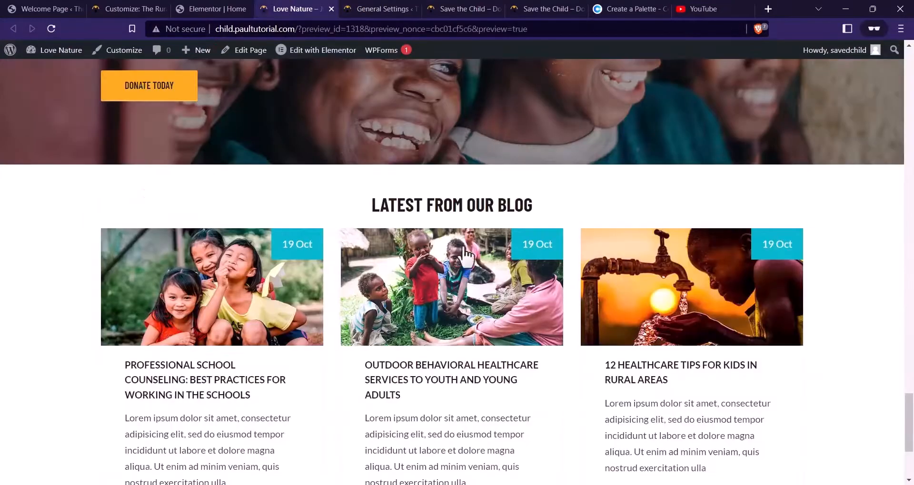
{"action": "scroll", "coordinate": [434, 252], "scroll_direction": "down", "scroll_amount": 3}
{"action": "scroll", "coordinate": [373, 166], "scroll_direction": "up", "scroll_amount": 5}
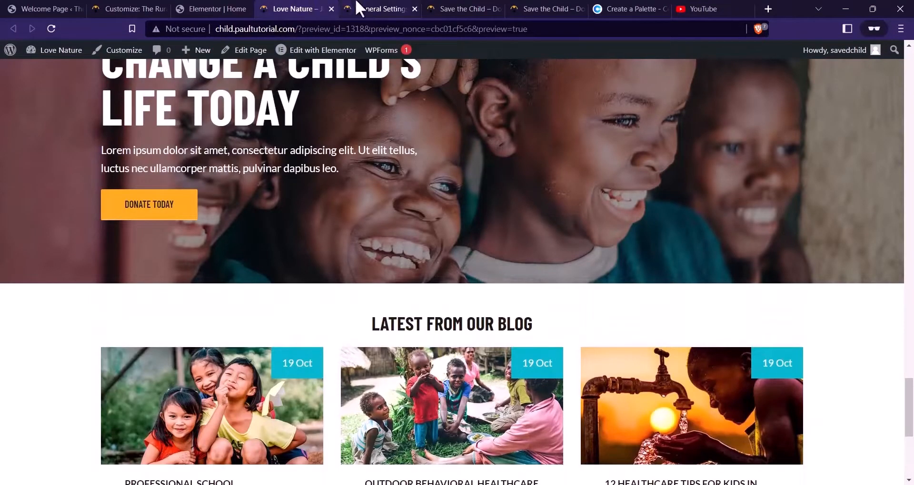
{"action": "left_click", "coordinate": [358, 9]}
Search plugins for 'header footer', then install and activate Elementor Header & Footer Builder
{"action": "scroll", "coordinate": [32, 281], "scroll_direction": "down", "scroll_amount": 3}
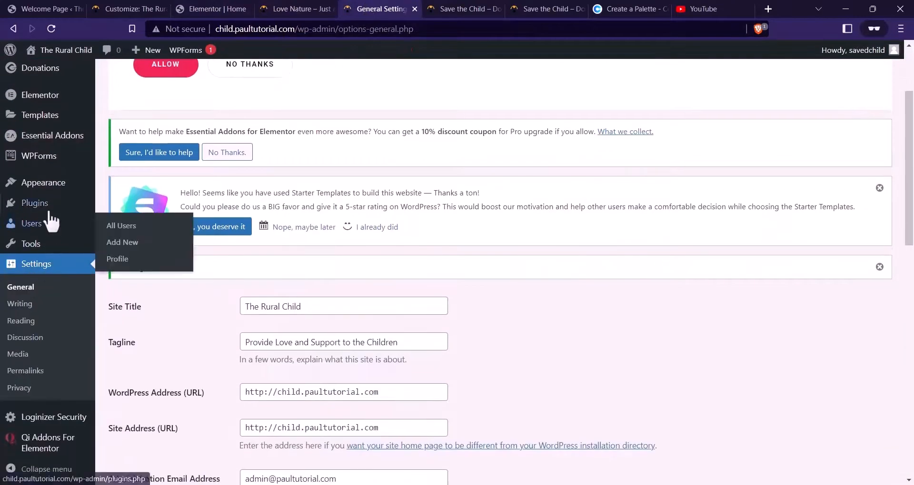
{"action": "left_click", "coordinate": [135, 239]}
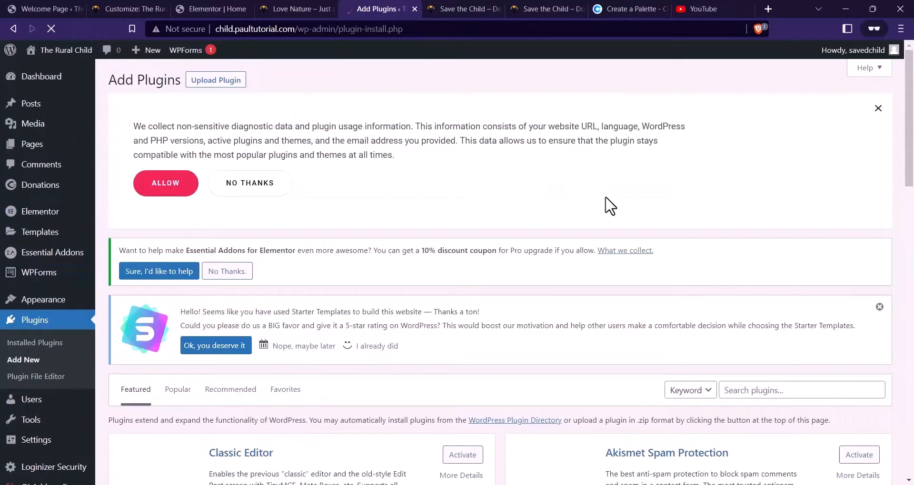
{"action": "scroll", "coordinate": [666, 247], "scroll_direction": "down", "scroll_amount": 3}
{"action": "left_click", "coordinate": [737, 270]}
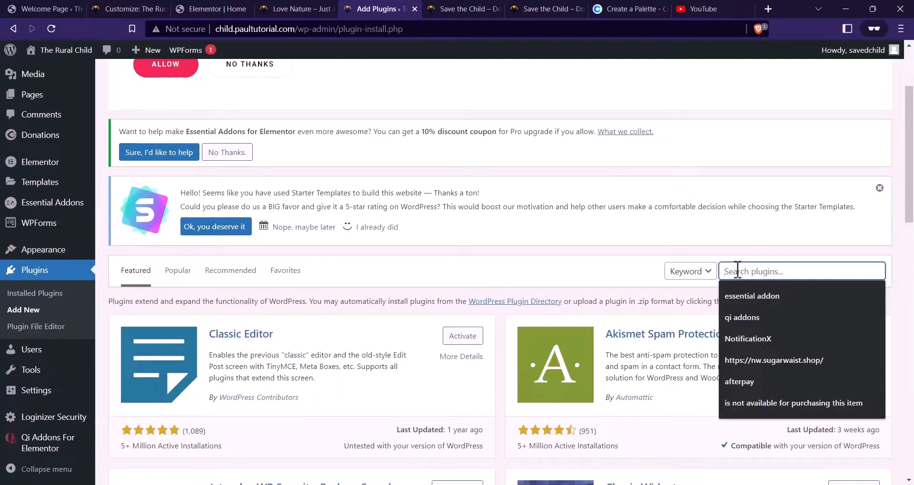
{"action": "type", "text": "heade"}
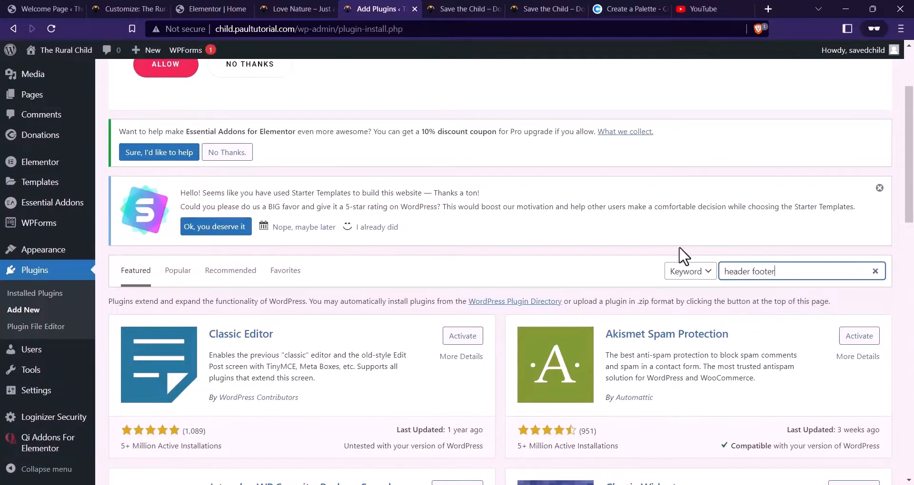
{"action": "type", "text": "r footer"}
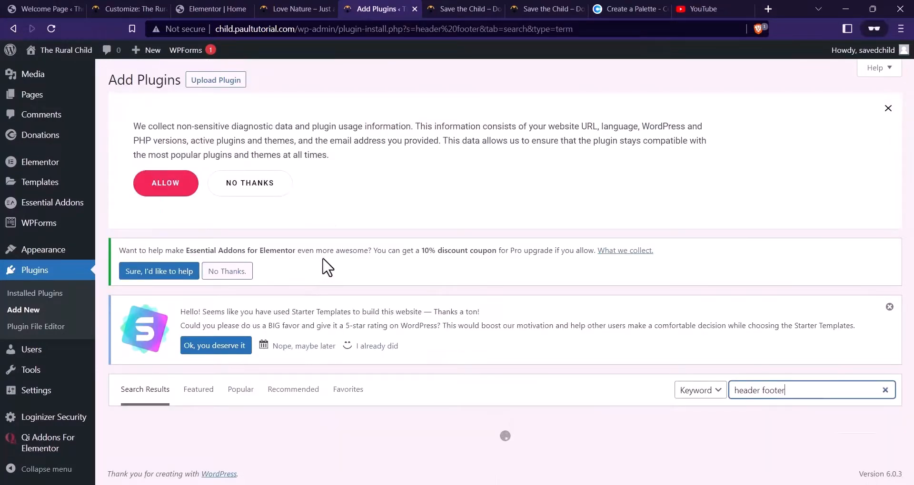
{"action": "scroll", "coordinate": [343, 231], "scroll_direction": "down", "scroll_amount": 5}
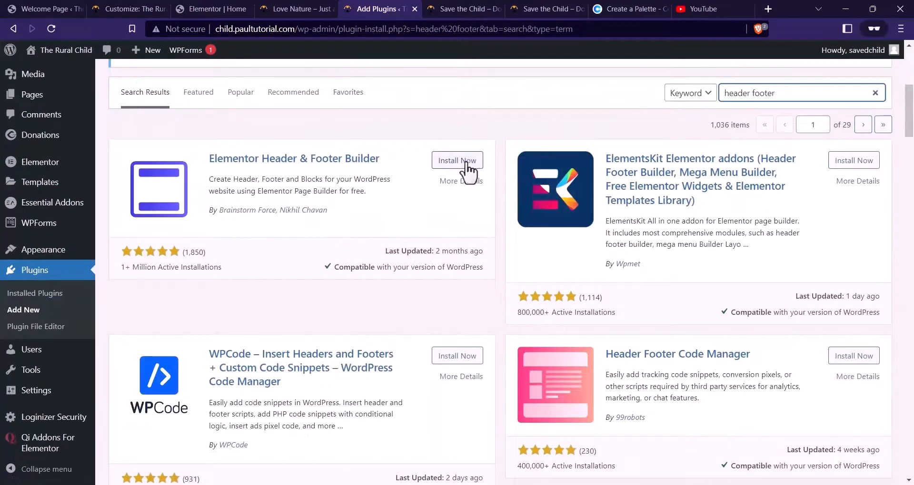
{"action": "left_click", "coordinate": [467, 163]}
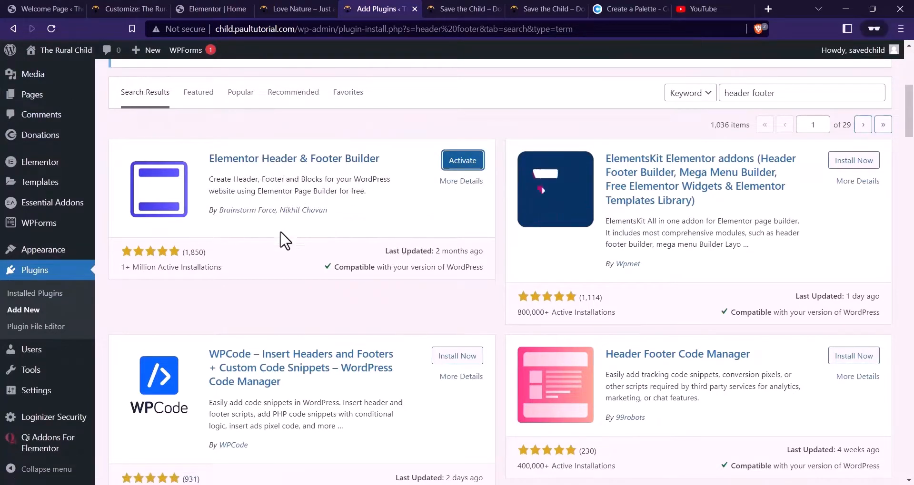
{"action": "left_click", "coordinate": [452, 164]}
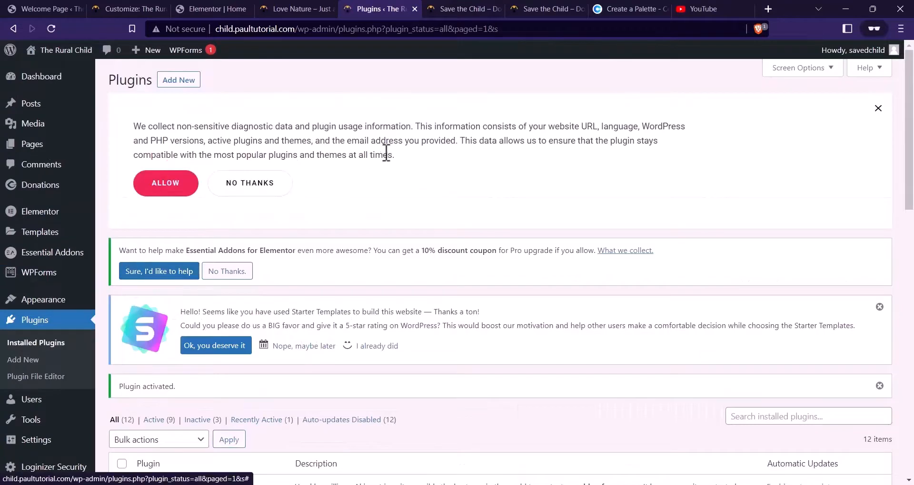
Go to the Elementor Header & Footer Builder page under Appearance
{"action": "scroll", "coordinate": [395, 161], "scroll_direction": "down", "scroll_amount": 3}
{"action": "mouse_move", "coordinate": [47, 252]}
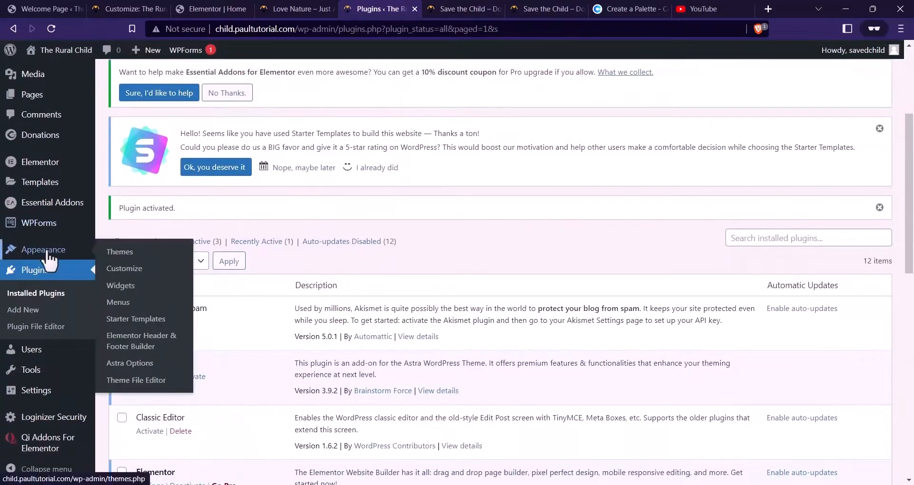
{"action": "left_click", "coordinate": [151, 352]}
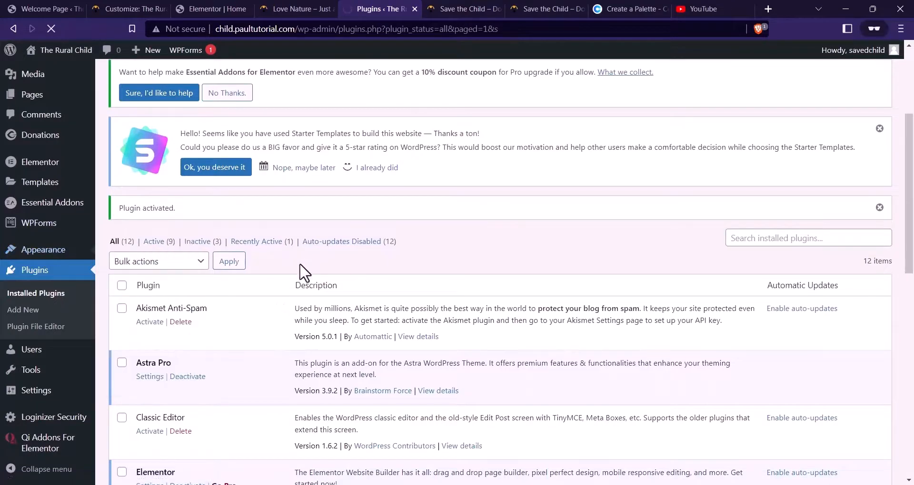
Start a new header or footer template, skipping the onboarding questions
{"action": "scroll", "coordinate": [384, 207], "scroll_direction": "down", "scroll_amount": 1}
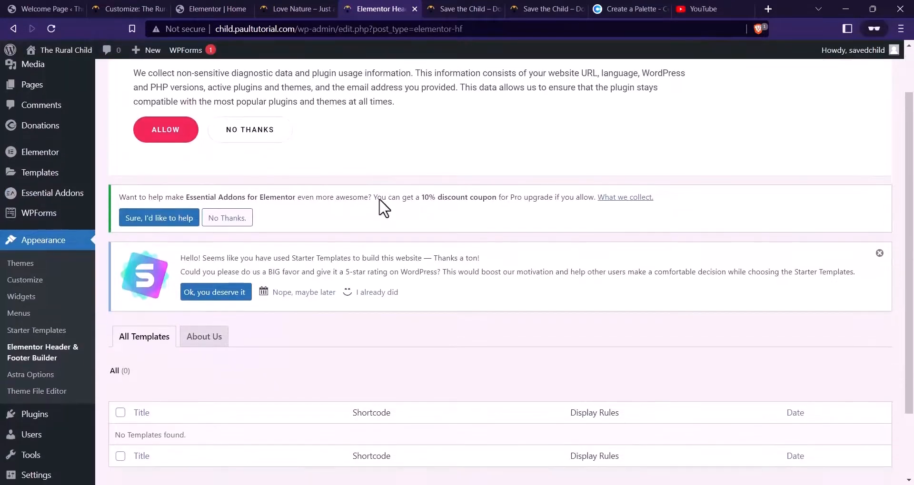
{"action": "scroll", "coordinate": [376, 202], "scroll_direction": "down", "scroll_amount": 2}
{"action": "scroll", "coordinate": [341, 212], "scroll_direction": "down", "scroll_amount": 1}
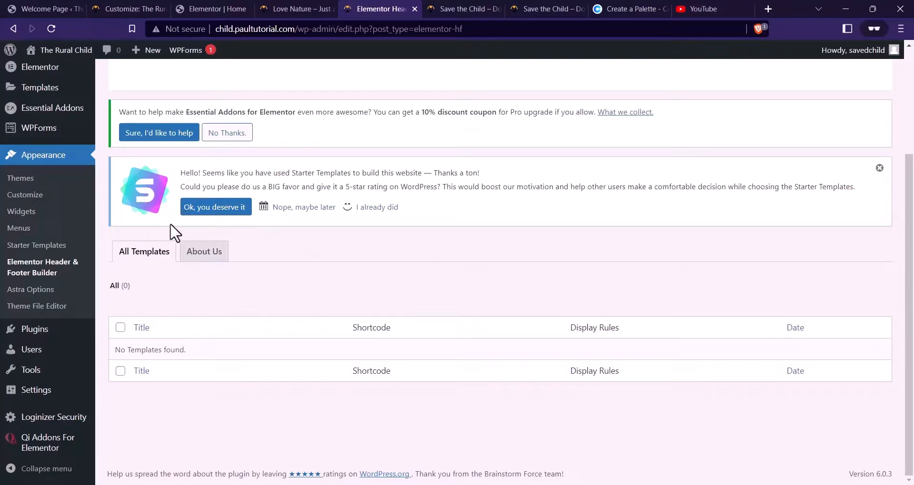
{"action": "scroll", "coordinate": [511, 274], "scroll_direction": "up", "scroll_amount": 3}
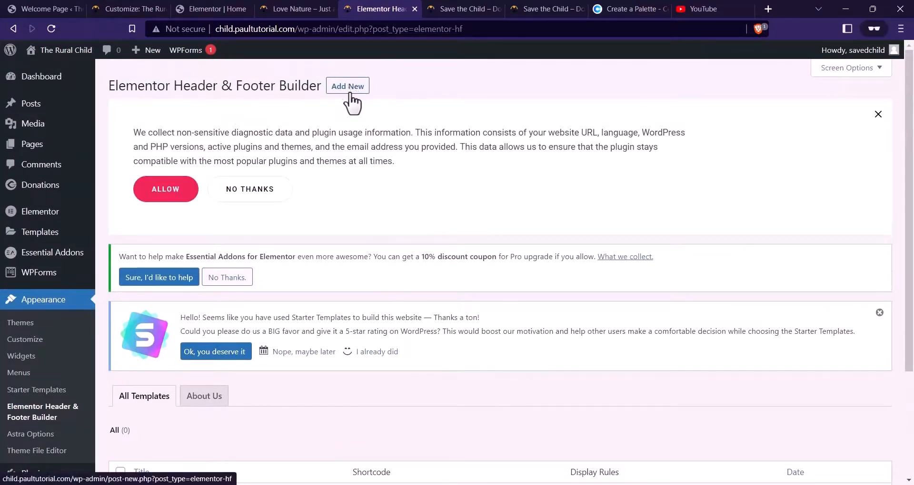
{"action": "scroll", "coordinate": [356, 132], "scroll_direction": "down", "scroll_amount": 3}
{"action": "scroll", "coordinate": [361, 156], "scroll_direction": "up", "scroll_amount": 3}
{"action": "left_click", "coordinate": [347, 86]}
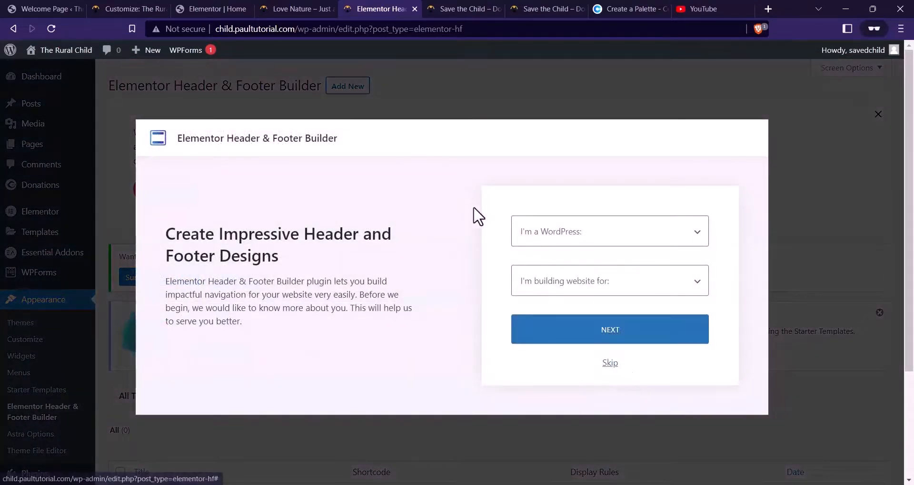
{"action": "left_click", "coordinate": [611, 364]}
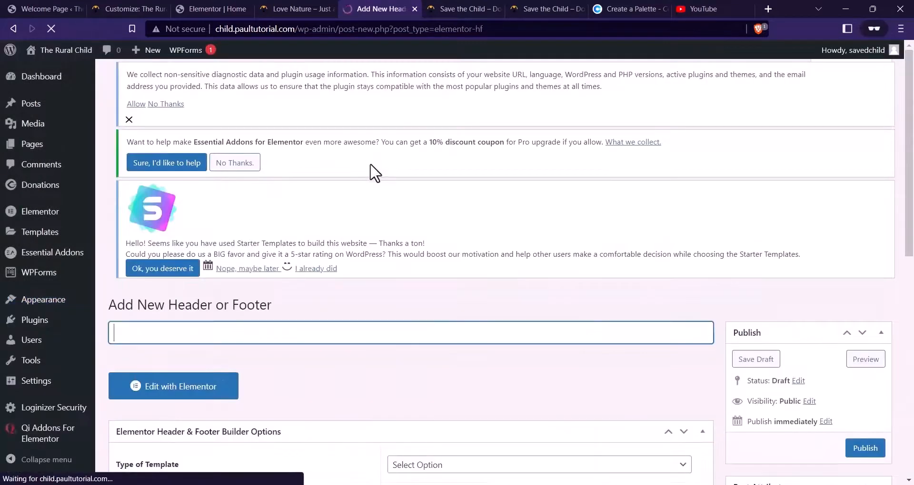
Review the live charity site's VISIT US footer, then come back to the new template
{"action": "scroll", "coordinate": [381, 157], "scroll_direction": "down", "scroll_amount": 5}
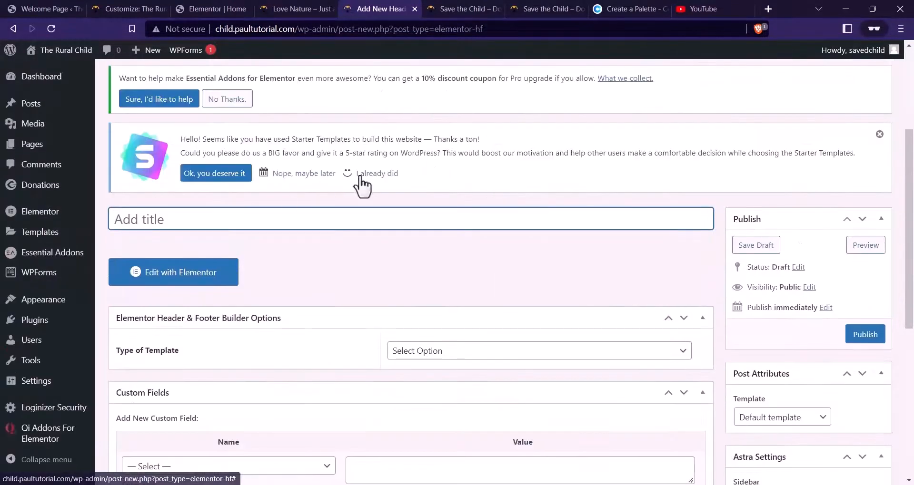
{"action": "left_click", "coordinate": [454, 9]}
{"action": "scroll", "coordinate": [408, 189], "scroll_direction": "down", "scroll_amount": 20}
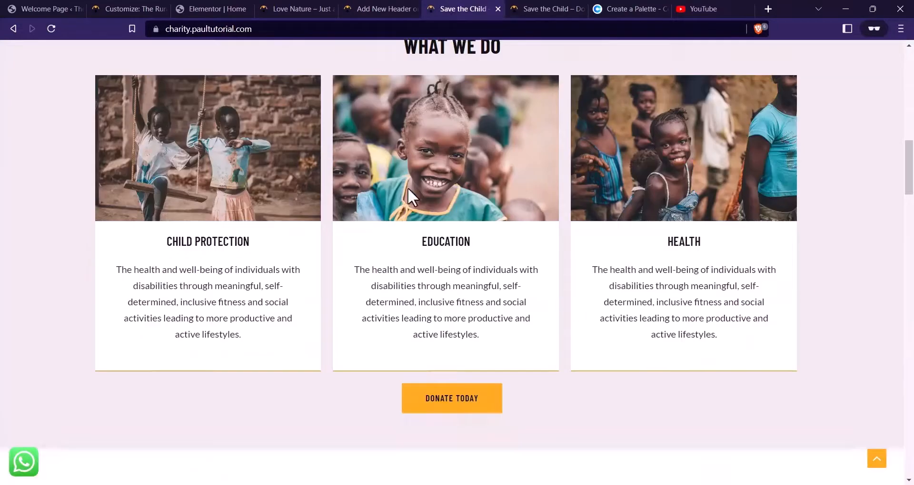
{"action": "scroll", "coordinate": [409, 191], "scroll_direction": "down", "scroll_amount": 6}
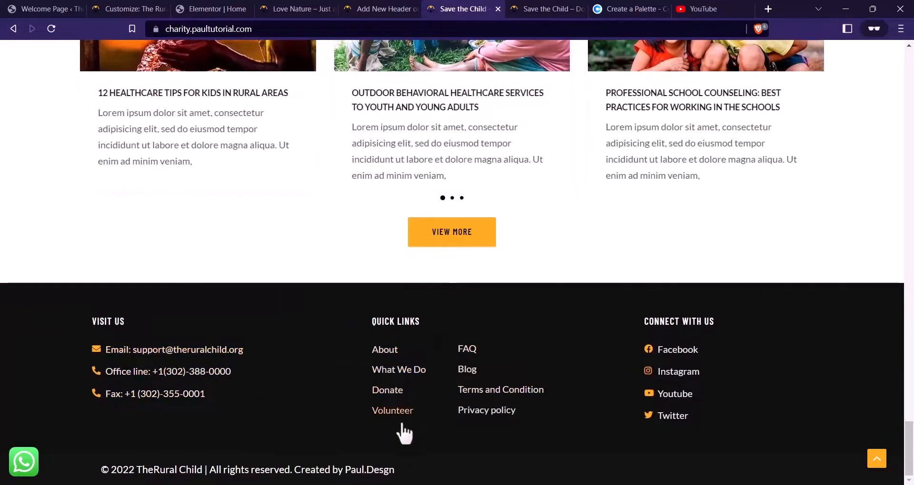
{"action": "left_click", "coordinate": [373, 6]}
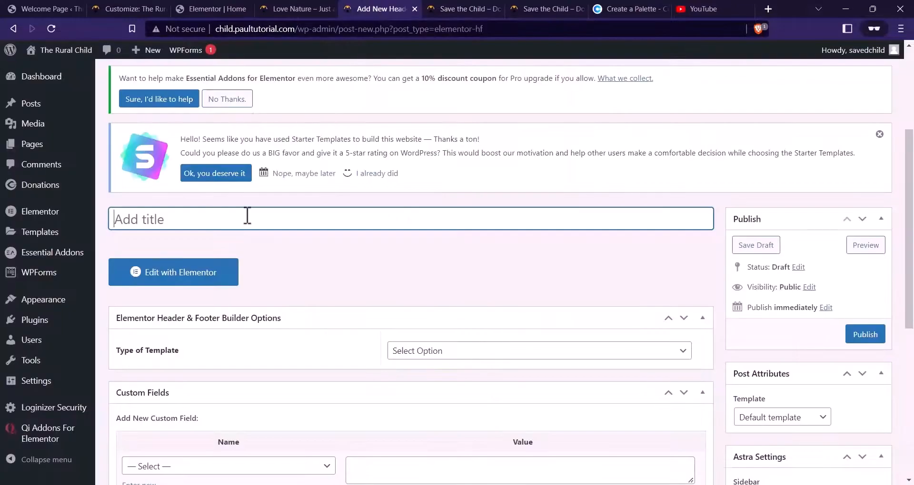
Title the template 'Footer' and set its Type of Template to Footer
{"action": "key", "text": "Caps_Lock"}
{"action": "type", "text": "Footer"}
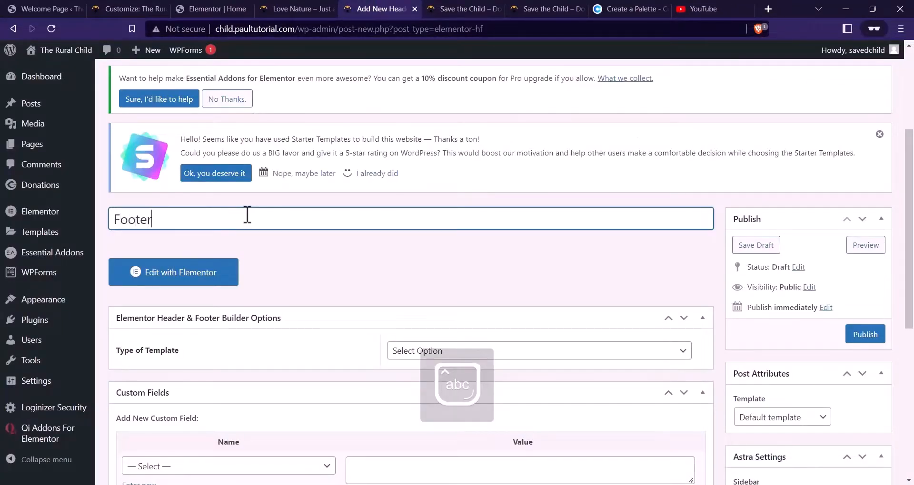
{"action": "scroll", "coordinate": [241, 208], "scroll_direction": "down", "scroll_amount": 4}
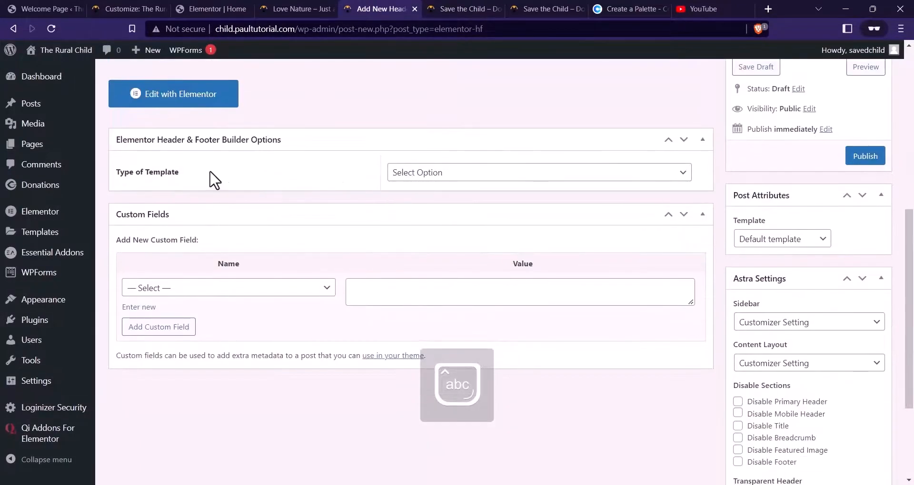
{"action": "left_click", "coordinate": [411, 176]}
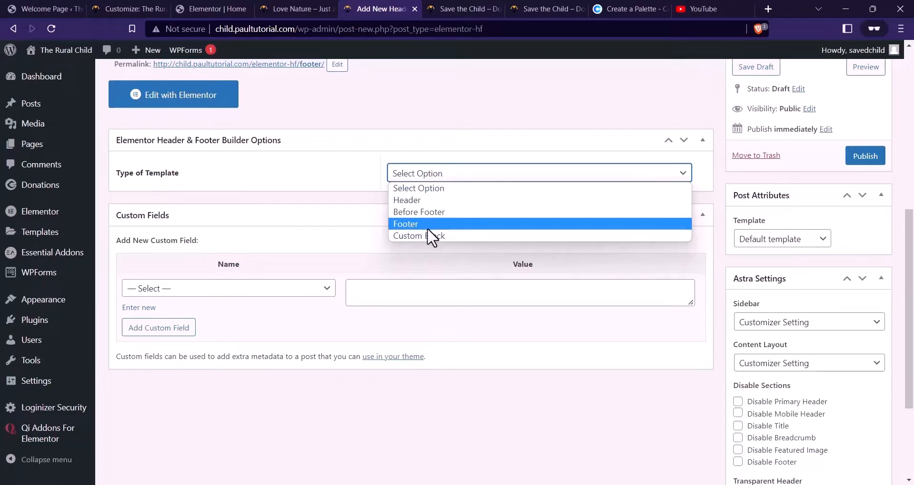
{"action": "left_click", "coordinate": [425, 225]}
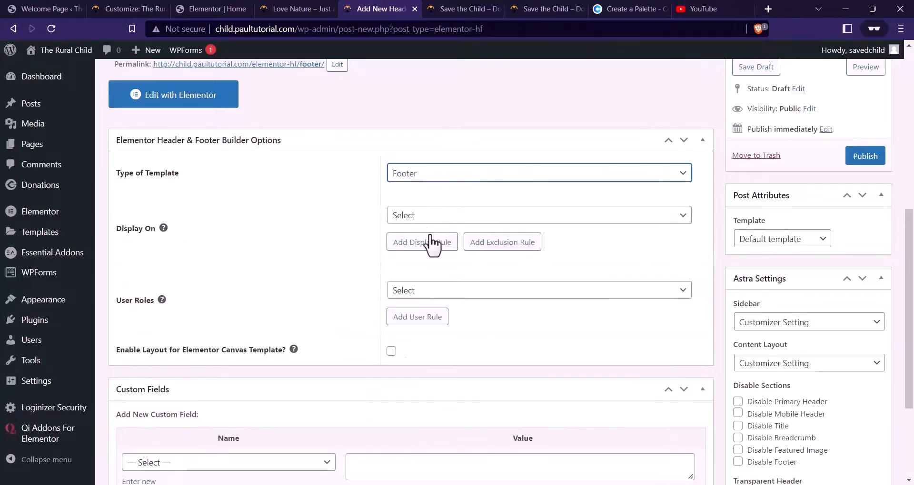
Display it on the Entire Website for All user roles, then publish it
{"action": "left_click", "coordinate": [442, 219]}
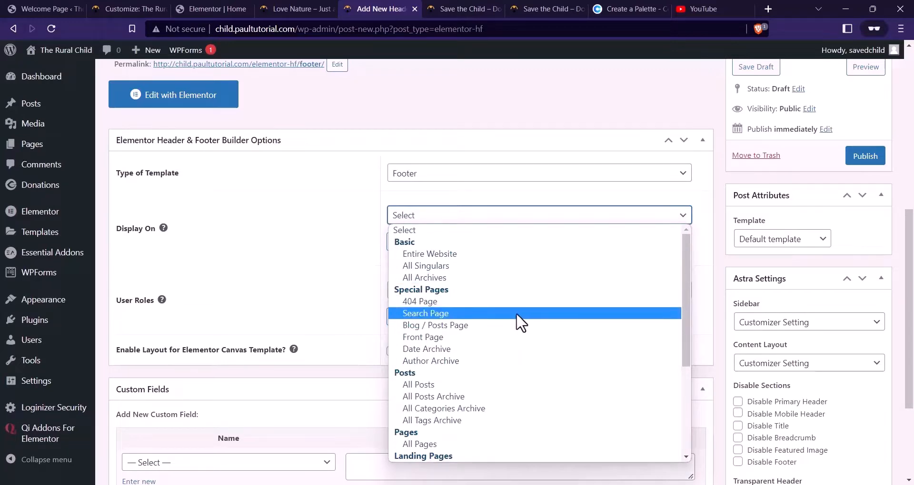
{"action": "left_click", "coordinate": [435, 254]}
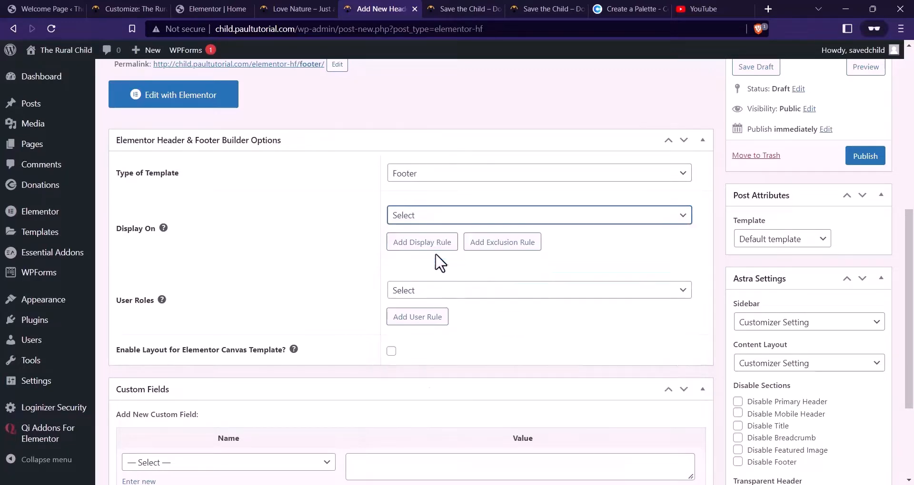
{"action": "left_click", "coordinate": [404, 291]}
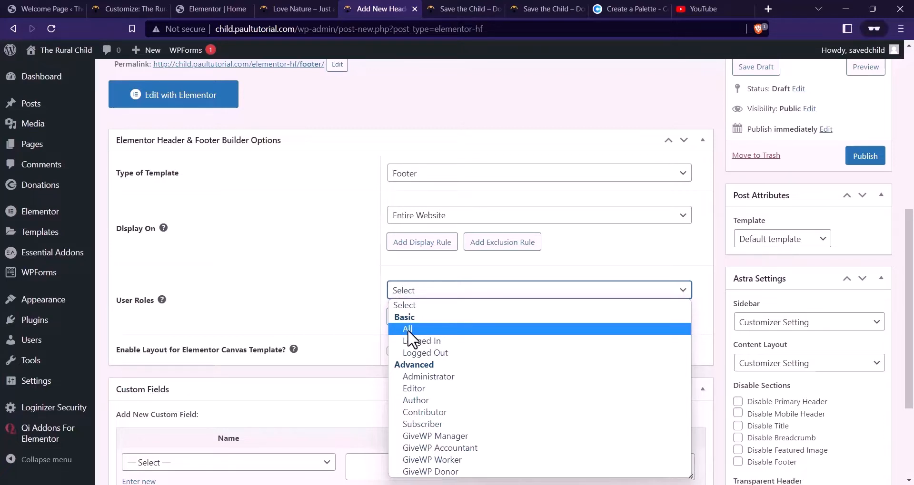
{"action": "left_click", "coordinate": [408, 329]}
{"action": "scroll", "coordinate": [237, 247], "scroll_direction": "down", "scroll_amount": 1}
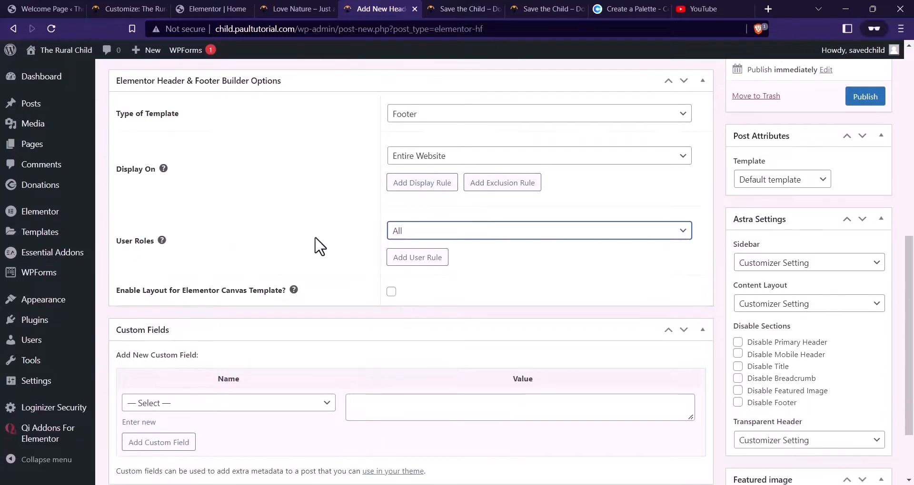
{"action": "scroll", "coordinate": [665, 312], "scroll_direction": "up", "scroll_amount": 2}
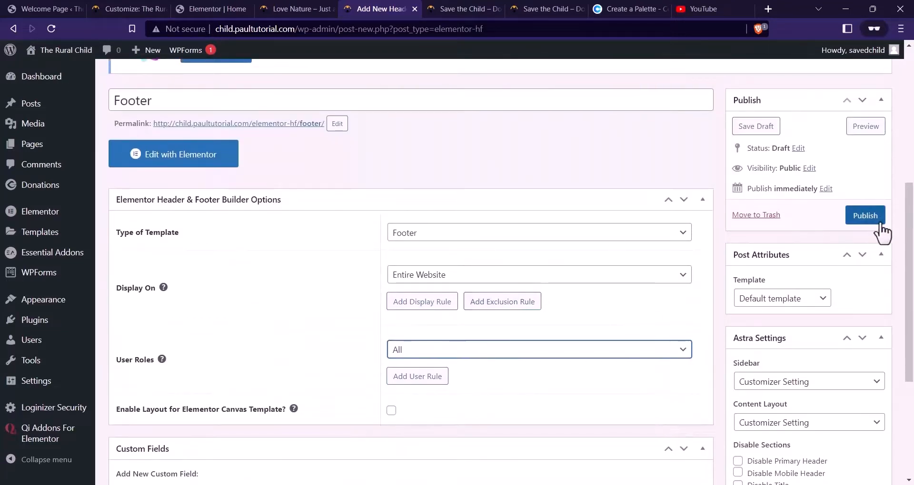
{"action": "left_click", "coordinate": [865, 216]}
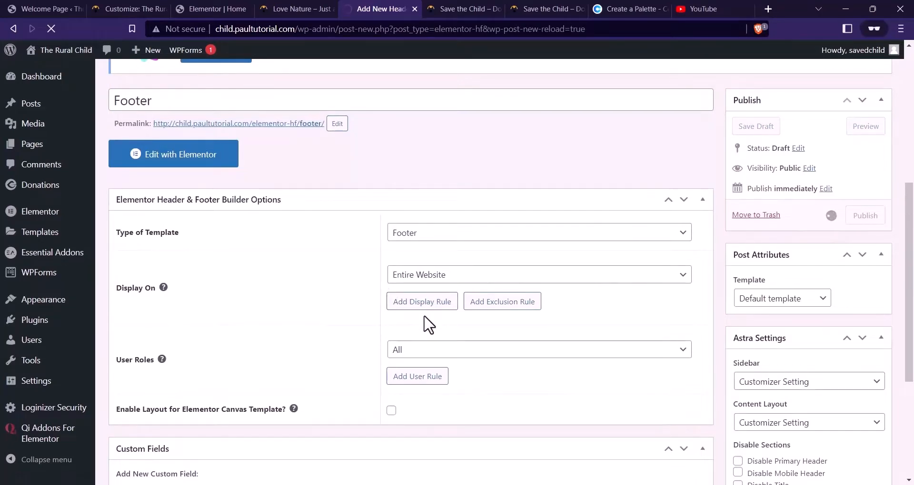
{"action": "scroll", "coordinate": [443, 271], "scroll_direction": "down", "scroll_amount": 5}
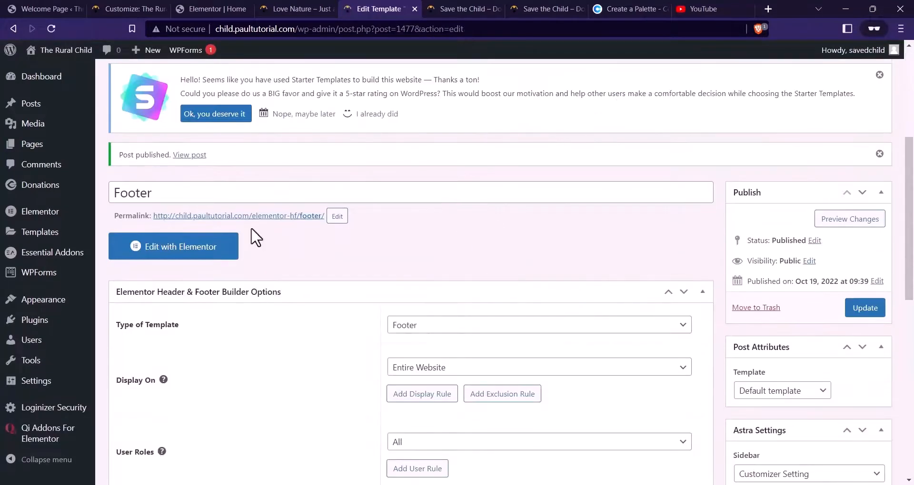
Open the Footer template in Elementor and add a single-column section
{"action": "left_click", "coordinate": [198, 255]}
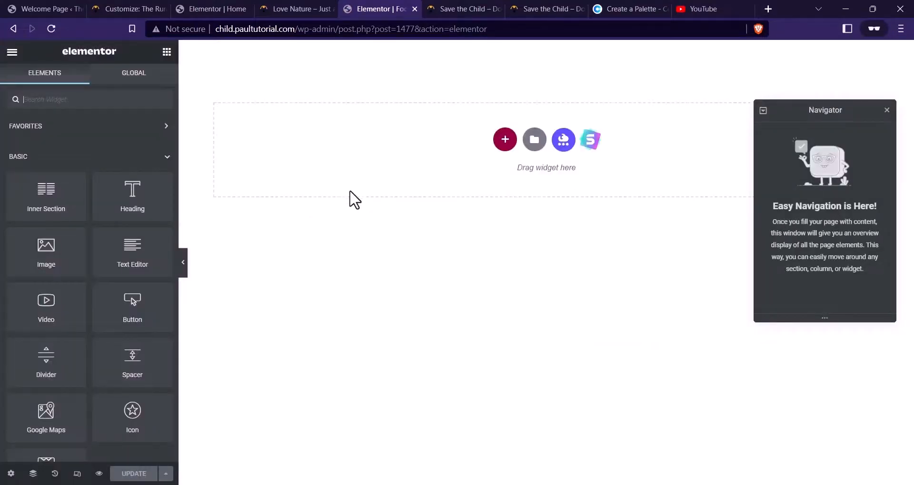
{"action": "left_click", "coordinate": [505, 139]}
{"action": "left_click", "coordinate": [400, 177]}
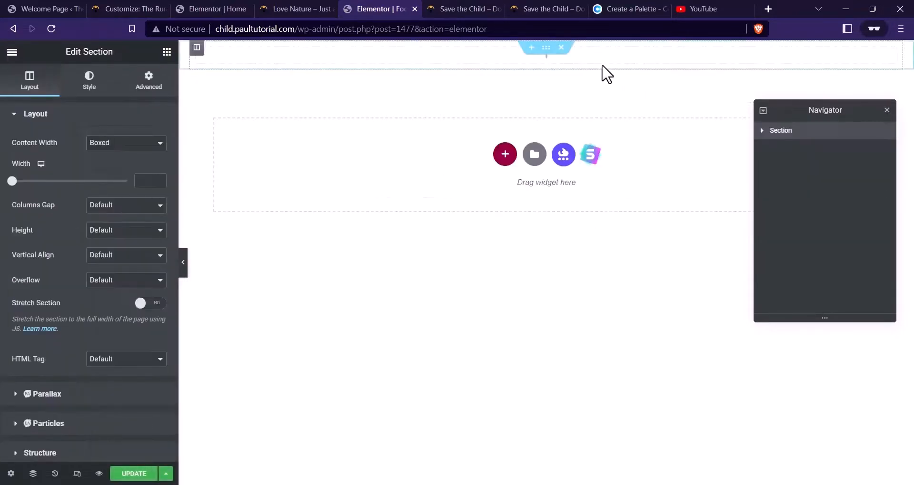
Give the section a classic background colour of #1E1E1E, copied from the palette site
{"action": "left_click", "coordinate": [89, 81]}
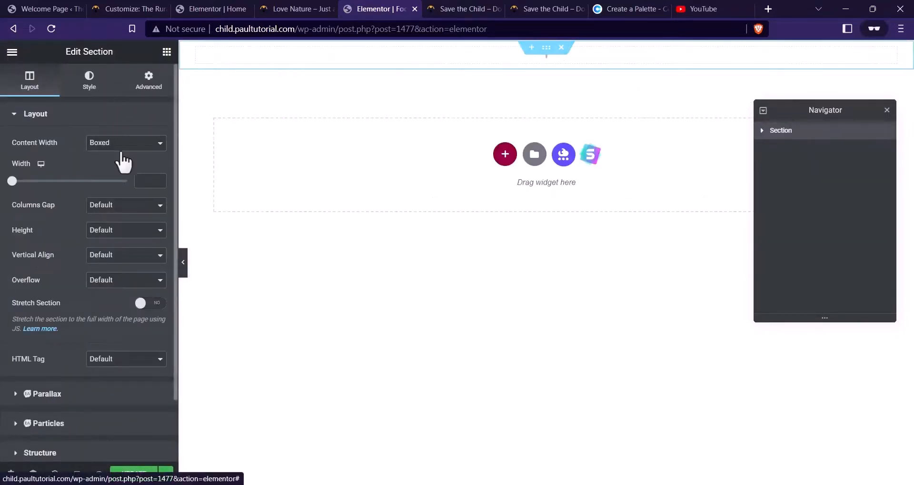
{"action": "left_click", "coordinate": [111, 169]}
{"action": "left_click", "coordinate": [158, 193]}
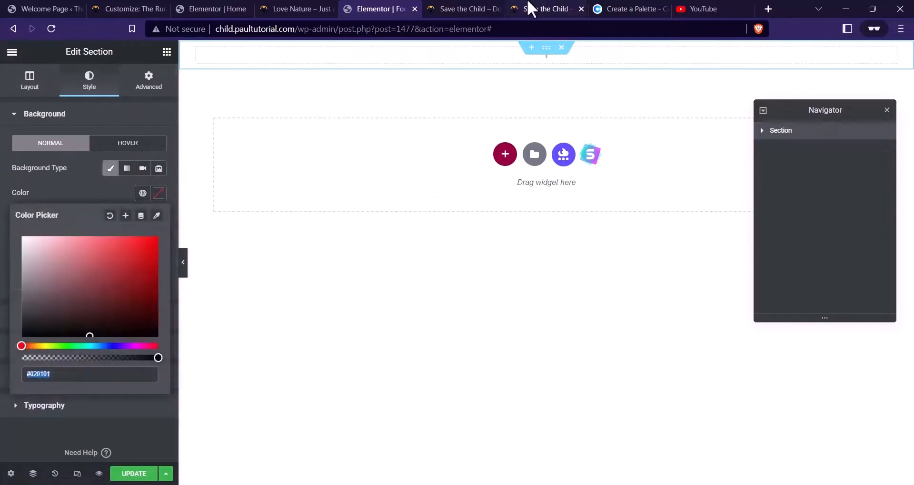
{"action": "left_click", "coordinate": [623, 8]}
{"action": "left_click", "coordinate": [274, 402]}
{"action": "left_click", "coordinate": [276, 405]}
{"action": "key", "text": "ctrl+c"}
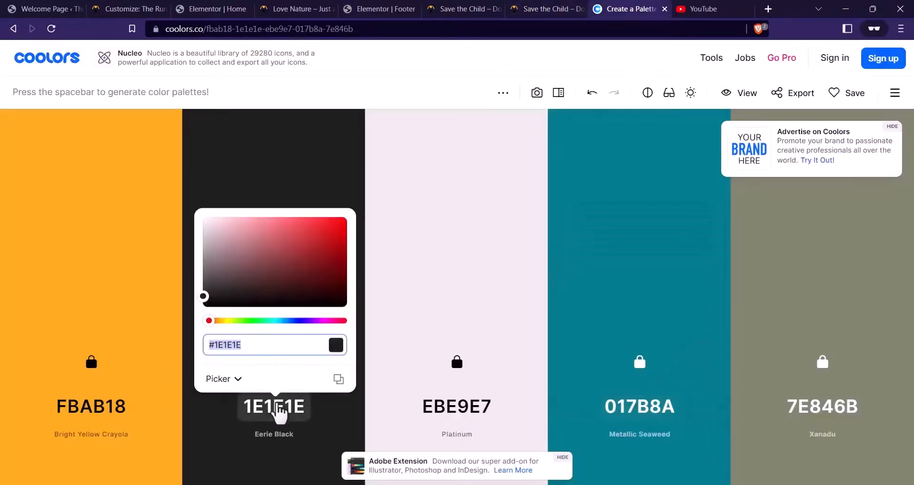
{"action": "left_click", "coordinate": [381, 9]}
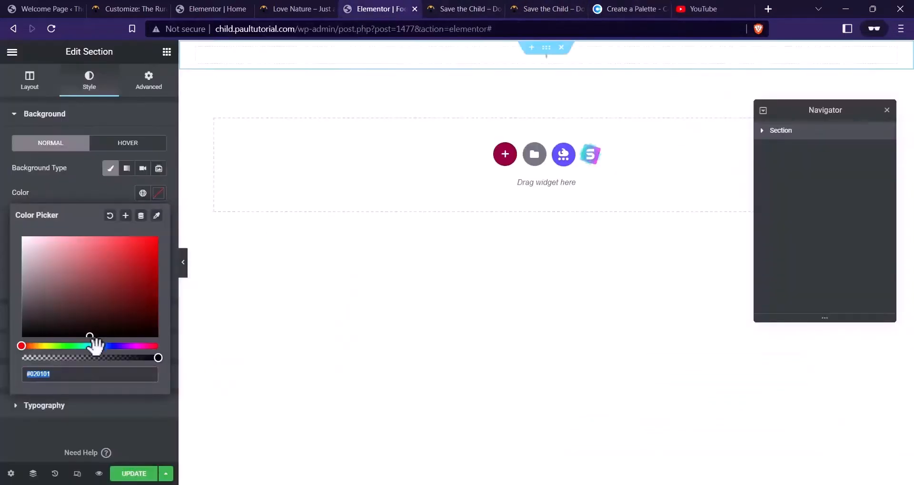
{"action": "key", "text": "ctrl+v"}
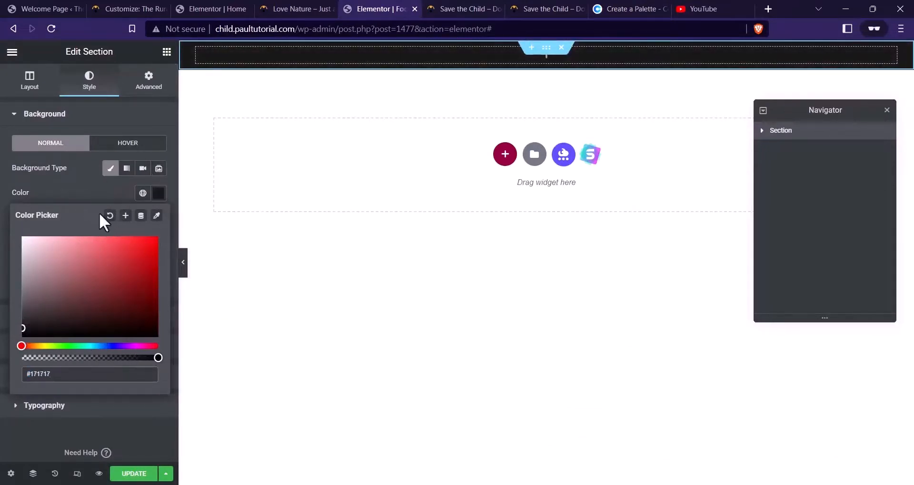
{"action": "left_click", "coordinate": [87, 187]}
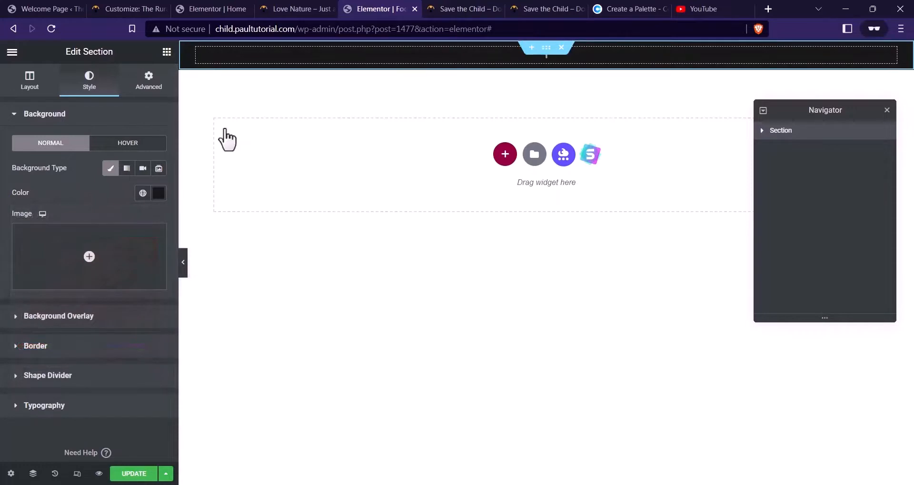
Unlink the section padding, set 28 px top and 40 px bottom, and save
{"action": "left_click", "coordinate": [151, 85]}
{"action": "left_click", "coordinate": [142, 208]}
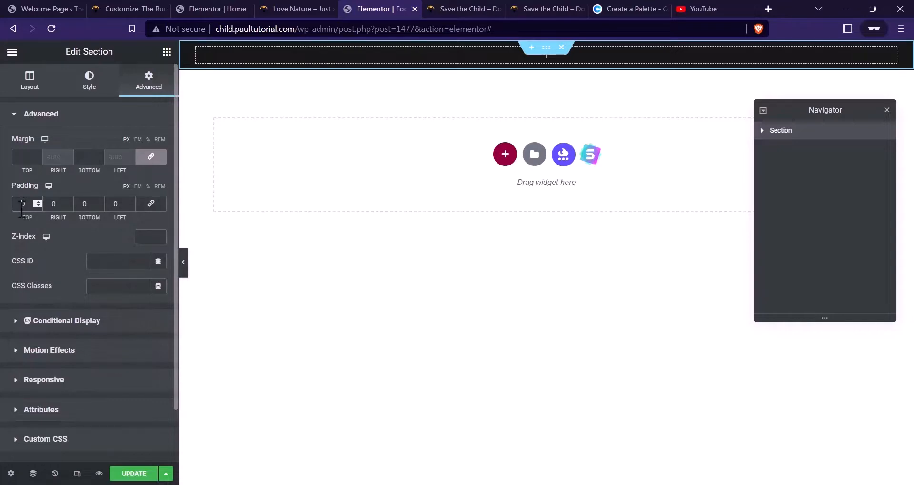
{"action": "left_click", "coordinate": [22, 208]}
{"action": "type", "text": "40"}
{"action": "key", "text": "Delete"}
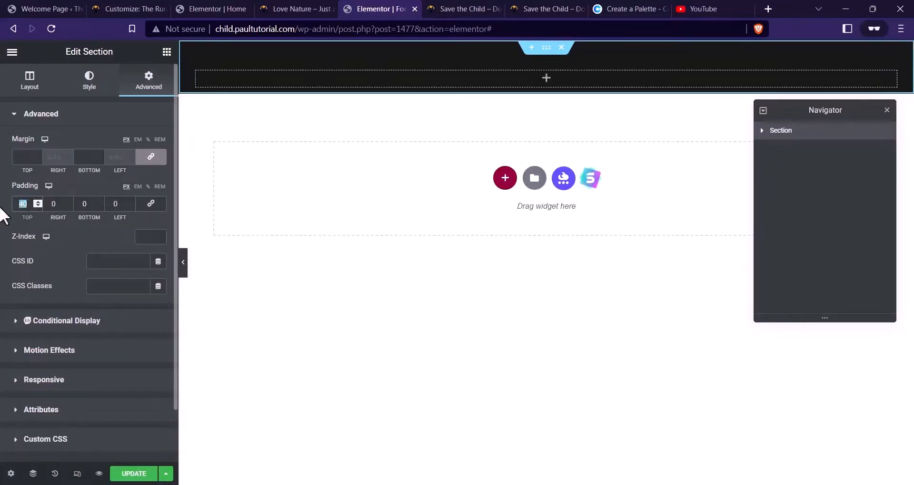
{"action": "type", "text": "24"}
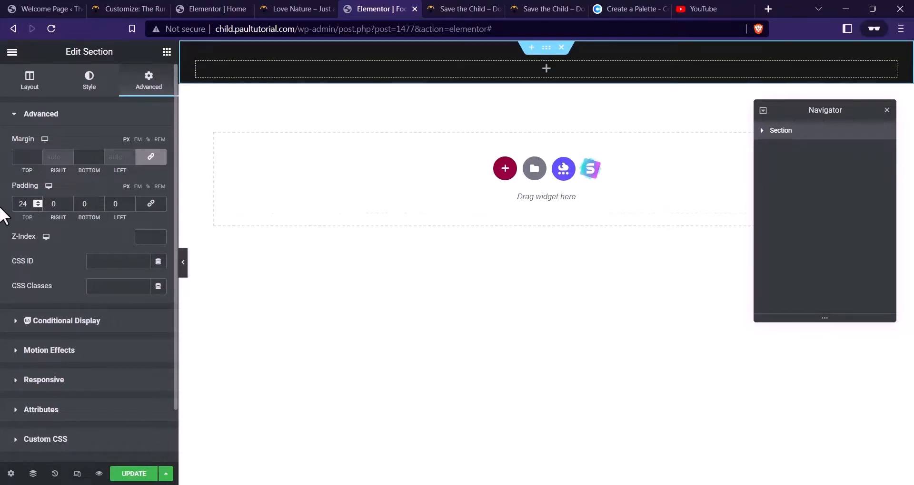
{"action": "key", "text": "BackSpace"}
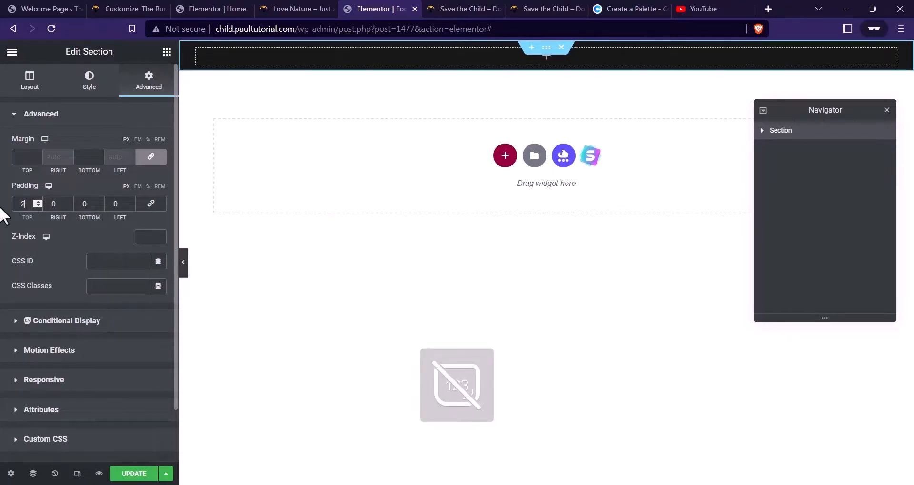
{"action": "type", "text": "8"}
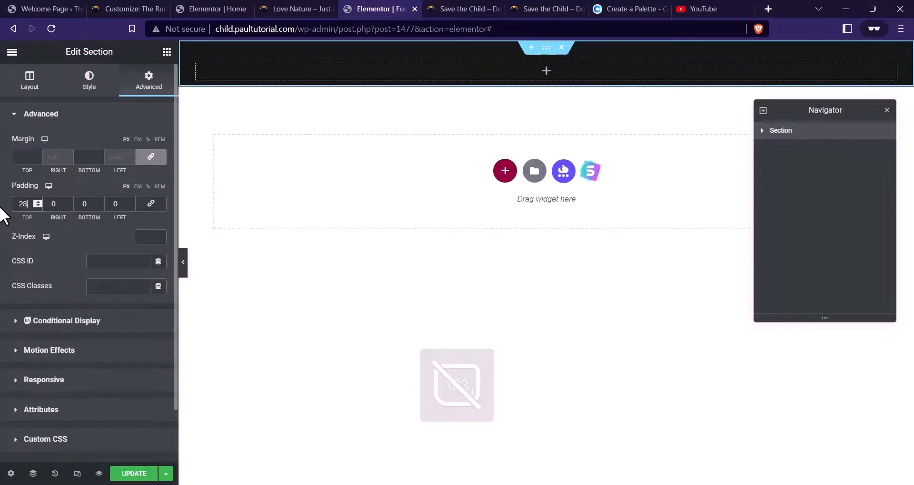
{"action": "left_click", "coordinate": [82, 204]}
{"action": "type", "text": "4"}
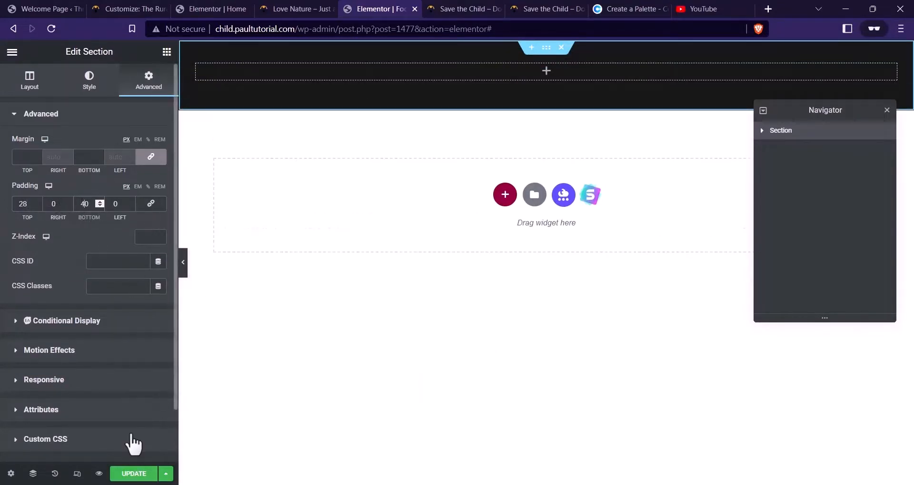
{"action": "left_click", "coordinate": [135, 473]}
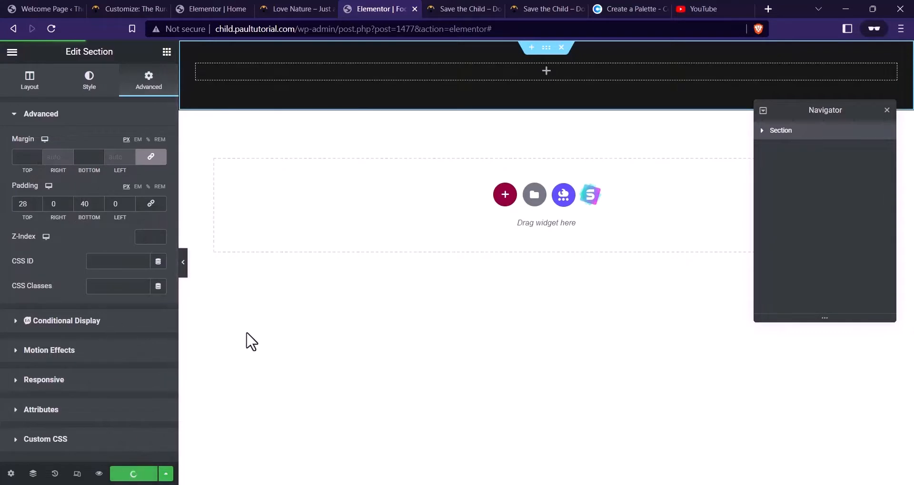
{"action": "left_click", "coordinate": [166, 52]}
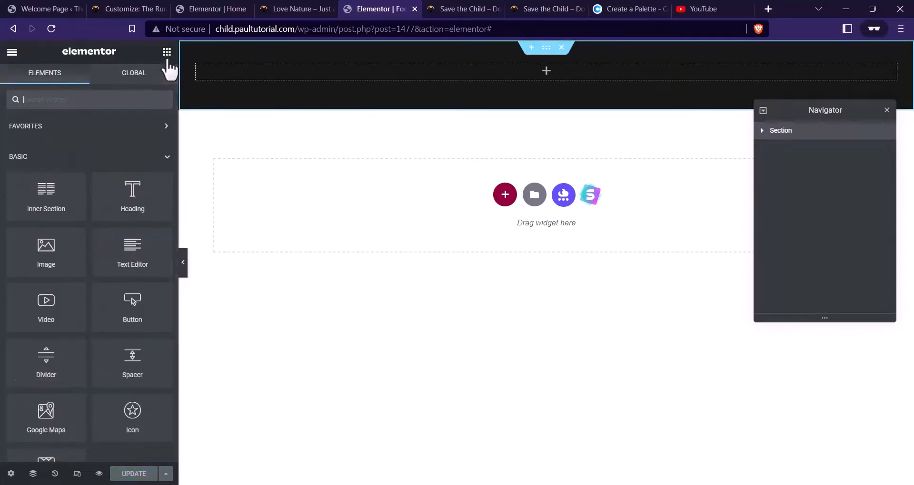
{"action": "key", "text": "ctrl+Tab"}
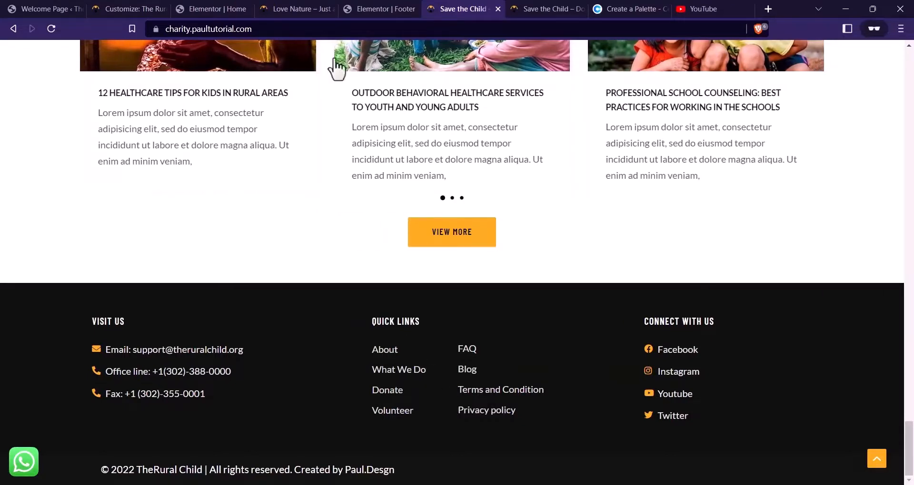
{"action": "left_click", "coordinate": [376, 9]}
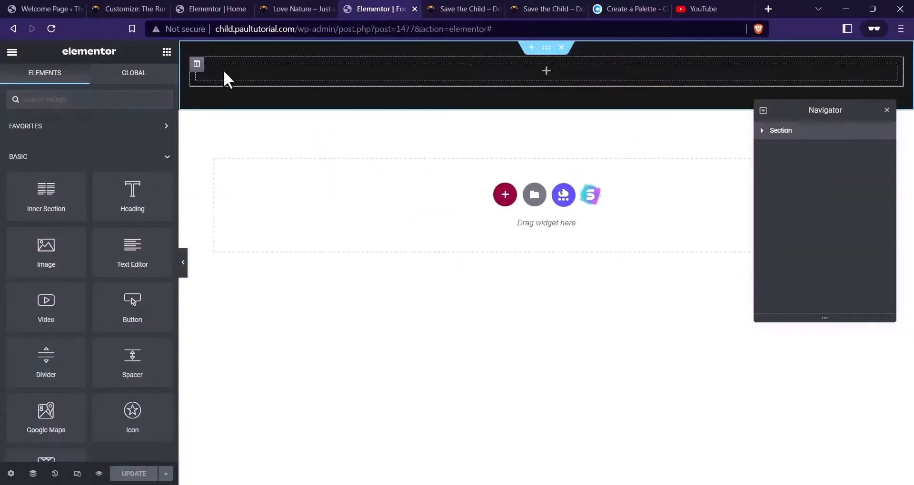
{"action": "right_click", "coordinate": [197, 64]}
Duplicate the column twice so the section has three columns
{"action": "left_click", "coordinate": [240, 93]}
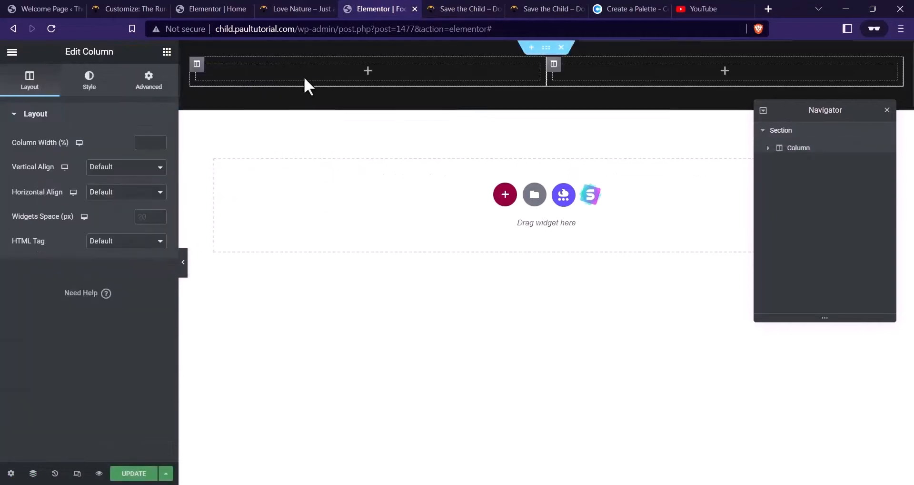
{"action": "right_click", "coordinate": [198, 64]}
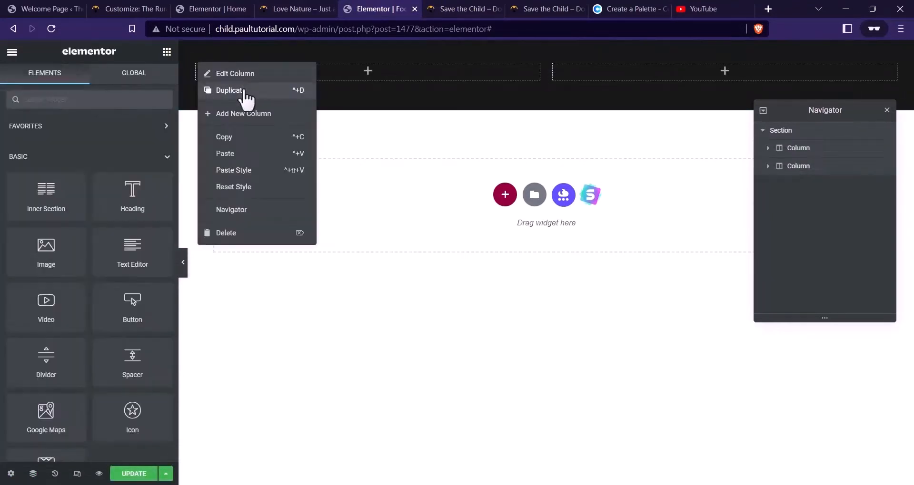
{"action": "left_click", "coordinate": [244, 94]}
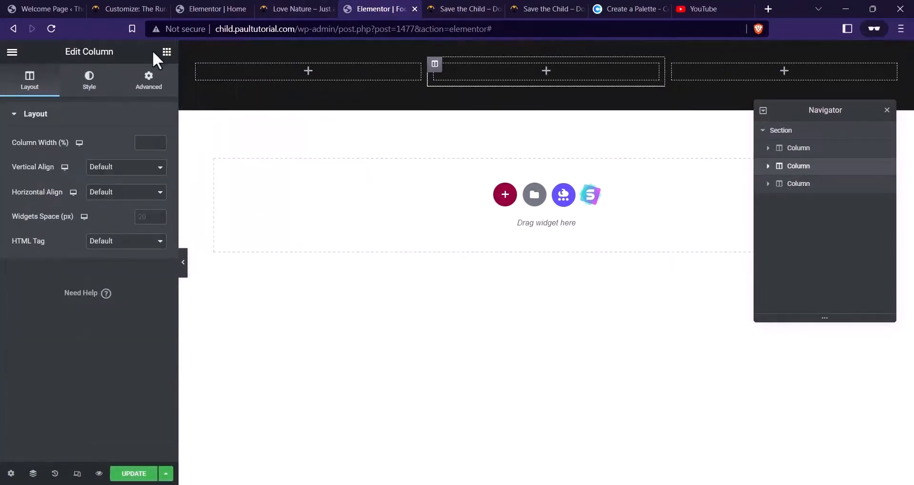
{"action": "left_click", "coordinate": [487, 8]}
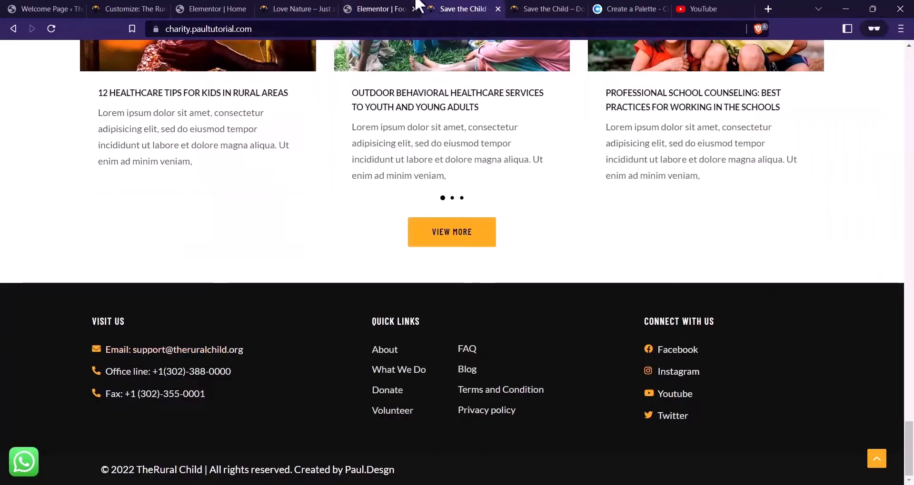
{"action": "key", "text": "ctrl+shift+Tab"}
Add a Heading 'VISIT US' to the first column, coloured #FFFFFF with HTML tag H5
{"action": "left_click", "coordinate": [167, 51]}
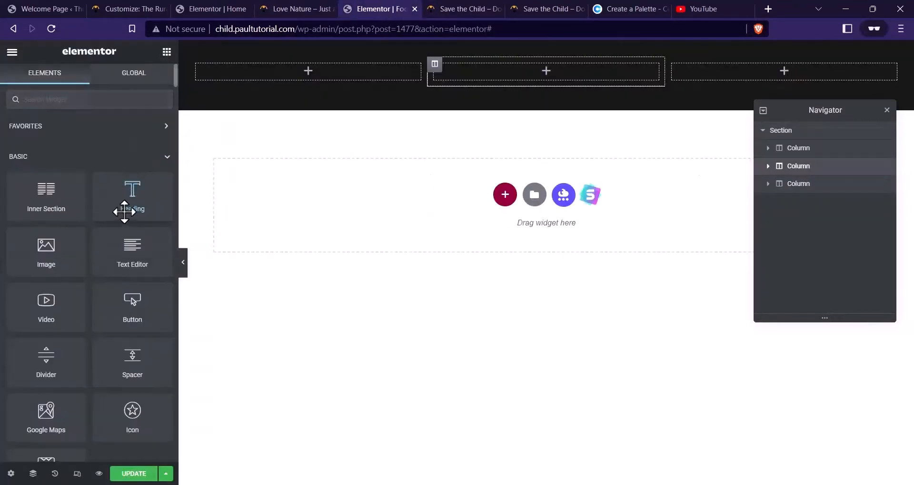
{"action": "left_click_drag", "start_coordinate": [128, 202], "coordinate": [261, 86]}
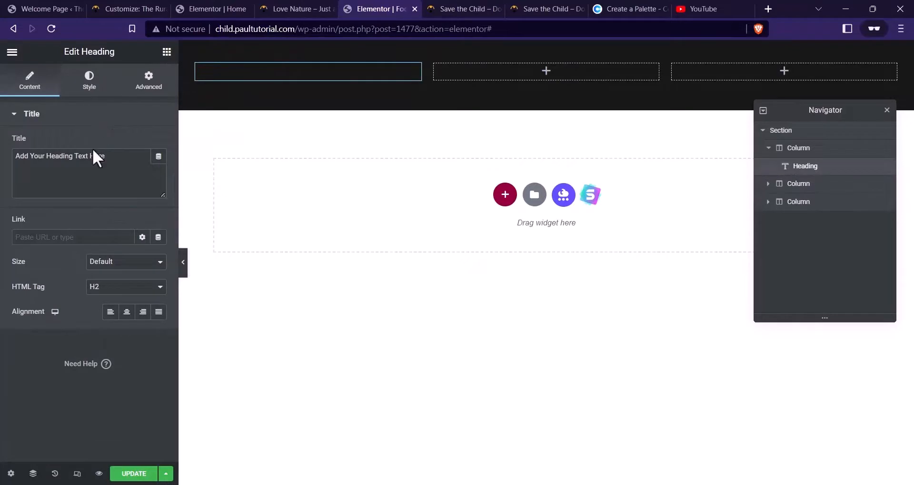
{"action": "left_click_drag", "start_coordinate": [118, 155], "coordinate": [1, 168]}
{"action": "key", "text": "Caps_Lock"}
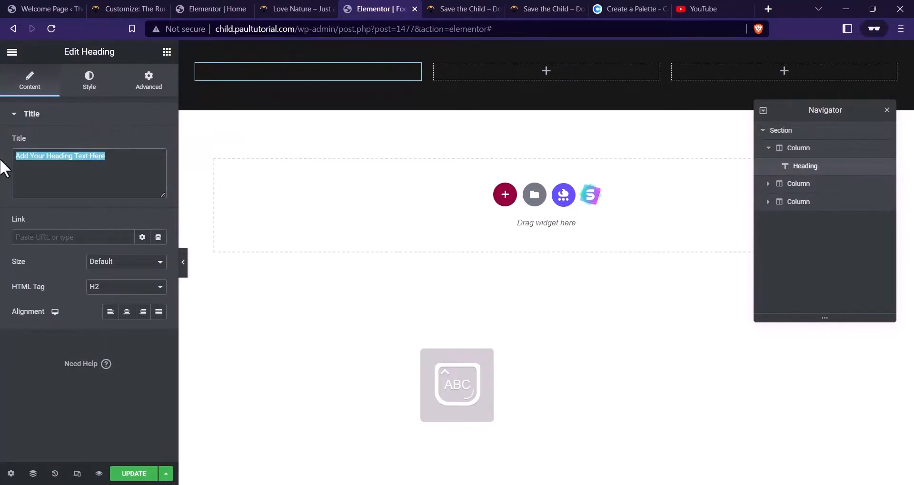
{"action": "type", "text": "VISIT US"}
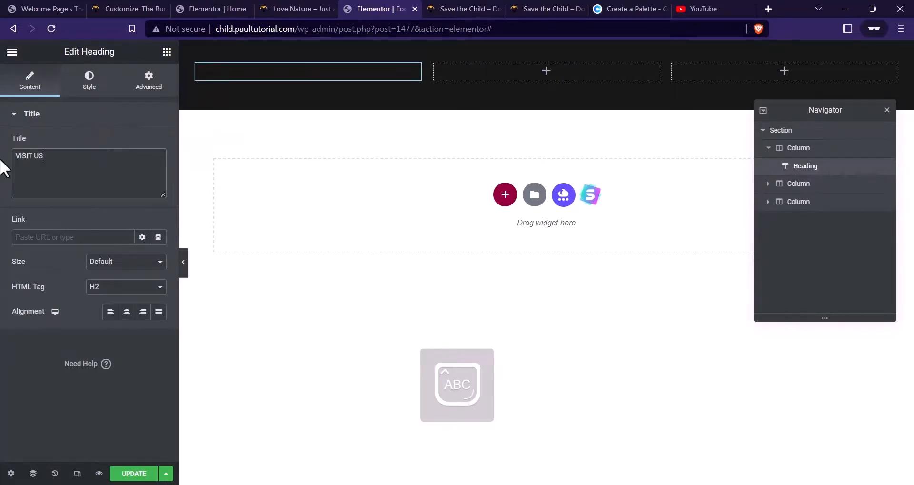
{"action": "left_click", "coordinate": [108, 90]}
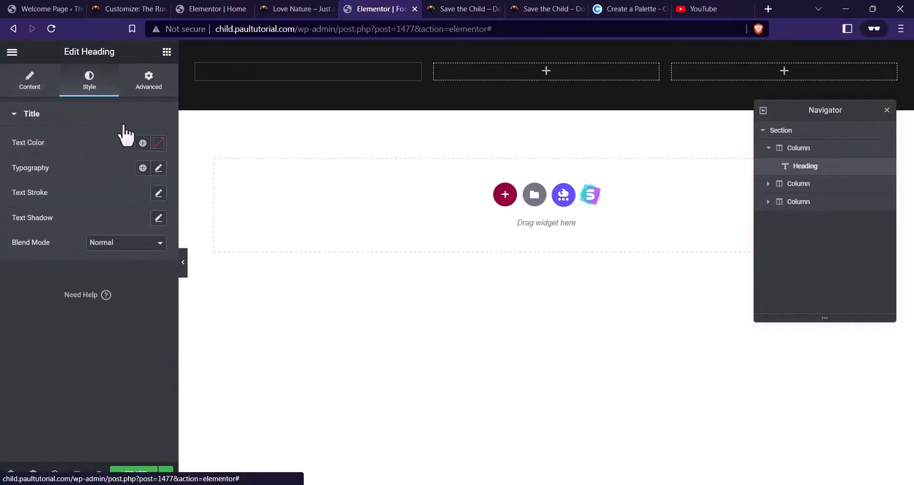
{"action": "left_click", "coordinate": [157, 144]}
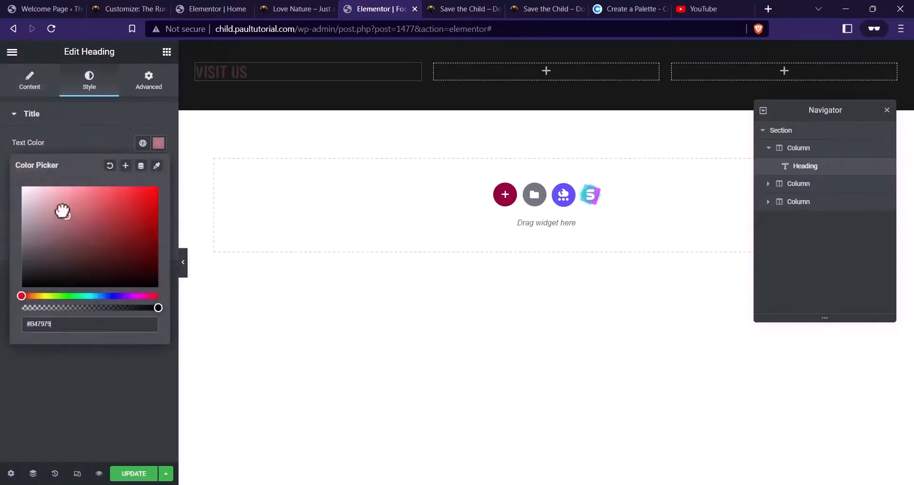
{"action": "left_click", "coordinate": [63, 145]}
{"action": "left_click", "coordinate": [157, 175]}
{"action": "left_click", "coordinate": [30, 83]}
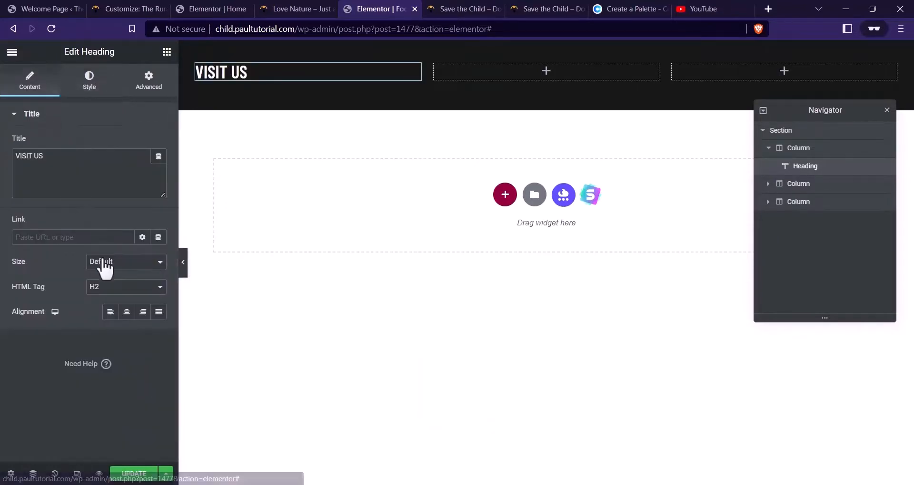
{"action": "left_click", "coordinate": [109, 287]}
{"action": "left_click", "coordinate": [113, 333]}
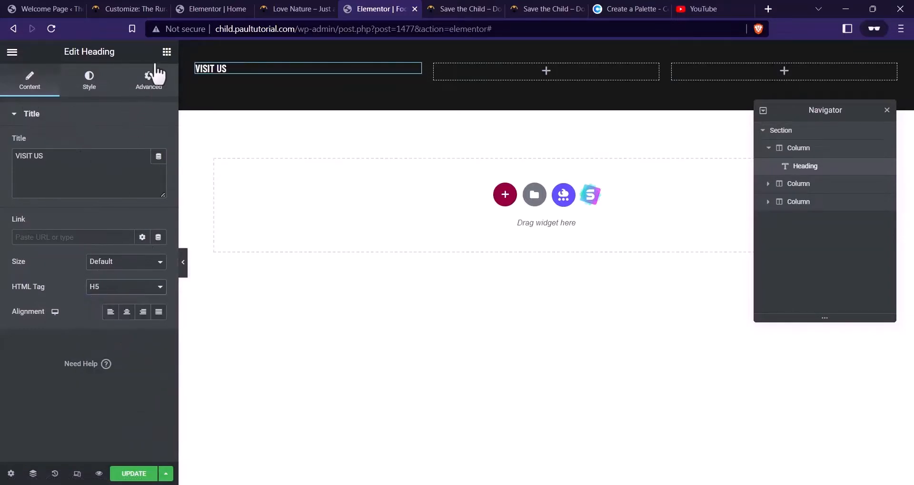
Copy the VISIT US heading into the second and third columns
{"action": "right_click", "coordinate": [245, 69]}
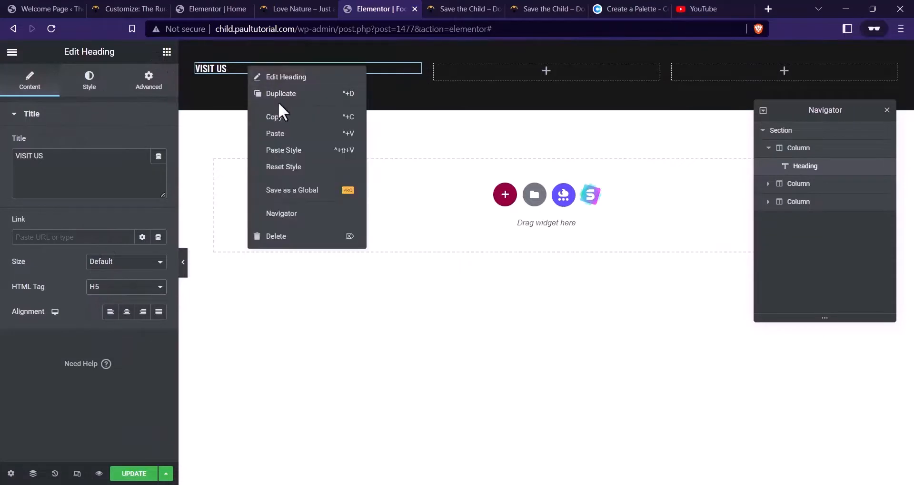
{"action": "left_click", "coordinate": [288, 118]}
{"action": "right_click", "coordinate": [489, 64]}
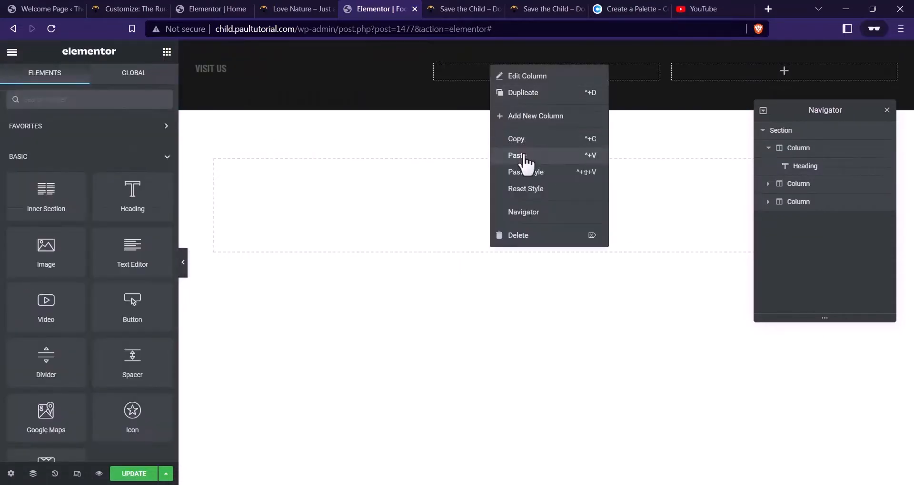
{"action": "left_click", "coordinate": [526, 157]}
{"action": "right_click", "coordinate": [726, 87]}
{"action": "left_click", "coordinate": [755, 180]}
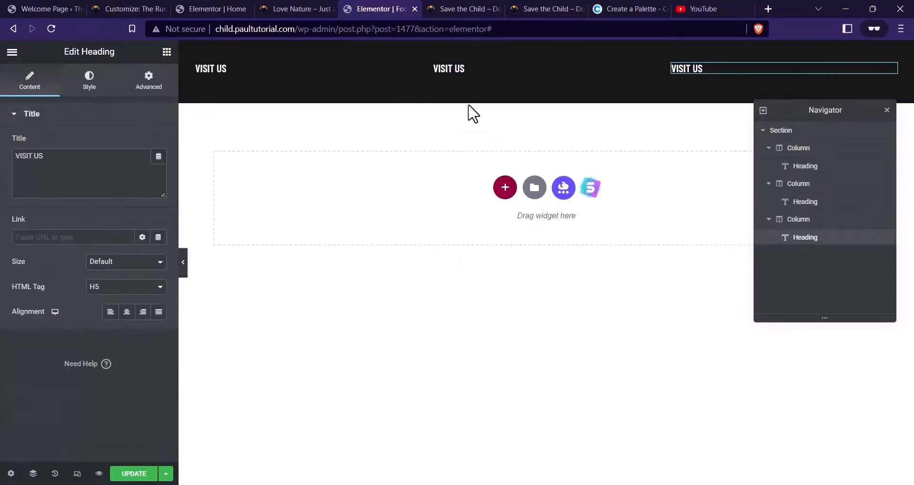
Compare with the live footer, then search the widgets for LIST
{"action": "left_click", "coordinate": [434, 10]}
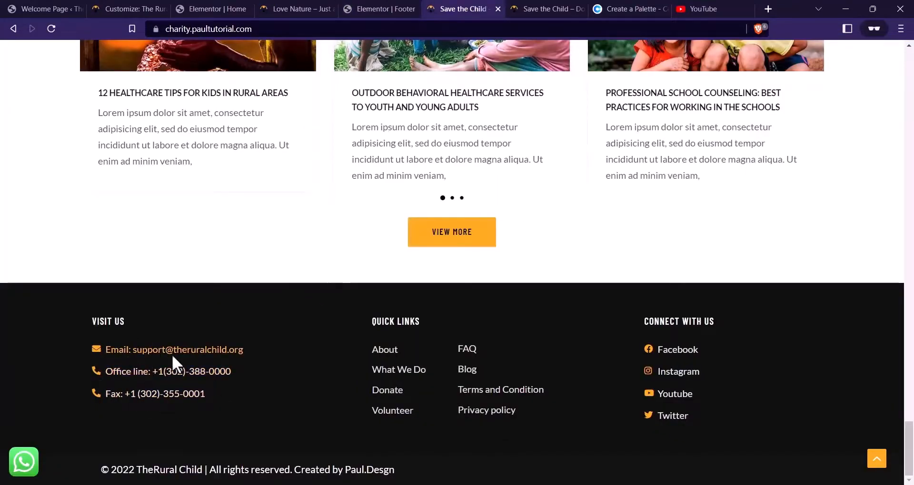
{"action": "left_click", "coordinate": [380, 9]}
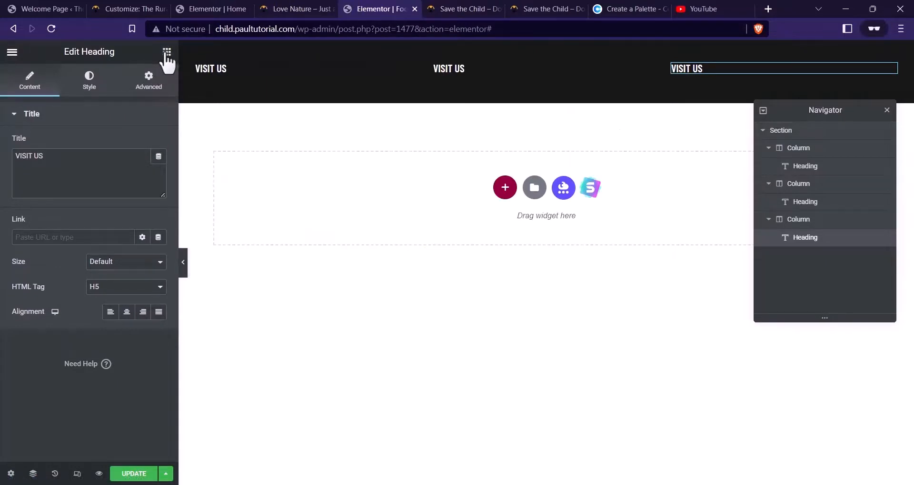
{"action": "left_click", "coordinate": [167, 52]}
{"action": "type", "text": "LIST"}
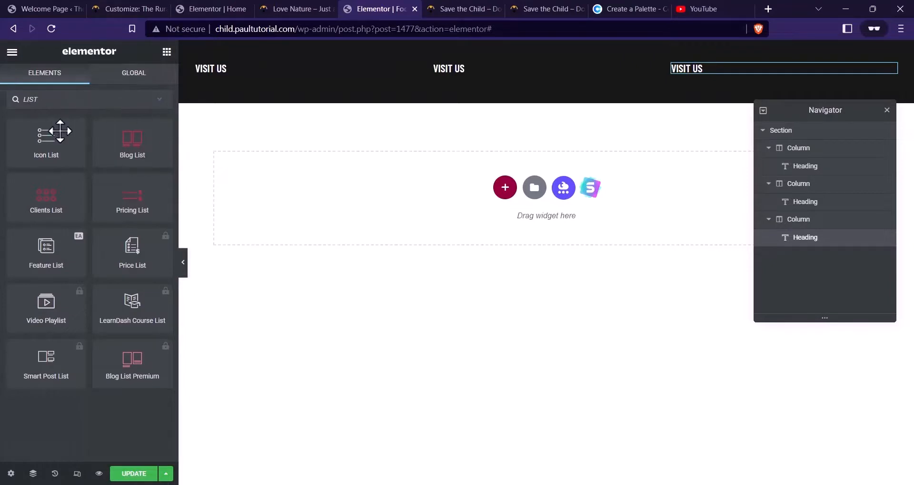
Place an Icon List under the first VISIT US heading and set item 1's text to 'Email:' plus the contact e-mail address
{"action": "left_click_drag", "start_coordinate": [62, 142], "coordinate": [233, 73]}
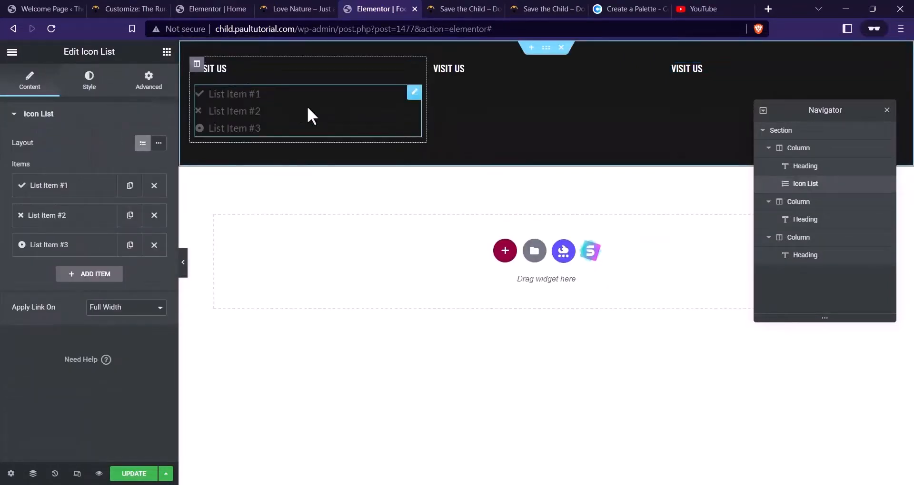
{"action": "left_click", "coordinate": [78, 185]}
{"action": "left_click_drag", "start_coordinate": [62, 226], "coordinate": [11, 211]}
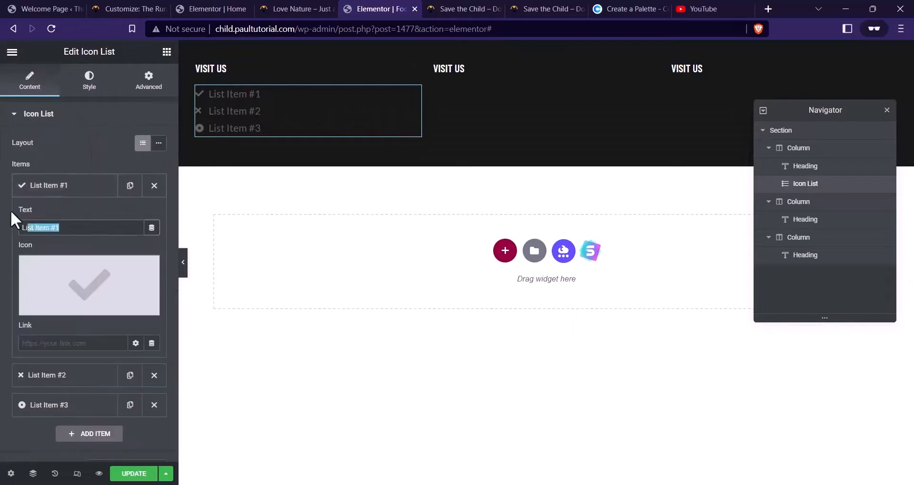
{"action": "left_click", "coordinate": [462, 9]}
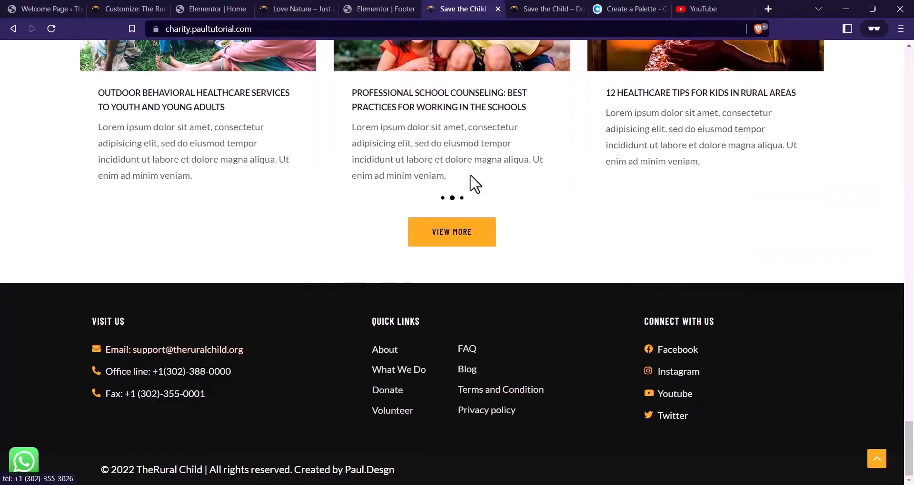
{"action": "left_click", "coordinate": [395, 8]}
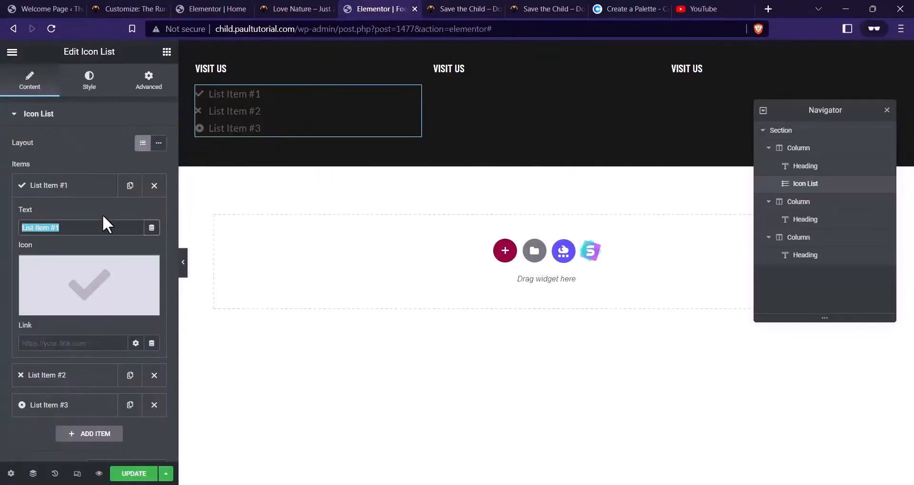
{"action": "type", "text": "asdf"}
{"action": "key", "text": "BackSpace"}
{"action": "key", "text": "BackSpace"}
{"action": "key", "text": "BackSpace"}
{"action": "key", "text": "BackSpace"}
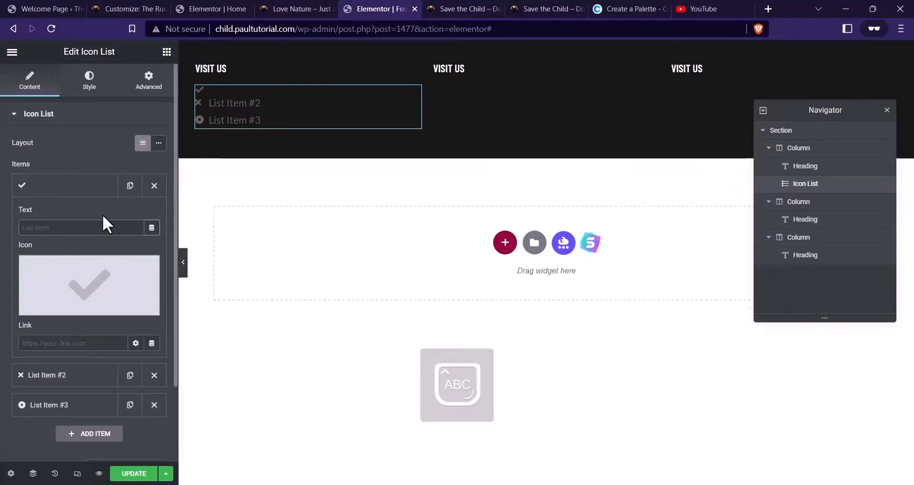
{"action": "type", "text": "Email: "}
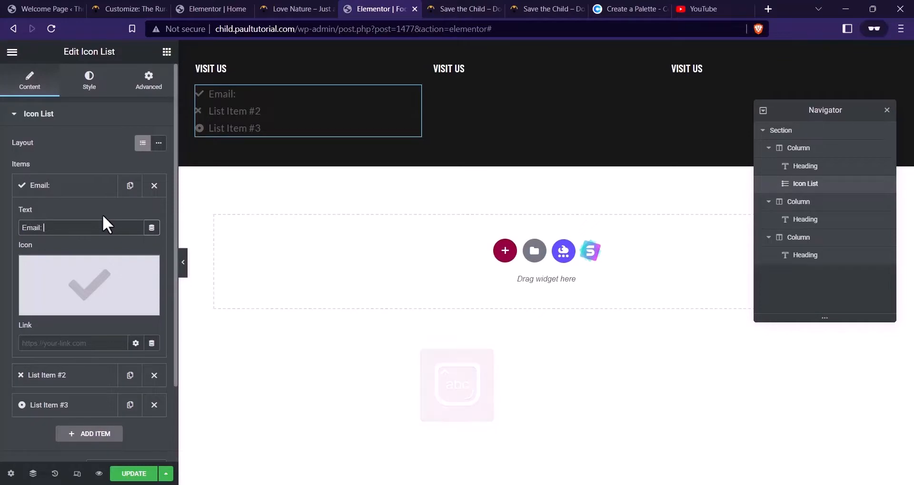
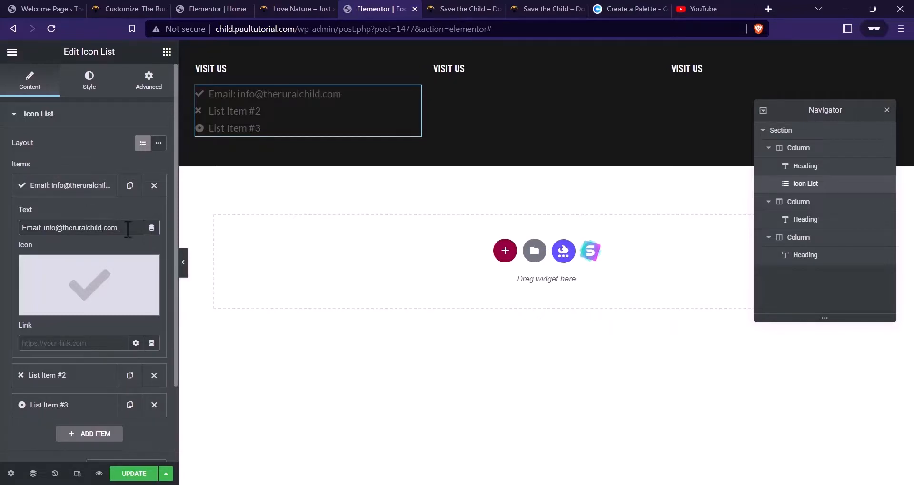
Link the first item to 'mailto:' followed by the copied e-mail address
{"action": "left_click_drag", "start_coordinate": [127, 229], "coordinate": [56, 220]}
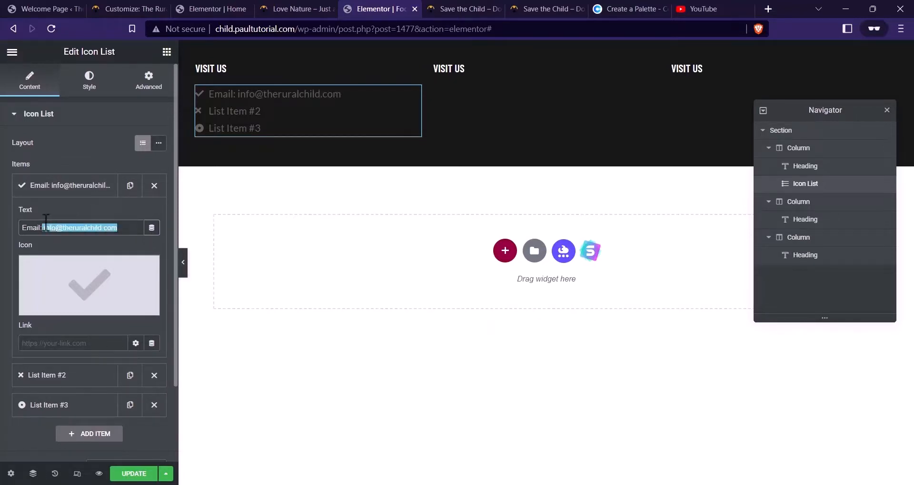
{"action": "left_click", "coordinate": [84, 342]}
{"action": "type", "text": "m"}
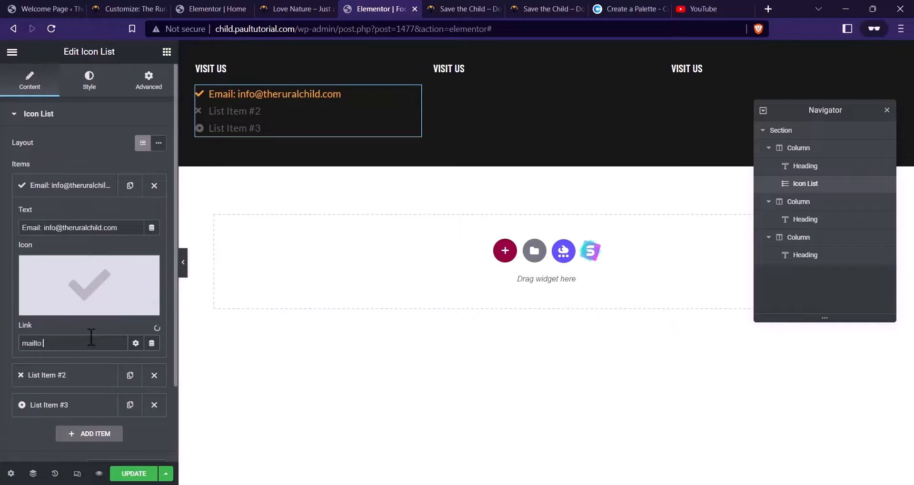
{"action": "type", "text": "ailto:"}
{"action": "key", "text": "ctrl+v"}
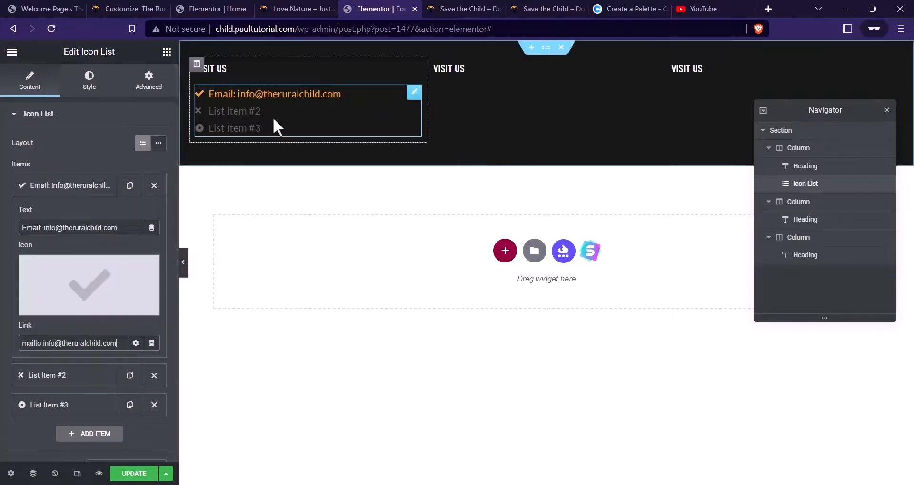
{"action": "left_click", "coordinate": [92, 192]}
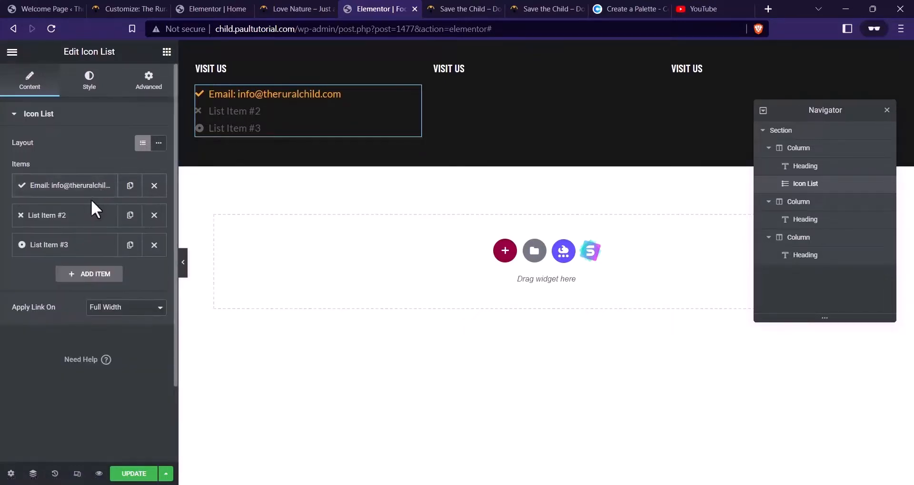
Remove the email item's icon, delete placeholder items #2 and #3, and duplicate the email item twice
{"action": "left_click", "coordinate": [93, 195]}
{"action": "left_click", "coordinate": [147, 268]}
{"action": "left_click", "coordinate": [91, 193]}
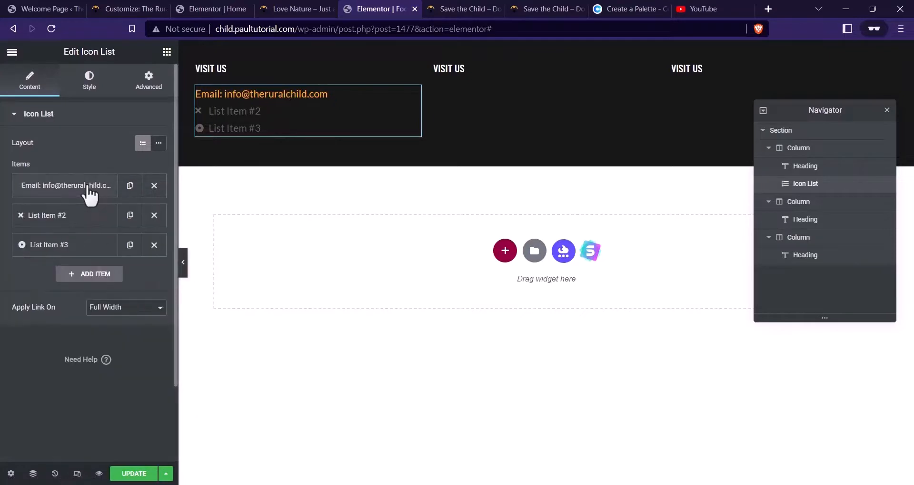
{"action": "left_click", "coordinate": [130, 186]}
{"action": "left_click", "coordinate": [153, 246]}
{"action": "left_click", "coordinate": [154, 245]}
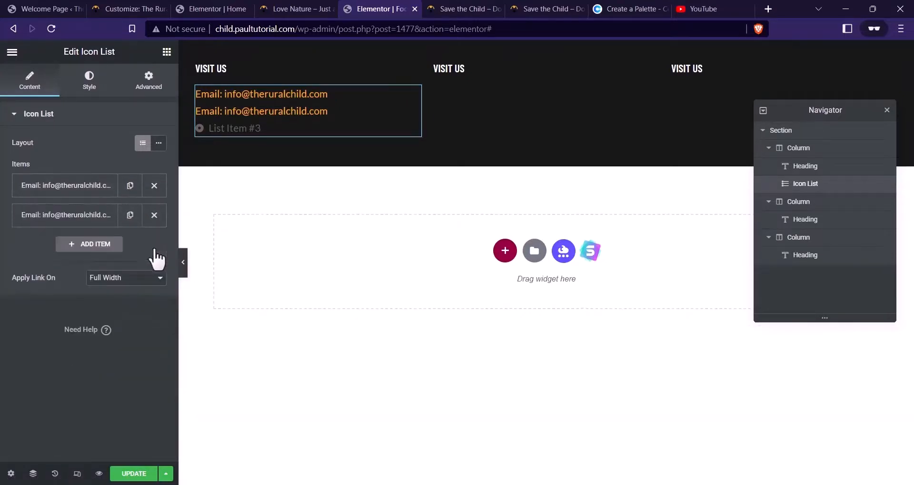
{"action": "left_click", "coordinate": [129, 215]}
Change the second item's text to begin 'Office line: +1'
{"action": "left_click", "coordinate": [102, 220]}
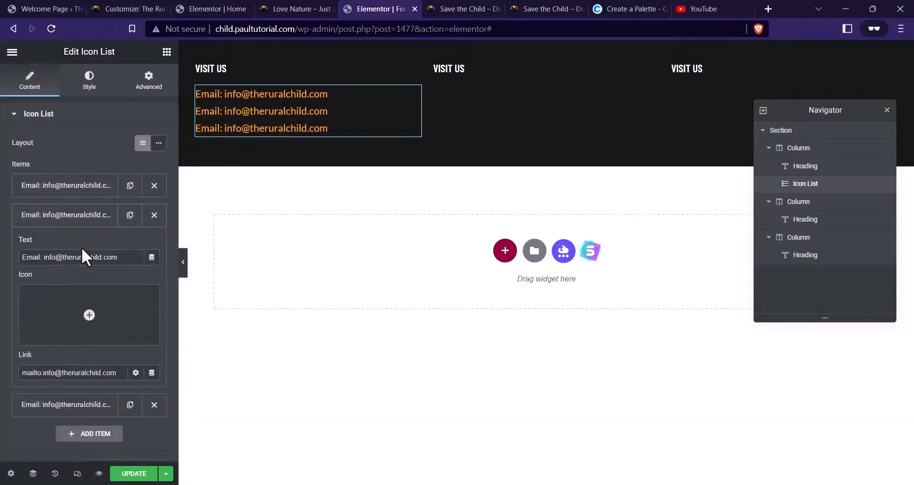
{"action": "left_click_drag", "start_coordinate": [42, 252], "coordinate": [6, 259]}
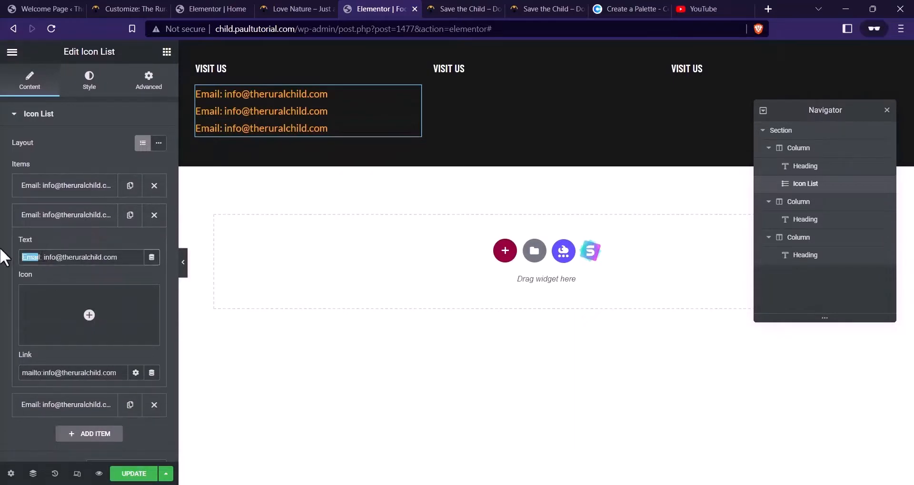
{"action": "left_click", "coordinate": [435, 7]}
{"action": "left_click", "coordinate": [383, 9]}
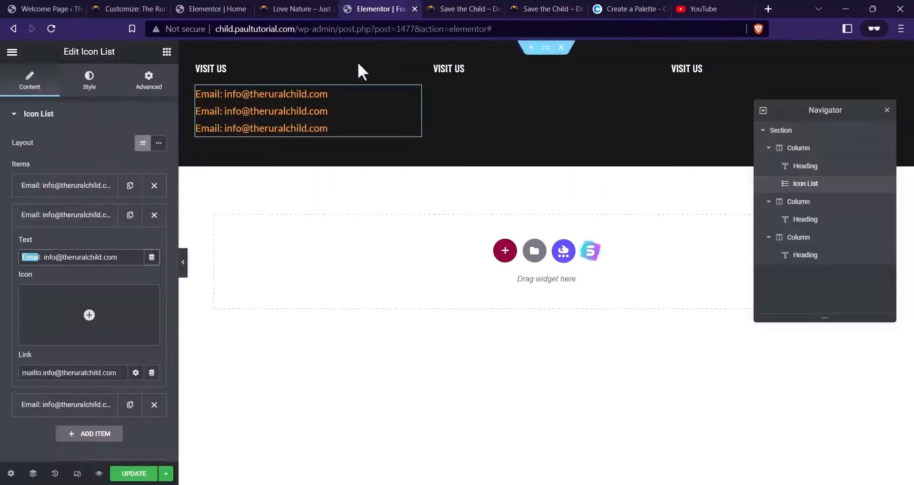
{"action": "left_click_drag", "start_coordinate": [42, 260], "coordinate": [23, 259]}
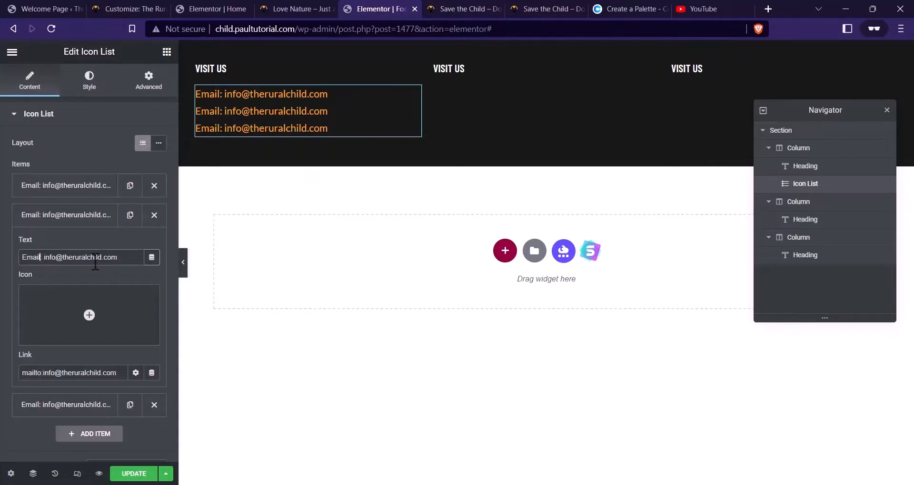
{"action": "key", "text": "BackSpace"}
{"action": "type", "text": "Of:"}
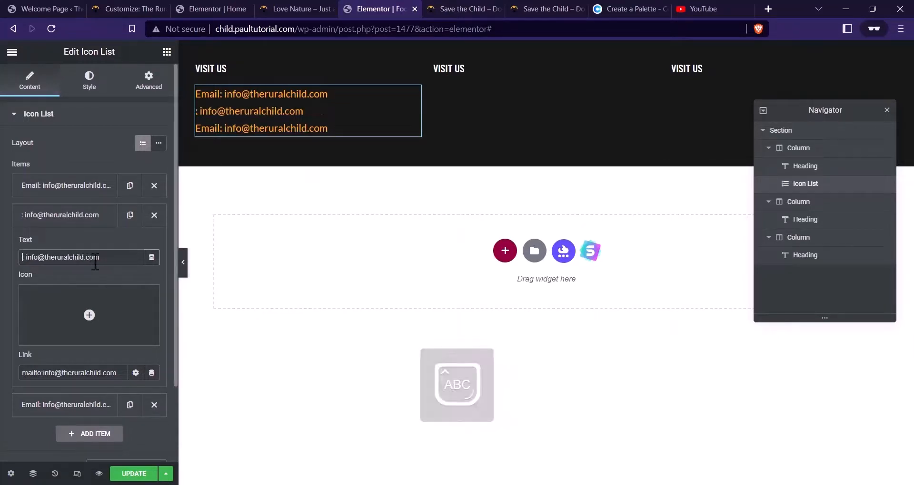
{"action": "type", "text": "fice line"}
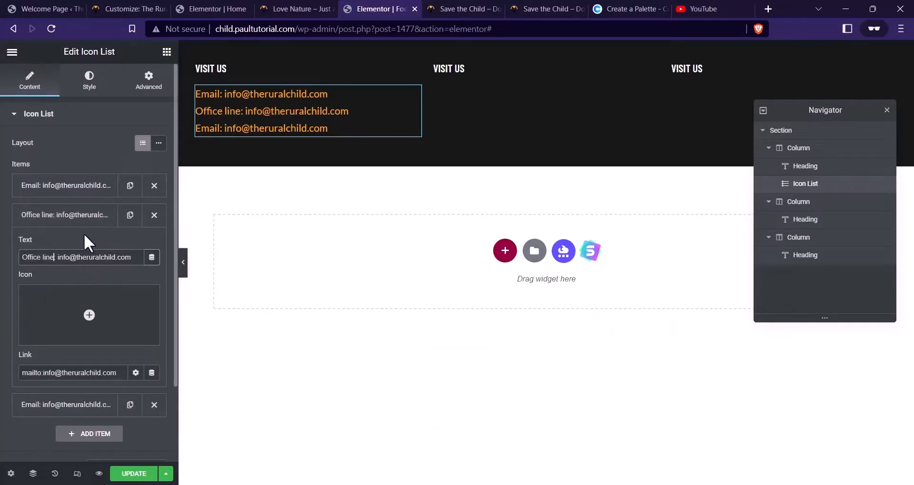
{"action": "left_click_drag", "start_coordinate": [131, 257], "coordinate": [59, 269]}
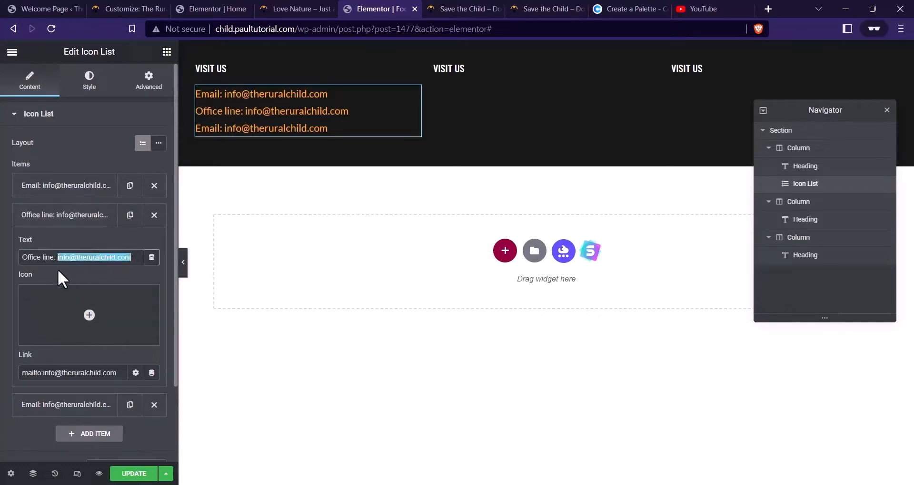
{"action": "type", "text": "+1"}
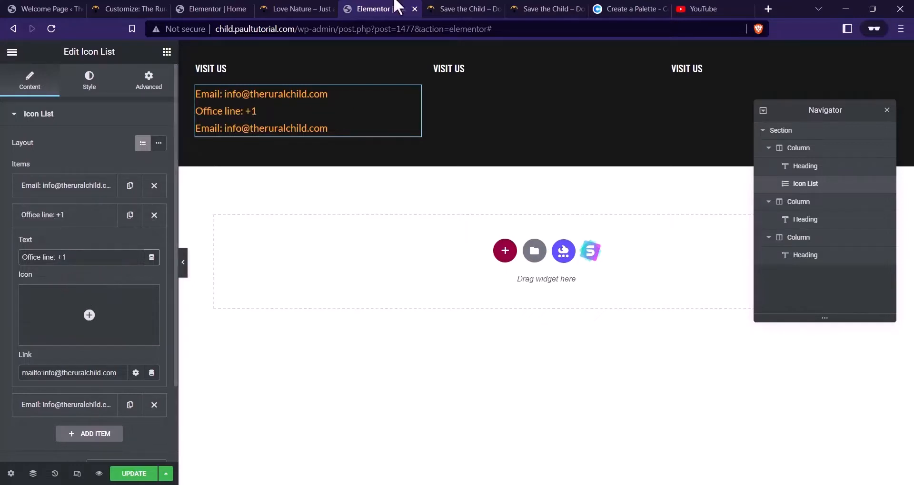
Review the live footer's contact lines for the office line details
{"action": "left_click", "coordinate": [444, 8]}
{"action": "left_click_drag", "start_coordinate": [316, 389], "coordinate": [232, 374]}
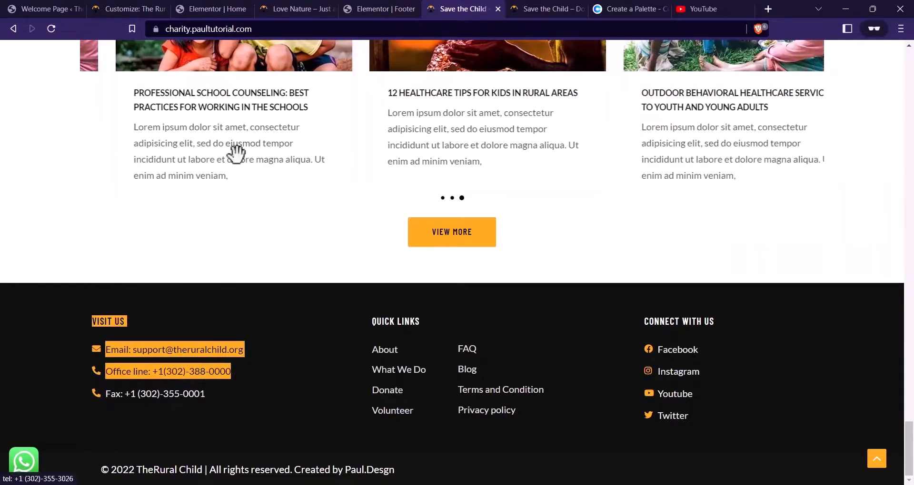
{"action": "left_click", "coordinate": [231, 8]}
{"action": "left_click", "coordinate": [366, 9]}
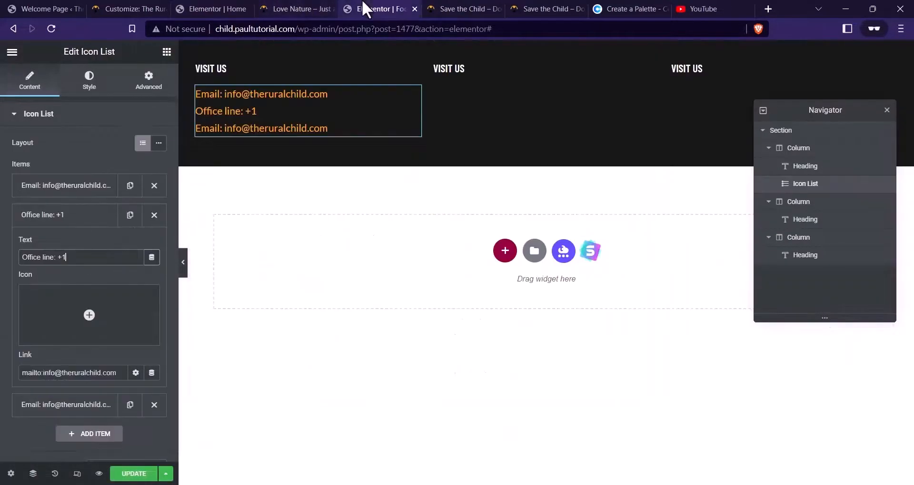
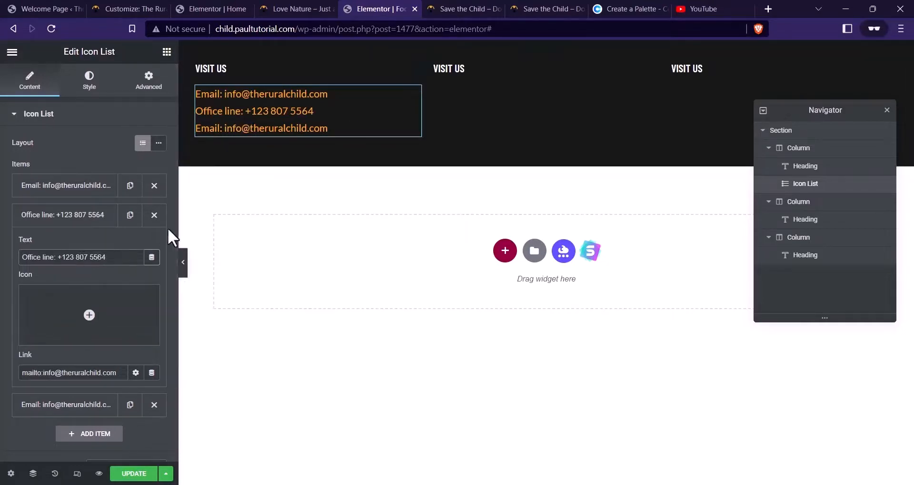
Remove the spaces from the Office line phone number
{"action": "left_click", "coordinate": [491, 8]}
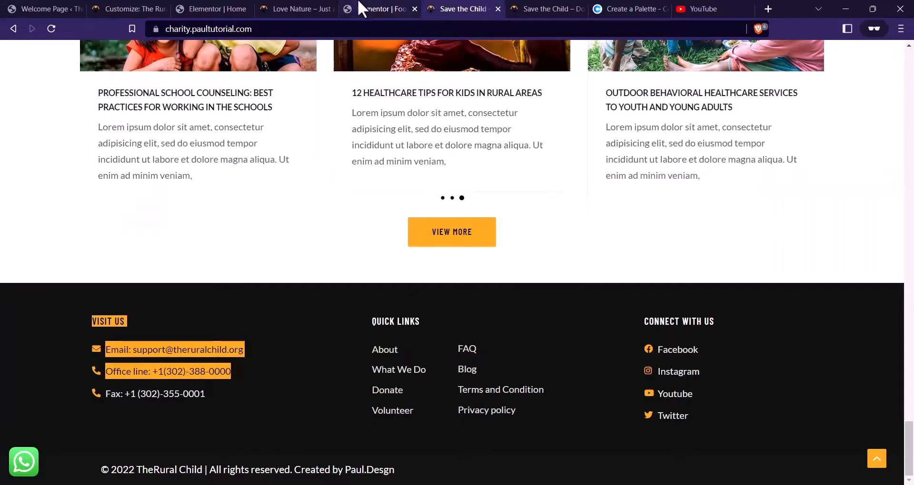
{"action": "left_click", "coordinate": [360, 9]}
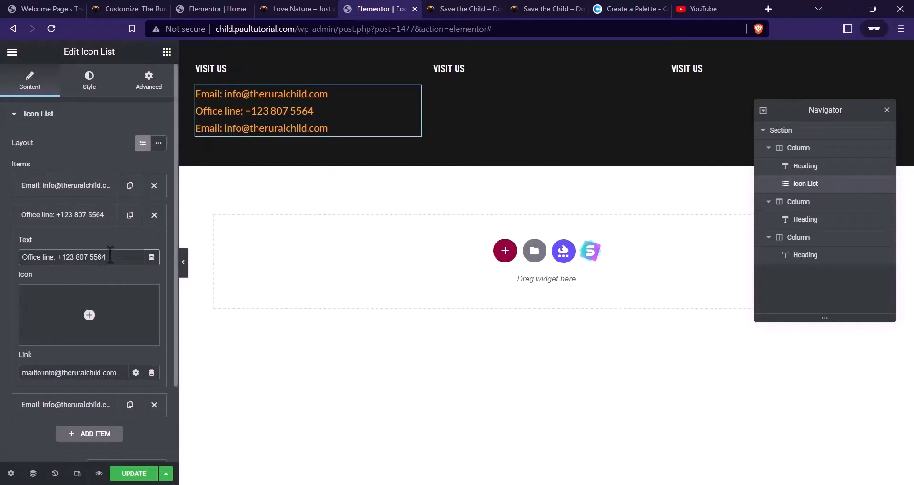
{"action": "left_click_drag", "start_coordinate": [130, 261], "coordinate": [69, 257]}
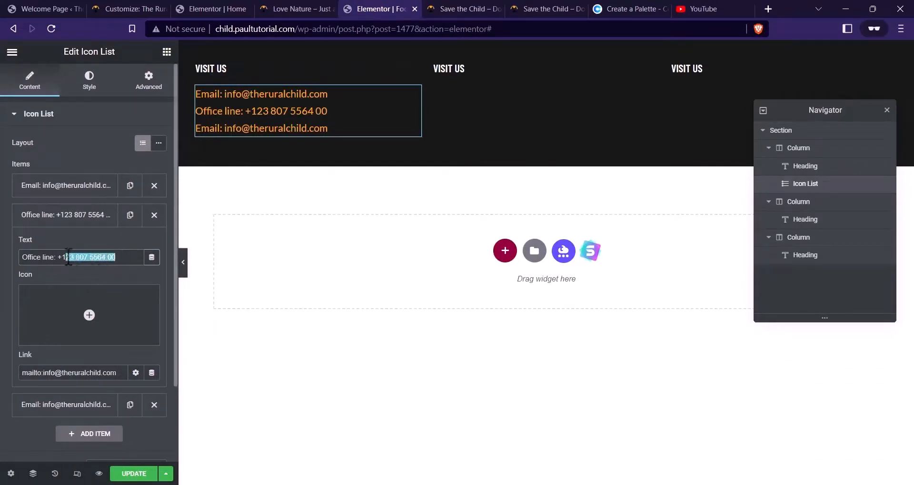
{"action": "key", "text": "Delete"}
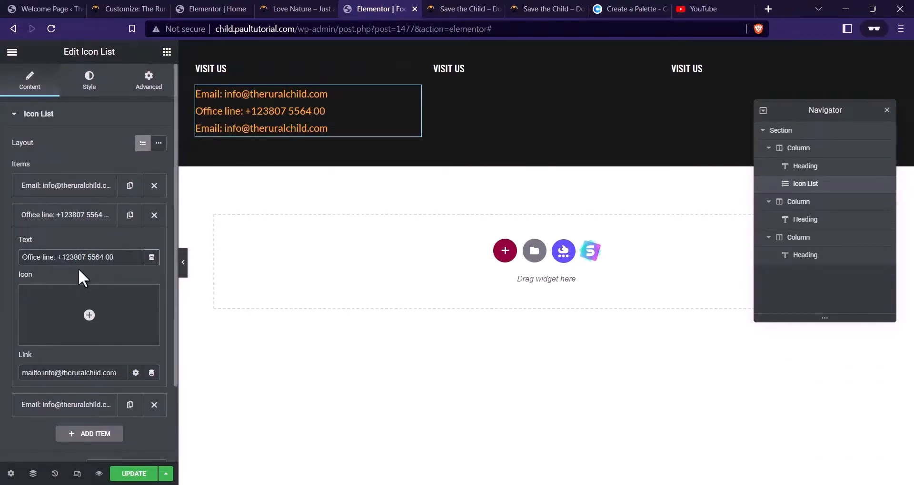
{"action": "key", "text": "BackSpace"}
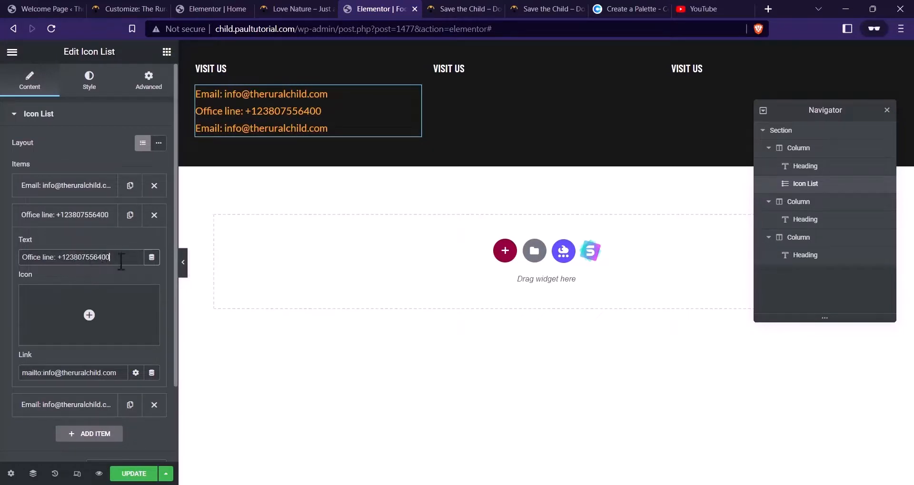
{"action": "left_click_drag", "start_coordinate": [122, 261], "coordinate": [61, 262]}
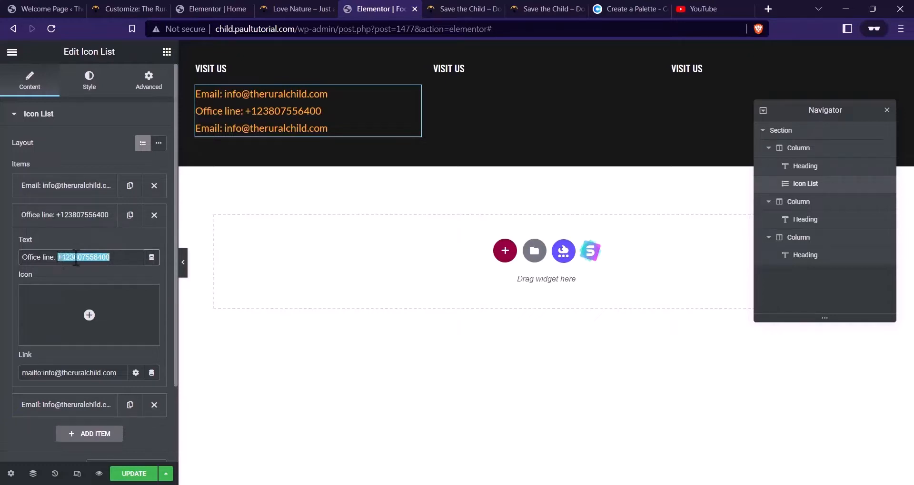
{"action": "left_click", "coordinate": [117, 259]}
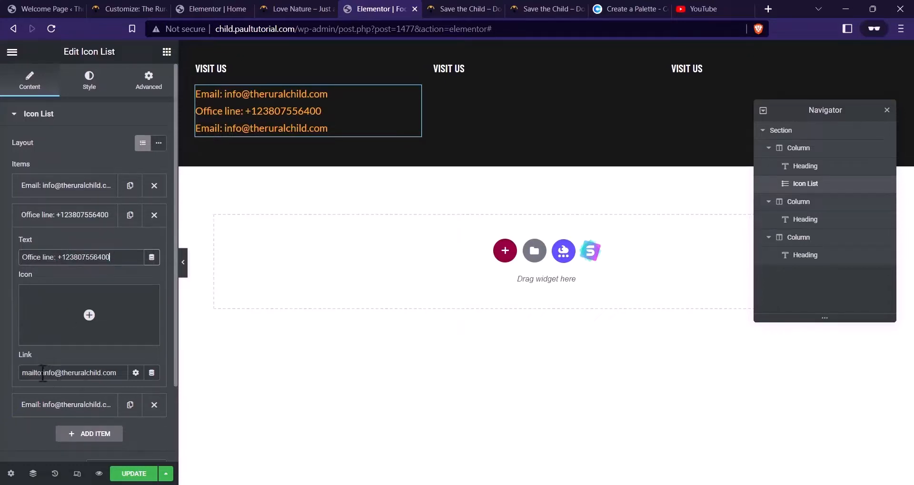
Change the Office line link from mailto to tel: followed by the phone number
{"action": "left_click_drag", "start_coordinate": [43, 372], "coordinate": [3, 383]}
{"action": "type", "text": "tel"}
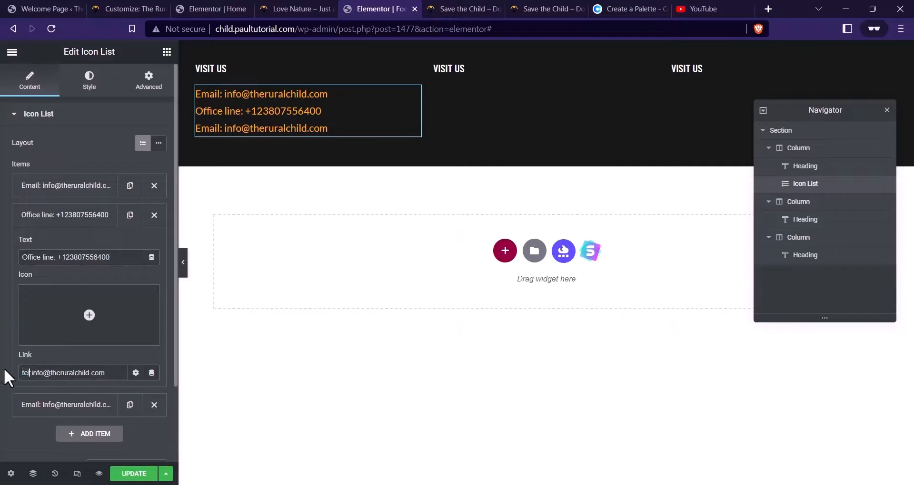
{"action": "left_click_drag", "start_coordinate": [105, 374], "coordinate": [34, 379]}
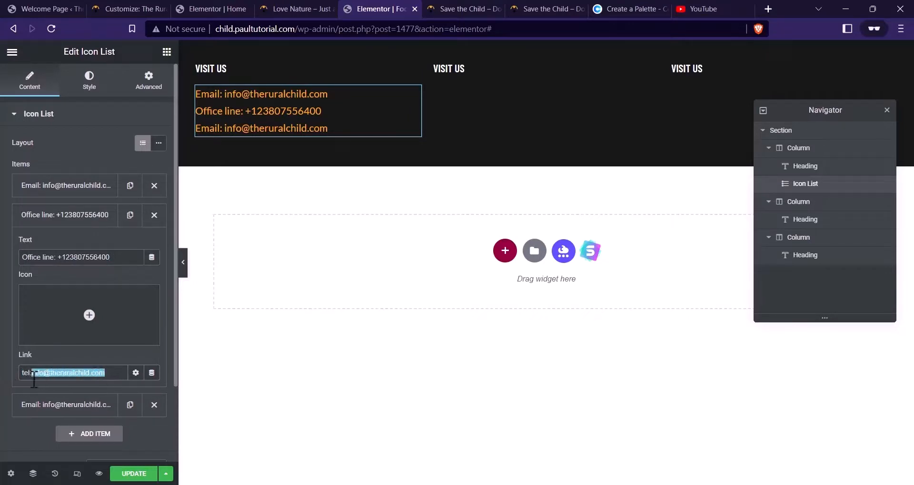
{"action": "key", "text": "BackSpace"}
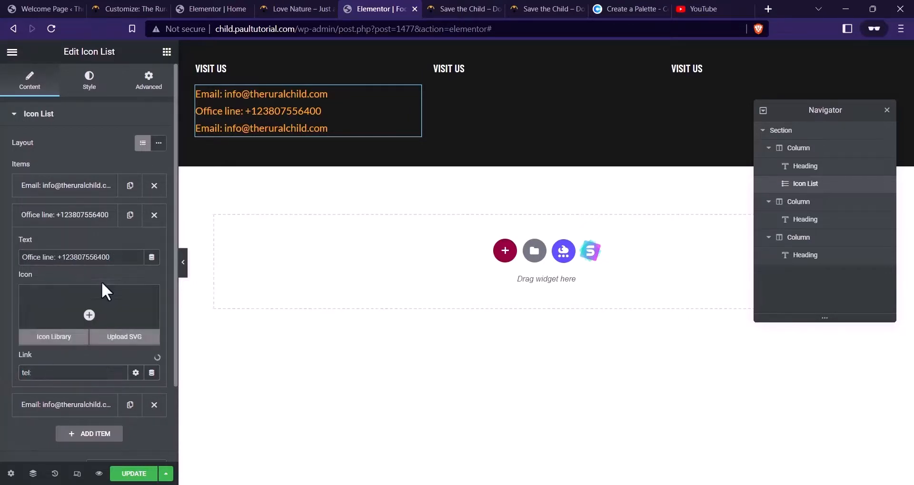
{"action": "left_click_drag", "start_coordinate": [110, 258], "coordinate": [58, 257]}
{"action": "key", "text": "ctrl+c"}
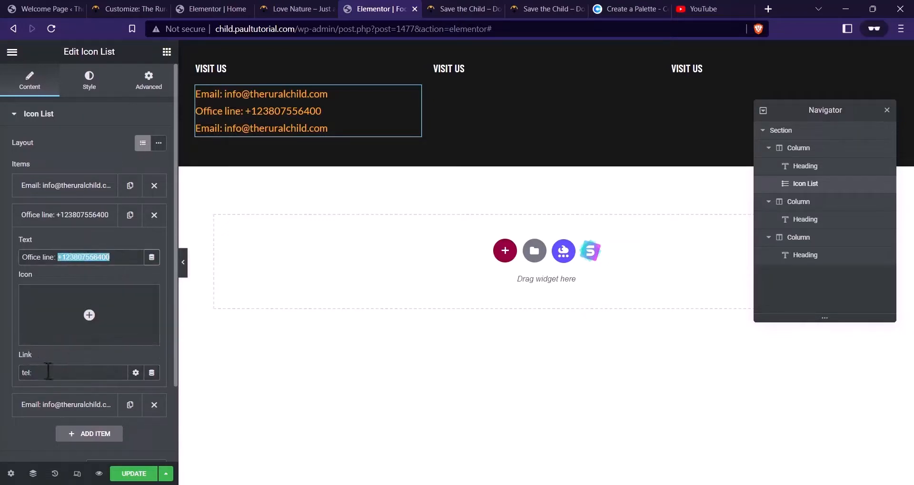
{"action": "left_click", "coordinate": [50, 373]}
{"action": "key", "text": "ctrl+v"}
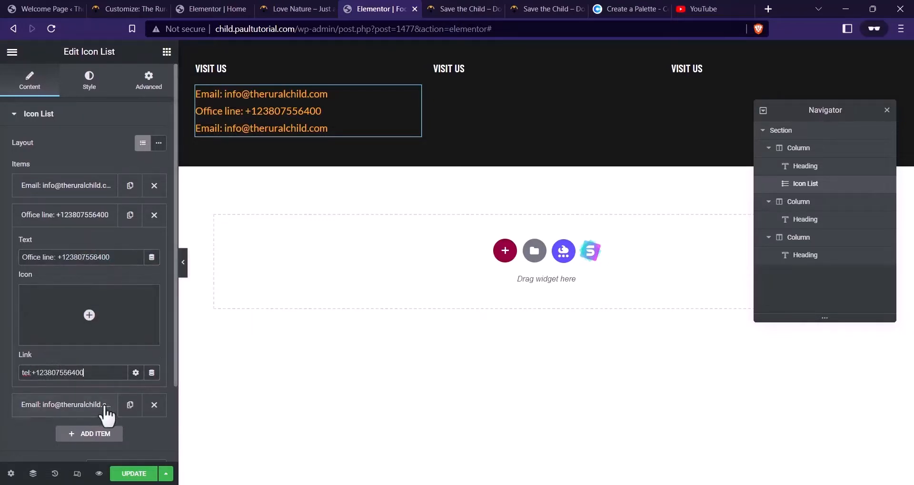
Delete the extra Email item, then duplicate Office line and rename the copy 'Fax'
{"action": "left_click", "coordinate": [92, 215]}
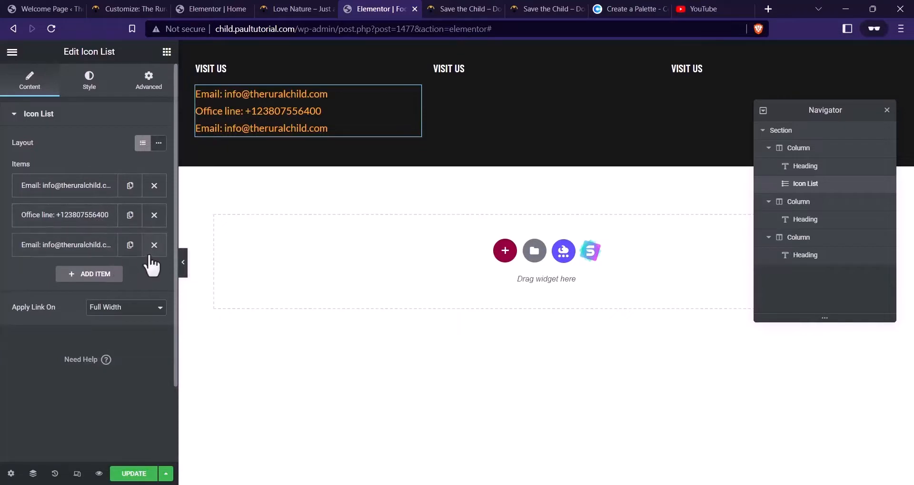
{"action": "left_click", "coordinate": [154, 245]}
{"action": "left_click", "coordinate": [129, 215]}
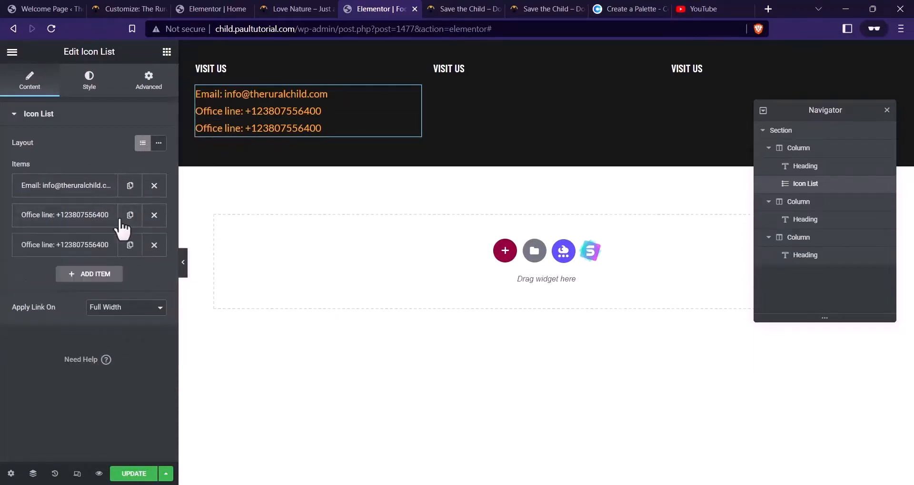
{"action": "left_click", "coordinate": [54, 245]}
{"action": "left_click", "coordinate": [430, 2]}
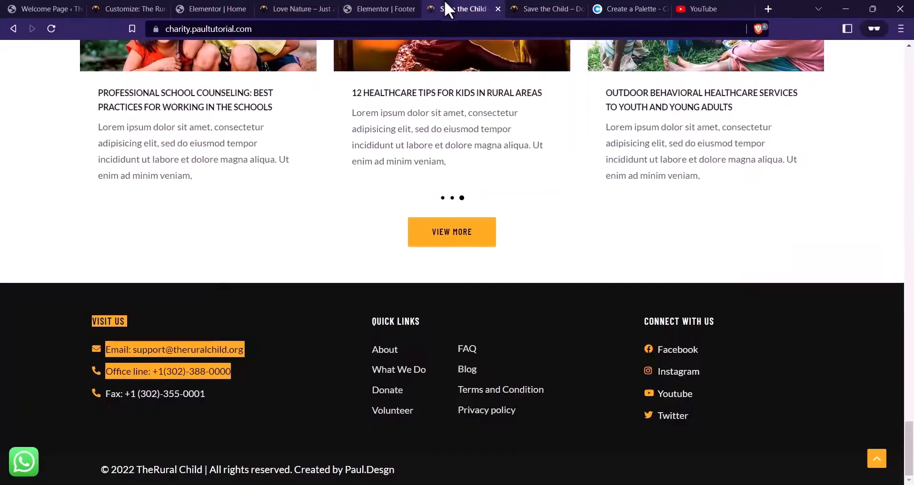
{"action": "left_click", "coordinate": [404, 7]}
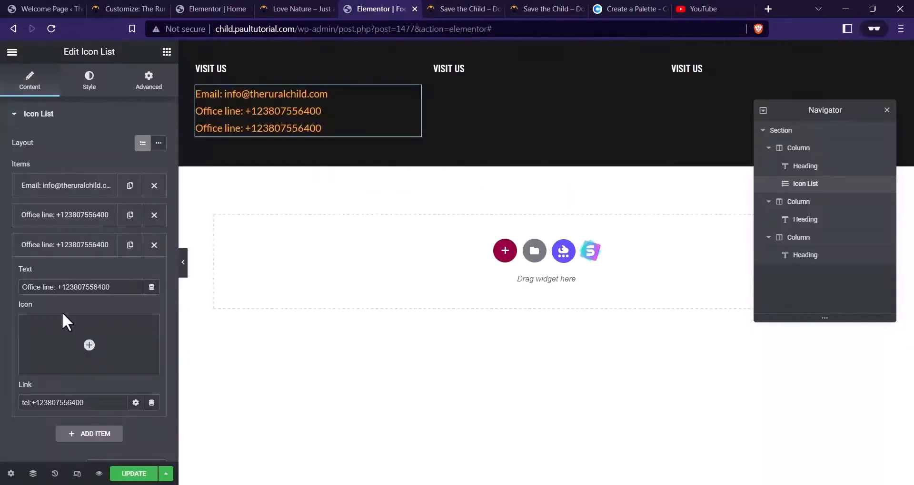
{"action": "left_click_drag", "start_coordinate": [56, 289], "coordinate": [2, 302]}
{"action": "type", "text": "FAc"}
{"action": "key", "text": "BackSpace"}
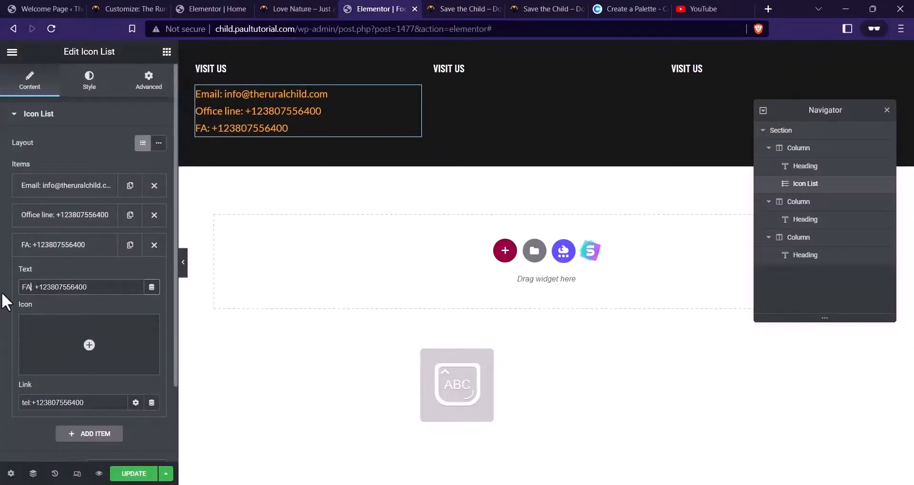
{"action": "key", "text": "BackSpace"}
{"action": "type", "text": "ax"}
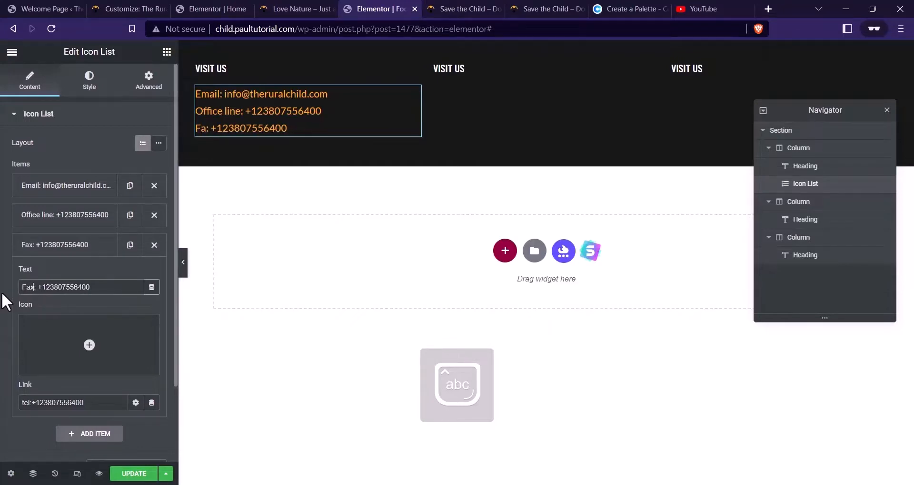
{"action": "left_click", "coordinate": [93, 245]}
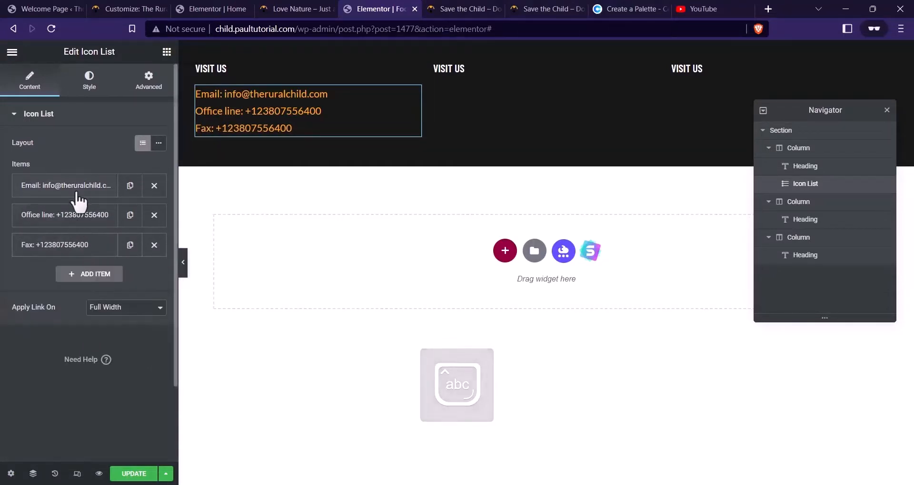
Give the Email item the solid Envelope icon
{"action": "left_click", "coordinate": [82, 187]}
{"action": "left_click", "coordinate": [55, 305]}
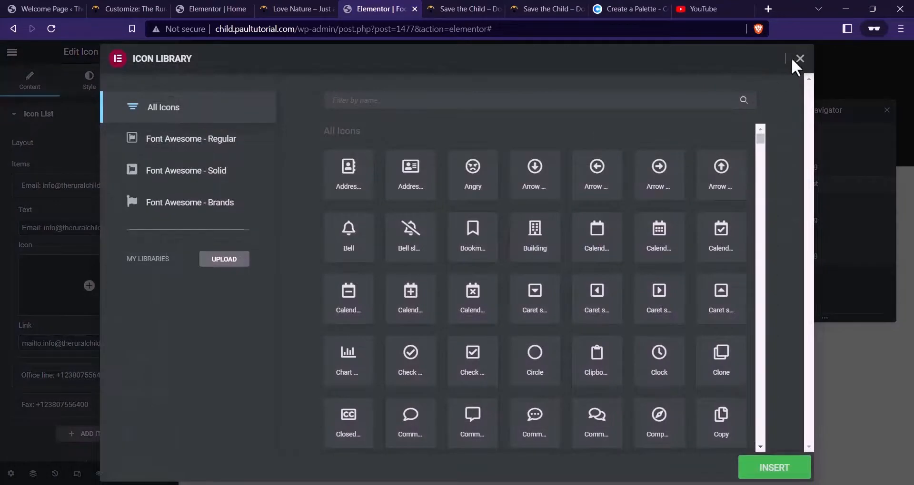
{"action": "left_click", "coordinate": [800, 58]}
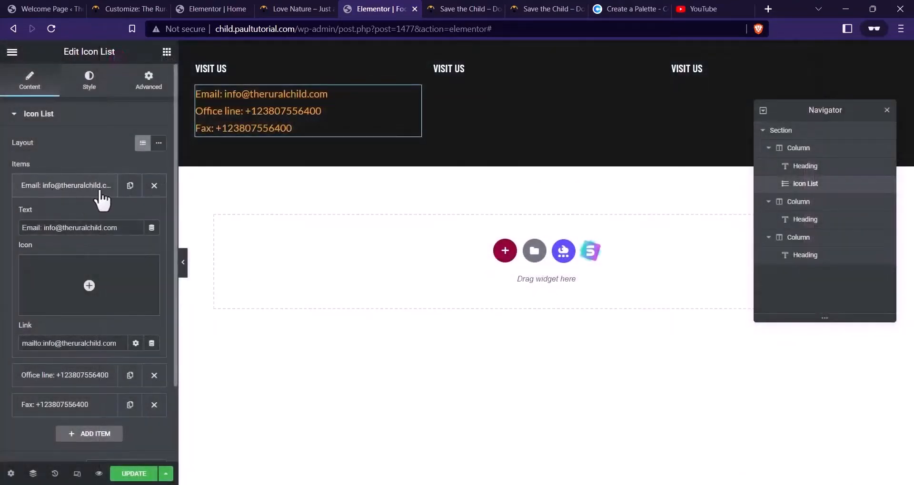
{"action": "left_click", "coordinate": [89, 287]}
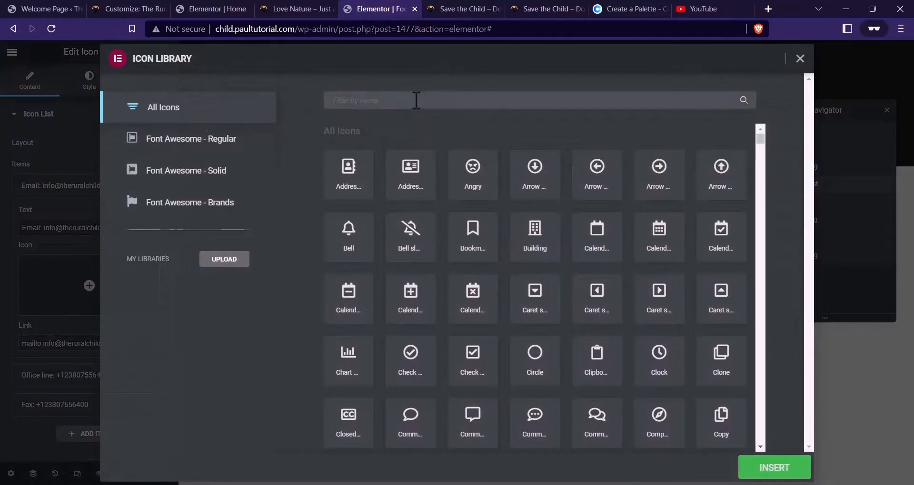
{"action": "type", "text": "enve"}
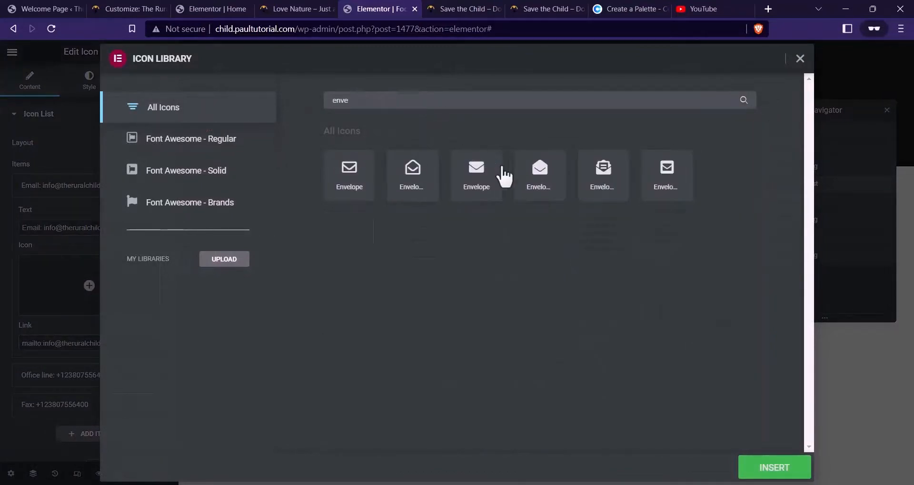
{"action": "left_click", "coordinate": [484, 180]}
{"action": "left_click", "coordinate": [762, 469]}
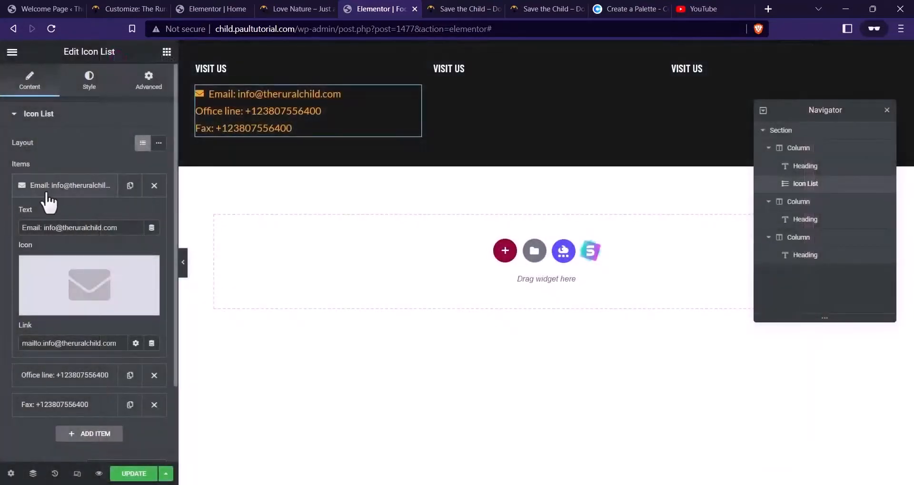
{"action": "left_click", "coordinate": [46, 190]}
Give the Office line item the Phone icon
{"action": "left_click", "coordinate": [71, 220]}
{"action": "left_click", "coordinate": [89, 315]}
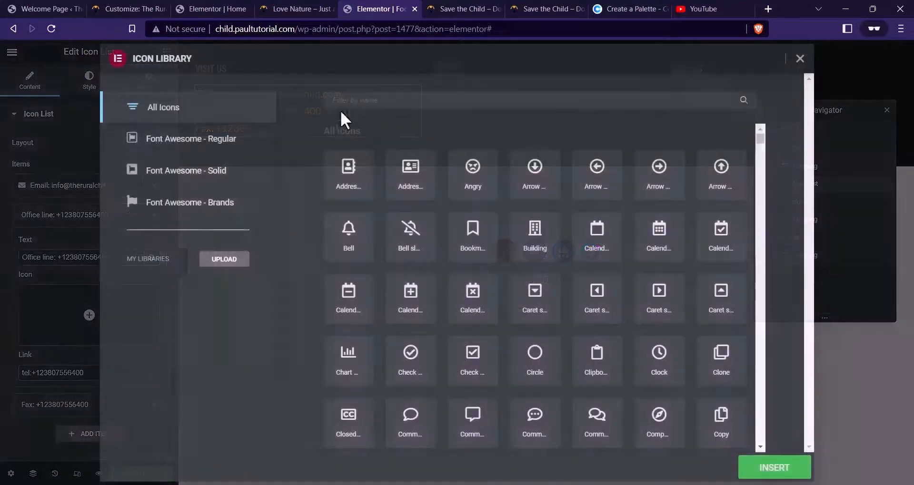
{"action": "left_click", "coordinate": [498, 101]}
{"action": "type", "text": "call"}
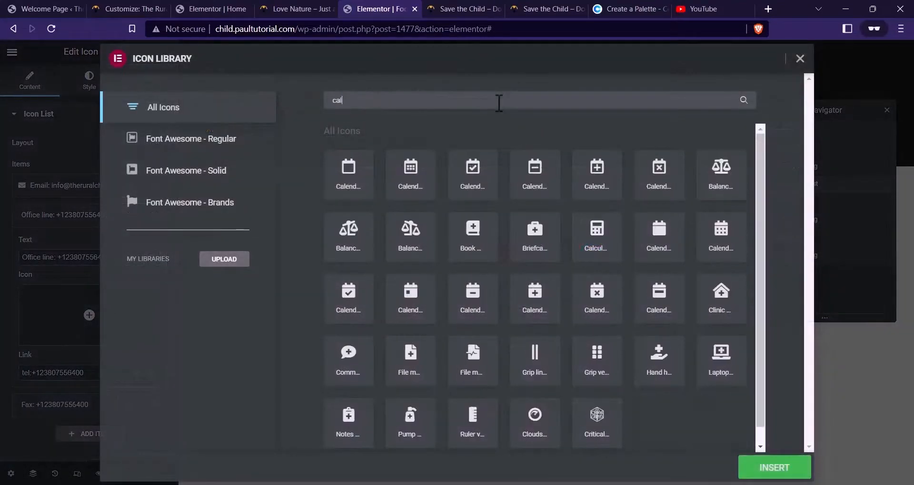
{"action": "key", "text": "BackSpace"}
{"action": "key", "text": "BackSpace"}
{"action": "key", "text": "BackSpace"}
{"action": "key", "text": "BackSpace"}
{"action": "type", "text": "phone"}
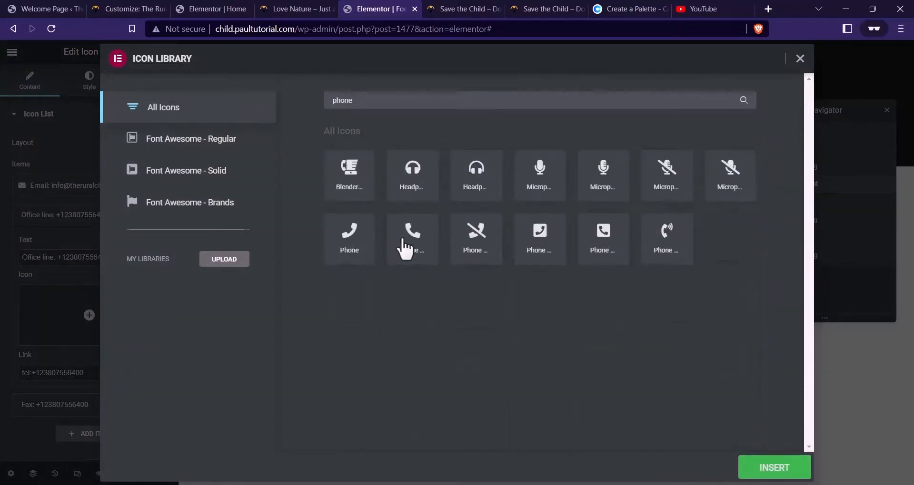
{"action": "left_click", "coordinate": [406, 245]}
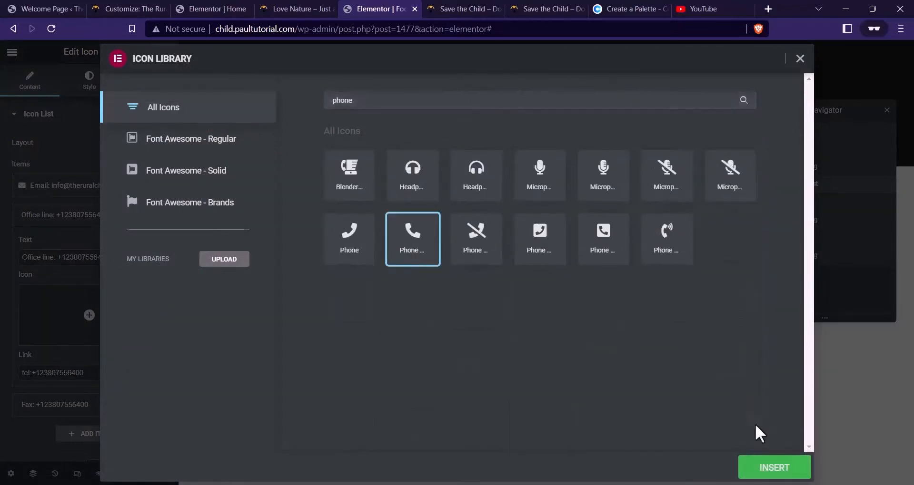
{"action": "left_click", "coordinate": [774, 467]}
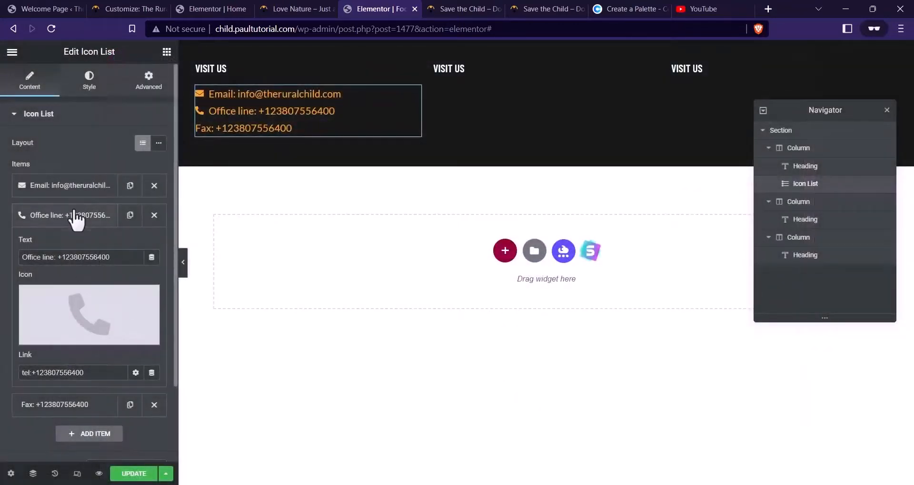
Find 'fax' in the Icon Library and insert the Fax icon on the Fax item
{"action": "left_click", "coordinate": [73, 215]}
{"action": "left_click", "coordinate": [61, 245]}
{"action": "left_click", "coordinate": [96, 328]}
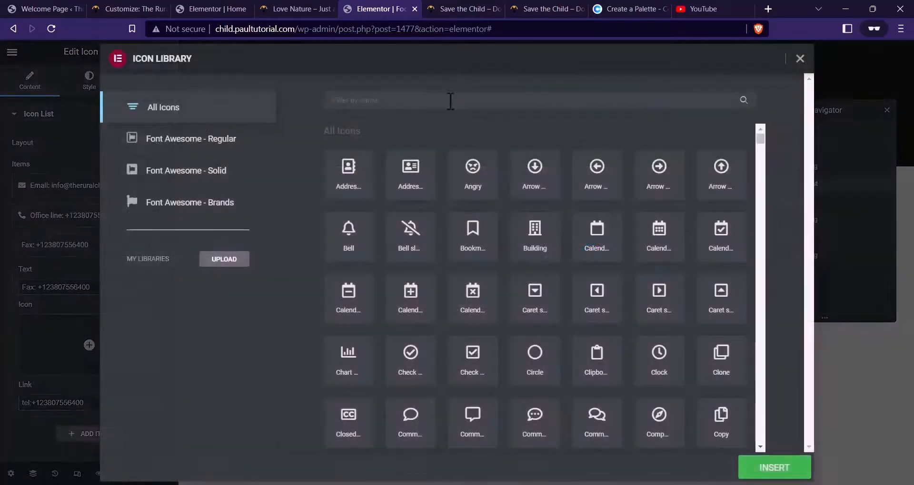
{"action": "left_click", "coordinate": [451, 101]}
{"action": "type", "text": "tele"}
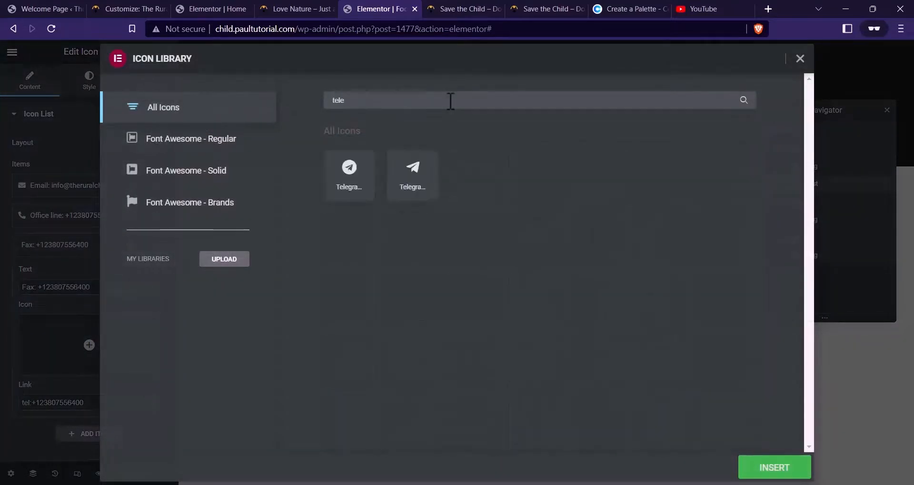
{"action": "key", "text": "BackSpace"}
{"action": "key", "text": "BackSpace"}
{"action": "key", "text": "BackSpace"}
{"action": "key", "text": "BackSpace"}
{"action": "type", "text": "fax"}
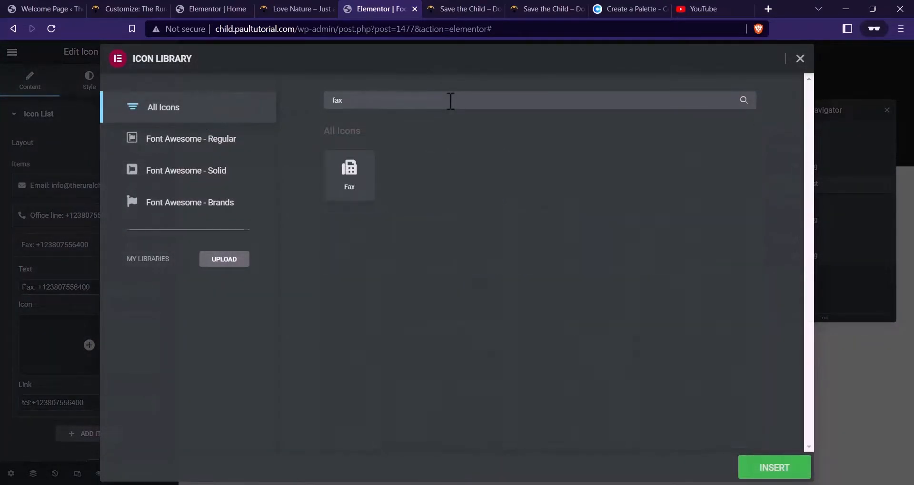
{"action": "left_click", "coordinate": [351, 174]}
{"action": "left_click", "coordinate": [745, 470]}
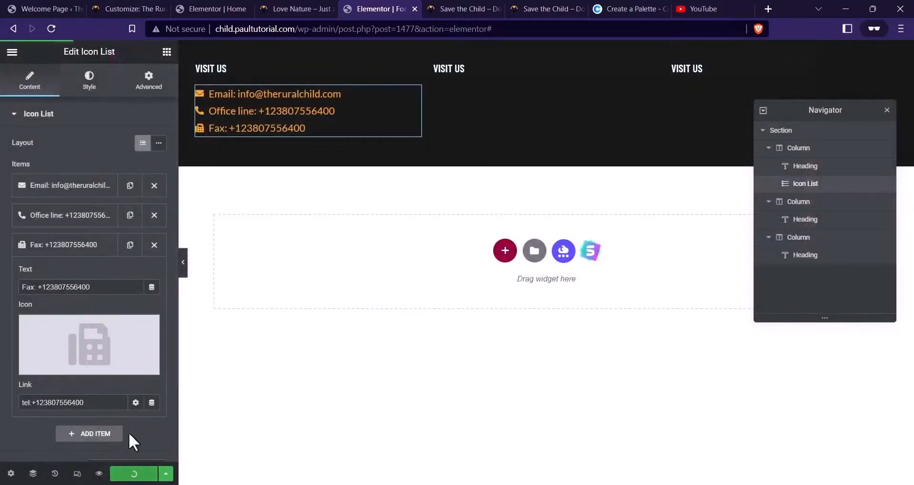
{"action": "left_click", "coordinate": [89, 91]}
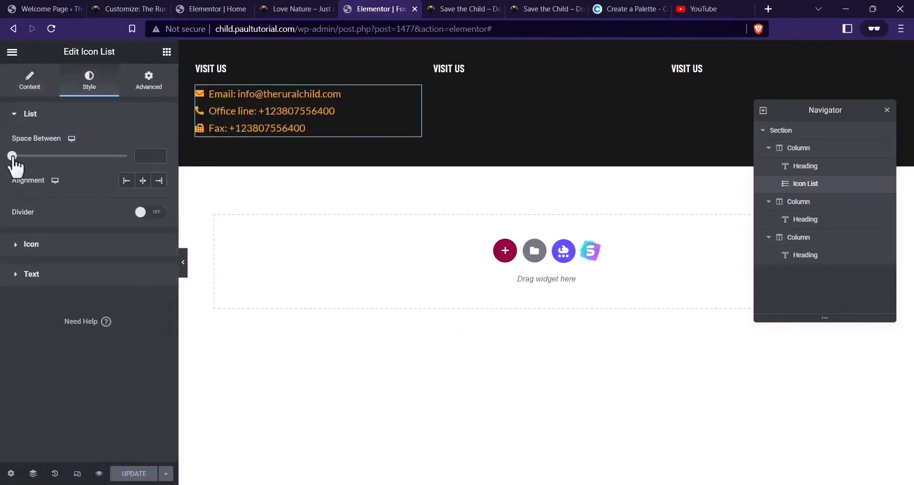
Set the contact list's space between items to 7, without divider lines
{"action": "left_click_drag", "start_coordinate": [14, 158], "coordinate": [29, 164]}
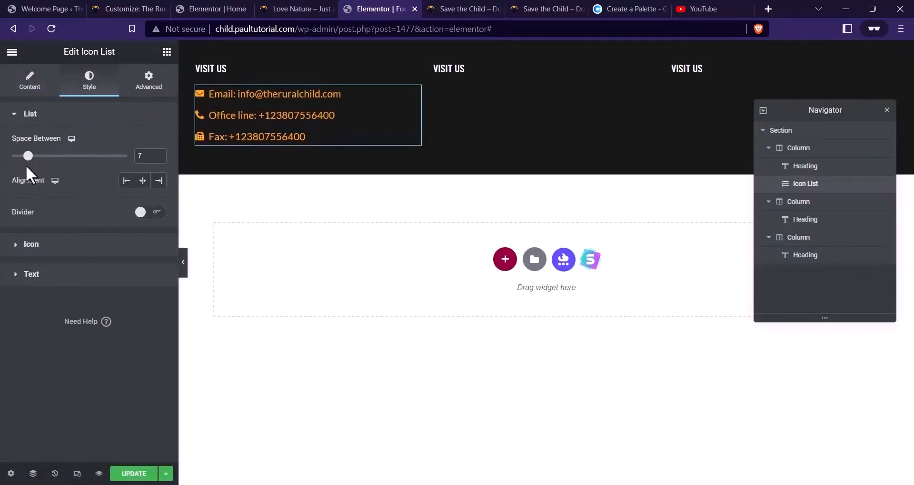
{"action": "left_click", "coordinate": [150, 213]}
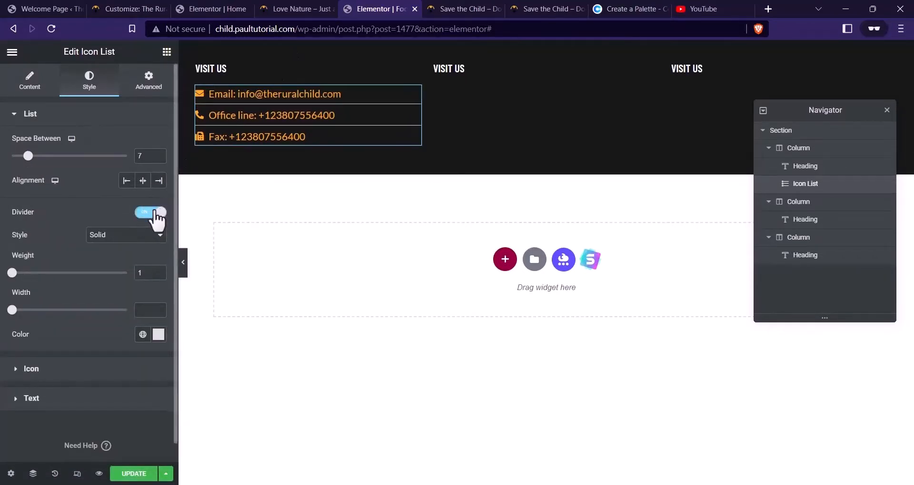
{"action": "left_click", "coordinate": [145, 213]}
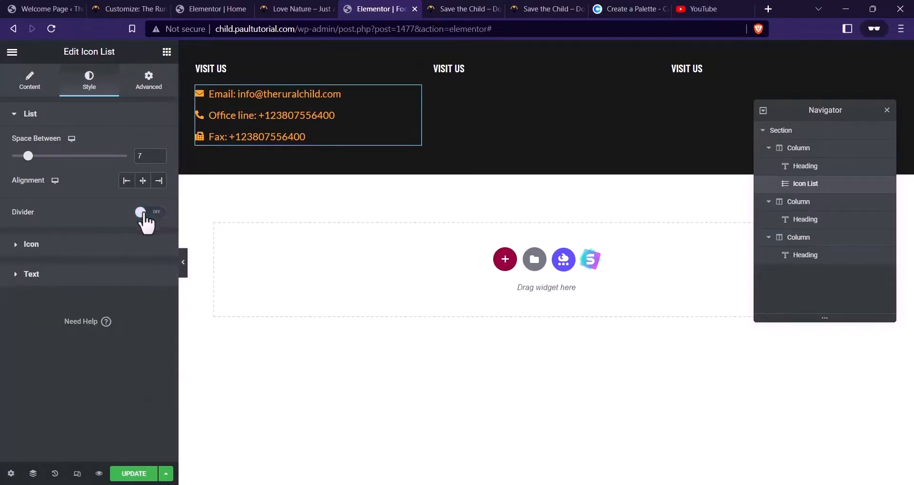
{"action": "left_click", "coordinate": [49, 246]}
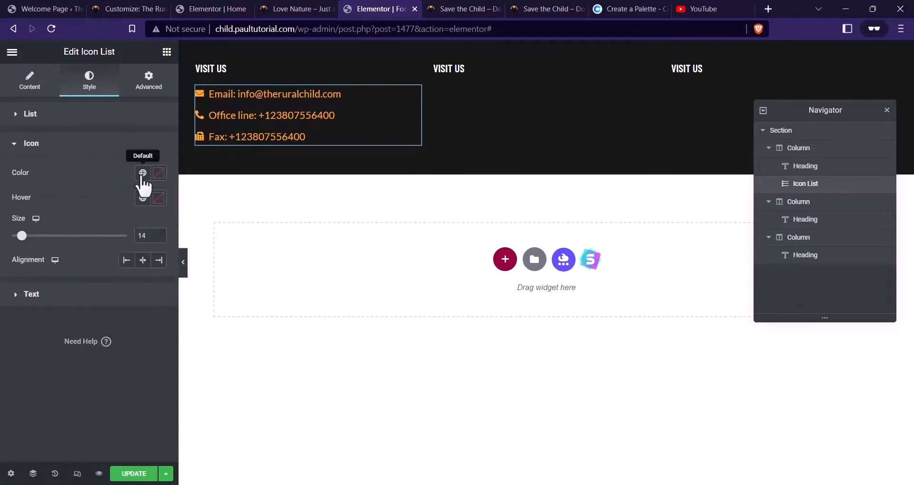
Set the contact list text colour to white (#FFFFFF)
{"action": "left_click", "coordinate": [38, 296]}
{"action": "left_click", "coordinate": [158, 203]}
{"action": "left_click_drag", "start_coordinate": [106, 255], "coordinate": [30, 249]}
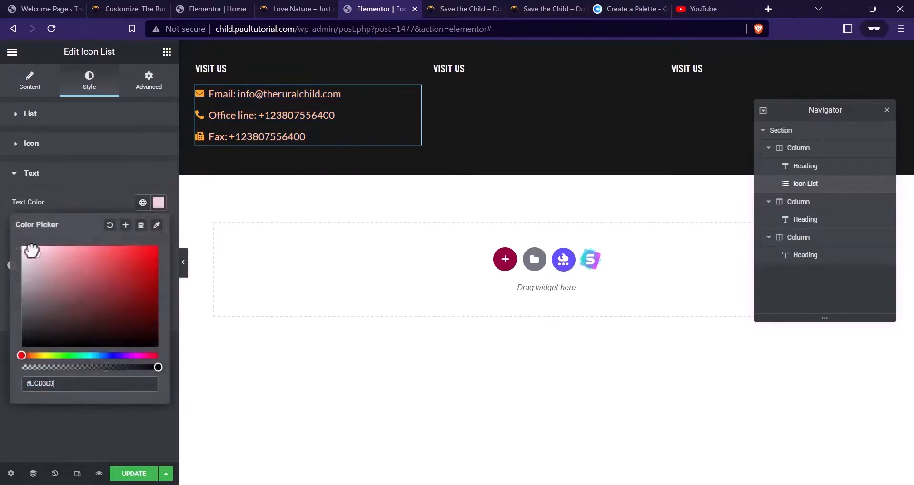
{"action": "left_click", "coordinate": [87, 204]}
{"action": "left_click", "coordinate": [158, 202]}
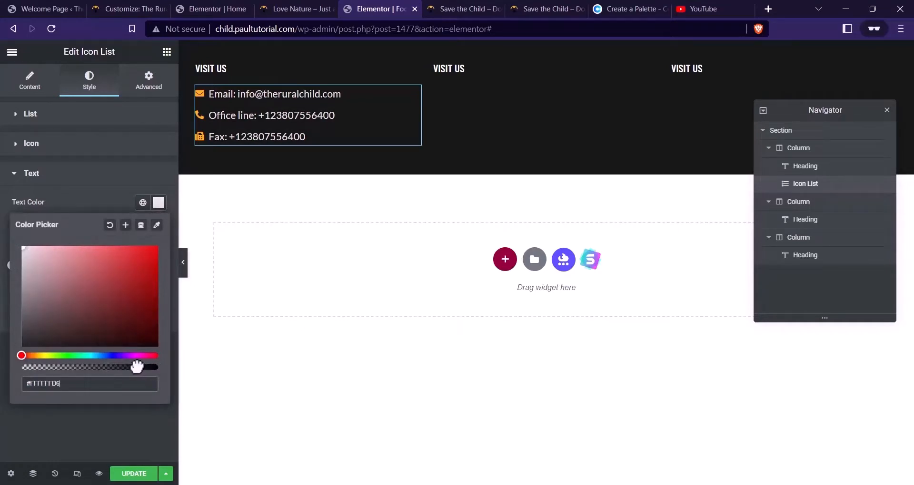
{"action": "left_click", "coordinate": [85, 201]}
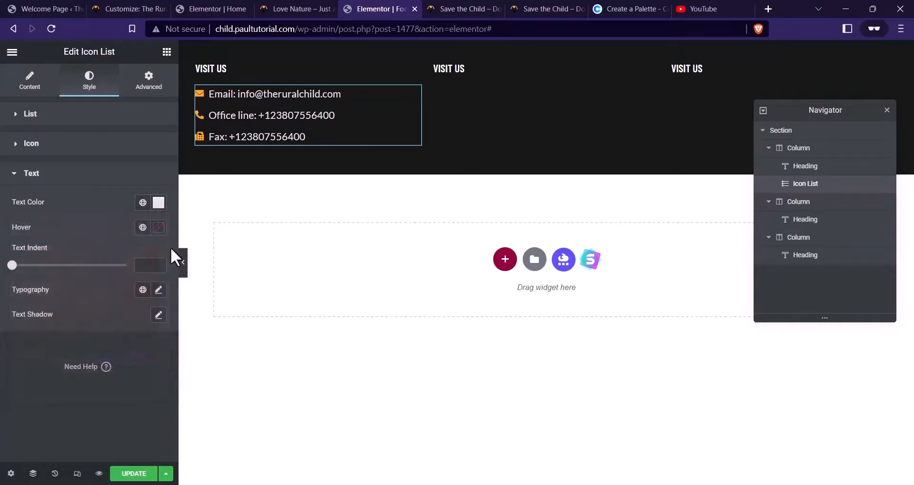
Set the list text hover colour to #FBAB18, copied from the Coolors palette
{"action": "left_click", "coordinate": [159, 228]}
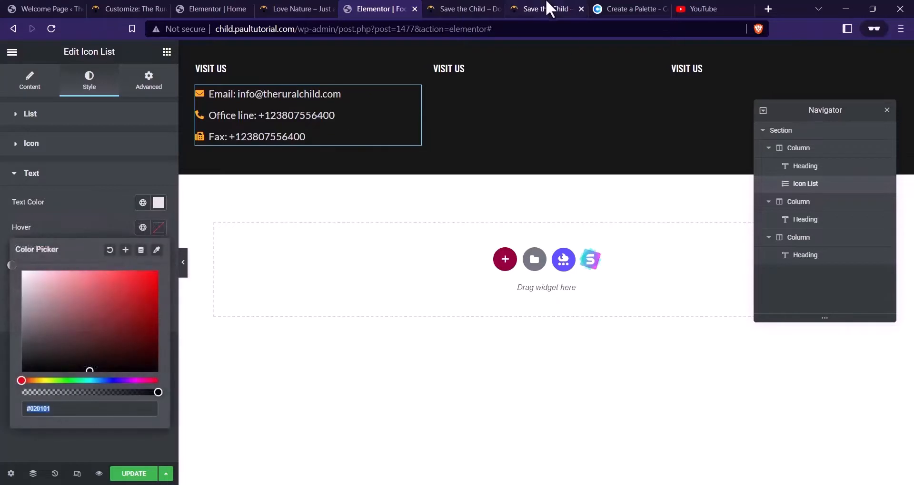
{"action": "left_click", "coordinate": [623, 9]}
{"action": "left_click", "coordinate": [90, 406]}
{"action": "key", "text": "ctrl+c"}
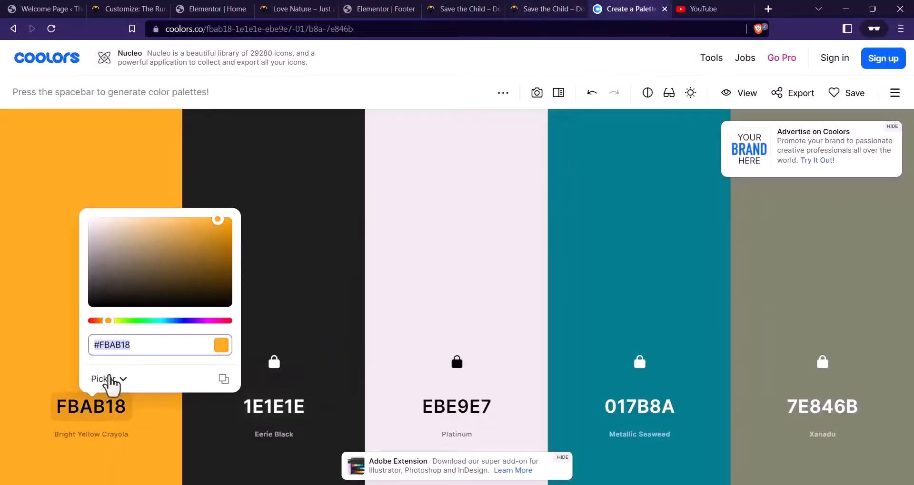
{"action": "left_click", "coordinate": [381, 8]}
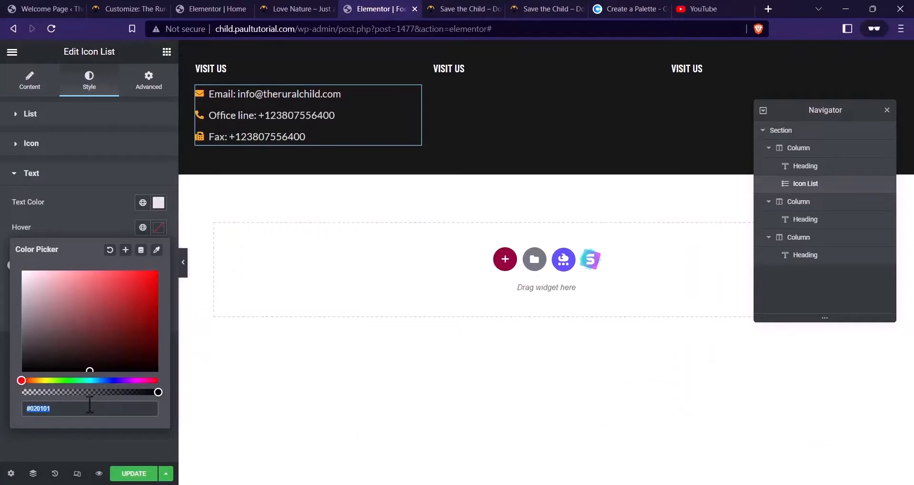
{"action": "key", "text": "ctrl+v"}
{"action": "left_click", "coordinate": [85, 214]}
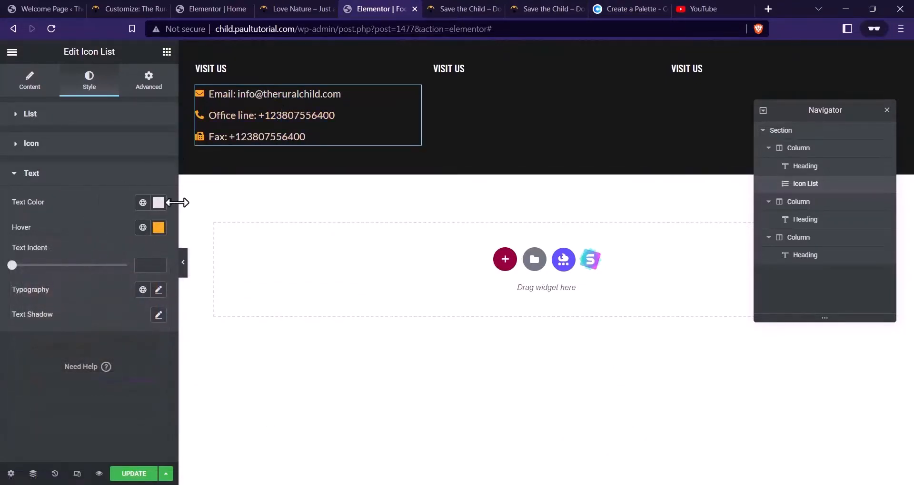
Save the footer, preview it, and compare with the live site footer
{"action": "key", "text": "ctrl+s"}
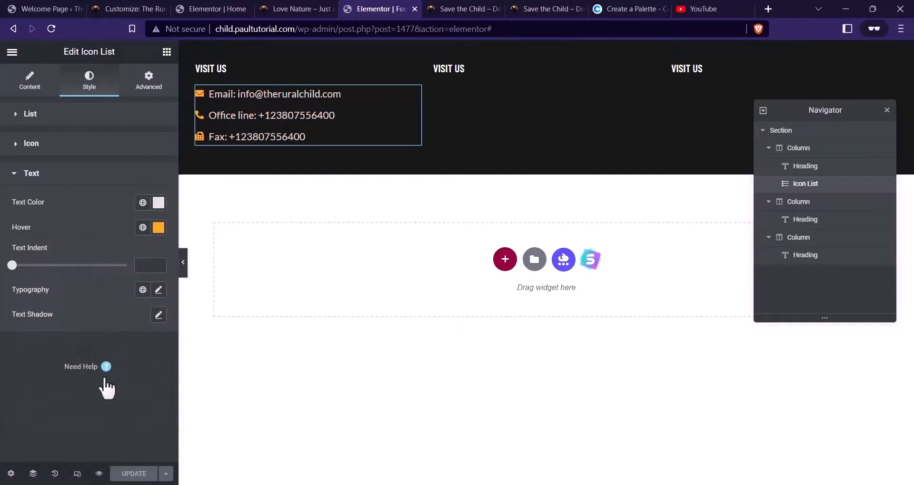
{"action": "left_click", "coordinate": [99, 474]}
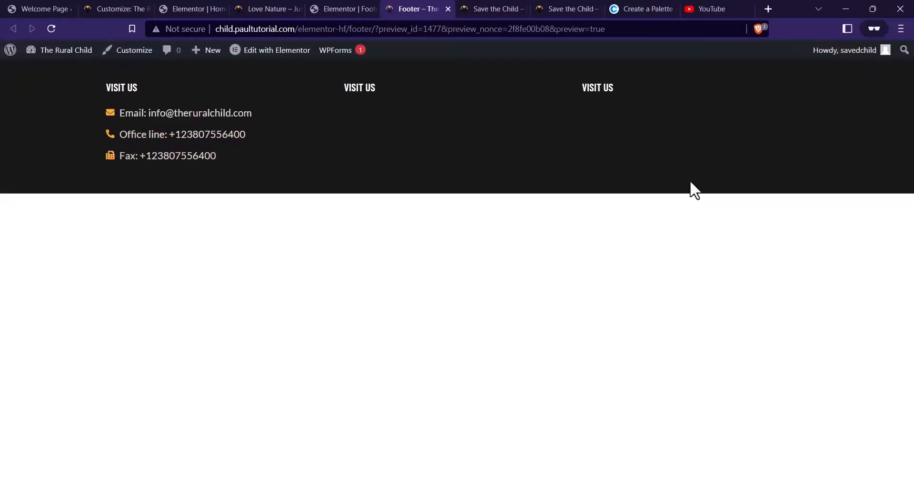
{"action": "left_click", "coordinate": [448, 9]}
{"action": "left_click", "coordinate": [446, 8]}
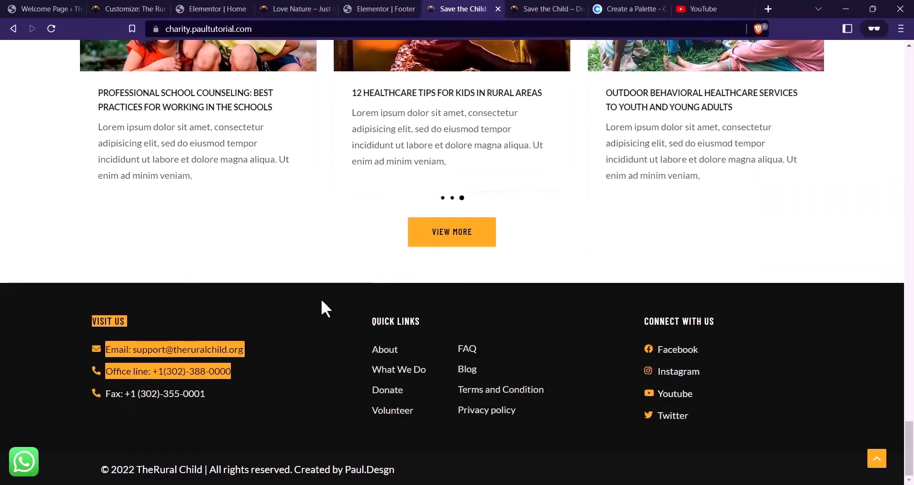
{"action": "left_click", "coordinate": [362, 8]}
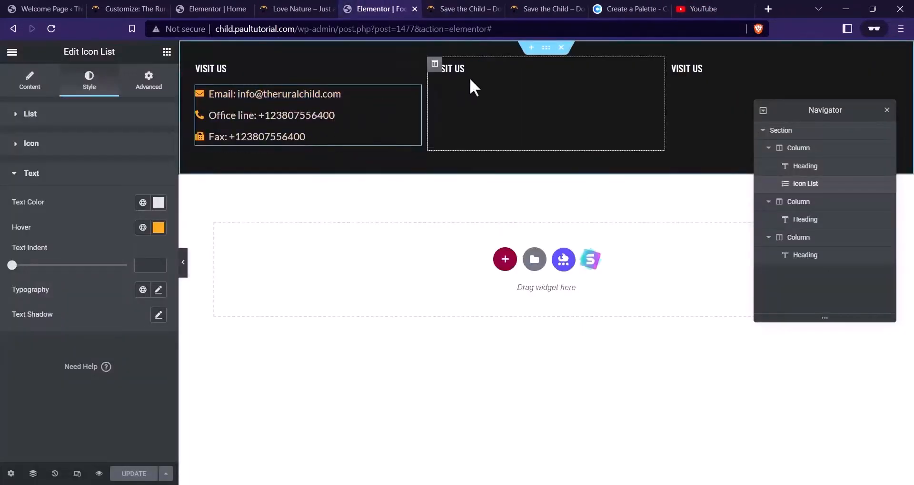
Rename the middle column's VISIT US heading to 'Quick Links'
{"action": "left_click", "coordinate": [478, 67]}
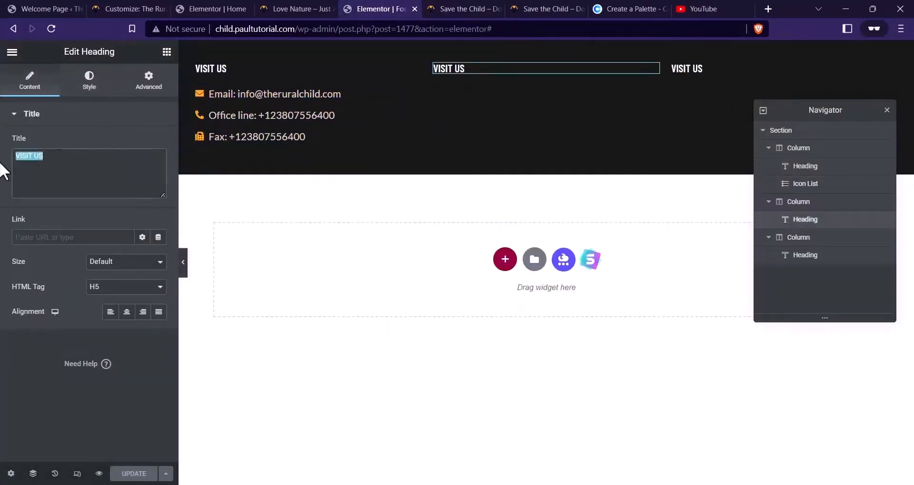
{"action": "type", "text": "Quick Links"}
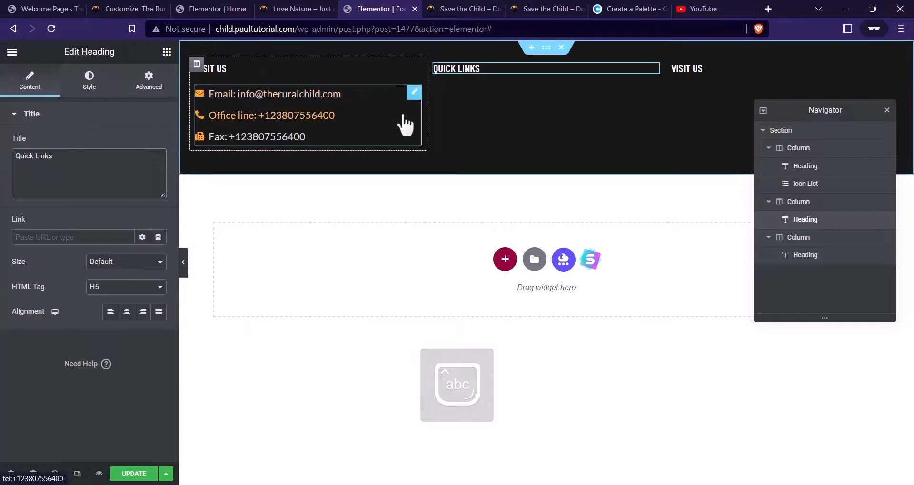
{"action": "left_click", "coordinate": [482, 9]}
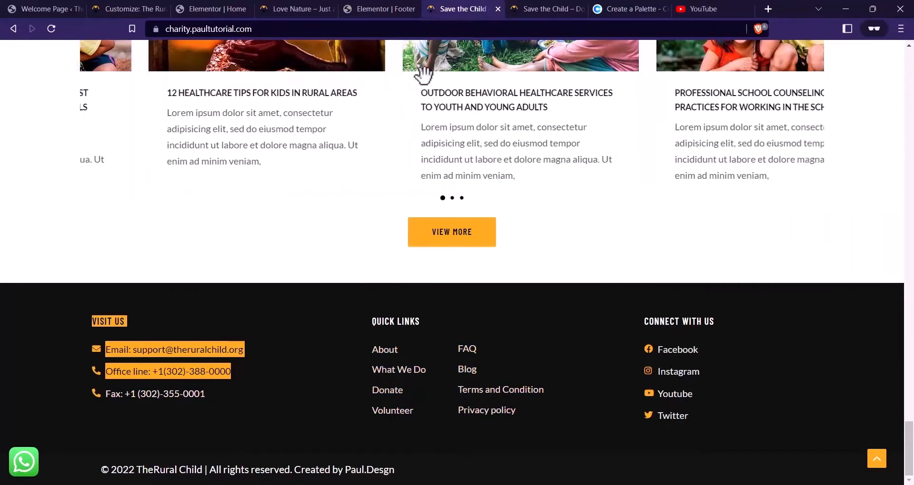
{"action": "left_click", "coordinate": [343, 7]}
Add a two-column Inner Section under the heading and set inner column padding to 0
{"action": "left_click", "coordinate": [166, 52]}
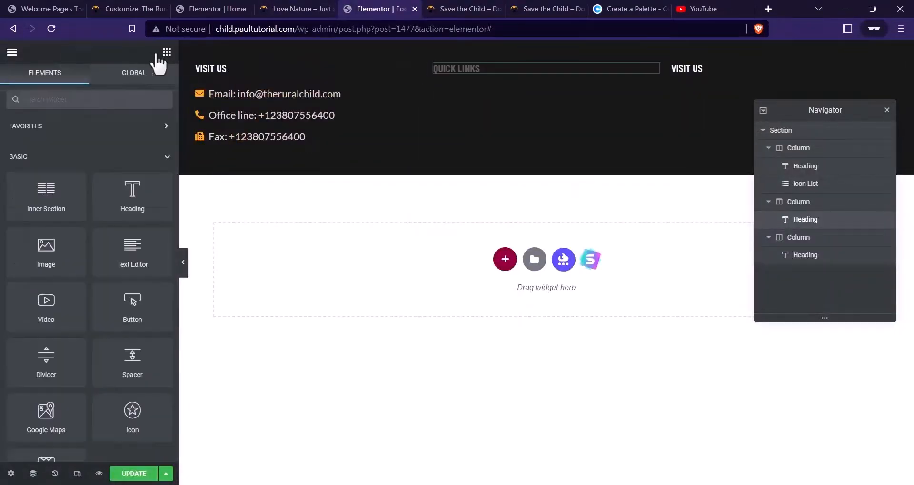
{"action": "left_click_drag", "start_coordinate": [56, 203], "coordinate": [534, 75]}
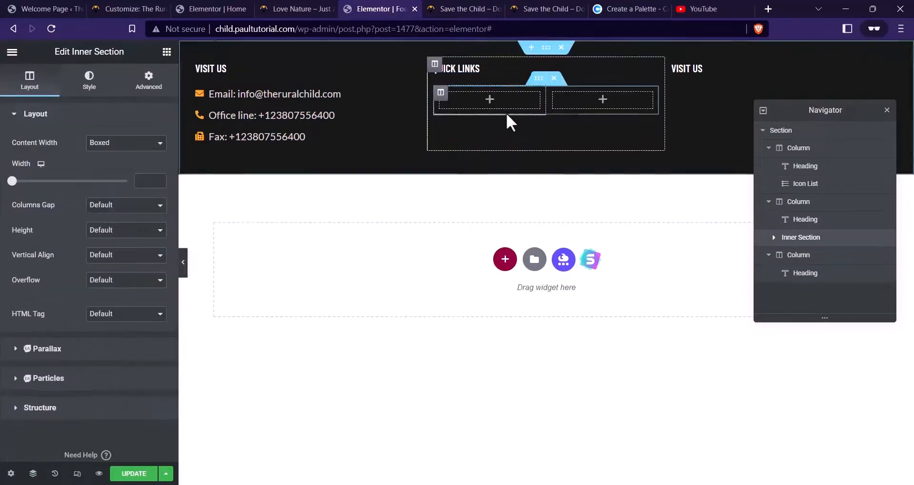
{"action": "left_click", "coordinate": [440, 91]}
{"action": "left_click", "coordinate": [149, 78]}
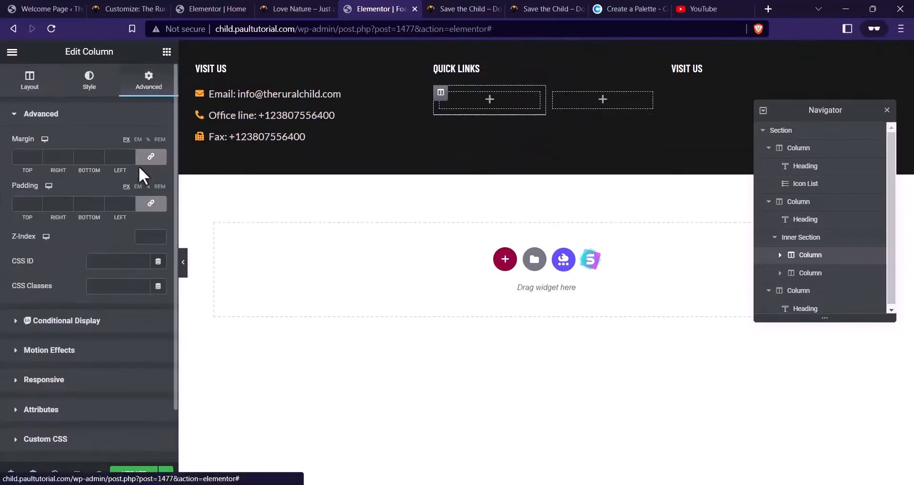
{"action": "left_click", "coordinate": [554, 92]}
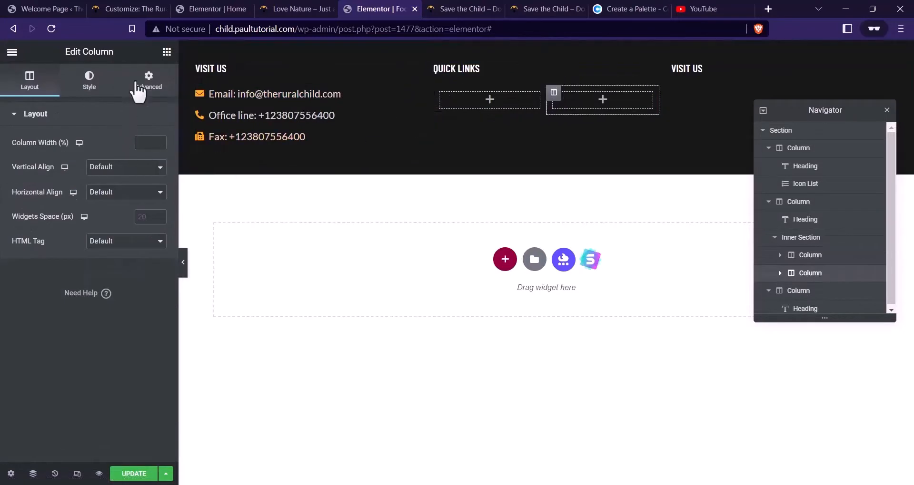
{"action": "left_click", "coordinate": [149, 78]}
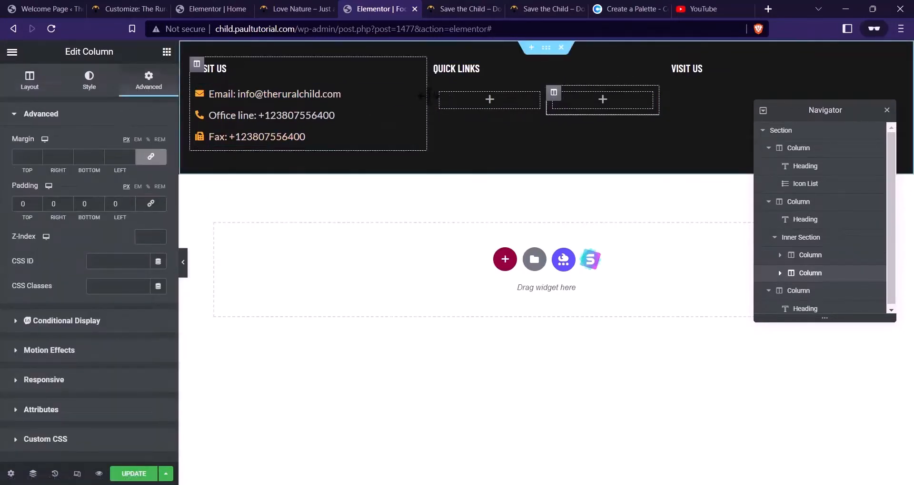
Widen the Quick Links column on both its right and left edges
{"action": "left_click_drag", "start_coordinate": [669, 88], "coordinate": [712, 78]}
{"action": "left_click_drag", "start_coordinate": [428, 95], "coordinate": [398, 95]}
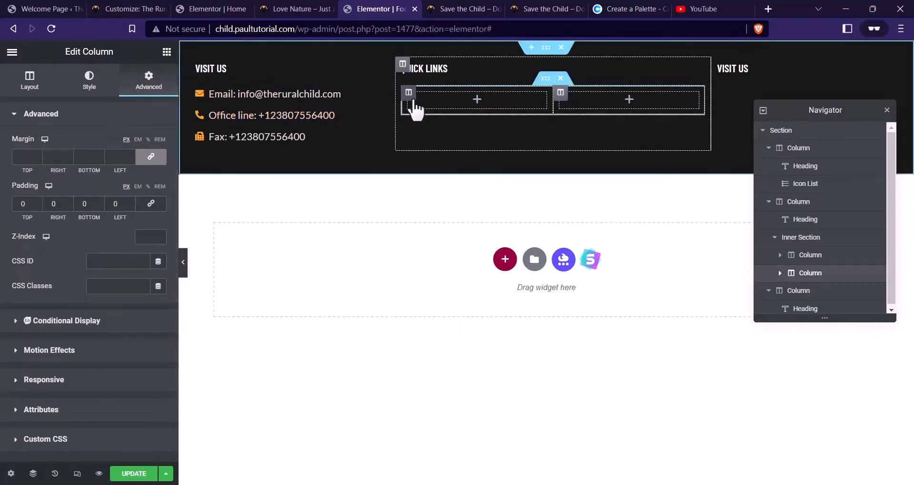
{"action": "right_click", "coordinate": [296, 141]}
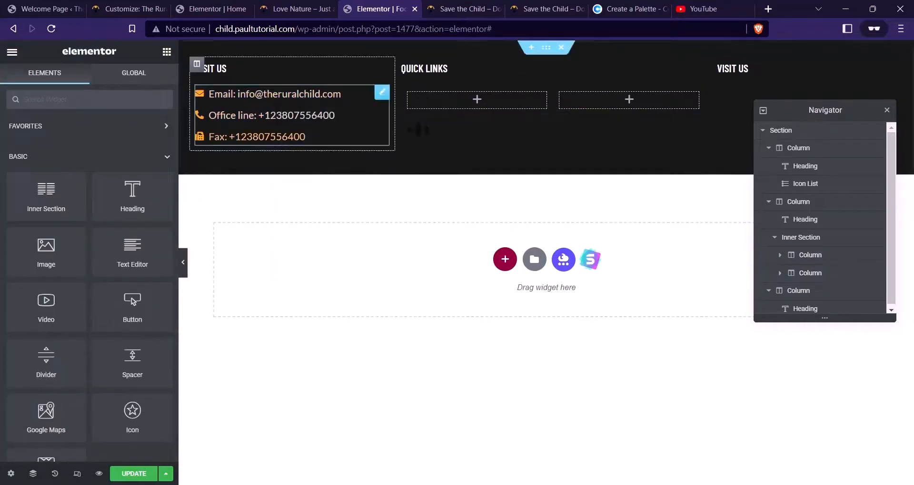
Paste the contact list into the Quick Links column and remove all three item icons
{"action": "right_click", "coordinate": [477, 98]}
{"action": "left_click", "coordinate": [503, 186]}
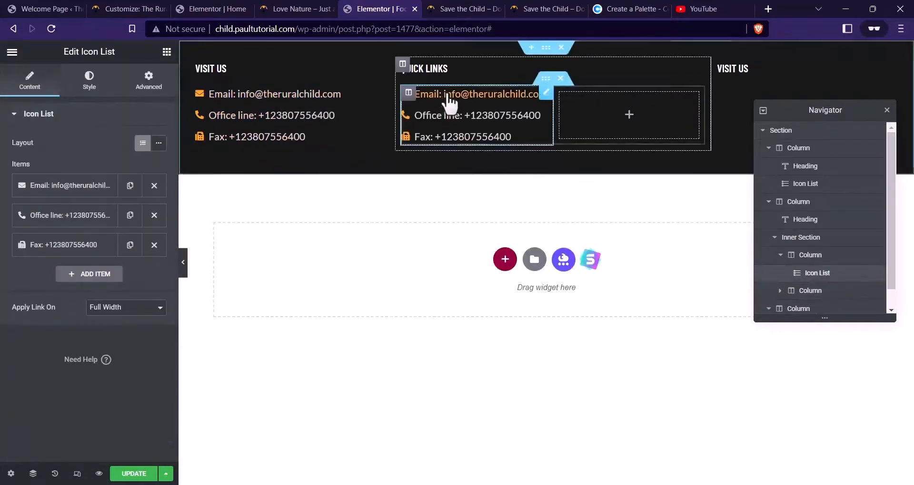
{"action": "left_click", "coordinate": [73, 176]}
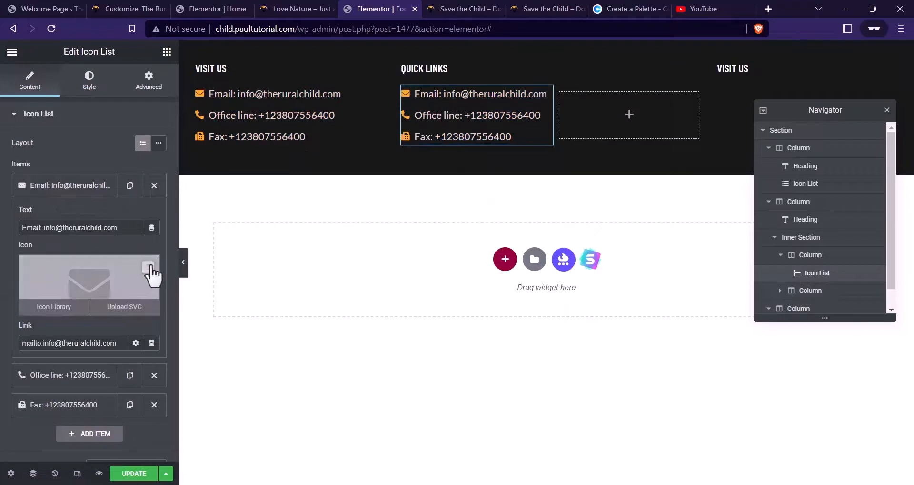
{"action": "left_click", "coordinate": [151, 264]}
{"action": "left_click", "coordinate": [86, 186]}
{"action": "left_click", "coordinate": [81, 214]}
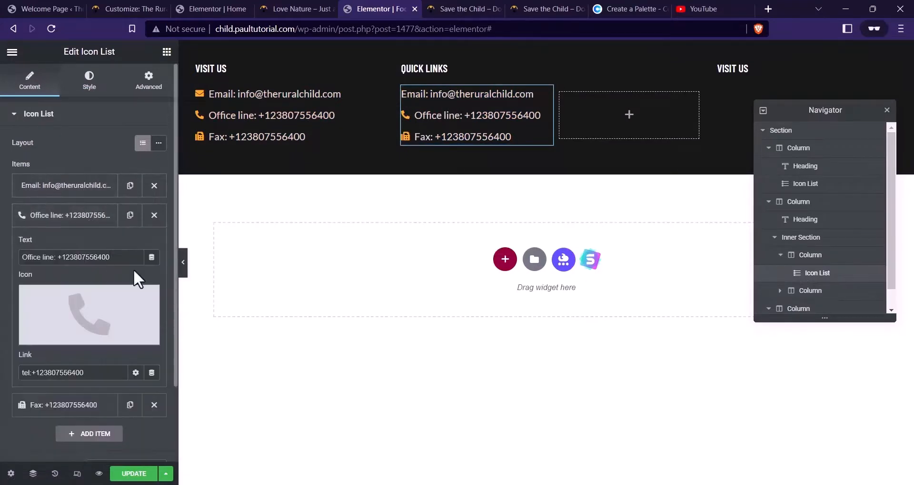
{"action": "left_click", "coordinate": [150, 294]}
{"action": "left_click", "coordinate": [88, 217]}
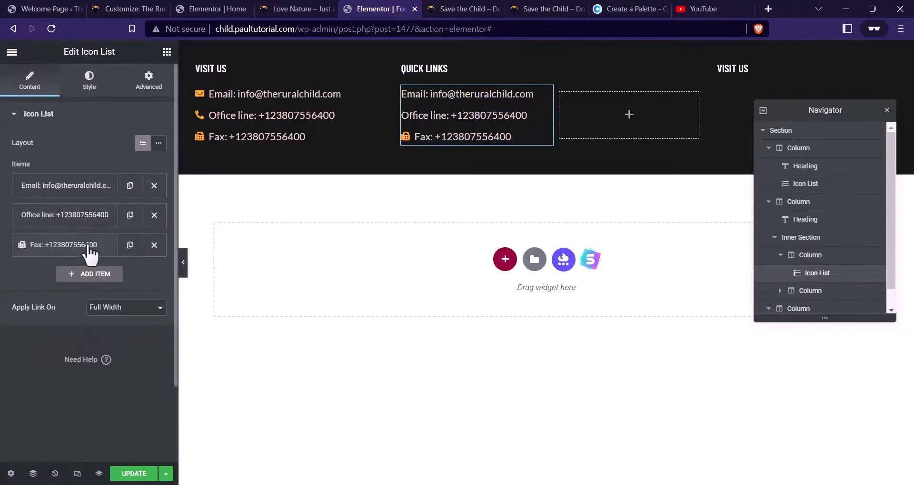
{"action": "left_click", "coordinate": [71, 244]}
{"action": "left_click", "coordinate": [151, 322]}
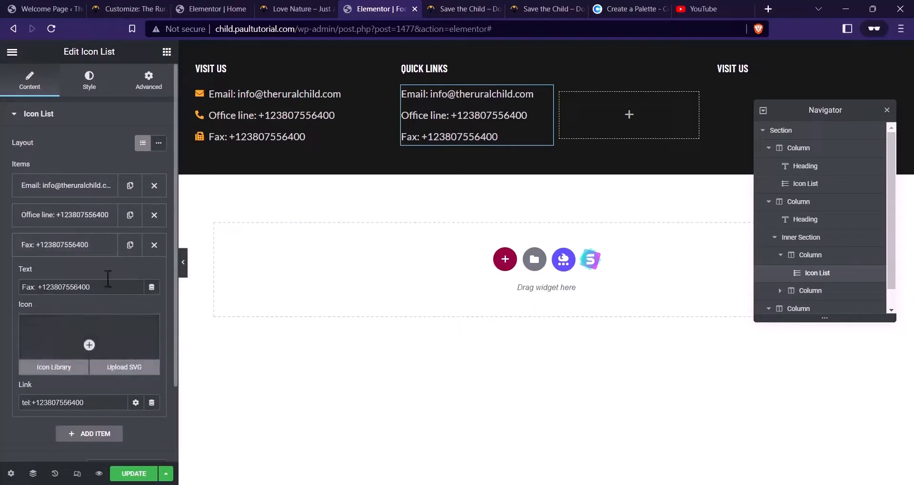
Change the first entry's text to 'About'
{"action": "left_click", "coordinate": [77, 189]}
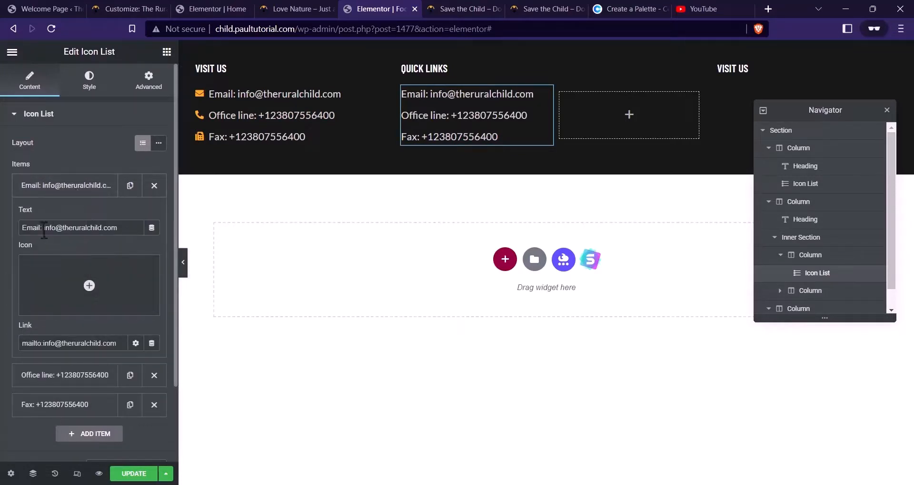
{"action": "key", "text": "BackSpace"}
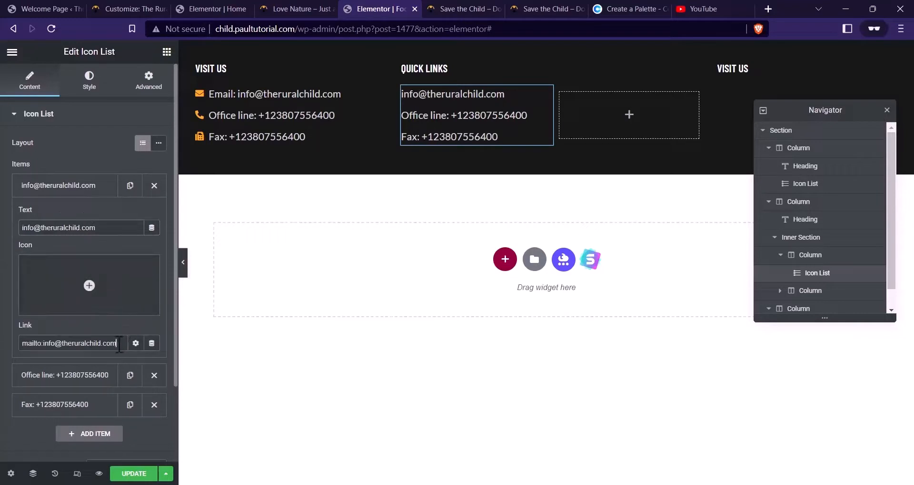
{"action": "left_click_drag", "start_coordinate": [118, 344], "coordinate": [35, 326]}
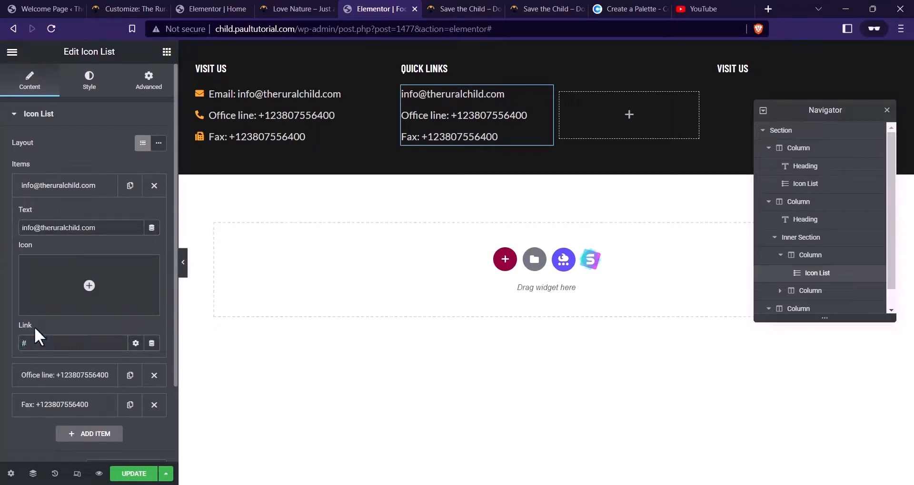
{"action": "left_click", "coordinate": [459, 10]}
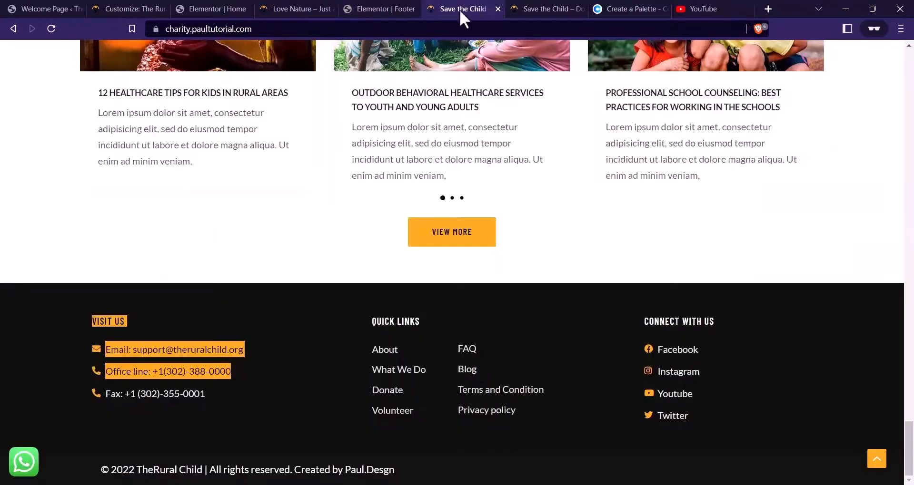
{"action": "left_click", "coordinate": [372, 8]}
{"action": "left_click_drag", "start_coordinate": [105, 229], "coordinate": [2, 243]}
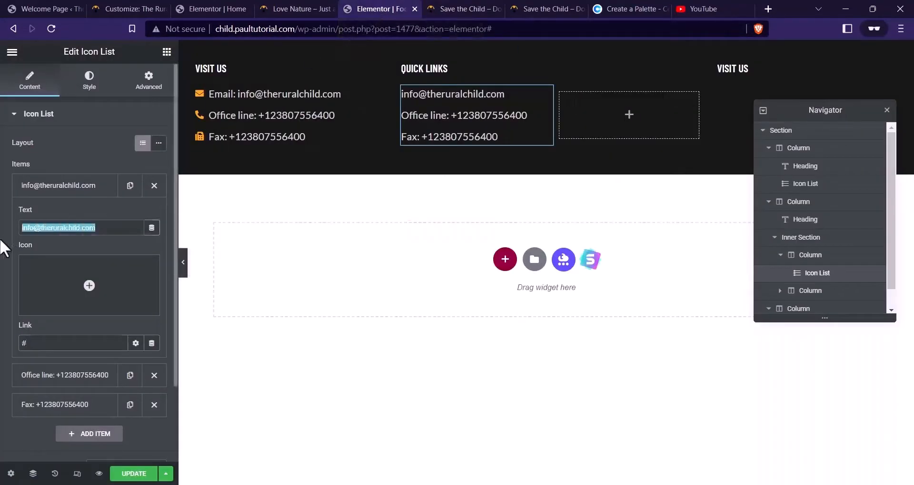
{"action": "type", "text": "About"}
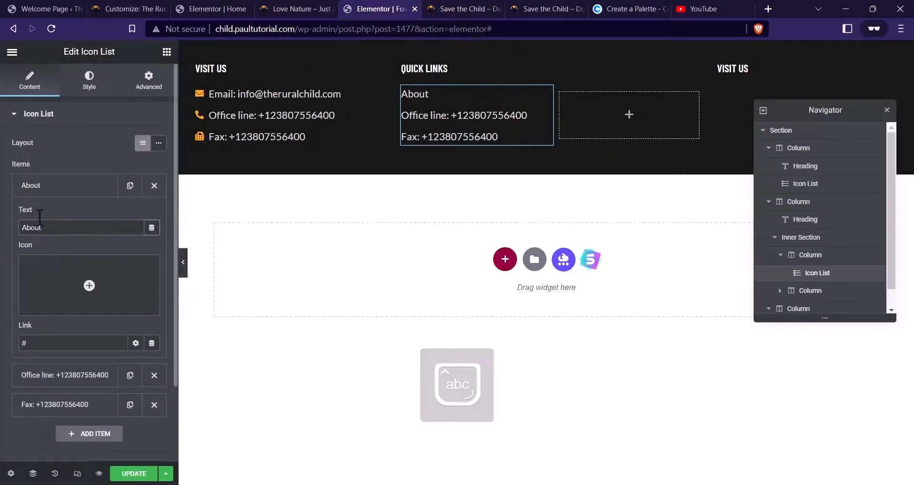
{"action": "left_click", "coordinate": [65, 188]}
Delete the Office line and Fax entries, duplicate About twice, and rename one 'What we do'
{"action": "left_click", "coordinate": [154, 215]}
{"action": "left_click", "coordinate": [154, 216]}
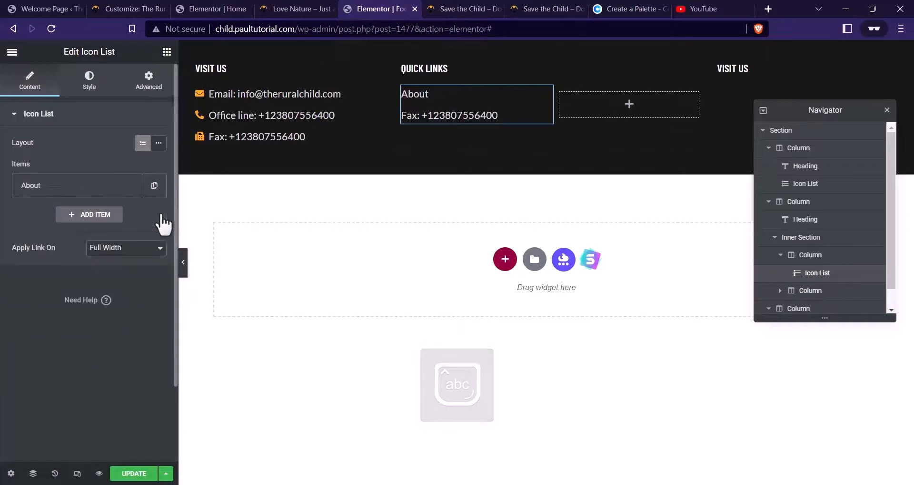
{"action": "left_click", "coordinate": [130, 186]}
{"action": "left_click", "coordinate": [129, 215]}
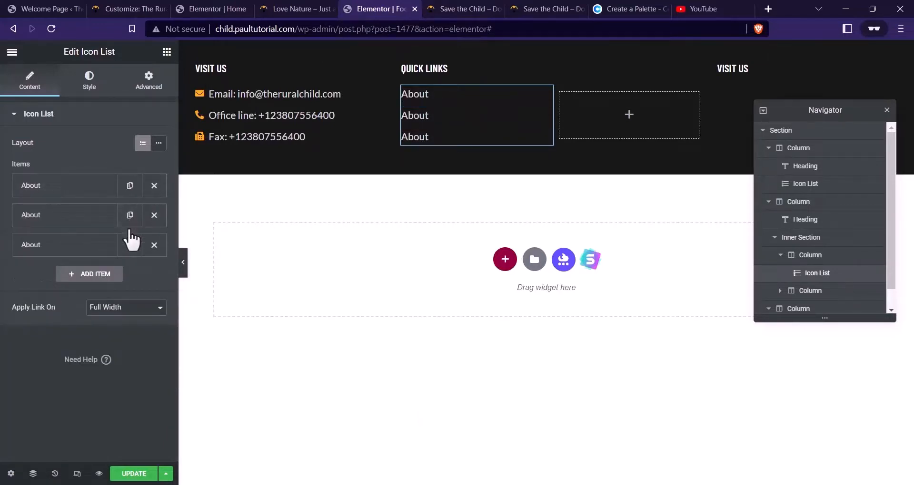
{"action": "left_click", "coordinate": [129, 245]}
{"action": "left_click", "coordinate": [67, 245]}
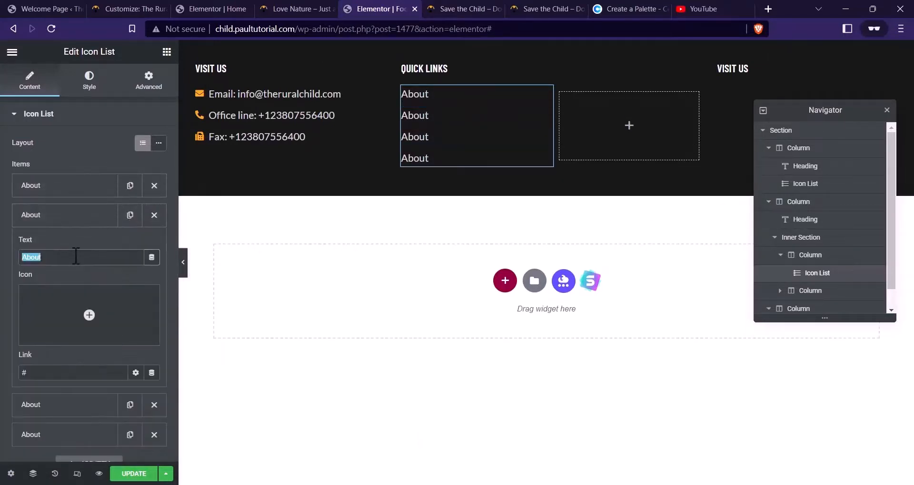
{"action": "type", "text": "What we do"}
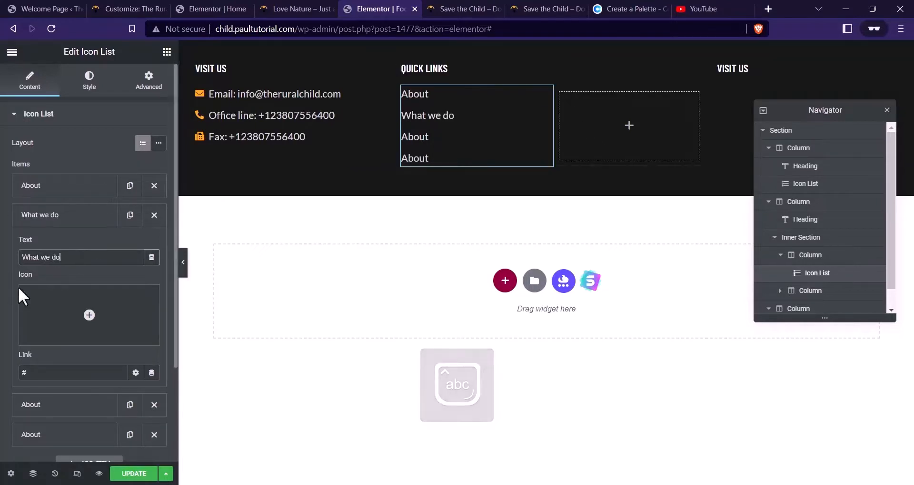
{"action": "left_click", "coordinate": [71, 221]}
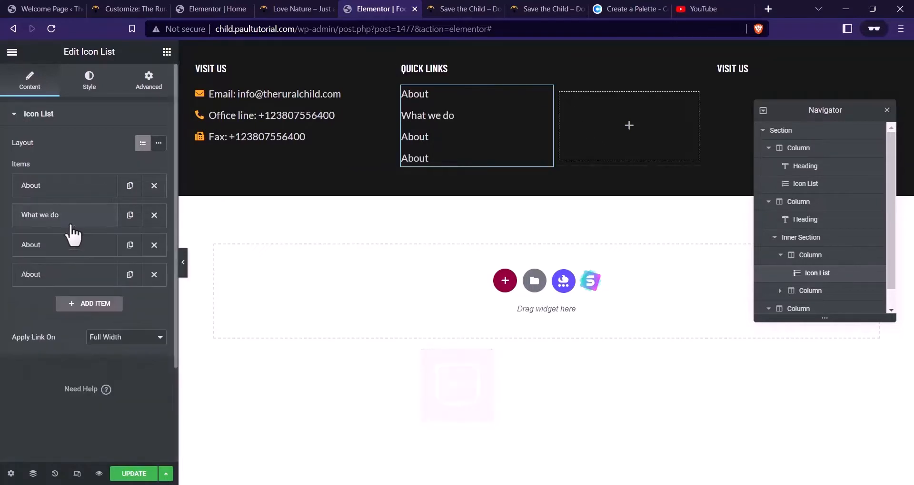
Rename the last two entries 'Donate' and 'Volunteer'
{"action": "left_click", "coordinate": [95, 255]}
{"action": "double_click", "coordinate": [89, 285]}
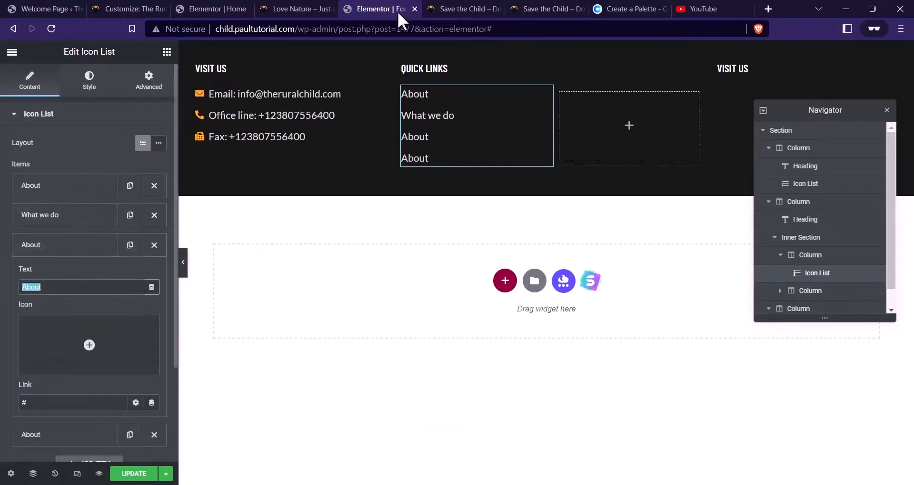
{"action": "left_click", "coordinate": [449, 8]}
{"action": "left_click", "coordinate": [386, 9]}
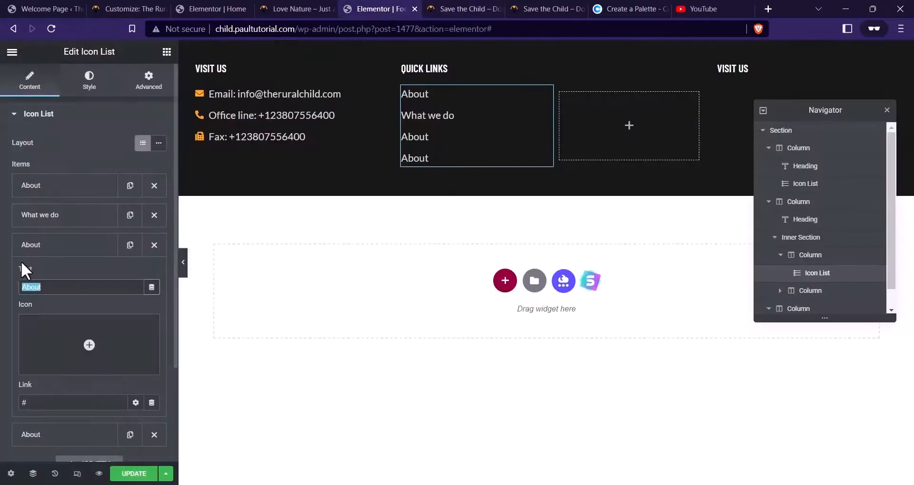
{"action": "type", "text": "Dona"}
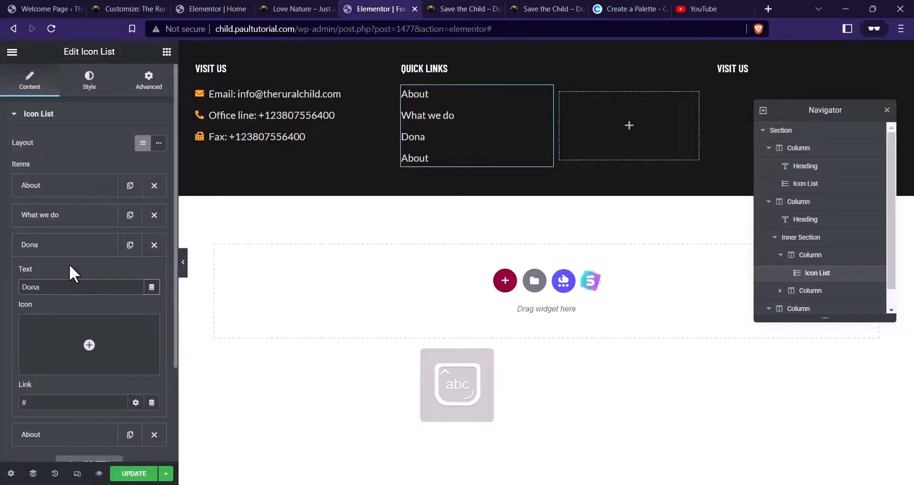
{"action": "type", "text": "te"}
{"action": "left_click", "coordinate": [24, 244]}
{"action": "left_click", "coordinate": [64, 275]}
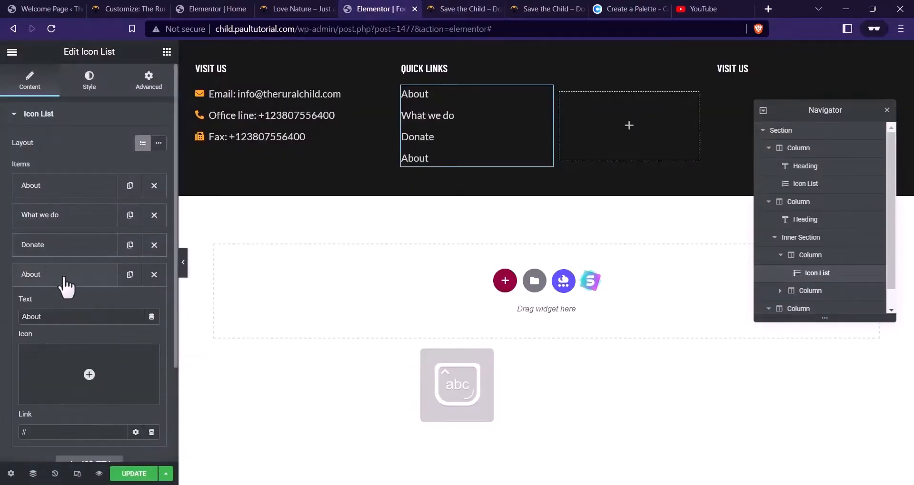
{"action": "left_click_drag", "start_coordinate": [42, 317], "coordinate": [3, 333]}
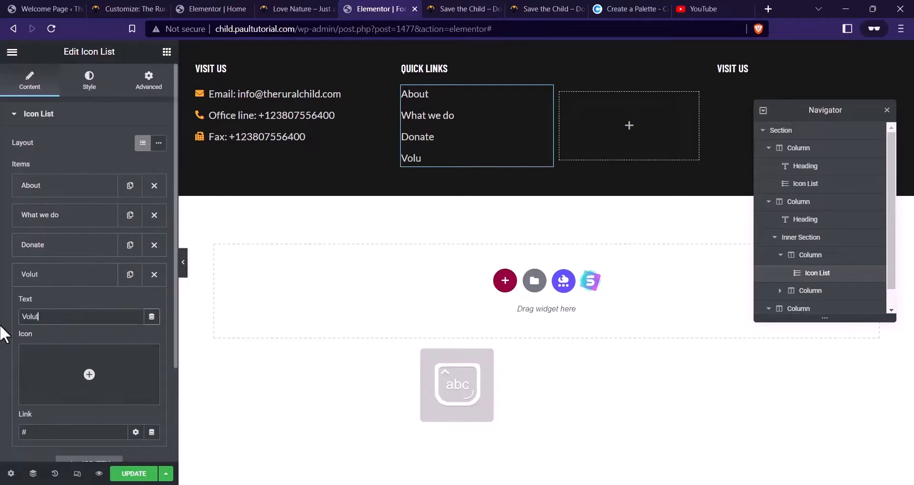
{"action": "left_click", "coordinate": [38, 317]}
{"action": "type", "text": "nteer"}
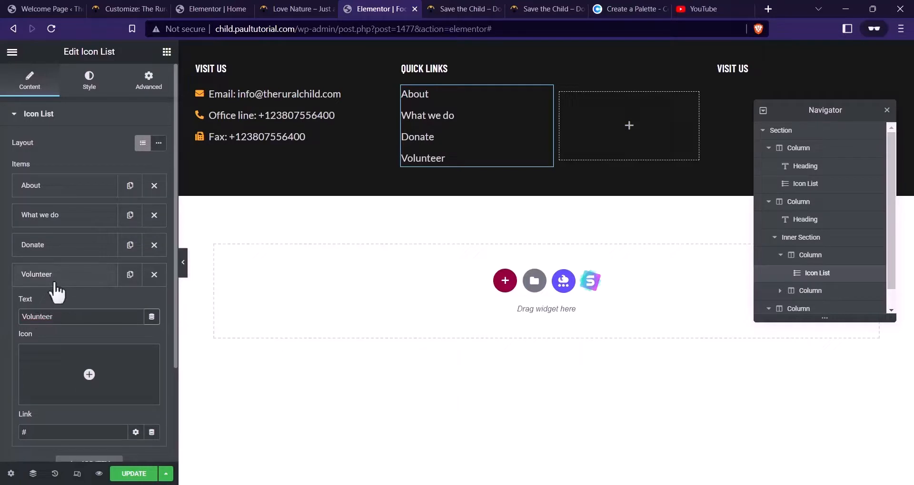
{"action": "left_click", "coordinate": [88, 283]}
Save the footer with Update and copy the Quick Links list
{"action": "left_click", "coordinate": [134, 474]}
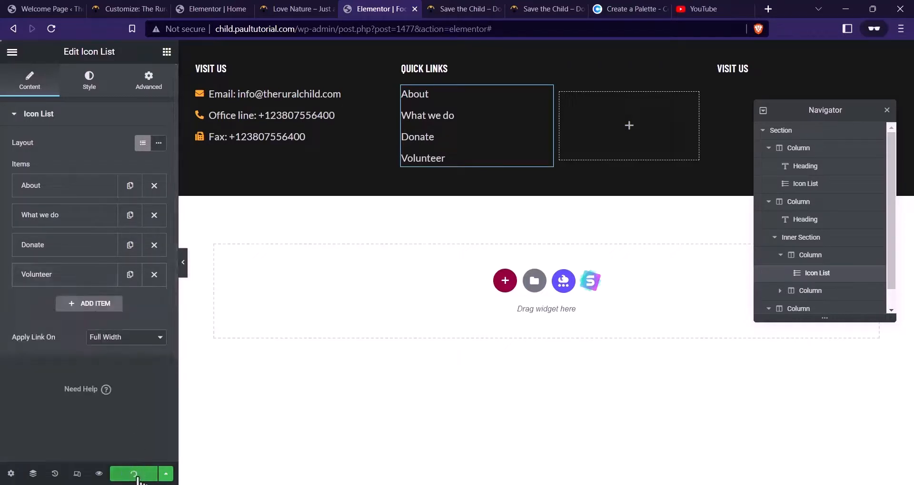
{"action": "right_click", "coordinate": [509, 112]}
{"action": "left_click", "coordinate": [535, 158]}
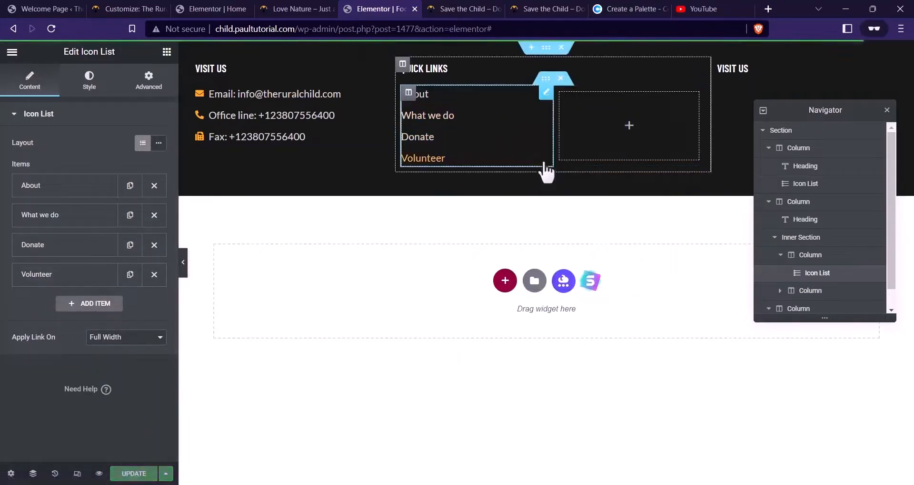
{"action": "right_click", "coordinate": [589, 122]}
Paste the list into the empty column, narrow the first column, and tighten item spacing to 3
{"action": "left_click", "coordinate": [614, 206]}
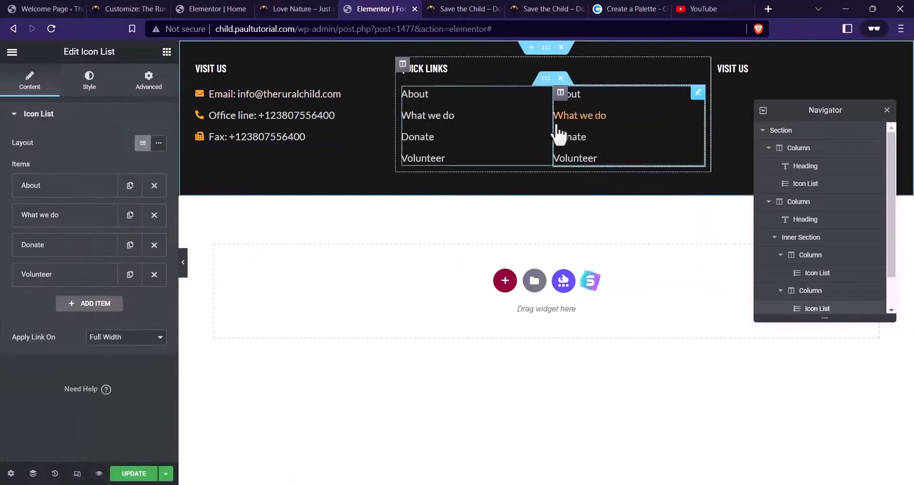
{"action": "left_click_drag", "start_coordinate": [553, 123], "coordinate": [515, 123]}
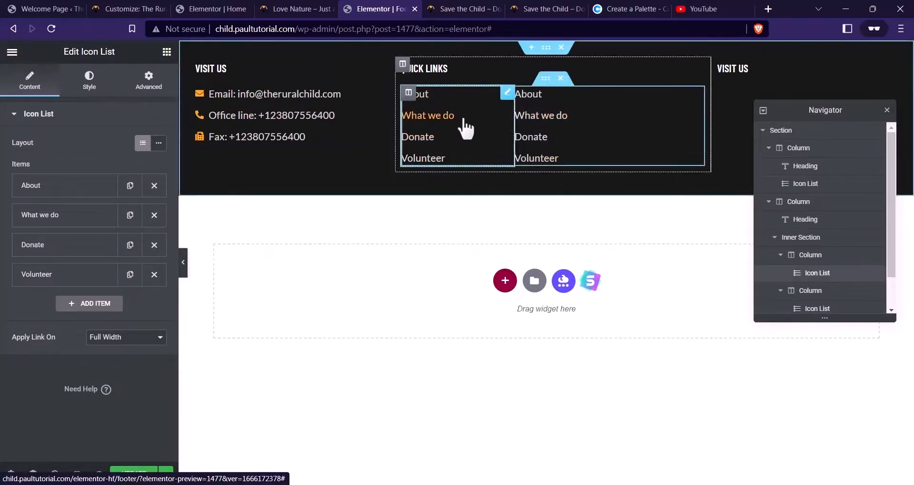
{"action": "left_click", "coordinate": [89, 80]}
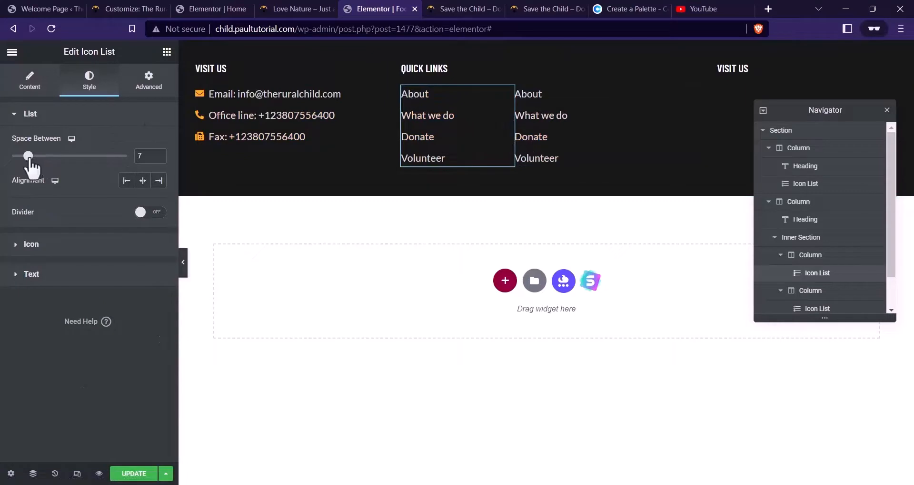
{"action": "left_click_drag", "start_coordinate": [30, 161], "coordinate": [22, 168]}
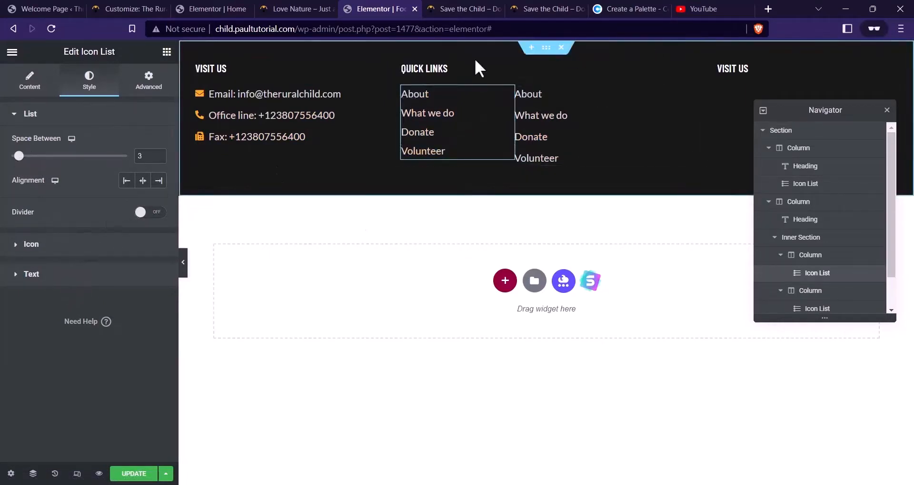
{"action": "left_click_drag", "start_coordinate": [396, 105], "coordinate": [412, 103]}
Copy the left list's style onto the right Quick Links list and select it for editing
{"action": "right_click", "coordinate": [469, 128]}
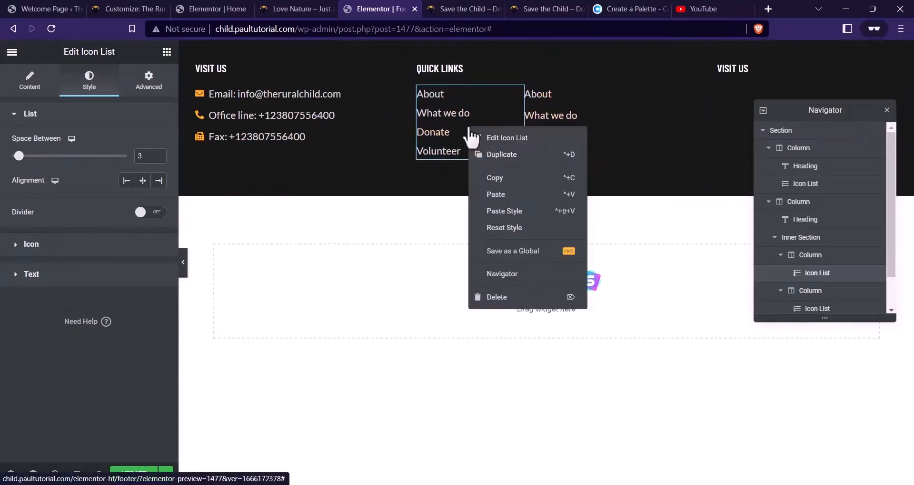
{"action": "left_click", "coordinate": [489, 178]}
{"action": "right_click", "coordinate": [588, 125]}
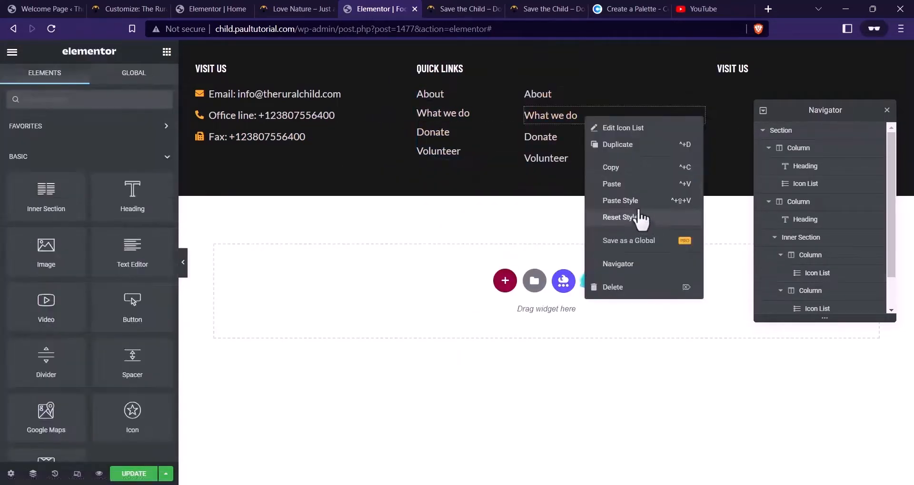
{"action": "left_click", "coordinate": [640, 211]}
{"action": "left_click", "coordinate": [599, 110]}
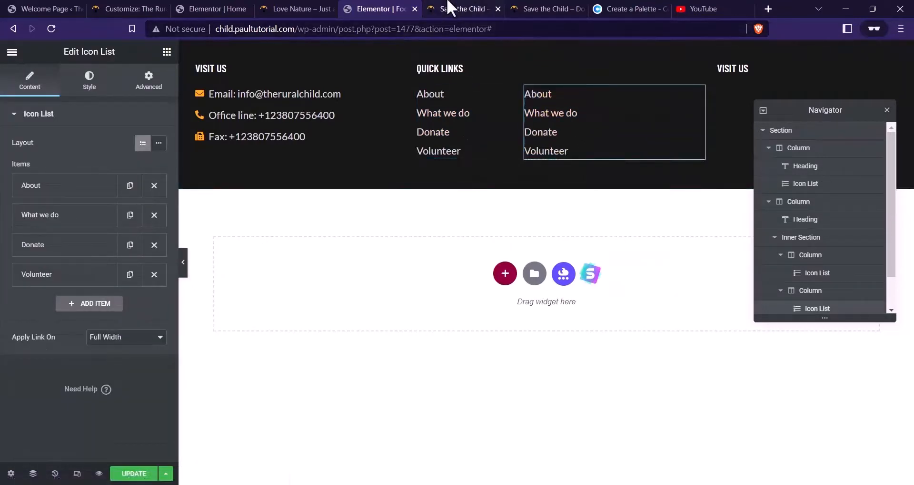
{"action": "left_click", "coordinate": [452, 9]}
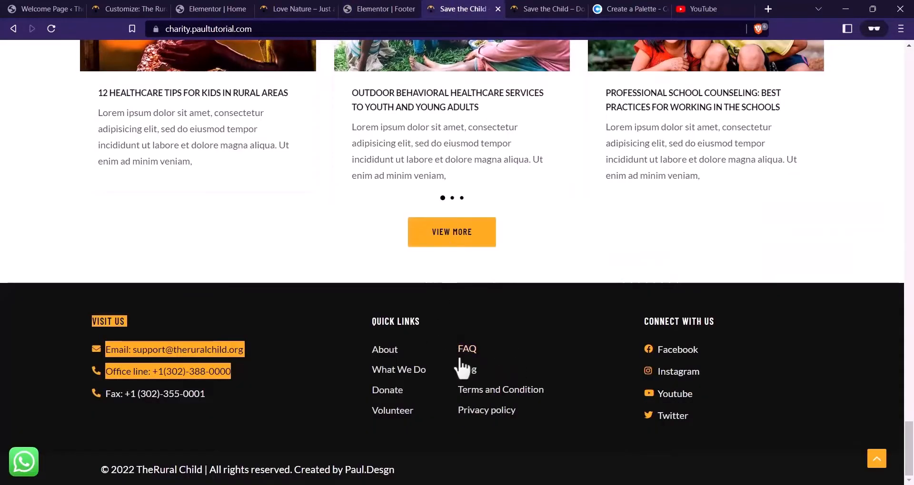
Rename the first link in the second list from About to FAQ
{"action": "left_click", "coordinate": [387, 10]}
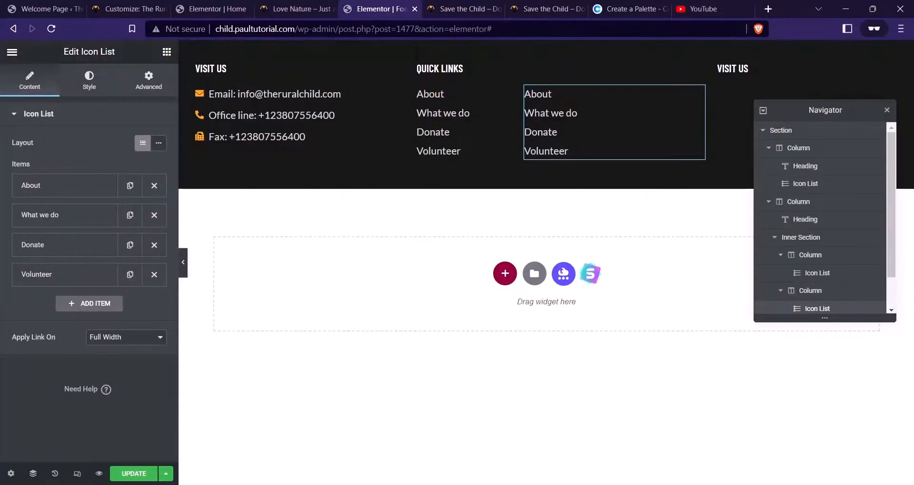
{"action": "left_click", "coordinate": [91, 190]}
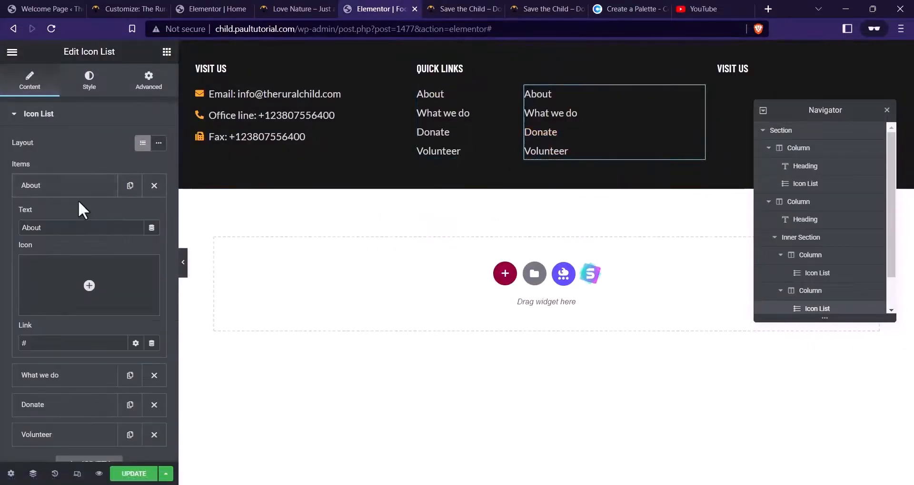
{"action": "type", "text": "af"}
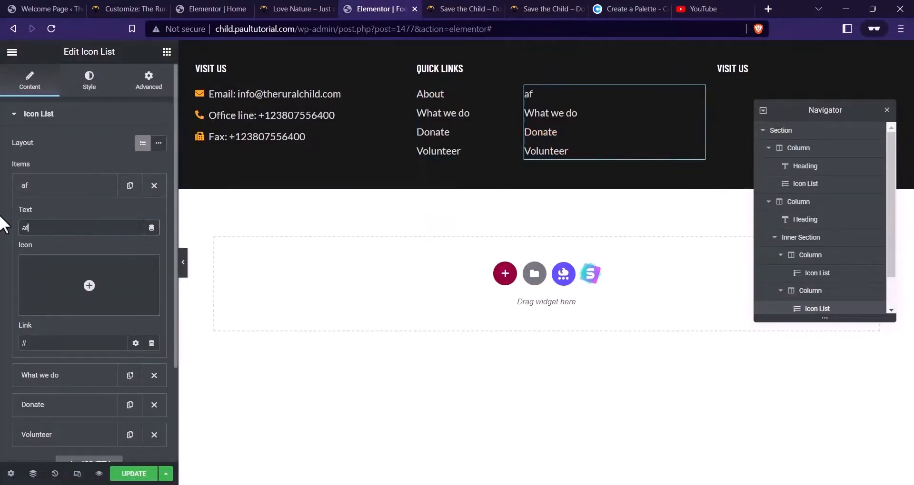
{"action": "key", "text": "BackSpace"}
{"action": "key", "text": "BackSpace"}
{"action": "key", "text": "Caps_Lock"}
{"action": "type", "text": "FAQ"}
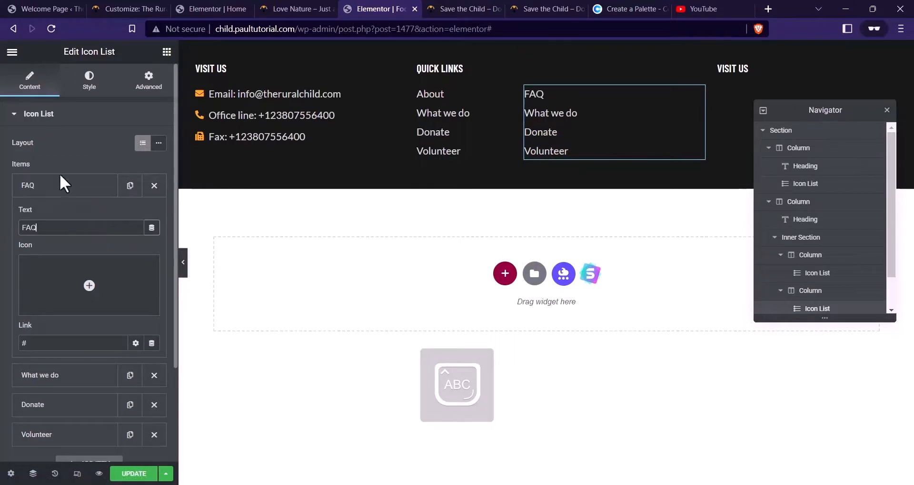
{"action": "left_click", "coordinate": [60, 176]}
Rename the What we do link to Blog
{"action": "left_click", "coordinate": [56, 215]}
{"action": "left_click_drag", "start_coordinate": [50, 257], "coordinate": [2, 249]}
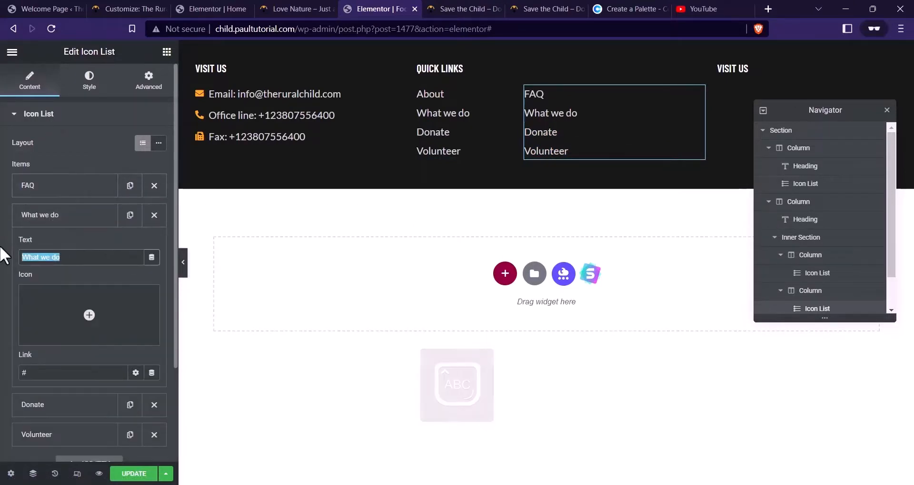
{"action": "type", "text": "BLOG"}
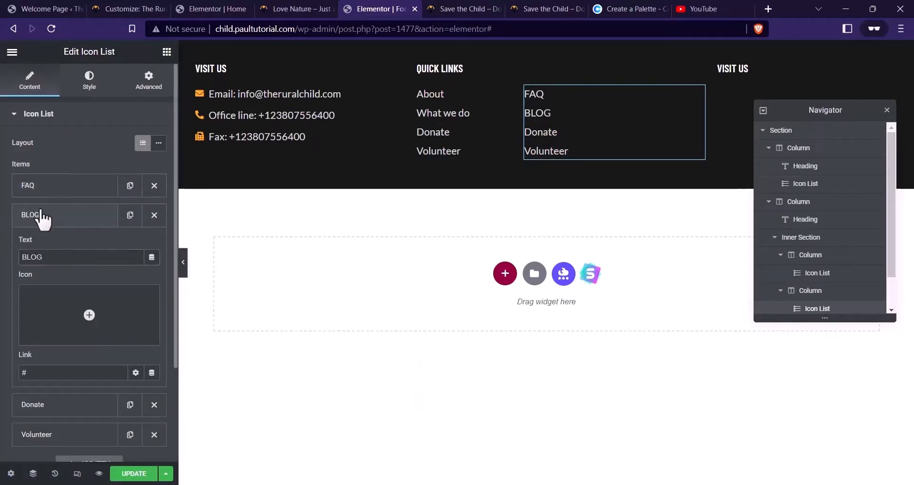
{"action": "left_click", "coordinate": [56, 190]}
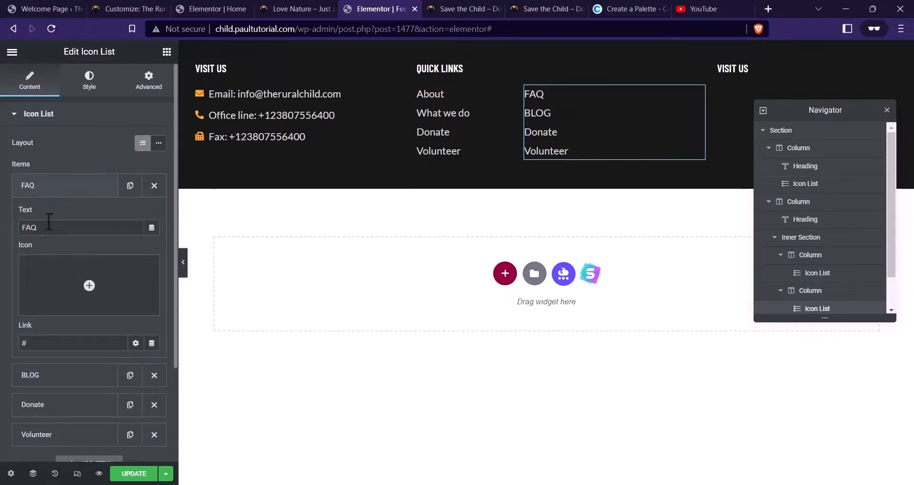
{"action": "left_click", "coordinate": [48, 190]}
{"action": "left_click", "coordinate": [41, 218]}
{"action": "type", "text": "b"}
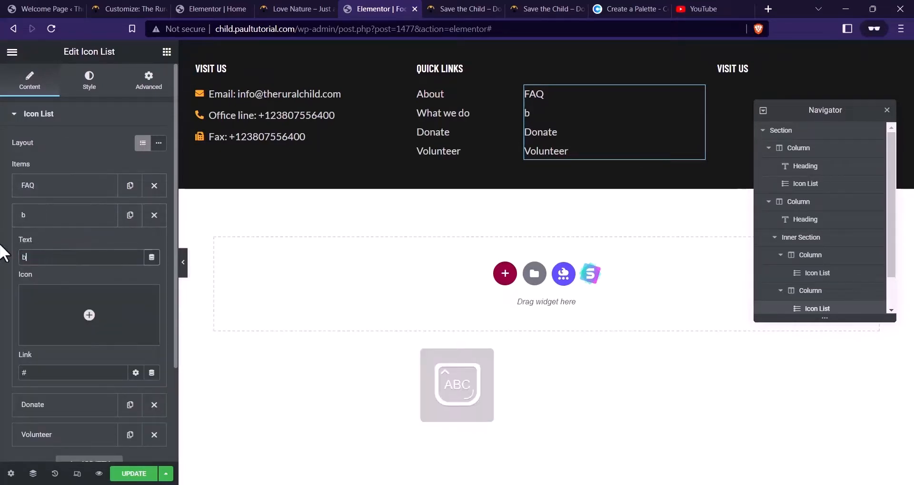
{"action": "type", "text": "LOG"}
{"action": "key", "text": "BackSpace"}
{"action": "key", "text": "BackSpace"}
{"action": "key", "text": "BackSpace"}
{"action": "key", "text": "BackSpace"}
{"action": "type", "text": "Blog"}
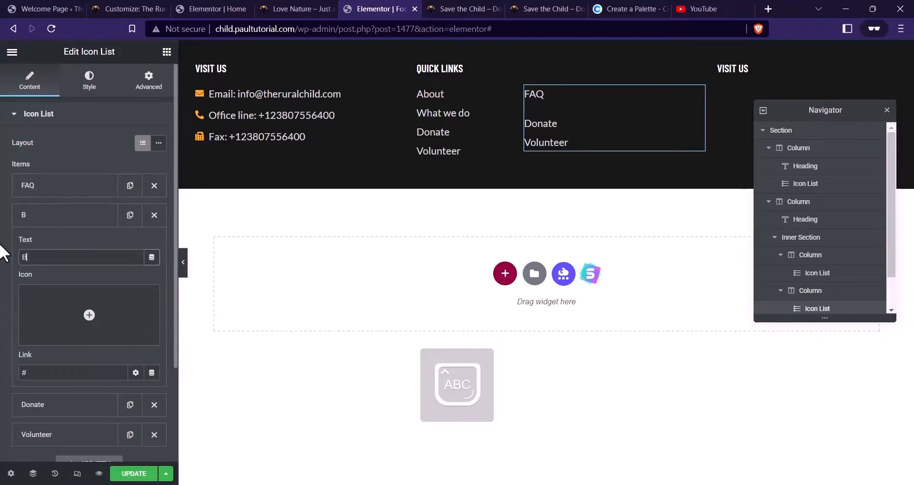
{"action": "left_click", "coordinate": [61, 223]}
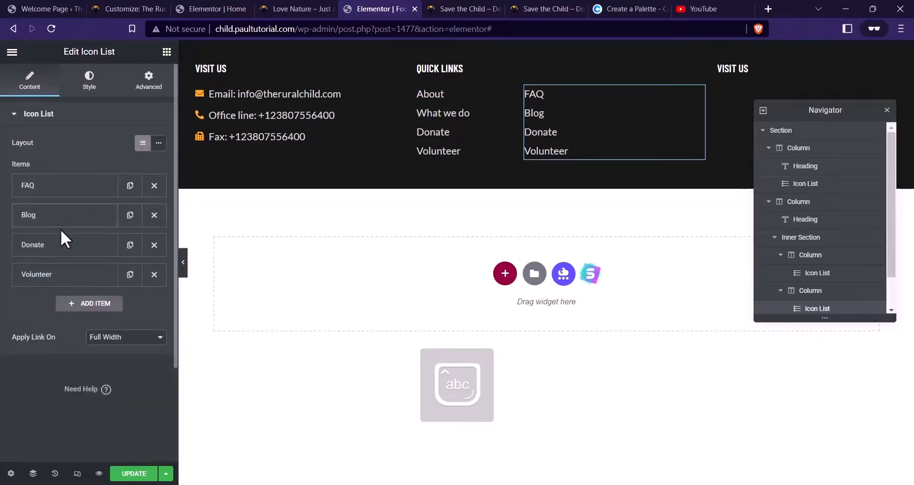
Rename Donate and Volunteer to Terms and Conditions and Privacy Policy, and narrow the column
{"action": "left_click", "coordinate": [66, 245]}
{"action": "left_click_drag", "start_coordinate": [57, 287], "coordinate": [3, 281]}
{"action": "type", "text": "Ter"}
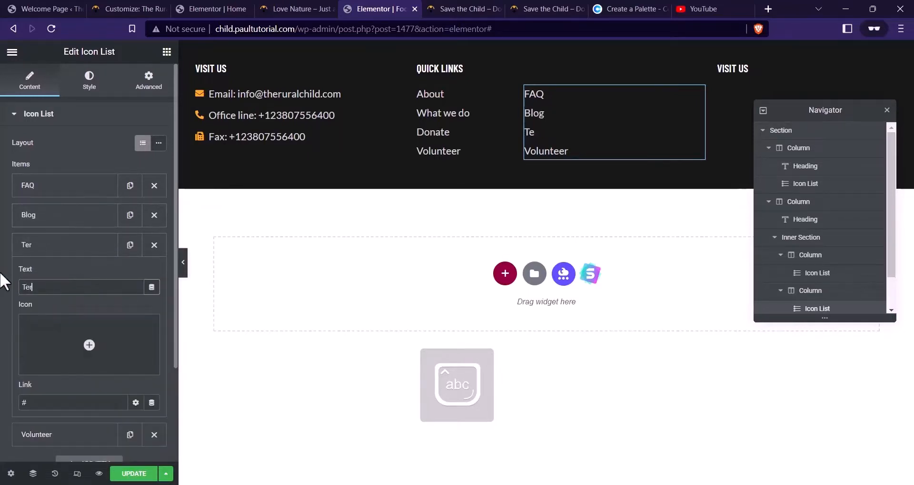
{"action": "type", "text": "ms and Conditions"}
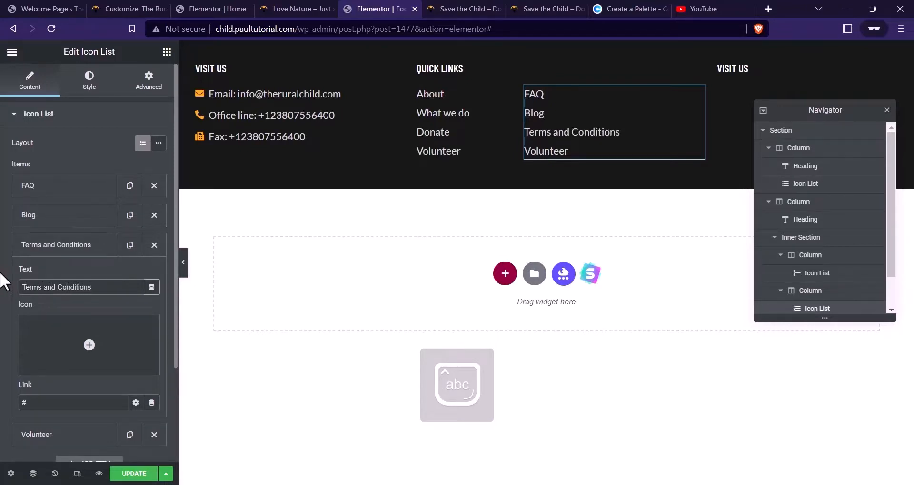
{"action": "left_click", "coordinate": [61, 244]}
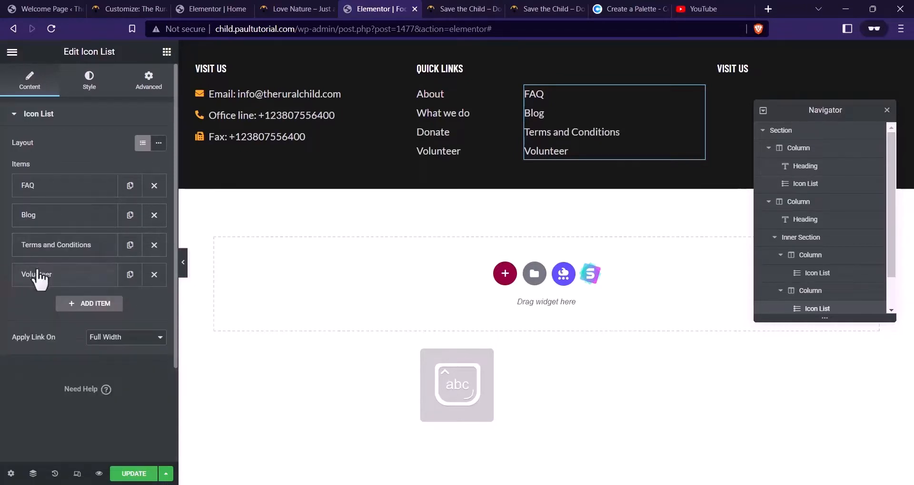
{"action": "left_click", "coordinate": [47, 274]}
{"action": "double_click", "coordinate": [78, 316]}
{"action": "left_click", "coordinate": [436, 8]}
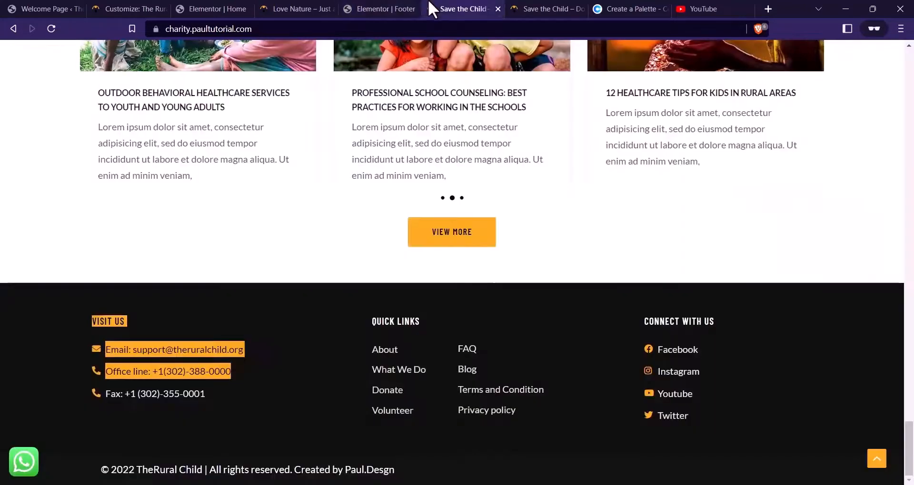
{"action": "left_click", "coordinate": [404, 8]}
{"action": "type", "text": "Privacy Policy"}
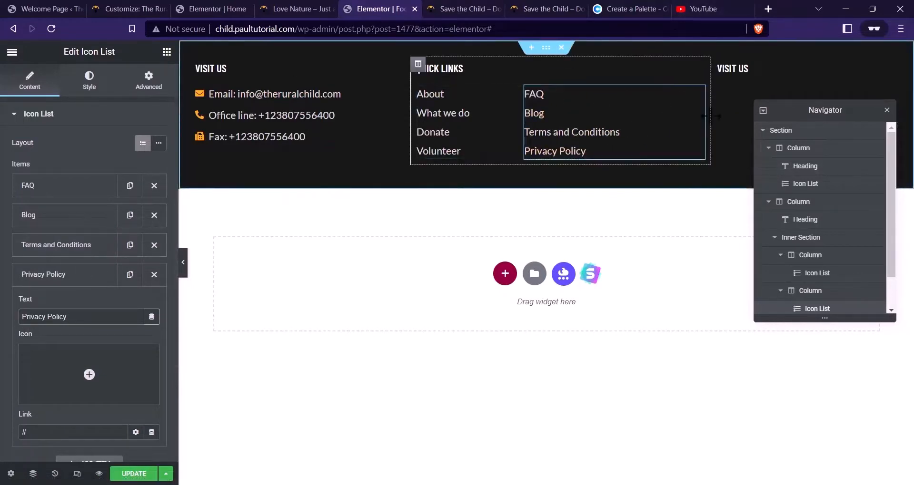
{"action": "left_click_drag", "start_coordinate": [709, 117], "coordinate": [698, 125]}
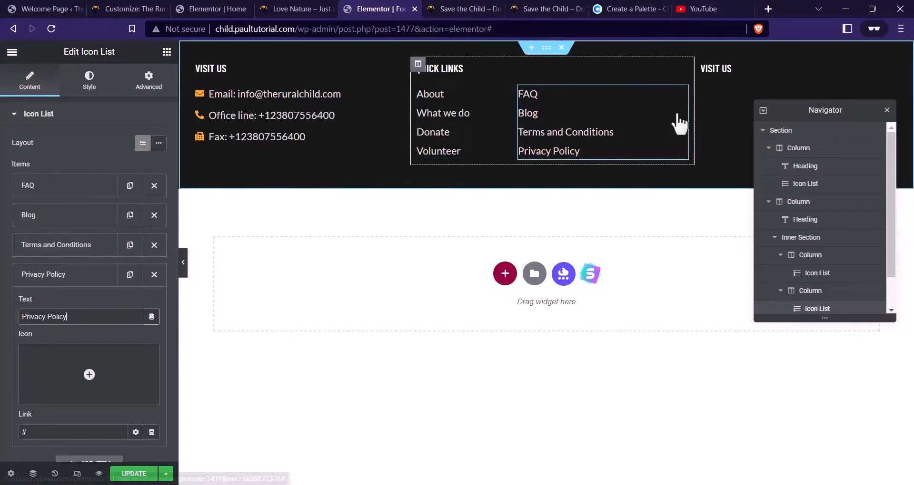
Give the Quick Links column an unlinked right margin of 20
{"action": "left_click", "coordinate": [418, 64]}
{"action": "left_click", "coordinate": [148, 80]}
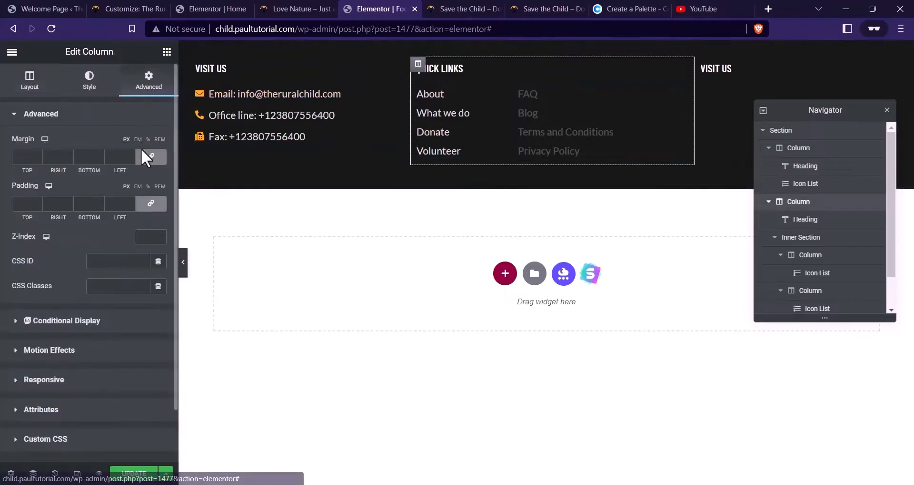
{"action": "left_click", "coordinate": [150, 156]}
{"action": "left_click", "coordinate": [53, 156]}
{"action": "type", "text": "20"}
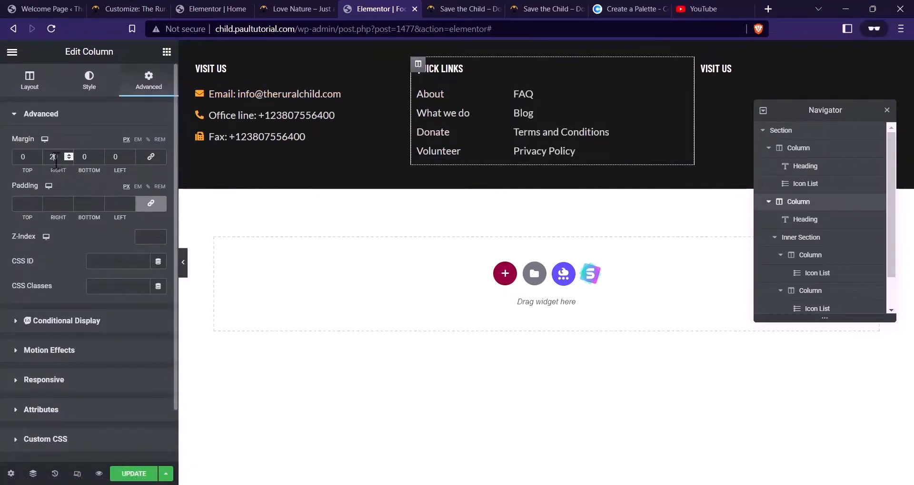
Retitle the third column's VISIT US heading to CONNECT WITH US
{"action": "left_click", "coordinate": [722, 72]}
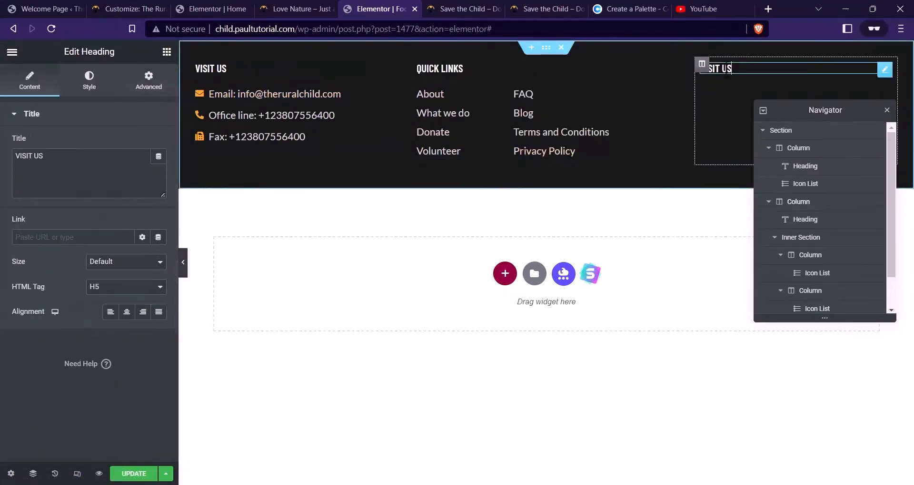
{"action": "left_click", "coordinate": [445, 8]}
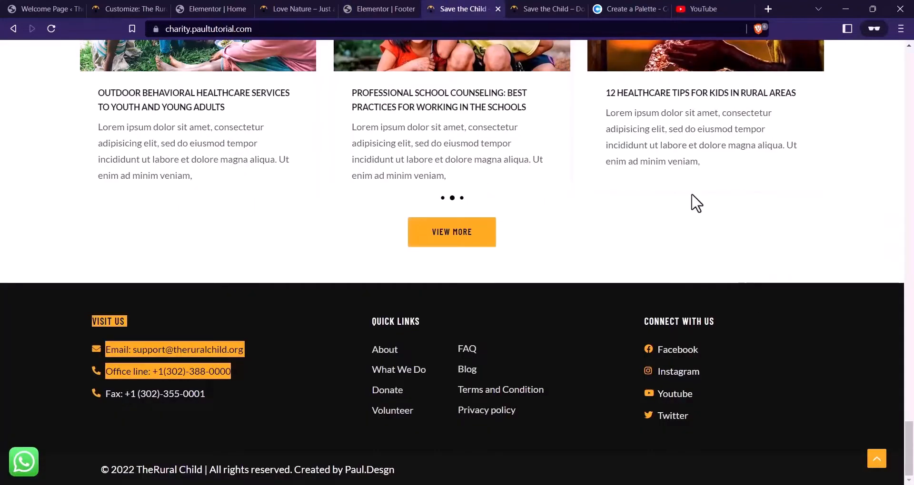
{"action": "left_click", "coordinate": [385, 9]}
{"action": "left_click_drag", "start_coordinate": [167, 180], "coordinate": [2, 138]}
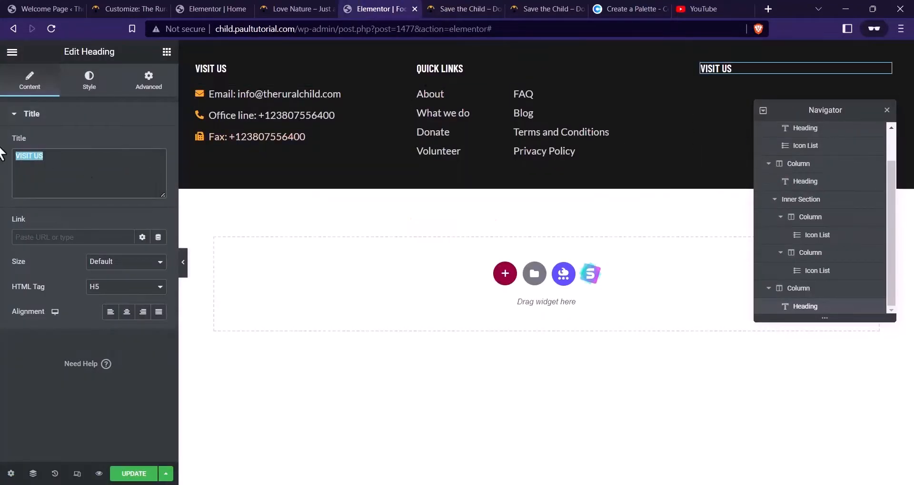
{"action": "type", "text": "CON"}
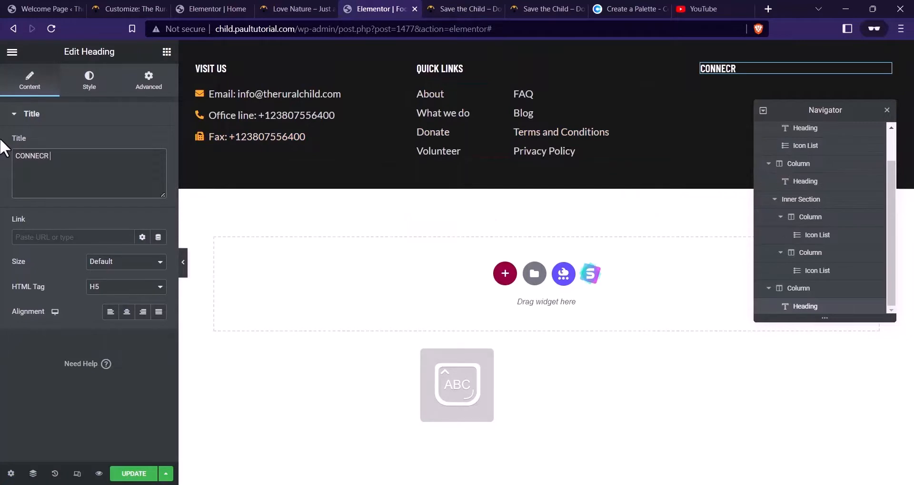
{"action": "type", "text": "NECT WITH US"}
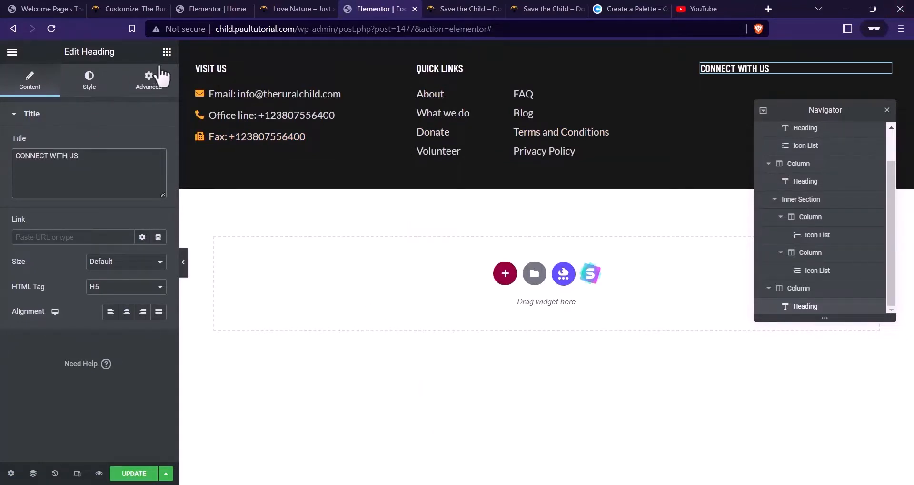
{"action": "left_click", "coordinate": [167, 52]}
Copy the contact details list and paste it under the CONNECT WITH US heading
{"action": "right_click", "coordinate": [310, 123]}
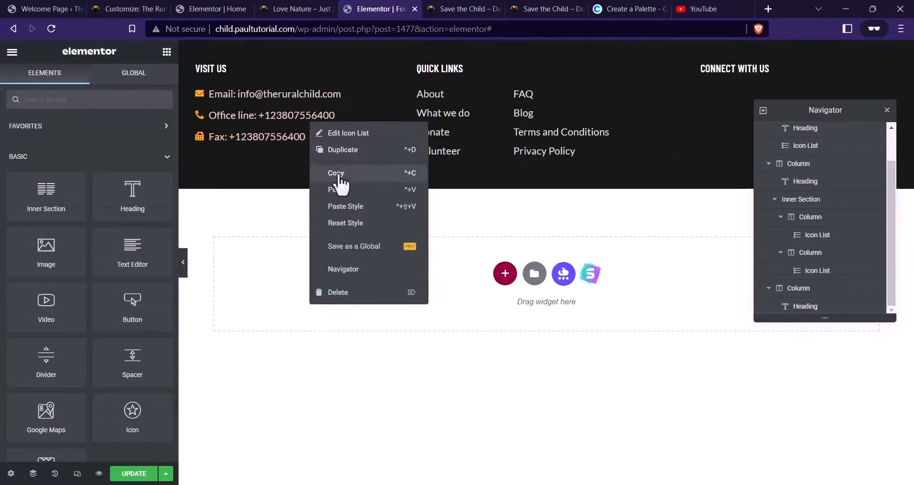
{"action": "left_click", "coordinate": [335, 173]}
{"action": "right_click", "coordinate": [737, 70]}
{"action": "left_click", "coordinate": [762, 136]}
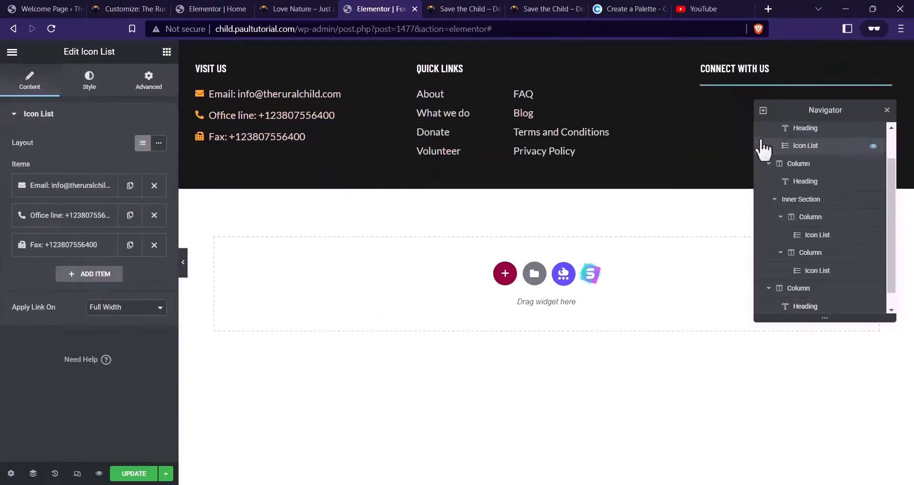
Set the pasted list's first item link to # and its text to Facebook
{"action": "left_click", "coordinate": [73, 193]}
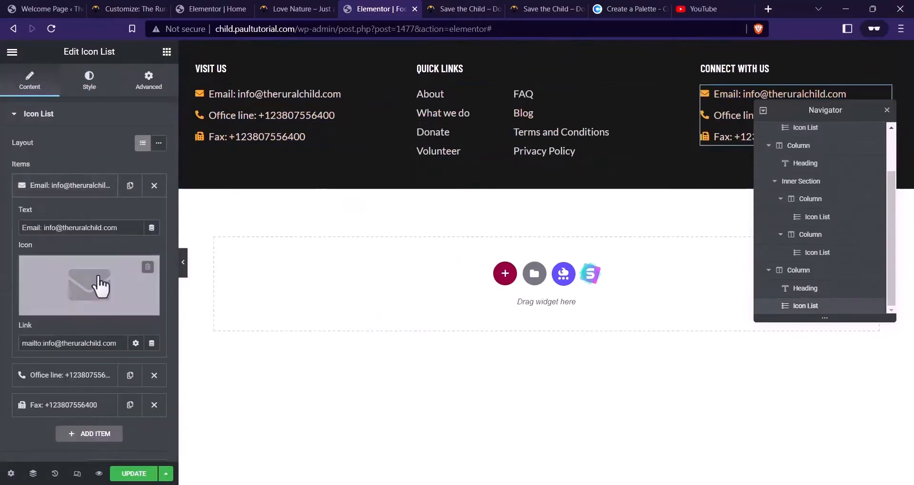
{"action": "left_click_drag", "start_coordinate": [116, 344], "coordinate": [2, 328]}
{"action": "type", "text": "#"}
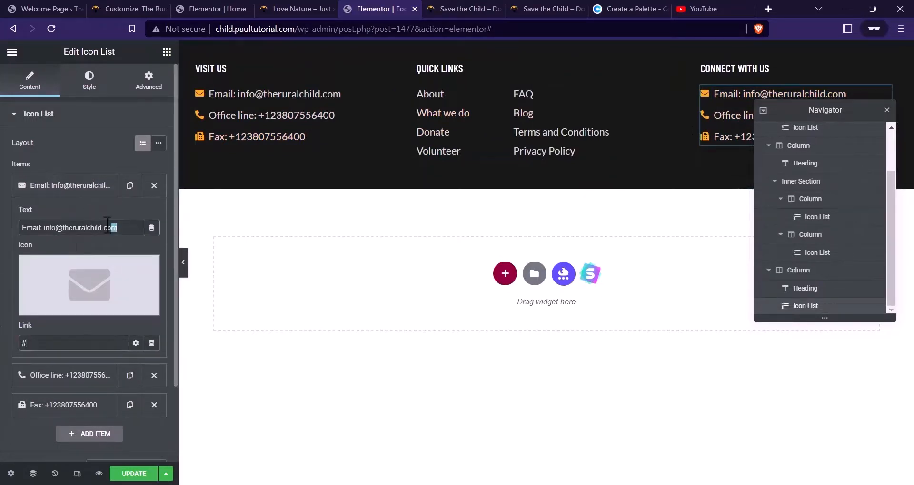
{"action": "left_click_drag", "start_coordinate": [108, 225], "coordinate": [1, 225]}
{"action": "type", "text": "fACEBOOK"}
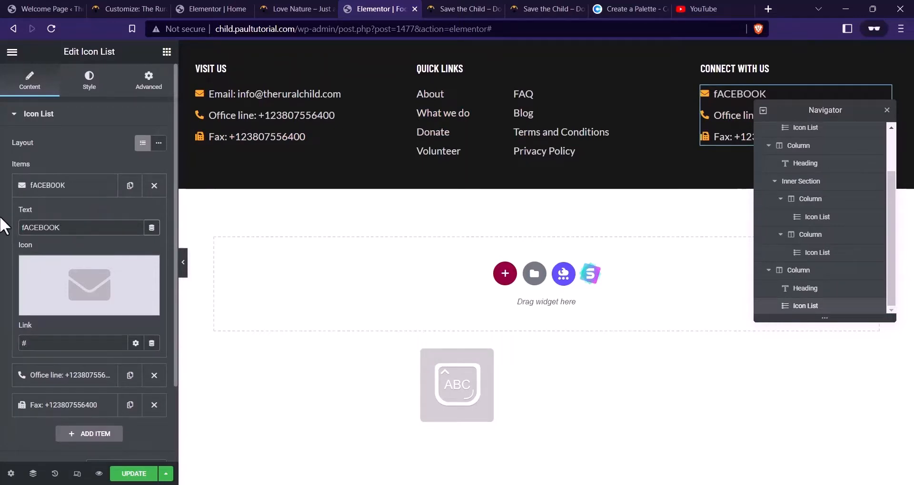
{"action": "key", "text": "ctrl+a"}
{"action": "type", "text": "F"}
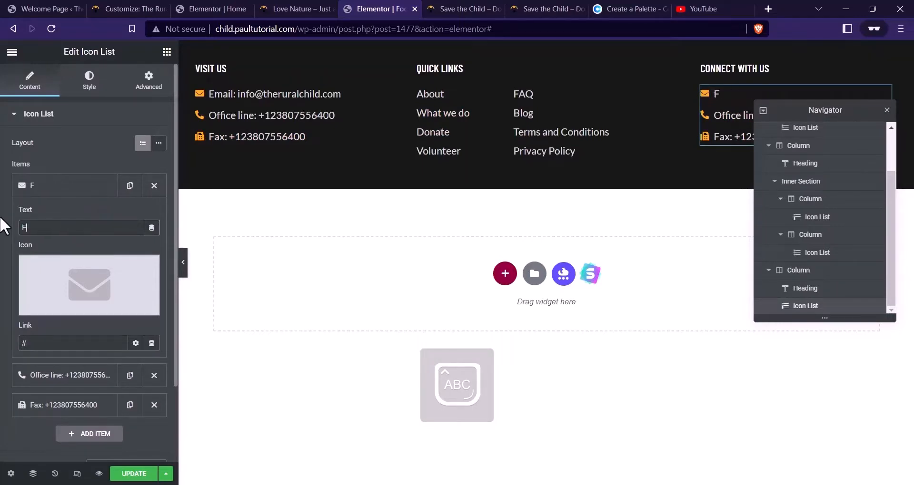
{"action": "type", "text": "acebook"}
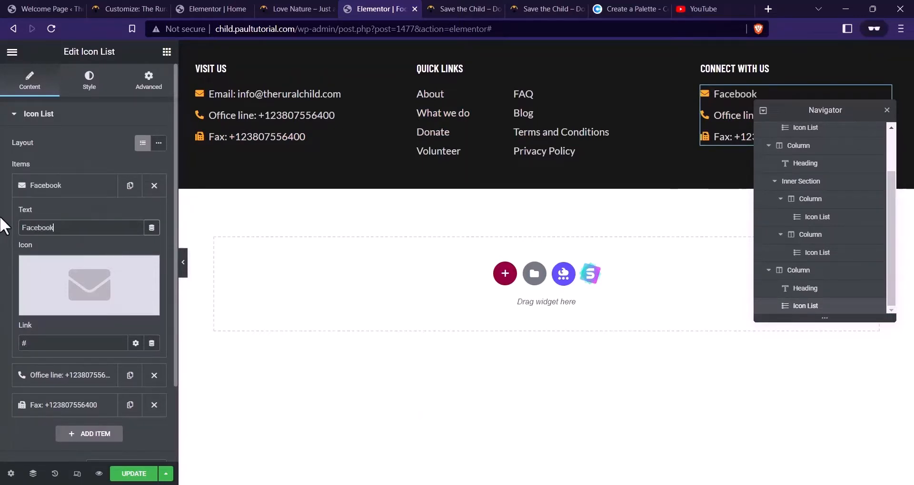
Give the Facebook item the Facebook icon from the icon library
{"action": "left_click", "coordinate": [75, 291]}
{"action": "left_click", "coordinate": [451, 98]}
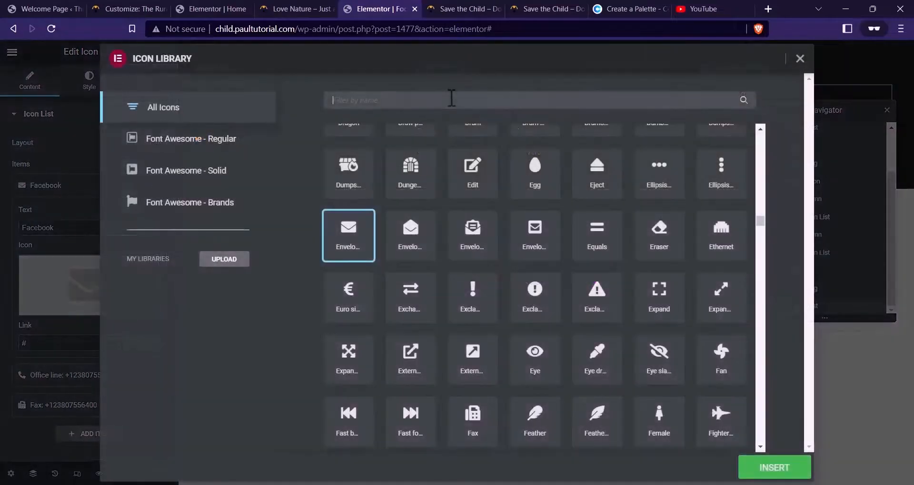
{"action": "type", "text": "face"}
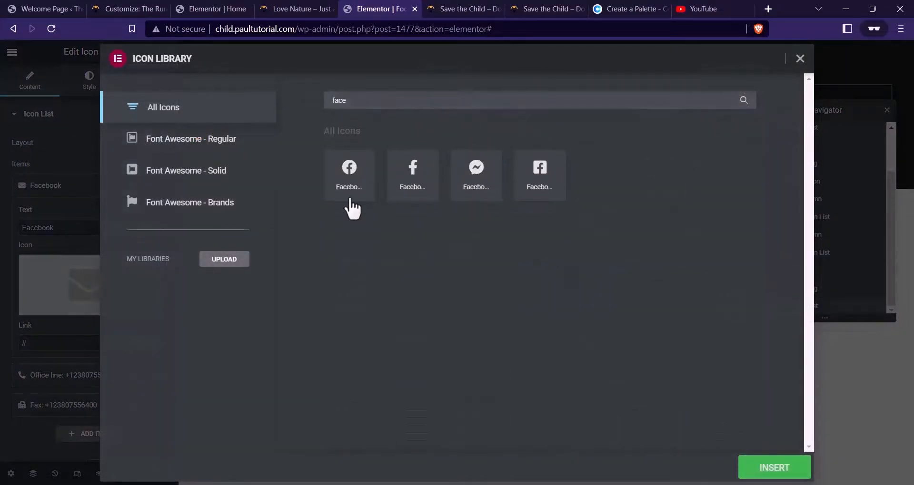
{"action": "left_click", "coordinate": [346, 195]}
{"action": "left_click", "coordinate": [768, 464]}
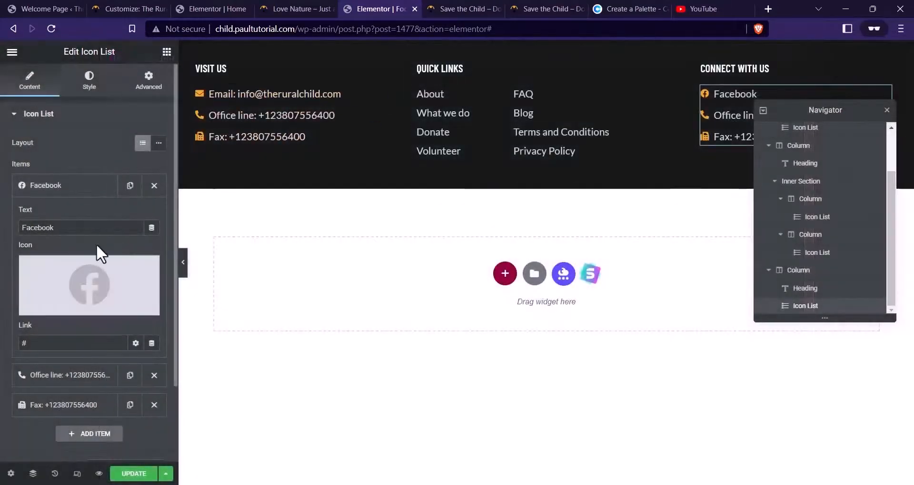
{"action": "left_click", "coordinate": [81, 192]}
{"action": "left_click", "coordinate": [81, 193]}
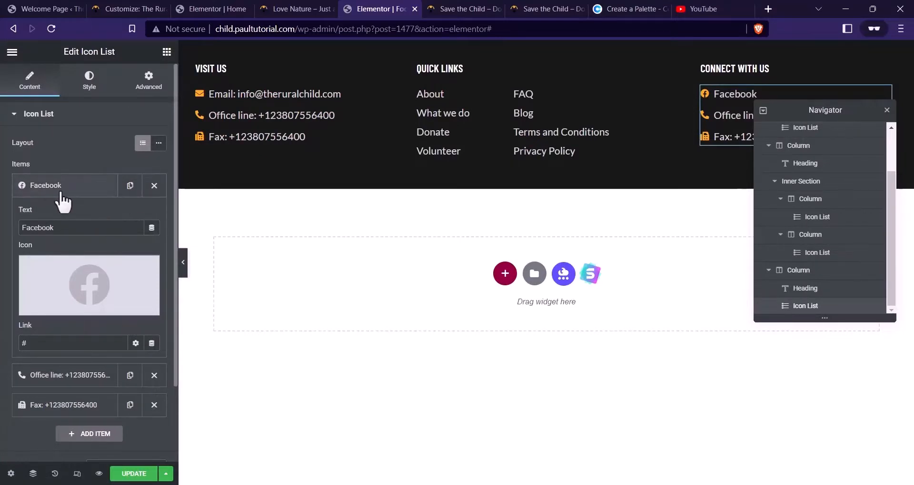
{"action": "left_click", "coordinate": [76, 196]}
Delete the Office line and Fax items and duplicate Facebook three times
{"action": "left_click", "coordinate": [152, 215]}
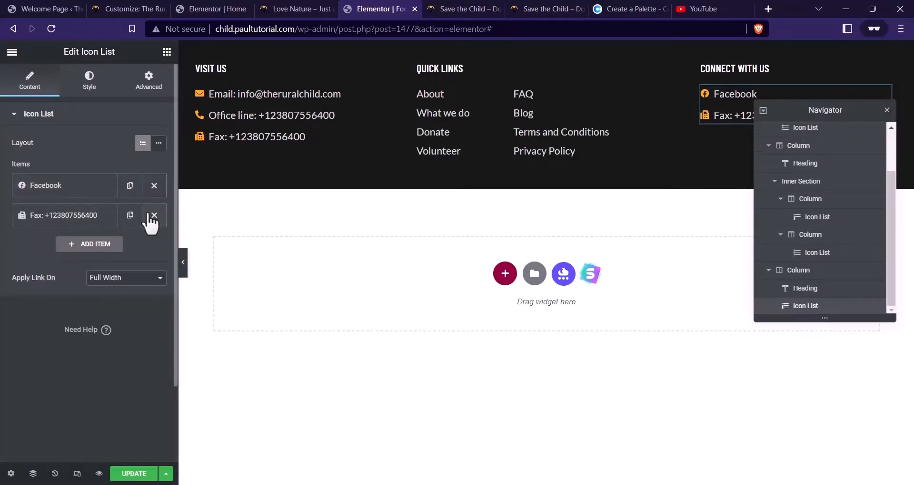
{"action": "left_click", "coordinate": [152, 215]}
{"action": "left_click", "coordinate": [109, 190]}
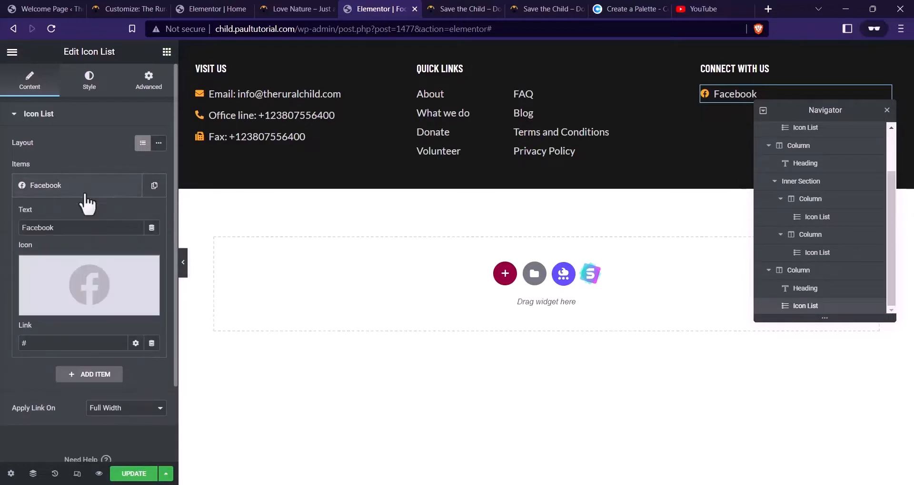
{"action": "left_click", "coordinate": [105, 188]}
{"action": "left_click", "coordinate": [154, 185]}
{"action": "left_click", "coordinate": [130, 215]}
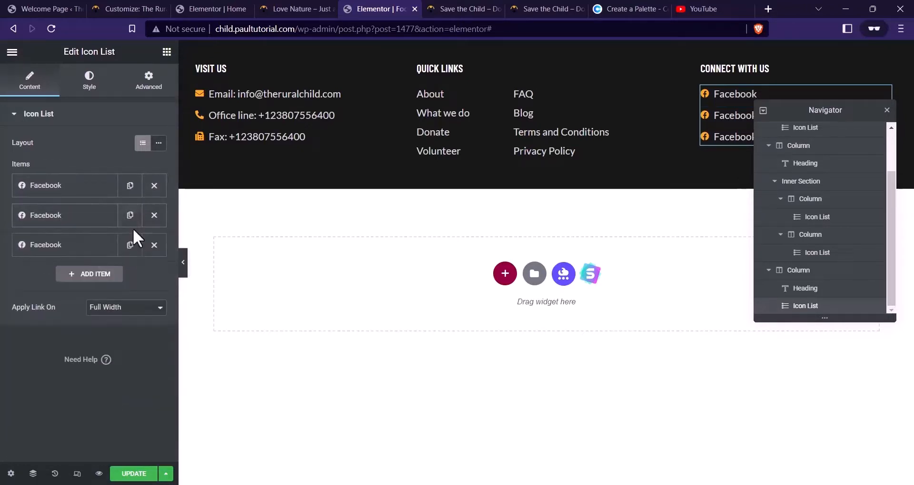
{"action": "left_click", "coordinate": [129, 244]}
Rename the three Facebook copies to Instagram, Youtube and Twitter
{"action": "left_click", "coordinate": [476, 7]}
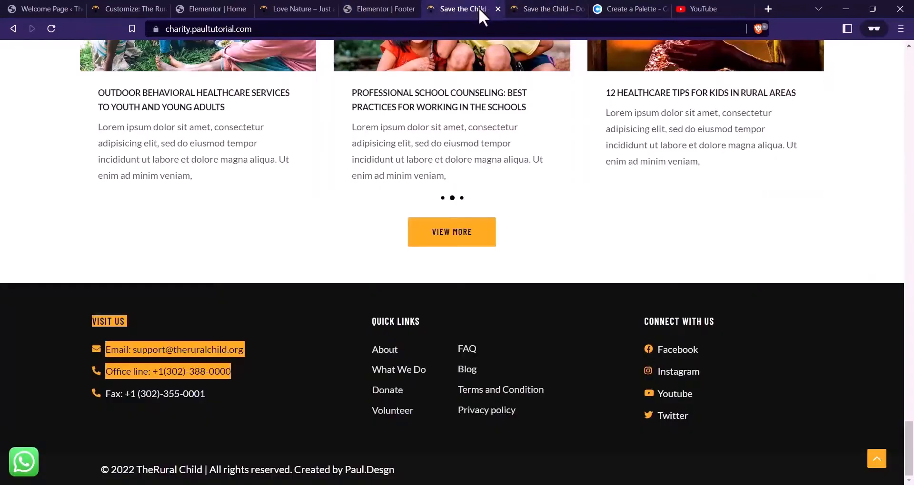
{"action": "left_click", "coordinate": [409, 8]}
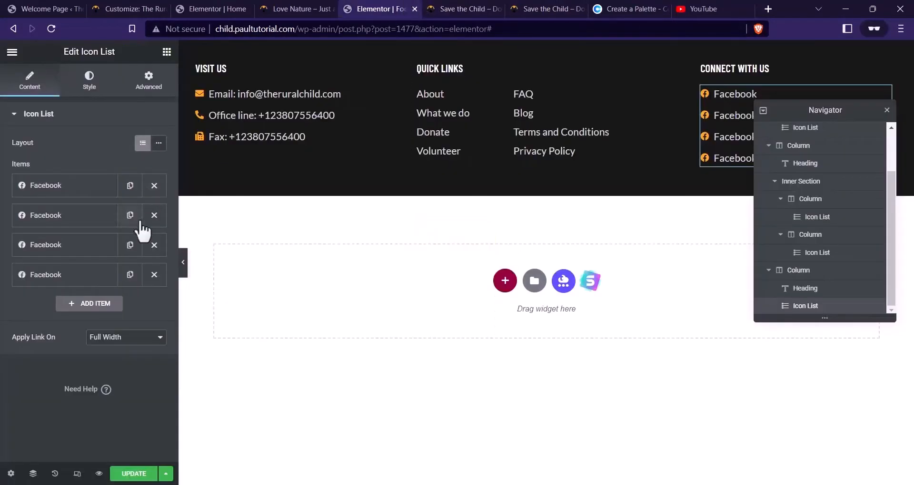
{"action": "left_click", "coordinate": [101, 218]}
{"action": "double_click", "coordinate": [100, 255]}
{"action": "type", "text": "Instagram"}
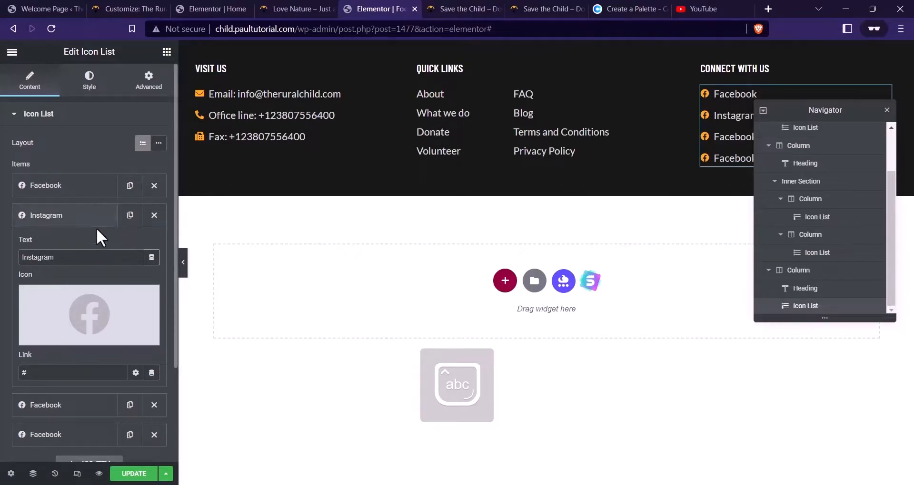
{"action": "left_click", "coordinate": [95, 221]}
{"action": "left_click", "coordinate": [49, 245]}
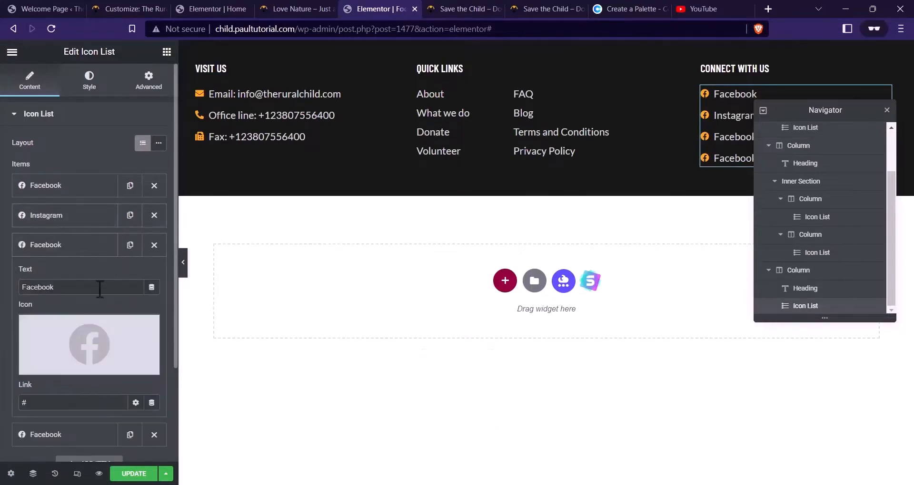
{"action": "type", "text": "Youtube"}
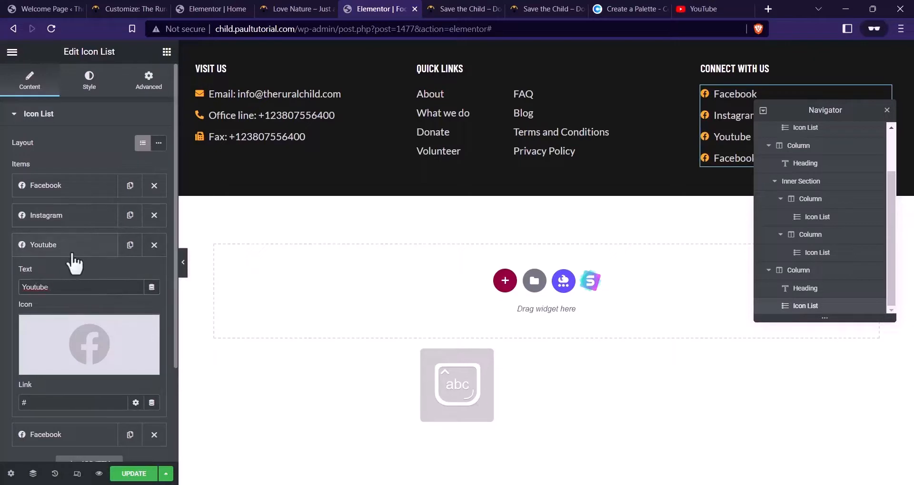
{"action": "left_click", "coordinate": [62, 250]}
{"action": "left_click", "coordinate": [72, 275]}
{"action": "left_click", "coordinate": [96, 317]}
{"action": "key", "text": "ctrl+a"}
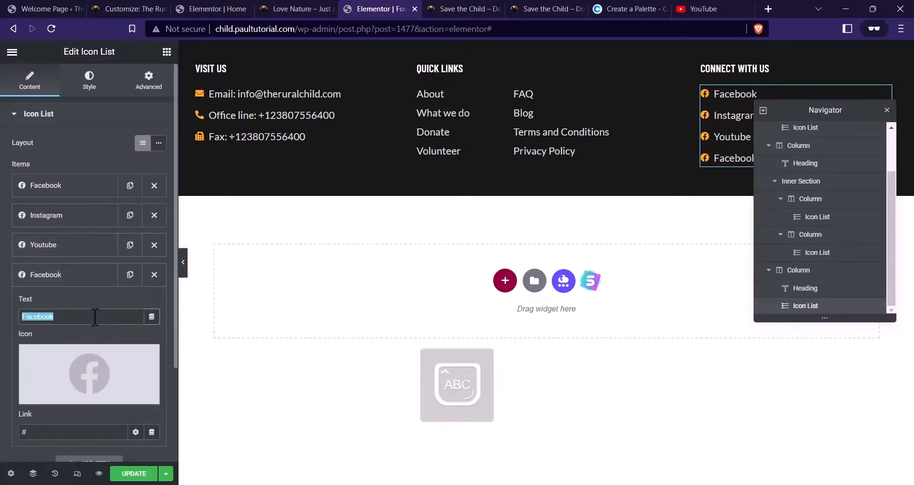
{"action": "type", "text": "Twitter"}
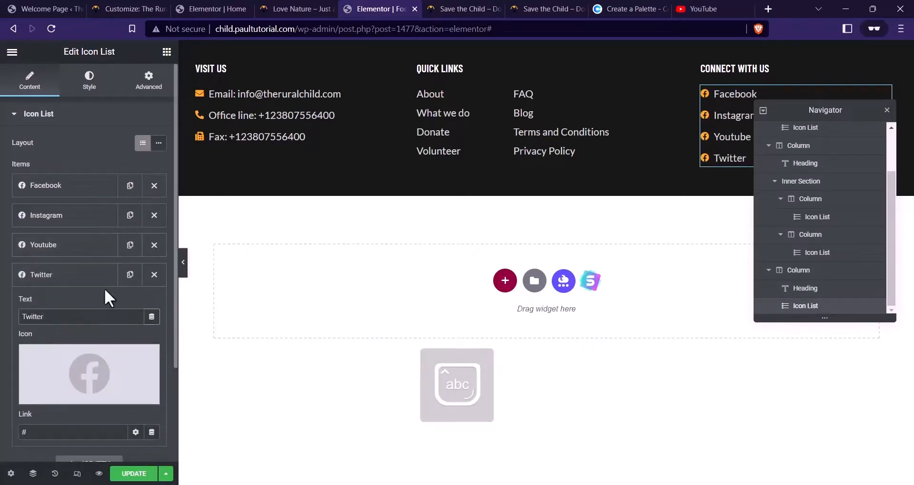
{"action": "left_click", "coordinate": [53, 279]}
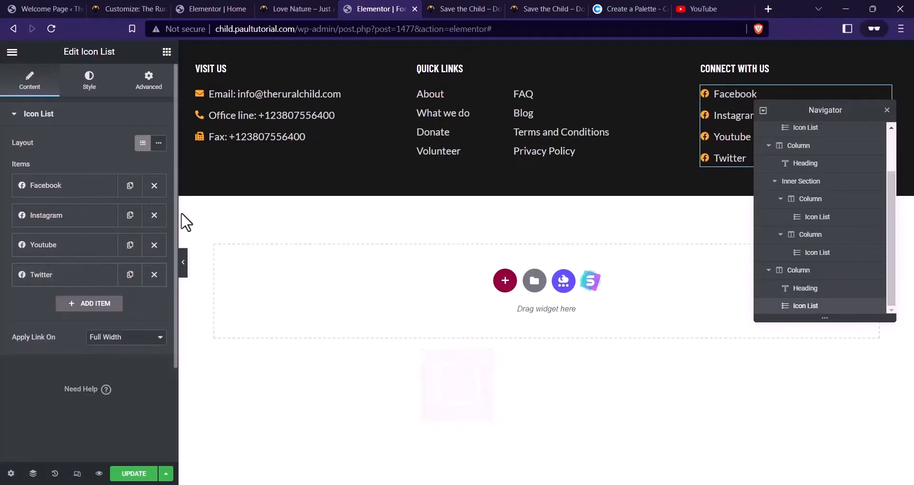
{"action": "left_click", "coordinate": [42, 215]}
Give the Instagram and Youtube items their brand icons from the icon library
{"action": "left_click", "coordinate": [76, 312]}
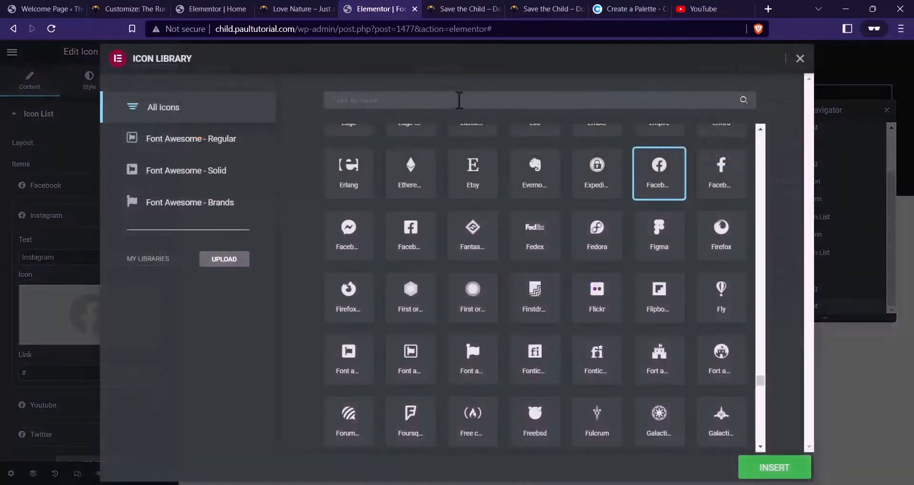
{"action": "type", "text": "inst"}
{"action": "left_click", "coordinate": [349, 171]}
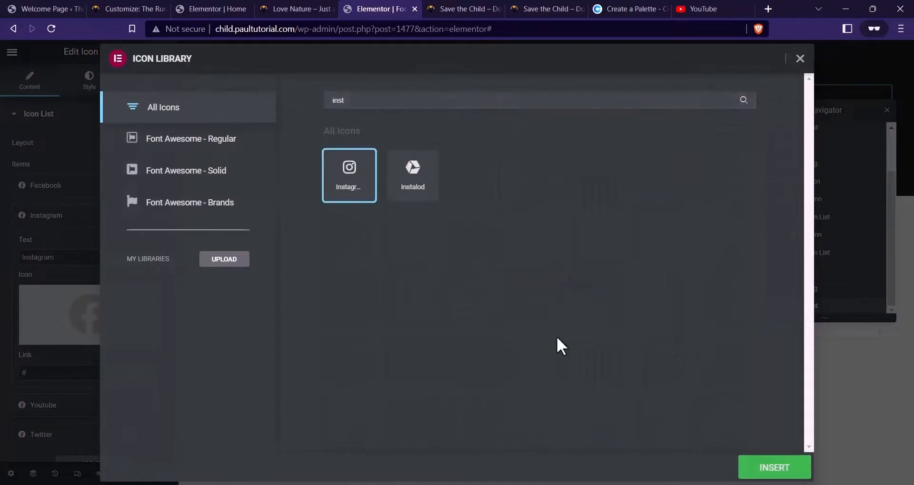
{"action": "left_click", "coordinate": [778, 471]}
{"action": "left_click", "coordinate": [42, 218]}
{"action": "left_click", "coordinate": [49, 245]}
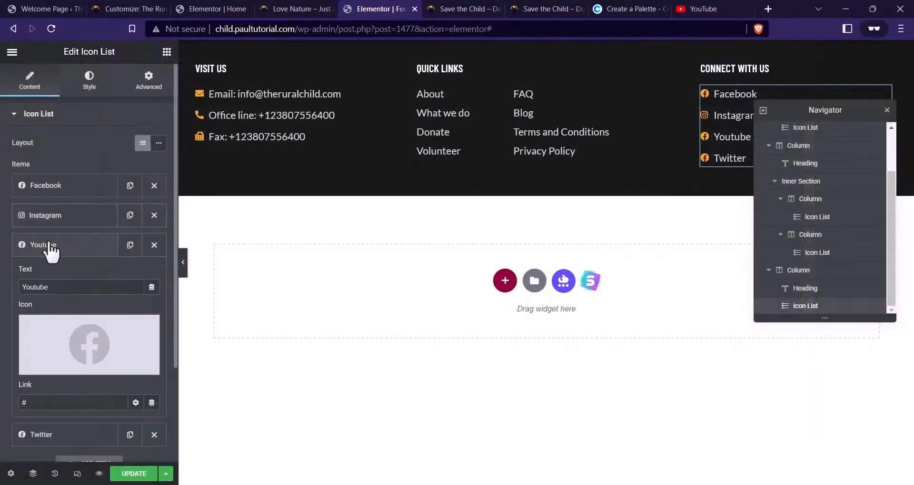
{"action": "left_click", "coordinate": [62, 338]}
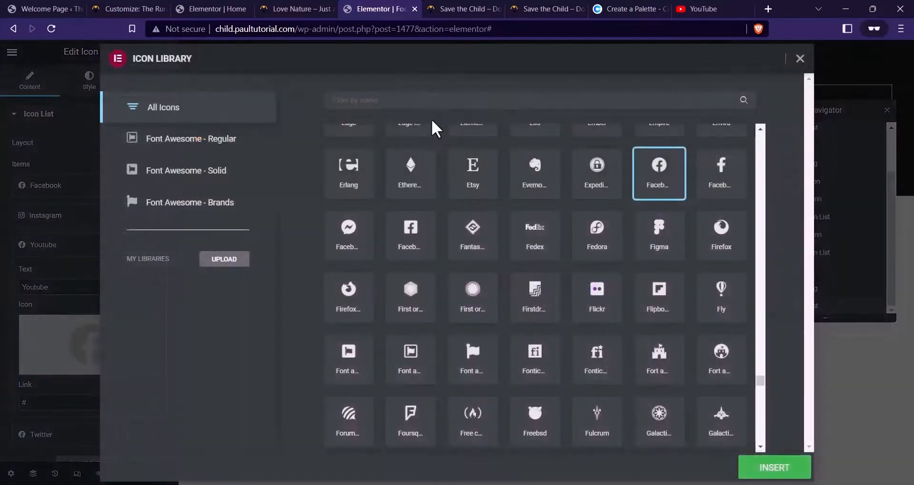
{"action": "type", "text": "you"}
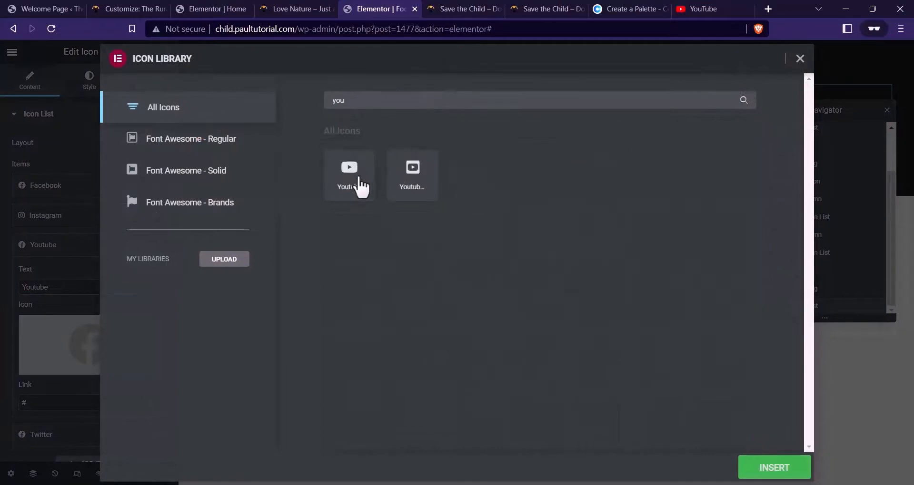
{"action": "left_click", "coordinate": [362, 187]}
{"action": "left_click", "coordinate": [755, 471]}
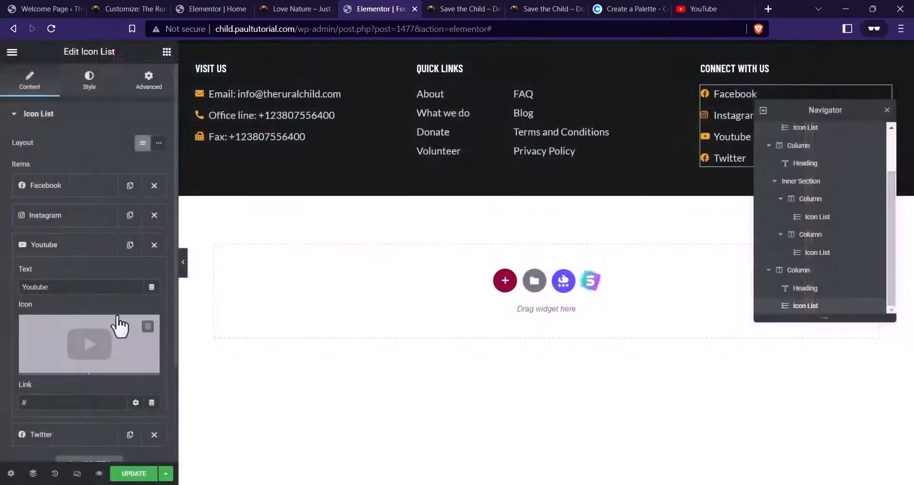
{"action": "left_click", "coordinate": [65, 253]}
Give Twitter the Twitter bird icon, save the footer, and view the live footer
{"action": "left_click", "coordinate": [67, 276]}
{"action": "left_click", "coordinate": [89, 370]}
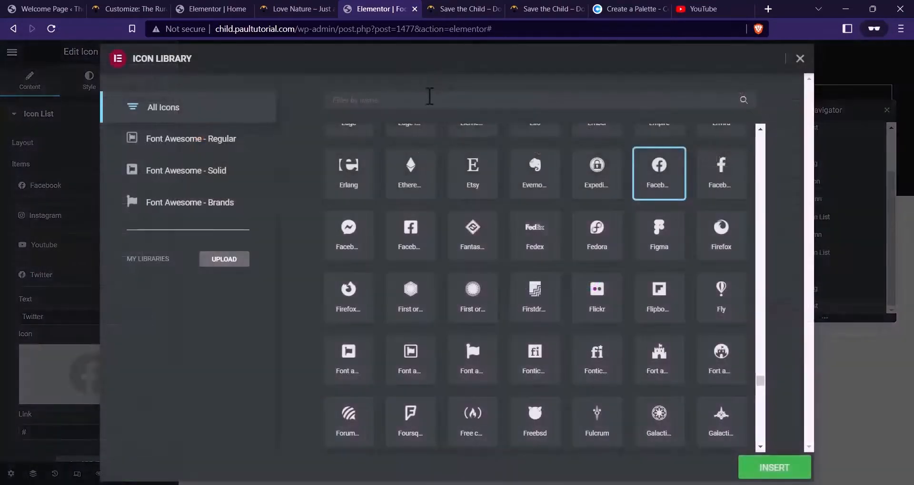
{"action": "left_click", "coordinate": [429, 97]}
{"action": "type", "text": "Twitter"}
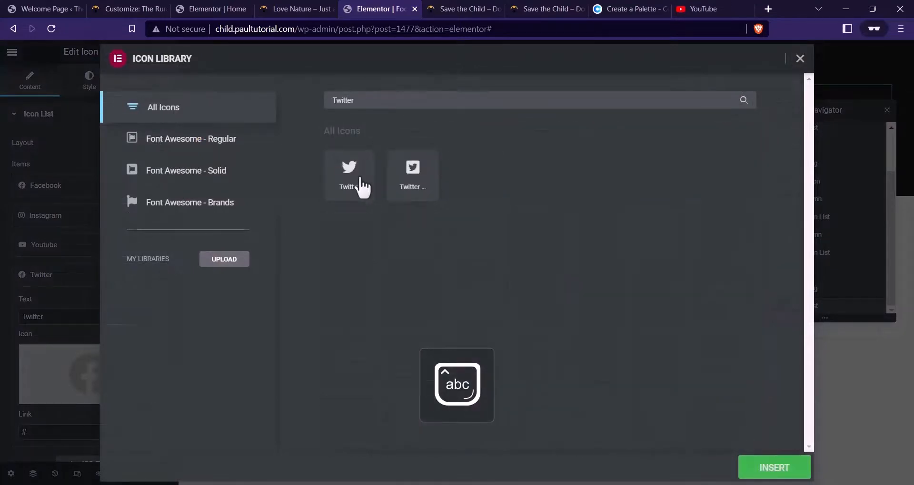
{"action": "left_click", "coordinate": [362, 187]}
{"action": "left_click", "coordinate": [781, 470]}
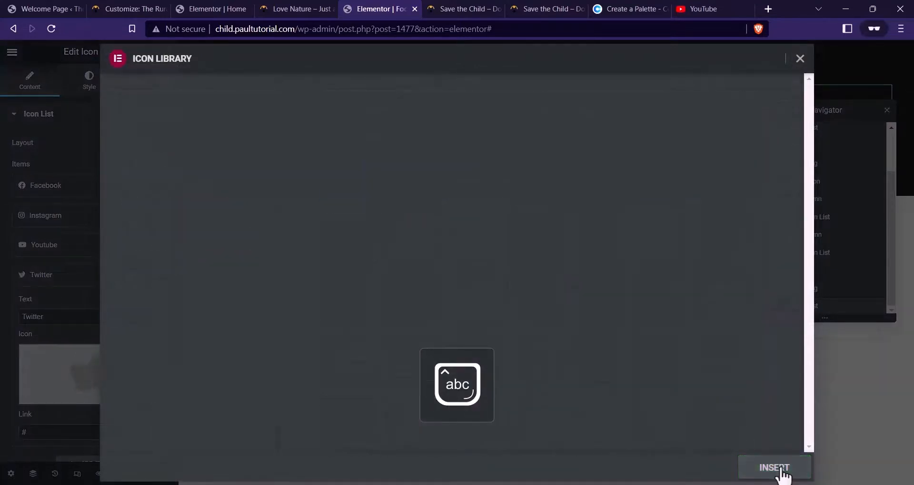
{"action": "left_click", "coordinate": [133, 473]}
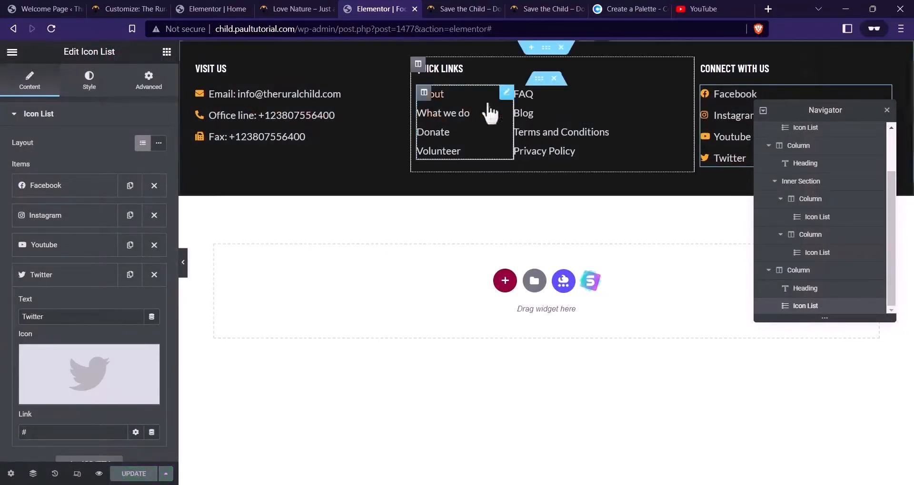
{"action": "left_click", "coordinate": [462, 8]}
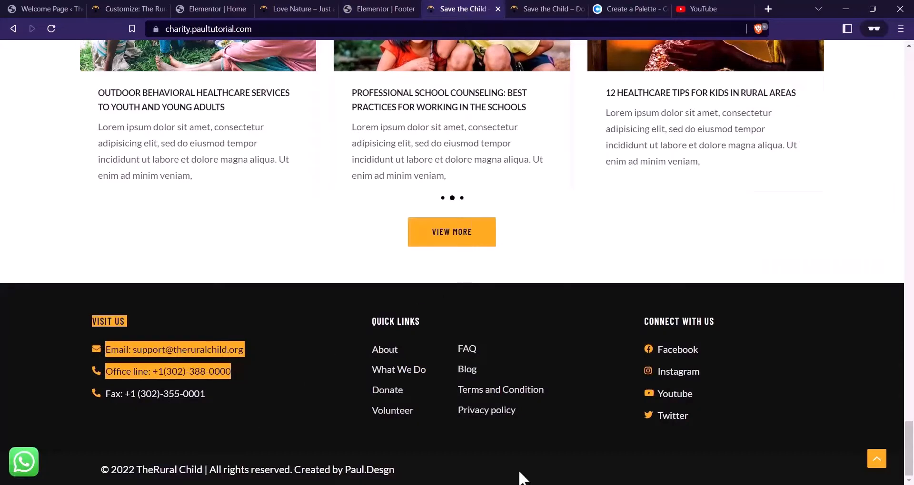
Duplicate the footer section and delete its columns, Visit Us heading and contact list
{"action": "left_click", "coordinate": [356, 9]}
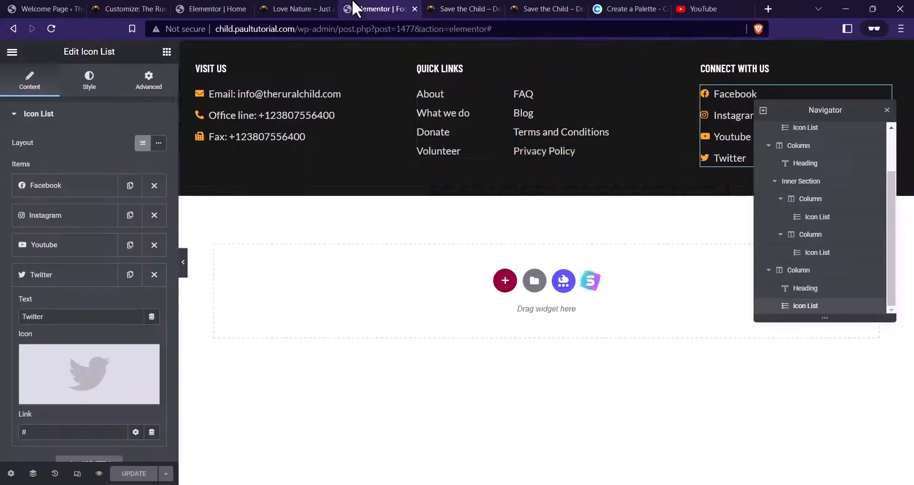
{"action": "right_click", "coordinate": [547, 50]}
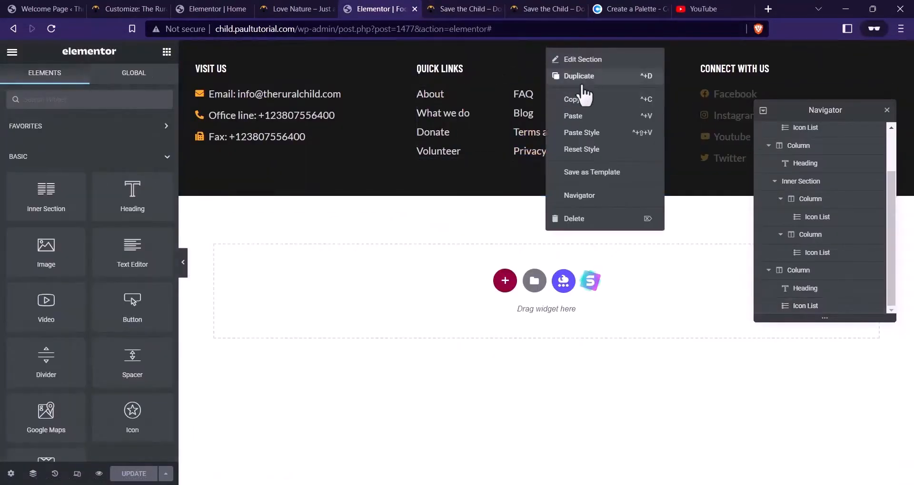
{"action": "left_click", "coordinate": [589, 77]}
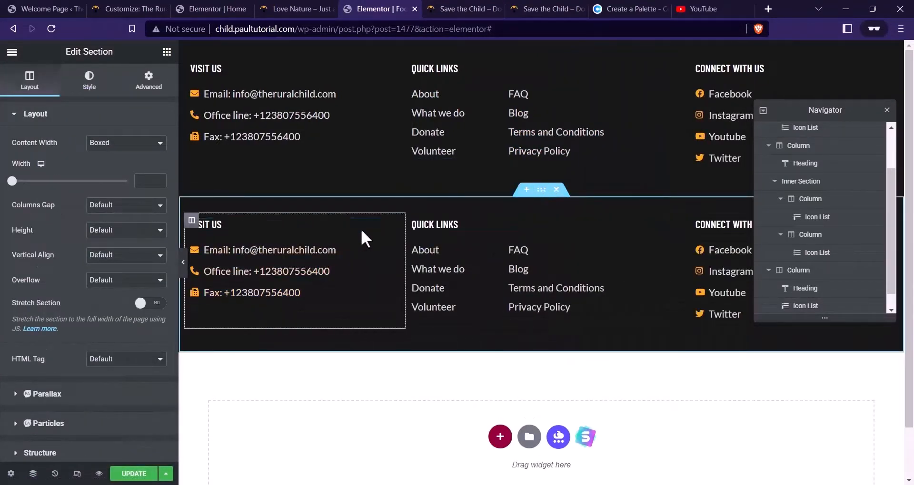
{"action": "right_click", "coordinate": [412, 222]}
{"action": "left_click", "coordinate": [445, 394]}
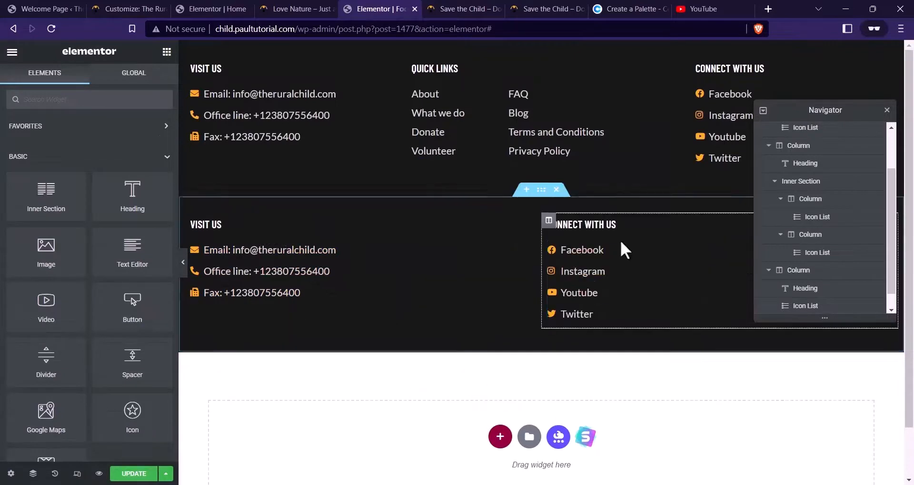
{"action": "right_click", "coordinate": [549, 227]}
{"action": "left_click", "coordinate": [591, 398]}
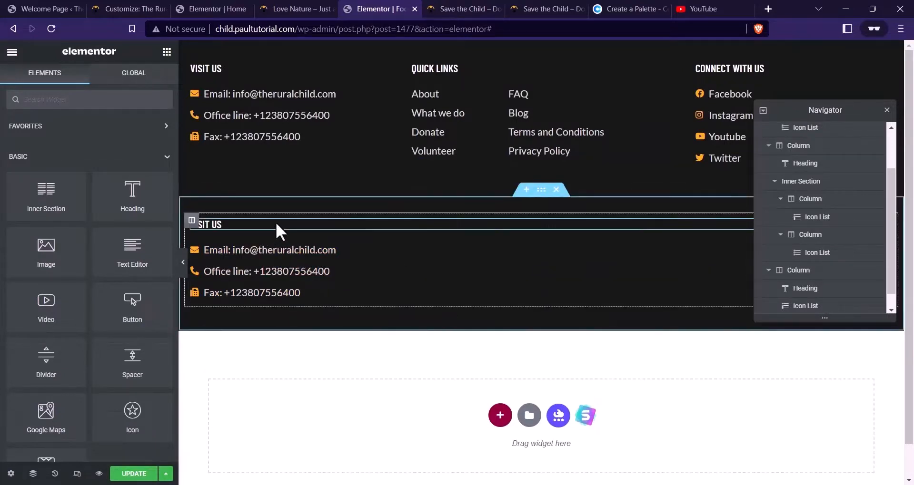
{"action": "right_click", "coordinate": [278, 224]}
{"action": "left_click", "coordinate": [333, 393]}
{"action": "right_click", "coordinate": [337, 262]}
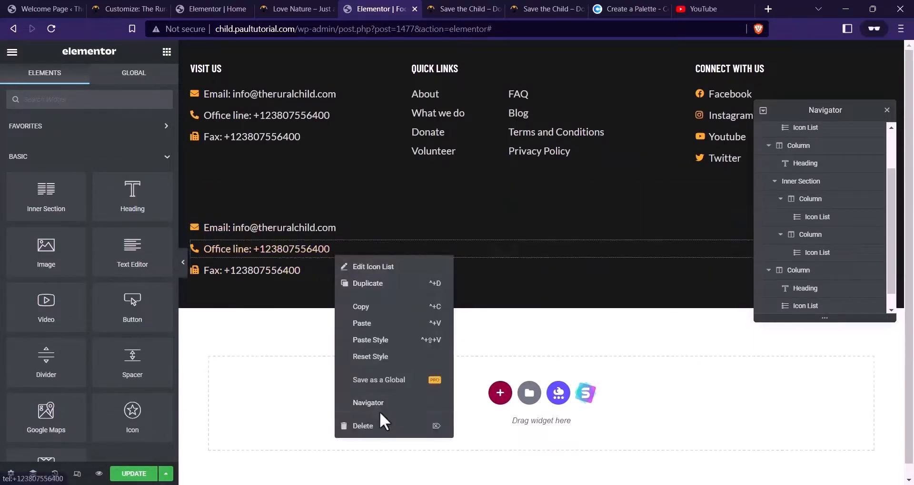
{"action": "left_click", "coordinate": [381, 422]}
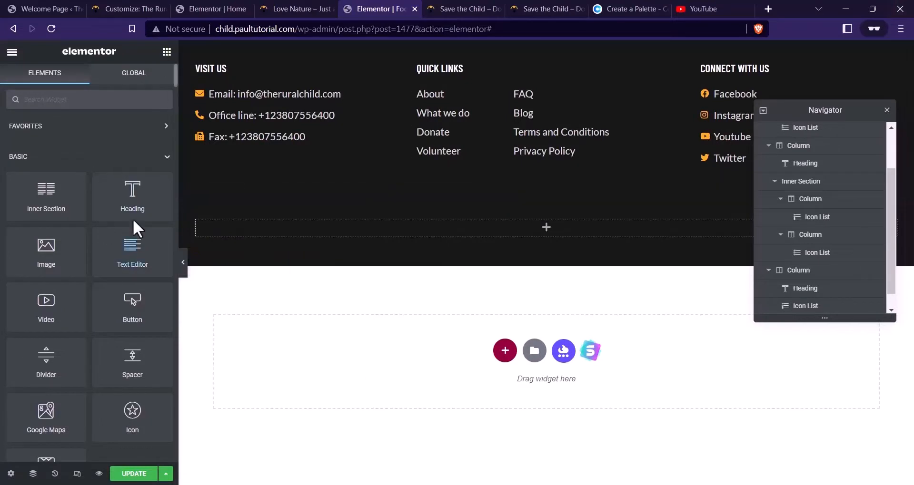
Add a p-tagged heading holding the copyright line copied from the live site
{"action": "left_click_drag", "start_coordinate": [133, 215], "coordinate": [363, 233]}
{"action": "left_click", "coordinate": [119, 286]}
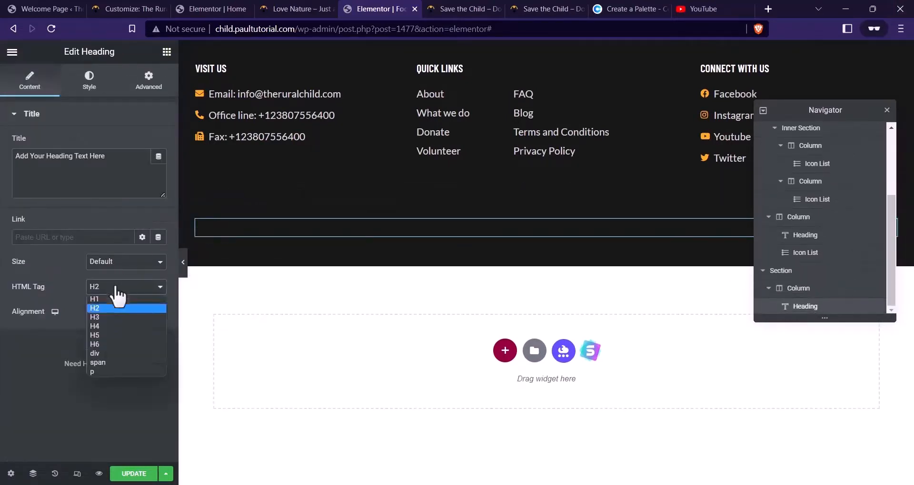
{"action": "left_click", "coordinate": [100, 373]}
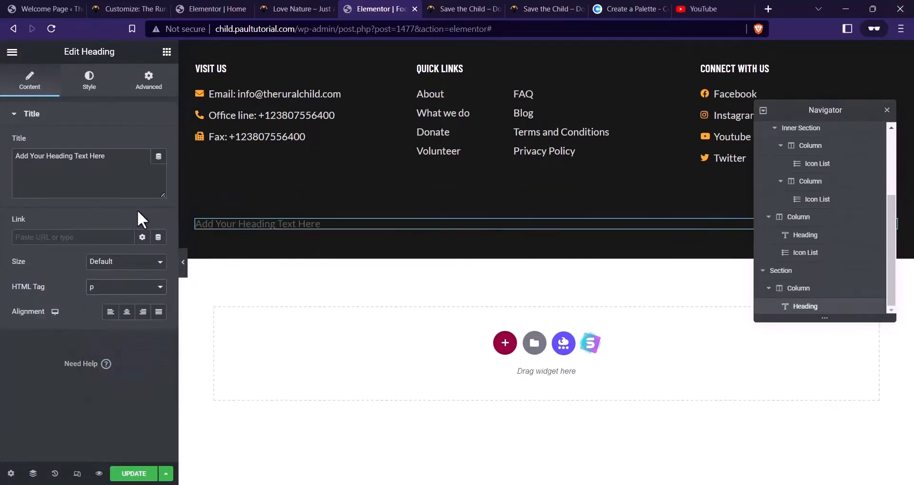
{"action": "left_click_drag", "start_coordinate": [122, 170], "coordinate": [2, 162]}
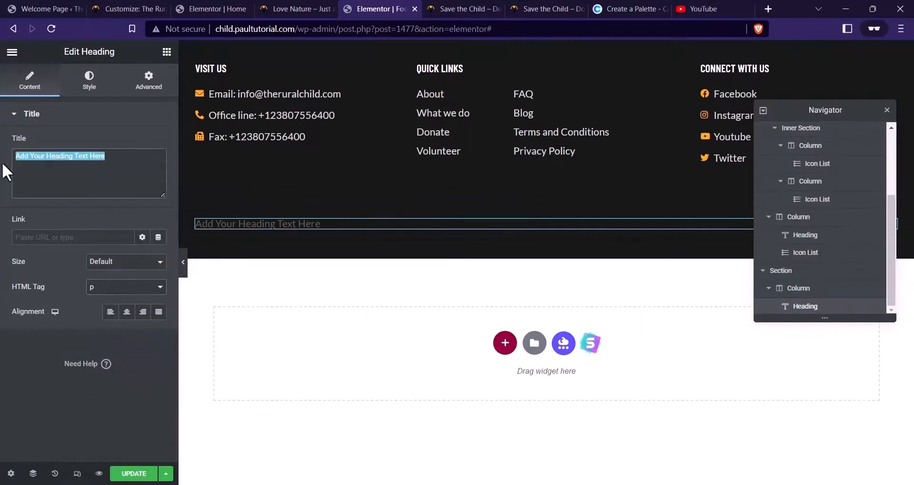
{"action": "left_click", "coordinate": [461, 8]}
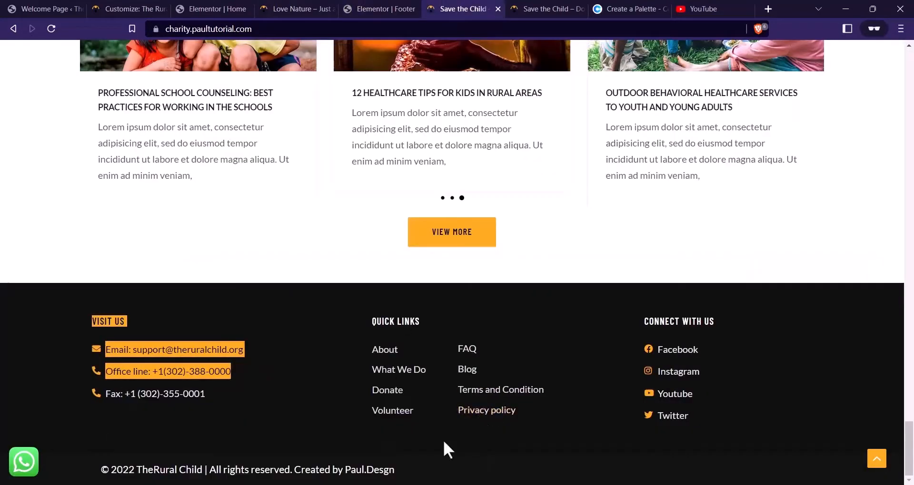
{"action": "left_click_drag", "start_coordinate": [88, 438], "coordinate": [98, 473]}
{"action": "key", "text": "ctrl+c"}
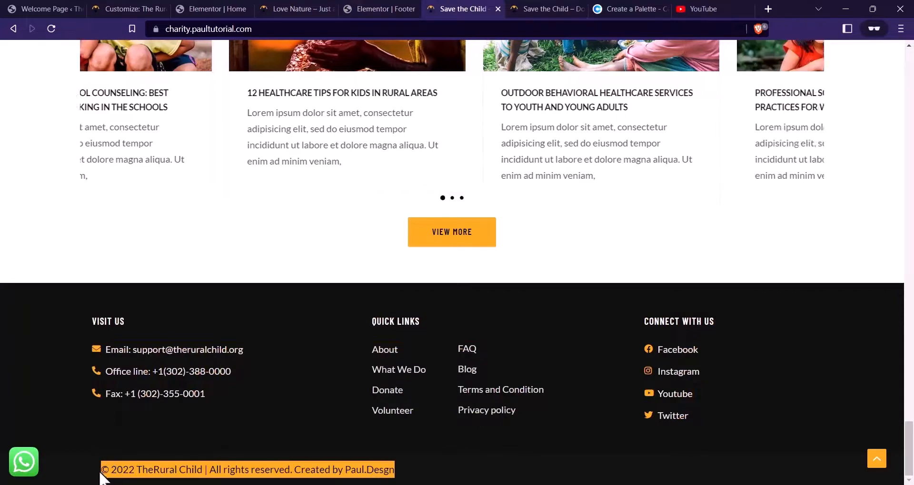
{"action": "left_click", "coordinate": [381, 9]}
{"action": "key", "text": "ctrl+v"}
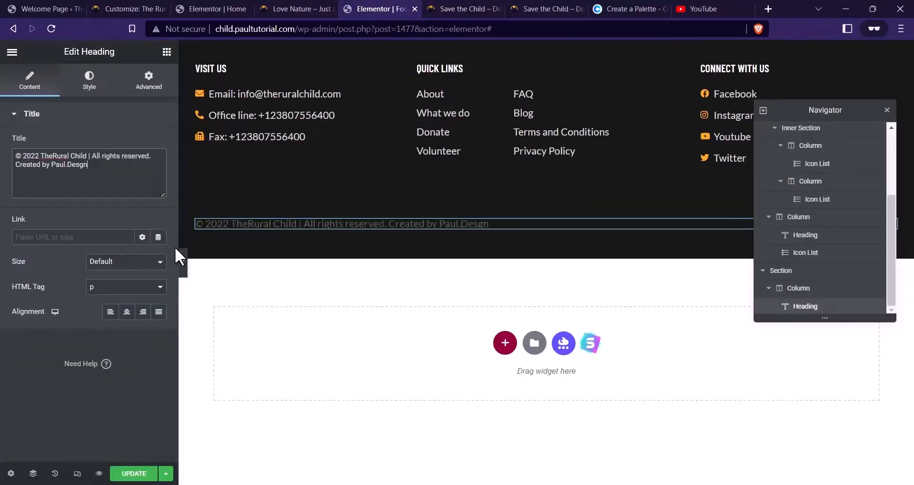
Set the copyright text colour to slightly transparent white (#FFFFFFE0)
{"action": "left_click", "coordinate": [89, 80]}
{"action": "left_click", "coordinate": [158, 142]}
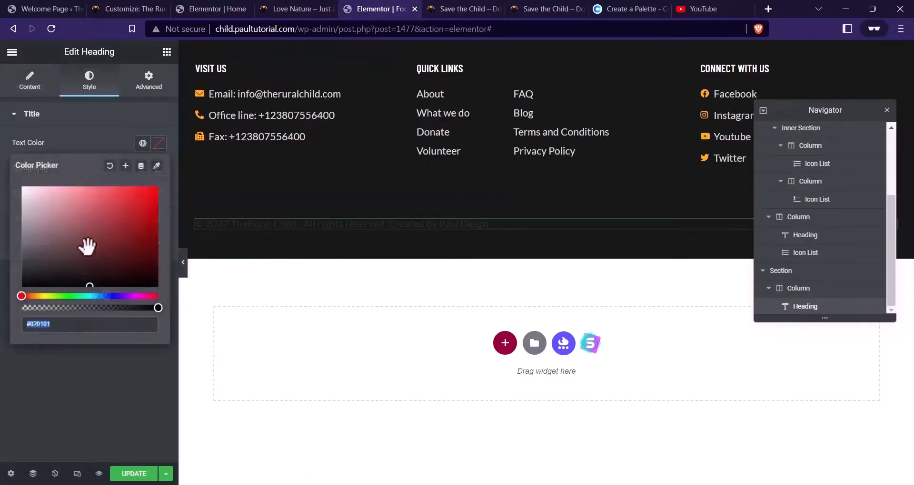
{"action": "mouse_move", "coordinate": [79, 280]}
{"action": "left_mouse_down"}
{"action": "mouse_move", "coordinate": [31, 271]}
{"action": "mouse_move", "coordinate": [4, 204]}
{"action": "mouse_move", "coordinate": [12, 185]}
{"action": "left_mouse_up"}
{"action": "left_click_drag", "start_coordinate": [153, 308], "coordinate": [141, 308]}
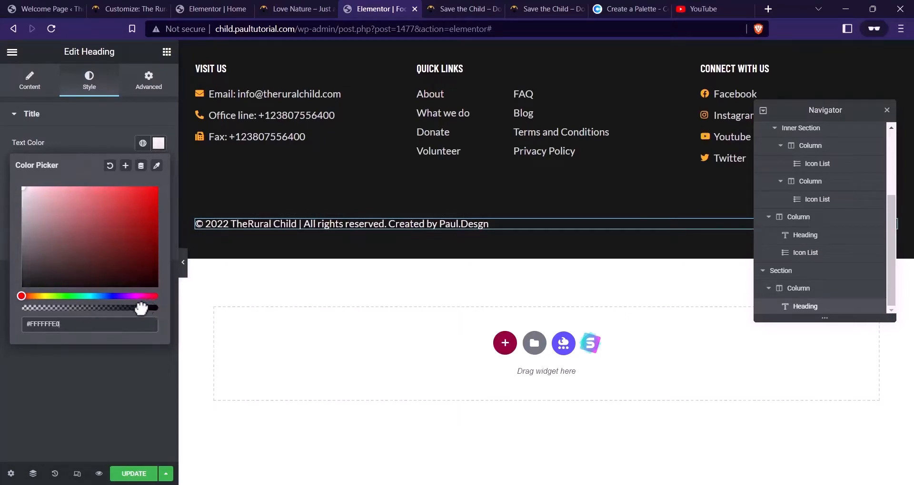
{"action": "left_click", "coordinate": [92, 135]}
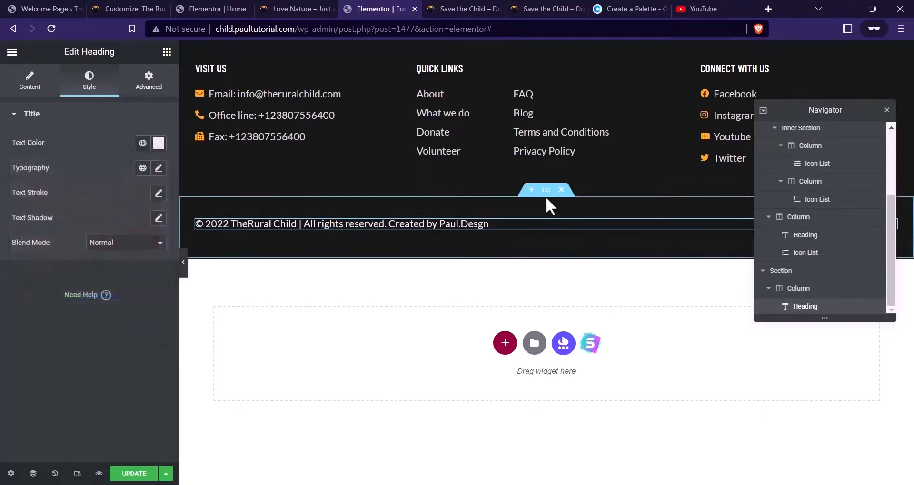
Set the copyright section's background colour to #171717
{"action": "left_click", "coordinate": [546, 190]}
{"action": "left_click", "coordinate": [89, 81]}
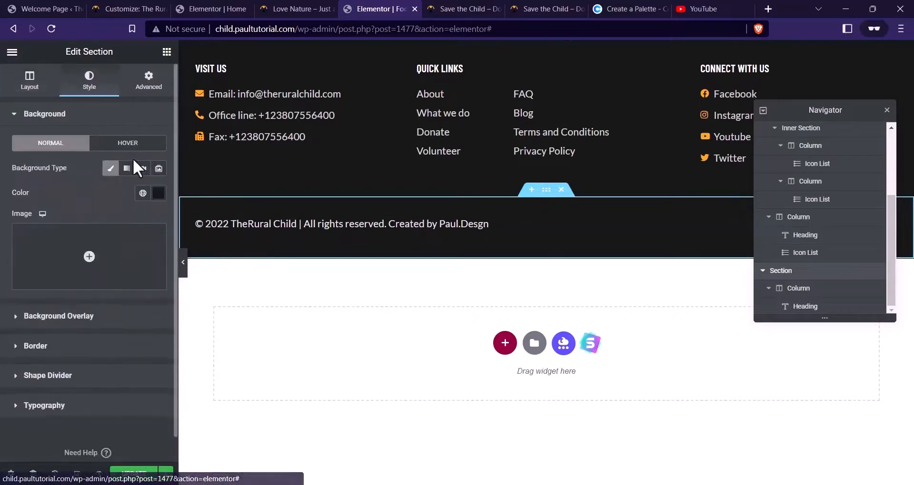
{"action": "left_click", "coordinate": [158, 193]}
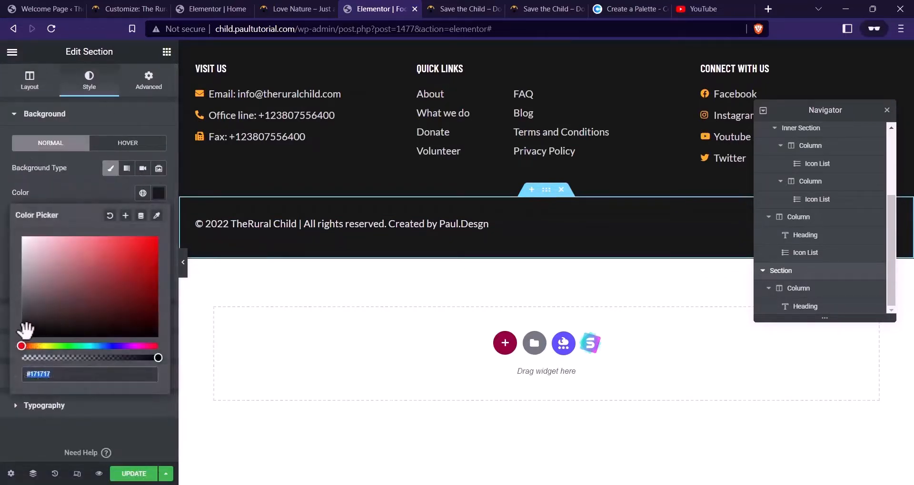
{"action": "left_click_drag", "start_coordinate": [21, 330], "coordinate": [15, 330]}
{"action": "left_click", "coordinate": [22, 334]}
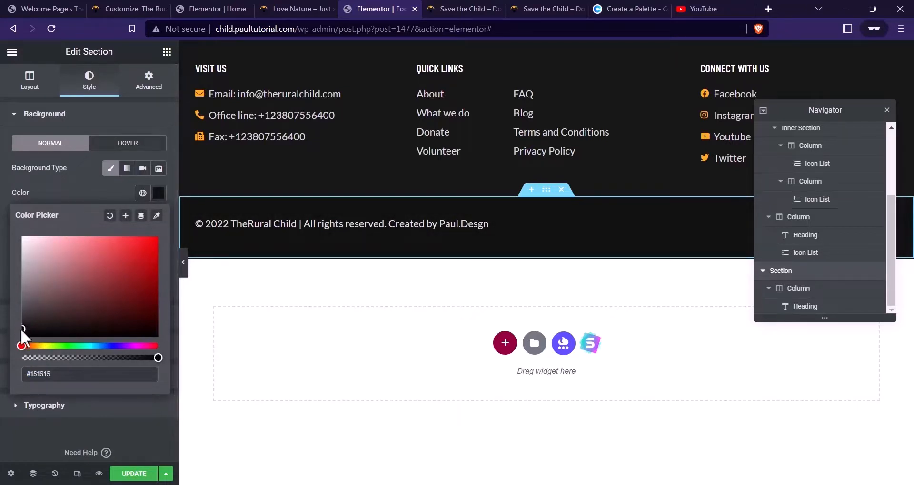
{"action": "left_click_drag", "start_coordinate": [21, 329], "coordinate": [19, 328]}
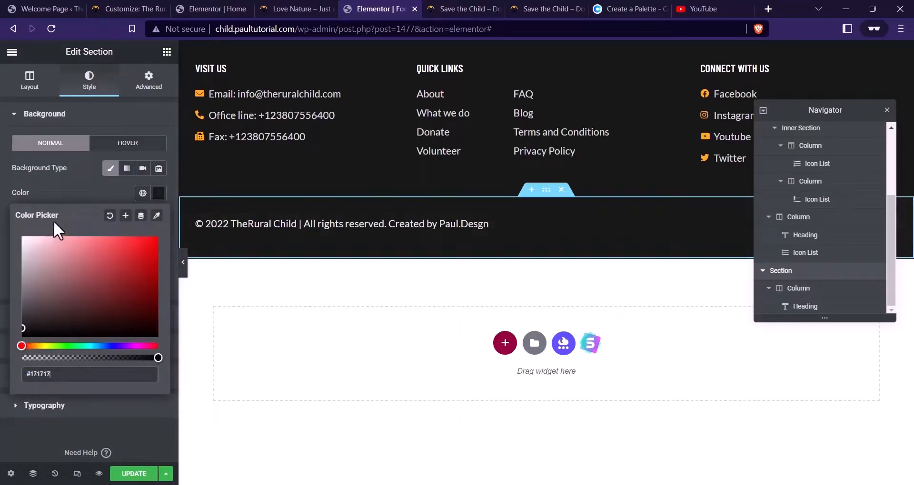
{"action": "left_click", "coordinate": [91, 199]}
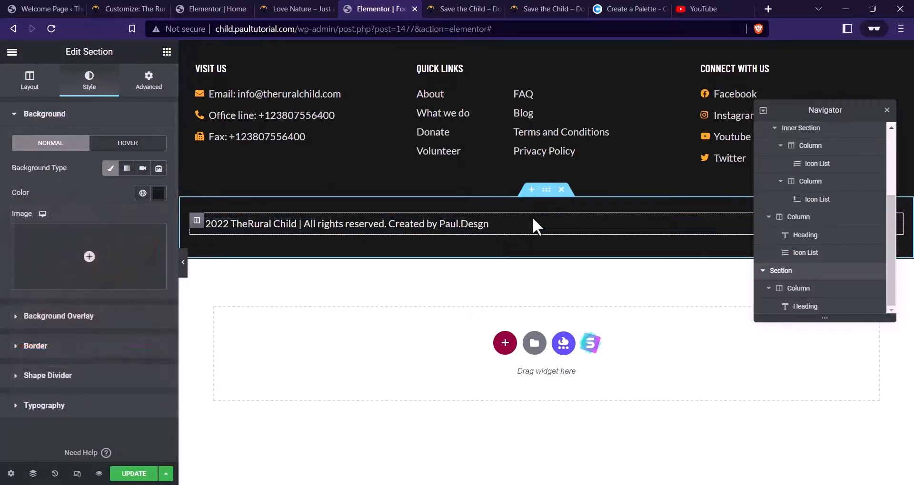
Set the copyright section's top and bottom padding to 8, save, and preview the footer
{"action": "left_click", "coordinate": [148, 80]}
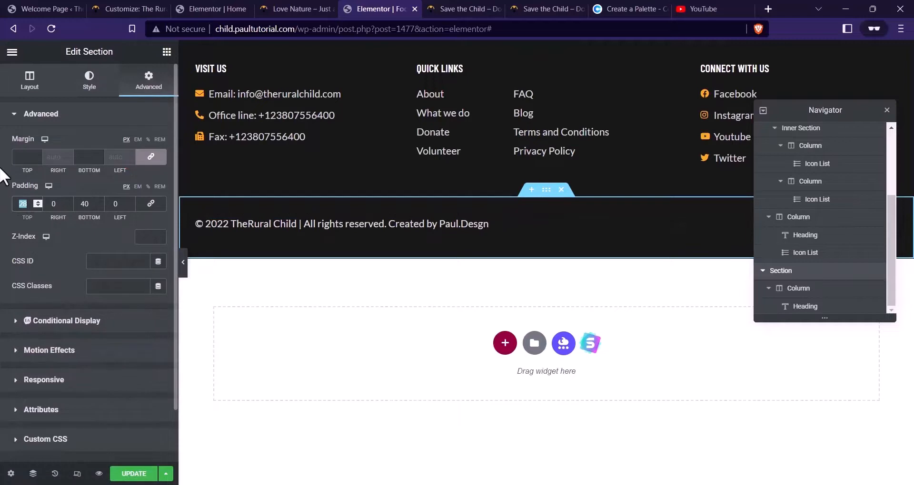
{"action": "type", "text": "44"}
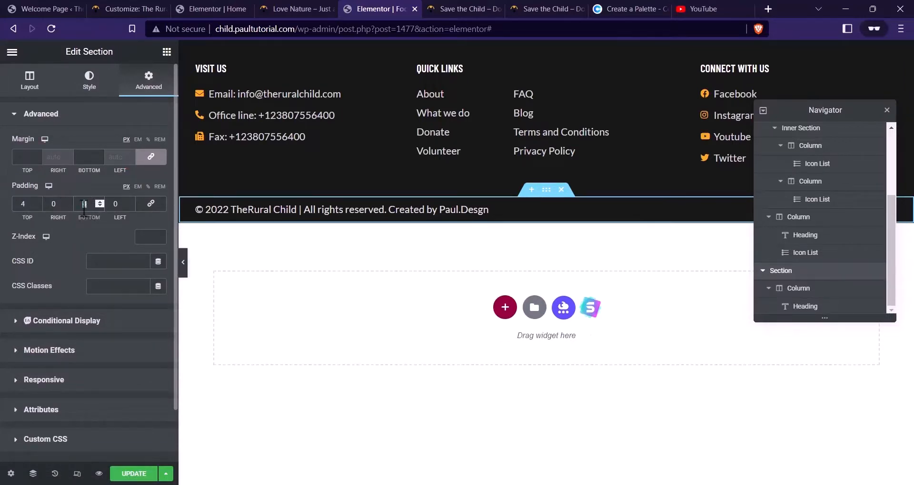
{"action": "type", "text": "8"}
{"action": "double_click", "coordinate": [25, 205]}
{"action": "type", "text": "8"}
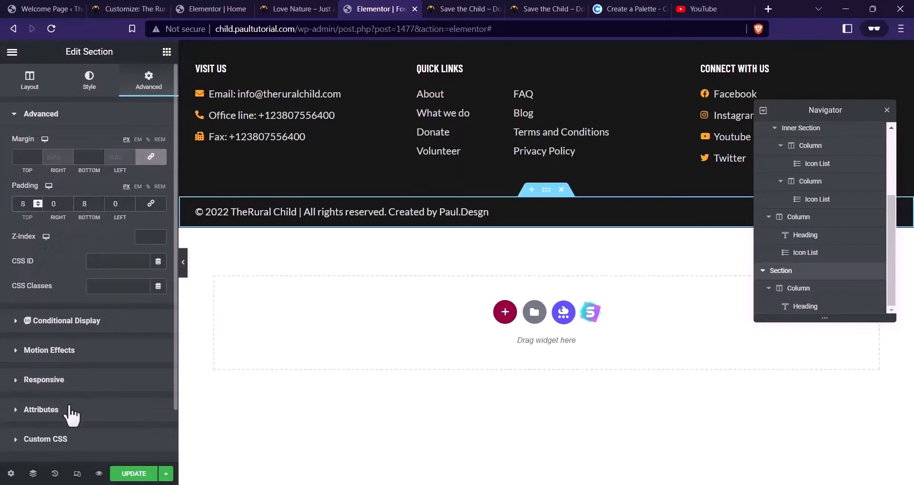
{"action": "left_click", "coordinate": [133, 474]}
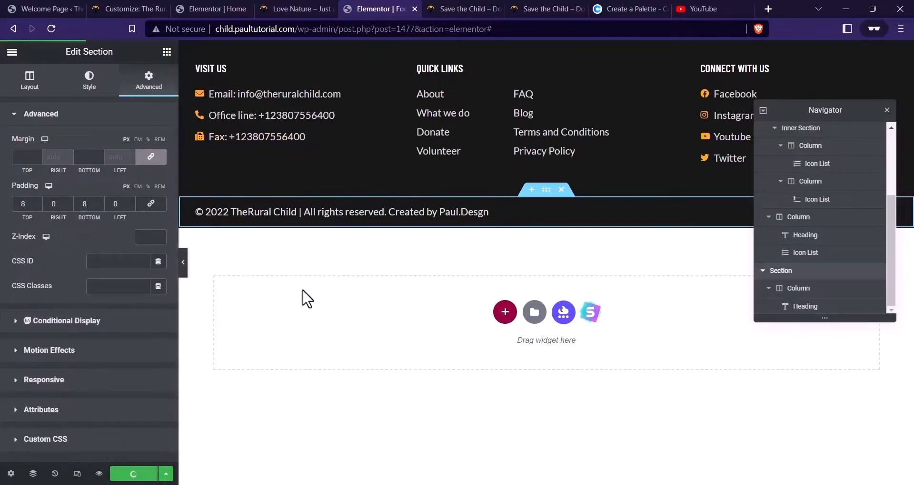
{"action": "left_click", "coordinate": [100, 474]}
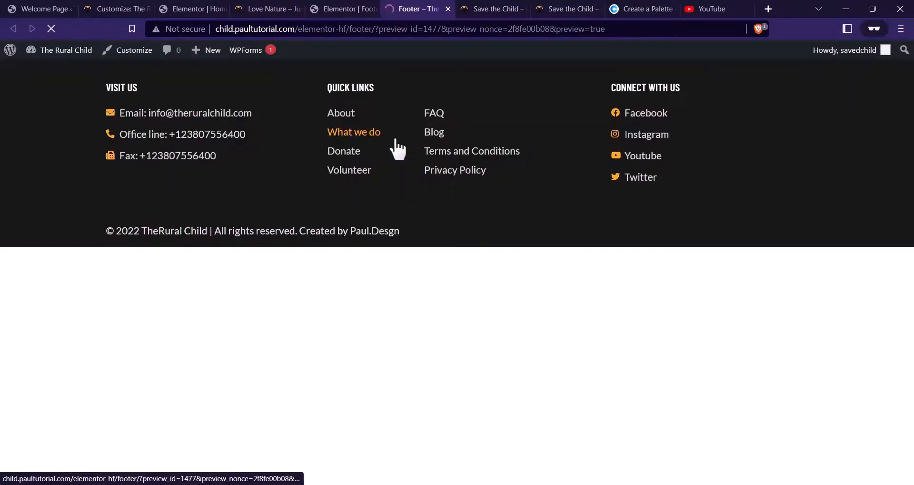
Reload the home page preview and check that the © 2022 copyright bar appears beneath the footer
{"action": "left_click", "coordinate": [290, 9]}
{"action": "scroll", "coordinate": [159, 106], "scroll_direction": "up", "scroll_amount": 3}
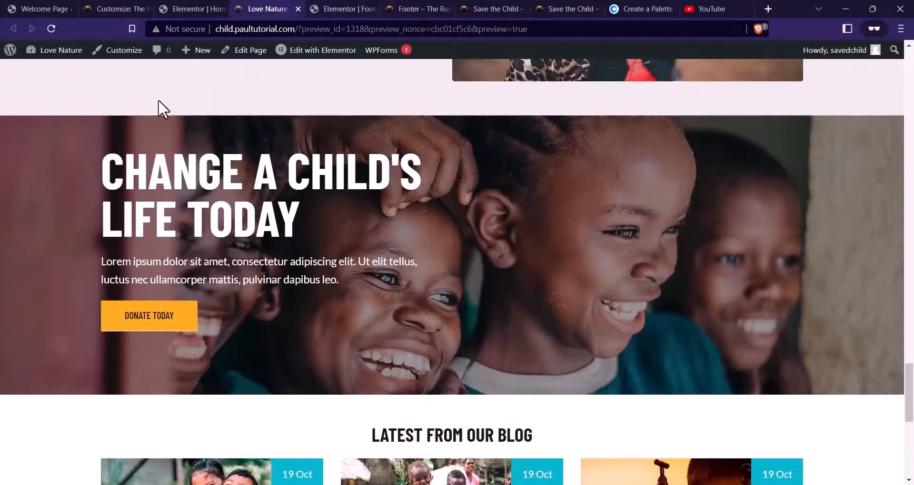
{"action": "left_click", "coordinate": [48, 48]}
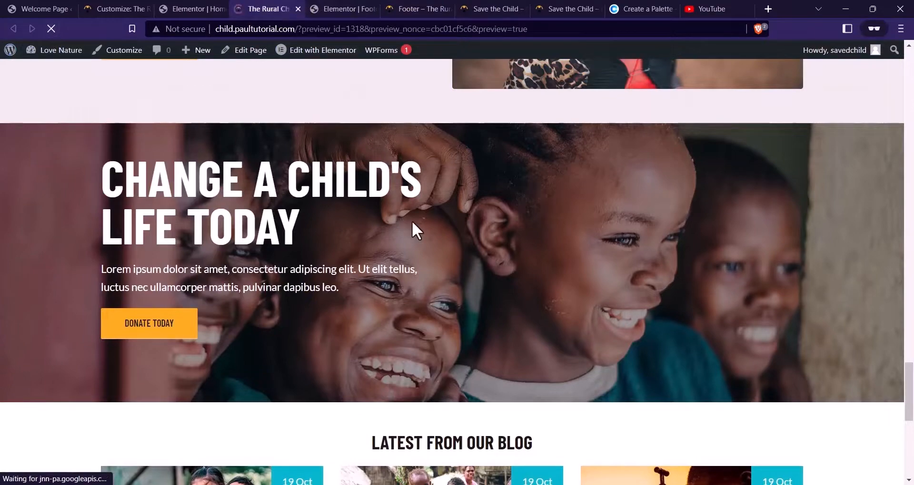
{"action": "scroll", "coordinate": [377, 185], "scroll_direction": "up", "scroll_amount": 10}
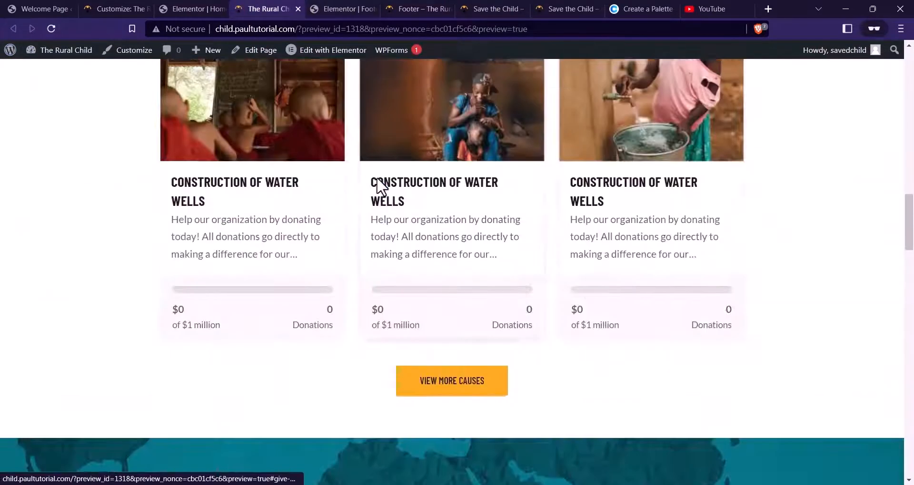
{"action": "scroll", "coordinate": [376, 185], "scroll_direction": "up", "scroll_amount": 5}
{"action": "left_click", "coordinate": [52, 29]}
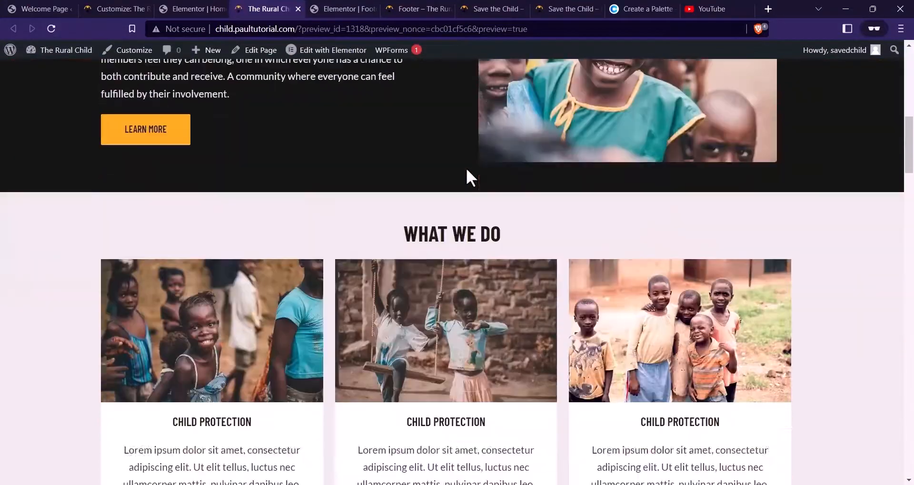
{"action": "scroll", "coordinate": [466, 170], "scroll_direction": "down", "scroll_amount": 15}
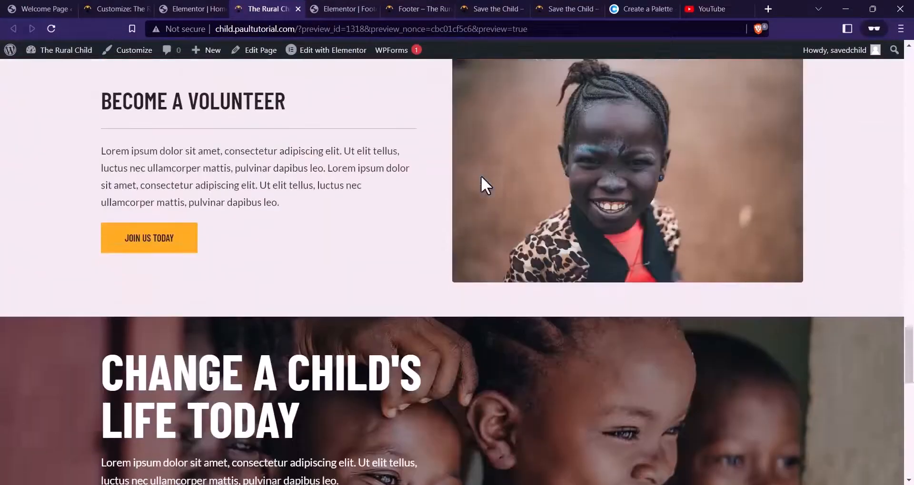
{"action": "scroll", "coordinate": [481, 176], "scroll_direction": "down", "scroll_amount": 15}
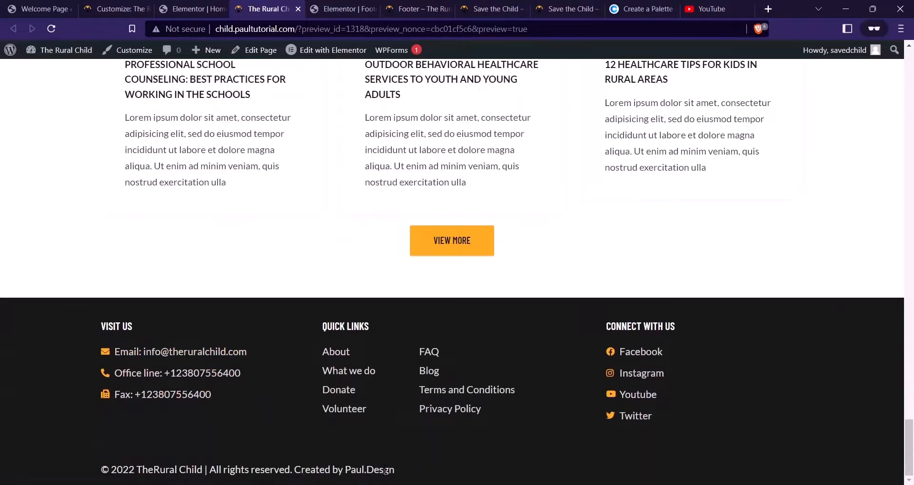
{"action": "left_click", "coordinate": [350, 7]}
Delete the empty section above the footer's copyright bar
{"action": "left_click", "coordinate": [530, 195]}
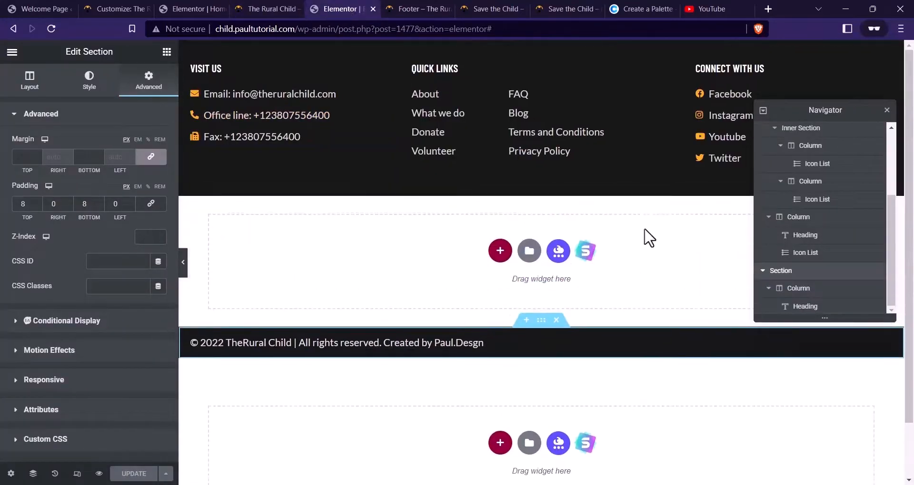
{"action": "left_click", "coordinate": [887, 110]}
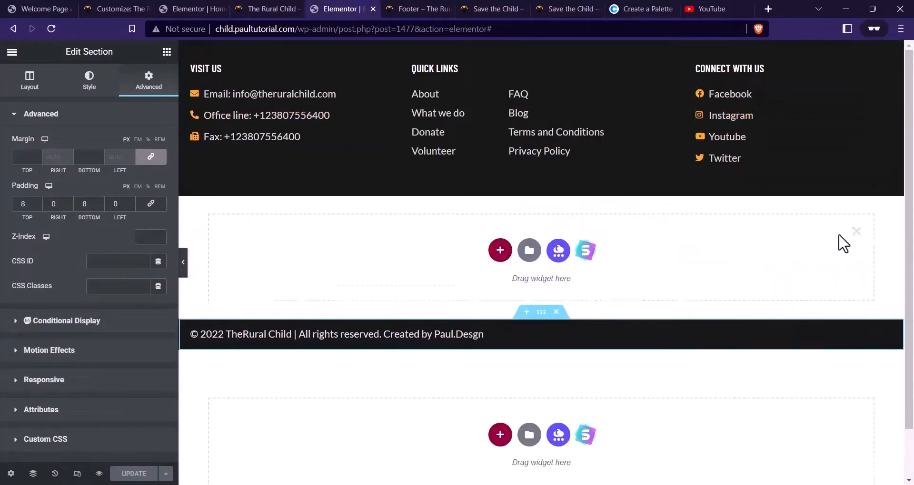
{"action": "left_click", "coordinate": [855, 232]}
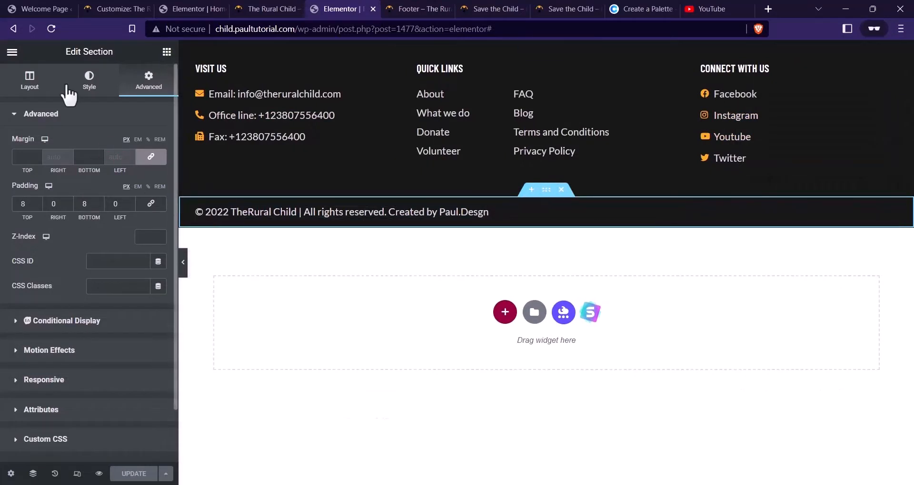
Set the copyright section's background colour to #101010 and update the footer
{"action": "left_click", "coordinate": [89, 81]}
{"action": "left_click", "coordinate": [158, 193]}
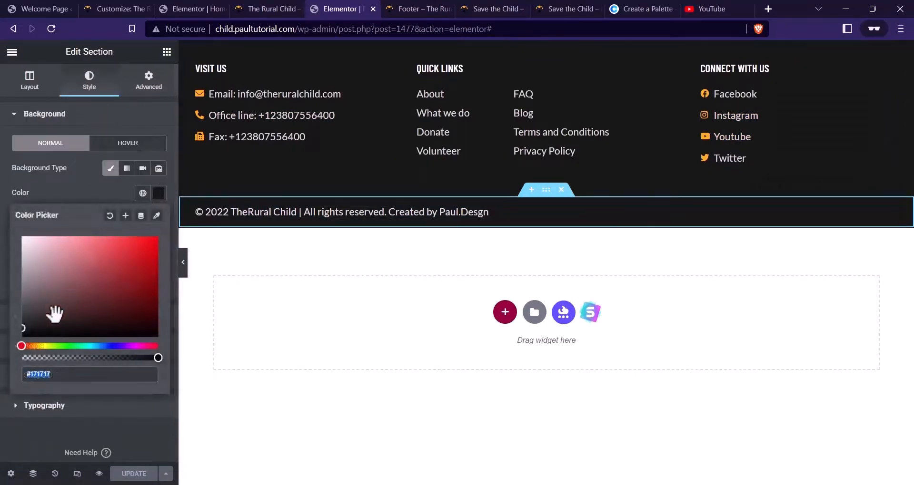
{"action": "left_click_drag", "start_coordinate": [23, 330], "coordinate": [21, 330]}
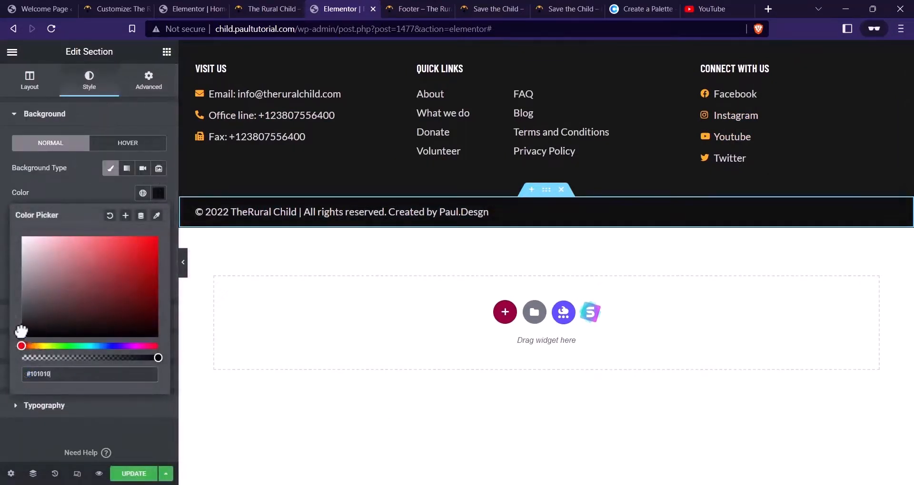
{"action": "left_click", "coordinate": [132, 475]}
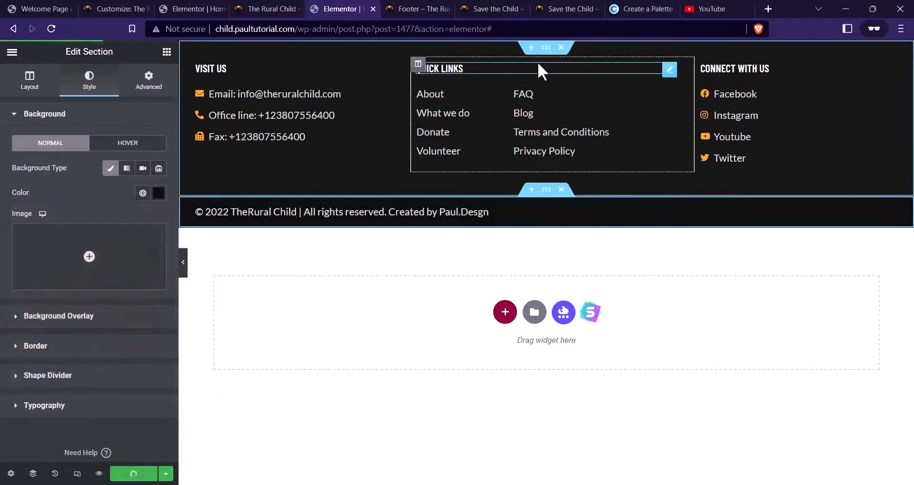
{"action": "left_click", "coordinate": [266, 9]}
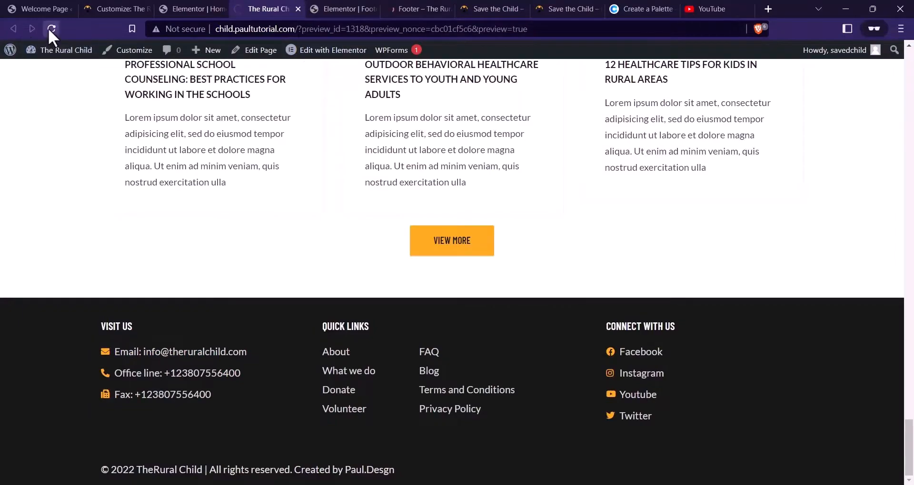
{"action": "scroll", "coordinate": [330, 241], "scroll_direction": "down", "scroll_amount": 15}
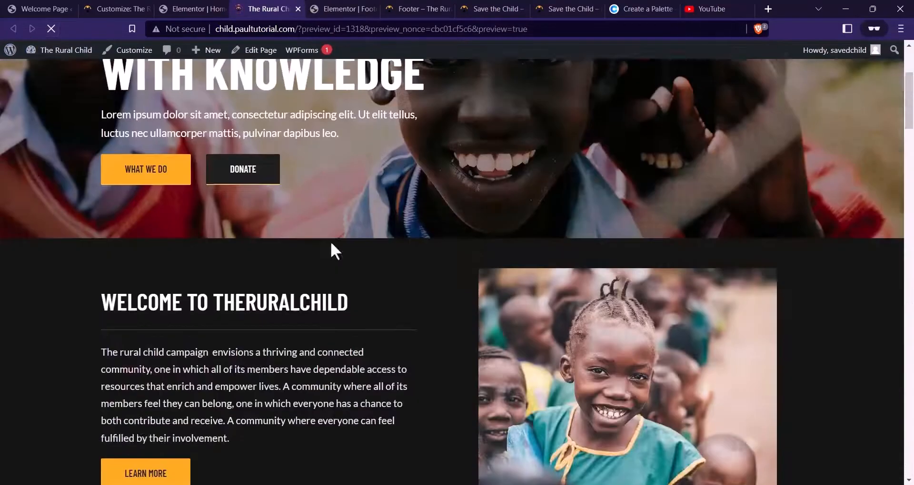
{"action": "scroll", "coordinate": [331, 259], "scroll_direction": "down", "scroll_amount": 12}
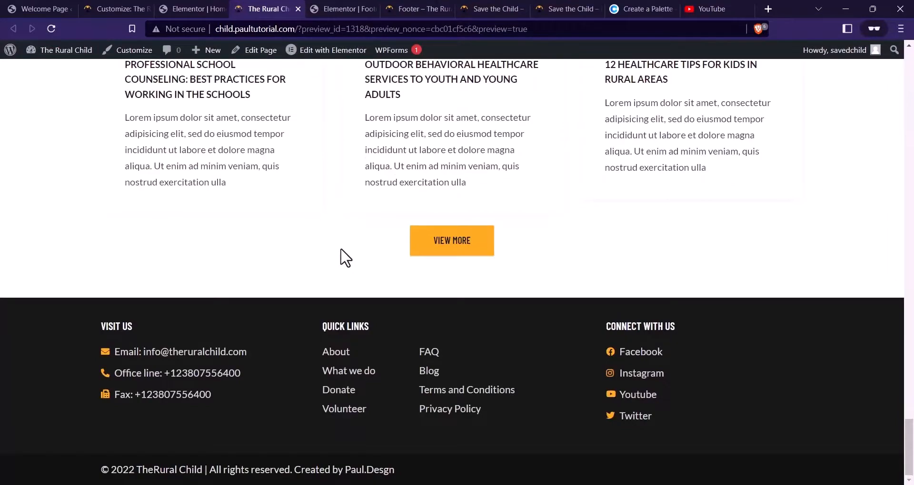
{"action": "scroll", "coordinate": [341, 257], "scroll_direction": "up", "scroll_amount": 20}
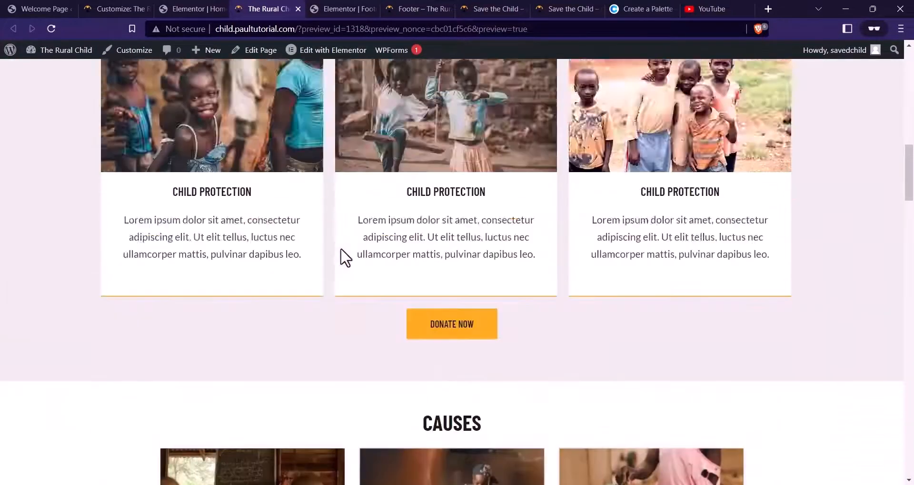
{"action": "scroll", "coordinate": [341, 249], "scroll_direction": "up", "scroll_amount": 10}
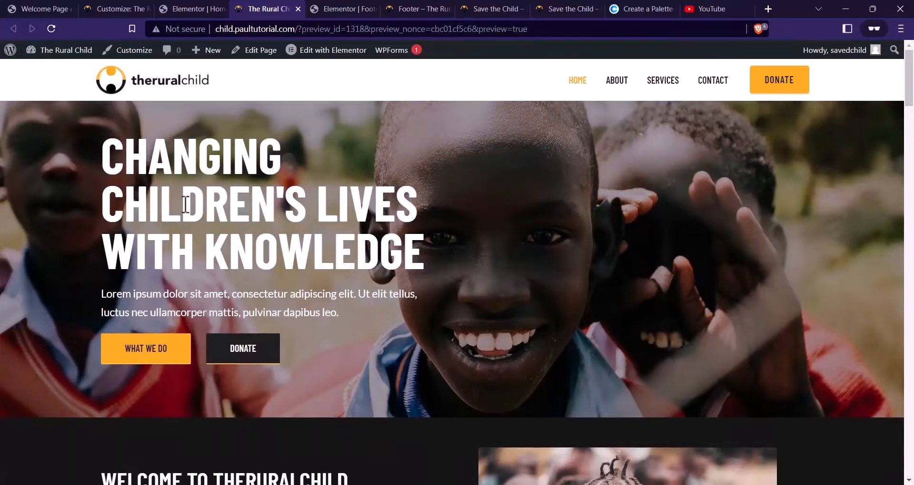
Go back to the home page in Elementor, close the Navigator, and scroll to the top
{"action": "left_click", "coordinate": [186, 9]}
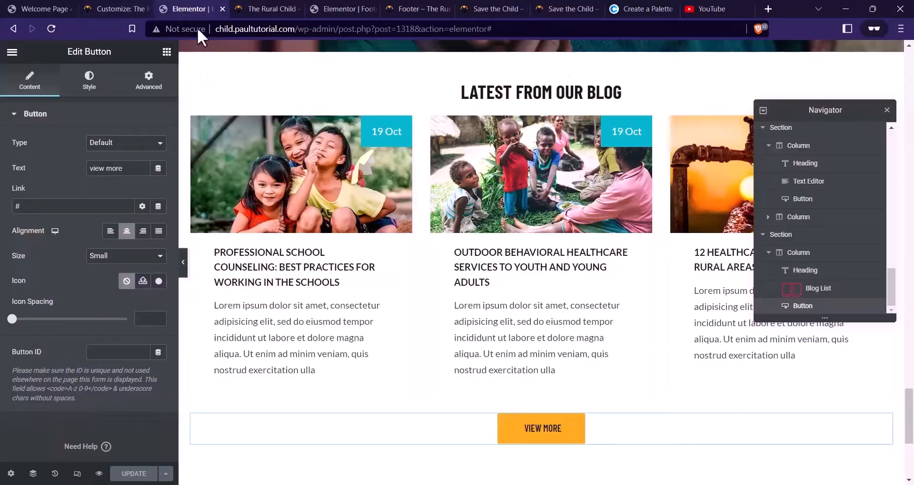
{"action": "scroll", "coordinate": [477, 191], "scroll_direction": "up", "scroll_amount": 15}
{"action": "scroll", "coordinate": [478, 182], "scroll_direction": "up", "scroll_amount": 5}
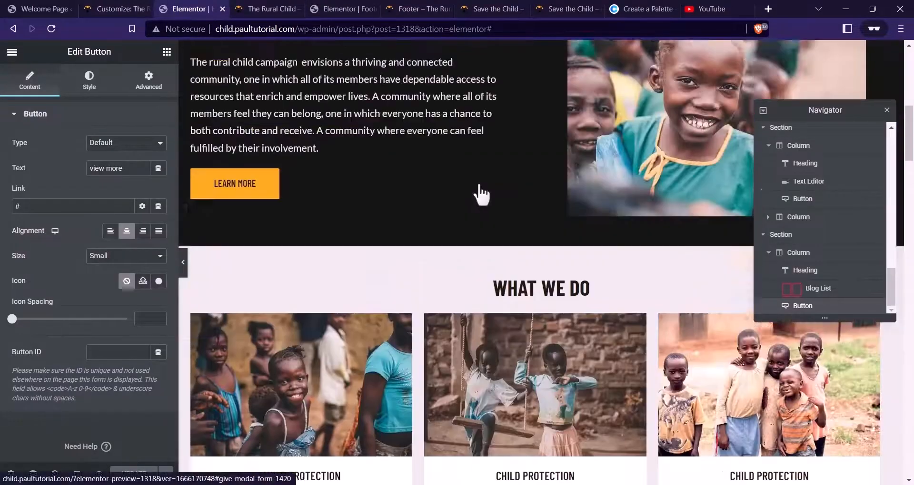
{"action": "left_click", "coordinate": [886, 110]}
{"action": "scroll", "coordinate": [551, 137], "scroll_direction": "up", "scroll_amount": 6}
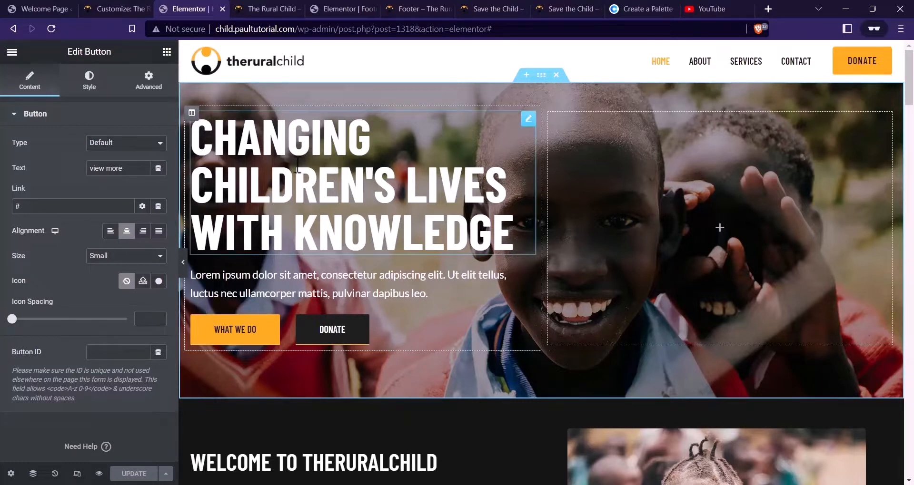
Give the hero's left text column a Slide In Left entrance animation
{"action": "left_click", "coordinate": [191, 113]}
{"action": "left_click", "coordinate": [150, 81]}
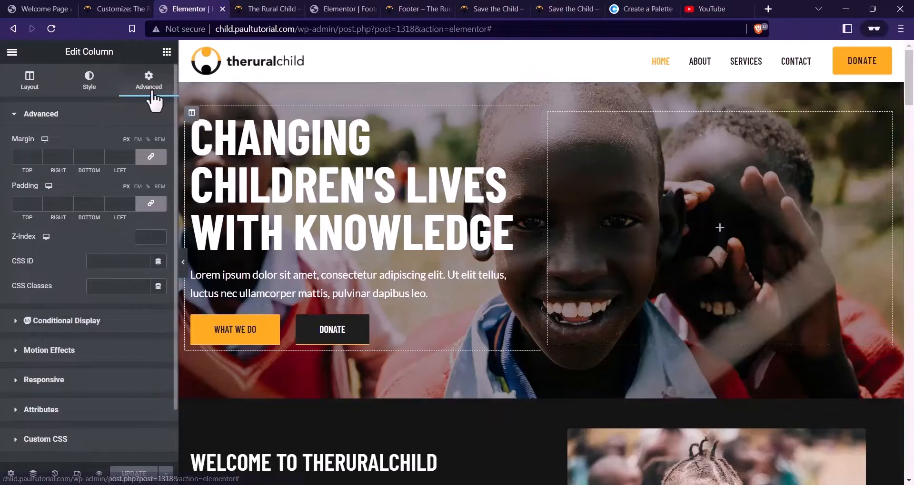
{"action": "left_click", "coordinate": [69, 351]}
{"action": "left_click", "coordinate": [52, 216]}
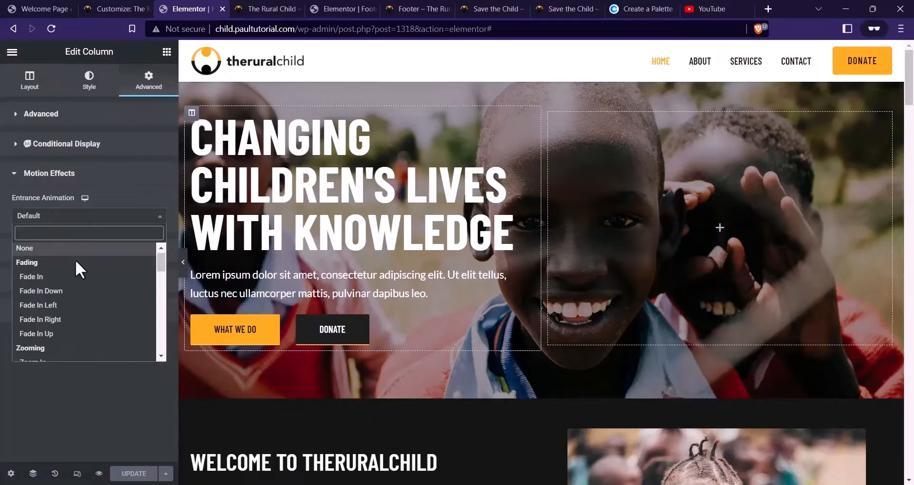
{"action": "scroll", "coordinate": [75, 267], "scroll_direction": "down", "scroll_amount": 5}
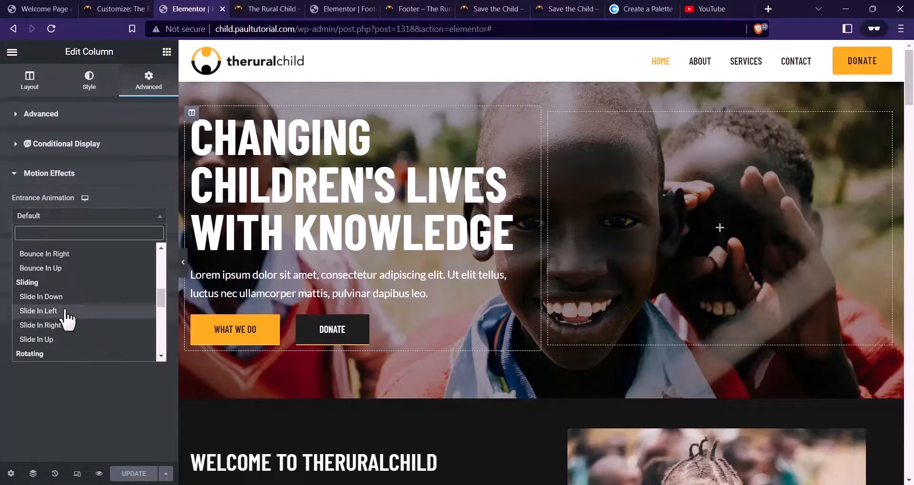
{"action": "left_click", "coordinate": [38, 310]}
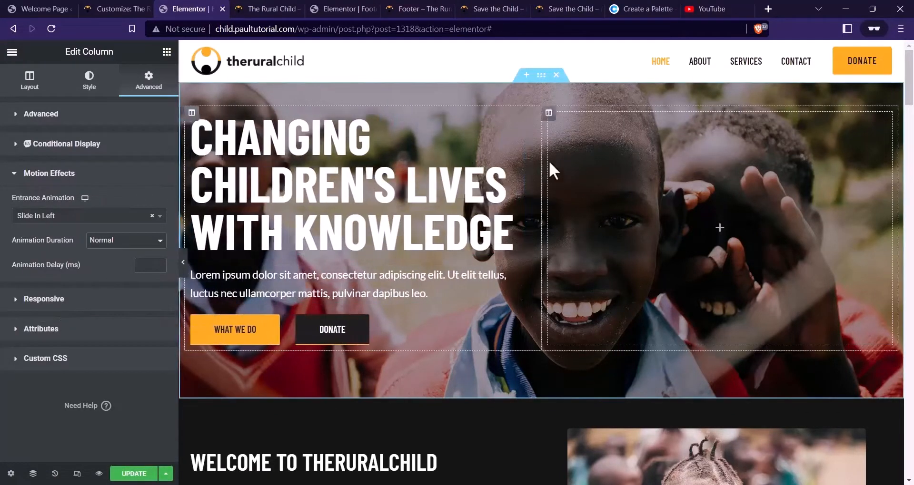
Change the hero column's entrance animation to Slide In Up
{"action": "scroll", "coordinate": [378, 216], "scroll_direction": "down", "scroll_amount": 4}
{"action": "scroll", "coordinate": [443, 215], "scroll_direction": "up", "scroll_amount": 3}
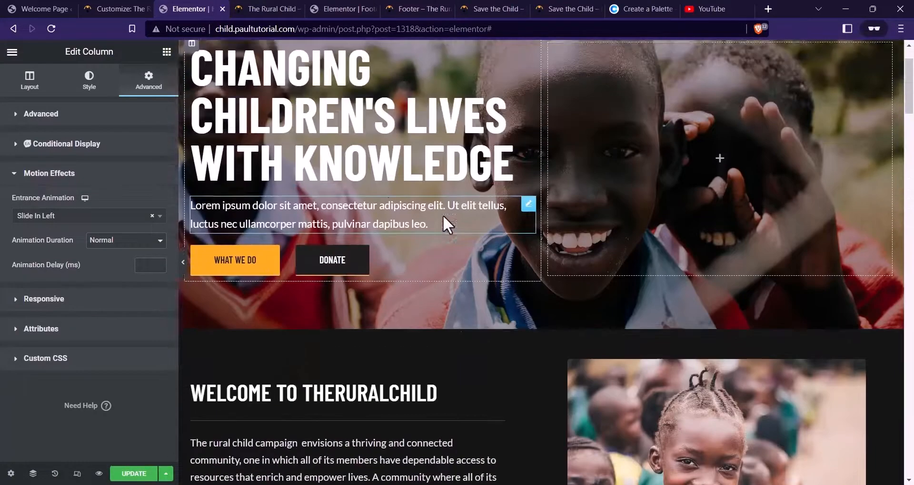
{"action": "scroll", "coordinate": [404, 190], "scroll_direction": "down", "scroll_amount": 4}
{"action": "scroll", "coordinate": [578, 139], "scroll_direction": "up", "scroll_amount": 5}
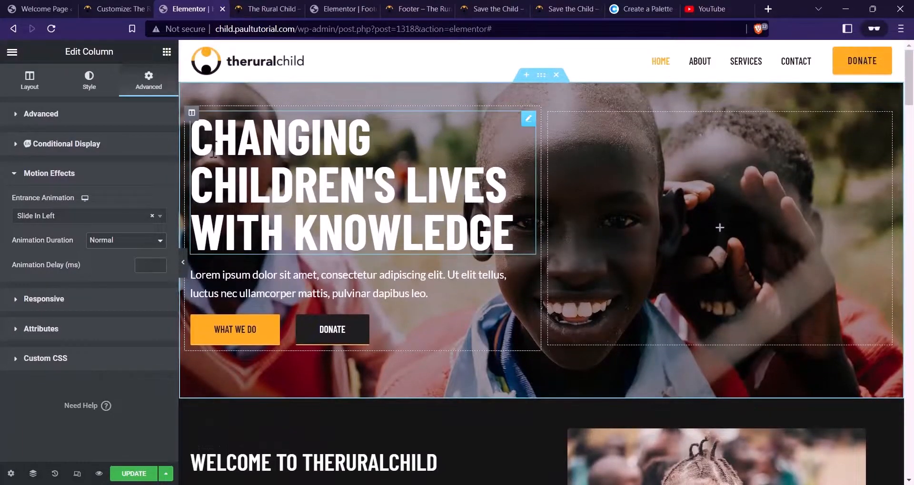
{"action": "left_click", "coordinate": [81, 215]}
{"action": "left_click", "coordinate": [57, 291]}
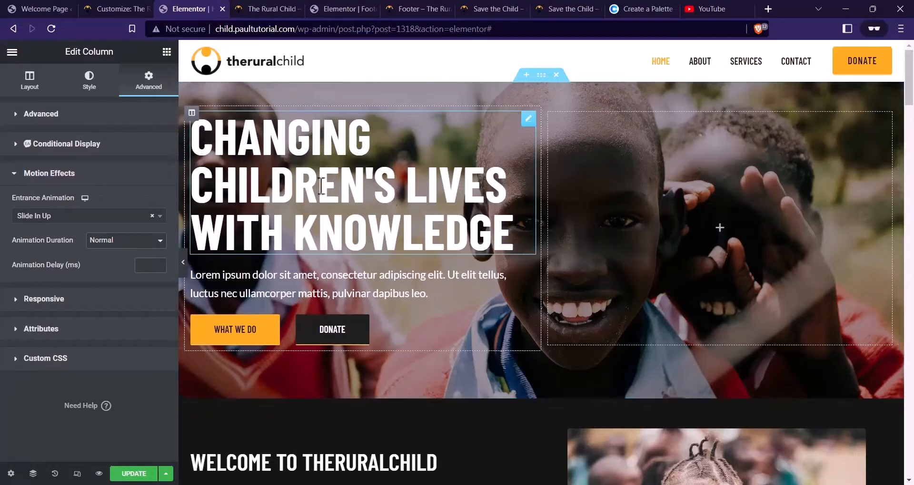
{"action": "scroll", "coordinate": [394, 201], "scroll_direction": "down", "scroll_amount": 2}
{"action": "scroll", "coordinate": [353, 182], "scroll_direction": "up", "scroll_amount": 2}
{"action": "scroll", "coordinate": [354, 182], "scroll_direction": "down", "scroll_amount": 5}
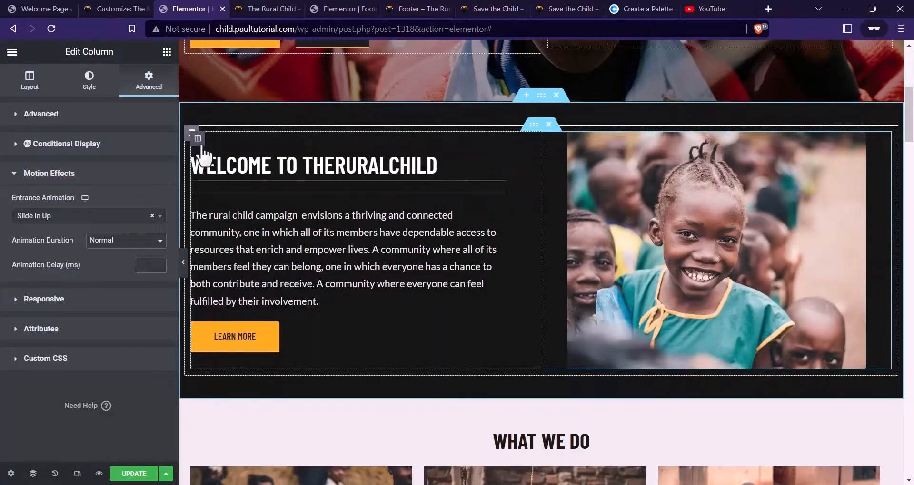
Give the welcome section's text column a Slide In Left entrance animation
{"action": "left_click", "coordinate": [198, 145]}
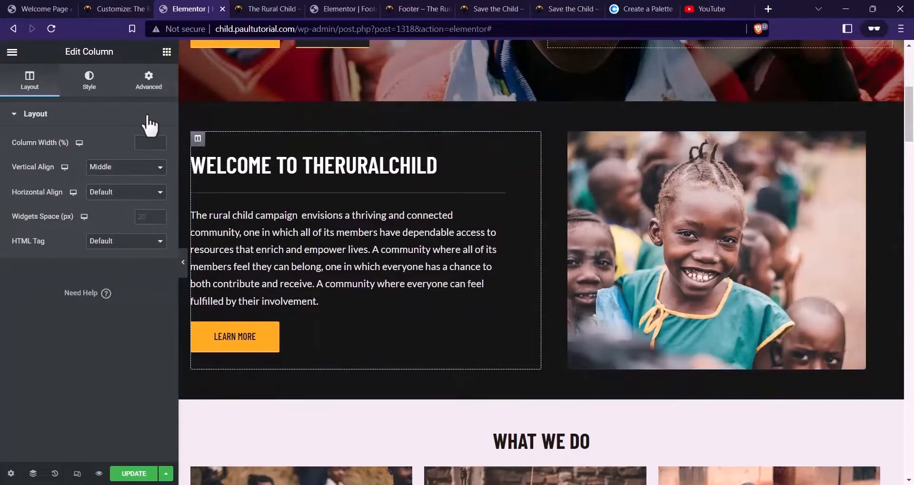
{"action": "left_click", "coordinate": [148, 80]}
{"action": "left_click", "coordinate": [73, 353]}
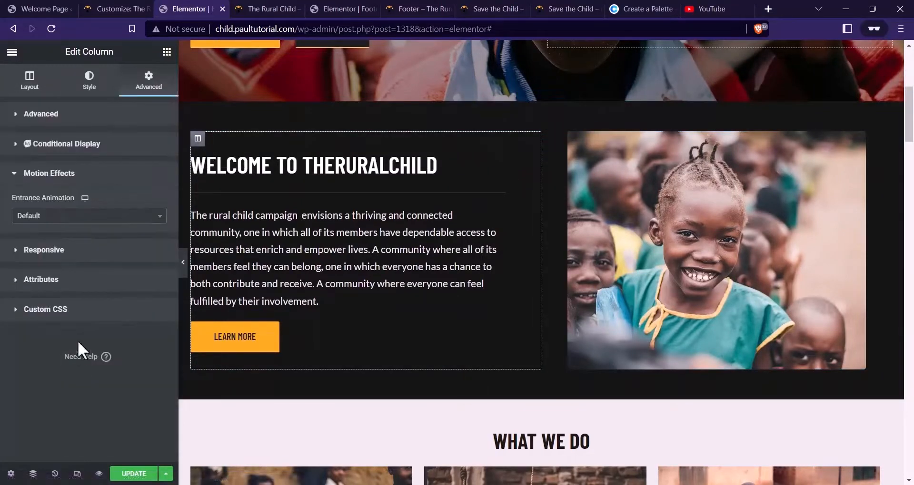
{"action": "left_click", "coordinate": [101, 219]}
{"action": "scroll", "coordinate": [76, 324], "scroll_direction": "down", "scroll_amount": 5}
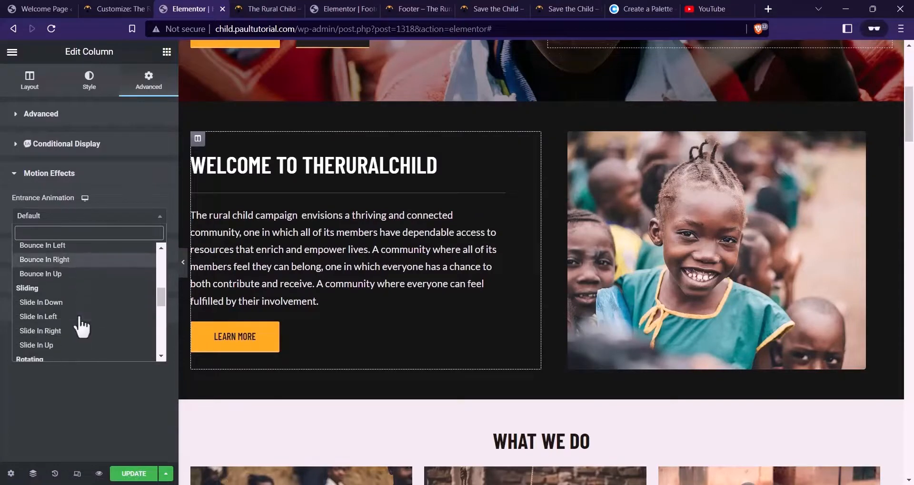
{"action": "left_click", "coordinate": [72, 314]}
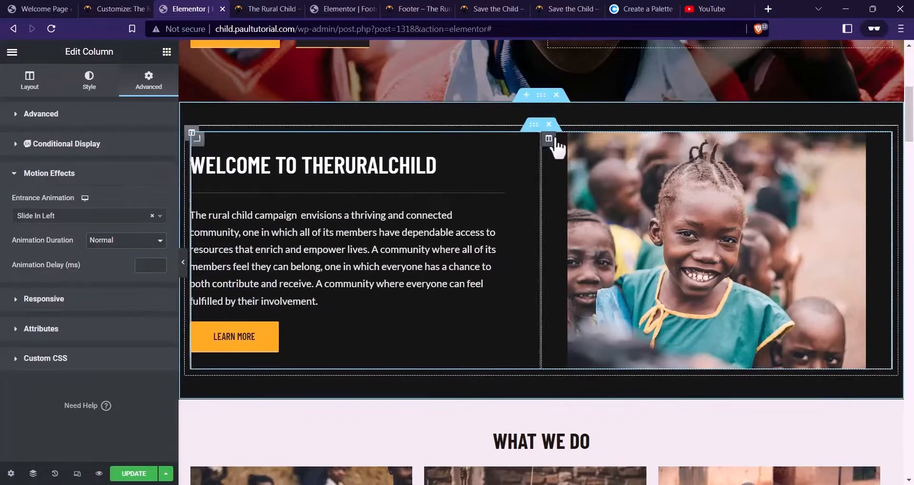
Give the welcome section's photo column a Slide In Right entrance animation
{"action": "left_click", "coordinate": [549, 139]}
{"action": "left_click", "coordinate": [148, 80]}
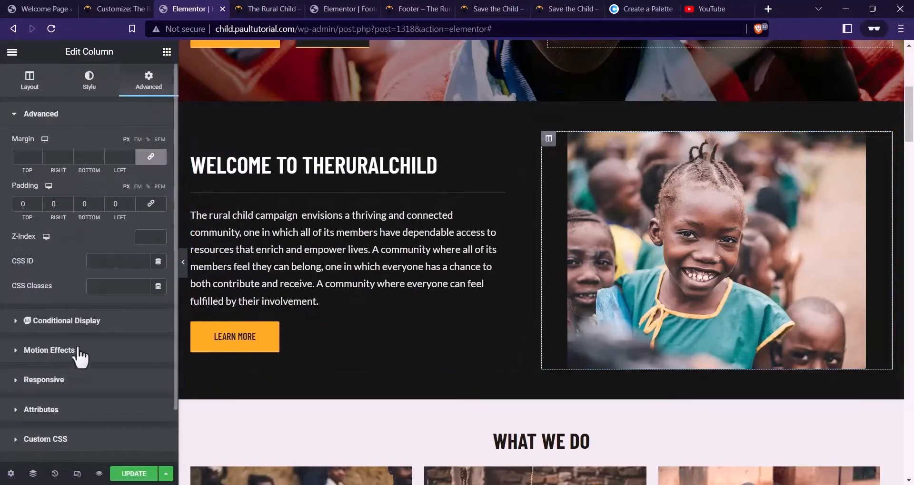
{"action": "left_click", "coordinate": [52, 351]}
{"action": "left_click", "coordinate": [57, 249]}
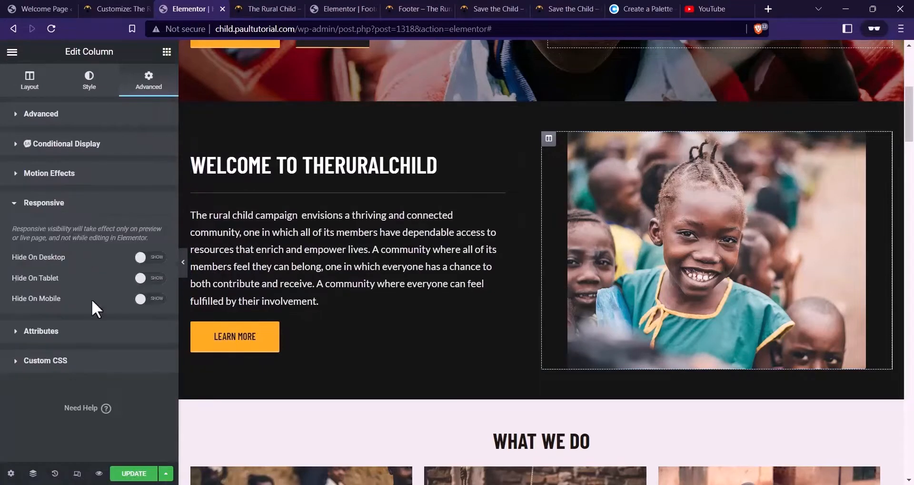
{"action": "left_click", "coordinate": [75, 213]}
{"action": "left_click", "coordinate": [78, 174]}
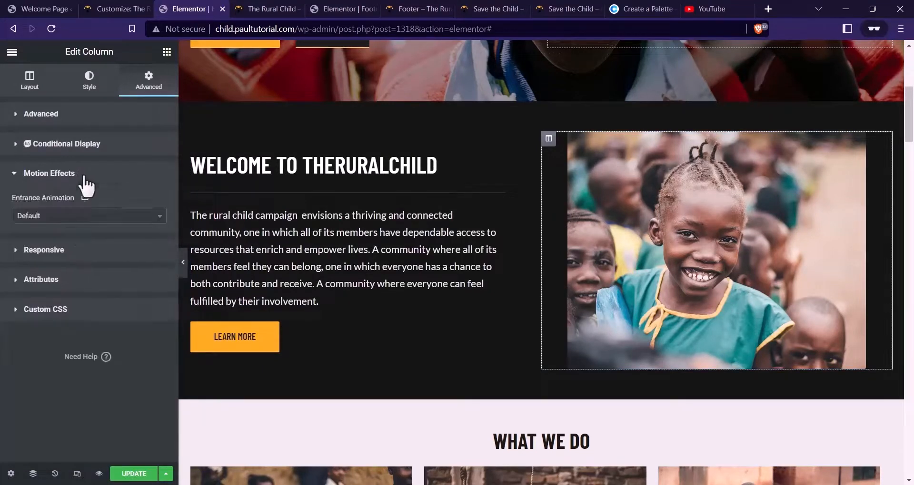
{"action": "left_click", "coordinate": [86, 215]}
{"action": "scroll", "coordinate": [83, 333], "scroll_direction": "down", "scroll_amount": 2}
{"action": "scroll", "coordinate": [87, 332], "scroll_direction": "down", "scroll_amount": 4}
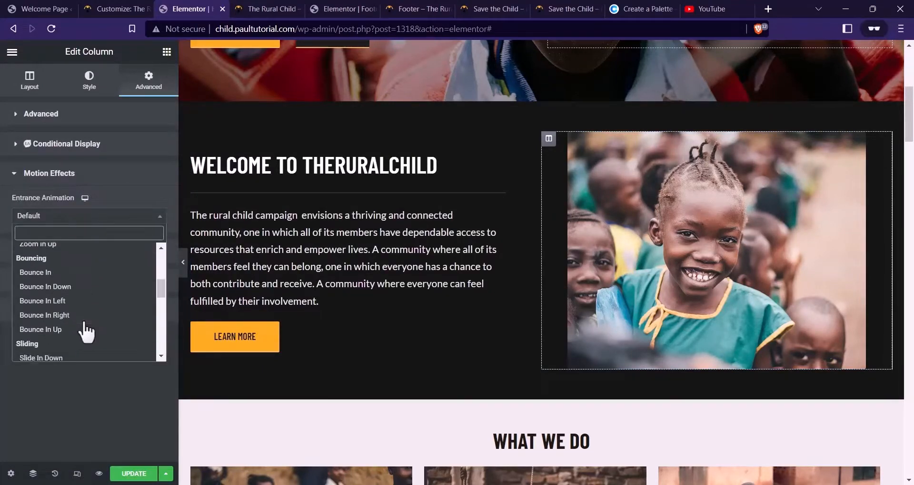
{"action": "left_click", "coordinate": [67, 265]}
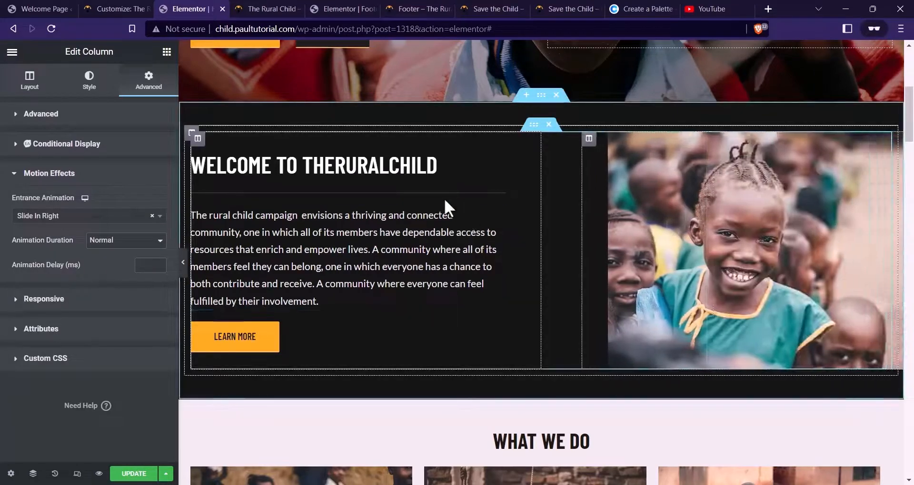
{"action": "scroll", "coordinate": [501, 174], "scroll_direction": "down", "scroll_amount": 6}
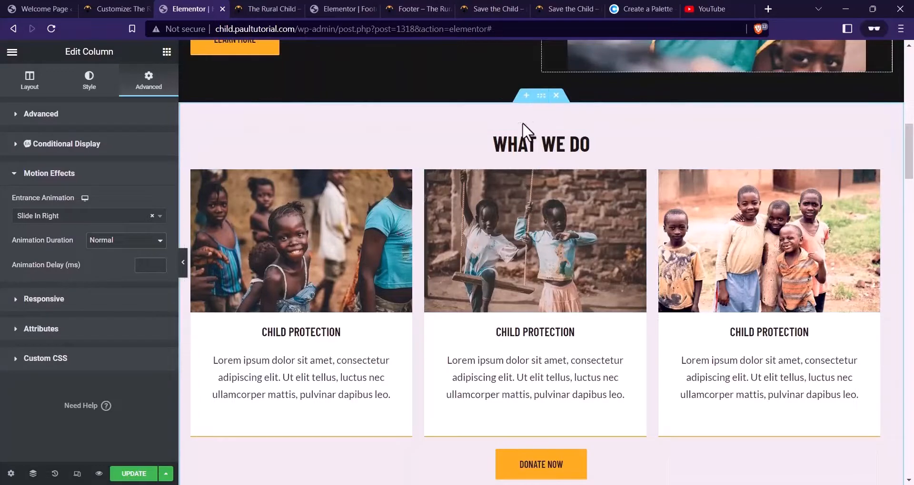
{"action": "left_click", "coordinate": [541, 95]}
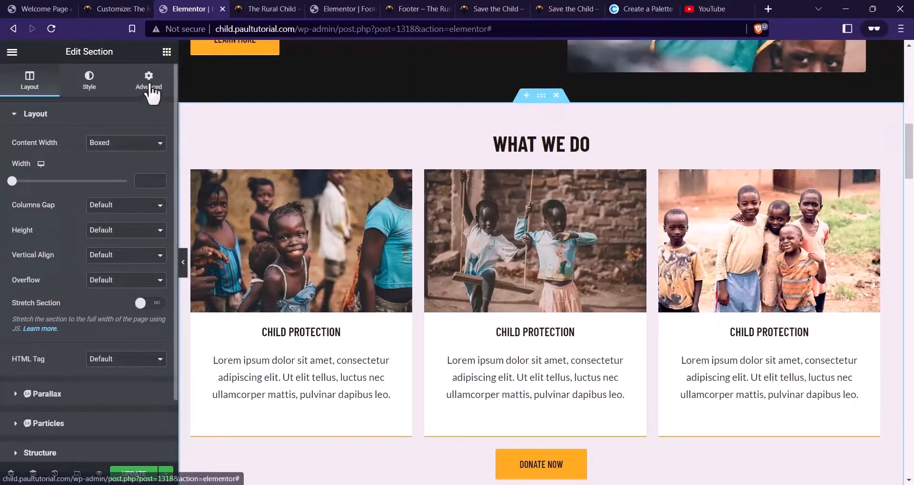
Give the What We Do section a Slide In Up entrance animation
{"action": "left_click", "coordinate": [141, 98]}
{"action": "left_click", "coordinate": [50, 300]}
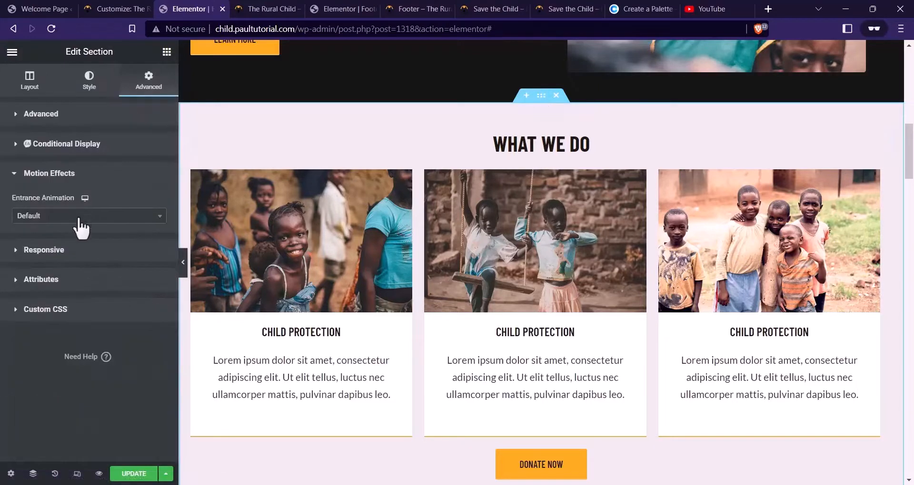
{"action": "left_click", "coordinate": [29, 217]}
{"action": "scroll", "coordinate": [67, 265], "scroll_direction": "down", "scroll_amount": 5}
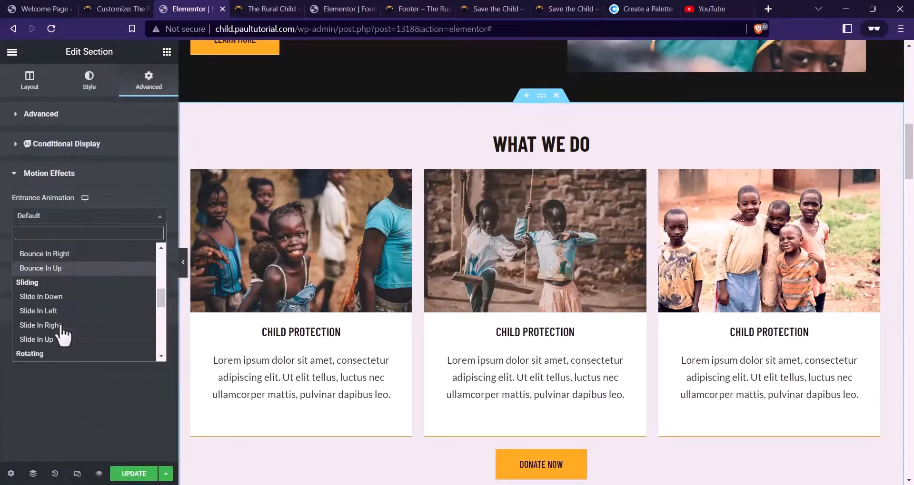
{"action": "left_click", "coordinate": [73, 340]}
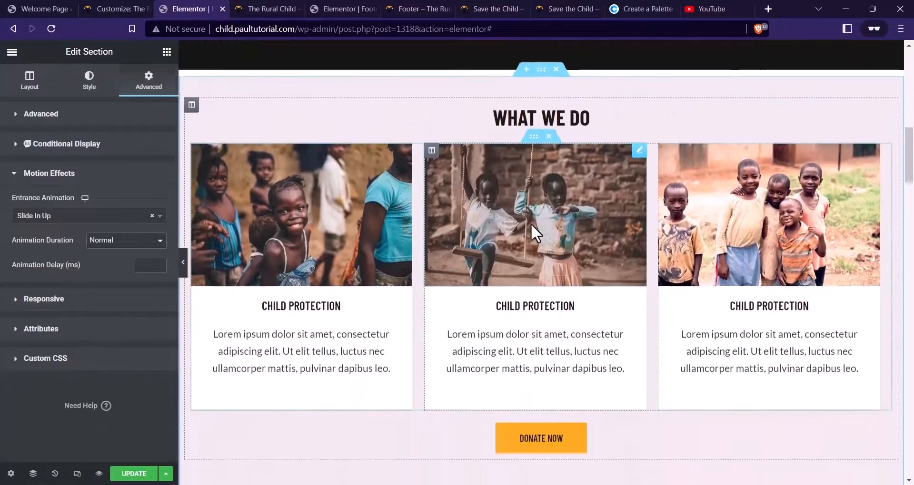
{"action": "scroll", "coordinate": [530, 223], "scroll_direction": "down", "scroll_amount": 1}
Make the first What We Do card column slide in from the left
{"action": "left_click", "coordinate": [199, 117]}
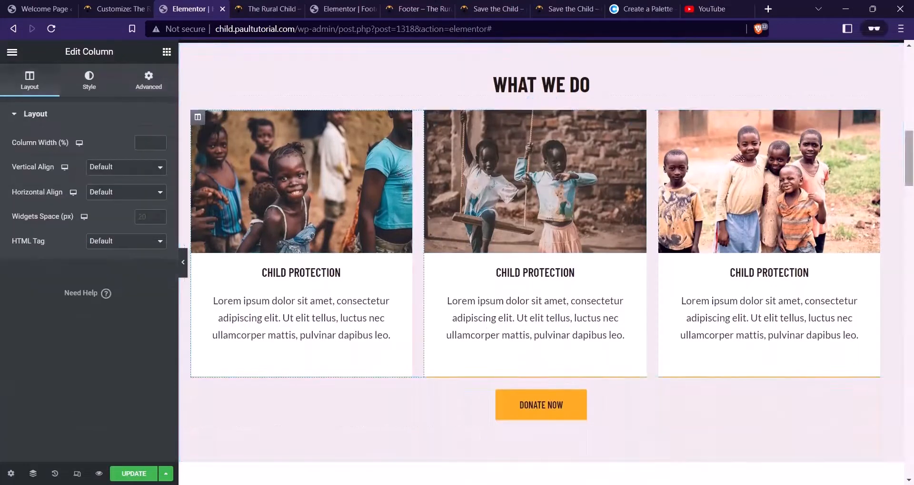
{"action": "left_click", "coordinate": [133, 86]}
{"action": "left_click", "coordinate": [81, 353]}
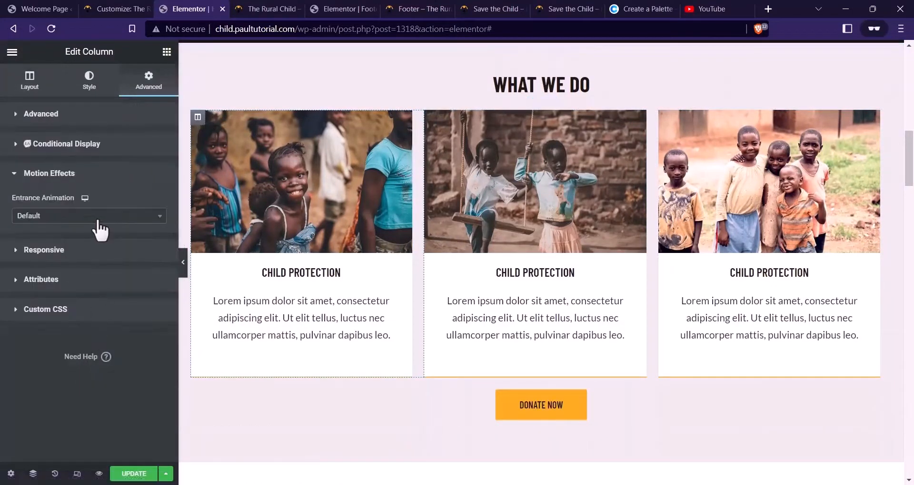
{"action": "left_click", "coordinate": [98, 217]}
{"action": "scroll", "coordinate": [105, 298], "scroll_direction": "down", "scroll_amount": 10}
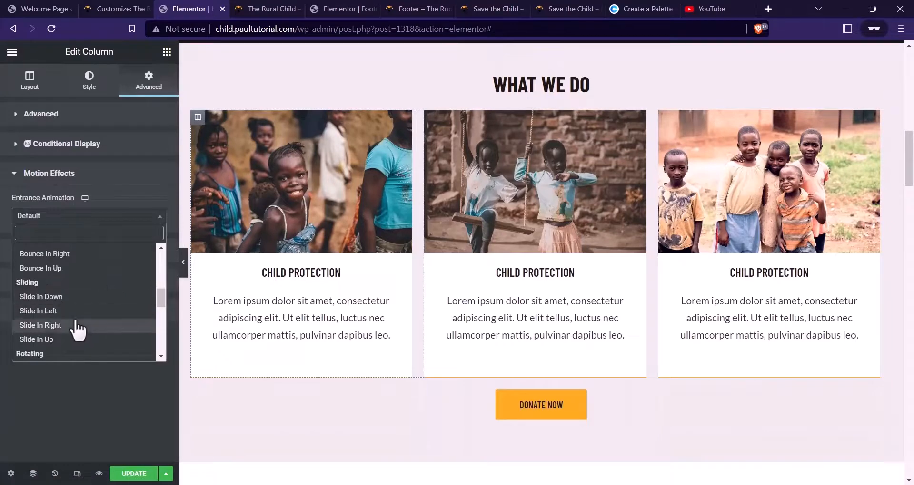
{"action": "left_click", "coordinate": [53, 312]}
Make the third What We Do card column slide in from the right
{"action": "left_click", "coordinate": [664, 119]}
{"action": "left_click", "coordinate": [149, 81]}
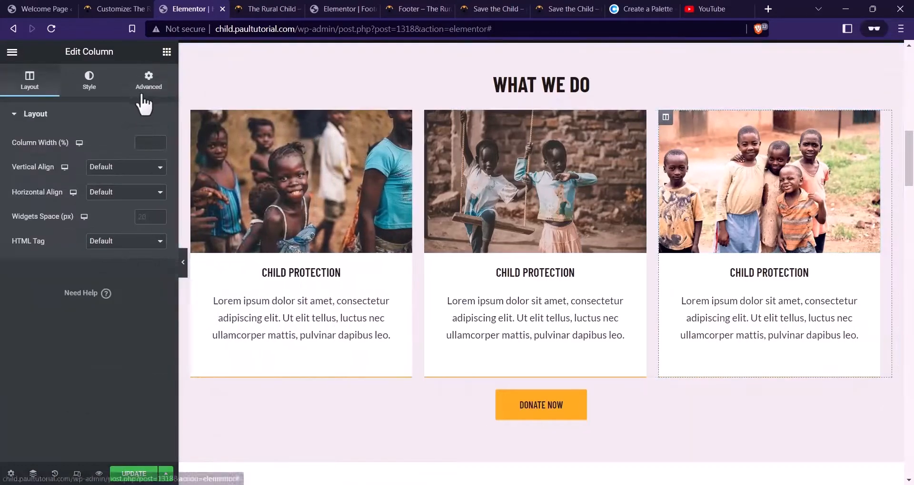
{"action": "left_click", "coordinate": [55, 355]}
{"action": "left_click", "coordinate": [95, 216]}
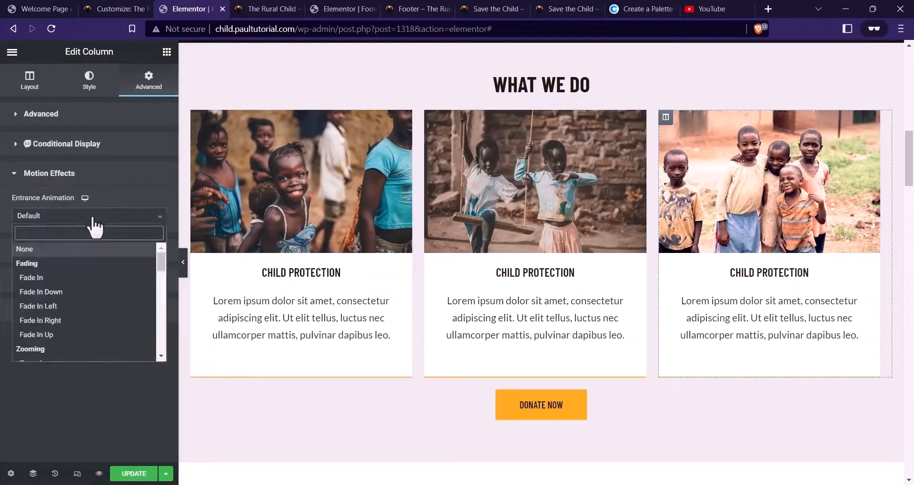
{"action": "scroll", "coordinate": [81, 280], "scroll_direction": "down", "scroll_amount": 10}
{"action": "left_click", "coordinate": [71, 266]}
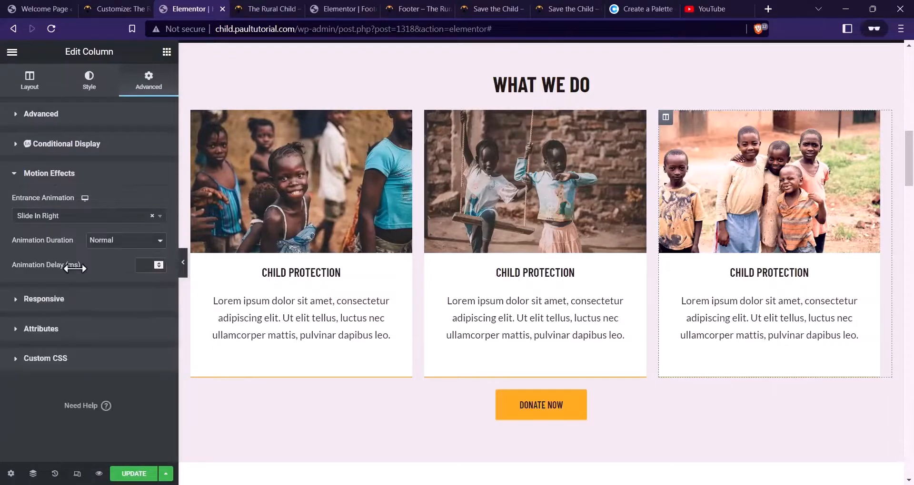
Give the middle What We Do card column a Slide In Up entrance
{"action": "left_click", "coordinate": [431, 116]}
{"action": "left_click", "coordinate": [149, 81]}
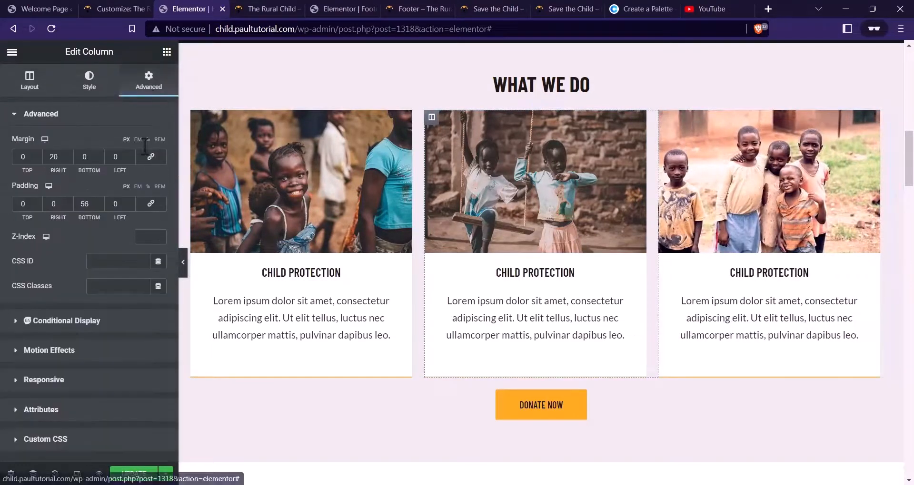
{"action": "left_click", "coordinate": [102, 354]}
{"action": "left_click", "coordinate": [107, 217]}
{"action": "scroll", "coordinate": [96, 264], "scroll_direction": "down", "scroll_amount": 8}
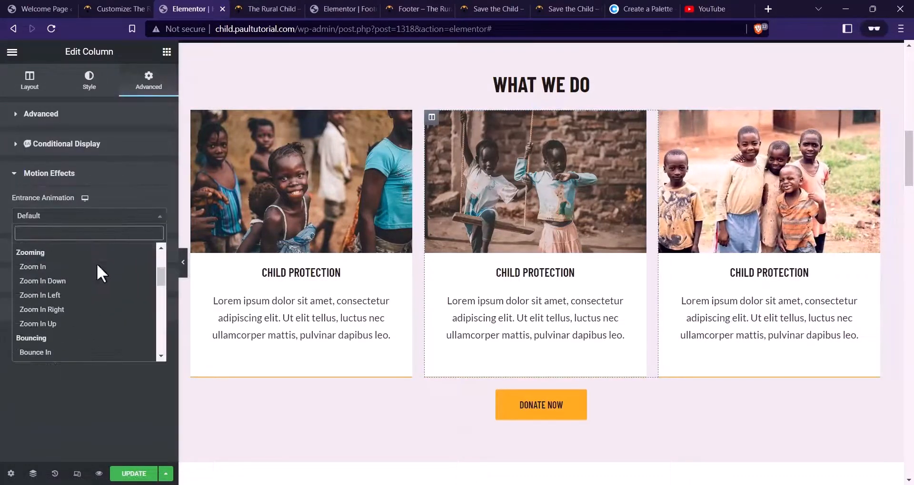
{"action": "left_click", "coordinate": [98, 281]}
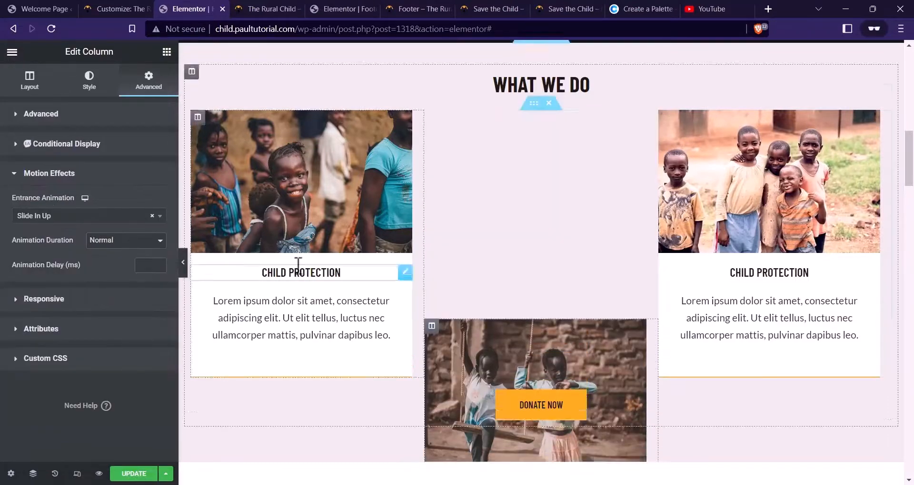
{"action": "scroll", "coordinate": [534, 238], "scroll_direction": "down", "scroll_amount": 3}
Give the Donate Now button a Slide In Up entrance animation
{"action": "left_click", "coordinate": [536, 291]}
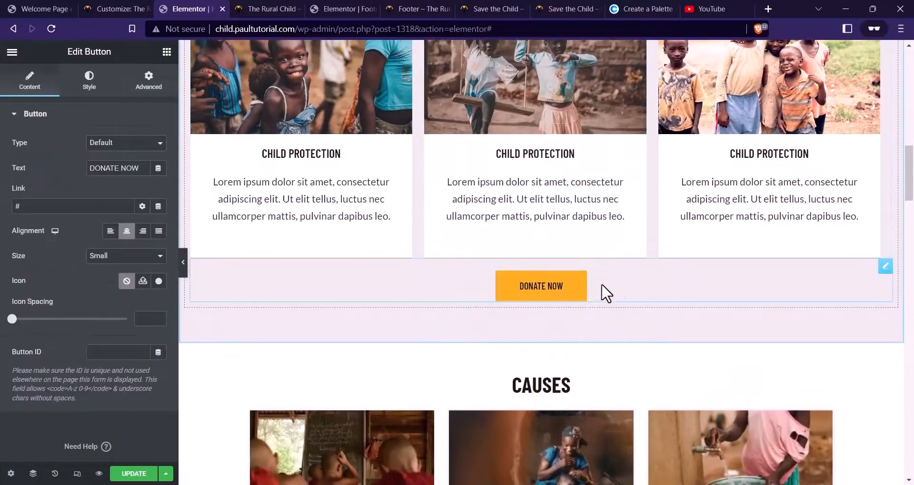
{"action": "left_click", "coordinate": [152, 86]}
{"action": "scroll", "coordinate": [77, 305], "scroll_direction": "down", "scroll_amount": 2}
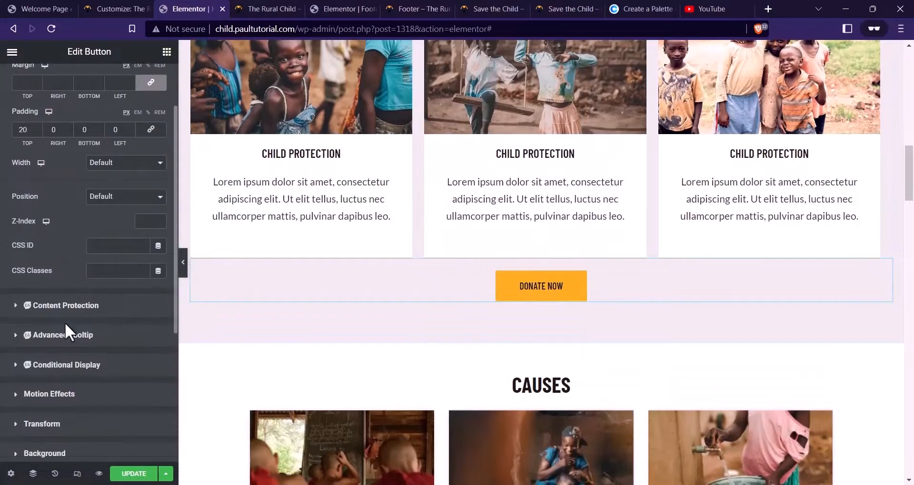
{"action": "scroll", "coordinate": [67, 310], "scroll_direction": "up", "scroll_amount": 2}
{"action": "scroll", "coordinate": [116, 320], "scroll_direction": "down", "scroll_amount": 4}
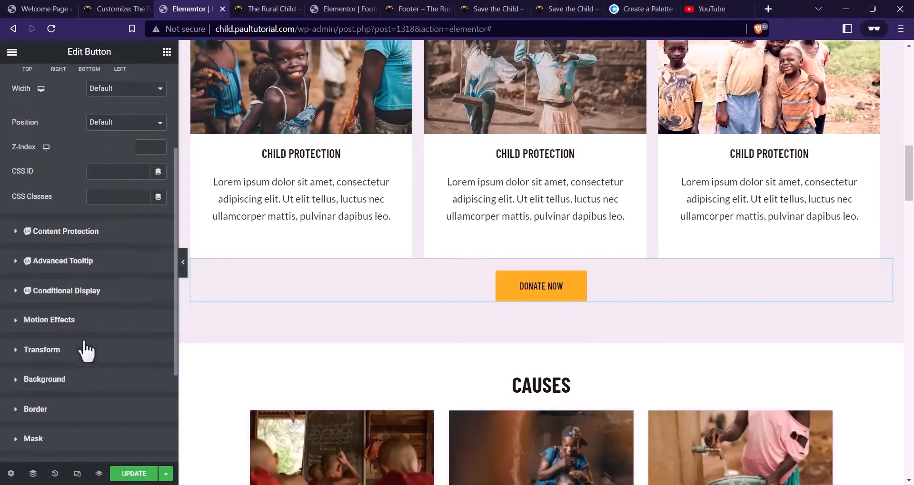
{"action": "left_click", "coordinate": [60, 321]}
{"action": "left_click", "coordinate": [92, 278]}
{"action": "scroll", "coordinate": [92, 348], "scroll_direction": "down", "scroll_amount": 4}
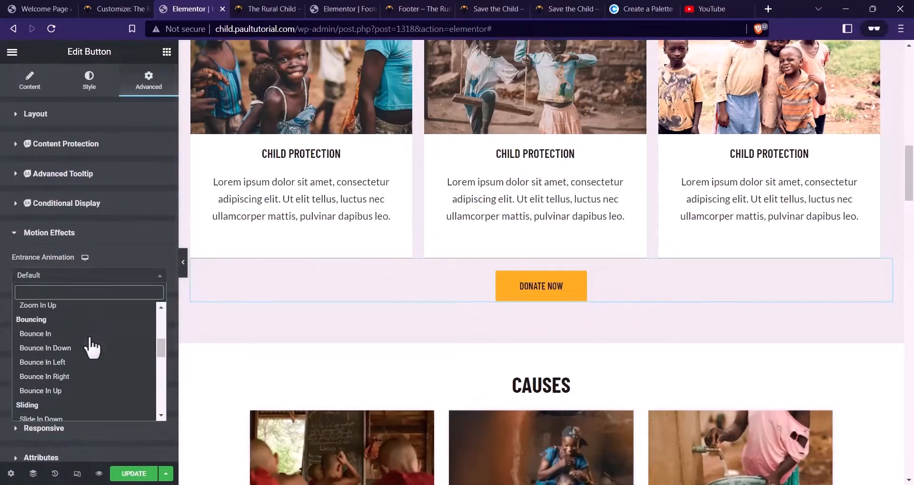
{"action": "scroll", "coordinate": [91, 352], "scroll_direction": "down", "scroll_amount": 2}
{"action": "left_click", "coordinate": [92, 401]}
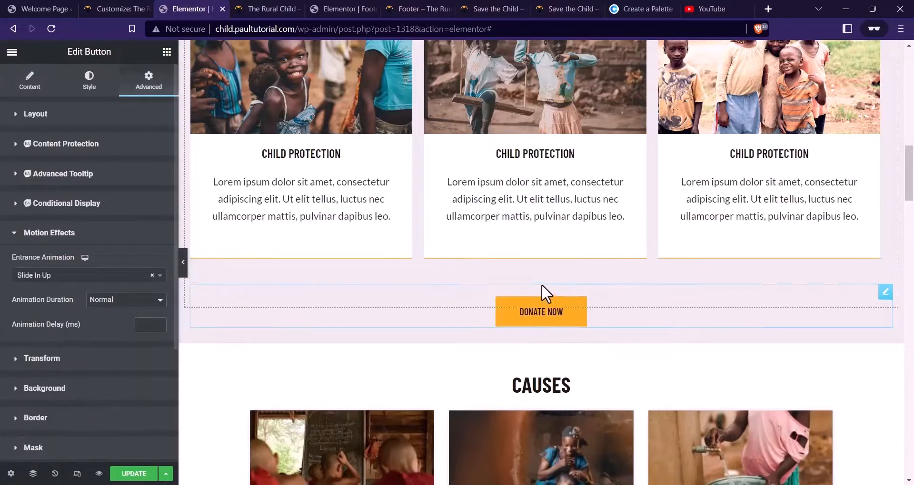
{"action": "scroll", "coordinate": [547, 288], "scroll_direction": "down", "scroll_amount": 3}
{"action": "scroll", "coordinate": [556, 286], "scroll_direction": "down", "scroll_amount": 2}
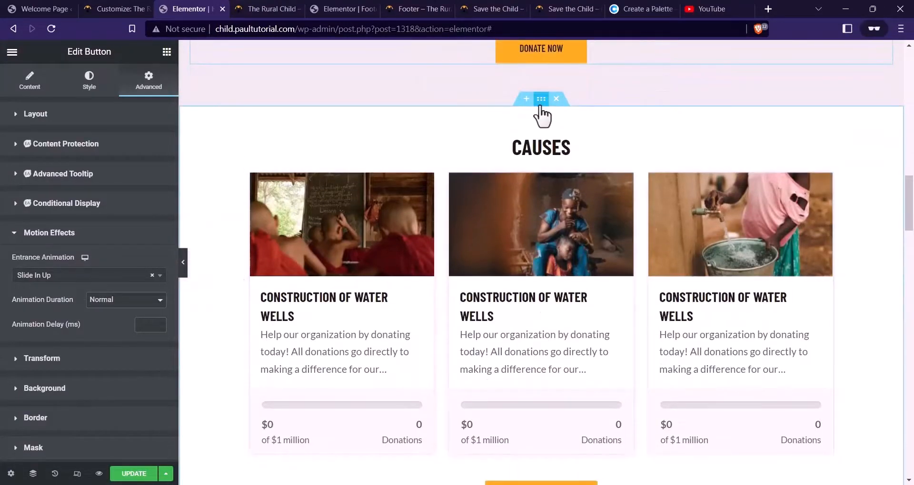
Give the Causes section a Slide In Up entrance animation
{"action": "left_click", "coordinate": [541, 99]}
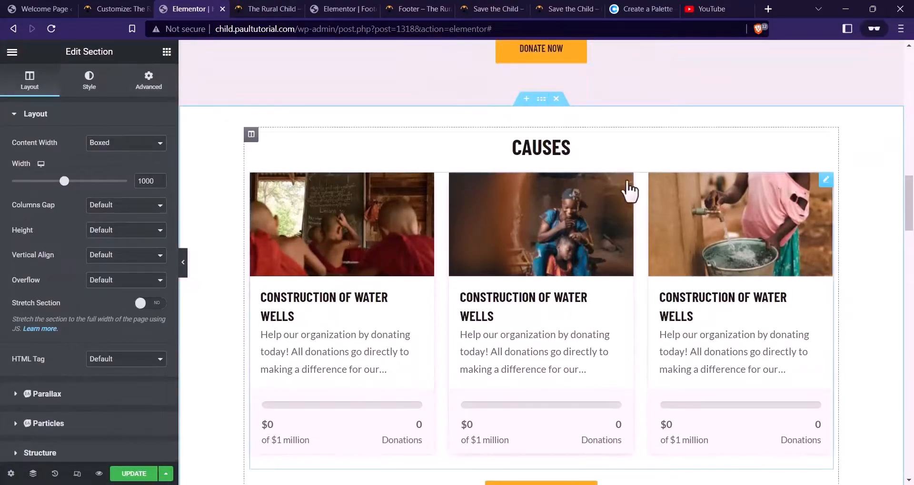
{"action": "left_click", "coordinate": [148, 87]}
{"action": "left_click", "coordinate": [56, 351]}
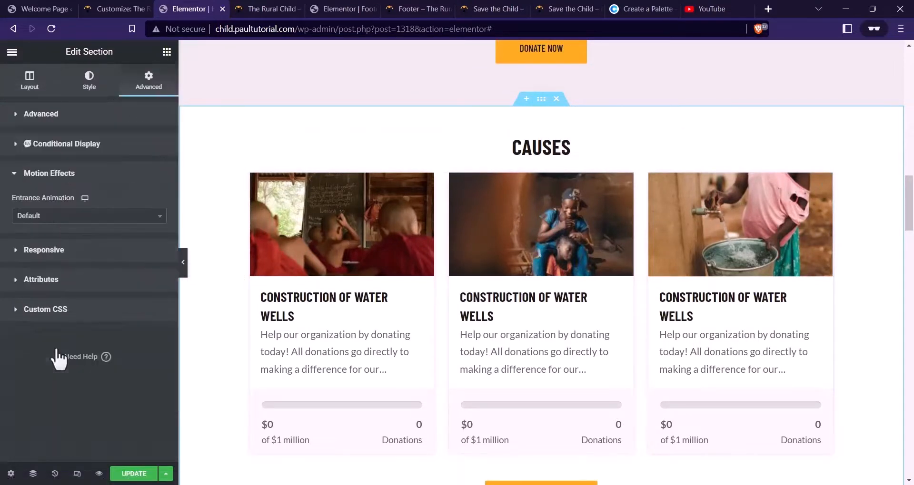
{"action": "left_click", "coordinate": [86, 219]}
{"action": "scroll", "coordinate": [90, 333], "scroll_direction": "down", "scroll_amount": 6}
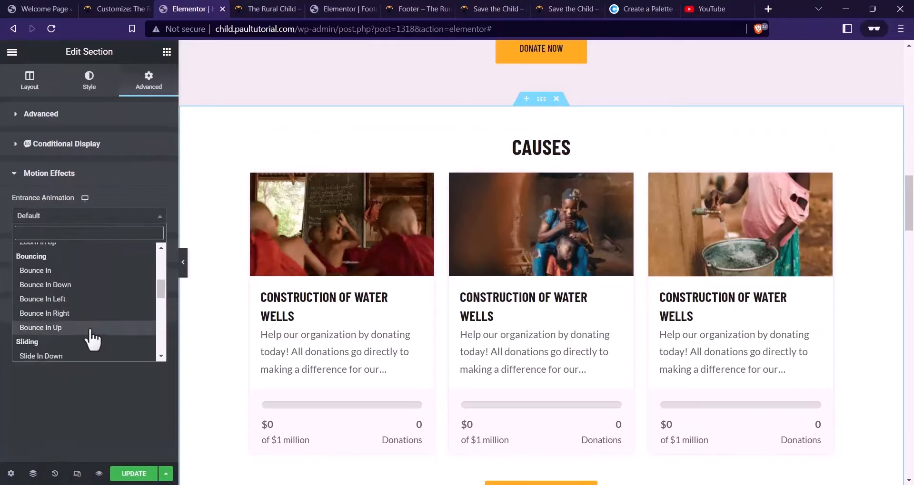
{"action": "left_click", "coordinate": [89, 343]}
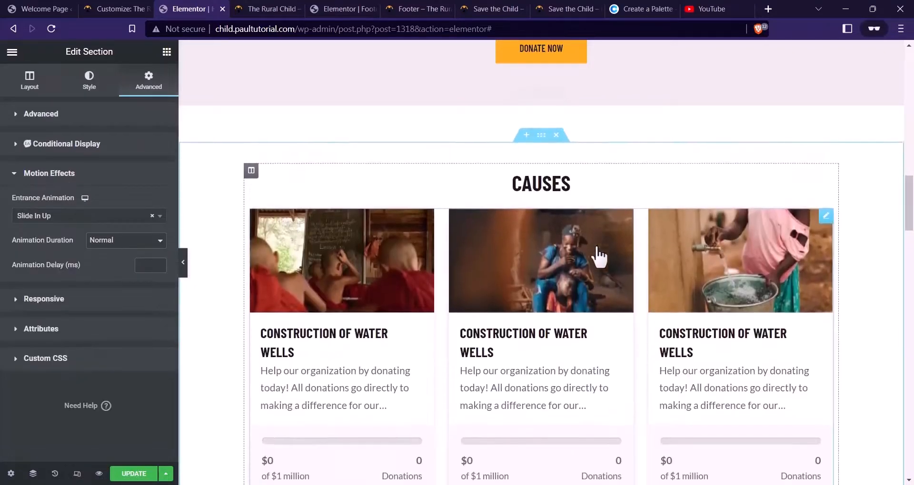
{"action": "scroll", "coordinate": [598, 264], "scroll_direction": "down", "scroll_amount": 3}
{"action": "scroll", "coordinate": [599, 259], "scroll_direction": "down", "scroll_amount": 5}
{"action": "scroll", "coordinate": [600, 259], "scroll_direction": "up", "scroll_amount": 1}
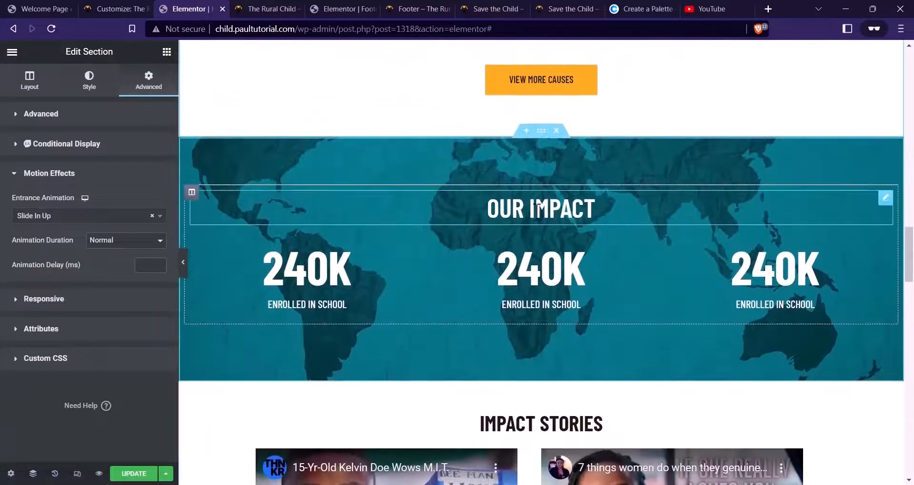
Set the Our Impact section's entrance animation to Slide In Up, replacing Slide In Right
{"action": "left_click", "coordinate": [541, 131]}
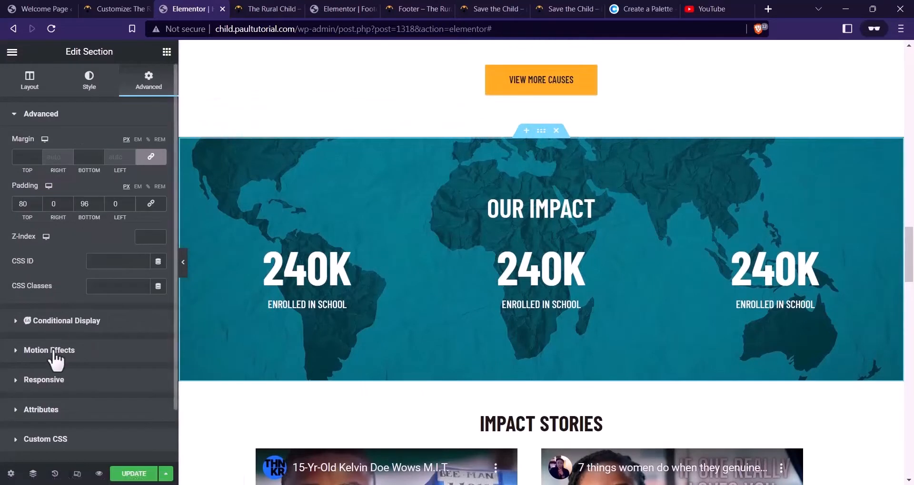
{"action": "left_click", "coordinate": [28, 352]}
{"action": "left_click", "coordinate": [91, 251]}
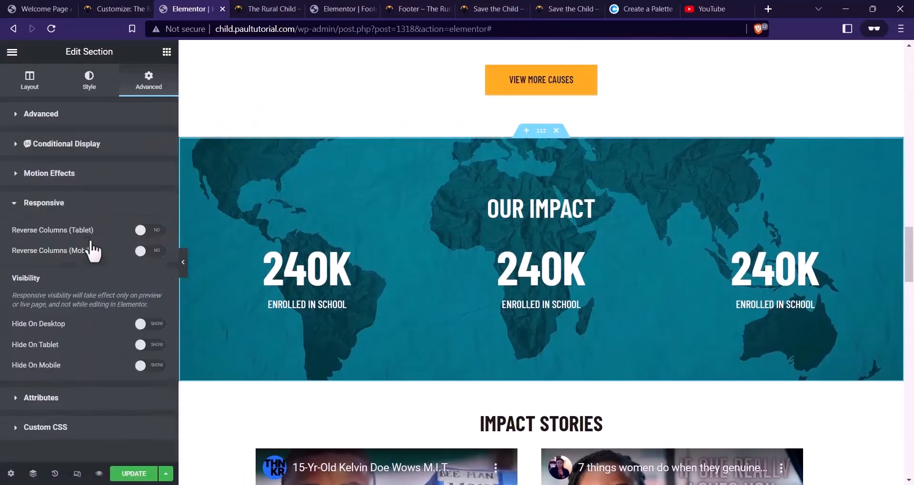
{"action": "left_click", "coordinate": [64, 186]}
{"action": "left_click", "coordinate": [74, 216]}
{"action": "scroll", "coordinate": [61, 317], "scroll_direction": "down", "scroll_amount": 3}
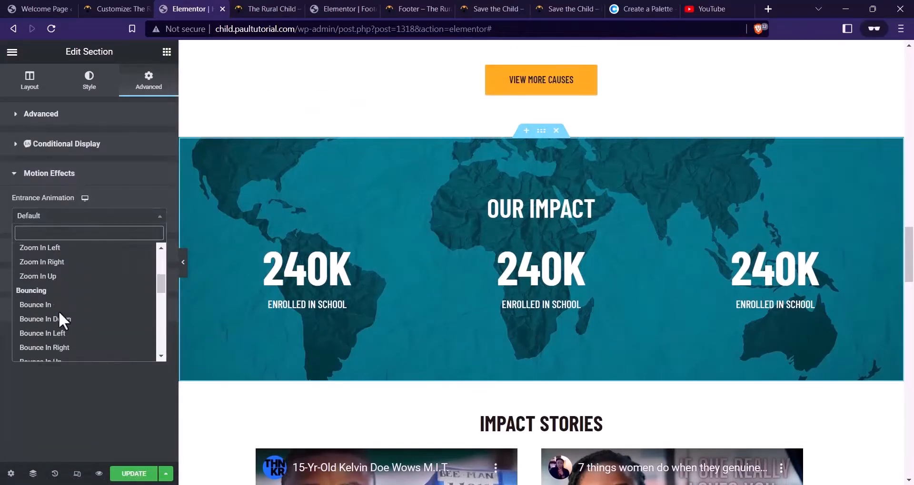
{"action": "scroll", "coordinate": [61, 315], "scroll_direction": "down", "scroll_amount": 5}
{"action": "left_click", "coordinate": [73, 268]}
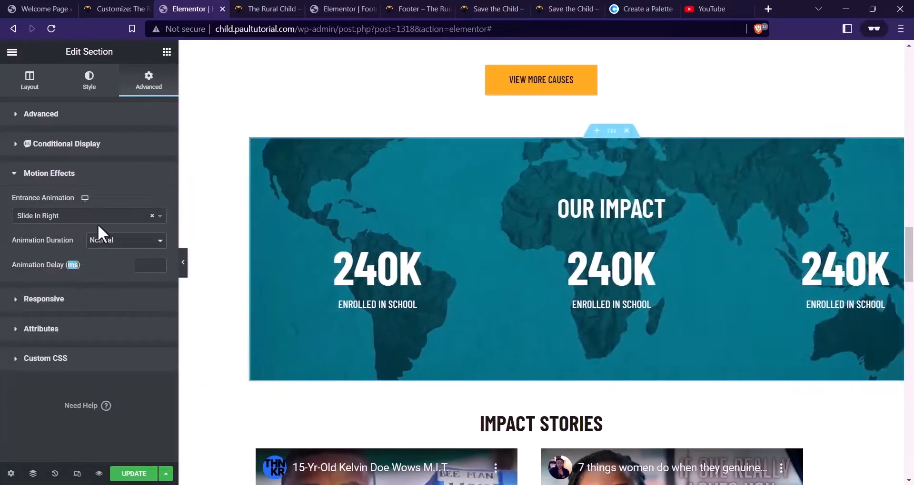
{"action": "left_click", "coordinate": [98, 221]}
{"action": "left_click", "coordinate": [59, 276]}
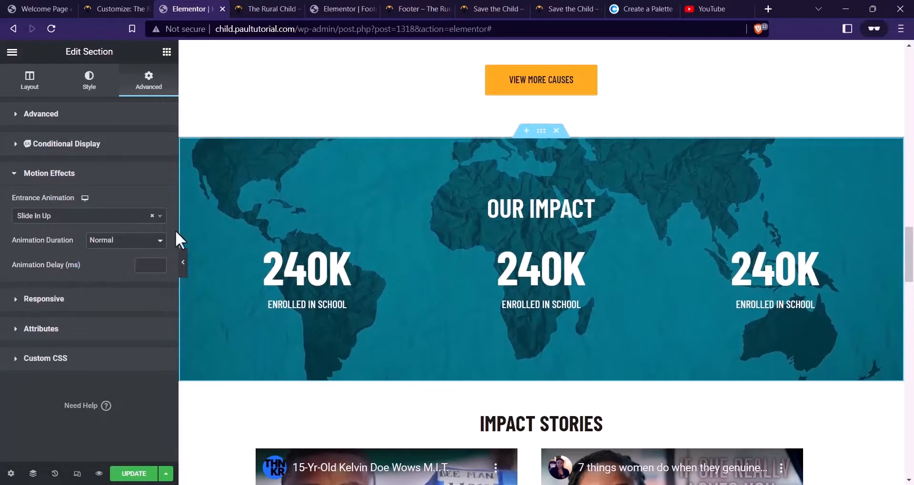
{"action": "scroll", "coordinate": [400, 271], "scroll_direction": "down", "scroll_amount": 7}
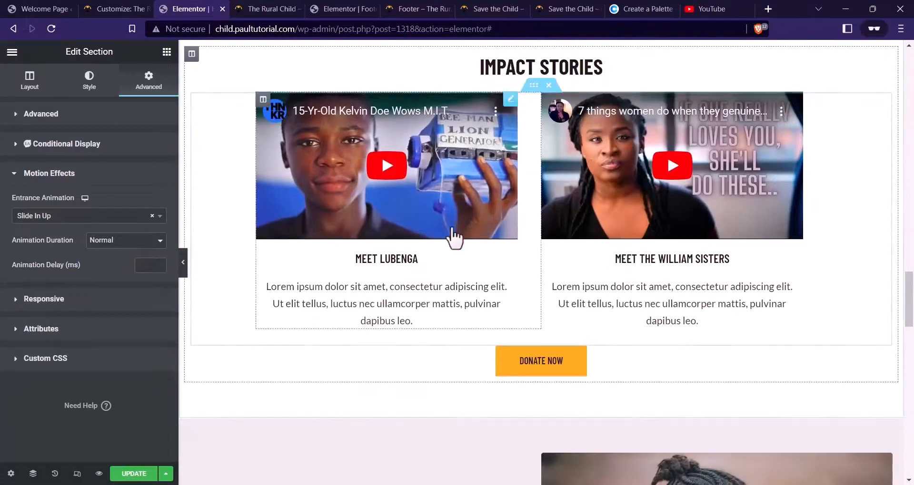
Give the Impact Stories section a Slide In Up entrance animation
{"action": "scroll", "coordinate": [457, 243], "scroll_direction": "up", "scroll_amount": 1}
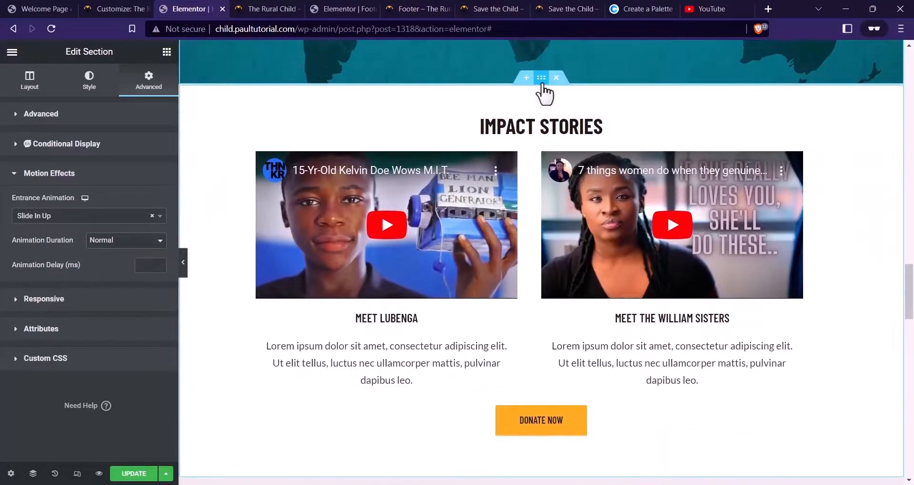
{"action": "left_click", "coordinate": [542, 81]}
{"action": "left_click", "coordinate": [146, 80]}
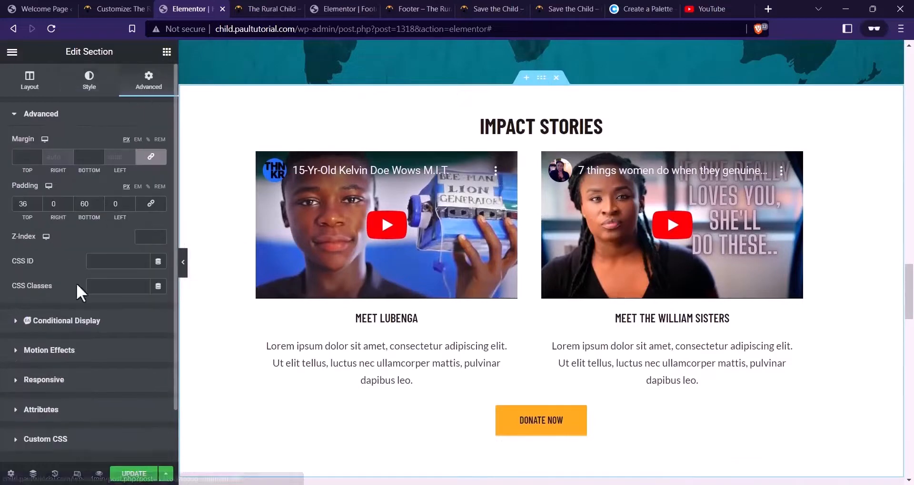
{"action": "left_click", "coordinate": [76, 351]}
{"action": "left_click", "coordinate": [78, 216]}
{"action": "scroll", "coordinate": [61, 292], "scroll_direction": "down", "scroll_amount": 6}
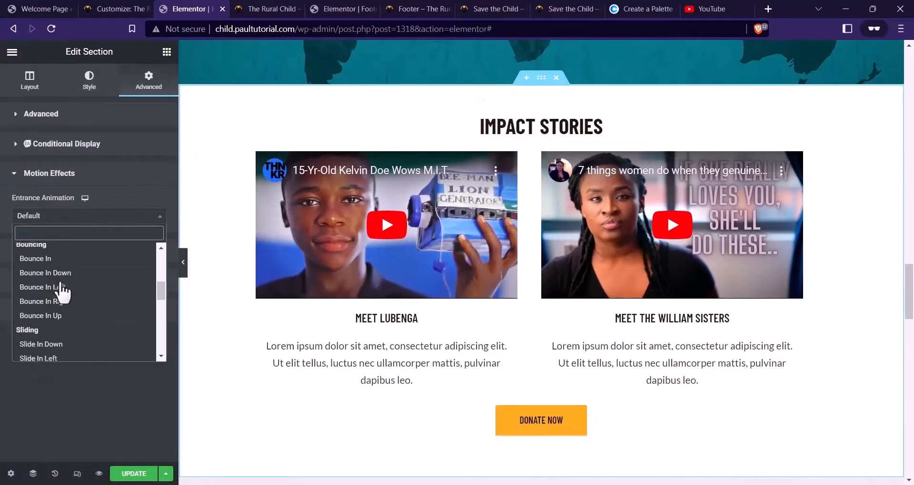
{"action": "left_click", "coordinate": [57, 338]}
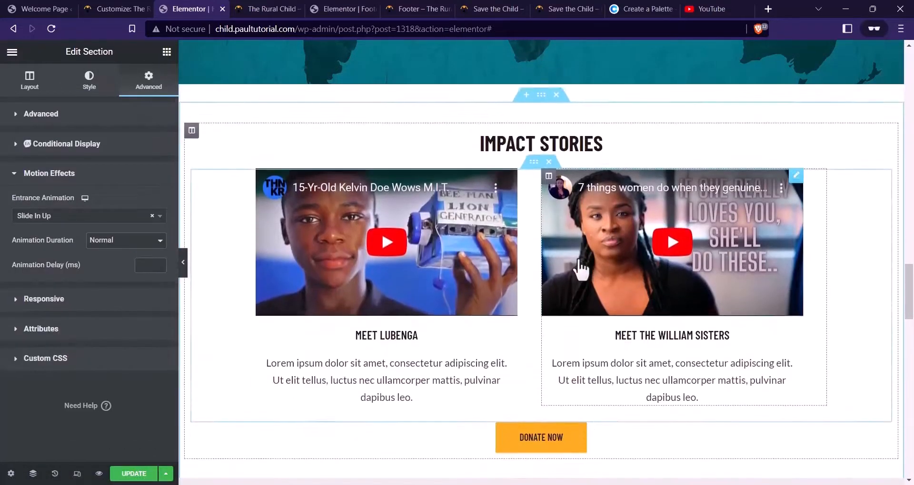
Make the left video column slide in from the left
{"action": "scroll", "coordinate": [428, 266], "scroll_direction": "down", "scroll_amount": 1}
{"action": "left_click", "coordinate": [263, 99]}
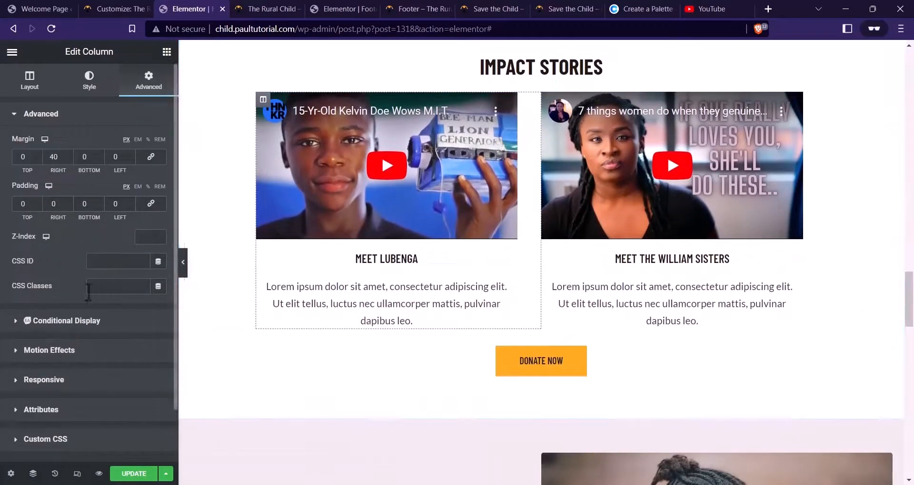
{"action": "left_click", "coordinate": [60, 355]}
{"action": "left_click", "coordinate": [91, 217]}
{"action": "scroll", "coordinate": [86, 276], "scroll_direction": "down", "scroll_amount": 6}
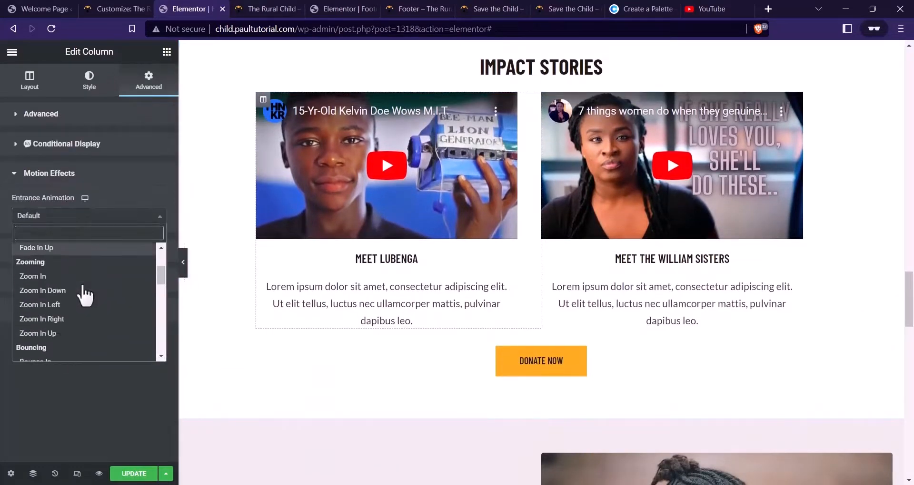
{"action": "scroll", "coordinate": [83, 286], "scroll_direction": "down", "scroll_amount": 1}
{"action": "left_click", "coordinate": [78, 252]}
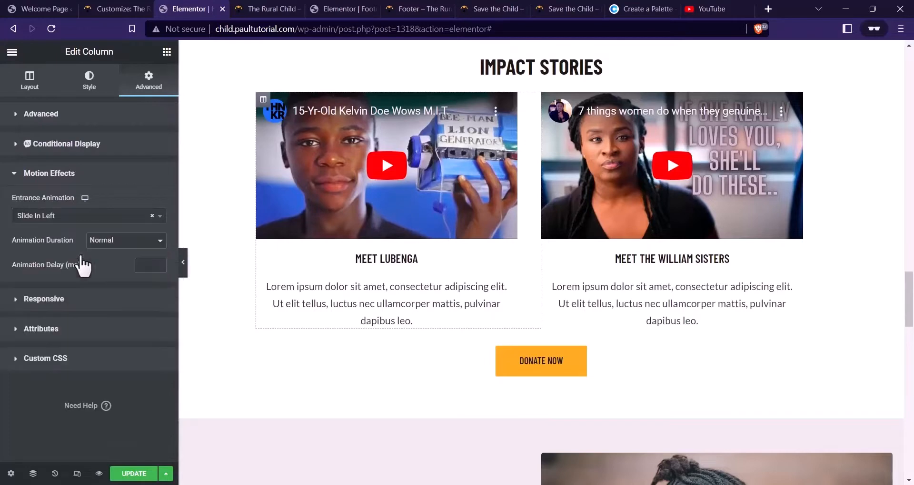
Make the right video column slide in from the right
{"action": "left_click", "coordinate": [549, 101]}
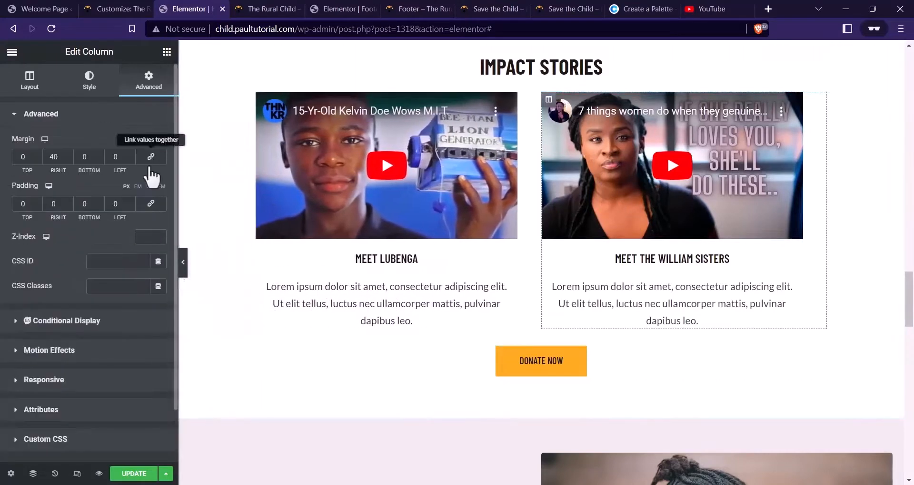
{"action": "left_click", "coordinate": [53, 350]}
{"action": "left_click", "coordinate": [84, 219]}
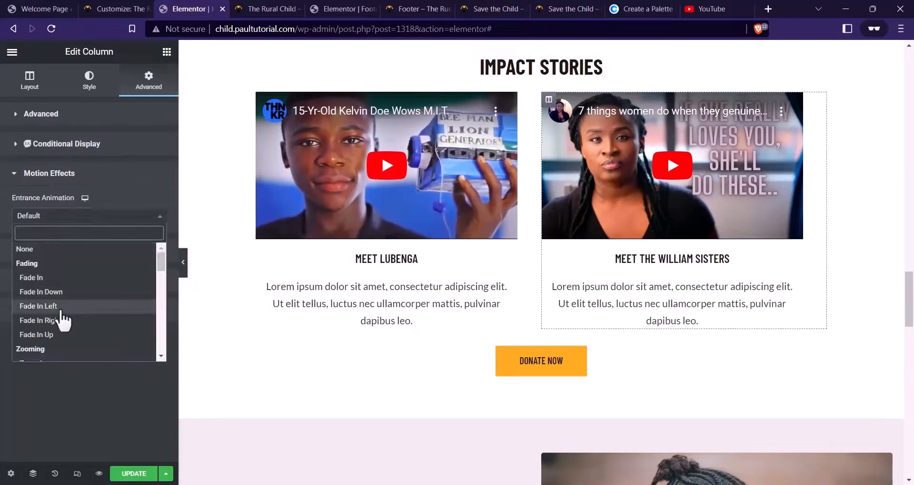
{"action": "scroll", "coordinate": [63, 320], "scroll_direction": "down", "scroll_amount": 7}
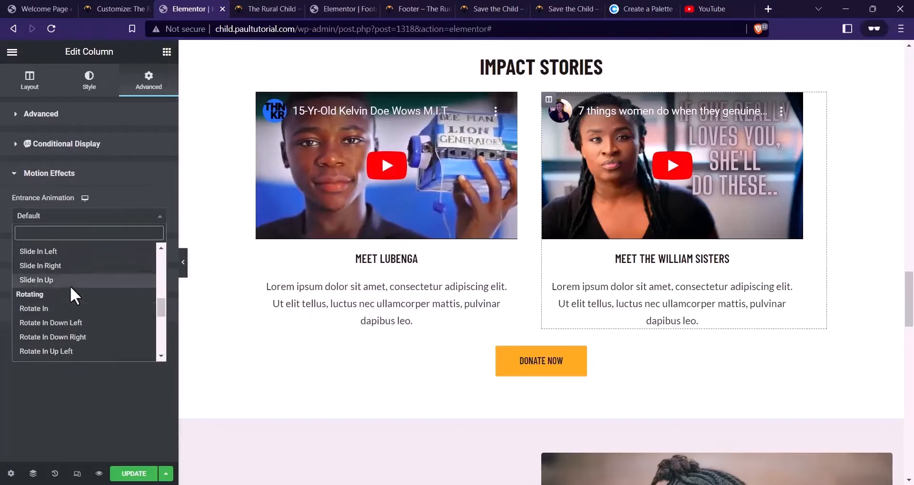
{"action": "left_click", "coordinate": [47, 266]}
Give the Donate Now button a Slide In Up entrance animation
{"action": "left_click", "coordinate": [616, 363]}
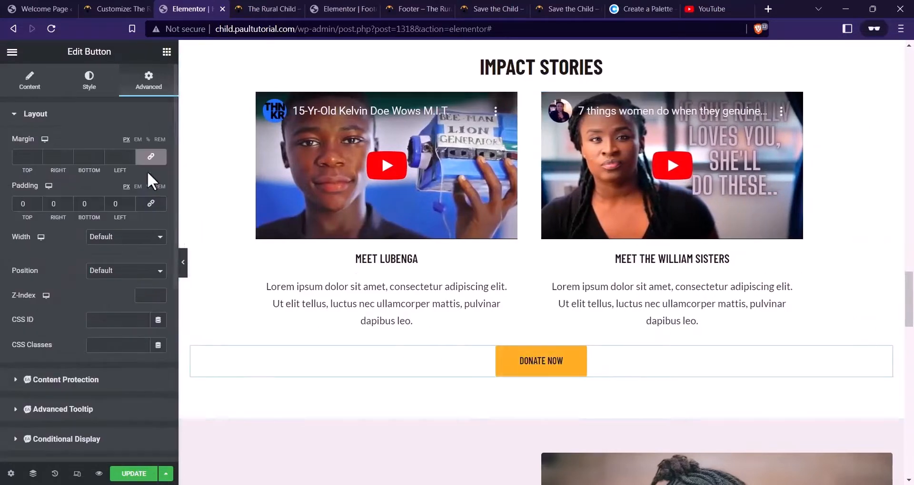
{"action": "scroll", "coordinate": [71, 398], "scroll_direction": "down", "scroll_amount": 2}
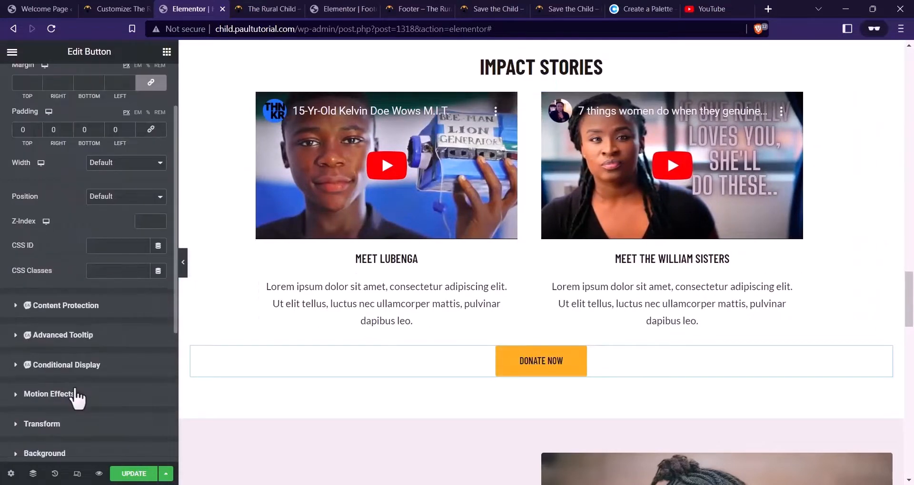
{"action": "left_click", "coordinate": [44, 395]}
{"action": "left_click", "coordinate": [83, 277]}
{"action": "scroll", "coordinate": [69, 362], "scroll_direction": "down", "scroll_amount": 5}
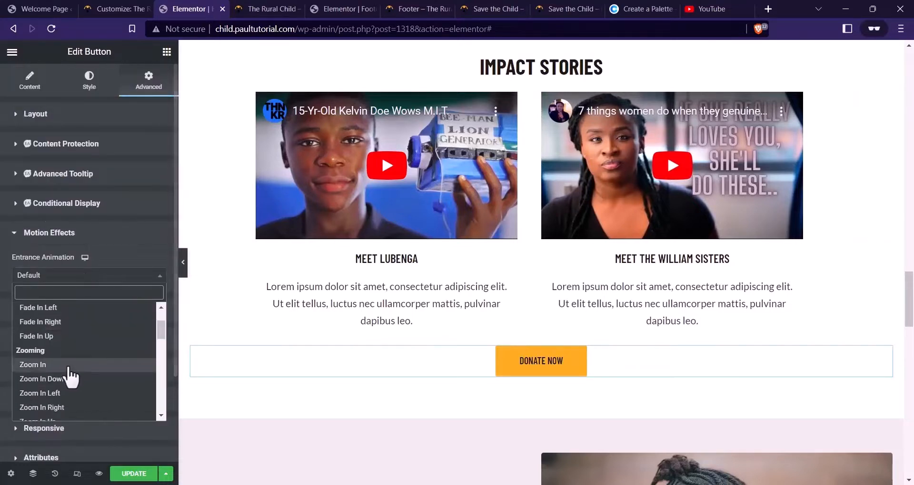
{"action": "scroll", "coordinate": [72, 371], "scroll_direction": "down", "scroll_amount": 4}
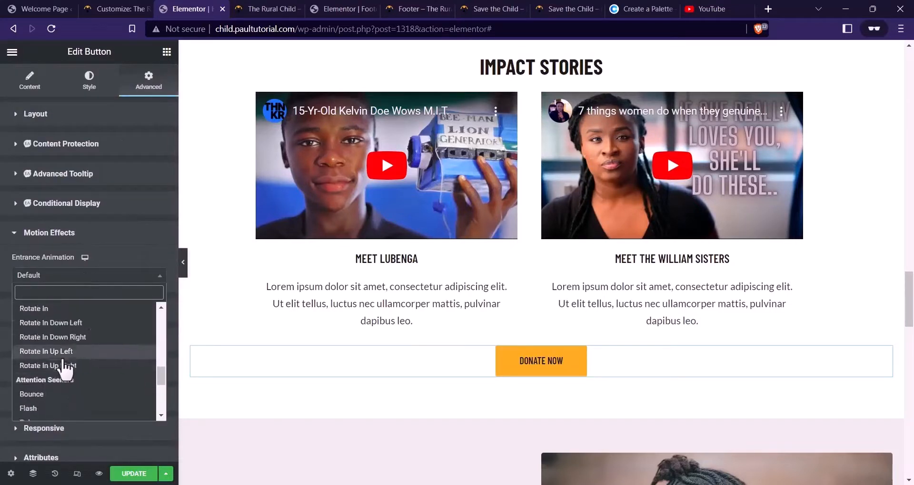
{"action": "scroll", "coordinate": [64, 369], "scroll_direction": "up", "scroll_amount": 2}
{"action": "left_click", "coordinate": [61, 339]}
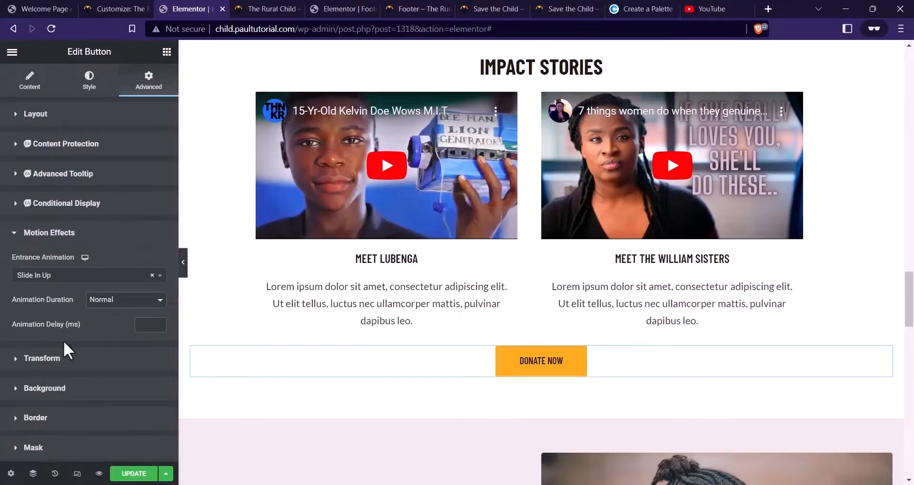
Save the page changes with UPDATE
{"action": "left_click", "coordinate": [135, 474]}
{"action": "scroll", "coordinate": [333, 369], "scroll_direction": "down", "scroll_amount": 5}
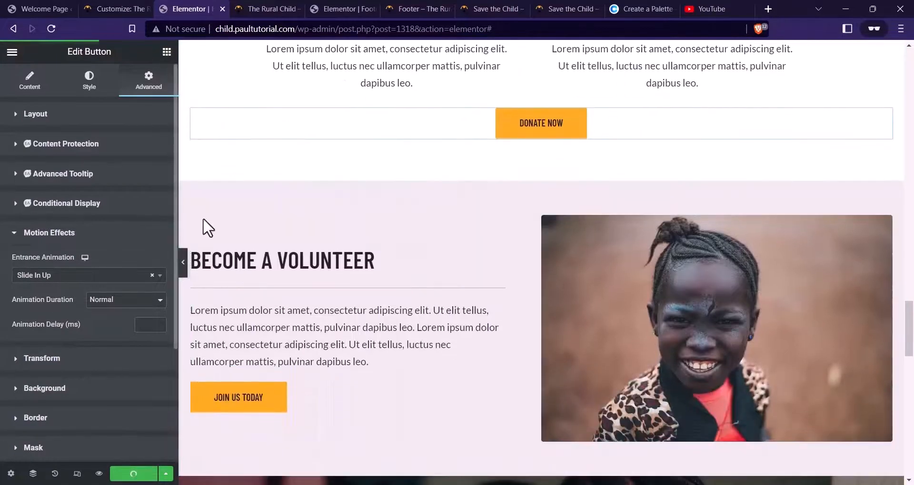
{"action": "left_click", "coordinate": [541, 174]}
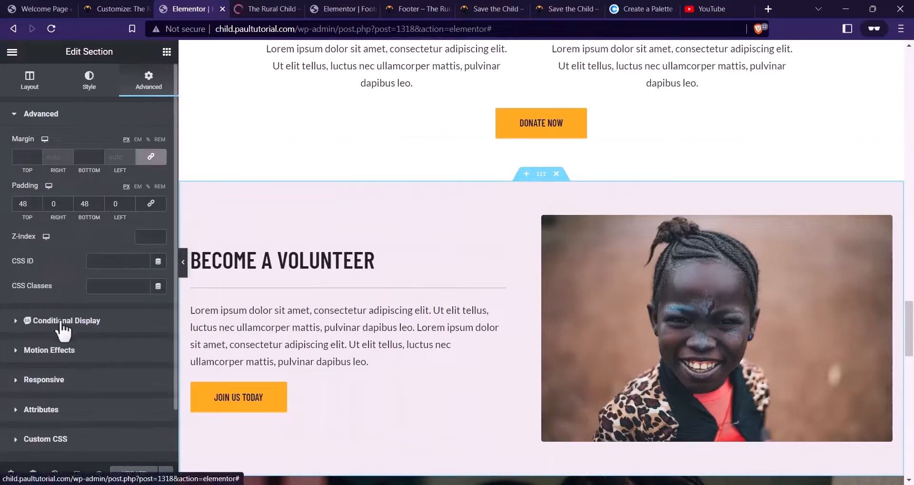
Give the Become a Volunteer section a Slide In Up entrance animation
{"action": "left_click", "coordinate": [59, 352]}
{"action": "left_click", "coordinate": [52, 217]}
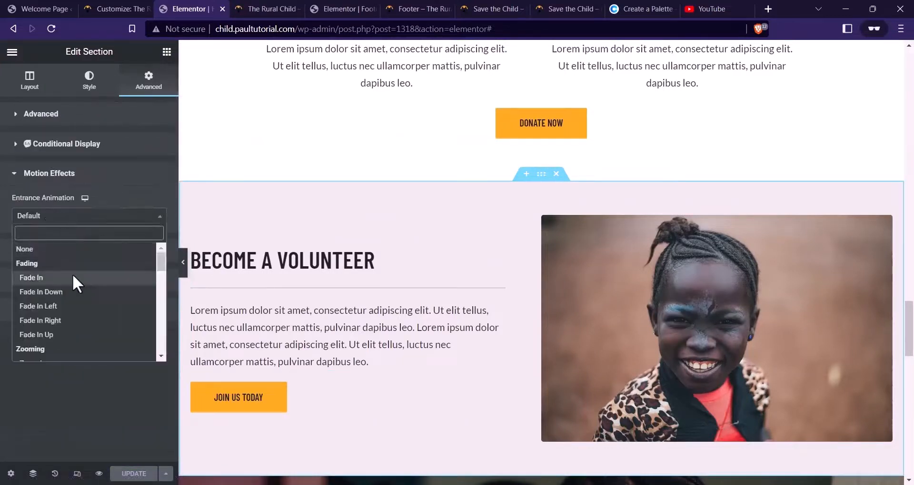
{"action": "scroll", "coordinate": [69, 304], "scroll_direction": "down", "scroll_amount": 8}
{"action": "scroll", "coordinate": [69, 323], "scroll_direction": "down", "scroll_amount": 1}
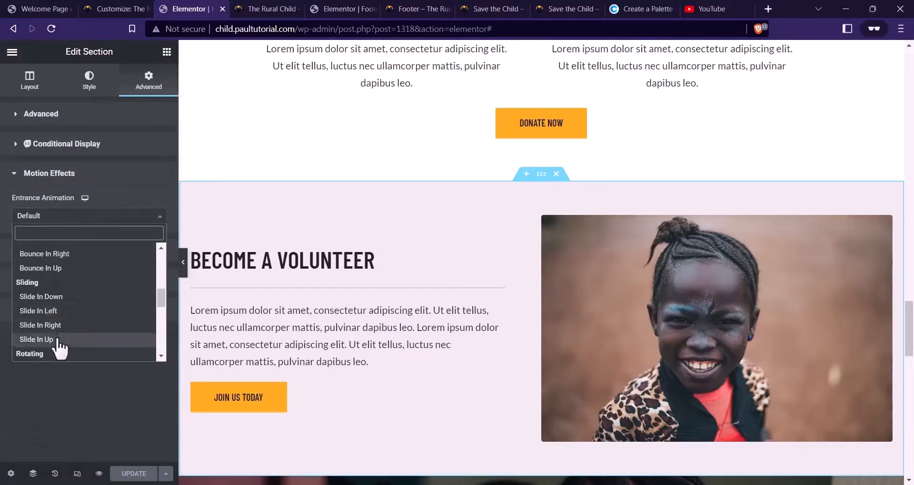
{"action": "left_click", "coordinate": [55, 341]}
Make the Become a Volunteer text column slide in from the left
{"action": "left_click", "coordinate": [196, 221]}
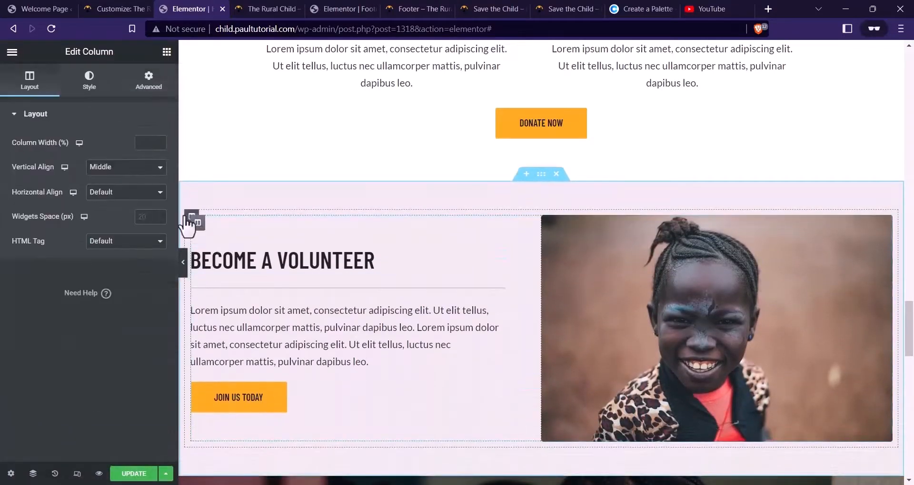
{"action": "left_click", "coordinate": [151, 83]}
{"action": "scroll", "coordinate": [77, 304], "scroll_direction": "down", "scroll_amount": 1}
{"action": "left_click", "coordinate": [74, 295]}
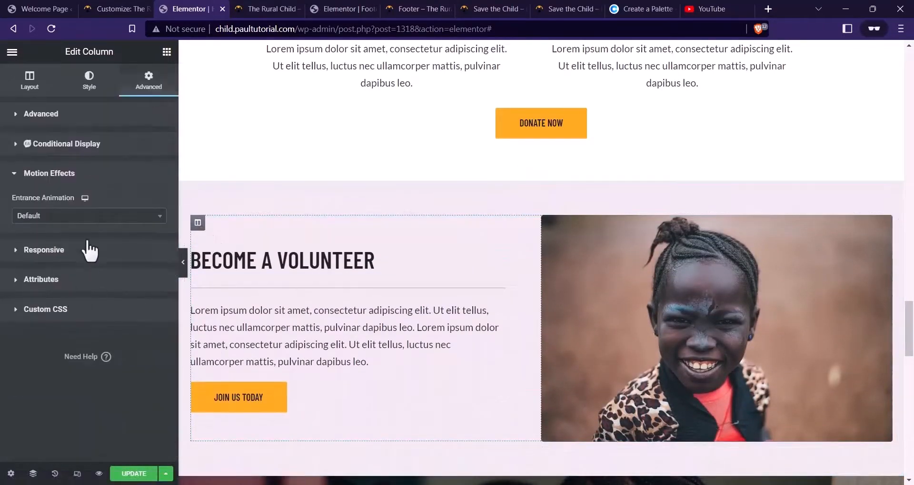
{"action": "left_click", "coordinate": [86, 218]}
{"action": "scroll", "coordinate": [76, 286], "scroll_direction": "down", "scroll_amount": 8}
{"action": "scroll", "coordinate": [76, 304], "scroll_direction": "down", "scroll_amount": 1}
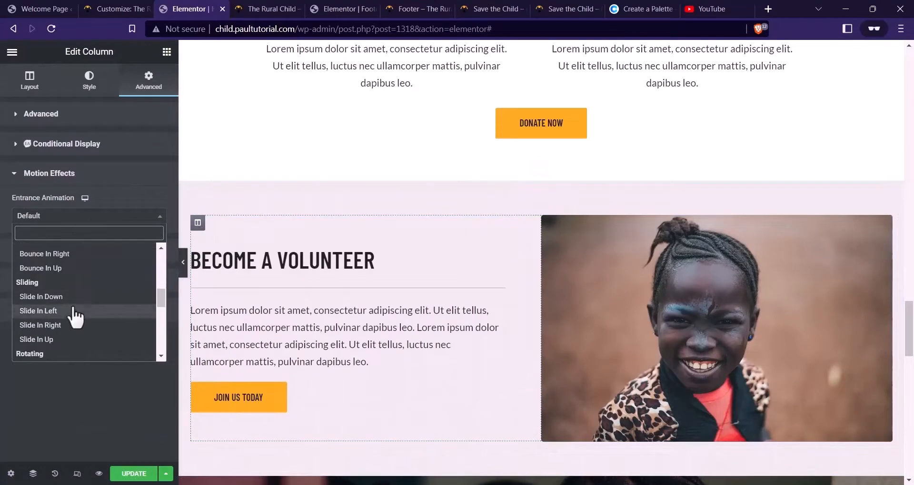
{"action": "left_click", "coordinate": [75, 311]}
Make the photo column slide in from the right
{"action": "left_click", "coordinate": [549, 223]}
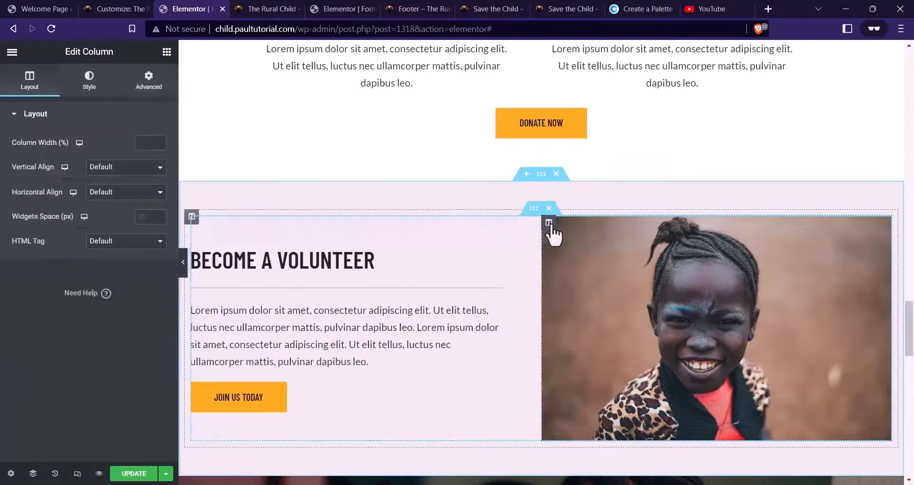
{"action": "left_click", "coordinate": [149, 85]}
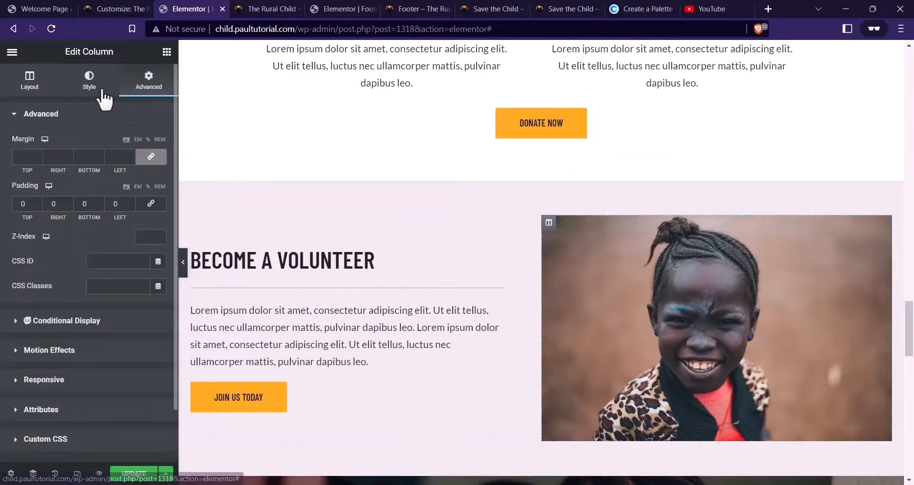
{"action": "left_click", "coordinate": [102, 91]}
{"action": "left_click", "coordinate": [142, 84]}
{"action": "left_click", "coordinate": [102, 351]}
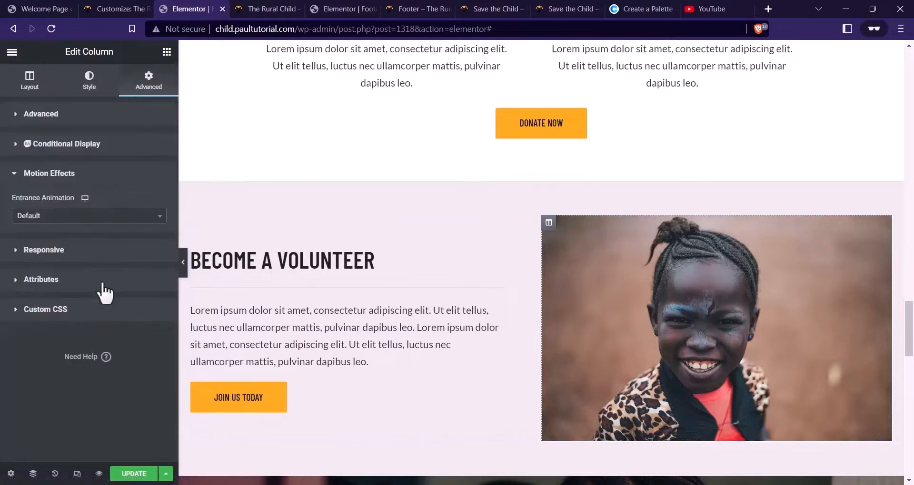
{"action": "left_click", "coordinate": [116, 219]}
{"action": "scroll", "coordinate": [84, 286], "scroll_direction": "down", "scroll_amount": 5}
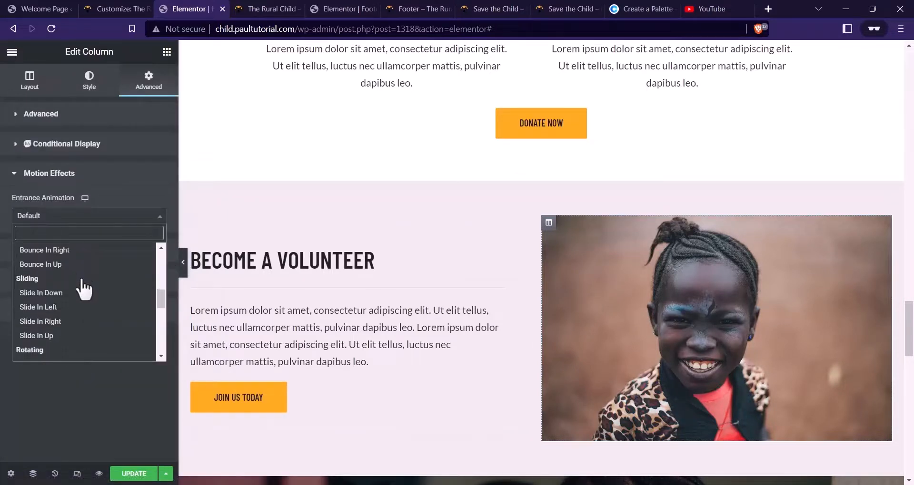
{"action": "scroll", "coordinate": [81, 281], "scroll_direction": "down", "scroll_amount": 1}
{"action": "left_click", "coordinate": [78, 274]}
{"action": "scroll", "coordinate": [524, 251], "scroll_direction": "down", "scroll_amount": 5}
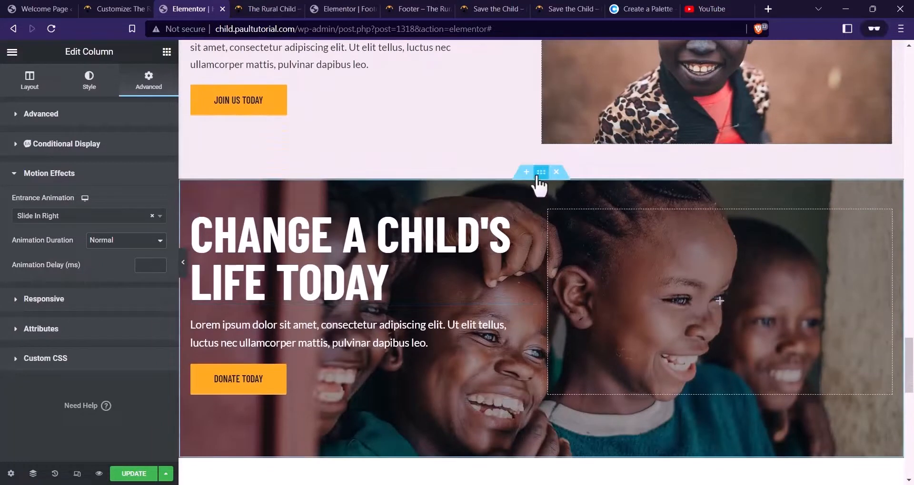
Give the Change a Child's Life Today section a Slide In Up entrance animation
{"action": "left_click", "coordinate": [541, 172]}
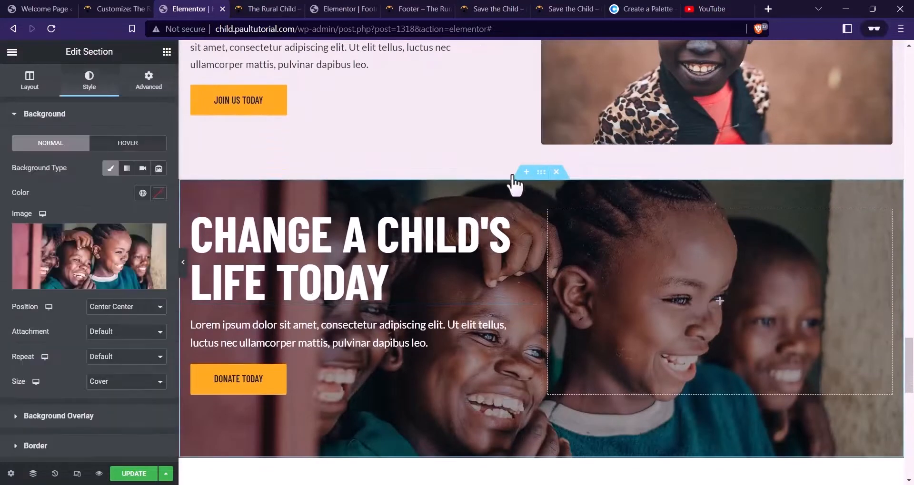
{"action": "left_click", "coordinate": [149, 80]}
{"action": "left_click", "coordinate": [60, 355]}
{"action": "left_click", "coordinate": [88, 217]}
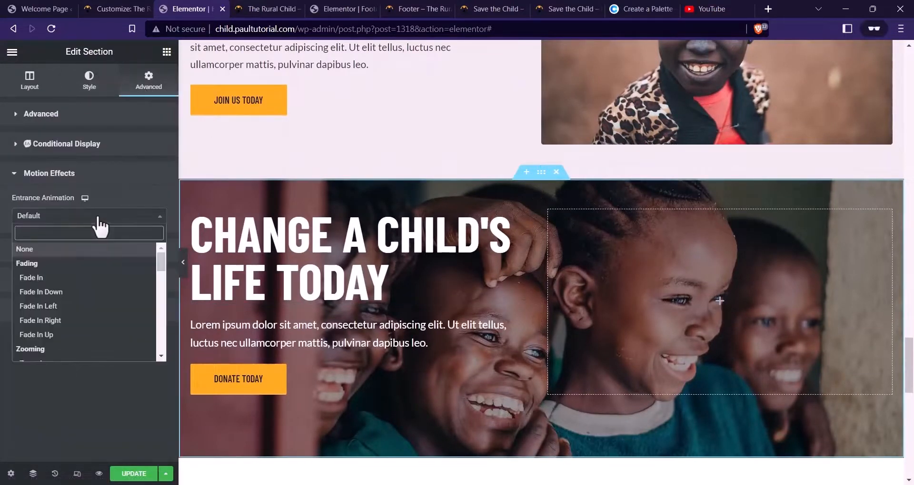
{"action": "scroll", "coordinate": [78, 306], "scroll_direction": "down", "scroll_amount": 4}
{"action": "scroll", "coordinate": [78, 309], "scroll_direction": "down", "scroll_amount": 5}
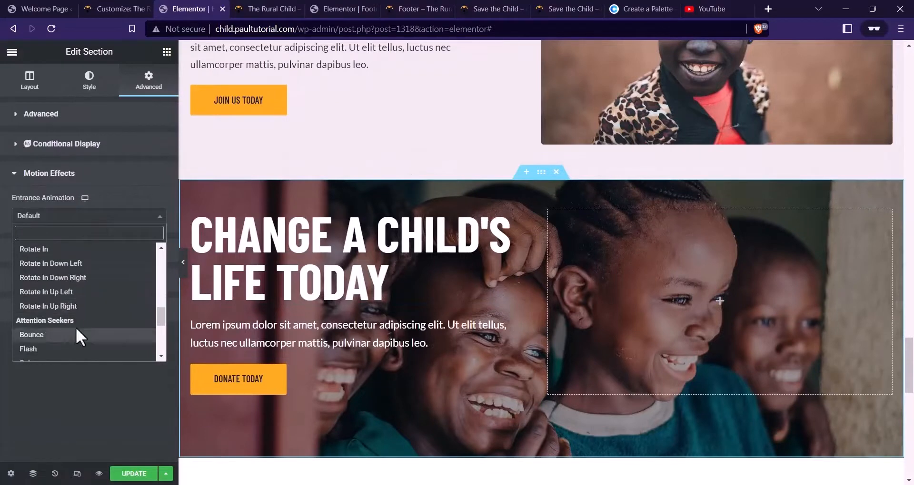
{"action": "scroll", "coordinate": [82, 313], "scroll_direction": "up", "scroll_amount": 2}
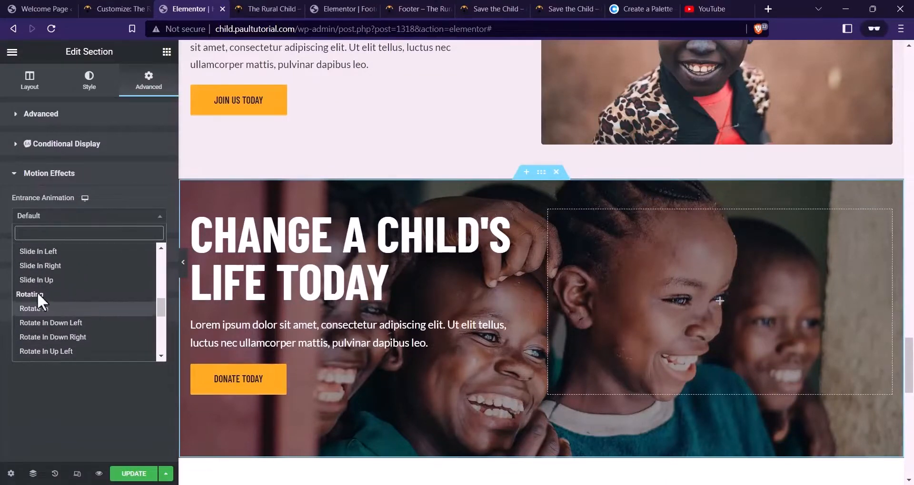
{"action": "left_click", "coordinate": [69, 281]}
{"action": "scroll", "coordinate": [358, 270], "scroll_direction": "down", "scroll_amount": 5}
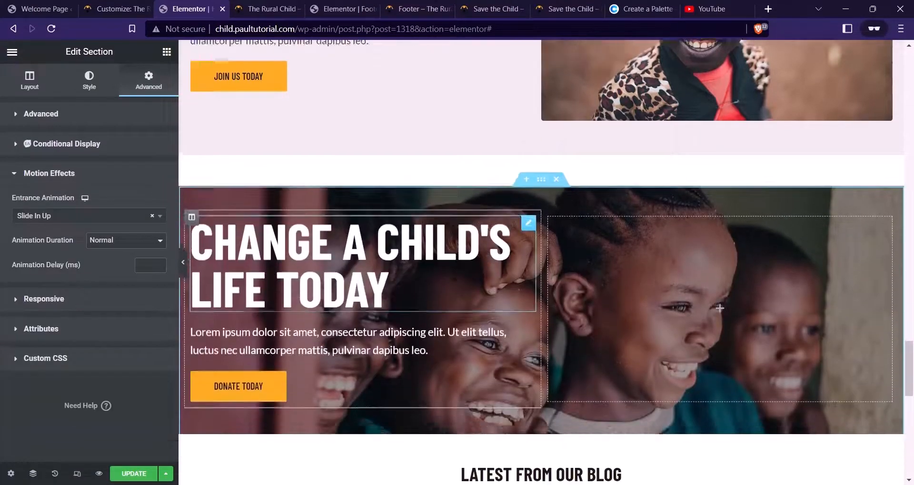
{"action": "scroll", "coordinate": [493, 261], "scroll_direction": "down", "scroll_amount": 3}
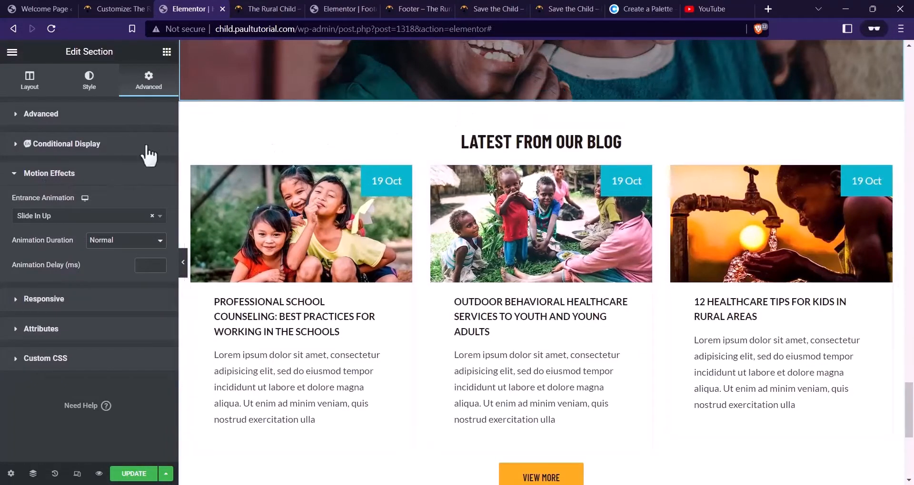
Make Latest From Our Blog fade in up, then switch to the live preview
{"action": "left_click", "coordinate": [541, 94]}
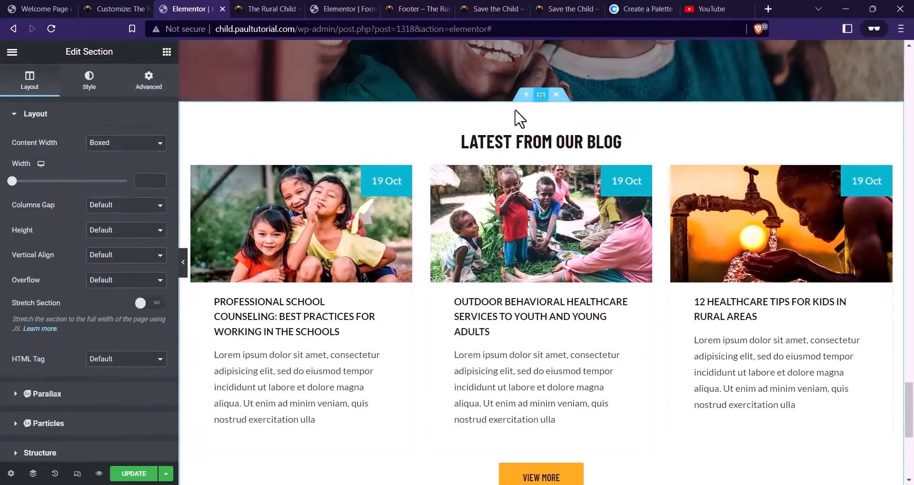
{"action": "left_click", "coordinate": [148, 79]}
{"action": "scroll", "coordinate": [82, 209], "scroll_direction": "down", "scroll_amount": 1}
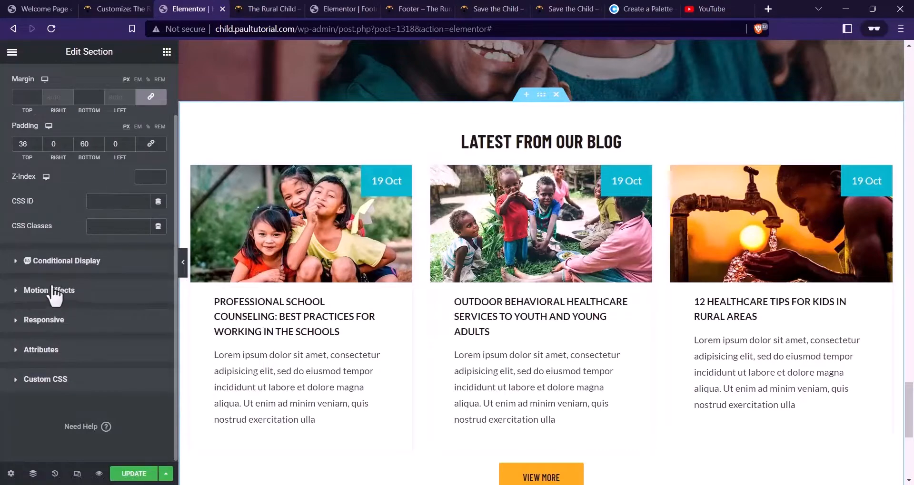
{"action": "left_click", "coordinate": [56, 291]}
{"action": "left_click", "coordinate": [101, 217]}
{"action": "scroll", "coordinate": [53, 264], "scroll_direction": "down", "scroll_amount": 2}
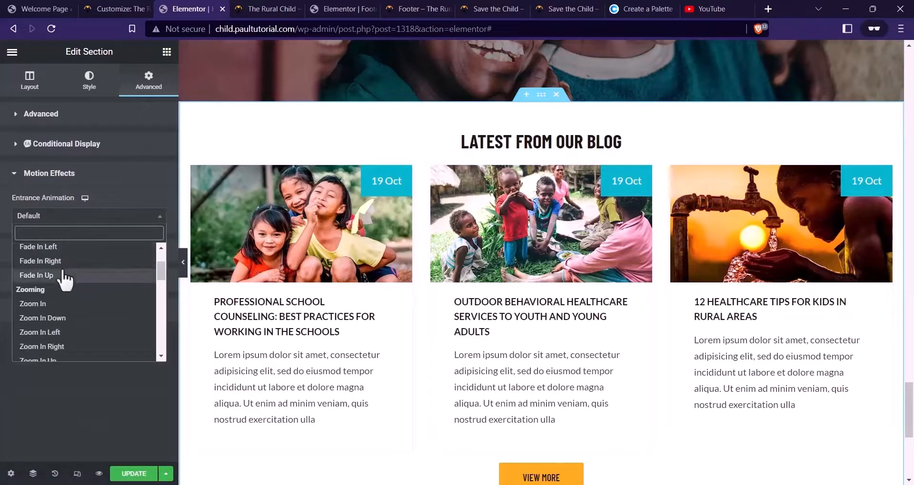
{"action": "left_click", "coordinate": [61, 275]}
{"action": "scroll", "coordinate": [530, 270], "scroll_direction": "down", "scroll_amount": 5}
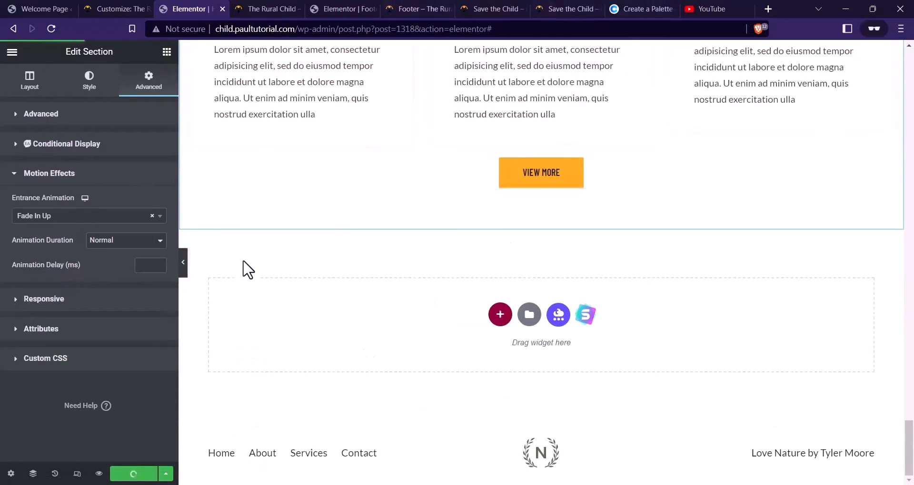
{"action": "left_click", "coordinate": [257, 7]}
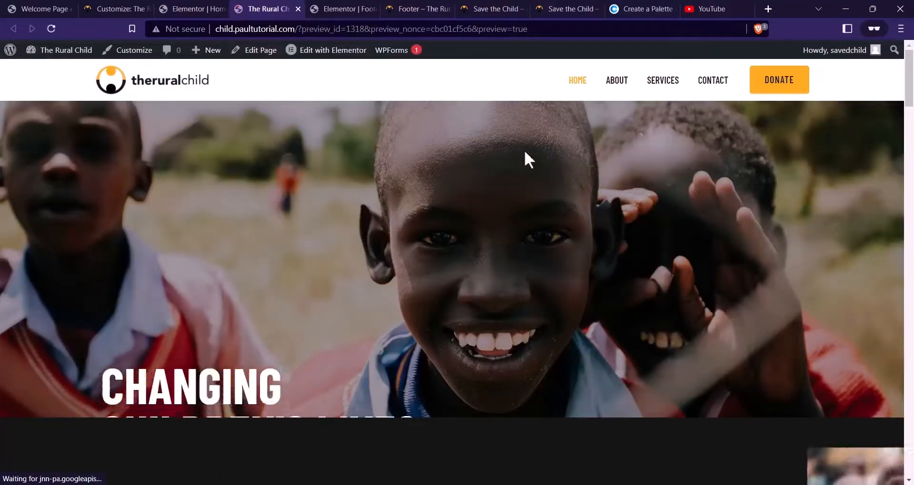
{"action": "scroll", "coordinate": [618, 207], "scroll_direction": "down", "scroll_amount": 15}
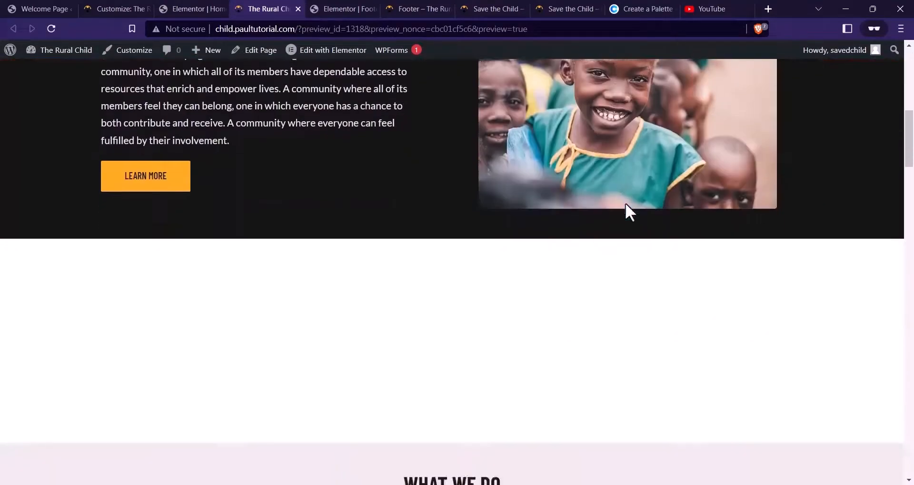
{"action": "scroll", "coordinate": [627, 201], "scroll_direction": "down", "scroll_amount": 15}
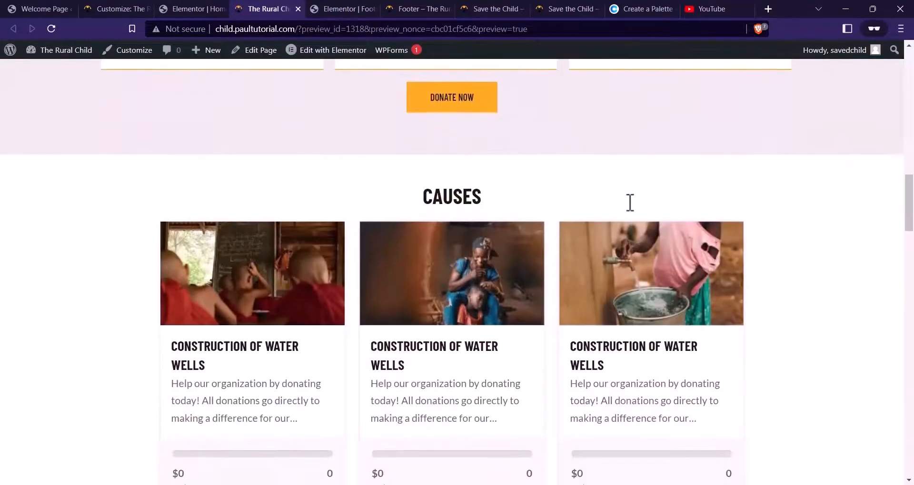
{"action": "scroll", "coordinate": [633, 209], "scroll_direction": "down", "scroll_amount": 15}
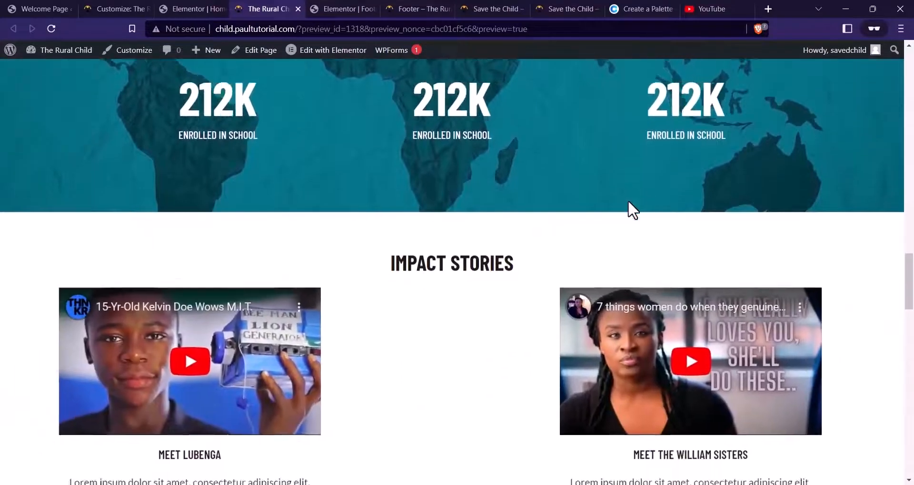
{"action": "scroll", "coordinate": [632, 200], "scroll_direction": "down", "scroll_amount": 15}
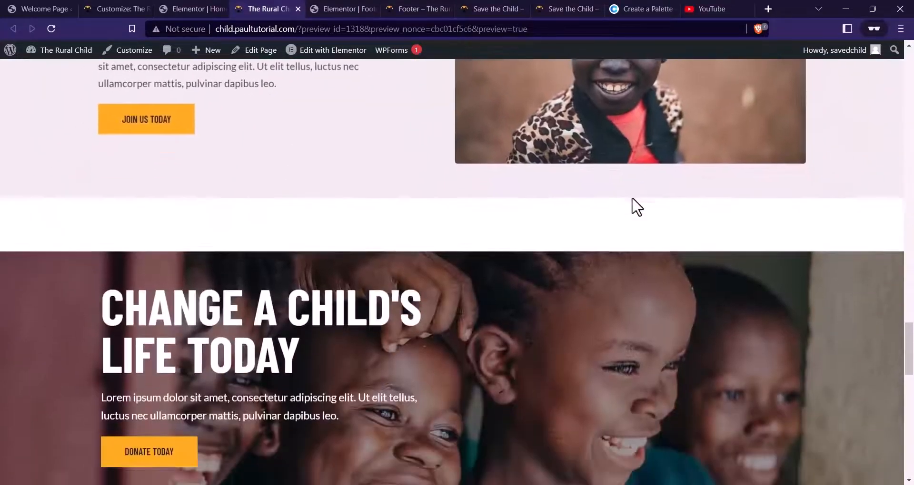
{"action": "scroll", "coordinate": [633, 202], "scroll_direction": "down", "scroll_amount": 5}
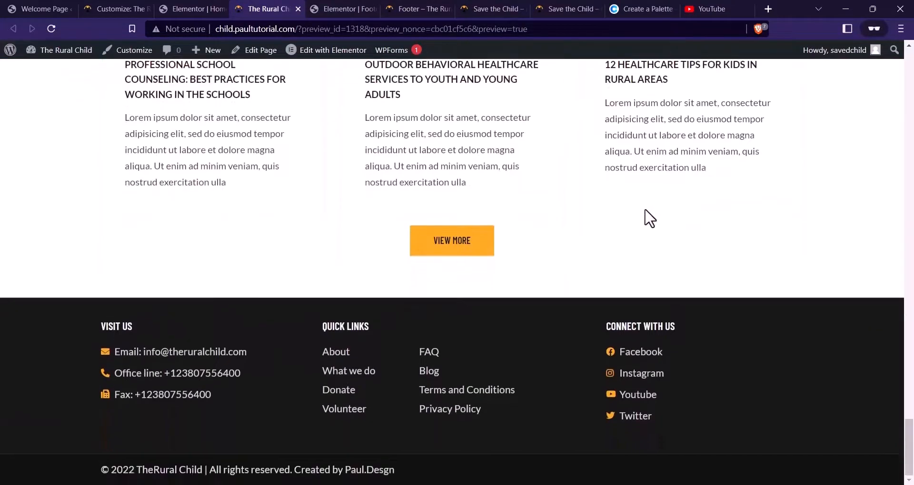
{"action": "scroll", "coordinate": [644, 207], "scroll_direction": "up", "scroll_amount": 10}
{"action": "scroll", "coordinate": [649, 218], "scroll_direction": "up", "scroll_amount": 20}
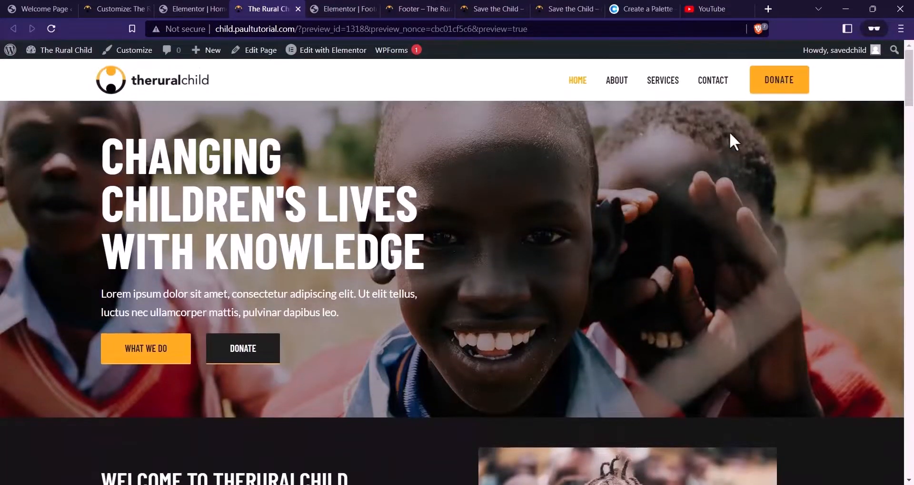
Return to the Elementor editor for the home page
{"action": "left_click", "coordinate": [186, 8]}
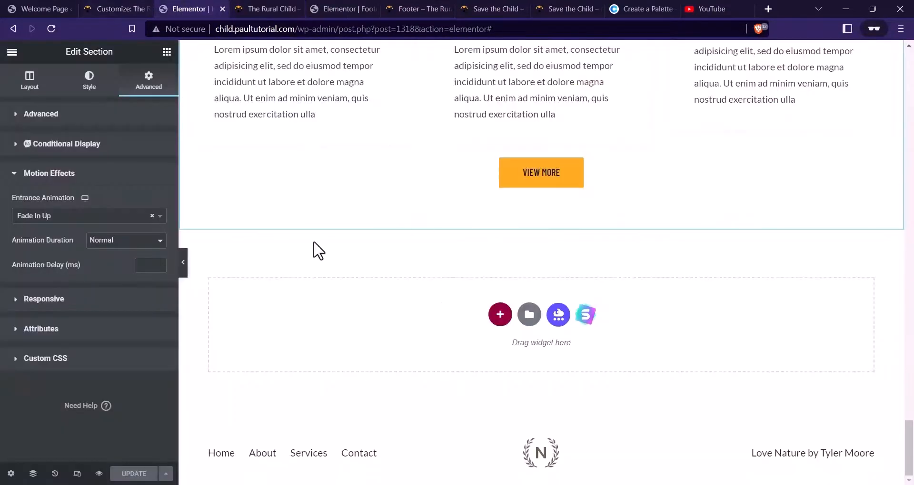
{"action": "scroll", "coordinate": [314, 245], "scroll_direction": "up", "scroll_amount": 20}
{"action": "scroll", "coordinate": [312, 240], "scroll_direction": "down", "scroll_amount": 15}
{"action": "scroll", "coordinate": [314, 248], "scroll_direction": "up", "scroll_amount": 3}
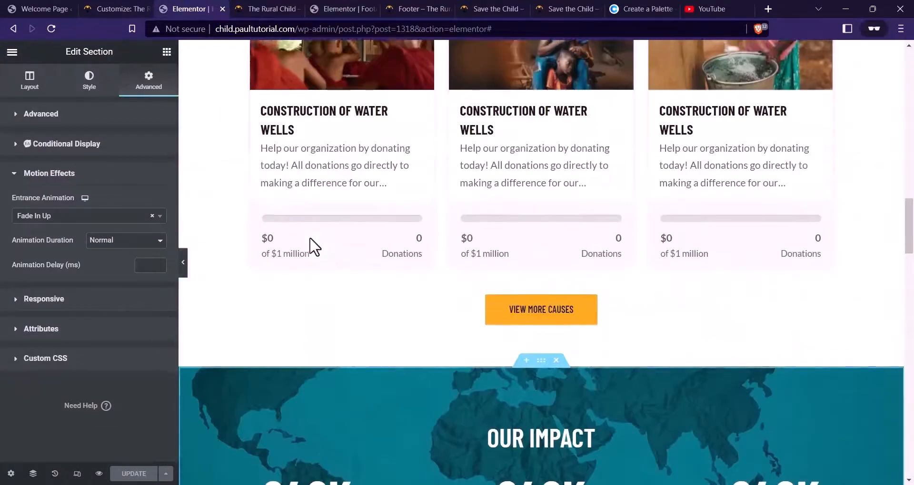
{"action": "scroll", "coordinate": [314, 245], "scroll_direction": "up", "scroll_amount": 15}
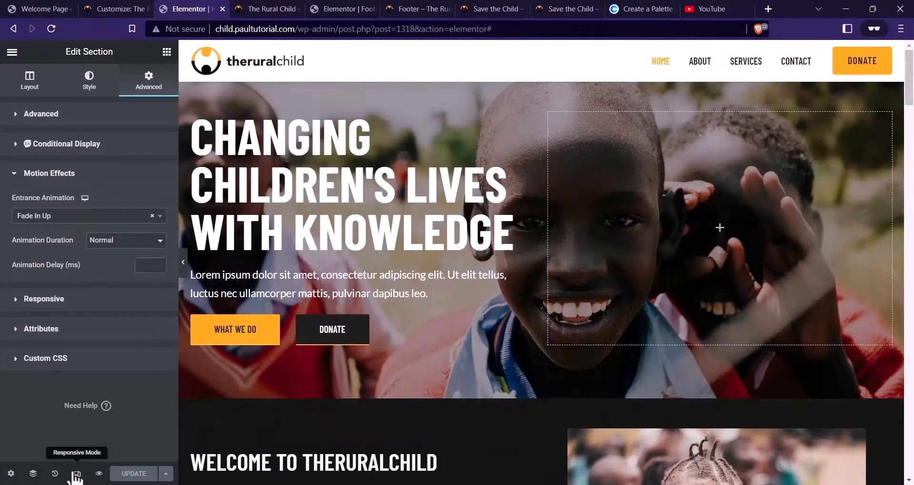
Preview the page in Mobile mode at 360 px and select the hero heading
{"action": "left_click", "coordinate": [77, 474]}
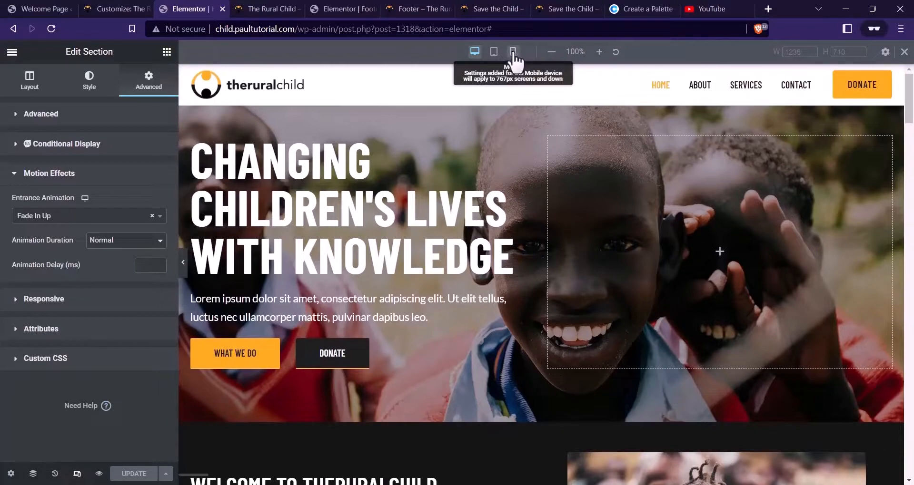
{"action": "left_click", "coordinate": [513, 52]}
{"action": "scroll", "coordinate": [506, 199], "scroll_direction": "down", "scroll_amount": 15}
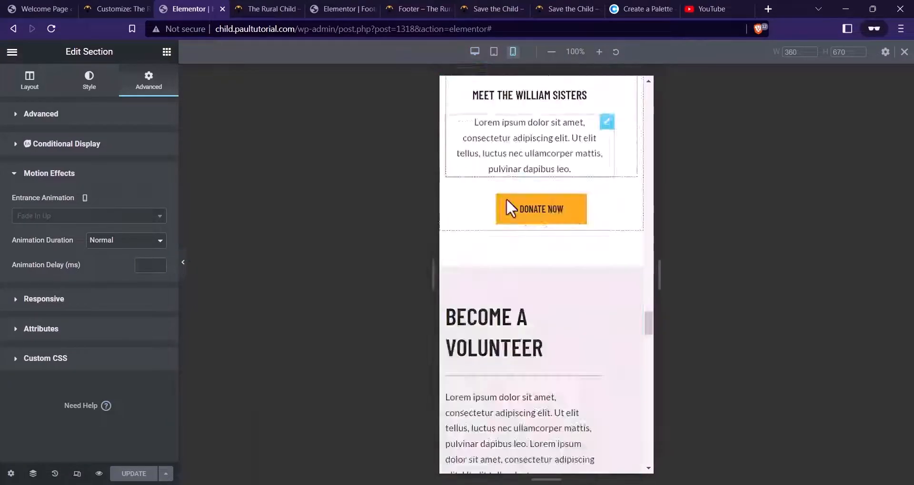
{"action": "scroll", "coordinate": [534, 236], "scroll_direction": "up", "scroll_amount": 15}
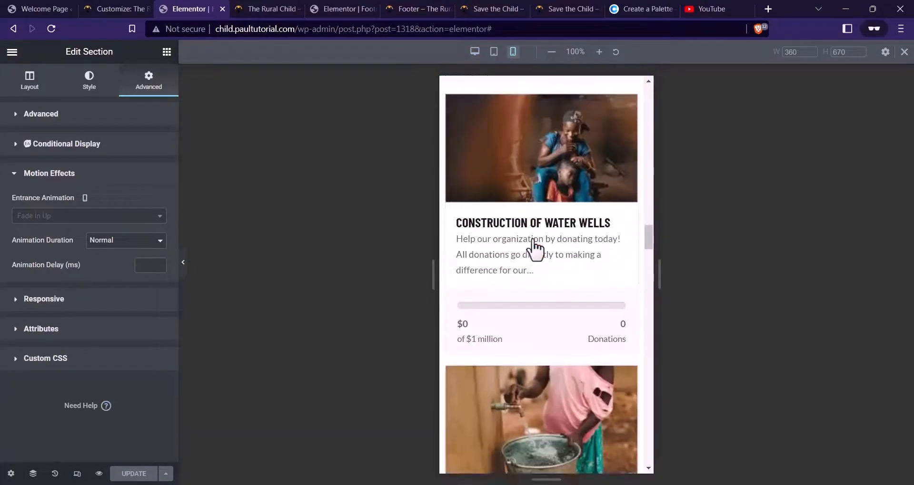
{"action": "scroll", "coordinate": [534, 245], "scroll_direction": "up", "scroll_amount": 15}
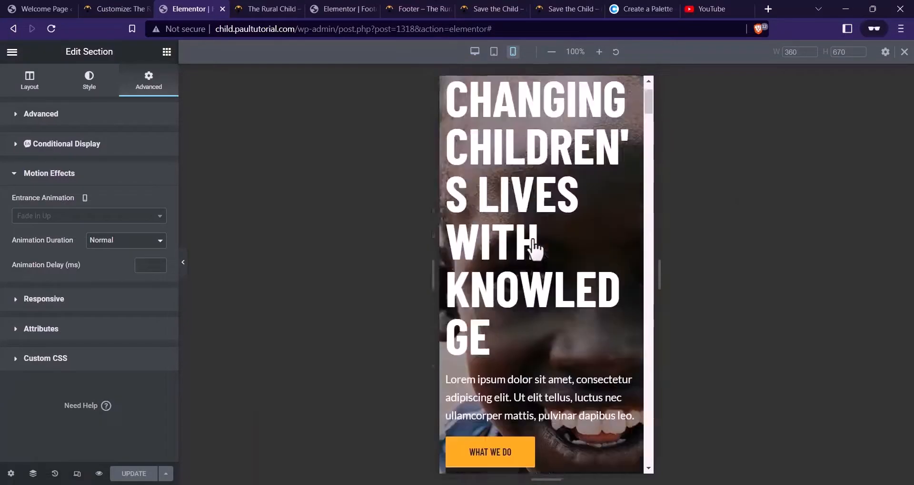
{"action": "left_click", "coordinate": [556, 217]}
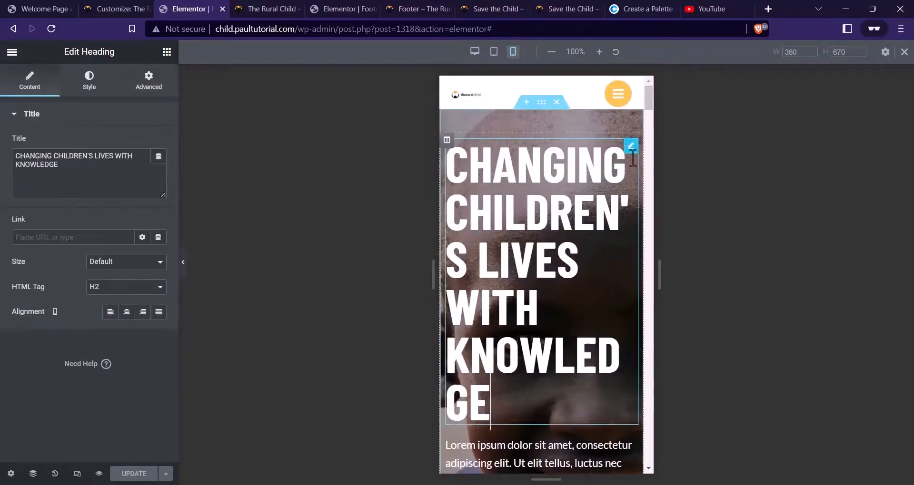
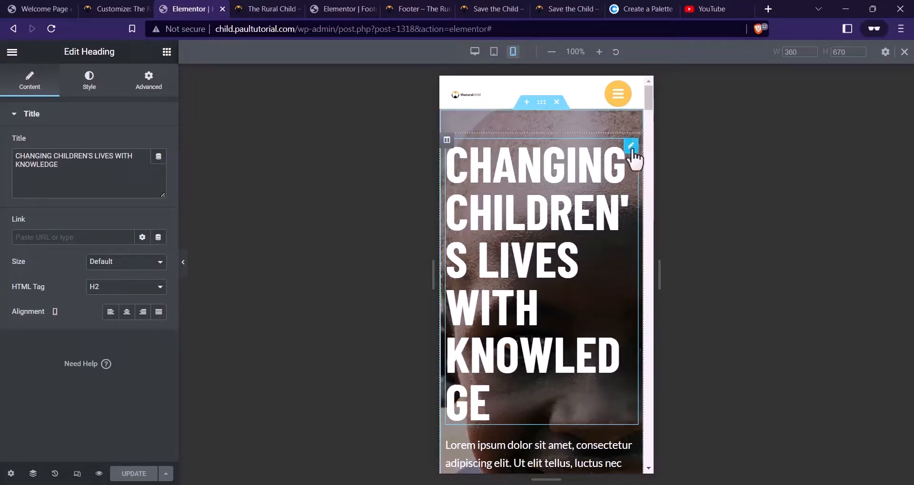
Shrink the mobile hero heading to about 40 px with a 1.1 line height
{"action": "left_click", "coordinate": [97, 94]}
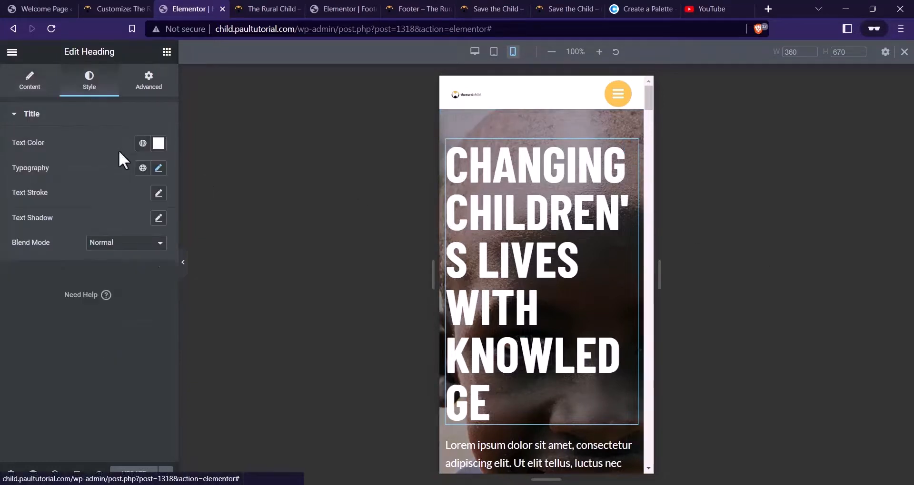
{"action": "left_click", "coordinate": [158, 167]}
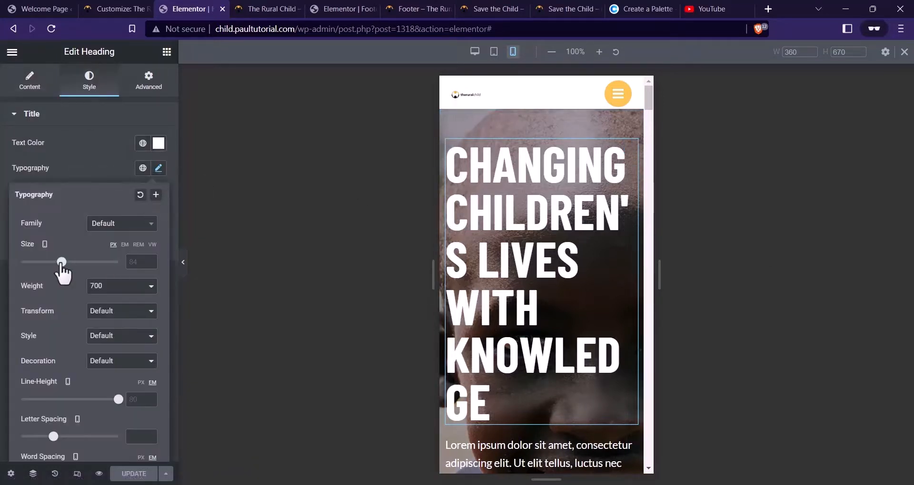
{"action": "left_click_drag", "start_coordinate": [61, 264], "coordinate": [40, 263]}
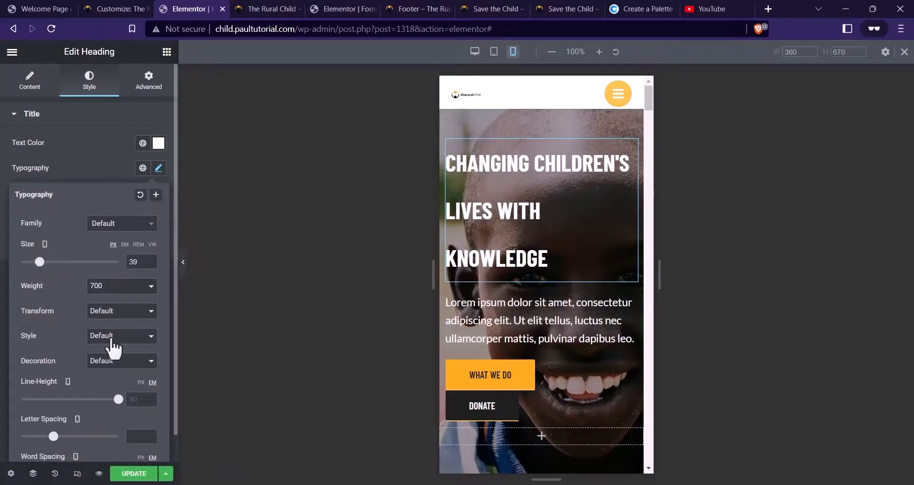
{"action": "left_click_drag", "start_coordinate": [118, 399], "coordinate": [28, 384]}
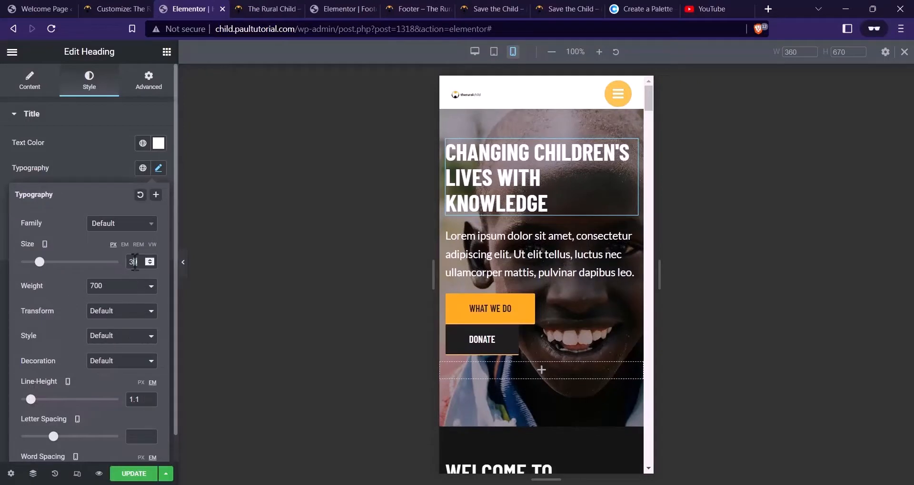
{"action": "type", "text": "40"}
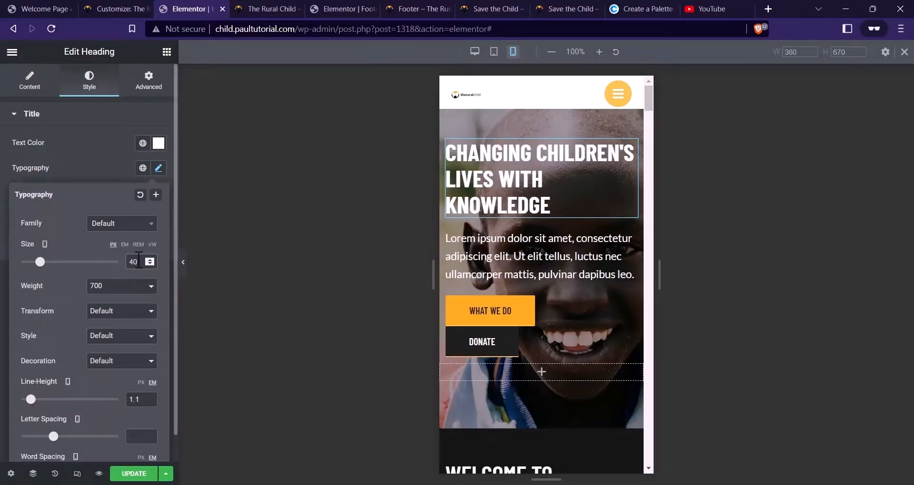
{"action": "type", "text": "4"}
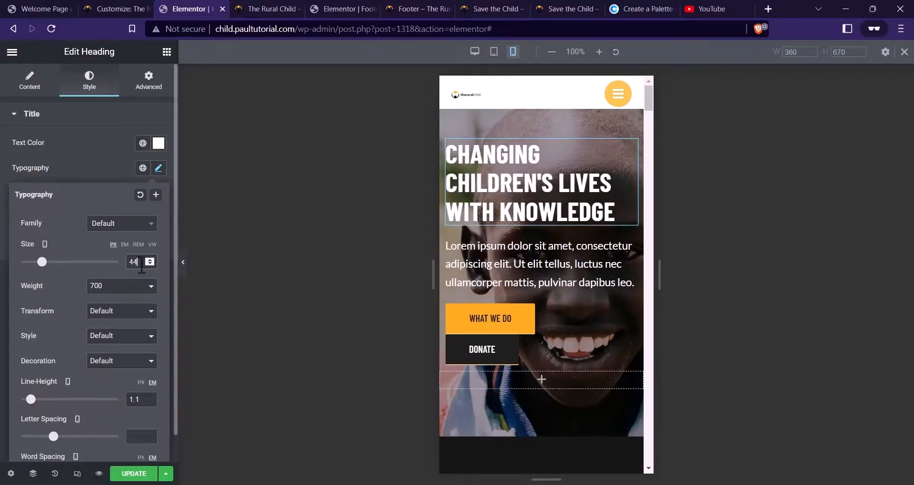
Set the hero paragraph's mobile font size to 17 px
{"action": "left_click", "coordinate": [631, 244]}
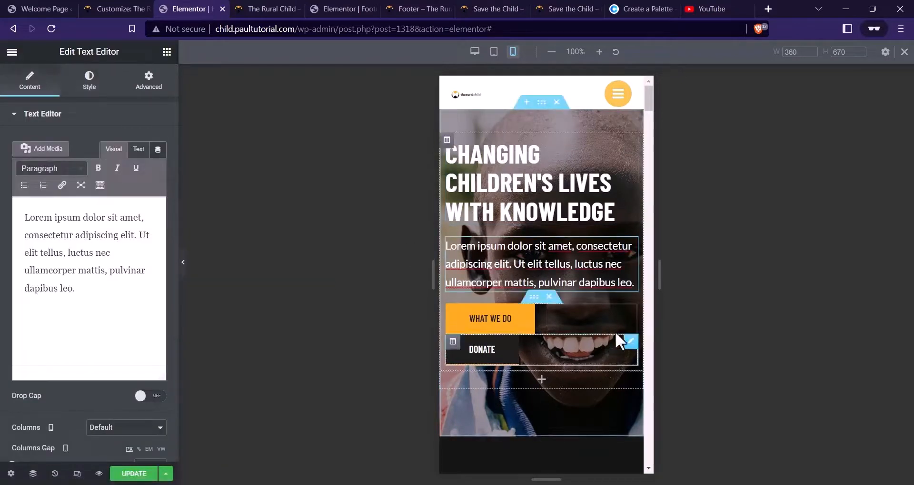
{"action": "left_click", "coordinate": [109, 90]}
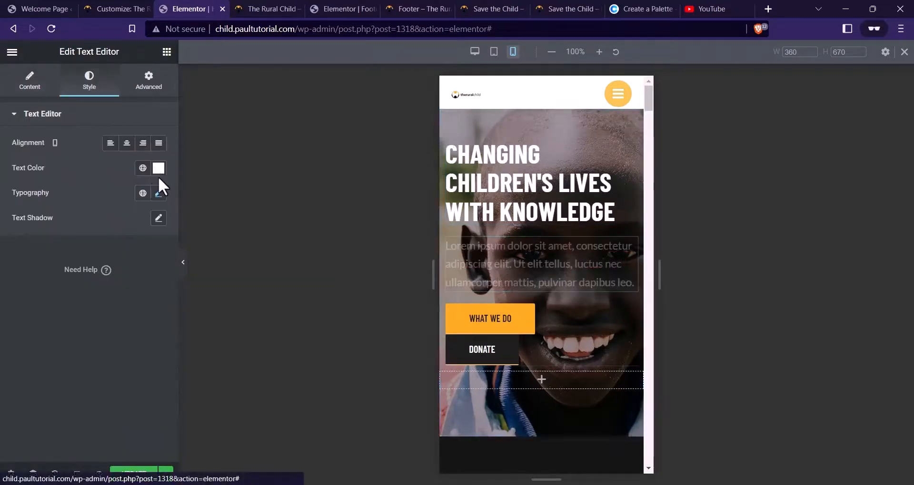
{"action": "left_click", "coordinate": [159, 193]}
{"action": "left_click", "coordinate": [131, 287]}
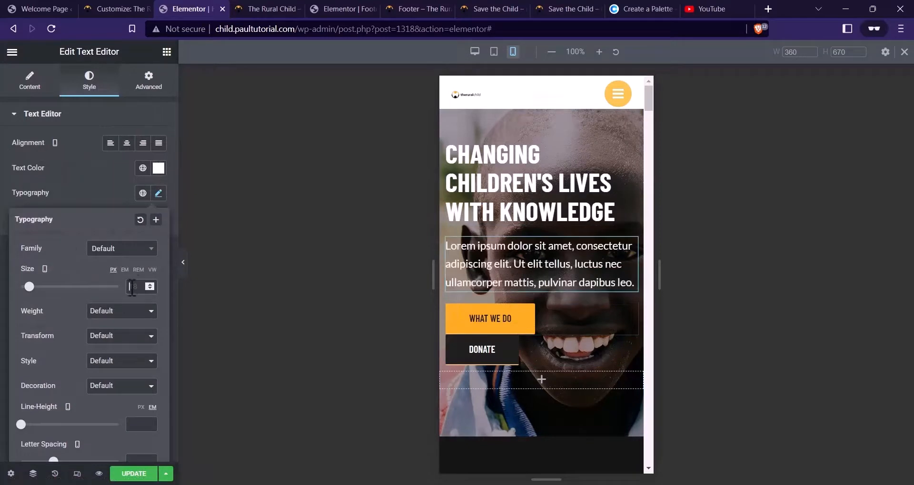
{"action": "type", "text": "17"}
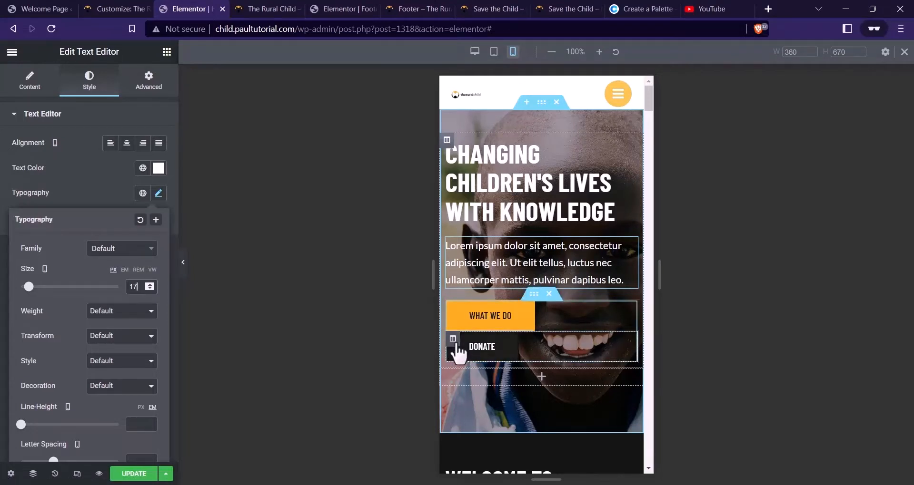
Give the Donate button's column a 12 px top margin
{"action": "left_click", "coordinate": [453, 340]}
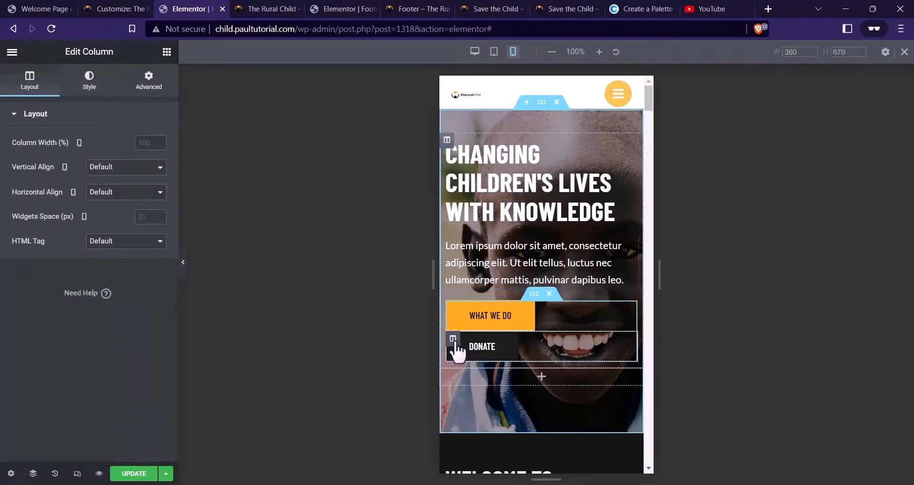
{"action": "left_click", "coordinate": [148, 82]}
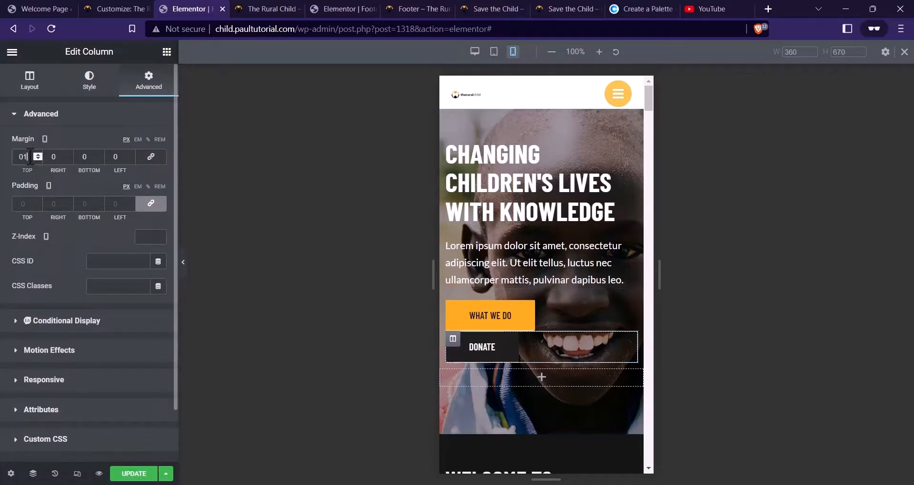
{"action": "type", "text": "6"}
{"action": "key", "text": "BackSpace"}
{"action": "type", "text": "2"}
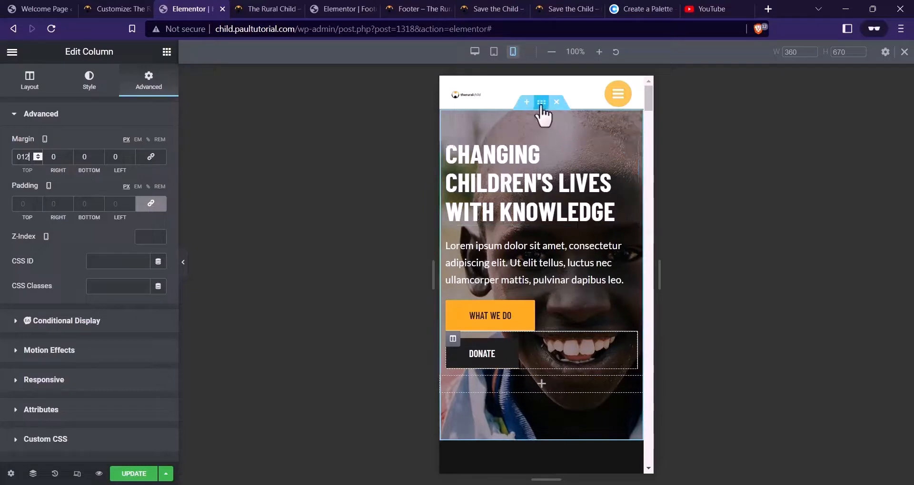
Unlink the hero section's padding and set 20 px top and 60 px bottom
{"action": "left_click", "coordinate": [541, 103]}
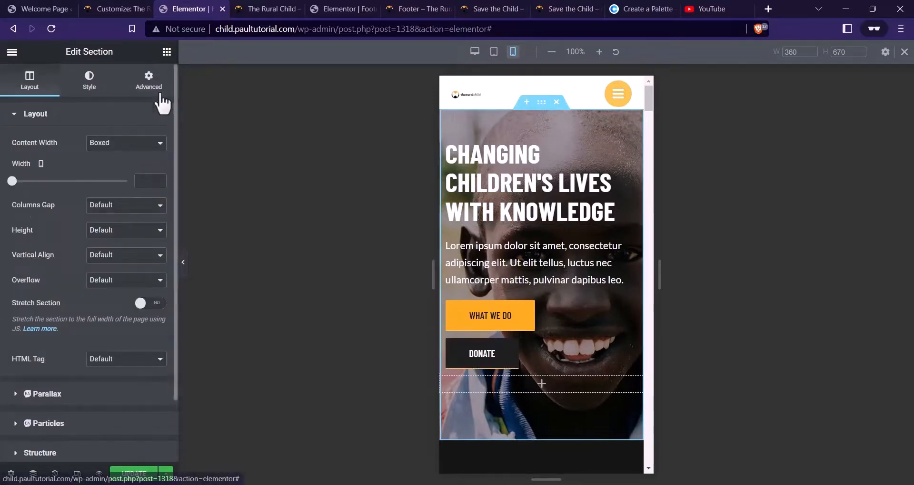
{"action": "left_click", "coordinate": [148, 81]}
{"action": "left_click", "coordinate": [143, 205]}
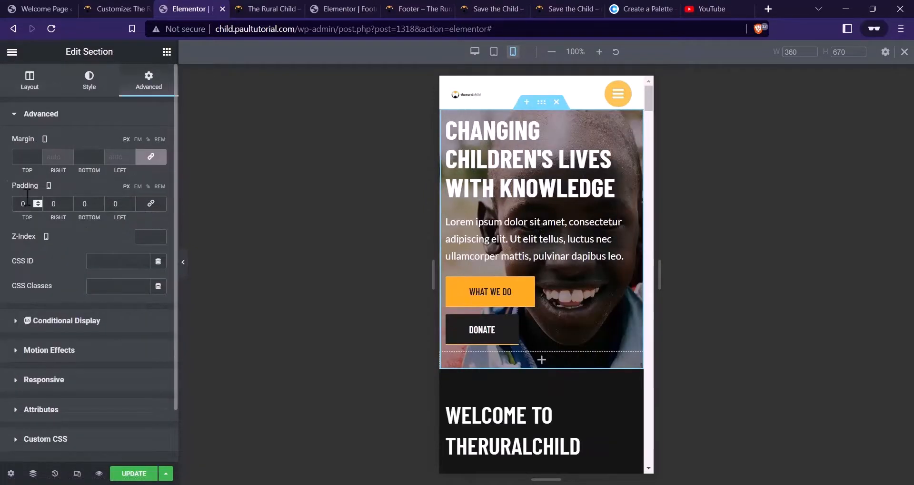
{"action": "type", "text": "2"}
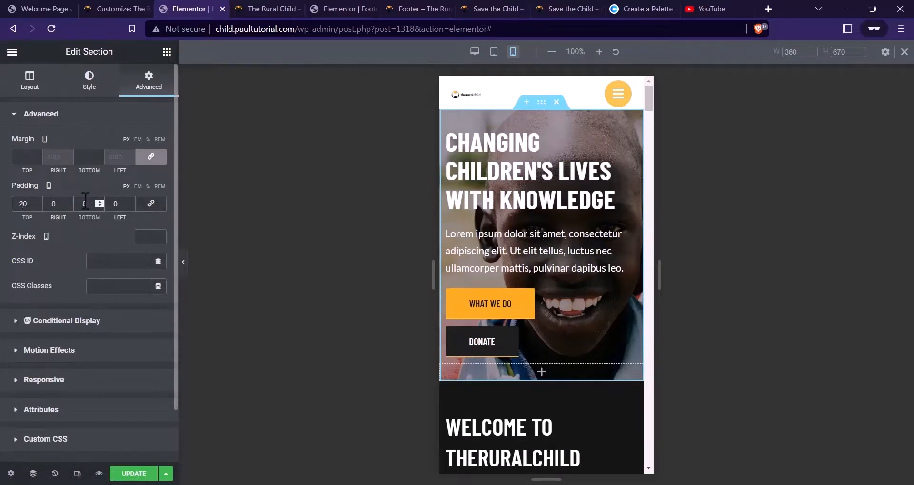
{"action": "type", "text": "6"}
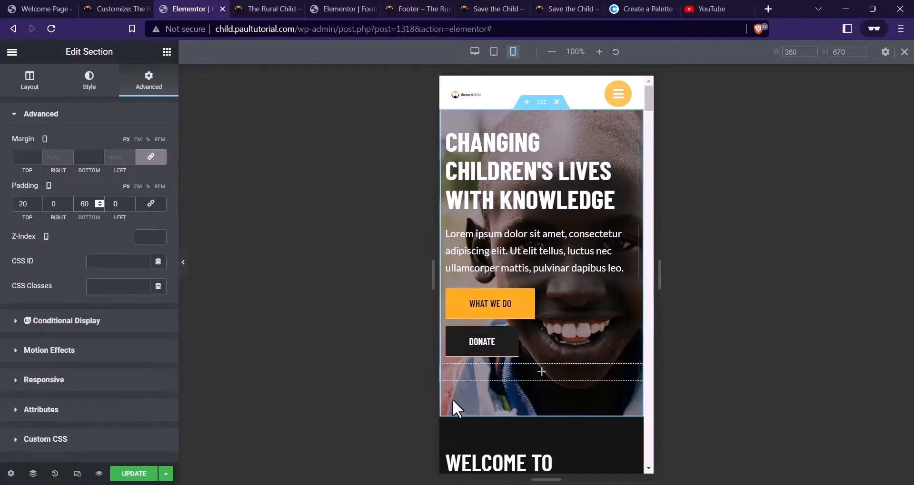
{"action": "left_click", "coordinate": [455, 368]}
{"action": "left_click", "coordinate": [148, 81]}
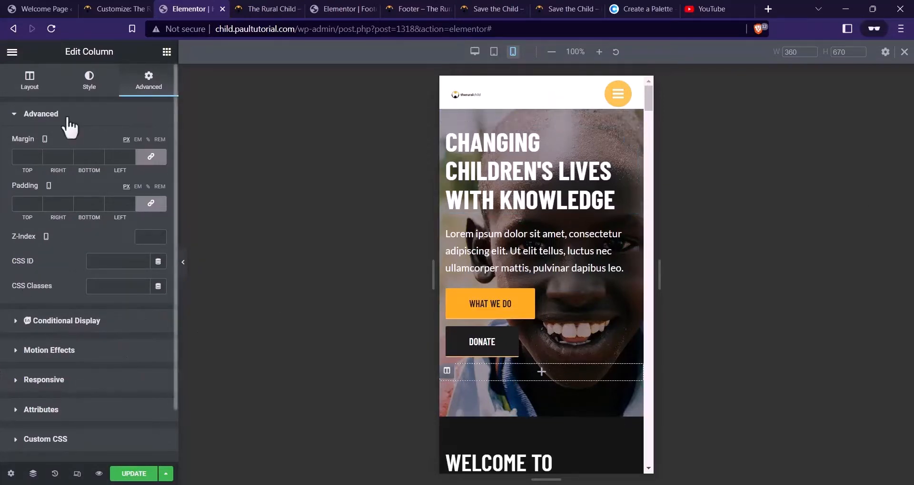
Turn on Hide On Mobile for the empty column under the hero buttons
{"action": "left_click", "coordinate": [30, 81]}
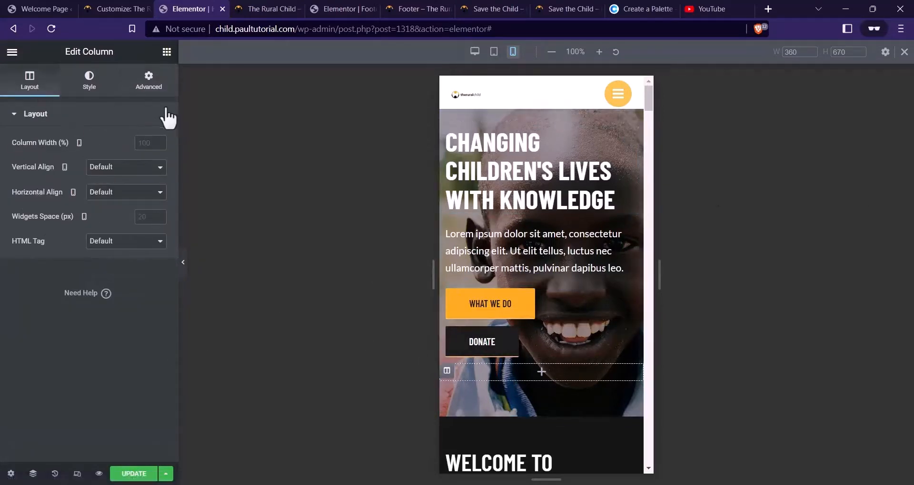
{"action": "left_click", "coordinate": [148, 82]}
{"action": "left_click", "coordinate": [43, 379]}
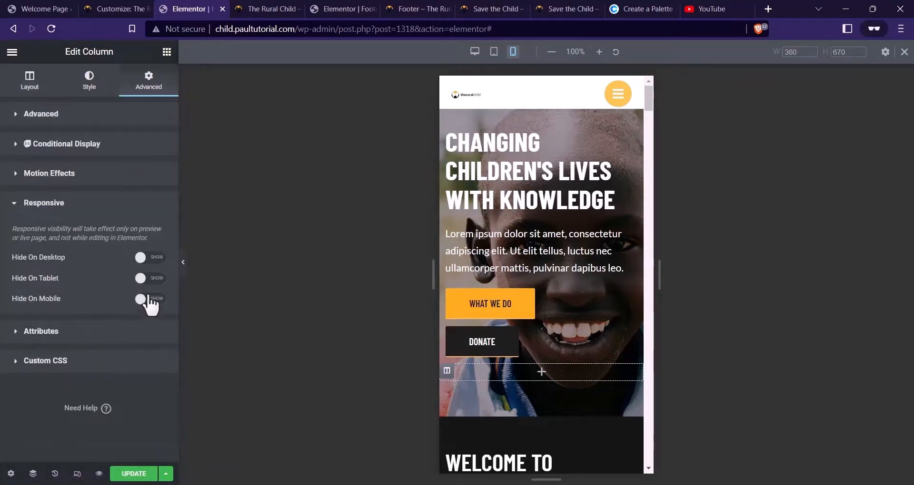
{"action": "left_click", "coordinate": [154, 300]}
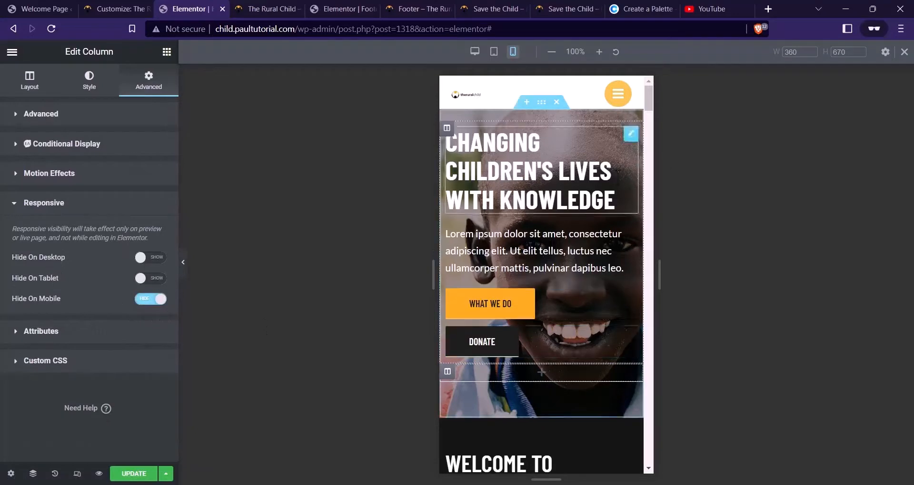
Scroll through the mobile preview to check the hero layout
{"action": "scroll", "coordinate": [566, 228], "scroll_direction": "down", "scroll_amount": 3}
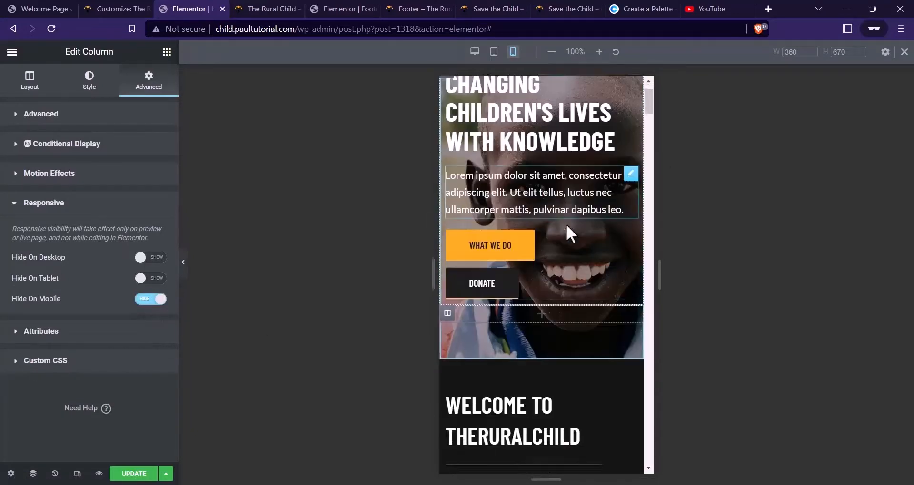
{"action": "scroll", "coordinate": [524, 166], "scroll_direction": "up", "scroll_amount": 3}
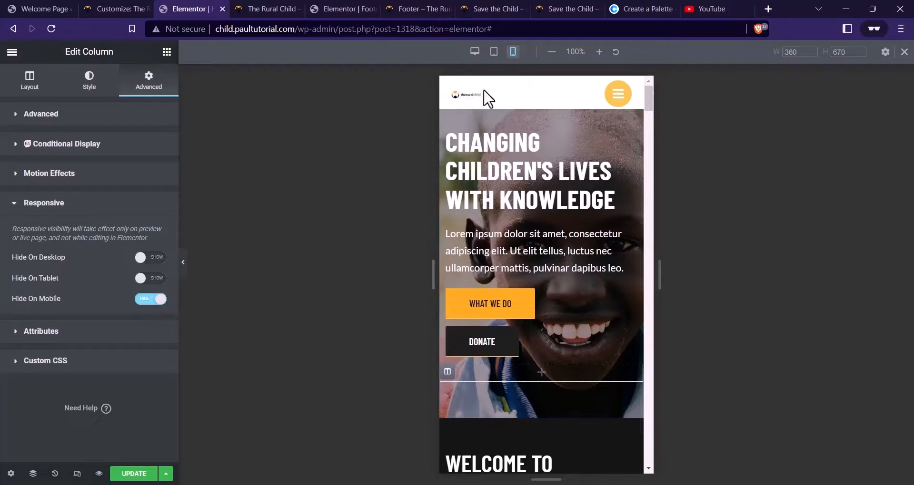
{"action": "scroll", "coordinate": [528, 238], "scroll_direction": "down", "scroll_amount": 2}
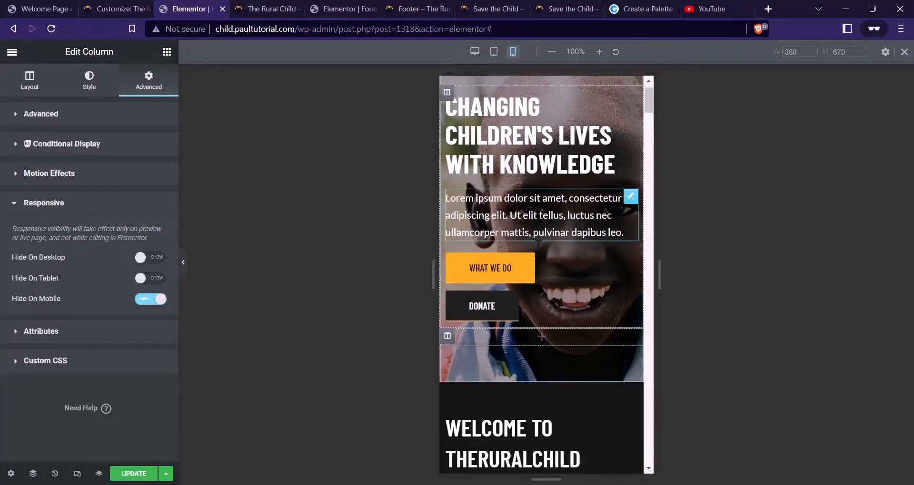
{"action": "scroll", "coordinate": [528, 240], "scroll_direction": "up", "scroll_amount": 2}
{"action": "scroll", "coordinate": [504, 190], "scroll_direction": "down", "scroll_amount": 2}
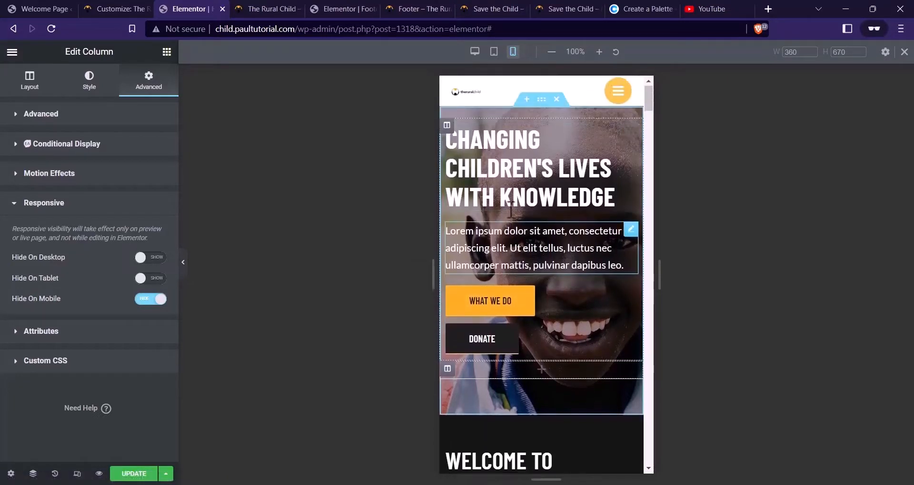
{"action": "scroll", "coordinate": [482, 122], "scroll_direction": "up", "scroll_amount": 2}
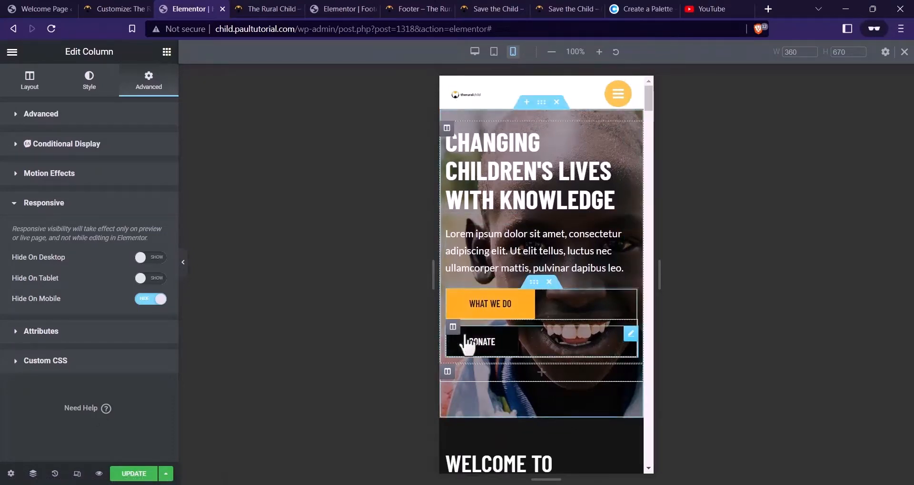
{"action": "scroll", "coordinate": [530, 213], "scroll_direction": "down", "scroll_amount": 1}
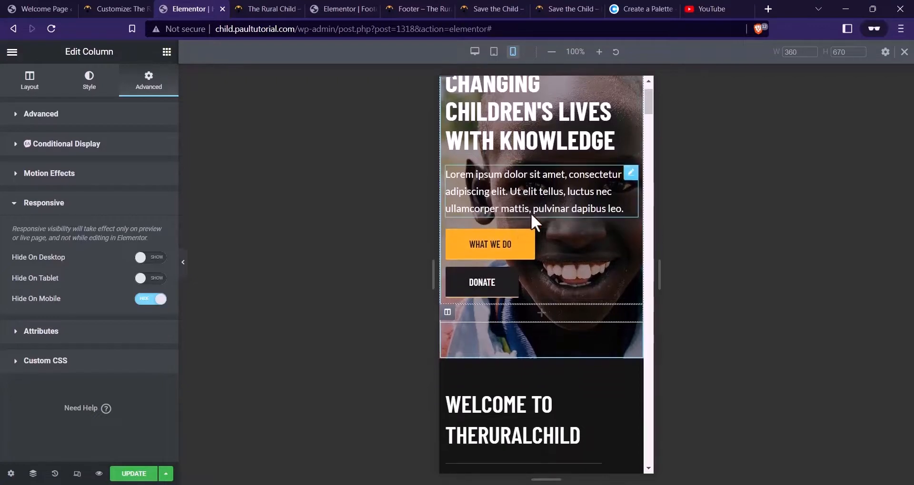
{"action": "scroll", "coordinate": [530, 183], "scroll_direction": "down", "scroll_amount": 2}
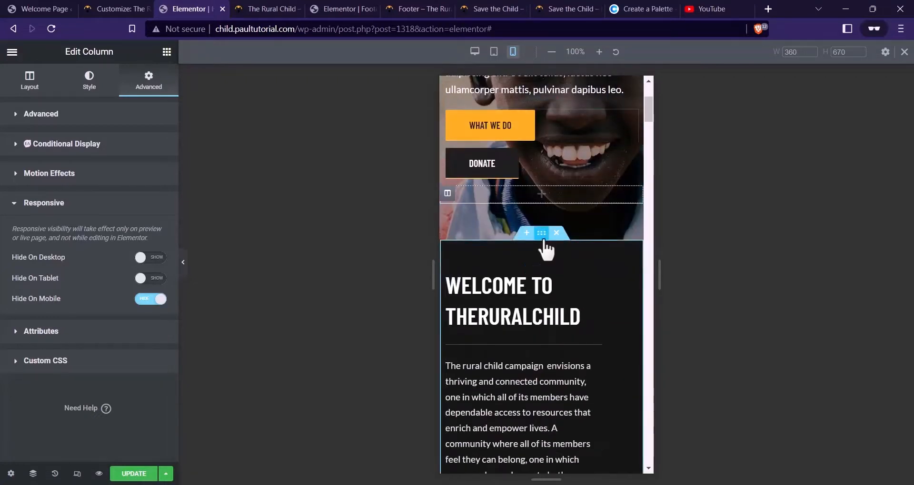
Set the welcome section's top padding to 20 and remove the welcome text column's padding
{"action": "left_click", "coordinate": [543, 240]}
{"action": "scroll", "coordinate": [552, 288], "scroll_direction": "down", "scroll_amount": 1}
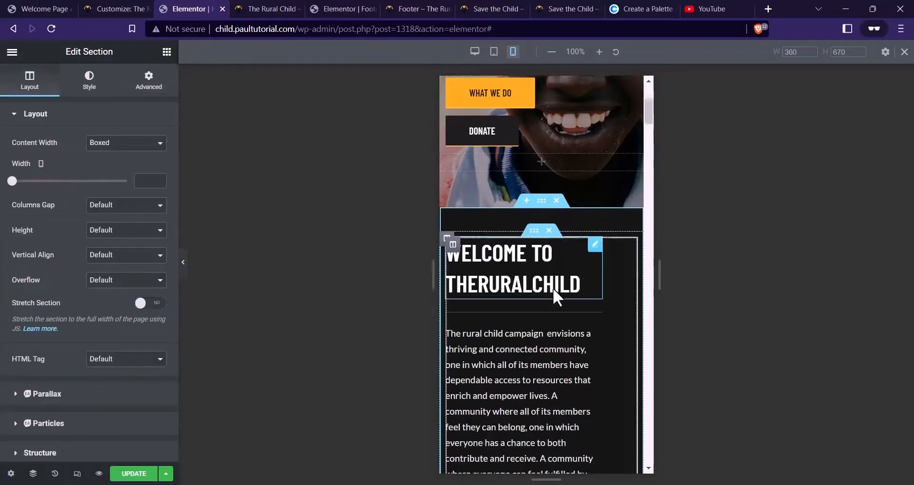
{"action": "left_click", "coordinate": [148, 80]}
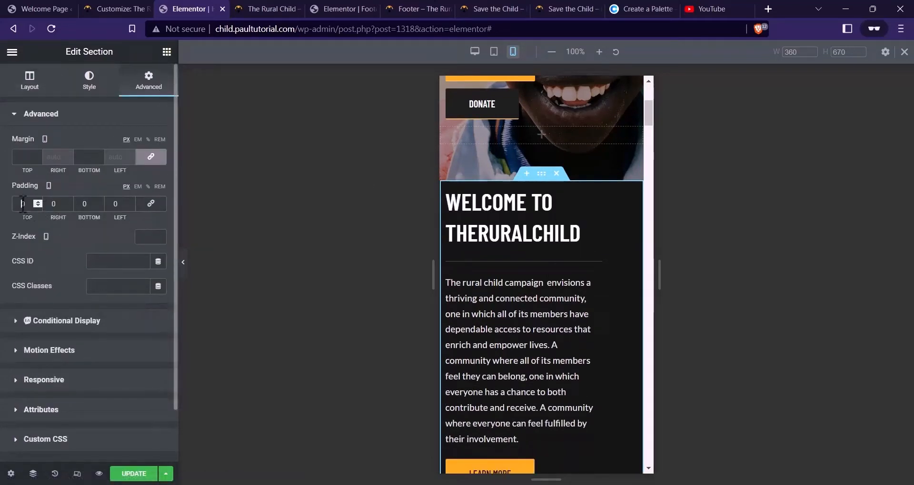
{"action": "type", "text": "20"}
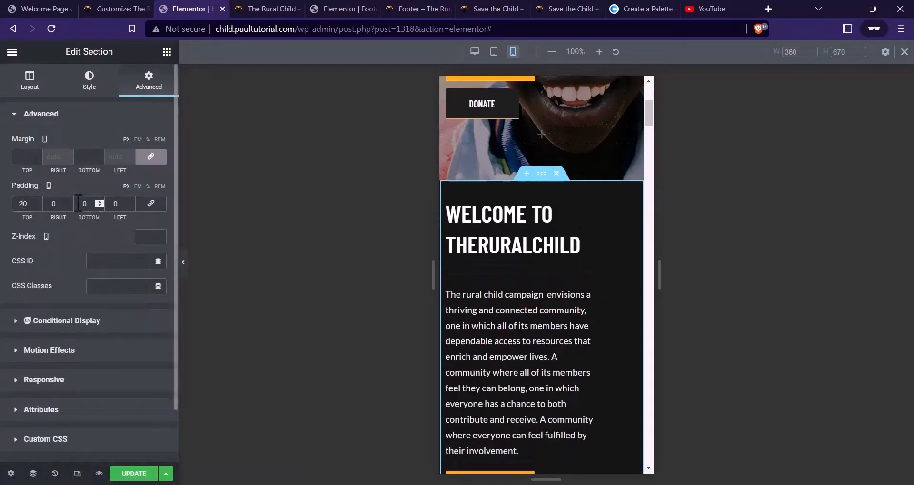
{"action": "left_click", "coordinate": [78, 202]}
{"action": "type", "text": "4"}
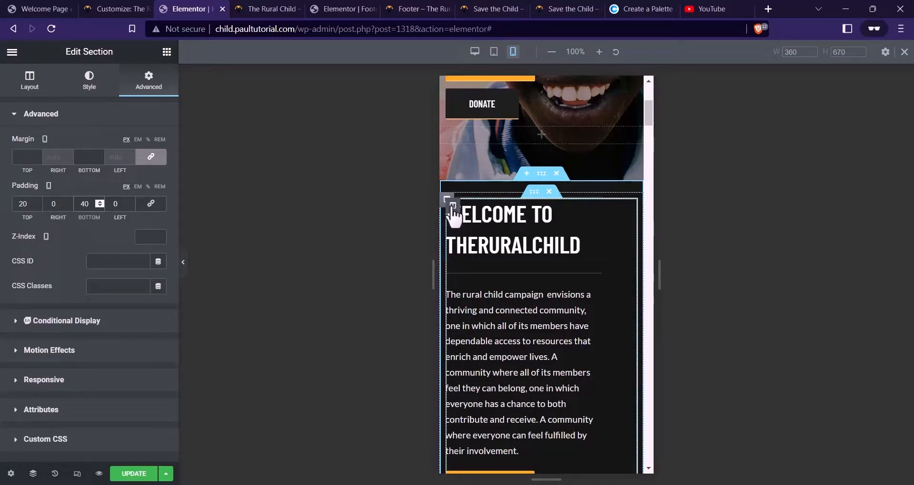
{"action": "left_click", "coordinate": [452, 207]}
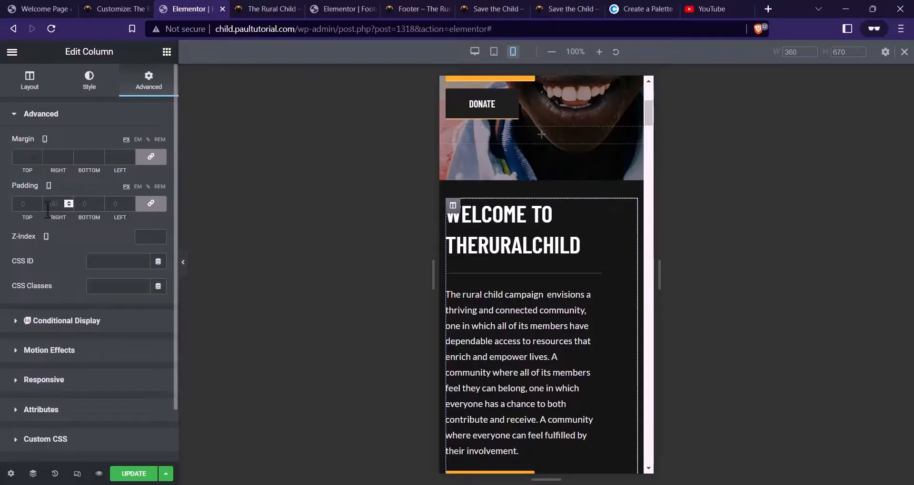
{"action": "left_click", "coordinate": [150, 204]}
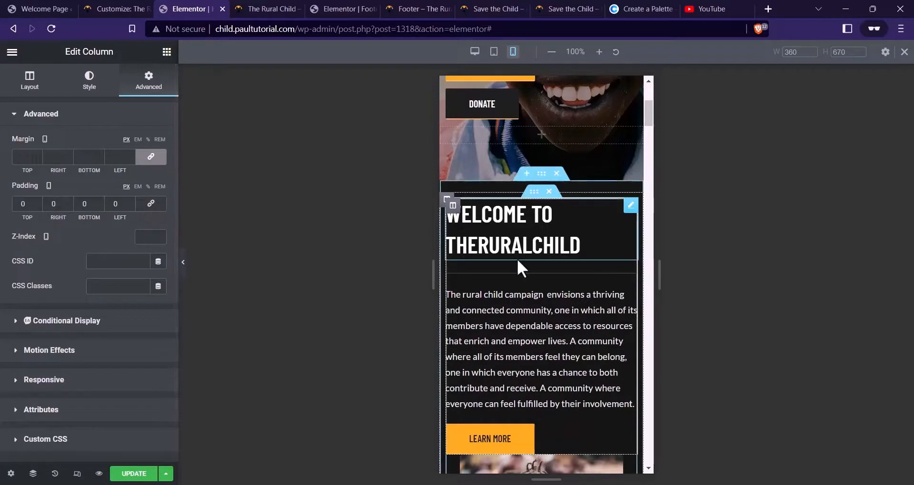
Shrink the WELCOME TO THERURALCHILD heading to 32 px and tighten its line height
{"action": "left_click", "coordinate": [545, 240]}
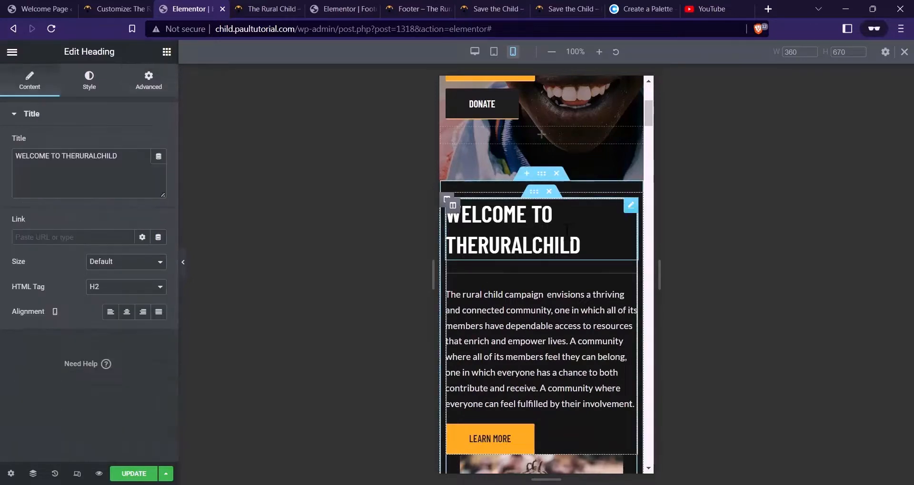
{"action": "left_click", "coordinate": [89, 79]}
{"action": "left_click", "coordinate": [159, 168]}
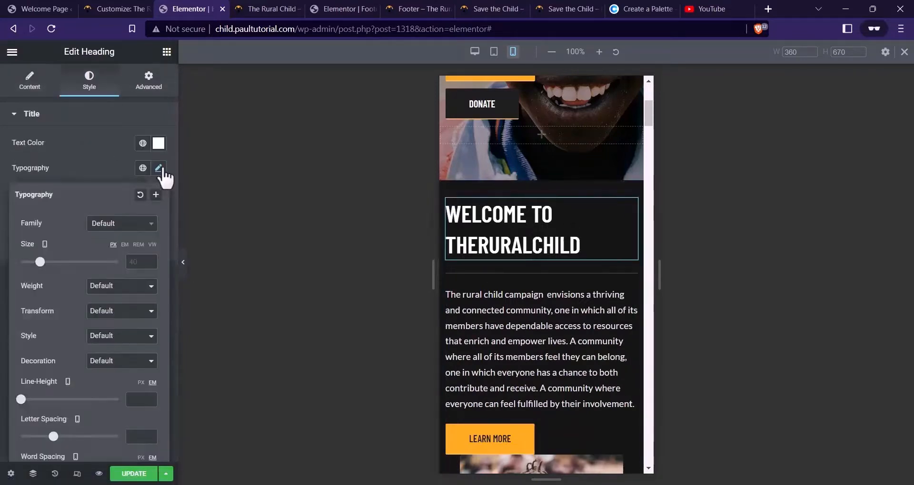
{"action": "left_click", "coordinate": [137, 257]}
{"action": "type", "text": "32"}
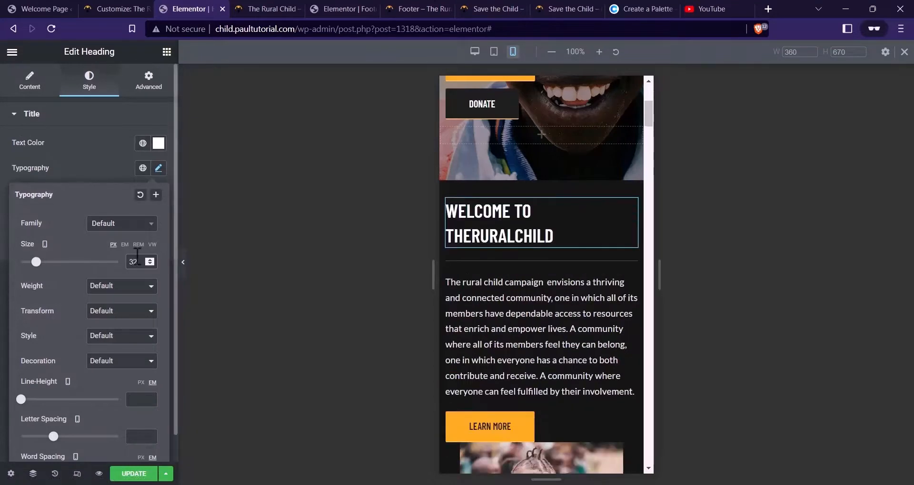
{"action": "left_click_drag", "start_coordinate": [21, 399], "coordinate": [31, 399]}
{"action": "scroll", "coordinate": [509, 341], "scroll_direction": "down", "scroll_amount": 4}
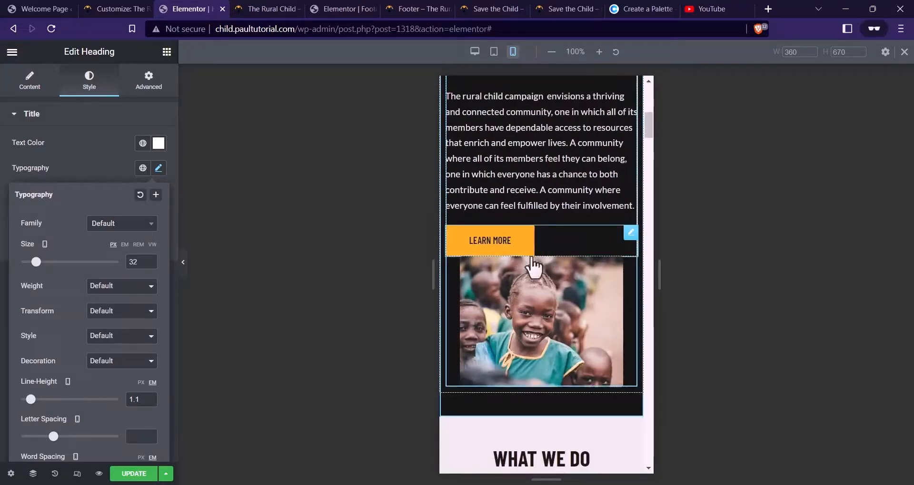
Make the welcome photo 100% wide with a 20 px top margin
{"action": "left_click", "coordinate": [455, 267]}
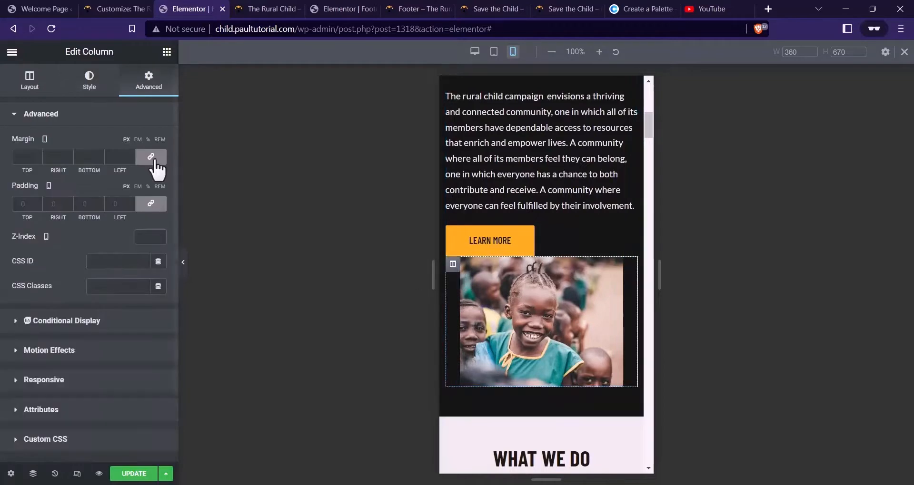
{"action": "left_click", "coordinate": [560, 300]}
{"action": "left_click", "coordinate": [88, 82]}
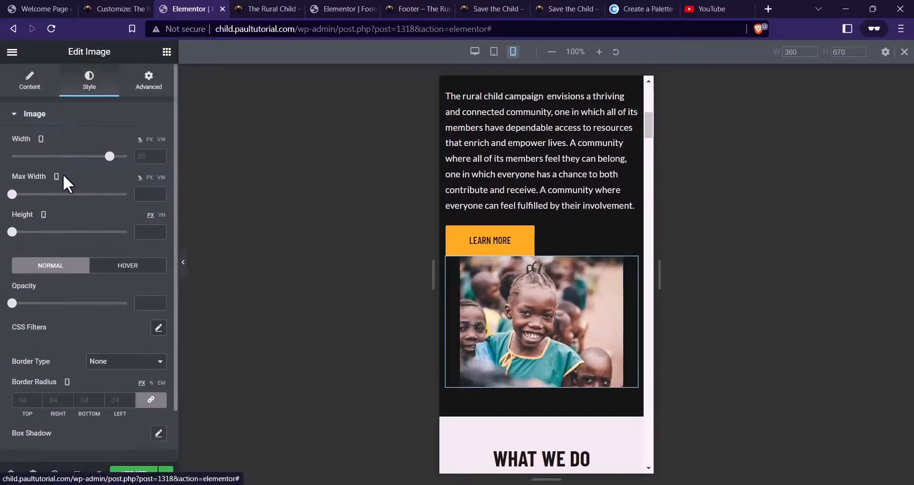
{"action": "left_click_drag", "start_coordinate": [109, 157], "coordinate": [127, 156]}
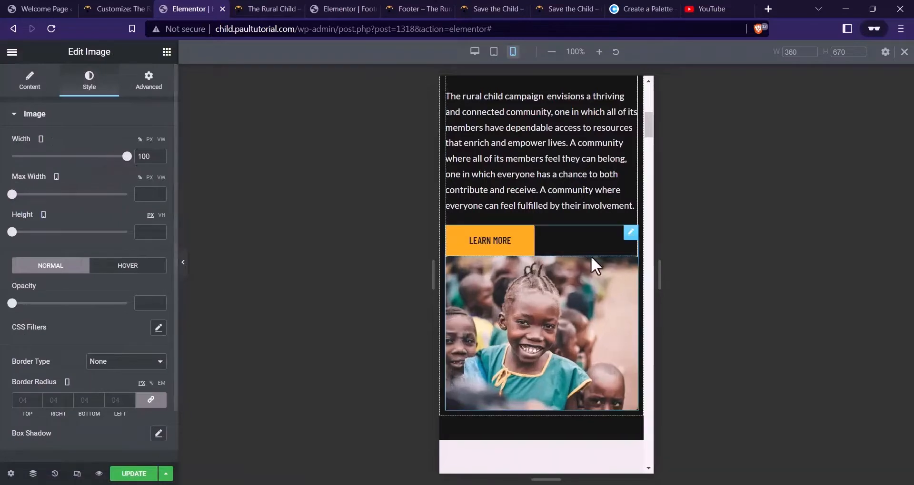
{"action": "left_click", "coordinate": [151, 86]}
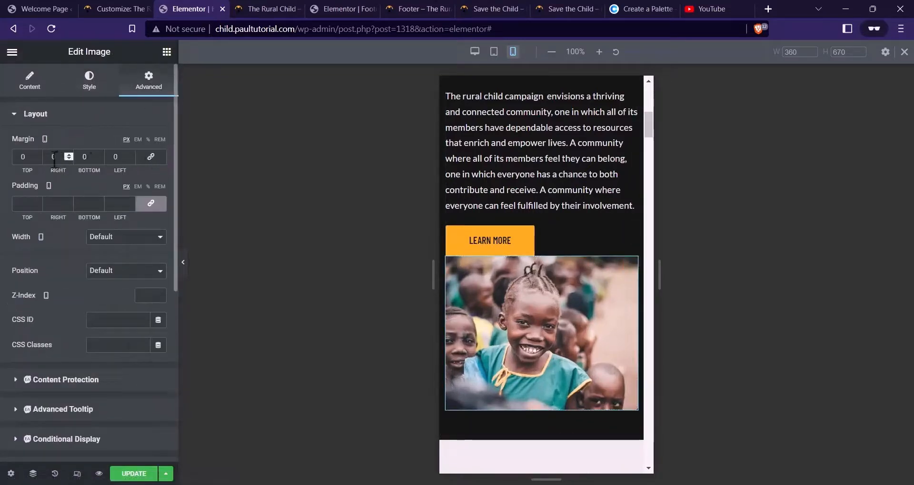
{"action": "type", "text": "2"}
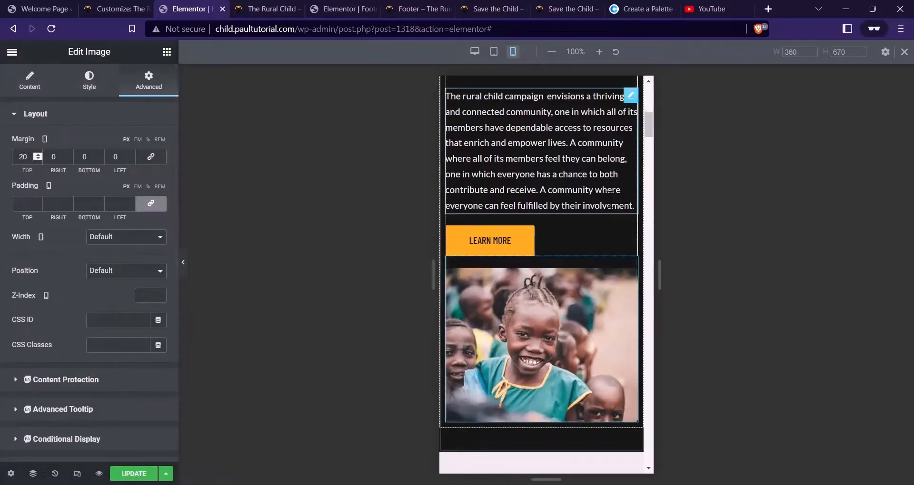
{"action": "scroll", "coordinate": [567, 170], "scroll_direction": "down", "scroll_amount": 3}
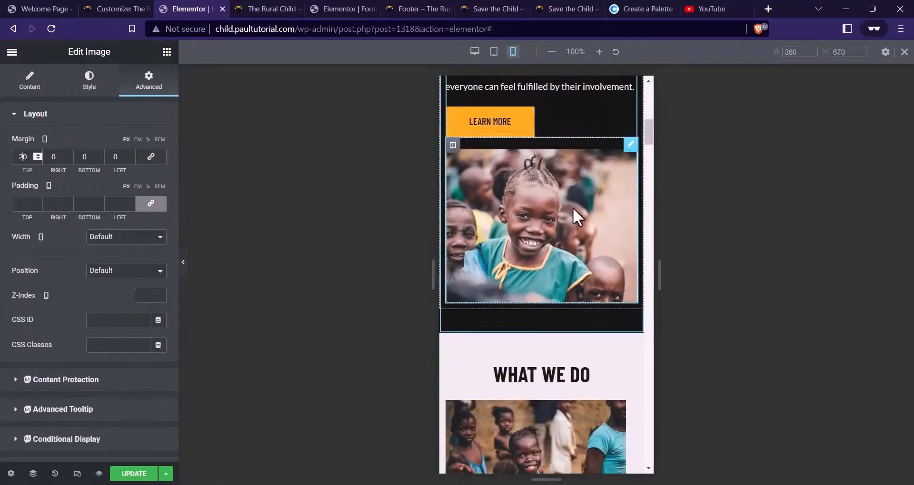
{"action": "scroll", "coordinate": [551, 215], "scroll_direction": "down", "scroll_amount": 5}
{"action": "scroll", "coordinate": [595, 214], "scroll_direction": "up", "scroll_amount": 2}
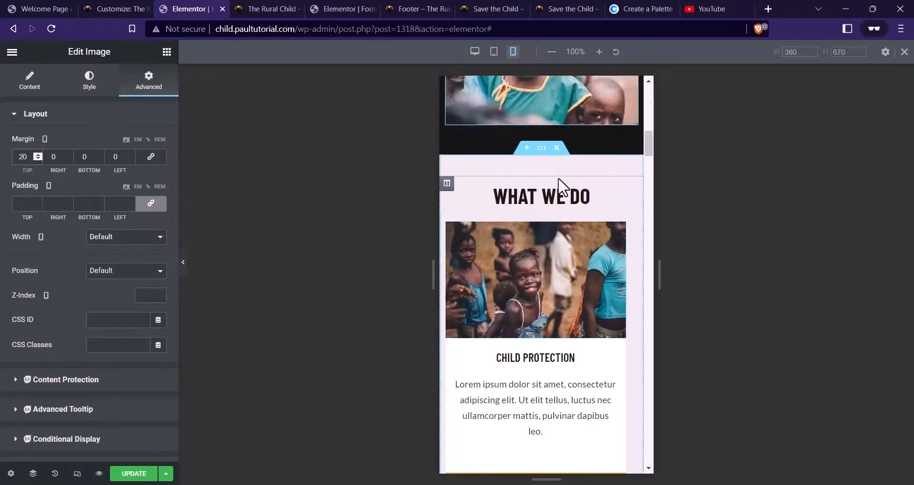
Zero the WHAT WE DO section's padding except 20 px at the top
{"action": "left_click", "coordinate": [541, 148]}
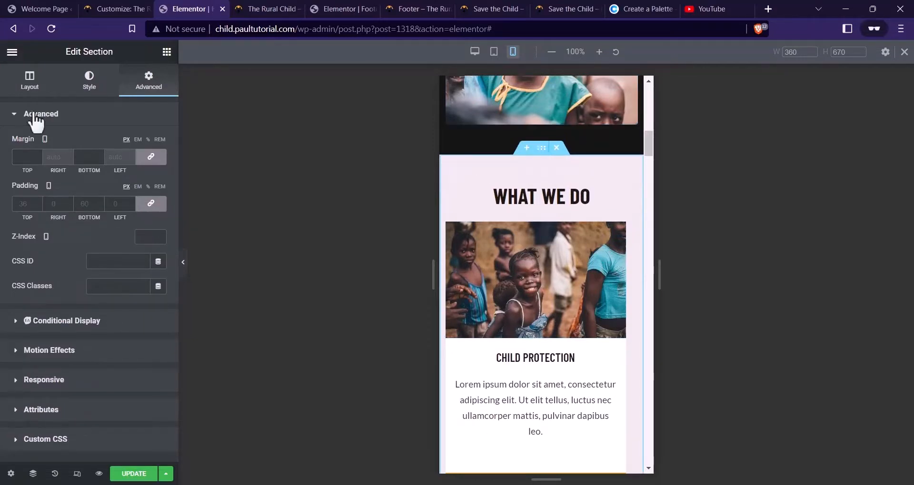
{"action": "left_click", "coordinate": [150, 204]}
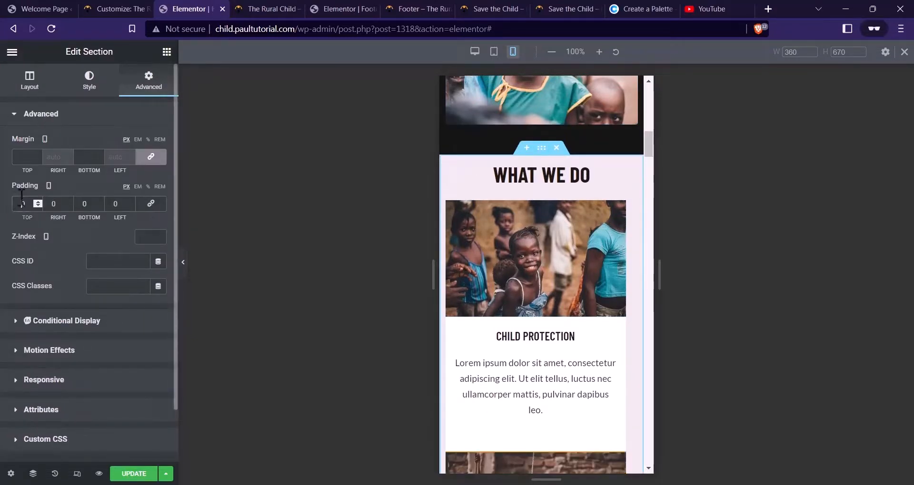
{"action": "left_click", "coordinate": [22, 198]}
{"action": "type", "text": "2"}
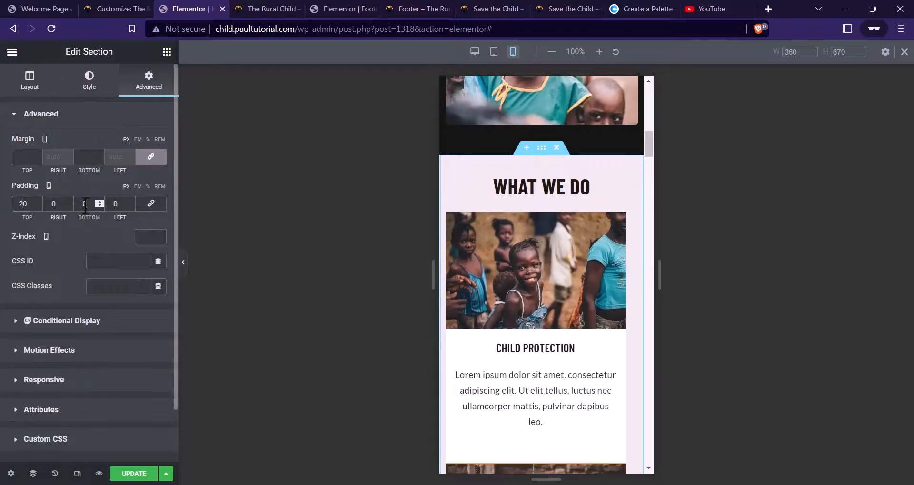
Shrink the WHAT WE DO heading to 28 px
{"action": "left_click", "coordinate": [454, 193]}
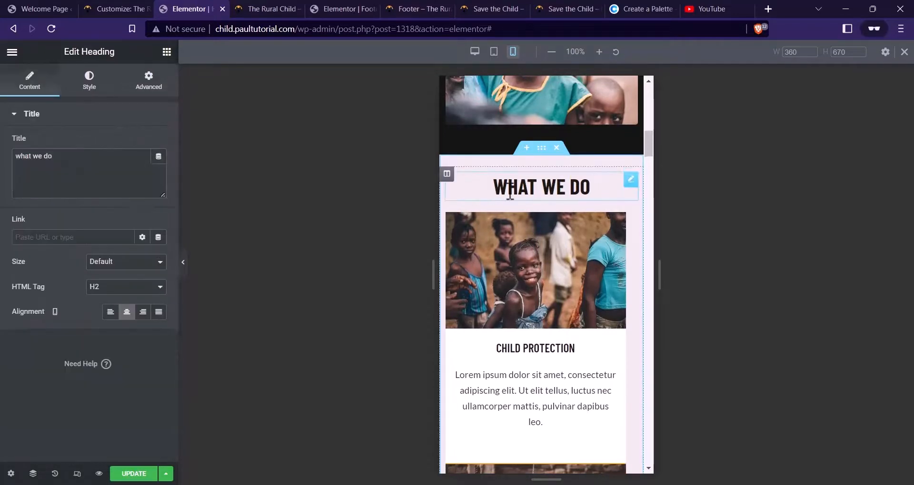
{"action": "left_click", "coordinate": [103, 86]}
{"action": "left_click", "coordinate": [158, 168]}
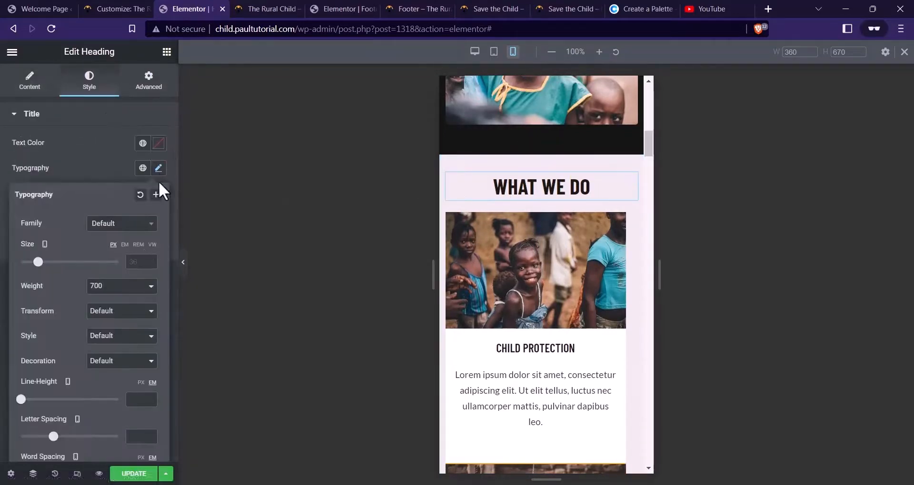
{"action": "left_click", "coordinate": [142, 261]}
{"action": "type", "text": "32"}
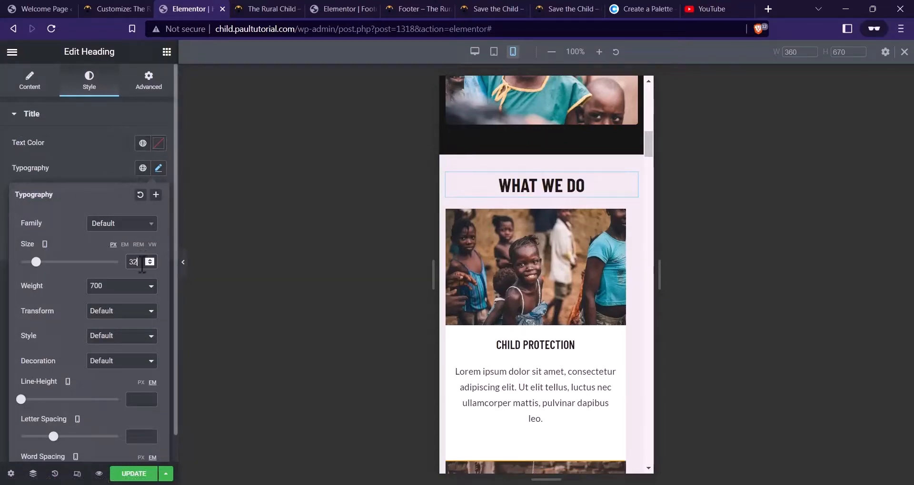
{"action": "type", "text": "28"}
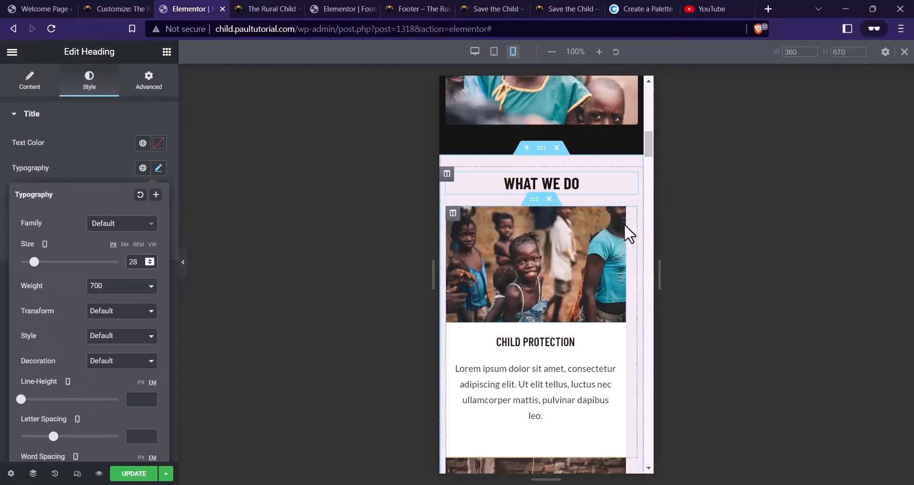
Remove the side margins on the first and swing cards, giving the swing card 20 px top margin
{"action": "left_click", "coordinate": [453, 216]}
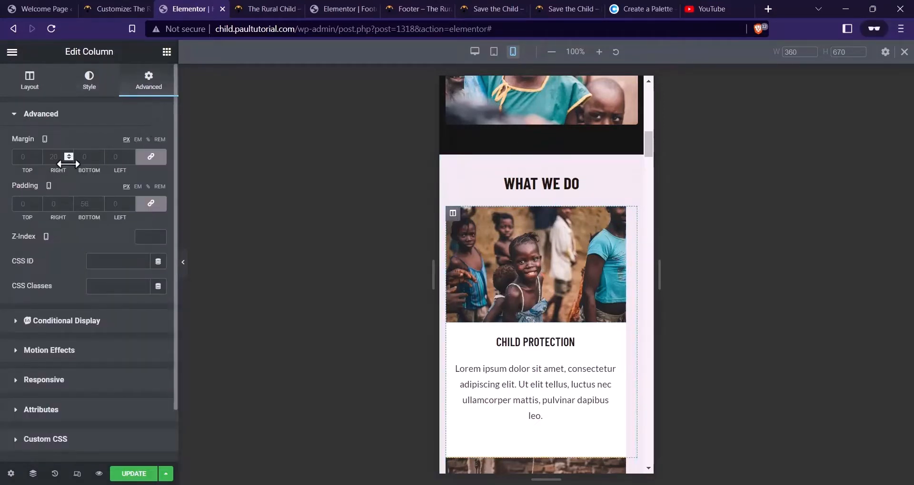
{"action": "left_click", "coordinate": [151, 158]}
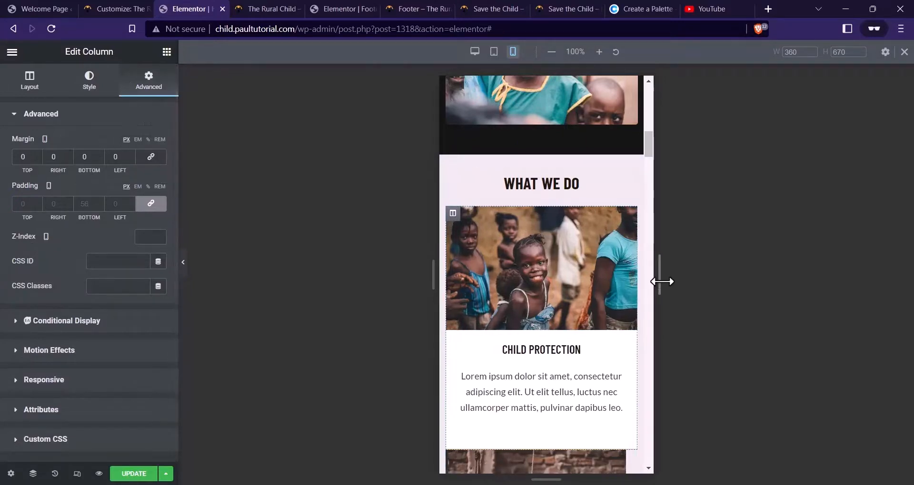
{"action": "scroll", "coordinate": [567, 247], "scroll_direction": "down", "scroll_amount": 5}
{"action": "left_click", "coordinate": [453, 220]}
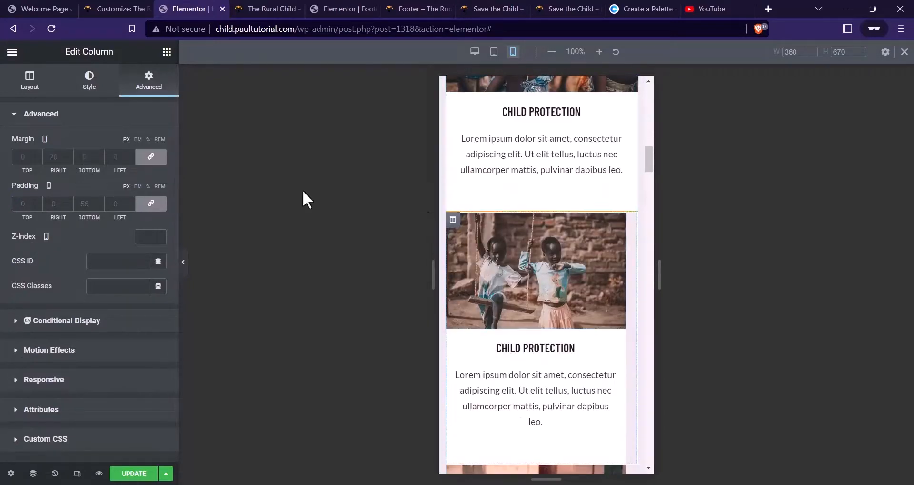
{"action": "left_click", "coordinate": [150, 157]}
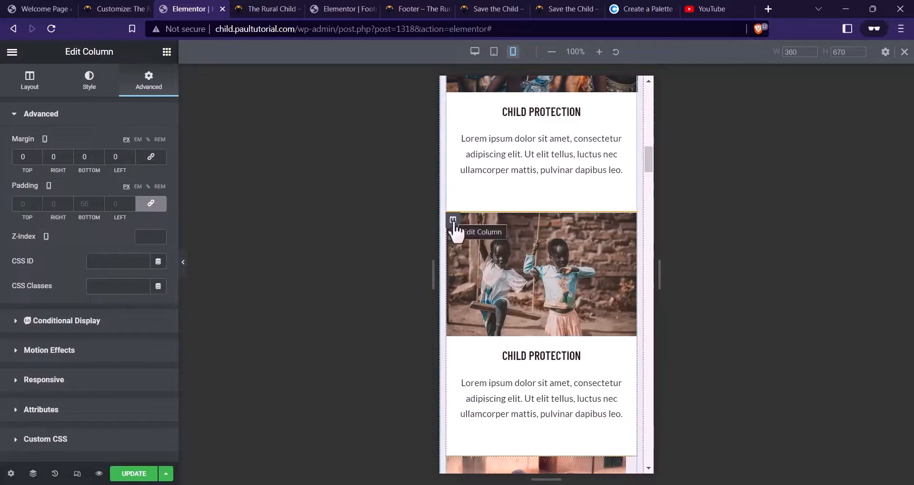
{"action": "double_click", "coordinate": [27, 156]}
{"action": "type", "text": "20"}
{"action": "scroll", "coordinate": [546, 164], "scroll_direction": "up", "scroll_amount": 4}
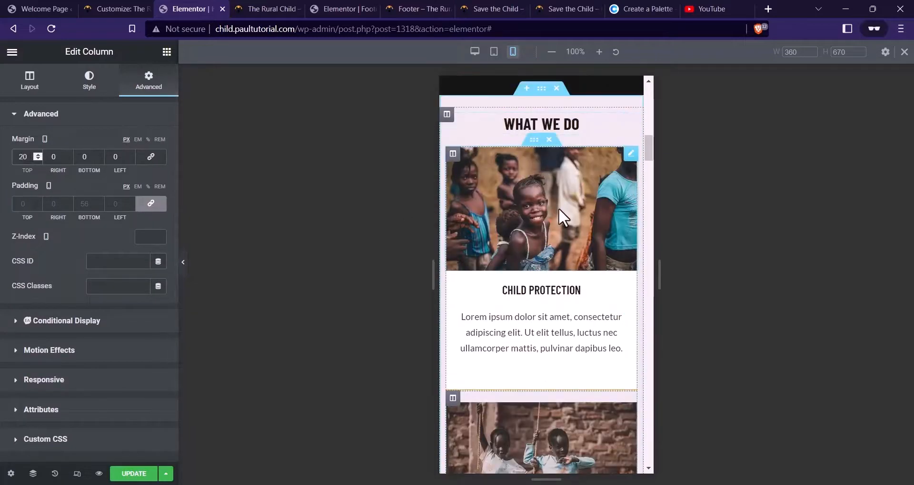
{"action": "scroll", "coordinate": [559, 207], "scroll_direction": "down", "scroll_amount": 10}
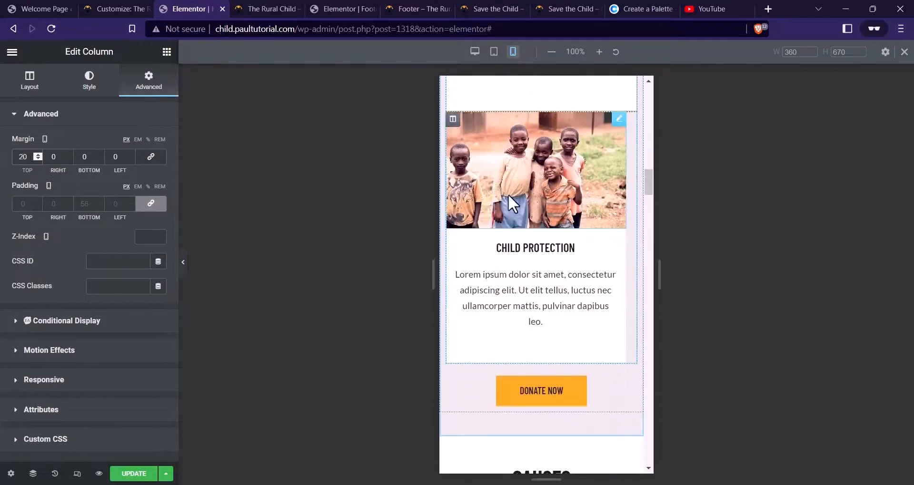
Remove the group photo card's side margin and review the stacked cards
{"action": "left_click", "coordinate": [453, 122]}
{"action": "left_click", "coordinate": [150, 158]}
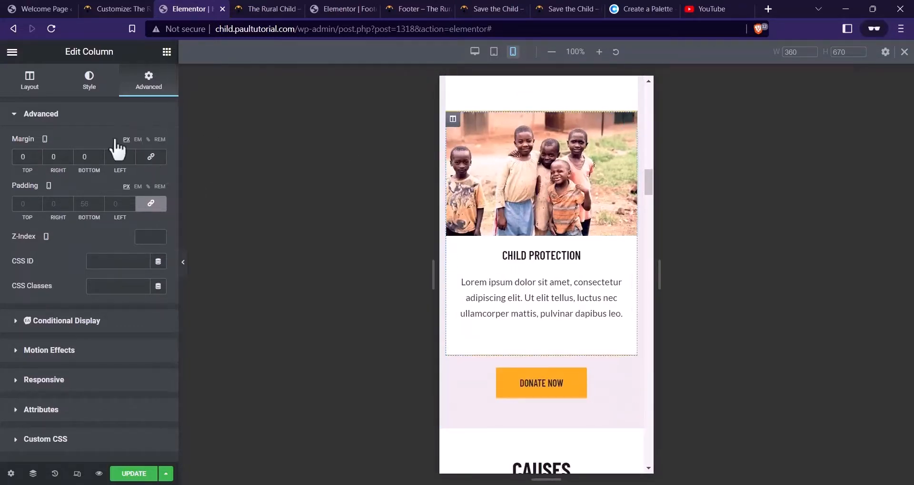
{"action": "scroll", "coordinate": [38, 156], "scroll_direction": "up", "scroll_amount": 20}
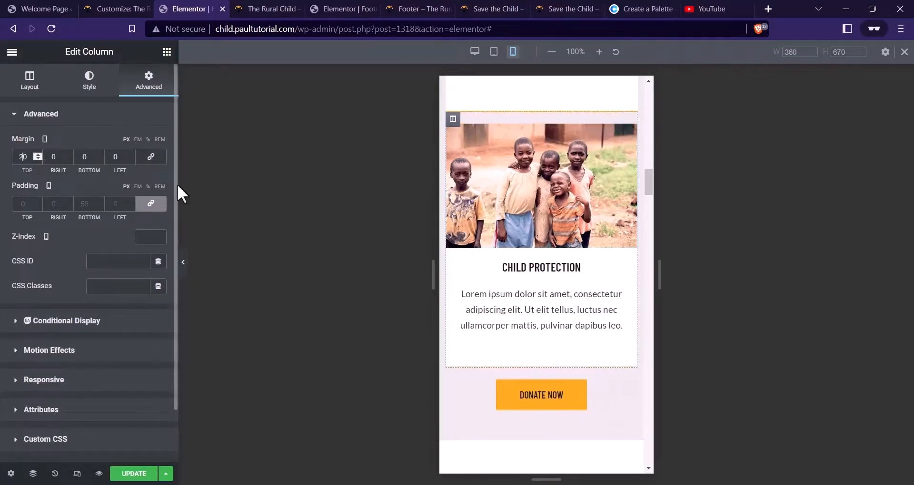
{"action": "scroll", "coordinate": [544, 250], "scroll_direction": "down", "scroll_amount": 3}
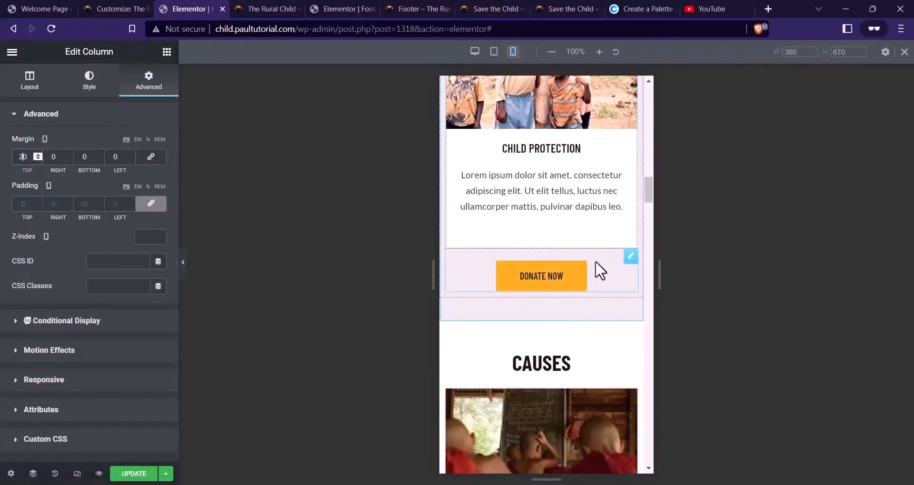
{"action": "scroll", "coordinate": [563, 217], "scroll_direction": "up", "scroll_amount": 5}
{"action": "scroll", "coordinate": [564, 207], "scroll_direction": "down", "scroll_amount": 2}
{"action": "scroll", "coordinate": [558, 199], "scroll_direction": "down", "scroll_amount": 6}
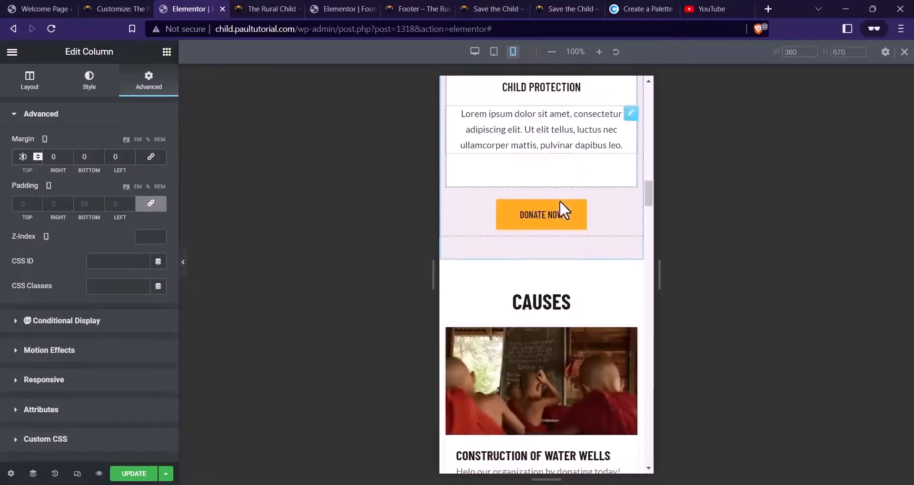
Unlink the Causes section padding and set 20 px top and 40 px bottom
{"action": "left_click", "coordinate": [541, 138]}
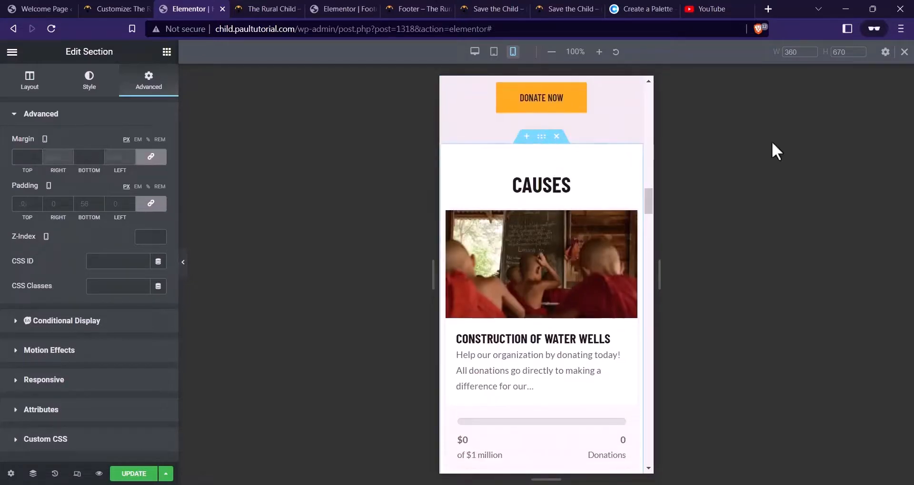
{"action": "left_click", "coordinate": [162, 207]}
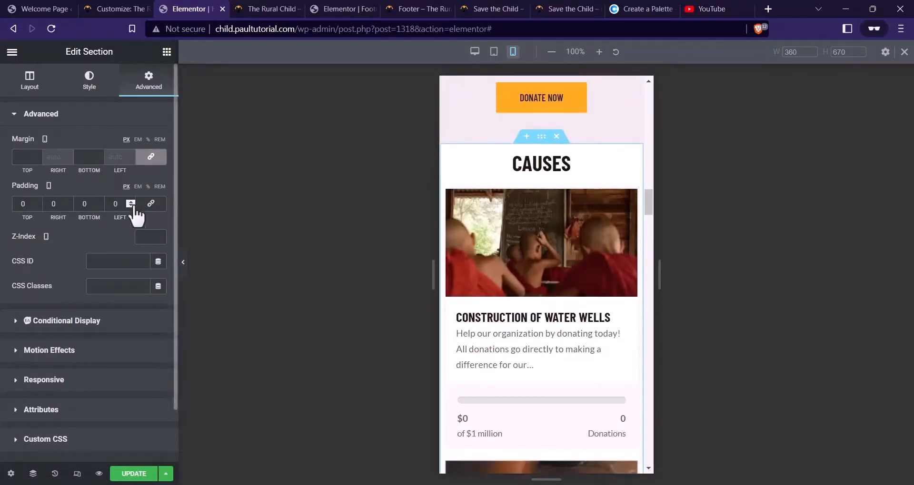
{"action": "left_click", "coordinate": [18, 205]}
{"action": "type", "text": "2"}
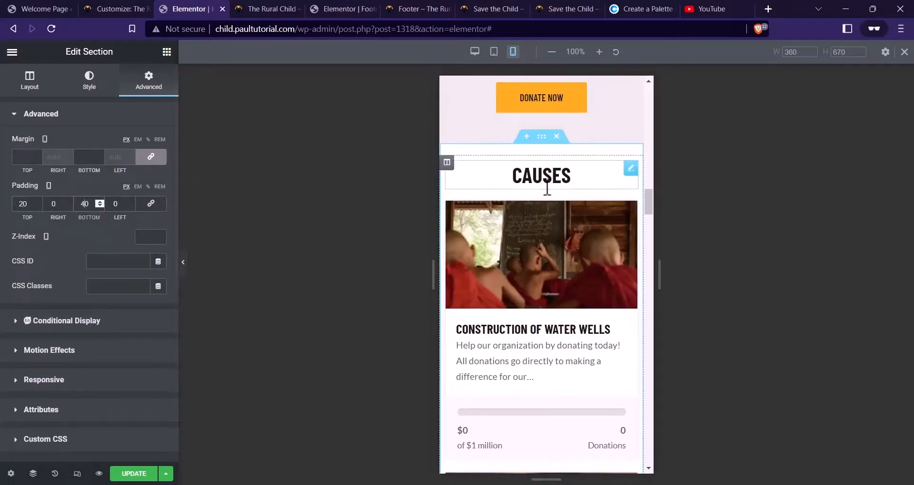
Set the CAUSES heading's font size to 28 px
{"action": "left_click", "coordinate": [551, 183]}
{"action": "left_click", "coordinate": [89, 81]}
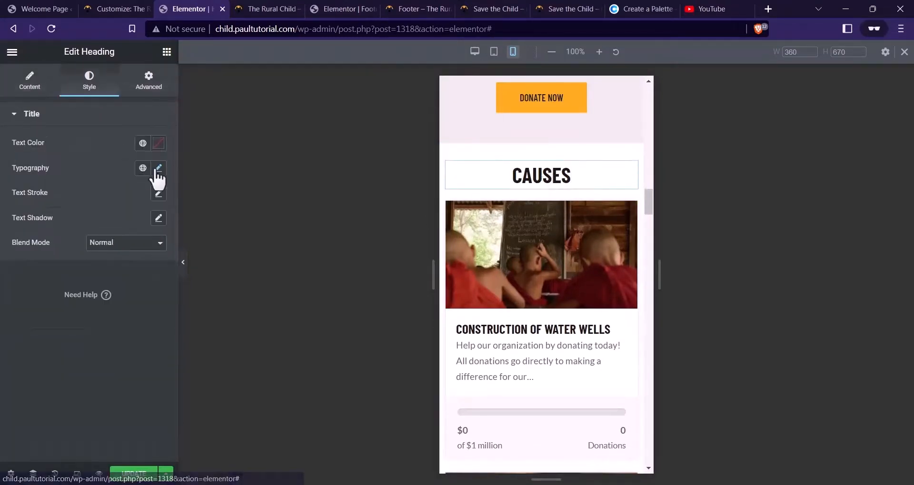
{"action": "left_click", "coordinate": [159, 168]}
{"action": "type", "text": "28"}
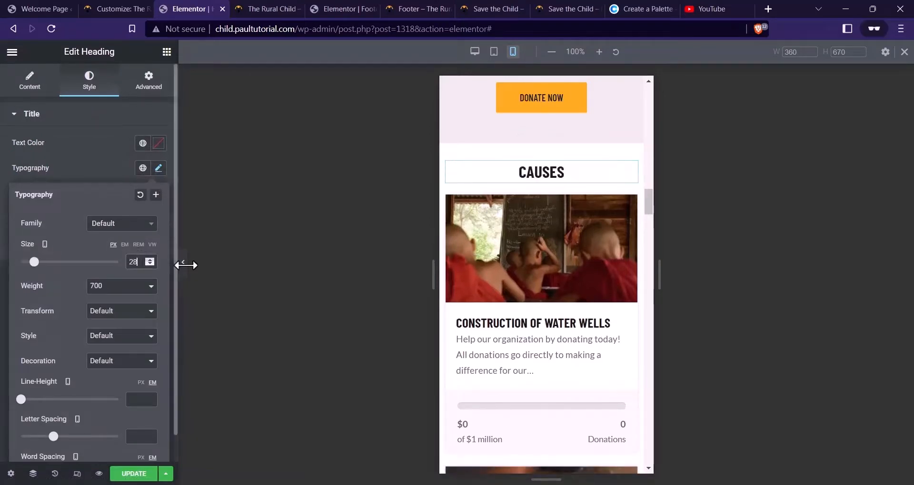
Select the causes card grid and scroll through the stacked donation cards
{"action": "scroll", "coordinate": [522, 286], "scroll_direction": "down", "scroll_amount": 1}
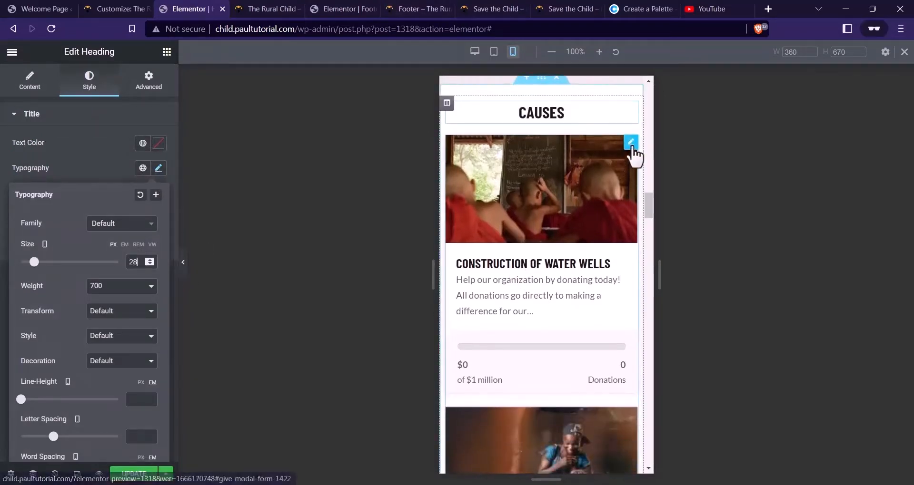
{"action": "left_click", "coordinate": [630, 142]}
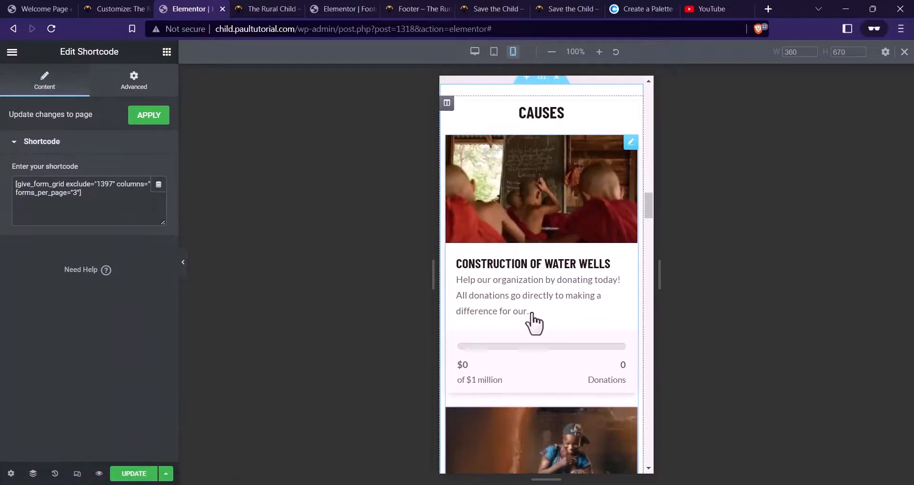
{"action": "scroll", "coordinate": [495, 272], "scroll_direction": "down", "scroll_amount": 2}
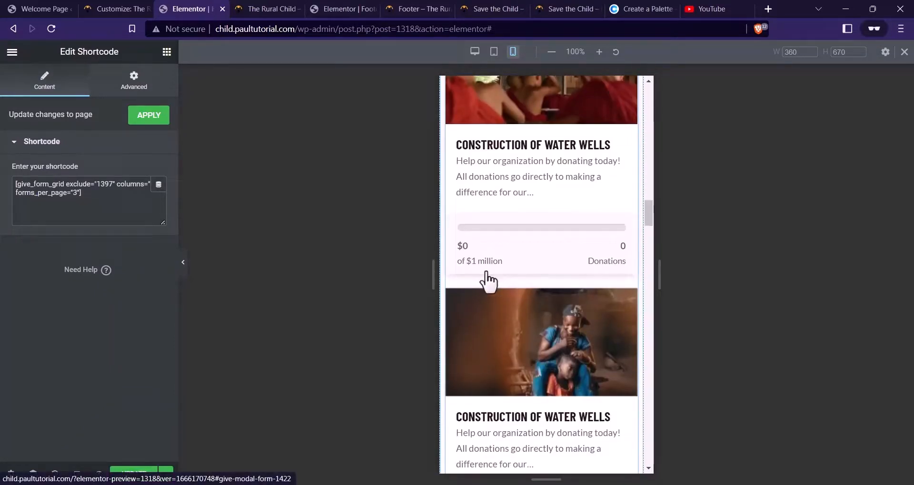
{"action": "scroll", "coordinate": [564, 182], "scroll_direction": "down", "scroll_amount": 8}
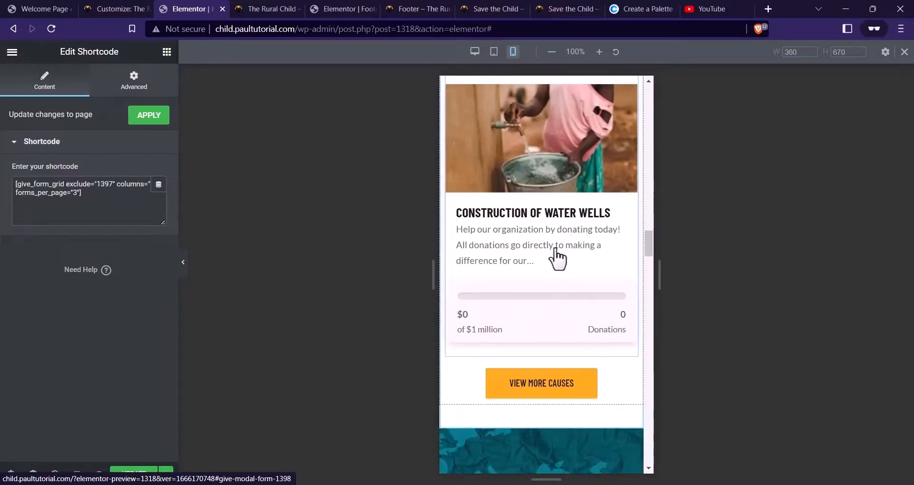
{"action": "scroll", "coordinate": [551, 230], "scroll_direction": "down", "scroll_amount": 6}
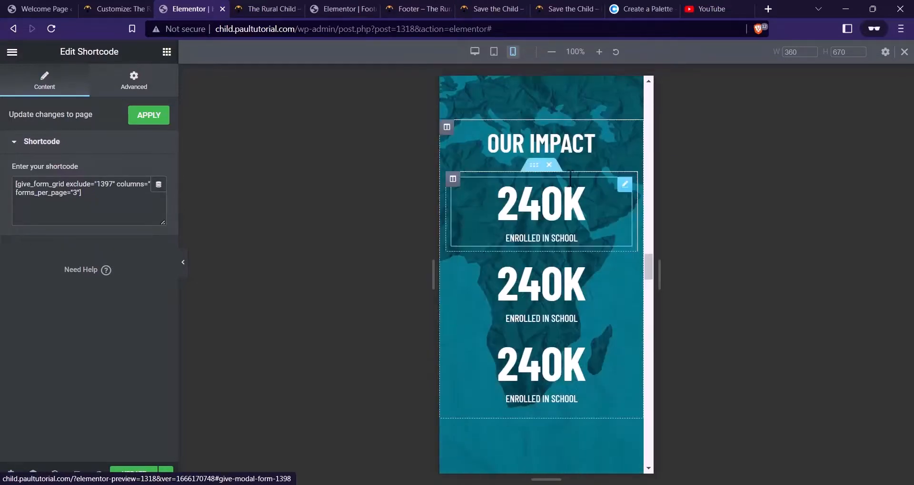
{"action": "scroll", "coordinate": [577, 146], "scroll_direction": "up", "scroll_amount": 2}
{"action": "scroll", "coordinate": [577, 147], "scroll_direction": "up", "scroll_amount": 1}
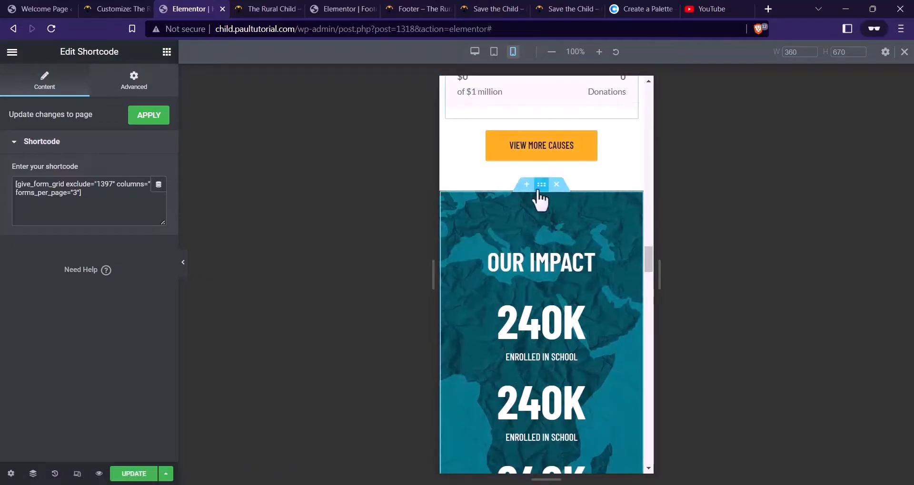
Give the Our Impact section 20 px top and 40 px bottom padding
{"action": "left_click", "coordinate": [542, 193]}
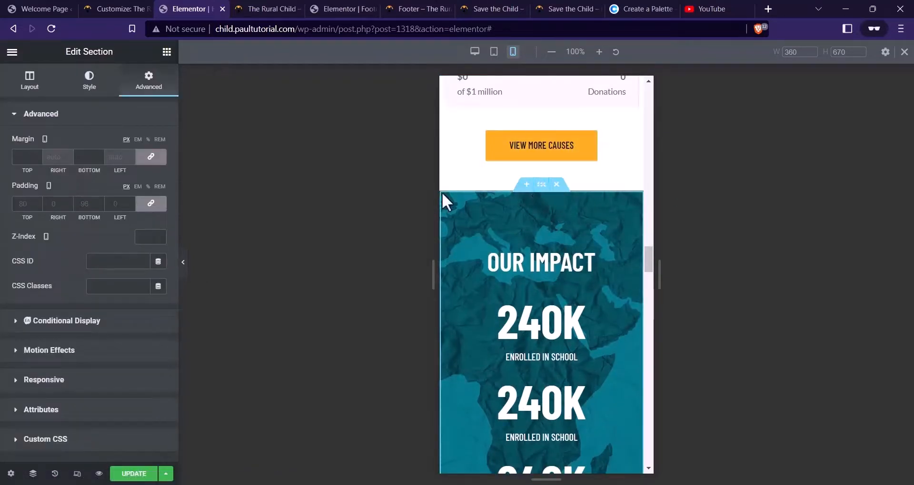
{"action": "left_click", "coordinate": [150, 203]}
{"action": "type", "text": "20"}
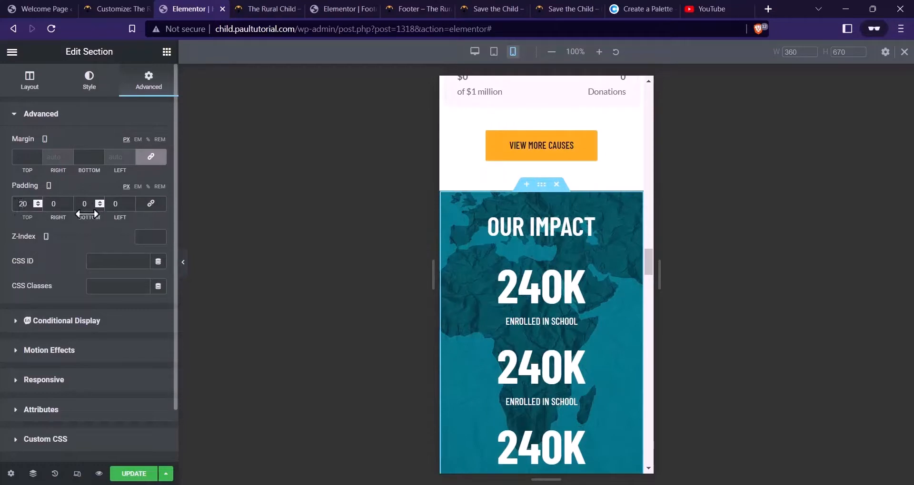
{"action": "left_click", "coordinate": [83, 204]}
{"action": "type", "text": "4"}
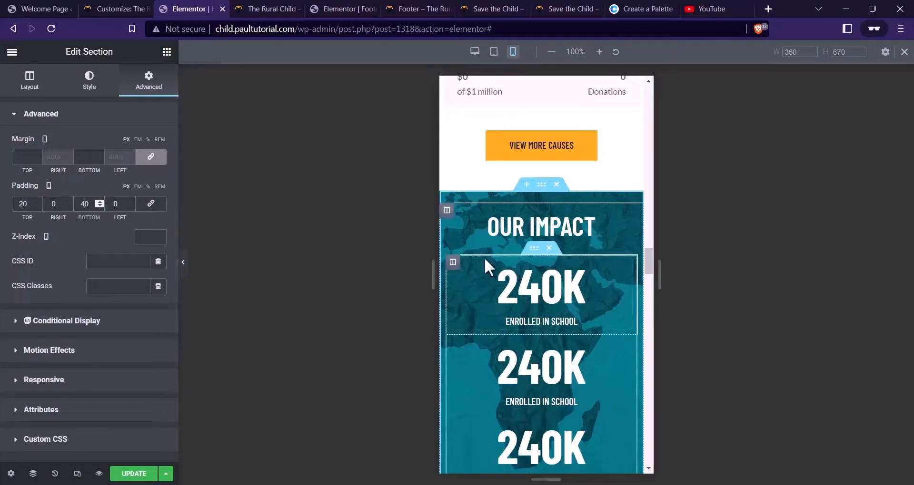
Set the first 240K counter's digit size to 60 px
{"action": "left_click", "coordinate": [582, 321]}
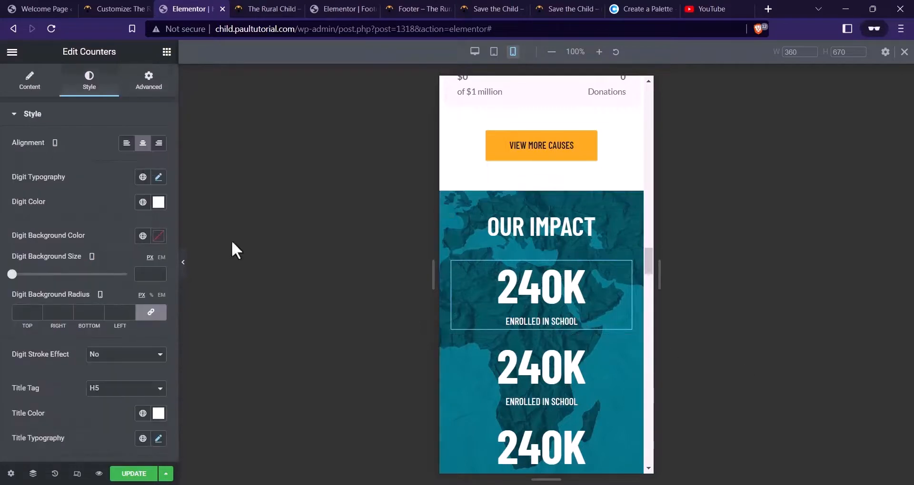
{"action": "left_click", "coordinate": [159, 178]}
{"action": "left_click", "coordinate": [102, 176]}
{"action": "left_click", "coordinate": [158, 178]}
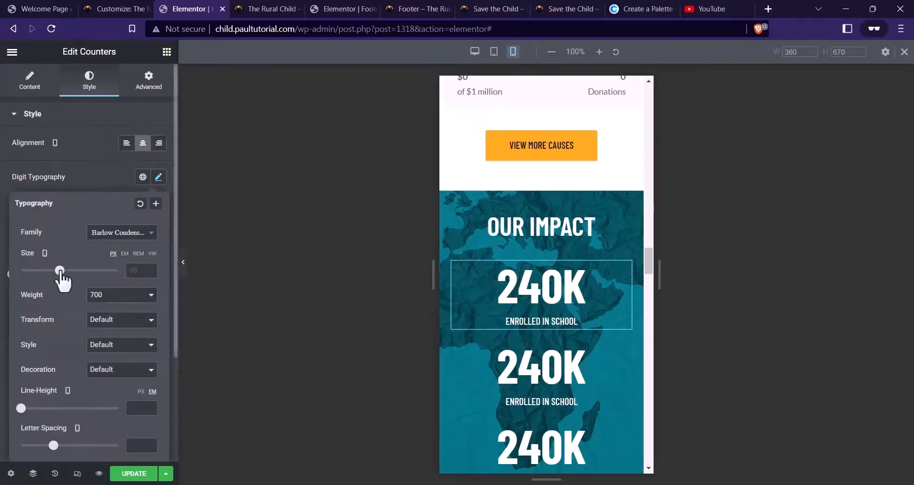
{"action": "left_click_drag", "start_coordinate": [60, 270], "coordinate": [49, 270]}
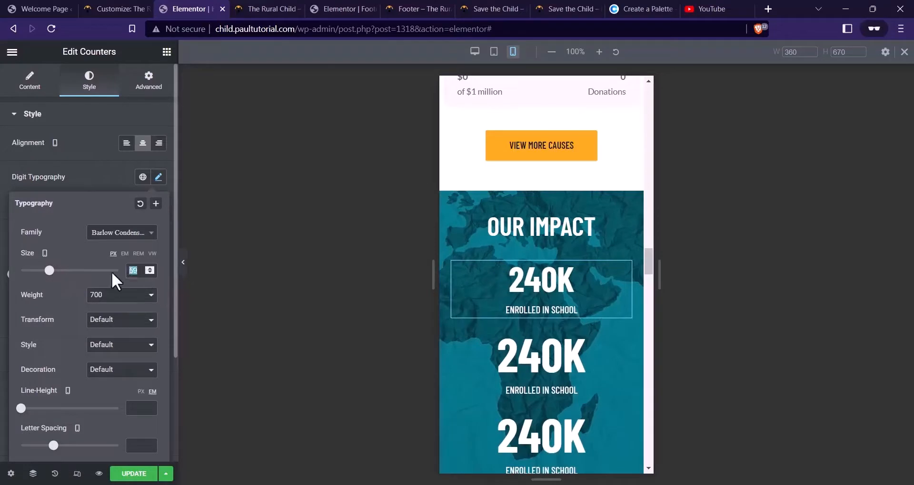
{"action": "type", "text": "60"}
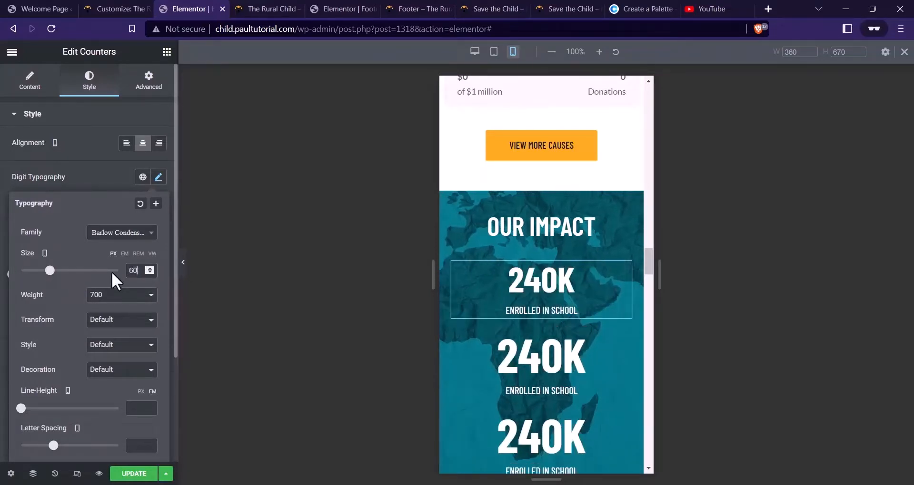
{"action": "scroll", "coordinate": [589, 319], "scroll_direction": "down", "scroll_amount": 2}
Copy the first counter's style and paste it onto the other two counters
{"action": "right_click", "coordinate": [554, 245]}
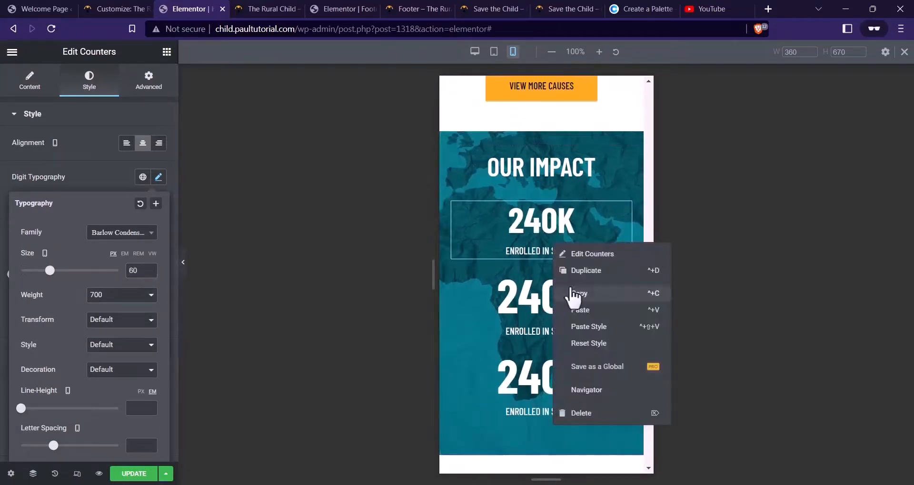
{"action": "left_click", "coordinate": [587, 292]}
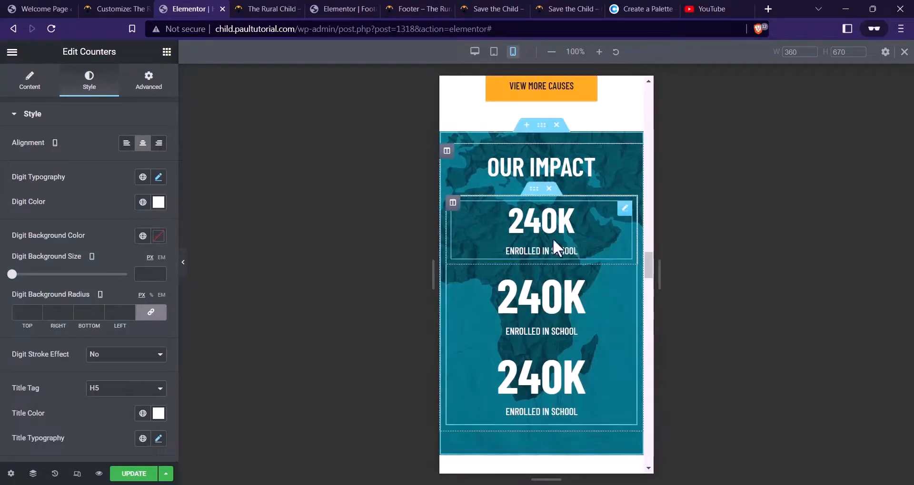
{"action": "right_click", "coordinate": [553, 240]}
{"action": "left_click", "coordinate": [575, 278]}
{"action": "right_click", "coordinate": [566, 293]}
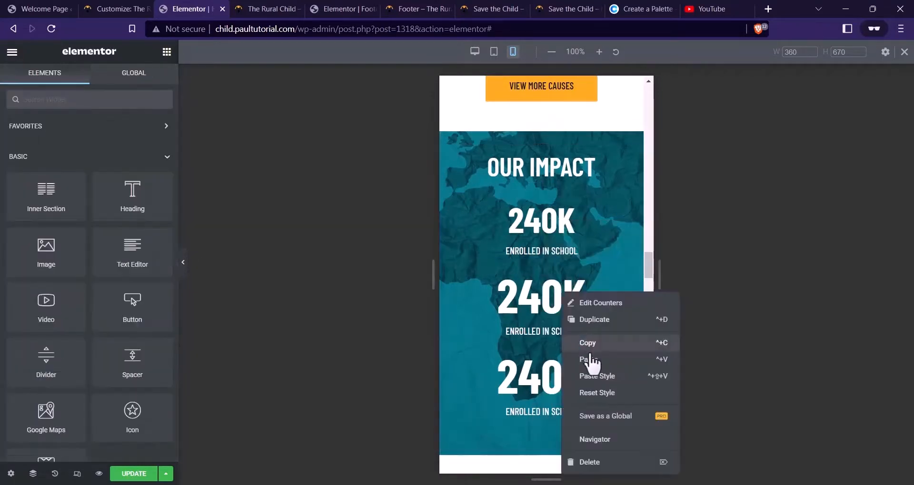
{"action": "left_click", "coordinate": [600, 375]}
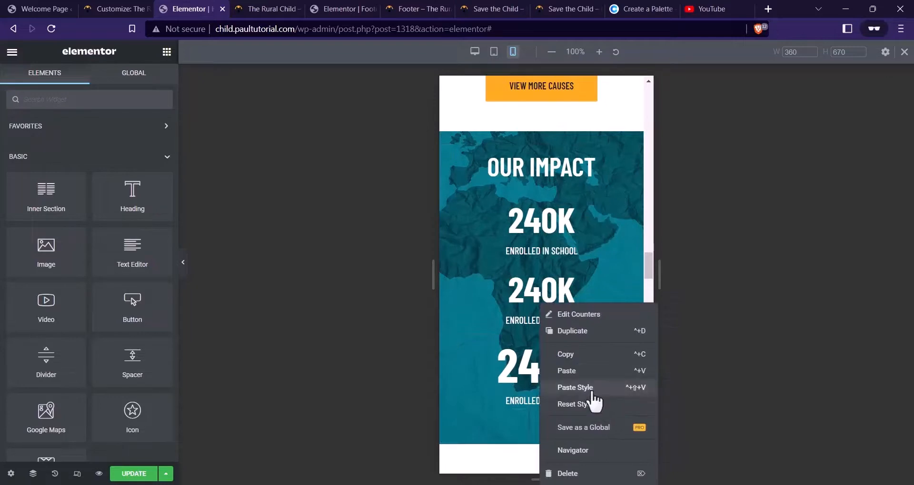
{"action": "left_click", "coordinate": [592, 387]}
{"action": "scroll", "coordinate": [573, 214], "scroll_direction": "down", "scroll_amount": 1}
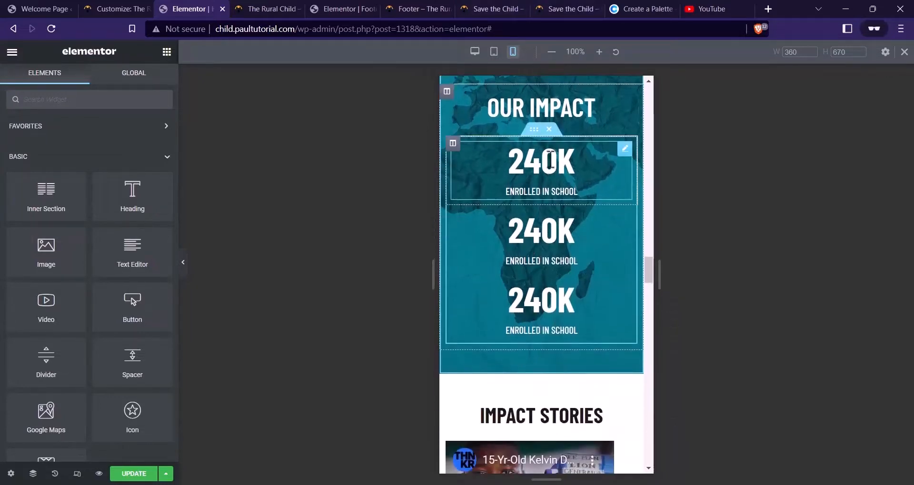
{"action": "scroll", "coordinate": [545, 160], "scroll_direction": "down", "scroll_amount": 5}
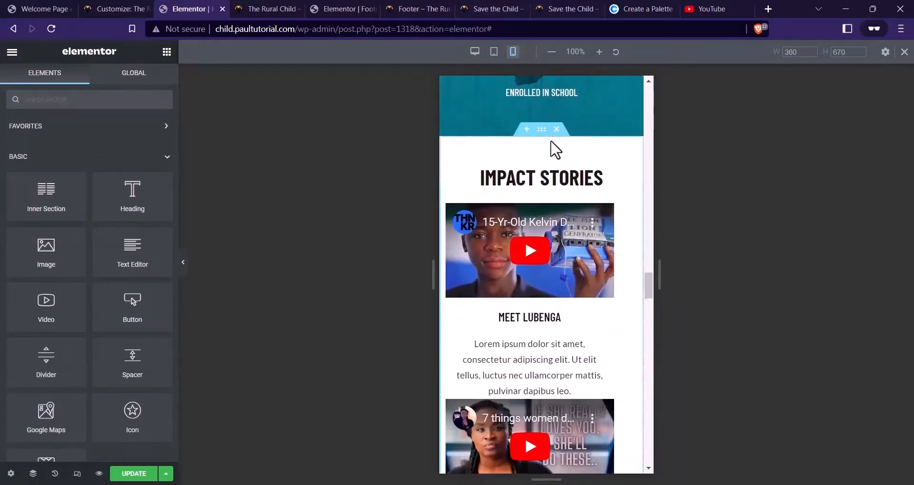
Tighten the Impact Stories section's top padding and set its heading to 28 px
{"action": "left_click", "coordinate": [541, 130]}
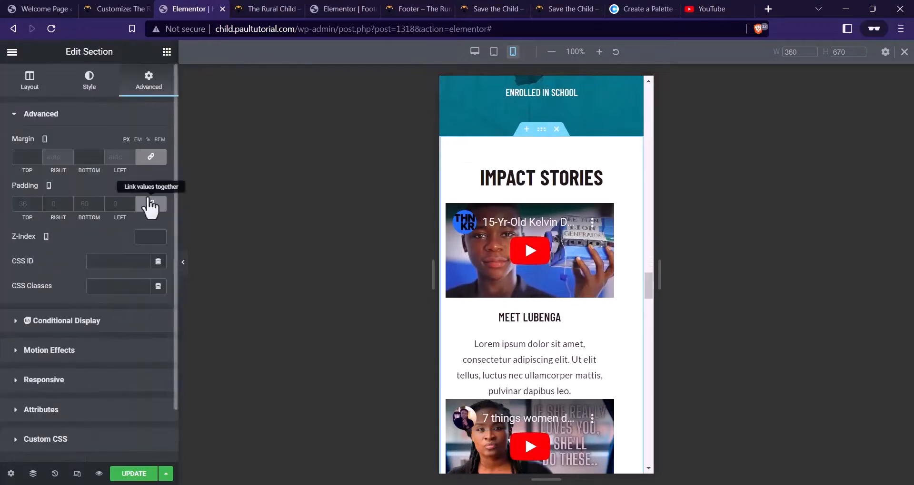
{"action": "left_click", "coordinate": [150, 204]}
{"action": "type", "text": "20"}
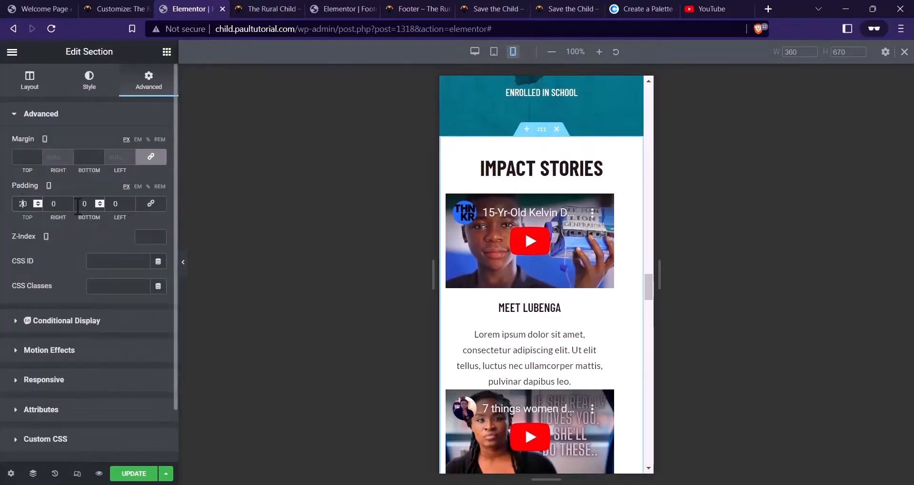
{"action": "left_click", "coordinate": [545, 171]}
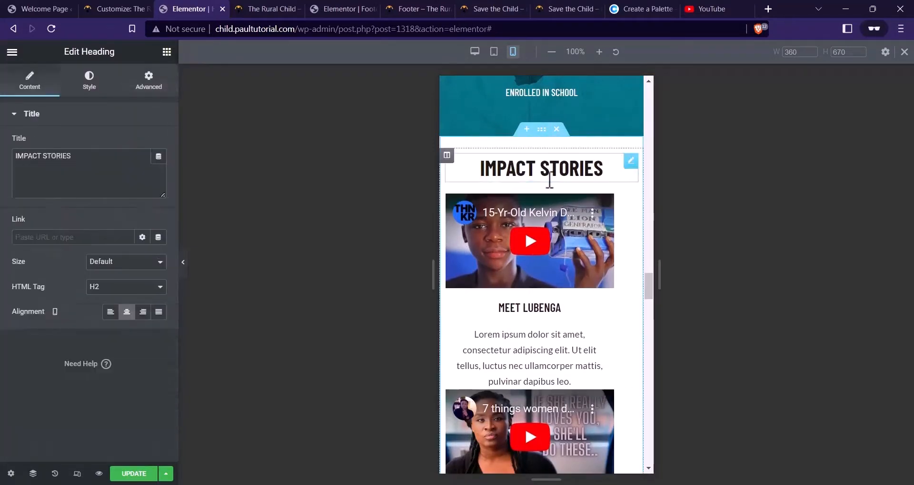
{"action": "left_click", "coordinate": [95, 86]}
{"action": "left_click", "coordinate": [159, 169]}
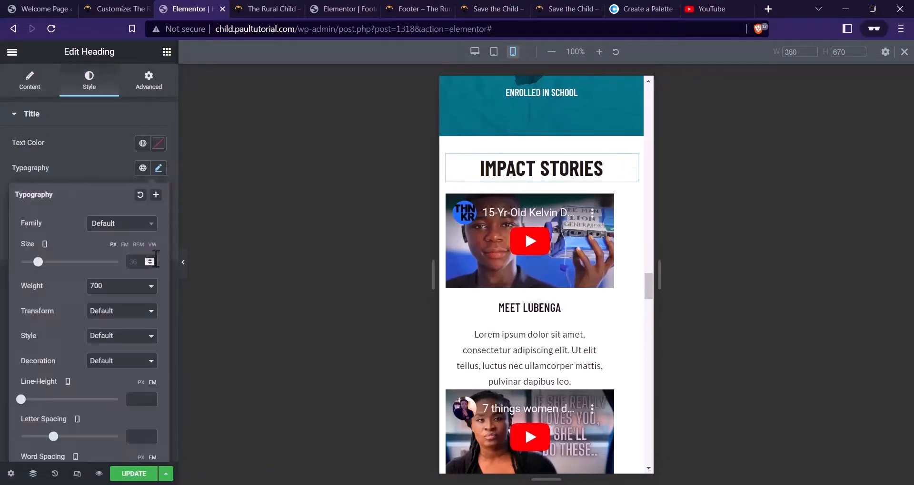
{"action": "type", "text": "28"}
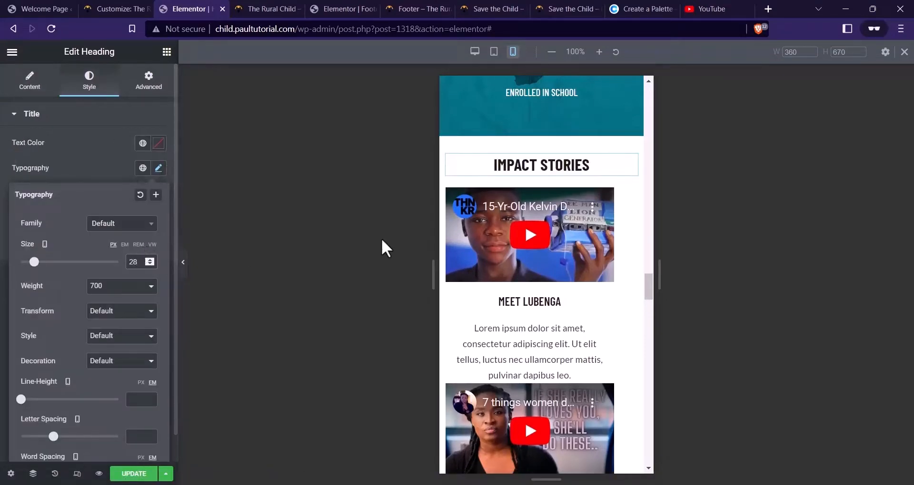
Zero both video columns' margins and give the second column a 30 px top margin
{"action": "left_click", "coordinate": [453, 195]}
{"action": "left_click", "coordinate": [149, 81]}
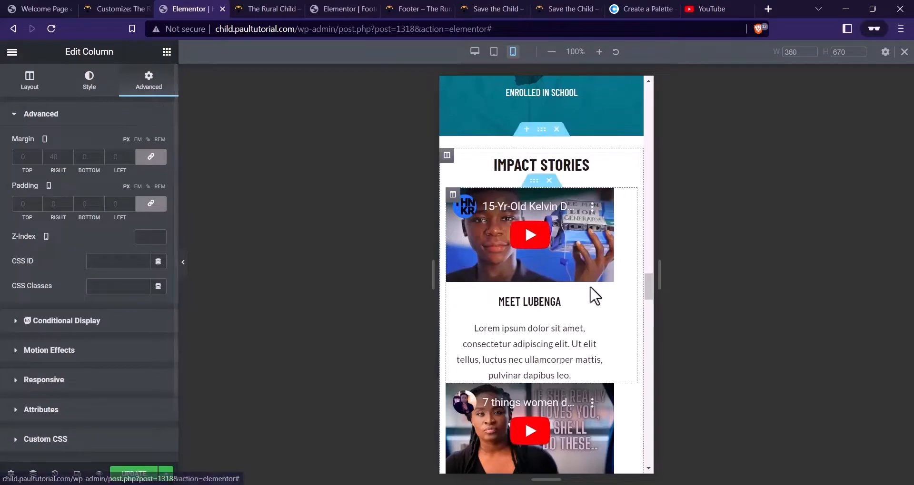
{"action": "left_click", "coordinate": [152, 160]}
{"action": "scroll", "coordinate": [574, 291], "scroll_direction": "down", "scroll_amount": 3}
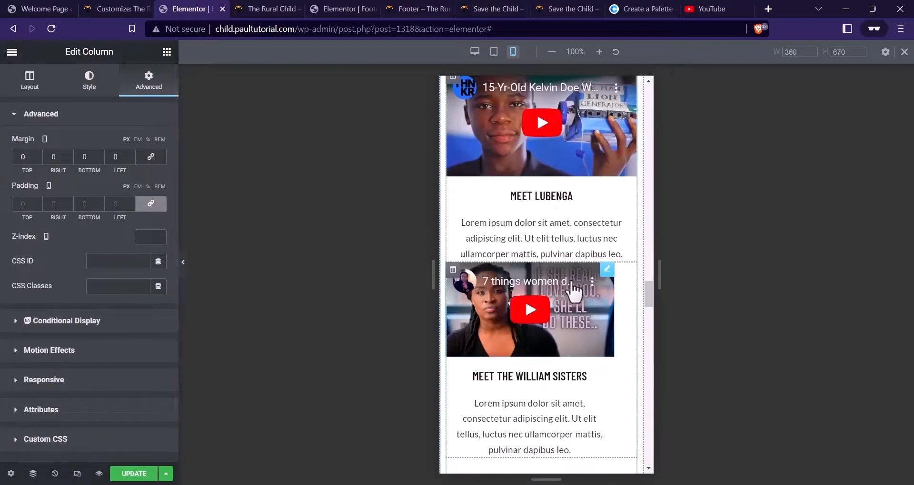
{"action": "left_click", "coordinate": [452, 270]}
{"action": "left_click", "coordinate": [152, 158]}
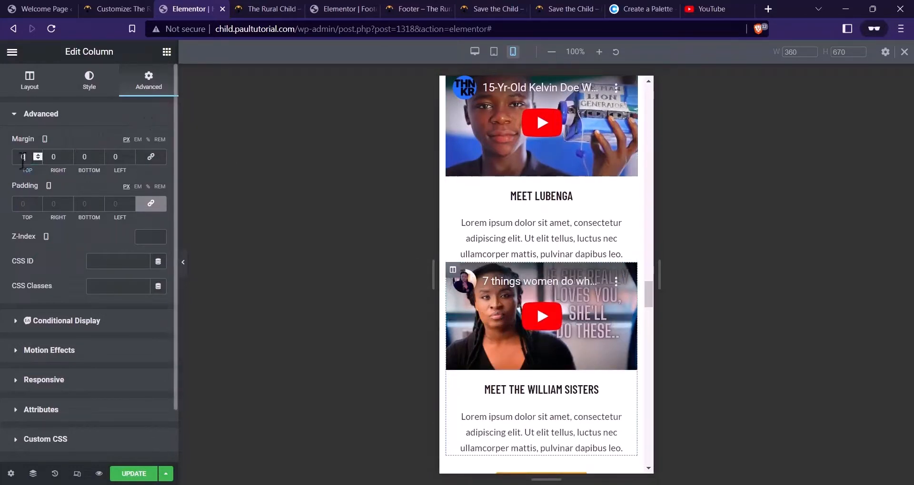
{"action": "type", "text": "2"}
{"action": "key", "text": "BackSpace"}
{"action": "type", "text": "3"}
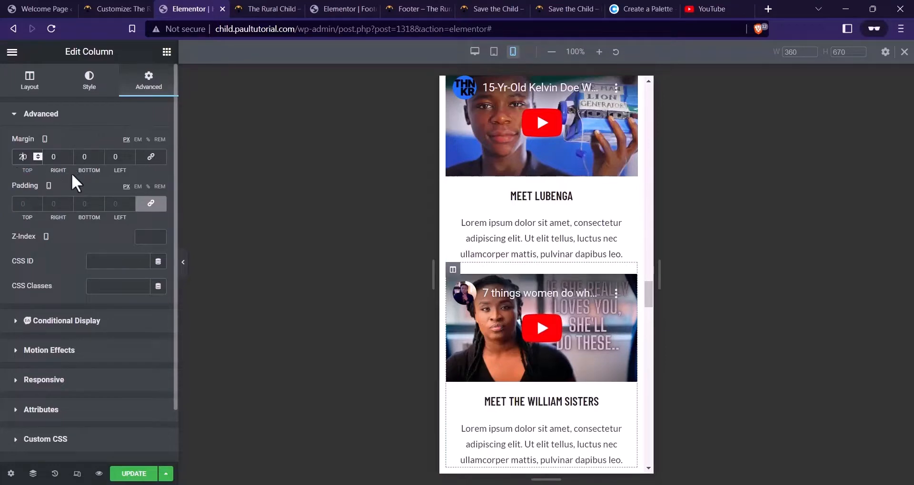
{"action": "scroll", "coordinate": [522, 246], "scroll_direction": "down", "scroll_amount": 3}
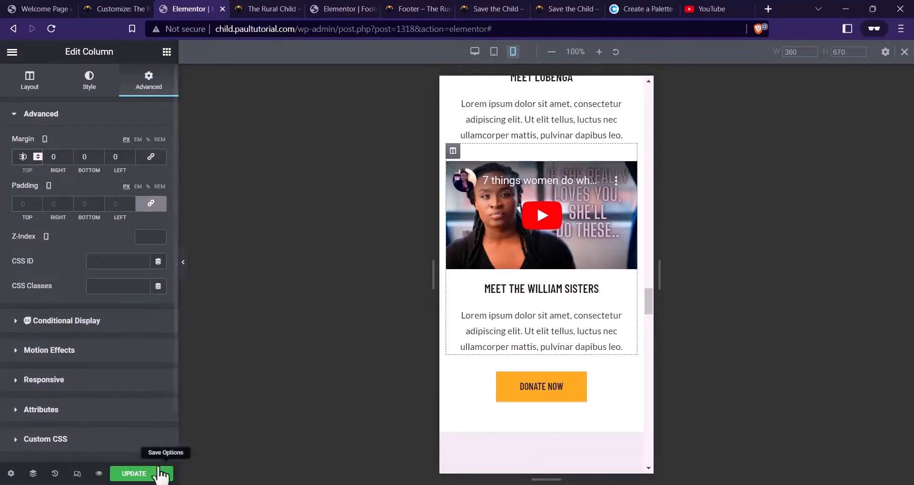
Search YouTube for 'help african children'
{"action": "left_click", "coordinate": [699, 8]}
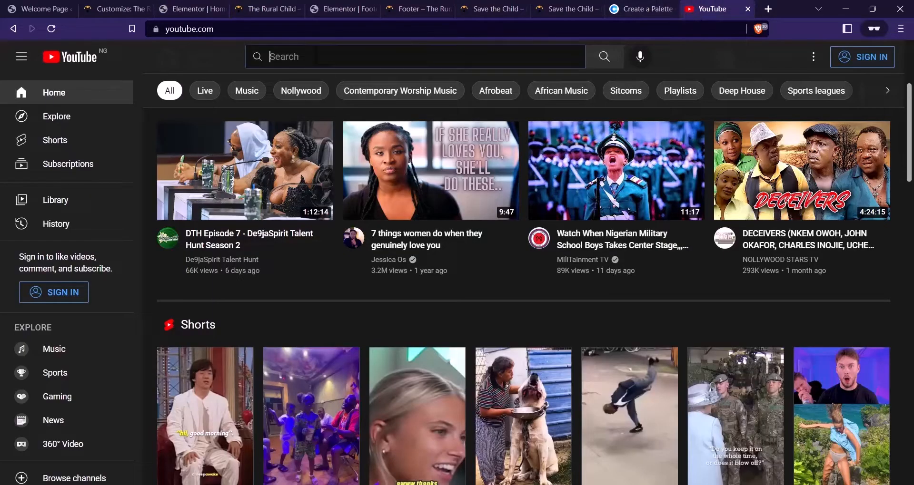
{"action": "left_click", "coordinate": [315, 56]}
{"action": "type", "text": "help african children"}
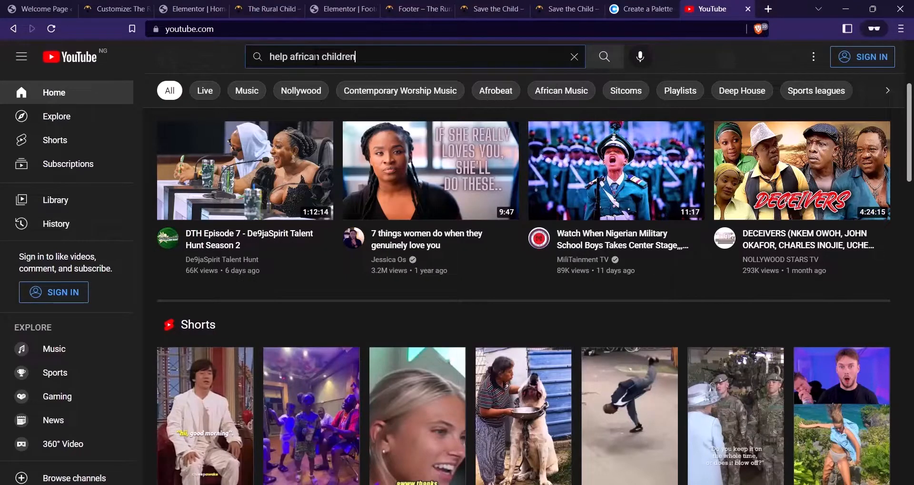
{"action": "key", "text": "Return"}
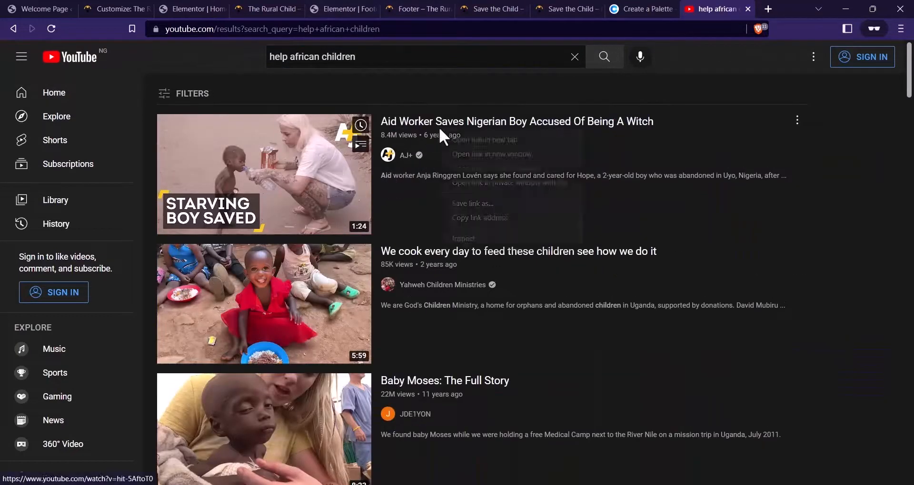
Copy the first result's link, the Aid Worker Saves Nigerian Boy video, and return to Elementor
{"action": "right_click", "coordinate": [439, 127]}
{"action": "left_click", "coordinate": [489, 211]}
{"action": "left_click", "coordinate": [325, 7]}
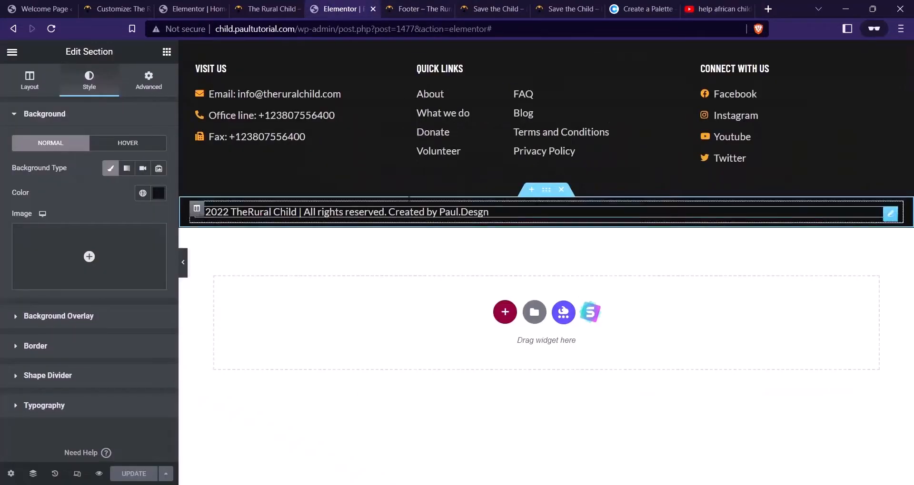
{"action": "left_click", "coordinate": [299, 9]}
{"action": "left_click", "coordinate": [227, 5]}
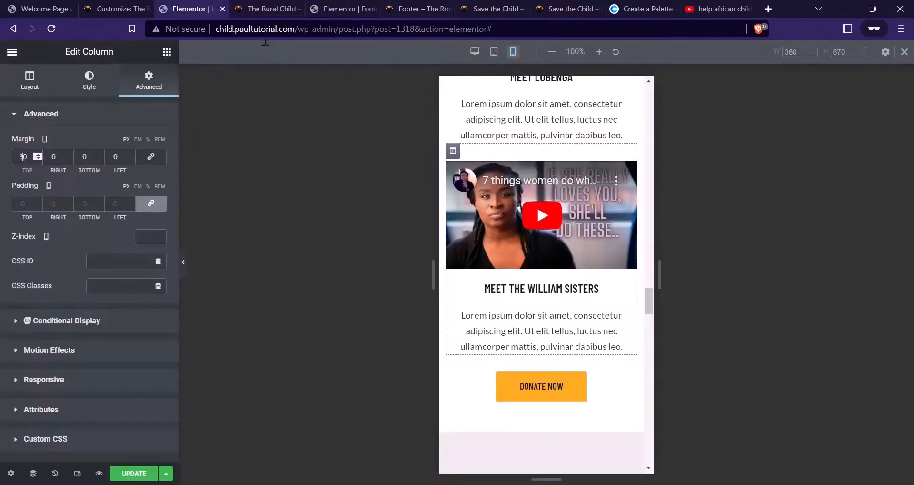
Replace the video widget's link with the copied Aid Worker Saves Nigerian Boy URL
{"action": "left_click", "coordinate": [629, 173]}
{"action": "triple_click", "coordinate": [95, 181]}
{"action": "key", "text": "ctrl+v"}
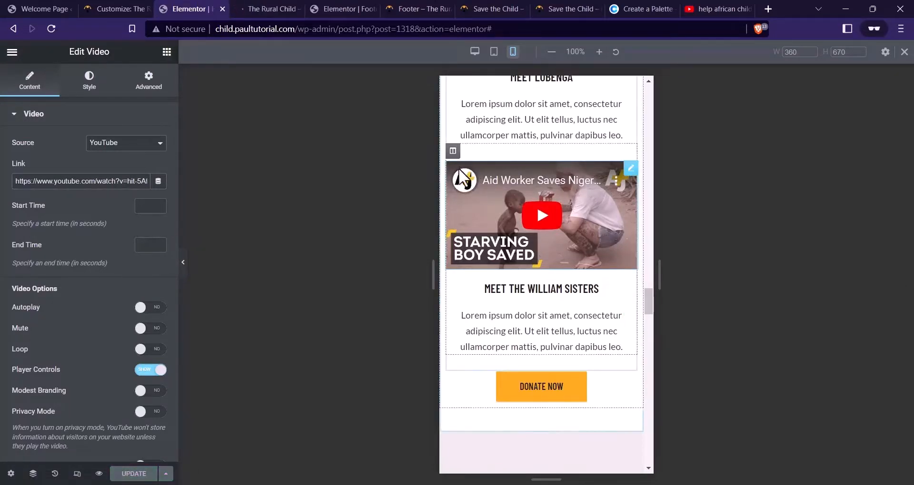
Set the video column's top margin to 40
{"action": "left_click", "coordinate": [453, 151]}
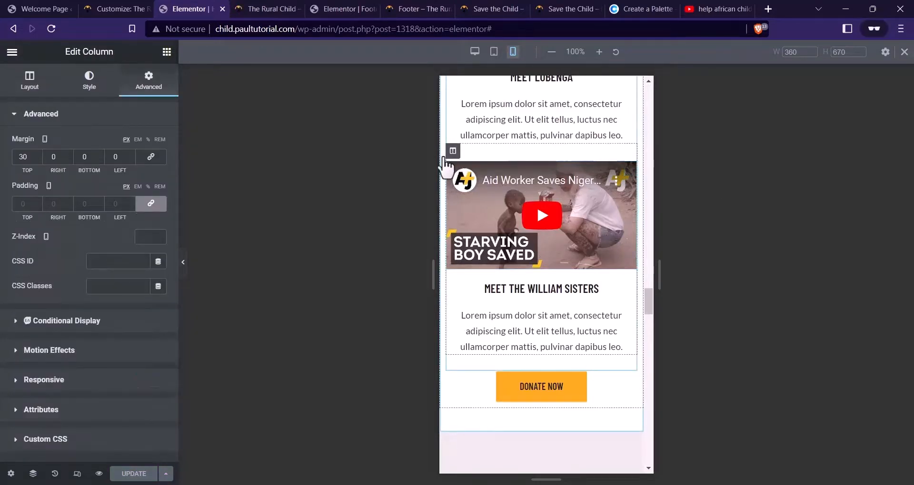
{"action": "type", "text": "2"}
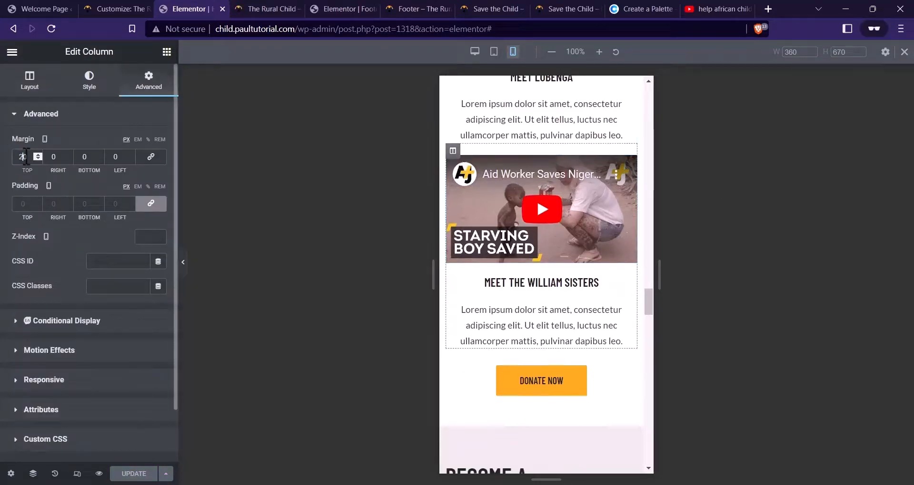
{"action": "key", "text": "BackSpace"}
{"action": "type", "text": "4"}
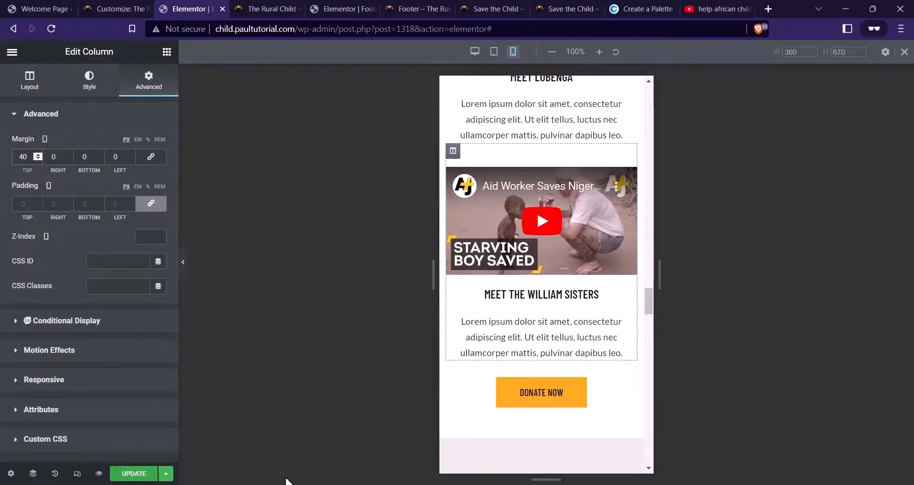
{"action": "scroll", "coordinate": [511, 275], "scroll_direction": "down", "scroll_amount": 6}
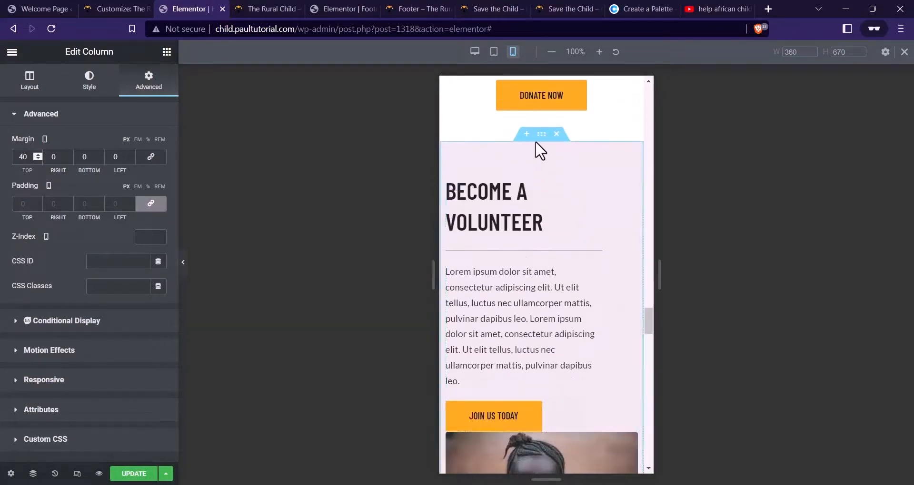
Unlink the Become a Volunteer section's padding and set its top padding to 20
{"action": "left_click", "coordinate": [515, 146]}
{"action": "left_click", "coordinate": [151, 204]}
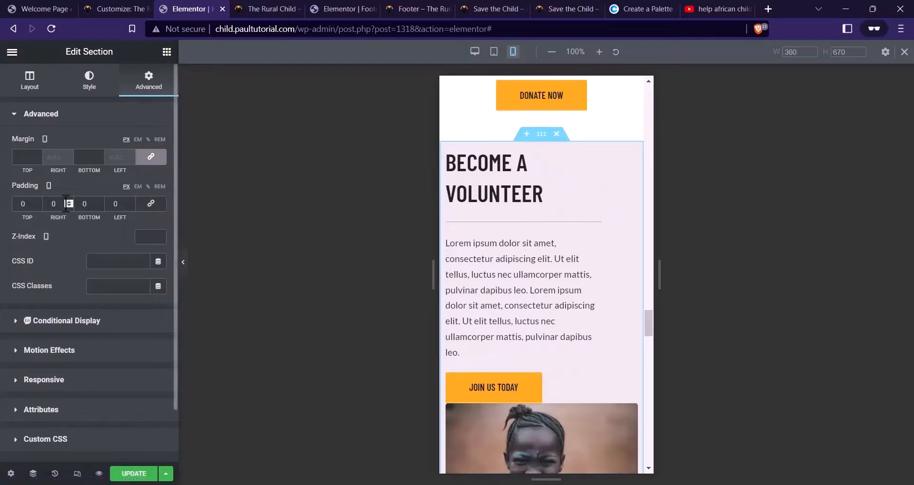
{"action": "left_click", "coordinate": [20, 204]}
{"action": "type", "text": "20"}
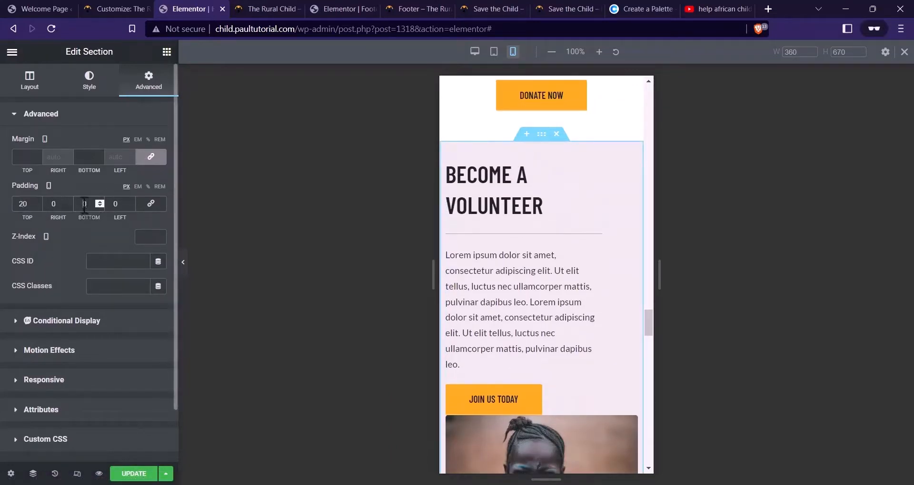
Reset the volunteer column's padding and set the BECOME A VOLUNTEER heading size to 32
{"action": "left_click", "coordinate": [452, 167]}
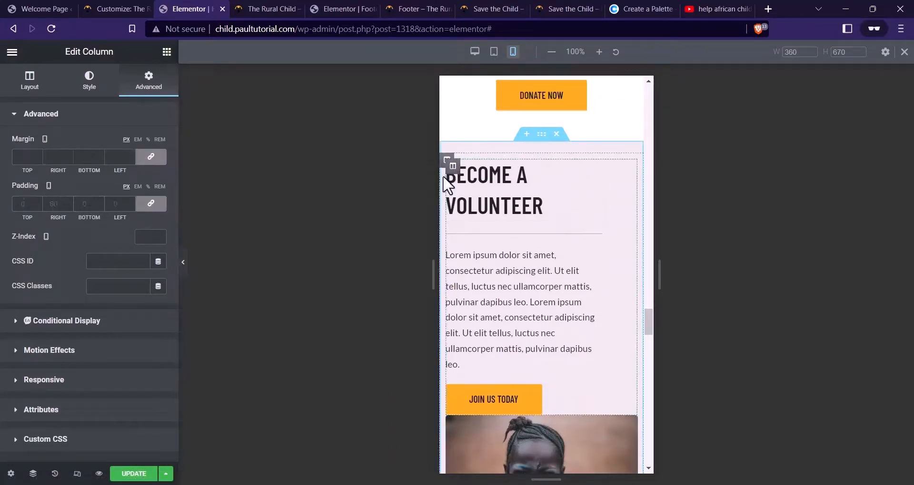
{"action": "left_click", "coordinate": [150, 204]}
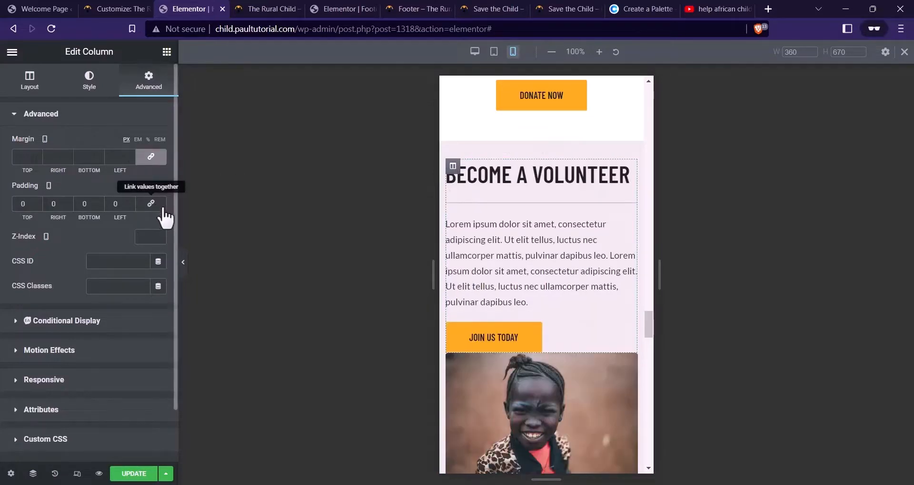
{"action": "left_click", "coordinate": [538, 175]}
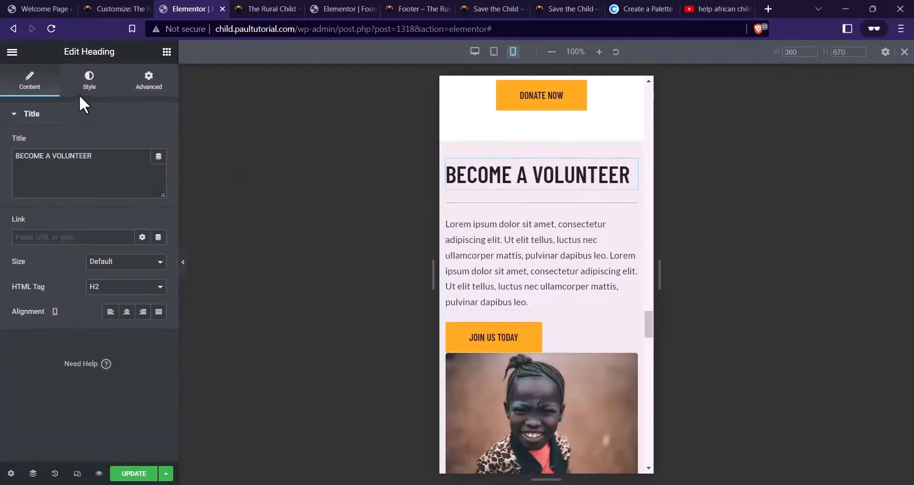
{"action": "left_click", "coordinate": [89, 81]}
{"action": "left_click", "coordinate": [158, 167]}
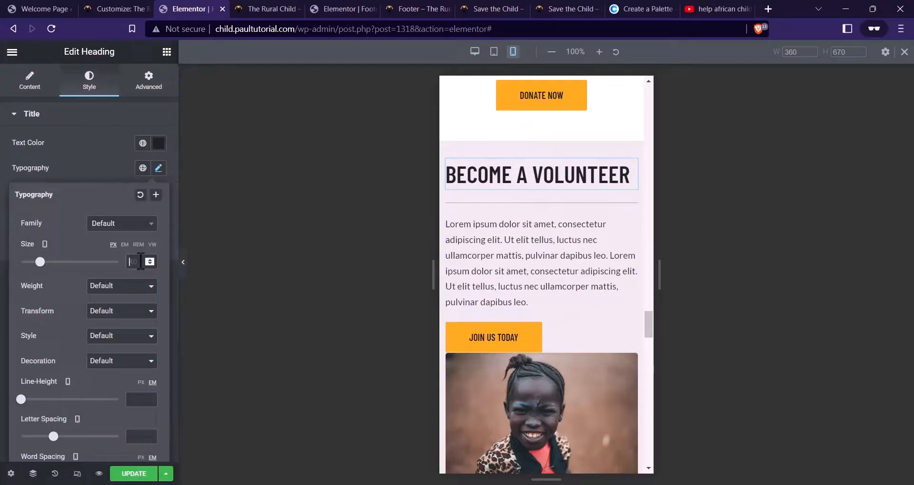
{"action": "type", "text": "32"}
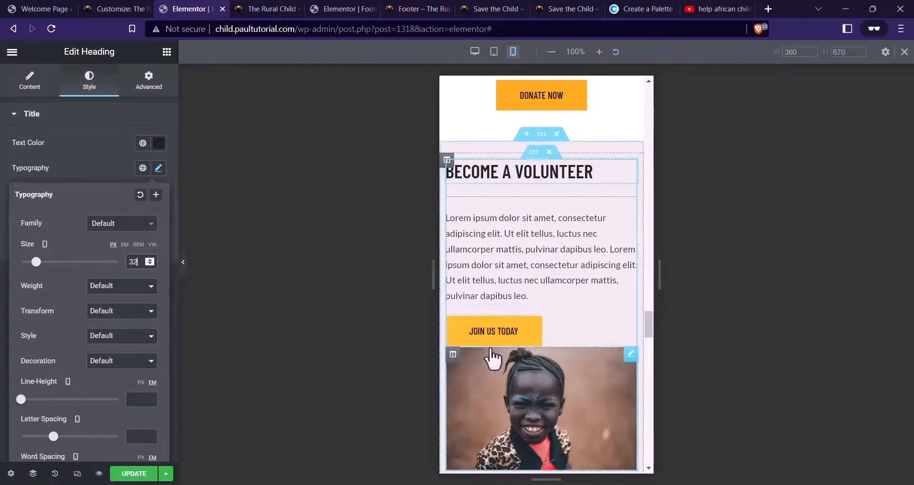
Unlink the image column's margin and set its top margin to 20
{"action": "left_click", "coordinate": [452, 354]}
{"action": "scroll", "coordinate": [465, 331], "scroll_direction": "down", "scroll_amount": 3}
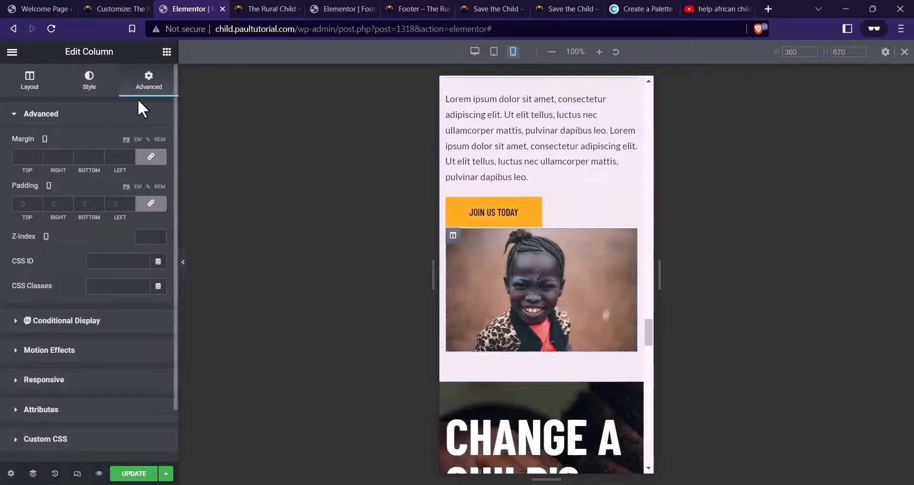
{"action": "left_click", "coordinate": [148, 160]}
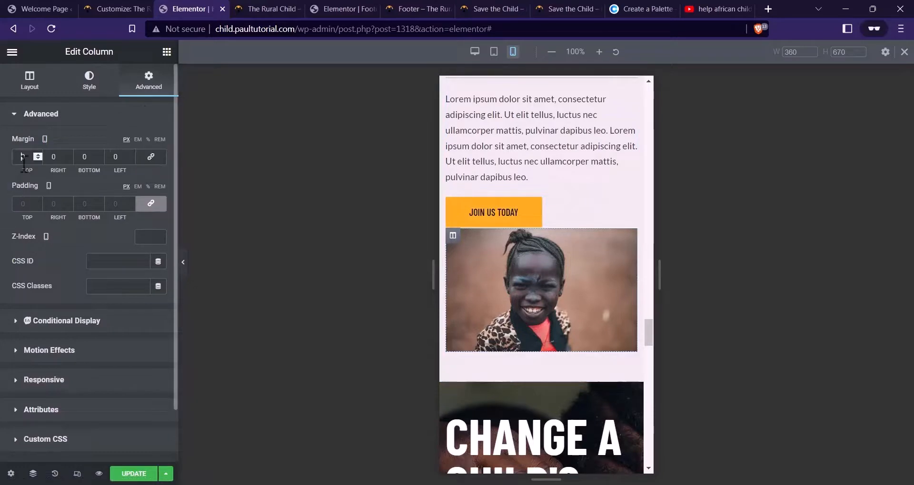
{"action": "type", "text": "20"}
{"action": "scroll", "coordinate": [520, 208], "scroll_direction": "down", "scroll_amount": 6}
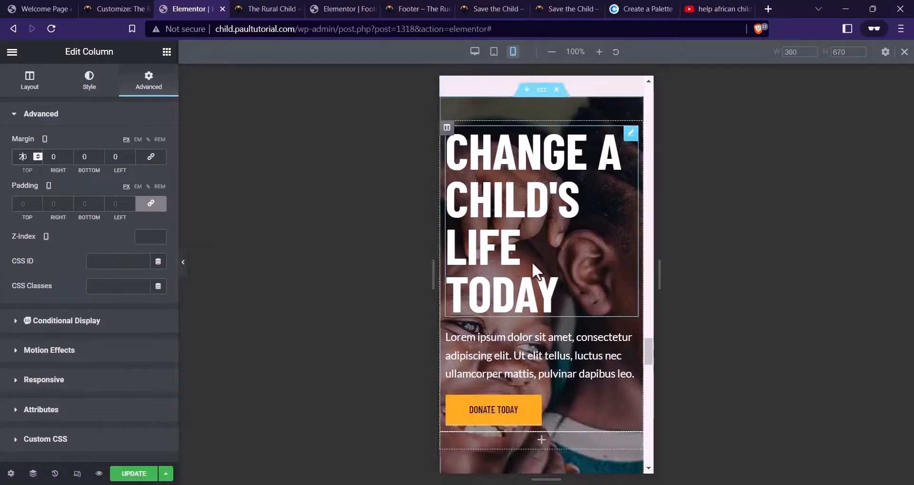
Set the CHANGE A CHILD'S LIFE TODAY heading to size 48 with tighter line height
{"action": "left_click", "coordinate": [545, 193]}
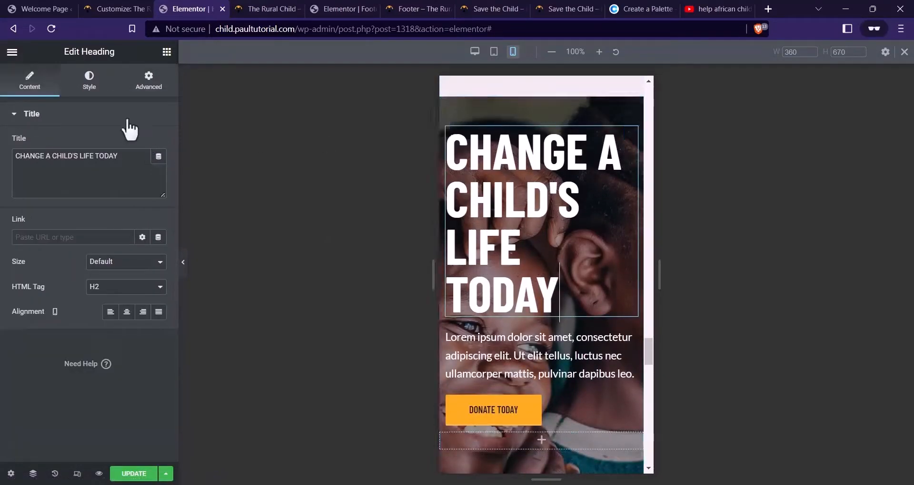
{"action": "left_click", "coordinate": [99, 88]}
{"action": "left_click", "coordinate": [158, 169]}
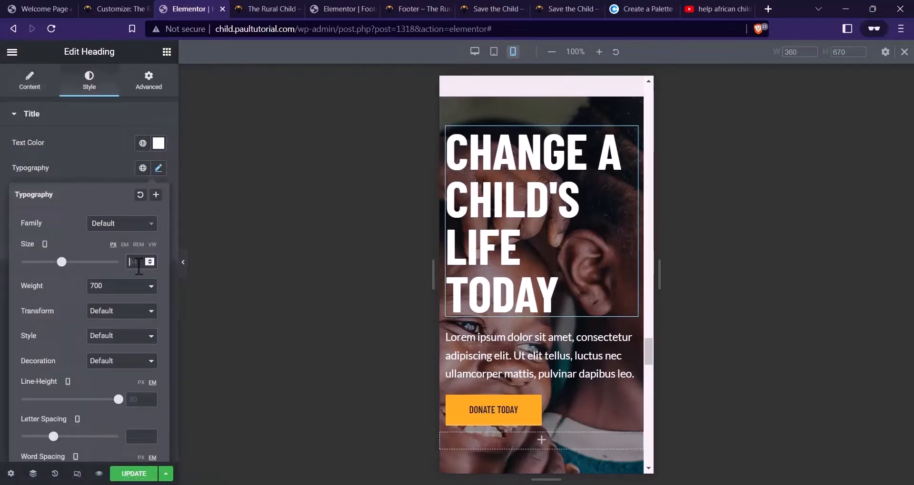
{"action": "left_click", "coordinate": [138, 267]}
{"action": "type", "text": "48"}
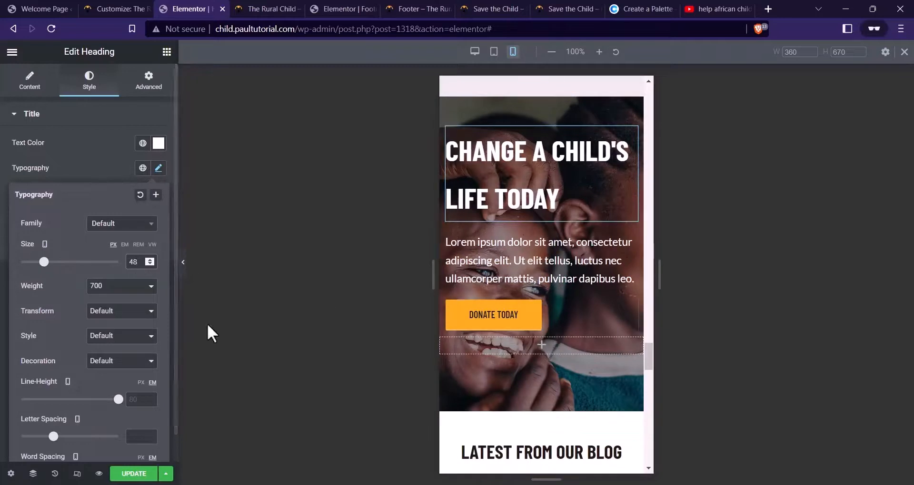
{"action": "left_click_drag", "start_coordinate": [118, 399], "coordinate": [31, 401]}
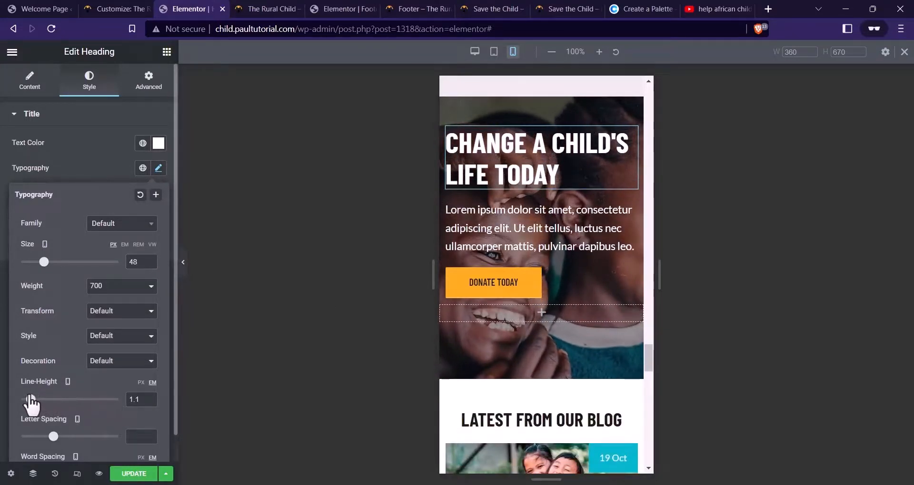
Set the hero's Lorem paragraph font size to 17
{"action": "left_click", "coordinate": [446, 244]}
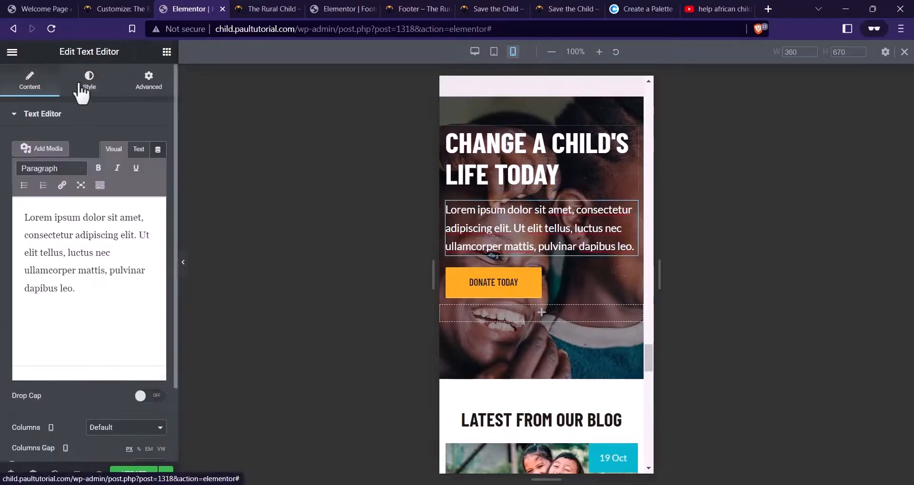
{"action": "left_click", "coordinate": [89, 81]}
{"action": "left_click", "coordinate": [159, 193]}
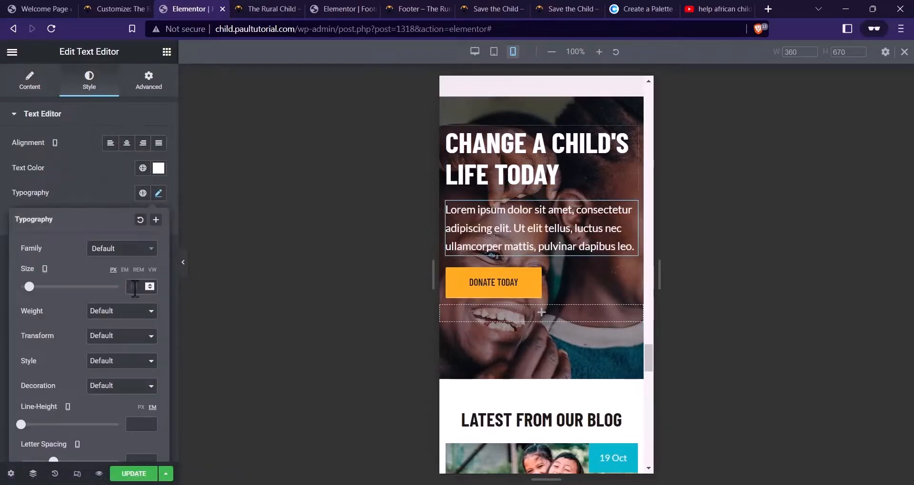
{"action": "left_click", "coordinate": [135, 287]}
{"action": "type", "text": "17"}
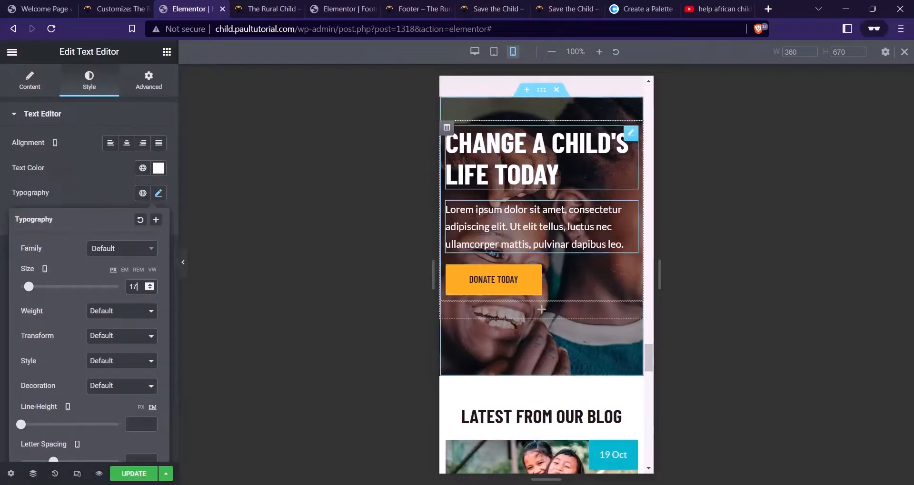
Unlink the hero section's padding and enter new top and bottom values
{"action": "left_click", "coordinate": [541, 91]}
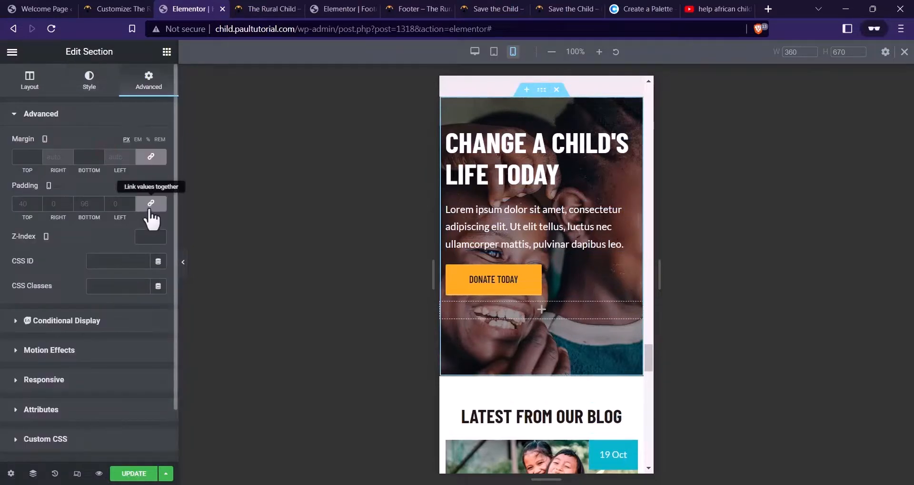
{"action": "left_click", "coordinate": [151, 204]}
{"action": "left_click", "coordinate": [19, 203]}
{"action": "type", "text": "20"}
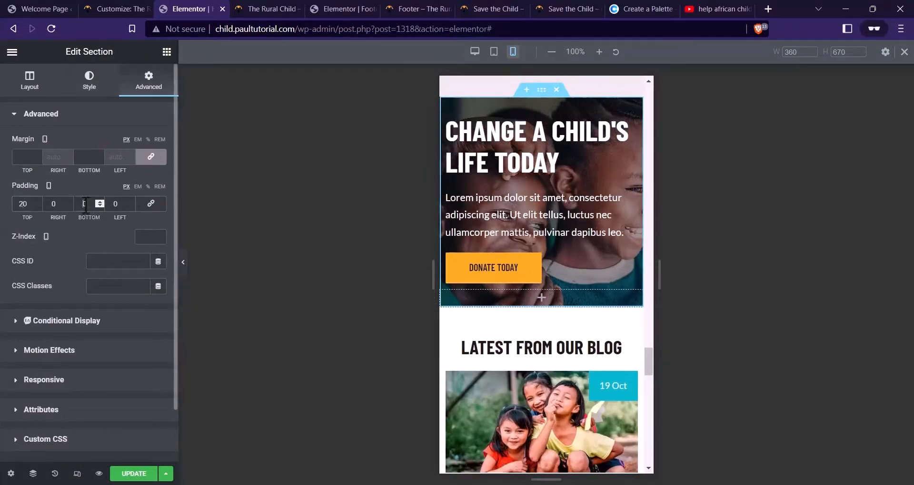
{"action": "left_click", "coordinate": [87, 204]}
{"action": "type", "text": "4"}
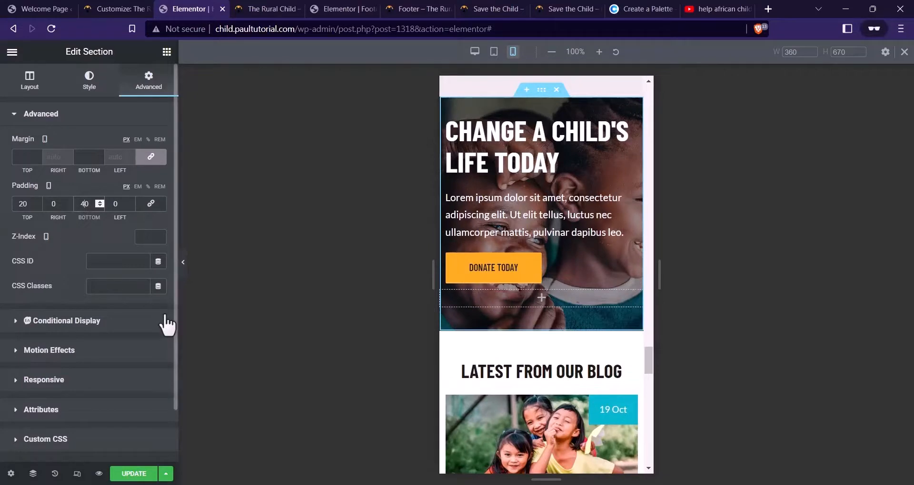
{"action": "key", "text": "BackSpace"}
{"action": "type", "text": "6"}
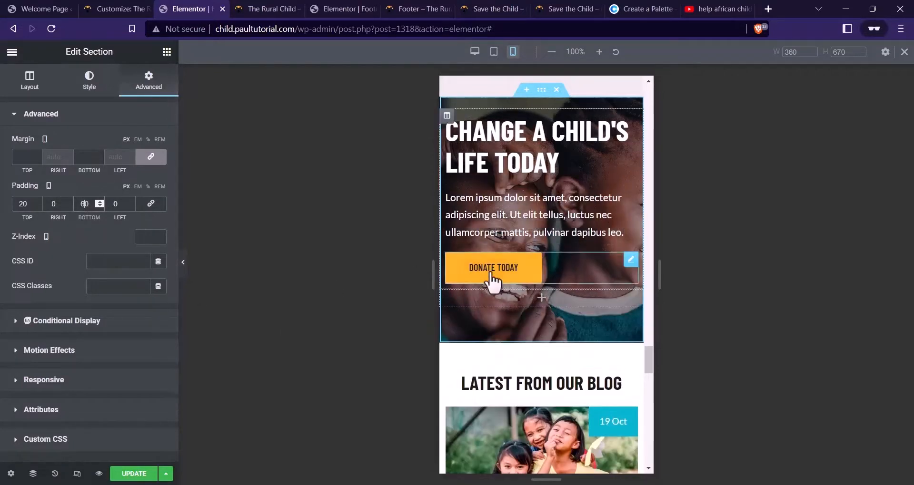
Hide the hero's content column on mobile
{"action": "left_click", "coordinate": [447, 298]}
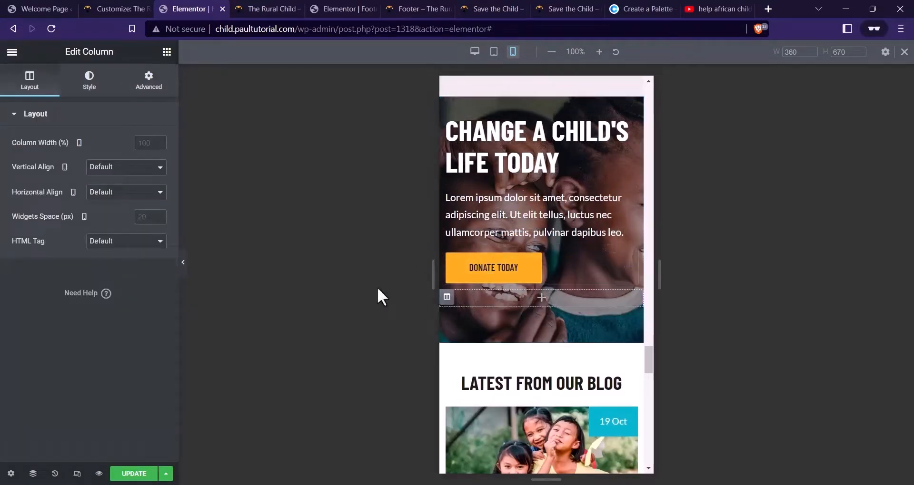
{"action": "left_click", "coordinate": [148, 84]}
{"action": "left_click", "coordinate": [44, 380]}
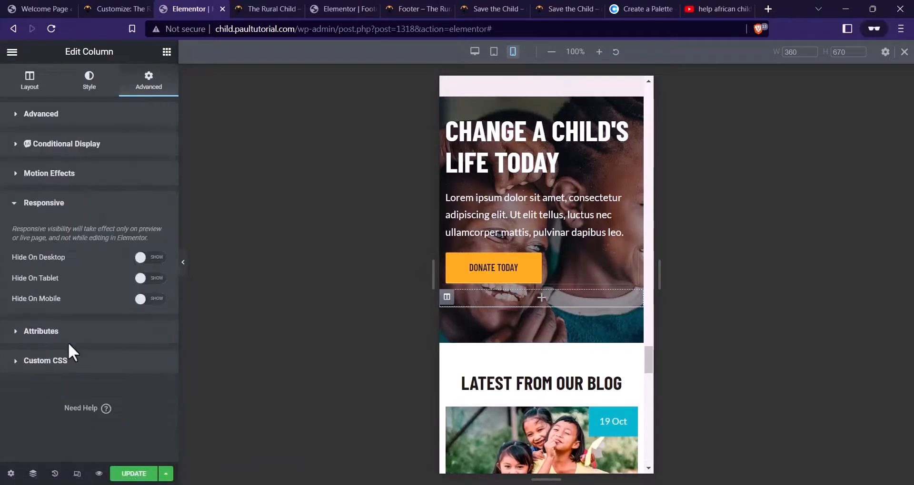
{"action": "left_click", "coordinate": [155, 300]}
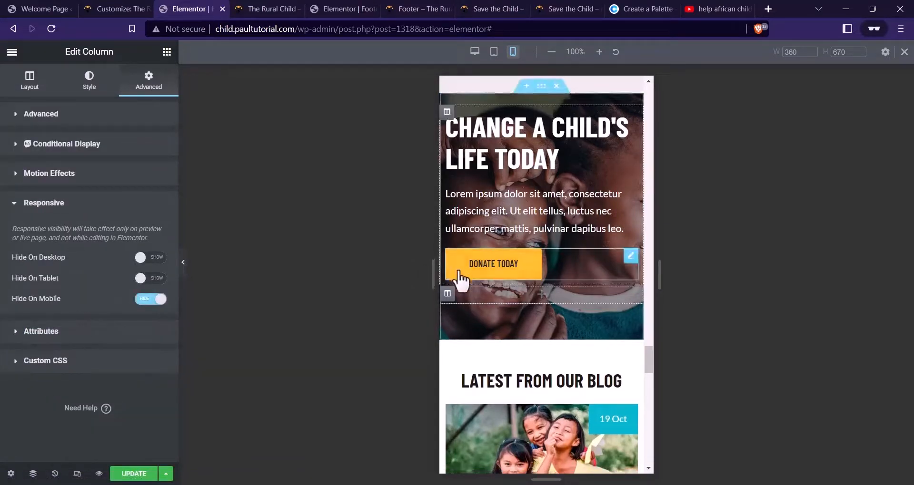
{"action": "scroll", "coordinate": [464, 281], "scroll_direction": "down", "scroll_amount": 3}
Set the blog section's top padding to 20
{"action": "left_click", "coordinate": [542, 219]}
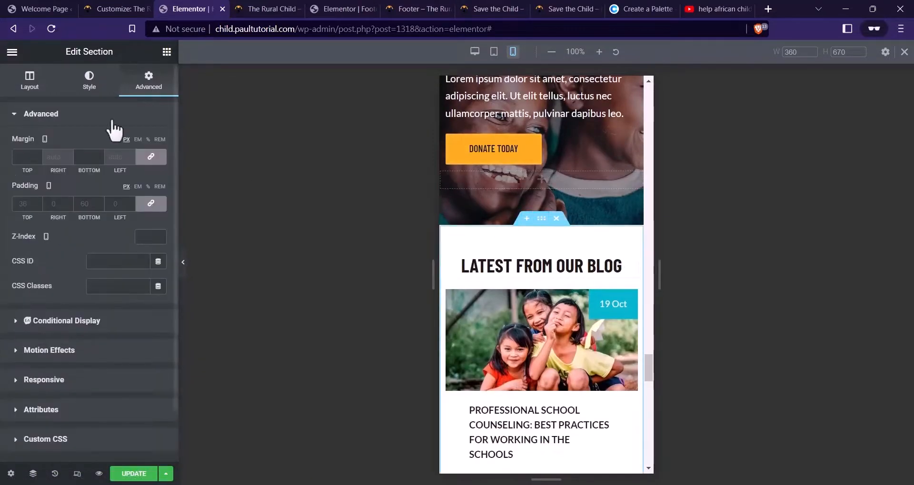
{"action": "left_click", "coordinate": [151, 204]}
{"action": "type", "text": "20"}
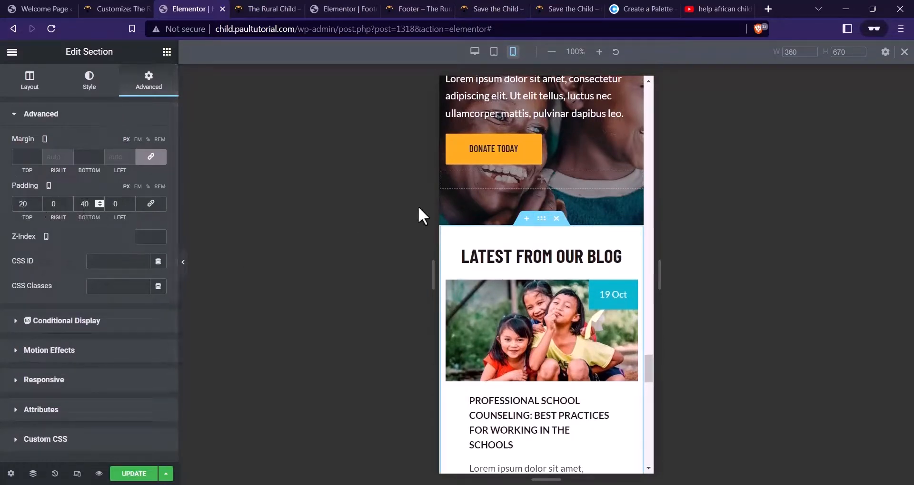
Set the LATEST FROM OUR BLOG heading's typography size to 24
{"action": "left_click", "coordinate": [619, 257]}
{"action": "left_click", "coordinate": [157, 168]}
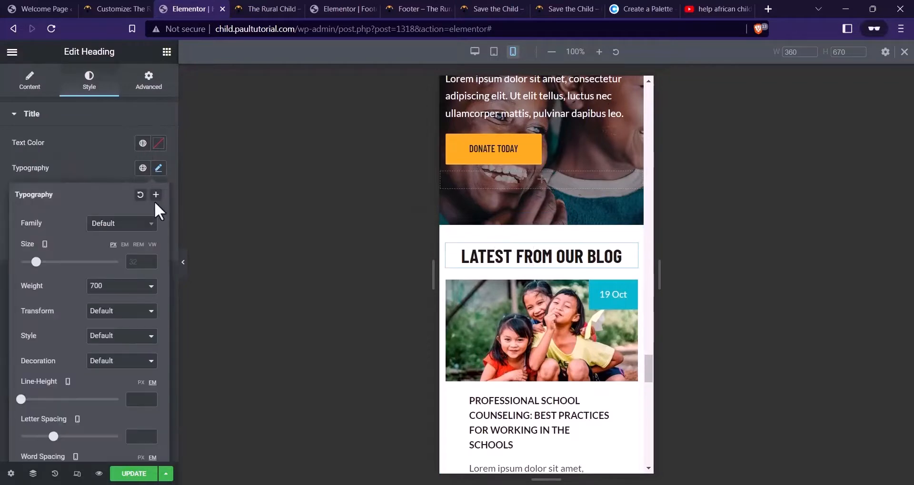
{"action": "type", "text": "2"}
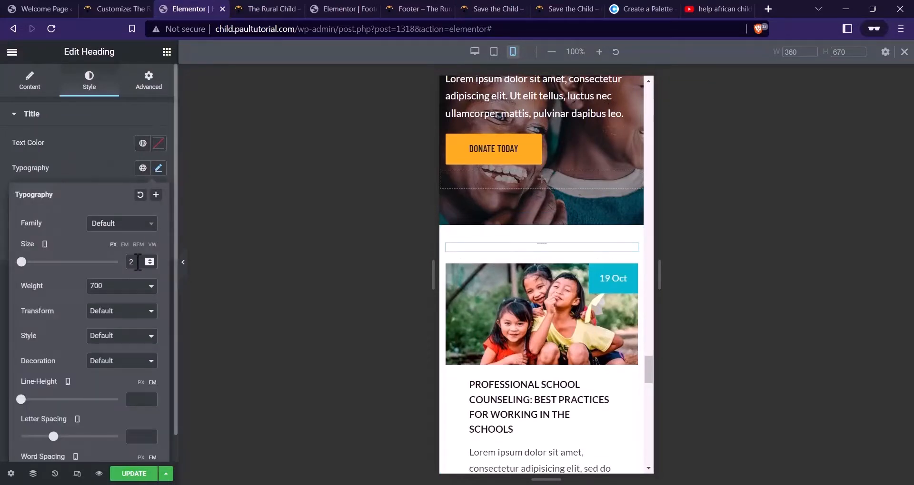
{"action": "type", "text": "4"}
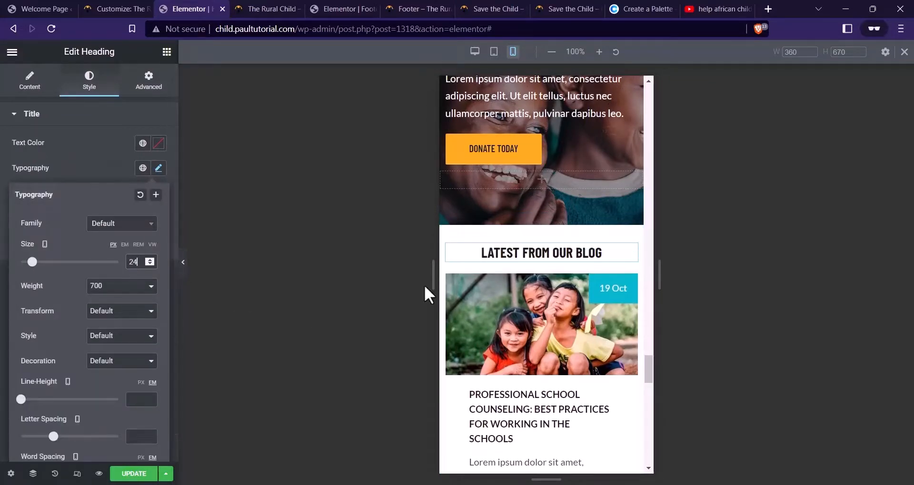
{"action": "scroll", "coordinate": [530, 281], "scroll_direction": "down", "scroll_amount": 4}
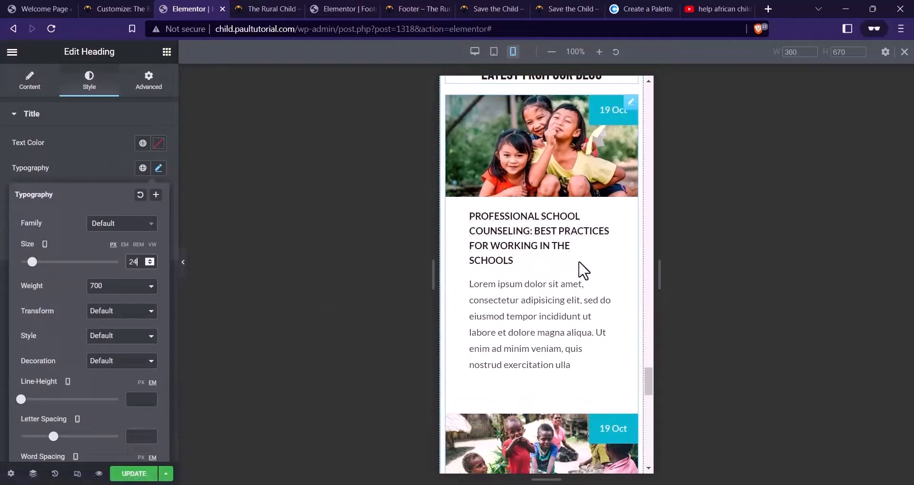
Give the blog post list 20 px content padding on all sides
{"action": "left_click", "coordinate": [584, 270]}
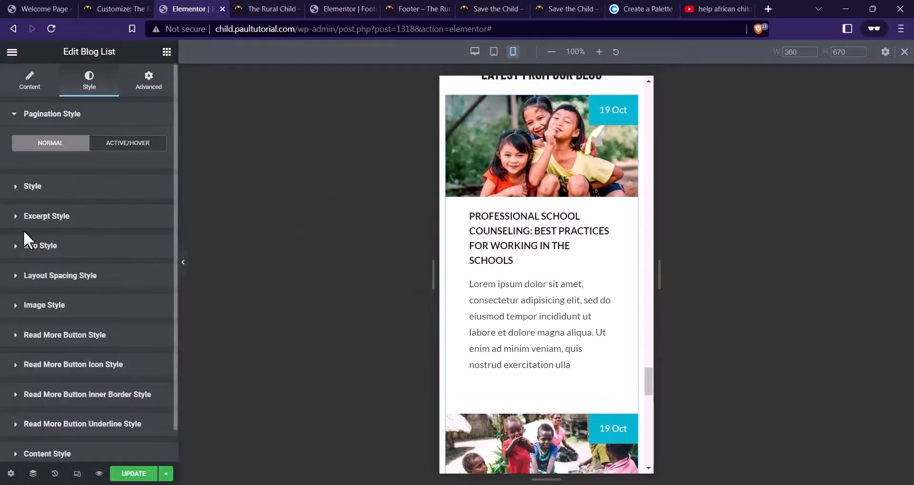
{"action": "left_click", "coordinate": [52, 279]}
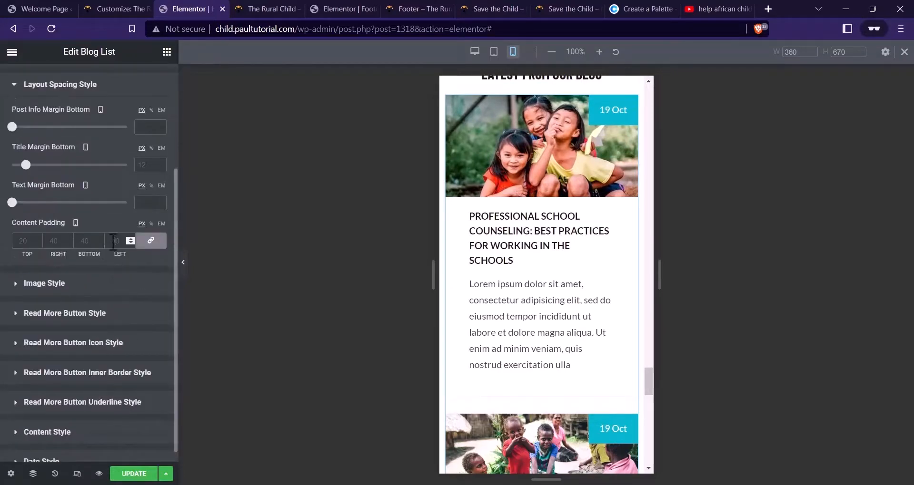
{"action": "type", "text": "20"}
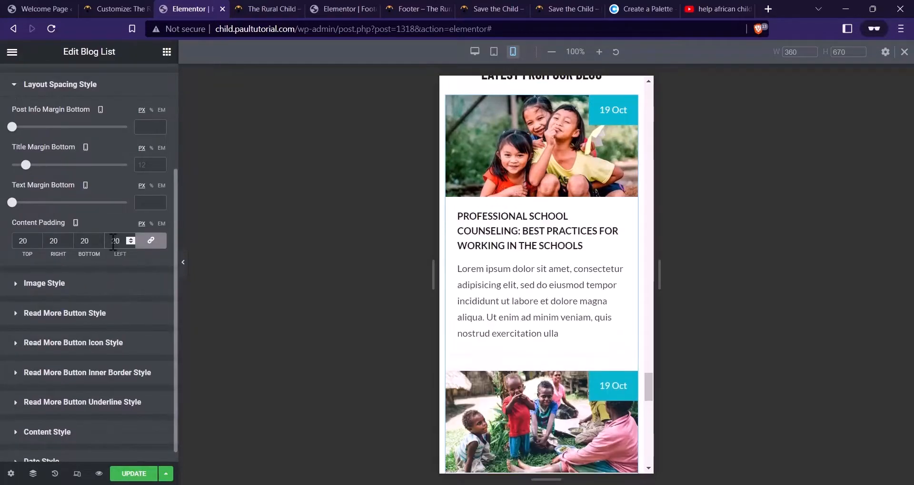
{"action": "scroll", "coordinate": [592, 203], "scroll_direction": "down", "scroll_amount": 10}
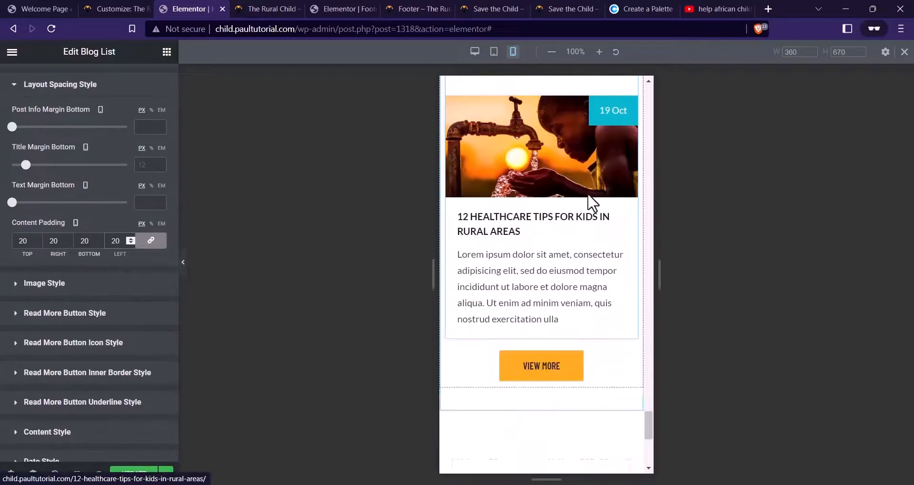
{"action": "scroll", "coordinate": [593, 204], "scroll_direction": "down", "scroll_amount": 7}
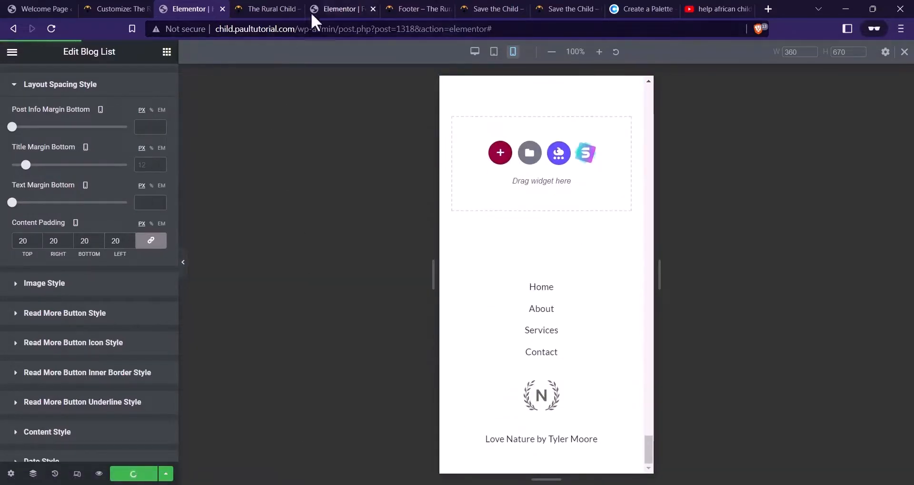
From the reloaded site preview, open the Footer template's Elementor editor in a new tab
{"action": "left_click", "coordinate": [277, 10]}
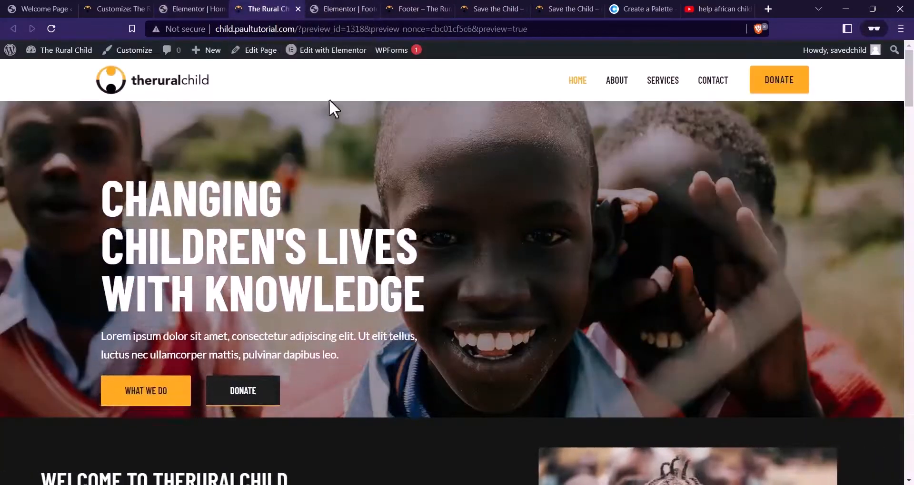
{"action": "key", "text": "F5"}
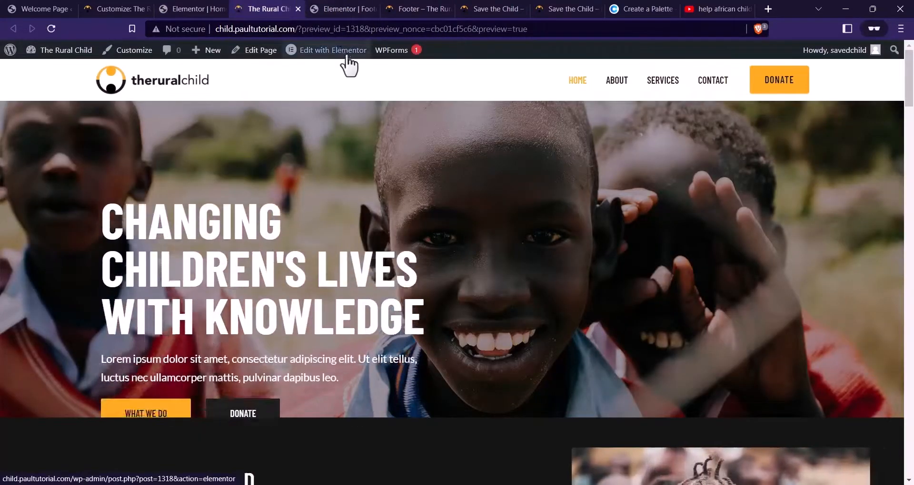
{"action": "mouse_move", "coordinate": [328, 52]}
{"action": "right_click", "coordinate": [319, 73]}
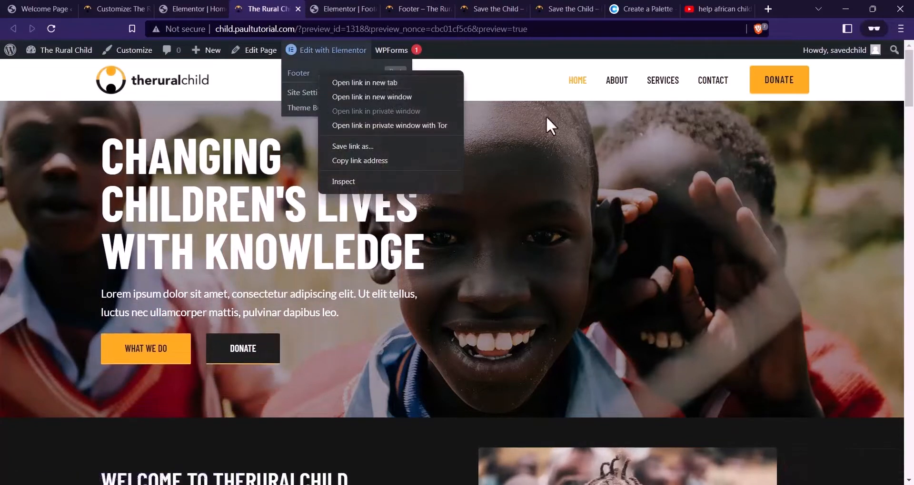
{"action": "left_click", "coordinate": [486, 88]}
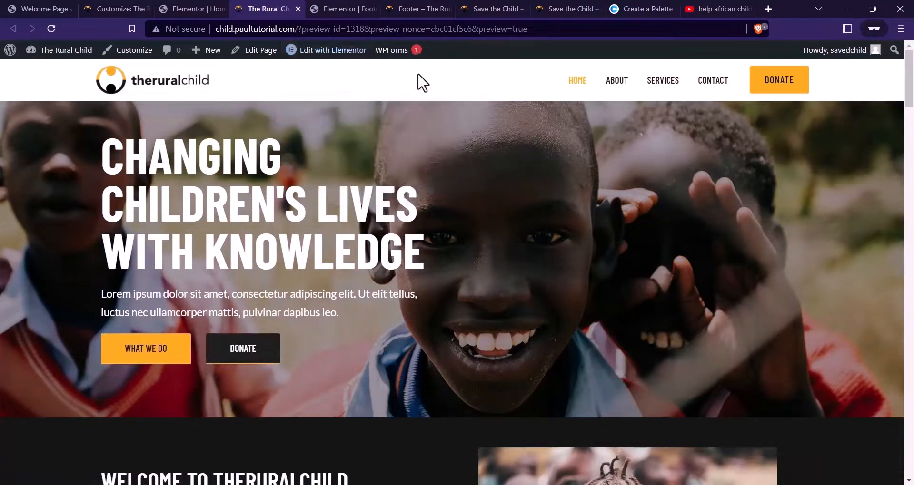
{"action": "right_click", "coordinate": [329, 73]}
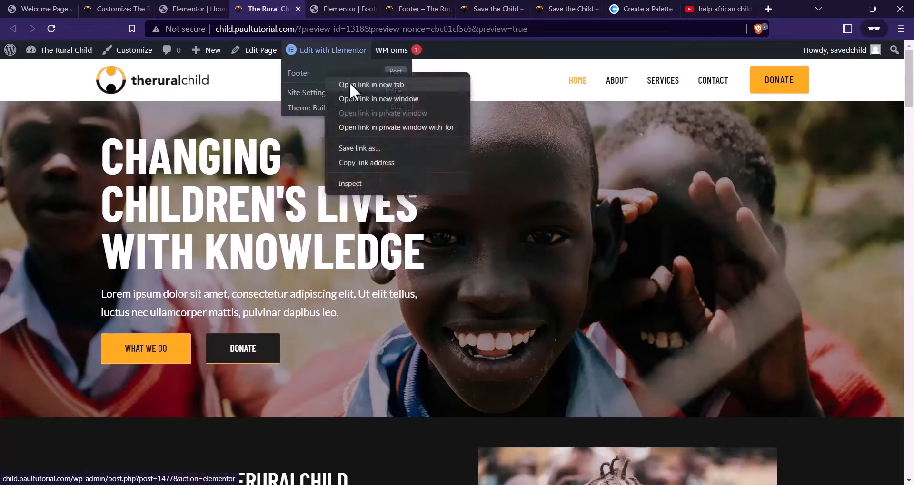
{"action": "left_click", "coordinate": [349, 84]}
{"action": "left_click", "coordinate": [390, 10]}
{"action": "left_click", "coordinate": [405, 9]}
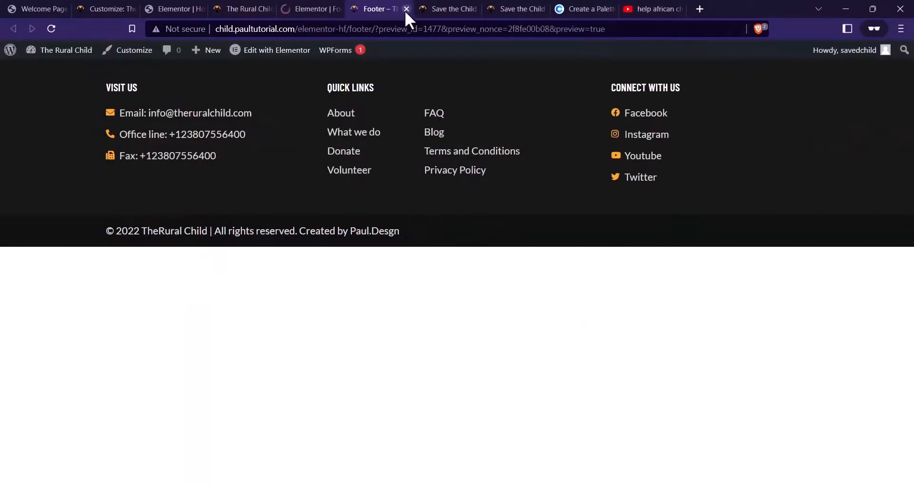
{"action": "left_click", "coordinate": [405, 11]}
{"action": "left_click", "coordinate": [314, 9]}
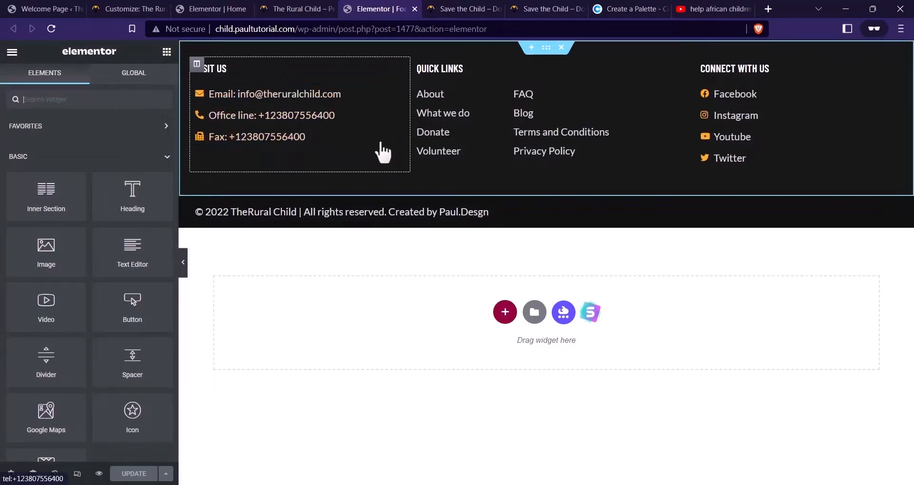
Switch Elementor to mobile preview and unlink the footer section's padding
{"action": "left_click", "coordinate": [77, 474]}
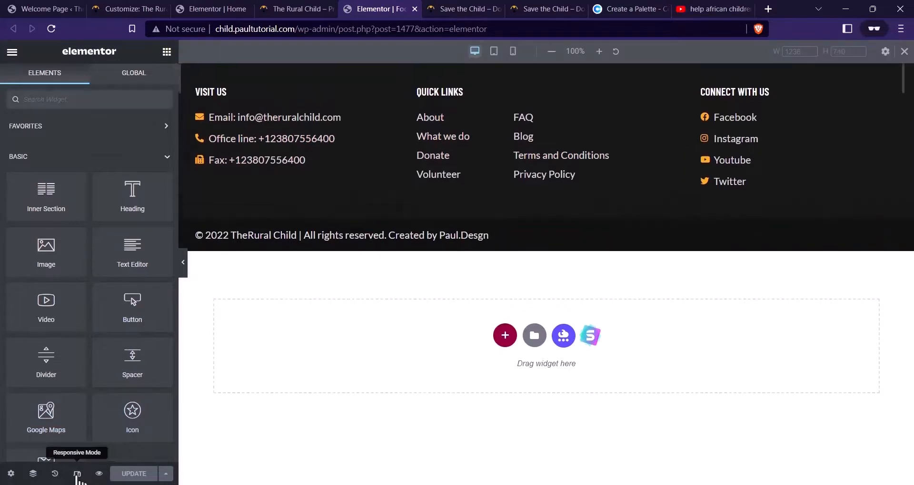
{"action": "left_click", "coordinate": [513, 52]}
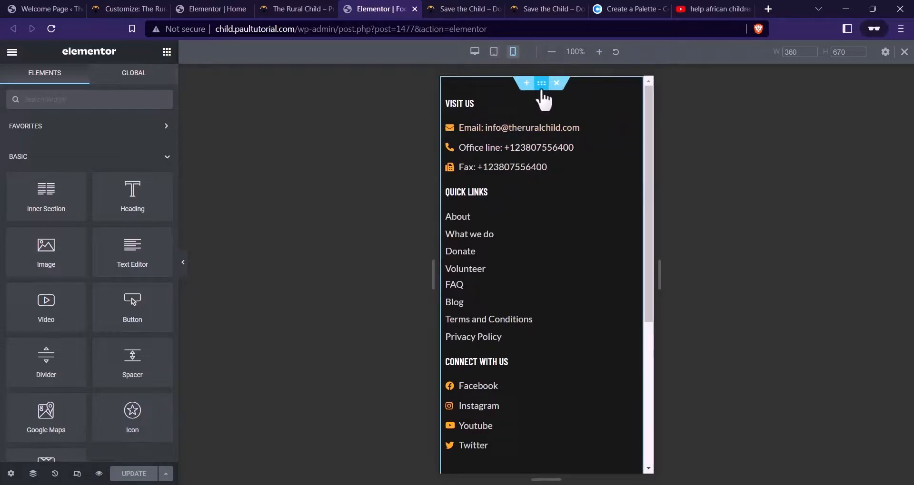
{"action": "left_click", "coordinate": [541, 85]}
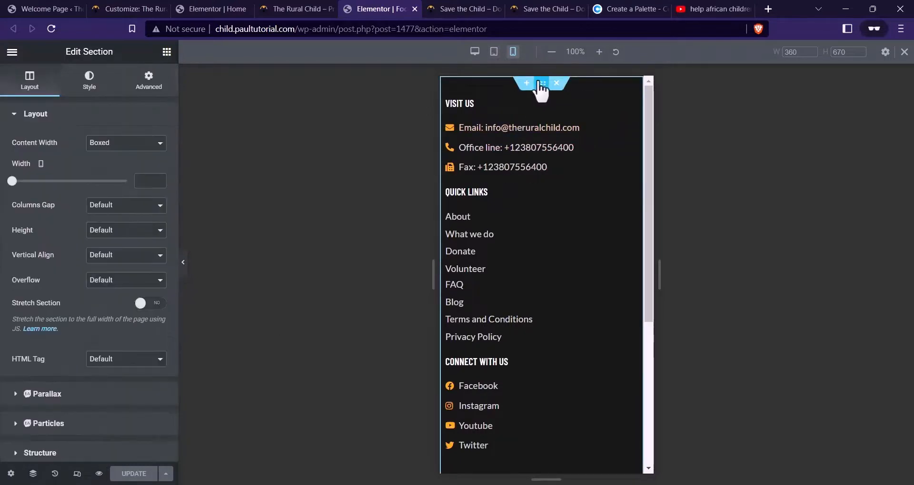
{"action": "left_click", "coordinate": [150, 85]}
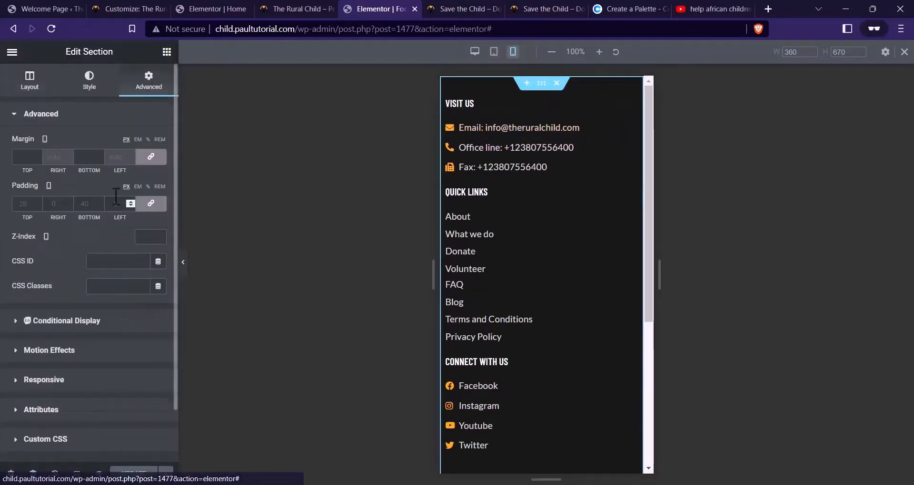
{"action": "left_click", "coordinate": [151, 204]}
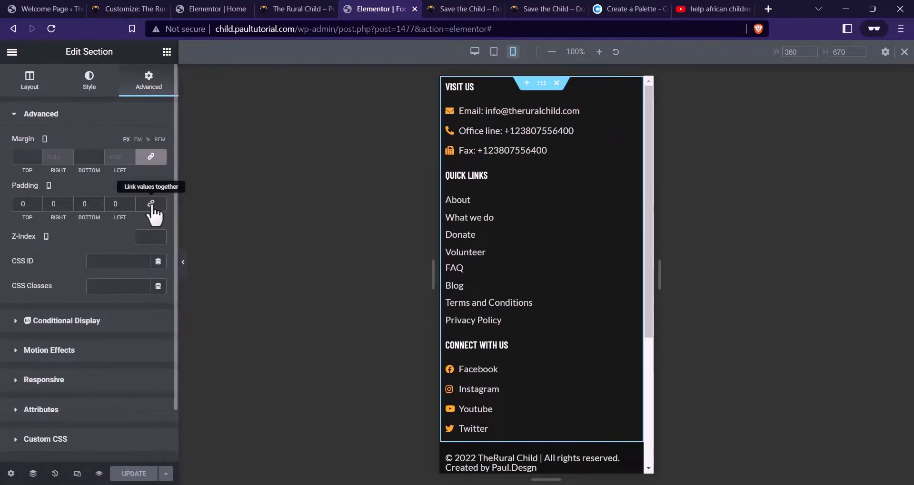
Enter footer section padding of 20 top, 40 bottom, and 20 left and right
{"action": "left_click", "coordinate": [28, 204]}
{"action": "type", "text": "2"}
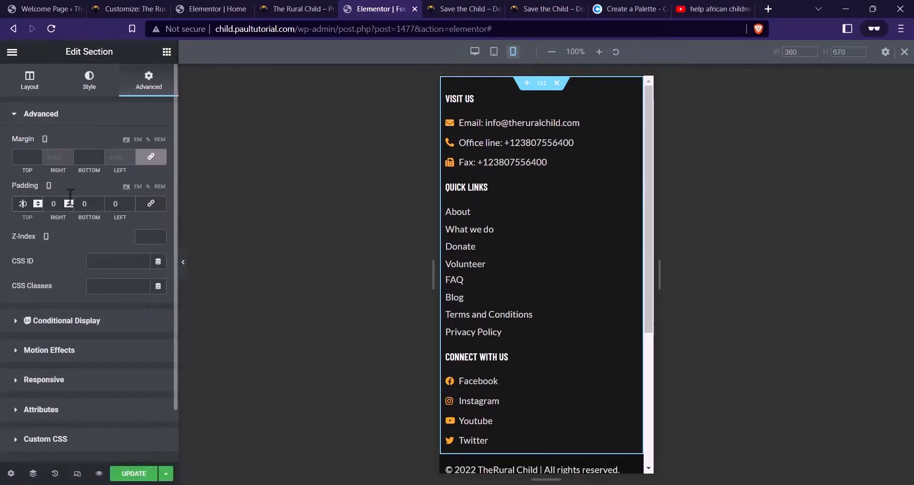
{"action": "left_click", "coordinate": [94, 207]}
{"action": "type", "text": "4"}
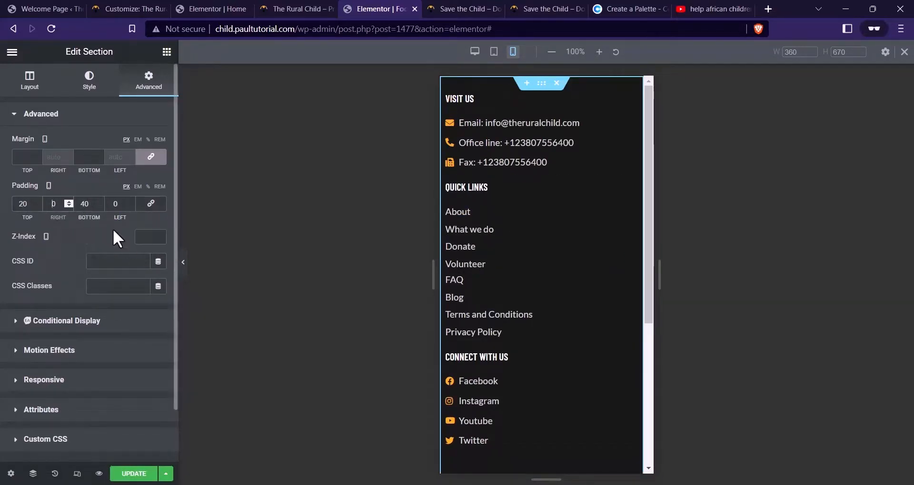
{"action": "type", "text": "2"}
{"action": "left_click", "coordinate": [111, 204]}
{"action": "type", "text": "2"}
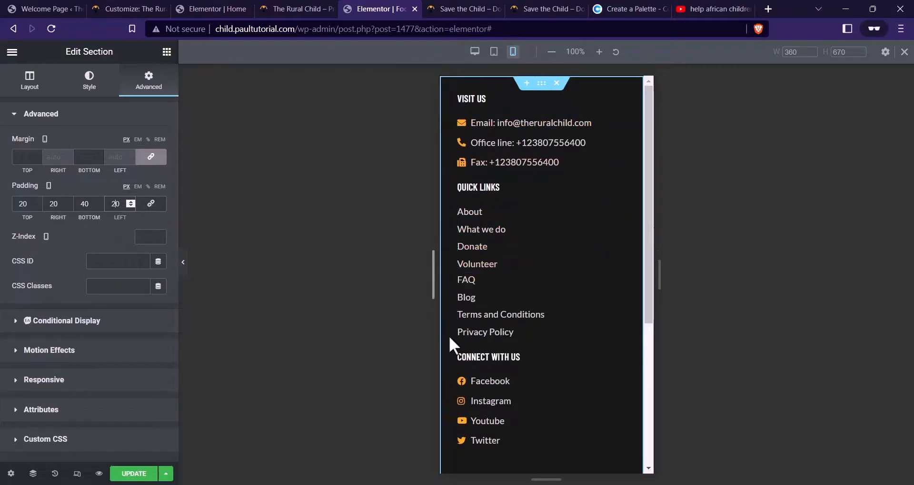
{"action": "scroll", "coordinate": [523, 264], "scroll_direction": "down", "scroll_amount": 4}
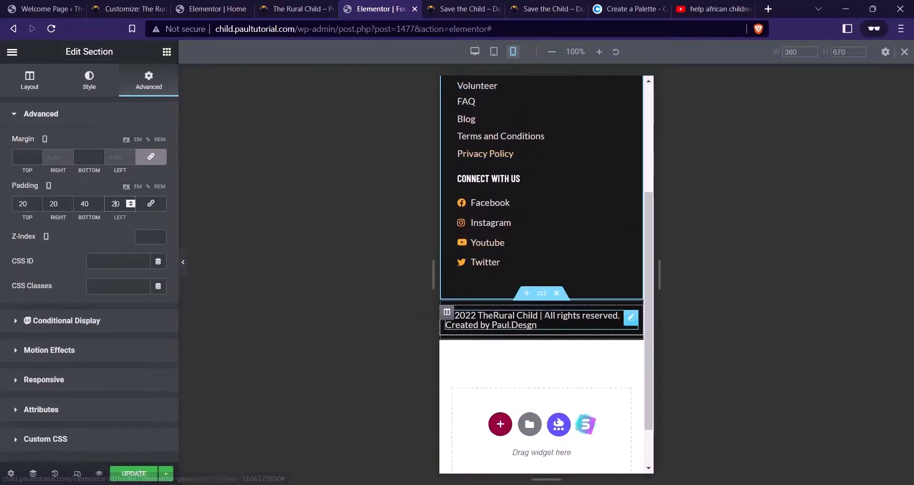
{"action": "scroll", "coordinate": [526, 285], "scroll_direction": "up", "scroll_amount": 4}
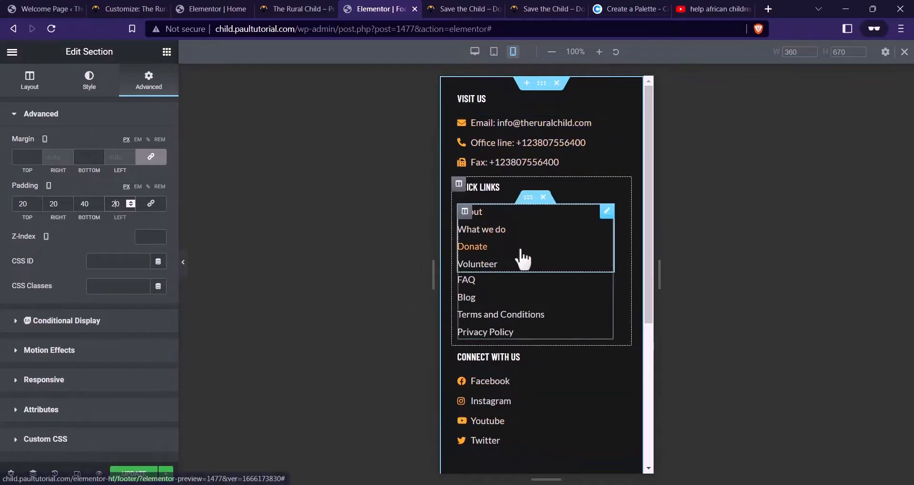
Unlink the Quick Links column's margin and set its top margin to 8
{"action": "left_click", "coordinate": [476, 292]}
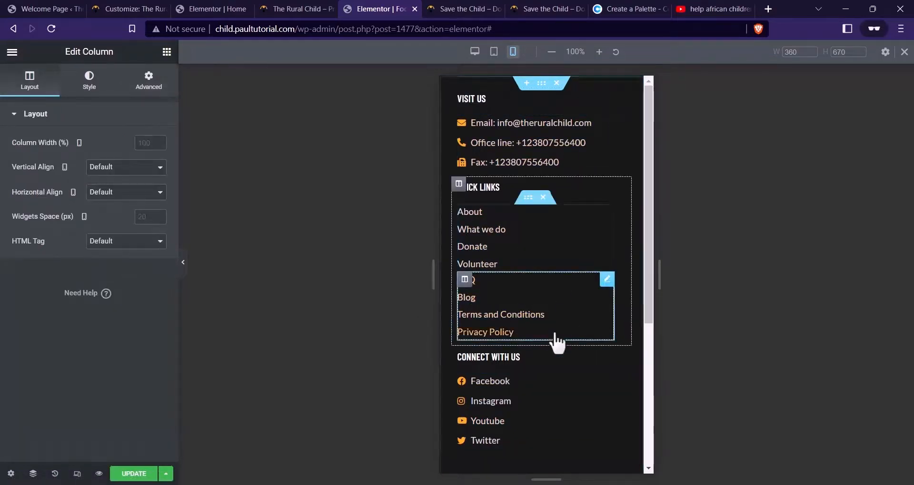
{"action": "left_click", "coordinate": [153, 85]}
{"action": "left_click", "coordinate": [152, 158]}
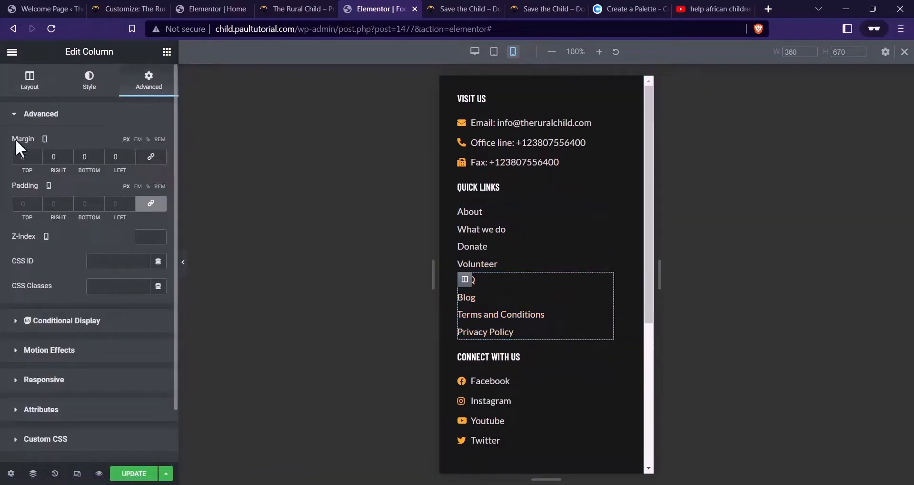
{"action": "left_click", "coordinate": [35, 160]}
{"action": "type", "text": "8"}
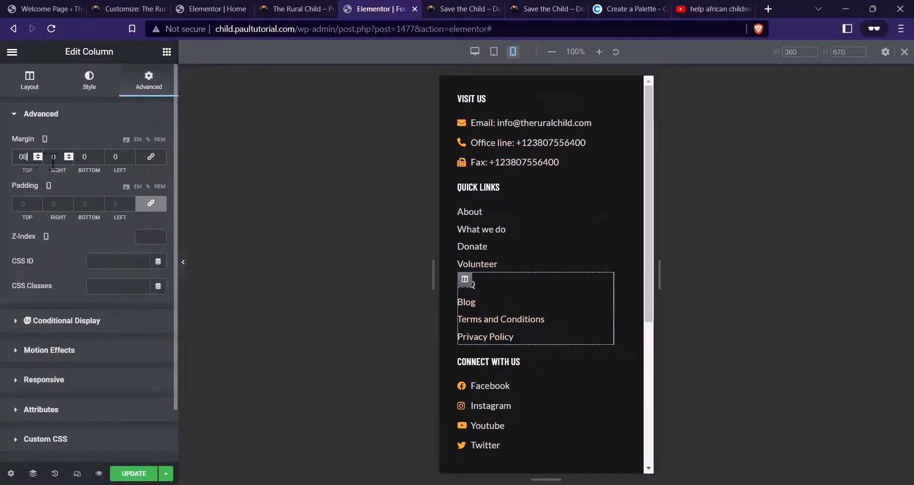
{"action": "scroll", "coordinate": [541, 261], "scroll_direction": "down", "scroll_amount": 3}
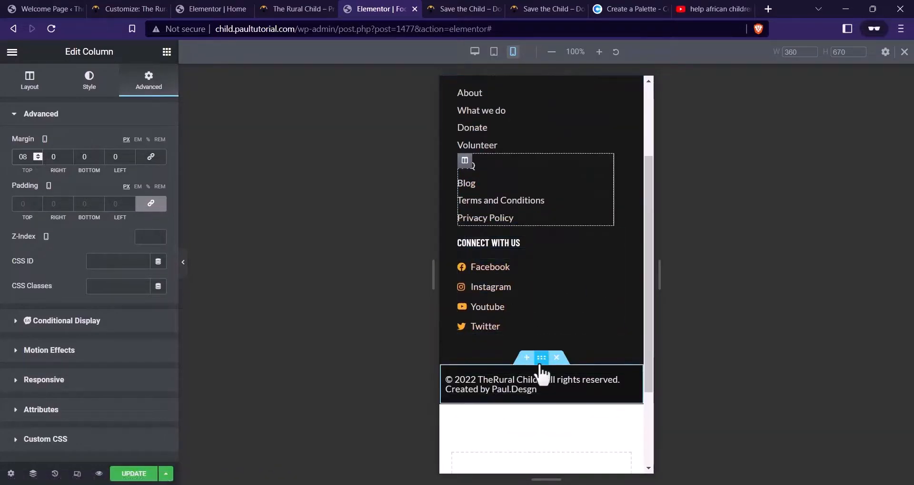
Give the copyright section 20 side padding and 8 vertical padding
{"action": "left_click", "coordinate": [488, 368]}
{"action": "left_click", "coordinate": [143, 84]}
{"action": "left_click", "coordinate": [150, 206]}
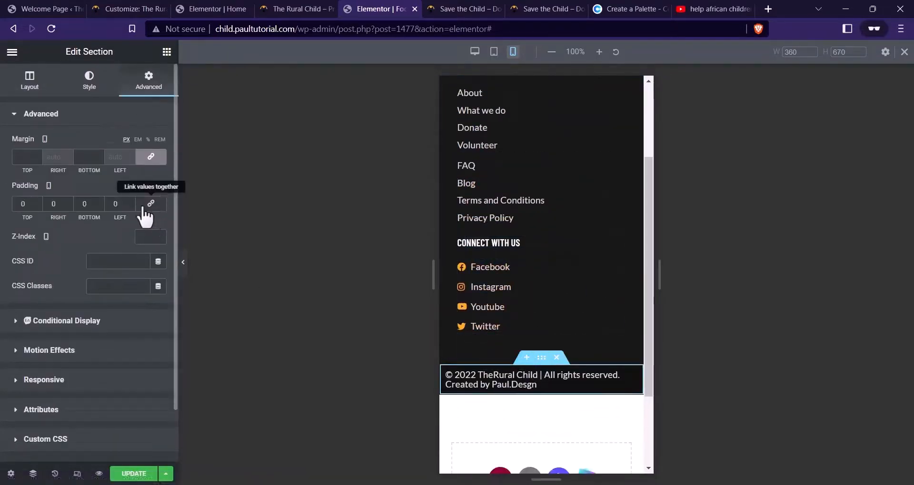
{"action": "left_click", "coordinate": [114, 206]}
{"action": "type", "text": "2"}
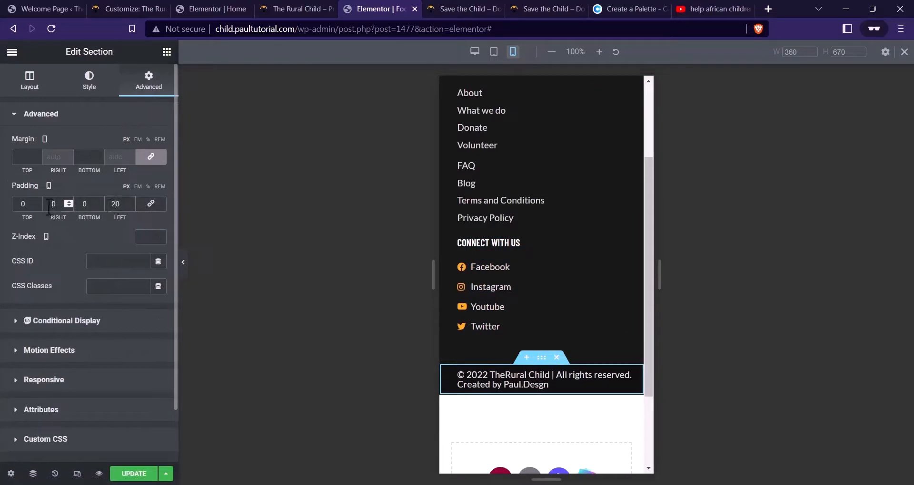
{"action": "type", "text": "2"}
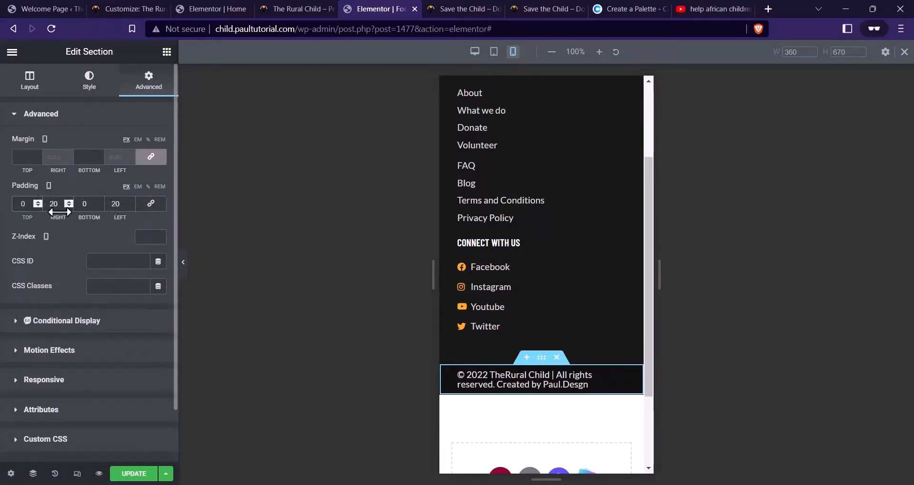
{"action": "key", "text": "shift+Tab"}
{"action": "type", "text": "8"}
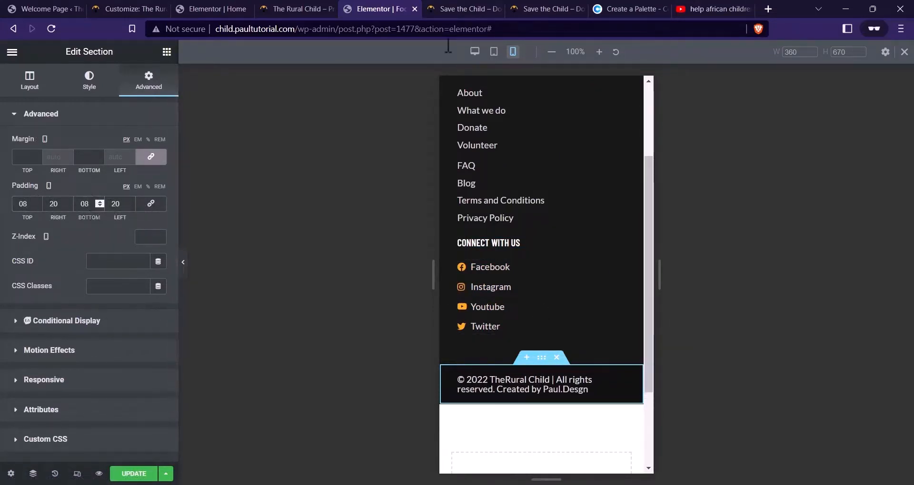
Raise the copyright text's line height to 1.5
{"action": "left_click", "coordinate": [585, 389]}
{"action": "left_click", "coordinate": [88, 86]}
{"action": "left_click", "coordinate": [158, 168]}
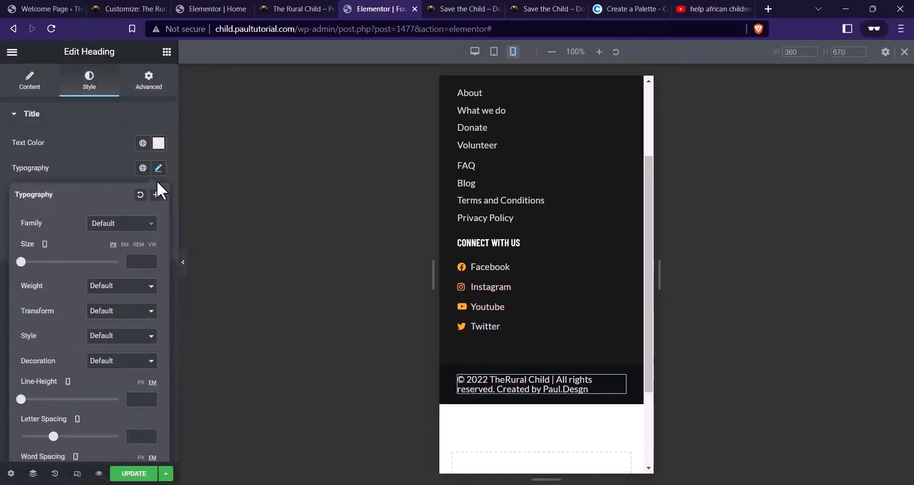
{"action": "left_click_drag", "start_coordinate": [21, 399], "coordinate": [34, 400]}
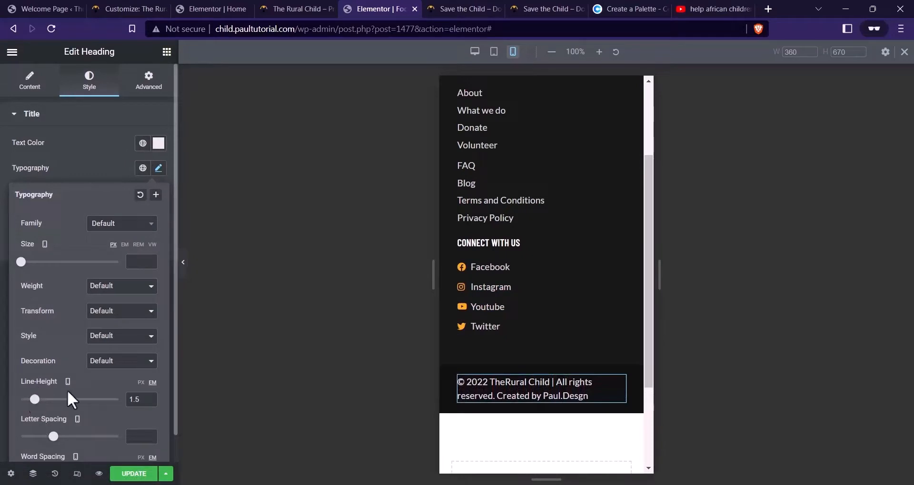
{"action": "scroll", "coordinate": [500, 293], "scroll_direction": "up", "scroll_amount": 3}
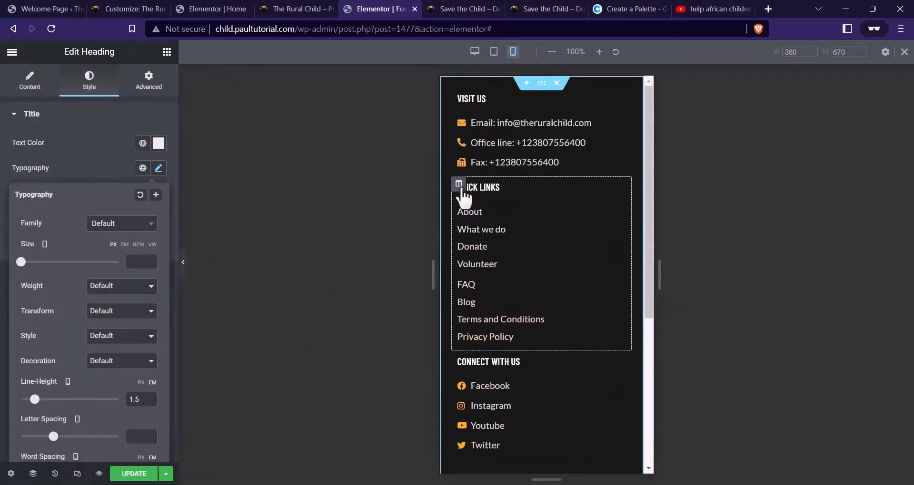
Set top margins of 10 on Quick Links and 12 on Connect With Us
{"action": "left_click", "coordinate": [458, 185]}
{"action": "left_click", "coordinate": [148, 80]}
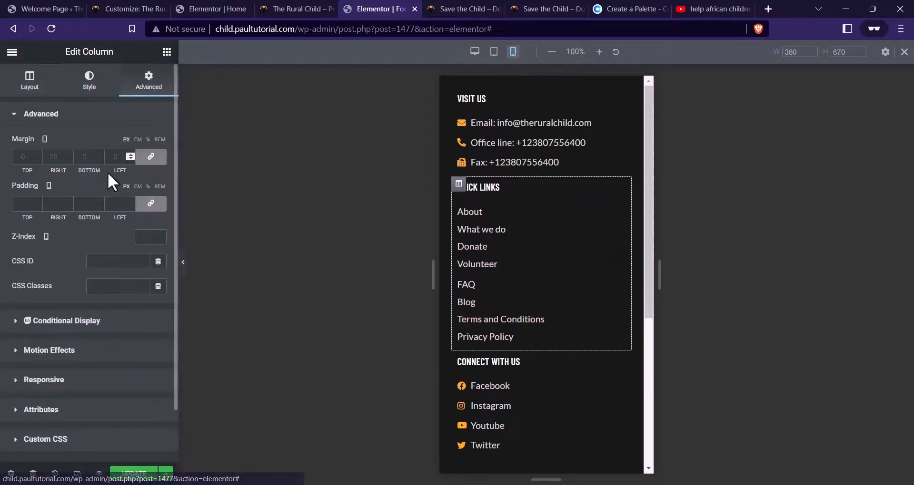
{"action": "left_click", "coordinate": [151, 158]}
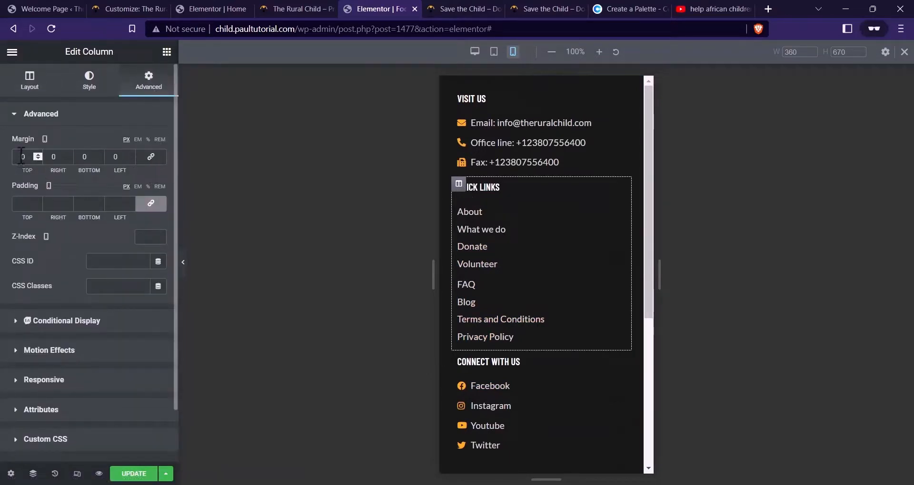
{"action": "type", "text": "10"}
{"action": "scroll", "coordinate": [544, 261], "scroll_direction": "down", "scroll_amount": 2}
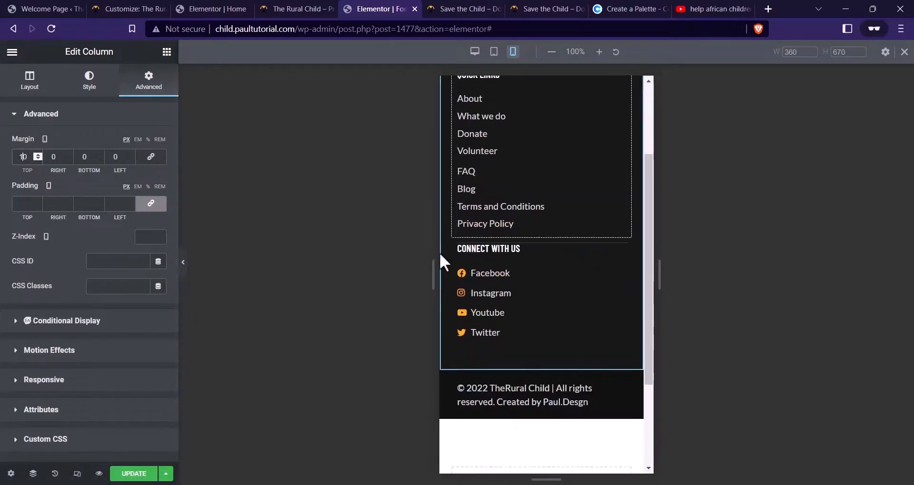
{"action": "left_click", "coordinate": [456, 248]}
{"action": "left_click", "coordinate": [152, 84]}
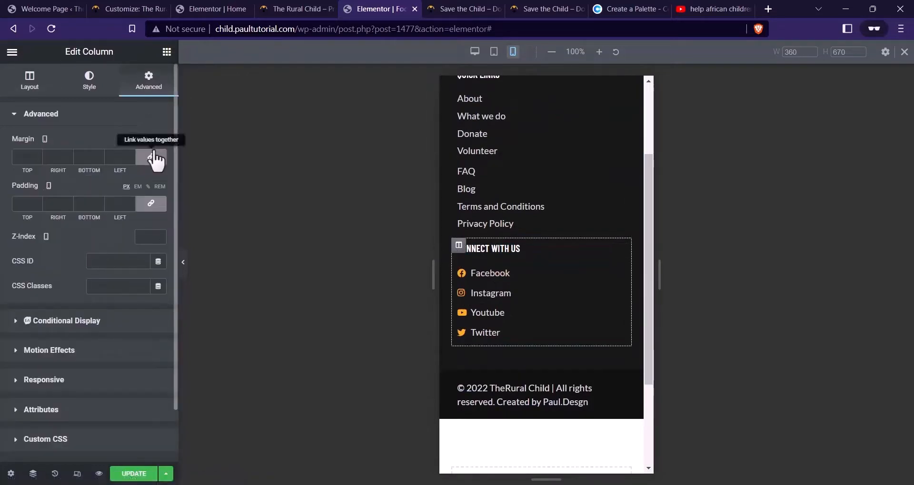
{"action": "left_click", "coordinate": [26, 154]}
{"action": "type", "text": "12"}
{"action": "scroll", "coordinate": [532, 295], "scroll_direction": "up", "scroll_amount": 1}
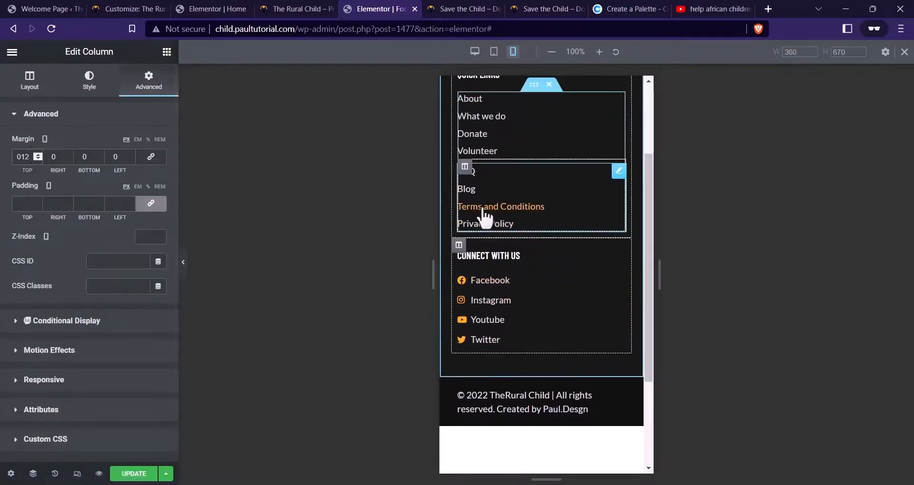
Readjust the Quick Links column margin and update the footer
{"action": "left_click", "coordinate": [458, 124]}
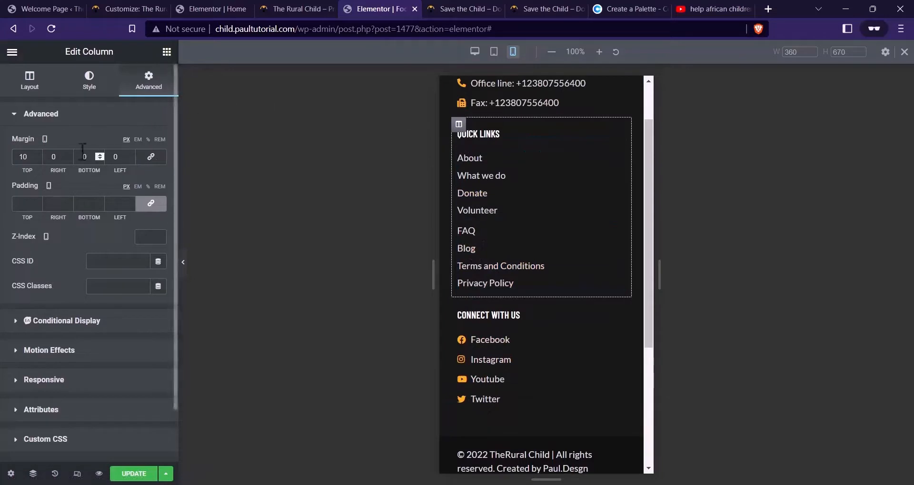
{"action": "type", "text": "2"}
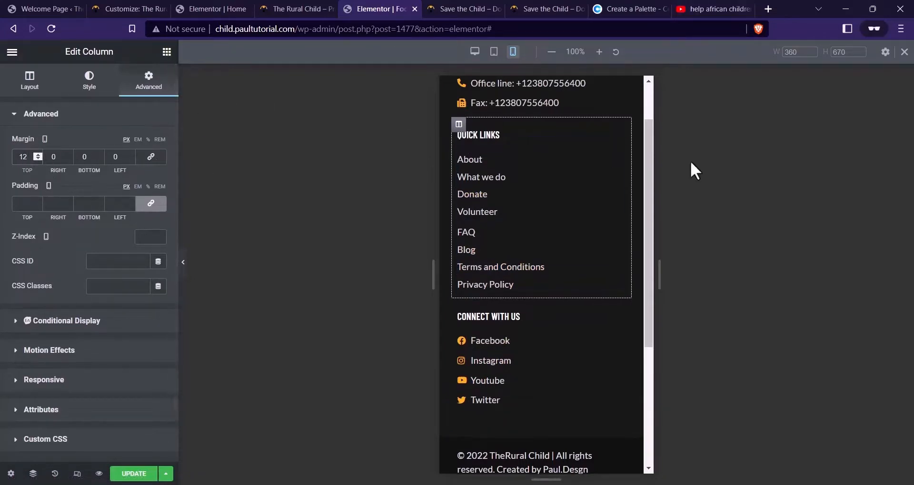
{"action": "scroll", "coordinate": [501, 148], "scroll_direction": "up", "scroll_amount": 1}
{"action": "scroll", "coordinate": [555, 261], "scroll_direction": "down", "scroll_amount": 5}
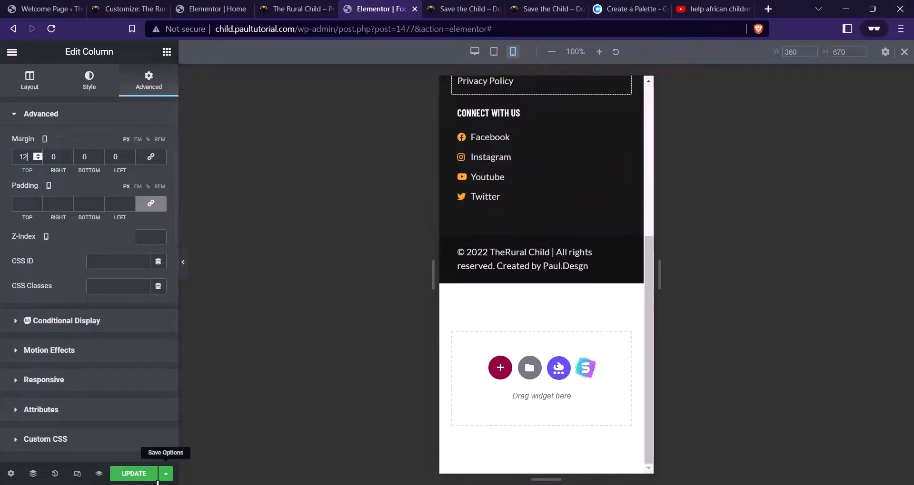
{"action": "left_click", "coordinate": [133, 474]}
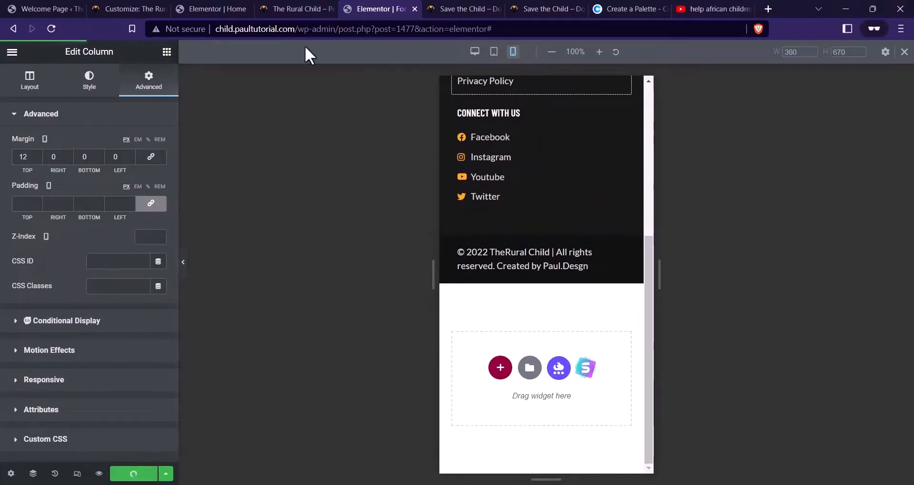
{"action": "left_click", "coordinate": [292, 8]}
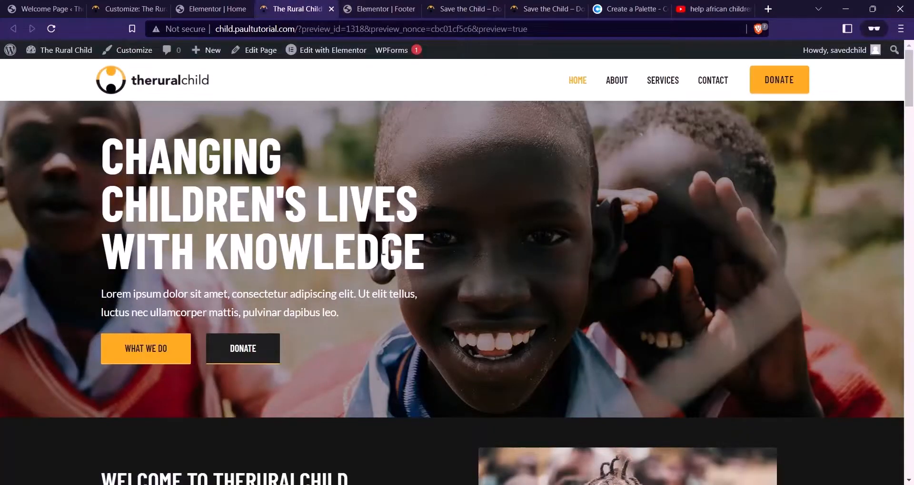
Narrow the browser to phone width and scroll through the home page to check layout
{"action": "left_click", "coordinate": [871, 8]}
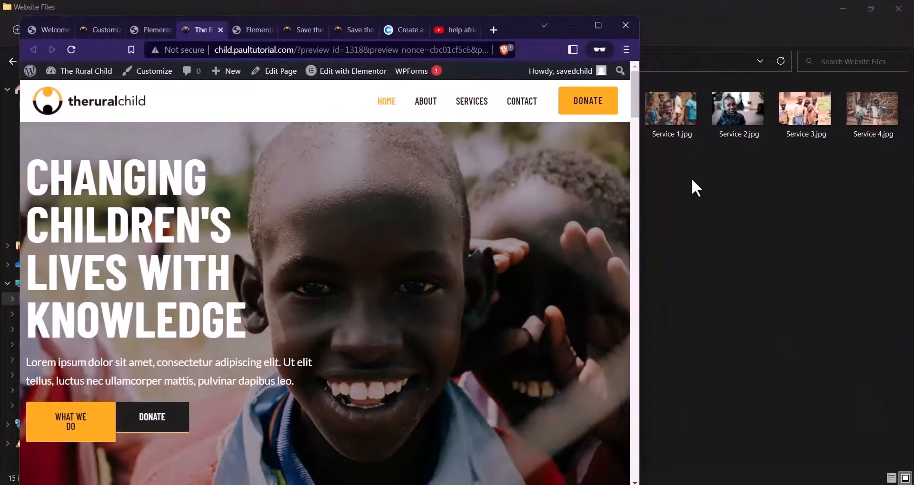
{"action": "left_click_drag", "start_coordinate": [639, 199], "coordinate": [258, 147]}
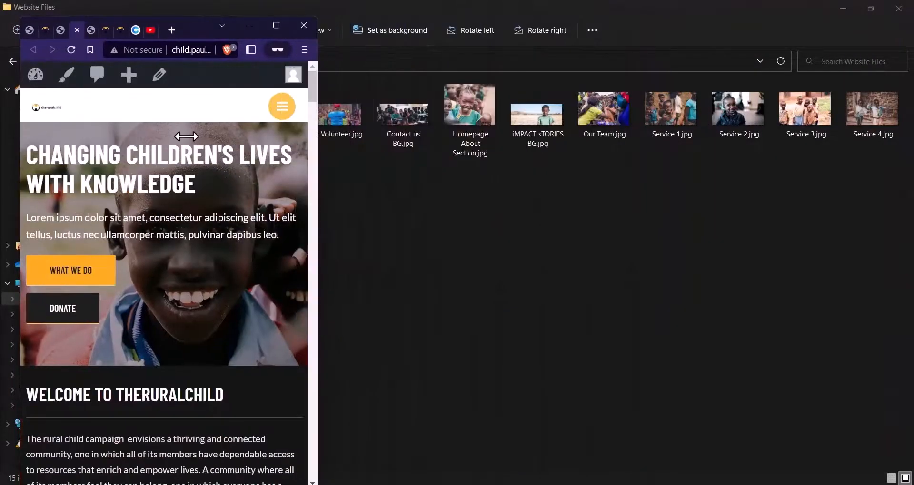
{"action": "scroll", "coordinate": [191, 152], "scroll_direction": "down", "scroll_amount": 15}
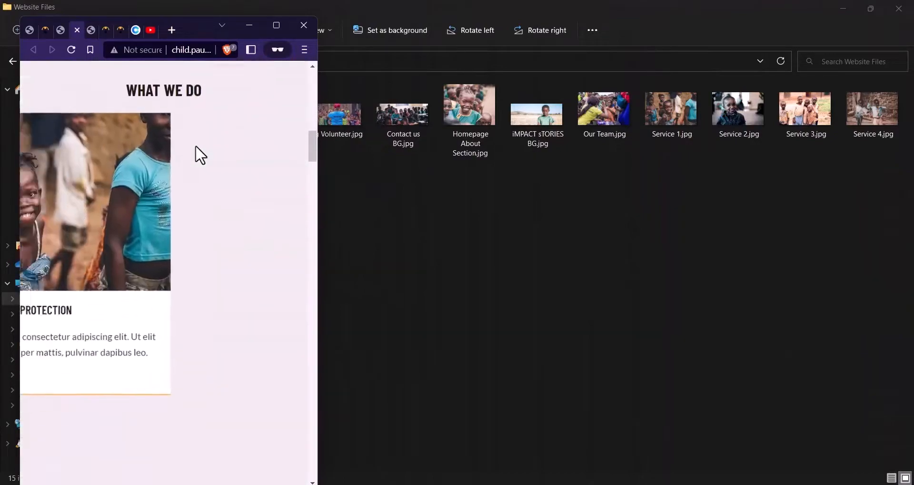
{"action": "scroll", "coordinate": [200, 146], "scroll_direction": "up", "scroll_amount": 4}
{"action": "scroll", "coordinate": [200, 144], "scroll_direction": "down", "scroll_amount": 10}
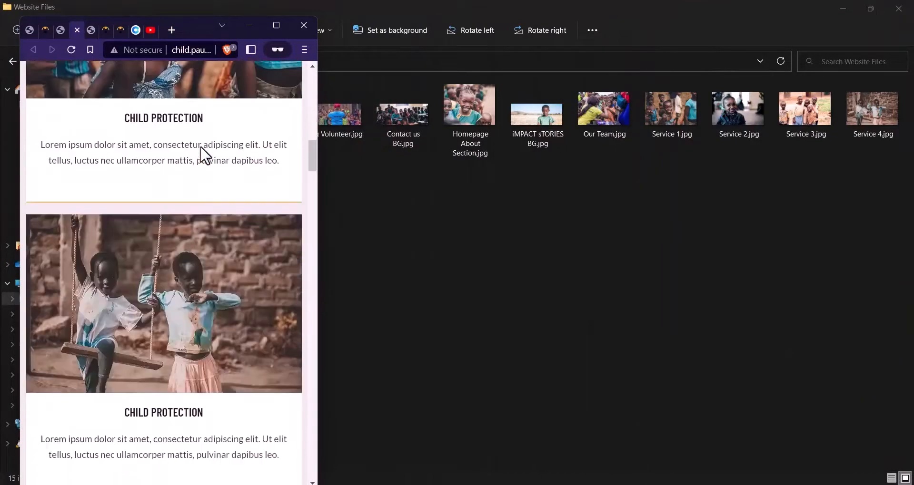
{"action": "scroll", "coordinate": [206, 155], "scroll_direction": "down", "scroll_amount": 20}
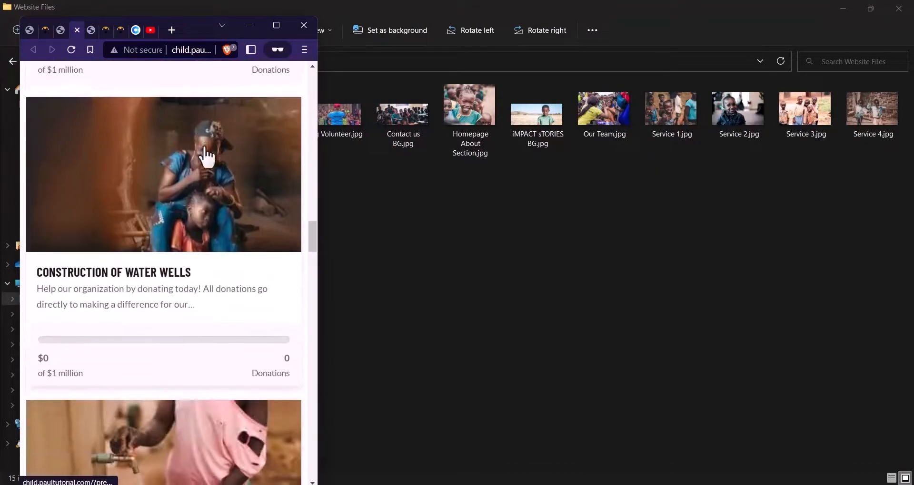
{"action": "scroll", "coordinate": [208, 143], "scroll_direction": "down", "scroll_amount": 20}
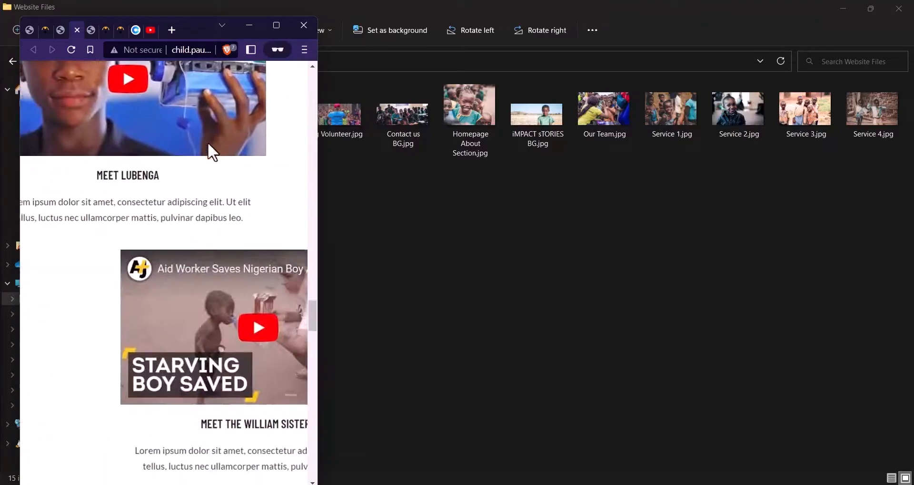
Maximize the browser again and launch the site Customizer from the admin bar
{"action": "left_click", "coordinate": [283, 24]}
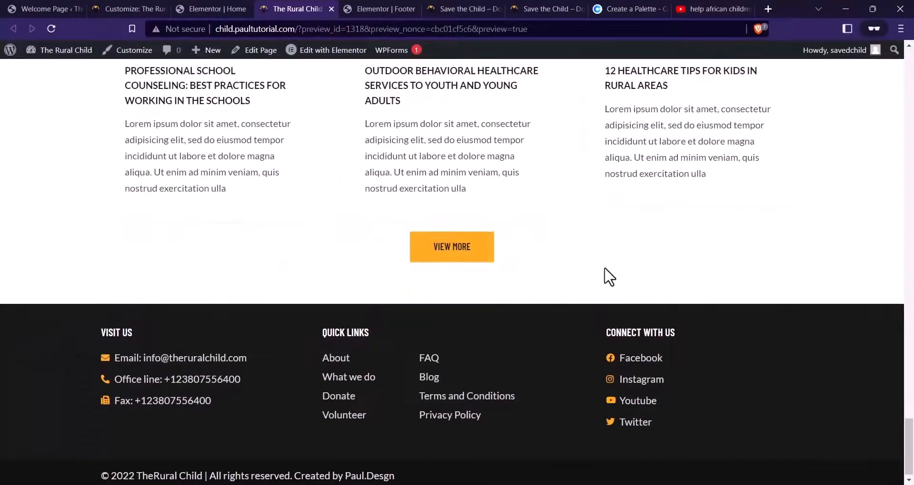
{"action": "scroll", "coordinate": [535, 242], "scroll_direction": "up", "scroll_amount": 20}
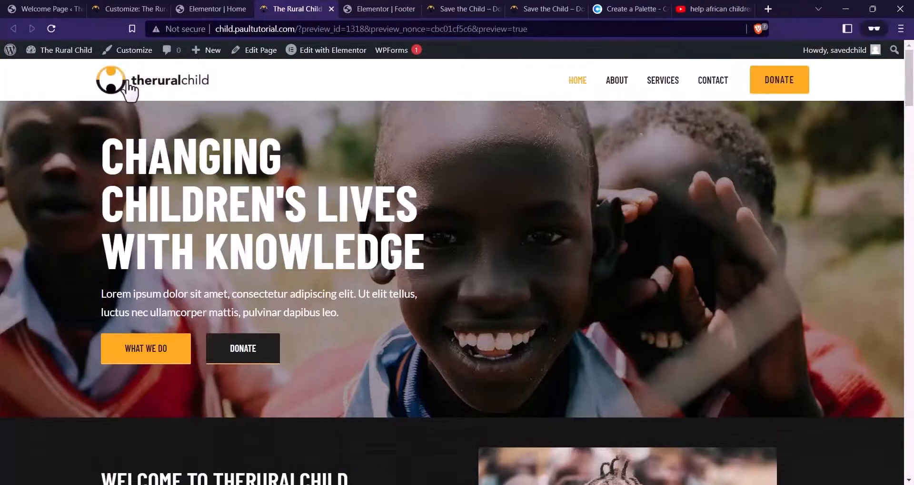
{"action": "left_click", "coordinate": [150, 49]}
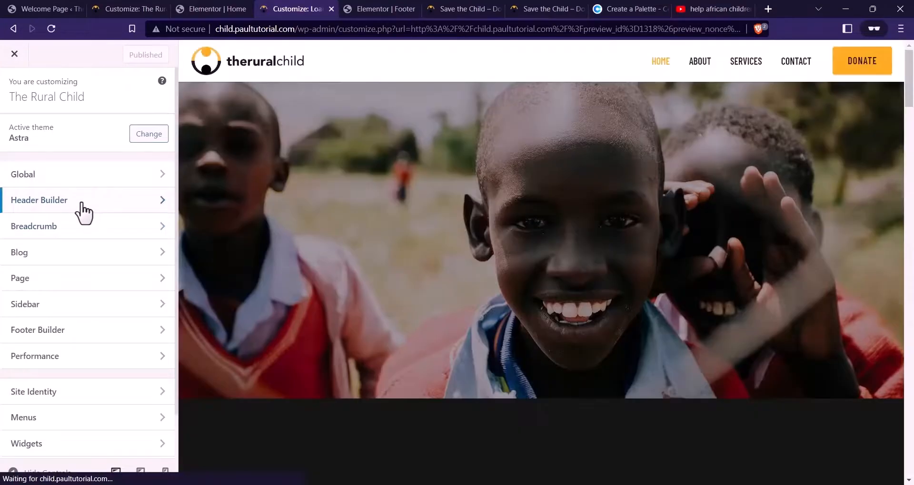
Show the Astra Header Builder in mobile view with the logo, toggle button and off-canvas menu
{"action": "left_click", "coordinate": [85, 208]}
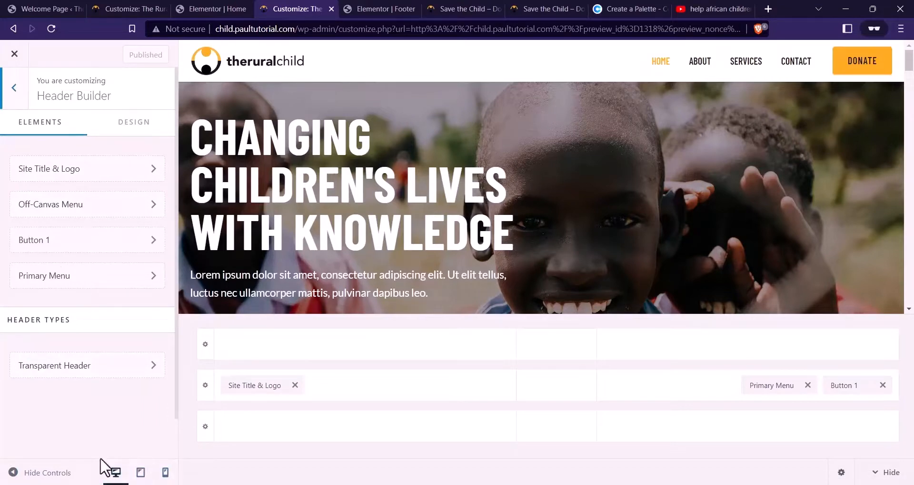
{"action": "left_click", "coordinate": [165, 473]}
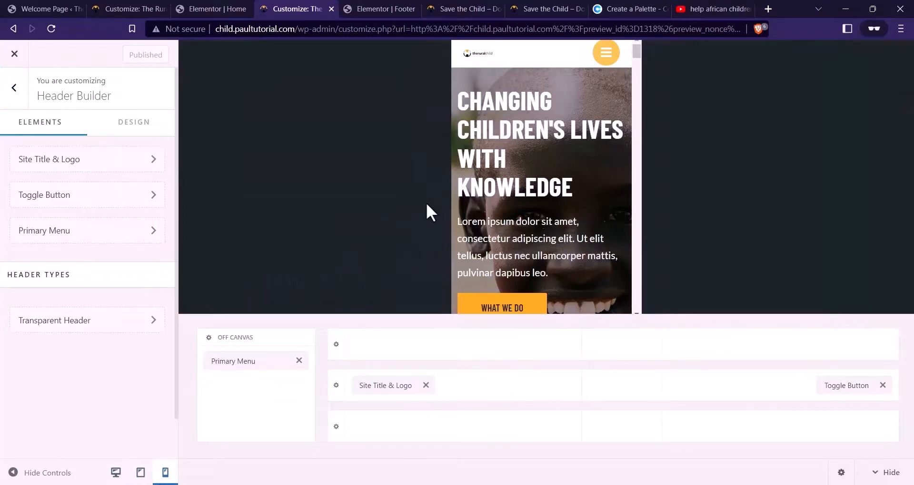
{"action": "left_click", "coordinate": [12, 91]}
{"action": "left_click", "coordinate": [74, 210]}
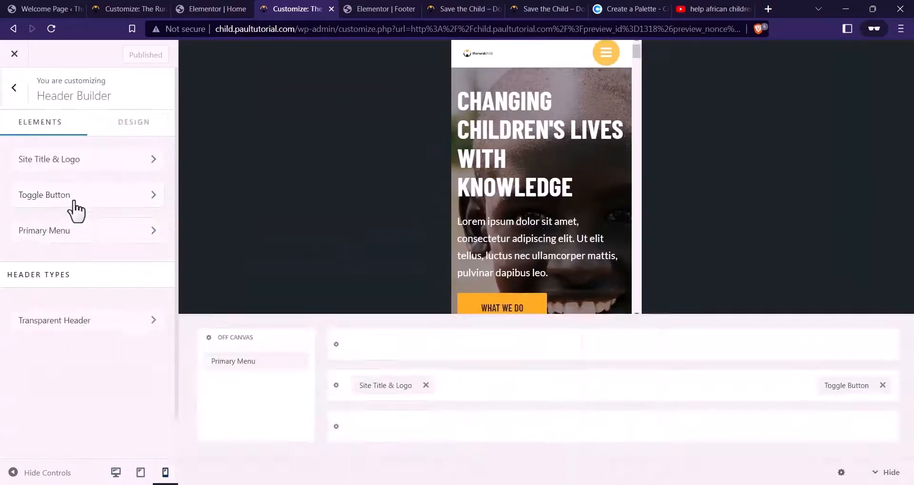
Widen the mobile logo to 145 px in the Site Title & Logo settings
{"action": "left_click", "coordinate": [376, 386]}
{"action": "scroll", "coordinate": [52, 290], "scroll_direction": "down", "scroll_amount": 3}
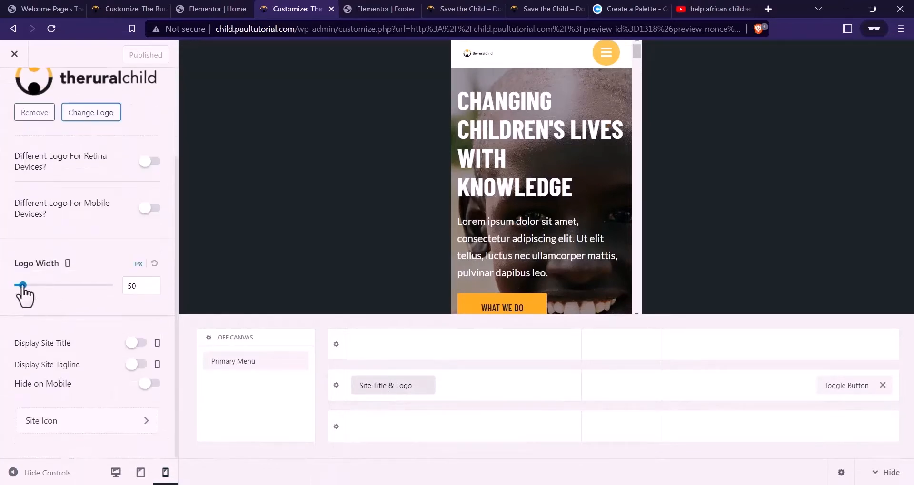
{"action": "left_click_drag", "start_coordinate": [22, 285], "coordinate": [41, 288]}
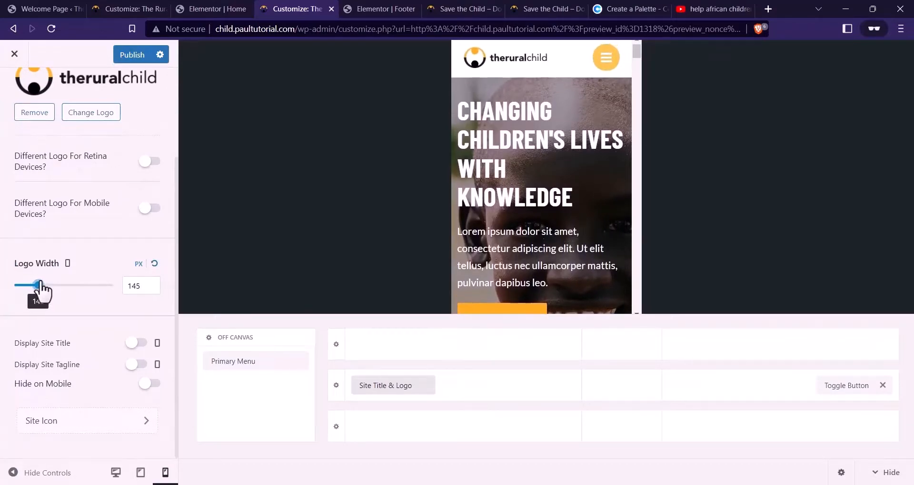
Test the hamburger menu in the phone preview and bring up the Toggle Button settings
{"action": "left_click", "coordinate": [606, 56]}
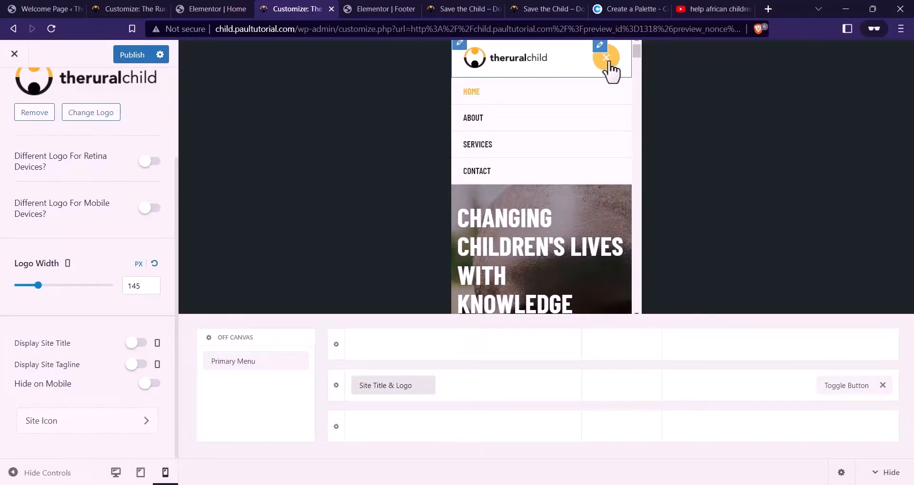
{"action": "left_click", "coordinate": [609, 63]}
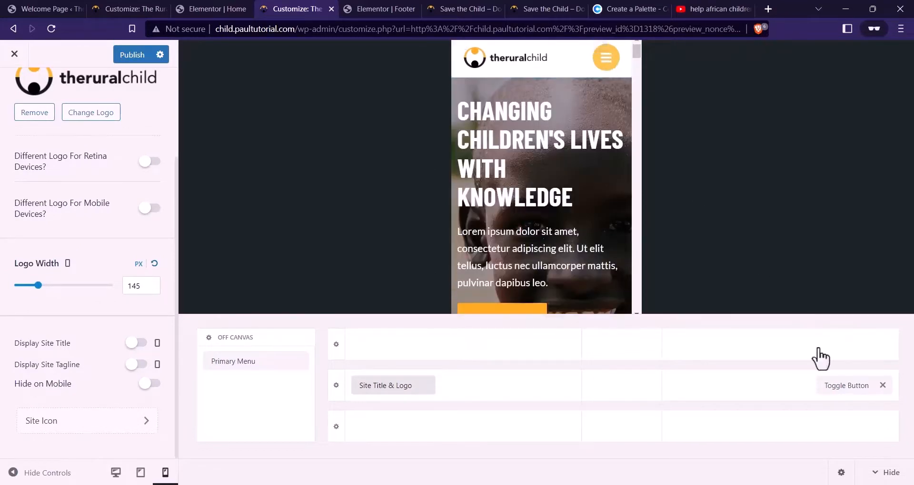
{"action": "left_click", "coordinate": [839, 386]}
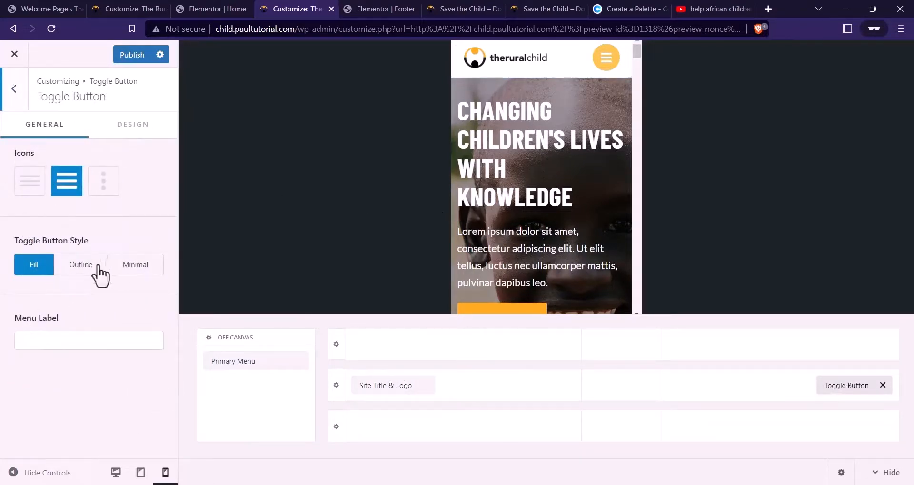
Give the mobile toggle the Minimal style and a dark grey #3B3B3B icon, then preview the opened menu
{"action": "left_click", "coordinate": [81, 265]}
{"action": "left_click", "coordinate": [143, 265]}
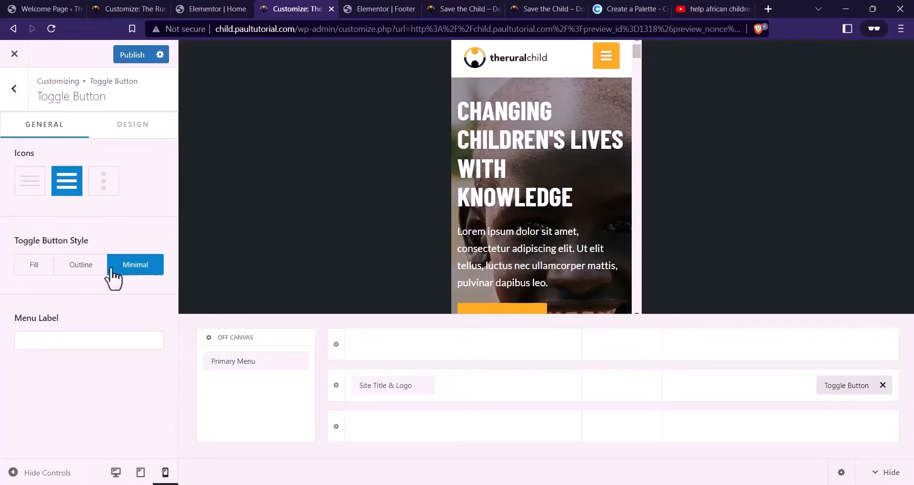
{"action": "left_click", "coordinate": [133, 127]}
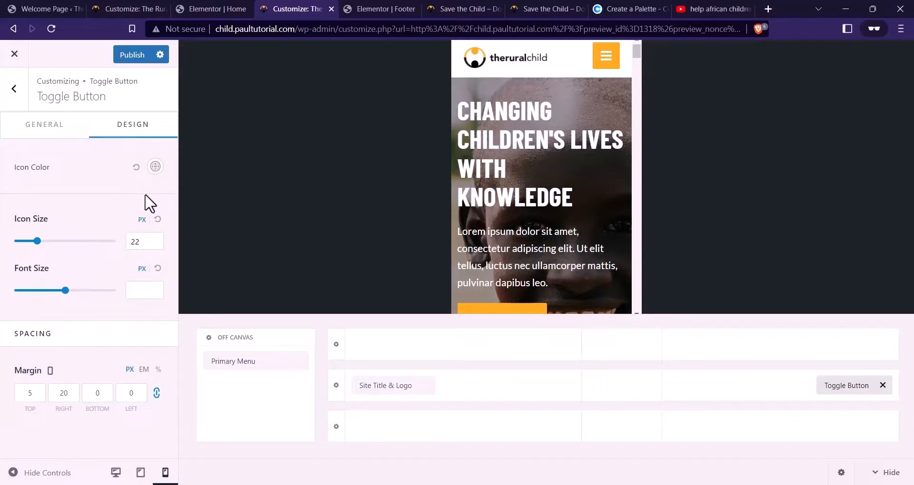
{"action": "left_click", "coordinate": [161, 165]}
{"action": "left_click_drag", "start_coordinate": [98, 255], "coordinate": [2, 311]}
{"action": "left_click", "coordinate": [60, 133]}
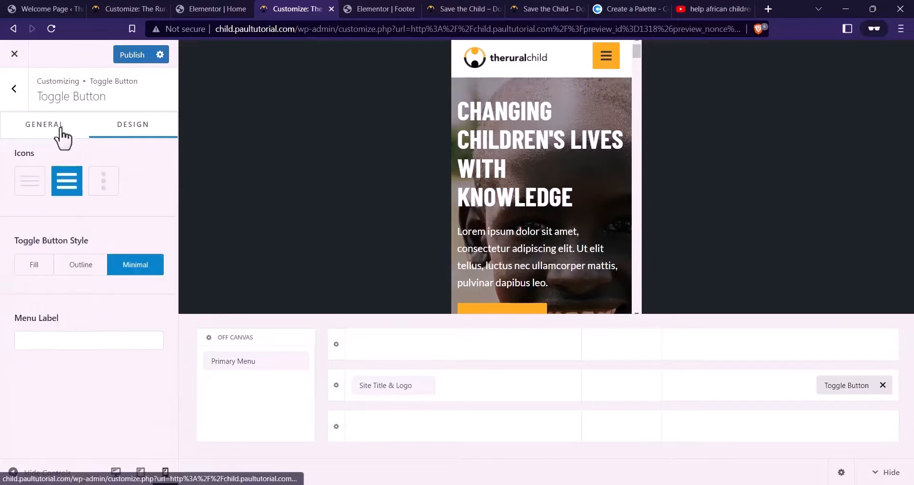
{"action": "left_click", "coordinate": [613, 58]}
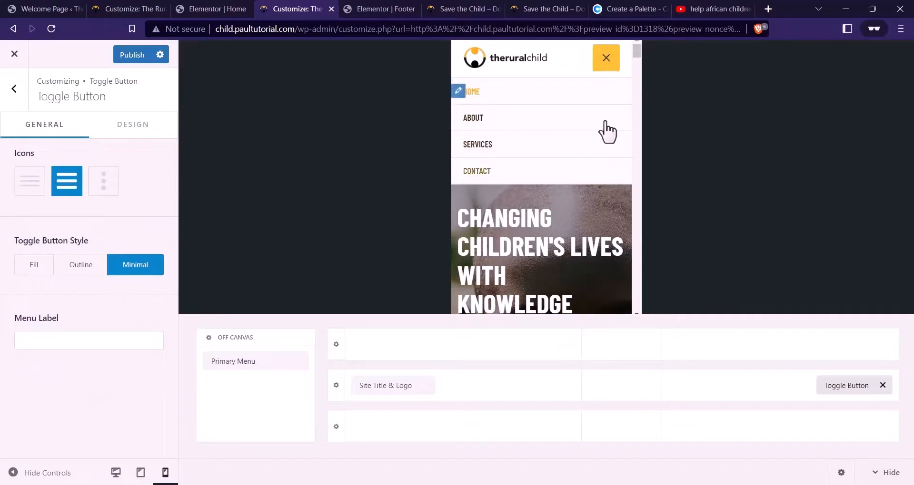
{"action": "left_click", "coordinate": [470, 7]}
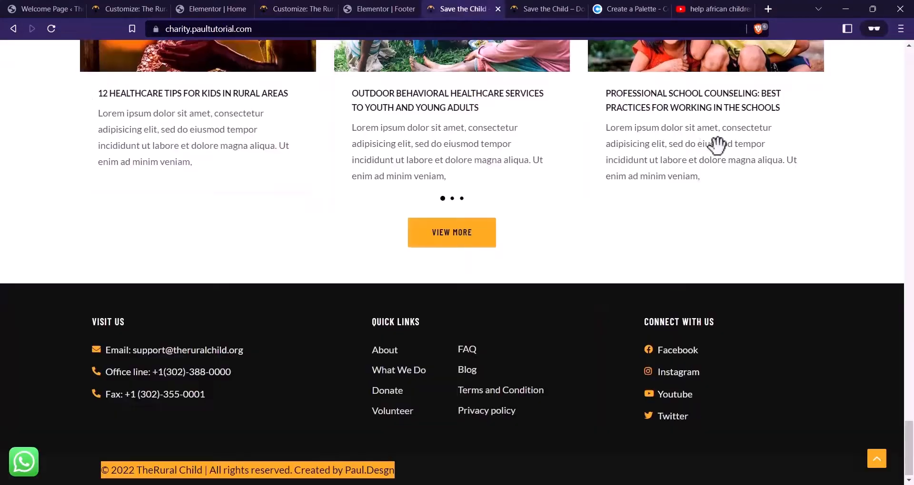
{"action": "scroll", "coordinate": [716, 143], "scroll_direction": "up", "scroll_amount": 15}
{"action": "scroll", "coordinate": [762, 143], "scroll_direction": "up", "scroll_amount": 10}
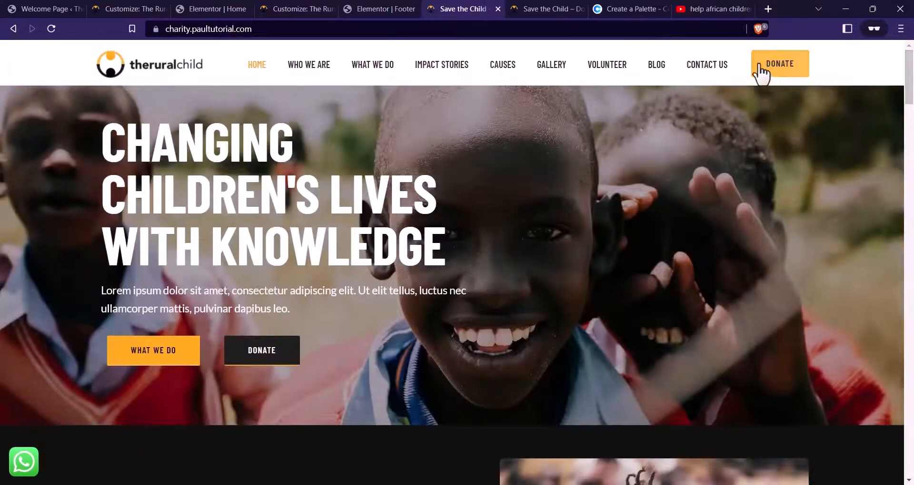
{"action": "left_click", "coordinate": [326, 8]}
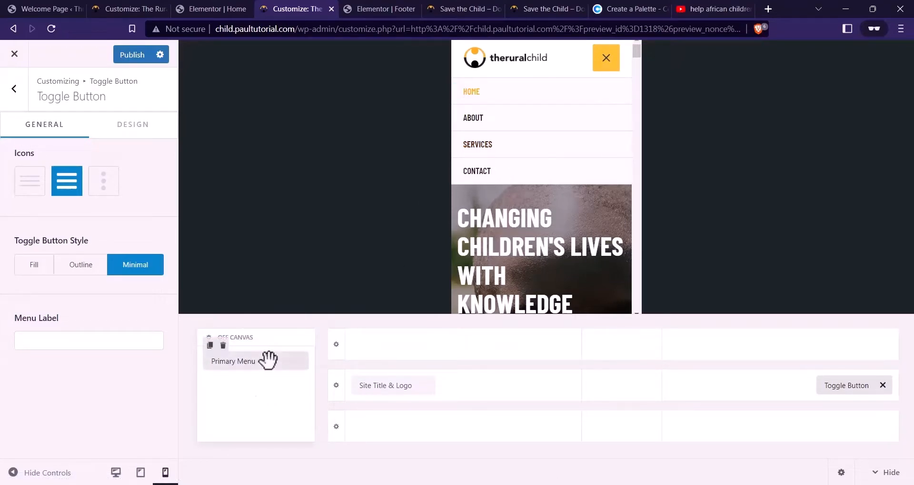
Add Button 1 (Donate) to the mobile off-canvas menu area
{"action": "left_click", "coordinate": [257, 391]}
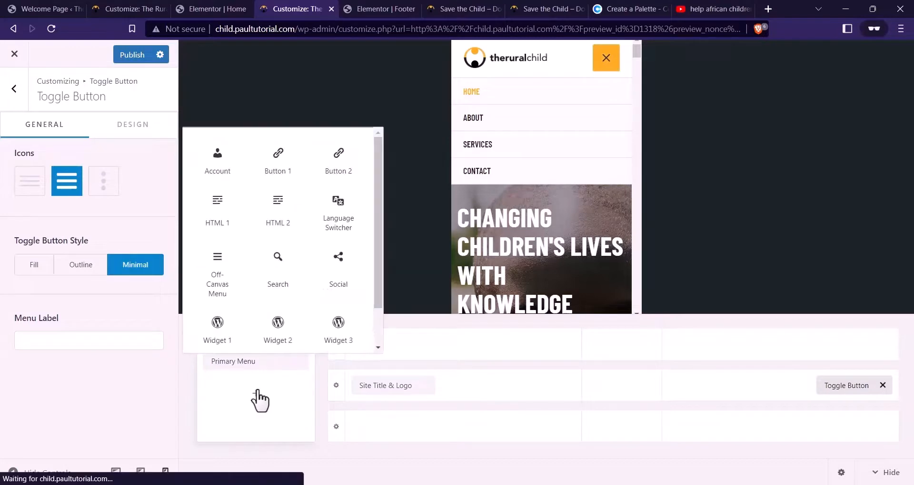
{"action": "scroll", "coordinate": [298, 266], "scroll_direction": "down", "scroll_amount": 1}
{"action": "scroll", "coordinate": [298, 267], "scroll_direction": "up", "scroll_amount": 1}
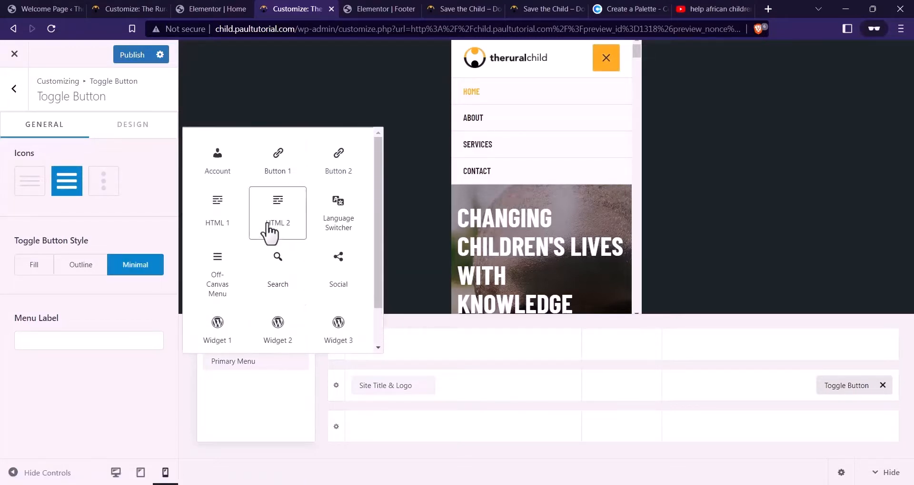
{"action": "left_click", "coordinate": [274, 157]}
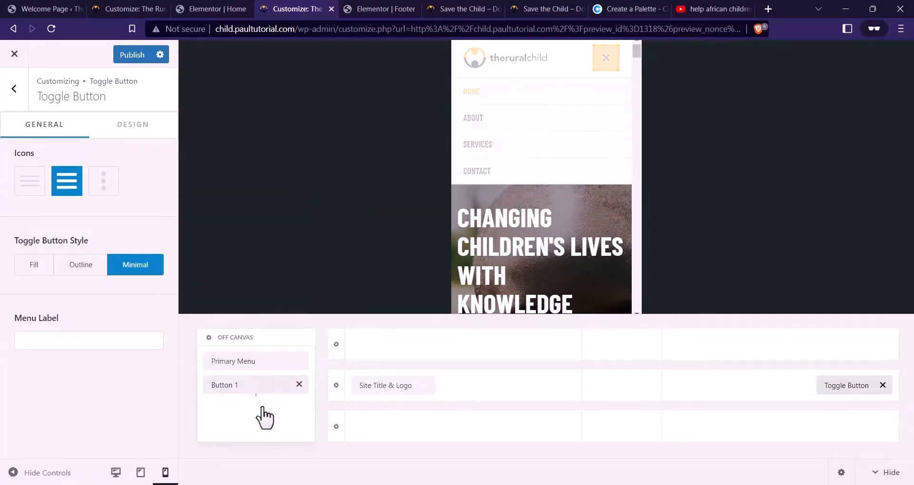
Check the Donate button in the preview menu, then publish the header changes and leave the Customizer
{"action": "left_click", "coordinate": [605, 57]}
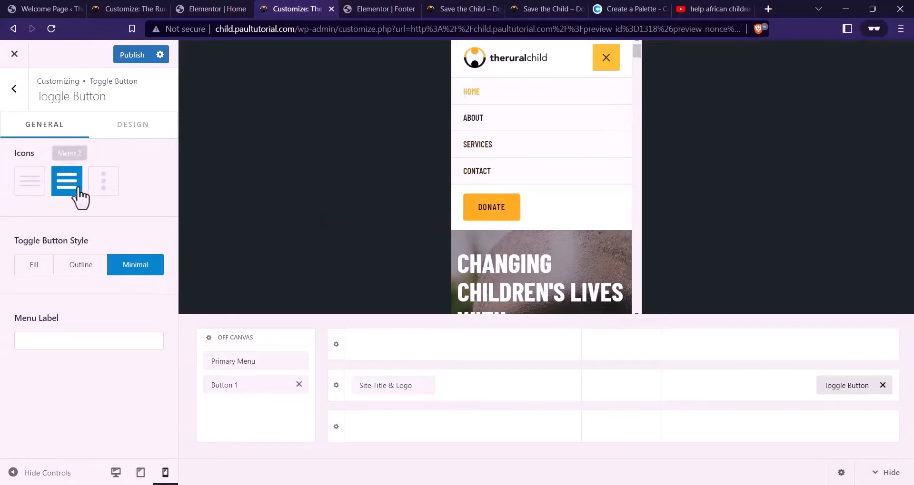
{"action": "left_click", "coordinate": [606, 57]}
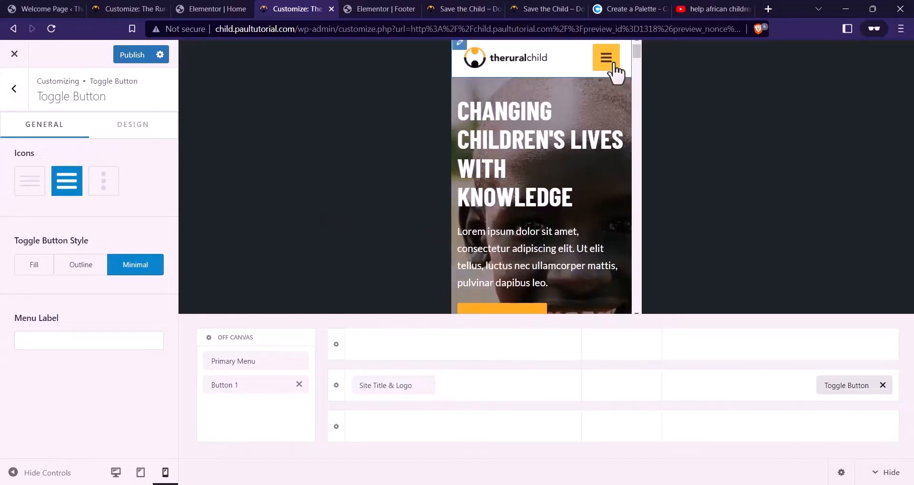
{"action": "left_click", "coordinate": [125, 56]}
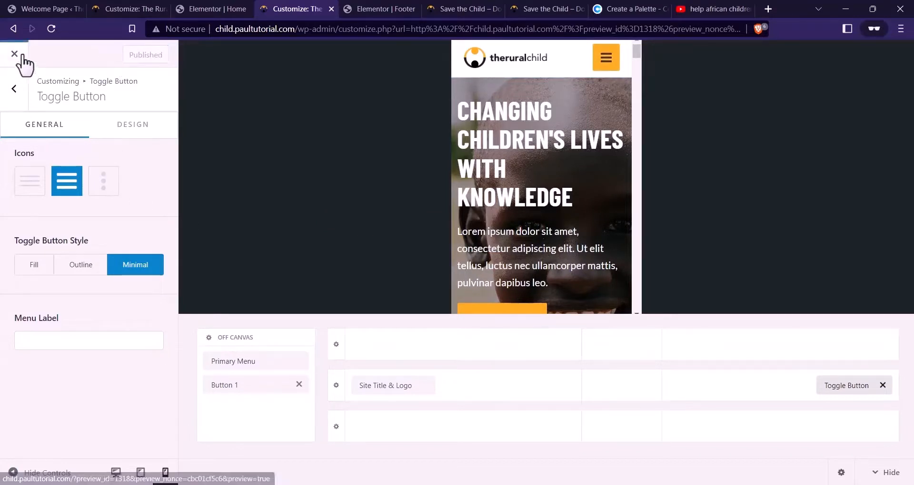
{"action": "key", "text": "F5"}
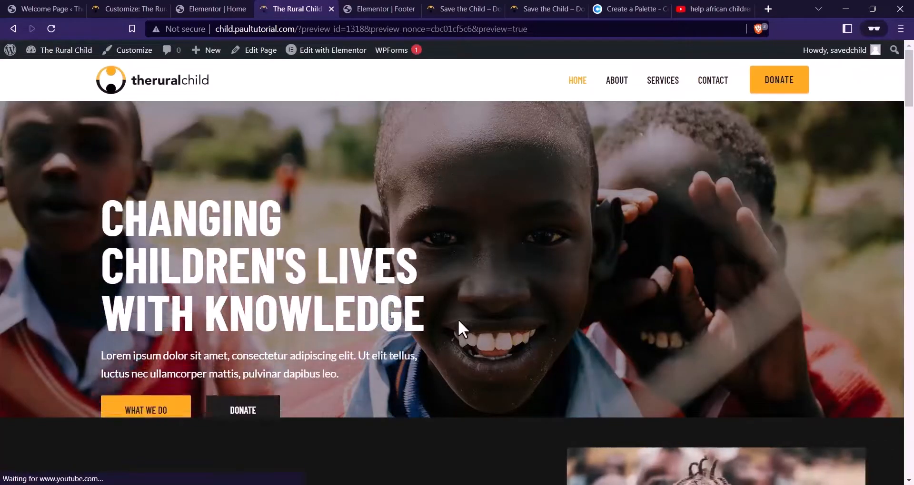
Narrow the browser, check that the hamburger menu lists Home, About, Services, Contact and Donate, then maximize again
{"action": "left_click", "coordinate": [872, 8]}
{"action": "left_click_drag", "start_coordinate": [327, 242], "coordinate": [300, 247]}
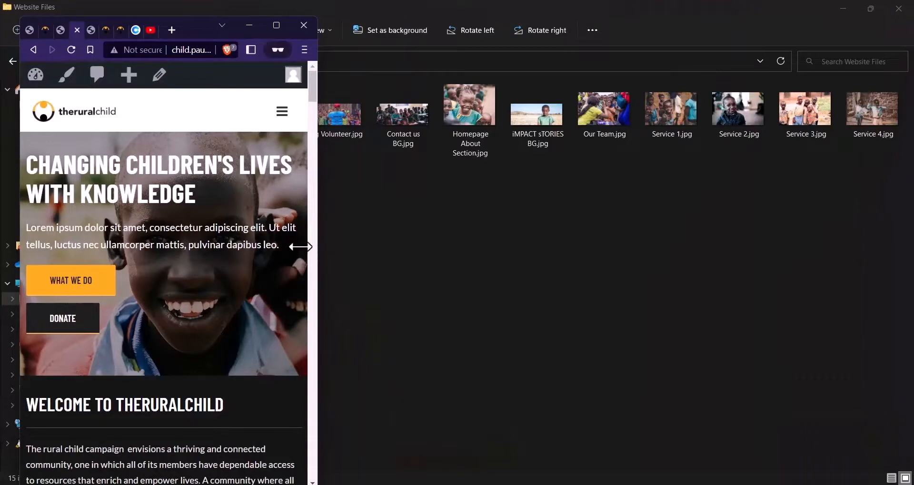
{"action": "left_click", "coordinate": [282, 112]}
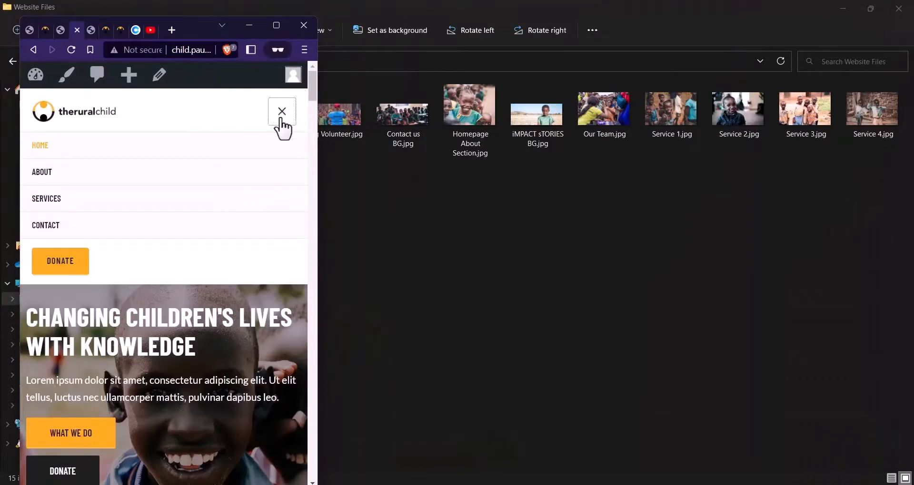
{"action": "left_click", "coordinate": [284, 114]}
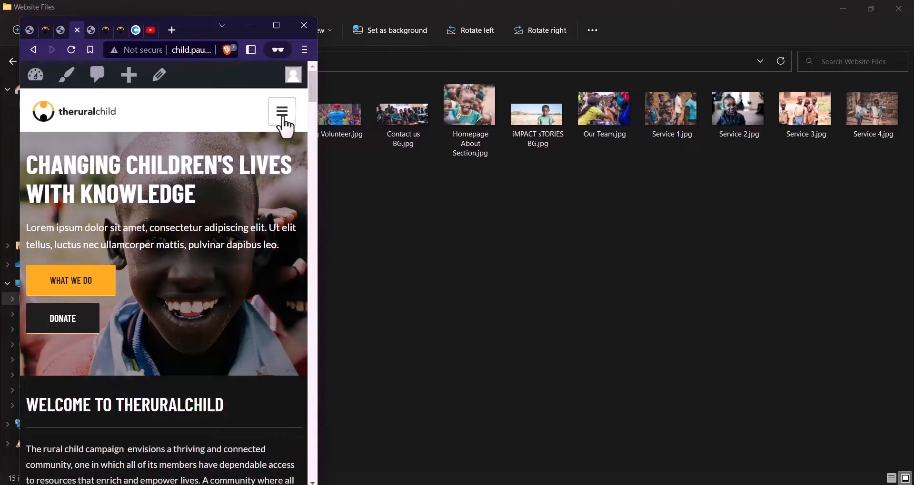
{"action": "left_click", "coordinate": [287, 118]}
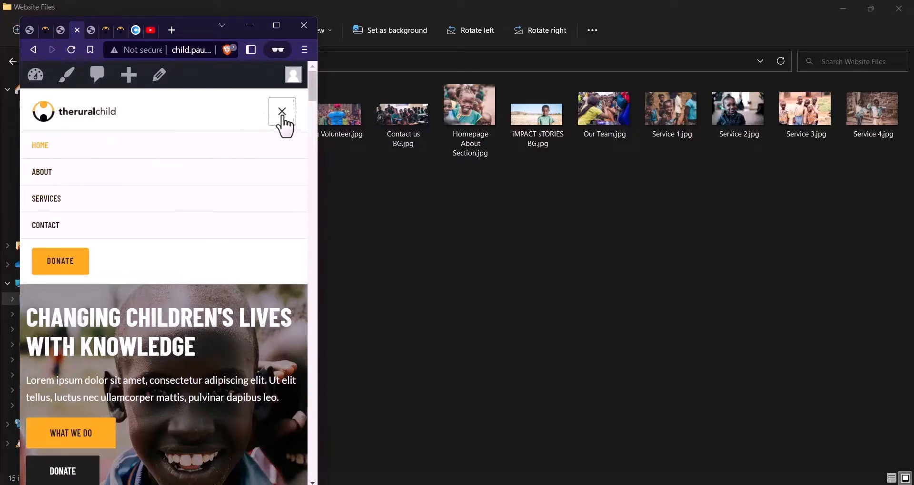
{"action": "left_click", "coordinate": [284, 119]}
{"action": "left_click", "coordinate": [285, 122]}
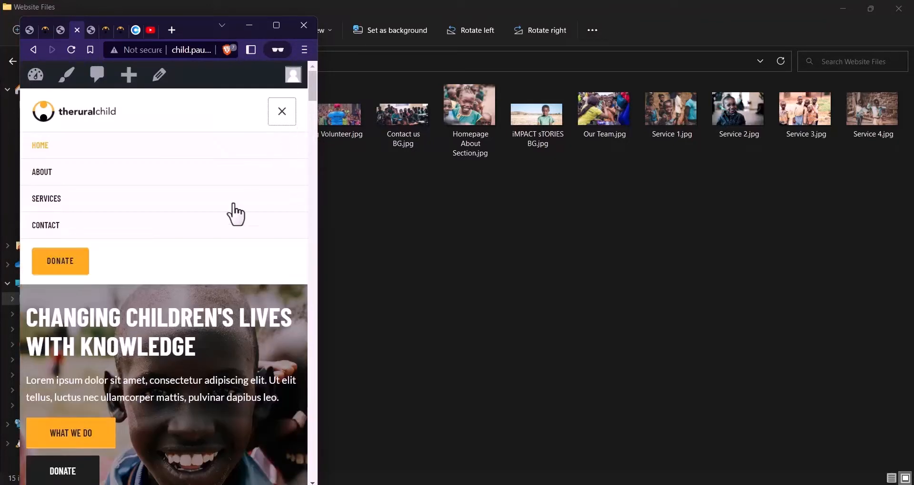
{"action": "left_click", "coordinate": [281, 32]}
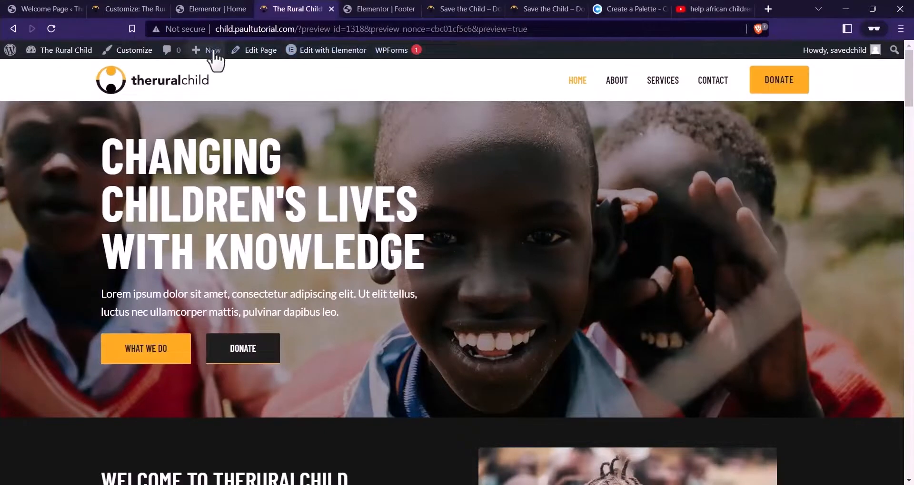
{"action": "left_click", "coordinate": [138, 55]}
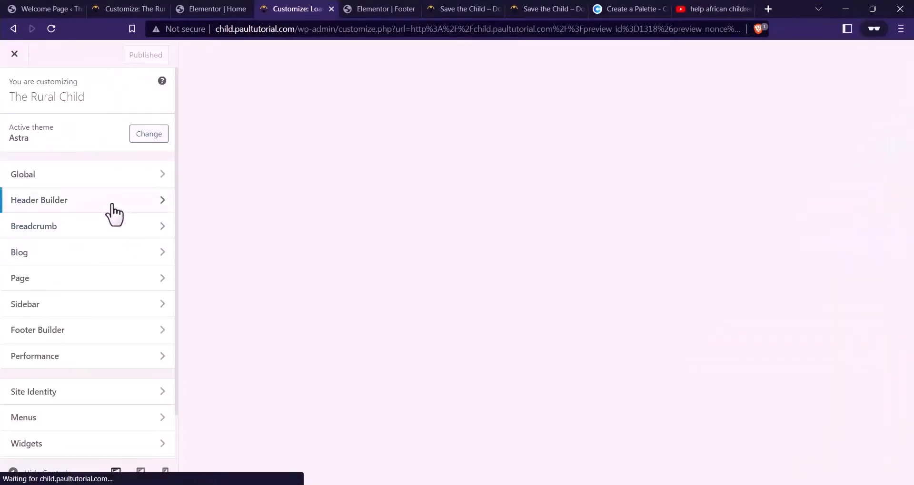
{"action": "left_click", "coordinate": [114, 215]}
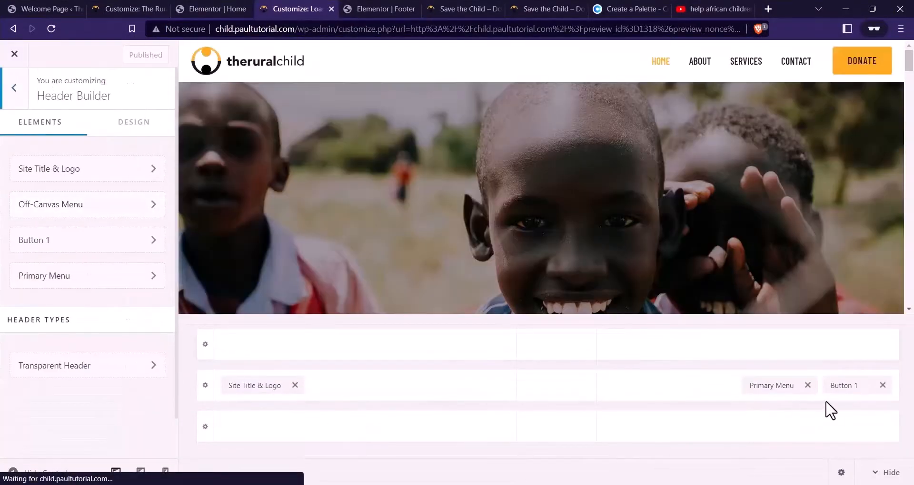
{"action": "left_click", "coordinate": [165, 473]}
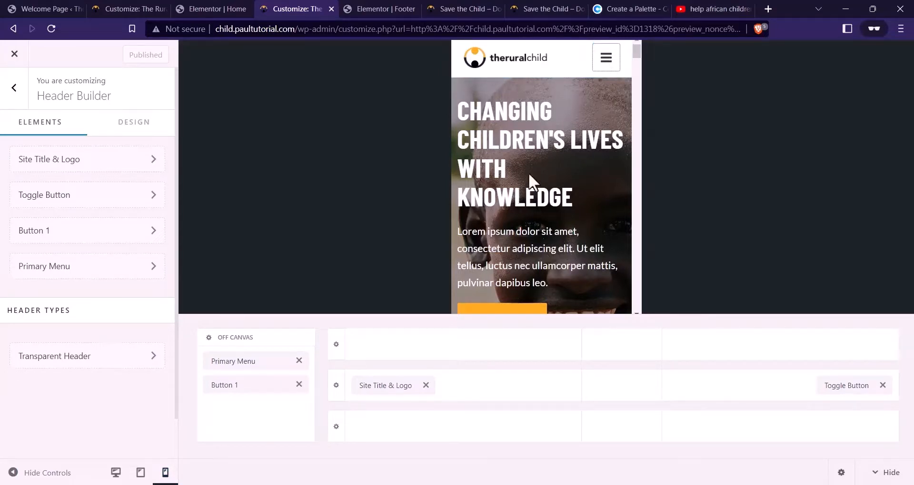
{"action": "left_click", "coordinate": [14, 54]}
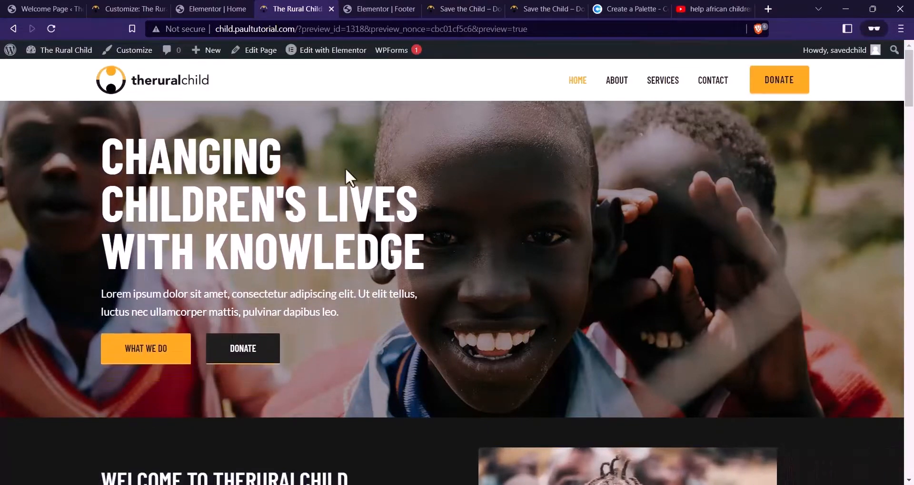
{"action": "scroll", "coordinate": [259, 206], "scroll_direction": "down", "scroll_amount": 8}
{"action": "scroll", "coordinate": [326, 176], "scroll_direction": "up", "scroll_amount": 8}
{"action": "scroll", "coordinate": [333, 130], "scroll_direction": "down", "scroll_amount": 7}
{"action": "scroll", "coordinate": [381, 127], "scroll_direction": "down", "scroll_amount": 20}
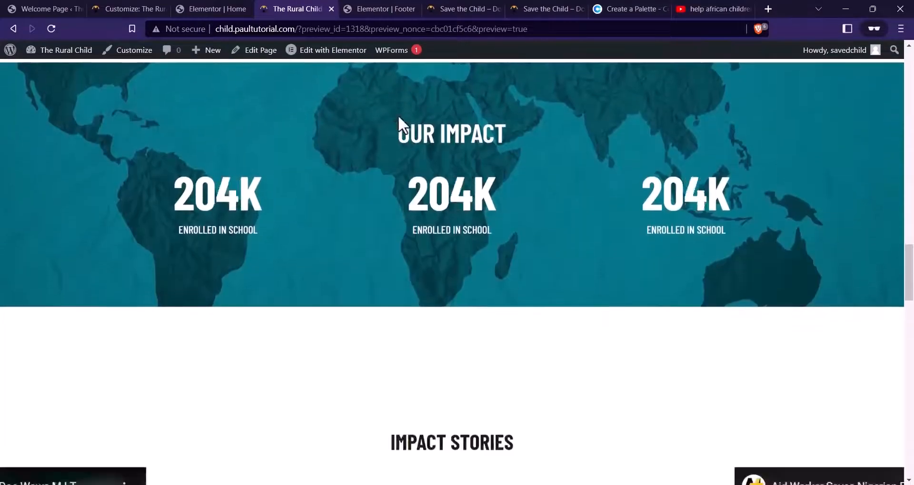
{"action": "scroll", "coordinate": [402, 125], "scroll_direction": "down", "scroll_amount": 20}
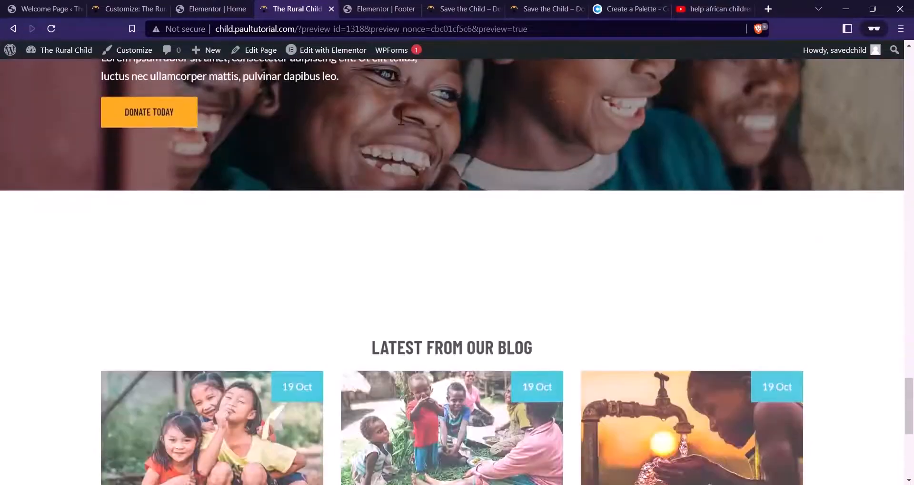
{"action": "scroll", "coordinate": [399, 117], "scroll_direction": "down", "scroll_amount": 3}
{"action": "scroll", "coordinate": [421, 152], "scroll_direction": "up", "scroll_amount": 20}
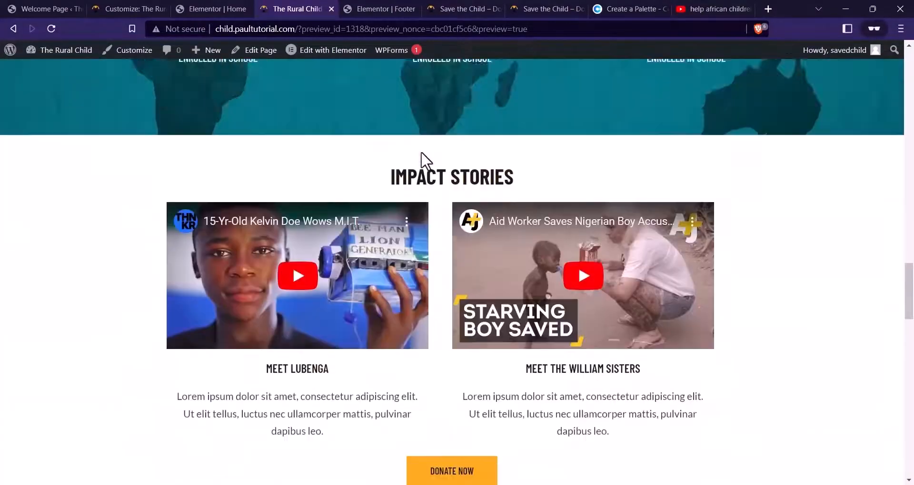
{"action": "scroll", "coordinate": [421, 152], "scroll_direction": "up", "scroll_amount": 10}
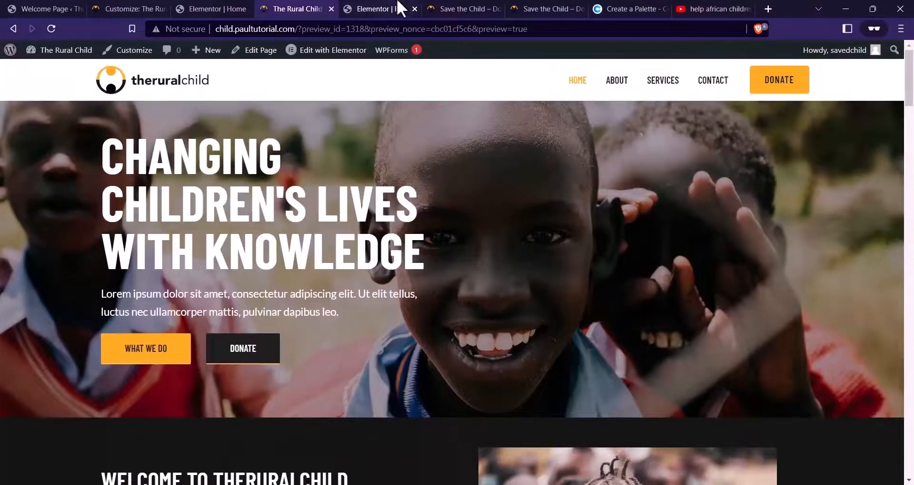
{"action": "left_click", "coordinate": [497, 9]}
{"action": "left_click", "coordinate": [323, 71]}
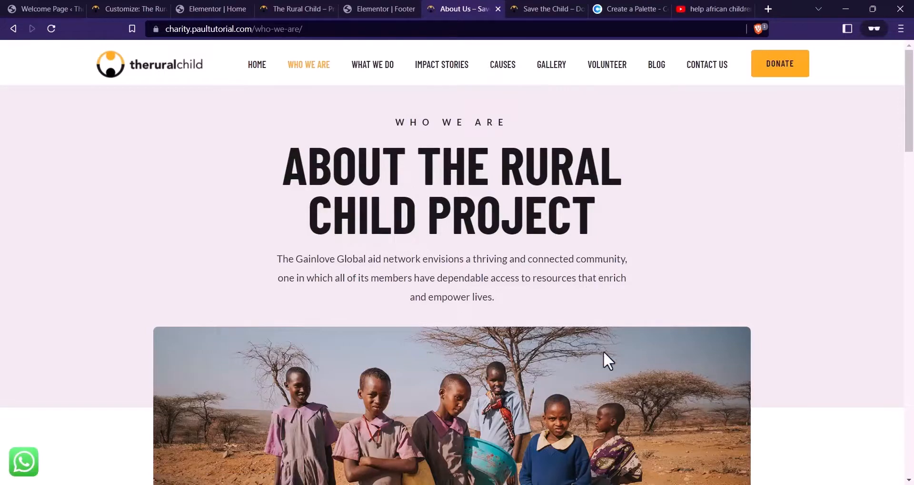
{"action": "scroll", "coordinate": [426, 269], "scroll_direction": "down", "scroll_amount": 8}
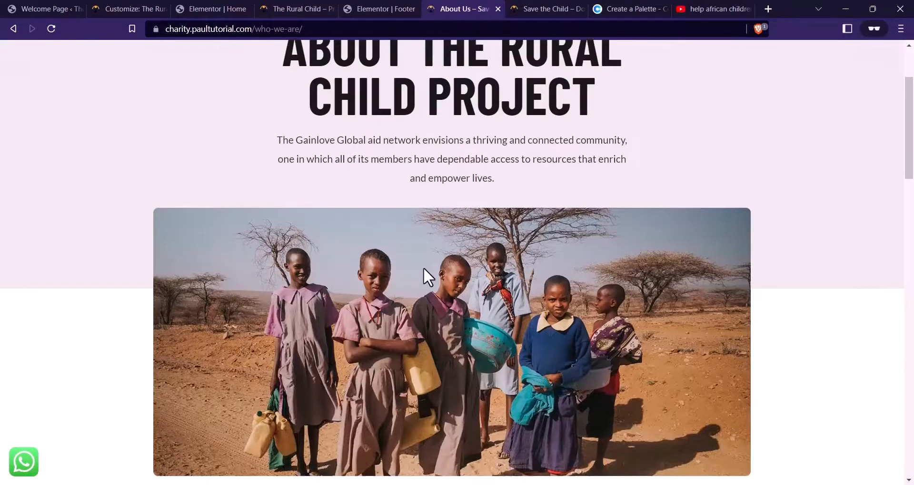
{"action": "scroll", "coordinate": [426, 269], "scroll_direction": "up", "scroll_amount": 8}
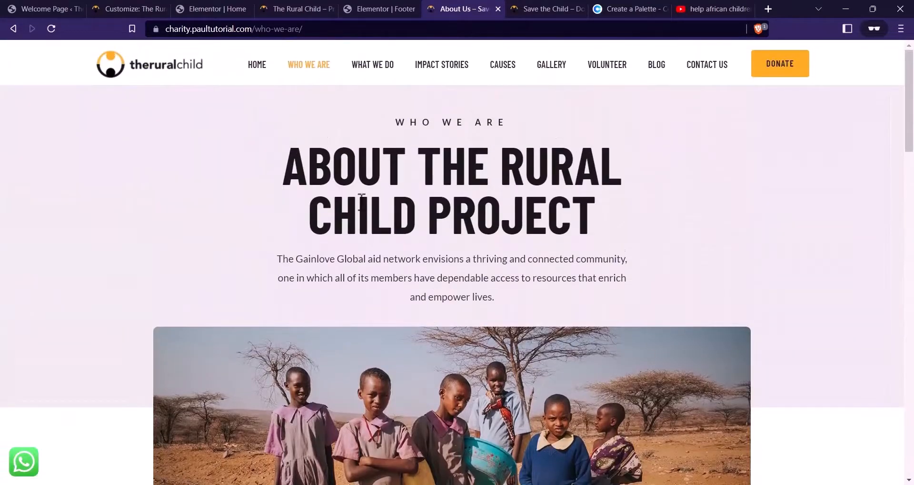
{"action": "left_click", "coordinate": [327, 9]}
{"action": "mouse_move", "coordinate": [73, 52]}
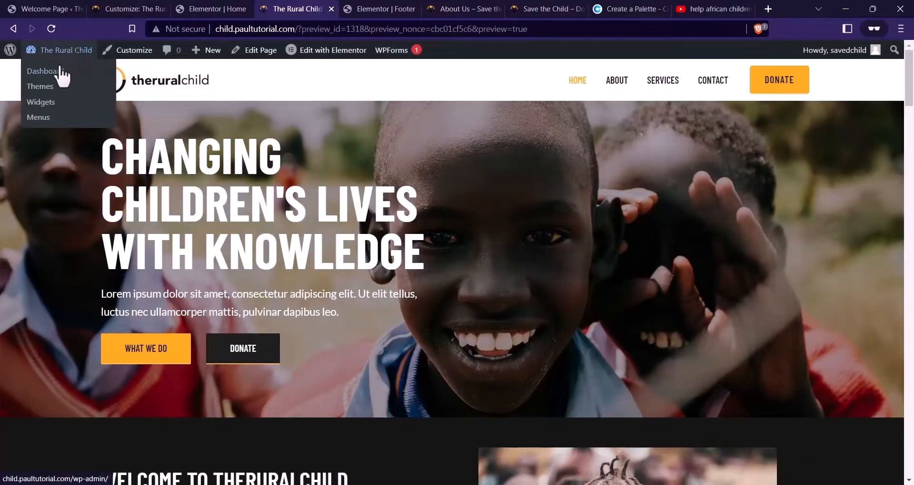
Bulk-trash the About, Contact, Sample Page and Services pages from All Pages
{"action": "left_click", "coordinate": [61, 72]}
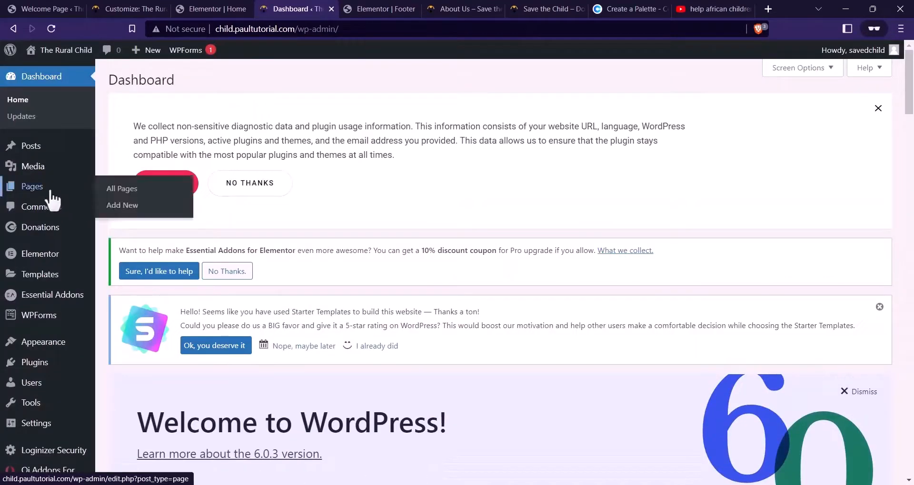
{"action": "left_click", "coordinate": [47, 190]}
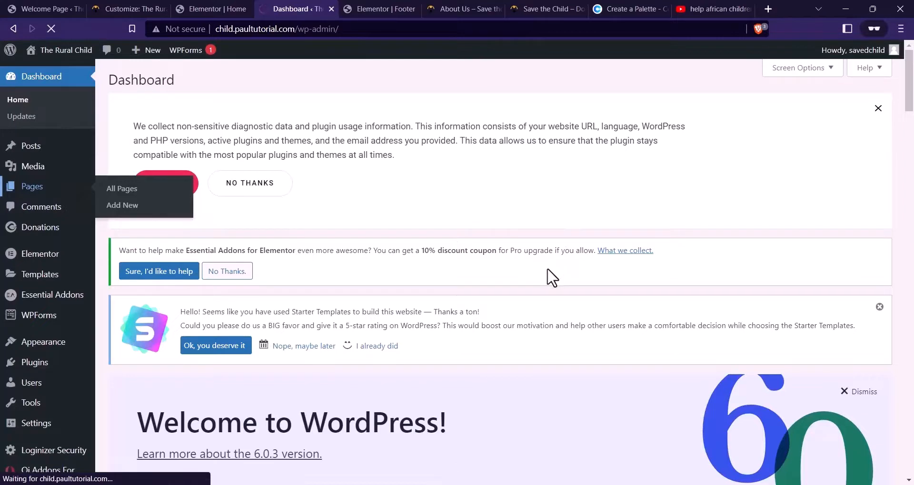
{"action": "scroll", "coordinate": [266, 219], "scroll_direction": "down", "scroll_amount": 6}
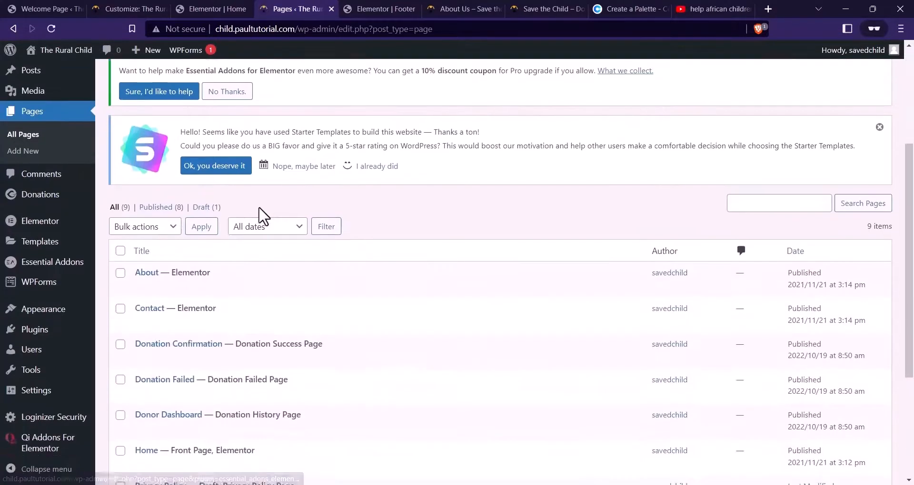
{"action": "scroll", "coordinate": [339, 230], "scroll_direction": "up", "scroll_amount": 1}
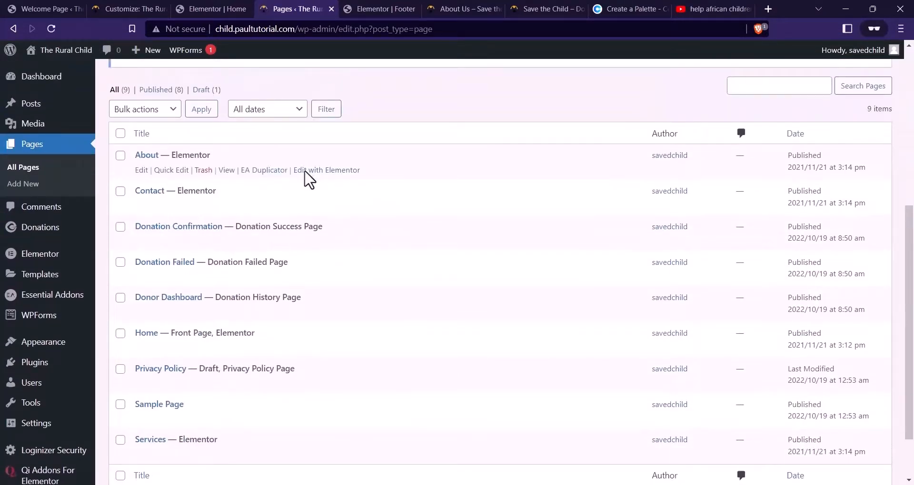
{"action": "left_click", "coordinate": [121, 190]}
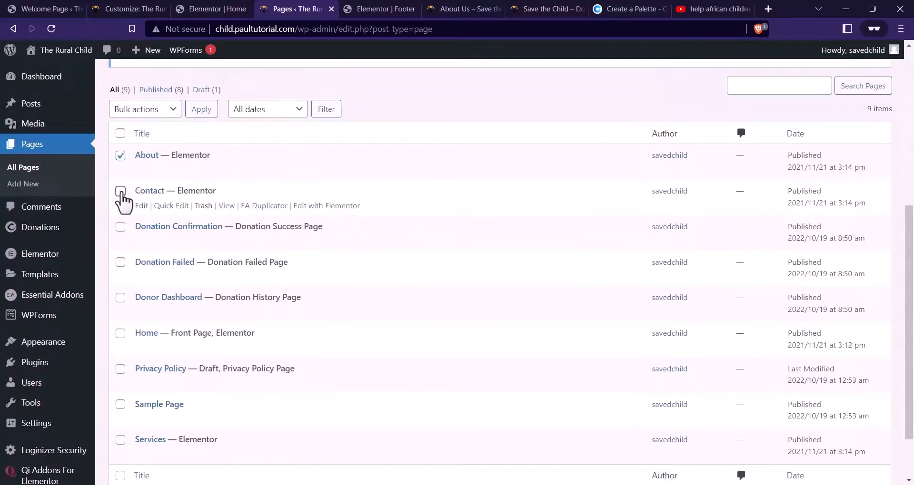
{"action": "scroll", "coordinate": [163, 252], "scroll_direction": "down", "scroll_amount": 1}
{"action": "left_click", "coordinate": [120, 345]}
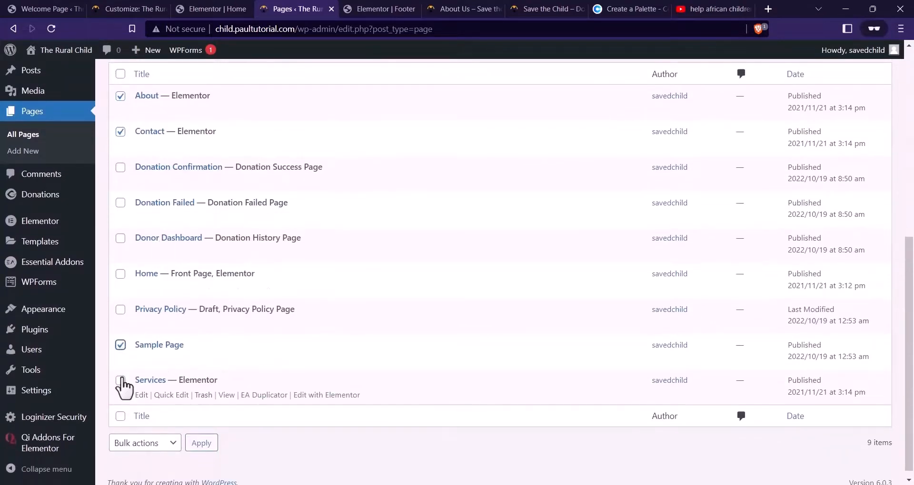
{"action": "scroll", "coordinate": [153, 431], "scroll_direction": "down", "scroll_amount": 1}
{"action": "left_click", "coordinate": [149, 434]}
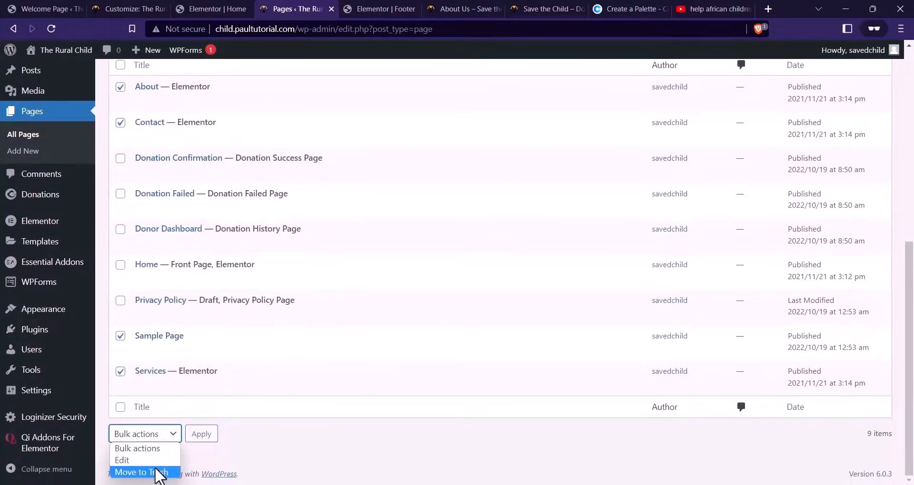
{"action": "left_click", "coordinate": [153, 471]}
{"action": "left_click", "coordinate": [201, 435]}
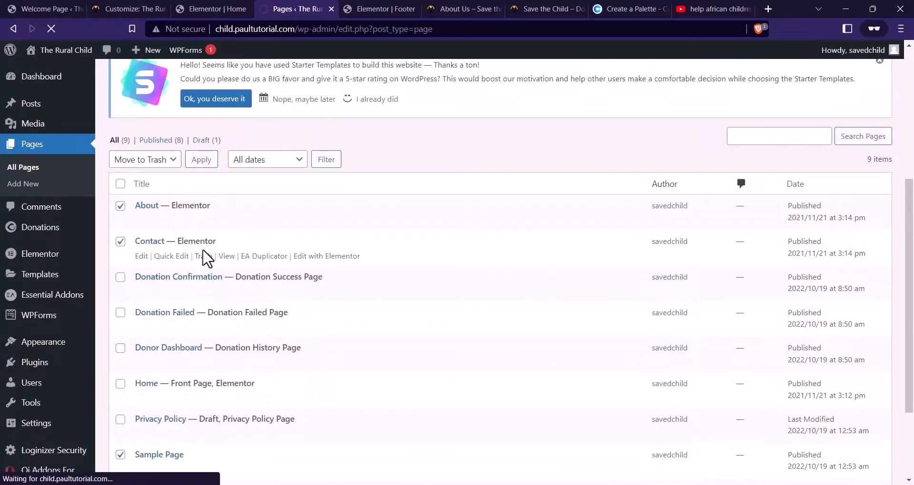
Duplicate the Home page with EA Duplicator
{"action": "scroll", "coordinate": [138, 280], "scroll_direction": "down", "scroll_amount": 2}
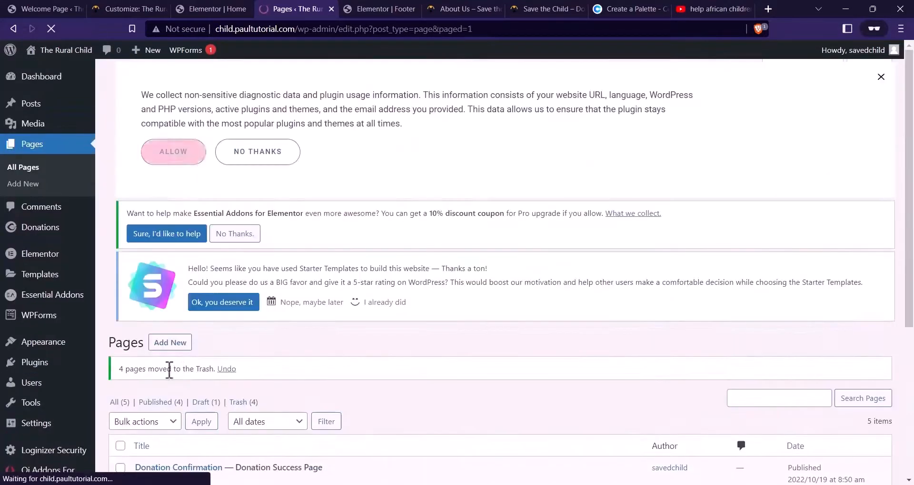
{"action": "scroll", "coordinate": [286, 326], "scroll_direction": "down", "scroll_amount": 5}
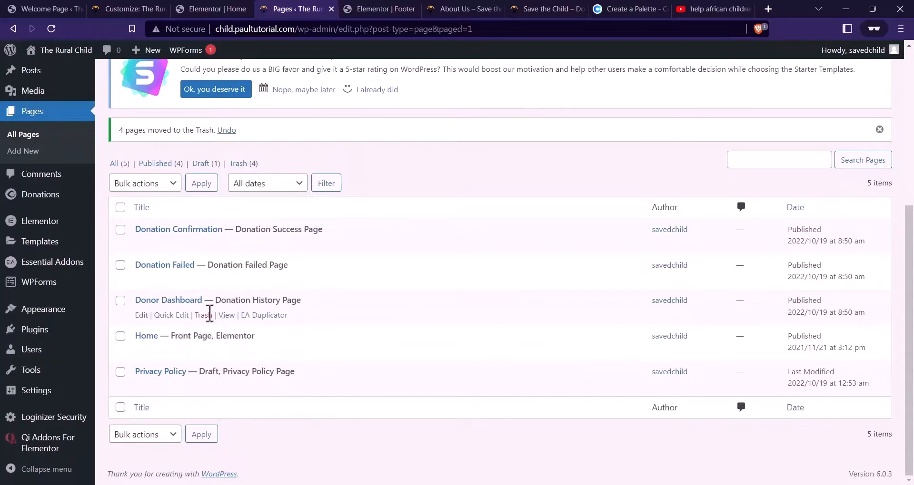
{"action": "left_click", "coordinate": [280, 354]}
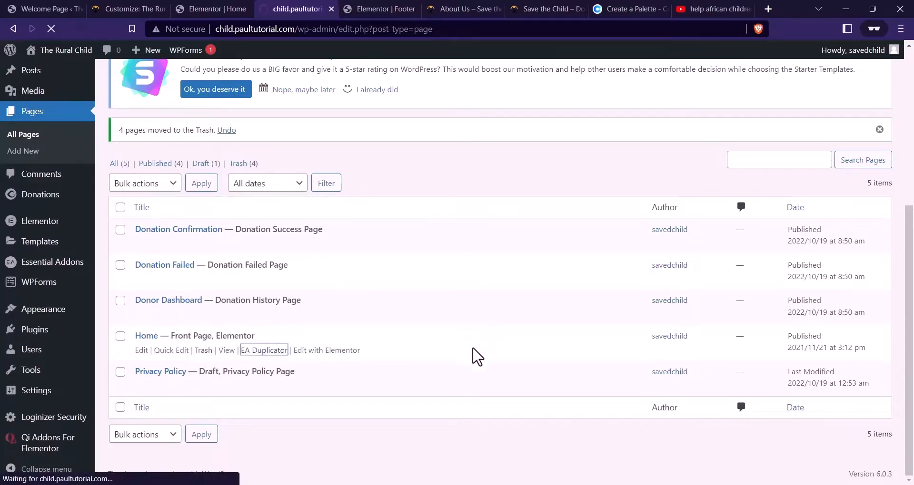
Open the Home copy's draft editor in a new browser tab
{"action": "scroll", "coordinate": [380, 295], "scroll_direction": "down", "scroll_amount": 5}
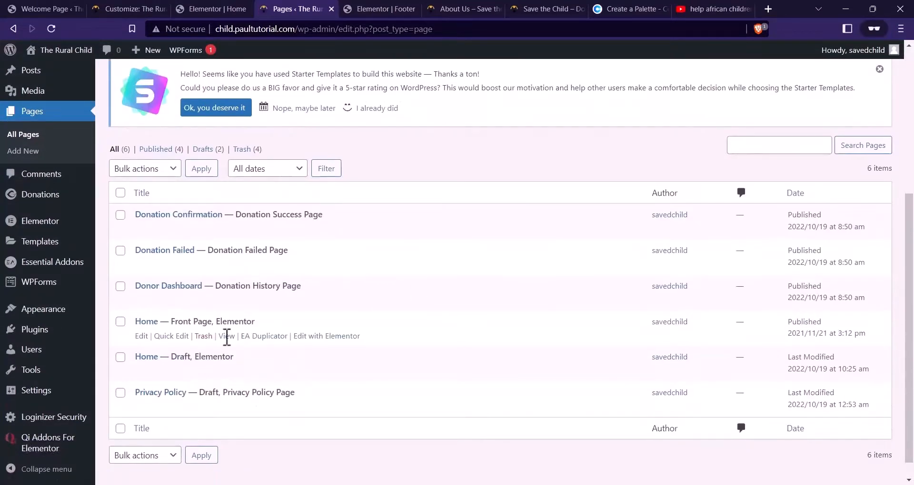
{"action": "right_click", "coordinate": [142, 372]}
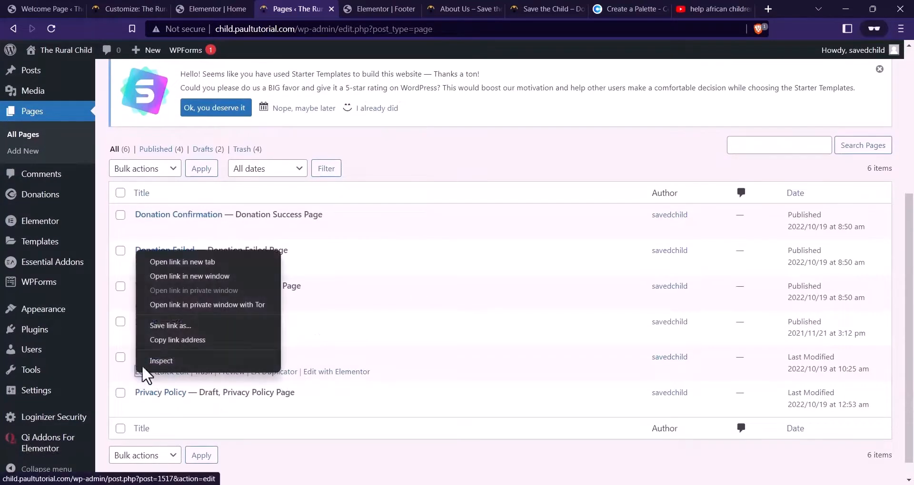
{"action": "left_click", "coordinate": [174, 257]}
{"action": "key", "text": "ctrl+Tab"}
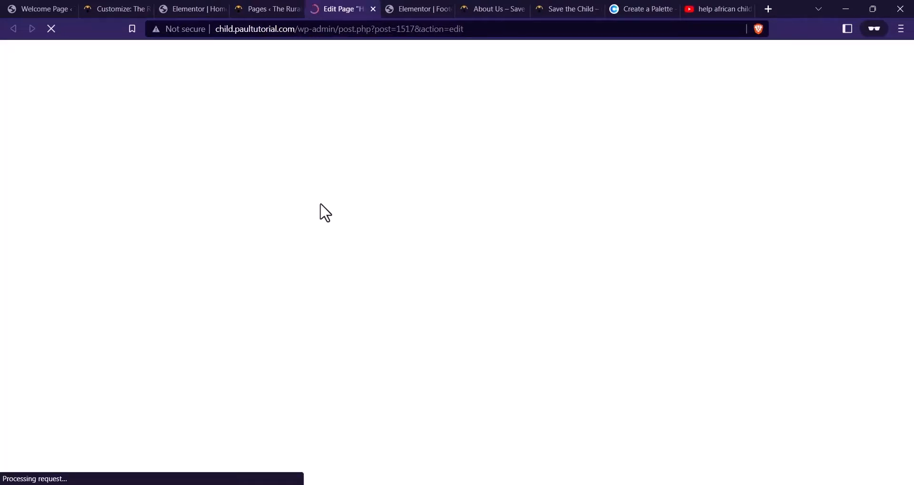
Replace the page title HOME with WHAT WE DO
{"action": "left_click", "coordinate": [210, 151]}
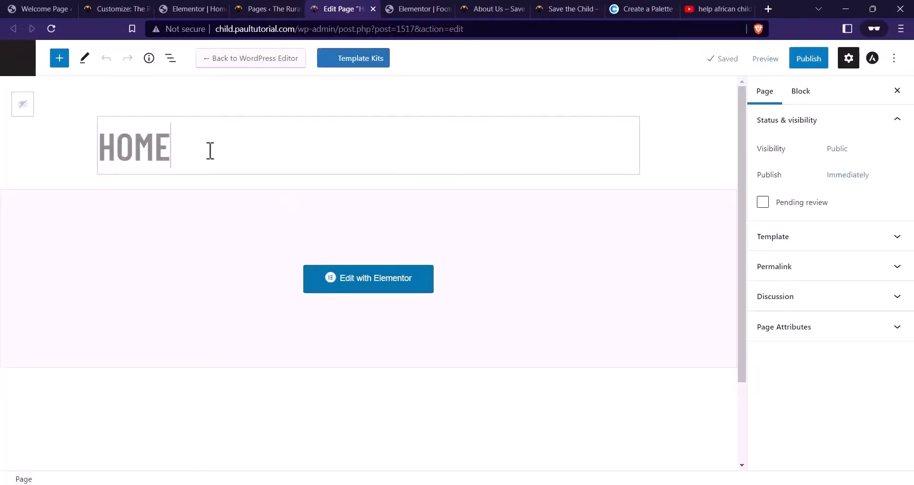
{"action": "key", "text": "ctrl+a"}
{"action": "key", "text": "Caps_Lock"}
{"action": "type", "text": "ABOUT"}
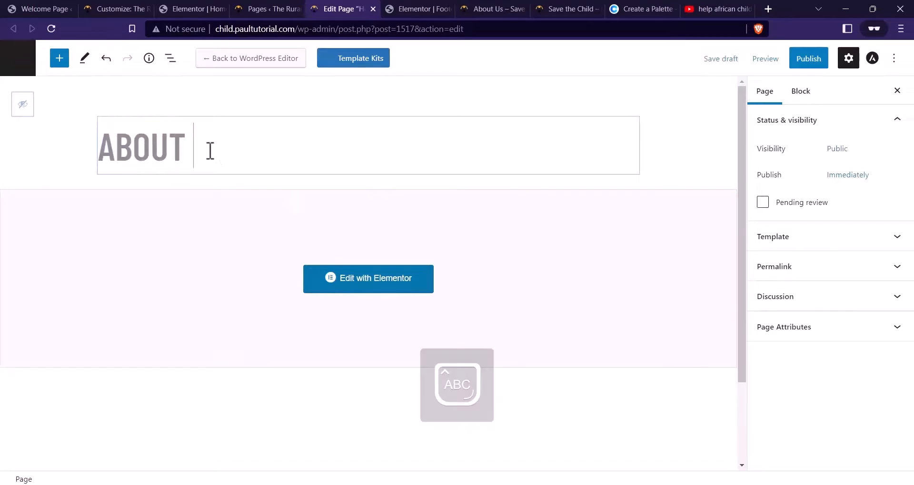
{"action": "key", "text": "ctrl+a"}
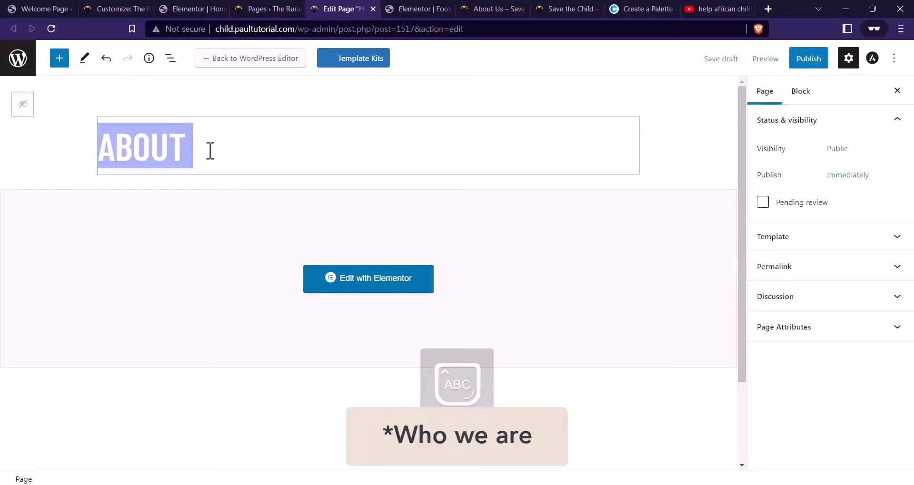
{"action": "type", "text": "WHAT WE"}
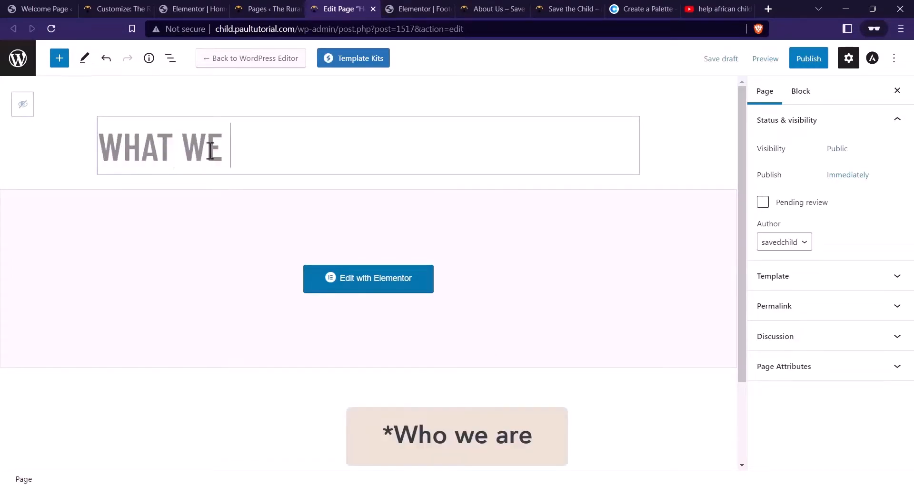
{"action": "type", "text": " DO"}
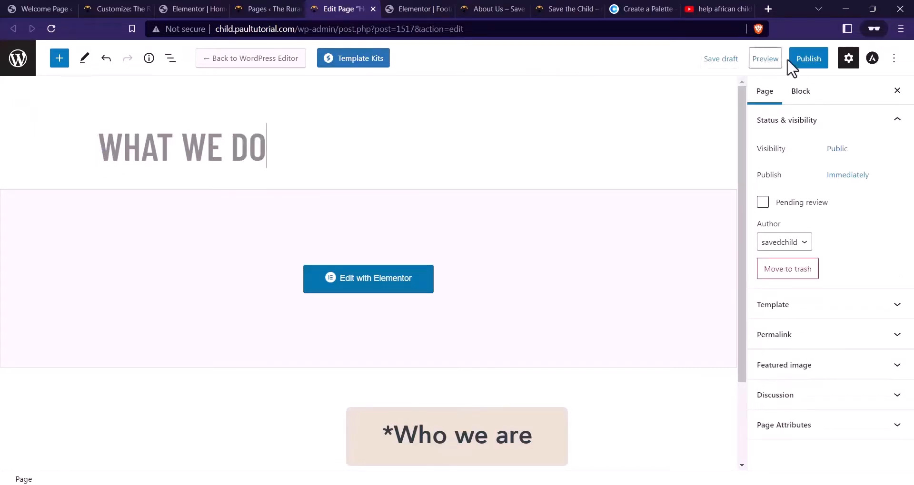
Publish the WHAT WE DO page and open it in Elementor
{"action": "left_click", "coordinate": [806, 59]}
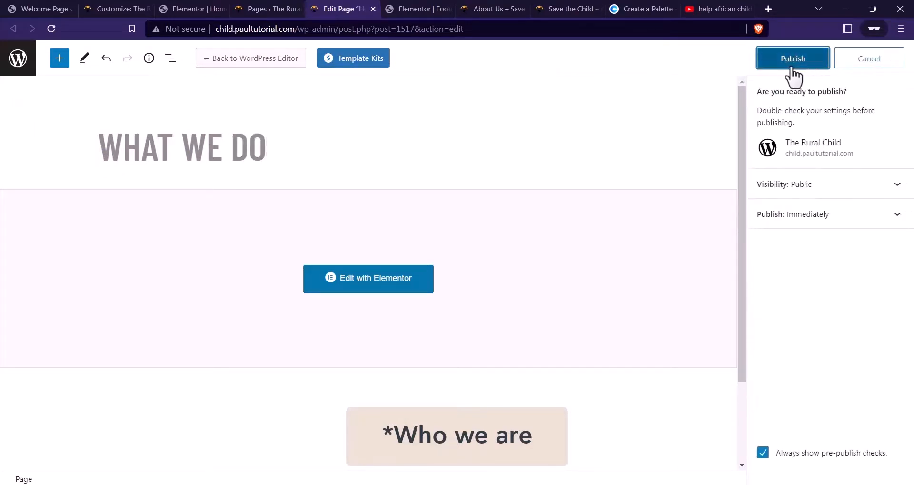
{"action": "left_click", "coordinate": [793, 60]}
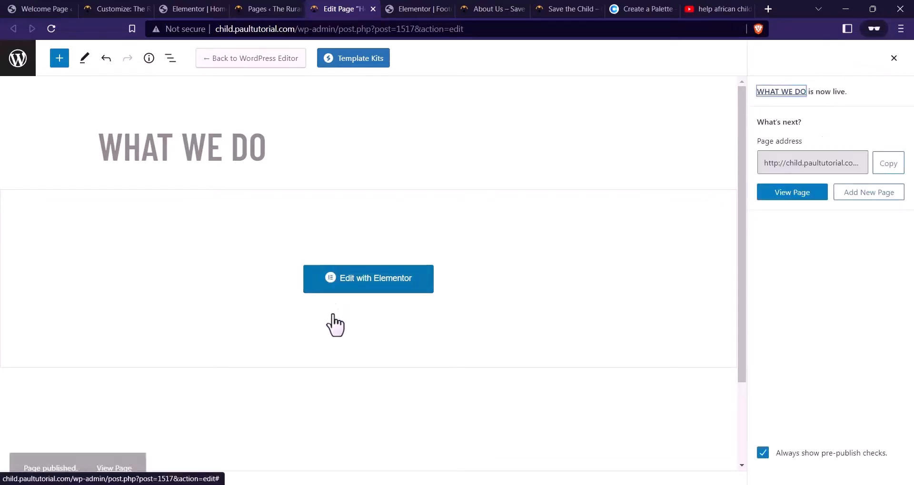
{"action": "left_click", "coordinate": [387, 287]}
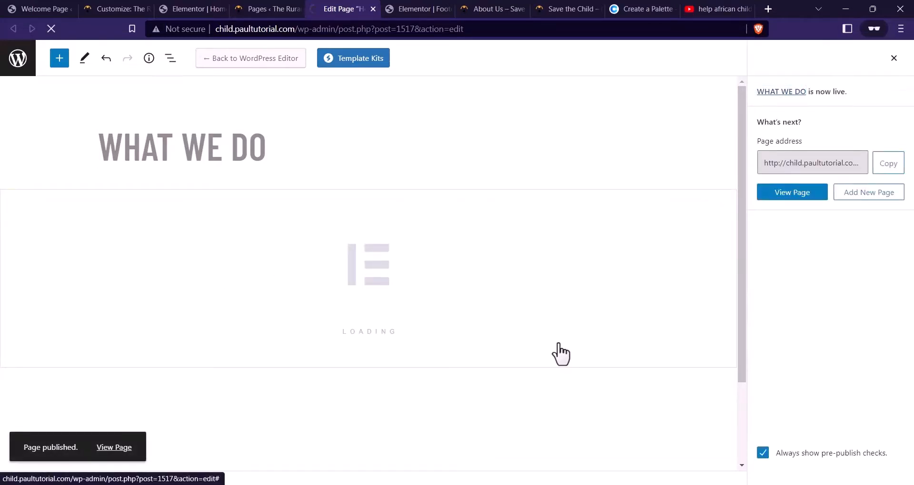
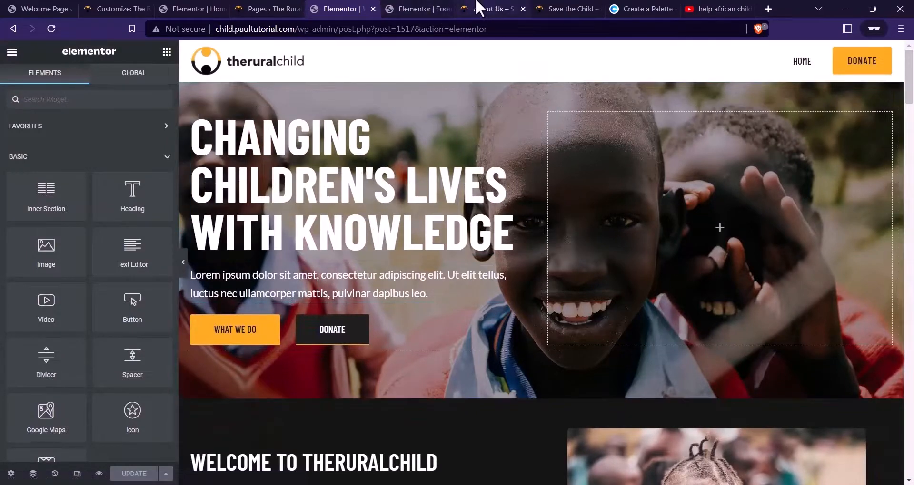
Delete the hero's empty right column and the WHAT WE DO and DONATE buttons
{"action": "left_click", "coordinate": [428, 9]}
{"action": "left_click", "coordinate": [448, 9]}
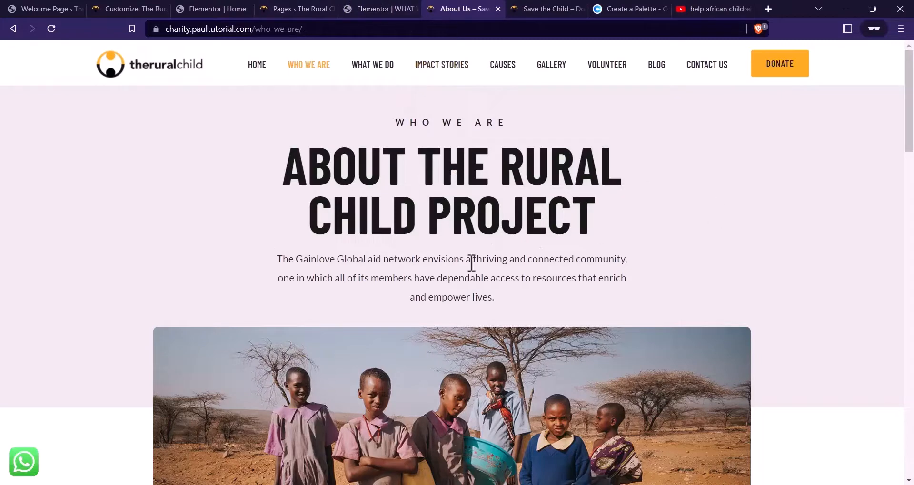
{"action": "left_click", "coordinate": [374, 9]}
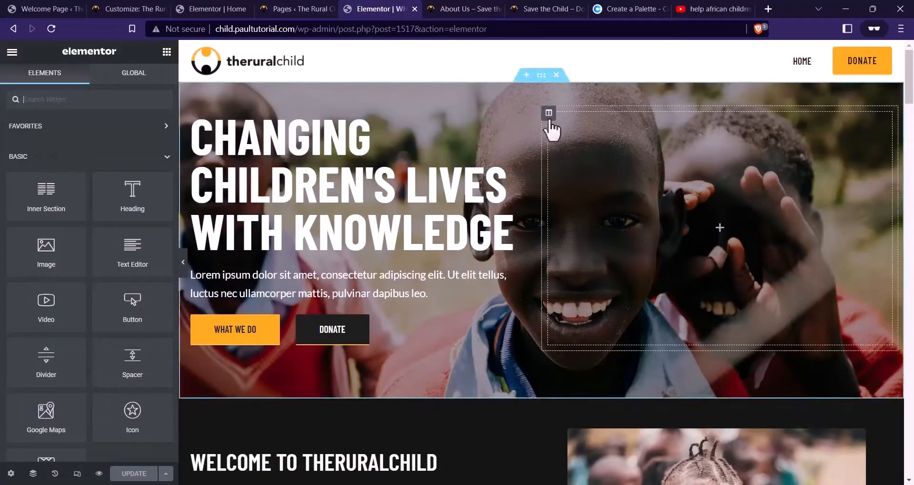
{"action": "right_click", "coordinate": [548, 116]}
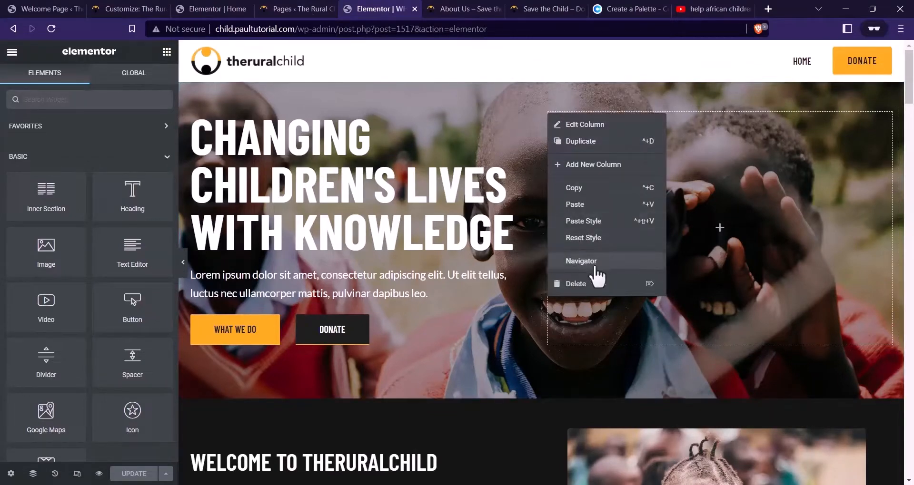
{"action": "left_click", "coordinate": [595, 291]}
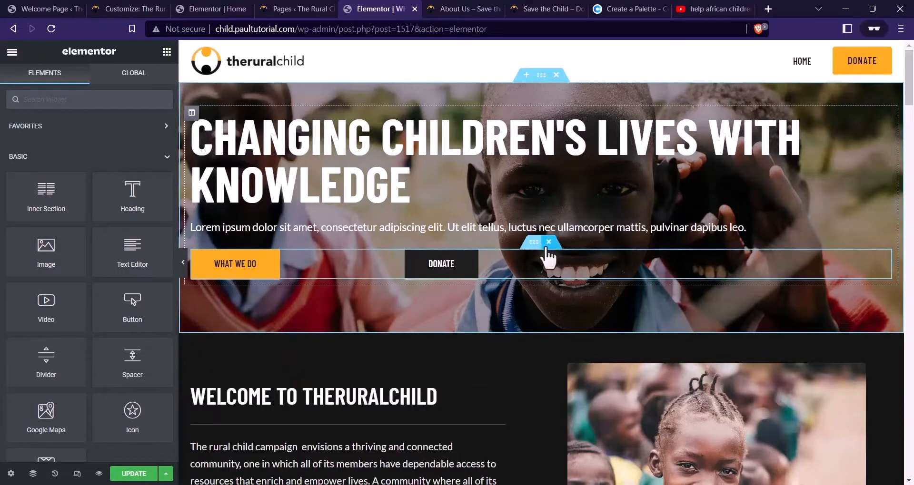
{"action": "left_click", "coordinate": [548, 242]}
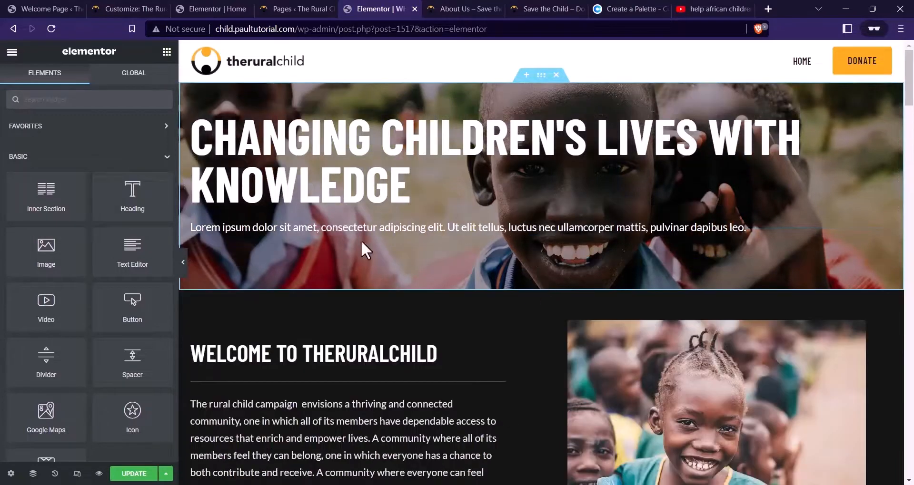
Centre-align the hero heading and the Lorem ipsum paragraph
{"action": "left_click", "coordinate": [514, 113]}
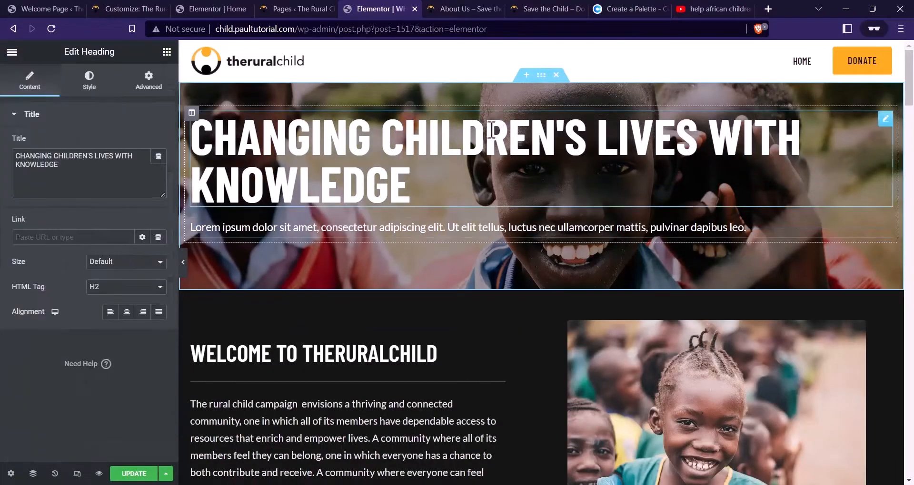
{"action": "left_click", "coordinate": [126, 312]}
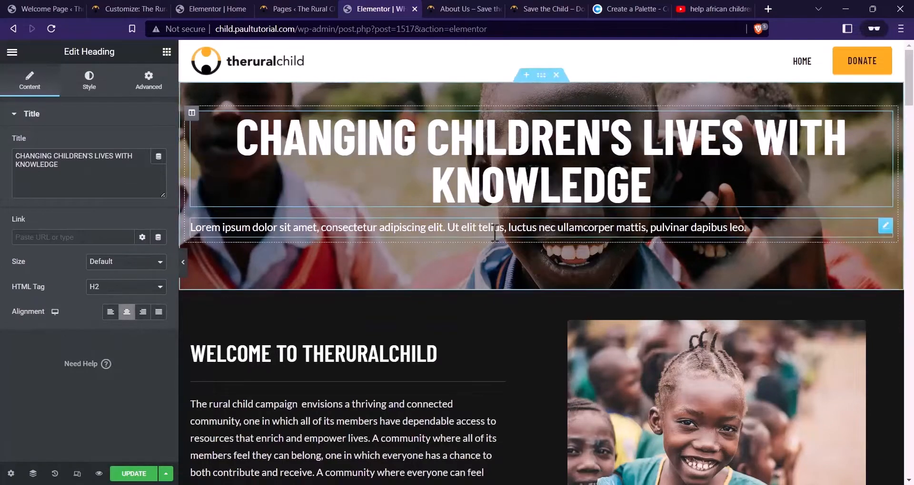
{"action": "left_click", "coordinate": [490, 227]}
{"action": "left_click", "coordinate": [90, 80]}
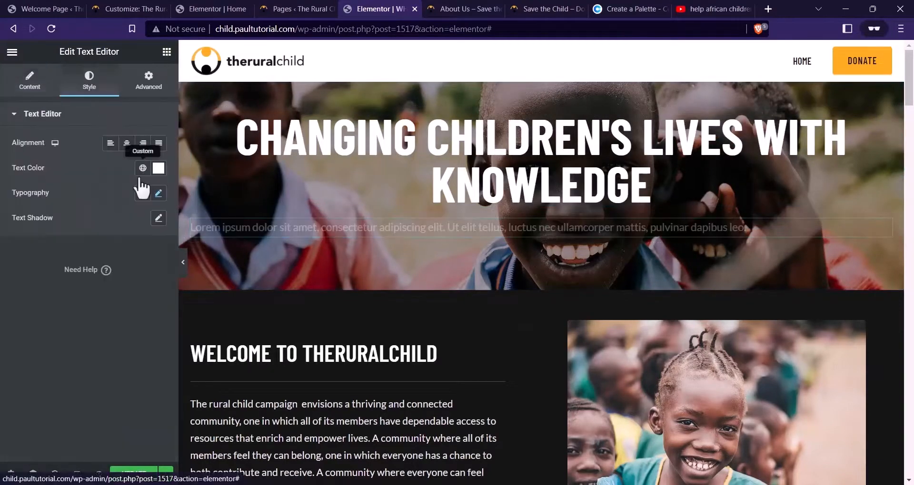
{"action": "left_click", "coordinate": [126, 143]}
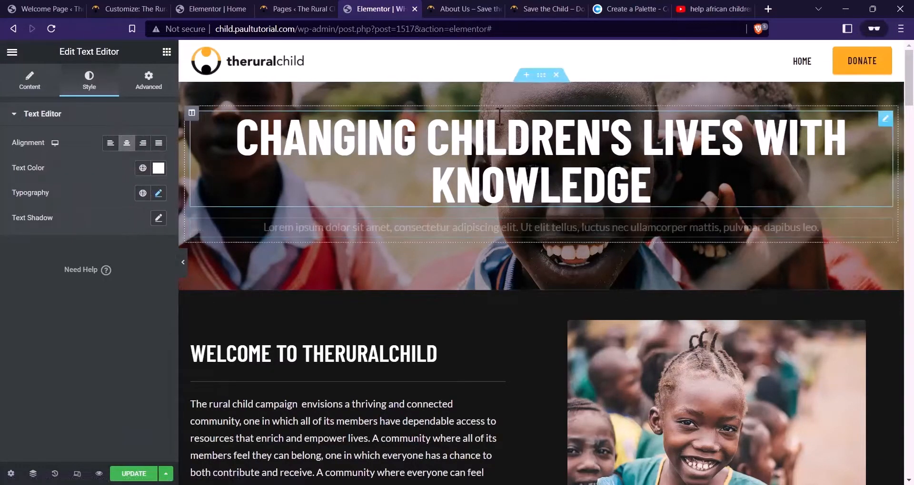
Narrow the hero section's content width to about 705
{"action": "left_click", "coordinate": [541, 75]}
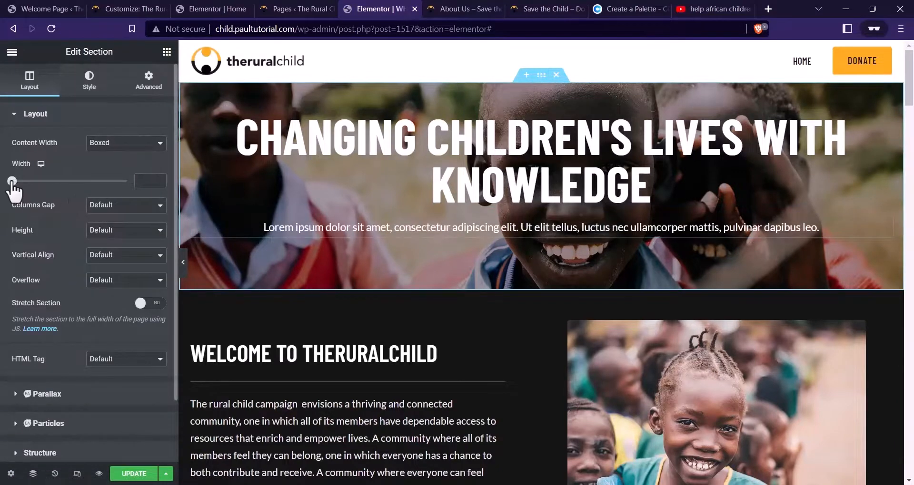
{"action": "left_click_drag", "start_coordinate": [11, 184], "coordinate": [33, 185]}
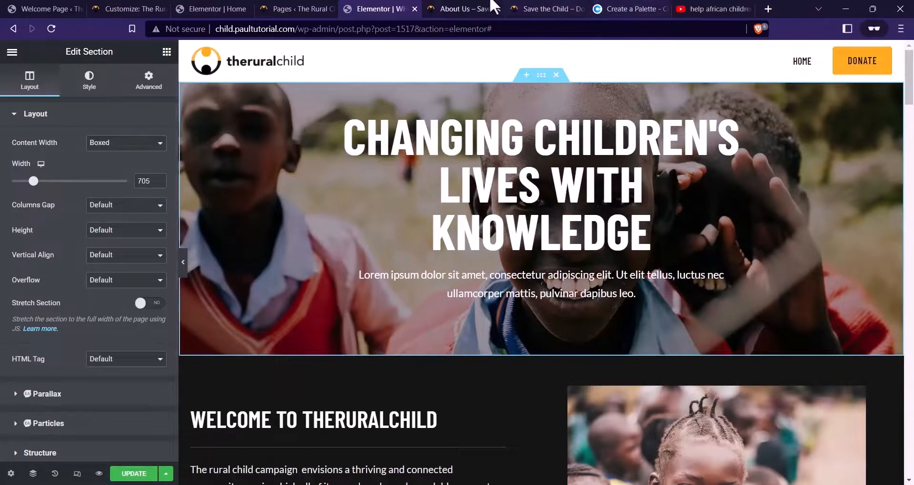
{"action": "left_click", "coordinate": [457, 10]}
{"action": "left_click", "coordinate": [381, 9]}
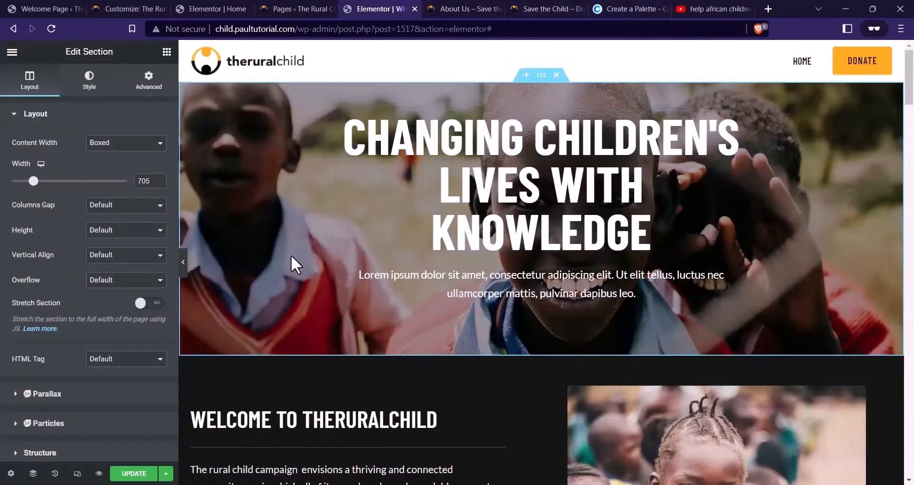
{"action": "left_click", "coordinate": [650, 229]}
{"action": "left_click", "coordinate": [540, 76]}
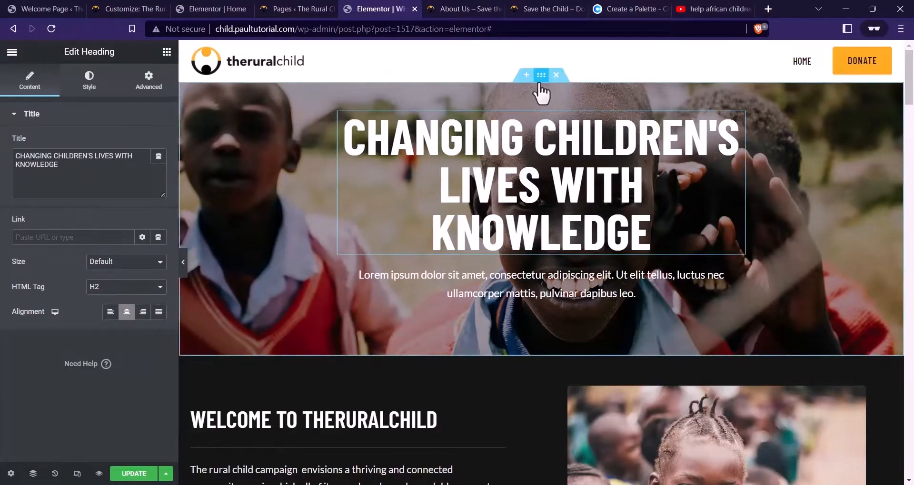
{"action": "left_click", "coordinate": [89, 81]}
Remove the hero's background photo and set its overlay colour to pale #EBE9E7
{"action": "left_click", "coordinate": [153, 237]}
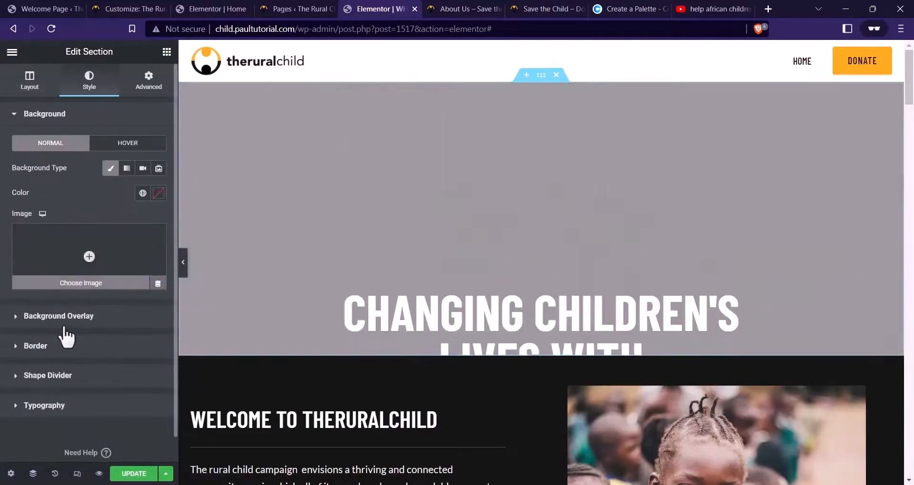
{"action": "left_click", "coordinate": [63, 318]}
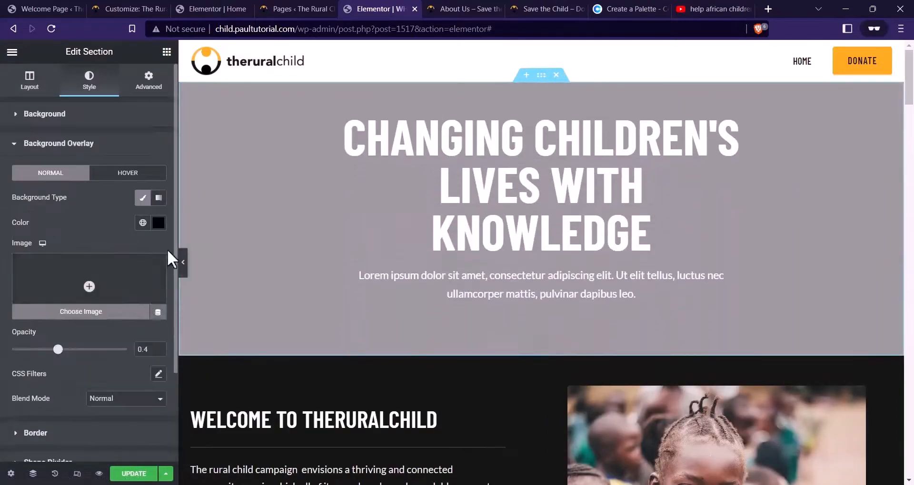
{"action": "left_click", "coordinate": [159, 222]}
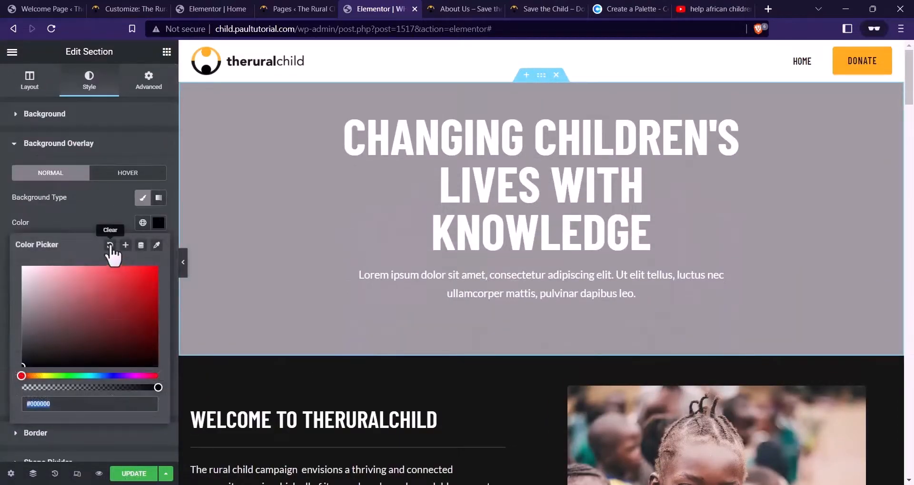
{"action": "left_click", "coordinate": [110, 245]}
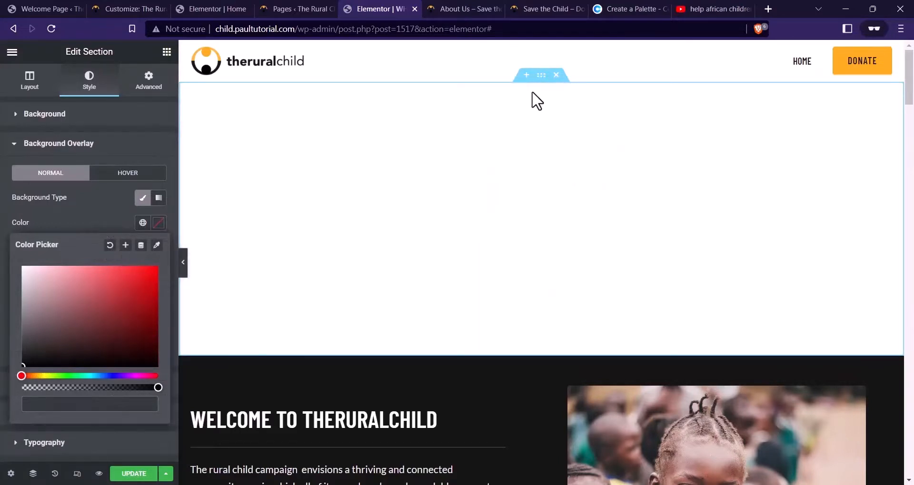
{"action": "left_click", "coordinate": [614, 8]}
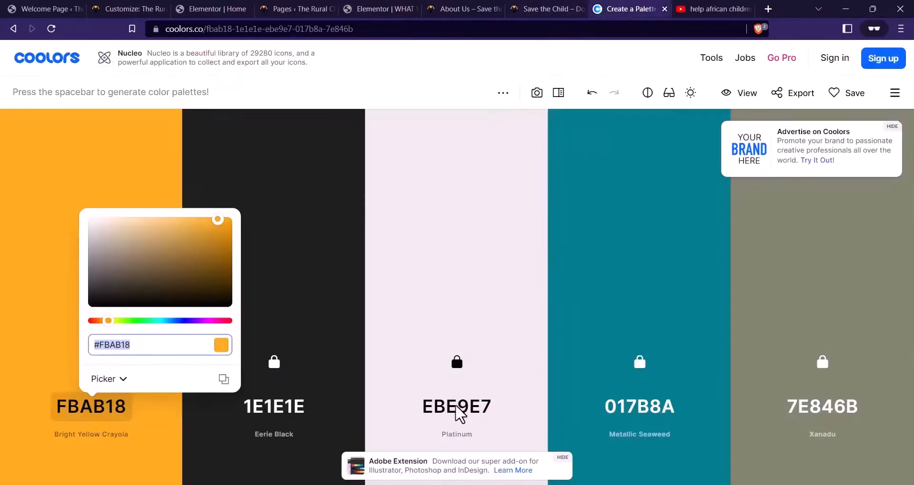
{"action": "left_click", "coordinate": [457, 415]}
{"action": "left_click", "coordinate": [459, 414]}
{"action": "key", "text": "ctrl+c"}
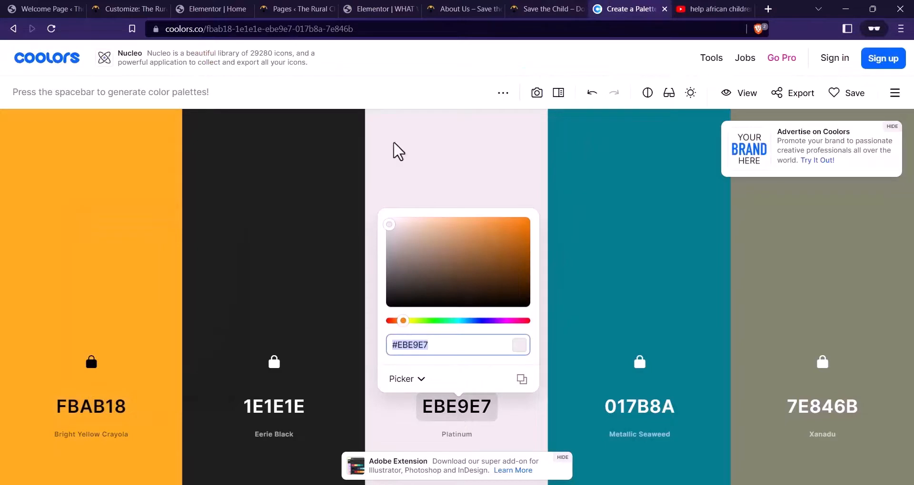
{"action": "left_click", "coordinate": [388, 8]}
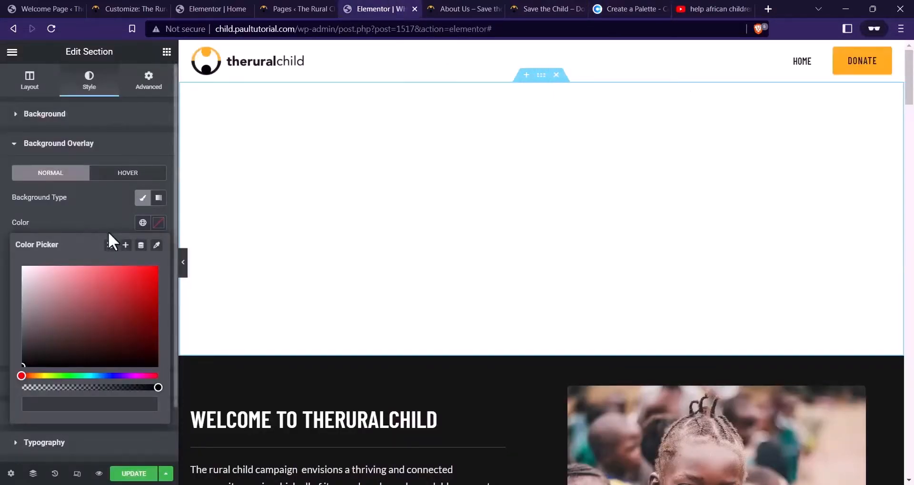
{"action": "left_click", "coordinate": [116, 404]}
{"action": "key", "text": "ctrl+v"}
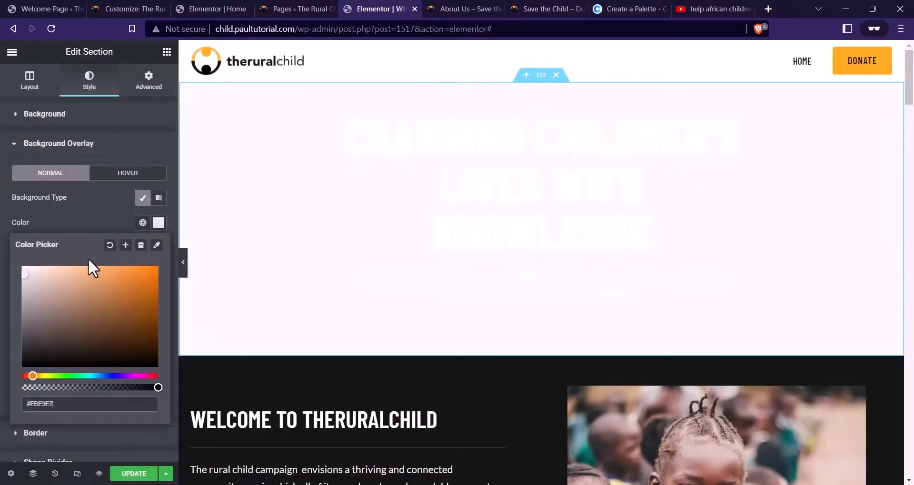
{"action": "left_click", "coordinate": [101, 214]}
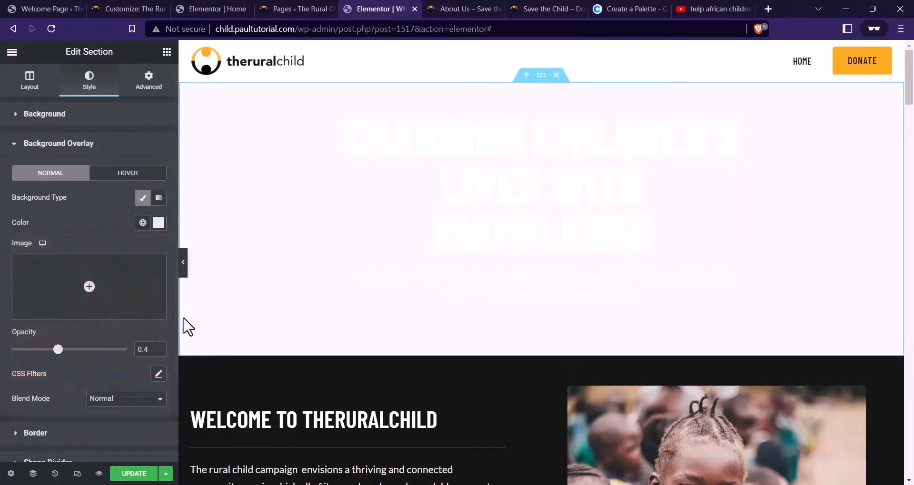
Make the hero heading near-black and the paragraph text dark grey #232323
{"action": "left_click", "coordinate": [509, 193]}
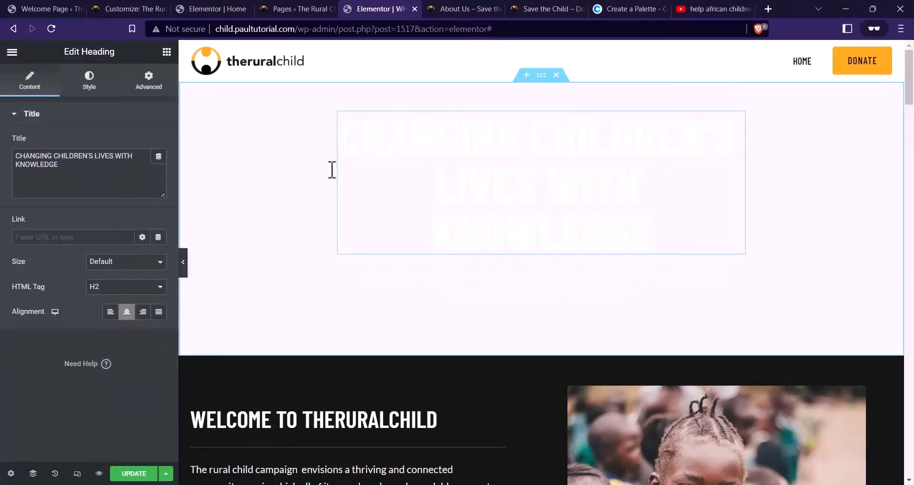
{"action": "left_click", "coordinate": [89, 81]}
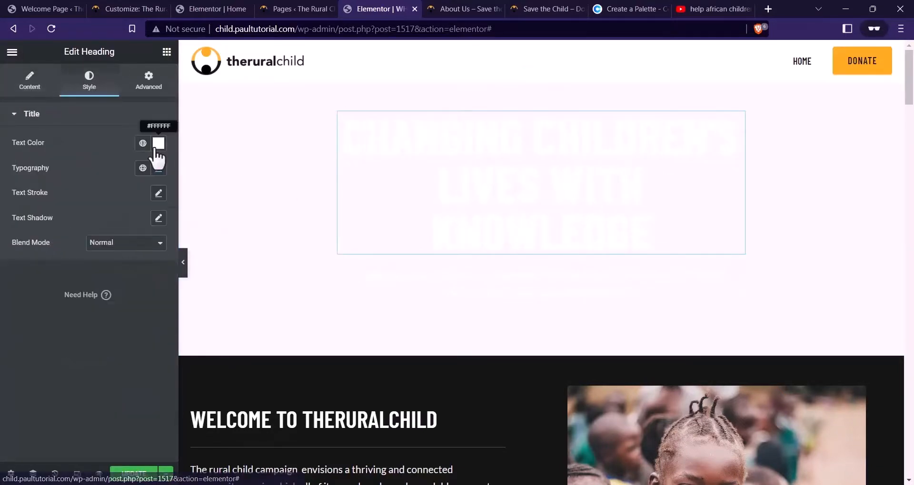
{"action": "left_click", "coordinate": [158, 143]}
{"action": "left_click_drag", "start_coordinate": [51, 242], "coordinate": [16, 278]}
{"action": "left_click", "coordinate": [411, 281]}
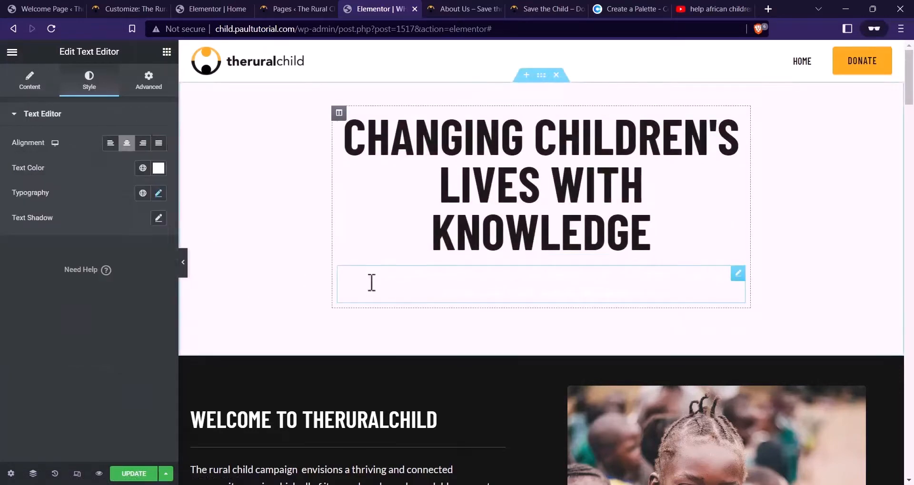
{"action": "left_click", "coordinate": [158, 168]}
{"action": "type", "text": "#833030"}
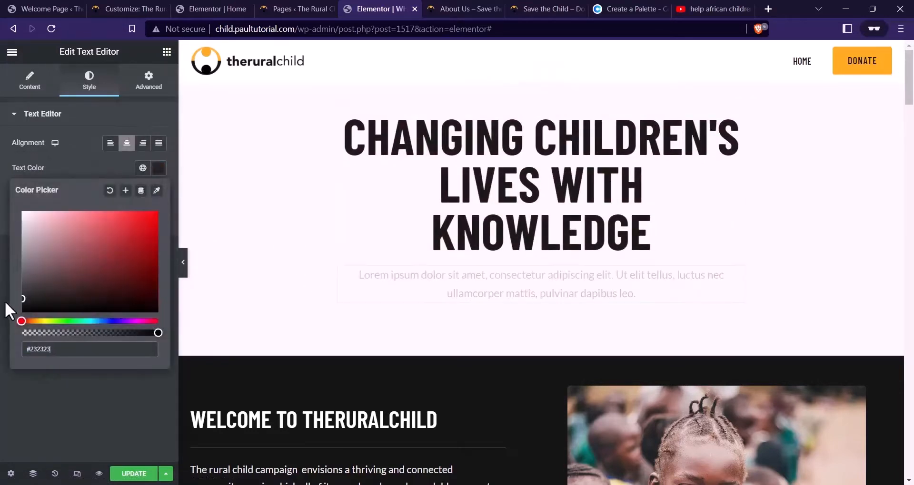
Copy the ABOUT THE RURAL CHILD PROJECT heading text from the live Who We Are page
{"action": "left_click", "coordinate": [459, 8]}
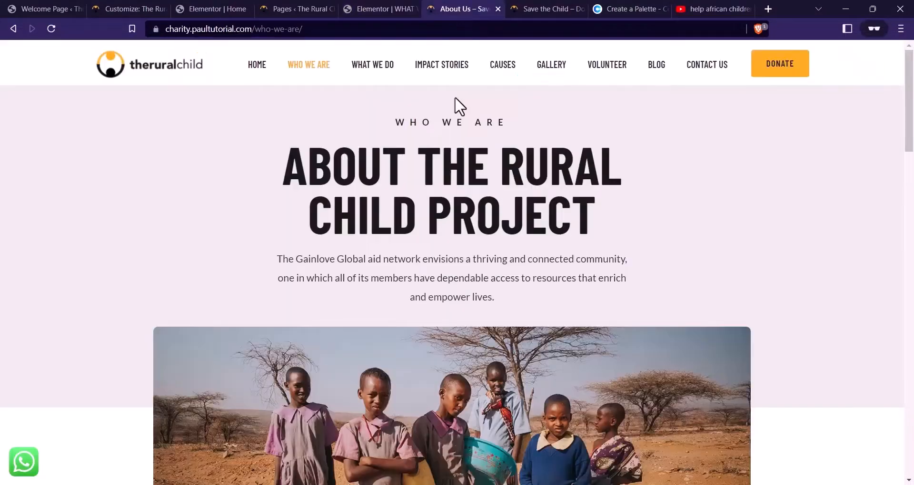
{"action": "left_click_drag", "start_coordinate": [629, 237], "coordinate": [286, 184]}
{"action": "key", "text": "ctrl+c"}
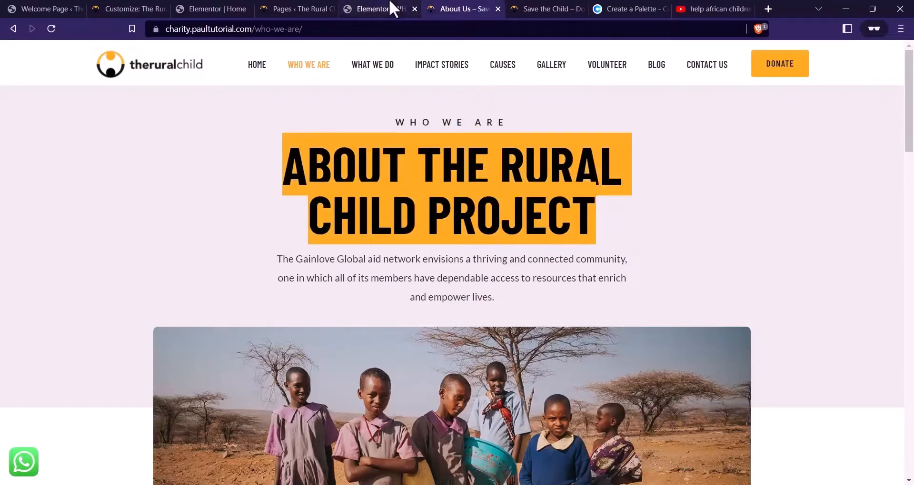
{"action": "left_click", "coordinate": [393, 9]}
{"action": "left_click", "coordinate": [542, 185]}
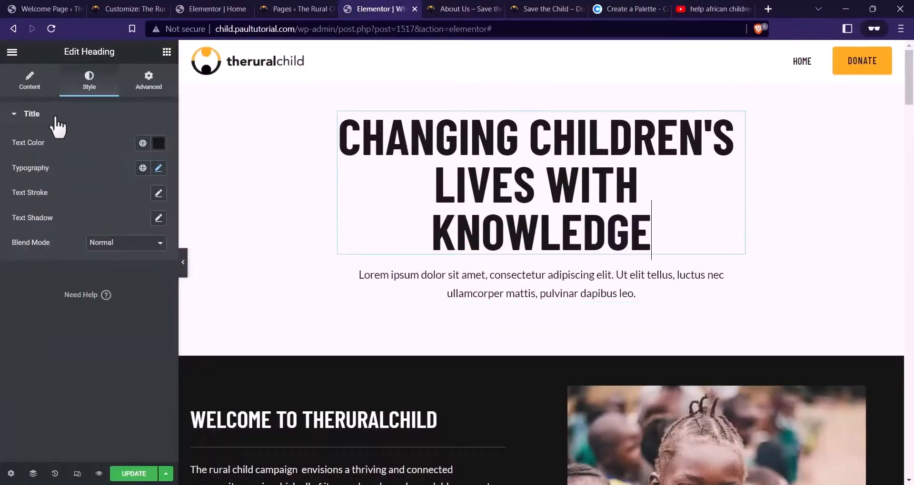
Replace the hero heading with ABOUT THE RURAL CHILD PROJECT
{"action": "left_click", "coordinate": [30, 81]}
{"action": "key", "text": "ctrl+a"}
{"action": "key", "text": "ctrl+v"}
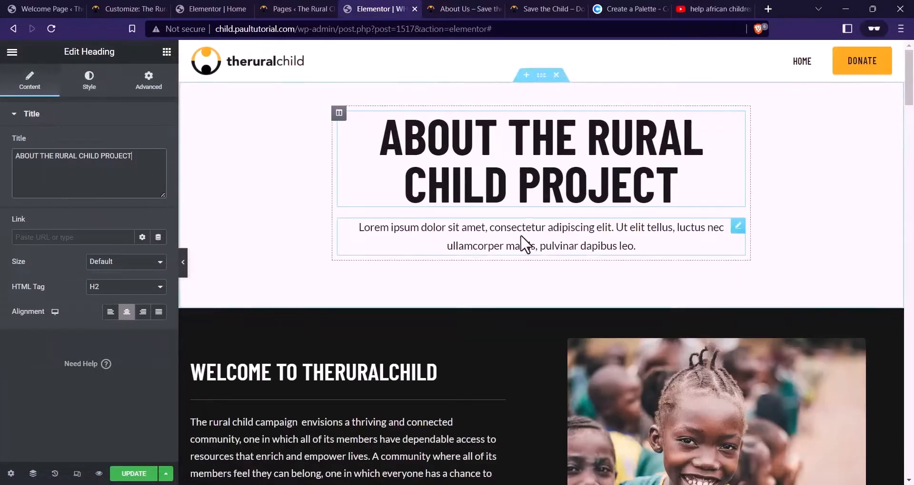
Replace the Lorem ipsum paragraph with the Gainlove paragraph from the live About Us page
{"action": "left_click", "coordinate": [525, 245]}
{"action": "key", "text": "ctrl+Tab"}
{"action": "left_click_drag", "start_coordinate": [507, 299], "coordinate": [286, 264]}
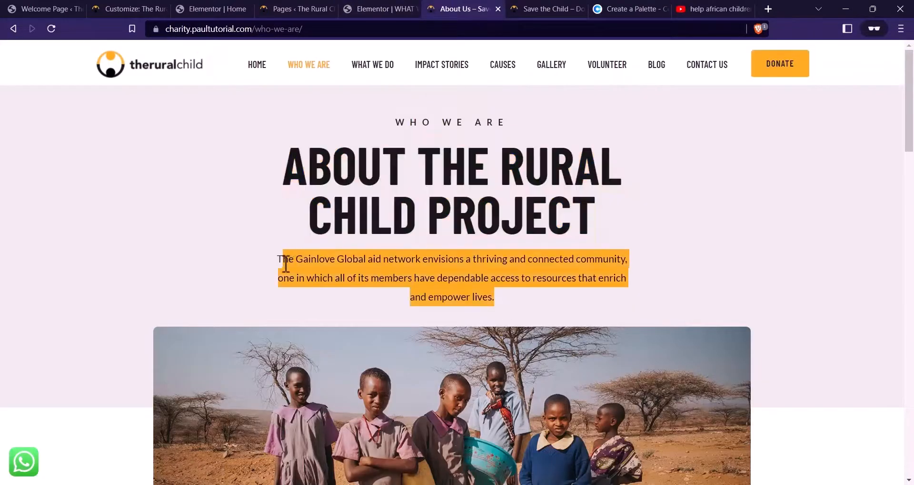
{"action": "key", "text": "ctrl+shift+Tab"}
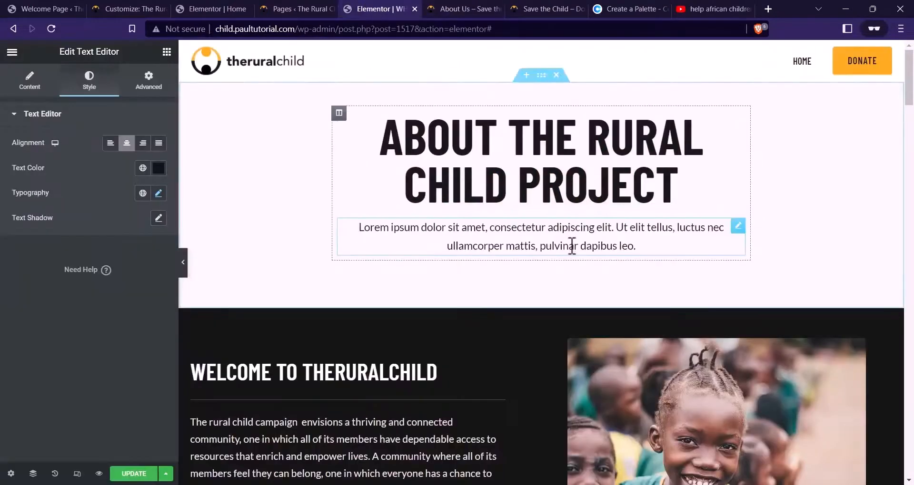
{"action": "left_click", "coordinate": [572, 245]}
{"action": "left_click", "coordinate": [42, 85]}
{"action": "left_click", "coordinate": [98, 265]}
{"action": "key", "text": "ctrl+a"}
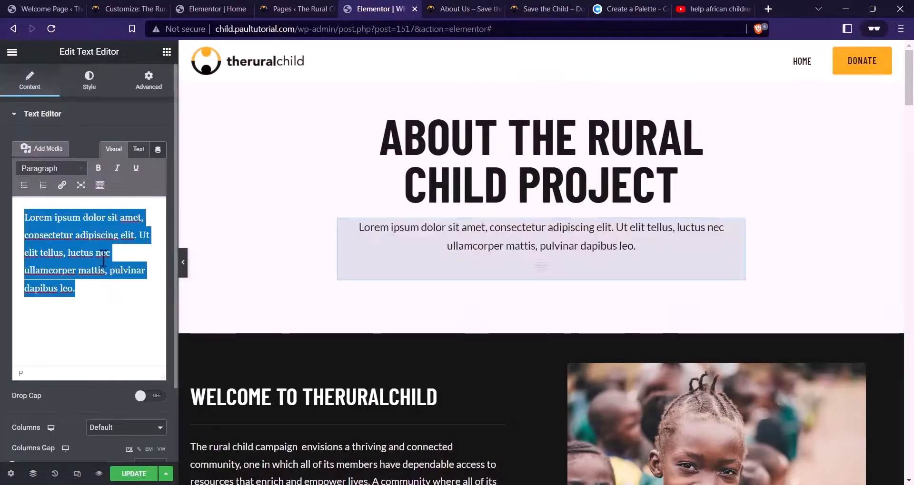
{"action": "type", "text": "The Gainlove Global aid network envisions a thriving and connected community, one in which all of its members have dependable access to resources that enrich and empower lives."}
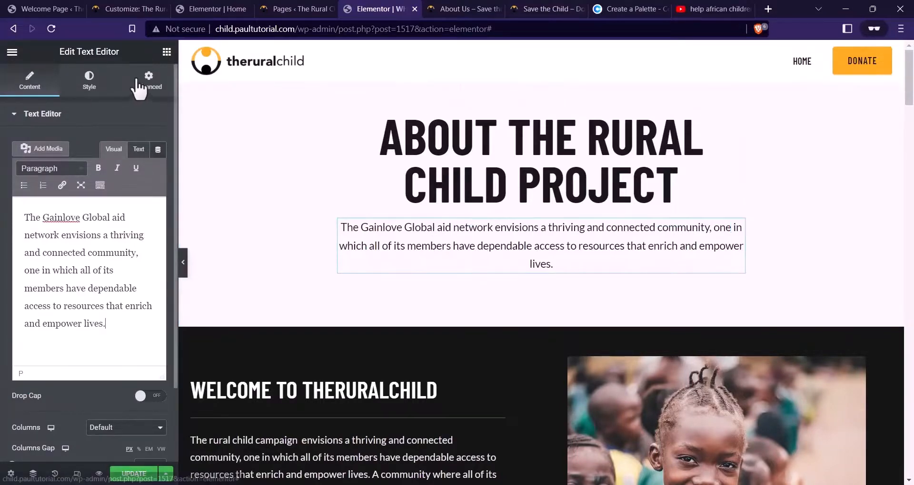
Add a centred H4 heading in Lato font above the main title
{"action": "left_click", "coordinate": [437, 9]}
{"action": "left_click", "coordinate": [409, 8]}
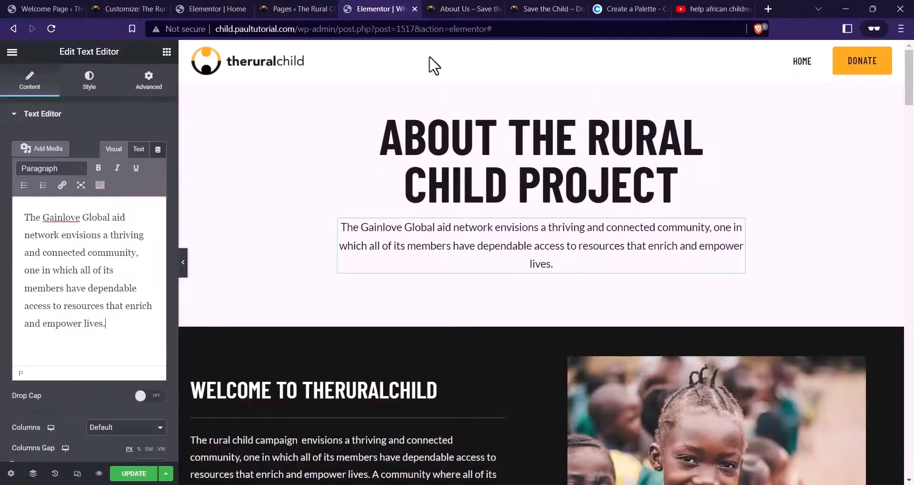
{"action": "left_click", "coordinate": [166, 52]}
{"action": "left_click_drag", "start_coordinate": [136, 175], "coordinate": [355, 183]}
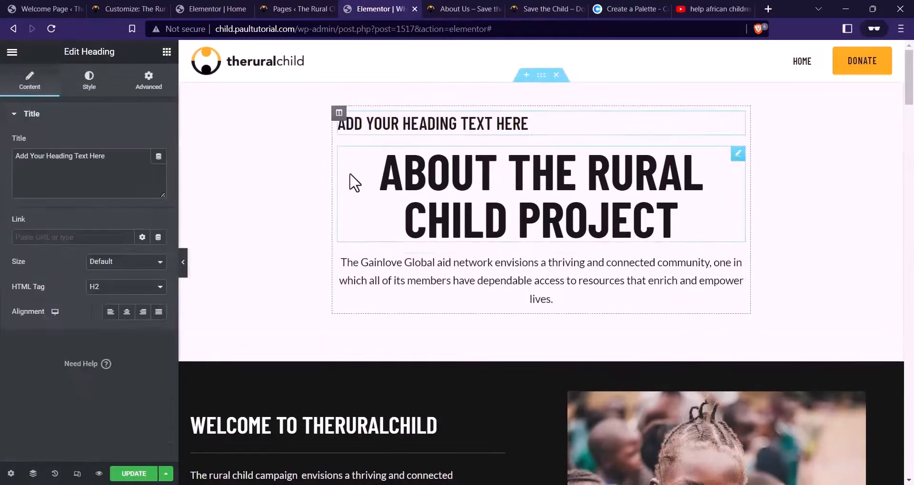
{"action": "left_click", "coordinate": [115, 292]}
{"action": "left_click", "coordinate": [110, 324]}
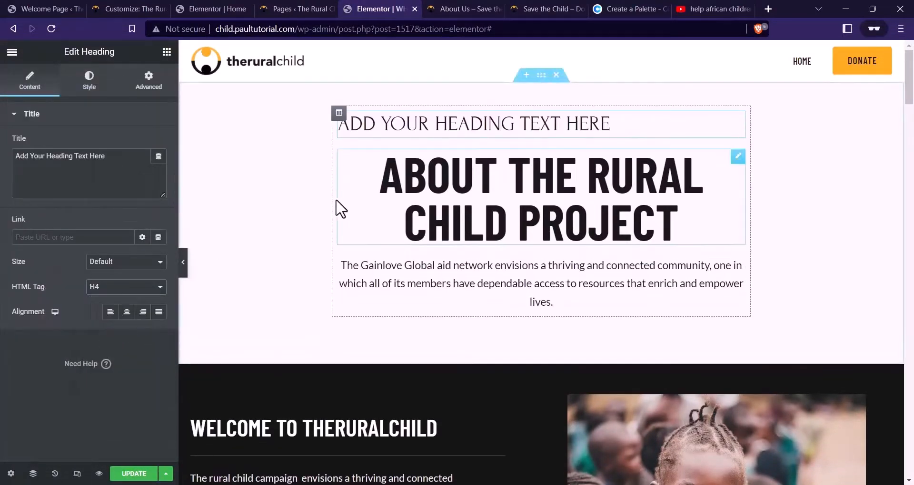
{"action": "left_click", "coordinate": [126, 314]}
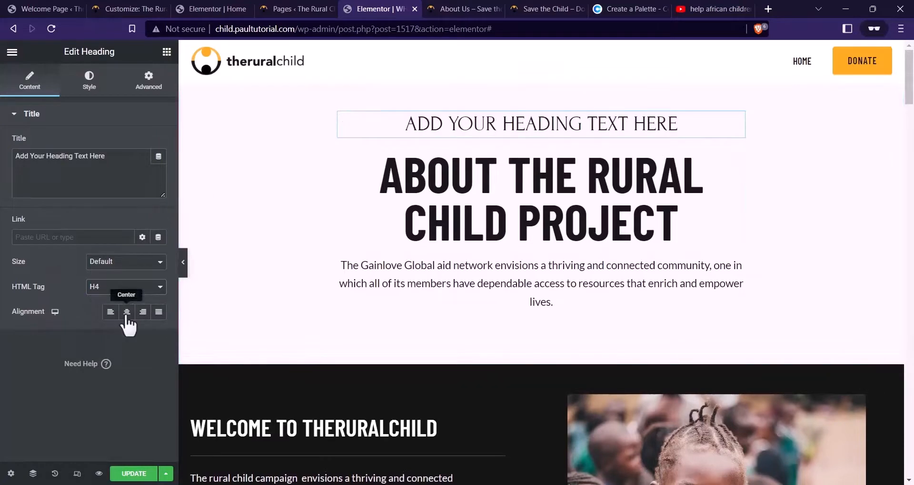
{"action": "left_click", "coordinate": [110, 86]}
{"action": "left_click", "coordinate": [158, 168]}
{"action": "left_click", "coordinate": [120, 225]}
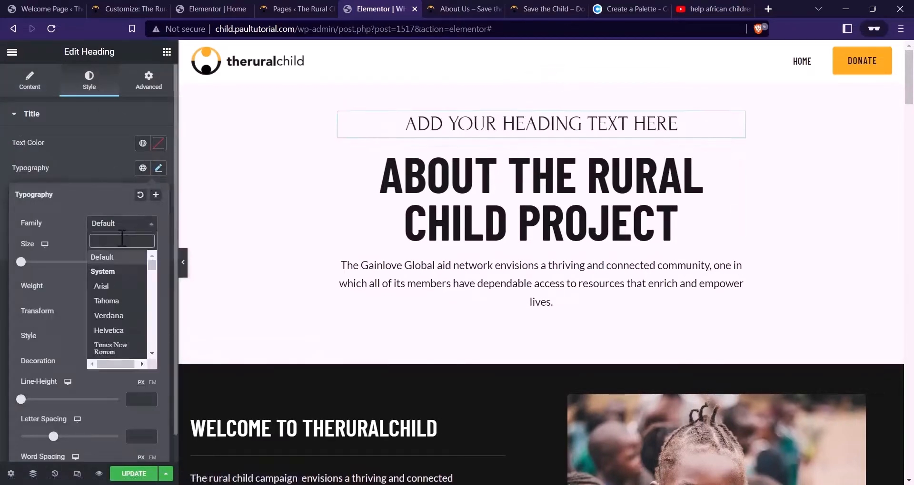
{"action": "type", "text": "LATO"}
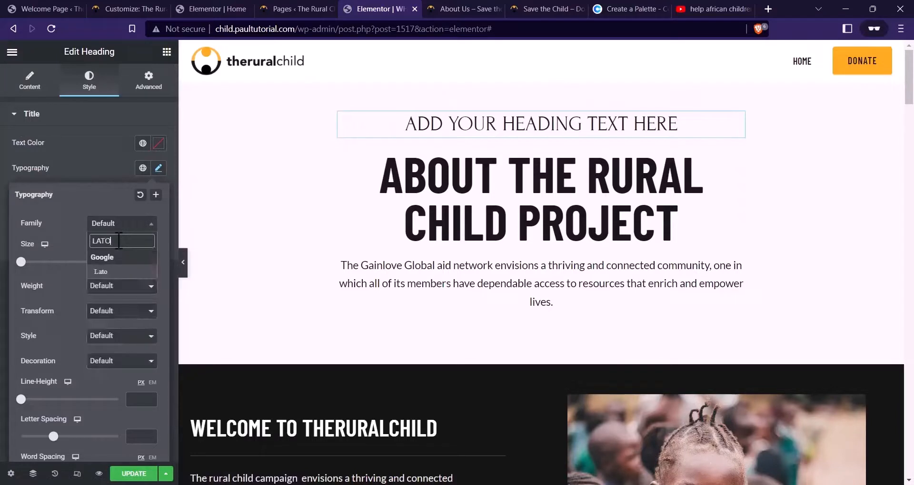
{"action": "left_click", "coordinate": [121, 272]}
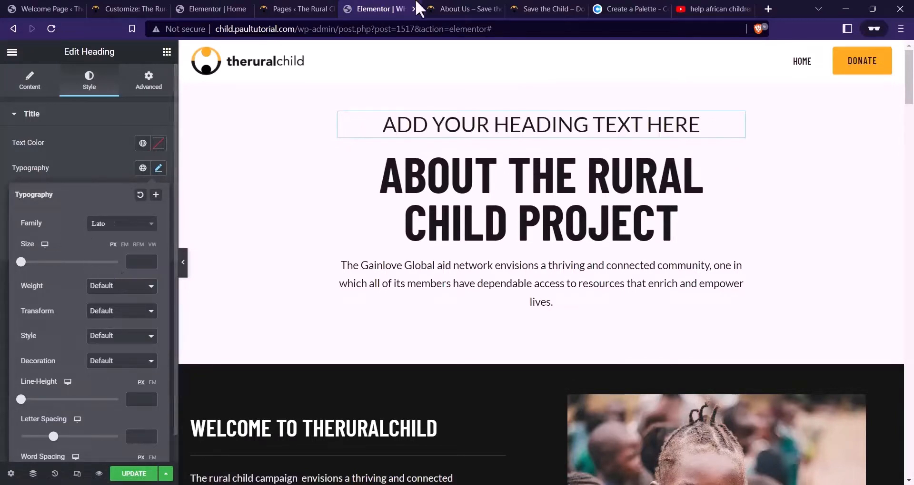
Change the new heading's text to 'Who we are'
{"action": "left_click", "coordinate": [28, 82]}
{"action": "left_click_drag", "start_coordinate": [106, 157], "coordinate": [3, 169]}
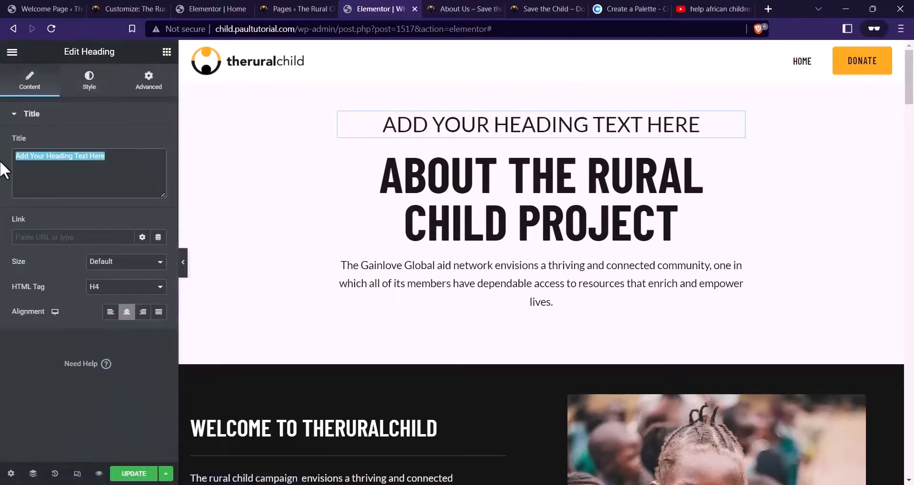
{"action": "type", "text": "w"}
{"action": "key", "text": "Caps_Lock"}
{"action": "type", "text": "HO"}
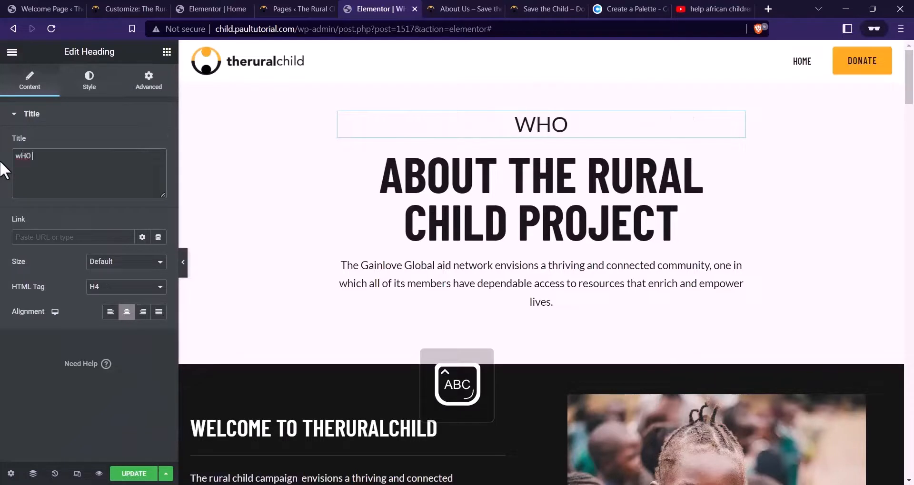
{"action": "type", "text": "w"}
{"action": "key", "text": "Caps_Lock"}
{"action": "type", "text": "HO"}
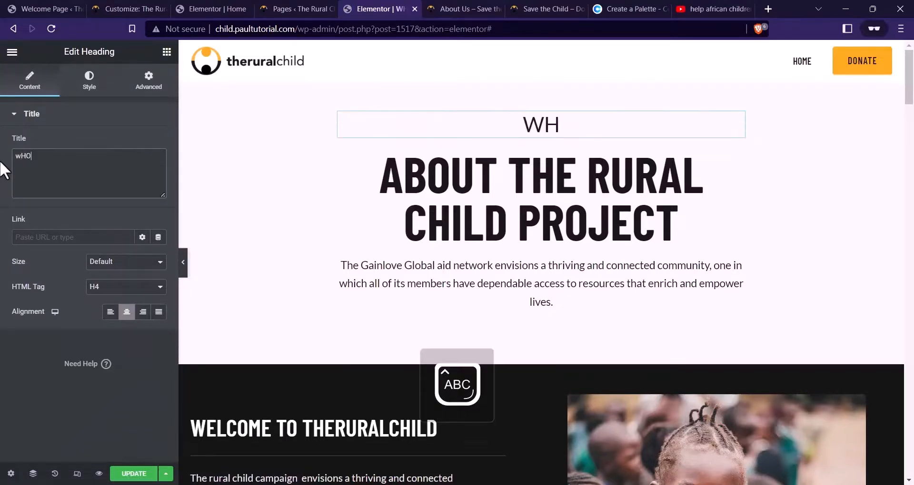
{"action": "key", "text": "BackSpace"}
{"action": "key", "text": "BackSpace"}
{"action": "key", "text": "BackSpace"}
{"action": "type", "text": "W"}
{"action": "key", "text": "Caps_Lock"}
{"action": "type", "text": "ho"}
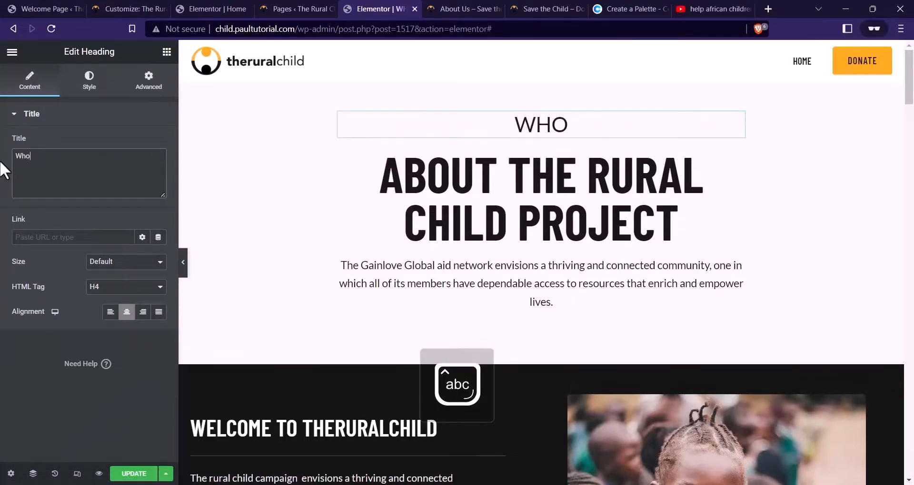
{"action": "type", "text": " we are"}
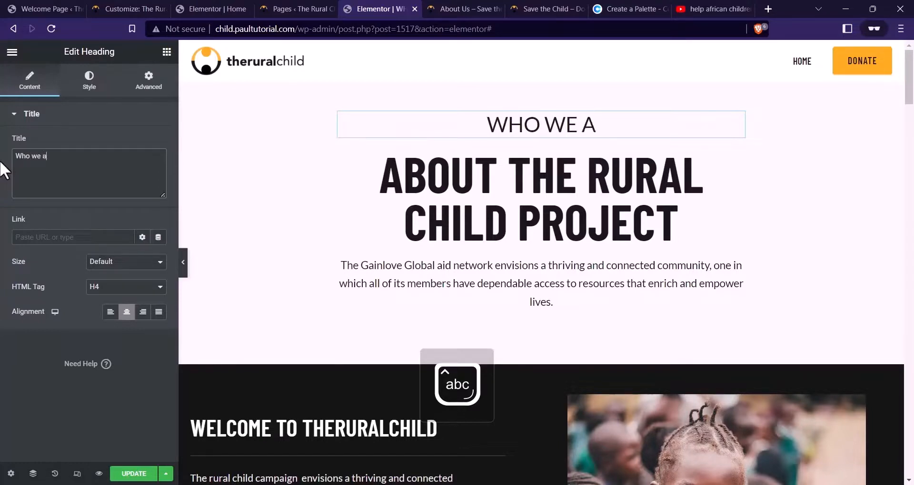
Set the WHO WE ARE label's font size to 16 and weight to 600
{"action": "left_click", "coordinate": [89, 81]}
{"action": "left_click", "coordinate": [159, 168]}
{"action": "type", "text": "12"}
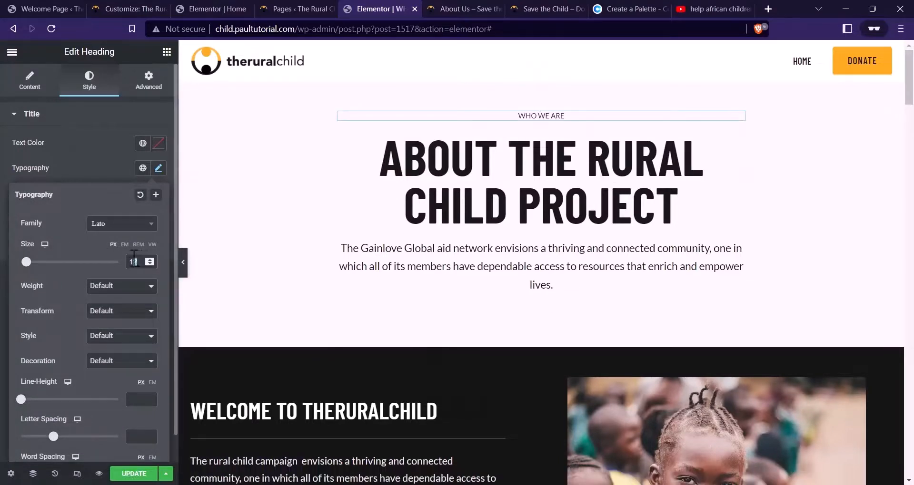
{"action": "key", "text": "BackSpace"}
{"action": "type", "text": "6"}
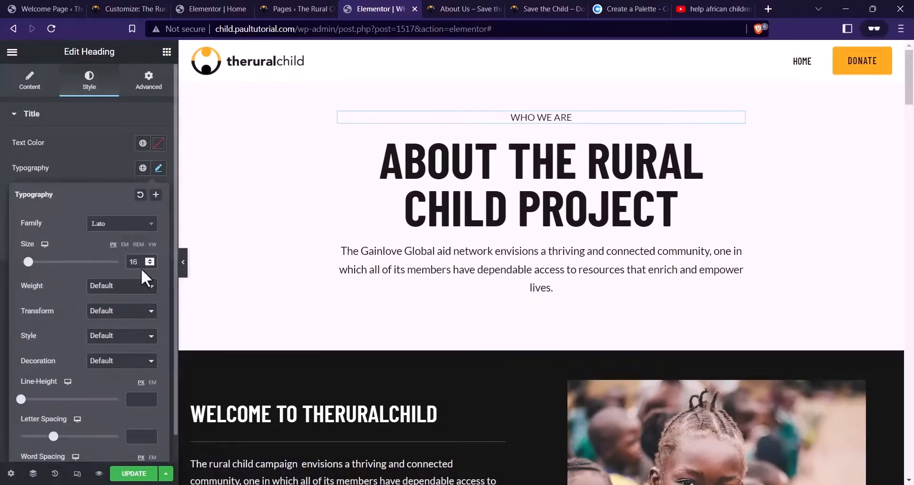
{"action": "key", "text": "BackSpace"}
{"action": "type", "text": "8"}
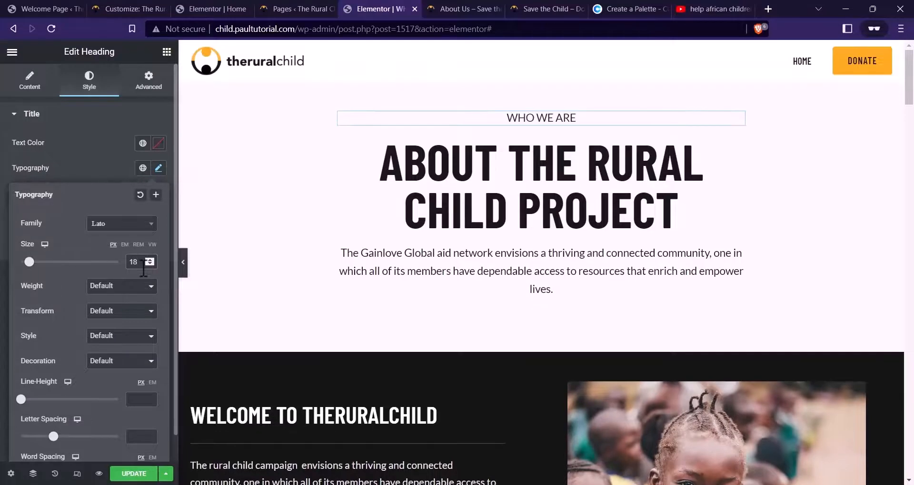
{"action": "key", "text": "BackSpace"}
{"action": "type", "text": "6"}
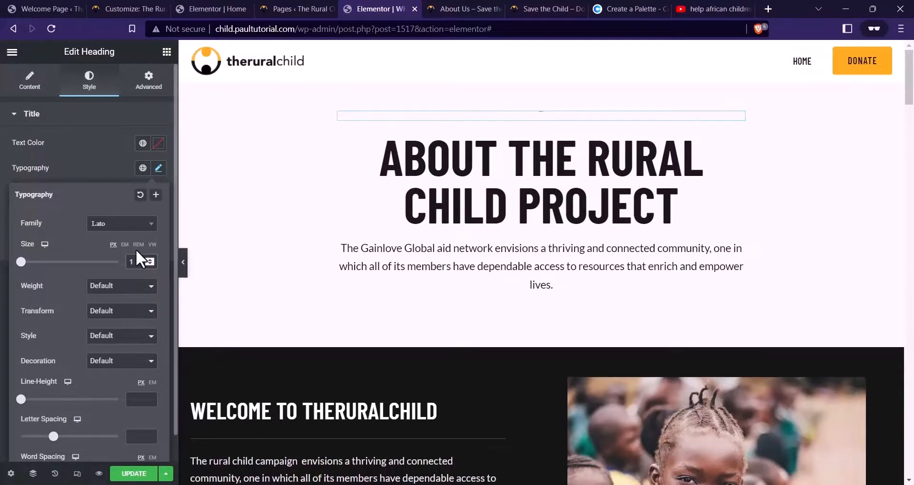
{"action": "left_click", "coordinate": [107, 289]}
{"action": "left_click", "coordinate": [97, 335]}
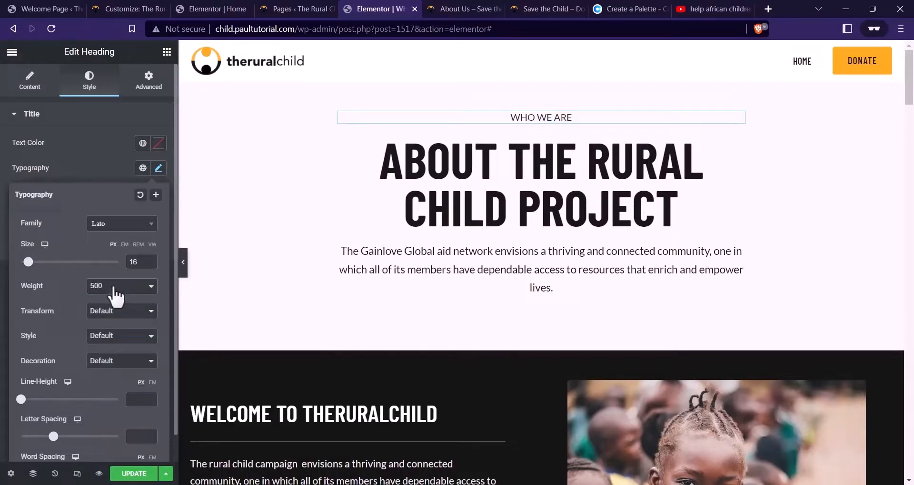
{"action": "left_click", "coordinate": [116, 296]}
{"action": "left_click", "coordinate": [102, 343]}
Set WHO WE ARE letter spacing to 9.6 and delete the dark Welcome to theruralchild section
{"action": "left_click", "coordinate": [449, 8]}
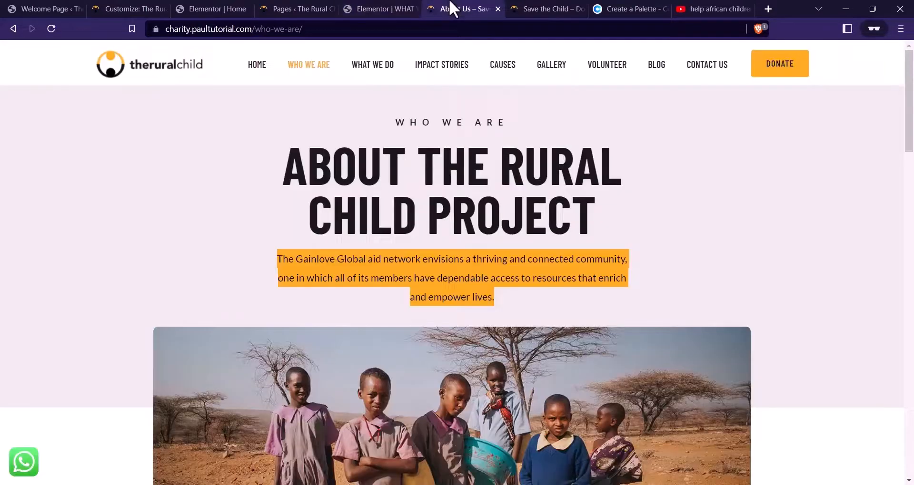
{"action": "left_click", "coordinate": [414, 7]}
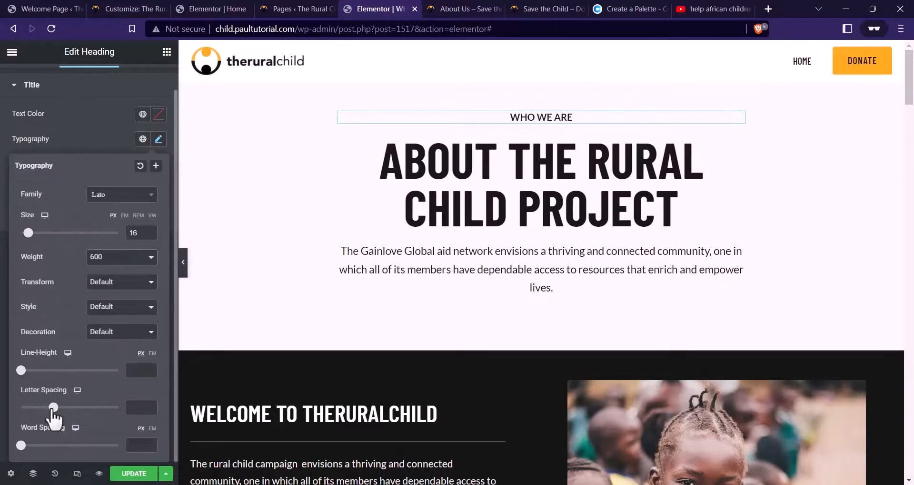
{"action": "left_click_drag", "start_coordinate": [53, 408], "coordinate": [115, 413]}
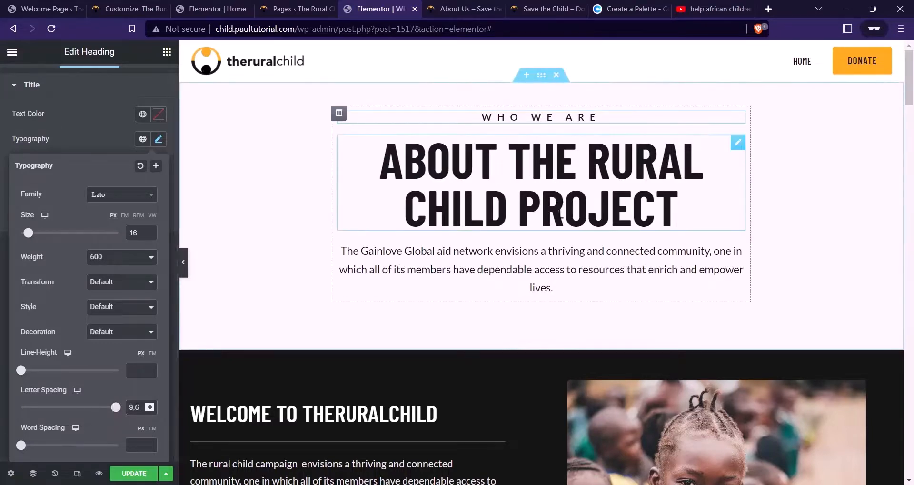
{"action": "scroll", "coordinate": [652, 296], "scroll_direction": "down", "scroll_amount": 2}
{"action": "scroll", "coordinate": [651, 295], "scroll_direction": "up", "scroll_amount": 2}
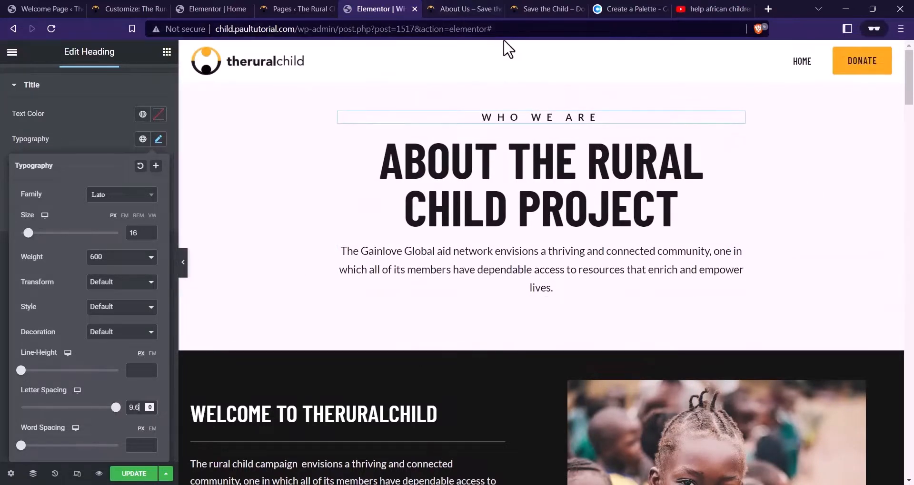
{"action": "left_click", "coordinate": [490, 8]}
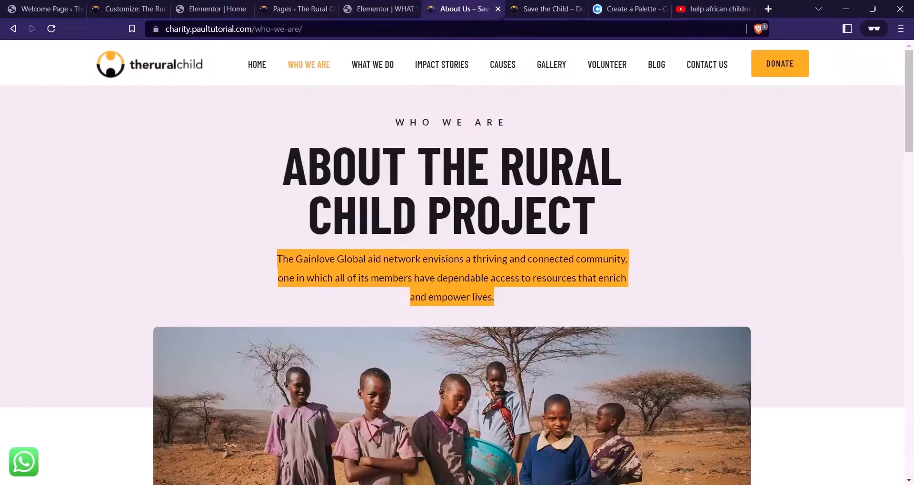
{"action": "scroll", "coordinate": [540, 265], "scroll_direction": "down", "scroll_amount": 6}
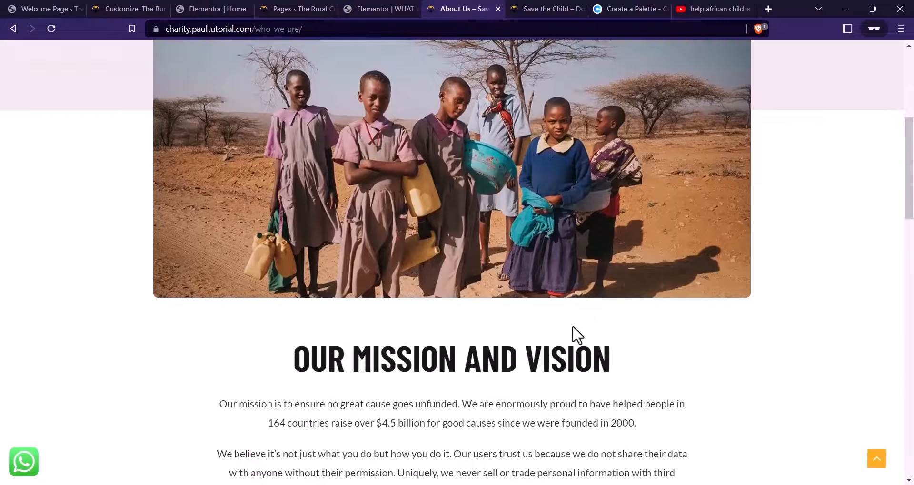
{"action": "scroll", "coordinate": [576, 337], "scroll_direction": "up", "scroll_amount": 3}
{"action": "scroll", "coordinate": [392, 401], "scroll_direction": "down", "scroll_amount": 5}
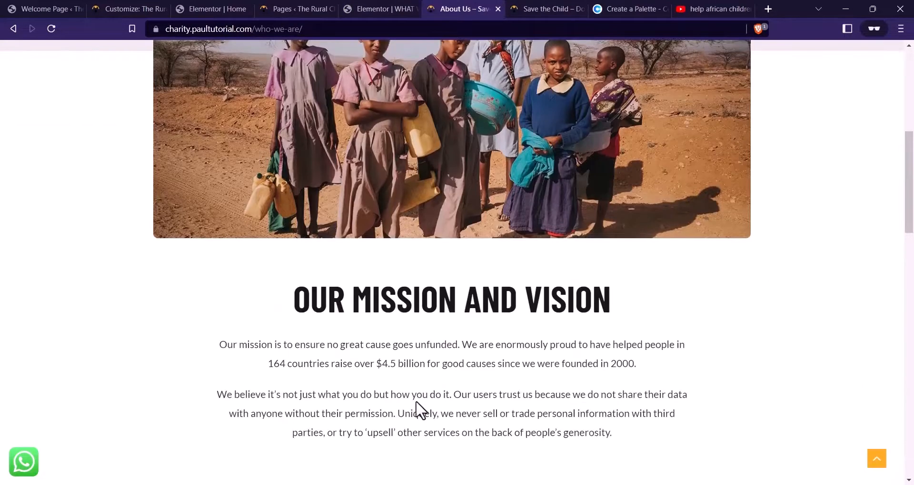
{"action": "scroll", "coordinate": [414, 316], "scroll_direction": "up", "scroll_amount": 6}
{"action": "left_click", "coordinate": [412, 8]}
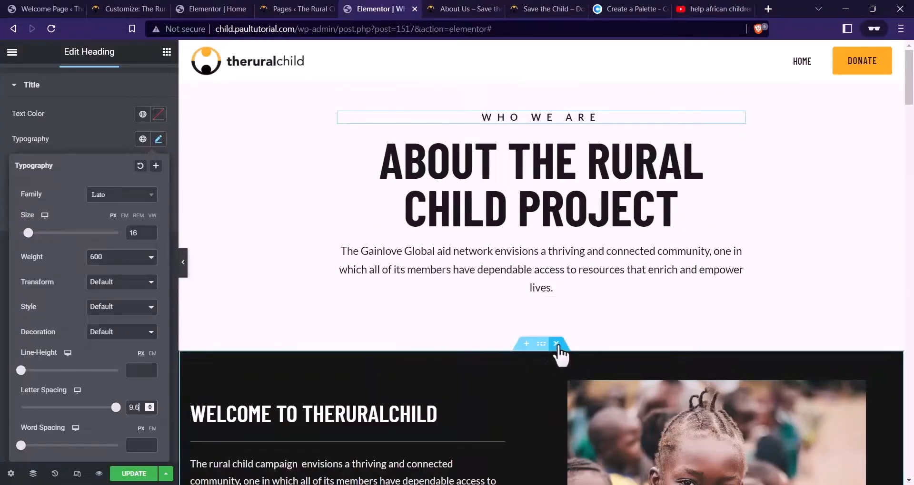
{"action": "left_click", "coordinate": [556, 344]}
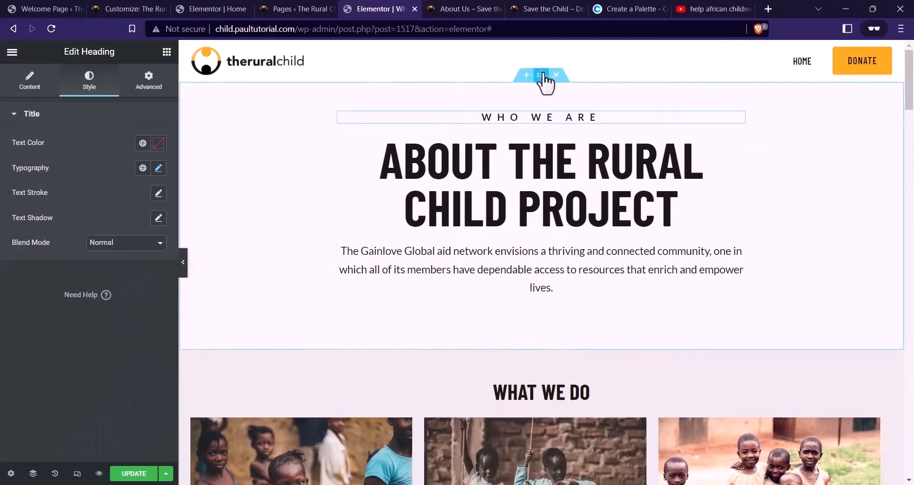
Duplicate the hero section and delete the copy's label, title and paragraph widgets
{"action": "right_click", "coordinate": [541, 75]}
{"action": "left_click", "coordinate": [588, 97]}
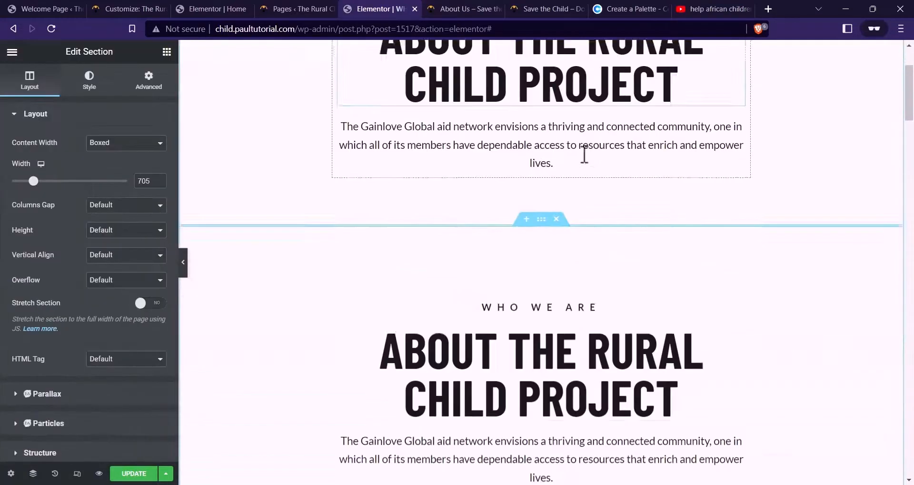
{"action": "right_click", "coordinate": [528, 149]}
{"action": "left_click", "coordinate": [562, 316]}
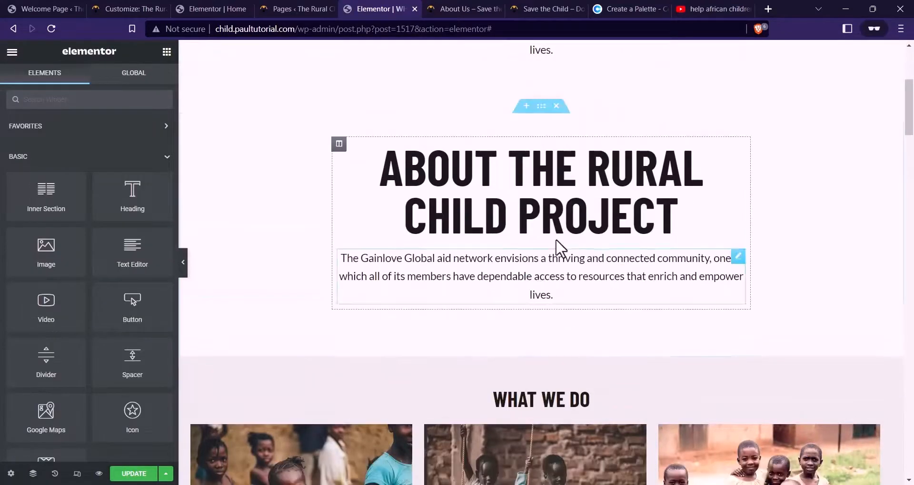
{"action": "right_click", "coordinate": [542, 163]}
{"action": "left_click", "coordinate": [569, 332]}
{"action": "right_click", "coordinate": [530, 188]}
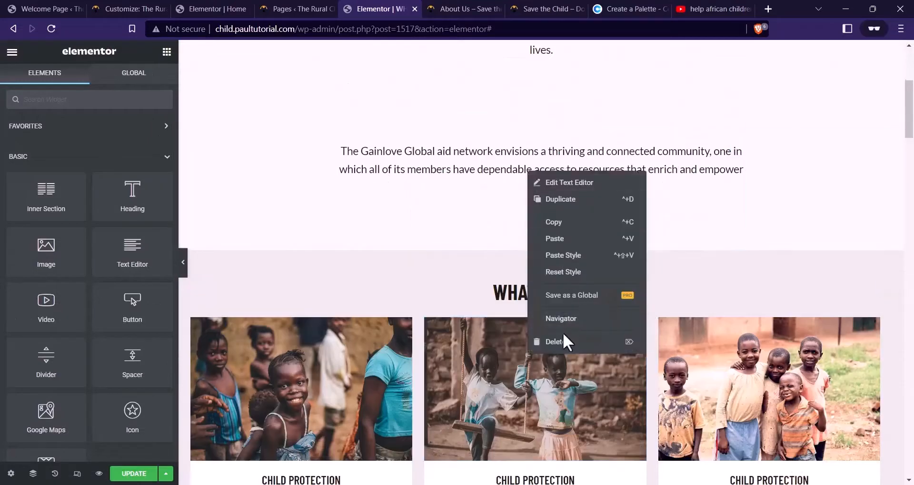
{"action": "left_click", "coordinate": [563, 334]}
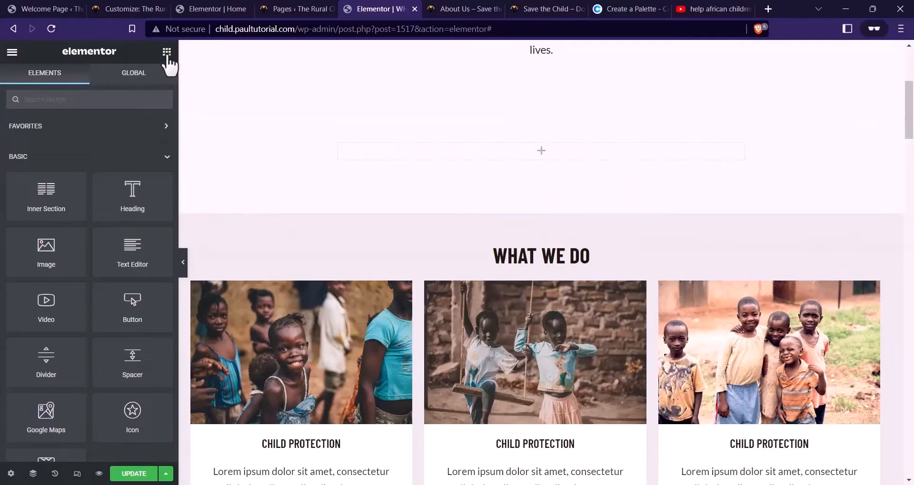
Give the empty copied section a white #FFFFFF background colour
{"action": "left_click", "coordinate": [475, 10]}
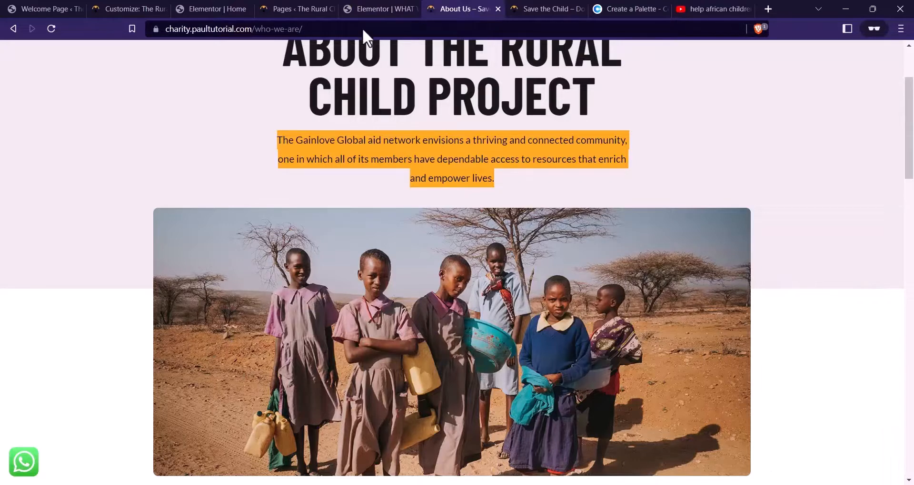
{"action": "left_click", "coordinate": [376, 8]}
{"action": "scroll", "coordinate": [476, 195], "scroll_direction": "up", "scroll_amount": 3}
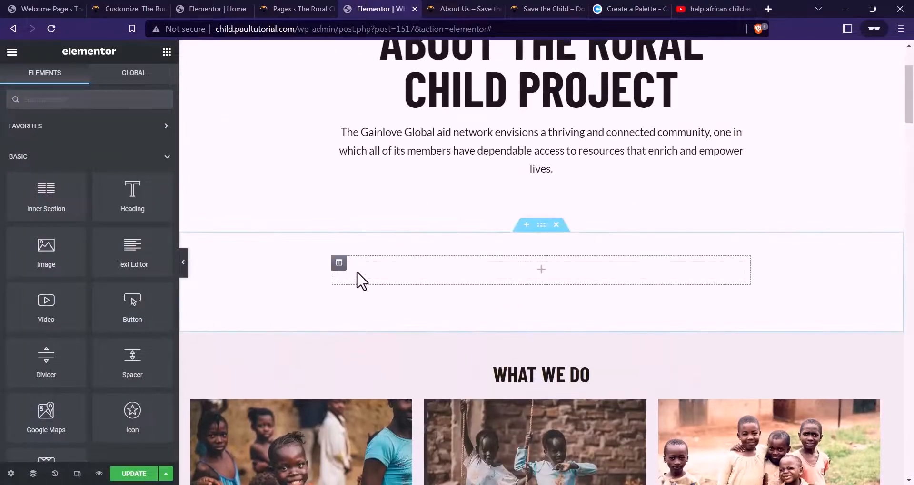
{"action": "left_click", "coordinate": [541, 226]}
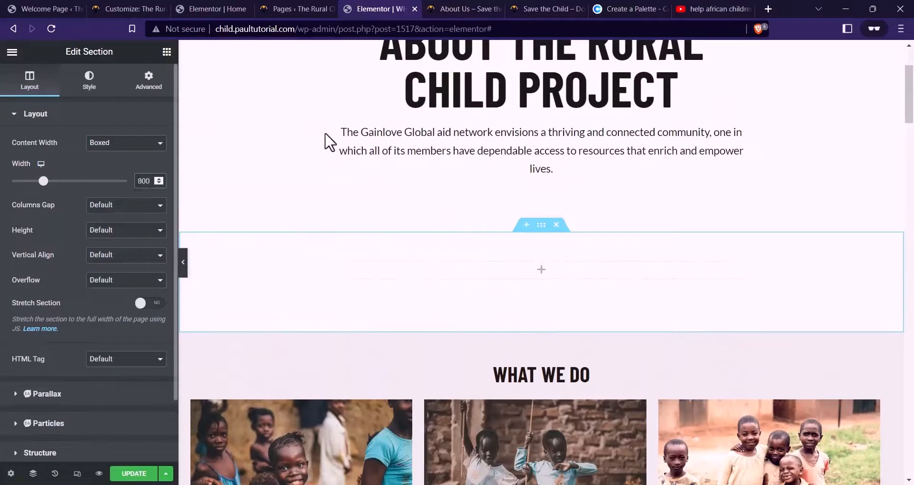
{"action": "left_click", "coordinate": [167, 51]}
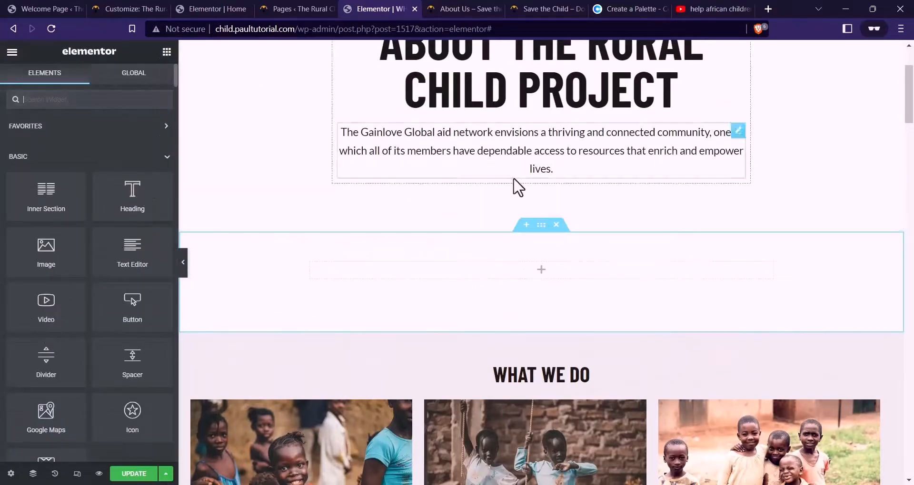
{"action": "left_click", "coordinate": [541, 224]}
{"action": "left_click", "coordinate": [71, 88]}
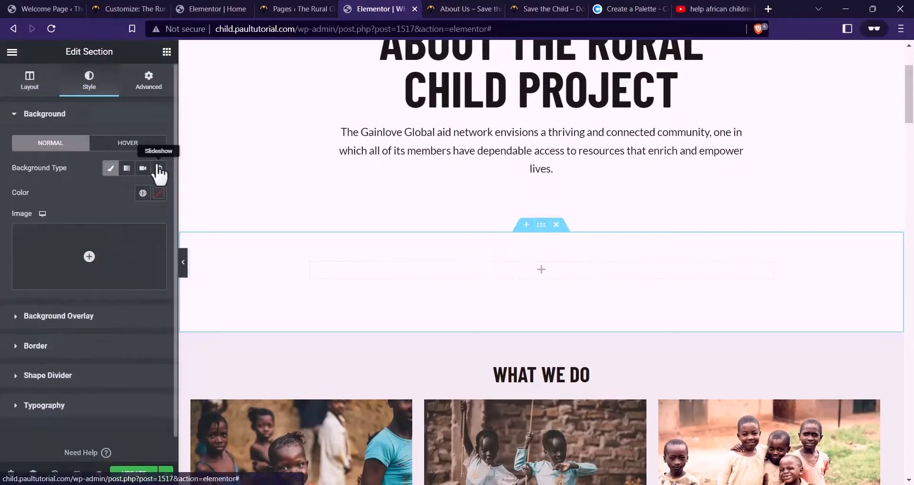
{"action": "left_click", "coordinate": [158, 194]}
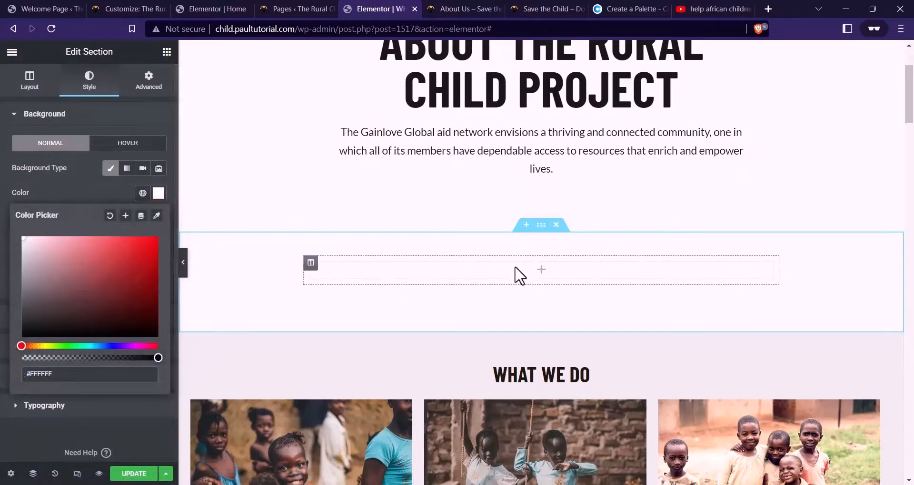
{"action": "left_click", "coordinate": [166, 52]}
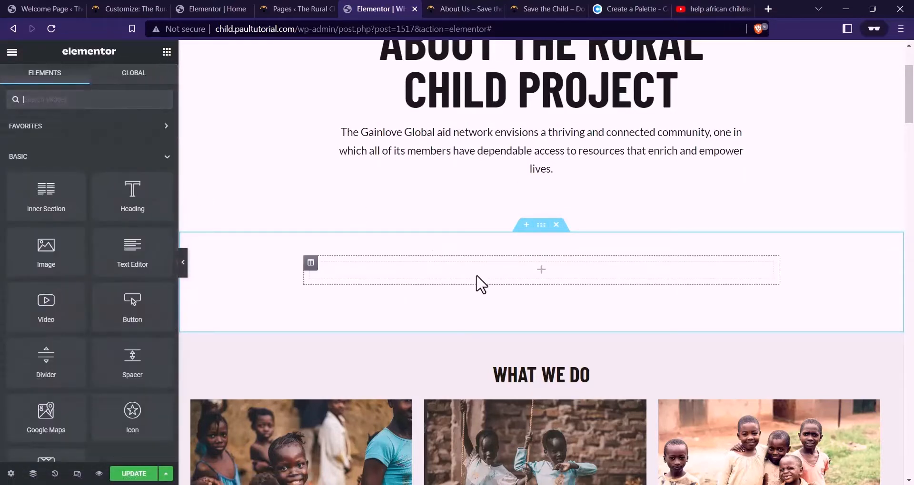
Add an Image widget showing the uploaded aBOUT uS.jpg photo of children
{"action": "left_click_drag", "start_coordinate": [41, 258], "coordinate": [541, 270]}
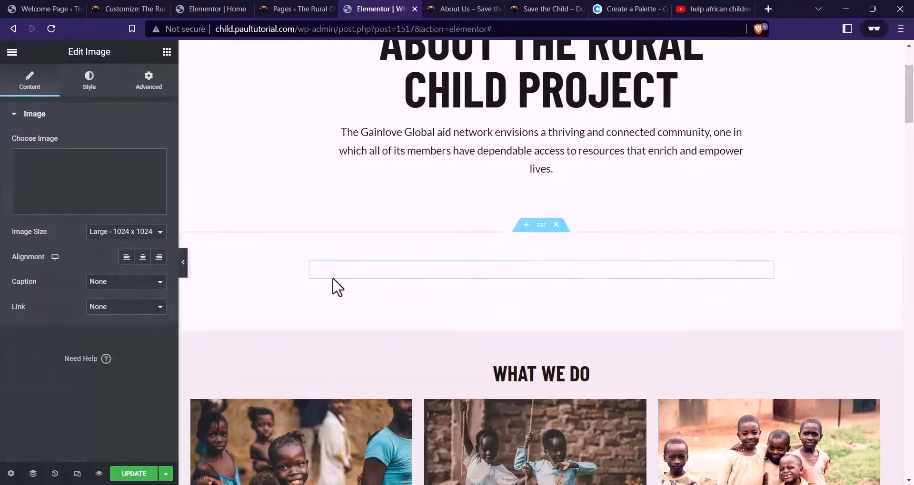
{"action": "left_click", "coordinate": [90, 189]}
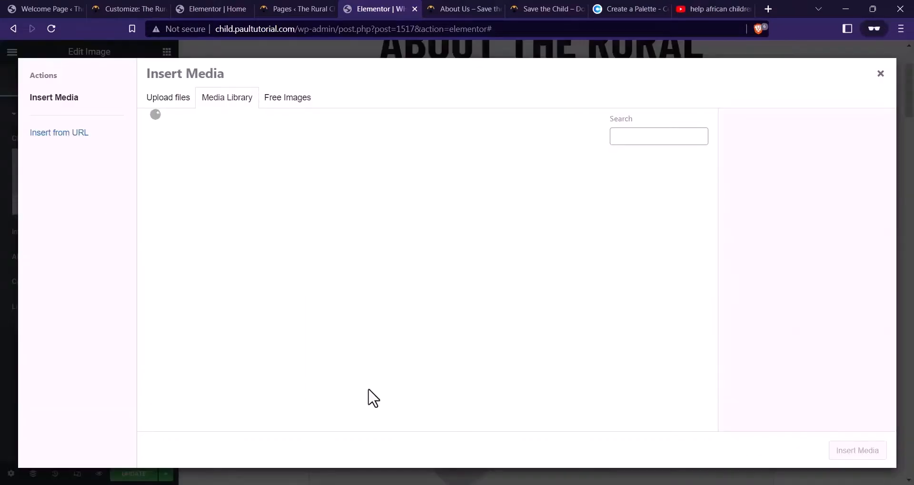
{"action": "left_click", "coordinate": [422, 447]}
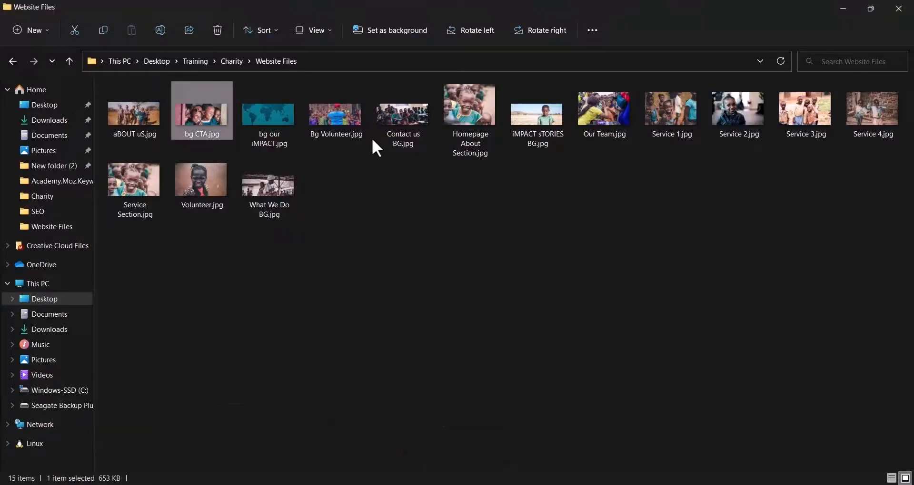
{"action": "left_click_drag", "start_coordinate": [145, 122], "coordinate": [459, 355]}
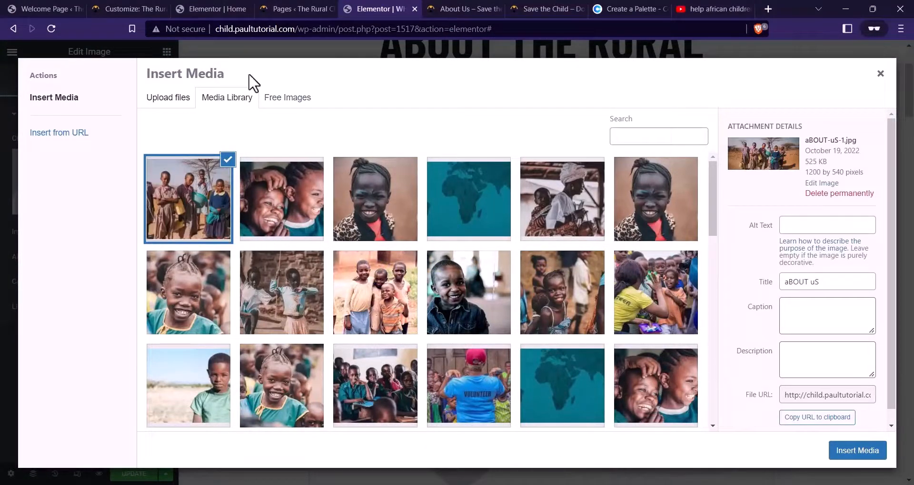
{"action": "left_click", "coordinate": [872, 456]}
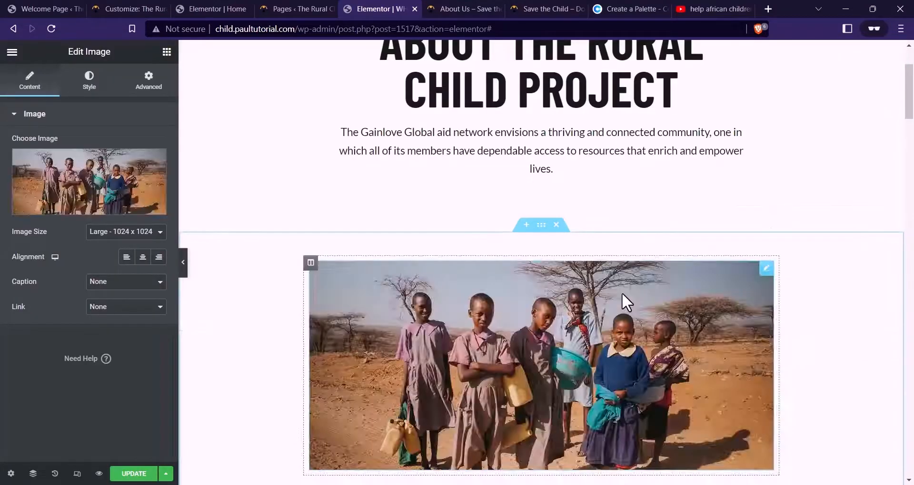
Widen the image section's boxed width to 1000
{"action": "scroll", "coordinate": [622, 292], "scroll_direction": "down", "scroll_amount": 3}
{"action": "left_click", "coordinate": [541, 106]}
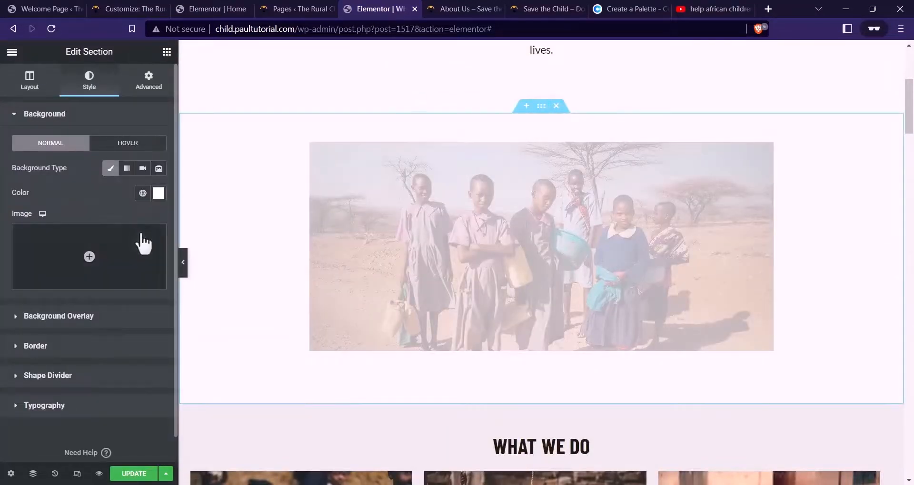
{"action": "left_click", "coordinate": [27, 84]}
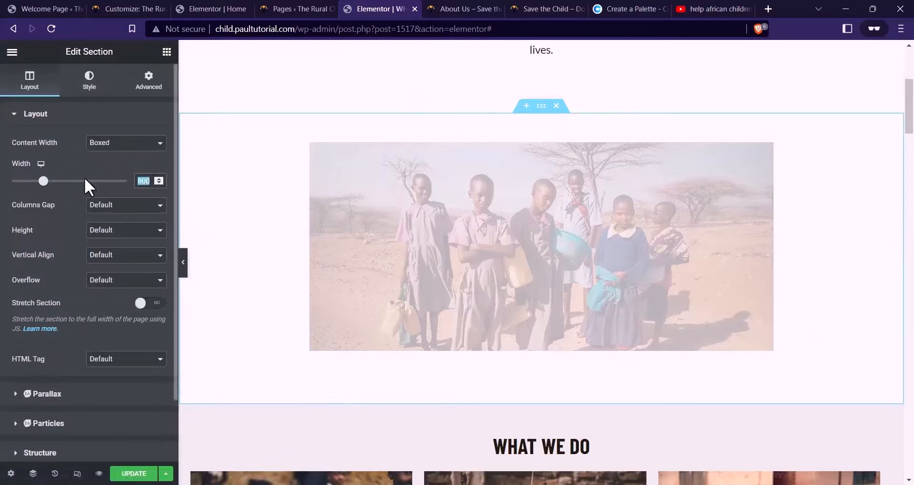
{"action": "type", "text": "100"}
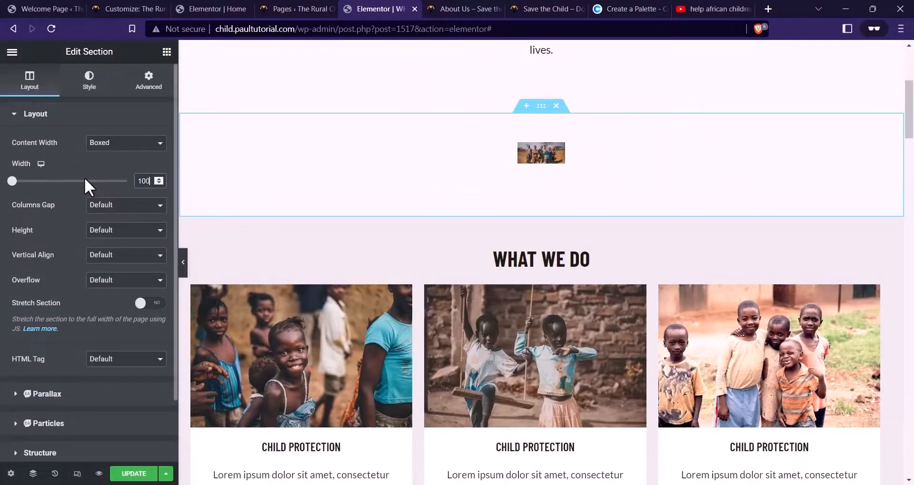
{"action": "type", "text": "0"}
{"action": "scroll", "coordinate": [580, 245], "scroll_direction": "up", "scroll_amount": 3}
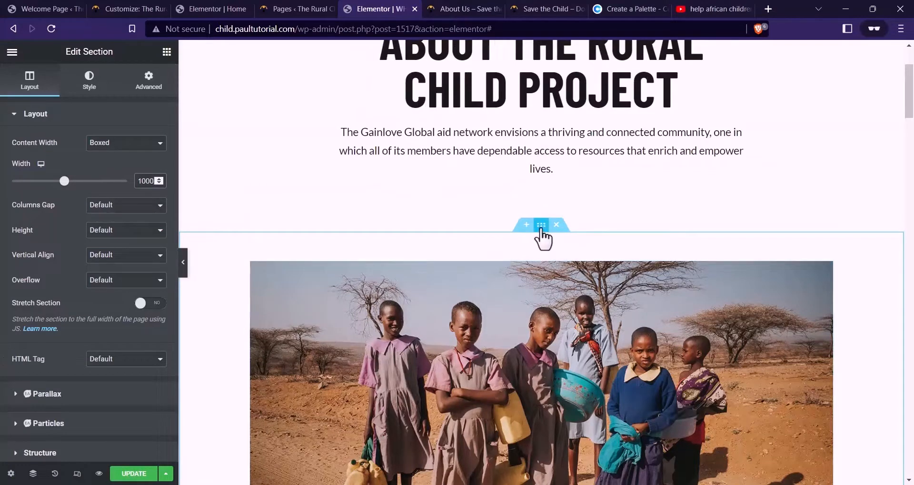
{"action": "left_click", "coordinate": [89, 81]}
Try a new section background colour, then keep it white
{"action": "left_click", "coordinate": [158, 193]}
{"action": "left_click_drag", "start_coordinate": [101, 261], "coordinate": [4, 208]}
{"action": "left_click", "coordinate": [42, 202]}
{"action": "scroll", "coordinate": [397, 209], "scroll_direction": "up", "scroll_amount": 3}
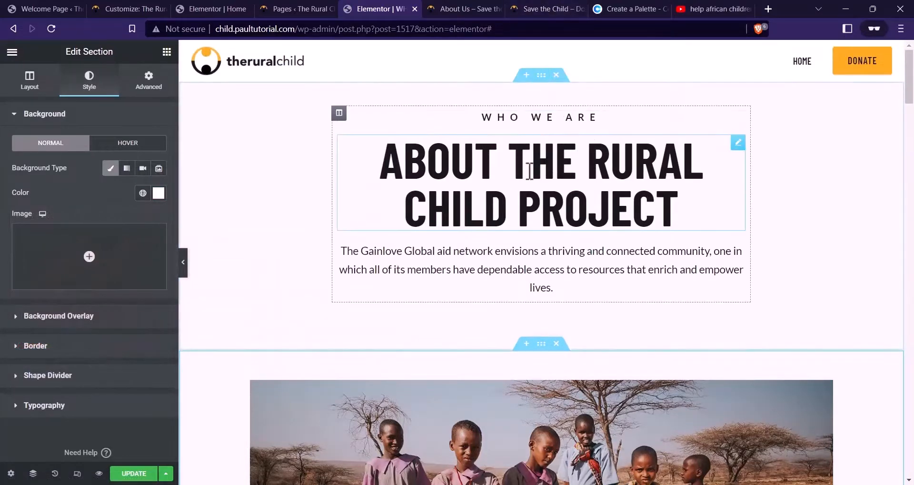
Pull the image section up over the hero with a -164 top margin
{"action": "left_click_drag", "start_coordinate": [540, 344], "coordinate": [546, 349]}
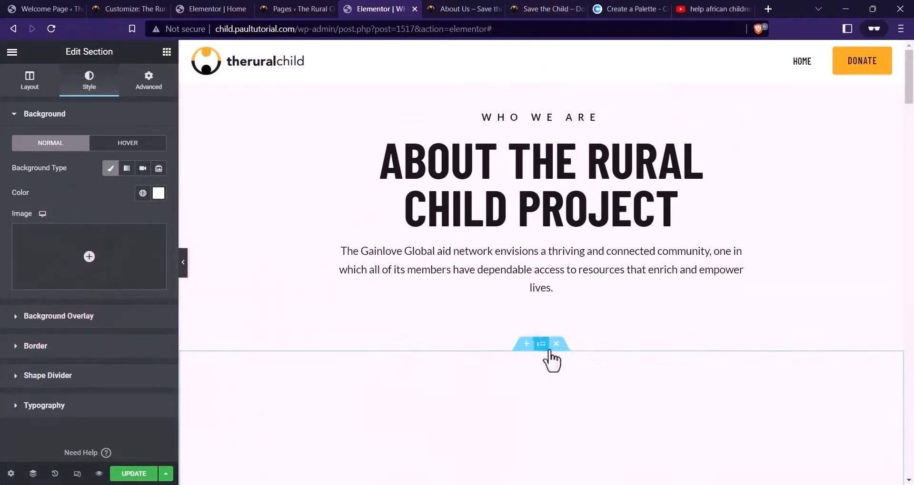
{"action": "left_click", "coordinate": [541, 346]}
{"action": "left_click", "coordinate": [149, 80]}
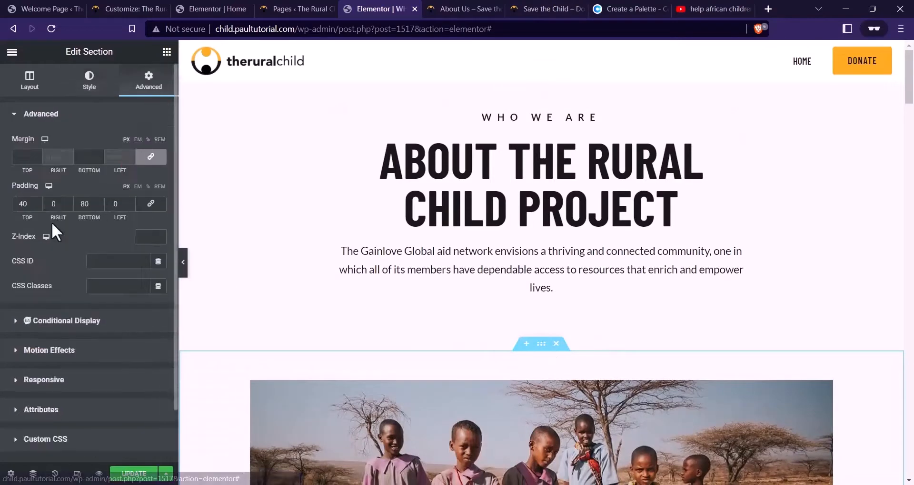
{"action": "type", "text": "-"}
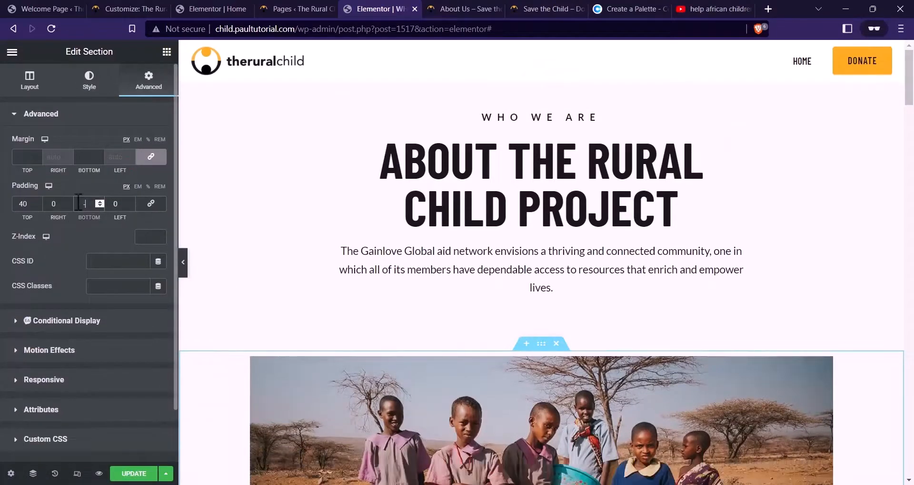
{"action": "key", "text": "BackSpace"}
{"action": "type", "text": "0"}
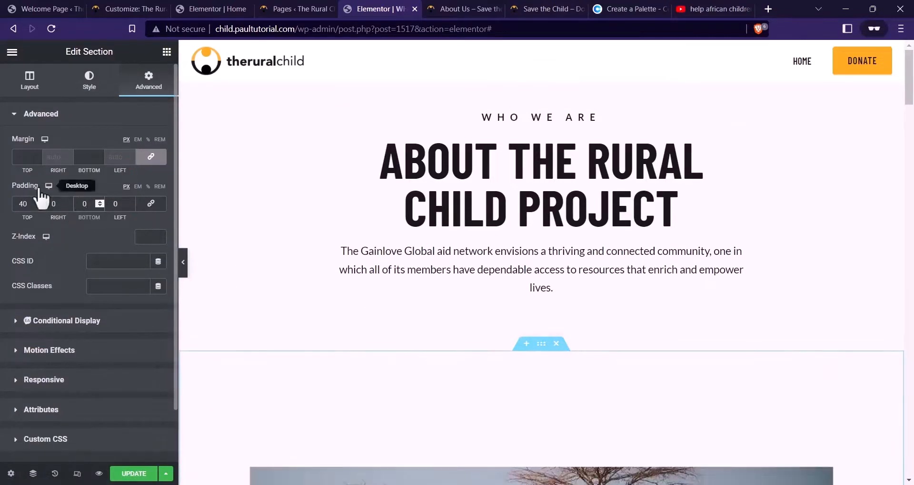
{"action": "double_click", "coordinate": [23, 204]}
{"action": "type", "text": "0"}
{"action": "scroll", "coordinate": [557, 324], "scroll_direction": "down", "scroll_amount": 2}
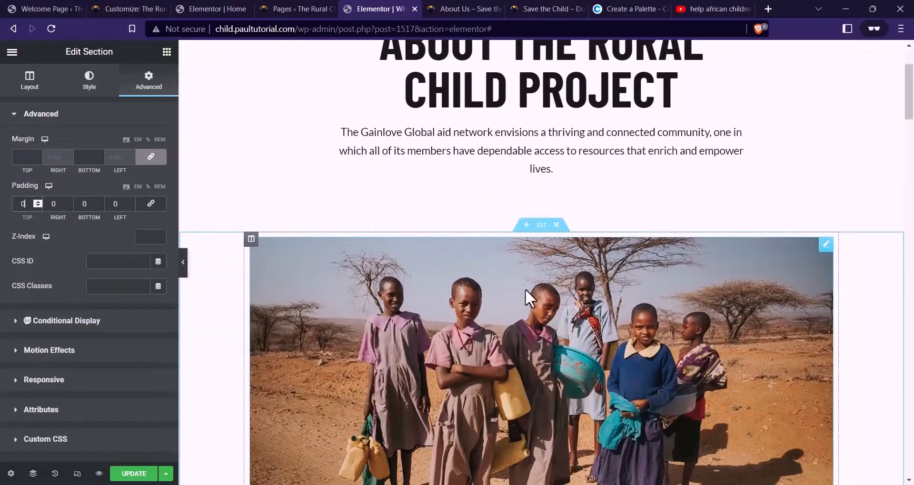
{"action": "scroll", "coordinate": [524, 300], "scroll_direction": "up", "scroll_amount": 2}
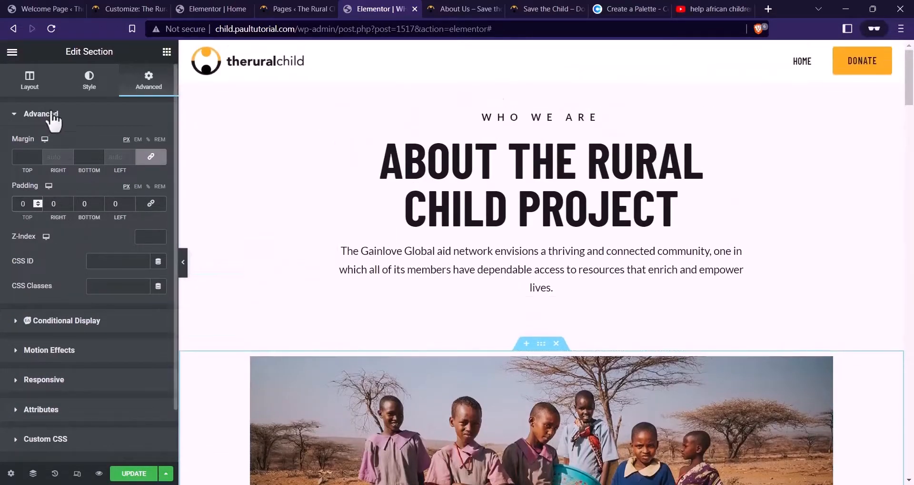
{"action": "left_click", "coordinate": [24, 160]}
{"action": "type", "text": "0"}
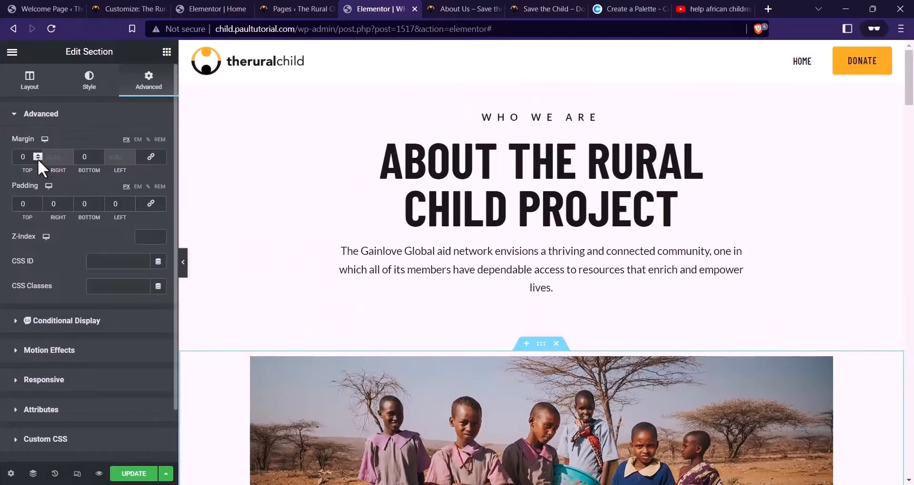
{"action": "left_click_drag", "start_coordinate": [38, 159], "coordinate": [38, 159]}
Zero the photo column's padding with the link button so the image fills it
{"action": "scroll", "coordinate": [160, 135], "scroll_direction": "down", "scroll_amount": 2}
{"action": "scroll", "coordinate": [528, 245], "scroll_direction": "down", "scroll_amount": 1}
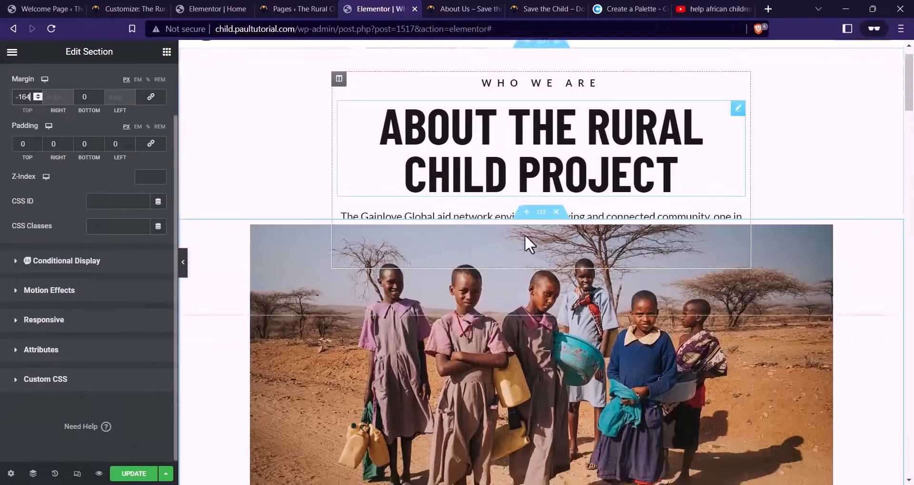
{"action": "scroll", "coordinate": [528, 245], "scroll_direction": "down", "scroll_amount": 4}
{"action": "scroll", "coordinate": [257, 193], "scroll_direction": "up", "scroll_amount": 3}
{"action": "left_click", "coordinate": [251, 141]}
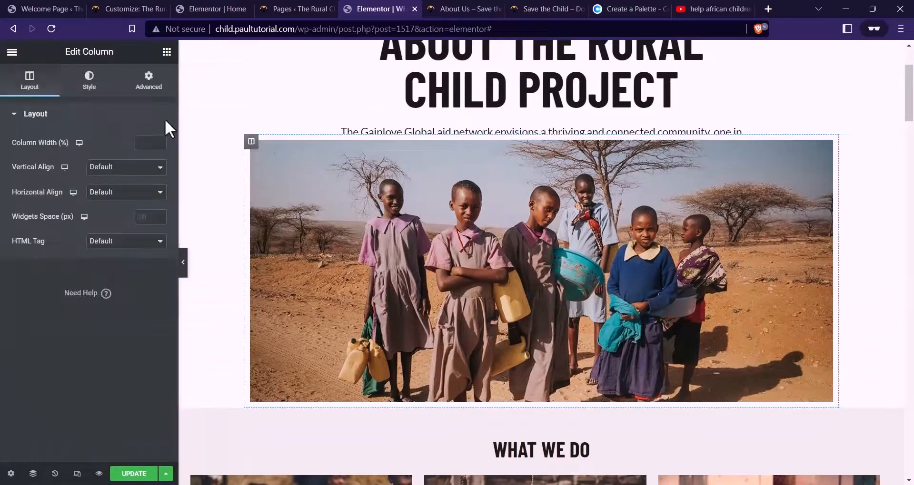
{"action": "left_click", "coordinate": [143, 83]}
{"action": "left_click", "coordinate": [156, 206]}
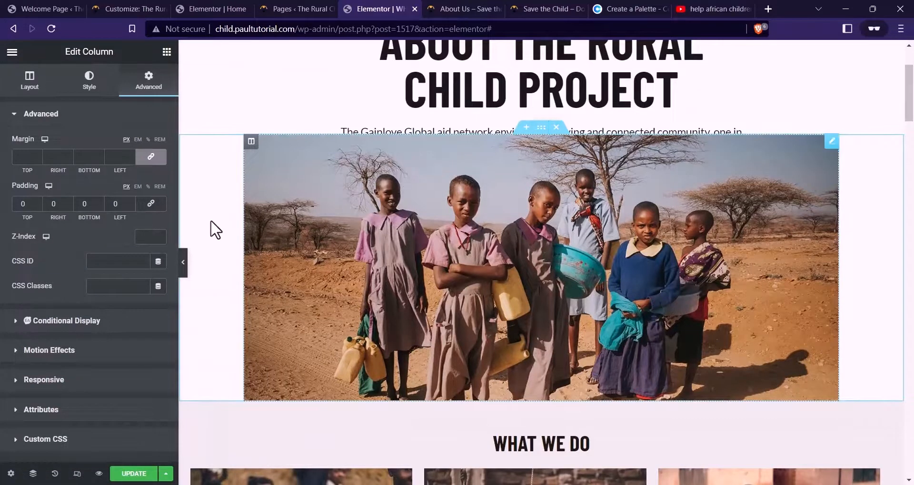
Set the WHO WE ARE hero section's bottom padding to 200
{"action": "scroll", "coordinate": [467, 206], "scroll_direction": "up", "scroll_amount": 3}
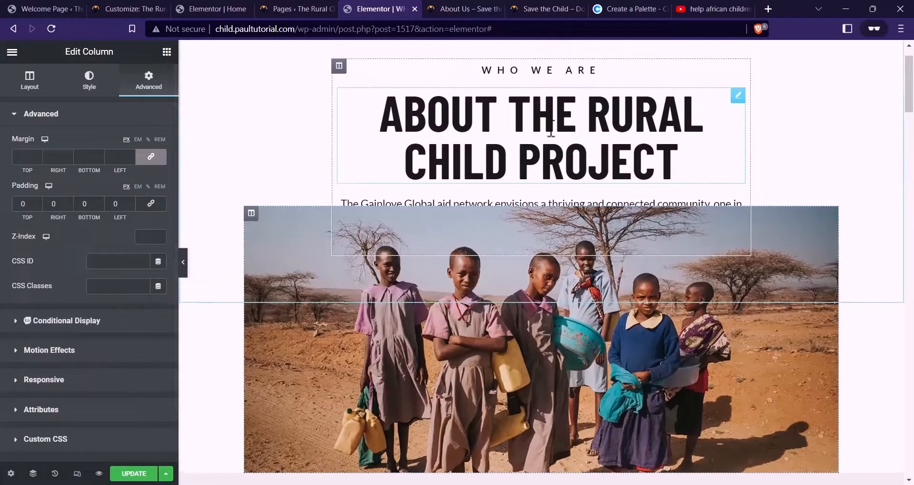
{"action": "scroll", "coordinate": [551, 132], "scroll_direction": "up", "scroll_amount": 2}
{"action": "left_click", "coordinate": [541, 74]}
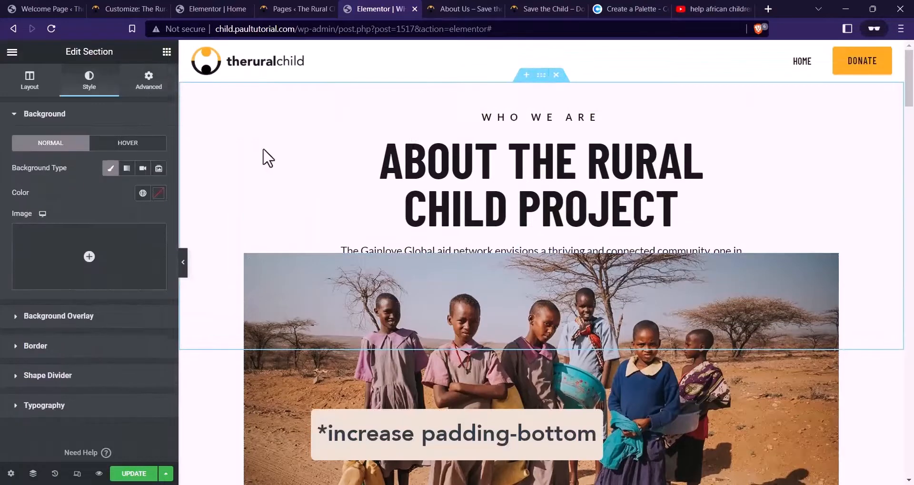
{"action": "left_click", "coordinate": [165, 87]}
{"action": "type", "text": "120"}
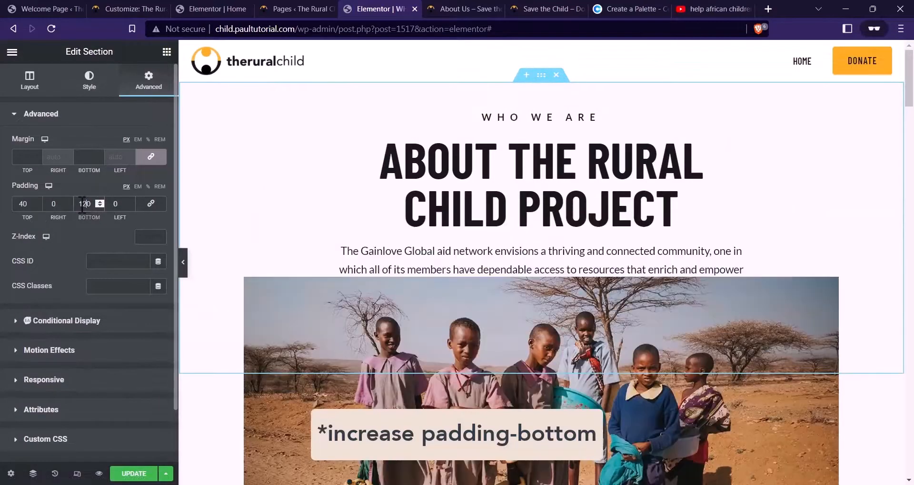
{"action": "key", "text": "BackSpace"}
{"action": "key", "text": "BackSpace"}
{"action": "key", "text": "BackSpace"}
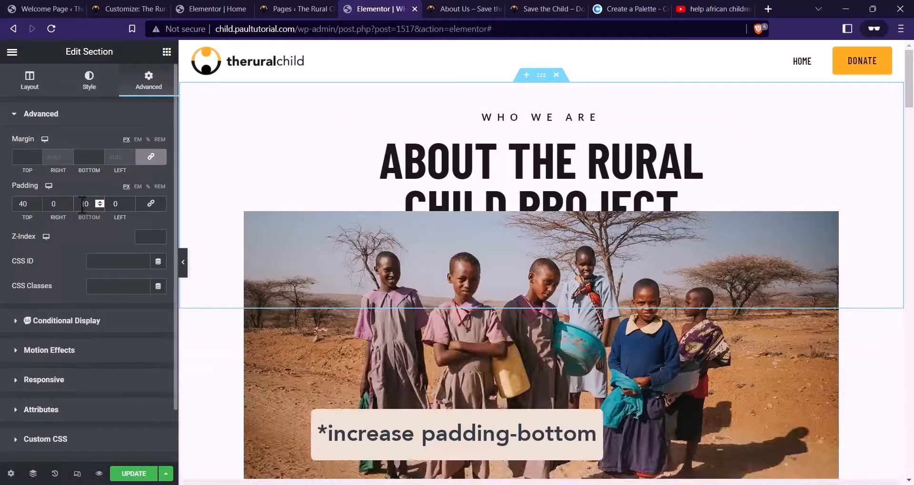
{"action": "type", "text": "90"}
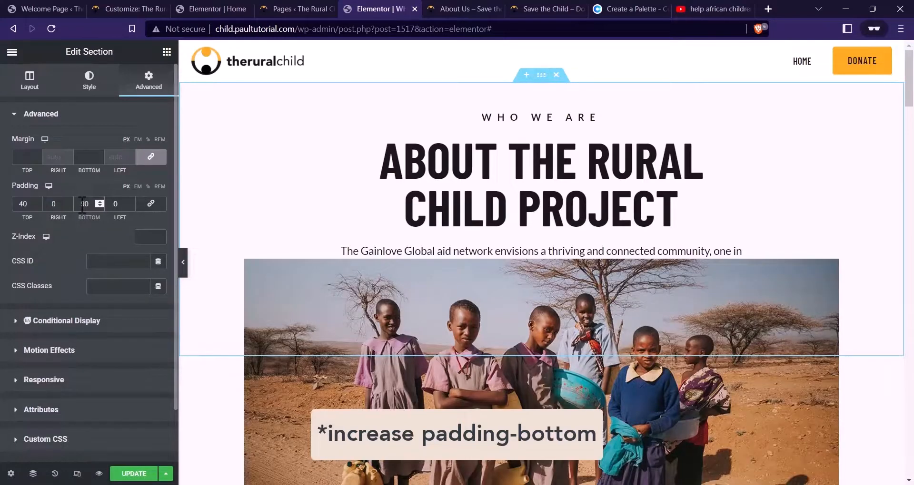
{"action": "key", "text": "BackSpace"}
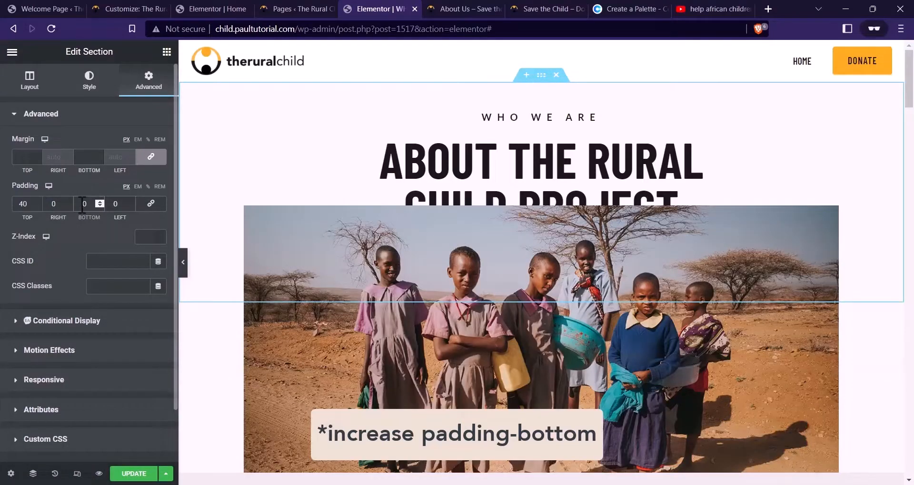
{"action": "type", "text": "200"}
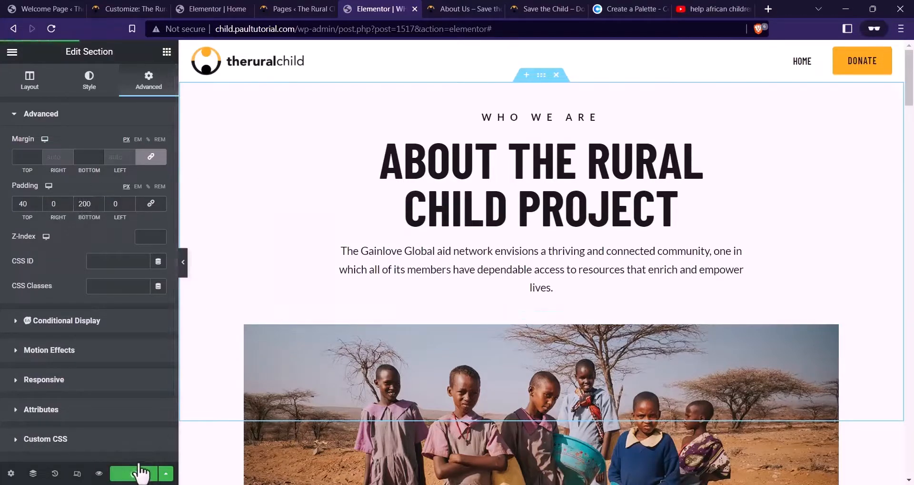
Preview the page and scroll through the hero and overlapping photo
{"action": "left_click", "coordinate": [100, 473]}
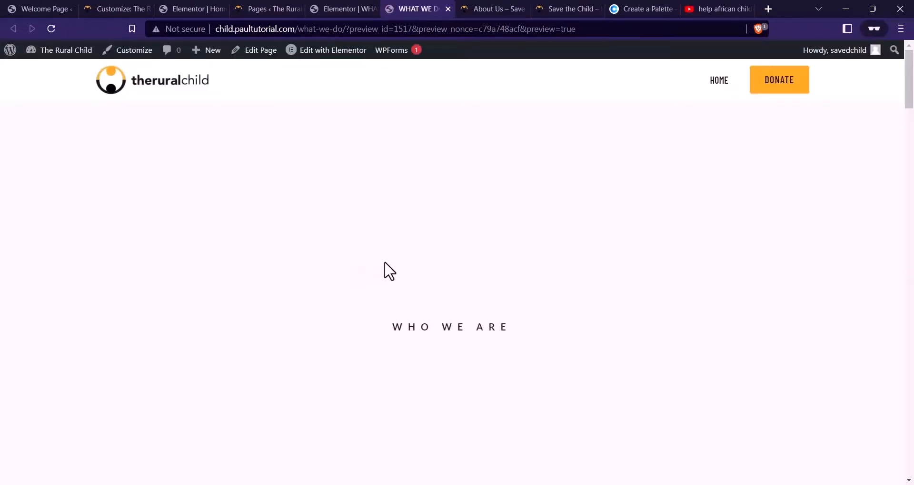
{"action": "scroll", "coordinate": [442, 171], "scroll_direction": "down", "scroll_amount": 3}
{"action": "scroll", "coordinate": [442, 157], "scroll_direction": "down", "scroll_amount": 3}
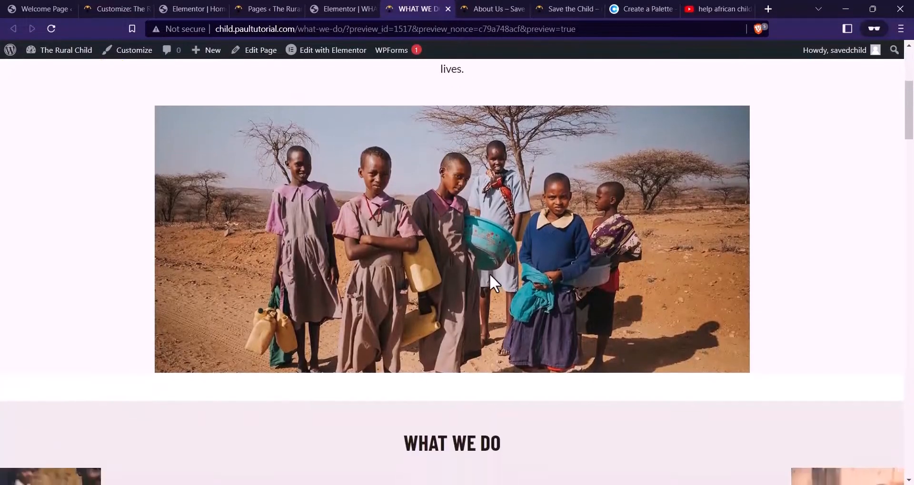
{"action": "scroll", "coordinate": [489, 274], "scroll_direction": "up", "scroll_amount": 3}
{"action": "scroll", "coordinate": [565, 213], "scroll_direction": "down", "scroll_amount": 3}
{"action": "scroll", "coordinate": [256, 295], "scroll_direction": "up", "scroll_amount": 5}
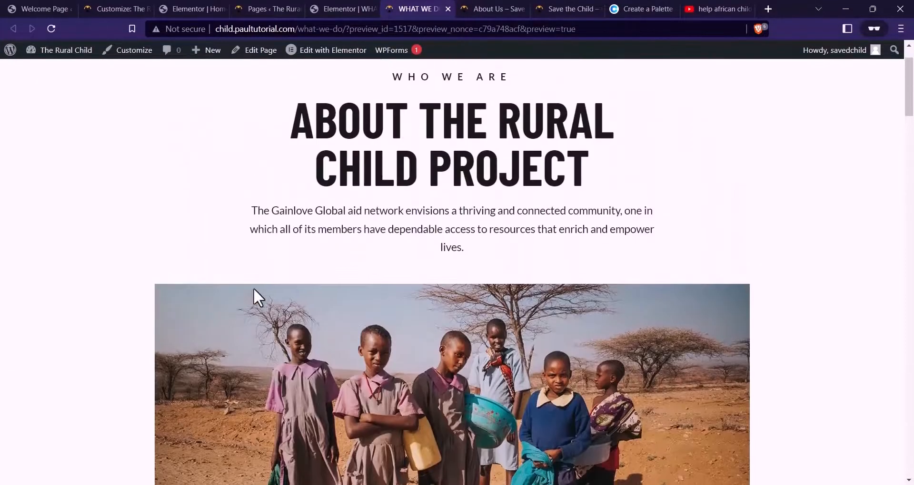
{"action": "scroll", "coordinate": [175, 298], "scroll_direction": "down", "scroll_amount": 4}
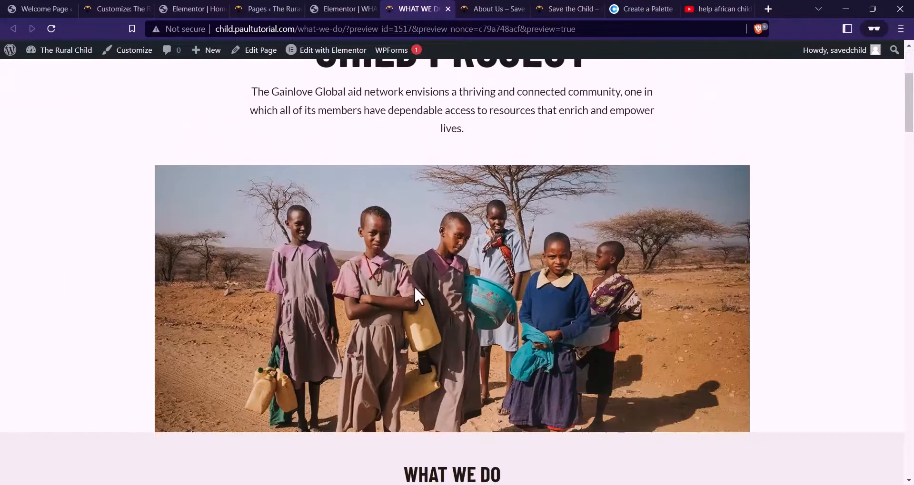
{"action": "scroll", "coordinate": [414, 287], "scroll_direction": "up", "scroll_amount": 1}
Compare against the reference About Us tab, then go back to the Elementor editor
{"action": "key", "text": "ctrl+Tab"}
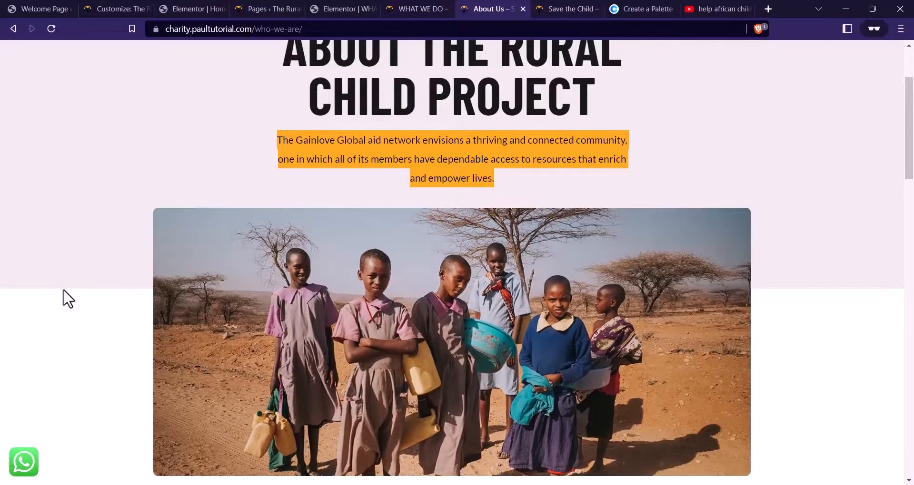
{"action": "scroll", "coordinate": [380, 242], "scroll_direction": "up", "scroll_amount": 3}
{"action": "left_click", "coordinate": [412, 4]}
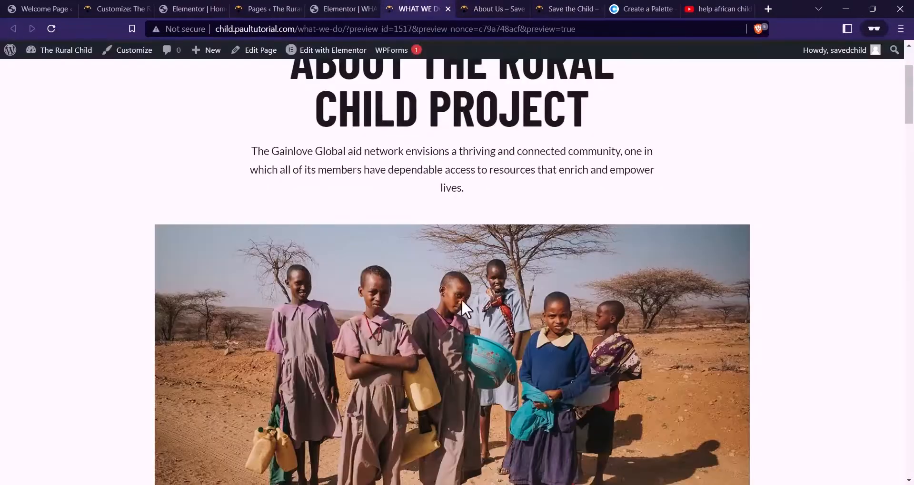
{"action": "key", "text": "ctrl+shift+Tab"}
{"action": "scroll", "coordinate": [556, 290], "scroll_direction": "down", "scroll_amount": 5}
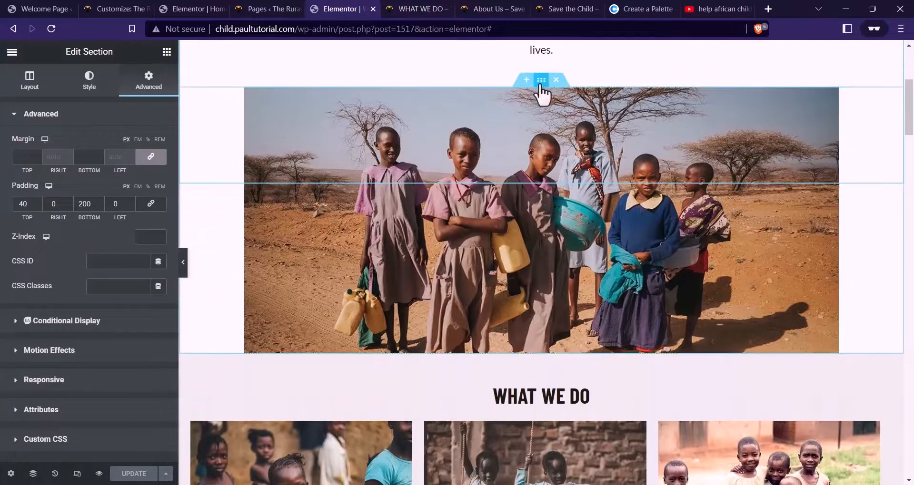
Reset the photo section's top margin to 0 and check its background colour
{"action": "left_click", "coordinate": [541, 80]}
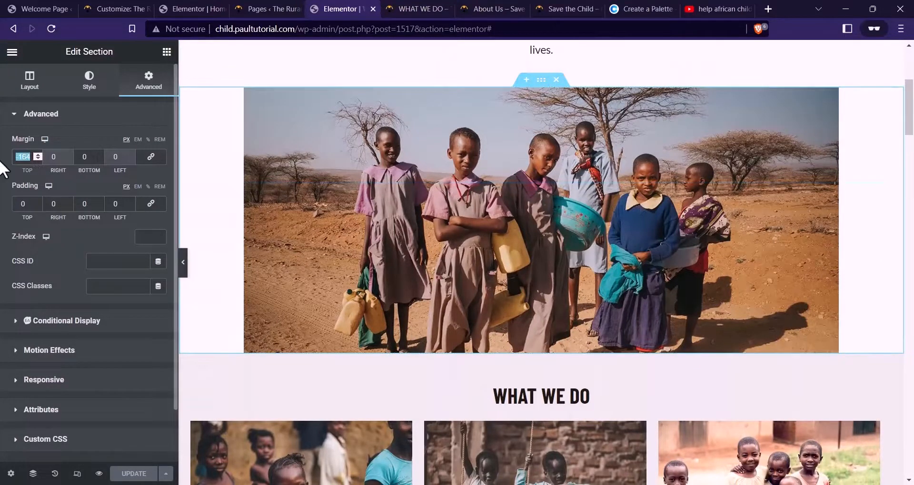
{"action": "type", "text": "0"}
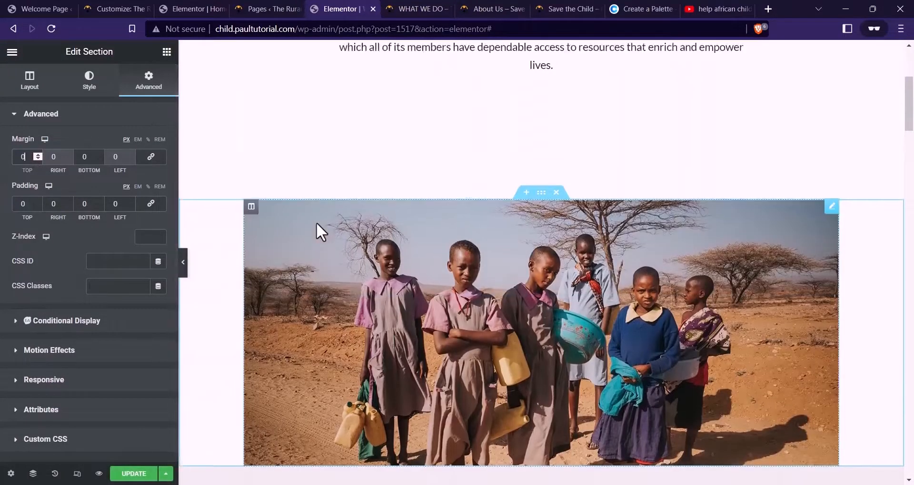
{"action": "scroll", "coordinate": [319, 229], "scroll_direction": "up", "scroll_amount": 5}
{"action": "scroll", "coordinate": [524, 199], "scroll_direction": "down", "scroll_amount": 5}
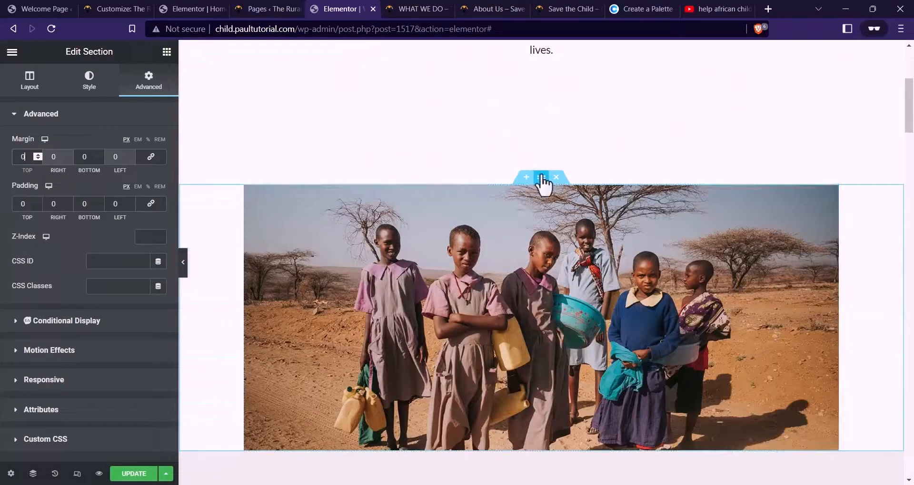
{"action": "left_click", "coordinate": [89, 80]}
{"action": "left_click", "coordinate": [159, 194]}
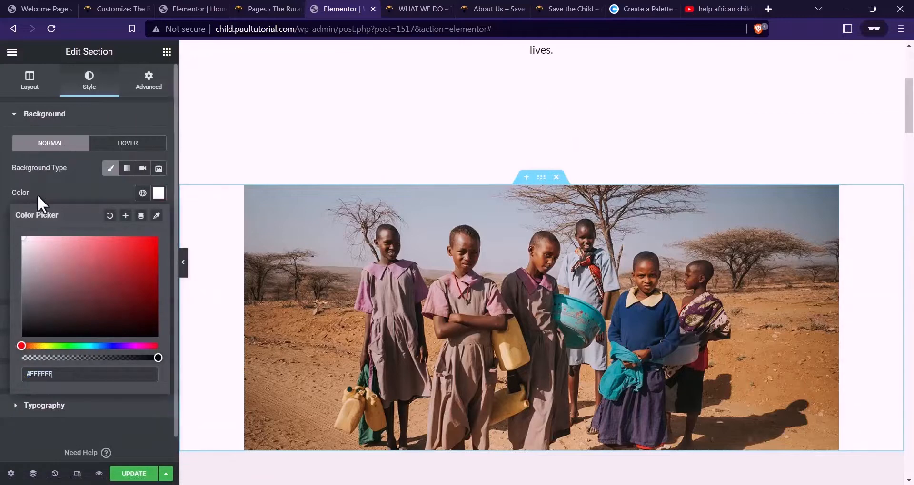
{"action": "left_click", "coordinate": [37, 194]}
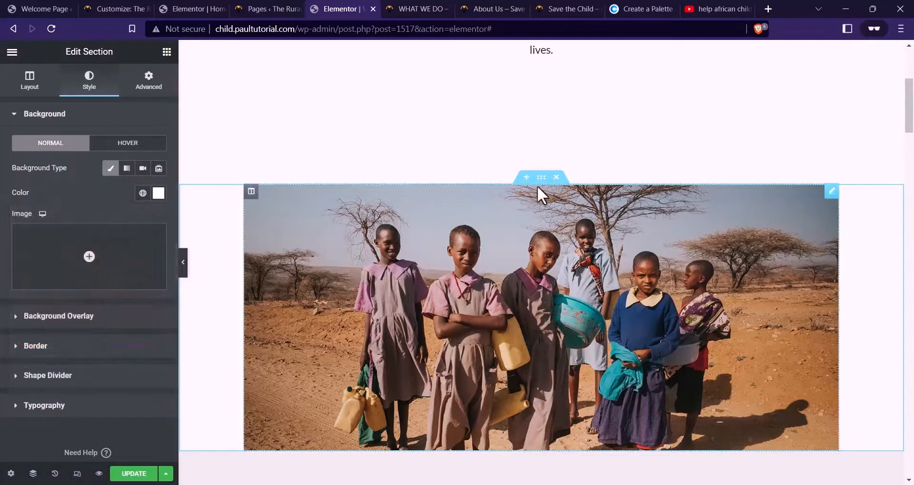
Give the photo's column a Classic white #FFFFFF background and return to the Elements panel
{"action": "left_click", "coordinate": [250, 191]}
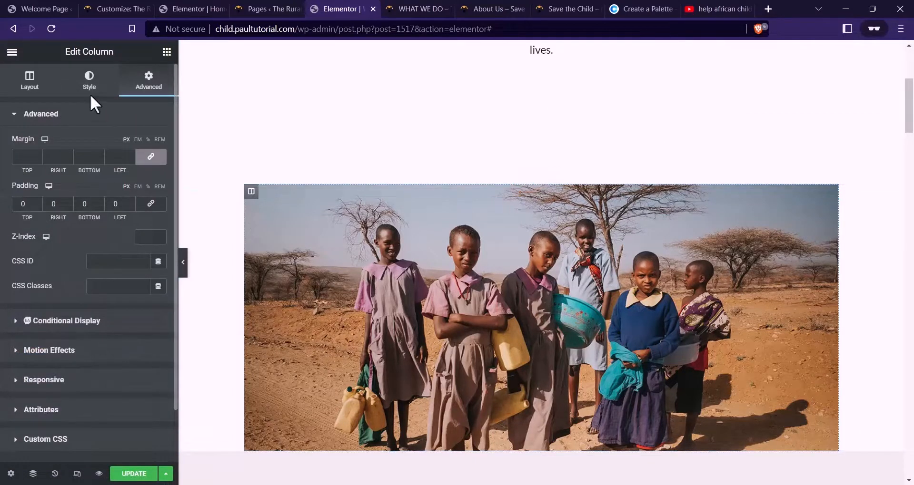
{"action": "left_click", "coordinate": [89, 88]}
{"action": "left_click", "coordinate": [127, 168]}
{"action": "left_click", "coordinate": [158, 193]}
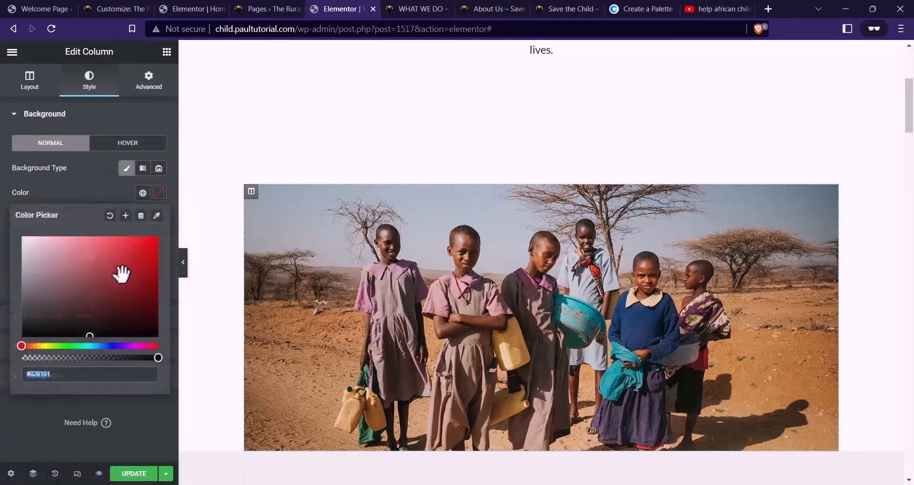
{"action": "left_click_drag", "start_coordinate": [120, 269], "coordinate": [4, 191]}
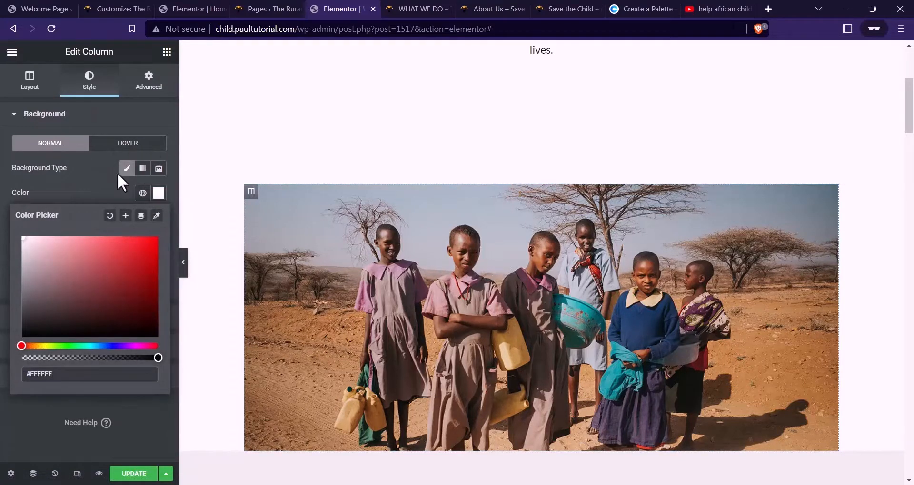
{"action": "left_click", "coordinate": [167, 52]}
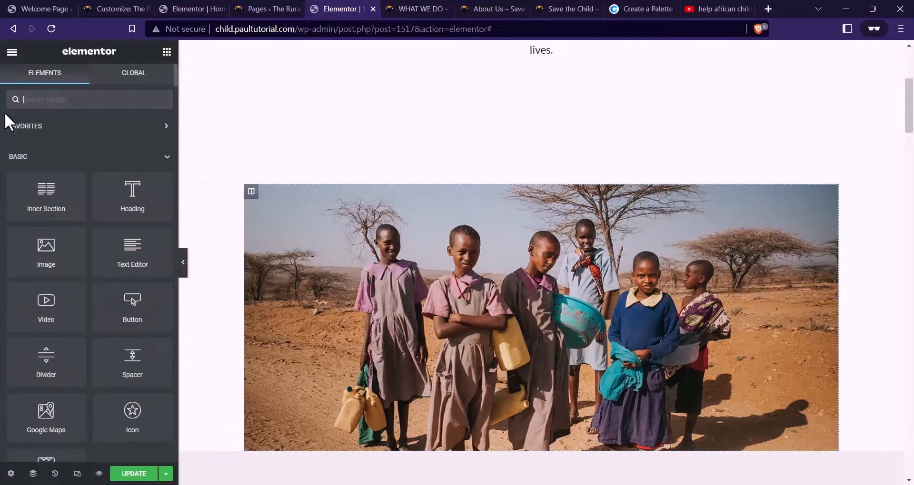
Add an inner section, delete its empty right column, and move the photo into it
{"action": "left_click_drag", "start_coordinate": [38, 193], "coordinate": [381, 215]}
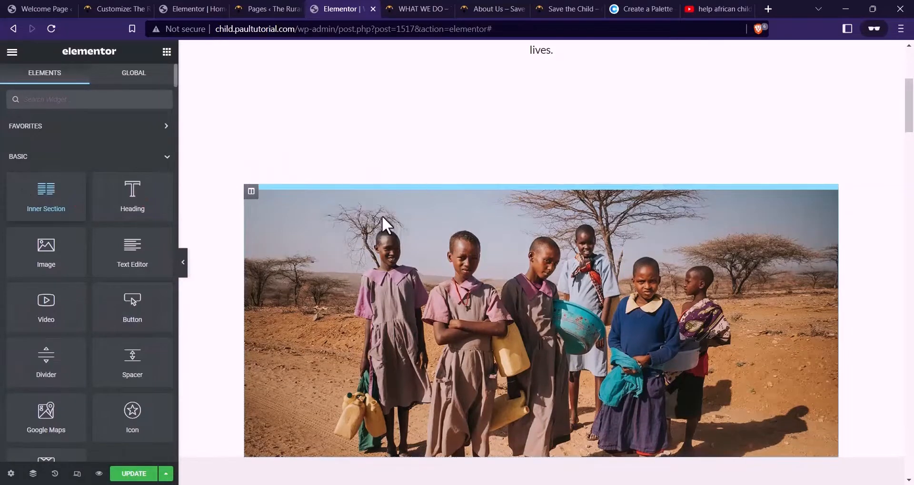
{"action": "right_click", "coordinate": [548, 195]}
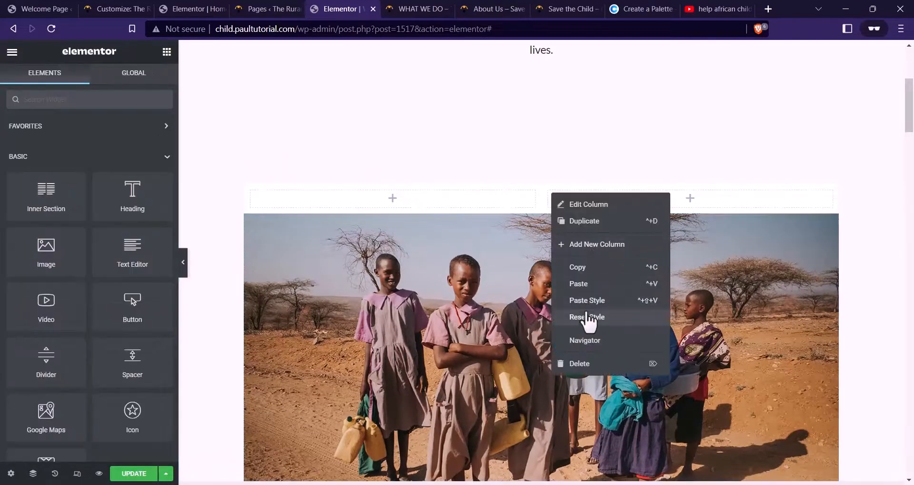
{"action": "left_click", "coordinate": [589, 364]}
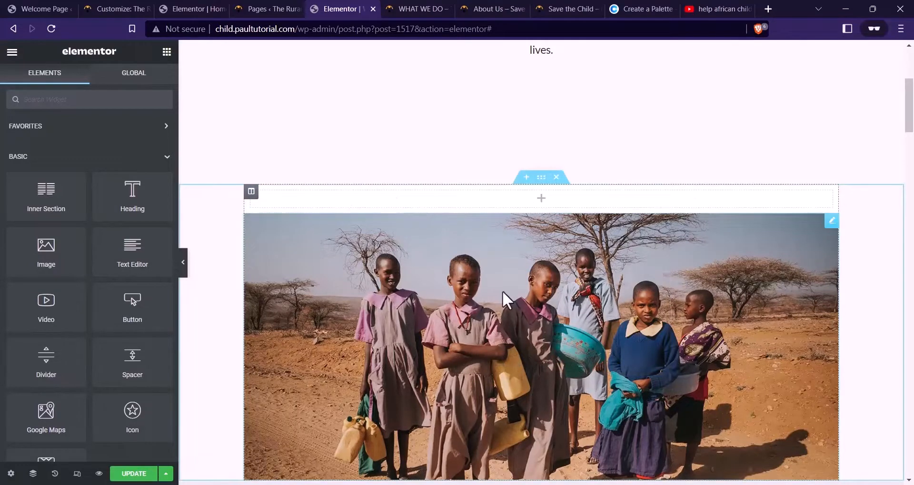
{"action": "left_click_drag", "start_coordinate": [832, 234], "coordinate": [600, 199]}
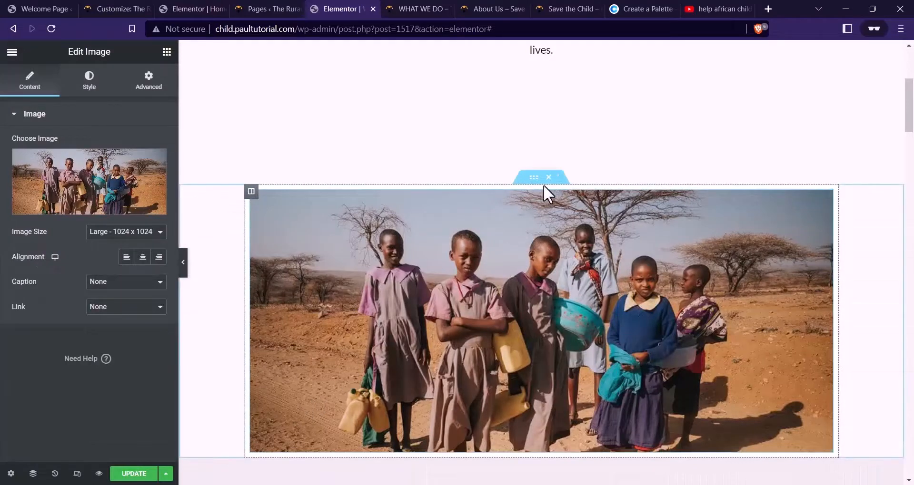
Set the photo column's padding to 0
{"action": "left_click", "coordinate": [251, 191]}
{"action": "left_click", "coordinate": [148, 80]}
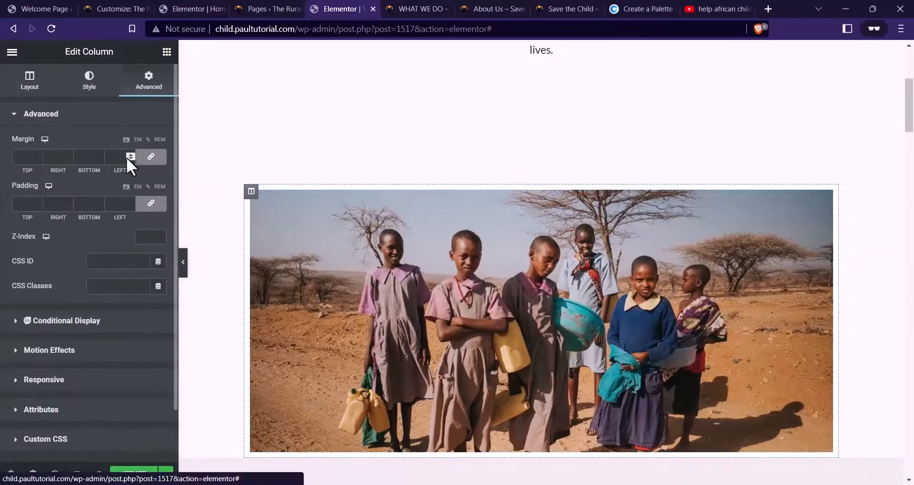
{"action": "left_click", "coordinate": [151, 204]}
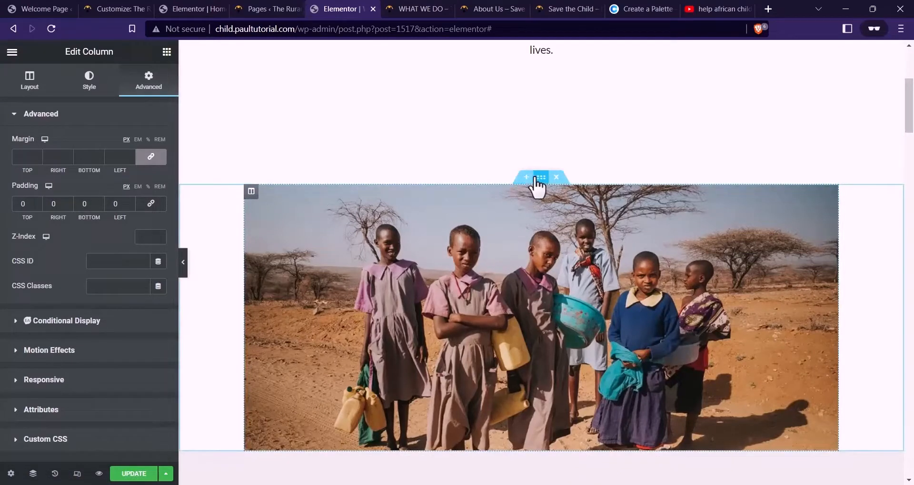
Clear the section's Background Overlay colour
{"action": "left_click", "coordinate": [541, 178]}
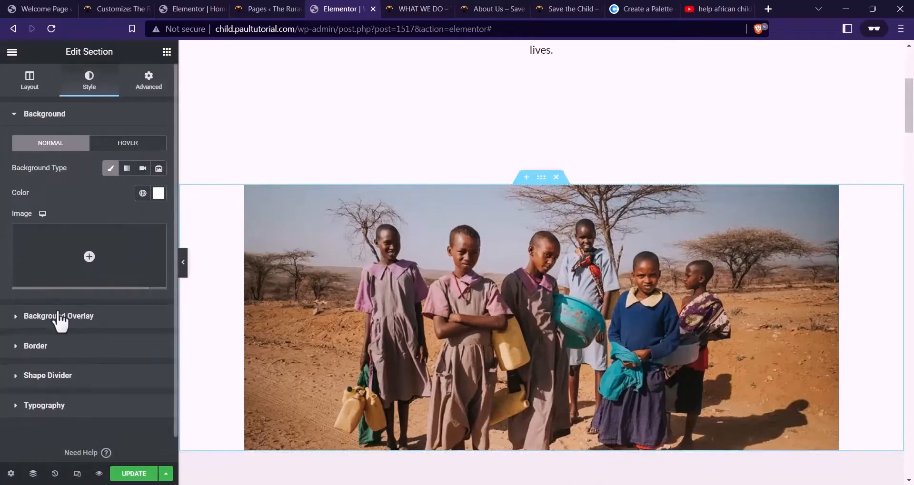
{"action": "left_click", "coordinate": [59, 316]}
{"action": "left_click", "coordinate": [159, 222]}
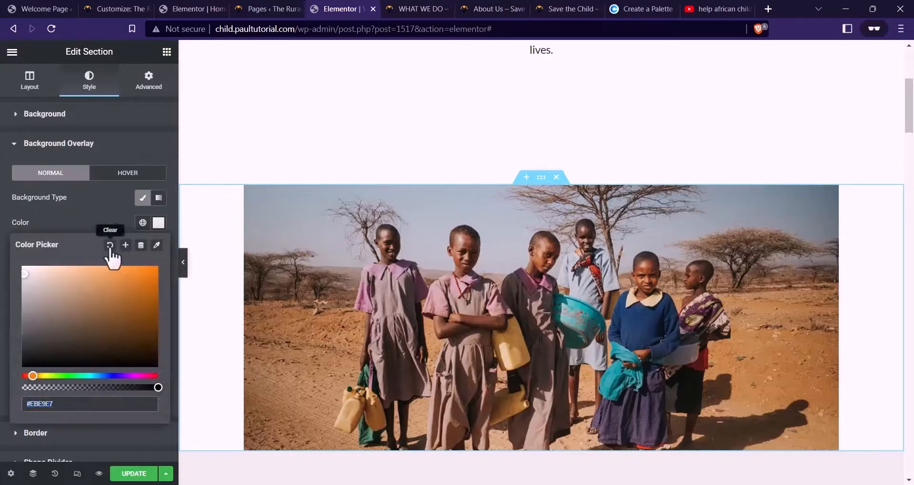
{"action": "left_click", "coordinate": [106, 222]}
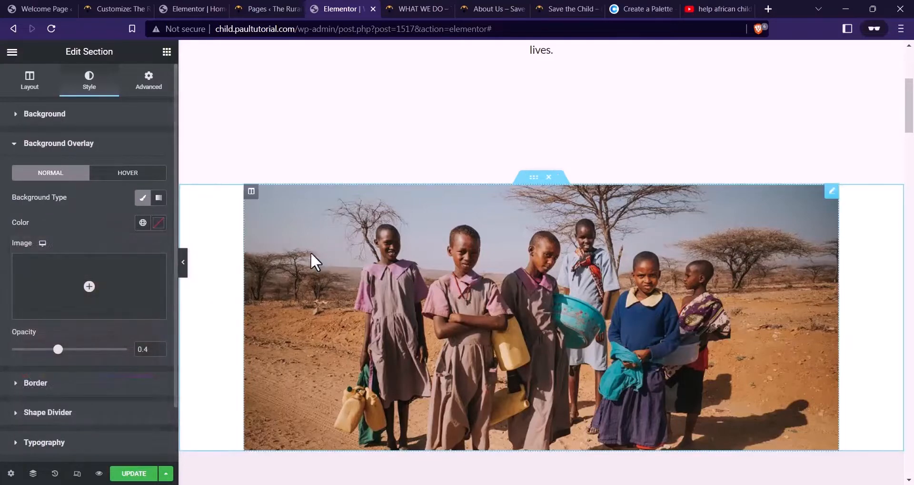
{"action": "scroll", "coordinate": [524, 313], "scroll_direction": "up", "scroll_amount": 3}
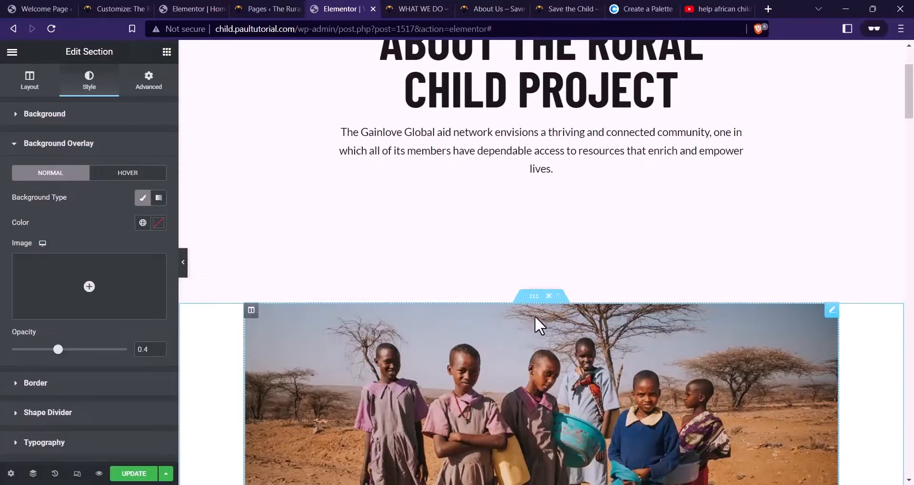
Unlink the inner section's margins and set its top margin to -156
{"action": "left_click", "coordinate": [533, 297]}
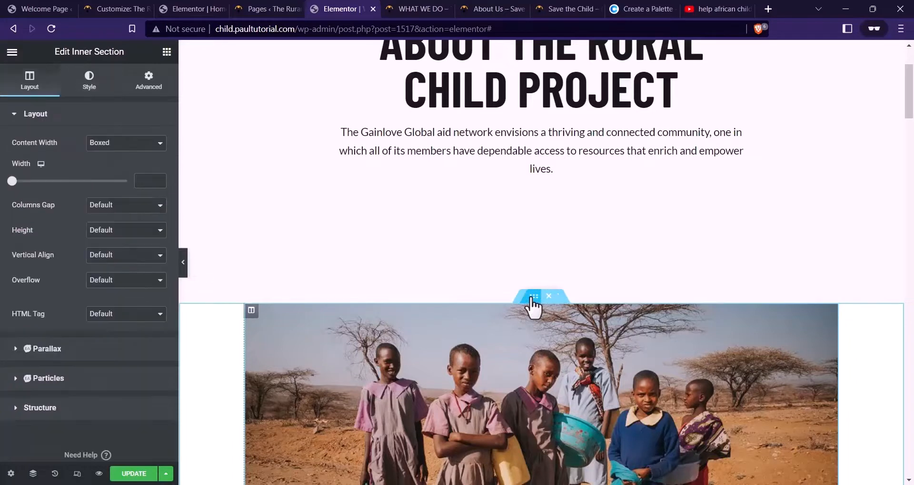
{"action": "left_click", "coordinate": [151, 86]}
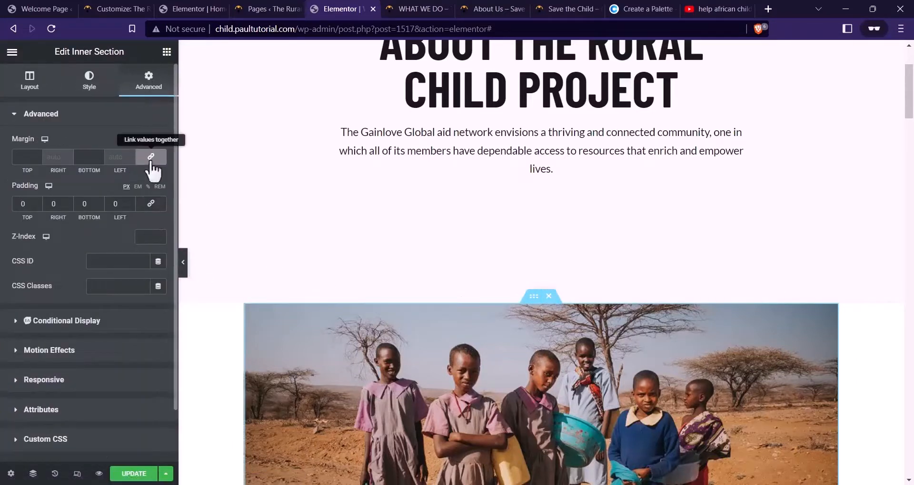
{"action": "left_click", "coordinate": [151, 158]}
{"action": "left_click", "coordinate": [39, 159]}
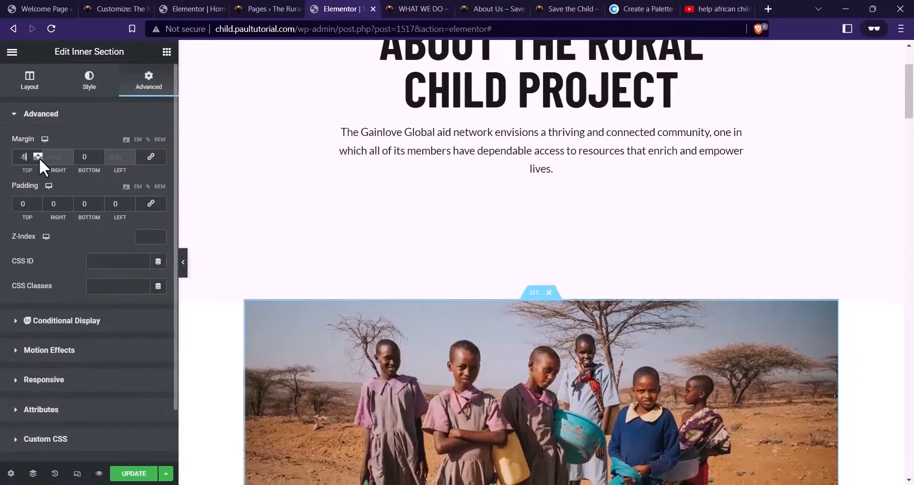
{"action": "left_click_drag", "start_coordinate": [39, 158], "coordinate": [39, 158]}
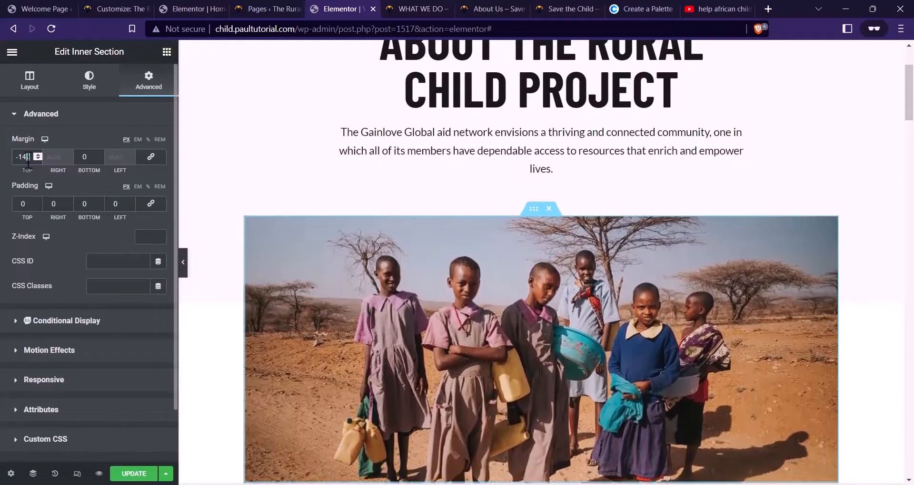
{"action": "key", "text": "BackSpace"}
{"action": "type", "text": "0"}
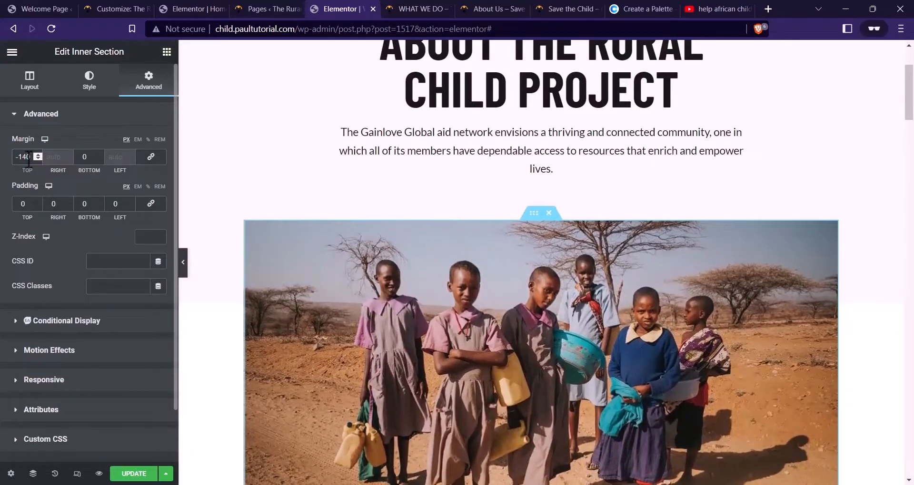
{"action": "key", "text": "BackSpace"}
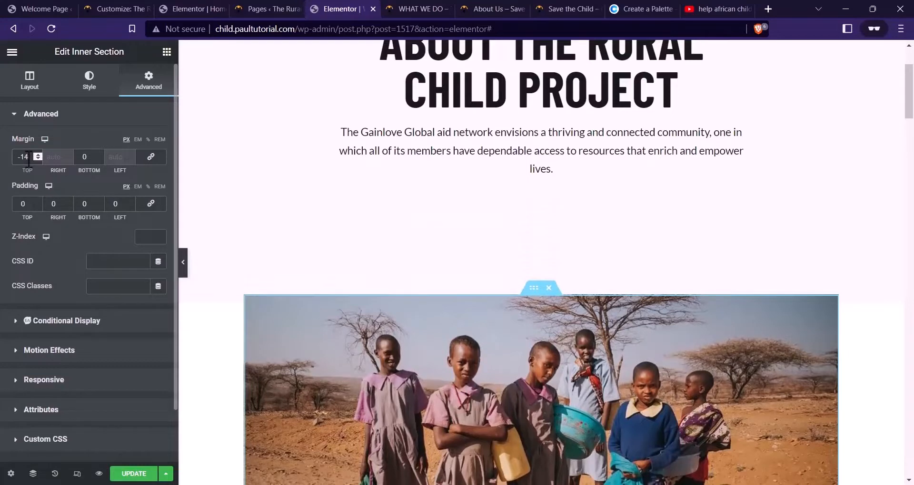
{"action": "type", "text": "8"}
{"action": "key", "text": "BackSpace"}
{"action": "type", "text": "50"}
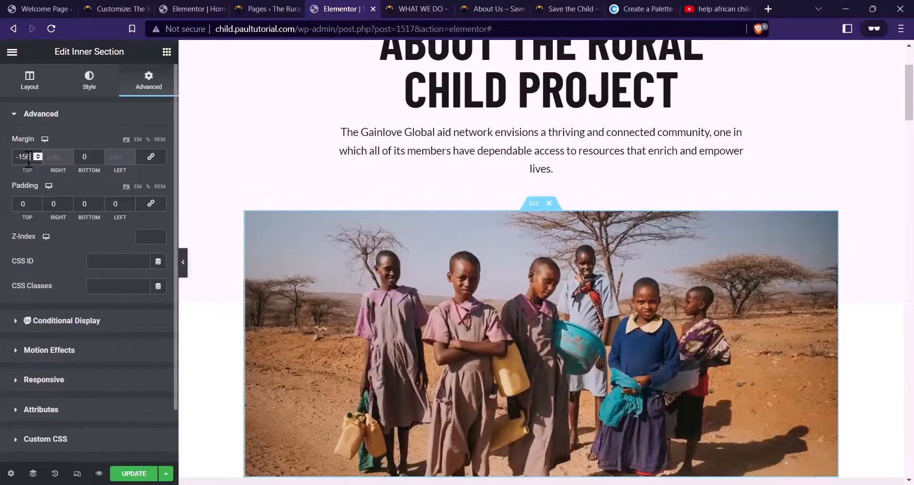
{"action": "scroll", "coordinate": [495, 183], "scroll_direction": "down", "scroll_amount": 4}
{"action": "scroll", "coordinate": [826, 202], "scroll_direction": "up", "scroll_amount": 3}
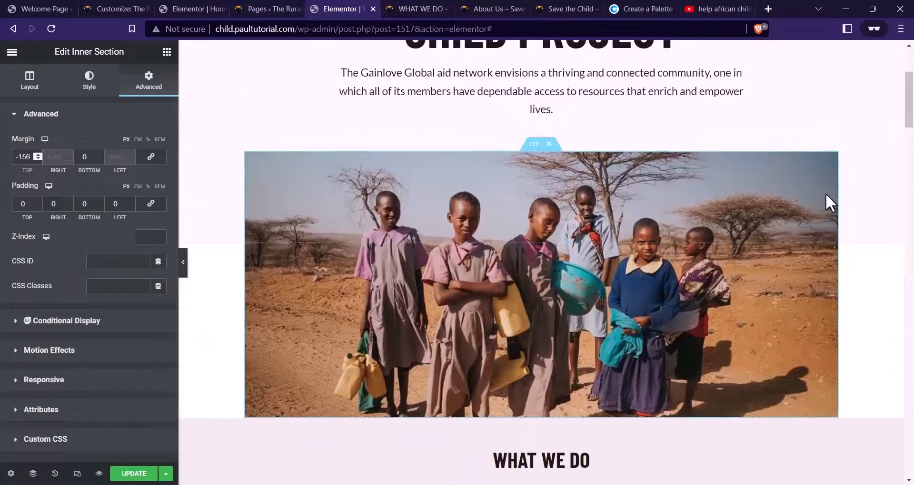
Give the photo a border radius of 4 and update the page
{"action": "left_click", "coordinate": [758, 195]}
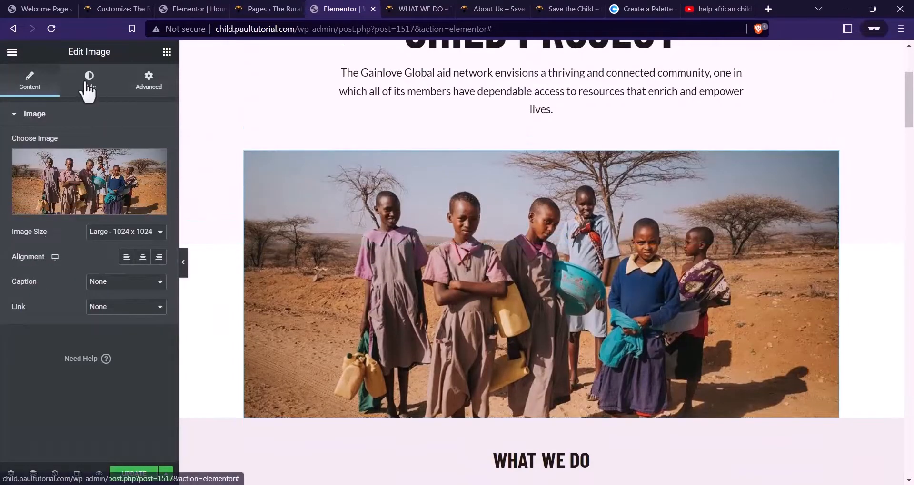
{"action": "left_click", "coordinate": [88, 83]}
{"action": "scroll", "coordinate": [79, 333], "scroll_direction": "down", "scroll_amount": 2}
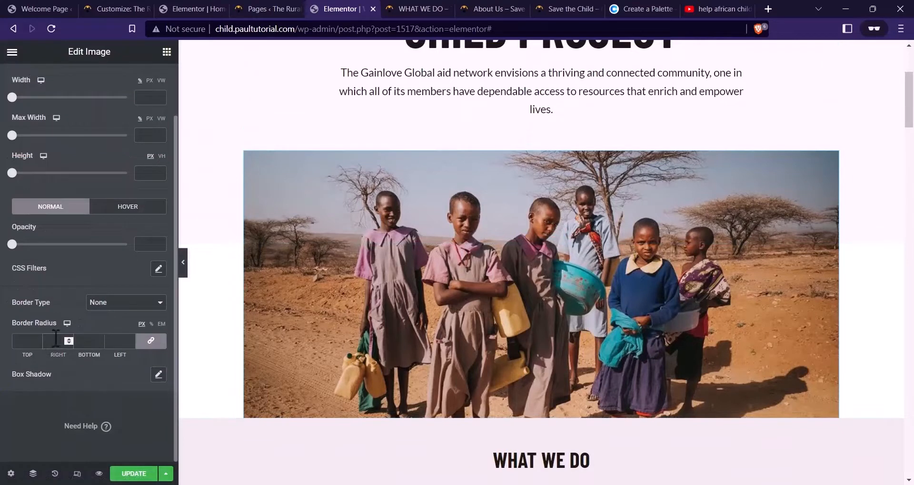
{"action": "left_click", "coordinate": [55, 338]}
{"action": "type", "text": "4"}
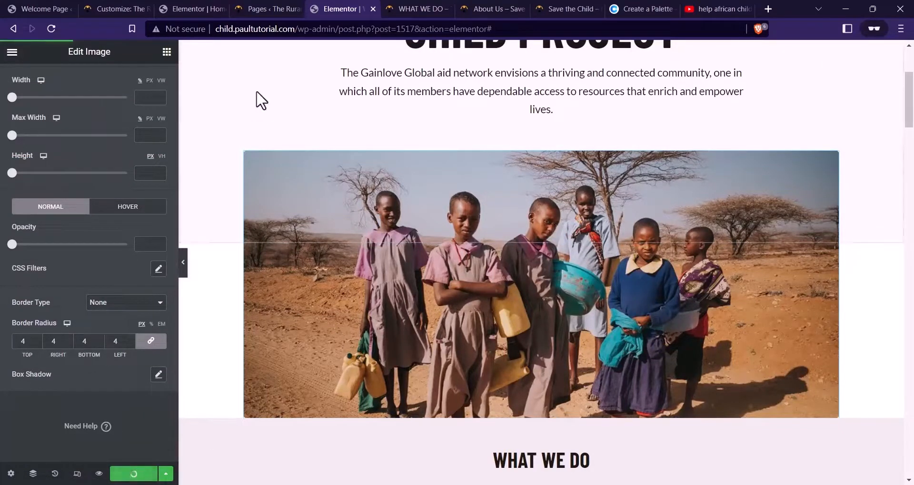
{"action": "left_click", "coordinate": [405, 9]}
{"action": "scroll", "coordinate": [472, 165], "scroll_direction": "up", "scroll_amount": 3}
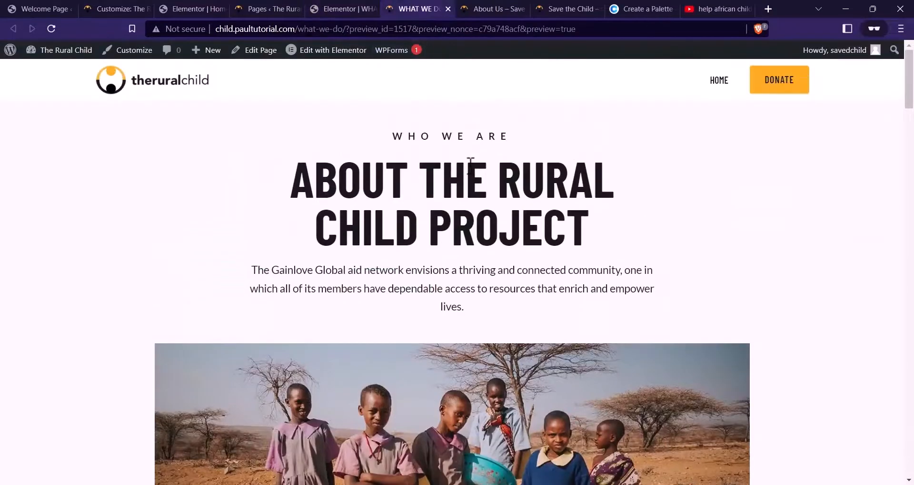
{"action": "left_click", "coordinate": [495, 7]}
{"action": "left_click", "coordinate": [422, 7]}
{"action": "key", "text": "F5"}
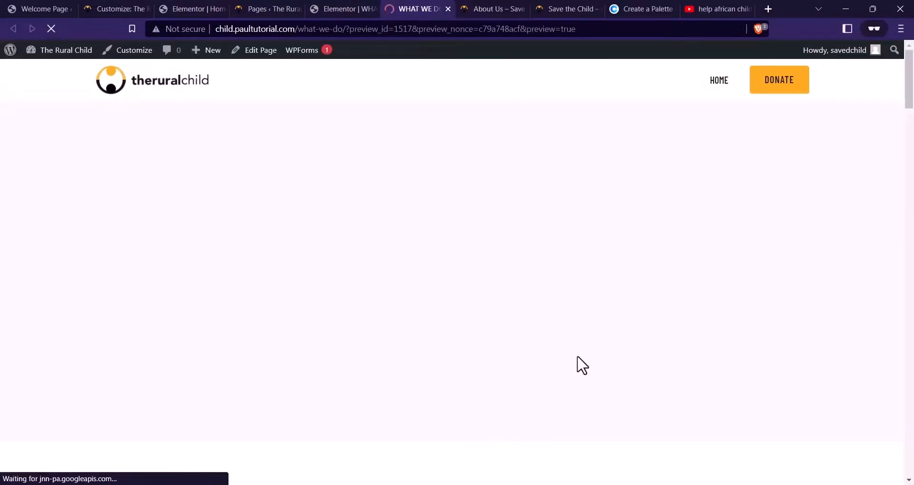
{"action": "scroll", "coordinate": [583, 361], "scroll_direction": "down", "scroll_amount": 3}
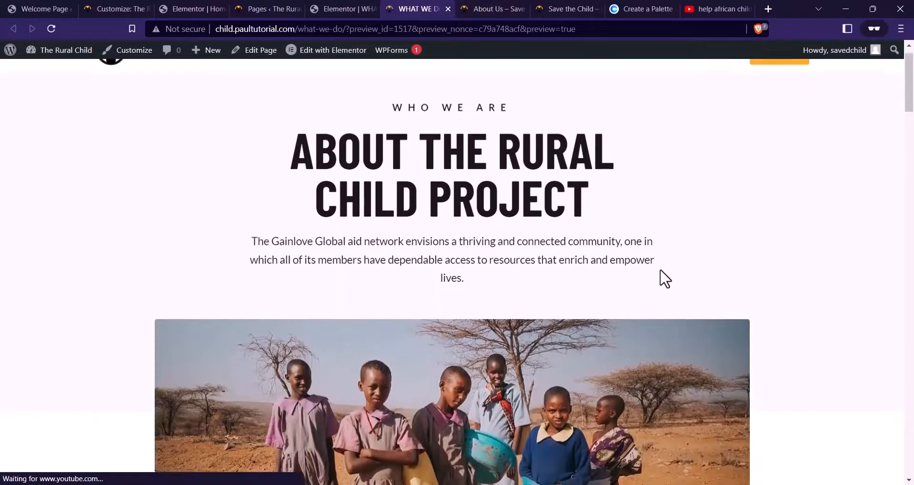
{"action": "scroll", "coordinate": [690, 312], "scroll_direction": "up", "scroll_amount": 1}
{"action": "scroll", "coordinate": [621, 247], "scroll_direction": "down", "scroll_amount": 8}
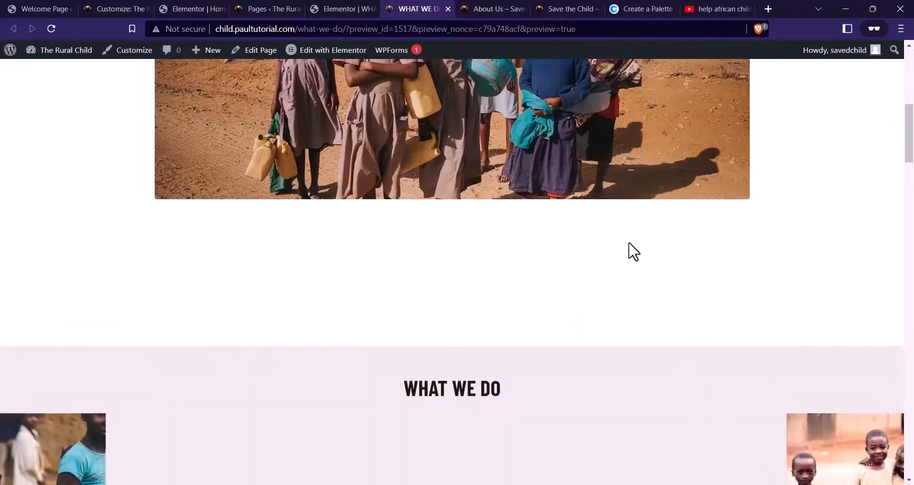
{"action": "scroll", "coordinate": [633, 264], "scroll_direction": "up", "scroll_amount": 5}
{"action": "scroll", "coordinate": [651, 267], "scroll_direction": "up", "scroll_amount": 2}
{"action": "scroll", "coordinate": [652, 268], "scroll_direction": "down", "scroll_amount": 3}
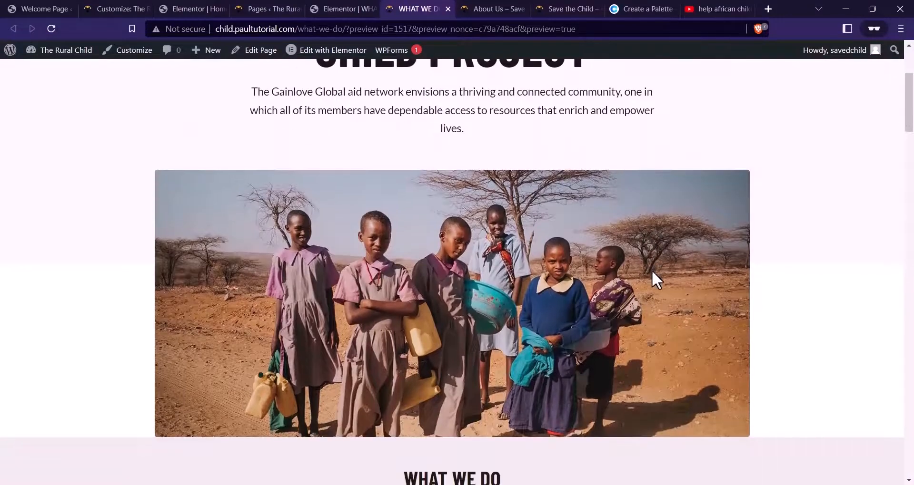
{"action": "scroll", "coordinate": [654, 281], "scroll_direction": "up", "scroll_amount": 4}
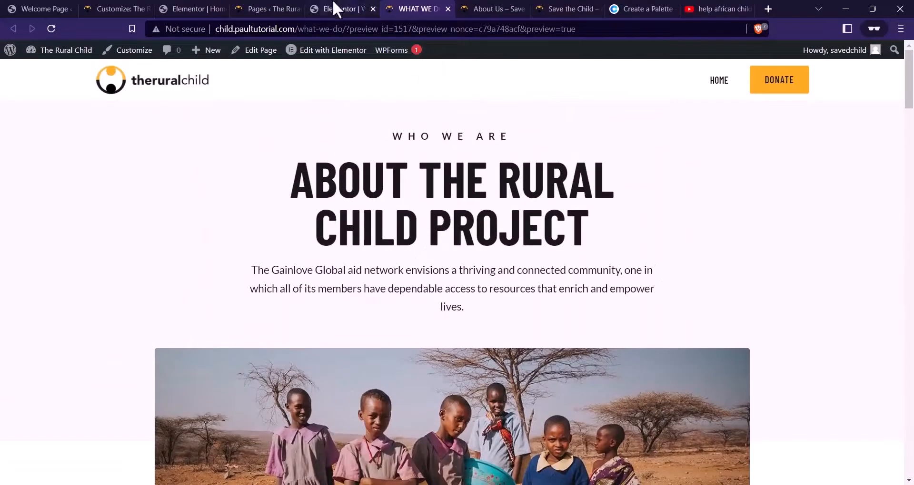
Delete 'lives' so the hero paragraph ends 'enrich and empower.'
{"action": "left_click", "coordinate": [336, 8]}
{"action": "scroll", "coordinate": [573, 153], "scroll_direction": "up", "scroll_amount": 3}
{"action": "left_click", "coordinate": [531, 198]}
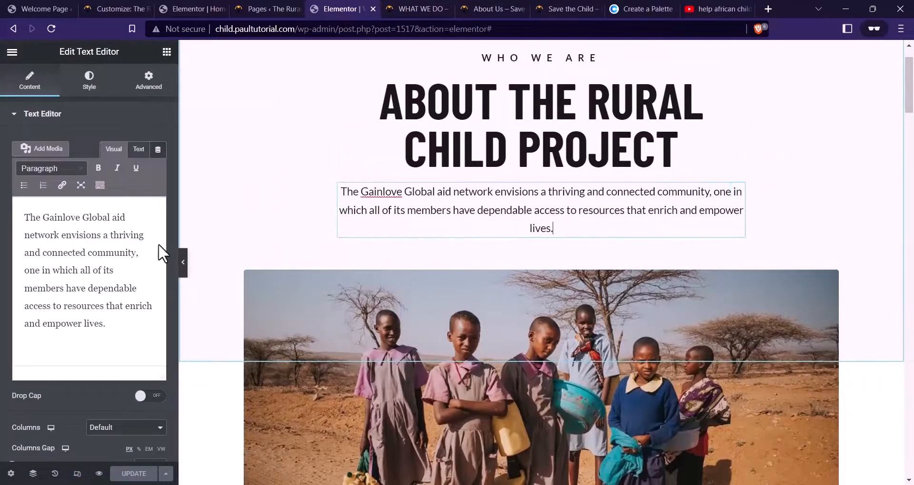
{"action": "left_click", "coordinate": [105, 323]}
{"action": "key", "text": "BackSpace"}
{"action": "key", "text": "BackSpace"}
{"action": "key", "text": "BackSpace"}
{"action": "key", "text": "BackSpace"}
{"action": "key", "text": "BackSpace"}
{"action": "key", "text": "BackSpace"}
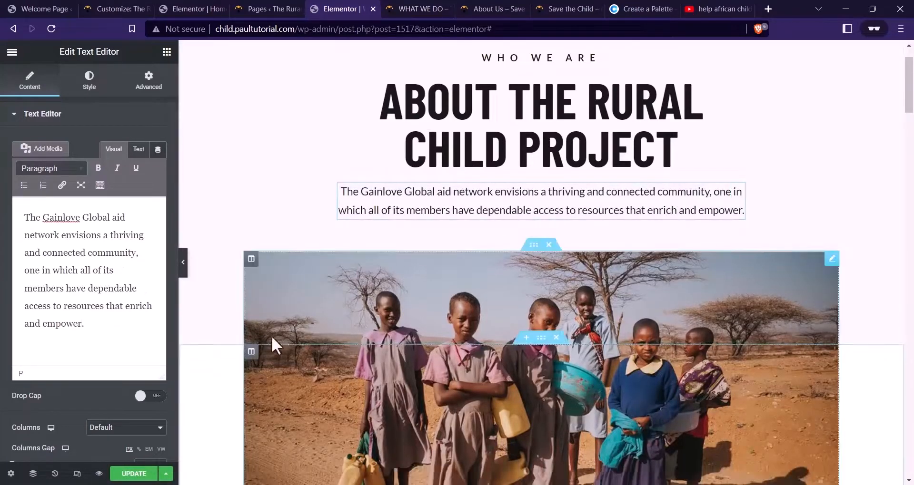
Reduce the outer hero section's bottom padding from 200 to 180
{"action": "left_click", "coordinate": [534, 245]}
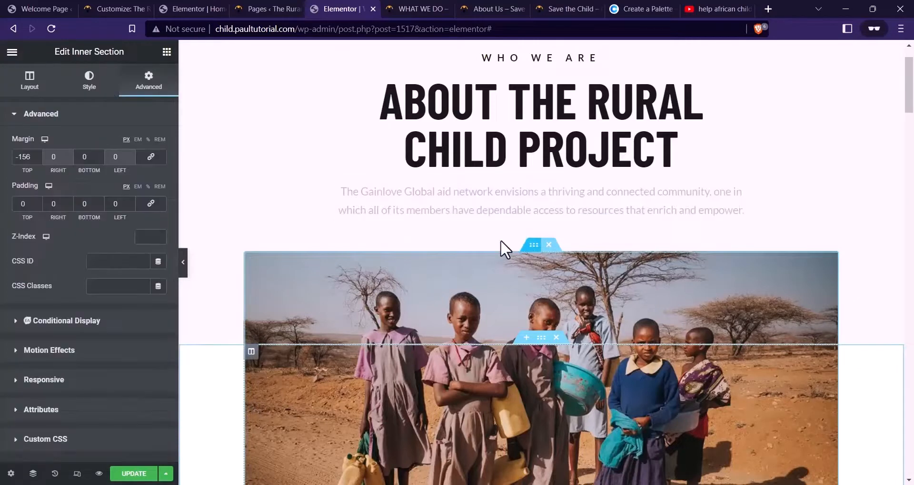
{"action": "scroll", "coordinate": [560, 102], "scroll_direction": "up", "scroll_amount": 2}
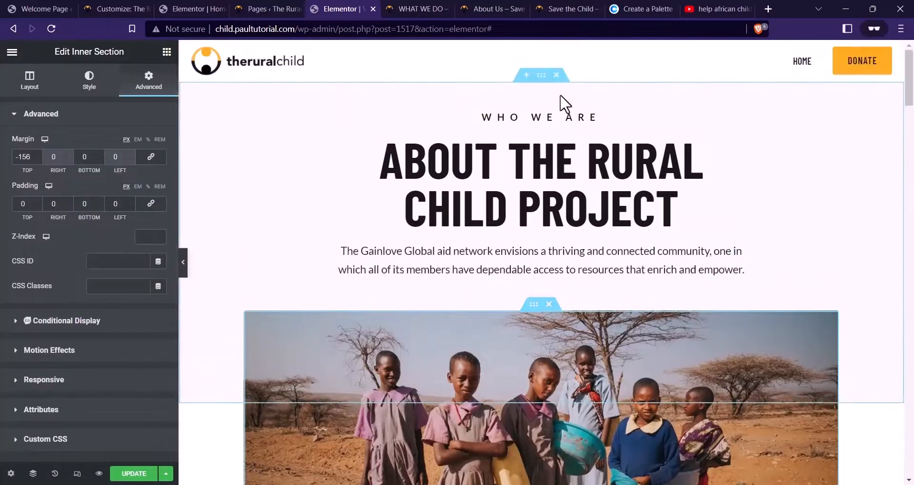
{"action": "left_click", "coordinate": [541, 75]}
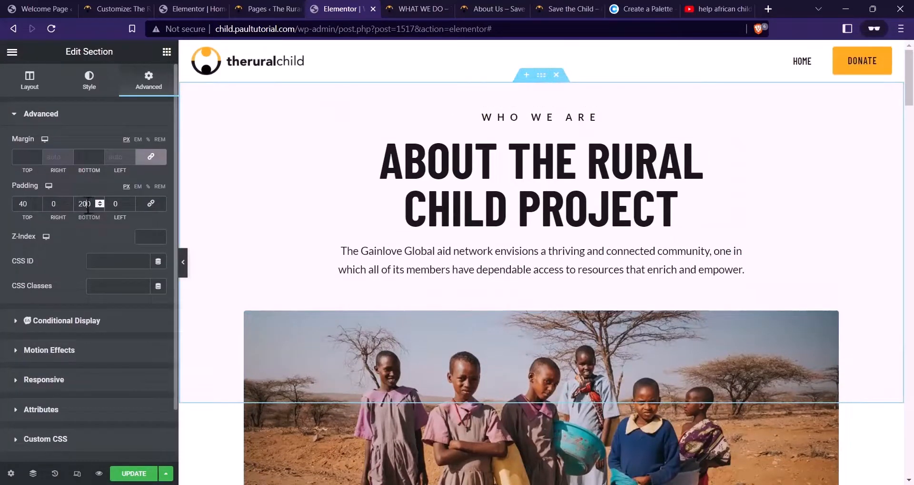
{"action": "type", "text": "190"}
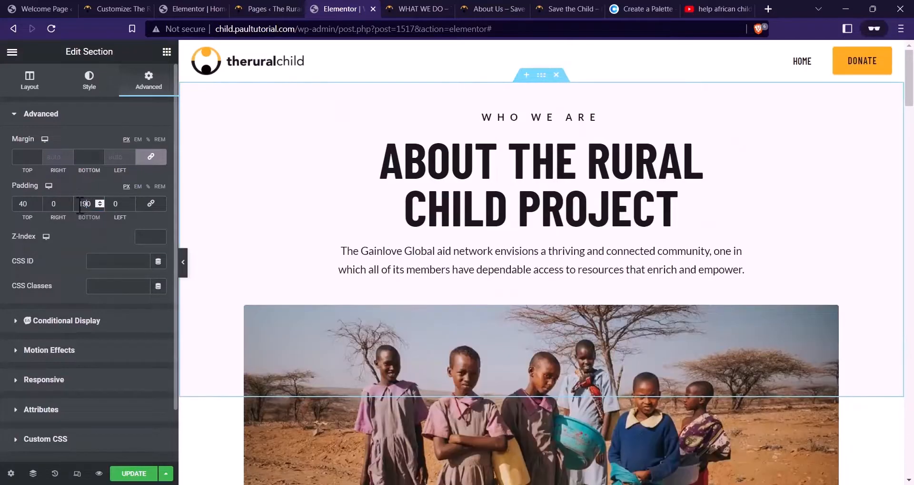
{"action": "key", "text": "BackSpace"}
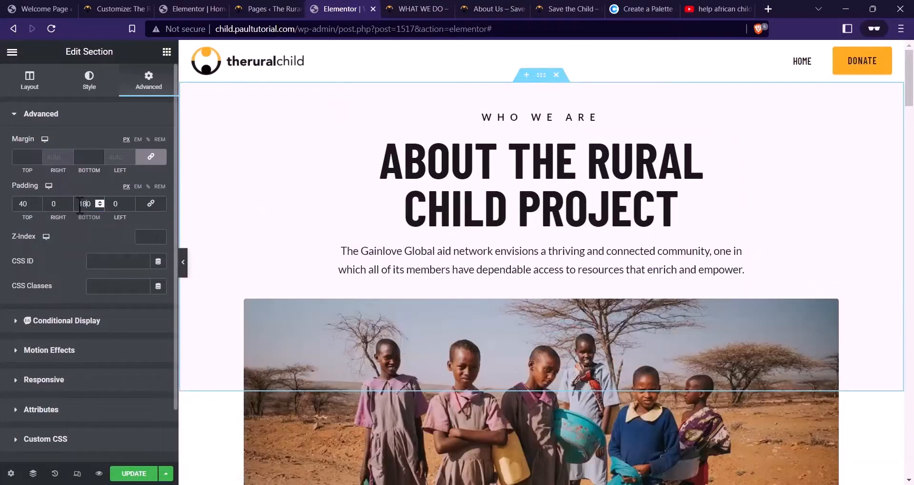
{"action": "type", "text": "8"}
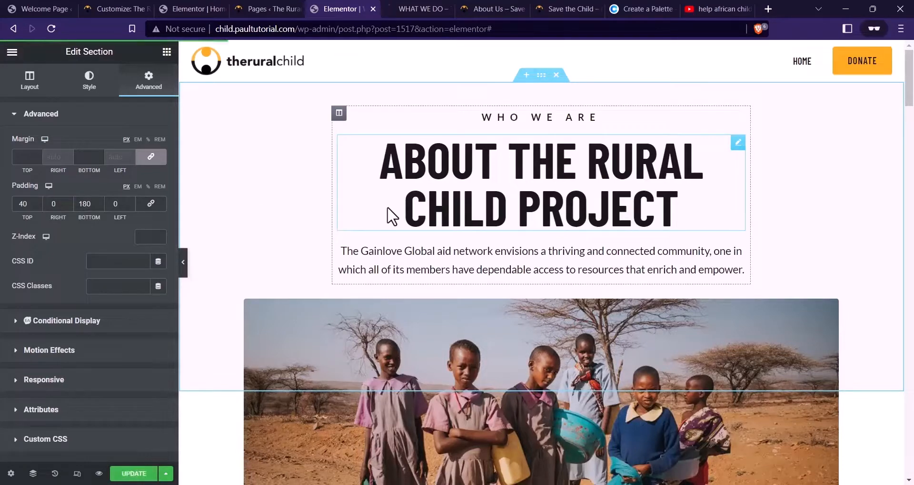
{"action": "left_click", "coordinate": [423, 8]}
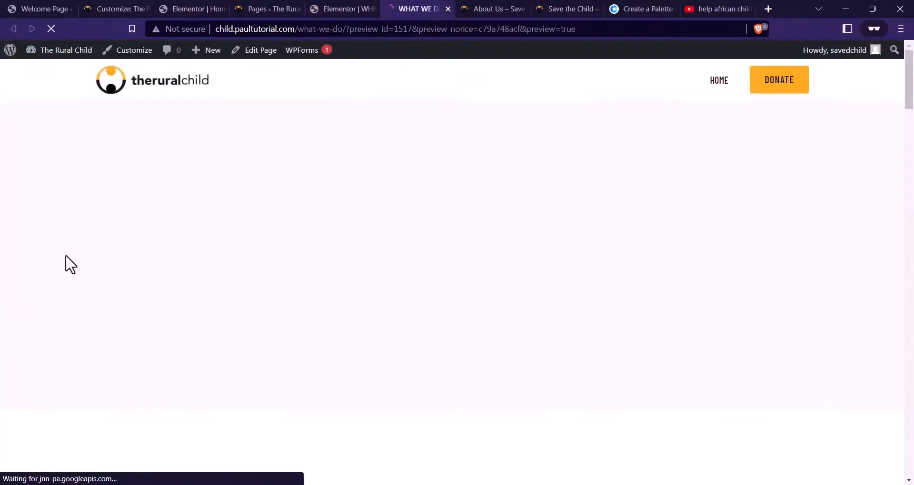
{"action": "scroll", "coordinate": [432, 288], "scroll_direction": "down", "scroll_amount": 8}
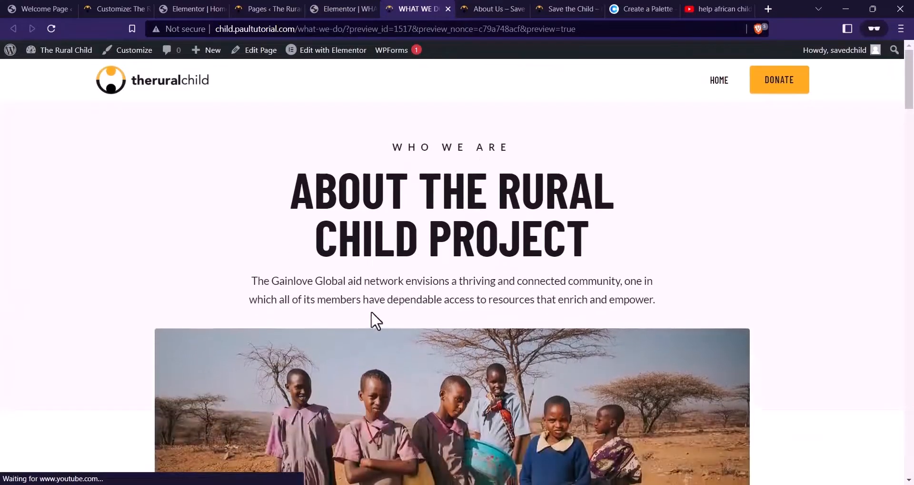
{"action": "scroll", "coordinate": [459, 267], "scroll_direction": "up", "scroll_amount": 6}
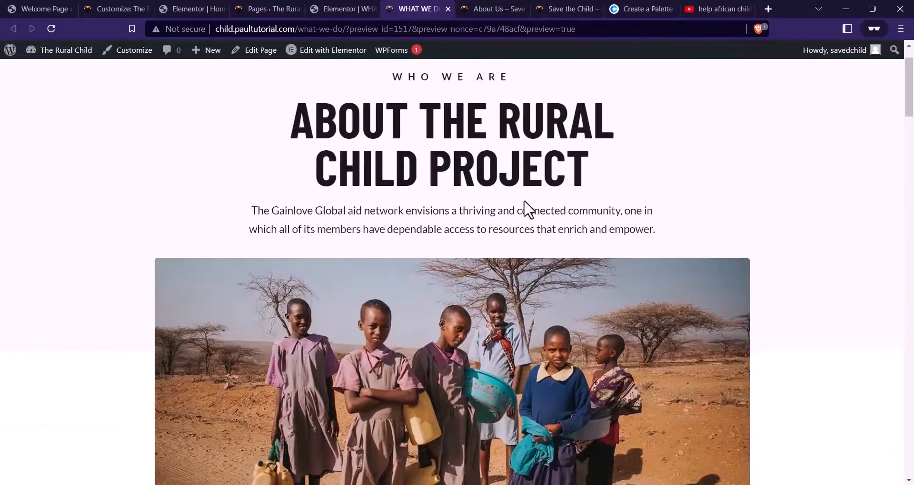
{"action": "scroll", "coordinate": [501, 237], "scroll_direction": "down", "scroll_amount": 5}
{"action": "scroll", "coordinate": [513, 253], "scroll_direction": "up", "scroll_amount": 5}
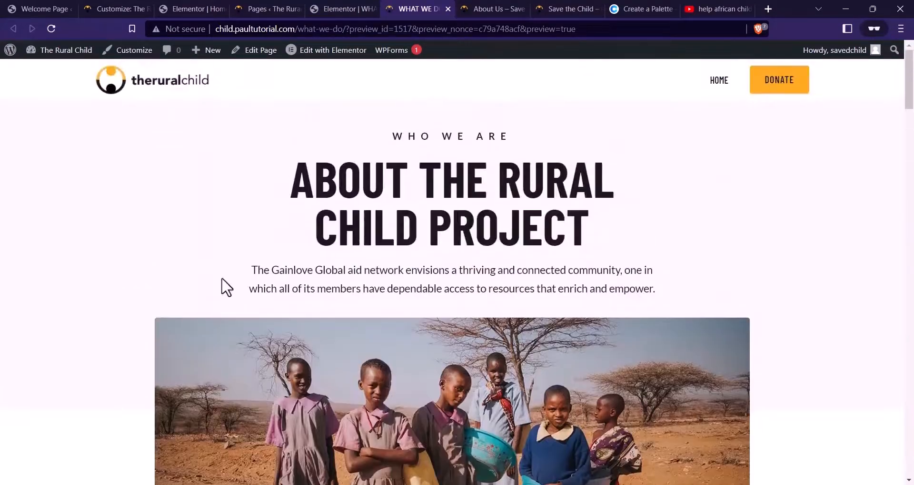
{"action": "scroll", "coordinate": [224, 280], "scroll_direction": "down", "scroll_amount": 6}
{"action": "scroll", "coordinate": [554, 250], "scroll_direction": "up", "scroll_amount": 5}
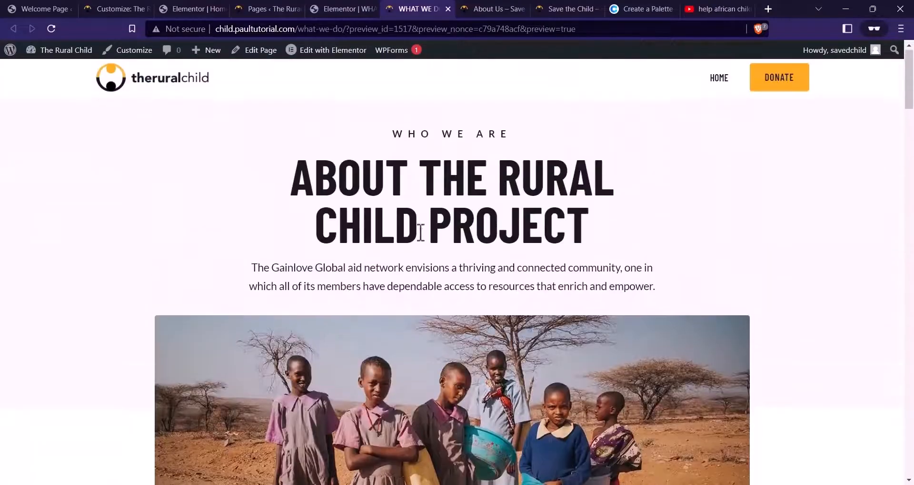
{"action": "scroll", "coordinate": [633, 222], "scroll_direction": "down", "scroll_amount": 10}
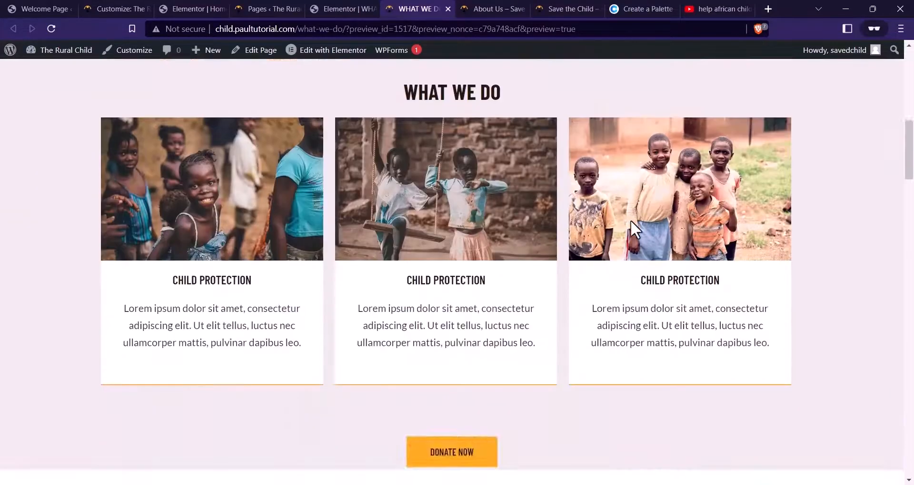
{"action": "scroll", "coordinate": [630, 220], "scroll_direction": "up", "scroll_amount": 8}
{"action": "scroll", "coordinate": [323, 228], "scroll_direction": "up", "scroll_amount": 3}
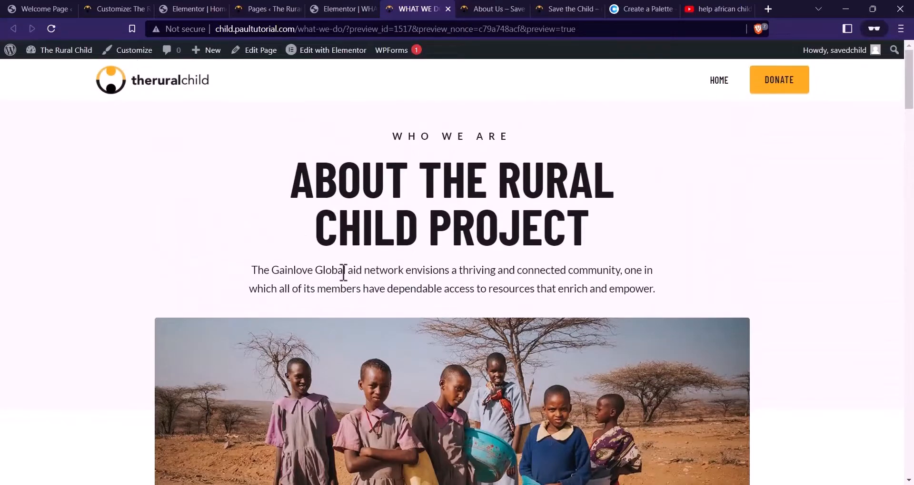
{"action": "left_click", "coordinate": [336, 9]}
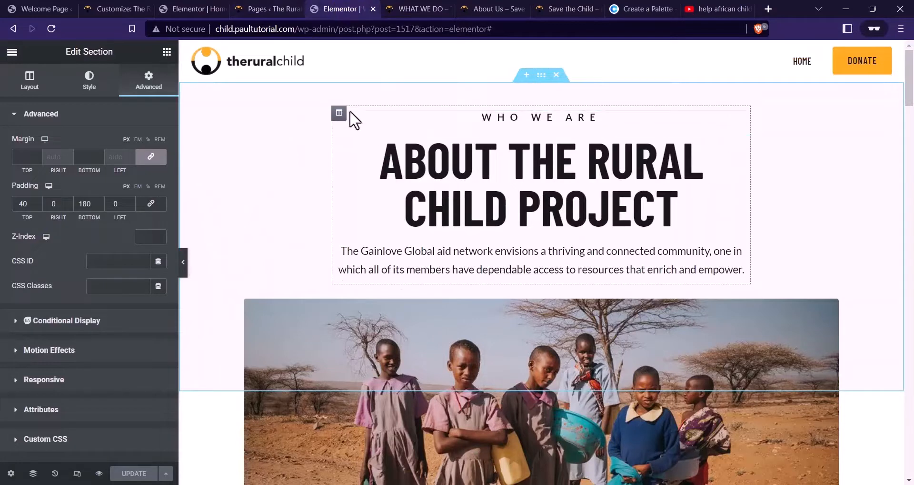
{"action": "left_click", "coordinate": [50, 351]}
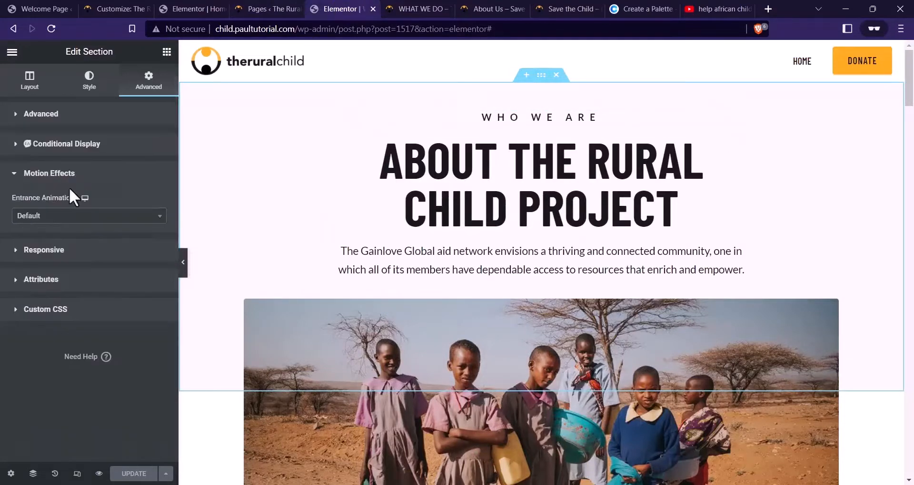
{"action": "scroll", "coordinate": [418, 214], "scroll_direction": "down", "scroll_amount": 4}
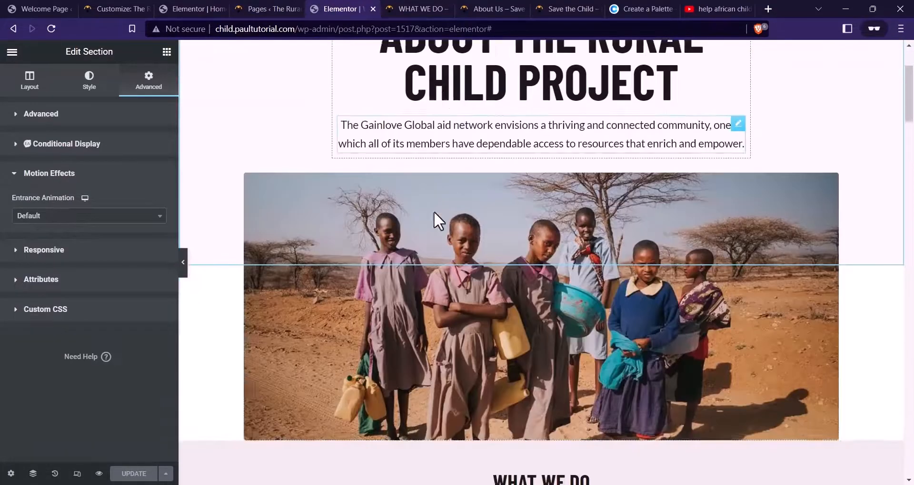
{"action": "scroll", "coordinate": [571, 295], "scroll_direction": "up", "scroll_amount": 4}
{"action": "scroll", "coordinate": [452, 333], "scroll_direction": "down", "scroll_amount": 3}
{"action": "scroll", "coordinate": [490, 309], "scroll_direction": "up", "scroll_amount": 4}
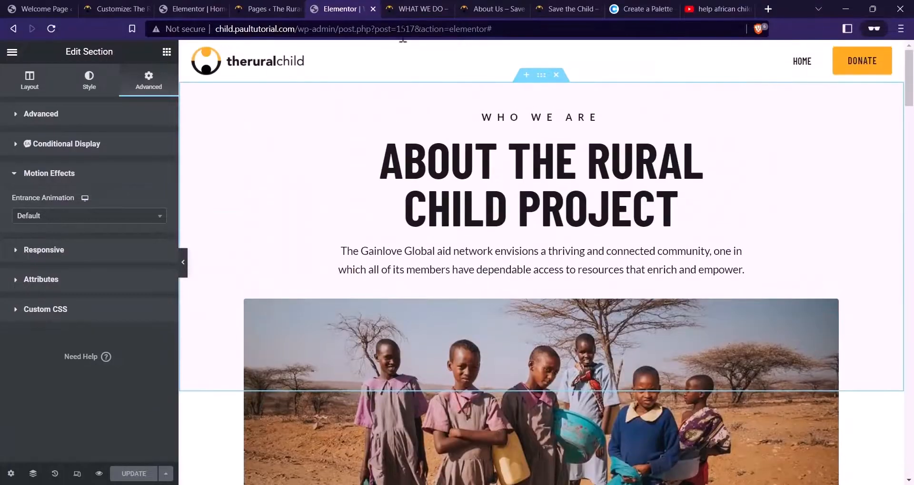
{"action": "left_click", "coordinate": [414, 8]}
{"action": "scroll", "coordinate": [497, 177], "scroll_direction": "down", "scroll_amount": 5}
{"action": "left_click", "coordinate": [473, 9]}
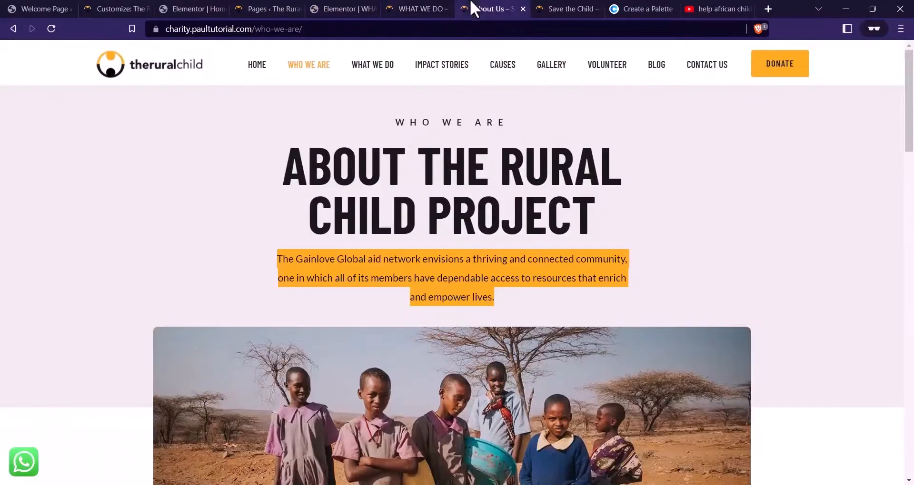
{"action": "scroll", "coordinate": [450, 216], "scroll_direction": "down", "scroll_amount": 8}
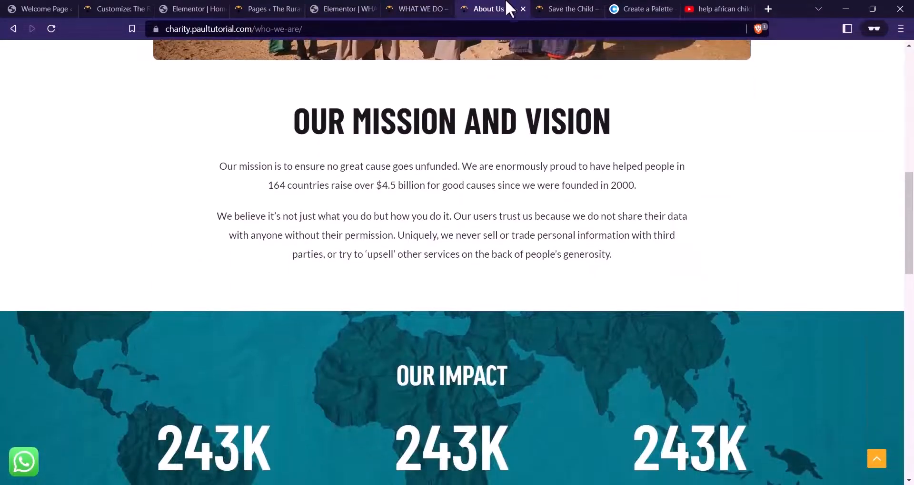
{"action": "left_click", "coordinate": [414, 9]}
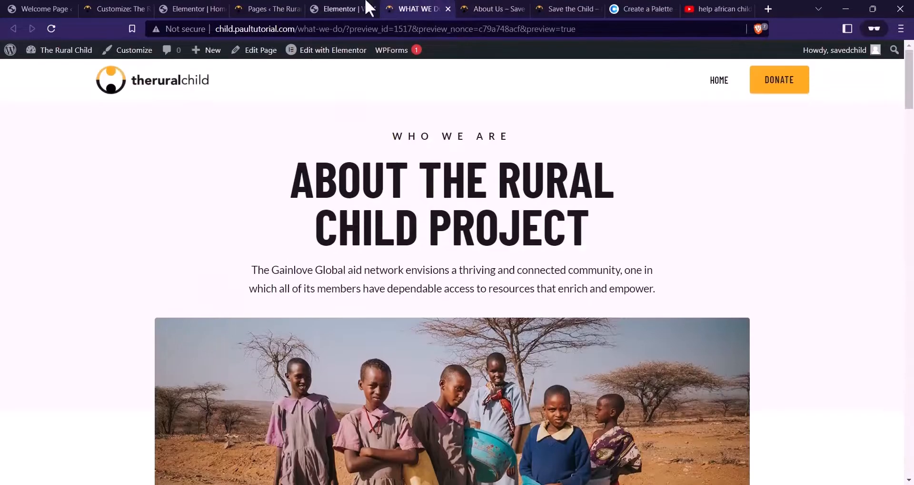
{"action": "left_click", "coordinate": [357, 9]}
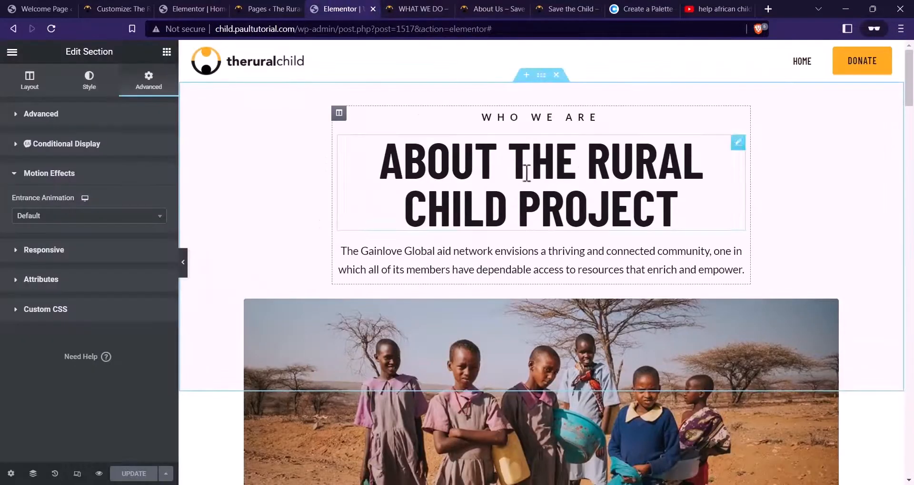
Copy the WHO WE ARE hero section and paste it below the photo
{"action": "right_click", "coordinate": [542, 76]}
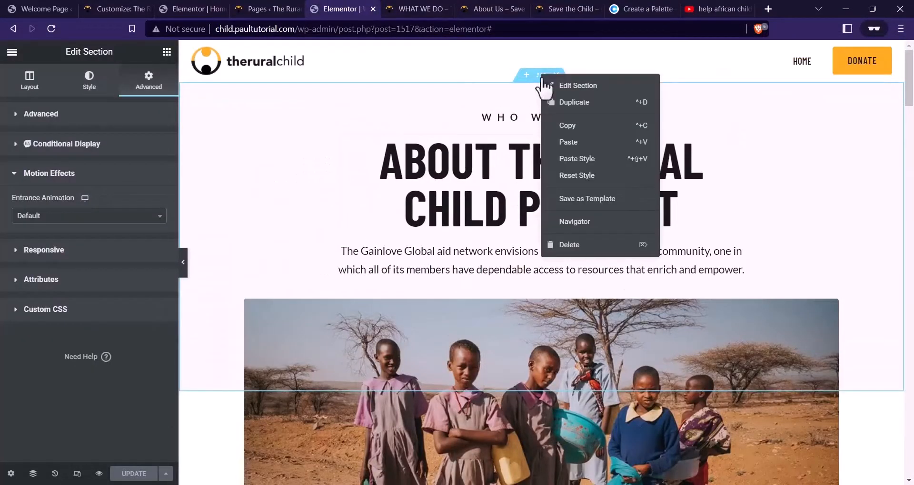
{"action": "left_click", "coordinate": [566, 126]}
{"action": "scroll", "coordinate": [545, 183], "scroll_direction": "down", "scroll_amount": 5}
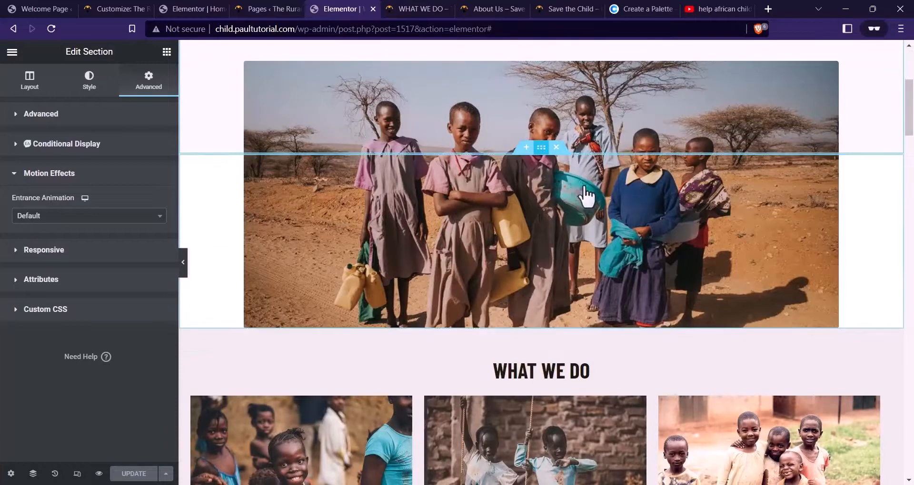
{"action": "right_click", "coordinate": [586, 195]}
{"action": "left_click", "coordinate": [587, 215]}
{"action": "scroll", "coordinate": [586, 220], "scroll_direction": "down", "scroll_amount": 2}
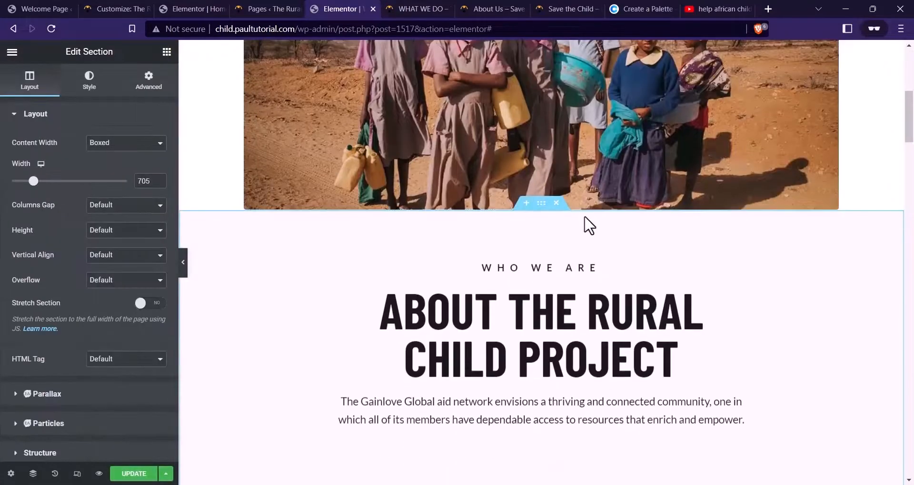
{"action": "scroll", "coordinate": [602, 227], "scroll_direction": "down", "scroll_amount": 3}
{"action": "scroll", "coordinate": [564, 210], "scroll_direction": "up", "scroll_amount": 2}
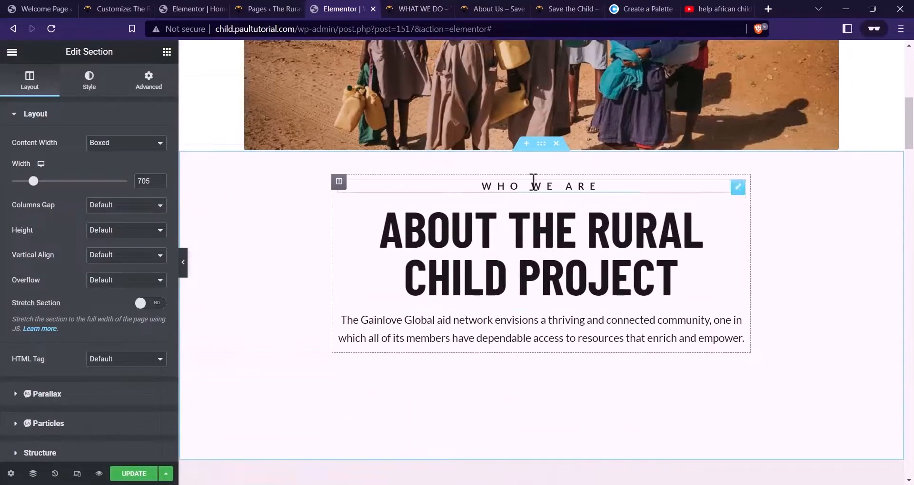
Give the pasted section a white #FFFFFF background and clear its overlay colour
{"action": "left_click", "coordinate": [89, 80]}
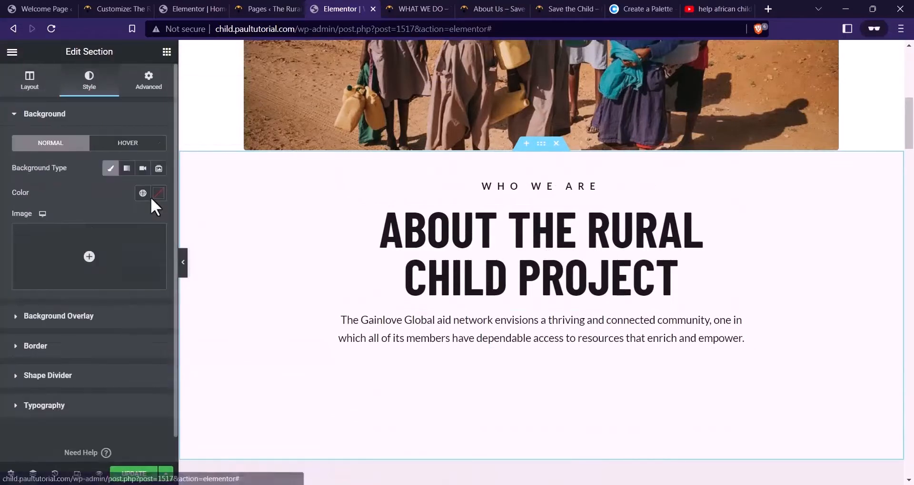
{"action": "left_click", "coordinate": [158, 196]}
{"action": "left_click_drag", "start_coordinate": [75, 261], "coordinate": [3, 216]}
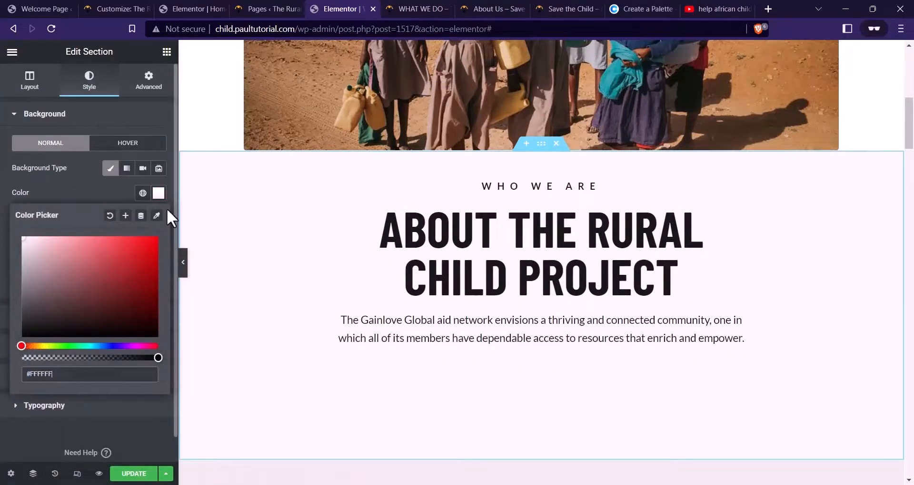
{"action": "left_click", "coordinate": [84, 181]}
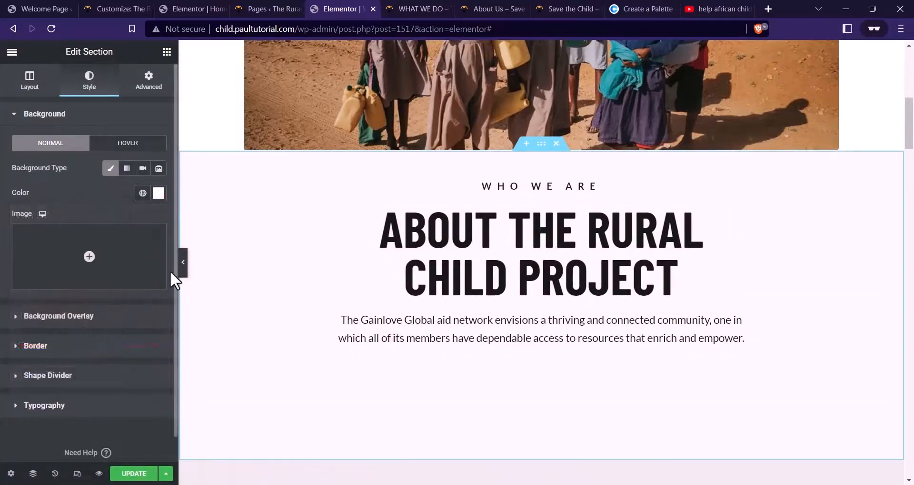
{"action": "left_click", "coordinate": [119, 316]}
{"action": "left_click", "coordinate": [159, 222]}
{"action": "left_click", "coordinate": [110, 245]}
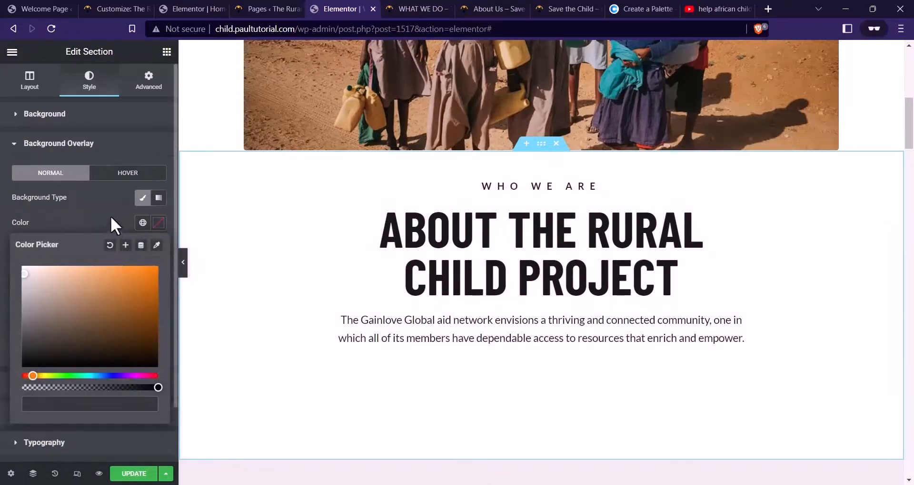
{"action": "left_click", "coordinate": [112, 222]}
Clear the original hero section's background overlay tint
{"action": "left_click", "coordinate": [539, 76]}
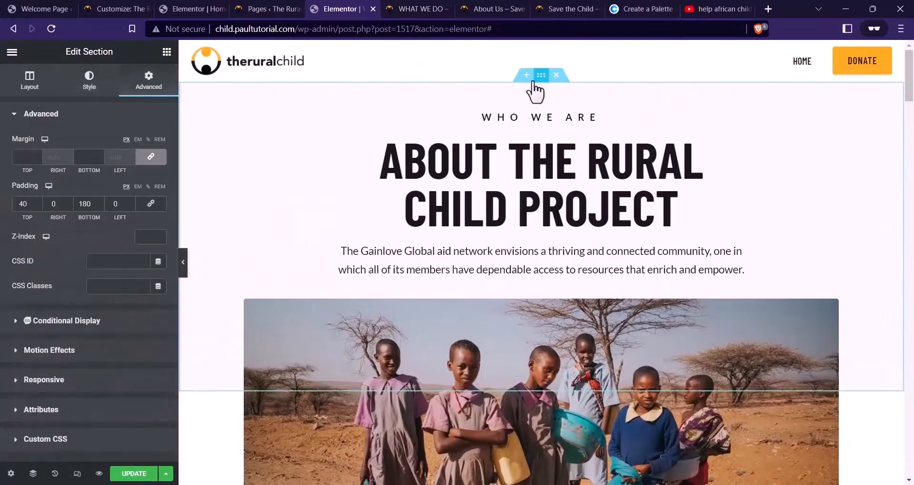
{"action": "left_click", "coordinate": [92, 90]}
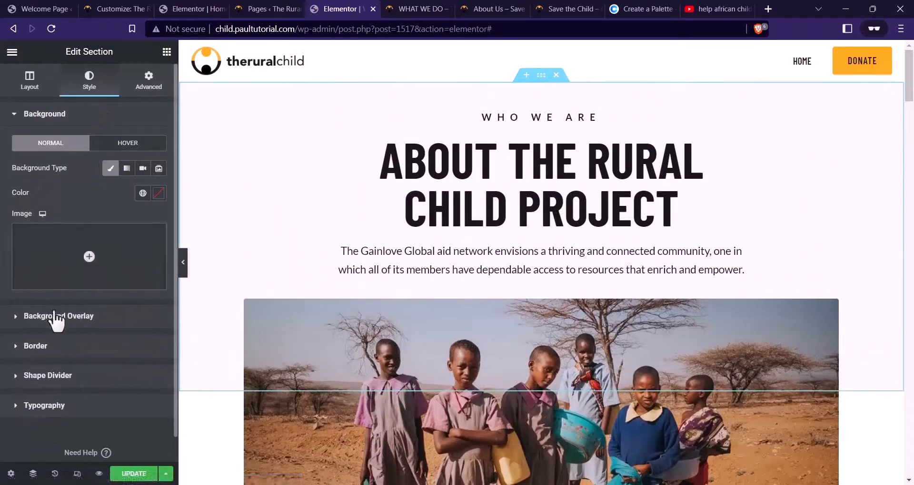
{"action": "left_click", "coordinate": [57, 316]}
{"action": "left_click", "coordinate": [159, 222]}
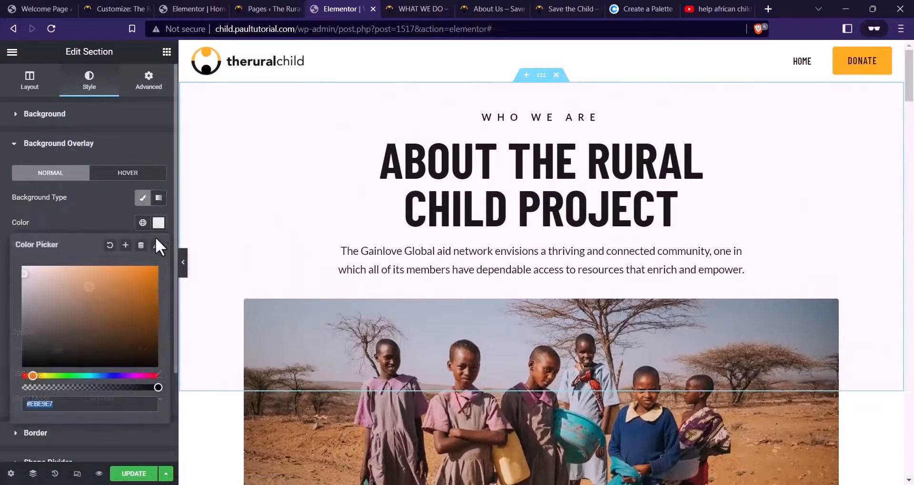
{"action": "left_click", "coordinate": [118, 222]}
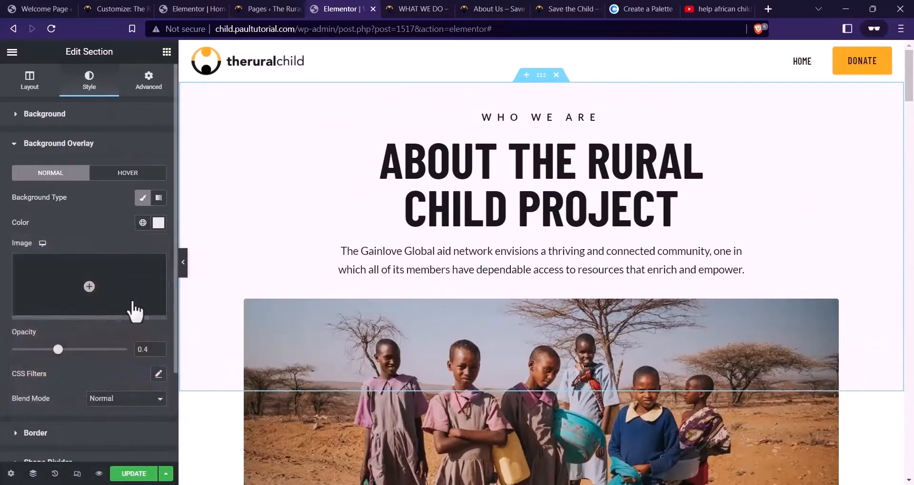
{"action": "left_click", "coordinate": [159, 223]}
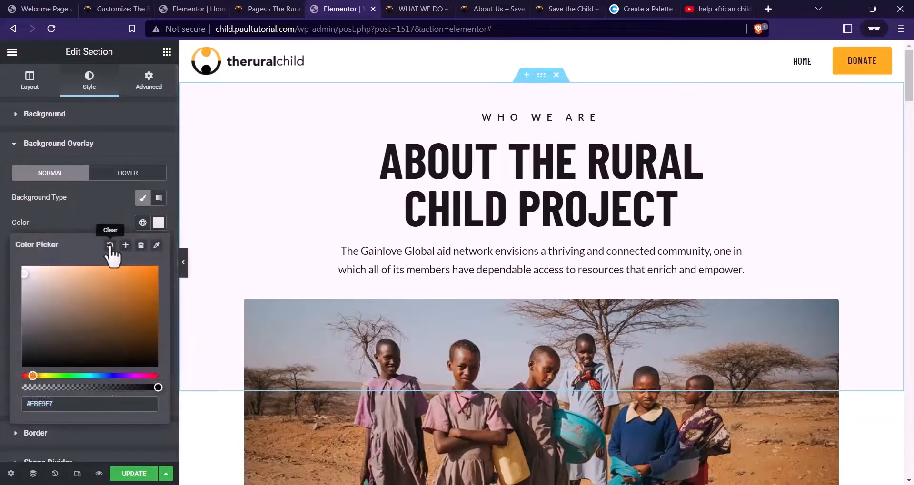
{"action": "left_click", "coordinate": [110, 245]}
Set the hero section's background colour to #EBE9E7
{"action": "left_click", "coordinate": [81, 125]}
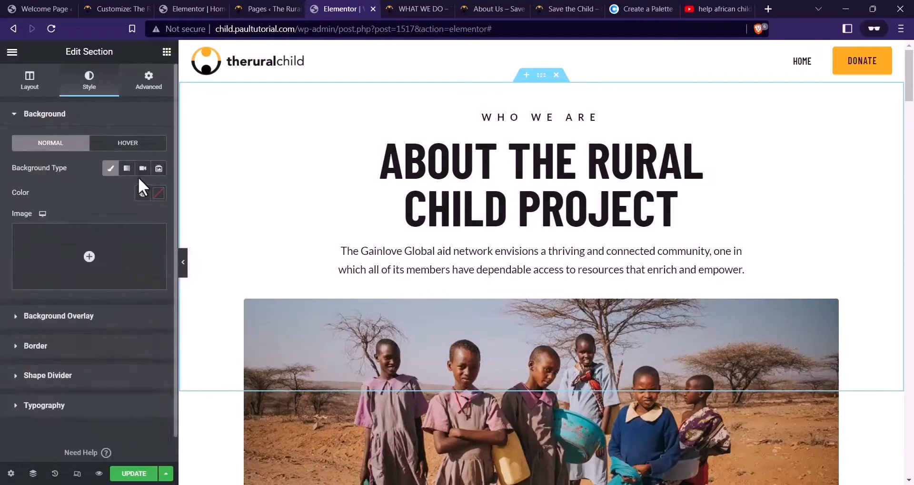
{"action": "left_click", "coordinate": [157, 194]}
{"action": "key", "text": "ctrl+v"}
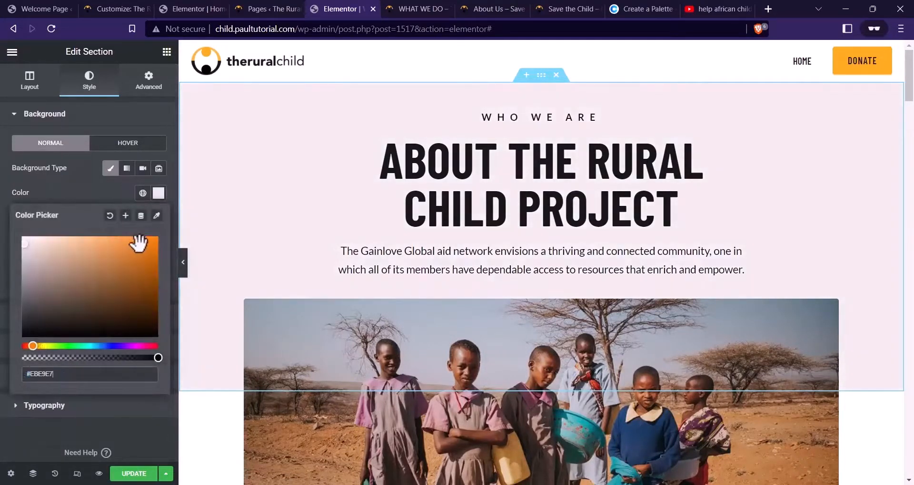
{"action": "left_click", "coordinate": [102, 194]}
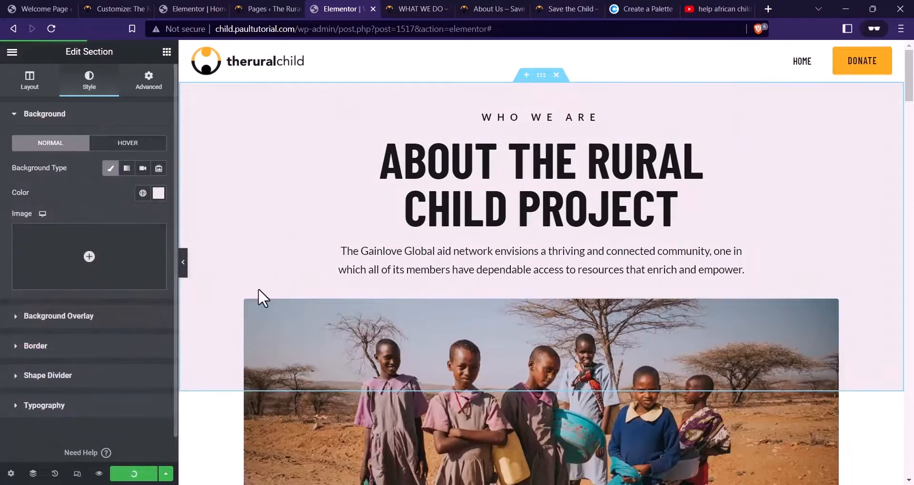
{"action": "scroll", "coordinate": [586, 298], "scroll_direction": "down", "scroll_amount": 10}
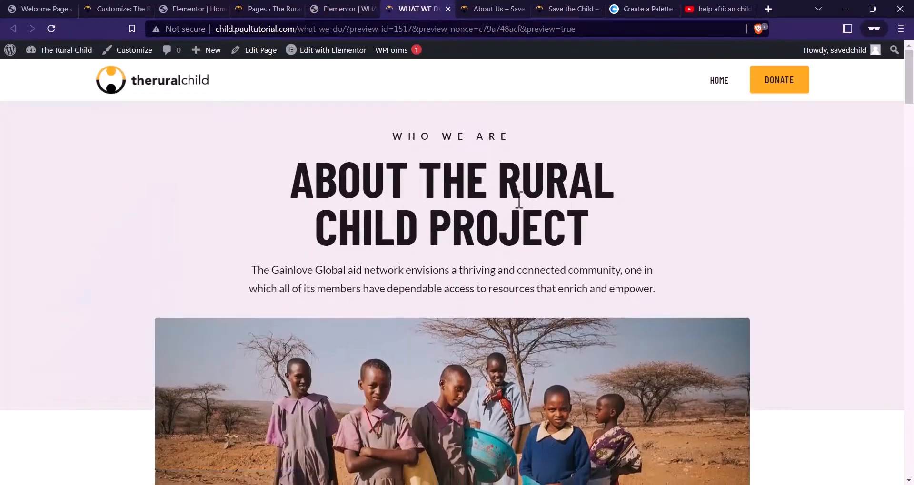
{"action": "scroll", "coordinate": [518, 200], "scroll_direction": "down", "scroll_amount": 8}
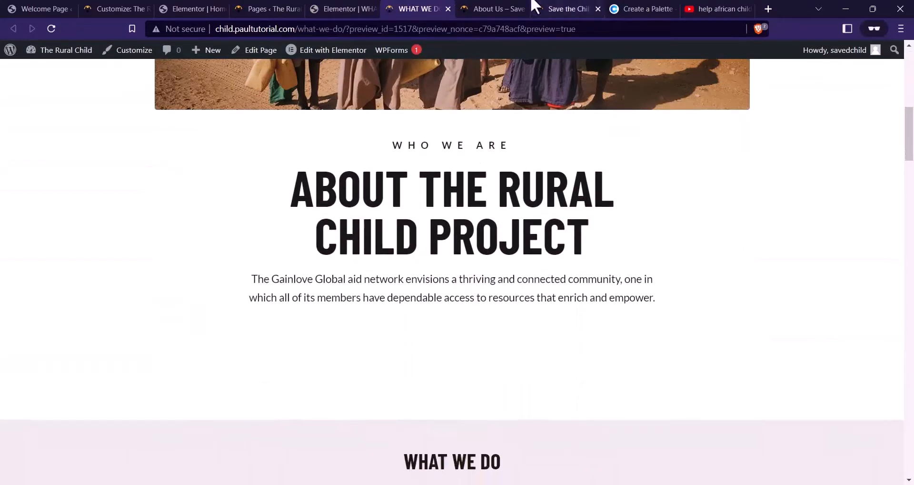
Delete the WHO WE ARE label from the section below the photo
{"action": "left_click", "coordinate": [528, 7]}
{"action": "left_click", "coordinate": [340, 9]}
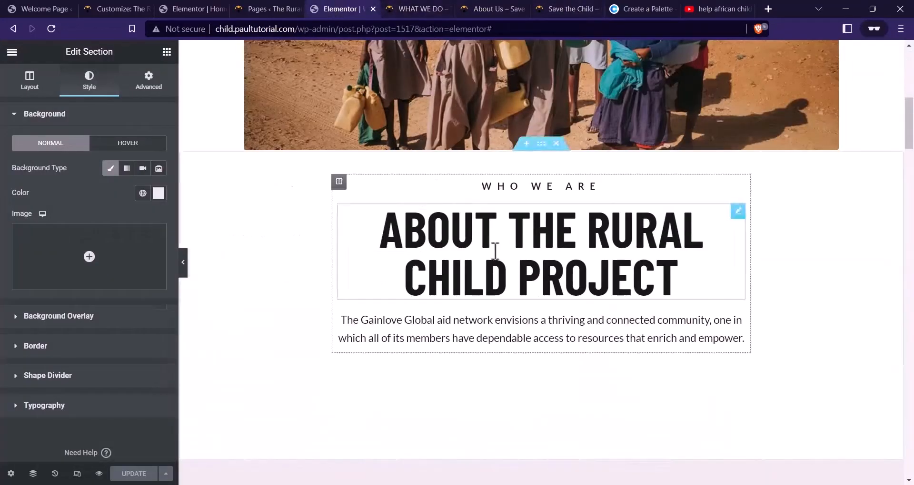
{"action": "left_click", "coordinate": [676, 280]}
{"action": "right_click", "coordinate": [526, 184]}
{"action": "left_click", "coordinate": [561, 351]}
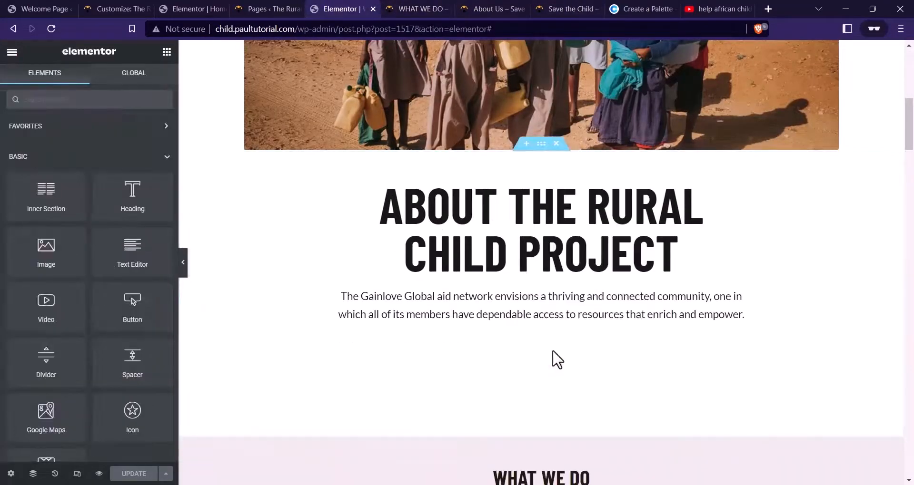
Retitle the ABOUT THE RURAL CHILD PROJECT heading to 'OUR MISSION AND VISION' and select its font size
{"action": "left_click", "coordinate": [526, 228]}
{"action": "left_click", "coordinate": [117, 166]}
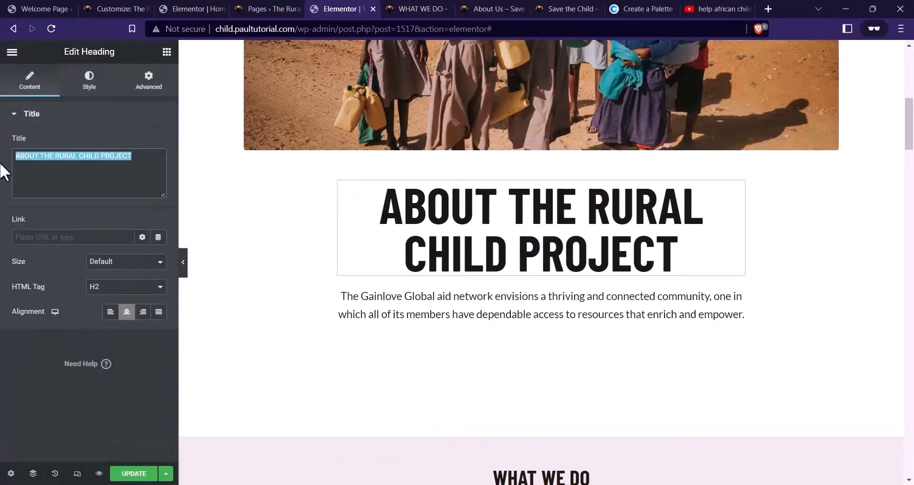
{"action": "type", "text": "OUR MISSIO"}
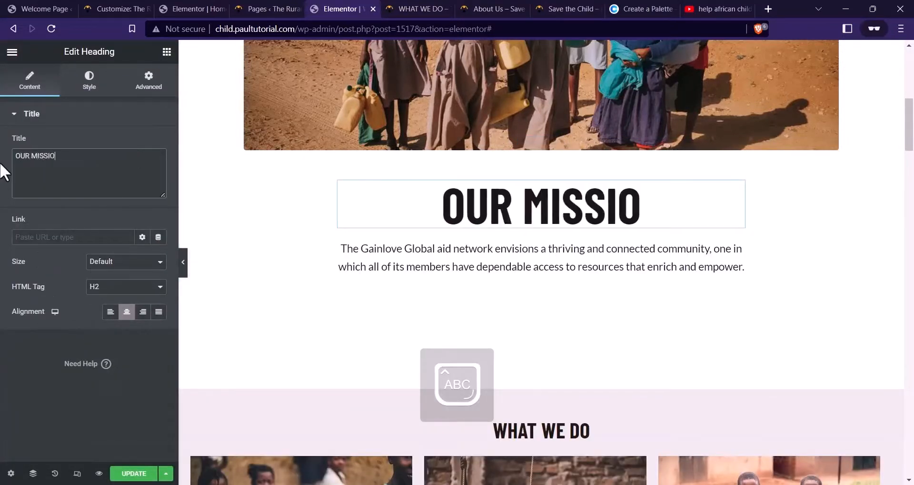
{"action": "type", "text": "N AND VISION"}
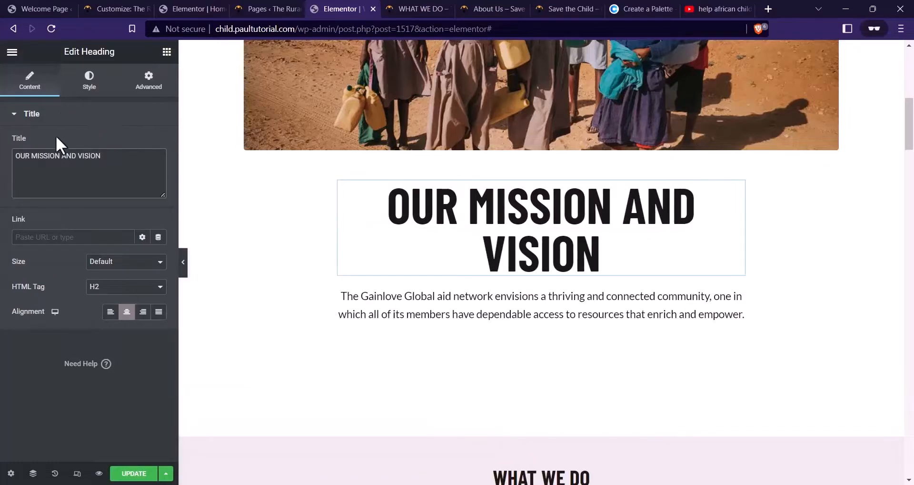
{"action": "left_click", "coordinate": [89, 81]}
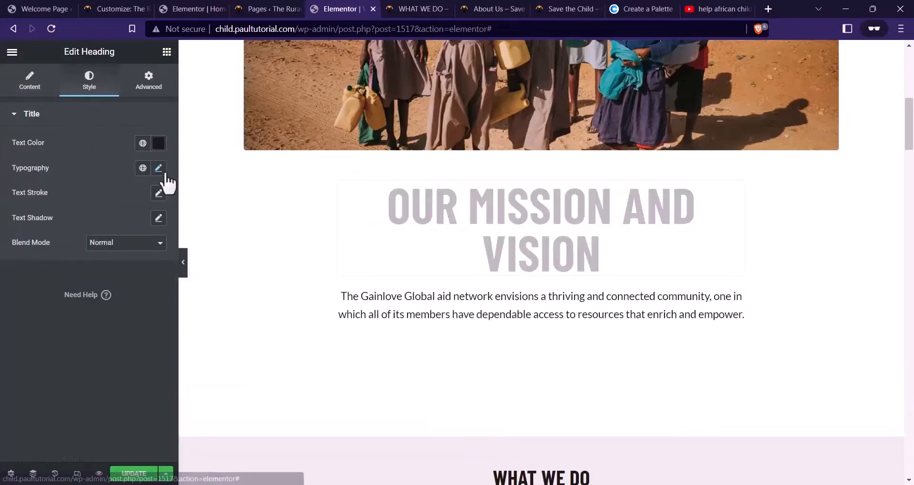
{"action": "left_click", "coordinate": [158, 168]}
{"action": "left_click_drag", "start_coordinate": [135, 261], "coordinate": [142, 262]}
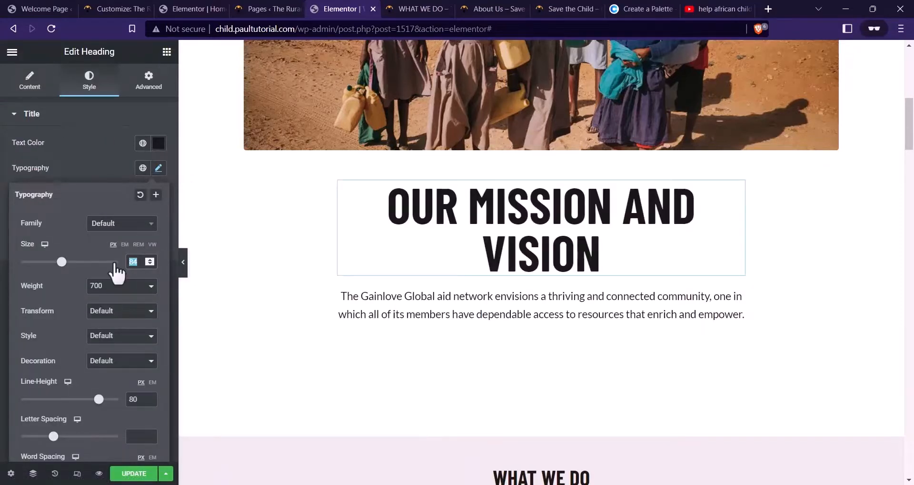
Set the heading's typography size to 60px
{"action": "key", "text": "BackSpace"}
{"action": "type", "text": "0"}
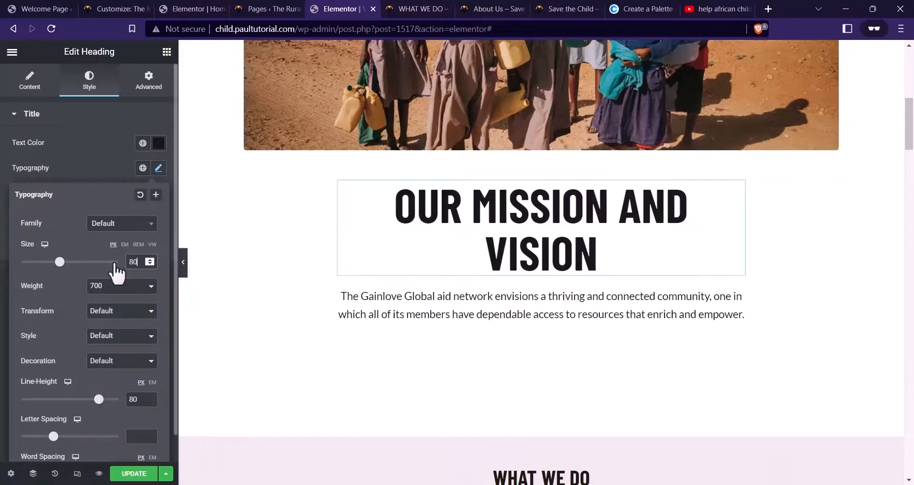
{"action": "key", "text": "BackSpace"}
{"action": "key", "text": "BackSpace"}
{"action": "type", "text": "72"}
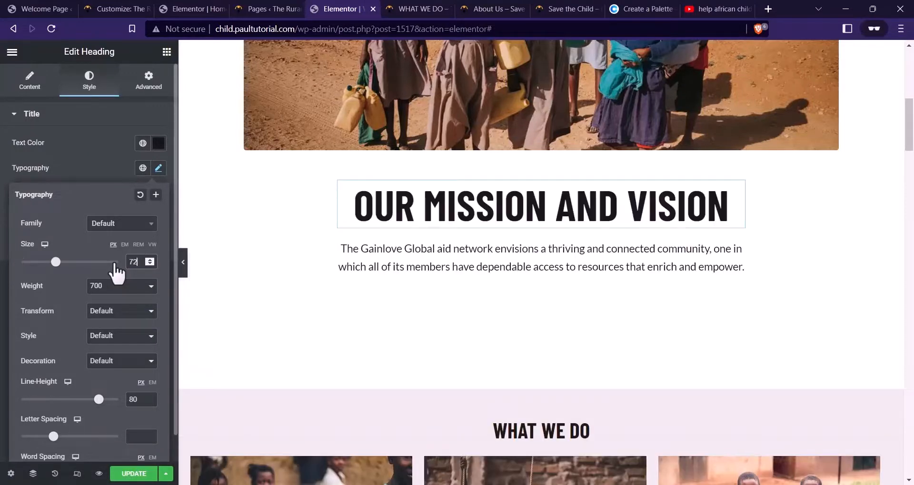
{"action": "left_click", "coordinate": [482, 7]}
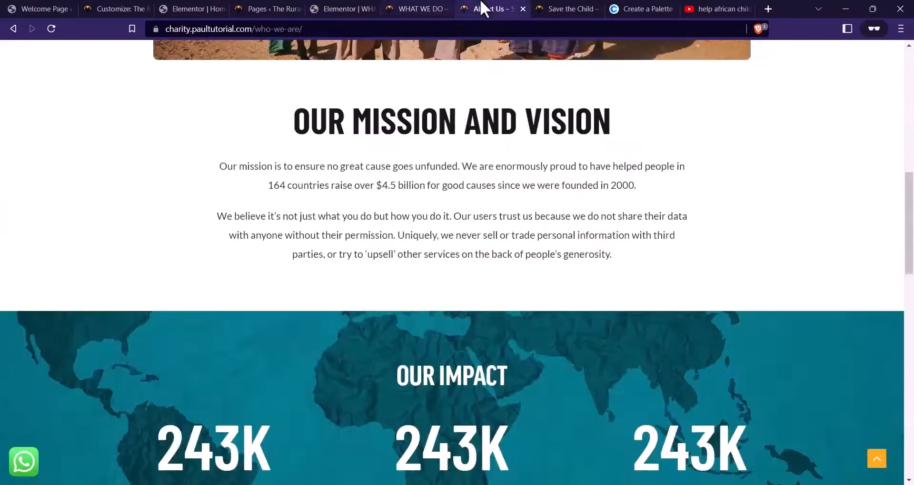
{"action": "left_click", "coordinate": [367, 3]}
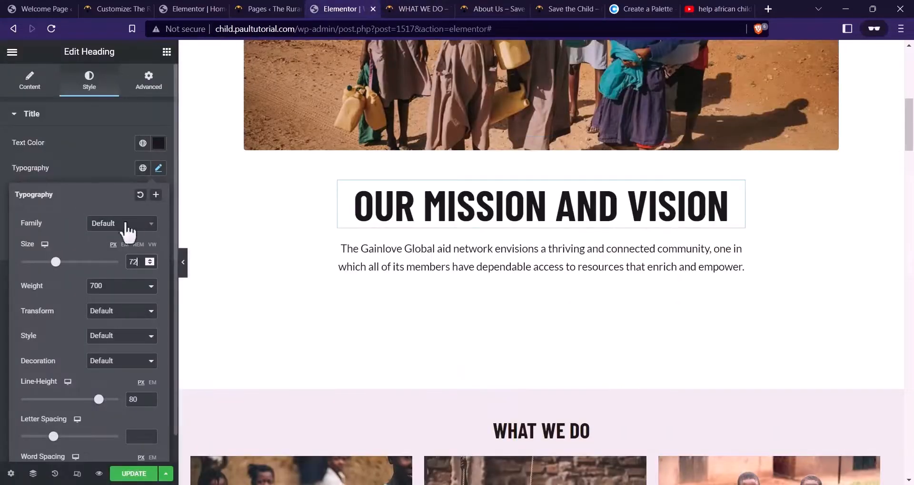
{"action": "type", "text": "60"}
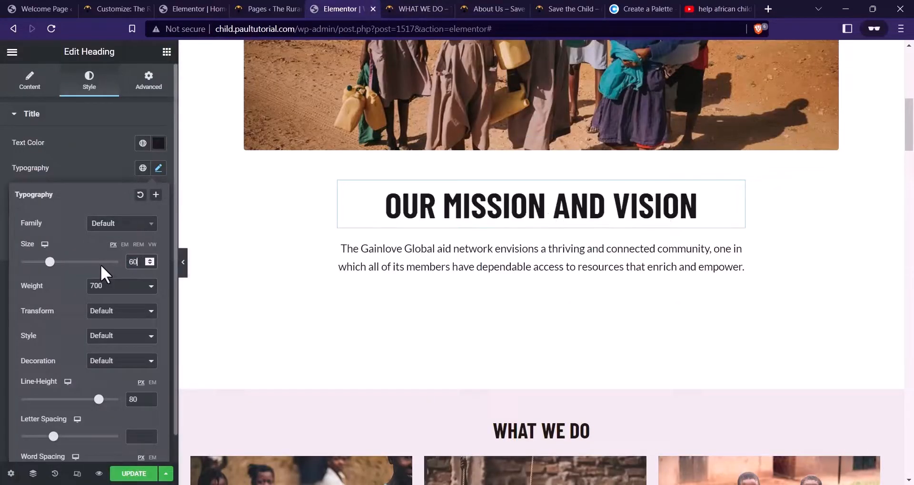
Replace the placeholder paragraph with the two About Us mission paragraphs and save with UPDATE
{"action": "left_click", "coordinate": [476, 274]}
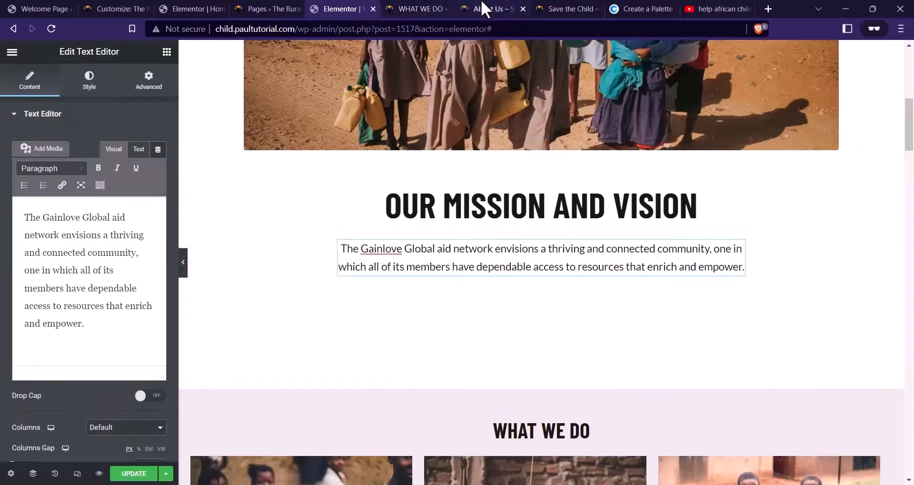
{"action": "left_click", "coordinate": [481, 8]}
{"action": "left_click_drag", "start_coordinate": [626, 275], "coordinate": [229, 176]}
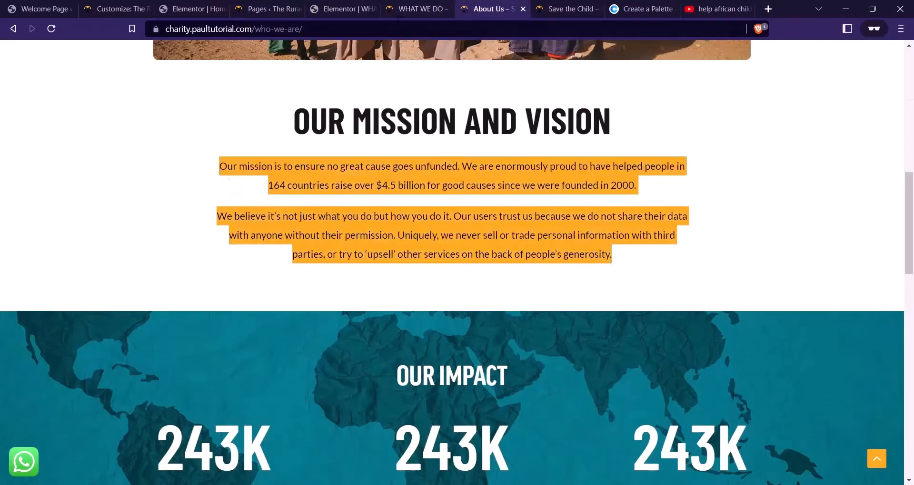
{"action": "left_click", "coordinate": [342, 9]}
{"action": "triple_click", "coordinate": [144, 256]}
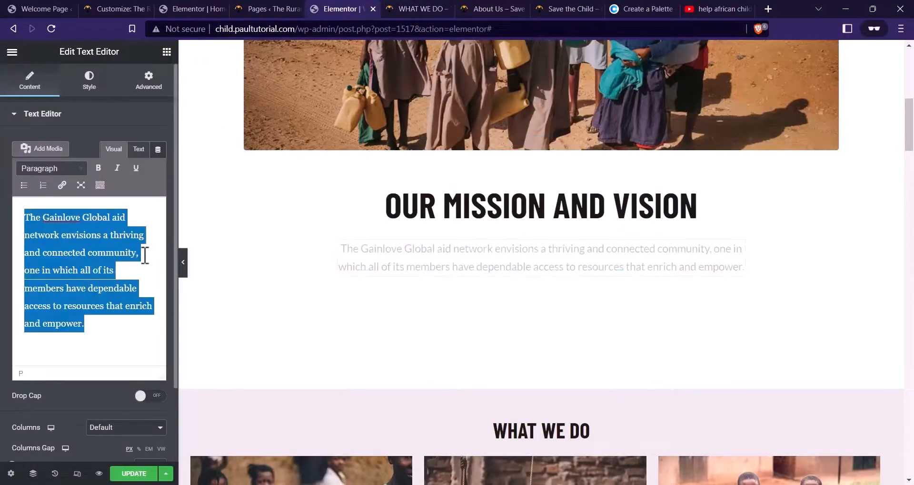
{"action": "type", "text": "Our mission is to ensure no great cause goes unfunded. We are enormously proud to have helped people in 164 countries raise over $4.5 billion for good causes since we were founded in 2000.  We believe it’s not just what you do but how you do it. Our users trust us because we do not share their data with anyone without their permission. Uniquely, we never sell or trade personal information with third parties, or try to ‘upsell’ other services on the back of people’s generosity."}
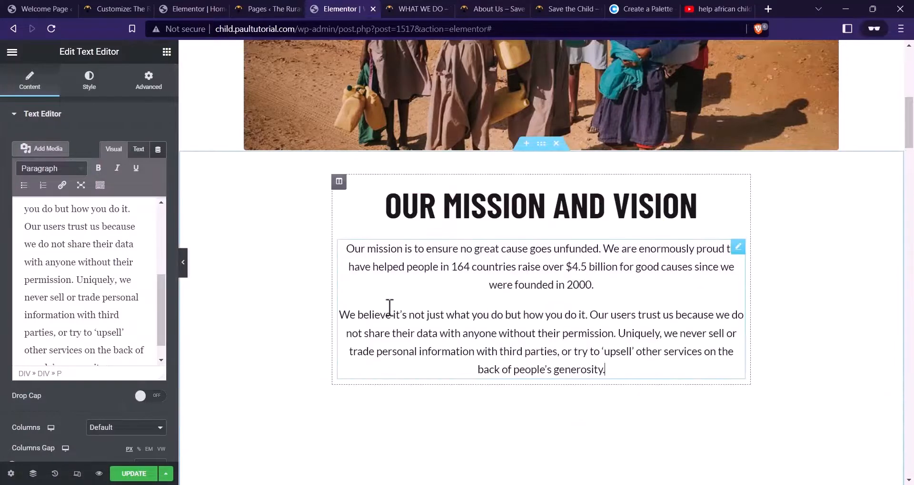
{"action": "left_click", "coordinate": [134, 474]}
{"action": "scroll", "coordinate": [549, 241], "scroll_direction": "up", "scroll_amount": 3}
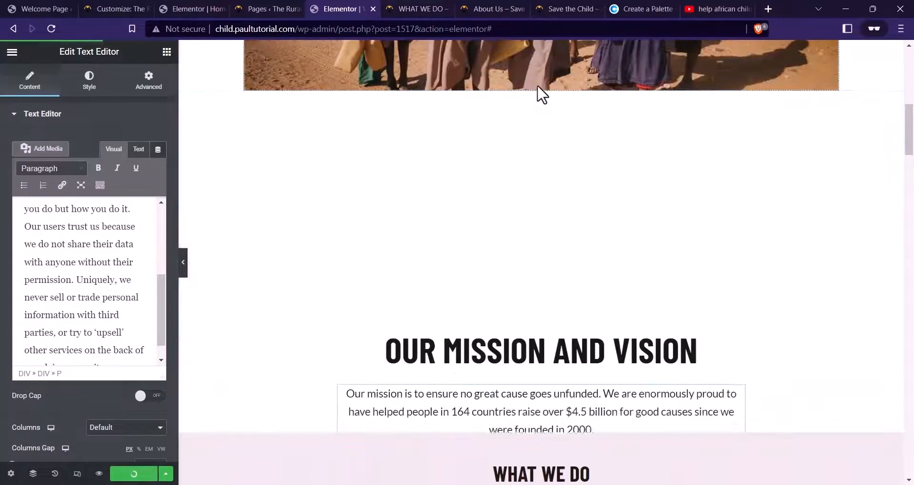
Give the OUR MISSION AND VISION section 40 top and 80 bottom padding
{"action": "left_click", "coordinate": [541, 85]}
{"action": "left_click", "coordinate": [149, 81]}
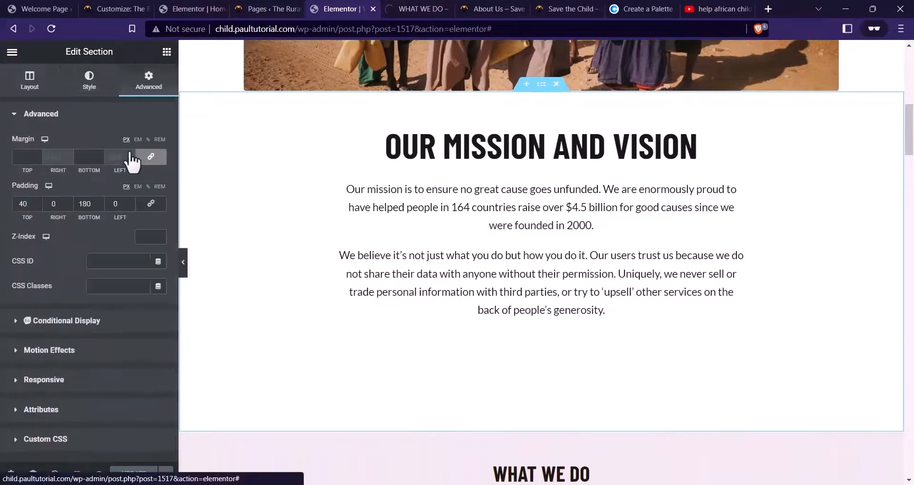
{"action": "type", "text": "60"}
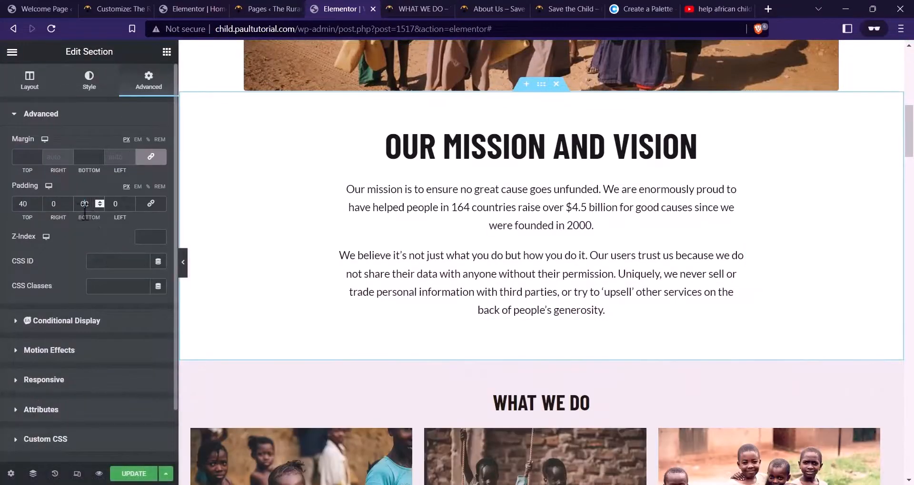
{"action": "left_click_drag", "start_coordinate": [95, 218], "coordinate": [105, 218]}
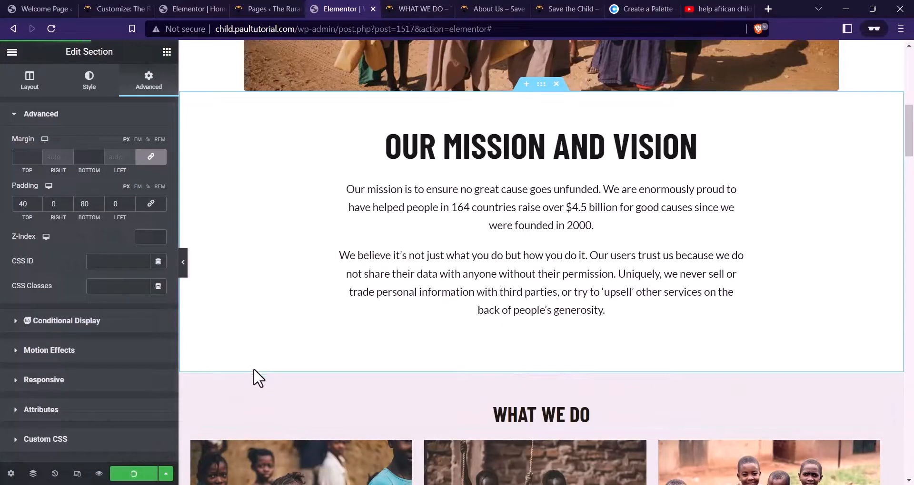
{"action": "left_click", "coordinate": [409, 8]}
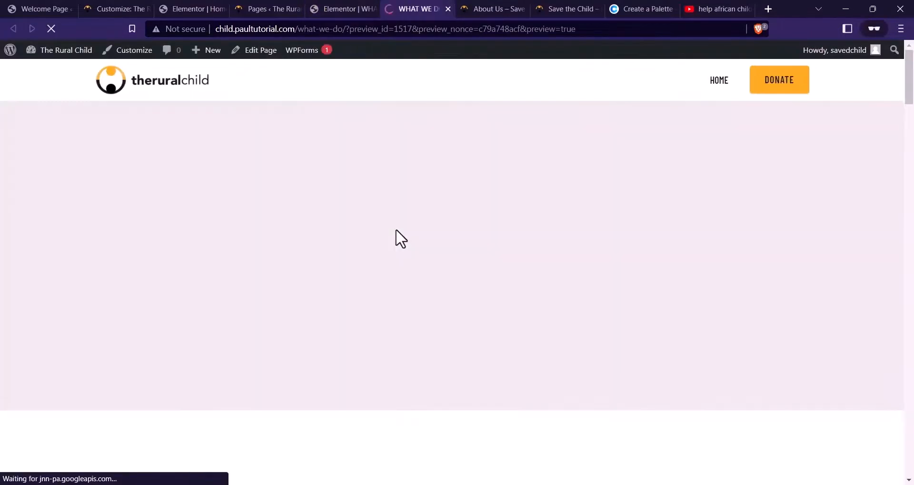
{"action": "scroll", "coordinate": [443, 181], "scroll_direction": "down", "scroll_amount": 10}
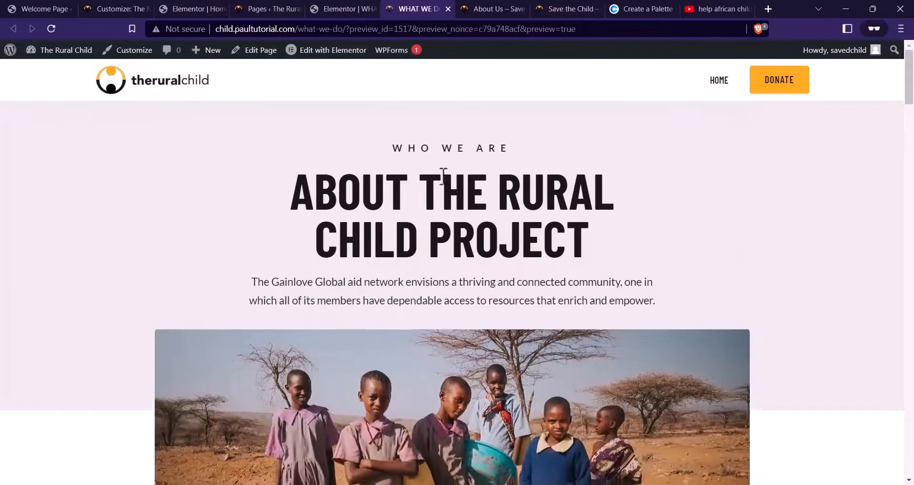
{"action": "scroll", "coordinate": [500, 185], "scroll_direction": "down", "scroll_amount": 2}
{"action": "scroll", "coordinate": [502, 189], "scroll_direction": "up", "scroll_amount": 2}
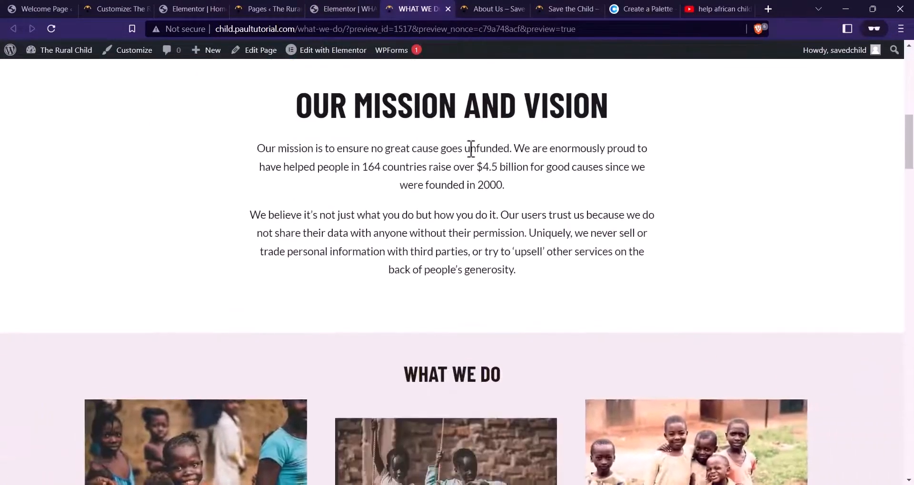
Delete the What We Do and Causes sections and save the page
{"action": "left_click", "coordinate": [456, 3]}
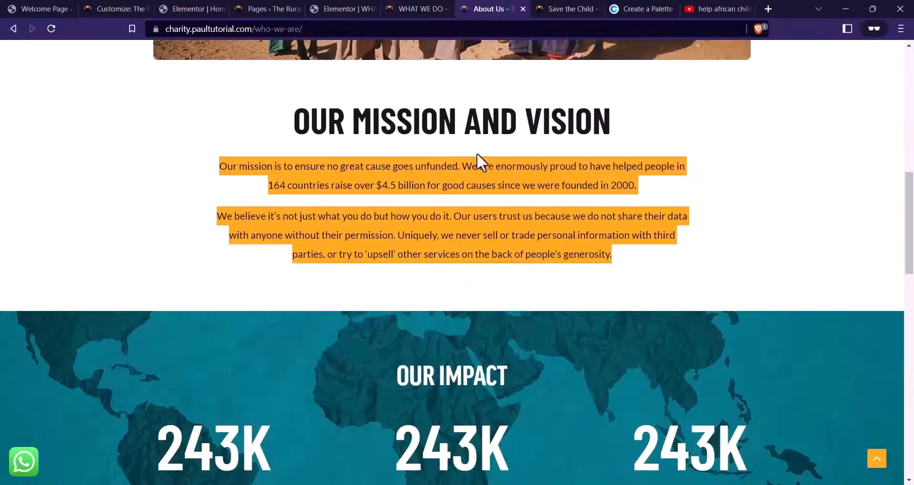
{"action": "scroll", "coordinate": [379, 290], "scroll_direction": "down", "scroll_amount": 4}
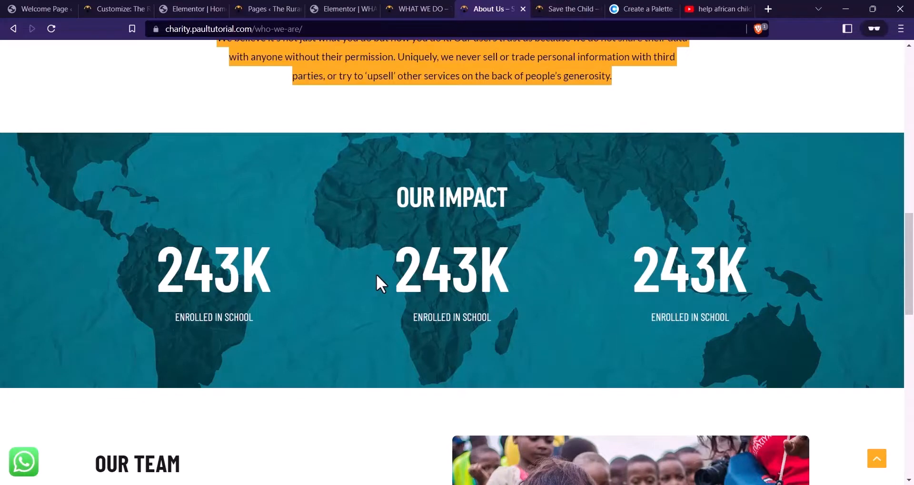
{"action": "left_click", "coordinate": [362, 9]}
{"action": "scroll", "coordinate": [653, 247], "scroll_direction": "down", "scroll_amount": 3}
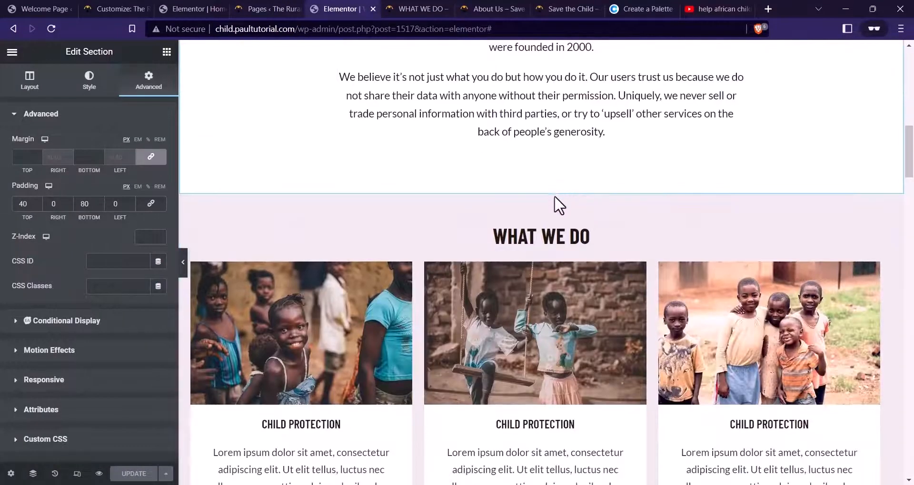
{"action": "left_click", "coordinate": [555, 191]}
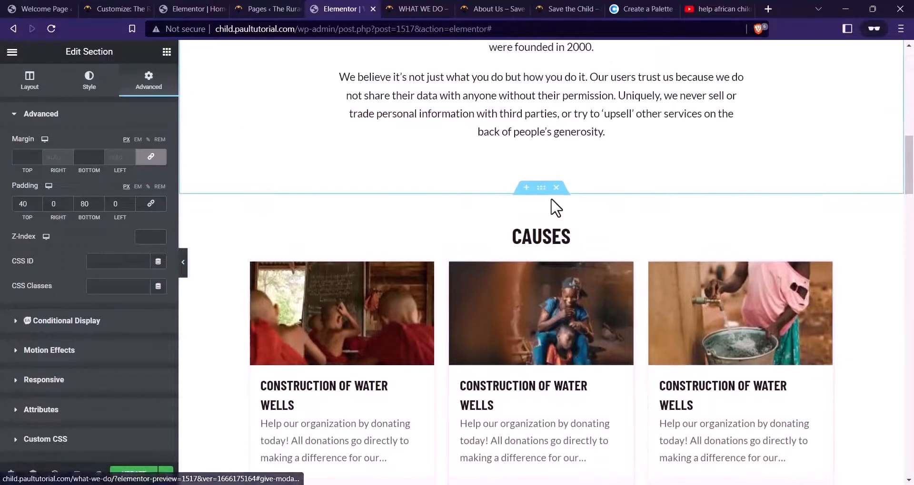
{"action": "left_click", "coordinate": [555, 190]}
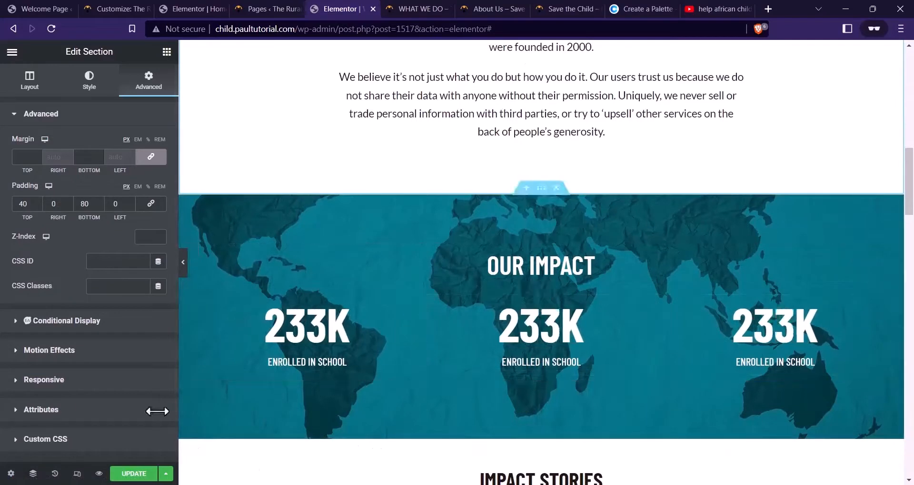
{"action": "left_click", "coordinate": [133, 474]}
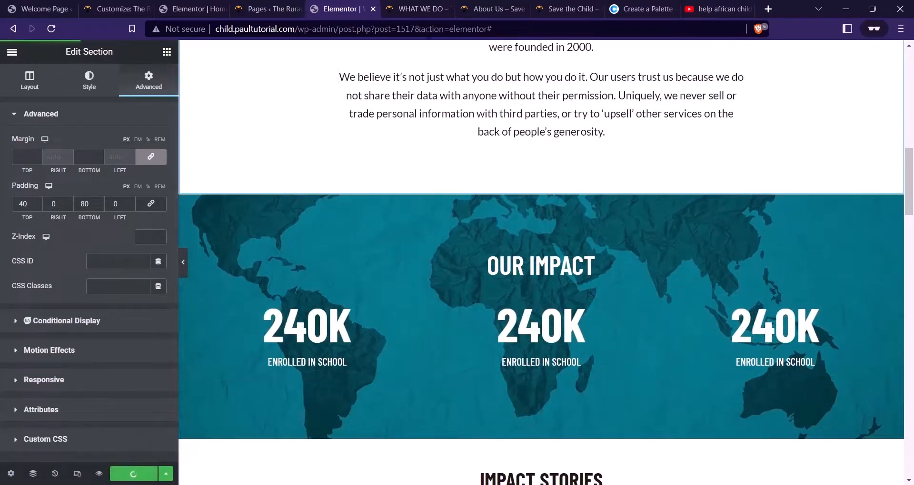
Compare the saved page preview with the reference About Us page
{"action": "left_click", "coordinate": [404, 8]}
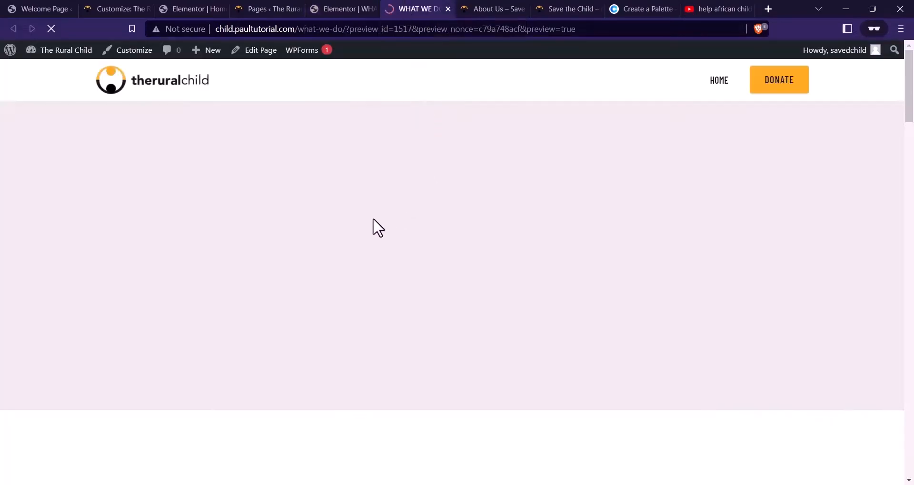
{"action": "scroll", "coordinate": [443, 142], "scroll_direction": "down", "scroll_amount": 15}
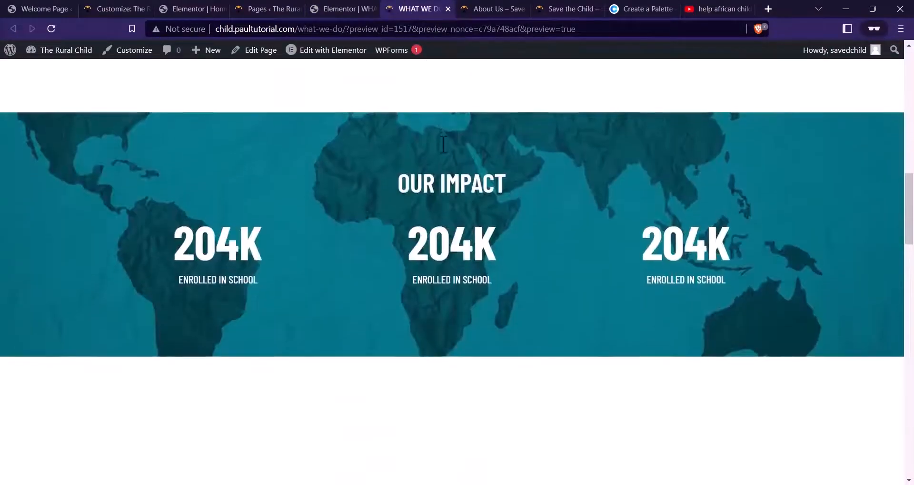
{"action": "left_click", "coordinate": [485, 8]}
{"action": "scroll", "coordinate": [496, 295], "scroll_direction": "down", "scroll_amount": 5}
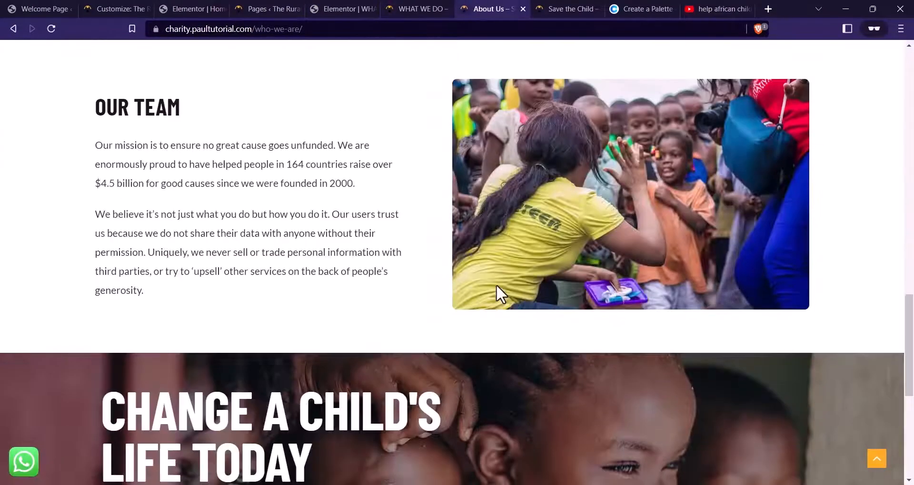
{"action": "scroll", "coordinate": [575, 249], "scroll_direction": "down", "scroll_amount": 6}
{"action": "scroll", "coordinate": [578, 267], "scroll_direction": "up", "scroll_amount": 10}
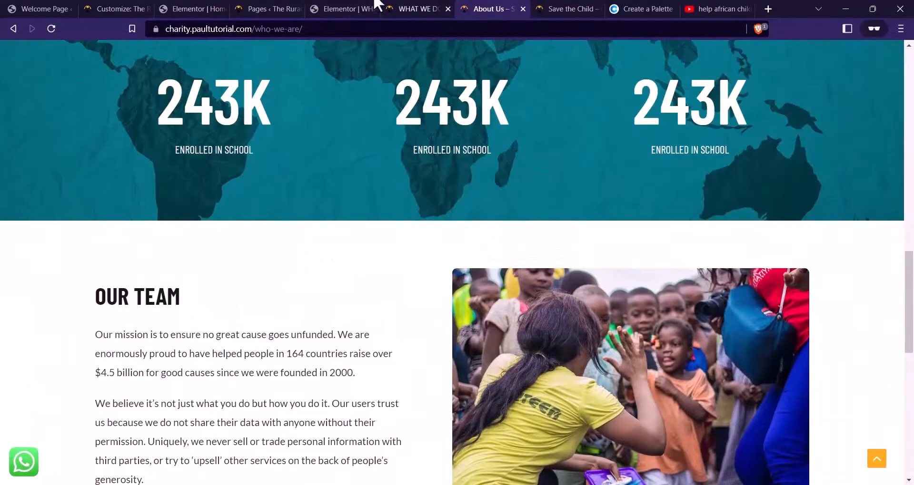
Delete Impact Stories and set the volunteer section's background colour to white #FFFFFF
{"action": "left_click", "coordinate": [342, 6]}
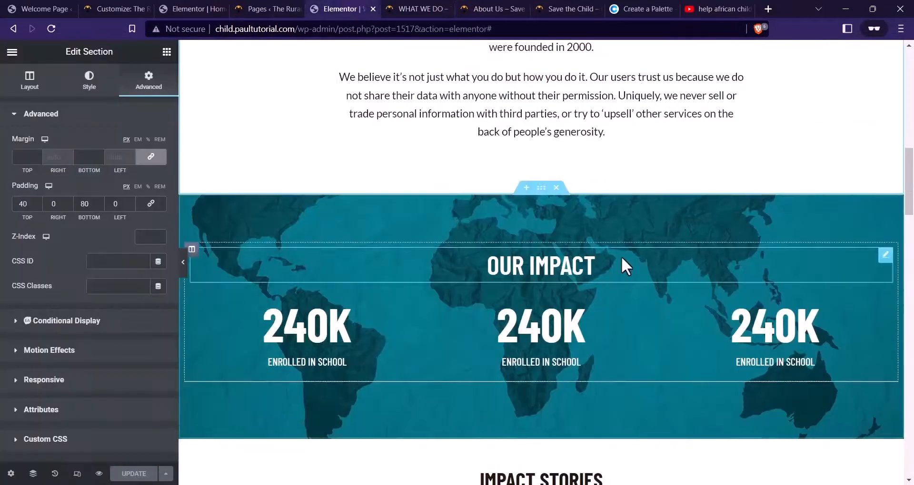
{"action": "scroll", "coordinate": [524, 181], "scroll_direction": "down", "scroll_amount": 7}
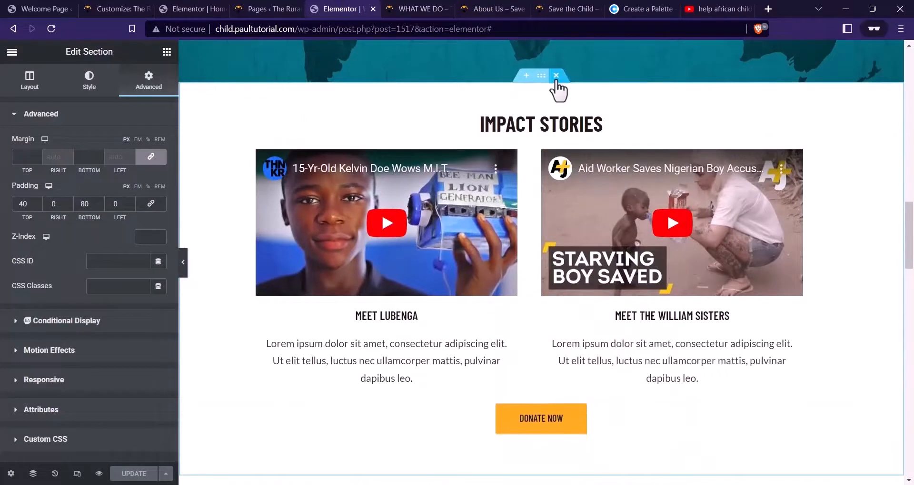
{"action": "left_click", "coordinate": [556, 76]}
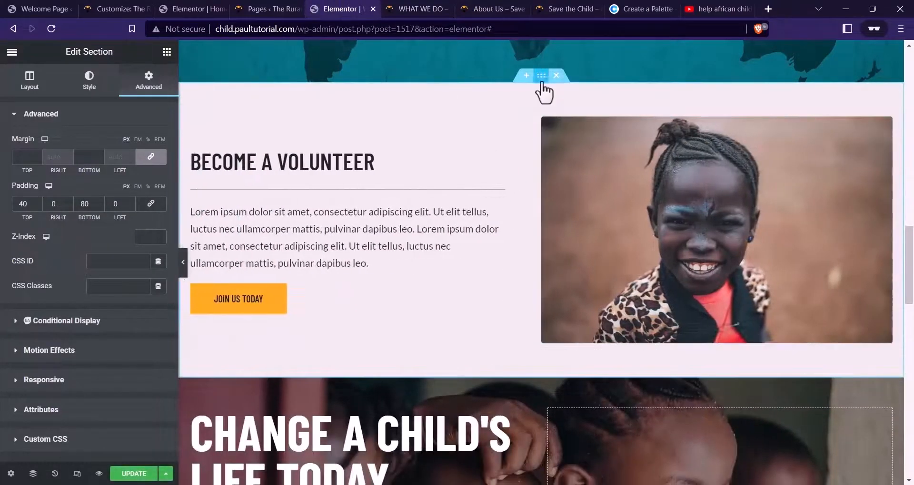
{"action": "left_click", "coordinate": [539, 79]}
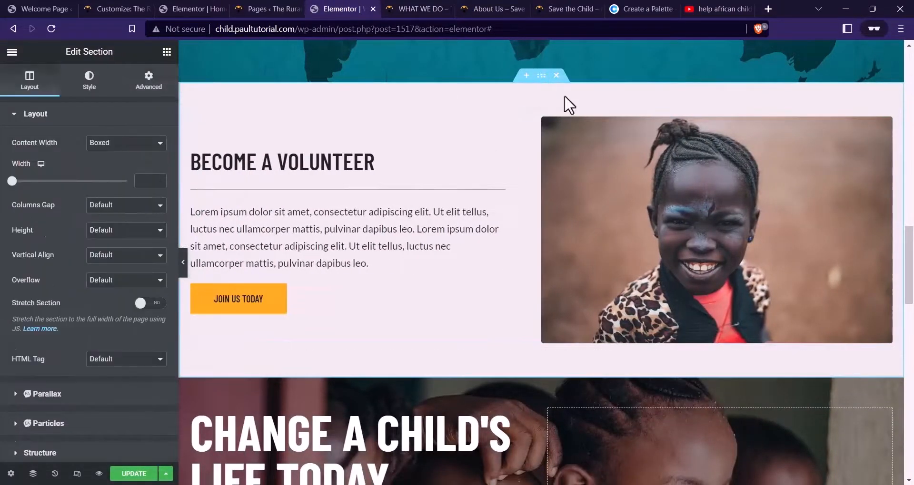
{"action": "left_click", "coordinate": [89, 81]}
{"action": "left_click", "coordinate": [158, 193]}
{"action": "left_click_drag", "start_coordinate": [81, 288], "coordinate": [4, 221]}
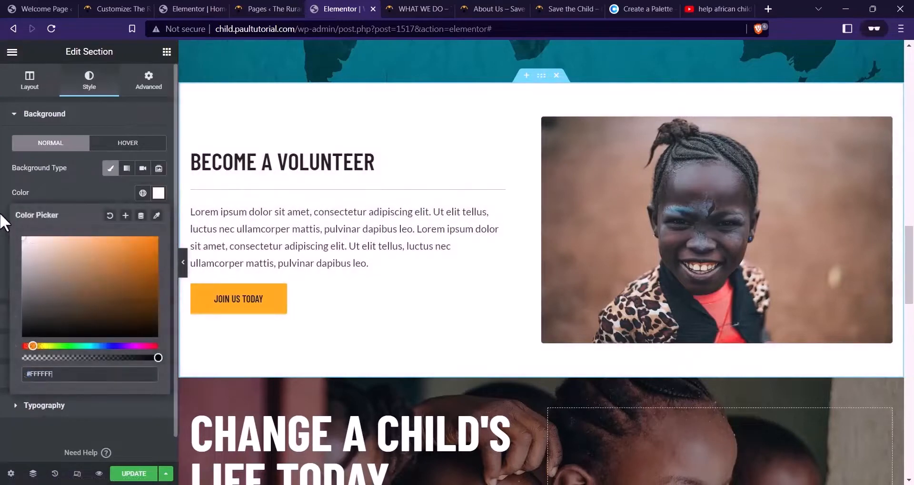
Replace the BECOME A VOLUNTEER title with OUR TEAM copied from the reference page
{"action": "left_click", "coordinate": [272, 161]}
{"action": "left_click", "coordinate": [417, 8]}
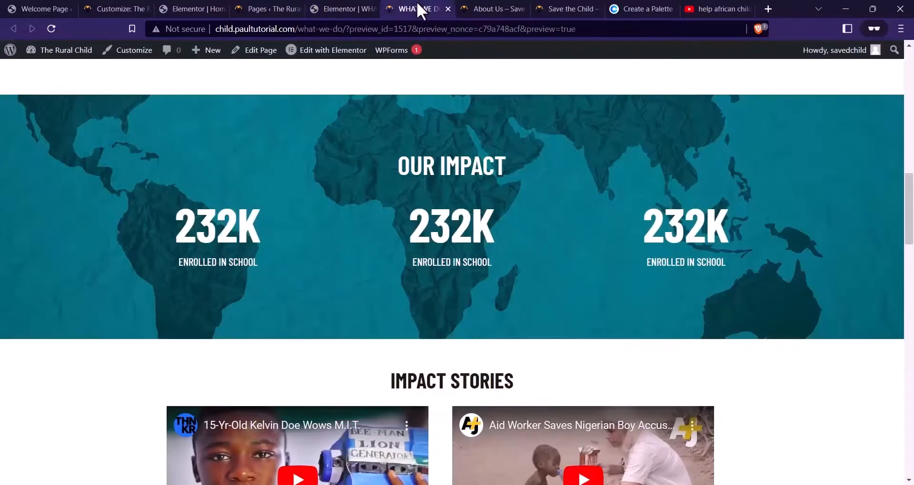
{"action": "left_click", "coordinate": [485, 8]}
{"action": "scroll", "coordinate": [362, 250], "scroll_direction": "down", "scroll_amount": 3}
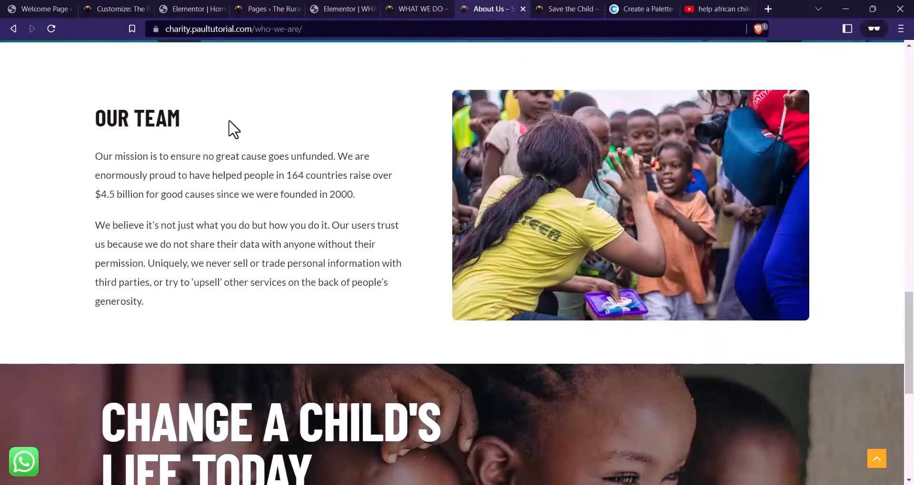
{"action": "left_click_drag", "start_coordinate": [233, 129], "coordinate": [95, 121]}
{"action": "key", "text": "ctrl+c"}
{"action": "left_click", "coordinate": [349, 9]}
{"action": "triple_click", "coordinate": [90, 163]}
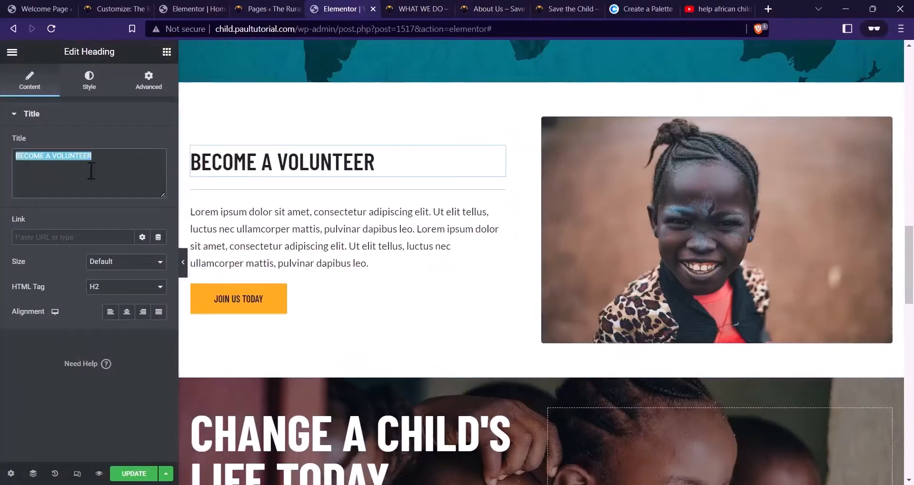
{"action": "key", "text": "ctrl+v"}
Replace the placeholder text with the two Our Team paragraphs copied from the reference page
{"action": "left_click", "coordinate": [308, 243]}
{"action": "left_click", "coordinate": [499, 9]}
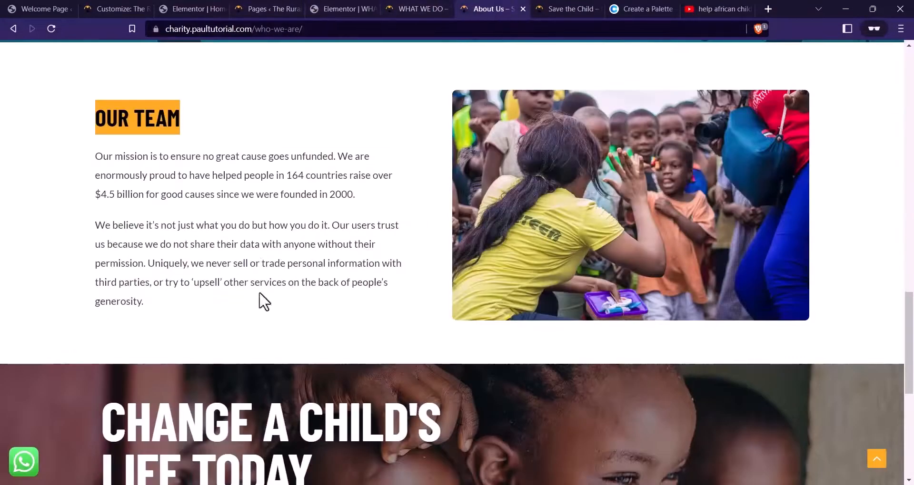
{"action": "left_click_drag", "start_coordinate": [174, 313], "coordinate": [98, 158]}
{"action": "left_click", "coordinate": [145, 280]}
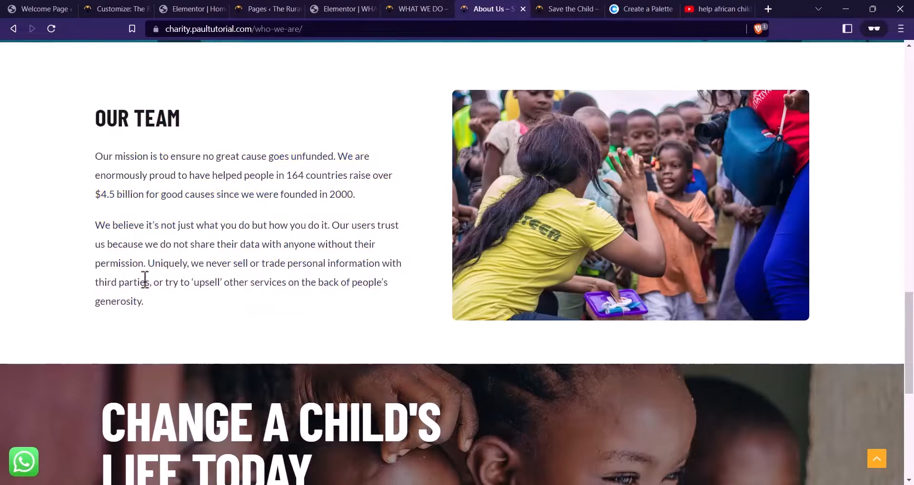
{"action": "left_click_drag", "start_coordinate": [147, 302], "coordinate": [130, 138]}
{"action": "key", "text": "ctrl+c"}
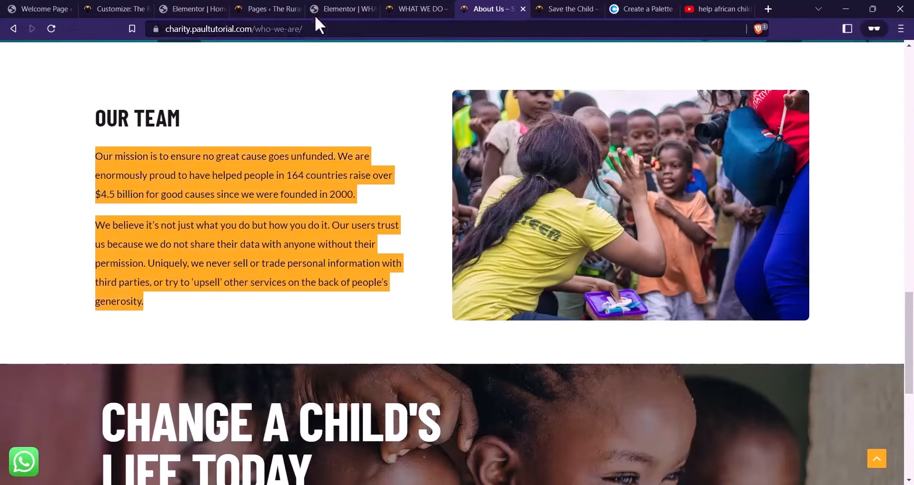
{"action": "left_click", "coordinate": [333, 9]}
{"action": "left_click", "coordinate": [124, 288]}
{"action": "key", "text": "ctrl+a"}
{"action": "key", "text": "ctrl+v"}
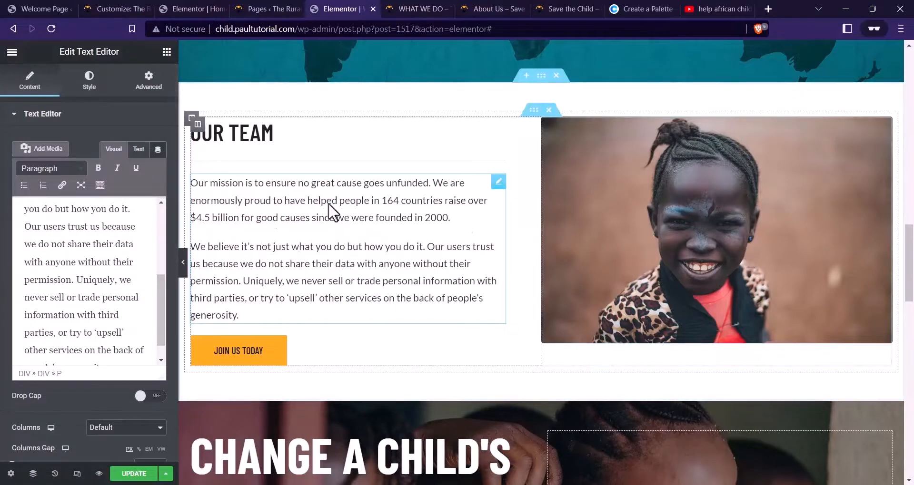
{"action": "left_click", "coordinate": [629, 278]}
Save the reference team photo as Our-Team.jpg, upload it to the media library, and insert it
{"action": "left_click", "coordinate": [149, 187]}
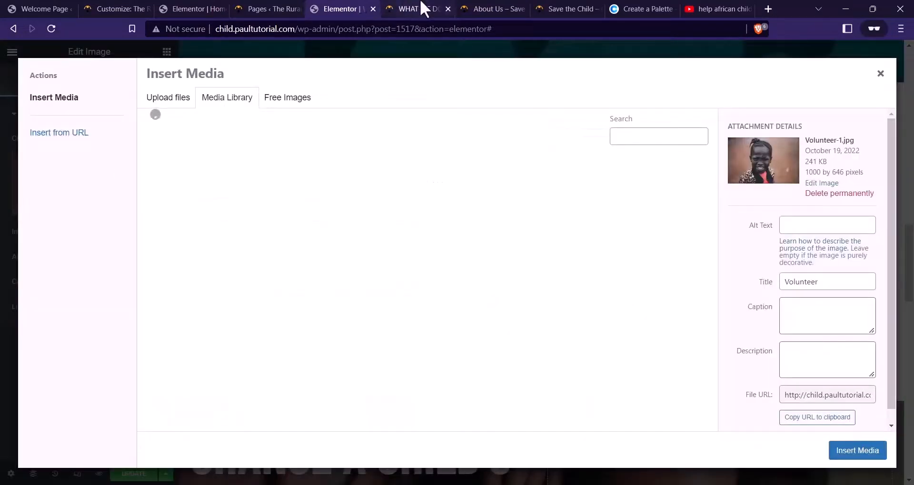
{"action": "left_click", "coordinate": [505, 9]}
{"action": "right_click", "coordinate": [604, 177]}
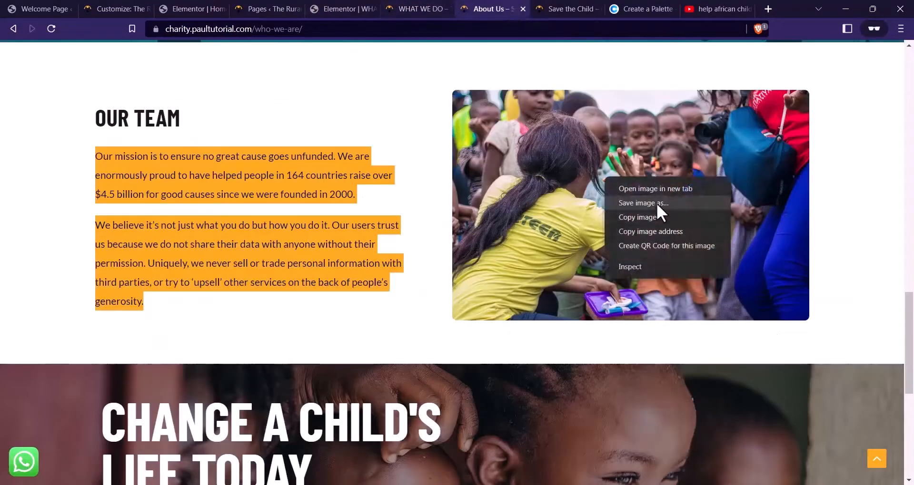
{"action": "left_click", "coordinate": [656, 203]}
{"action": "left_click", "coordinate": [363, 266]}
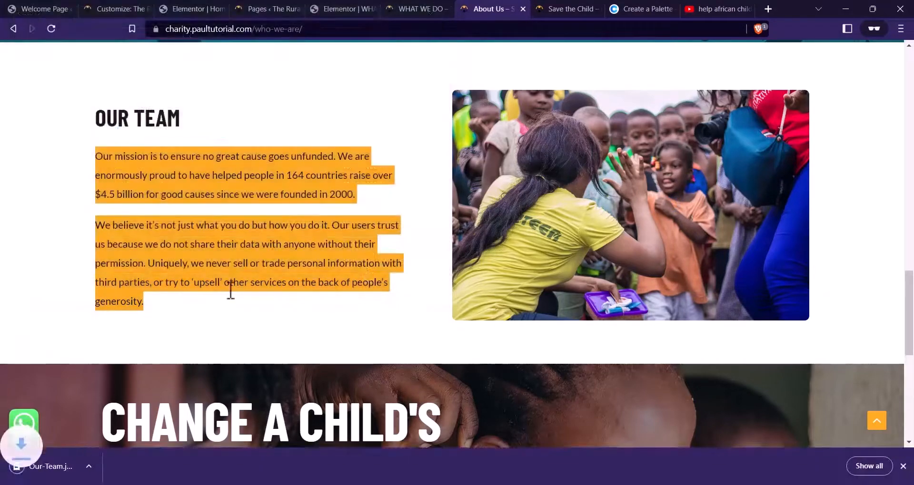
{"action": "left_click", "coordinate": [342, 8]}
{"action": "left_click_drag", "start_coordinate": [43, 467], "coordinate": [258, 224]}
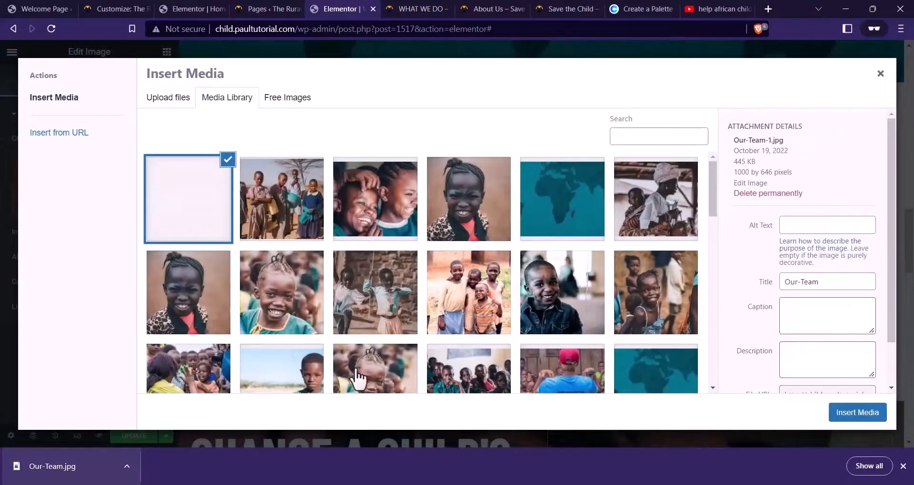
{"action": "left_click", "coordinate": [854, 421]}
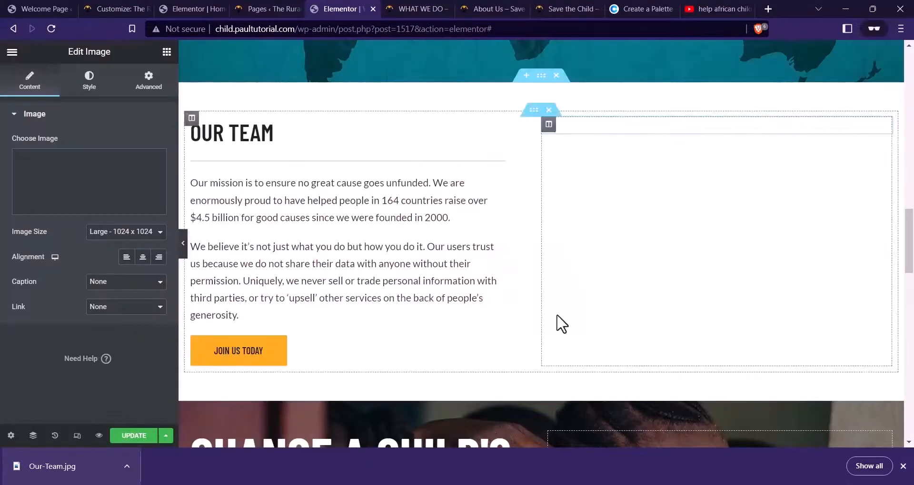
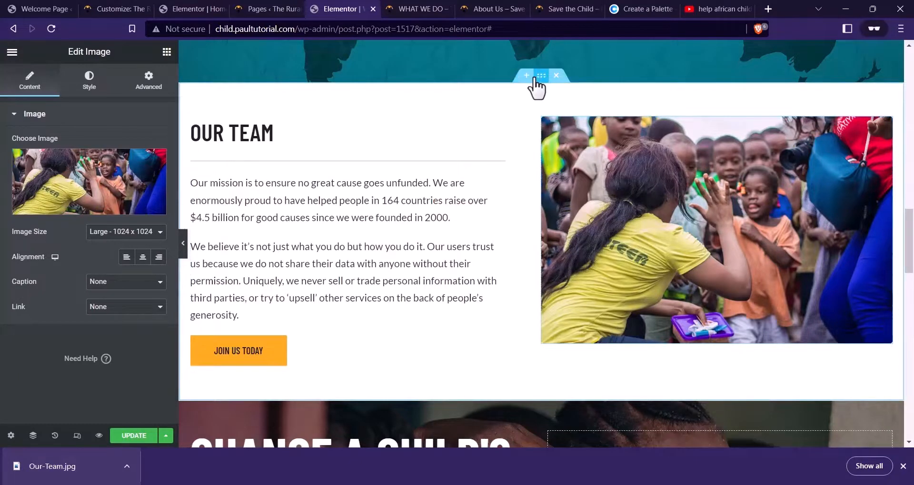
Raise the Our Team section's top padding from 48 to 60 px, keeping 80 bottom
{"action": "left_click", "coordinate": [535, 79]}
{"action": "left_click", "coordinate": [147, 81]}
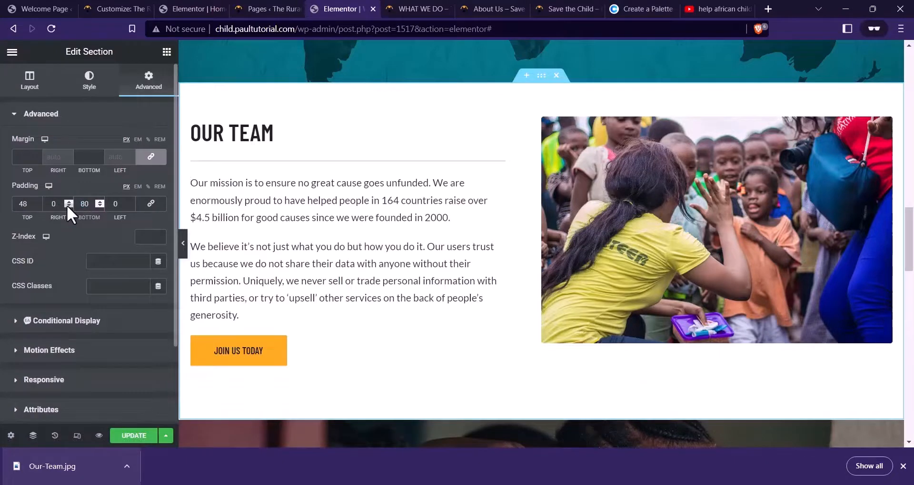
{"action": "type", "text": "60"}
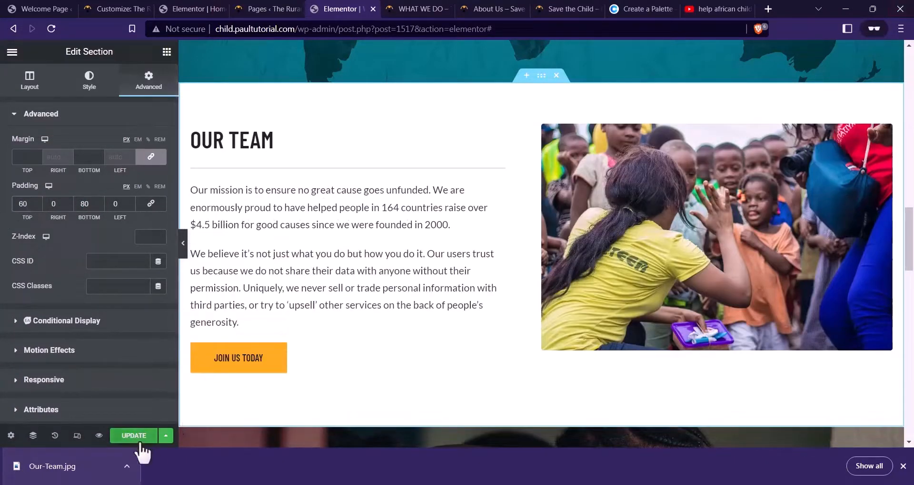
Replace the outdated page preview with a fresh preview of WHAT WE DO and scroll through it
{"action": "left_click", "coordinate": [444, 9]}
{"action": "scroll", "coordinate": [350, 235], "scroll_direction": "down", "scroll_amount": 6}
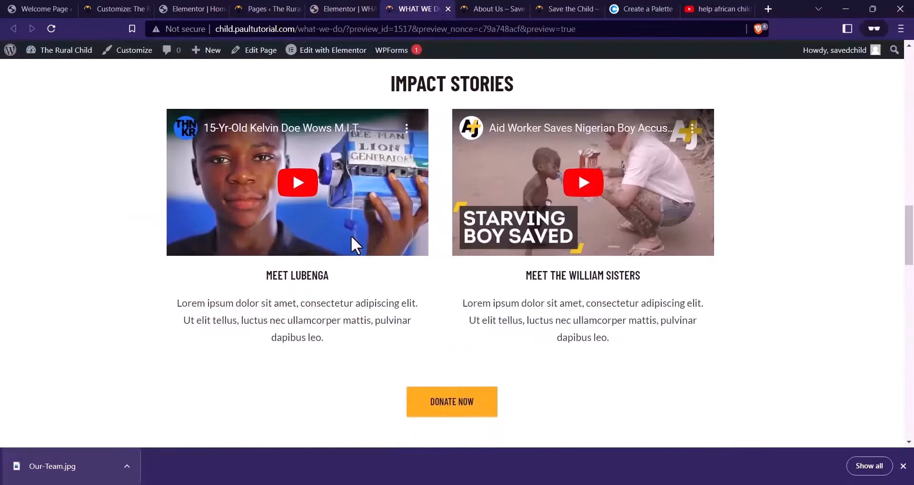
{"action": "scroll", "coordinate": [350, 235], "scroll_direction": "up", "scroll_amount": 5}
{"action": "left_click", "coordinate": [447, 9]}
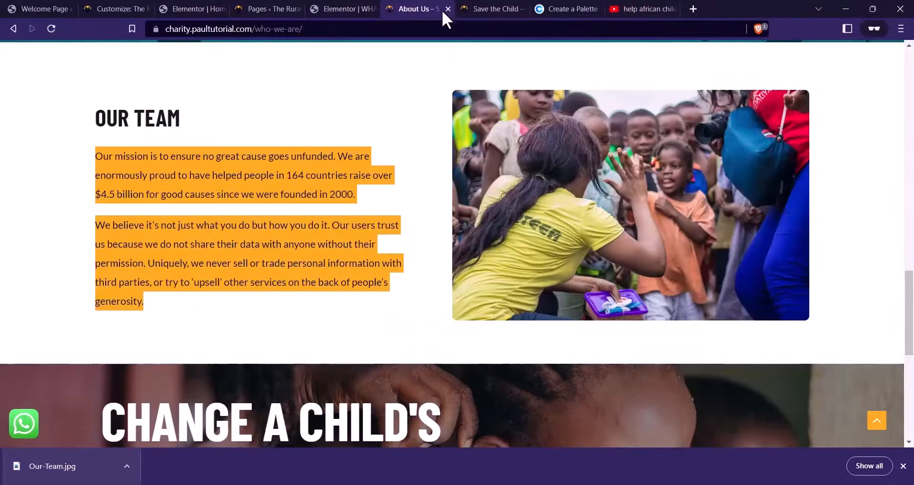
{"action": "key", "text": "ctrl+shift+Tab"}
{"action": "left_click", "coordinate": [97, 436]}
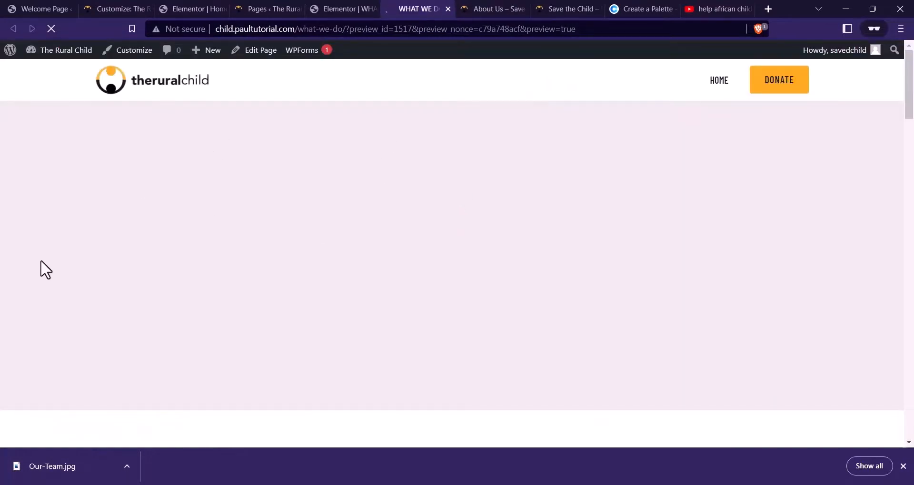
{"action": "scroll", "coordinate": [225, 227], "scroll_direction": "down", "scroll_amount": 15}
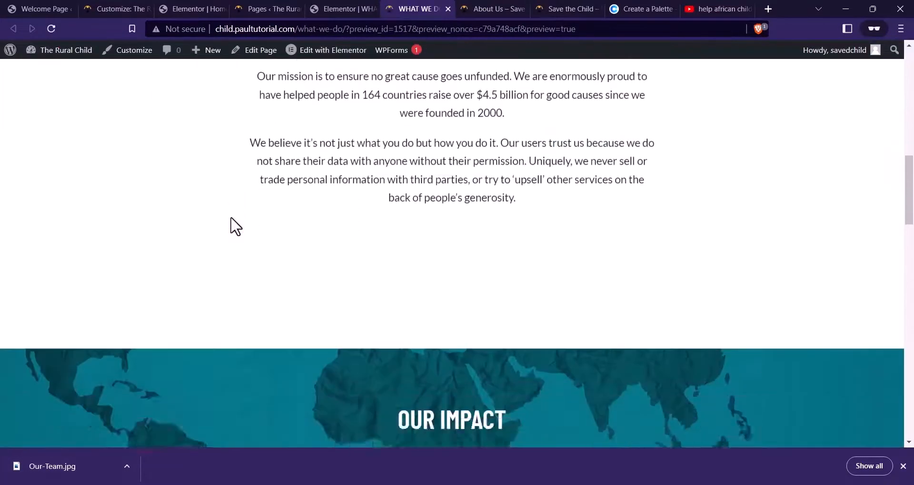
{"action": "scroll", "coordinate": [230, 224], "scroll_direction": "down", "scroll_amount": 5}
{"action": "scroll", "coordinate": [230, 224], "scroll_direction": "up", "scroll_amount": 4}
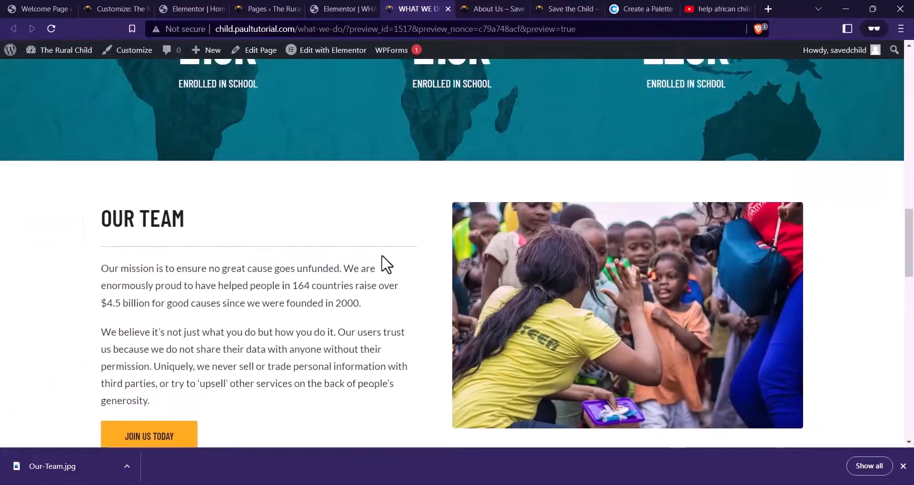
Compare with the About Us page and delete the Latest From Our Blog section
{"action": "left_click", "coordinate": [484, 7]}
{"action": "scroll", "coordinate": [206, 268], "scroll_direction": "down", "scroll_amount": 5}
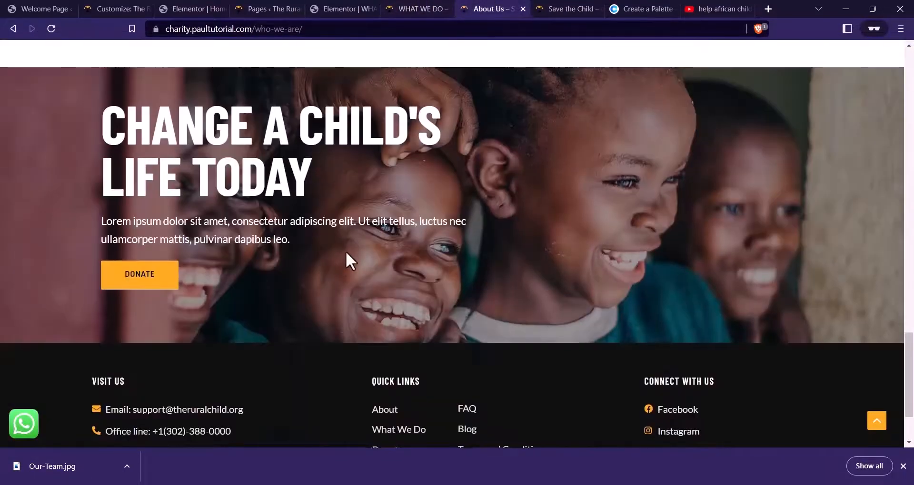
{"action": "left_click", "coordinate": [333, 9]}
{"action": "scroll", "coordinate": [363, 184], "scroll_direction": "down", "scroll_amount": 10}
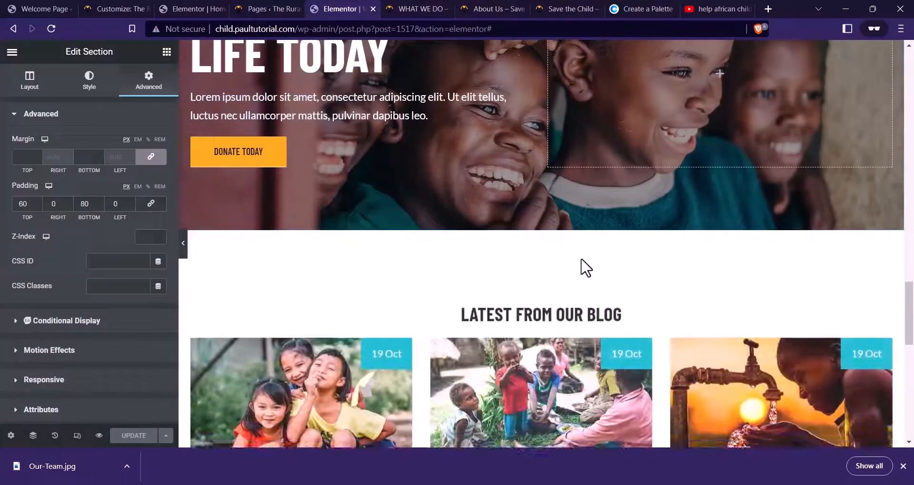
{"action": "left_click", "coordinate": [556, 224]}
{"action": "scroll", "coordinate": [506, 286], "scroll_direction": "up", "scroll_amount": 6}
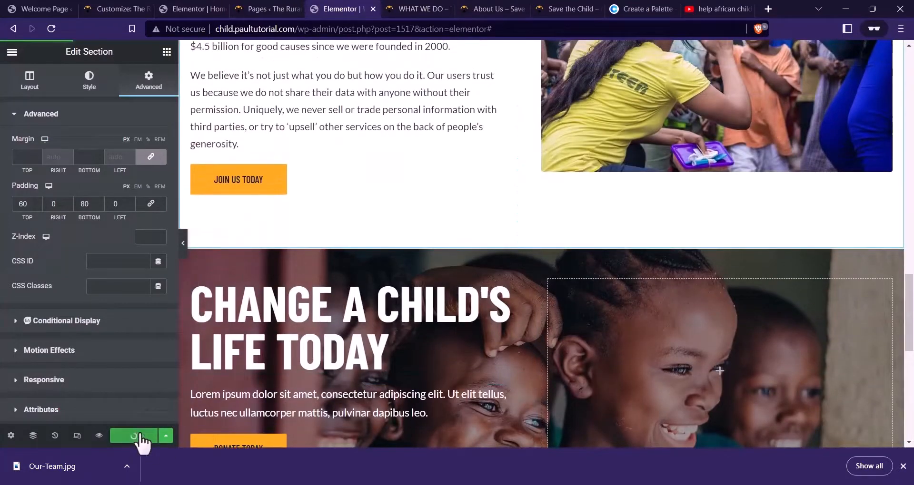
Reload the preview and review the page without the blog section
{"action": "left_click", "coordinate": [100, 438]}
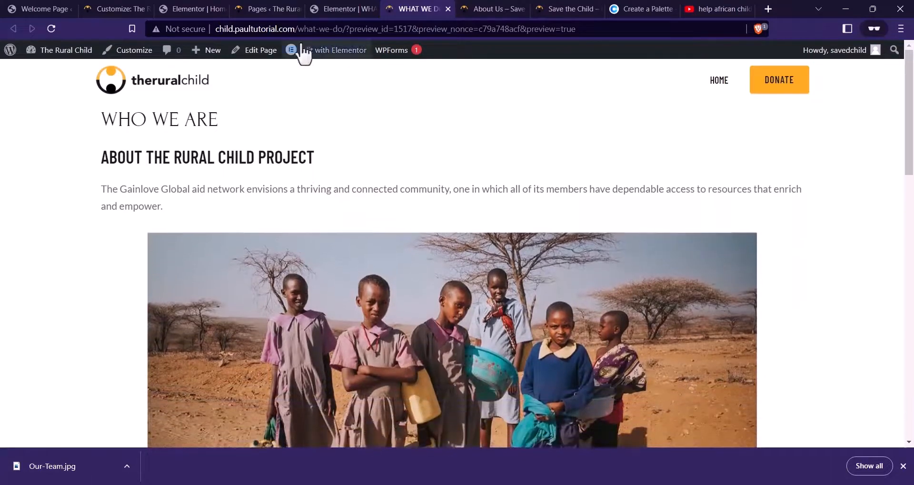
{"action": "left_click", "coordinate": [54, 35]}
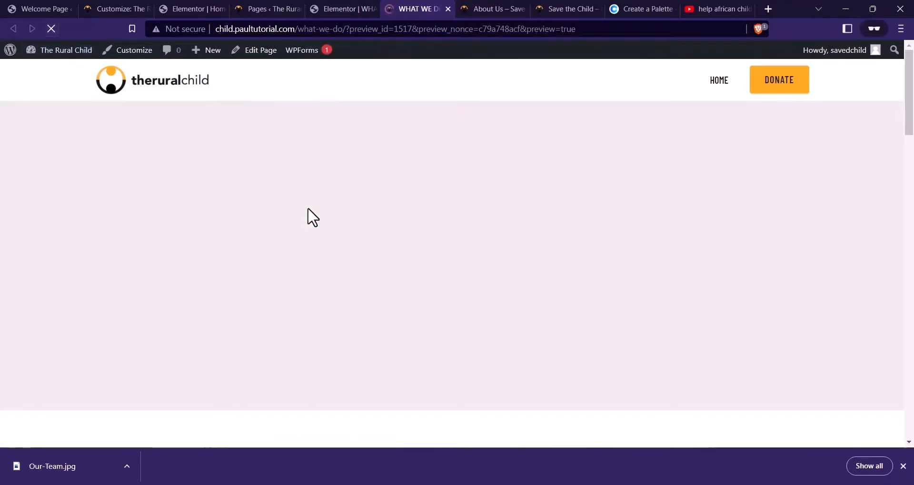
{"action": "scroll", "coordinate": [528, 192], "scroll_direction": "down", "scroll_amount": 4}
{"action": "scroll", "coordinate": [529, 192], "scroll_direction": "down", "scroll_amount": 15}
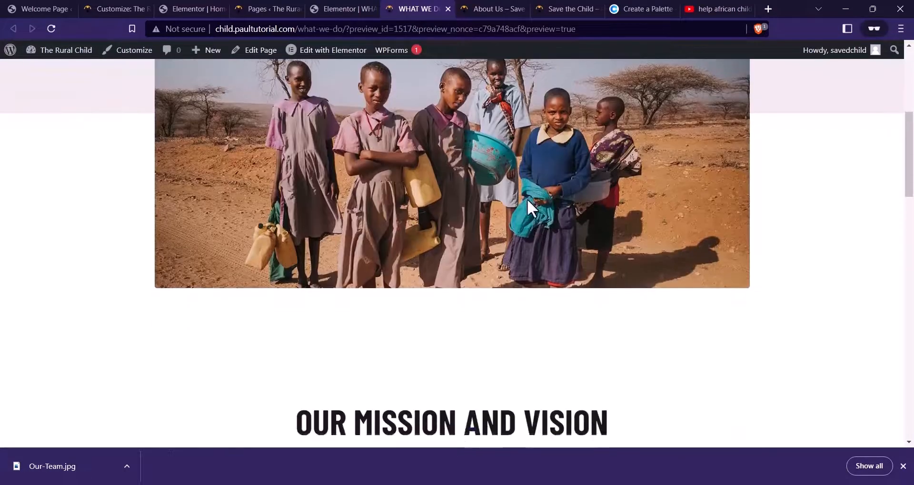
{"action": "scroll", "coordinate": [528, 210], "scroll_direction": "down", "scroll_amount": 5}
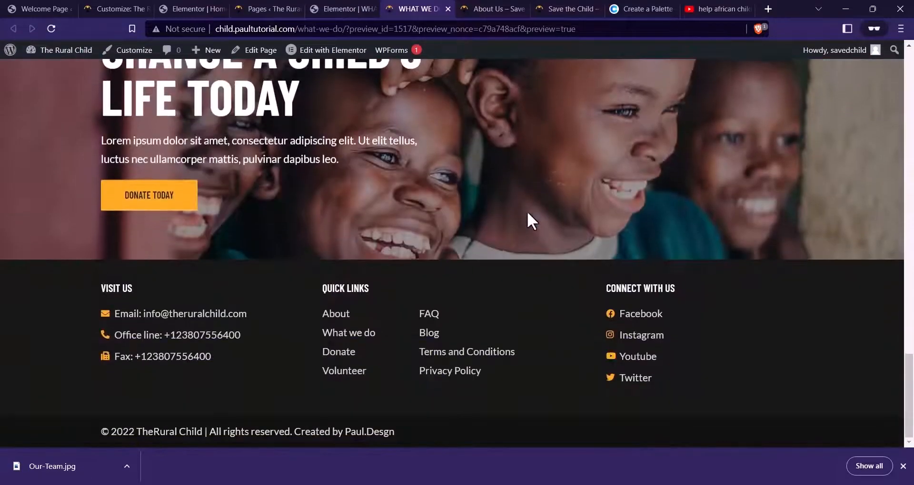
{"action": "scroll", "coordinate": [514, 219], "scroll_direction": "up", "scroll_amount": 20}
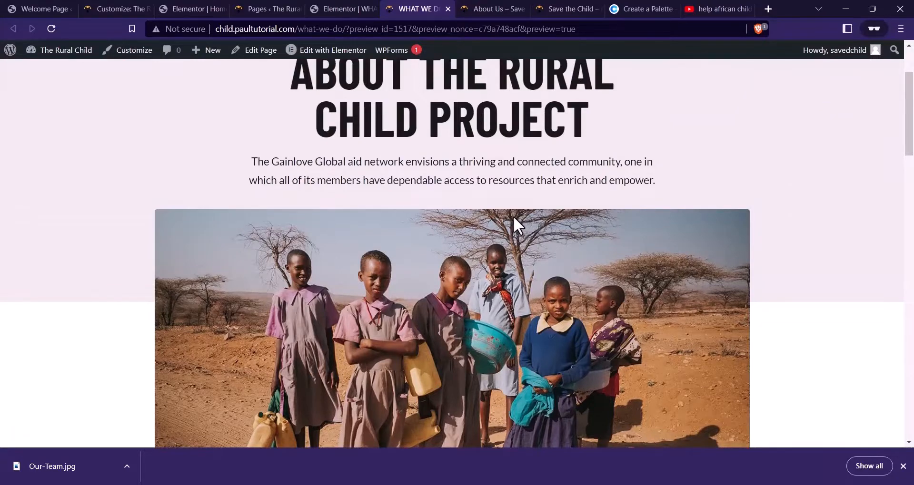
{"action": "scroll", "coordinate": [504, 191], "scroll_direction": "up", "scroll_amount": 2}
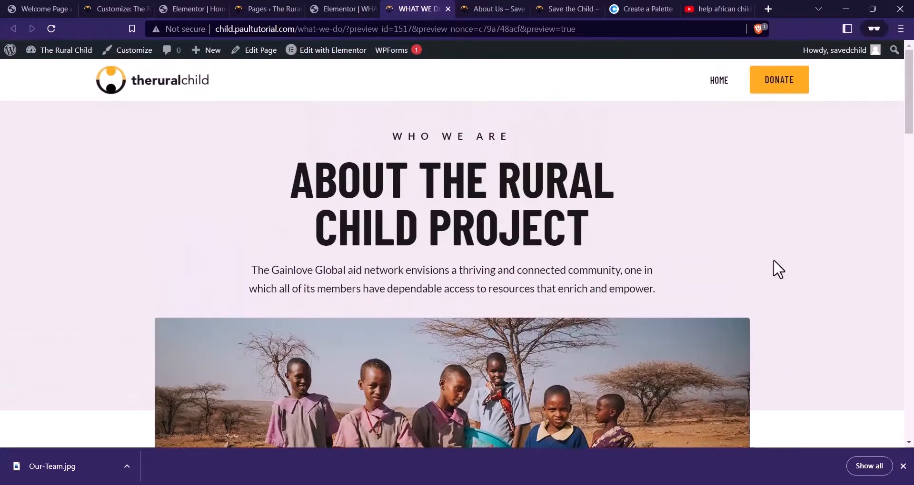
{"action": "scroll", "coordinate": [452, 220], "scroll_direction": "down", "scroll_amount": 15}
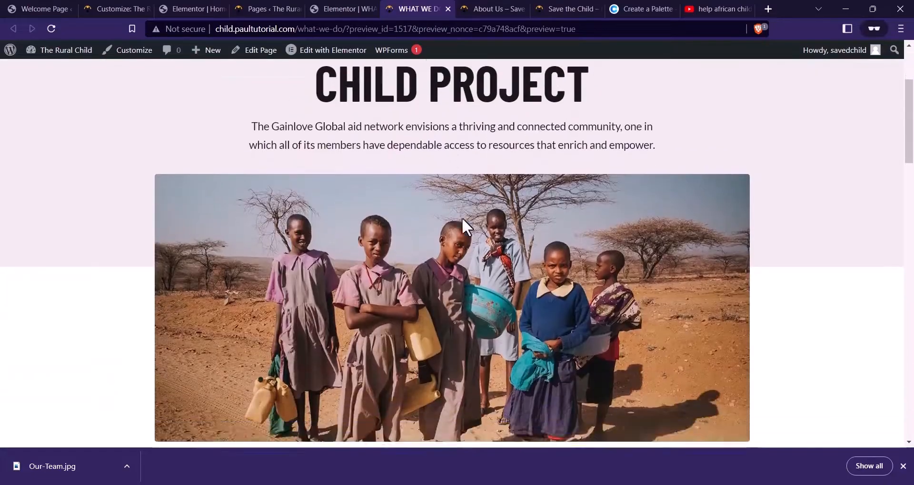
{"action": "scroll", "coordinate": [465, 232], "scroll_direction": "down", "scroll_amount": 10}
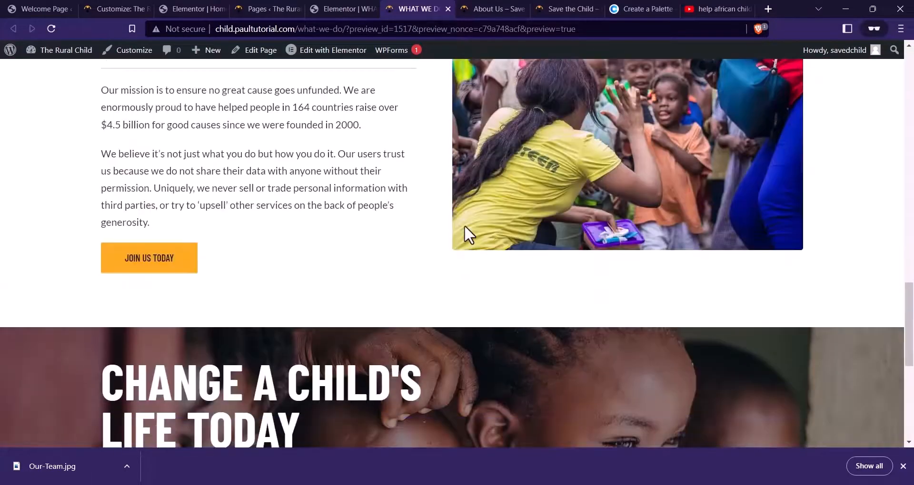
{"action": "scroll", "coordinate": [420, 238], "scroll_direction": "up", "scroll_amount": 12}
{"action": "scroll", "coordinate": [428, 250], "scroll_direction": "up", "scroll_amount": 10}
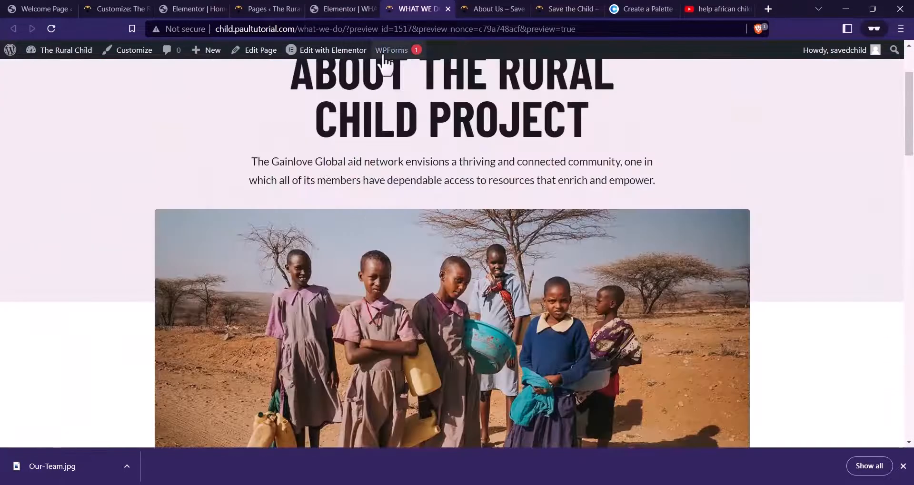
{"action": "left_click", "coordinate": [343, 8]}
{"action": "scroll", "coordinate": [526, 180], "scroll_direction": "up", "scroll_amount": 6}
{"action": "scroll", "coordinate": [530, 165], "scroll_direction": "up", "scroll_amount": 10}
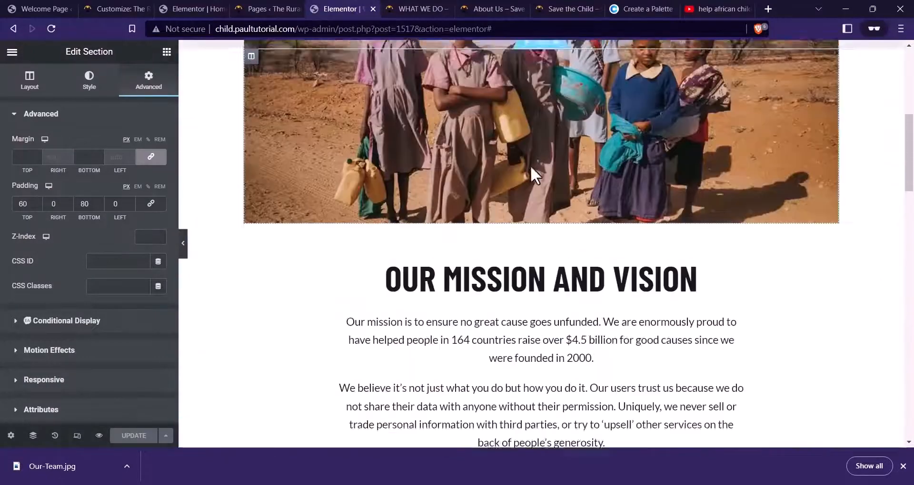
Switch to mobile view and change the WHO WE ARE label's typography size
{"action": "left_click", "coordinate": [77, 436]}
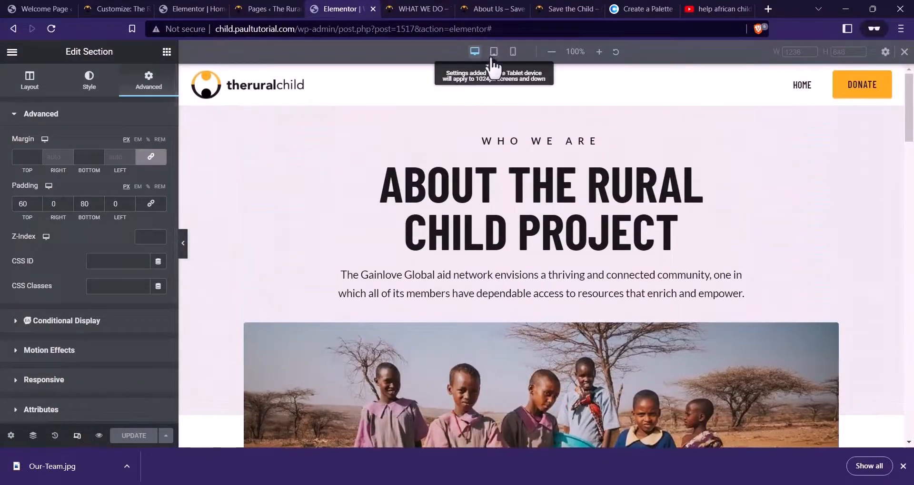
{"action": "left_click", "coordinate": [513, 51]}
{"action": "scroll", "coordinate": [500, 200], "scroll_direction": "down", "scroll_amount": 5}
{"action": "scroll", "coordinate": [576, 219], "scroll_direction": "up", "scroll_amount": 10}
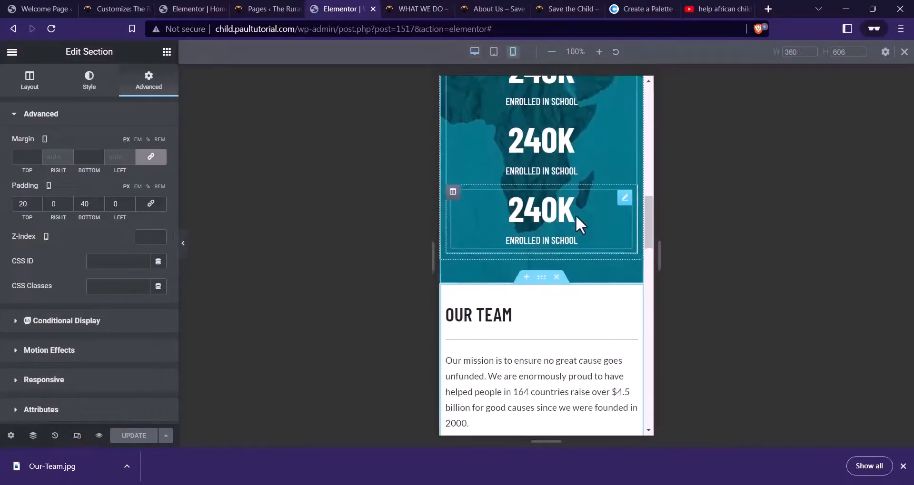
{"action": "left_click", "coordinate": [526, 143]}
{"action": "left_click", "coordinate": [89, 82]}
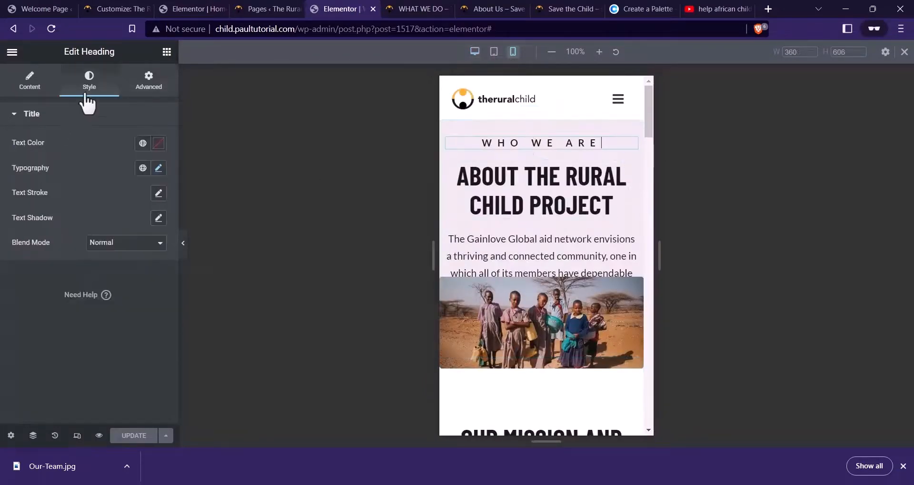
{"action": "left_click", "coordinate": [159, 168]}
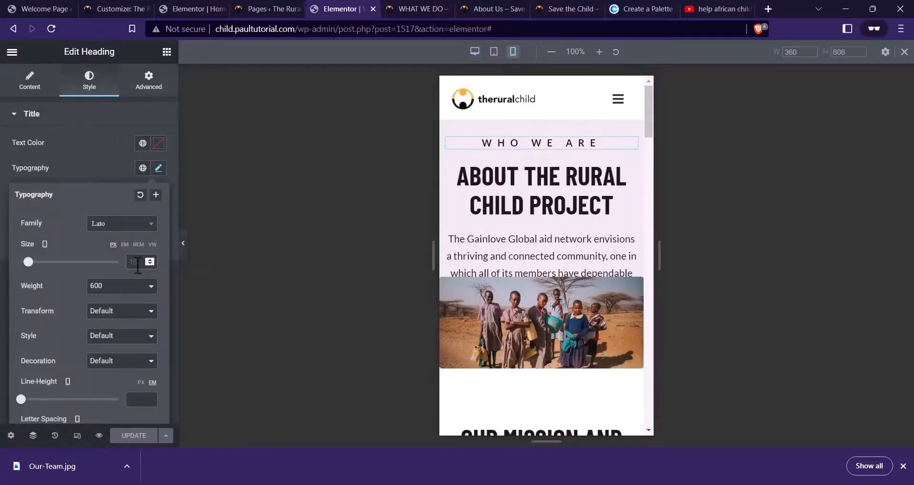
{"action": "type", "text": "8"}
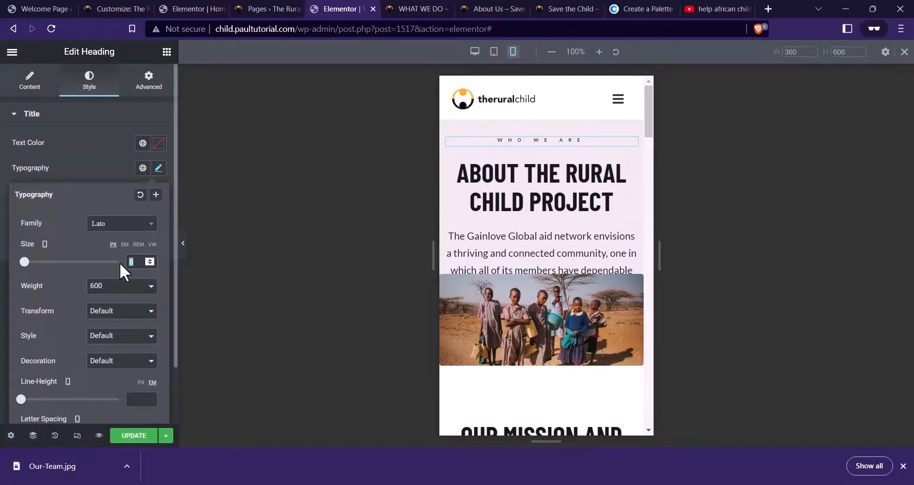
{"action": "type", "text": "10"}
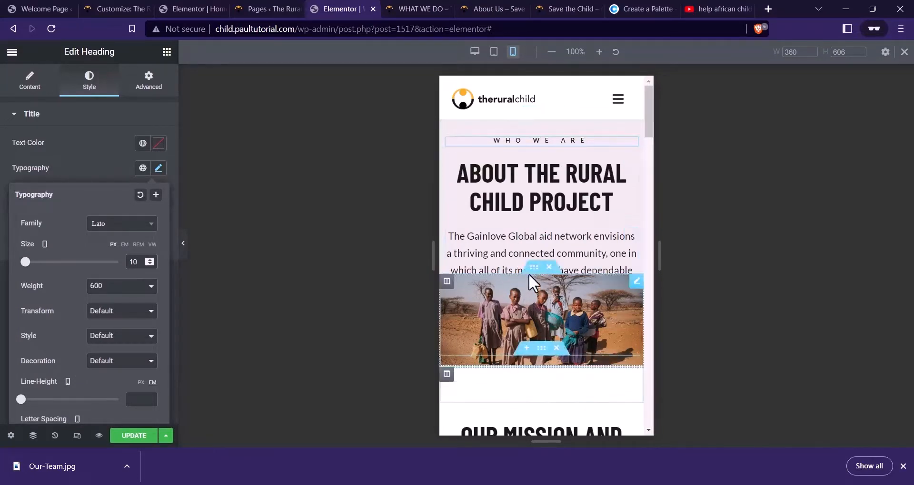
Set the photo inner section's top and bottom margins to 0 on mobile
{"action": "left_click", "coordinate": [530, 272]}
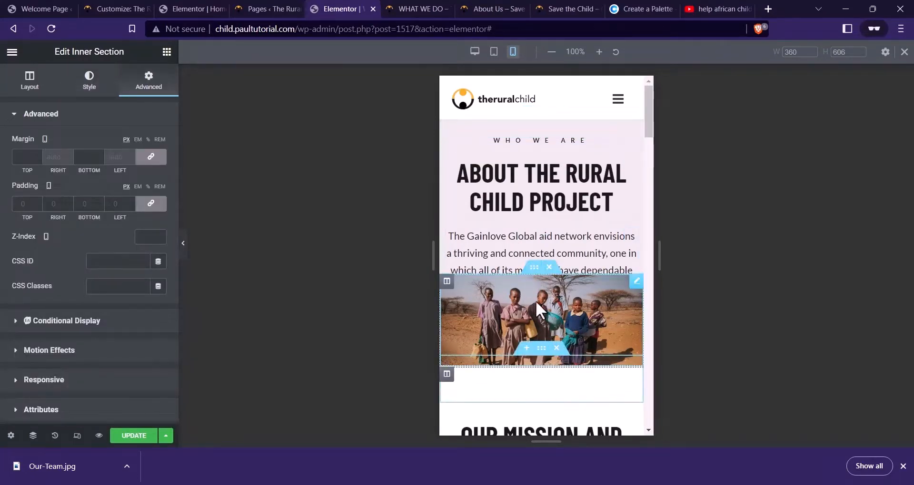
{"action": "left_click", "coordinate": [151, 157]}
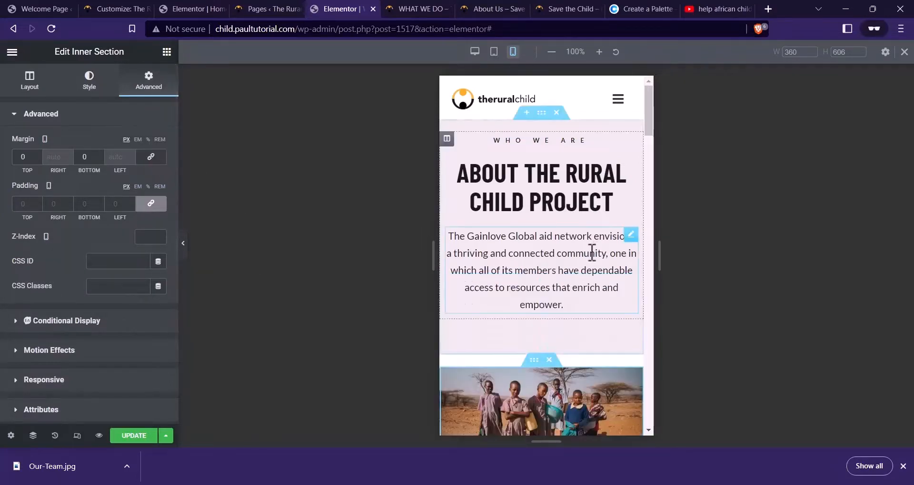
{"action": "scroll", "coordinate": [575, 263], "scroll_direction": "down", "scroll_amount": 3}
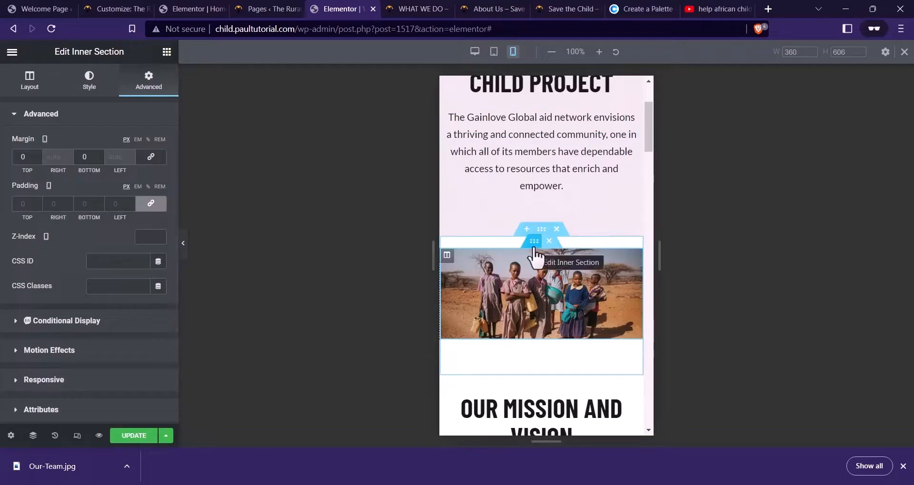
{"action": "left_click", "coordinate": [545, 232]}
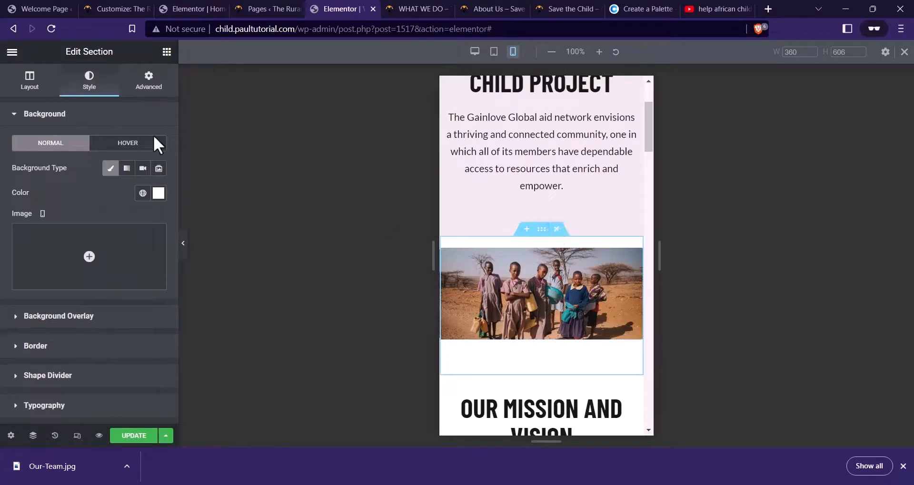
Set the photo section's mobile padding to 0
{"action": "left_click", "coordinate": [152, 88]}
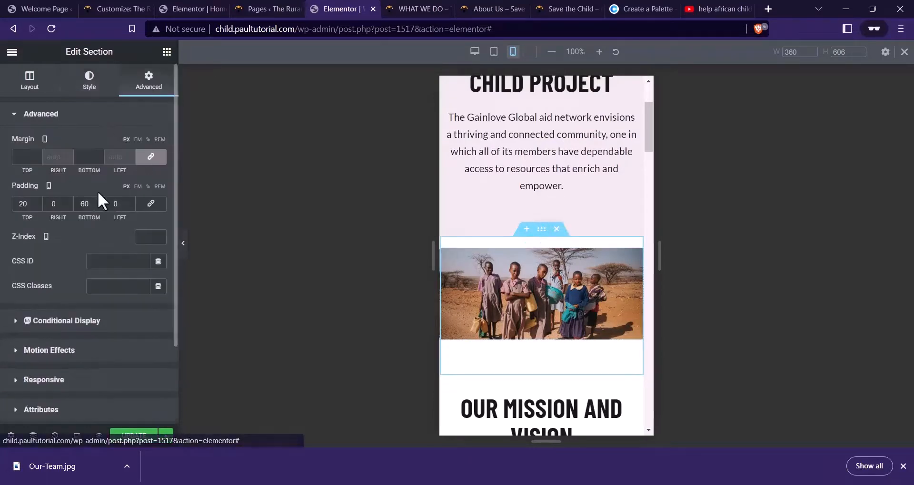
{"action": "type", "text": "0"}
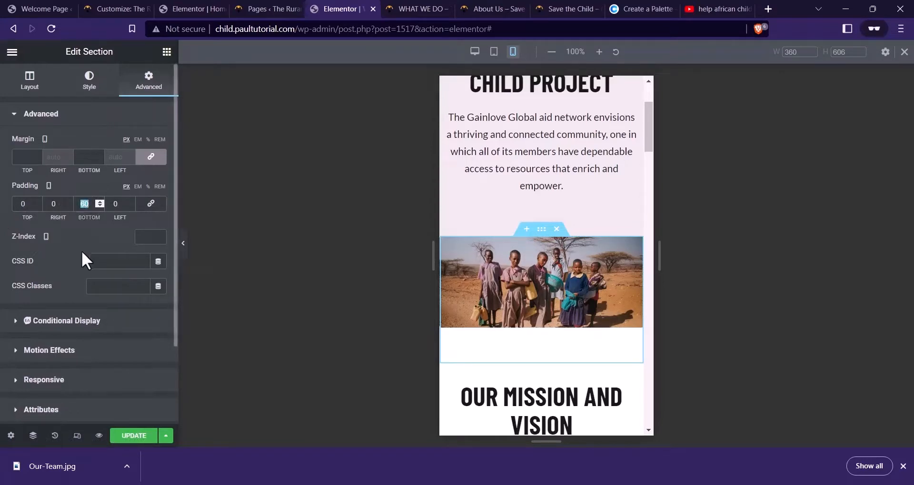
{"action": "type", "text": "0"}
{"action": "scroll", "coordinate": [570, 247], "scroll_direction": "up", "scroll_amount": 3}
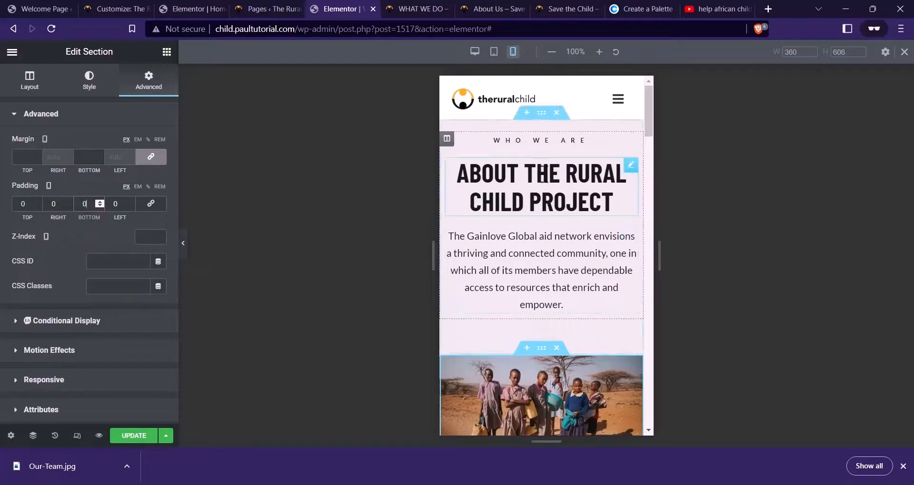
Give the About the Rural Child Project hero section 12 px left and right padding
{"action": "left_click", "coordinate": [541, 114]}
{"action": "left_click", "coordinate": [148, 80]}
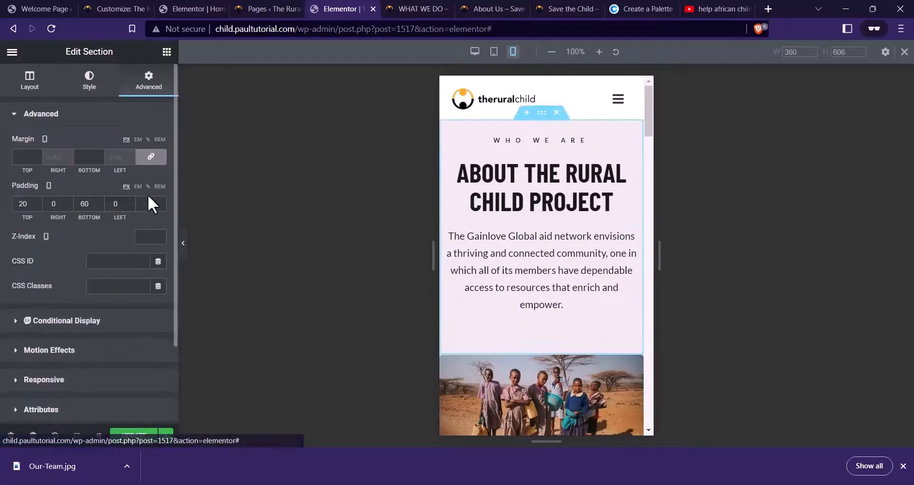
{"action": "left_click", "coordinate": [113, 205]}
{"action": "type", "text": "2"}
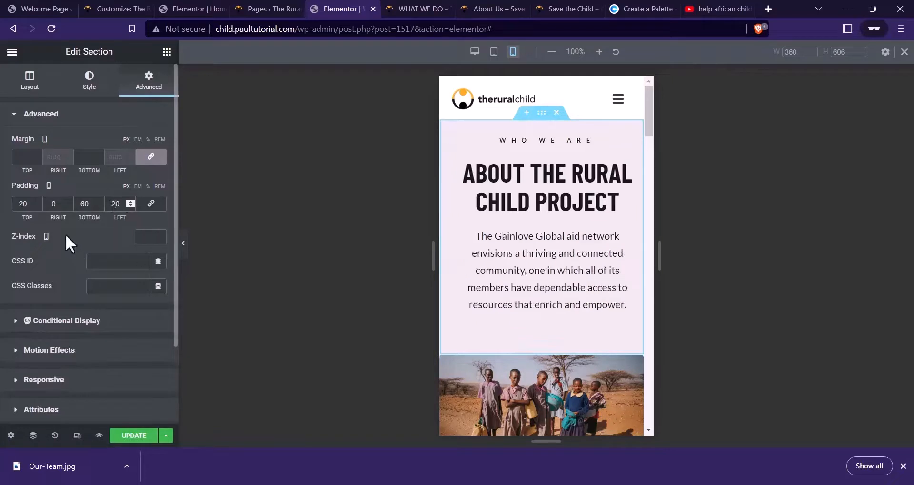
{"action": "type", "text": "2"}
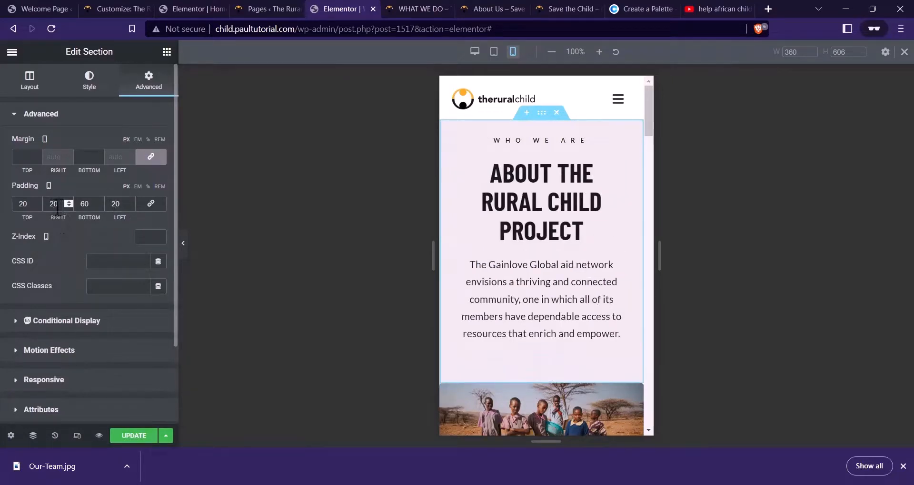
{"action": "double_click", "coordinate": [48, 209]}
{"action": "type", "text": "12"}
{"action": "double_click", "coordinate": [115, 203]}
{"action": "type", "text": "12"}
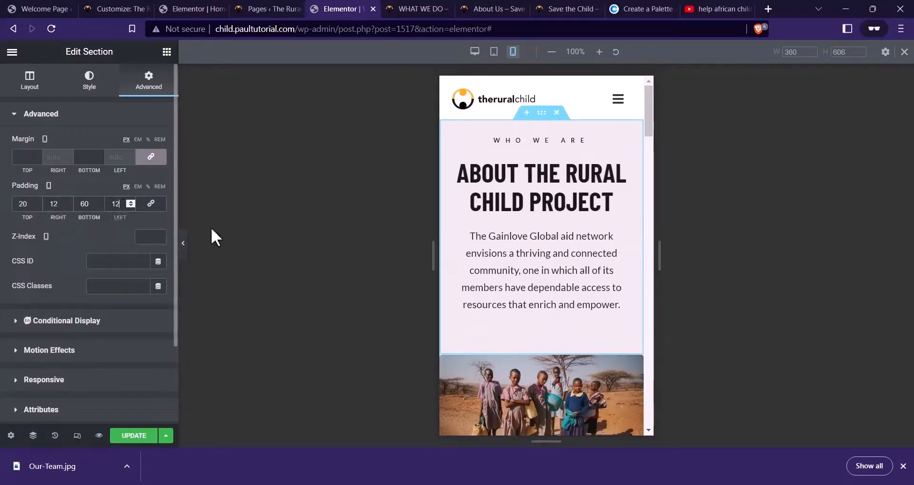
{"action": "scroll", "coordinate": [550, 256], "scroll_direction": "down", "scroll_amount": 3}
{"action": "scroll", "coordinate": [534, 199], "scroll_direction": "up", "scroll_amount": 3}
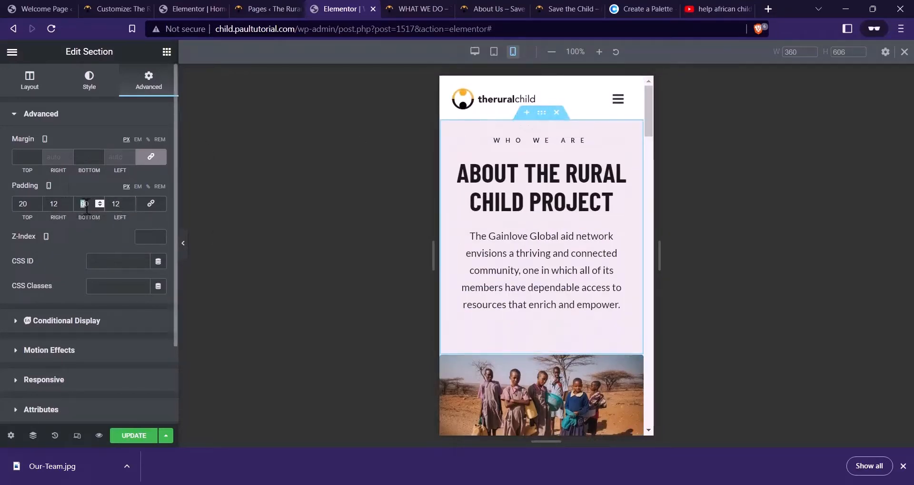
{"action": "type", "text": "40"}
{"action": "scroll", "coordinate": [629, 215], "scroll_direction": "down", "scroll_amount": 5}
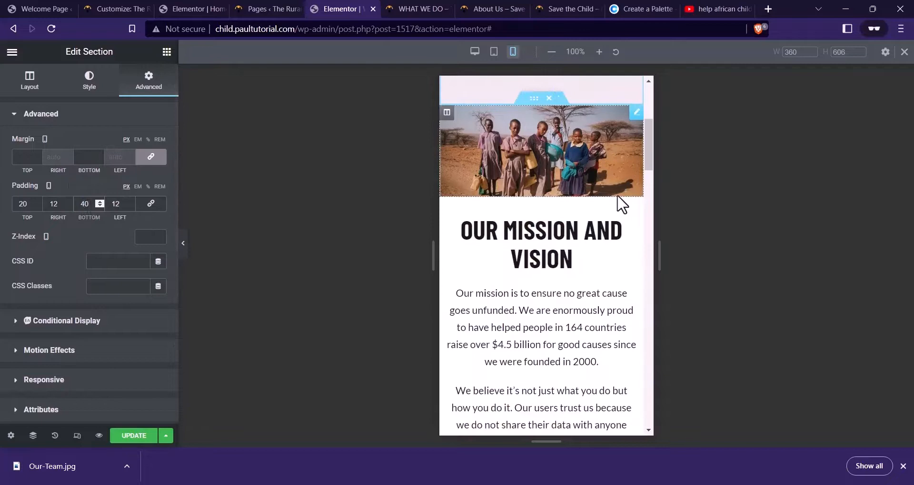
Shrink the Our Mission and Vision heading to 32 px on mobile
{"action": "left_click", "coordinate": [563, 230]}
{"action": "left_click", "coordinate": [157, 169]}
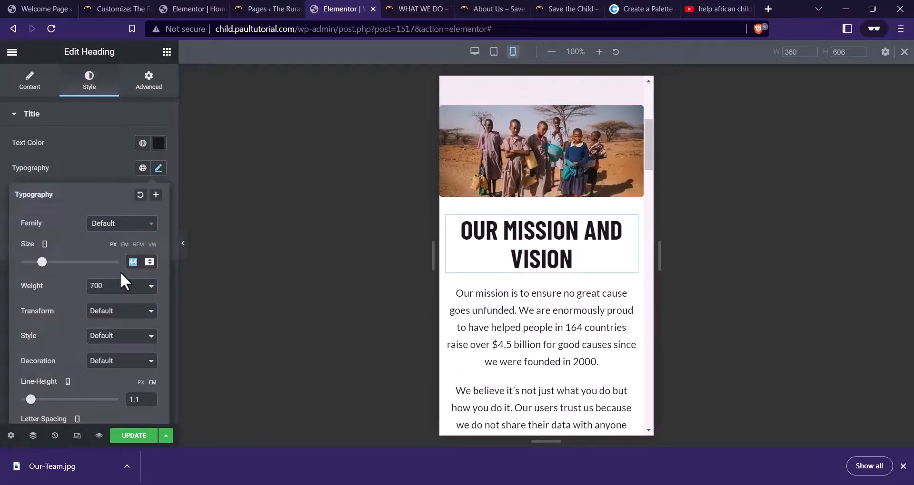
{"action": "type", "text": "36"}
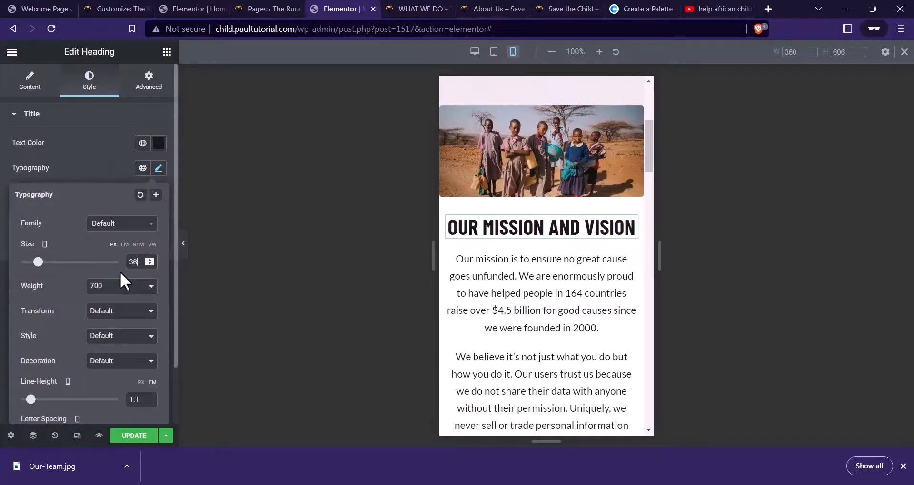
{"action": "key", "text": "BackSpace"}
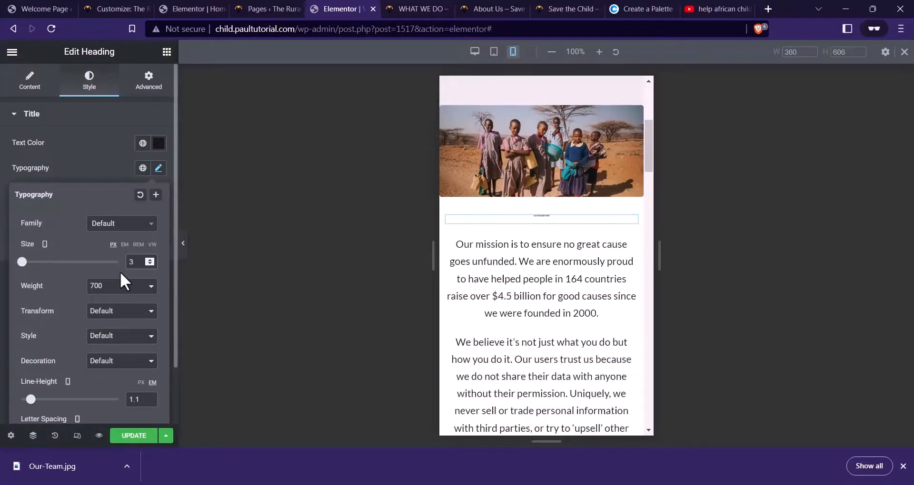
{"action": "type", "text": "2"}
{"action": "scroll", "coordinate": [485, 231], "scroll_direction": "down", "scroll_amount": 1}
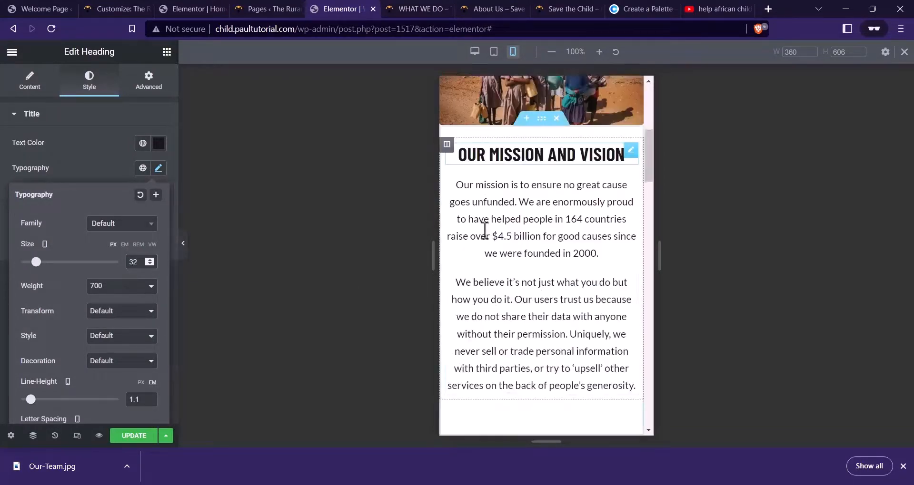
{"action": "scroll", "coordinate": [484, 231], "scroll_direction": "down", "scroll_amount": 2}
{"action": "scroll", "coordinate": [476, 228], "scroll_direction": "up", "scroll_amount": 4}
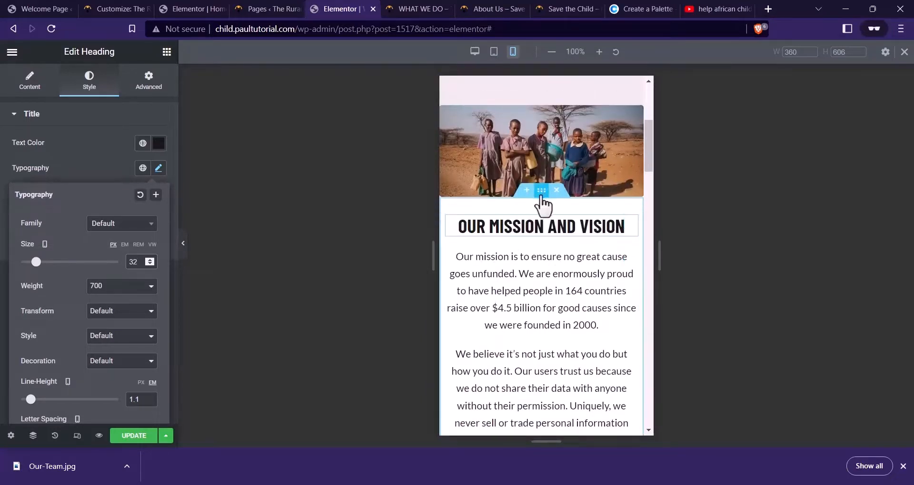
Pad the mission section 20 top, 12 right, 60 bottom, 12 left, and save the page
{"action": "left_click", "coordinate": [541, 194]}
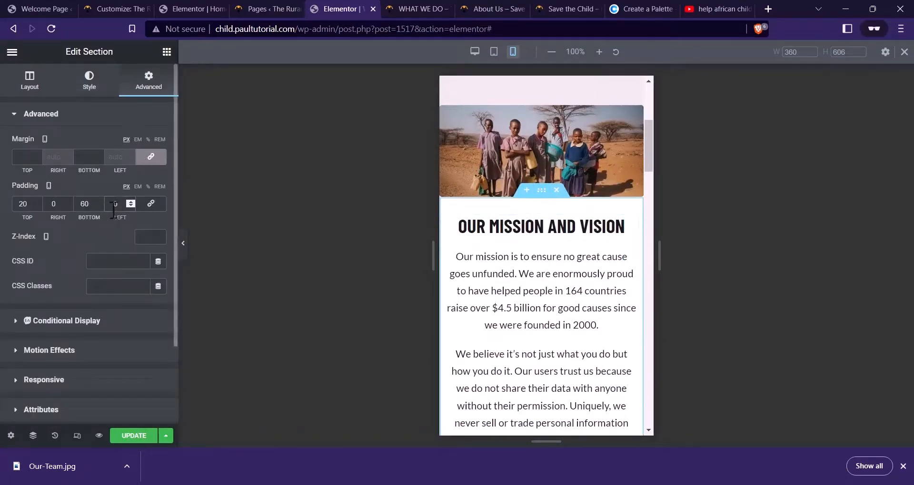
{"action": "type", "text": "12"}
{"action": "left_click", "coordinate": [62, 203]}
{"action": "type", "text": "12"}
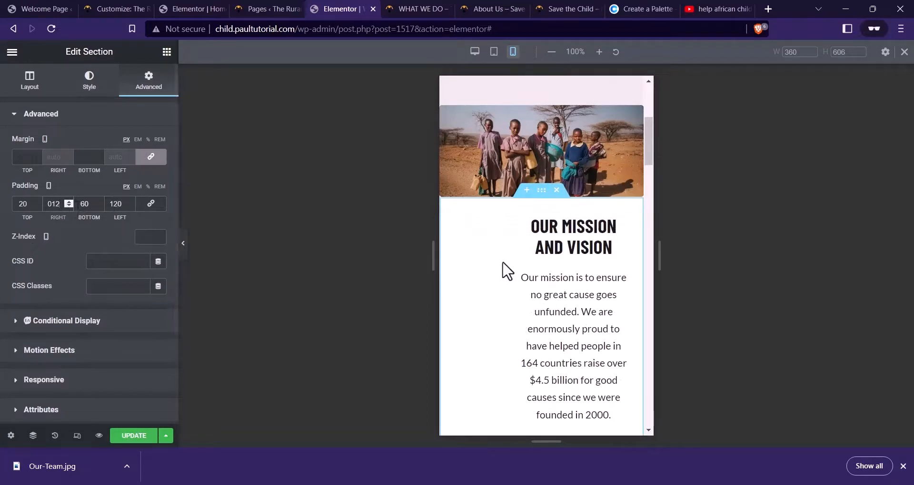
{"action": "key", "text": "BackSpace"}
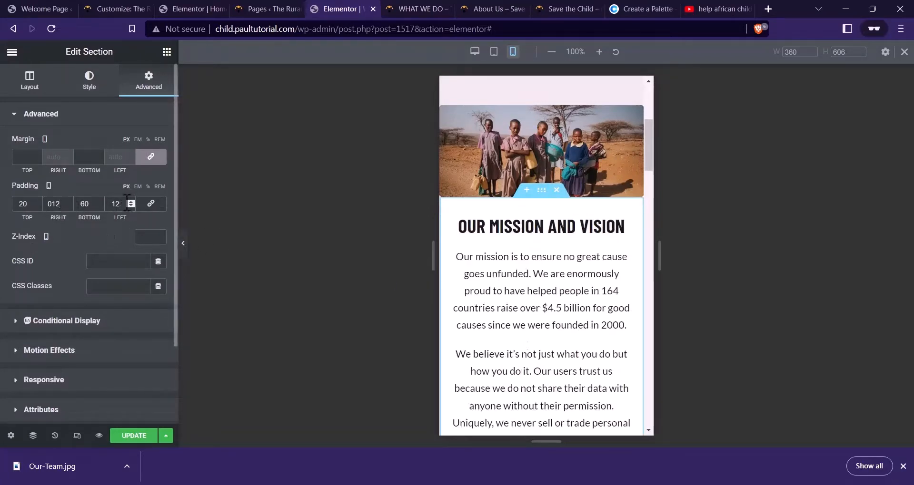
{"action": "scroll", "coordinate": [525, 234], "scroll_direction": "down", "scroll_amount": 12}
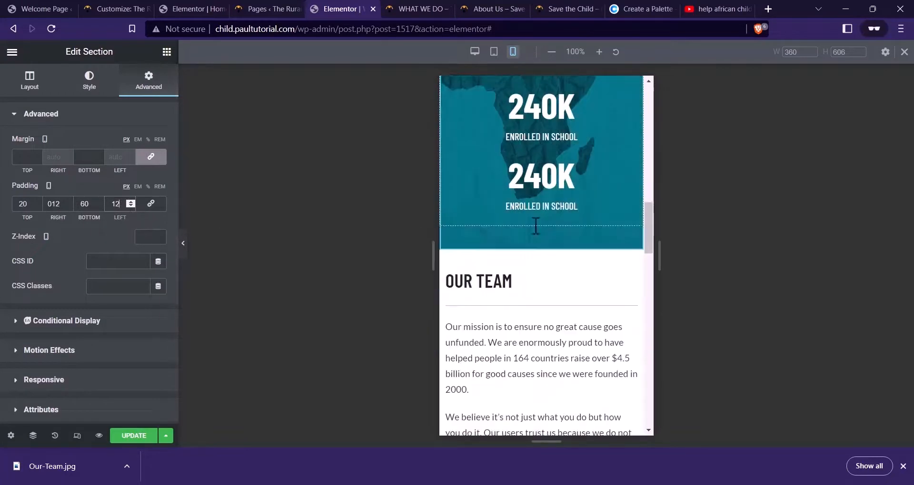
{"action": "scroll", "coordinate": [538, 233], "scroll_direction": "down", "scroll_amount": 10}
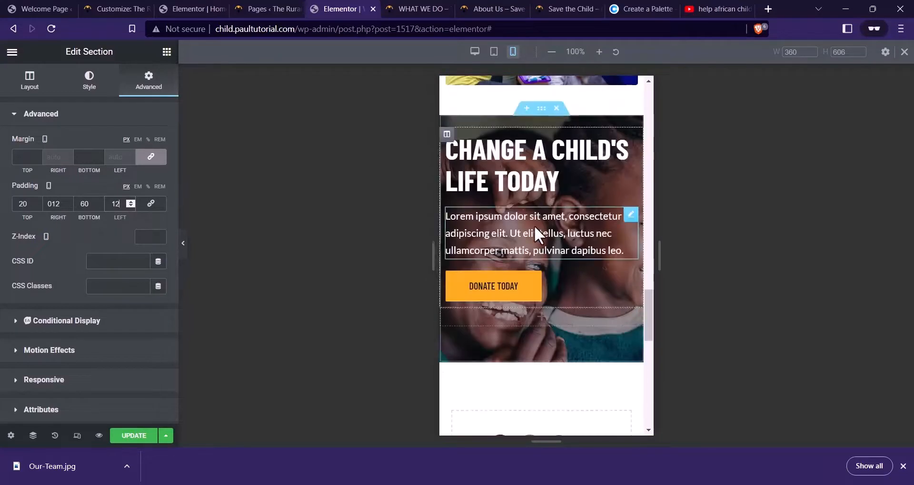
{"action": "scroll", "coordinate": [534, 226], "scroll_direction": "up", "scroll_amount": 3}
{"action": "scroll", "coordinate": [538, 214], "scroll_direction": "down", "scroll_amount": 10}
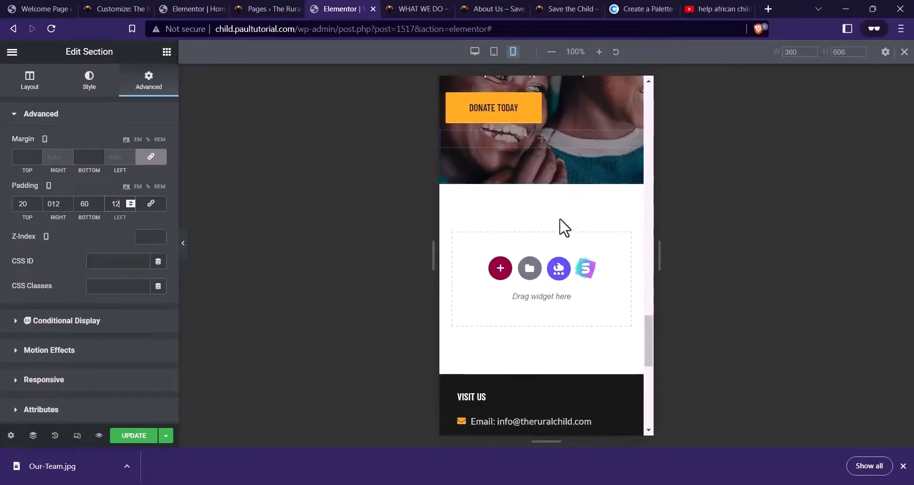
{"action": "scroll", "coordinate": [542, 202], "scroll_direction": "down", "scroll_amount": 1}
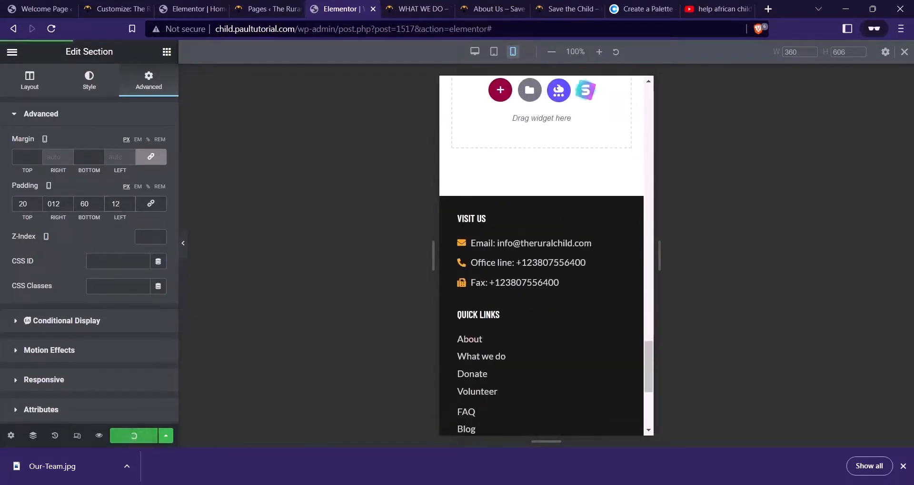
{"action": "left_click", "coordinate": [903, 466]}
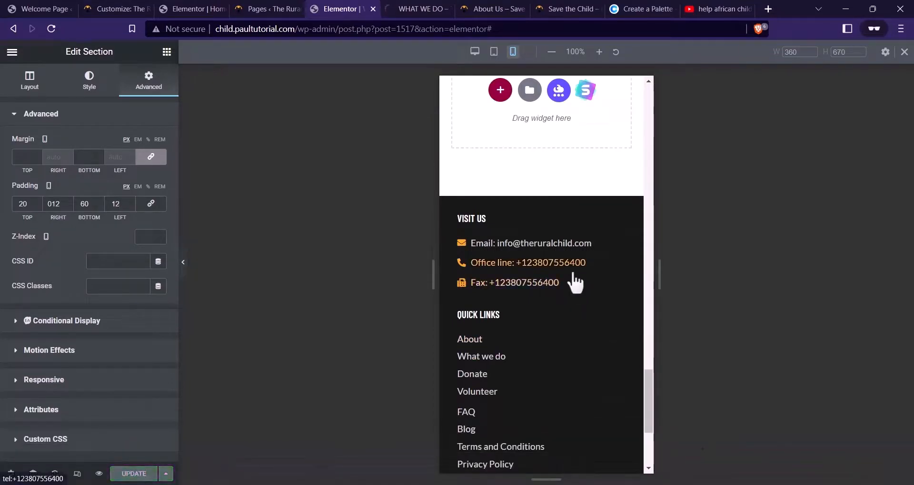
Compare the saved WHAT WE DO preview with the live About Us page, then go back to the Pages list
{"action": "left_click", "coordinate": [428, 8]}
{"action": "scroll", "coordinate": [570, 199], "scroll_direction": "down", "scroll_amount": 15}
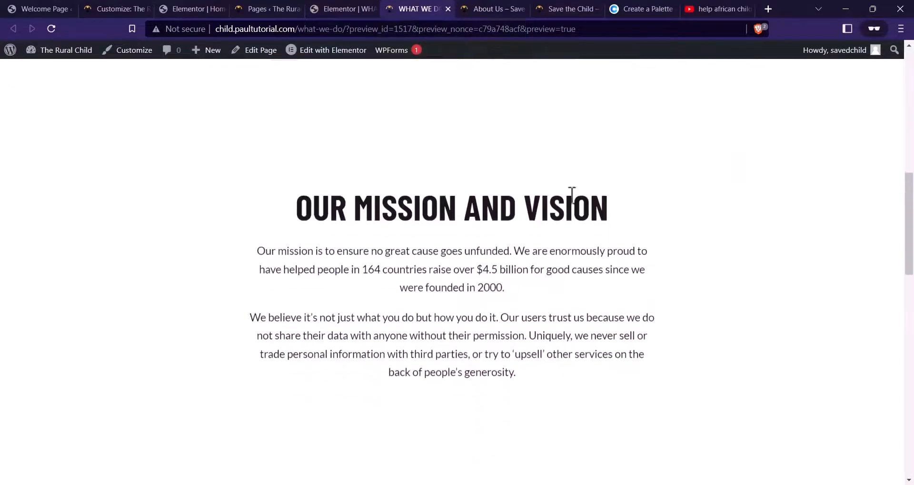
{"action": "scroll", "coordinate": [569, 198], "scroll_direction": "down", "scroll_amount": 13}
{"action": "scroll", "coordinate": [569, 200], "scroll_direction": "up", "scroll_amount": 15}
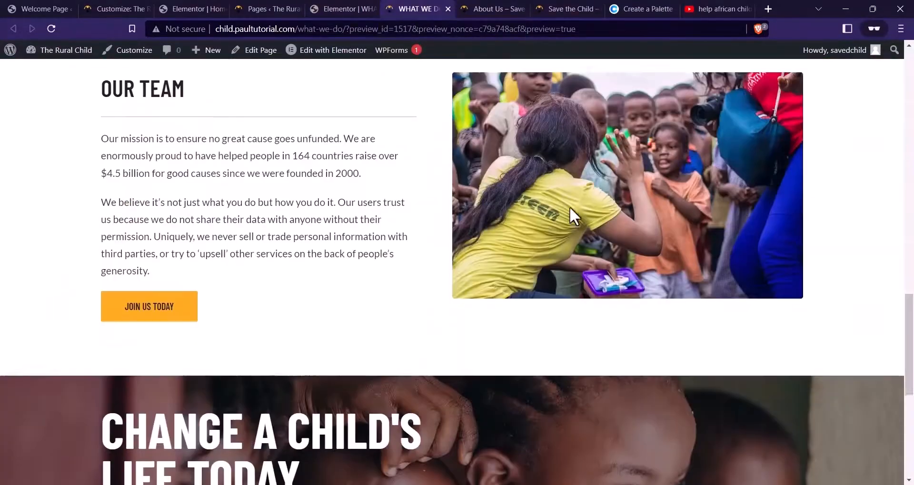
{"action": "scroll", "coordinate": [569, 207], "scroll_direction": "up", "scroll_amount": 15}
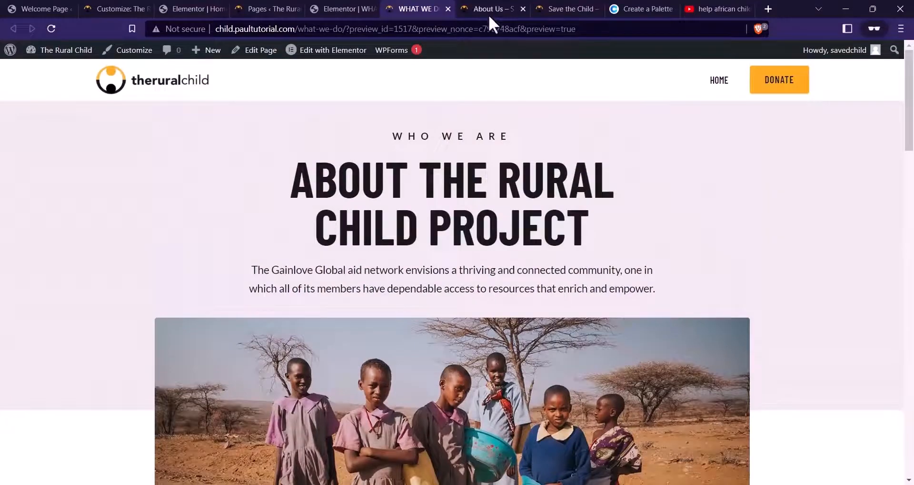
{"action": "left_click", "coordinate": [489, 15]}
{"action": "scroll", "coordinate": [516, 140], "scroll_direction": "up", "scroll_amount": 15}
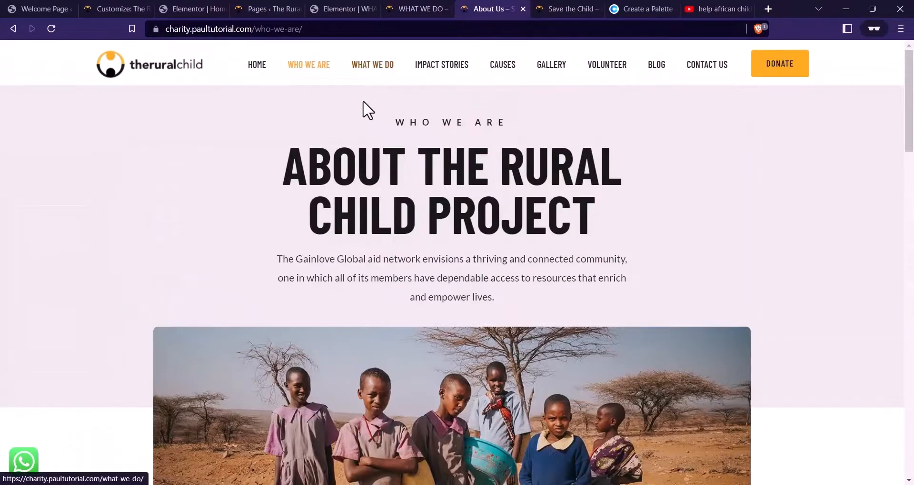
{"action": "left_click", "coordinate": [411, 9]}
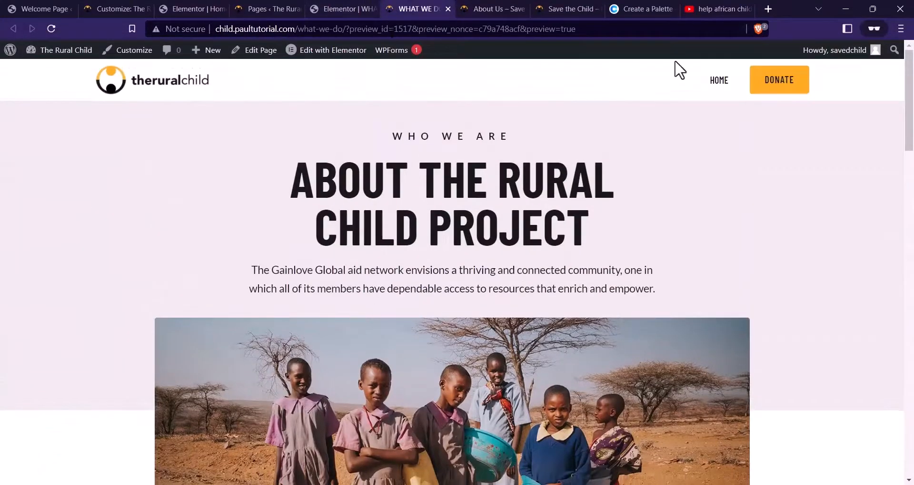
{"action": "left_click", "coordinate": [280, 8]}
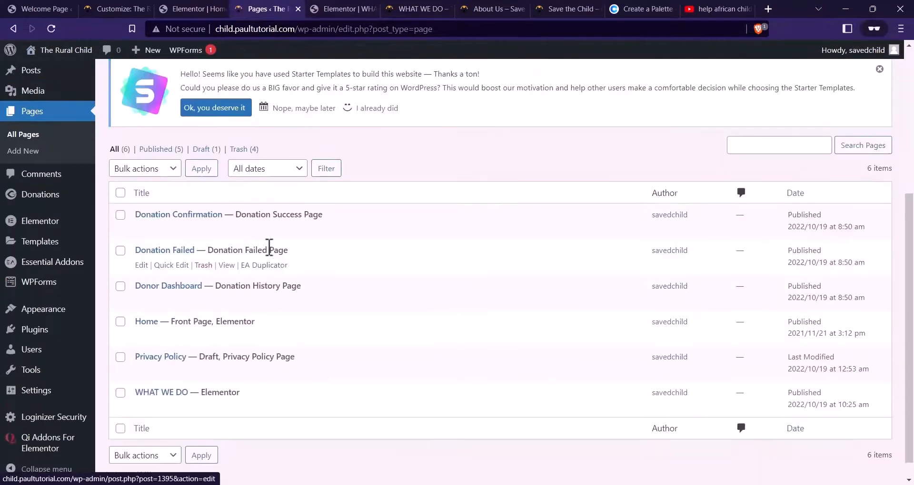
Quick-edit the page to title it WHO WE ARE with a matching slug, and update it
{"action": "scroll", "coordinate": [257, 290], "scroll_direction": "down", "scroll_amount": 1}
{"action": "left_click", "coordinate": [172, 386]}
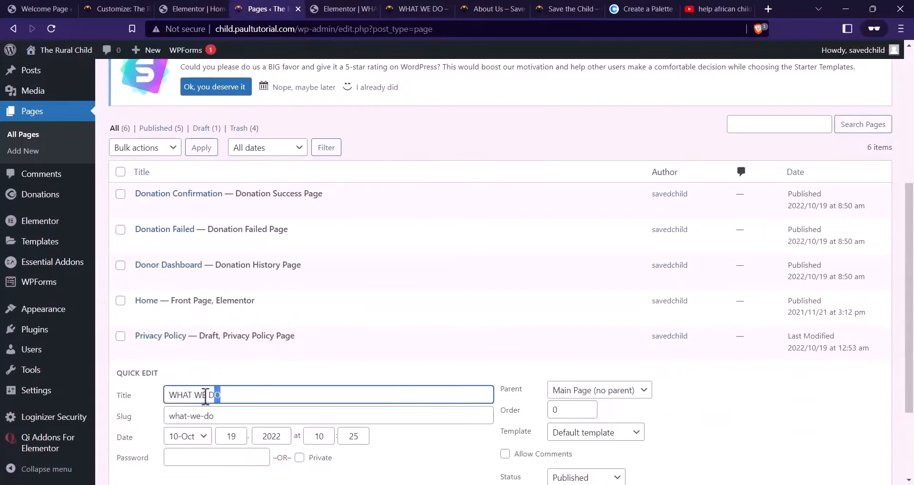
{"action": "left_click_drag", "start_coordinate": [205, 397], "coordinate": [149, 398]}
{"action": "type", "text": "wh"}
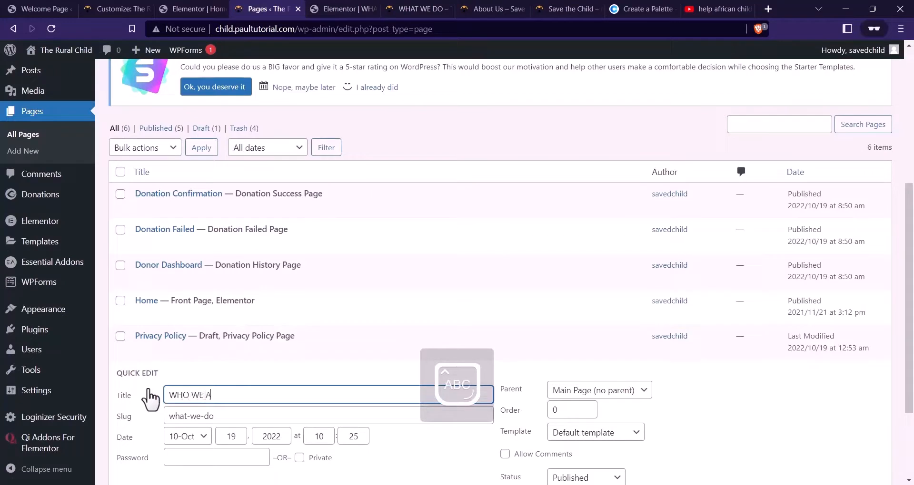
{"action": "left_click", "coordinate": [253, 416]}
{"action": "left_click_drag", "start_coordinate": [242, 396], "coordinate": [178, 395]}
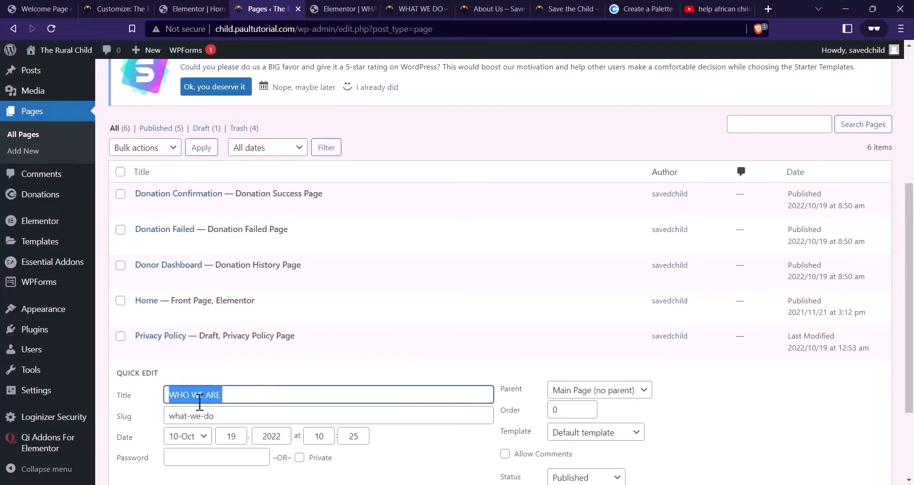
{"action": "left_click", "coordinate": [218, 416]}
{"action": "scroll", "coordinate": [384, 405], "scroll_direction": "down", "scroll_amount": 3}
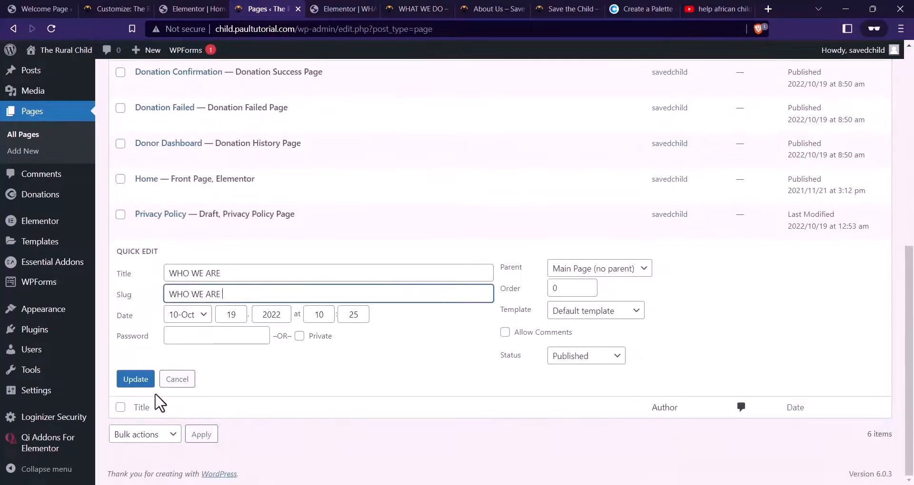
{"action": "left_click", "coordinate": [139, 382]}
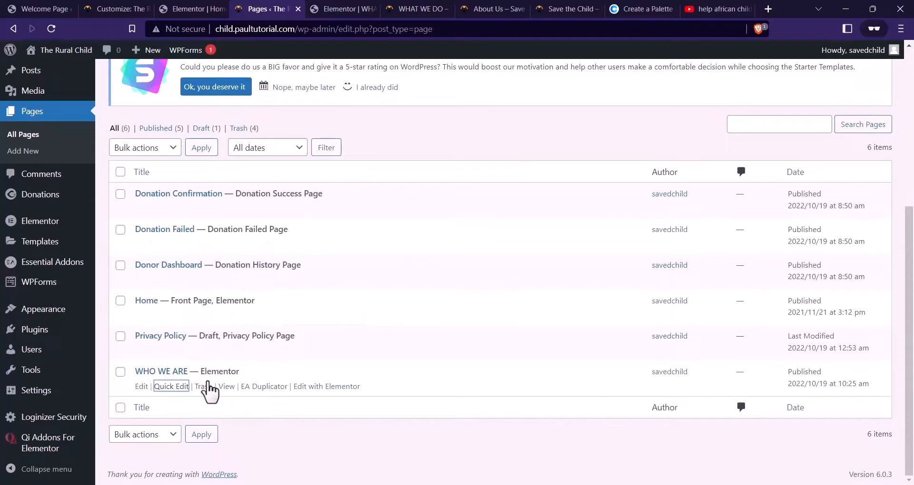
{"action": "left_click", "coordinate": [374, 7]}
{"action": "scroll", "coordinate": [480, 102], "scroll_direction": "up", "scroll_amount": 15}
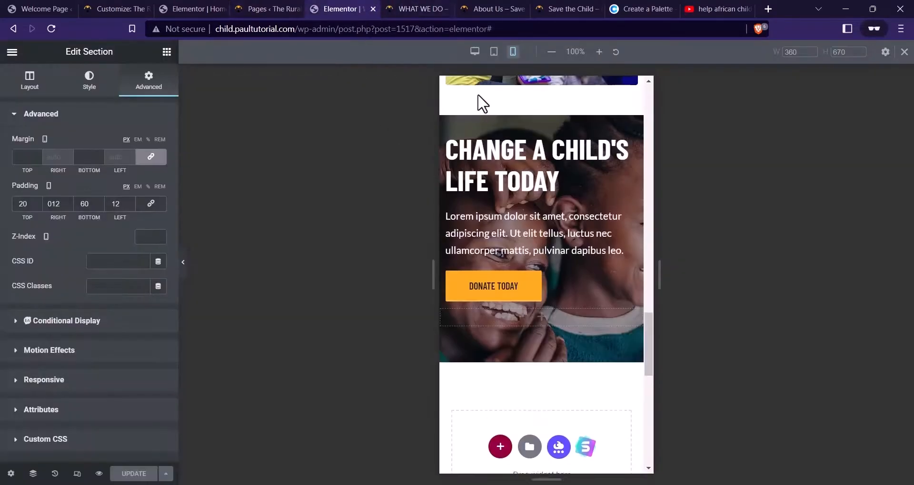
{"action": "left_click", "coordinate": [428, 9]}
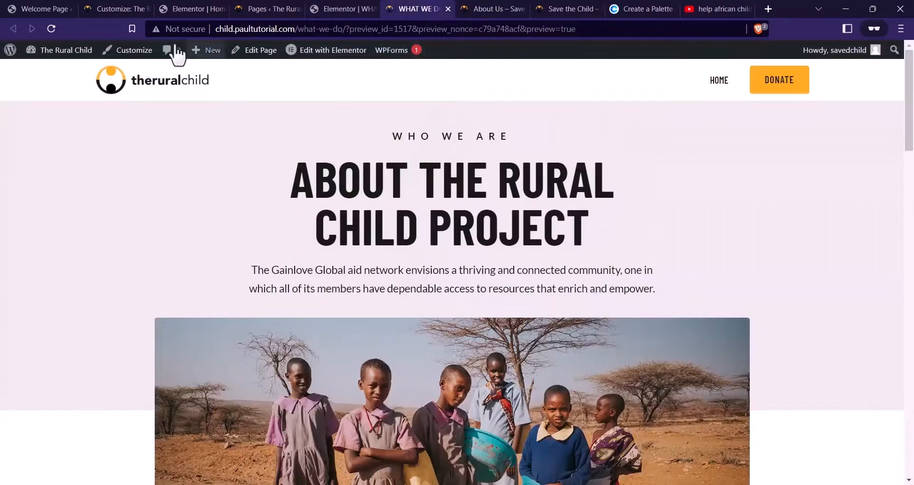
{"action": "left_click", "coordinate": [362, 9]}
{"action": "left_click", "coordinate": [53, 32]}
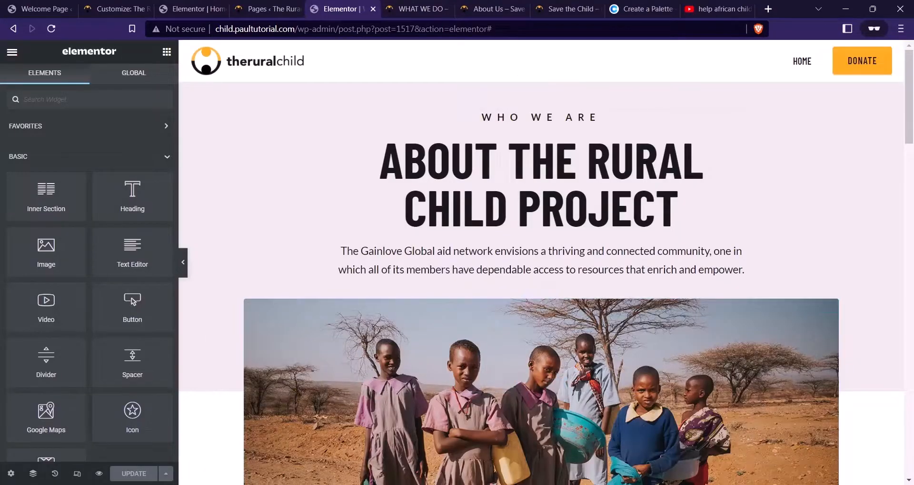
{"action": "left_click", "coordinate": [99, 473]}
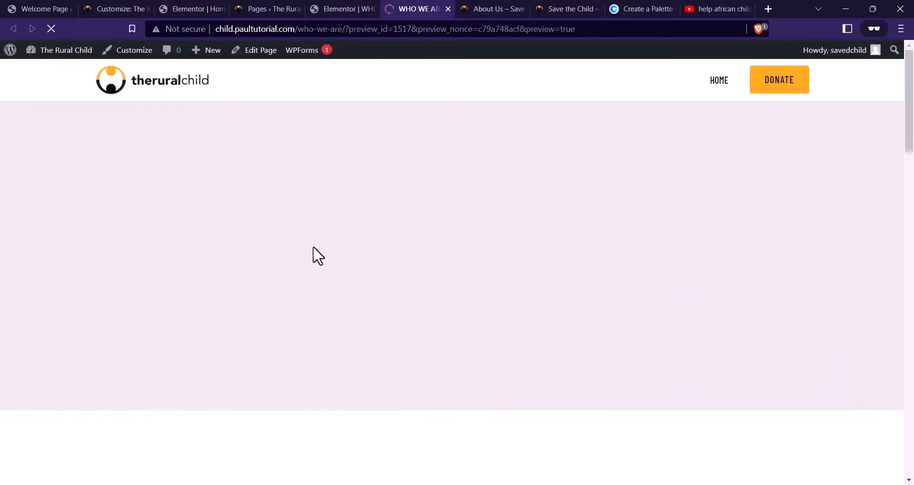
{"action": "scroll", "coordinate": [416, 216], "scroll_direction": "down", "scroll_amount": 4}
{"action": "scroll", "coordinate": [416, 216], "scroll_direction": "down", "scroll_amount": 15}
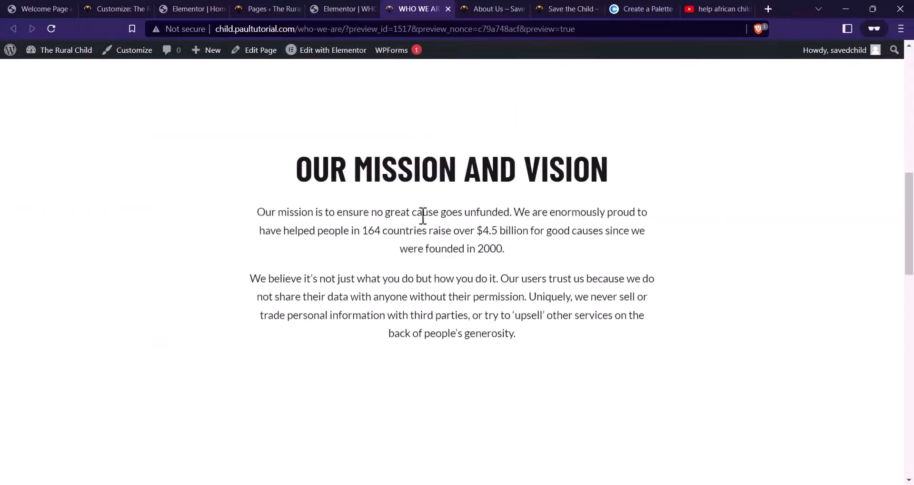
{"action": "scroll", "coordinate": [363, 246], "scroll_direction": "up", "scroll_amount": 18}
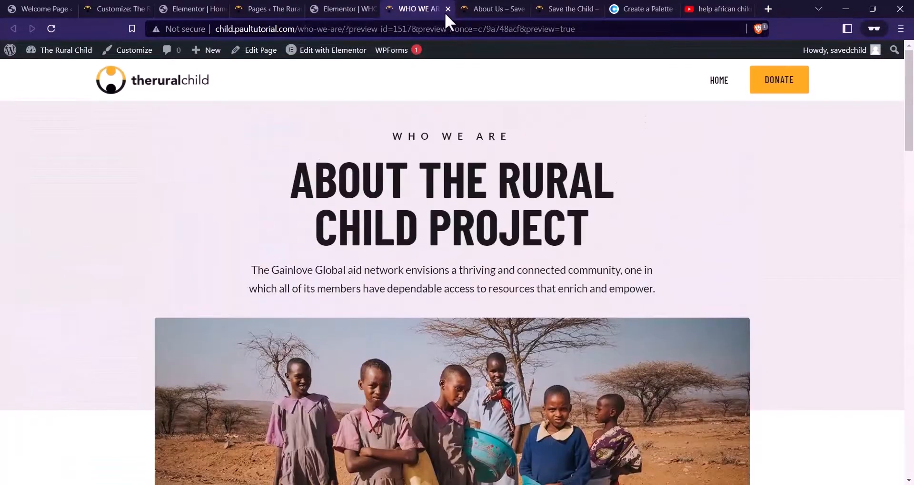
{"action": "left_click", "coordinate": [464, 10]}
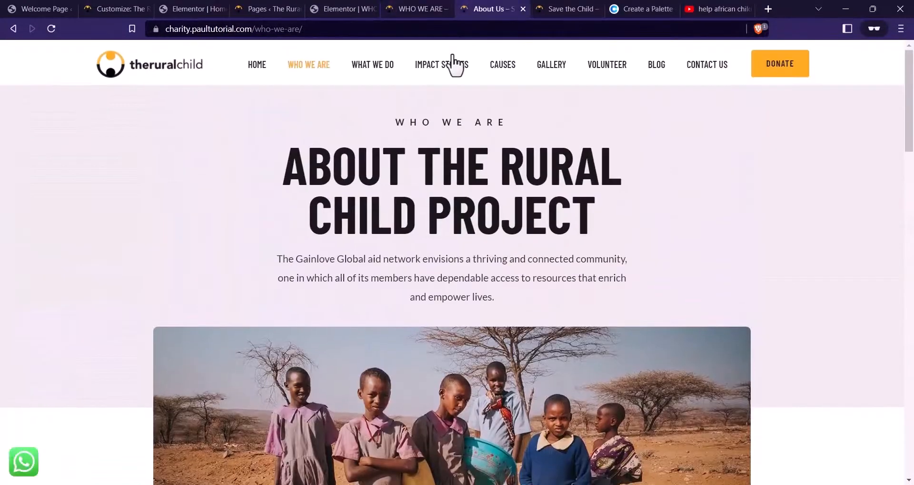
{"action": "left_click", "coordinate": [365, 65]}
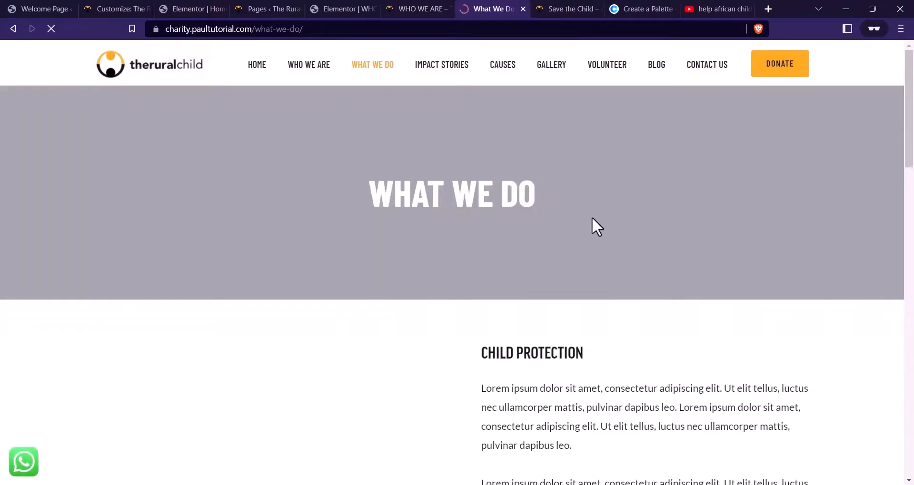
{"action": "scroll", "coordinate": [619, 217], "scroll_direction": "down", "scroll_amount": 10}
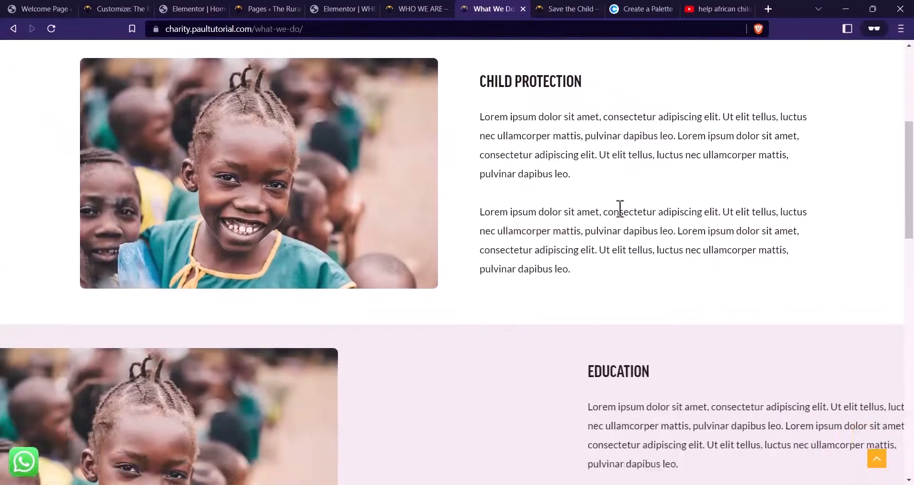
{"action": "scroll", "coordinate": [620, 208], "scroll_direction": "down", "scroll_amount": 12}
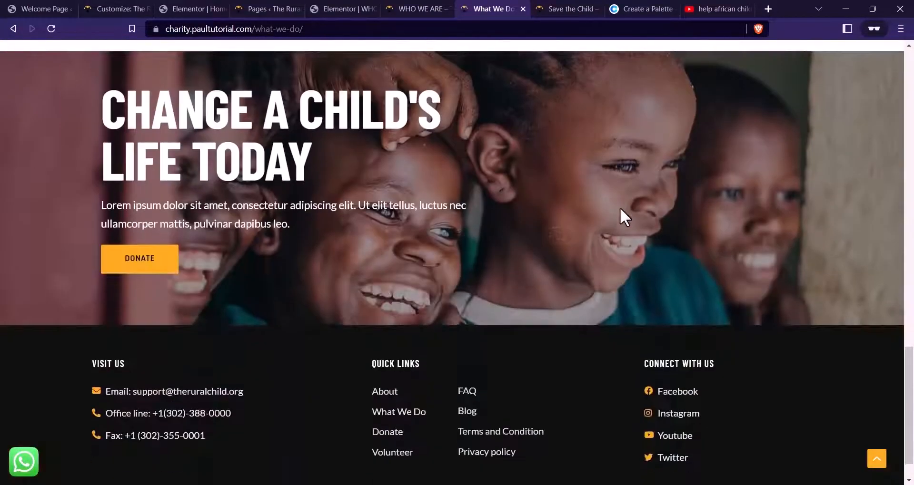
{"action": "scroll", "coordinate": [620, 208], "scroll_direction": "up", "scroll_amount": 6}
{"action": "scroll", "coordinate": [623, 217], "scroll_direction": "up", "scroll_amount": 12}
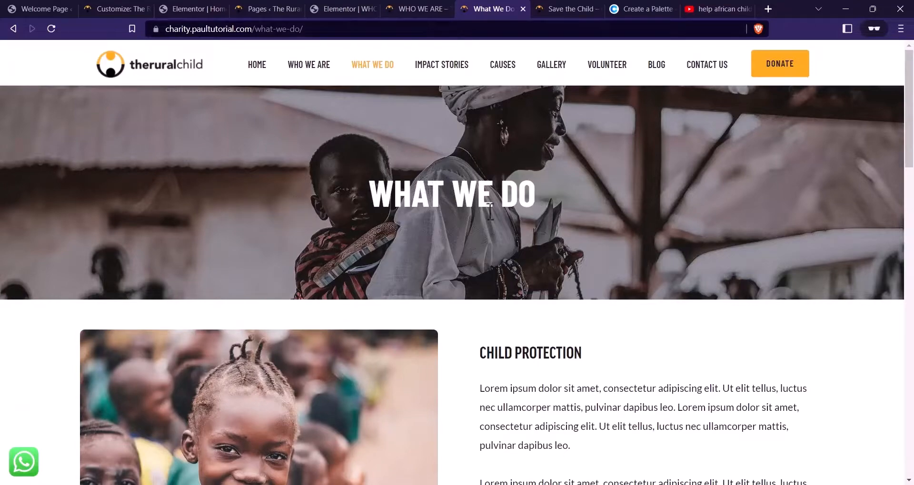
{"action": "scroll", "coordinate": [516, 204], "scroll_direction": "down", "scroll_amount": 10}
{"action": "scroll", "coordinate": [541, 246], "scroll_direction": "up", "scroll_amount": 7}
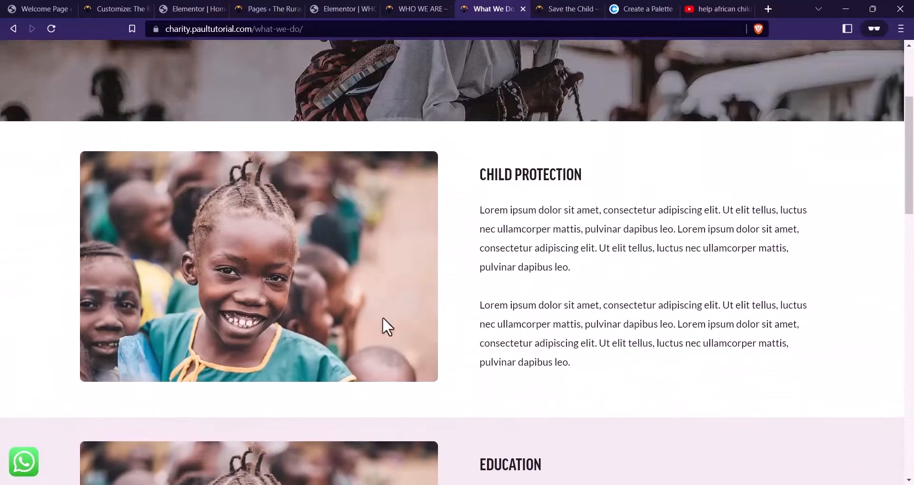
{"action": "scroll", "coordinate": [406, 230], "scroll_direction": "down", "scroll_amount": 12}
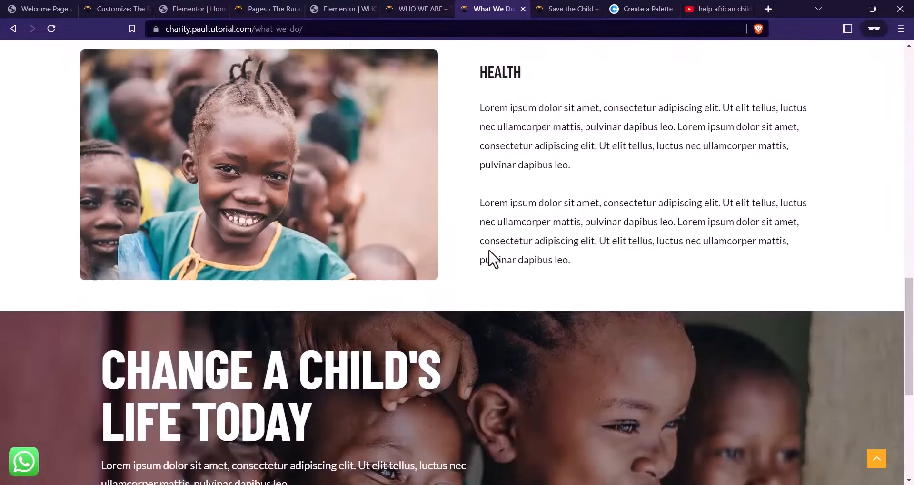
{"action": "scroll", "coordinate": [404, 225], "scroll_direction": "up", "scroll_amount": 1}
{"action": "scroll", "coordinate": [407, 229], "scroll_direction": "up", "scroll_amount": 14}
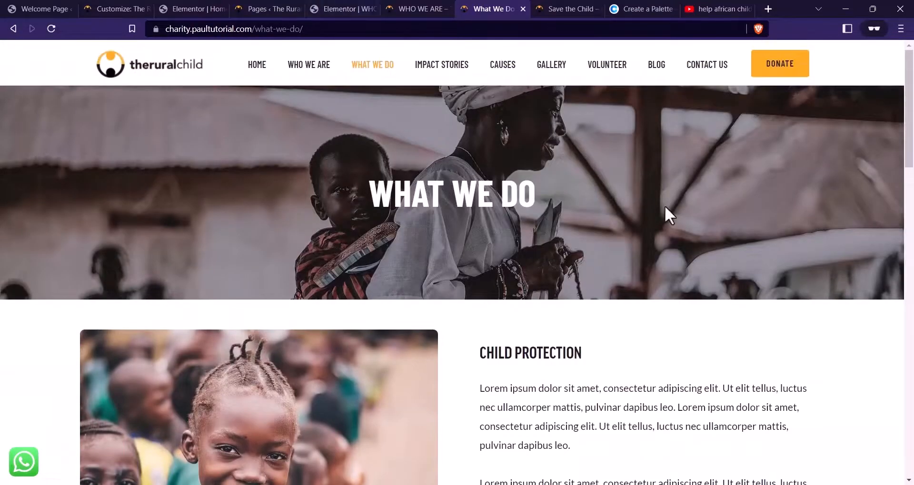
{"action": "left_click", "coordinate": [280, 8]}
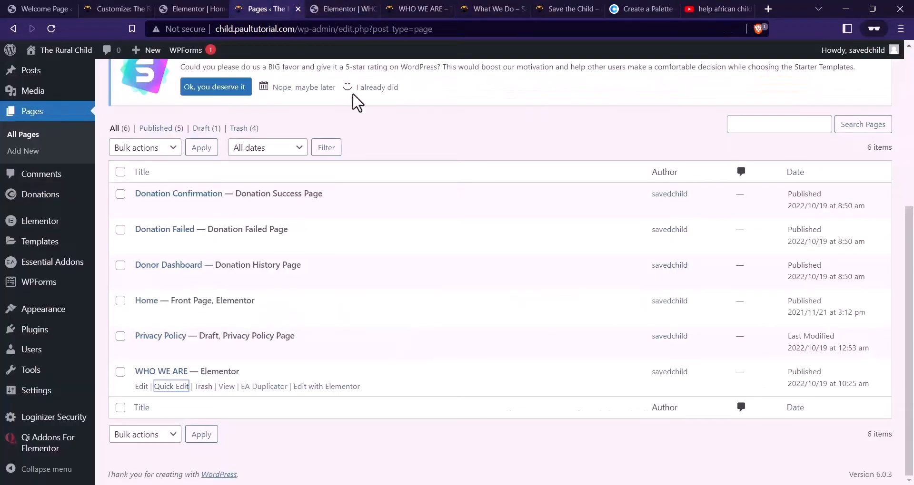
Duplicate the Home page with EA Duplicator and open the draft copy
{"action": "left_click", "coordinate": [52, 32]}
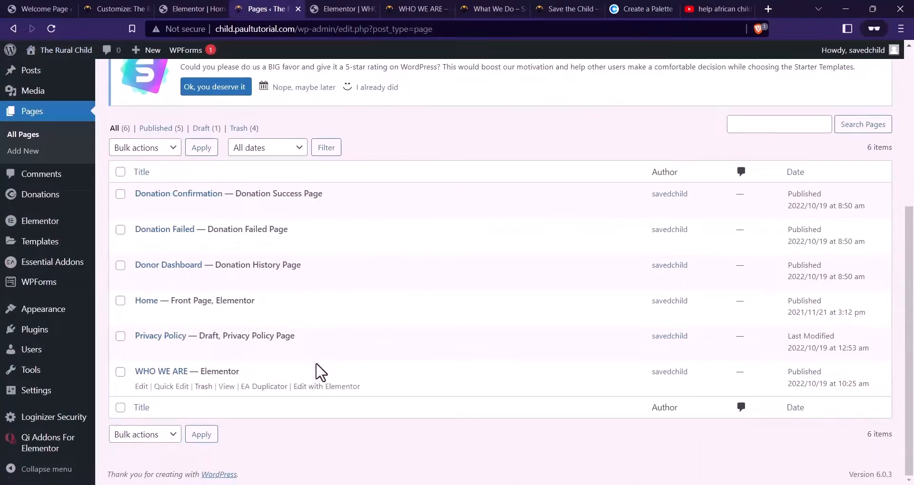
{"action": "left_click", "coordinate": [265, 315]}
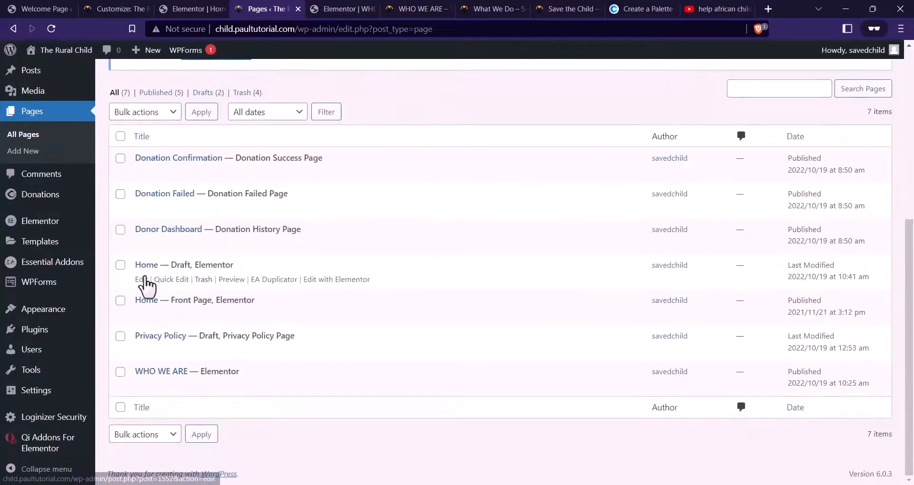
{"action": "left_click", "coordinate": [143, 280]}
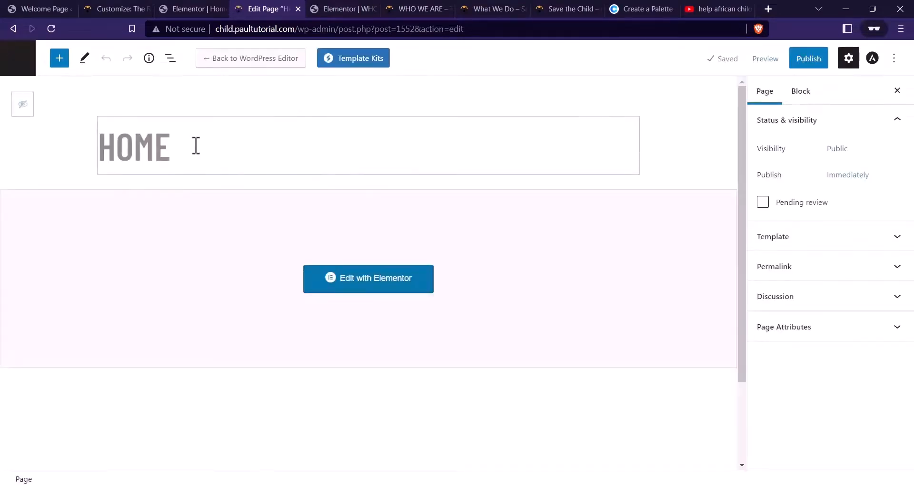
Retitle the copy WHAT WE DO, publish it, and open it in Elementor
{"action": "double_click", "coordinate": [187, 147]}
{"action": "type", "text": "WHAT "}
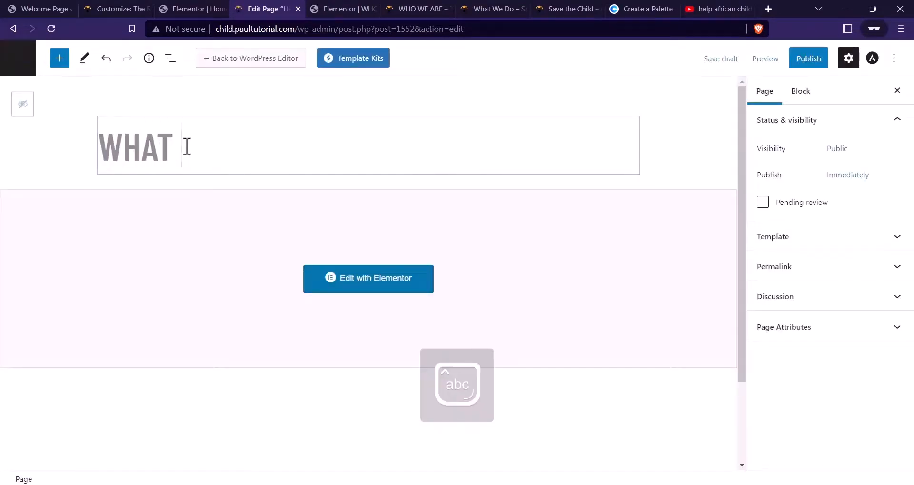
{"action": "type", "text": "WE DO"}
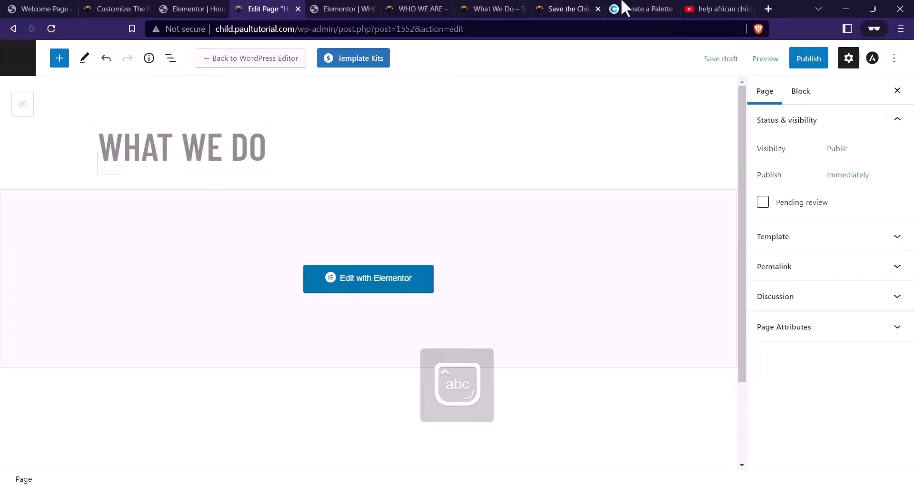
{"action": "left_click", "coordinate": [811, 60]}
{"action": "left_click", "coordinate": [809, 59]}
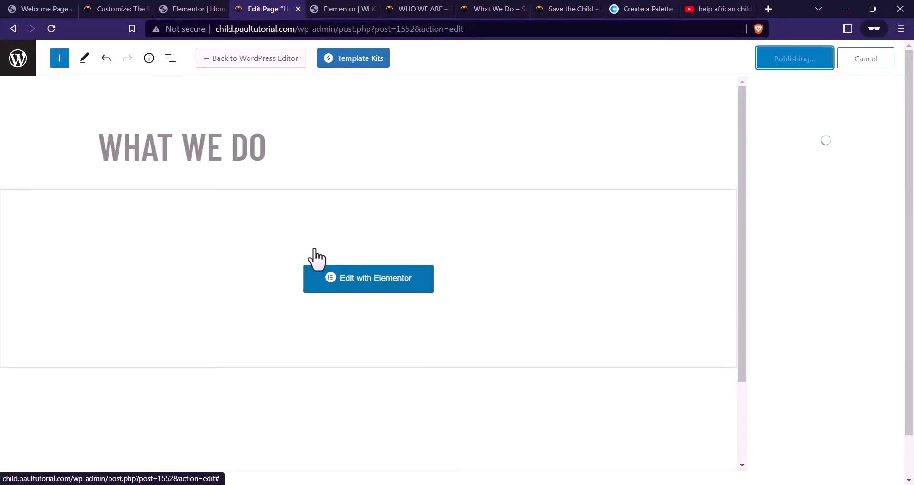
{"action": "left_click", "coordinate": [380, 291]}
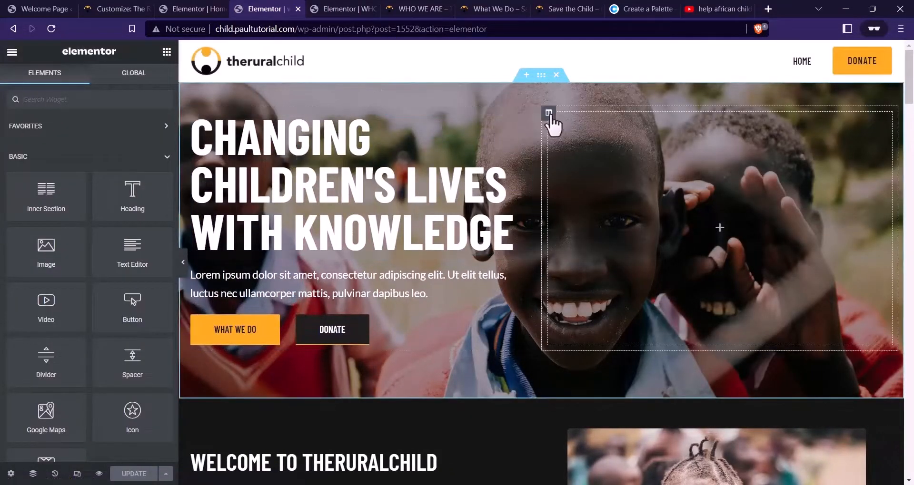
Remove the hero's right column, Lorem ipsum paragraph and button row, and center the heading
{"action": "right_click", "coordinate": [549, 115]}
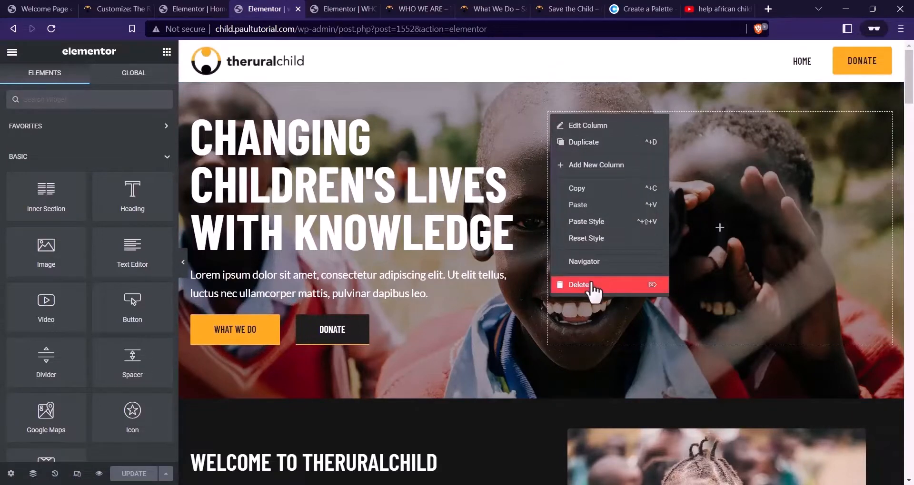
{"action": "left_click", "coordinate": [591, 287]}
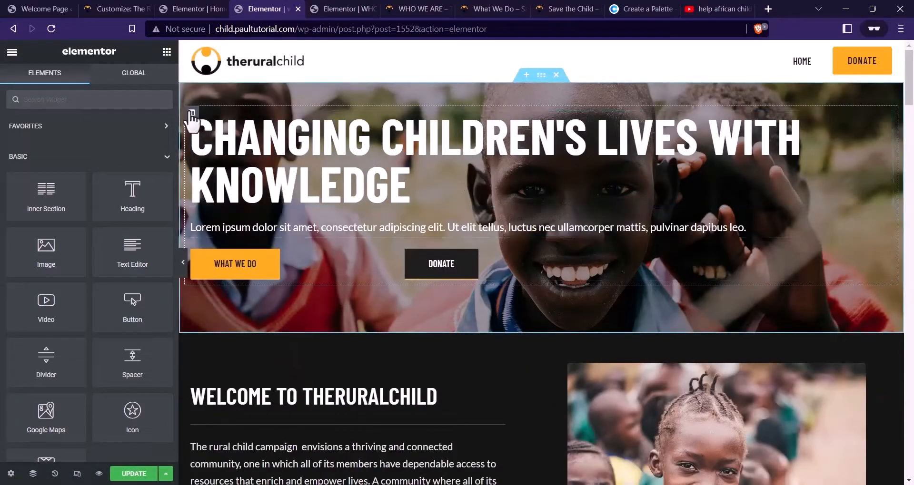
{"action": "left_click", "coordinate": [514, 138]}
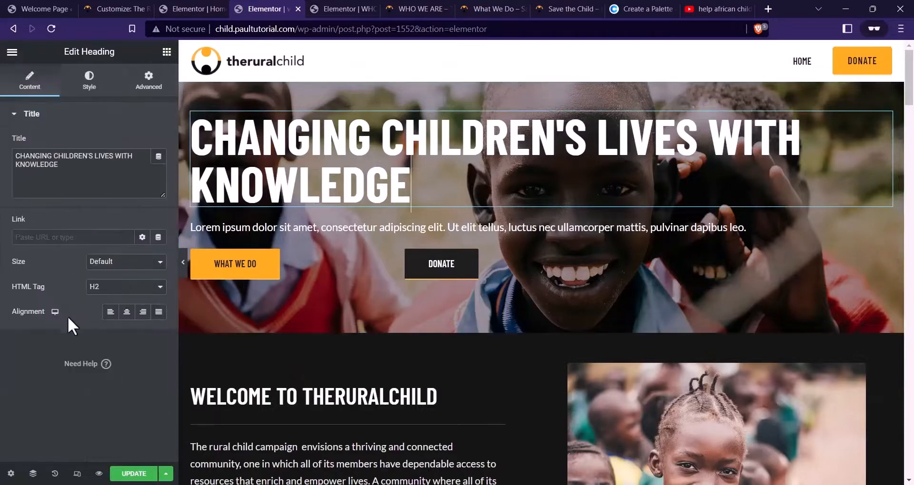
{"action": "left_click", "coordinate": [126, 312]}
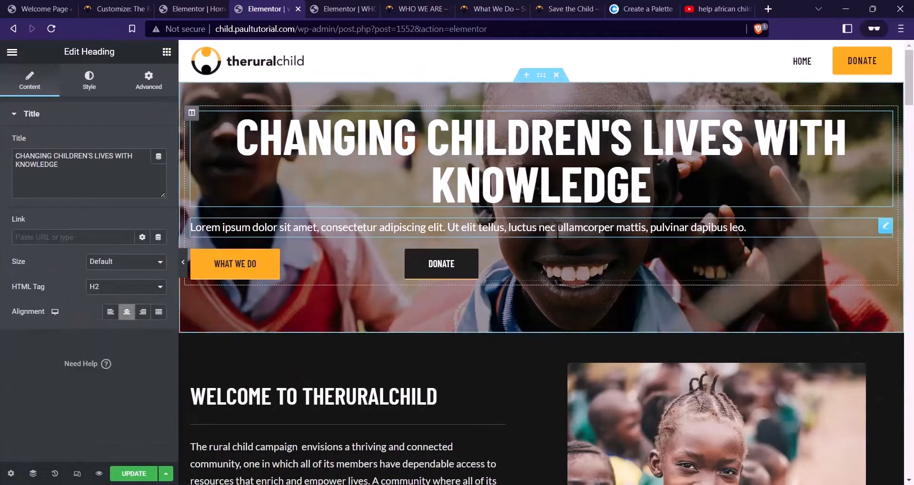
{"action": "right_click", "coordinate": [557, 232]}
{"action": "left_click", "coordinate": [582, 402]}
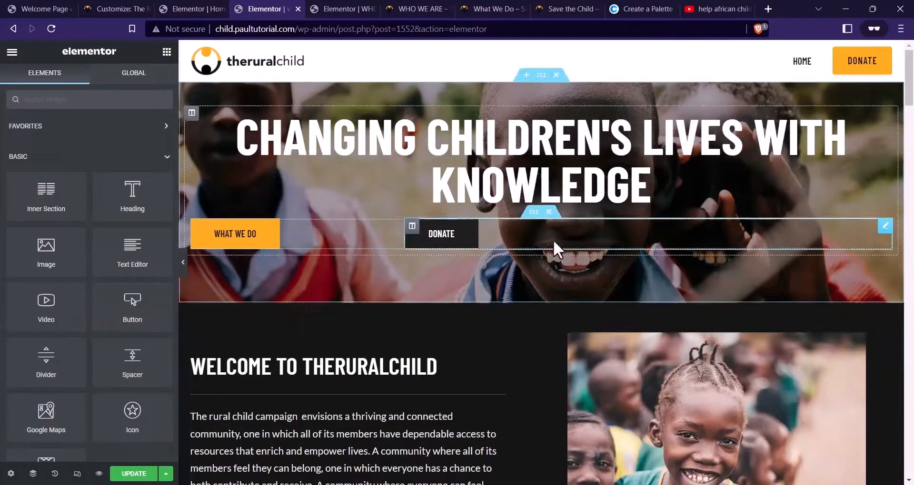
{"action": "left_click", "coordinate": [550, 214]}
Enter top and bottom padding values for the hero section
{"action": "left_click", "coordinate": [541, 76]}
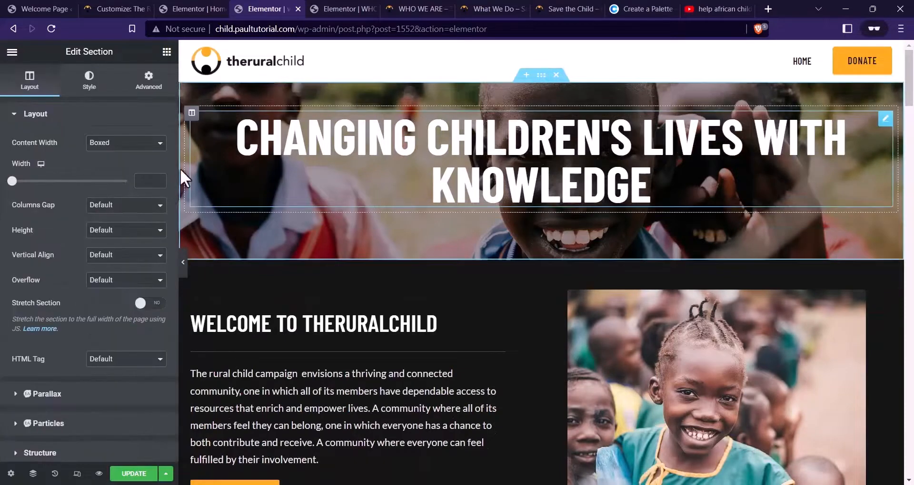
{"action": "left_click", "coordinate": [149, 98]}
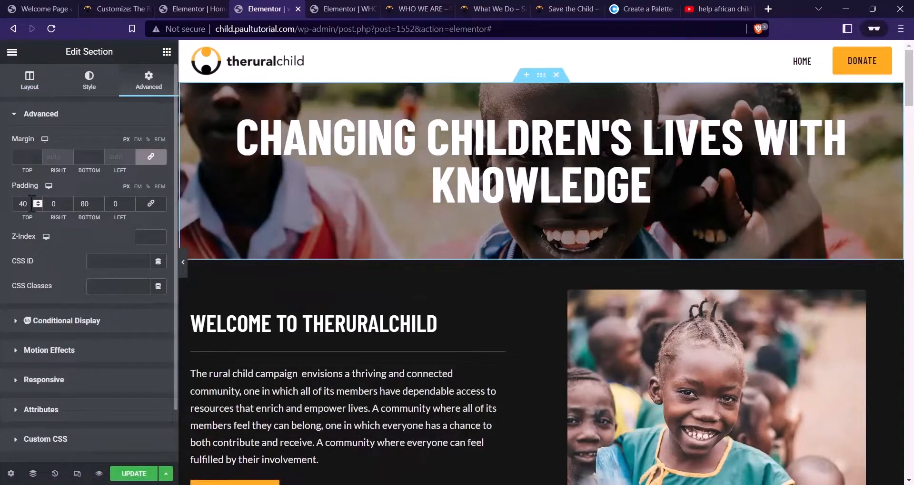
{"action": "type", "text": "80"}
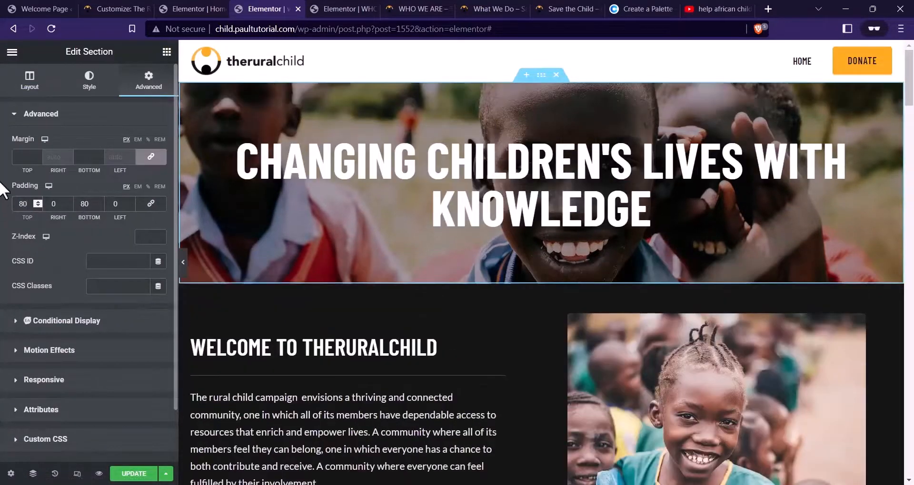
{"action": "type", "text": "789"}
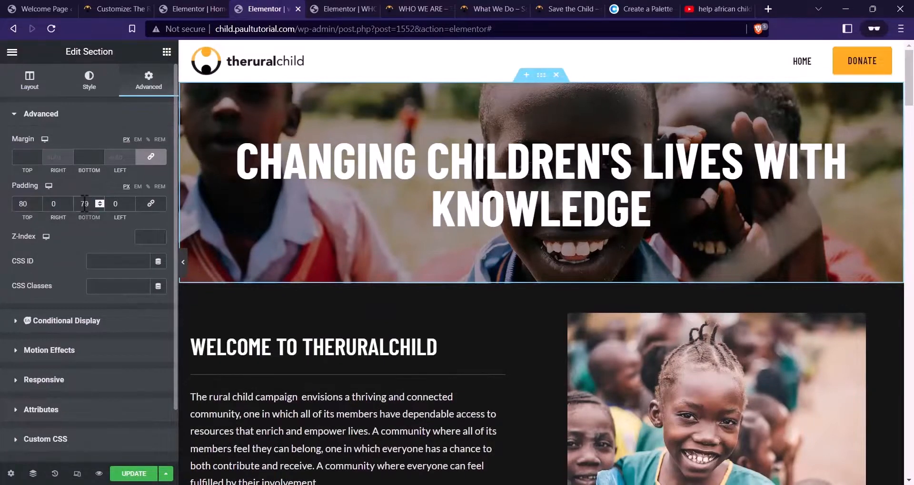
{"action": "key", "text": "BackSpace"}
{"action": "key", "text": "BackSpace"}
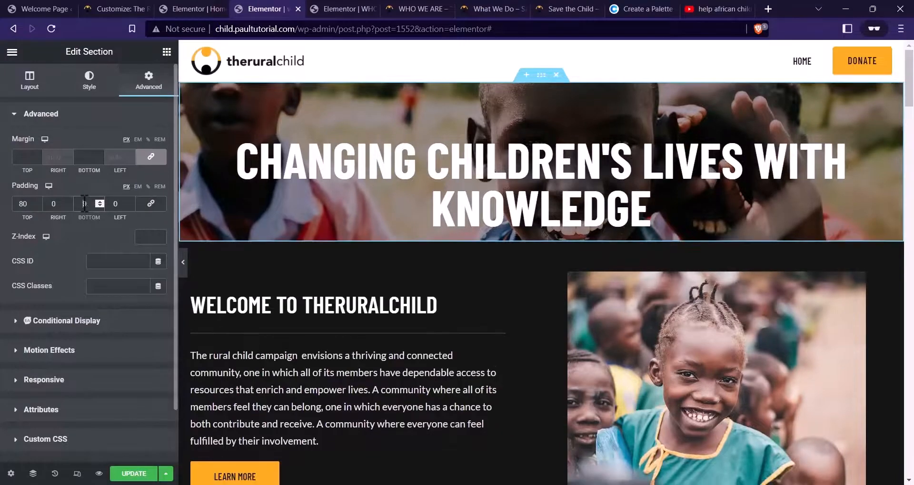
{"action": "type", "text": "100"}
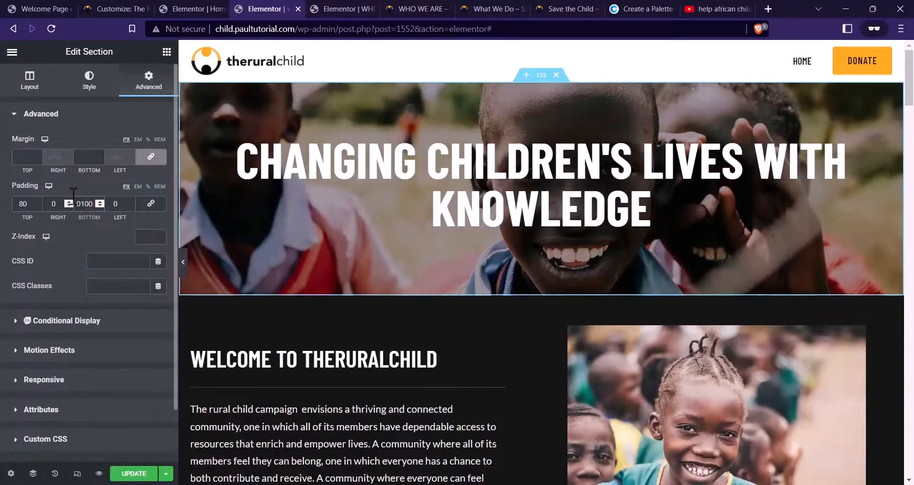
{"action": "type", "text": "100"}
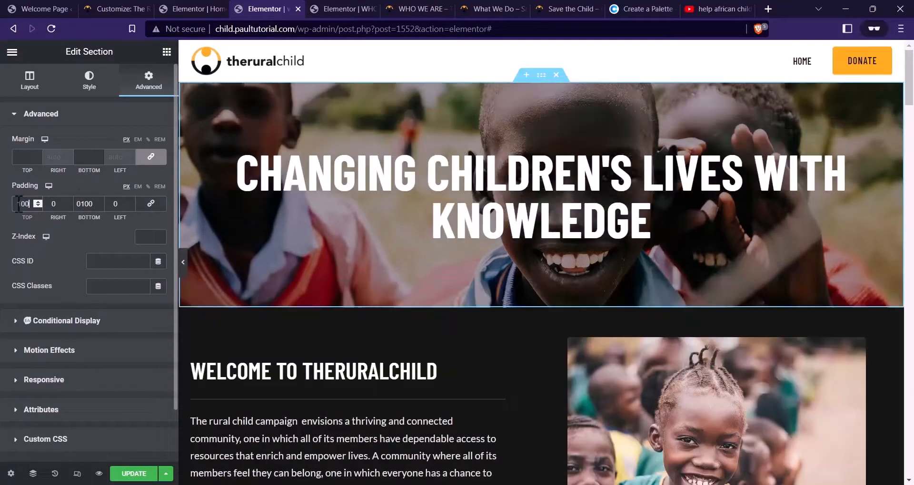
Change the hero heading text to WHAT WE DO
{"action": "left_click", "coordinate": [248, 176]}
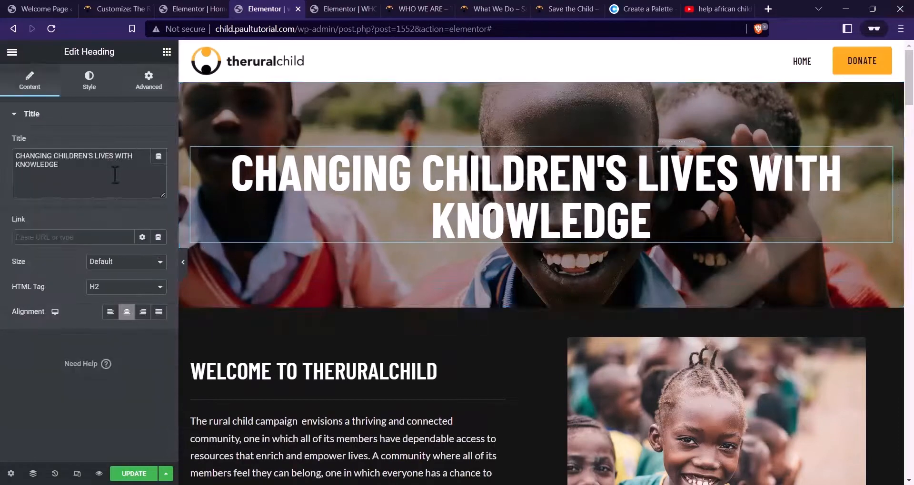
{"action": "left_click_drag", "start_coordinate": [117, 178], "coordinate": [3, 136]}
{"action": "type", "text": "WHAT W"}
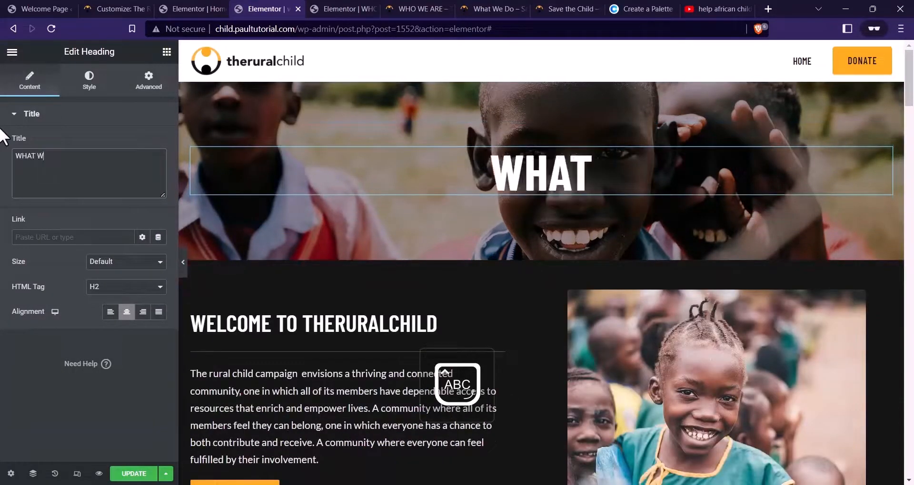
{"action": "type", "text": "E DO"}
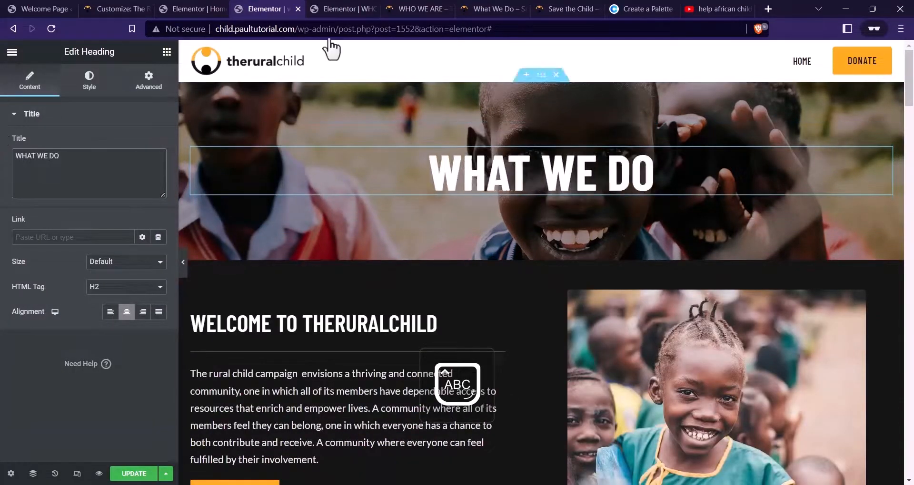
{"action": "left_click", "coordinate": [476, 8]}
{"action": "left_click", "coordinate": [267, 9]}
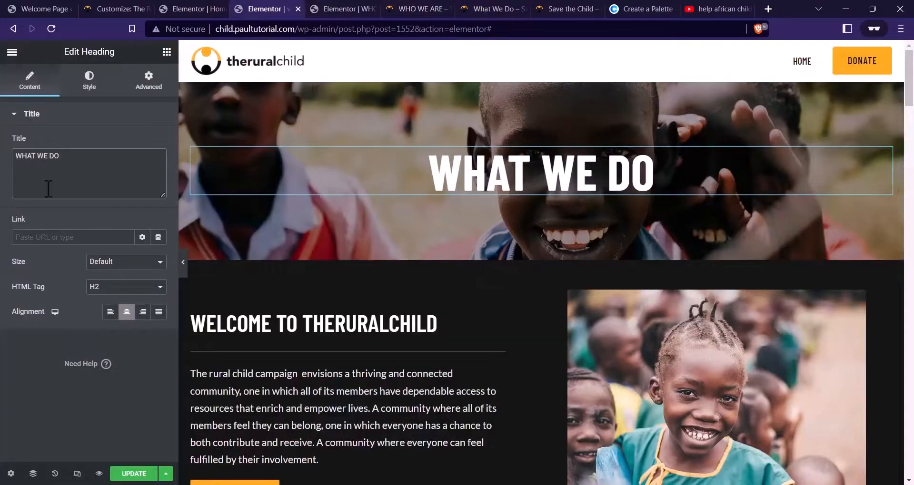
Make the heading 80 px, set hero padding to 120 top and bottom, and save
{"action": "left_click", "coordinate": [89, 80]}
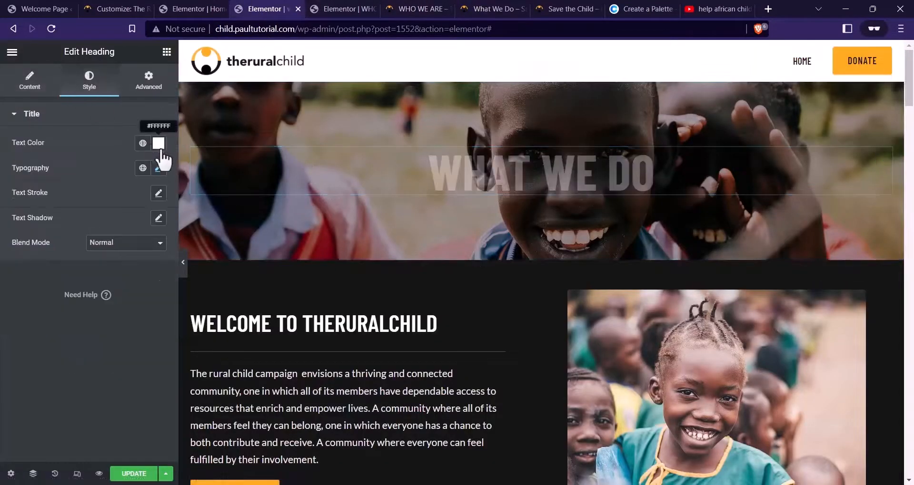
{"action": "left_click", "coordinate": [158, 168]}
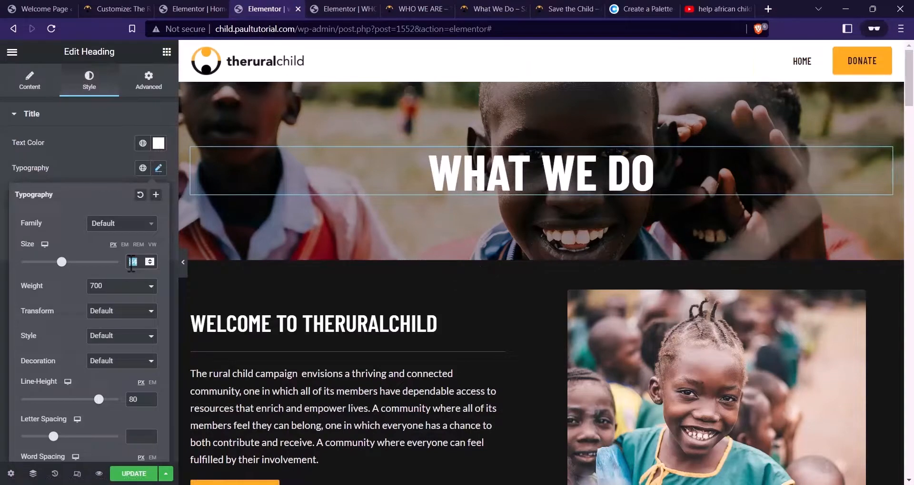
{"action": "type", "text": "80"}
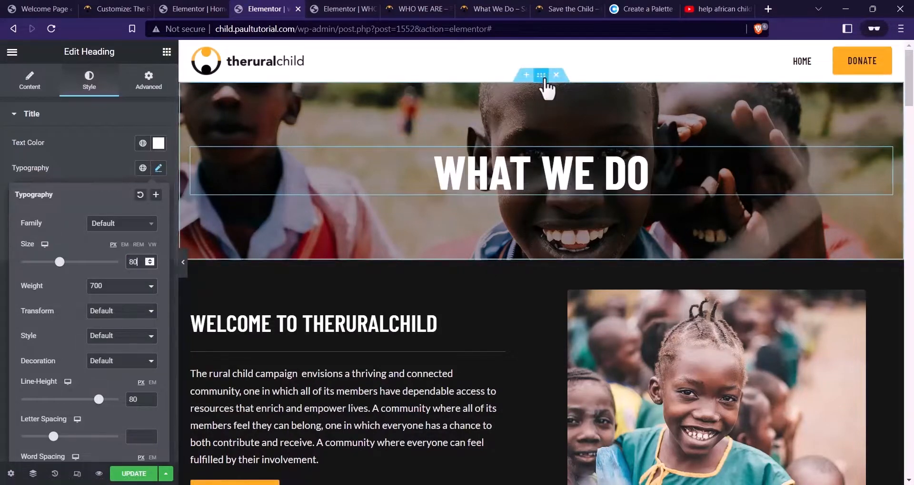
{"action": "left_click", "coordinate": [541, 75]}
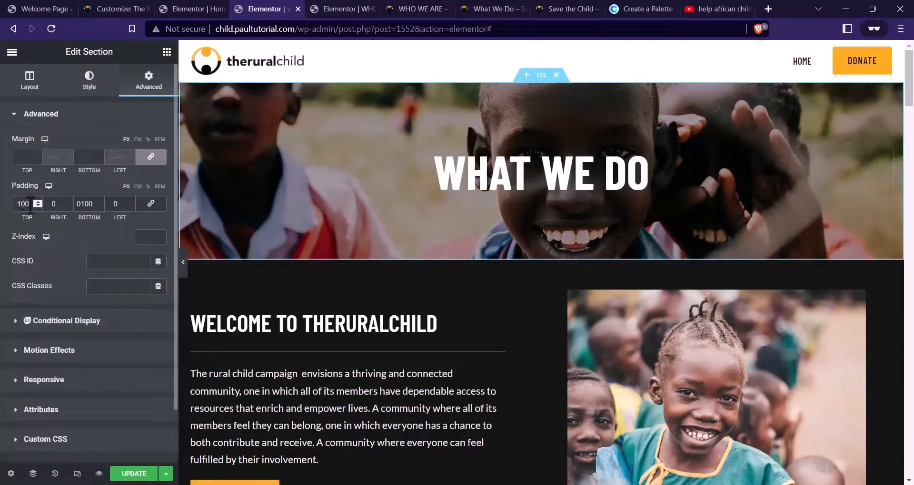
{"action": "type", "text": "120"}
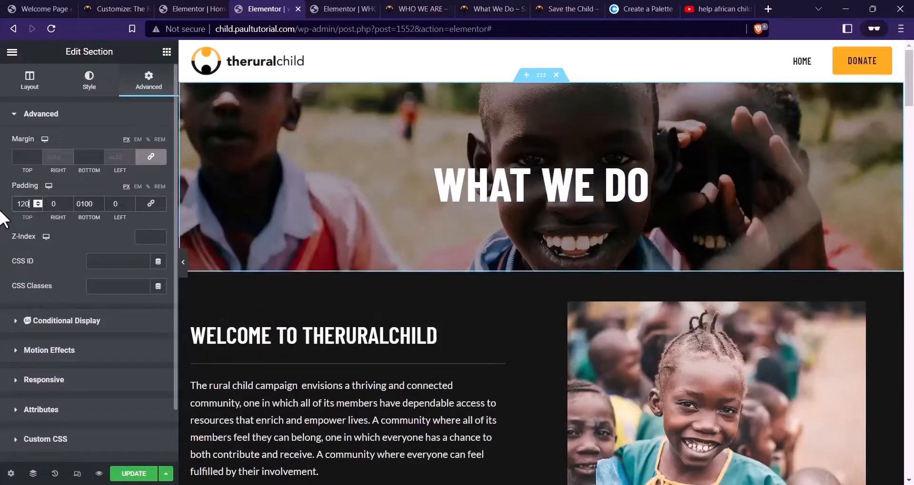
{"action": "type", "text": "120"}
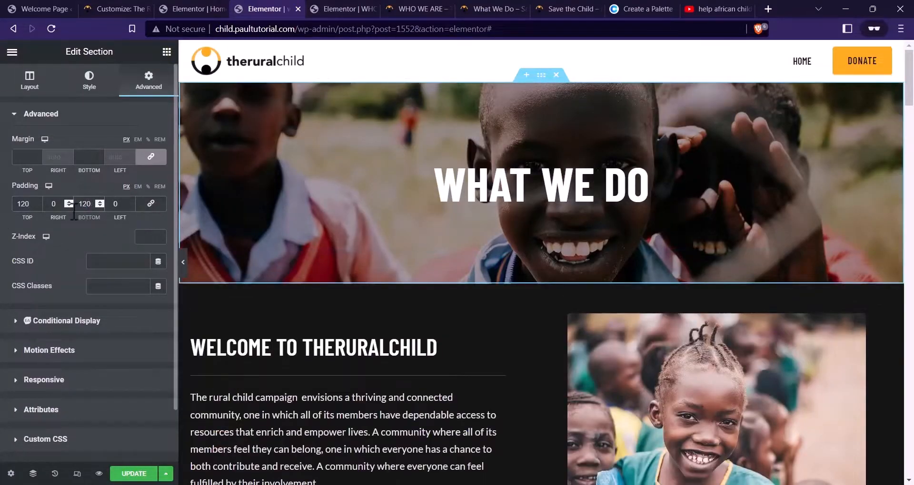
{"action": "left_click", "coordinate": [130, 474]}
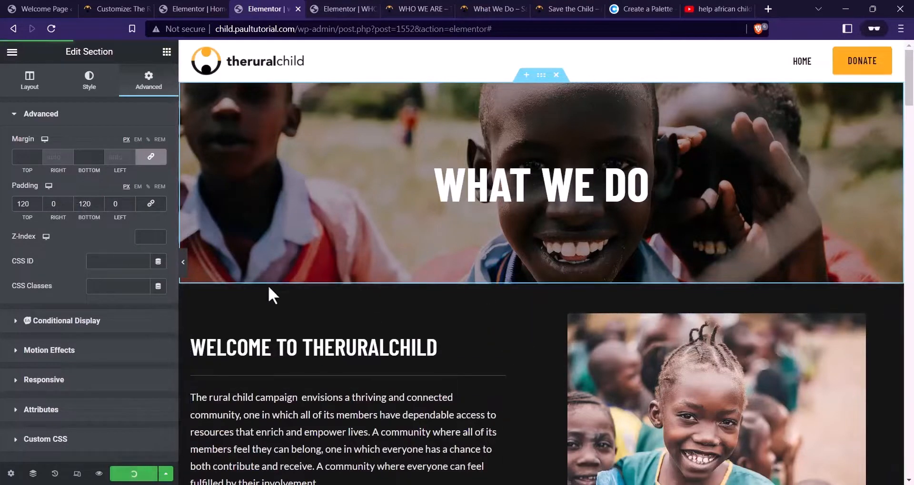
Close the WHO WE ARE editor and preview tabs and return to the what we do editor
{"action": "left_click", "coordinate": [376, 7]}
{"action": "left_click", "coordinate": [373, 10]}
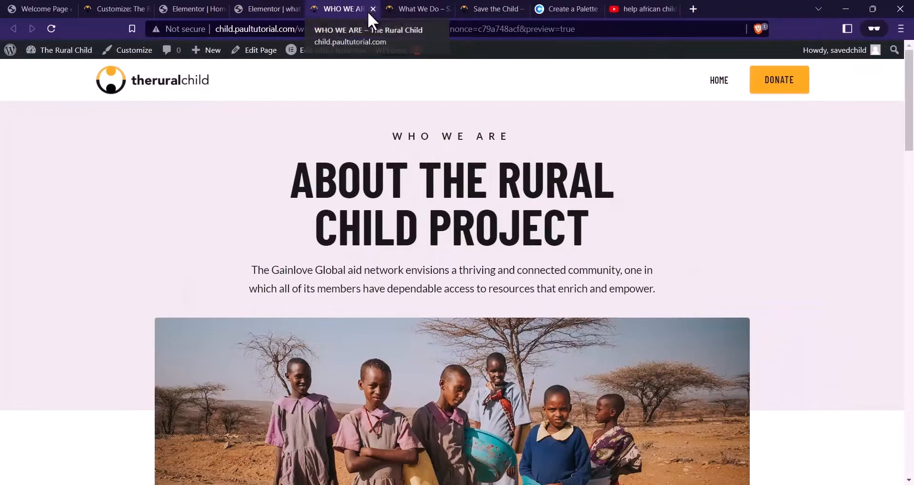
{"action": "left_click", "coordinate": [371, 11]}
{"action": "scroll", "coordinate": [547, 310], "scroll_direction": "down", "scroll_amount": 5}
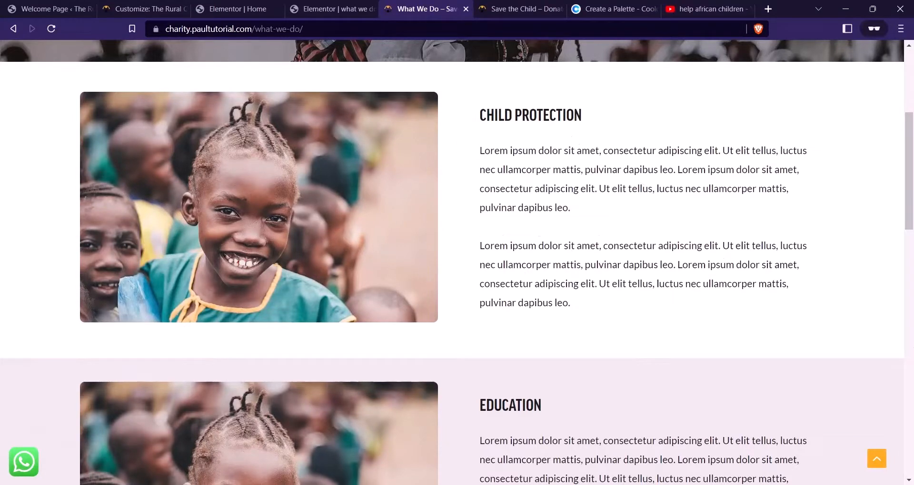
{"action": "left_click", "coordinate": [334, 9]}
{"action": "scroll", "coordinate": [571, 266], "scroll_direction": "down", "scroll_amount": 4}
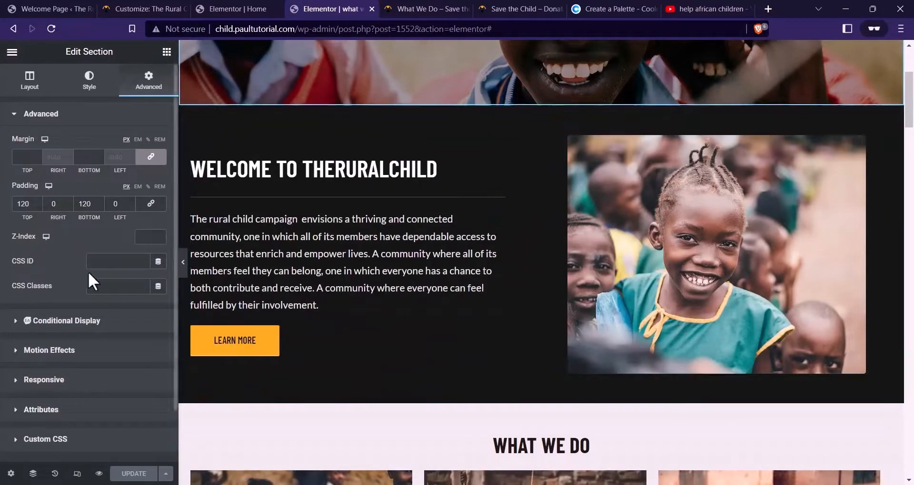
{"action": "scroll", "coordinate": [602, 308], "scroll_direction": "down", "scroll_amount": 2}
Delete the What We Do, Causes, Our Impact and Impact Stories sections
{"action": "scroll", "coordinate": [531, 309], "scroll_direction": "up", "scroll_amount": 3}
{"action": "scroll", "coordinate": [619, 259], "scroll_direction": "down", "scroll_amount": 2}
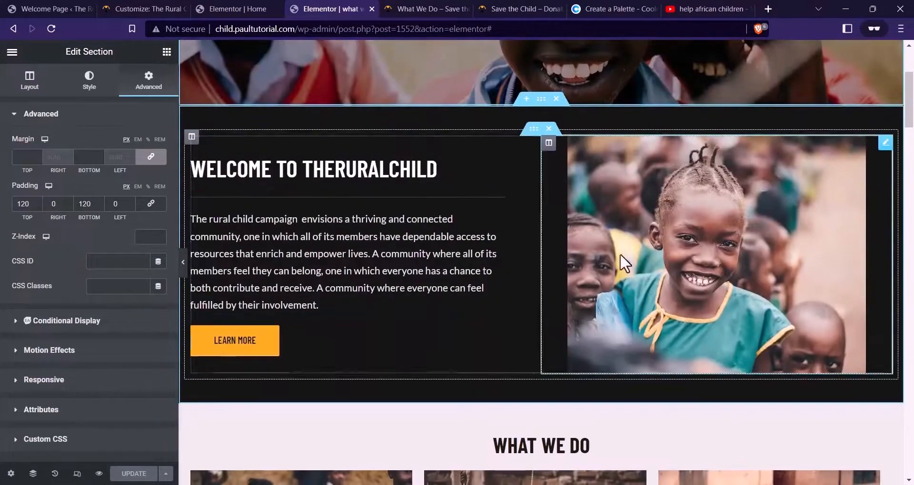
{"action": "scroll", "coordinate": [647, 260], "scroll_direction": "down", "scroll_amount": 3}
{"action": "scroll", "coordinate": [515, 182], "scroll_direction": "up", "scroll_amount": 4}
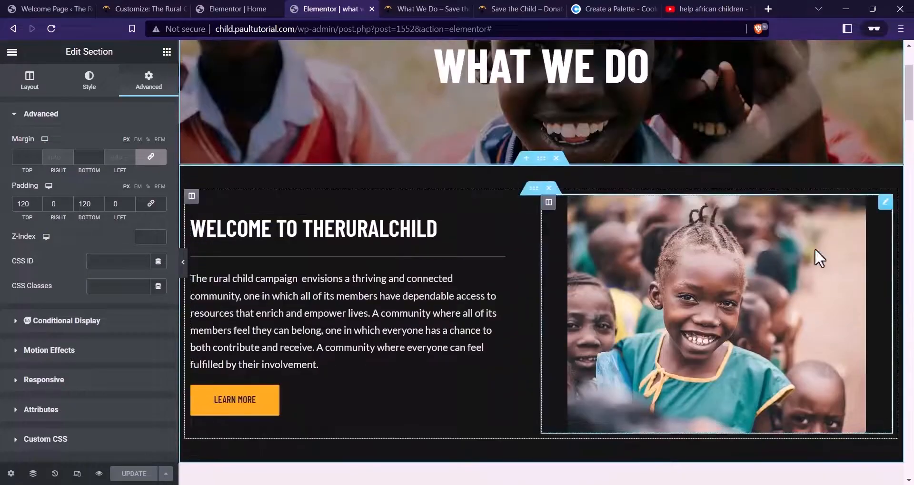
{"action": "scroll", "coordinate": [423, 259], "scroll_direction": "down", "scroll_amount": 5}
{"action": "left_click", "coordinate": [556, 222]}
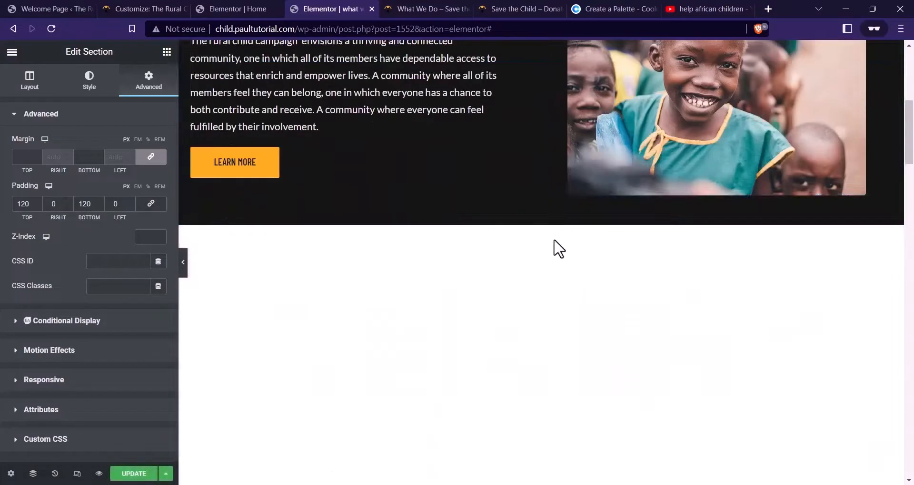
{"action": "scroll", "coordinate": [545, 272], "scroll_direction": "down", "scroll_amount": 3}
{"action": "left_click", "coordinate": [555, 105]}
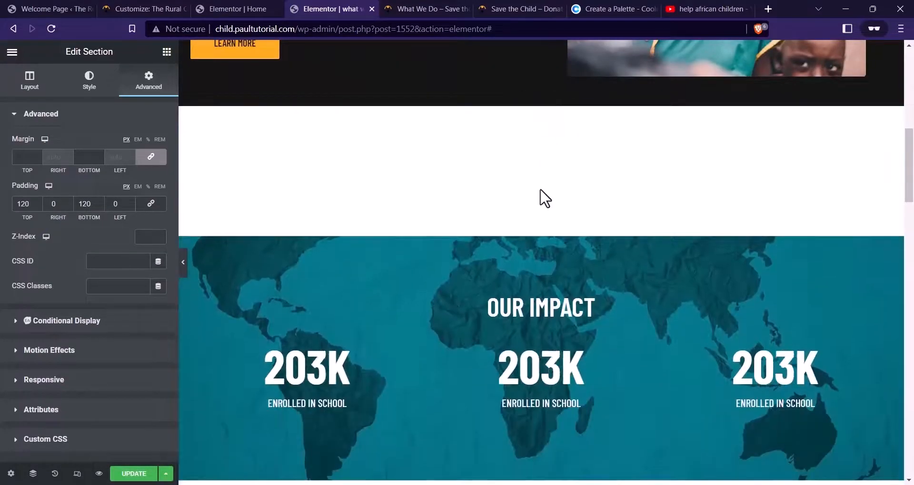
{"action": "left_click", "coordinate": [554, 99]}
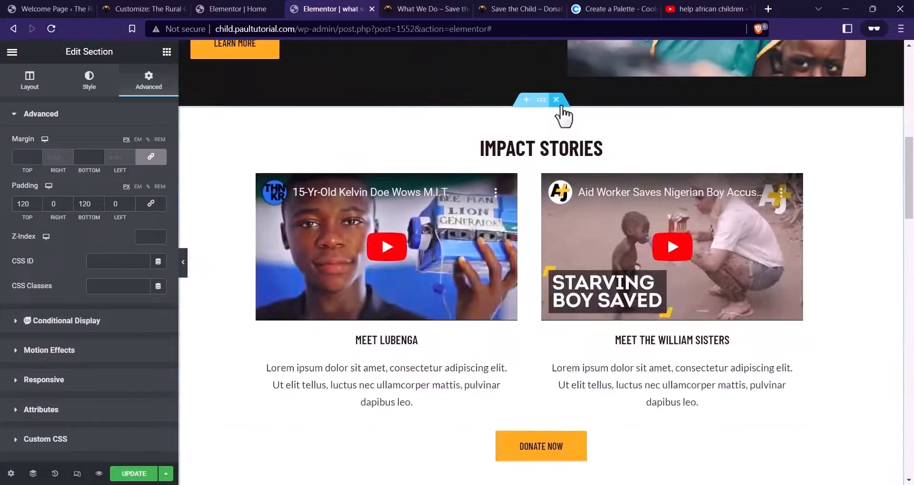
{"action": "left_click", "coordinate": [555, 98]}
Delete the Latest From Our Blog section and the dark Welcome to Theruralchild section
{"action": "scroll", "coordinate": [433, 286], "scroll_direction": "up", "scroll_amount": 4}
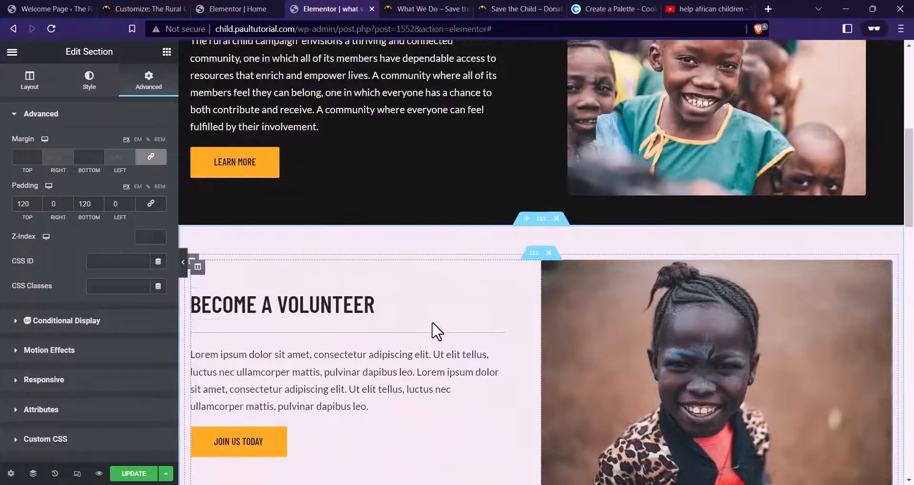
{"action": "scroll", "coordinate": [650, 244], "scroll_direction": "up", "scroll_amount": 3}
{"action": "scroll", "coordinate": [430, 270], "scroll_direction": "down", "scroll_amount": 8}
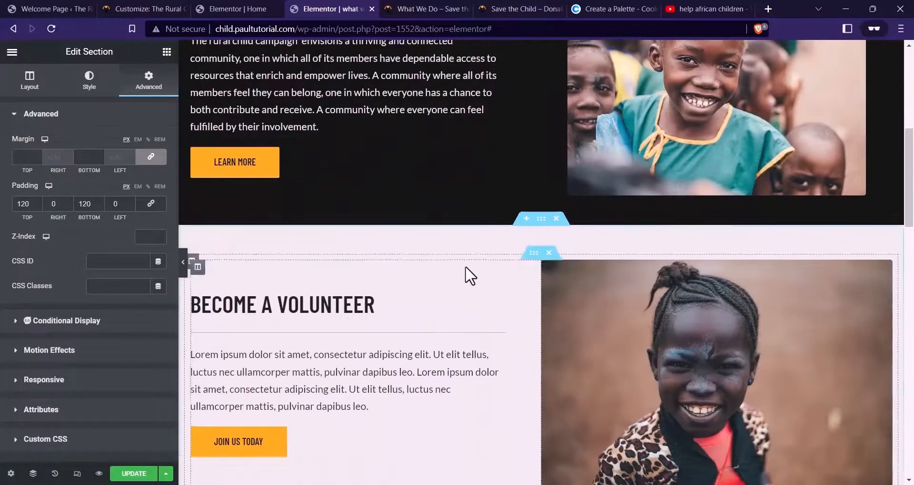
{"action": "scroll", "coordinate": [553, 228], "scroll_direction": "down", "scroll_amount": 7}
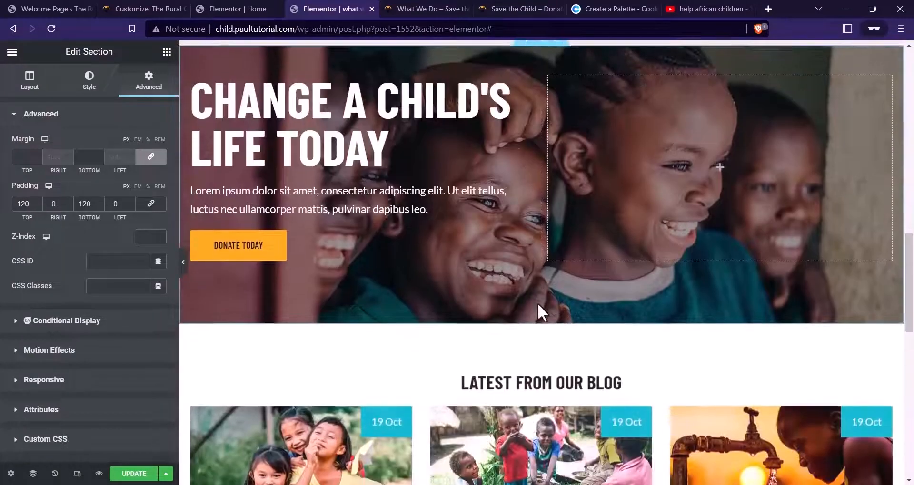
{"action": "scroll", "coordinate": [418, 225], "scroll_direction": "up", "scroll_amount": 3}
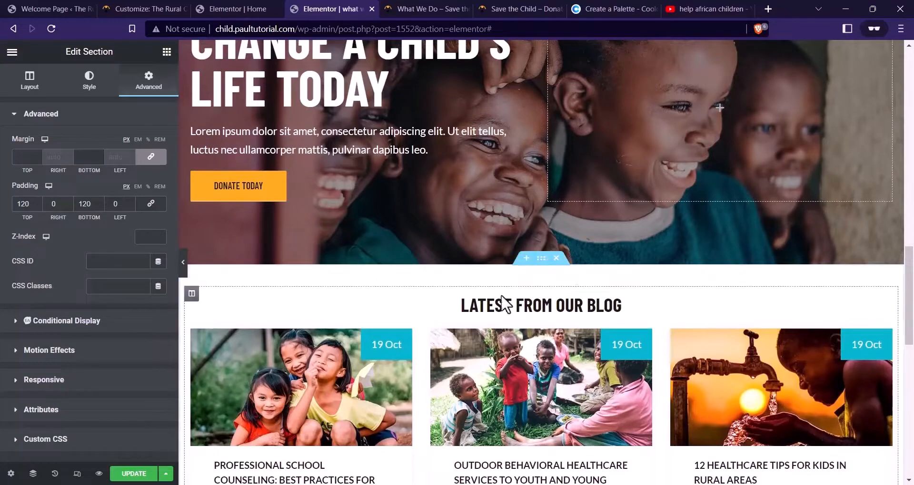
{"action": "left_click", "coordinate": [556, 259]}
{"action": "scroll", "coordinate": [596, 304], "scroll_direction": "up", "scroll_amount": 10}
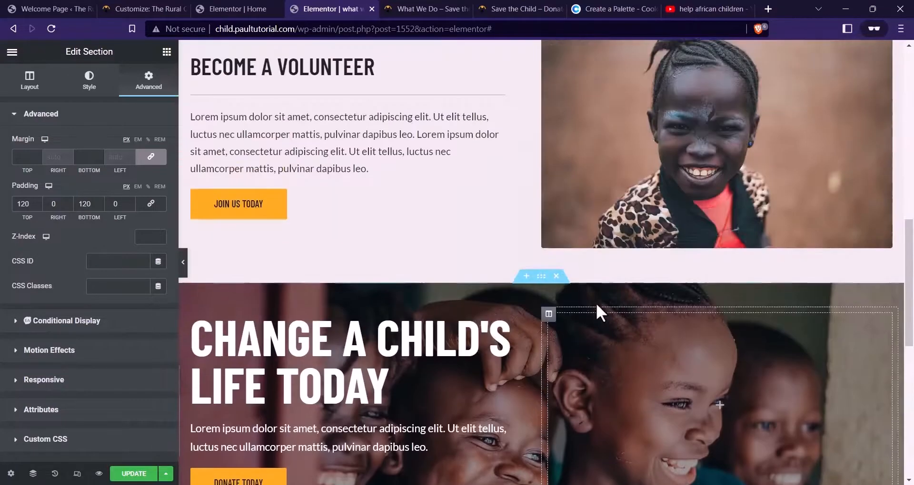
{"action": "scroll", "coordinate": [524, 319], "scroll_direction": "up", "scroll_amount": 3}
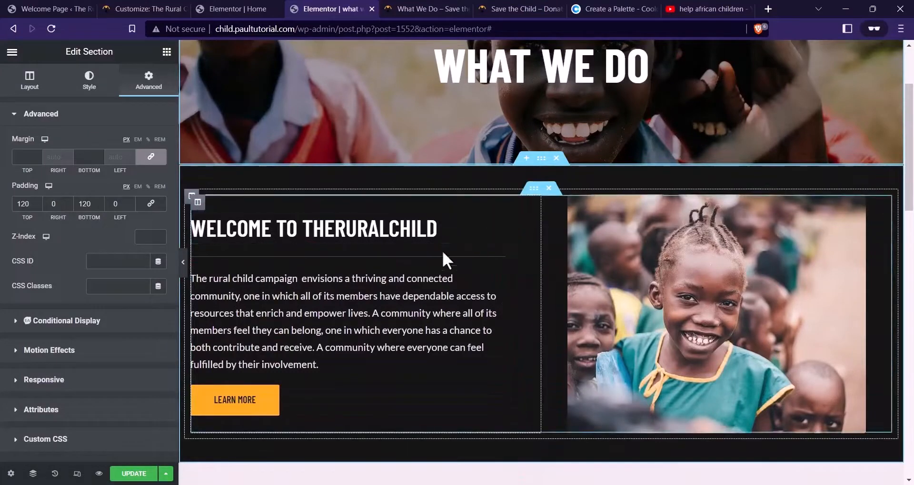
{"action": "scroll", "coordinate": [607, 233], "scroll_direction": "down", "scroll_amount": 3}
{"action": "scroll", "coordinate": [563, 321], "scroll_direction": "up", "scroll_amount": 3}
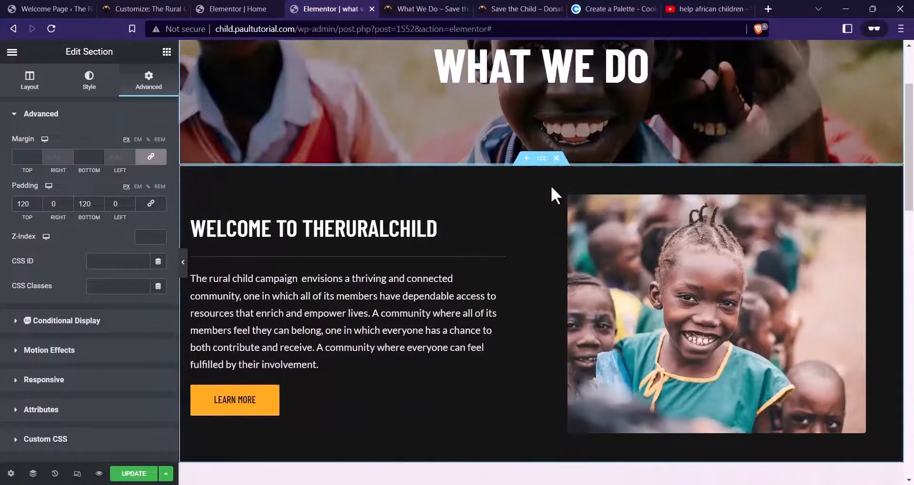
{"action": "left_click", "coordinate": [556, 160]}
{"action": "scroll", "coordinate": [623, 250], "scroll_direction": "down", "scroll_amount": 1}
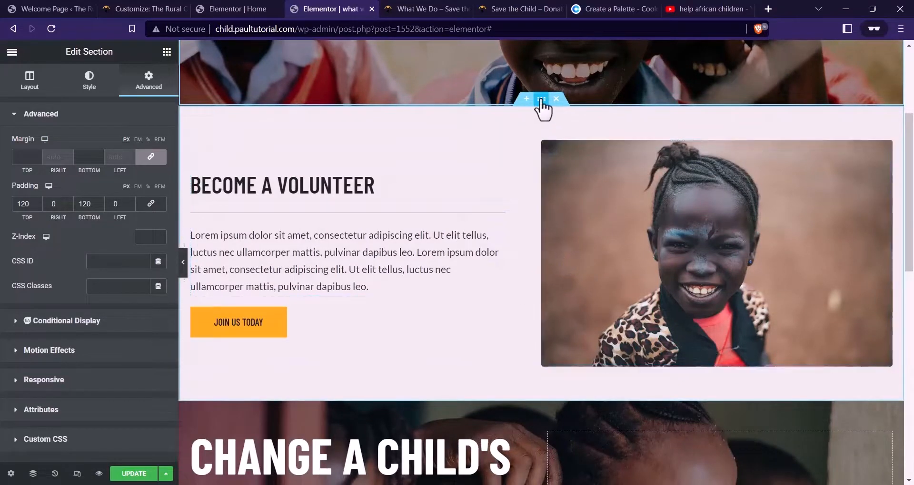
Set the volunteer section's top and bottom padding to 36 and move the image column left
{"action": "left_click", "coordinate": [541, 100]}
{"action": "left_click", "coordinate": [147, 82]}
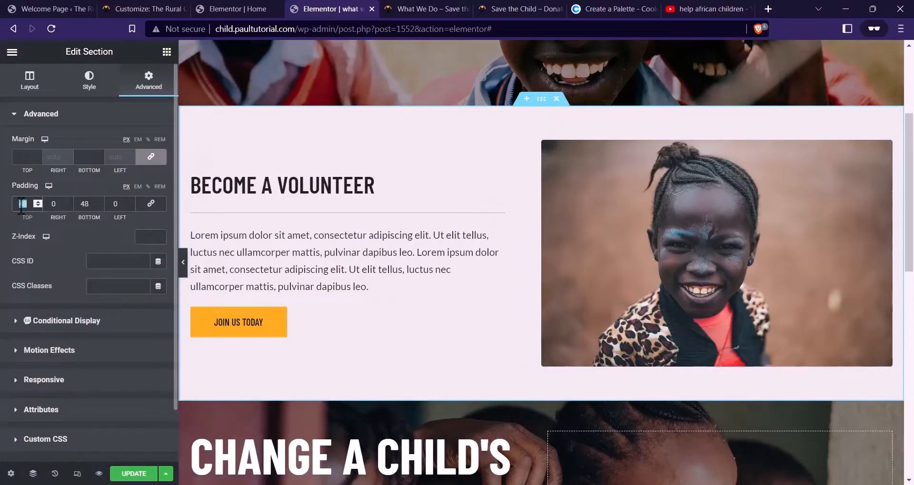
{"action": "type", "text": "36"}
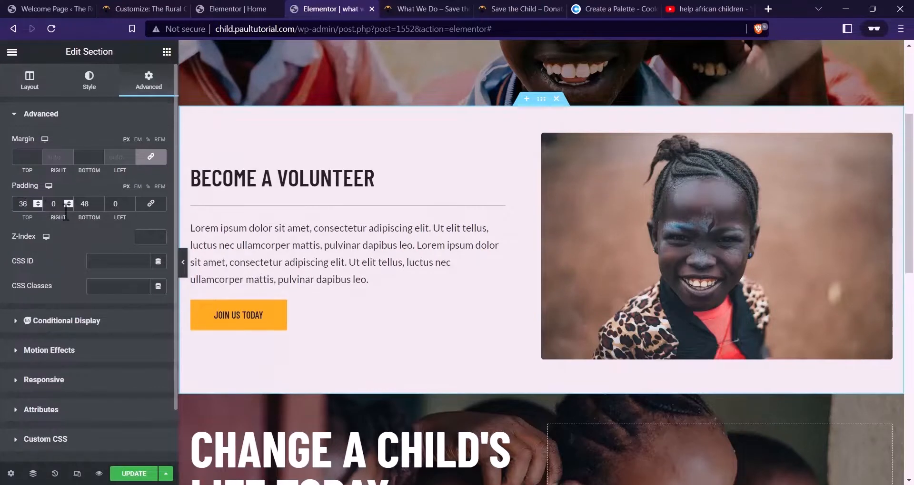
{"action": "type", "text": "36"}
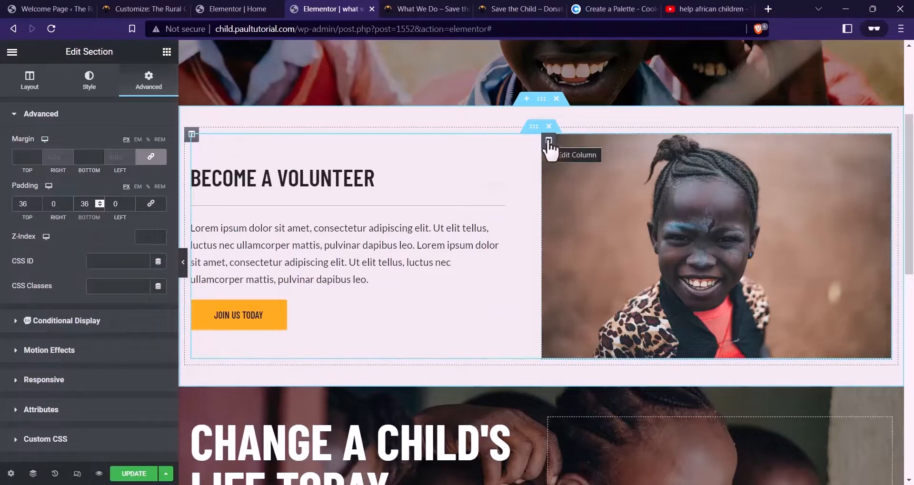
{"action": "left_click_drag", "start_coordinate": [548, 141], "coordinate": [217, 177]}
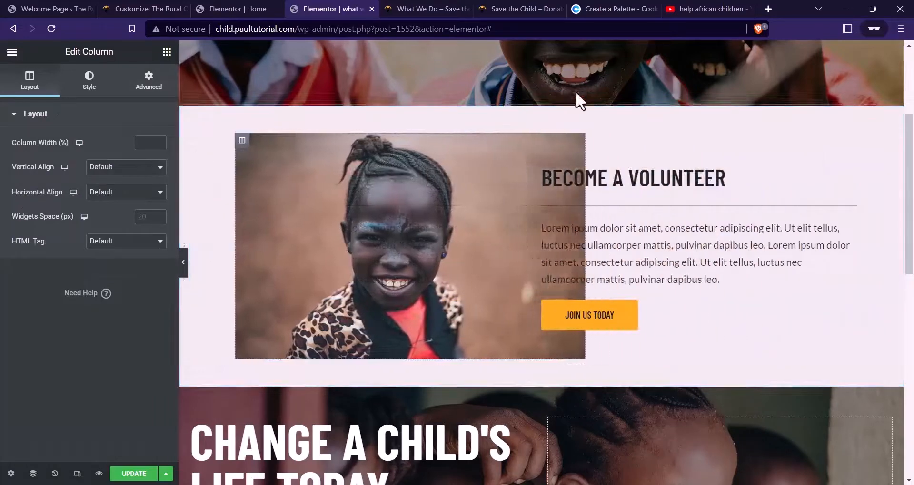
{"action": "left_click", "coordinate": [444, 2]}
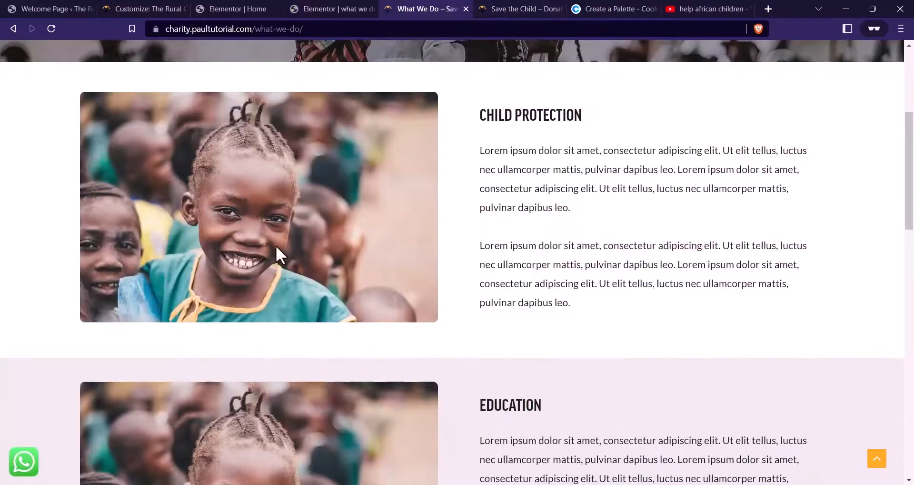
{"action": "left_click", "coordinate": [342, 9]}
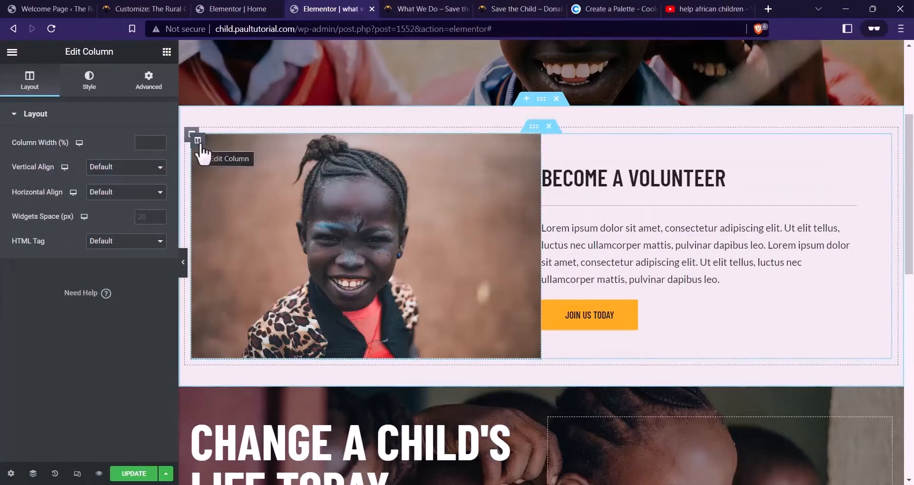
Make the image column slide in from the left and the text column from the right
{"action": "left_click", "coordinate": [149, 81]}
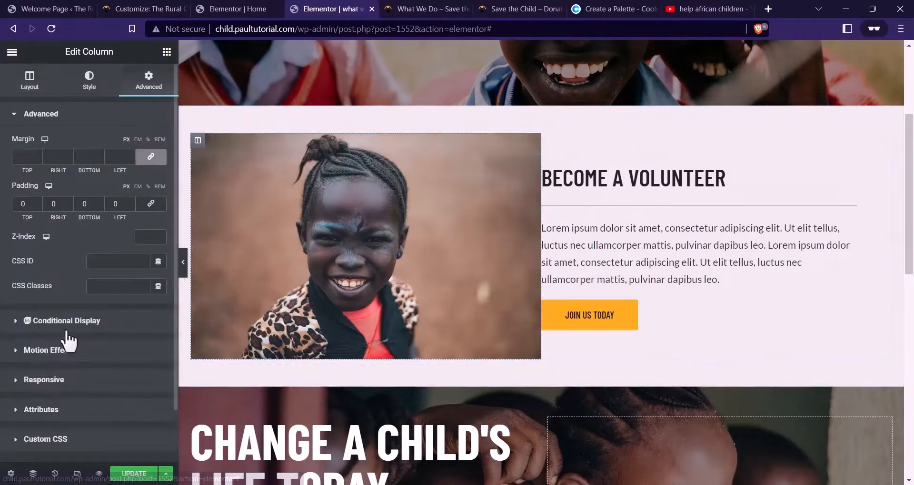
{"action": "left_click", "coordinate": [64, 349]}
{"action": "left_click", "coordinate": [72, 216]}
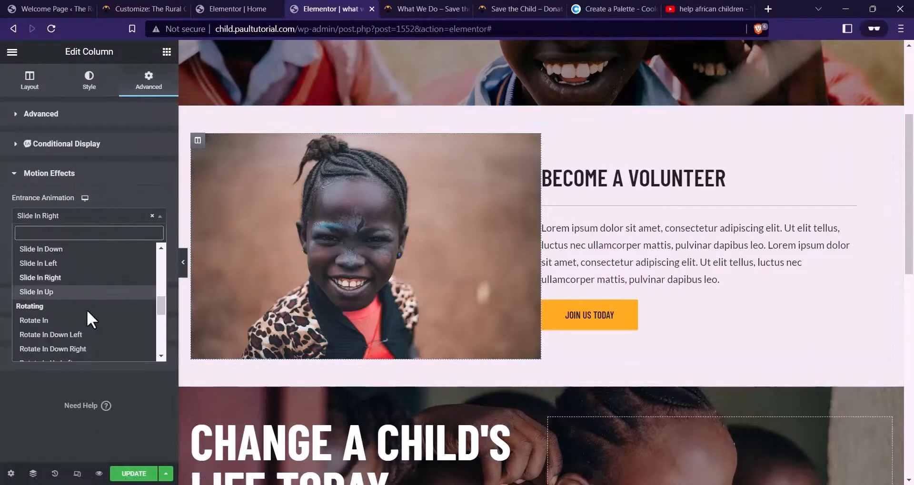
{"action": "left_click", "coordinate": [46, 262]}
{"action": "left_click", "coordinate": [549, 141]}
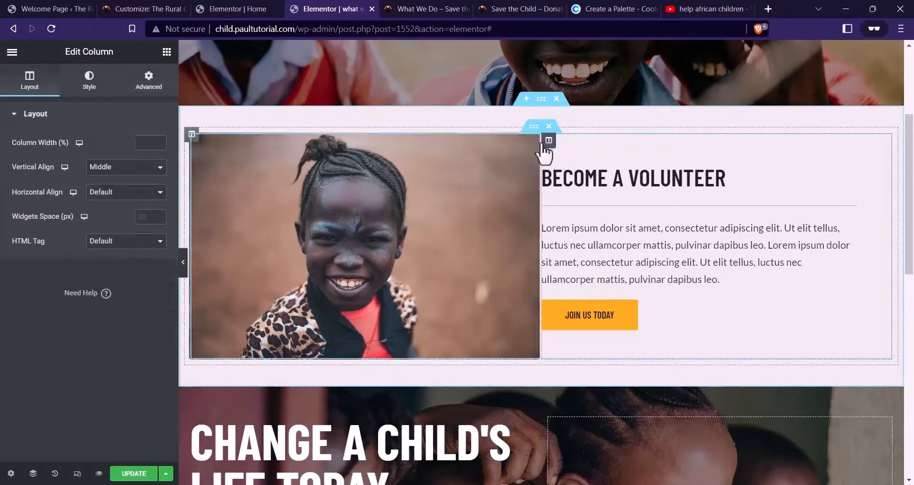
{"action": "left_click", "coordinate": [149, 81]}
{"action": "left_click", "coordinate": [70, 351]}
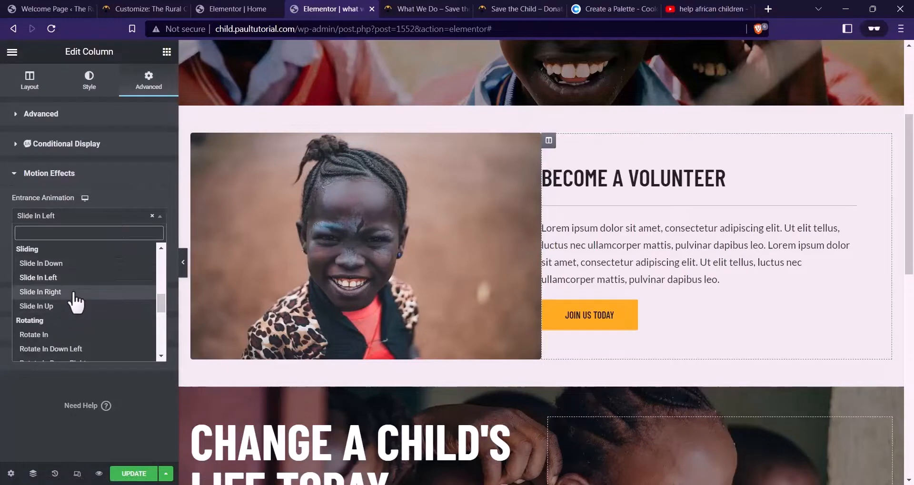
{"action": "left_click", "coordinate": [76, 292]}
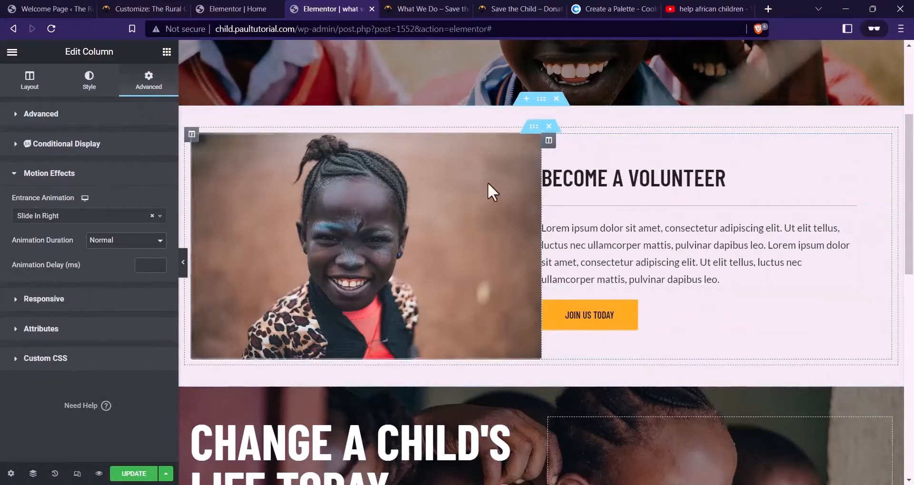
Set the text column's left padding to 60 and delete the Join Us Today button
{"action": "left_click", "coordinate": [64, 117]}
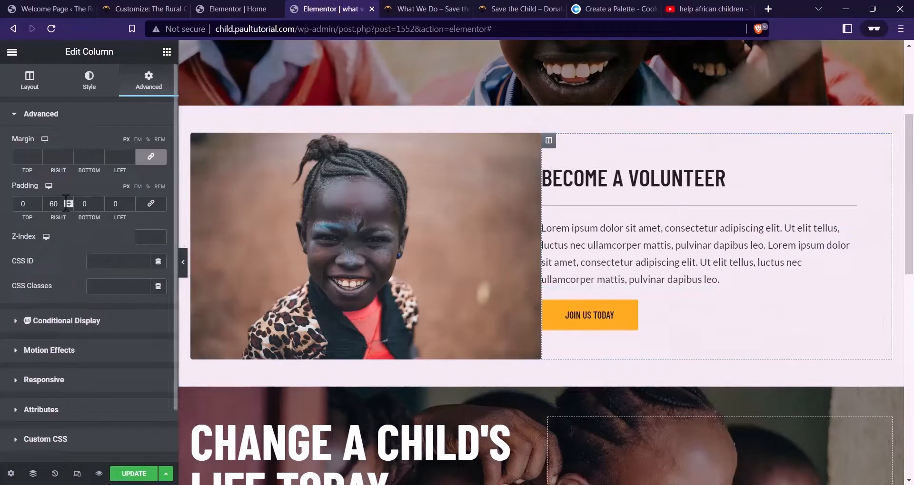
{"action": "key", "text": "BackSpace"}
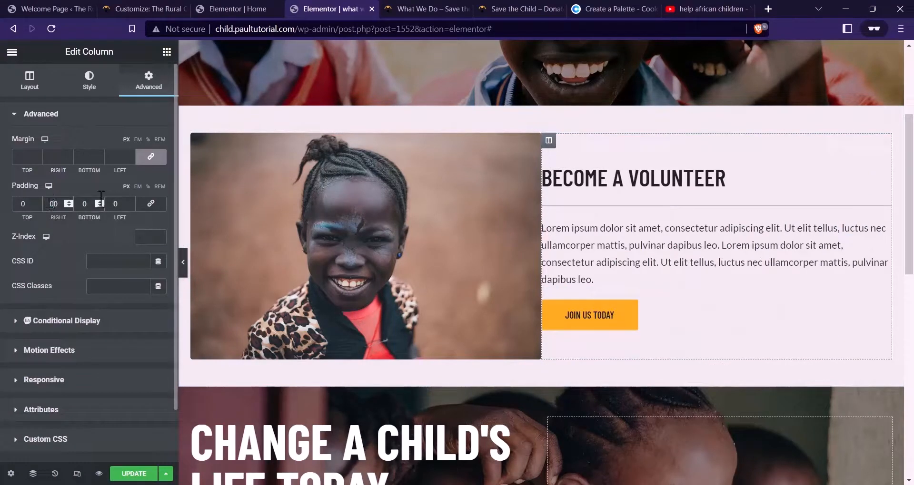
{"action": "type", "text": "6"}
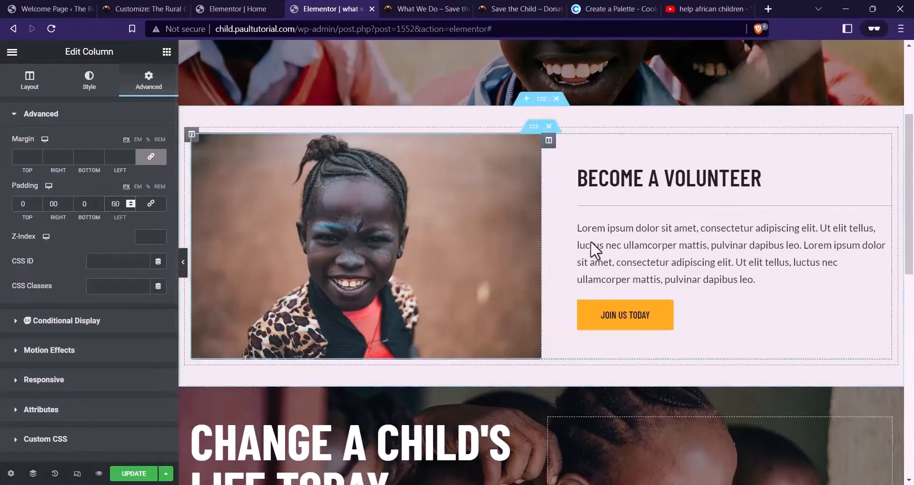
{"action": "right_click", "coordinate": [685, 343]}
{"action": "left_click", "coordinate": [705, 469]}
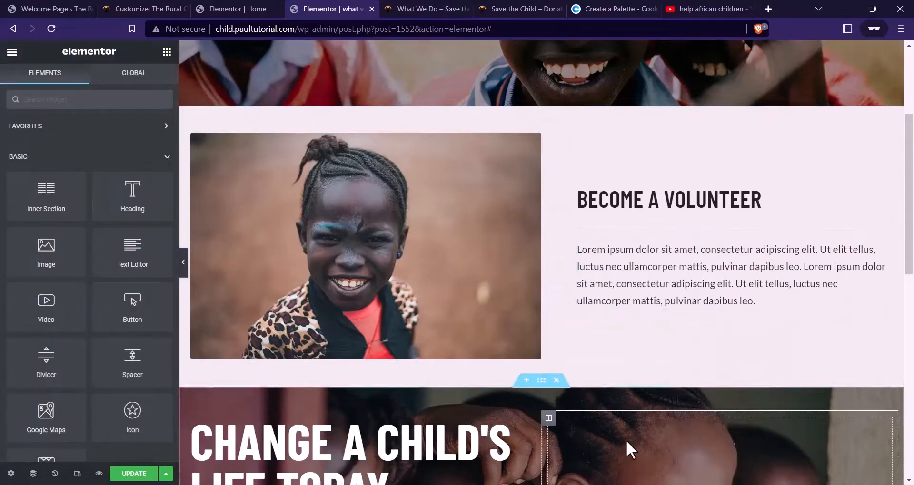
{"action": "scroll", "coordinate": [525, 278], "scroll_direction": "up", "scroll_amount": 4}
{"action": "left_click", "coordinate": [534, 318]}
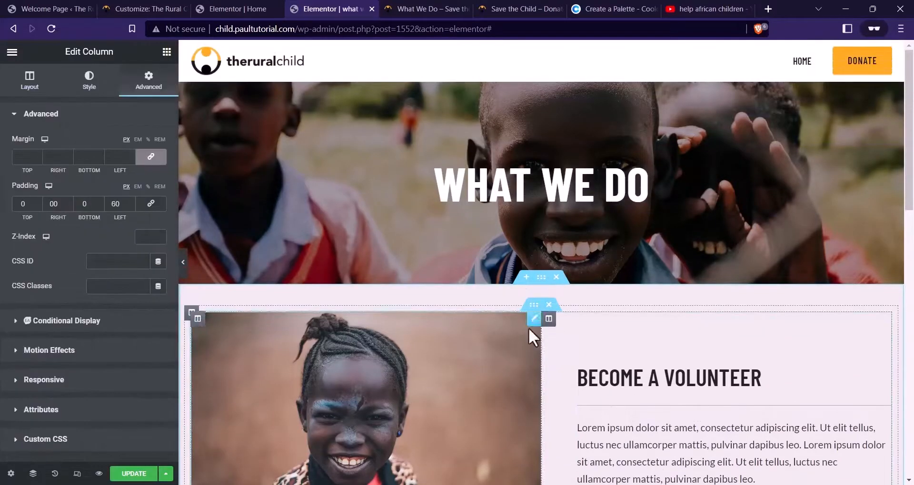
{"action": "scroll", "coordinate": [673, 266], "scroll_direction": "down", "scroll_amount": 4}
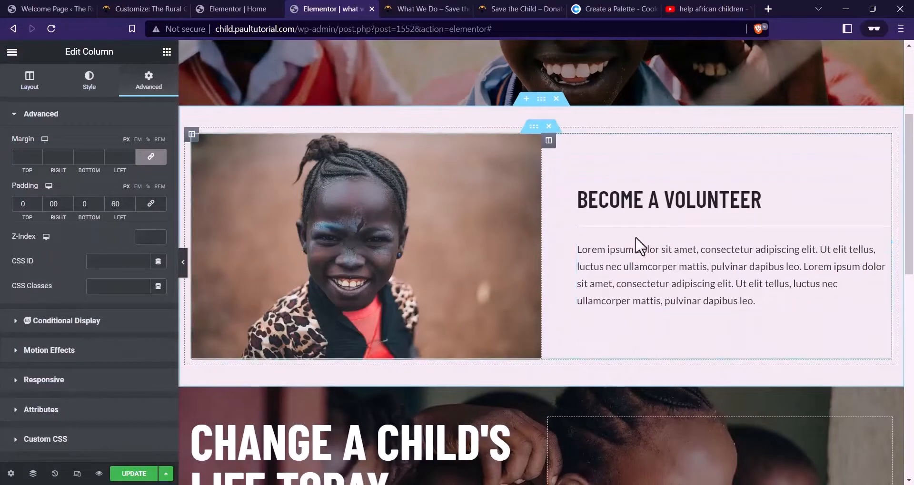
Narrow the volunteer image to 84% width in its style settings
{"action": "left_click", "coordinate": [450, 218]}
{"action": "left_click", "coordinate": [90, 82]}
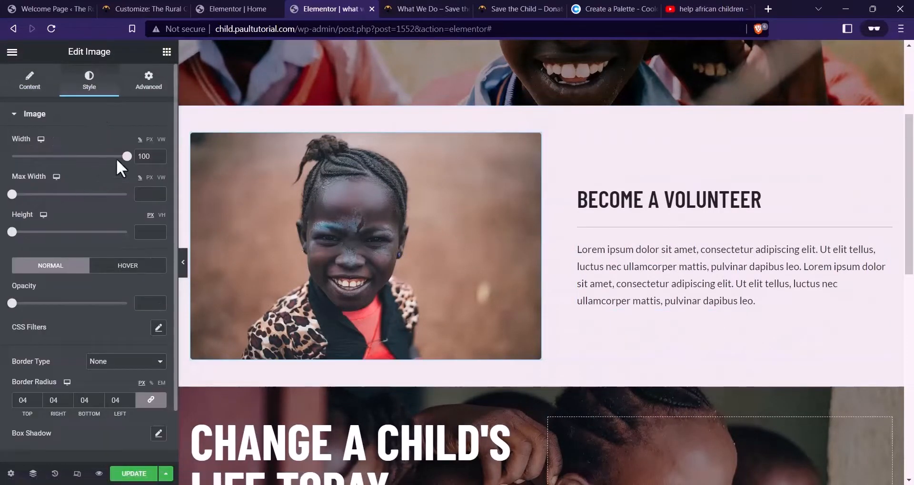
{"action": "left_click_drag", "start_coordinate": [116, 159], "coordinate": [108, 158]}
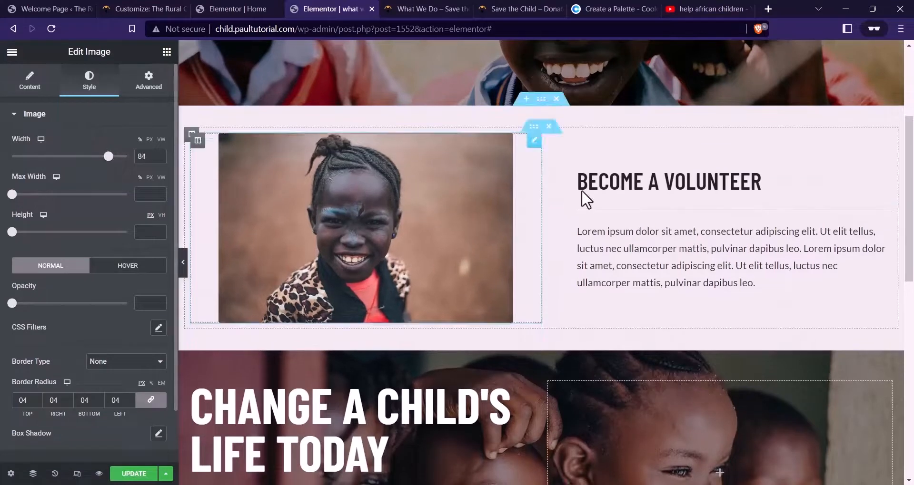
{"action": "left_click", "coordinate": [408, 9]}
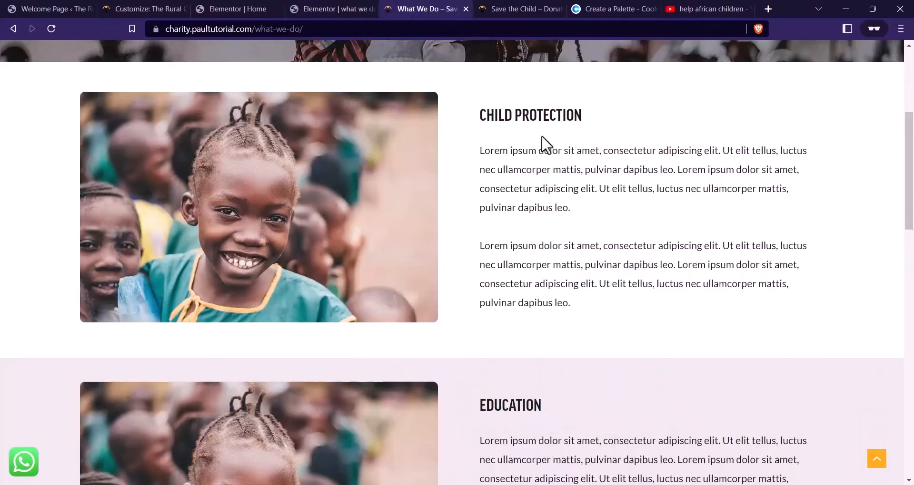
{"action": "left_click", "coordinate": [303, 10]}
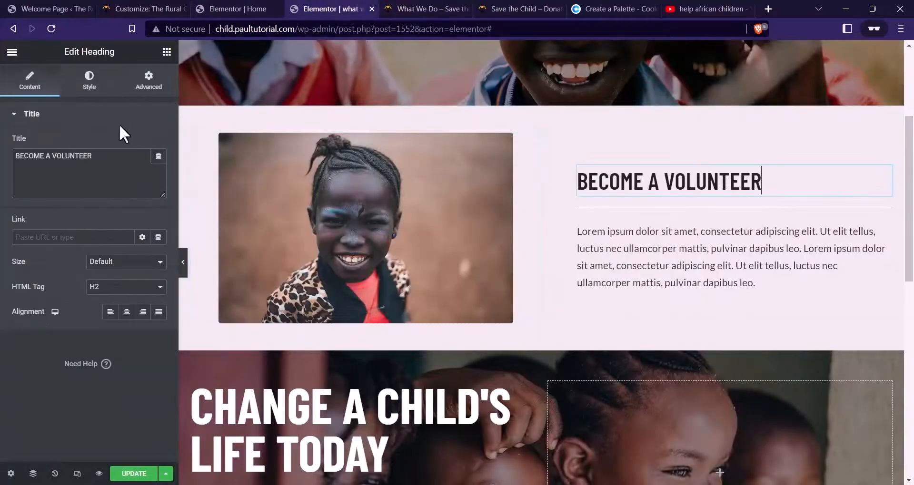
Set the Become a Volunteer heading's typography size to 32 px
{"action": "left_click", "coordinate": [89, 81]}
{"action": "left_click", "coordinate": [158, 168]}
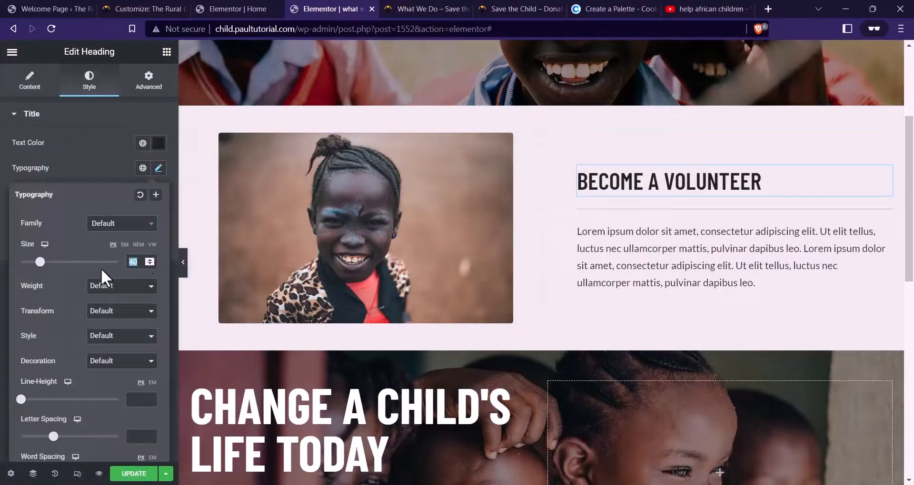
{"action": "type", "text": "32"}
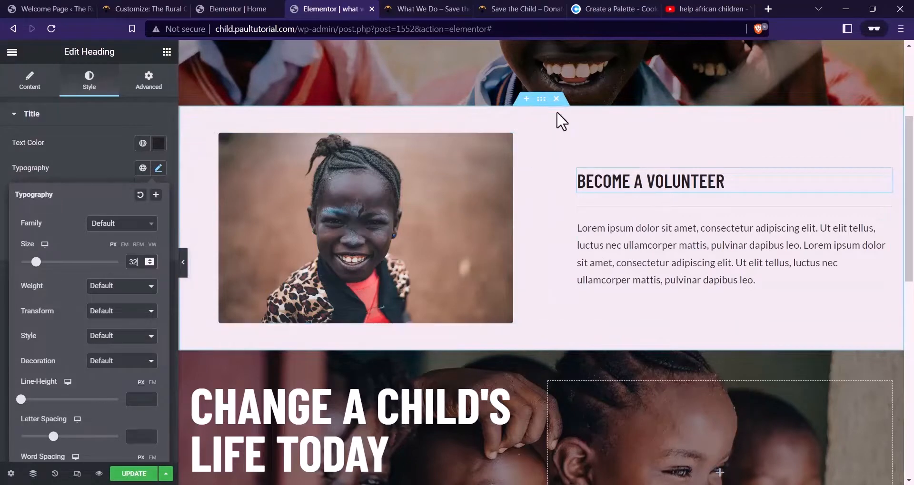
{"action": "scroll", "coordinate": [557, 118], "scroll_direction": "up", "scroll_amount": 4}
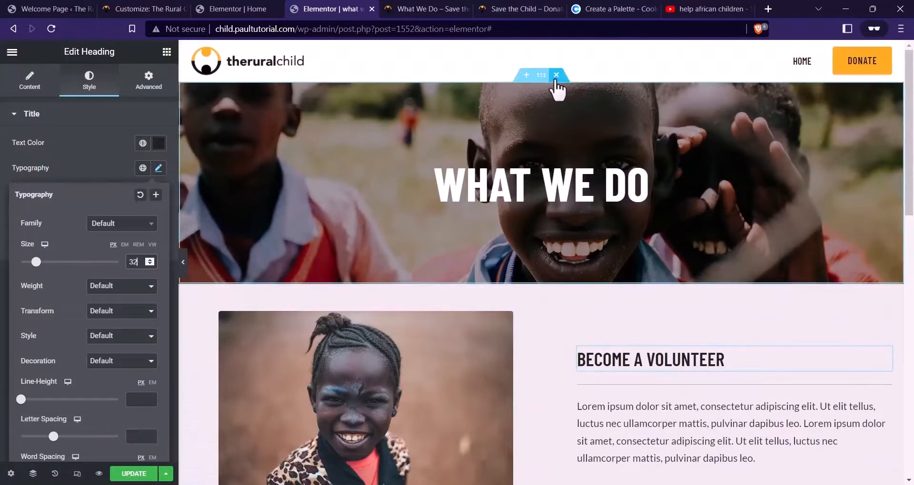
From the hero's background image picker, upload Bg Volunteer.jpg and What We Do BG.jpg into the media library
{"action": "left_click", "coordinate": [542, 76]}
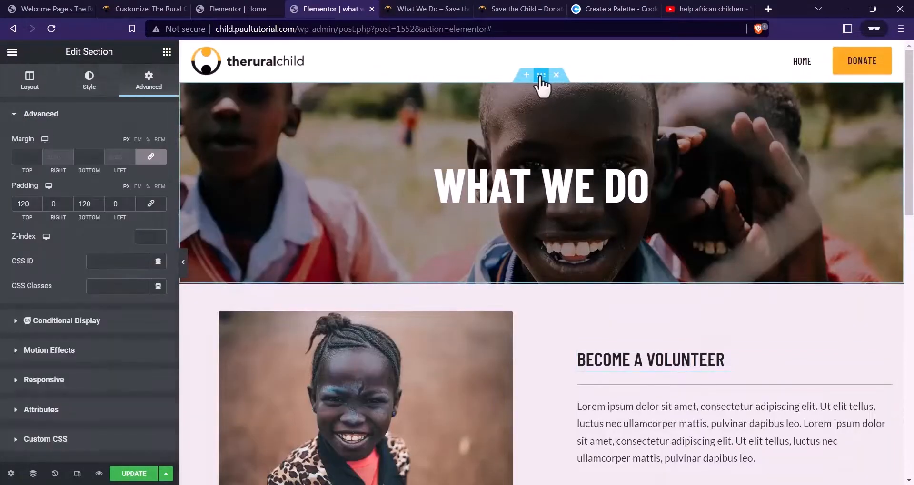
{"action": "left_click", "coordinate": [68, 85]}
{"action": "left_click", "coordinate": [52, 236]}
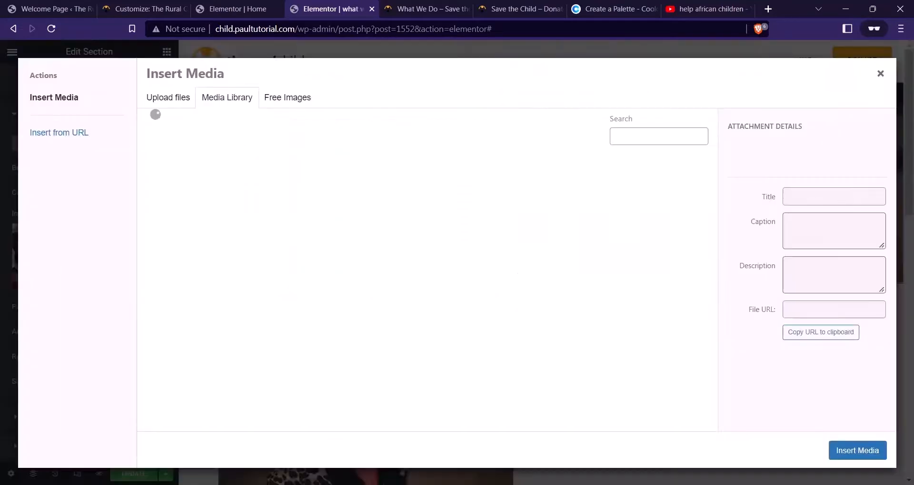
{"action": "left_click", "coordinate": [464, 417]}
{"action": "left_click", "coordinate": [361, 134]}
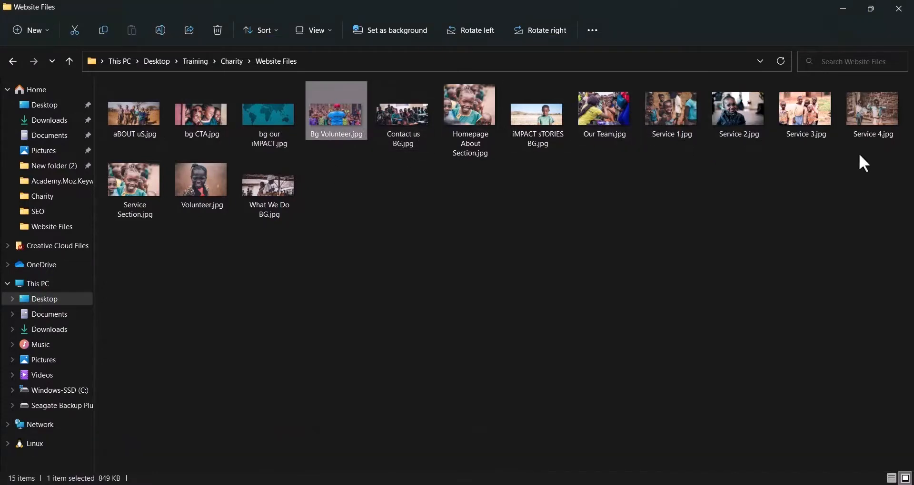
{"action": "left_click", "coordinate": [272, 211], "text": "ctrl"}
{"action": "left_click_drag", "start_coordinate": [266, 209], "coordinate": [673, 393]}
{"action": "left_click_drag", "start_coordinate": [679, 482], "coordinate": [432, 329]}
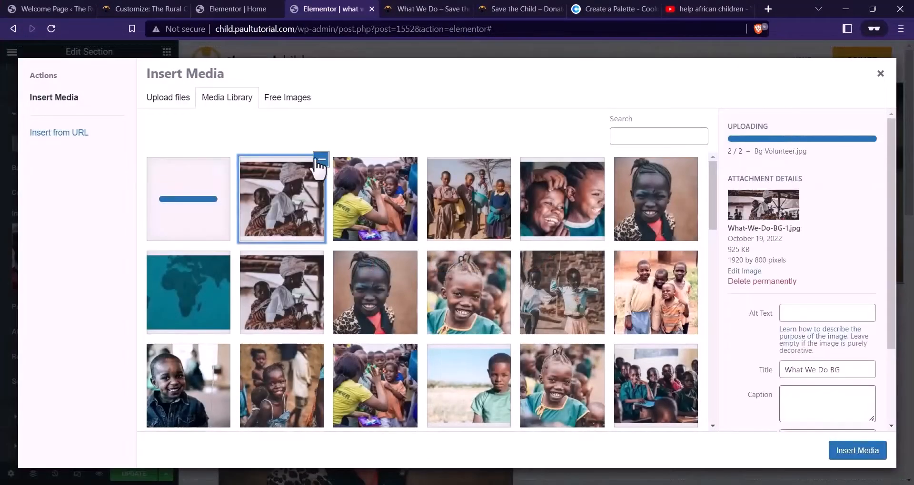
Insert What-We-Do-BG-1.jpg as the WHAT WE DO hero's background image
{"action": "left_click", "coordinate": [858, 452]}
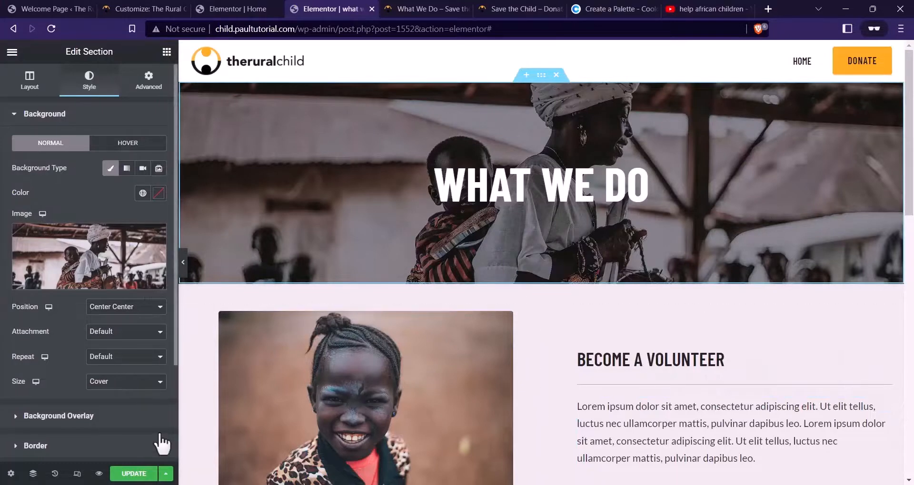
{"action": "scroll", "coordinate": [490, 293], "scroll_direction": "down", "scroll_amount": 3}
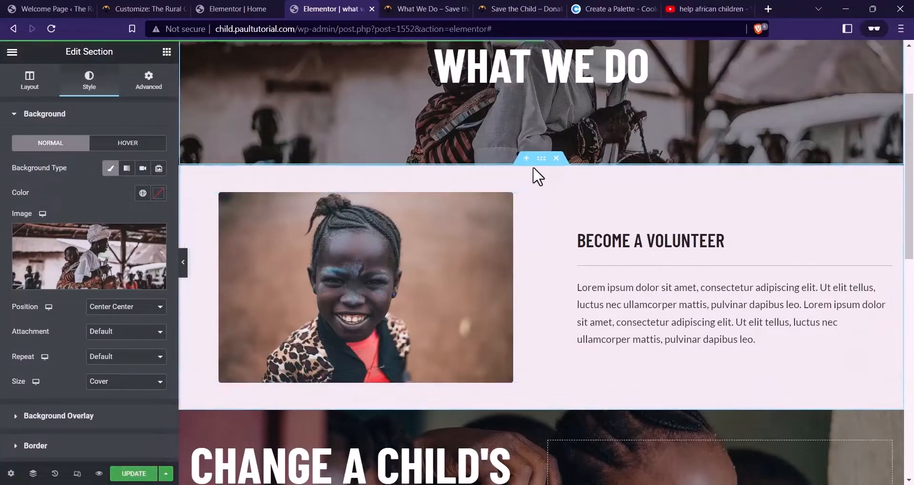
Set the Become a Volunteer section's top and bottom padding to 56 px
{"action": "left_click", "coordinate": [533, 188]}
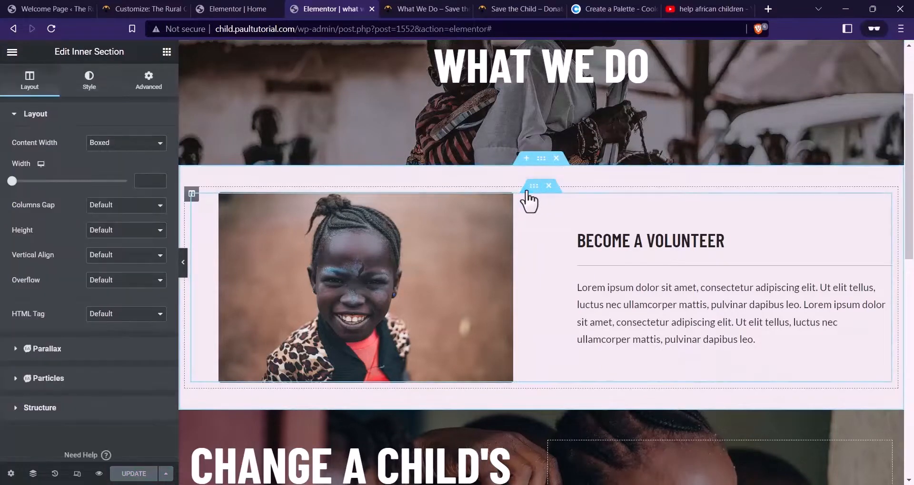
{"action": "left_click", "coordinate": [157, 85]}
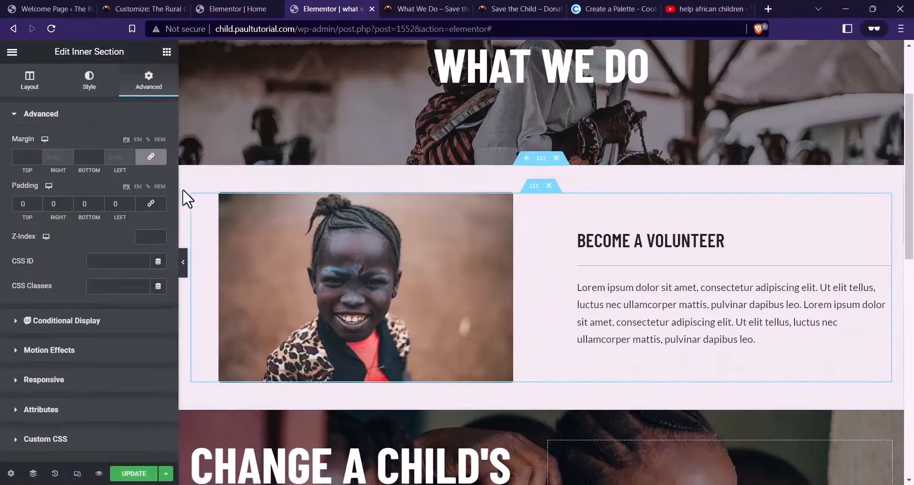
{"action": "left_click", "coordinate": [192, 196]}
{"action": "left_click", "coordinate": [148, 84]}
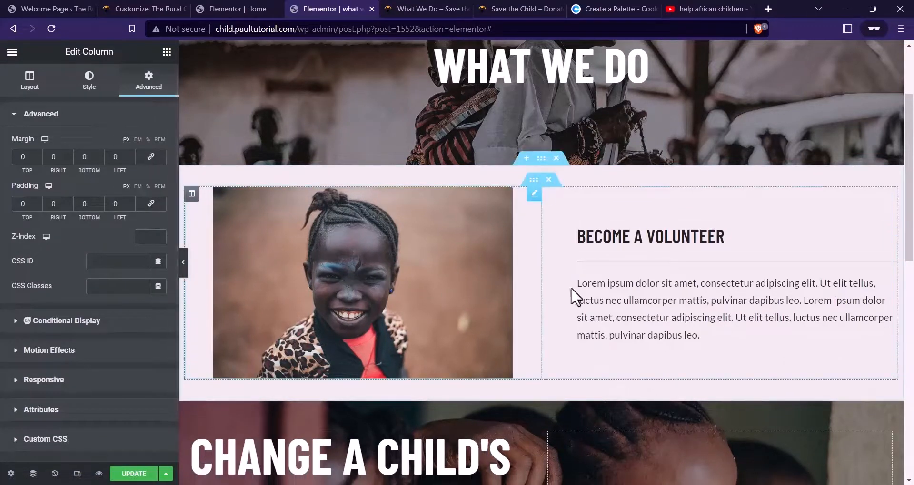
{"action": "left_click", "coordinate": [542, 160]}
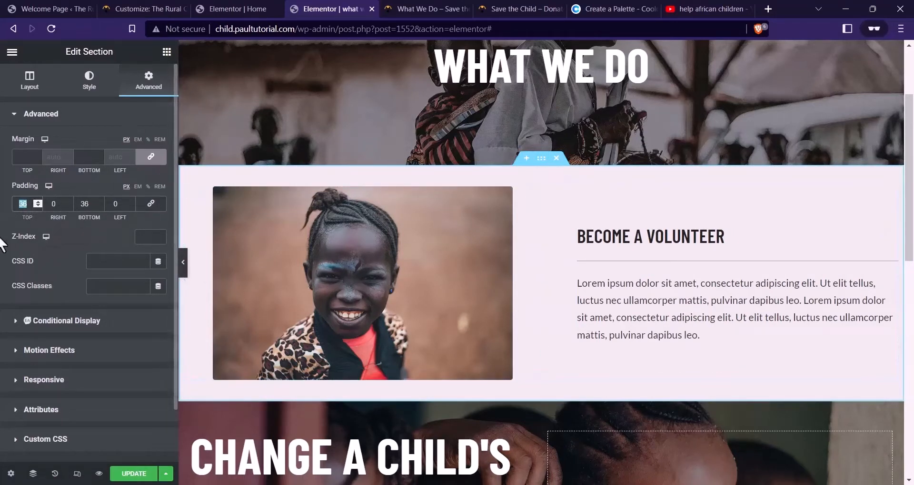
{"action": "type", "text": "48"}
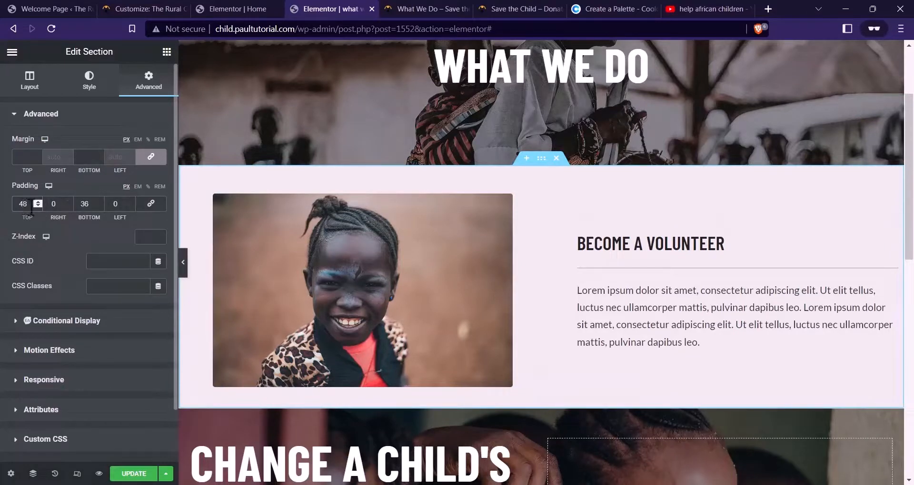
{"action": "type", "text": "56"}
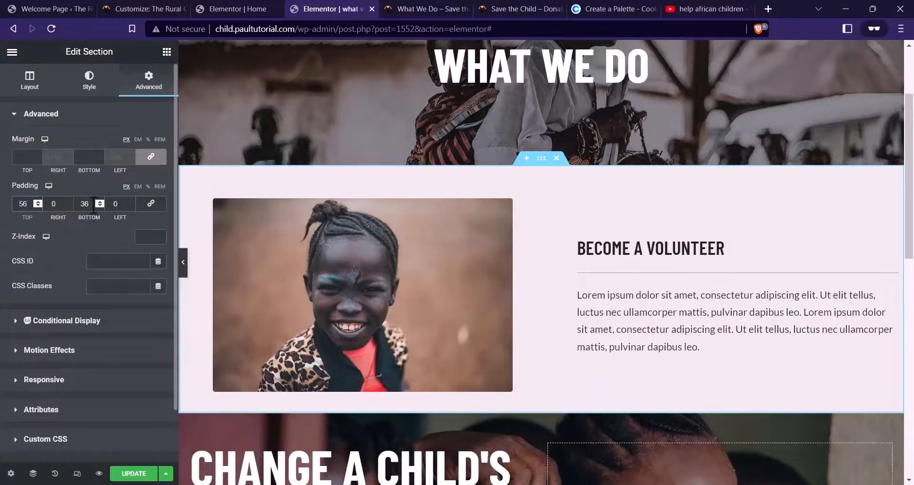
{"action": "type", "text": "56"}
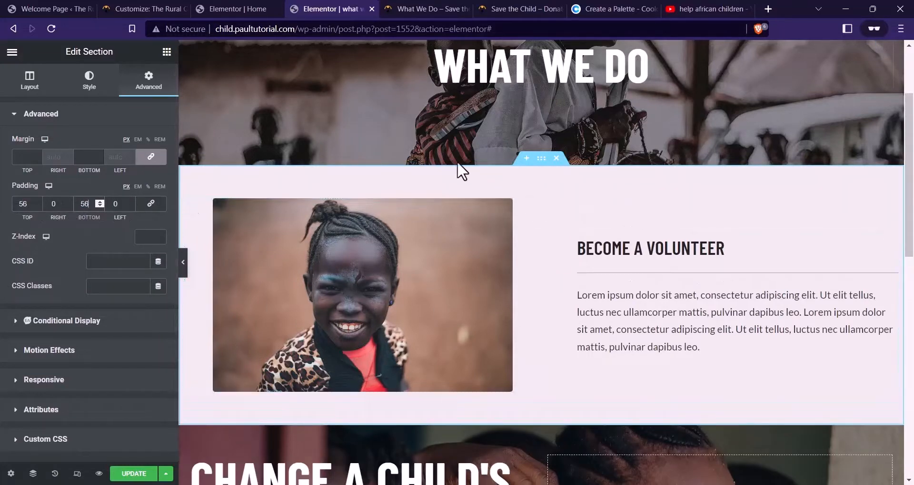
{"action": "left_click", "coordinate": [428, 9]}
{"action": "left_click", "coordinate": [322, 9]}
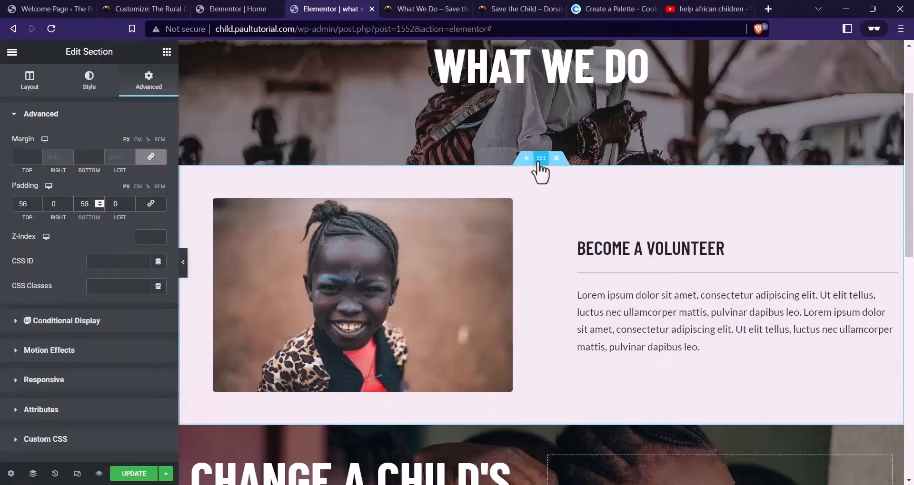
Set the volunteer section's background colour to white
{"action": "left_click", "coordinate": [89, 81]}
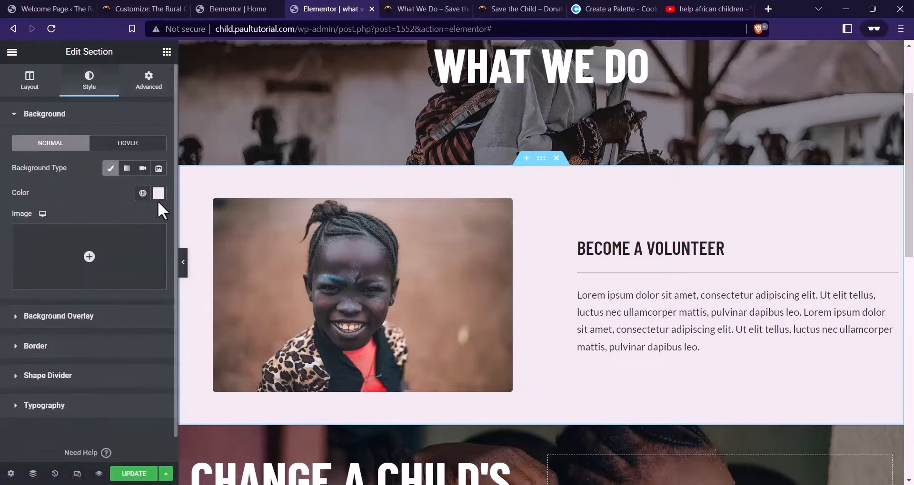
{"action": "left_click", "coordinate": [158, 192]}
{"action": "left_click_drag", "start_coordinate": [118, 243], "coordinate": [12, 218]}
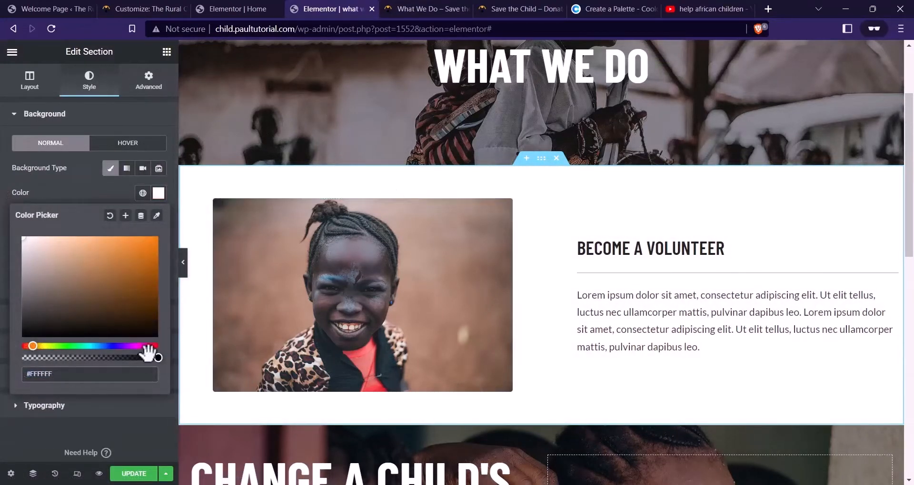
{"action": "left_click_drag", "start_coordinate": [146, 346], "coordinate": [172, 355]}
{"action": "left_click", "coordinate": [79, 189]}
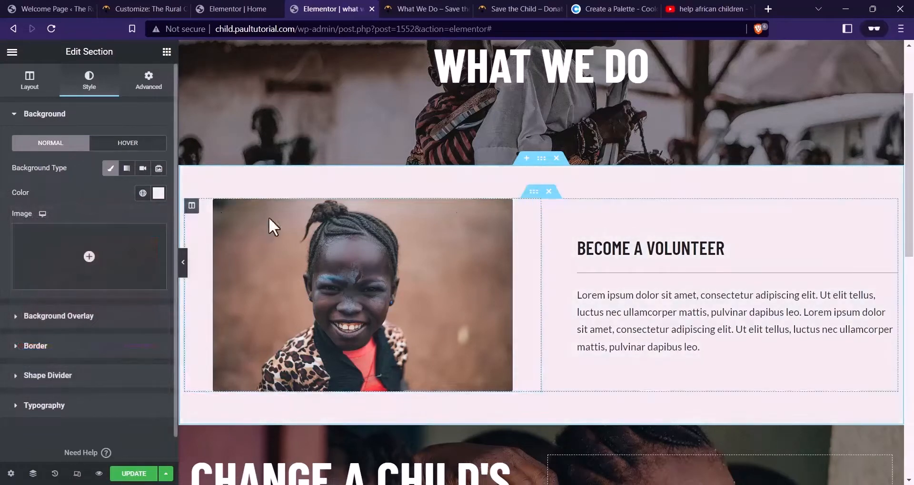
Duplicate the Become a Volunteer section and make the original's background white
{"action": "right_click", "coordinate": [542, 162]}
{"action": "left_click", "coordinate": [573, 190]}
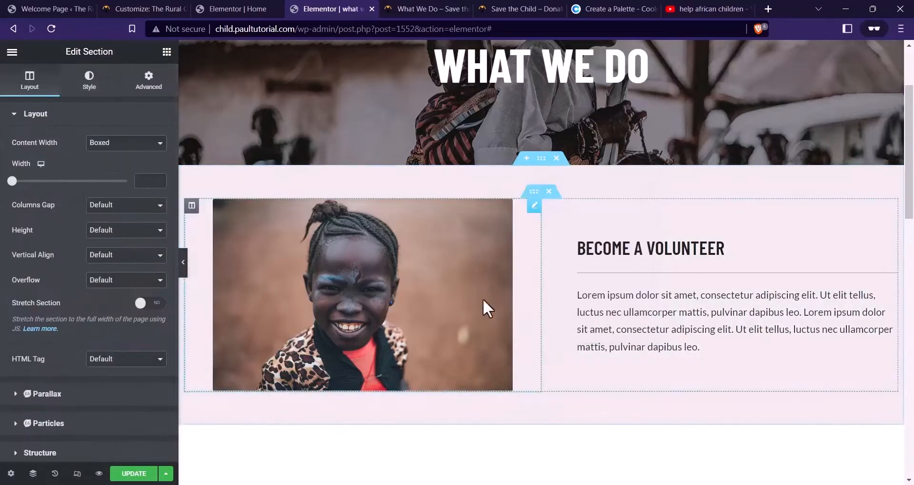
{"action": "left_click", "coordinate": [367, 194]}
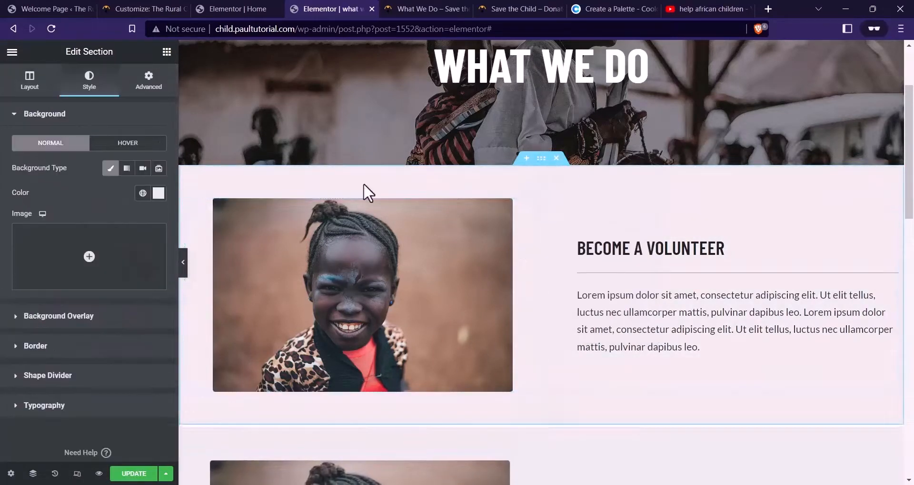
{"action": "left_click", "coordinate": [159, 193]}
{"action": "left_click_drag", "start_coordinate": [119, 272], "coordinate": [2, 200]}
Replace the upper section's heading with CHILD PROTECTION copied from the live page
{"action": "scroll", "coordinate": [545, 132], "scroll_direction": "down", "scroll_amount": 5}
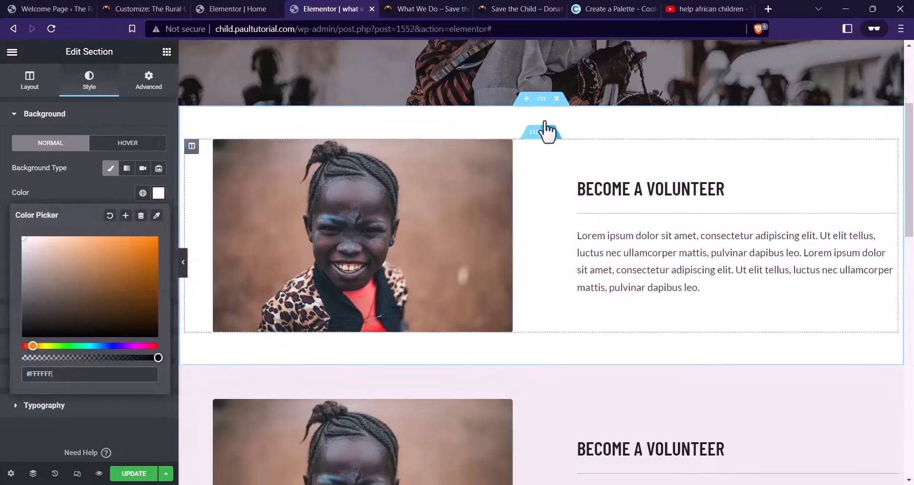
{"action": "scroll", "coordinate": [429, 217], "scroll_direction": "up", "scroll_amount": 4}
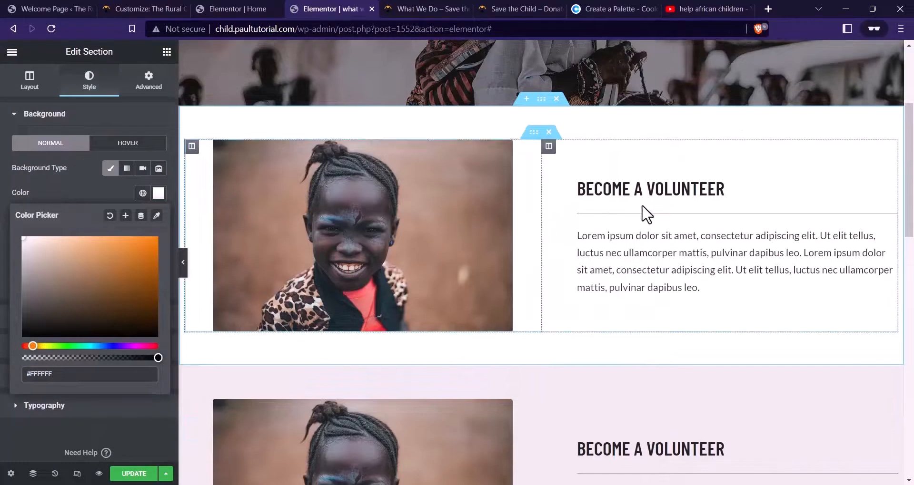
{"action": "left_click", "coordinate": [419, 8]}
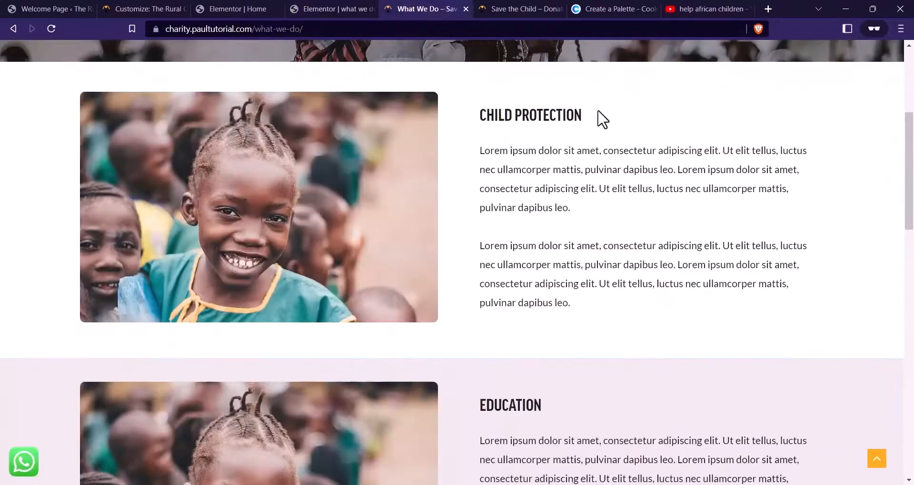
{"action": "left_click", "coordinate": [376, 8]}
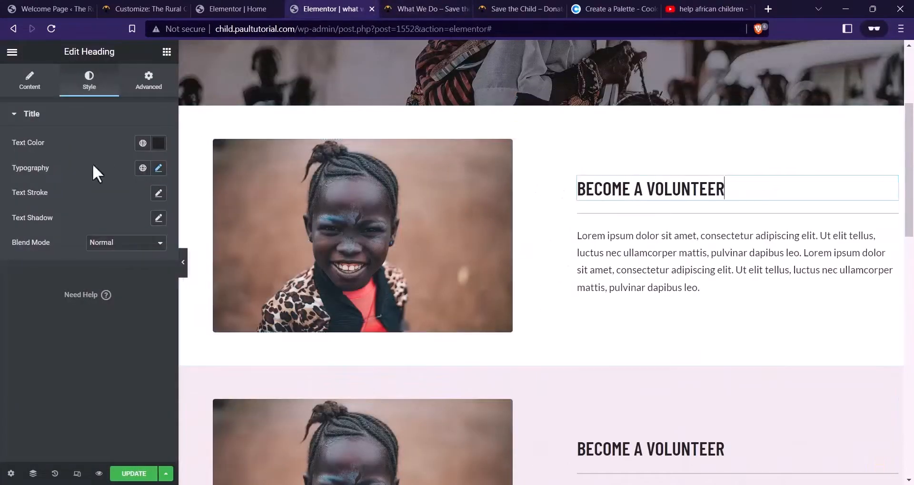
{"action": "left_click", "coordinate": [29, 81]}
{"action": "left_click", "coordinate": [71, 157]}
{"action": "key", "text": "ctrl+a"}
{"action": "type", "text": "CHILD PROTECTION"}
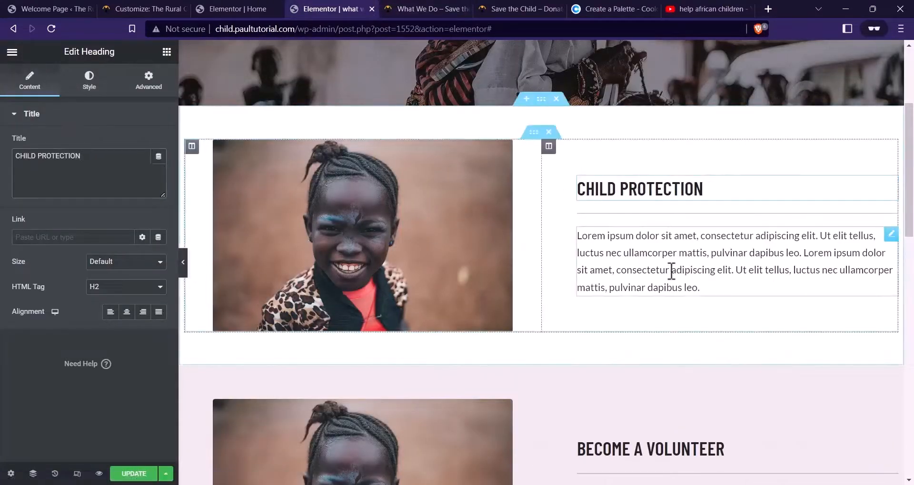
Replace the placeholder text with the two Child Protection paragraphs from the live page
{"action": "left_click", "coordinate": [698, 288]}
{"action": "left_click", "coordinate": [400, 7]}
{"action": "left_click_drag", "start_coordinate": [586, 306], "coordinate": [484, 154]}
{"action": "left_click", "coordinate": [484, 153]}
{"action": "left_click_drag", "start_coordinate": [572, 300], "coordinate": [474, 154]}
{"action": "key", "text": "ctrl+c"}
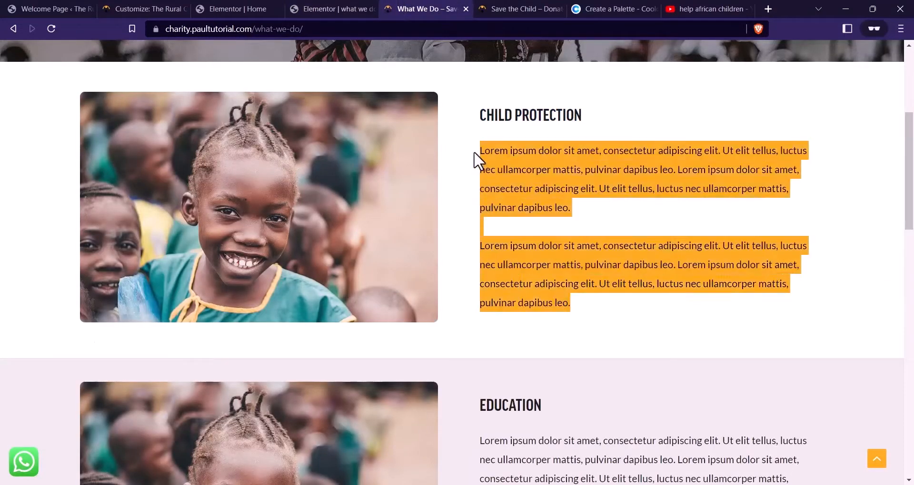
{"action": "left_click", "coordinate": [347, 6]}
{"action": "left_click", "coordinate": [141, 238]}
{"action": "key", "text": "ctrl+a"}
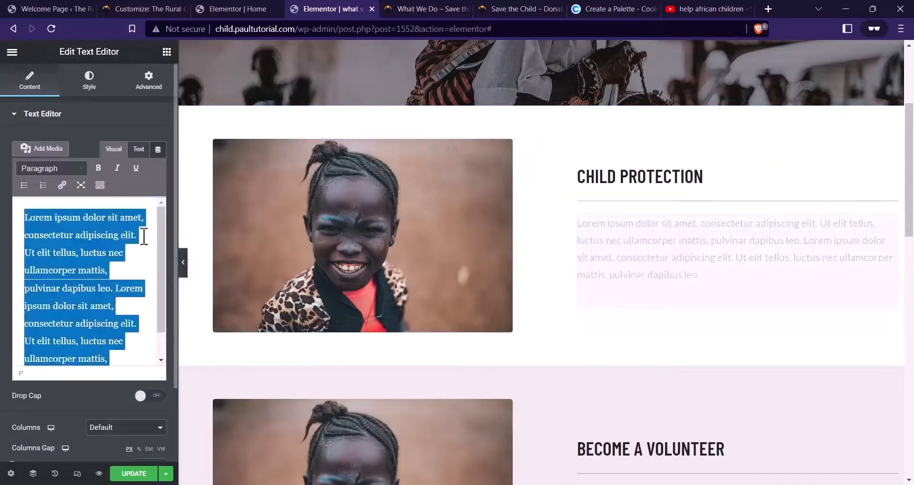
{"action": "key", "text": "ctrl+v"}
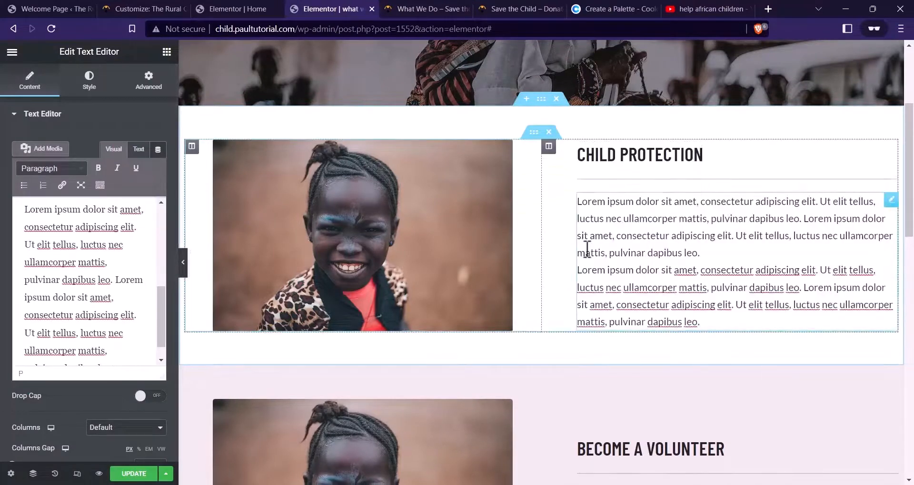
{"action": "scroll", "coordinate": [576, 250], "scroll_direction": "down", "scroll_amount": 1}
Change the duplicate section's heading to EDUCATION using text from the live page
{"action": "scroll", "coordinate": [605, 200], "scroll_direction": "up", "scroll_amount": 2}
{"action": "scroll", "coordinate": [490, 225], "scroll_direction": "down", "scroll_amount": 4}
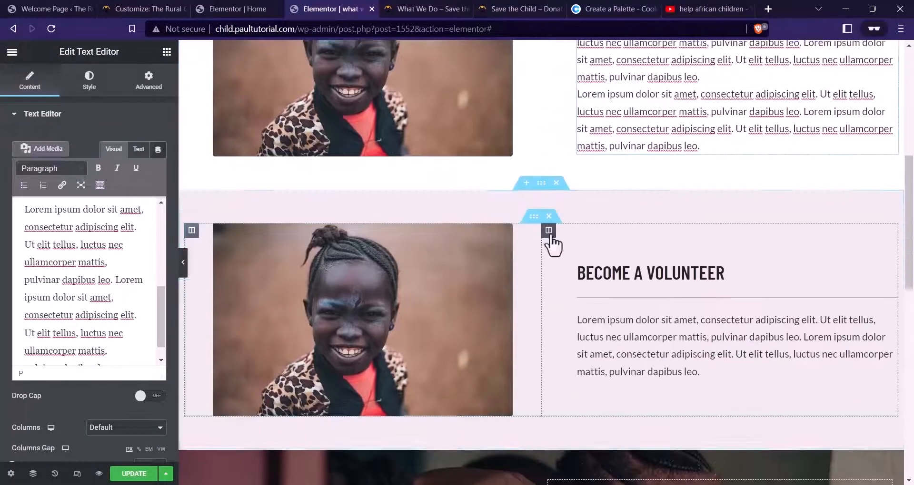
{"action": "scroll", "coordinate": [546, 238], "scroll_direction": "up", "scroll_amount": 2}
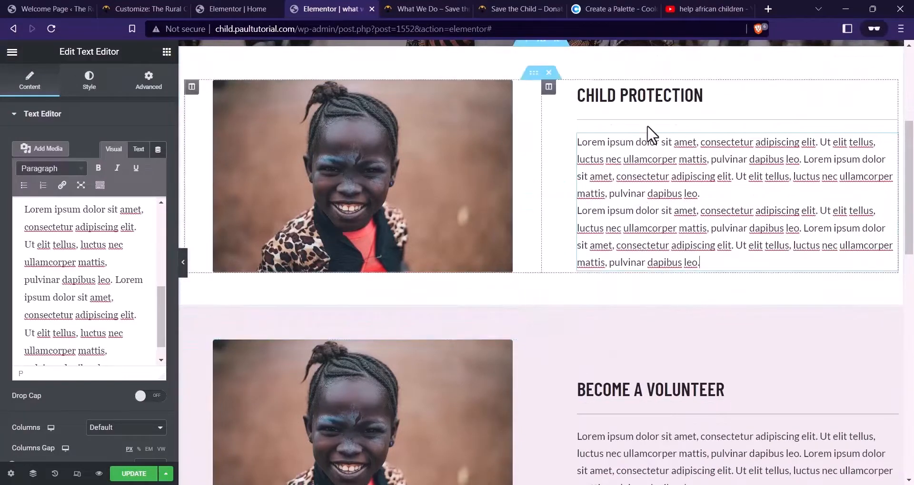
{"action": "left_click", "coordinate": [433, 8]}
{"action": "scroll", "coordinate": [588, 400], "scroll_direction": "down", "scroll_amount": 3}
{"action": "left_click_drag", "start_coordinate": [567, 232], "coordinate": [475, 217]}
{"action": "key", "text": "ctrl+c"}
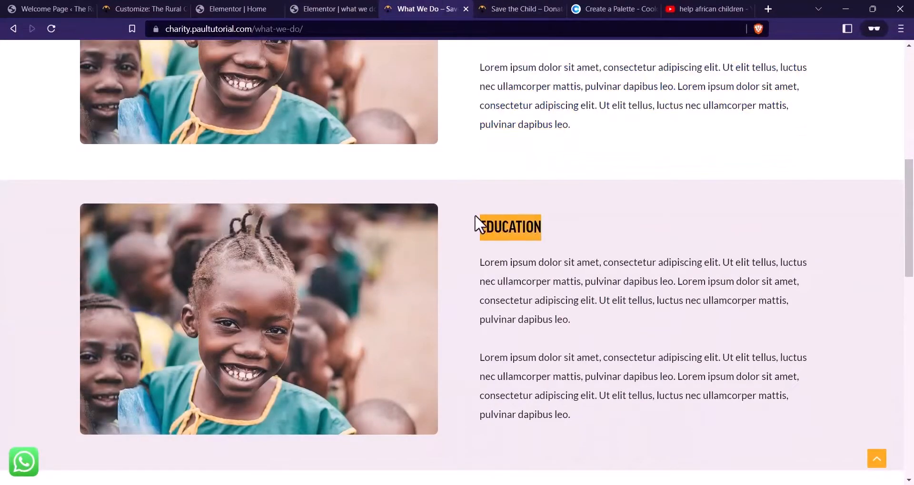
{"action": "left_click", "coordinate": [333, 9]}
{"action": "left_click", "coordinate": [627, 395]}
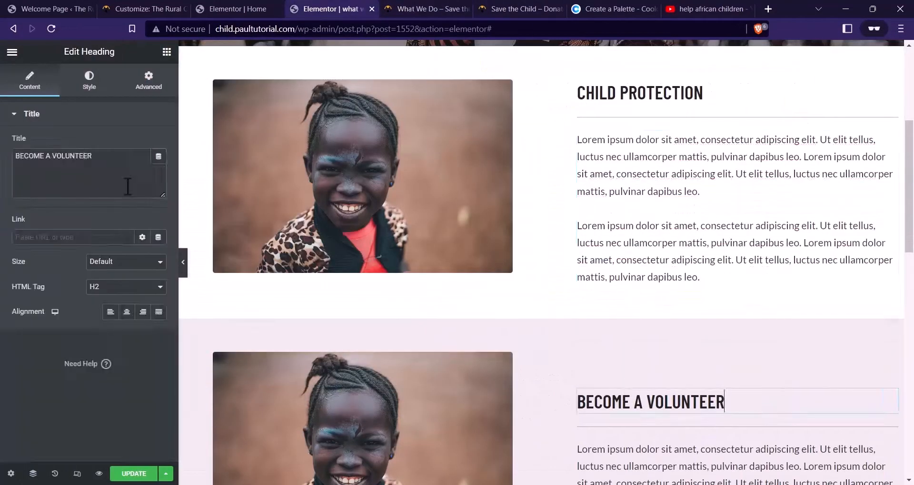
{"action": "key", "text": "ctrl+v"}
{"action": "scroll", "coordinate": [628, 286], "scroll_direction": "down", "scroll_amount": 3}
Replace the EDUCATION text with the two Lorem paragraphs copied from the live page
{"action": "left_click", "coordinate": [624, 287]}
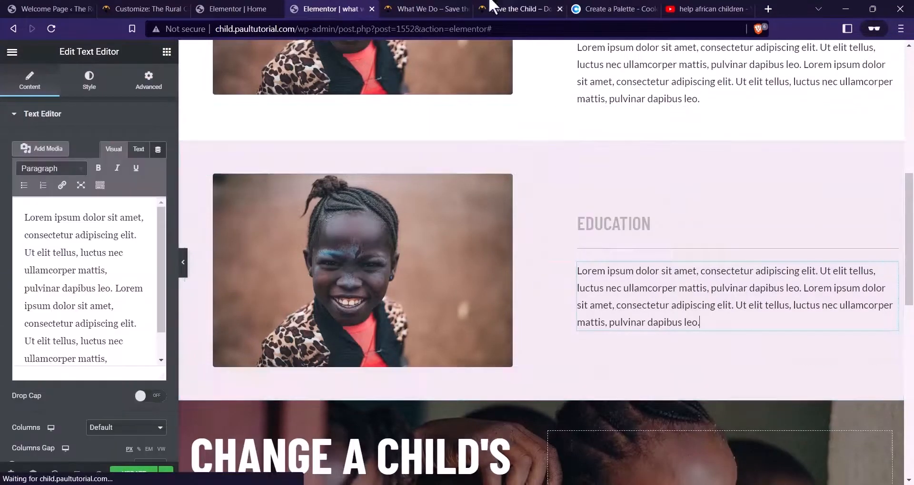
{"action": "key", "text": "ctrl+Tab"}
{"action": "left_click_drag", "start_coordinate": [593, 442], "coordinate": [461, 267]}
{"action": "key", "text": "ctrl+c"}
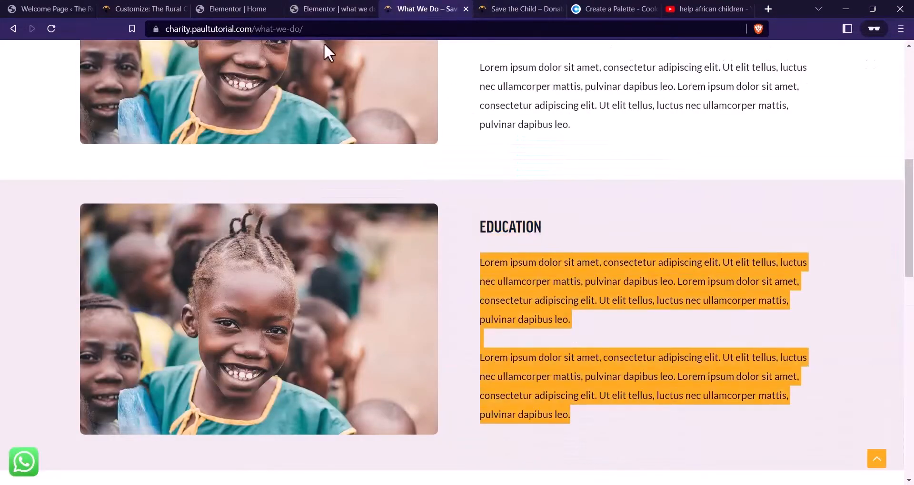
{"action": "left_click", "coordinate": [323, 8]}
{"action": "left_click", "coordinate": [155, 267]}
{"action": "key", "text": "ctrl+a"}
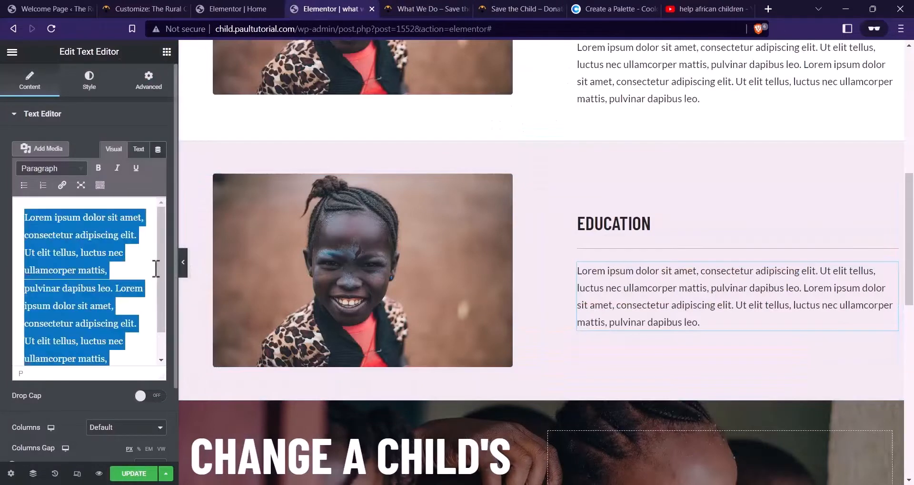
{"action": "key", "text": "ctrl+v"}
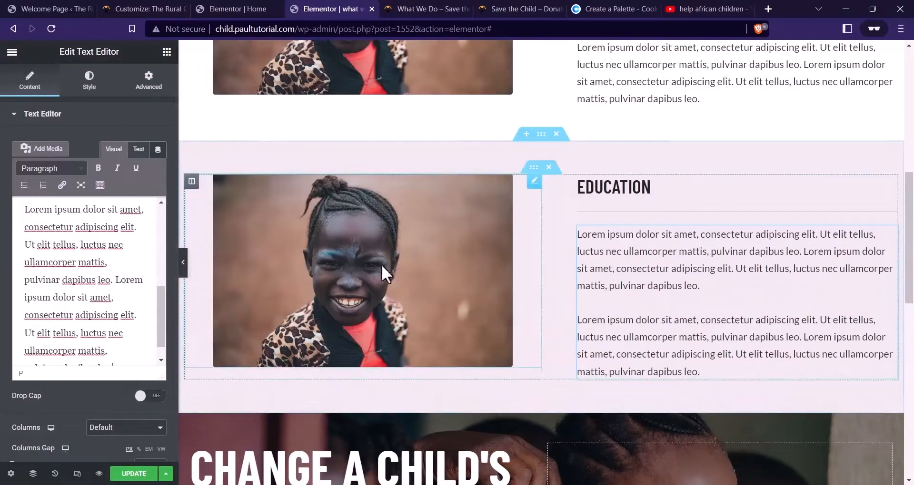
{"action": "scroll", "coordinate": [608, 259], "scroll_direction": "up", "scroll_amount": 3}
{"action": "scroll", "coordinate": [616, 301], "scroll_direction": "down", "scroll_amount": 3}
{"action": "scroll", "coordinate": [622, 290], "scroll_direction": "up", "scroll_amount": 1}
{"action": "scroll", "coordinate": [622, 289], "scroll_direction": "up", "scroll_amount": 5}
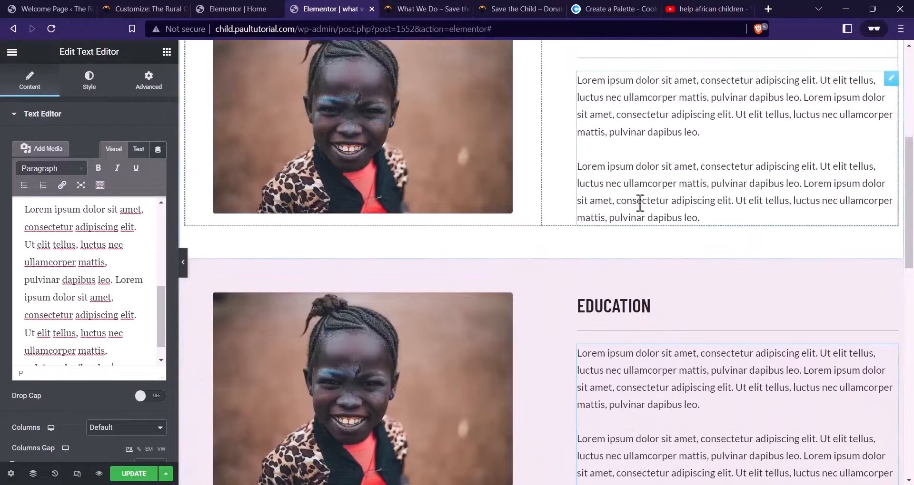
Delete the second Lorem paragraph from the CHILD PROTECTION text
{"action": "left_click", "coordinate": [632, 218]}
{"action": "scroll", "coordinate": [73, 265], "scroll_direction": "down", "scroll_amount": 3}
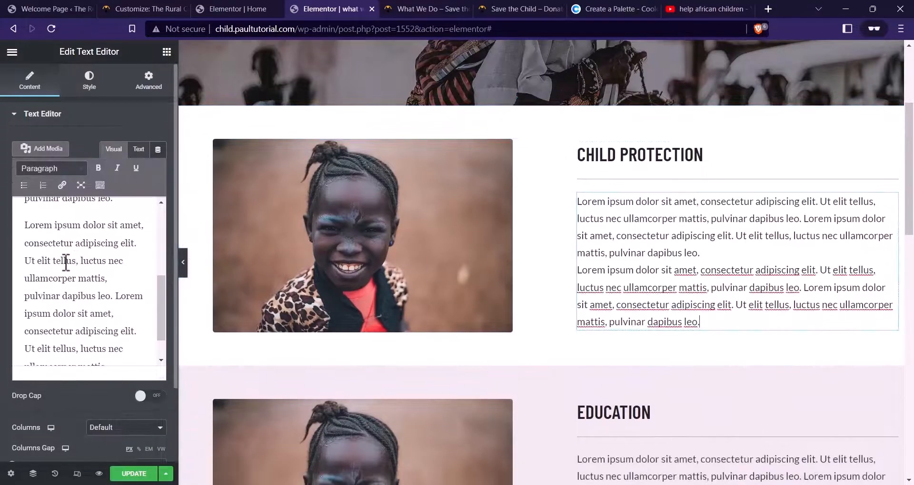
{"action": "left_click_drag", "start_coordinate": [23, 222], "coordinate": [137, 384]}
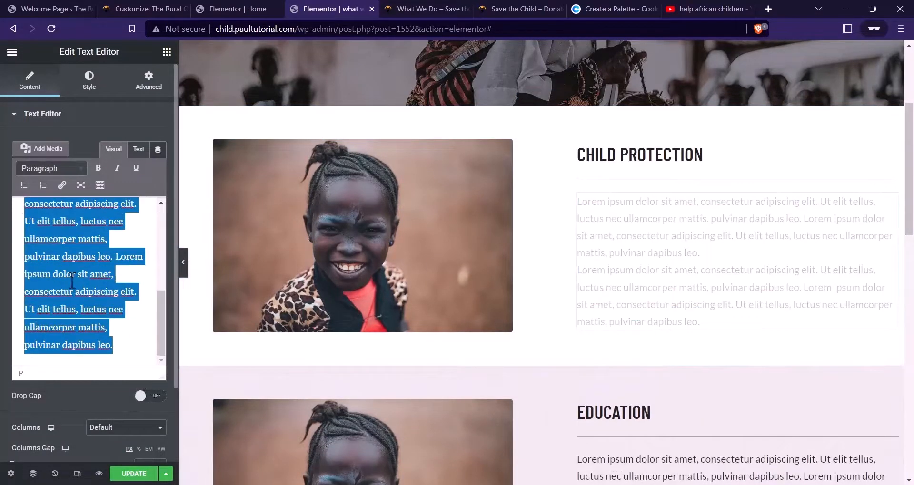
{"action": "left_click", "coordinate": [71, 281]}
{"action": "scroll", "coordinate": [75, 281], "scroll_direction": "up", "scroll_amount": 5}
{"action": "scroll", "coordinate": [29, 243], "scroll_direction": "down", "scroll_amount": 4}
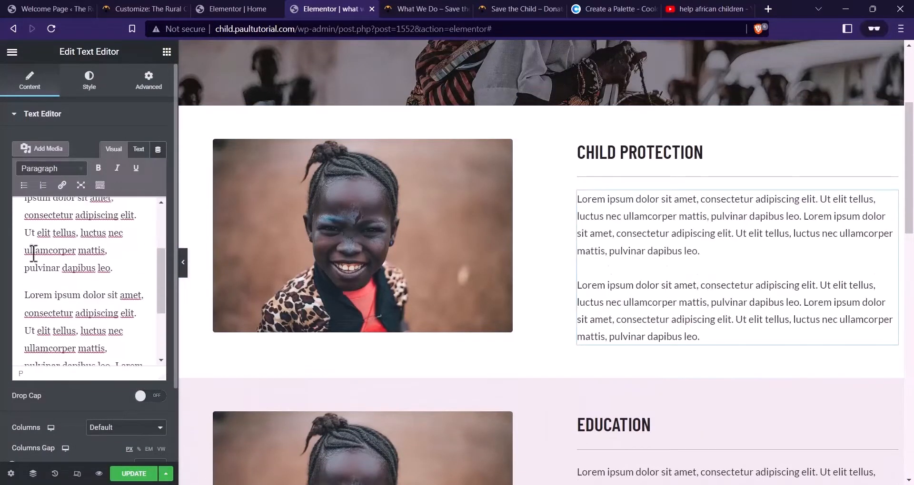
{"action": "left_click_drag", "start_coordinate": [42, 238], "coordinate": [137, 394]}
{"action": "key", "text": "BackSpace"}
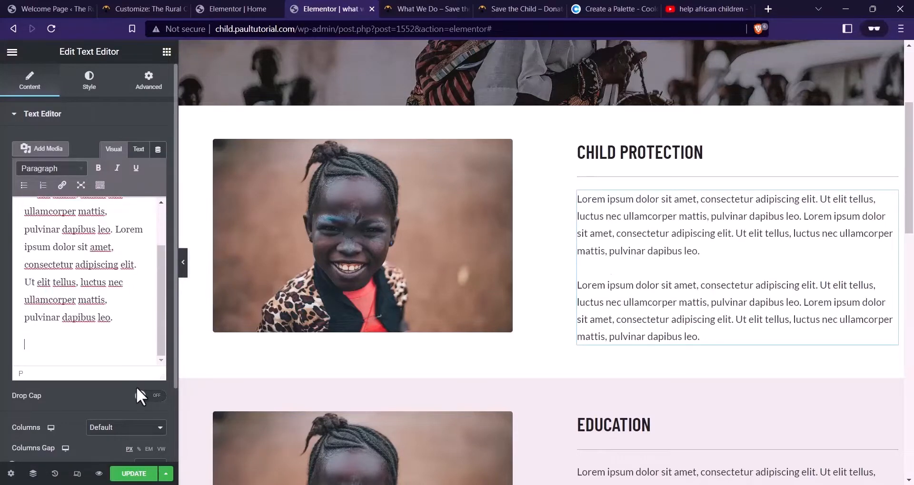
Copy the CHILD PROTECTION text widget and paste it into the EDUCATION section
{"action": "right_click", "coordinate": [711, 240]}
{"action": "left_click", "coordinate": [735, 292]}
{"action": "scroll", "coordinate": [718, 284], "scroll_direction": "down", "scroll_amount": 4}
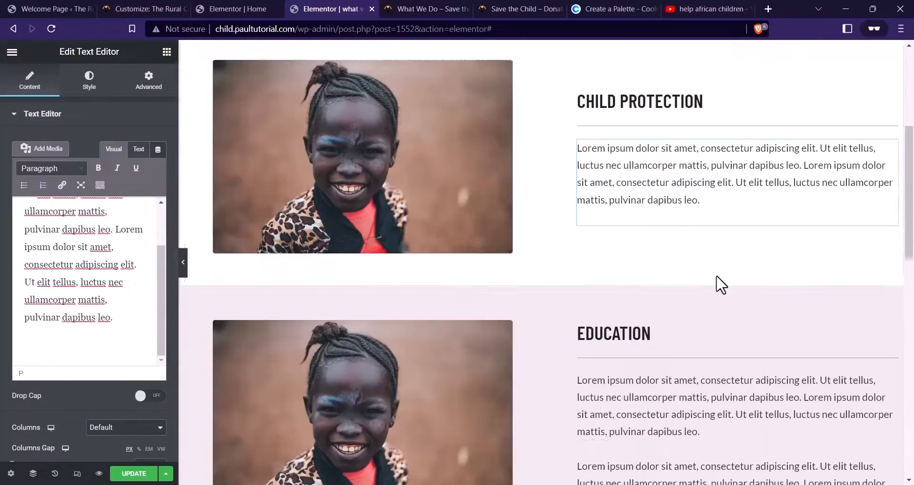
{"action": "right_click", "coordinate": [712, 275]}
{"action": "left_click", "coordinate": [743, 346]}
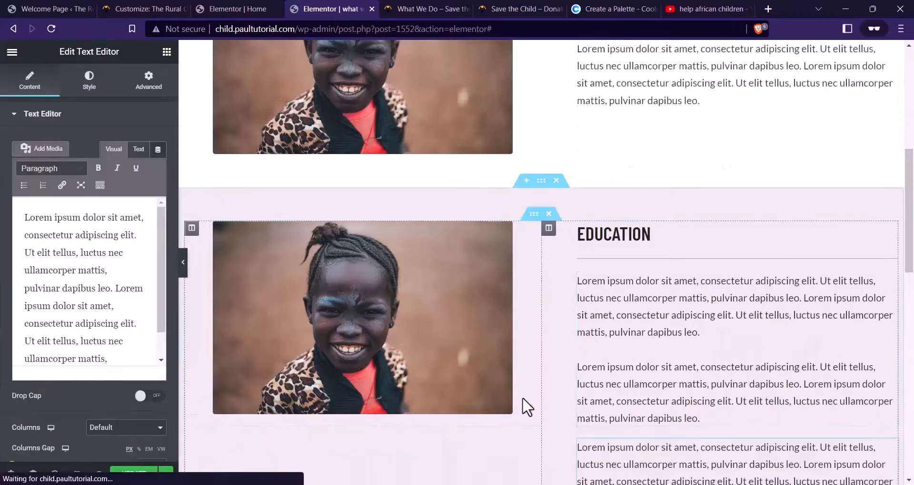
{"action": "right_click", "coordinate": [666, 362]}
Remove the old EDUCATION text block and duplicate the EDUCATION section
{"action": "left_click", "coordinate": [707, 470]}
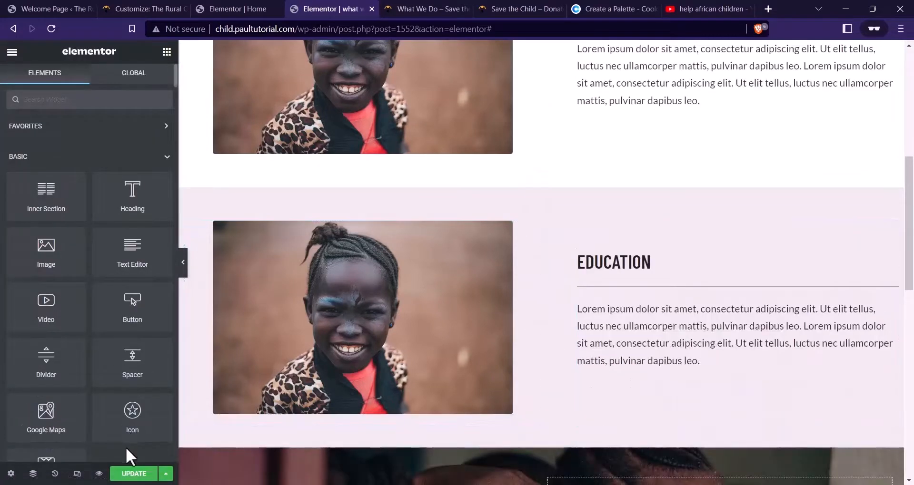
{"action": "scroll", "coordinate": [567, 285], "scroll_direction": "up", "scroll_amount": 4}
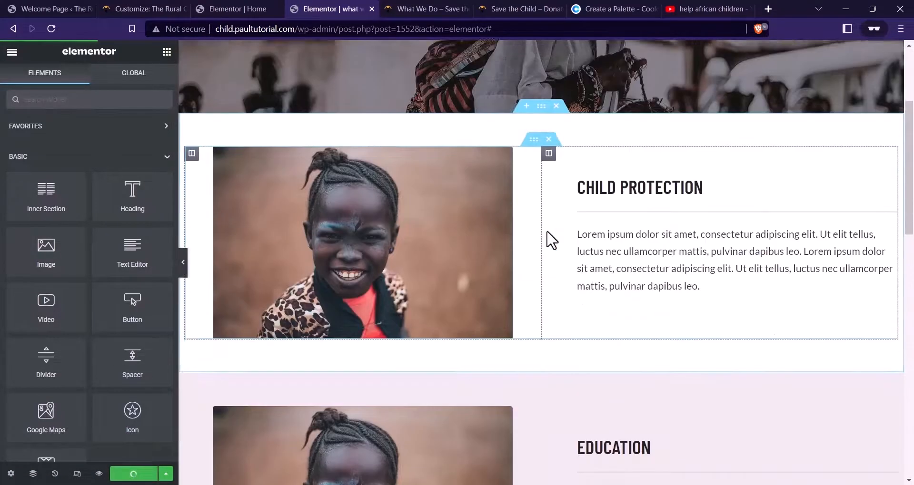
{"action": "scroll", "coordinate": [481, 359], "scroll_direction": "down", "scroll_amount": 3}
{"action": "scroll", "coordinate": [524, 339], "scroll_direction": "up", "scroll_amount": 1}
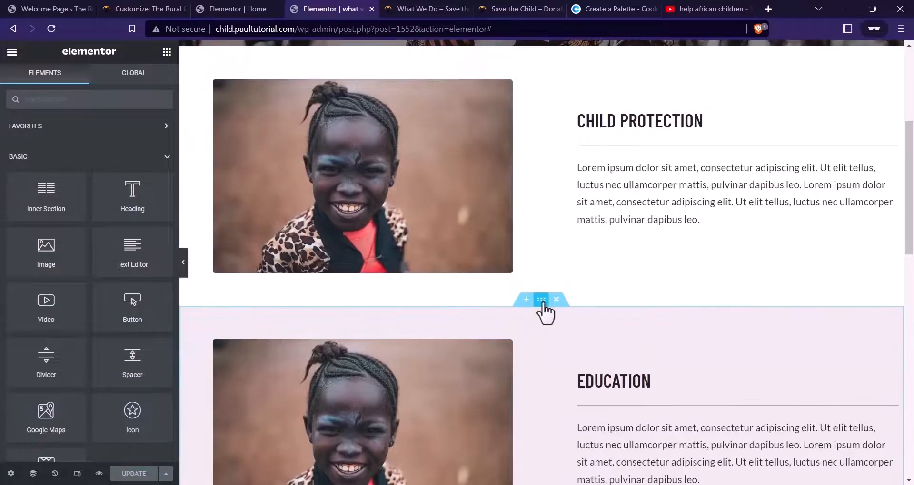
{"action": "right_click", "coordinate": [542, 303]}
{"action": "left_click", "coordinate": [547, 327]}
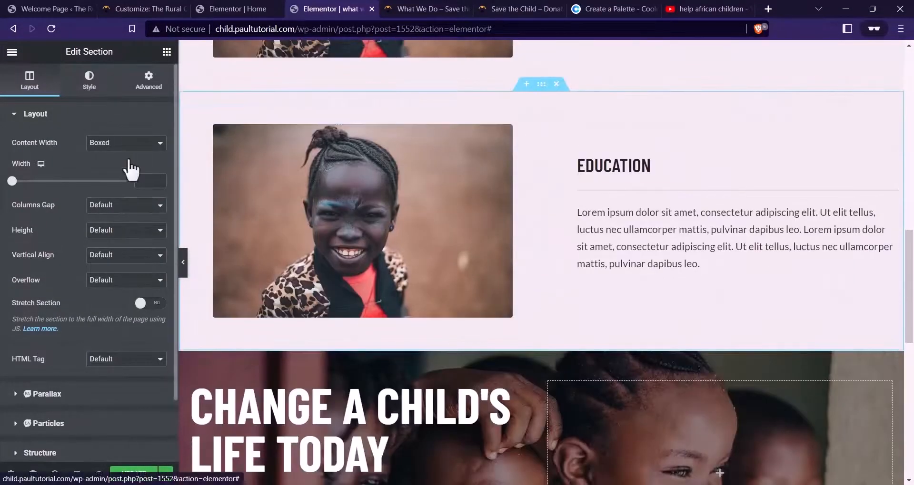
Give the duplicated section a dark #1E1E1E (Eerie Black) background colour
{"action": "left_click", "coordinate": [89, 80]}
{"action": "left_click", "coordinate": [614, 8]}
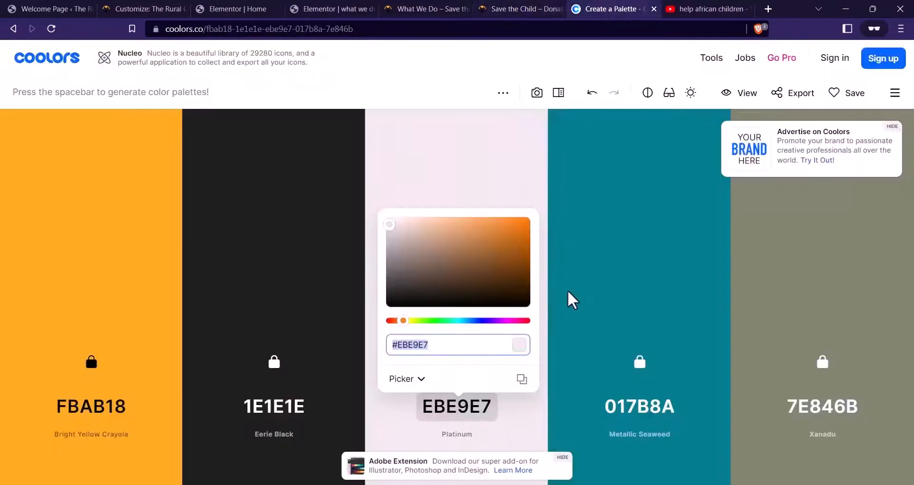
{"action": "left_click", "coordinate": [295, 403]}
{"action": "left_click", "coordinate": [297, 405]}
{"action": "key", "text": "ctrl+c"}
{"action": "left_click", "coordinate": [362, 8]}
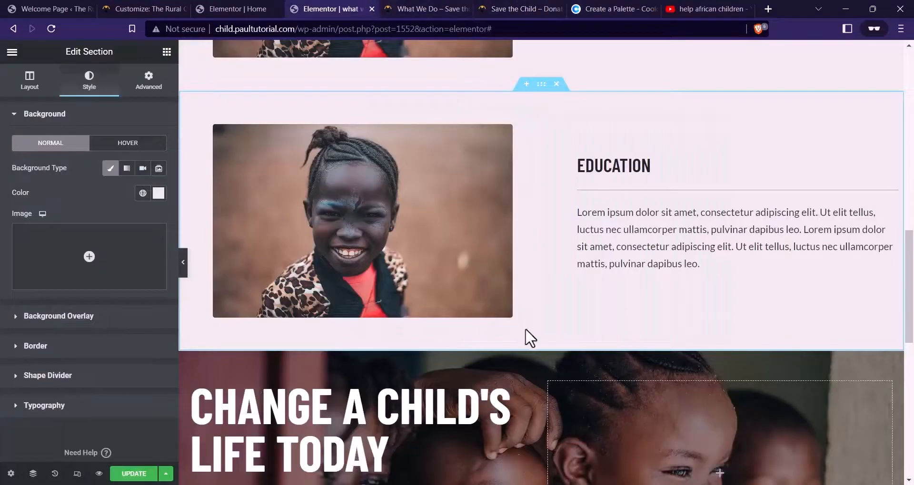
{"action": "scroll", "coordinate": [571, 243], "scroll_direction": "up", "scroll_amount": 2}
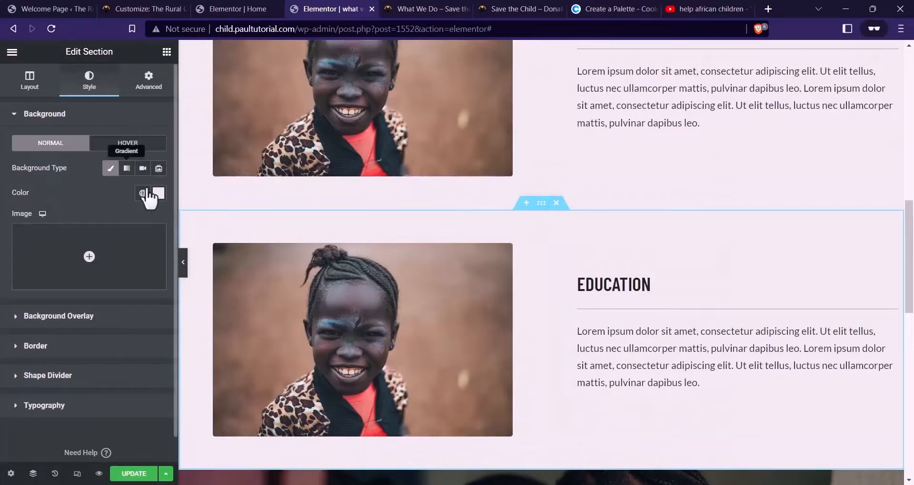
{"action": "left_click", "coordinate": [163, 193]}
{"action": "key", "text": "ctrl+v"}
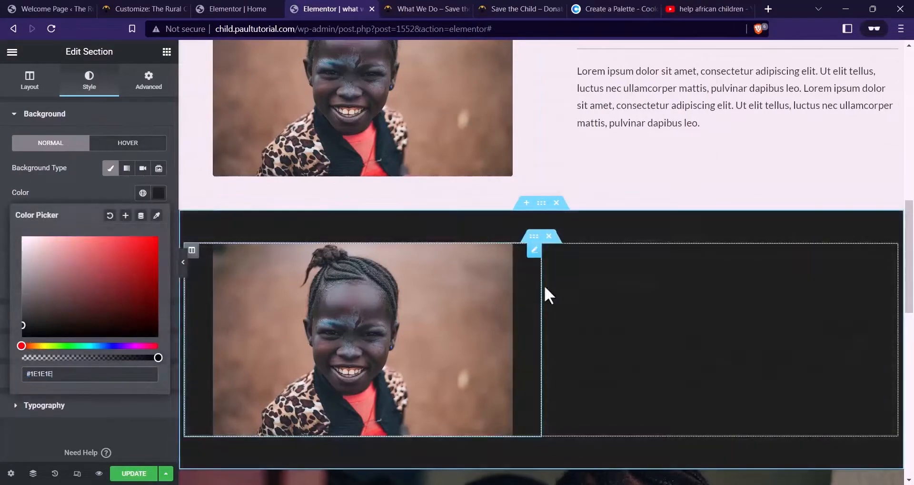
Make the copied section's EDUCATION heading and paragraph text white
{"action": "left_click", "coordinate": [585, 286]}
{"action": "left_click", "coordinate": [101, 90]}
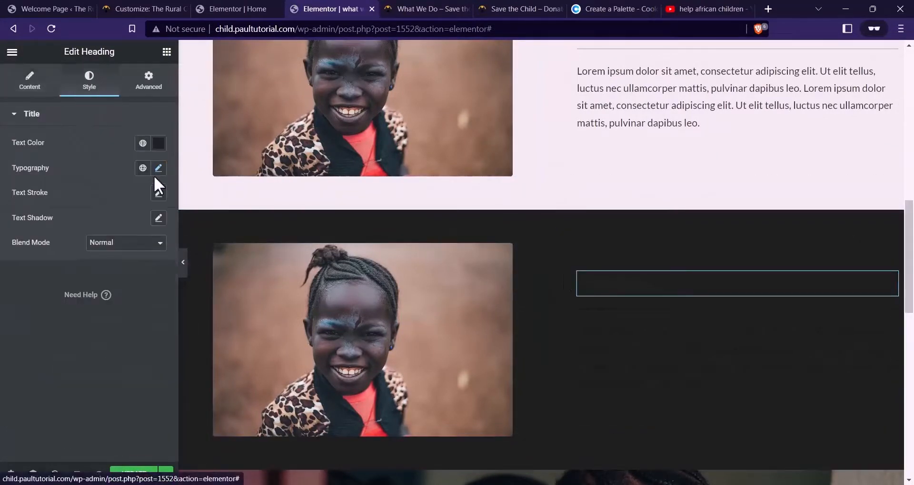
{"action": "left_click", "coordinate": [158, 143]}
{"action": "type", "text": "#B86565"}
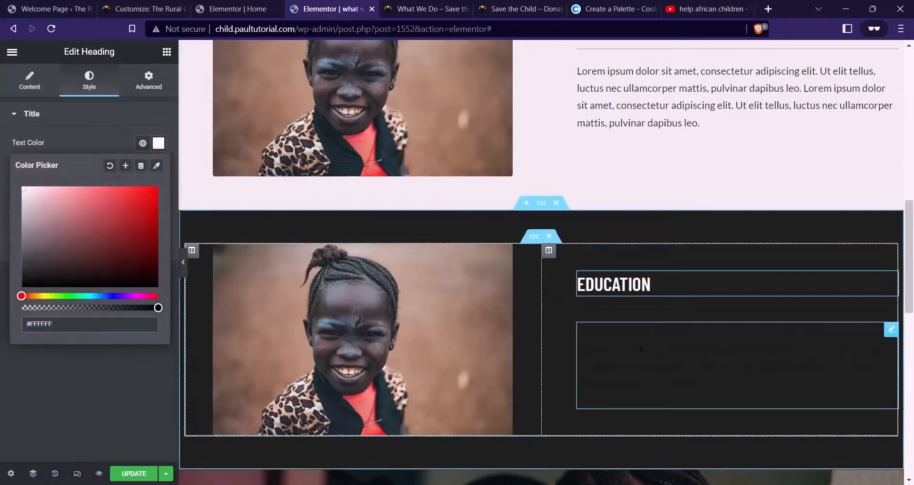
{"action": "left_click", "coordinate": [714, 362]}
{"action": "left_click", "coordinate": [89, 80]}
{"action": "left_click", "coordinate": [159, 168]}
{"action": "key", "text": "ctrl+v"}
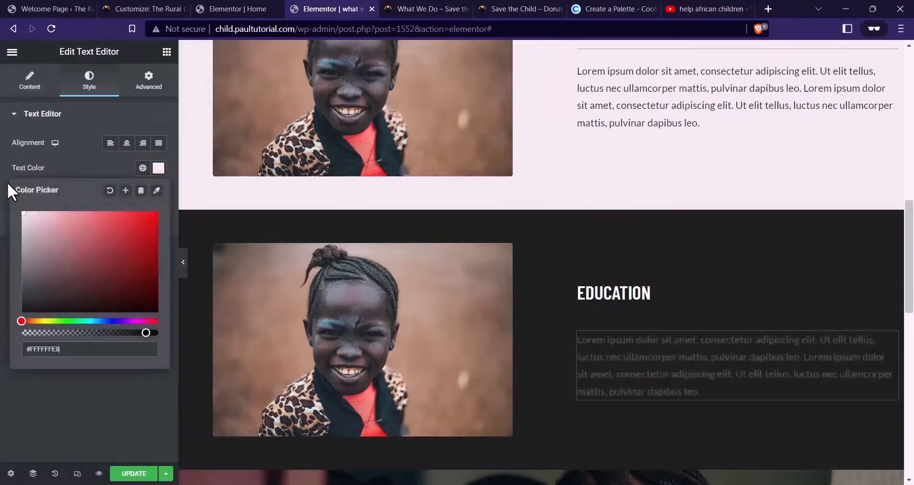
{"action": "key", "text": "ctrl+v"}
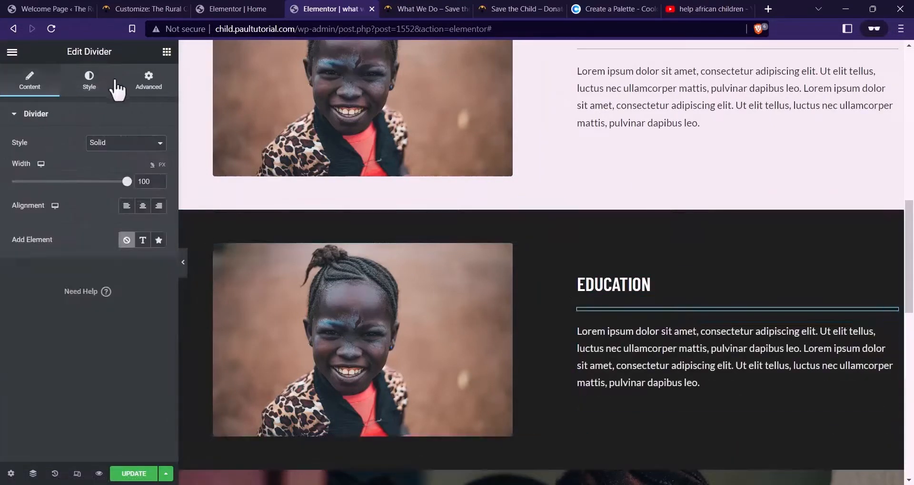
Set the divider colour to translucent white #FFFFFF4A and save the page with Update
{"action": "left_click", "coordinate": [116, 88]}
{"action": "left_click", "coordinate": [159, 143]}
{"action": "type", "text": "#5B45454A"}
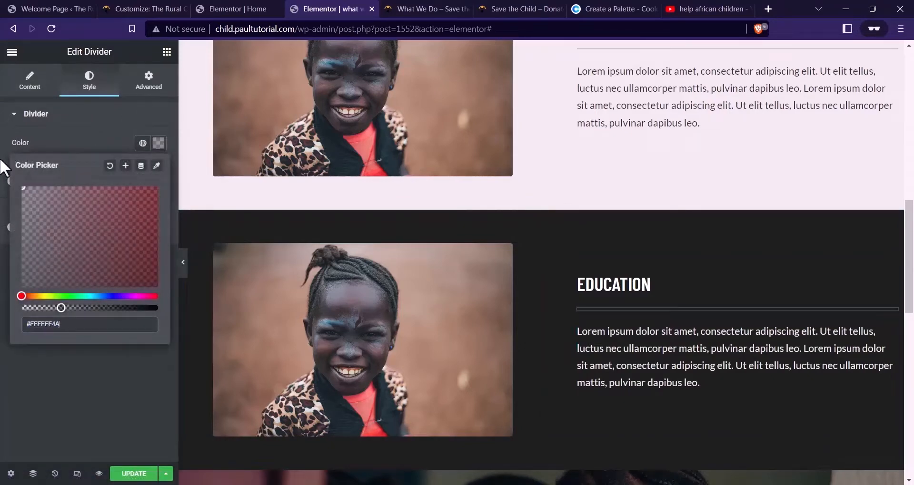
{"action": "scroll", "coordinate": [419, 325], "scroll_direction": "down", "scroll_amount": 3}
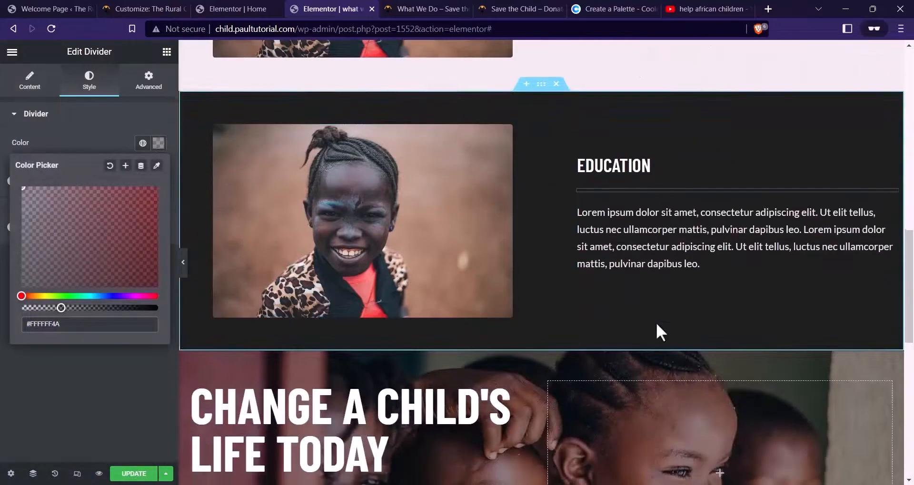
{"action": "left_click", "coordinate": [135, 473]}
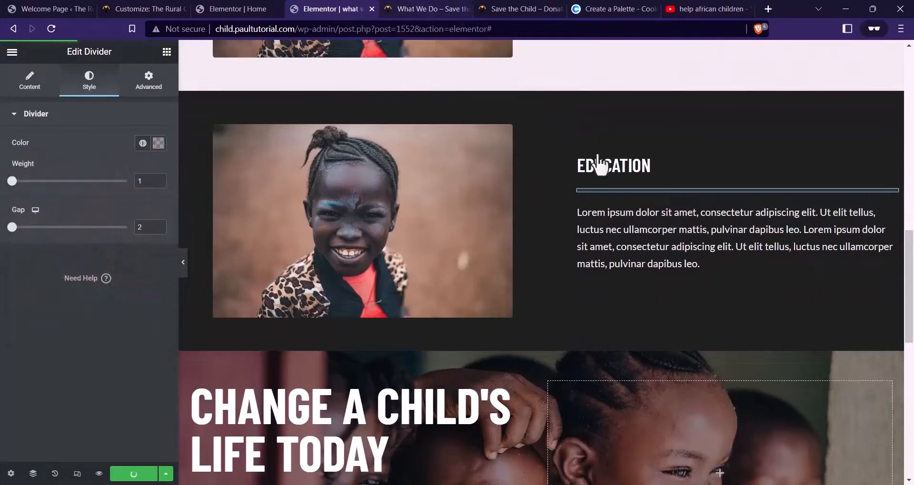
{"action": "scroll", "coordinate": [599, 166], "scroll_direction": "up", "scroll_amount": 5}
{"action": "left_click", "coordinate": [453, 10]}
{"action": "scroll", "coordinate": [547, 281], "scroll_direction": "down", "scroll_amount": 7}
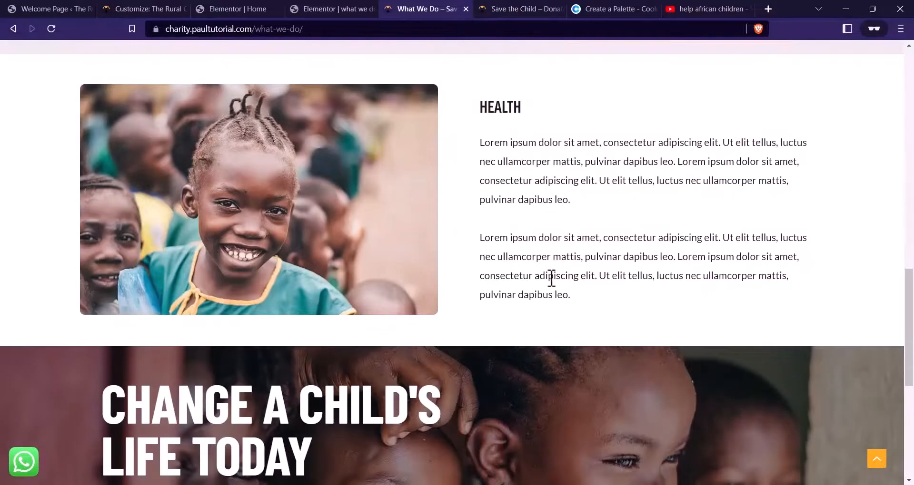
Select the dark section's EDUCATION heading and compare it with the live What We Do page
{"action": "scroll", "coordinate": [551, 278], "scroll_direction": "up", "scroll_amount": 6}
{"action": "left_click", "coordinate": [553, 91]}
{"action": "left_click", "coordinate": [333, 9]}
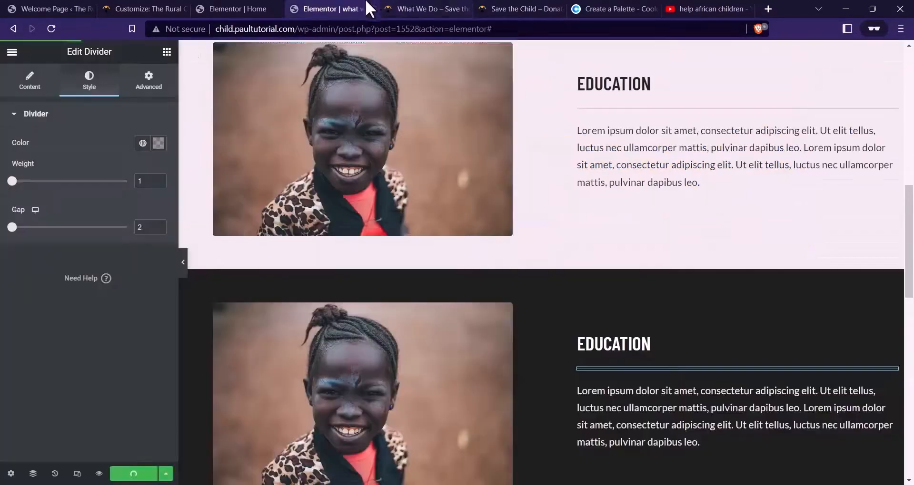
{"action": "left_click", "coordinate": [595, 341]}
{"action": "left_click", "coordinate": [50, 84]}
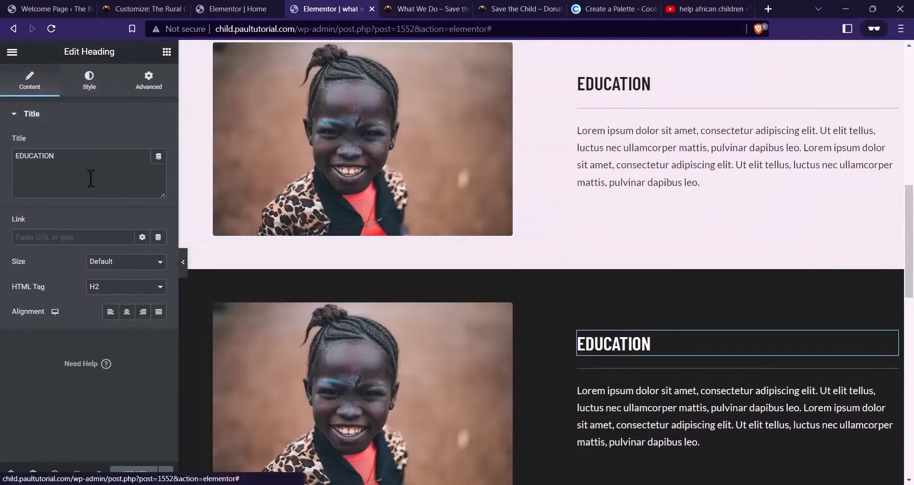
{"action": "left_click", "coordinate": [414, 8]}
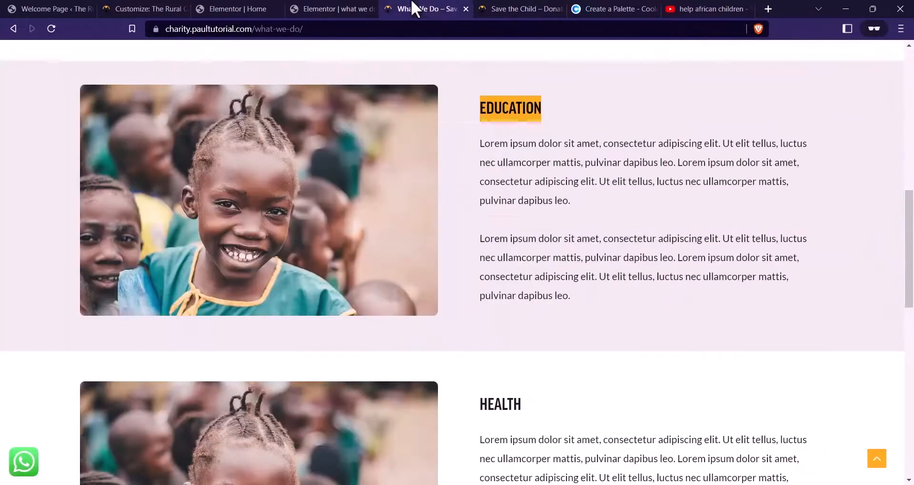
{"action": "scroll", "coordinate": [585, 210], "scroll_direction": "down", "scroll_amount": 1}
{"action": "scroll", "coordinate": [583, 211], "scroll_direction": "up", "scroll_amount": 8}
{"action": "scroll", "coordinate": [577, 207], "scroll_direction": "down", "scroll_amount": 15}
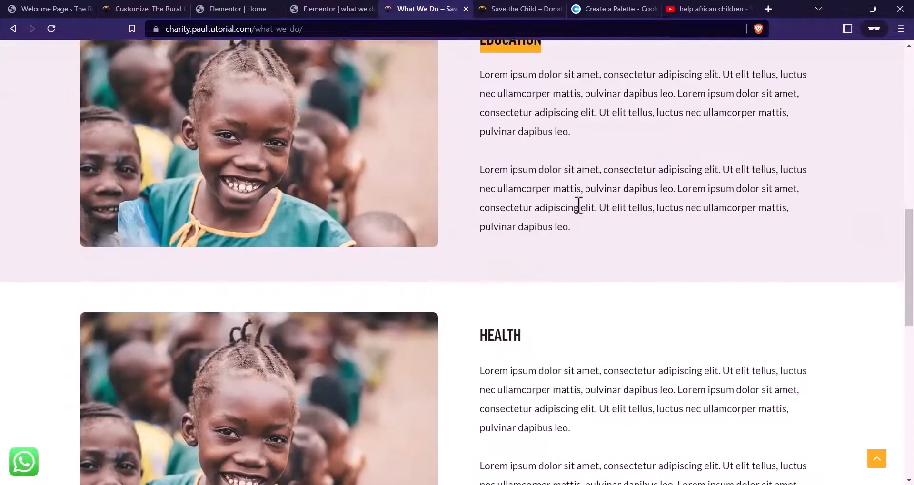
{"action": "scroll", "coordinate": [581, 216], "scroll_direction": "up", "scroll_amount": 12}
{"action": "scroll", "coordinate": [531, 247], "scroll_direction": "down", "scroll_amount": 7}
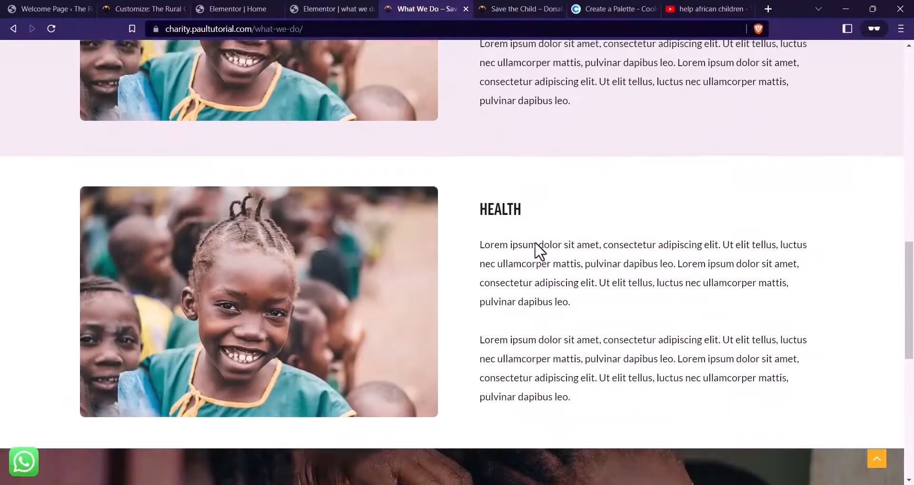
Retitle the dark section's heading HEALTH and preview the changes in a new tab
{"action": "left_click", "coordinate": [340, 7]}
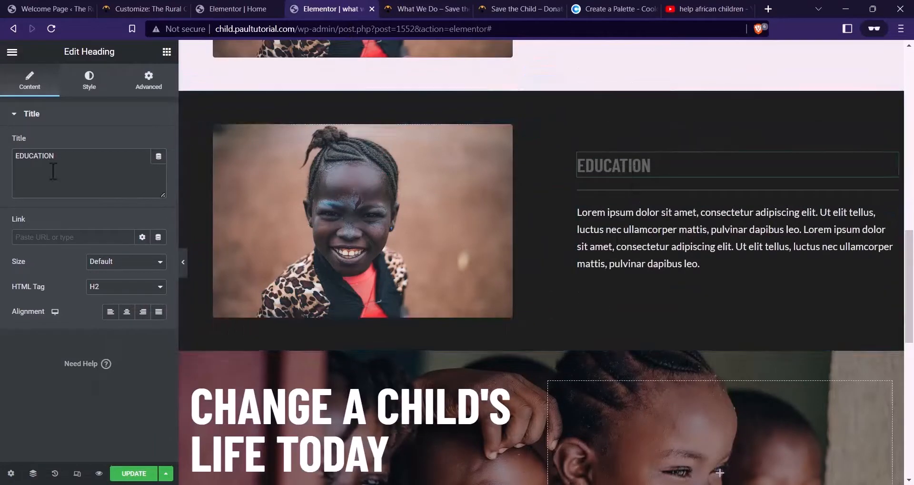
{"action": "type", "text": "HEALTH"}
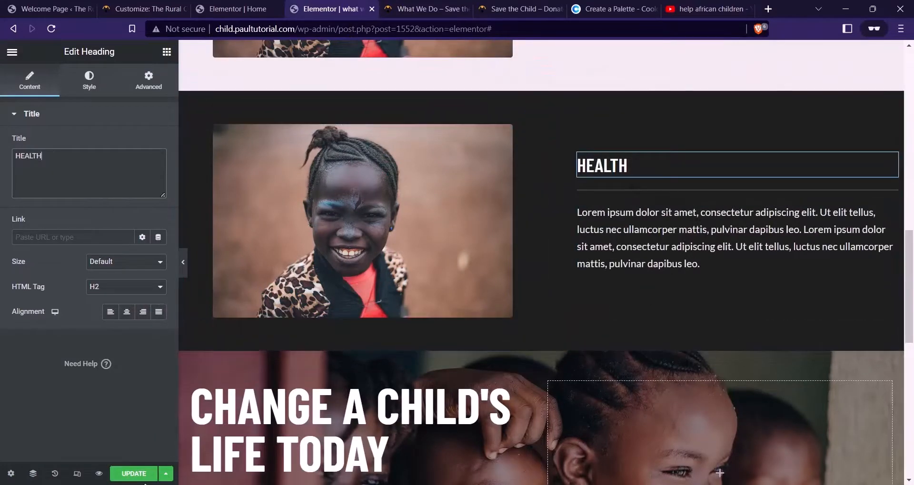
{"action": "scroll", "coordinate": [562, 262], "scroll_direction": "down", "scroll_amount": 3}
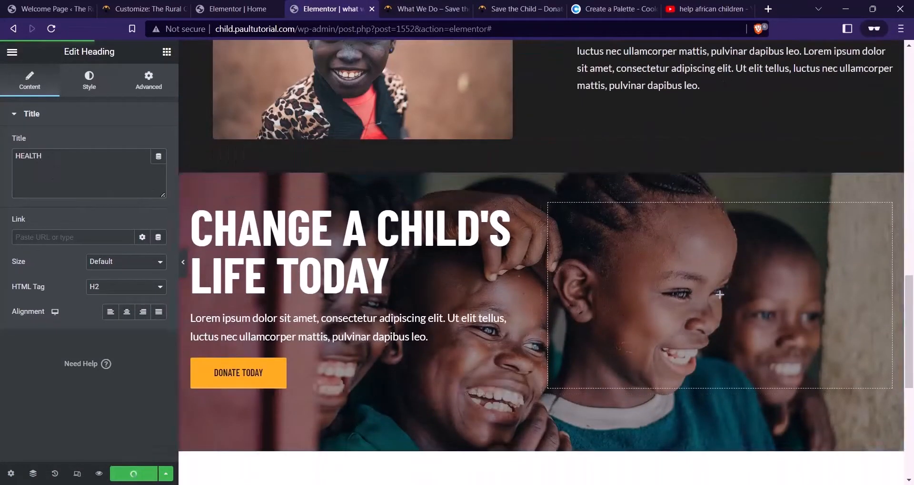
{"action": "left_click", "coordinate": [99, 473]}
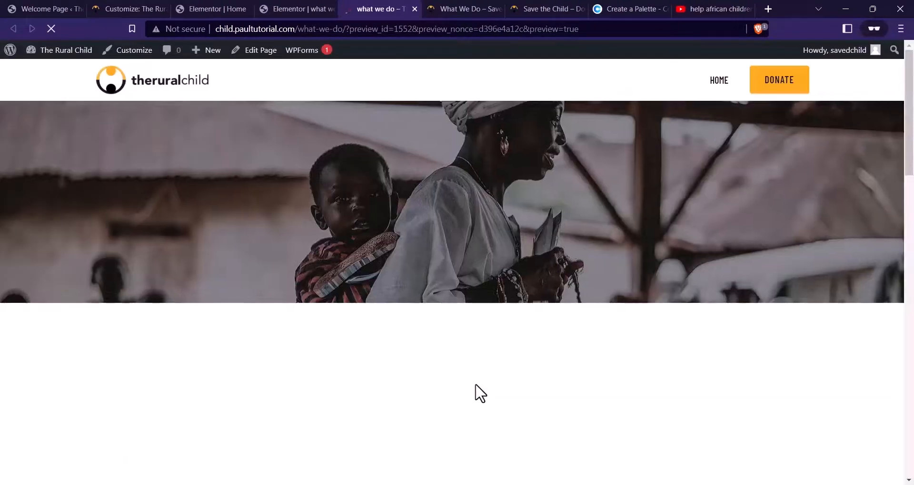
{"action": "scroll", "coordinate": [631, 159], "scroll_direction": "down", "scroll_amount": 3}
{"action": "scroll", "coordinate": [634, 162], "scroll_direction": "down", "scroll_amount": 15}
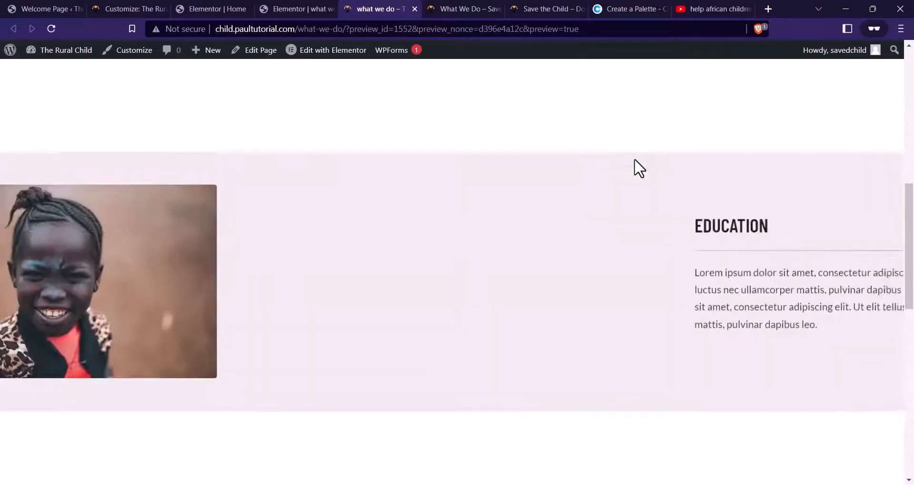
{"action": "scroll", "coordinate": [648, 200], "scroll_direction": "down", "scroll_amount": 5}
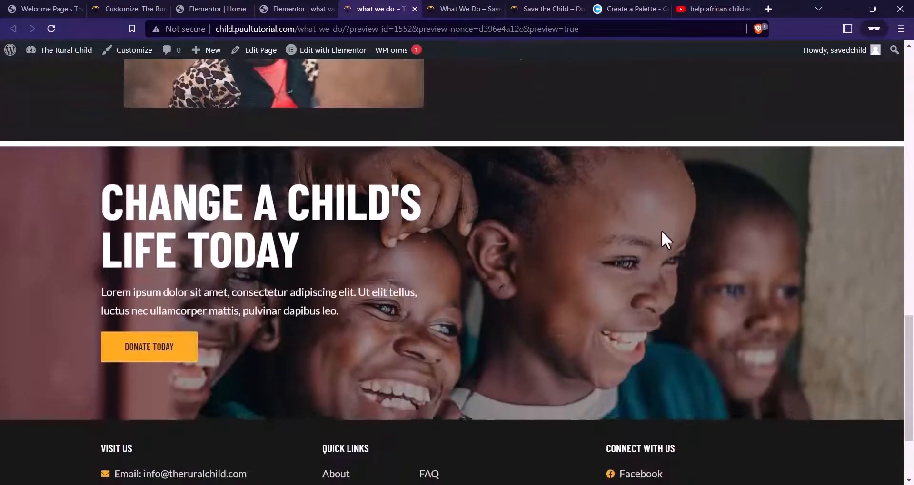
{"action": "scroll", "coordinate": [661, 239], "scroll_direction": "up", "scroll_amount": 20}
Switch the Elementor editor to the mobile responsive layout
{"action": "left_click", "coordinate": [311, 8]}
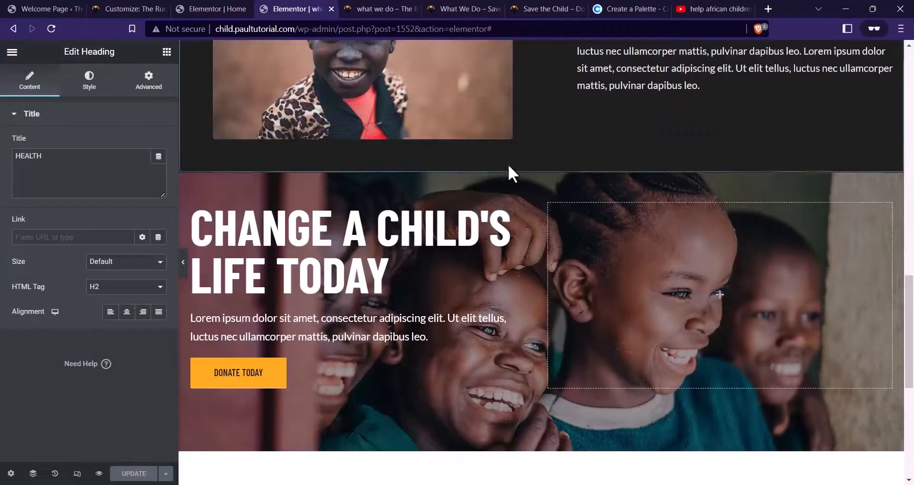
{"action": "scroll", "coordinate": [507, 164], "scroll_direction": "down", "scroll_amount": 2}
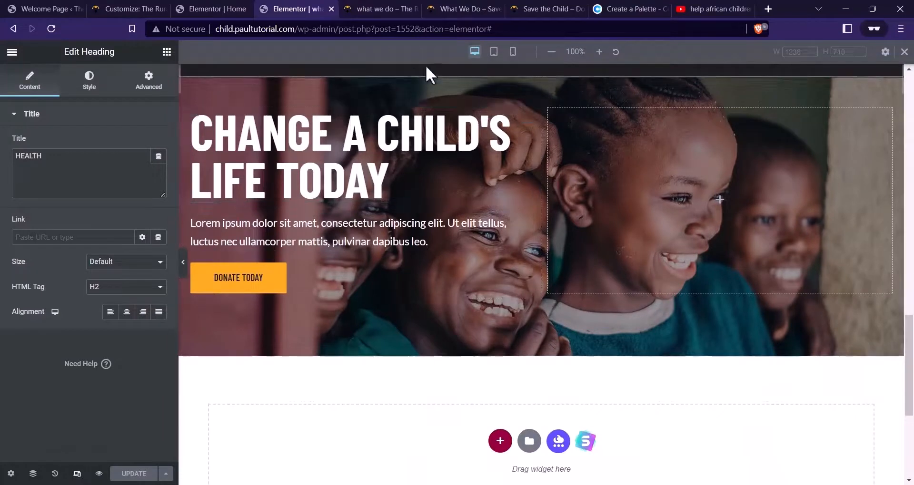
{"action": "left_click", "coordinate": [512, 51]}
{"action": "scroll", "coordinate": [530, 188], "scroll_direction": "up", "scroll_amount": 12}
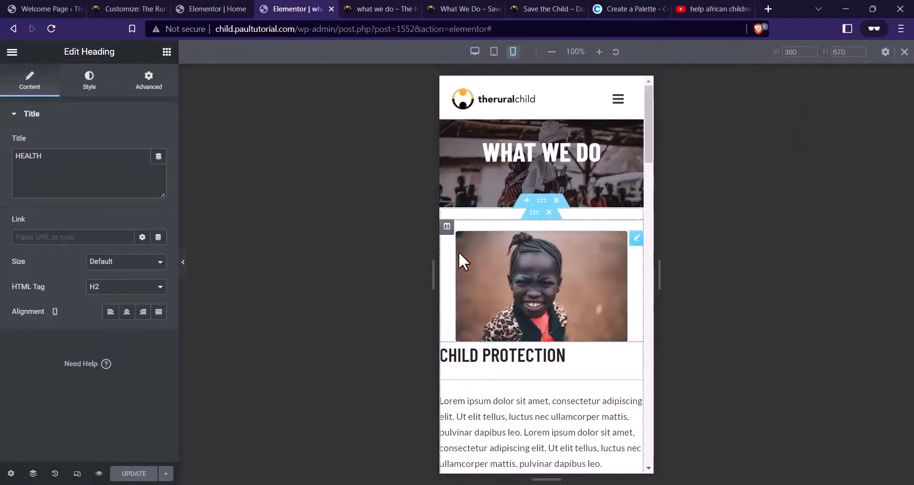
Stretch the Child Protection image to 100% width on mobile
{"action": "left_click", "coordinate": [485, 259]}
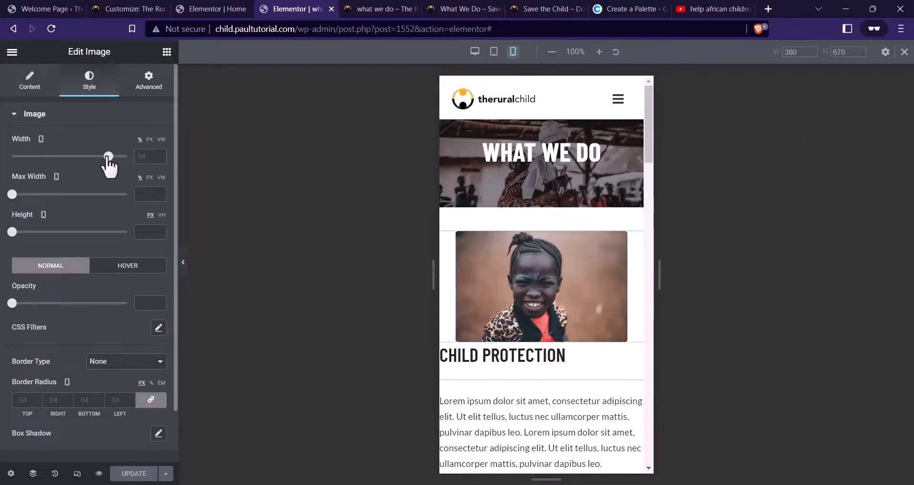
{"action": "left_click_drag", "start_coordinate": [108, 156], "coordinate": [127, 157]}
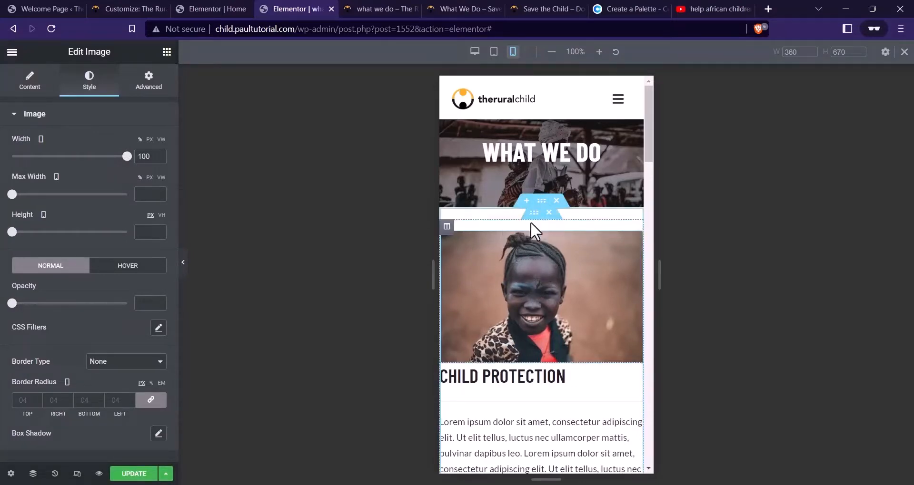
{"action": "scroll", "coordinate": [532, 267], "scroll_direction": "down", "scroll_amount": 3}
{"action": "scroll", "coordinate": [537, 314], "scroll_direction": "up", "scroll_amount": 3}
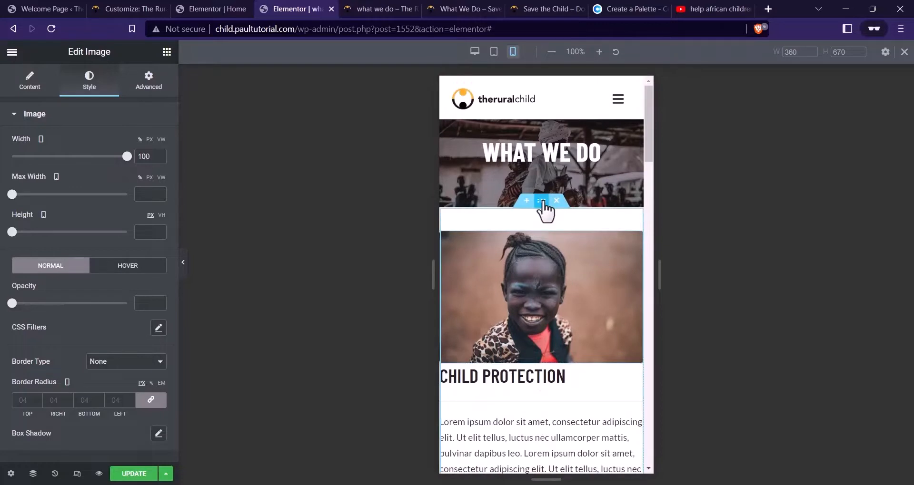
Give the Child Protection section 20px side padding on mobile
{"action": "left_click", "coordinate": [542, 202]}
{"action": "left_click", "coordinate": [152, 96]}
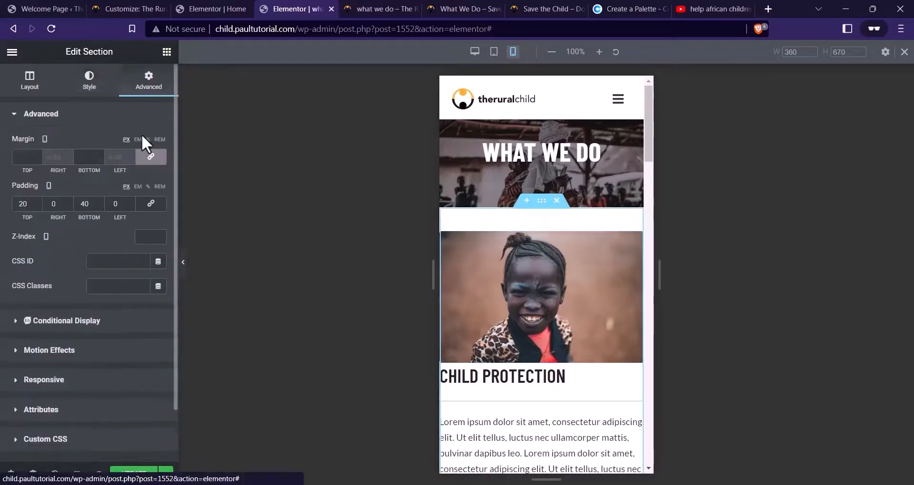
{"action": "left_click", "coordinate": [116, 208]}
{"action": "type", "text": "20"}
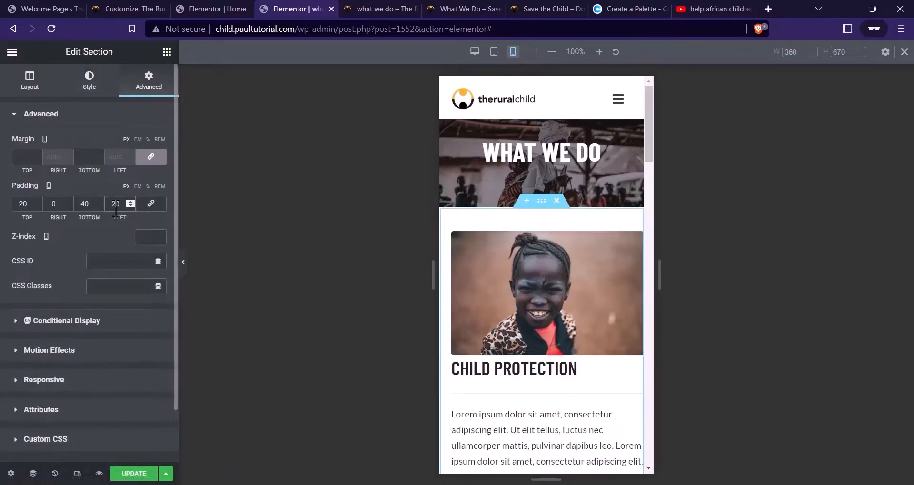
{"action": "type", "text": "2"}
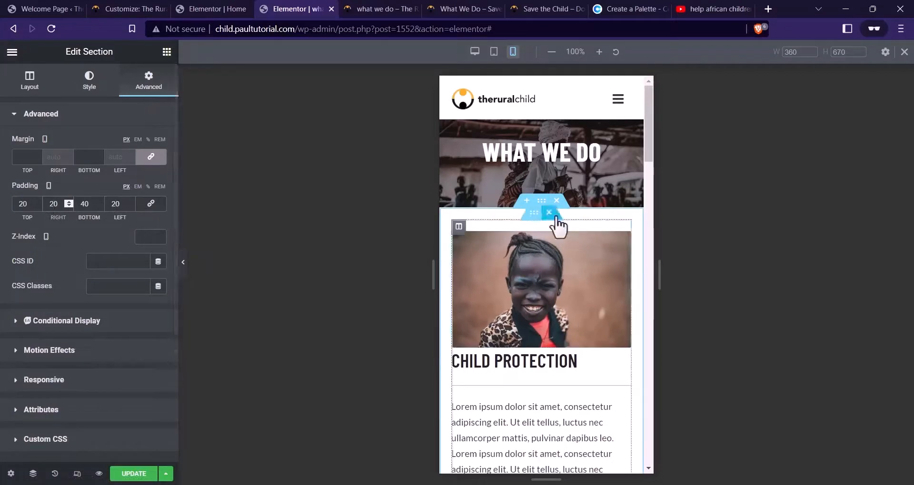
{"action": "scroll", "coordinate": [586, 249], "scroll_direction": "down", "scroll_amount": 7}
{"action": "scroll", "coordinate": [584, 249], "scroll_direction": "down", "scroll_amount": 8}
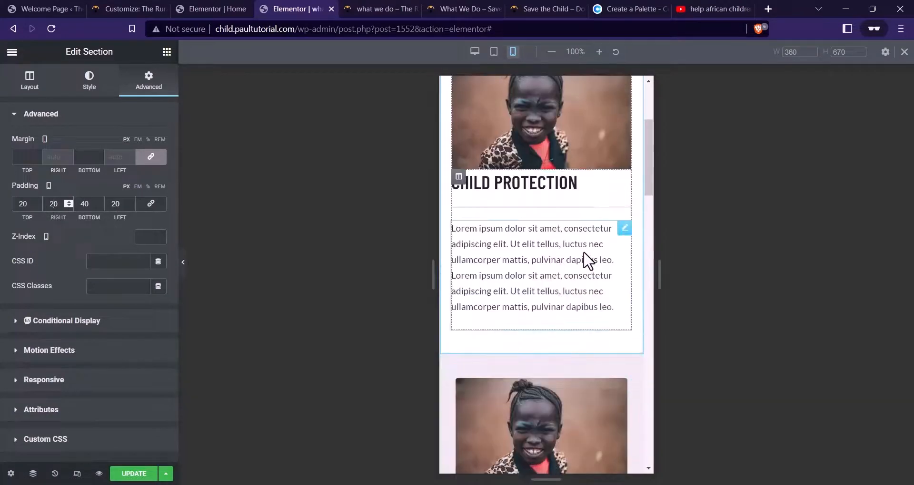
{"action": "scroll", "coordinate": [584, 249], "scroll_direction": "up", "scroll_amount": 9}
Set the Education section's mobile left and right padding to 20px
{"action": "left_click", "coordinate": [543, 172]}
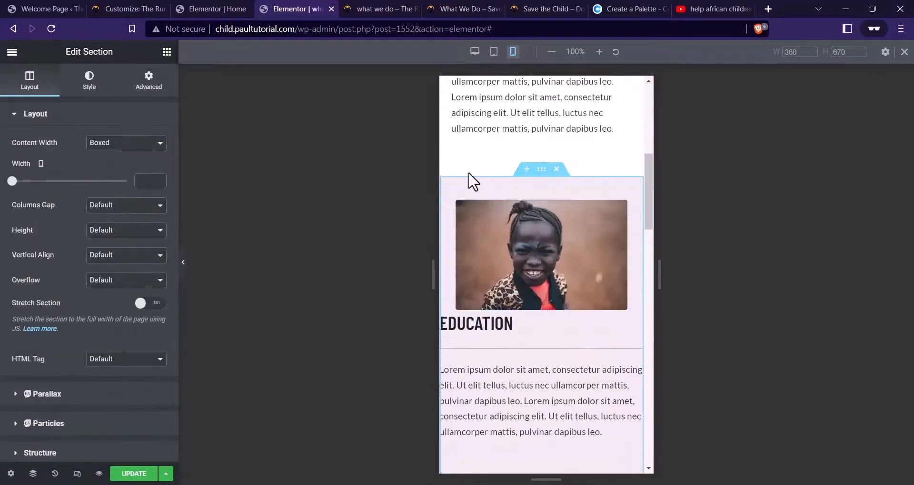
{"action": "left_click", "coordinate": [151, 83]}
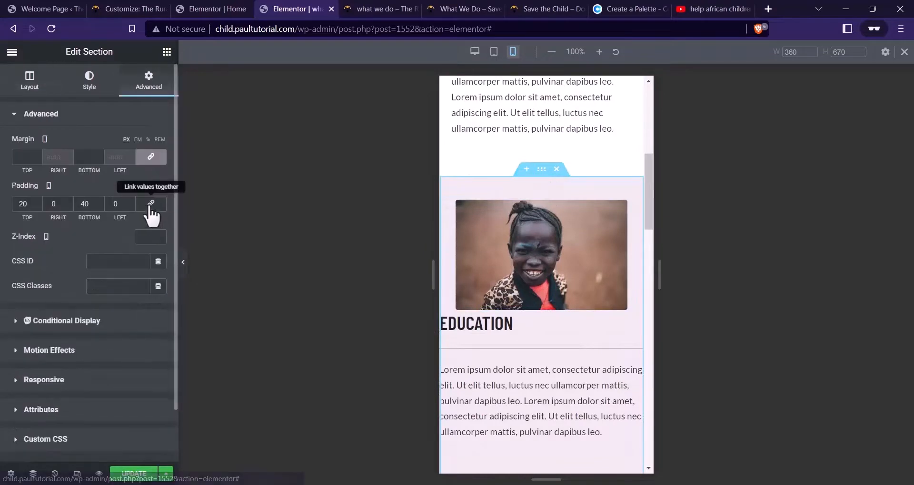
{"action": "left_click", "coordinate": [112, 204]}
{"action": "type", "text": "2"}
{"action": "left_click", "coordinate": [53, 204]}
{"action": "type", "text": "2"}
{"action": "scroll", "coordinate": [549, 218], "scroll_direction": "down", "scroll_amount": 5}
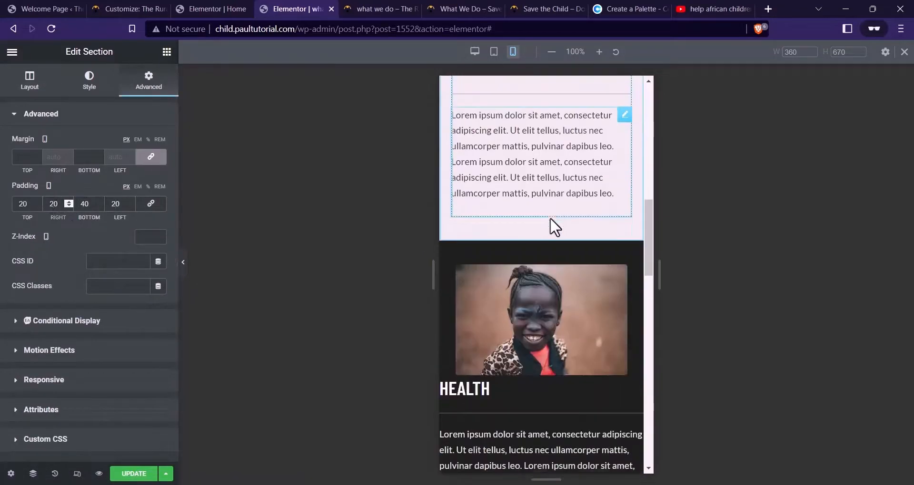
Set the Health section's mobile left and right padding to 20px
{"action": "left_click", "coordinate": [541, 178]}
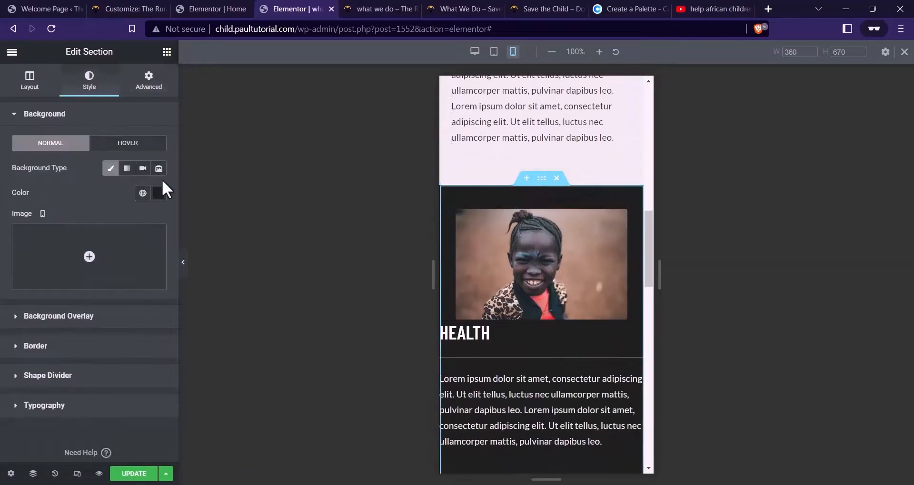
{"action": "left_click", "coordinate": [149, 81]}
{"action": "left_click", "coordinate": [116, 205]}
{"action": "type", "text": "20"}
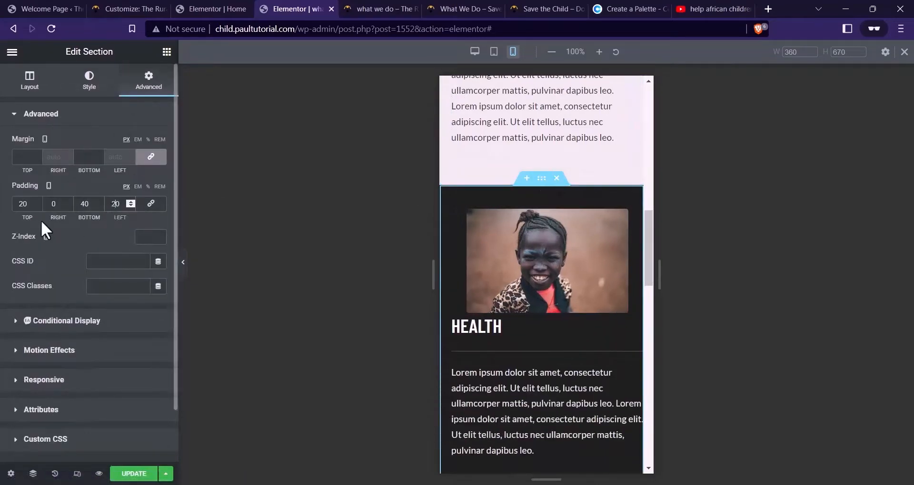
{"action": "left_click", "coordinate": [51, 205]}
{"action": "type", "text": "2"}
{"action": "scroll", "coordinate": [566, 234], "scroll_direction": "down", "scroll_amount": 3}
{"action": "scroll", "coordinate": [568, 231], "scroll_direction": "down", "scroll_amount": 3}
{"action": "scroll", "coordinate": [569, 231], "scroll_direction": "up", "scroll_amount": 10}
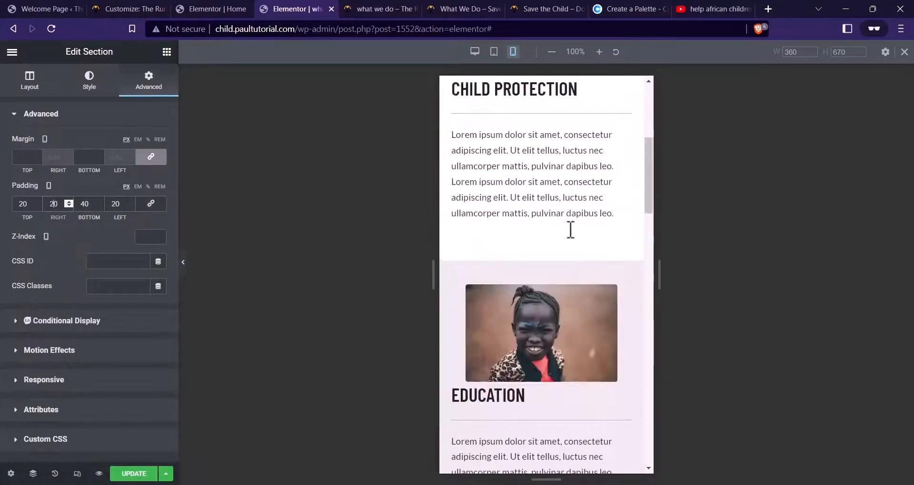
{"action": "scroll", "coordinate": [569, 233], "scroll_direction": "down", "scroll_amount": 1}
Shrink the CHILD PROTECTION heading to 20px with a 12 top margin
{"action": "left_click", "coordinate": [516, 294]}
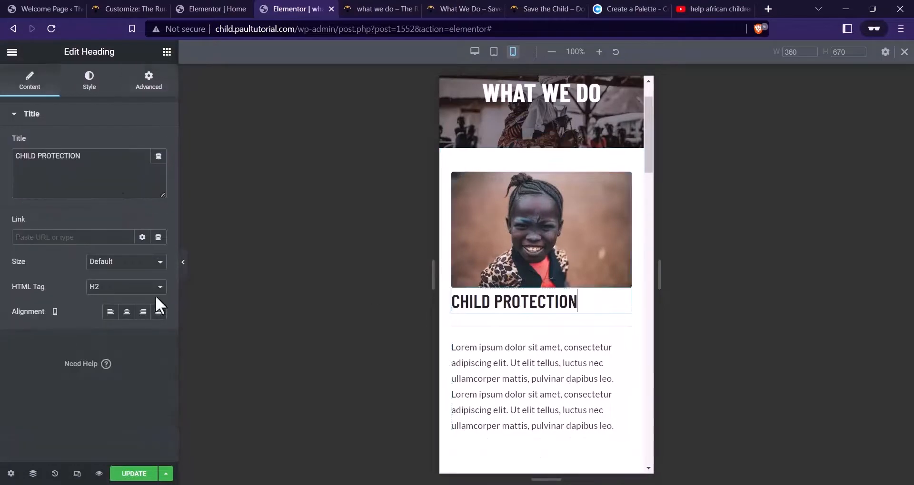
{"action": "left_click", "coordinate": [90, 86]}
{"action": "left_click", "coordinate": [159, 168]}
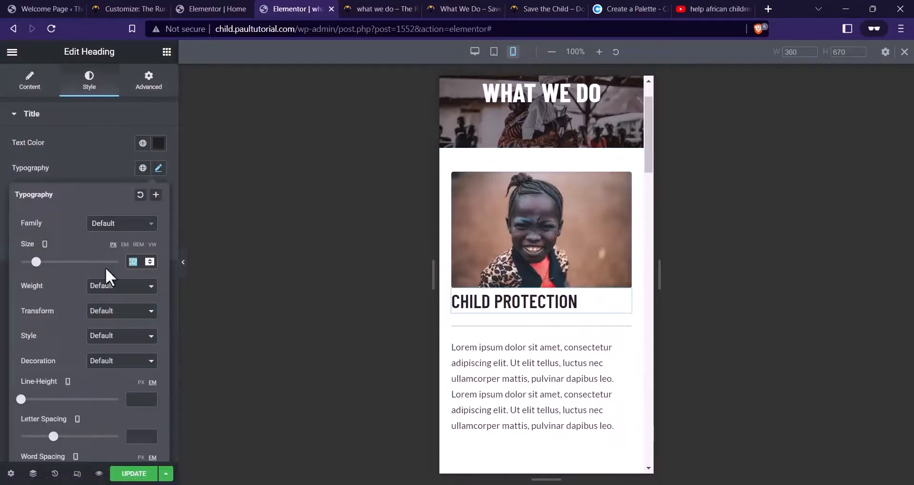
{"action": "type", "text": "20"}
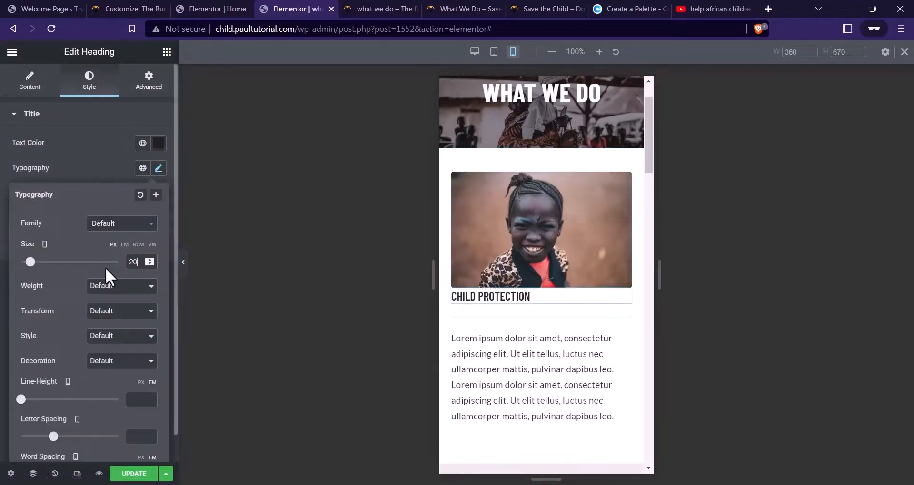
{"action": "left_click", "coordinate": [149, 80]}
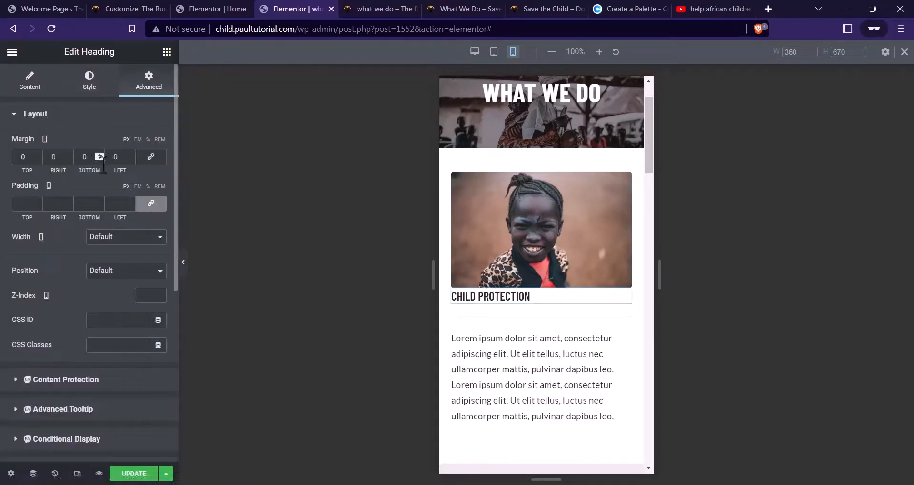
{"action": "type", "text": "12"}
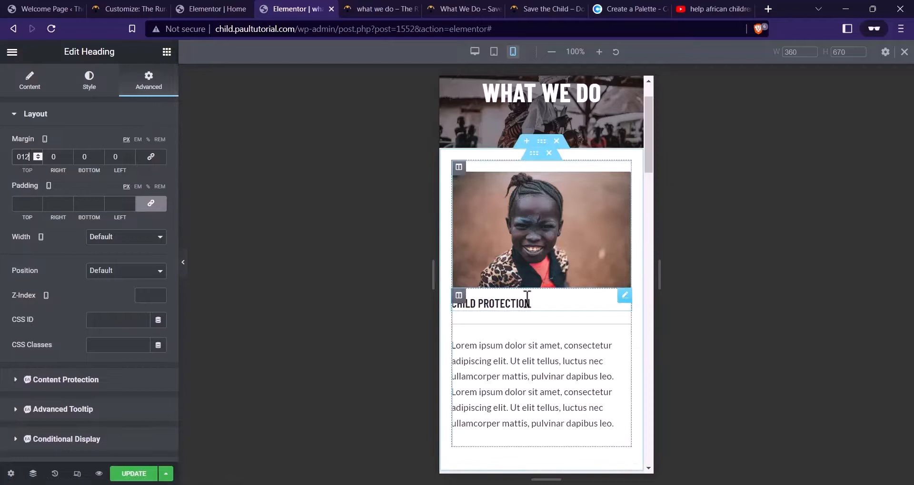
{"action": "scroll", "coordinate": [542, 224], "scroll_direction": "down", "scroll_amount": 3}
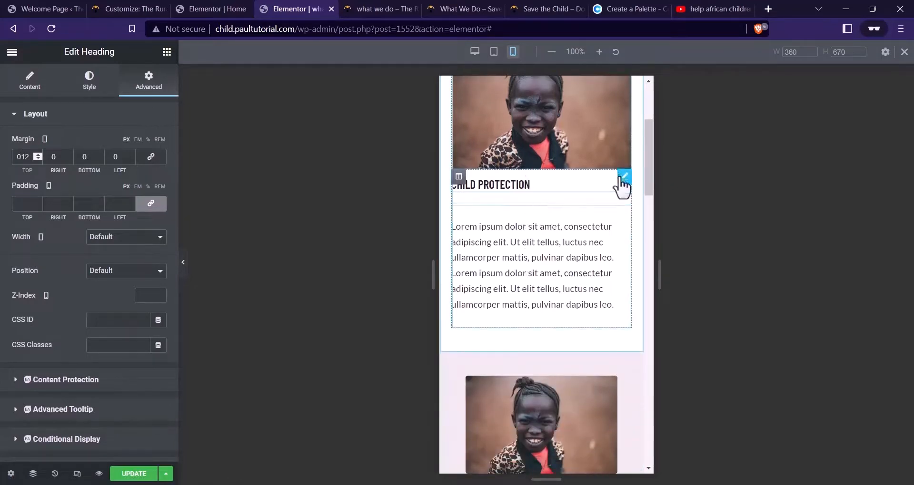
{"action": "scroll", "coordinate": [545, 205], "scroll_direction": "down", "scroll_amount": 5}
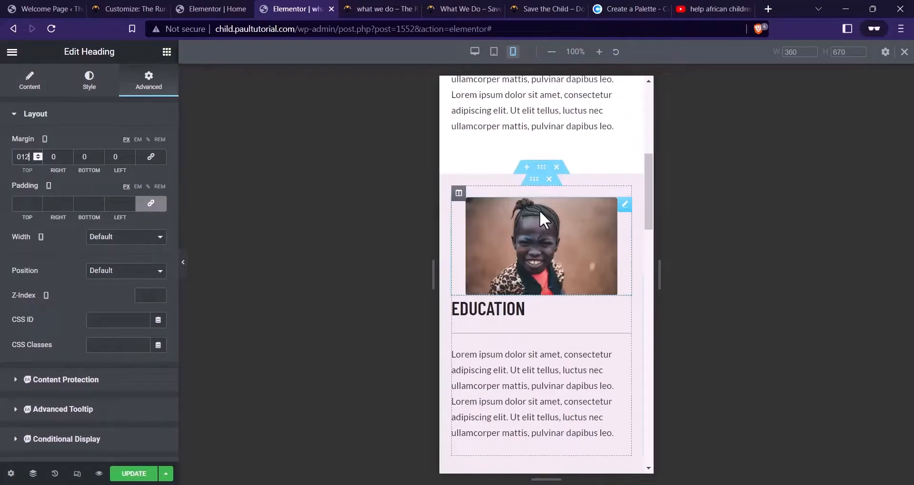
Widen the EDUCATION image to full width and make its heading 20px with a 12 top margin
{"action": "left_click", "coordinate": [510, 144]}
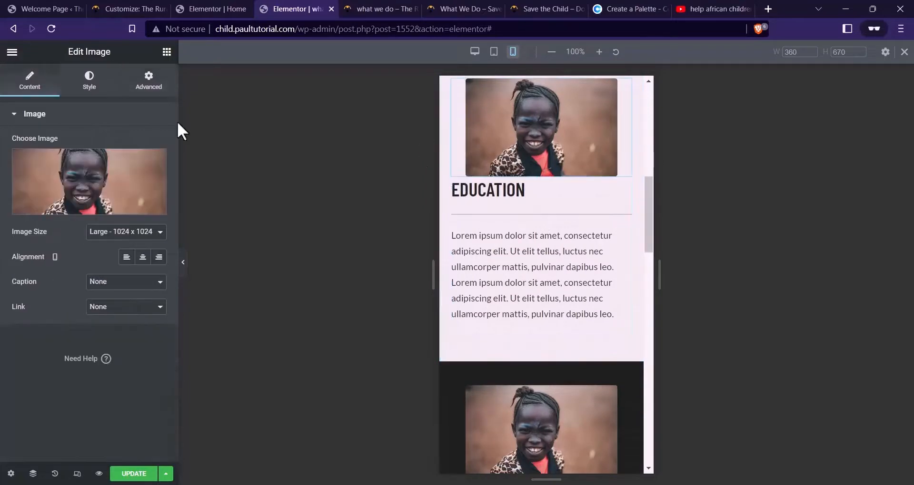
{"action": "left_click", "coordinate": [98, 85]}
{"action": "left_click_drag", "start_coordinate": [107, 156], "coordinate": [418, 162]}
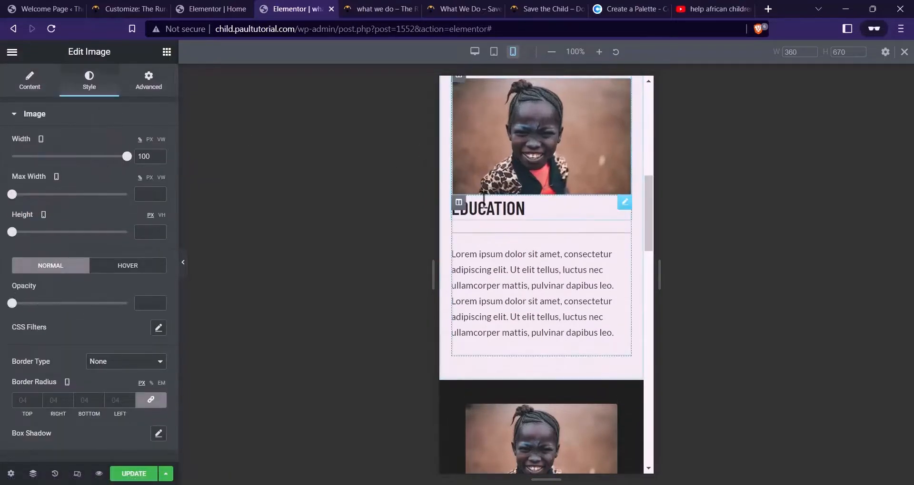
{"action": "left_click", "coordinate": [491, 209]}
{"action": "left_click", "coordinate": [89, 81]}
{"action": "left_click", "coordinate": [159, 168]}
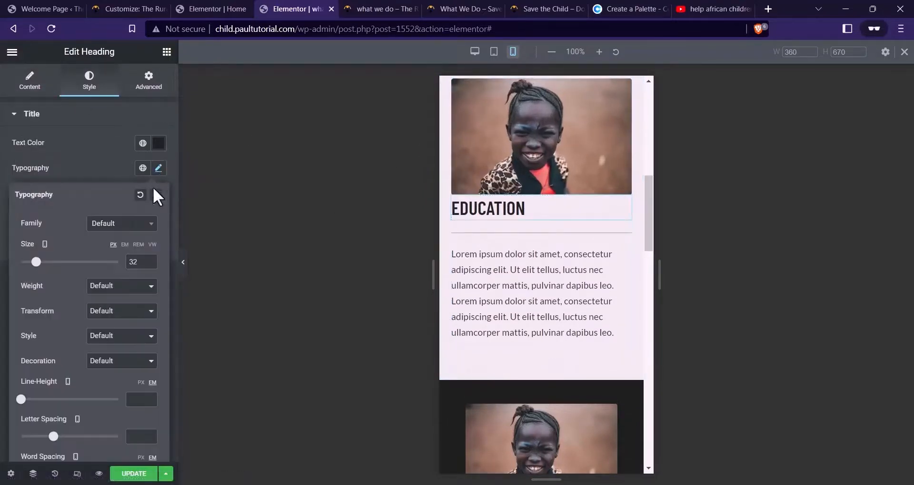
{"action": "left_click", "coordinate": [132, 264]}
{"action": "type", "text": "20"}
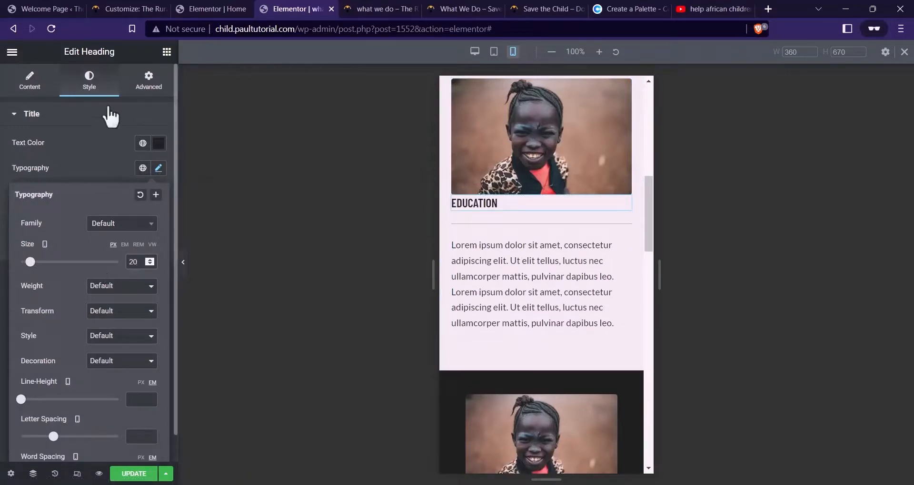
{"action": "left_click", "coordinate": [143, 91]}
{"action": "left_click", "coordinate": [151, 156]}
{"action": "left_click", "coordinate": [29, 157]}
{"action": "type", "text": "12"}
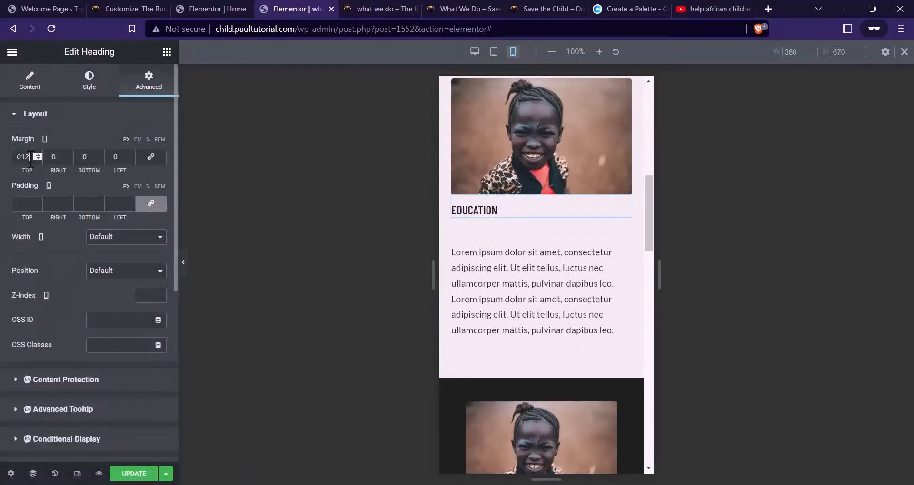
{"action": "scroll", "coordinate": [561, 221], "scroll_direction": "down", "scroll_amount": 4}
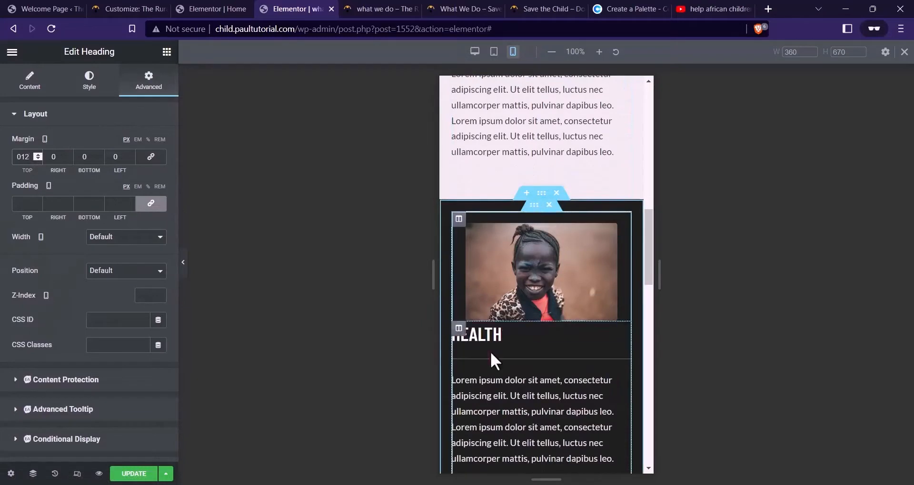
Widen the HEALTH image to 100% width
{"action": "left_click", "coordinate": [515, 258]}
{"action": "left_click", "coordinate": [96, 86]}
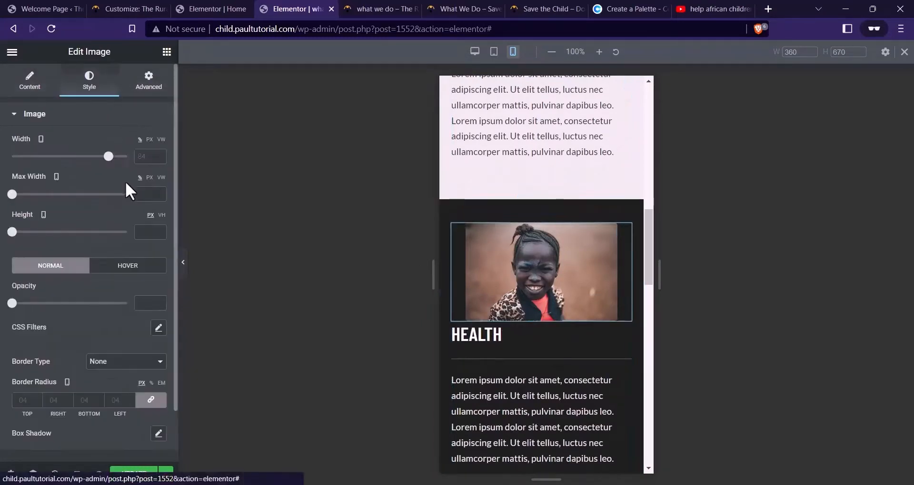
{"action": "left_click_drag", "start_coordinate": [108, 157], "coordinate": [127, 157]}
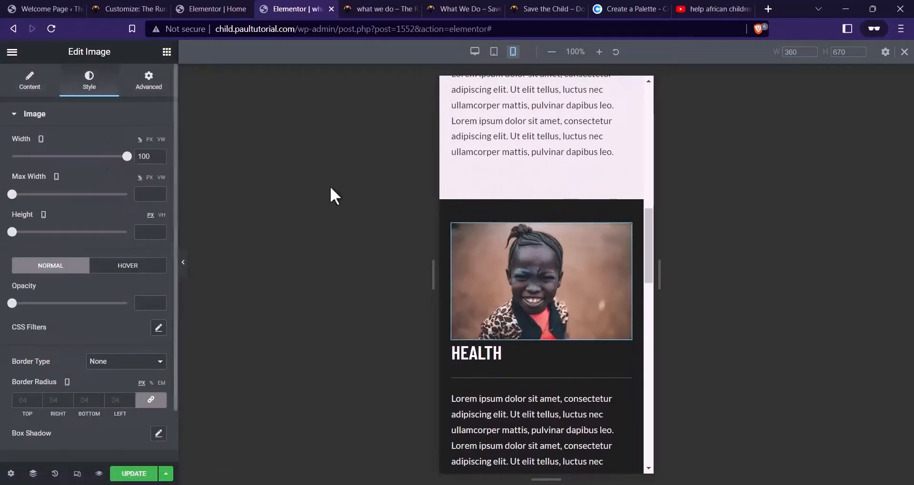
{"action": "scroll", "coordinate": [515, 266], "scroll_direction": "down", "scroll_amount": 3}
{"action": "scroll", "coordinate": [515, 267], "scroll_direction": "up", "scroll_amount": 1}
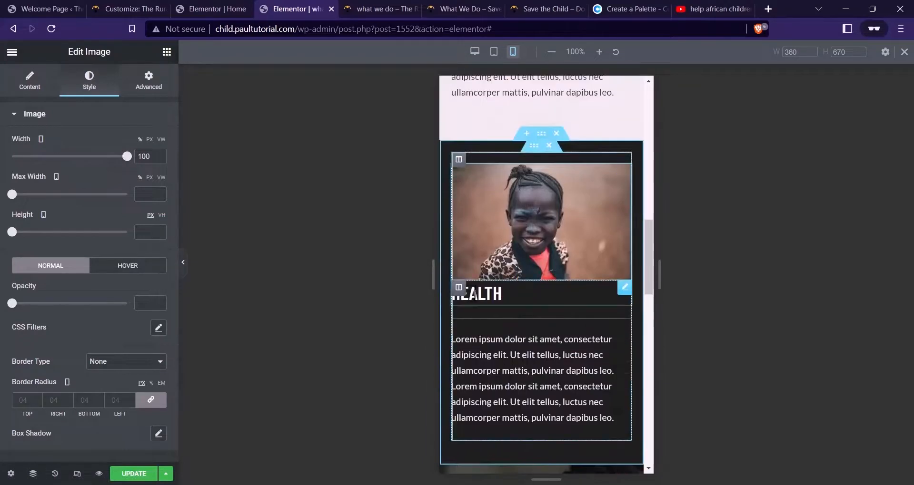
Set the HEALTH heading's font size to 20px and its top margin to 12
{"action": "left_click", "coordinate": [476, 293]}
{"action": "left_click", "coordinate": [145, 88]}
{"action": "left_click", "coordinate": [91, 84]}
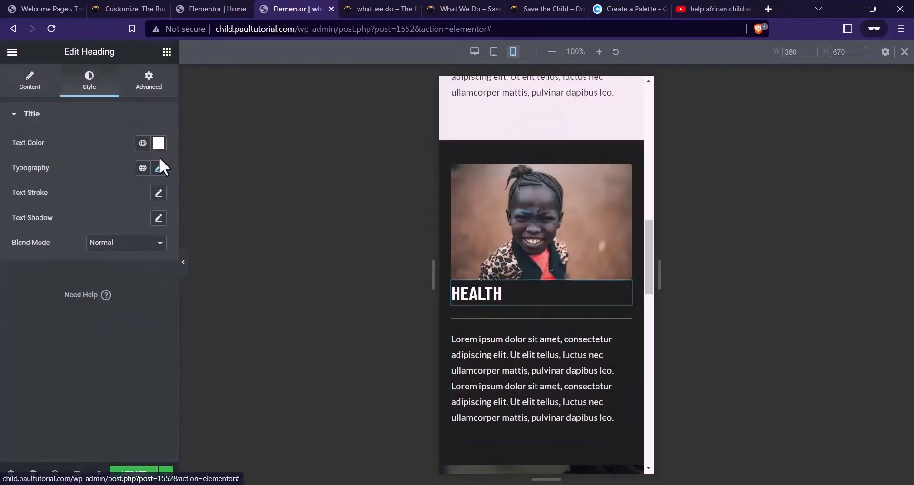
{"action": "left_click", "coordinate": [158, 168]}
{"action": "left_click_drag", "start_coordinate": [132, 262], "coordinate": [121, 259]}
{"action": "type", "text": "20"}
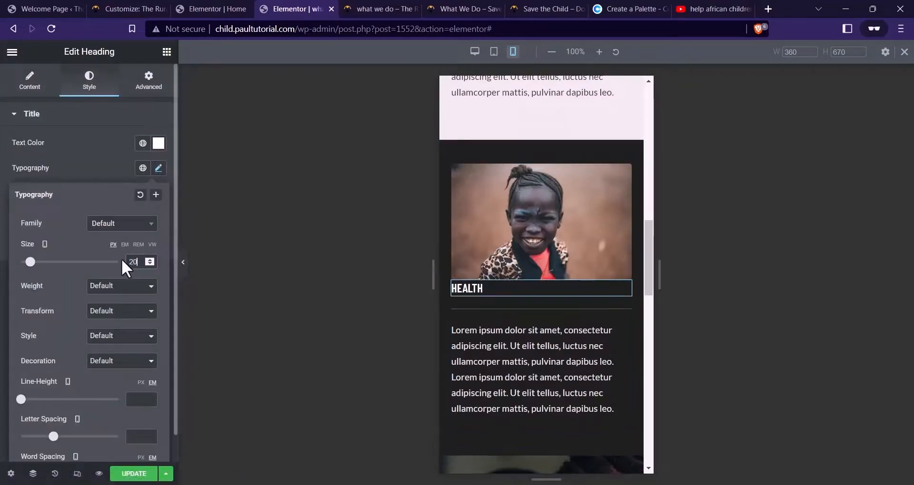
{"action": "left_click", "coordinate": [153, 92]}
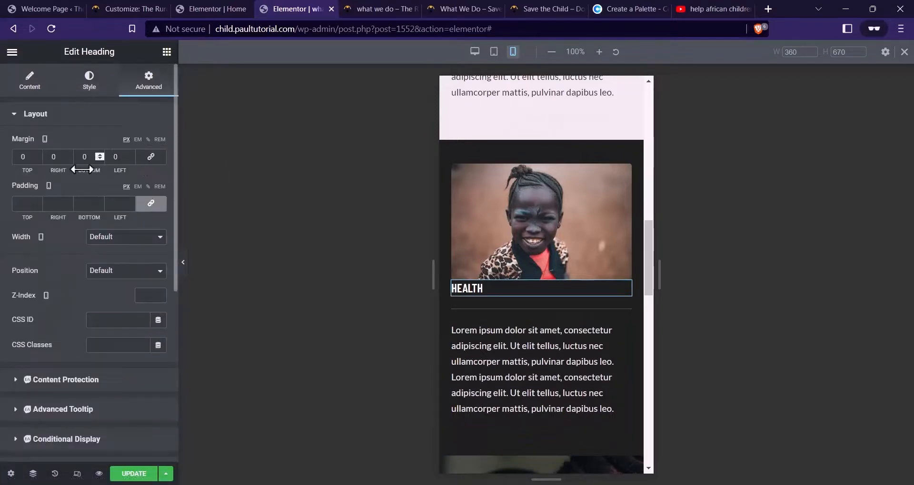
{"action": "left_click", "coordinate": [24, 158]}
{"action": "type", "text": "10"}
{"action": "key", "text": "BackSpace"}
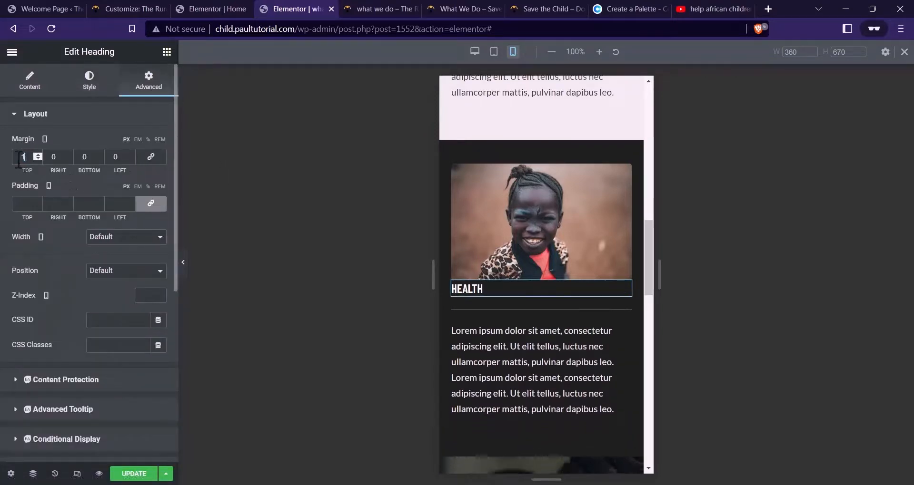
{"action": "type", "text": "2"}
{"action": "scroll", "coordinate": [649, 272], "scroll_direction": "down", "scroll_amount": 5}
{"action": "scroll", "coordinate": [508, 316], "scroll_direction": "down", "scroll_amount": 1}
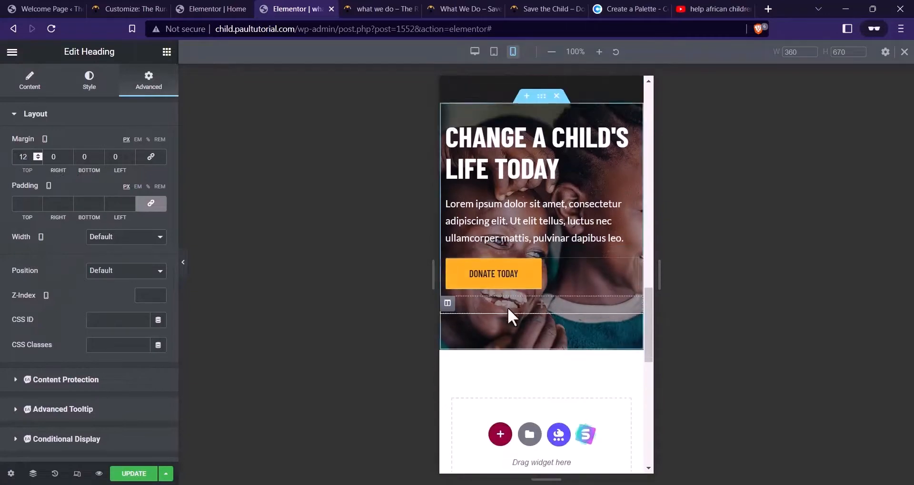
Give the donate banner section 20px left padding on mobile
{"action": "left_click", "coordinate": [541, 100]}
{"action": "left_click", "coordinate": [145, 82]}
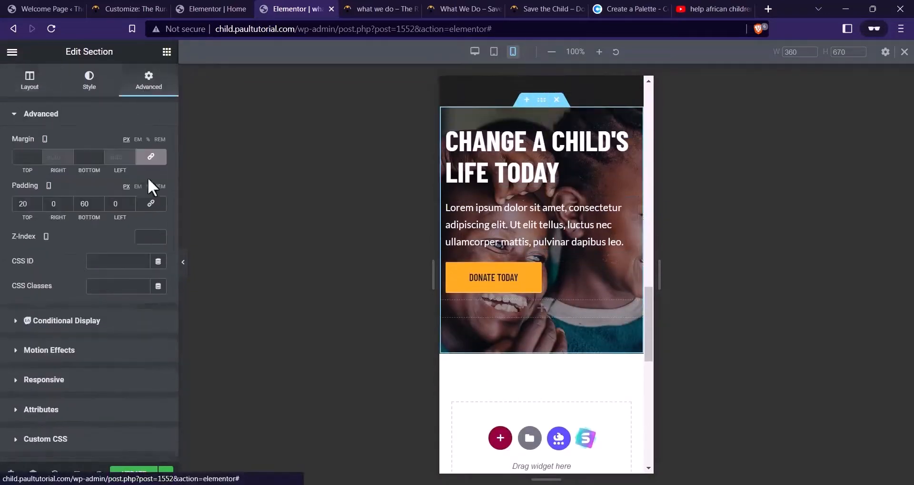
{"action": "left_click", "coordinate": [110, 204]}
{"action": "type", "text": "2"}
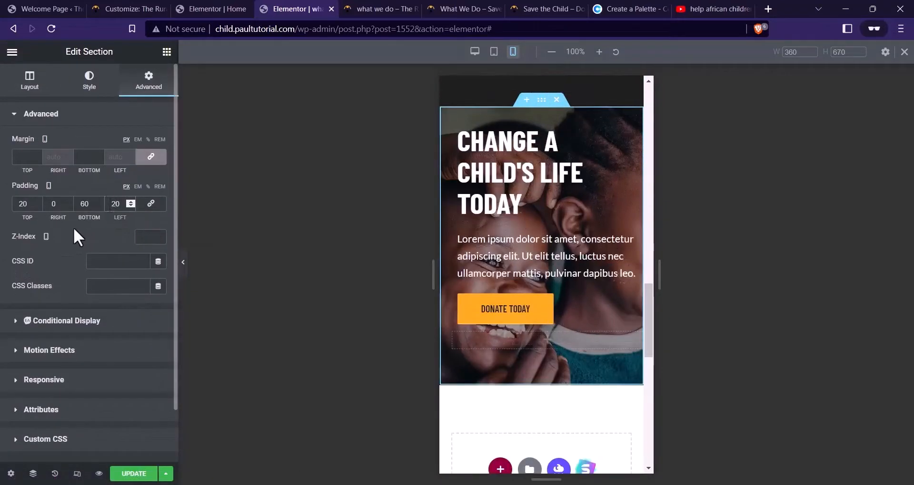
{"action": "type", "text": "2"}
Shrink the CHANGE A CHILD'S LIFE TODAY heading to 44px and preview the page
{"action": "left_click", "coordinate": [562, 200]}
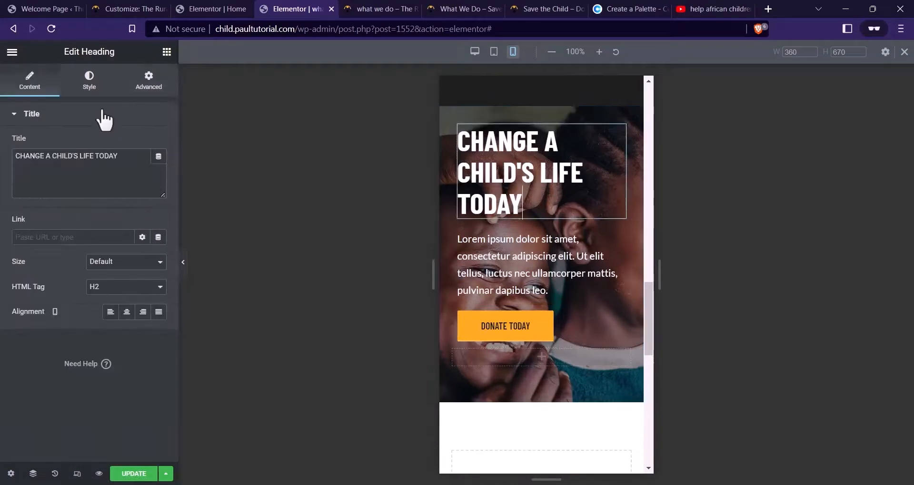
{"action": "left_click", "coordinate": [89, 81]}
{"action": "left_click", "coordinate": [159, 168]}
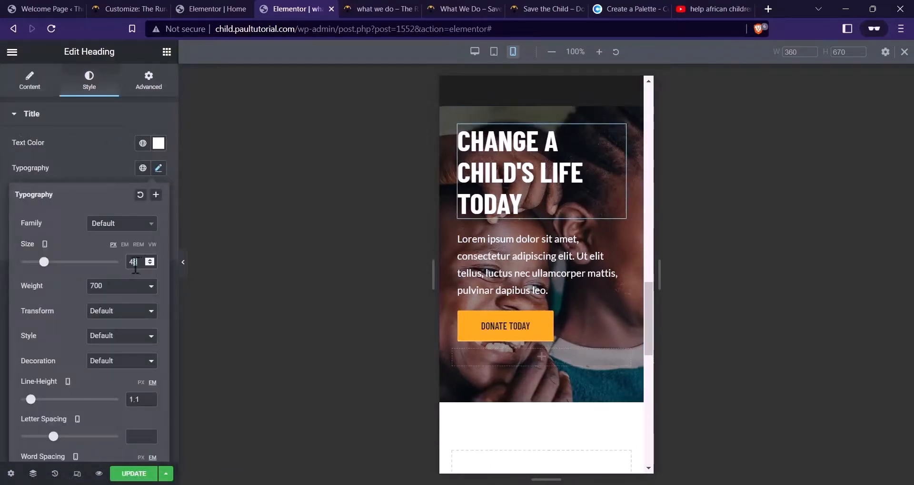
{"action": "key", "text": "BackSpace"}
{"action": "type", "text": "4"}
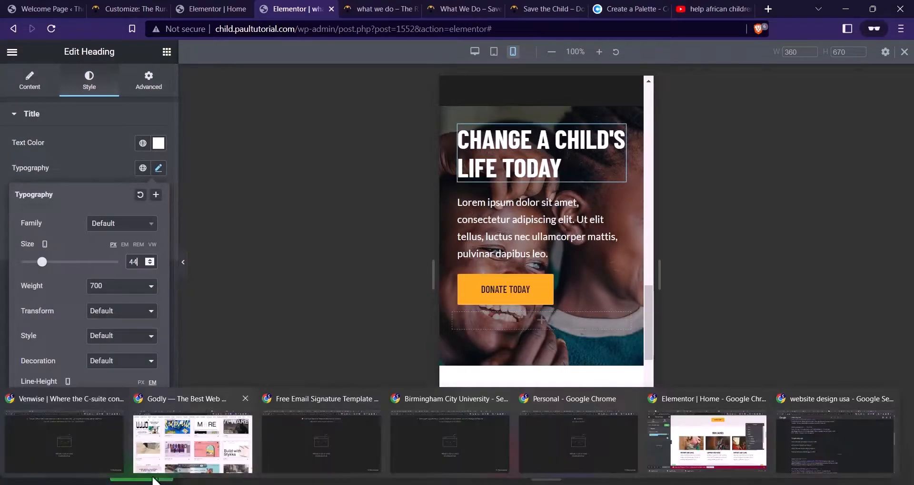
{"action": "left_click", "coordinate": [173, 402]}
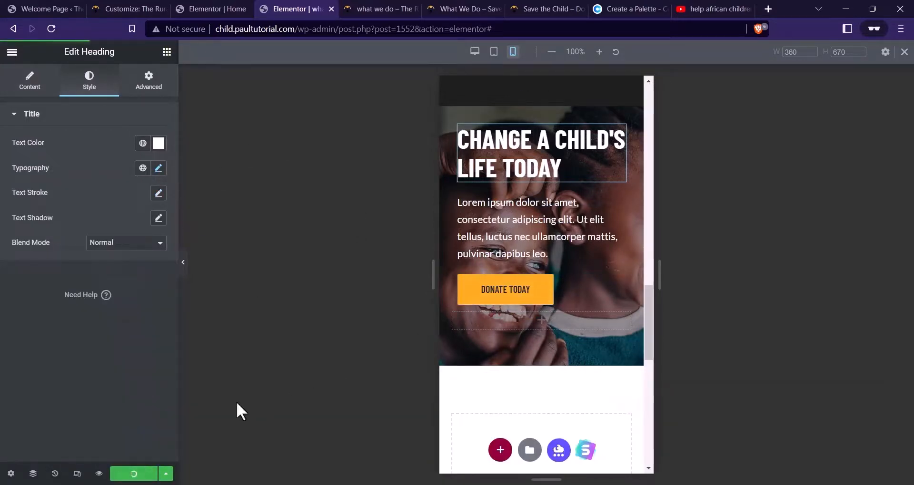
{"action": "left_click", "coordinate": [99, 474]}
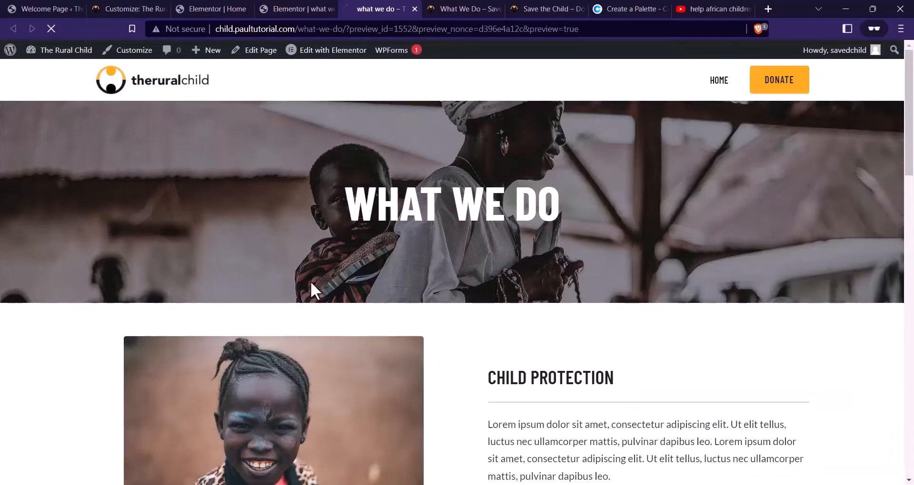
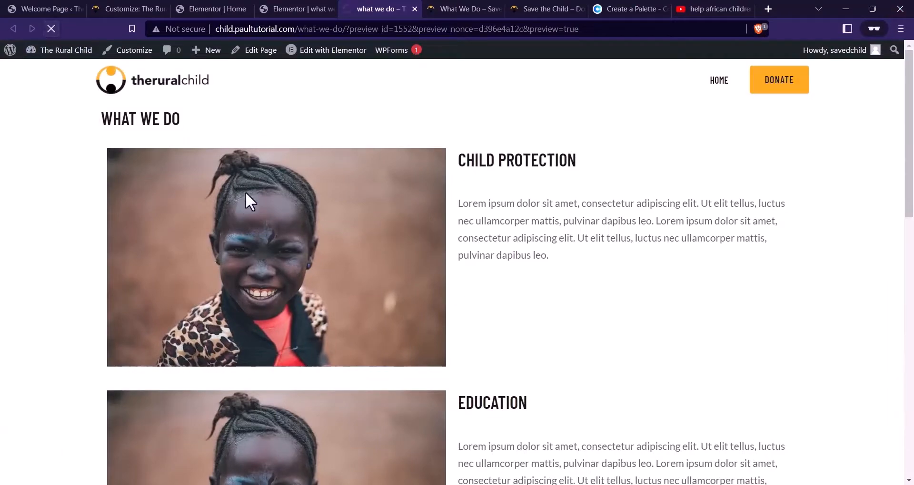
Scroll through the mobile What We Do preview, then go back to its Elementor editor
{"action": "scroll", "coordinate": [686, 264], "scroll_direction": "down", "scroll_amount": 4}
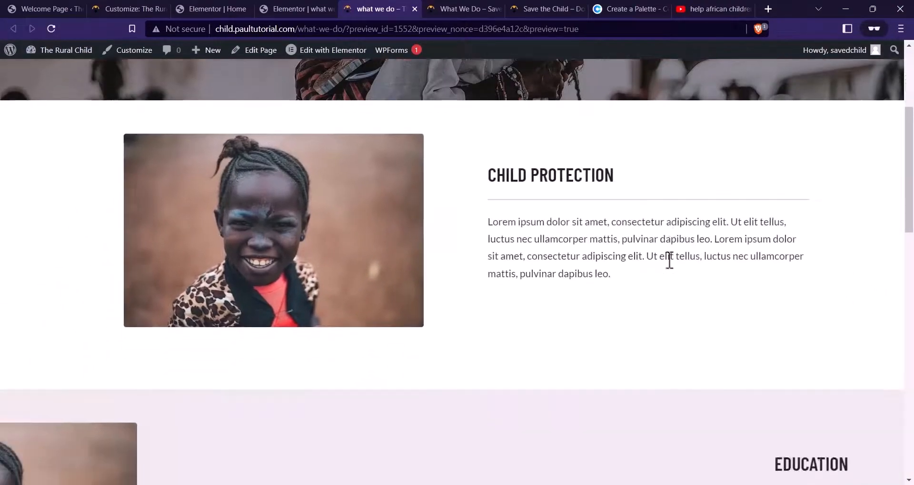
{"action": "scroll", "coordinate": [666, 257], "scroll_direction": "down", "scroll_amount": 10}
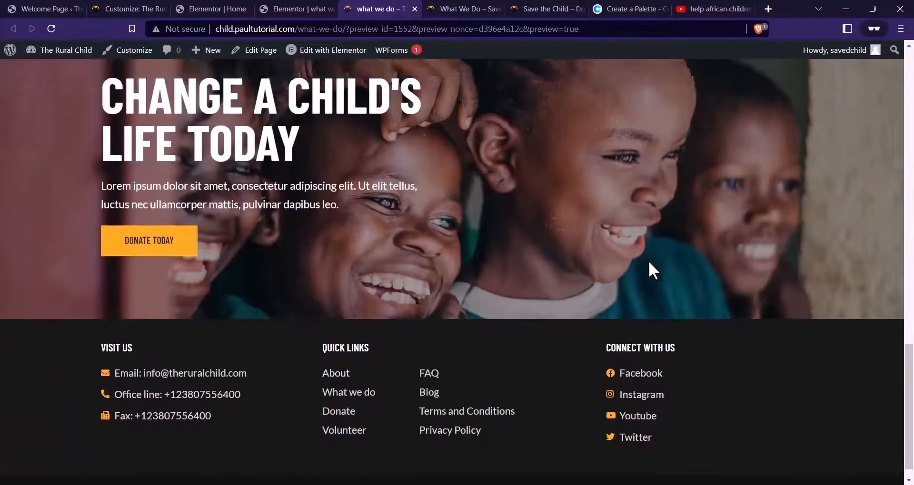
{"action": "scroll", "coordinate": [650, 263], "scroll_direction": "up", "scroll_amount": 6}
{"action": "left_click", "coordinate": [305, 9]}
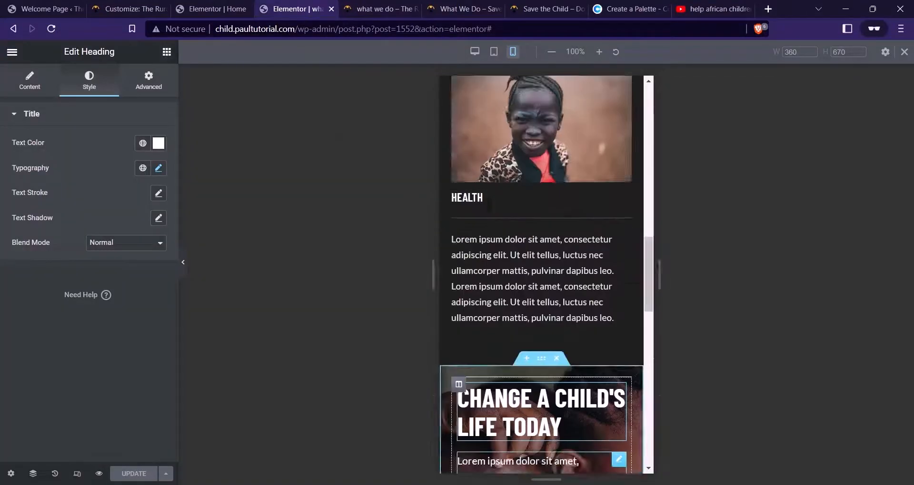
Return to desktop view and replace the Education photo with Service-4-1, the children on swings
{"action": "scroll", "coordinate": [546, 224], "scroll_direction": "up", "scroll_amount": 3}
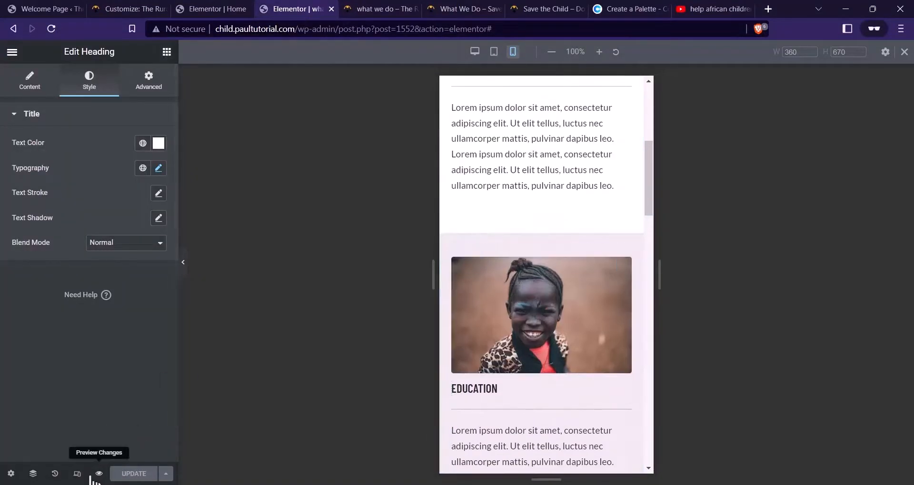
{"action": "left_click", "coordinate": [77, 474]}
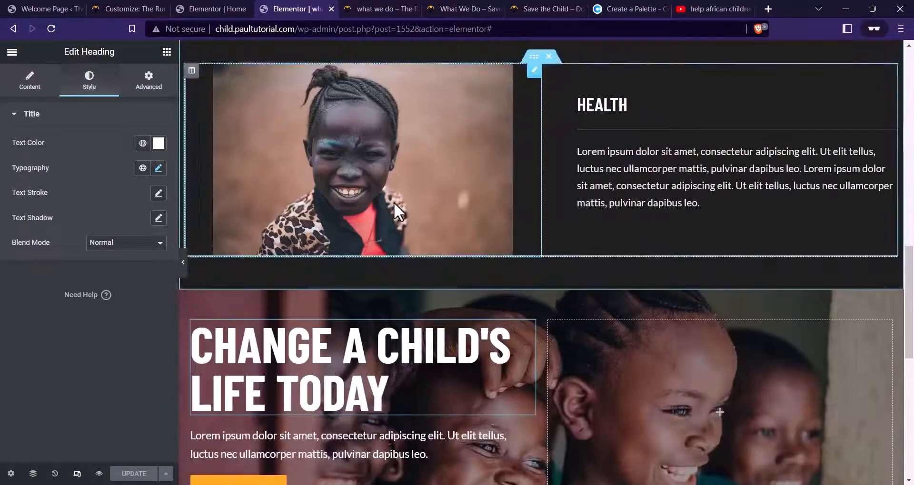
{"action": "scroll", "coordinate": [393, 202], "scroll_direction": "down", "scroll_amount": 5}
{"action": "left_click", "coordinate": [389, 226]}
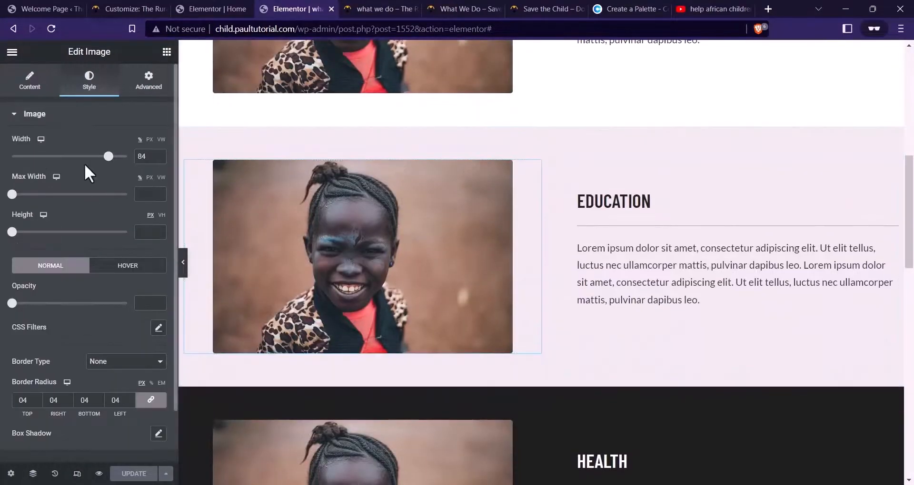
{"action": "left_click", "coordinate": [32, 82]}
{"action": "left_click", "coordinate": [106, 184]}
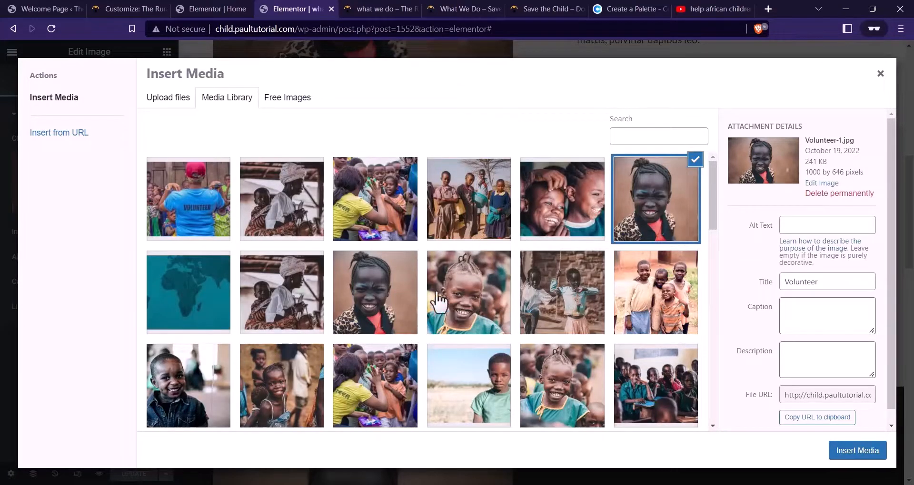
{"action": "left_click", "coordinate": [550, 312]}
{"action": "left_click", "coordinate": [857, 451]}
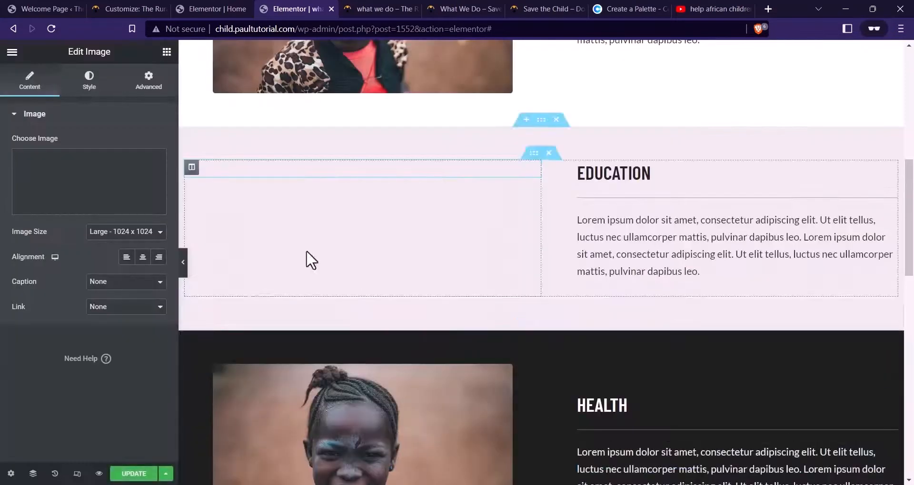
Replace the Health photo with the smiling girl in green, then preview the updated page
{"action": "scroll", "coordinate": [353, 143], "scroll_direction": "down", "scroll_amount": 4}
{"action": "left_click", "coordinate": [403, 257]}
{"action": "left_click", "coordinate": [89, 81]}
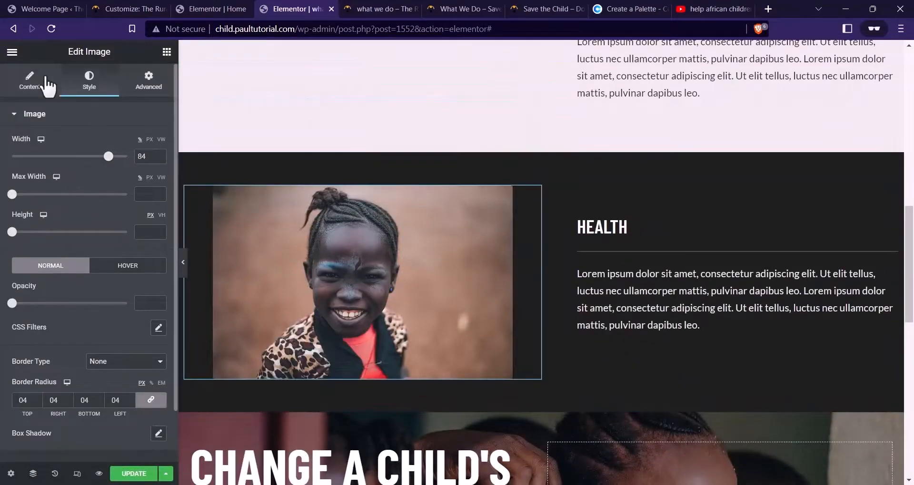
{"action": "left_click", "coordinate": [48, 85]}
{"action": "left_click", "coordinate": [126, 184]}
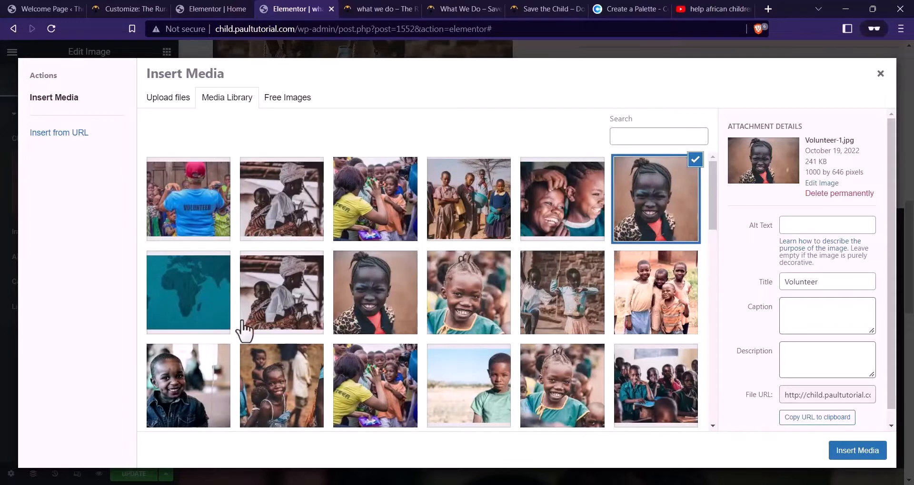
{"action": "left_click", "coordinate": [400, 307]}
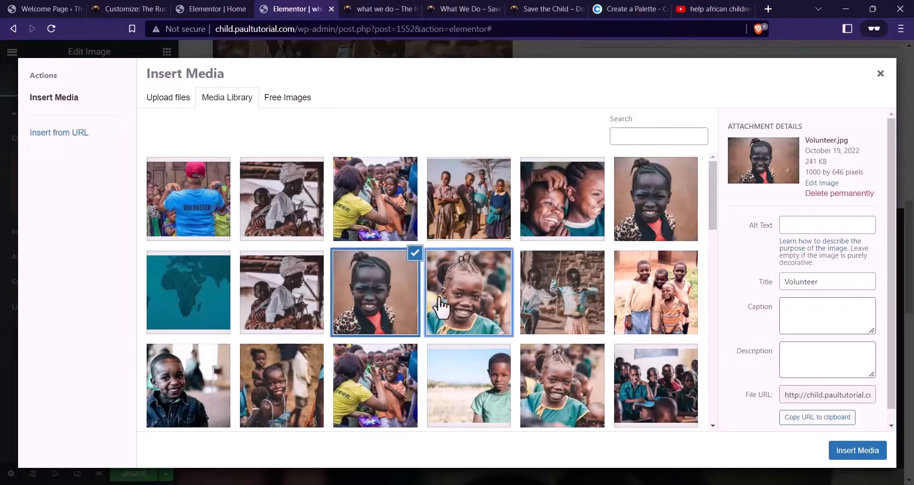
{"action": "left_click", "coordinate": [457, 307]}
{"action": "left_click", "coordinate": [870, 454]}
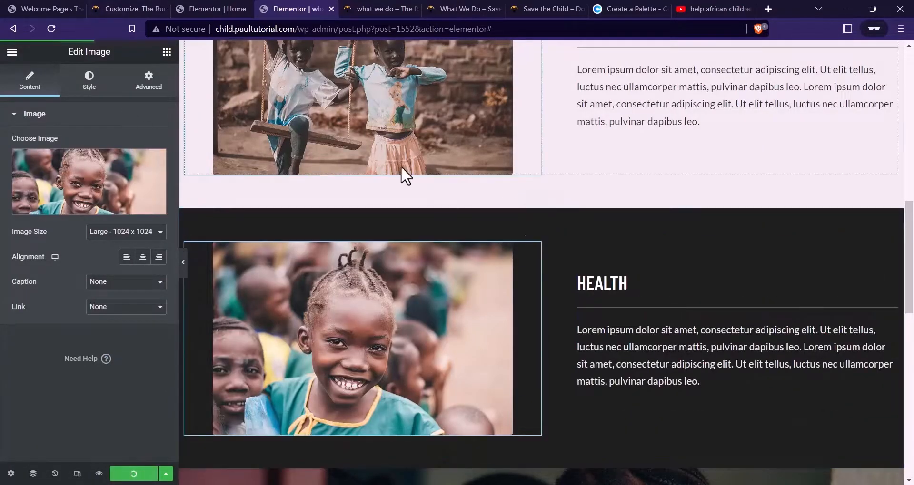
{"action": "scroll", "coordinate": [413, 176], "scroll_direction": "up", "scroll_amount": 8}
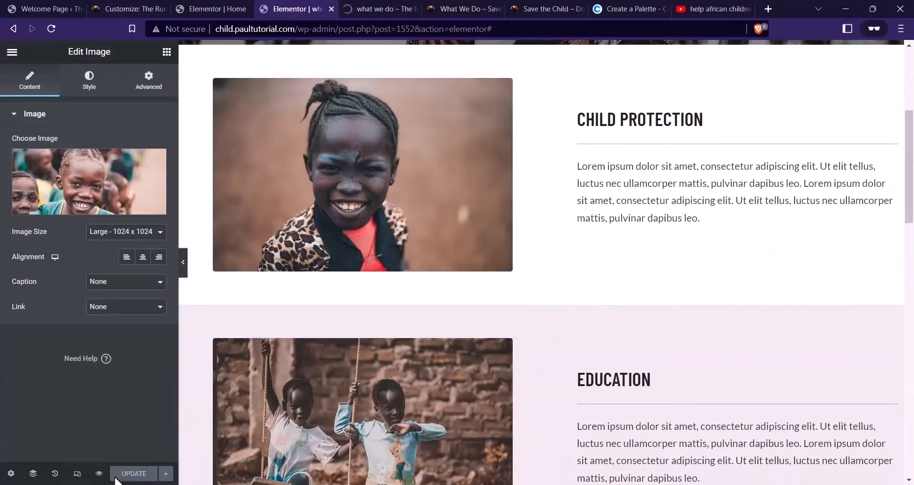
{"action": "left_click", "coordinate": [98, 474]}
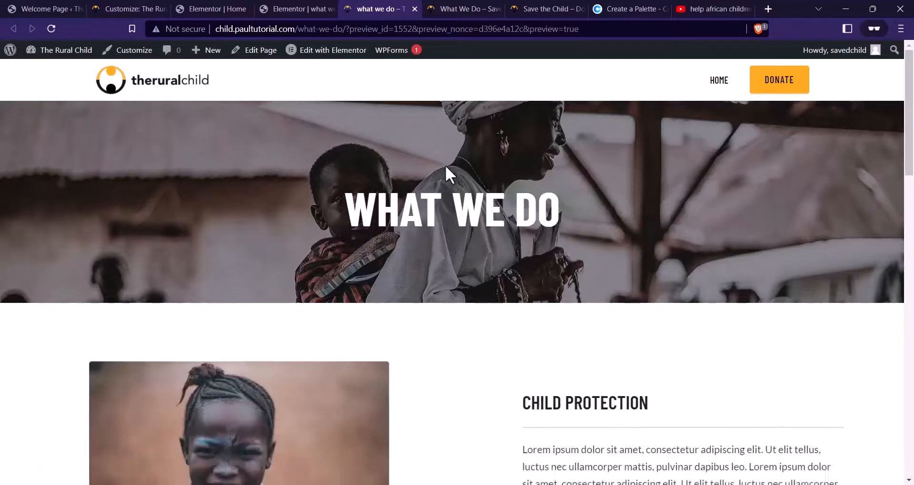
Open the IMPACT STORIES page on the reference charity site
{"action": "scroll", "coordinate": [445, 116], "scroll_direction": "down", "scroll_amount": 10}
{"action": "scroll", "coordinate": [468, 155], "scroll_direction": "down", "scroll_amount": 15}
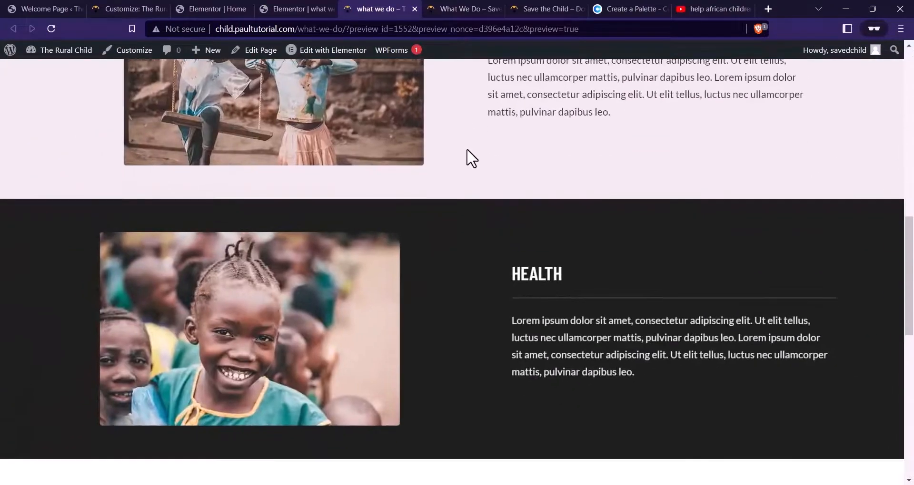
{"action": "scroll", "coordinate": [475, 154], "scroll_direction": "up", "scroll_amount": 14}
{"action": "scroll", "coordinate": [475, 154], "scroll_direction": "up", "scroll_amount": 10}
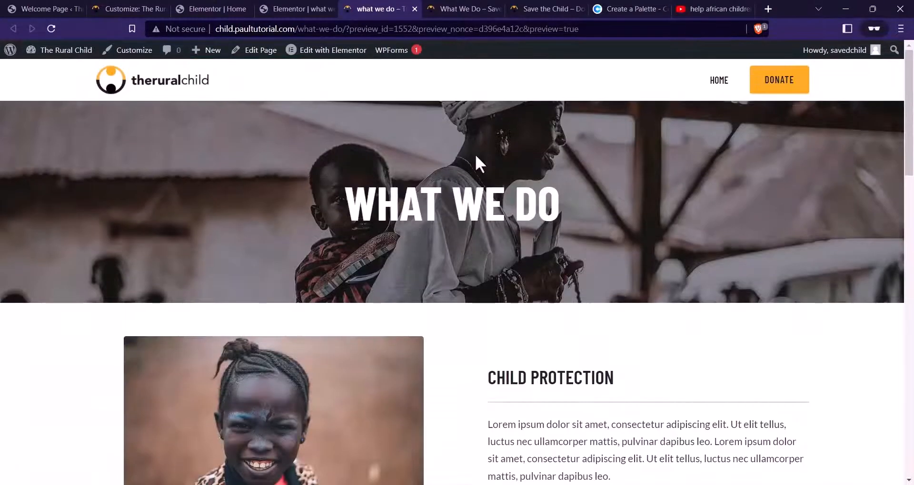
{"action": "left_click", "coordinate": [462, 9]}
{"action": "scroll", "coordinate": [452, 185], "scroll_direction": "up", "scroll_amount": 15}
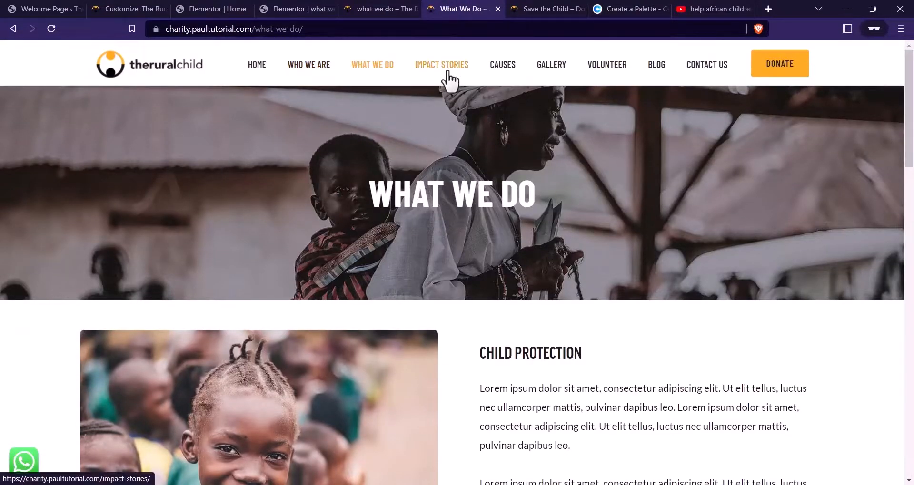
{"action": "left_click", "coordinate": [448, 73]}
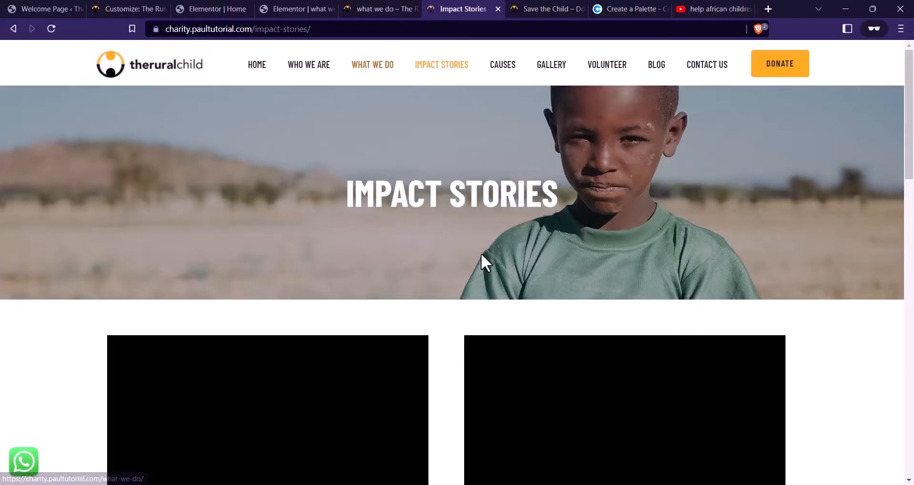
Compare the reference Impact Stories page with the What We Do preview, ending on the preview
{"action": "scroll", "coordinate": [478, 238], "scroll_direction": "down", "scroll_amount": 4}
{"action": "scroll", "coordinate": [547, 200], "scroll_direction": "down", "scroll_amount": 13}
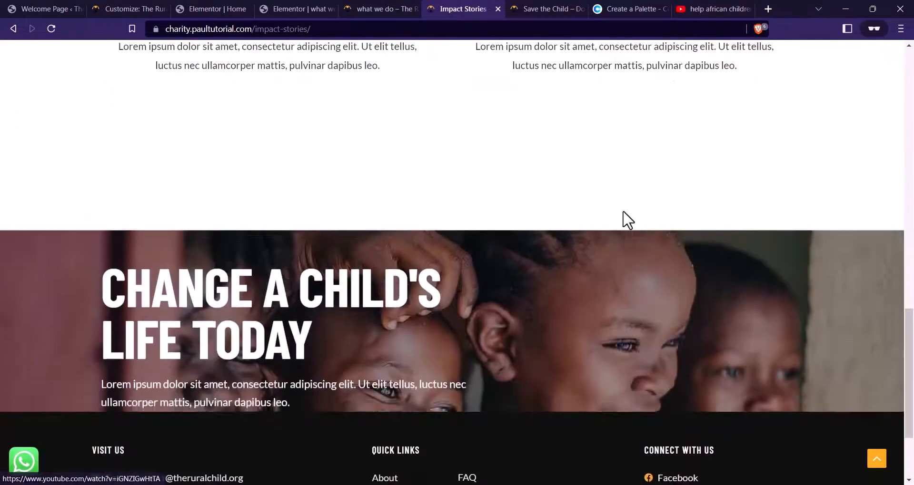
{"action": "scroll", "coordinate": [624, 219], "scroll_direction": "up", "scroll_amount": 8}
{"action": "scroll", "coordinate": [261, 259], "scroll_direction": "up", "scroll_amount": 10}
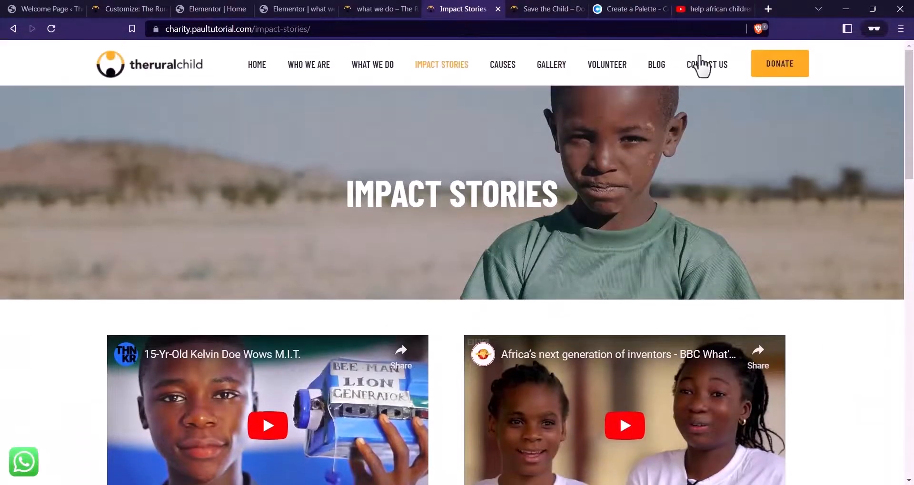
{"action": "left_click", "coordinate": [409, 7]}
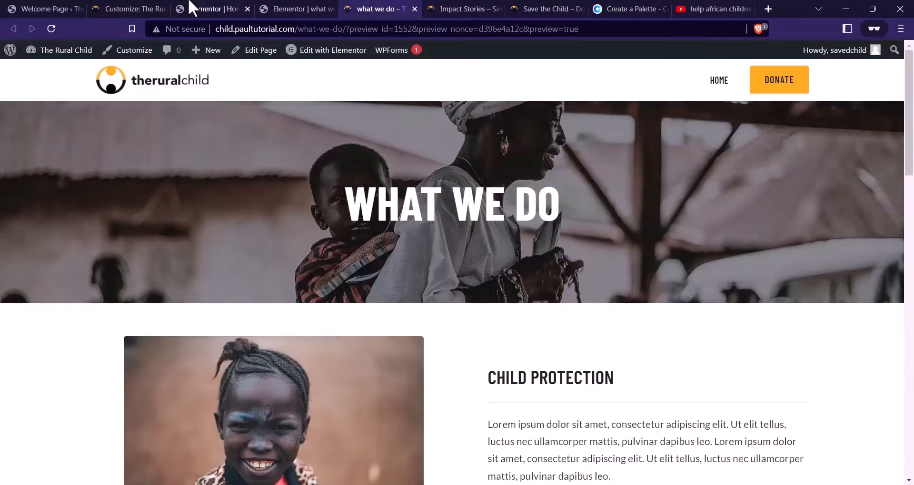
{"action": "left_click", "coordinate": [476, 8]}
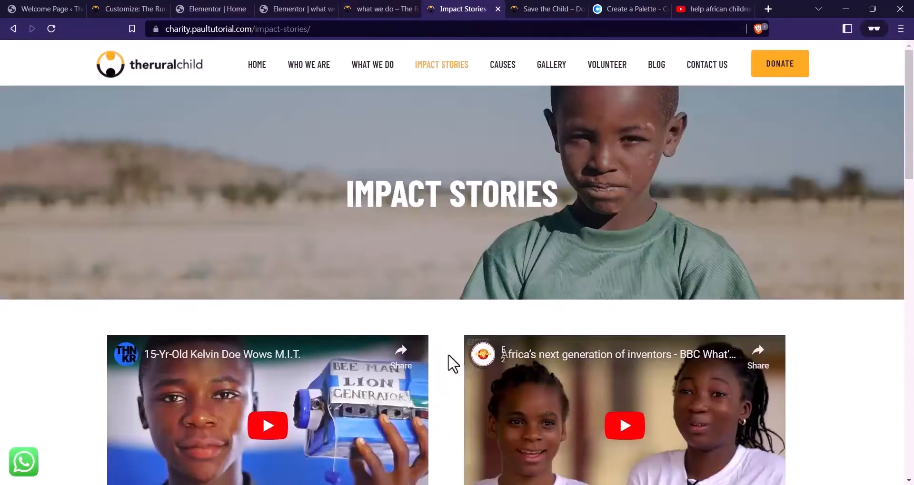
{"action": "scroll", "coordinate": [453, 364], "scroll_direction": "down", "scroll_amount": 5}
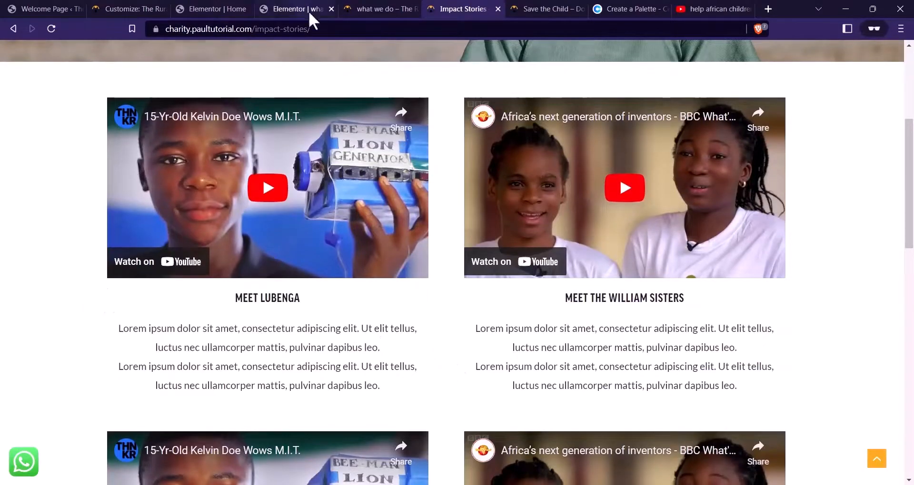
{"action": "scroll", "coordinate": [408, 216], "scroll_direction": "up", "scroll_amount": 5}
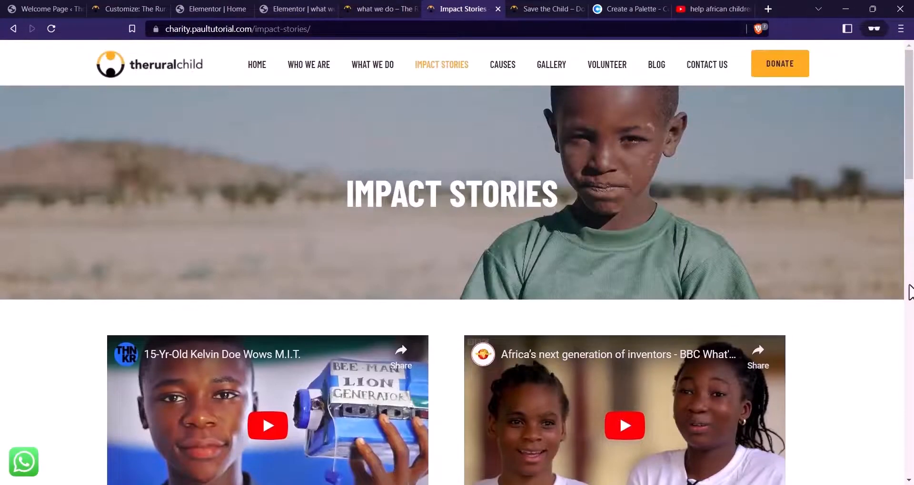
{"action": "left_click", "coordinate": [373, 8]}
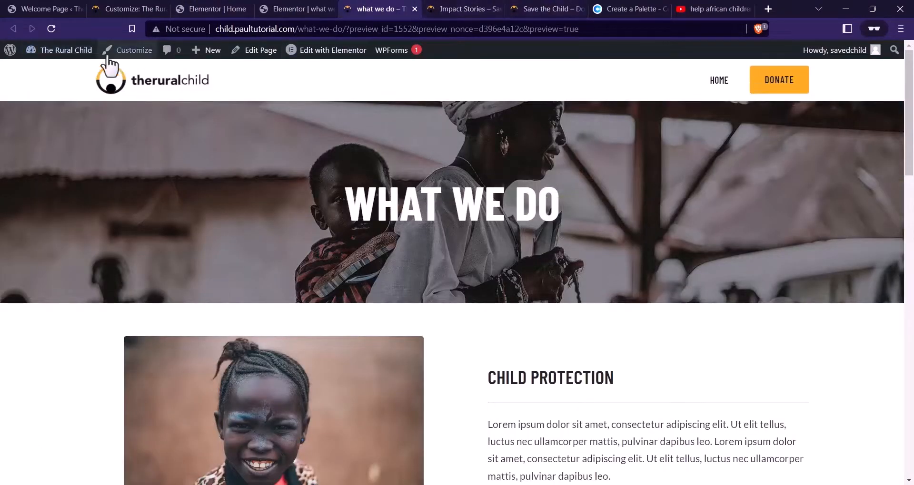
Open the dashboard in a new tab and quick-edit the what we do page title to WHAT WE DO
{"action": "mouse_move", "coordinate": [86, 51]}
{"action": "right_click", "coordinate": [77, 77]}
{"action": "left_click", "coordinate": [105, 82]}
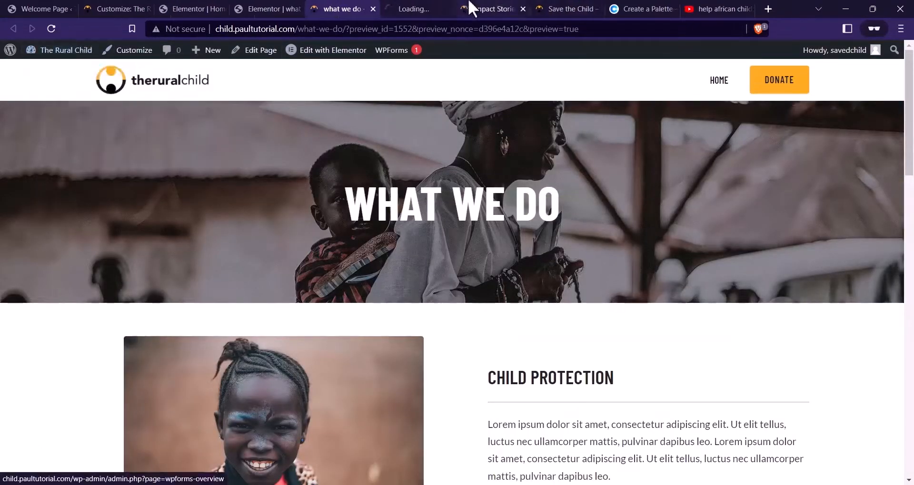
{"action": "left_click", "coordinate": [409, 8]}
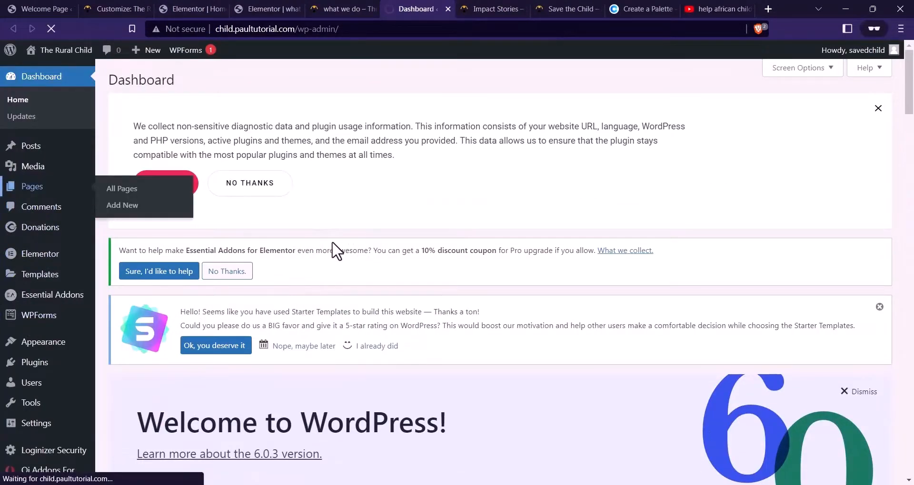
{"action": "scroll", "coordinate": [249, 374], "scroll_direction": "down", "scroll_amount": 5}
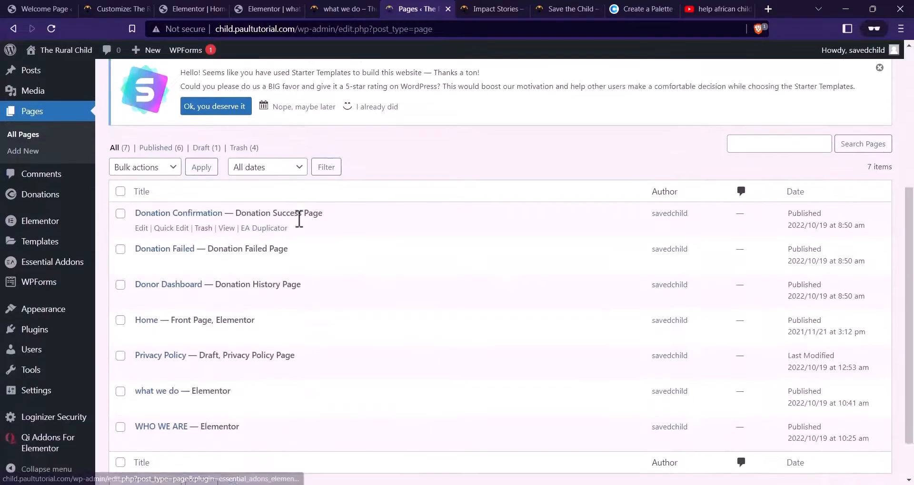
{"action": "left_click", "coordinate": [170, 352]}
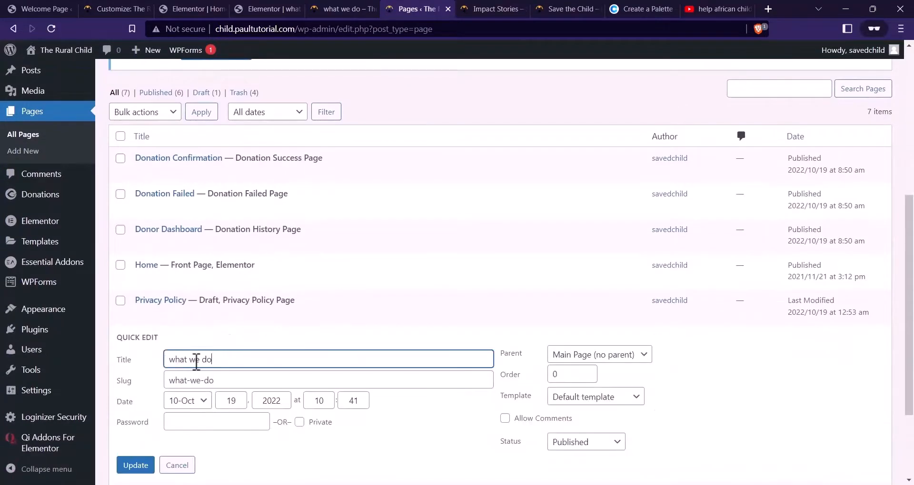
{"action": "left_click_drag", "start_coordinate": [210, 360], "coordinate": [161, 365]}
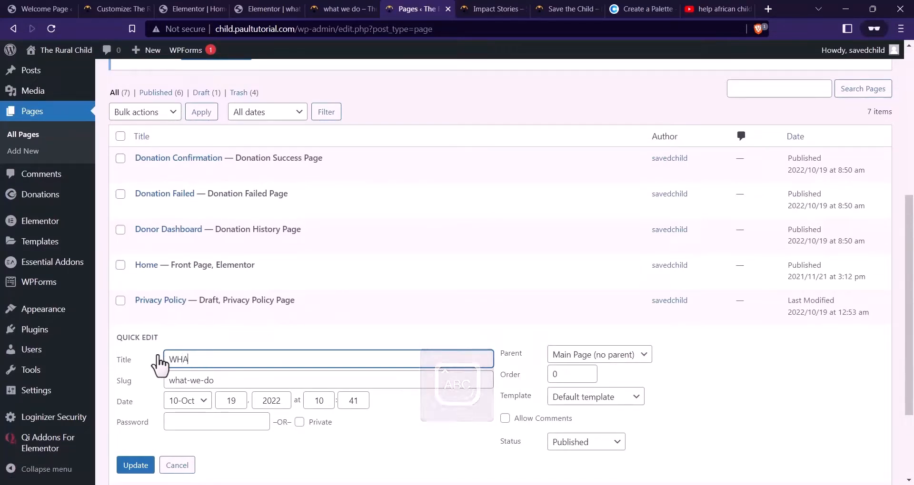
{"action": "type", "text": "AT WE DO"}
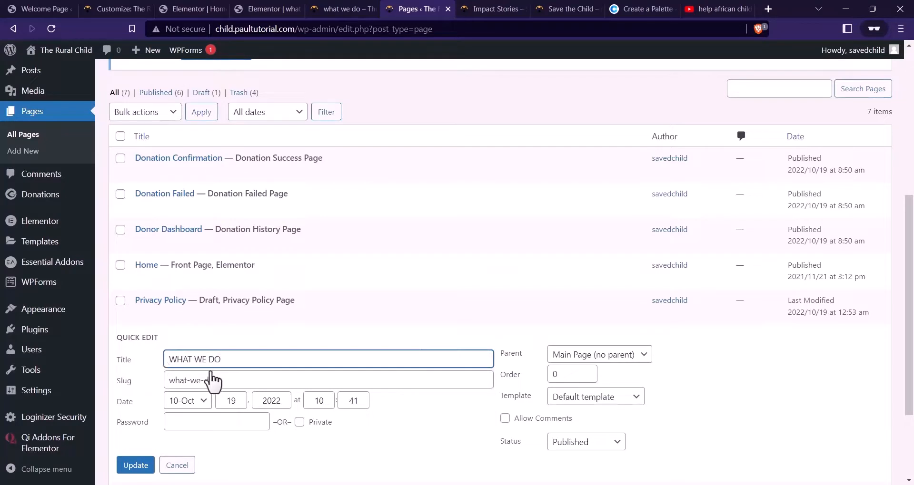
{"action": "left_click", "coordinate": [136, 466]}
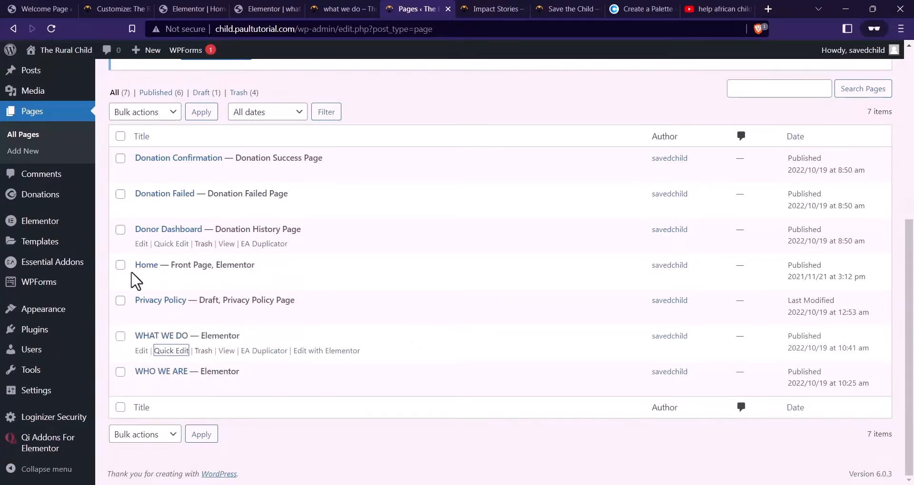
Retitle the Home page as HOME and duplicate the WHAT WE DO page
{"action": "left_click", "coordinate": [171, 280]}
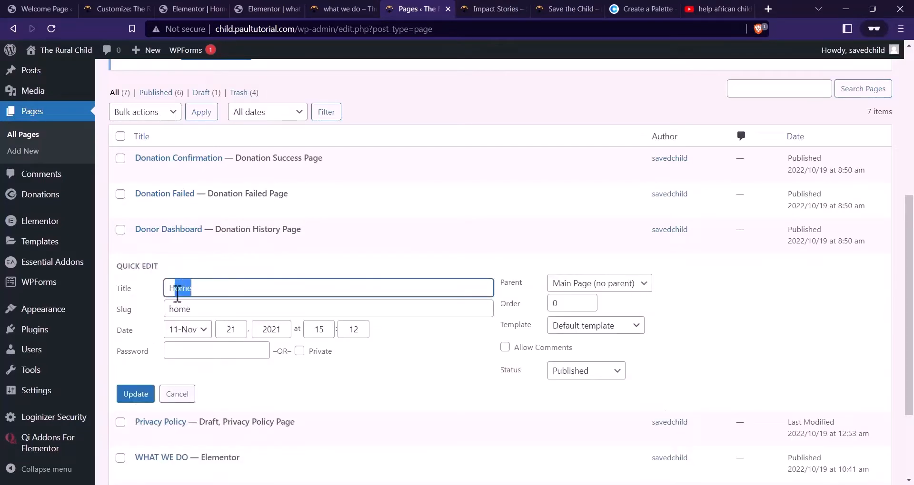
{"action": "type", "text": "h"}
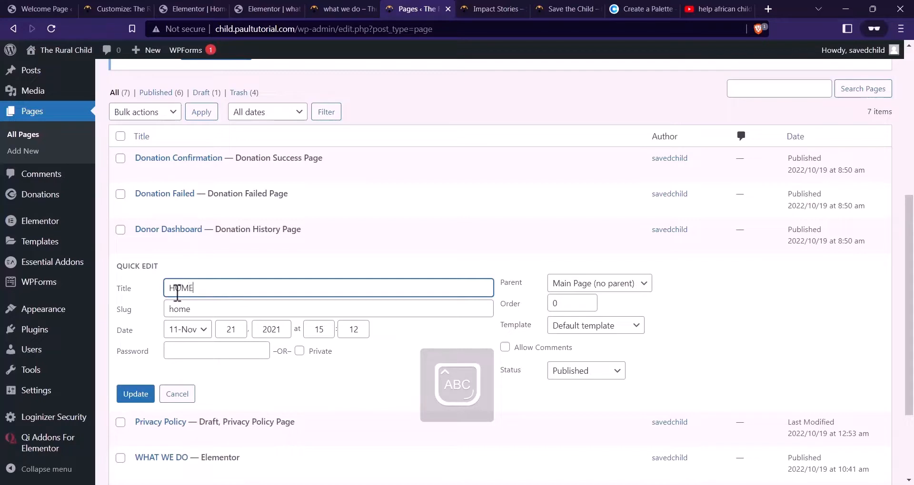
{"action": "left_click", "coordinate": [140, 395]}
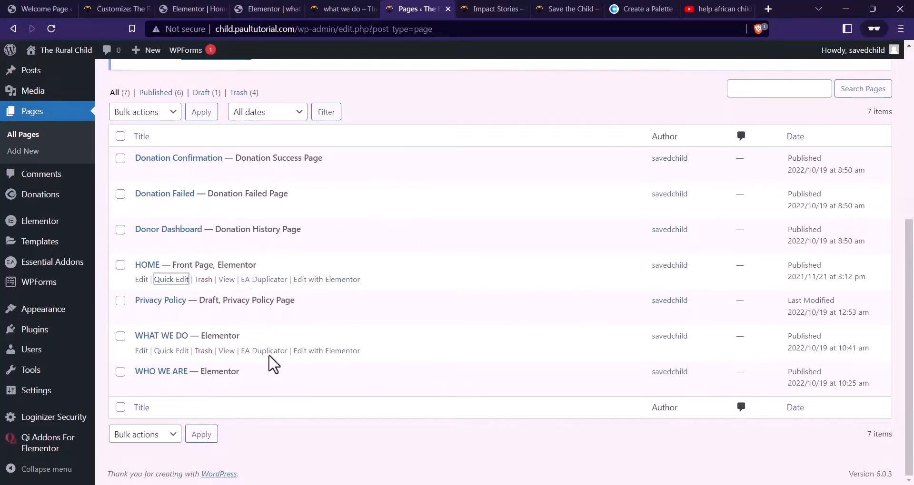
{"action": "left_click", "coordinate": [271, 353]}
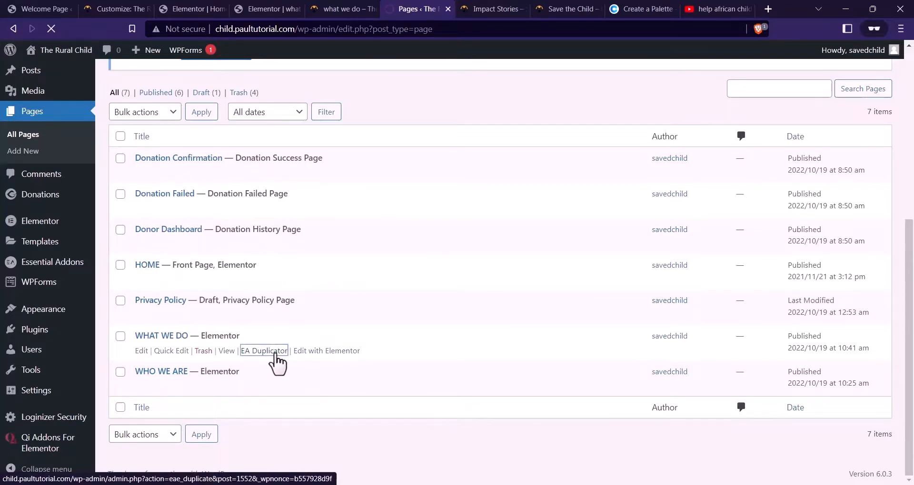
Open the duplicated WHAT WE DO draft's editor in a new tab
{"action": "scroll", "coordinate": [316, 289], "scroll_direction": "down", "scroll_amount": 6}
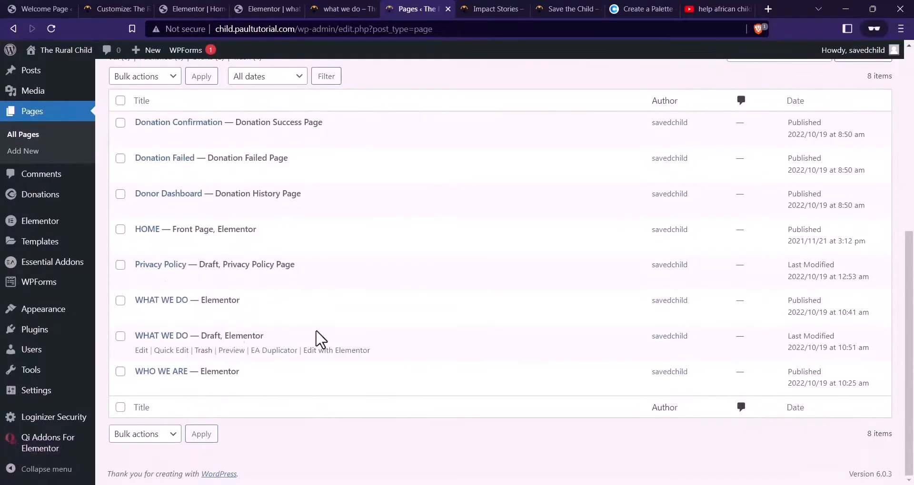
{"action": "right_click", "coordinate": [144, 352]}
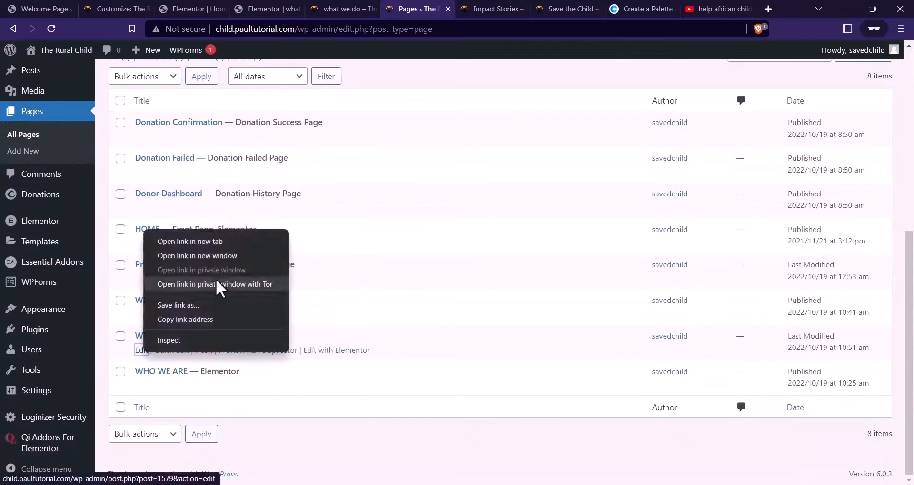
{"action": "left_click", "coordinate": [238, 240]}
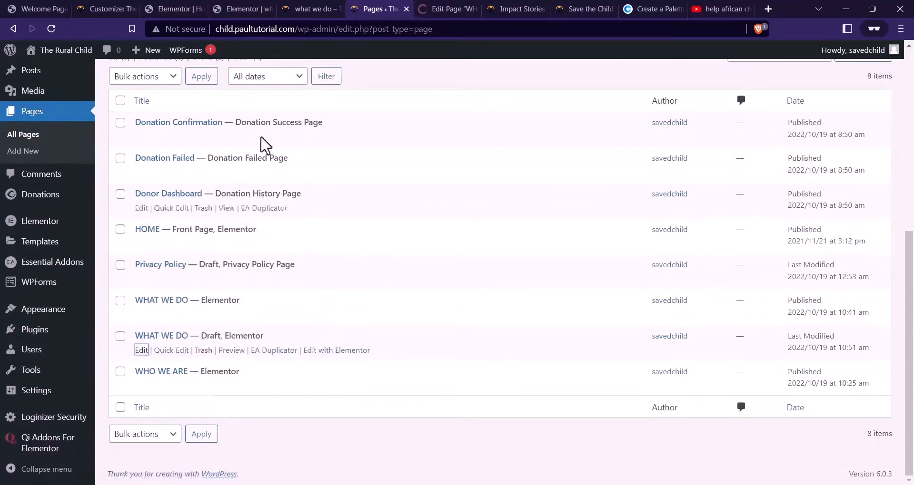
{"action": "left_click", "coordinate": [447, 9]}
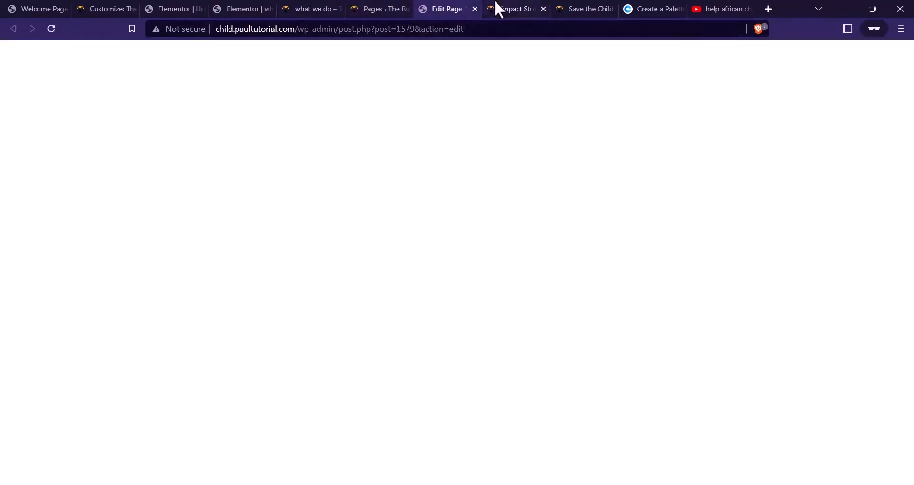
Rename the draft IMPACT STORIES, publish it, and open it in Elementor
{"action": "left_click", "coordinate": [288, 149]}
{"action": "left_click_drag", "start_coordinate": [287, 149], "coordinate": [108, 171]}
{"action": "key", "text": "BackSpace"}
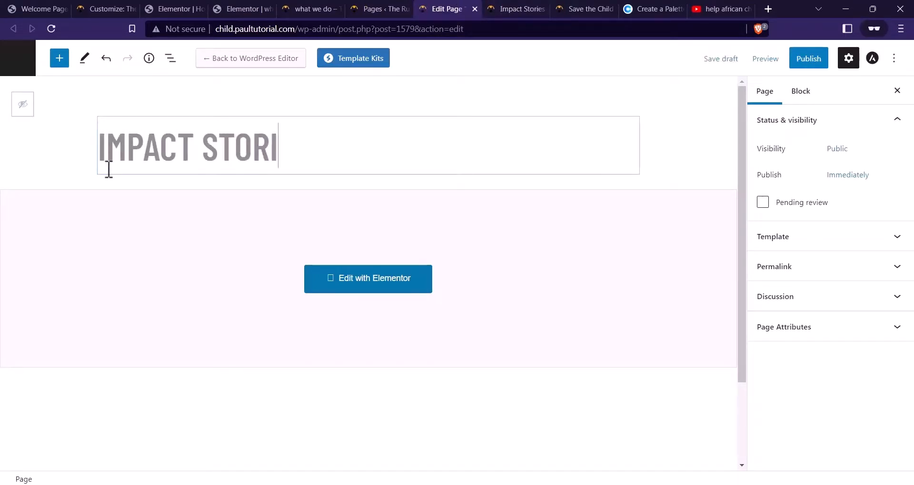
{"action": "left_click", "coordinate": [611, 83]}
{"action": "left_click", "coordinate": [804, 62]}
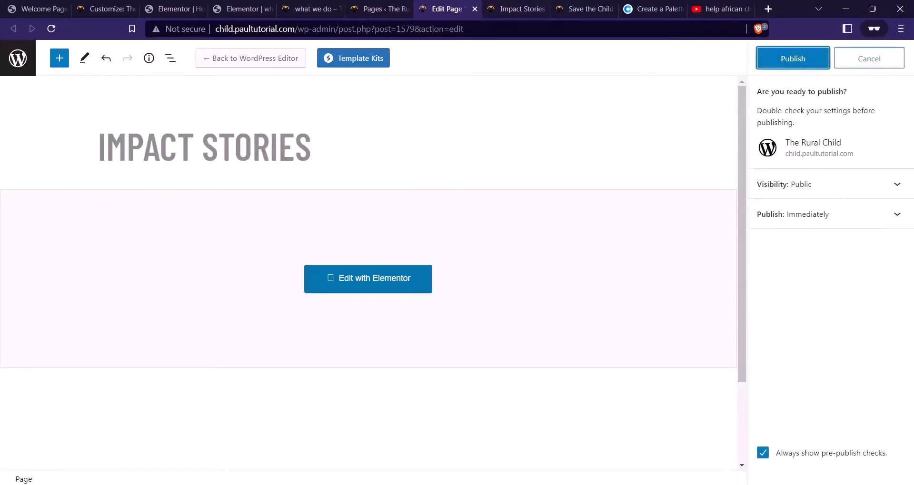
{"action": "left_click", "coordinate": [806, 61]}
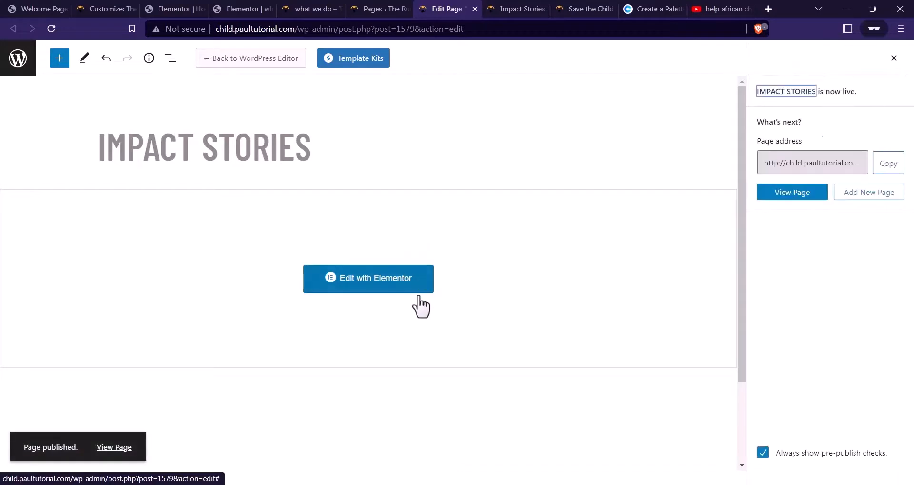
{"action": "left_click", "coordinate": [379, 278]}
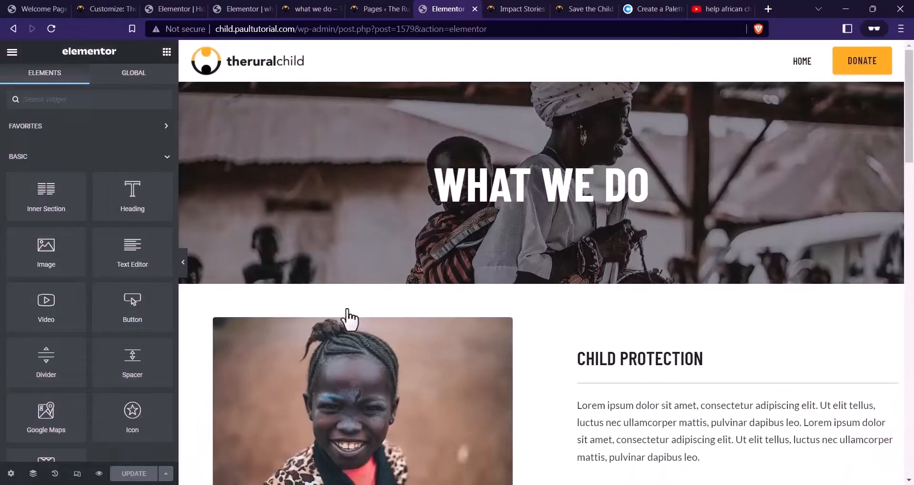
Replace the banner heading text WHAT WE DO with IMPACT STORIES
{"action": "scroll", "coordinate": [419, 252], "scroll_direction": "down", "scroll_amount": 3}
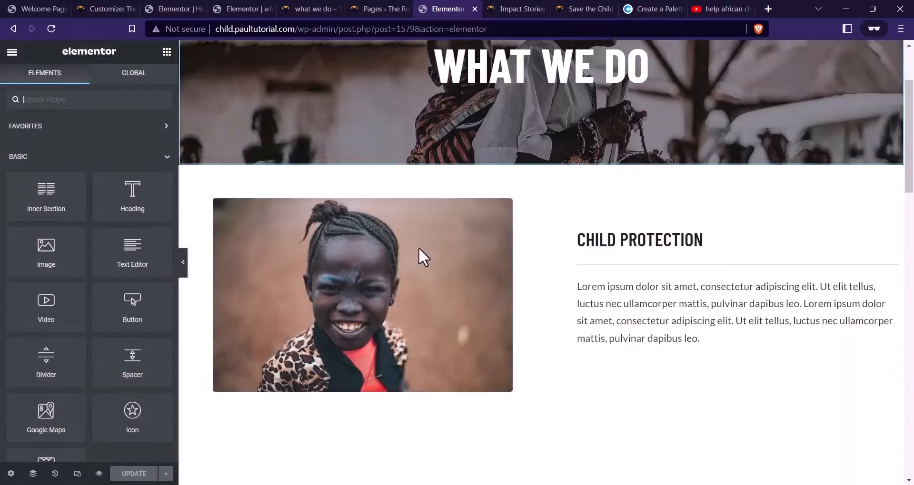
{"action": "scroll", "coordinate": [421, 265], "scroll_direction": "up", "scroll_amount": 3}
{"action": "scroll", "coordinate": [390, 257], "scroll_direction": "down", "scroll_amount": 10}
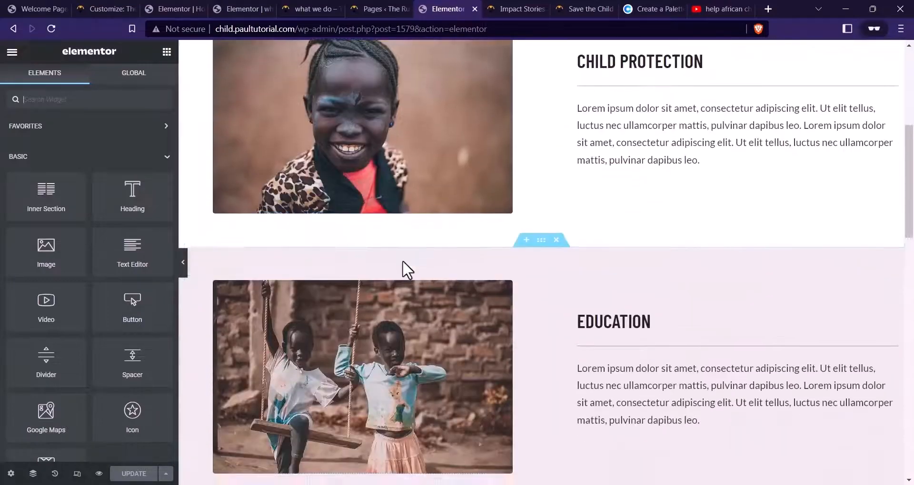
{"action": "scroll", "coordinate": [403, 266], "scroll_direction": "down", "scroll_amount": 13}
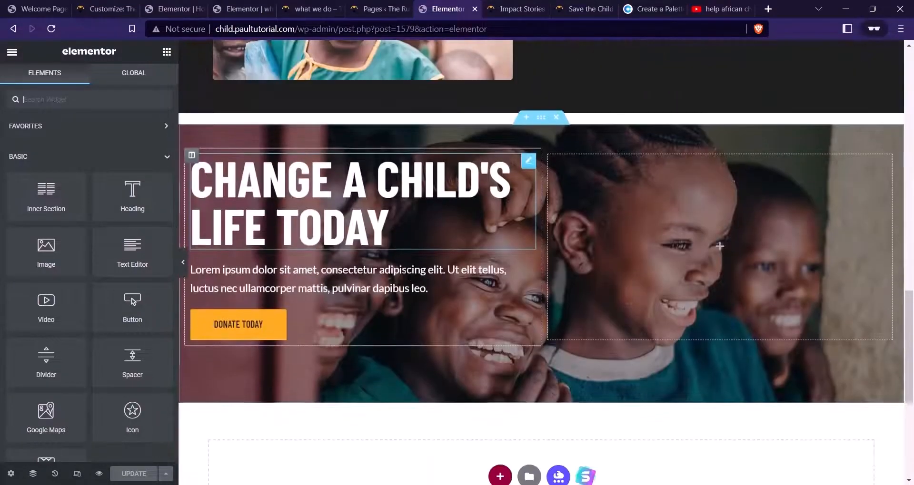
{"action": "scroll", "coordinate": [406, 273], "scroll_direction": "up", "scroll_amount": 20}
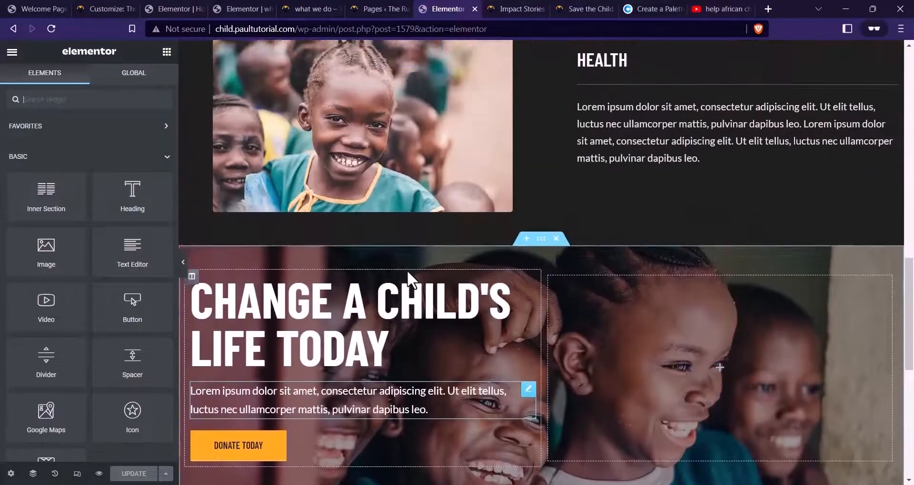
{"action": "scroll", "coordinate": [412, 275], "scroll_direction": "up", "scroll_amount": 1}
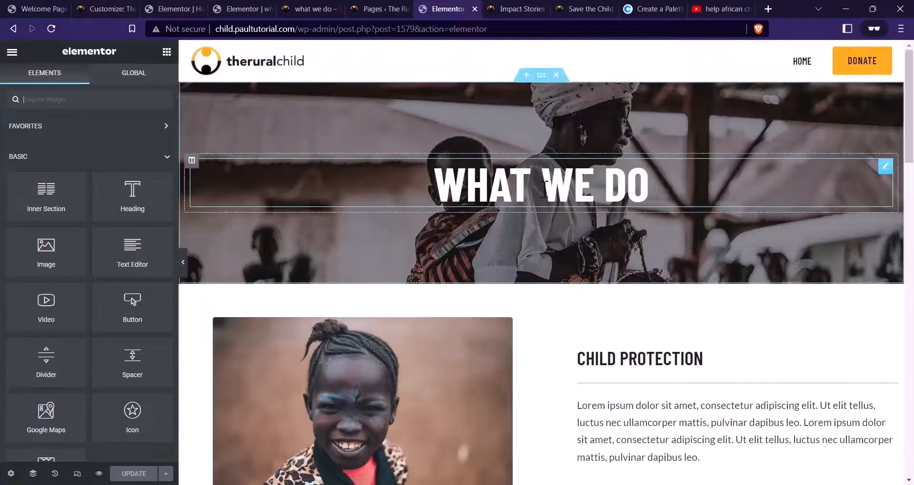
{"action": "left_click", "coordinate": [523, 186]}
{"action": "type", "text": "I"}
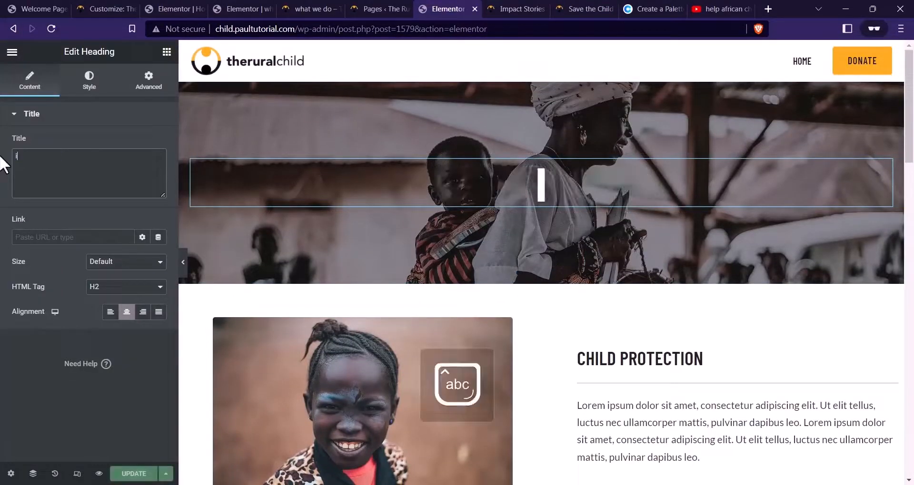
{"action": "key", "text": "Caps_Lock"}
{"action": "key", "text": "BackSpace"}
{"action": "key", "text": "BackSpace"}
{"action": "key", "text": "BackSpace"}
{"action": "type", "text": "IM"}
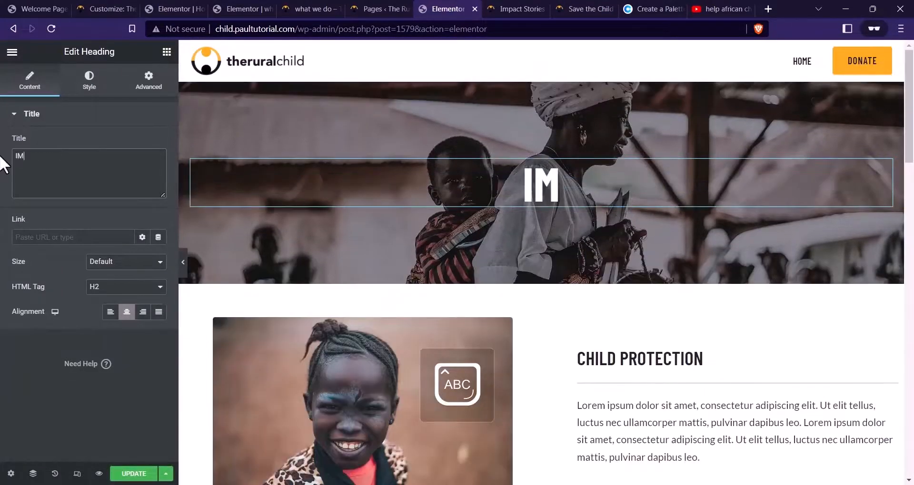
{"action": "type", "text": "PACT STO"}
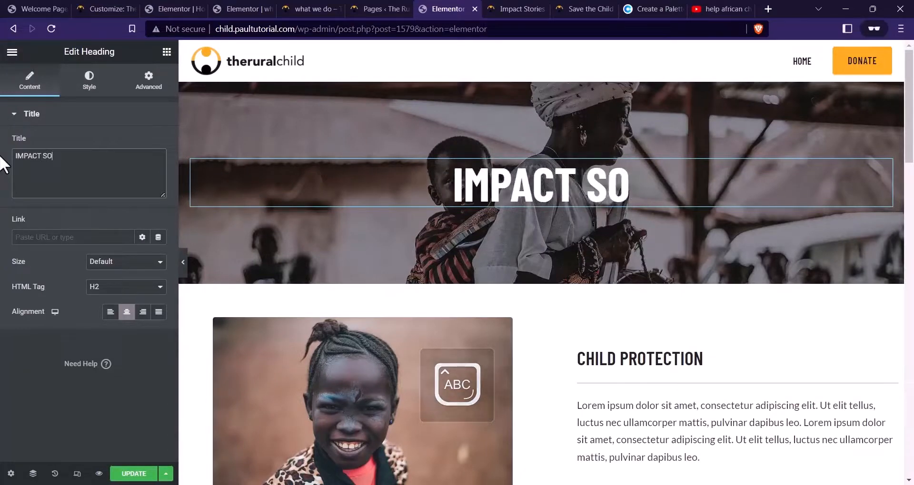
{"action": "key", "text": "BackSpace"}
{"action": "type", "text": "TORIES"}
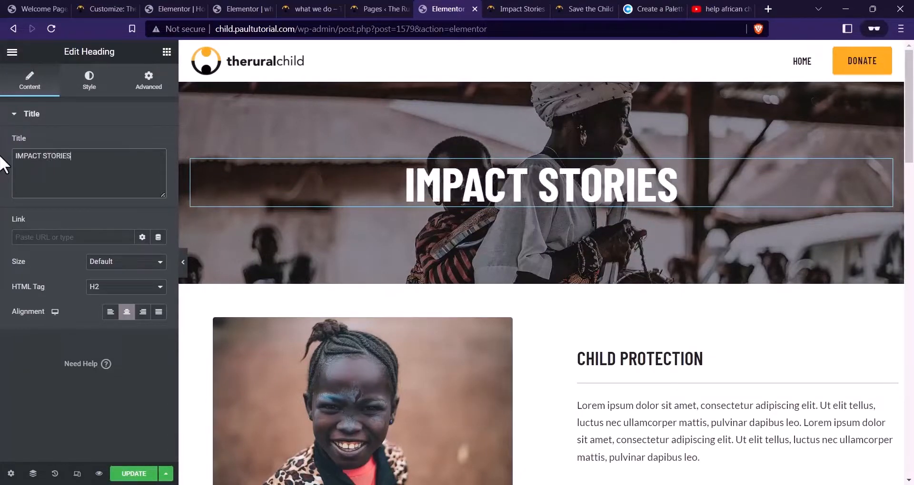
{"action": "scroll", "coordinate": [684, 172], "scroll_direction": "down", "scroll_amount": 3}
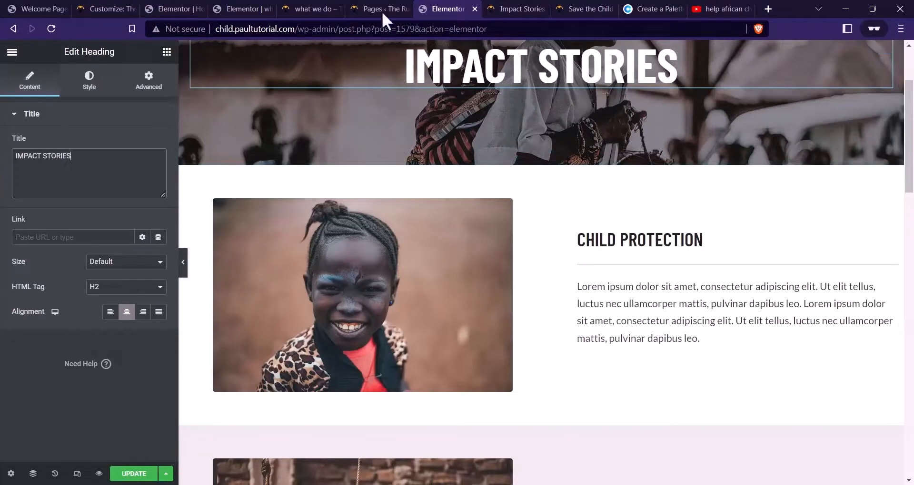
{"action": "left_click", "coordinate": [188, 4]}
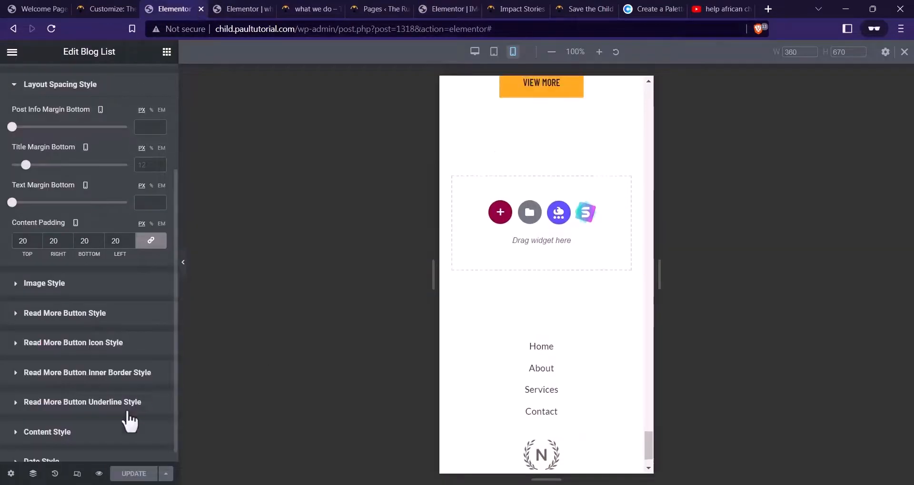
Close the extra editor tabs and open the home page in Elementor in a new tab
{"action": "left_click", "coordinate": [77, 474]}
{"action": "scroll", "coordinate": [471, 73], "scroll_direction": "up", "scroll_amount": 8}
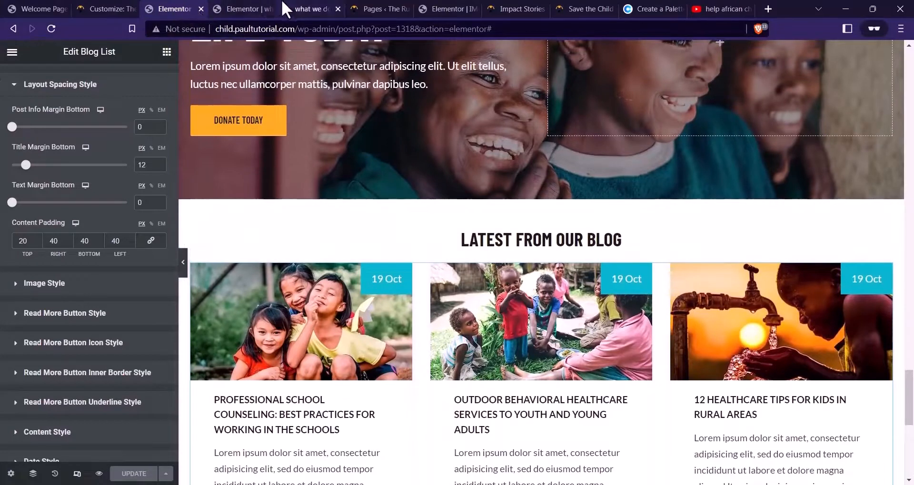
{"action": "left_click", "coordinate": [201, 9]}
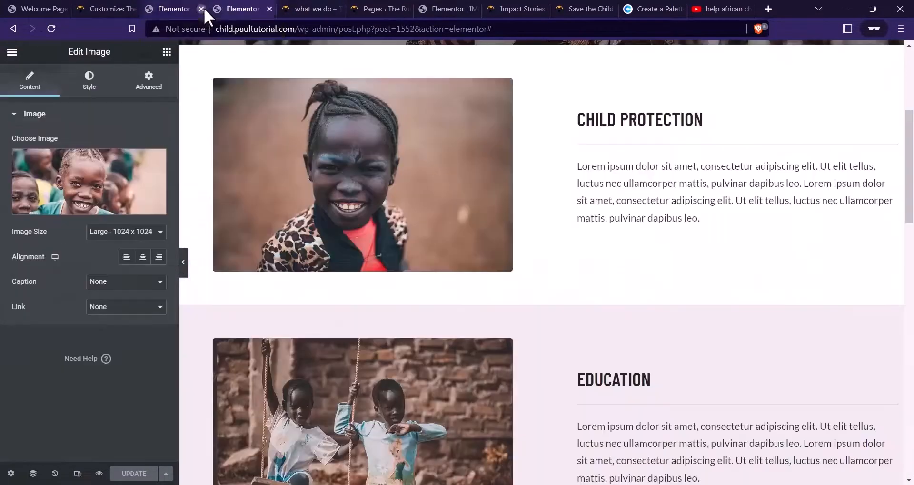
{"action": "left_click", "coordinate": [247, 9]}
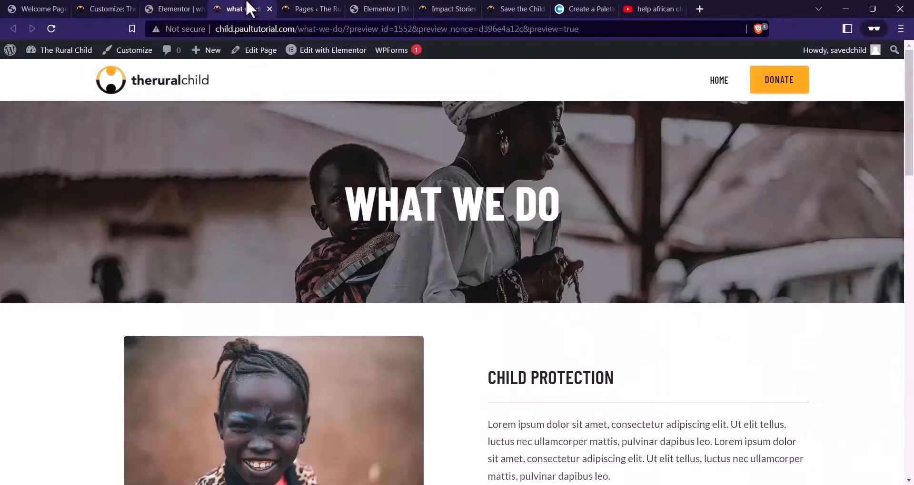
{"action": "right_click", "coordinate": [720, 86]}
{"action": "left_click", "coordinate": [741, 93]}
{"action": "left_click", "coordinate": [314, 9]}
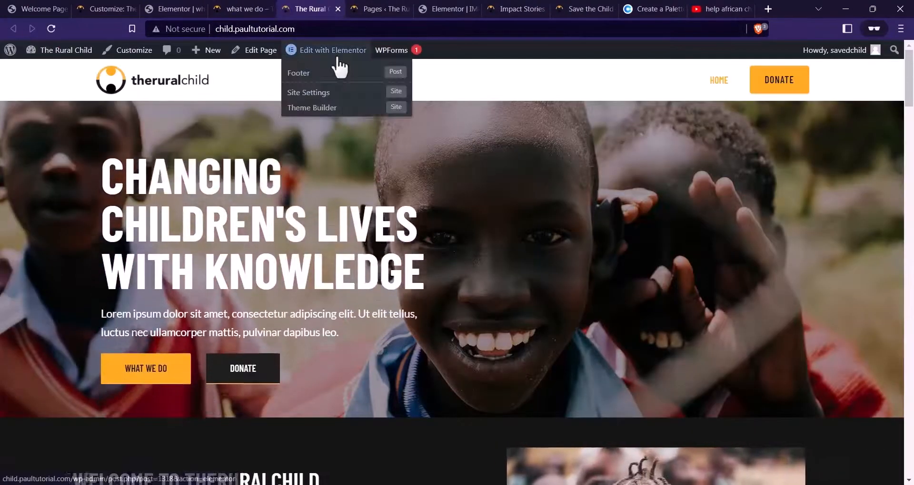
{"action": "left_click", "coordinate": [329, 51]}
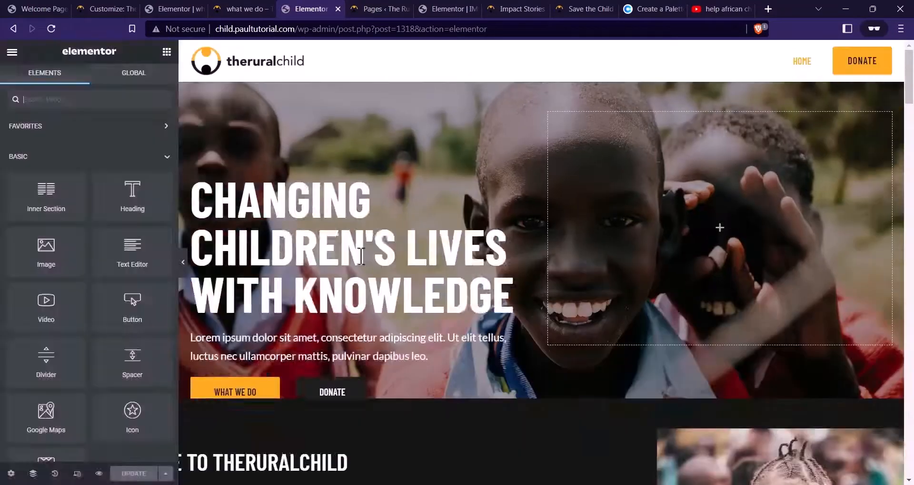
Copy the home page's Impact Stories video section and switch to the IMPACT STORIES editor
{"action": "scroll", "coordinate": [482, 198], "scroll_direction": "down", "scroll_amount": 10}
{"action": "scroll", "coordinate": [522, 209], "scroll_direction": "down", "scroll_amount": 15}
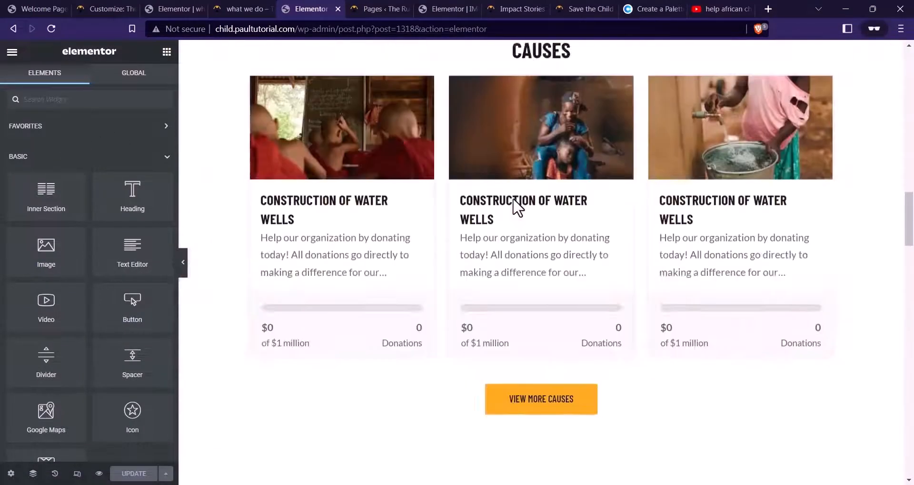
{"action": "scroll", "coordinate": [523, 209], "scroll_direction": "up", "scroll_amount": 3}
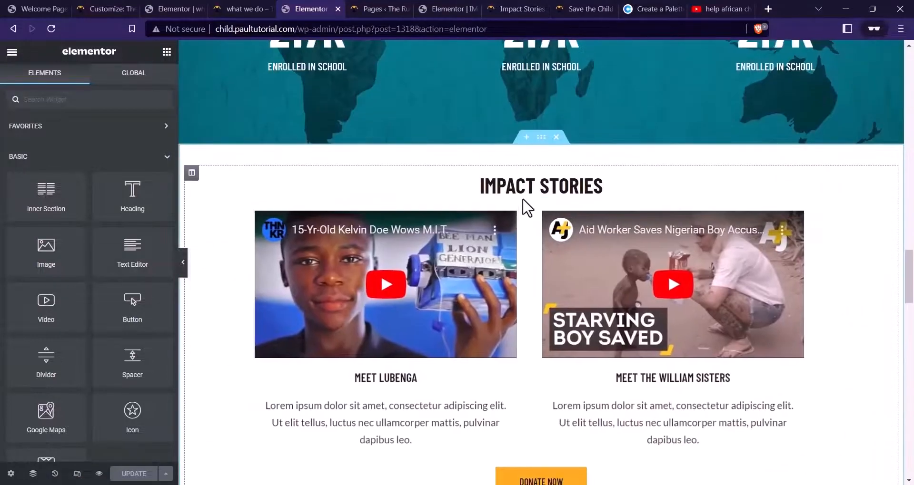
{"action": "right_click", "coordinate": [547, 144]}
{"action": "left_click", "coordinate": [566, 186]}
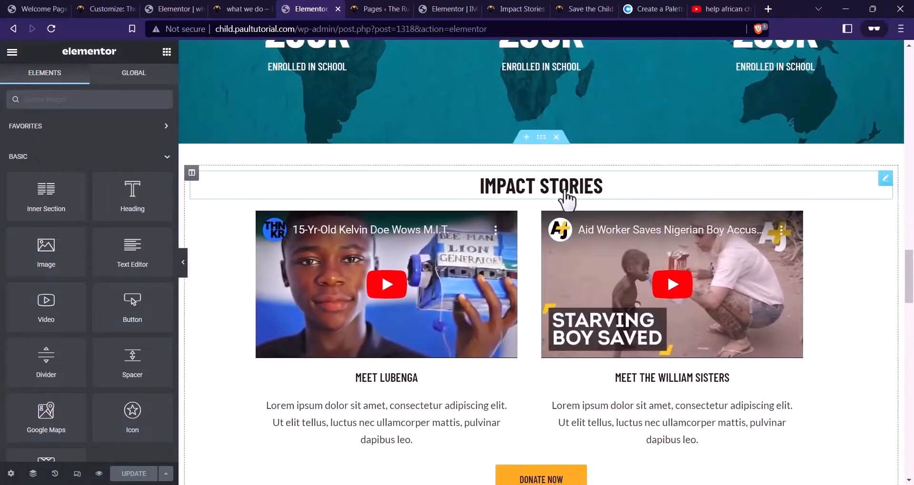
{"action": "right_click", "coordinate": [539, 136]}
{"action": "left_click", "coordinate": [529, 162]}
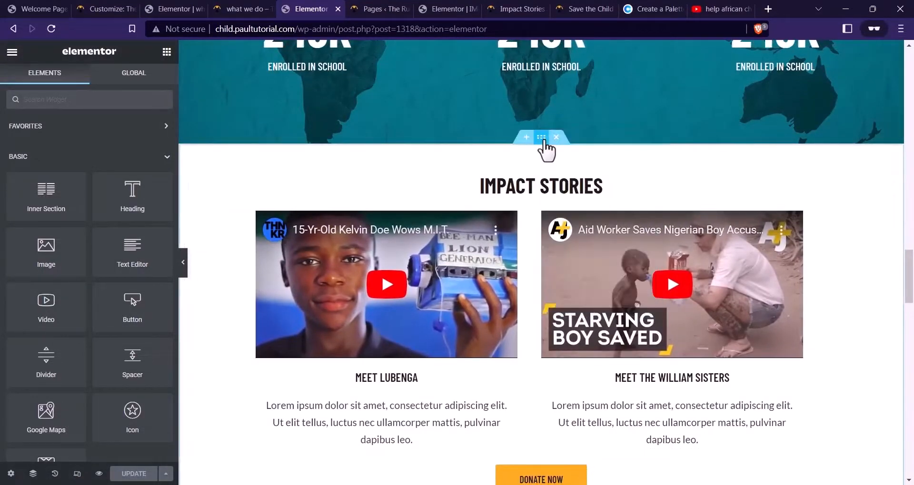
{"action": "right_click", "coordinate": [545, 142]}
{"action": "left_click", "coordinate": [574, 199]}
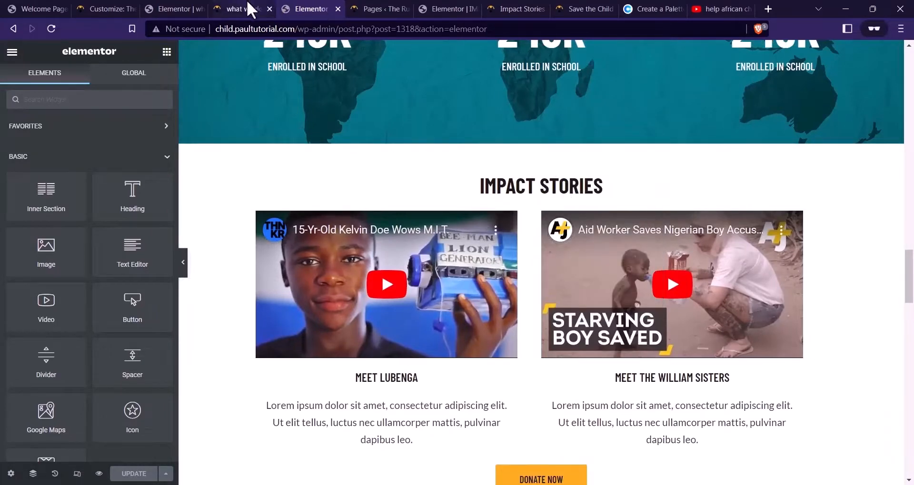
{"action": "left_click", "coordinate": [452, 10]}
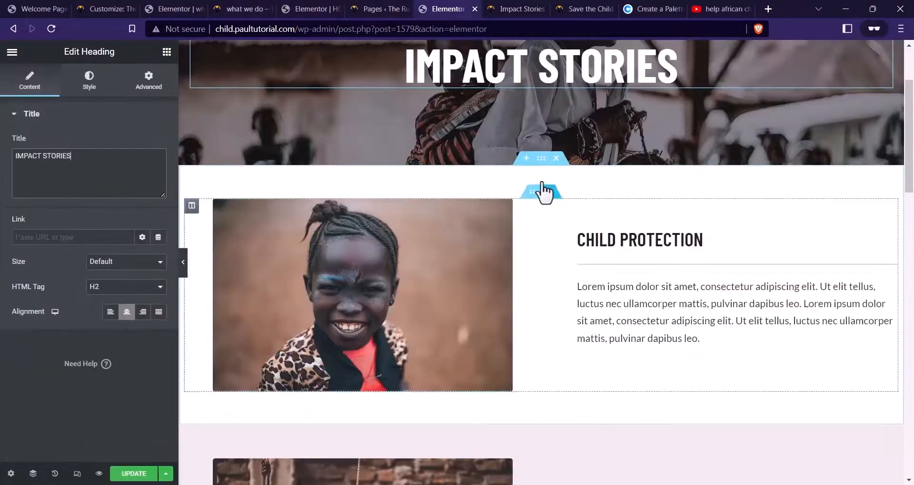
Paste the copied video section, then delete the Child Protection section and duplicate IMPACT STORIES heading
{"action": "right_click", "coordinate": [543, 171]}
{"action": "left_click", "coordinate": [581, 237]}
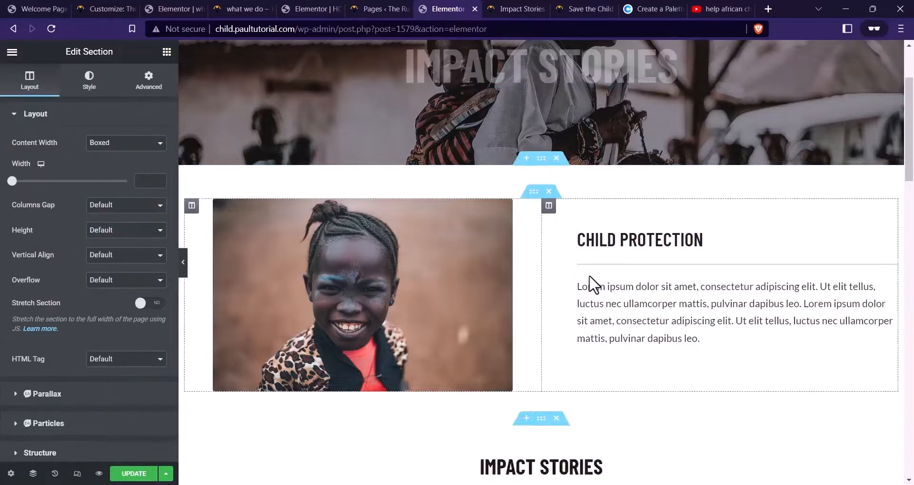
{"action": "scroll", "coordinate": [574, 276], "scroll_direction": "down", "scroll_amount": 4}
{"action": "scroll", "coordinate": [573, 277], "scroll_direction": "up", "scroll_amount": 5}
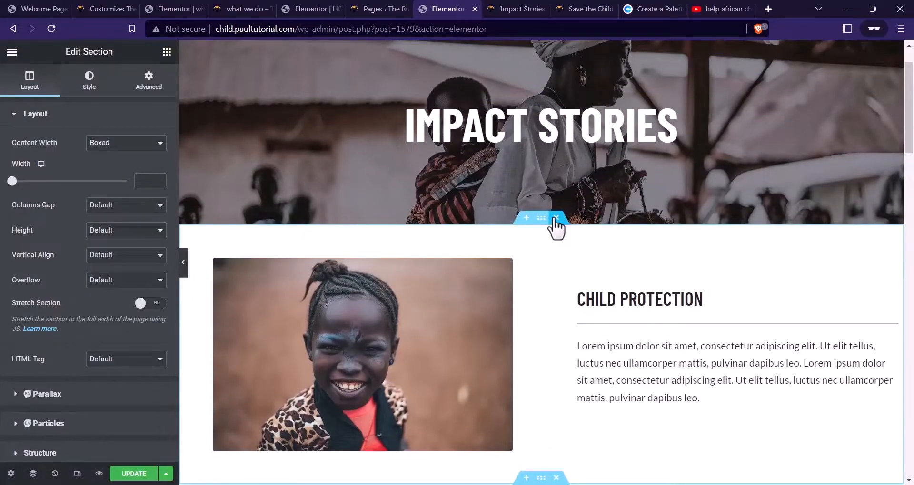
{"action": "left_click", "coordinate": [556, 218]}
{"action": "scroll", "coordinate": [553, 240], "scroll_direction": "down", "scroll_amount": 4}
{"action": "scroll", "coordinate": [551, 234], "scroll_direction": "up", "scroll_amount": 2}
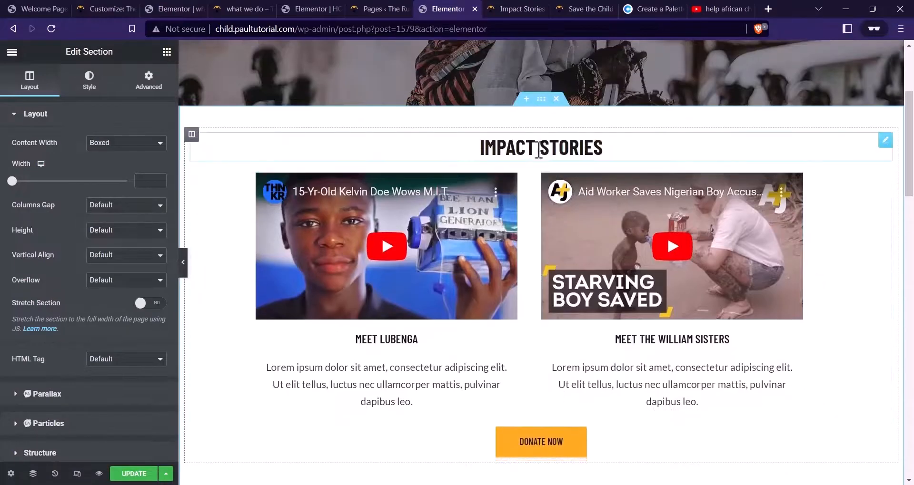
{"action": "right_click", "coordinate": [539, 150]}
{"action": "left_click", "coordinate": [598, 317]}
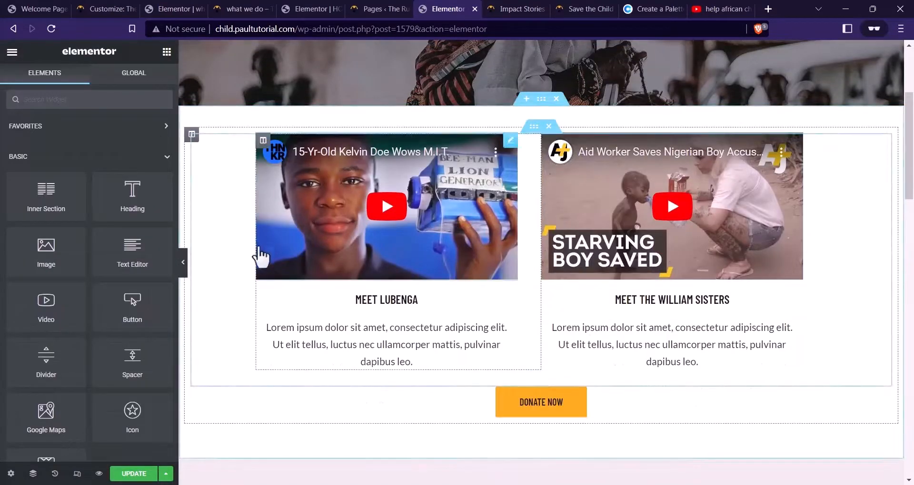
Delete the Education and Health sections and the DONATE NOW button
{"action": "scroll", "coordinate": [477, 257], "scroll_direction": "down", "scroll_amount": 5}
{"action": "left_click", "coordinate": [555, 217]}
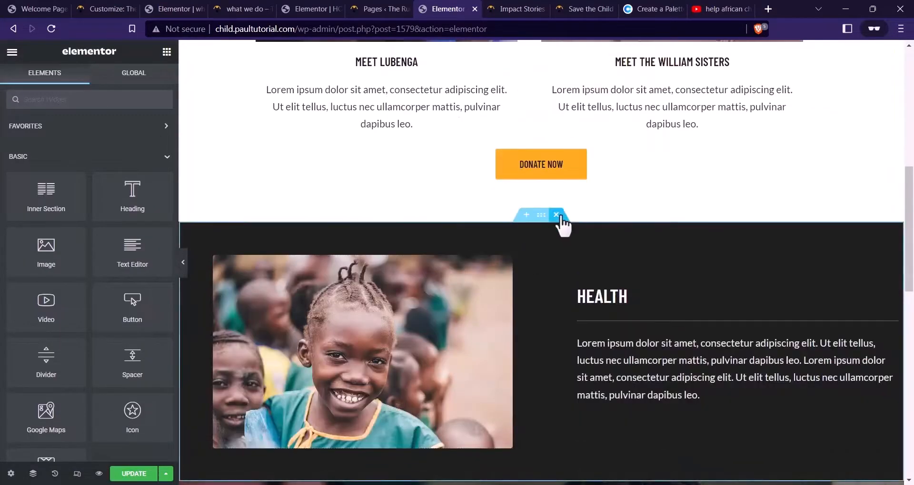
{"action": "left_click", "coordinate": [555, 216]}
{"action": "scroll", "coordinate": [537, 300], "scroll_direction": "up", "scroll_amount": 2}
{"action": "scroll", "coordinate": [476, 333], "scroll_direction": "down", "scroll_amount": 2}
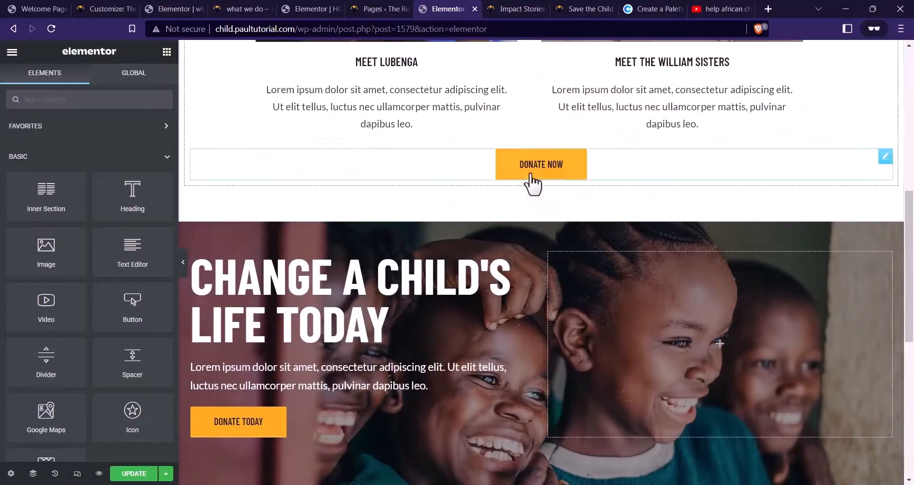
{"action": "right_click", "coordinate": [556, 167]}
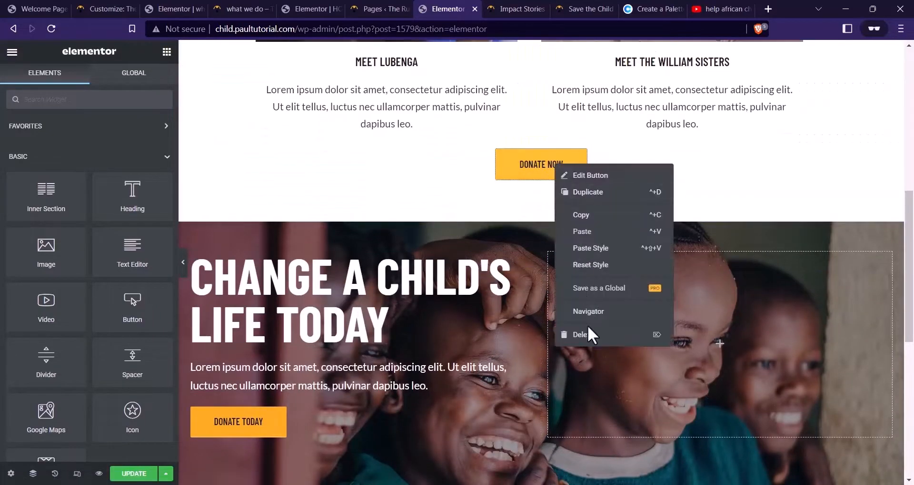
{"action": "left_click", "coordinate": [587, 334]}
{"action": "scroll", "coordinate": [580, 328], "scroll_direction": "up", "scroll_amount": 5}
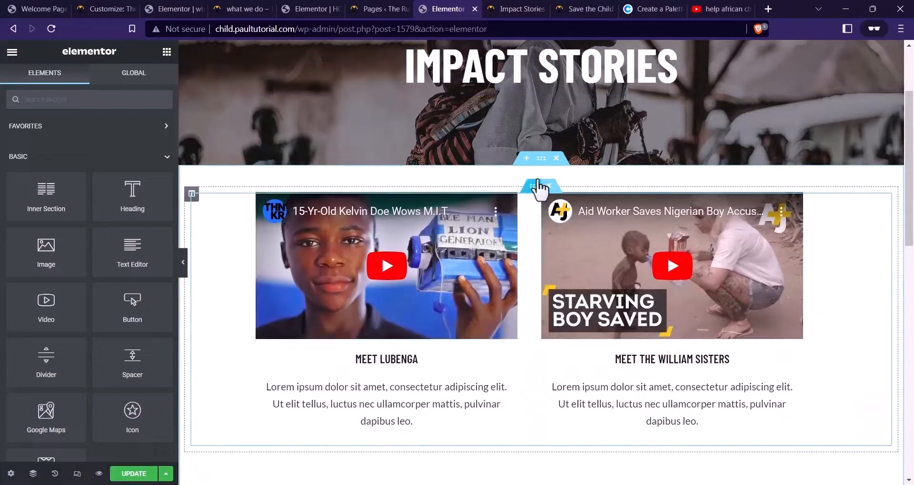
Duplicate the video row twice with top padding 20, then update and preview the page
{"action": "right_click", "coordinate": [538, 186]}
{"action": "left_click", "coordinate": [571, 215]}
{"action": "scroll", "coordinate": [527, 238], "scroll_direction": "down", "scroll_amount": 3}
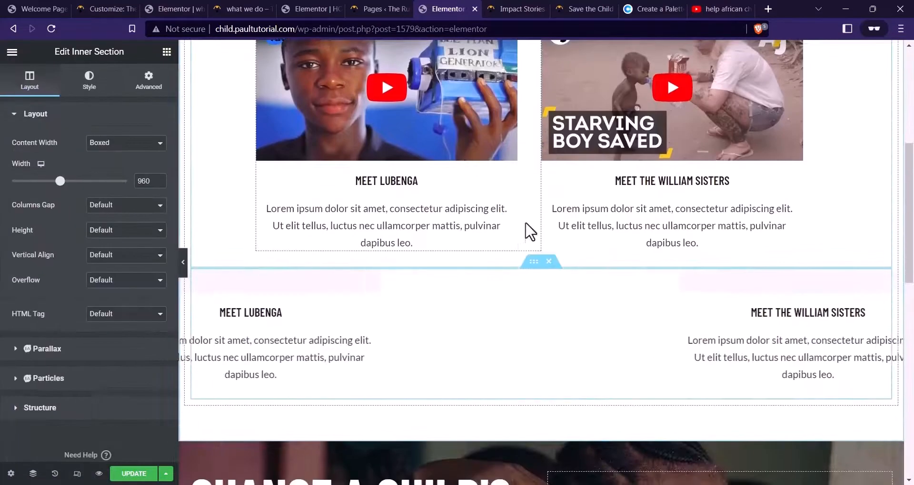
{"action": "left_click", "coordinate": [145, 82]}
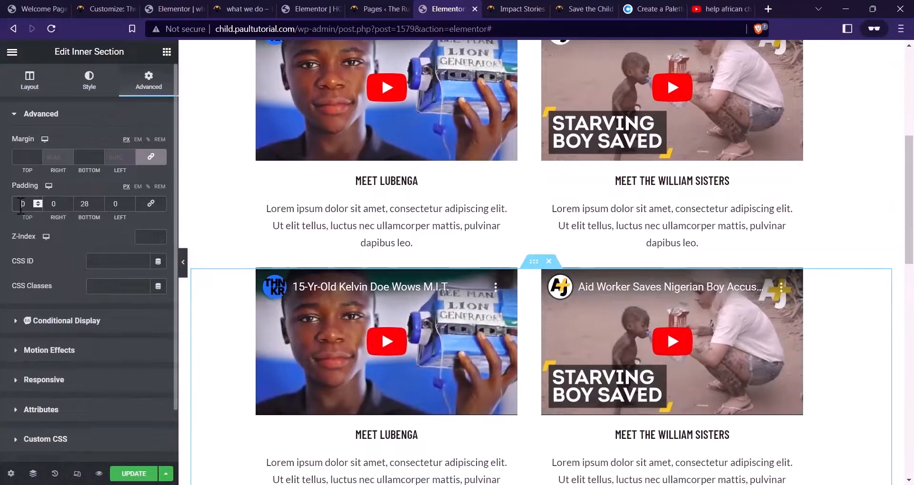
{"action": "type", "text": "2"}
{"action": "scroll", "coordinate": [531, 159], "scroll_direction": "down", "scroll_amount": 4}
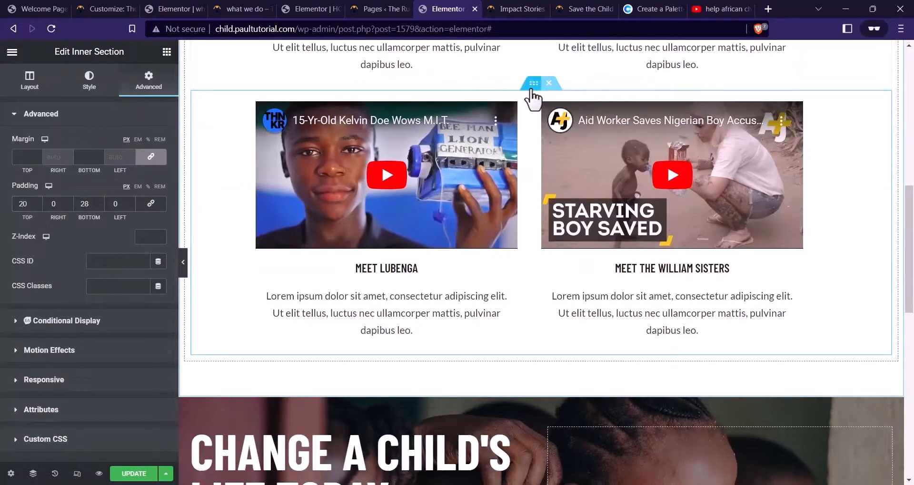
{"action": "right_click", "coordinate": [532, 92]}
{"action": "left_click", "coordinate": [571, 112]}
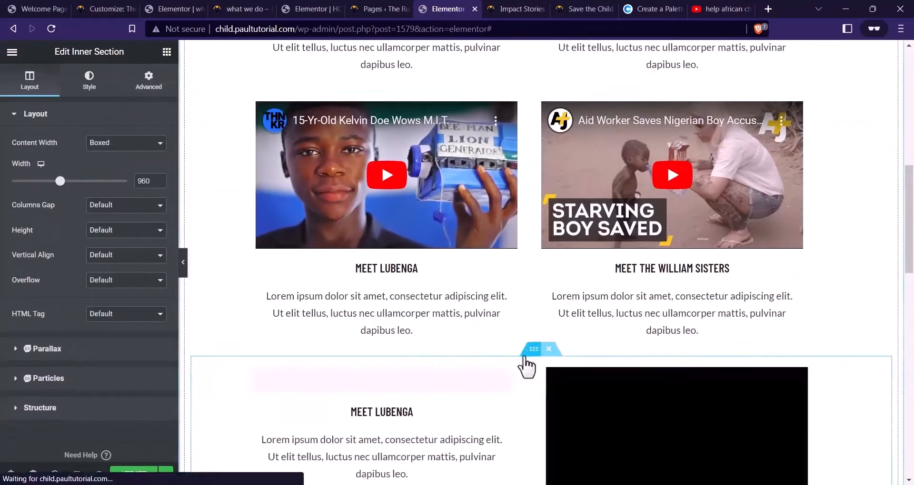
{"action": "scroll", "coordinate": [577, 302], "scroll_direction": "down", "scroll_amount": 4}
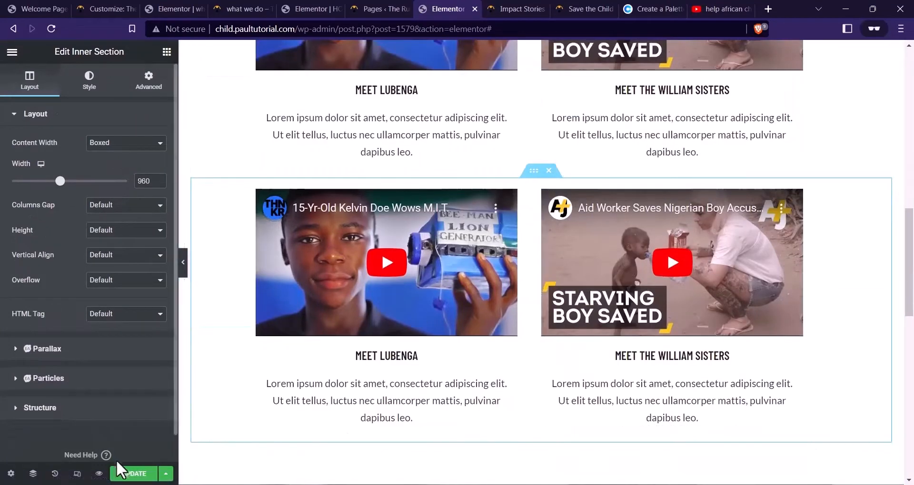
{"action": "left_click", "coordinate": [129, 474]}
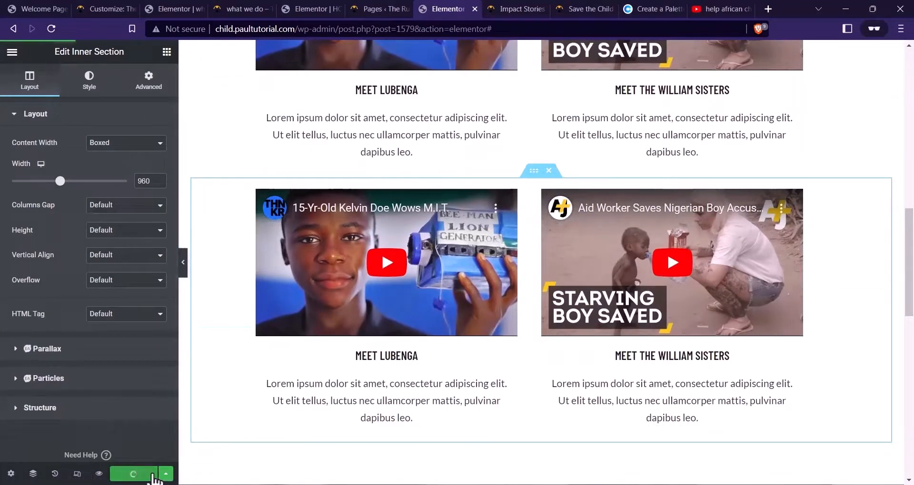
{"action": "left_click", "coordinate": [100, 474]}
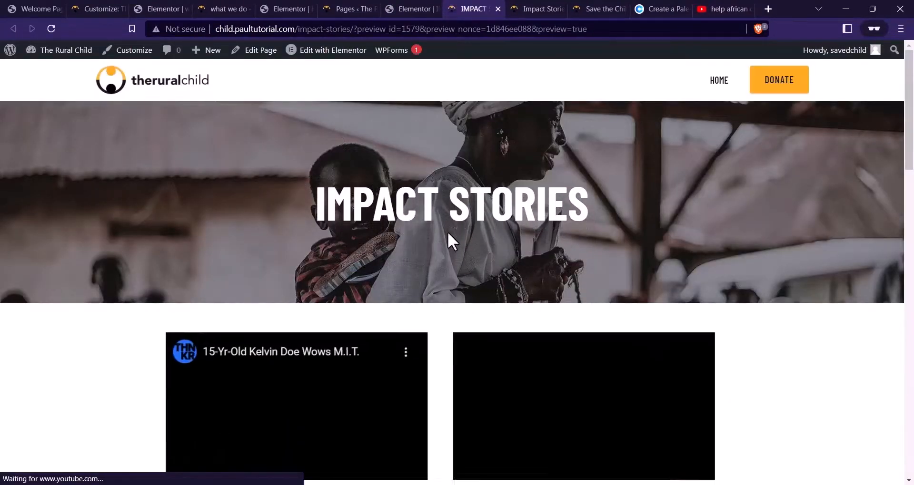
Browse the live charity site's Impact Stories and Causes pages for reference
{"action": "scroll", "coordinate": [447, 232], "scroll_direction": "down", "scroll_amount": 10}
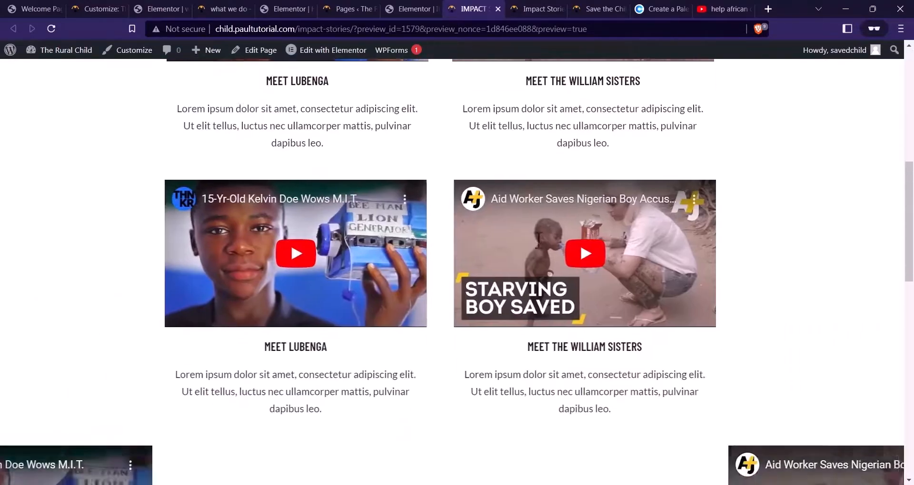
{"action": "scroll", "coordinate": [388, 295], "scroll_direction": "down", "scroll_amount": 10}
{"action": "scroll", "coordinate": [426, 284], "scroll_direction": "up", "scroll_amount": 6}
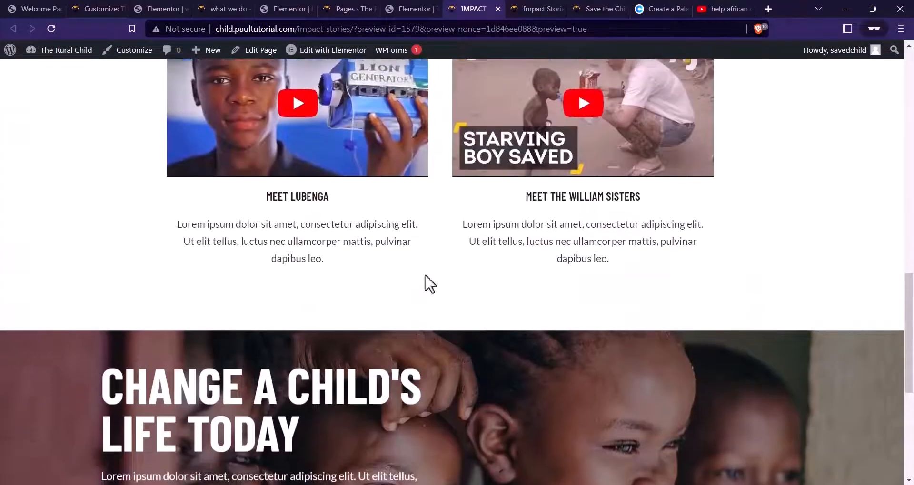
{"action": "scroll", "coordinate": [330, 257], "scroll_direction": "up", "scroll_amount": 6}
{"action": "scroll", "coordinate": [424, 247], "scroll_direction": "down", "scroll_amount": 8}
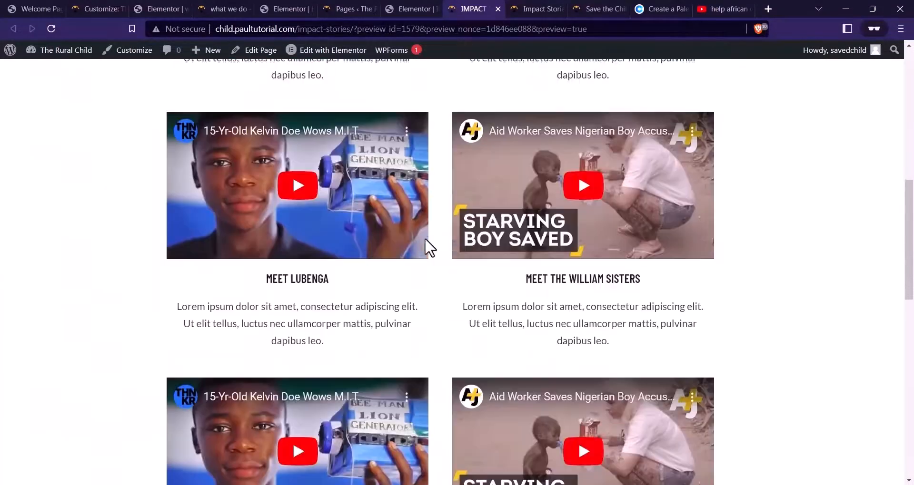
{"action": "scroll", "coordinate": [558, 241], "scroll_direction": "up", "scroll_amount": 3}
{"action": "scroll", "coordinate": [292, 286], "scroll_direction": "up", "scroll_amount": 4}
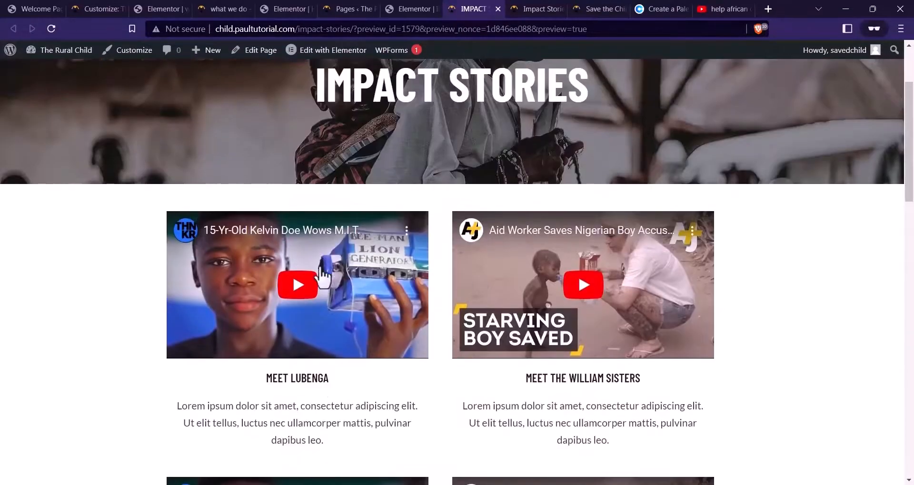
{"action": "scroll", "coordinate": [439, 280], "scroll_direction": "down", "scroll_amount": 7}
{"action": "scroll", "coordinate": [476, 209], "scroll_direction": "down", "scroll_amount": 5}
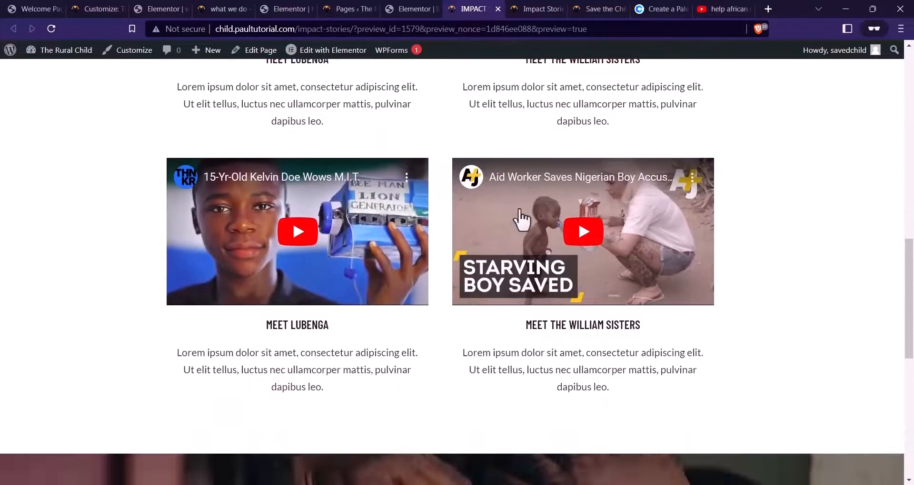
{"action": "scroll", "coordinate": [412, 214], "scroll_direction": "up", "scroll_amount": 11}
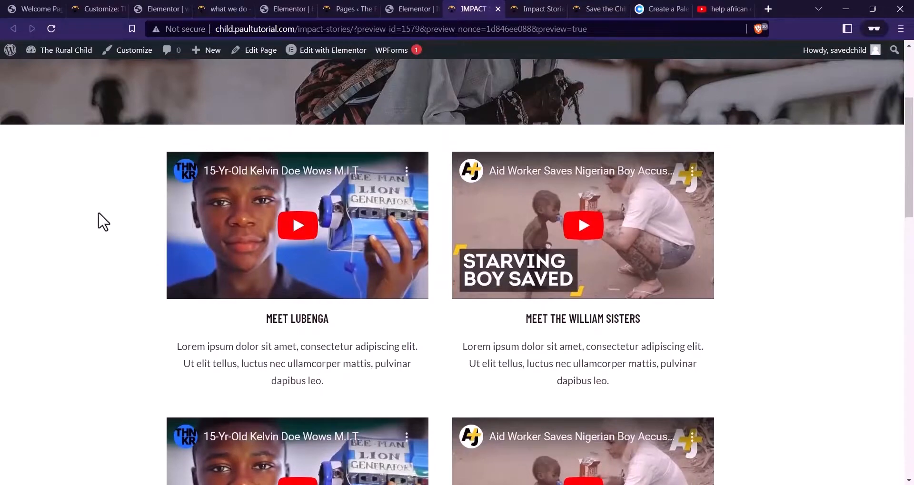
{"action": "scroll", "coordinate": [245, 253], "scroll_direction": "up", "scroll_amount": 4}
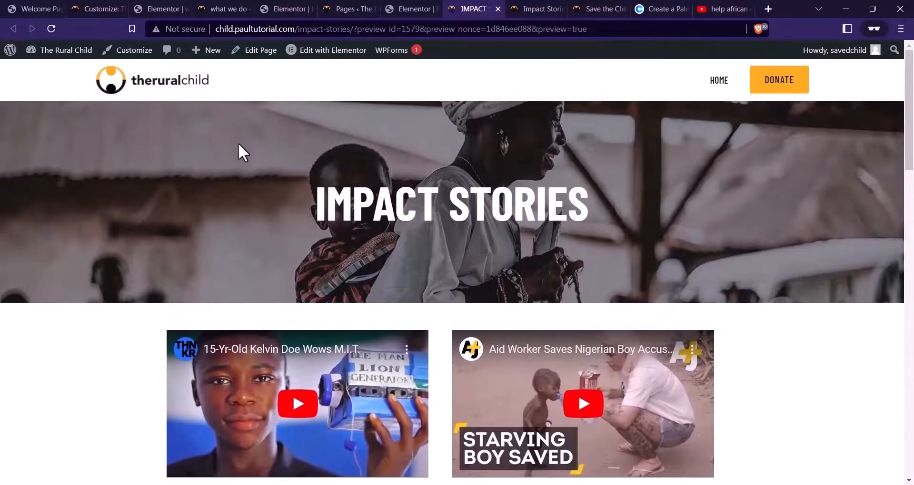
{"action": "scroll", "coordinate": [238, 145], "scroll_direction": "down", "scroll_amount": 15}
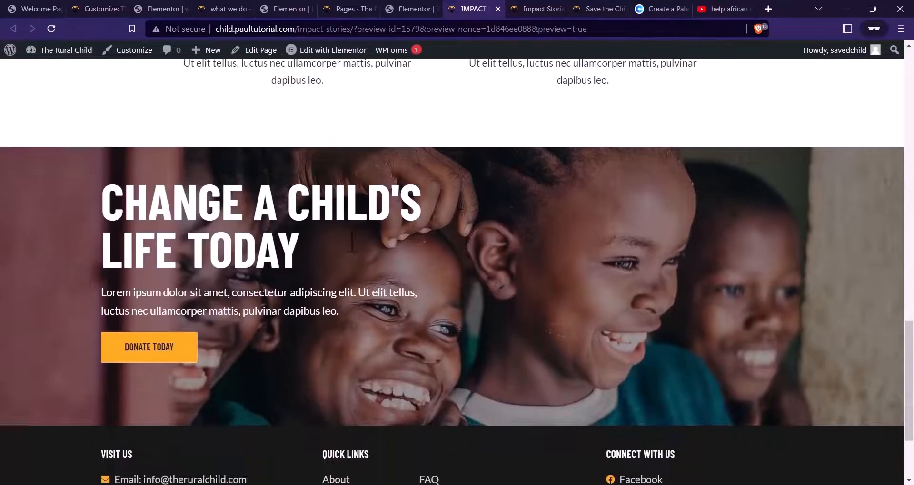
{"action": "scroll", "coordinate": [352, 240], "scroll_direction": "down", "scroll_amount": 3}
{"action": "scroll", "coordinate": [363, 244], "scroll_direction": "up", "scroll_amount": 18}
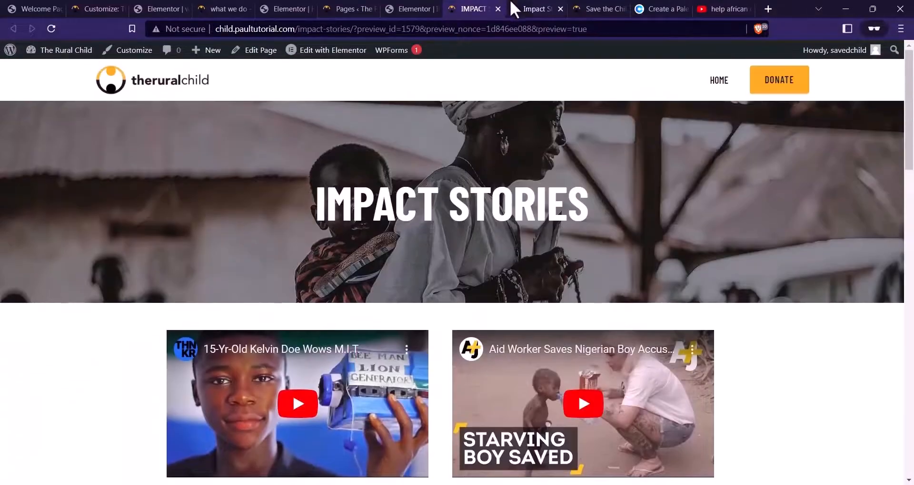
{"action": "left_click", "coordinate": [530, 8]}
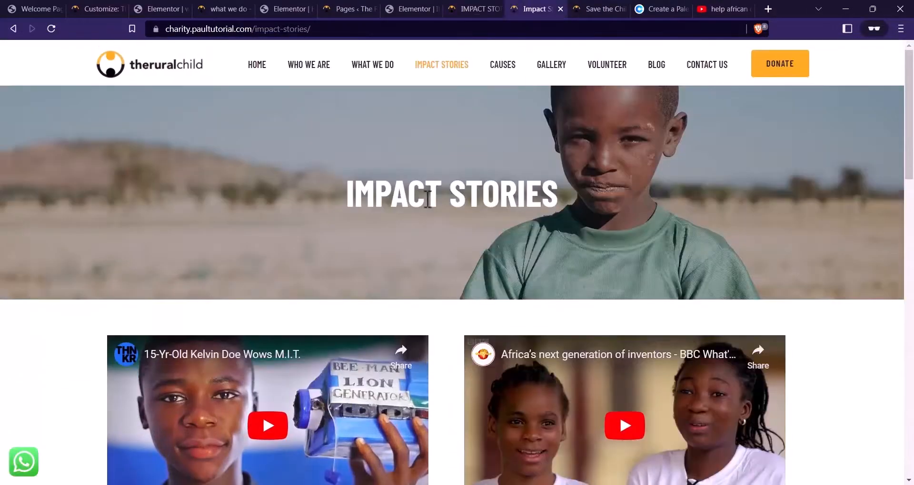
{"action": "left_click", "coordinate": [501, 75]}
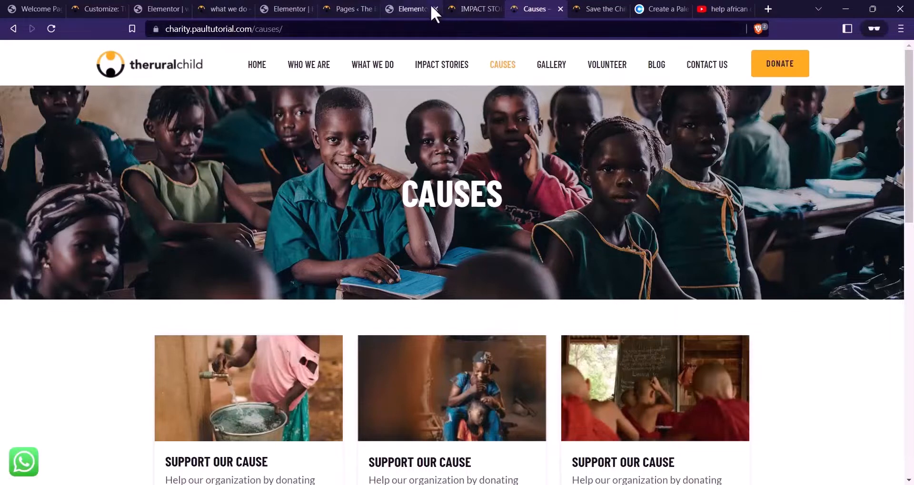
Close the leftover Elementor editor tab and return to the site's Pages list
{"action": "left_click", "coordinate": [431, 6]}
{"action": "left_click", "coordinate": [434, 7]}
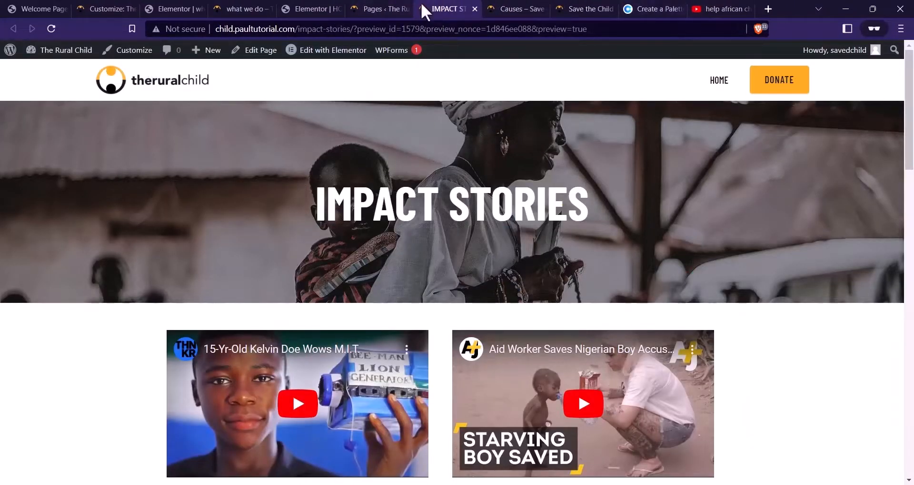
{"action": "left_click", "coordinate": [386, 8]}
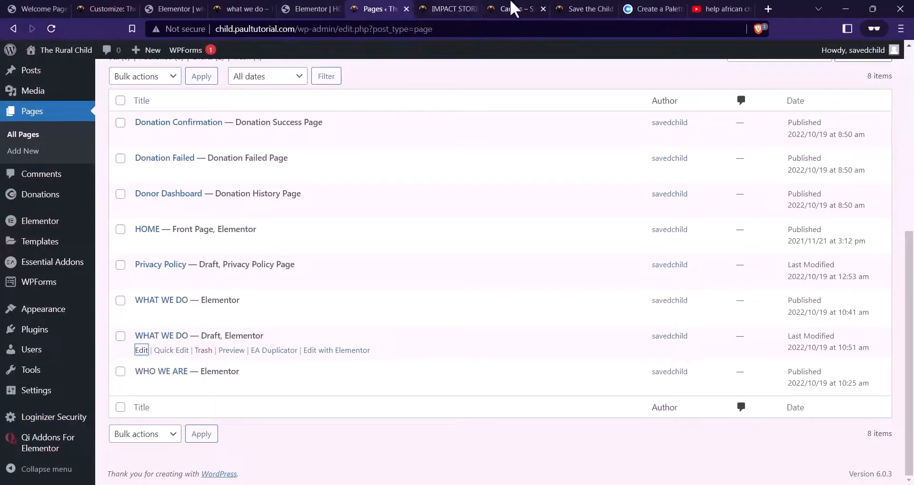
Reload the Pages list, duplicate IMPACT STORIES, and open the draft copy for editing
{"action": "left_click", "coordinate": [52, 29]}
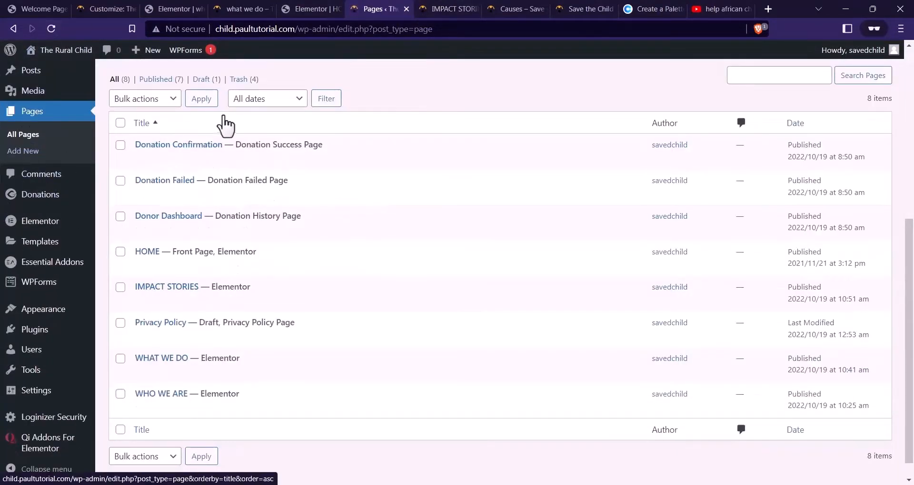
{"action": "scroll", "coordinate": [265, 359], "scroll_direction": "down", "scroll_amount": 1}
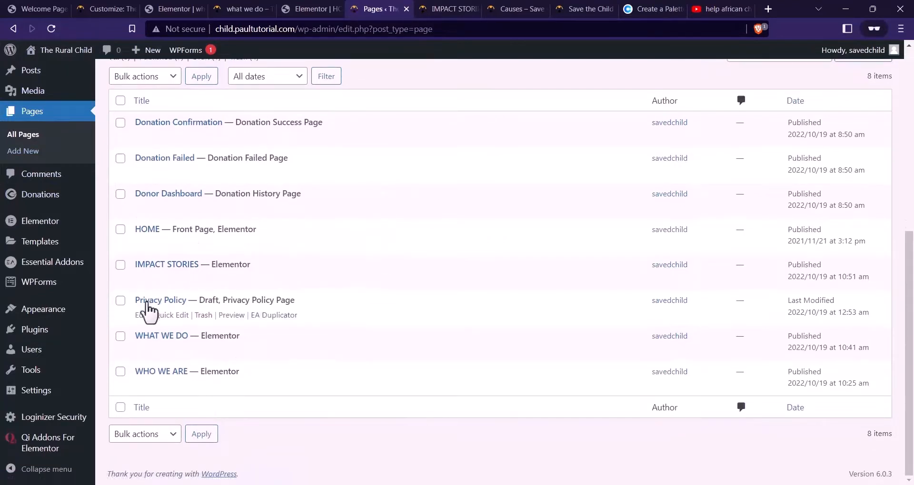
{"action": "left_click", "coordinate": [263, 281]}
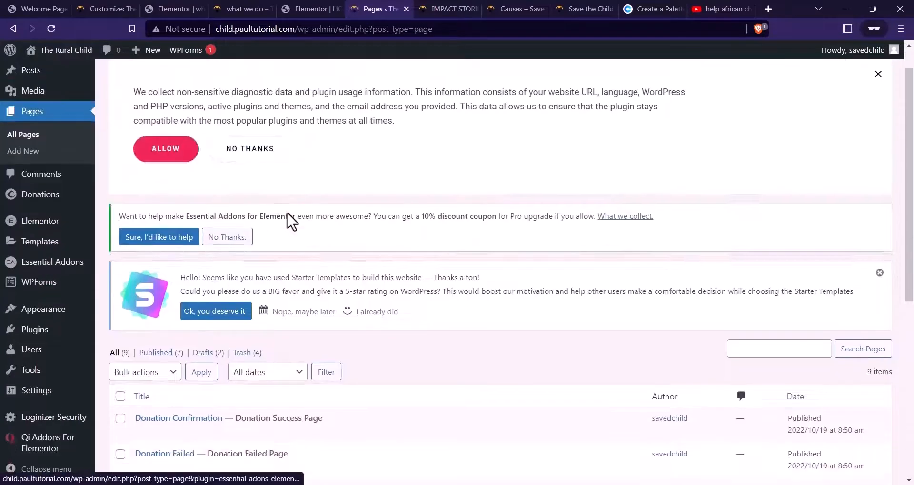
{"action": "scroll", "coordinate": [291, 220], "scroll_direction": "down", "scroll_amount": 5}
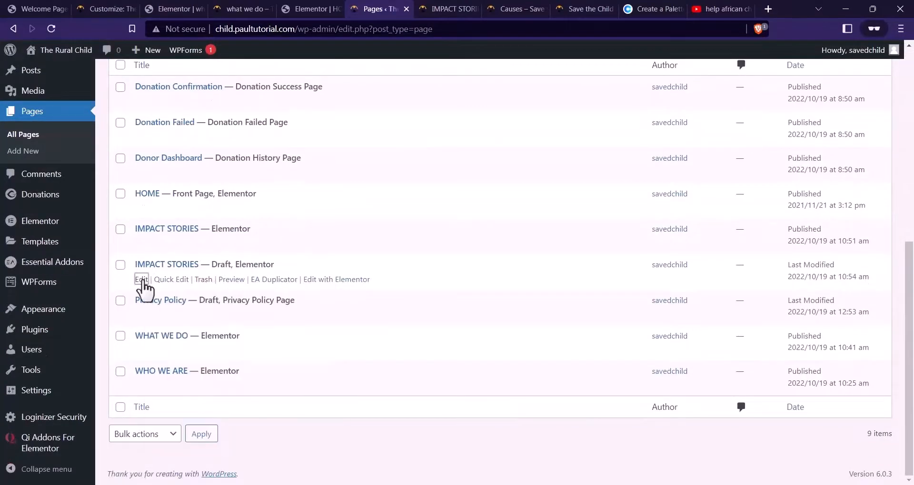
{"action": "left_click", "coordinate": [142, 280]}
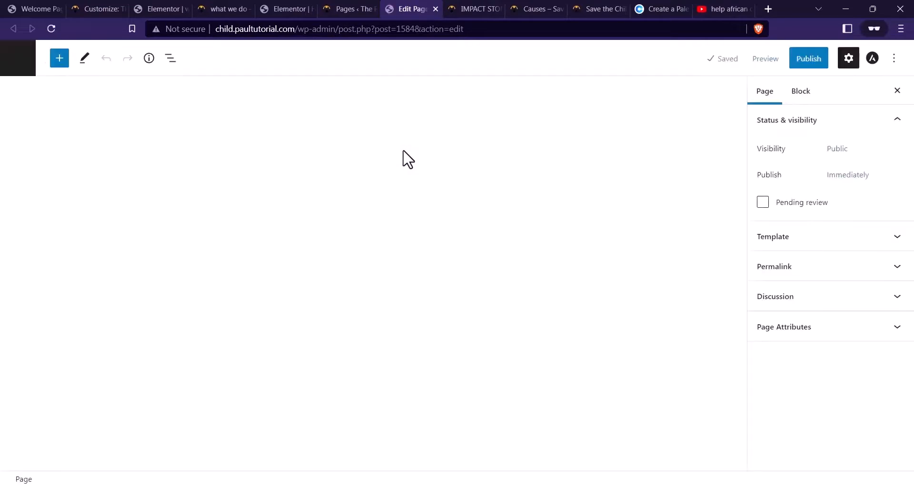
Retitle the copy CAUSES, publish it, and open it with Elementor
{"action": "left_click", "coordinate": [121, 160]}
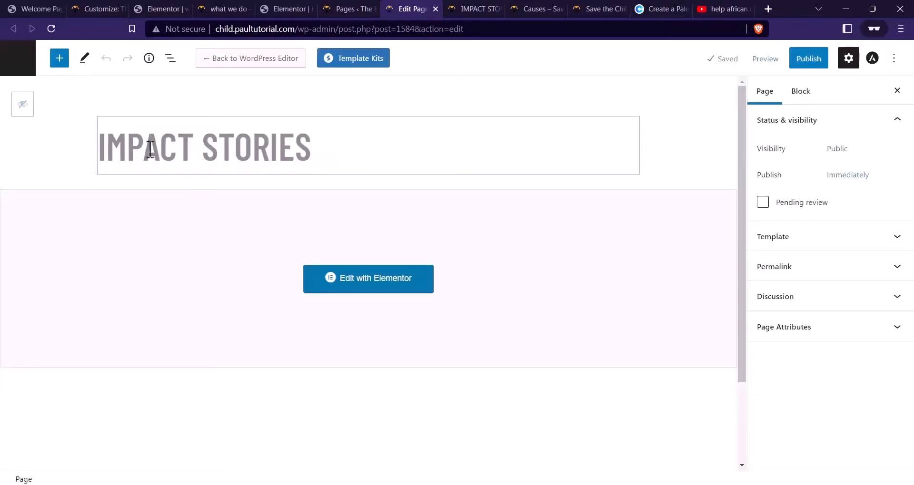
{"action": "triple_click", "coordinate": [153, 149]}
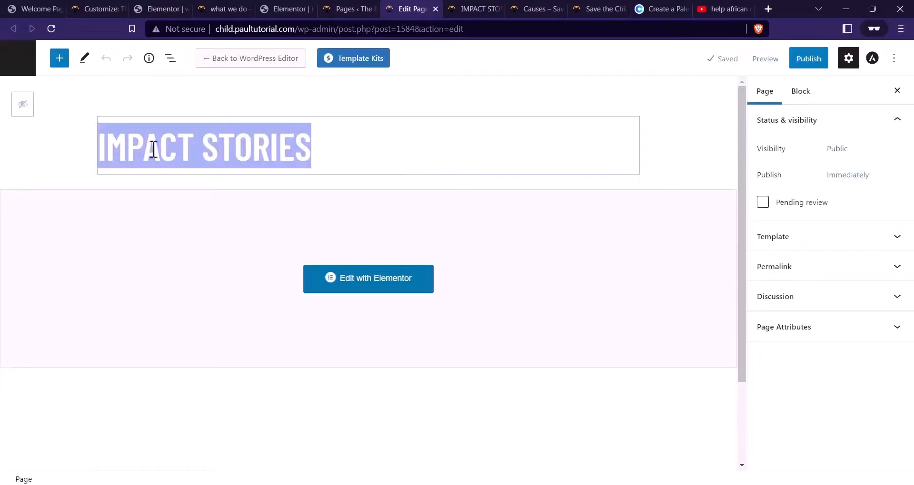
{"action": "type", "text": "CAUSES"}
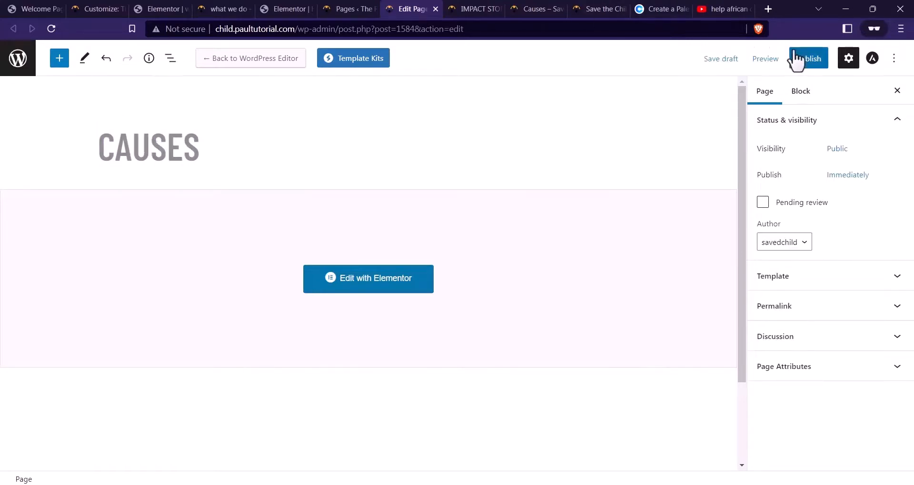
{"action": "left_click", "coordinate": [805, 60]}
{"action": "left_click", "coordinate": [795, 62]}
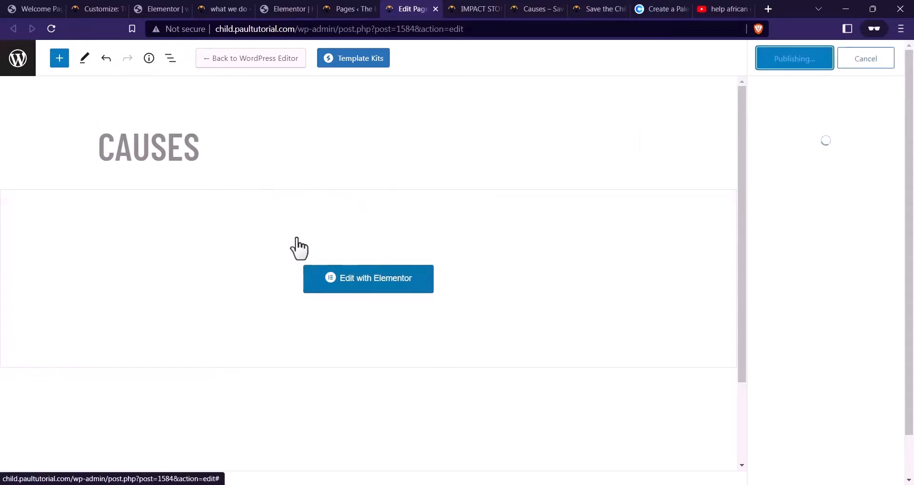
{"action": "left_click", "coordinate": [327, 280]}
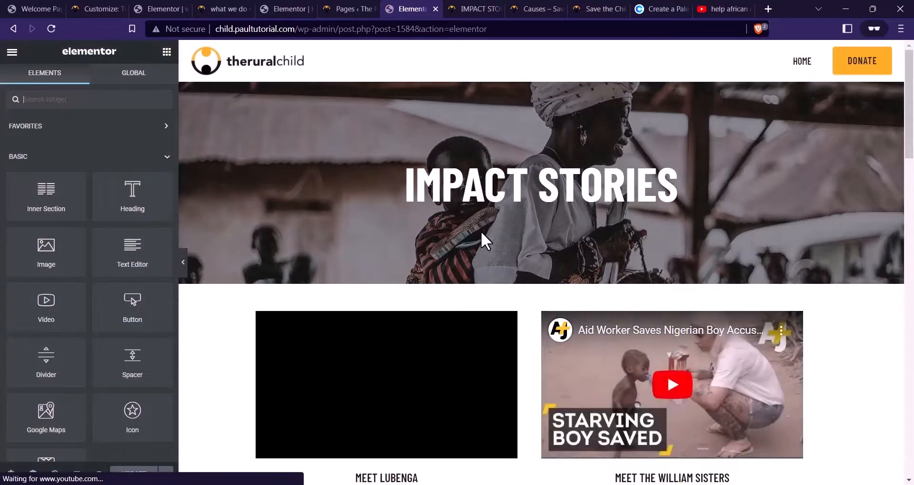
Replace the hero heading text IMPACT STORIES with CAUSES
{"action": "scroll", "coordinate": [480, 231], "scroll_direction": "down", "scroll_amount": 4}
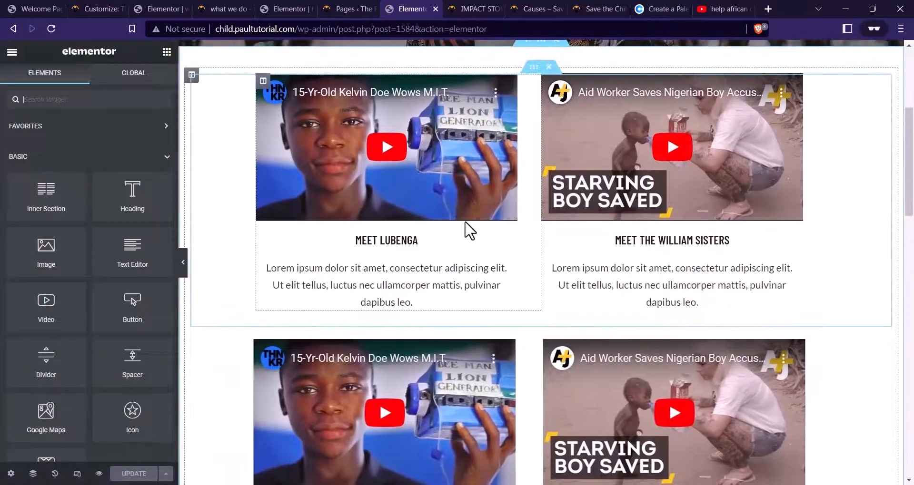
{"action": "scroll", "coordinate": [471, 219], "scroll_direction": "up", "scroll_amount": 5}
{"action": "left_click", "coordinate": [479, 197]}
{"action": "left_click_drag", "start_coordinate": [99, 181], "coordinate": [1, 172]}
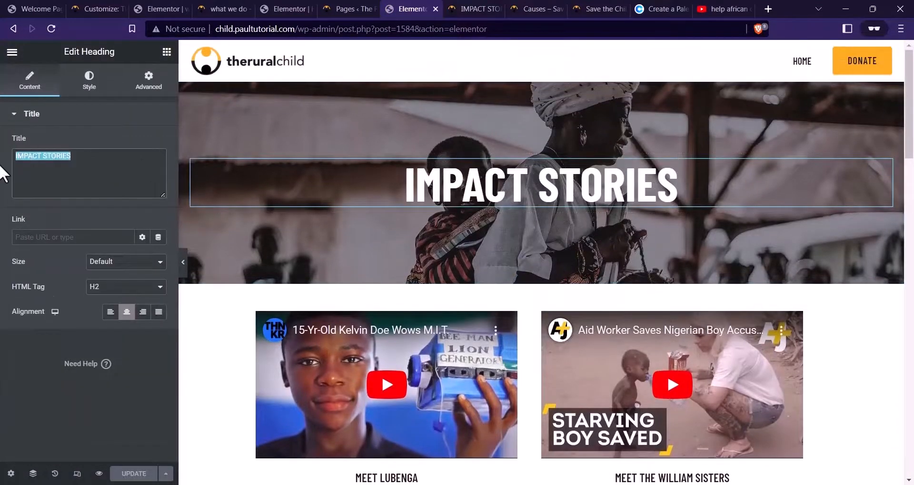
{"action": "type", "text": "CAUSES"}
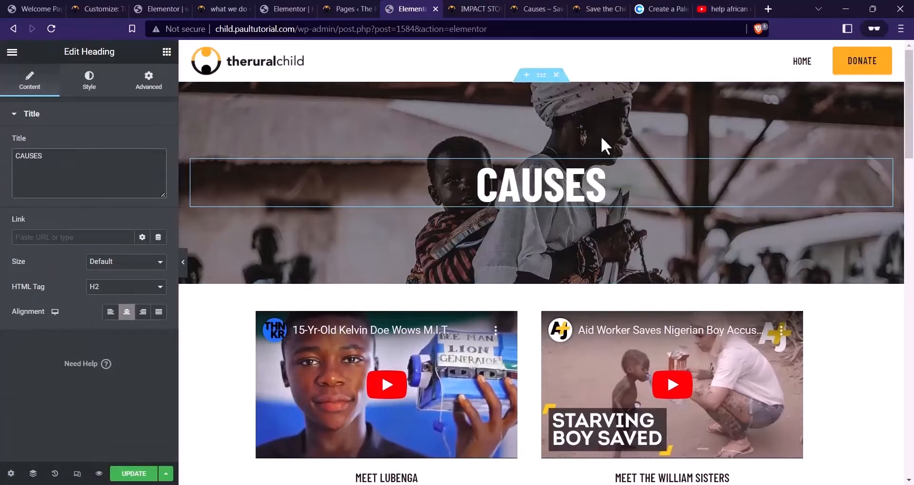
Delete the video stories section below the hero
{"action": "scroll", "coordinate": [578, 188], "scroll_direction": "down", "scroll_amount": 4}
{"action": "left_click", "coordinate": [555, 99]}
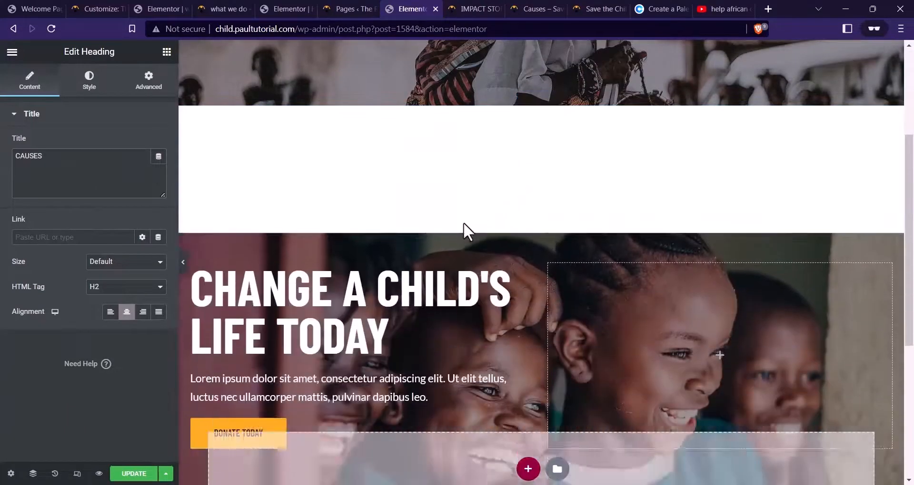
{"action": "scroll", "coordinate": [719, 242], "scroll_direction": "up", "scroll_amount": 3}
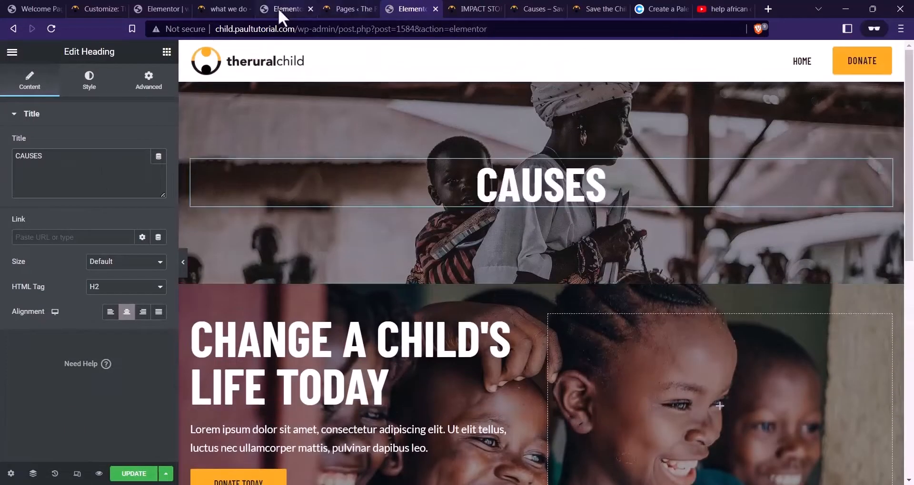
{"action": "left_click", "coordinate": [285, 9]}
{"action": "scroll", "coordinate": [495, 181], "scroll_direction": "up", "scroll_amount": 10}
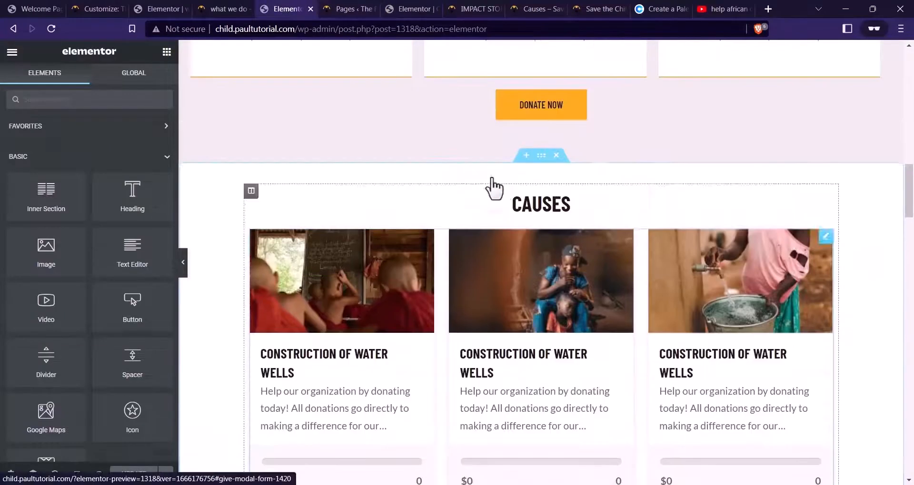
Copy the home page's CAUSES card section and paste it below the new page's hero
{"action": "right_click", "coordinate": [541, 162]}
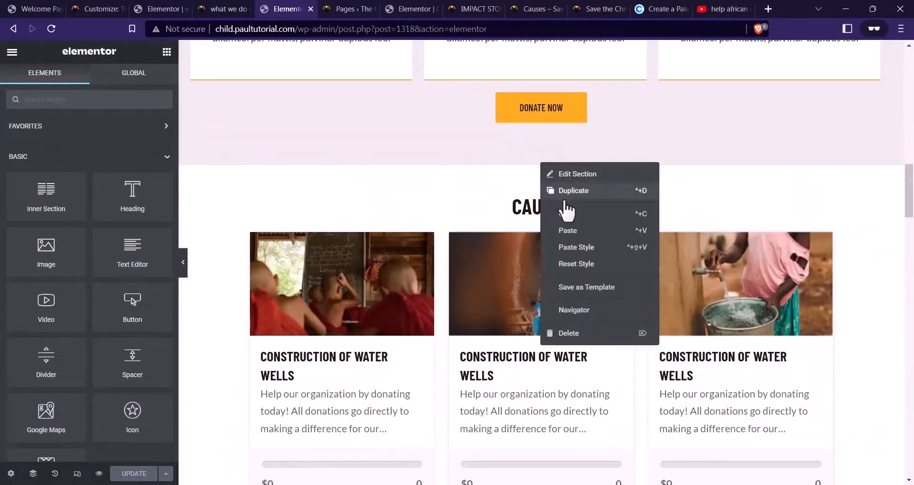
{"action": "left_click", "coordinate": [568, 217]}
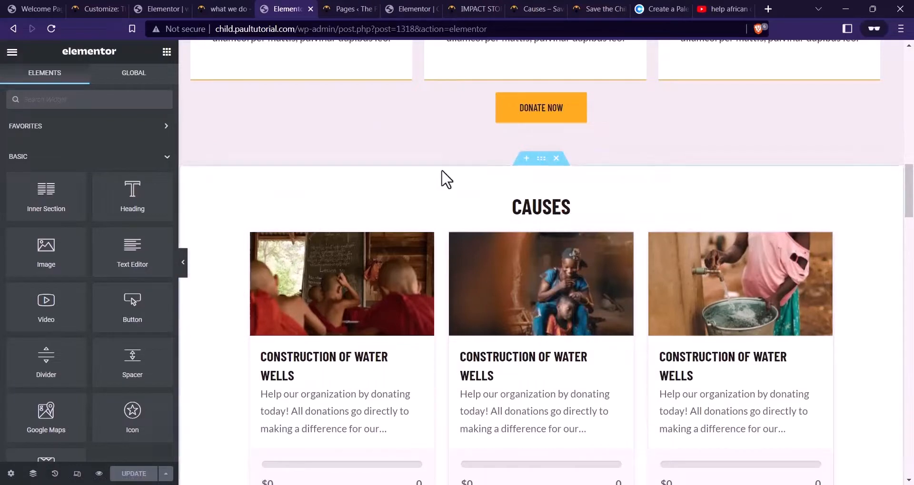
{"action": "left_click", "coordinate": [409, 9]}
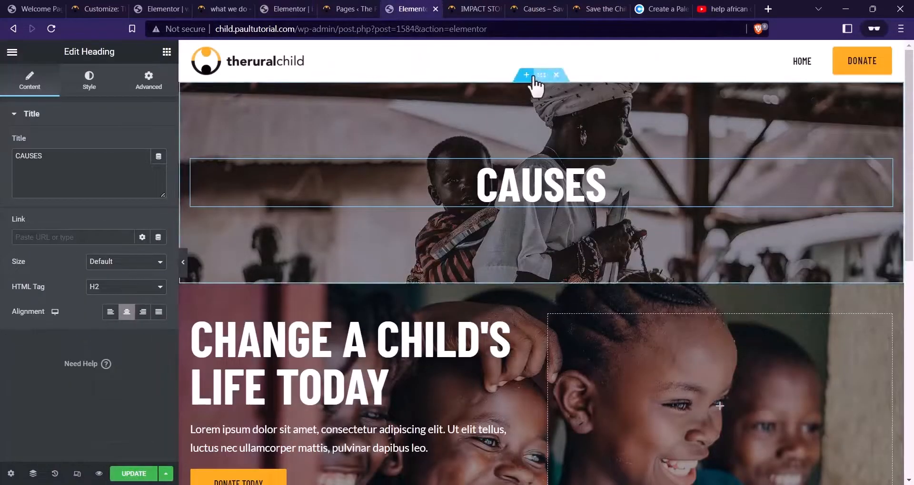
{"action": "right_click", "coordinate": [534, 79]}
{"action": "left_click", "coordinate": [564, 142]}
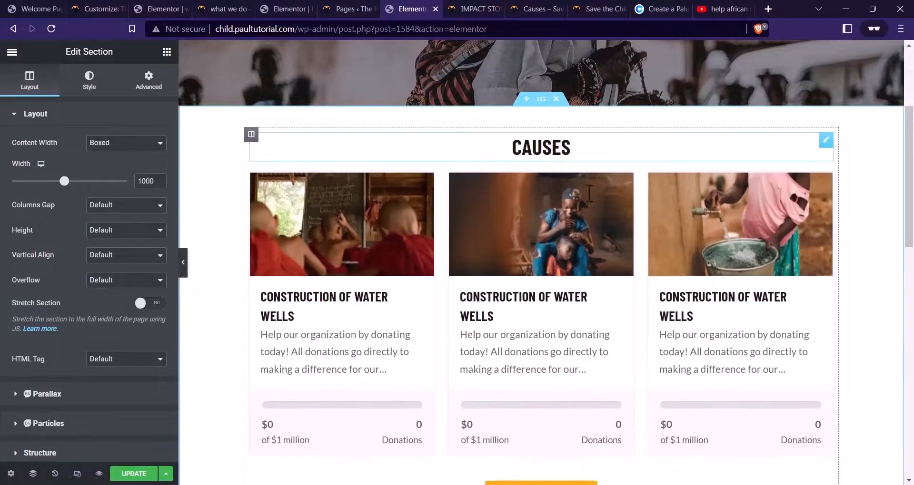
Delete the pasted CAUSES heading and the View More Causes button
{"action": "right_click", "coordinate": [547, 151]}
{"action": "left_click", "coordinate": [592, 325]}
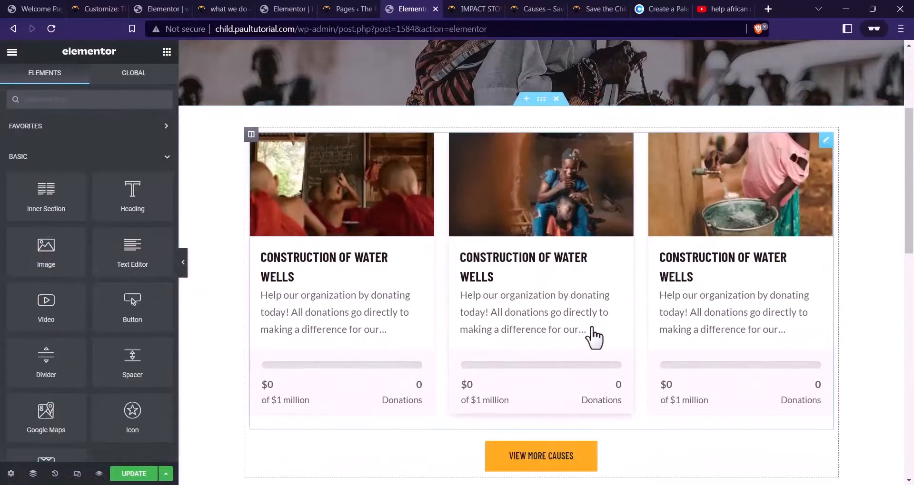
{"action": "scroll", "coordinate": [663, 322], "scroll_direction": "down", "scroll_amount": 3}
{"action": "right_click", "coordinate": [627, 303]}
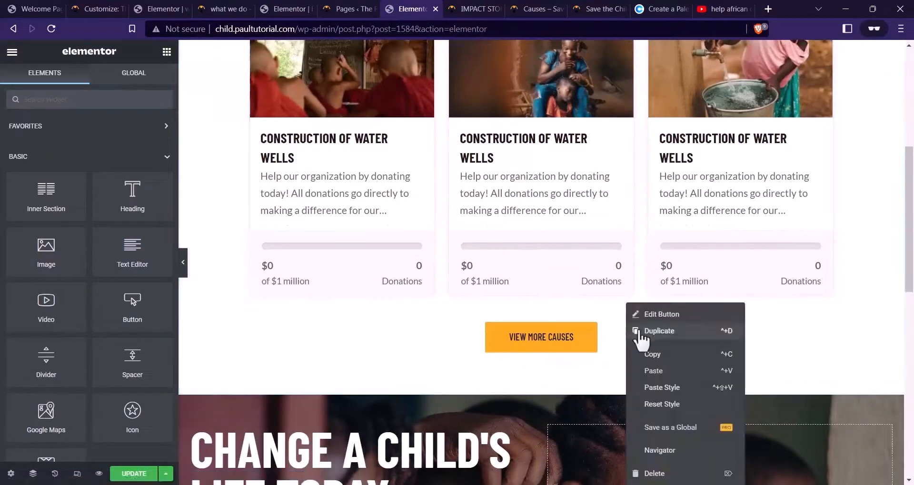
{"action": "left_click", "coordinate": [654, 474]}
{"action": "scroll", "coordinate": [397, 183], "scroll_direction": "up", "scroll_amount": 3}
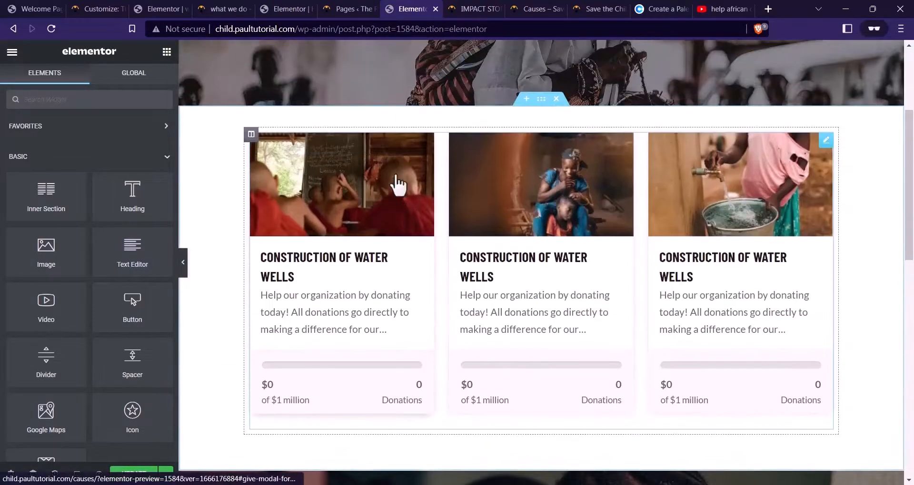
Set the donation-grid shortcode to forms_per_page='12' with columns='3', then select its section
{"action": "left_click", "coordinate": [826, 141]}
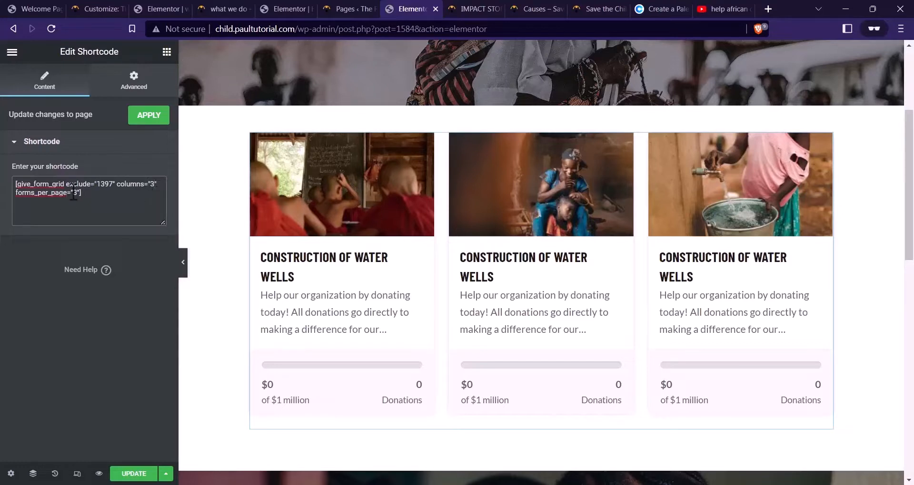
{"action": "type", "text": "12"}
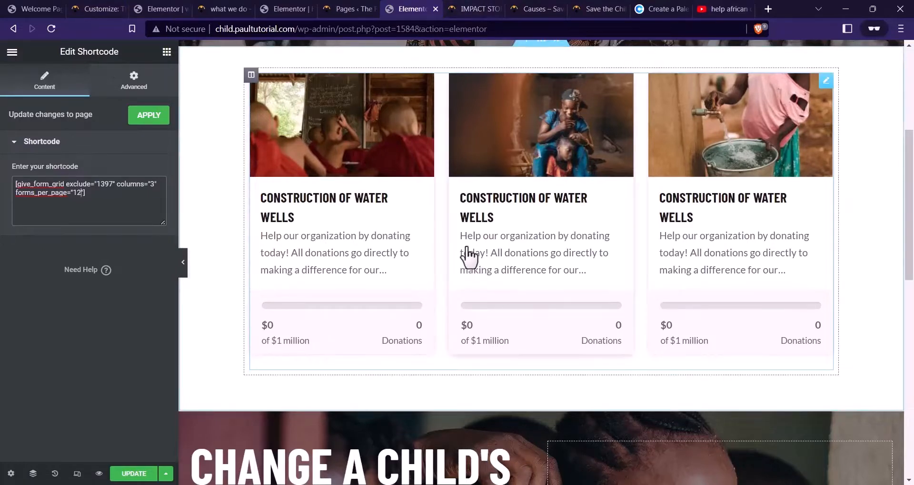
{"action": "scroll", "coordinate": [465, 255], "scroll_direction": "up", "scroll_amount": 3}
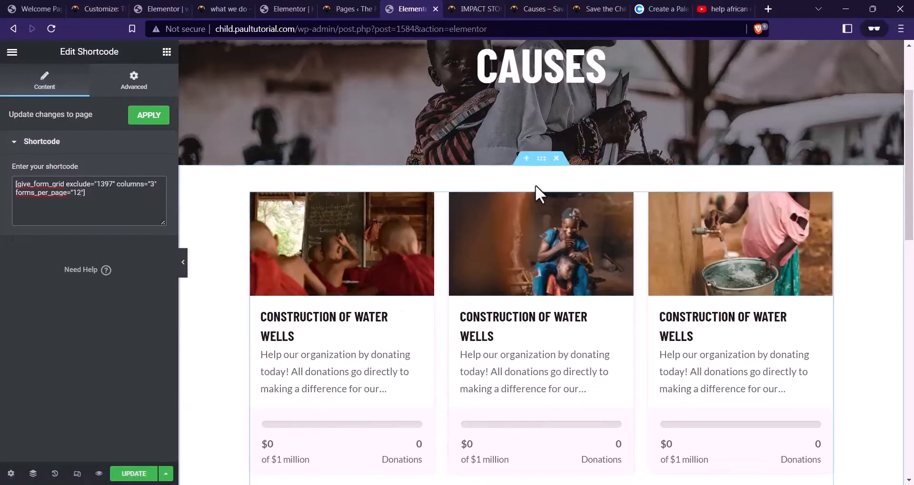
{"action": "left_click", "coordinate": [541, 160]}
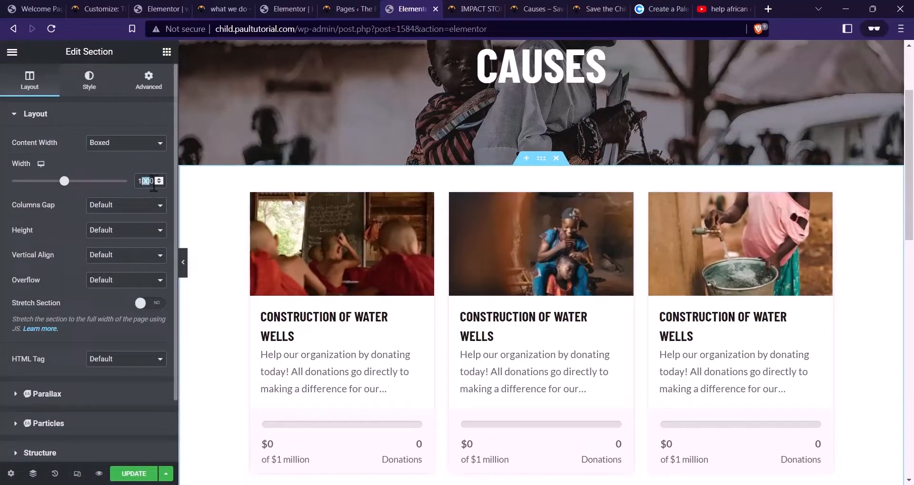
Set the causes section's layout width to 1140
{"action": "type", "text": "140"}
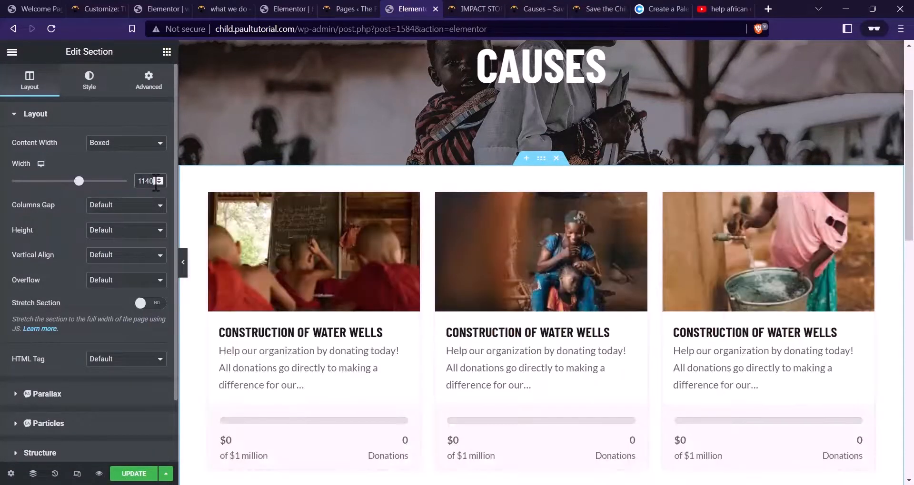
{"action": "scroll", "coordinate": [452, 276], "scroll_direction": "down", "scroll_amount": 5}
{"action": "scroll", "coordinate": [357, 322], "scroll_direction": "up", "scroll_amount": 5}
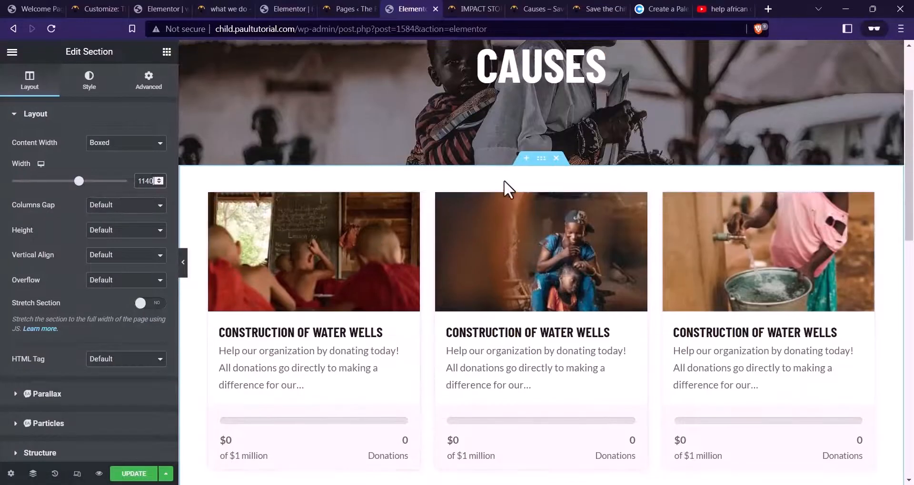
Set the section's top padding to 50 px and update the page
{"action": "left_click", "coordinate": [138, 79]}
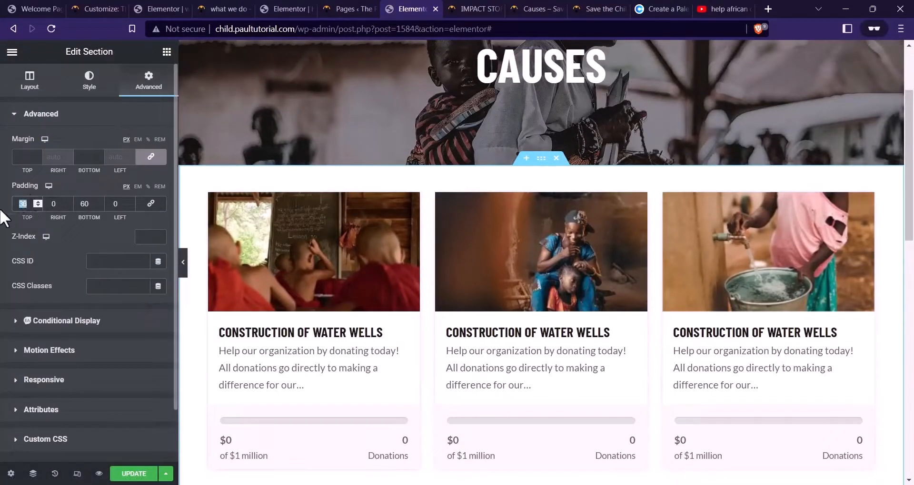
{"action": "type", "text": "40"}
{"action": "key", "text": "BackSpace"}
{"action": "key", "text": "BackSpace"}
{"action": "type", "text": "0"}
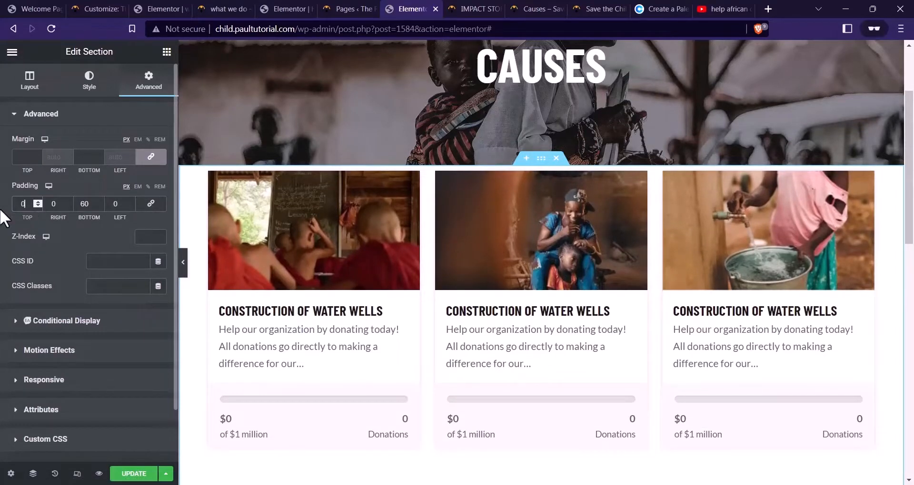
{"action": "key", "text": "Left"}
{"action": "type", "text": "5"}
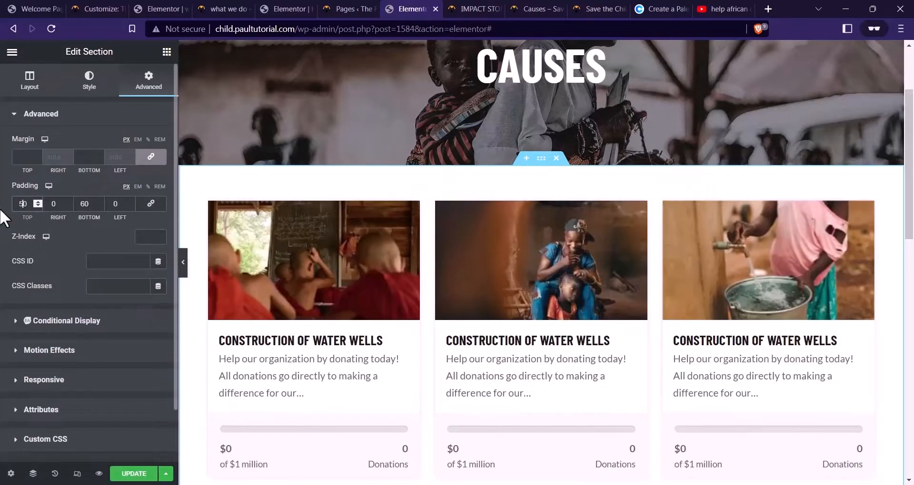
{"action": "left_click", "coordinate": [134, 474]}
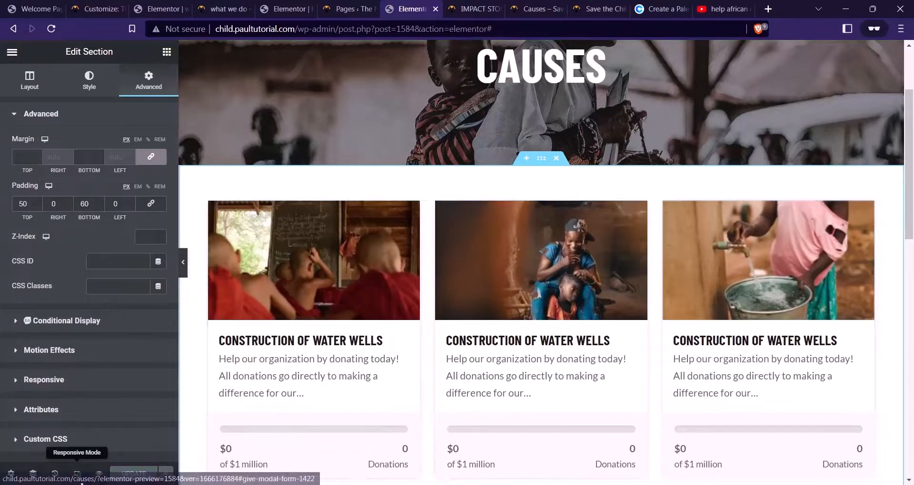
{"action": "left_click", "coordinate": [77, 474]}
In mobile view, give the CAUSES hero section 40 px top padding
{"action": "left_click", "coordinate": [511, 51]}
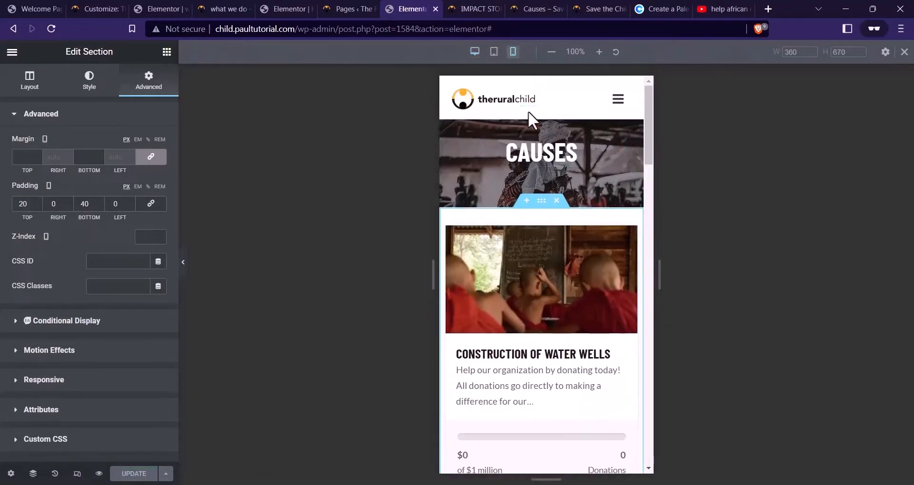
{"action": "left_click", "coordinate": [538, 117]}
{"action": "left_click", "coordinate": [157, 88]}
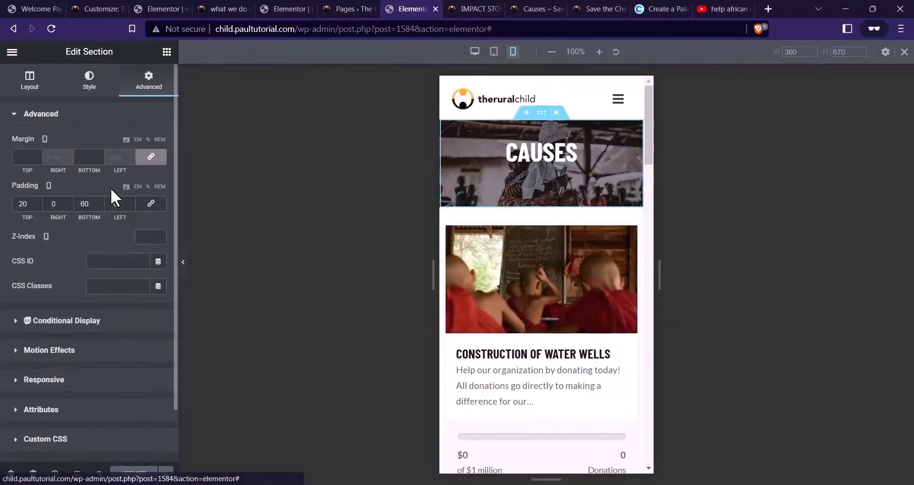
{"action": "type", "text": "4"}
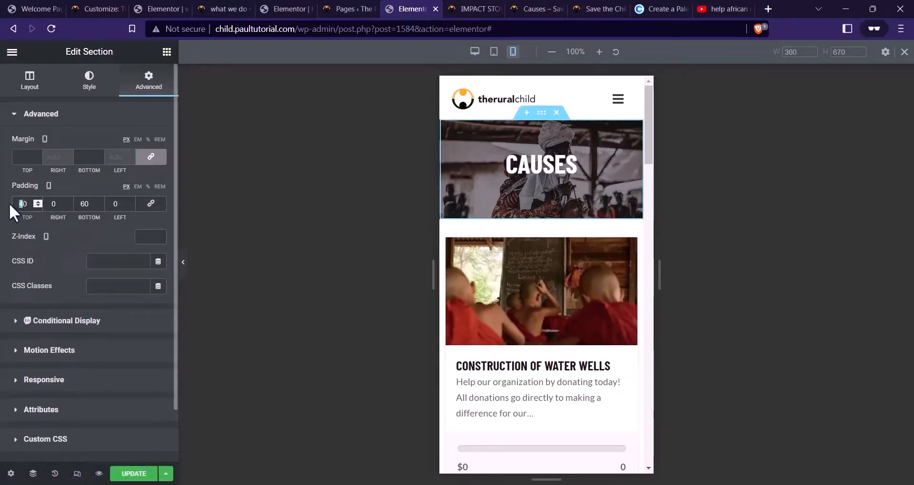
Set the CAUSES heading's mobile font size to 40, update, and preview the page
{"action": "left_click", "coordinate": [578, 181]}
{"action": "left_click", "coordinate": [93, 86]}
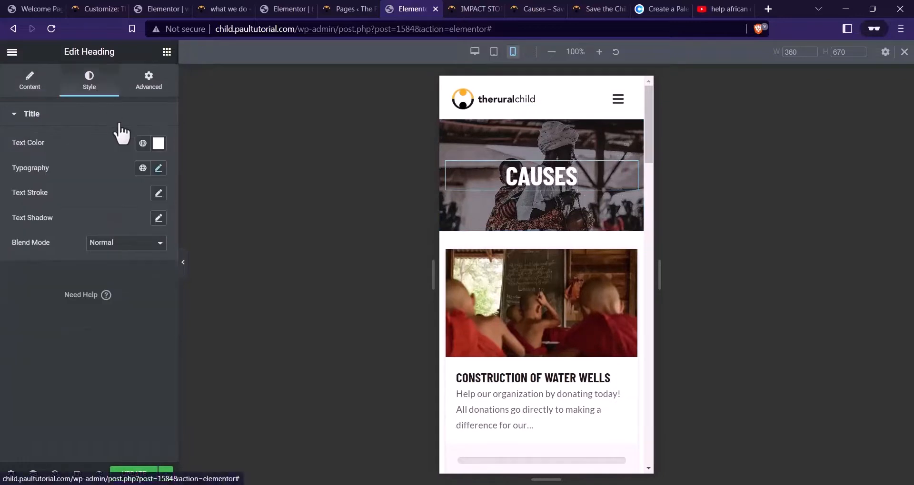
{"action": "left_click", "coordinate": [159, 168]}
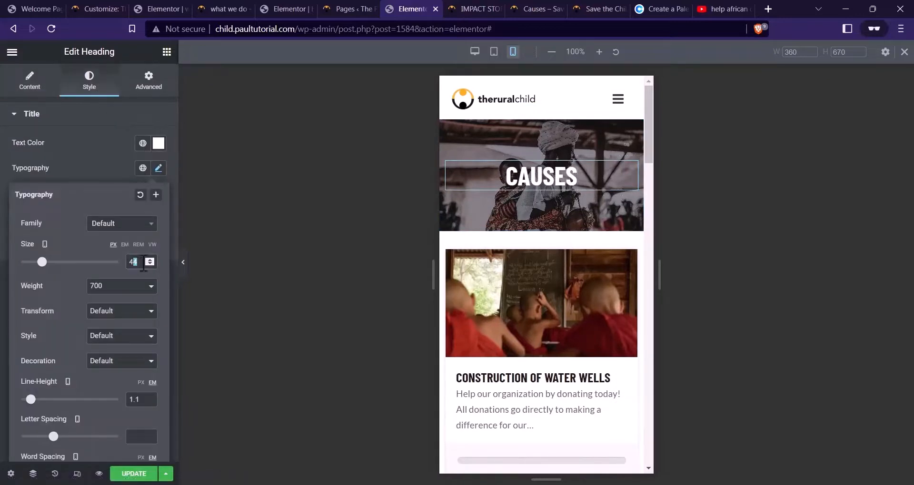
{"action": "type", "text": "0"}
{"action": "left_click", "coordinate": [122, 474]}
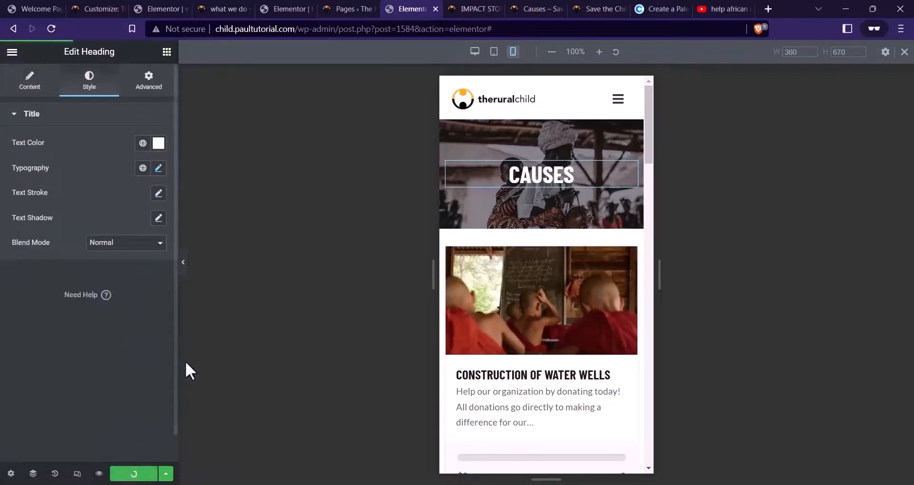
{"action": "left_click", "coordinate": [99, 475]}
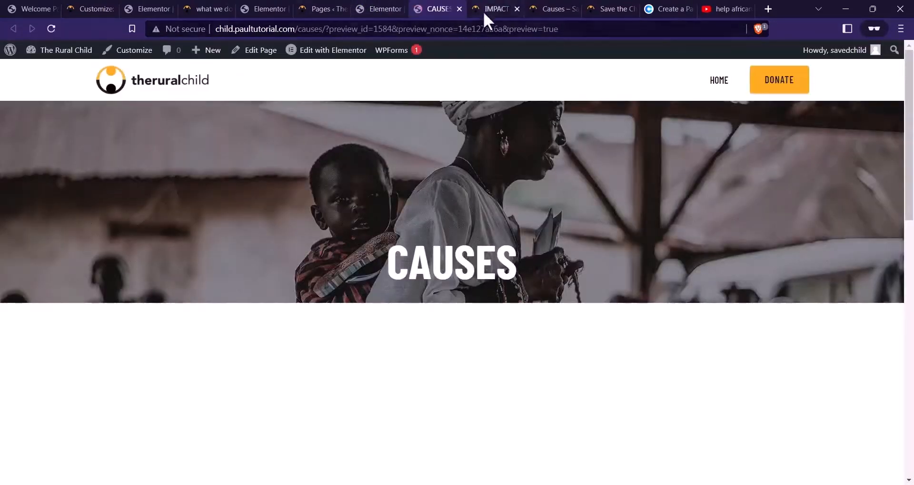
{"action": "left_click", "coordinate": [490, 9]}
Open the WHAT WE DO page in Elementor in a new tab
{"action": "left_click", "coordinate": [344, 54]}
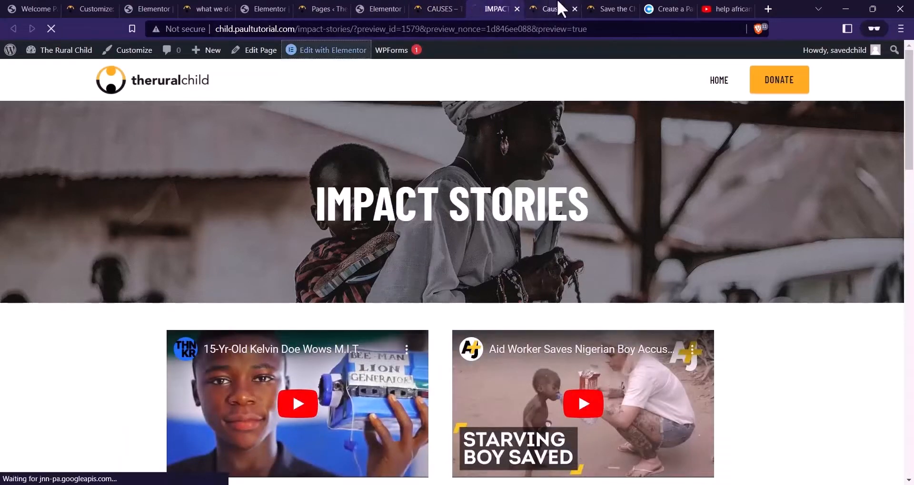
{"action": "left_click", "coordinate": [318, 9]}
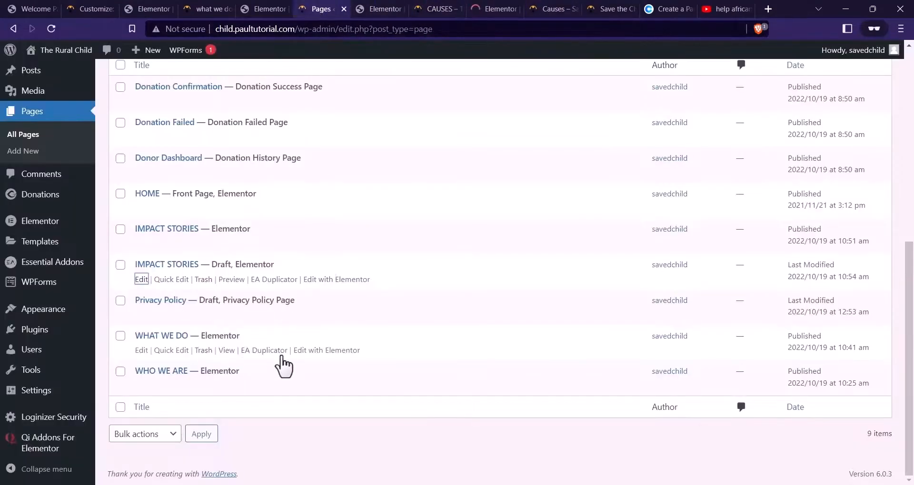
{"action": "right_click", "coordinate": [308, 357]}
{"action": "left_click", "coordinate": [390, 240]}
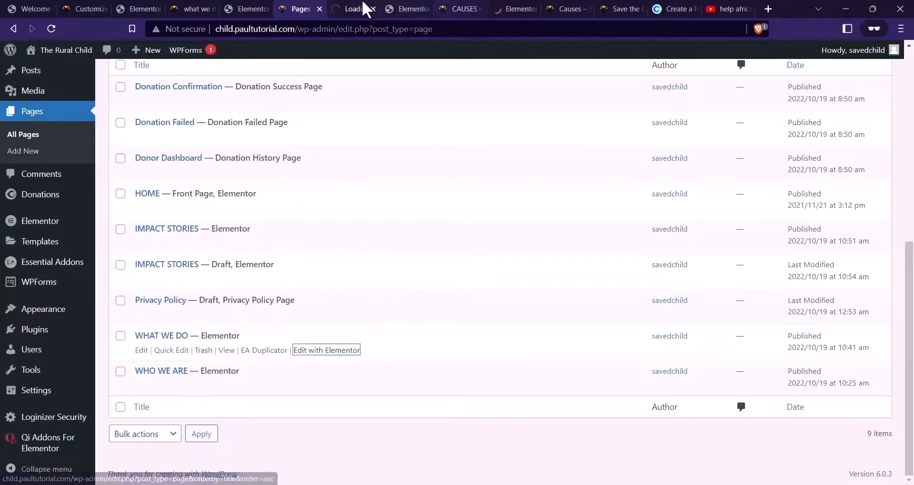
{"action": "left_click", "coordinate": [354, 9]}
On mobile, give the WHAT WE DO hero 60 px top padding and a 40 px heading, then save
{"action": "left_click", "coordinate": [77, 474]}
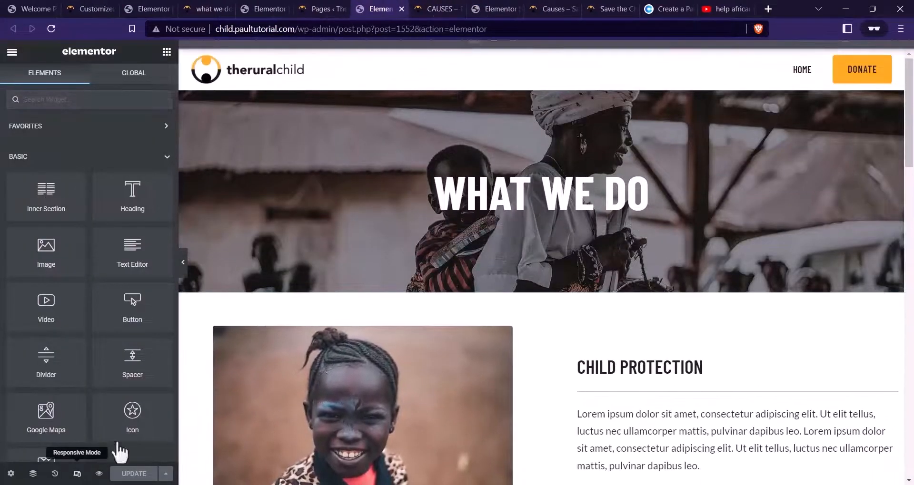
{"action": "left_click", "coordinate": [512, 52]}
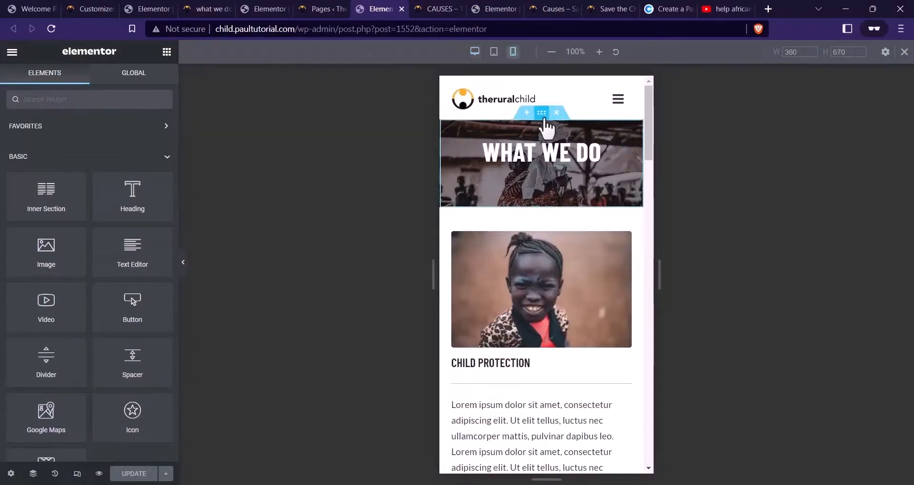
{"action": "left_click", "coordinate": [542, 113]}
{"action": "left_click", "coordinate": [148, 81]}
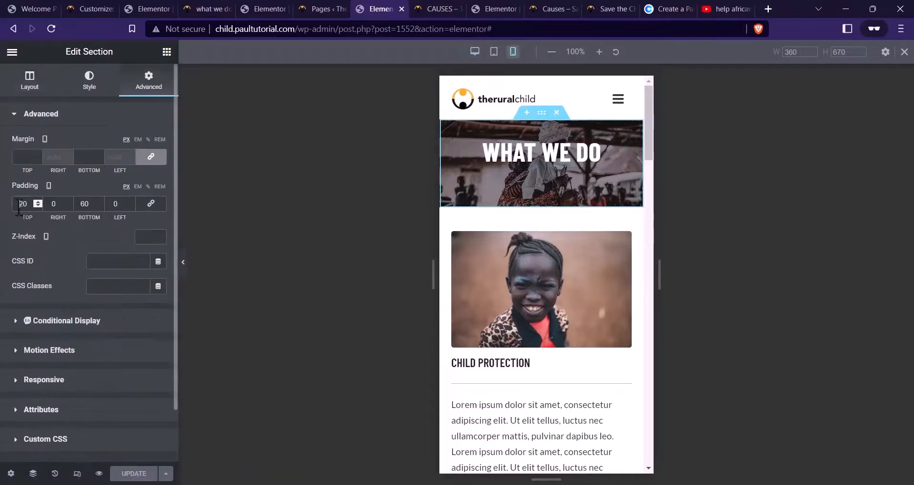
{"action": "left_click_drag", "start_coordinate": [23, 206], "coordinate": [22, 205]}
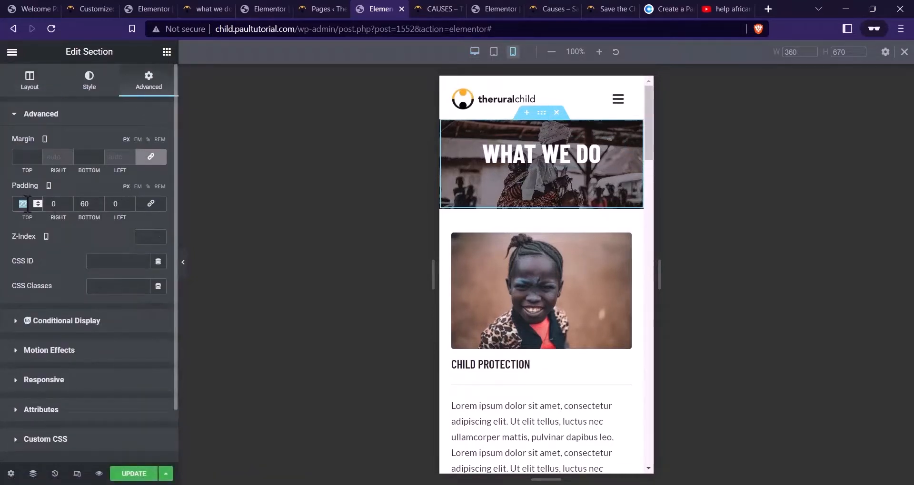
{"action": "type", "text": "60"}
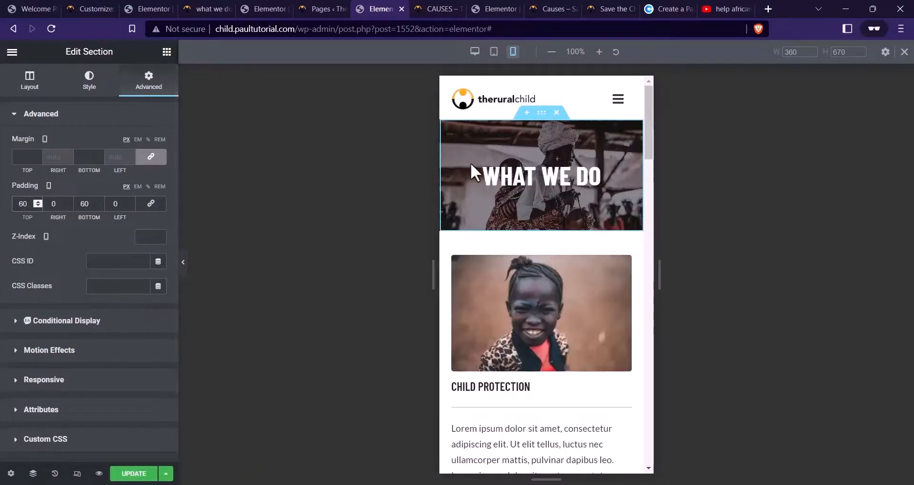
{"action": "left_click", "coordinate": [471, 172]}
{"action": "left_click", "coordinate": [89, 90]}
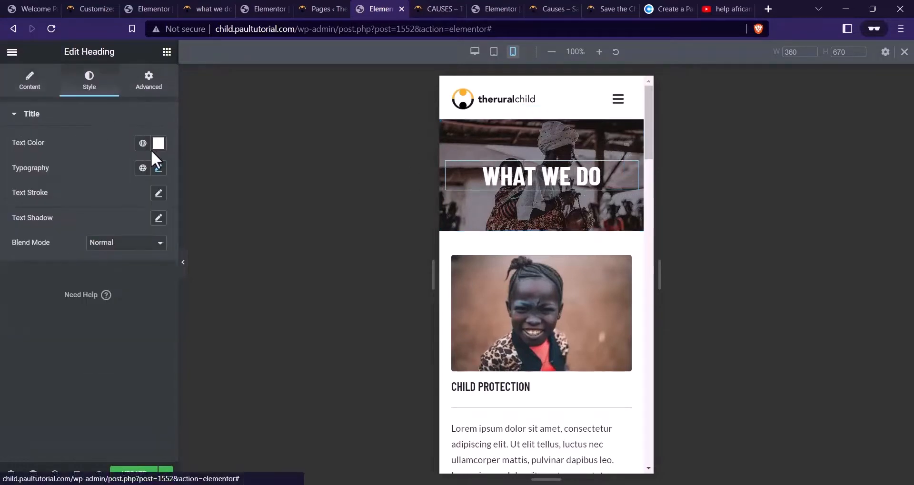
{"action": "left_click", "coordinate": [159, 168]}
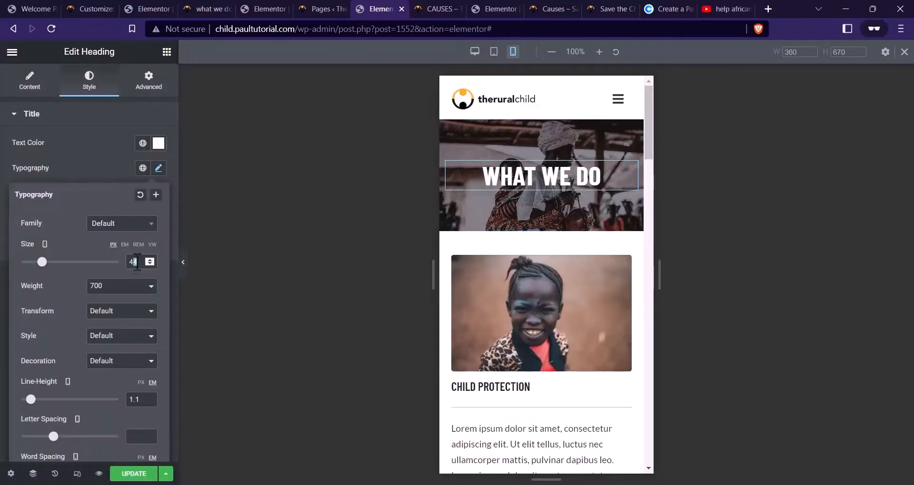
{"action": "type", "text": "40"}
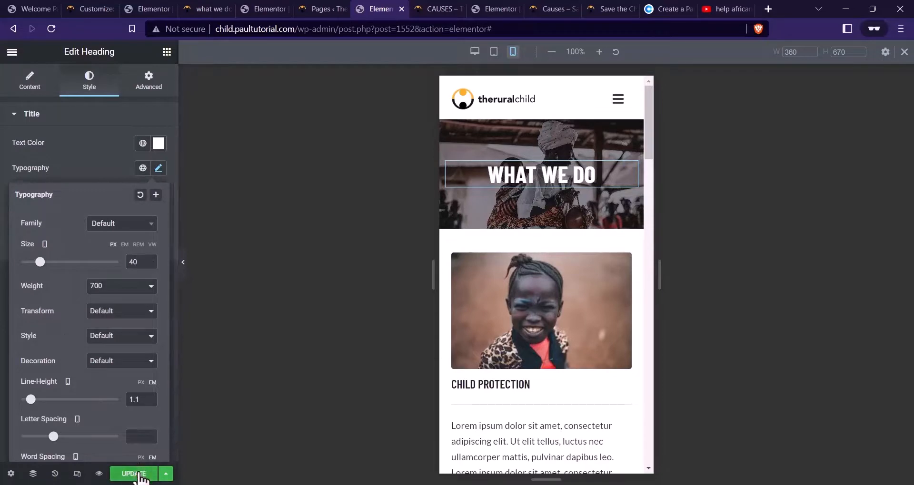
{"action": "left_click", "coordinate": [138, 476]}
On mobile, set the IMPACT STORIES heading to 40 px and hero top padding to 60, then preview
{"action": "left_click", "coordinate": [492, 9]}
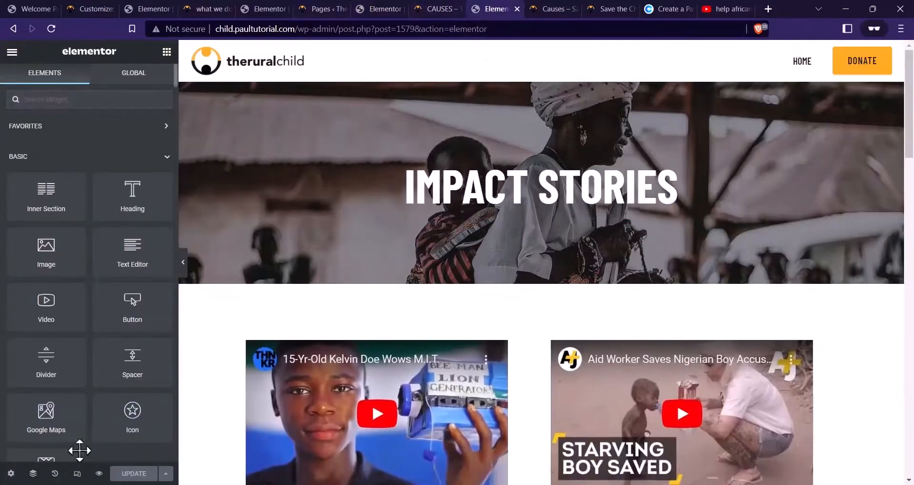
{"action": "left_click", "coordinate": [77, 474]}
{"action": "left_click", "coordinate": [512, 52]}
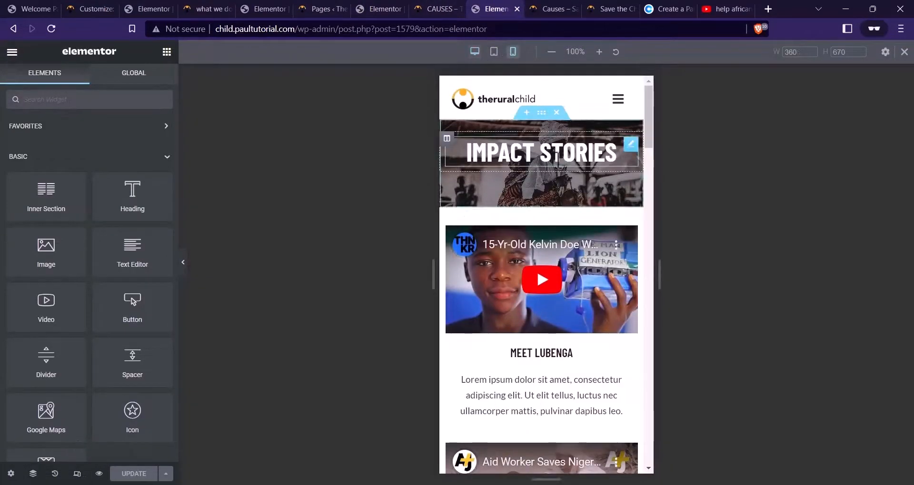
{"action": "left_click", "coordinate": [555, 154]}
{"action": "left_click", "coordinate": [101, 92]}
{"action": "left_click", "coordinate": [159, 168]}
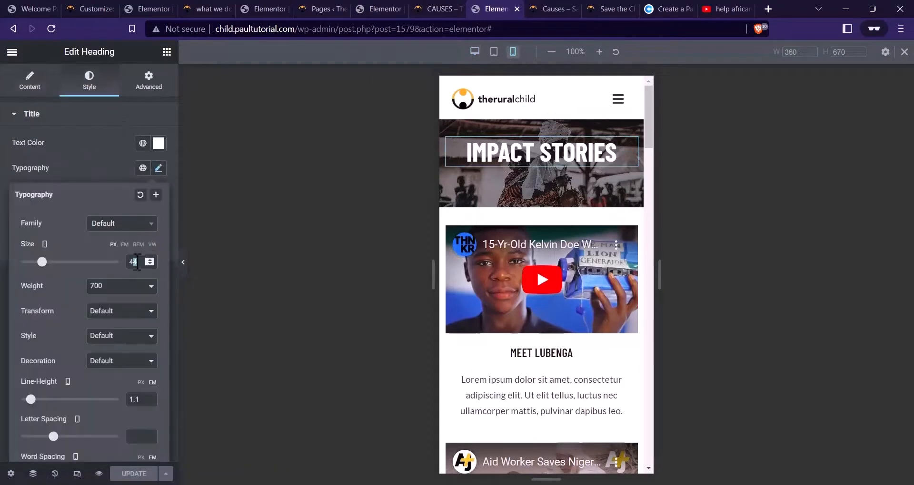
{"action": "type", "text": "0"}
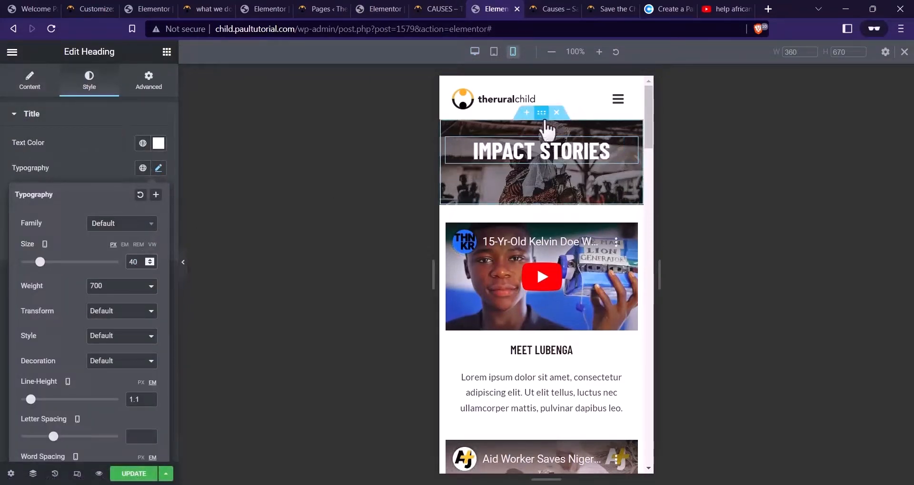
{"action": "left_click", "coordinate": [542, 114]}
{"action": "left_click", "coordinate": [147, 80]}
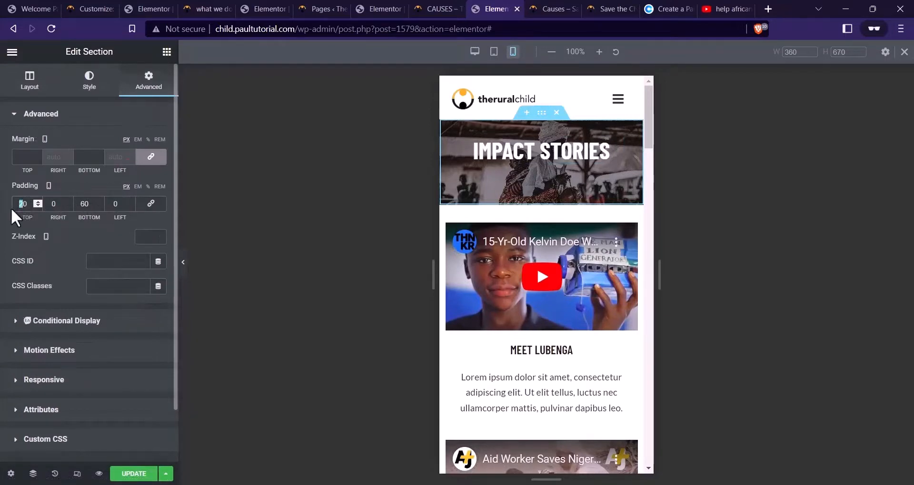
{"action": "type", "text": "6"}
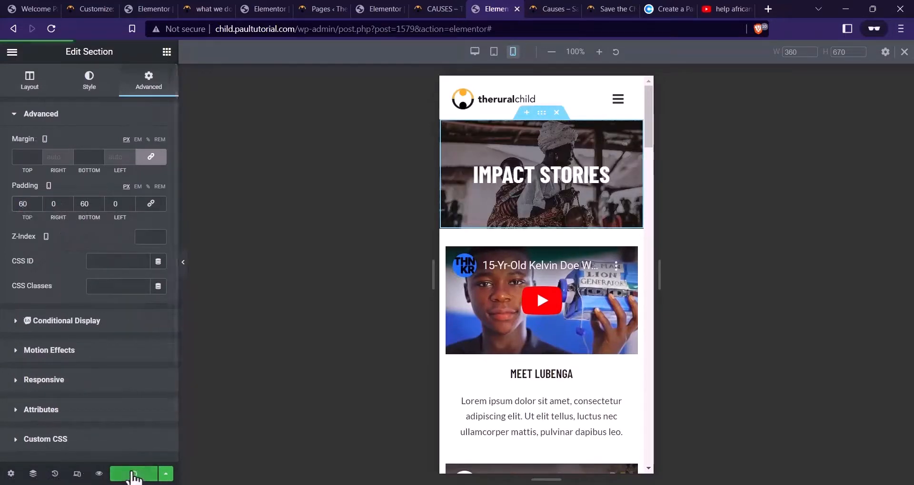
{"action": "left_click", "coordinate": [99, 474]}
Close the What We Do editor tabs to reach the Impact Stories preview
{"action": "left_click", "coordinate": [369, 7]}
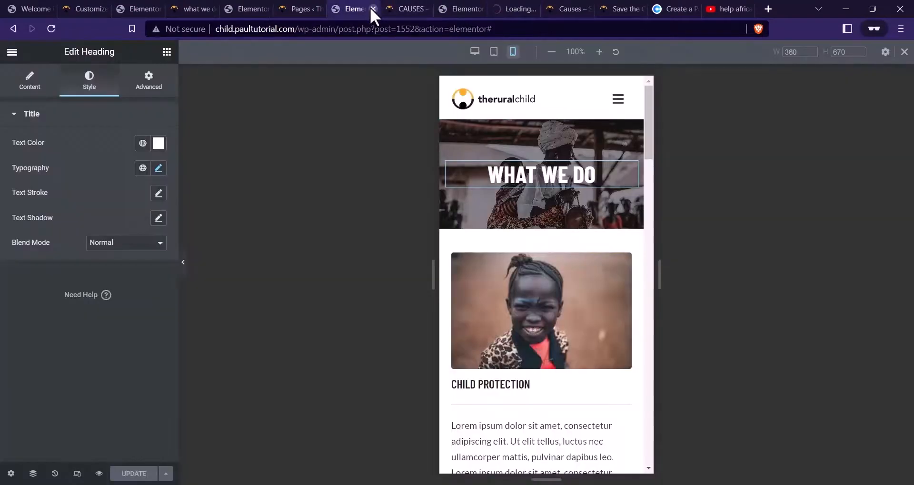
{"action": "left_click", "coordinate": [373, 9]}
{"action": "left_click", "coordinate": [433, 8]}
{"action": "left_click", "coordinate": [427, 11]}
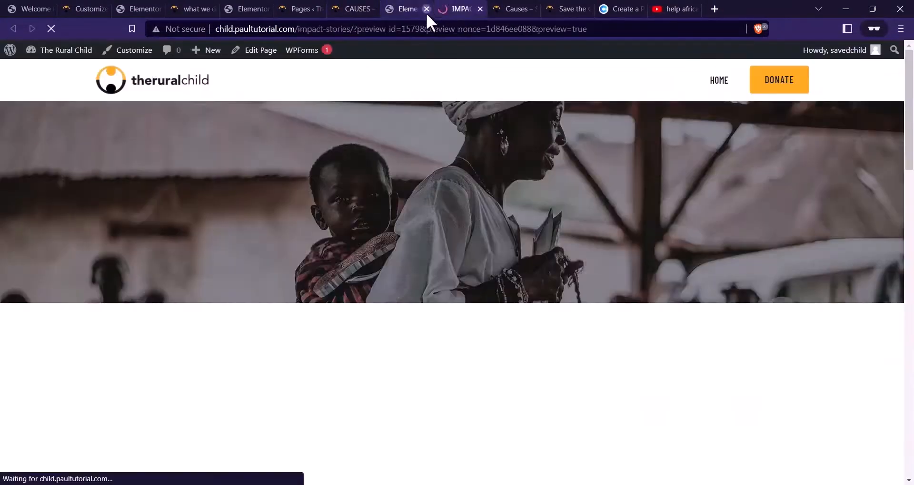
View the live Gallery page, then reload the Pages list and duplicate IMPACT STORIES
{"action": "left_click", "coordinate": [554, 6]}
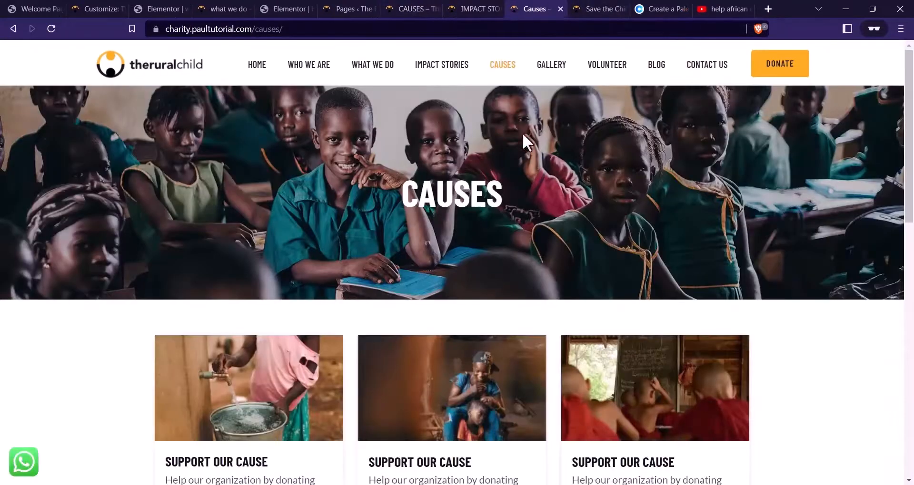
{"action": "left_click", "coordinate": [553, 72]}
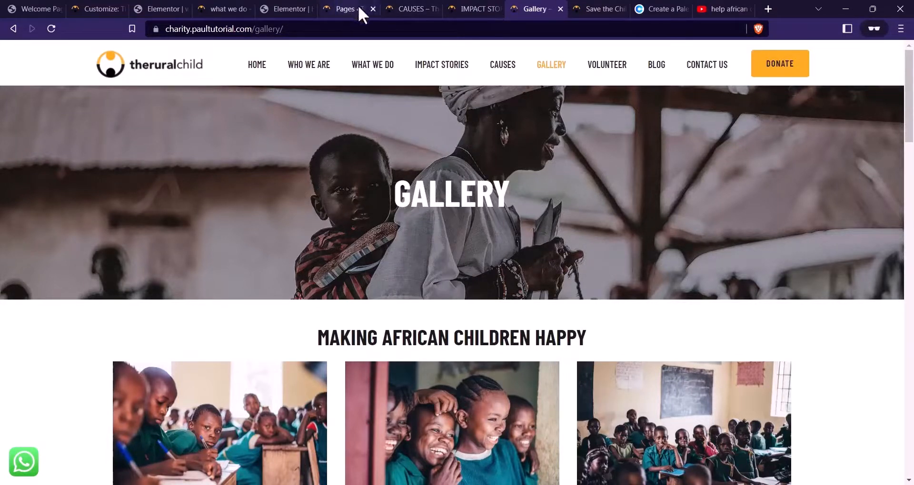
{"action": "left_click", "coordinate": [333, 8]}
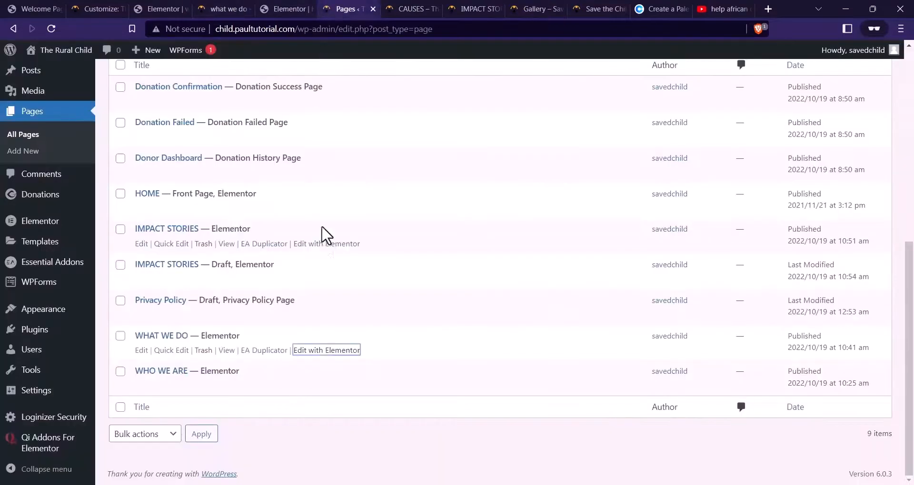
{"action": "scroll", "coordinate": [346, 240], "scroll_direction": "up", "scroll_amount": 10}
{"action": "key", "text": "F5"}
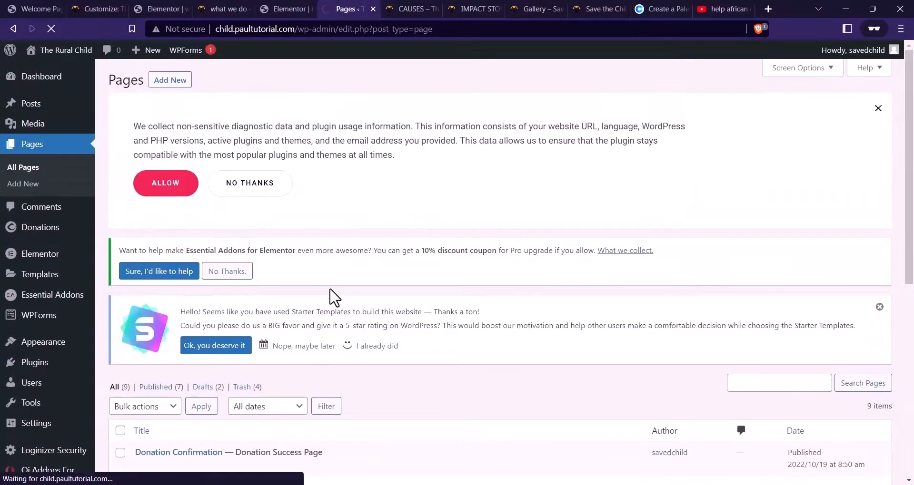
{"action": "scroll", "coordinate": [333, 297], "scroll_direction": "down", "scroll_amount": 8}
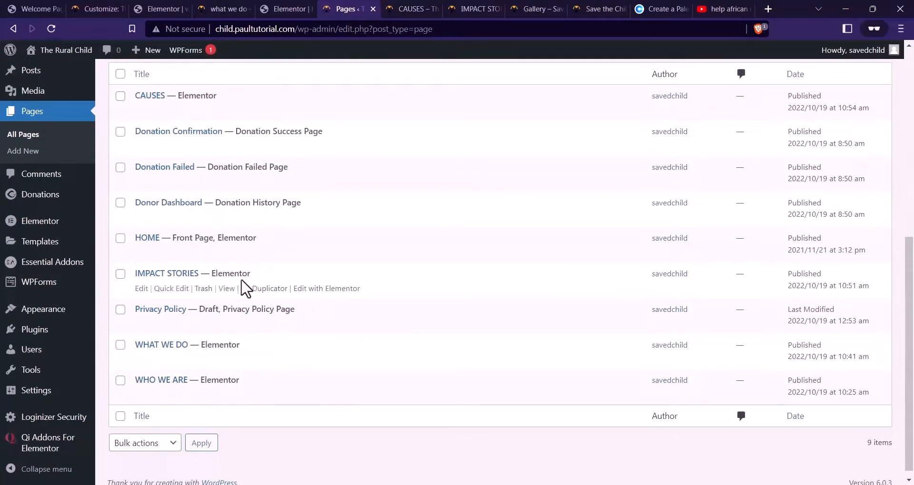
{"action": "left_click", "coordinate": [277, 289]}
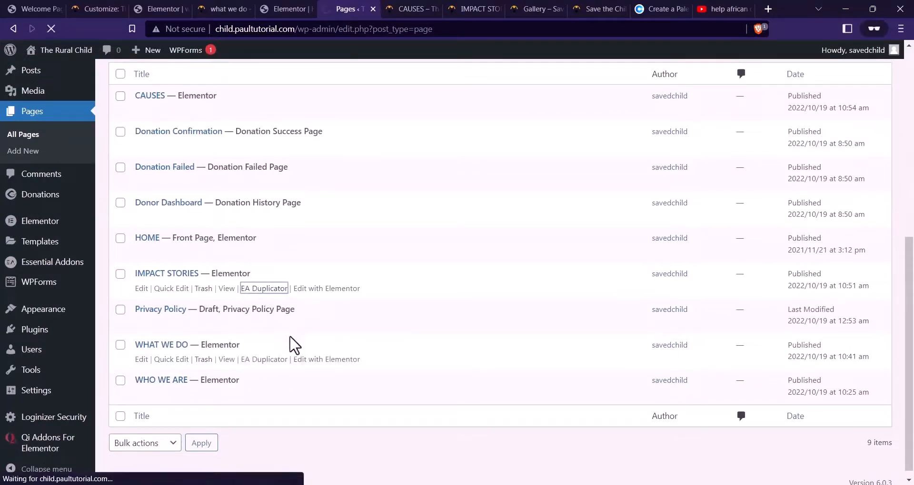
Open the draft copy's editor in a new tab and close the live Causes tab
{"action": "scroll", "coordinate": [285, 299], "scroll_direction": "down", "scroll_amount": 8}
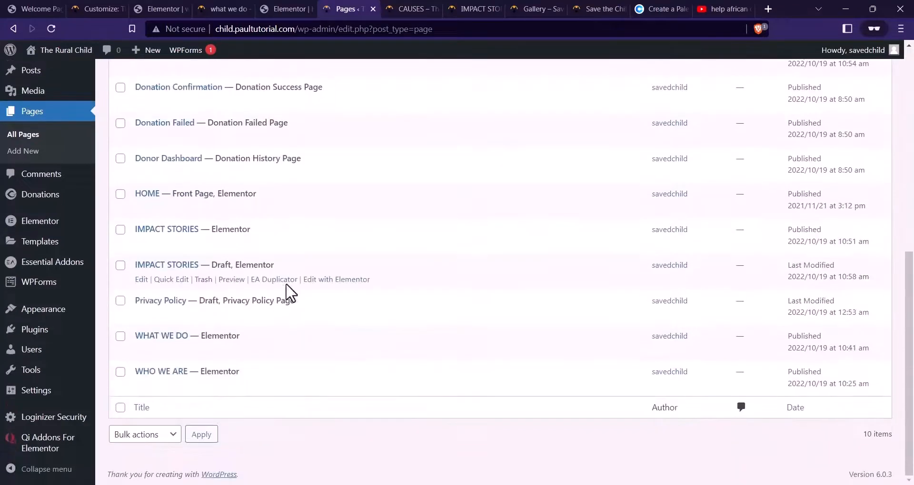
{"action": "right_click", "coordinate": [143, 285]}
{"action": "left_click", "coordinate": [206, 286]}
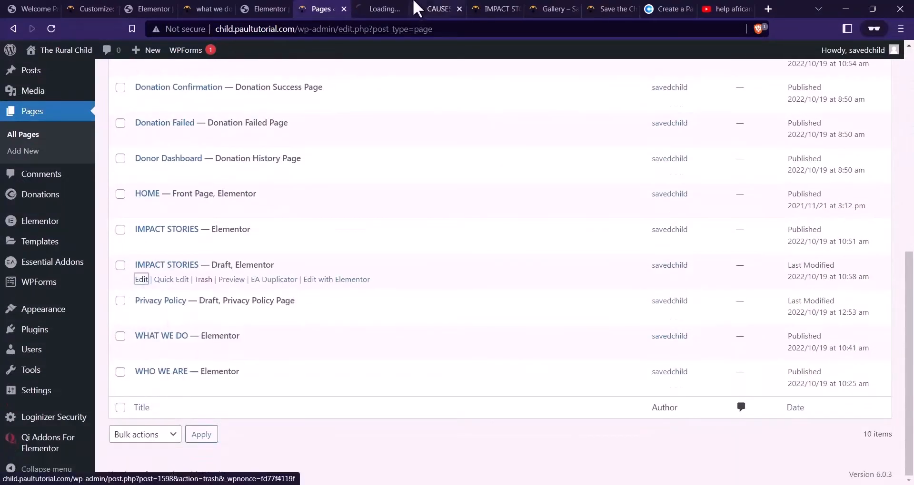
{"action": "left_click", "coordinate": [407, 7]}
{"action": "left_click", "coordinate": [430, 4]}
{"action": "left_click", "coordinate": [460, 9]}
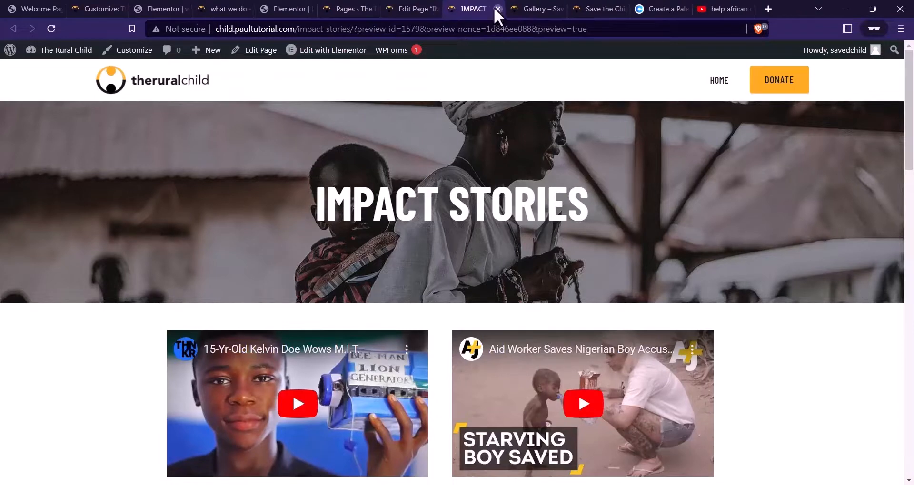
Replace the copy's IMPACT STORIES title with GALLERY, publish it, and open it with Elementor
{"action": "left_click", "coordinate": [497, 8]}
{"action": "left_click_drag", "start_coordinate": [352, 142], "coordinate": [109, 163]}
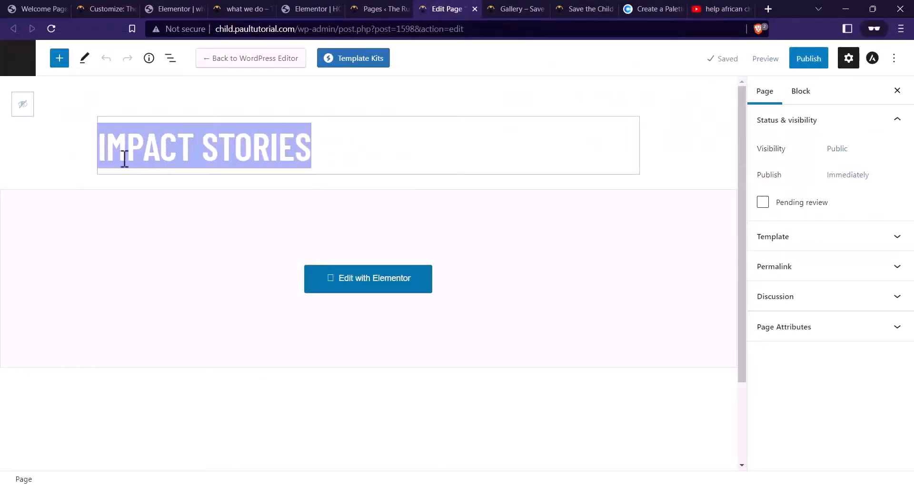
{"action": "type", "text": "GALLERY"}
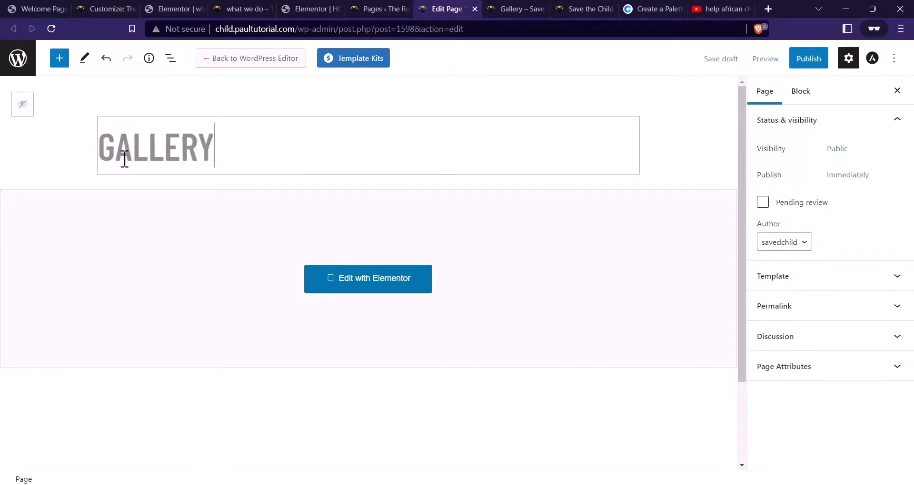
{"action": "left_click", "coordinate": [807, 59]}
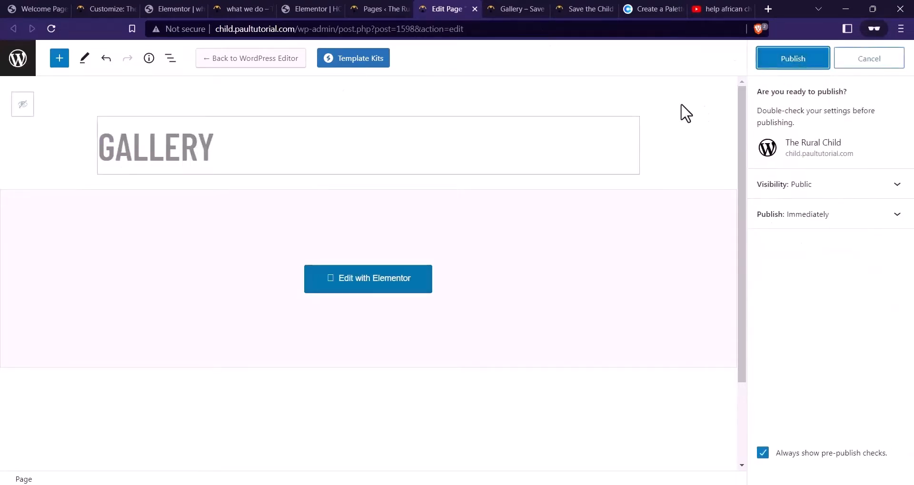
{"action": "left_click", "coordinate": [776, 65]}
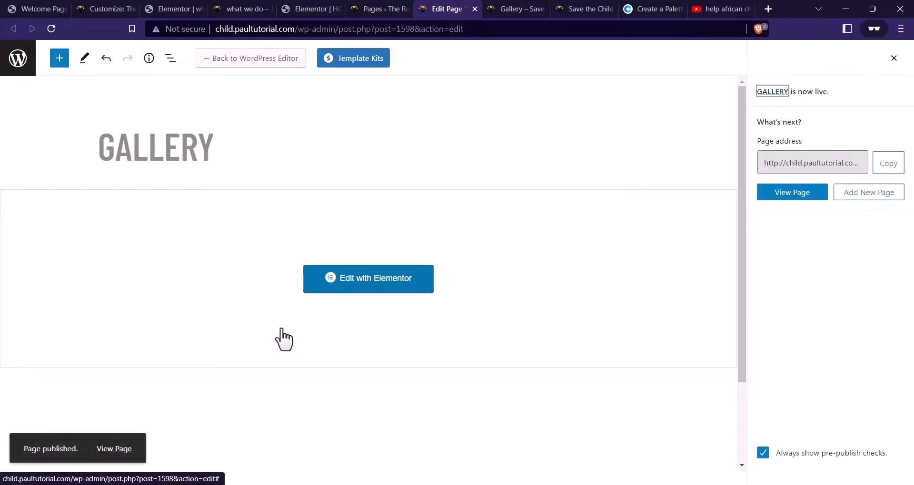
{"action": "left_click", "coordinate": [362, 281]}
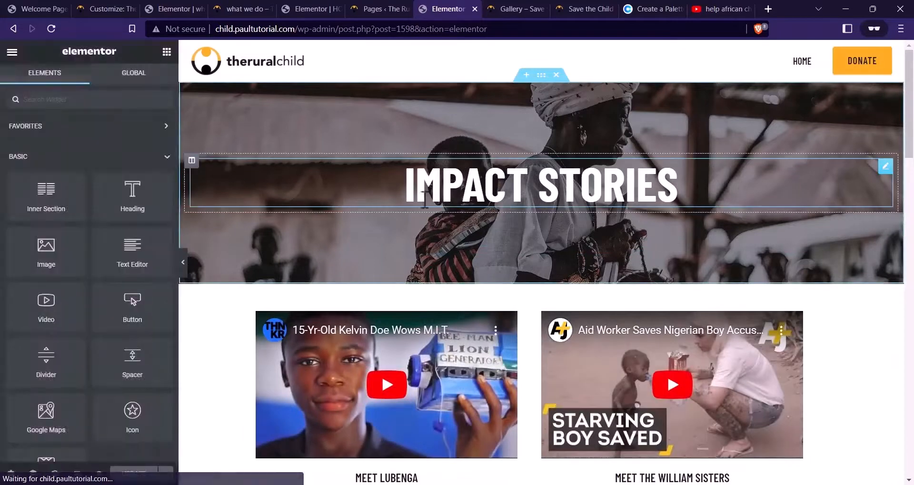
Delete the section holding the two videos and retype the banner heading as GALLERY
{"action": "scroll", "coordinate": [488, 186], "scroll_direction": "down", "scroll_amount": 2}
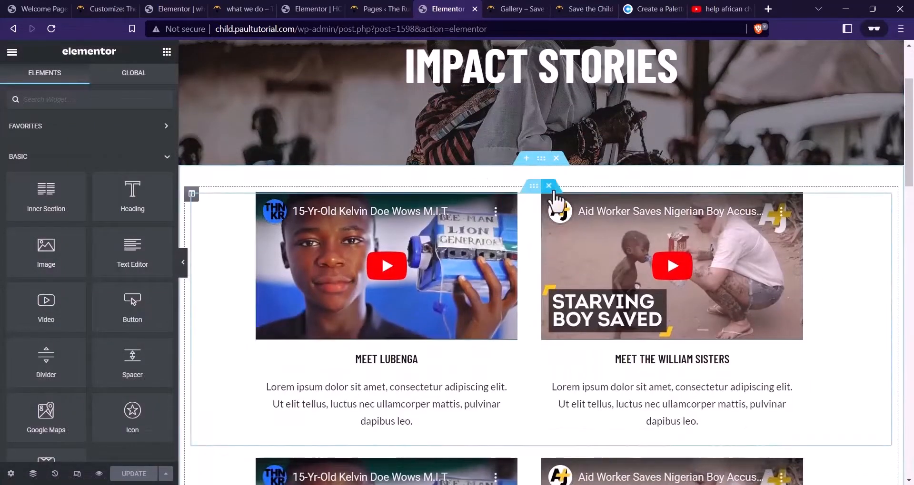
{"action": "left_click", "coordinate": [550, 187]}
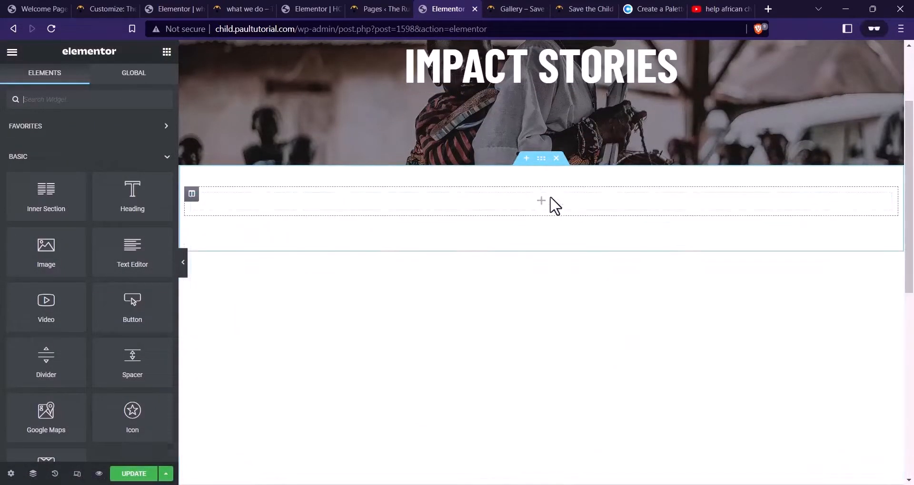
{"action": "scroll", "coordinate": [481, 226], "scroll_direction": "up", "scroll_amount": 1}
{"action": "scroll", "coordinate": [481, 226], "scroll_direction": "up", "scroll_amount": 1}
{"action": "right_click", "coordinate": [559, 191]}
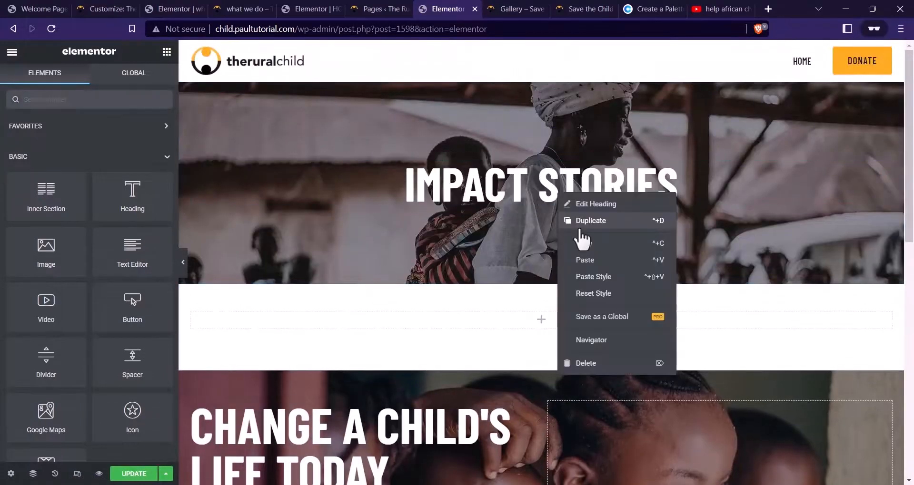
{"action": "left_click", "coordinate": [577, 255]}
{"action": "left_click", "coordinate": [666, 186]}
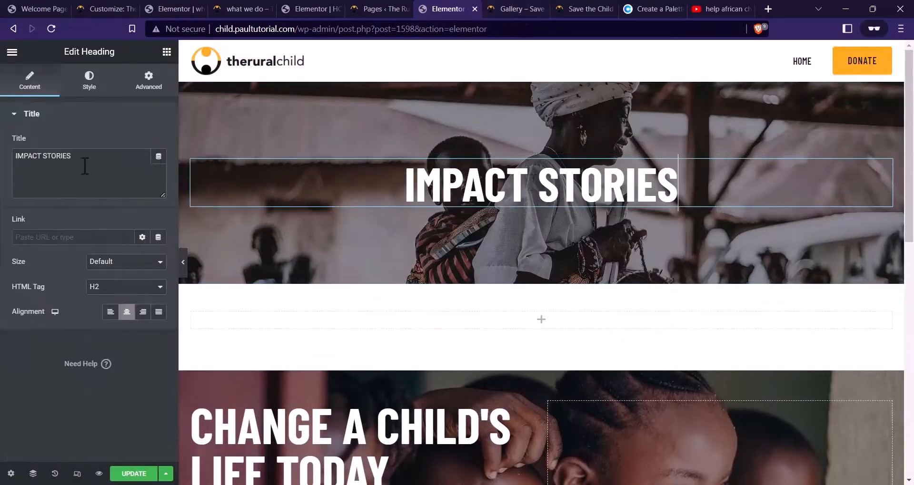
{"action": "type", "text": "gal"}
{"action": "key", "text": "BackSpace"}
{"action": "key", "text": "BackSpace"}
{"action": "key", "text": "BackSpace"}
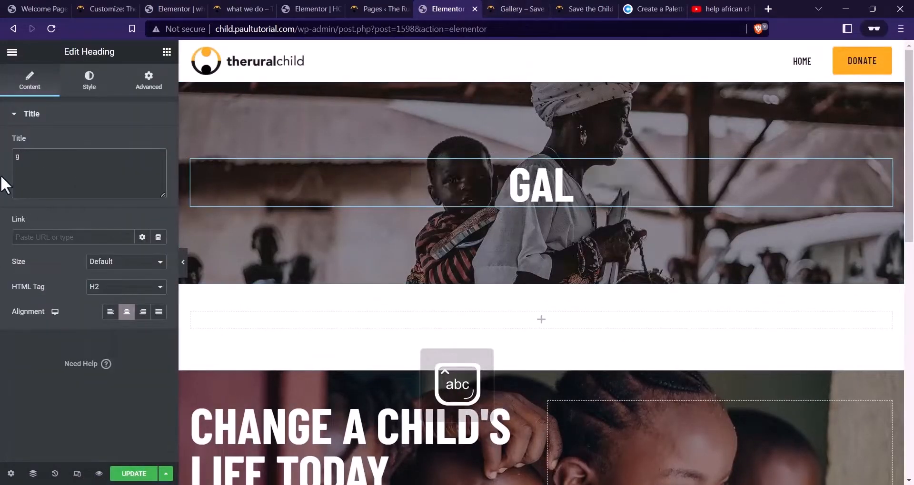
{"action": "type", "text": "GA"}
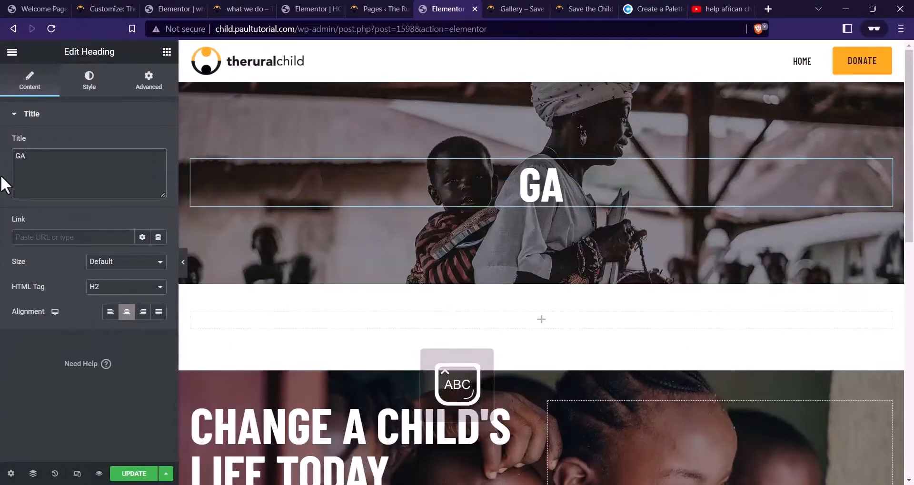
{"action": "type", "text": "LLRERY"}
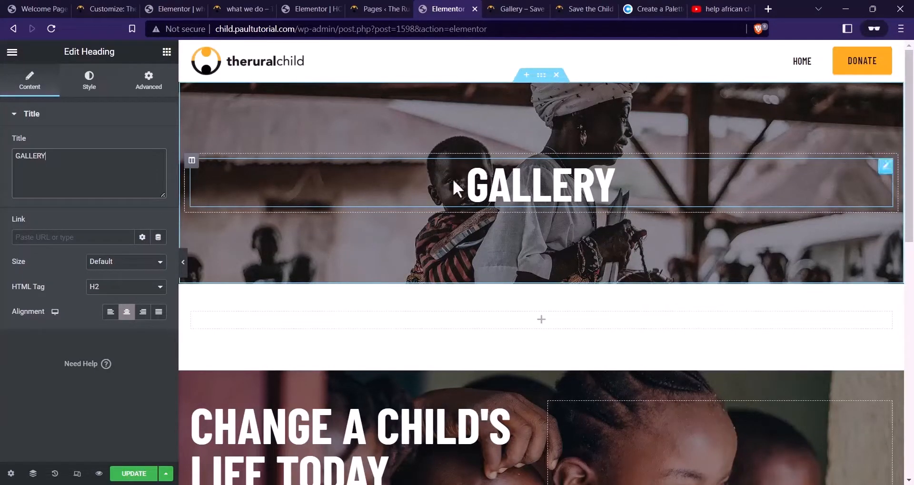
Copy the MAKING AFRICAN CHILDREN HAPPY text from the live page and paste a heading into the empty column
{"action": "left_click", "coordinate": [532, 9]}
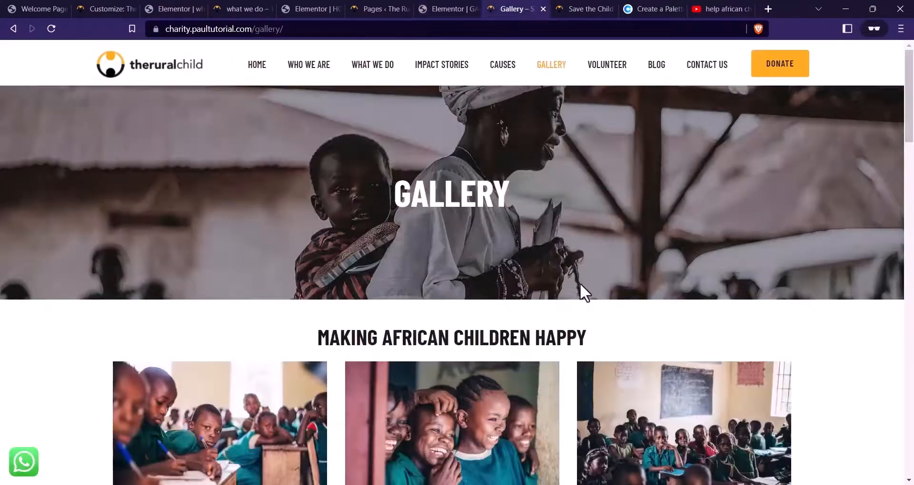
{"action": "left_click_drag", "start_coordinate": [614, 332], "coordinate": [317, 343]}
{"action": "key", "text": "ctrl+c"}
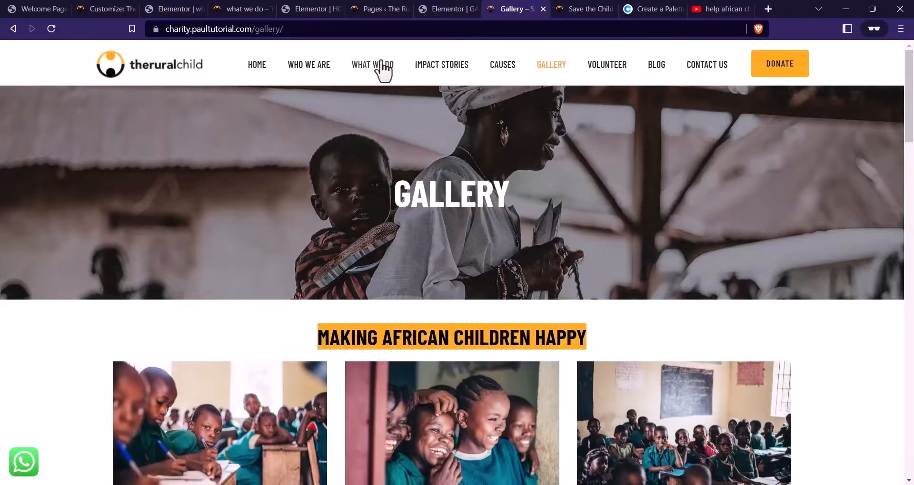
{"action": "left_click", "coordinate": [424, 8]}
{"action": "right_click", "coordinate": [542, 183]}
{"action": "left_click", "coordinate": [585, 239]}
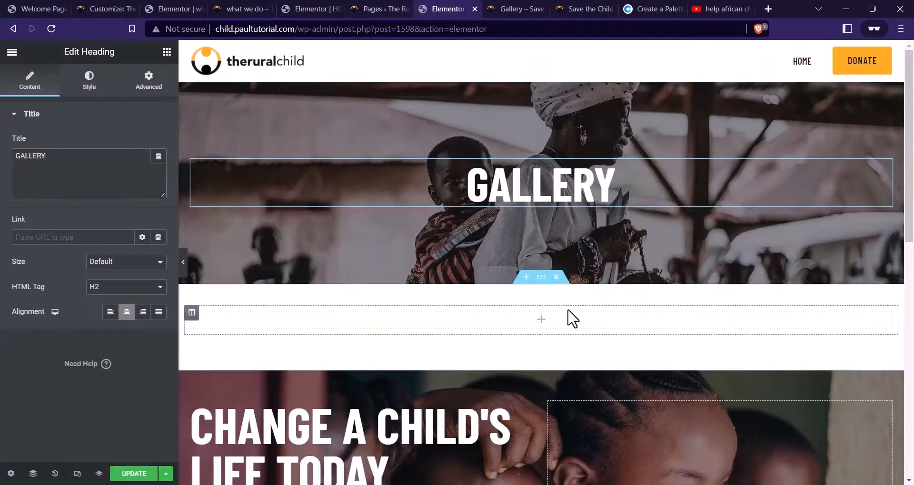
{"action": "right_click", "coordinate": [573, 317]}
{"action": "right_click", "coordinate": [542, 333]}
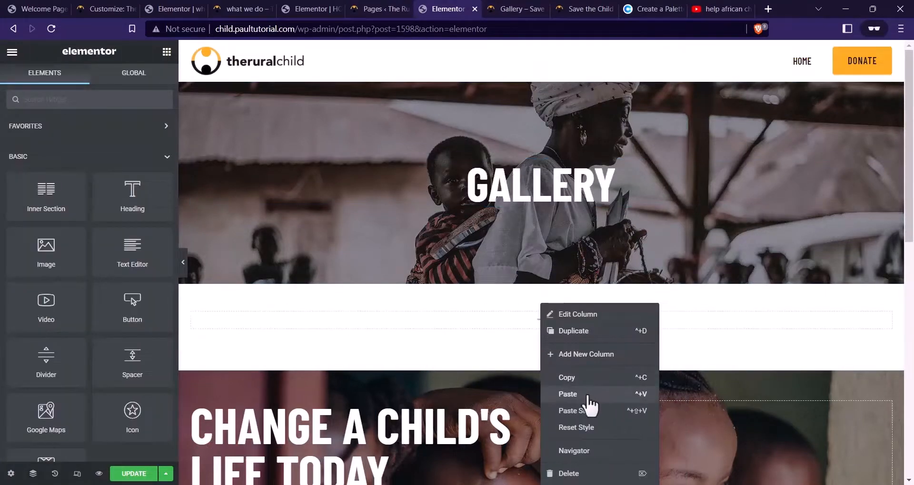
{"action": "left_click", "coordinate": [588, 395]}
Style the new heading with dark text, font size 36 and line height 43
{"action": "left_click", "coordinate": [89, 81]}
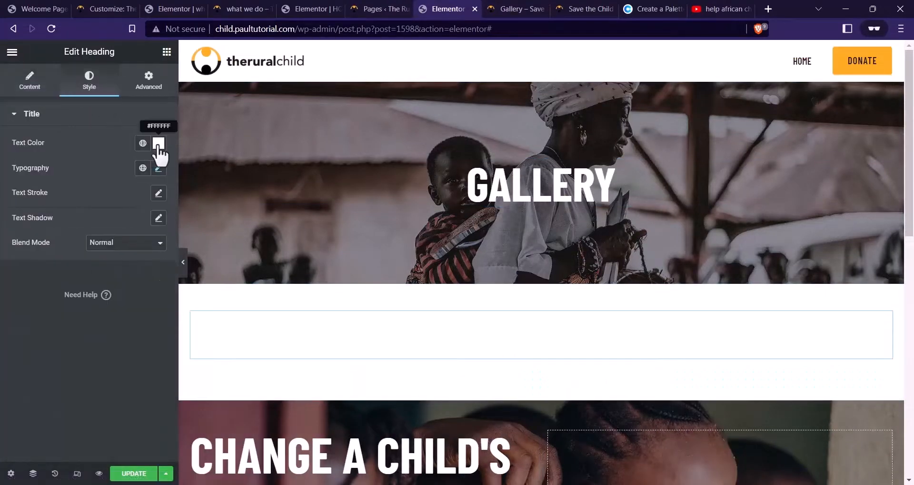
{"action": "left_click", "coordinate": [159, 144]}
{"action": "left_click_drag", "start_coordinate": [90, 257], "coordinate": [11, 275]}
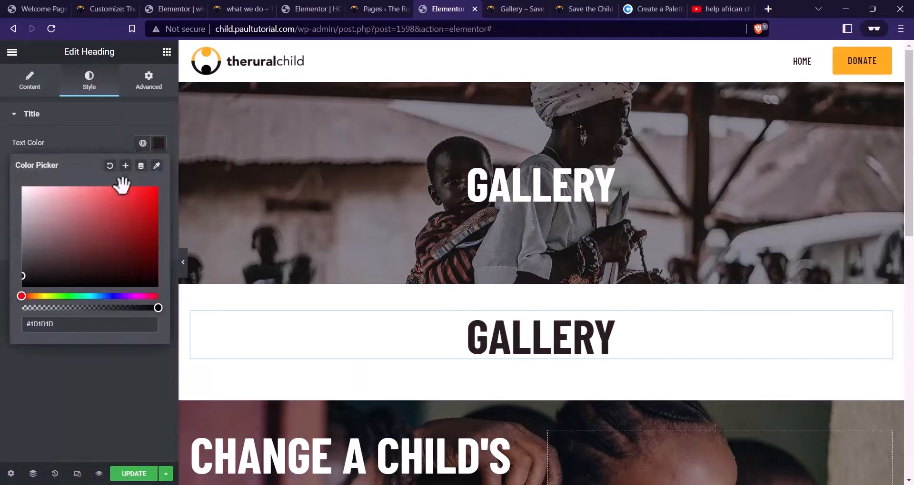
{"action": "left_click", "coordinate": [82, 143]}
{"action": "left_click", "coordinate": [158, 168]}
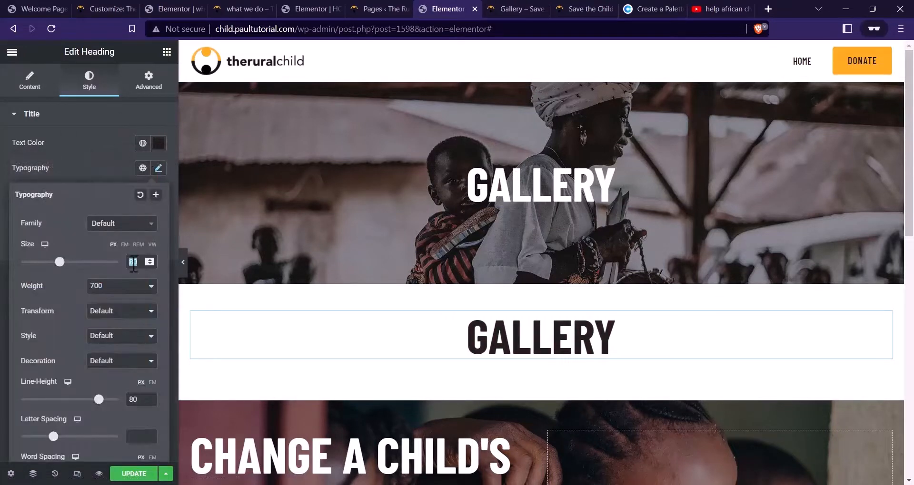
{"action": "type", "text": "60"}
{"action": "key", "text": "BackSpace"}
{"action": "key", "text": "BackSpace"}
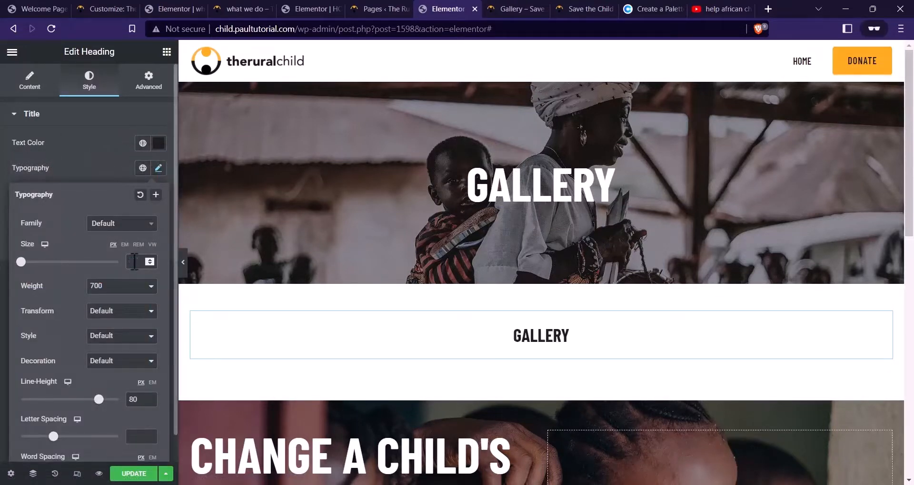
{"action": "type", "text": "4"}
{"action": "key", "text": "BackSpace"}
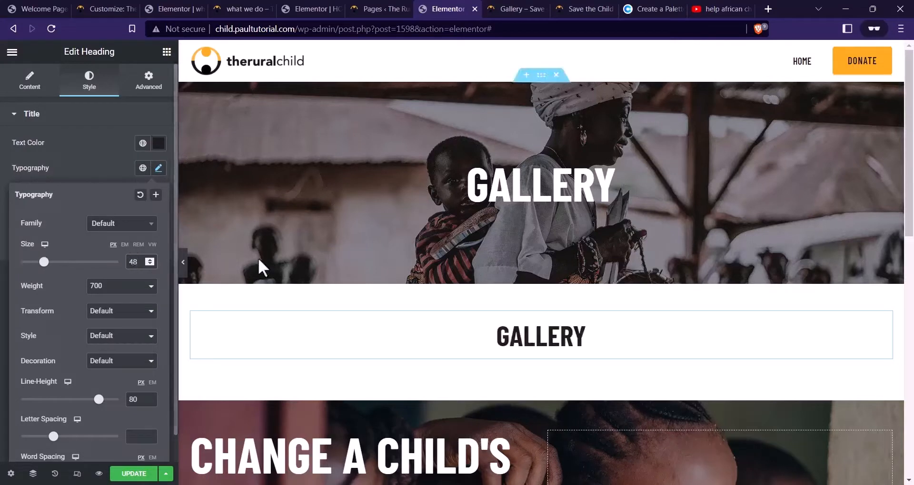
{"action": "type", "text": "36"}
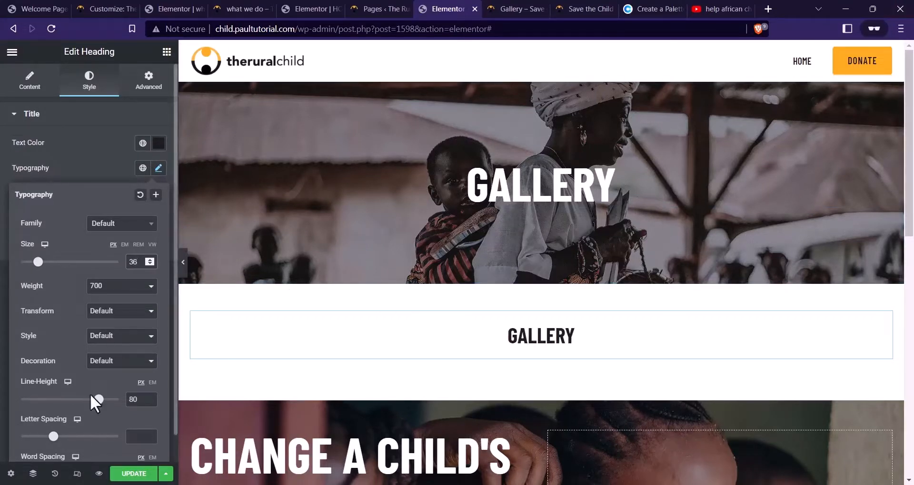
{"action": "left_click_drag", "start_coordinate": [98, 401], "coordinate": [62, 401]}
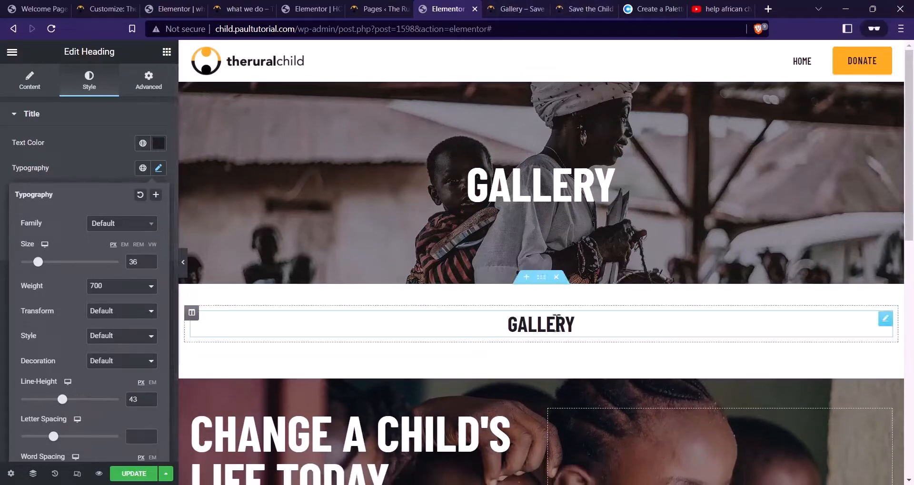
{"action": "left_click", "coordinate": [541, 324]}
Replace the heading's title with MAKING AFRICAN CHILDREN HAPPY, then check the live Gallery page
{"action": "left_click", "coordinate": [44, 88]}
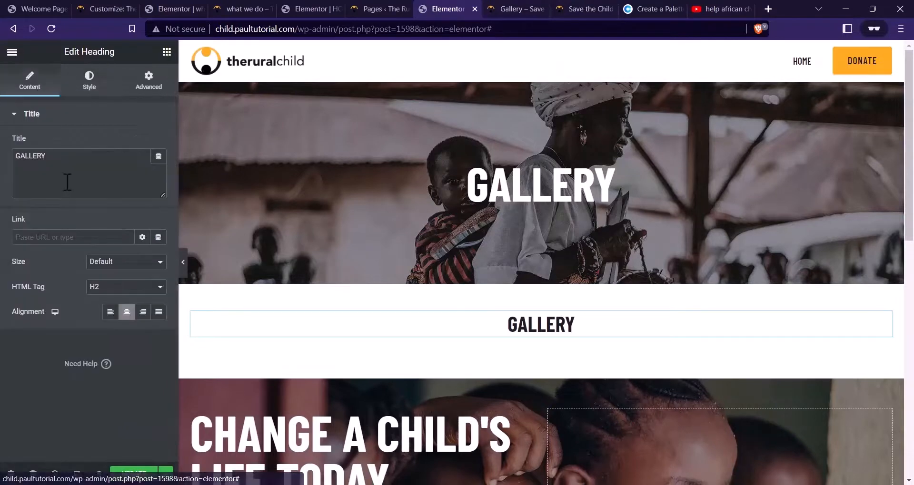
{"action": "triple_click", "coordinate": [69, 179]}
{"action": "key", "text": "ctrl+v"}
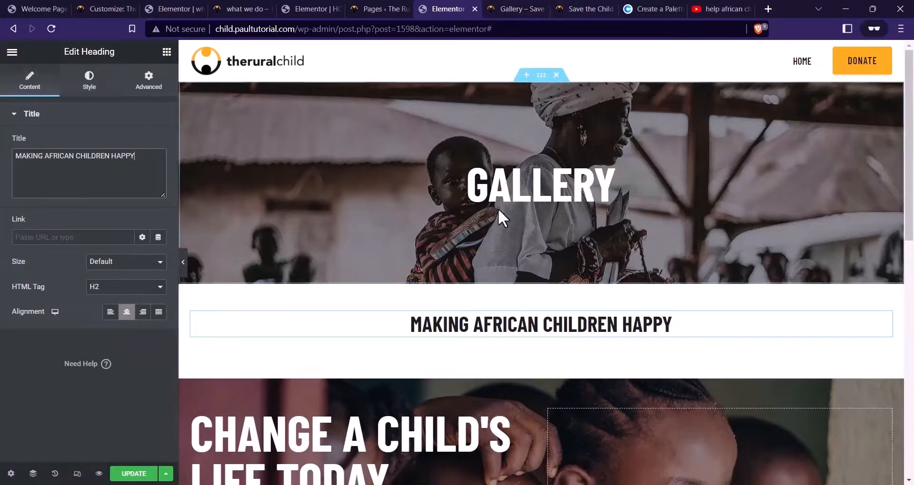
{"action": "left_click", "coordinate": [166, 51]}
{"action": "left_click", "coordinate": [516, 9]}
{"action": "scroll", "coordinate": [453, 323], "scroll_direction": "down", "scroll_amount": 2}
{"action": "scroll", "coordinate": [450, 325], "scroll_direction": "down", "scroll_amount": 2}
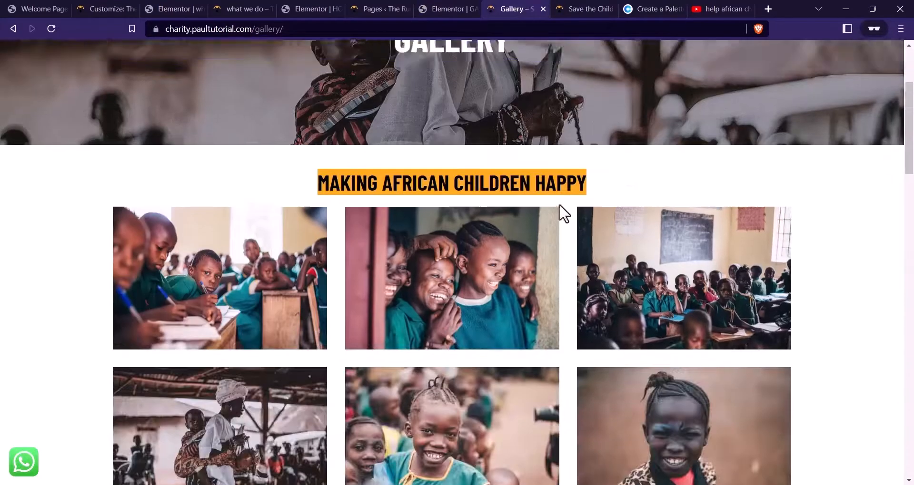
Search widgets for GAL and place an Image Gallery below the heading
{"action": "scroll", "coordinate": [561, 212], "scroll_direction": "up", "scroll_amount": 4}
{"action": "left_click", "coordinate": [445, 8]}
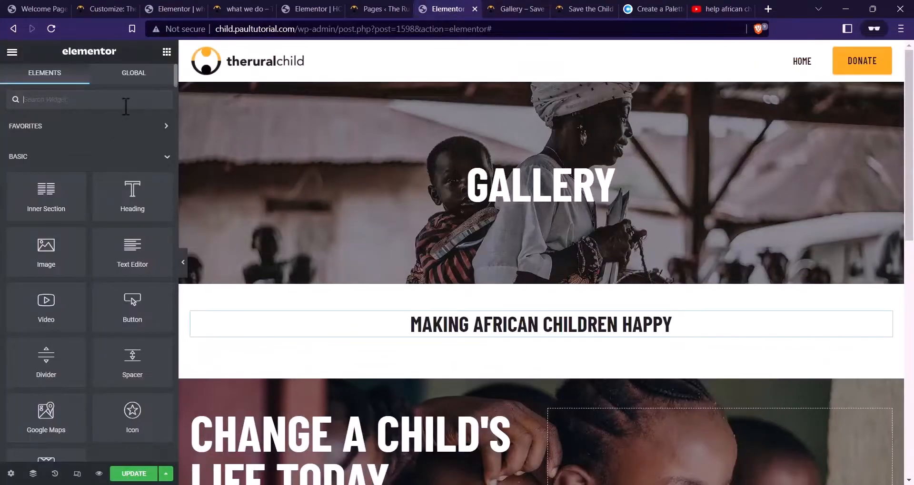
{"action": "type", "text": "GALLERY"}
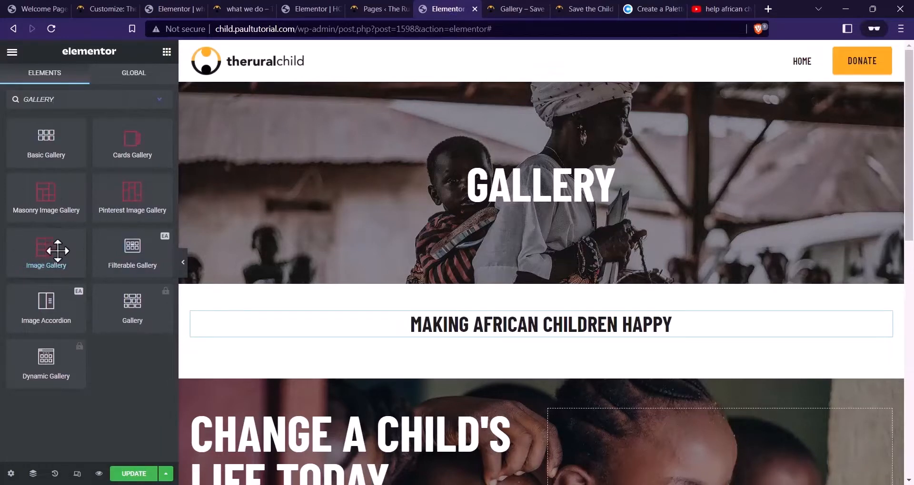
{"action": "left_click_drag", "start_coordinate": [28, 249], "coordinate": [570, 337]}
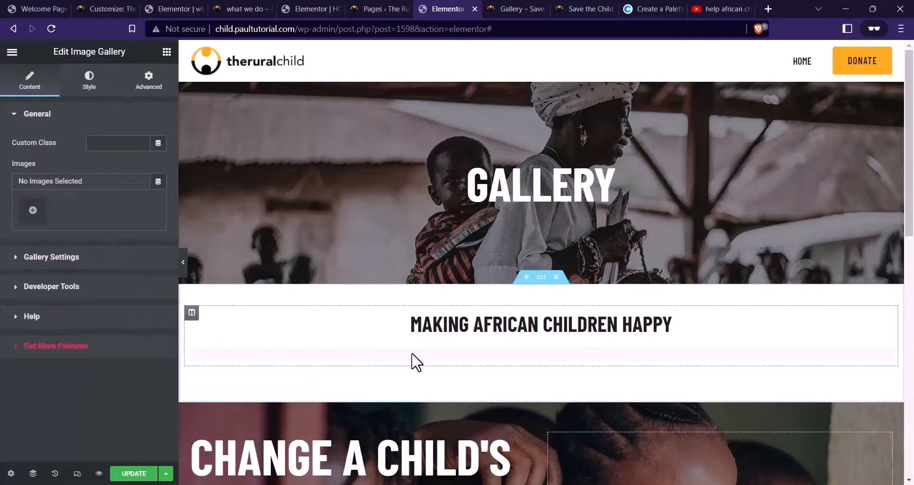
{"action": "scroll", "coordinate": [625, 267], "scroll_direction": "down", "scroll_amount": 3}
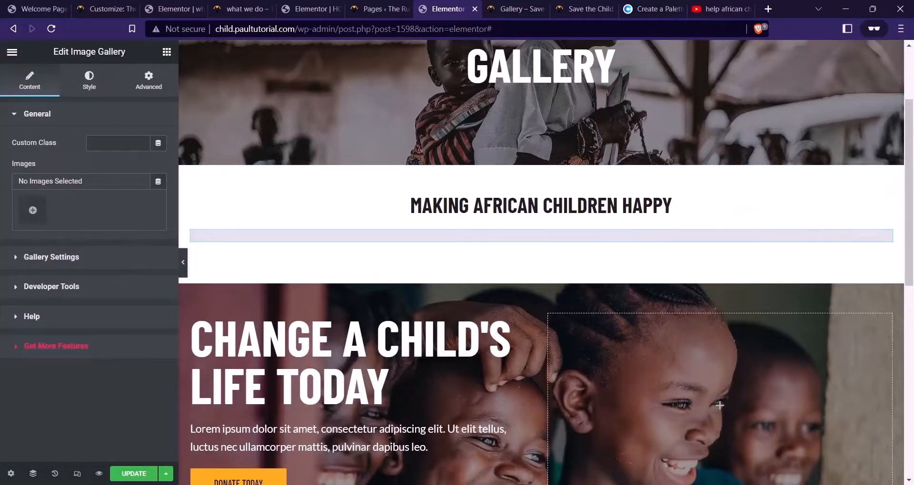
Select 32 media library images, create a gallery from them, and insert it
{"action": "left_click", "coordinate": [32, 212]}
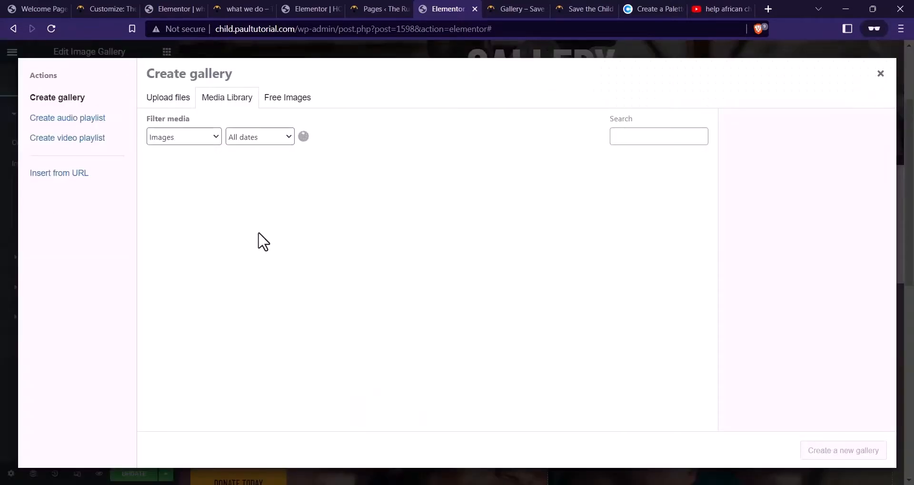
{"action": "left_click", "coordinate": [188, 205]}
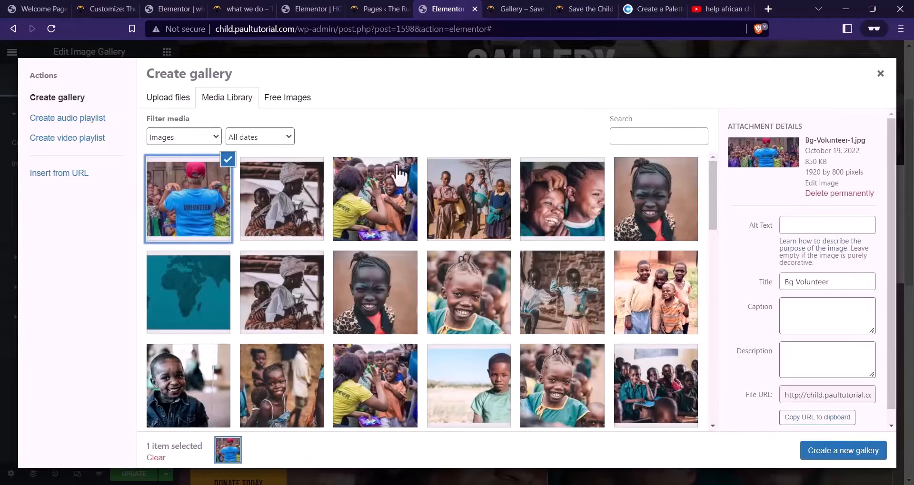
{"action": "scroll", "coordinate": [345, 288], "scroll_direction": "down", "scroll_amount": 3}
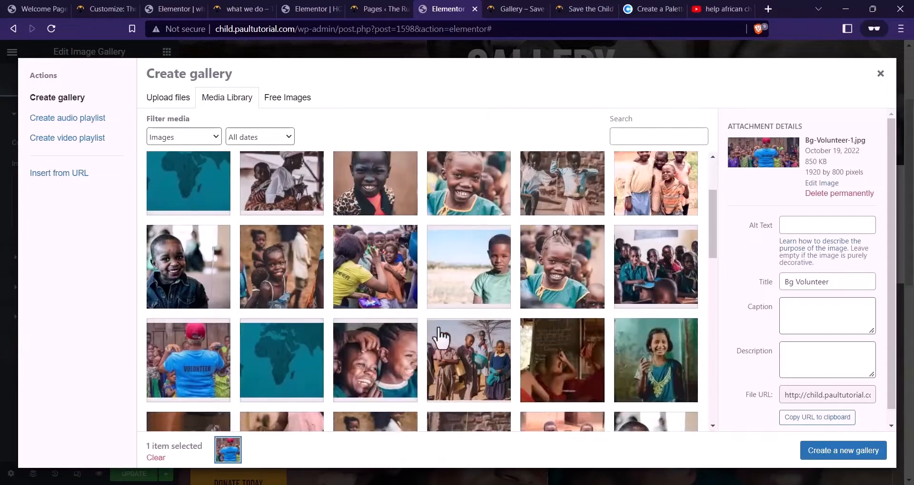
{"action": "scroll", "coordinate": [499, 354], "scroll_direction": "down", "scroll_amount": 3}
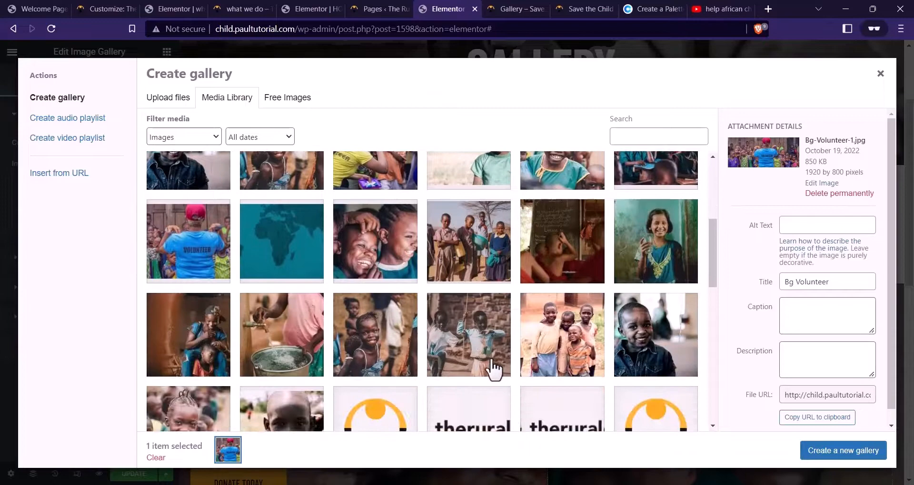
{"action": "left_click", "coordinate": [285, 419], "text": "shift"}
{"action": "scroll", "coordinate": [381, 333], "scroll_direction": "down", "scroll_amount": 1}
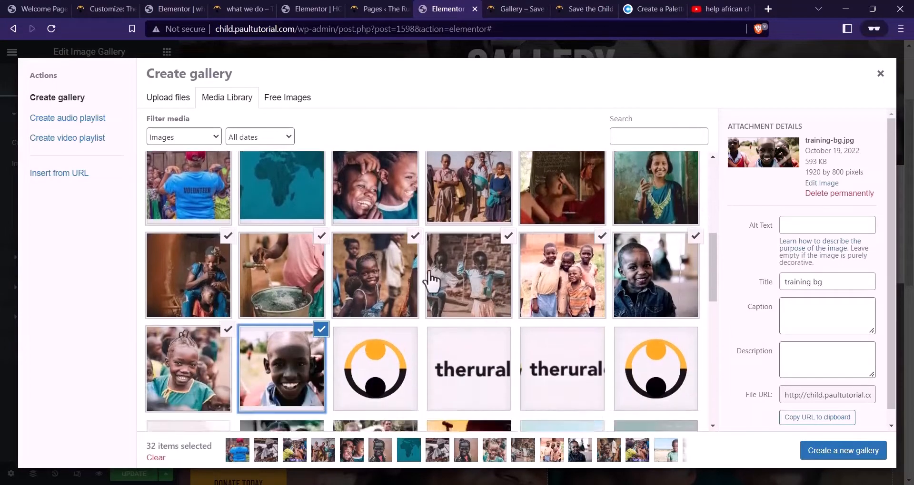
{"action": "scroll", "coordinate": [432, 285], "scroll_direction": "up", "scroll_amount": 3}
{"action": "scroll", "coordinate": [381, 238], "scroll_direction": "up", "scroll_amount": 4}
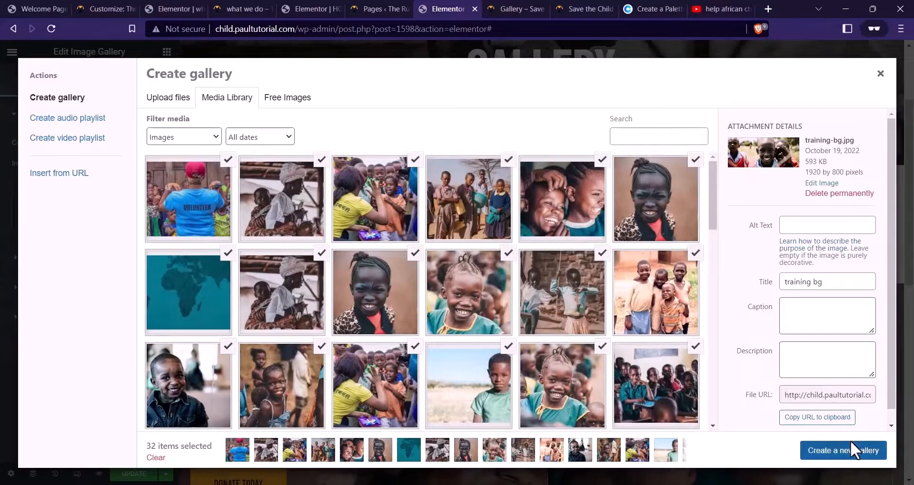
{"action": "left_click", "coordinate": [850, 449]}
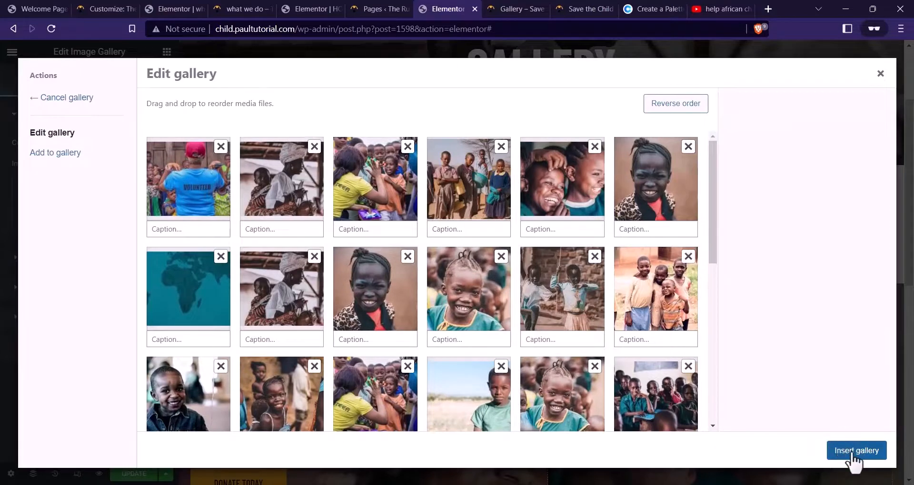
{"action": "left_click", "coordinate": [853, 452]}
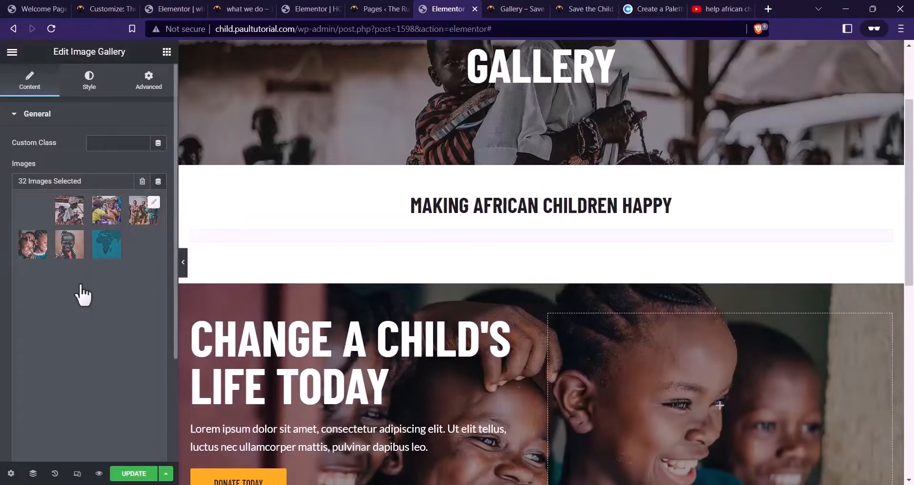
Change the gallery's image proportions from Landscape to Custom, sized 800×500
{"action": "scroll", "coordinate": [606, 304], "scroll_direction": "down", "scroll_amount": 5}
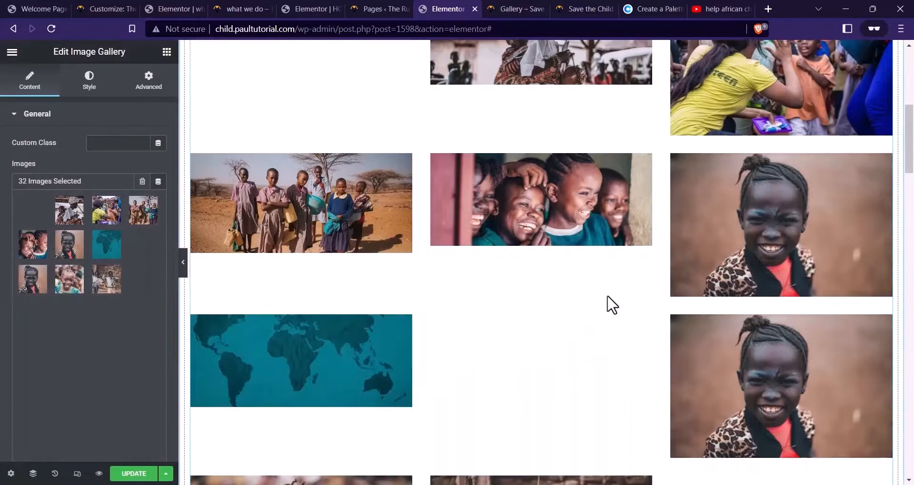
{"action": "scroll", "coordinate": [340, 284], "scroll_direction": "up", "scroll_amount": 4}
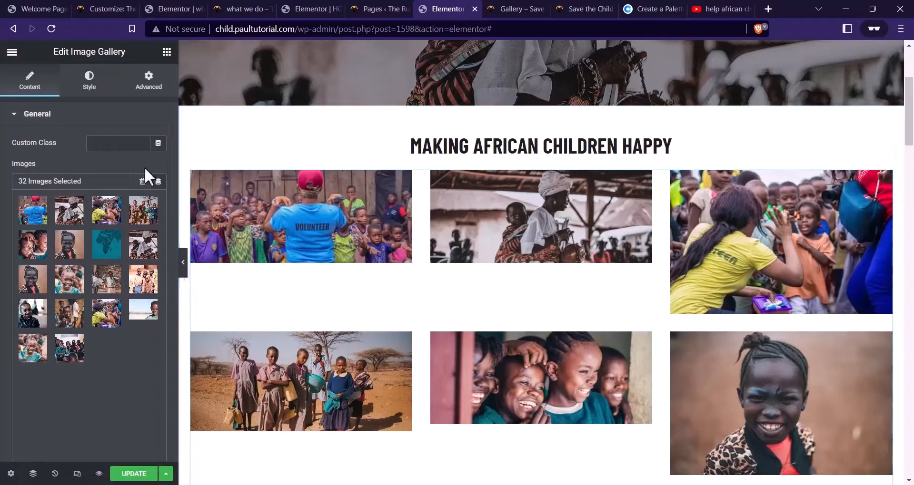
{"action": "scroll", "coordinate": [58, 150], "scroll_direction": "down", "scroll_amount": 3}
{"action": "left_click", "coordinate": [51, 360]}
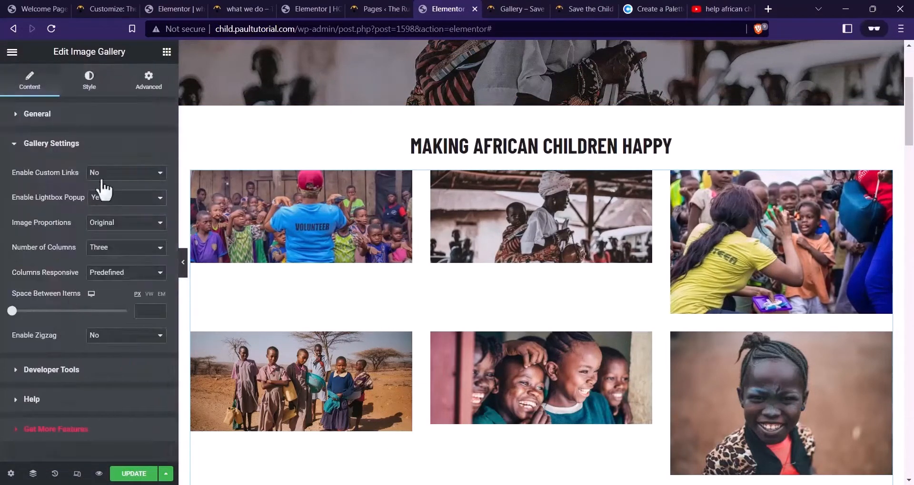
{"action": "left_click", "coordinate": [115, 229]}
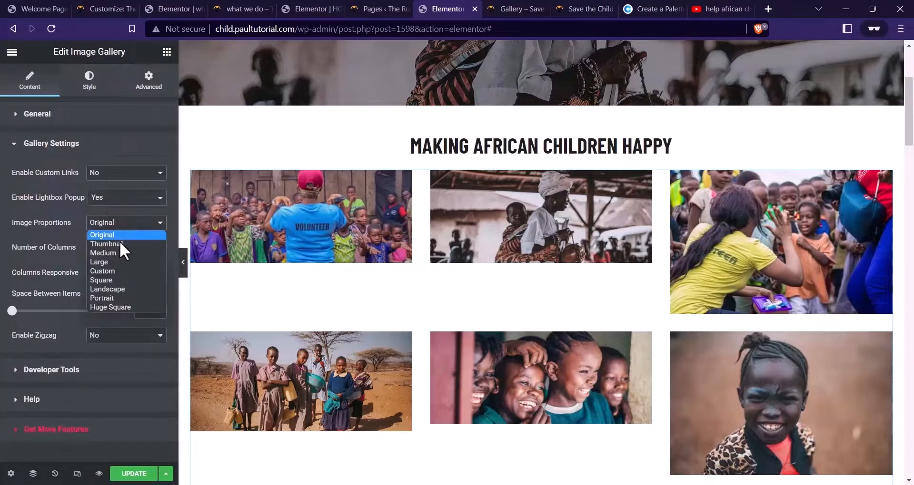
{"action": "left_click", "coordinate": [113, 290]}
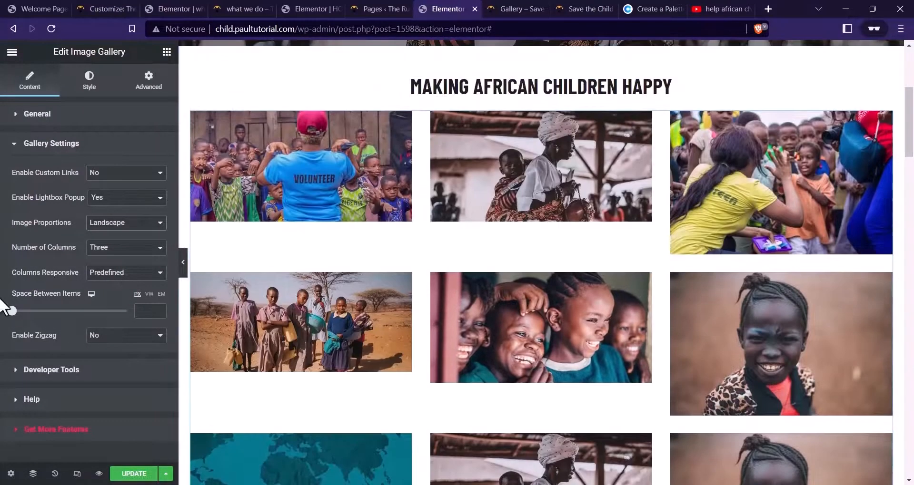
{"action": "left_click", "coordinate": [143, 229]}
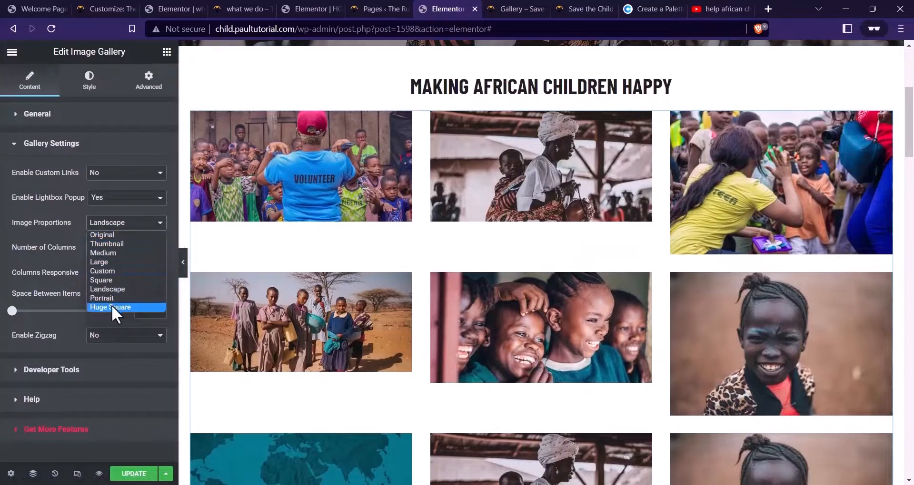
{"action": "left_click", "coordinate": [116, 272]}
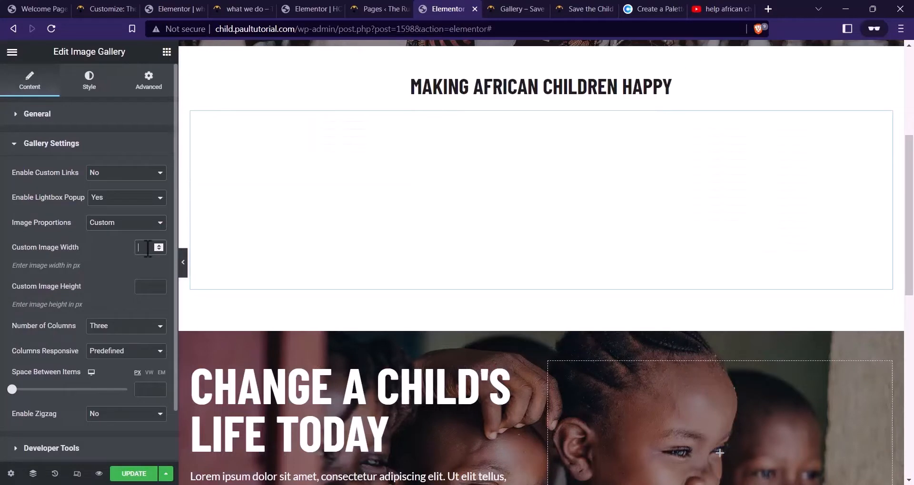
{"action": "type", "text": "800"}
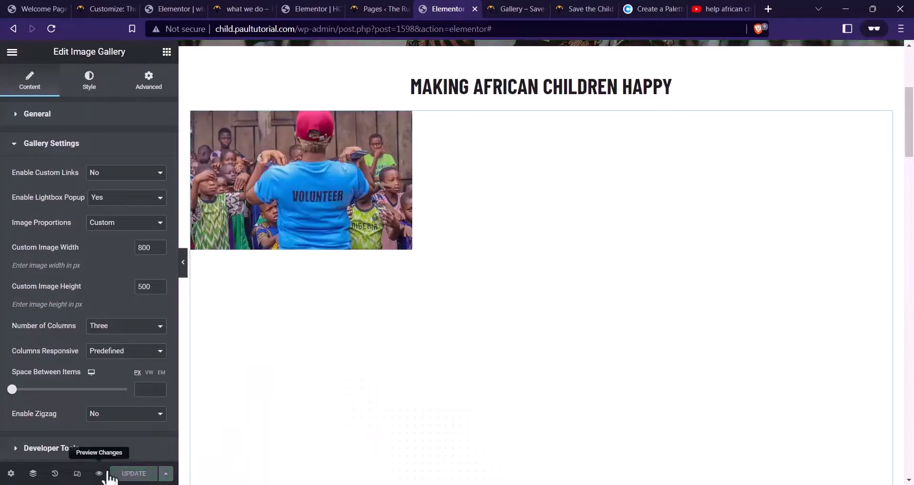
Review the three-column gallery and open a preview of the page in a new tab
{"action": "scroll", "coordinate": [562, 151], "scroll_direction": "down", "scroll_amount": 10}
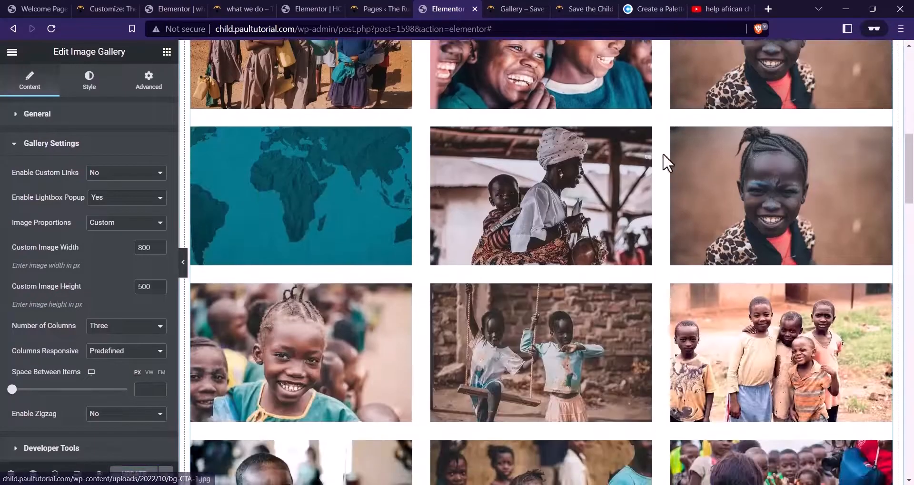
{"action": "scroll", "coordinate": [499, 210], "scroll_direction": "up", "scroll_amount": 5}
{"action": "scroll", "coordinate": [506, 220], "scroll_direction": "up", "scroll_amount": 5}
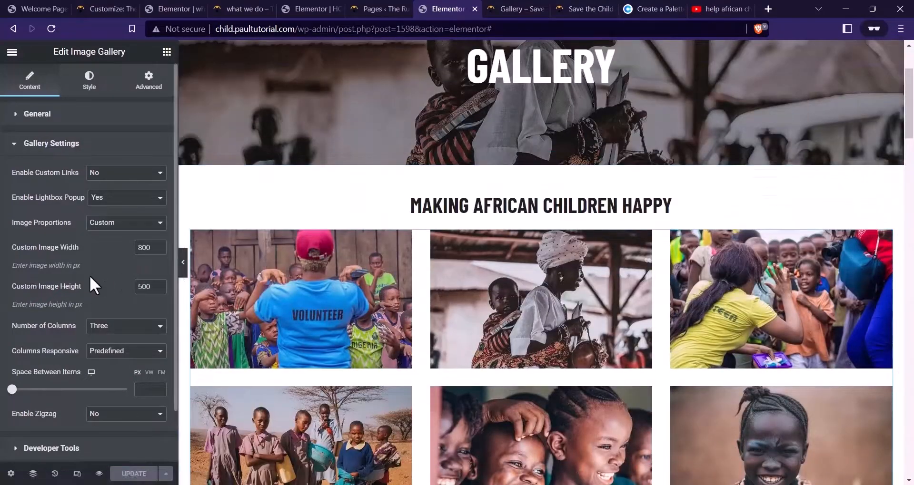
{"action": "scroll", "coordinate": [376, 269], "scroll_direction": "down", "scroll_amount": 10}
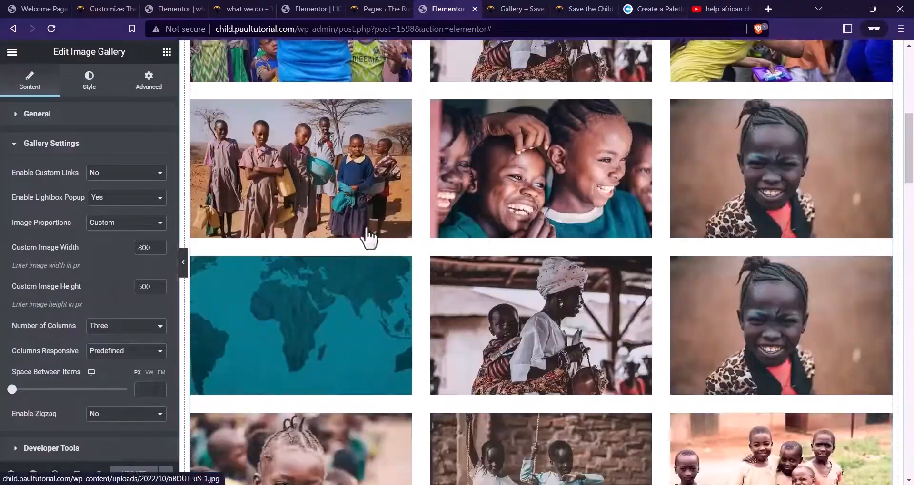
{"action": "scroll", "coordinate": [395, 293], "scroll_direction": "down", "scroll_amount": 5}
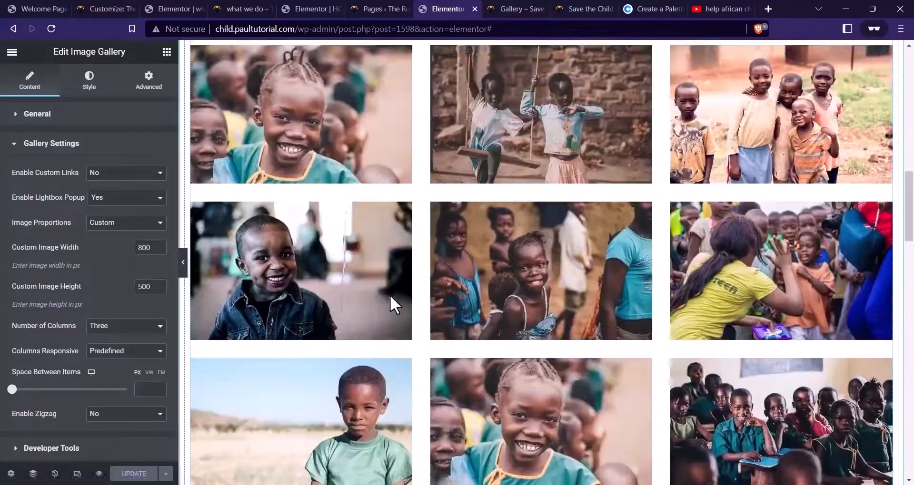
{"action": "scroll", "coordinate": [393, 306], "scroll_direction": "down", "scroll_amount": 10}
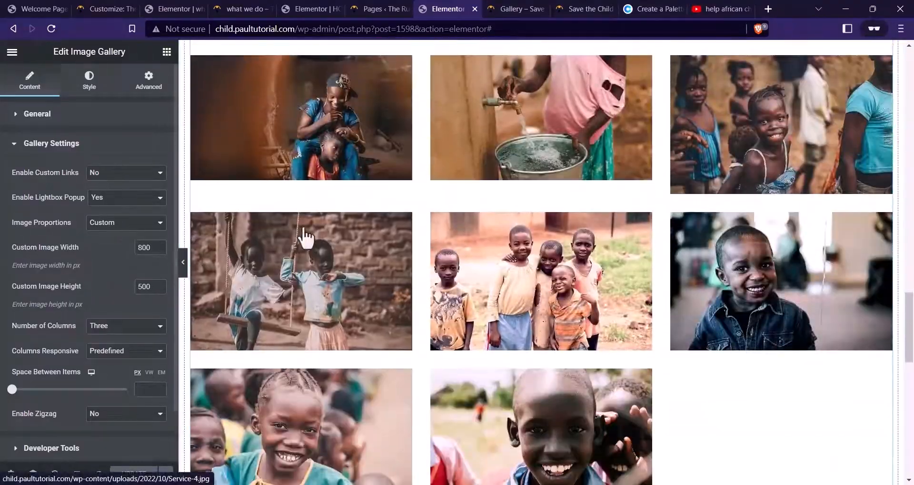
{"action": "scroll", "coordinate": [321, 284], "scroll_direction": "up", "scroll_amount": 4}
{"action": "scroll", "coordinate": [78, 306], "scroll_direction": "down", "scroll_amount": 1}
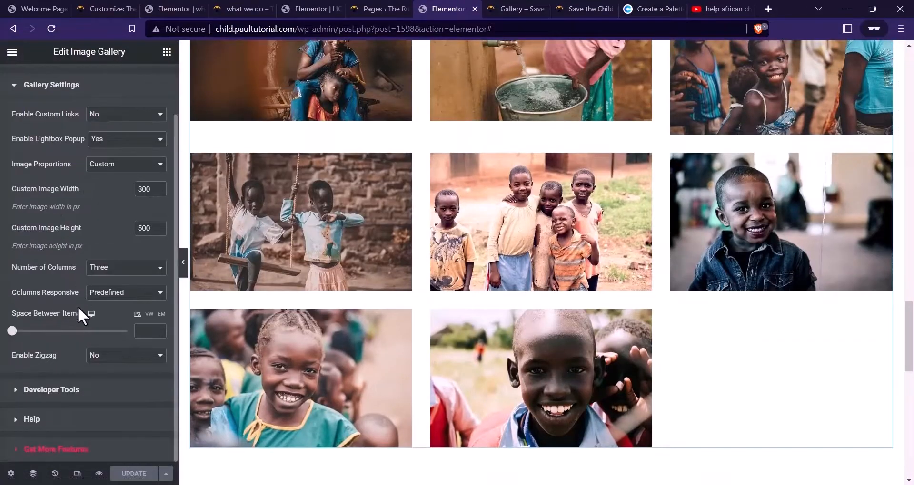
{"action": "scroll", "coordinate": [193, 416], "scroll_direction": "up", "scroll_amount": 4}
{"action": "left_click", "coordinate": [99, 474]}
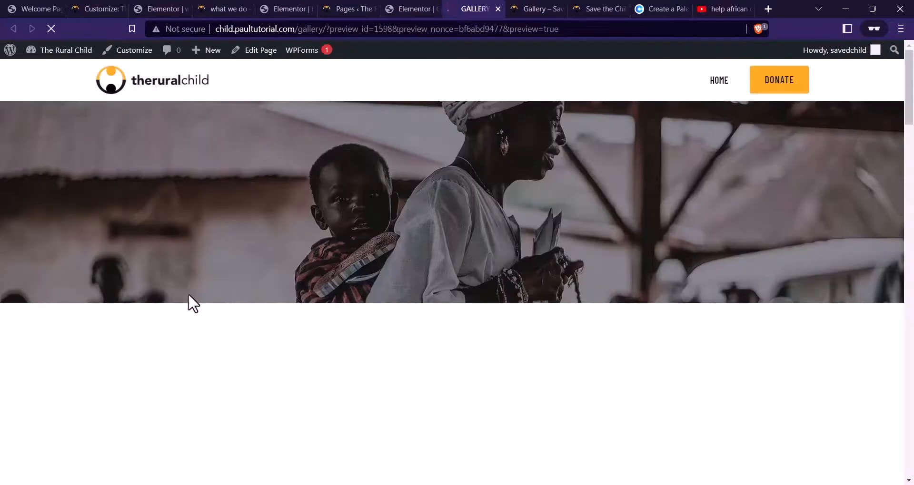
{"action": "scroll", "coordinate": [534, 183], "scroll_direction": "down", "scroll_amount": 5}
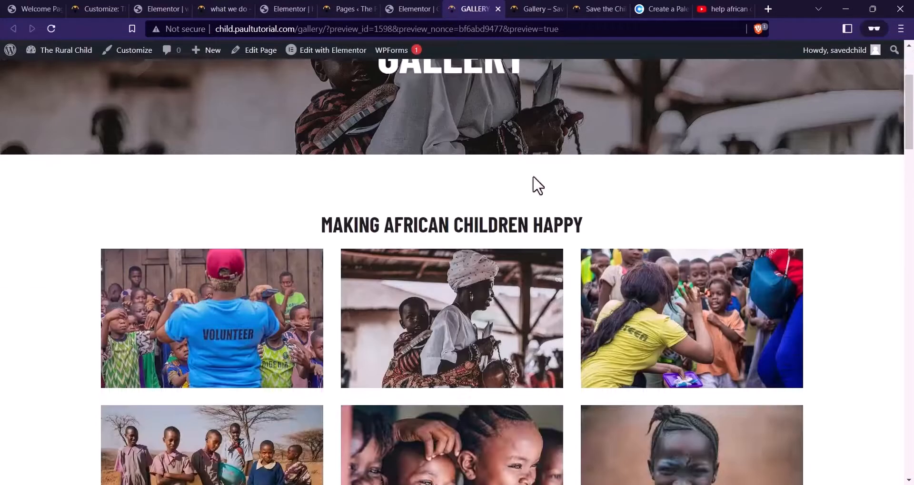
{"action": "scroll", "coordinate": [547, 186], "scroll_direction": "down", "scroll_amount": 1}
{"action": "left_click", "coordinate": [306, 190]}
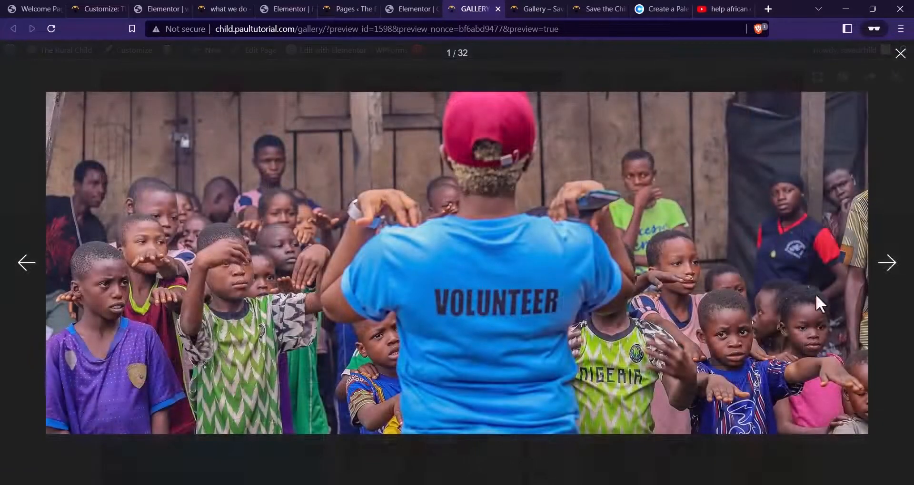
{"action": "left_click", "coordinate": [895, 270]}
{"action": "left_click", "coordinate": [895, 270]}
{"action": "left_click", "coordinate": [895, 269]}
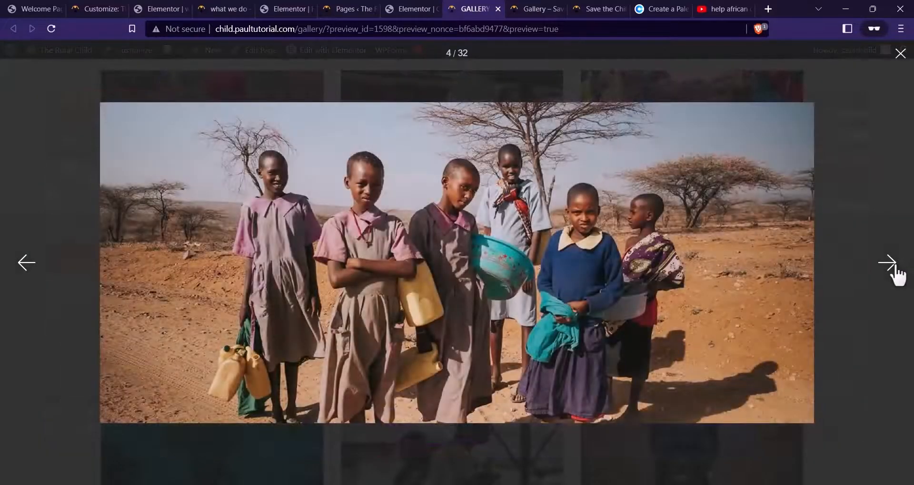
{"action": "left_click", "coordinate": [894, 269]}
{"action": "left_click", "coordinate": [895, 270]}
{"action": "left_click", "coordinate": [895, 269]}
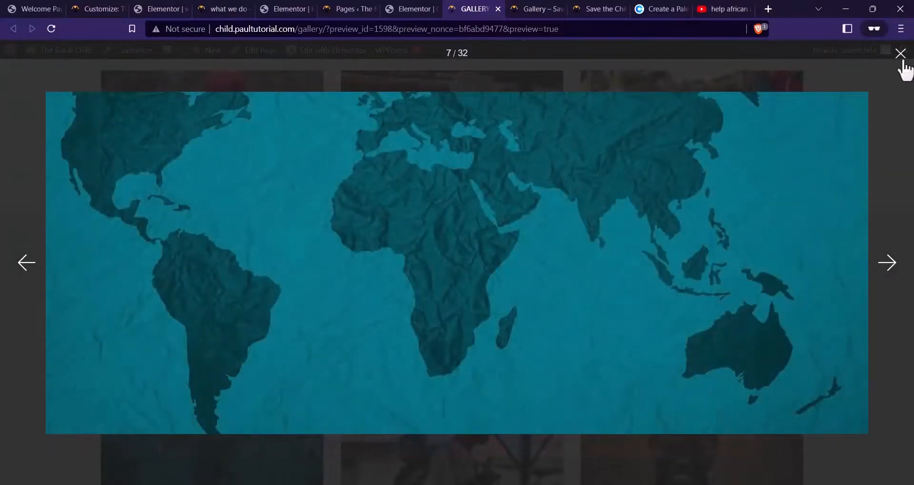
{"action": "left_click", "coordinate": [900, 54]}
{"action": "scroll", "coordinate": [461, 122], "scroll_direction": "up", "scroll_amount": 5}
{"action": "key", "text": "F5"}
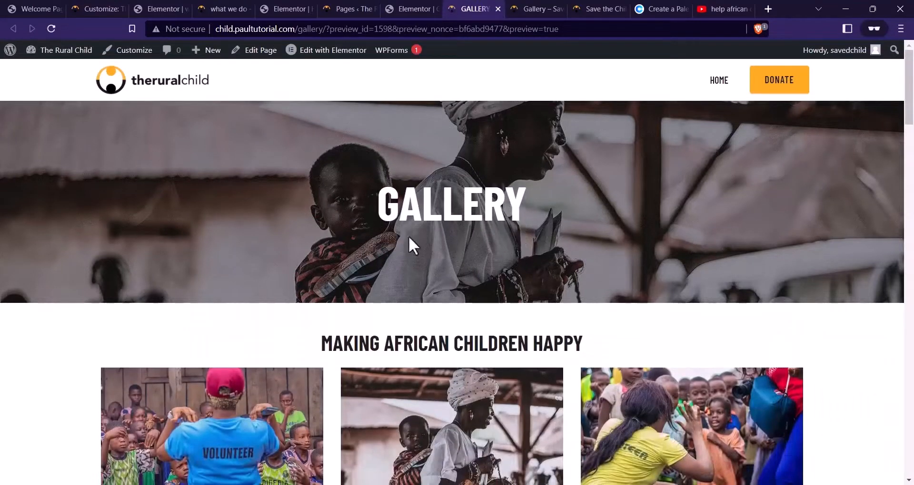
{"action": "left_click", "coordinate": [555, 9]}
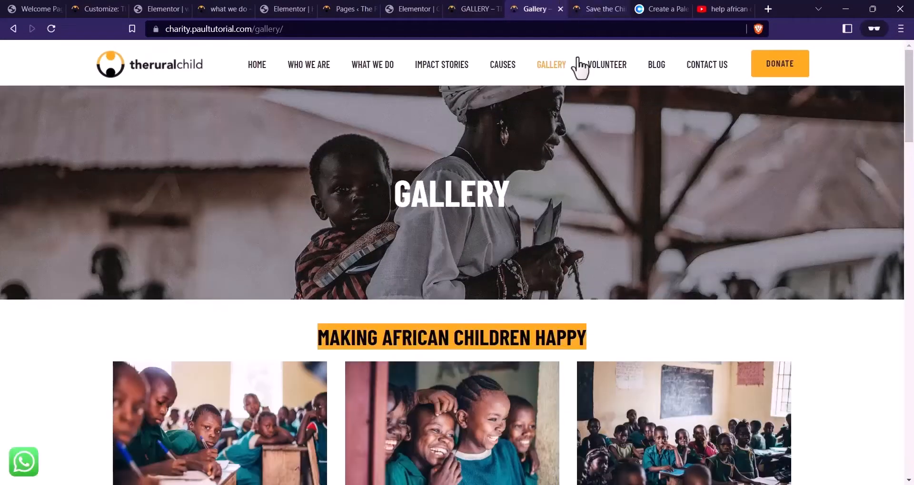
Look over the reference VOLUNTEER page and its Join Our Team form, then return to Pages
{"action": "left_click", "coordinate": [597, 76]}
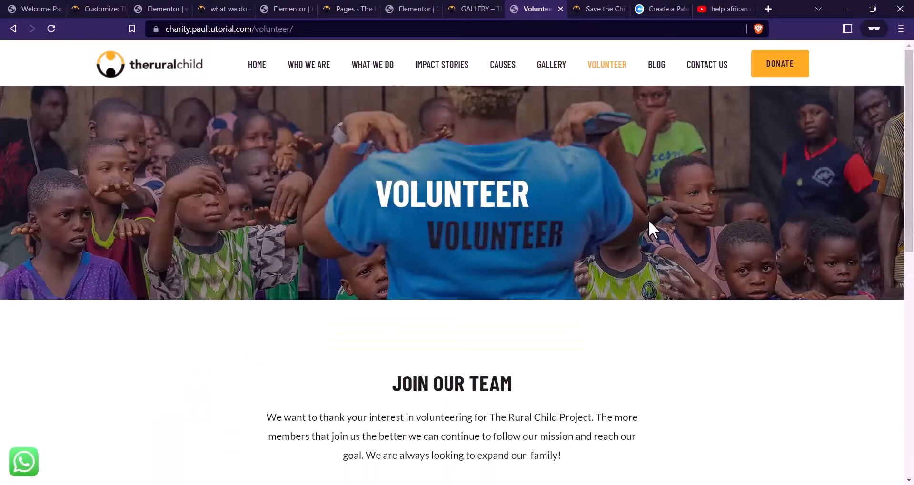
{"action": "scroll", "coordinate": [547, 188], "scroll_direction": "down", "scroll_amount": 5}
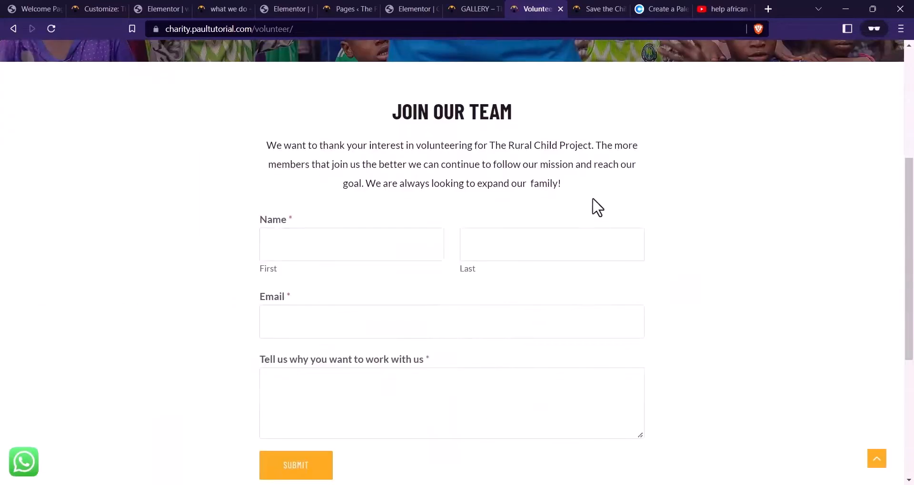
{"action": "scroll", "coordinate": [592, 206], "scroll_direction": "up", "scroll_amount": 5}
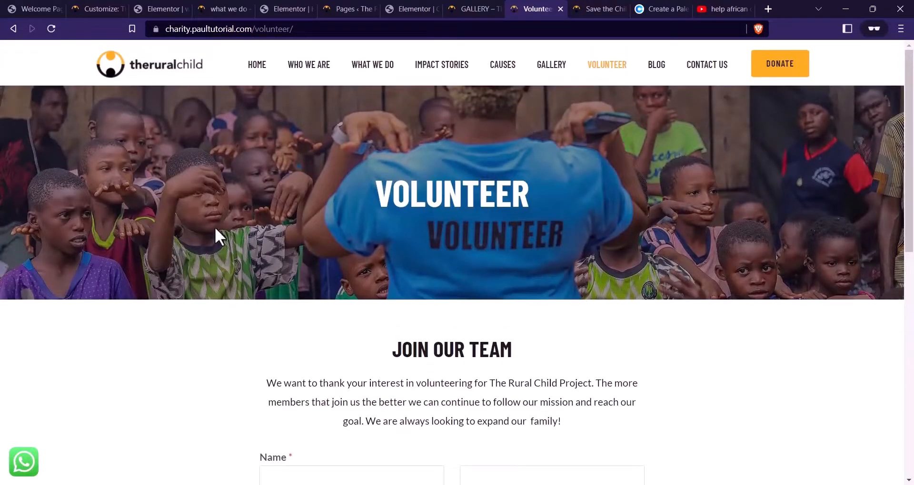
{"action": "scroll", "coordinate": [483, 274], "scroll_direction": "down", "scroll_amount": 5}
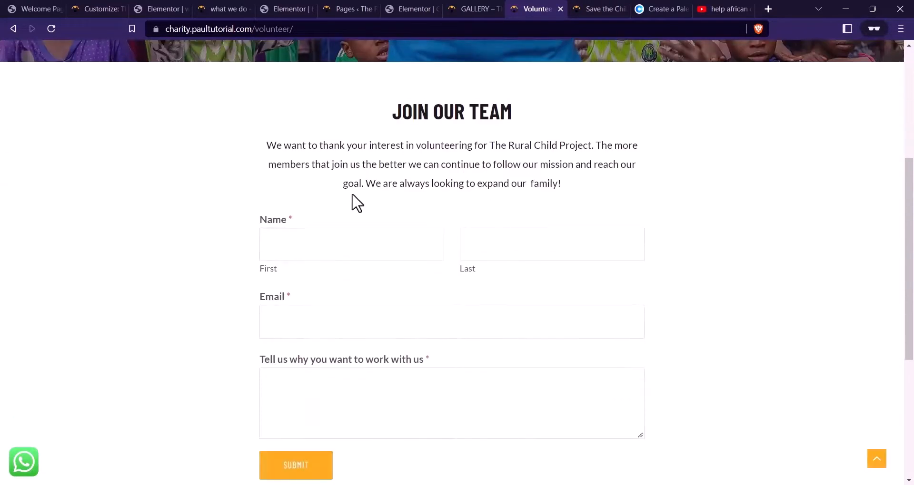
{"action": "scroll", "coordinate": [405, 325], "scroll_direction": "down", "scroll_amount": 1}
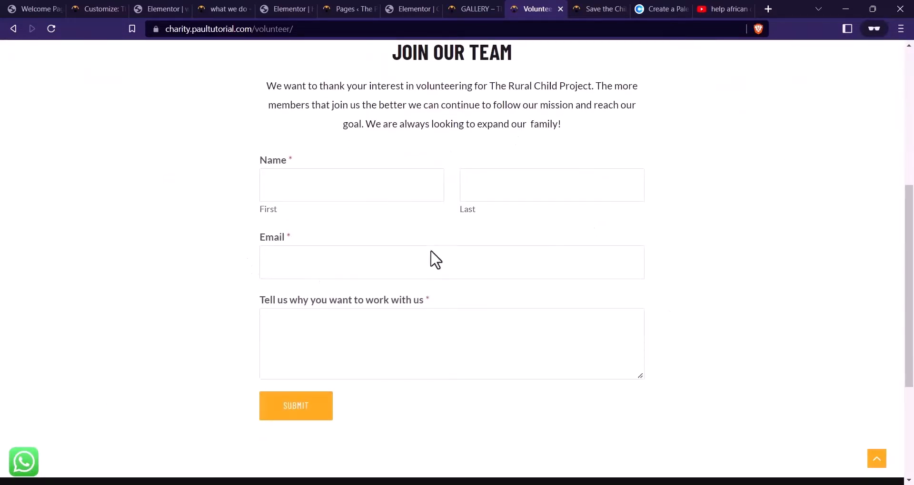
{"action": "scroll", "coordinate": [498, 273], "scroll_direction": "up", "scroll_amount": 5}
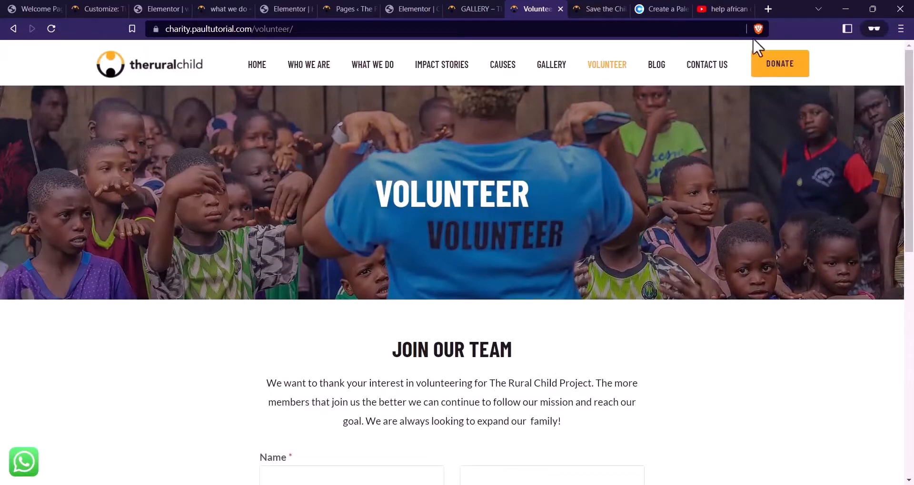
{"action": "left_click", "coordinate": [364, 7]}
{"action": "scroll", "coordinate": [249, 138], "scroll_direction": "up", "scroll_amount": 10}
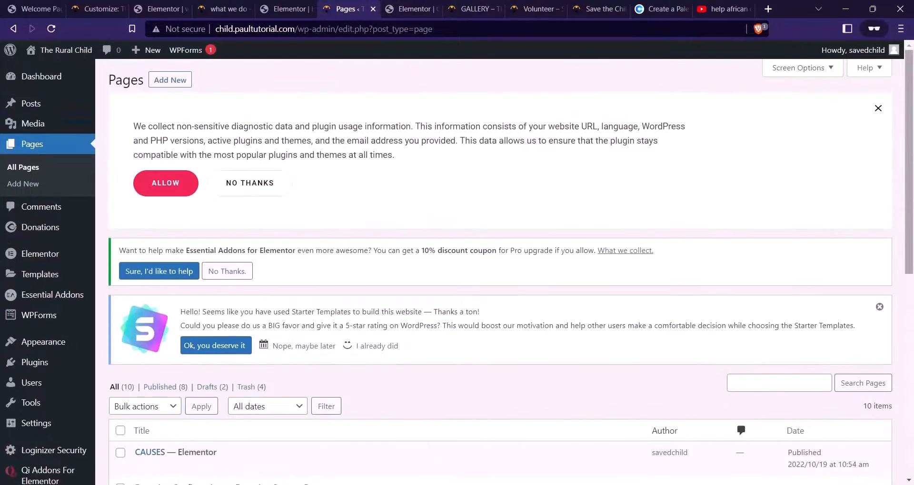
Open the WPForms overview in a new tab and start a new form
{"action": "right_click", "coordinate": [43, 327]}
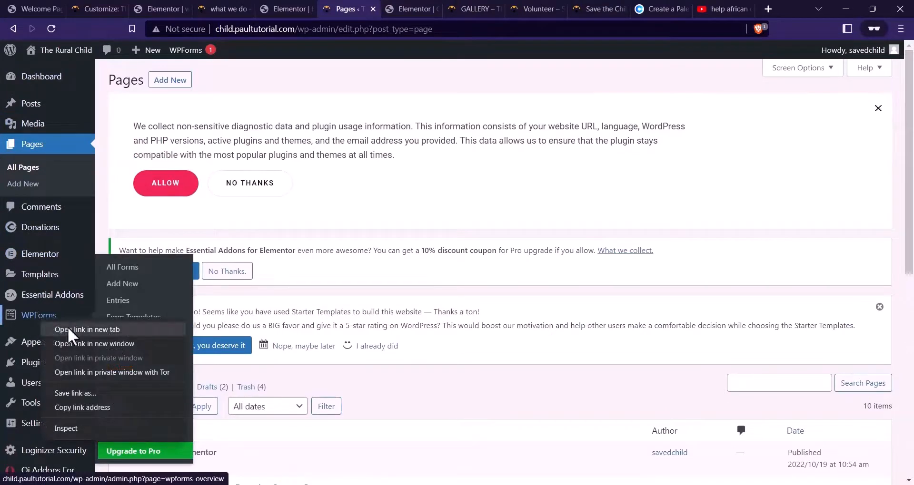
{"action": "left_click", "coordinate": [85, 330]}
{"action": "left_click", "coordinate": [379, 9]}
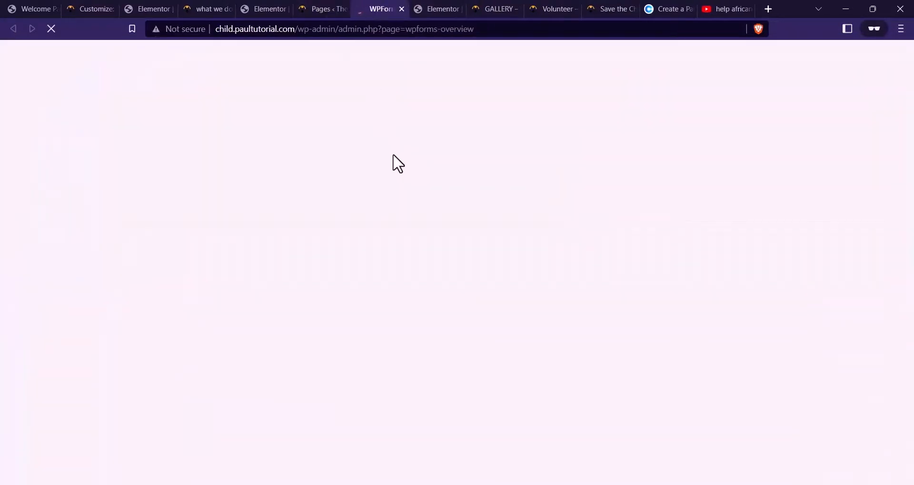
{"action": "scroll", "coordinate": [404, 159], "scroll_direction": "down", "scroll_amount": 4}
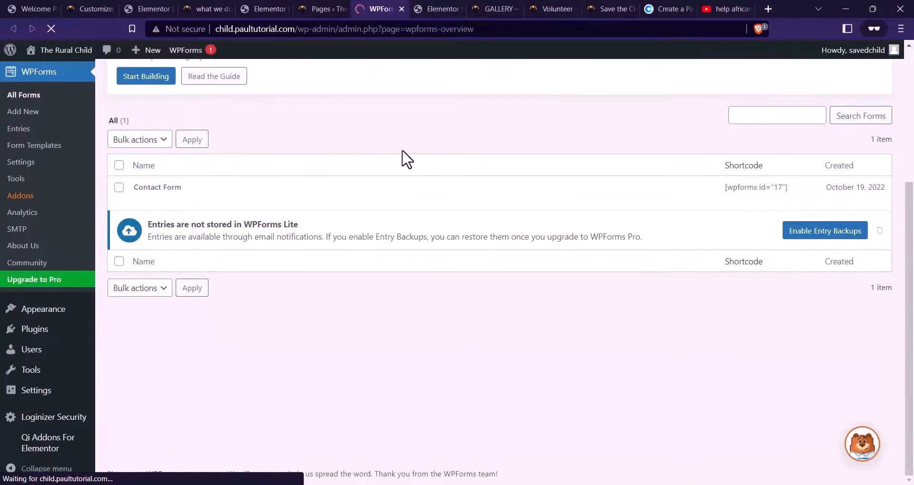
{"action": "scroll", "coordinate": [619, 191], "scroll_direction": "up", "scroll_amount": 4}
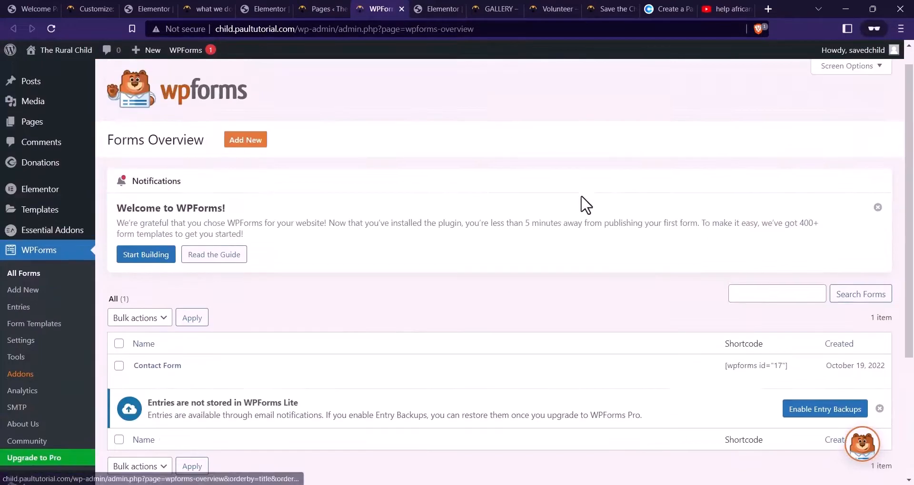
{"action": "scroll", "coordinate": [281, 196], "scroll_direction": "down", "scroll_amount": 1}
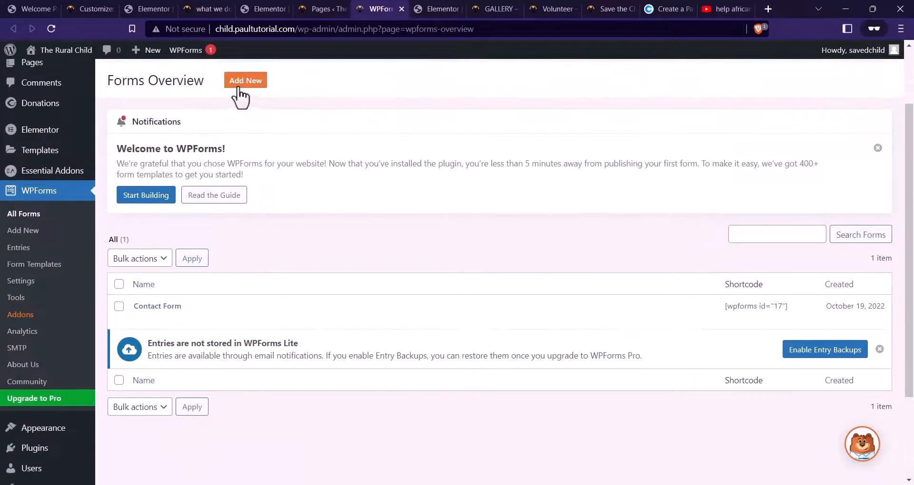
{"action": "left_click", "coordinate": [243, 84]}
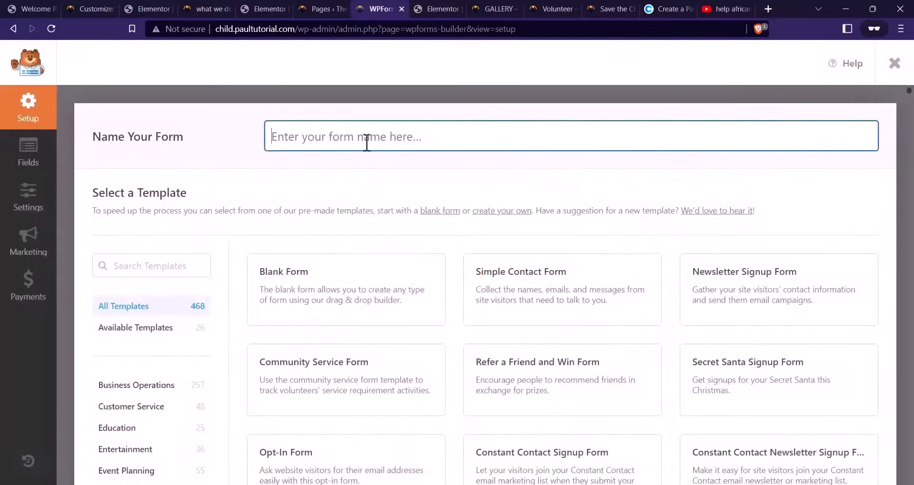
Name the form Volunteer and build it from the Simple Contact Form template
{"action": "key", "text": "Caps_Lock"}
{"action": "type", "text": "VOLU"}
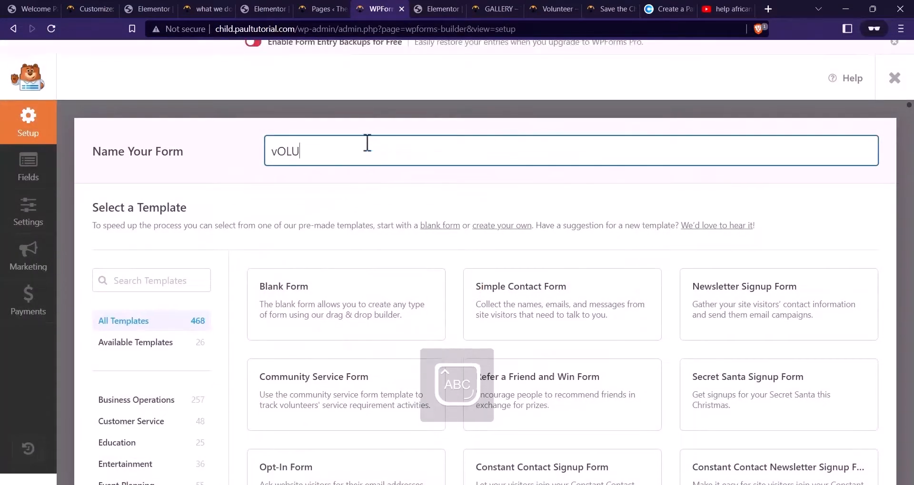
{"action": "key", "text": "BackSpace"}
{"action": "key", "text": "BackSpace"}
{"action": "key", "text": "BackSpace"}
{"action": "key", "text": "BackSpace"}
{"action": "type", "text": "V"}
{"action": "key", "text": "Caps_Lock"}
{"action": "type", "text": "olunteer"}
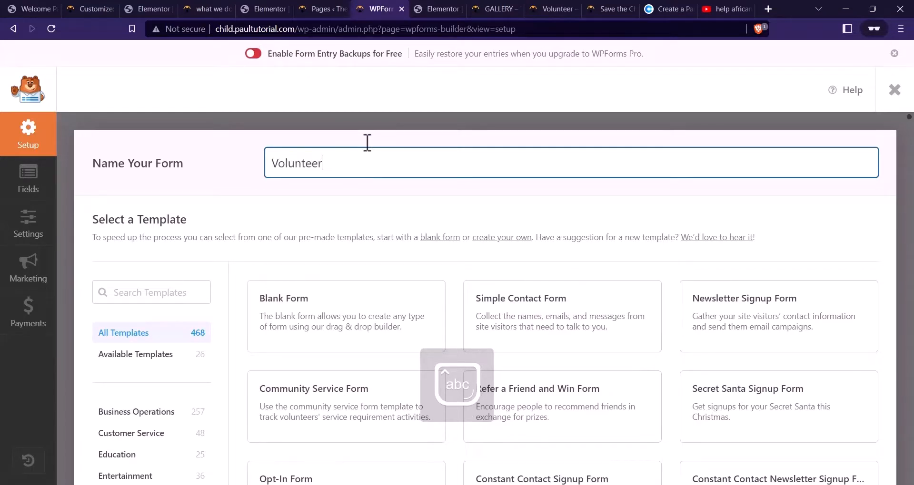
{"action": "mouse_move", "coordinate": [577, 312]}
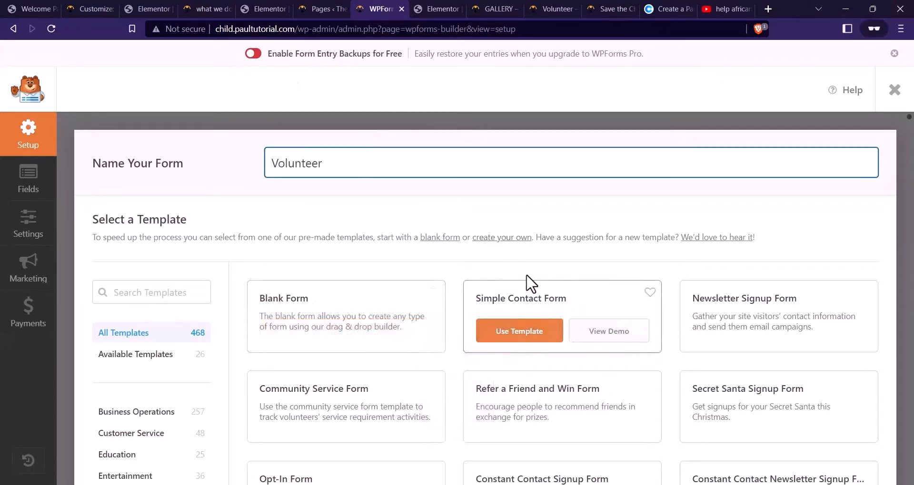
{"action": "left_click", "coordinate": [543, 342]}
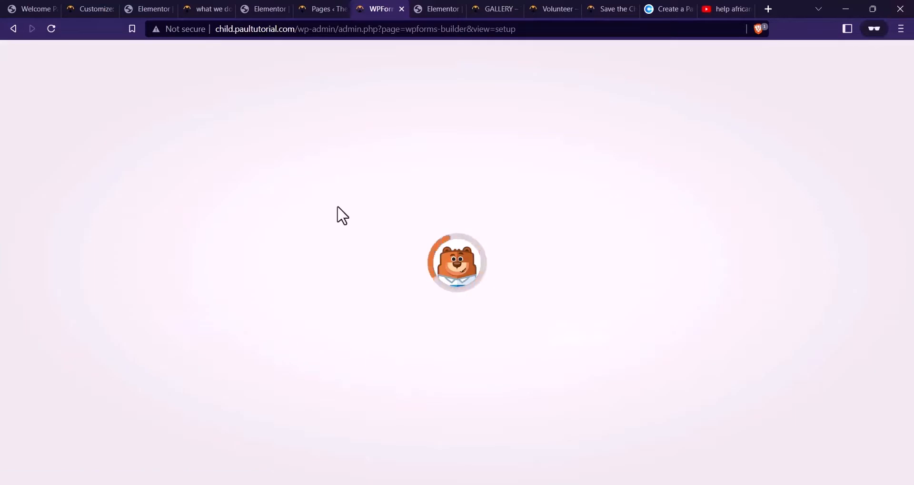
{"action": "left_click", "coordinate": [547, 9]}
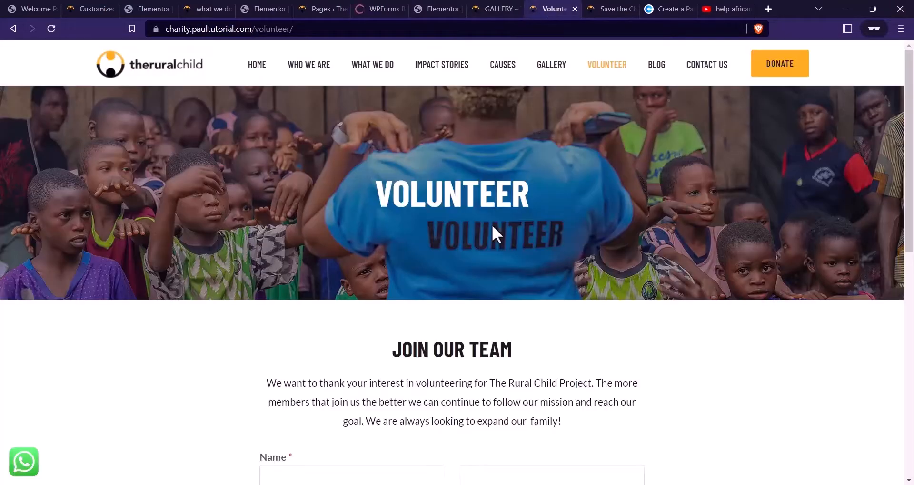
{"action": "scroll", "coordinate": [492, 224], "scroll_direction": "down", "scroll_amount": 6}
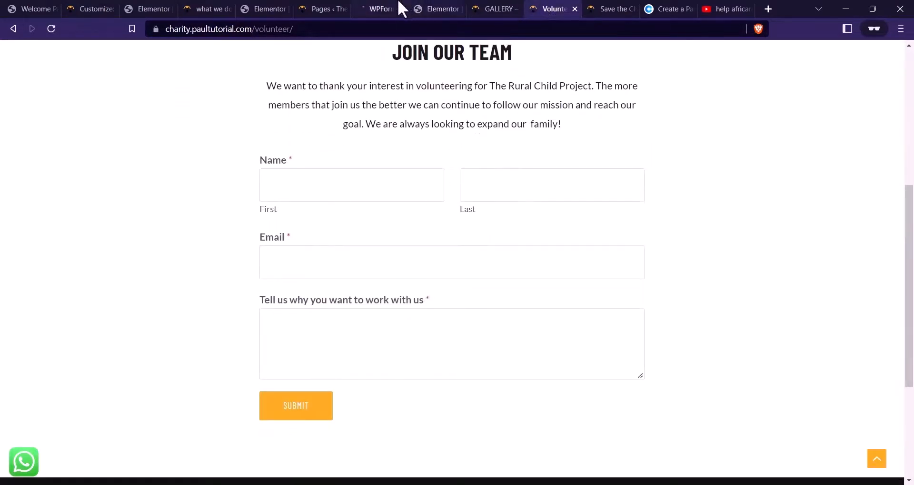
{"action": "left_click", "coordinate": [399, 4]}
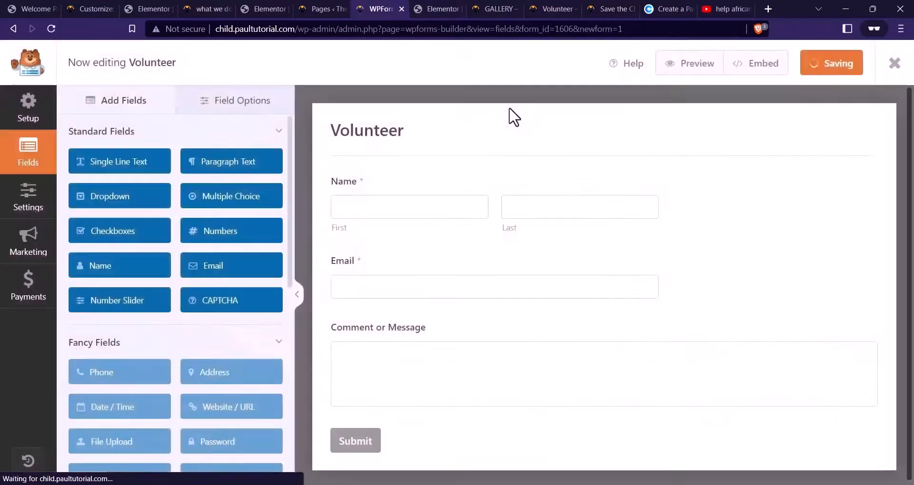
Relabel the Comment or Message field as 'Tell us why you want to work with us'
{"action": "left_click", "coordinate": [542, 8]}
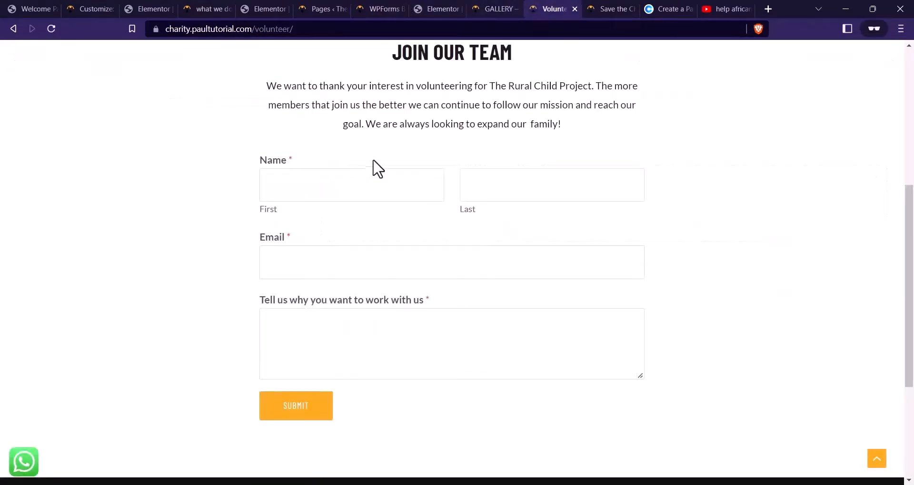
{"action": "left_click_drag", "start_coordinate": [425, 301], "coordinate": [269, 300]}
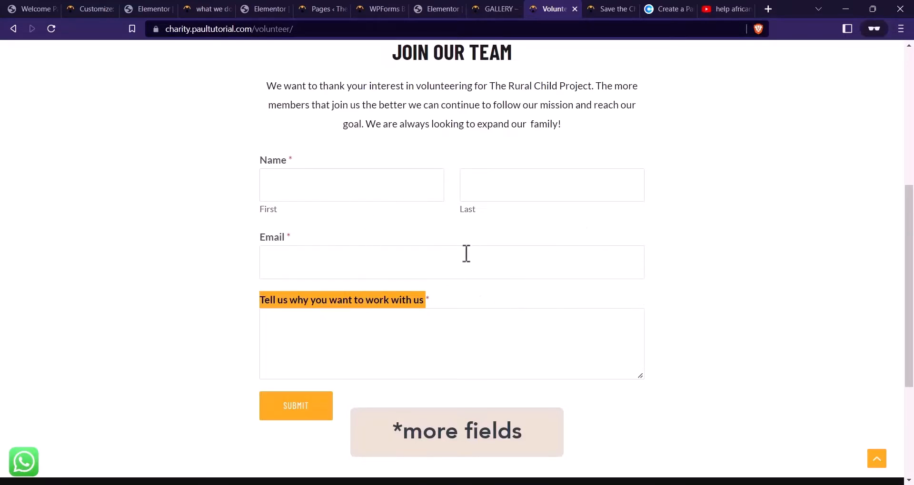
{"action": "scroll", "coordinate": [292, 255], "scroll_direction": "up", "scroll_amount": 1}
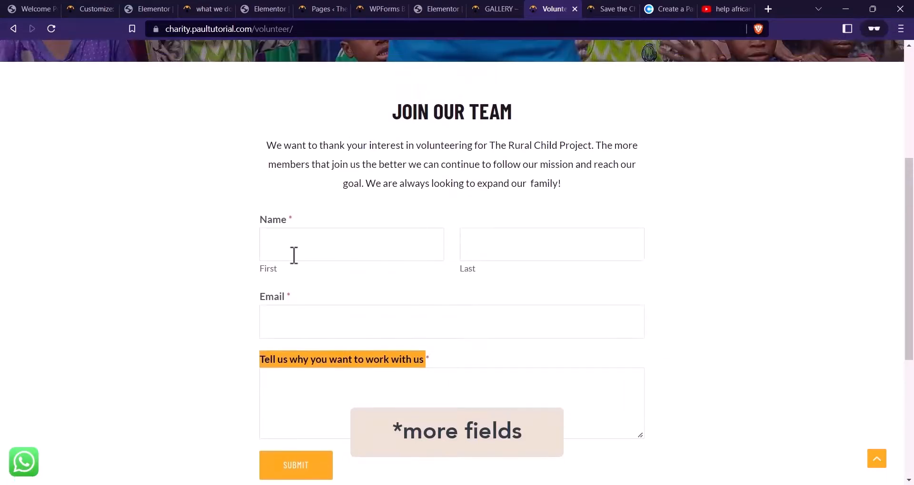
{"action": "scroll", "coordinate": [309, 276], "scroll_direction": "down", "scroll_amount": 1}
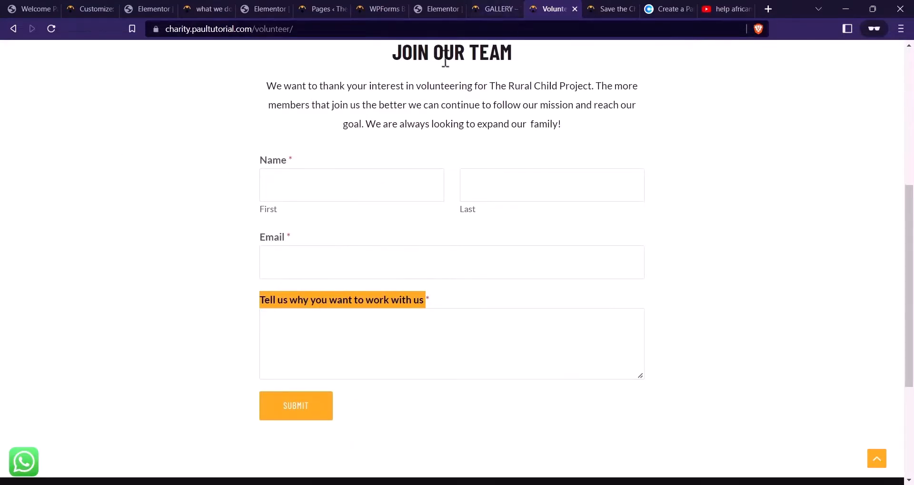
{"action": "left_click", "coordinate": [369, 7]}
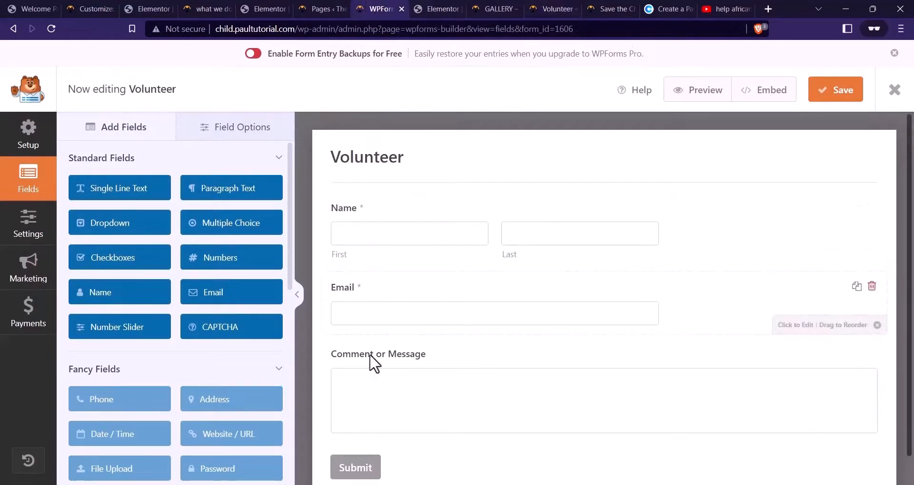
{"action": "left_click", "coordinate": [414, 367]}
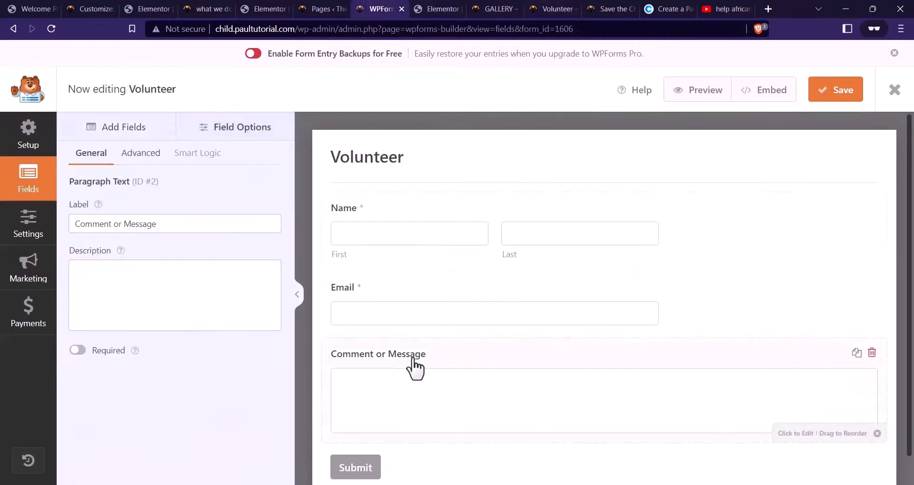
{"action": "triple_click", "coordinate": [190, 224]}
{"action": "type", "text": "Tell us why you want to work with us"}
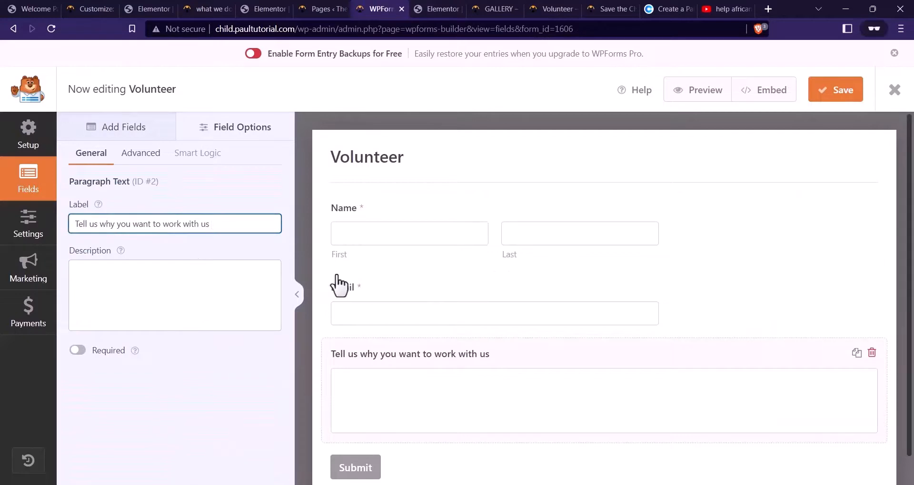
Add a single-line text field labelled Age below Email and save the form
{"action": "left_click", "coordinate": [142, 126]}
{"action": "left_click_drag", "start_coordinate": [132, 195], "coordinate": [432, 363]}
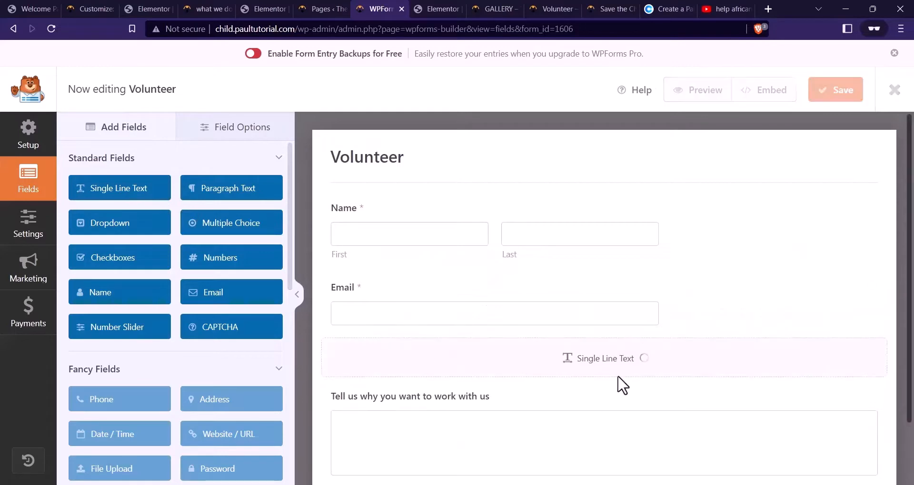
{"action": "left_click", "coordinate": [475, 360]}
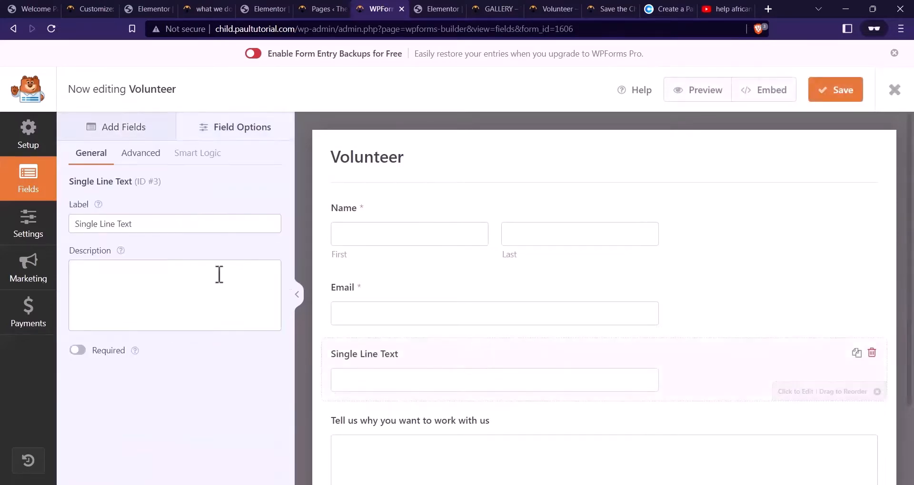
{"action": "left_click_drag", "start_coordinate": [153, 225], "coordinate": [67, 228]}
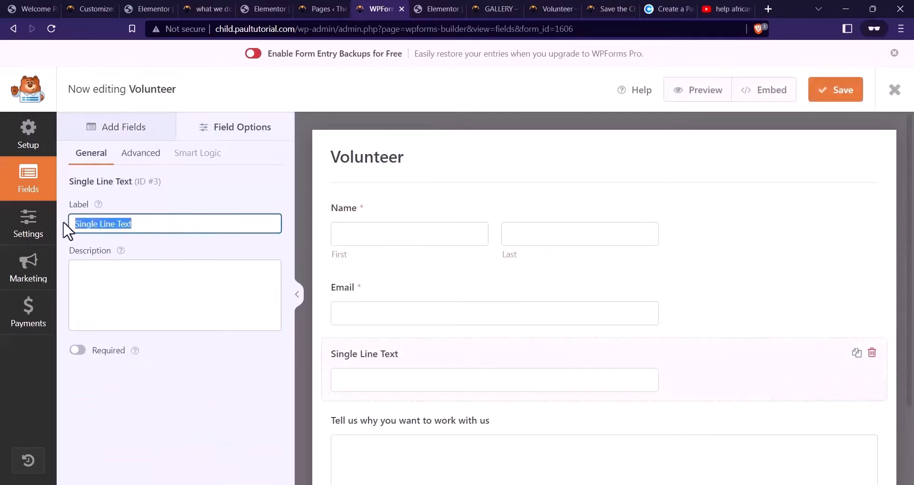
{"action": "key", "text": "Caps_Lock"}
{"action": "type", "text": "Age"}
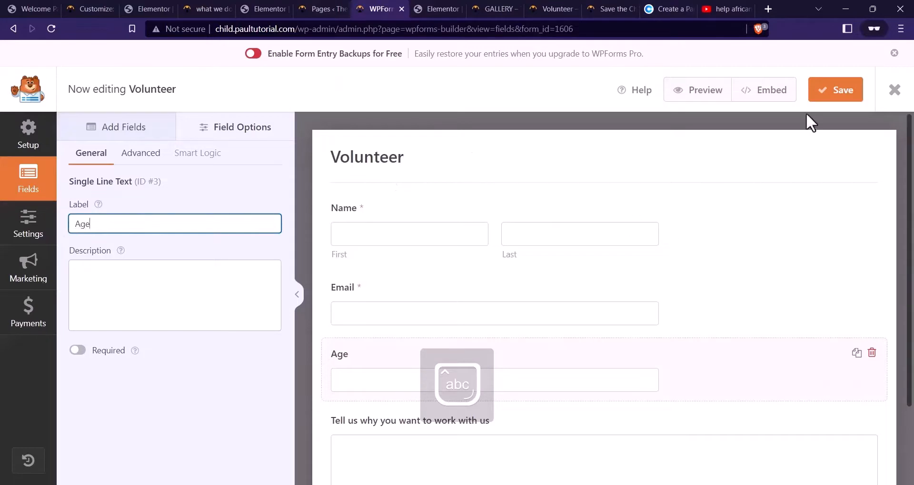
{"action": "left_click", "coordinate": [840, 93]}
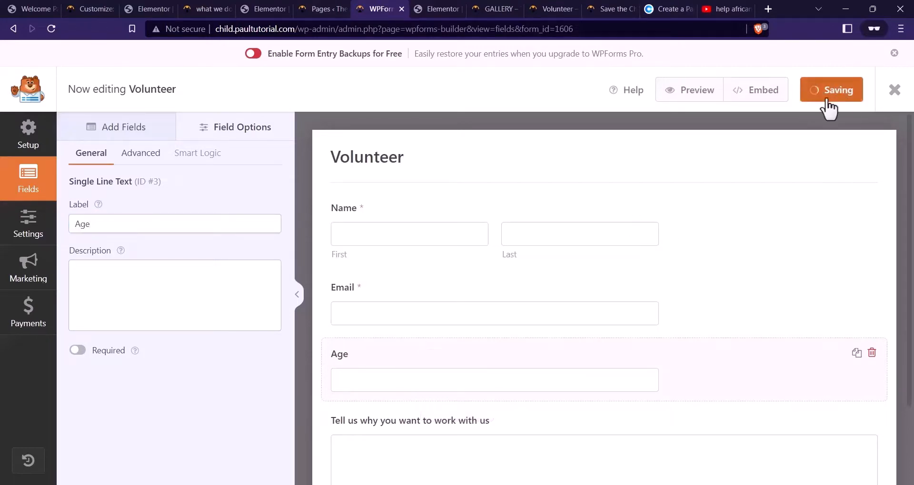
{"action": "left_click", "coordinate": [838, 96]}
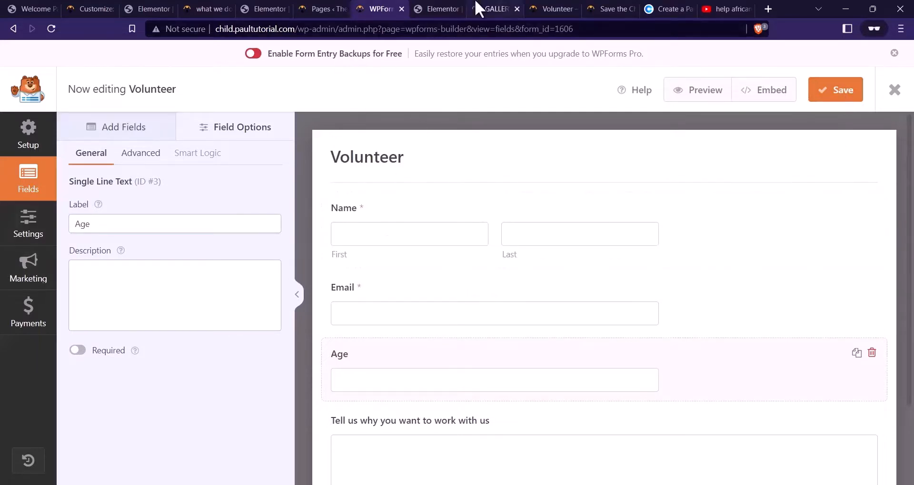
{"action": "left_click", "coordinate": [554, 8]}
Refresh the Pages list and duplicate the GALLERY page with EA Duplicator
{"action": "left_click", "coordinate": [511, 8]}
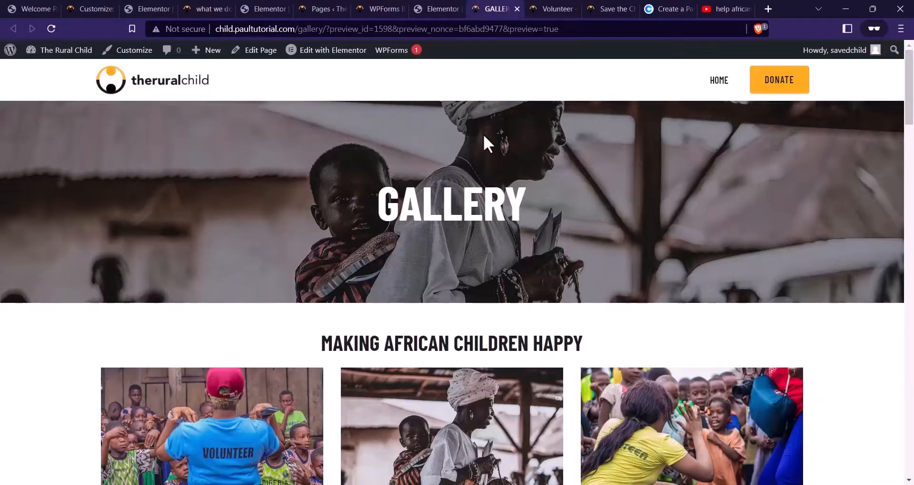
{"action": "scroll", "coordinate": [485, 143], "scroll_direction": "down", "scroll_amount": 1}
{"action": "scroll", "coordinate": [521, 195], "scroll_direction": "up", "scroll_amount": 1}
{"action": "left_click", "coordinate": [334, 8]}
{"action": "left_click", "coordinate": [52, 29]}
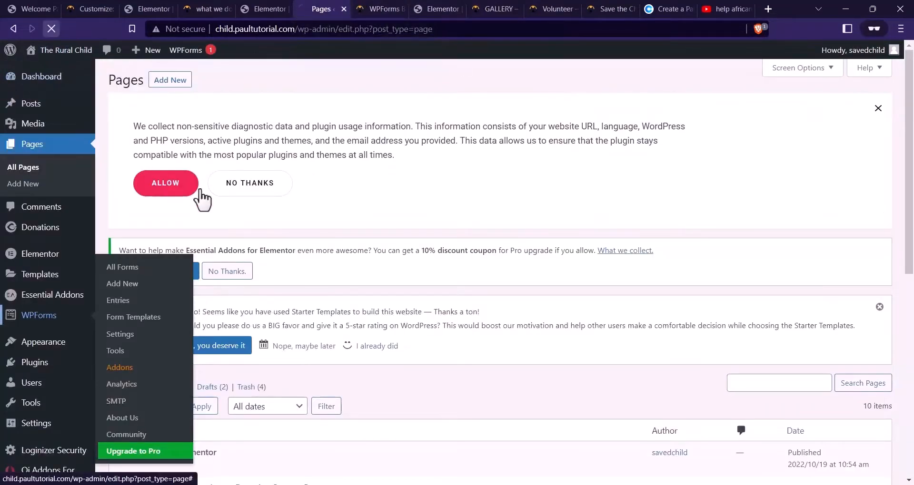
{"action": "scroll", "coordinate": [333, 252], "scroll_direction": "down", "scroll_amount": 8}
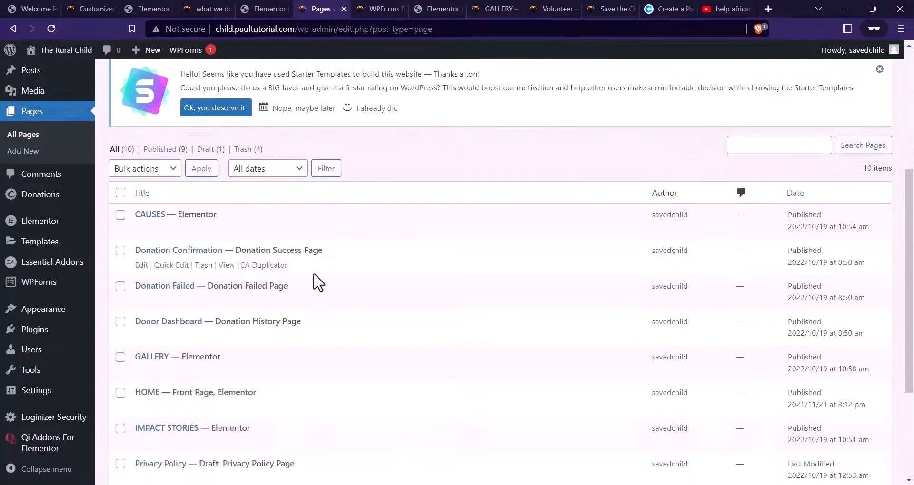
{"action": "left_click", "coordinate": [266, 209]}
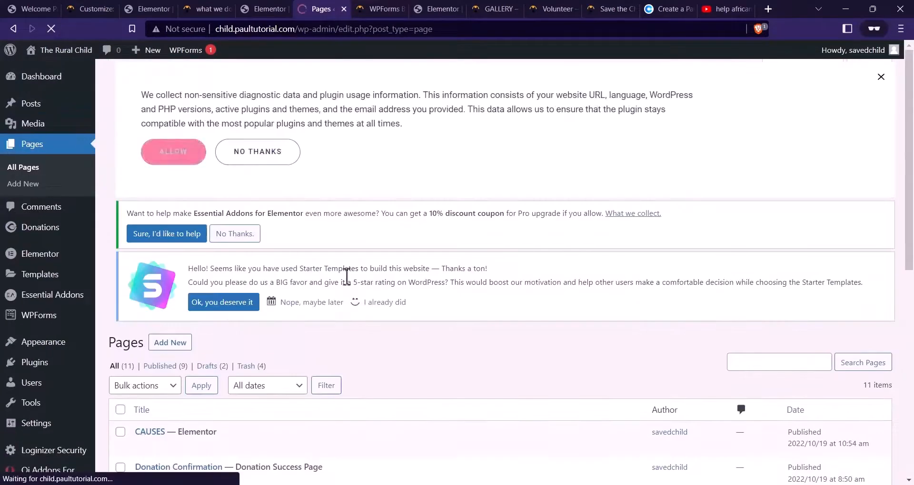
Open the GALLERY draft's editor in a new tab and retitle it VOLUNTEER
{"action": "scroll", "coordinate": [347, 271], "scroll_direction": "down", "scroll_amount": 5}
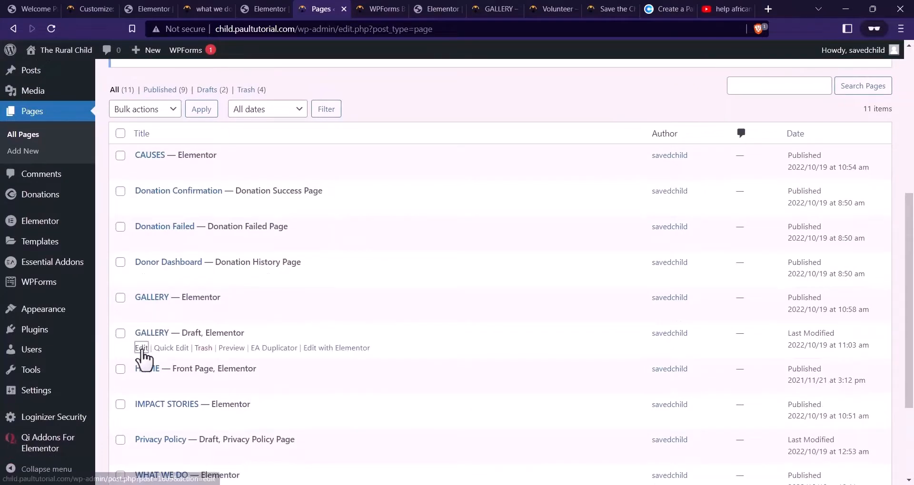
{"action": "right_click", "coordinate": [139, 349]}
{"action": "left_click", "coordinate": [211, 238]}
{"action": "left_click", "coordinate": [373, 8]}
{"action": "left_click", "coordinate": [518, 8]}
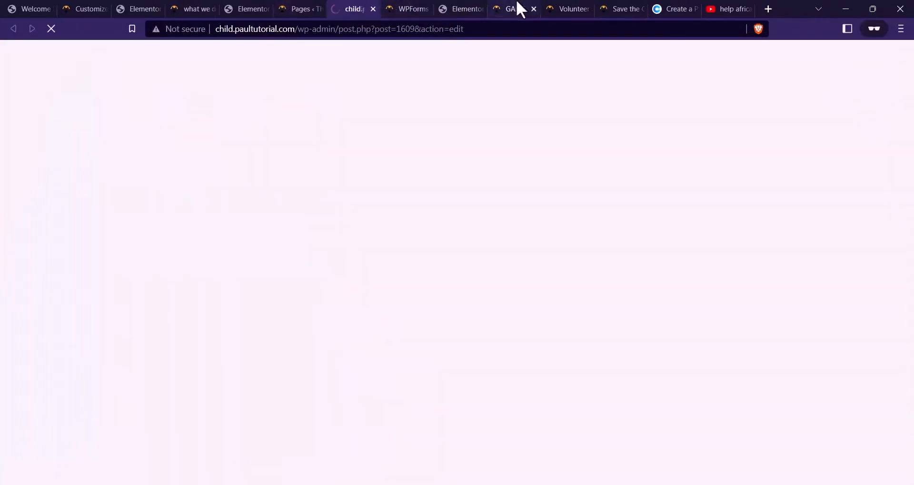
{"action": "left_click", "coordinate": [531, 9]}
{"action": "scroll", "coordinate": [493, 76], "scroll_direction": "up", "scroll_amount": 5}
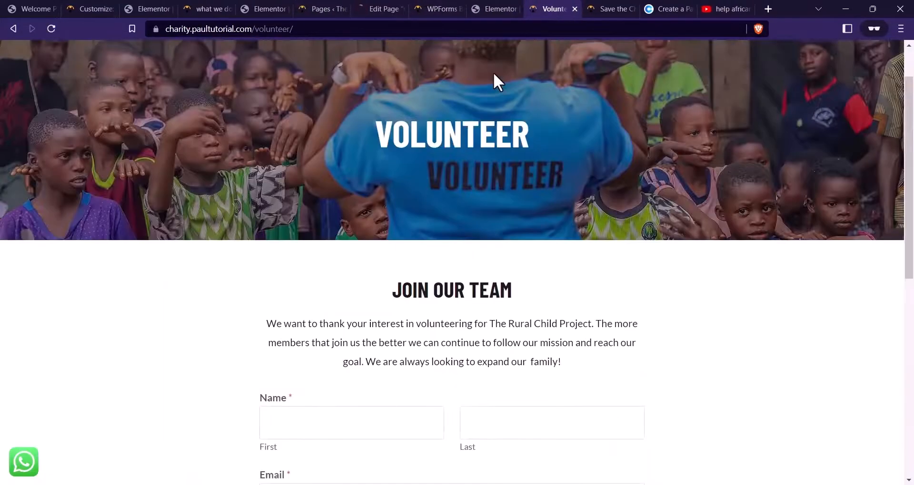
{"action": "left_click", "coordinate": [374, 9]}
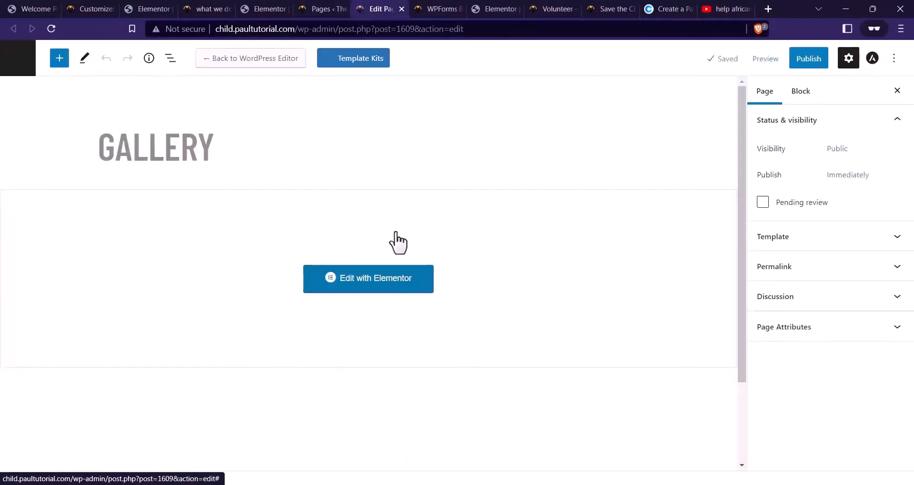
{"action": "double_click", "coordinate": [265, 147]}
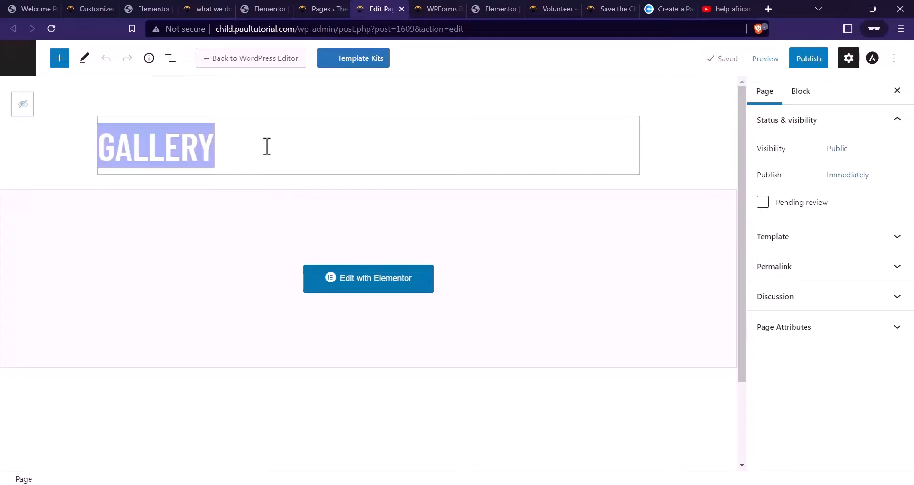
{"action": "type", "text": "VOLUNTEER"}
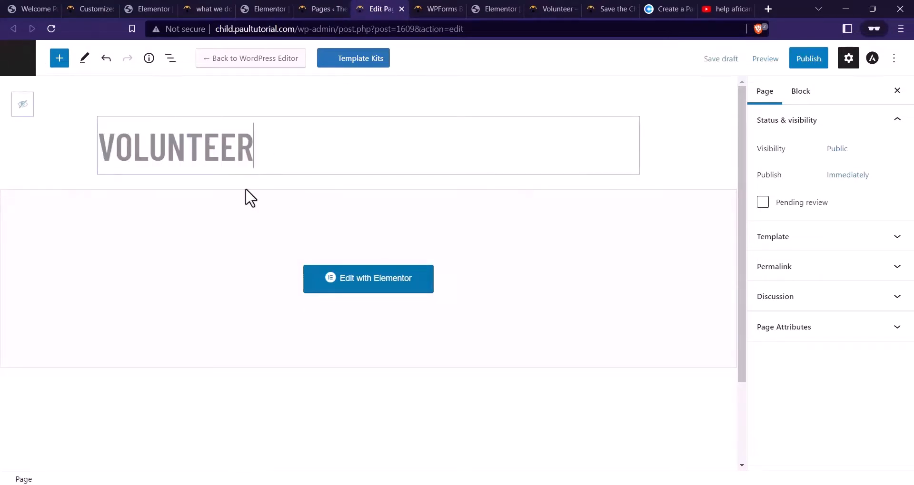
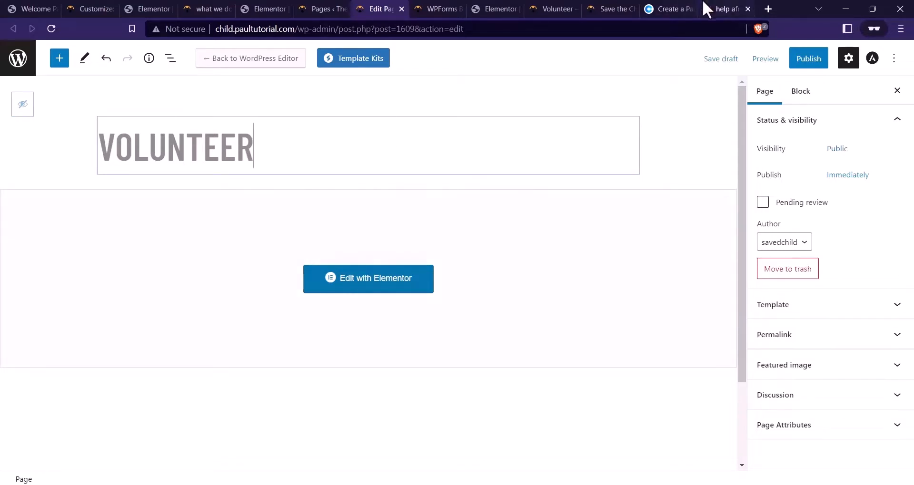
In new private tabs, web-search Unsplash and Pexels and open the Pexels website
{"action": "left_click", "coordinate": [765, 9]}
{"action": "type", "text": "unsplash"}
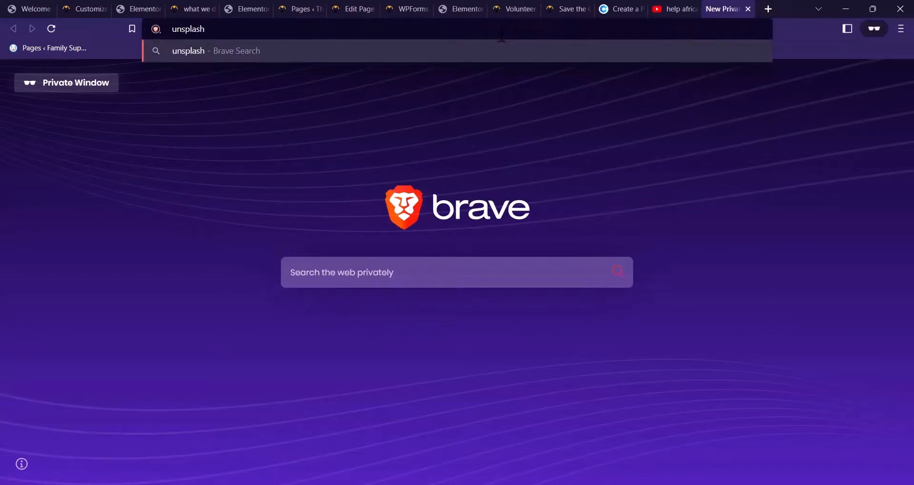
{"action": "key", "text": "Return"}
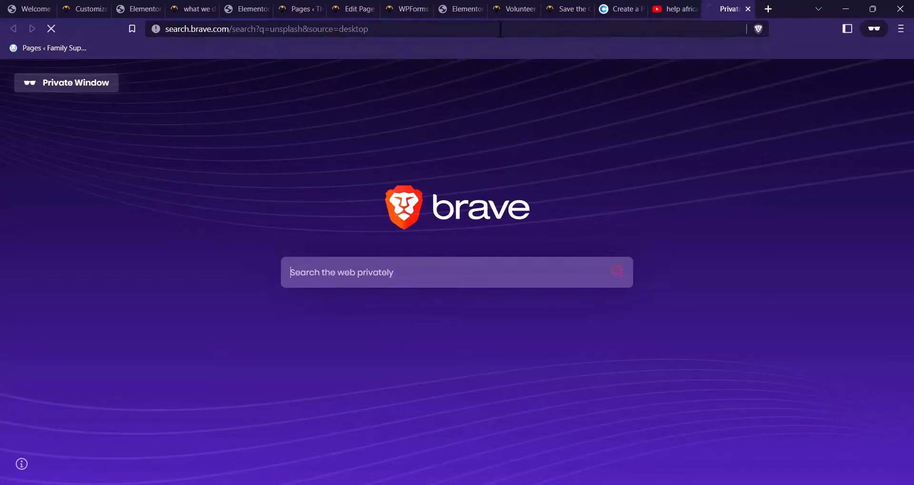
{"action": "left_click", "coordinate": [766, 9]}
{"action": "type", "text": "pexels"}
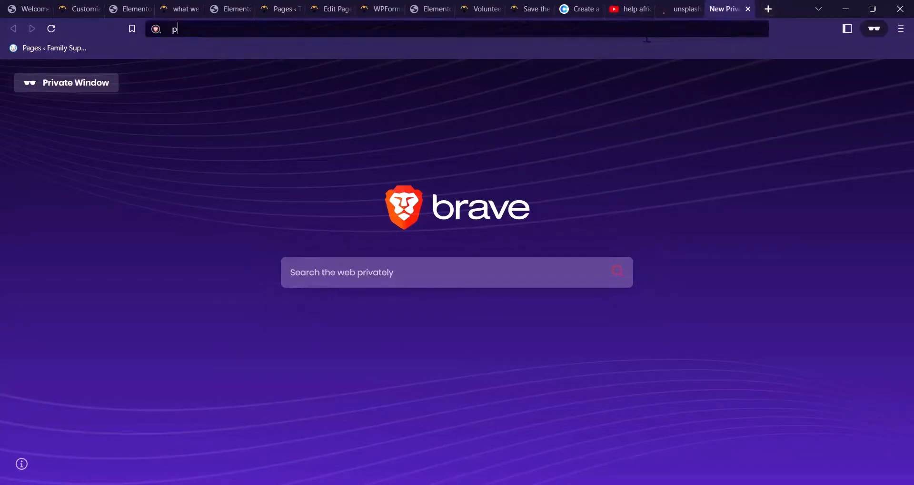
{"action": "key", "text": "Return"}
{"action": "left_click", "coordinate": [683, 8]}
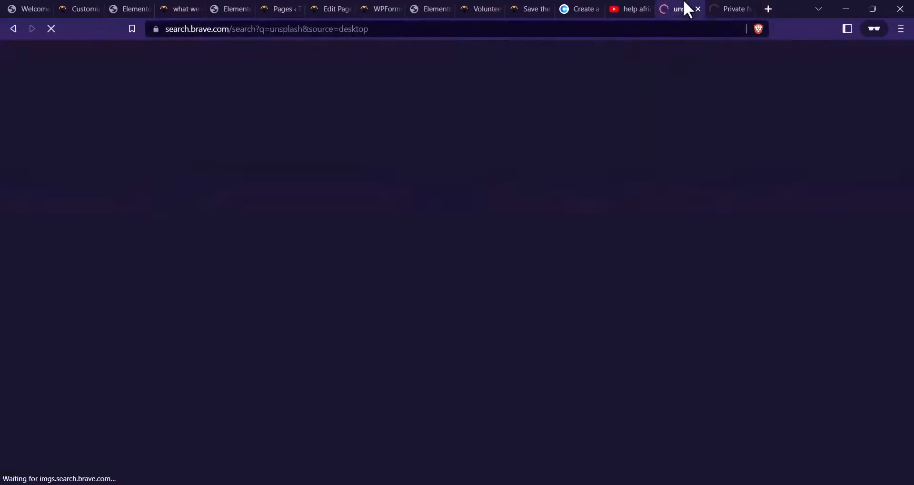
{"action": "left_click", "coordinate": [728, 8]}
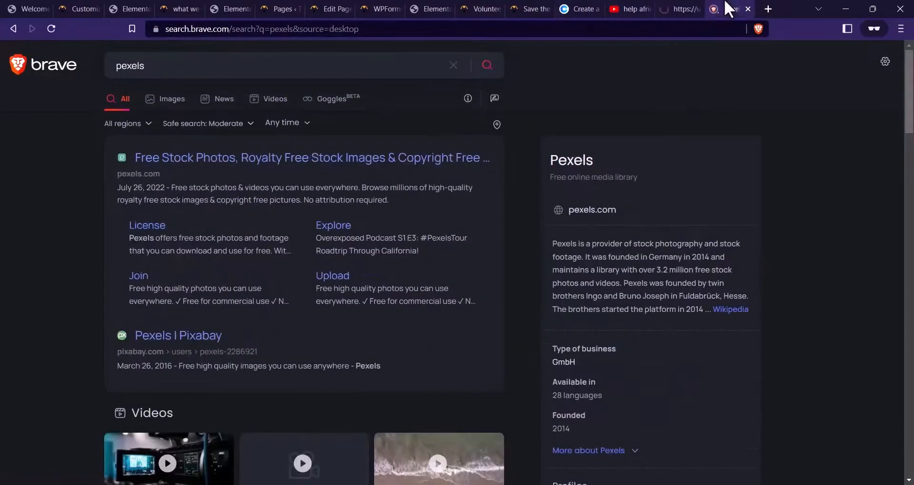
{"action": "left_click", "coordinate": [383, 154]}
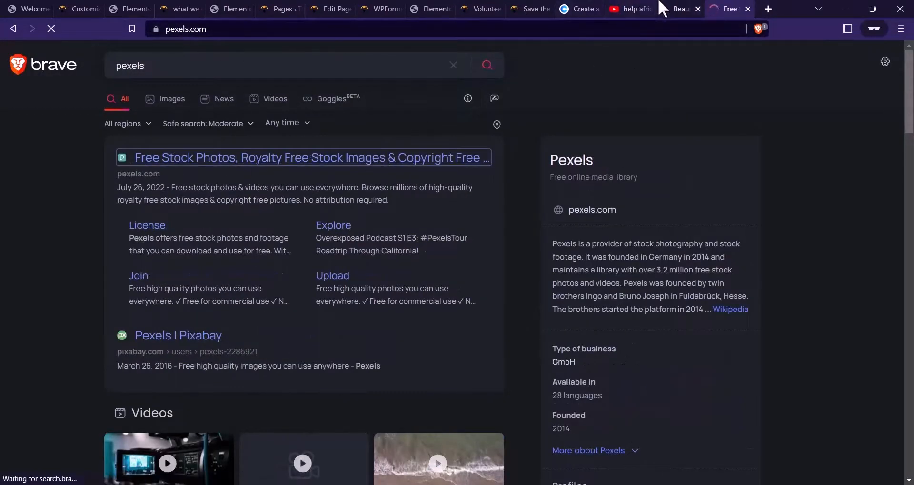
Search Unsplash for charity photos and scroll through the results
{"action": "left_click", "coordinate": [661, 8]}
{"action": "type", "text": "charity"}
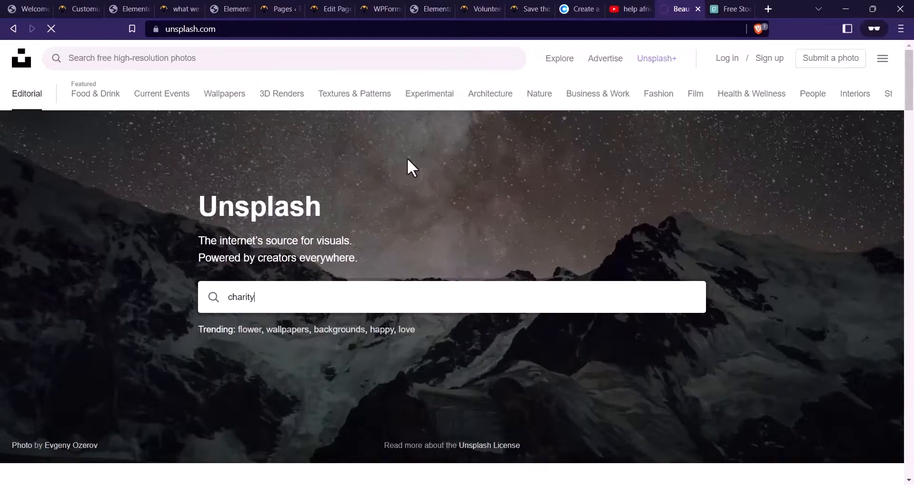
{"action": "scroll", "coordinate": [393, 308], "scroll_direction": "down", "scroll_amount": 5}
{"action": "scroll", "coordinate": [403, 295], "scroll_direction": "down", "scroll_amount": 6}
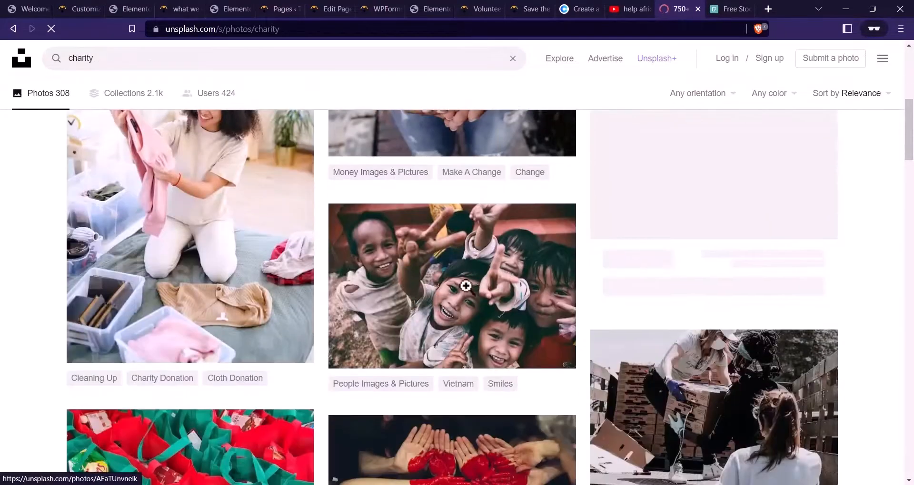
{"action": "scroll", "coordinate": [287, 161], "scroll_direction": "up", "scroll_amount": 2}
Search Pexels for 'charity', browse the photos, then return to the VOLUNTEER page editor
{"action": "left_click", "coordinate": [724, 8]}
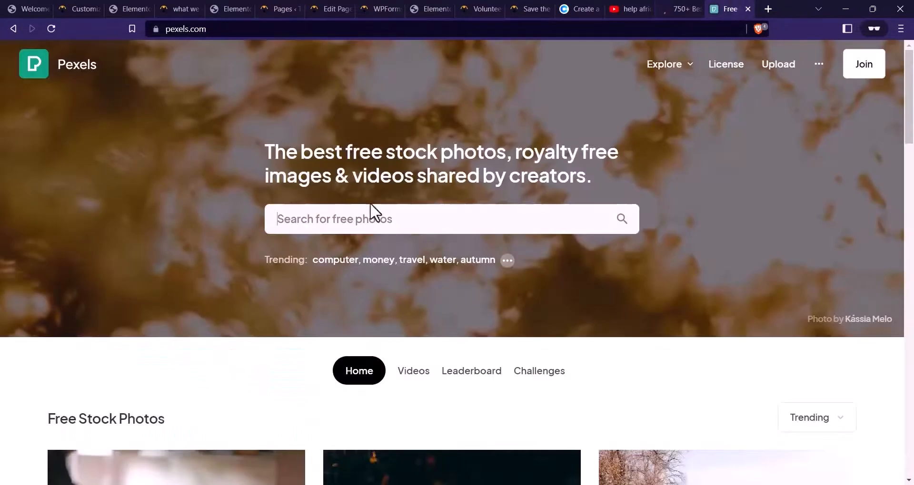
{"action": "left_click", "coordinate": [372, 210]}
{"action": "type", "text": "charity"}
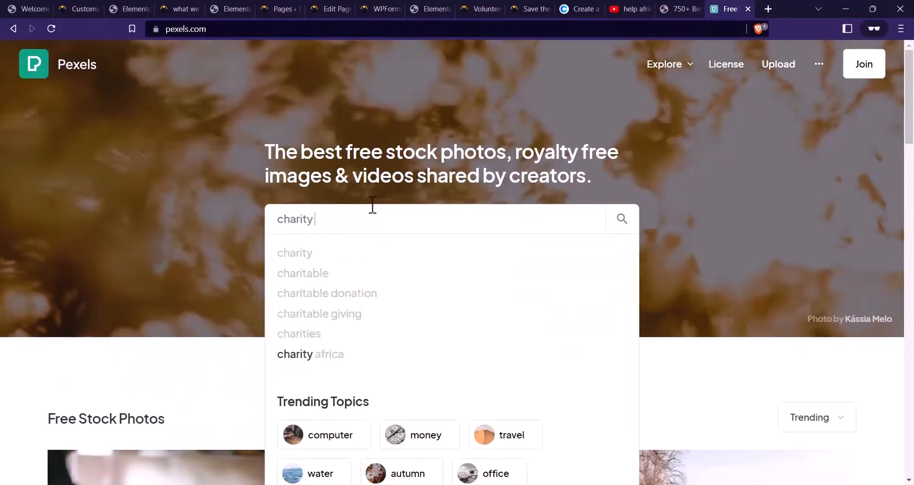
{"action": "key", "text": "Return"}
{"action": "scroll", "coordinate": [344, 248], "scroll_direction": "down", "scroll_amount": 4}
{"action": "scroll", "coordinate": [343, 248], "scroll_direction": "down", "scroll_amount": 10}
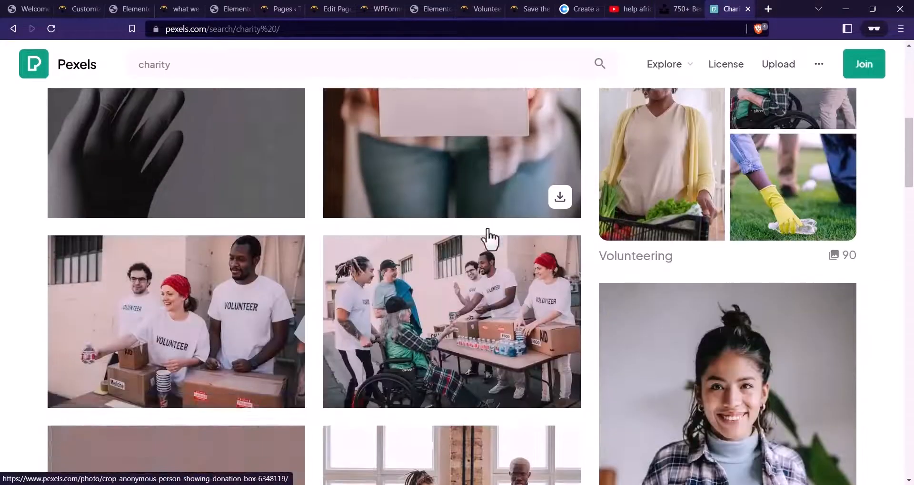
{"action": "scroll", "coordinate": [271, 335], "scroll_direction": "down", "scroll_amount": 15}
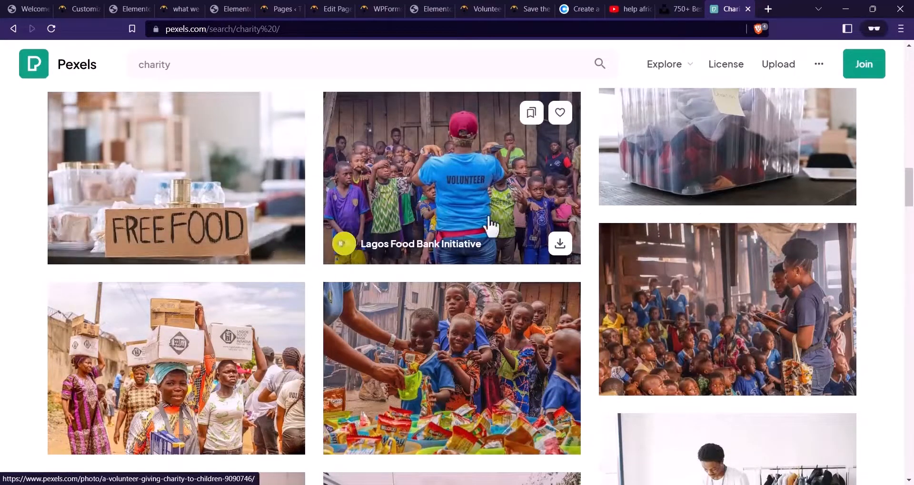
{"action": "left_click", "coordinate": [328, 9]}
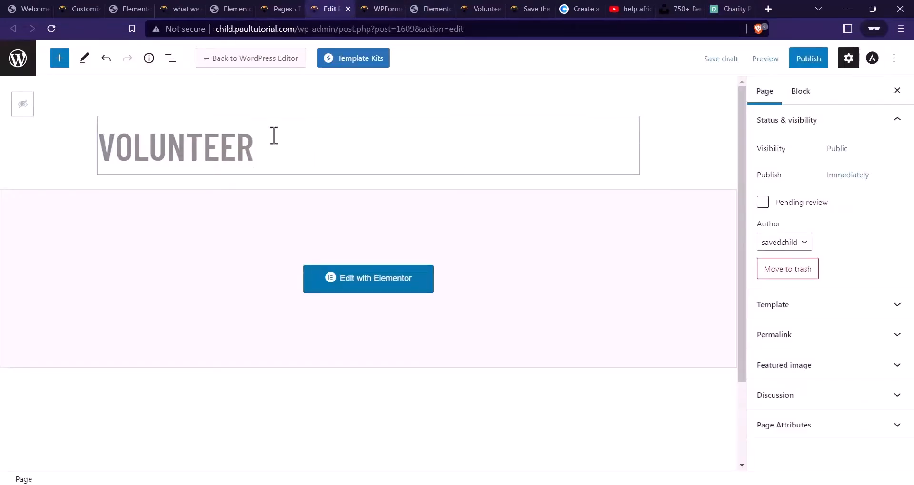
Publish the VOLUNTEER page, confirm in the pre-publish panel, and launch Edit with Elementor
{"action": "left_click", "coordinate": [794, 63]}
{"action": "left_click", "coordinate": [794, 65]}
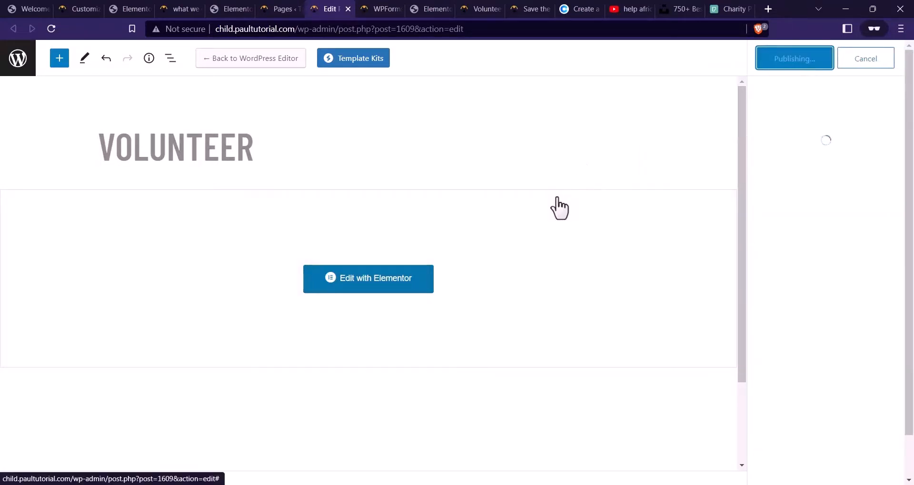
{"action": "left_click", "coordinate": [409, 283]}
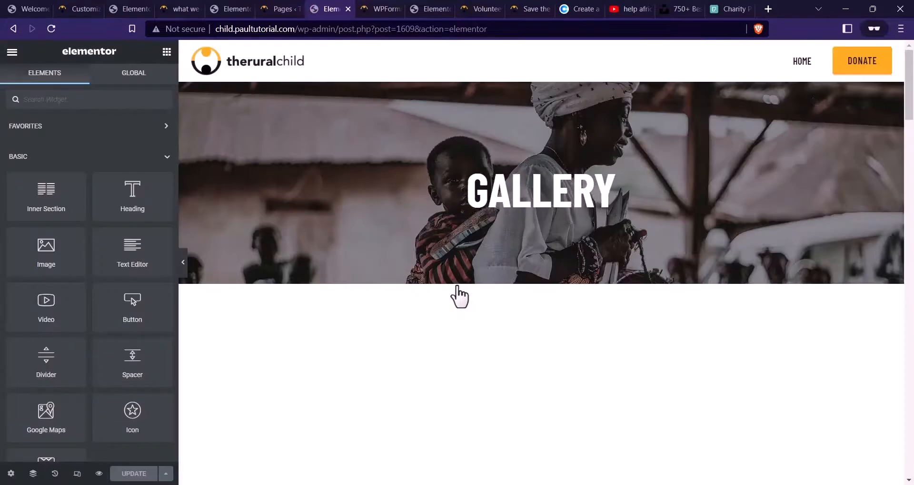
Replace the GALLERY hero heading with 'volunteer'
{"action": "left_click", "coordinate": [538, 183]}
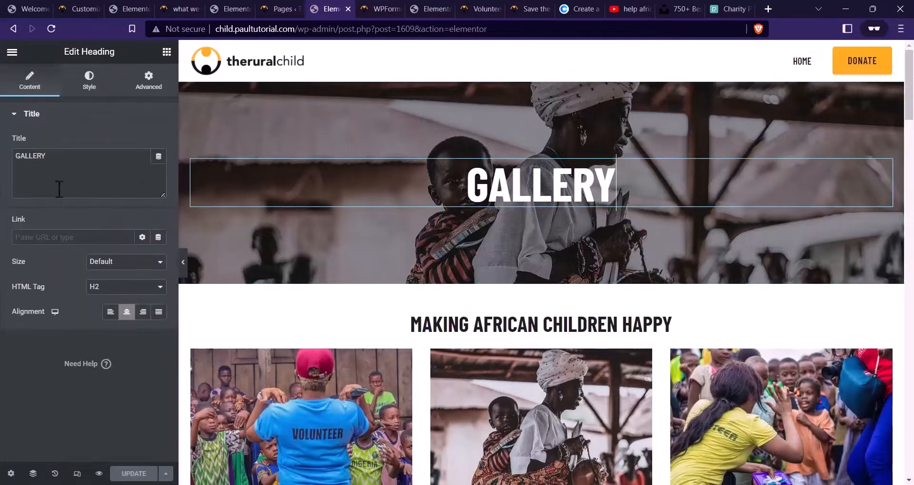
{"action": "left_click_drag", "start_coordinate": [74, 162], "coordinate": [2, 177]}
{"action": "type", "text": "v"}
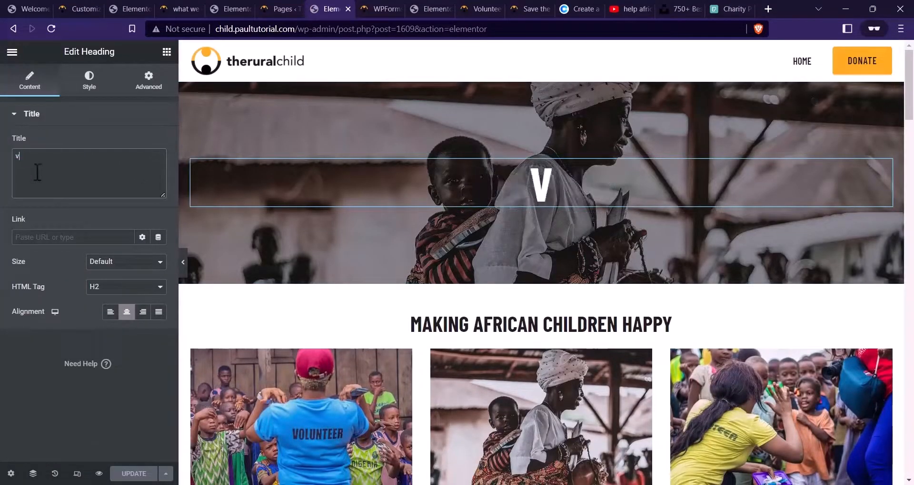
{"action": "type", "text": "olunteer"}
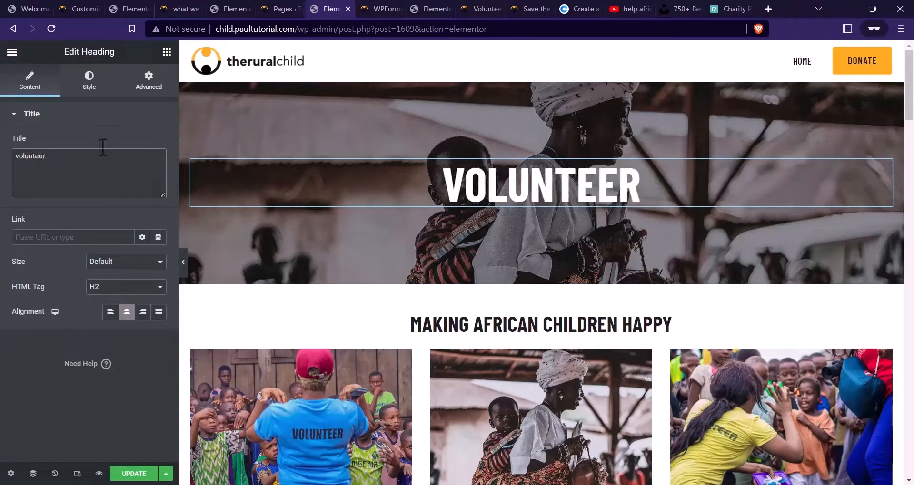
Set the blue-shirted volunteer photo as the hero section's background image
{"action": "left_click", "coordinate": [541, 76]}
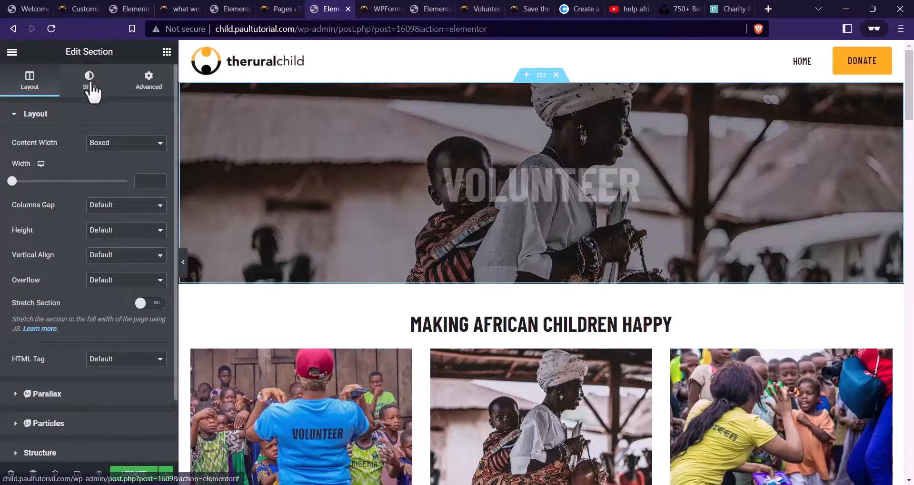
{"action": "left_click", "coordinate": [89, 78]}
{"action": "left_click", "coordinate": [90, 154]}
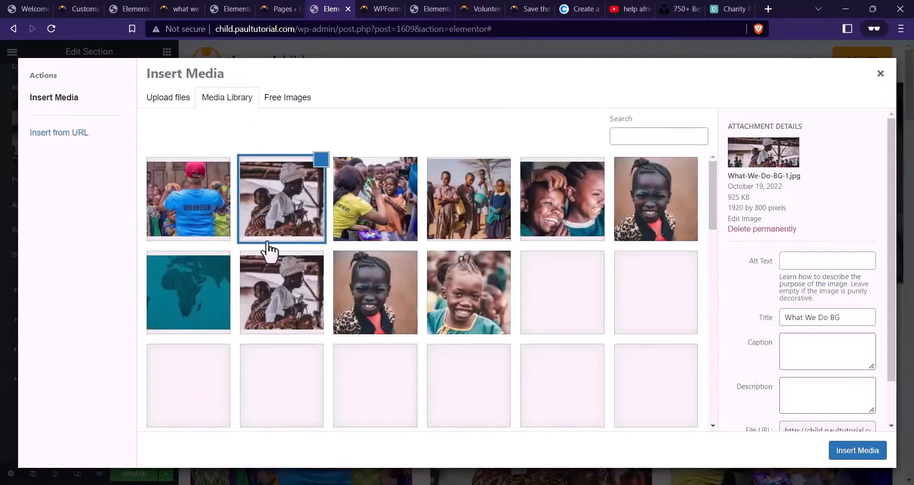
{"action": "left_click", "coordinate": [847, 451]}
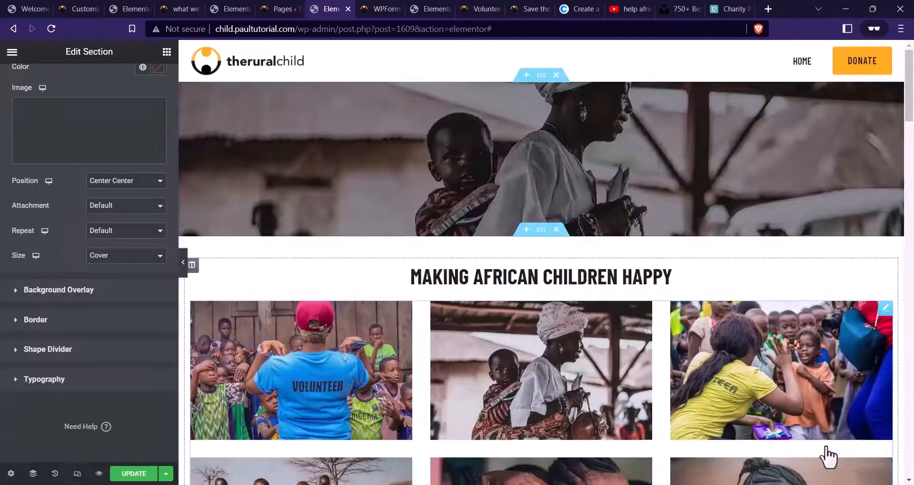
Delete the image gallery below MAKING AFRICAN CHILDREN HAPPY
{"action": "scroll", "coordinate": [566, 216], "scroll_direction": "down", "scroll_amount": 3}
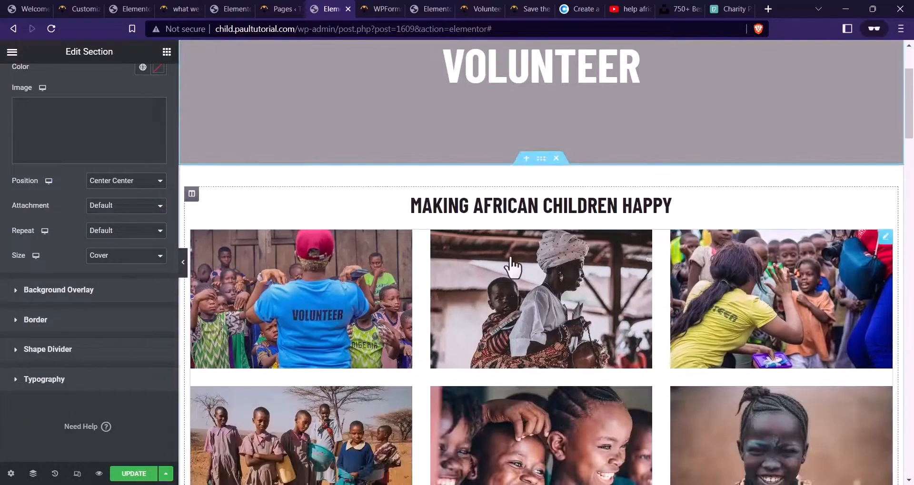
{"action": "right_click", "coordinate": [664, 250]}
{"action": "left_click", "coordinate": [702, 422]}
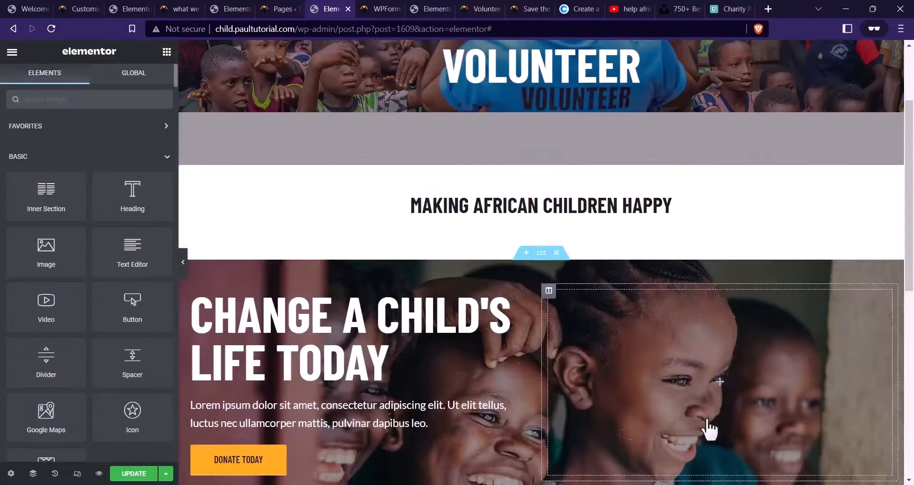
{"action": "left_click", "coordinate": [568, 212]}
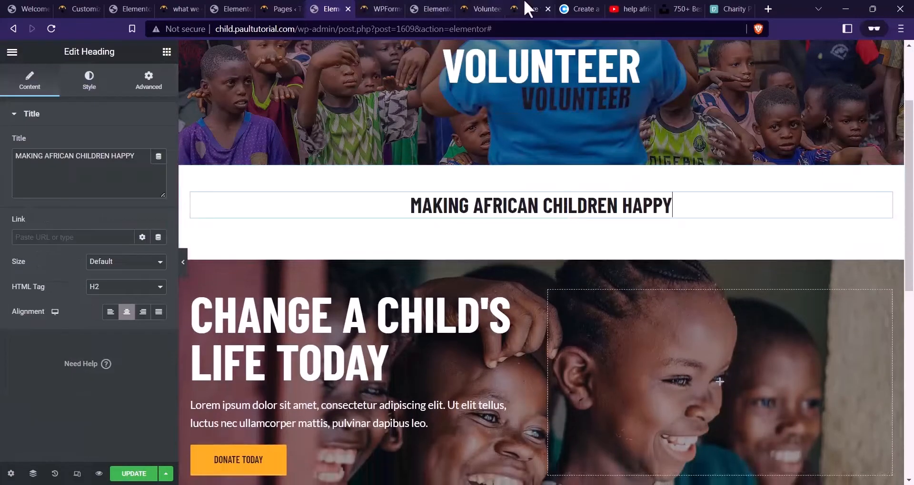
Copy 'JOIN OUR TEAM' from the live page into the heading
{"action": "left_click", "coordinate": [481, 8]}
{"action": "left_click_drag", "start_coordinate": [529, 295], "coordinate": [372, 312]}
{"action": "key", "text": "ctrl+c"}
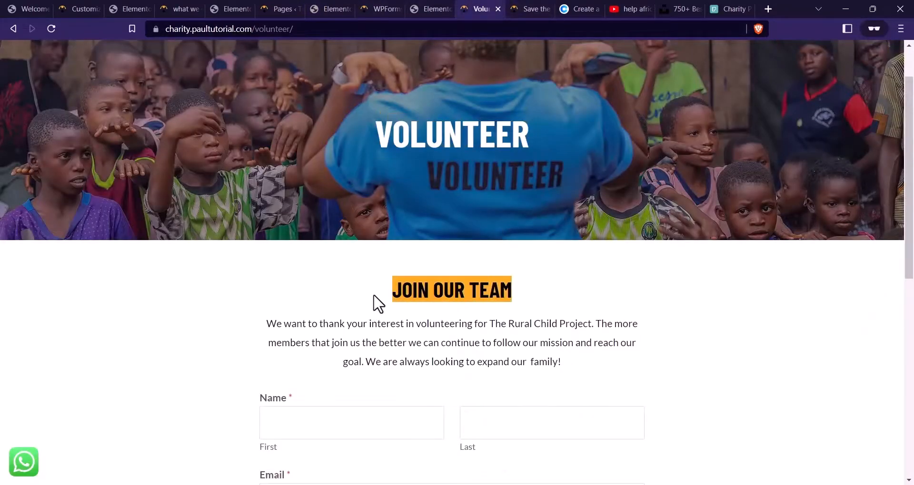
{"action": "left_click", "coordinate": [330, 9]}
{"action": "triple_click", "coordinate": [117, 185]}
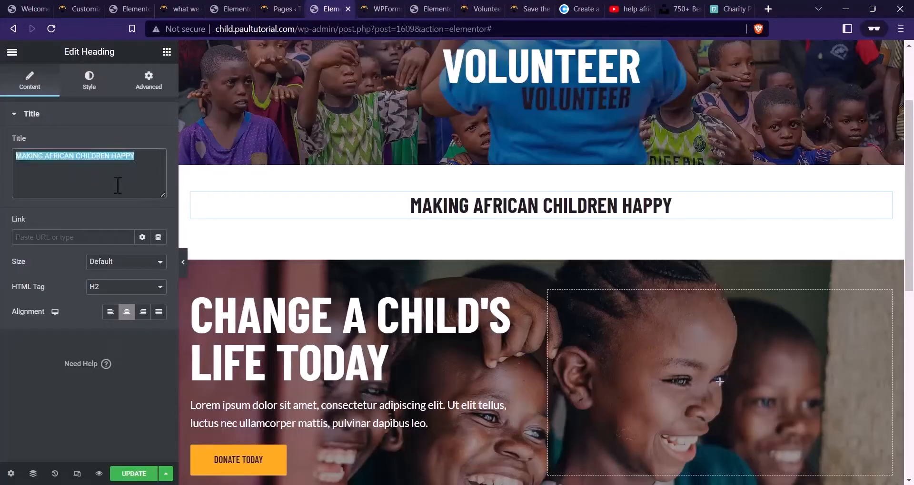
{"action": "key", "text": "ctrl+v"}
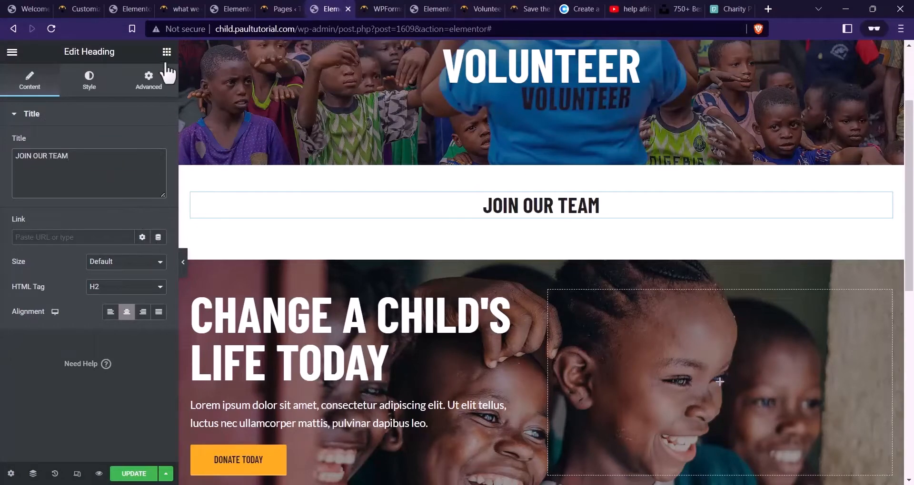
Add a centre-aligned Text Editor below the heading and set the section width to 1000
{"action": "left_click", "coordinate": [167, 52]}
{"action": "left_click_drag", "start_coordinate": [119, 260], "coordinate": [541, 212]}
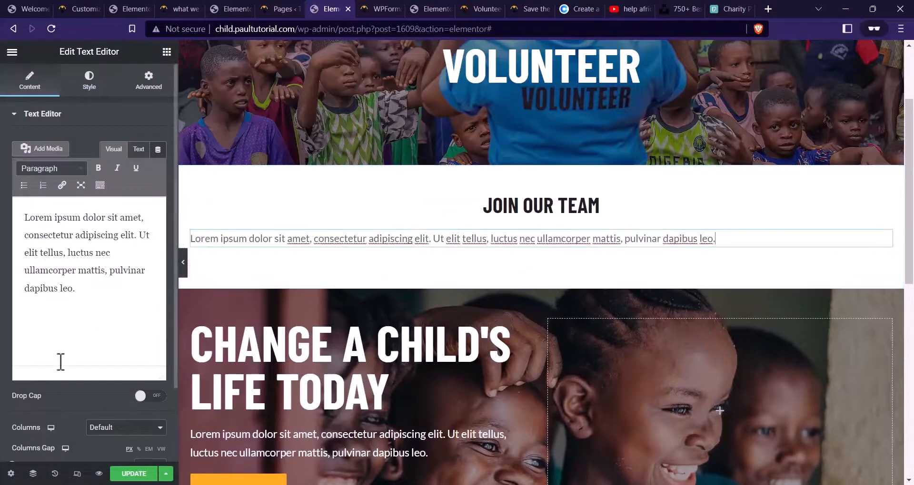
{"action": "left_click", "coordinate": [89, 82]}
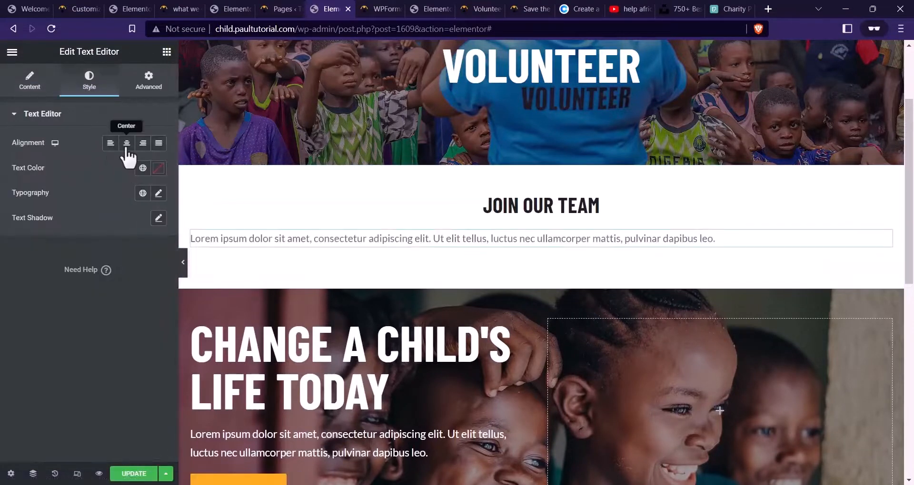
{"action": "left_click", "coordinate": [31, 84]}
{"action": "left_click", "coordinate": [104, 77]}
{"action": "left_click", "coordinate": [126, 142]}
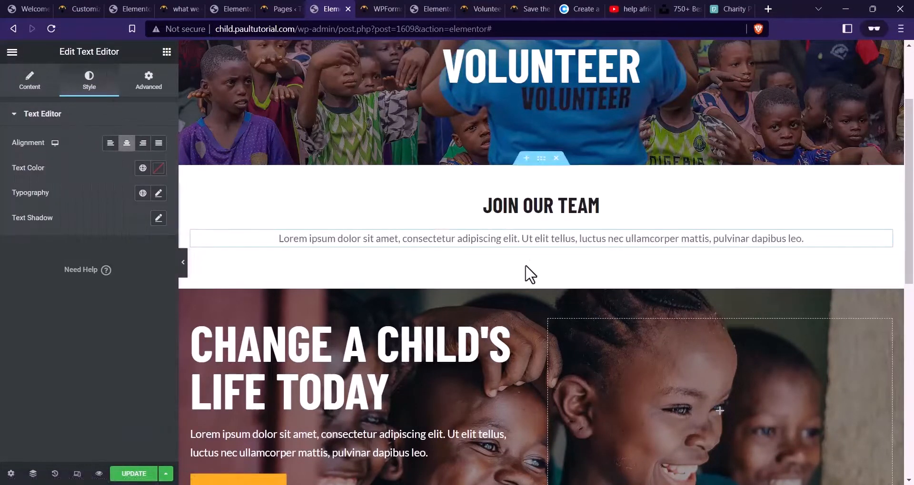
{"action": "left_click", "coordinate": [542, 160]}
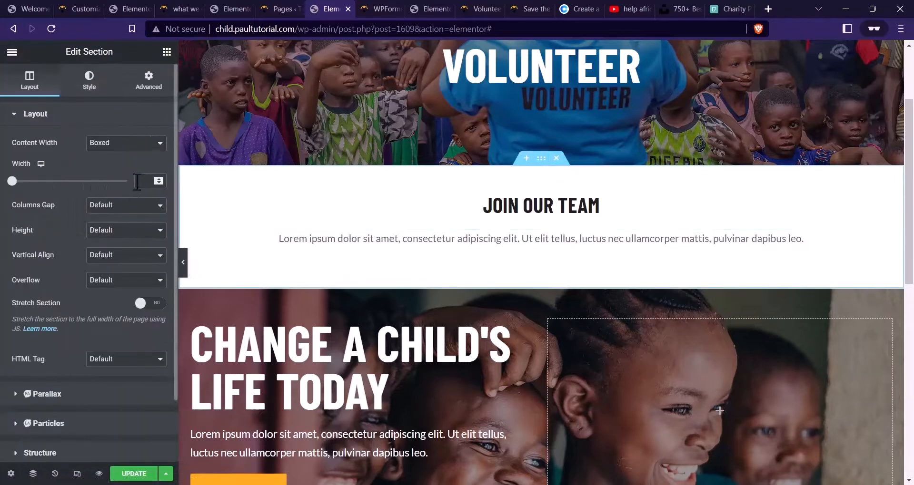
{"action": "type", "text": "1000"}
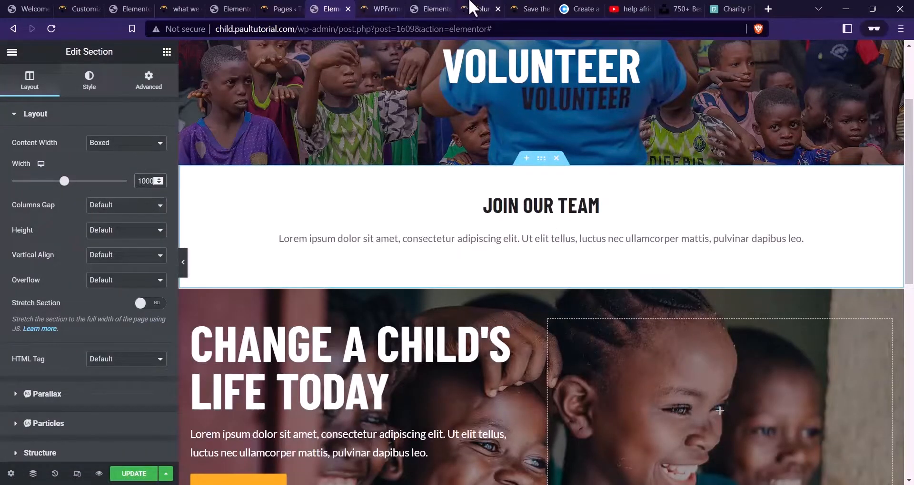
Replace the lorem ipsum with the volunteer thank-you paragraph copied from the live page
{"action": "left_click", "coordinate": [481, 8]}
{"action": "left_click_drag", "start_coordinate": [583, 375], "coordinate": [260, 318]}
{"action": "key", "text": "ctrl+c"}
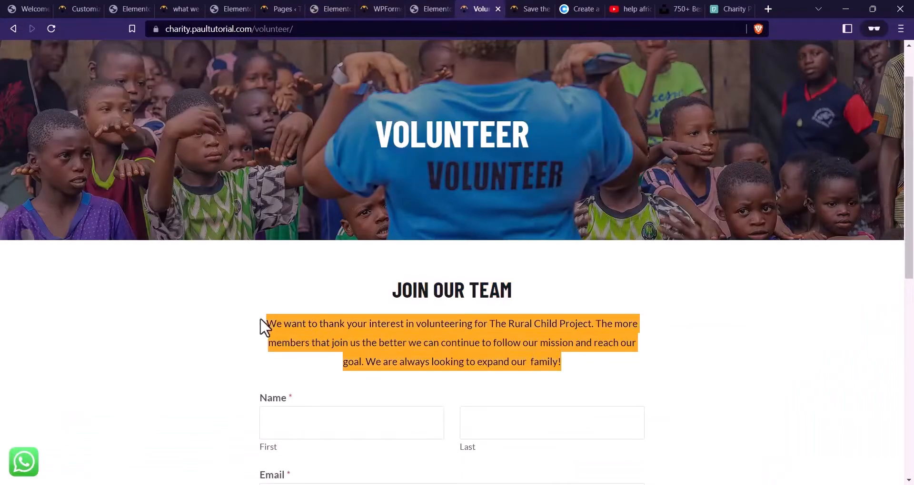
{"action": "left_click", "coordinate": [334, 9]}
{"action": "left_click", "coordinate": [475, 237]}
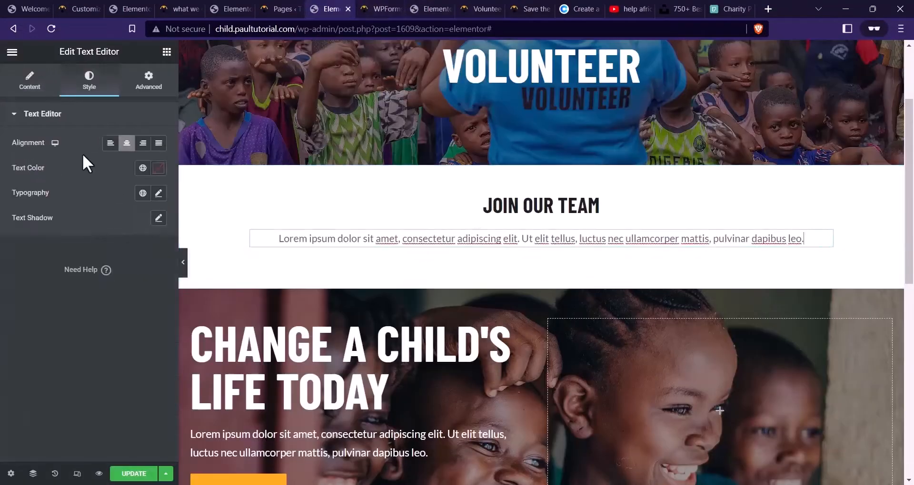
{"action": "left_click", "coordinate": [30, 85]}
{"action": "key", "text": "ctrl+a"}
{"action": "key", "text": "ctrl+v"}
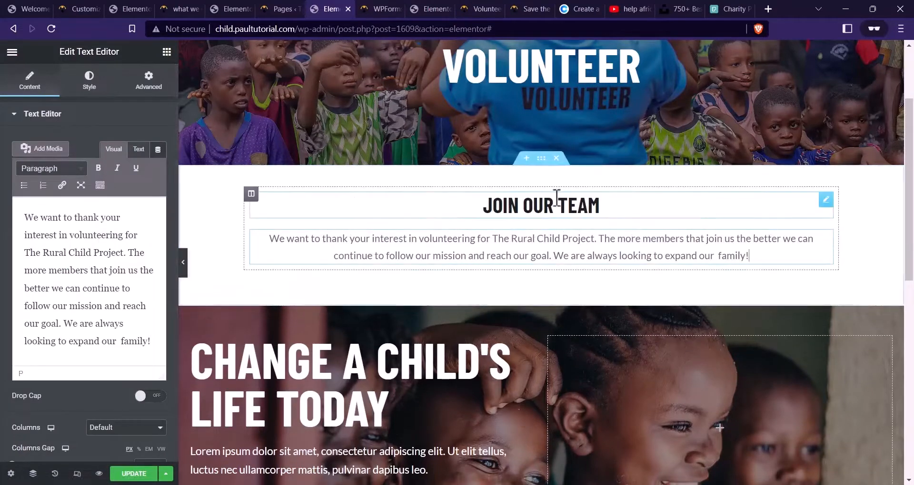
Narrow the section width to 850 and save the page with UPDATE
{"action": "left_click", "coordinate": [540, 160]}
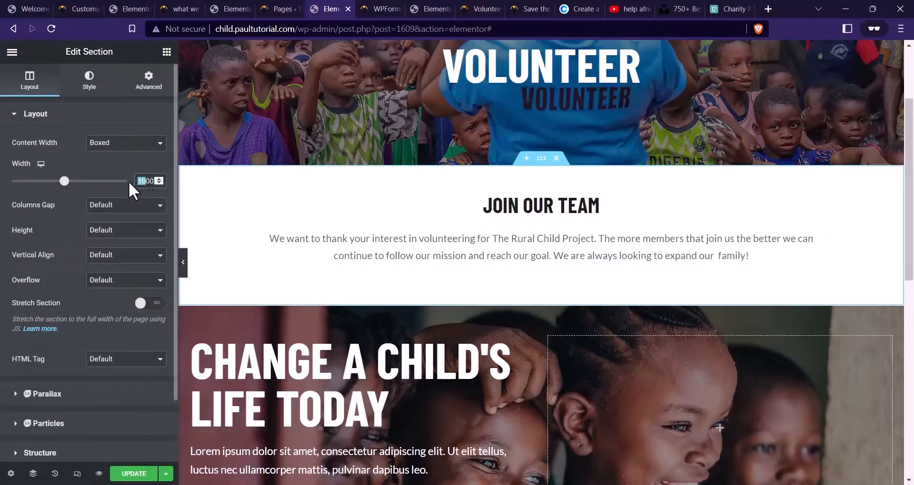
{"action": "type", "text": "850"}
{"action": "left_click", "coordinate": [657, 256]}
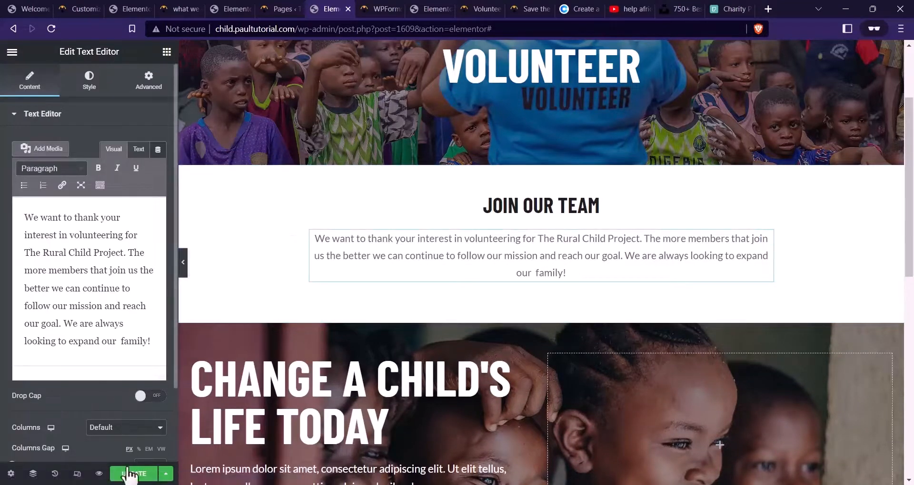
{"action": "left_click", "coordinate": [127, 474]}
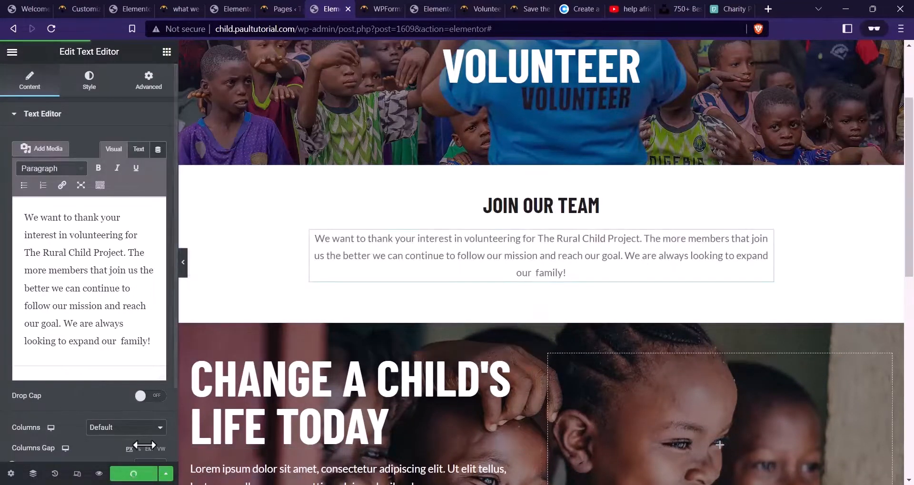
{"action": "left_click", "coordinate": [167, 52]}
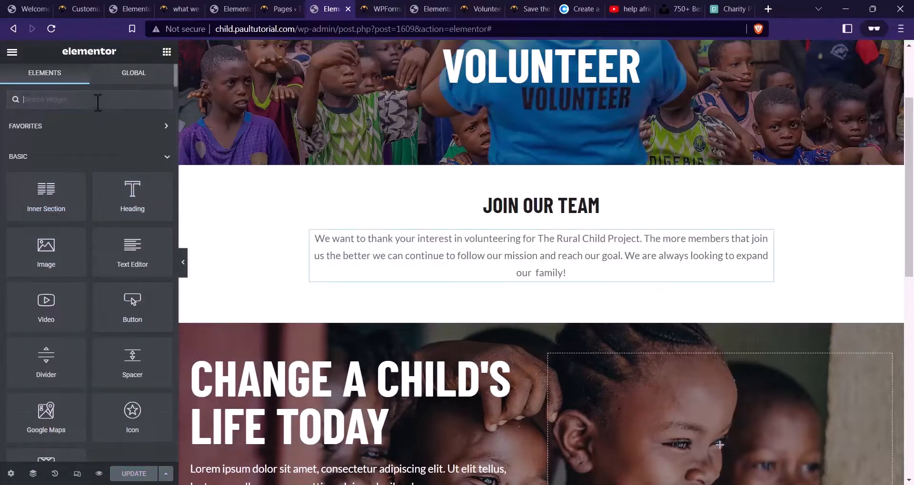
Add a WPForms widget under the paragraph, hide its title, and select the Volunteer form
{"action": "type", "text": "wpform"}
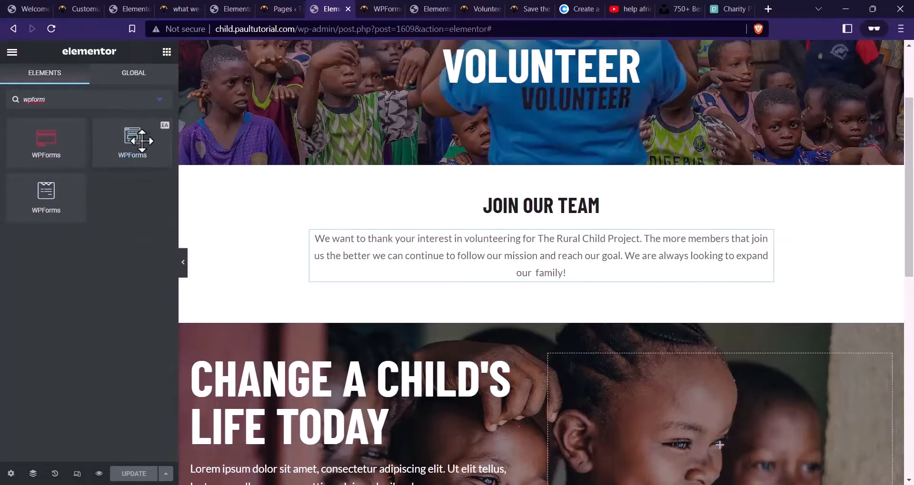
{"action": "left_click_drag", "start_coordinate": [141, 144], "coordinate": [565, 267]}
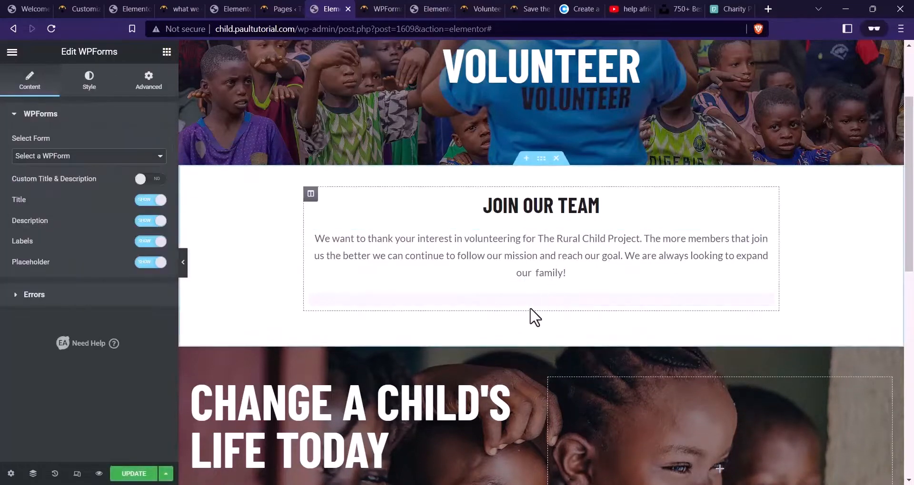
{"action": "left_click", "coordinate": [152, 200]}
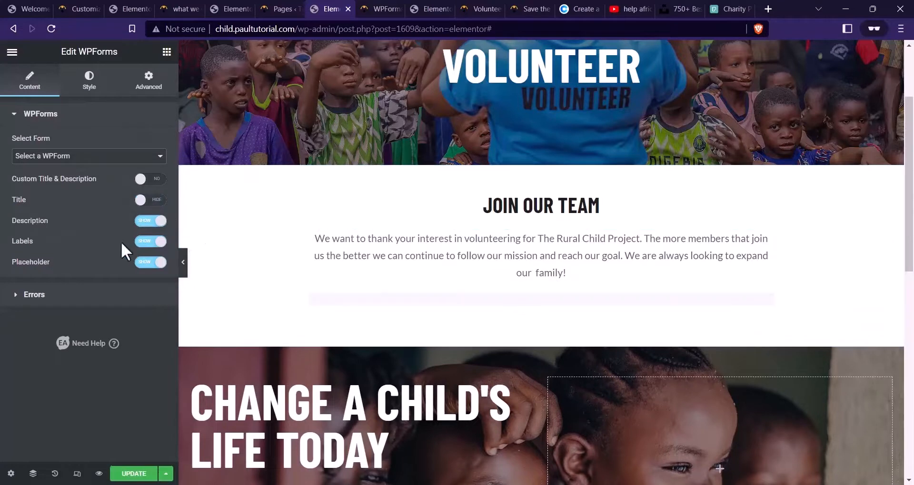
{"action": "left_click", "coordinate": [108, 156]}
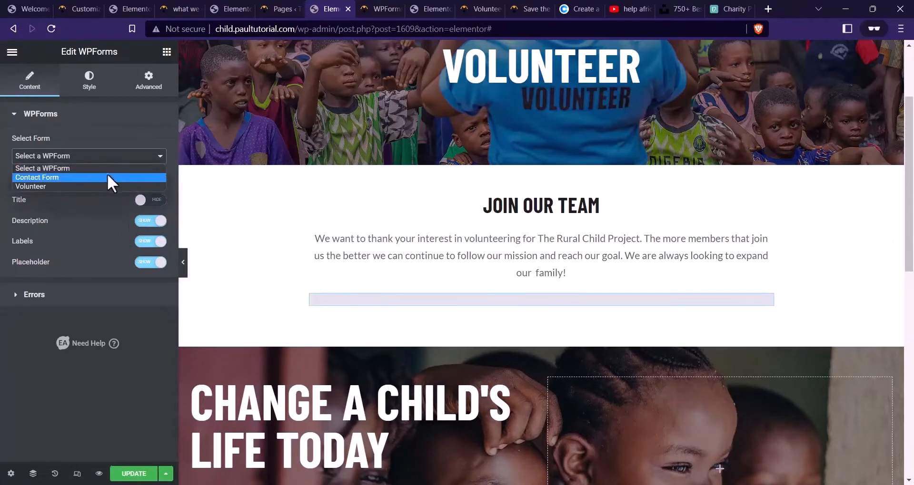
{"action": "left_click", "coordinate": [104, 186]}
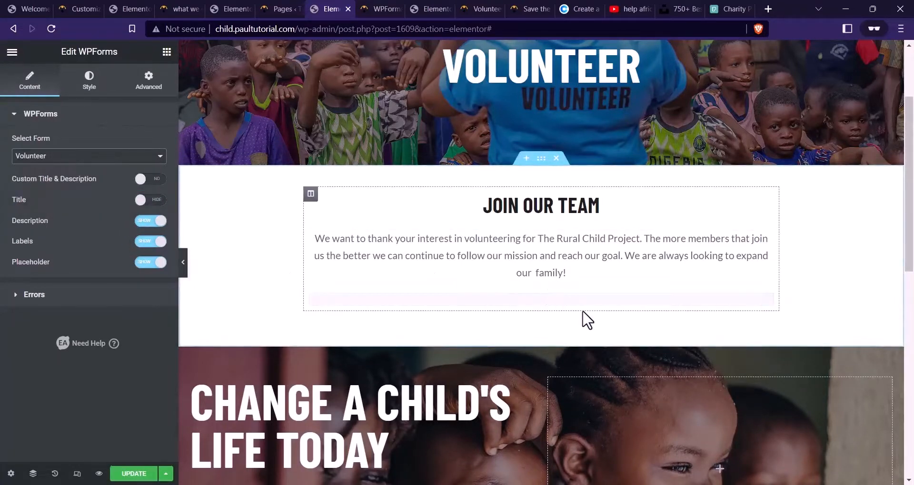
Try out the Volunteer form's name and email fields in the preview
{"action": "scroll", "coordinate": [457, 261], "scroll_direction": "down", "scroll_amount": 3}
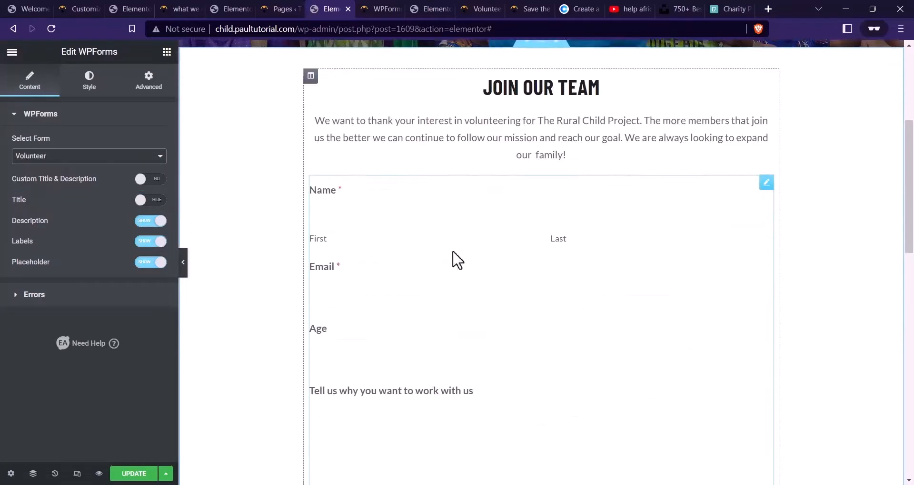
{"action": "left_click", "coordinate": [373, 218]}
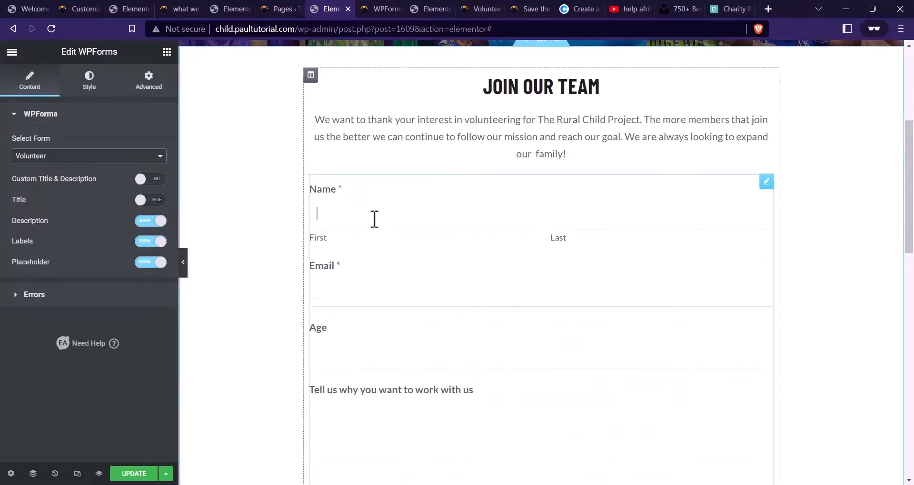
{"action": "left_click", "coordinate": [597, 229]}
{"action": "left_click", "coordinate": [442, 283]}
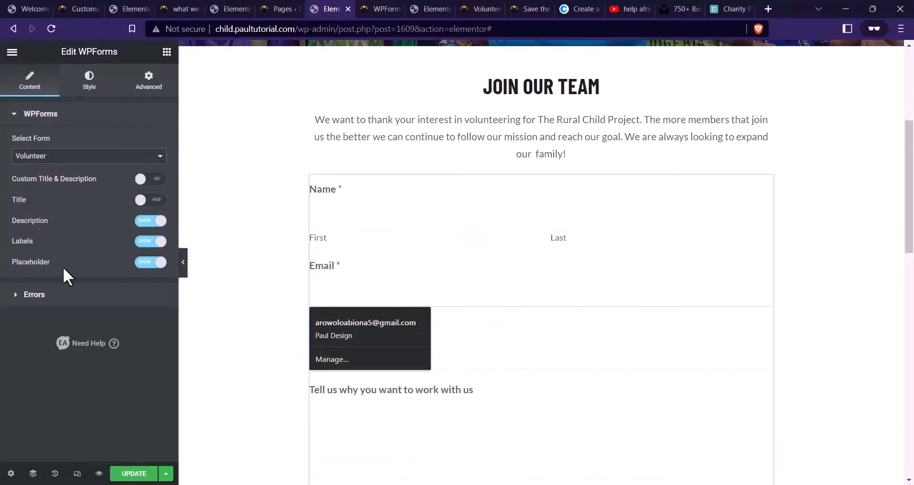
{"action": "left_click", "coordinate": [477, 214]}
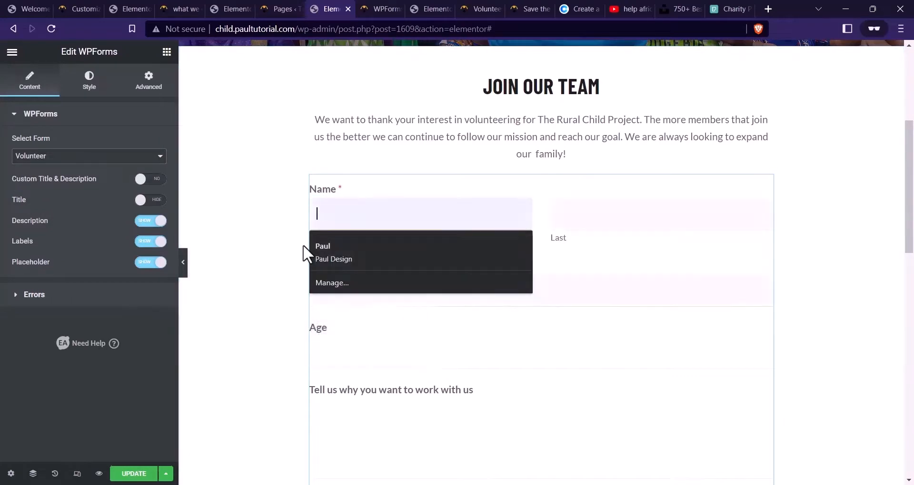
{"action": "left_click", "coordinate": [638, 223]}
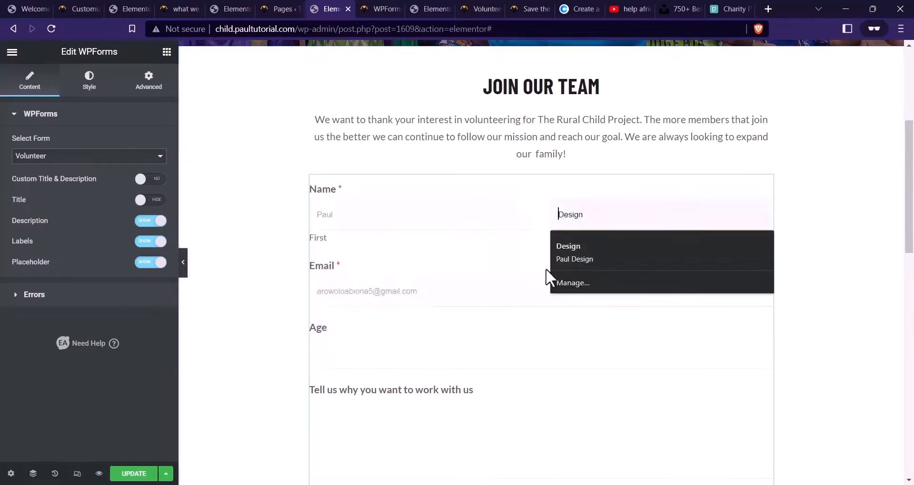
{"action": "left_click", "coordinate": [455, 226]}
{"action": "scroll", "coordinate": [587, 255], "scroll_direction": "down", "scroll_amount": 5}
{"action": "scroll", "coordinate": [581, 341], "scroll_direction": "up", "scroll_amount": 8}
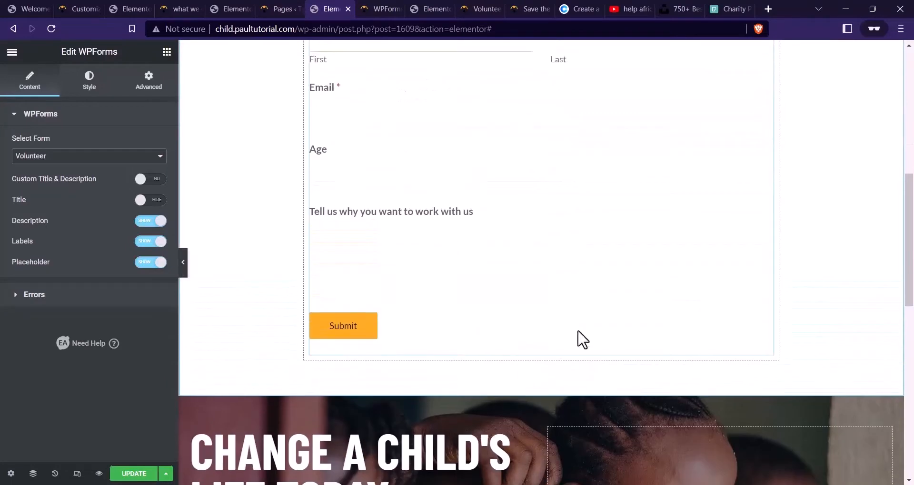
{"action": "scroll", "coordinate": [408, 257], "scroll_direction": "down", "scroll_amount": 5}
{"action": "scroll", "coordinate": [493, 251], "scroll_direction": "up", "scroll_amount": 1}
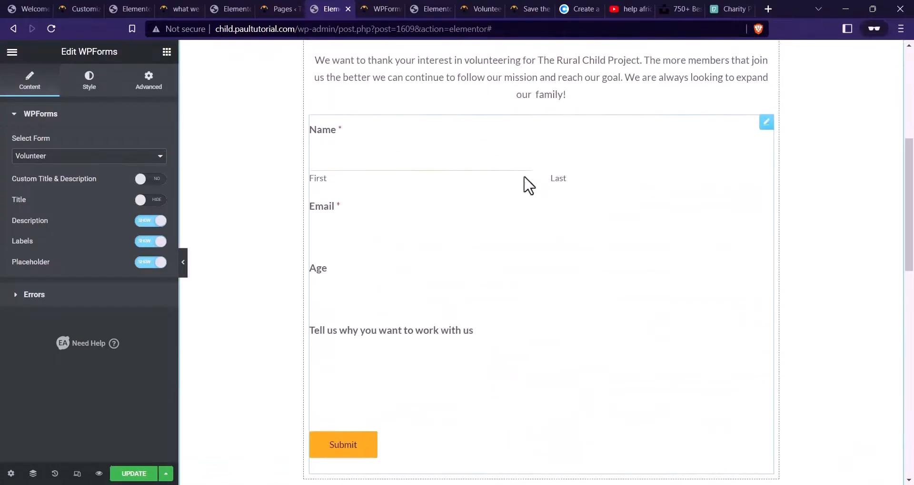
Give the form's input and textarea fields a solid border
{"action": "left_click", "coordinate": [90, 91]}
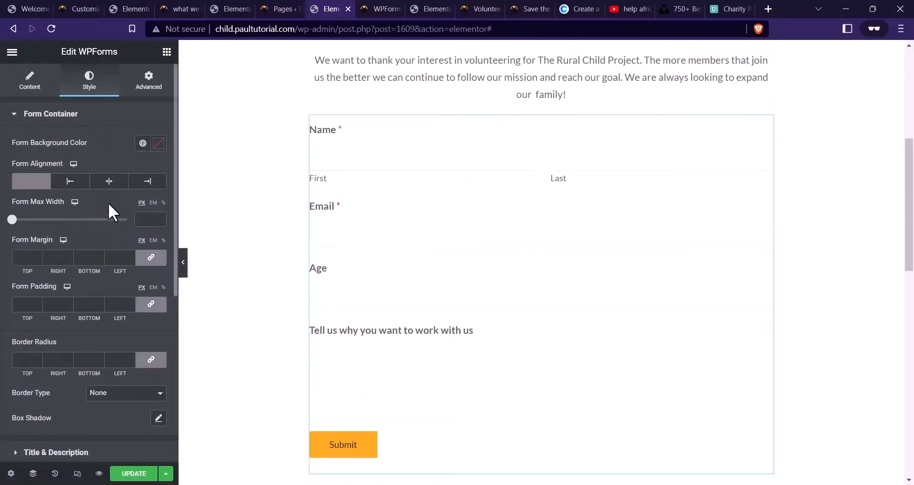
{"action": "scroll", "coordinate": [109, 209], "scroll_direction": "down", "scroll_amount": 5}
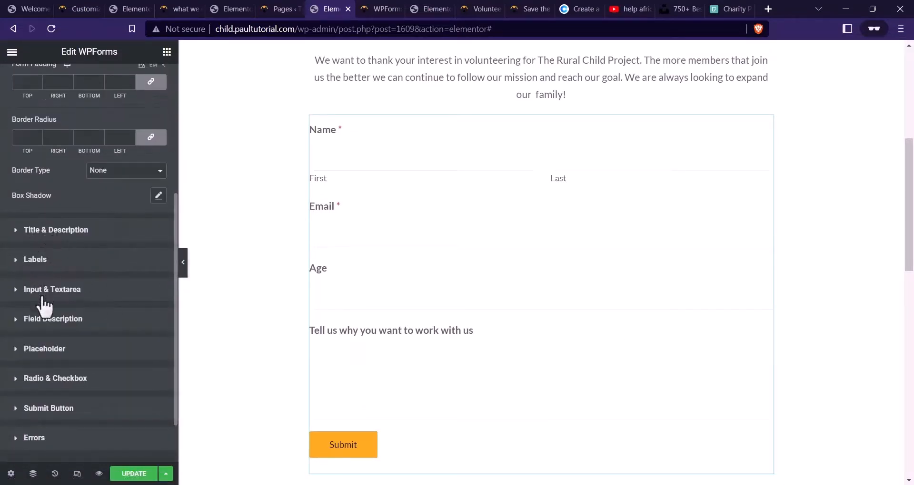
{"action": "left_click", "coordinate": [43, 296]}
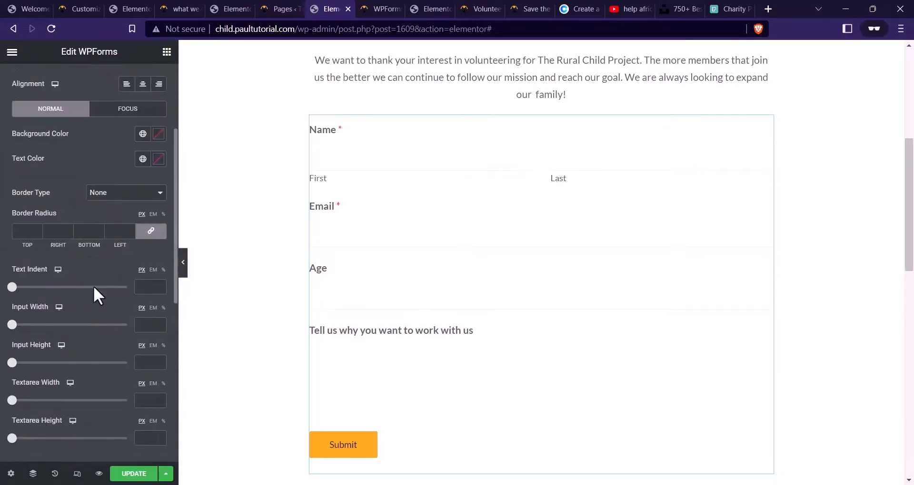
{"action": "left_click", "coordinate": [106, 267]}
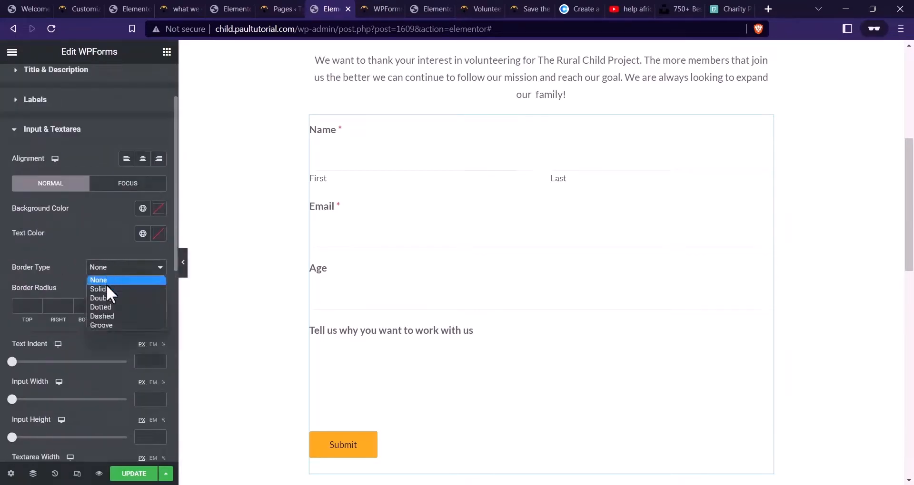
{"action": "left_click", "coordinate": [107, 287]}
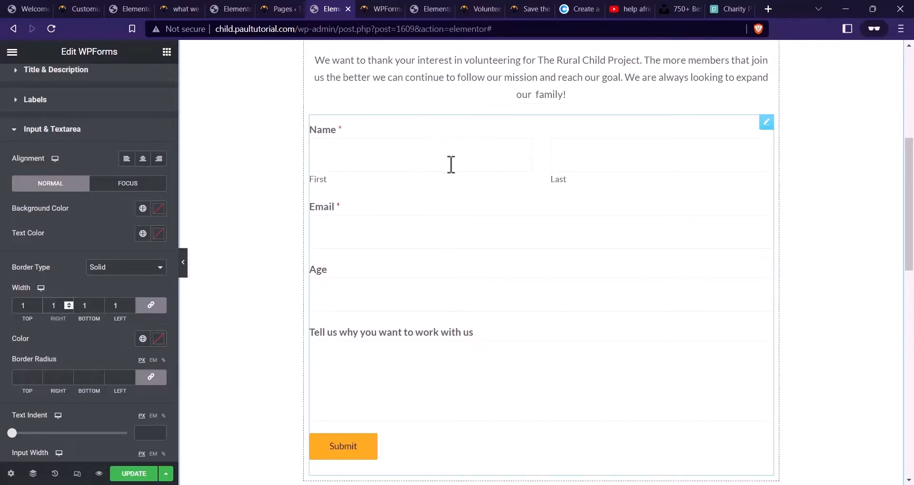
{"action": "left_click", "coordinate": [433, 158]}
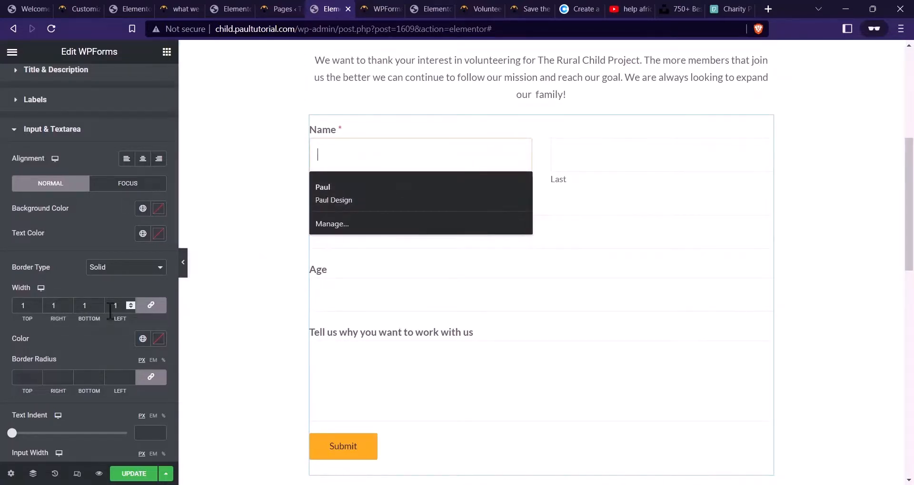
{"action": "left_click", "coordinate": [105, 209]}
{"action": "scroll", "coordinate": [106, 209], "scroll_direction": "down", "scroll_amount": 2}
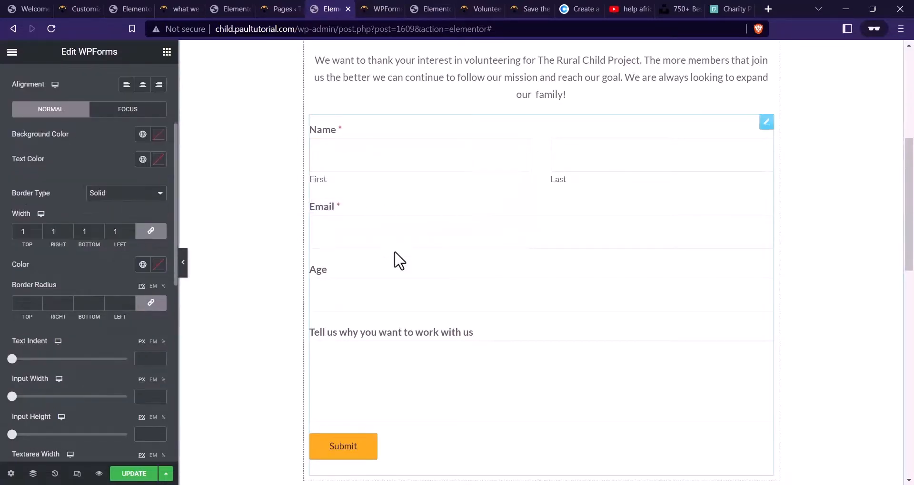
{"action": "scroll", "coordinate": [72, 164], "scroll_direction": "up", "scroll_amount": 3}
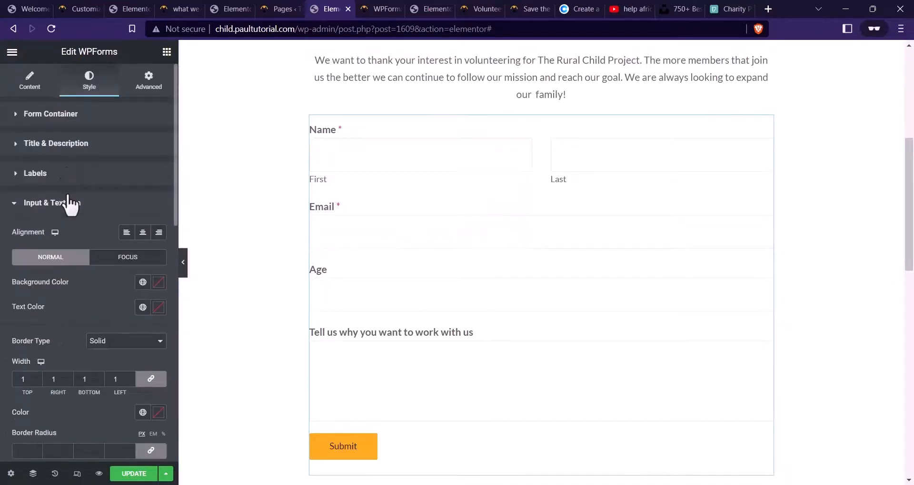
{"action": "left_click", "coordinate": [66, 203]}
Set the form labels' typography font family to Lato, after briefly trying Inter
{"action": "left_click", "coordinate": [62, 181]}
{"action": "left_click", "coordinate": [158, 275]}
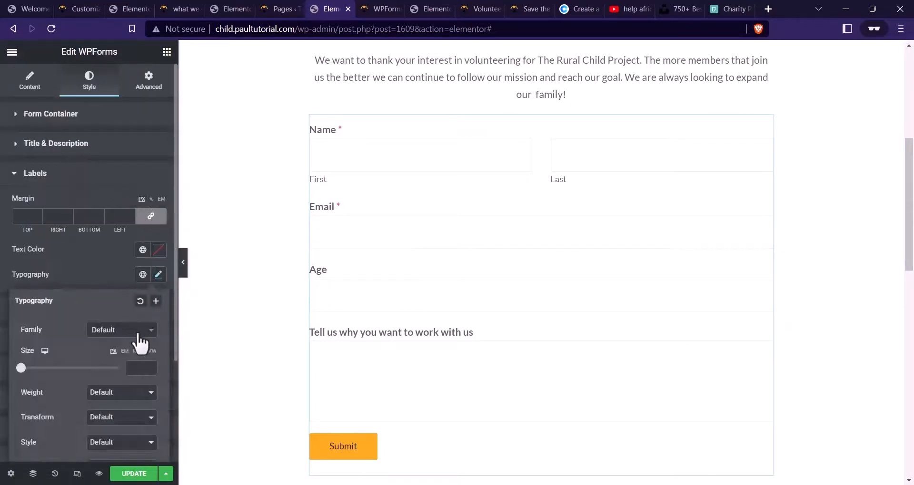
{"action": "left_click", "coordinate": [109, 334]}
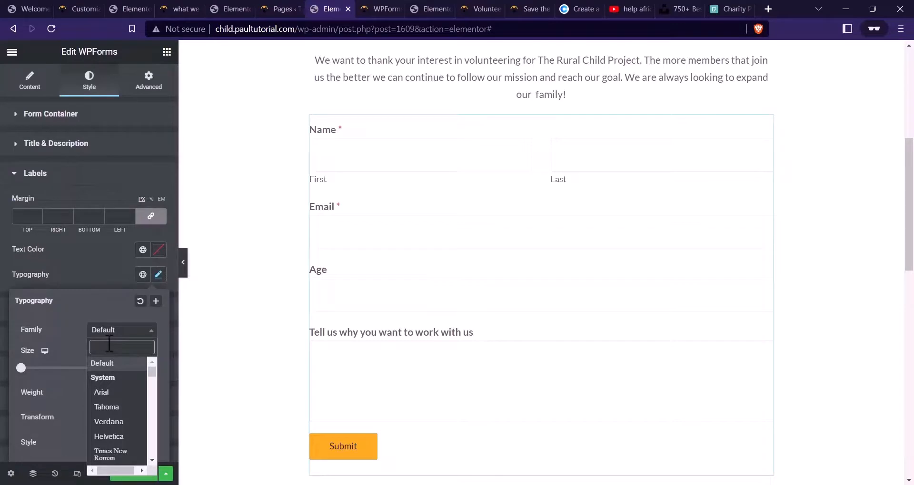
{"action": "type", "text": "inter"}
{"action": "left_click", "coordinate": [113, 380]}
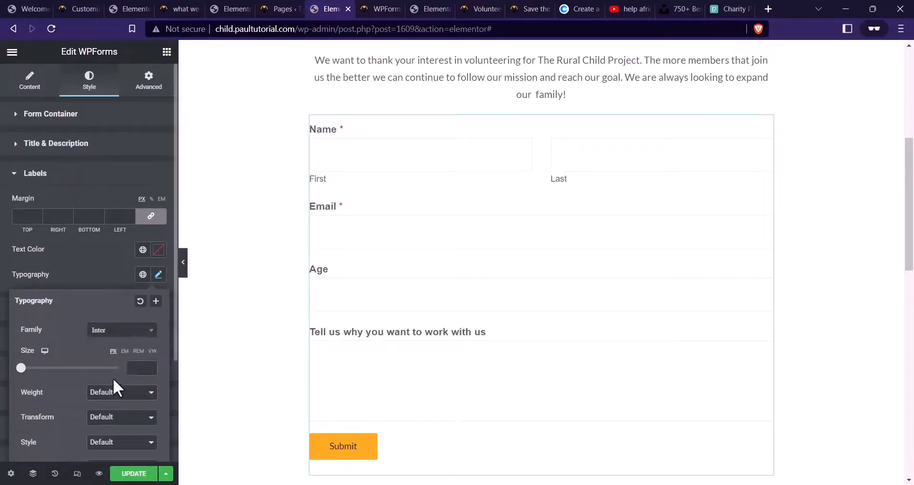
{"action": "left_click", "coordinate": [115, 331]}
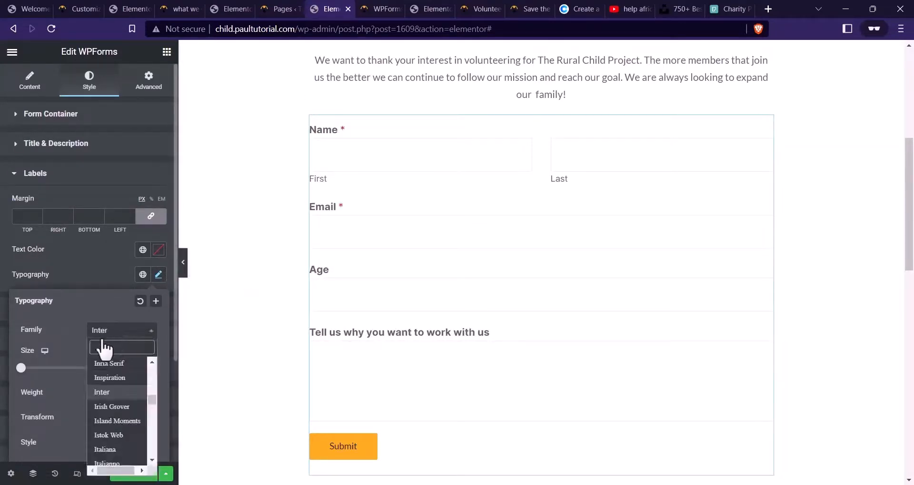
{"action": "type", "text": "lato"}
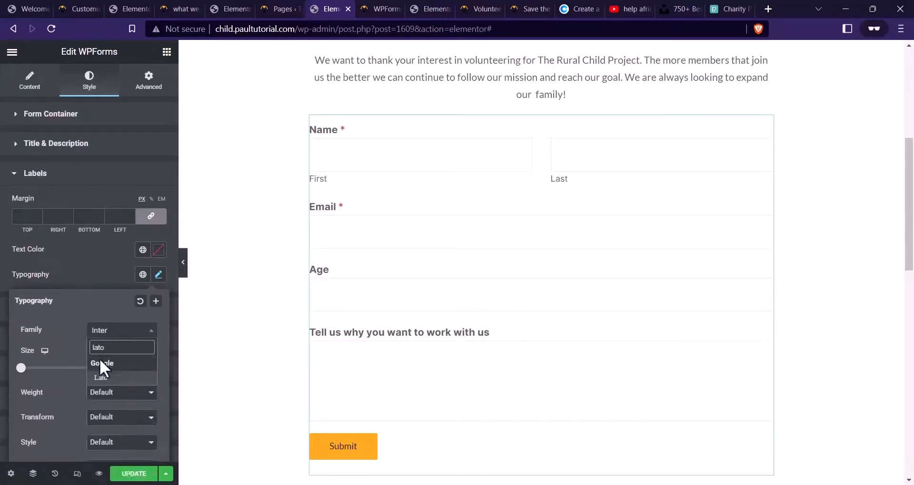
{"action": "left_click", "coordinate": [101, 378]}
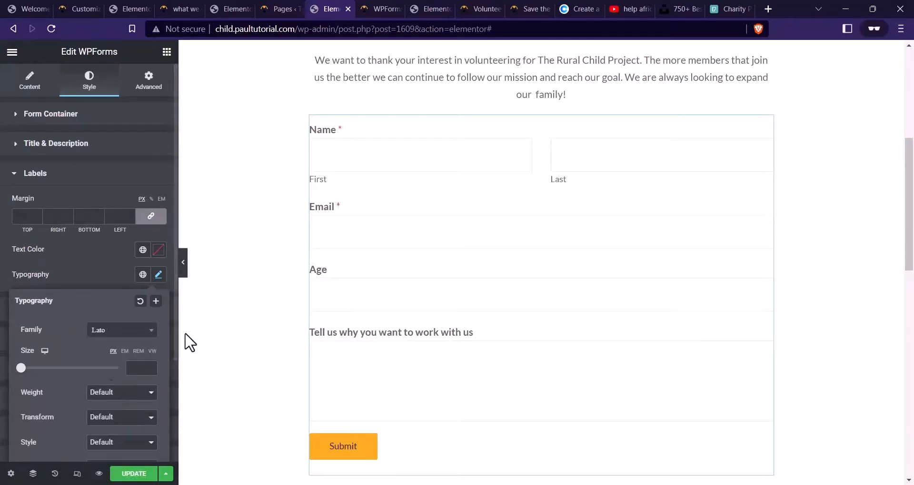
{"action": "left_click", "coordinate": [110, 277]}
{"action": "scroll", "coordinate": [106, 259], "scroll_direction": "down", "scroll_amount": 2}
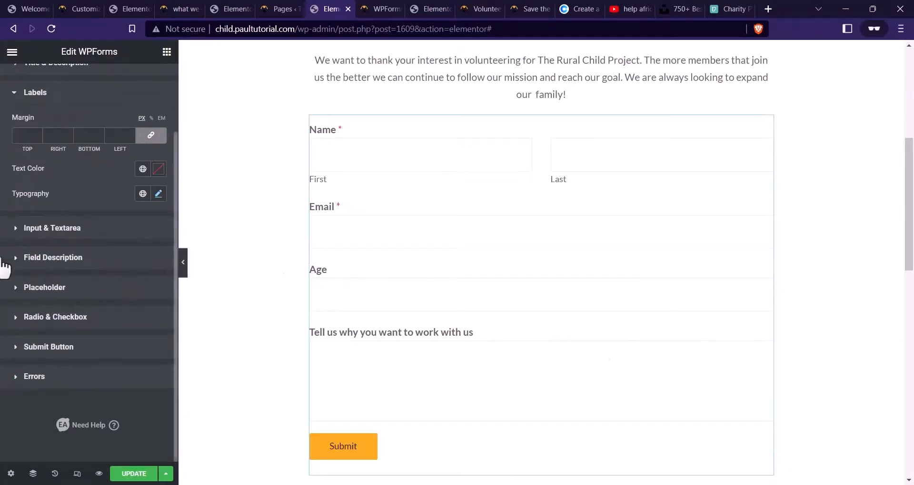
Set the Submit button's font family to Barlow Condensed
{"action": "left_click", "coordinate": [52, 348]}
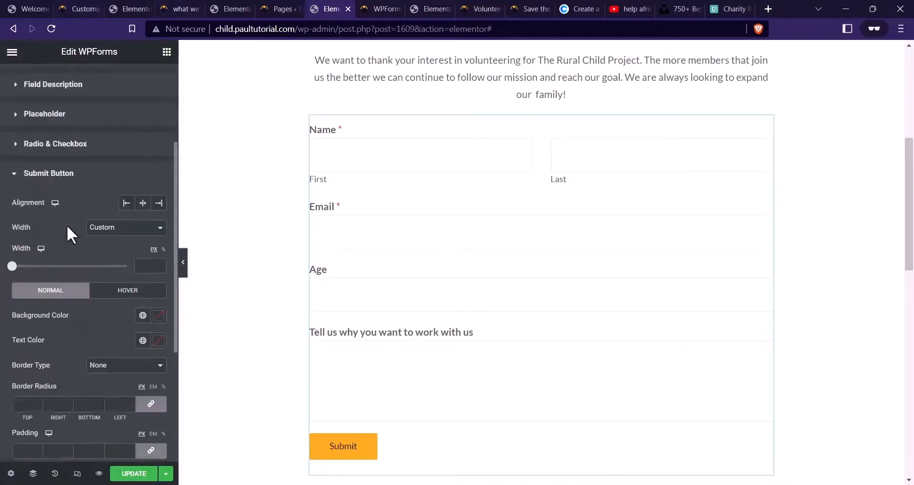
{"action": "scroll", "coordinate": [83, 232], "scroll_direction": "down", "scroll_amount": 3}
{"action": "scroll", "coordinate": [114, 236], "scroll_direction": "up", "scroll_amount": 2}
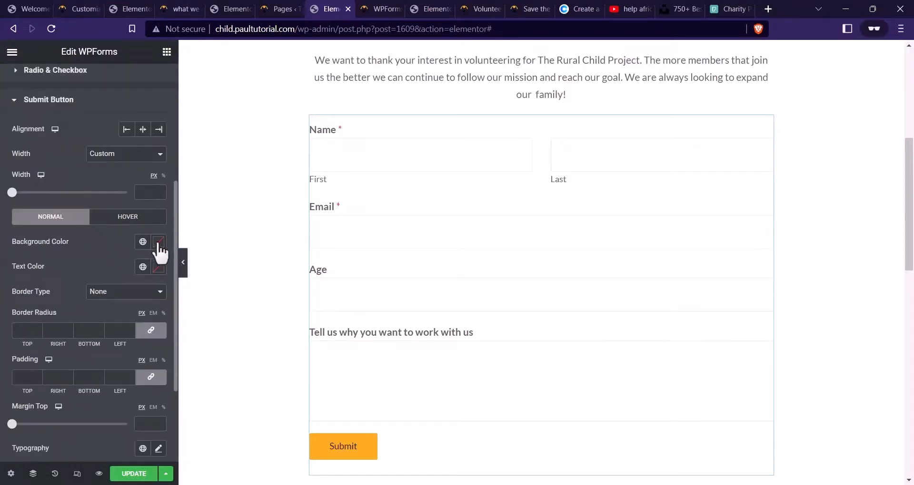
{"action": "scroll", "coordinate": [109, 255], "scroll_direction": "down", "scroll_amount": 2}
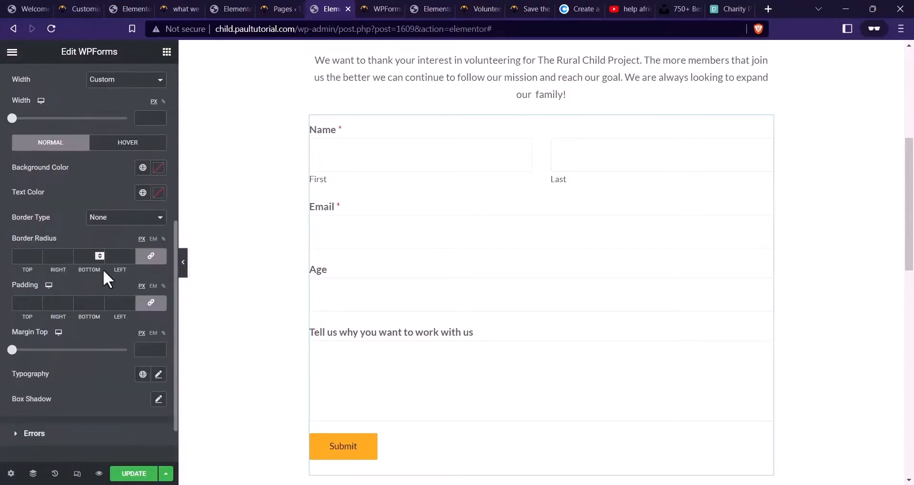
{"action": "left_click", "coordinate": [159, 377]}
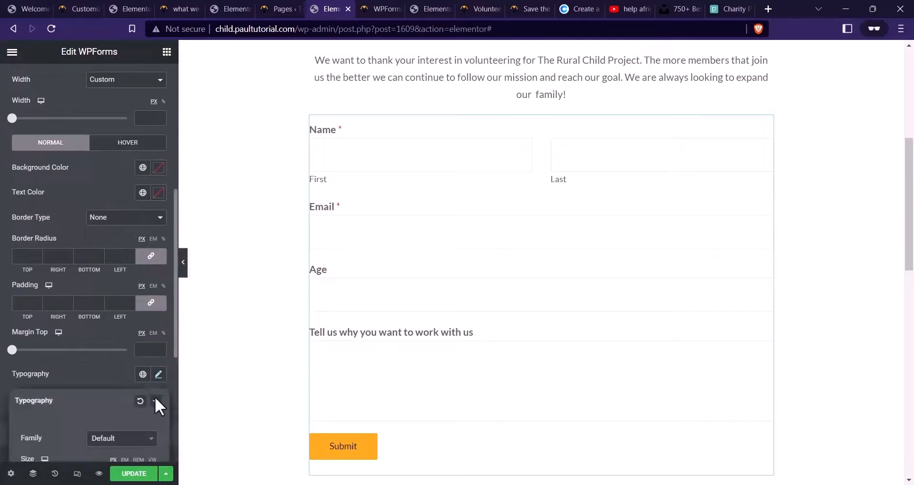
{"action": "left_click", "coordinate": [129, 440]}
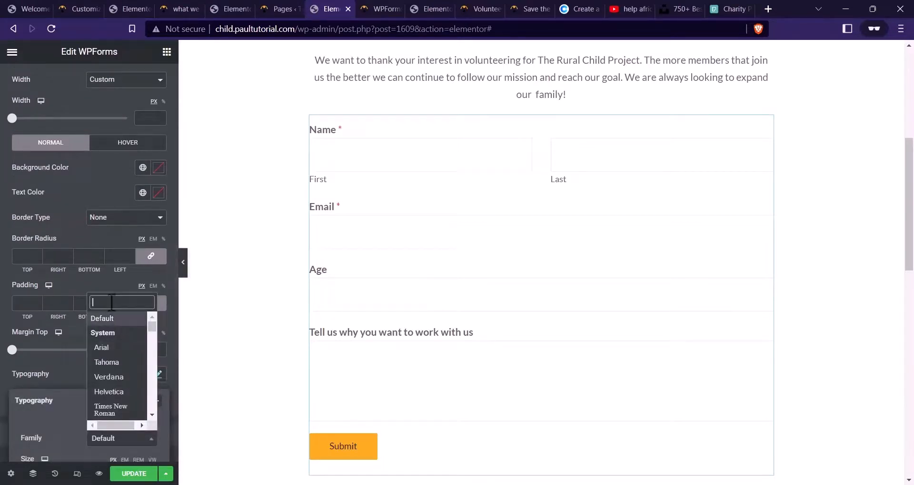
{"action": "type", "text": "barlow"}
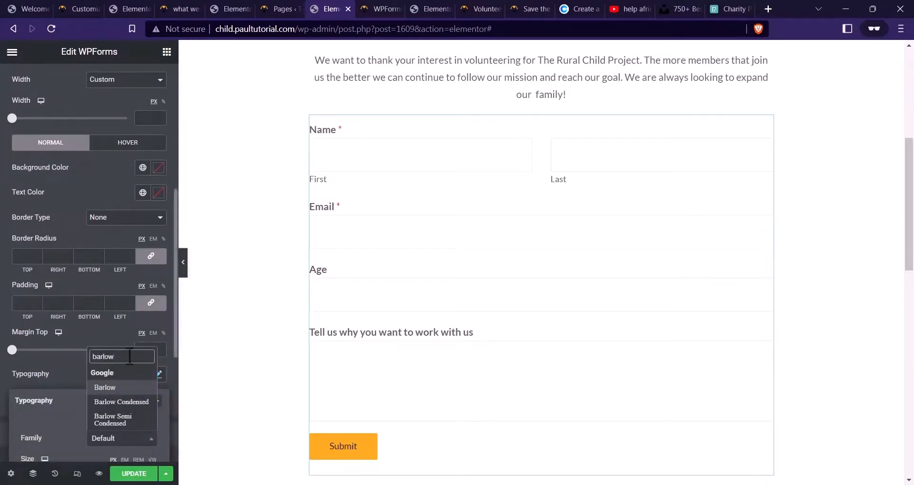
{"action": "left_click", "coordinate": [122, 402]}
Give the Submit button text weight 600, uppercase transform and 0.5 letter spacing
{"action": "scroll", "coordinate": [128, 314], "scroll_direction": "down", "scroll_amount": 4}
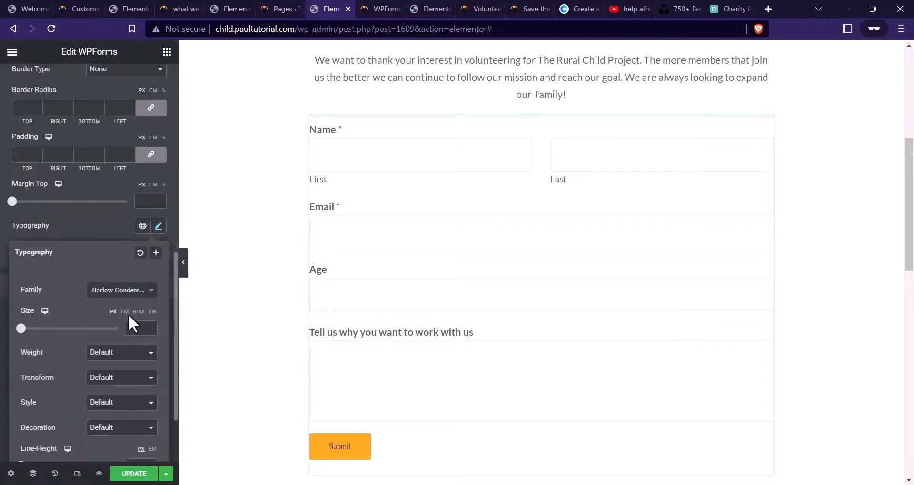
{"action": "left_click", "coordinate": [122, 354]}
{"action": "left_click", "coordinate": [102, 412]}
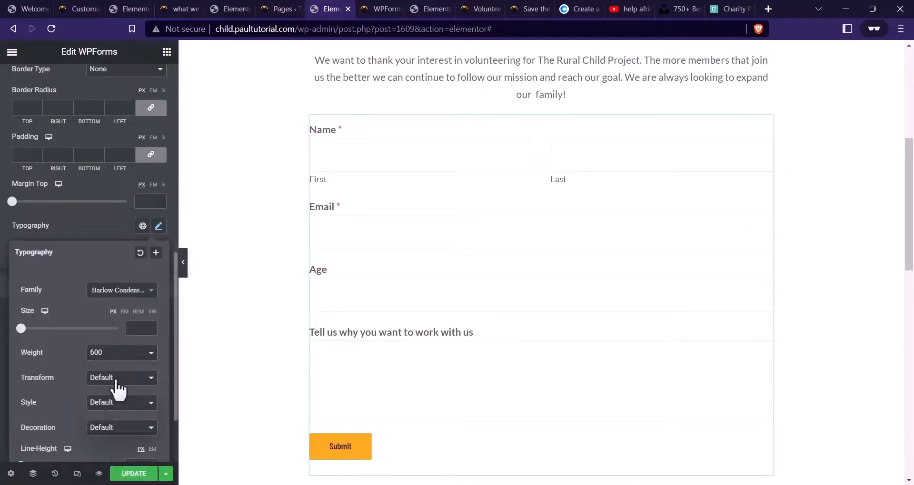
{"action": "left_click", "coordinate": [114, 379]}
{"action": "left_click", "coordinate": [108, 402]}
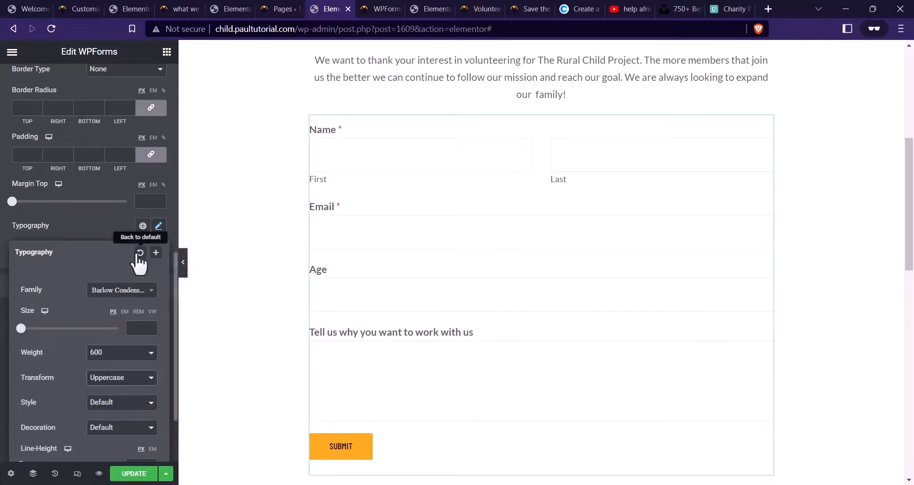
{"action": "scroll", "coordinate": [119, 232], "scroll_direction": "down", "scroll_amount": 2}
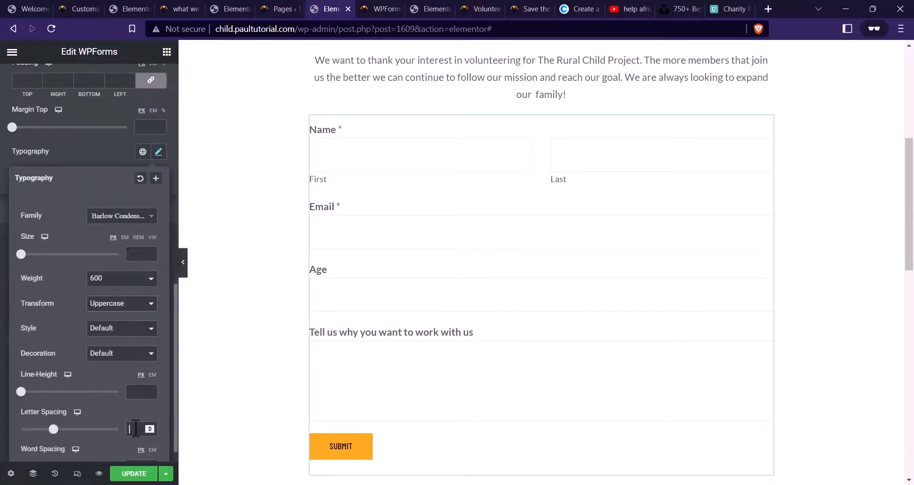
{"action": "type", "text": ".5"}
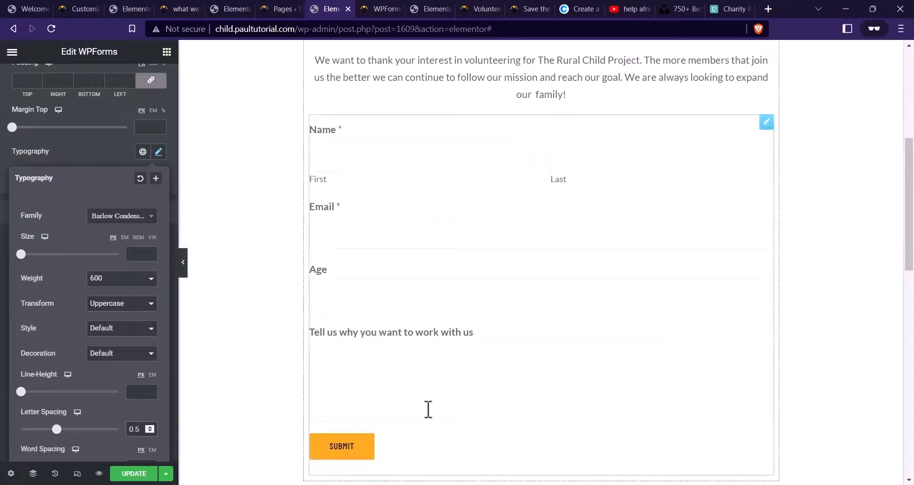
{"action": "left_click", "coordinate": [91, 157]}
{"action": "scroll", "coordinate": [87, 181], "scroll_direction": "up", "scroll_amount": 8}
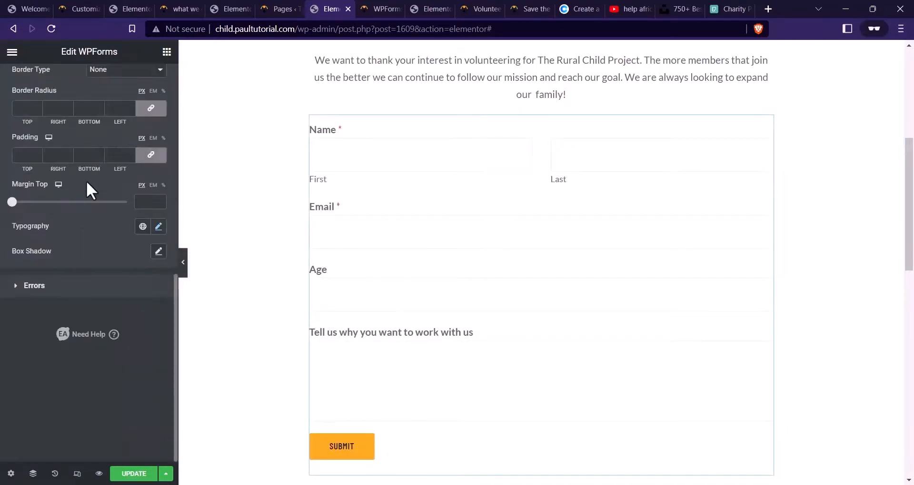
{"action": "scroll", "coordinate": [57, 166], "scroll_direction": "up", "scroll_amount": 2}
{"action": "left_click", "coordinate": [45, 176]}
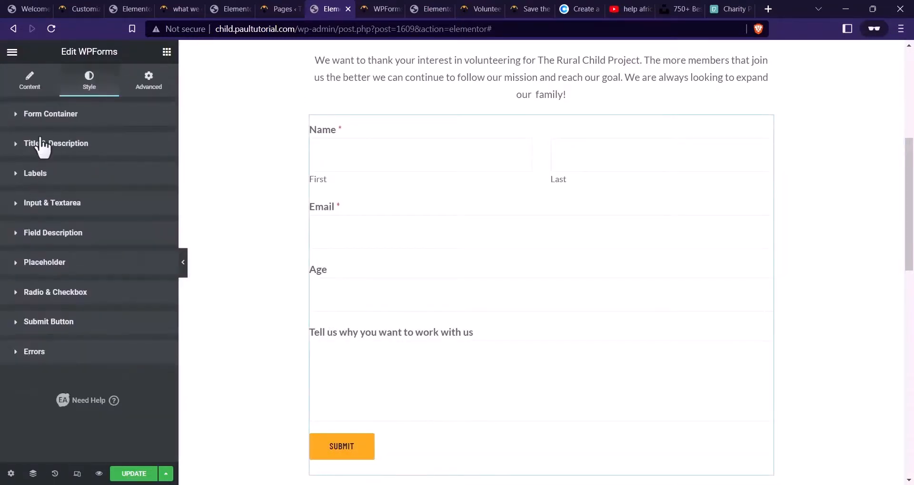
Give the Submit button a solid border with unlinked width 2
{"action": "left_click", "coordinate": [19, 324]}
{"action": "scroll", "coordinate": [54, 328], "scroll_direction": "down", "scroll_amount": 3}
{"action": "scroll", "coordinate": [52, 321], "scroll_direction": "down", "scroll_amount": 2}
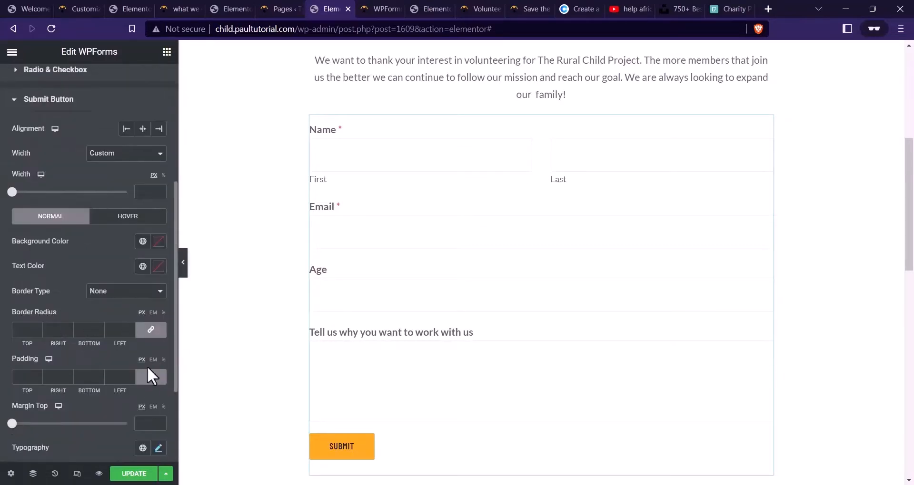
{"action": "scroll", "coordinate": [124, 377], "scroll_direction": "down", "scroll_amount": 3}
{"action": "scroll", "coordinate": [122, 379], "scroll_direction": "up", "scroll_amount": 2}
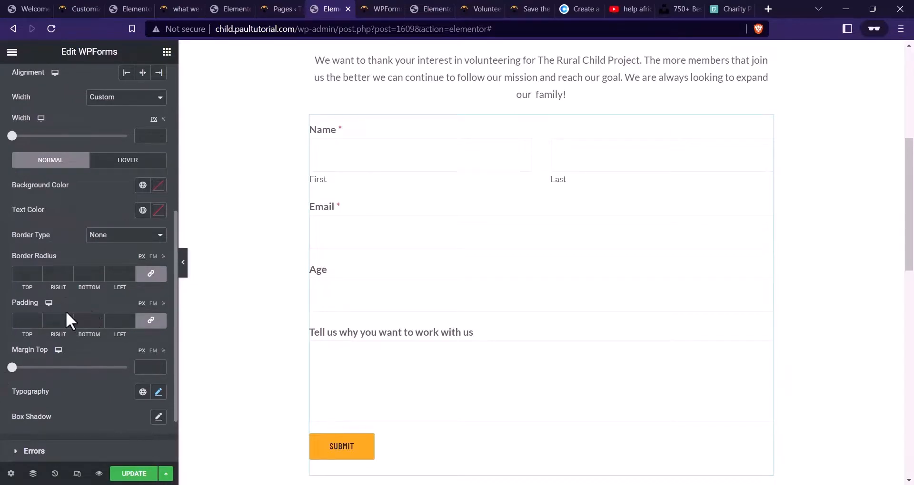
{"action": "left_click", "coordinate": [109, 237]}
{"action": "left_click", "coordinate": [108, 254]}
{"action": "left_click", "coordinate": [145, 273]}
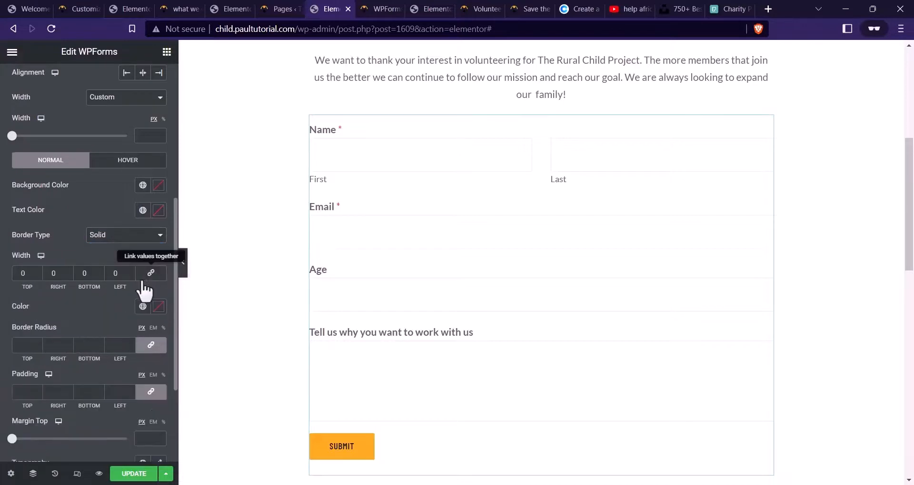
{"action": "type", "text": "2"}
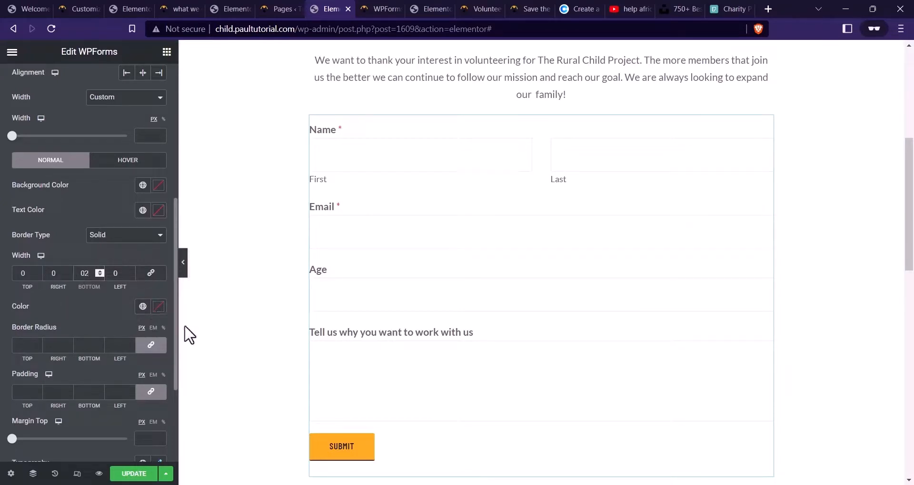
Set the button border colour from the palette's #FBAB18, lightened to #FFD78E
{"action": "left_click", "coordinate": [158, 309]}
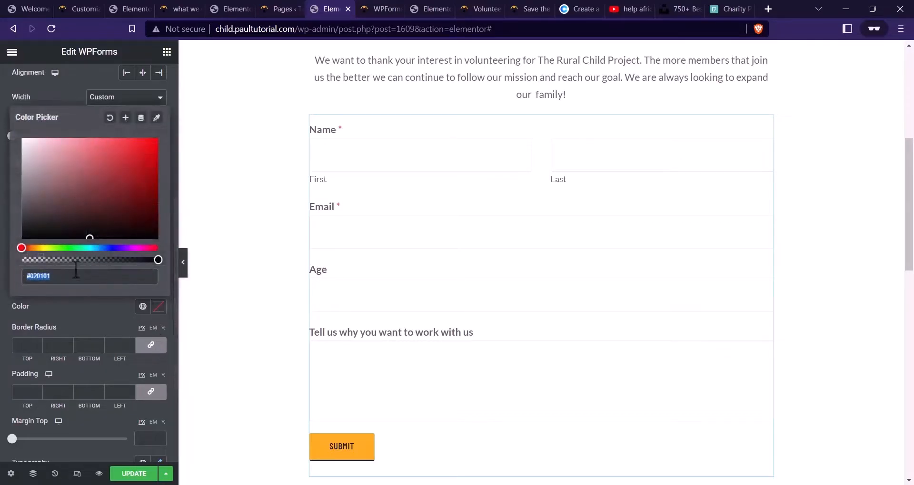
{"action": "left_click", "coordinate": [582, 10]}
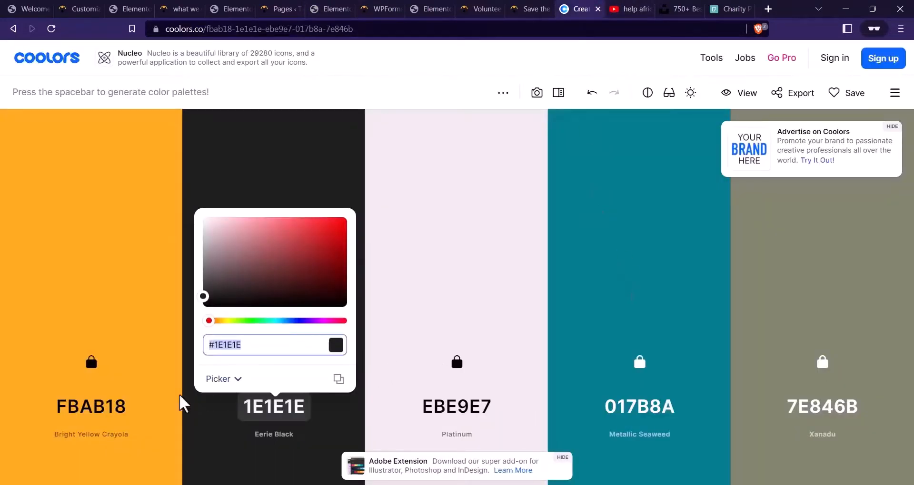
{"action": "left_click", "coordinate": [112, 409]}
{"action": "left_click", "coordinate": [112, 408]}
{"action": "key", "text": "ctrl+c"}
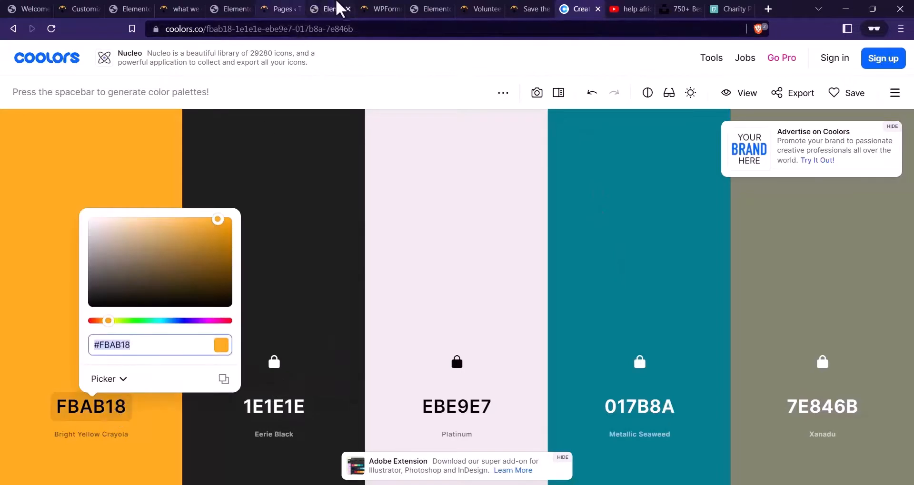
{"action": "left_click", "coordinate": [339, 8]}
{"action": "key", "text": "ctrl+v"}
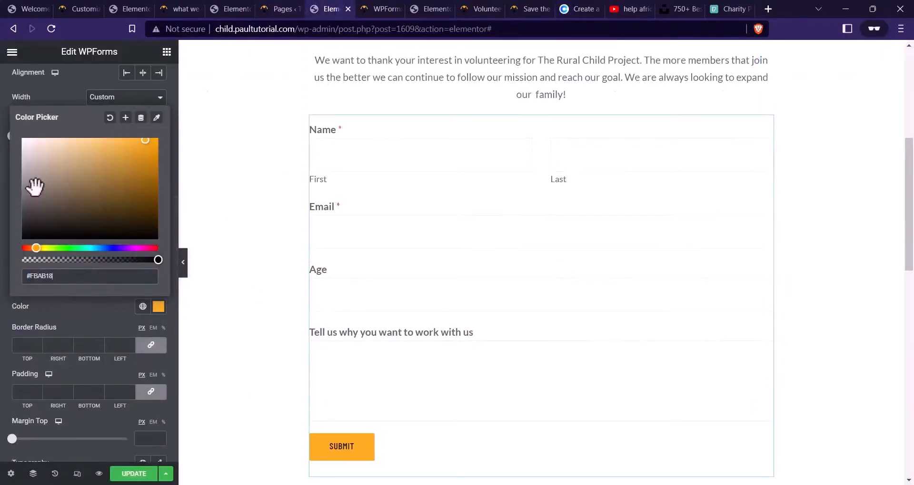
{"action": "left_click_drag", "start_coordinate": [139, 143], "coordinate": [78, 132]}
{"action": "left_click", "coordinate": [67, 101]}
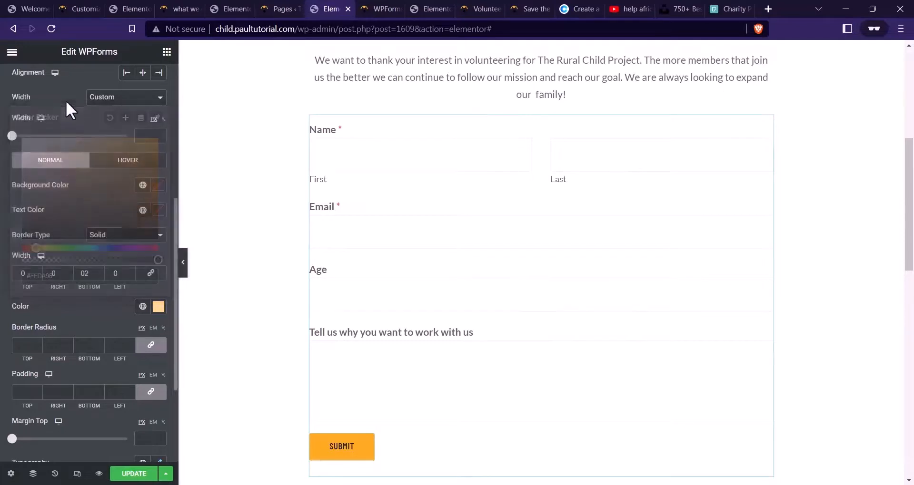
Set the hover background and hover border colours to #FBAB18 and save the page
{"action": "left_click", "coordinate": [127, 160]}
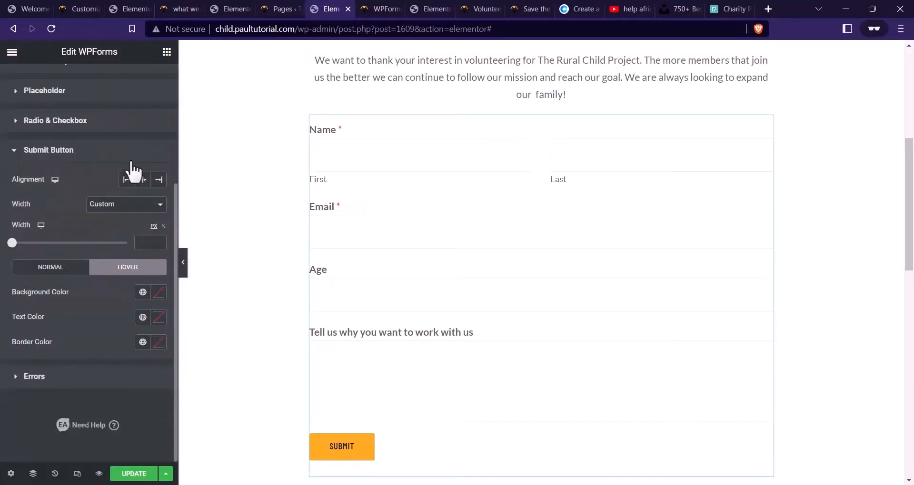
{"action": "left_click", "coordinate": [158, 292]}
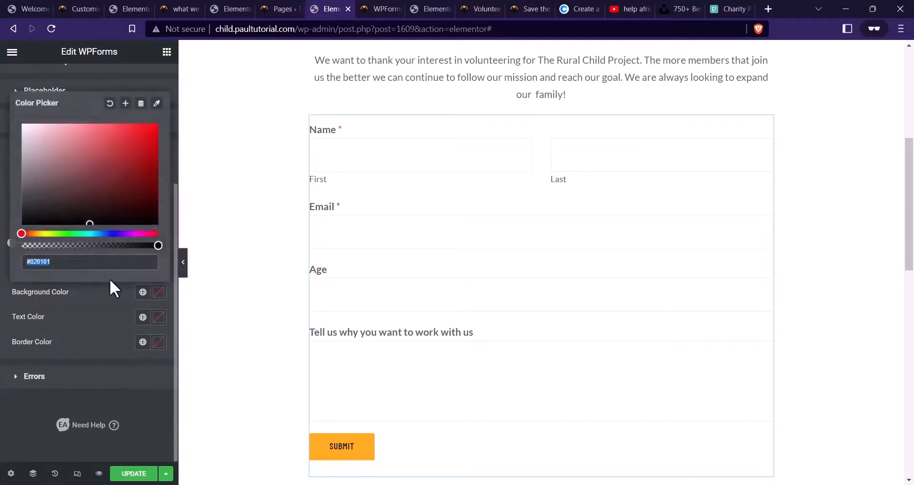
{"action": "key", "text": "ctrl+v"}
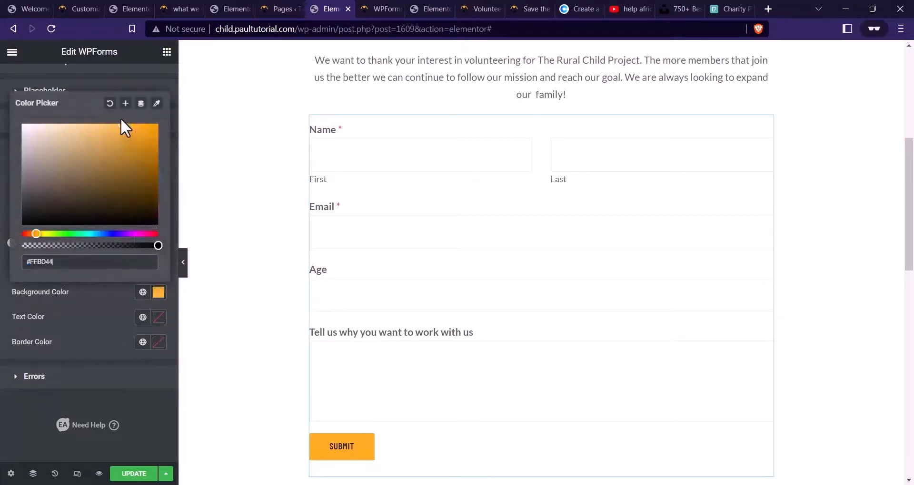
{"action": "left_click", "coordinate": [88, 301]}
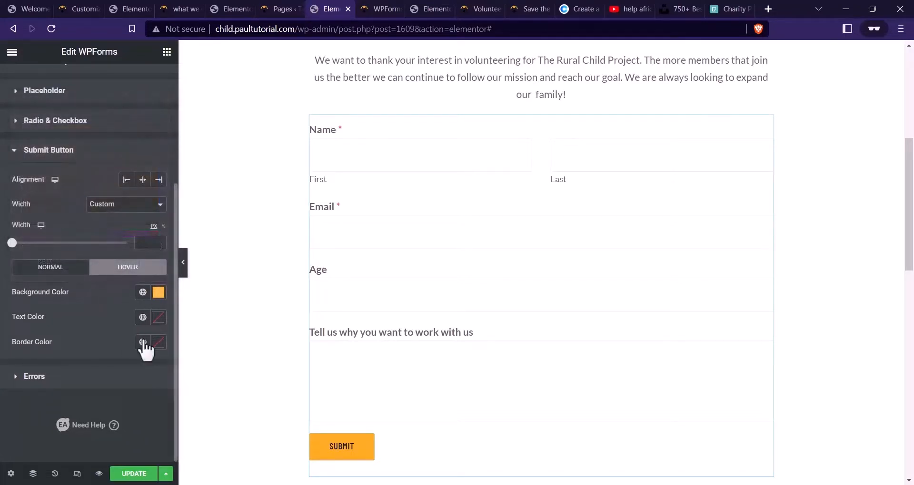
{"action": "left_click", "coordinate": [158, 318]}
{"action": "left_click", "coordinate": [121, 338]}
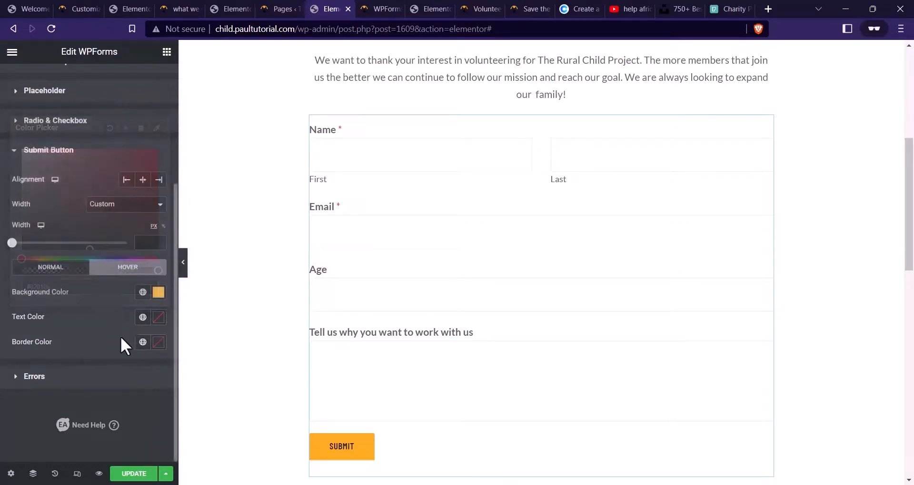
{"action": "left_click", "coordinate": [159, 346]}
{"action": "key", "text": "ctrl+v"}
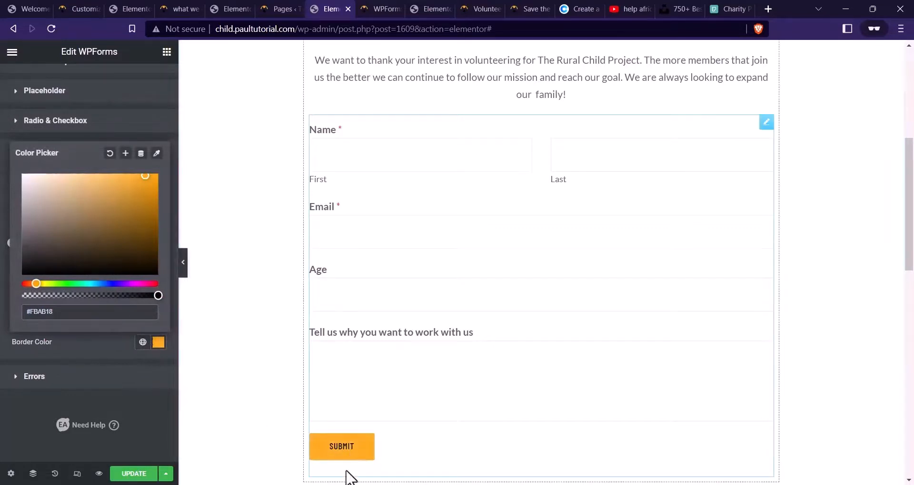
{"action": "left_click", "coordinate": [151, 474]}
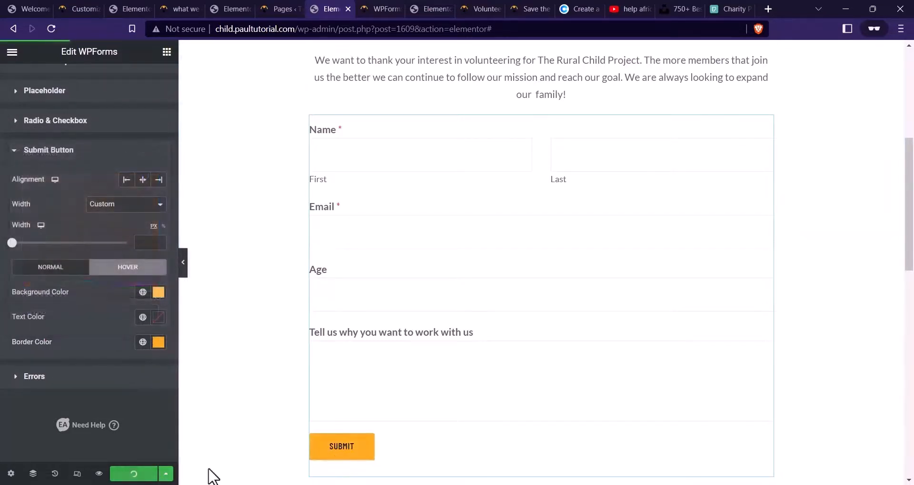
{"action": "scroll", "coordinate": [509, 342], "scroll_direction": "up", "scroll_amount": 5}
Preview the Volunteer page in a new tab and try the First name, Last name, Age and message fields
{"action": "scroll", "coordinate": [506, 338], "scroll_direction": "down", "scroll_amount": 5}
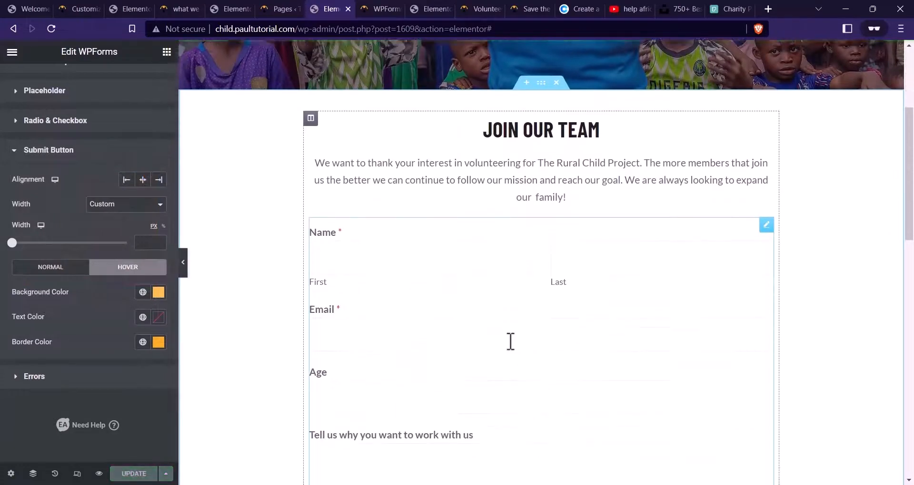
{"action": "left_click", "coordinate": [98, 474]}
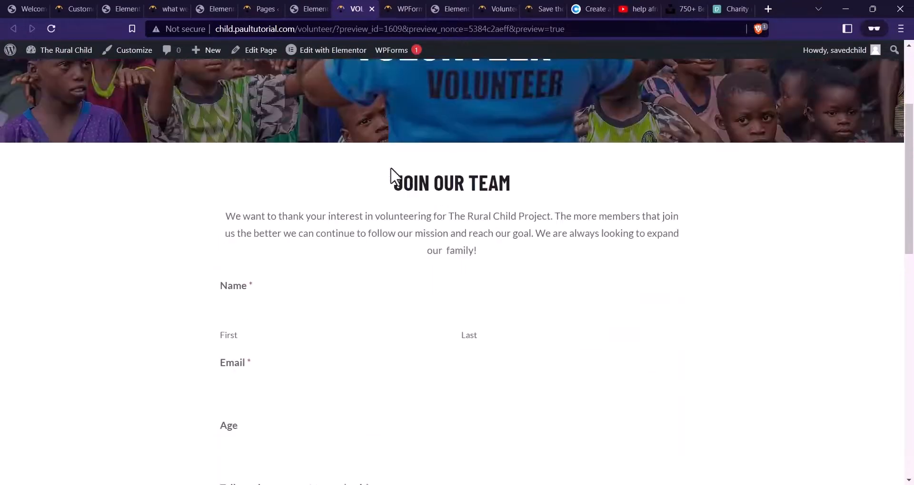
{"action": "scroll", "coordinate": [405, 171], "scroll_direction": "down", "scroll_amount": 7}
{"action": "scroll", "coordinate": [396, 183], "scroll_direction": "up", "scroll_amount": 5}
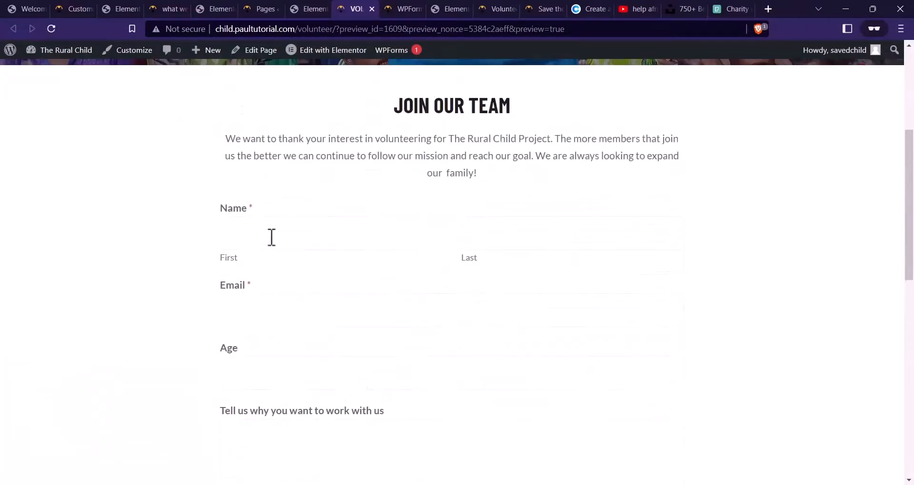
{"action": "left_click", "coordinate": [308, 247]}
{"action": "left_click", "coordinate": [506, 242]}
{"action": "scroll", "coordinate": [400, 247], "scroll_direction": "down", "scroll_amount": 2}
{"action": "left_click", "coordinate": [302, 243]}
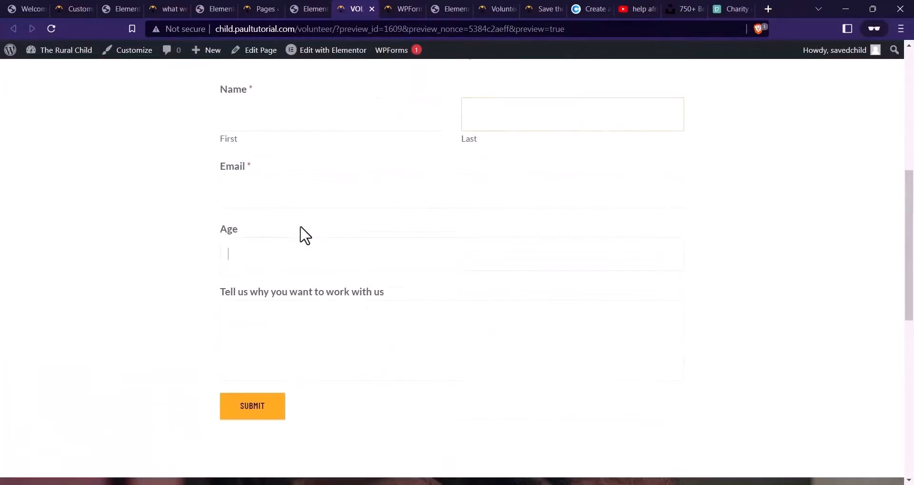
{"action": "left_click", "coordinate": [319, 329]}
{"action": "scroll", "coordinate": [409, 326], "scroll_direction": "up", "scroll_amount": 7}
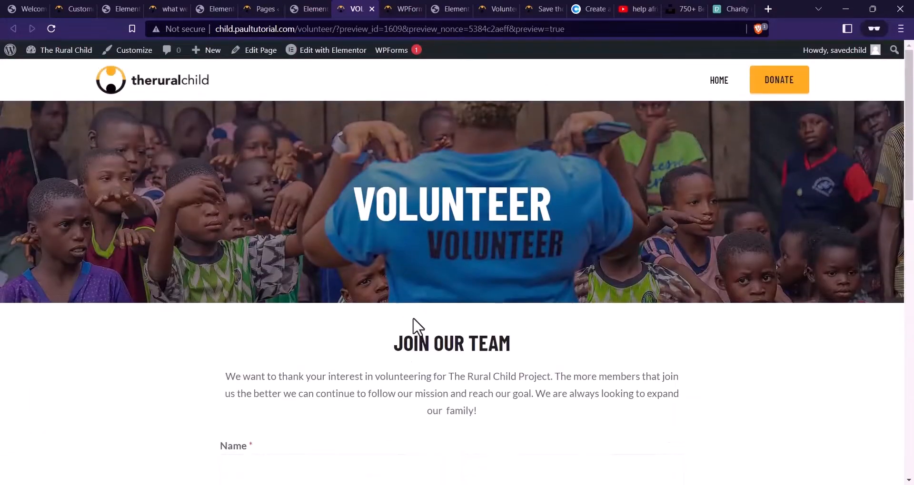
{"action": "left_click", "coordinate": [311, 9]}
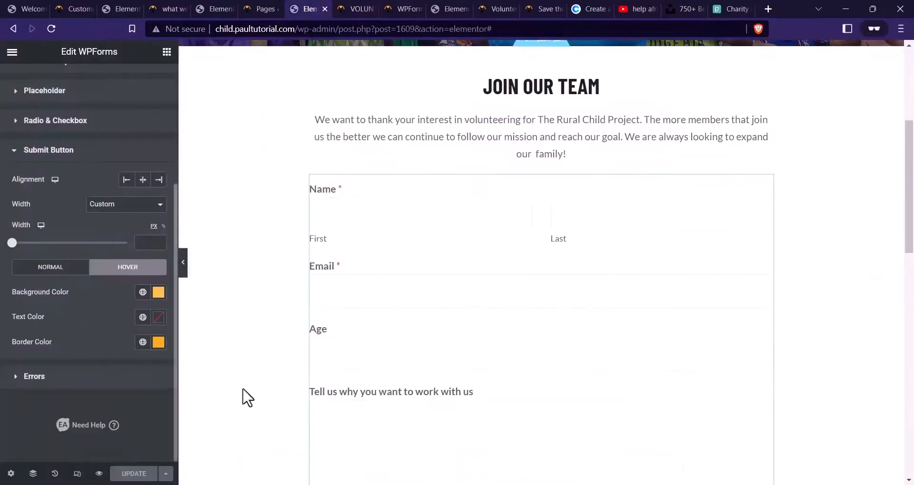
Back in the editor, view the Volunteer page layout at mobile width
{"action": "scroll", "coordinate": [285, 352], "scroll_direction": "up", "scroll_amount": 5}
{"action": "left_click", "coordinate": [77, 474]}
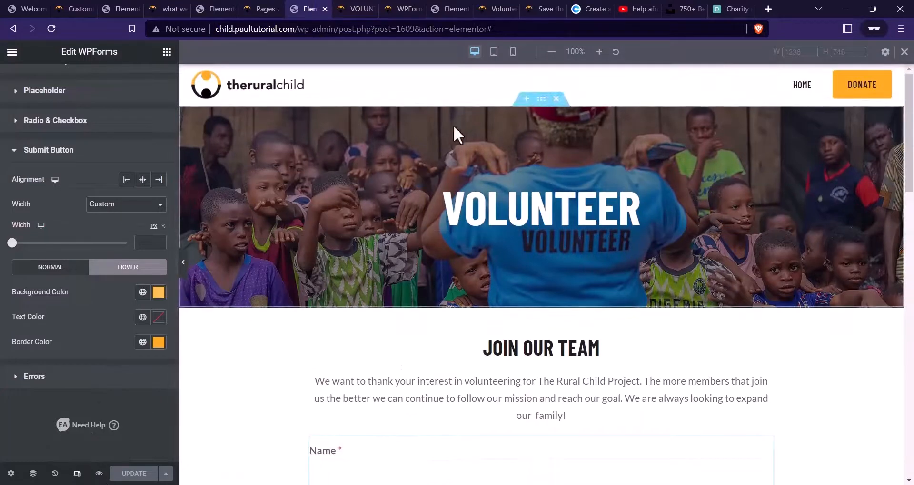
{"action": "left_click", "coordinate": [513, 51]}
{"action": "scroll", "coordinate": [540, 214], "scroll_direction": "down", "scroll_amount": 5}
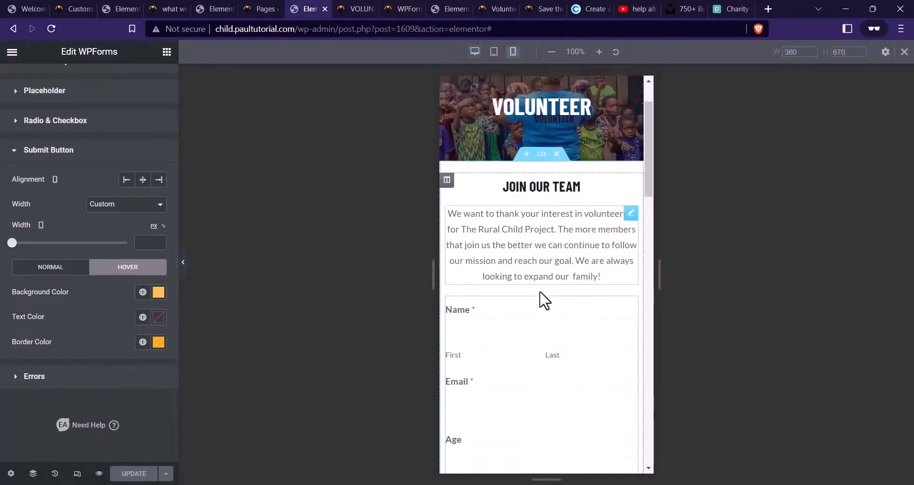
{"action": "scroll", "coordinate": [546, 268], "scroll_direction": "down", "scroll_amount": 3}
{"action": "scroll", "coordinate": [510, 321], "scroll_direction": "up", "scroll_amount": 7}
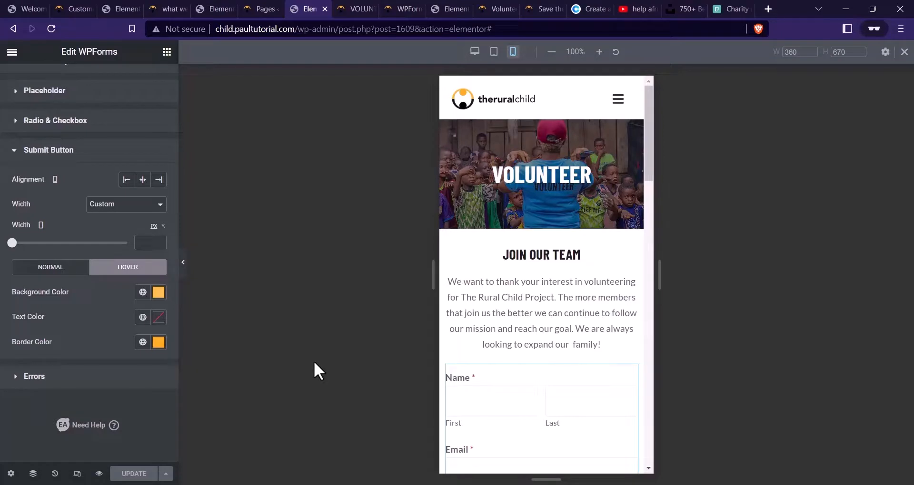
{"action": "mouse_move", "coordinate": [105, 478]}
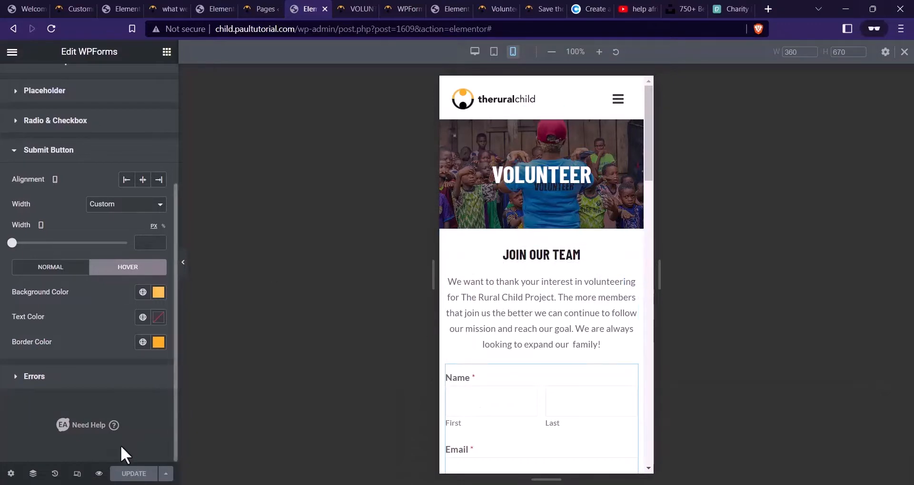
Close the Volunteer editor and go to BLOG in the live charity site's menu
{"action": "left_click", "coordinate": [325, 8]}
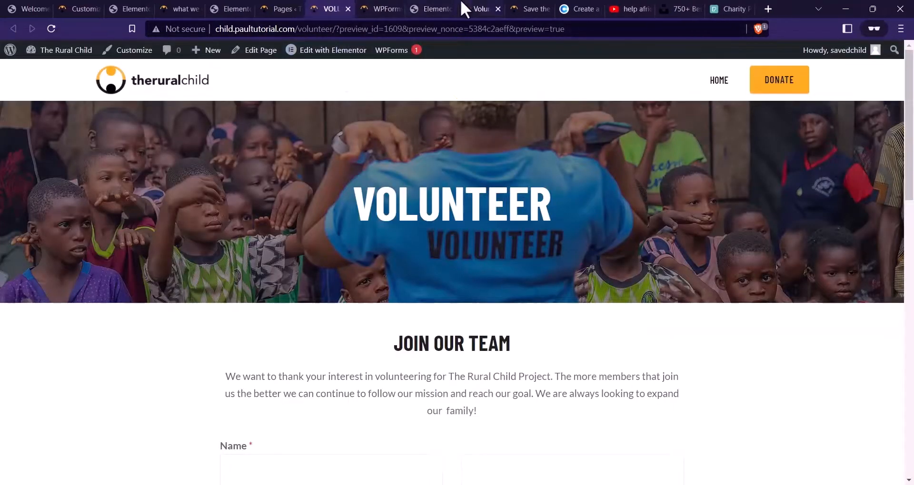
{"action": "left_click", "coordinate": [462, 4]}
{"action": "scroll", "coordinate": [695, 152], "scroll_direction": "up", "scroll_amount": 2}
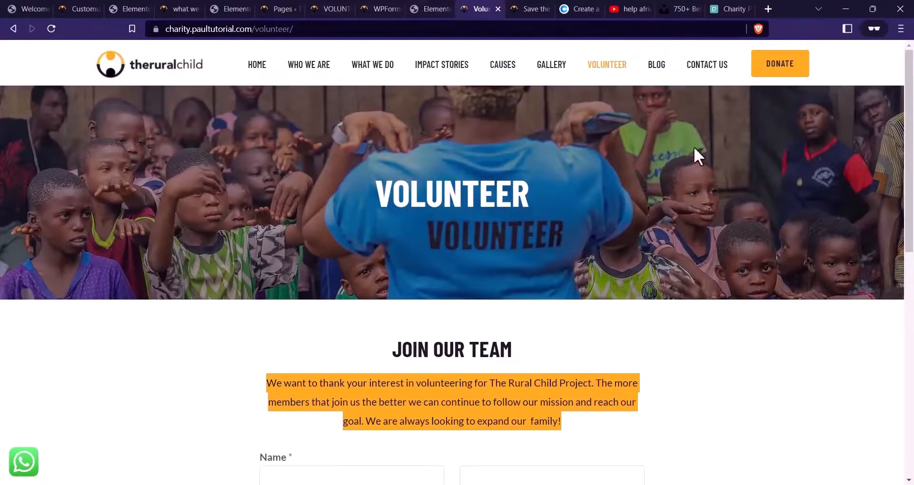
{"action": "left_click", "coordinate": [661, 69]}
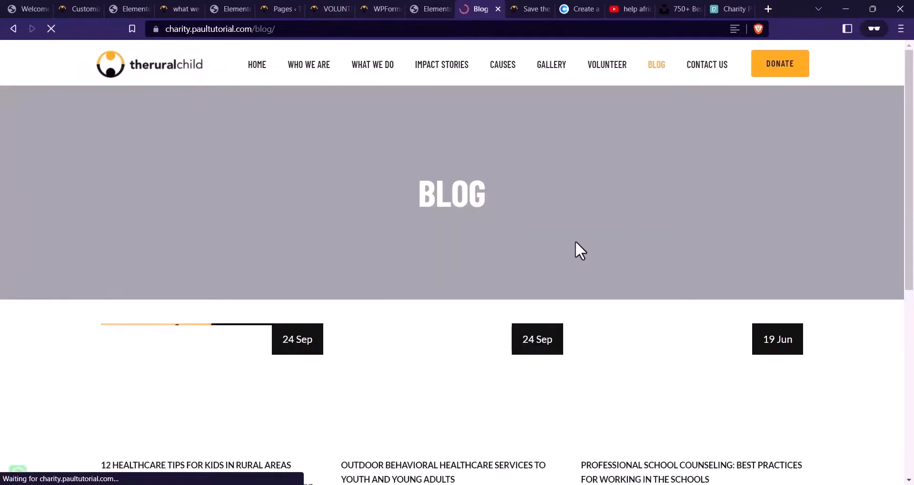
{"action": "scroll", "coordinate": [575, 249], "scroll_direction": "down", "scroll_amount": 3}
{"action": "scroll", "coordinate": [298, 338], "scroll_direction": "up", "scroll_amount": 3}
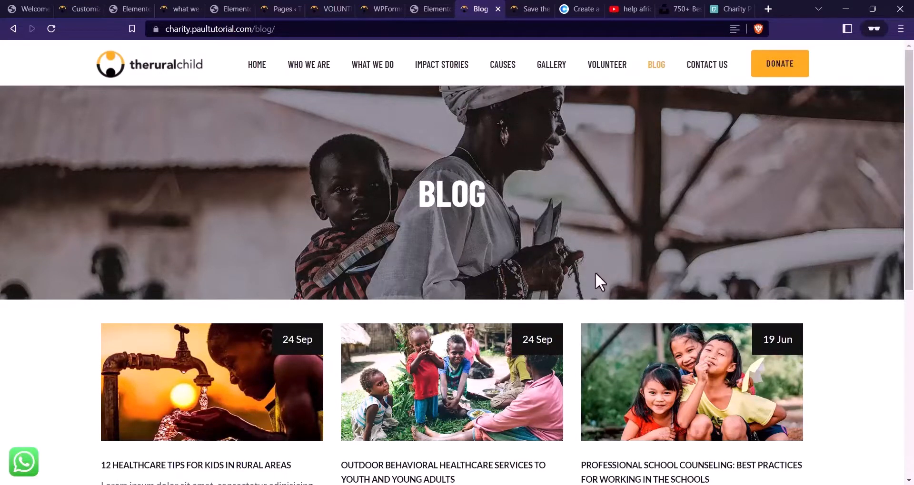
Close the Gallery editor and duplicate the GALLERY page as a draft from the Pages list
{"action": "left_click", "coordinate": [452, 8]}
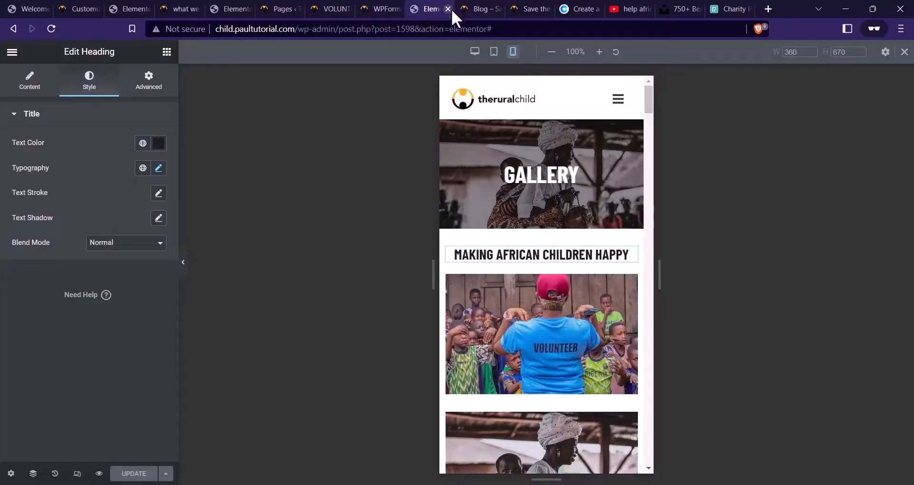
{"action": "left_click", "coordinate": [447, 8]}
{"action": "left_click", "coordinate": [378, 8]}
{"action": "left_click", "coordinate": [330, 8]}
{"action": "left_click", "coordinate": [281, 8]}
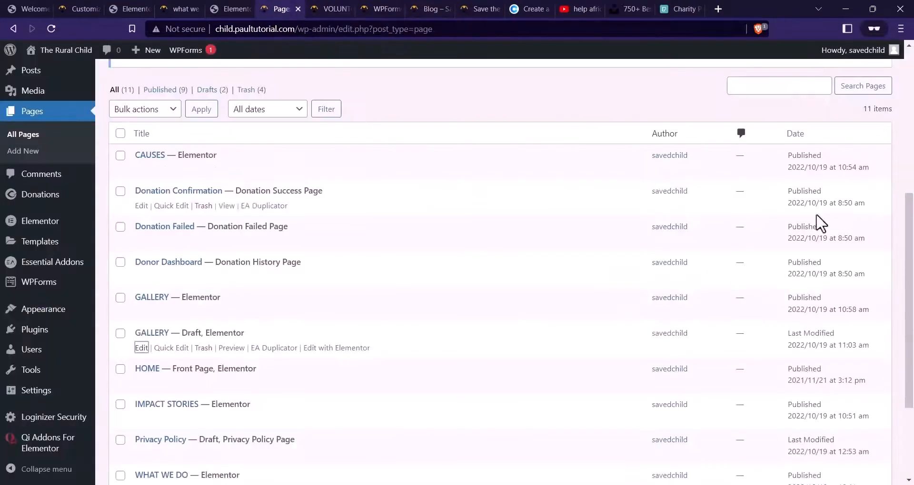
{"action": "left_click", "coordinate": [51, 29]}
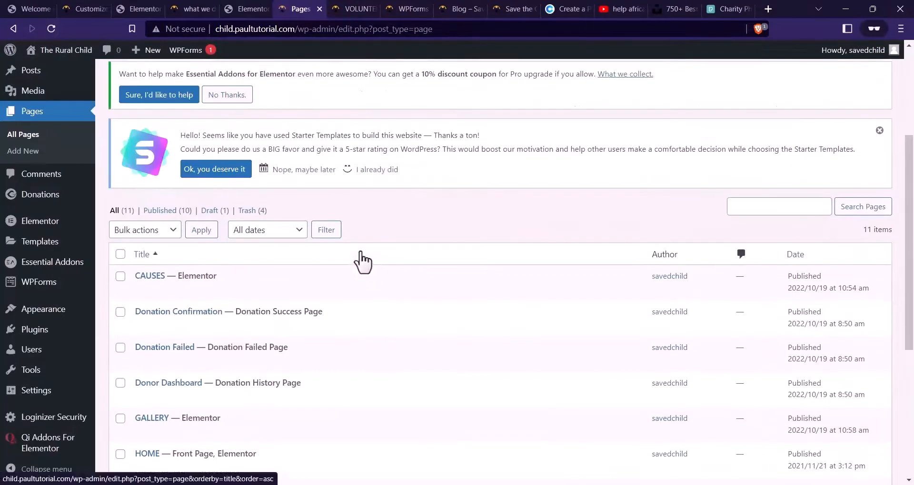
{"action": "scroll", "coordinate": [362, 262], "scroll_direction": "down", "scroll_amount": 4}
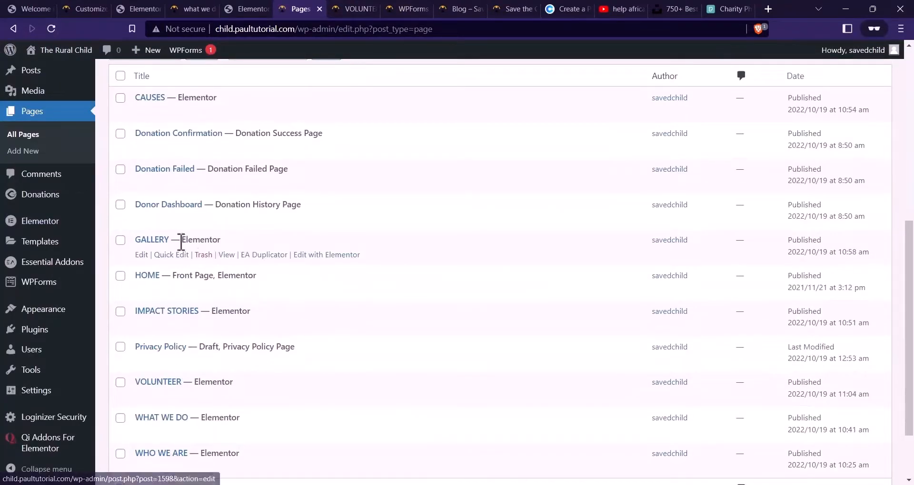
{"action": "left_click", "coordinate": [266, 259]}
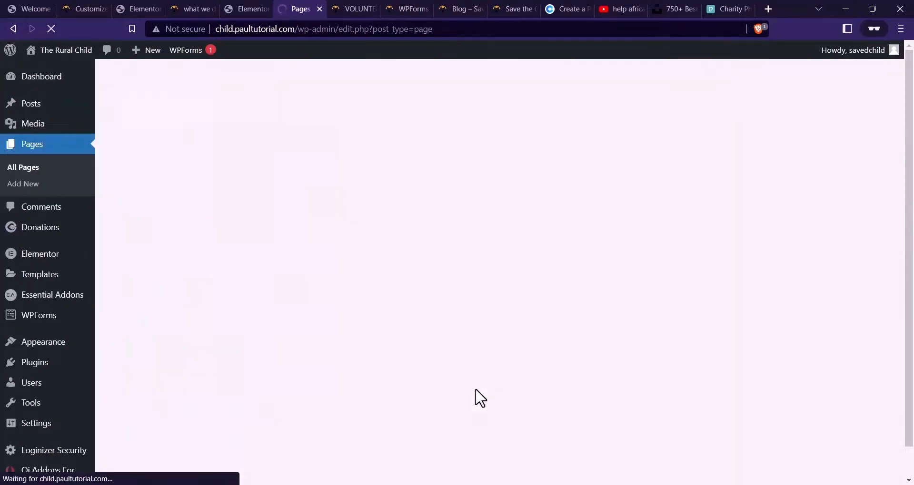
Open the GALLERY draft copy's editor in a new tab
{"action": "scroll", "coordinate": [489, 336], "scroll_direction": "down", "scroll_amount": 4}
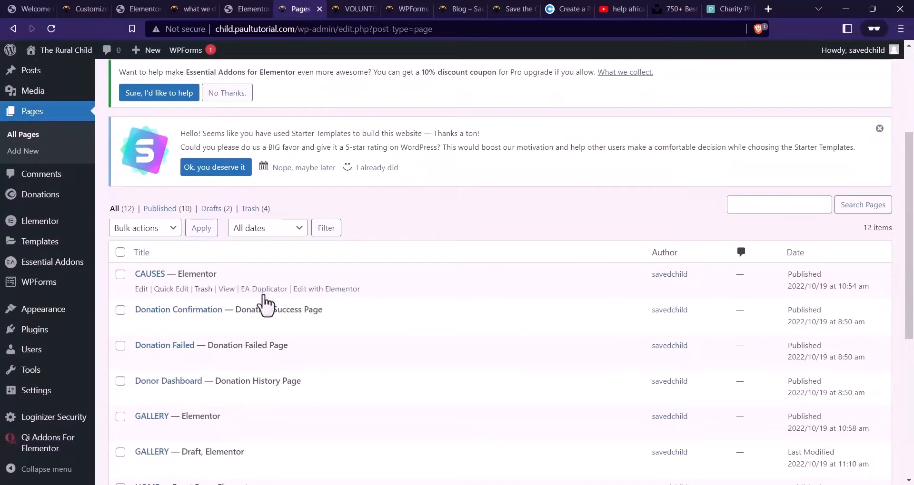
{"action": "scroll", "coordinate": [405, 305], "scroll_direction": "down", "scroll_amount": 6}
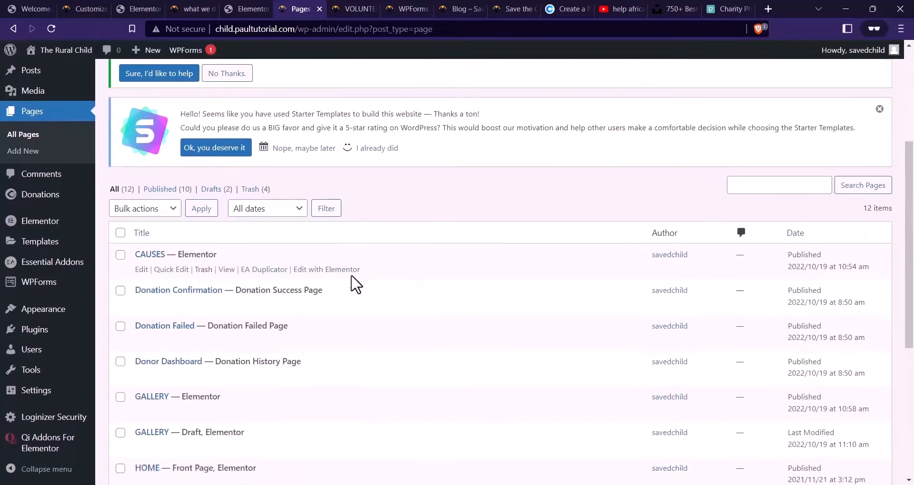
{"action": "scroll", "coordinate": [333, 261], "scroll_direction": "up", "scroll_amount": 3}
{"action": "scroll", "coordinate": [297, 273], "scroll_direction": "up", "scroll_amount": 3}
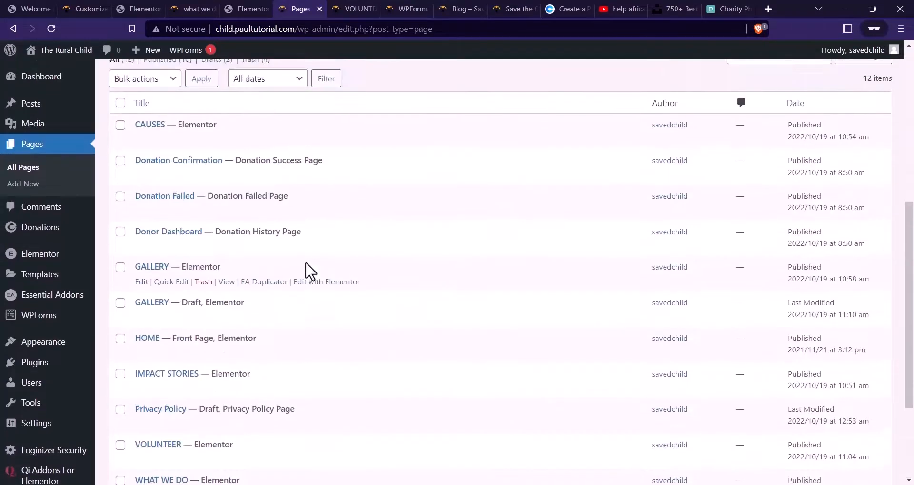
{"action": "scroll", "coordinate": [309, 274], "scroll_direction": "down", "scroll_amount": 5}
{"action": "scroll", "coordinate": [228, 288], "scroll_direction": "down", "scroll_amount": 1}
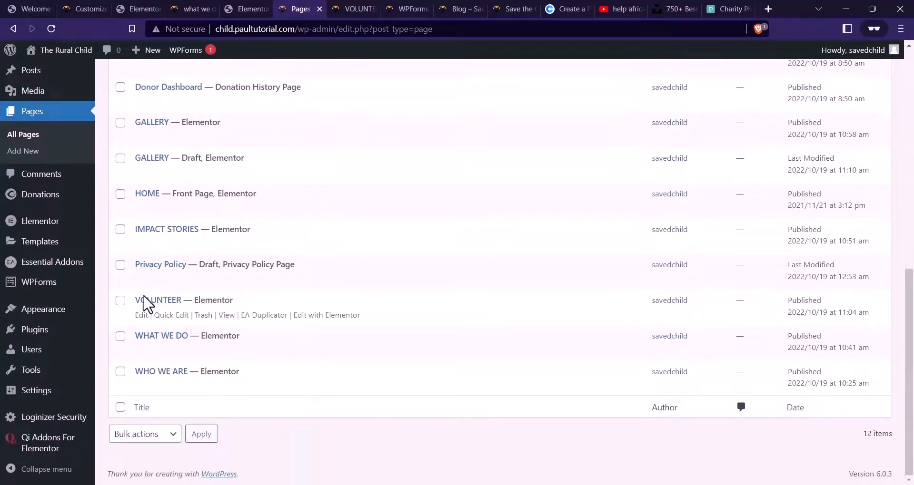
{"action": "scroll", "coordinate": [143, 304], "scroll_direction": "up", "scroll_amount": 2}
{"action": "right_click", "coordinate": [142, 235]}
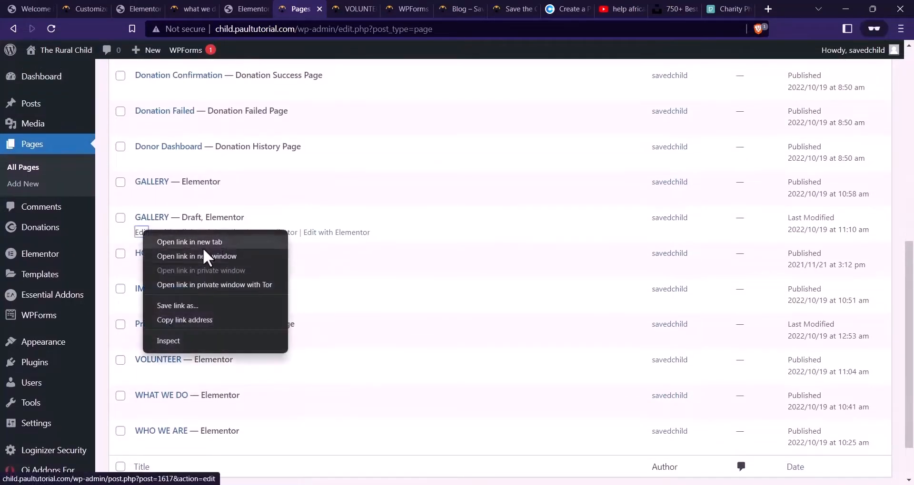
{"action": "left_click", "coordinate": [180, 240]}
{"action": "left_click", "coordinate": [329, 9]}
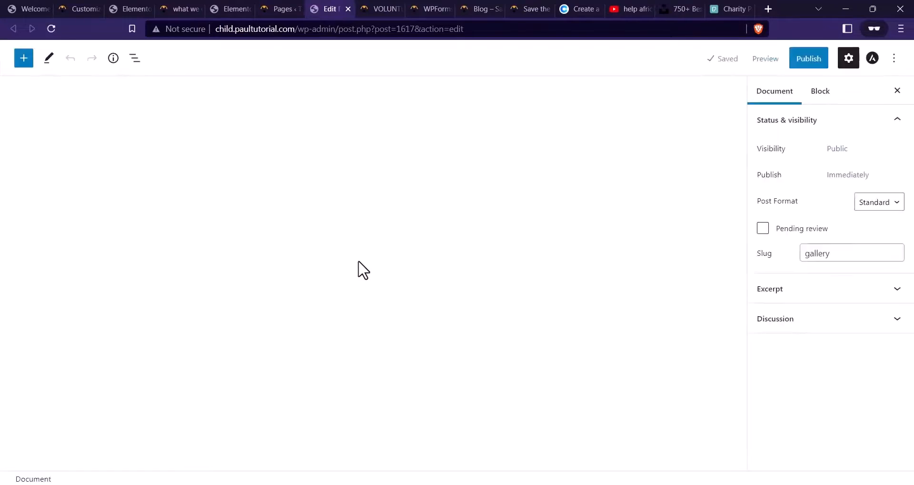
Retitle the draft page to BLOG and publish it
{"action": "left_click", "coordinate": [233, 147]}
{"action": "key", "text": "ctrl+a"}
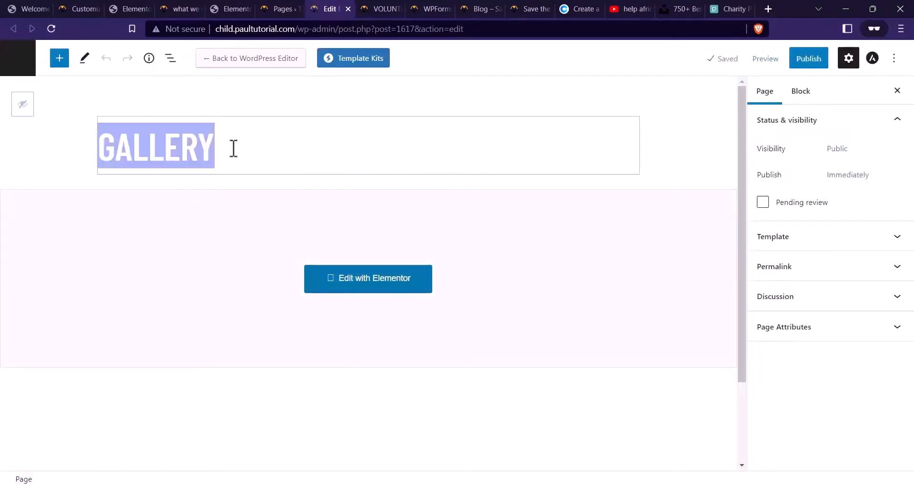
{"action": "type", "text": "BLOG"}
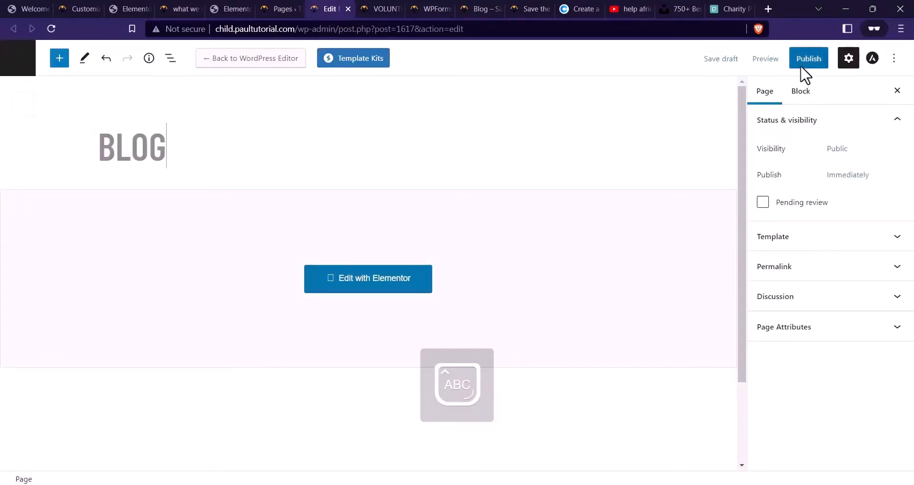
{"action": "left_click", "coordinate": [808, 60]}
{"action": "left_click", "coordinate": [811, 53]}
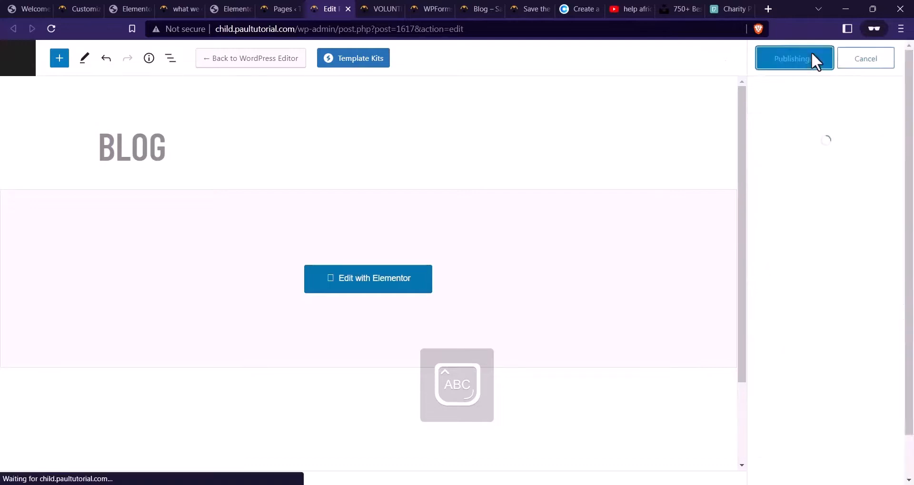
{"action": "left_click", "coordinate": [336, 292]}
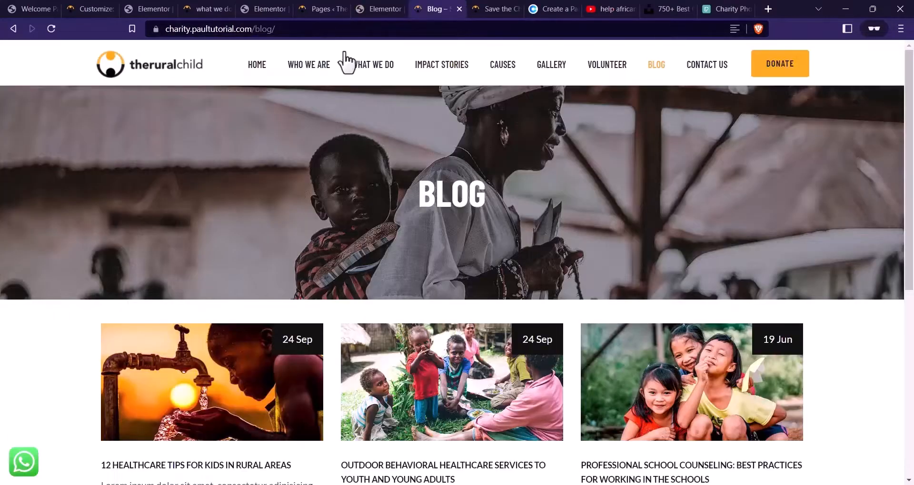
Change the GALLERY hero heading to read BLOG
{"action": "left_click", "coordinate": [381, 8]}
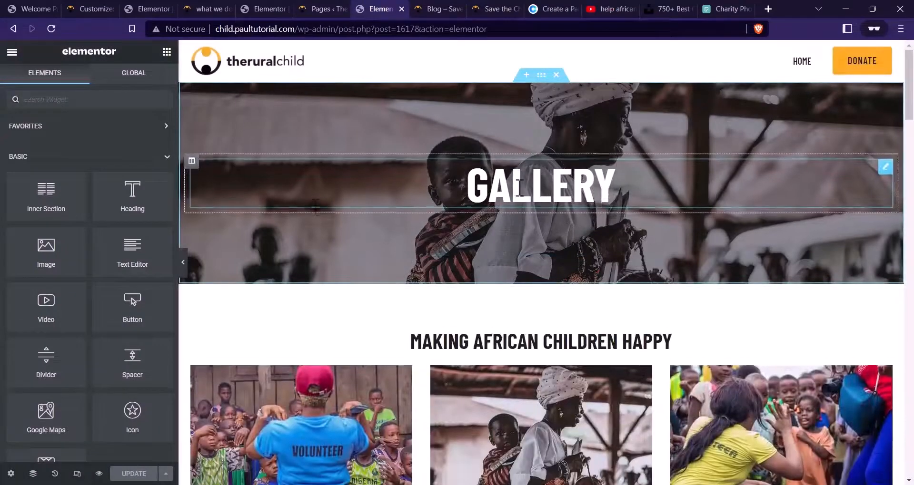
{"action": "left_click", "coordinate": [519, 188]}
{"action": "type", "text": "blog"}
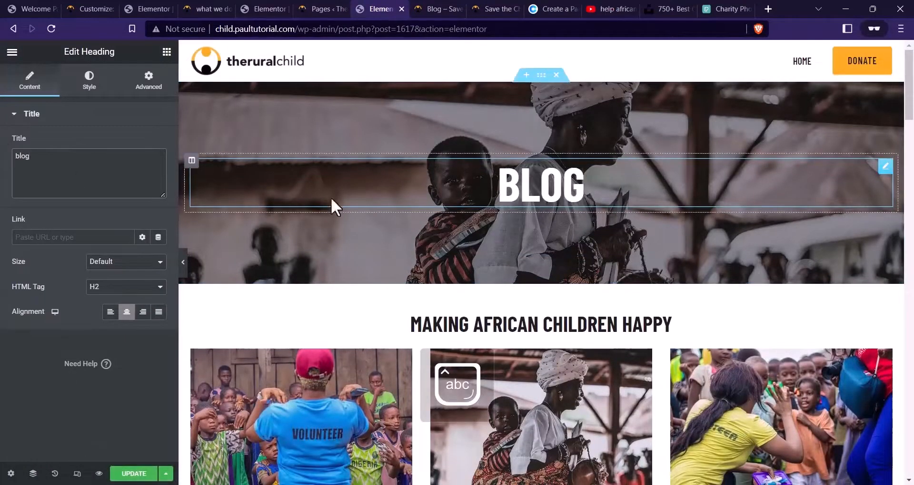
{"action": "scroll", "coordinate": [331, 198], "scroll_direction": "down", "scroll_amount": 3}
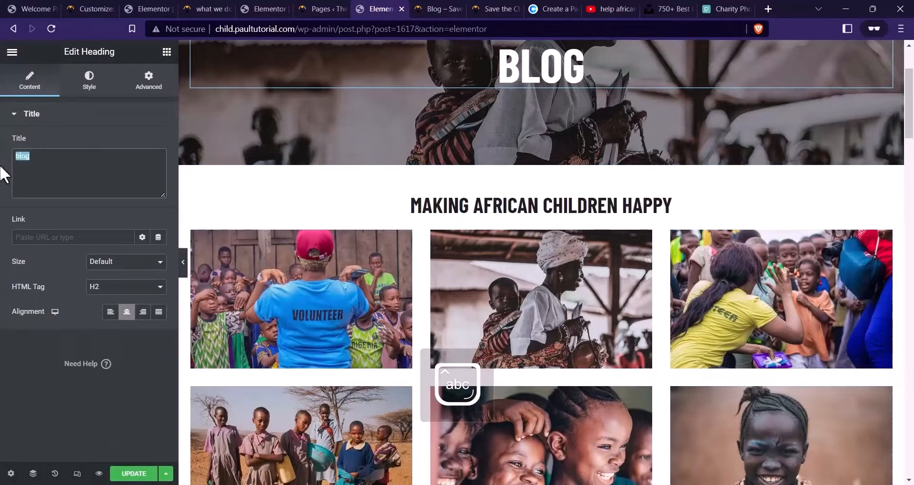
{"action": "type", "text": "LOG"}
{"action": "key", "text": "Caps_Lock"}
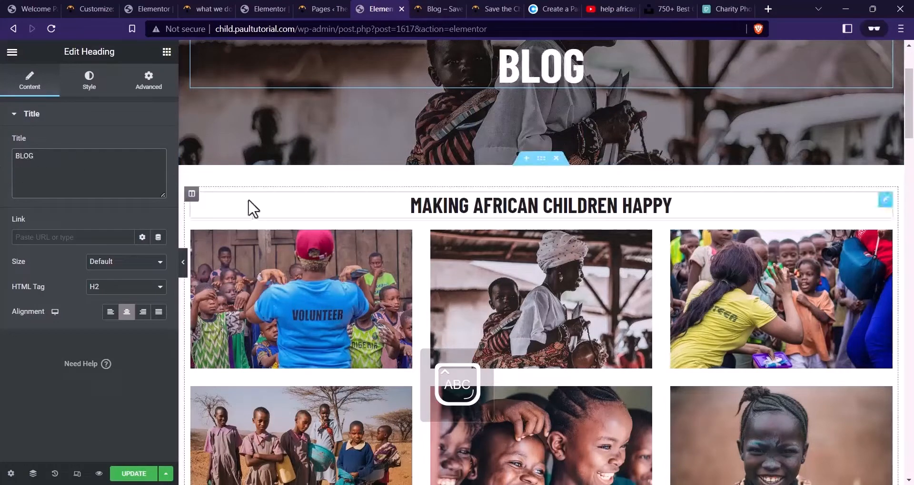
Delete the Making African Children Happy heading and the photo gallery below it
{"action": "right_click", "coordinate": [501, 205]}
{"action": "left_click", "coordinate": [505, 372]}
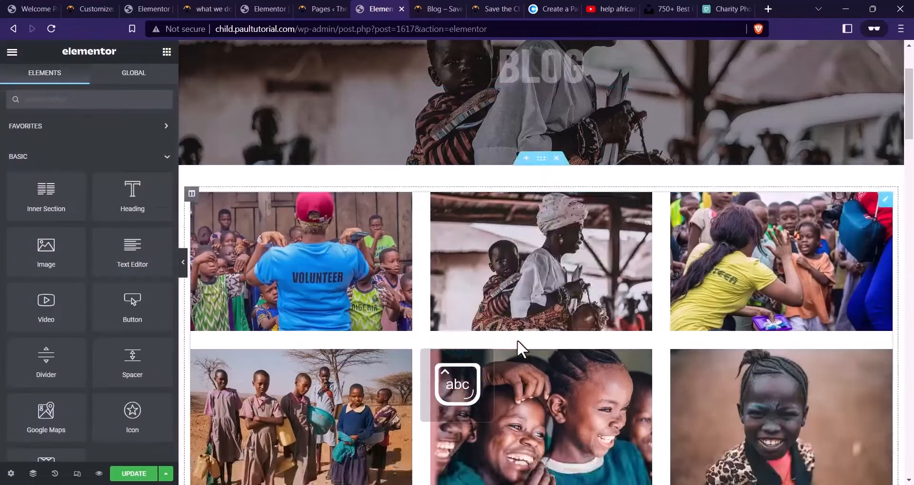
{"action": "right_click", "coordinate": [514, 207]}
{"action": "left_click", "coordinate": [540, 371]}
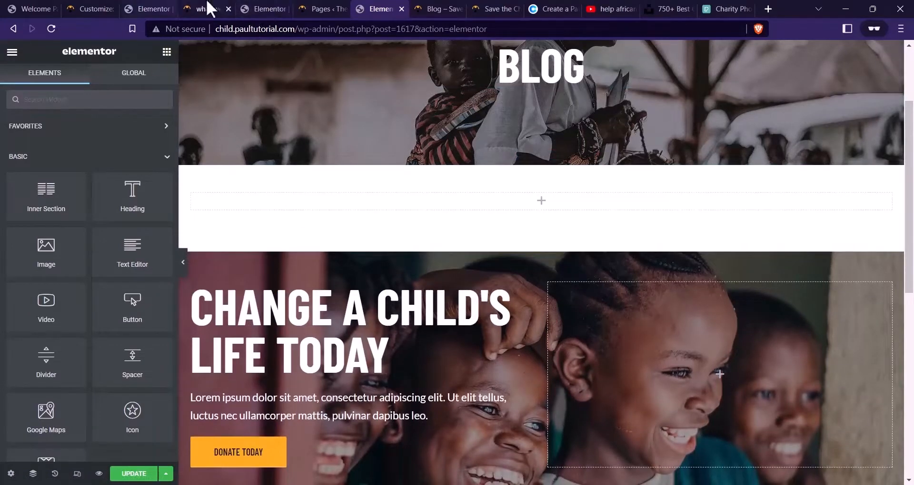
Copy the blog post list from the other page and paste it into the empty section
{"action": "left_click", "coordinate": [259, 8]}
{"action": "scroll", "coordinate": [549, 235], "scroll_direction": "down", "scroll_amount": 15}
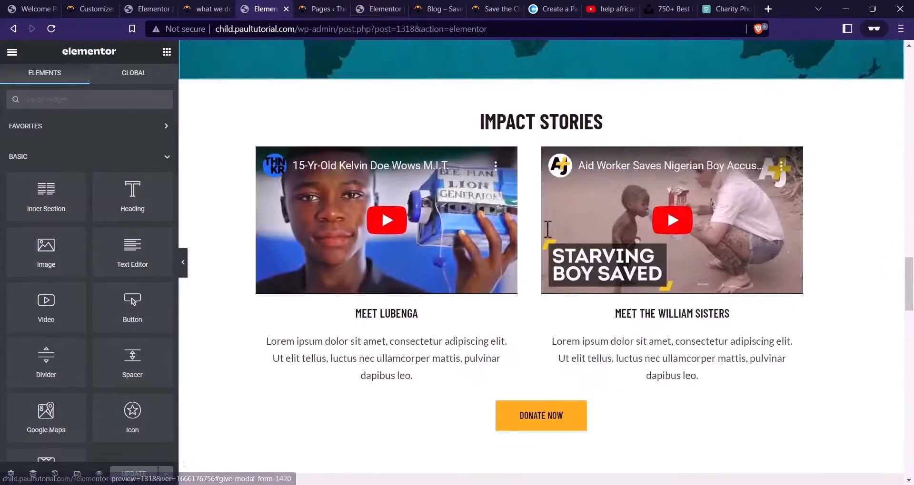
{"action": "scroll", "coordinate": [548, 238], "scroll_direction": "down", "scroll_amount": 10}
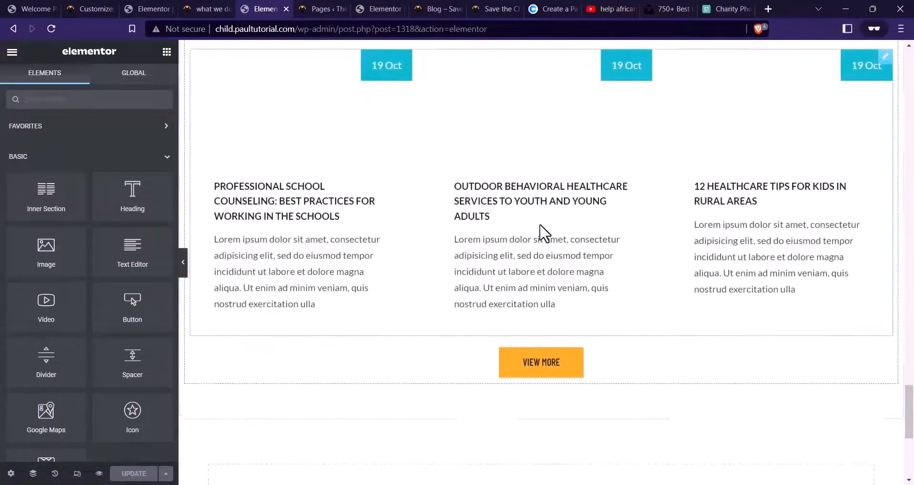
{"action": "right_click", "coordinate": [552, 200]}
{"action": "left_click", "coordinate": [595, 254]}
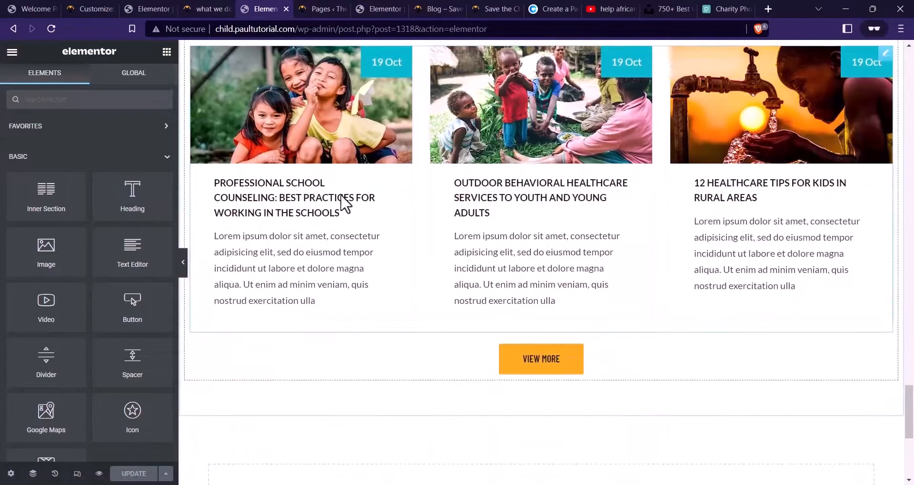
{"action": "left_click", "coordinate": [384, 8]}
{"action": "right_click", "coordinate": [555, 200]}
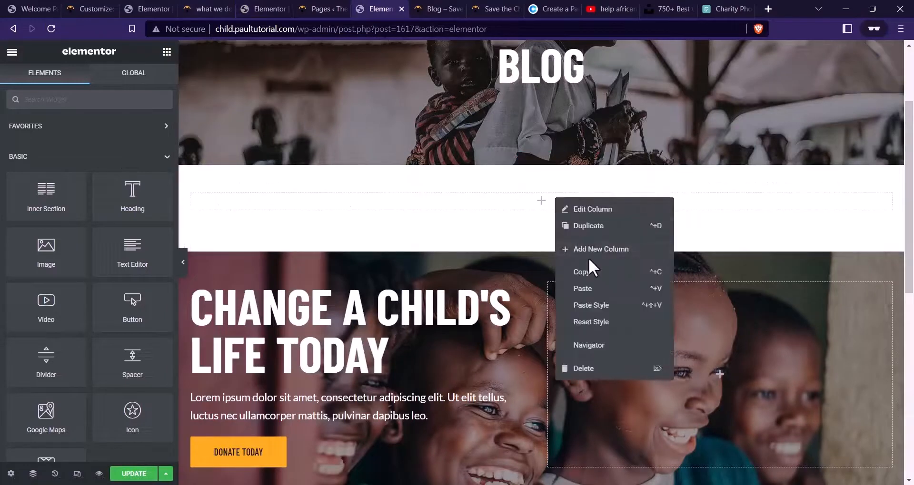
{"action": "left_click", "coordinate": [586, 290]}
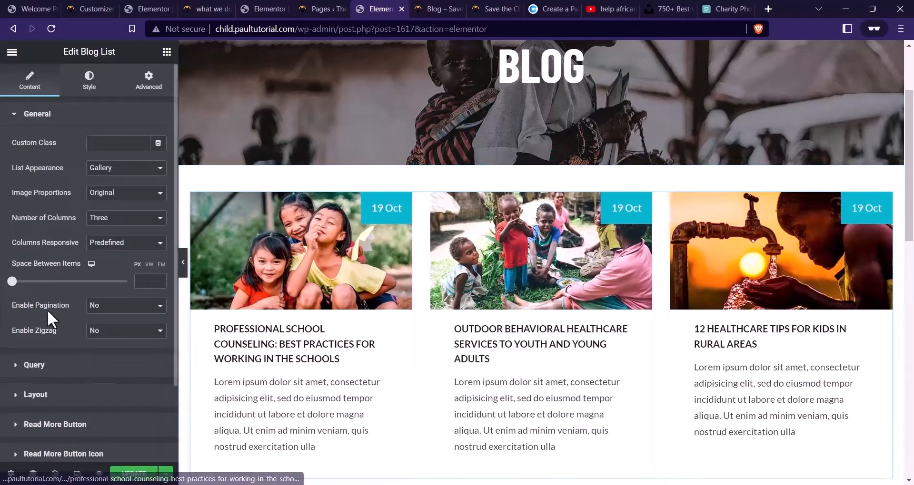
Set the blog list to 12 posts per page and review its layout settings
{"action": "scroll", "coordinate": [53, 314], "scroll_direction": "down", "scroll_amount": 2}
{"action": "left_click", "coordinate": [57, 291]}
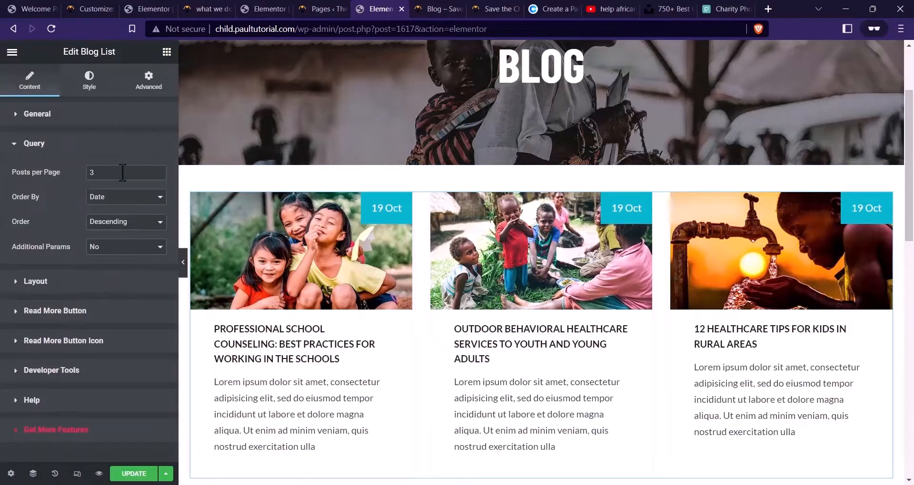
{"action": "type", "text": "12"}
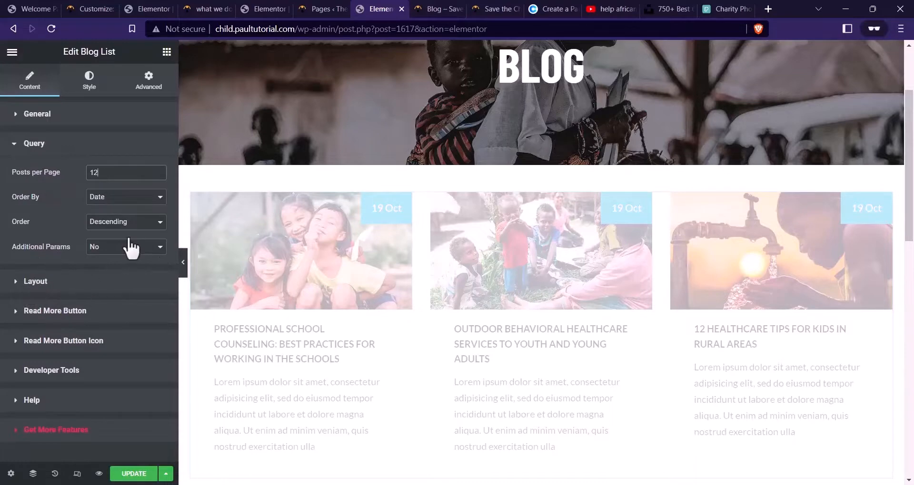
{"action": "left_click", "coordinate": [67, 281]}
{"action": "scroll", "coordinate": [84, 270], "scroll_direction": "down", "scroll_amount": 3}
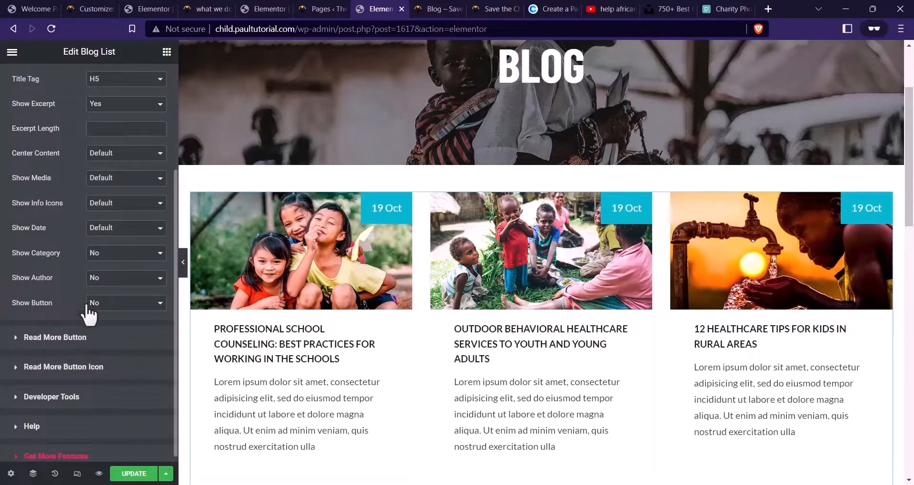
{"action": "scroll", "coordinate": [84, 307], "scroll_direction": "up", "scroll_amount": 3}
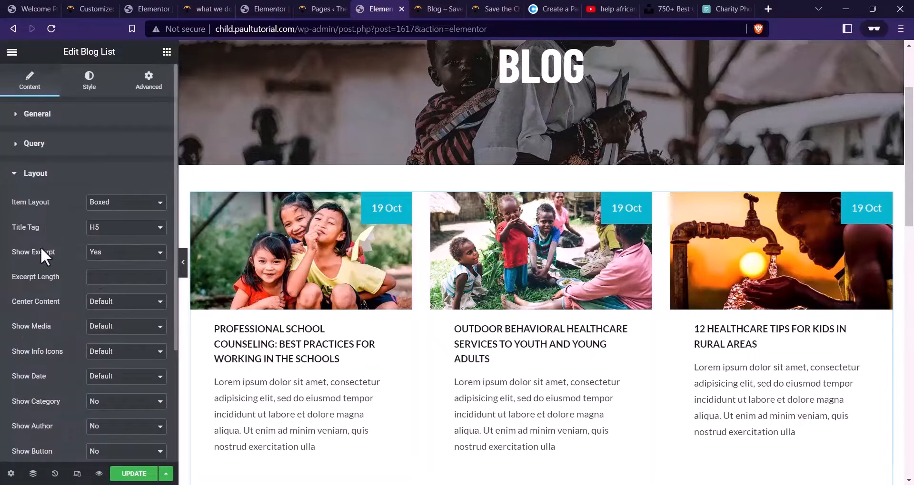
{"action": "scroll", "coordinate": [41, 267], "scroll_direction": "down", "scroll_amount": 2}
{"action": "scroll", "coordinate": [65, 367], "scroll_direction": "down", "scroll_amount": 2}
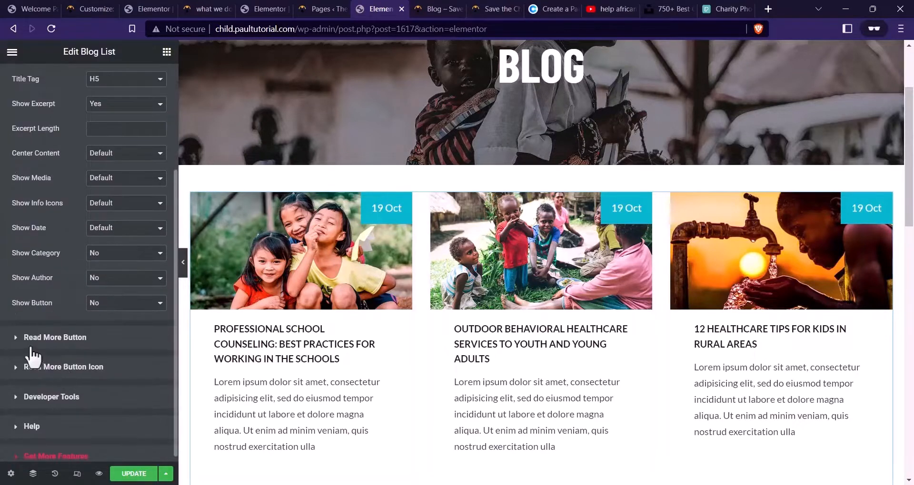
{"action": "scroll", "coordinate": [59, 156], "scroll_direction": "up", "scroll_amount": 3}
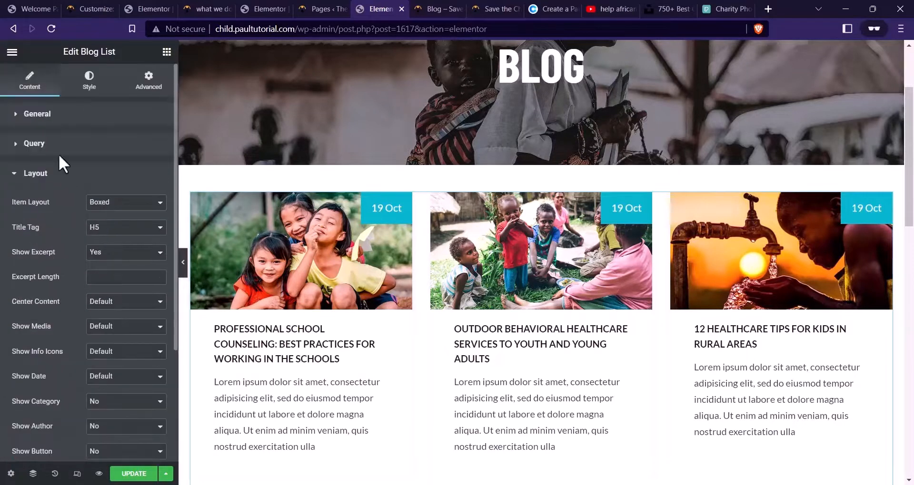
Enable pagination on the blog list and save the page
{"action": "left_click", "coordinate": [40, 185]}
{"action": "left_click", "coordinate": [33, 144]}
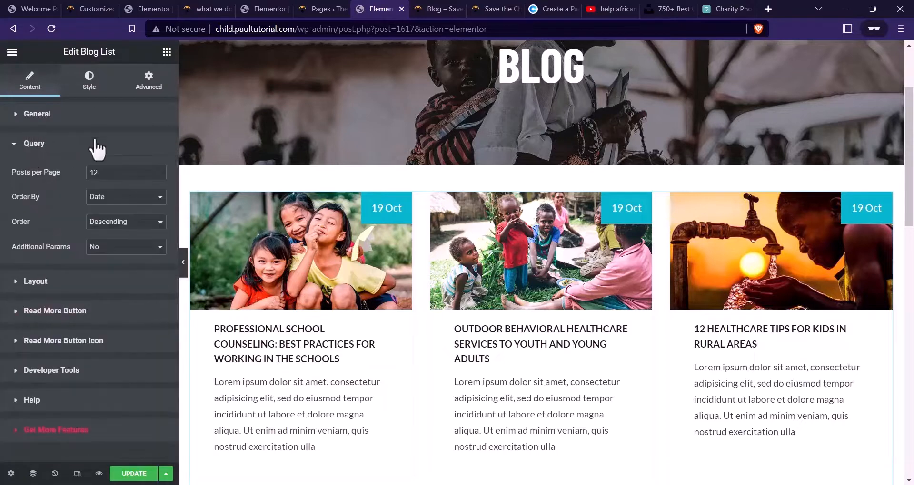
{"action": "left_click", "coordinate": [54, 121]}
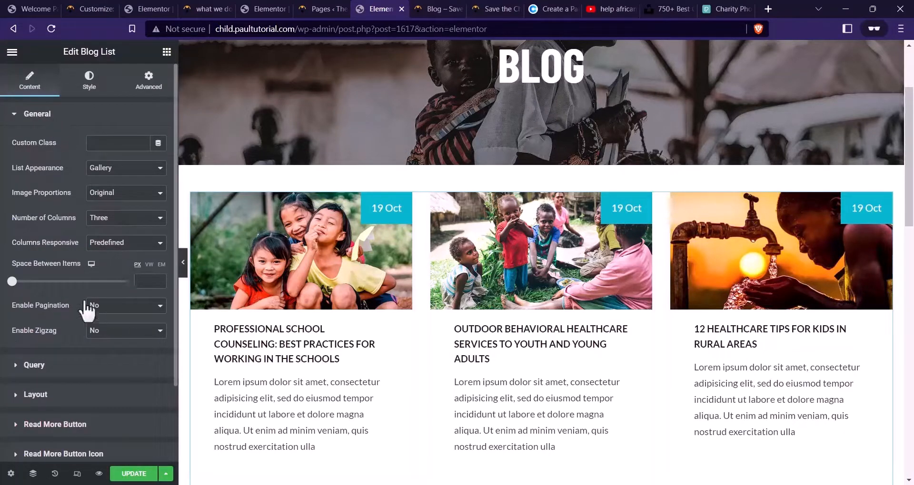
{"action": "left_click", "coordinate": [110, 306]}
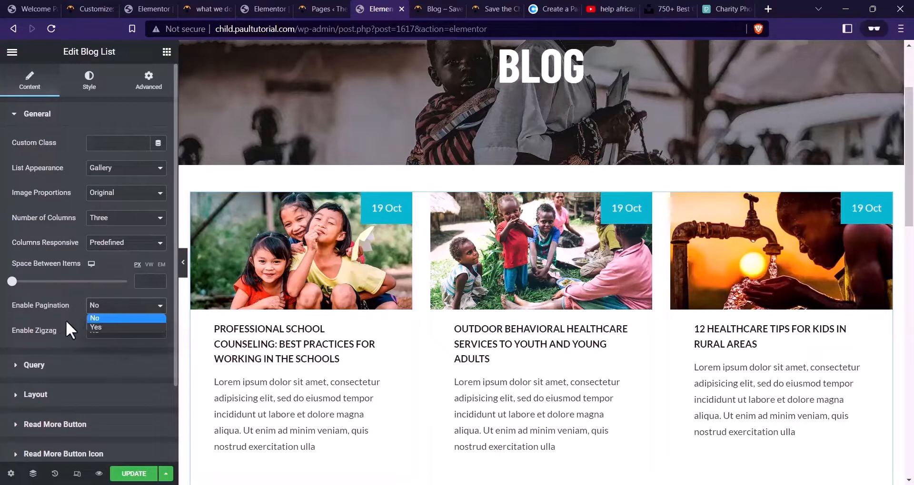
{"action": "left_click", "coordinate": [121, 327]}
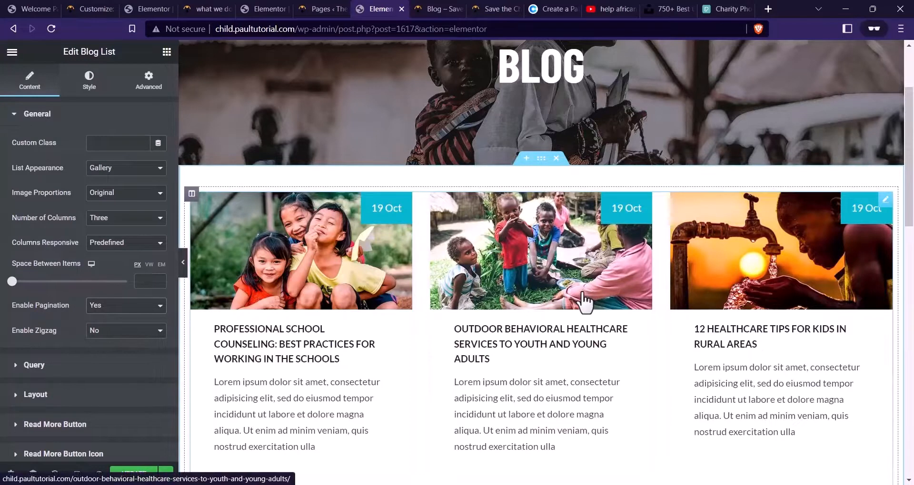
{"action": "scroll", "coordinate": [584, 303], "scroll_direction": "down", "scroll_amount": 4}
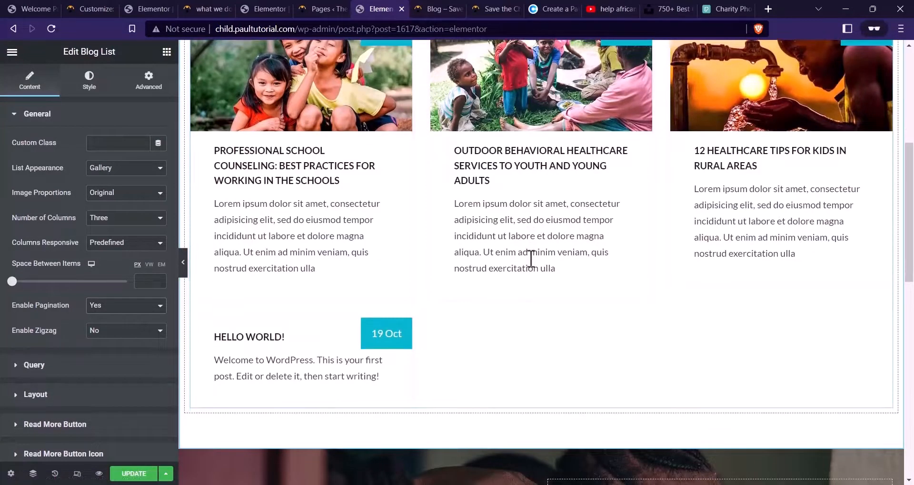
{"action": "left_click", "coordinate": [138, 475]}
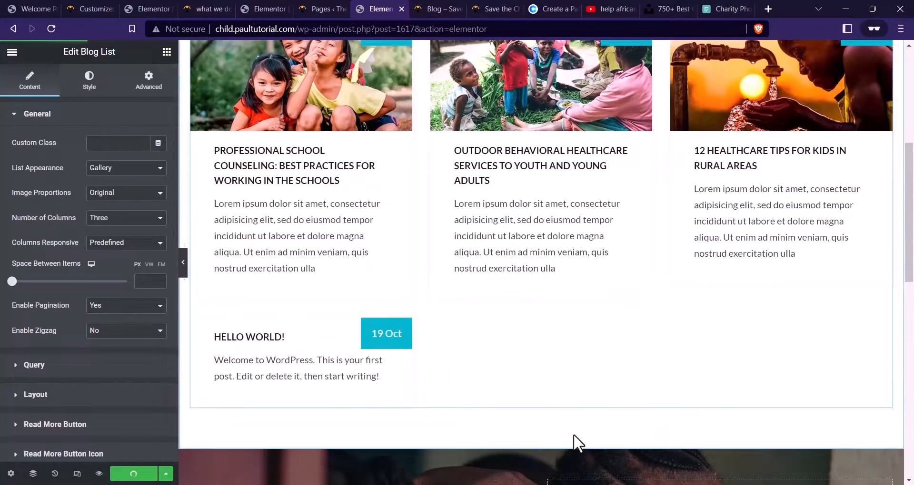
{"action": "scroll", "coordinate": [342, 347], "scroll_direction": "up", "scroll_amount": 5}
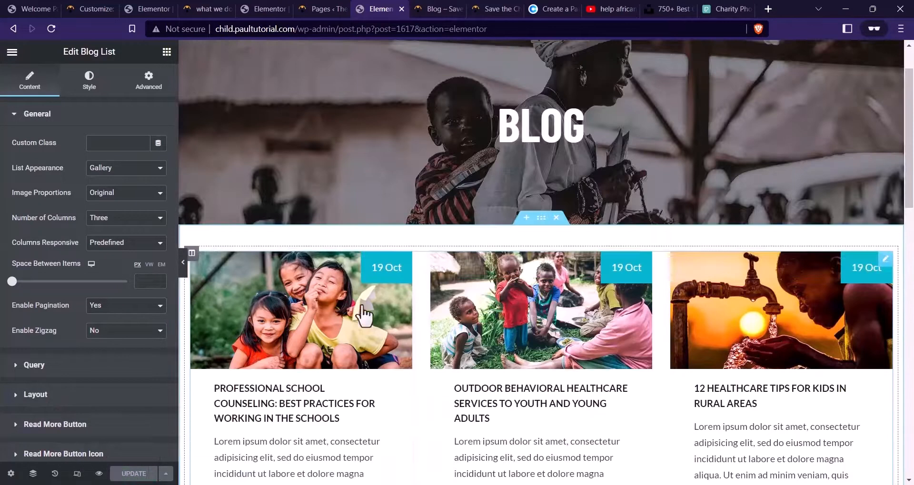
{"action": "scroll", "coordinate": [570, 145], "scroll_direction": "down", "scroll_amount": 2}
Change the blog section's bottom padding to 40 and save the page
{"action": "left_click", "coordinate": [541, 99]}
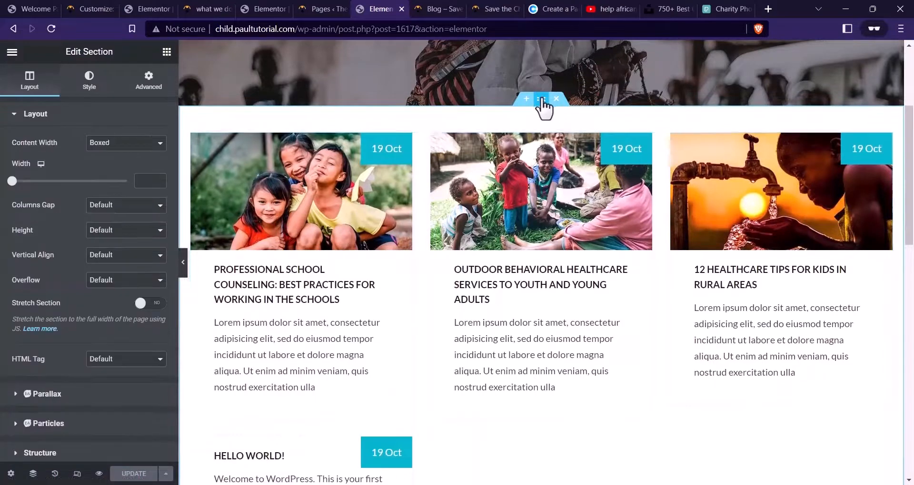
{"action": "left_click", "coordinate": [143, 86]}
{"action": "left_click_drag", "start_coordinate": [84, 208], "coordinate": [88, 209]}
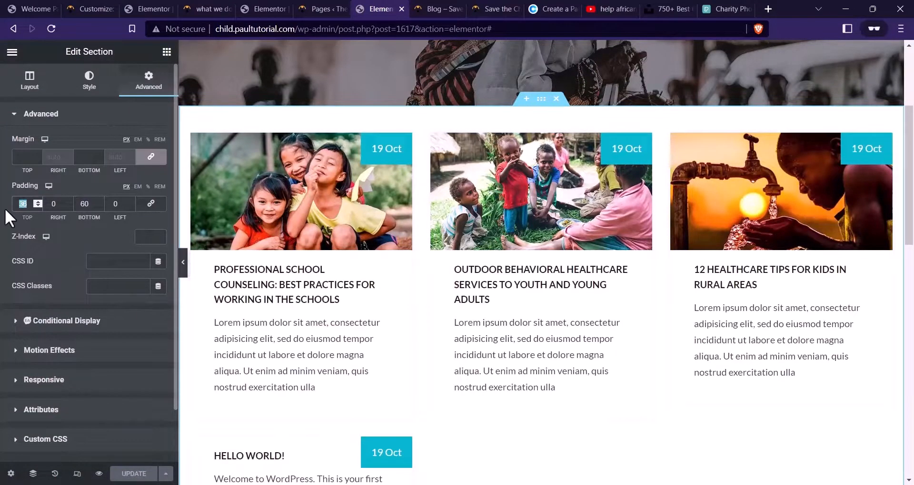
{"action": "type", "text": "40"}
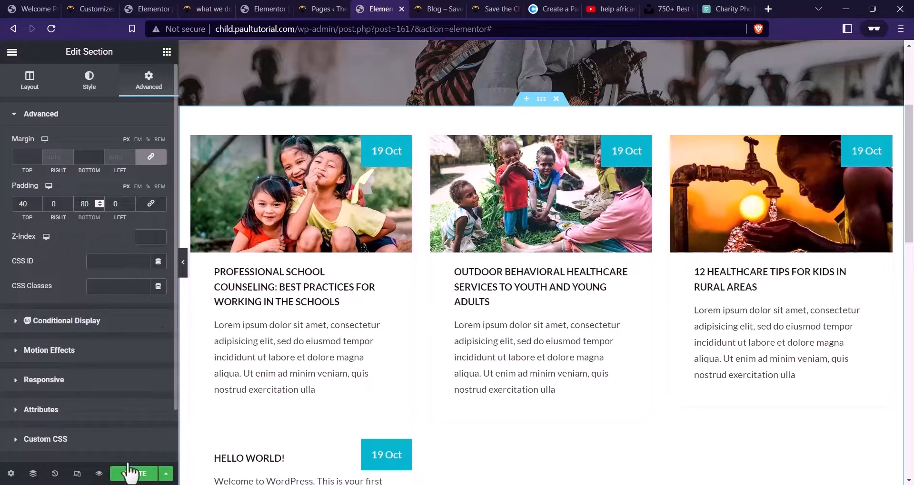
{"action": "left_click", "coordinate": [129, 472]}
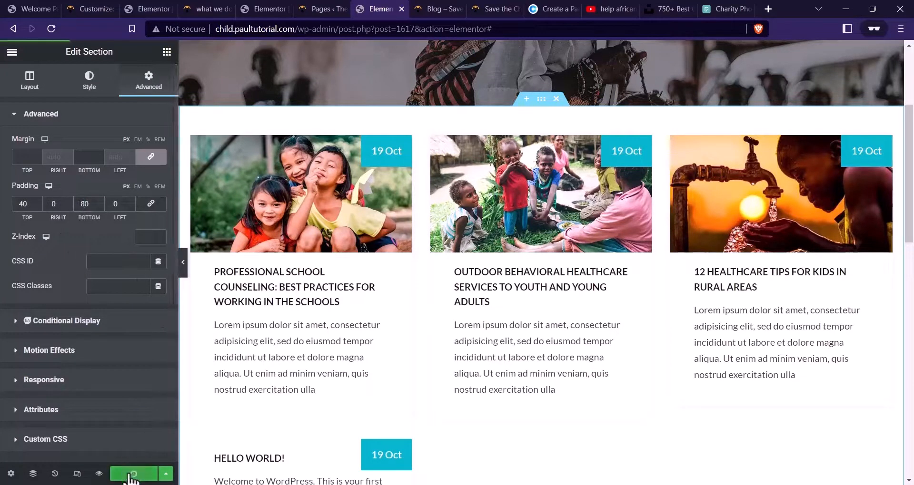
Preview the blog page in a new tab, then check it at mobile width
{"action": "left_click", "coordinate": [99, 474]}
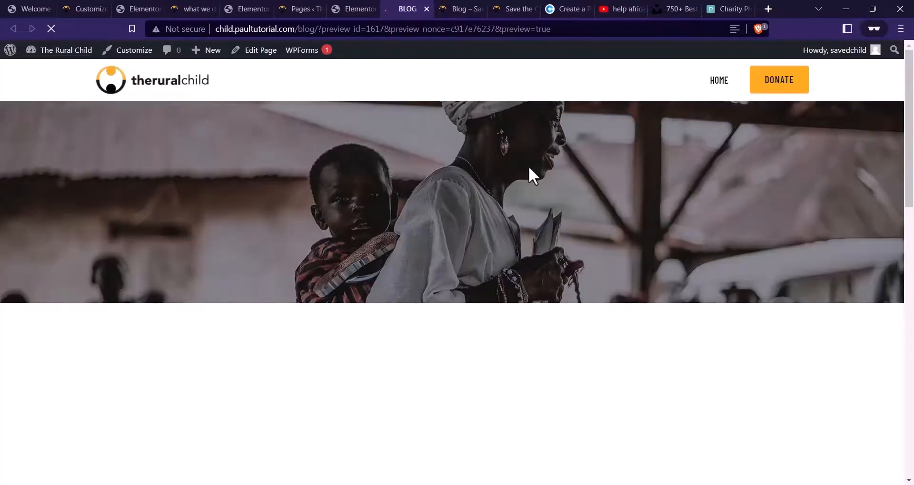
{"action": "scroll", "coordinate": [666, 96], "scroll_direction": "down", "scroll_amount": 10}
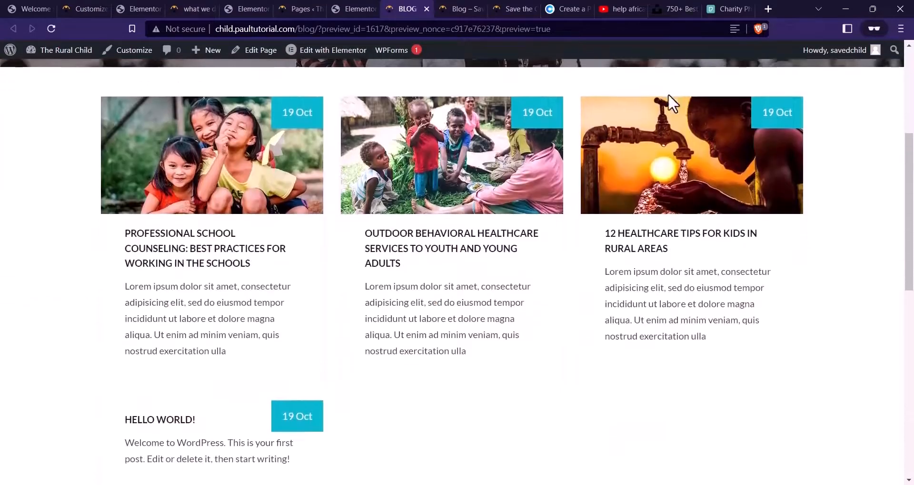
{"action": "scroll", "coordinate": [676, 124], "scroll_direction": "up", "scroll_amount": 7}
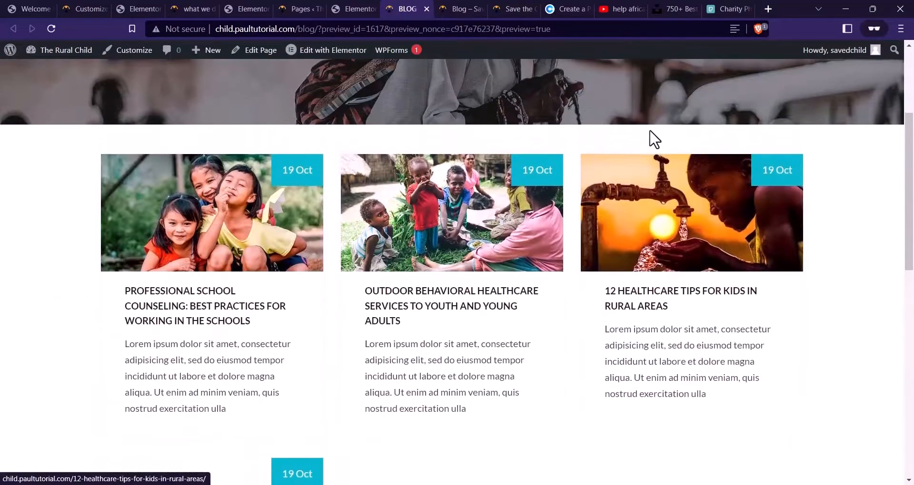
{"action": "scroll", "coordinate": [632, 153], "scroll_direction": "up", "scroll_amount": 3}
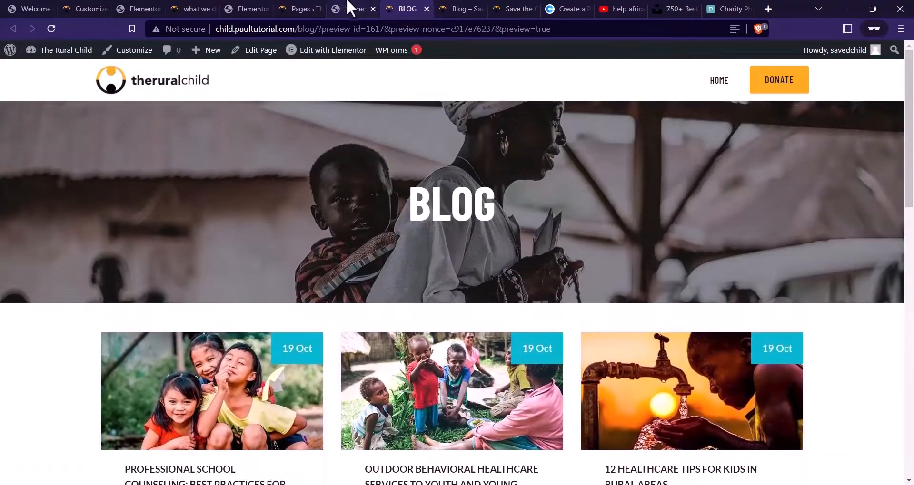
{"action": "left_click", "coordinate": [354, 8]}
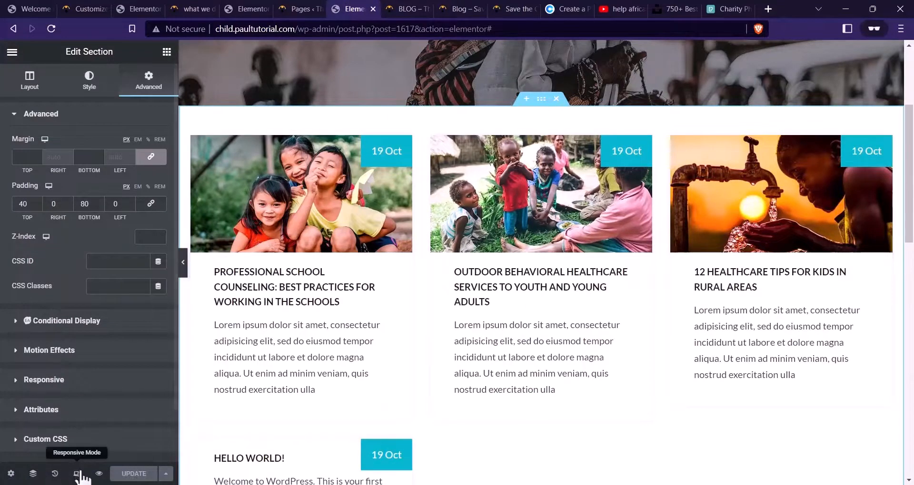
{"action": "left_click", "coordinate": [77, 474]}
{"action": "left_click", "coordinate": [513, 52]}
{"action": "scroll", "coordinate": [476, 214], "scroll_direction": "up", "scroll_amount": 3}
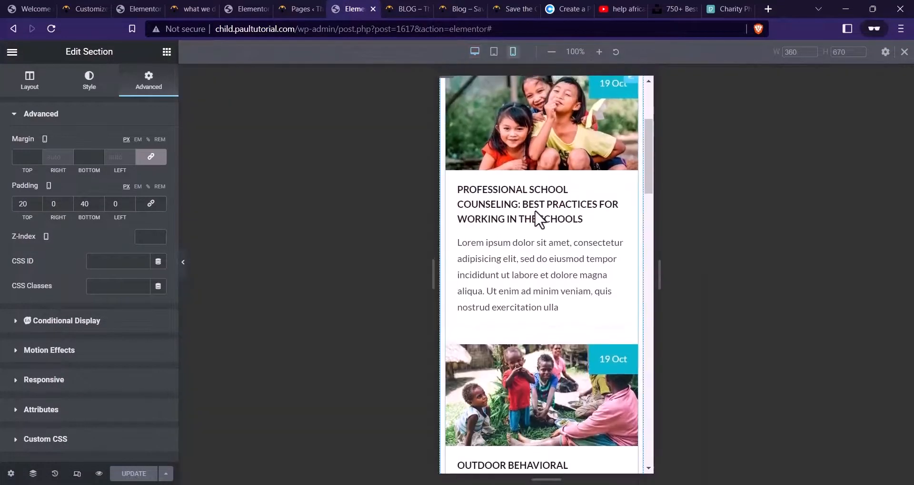
{"action": "scroll", "coordinate": [540, 224], "scroll_direction": "down", "scroll_amount": 15}
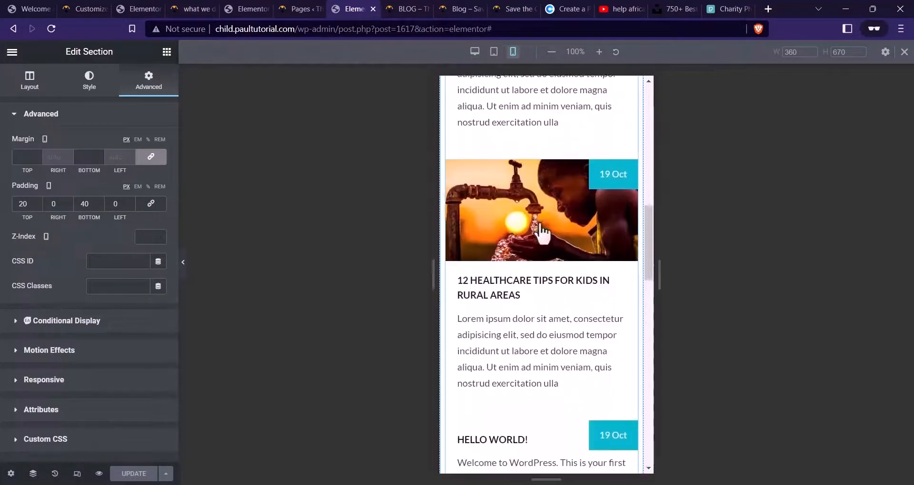
{"action": "scroll", "coordinate": [540, 222], "scroll_direction": "down", "scroll_amount": 2}
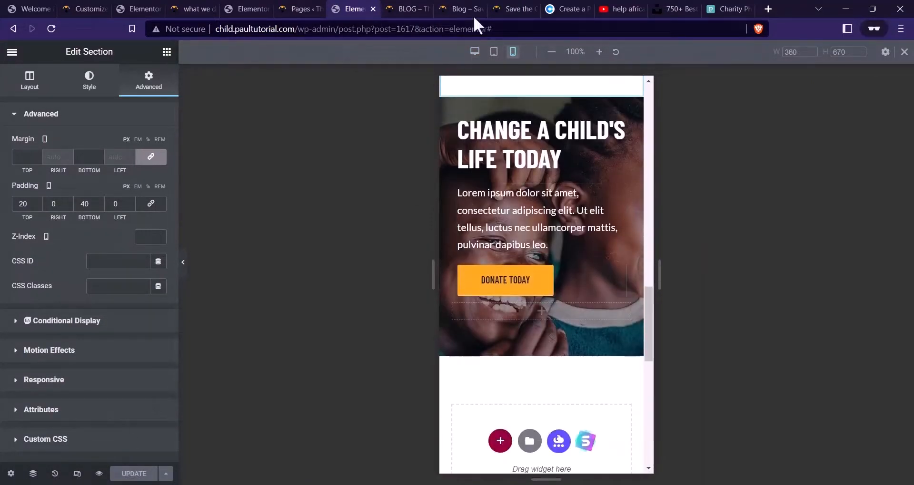
Close the editor and open CONTACT US on the live reference site
{"action": "left_click", "coordinate": [372, 9]}
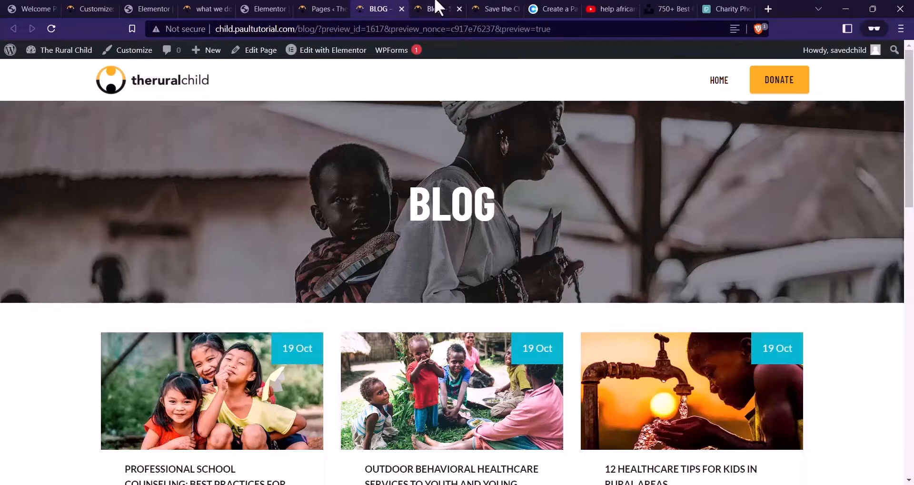
{"action": "left_click", "coordinate": [452, 10]}
{"action": "left_click", "coordinate": [705, 66]}
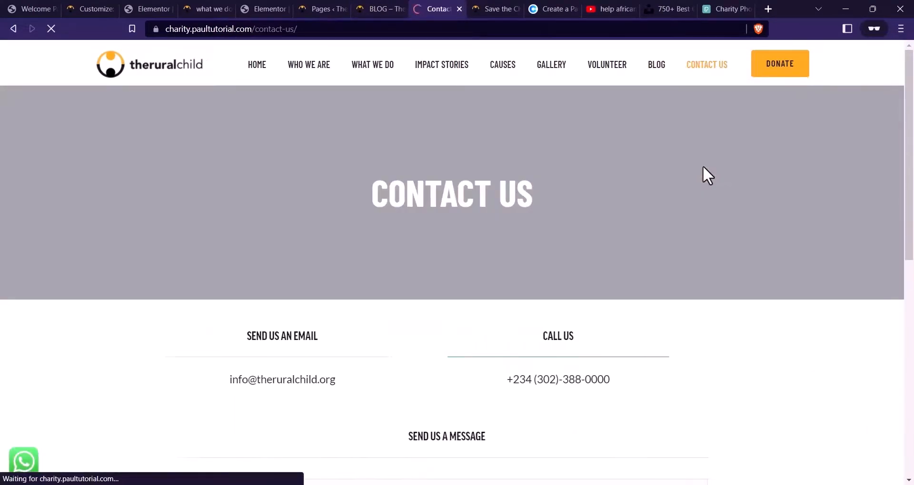
Refresh the Pages list and duplicate the VOLUNTEER page with EA Duplicator
{"action": "scroll", "coordinate": [461, 149], "scroll_direction": "down", "scroll_amount": 5}
{"action": "scroll", "coordinate": [522, 174], "scroll_direction": "up", "scroll_amount": 5}
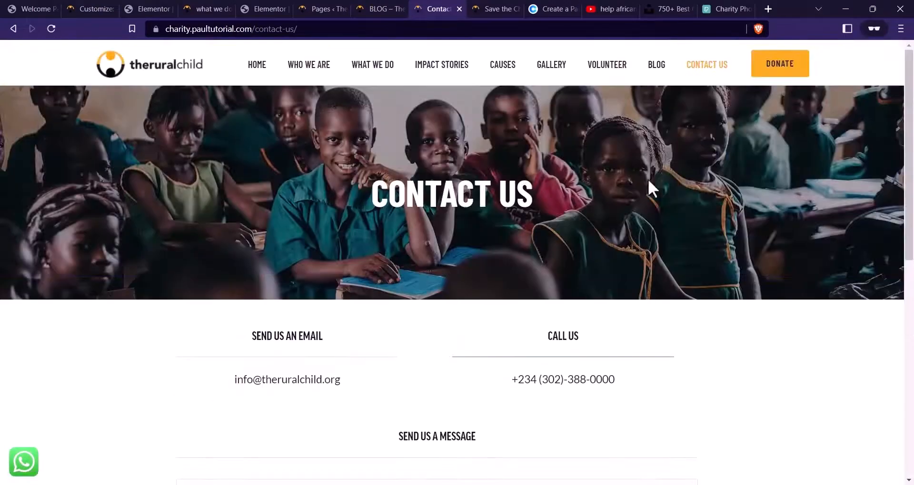
{"action": "left_click", "coordinate": [318, 8]}
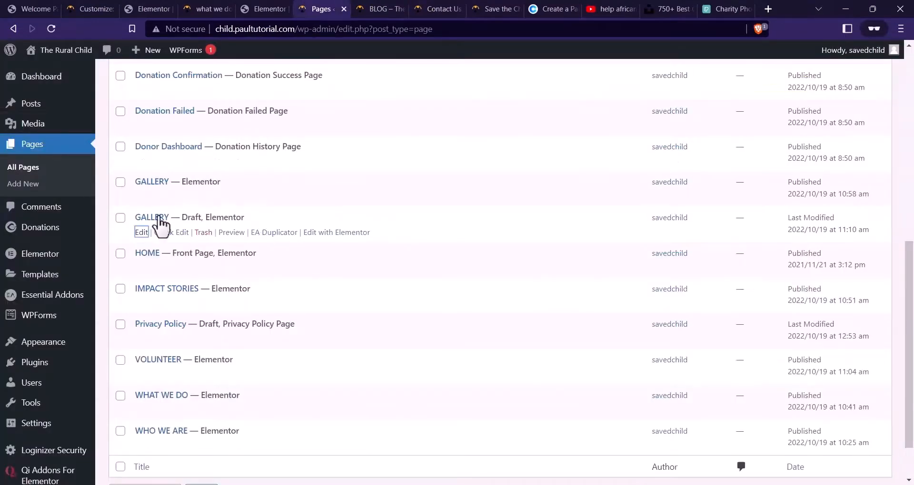
{"action": "left_click", "coordinate": [52, 29]}
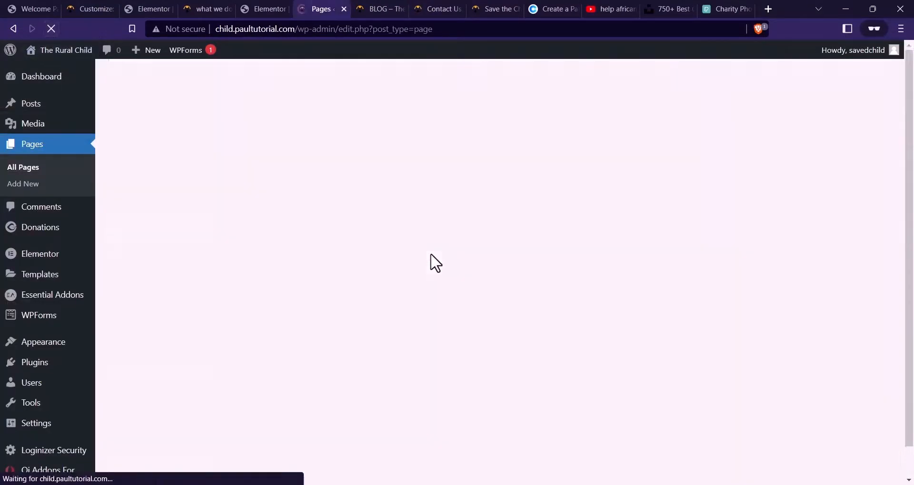
{"action": "scroll", "coordinate": [358, 243], "scroll_direction": "up", "scroll_amount": 2}
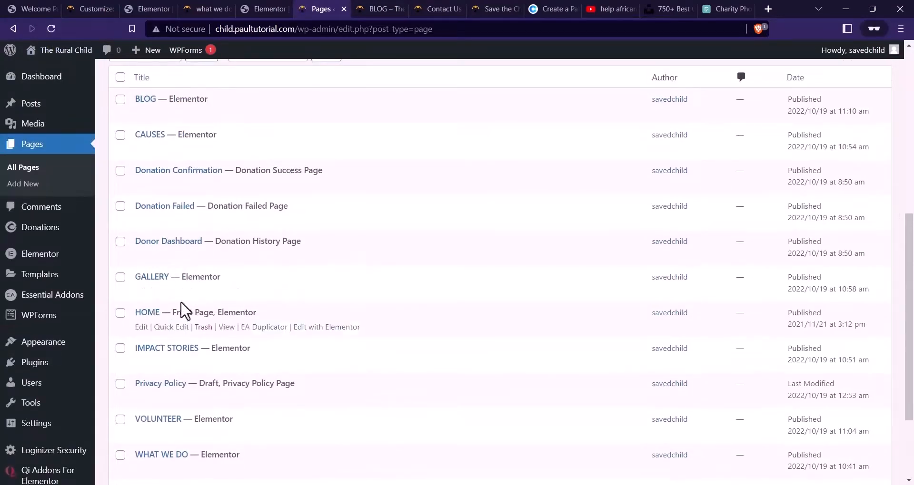
{"action": "scroll", "coordinate": [205, 295], "scroll_direction": "down", "scroll_amount": 3}
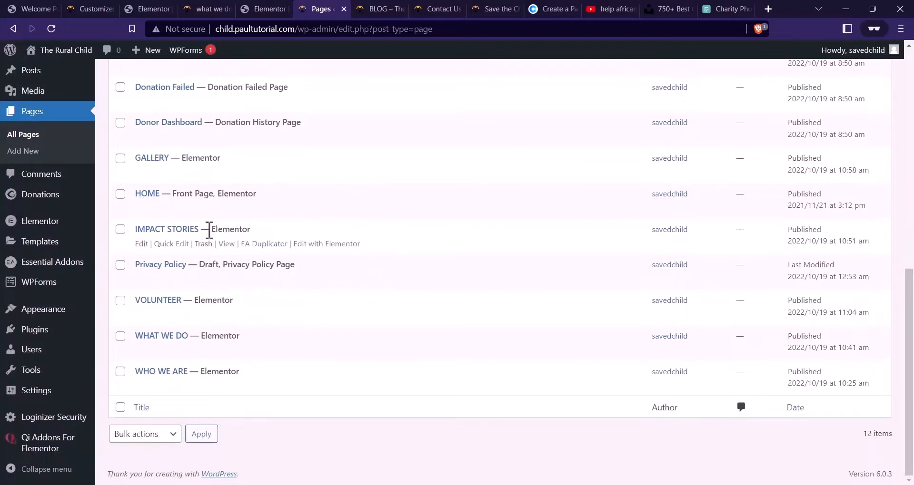
{"action": "left_click", "coordinate": [271, 316]}
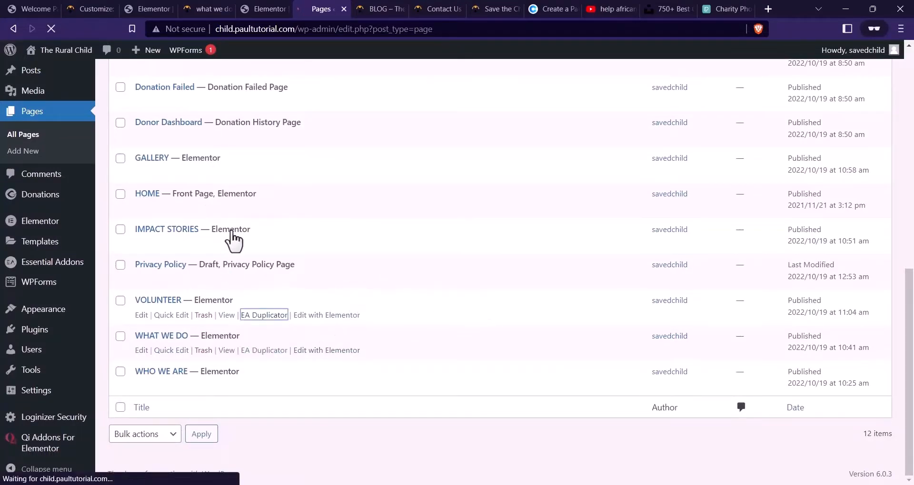
Open the VOLUNTEER draft copy's editor in a new tab
{"action": "scroll", "coordinate": [257, 199], "scroll_direction": "down", "scroll_amount": 8}
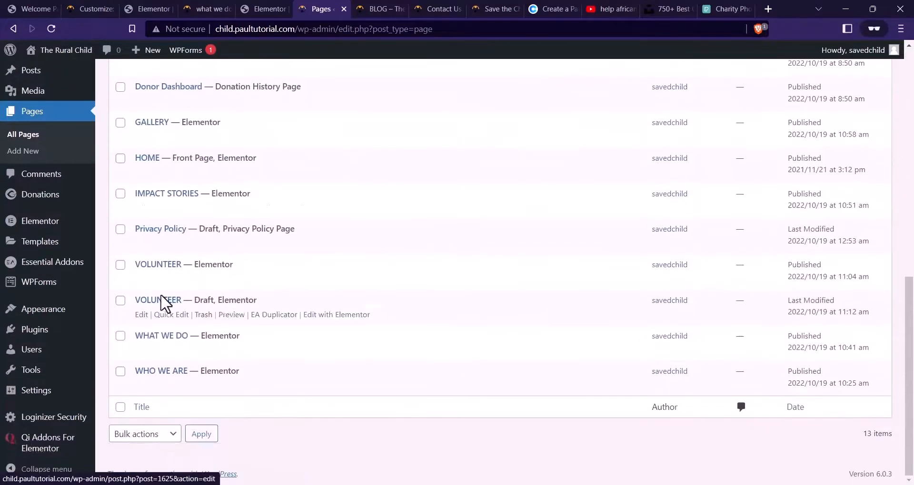
{"action": "right_click", "coordinate": [141, 315]}
{"action": "left_click", "coordinate": [204, 328]}
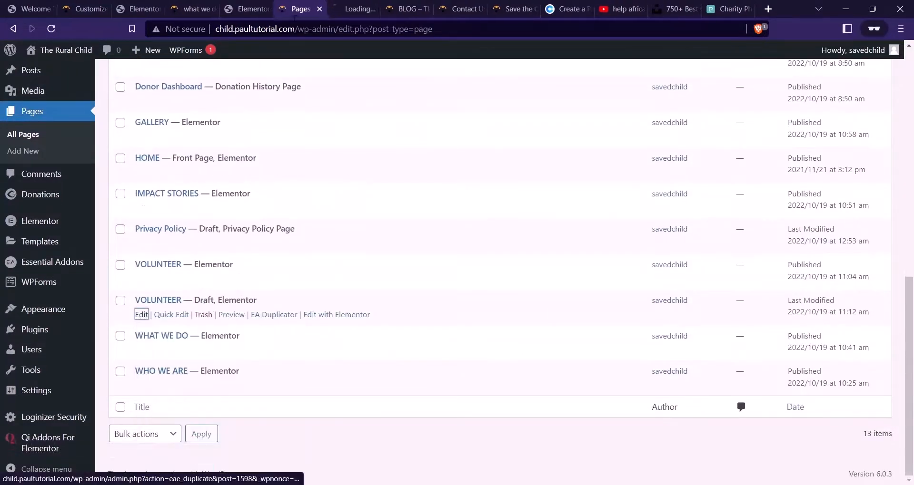
{"action": "left_click", "coordinate": [333, 9]}
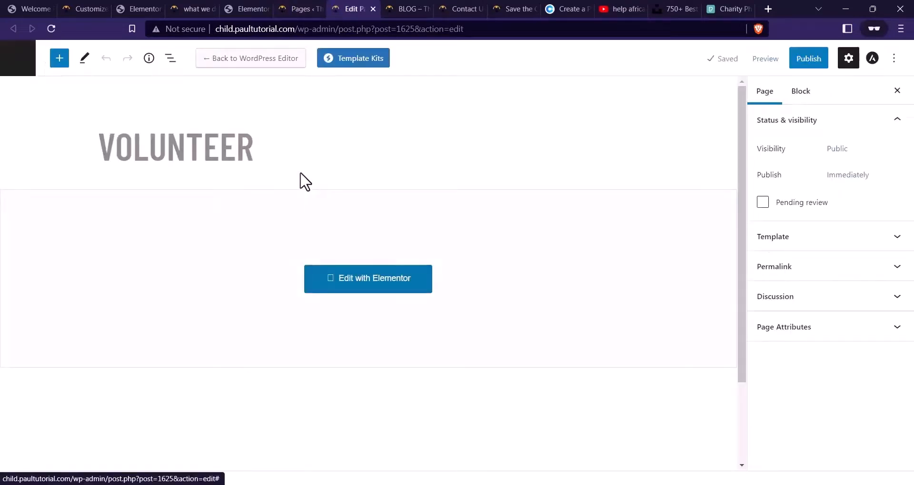
Retitle the VOLUNTEER page to CONTACT US and publish it
{"action": "left_click", "coordinate": [262, 147]}
{"action": "double_click", "coordinate": [263, 146]}
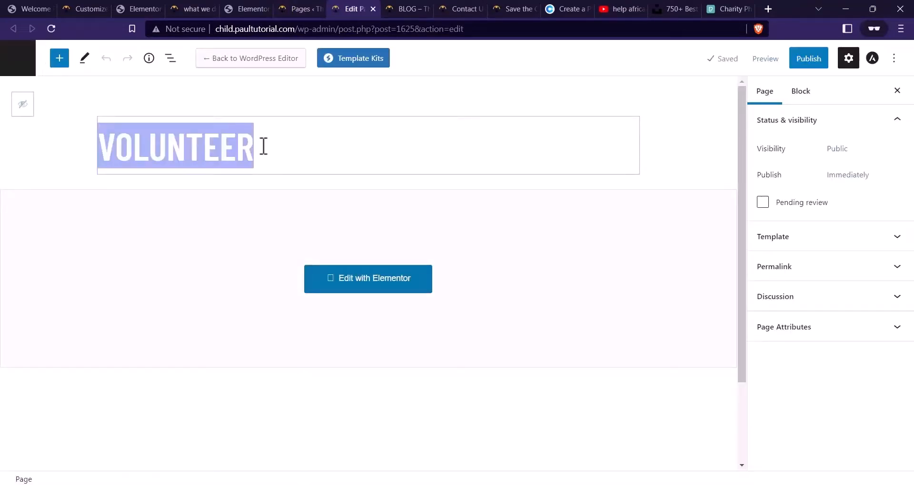
{"action": "type", "text": "CONTACT US"}
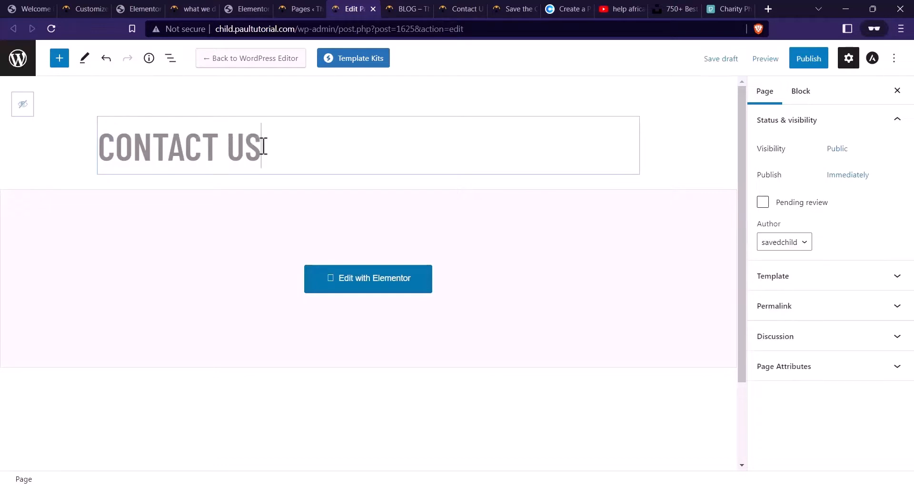
{"action": "left_click", "coordinate": [518, 91]}
{"action": "left_click", "coordinate": [808, 60]}
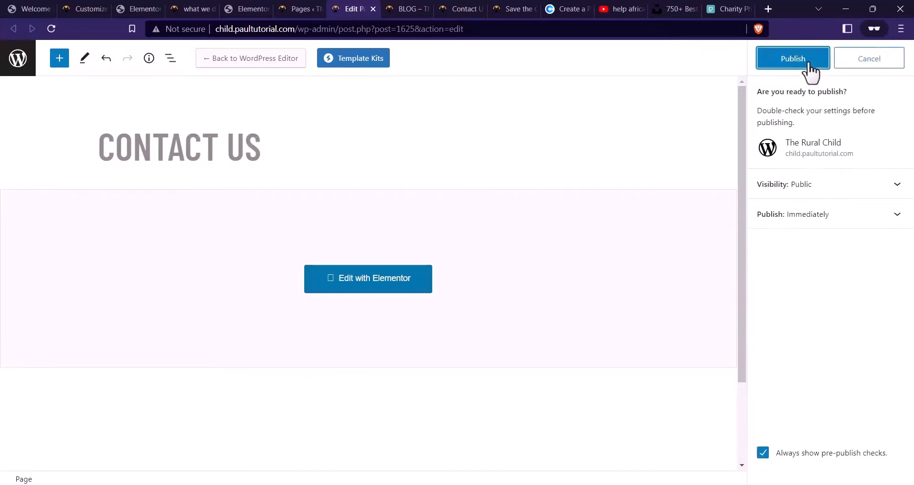
{"action": "left_click", "coordinate": [808, 66]}
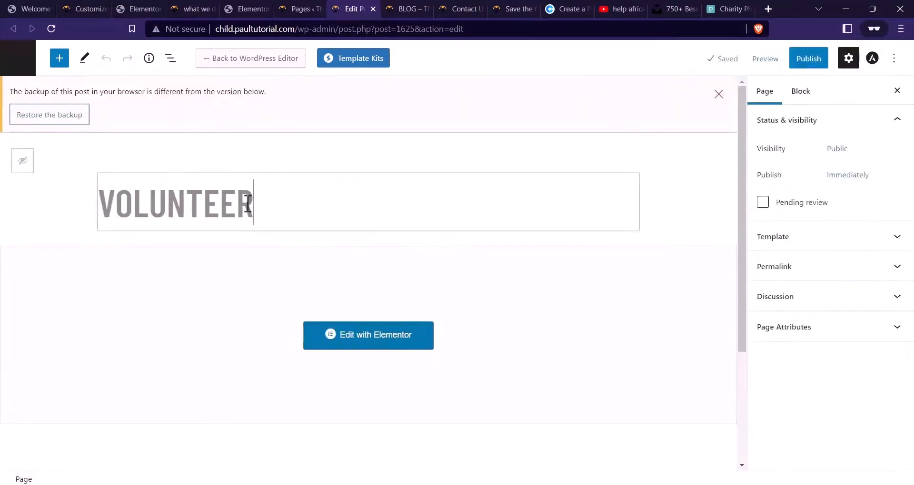
Replace the reverted VOLUNTEER title with CONTACT again and retry publishing
{"action": "double_click", "coordinate": [261, 205]}
{"action": "type", "text": "CONTA"}
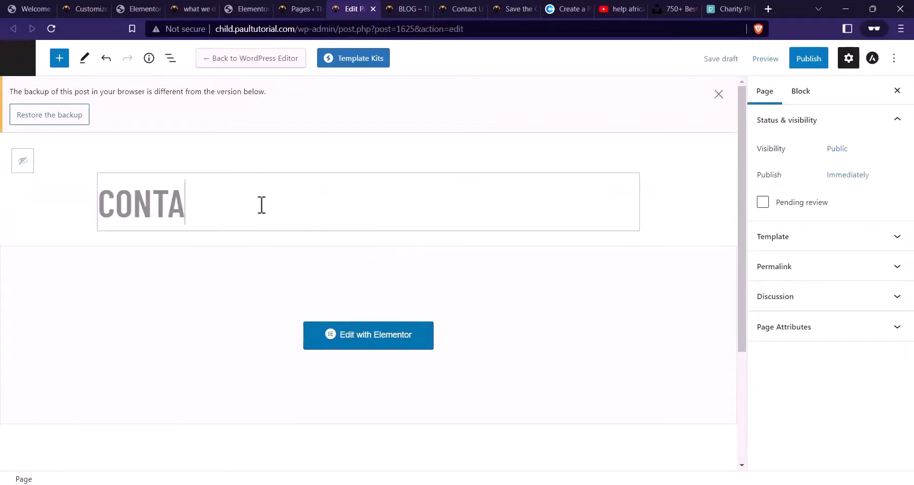
{"action": "type", "text": "CT US"}
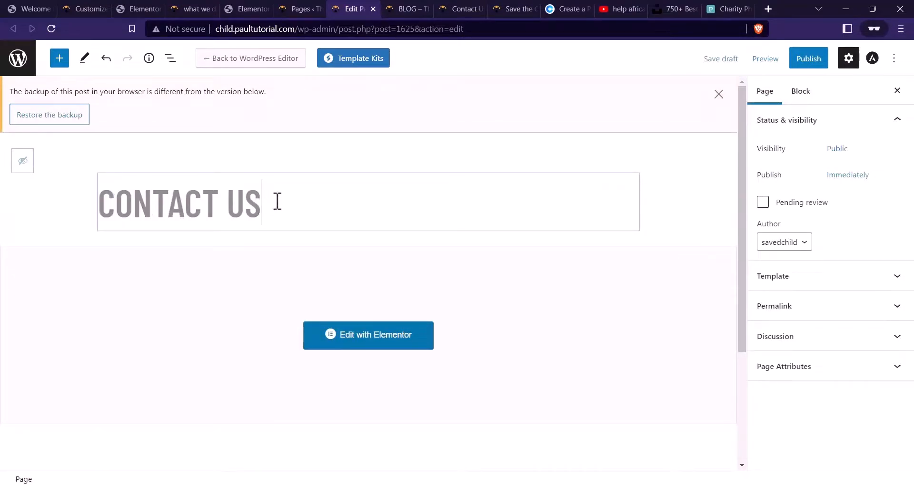
{"action": "left_click", "coordinate": [815, 63]}
{"action": "left_click", "coordinate": [810, 66]}
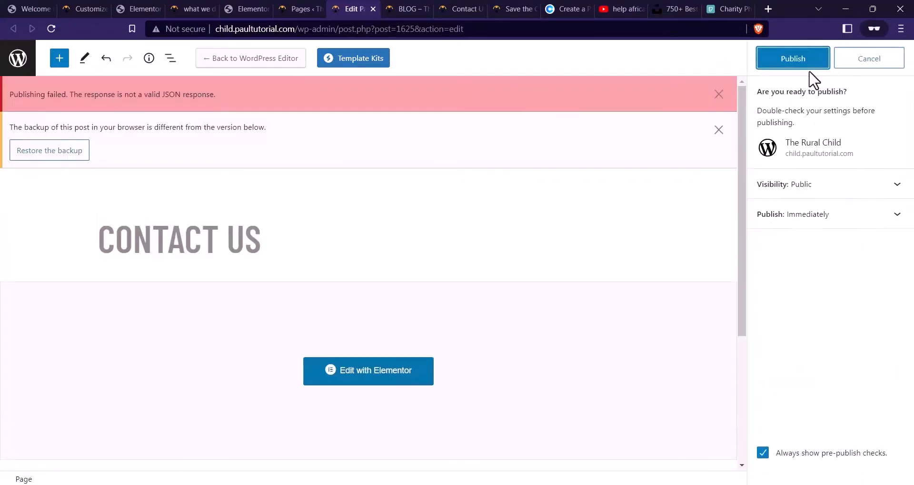
{"action": "left_click", "coordinate": [289, 247]}
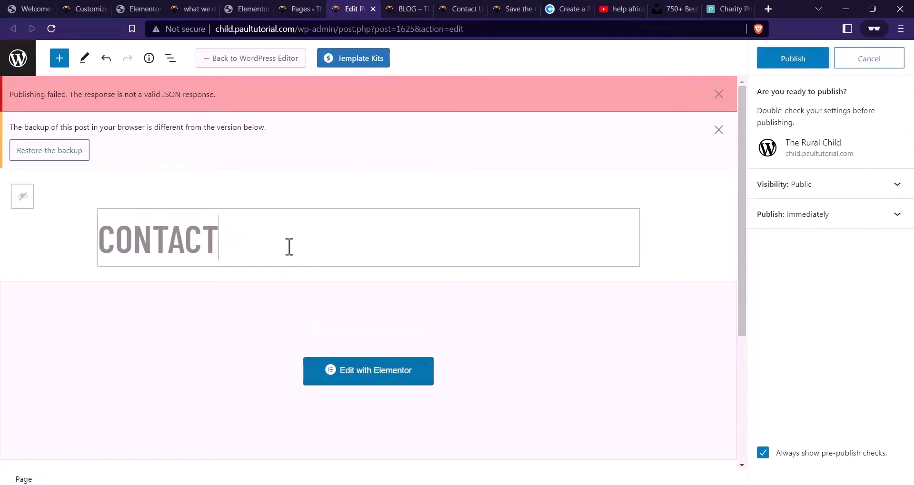
{"action": "left_click", "coordinate": [781, 62]}
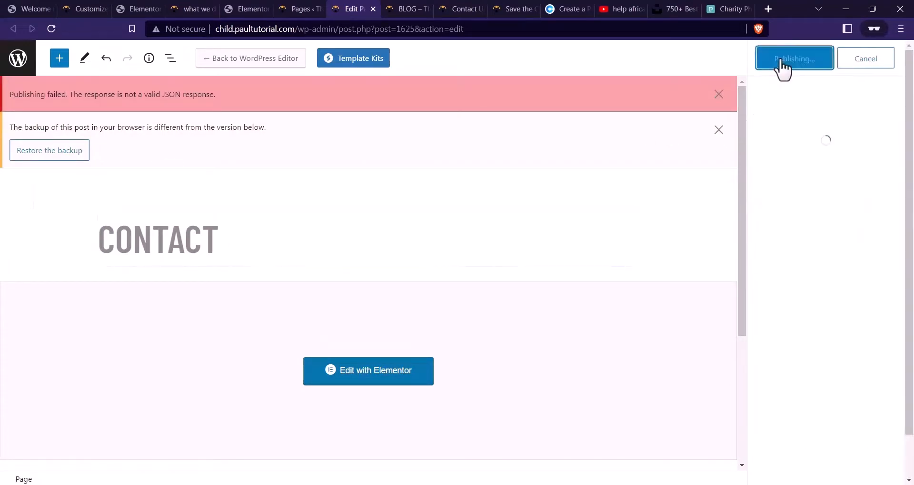
Reload the Pages list and trash the leftover VOLUNTEER draft
{"action": "left_click", "coordinate": [305, 9]}
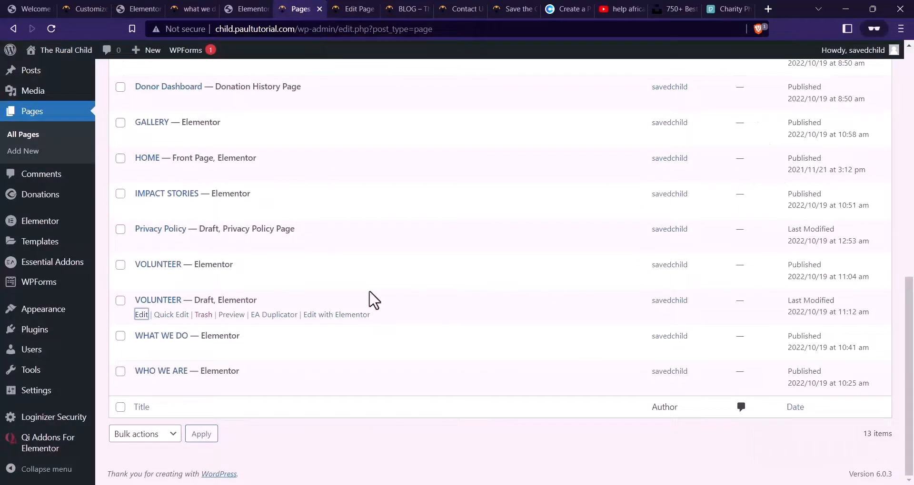
{"action": "left_click", "coordinate": [52, 30]}
{"action": "left_click", "coordinate": [205, 318]}
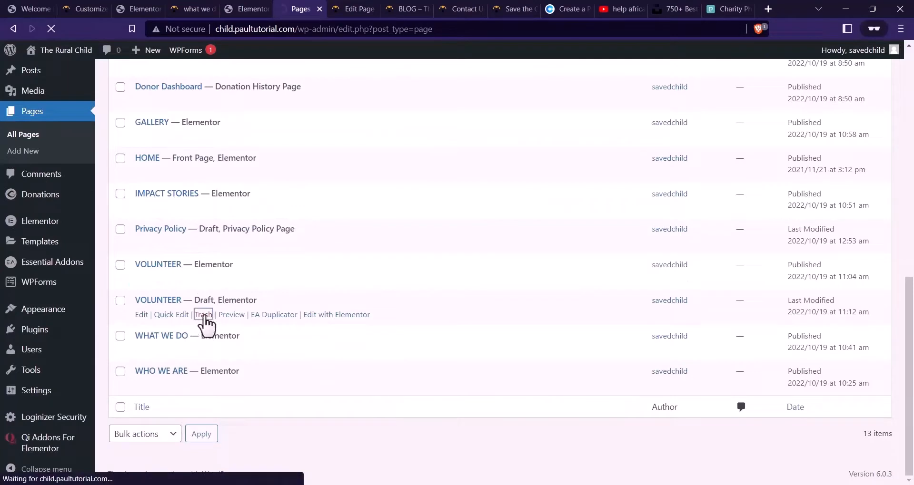
{"action": "scroll", "coordinate": [300, 237], "scroll_direction": "down", "scroll_amount": 6}
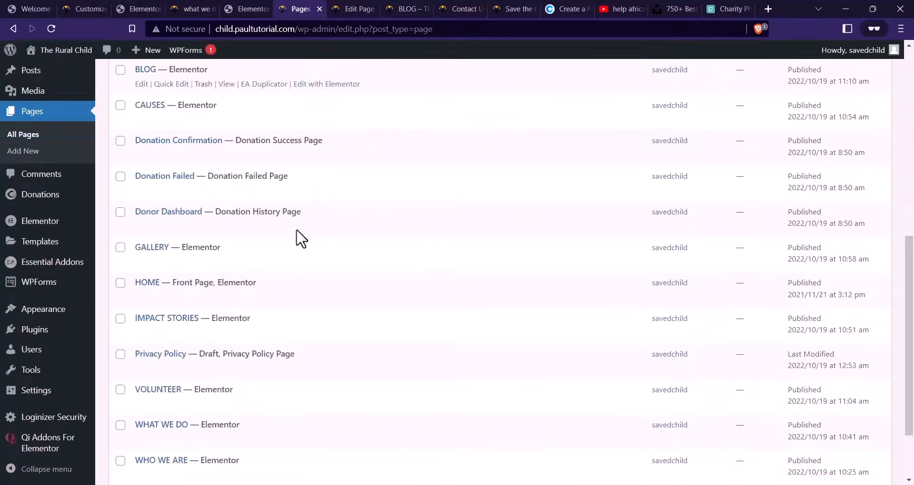
Duplicate the GALLERY page and open the copy's editor, closing the unsaved Contact tab
{"action": "left_click", "coordinate": [272, 264]}
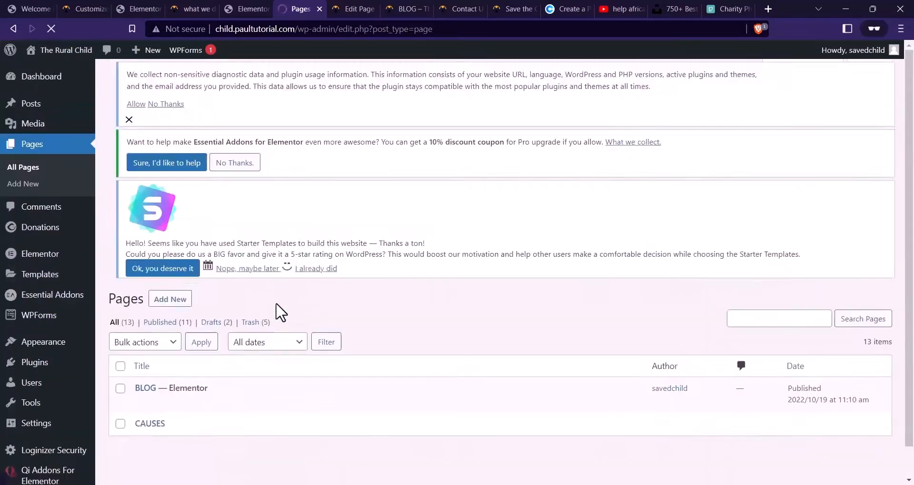
{"action": "scroll", "coordinate": [280, 310], "scroll_direction": "down", "scroll_amount": 6}
{"action": "right_click", "coordinate": [141, 324]}
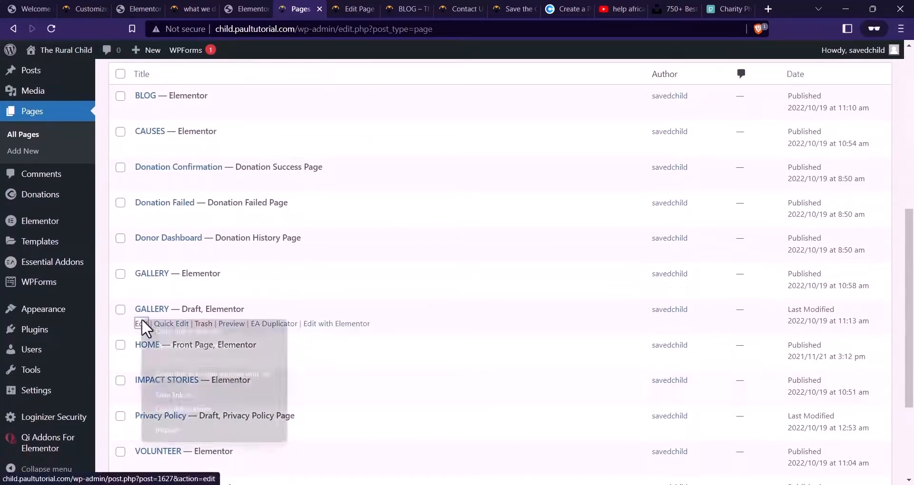
{"action": "left_click", "coordinate": [199, 330]}
{"action": "left_click", "coordinate": [348, 8]}
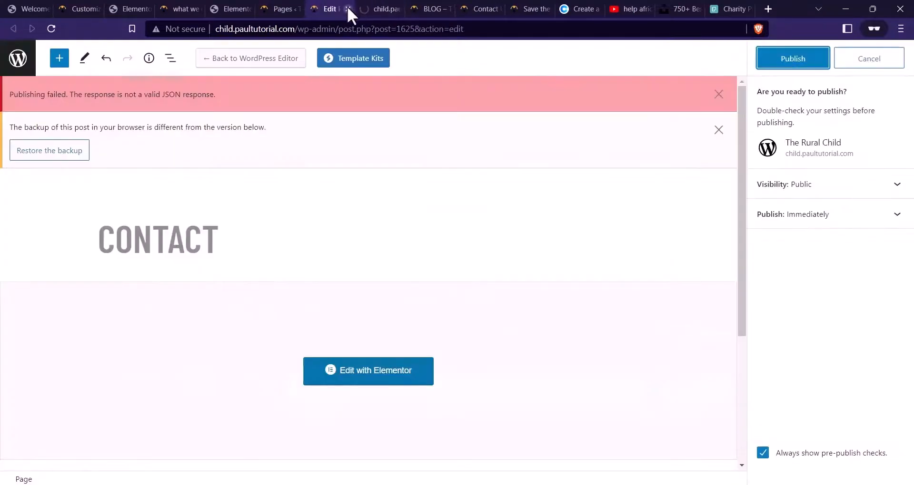
{"action": "left_click", "coordinate": [510, 96]}
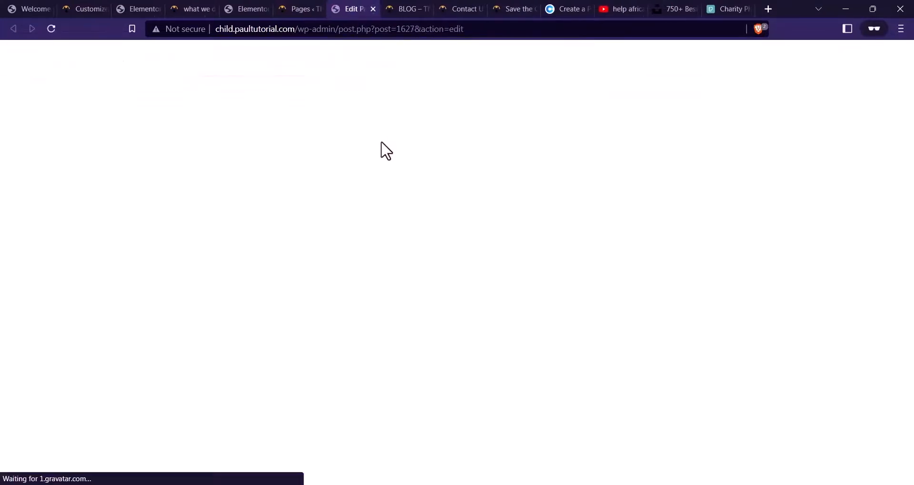
Rename the copied page to CONTACT US and publish it
{"action": "left_click", "coordinate": [252, 145]}
{"action": "key", "text": "ctrl+a"}
{"action": "type", "text": "CO"}
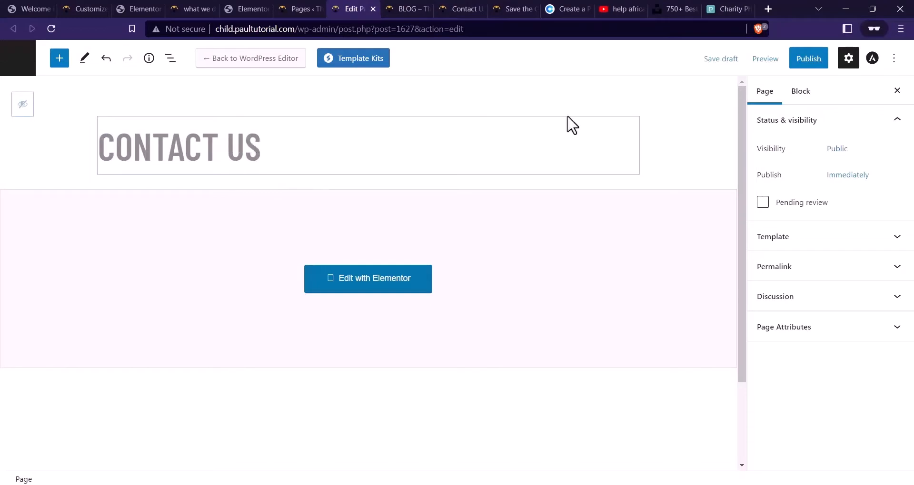
{"action": "left_click", "coordinate": [779, 62]}
{"action": "left_click", "coordinate": [779, 63]}
{"action": "left_click", "coordinate": [809, 64]}
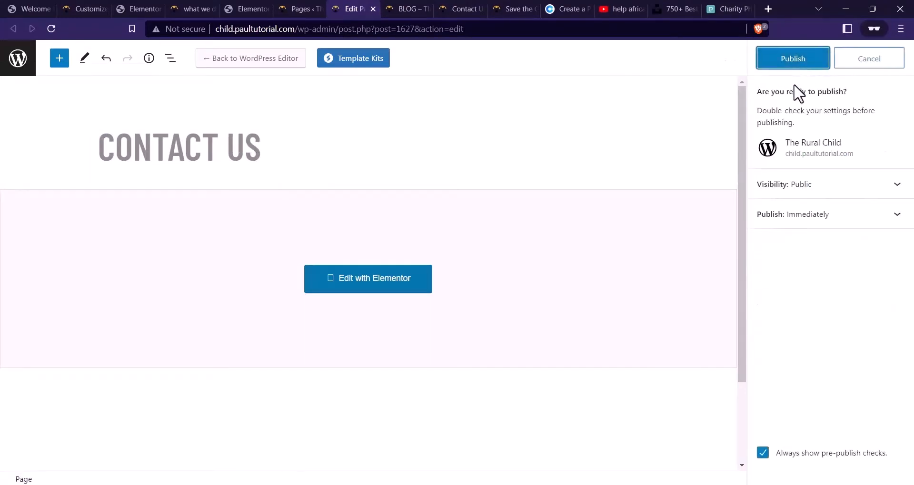
{"action": "left_click", "coordinate": [801, 61]}
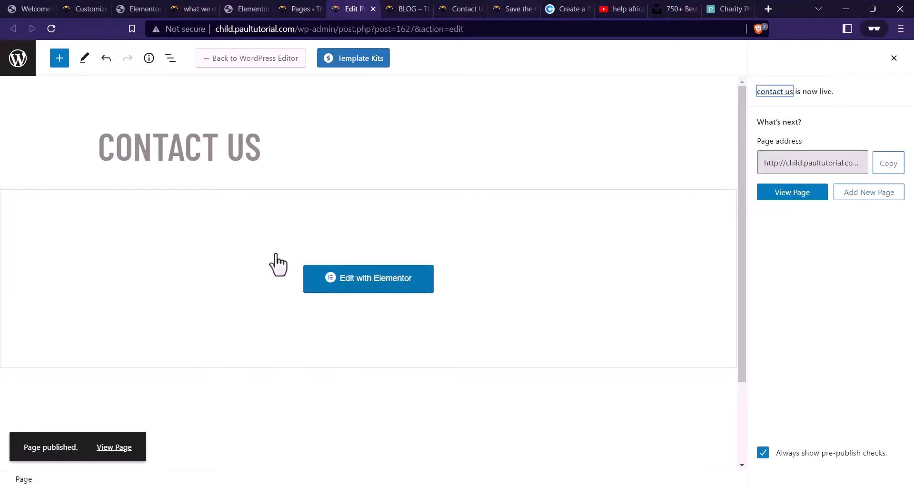
In Elementor, change the hero heading from GALLERY to CONTACT US
{"action": "left_click", "coordinate": [377, 291]}
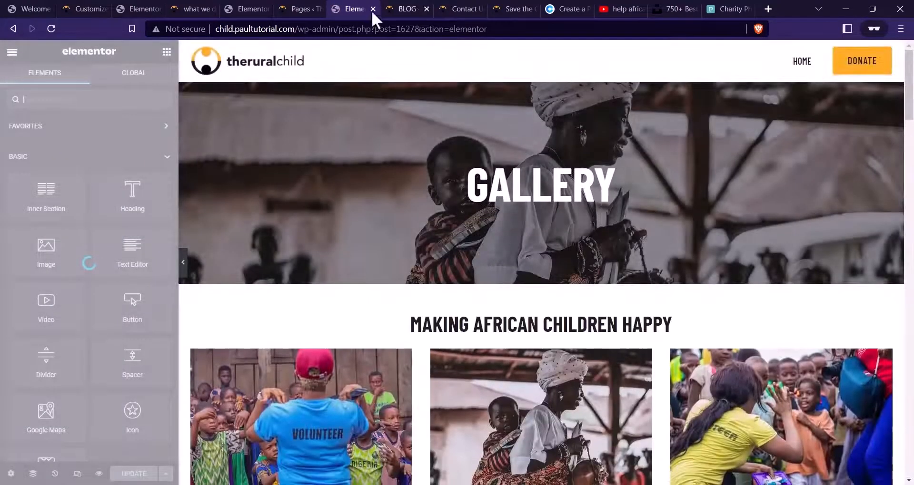
{"action": "left_click", "coordinate": [555, 205]}
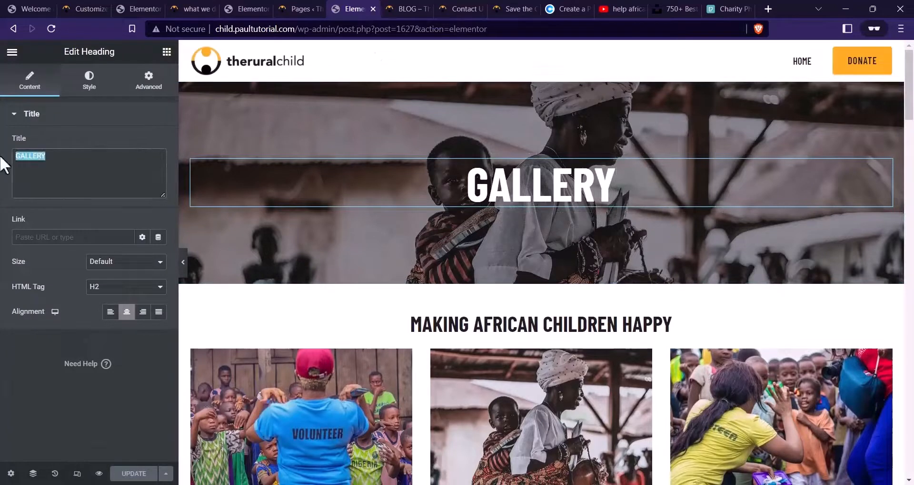
{"action": "type", "text": "CONTACR U"}
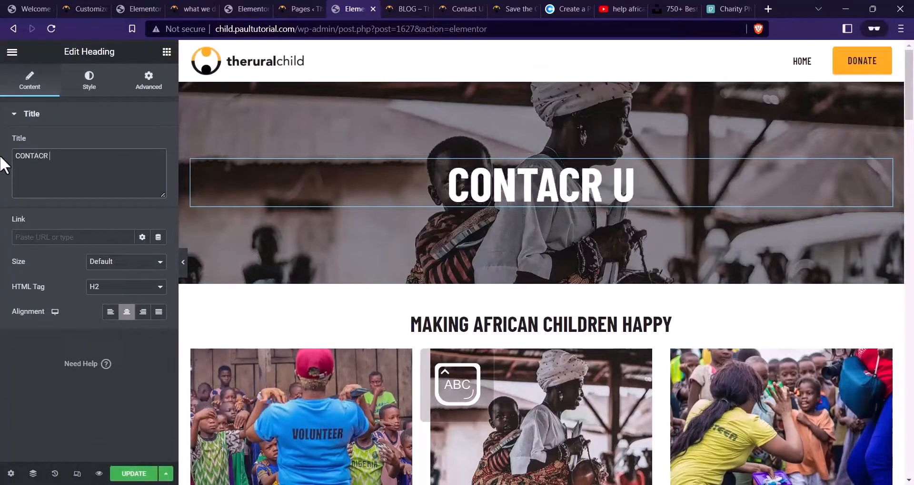
{"action": "key", "text": "BackSpace"}
{"action": "type", "text": "T US"}
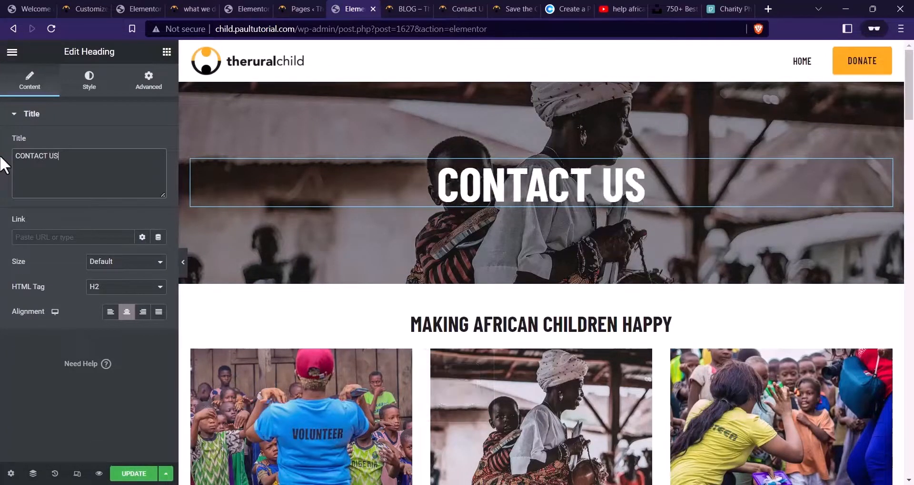
{"action": "left_click", "coordinate": [541, 75]}
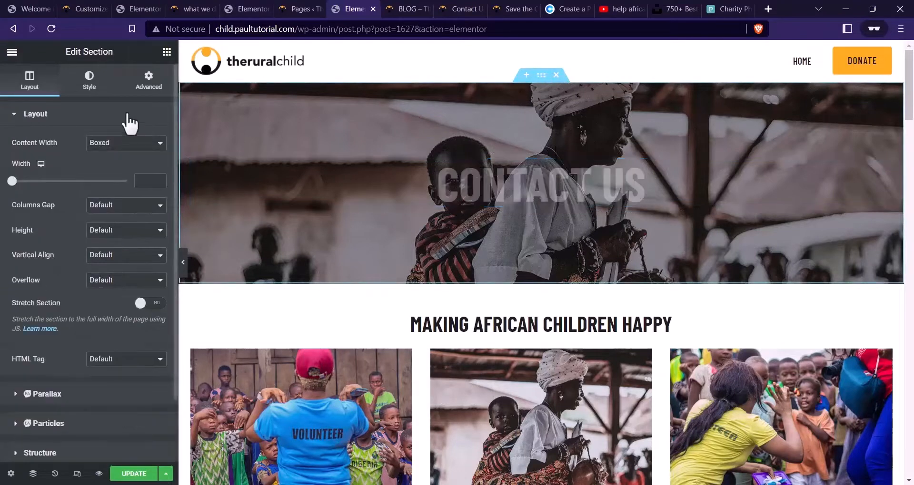
Set the hero background to the Contact-us-BG classroom image and save
{"action": "left_click", "coordinate": [97, 93]}
{"action": "left_click", "coordinate": [107, 265]}
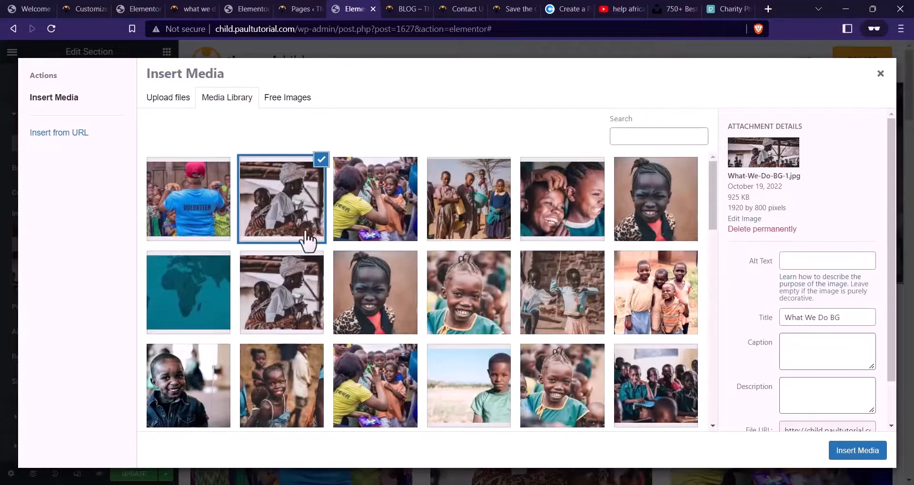
{"action": "scroll", "coordinate": [309, 247], "scroll_direction": "down", "scroll_amount": 3}
{"action": "left_click", "coordinate": [655, 267]}
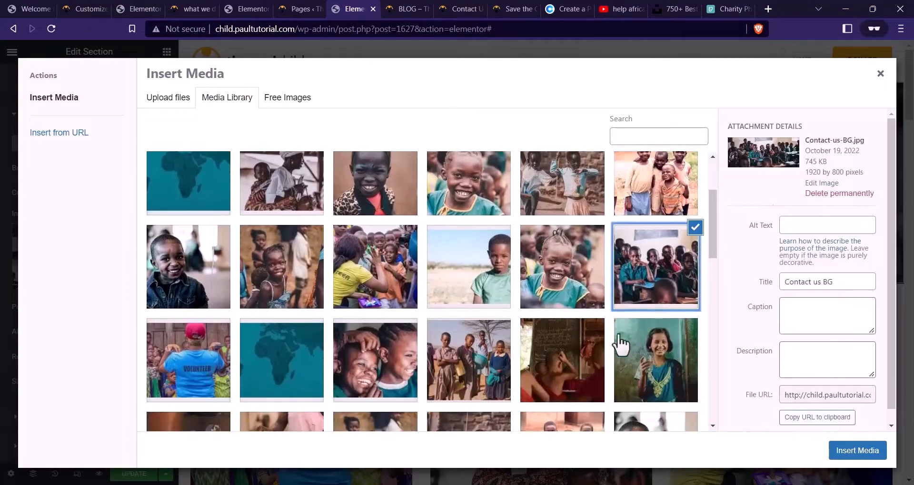
{"action": "left_click", "coordinate": [844, 451]}
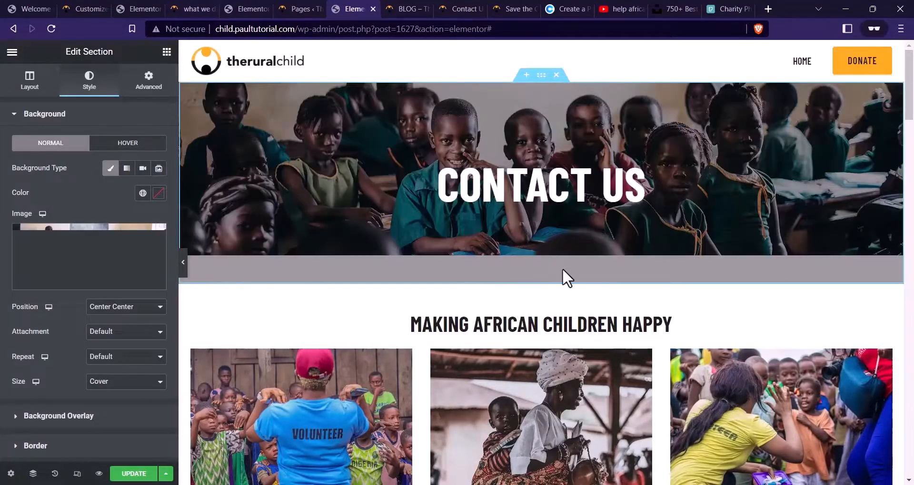
{"action": "left_click", "coordinate": [133, 474]}
Delete the image gallery beneath the heading
{"action": "scroll", "coordinate": [469, 295], "scroll_direction": "down", "scroll_amount": 3}
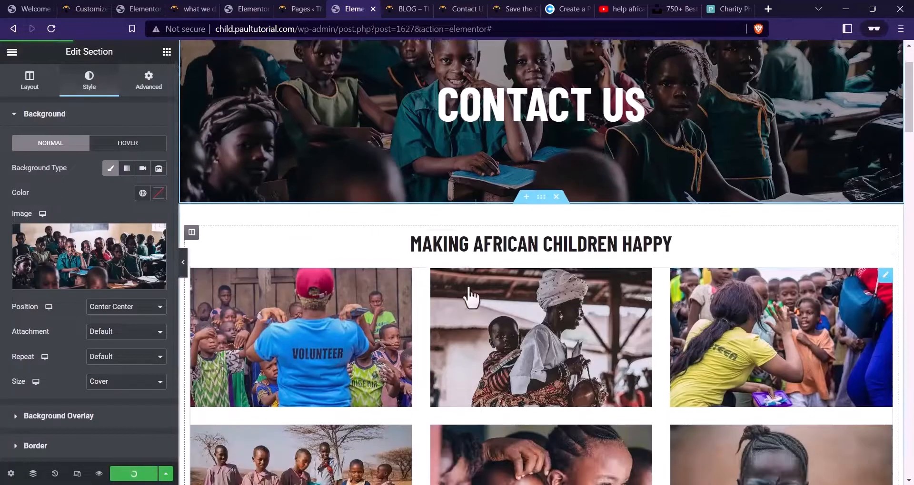
{"action": "right_click", "coordinate": [583, 257]}
{"action": "left_click", "coordinate": [610, 411]}
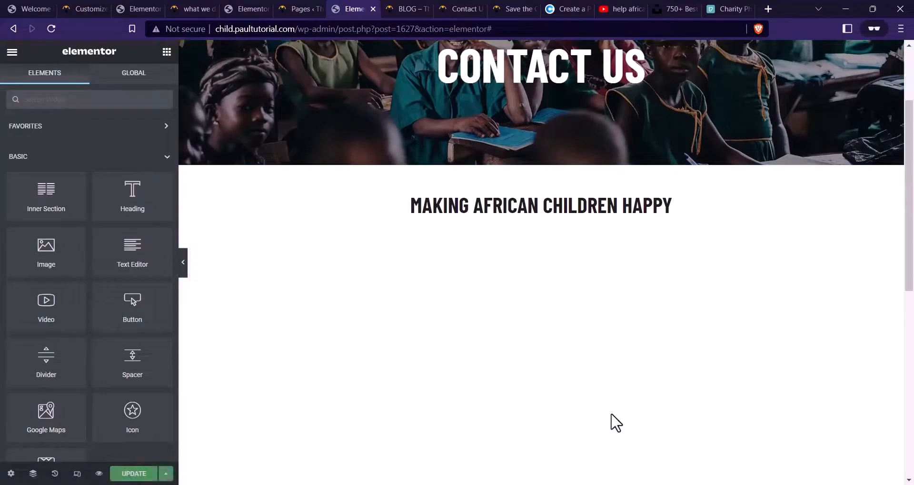
{"action": "left_click", "coordinate": [479, 11]}
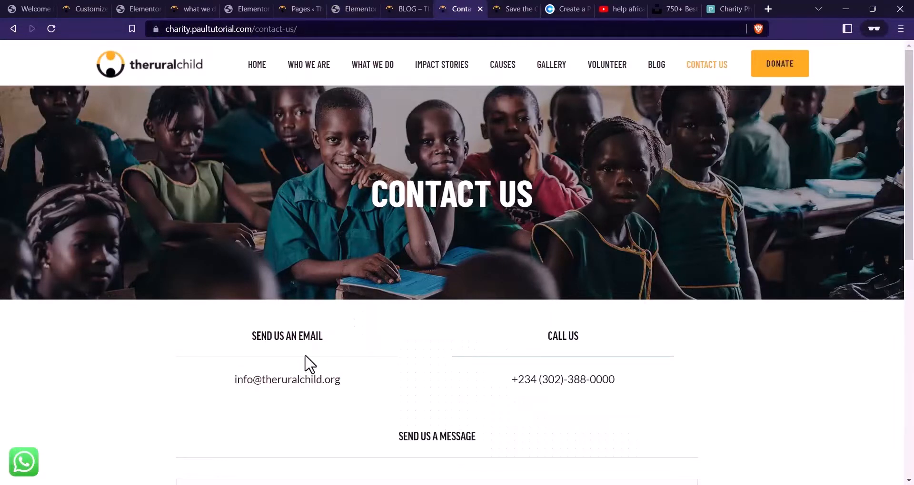
{"action": "scroll", "coordinate": [310, 364], "scroll_direction": "down", "scroll_amount": 5}
{"action": "scroll", "coordinate": [287, 304], "scroll_direction": "up", "scroll_amount": 1}
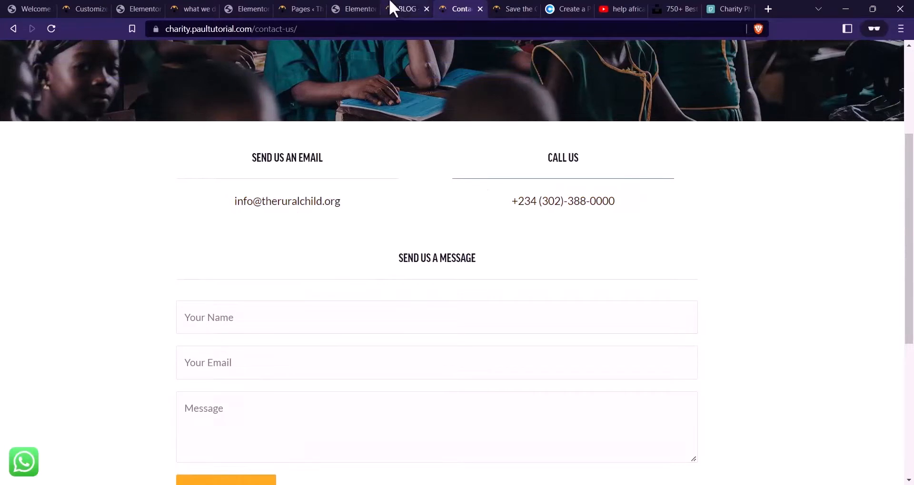
{"action": "left_click", "coordinate": [369, 8]}
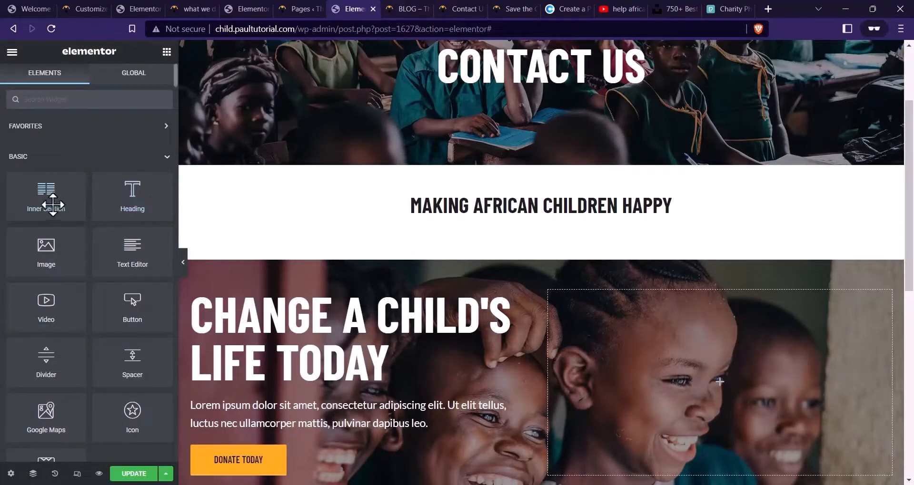
Add a two-column inner section above the heading, boxed to a 960 width
{"action": "left_click_drag", "start_coordinate": [53, 204], "coordinate": [616, 200]}
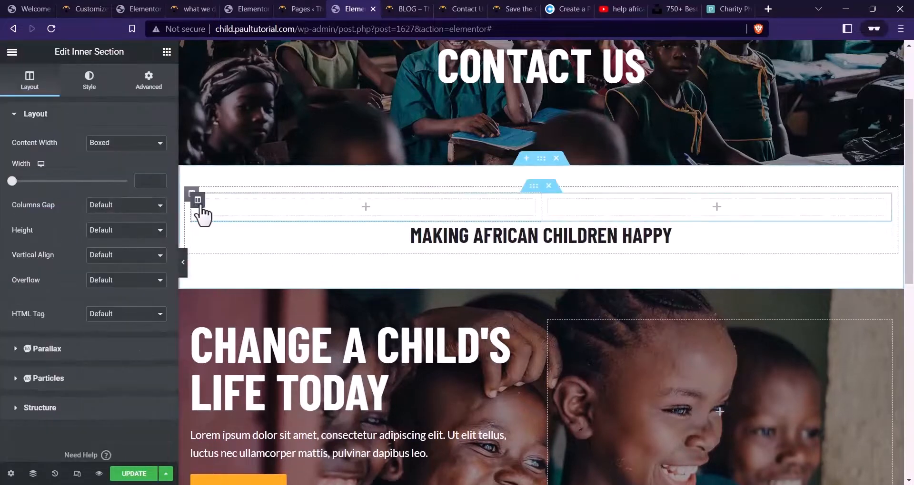
{"action": "right_click", "coordinate": [198, 204]}
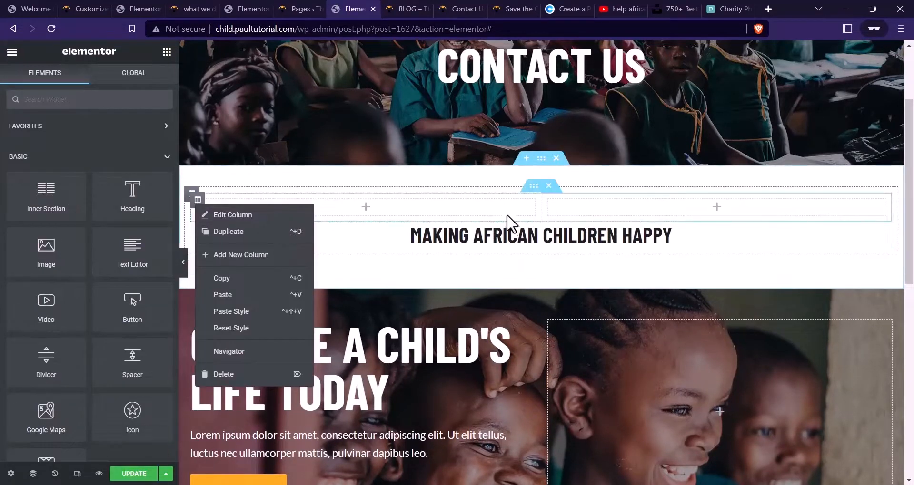
{"action": "left_click", "coordinate": [585, 242]}
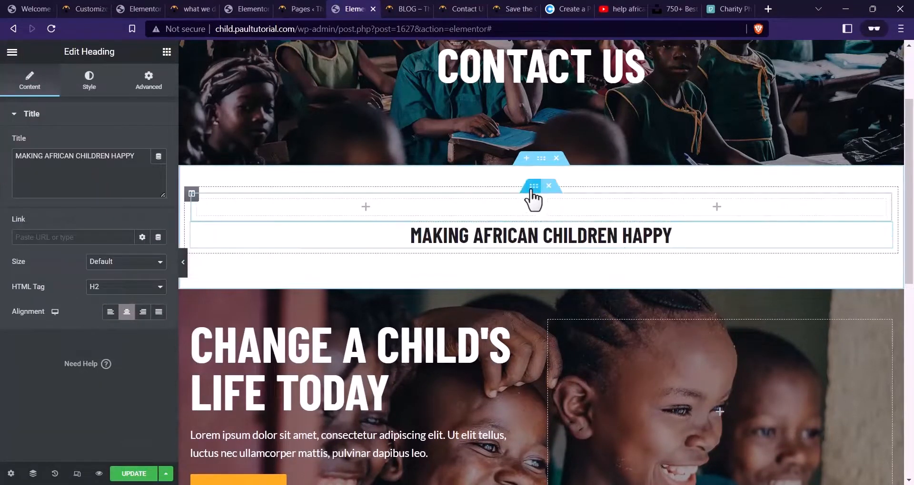
{"action": "left_click", "coordinate": [534, 186]}
{"action": "left_click", "coordinate": [149, 94]}
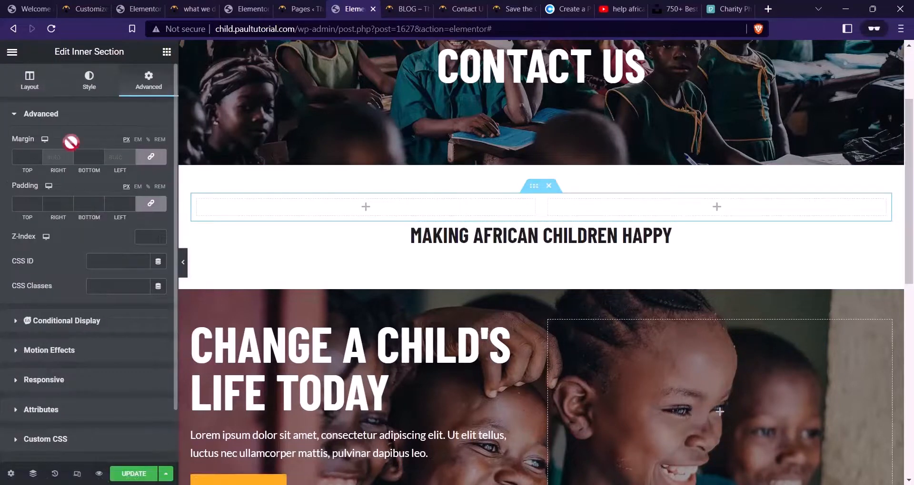
{"action": "left_click", "coordinate": [29, 77]}
{"action": "left_click", "coordinate": [139, 182]}
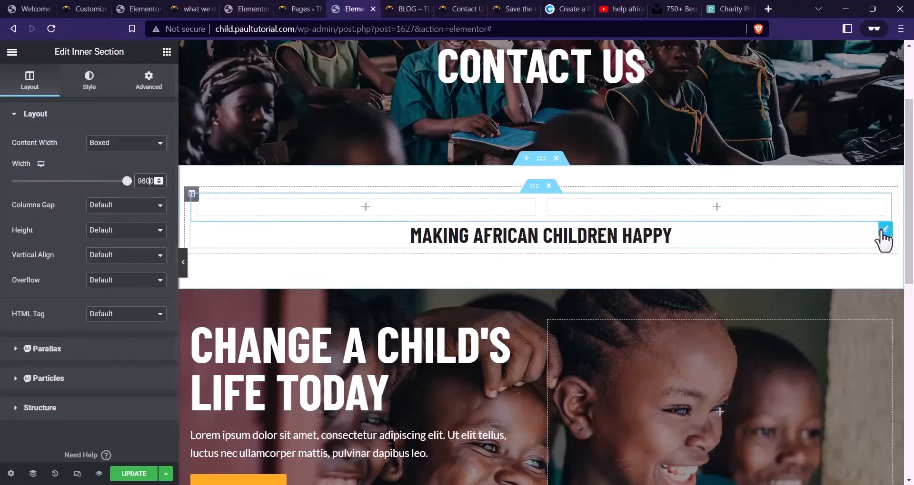
Drag the MAKING AFRICAN CHILDREN HAPPY heading into the left column
{"action": "right_click", "coordinate": [882, 230]}
{"action": "left_click", "coordinate": [827, 238]}
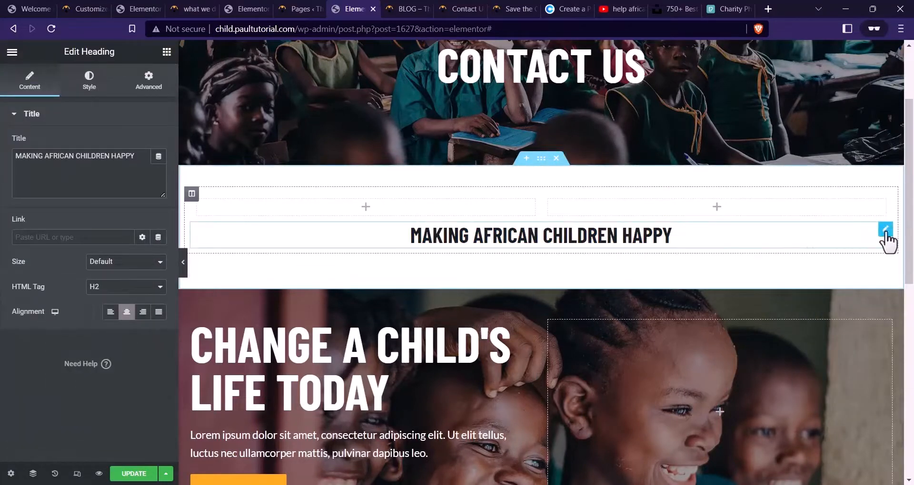
{"action": "left_click_drag", "start_coordinate": [886, 230], "coordinate": [419, 212]}
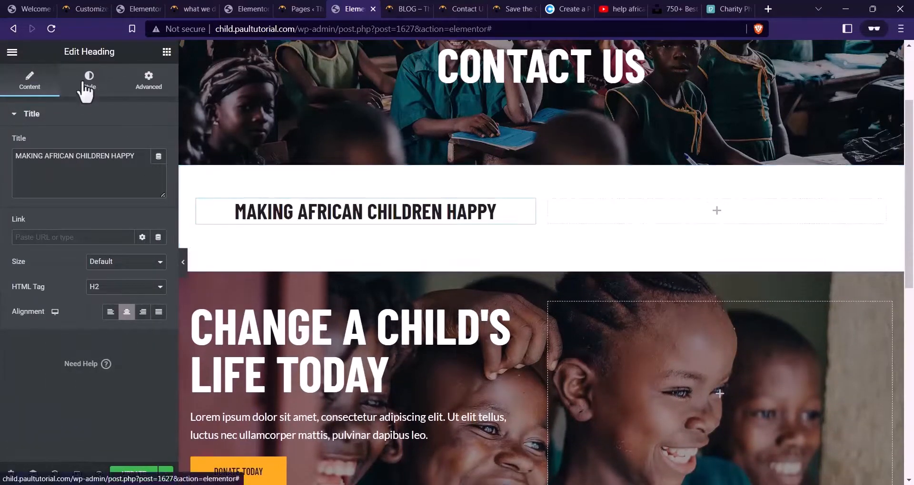
Make the heading an H4 set in Barlow Condensed
{"action": "left_click", "coordinate": [114, 287]}
{"action": "left_click", "coordinate": [107, 325]}
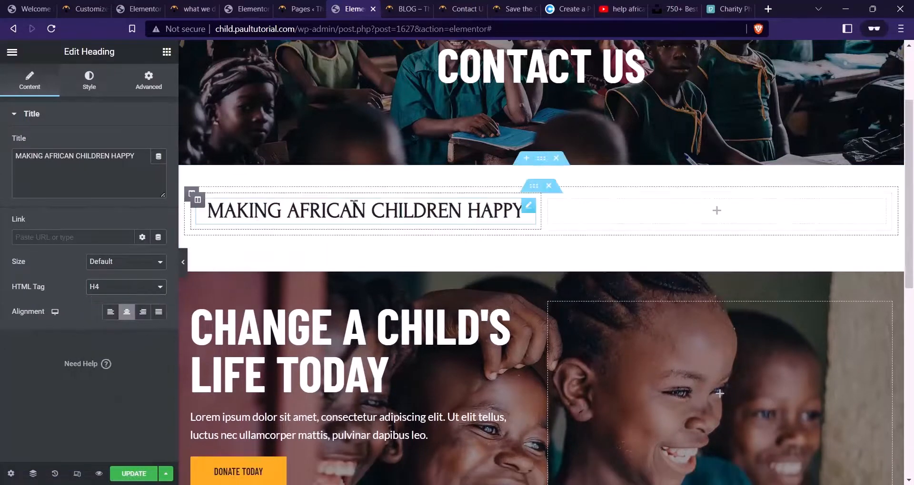
{"action": "left_click", "coordinate": [90, 81]}
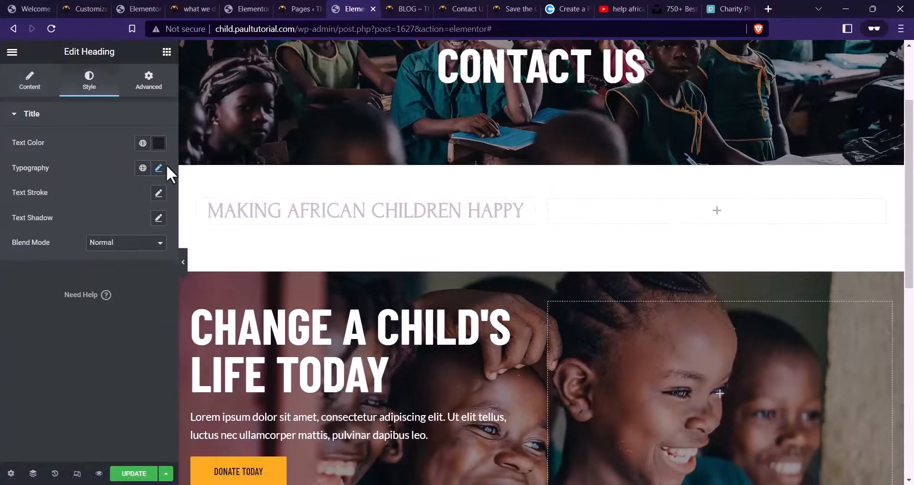
{"action": "left_click", "coordinate": [158, 168]}
{"action": "left_click", "coordinate": [121, 226]}
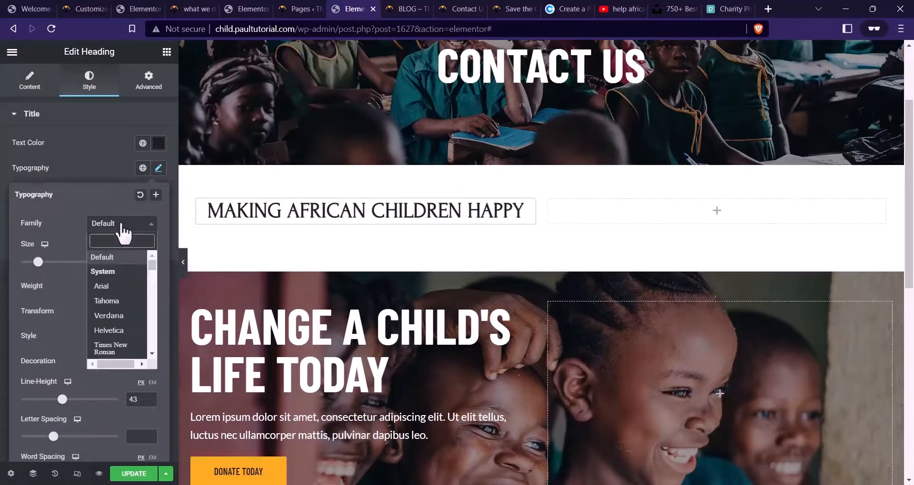
{"action": "type", "text": "BARLOW"}
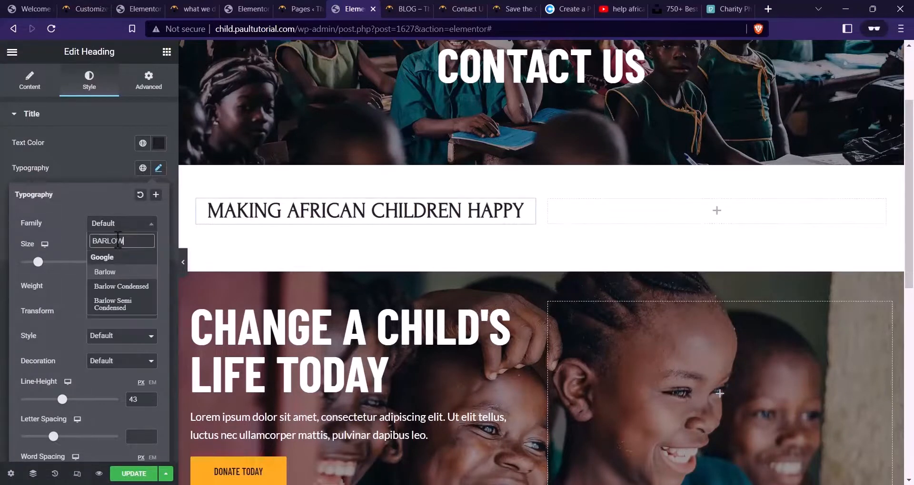
{"action": "left_click", "coordinate": [119, 287]}
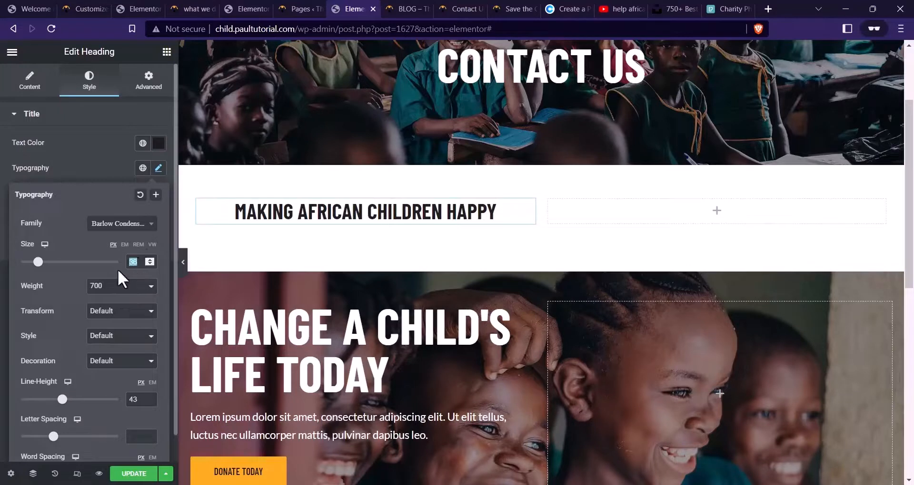
Set the heading's font size to 24 and weight to 600
{"action": "type", "text": "24"}
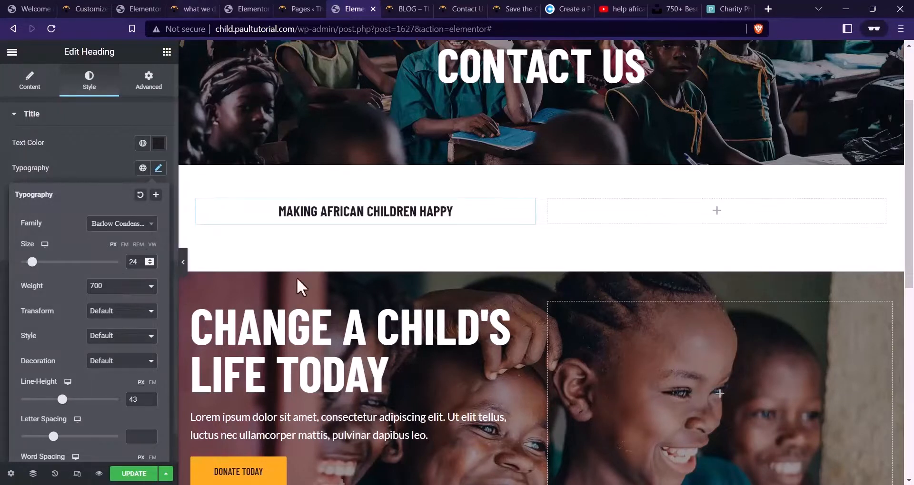
{"action": "left_click", "coordinate": [114, 286]}
{"action": "left_click", "coordinate": [113, 335]}
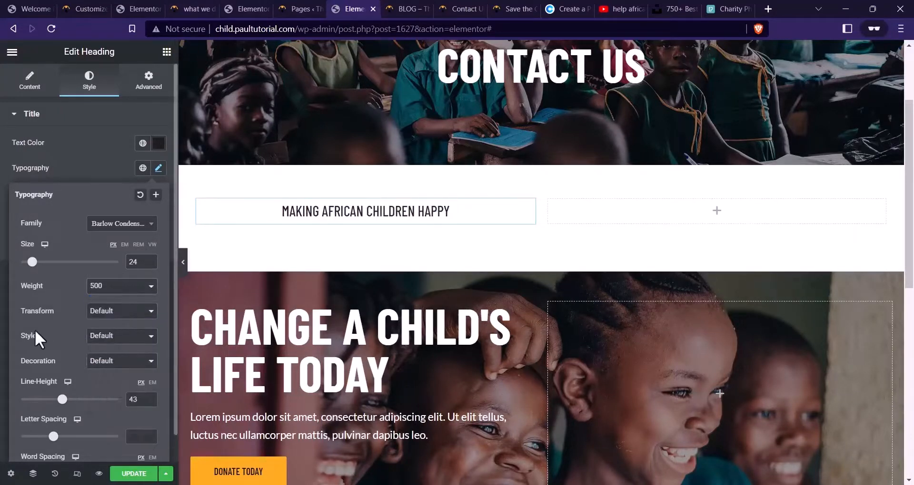
{"action": "left_click", "coordinate": [100, 290]}
{"action": "left_click", "coordinate": [101, 335]}
{"action": "left_click", "coordinate": [100, 335]}
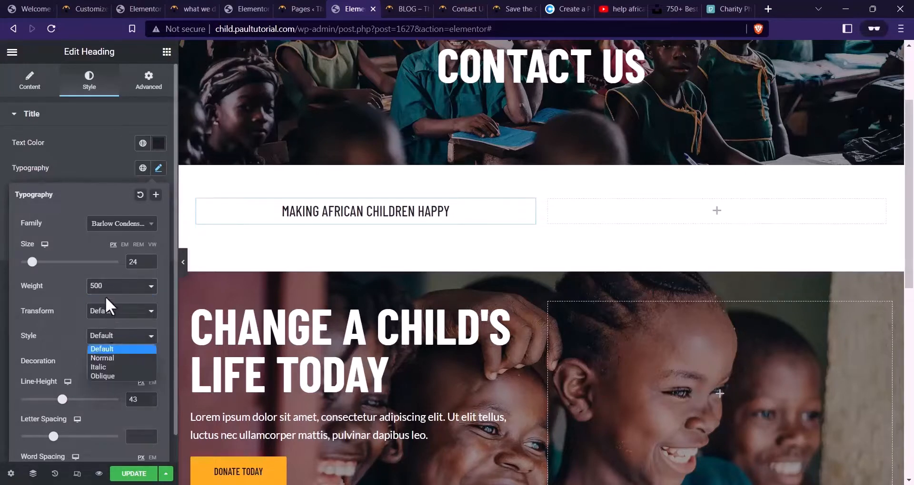
{"action": "left_click", "coordinate": [105, 289]}
{"action": "left_click", "coordinate": [107, 344]}
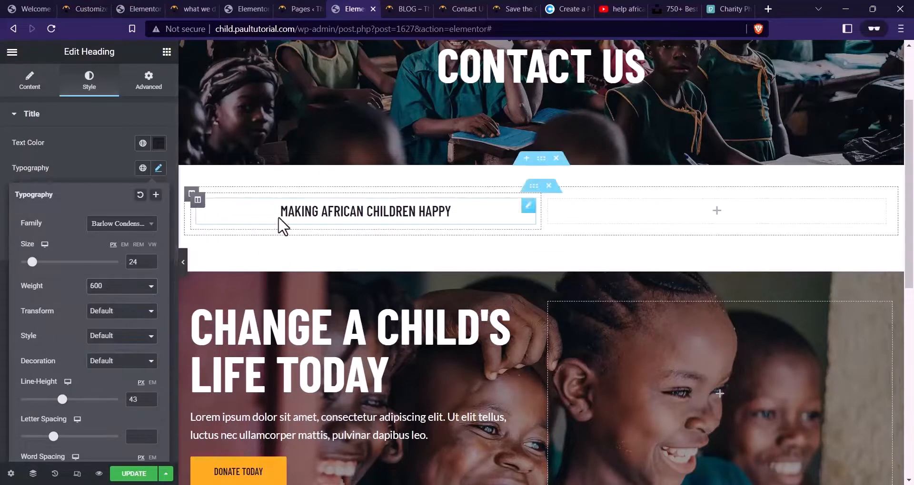
{"action": "left_click", "coordinate": [432, 4]}
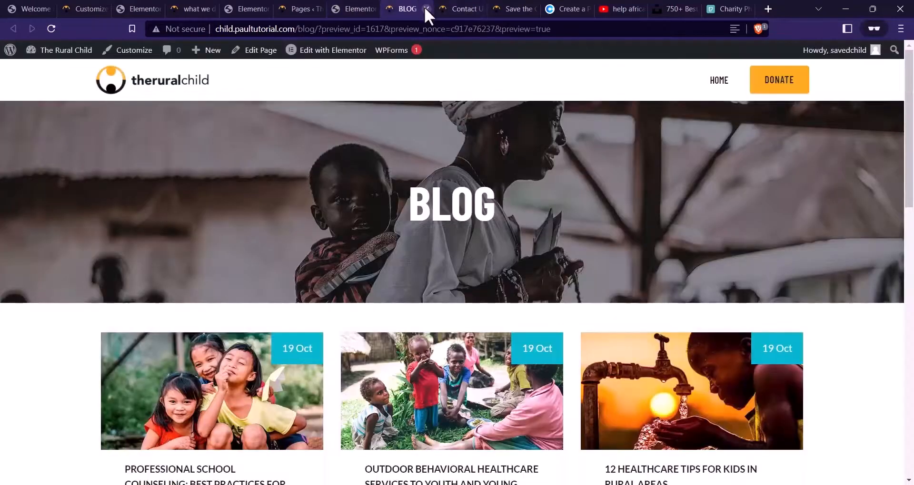
{"action": "left_click", "coordinate": [425, 8]}
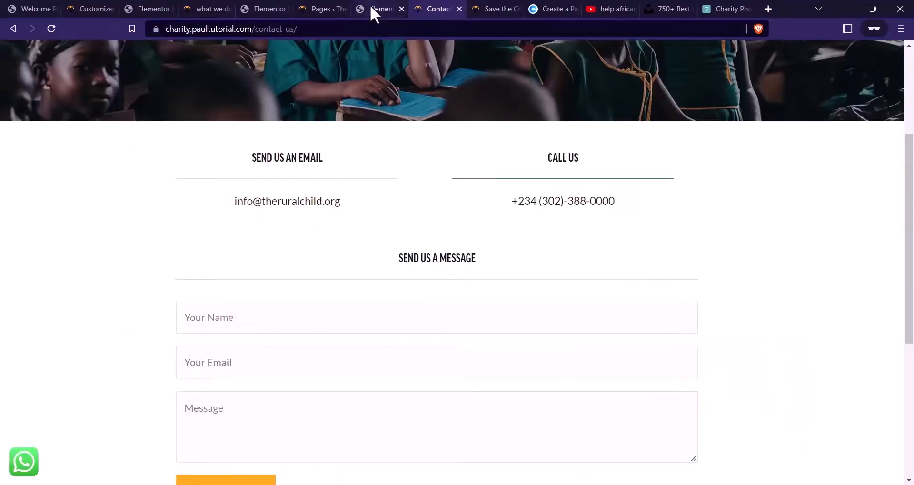
{"action": "left_click", "coordinate": [376, 9]}
{"action": "left_click", "coordinate": [90, 214]}
{"action": "left_click", "coordinate": [30, 85]}
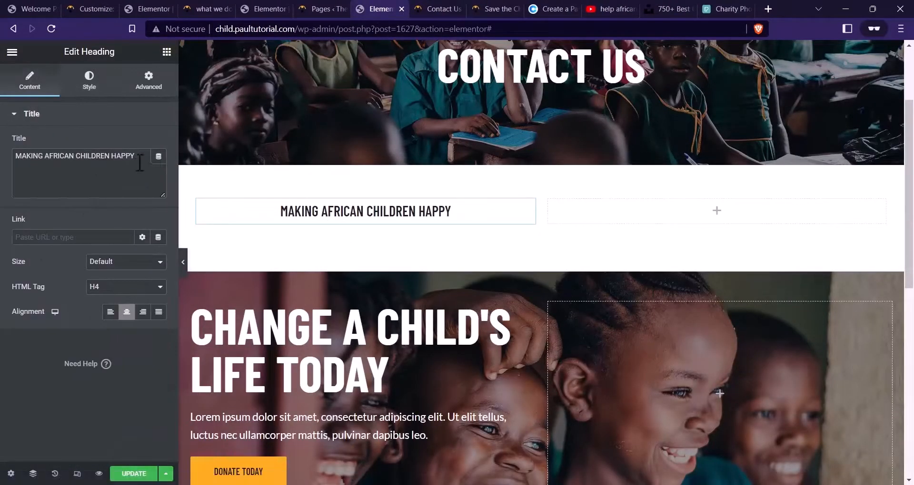
Retitle the left heading SEND US AN EMAIL and paste a copy into the right column
{"action": "left_click_drag", "start_coordinate": [140, 163], "coordinate": [2, 162]}
{"action": "type", "text": "SEND US AN EMAIL"}
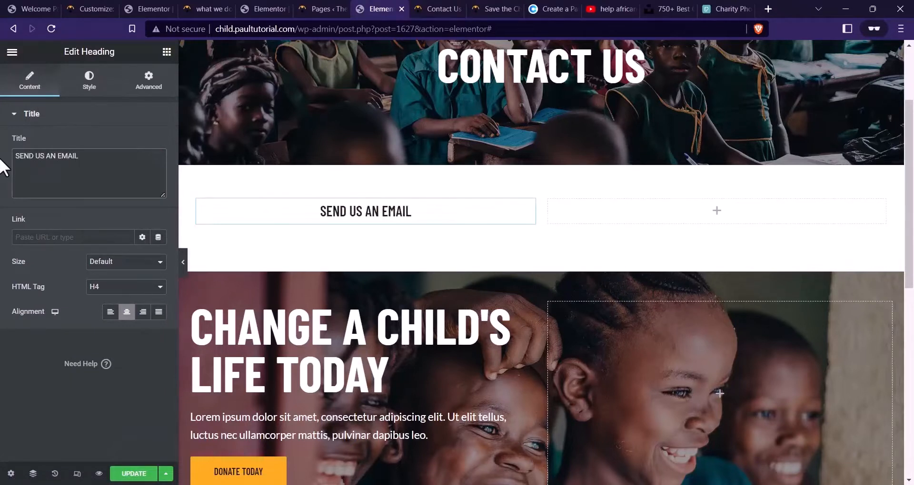
{"action": "right_click", "coordinate": [363, 204]}
{"action": "left_click", "coordinate": [391, 255]}
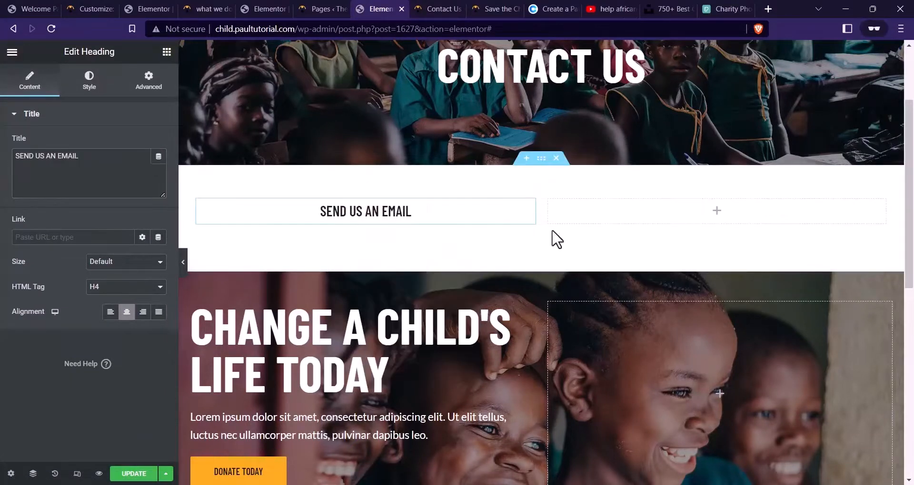
{"action": "right_click", "coordinate": [712, 211]}
{"action": "left_click", "coordinate": [741, 298]}
{"action": "left_click", "coordinate": [438, 9]}
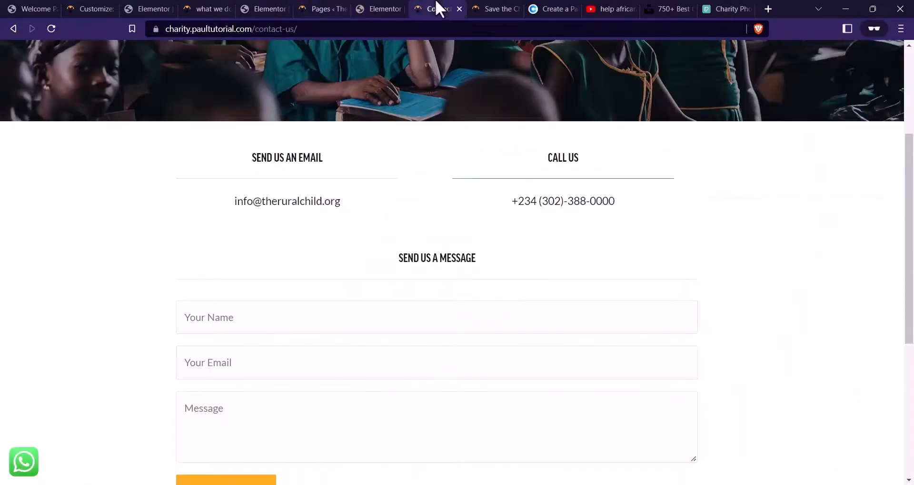
{"action": "left_click", "coordinate": [381, 9]}
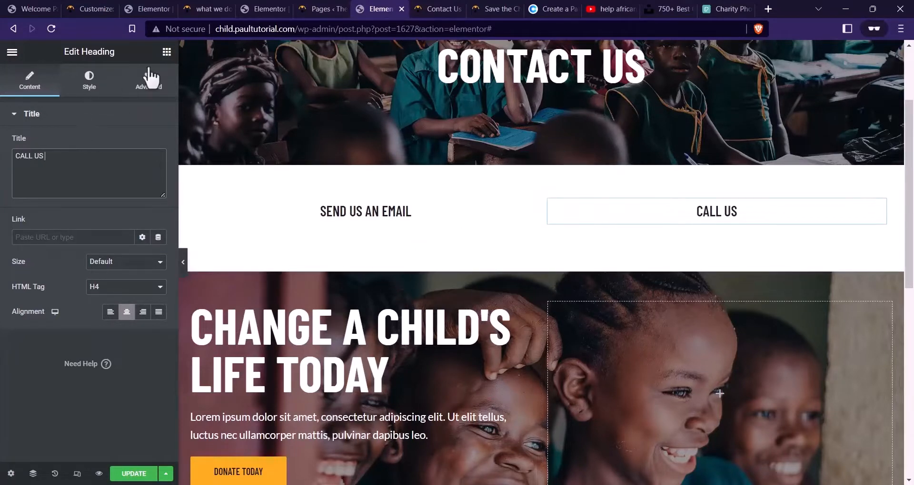
{"action": "left_click", "coordinate": [167, 52]}
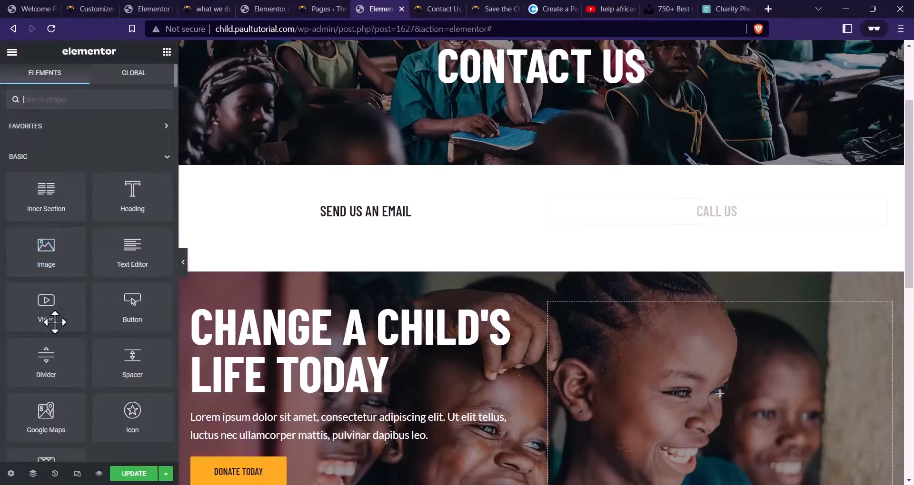
Place a divider under SEND US AN EMAIL with gap 2 and pale #EFEAEA colour
{"action": "left_click_drag", "start_coordinate": [45, 363], "coordinate": [372, 233]}
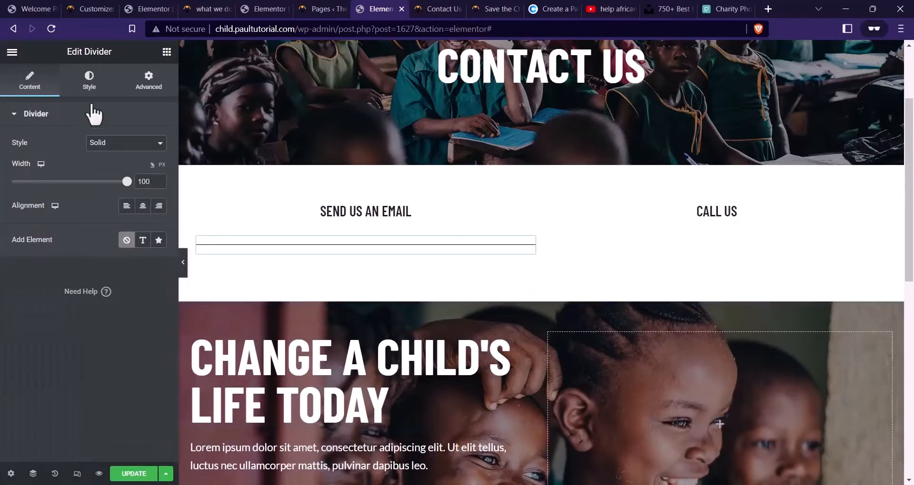
{"action": "left_click", "coordinate": [89, 81]}
{"action": "left_click_drag", "start_coordinate": [43, 227], "coordinate": [1, 215]}
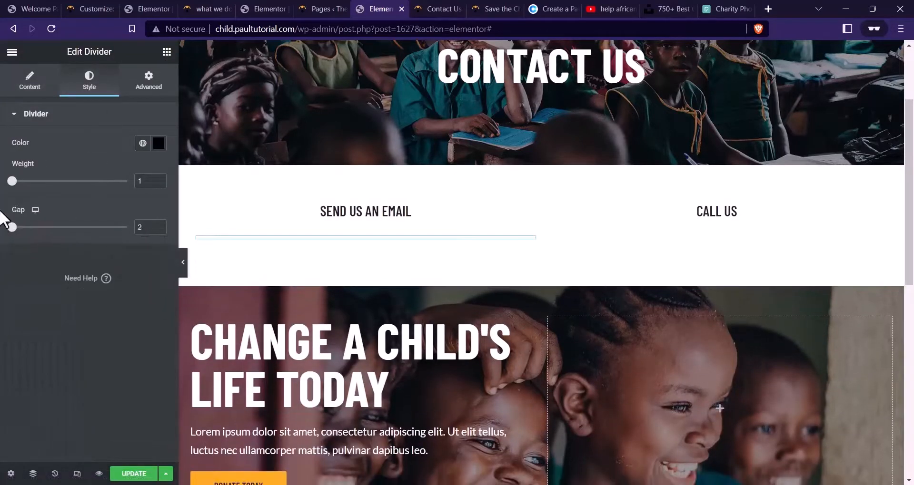
{"action": "left_click", "coordinate": [153, 145]}
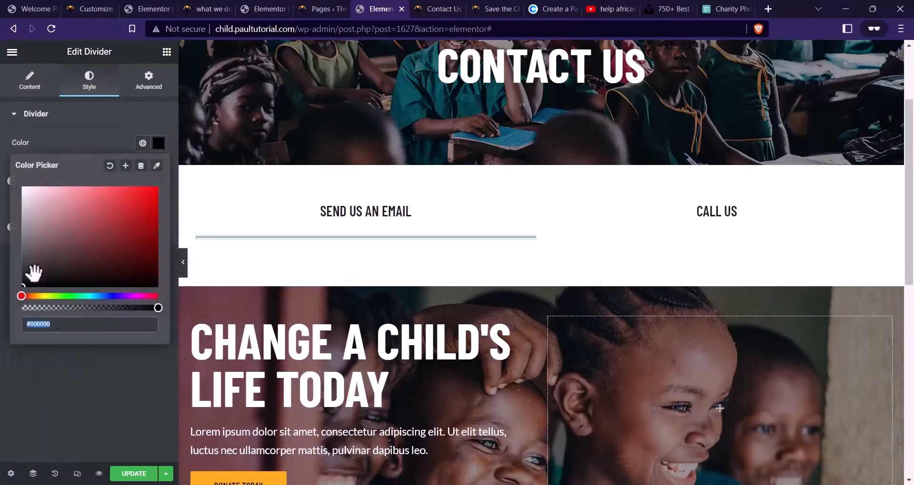
{"action": "left_click", "coordinate": [27, 286]}
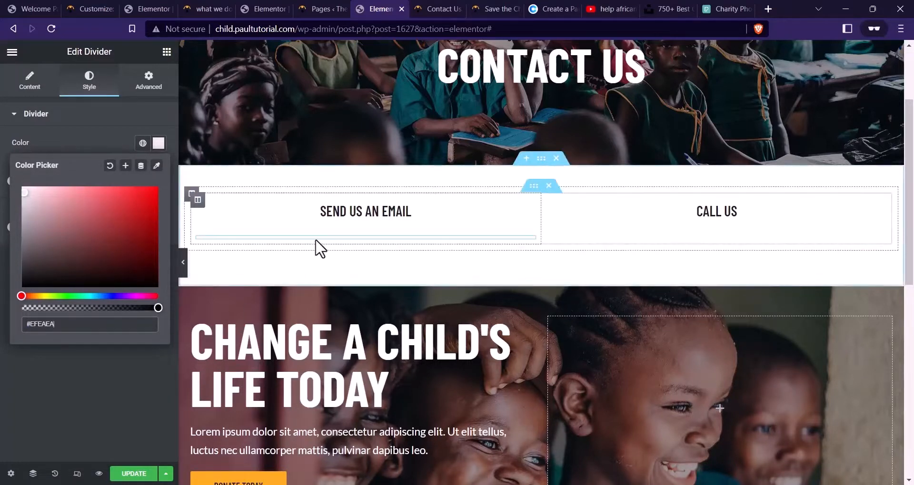
{"action": "left_click", "coordinate": [375, 231]}
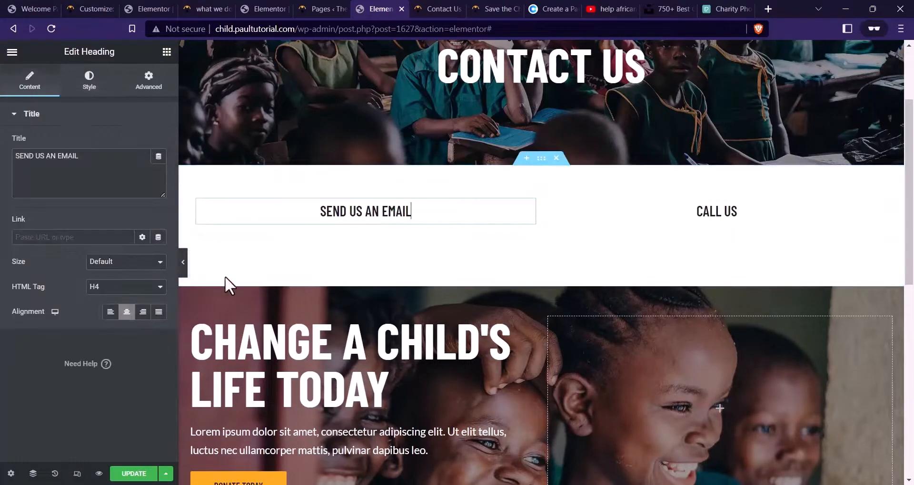
{"action": "left_click", "coordinate": [330, 238]}
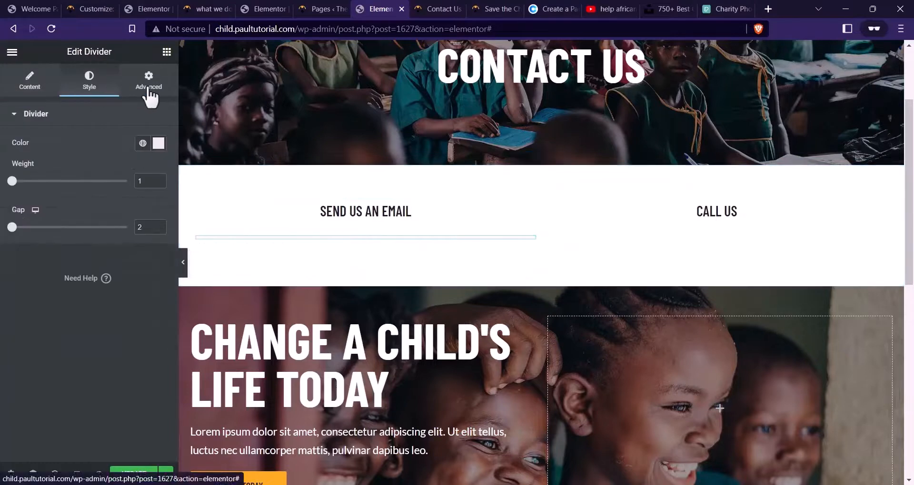
{"action": "left_click", "coordinate": [149, 88]}
Reduce the SEND US AN EMAIL heading's line height to 35
{"action": "left_click", "coordinate": [336, 218]}
{"action": "left_click", "coordinate": [89, 91]}
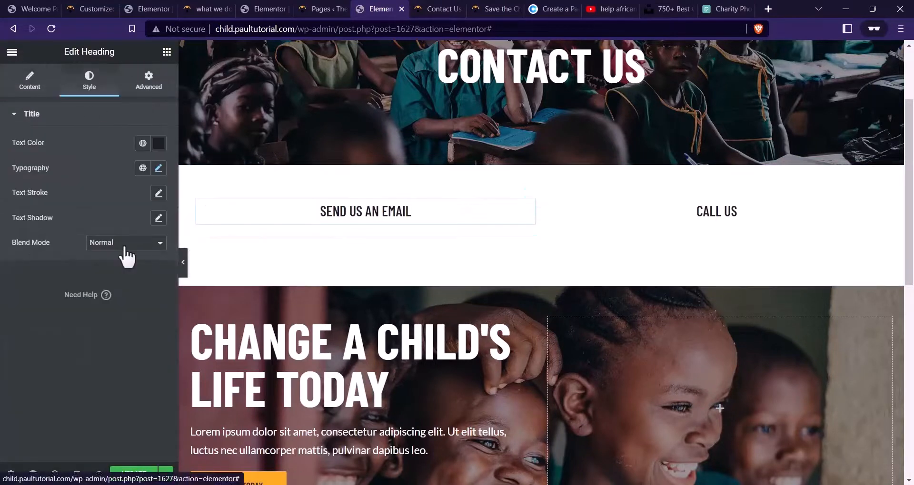
{"action": "left_click", "coordinate": [159, 168]}
{"action": "left_click_drag", "start_coordinate": [70, 394], "coordinate": [54, 399]}
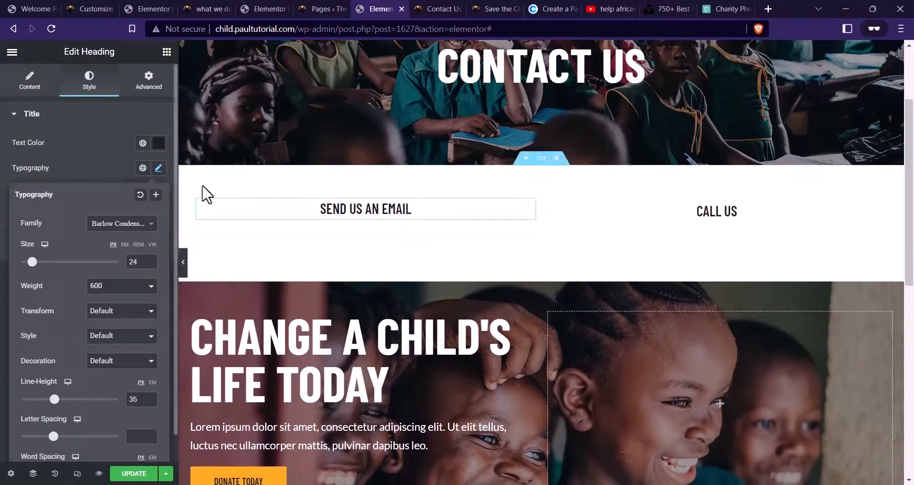
{"action": "left_click", "coordinate": [167, 51]}
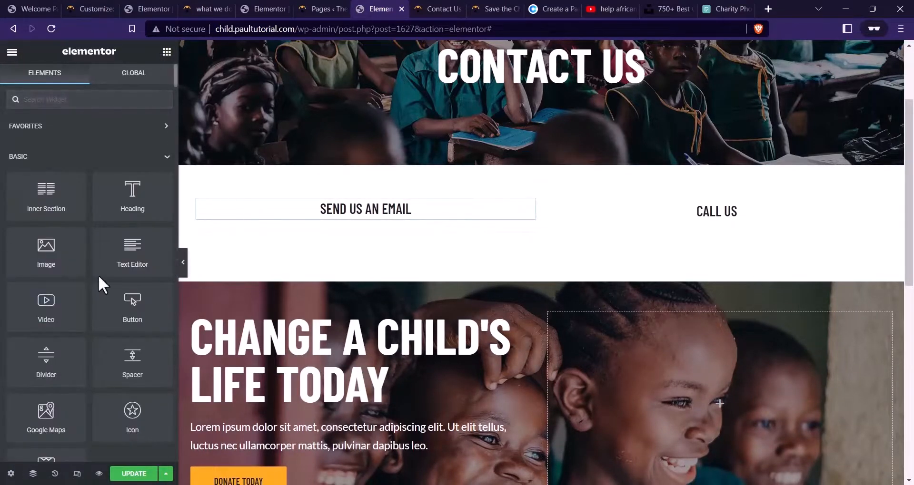
Drop an Icon List under SEND US AN EMAIL and move the divider above it
{"action": "type", "text": "LIST"}
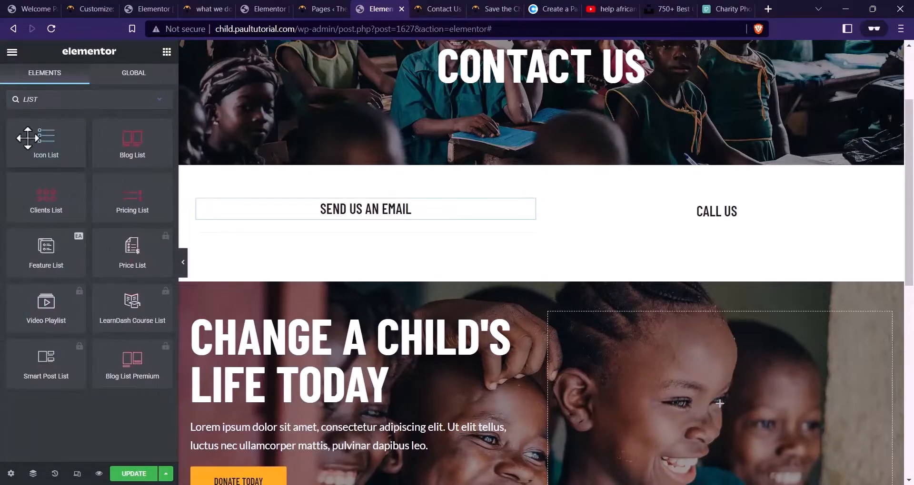
{"action": "left_click_drag", "start_coordinate": [27, 138], "coordinate": [386, 212]}
{"action": "left_click_drag", "start_coordinate": [526, 299], "coordinate": [351, 203]}
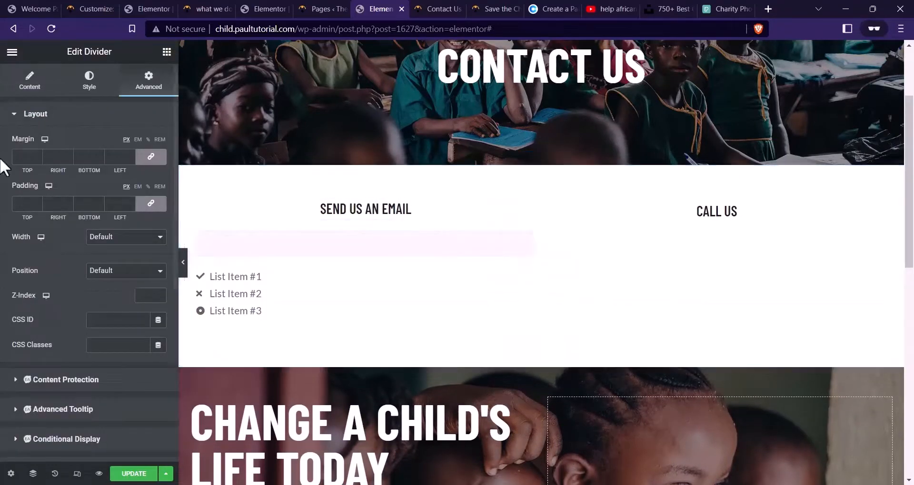
{"action": "left_click", "coordinate": [257, 287]}
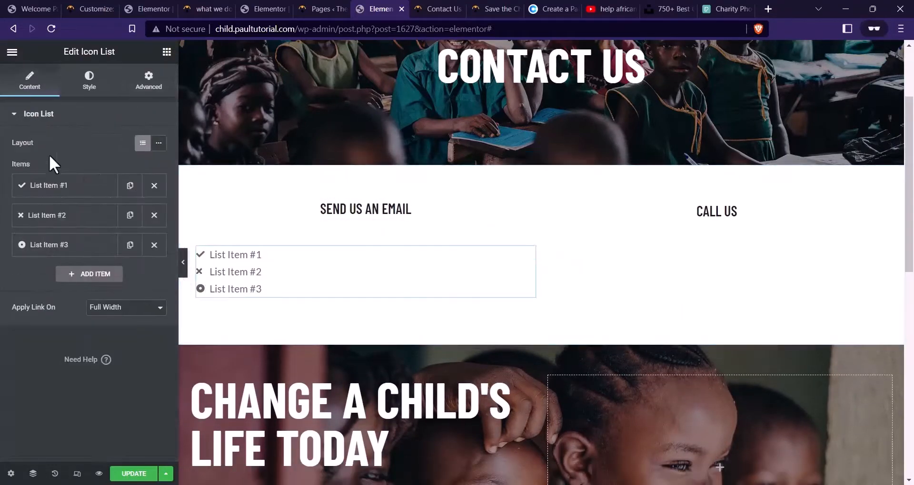
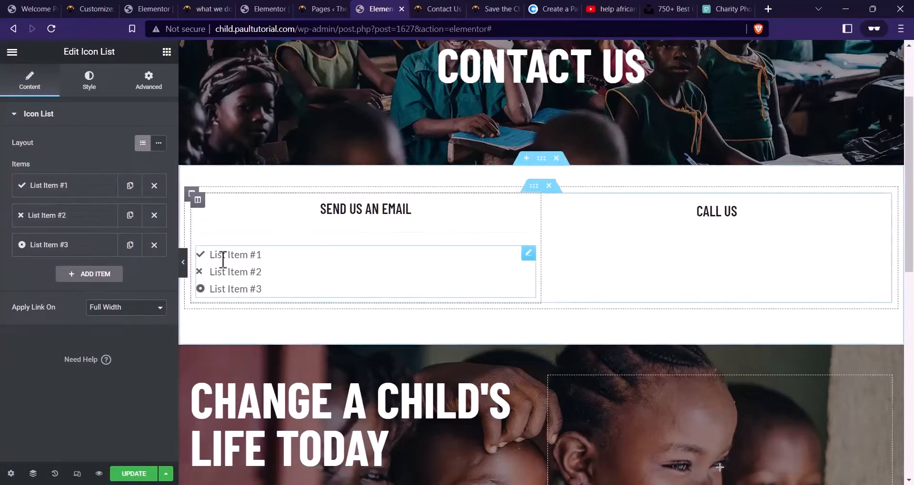
Delete list items #2 and #3 and give the remaining item the Envelope icon
{"action": "left_click", "coordinate": [154, 217]}
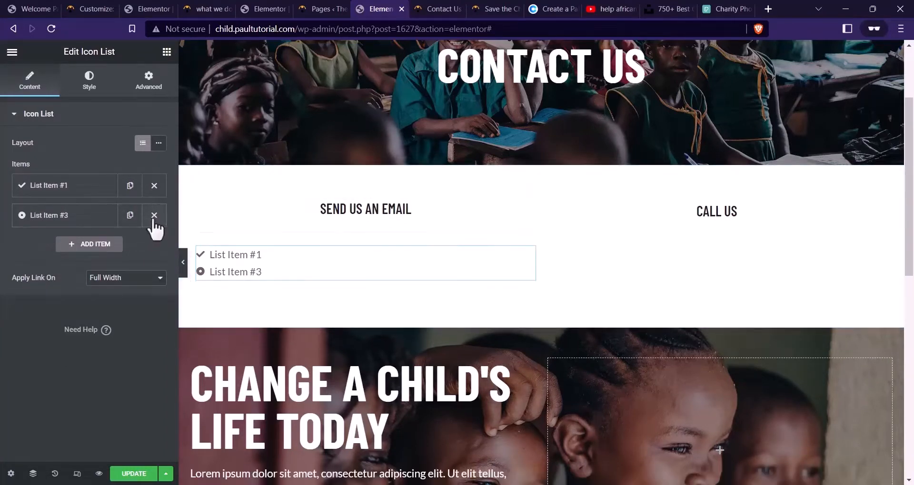
{"action": "left_click", "coordinate": [154, 216]}
{"action": "left_click", "coordinate": [106, 191]}
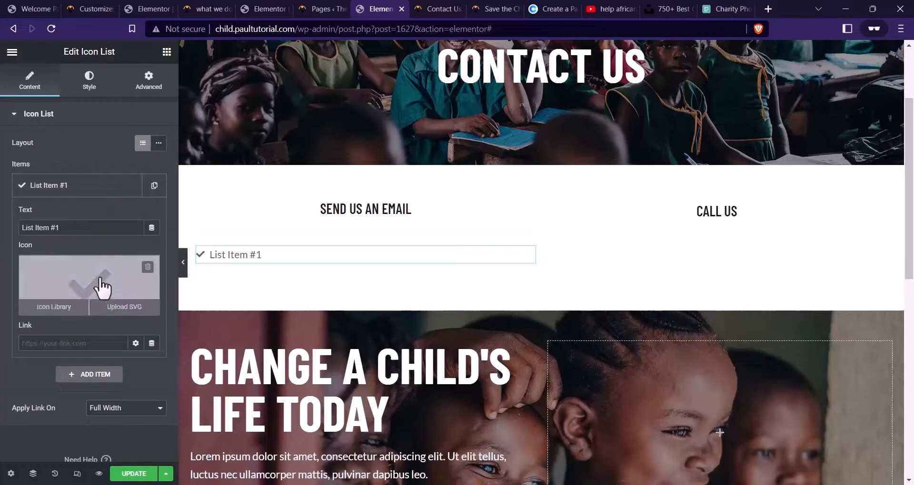
{"action": "left_click", "coordinate": [101, 281]}
{"action": "left_click", "coordinate": [506, 100]}
{"action": "type", "text": "E"}
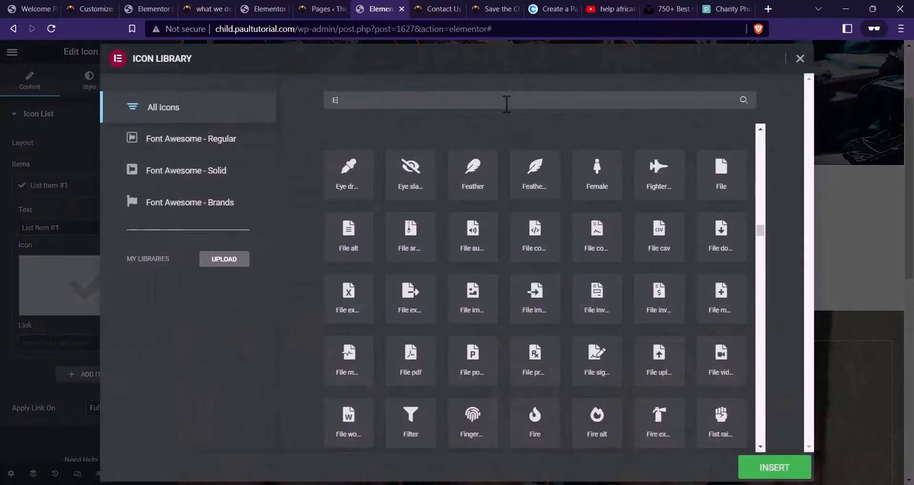
{"action": "type", "text": "NVEL"}
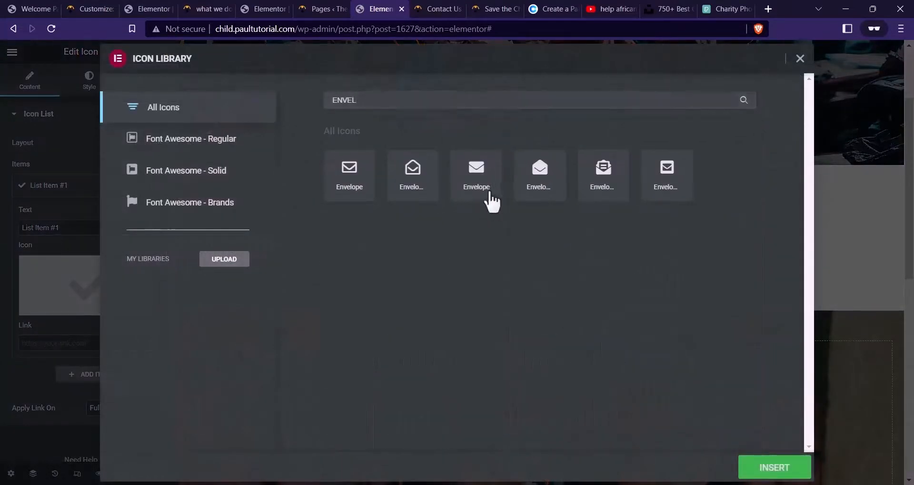
{"action": "left_click", "coordinate": [809, 461]}
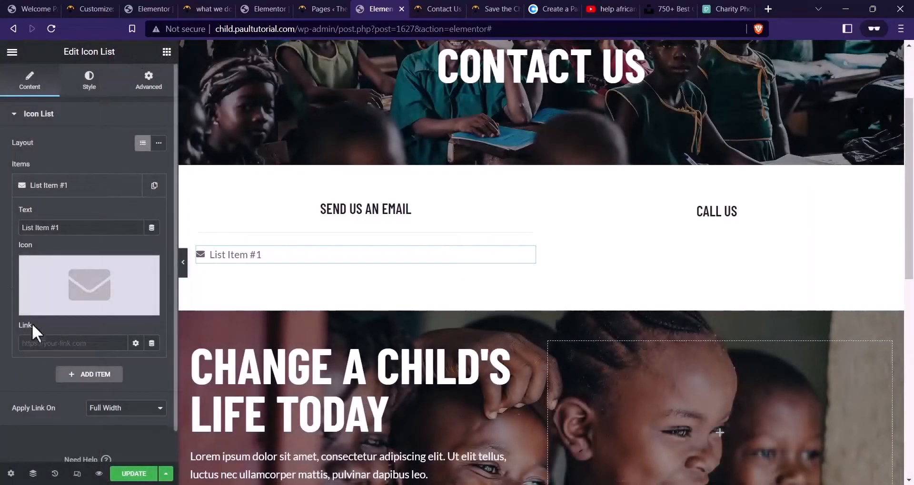
Set the item's text to the organisation's contact e-mail address and use Inline layout
{"action": "left_click", "coordinate": [88, 189]}
{"action": "left_click", "coordinate": [100, 181]}
{"action": "left_click", "coordinate": [459, 4]}
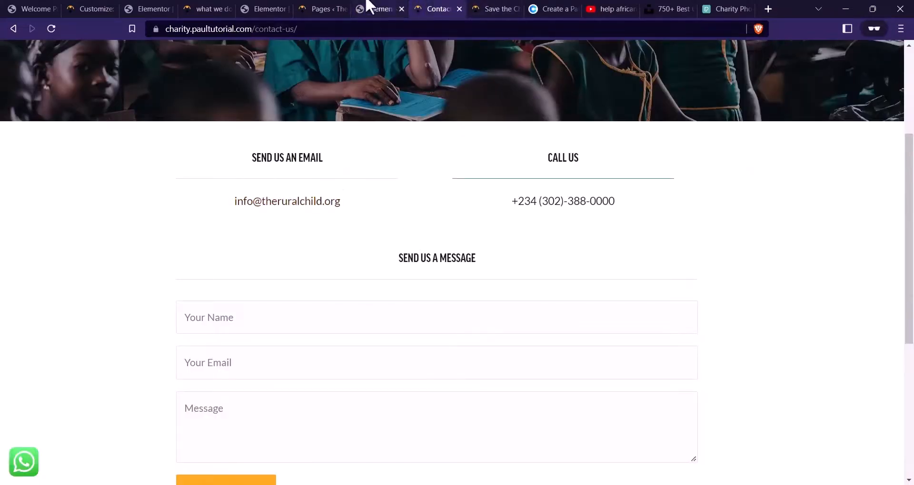
{"action": "left_click", "coordinate": [369, 5]}
{"action": "type", "text": "INFO"}
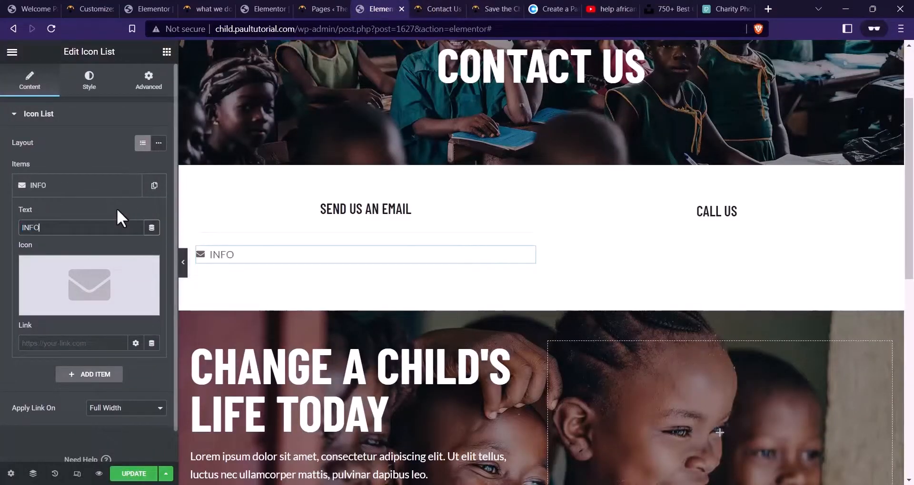
{"action": "key", "text": "Caps_Lock"}
{"action": "key", "text": "BackSpace"}
{"action": "key", "text": "BackSpace"}
{"action": "key", "text": "BackSpace"}
{"action": "key", "text": "BackSpace"}
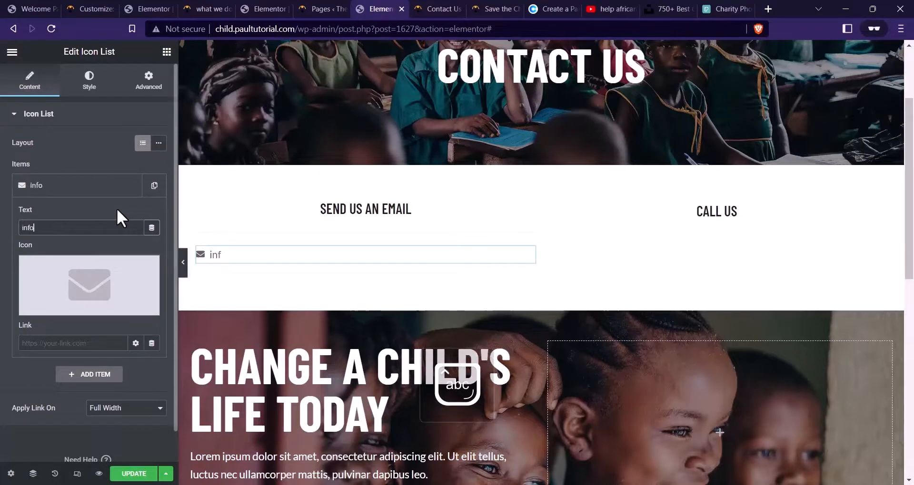
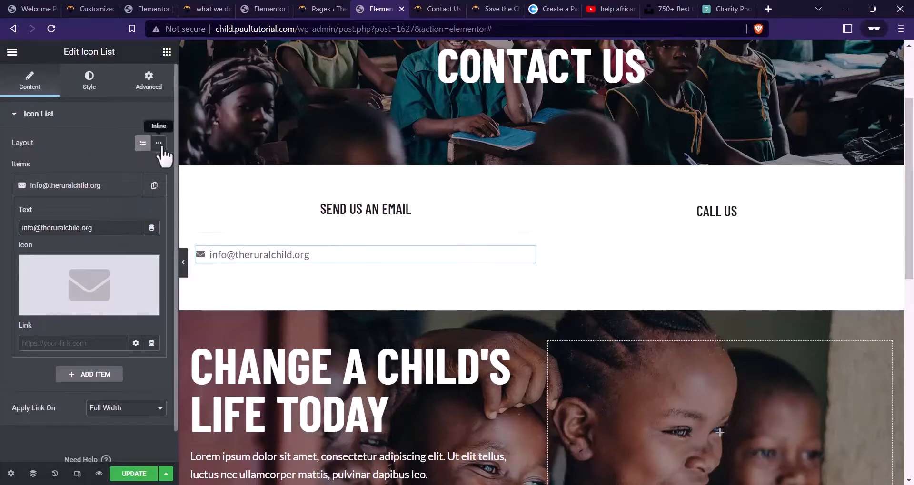
{"action": "left_click", "coordinate": [89, 81]}
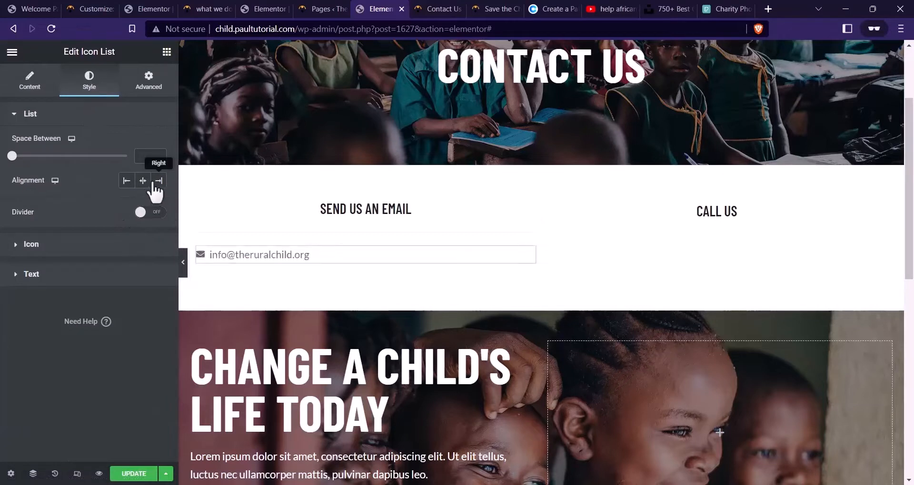
Centre the email item and colour its envelope icon orange #FBAB18
{"action": "left_click", "coordinate": [143, 180]}
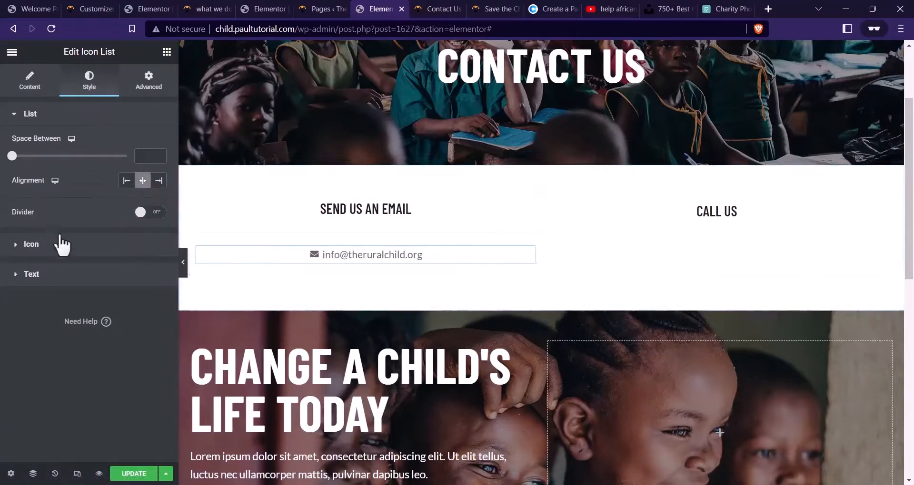
{"action": "left_click", "coordinate": [61, 245]}
{"action": "left_click", "coordinate": [160, 176]}
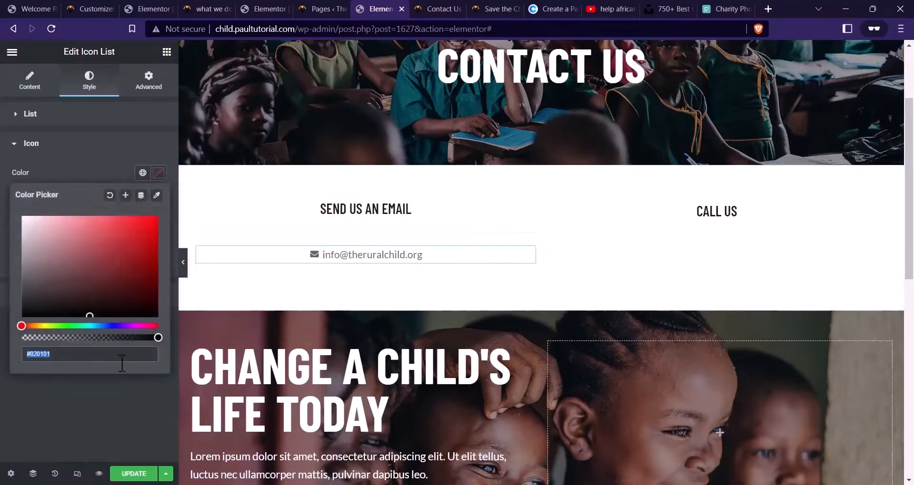
{"action": "left_click", "coordinate": [552, 8]}
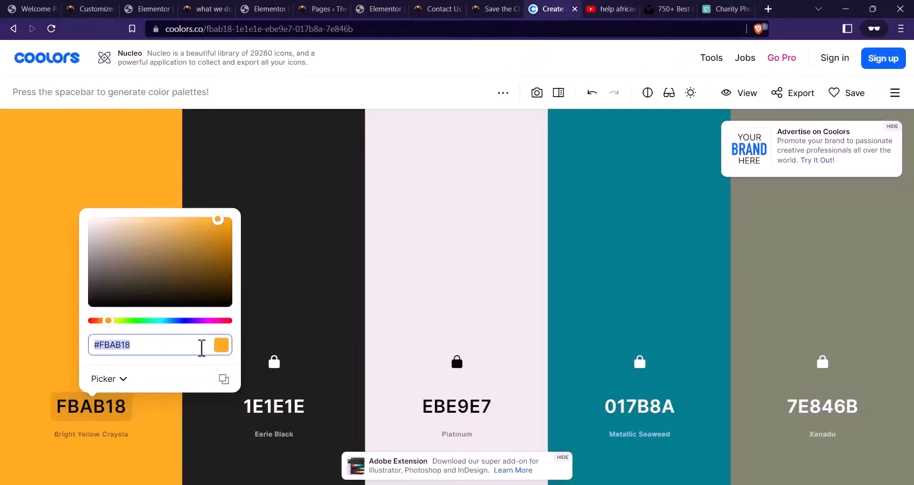
{"action": "left_click", "coordinate": [267, 9]}
{"action": "left_click", "coordinate": [324, 9]}
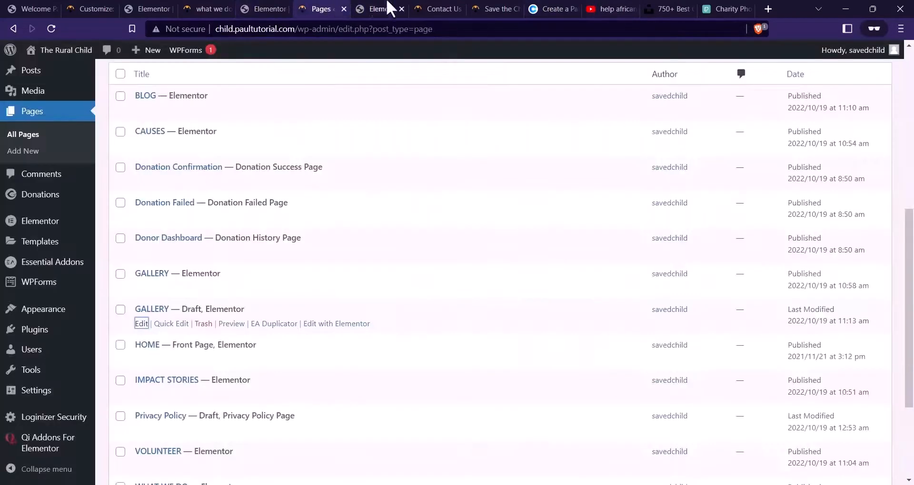
{"action": "left_click", "coordinate": [378, 8]}
{"action": "type", "text": "#FBAB18"}
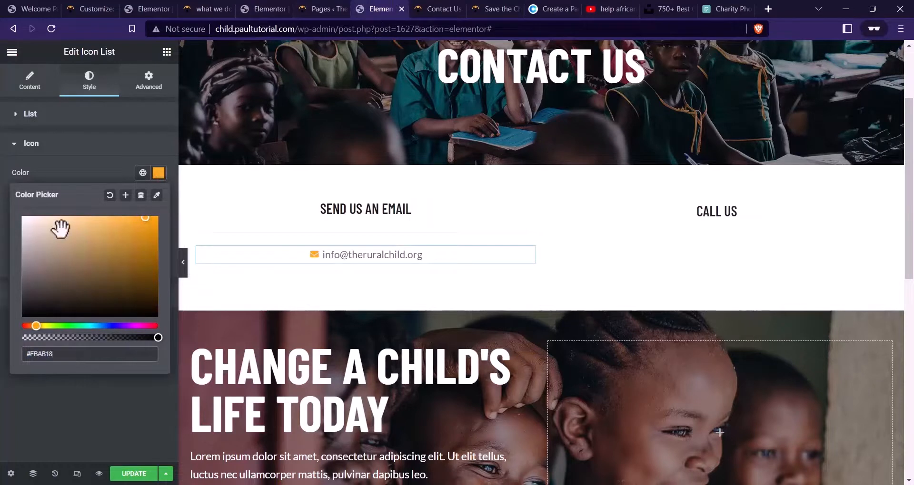
{"action": "left_click", "coordinate": [83, 179]}
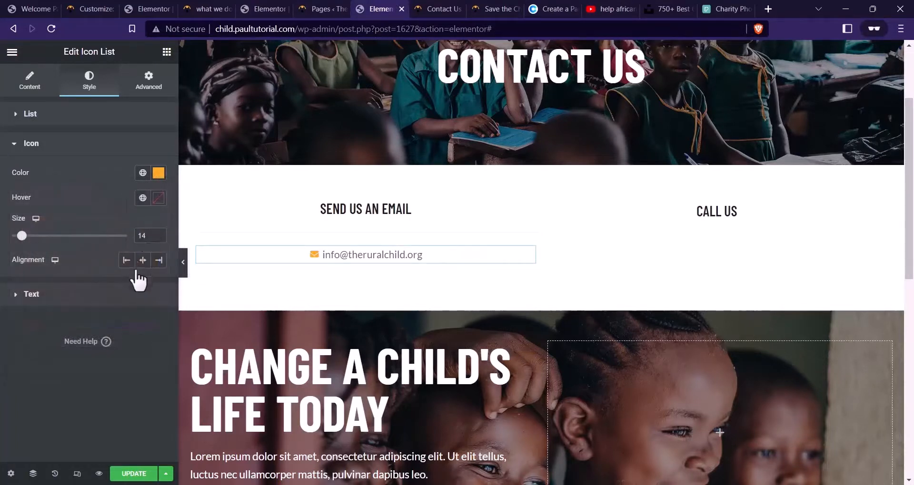
Set the item text's hover colour to #FBAB18
{"action": "left_click", "coordinate": [76, 292]}
{"action": "left_click", "coordinate": [159, 204]}
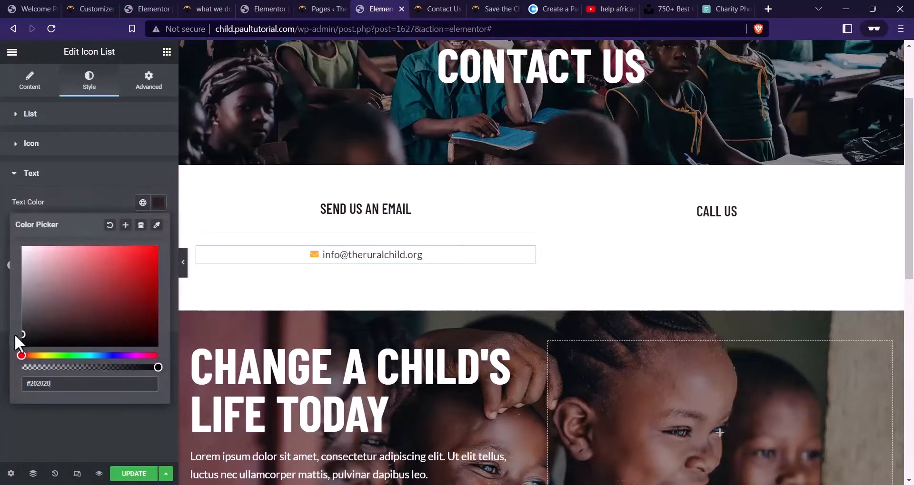
{"action": "left_click", "coordinate": [62, 205]}
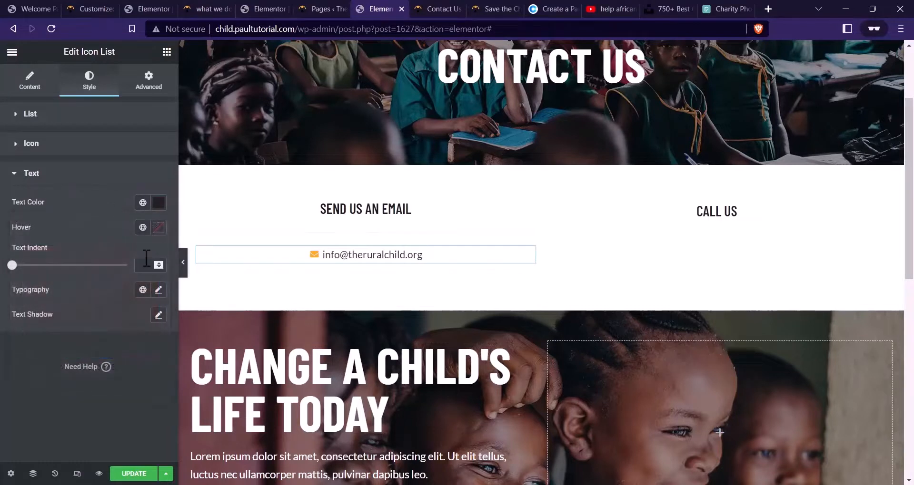
{"action": "left_click", "coordinate": [159, 228]}
{"action": "left_click", "coordinate": [96, 405]}
{"action": "type", "text": "#FBAB18"}
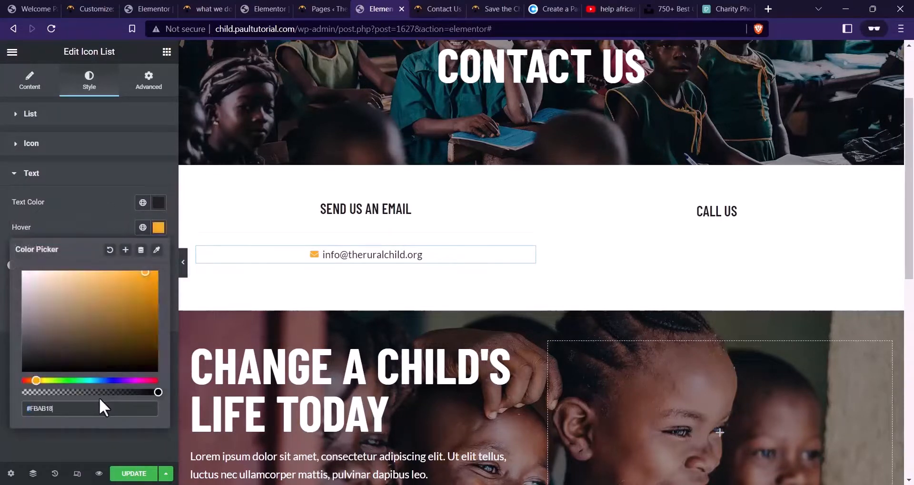
{"action": "left_click", "coordinate": [153, 232]}
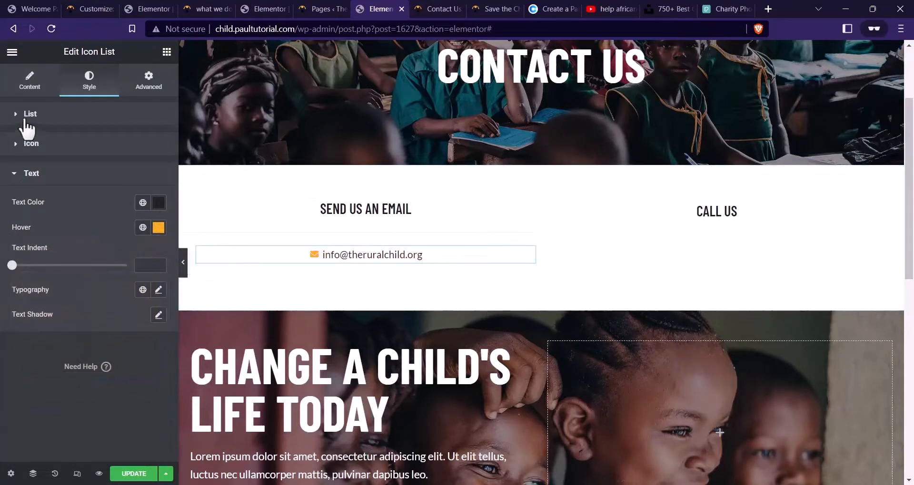
Link the item to a mailto: address for the contact e-mail and update the page
{"action": "left_click", "coordinate": [29, 82]}
{"action": "left_click", "coordinate": [42, 188]}
{"action": "left_click_drag", "start_coordinate": [94, 229], "coordinate": [21, 237]}
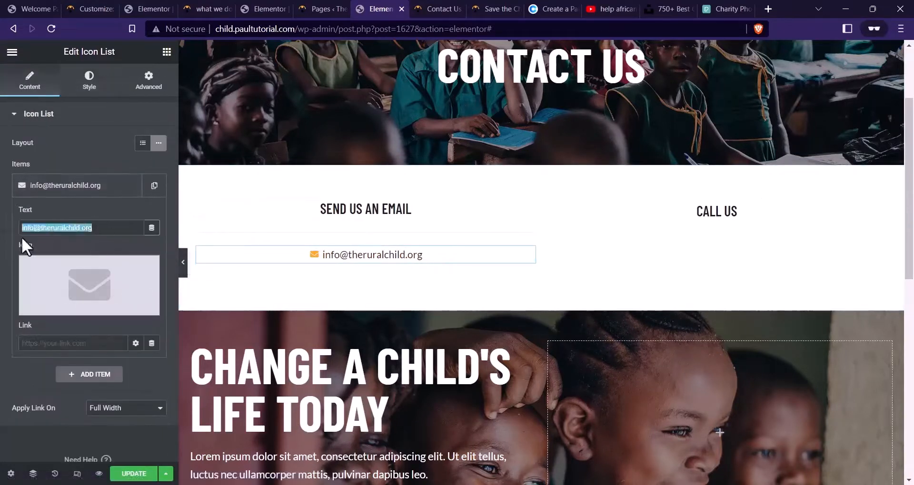
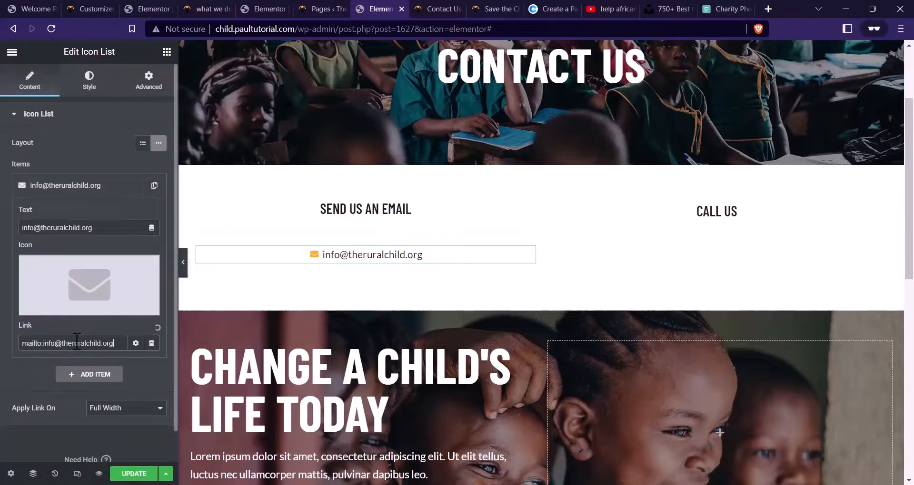
{"action": "left_click", "coordinate": [139, 475]}
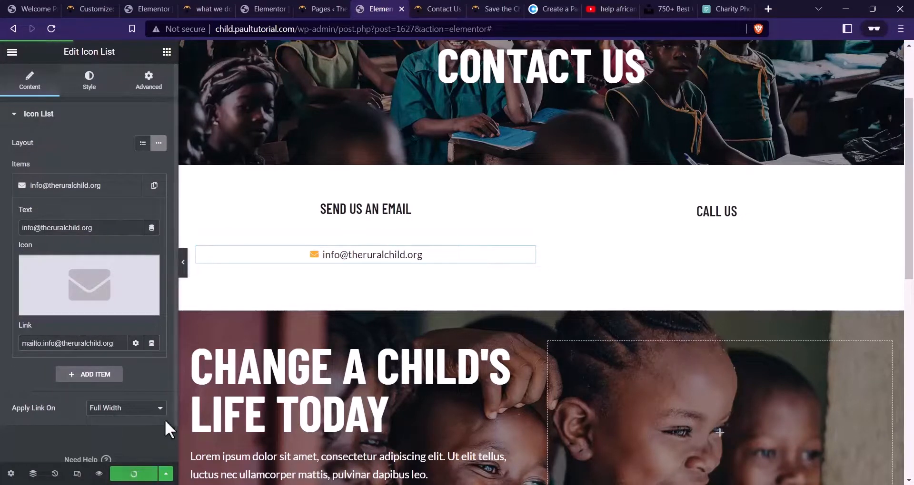
Copy the email icon list widget and paste it under the CALL US divider
{"action": "right_click", "coordinate": [400, 240]}
{"action": "left_click", "coordinate": [422, 278]}
{"action": "right_click", "coordinate": [736, 208]}
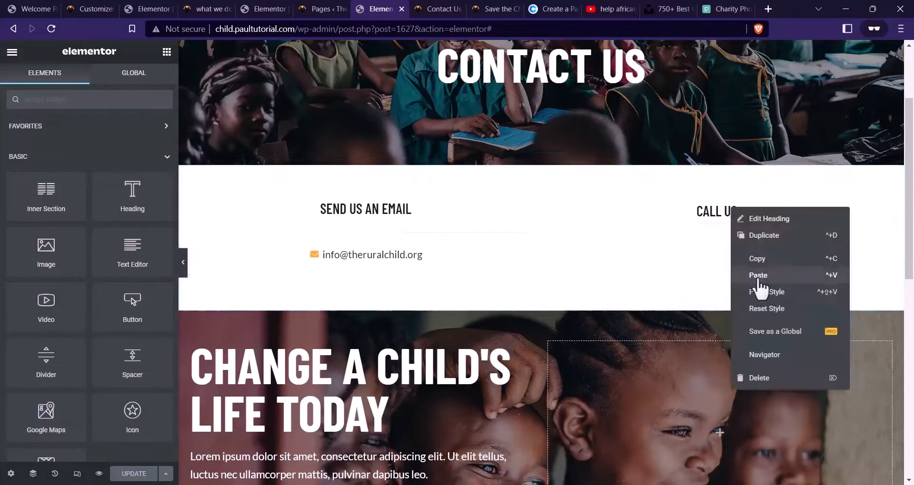
{"action": "left_click", "coordinate": [757, 274]}
{"action": "right_click", "coordinate": [383, 262]}
{"action": "left_click", "coordinate": [423, 312]}
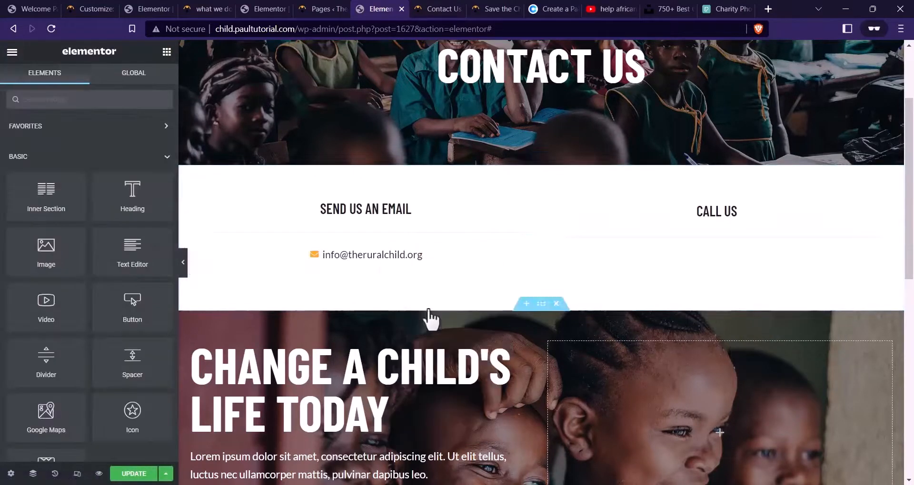
{"action": "right_click", "coordinate": [677, 238]}
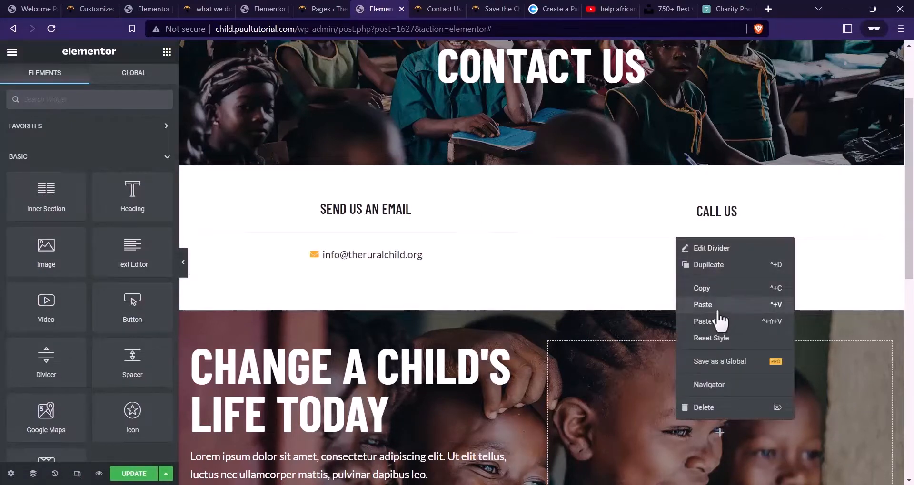
{"action": "left_click", "coordinate": [718, 307]}
Unlink both contact columns' padding and set left and right padding to 40
{"action": "left_click", "coordinate": [549, 200]}
{"action": "left_click", "coordinate": [149, 80]}
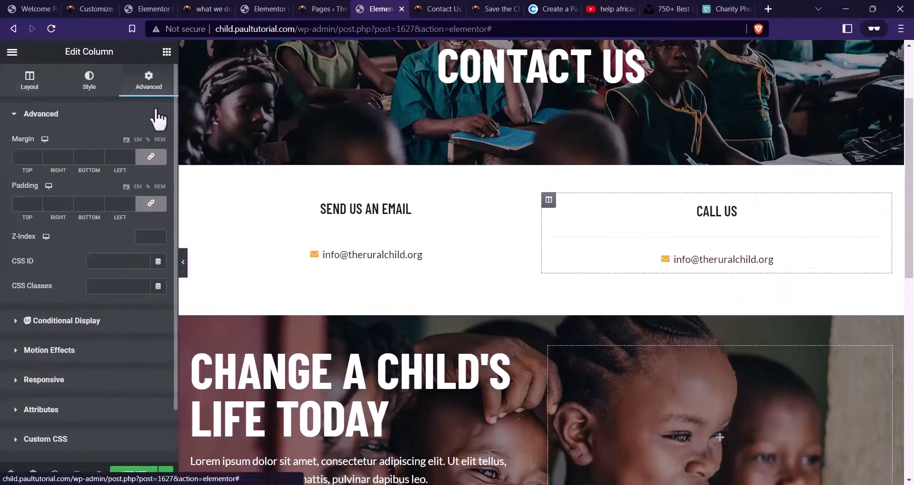
{"action": "left_click", "coordinate": [150, 204]}
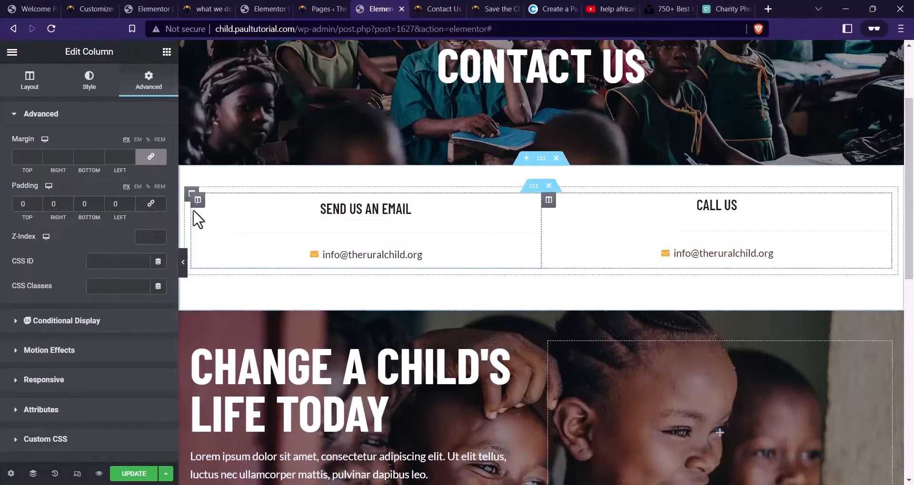
{"action": "left_click", "coordinate": [198, 199]}
{"action": "left_click", "coordinate": [148, 80]}
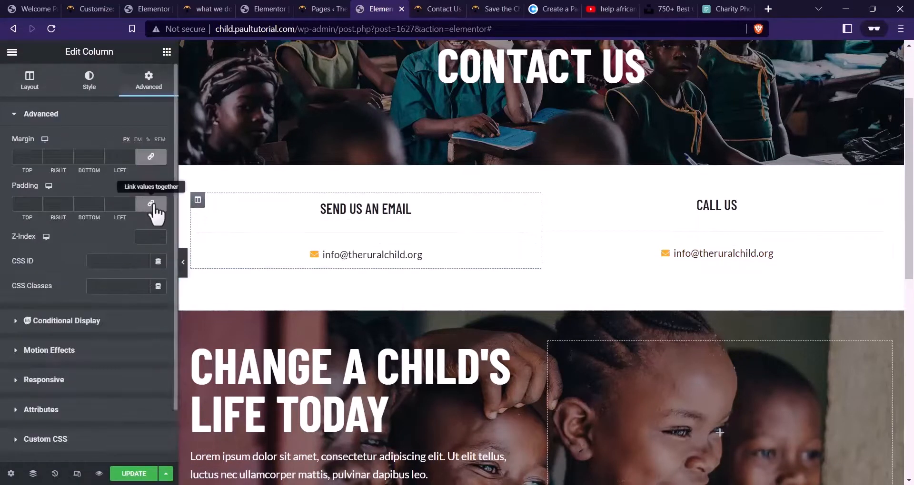
{"action": "left_click", "coordinate": [150, 203]}
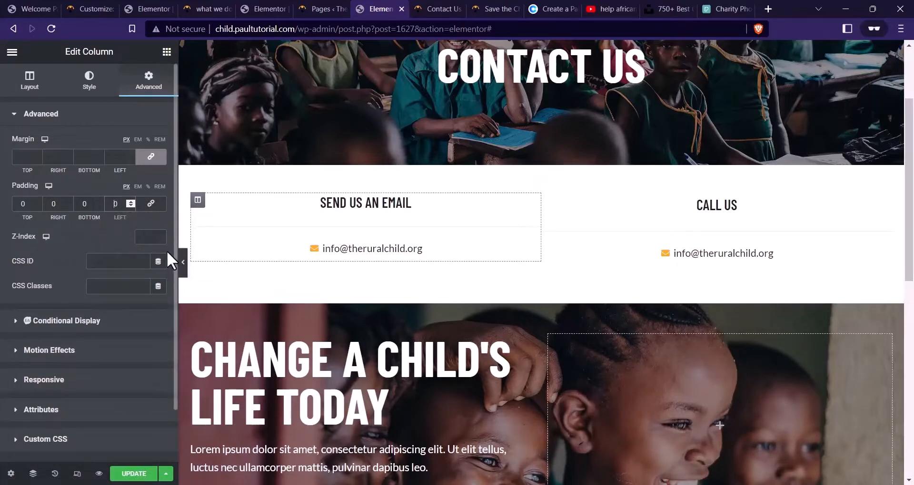
{"action": "type", "text": "4"}
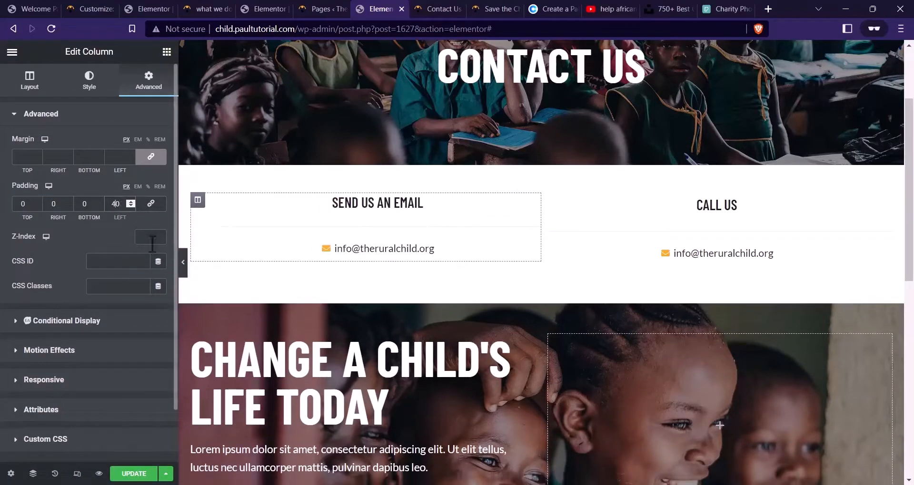
{"action": "left_click", "coordinate": [51, 204]}
{"action": "type", "text": "4"}
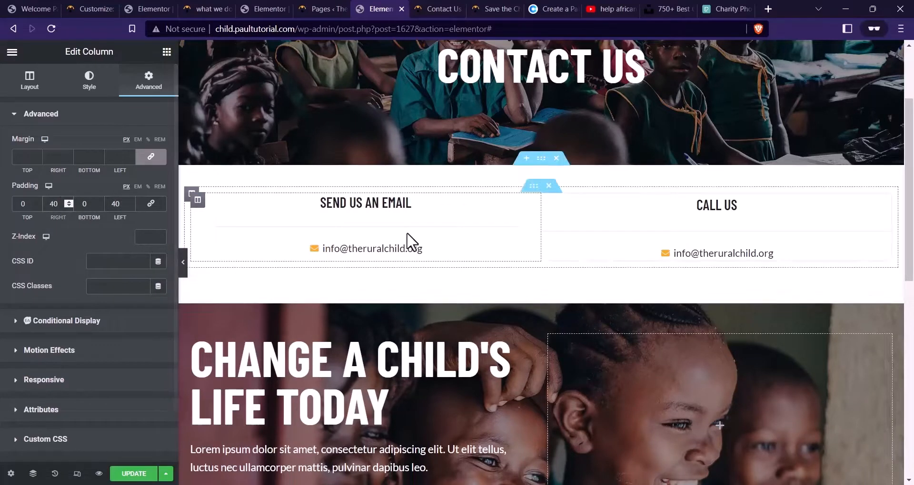
{"action": "left_click", "coordinate": [553, 204]}
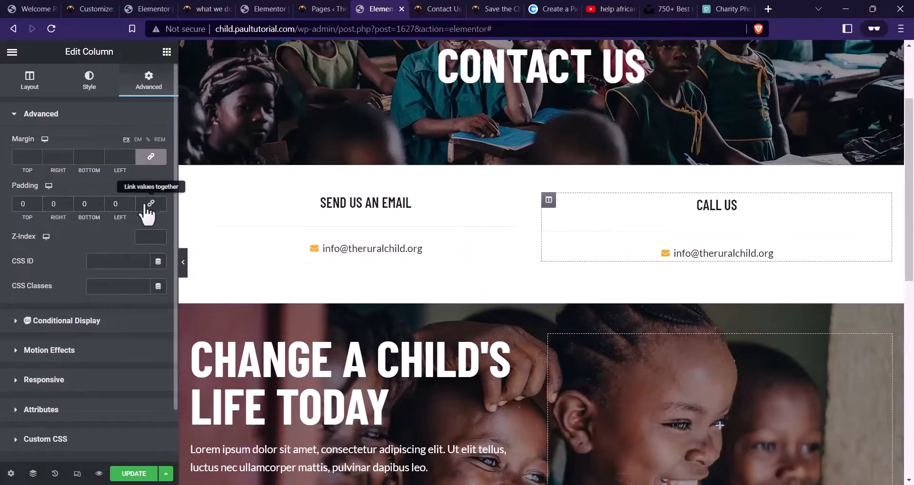
{"action": "left_click", "coordinate": [116, 204]}
{"action": "type", "text": "40"}
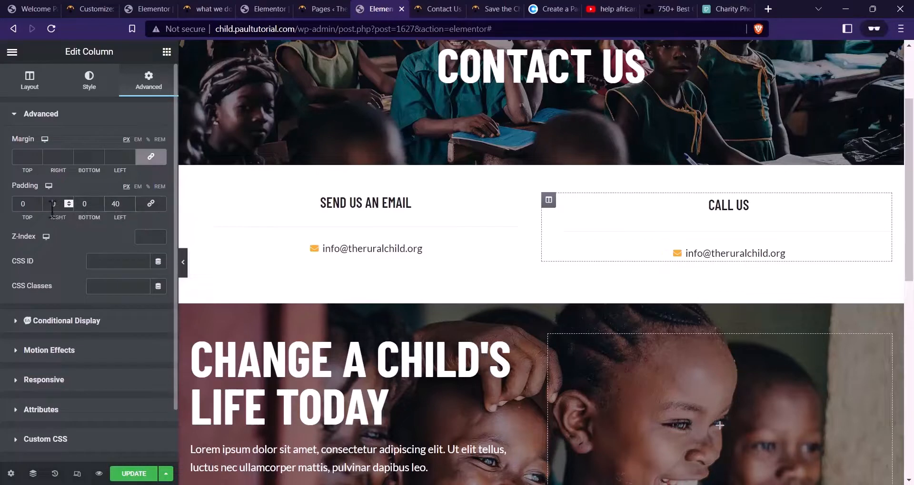
{"action": "left_click", "coordinate": [53, 208]}
{"action": "type", "text": "4"}
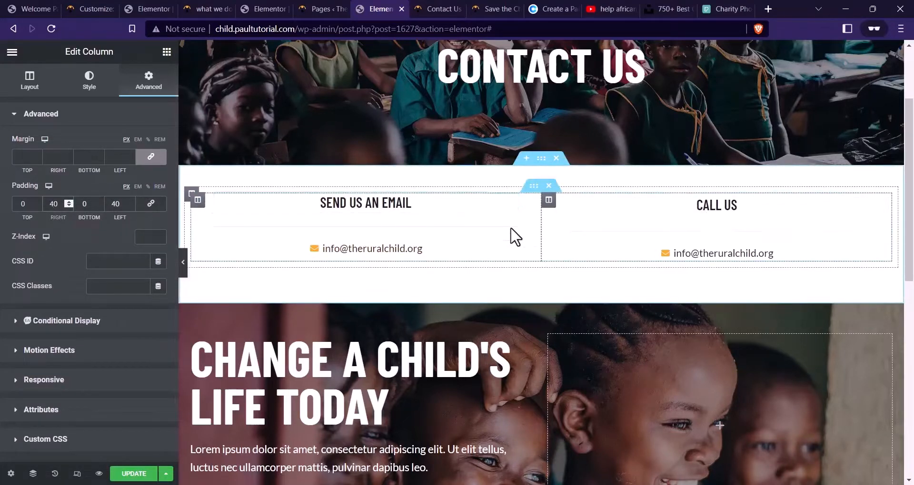
Paste the SEND US AN EMAIL heading's style onto the CALL US heading
{"action": "right_click", "coordinate": [431, 205]}
{"action": "left_click", "coordinate": [476, 257]}
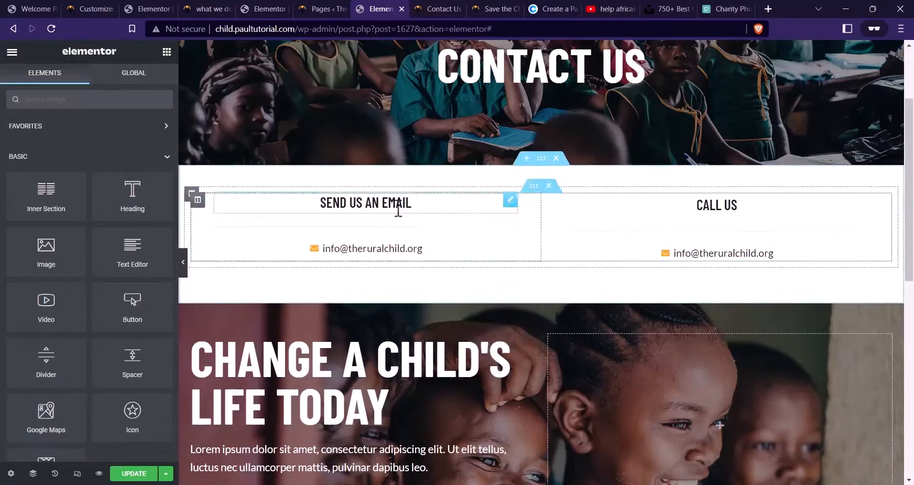
{"action": "right_click", "coordinate": [689, 205]}
{"action": "left_click", "coordinate": [751, 292]}
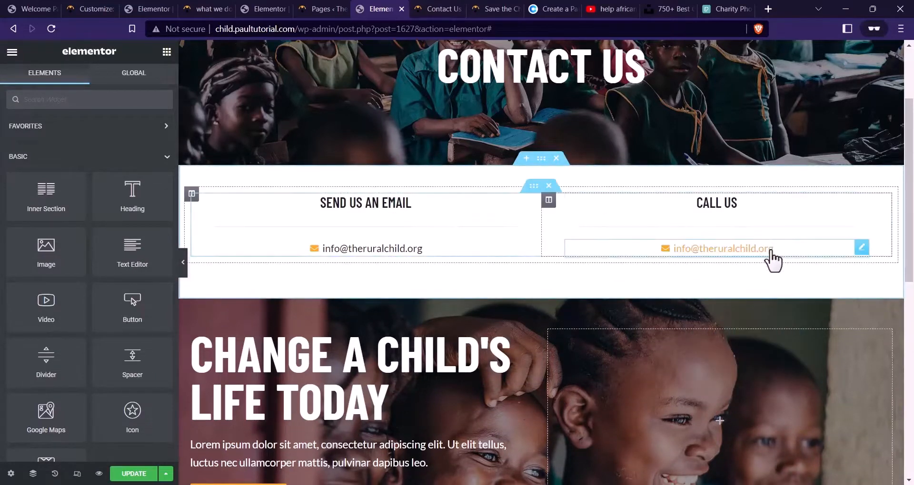
Change the CALL US list item to the phone number with the Phone icon
{"action": "left_click", "coordinate": [806, 254]}
{"action": "left_click", "coordinate": [82, 185]}
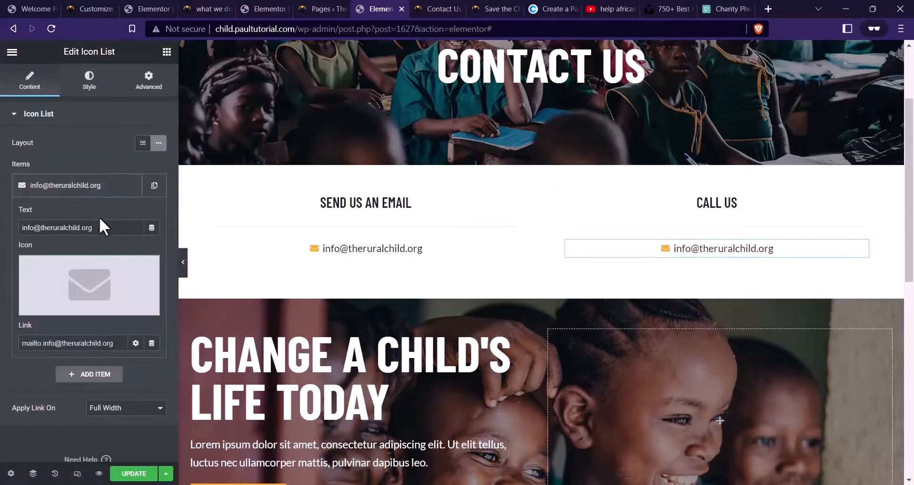
{"action": "triple_click", "coordinate": [100, 224]}
{"action": "left_click", "coordinate": [430, 7]}
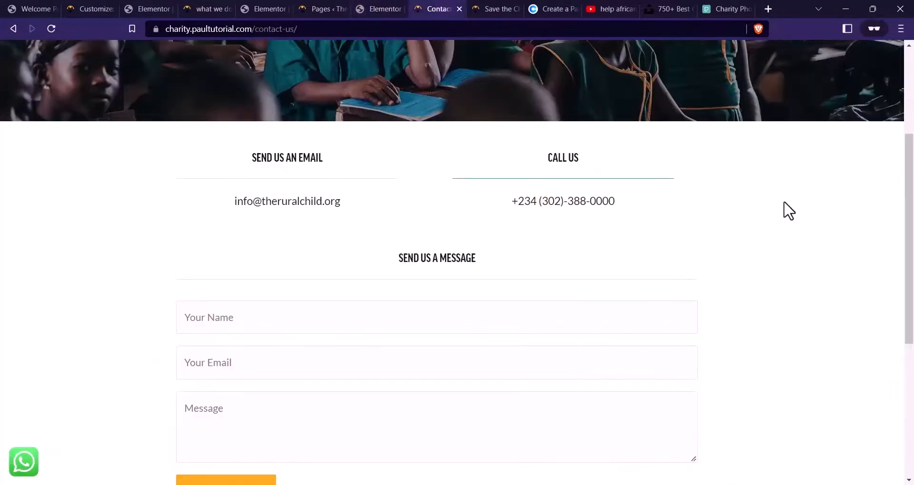
{"action": "left_click_drag", "start_coordinate": [618, 203], "coordinate": [495, 207]}
{"action": "left_click", "coordinate": [380, 9]}
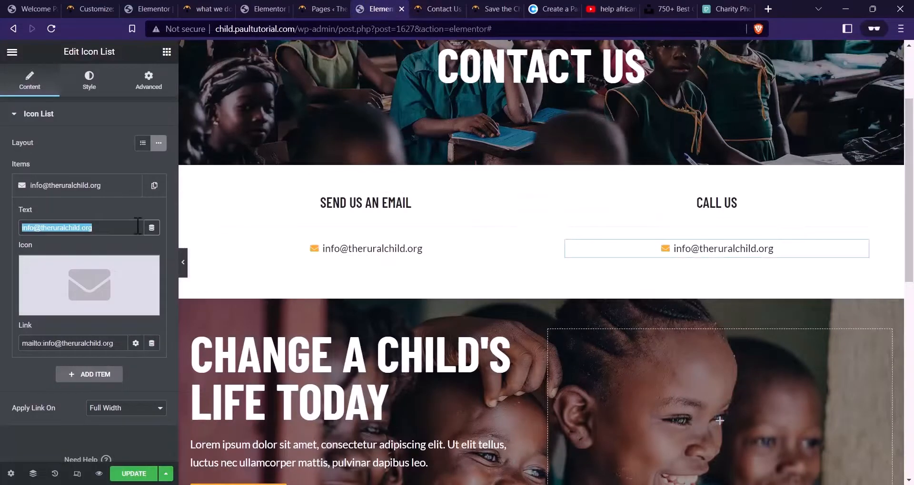
{"action": "key", "text": "ctrl+v"}
{"action": "left_click", "coordinate": [113, 270]}
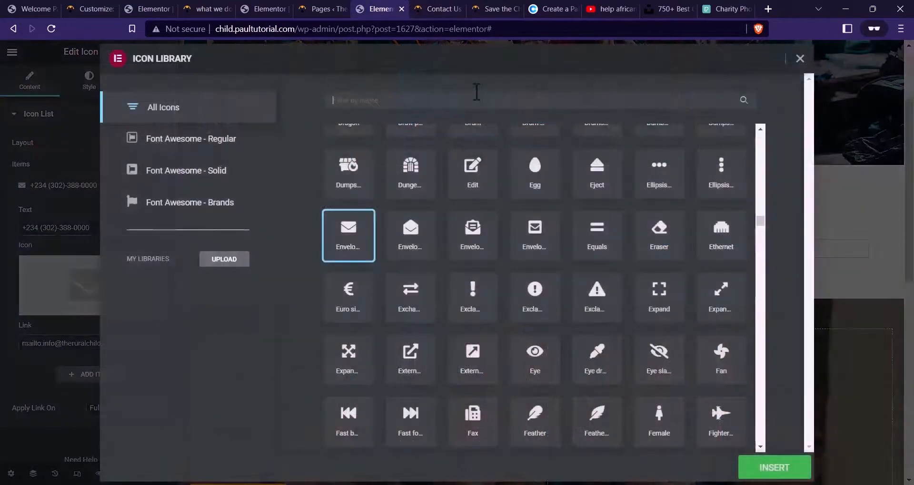
{"action": "left_click", "coordinate": [474, 101]}
{"action": "type", "text": "phone"}
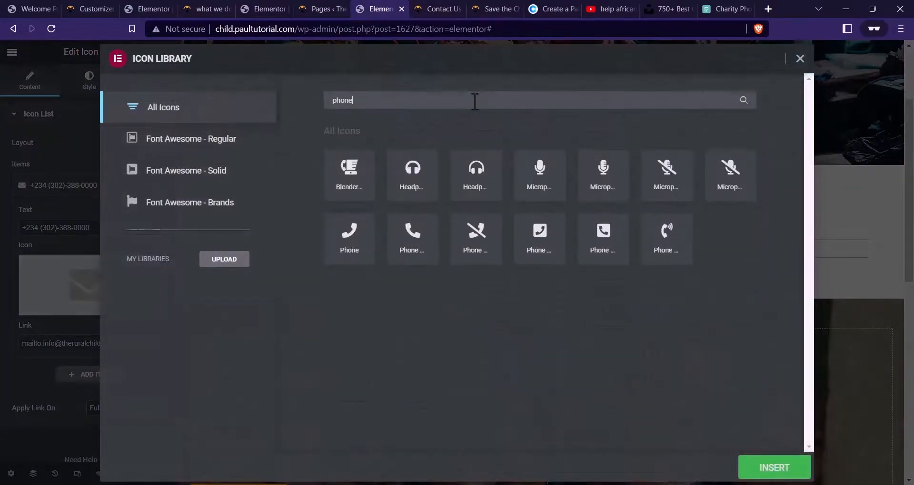
{"action": "left_click", "coordinate": [414, 239]}
{"action": "left_click", "coordinate": [774, 468]}
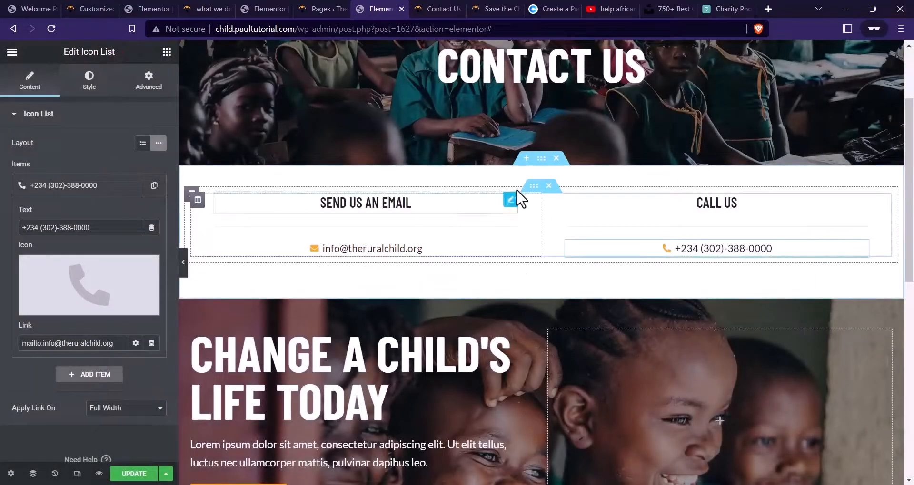
{"action": "left_click", "coordinate": [438, 9]}
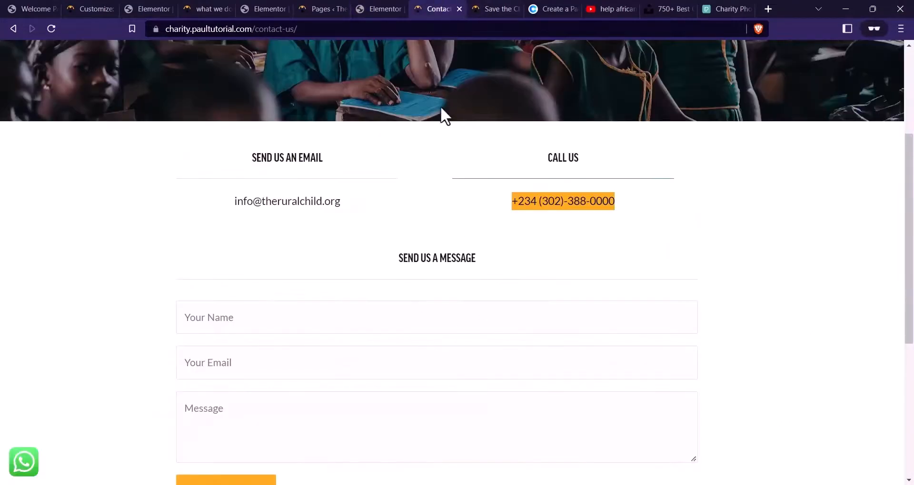
{"action": "left_click", "coordinate": [398, 9]}
Duplicate the contact row and set the rows' width to 960
{"action": "right_click", "coordinate": [536, 183]}
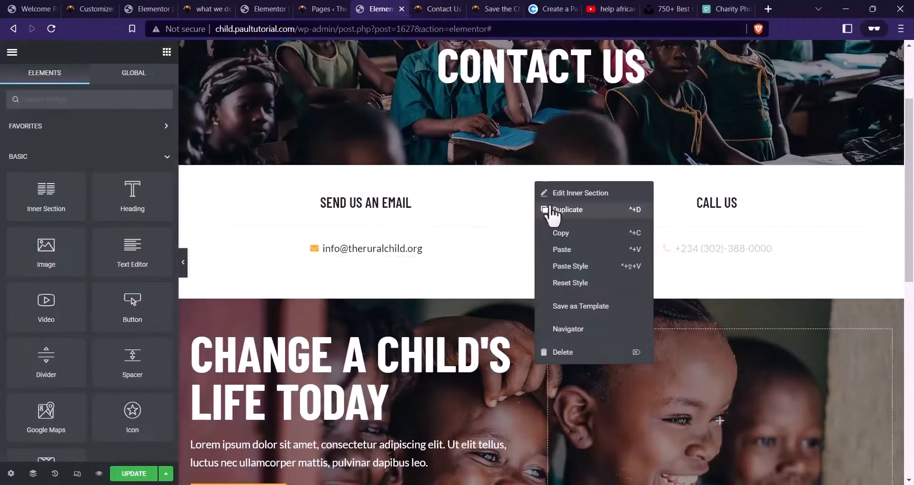
{"action": "left_click", "coordinate": [563, 212]}
{"action": "scroll", "coordinate": [547, 263], "scroll_direction": "down", "scroll_amount": 1}
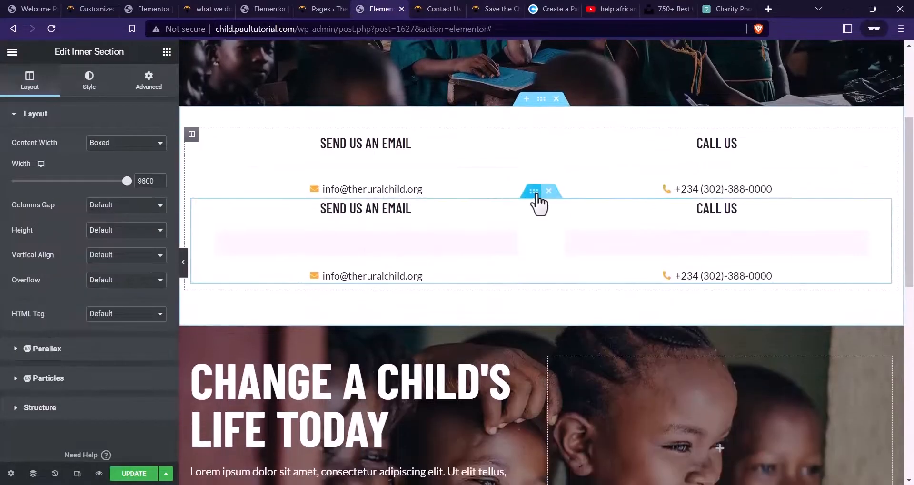
{"action": "left_click", "coordinate": [149, 84]}
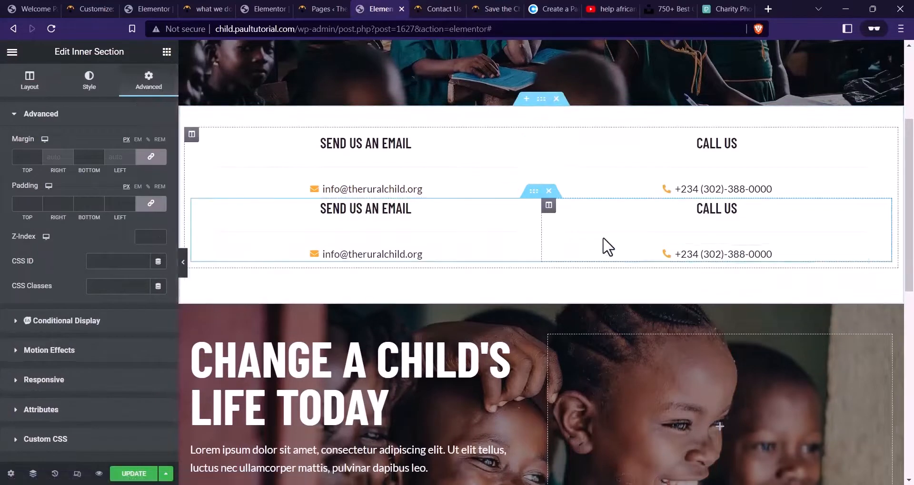
{"action": "left_click", "coordinate": [535, 129]}
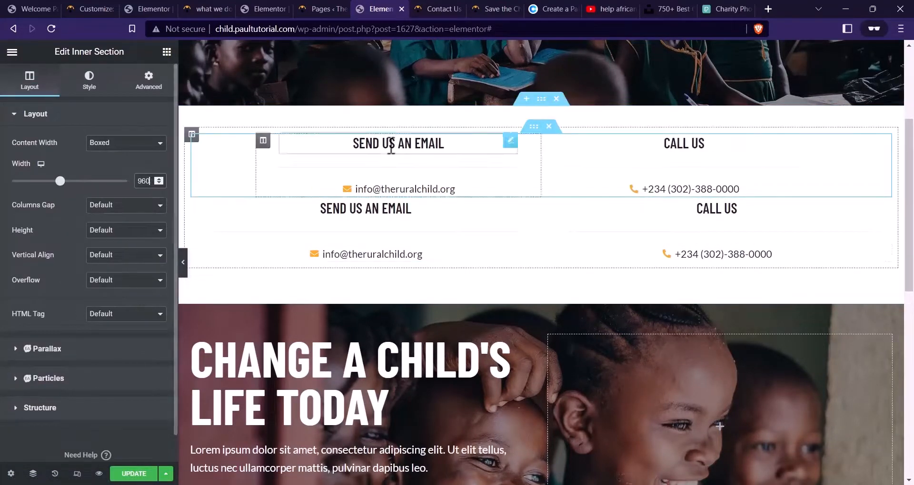
{"action": "left_click", "coordinate": [535, 190]}
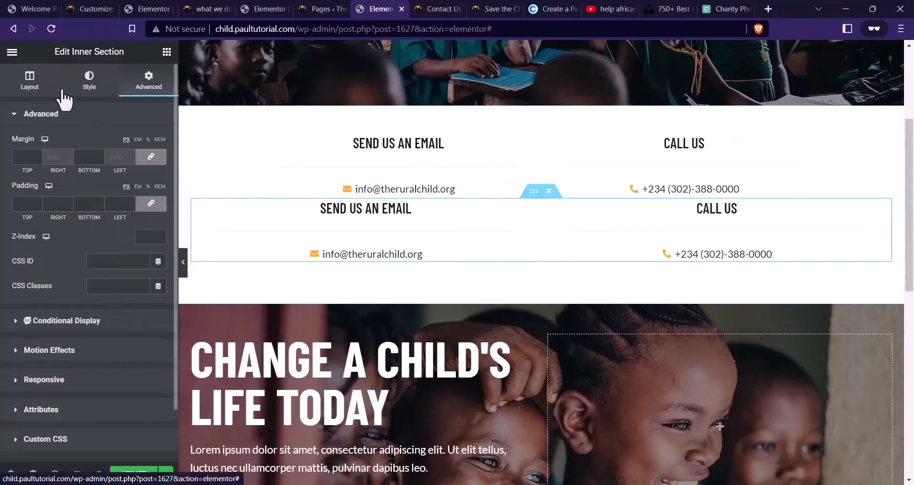
{"action": "left_click", "coordinate": [30, 81]}
{"action": "key", "text": "Delete"}
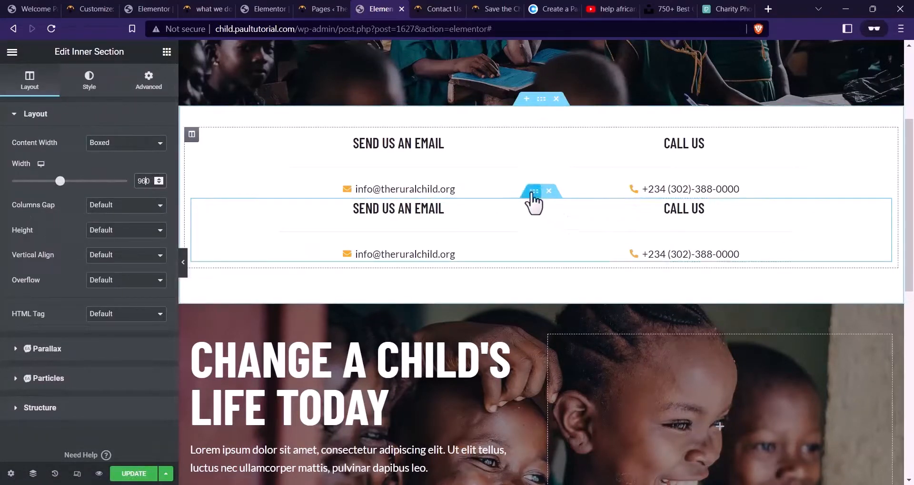
Delete the copy's email column and give the lower row a 56 top margin
{"action": "right_click", "coordinate": [261, 205]}
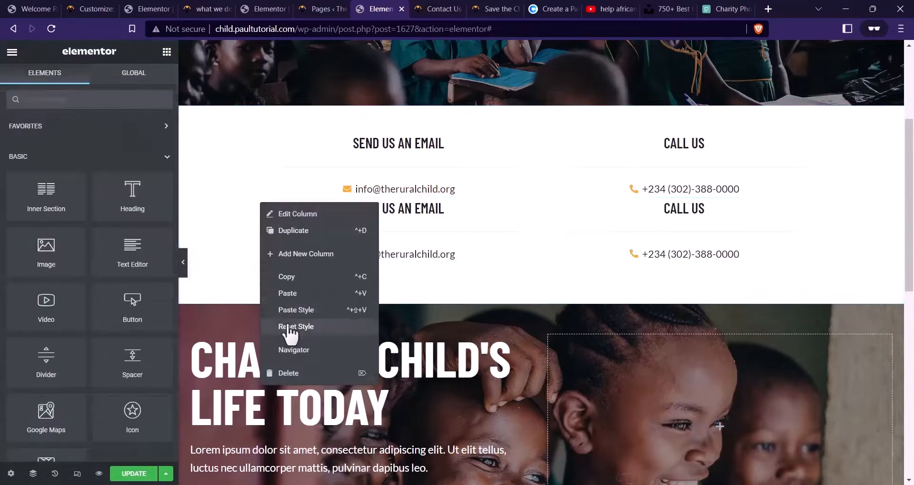
{"action": "left_click", "coordinate": [289, 374]}
{"action": "left_click", "coordinate": [533, 191]}
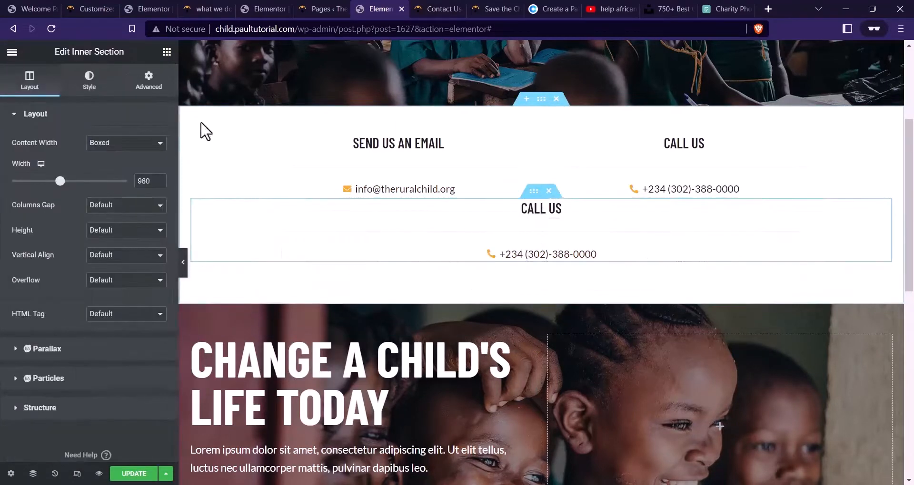
{"action": "left_click", "coordinate": [149, 83]}
{"action": "left_click", "coordinate": [38, 159]}
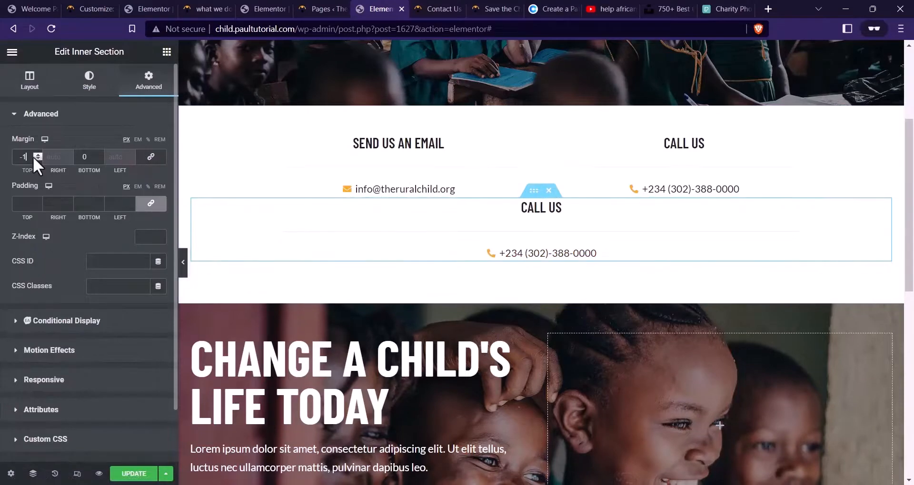
{"action": "type", "text": "56"}
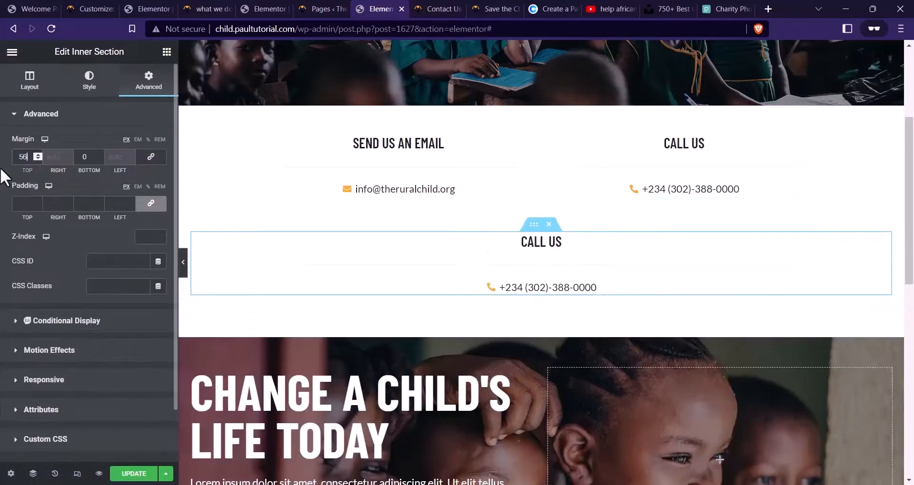
Retitle the lower row's heading to SEND US A MESSAGE
{"action": "left_click", "coordinate": [526, 241]}
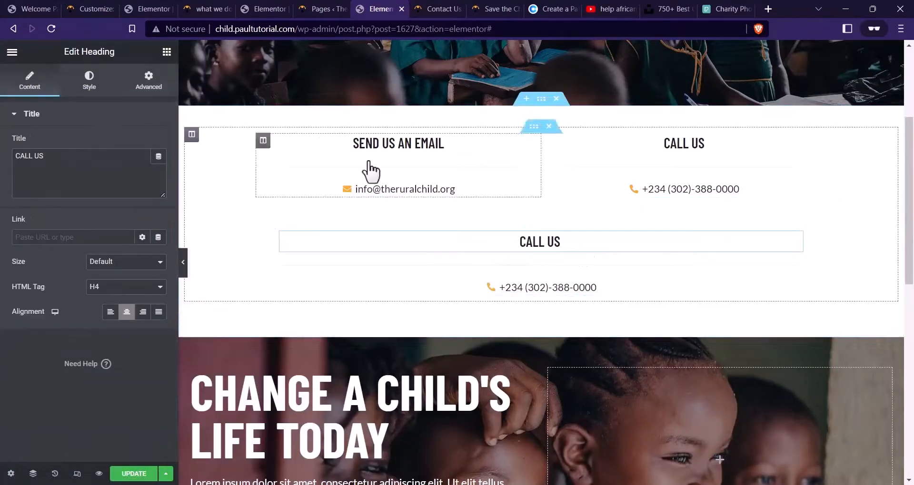
{"action": "left_click", "coordinate": [434, 8]}
{"action": "left_click", "coordinate": [383, 9]}
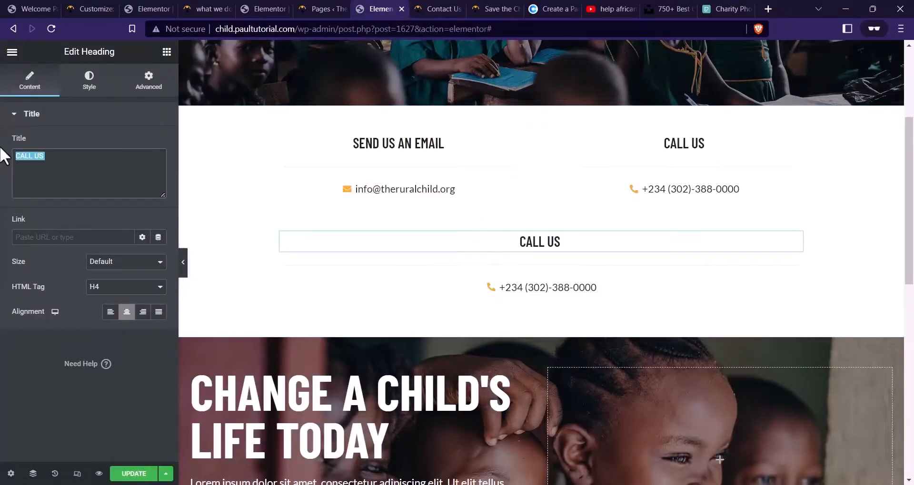
{"action": "type", "text": "SEND US A ME"}
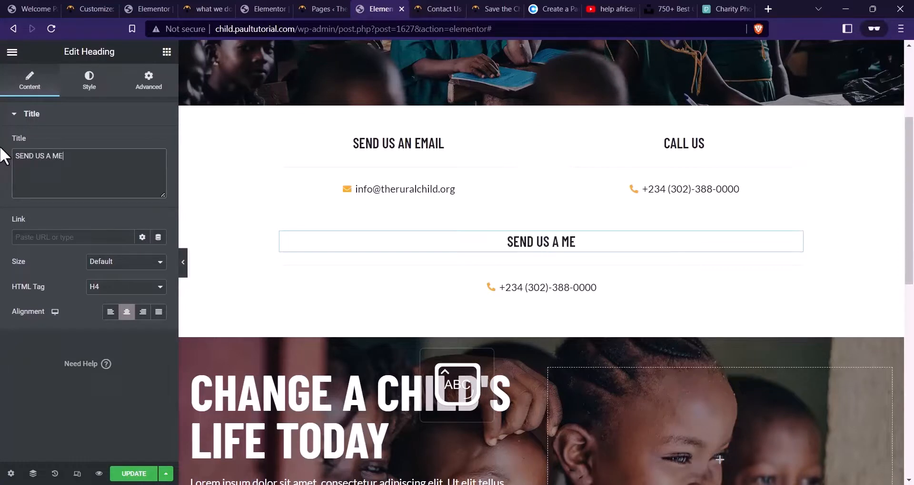
{"action": "type", "text": "SSAGE"}
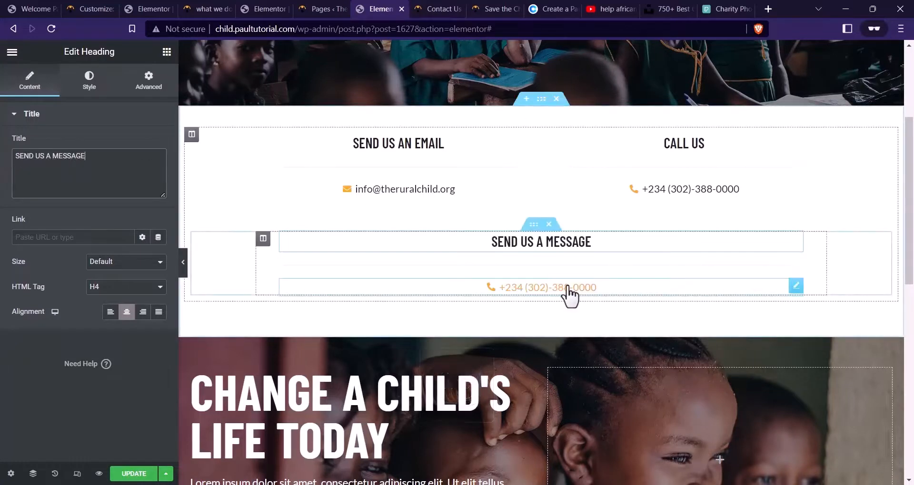
{"action": "left_click", "coordinate": [569, 295]}
{"action": "left_click", "coordinate": [166, 52]}
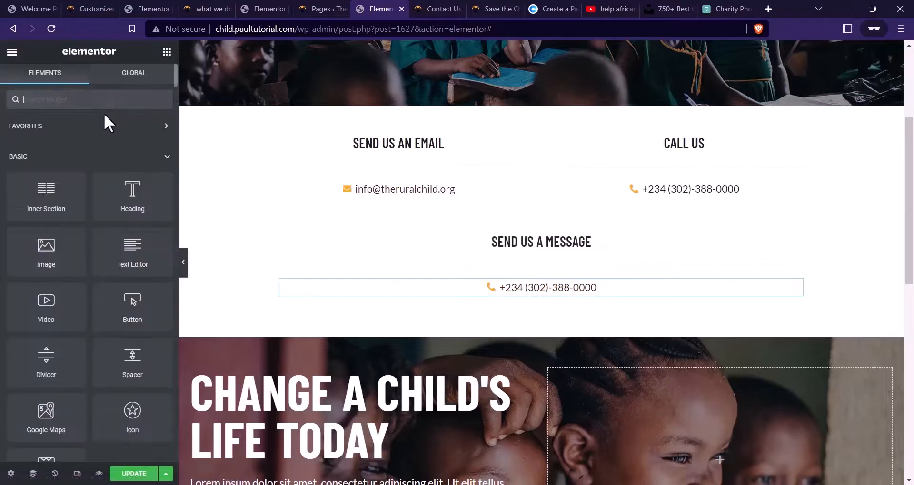
Add a WPForms widget under SEND US A MESSAGE showing the Contact Form with its title hidden
{"action": "type", "text": "CONTAC"}
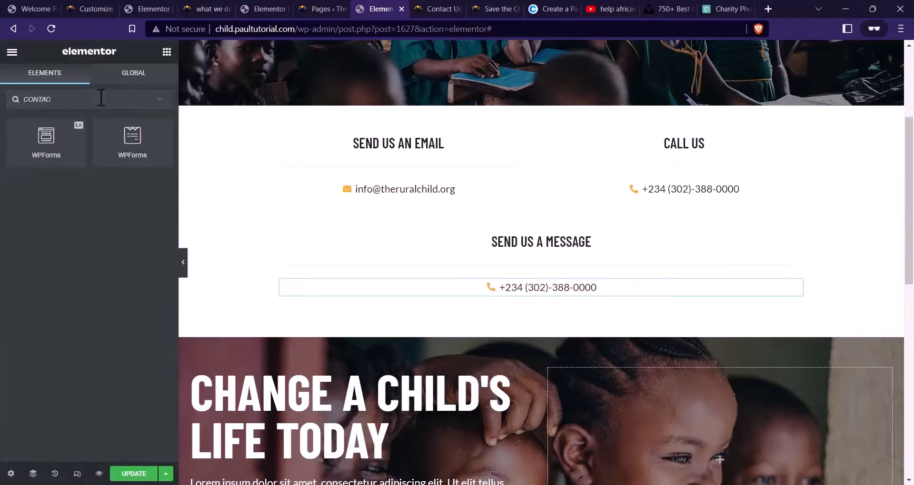
{"action": "left_click_drag", "start_coordinate": [47, 138], "coordinate": [509, 299]}
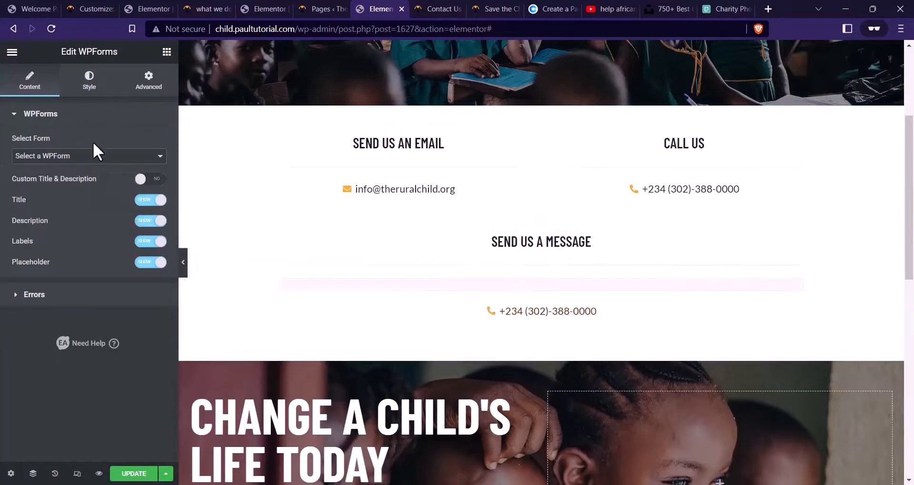
{"action": "left_click", "coordinate": [117, 158]}
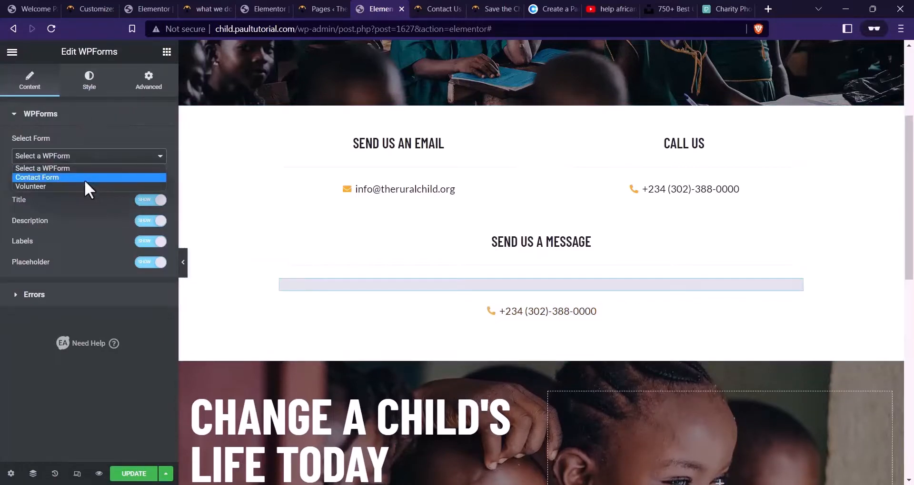
{"action": "left_click", "coordinate": [86, 178]}
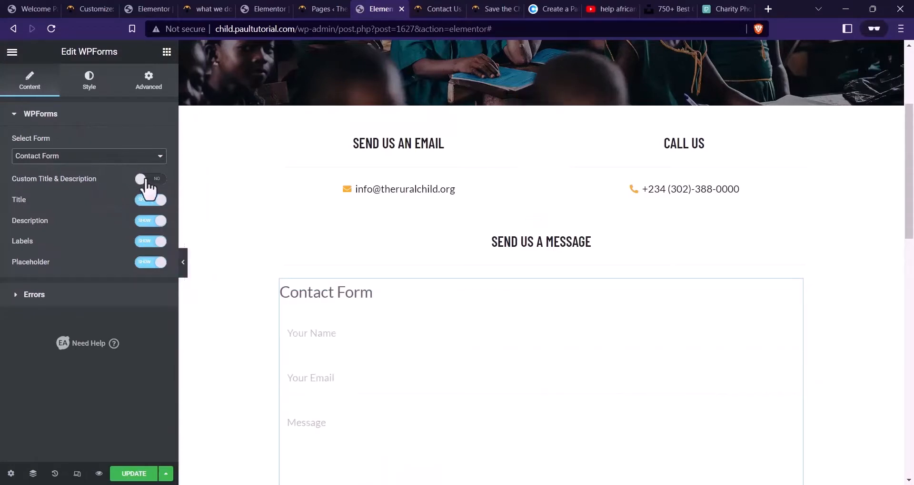
{"action": "left_click", "coordinate": [150, 180]}
{"action": "left_click", "coordinate": [151, 180]}
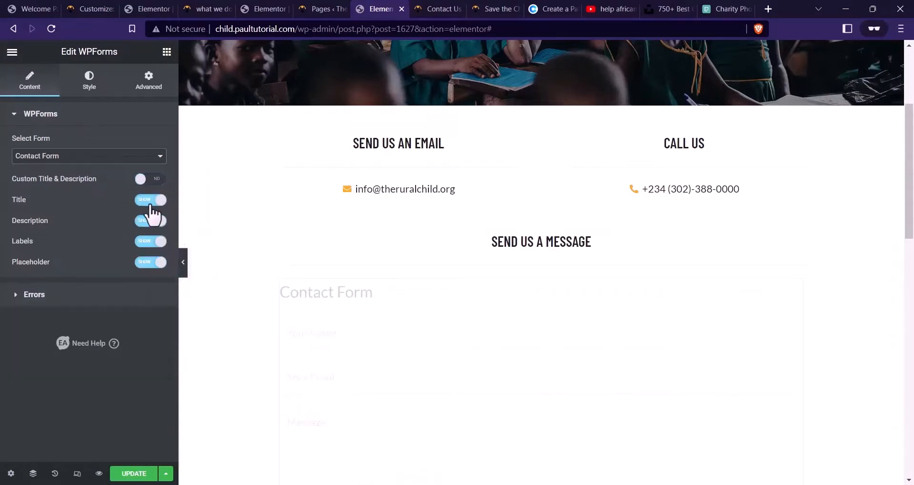
{"action": "left_click", "coordinate": [150, 200]}
Delete the phone line below the form
{"action": "scroll", "coordinate": [646, 273], "scroll_direction": "down", "scroll_amount": 2}
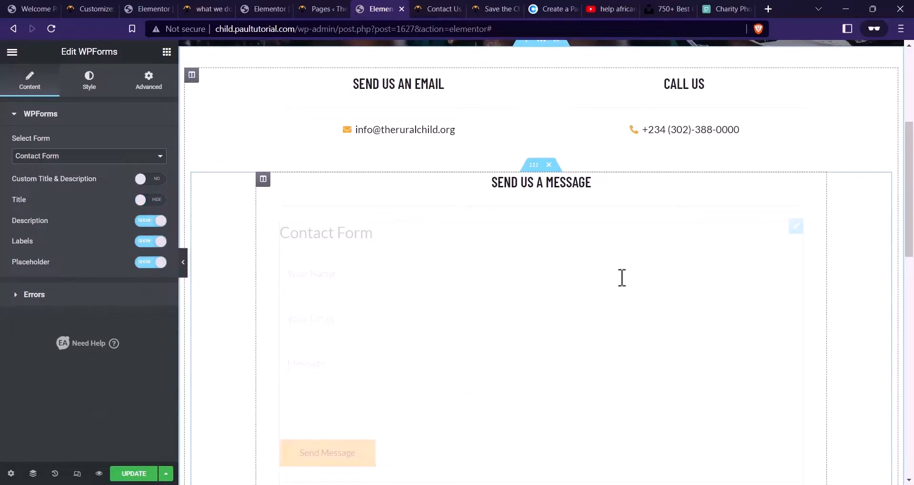
{"action": "left_click", "coordinate": [418, 240]}
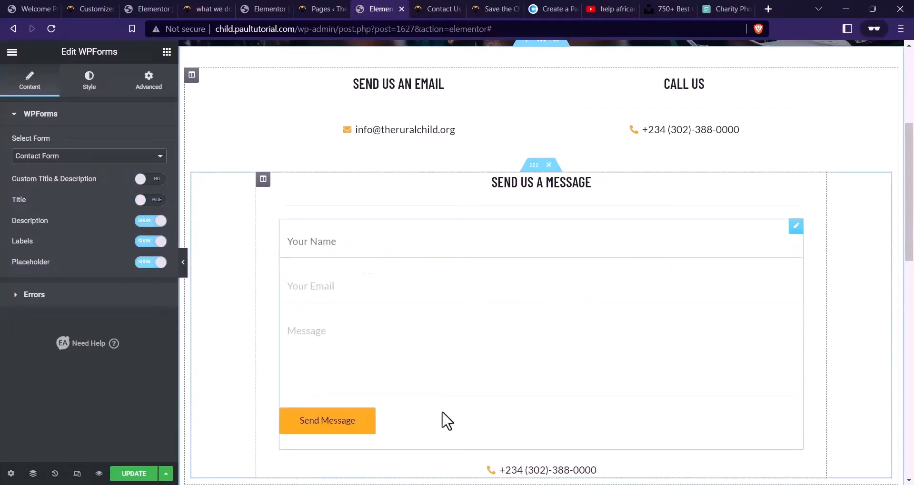
{"action": "scroll", "coordinate": [573, 426], "scroll_direction": "down", "scroll_amount": 3}
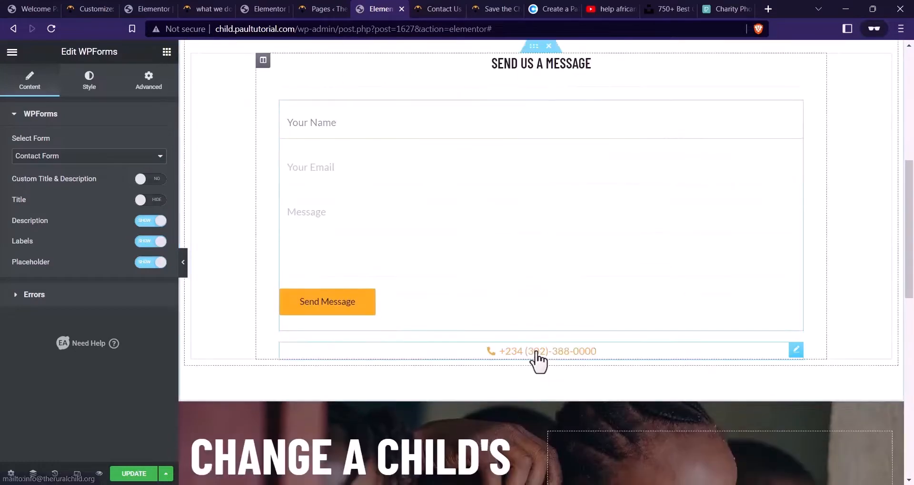
{"action": "right_click", "coordinate": [536, 355]}
{"action": "left_click", "coordinate": [567, 474]}
{"action": "scroll", "coordinate": [357, 231], "scroll_direction": "up", "scroll_amount": 4}
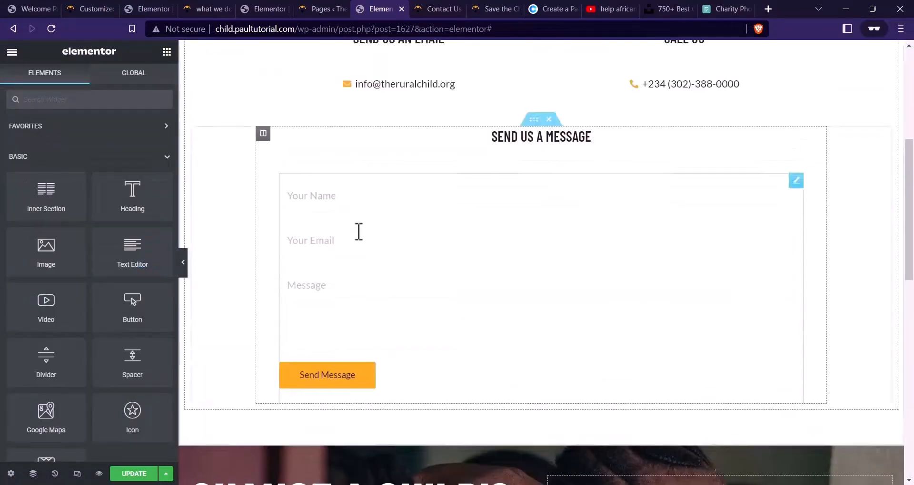
Give the form's input and textarea fields a solid border of width 1
{"action": "left_click", "coordinate": [379, 289]}
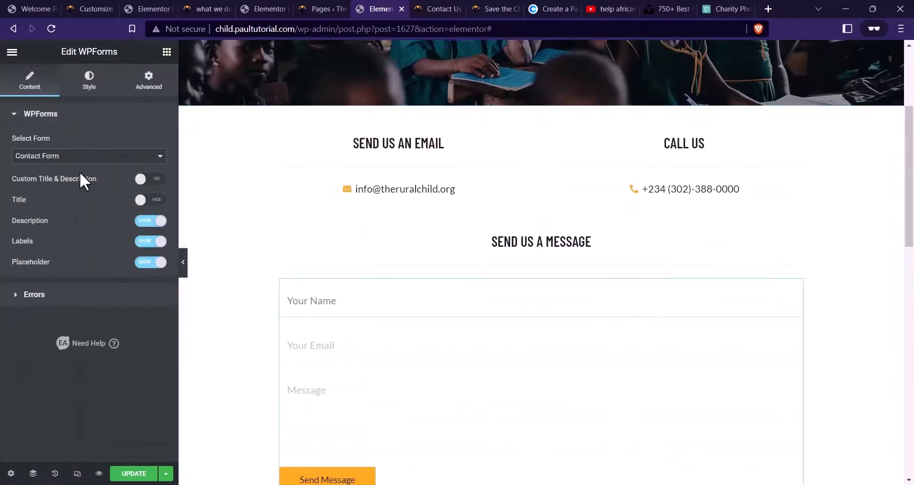
{"action": "left_click", "coordinate": [90, 77]}
{"action": "scroll", "coordinate": [91, 267], "scroll_direction": "down", "scroll_amount": 4}
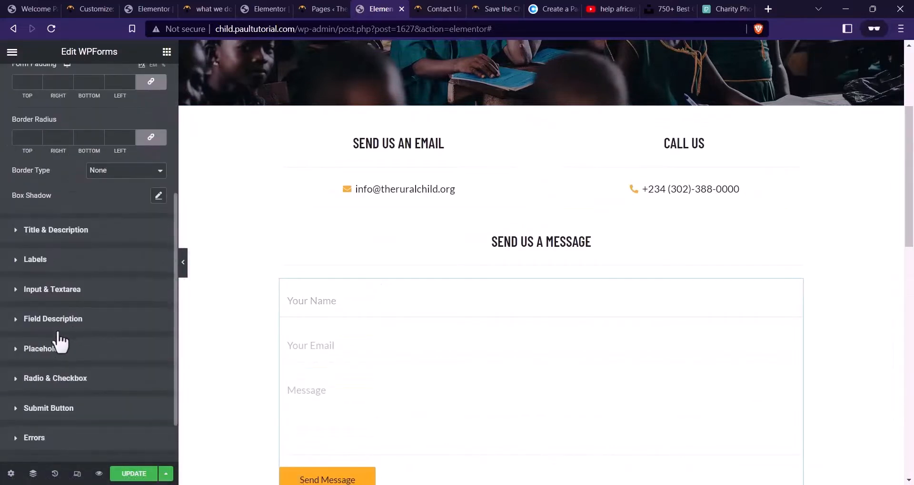
{"action": "left_click", "coordinate": [29, 291]}
{"action": "scroll", "coordinate": [69, 299], "scroll_direction": "down", "scroll_amount": 2}
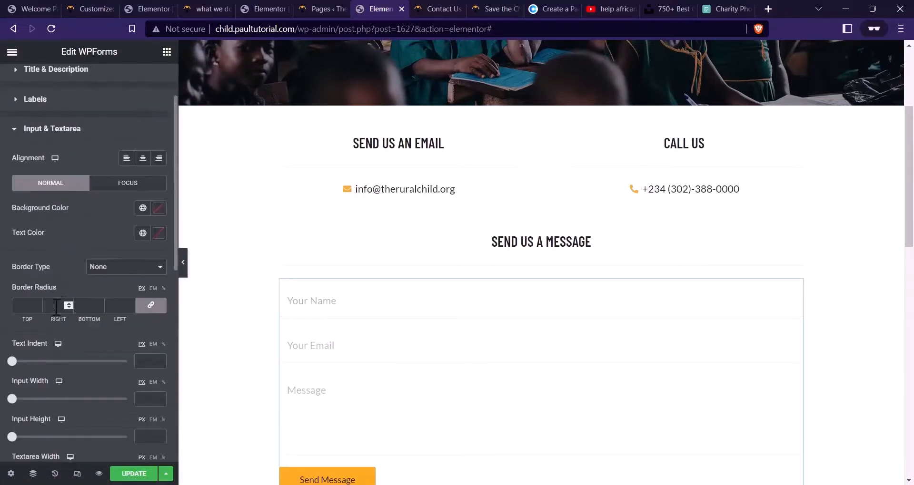
{"action": "left_click", "coordinate": [102, 268]}
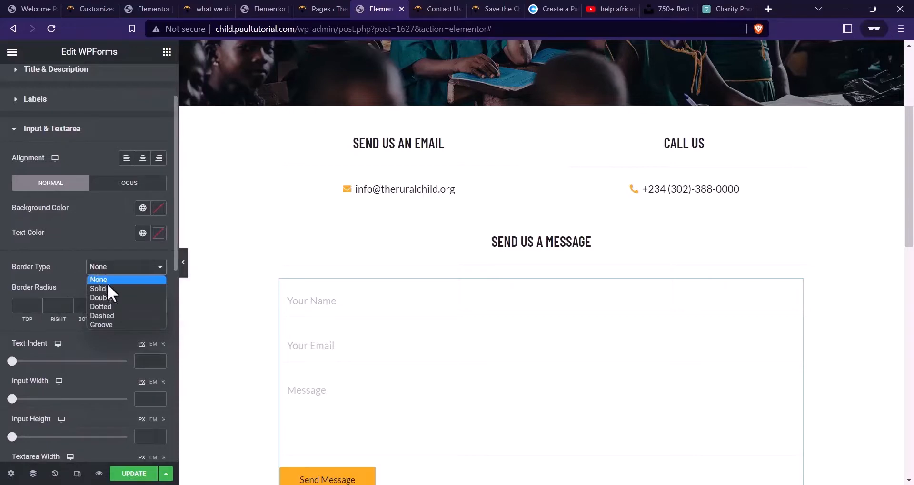
{"action": "left_click", "coordinate": [108, 288]}
{"action": "left_click", "coordinate": [101, 302]}
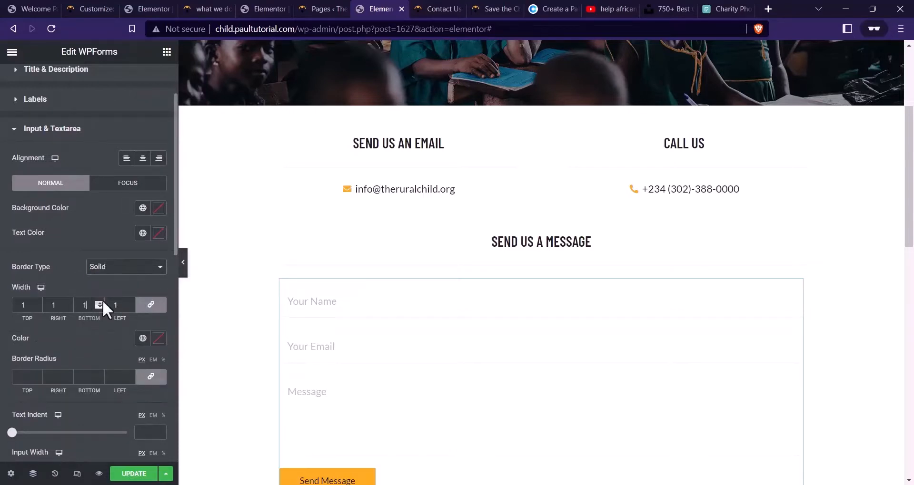
{"action": "left_click", "coordinate": [344, 347]}
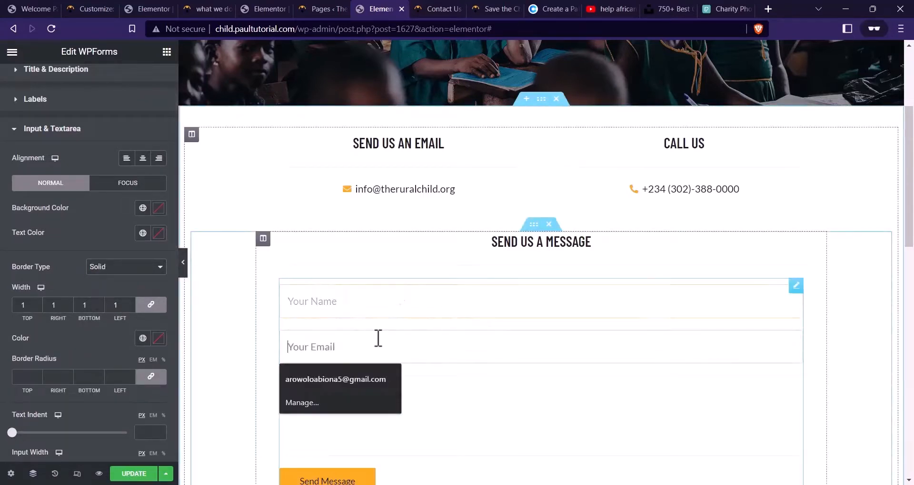
Set the Submit Button background colour to FBAB18, copied from the colour palette page
{"action": "scroll", "coordinate": [419, 343], "scroll_direction": "down", "scroll_amount": 3}
{"action": "scroll", "coordinate": [101, 321], "scroll_direction": "down", "scroll_amount": 10}
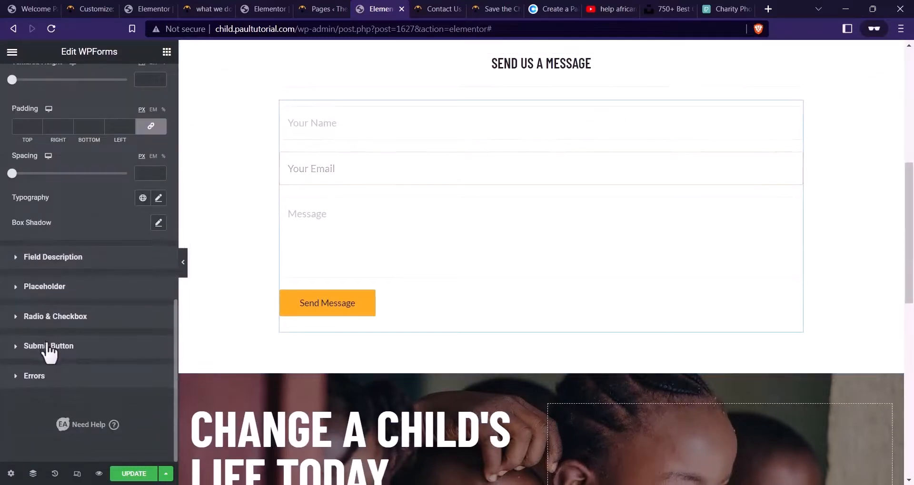
{"action": "left_click", "coordinate": [48, 347]}
{"action": "scroll", "coordinate": [133, 342], "scroll_direction": "down", "scroll_amount": 2}
{"action": "left_click", "coordinate": [159, 315]}
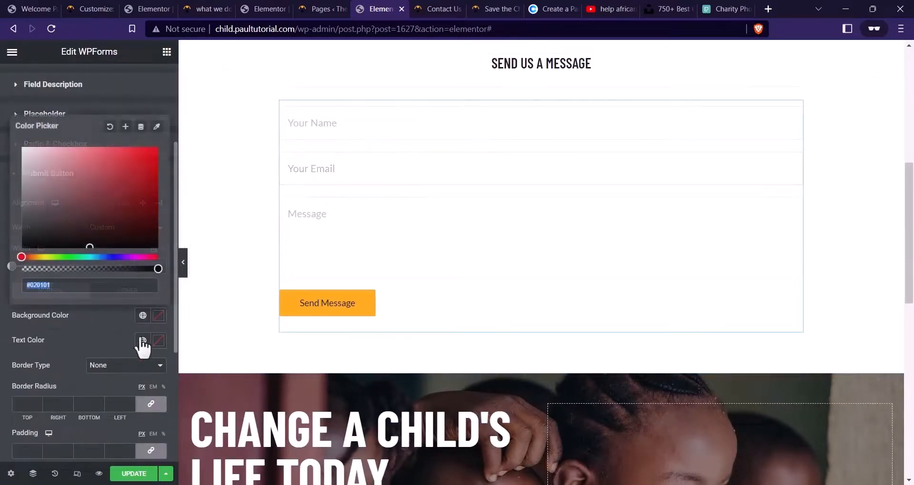
{"action": "left_click", "coordinate": [89, 336]}
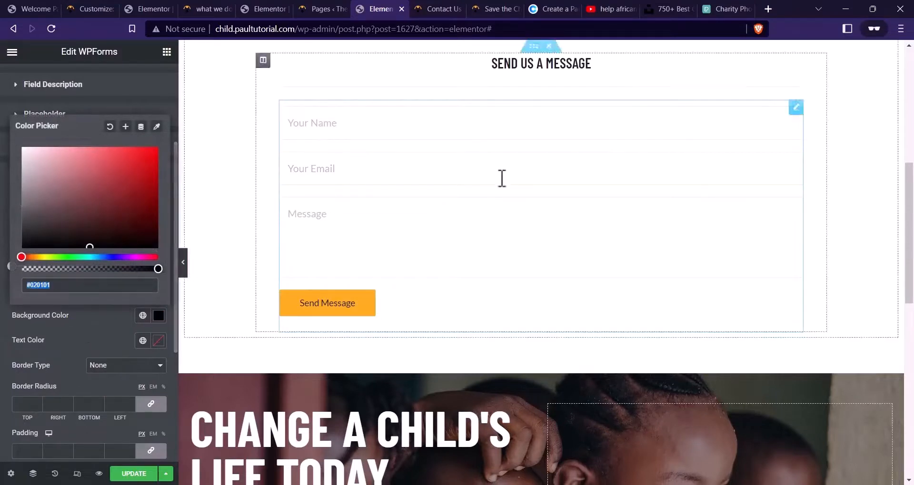
{"action": "left_click", "coordinate": [552, 9]}
{"action": "key", "text": "ctrl+c"}
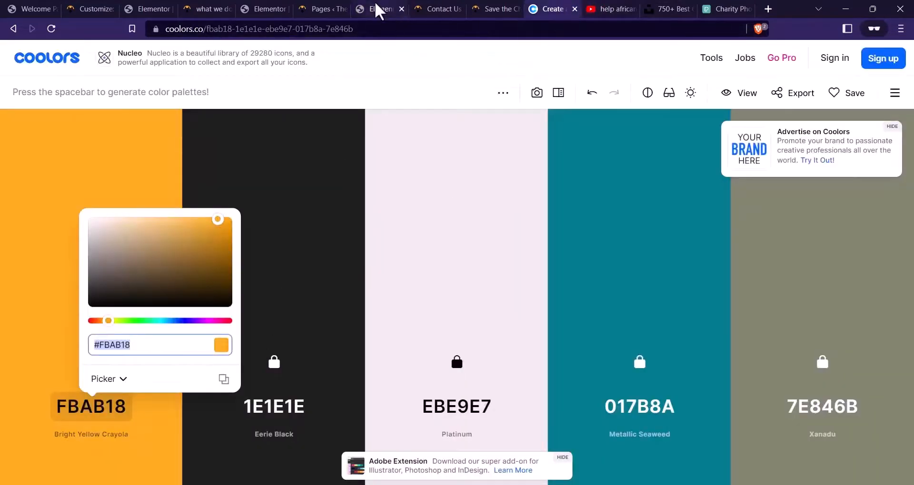
{"action": "left_click", "coordinate": [379, 8]}
{"action": "key", "text": "ctrl+v"}
{"action": "left_click", "coordinate": [86, 324]}
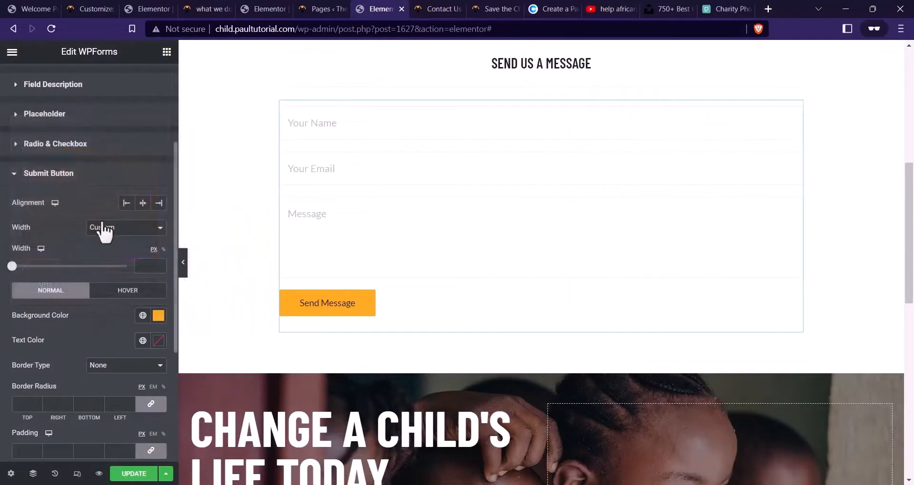
Set the button's hover background to a lighter orange, #FFB52C
{"action": "left_click", "coordinate": [133, 296]}
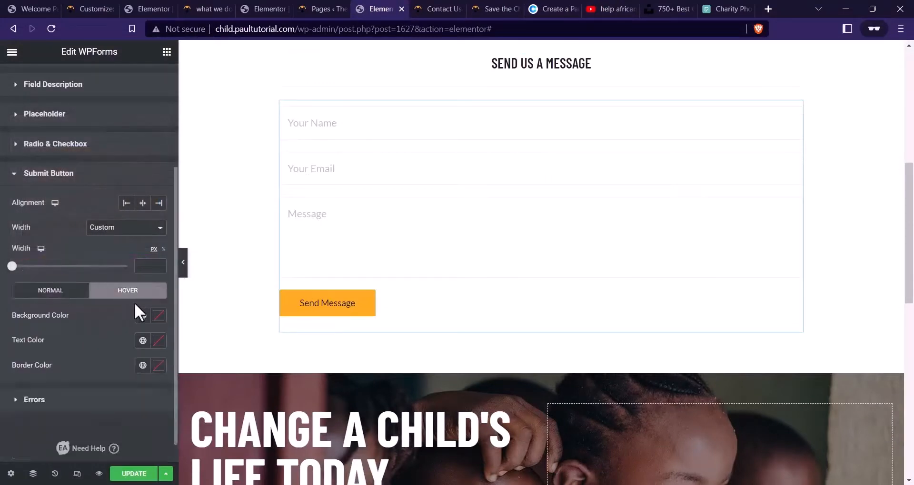
{"action": "left_click", "coordinate": [158, 315]}
{"action": "key", "text": "ctrl+v"}
{"action": "left_click_drag", "start_coordinate": [135, 145], "coordinate": [132, 147]}
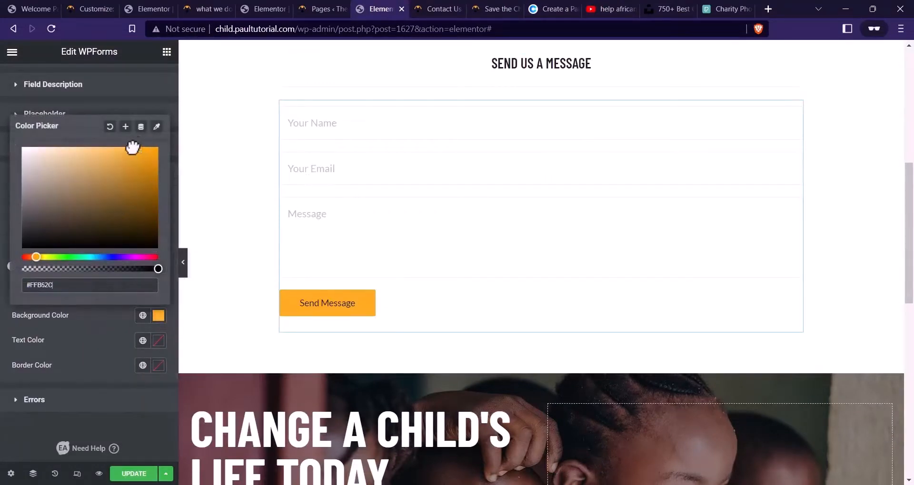
{"action": "left_click", "coordinate": [129, 331]}
{"action": "left_click", "coordinate": [56, 291]}
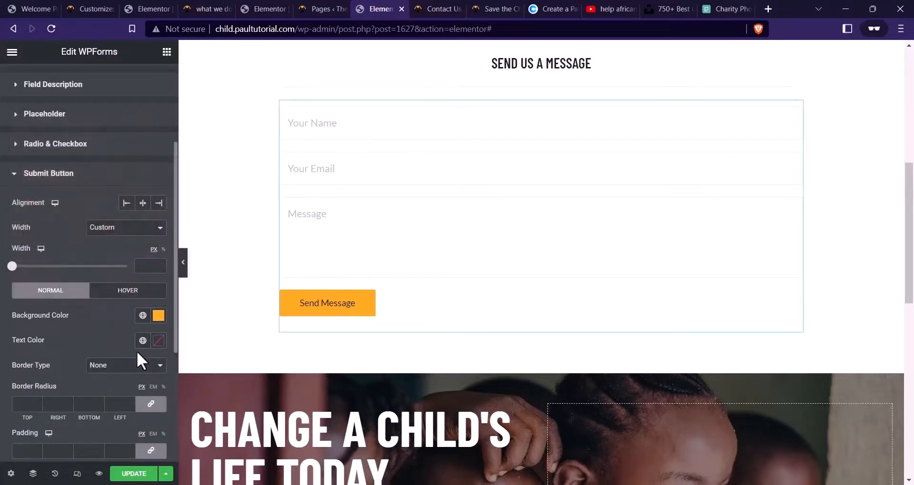
Give the button a solid bottom border of width 2, coloured FBAB18 normally and on hover
{"action": "scroll", "coordinate": [138, 354], "scroll_direction": "down", "scroll_amount": 2}
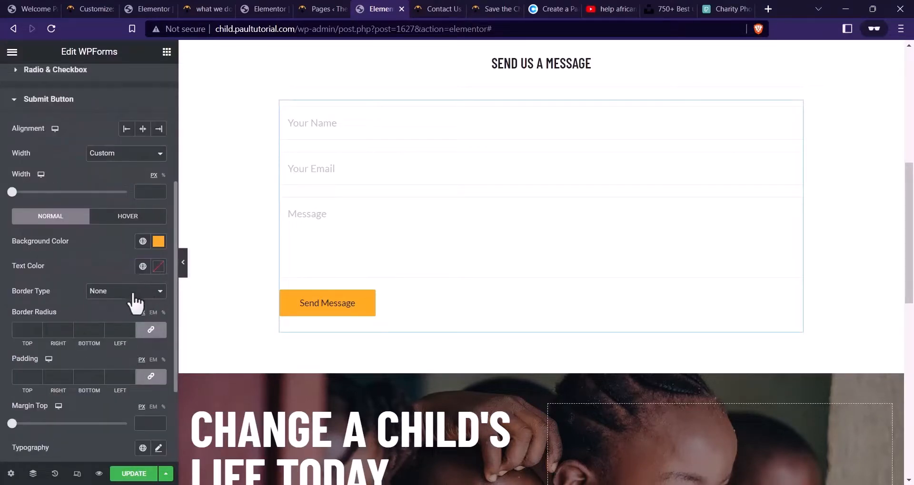
{"action": "left_click", "coordinate": [133, 294]}
{"action": "left_click", "coordinate": [118, 310]}
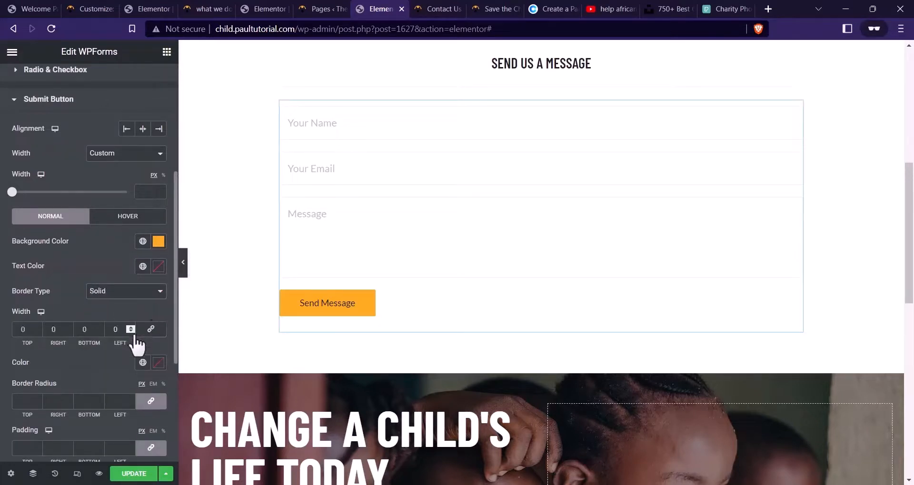
{"action": "left_click", "coordinate": [94, 331]}
{"action": "type", "text": "2"}
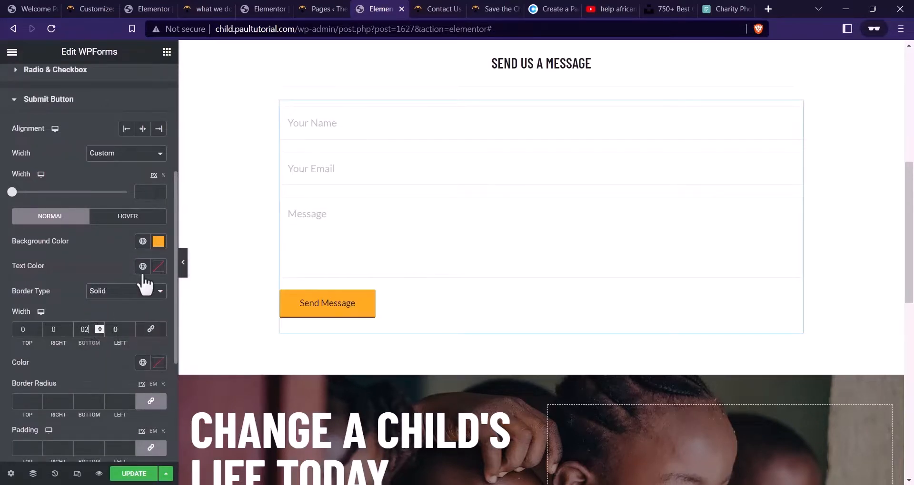
{"action": "scroll", "coordinate": [113, 304], "scroll_direction": "down", "scroll_amount": 2}
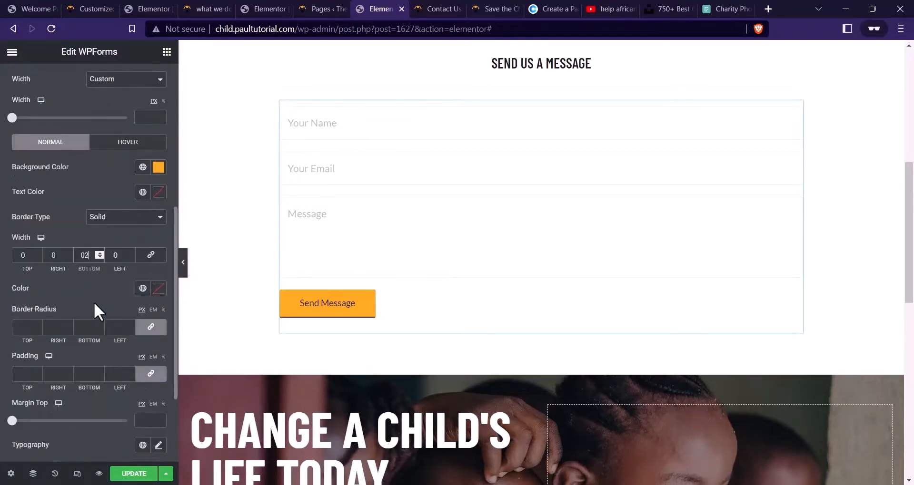
{"action": "left_click", "coordinate": [159, 288]}
{"action": "key", "text": "ctrl+v"}
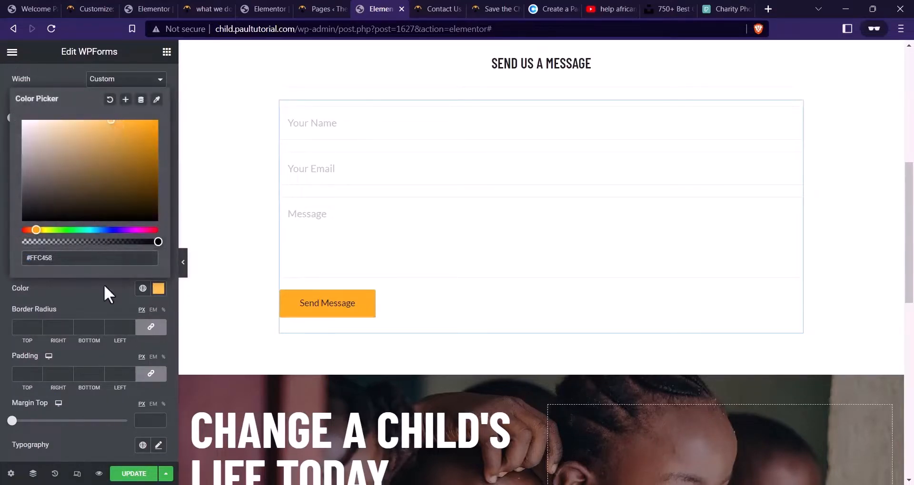
{"action": "left_click", "coordinate": [104, 285]}
{"action": "left_click", "coordinate": [139, 143]}
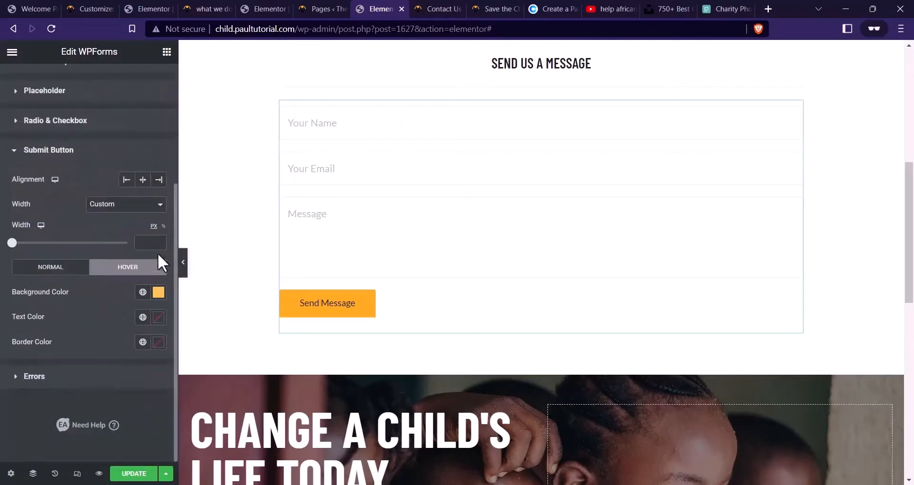
{"action": "left_click", "coordinate": [158, 344]}
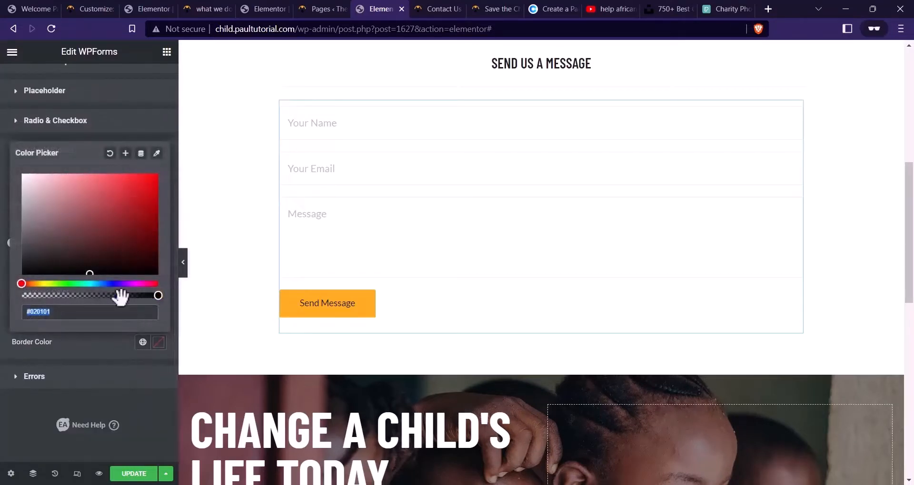
{"action": "key", "text": "ctrl+v"}
{"action": "left_click", "coordinate": [128, 356]}
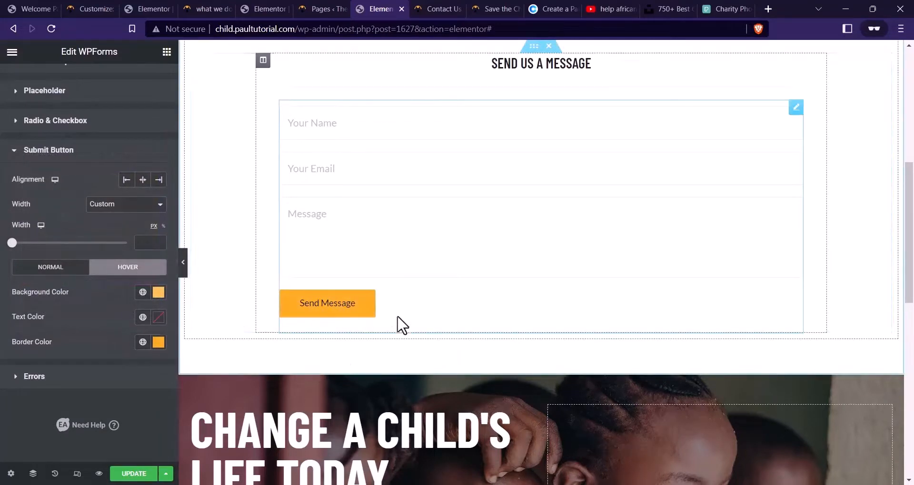
{"action": "scroll", "coordinate": [428, 209], "scroll_direction": "up", "scroll_amount": 1}
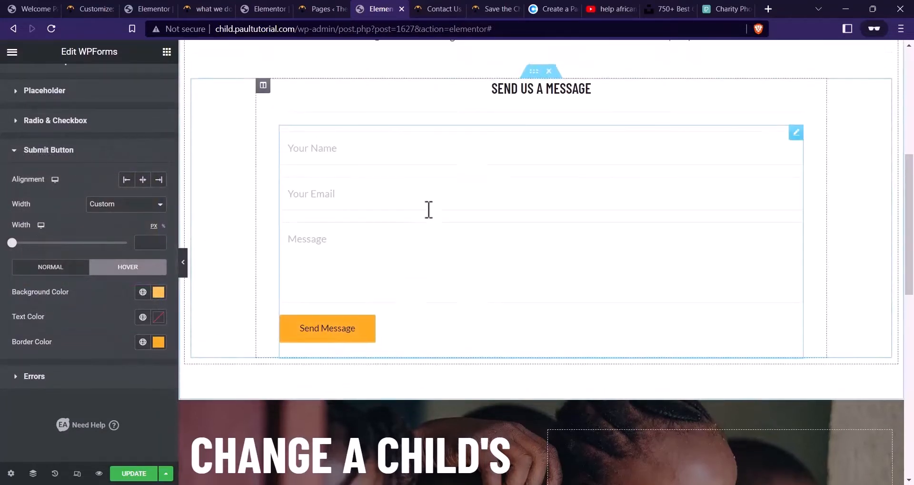
Update the page, then preview Contact Us and try its name, email and message fields
{"action": "left_click", "coordinate": [133, 473]}
{"action": "scroll", "coordinate": [508, 254], "scroll_direction": "up", "scroll_amount": 2}
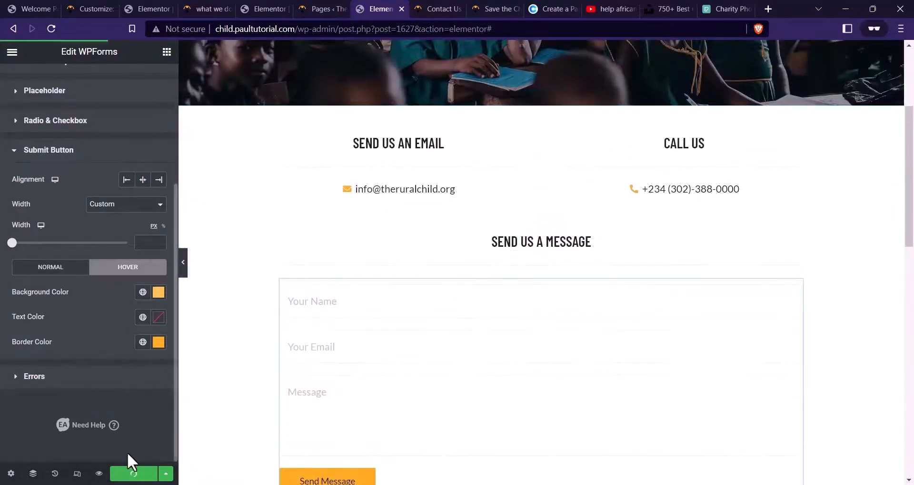
{"action": "left_click", "coordinate": [104, 476]}
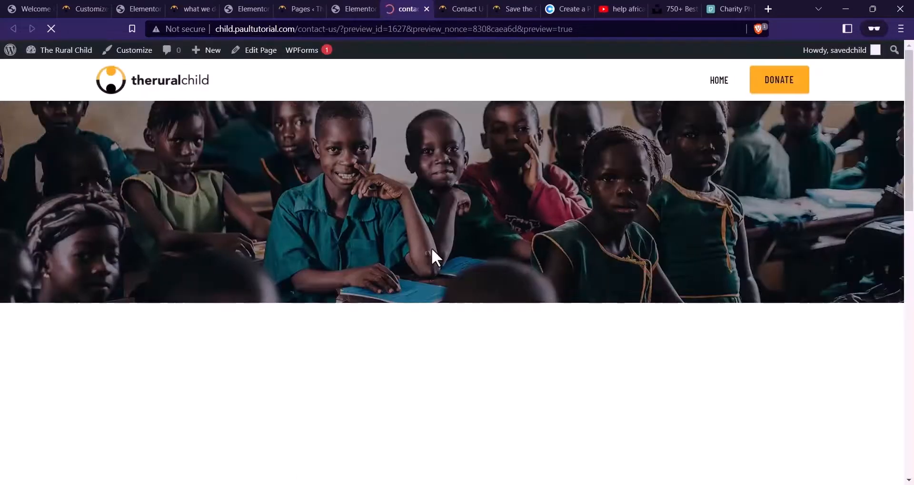
{"action": "scroll", "coordinate": [479, 204], "scroll_direction": "down", "scroll_amount": 3}
{"action": "scroll", "coordinate": [510, 204], "scroll_direction": "down", "scroll_amount": 3}
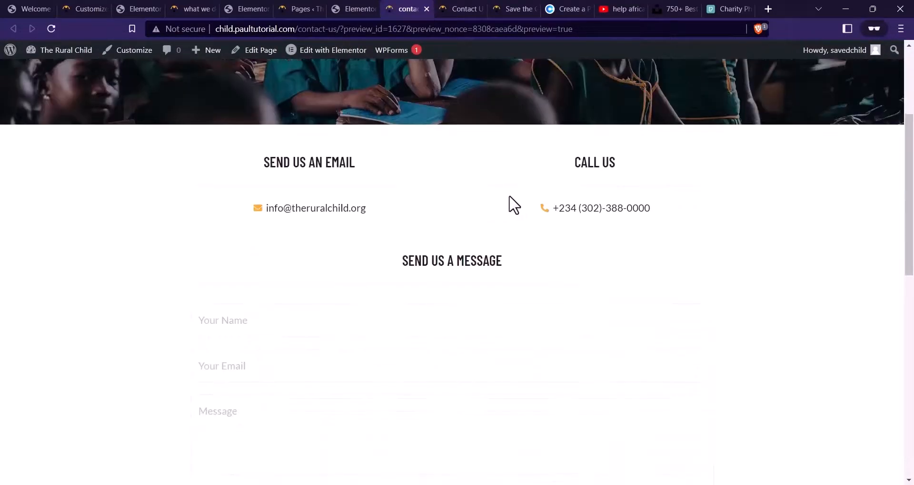
{"action": "scroll", "coordinate": [557, 217], "scroll_direction": "up", "scroll_amount": 2}
{"action": "scroll", "coordinate": [519, 246], "scroll_direction": "down", "scroll_amount": 2}
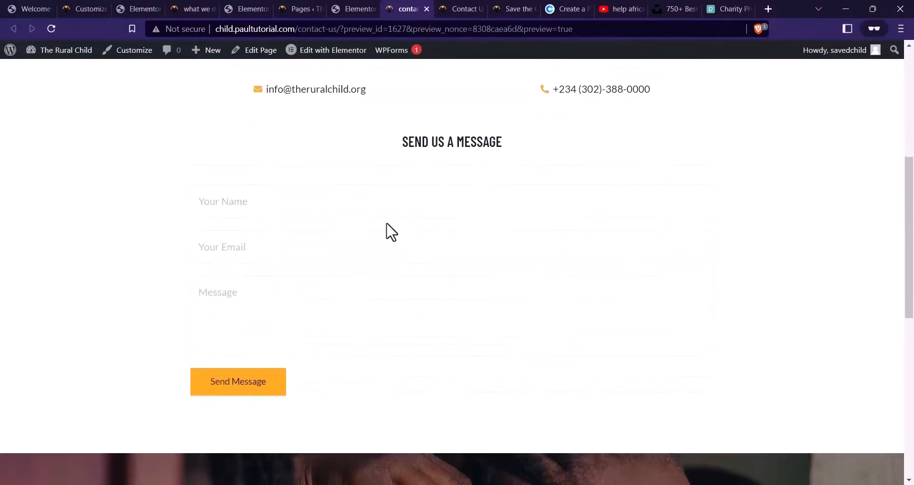
{"action": "left_click", "coordinate": [442, 244]}
{"action": "left_click", "coordinate": [414, 323]}
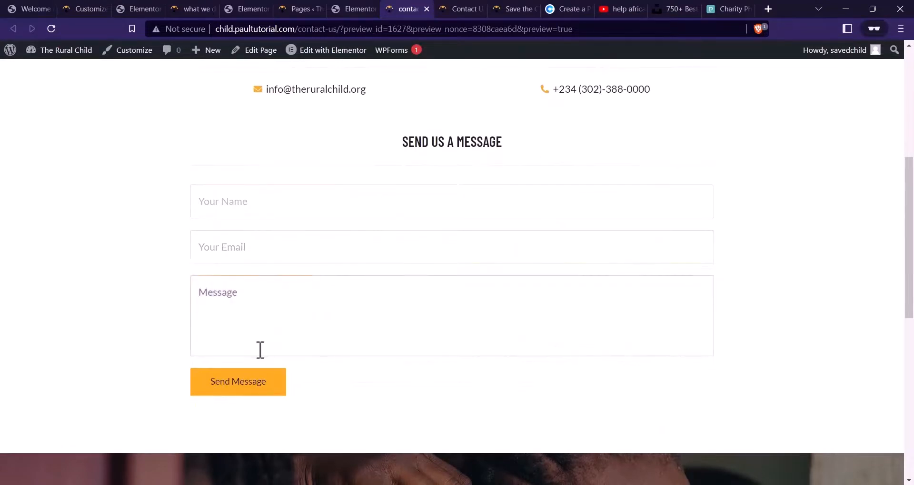
{"action": "scroll", "coordinate": [313, 346], "scroll_direction": "up", "scroll_amount": 2}
{"action": "scroll", "coordinate": [313, 346], "scroll_direction": "up", "scroll_amount": 3}
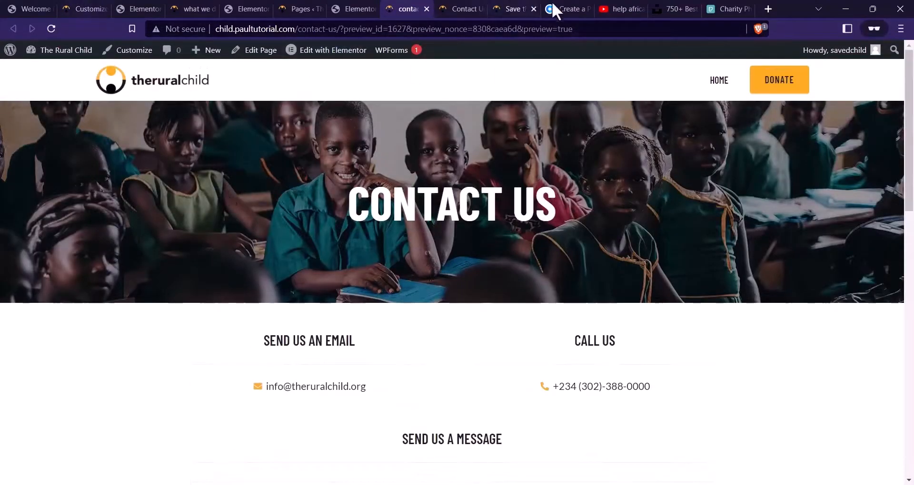
Compare the preview with the live site's contact and home pages, then open Dashboard in a new tab
{"action": "left_click", "coordinate": [474, 9]}
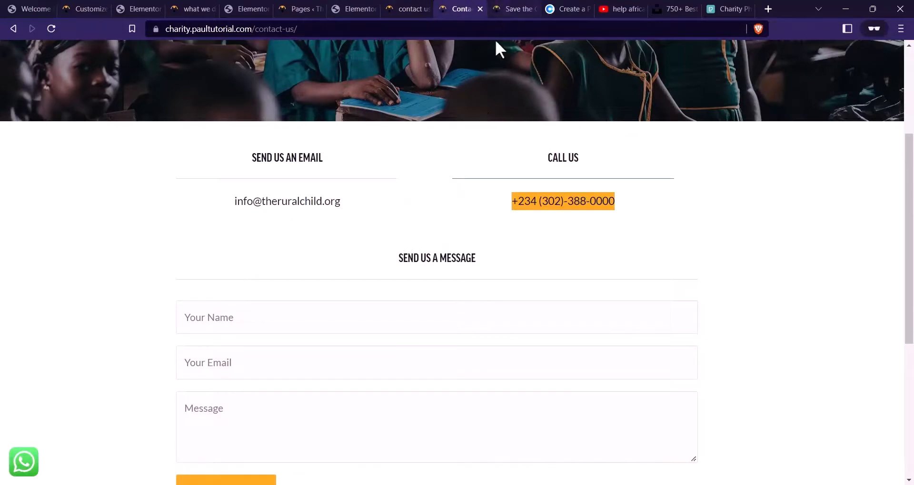
{"action": "left_click", "coordinate": [517, 8]}
{"action": "scroll", "coordinate": [444, 152], "scroll_direction": "up", "scroll_amount": 3}
{"action": "left_click", "coordinate": [409, 8]}
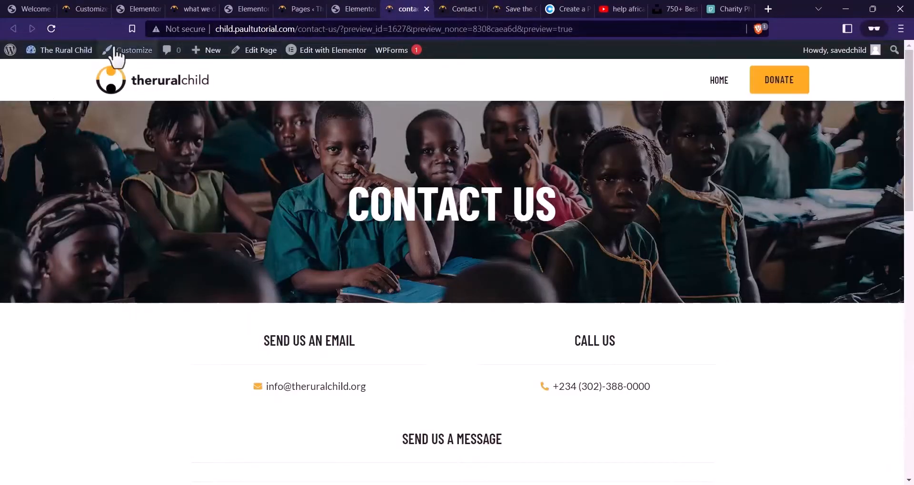
{"action": "mouse_move", "coordinate": [53, 50]}
{"action": "right_click", "coordinate": [51, 72]}
{"action": "left_click", "coordinate": [104, 81]}
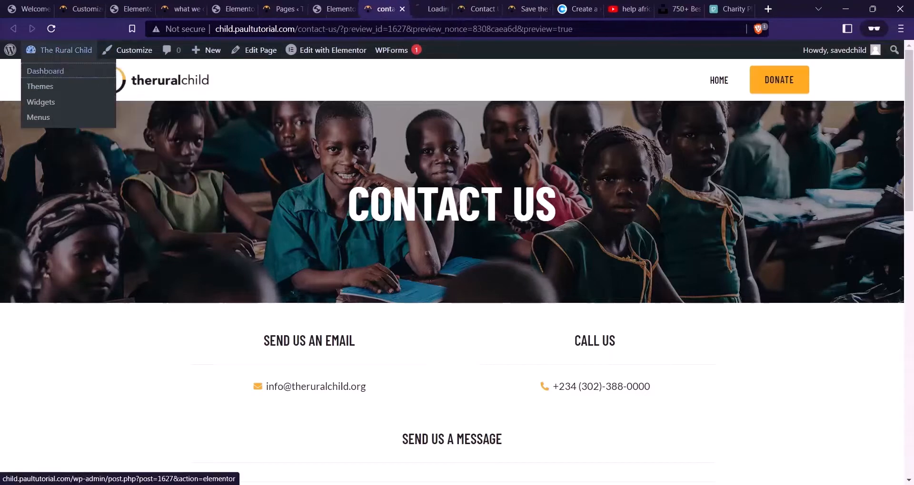
From the WPForms forms overview in the dashboard tab, edit the Contact Form
{"action": "left_click", "coordinate": [432, 9]}
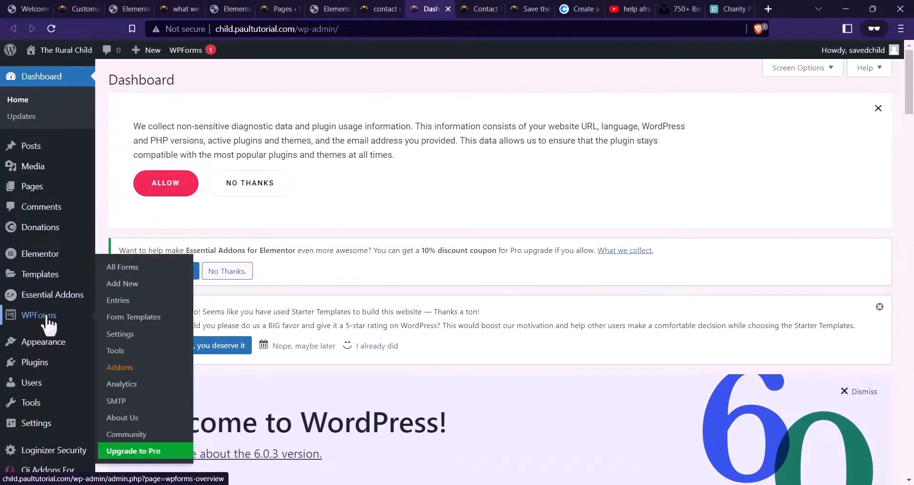
{"action": "left_click", "coordinate": [48, 319]}
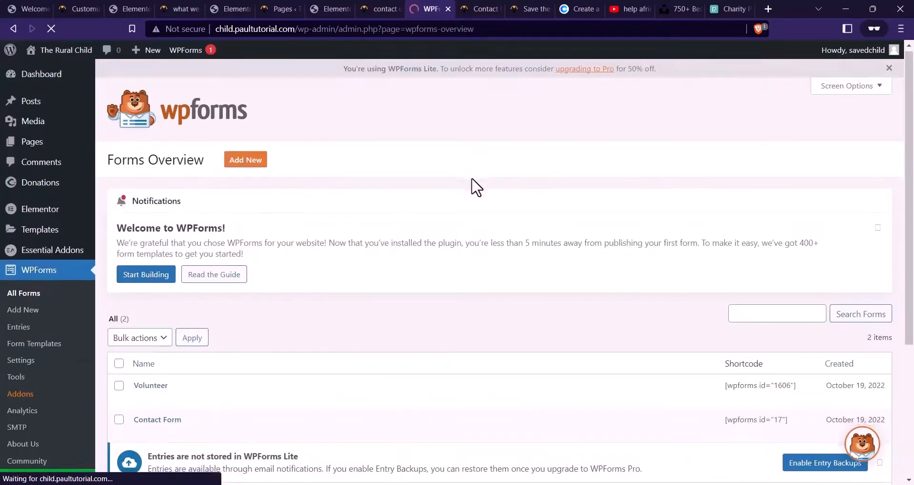
{"action": "scroll", "coordinate": [471, 188], "scroll_direction": "down", "scroll_amount": 4}
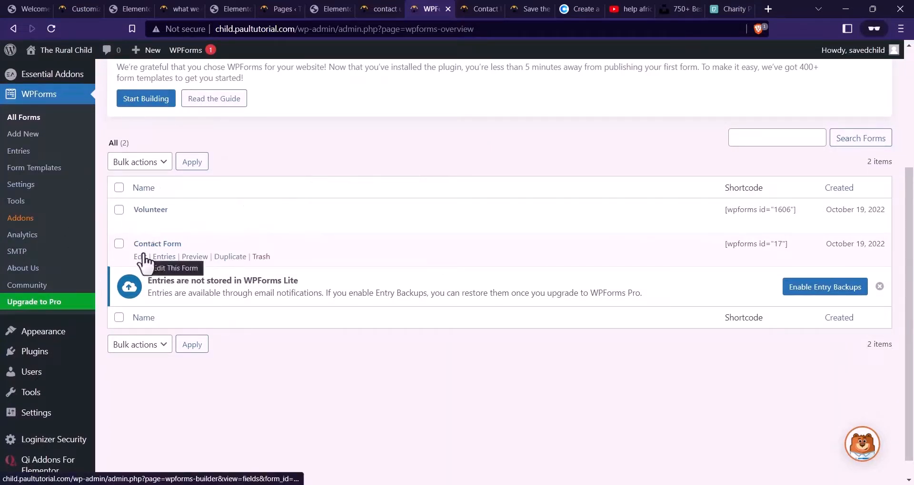
{"action": "left_click", "coordinate": [142, 257]}
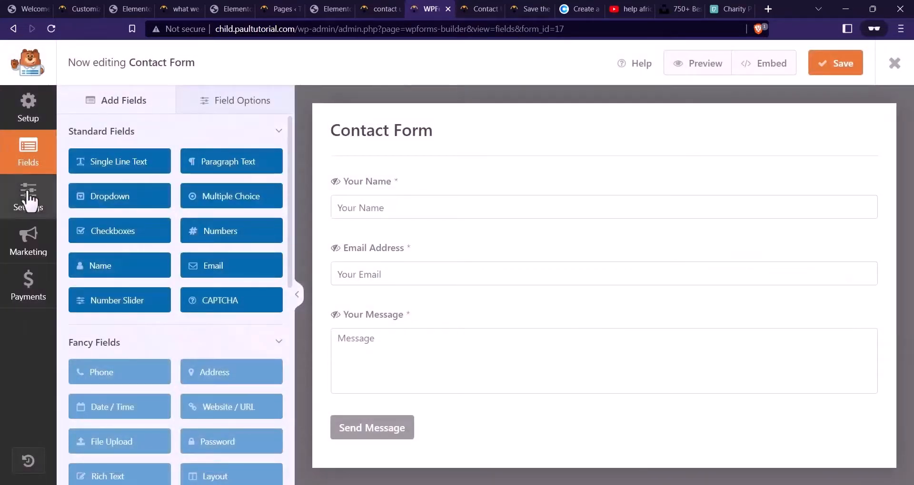
In the form's notification settings, enter the site's info address as Send To and From Email
{"action": "left_click", "coordinate": [28, 198]}
{"action": "scroll", "coordinate": [447, 205], "scroll_direction": "down", "scroll_amount": 2}
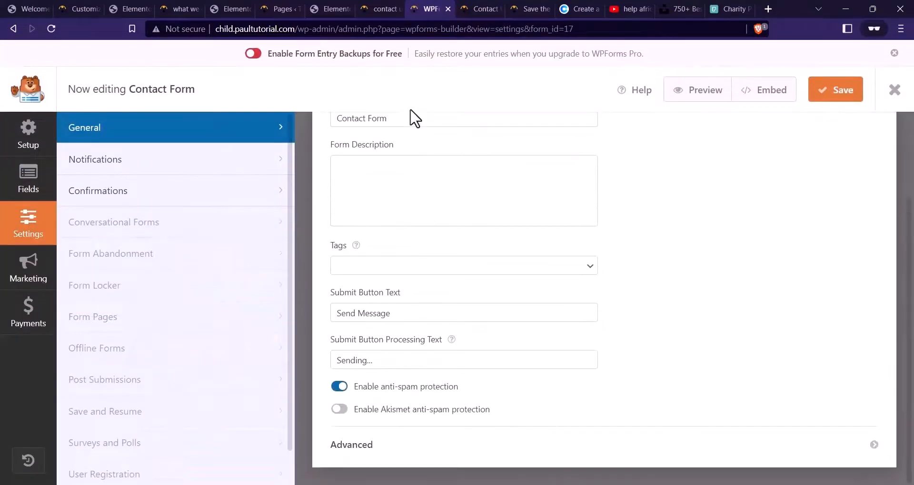
{"action": "scroll", "coordinate": [419, 157], "scroll_direction": "up", "scroll_amount": 1}
{"action": "scroll", "coordinate": [443, 228], "scroll_direction": "down", "scroll_amount": 1}
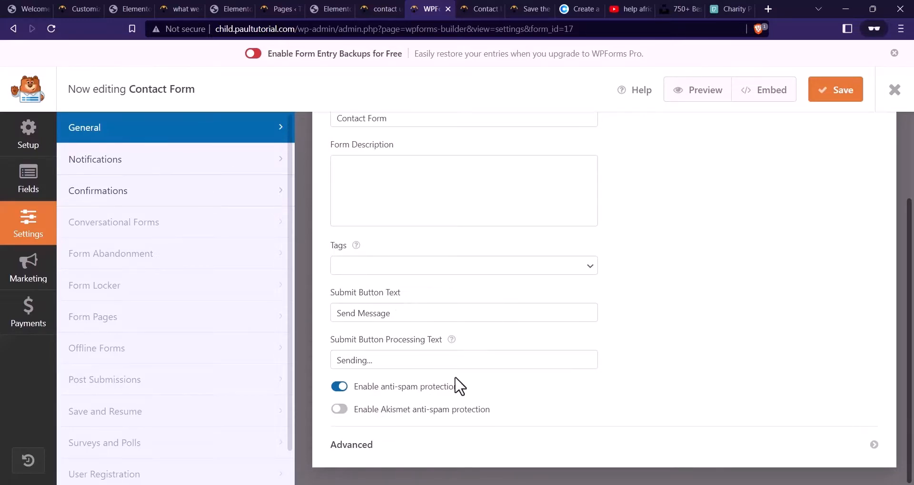
{"action": "left_click", "coordinate": [171, 173]}
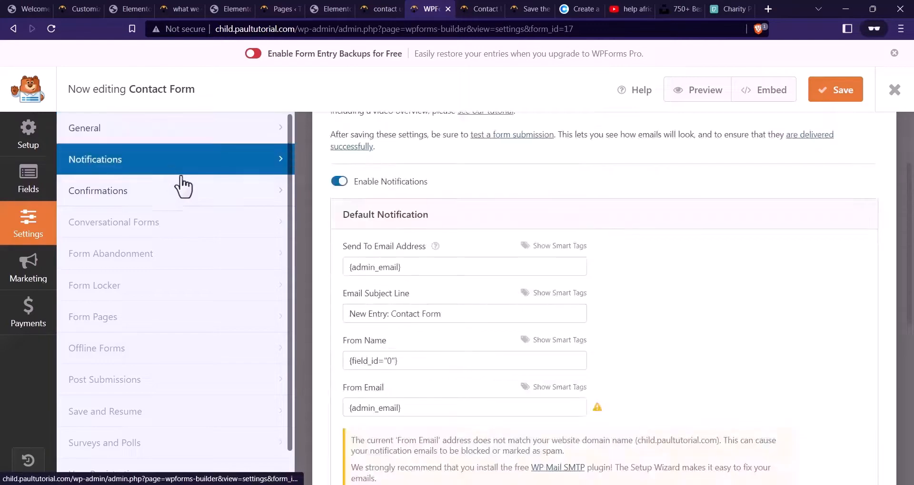
{"action": "scroll", "coordinate": [479, 153], "scroll_direction": "down", "scroll_amount": 1}
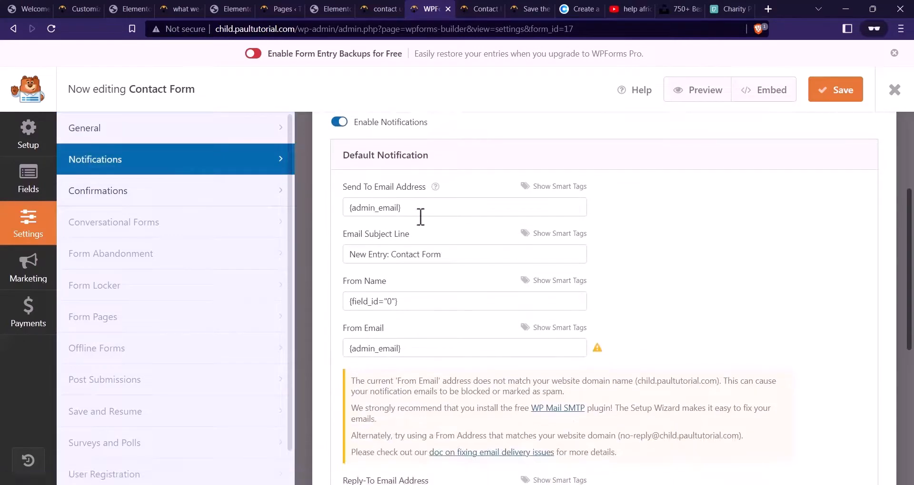
{"action": "scroll", "coordinate": [420, 217], "scroll_direction": "down", "scroll_amount": 1}
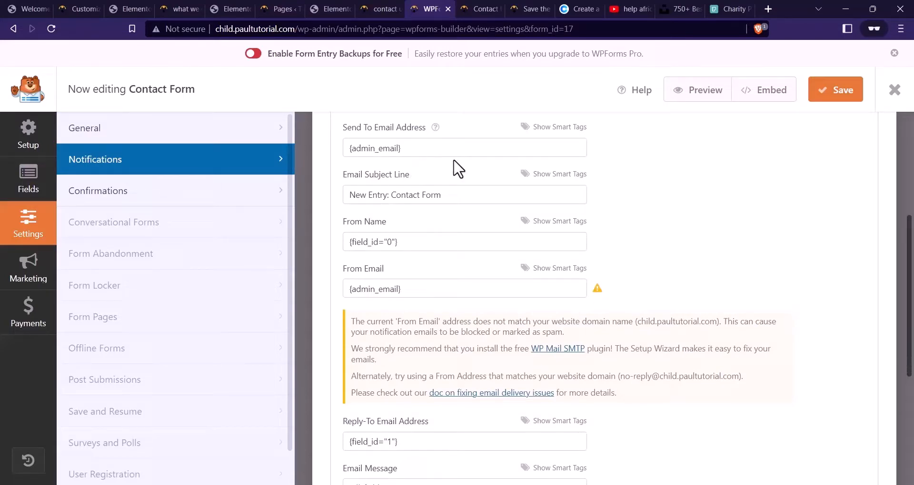
{"action": "left_click_drag", "start_coordinate": [431, 148], "coordinate": [346, 157]}
{"action": "key", "text": "Caps_Lock"}
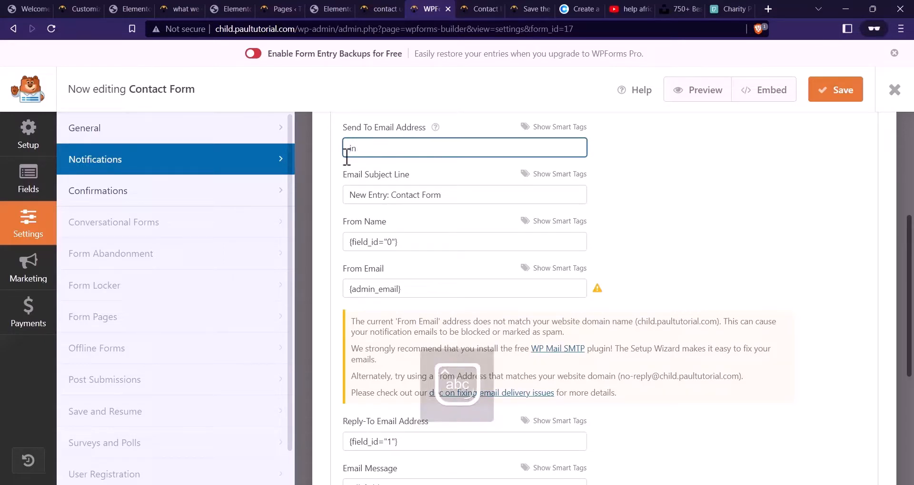
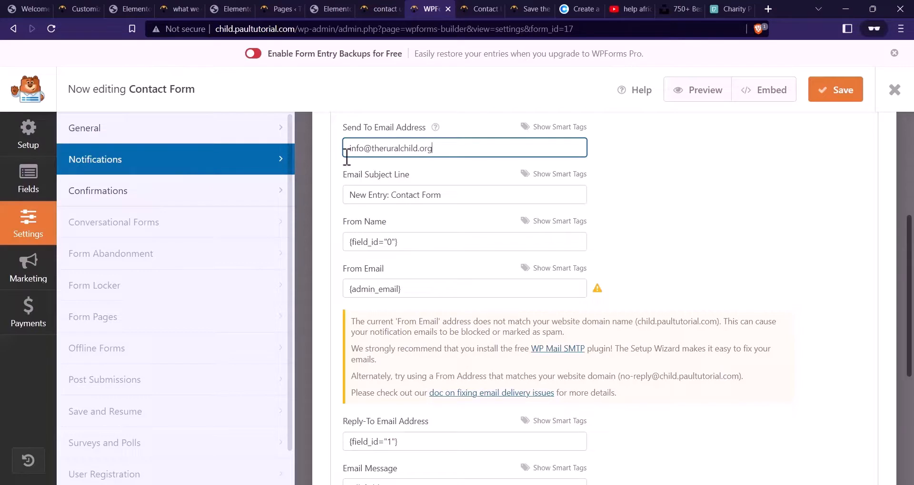
{"action": "key", "text": "ctrl+a"}
{"action": "key", "text": "ctrl+c"}
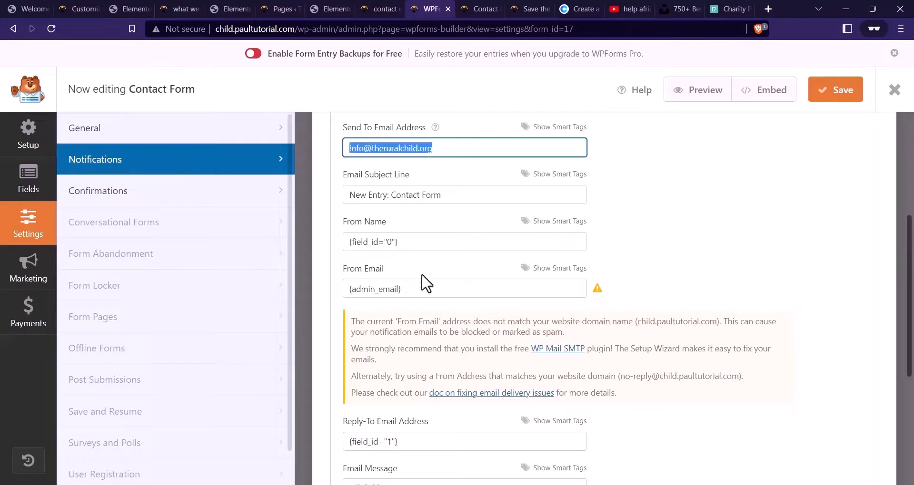
{"action": "triple_click", "coordinate": [399, 295]}
{"action": "key", "text": "ctrl+v"}
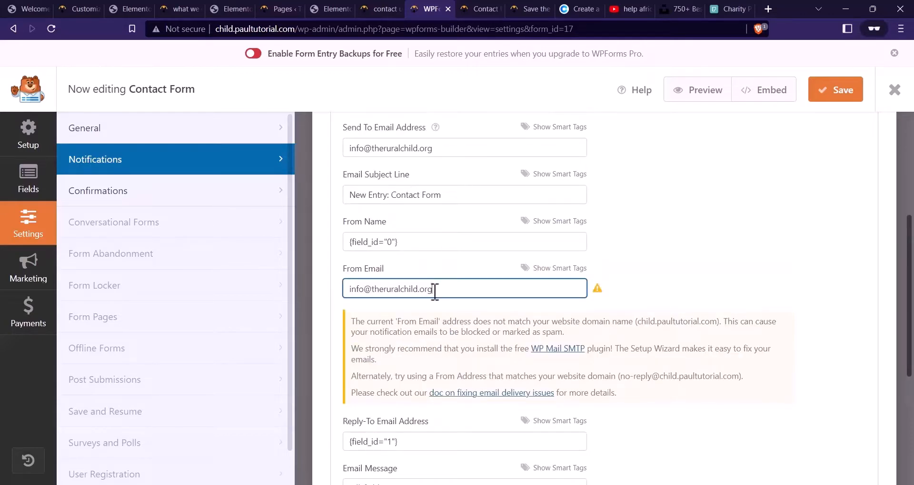
Replace the notification email's subject line with new wording
{"action": "left_click_drag", "start_coordinate": [498, 197], "coordinate": [347, 214]}
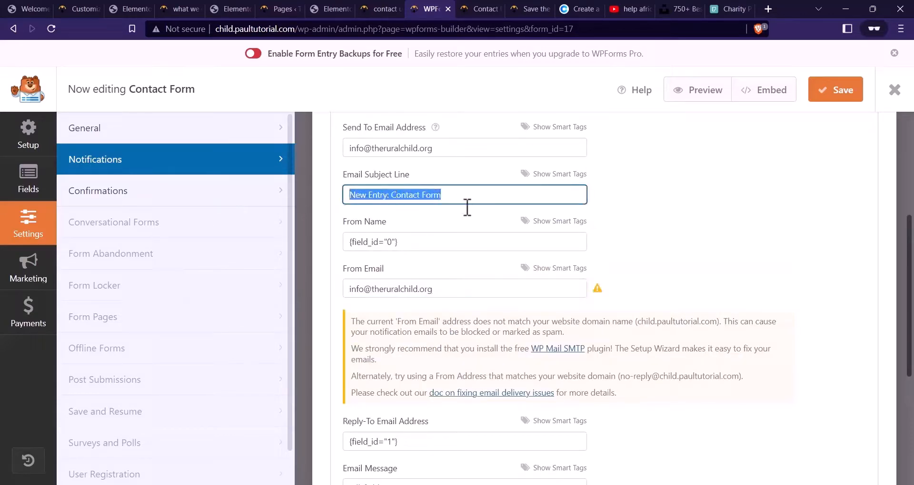
{"action": "type", "text": "Contact Submi"}
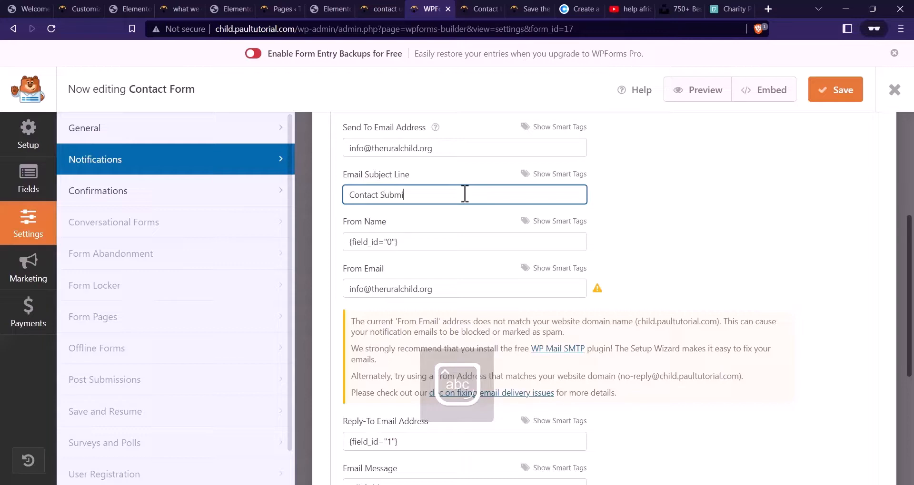
{"action": "key", "text": "BackSpace"}
{"action": "key", "text": "BackSpace"}
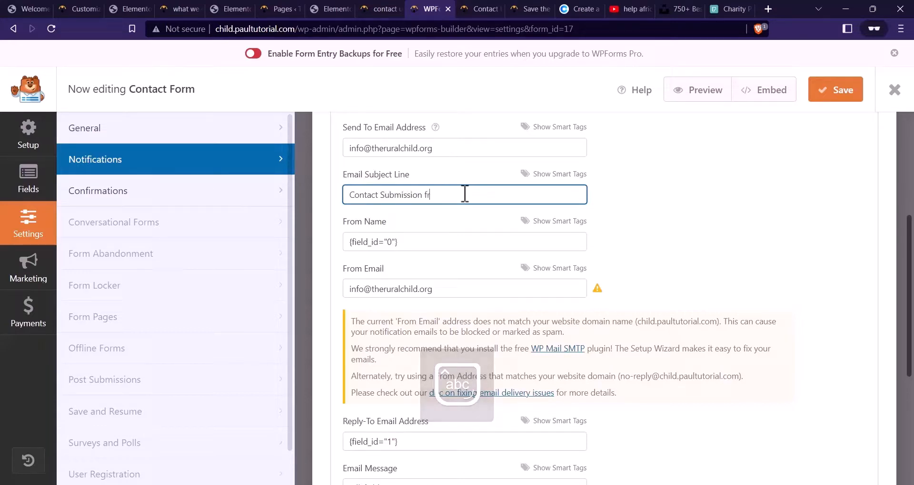
{"action": "type", "text": "rom Website"}
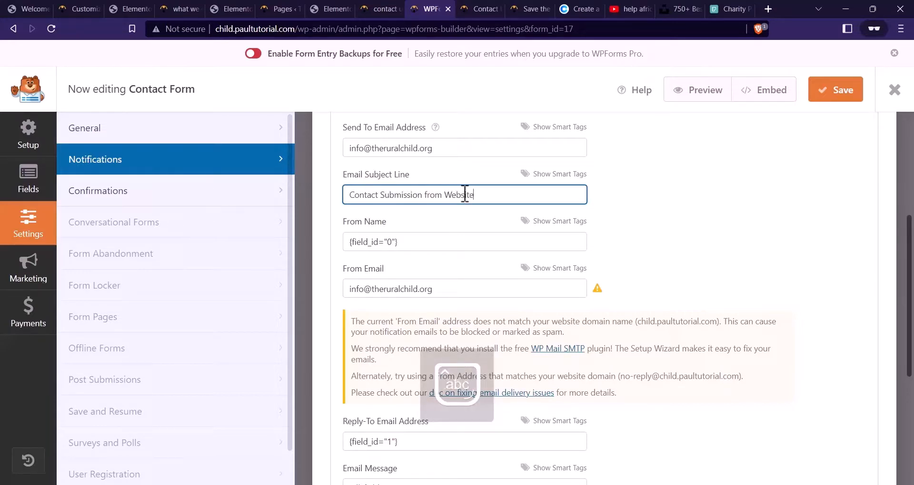
{"action": "scroll", "coordinate": [465, 204], "scroll_direction": "down", "scroll_amount": 5}
{"action": "scroll", "coordinate": [405, 214], "scroll_direction": "up", "scroll_amount": 3}
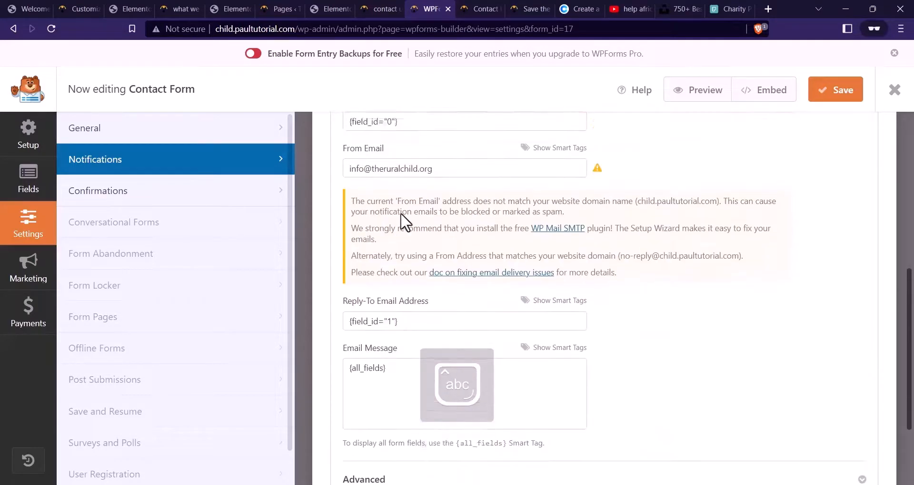
{"action": "scroll", "coordinate": [428, 212], "scroll_direction": "down", "scroll_amount": 3}
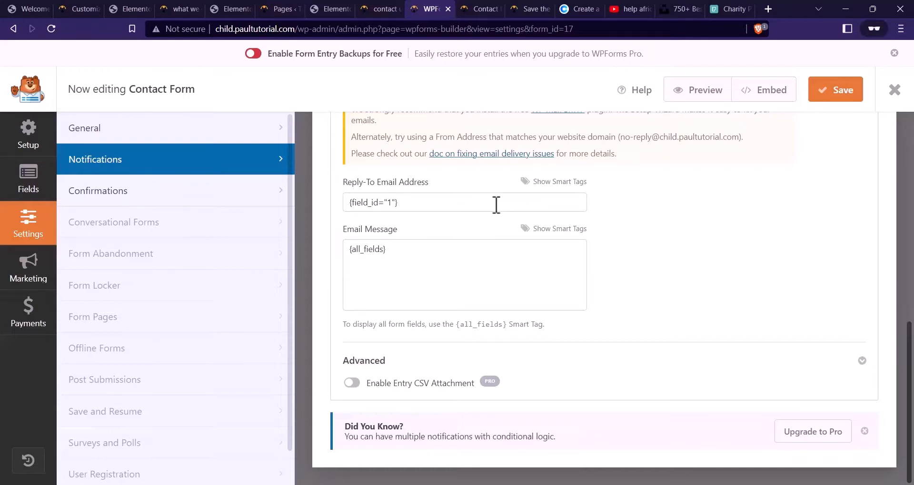
Set Reply-To to the submitter's Email Address field and save the notification settings
{"action": "left_click_drag", "start_coordinate": [427, 201], "coordinate": [344, 221]}
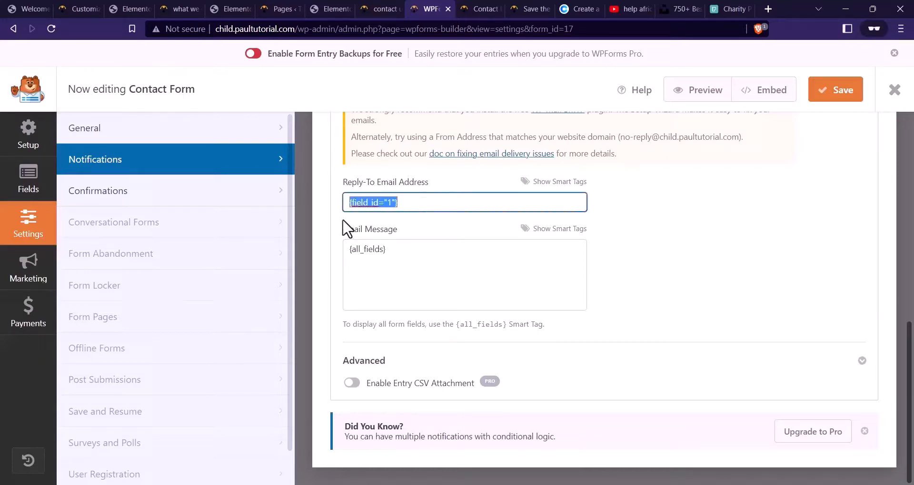
{"action": "key", "text": "BackSpace"}
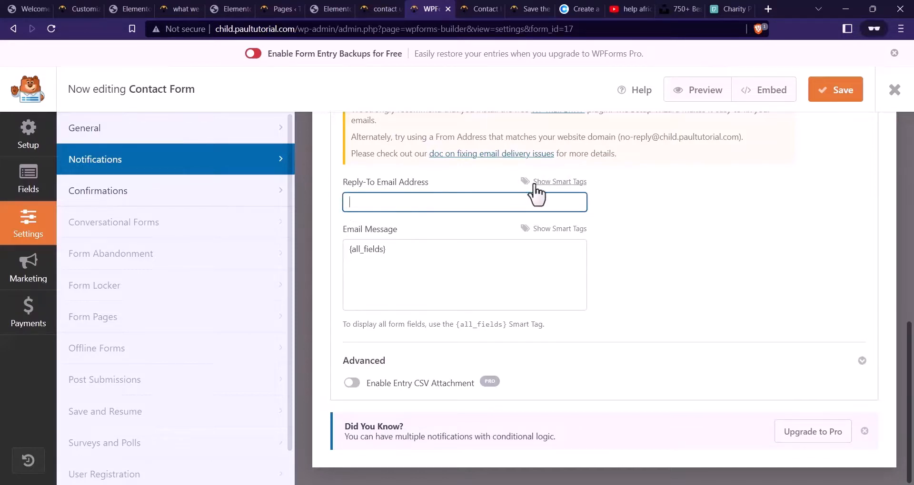
{"action": "left_click", "coordinate": [559, 181]}
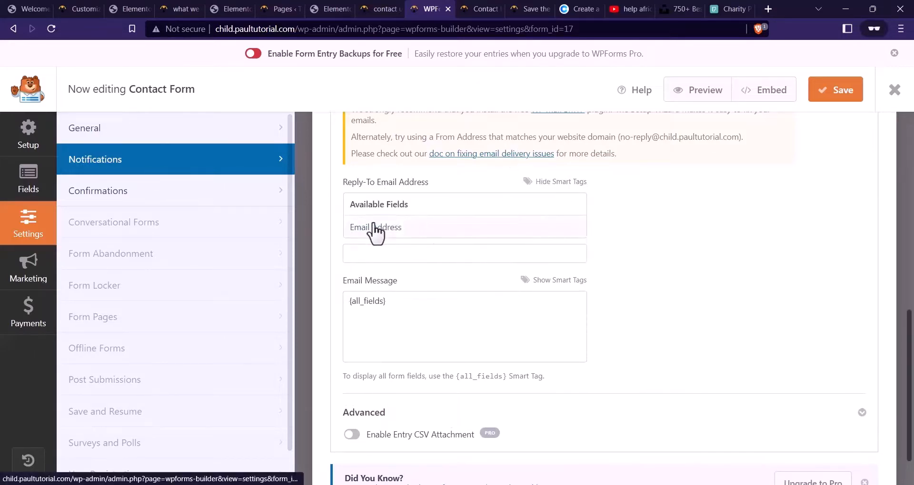
{"action": "left_click", "coordinate": [413, 228]}
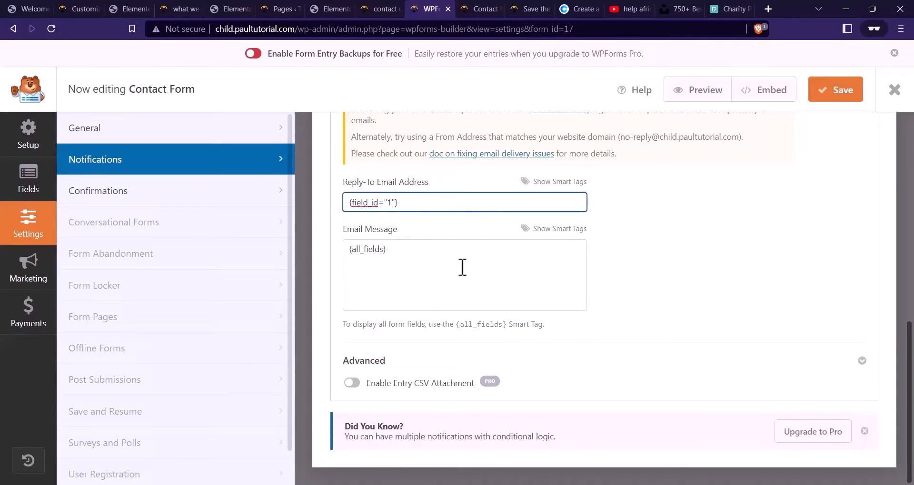
{"action": "left_click_drag", "start_coordinate": [462, 267], "coordinate": [345, 255]}
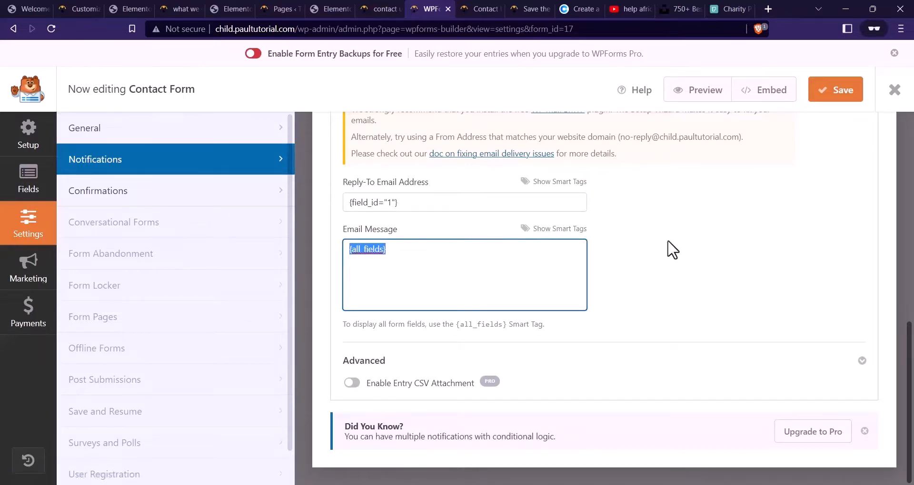
{"action": "scroll", "coordinate": [510, 387], "scroll_direction": "up", "scroll_amount": 5}
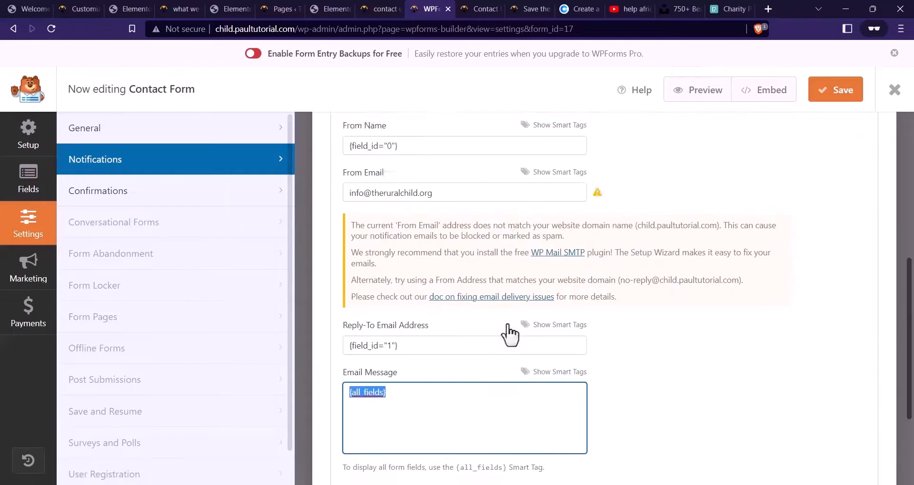
{"action": "left_click", "coordinate": [822, 95]}
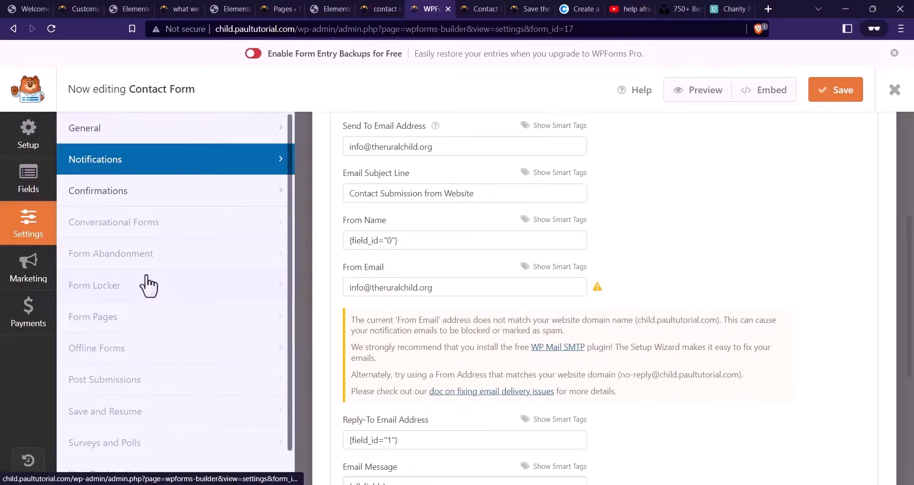
Keep the confirmation type as Message, save the form, and view the live Contact Us page
{"action": "left_click", "coordinate": [145, 200]}
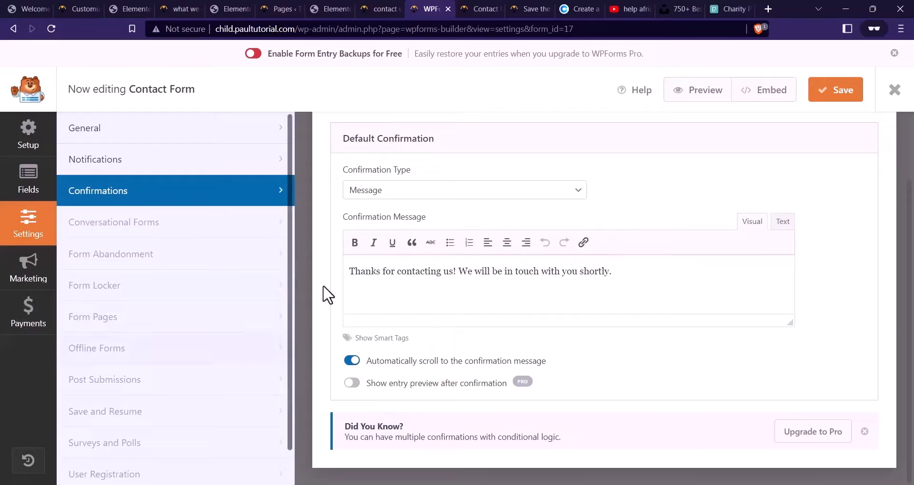
{"action": "left_click", "coordinate": [482, 191]}
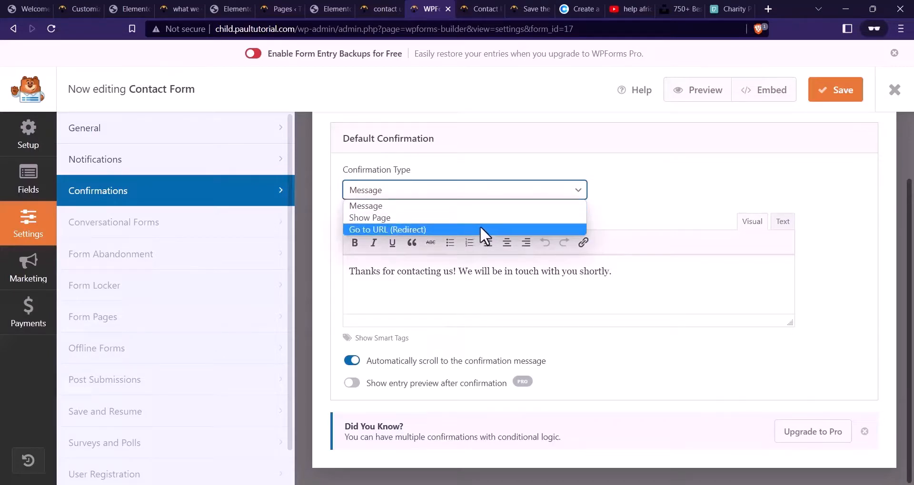
{"action": "left_click", "coordinate": [653, 187]}
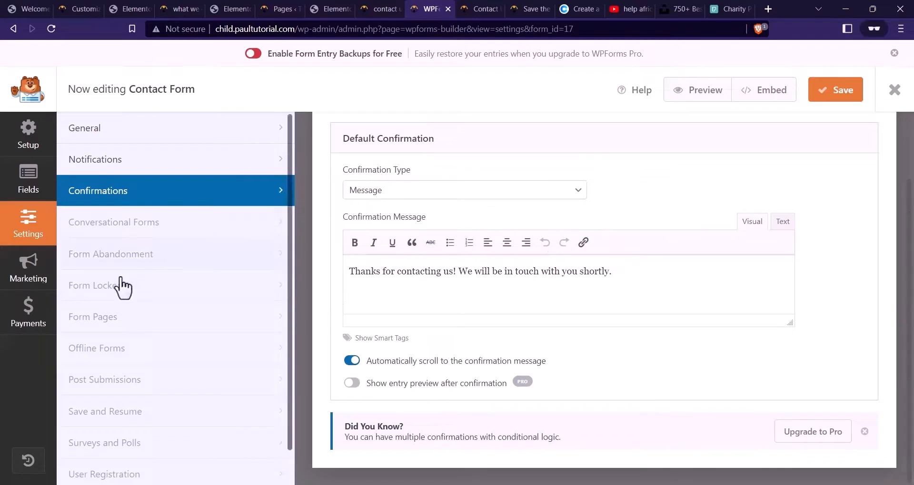
{"action": "left_click", "coordinate": [838, 95]}
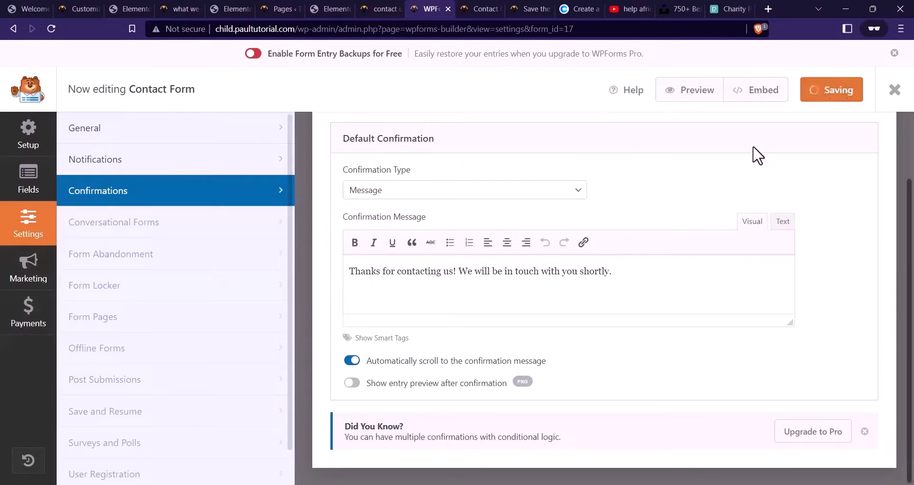
{"action": "left_click", "coordinate": [481, 8]}
{"action": "scroll", "coordinate": [314, 145], "scroll_direction": "up", "scroll_amount": 3}
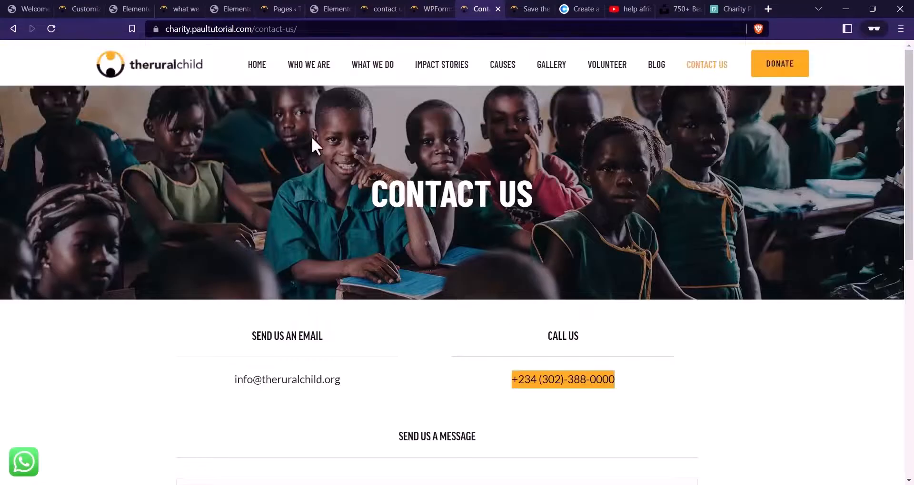
Reload the live Contact Us page and refresh its preview to check the changes
{"action": "left_click", "coordinate": [52, 27]}
{"action": "left_click", "coordinate": [385, 9]}
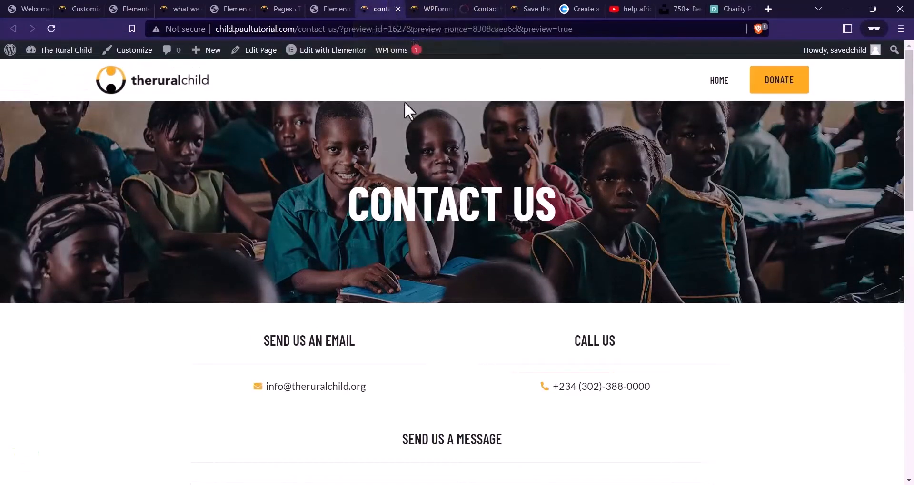
{"action": "key", "text": "F5"}
{"action": "scroll", "coordinate": [447, 201], "scroll_direction": "down", "scroll_amount": 4}
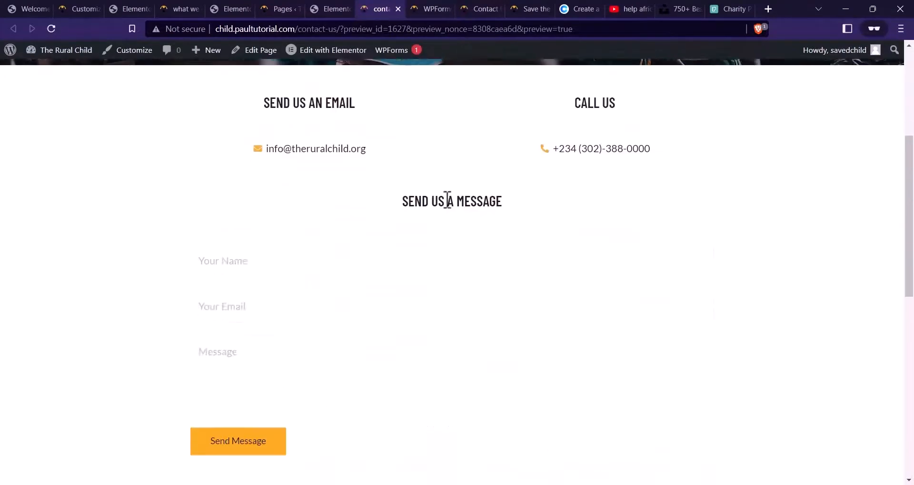
{"action": "scroll", "coordinate": [447, 201], "scroll_direction": "up", "scroll_amount": 4}
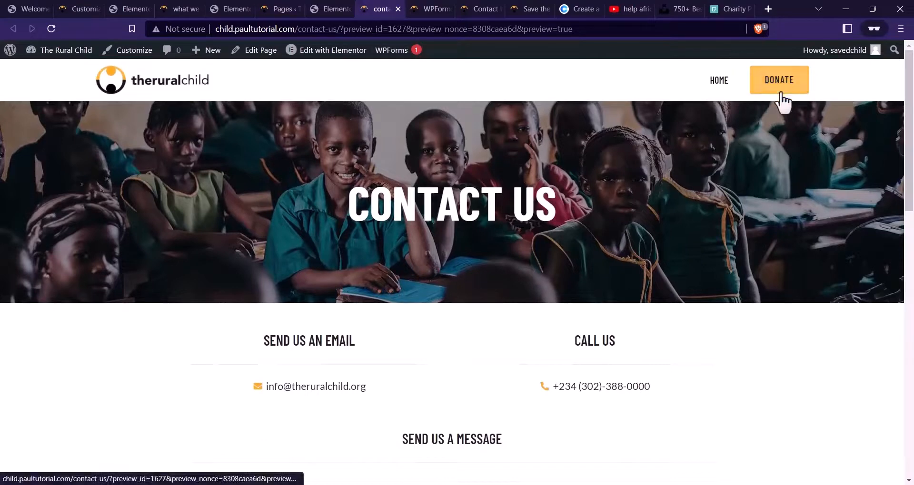
Look over the live Donate page, then go to the WordPress All Pages list
{"action": "left_click", "coordinate": [462, 4]}
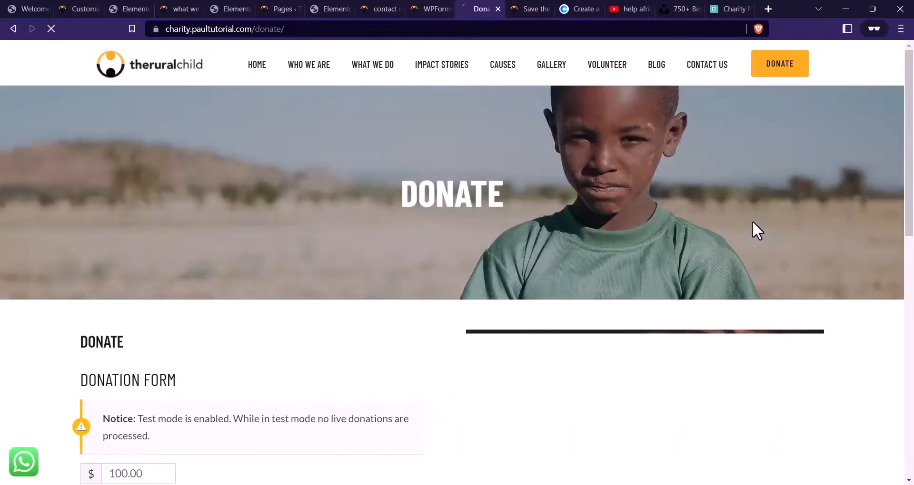
{"action": "scroll", "coordinate": [530, 241], "scroll_direction": "down", "scroll_amount": 8}
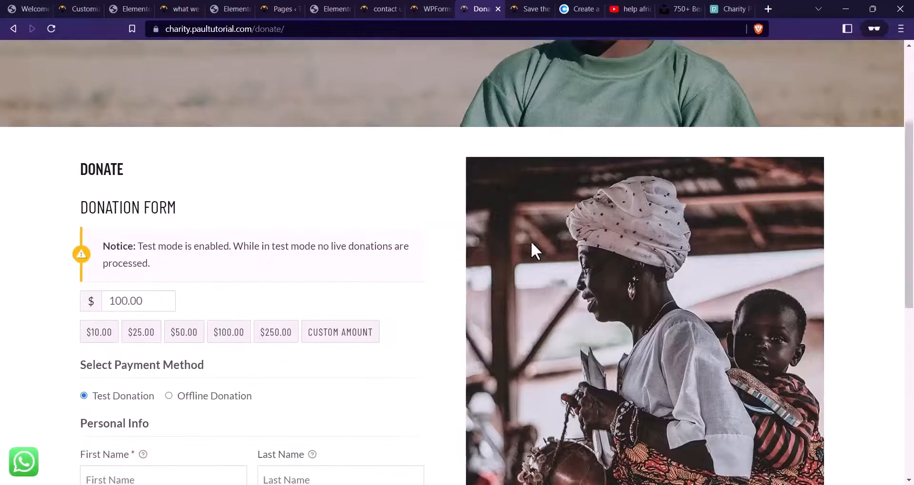
{"action": "scroll", "coordinate": [539, 271], "scroll_direction": "up", "scroll_amount": 2}
{"action": "scroll", "coordinate": [540, 271], "scroll_direction": "up", "scroll_amount": 2}
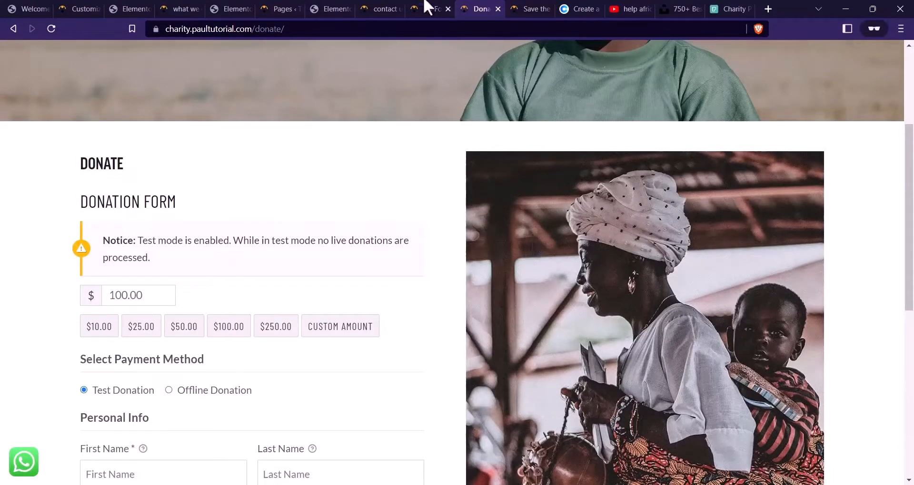
{"action": "left_click", "coordinate": [386, 9]}
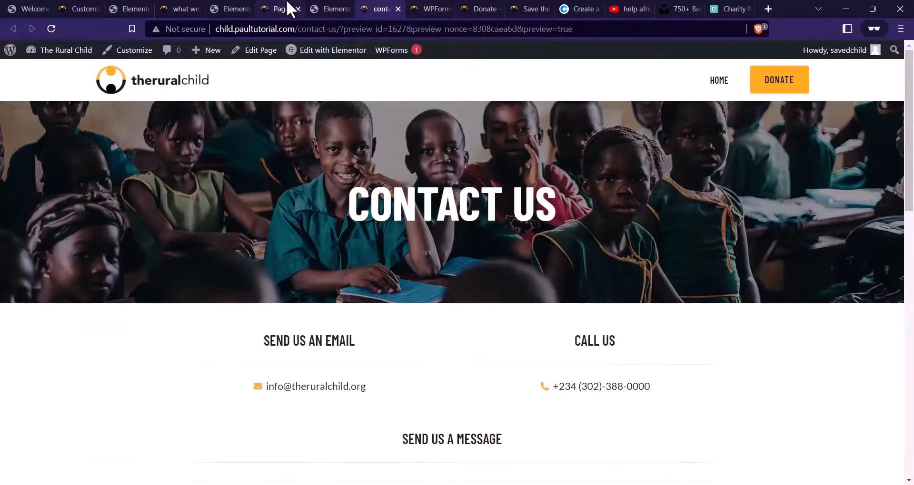
{"action": "left_click", "coordinate": [280, 9]}
{"action": "scroll", "coordinate": [262, 208], "scroll_direction": "down", "scroll_amount": 4}
{"action": "scroll", "coordinate": [300, 220], "scroll_direction": "up", "scroll_amount": 5}
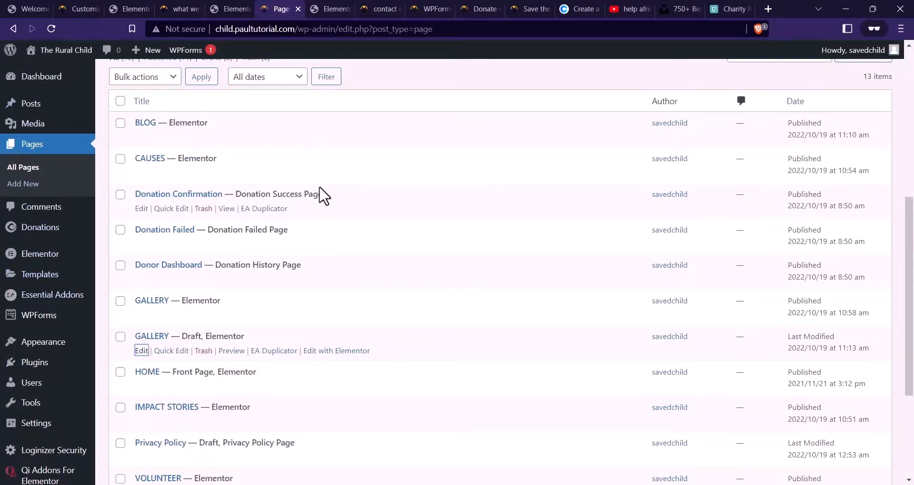
Edit the Donation Form from Donations > All Forms and set its Donation Goal to Disabled
{"action": "left_click", "coordinate": [29, 227]}
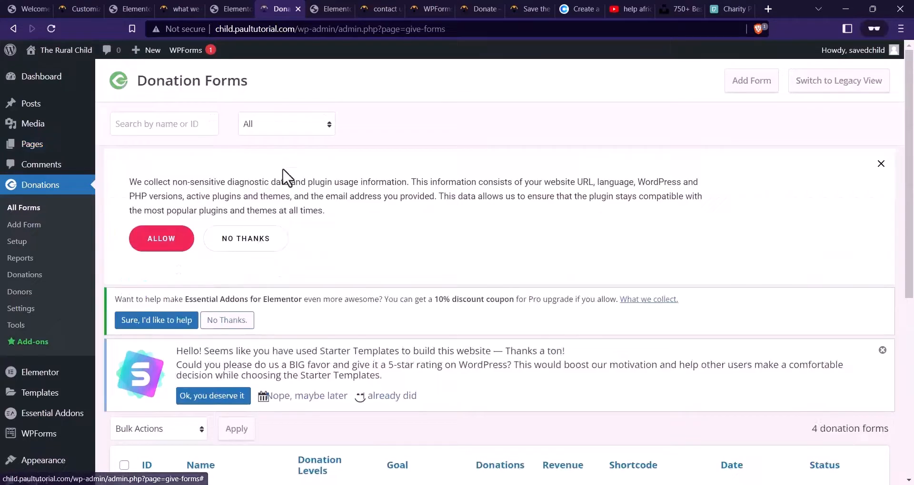
{"action": "scroll", "coordinate": [306, 173], "scroll_direction": "down", "scroll_amount": 5}
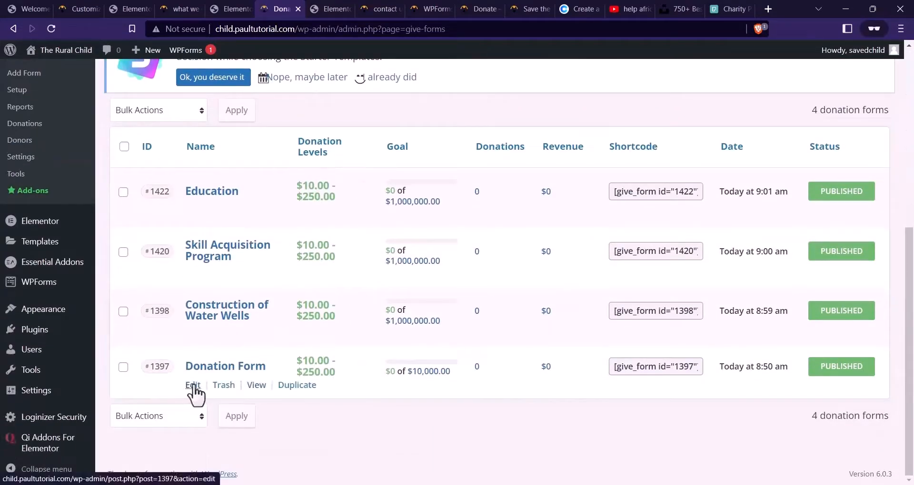
{"action": "left_click", "coordinate": [193, 386]}
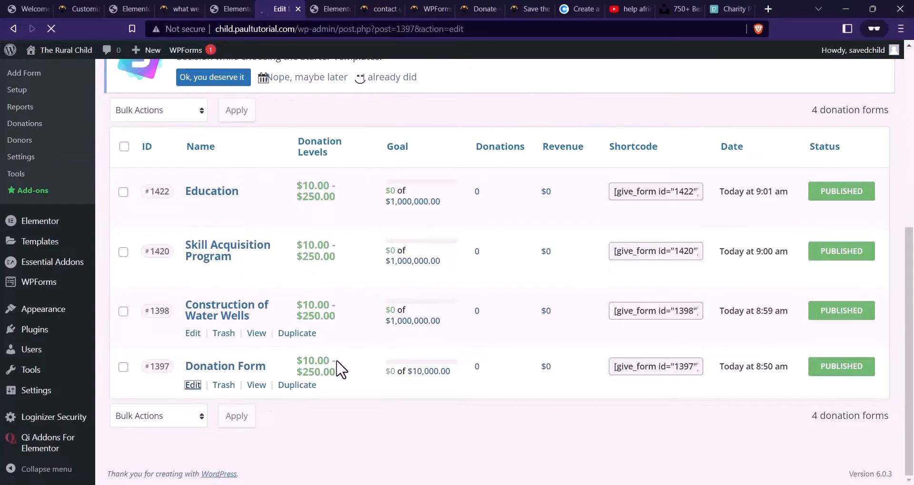
{"action": "scroll", "coordinate": [404, 253], "scroll_direction": "down", "scroll_amount": 6}
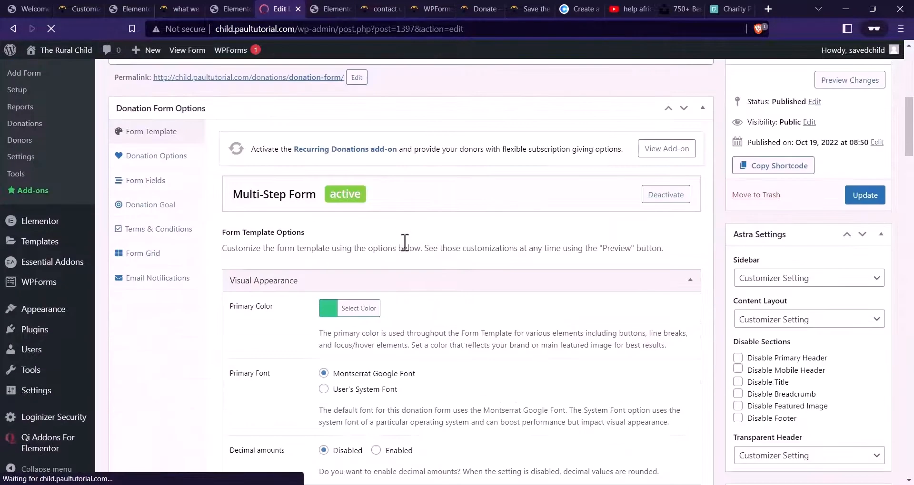
{"action": "left_click", "coordinate": [172, 204]}
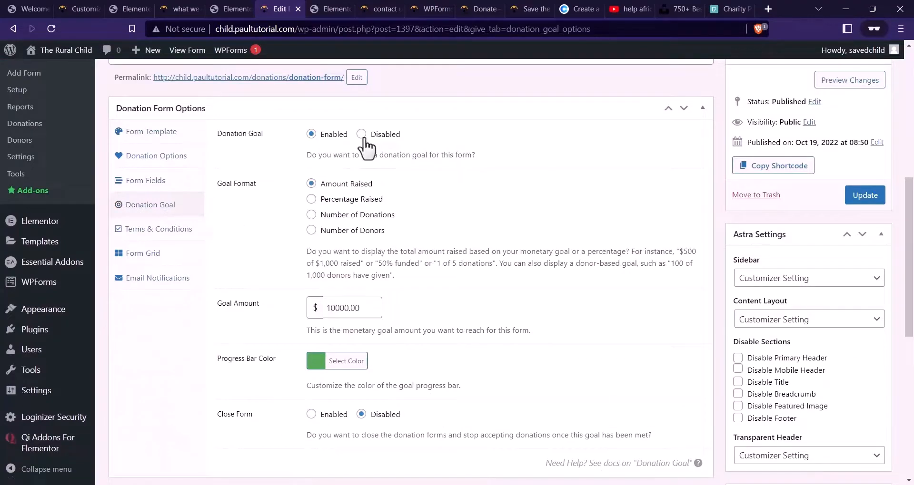
{"action": "left_click", "coordinate": [362, 134]}
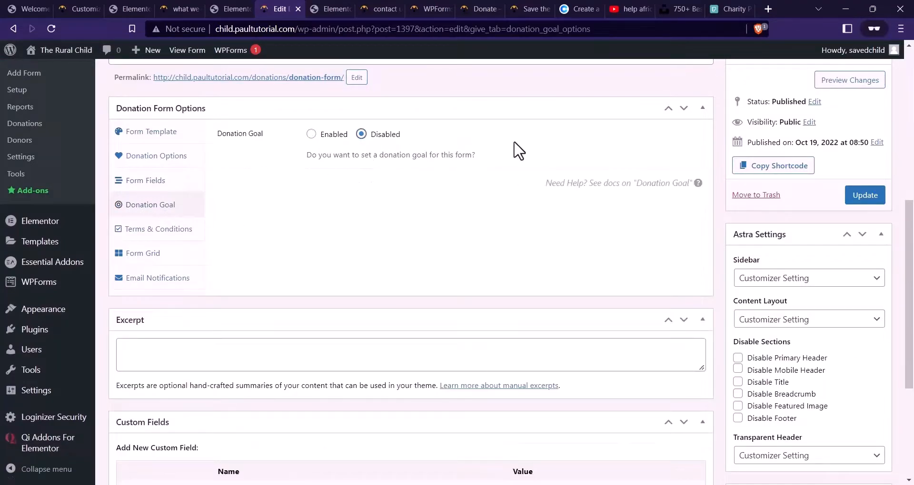
{"action": "left_click", "coordinate": [170, 132]}
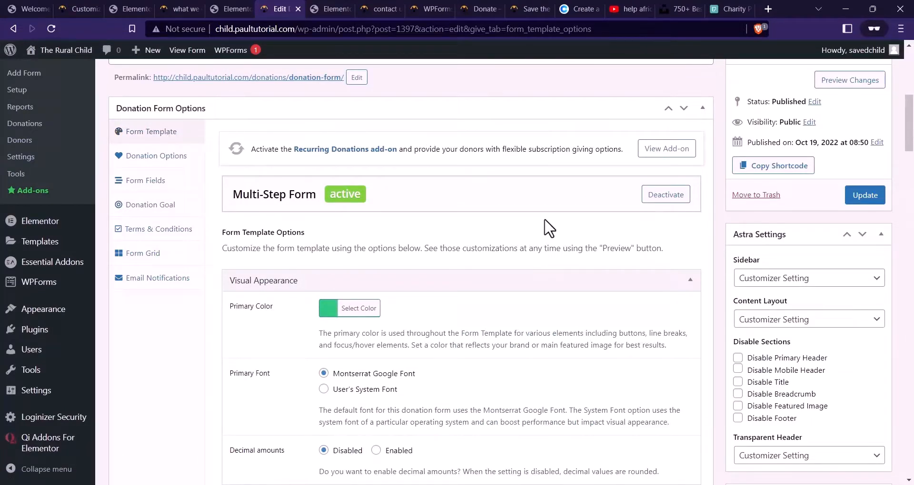
Deactivate the Multi-Step Form template and activate Legacy Form for the Donation Form
{"action": "left_click", "coordinate": [669, 196]}
{"action": "scroll", "coordinate": [619, 285], "scroll_direction": "down", "scroll_amount": 5}
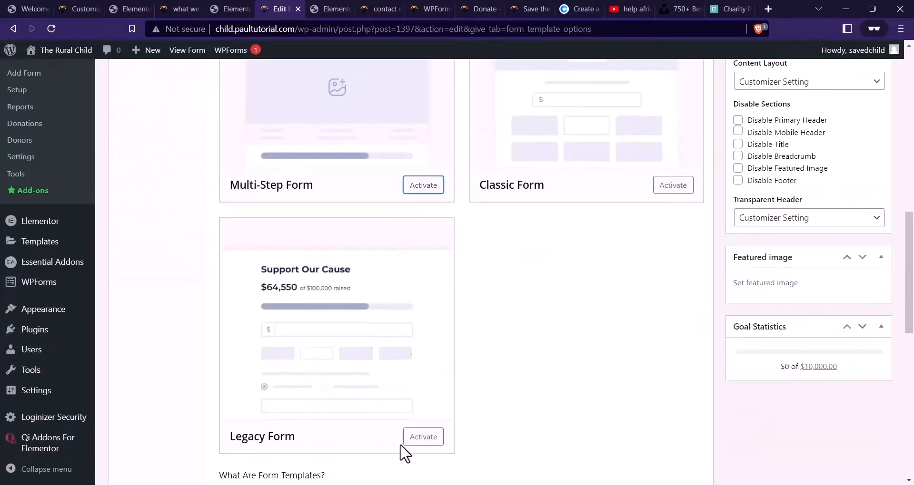
{"action": "left_click", "coordinate": [425, 439]}
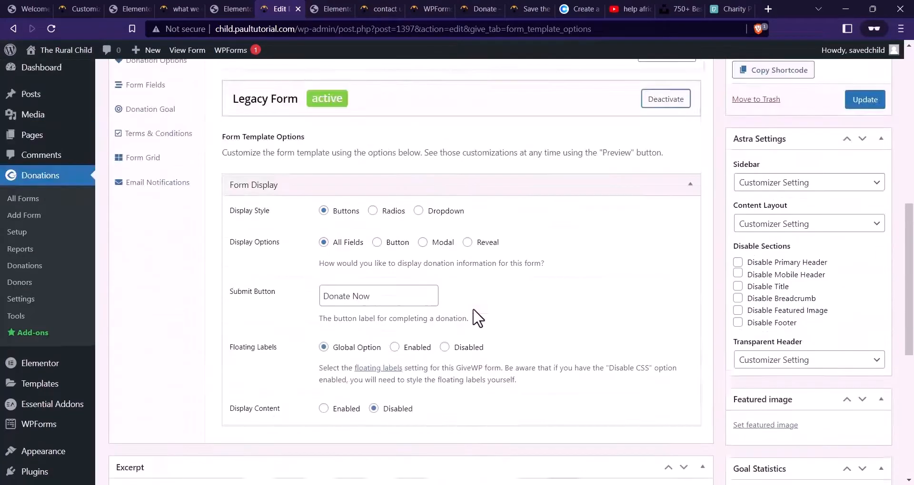
{"action": "scroll", "coordinate": [477, 317], "scroll_direction": "up", "scroll_amount": 2}
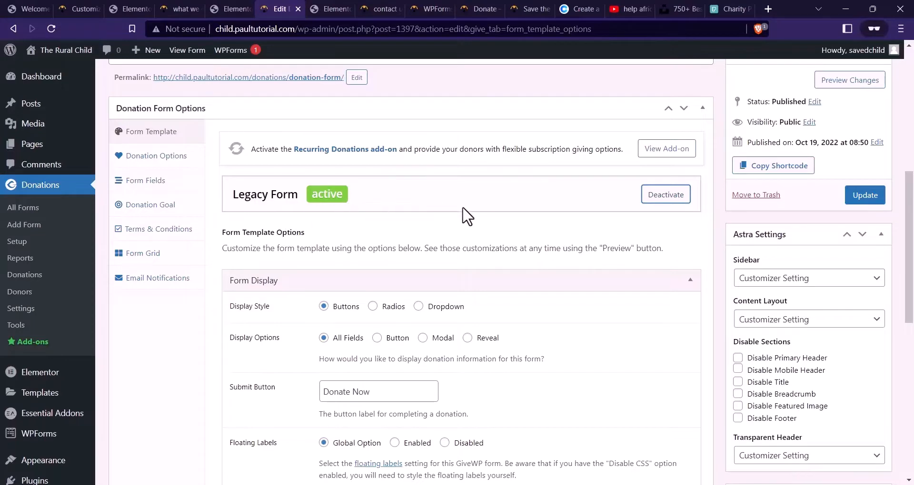
{"action": "scroll", "coordinate": [466, 217], "scroll_direction": "down", "scroll_amount": 6}
{"action": "scroll", "coordinate": [469, 249], "scroll_direction": "up", "scroll_amount": 2}
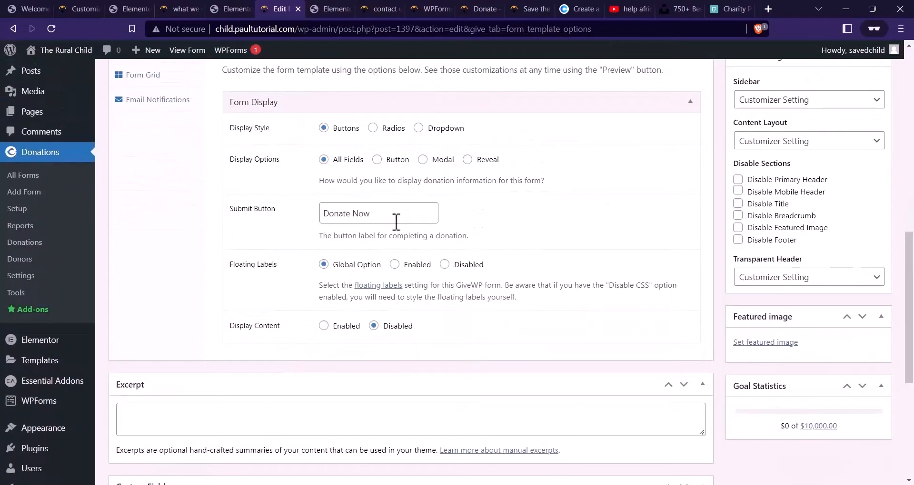
{"action": "scroll", "coordinate": [421, 281], "scroll_direction": "up", "scroll_amount": 2}
{"action": "scroll", "coordinate": [504, 306], "scroll_direction": "up", "scroll_amount": 1}
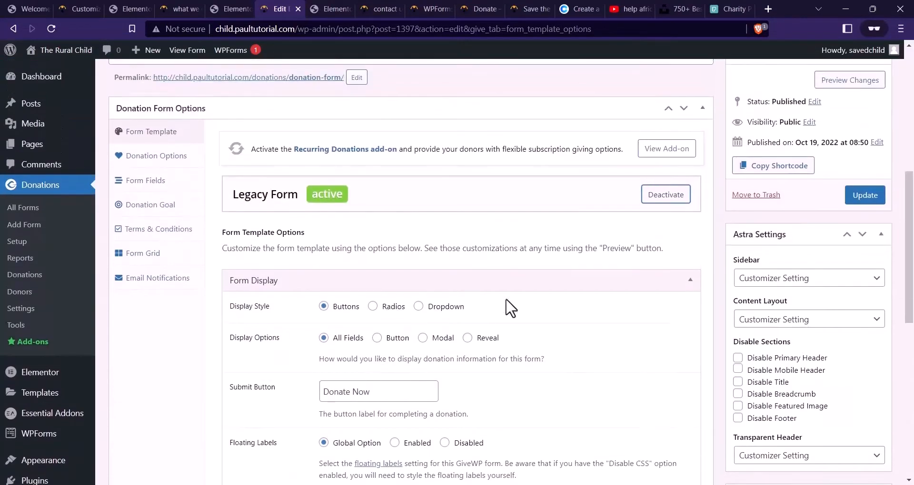
Review the donation form's amount, level and form-field template options
{"action": "left_click", "coordinate": [157, 157]}
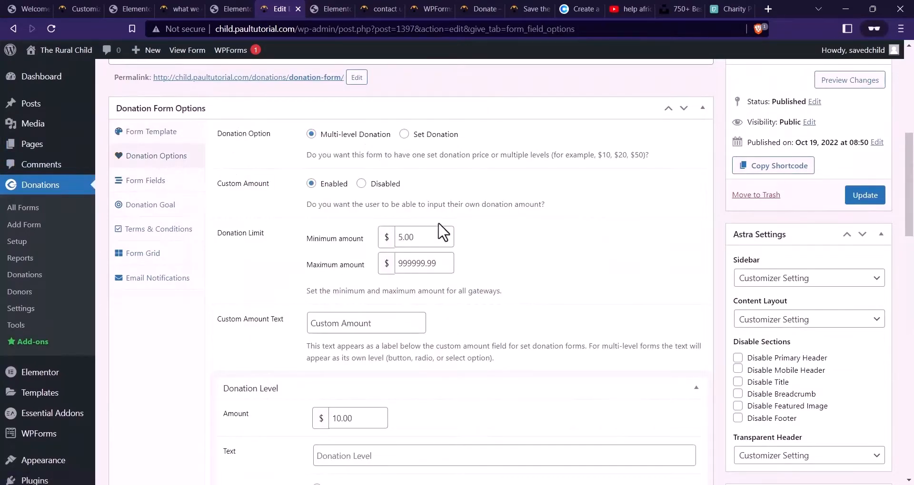
{"action": "scroll", "coordinate": [438, 176], "scroll_direction": "down", "scroll_amount": 4}
{"action": "scroll", "coordinate": [362, 253], "scroll_direction": "down", "scroll_amount": 8}
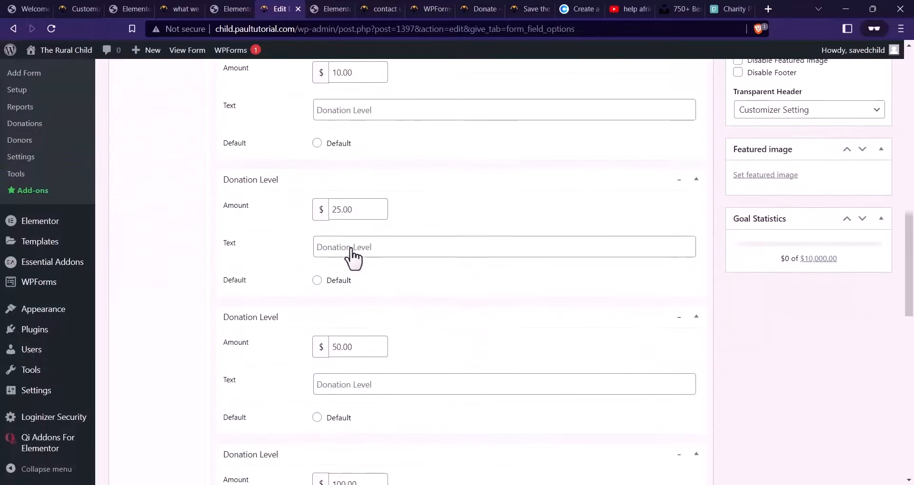
{"action": "scroll", "coordinate": [378, 266], "scroll_direction": "up", "scroll_amount": 12}
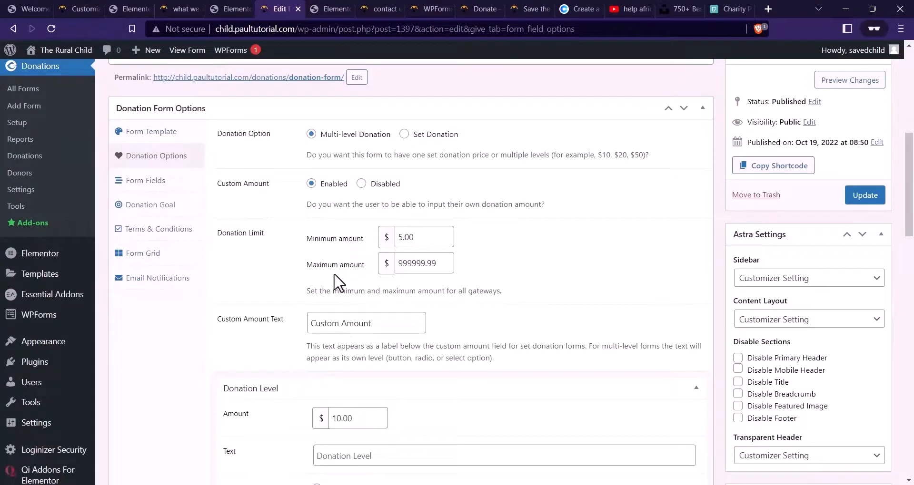
{"action": "left_click", "coordinate": [146, 180]}
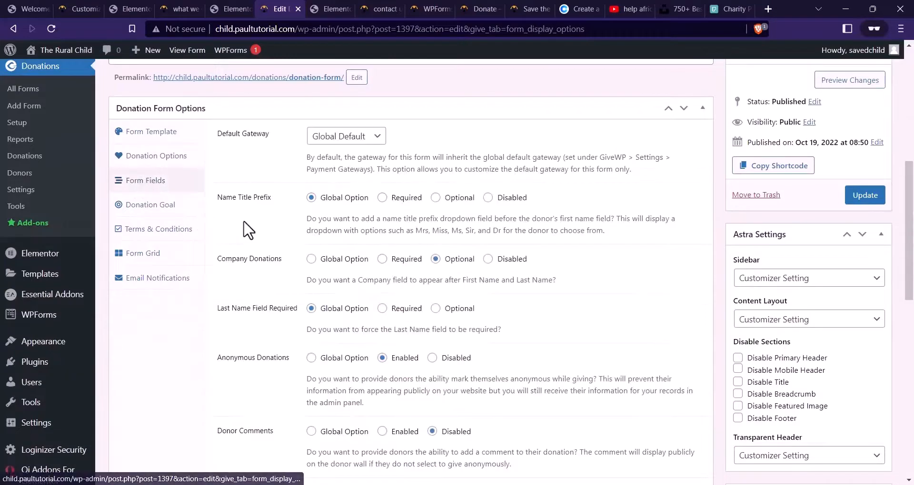
{"action": "scroll", "coordinate": [409, 216], "scroll_direction": "down", "scroll_amount": 3}
{"action": "scroll", "coordinate": [410, 214], "scroll_direction": "up", "scroll_amount": 3}
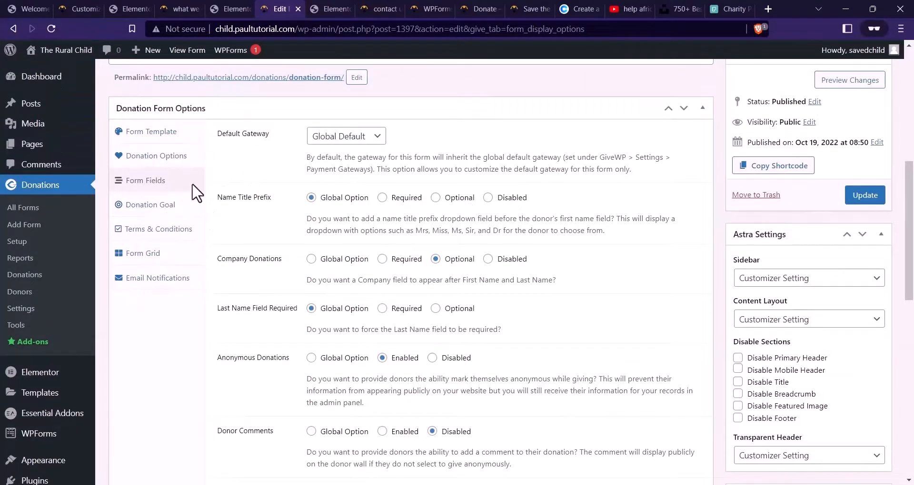
{"action": "left_click", "coordinate": [144, 155]}
{"action": "left_click", "coordinate": [157, 133]}
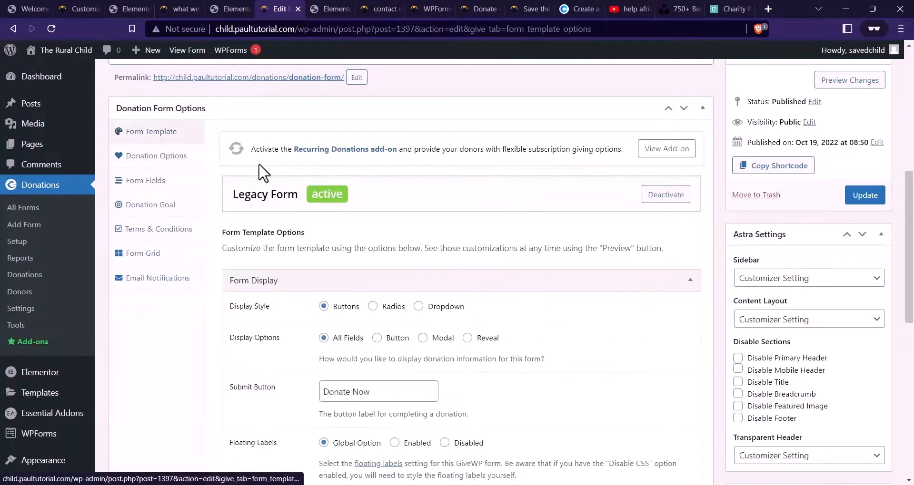
{"action": "scroll", "coordinate": [511, 237], "scroll_direction": "down", "scroll_amount": 4}
{"action": "scroll", "coordinate": [464, 349], "scroll_direction": "up", "scroll_amount": 7}
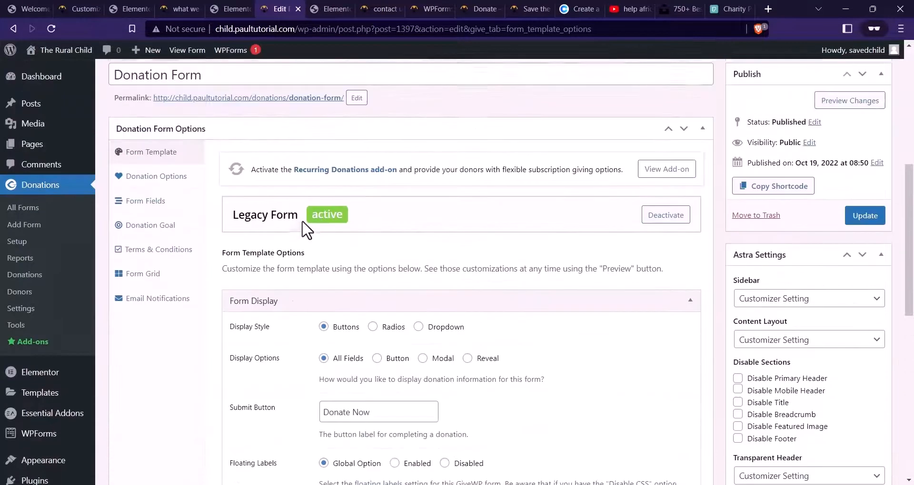
{"action": "scroll", "coordinate": [536, 204], "scroll_direction": "down", "scroll_amount": 10}
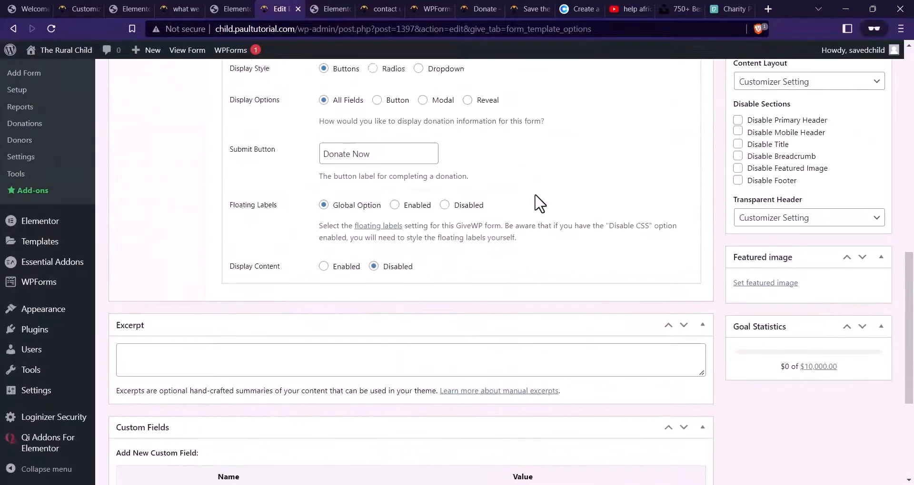
{"action": "scroll", "coordinate": [740, 261], "scroll_direction": "up", "scroll_amount": 3}
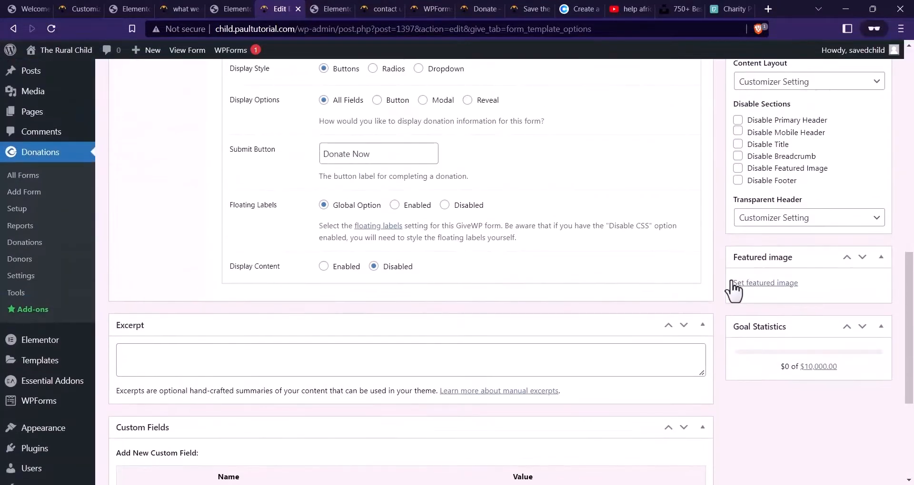
{"action": "scroll", "coordinate": [611, 226], "scroll_direction": "up", "scroll_amount": 8}
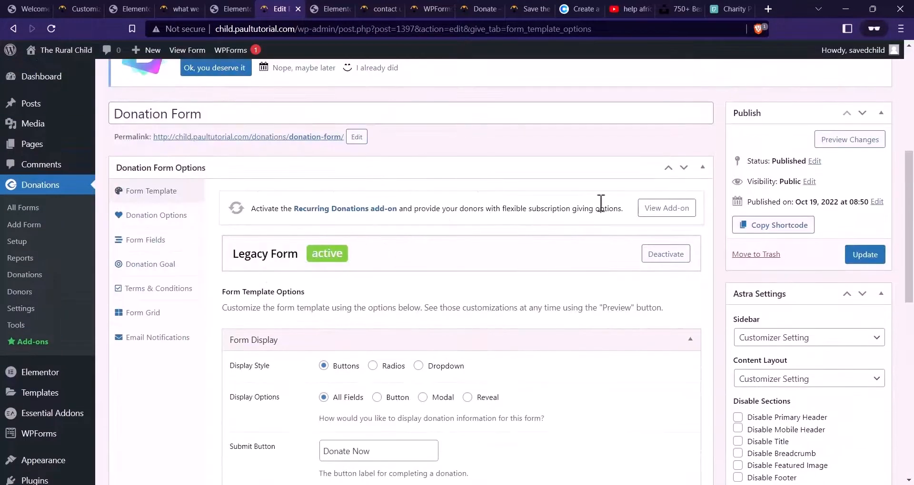
Update the donation form in GiveWP, then go back to the Elementor editor tab
{"action": "left_click", "coordinate": [865, 255]}
{"action": "scroll", "coordinate": [541, 245], "scroll_direction": "up", "scroll_amount": 3}
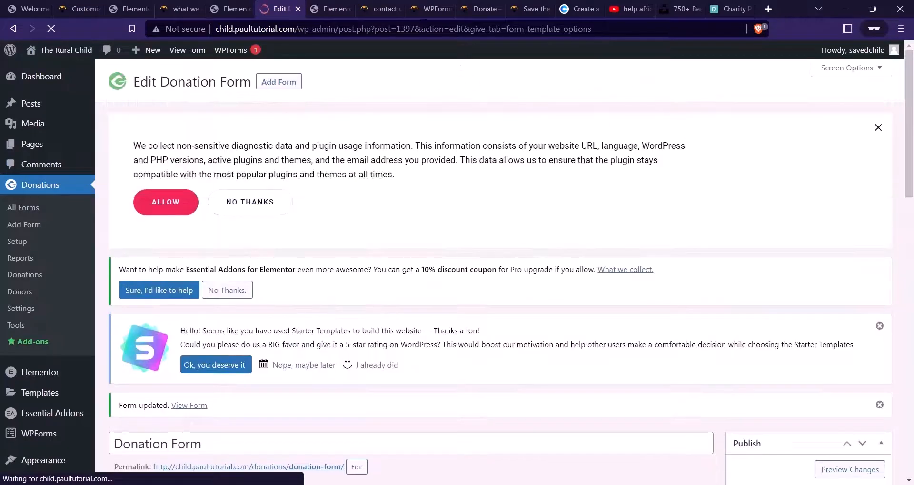
{"action": "left_click", "coordinate": [387, 5]}
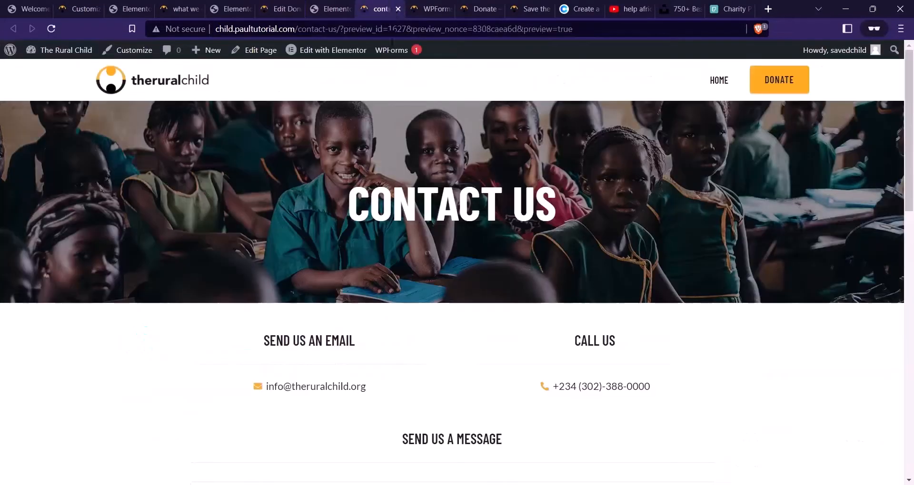
{"action": "left_click", "coordinate": [77, 61]}
{"action": "left_click", "coordinate": [233, 9]}
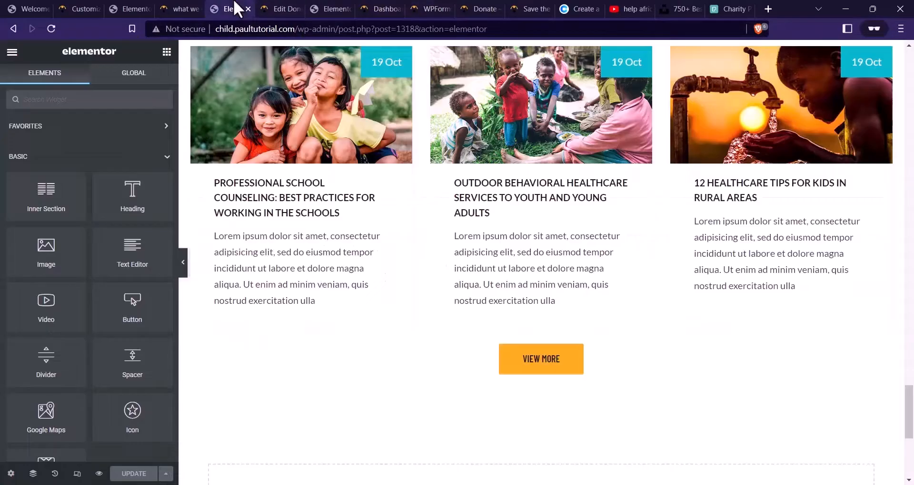
{"action": "left_click", "coordinate": [150, 4]}
Close the surplus Elementor and Edit Donation Form tabs, leaving the WordPress dashboard
{"action": "left_click", "coordinate": [151, 5]}
{"action": "left_click", "coordinate": [150, 6]}
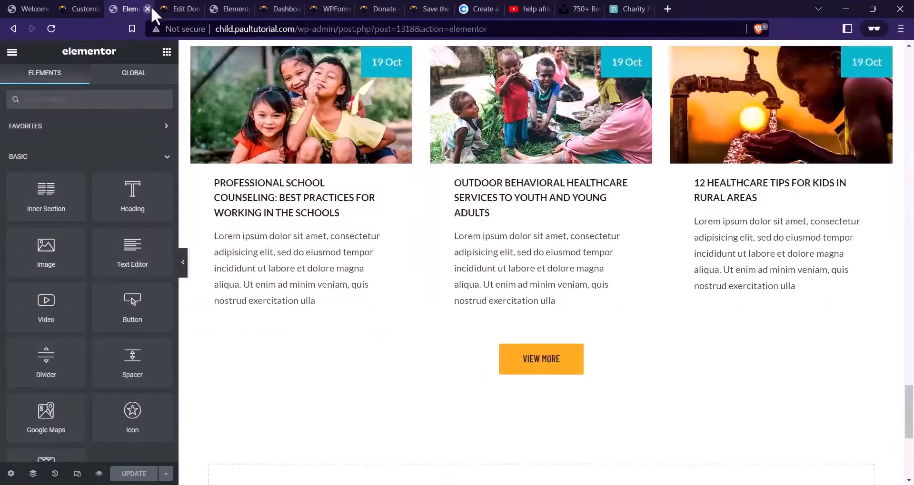
{"action": "left_click", "coordinate": [150, 6]}
{"action": "left_click", "coordinate": [150, 6]}
{"action": "left_click", "coordinate": [151, 6]}
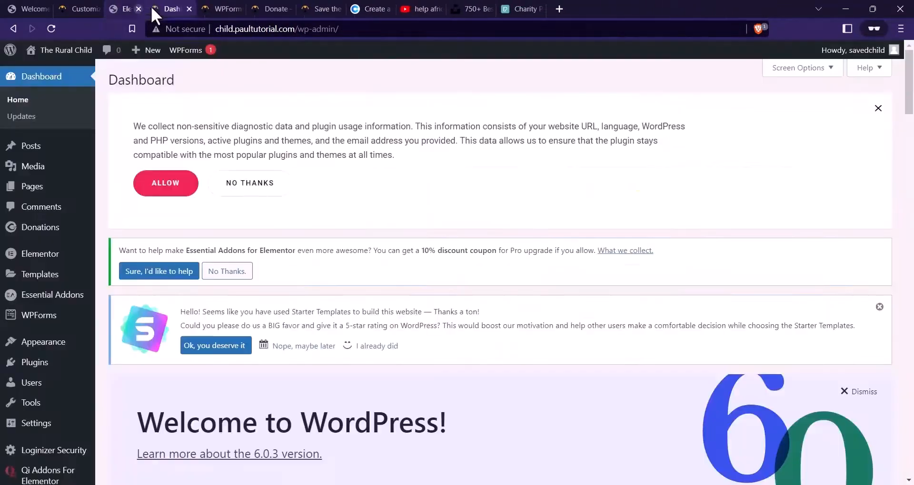
Quick Edit the contact us page, retitle it CONTACT US, and update it
{"action": "scroll", "coordinate": [453, 188], "scroll_direction": "down", "scroll_amount": 6}
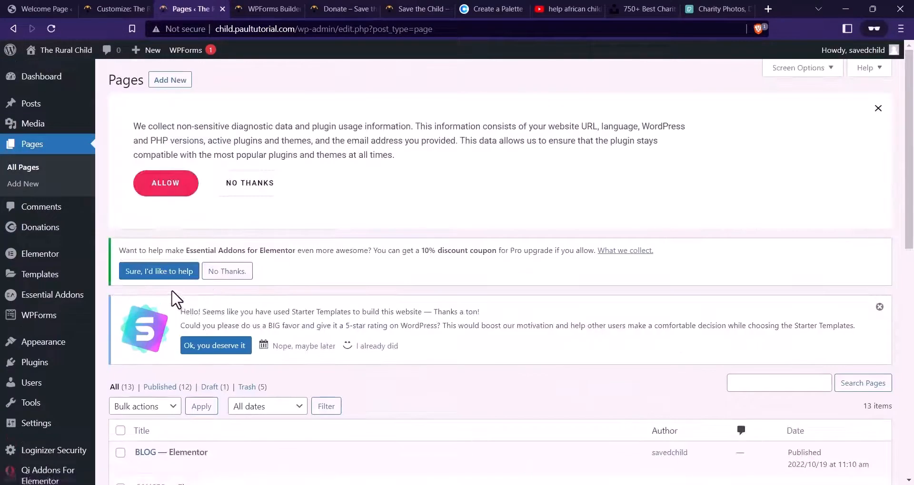
{"action": "scroll", "coordinate": [280, 200], "scroll_direction": "down", "scroll_amount": 9}
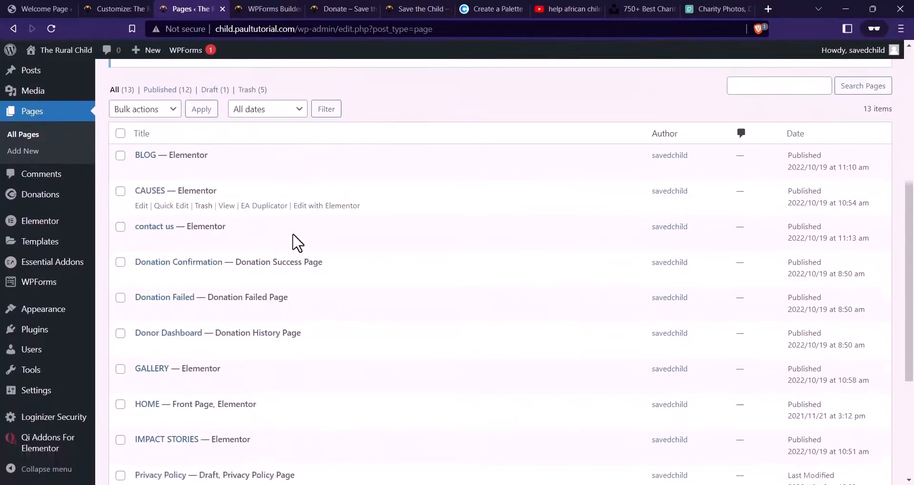
{"action": "scroll", "coordinate": [230, 316], "scroll_direction": "down", "scroll_amount": 2}
{"action": "scroll", "coordinate": [230, 316], "scroll_direction": "up", "scroll_amount": 6}
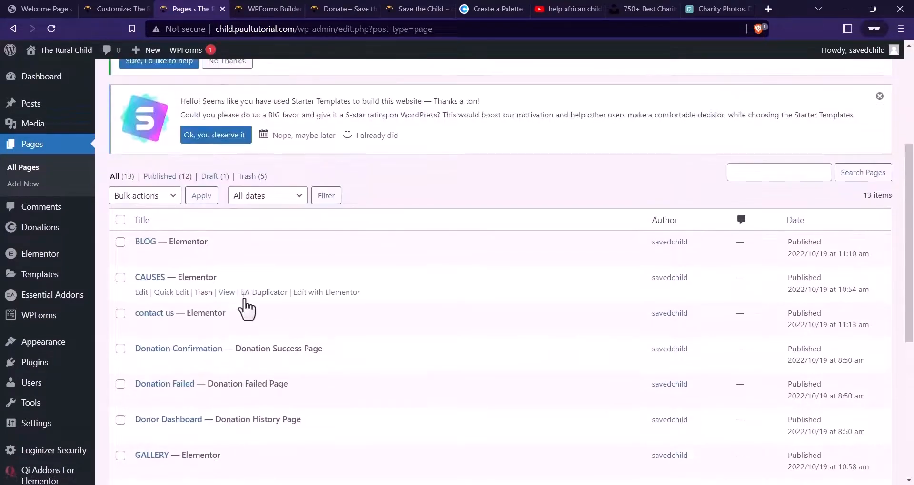
{"action": "left_click", "coordinate": [174, 328]}
{"action": "left_click_drag", "start_coordinate": [218, 333], "coordinate": [131, 338]}
{"action": "type", "text": "CONTACT"}
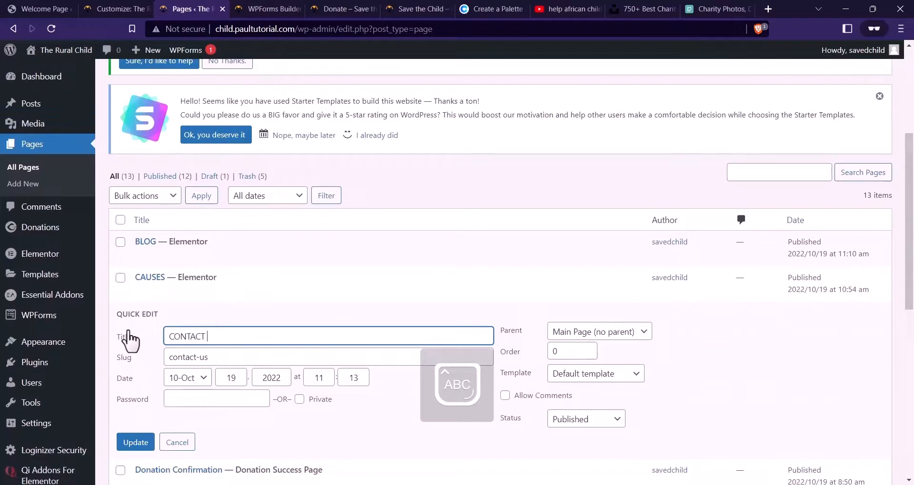
{"action": "type", "text": " US"}
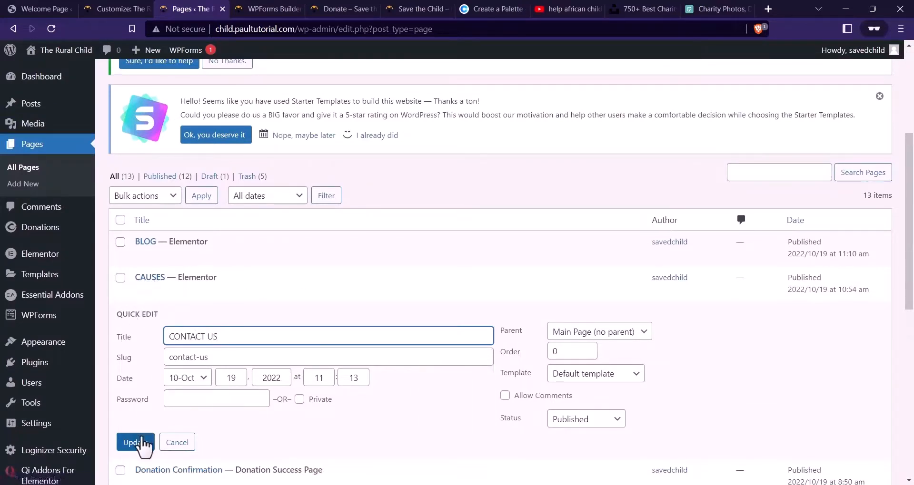
{"action": "left_click", "coordinate": [135, 442]}
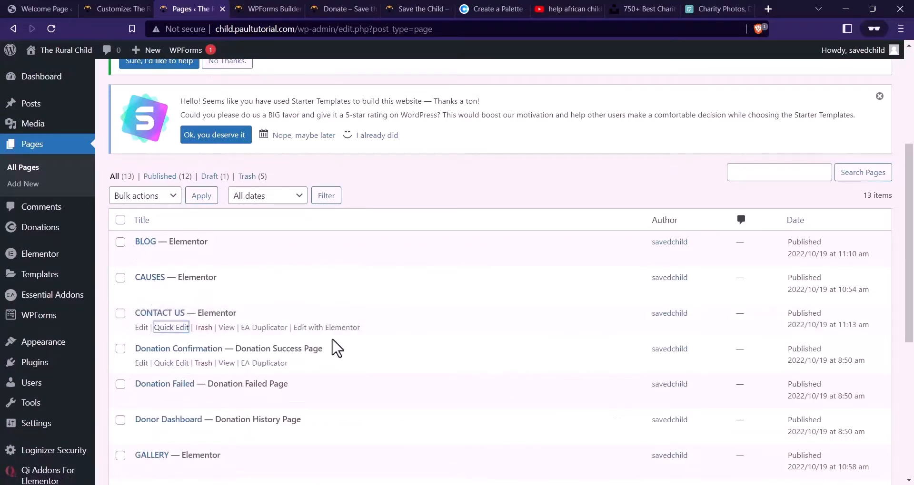
Duplicate the CONTACT US page as a draft and open its editor in a new tab
{"action": "left_click", "coordinate": [269, 328]}
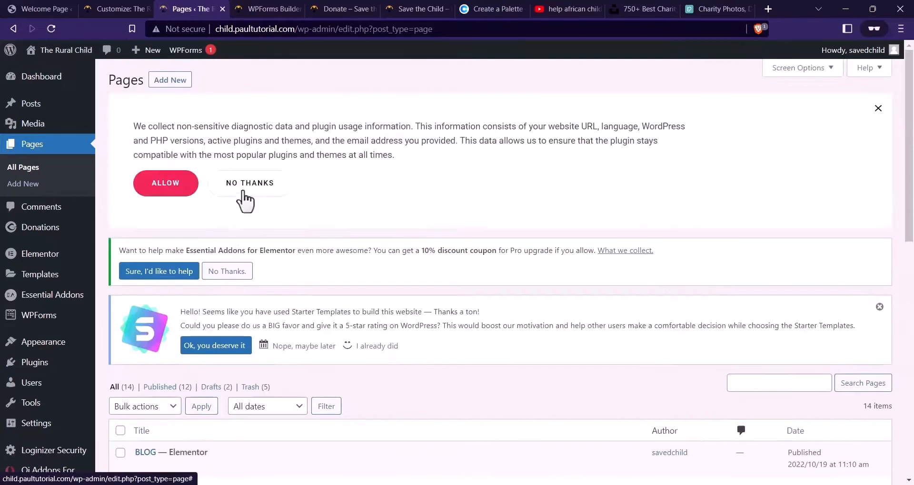
{"action": "scroll", "coordinate": [255, 173], "scroll_direction": "down", "scroll_amount": 8}
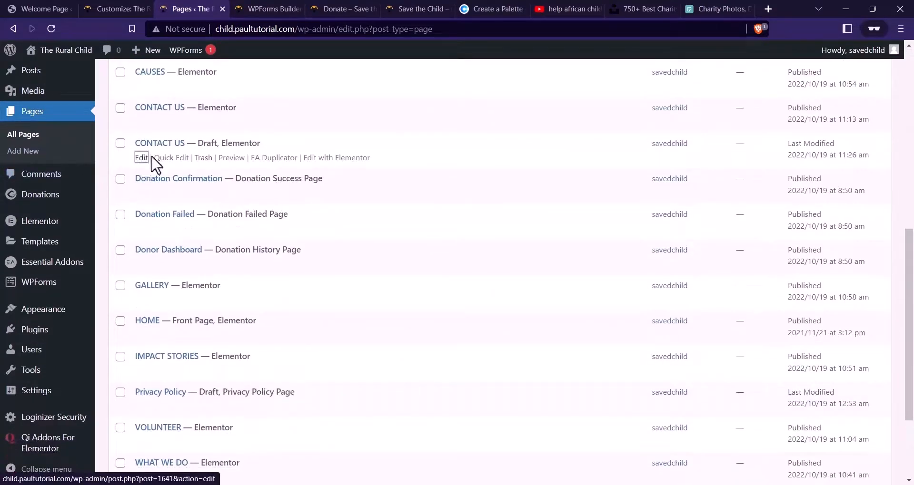
{"action": "right_click", "coordinate": [138, 154]}
{"action": "left_click", "coordinate": [211, 167]}
{"action": "left_click", "coordinate": [286, 7]}
{"action": "left_click", "coordinate": [265, 7]}
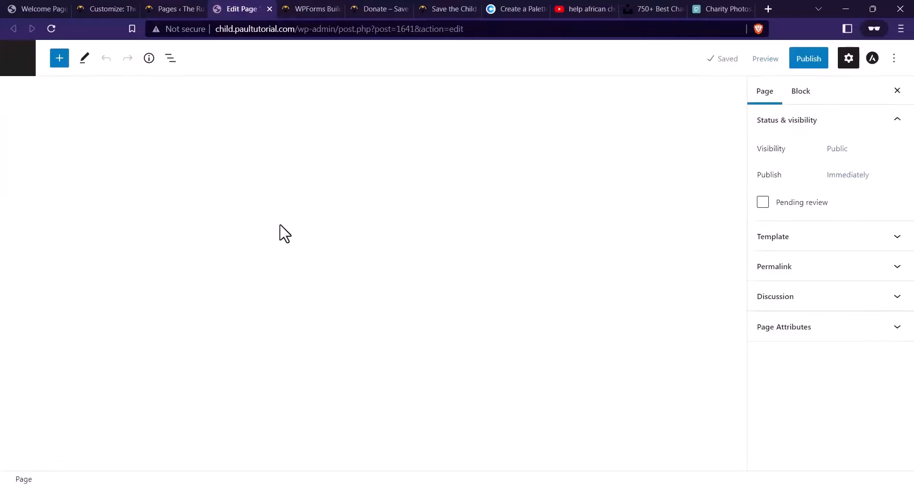
Retitle the draft copy DONATE and attempt to publish it
{"action": "left_click", "coordinate": [280, 150]}
{"action": "key", "text": "ctrl+a"}
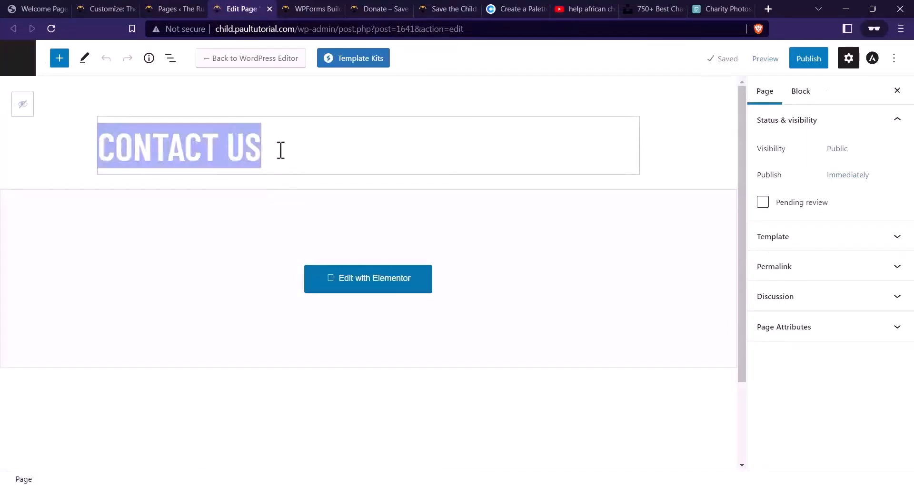
{"action": "key", "text": "Caps_Lock"}
{"action": "type", "text": "DONATE"}
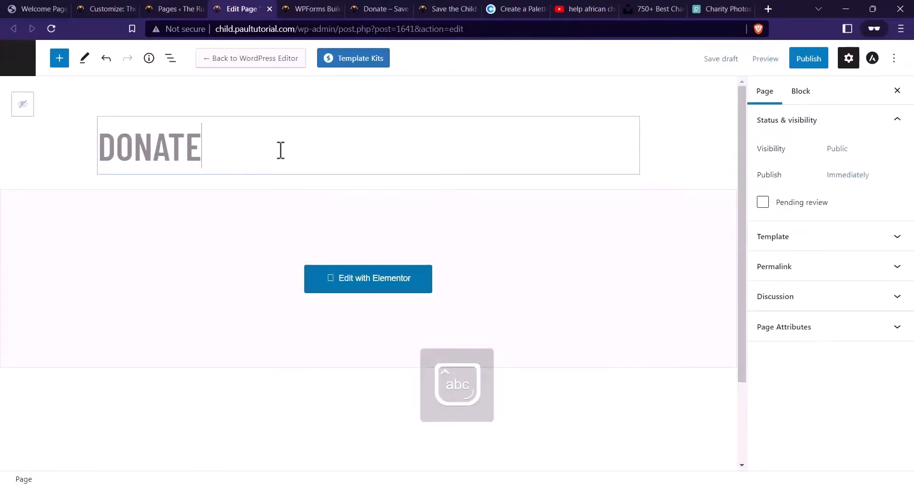
{"action": "left_click", "coordinate": [809, 59]}
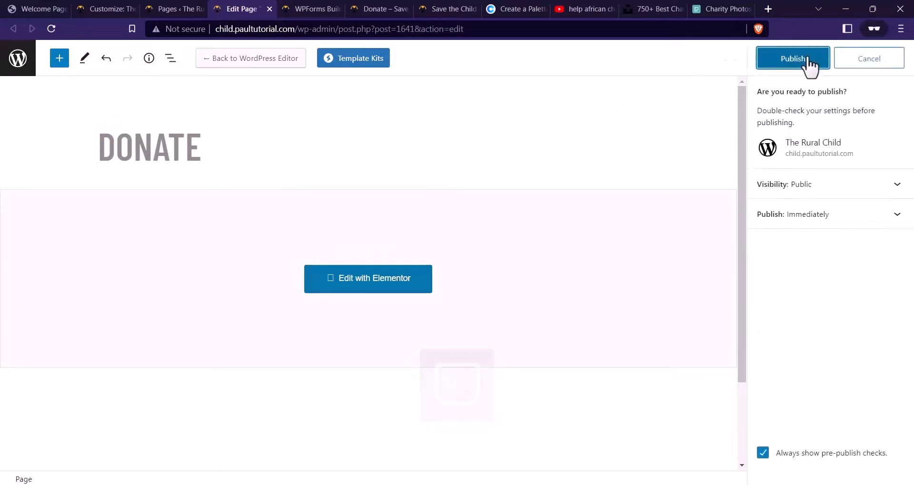
{"action": "left_click", "coordinate": [805, 58]}
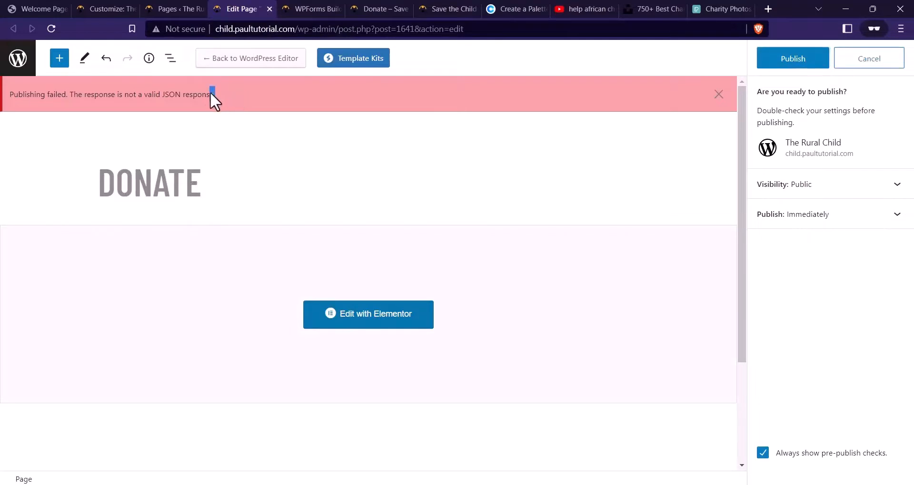
Dismiss the publishing-failed message, close the draft tab without saving, and return to All Pages
{"action": "left_click", "coordinate": [10, 122]}
{"action": "left_click", "coordinate": [718, 94]}
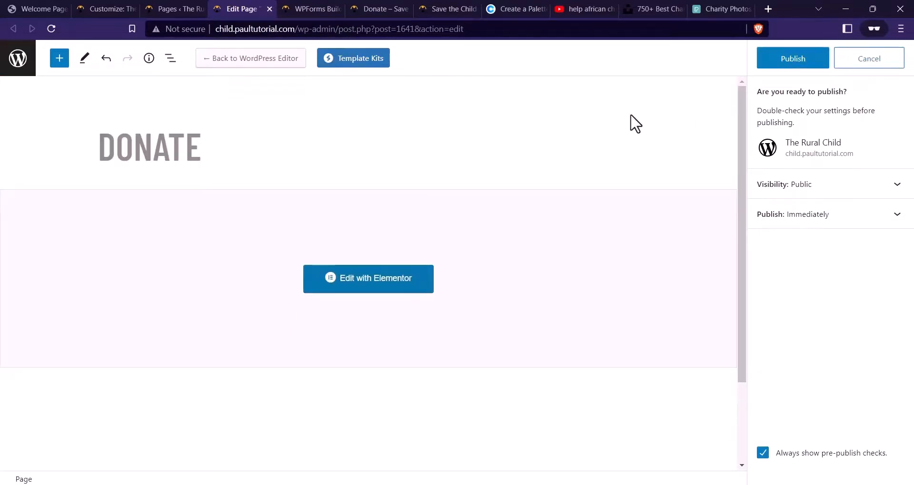
{"action": "left_click", "coordinate": [270, 10]}
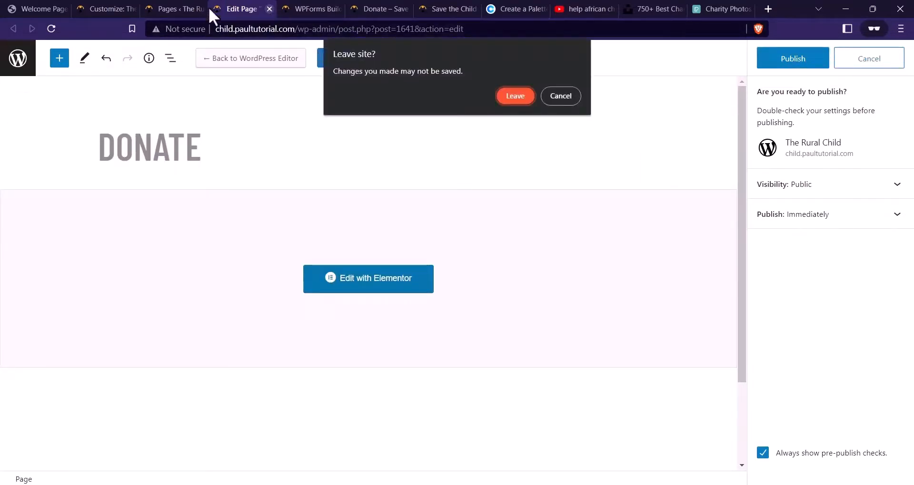
{"action": "left_click", "coordinate": [514, 95]}
{"action": "left_click", "coordinate": [209, 8]}
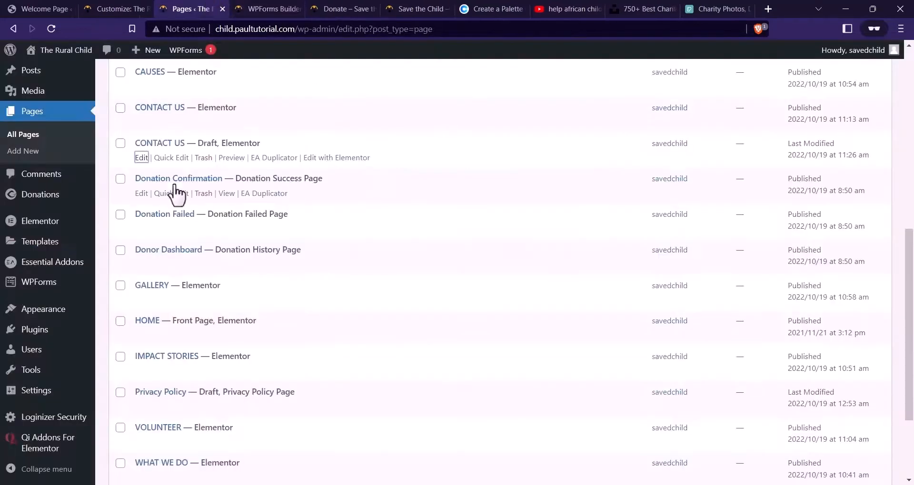
Reload the pages list and trash the CONTACT US draft copy
{"action": "left_click", "coordinate": [54, 27]}
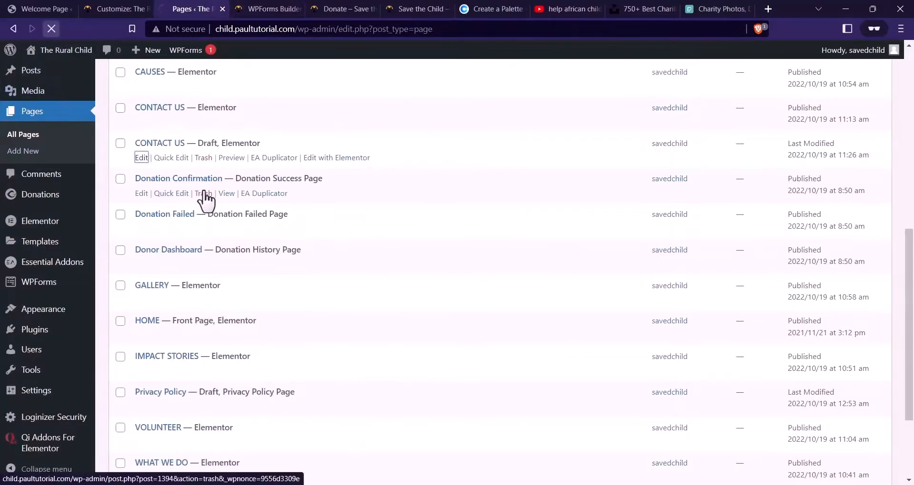
{"action": "scroll", "coordinate": [228, 210], "scroll_direction": "up", "scroll_amount": 3}
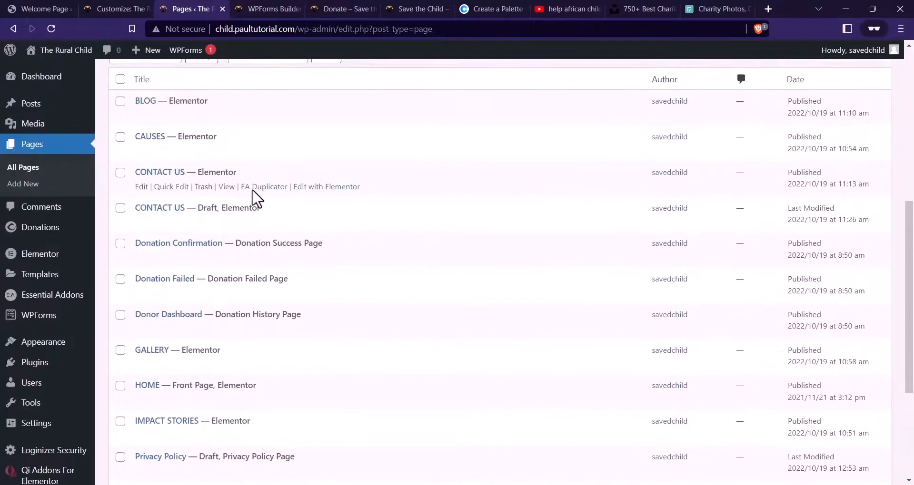
{"action": "left_click", "coordinate": [205, 222]}
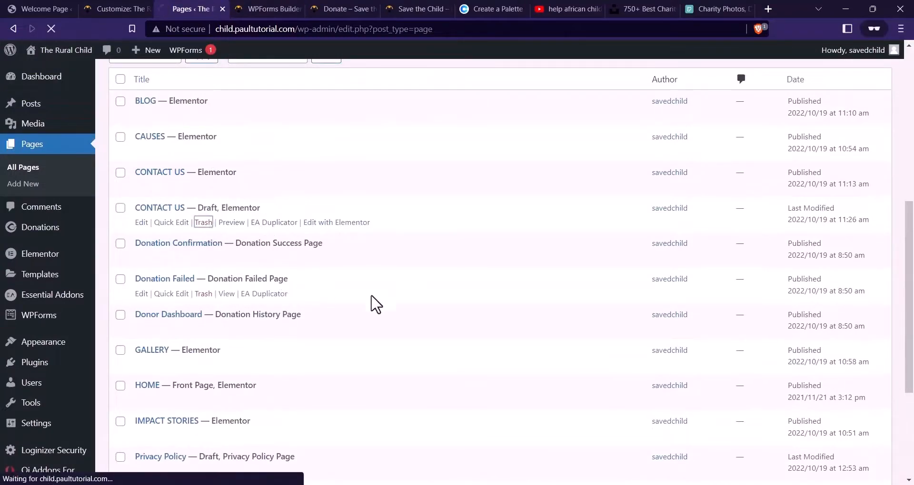
{"action": "scroll", "coordinate": [404, 295], "scroll_direction": "down", "scroll_amount": 4}
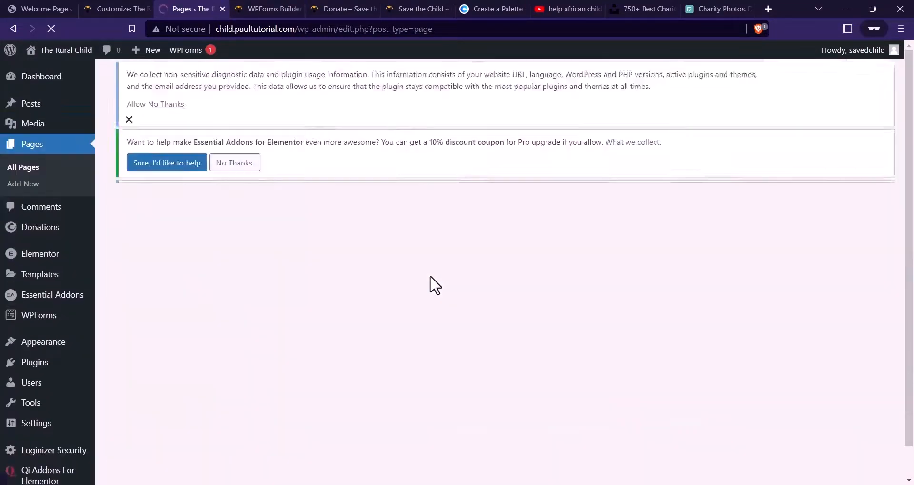
{"action": "scroll", "coordinate": [343, 234], "scroll_direction": "down", "scroll_amount": 6}
{"action": "scroll", "coordinate": [361, 237], "scroll_direction": "down", "scroll_amount": 3}
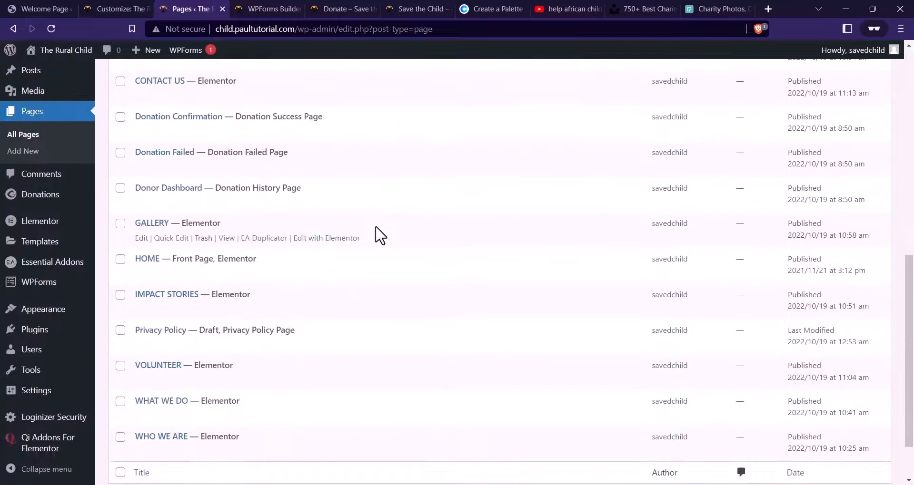
Duplicate the GALLERY page as a draft and open its editor in a new tab
{"action": "left_click", "coordinate": [264, 238]}
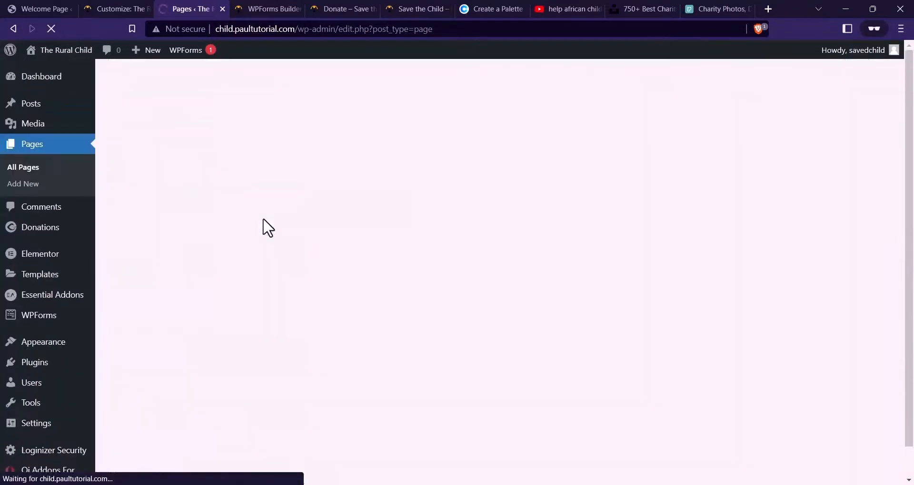
{"action": "scroll", "coordinate": [419, 248], "scroll_direction": "down", "scroll_amount": 2}
{"action": "scroll", "coordinate": [259, 261], "scroll_direction": "down", "scroll_amount": 3}
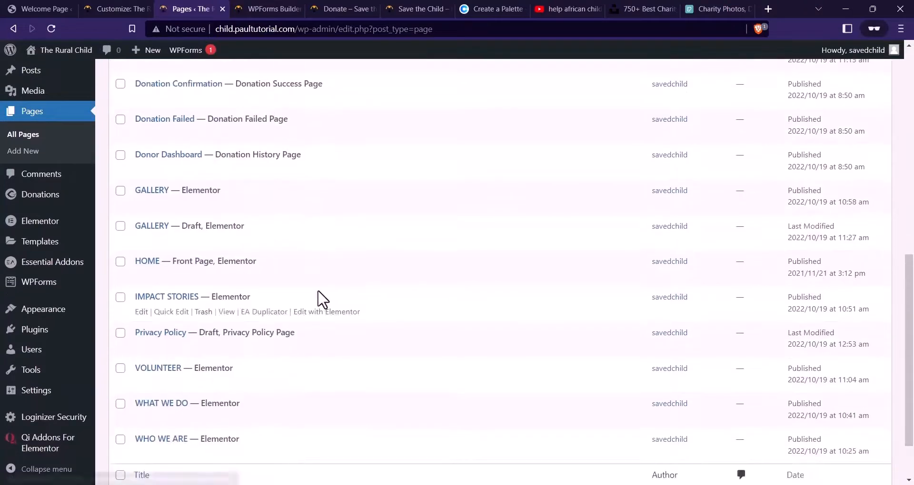
{"action": "scroll", "coordinate": [310, 328], "scroll_direction": "up", "scroll_amount": 1}
{"action": "scroll", "coordinate": [311, 329], "scroll_direction": "up", "scroll_amount": 1}
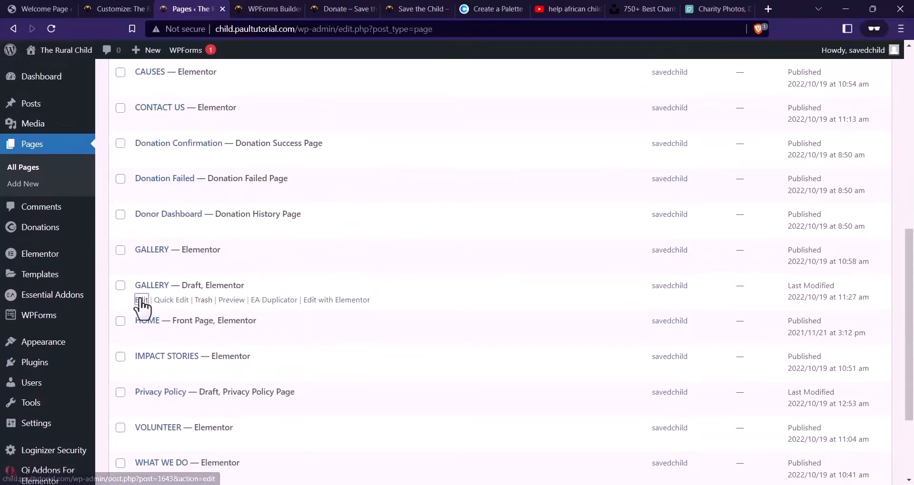
{"action": "right_click", "coordinate": [139, 300]}
{"action": "left_click", "coordinate": [200, 308]}
{"action": "left_click", "coordinate": [241, 9]}
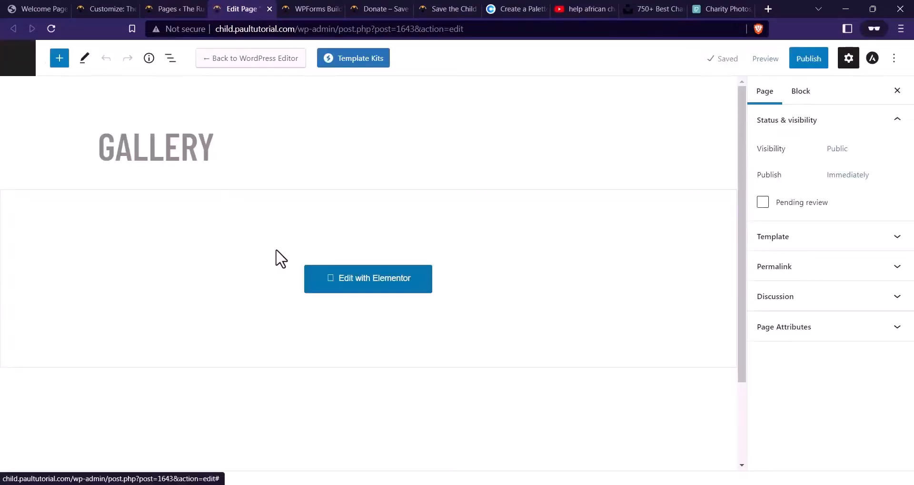
Replace the GALLERY page title with DONATE
{"action": "left_click", "coordinate": [198, 145]}
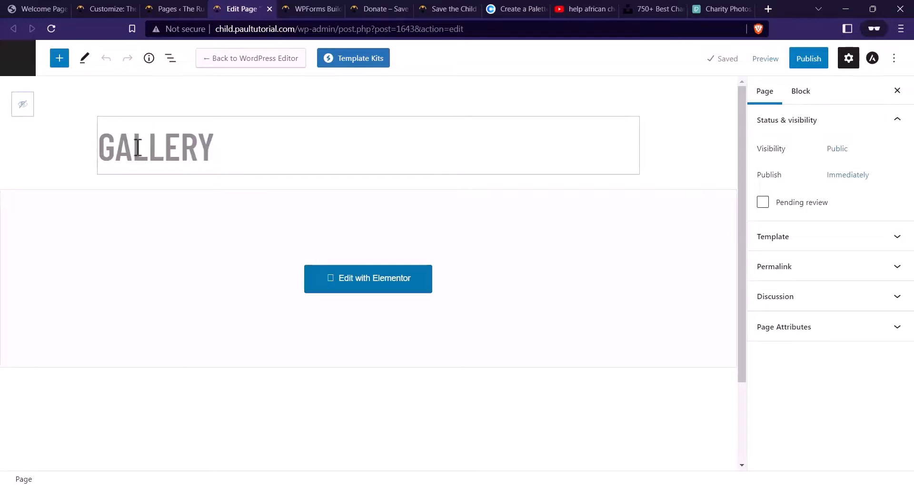
{"action": "double_click", "coordinate": [258, 149]}
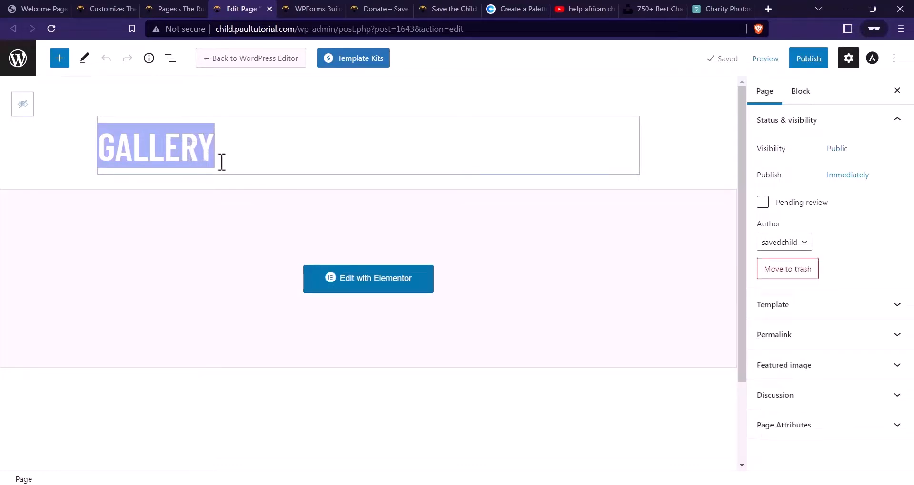
{"action": "left_click", "coordinate": [196, 156]}
{"action": "left_click_drag", "start_coordinate": [227, 146], "coordinate": [153, 149]}
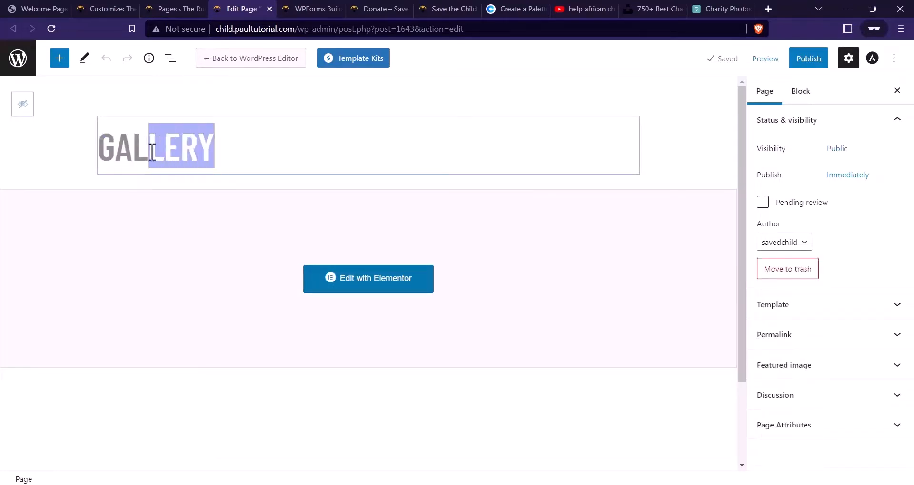
{"action": "left_click", "coordinate": [145, 144]}
{"action": "double_click", "coordinate": [163, 148]}
{"action": "type", "text": "DONATE"}
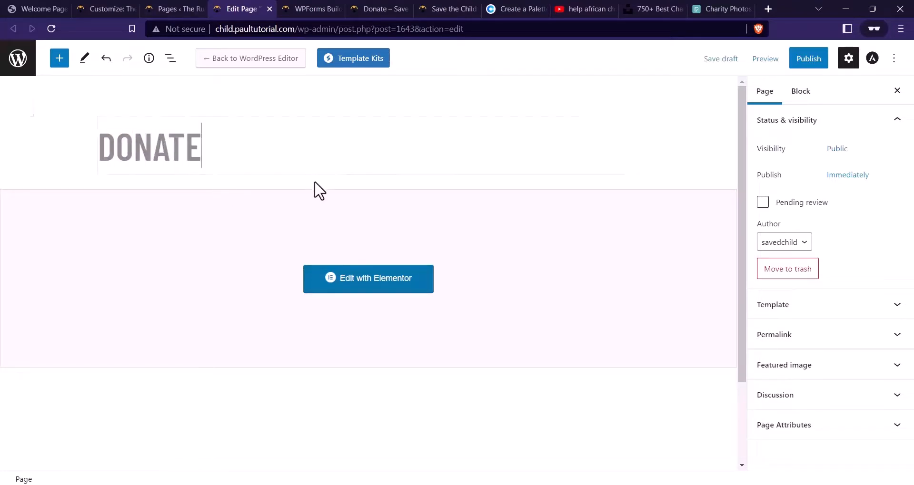
Publish the DONATE page and open it in the Elementor builder
{"action": "left_click", "coordinate": [804, 59]}
{"action": "left_click", "coordinate": [794, 59]}
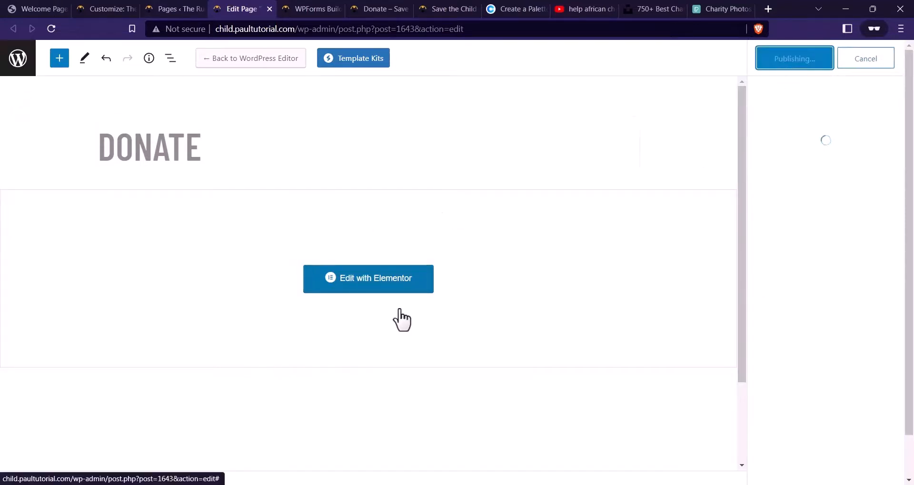
{"action": "left_click", "coordinate": [393, 259]}
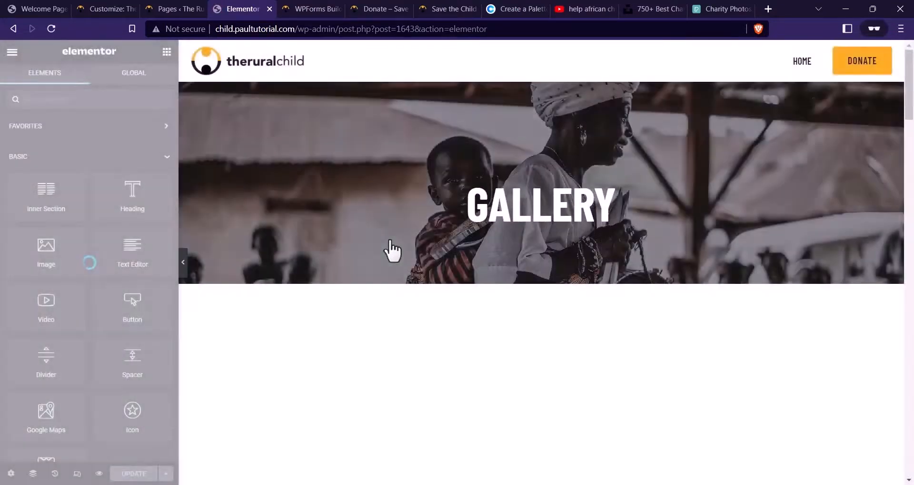
Change the hero banner heading from GALLERY to DONATE
{"action": "scroll", "coordinate": [396, 244], "scroll_direction": "down", "scroll_amount": 3}
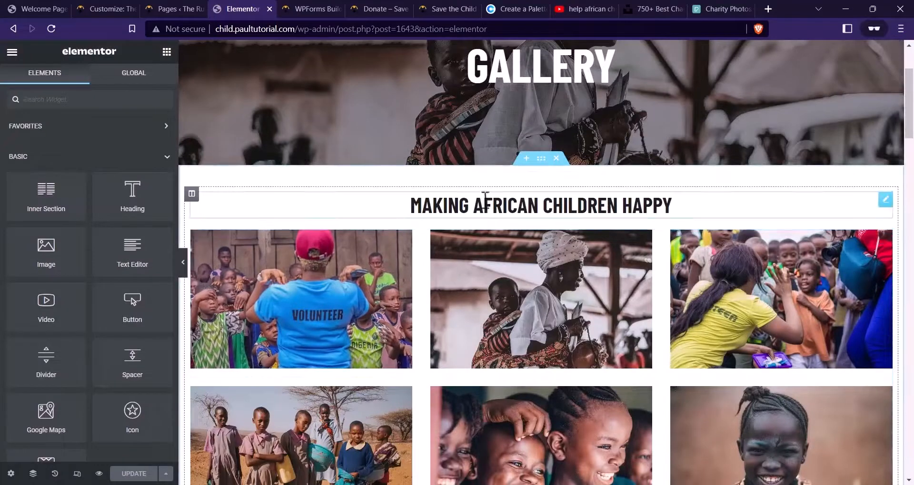
{"action": "scroll", "coordinate": [480, 204], "scroll_direction": "up", "scroll_amount": 3}
{"action": "left_click", "coordinate": [514, 177]}
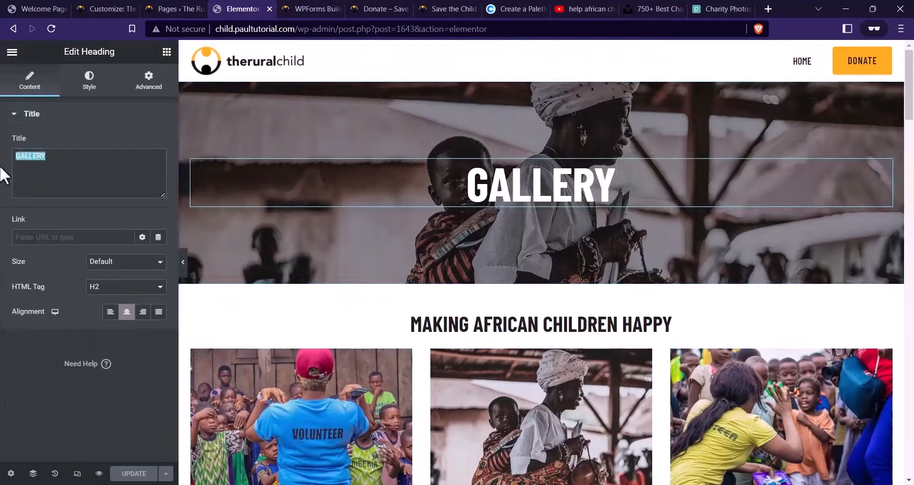
{"action": "key", "text": "Caps_Lock"}
{"action": "type", "text": "DONATE"}
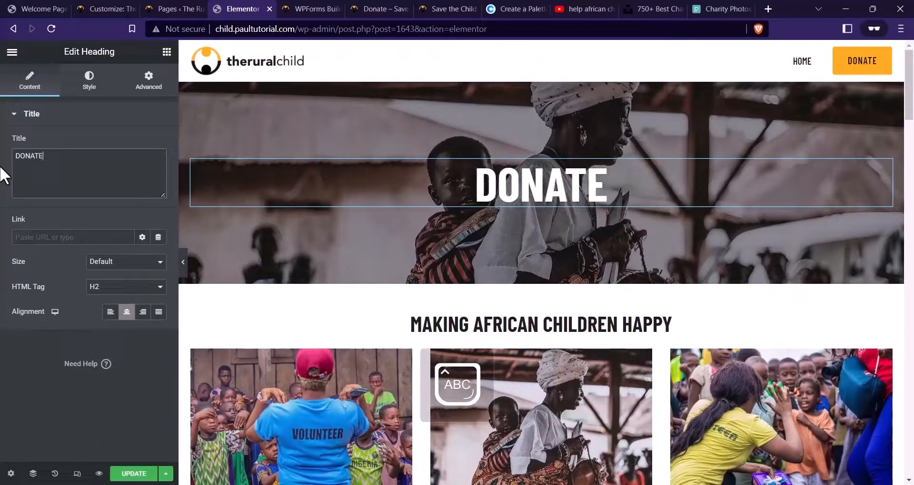
Set the banner section's background to the IMPACT sTORIES BG.jpg savanna boy photo
{"action": "left_click", "coordinate": [541, 74]}
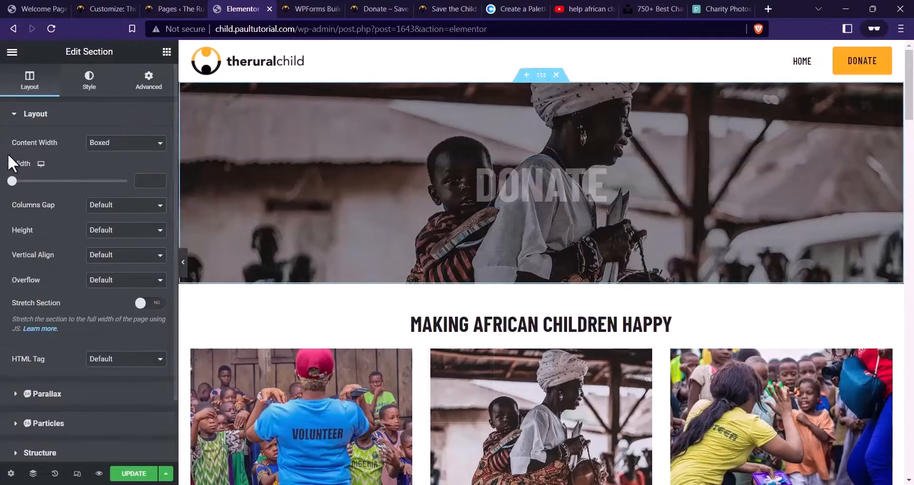
{"action": "left_click", "coordinate": [71, 93]}
{"action": "left_click", "coordinate": [119, 257]}
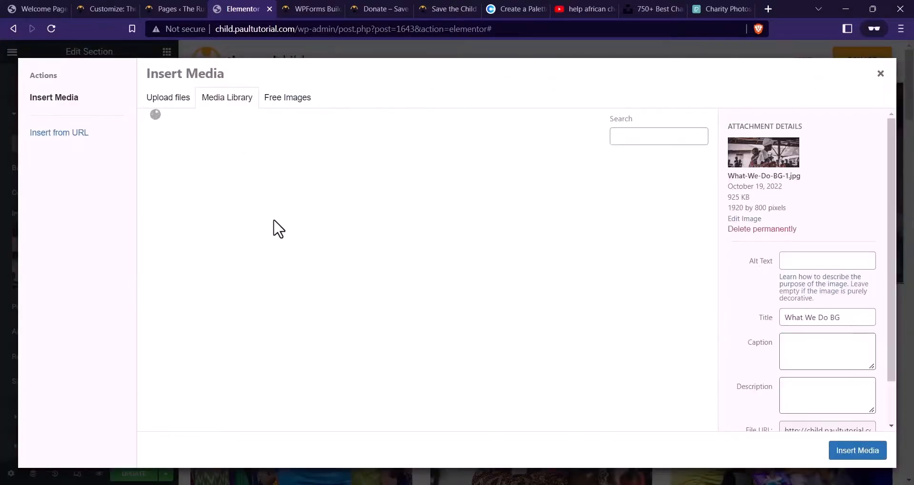
{"action": "scroll", "coordinate": [399, 224], "scroll_direction": "down", "scroll_amount": 4}
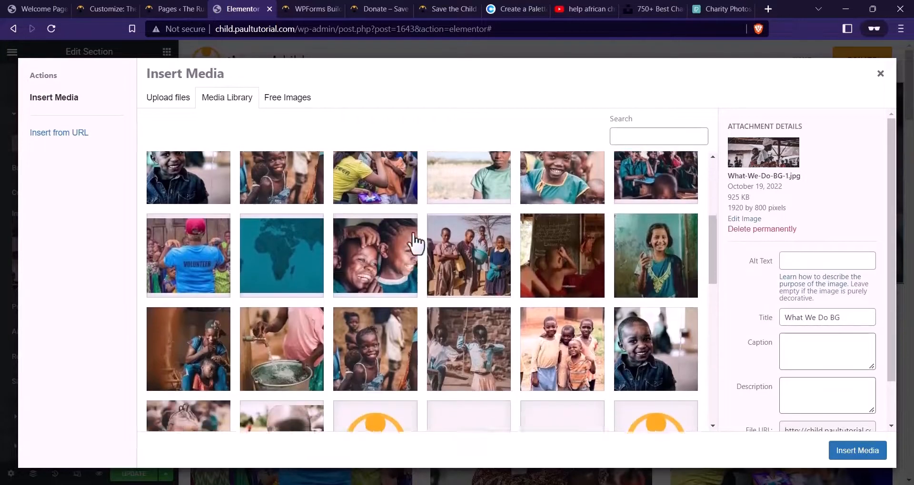
{"action": "scroll", "coordinate": [414, 240], "scroll_direction": "up", "scroll_amount": 2}
{"action": "left_click", "coordinate": [445, 243]}
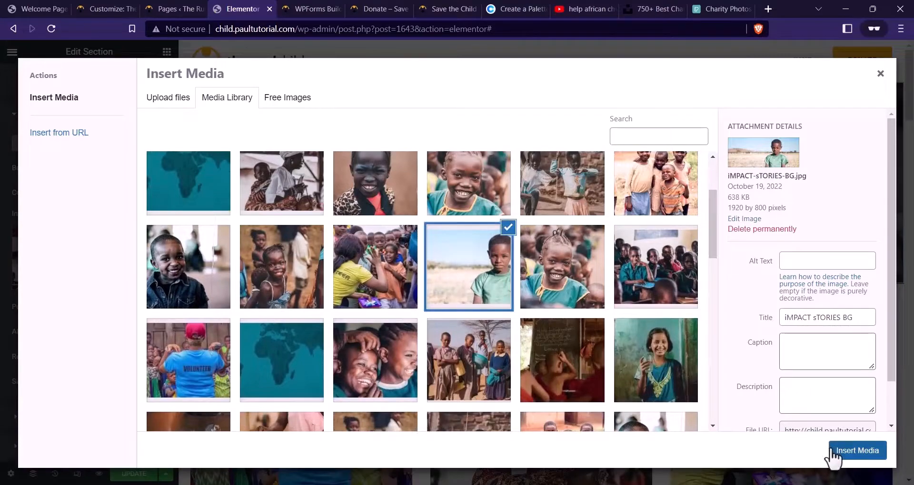
{"action": "left_click", "coordinate": [852, 453]}
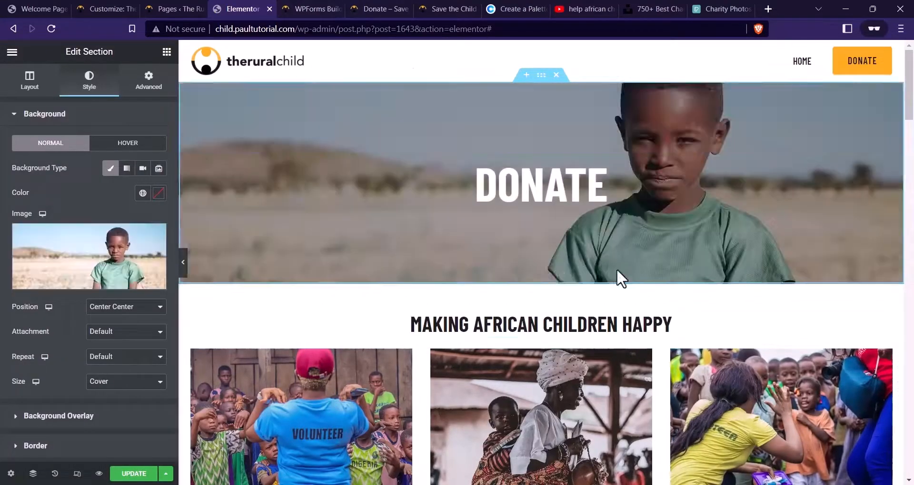
{"action": "scroll", "coordinate": [616, 278], "scroll_direction": "down", "scroll_amount": 2}
{"action": "scroll", "coordinate": [613, 288], "scroll_direction": "up", "scroll_amount": 2}
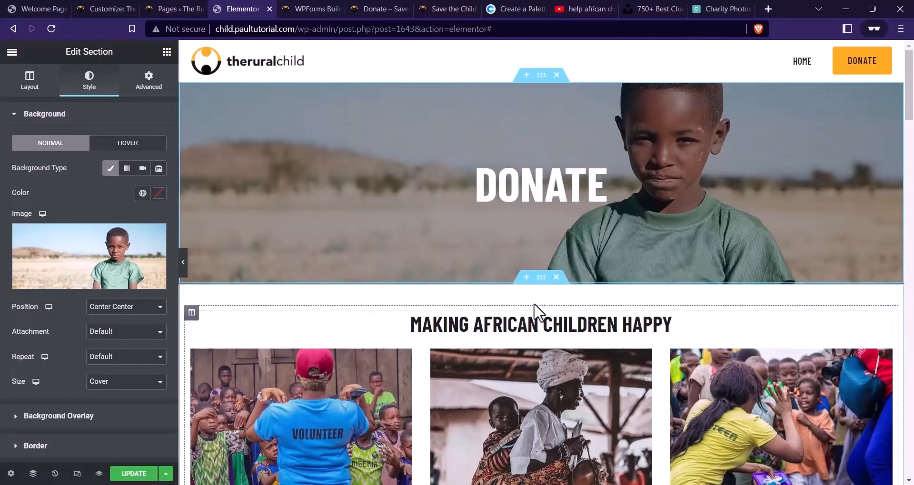
{"action": "scroll", "coordinate": [571, 310], "scroll_direction": "down", "scroll_amount": 1}
Delete the photo gallery from the page, checking the reference donate layout
{"action": "scroll", "coordinate": [533, 259], "scroll_direction": "down", "scroll_amount": 1}
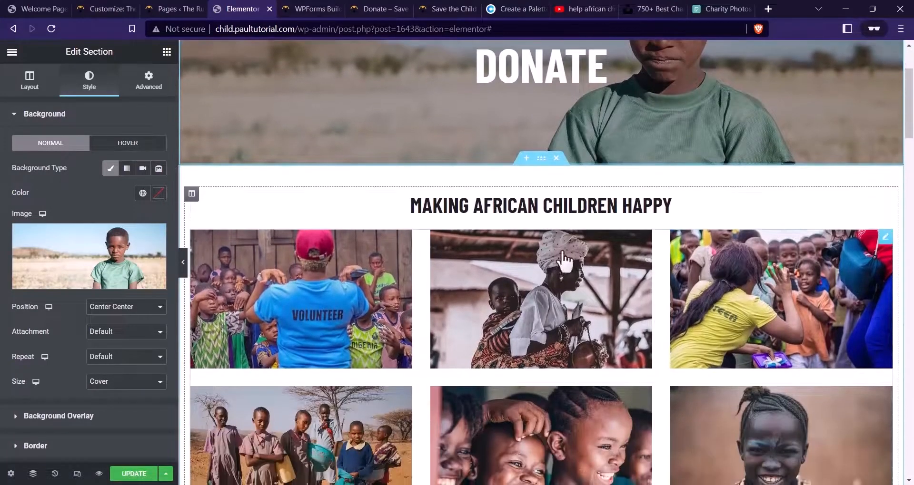
{"action": "right_click", "coordinate": [590, 272]}
{"action": "left_click", "coordinate": [582, 438]}
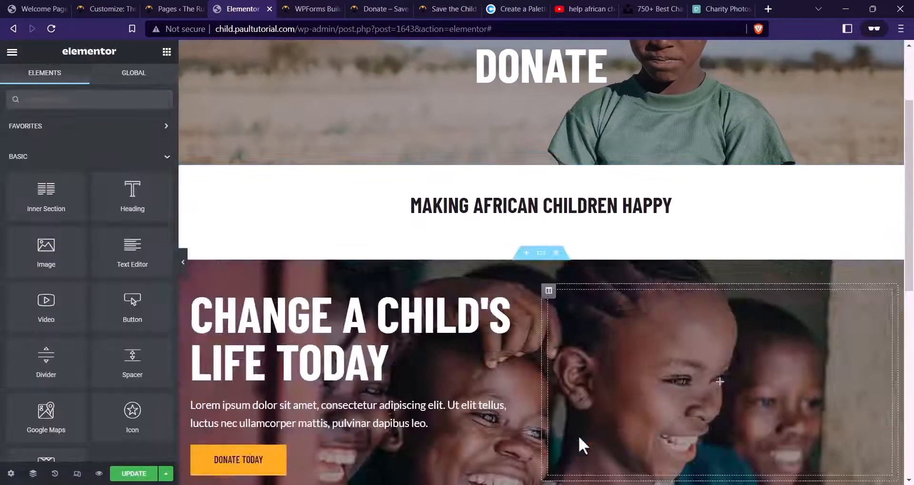
{"action": "left_click", "coordinate": [376, 8]}
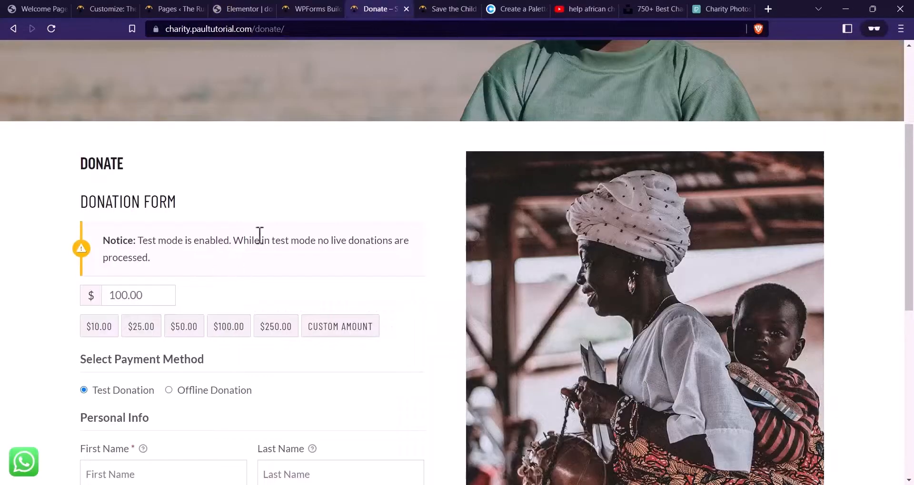
{"action": "scroll", "coordinate": [384, 261], "scroll_direction": "down", "scroll_amount": 7}
{"action": "scroll", "coordinate": [441, 280], "scroll_direction": "up", "scroll_amount": 6}
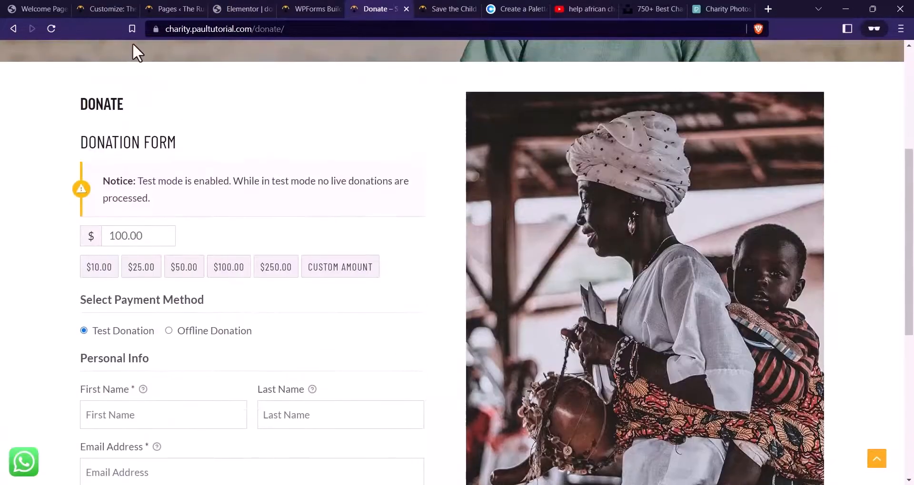
{"action": "left_click", "coordinate": [248, 8]}
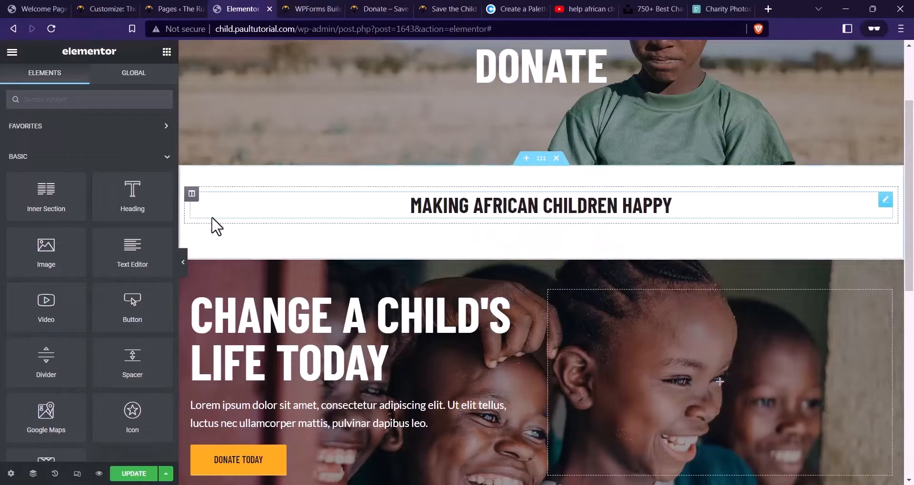
Duplicate the heading column, left-align the left heading, and delete the right heading
{"action": "right_click", "coordinate": [198, 204]}
{"action": "left_click", "coordinate": [288, 228]}
{"action": "left_click", "coordinate": [353, 221]}
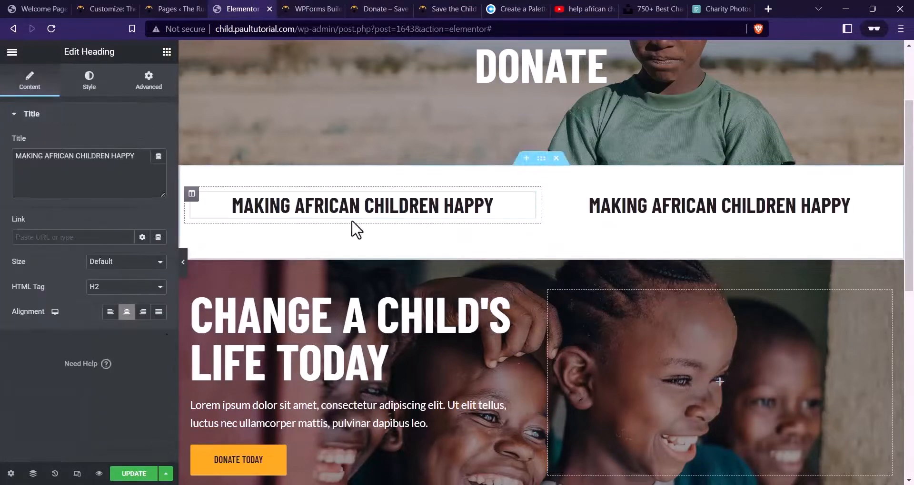
{"action": "left_click", "coordinate": [109, 314]}
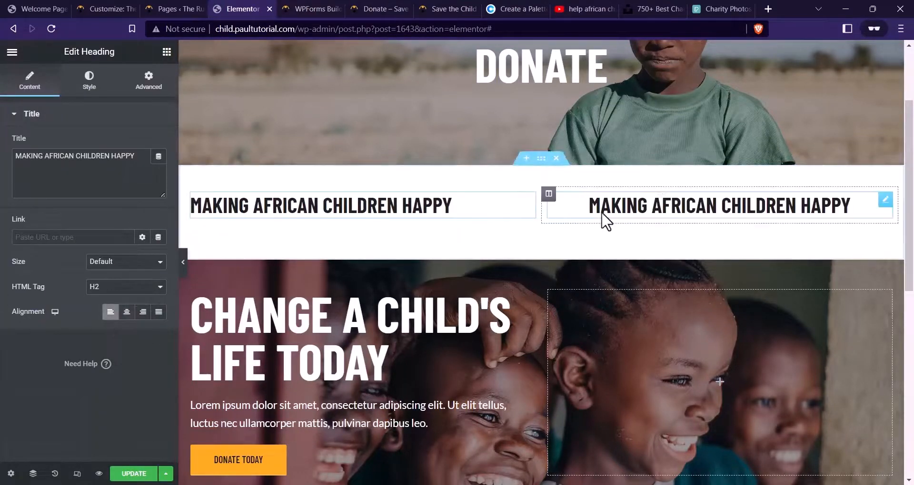
{"action": "right_click", "coordinate": [658, 206]}
{"action": "left_click", "coordinate": [686, 372]}
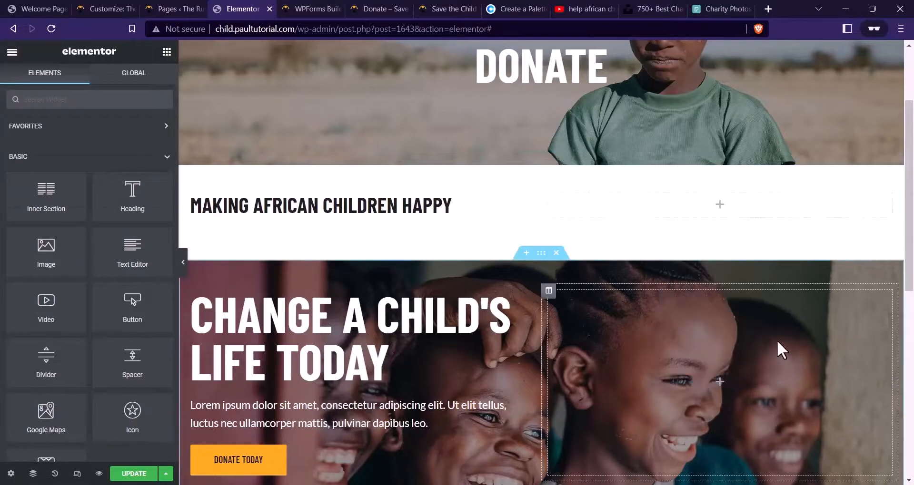
{"action": "left_click", "coordinate": [548, 193]}
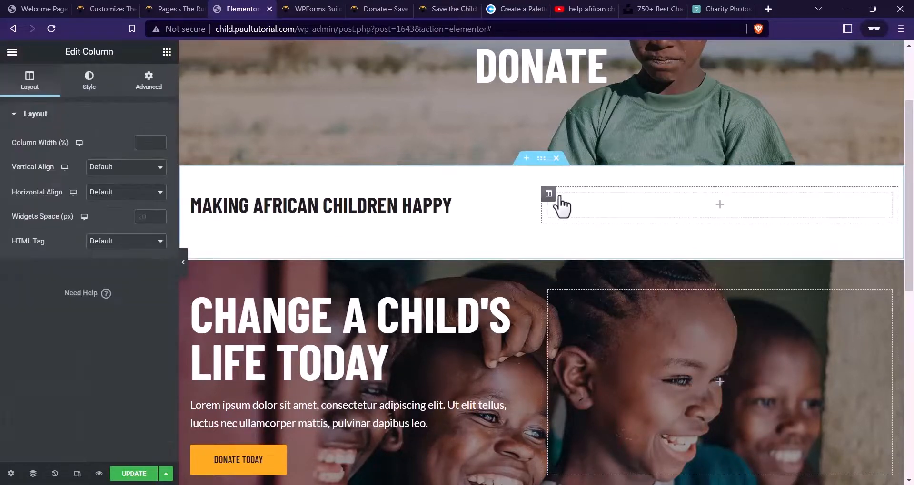
Open the empty column's background styling after comparing with the reference donate page
{"action": "left_click", "coordinate": [89, 78]}
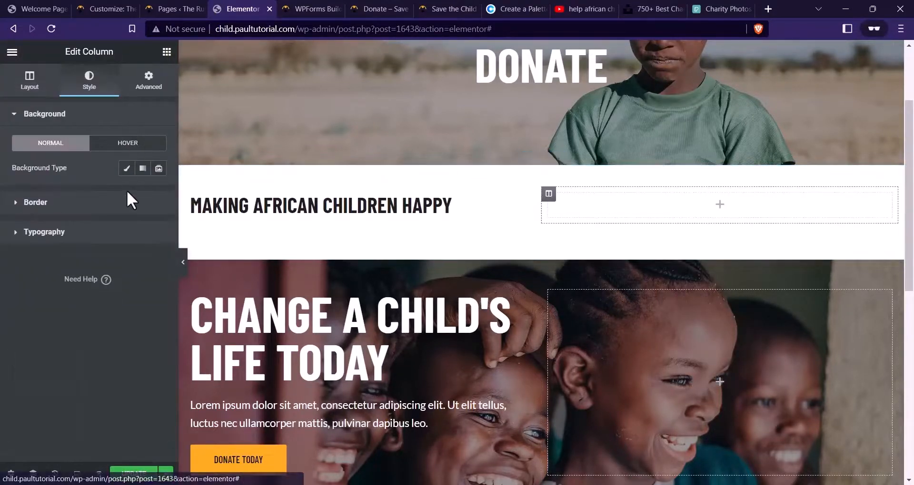
{"action": "left_click", "coordinate": [316, 8]}
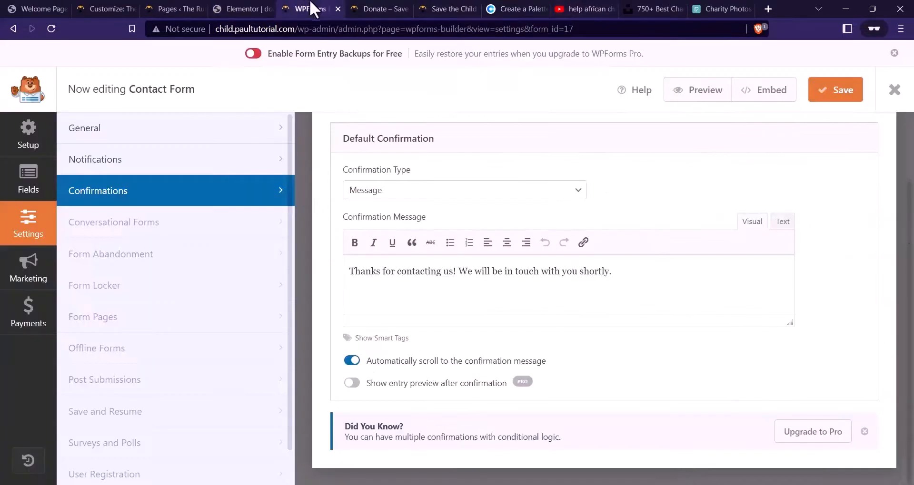
{"action": "left_click", "coordinate": [445, 8]}
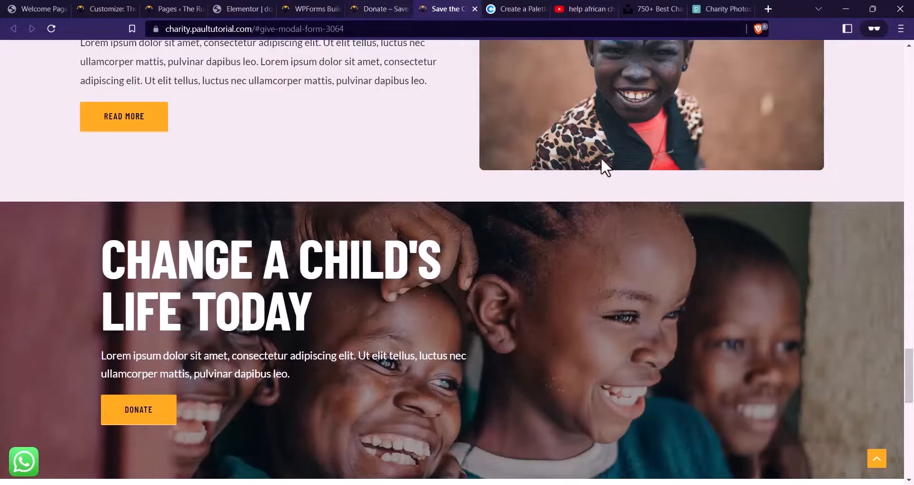
{"action": "scroll", "coordinate": [601, 160], "scroll_direction": "up", "scroll_amount": 3}
{"action": "left_click", "coordinate": [403, 9]}
{"action": "right_click", "coordinate": [615, 254]}
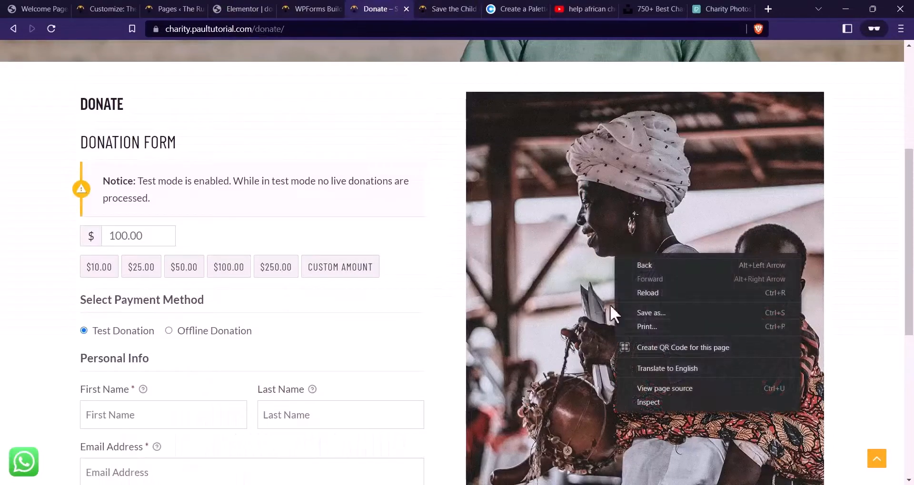
{"action": "left_click", "coordinate": [592, 249]}
{"action": "right_click", "coordinate": [586, 255]}
{"action": "left_click", "coordinate": [643, 235]}
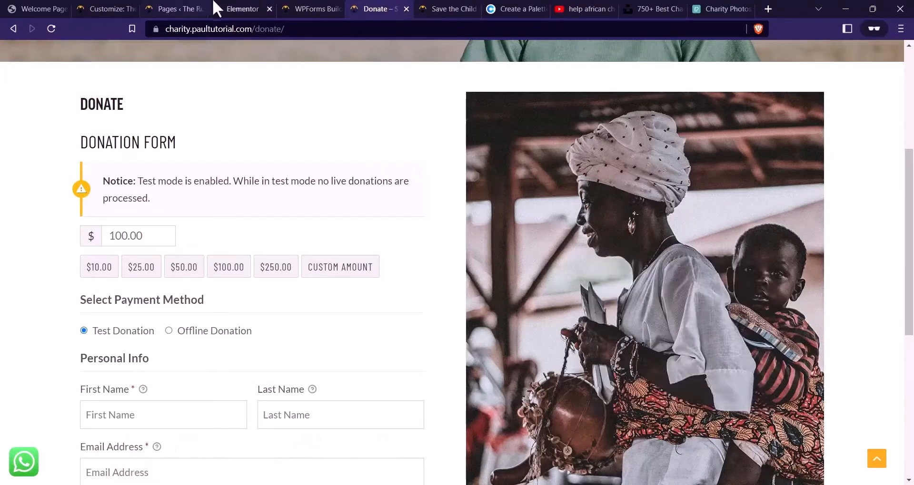
{"action": "left_click", "coordinate": [215, 7]}
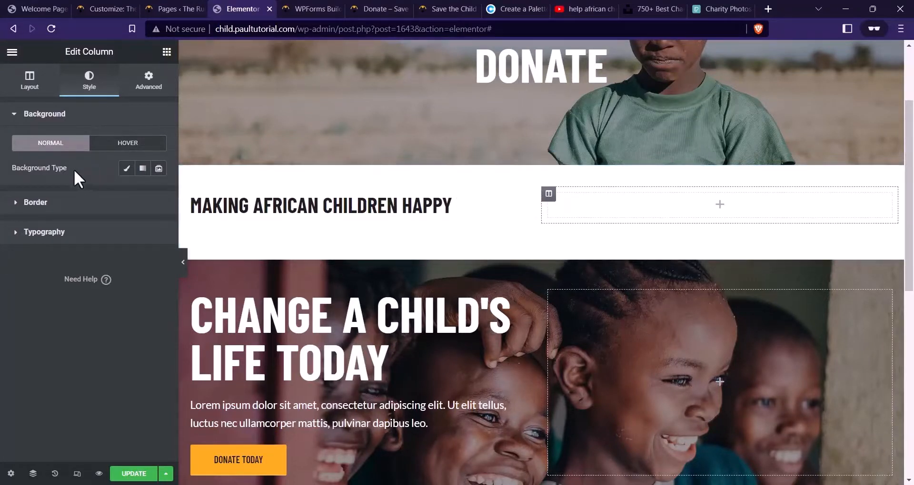
Choose a Classic background and upload the jordan-rowland photo into the media library
{"action": "left_click", "coordinate": [126, 168]}
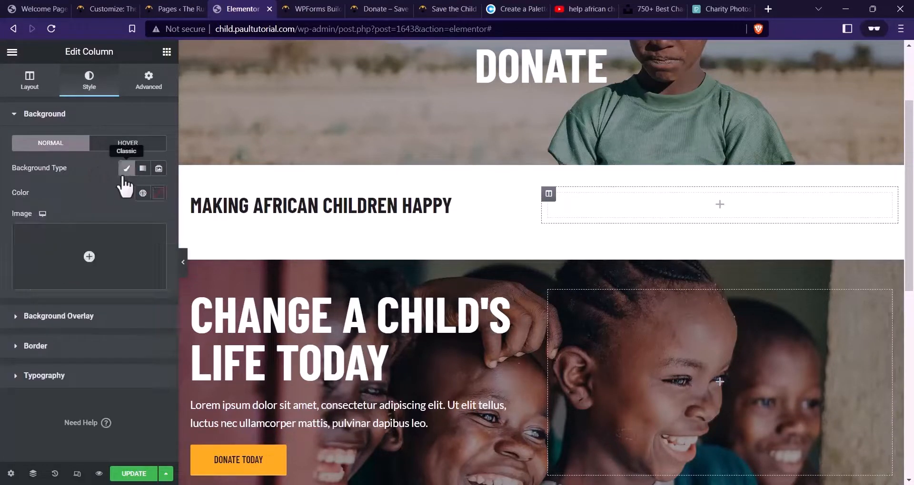
{"action": "left_click", "coordinate": [92, 258]}
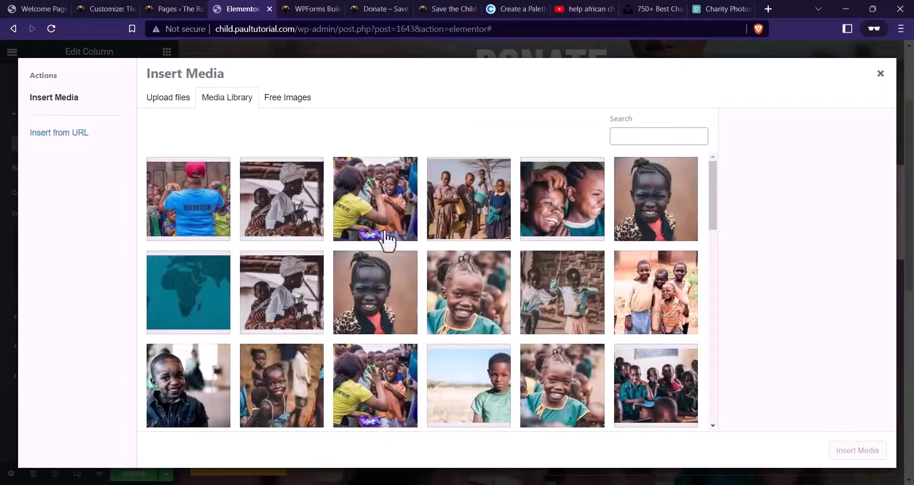
{"action": "key", "text": "alt+Tab"}
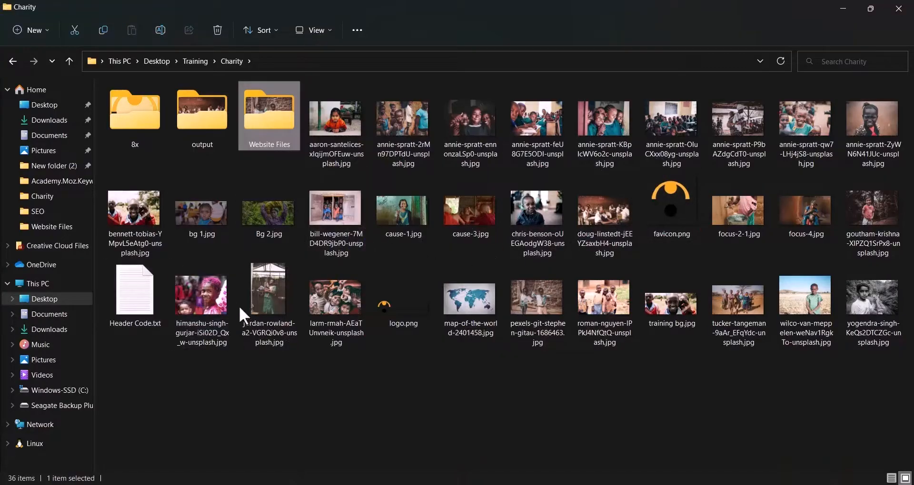
{"action": "left_click", "coordinate": [270, 308]}
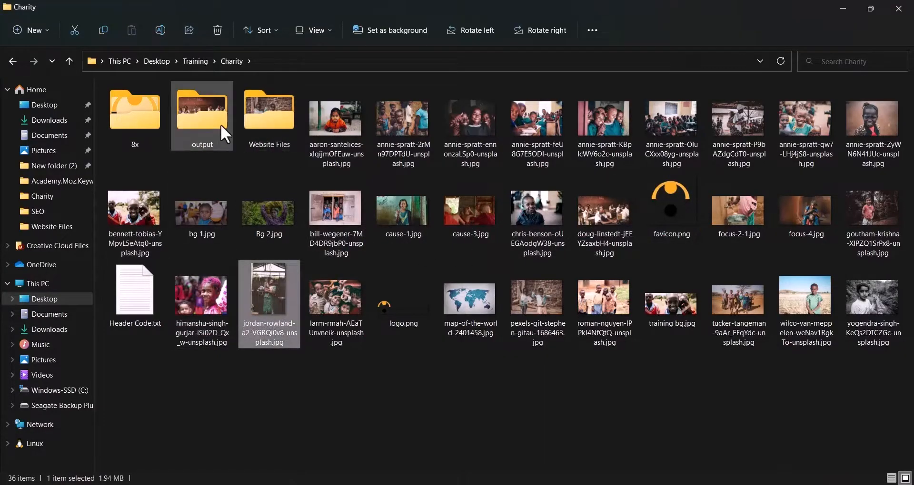
{"action": "double_click", "coordinate": [219, 123]}
{"action": "left_click", "coordinate": [341, 187]}
{"action": "left_click_drag", "start_coordinate": [340, 187], "coordinate": [424, 297]}
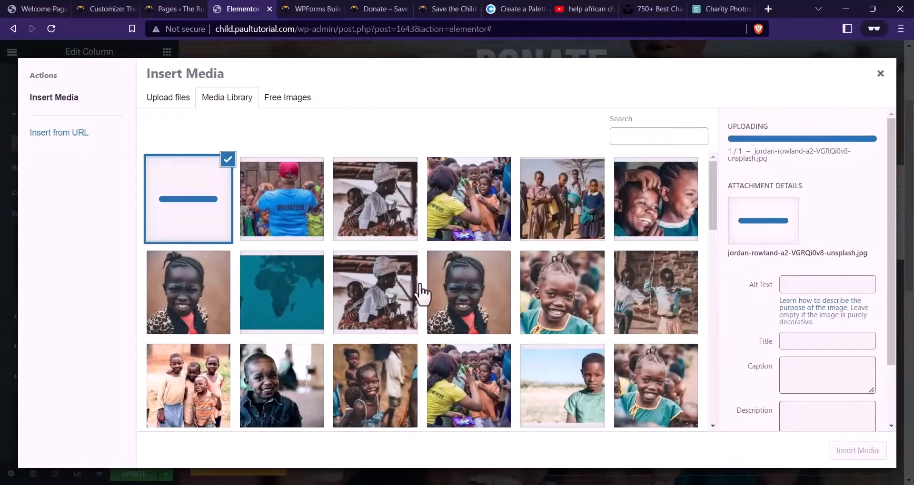
Insert the uploaded jordan-rowland photo as the column's background image
{"action": "key", "text": "ctrl+Tab"}
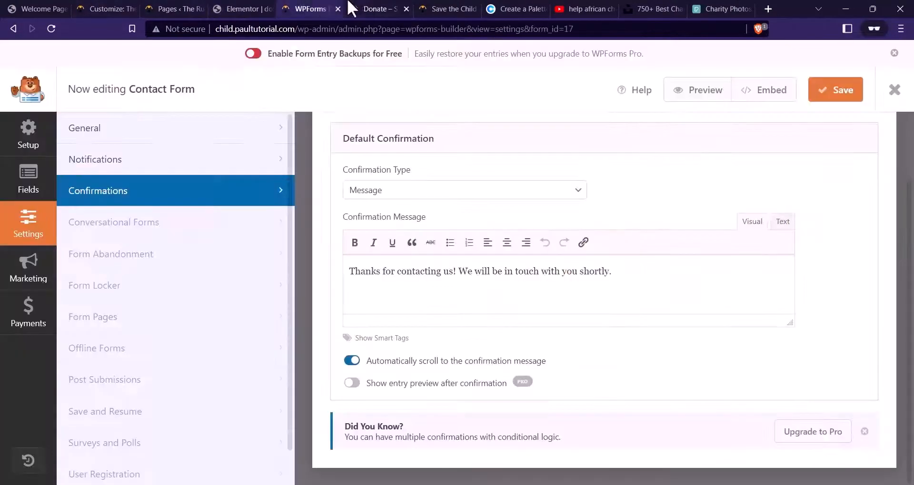
{"action": "key", "text": "ctrl+Tab"}
{"action": "scroll", "coordinate": [547, 223], "scroll_direction": "down", "scroll_amount": 3}
{"action": "scroll", "coordinate": [318, 198], "scroll_direction": "up", "scroll_amount": 2}
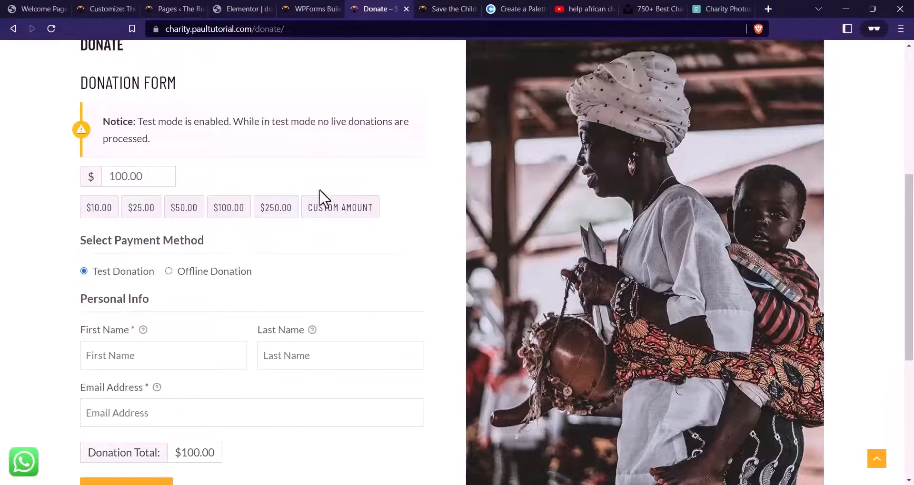
{"action": "scroll", "coordinate": [243, 214], "scroll_direction": "up", "scroll_amount": 2}
{"action": "scroll", "coordinate": [209, 286], "scroll_direction": "down", "scroll_amount": 3}
{"action": "scroll", "coordinate": [126, 155], "scroll_direction": "up", "scroll_amount": 2}
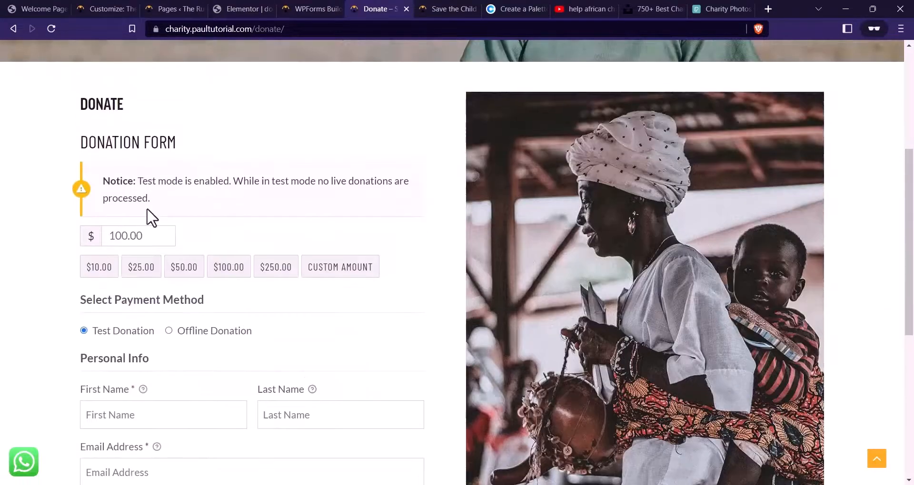
{"action": "scroll", "coordinate": [151, 163], "scroll_direction": "down", "scroll_amount": 1}
{"action": "scroll", "coordinate": [155, 181], "scroll_direction": "up", "scroll_amount": 2}
{"action": "scroll", "coordinate": [184, 224], "scroll_direction": "down", "scroll_amount": 2}
{"action": "scroll", "coordinate": [306, 178], "scroll_direction": "up", "scroll_amount": 1}
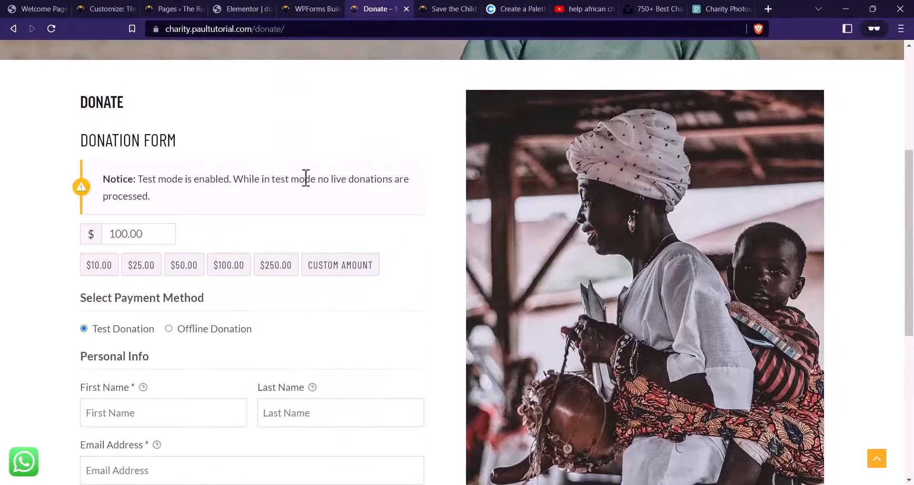
{"action": "left_click", "coordinate": [302, 8]}
{"action": "left_click", "coordinate": [243, 6]}
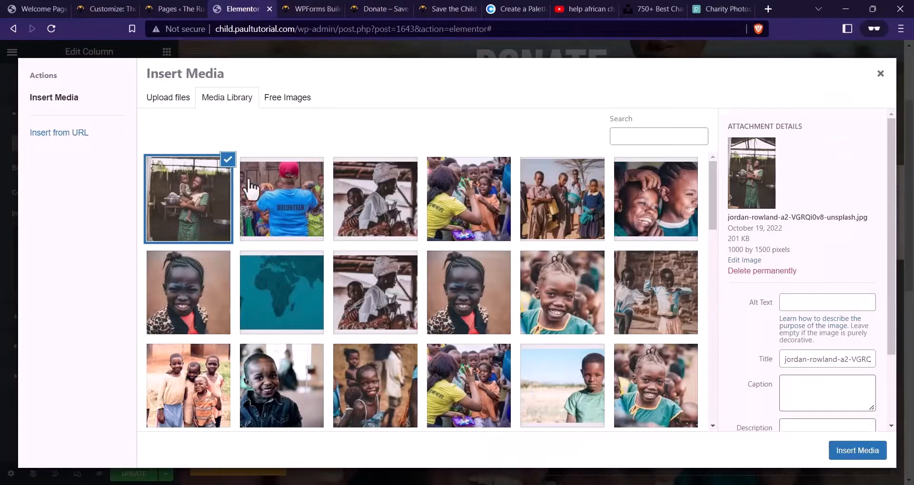
{"action": "left_click", "coordinate": [842, 451]}
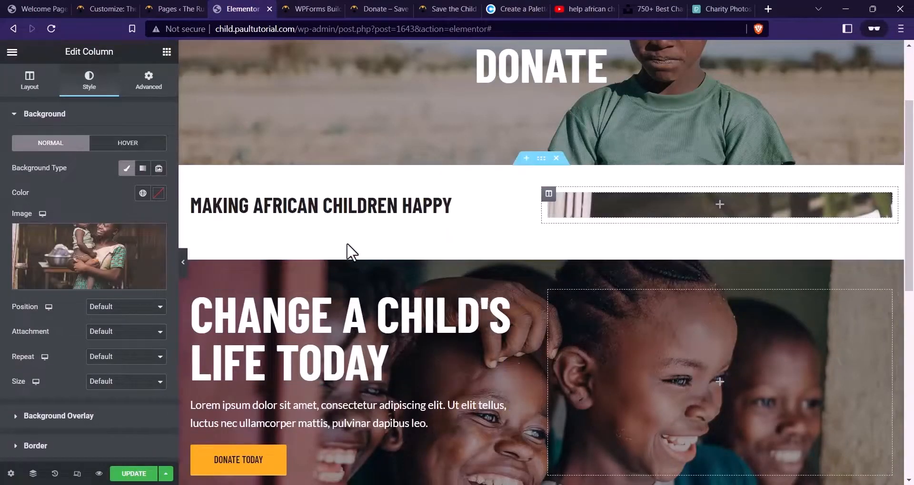
Set the background position to Center Center and size to Cover
{"action": "left_click", "coordinate": [147, 307]}
{"action": "left_click", "coordinate": [101, 329]}
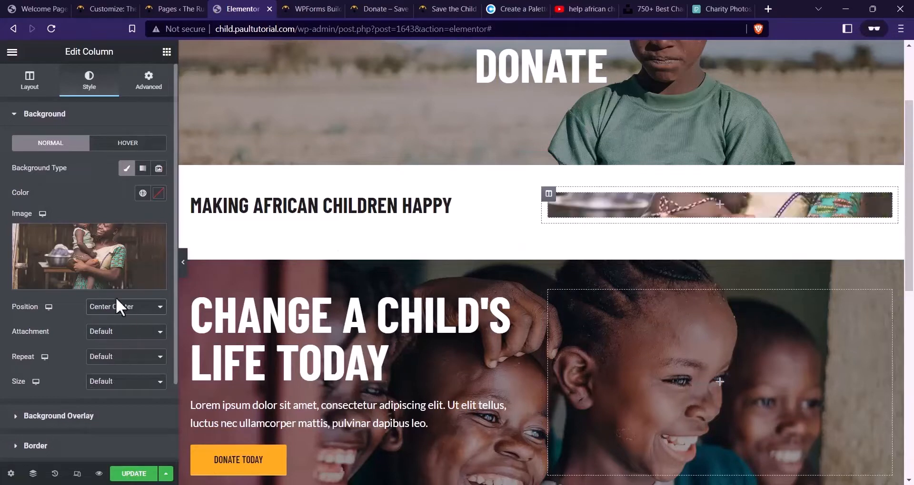
{"action": "left_click", "coordinate": [116, 382]}
{"action": "left_click", "coordinate": [122, 412]}
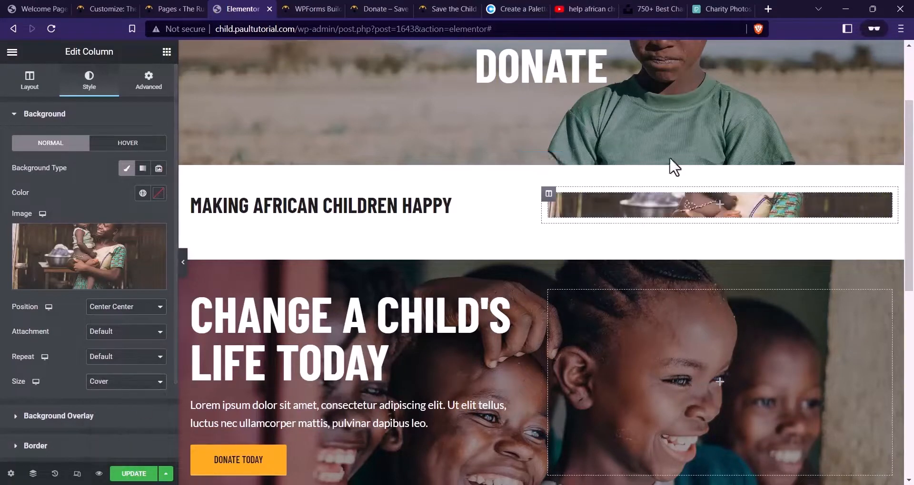
{"action": "left_click", "coordinate": [167, 52]}
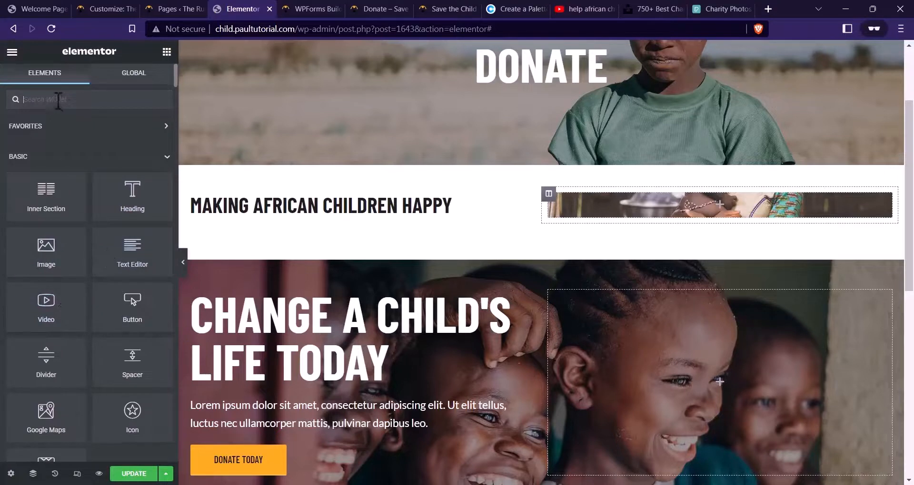
Add a Spacer inside the photo column, replacing a misplaced one, and stretch it to 600 px
{"action": "type", "text": "SPACER"}
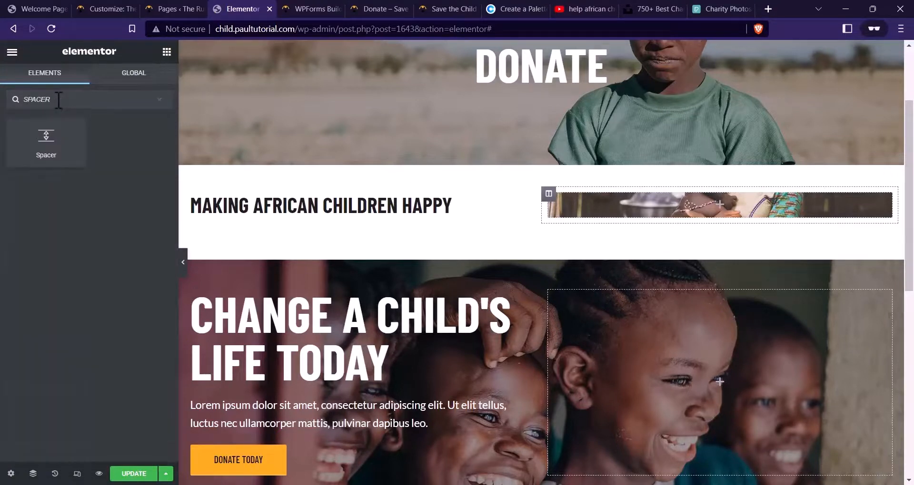
{"action": "left_click_drag", "start_coordinate": [46, 140], "coordinate": [678, 205]}
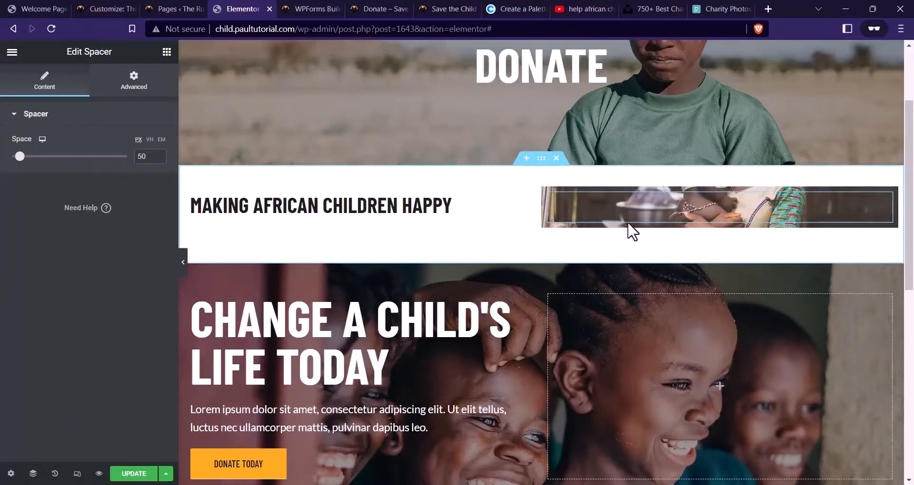
{"action": "right_click", "coordinate": [685, 209]}
{"action": "left_click", "coordinate": [711, 376]}
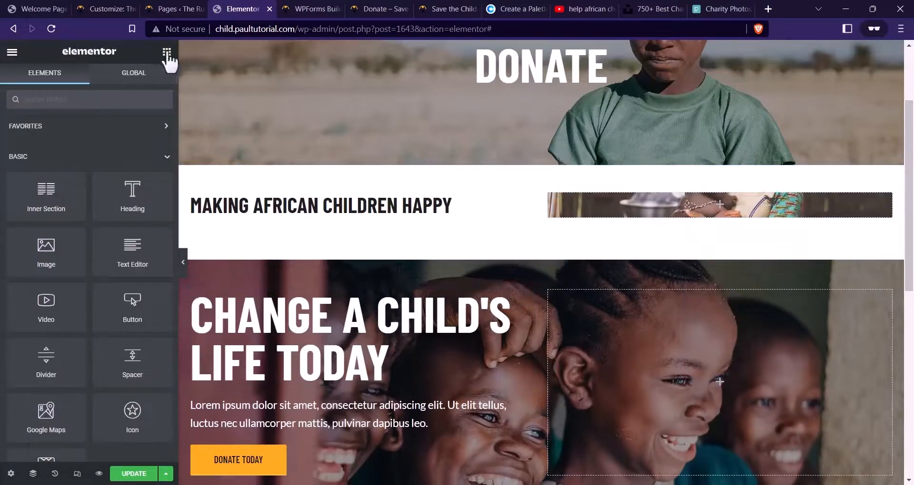
{"action": "left_click", "coordinate": [90, 101]}
{"action": "type", "text": "SPACER"}
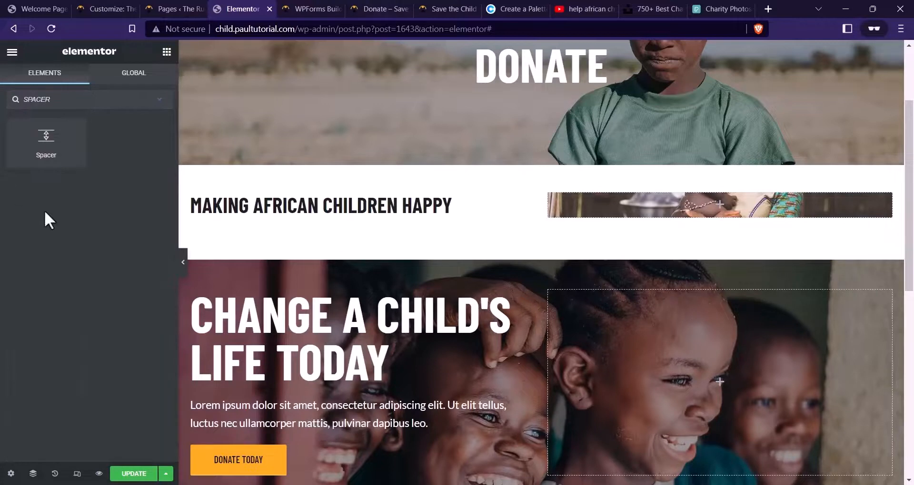
{"action": "left_click_drag", "start_coordinate": [40, 151], "coordinate": [649, 205]}
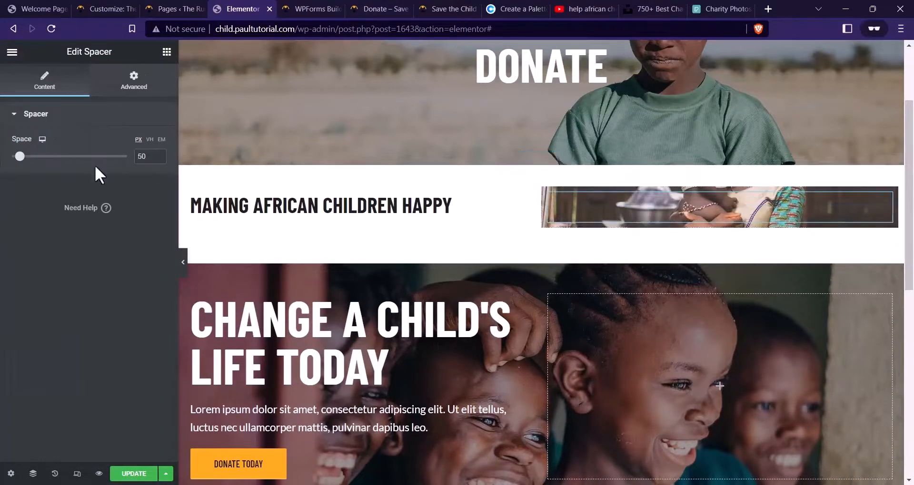
{"action": "left_click_drag", "start_coordinate": [20, 157], "coordinate": [259, 198]}
Replace the MAKING AFRICAN CHILDREN HAPPY heading title with DONATE, copied from the live Donate page
{"action": "scroll", "coordinate": [679, 245], "scroll_direction": "down", "scroll_amount": 3}
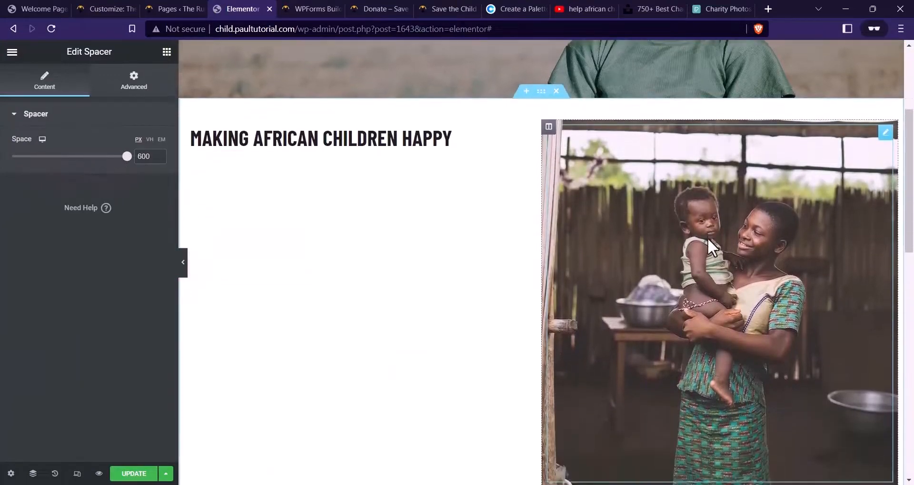
{"action": "left_click", "coordinate": [328, 93]}
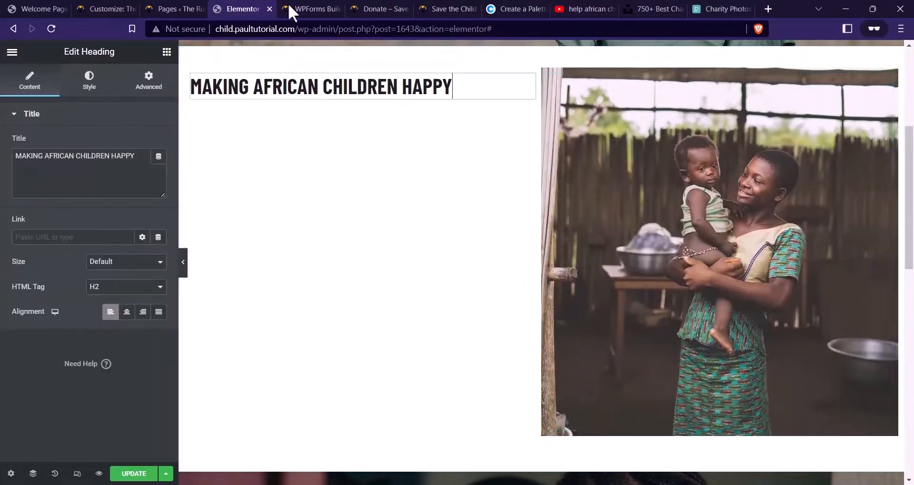
{"action": "left_click", "coordinate": [381, 8]}
{"action": "left_click_drag", "start_coordinate": [192, 106], "coordinate": [53, 105]}
{"action": "key", "text": "ctrl+c"}
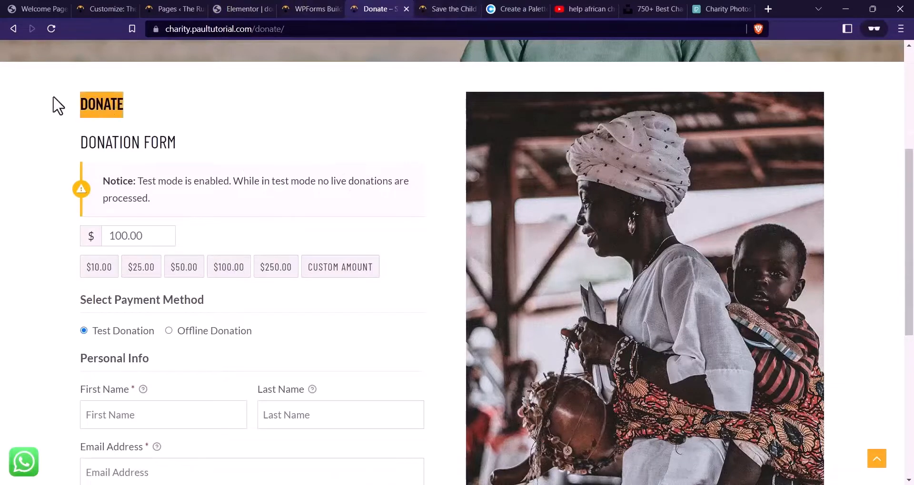
{"action": "left_click", "coordinate": [232, 8]}
{"action": "left_click", "coordinate": [139, 164]}
{"action": "key", "text": "ctrl+a"}
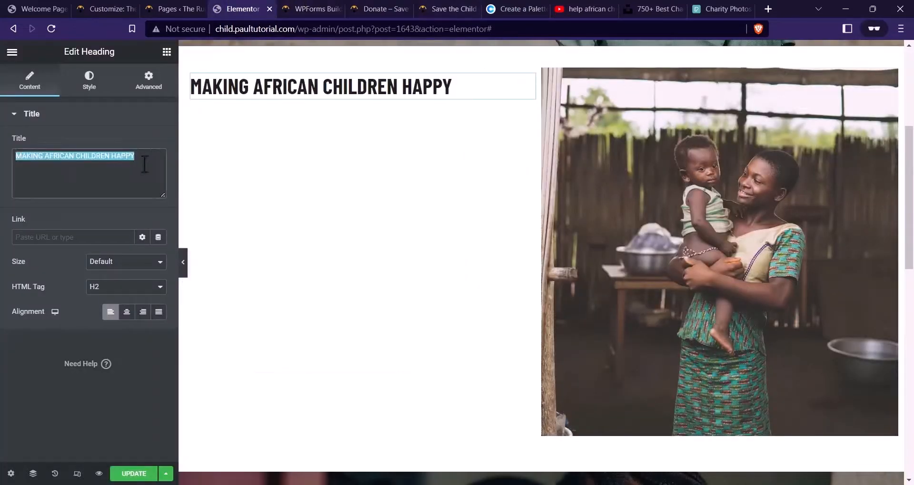
{"action": "key", "text": "ctrl+v"}
Add an empty Shortcode widget directly beneath the DONATE heading
{"action": "left_click", "coordinate": [166, 51]}
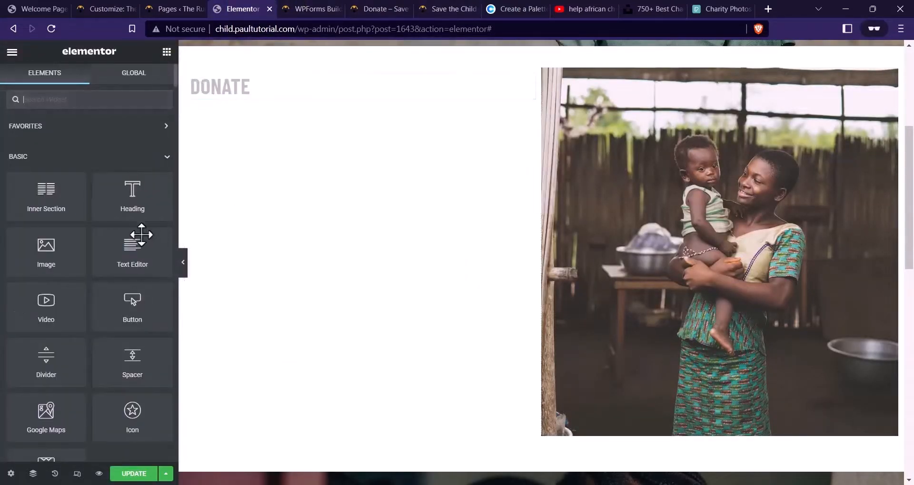
{"action": "left_click", "coordinate": [91, 100]}
{"action": "type", "text": "SHORT"}
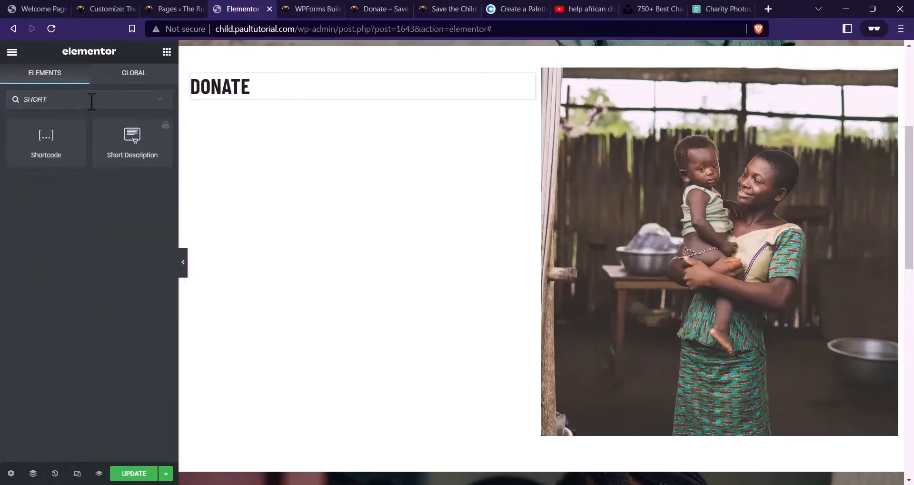
{"action": "left_click_drag", "start_coordinate": [56, 136], "coordinate": [279, 97]}
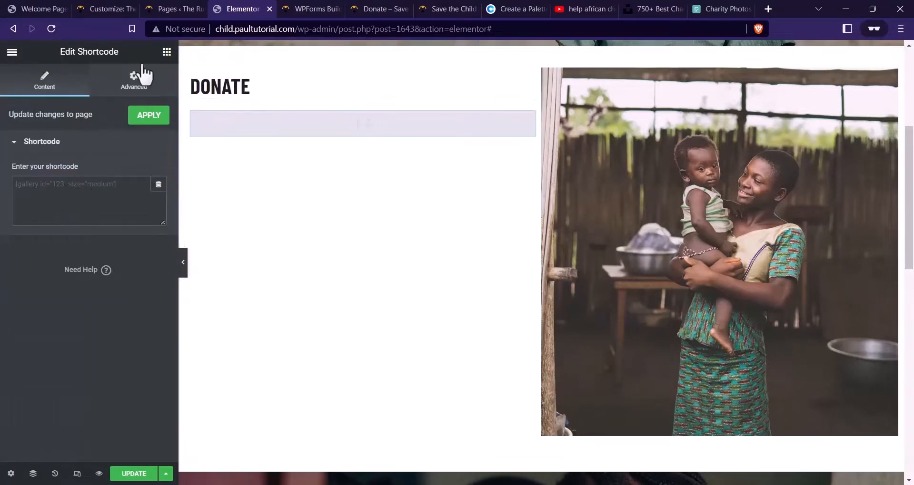
{"action": "left_click", "coordinate": [166, 52]}
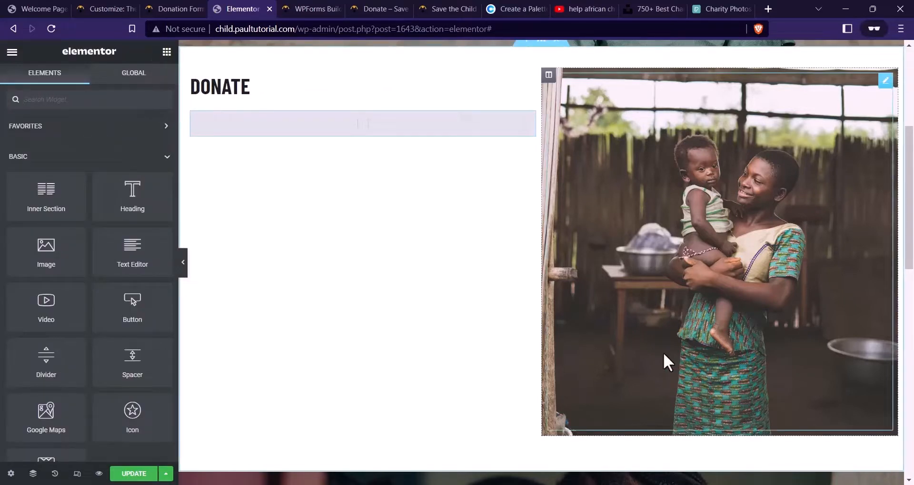
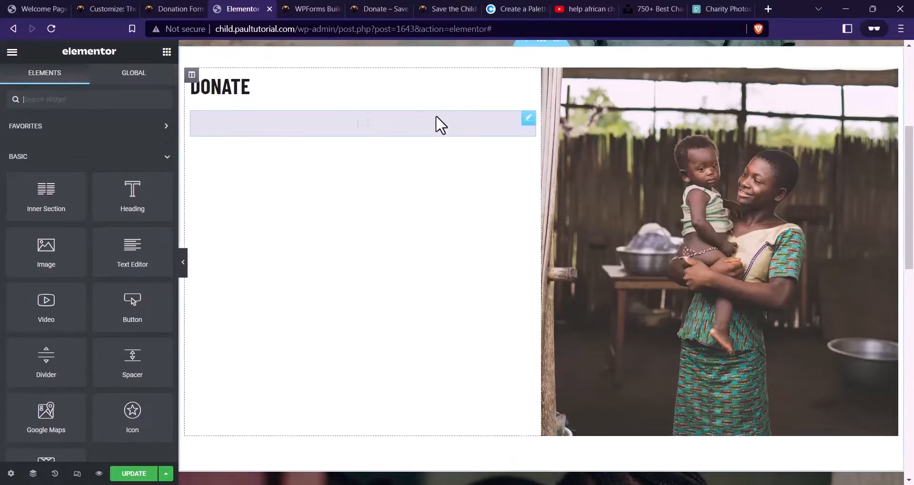
Copy the Donation Form shortcode [give_form id="1397"] from GiveWP's All Forms list
{"action": "left_click", "coordinate": [189, 8]}
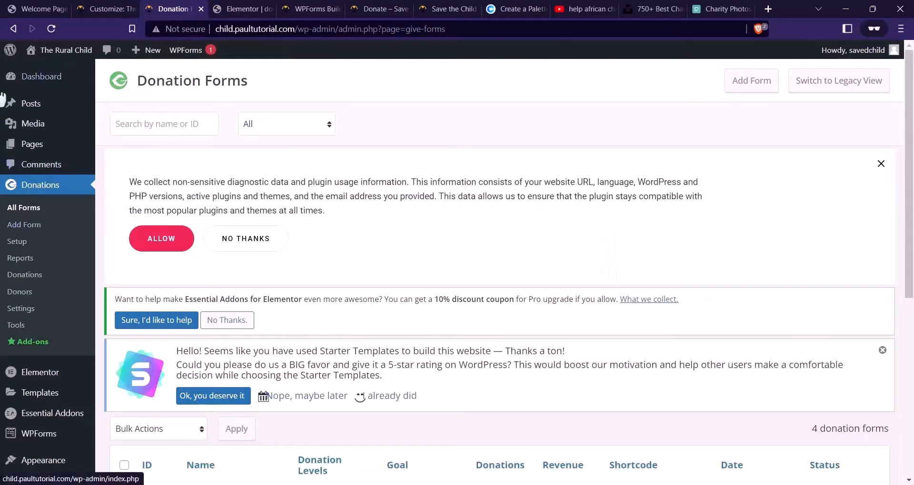
{"action": "left_click", "coordinate": [41, 184]}
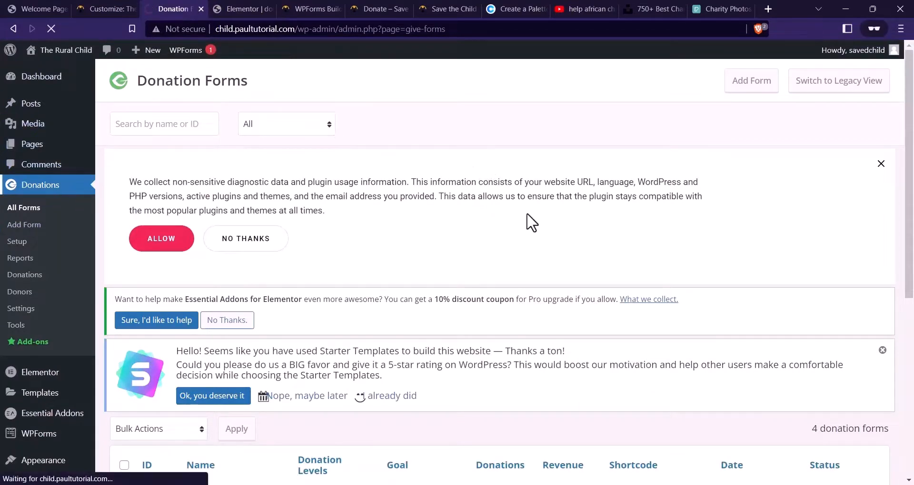
{"action": "scroll", "coordinate": [423, 179], "scroll_direction": "down", "scroll_amount": 7}
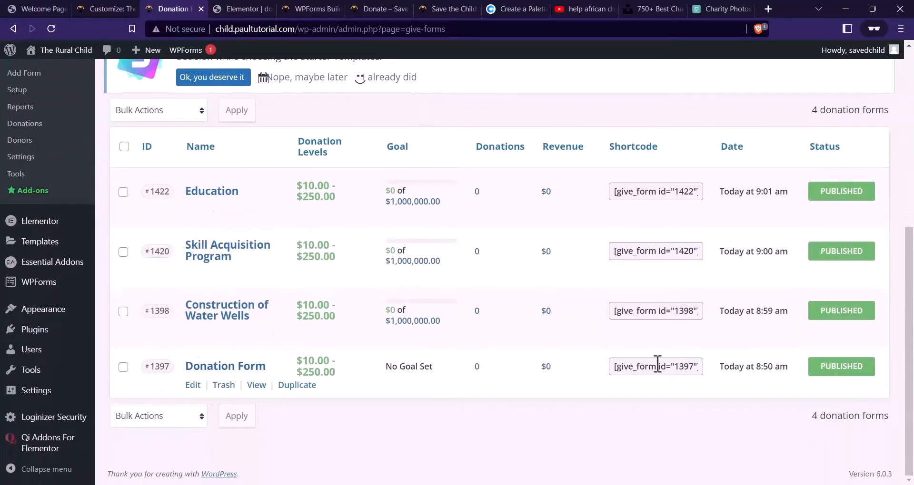
{"action": "left_click", "coordinate": [702, 369]}
{"action": "key", "text": "ctrl+c"}
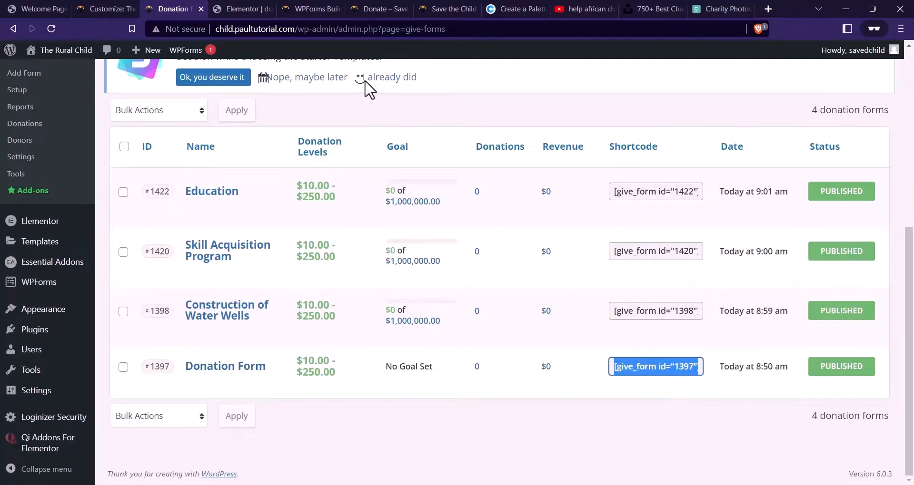
{"action": "left_click", "coordinate": [257, 3]}
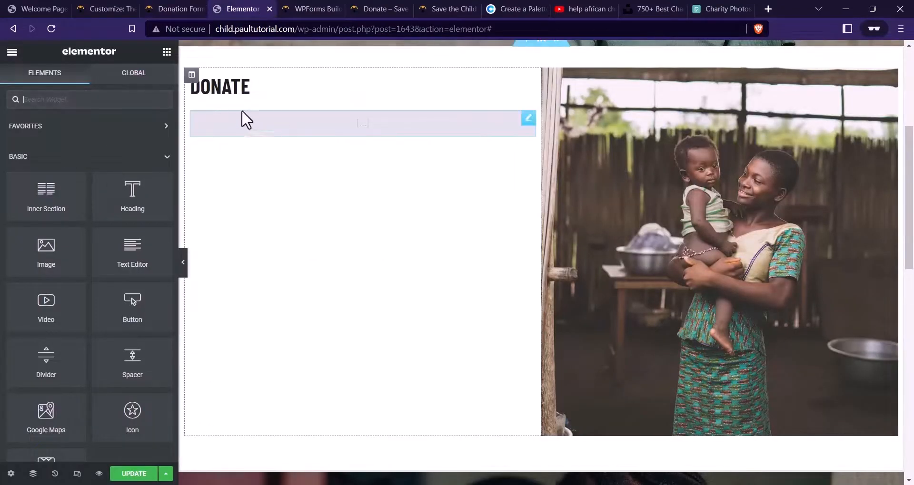
Paste the [give_form id="1397"] shortcode into the empty Shortcode widget
{"action": "left_click", "coordinate": [328, 126]}
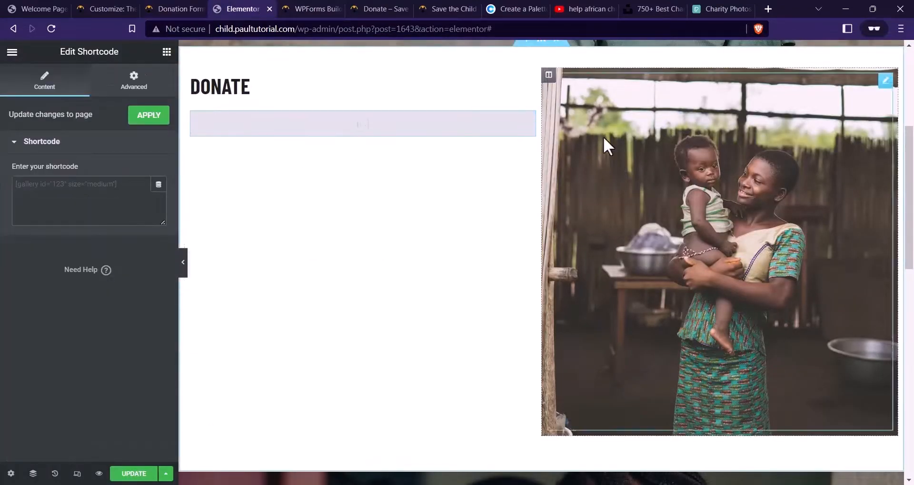
{"action": "key", "text": "ctrl+v"}
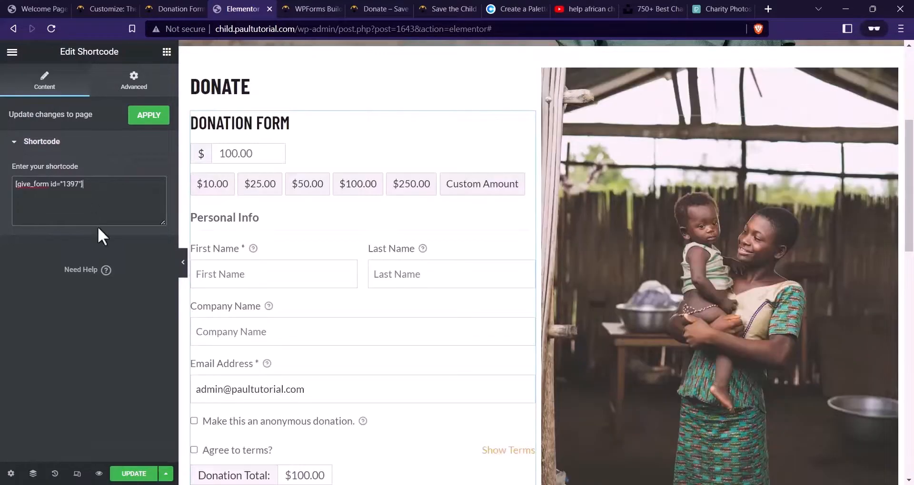
{"action": "scroll", "coordinate": [327, 198], "scroll_direction": "down", "scroll_amount": 3}
{"action": "scroll", "coordinate": [345, 268], "scroll_direction": "up", "scroll_amount": 4}
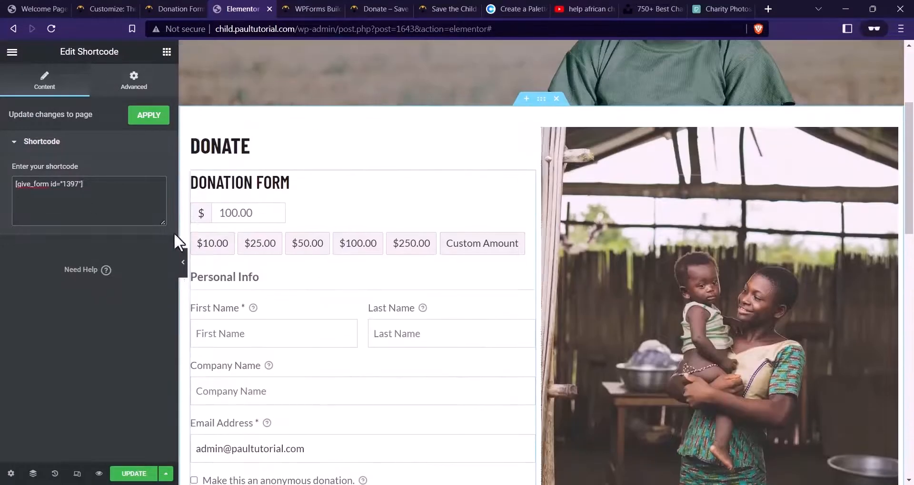
Delete the extra DONATE heading above the form and update the page
{"action": "right_click", "coordinate": [280, 149]}
{"action": "left_click", "coordinate": [322, 320]}
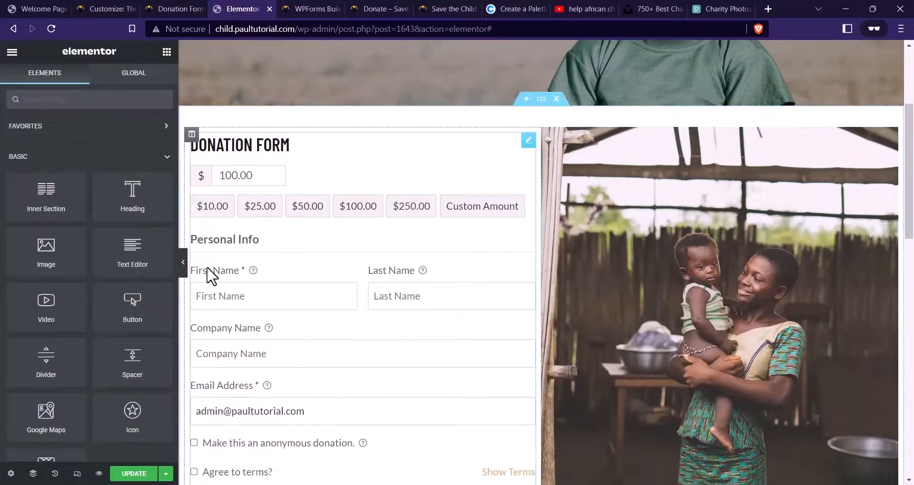
{"action": "scroll", "coordinate": [380, 239], "scroll_direction": "down", "scroll_amount": 2}
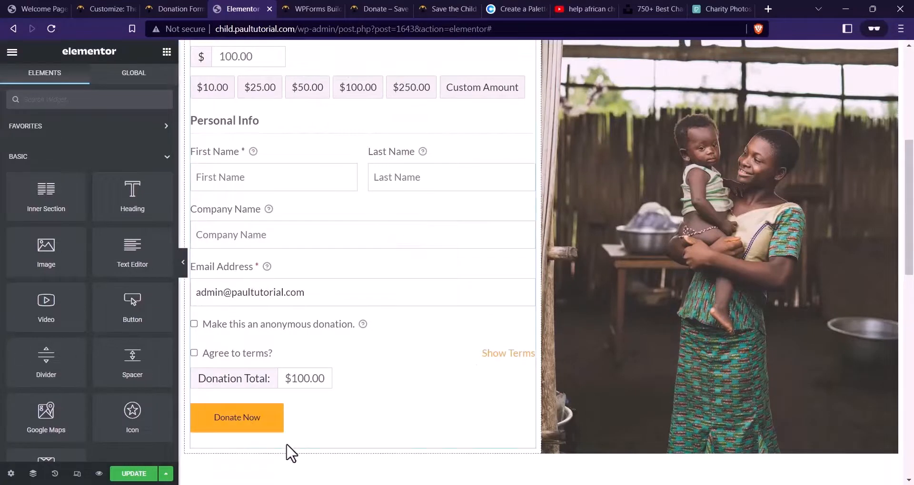
{"action": "left_click", "coordinate": [135, 475]}
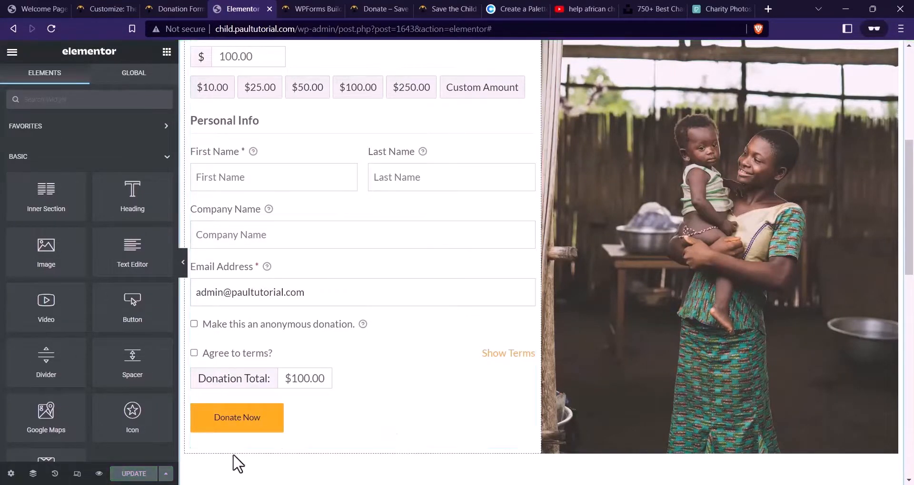
Preview the Donate page to check the embedded donation form
{"action": "left_click", "coordinate": [99, 474]}
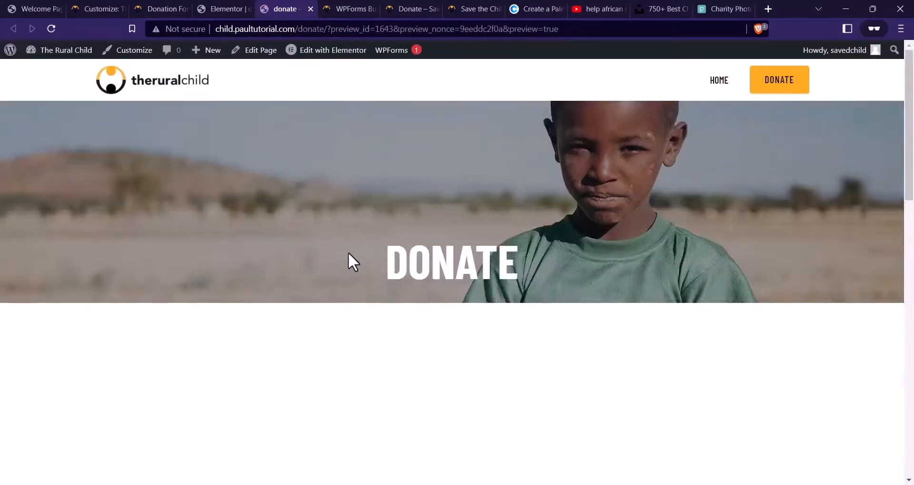
{"action": "scroll", "coordinate": [309, 204], "scroll_direction": "down", "scroll_amount": 4}
{"action": "scroll", "coordinate": [362, 223], "scroll_direction": "down", "scroll_amount": 3}
{"action": "scroll", "coordinate": [394, 230], "scroll_direction": "up", "scroll_amount": 2}
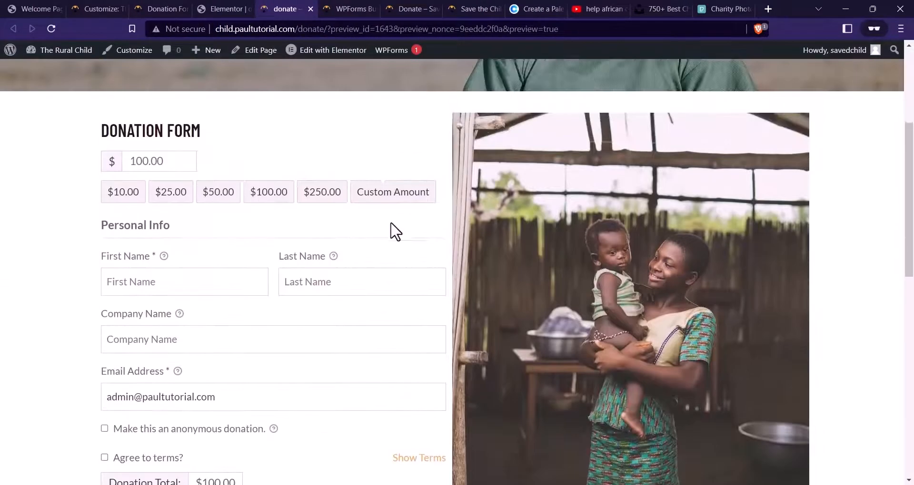
{"action": "scroll", "coordinate": [215, 223], "scroll_direction": "down", "scroll_amount": 1}
{"action": "scroll", "coordinate": [316, 202], "scroll_direction": "down", "scroll_amount": 2}
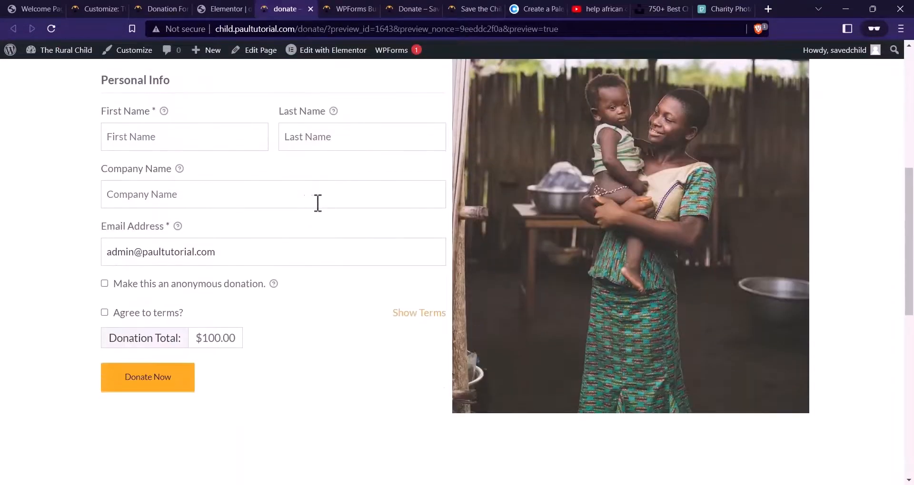
{"action": "scroll", "coordinate": [426, 227], "scroll_direction": "up", "scroll_amount": 3}
{"action": "scroll", "coordinate": [476, 224], "scroll_direction": "down", "scroll_amount": 1}
{"action": "scroll", "coordinate": [474, 222], "scroll_direction": "down", "scroll_amount": 1}
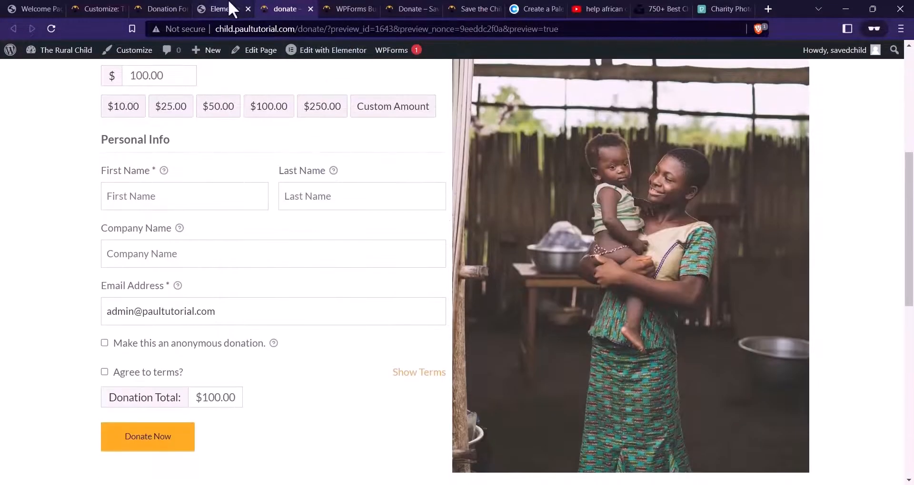
{"action": "left_click", "coordinate": [231, 8]}
{"action": "scroll", "coordinate": [262, 159], "scroll_direction": "up", "scroll_amount": 4}
Give the donation form column a 40 px right margin and check it in preview
{"action": "left_click", "coordinate": [192, 194]}
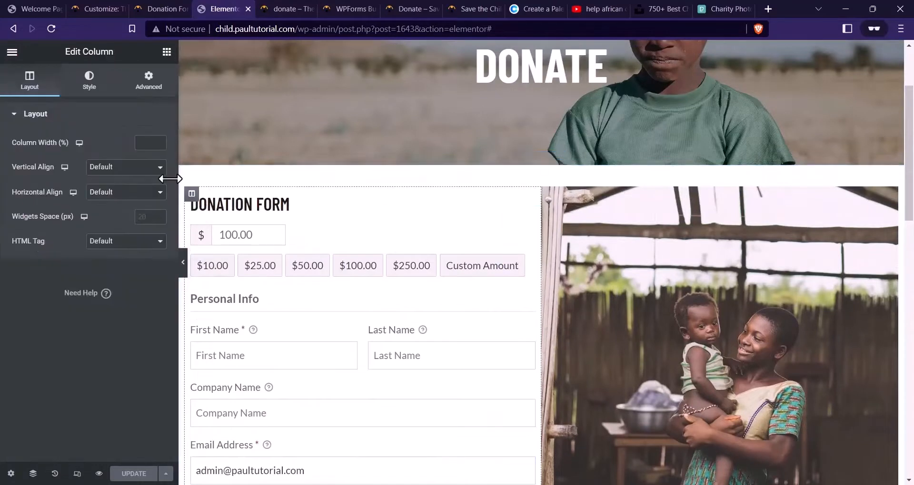
{"action": "left_click", "coordinate": [150, 85]}
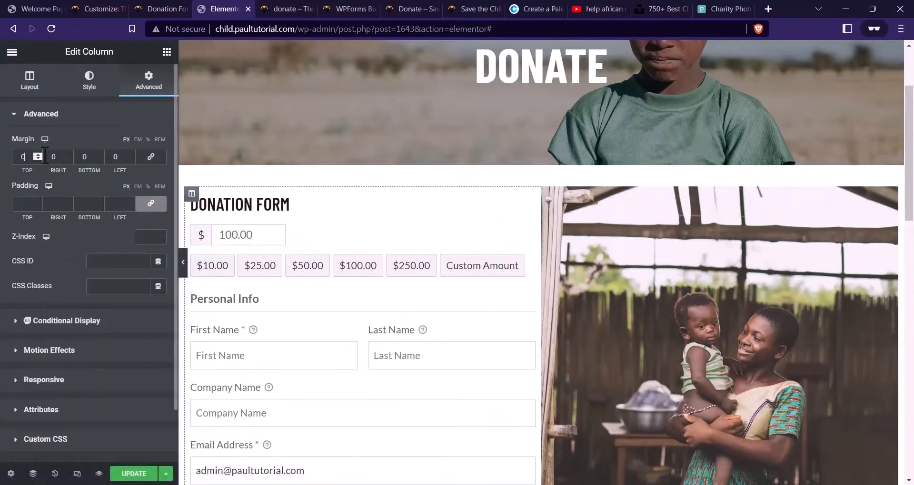
{"action": "left_click_drag", "start_coordinate": [56, 170], "coordinate": [76, 170]}
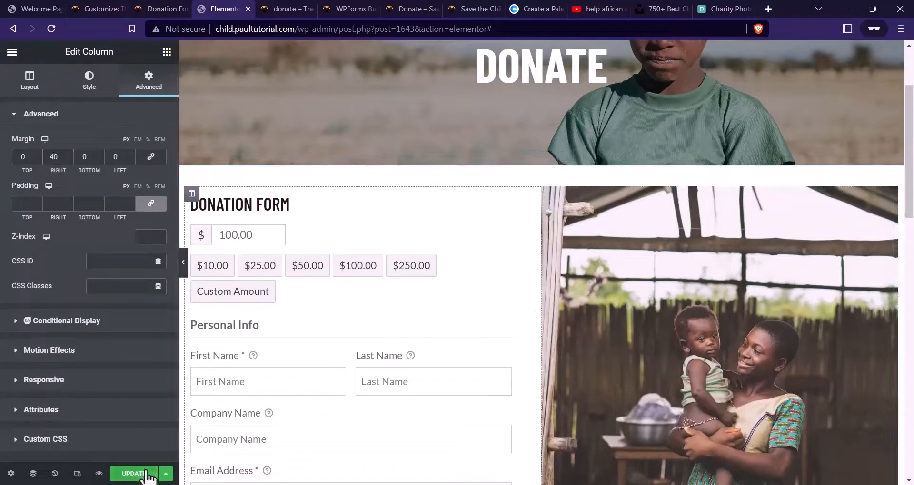
{"action": "left_click", "coordinate": [275, 8]}
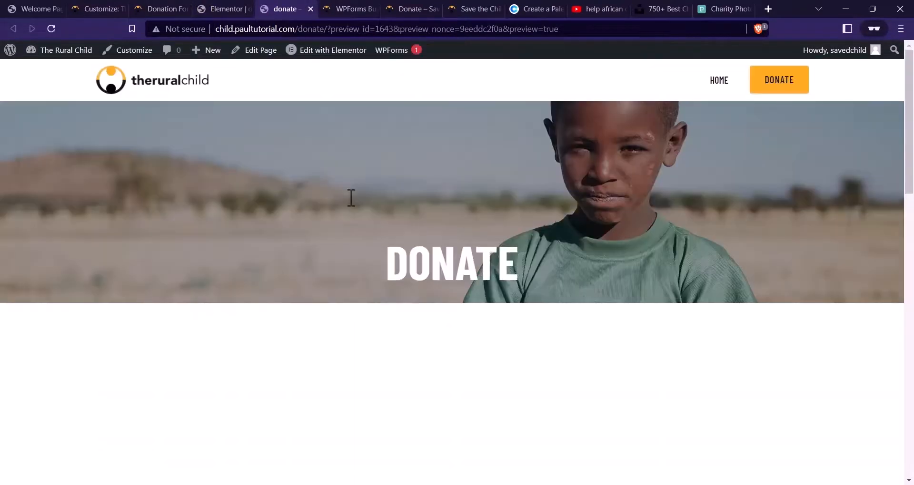
{"action": "scroll", "coordinate": [447, 191], "scroll_direction": "down", "scroll_amount": 3}
{"action": "scroll", "coordinate": [466, 216], "scroll_direction": "down", "scroll_amount": 4}
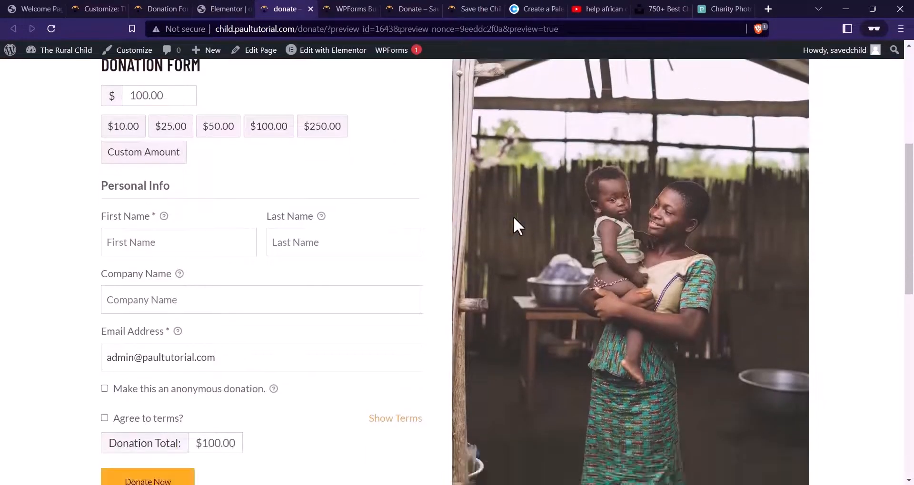
{"action": "scroll", "coordinate": [362, 224], "scroll_direction": "up", "scroll_amount": 3}
{"action": "scroll", "coordinate": [361, 224], "scroll_direction": "down", "scroll_amount": 5}
{"action": "scroll", "coordinate": [360, 224], "scroll_direction": "up", "scroll_amount": 3}
{"action": "left_click", "coordinate": [211, 9]}
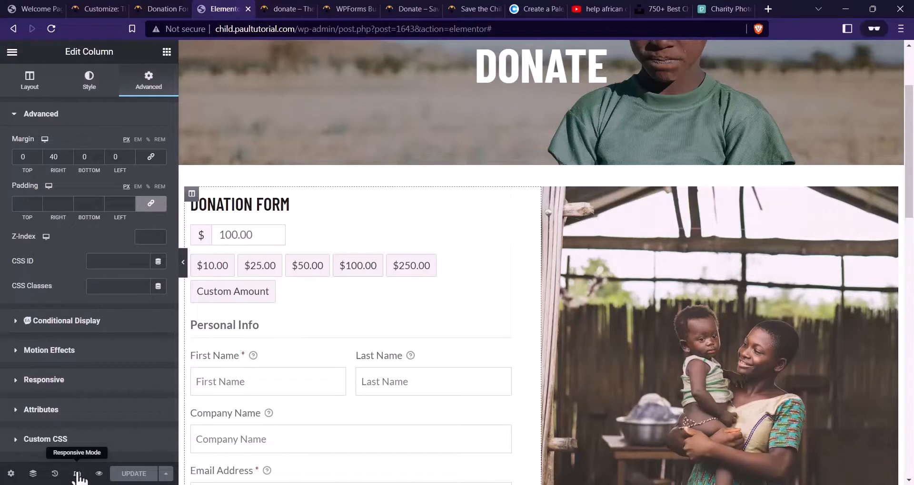
In mobile view, reset the column margin to 0, shrink the image spacer, and save
{"action": "left_click", "coordinate": [76, 474]}
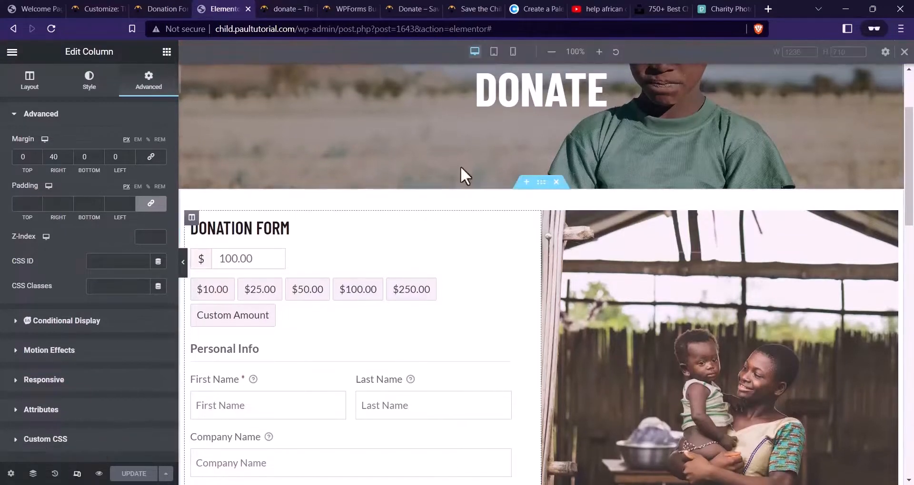
{"action": "left_click", "coordinate": [513, 51]}
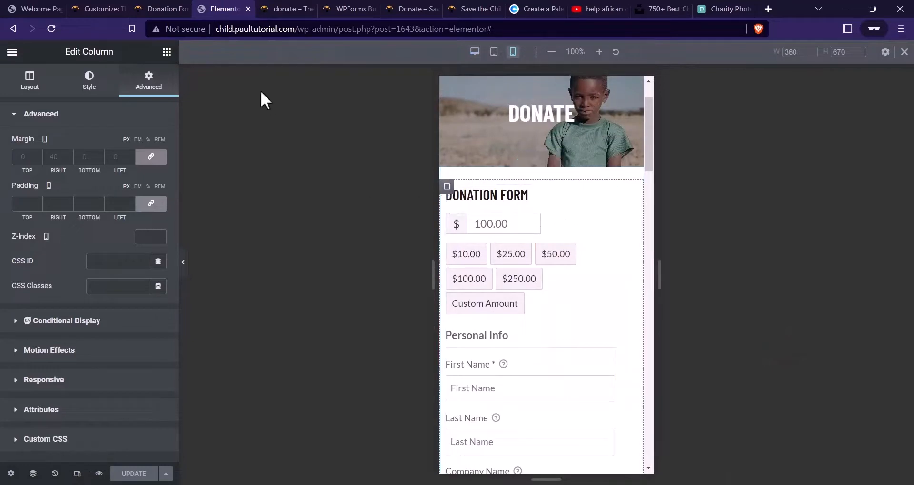
{"action": "left_click", "coordinate": [150, 156]}
{"action": "scroll", "coordinate": [578, 265], "scroll_direction": "down", "scroll_amount": 10}
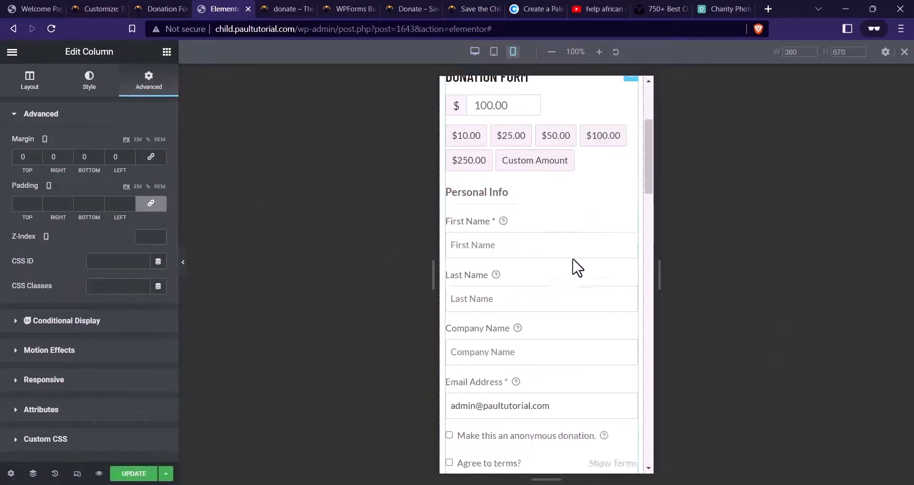
{"action": "scroll", "coordinate": [574, 254], "scroll_direction": "down", "scroll_amount": 5}
{"action": "scroll", "coordinate": [576, 257], "scroll_direction": "up", "scroll_amount": 3}
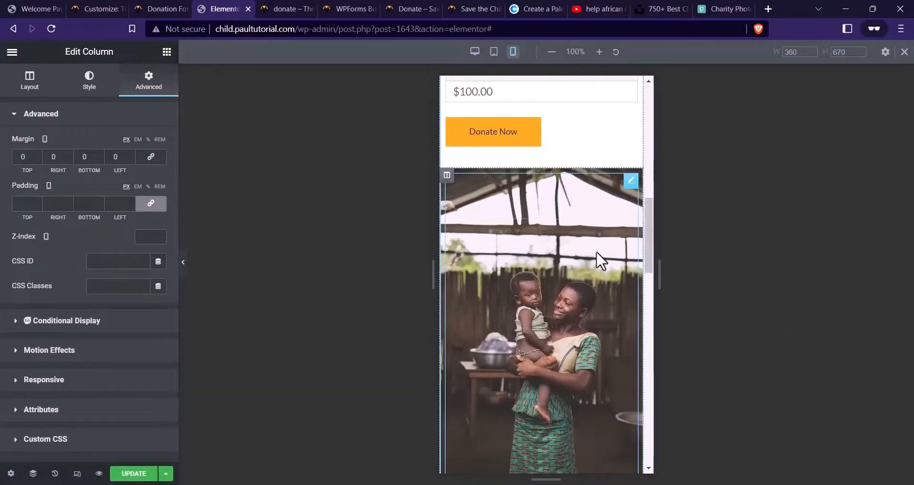
{"action": "left_click", "coordinate": [597, 254]}
{"action": "left_click_drag", "start_coordinate": [127, 156], "coordinate": [63, 157]}
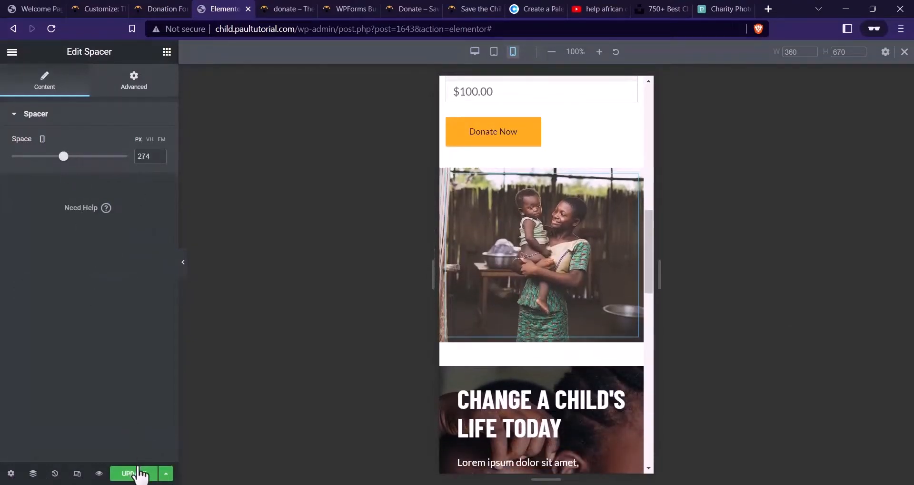
{"action": "left_click", "coordinate": [139, 472]}
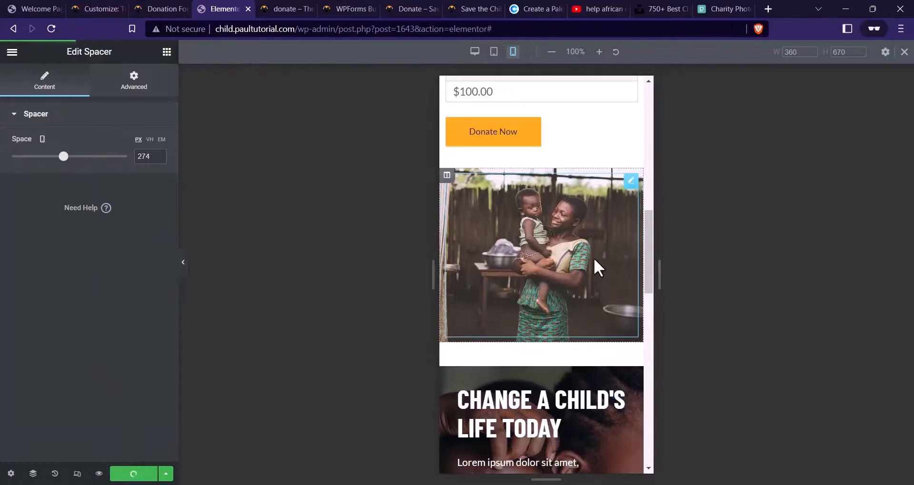
Delete the CHANGE A CHILD'S LIFE TODAY section and preview the page
{"action": "scroll", "coordinate": [597, 269], "scroll_direction": "down", "scroll_amount": 3}
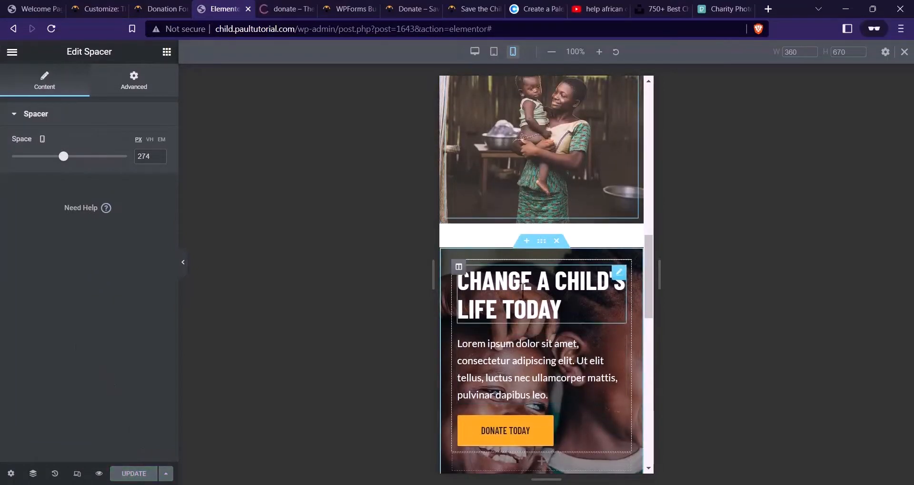
{"action": "left_click", "coordinate": [557, 242]}
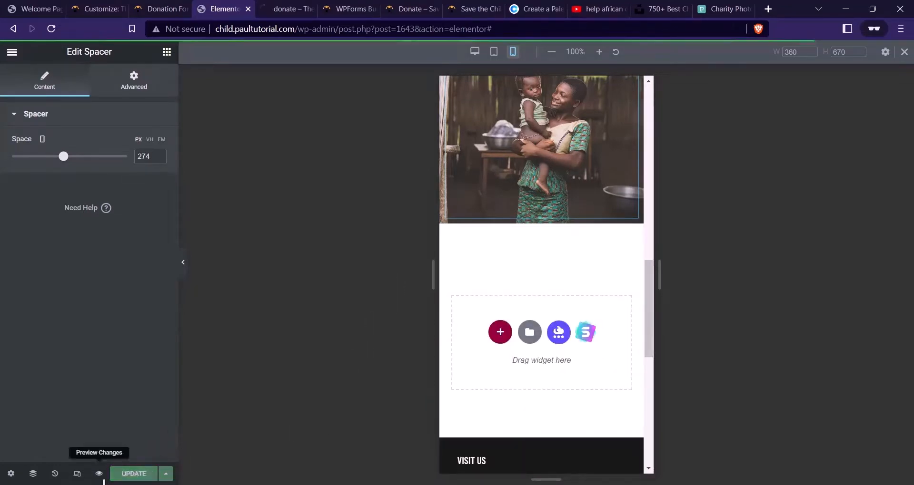
{"action": "left_click", "coordinate": [99, 473]}
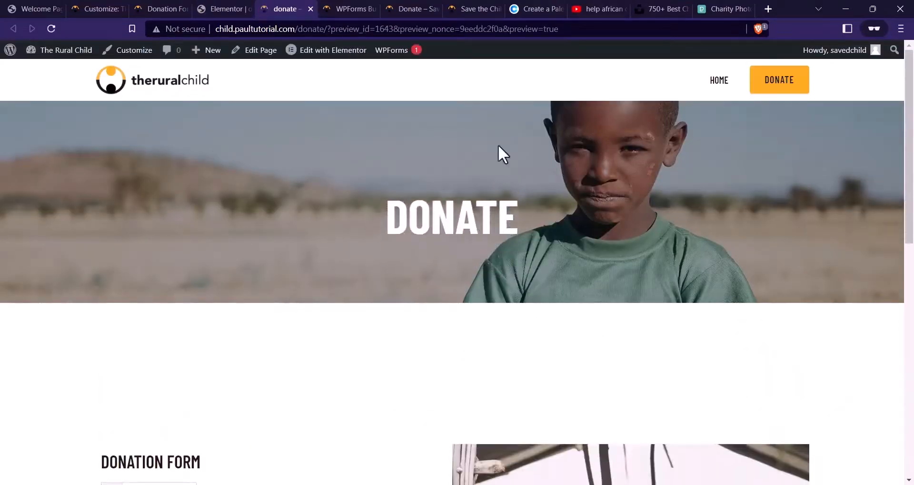
Open the Menus admin page from The Rural Child admin-bar menu in a background tab
{"action": "scroll", "coordinate": [662, 171], "scroll_direction": "down", "scroll_amount": 5}
{"action": "scroll", "coordinate": [652, 207], "scroll_direction": "down", "scroll_amount": 5}
{"action": "scroll", "coordinate": [438, 275], "scroll_direction": "up", "scroll_amount": 7}
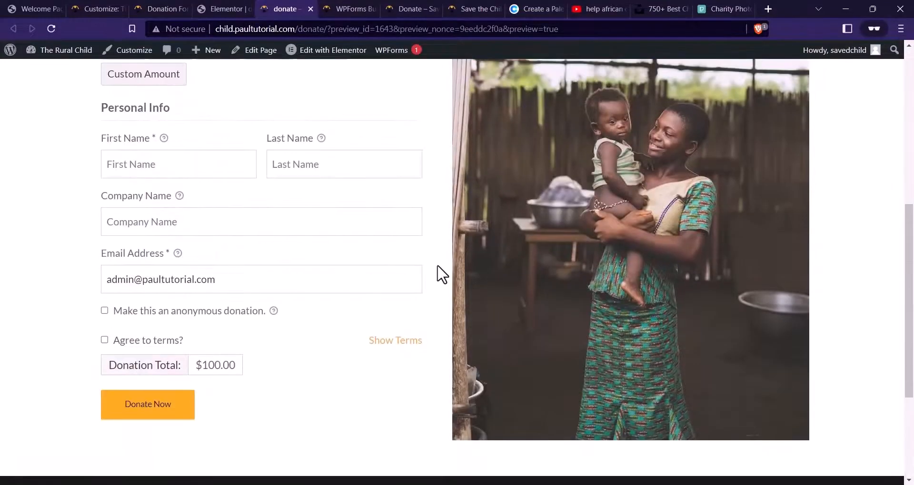
{"action": "scroll", "coordinate": [429, 324], "scroll_direction": "down", "scroll_amount": 2}
{"action": "scroll", "coordinate": [460, 351], "scroll_direction": "up", "scroll_amount": 5}
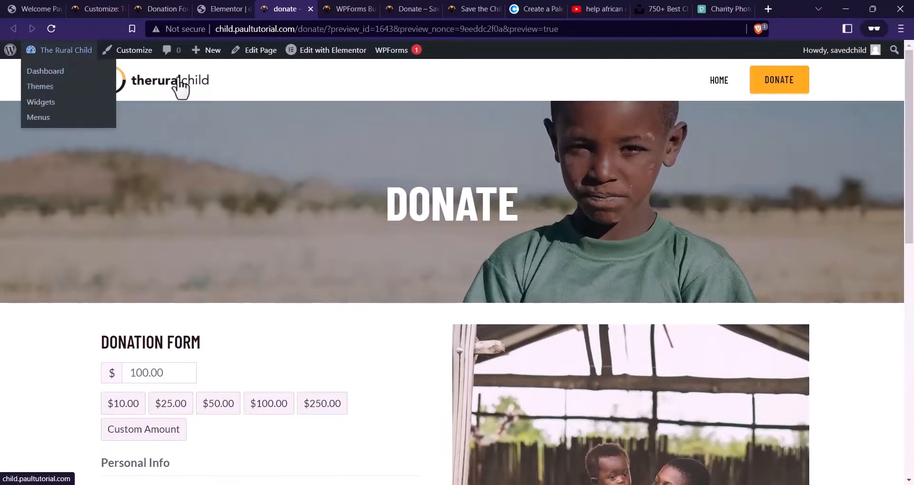
{"action": "mouse_move", "coordinate": [86, 53]}
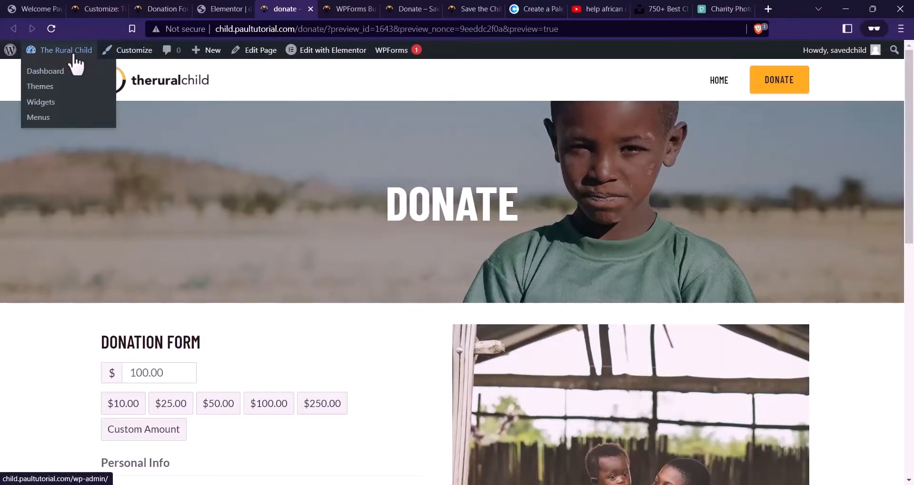
{"action": "middle_click", "coordinate": [51, 119]}
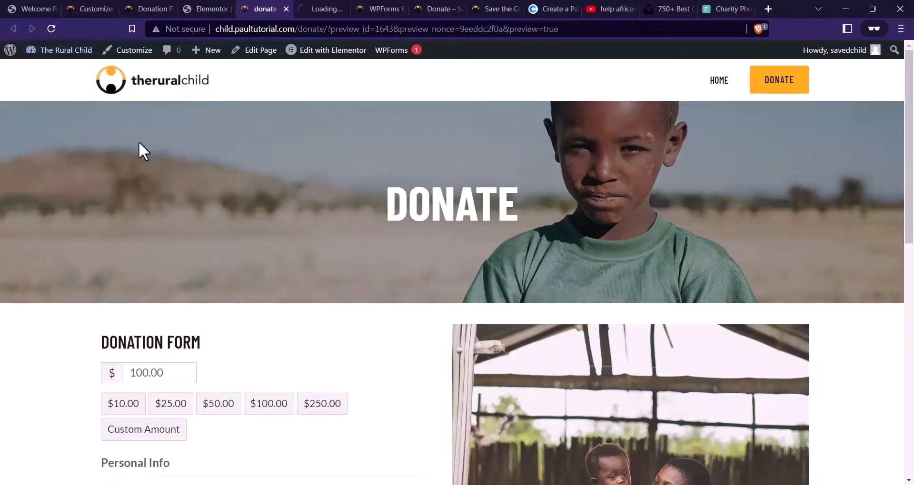
Remove the invalid About, Services and Contact items from the Main Menu
{"action": "left_click", "coordinate": [314, 8]}
{"action": "left_click", "coordinate": [147, 8]}
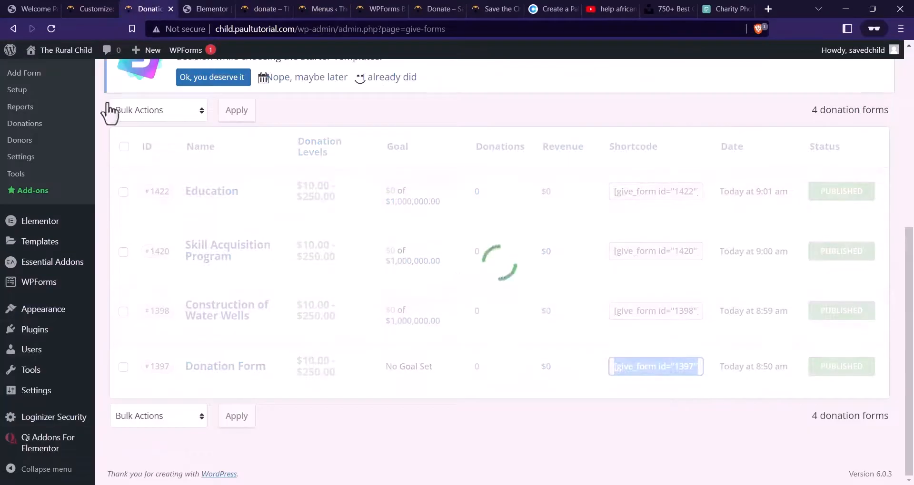
{"action": "mouse_move", "coordinate": [42, 312]}
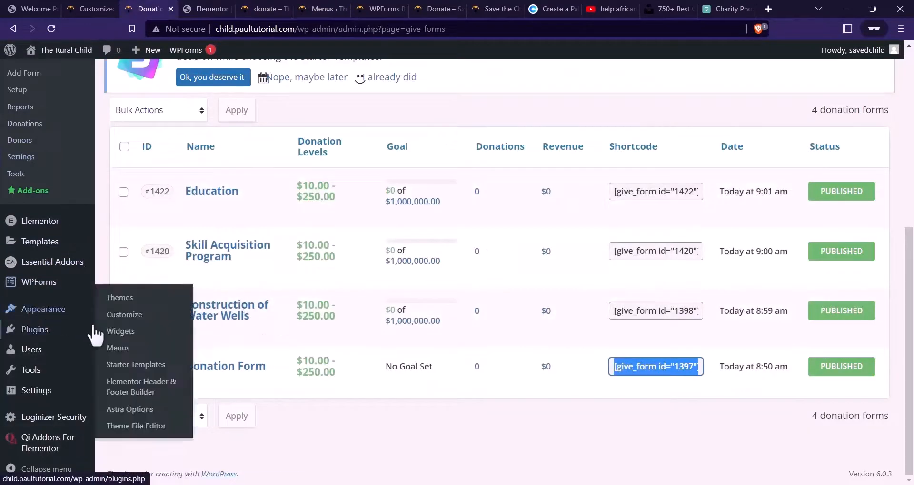
{"action": "right_click", "coordinate": [125, 352]}
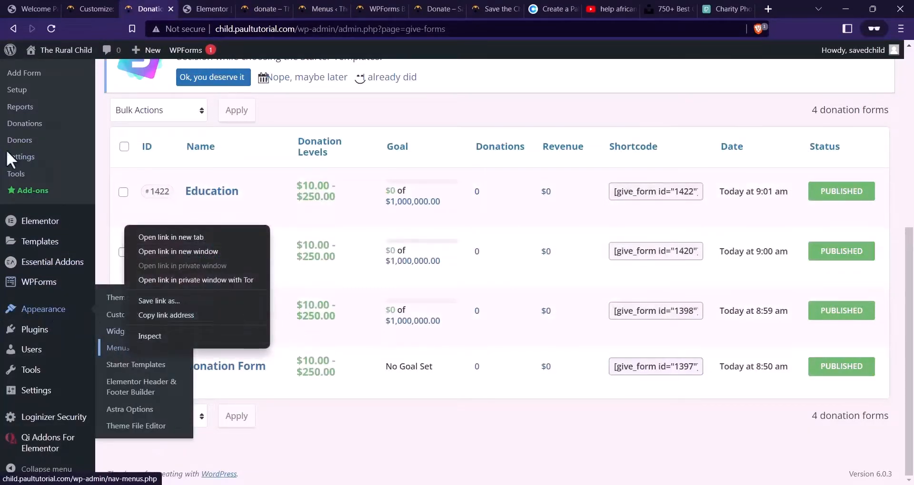
{"action": "left_click", "coordinate": [324, 8]}
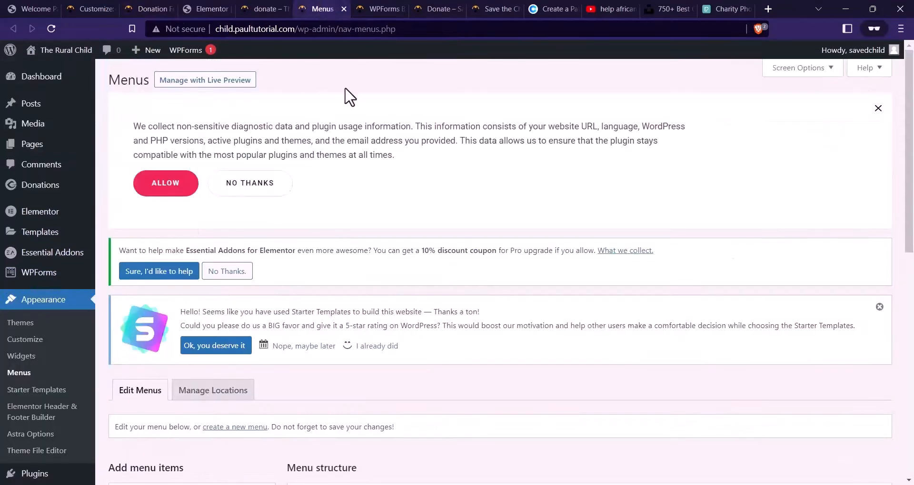
{"action": "scroll", "coordinate": [350, 98], "scroll_direction": "down", "scroll_amount": 7}
{"action": "left_click", "coordinate": [529, 293]}
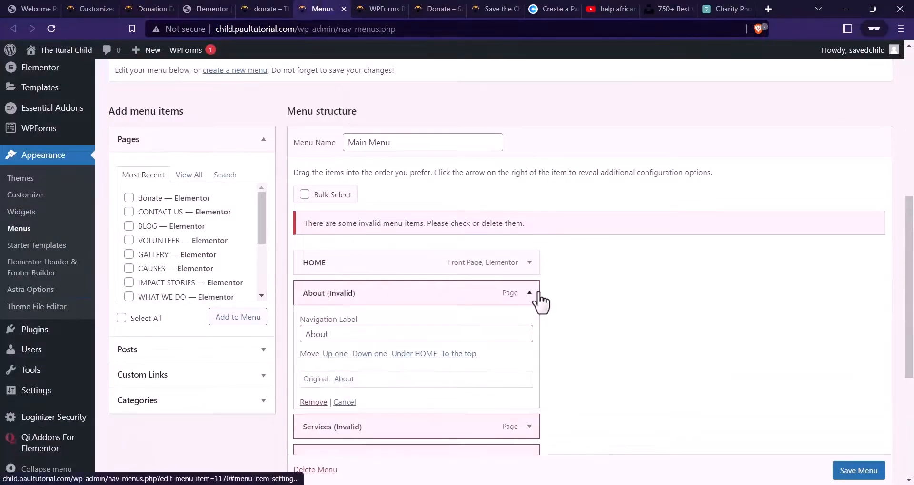
{"action": "scroll", "coordinate": [452, 300], "scroll_direction": "down", "scroll_amount": 2}
{"action": "left_click", "coordinate": [376, 291]}
{"action": "left_click", "coordinate": [529, 189]}
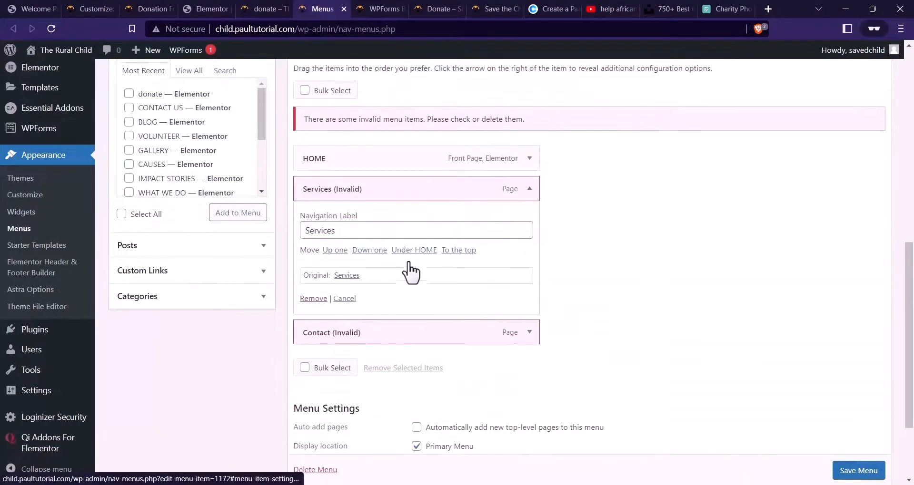
{"action": "left_click", "coordinate": [318, 356]}
{"action": "left_click", "coordinate": [529, 219]}
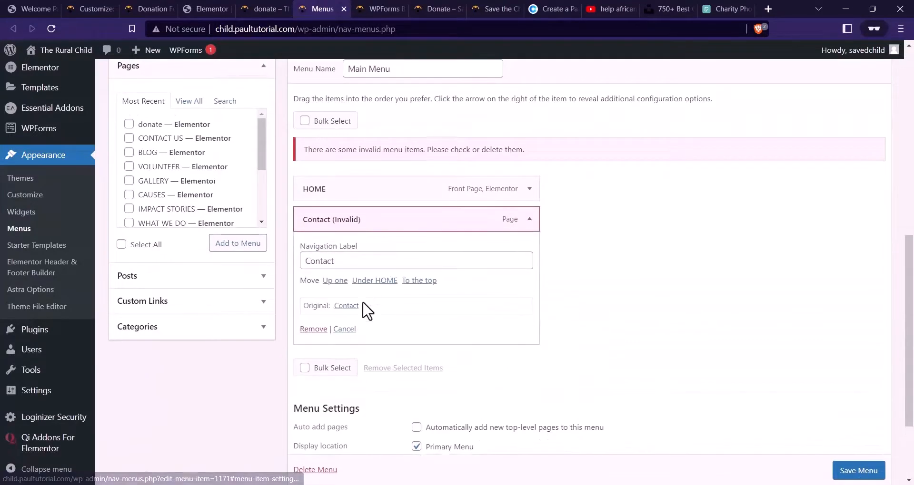
{"action": "left_click", "coordinate": [316, 334]}
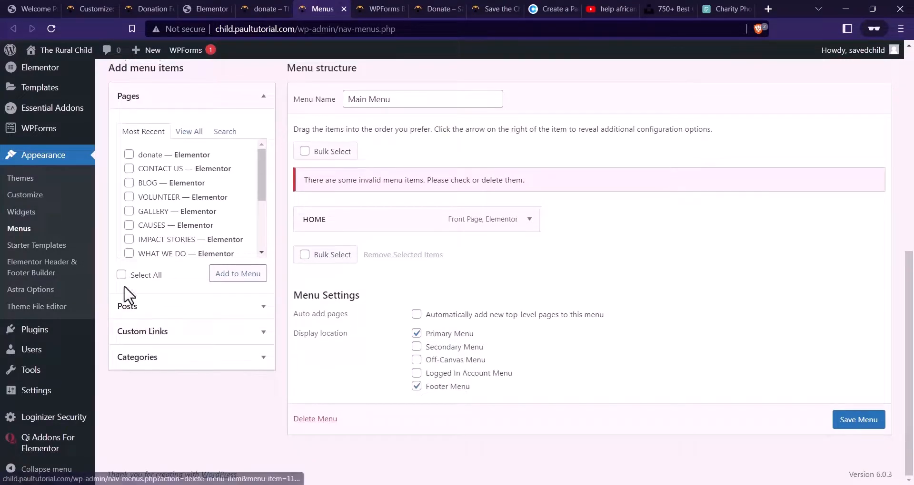
Add BLOG, VOLUNTEER, GALLERY, CAUSES, IMPACT STORIES, WHAT WE DO and WHO WE ARE pages to the menu
{"action": "left_click", "coordinate": [148, 183]}
{"action": "left_click", "coordinate": [152, 197]}
{"action": "left_click", "coordinate": [155, 211]}
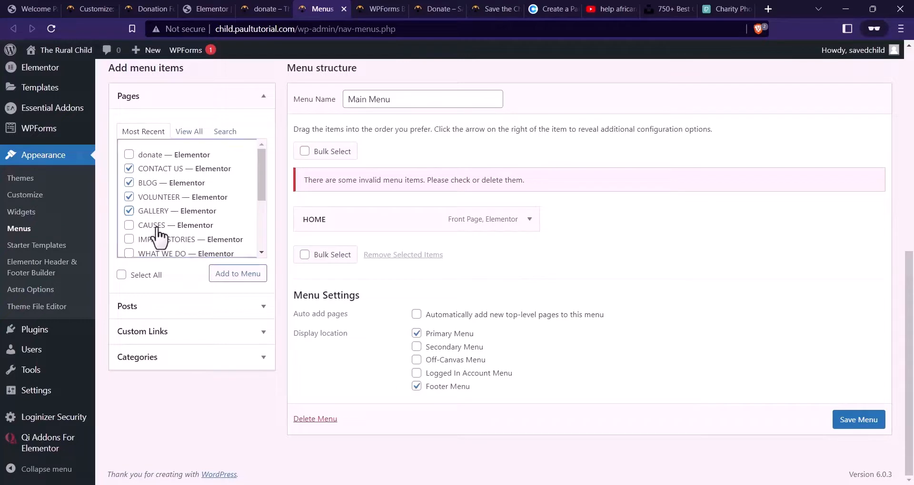
{"action": "left_click", "coordinate": [155, 226]}
{"action": "left_click", "coordinate": [158, 239]}
{"action": "scroll", "coordinate": [172, 205], "scroll_direction": "down", "scroll_amount": 2}
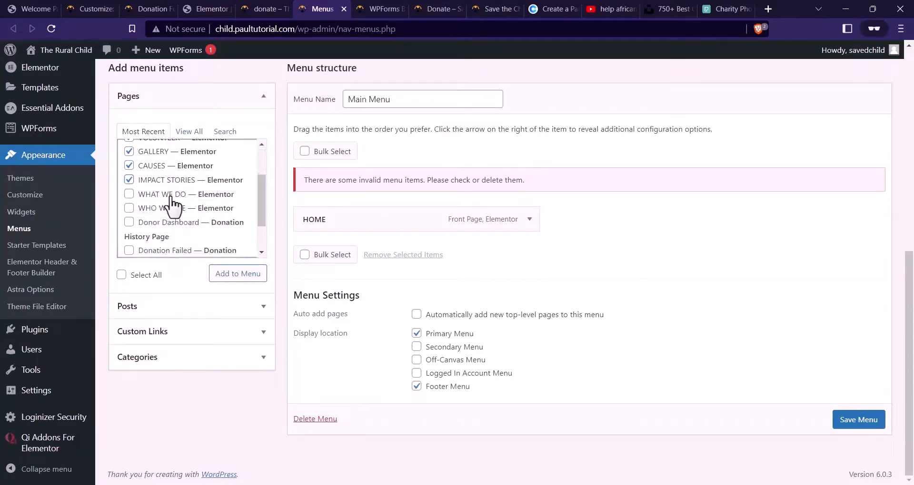
{"action": "left_click", "coordinate": [171, 195]}
{"action": "left_click", "coordinate": [174, 209]}
{"action": "scroll", "coordinate": [195, 231], "scroll_direction": "down", "scroll_amount": 2}
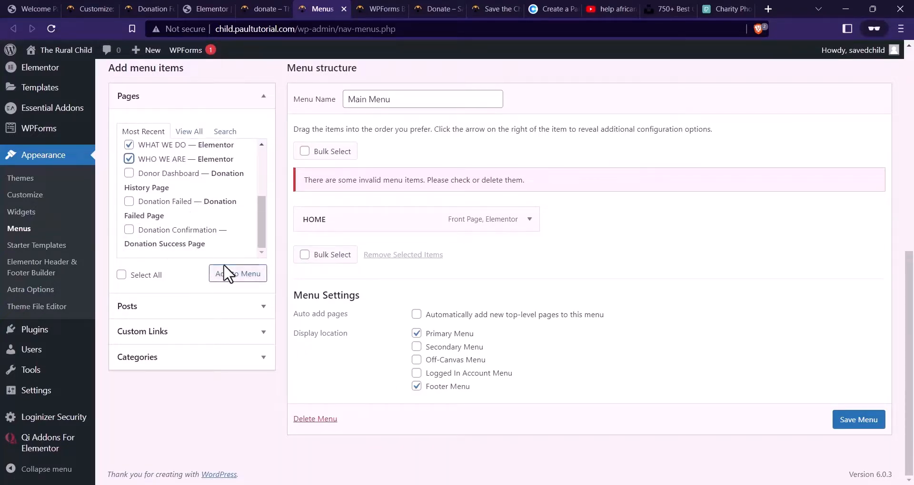
{"action": "left_click", "coordinate": [237, 275]}
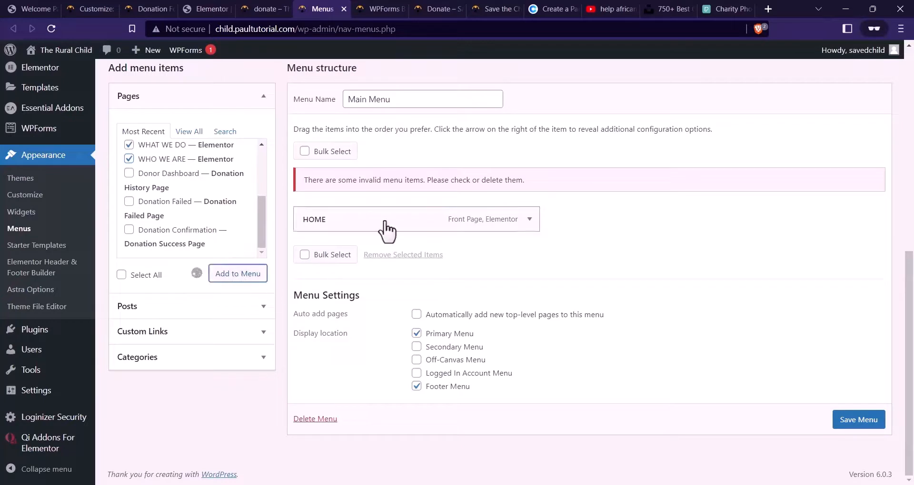
Reorder the menu: WHO WE ARE, WHAT WE DO, IMPACT STORIES, CAUSES, GALLERY, VOLUNTEER
{"action": "scroll", "coordinate": [369, 404], "scroll_direction": "down", "scroll_amount": 1}
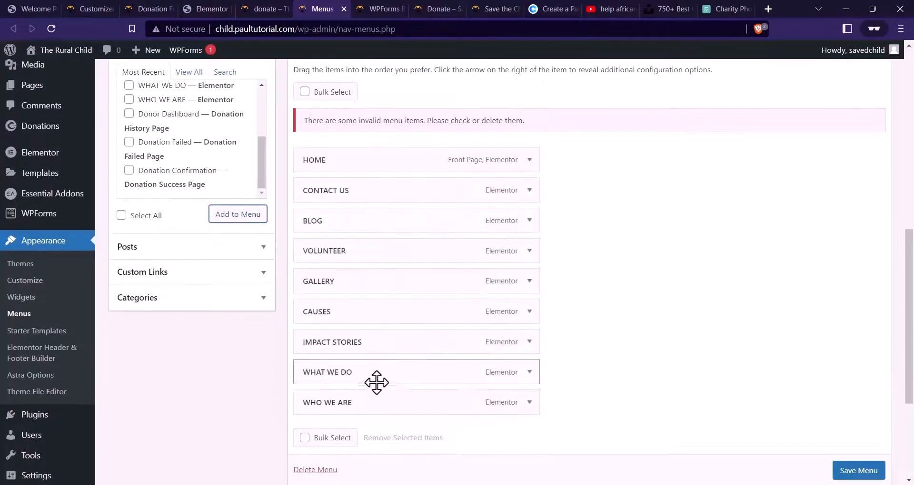
{"action": "left_click_drag", "start_coordinate": [418, 450], "coordinate": [376, 193]}
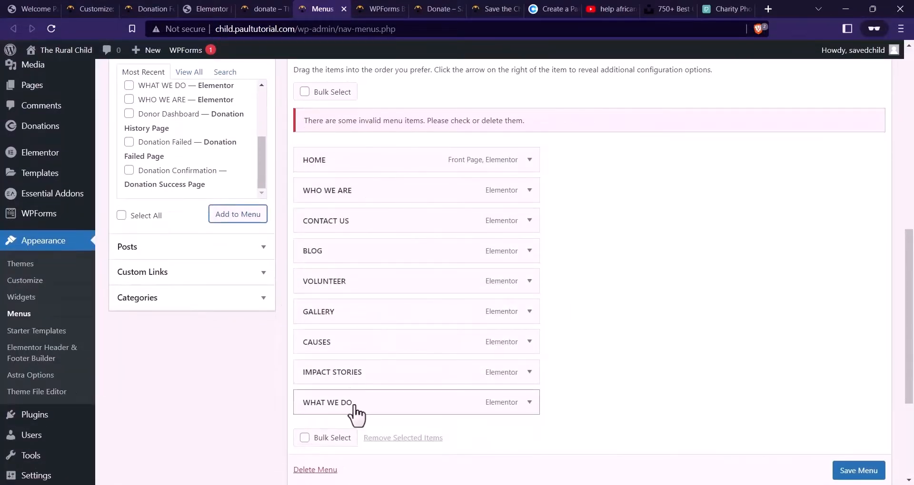
{"action": "left_click_drag", "start_coordinate": [413, 410], "coordinate": [365, 230]}
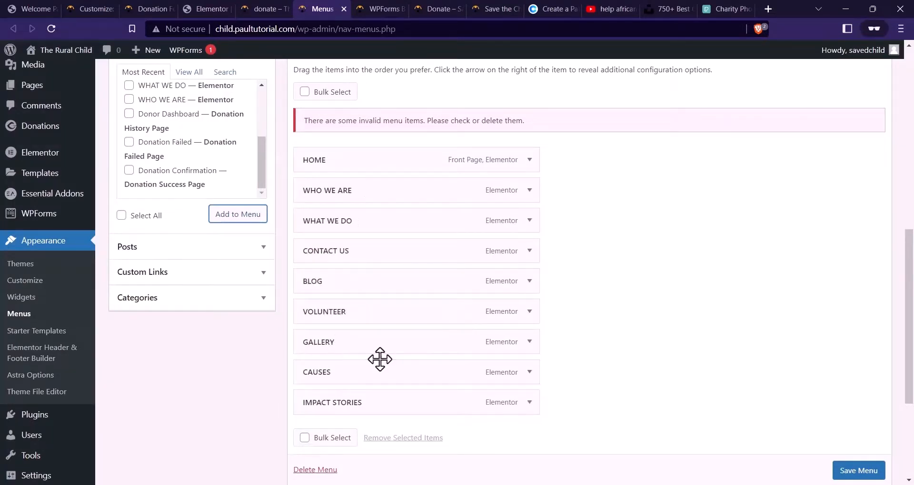
{"action": "left_click_drag", "start_coordinate": [371, 409], "coordinate": [367, 263]}
{"action": "left_click_drag", "start_coordinate": [353, 397], "coordinate": [367, 286]}
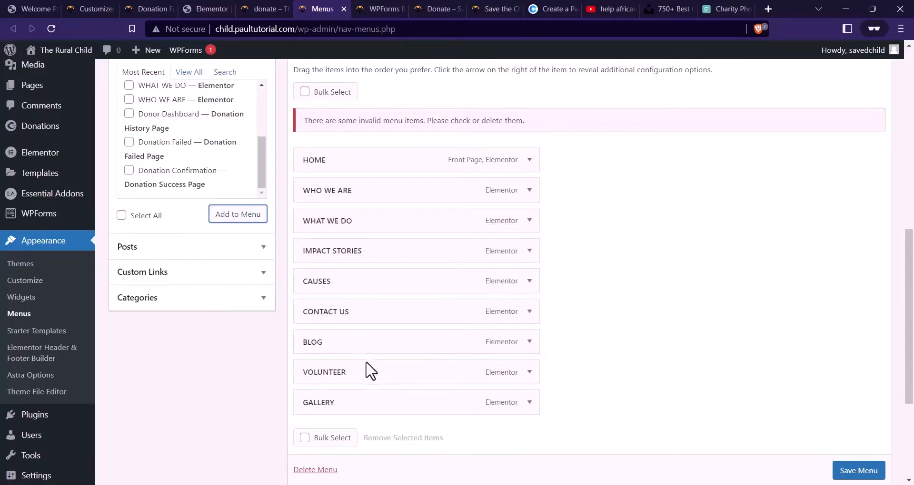
{"action": "left_click_drag", "start_coordinate": [376, 404], "coordinate": [370, 335]}
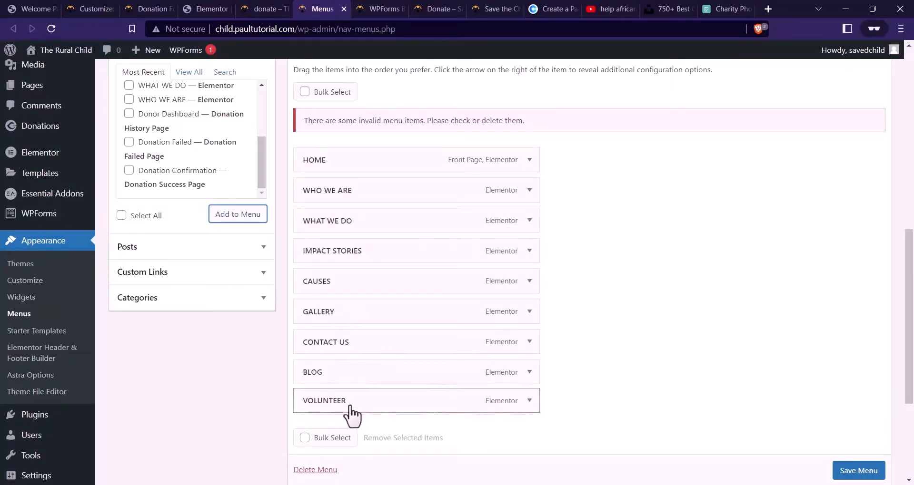
{"action": "left_click_drag", "start_coordinate": [407, 412], "coordinate": [358, 349]}
{"action": "left_click_drag", "start_coordinate": [347, 407], "coordinate": [408, 375]}
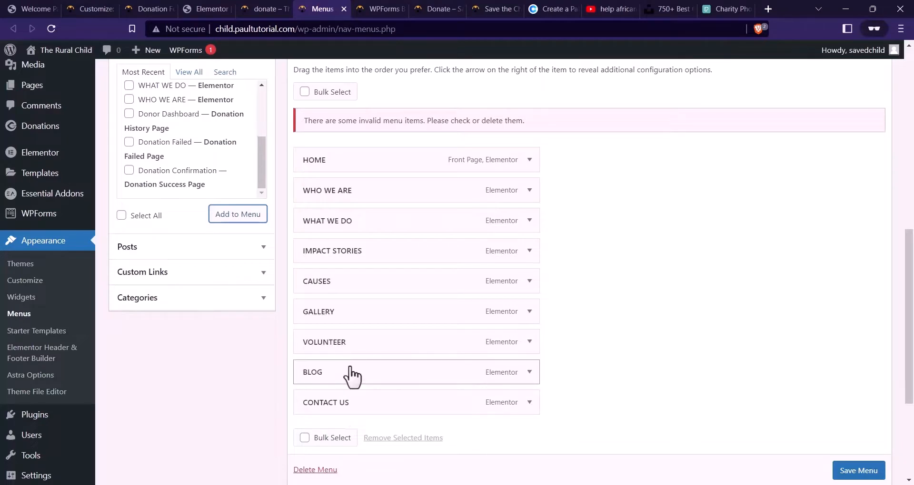
Assign the menu to Primary and Off-Canvas locations and save it
{"action": "scroll", "coordinate": [567, 330], "scroll_direction": "down", "scroll_amount": 3}
{"action": "scroll", "coordinate": [680, 362], "scroll_direction": "down", "scroll_amount": 2}
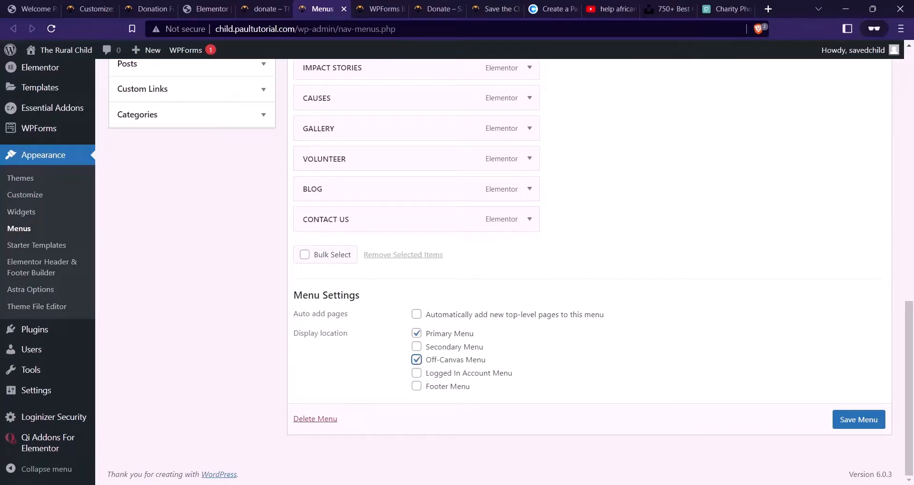
{"action": "left_click", "coordinate": [862, 423]}
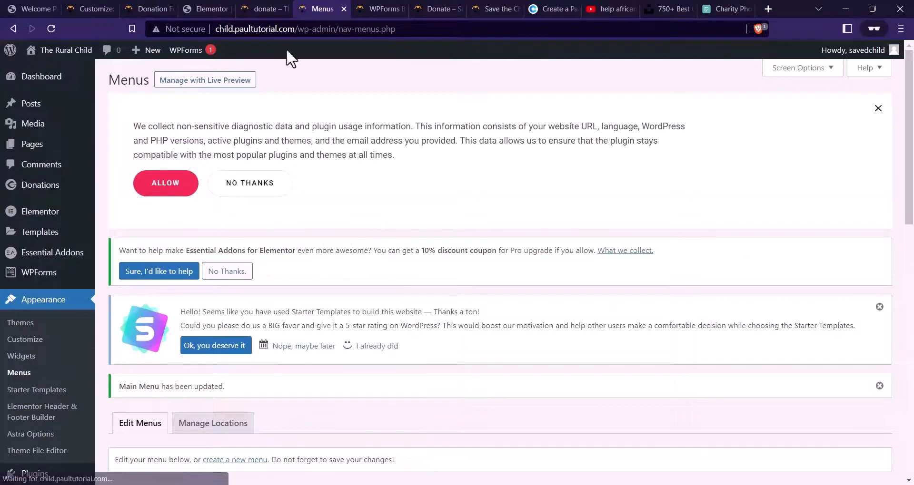
{"action": "left_click", "coordinate": [265, 8]}
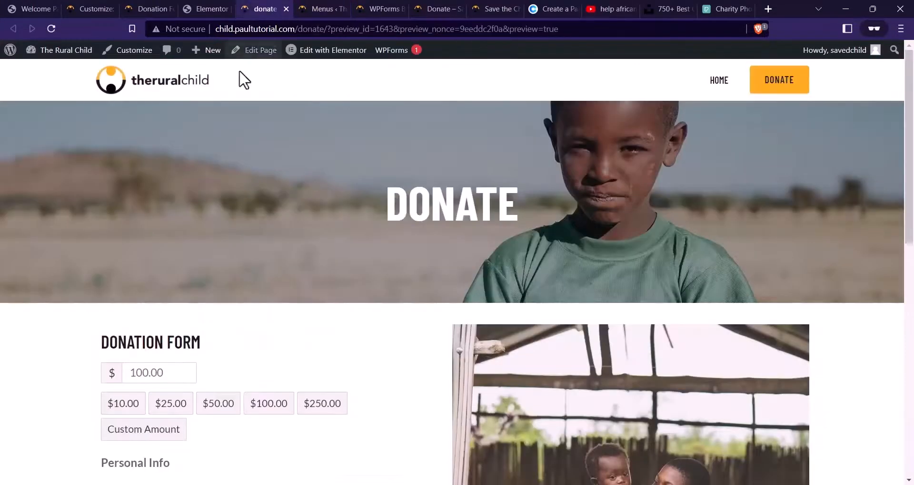
Load the homepage, check the rebuilt header menu, and test the header DONATE link
{"action": "left_click", "coordinate": [166, 95]}
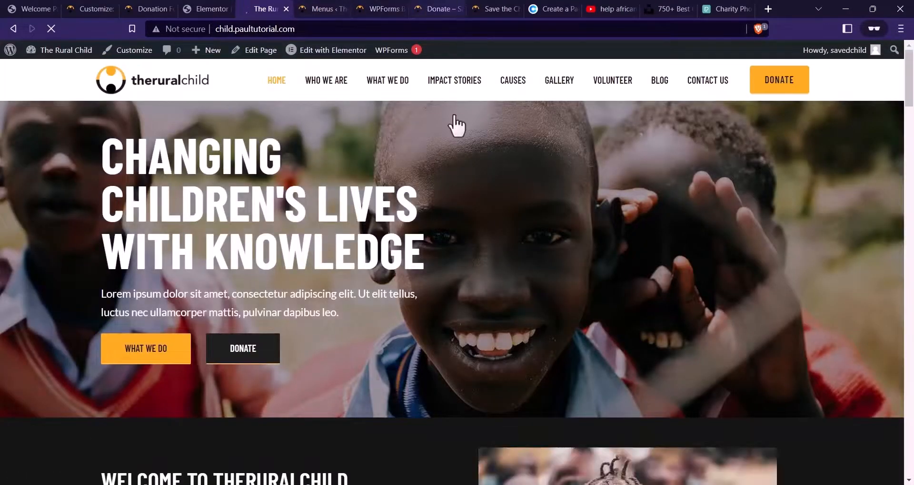
{"action": "scroll", "coordinate": [436, 218], "scroll_direction": "down", "scroll_amount": 8}
{"action": "scroll", "coordinate": [436, 221], "scroll_direction": "down", "scroll_amount": 20}
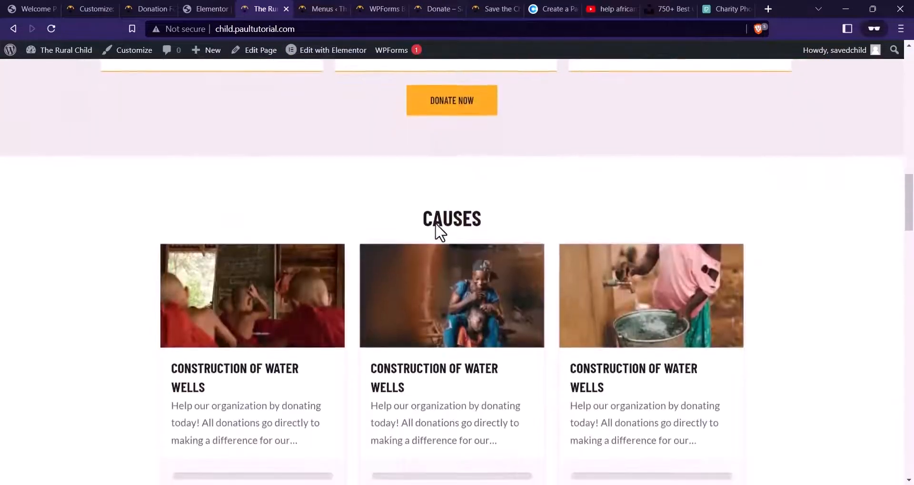
{"action": "scroll", "coordinate": [436, 225], "scroll_direction": "down", "scroll_amount": 20}
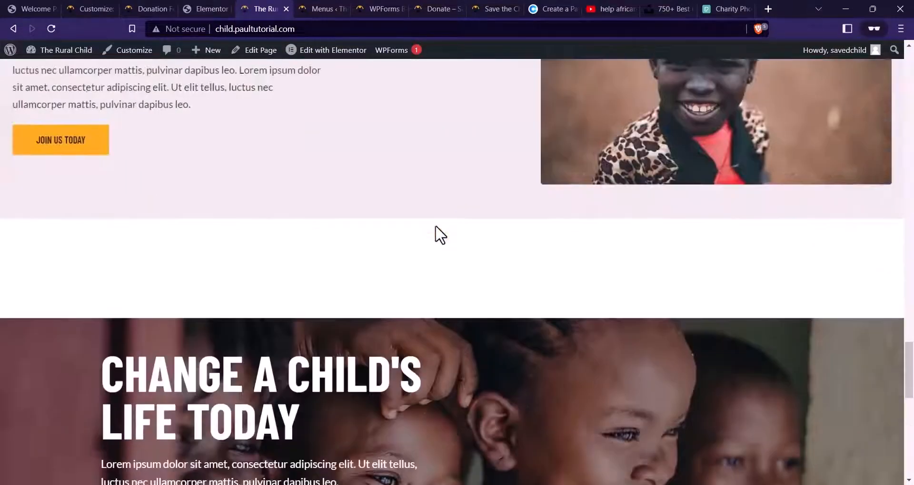
{"action": "scroll", "coordinate": [435, 227], "scroll_direction": "down", "scroll_amount": 5}
{"action": "scroll", "coordinate": [434, 226], "scroll_direction": "up", "scroll_amount": 20}
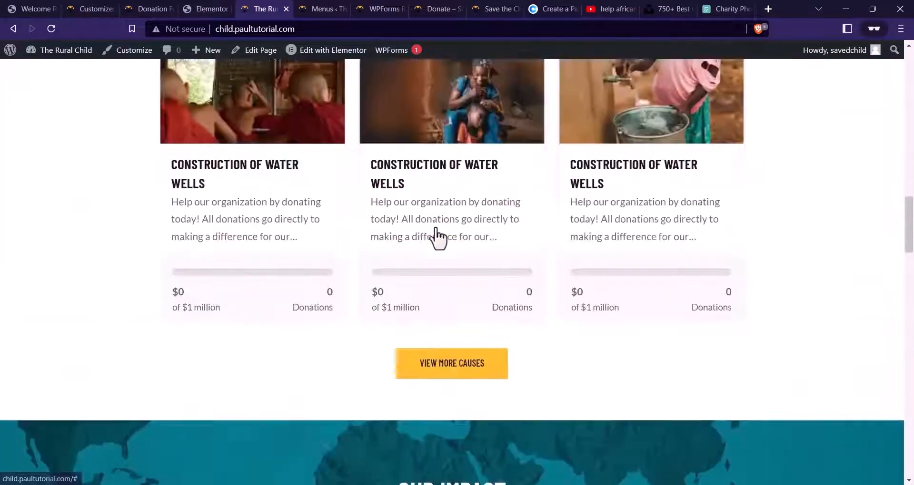
{"action": "scroll", "coordinate": [435, 226], "scroll_direction": "up", "scroll_amount": 8}
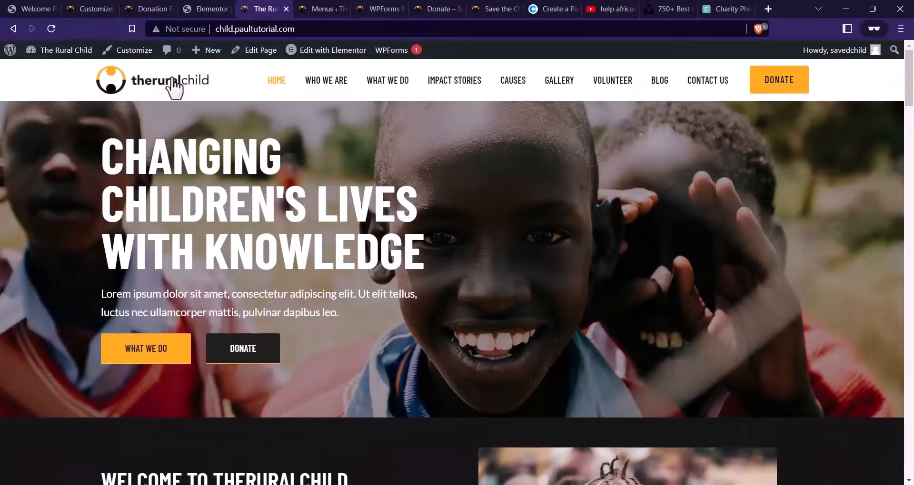
{"action": "left_click", "coordinate": [779, 87]}
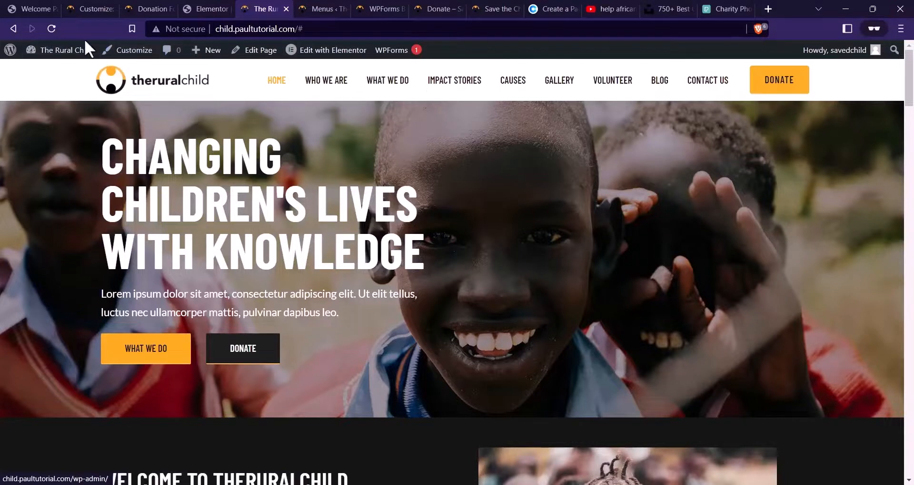
{"action": "left_click", "coordinate": [126, 51]}
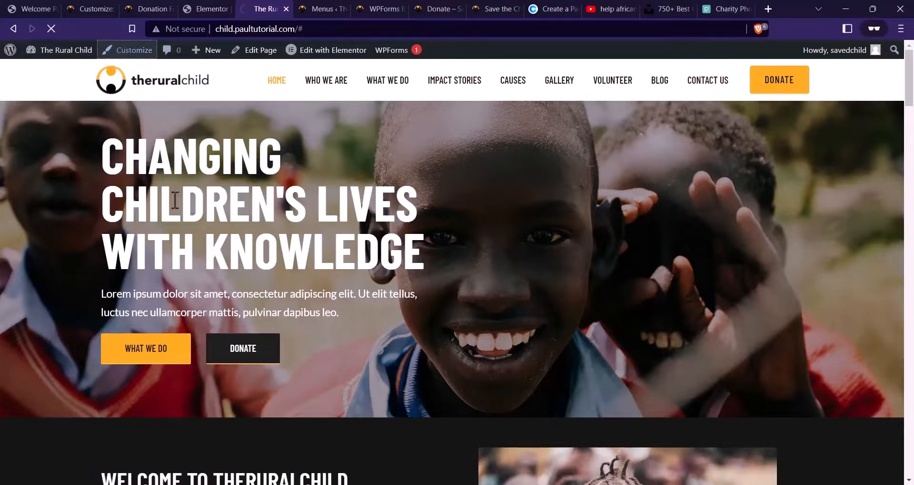
Retitle the donate page to DONATE via Quick Edit in the All Pages list
{"action": "left_click", "coordinate": [138, 9]}
{"action": "scroll", "coordinate": [218, 85], "scroll_direction": "up", "scroll_amount": 4}
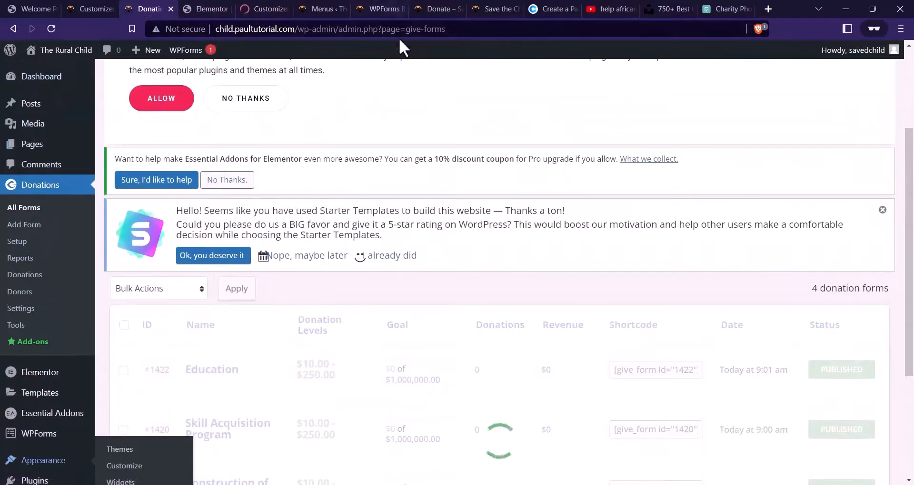
{"action": "left_click", "coordinate": [29, 144]}
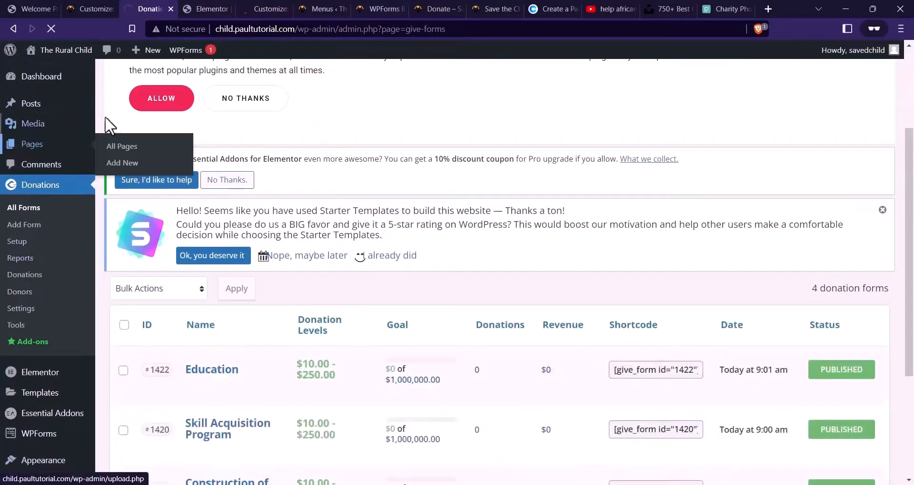
{"action": "scroll", "coordinate": [320, 173], "scroll_direction": "down", "scroll_amount": 8}
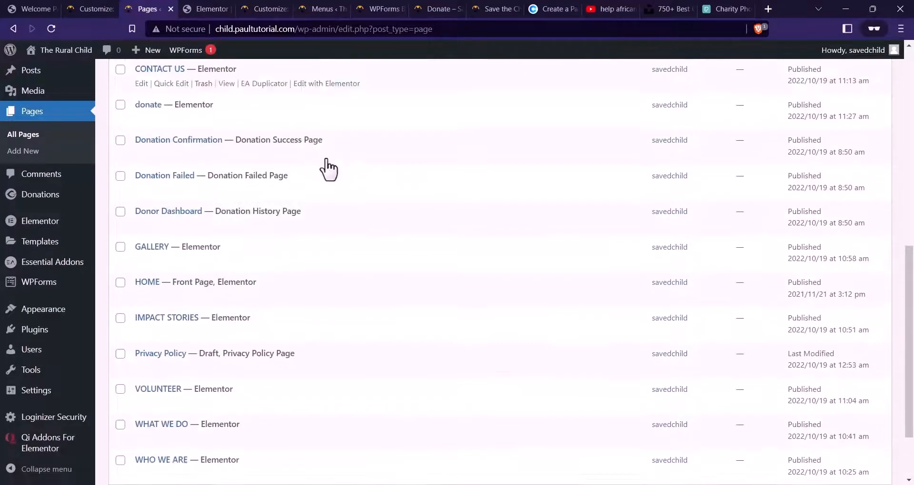
{"action": "scroll", "coordinate": [214, 239], "scroll_direction": "down", "scroll_amount": 3}
{"action": "scroll", "coordinate": [164, 367], "scroll_direction": "up", "scroll_amount": 4}
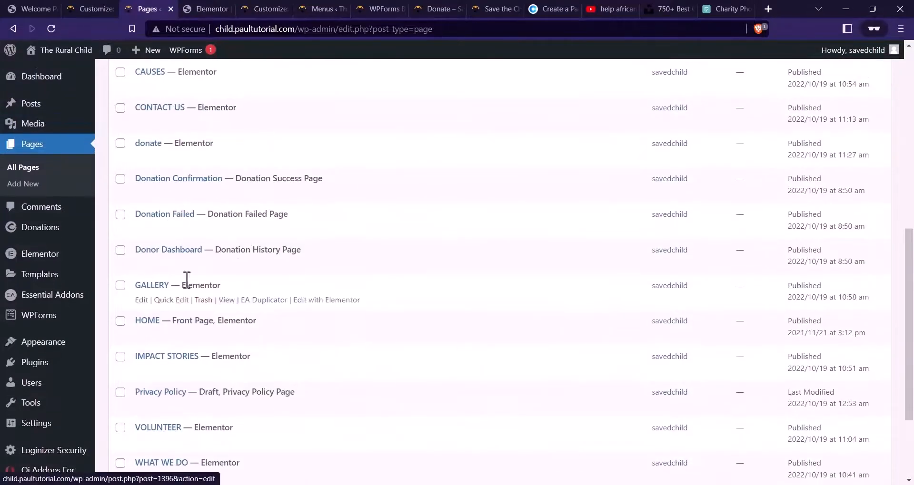
{"action": "left_click", "coordinate": [179, 158]}
{"action": "key", "text": "ctrl+a"}
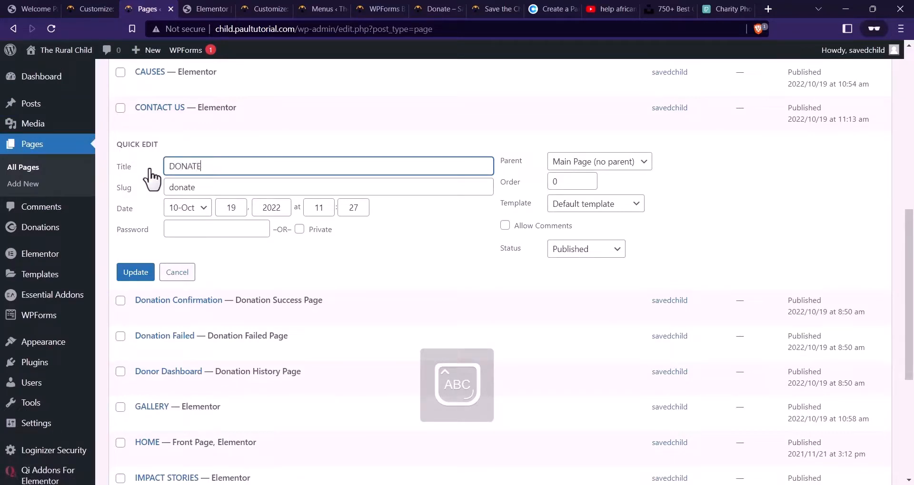
{"action": "left_click", "coordinate": [137, 272]}
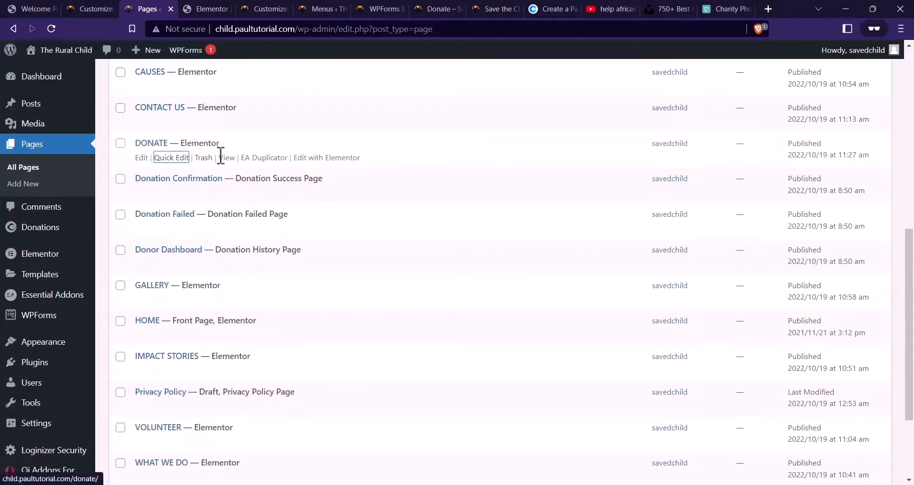
{"action": "right_click", "coordinate": [219, 158]}
{"action": "left_click", "coordinate": [266, 245]}
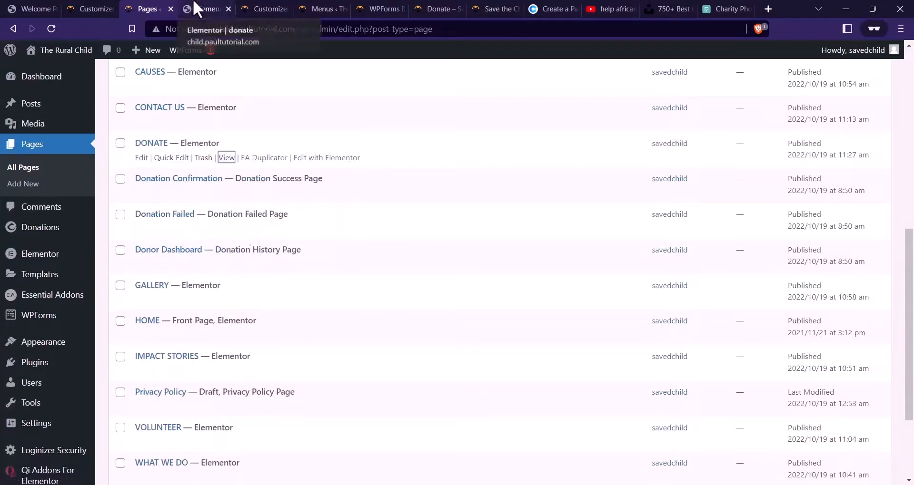
{"action": "left_click", "coordinate": [196, 9]}
{"action": "left_click", "coordinate": [257, 6]}
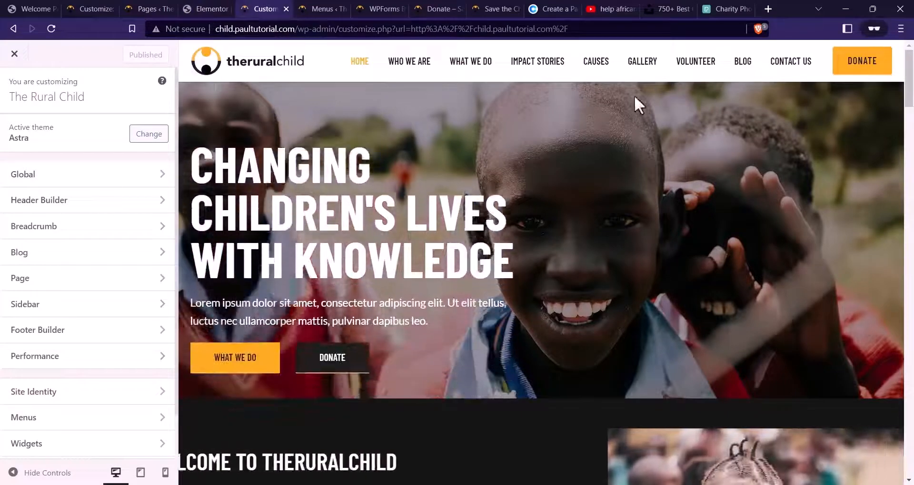
{"action": "left_click", "coordinate": [48, 205]}
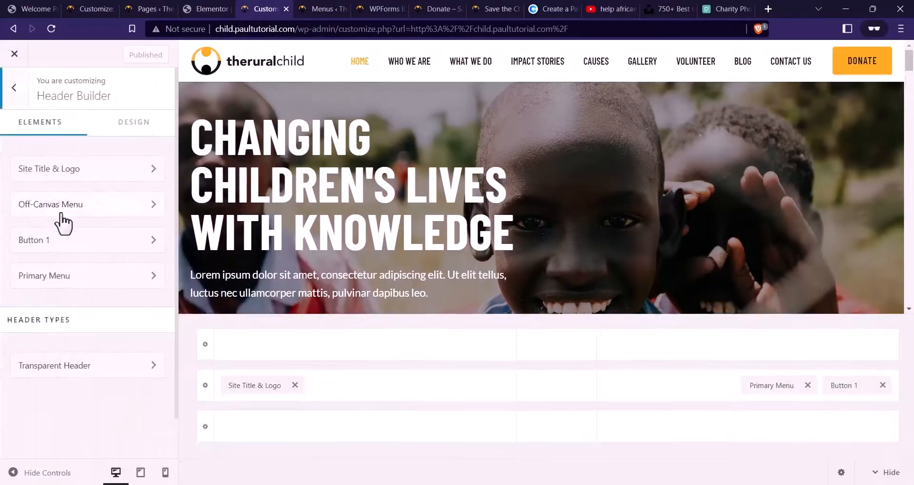
{"action": "left_click", "coordinate": [857, 386]}
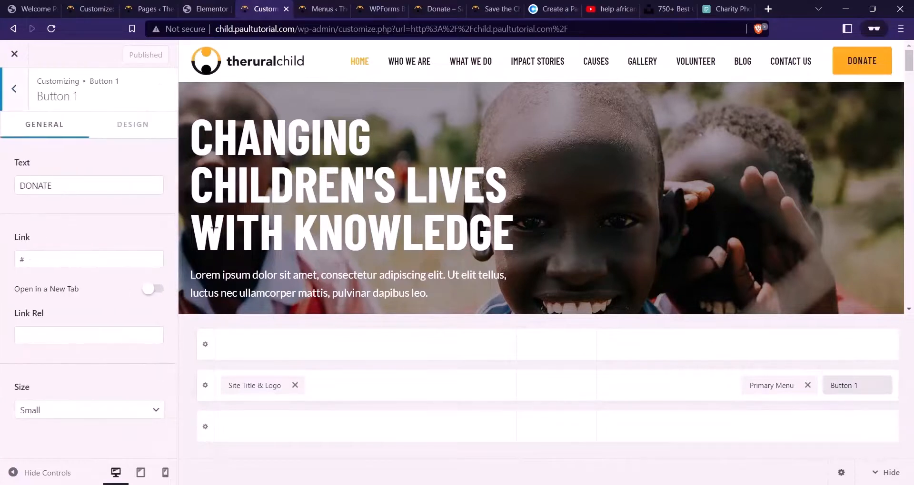
{"action": "double_click", "coordinate": [73, 263]}
{"action": "type", "text": "http://child.paultutorial.com/donate/"}
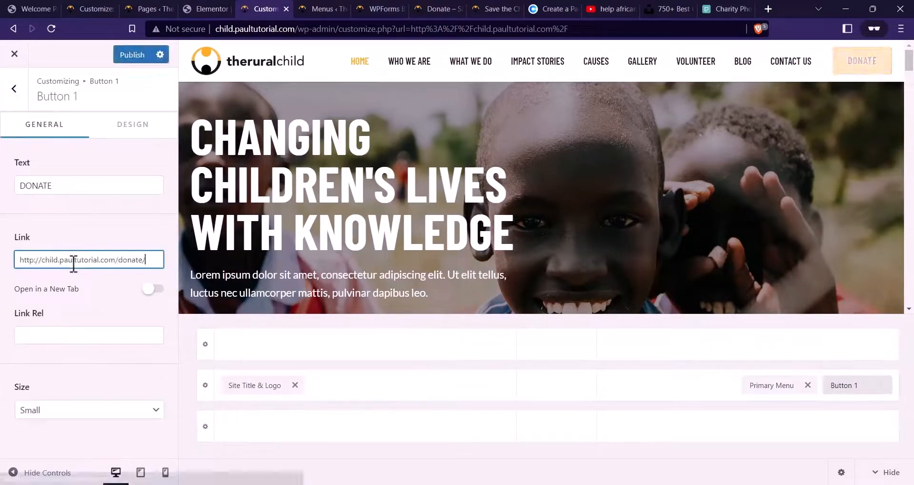
{"action": "left_click", "coordinate": [155, 290]}
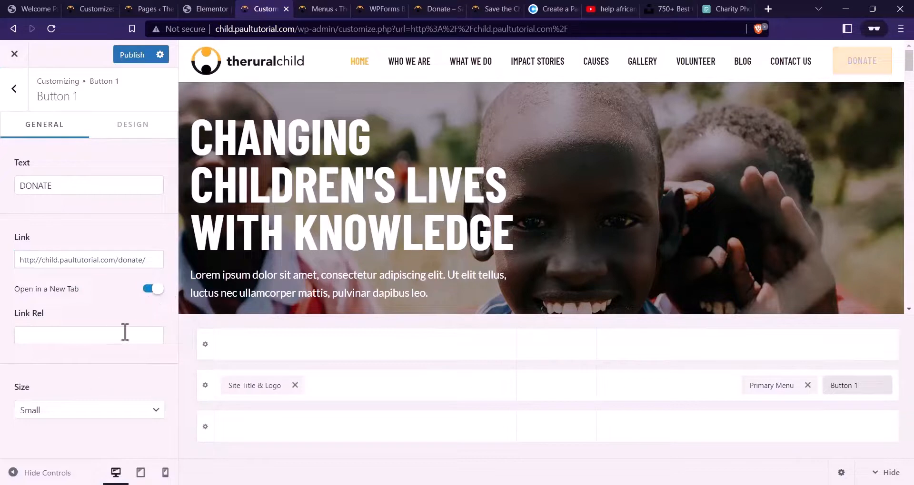
{"action": "left_click", "coordinate": [131, 55]}
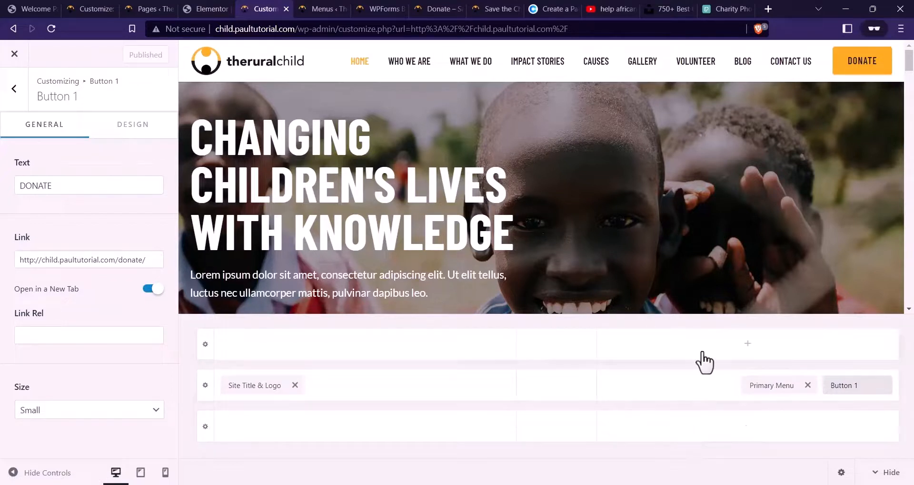
{"action": "left_click", "coordinate": [743, 351]}
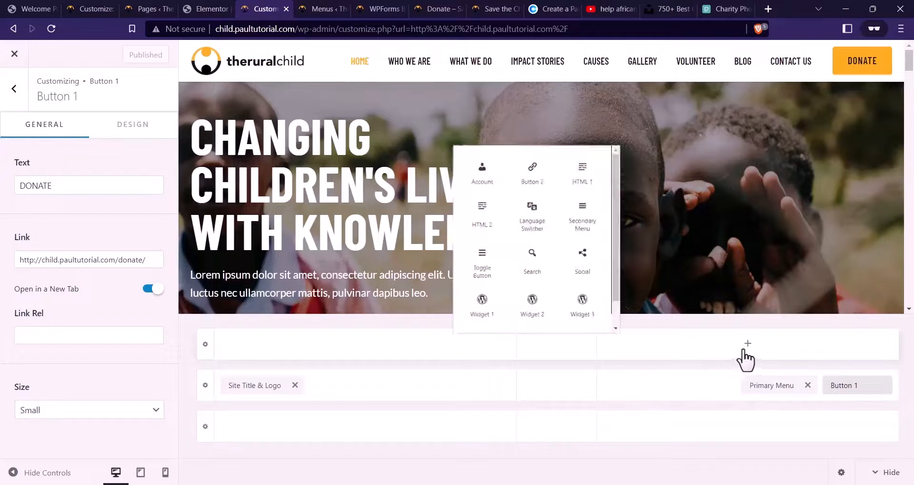
{"action": "scroll", "coordinate": [495, 245], "scroll_direction": "down", "scroll_amount": 1}
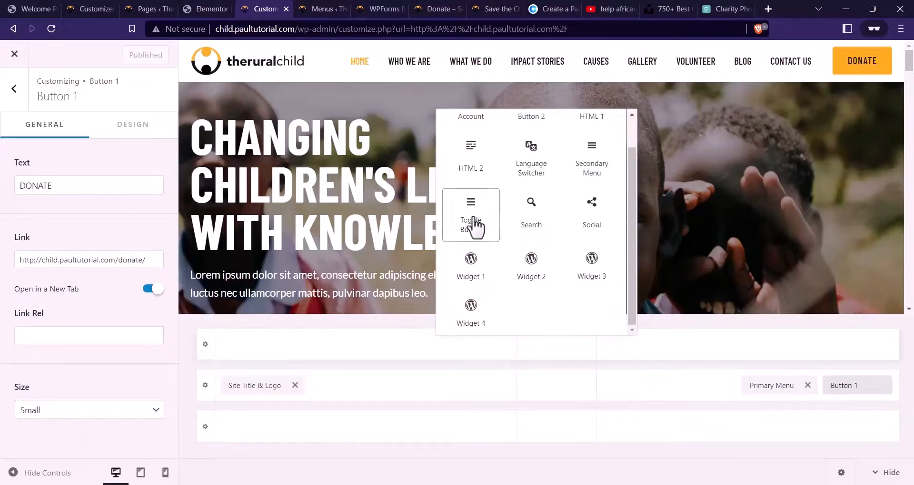
{"action": "scroll", "coordinate": [475, 205], "scroll_direction": "up", "scroll_amount": 1}
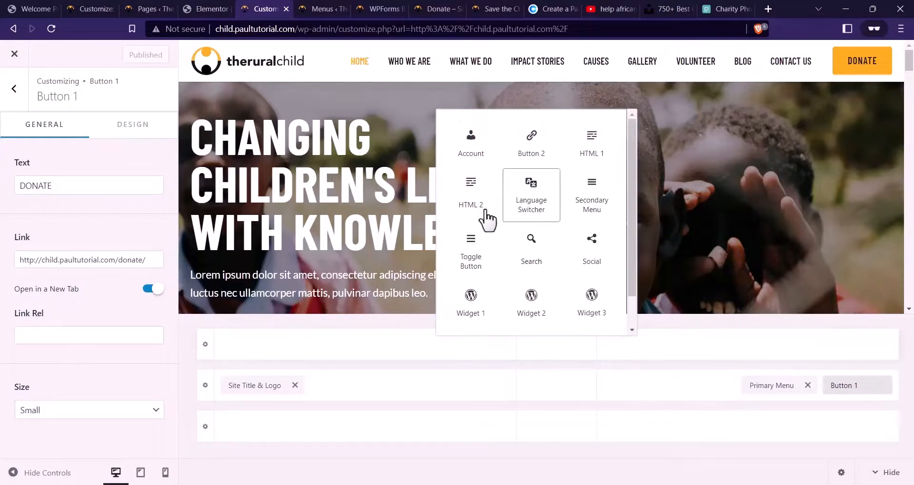
{"action": "left_click", "coordinate": [554, 227]}
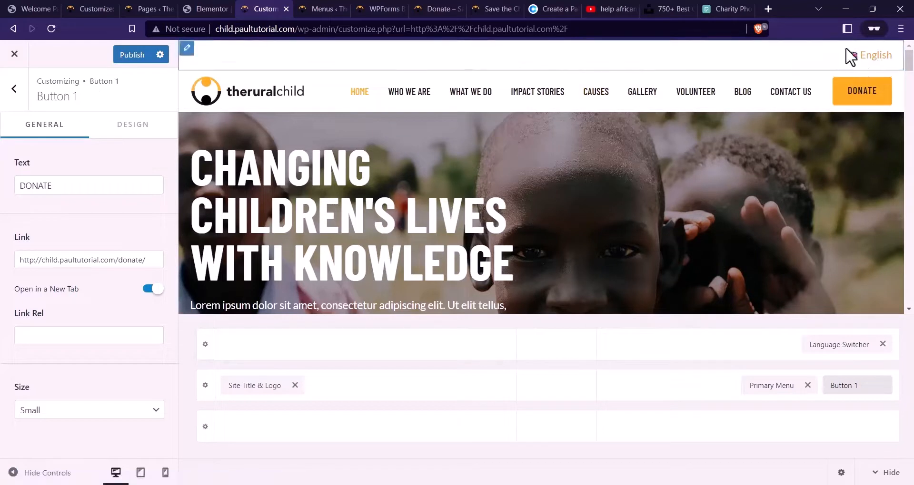
{"action": "left_click", "coordinate": [837, 346]}
{"action": "left_click", "coordinate": [76, 209]}
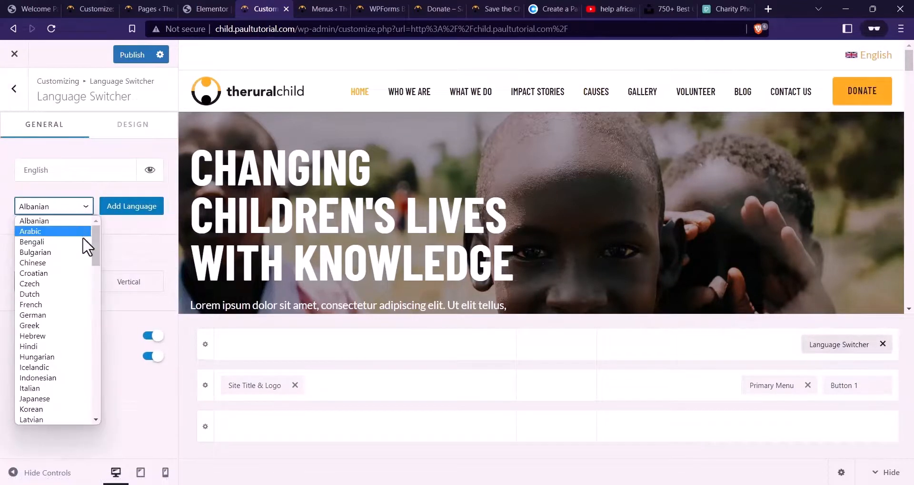
{"action": "left_click", "coordinate": [133, 240]}
{"action": "left_click", "coordinate": [137, 287]}
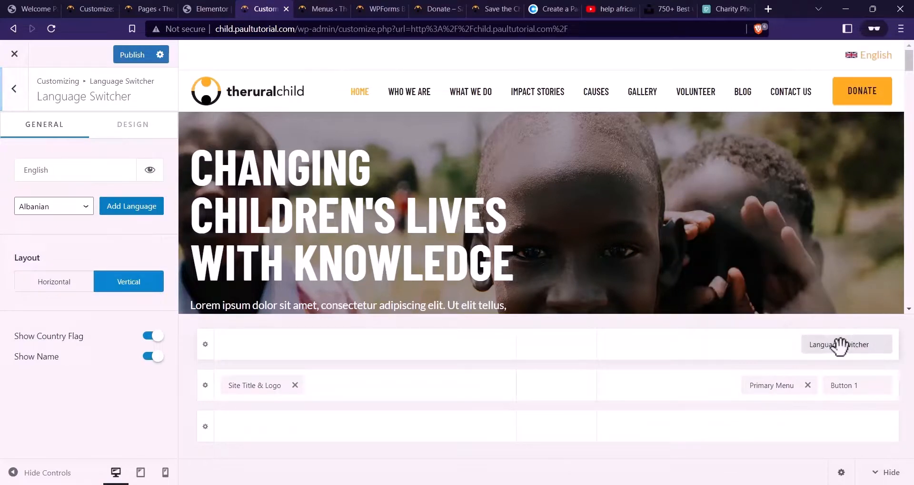
{"action": "left_click_drag", "start_coordinate": [840, 347], "coordinate": [869, 350]}
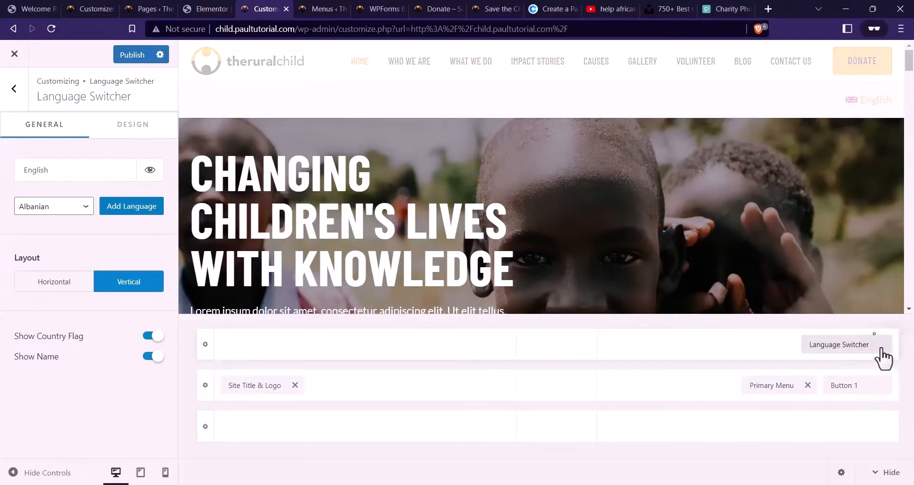
{"action": "left_click", "coordinate": [881, 348]}
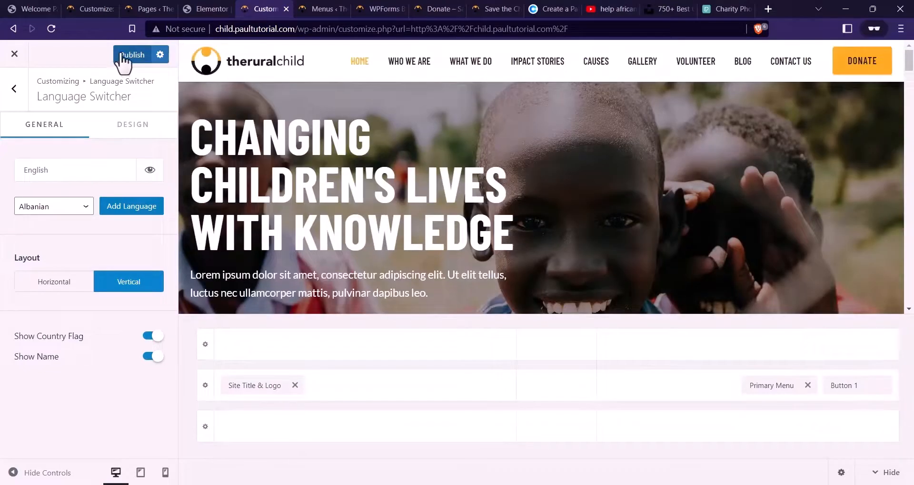
{"action": "left_click", "coordinate": [124, 56]}
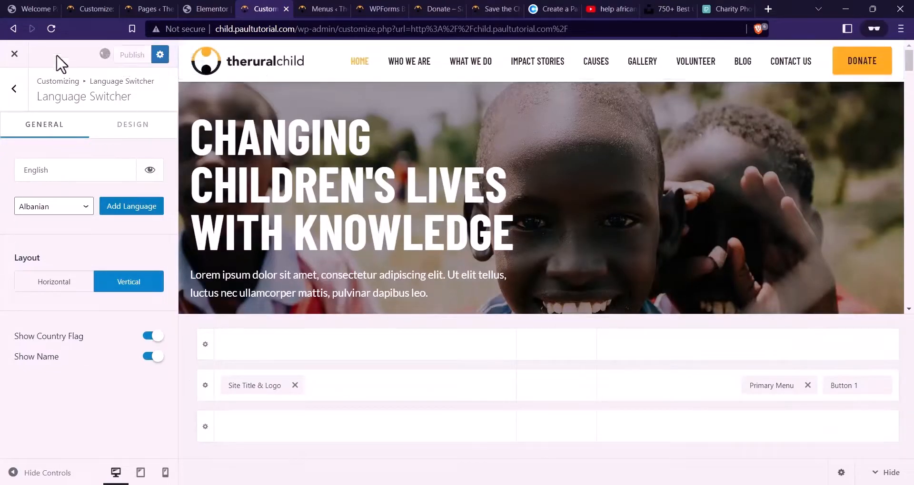
Leave the Customizer and confirm the header DONATE button opens the Donate page in a new tab
{"action": "left_click", "coordinate": [14, 53]}
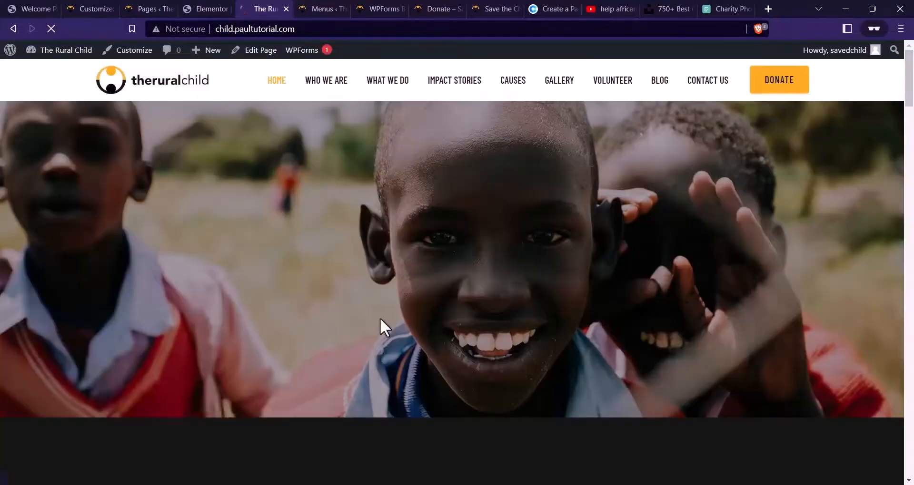
{"action": "scroll", "coordinate": [481, 224], "scroll_direction": "down", "scroll_amount": 2}
{"action": "scroll", "coordinate": [756, 124], "scroll_direction": "up", "scroll_amount": 2}
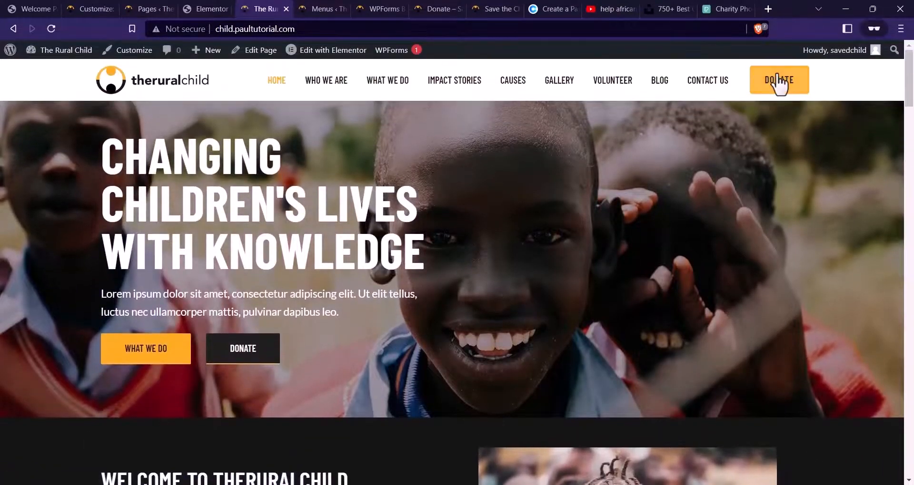
{"action": "left_click", "coordinate": [777, 81]}
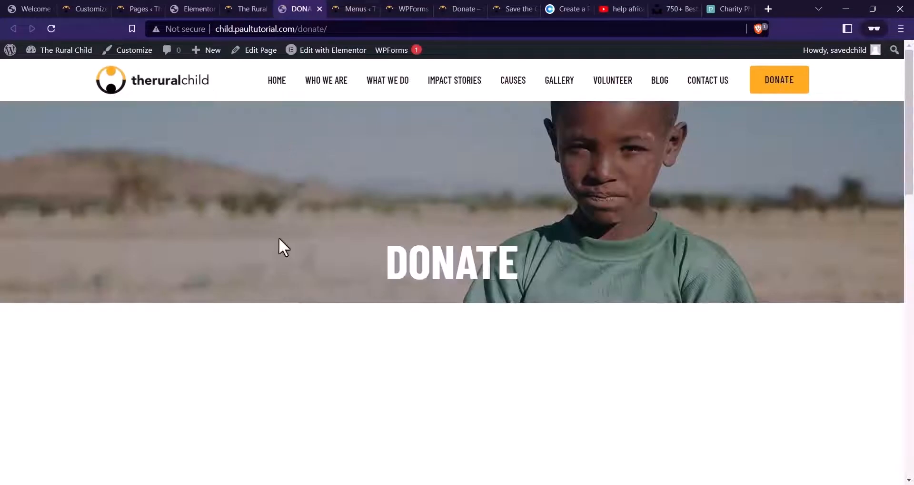
{"action": "scroll", "coordinate": [548, 190], "scroll_direction": "down", "scroll_amount": 8}
{"action": "scroll", "coordinate": [552, 196], "scroll_direction": "up", "scroll_amount": 8}
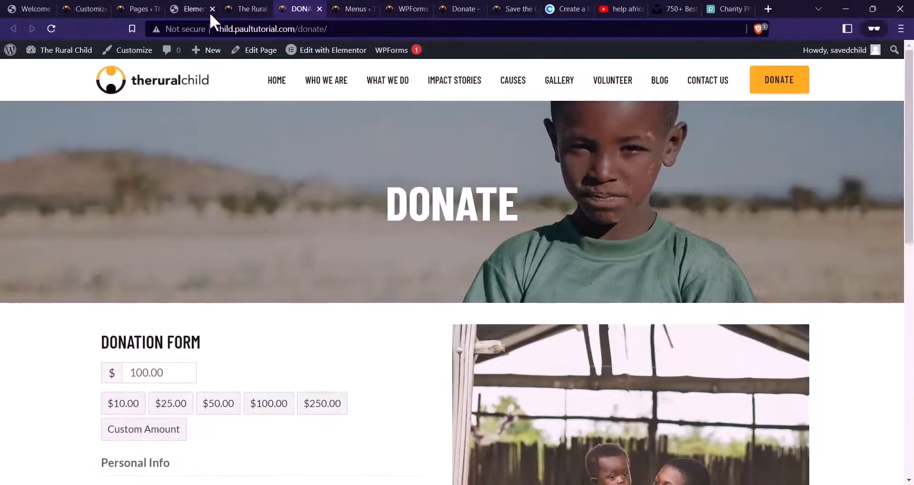
Review the home page, then open it in Elementor
{"action": "left_click", "coordinate": [244, 8]}
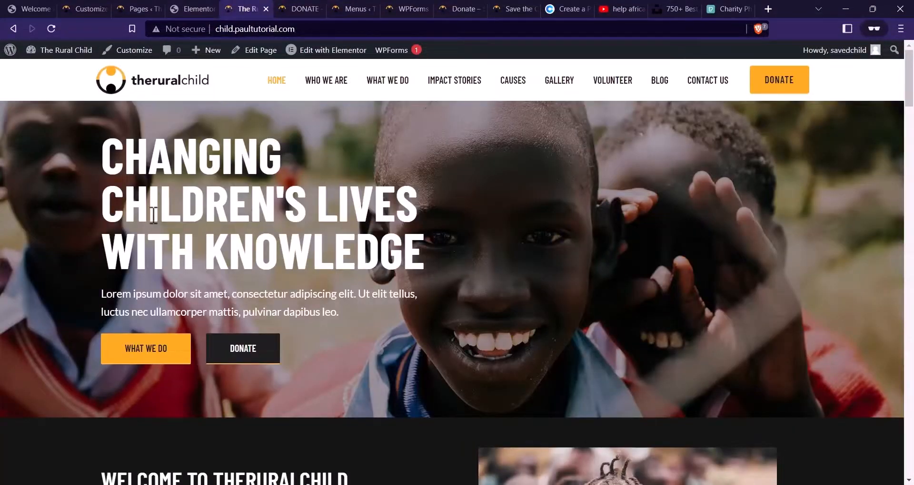
{"action": "scroll", "coordinate": [154, 215], "scroll_direction": "down", "scroll_amount": 15}
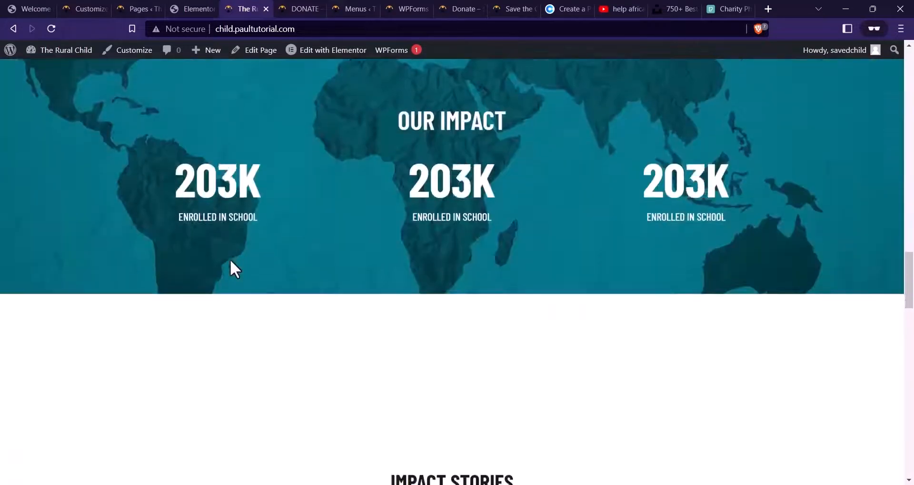
{"action": "scroll", "coordinate": [230, 261], "scroll_direction": "down", "scroll_amount": 12}
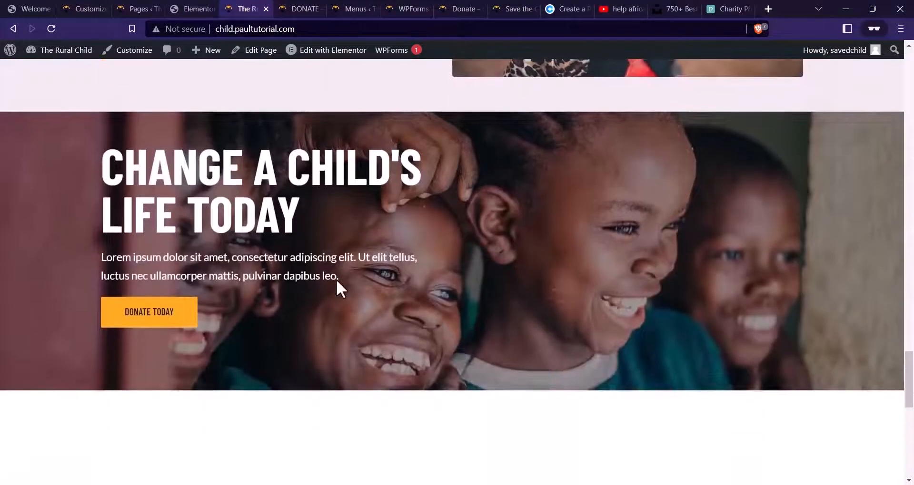
{"action": "scroll", "coordinate": [336, 279], "scroll_direction": "down", "scroll_amount": 5}
{"action": "scroll", "coordinate": [357, 272], "scroll_direction": "up", "scroll_amount": 20}
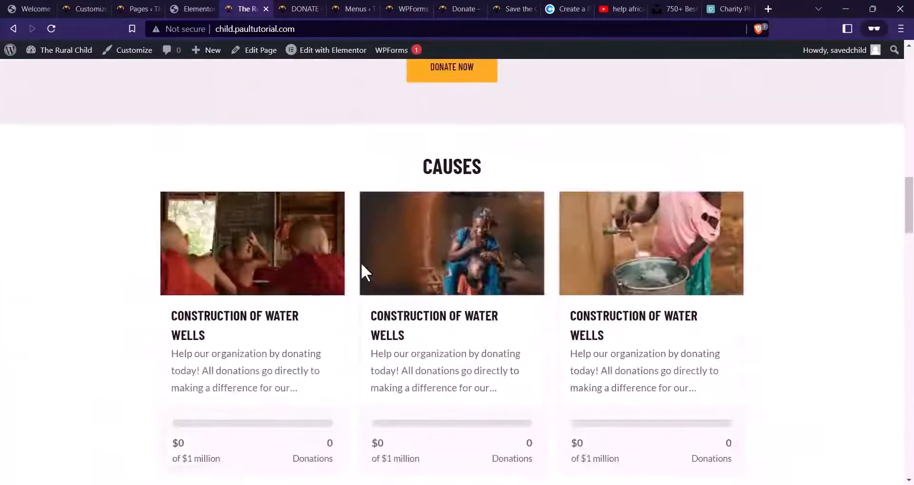
{"action": "scroll", "coordinate": [361, 265], "scroll_direction": "up", "scroll_amount": 10}
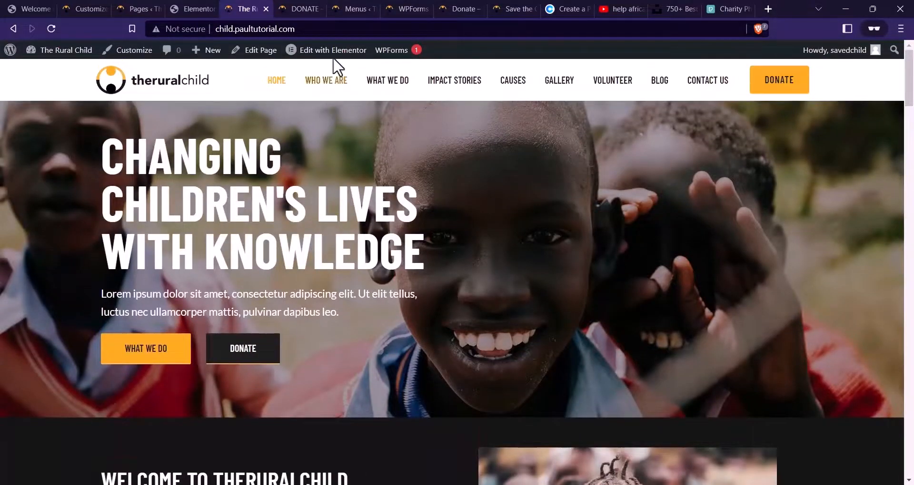
{"action": "left_click", "coordinate": [335, 51]}
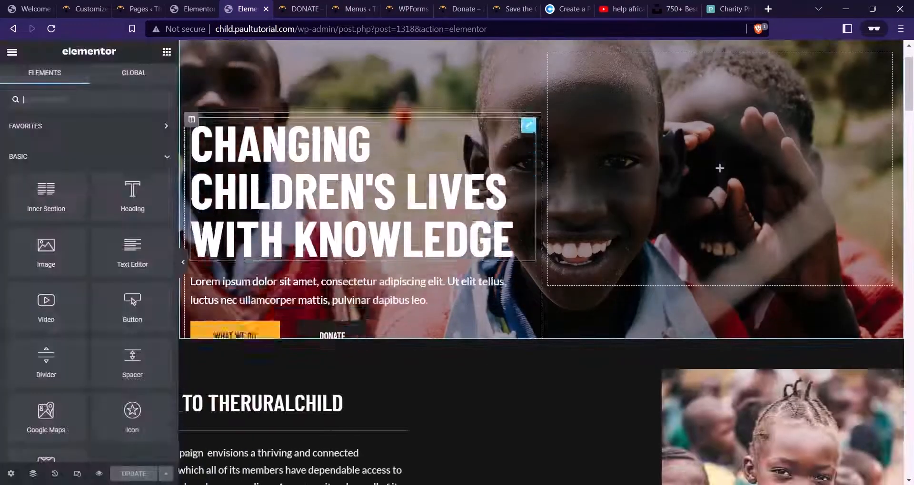
Link the hero WHAT WE DO button to the What We Do page and the hero DONATE button to Donate
{"action": "left_click", "coordinate": [279, 272]}
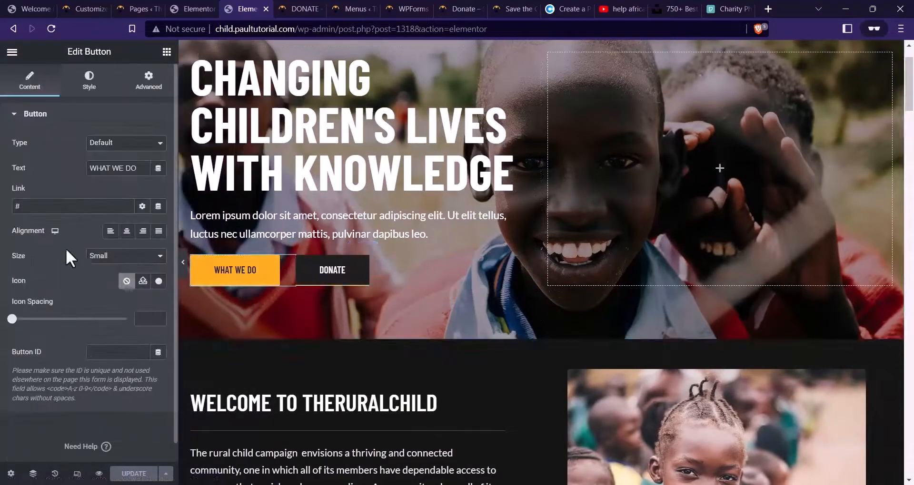
{"action": "left_click_drag", "start_coordinate": [48, 206], "coordinate": [1, 215]}
{"action": "type", "text": "WGA"}
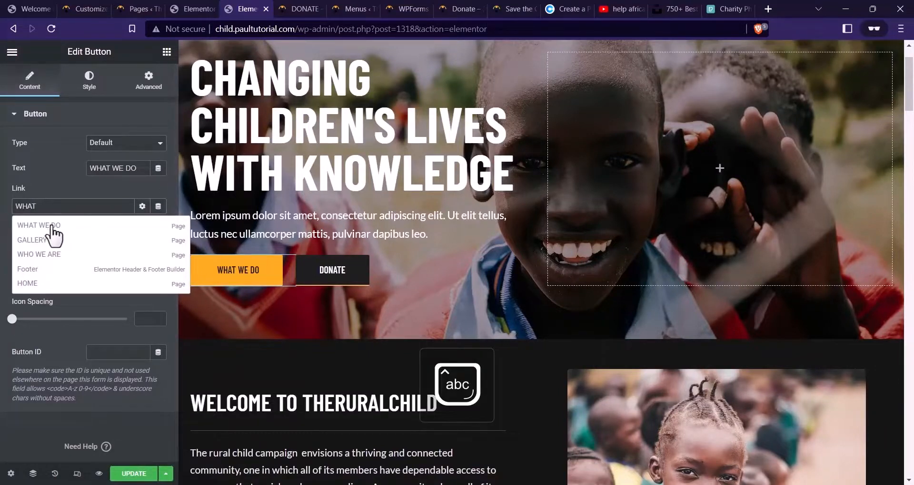
{"action": "left_click", "coordinate": [52, 227]}
{"action": "left_click", "coordinate": [328, 282]}
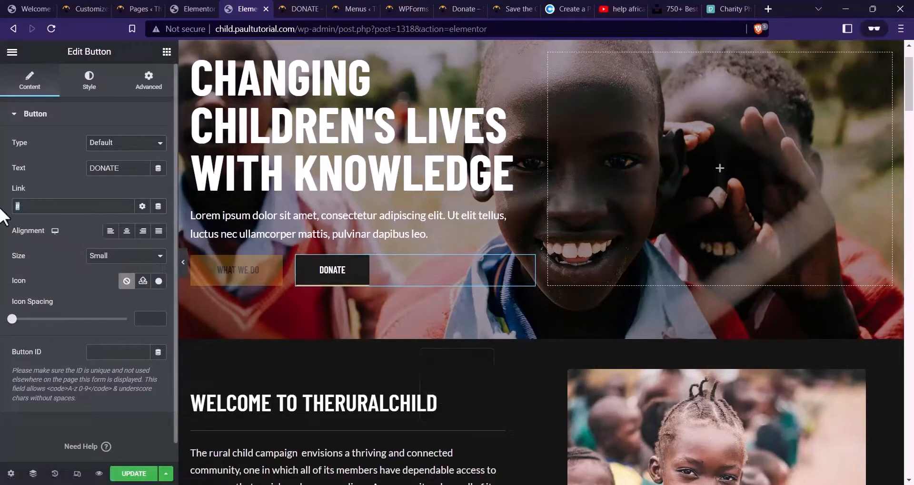
{"action": "type", "text": "donate"}
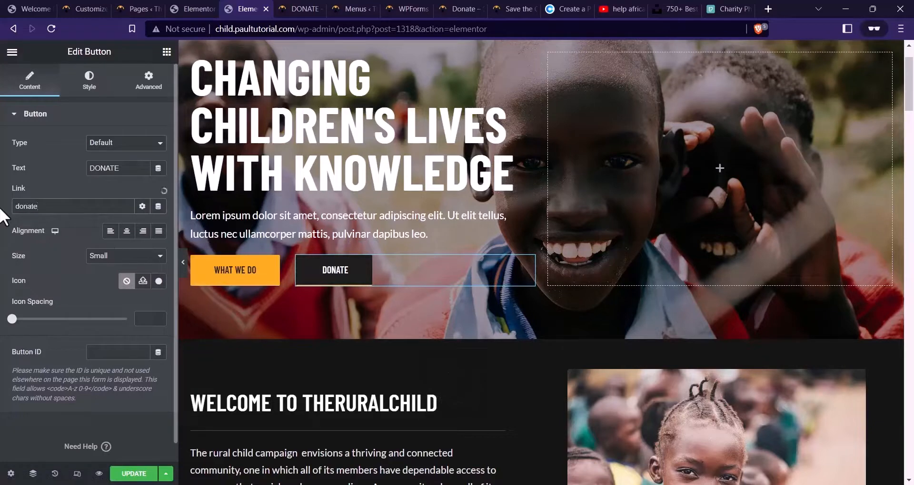
{"action": "left_click", "coordinate": [43, 221]}
Link LEARN MORE to the Who We Are page and the DONATE NOW button under the cards to Donate
{"action": "scroll", "coordinate": [410, 250], "scroll_direction": "down", "scroll_amount": 6}
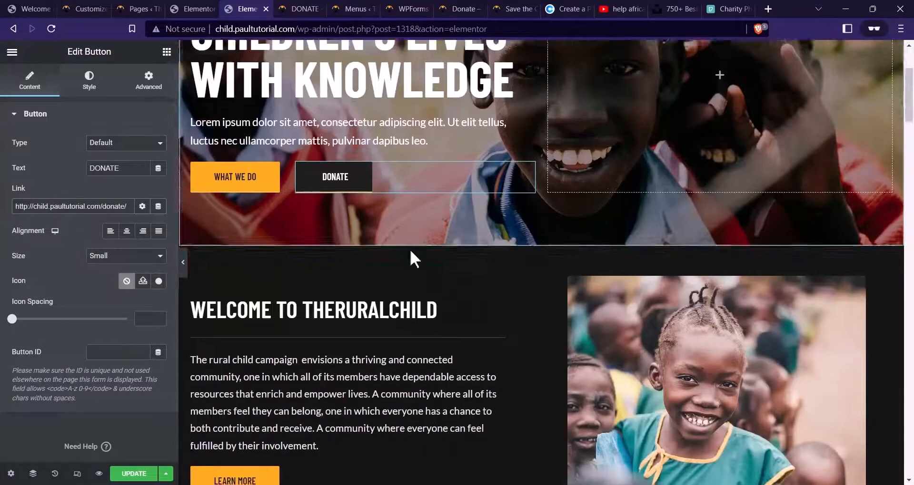
{"action": "left_click", "coordinate": [336, 274]}
{"action": "left_click_drag", "start_coordinate": [106, 208], "coordinate": [5, 205]}
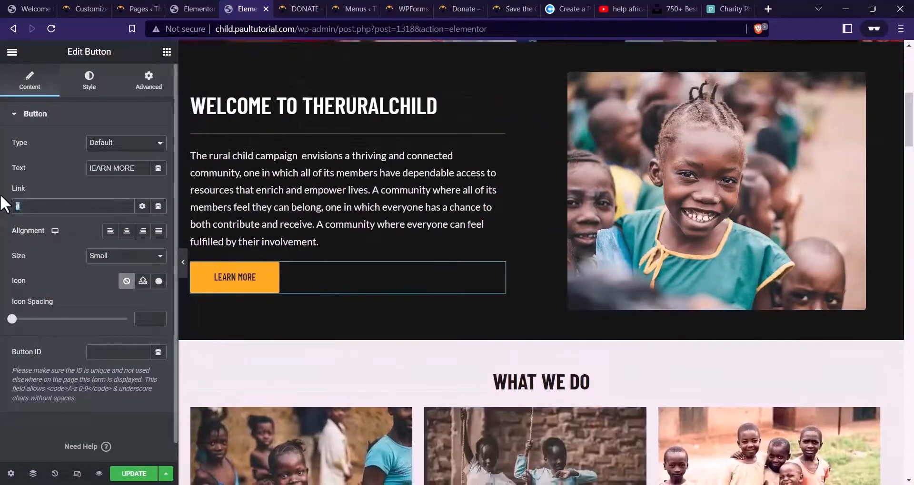
{"action": "type", "text": "who we"}
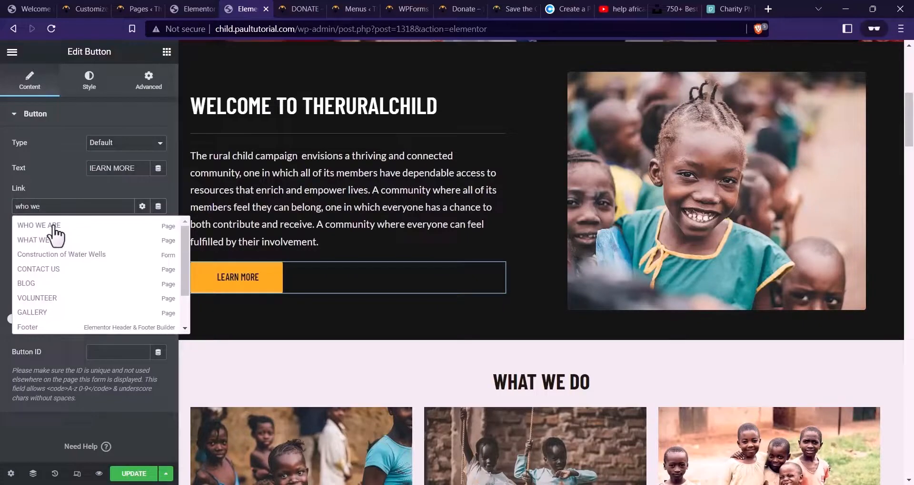
{"action": "left_click", "coordinate": [38, 226]}
{"action": "scroll", "coordinate": [513, 252], "scroll_direction": "down", "scroll_amount": 10}
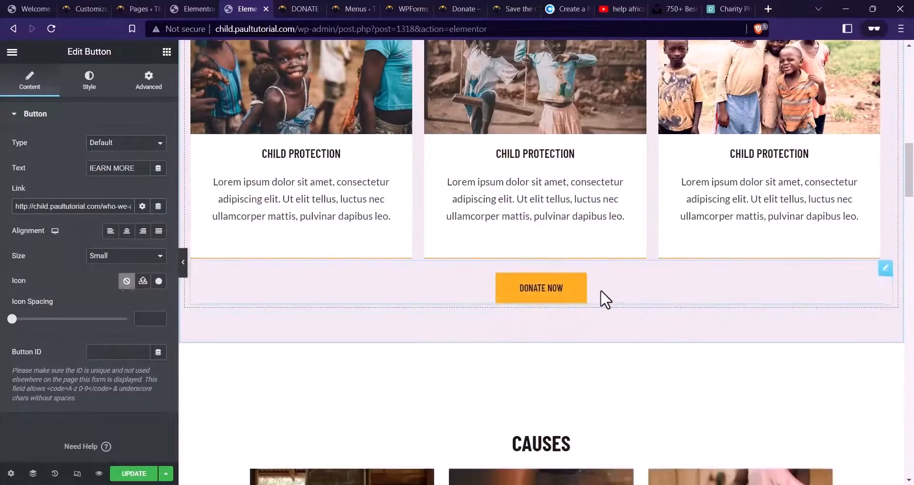
{"action": "left_click", "coordinate": [583, 289]}
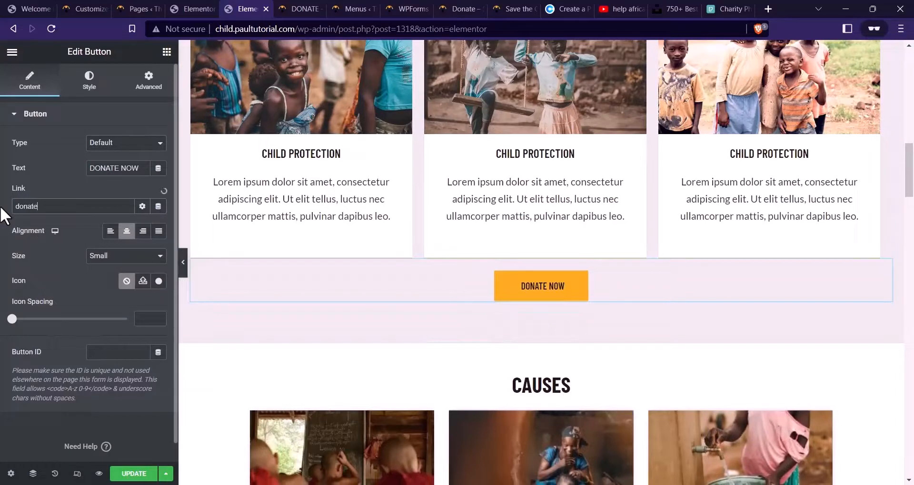
{"action": "left_click", "coordinate": [47, 225]}
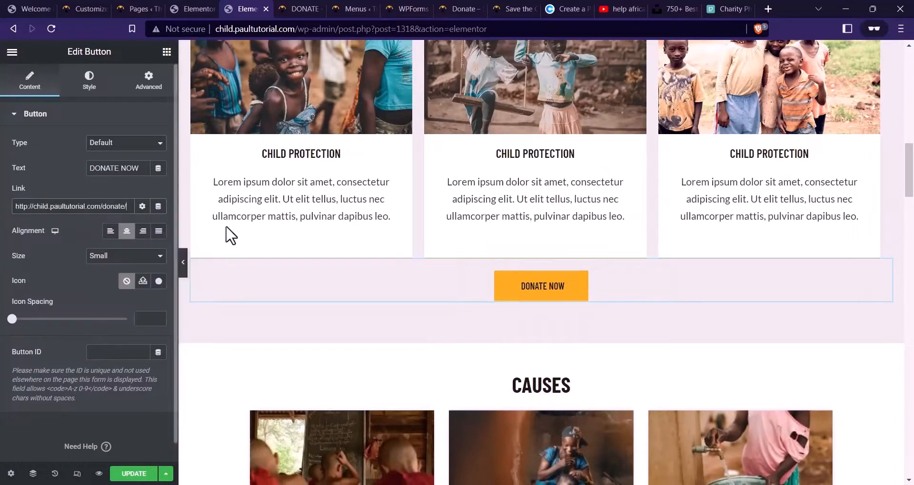
Link VIEW MORE CAUSES to the Causes page and the DONATE NOW button below the videos to Donate
{"action": "scroll", "coordinate": [389, 215], "scroll_direction": "down", "scroll_amount": 7}
{"action": "scroll", "coordinate": [389, 214], "scroll_direction": "down", "scroll_amount": 2}
{"action": "left_click", "coordinate": [590, 315]}
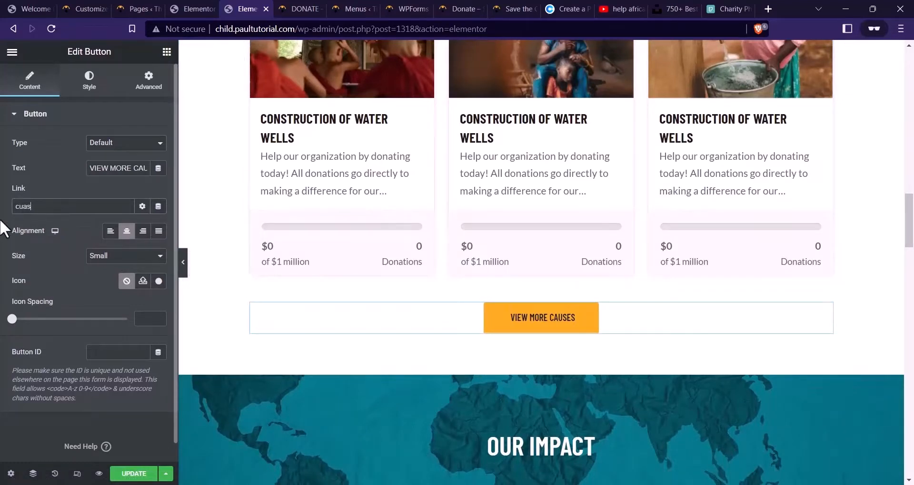
{"action": "type", "text": "causes"}
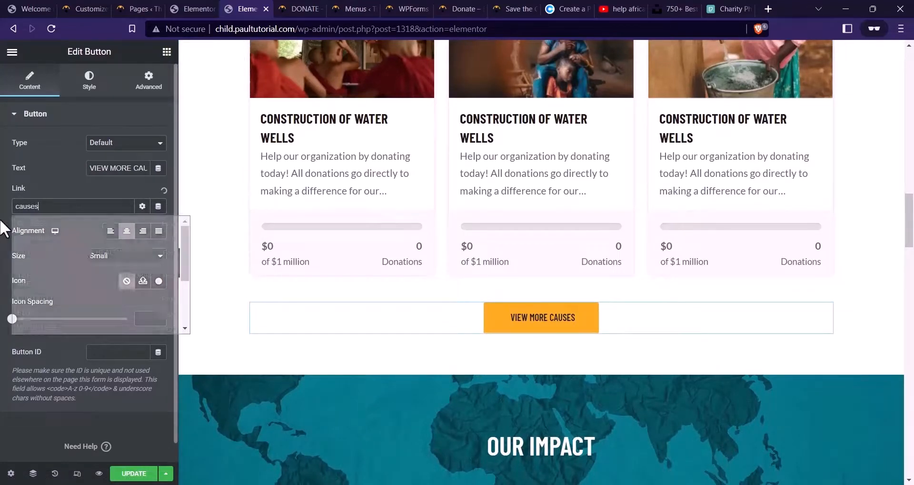
{"action": "left_click", "coordinate": [38, 222]}
{"action": "scroll", "coordinate": [437, 279], "scroll_direction": "down", "scroll_amount": 15}
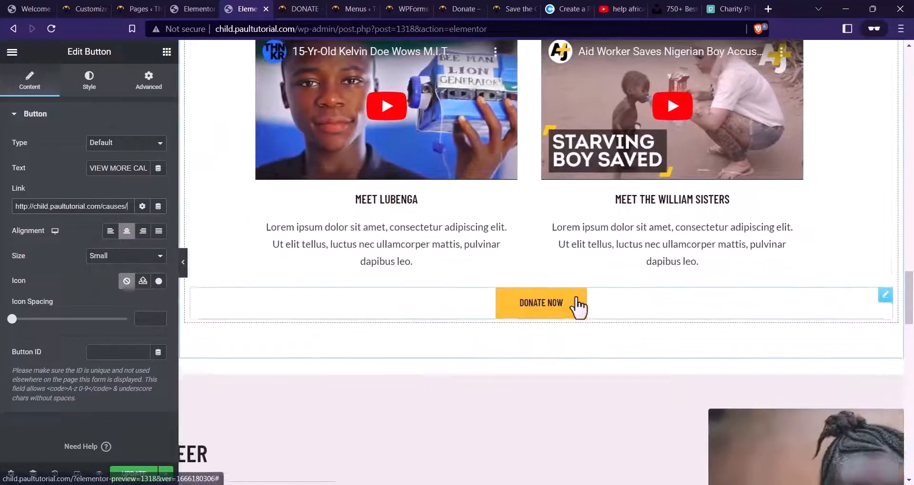
{"action": "left_click", "coordinate": [578, 308]}
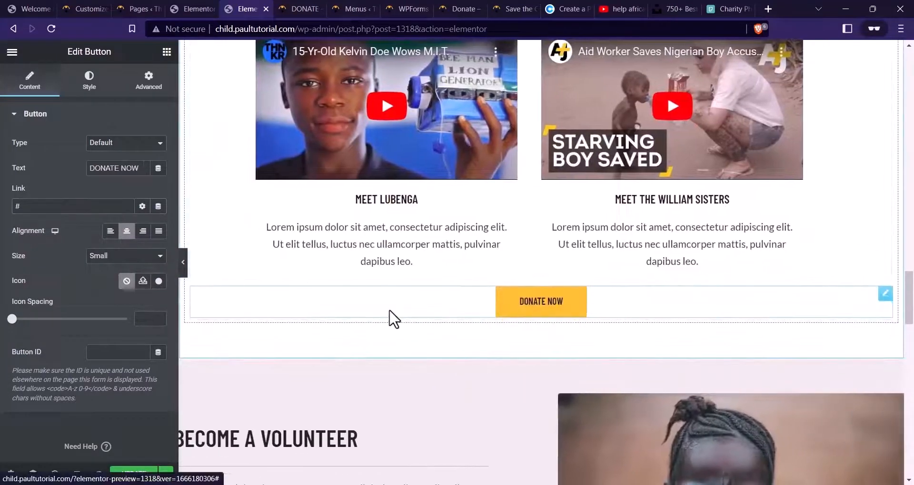
{"action": "type", "text": "donate"}
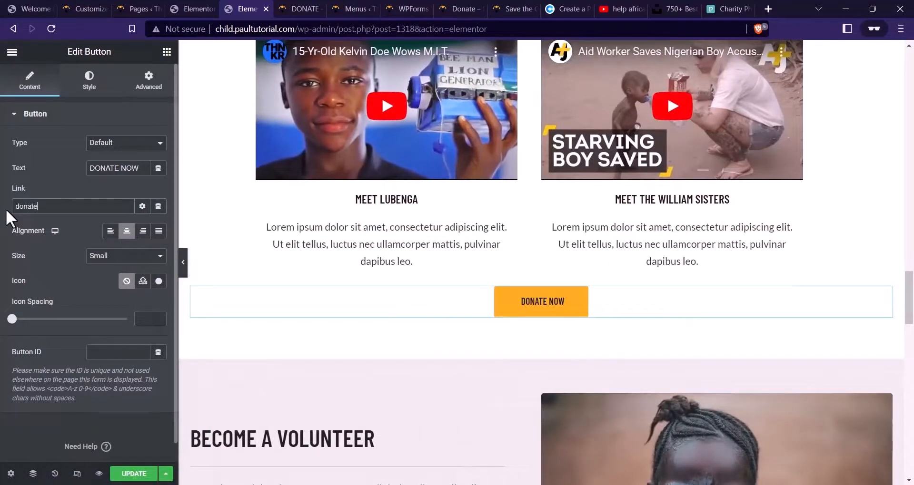
{"action": "left_click", "coordinate": [36, 225]}
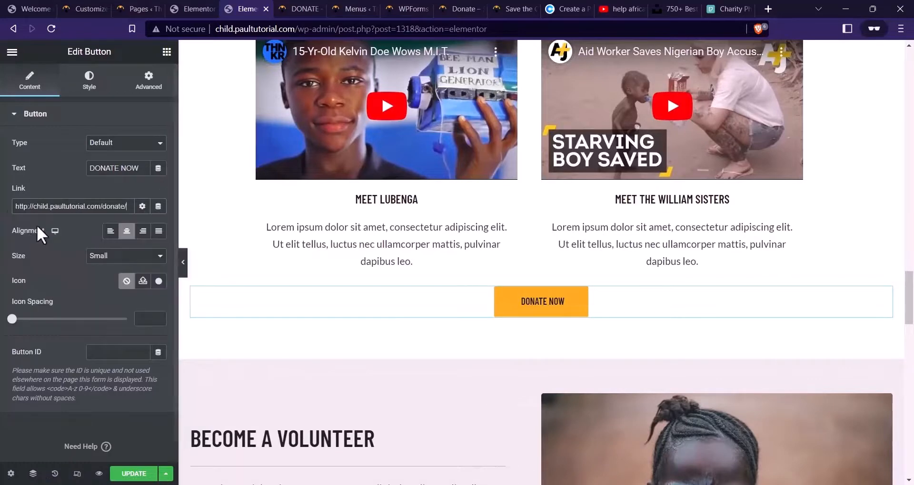
Link JOIN US TODAY to the Volunteer page and the banner's DONATE TODAY button to Donate
{"action": "scroll", "coordinate": [573, 185], "scroll_direction": "down", "scroll_amount": 7}
{"action": "left_click", "coordinate": [342, 224]}
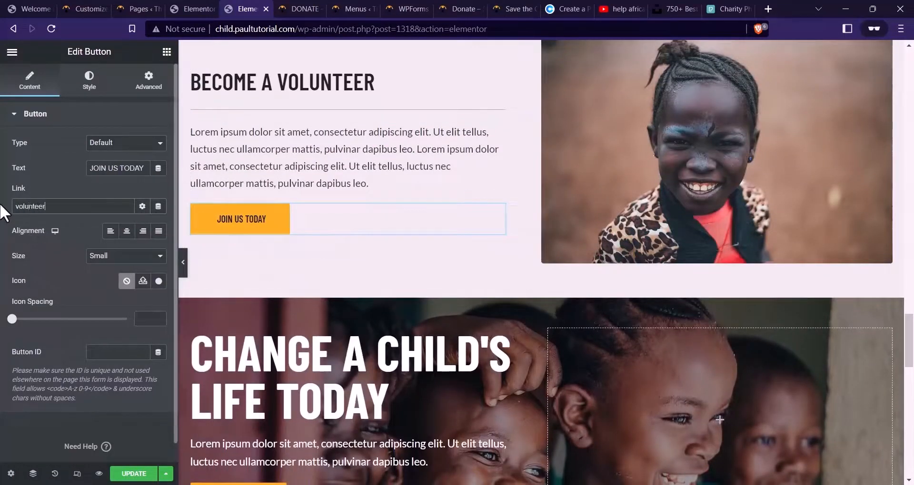
{"action": "type", "text": "volunteer"}
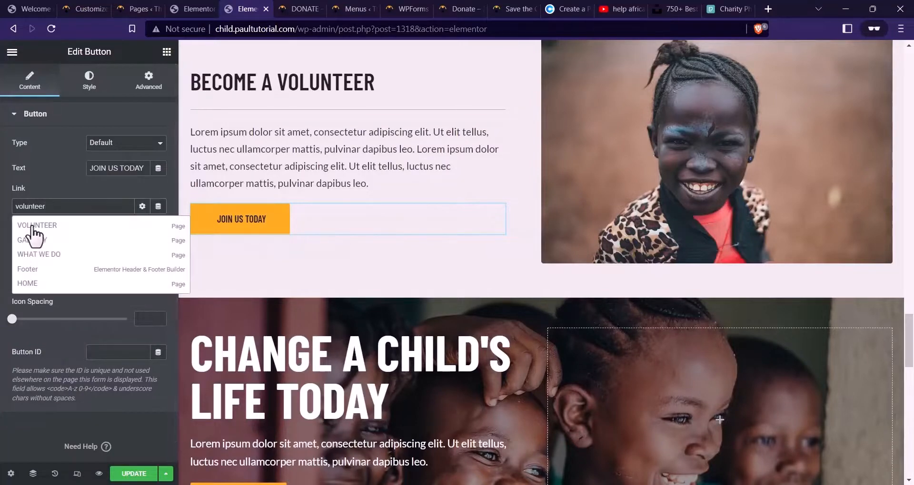
{"action": "left_click", "coordinate": [34, 234]}
{"action": "scroll", "coordinate": [295, 204], "scroll_direction": "down", "scroll_amount": 7}
{"action": "left_click", "coordinate": [324, 148]}
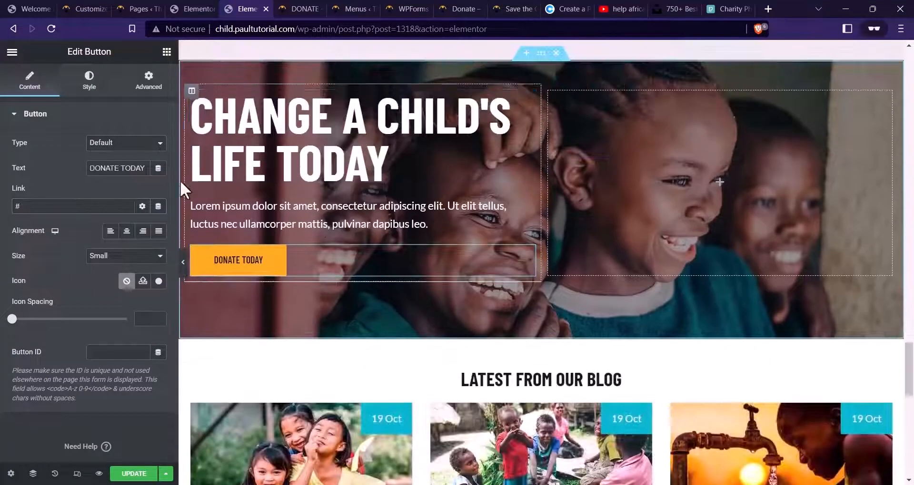
{"action": "left_click_drag", "start_coordinate": [60, 206], "coordinate": [3, 212]}
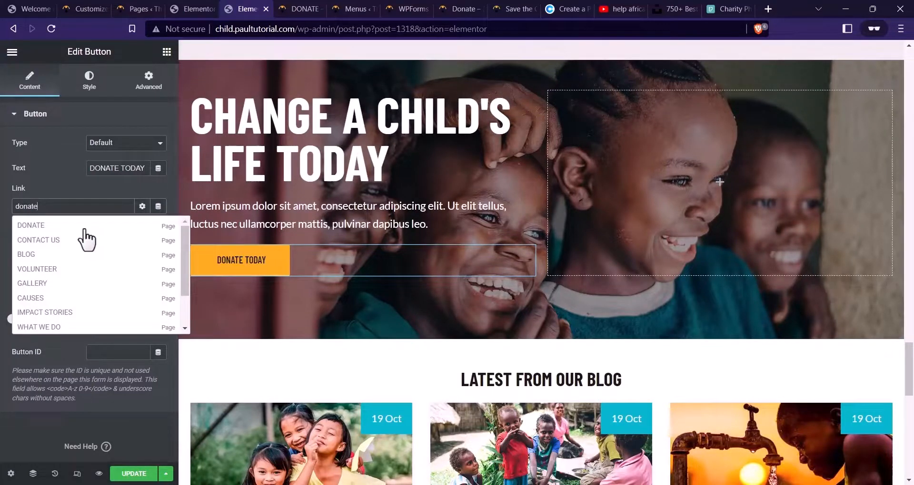
{"action": "left_click", "coordinate": [83, 229]}
Link the blog section's VIEW MORE button to the Blog page and save the homepage
{"action": "scroll", "coordinate": [373, 251], "scroll_direction": "down", "scroll_amount": 8}
{"action": "left_click", "coordinate": [585, 354]}
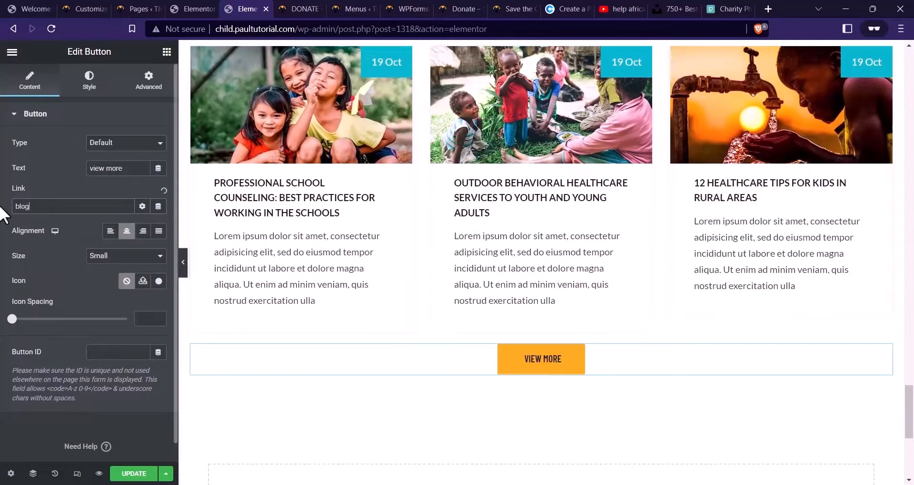
{"action": "left_click", "coordinate": [101, 213]}
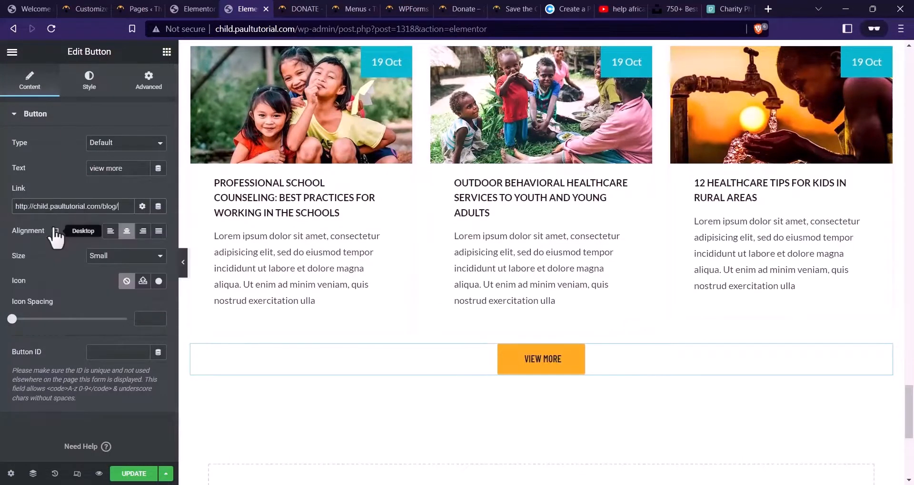
{"action": "left_click", "coordinate": [127, 473]}
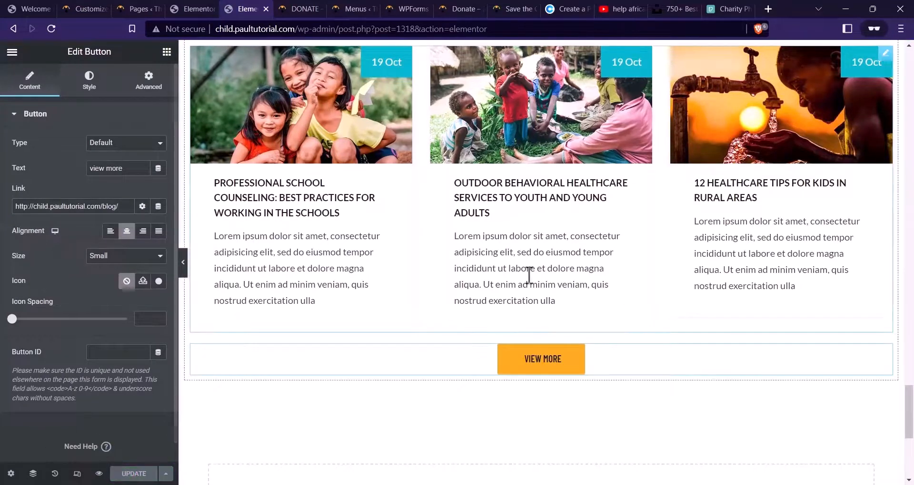
Preview the updated homepage in a new tab, then return to the WordPress Pages list
{"action": "left_click", "coordinate": [99, 474]}
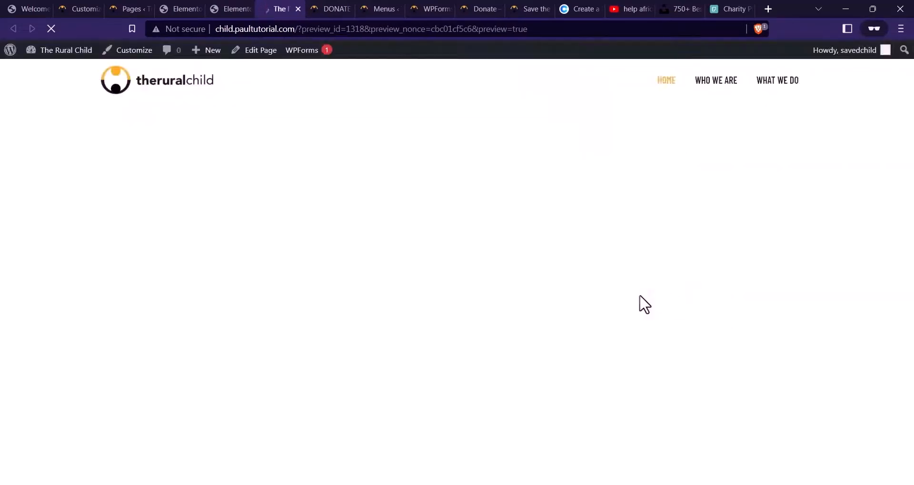
{"action": "scroll", "coordinate": [443, 171], "scroll_direction": "down", "scroll_amount": 10}
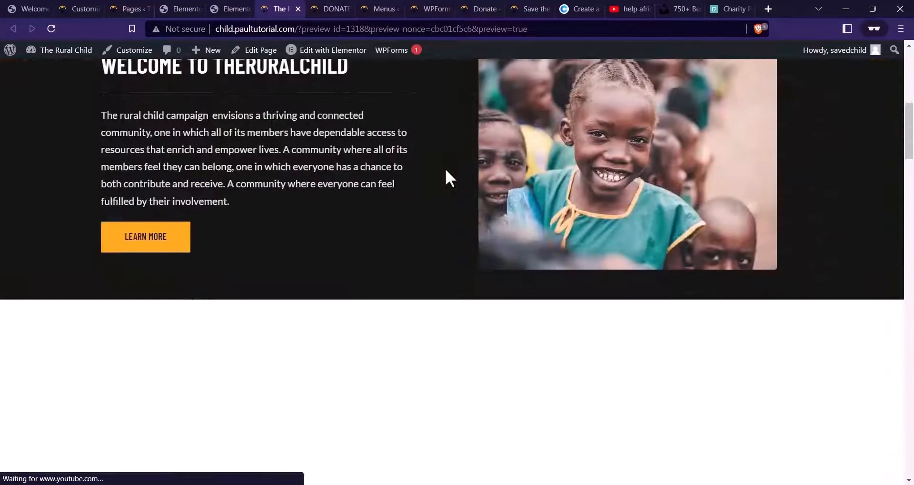
{"action": "scroll", "coordinate": [447, 175], "scroll_direction": "up", "scroll_amount": 10}
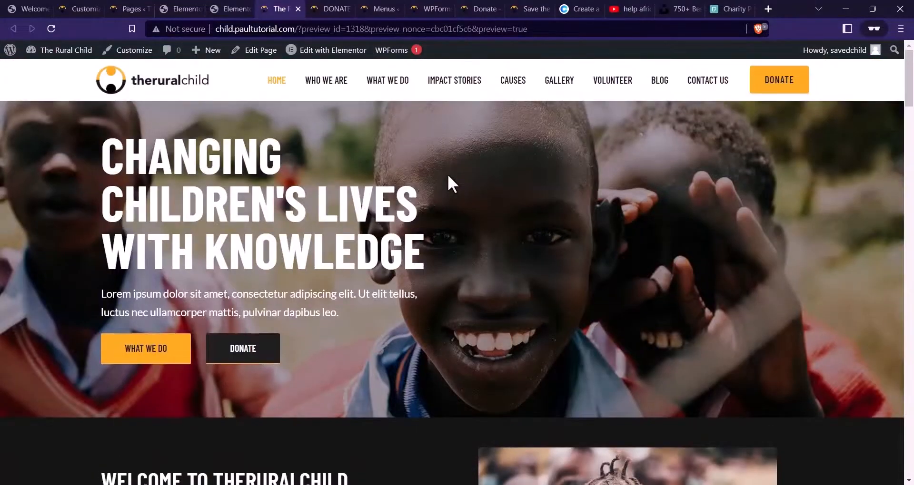
{"action": "scroll", "coordinate": [374, 191], "scroll_direction": "down", "scroll_amount": 20}
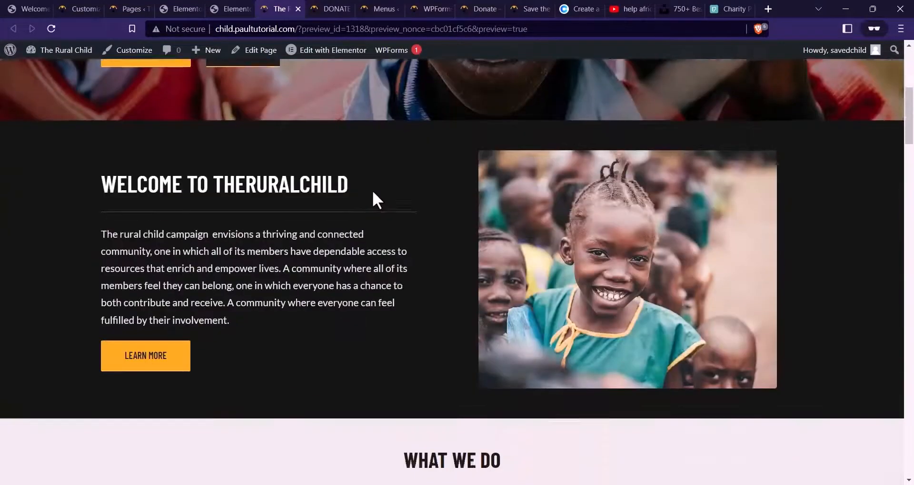
{"action": "scroll", "coordinate": [381, 200], "scroll_direction": "down", "scroll_amount": 20}
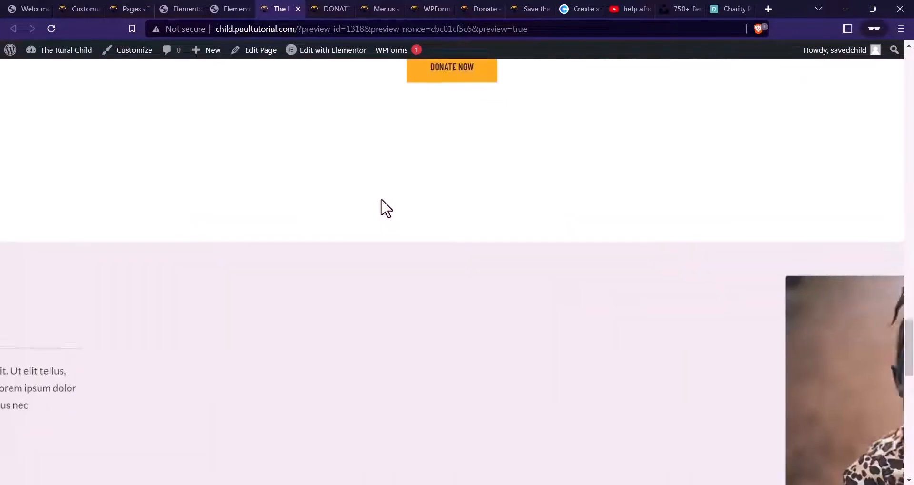
{"action": "scroll", "coordinate": [334, 262], "scroll_direction": "up", "scroll_amount": 3}
{"action": "scroll", "coordinate": [307, 274], "scroll_direction": "up", "scroll_amount": 15}
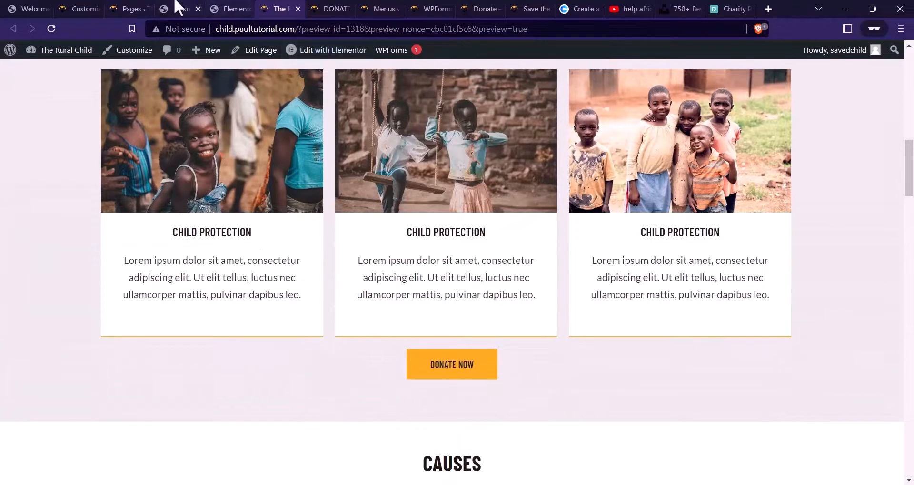
{"action": "left_click", "coordinate": [138, 9]}
{"action": "scroll", "coordinate": [431, 212], "scroll_direction": "up", "scroll_amount": 10}
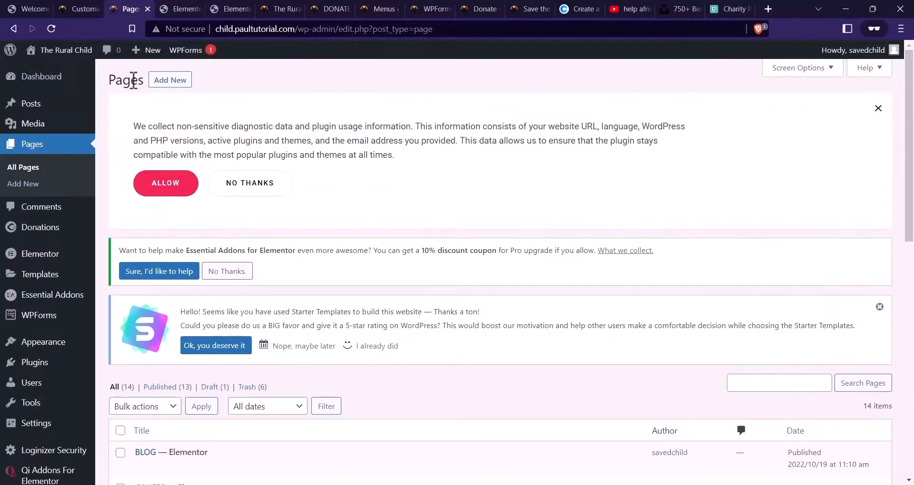
Open the WordPress Media Library and browse through the media items
{"action": "left_click", "coordinate": [85, 145]}
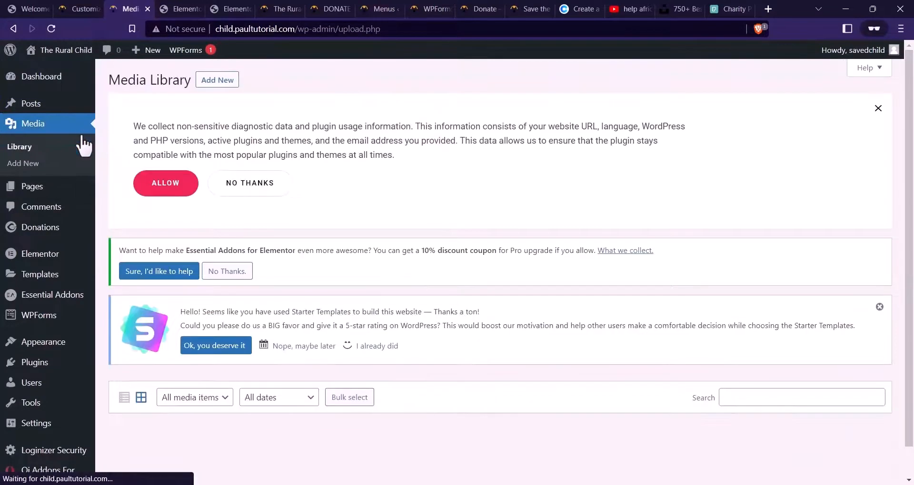
{"action": "scroll", "coordinate": [363, 124], "scroll_direction": "down", "scroll_amount": 2}
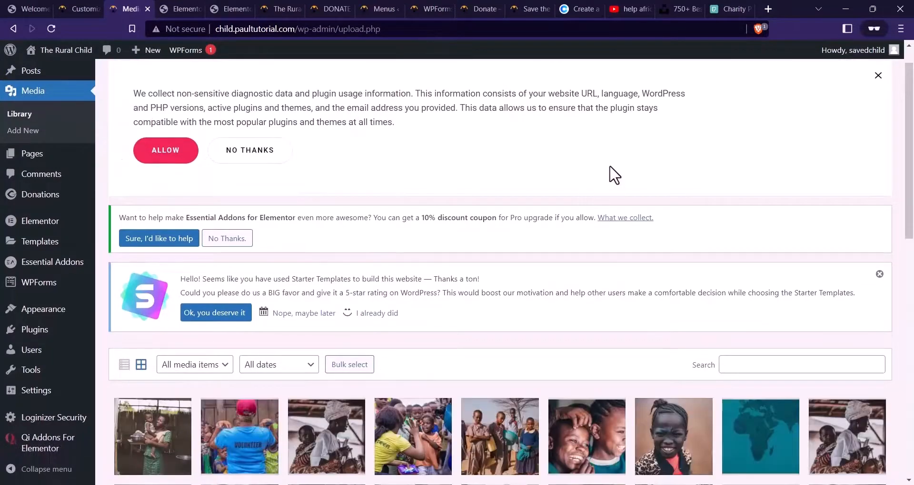
{"action": "scroll", "coordinate": [394, 153], "scroll_direction": "down", "scroll_amount": 6}
{"action": "scroll", "coordinate": [342, 196], "scroll_direction": "up", "scroll_amount": 4}
Select the 14 demo images from the mountain image to the last one and permanently delete them
{"action": "left_click", "coordinate": [343, 189]}
{"action": "scroll", "coordinate": [479, 244], "scroll_direction": "down", "scroll_amount": 9}
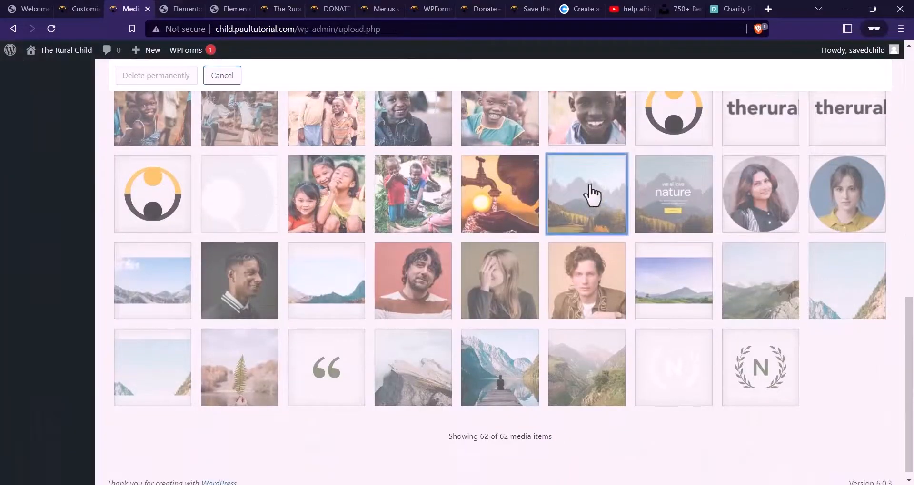
{"action": "left_click", "coordinate": [589, 194]}
{"action": "left_click", "coordinate": [753, 381], "text": "shift"}
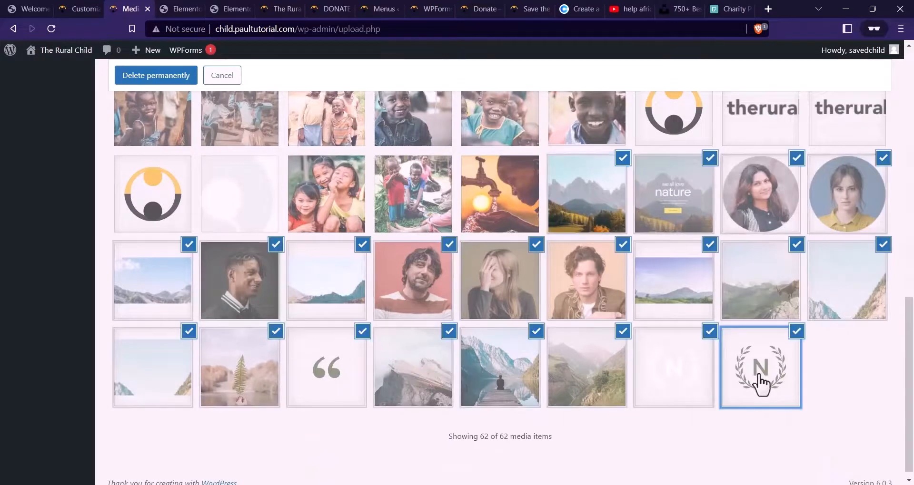
{"action": "left_click", "coordinate": [186, 89]}
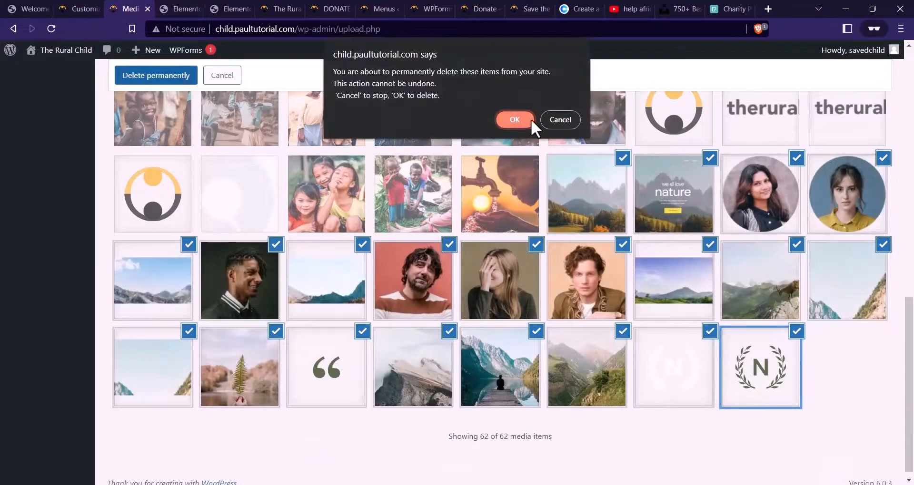
{"action": "left_click", "coordinate": [521, 120]}
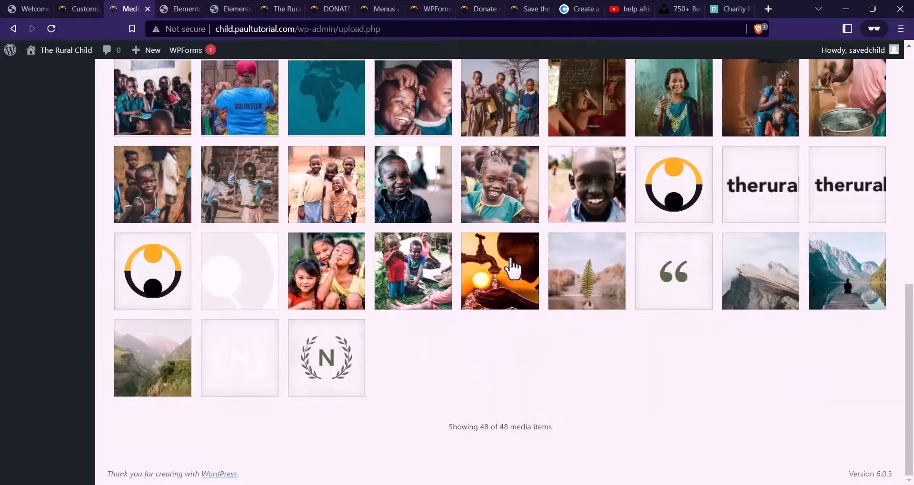
{"action": "scroll", "coordinate": [509, 265], "scroll_direction": "up", "scroll_amount": 15}
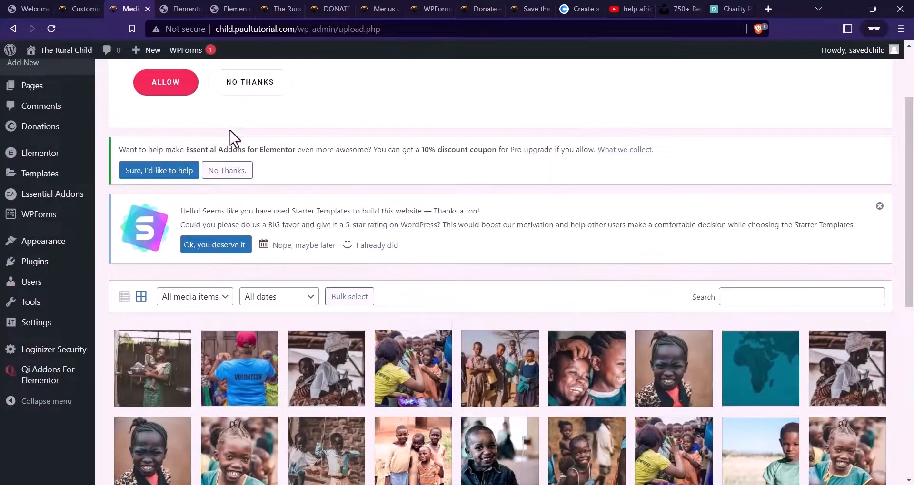
{"action": "scroll", "coordinate": [404, 167], "scroll_direction": "up", "scroll_amount": 3}
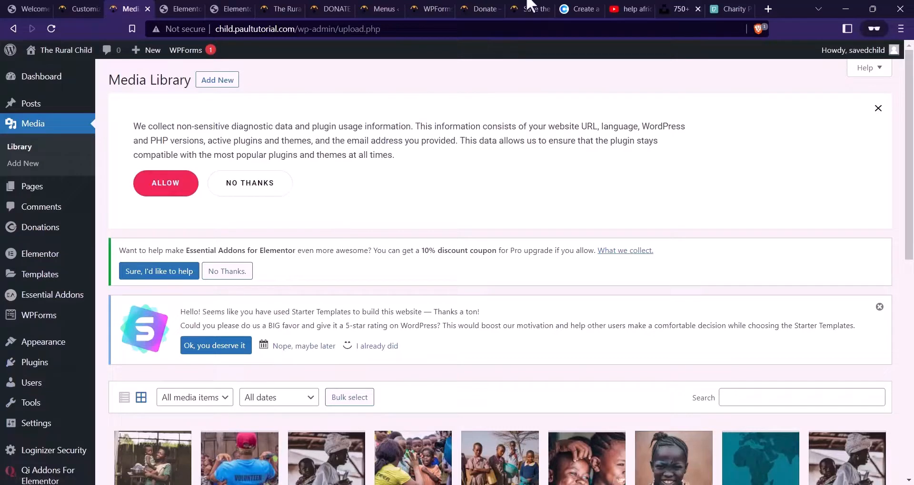
Search Add New Plugins for 'optimole', then install and activate the Optimole plugin
{"action": "scroll", "coordinate": [329, 248], "scroll_direction": "down", "scroll_amount": 1}
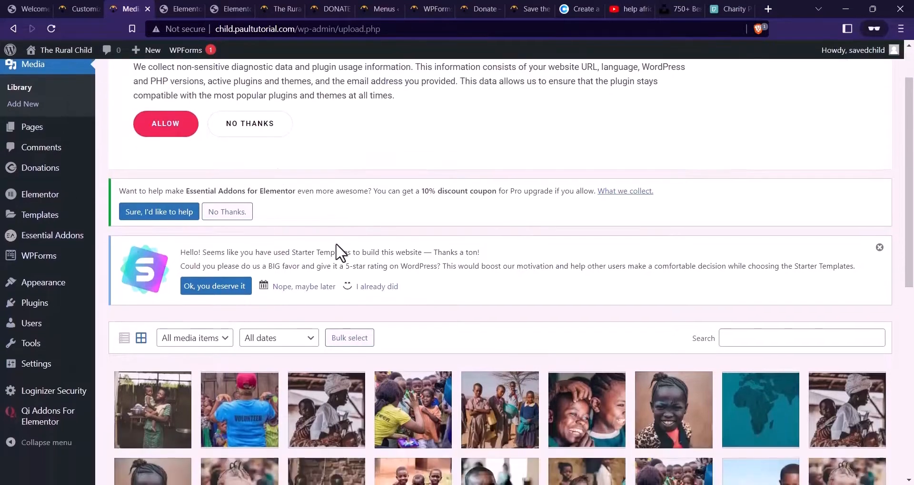
{"action": "mouse_move", "coordinate": [31, 303]}
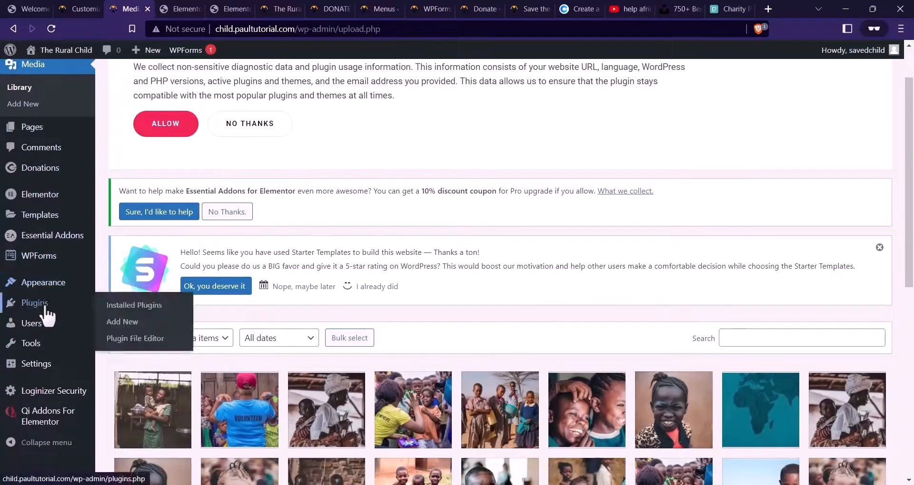
{"action": "left_click", "coordinate": [99, 378]}
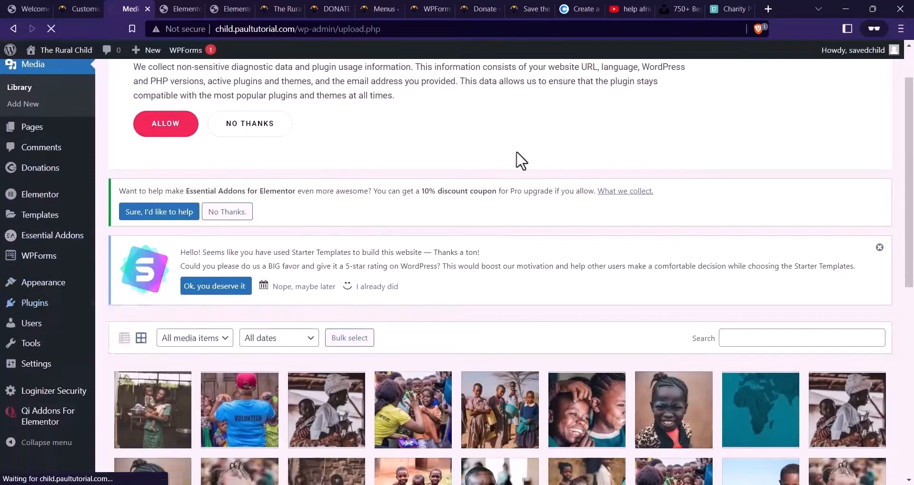
{"action": "scroll", "coordinate": [761, 305], "scroll_direction": "down", "scroll_amount": 1}
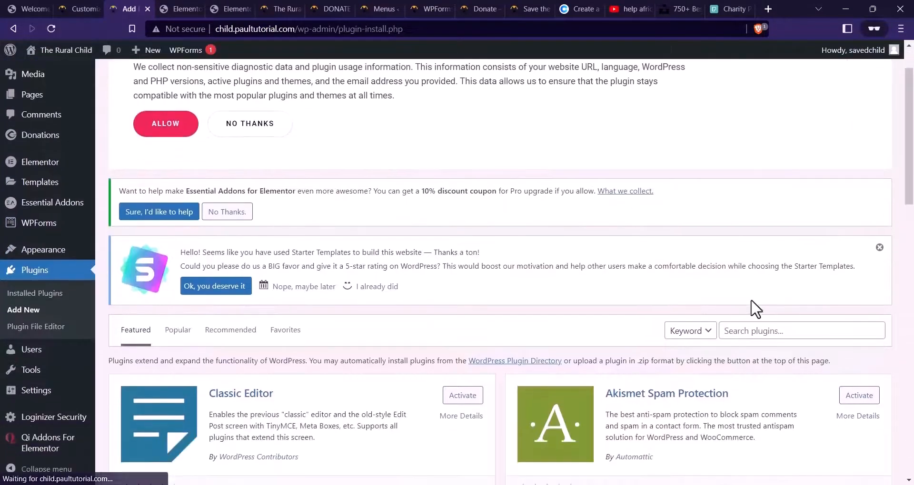
{"action": "left_click", "coordinate": [754, 326]}
{"action": "scroll", "coordinate": [750, 232], "scroll_direction": "down", "scroll_amount": 4}
{"action": "type", "text": "op"}
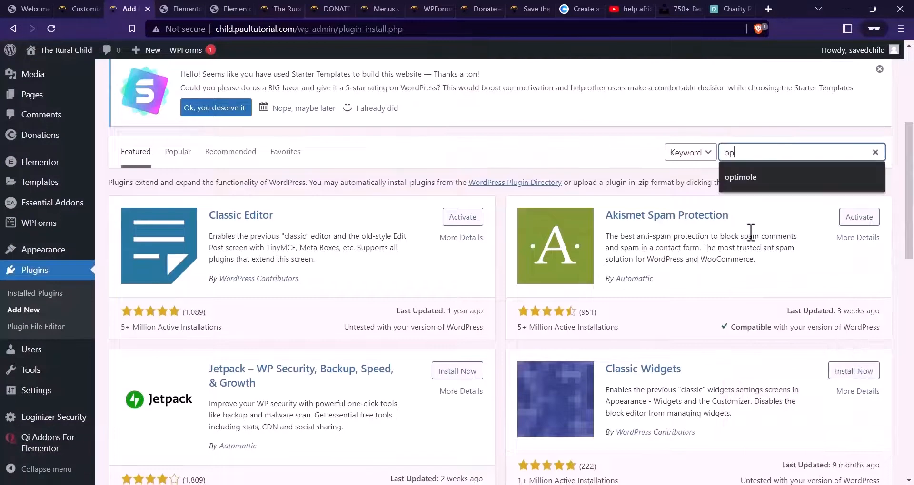
{"action": "type", "text": "timole"}
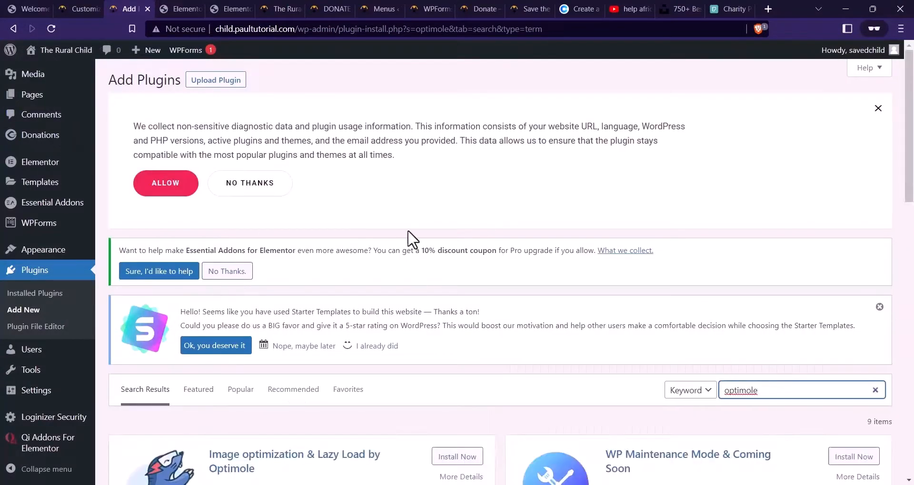
{"action": "scroll", "coordinate": [453, 286], "scroll_direction": "down", "scroll_amount": 3}
{"action": "left_click", "coordinate": [454, 284]}
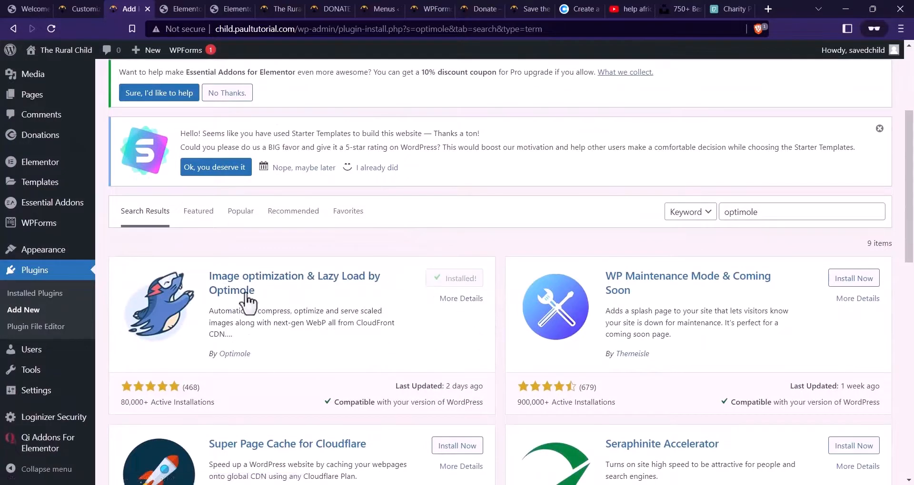
{"action": "left_click", "coordinate": [462, 280]}
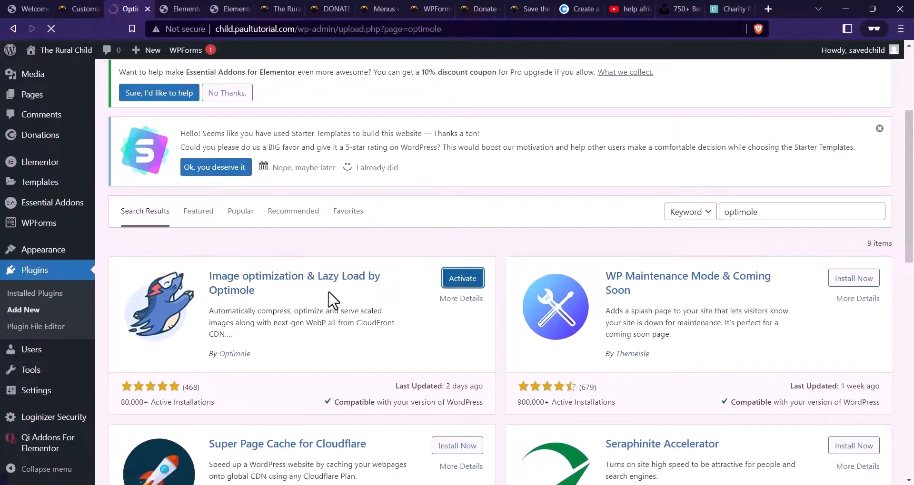
{"action": "scroll", "coordinate": [381, 210], "scroll_direction": "down", "scroll_amount": 1}
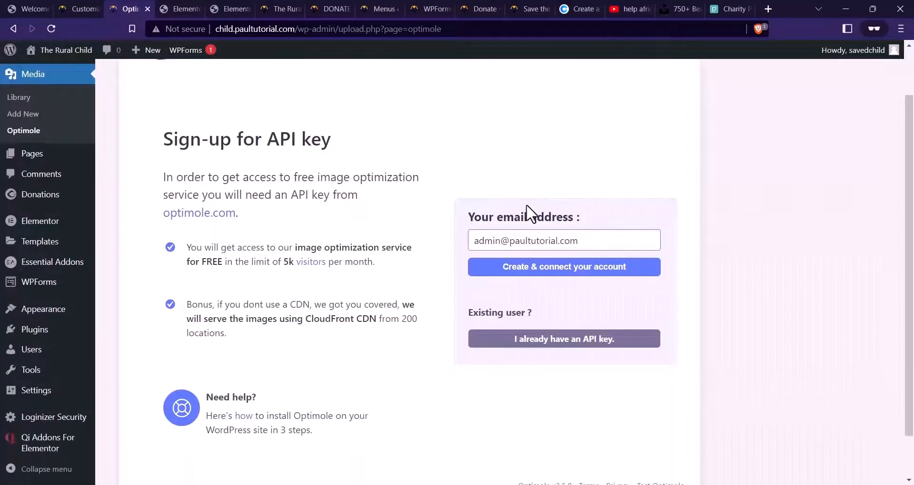
Replace the Optimole sign-up e-mail with the site's contact address and create the connected account
{"action": "left_click", "coordinate": [586, 241]}
{"action": "key", "text": "ctrl+a"}
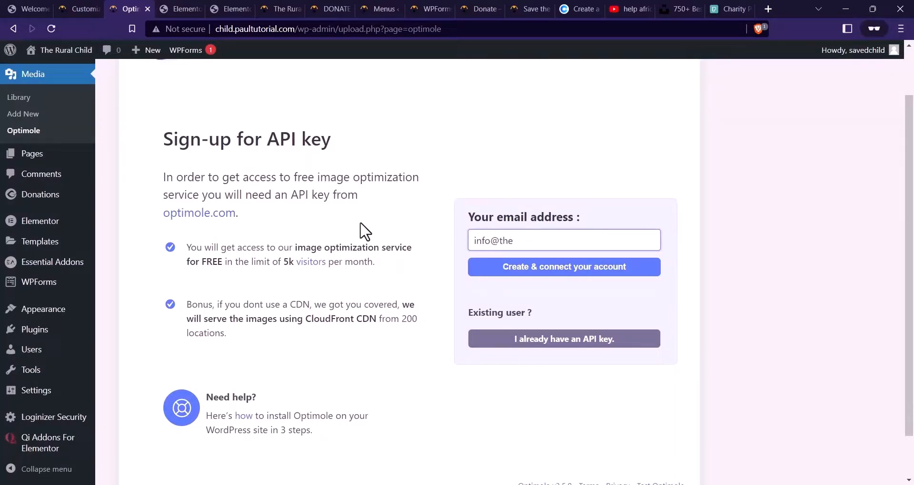
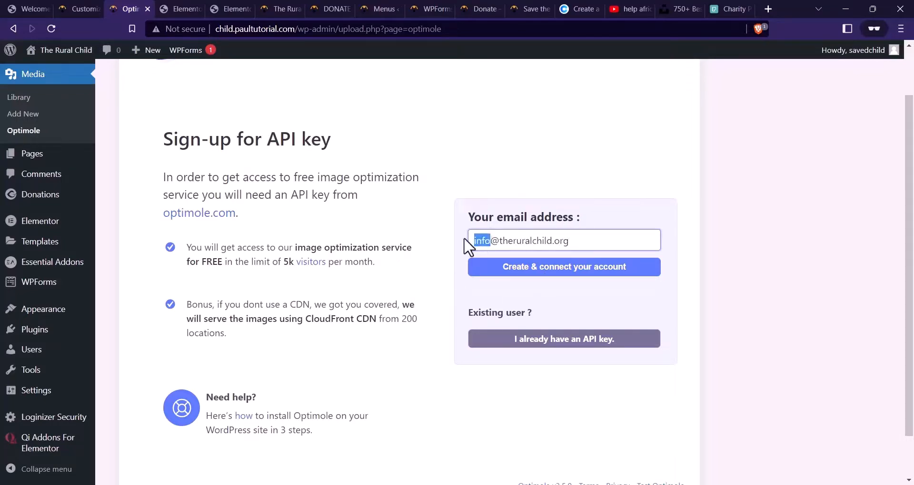
{"action": "type", "text": "tech"}
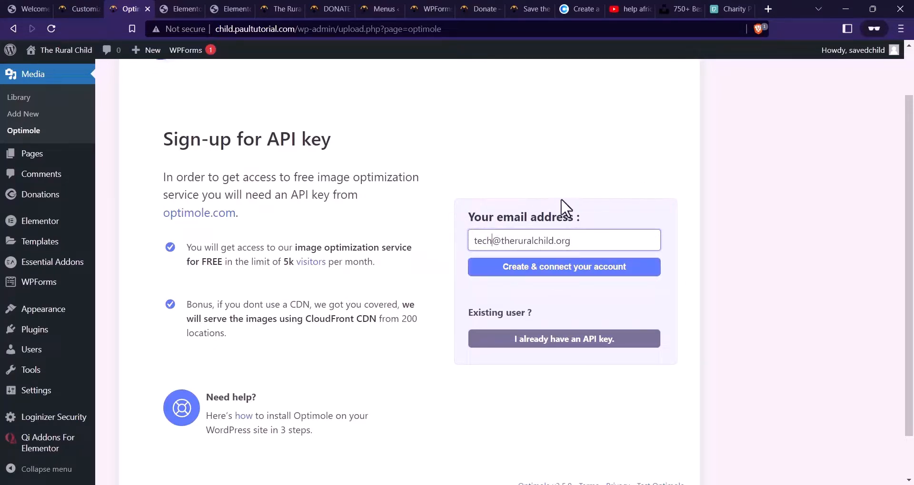
{"action": "left_click", "coordinate": [598, 268]}
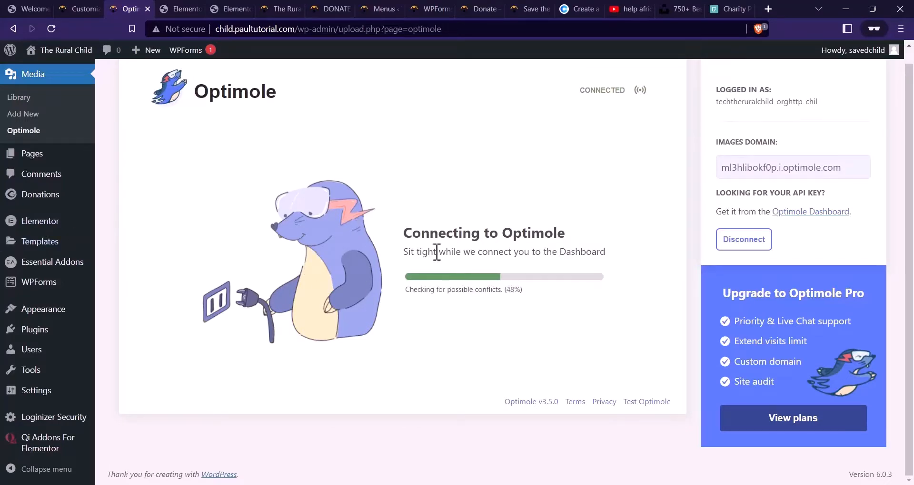
{"action": "scroll", "coordinate": [69, 283], "scroll_direction": "up", "scroll_amount": 1}
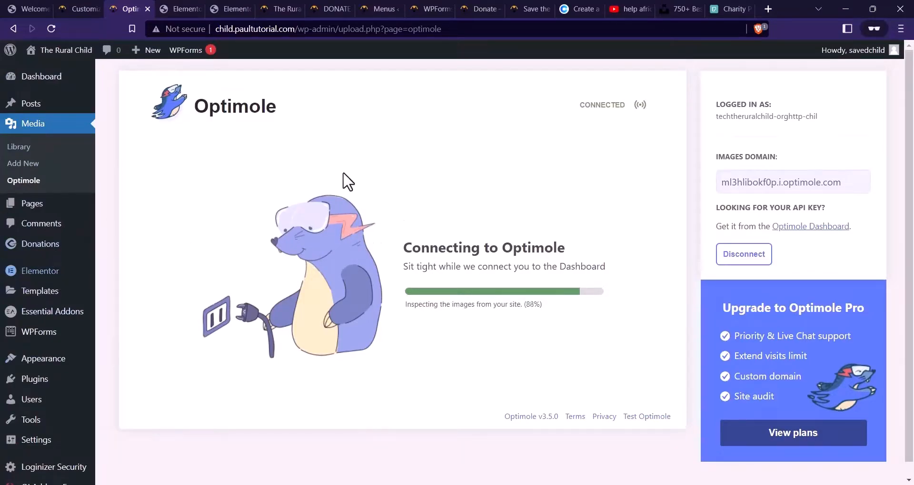
Close both leftover Elementor editor browser tabs
{"action": "left_click", "coordinate": [286, 8]}
{"action": "scroll", "coordinate": [413, 173], "scroll_direction": "up", "scroll_amount": 15}
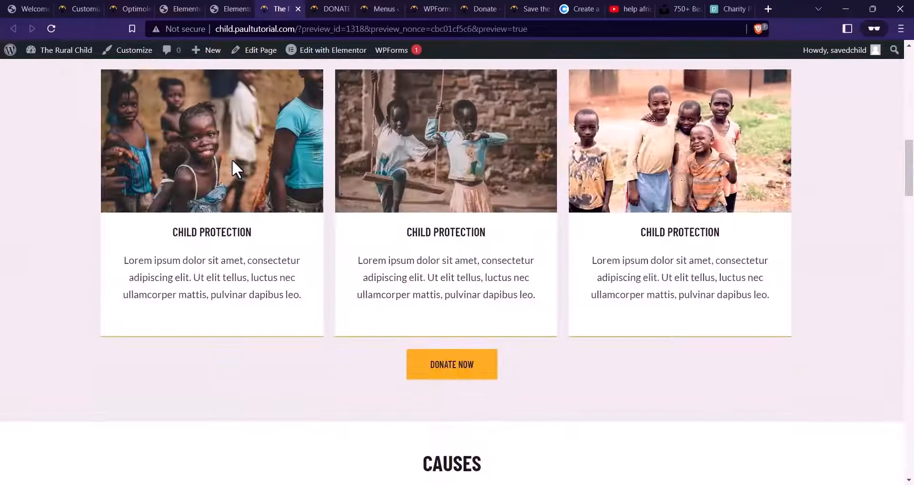
{"action": "scroll", "coordinate": [232, 159], "scroll_direction": "down", "scroll_amount": 20}
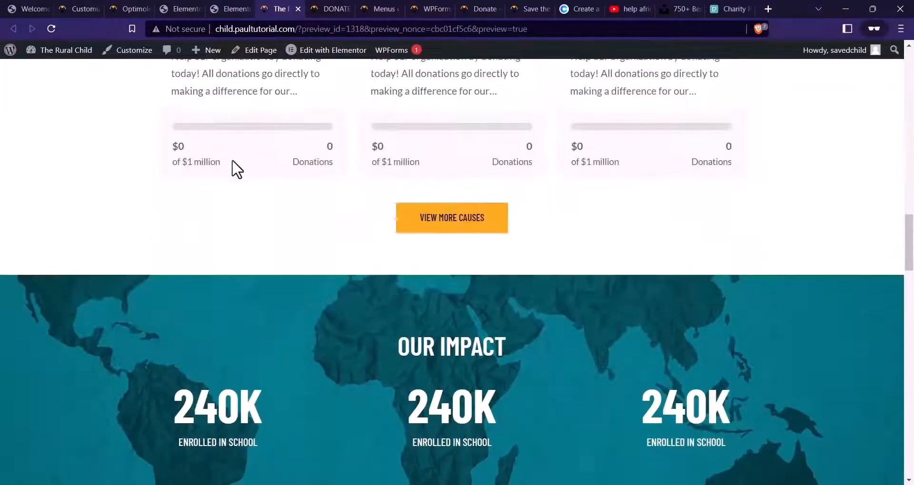
{"action": "scroll", "coordinate": [285, 206], "scroll_direction": "down", "scroll_amount": 3}
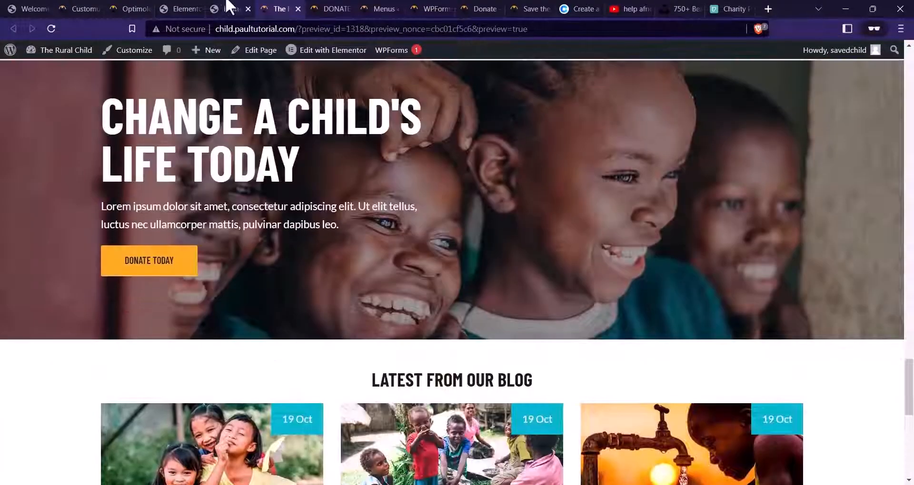
{"action": "left_click", "coordinate": [227, 9]}
{"action": "left_click", "coordinate": [248, 8]}
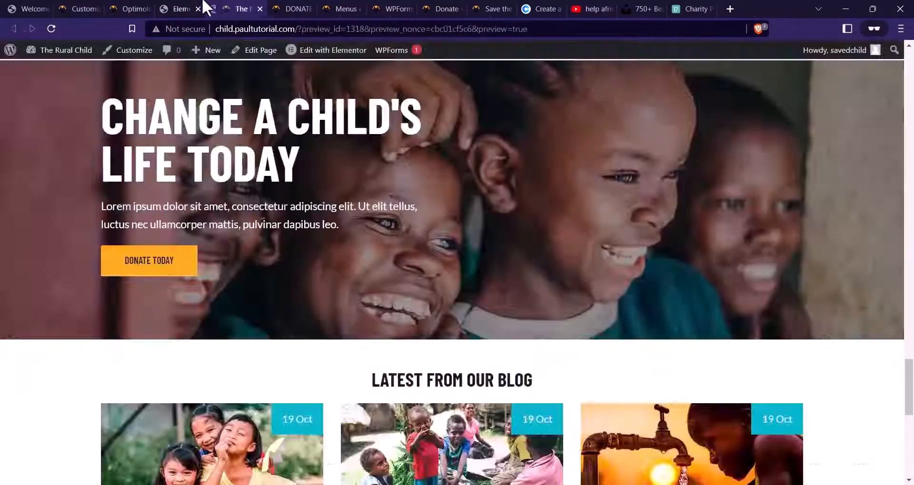
{"action": "left_click", "coordinate": [197, 13]}
{"action": "left_click", "coordinate": [198, 9]}
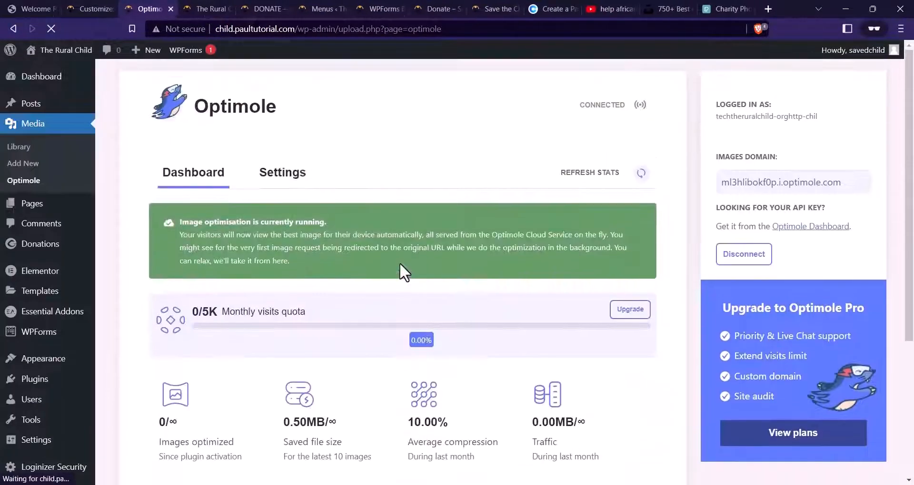
Reload the homepage preview tab, then return to the Optimole dashboard
{"action": "left_click", "coordinate": [206, 9]}
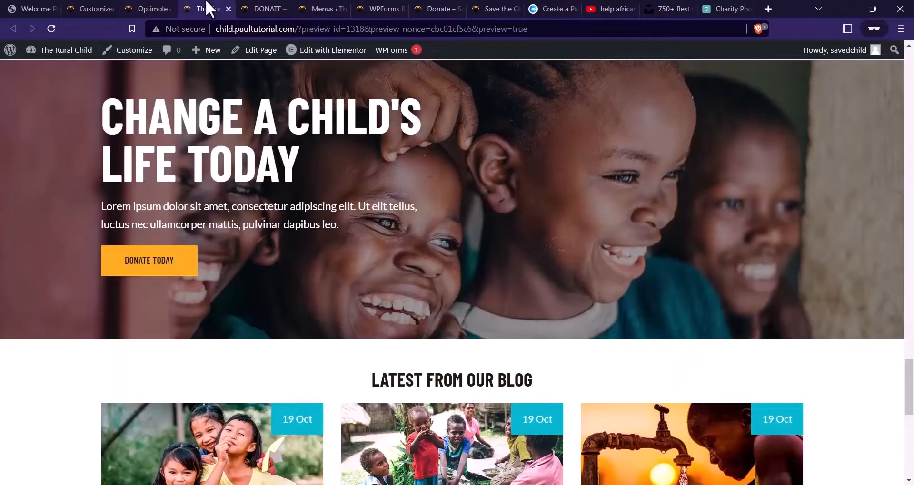
{"action": "left_click", "coordinate": [50, 29]}
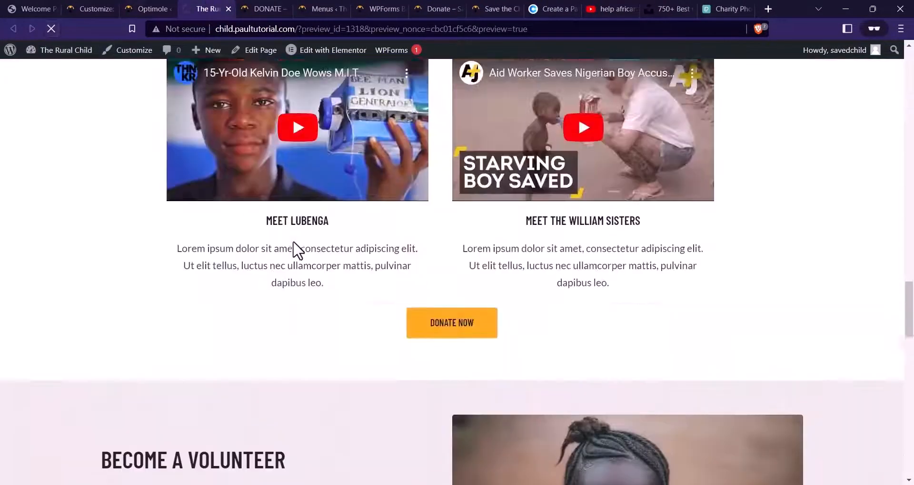
{"action": "scroll", "coordinate": [293, 257], "scroll_direction": "down", "scroll_amount": 4}
{"action": "scroll", "coordinate": [385, 288], "scroll_direction": "up", "scroll_amount": 20}
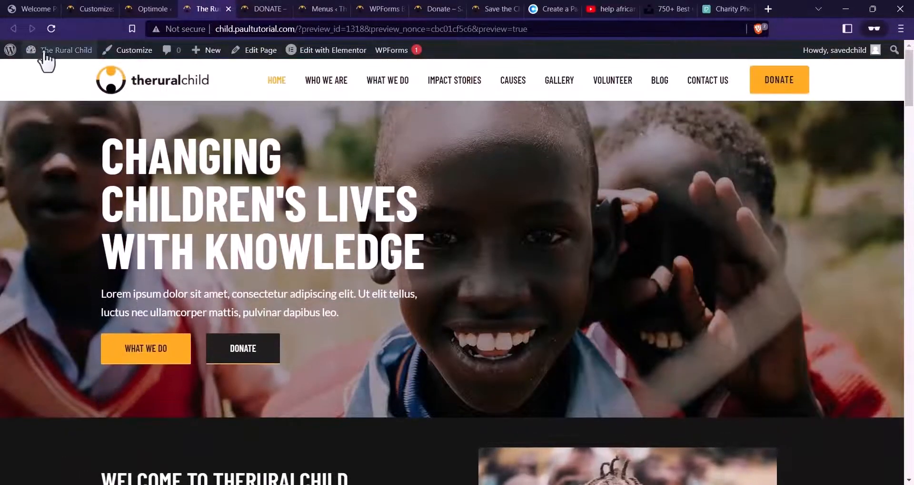
{"action": "left_click", "coordinate": [164, 9]}
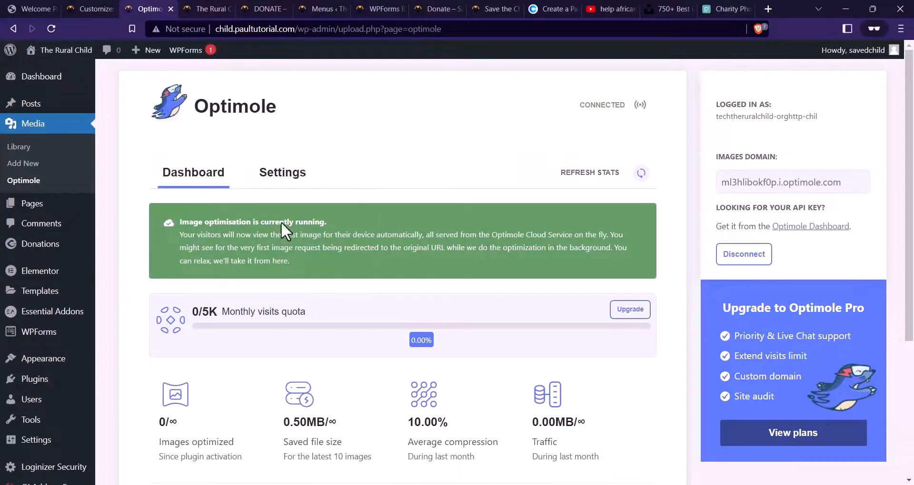